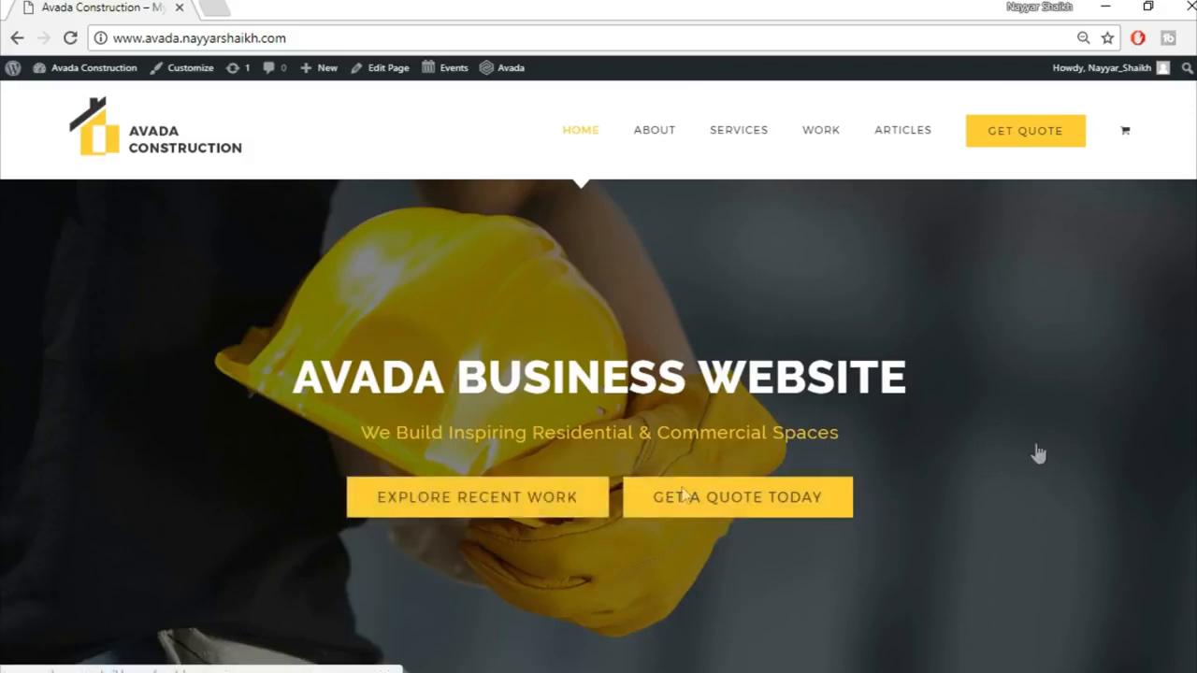
# Step: Browse the upper sections of the Avada Construction home page
pyautogui.scroll(-5, 717, 387)
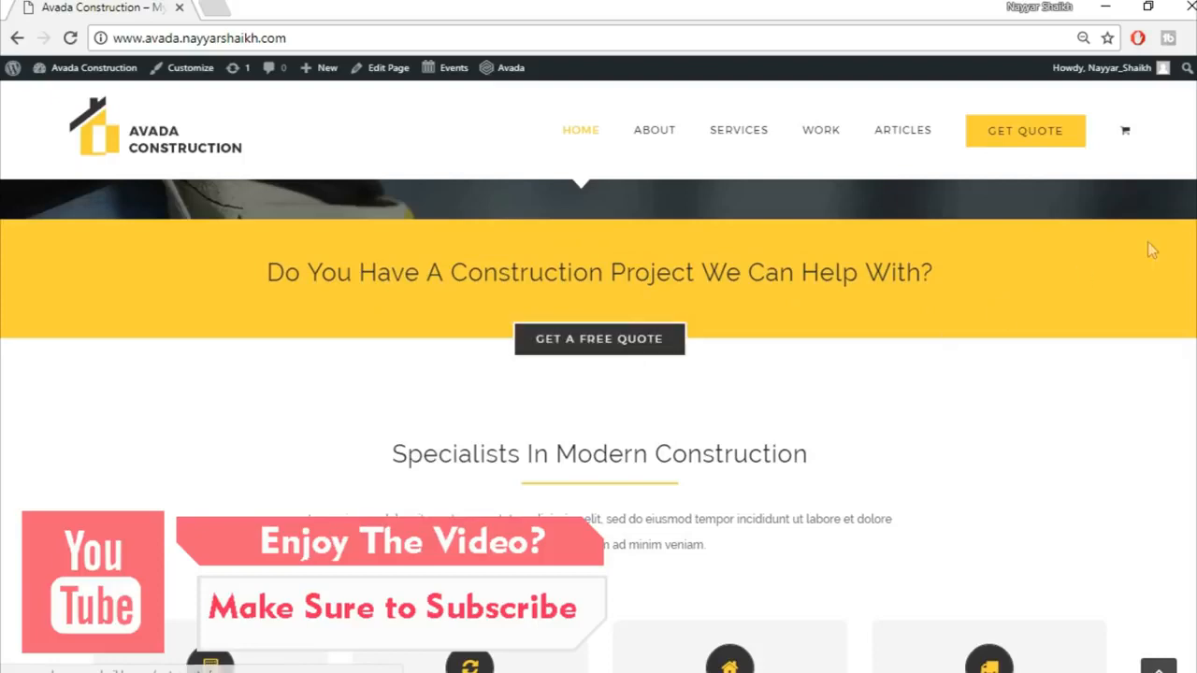
pyautogui.scroll(-3, 1149, 246)
pyautogui.scroll(-2, 1169, 246)
pyautogui.scroll(1, 1169, 246)
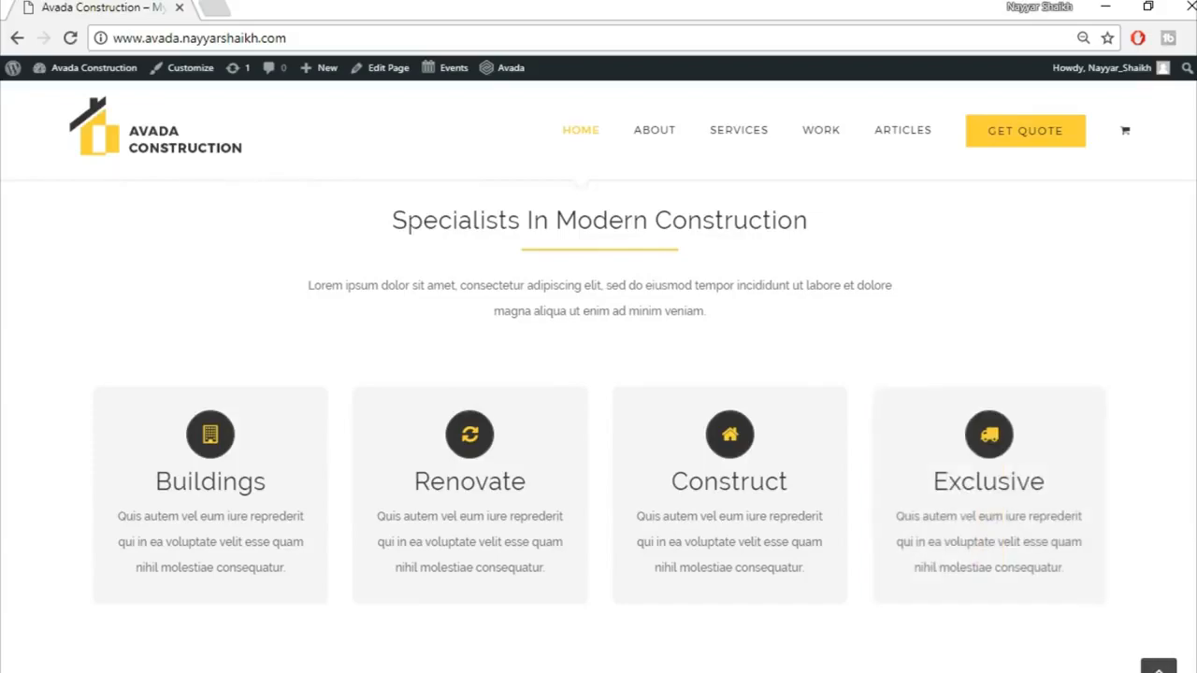
pyautogui.scroll(-5, 599, 425)
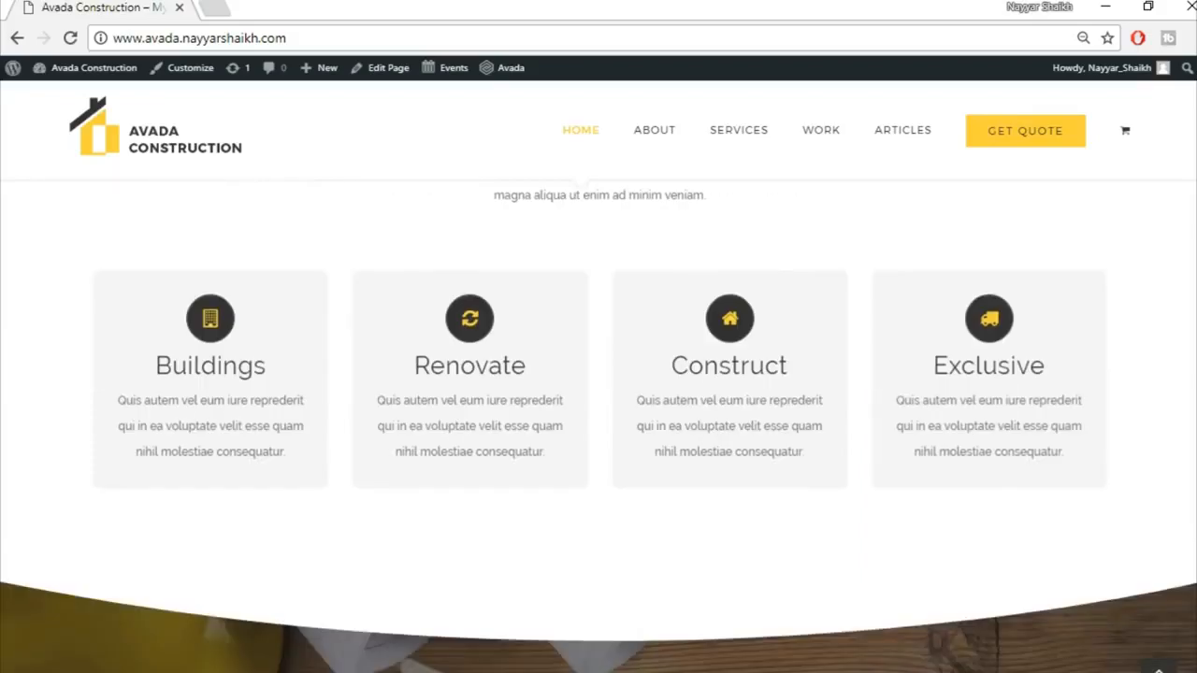
pyautogui.scroll(1, 598, 426)
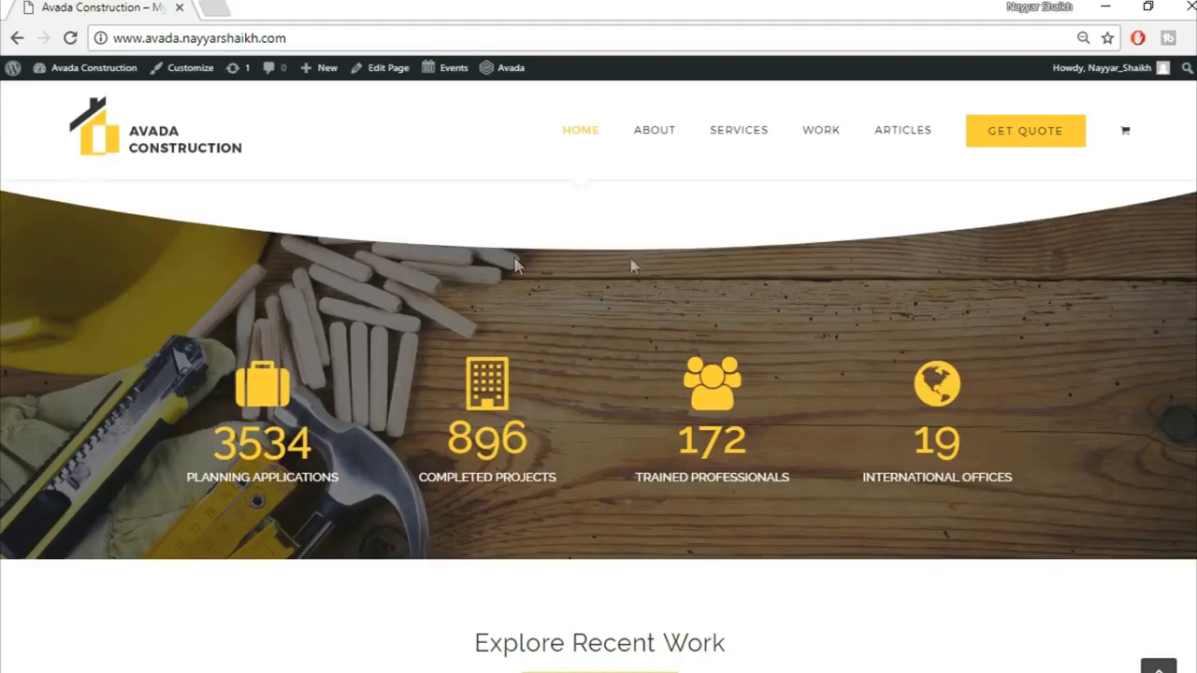
pyautogui.scroll(-3, 599, 374)
pyautogui.scroll(4, 304, 298)
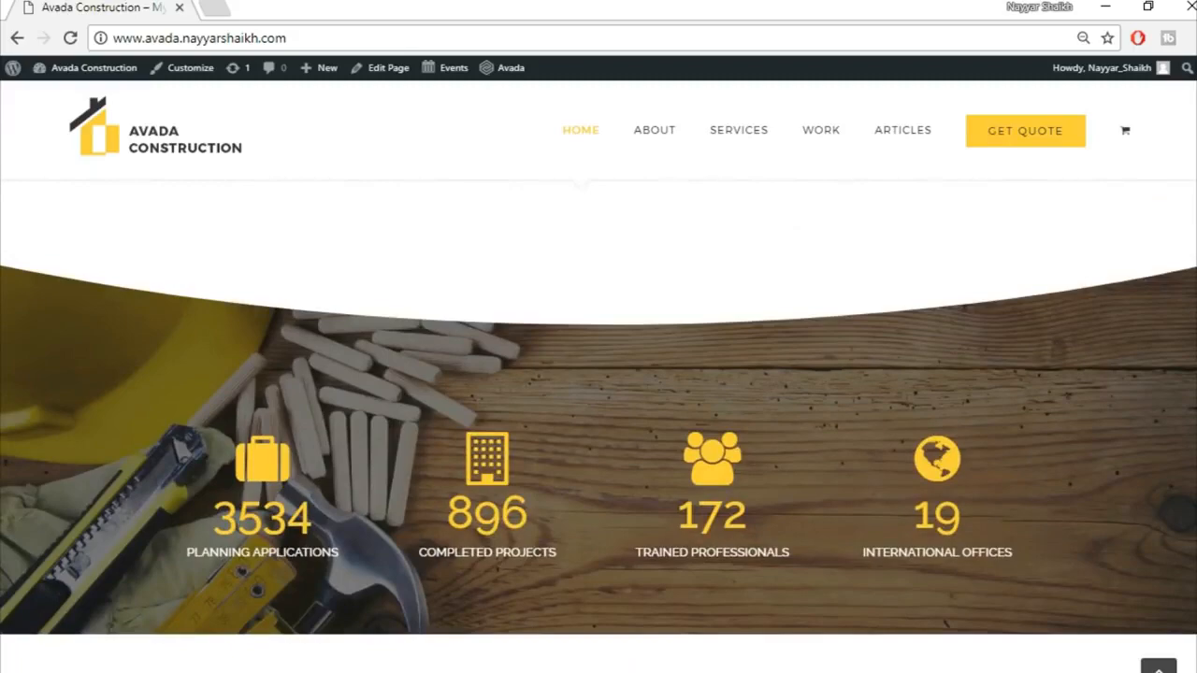
pyautogui.scroll(-5, 599, 421)
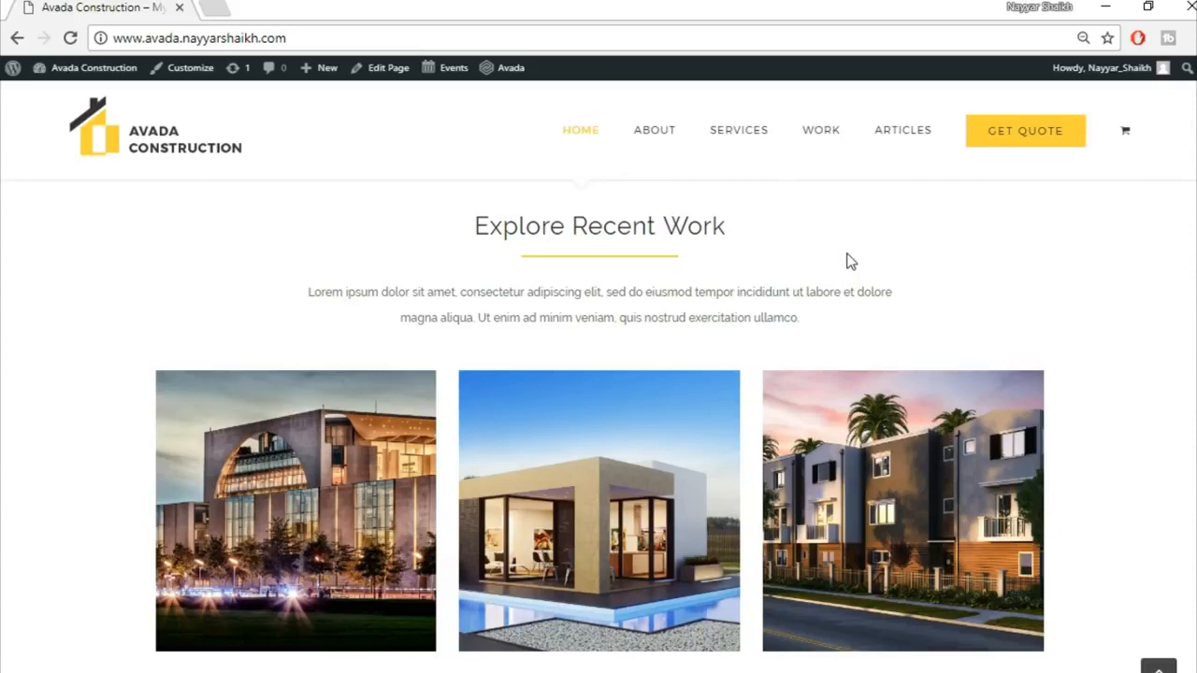
# Step: Scroll to the footer with Latest Tweets and contact details, then return to the top
pyautogui.scroll(-1, 598, 421)
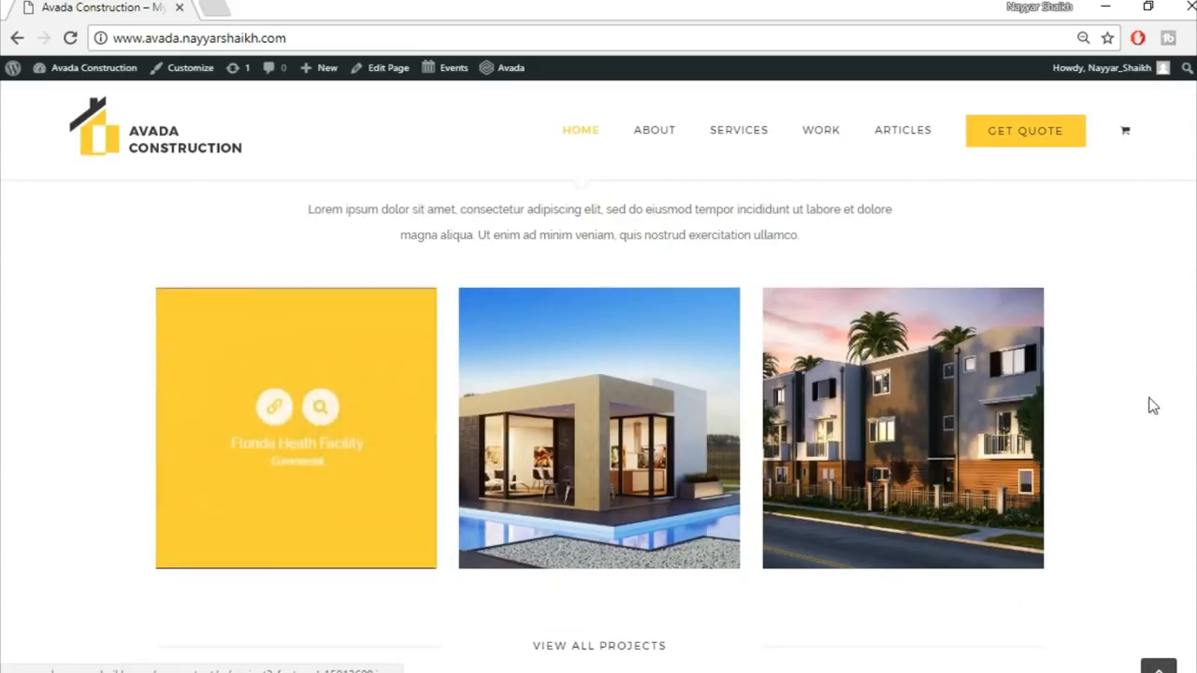
pyautogui.scroll(-6, 599, 421)
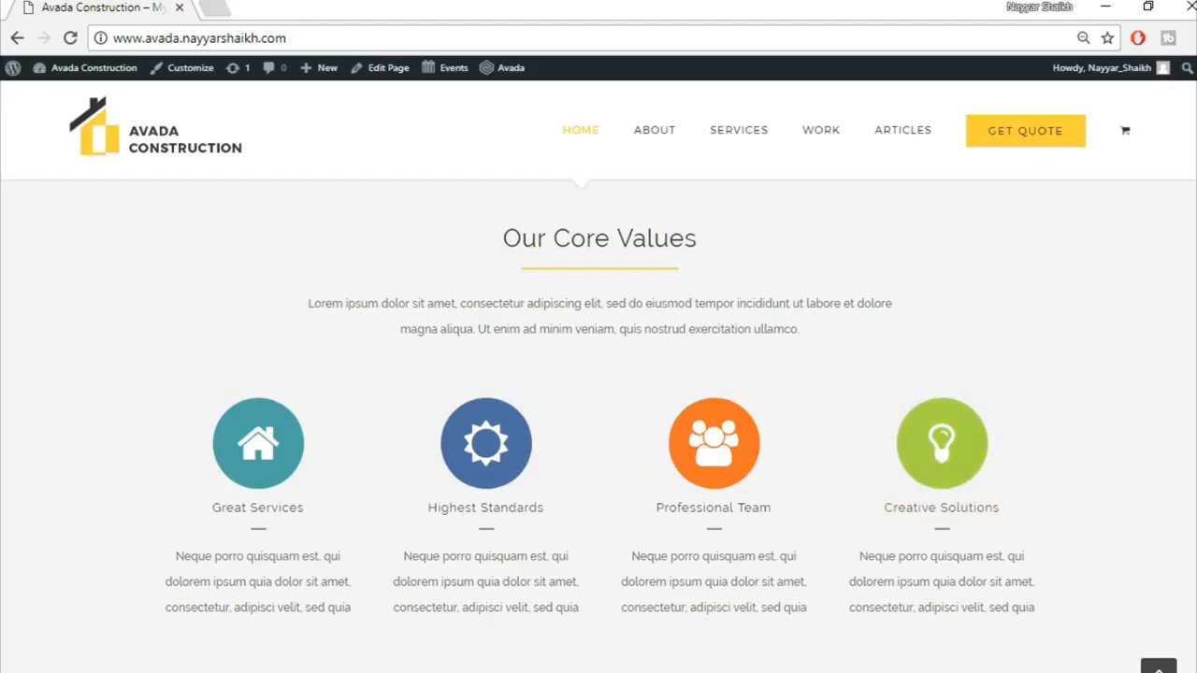
pyautogui.scroll(-5, 1168, 387)
pyautogui.scroll(1, 599, 426)
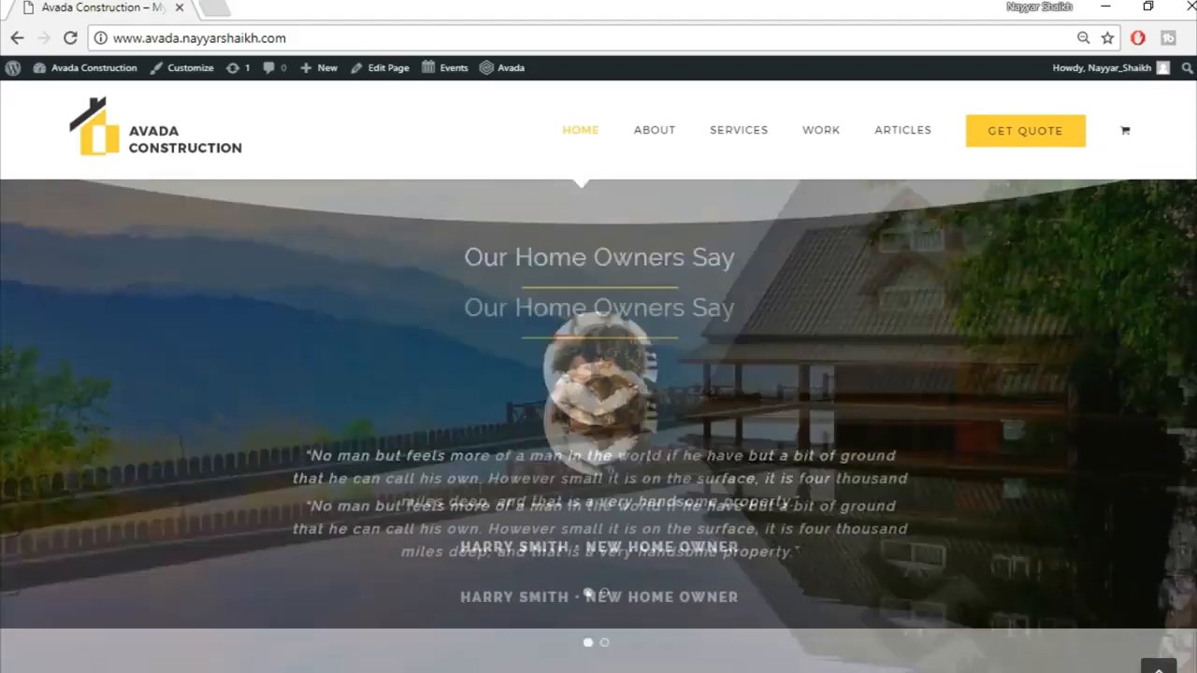
pyautogui.scroll(-1, 599, 425)
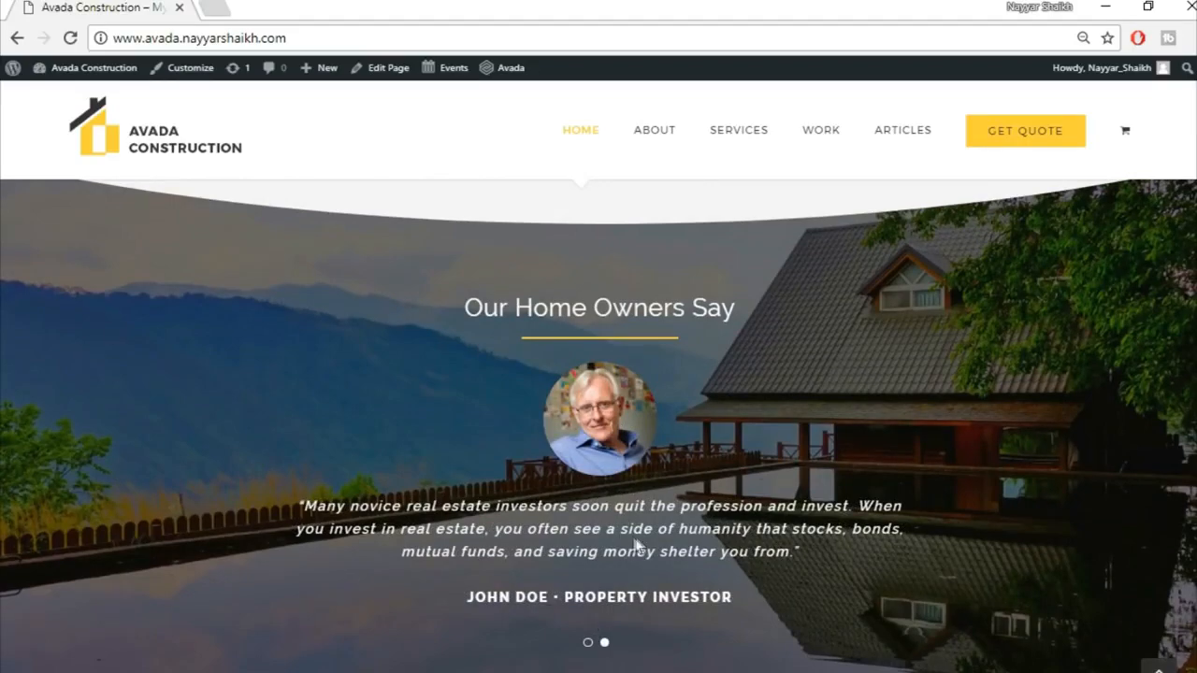
pyautogui.scroll(-2, 880, 490)
pyautogui.scroll(-4, 882, 504)
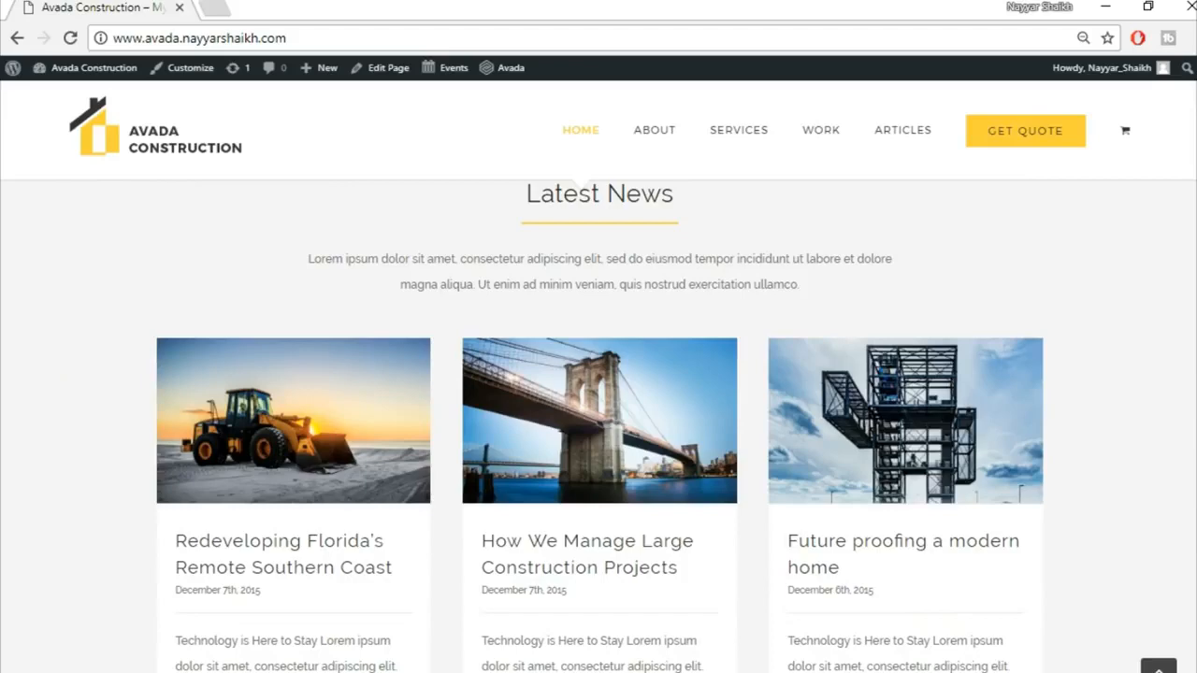
pyautogui.scroll(-7, 598, 421)
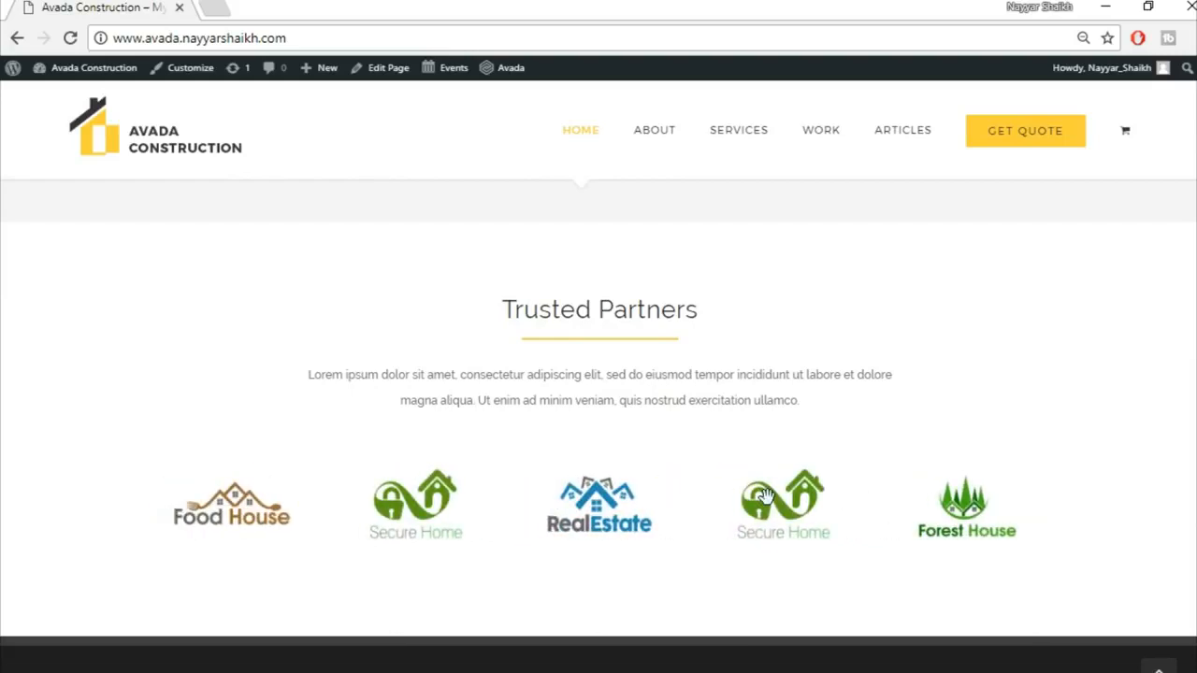
pyautogui.scroll(-4, 765, 496)
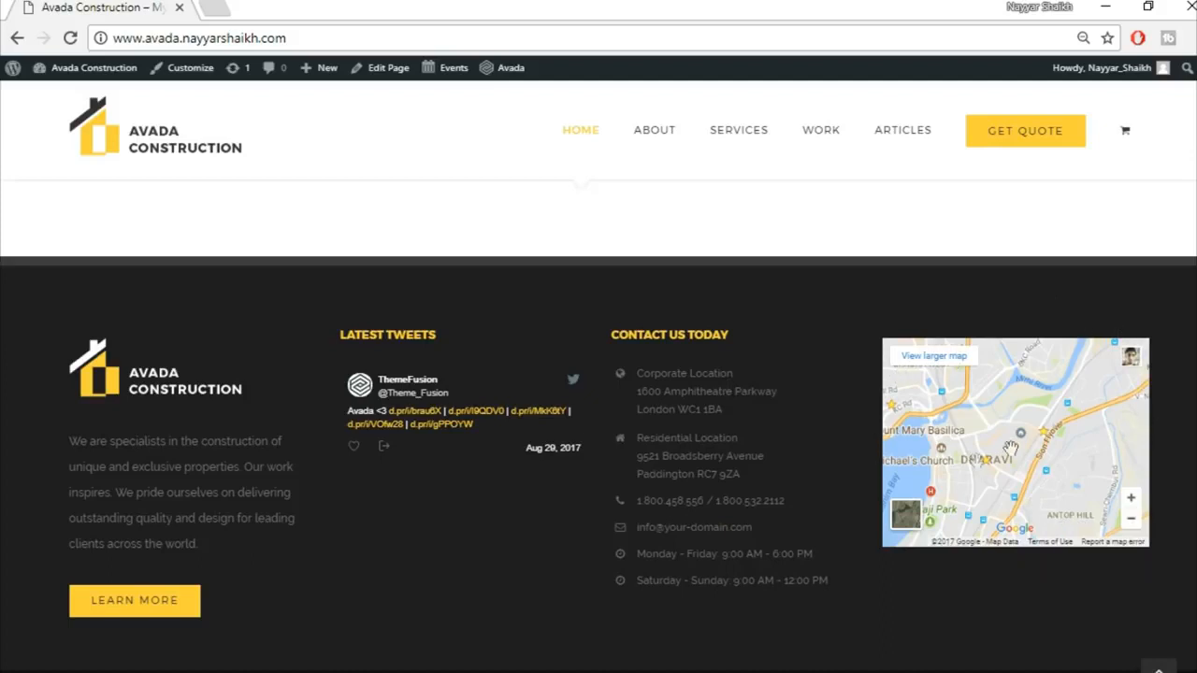
pyautogui.scroll(-1, 1083, 624)
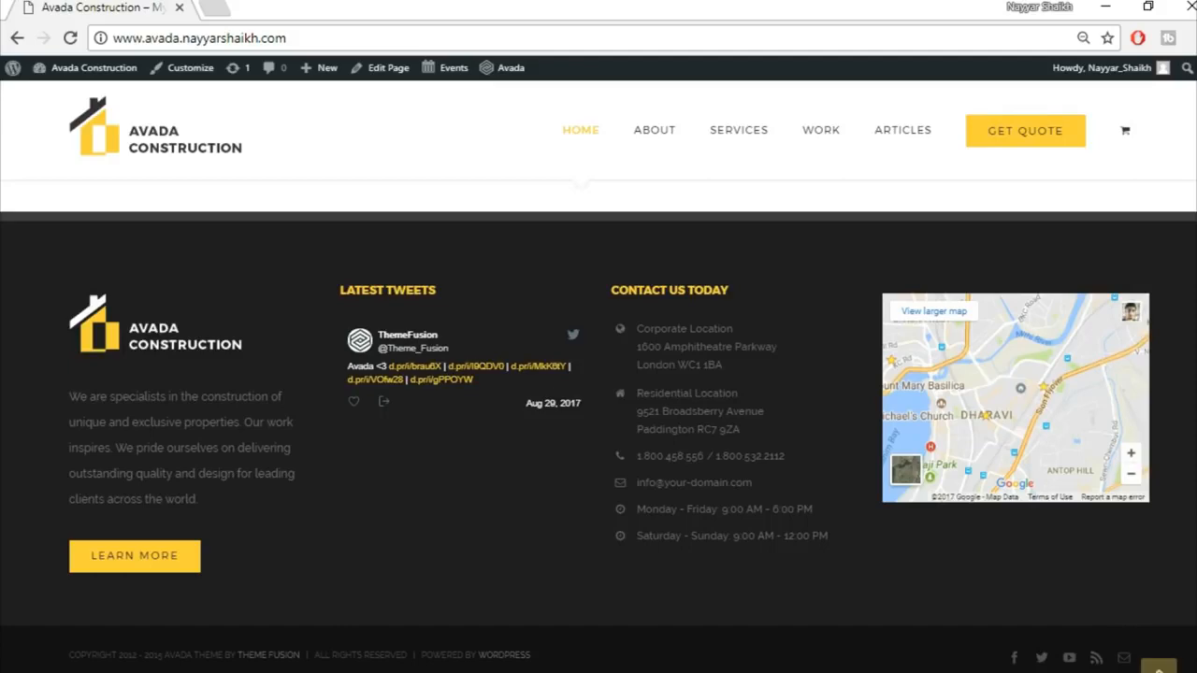
pyautogui.click(1158, 665)
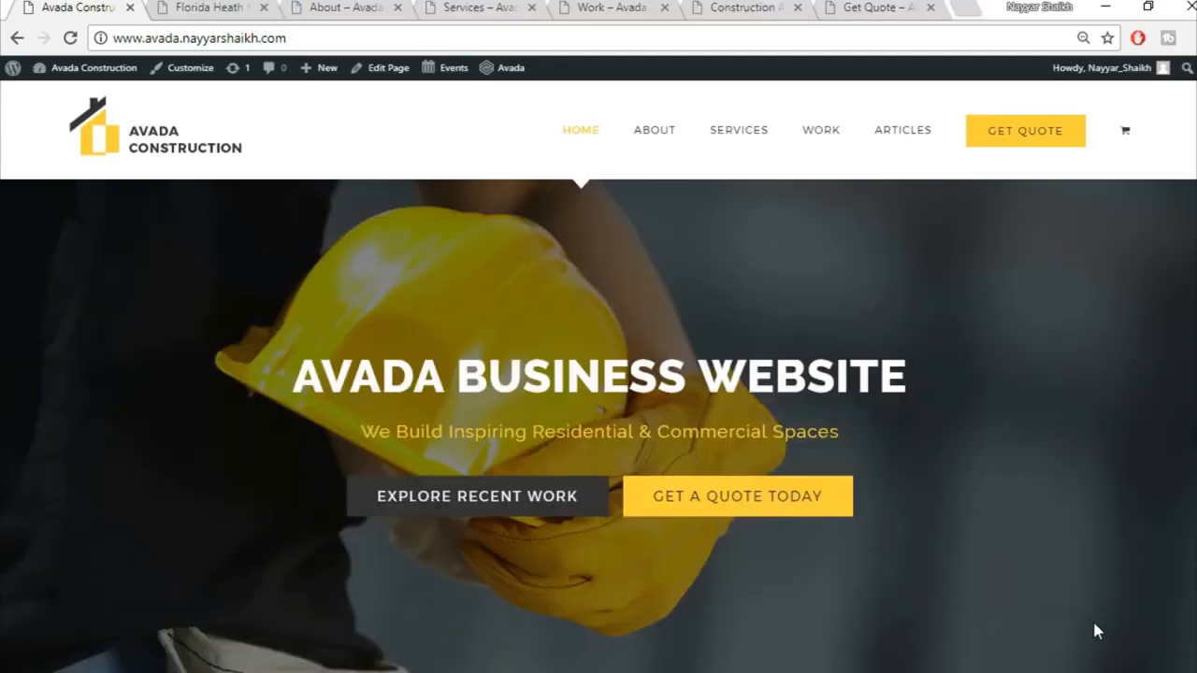
# Step: Show the Florida Health Facility project page and read its Belle Glade details and gallery
pyautogui.click(204, 9)
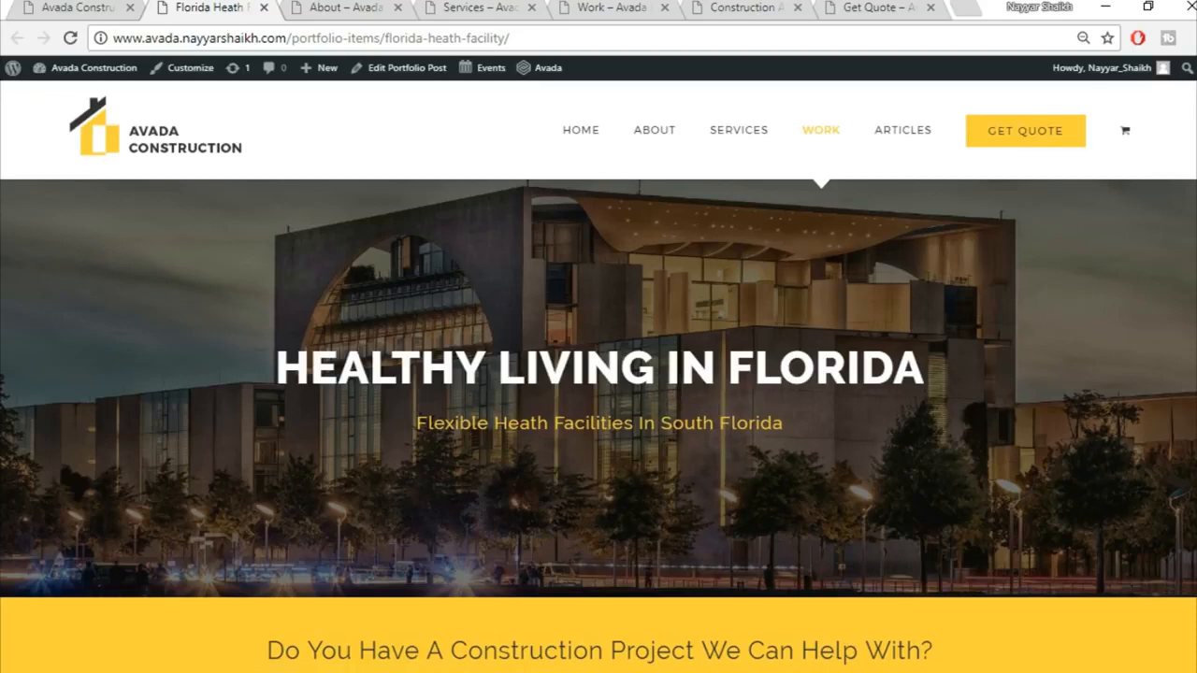
pyautogui.scroll(-2, 565, 574)
pyautogui.scroll(-7, 1091, 360)
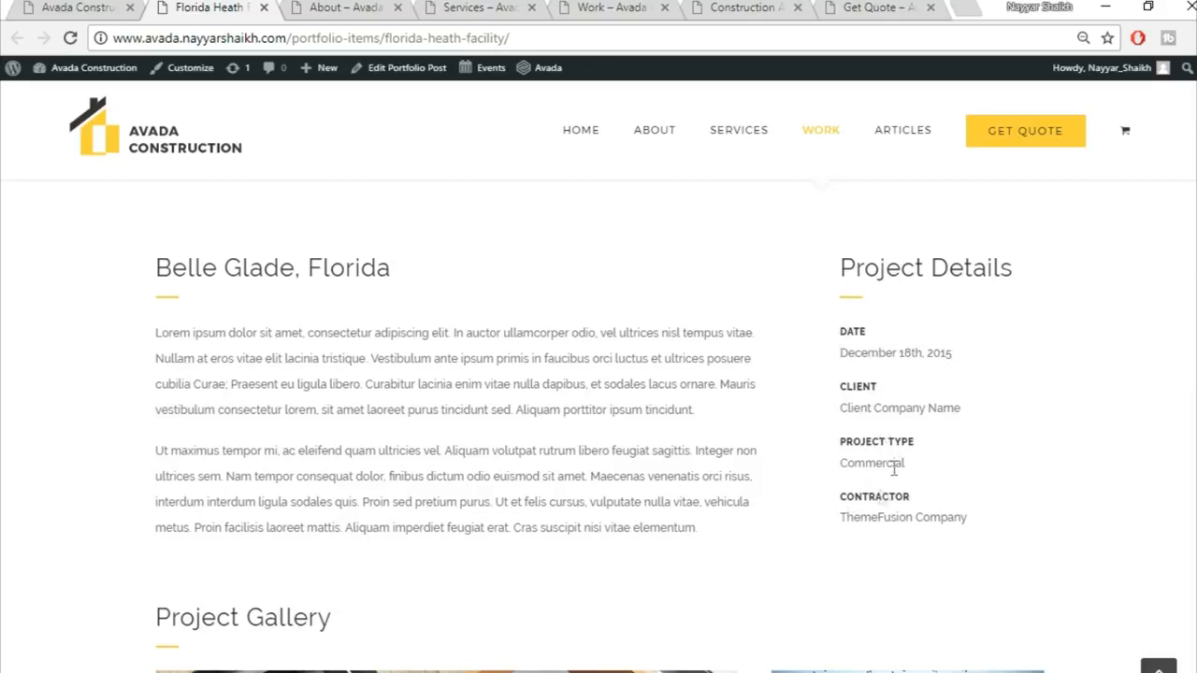
pyautogui.scroll(-5, 1098, 494)
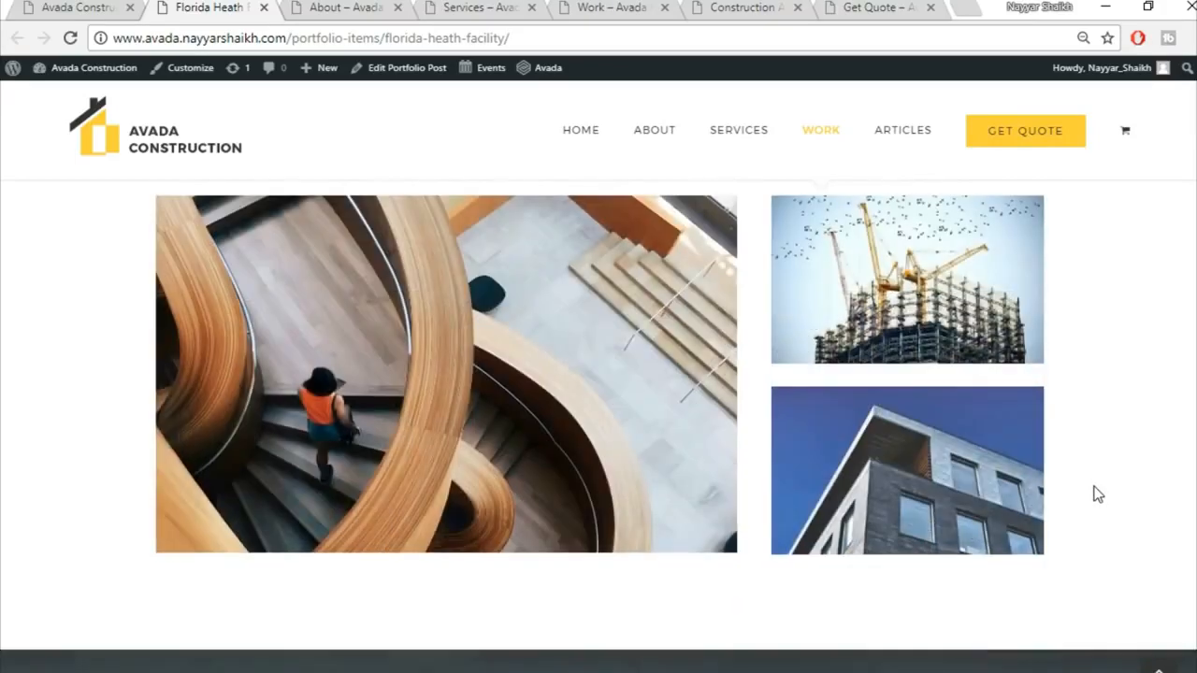
pyautogui.scroll(1, 1092, 492)
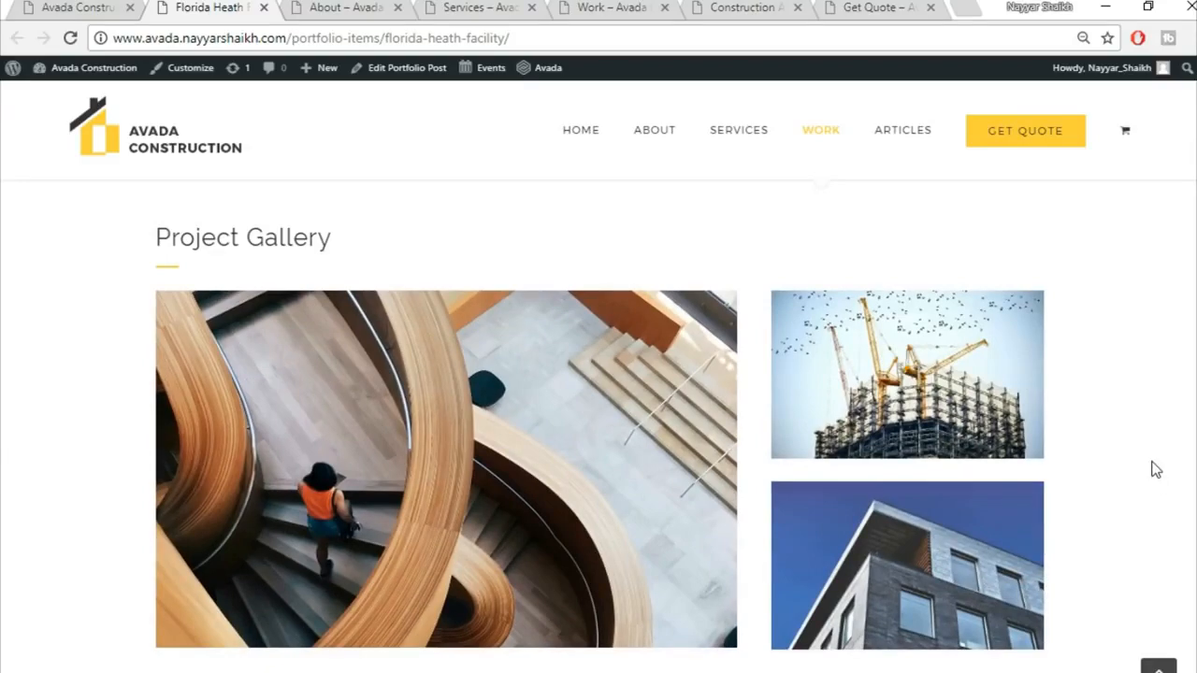
pyautogui.scroll(-2, 1152, 470)
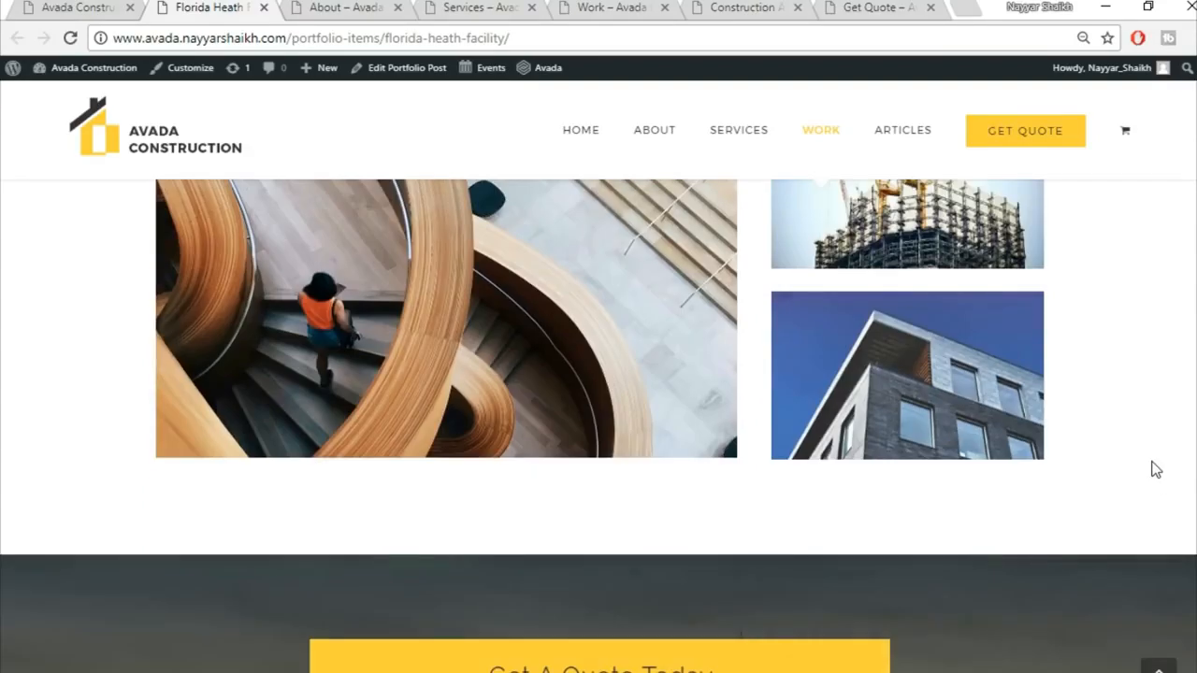
pyautogui.scroll(-3, 1152, 470)
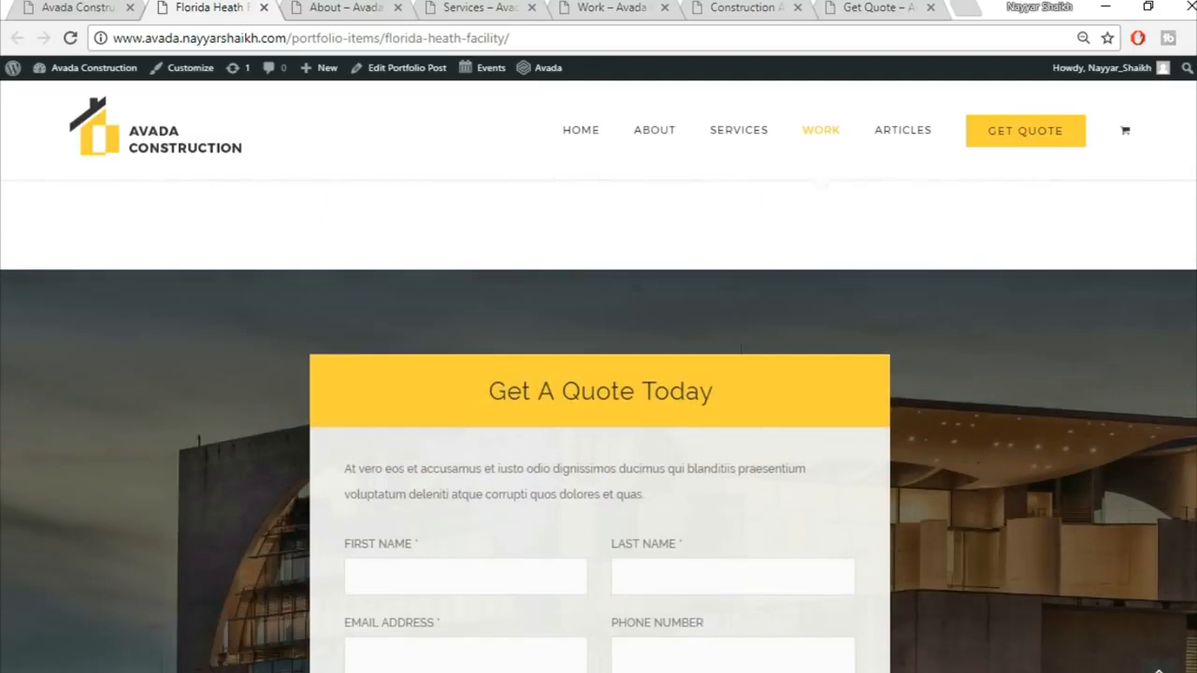
pyautogui.scroll(-1, 1153, 470)
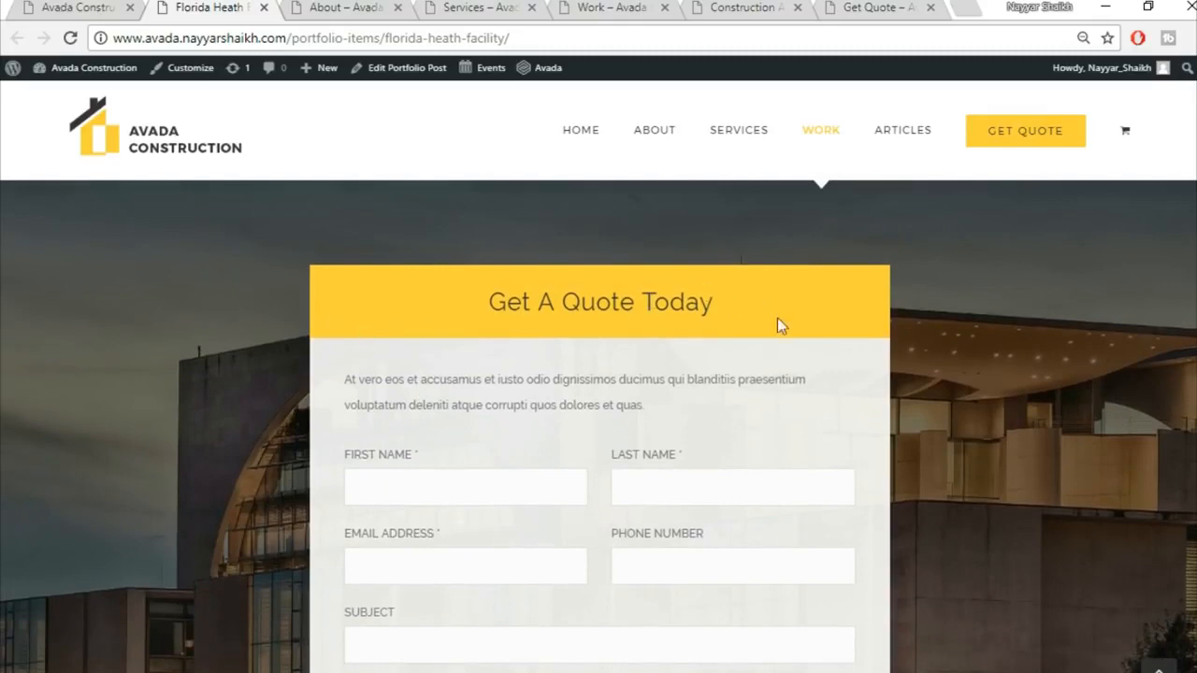
pyautogui.scroll(-2, 630, 422)
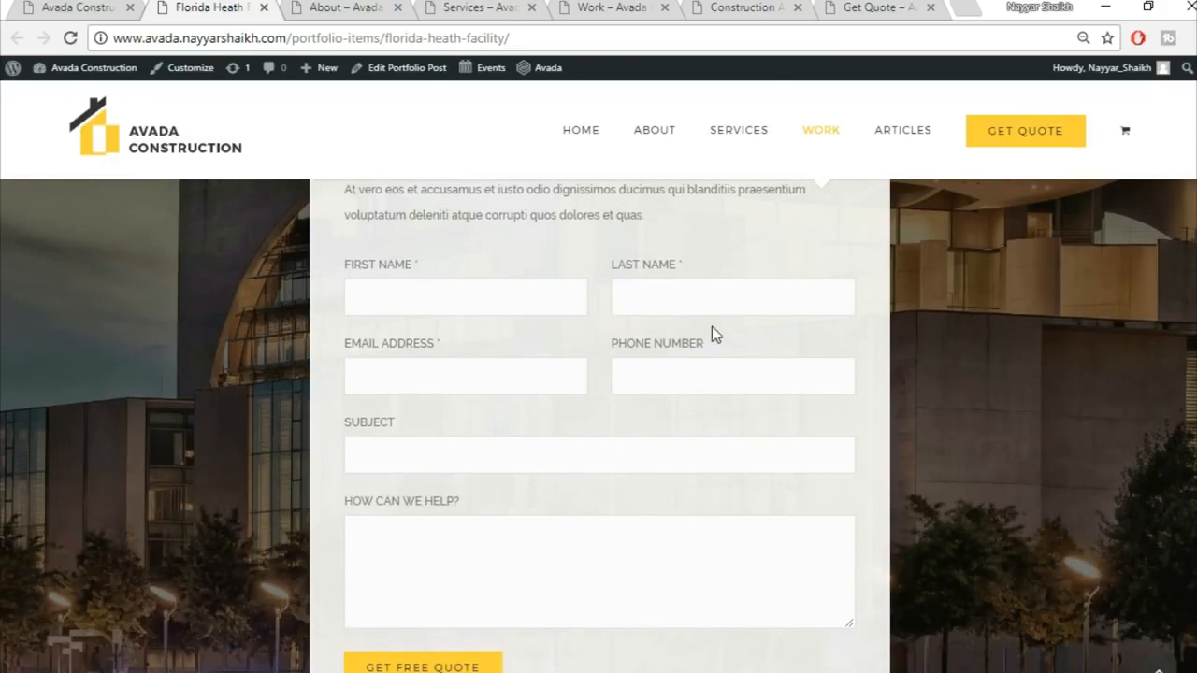
pyautogui.scroll(-3, 748, 454)
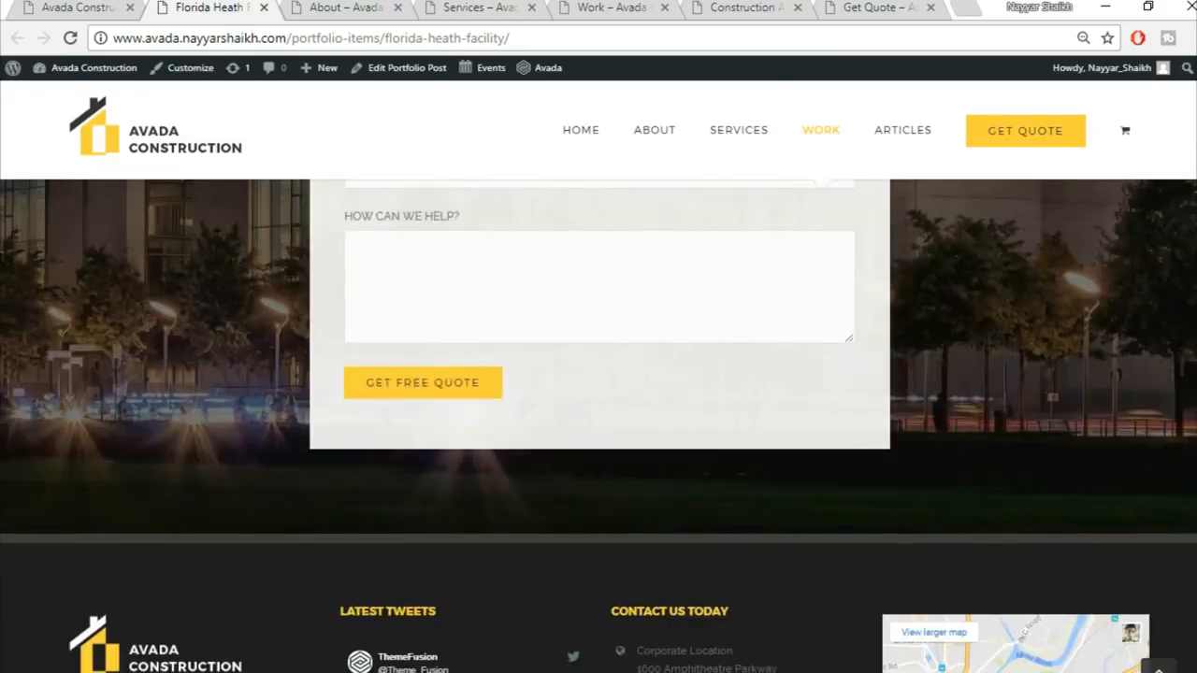
pyautogui.scroll(5, 599, 427)
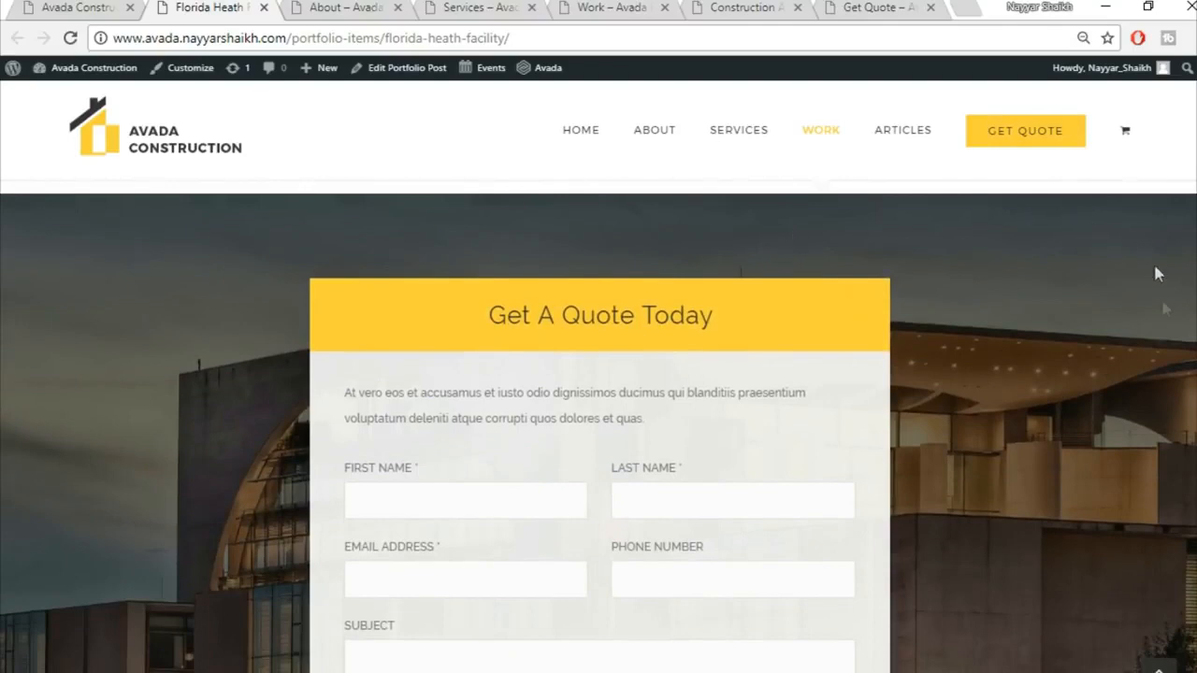
pyautogui.scroll(-1, 968, 400)
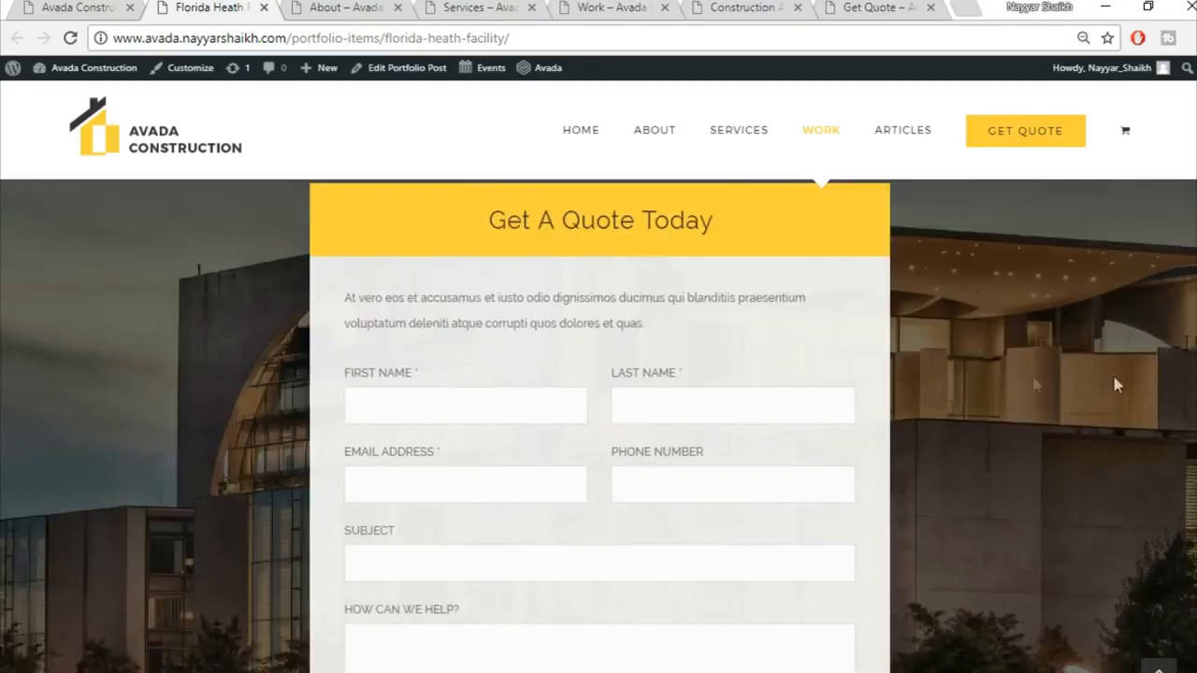
pyautogui.scroll(1, 1047, 381)
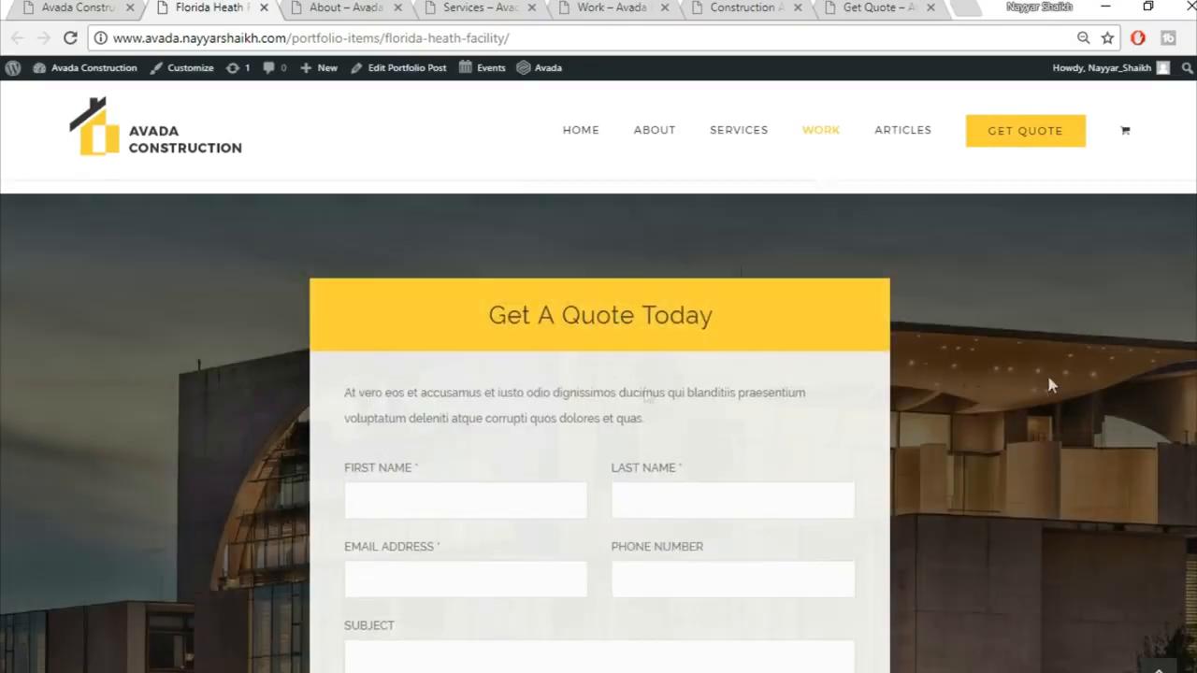
pyautogui.scroll(-2, 785, 309)
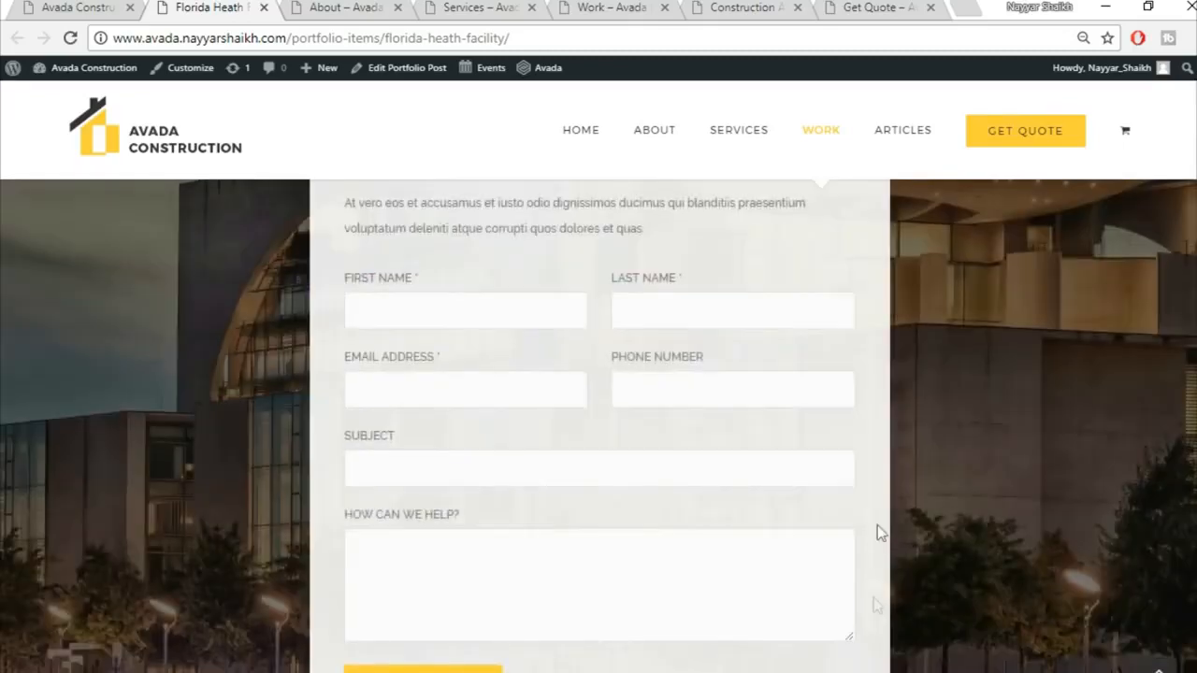
pyautogui.scroll(-3, 578, 430)
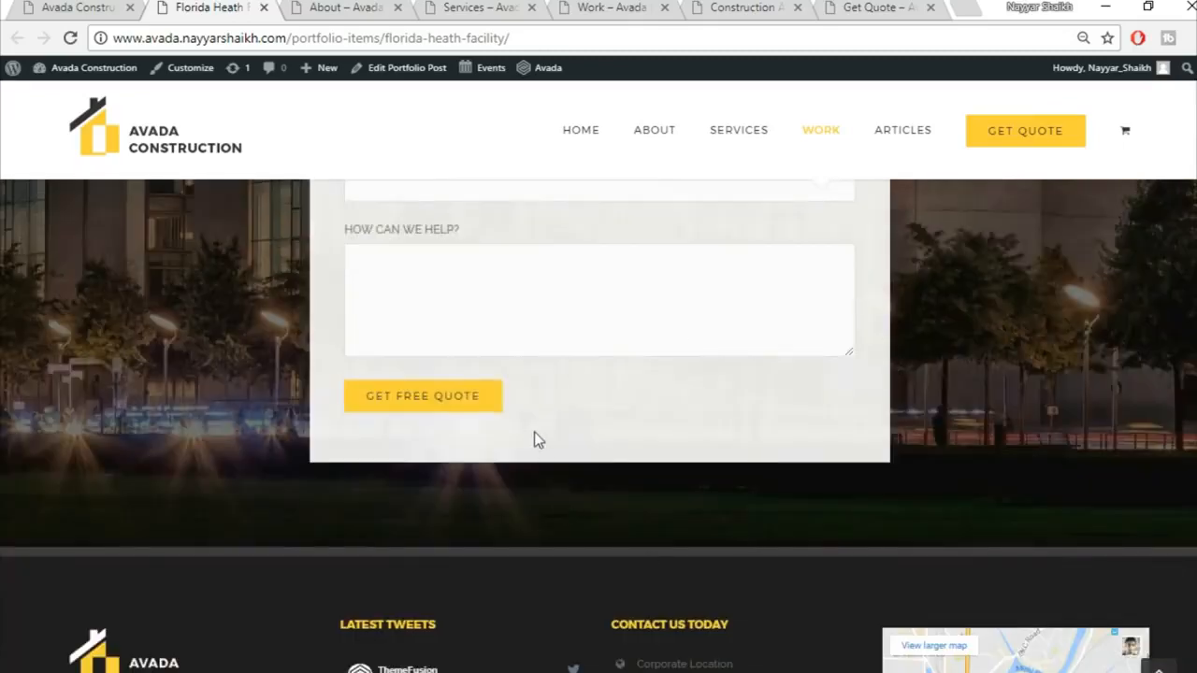
pyautogui.scroll(15, 598, 374)
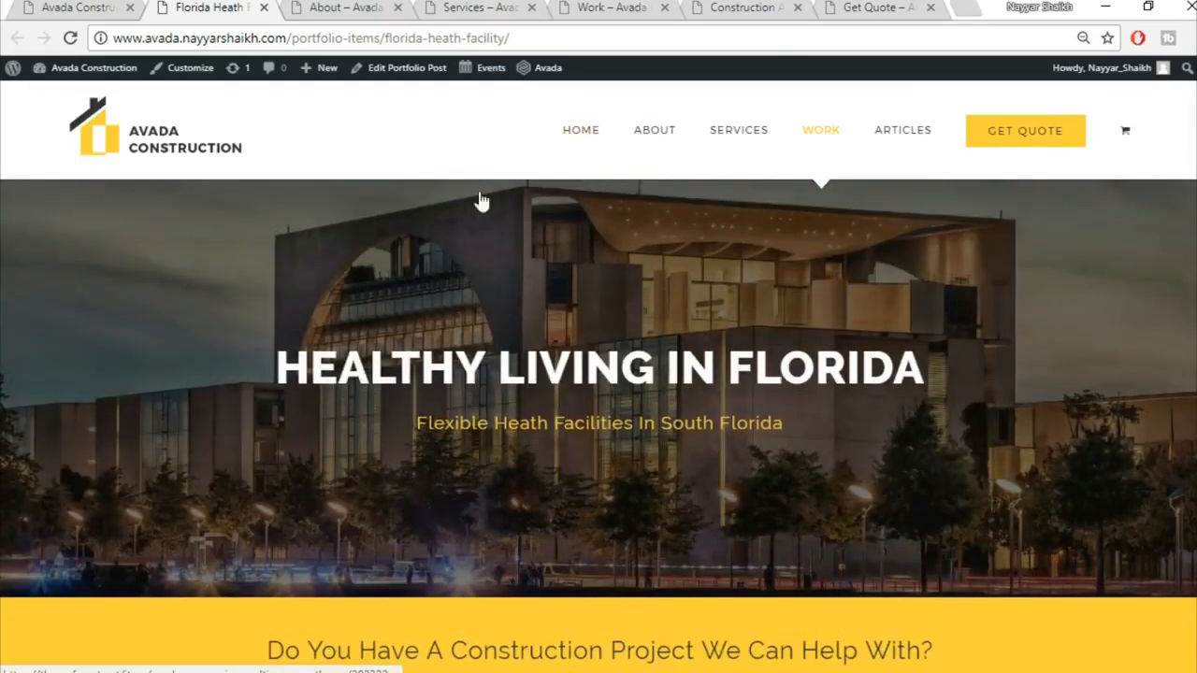
pyautogui.click(339, 7)
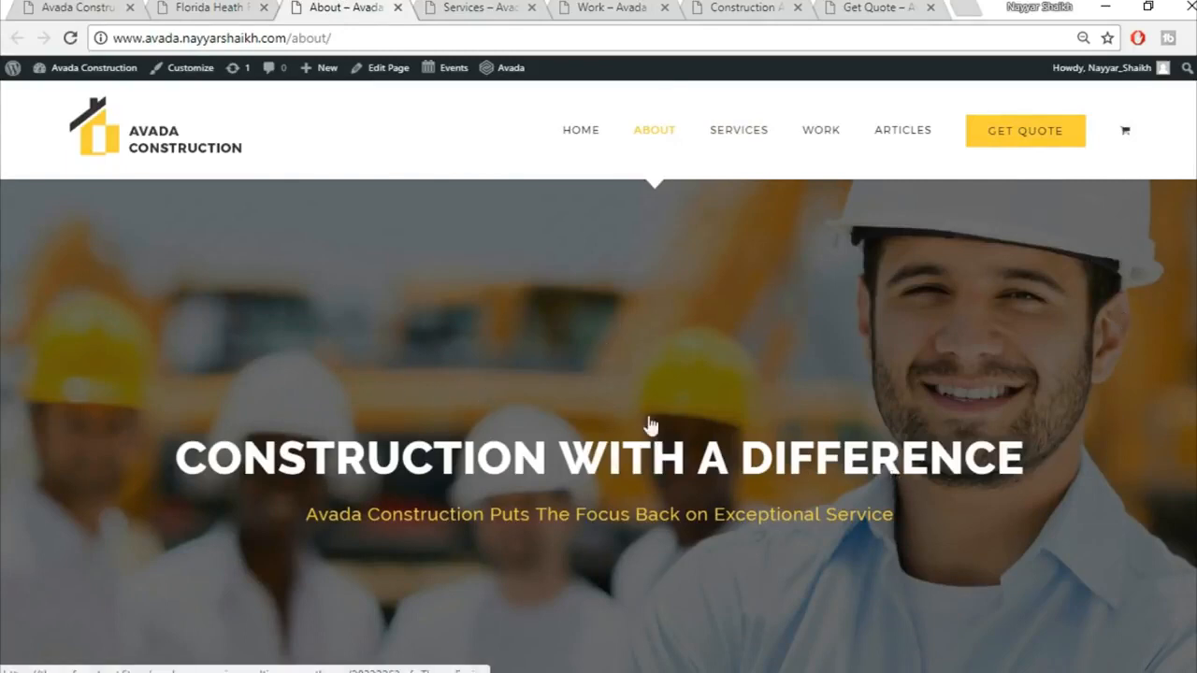
pyautogui.scroll(-4, 689, 548)
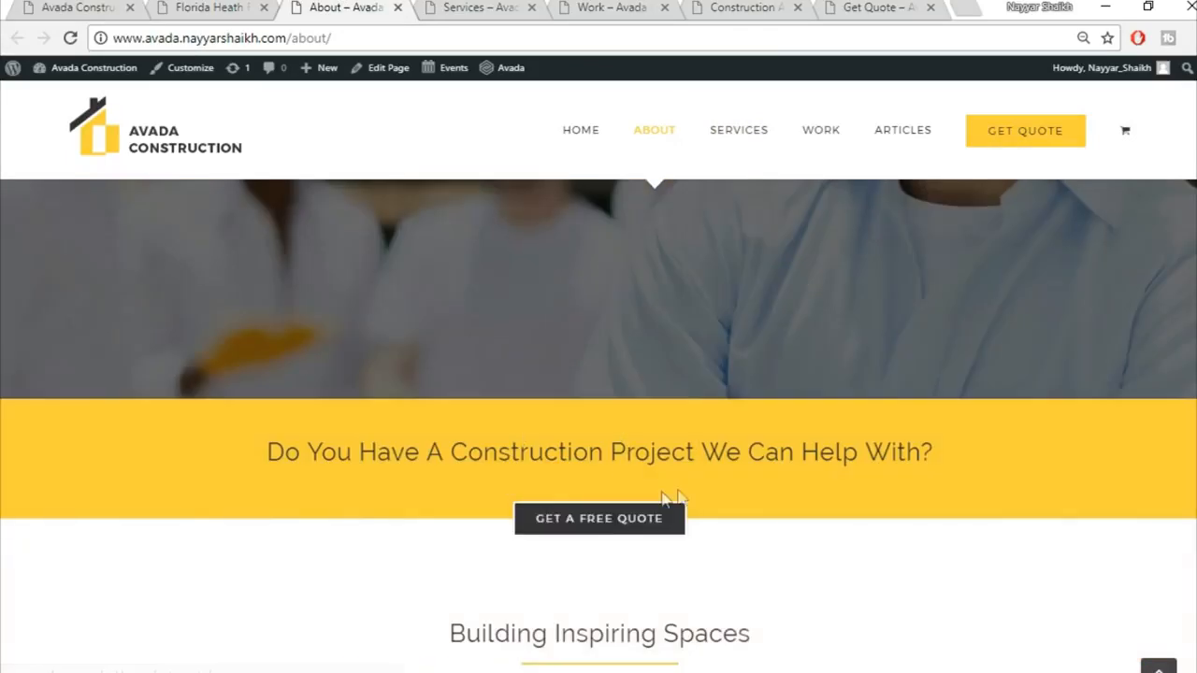
pyautogui.scroll(-4, 816, 521)
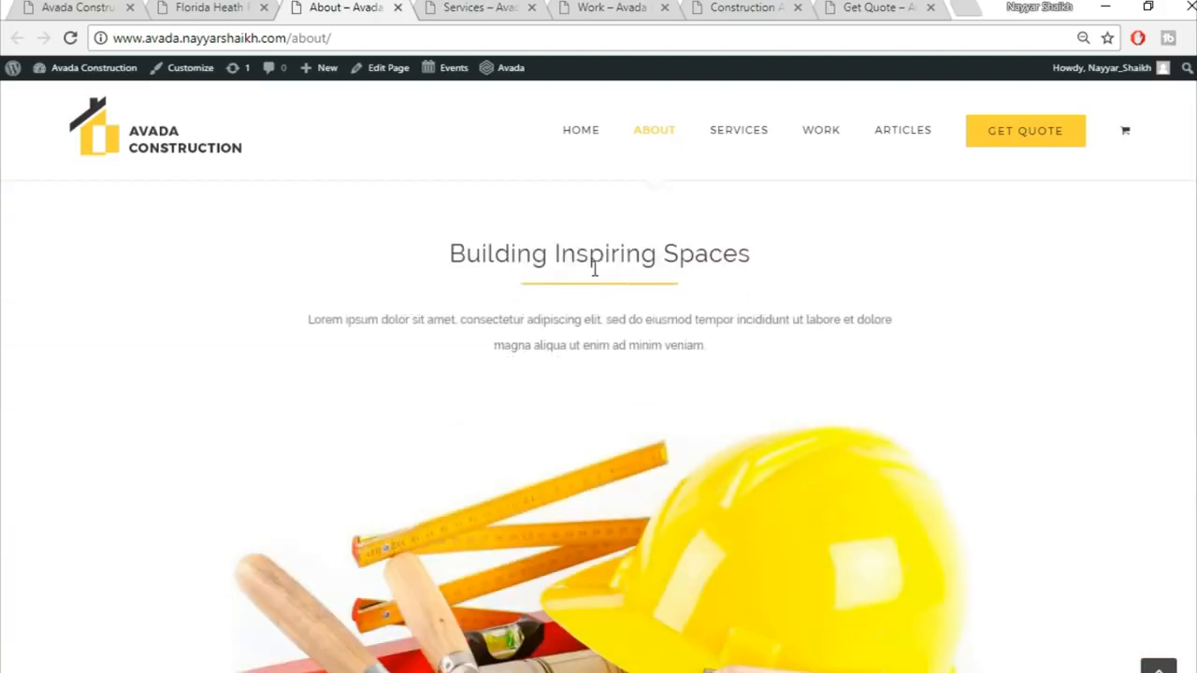
pyautogui.scroll(-3, 832, 360)
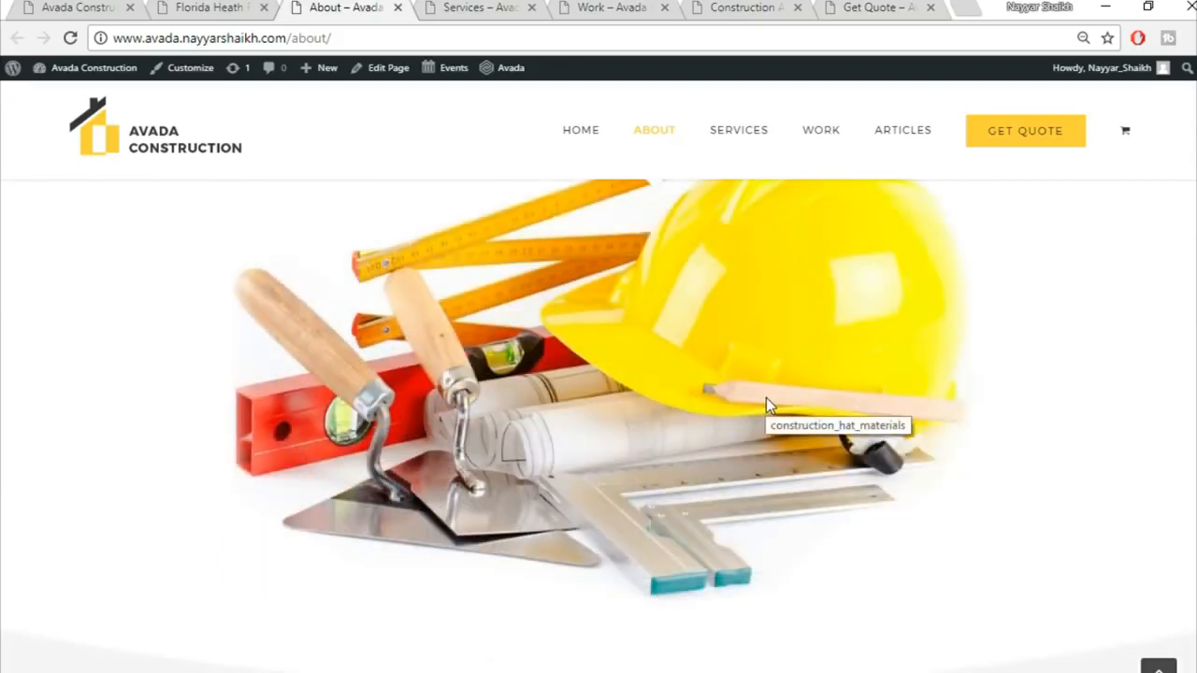
pyautogui.scroll(-5, 769, 400)
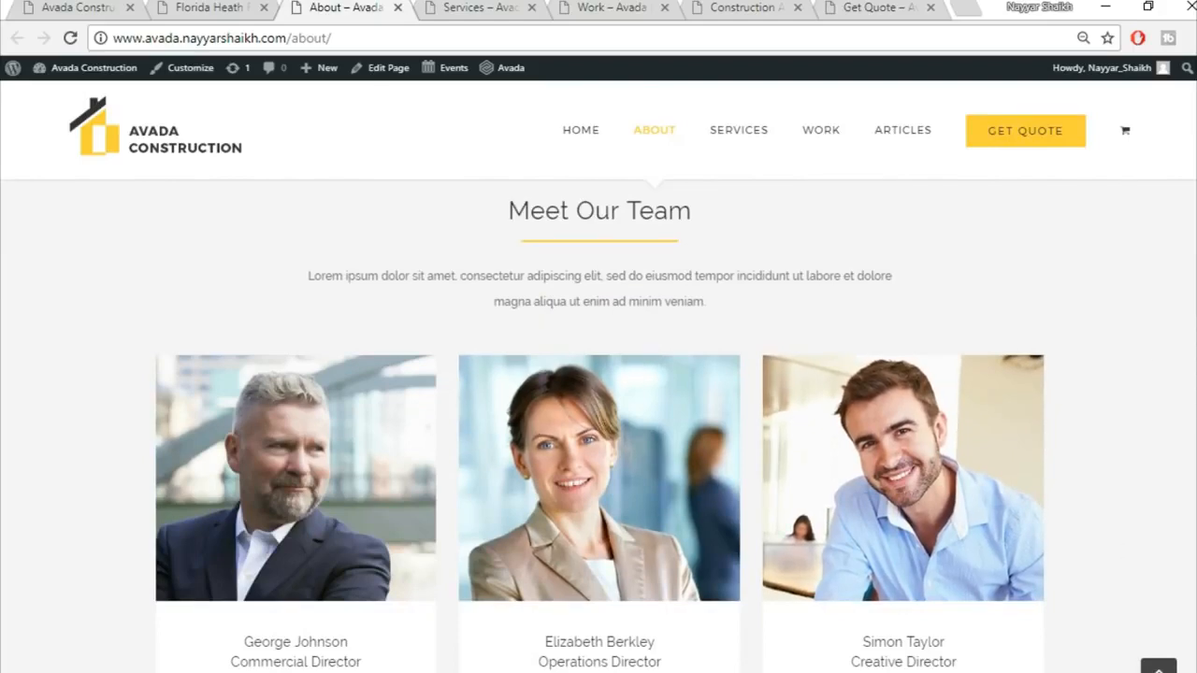
pyautogui.scroll(-2, 598, 496)
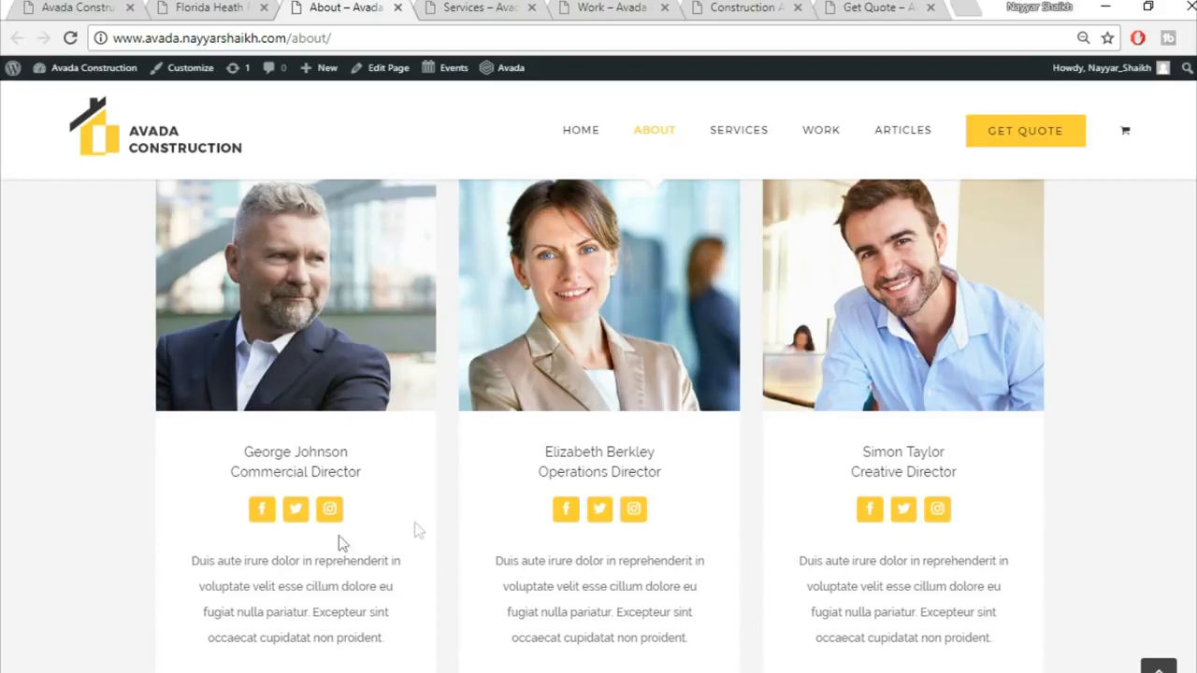
pyautogui.scroll(-7, 1149, 460)
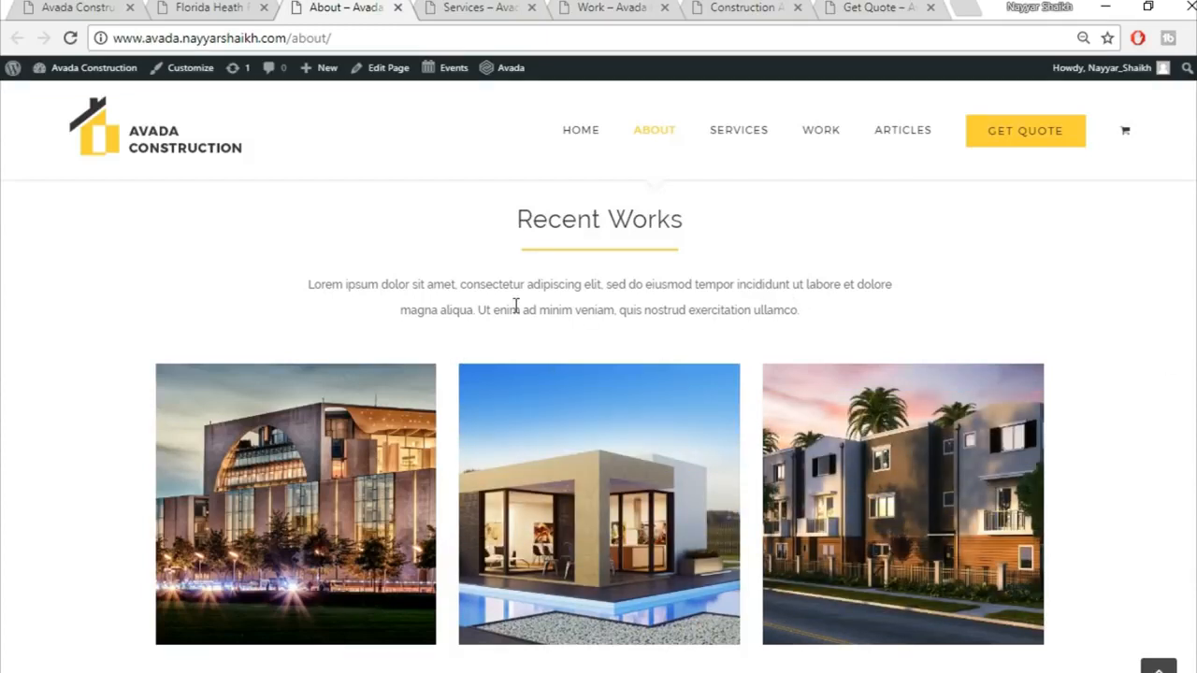
pyautogui.scroll(-8, 599, 425)
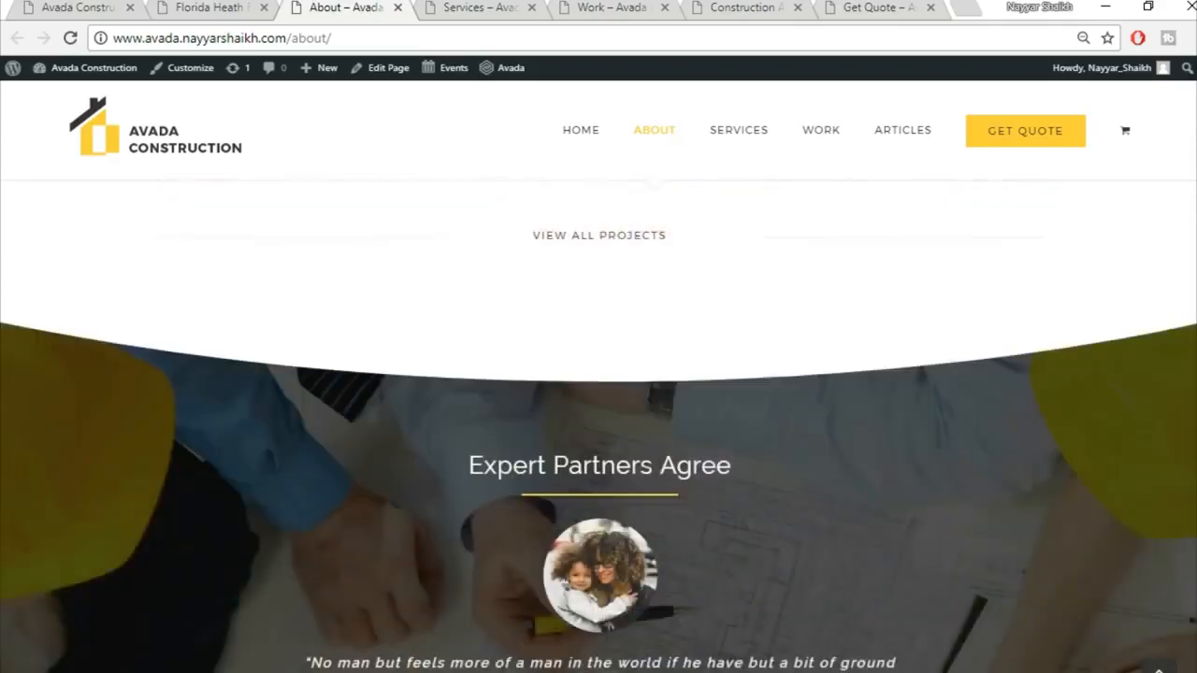
pyautogui.scroll(-10, 598, 426)
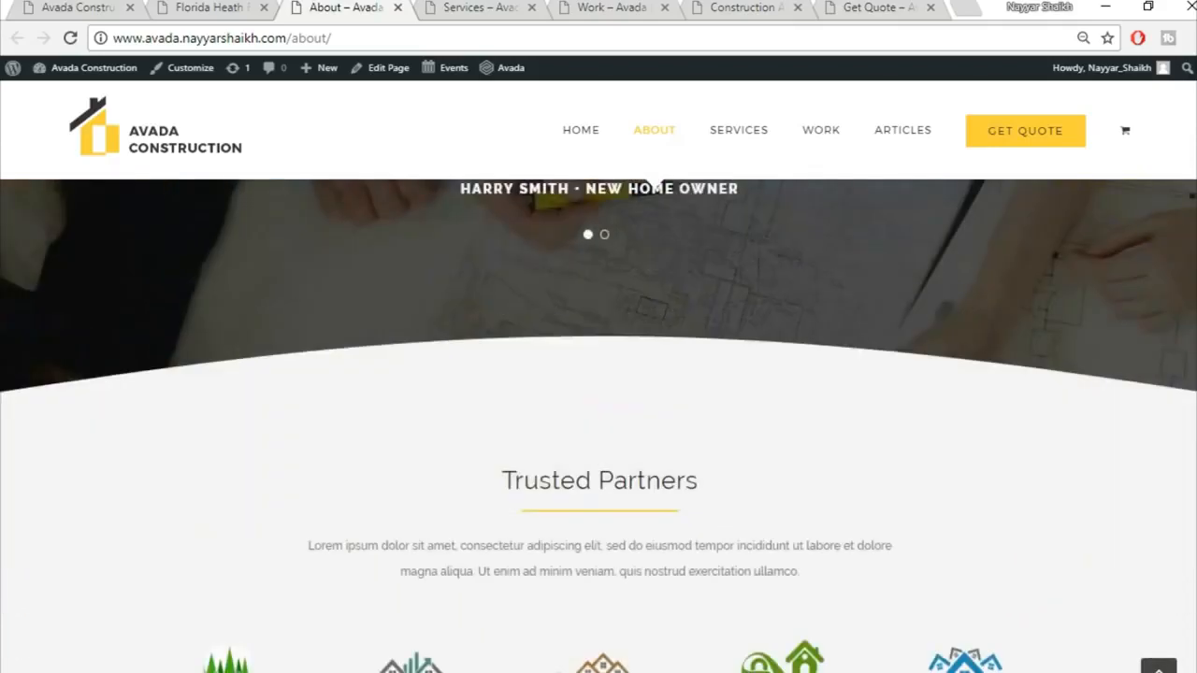
pyautogui.scroll(-6, 598, 425)
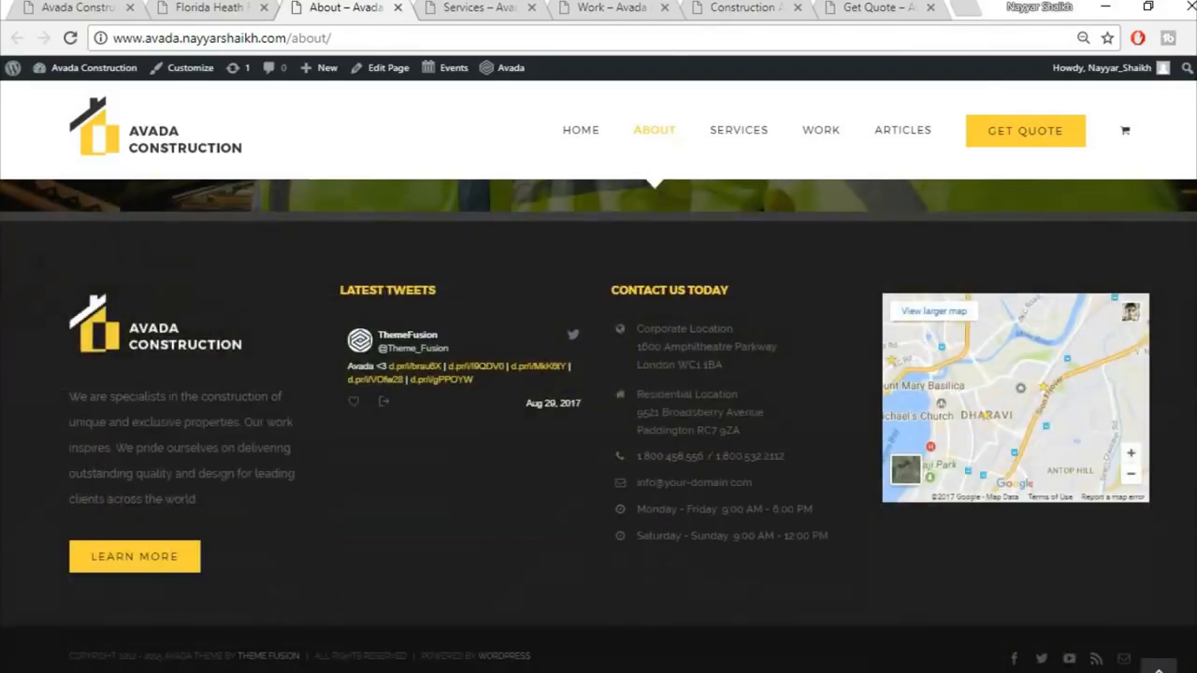
pyautogui.scroll(20, 598, 426)
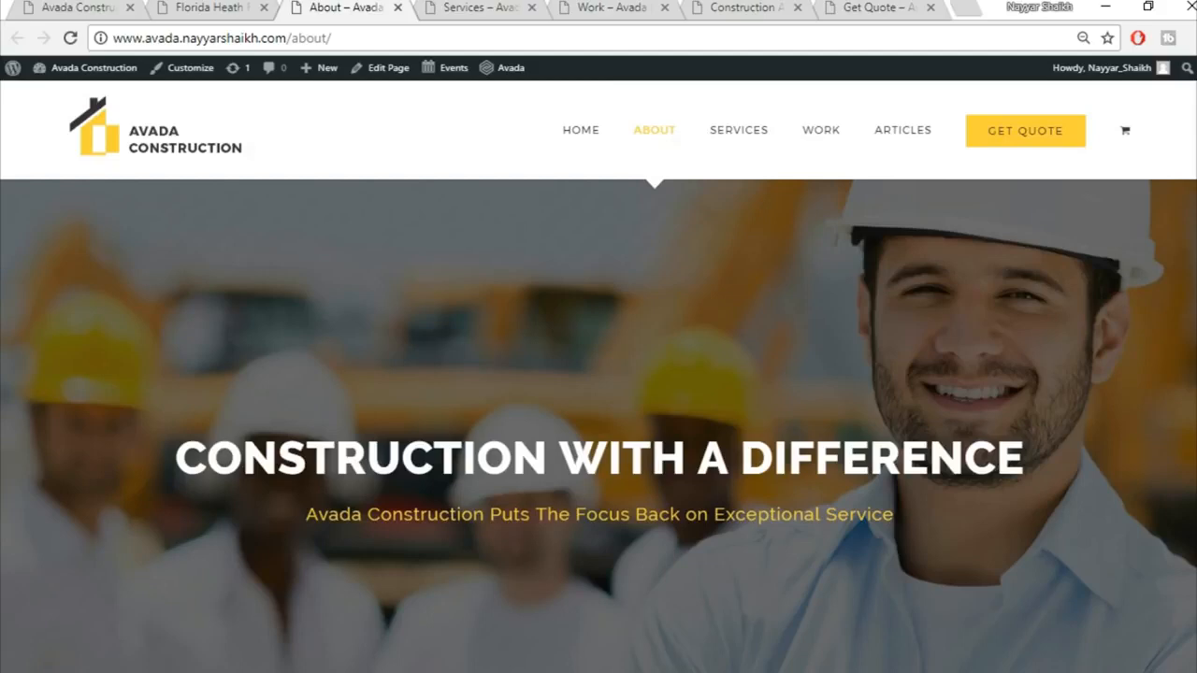
# Step: On the Services page, view the New Homes, Complete Renovations and Commercial Projects details
pyautogui.click(458, 7)
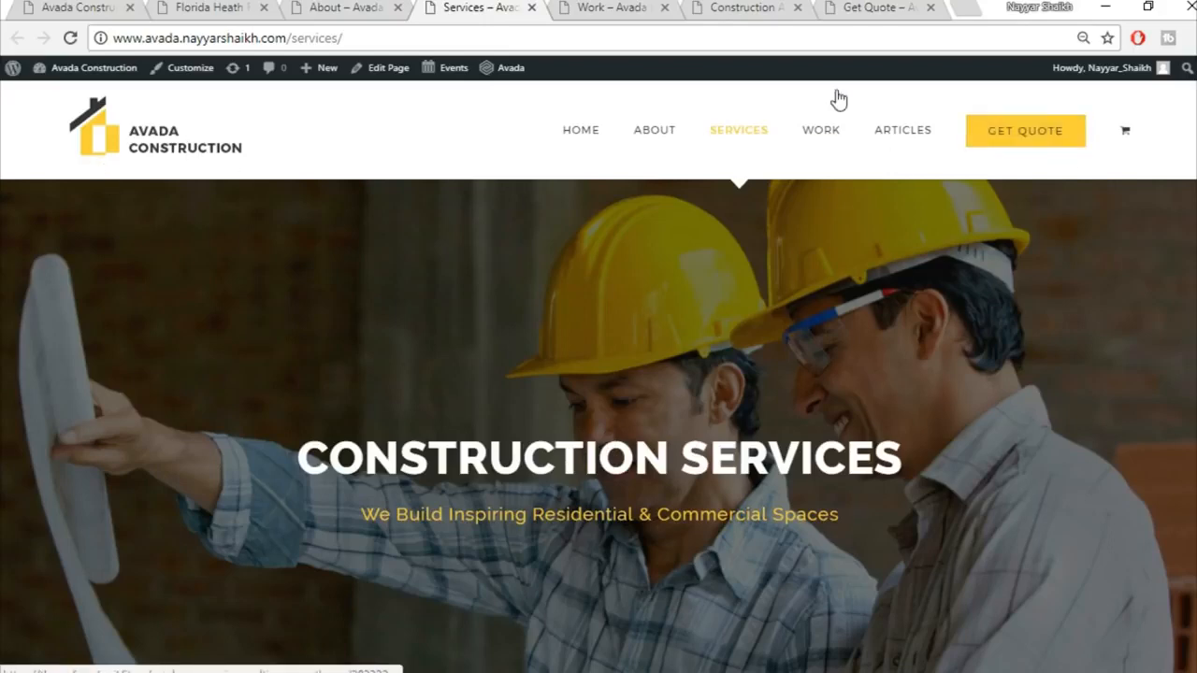
pyautogui.scroll(-3, 599, 427)
pyautogui.scroll(-4, 599, 426)
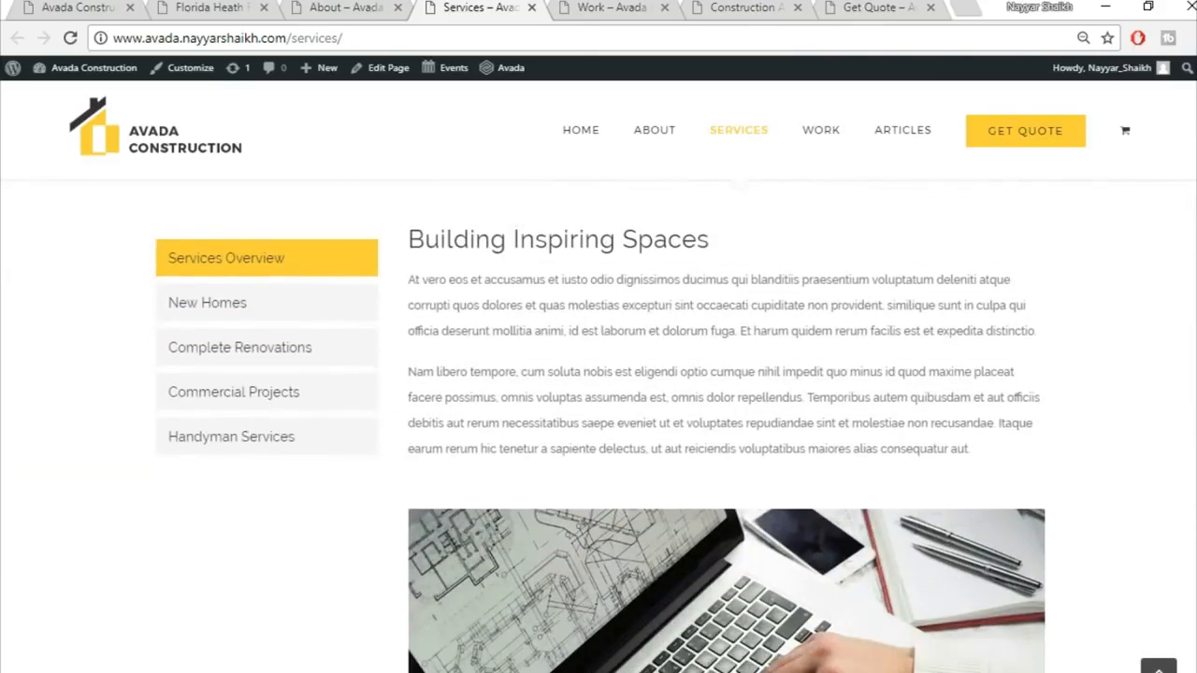
pyautogui.click(299, 313)
pyautogui.click(279, 361)
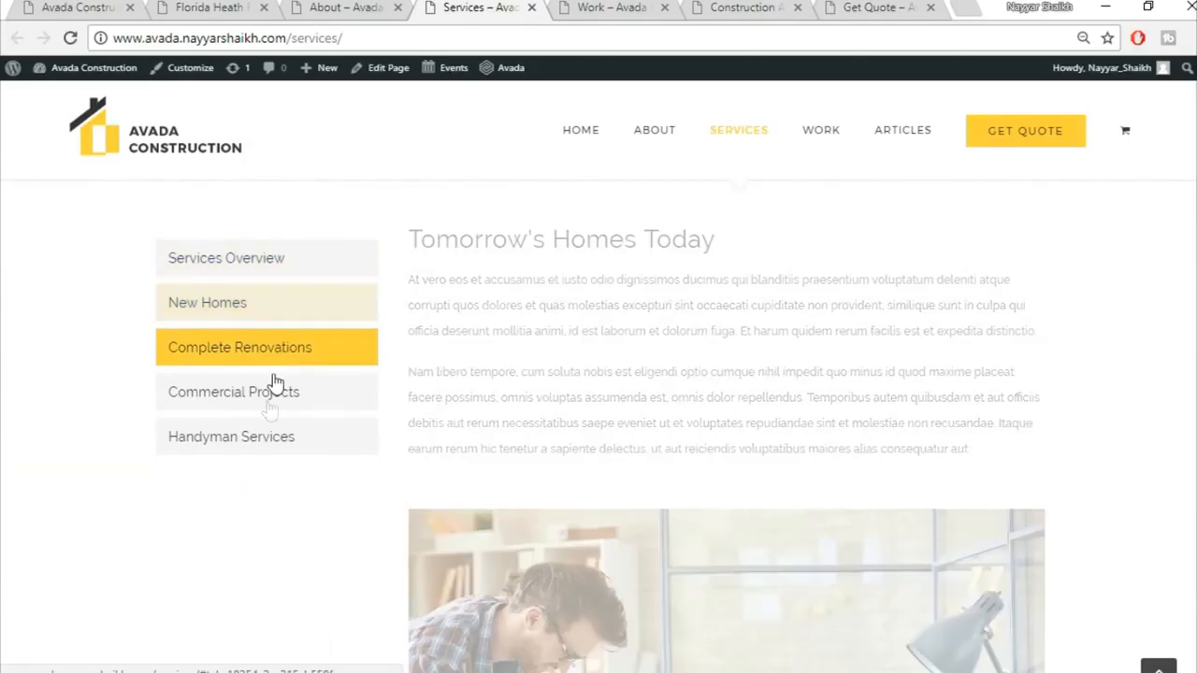
pyautogui.click(270, 407)
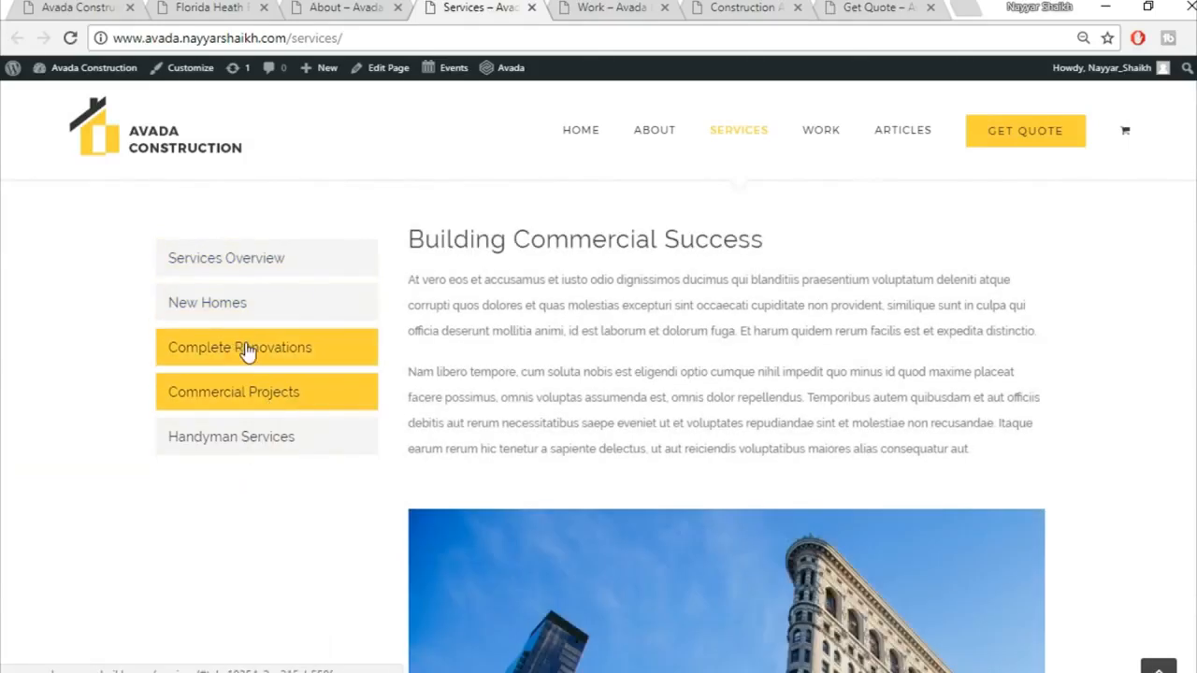
pyautogui.click(247, 350)
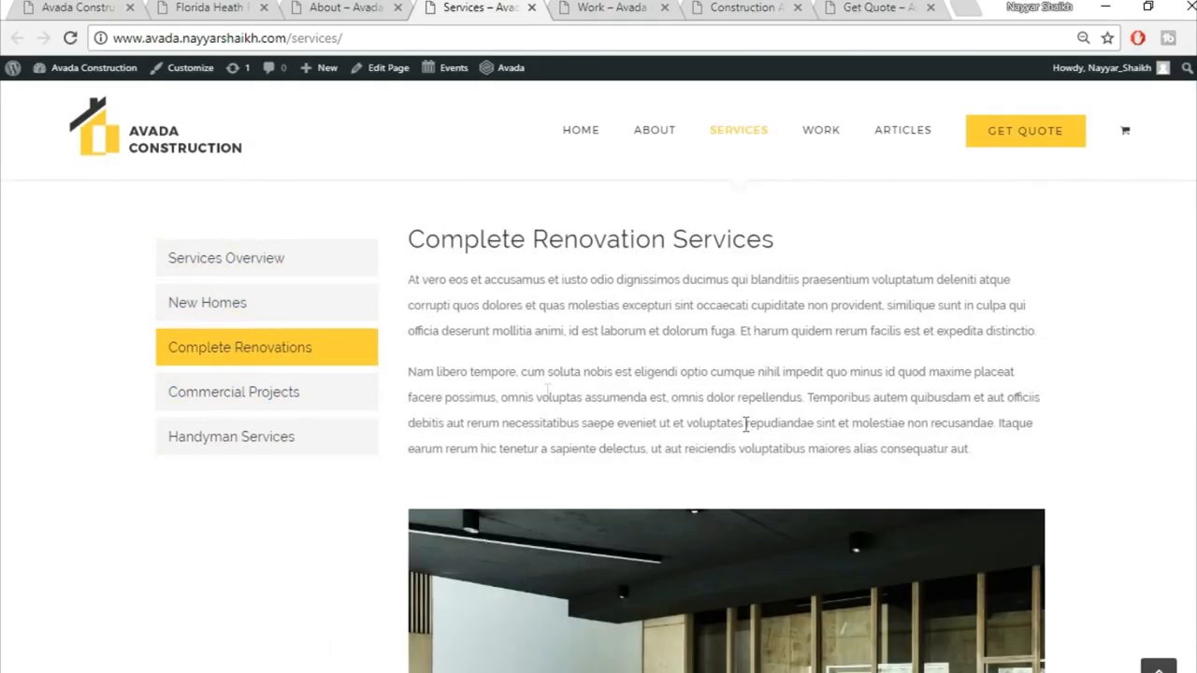
pyautogui.click(205, 314)
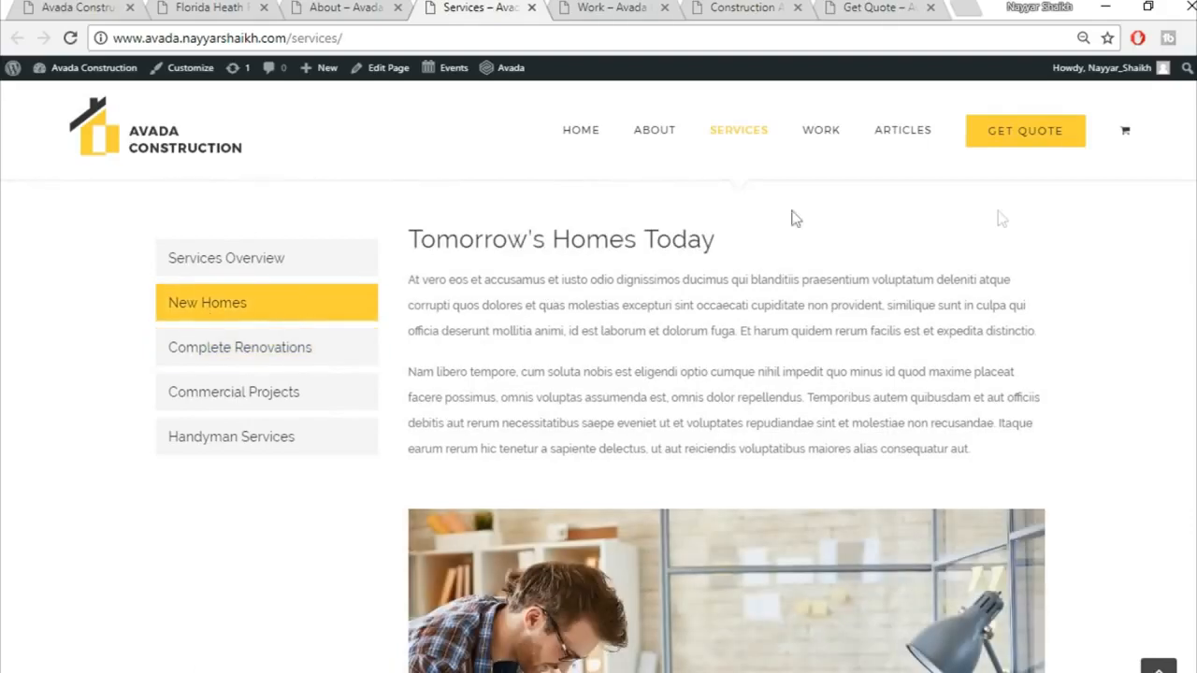
# Step: Look over the New Homes details, then bring up the Work page
pyautogui.scroll(-10, 817, 436)
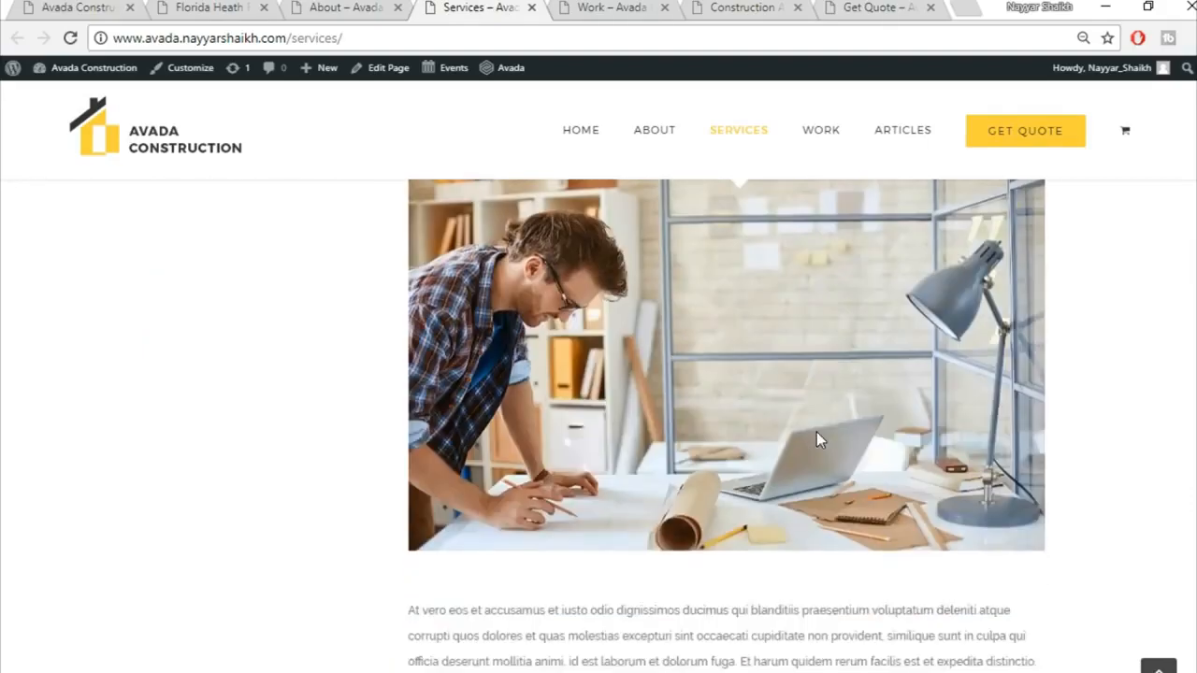
pyautogui.scroll(10, 817, 432)
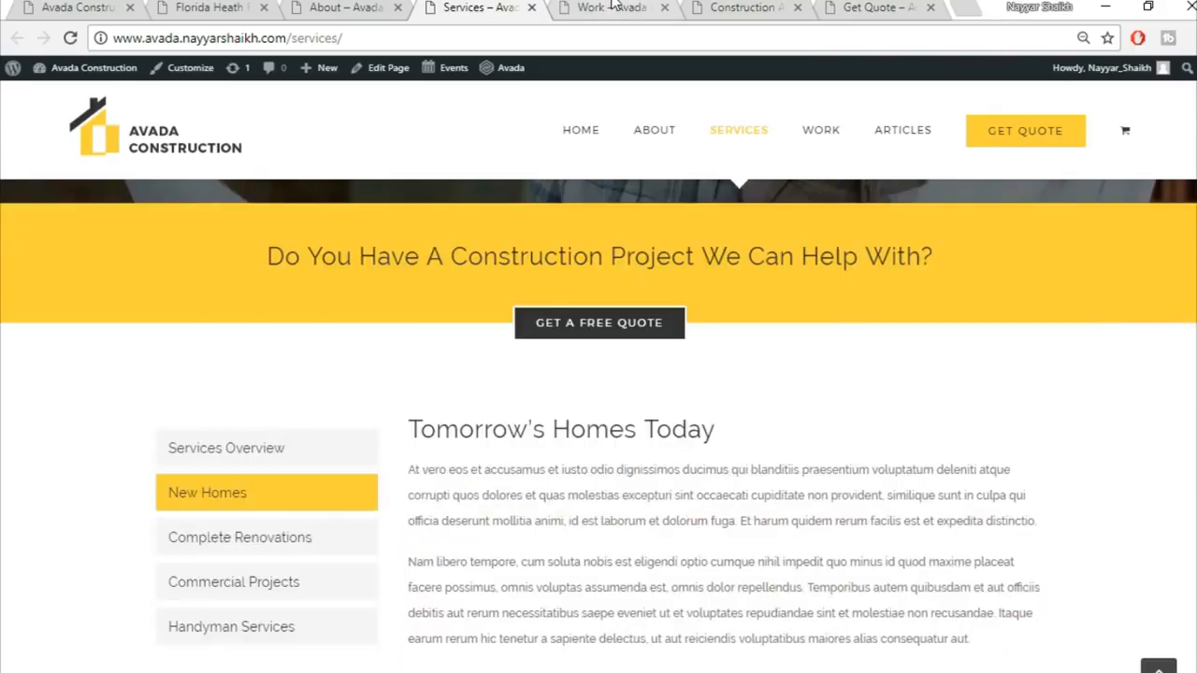
pyautogui.click(613, 6)
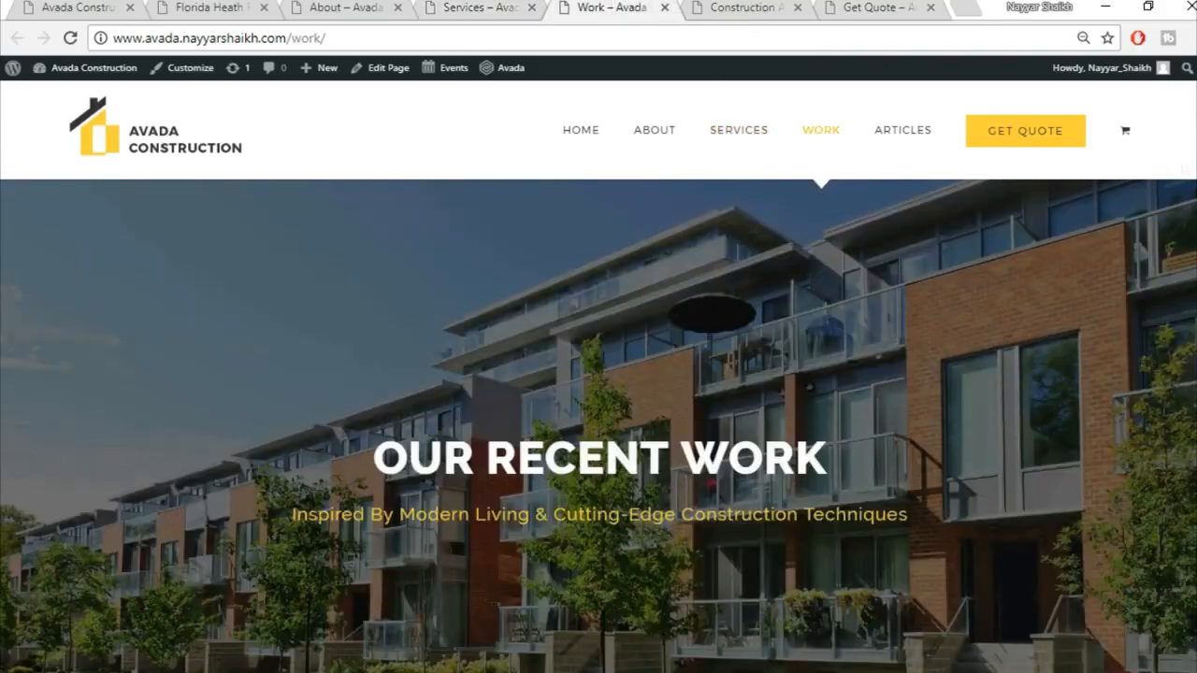
# Step: Browse the Work portfolio grid, then go to the Articles page from the site menu
pyautogui.scroll(-8, 599, 427)
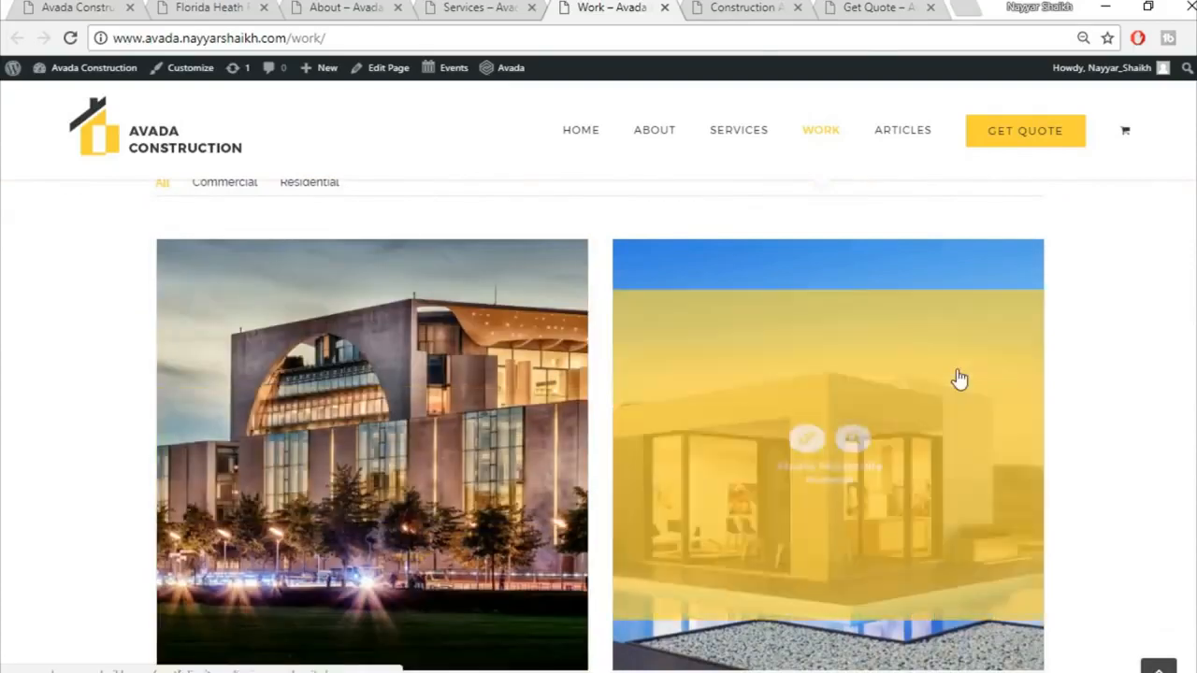
pyautogui.scroll(-1, 960, 379)
pyautogui.scroll(-3, 959, 379)
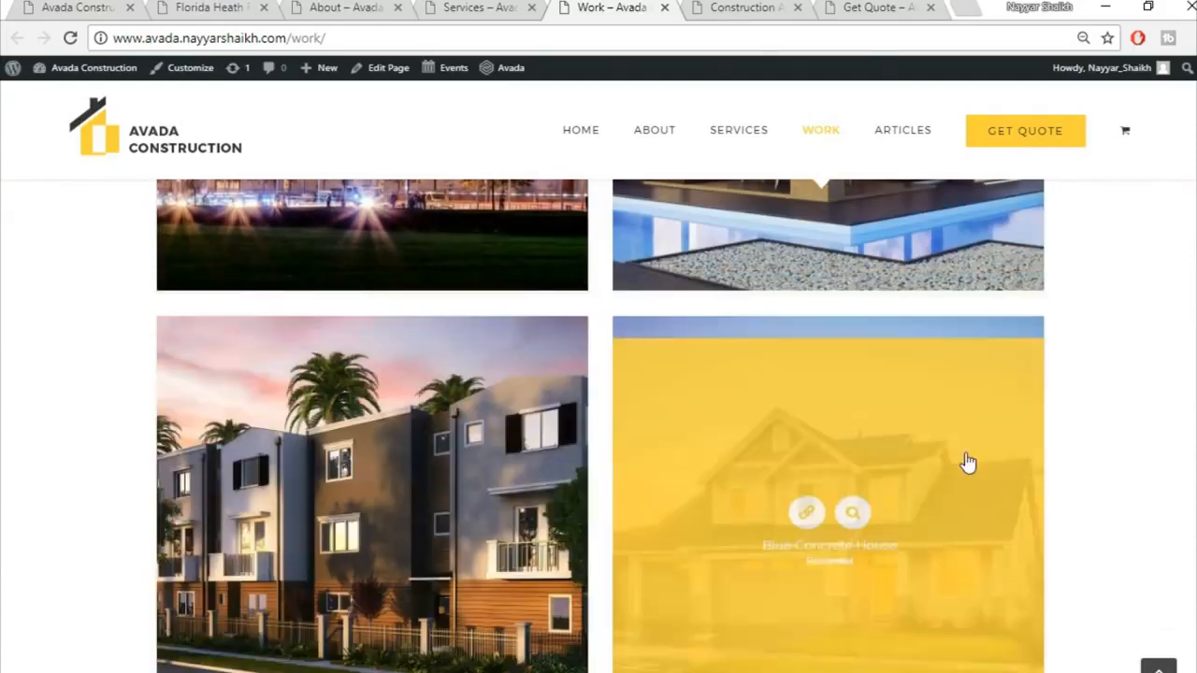
pyautogui.scroll(-1, 968, 463)
pyautogui.scroll(5, 515, 440)
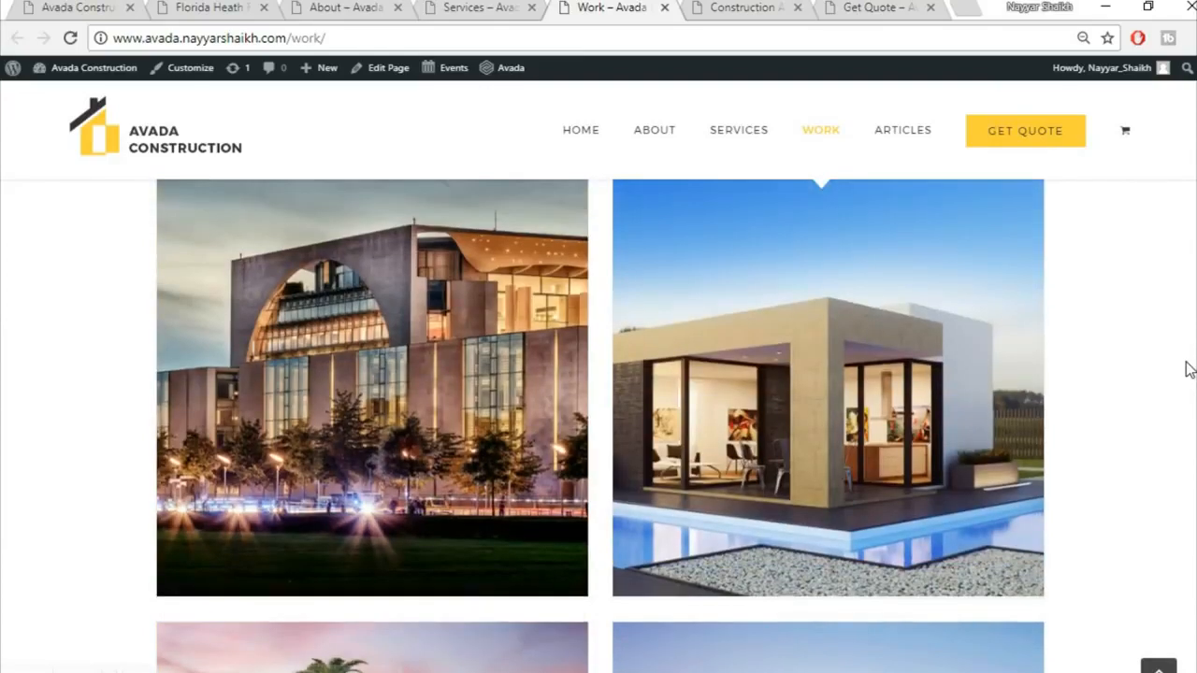
pyautogui.scroll(4, 1115, 369)
pyautogui.click(903, 130)
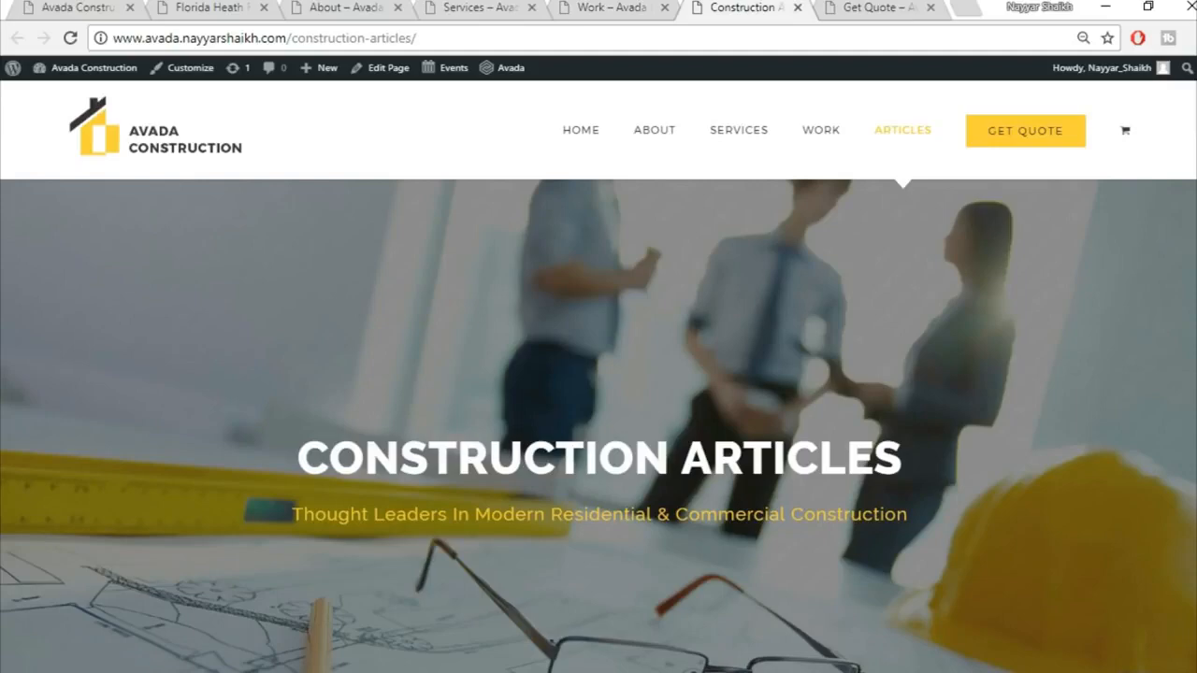
# Step: Read through the Construction Articles page, then bring up the Get Quote page
pyautogui.scroll(-7, 598, 425)
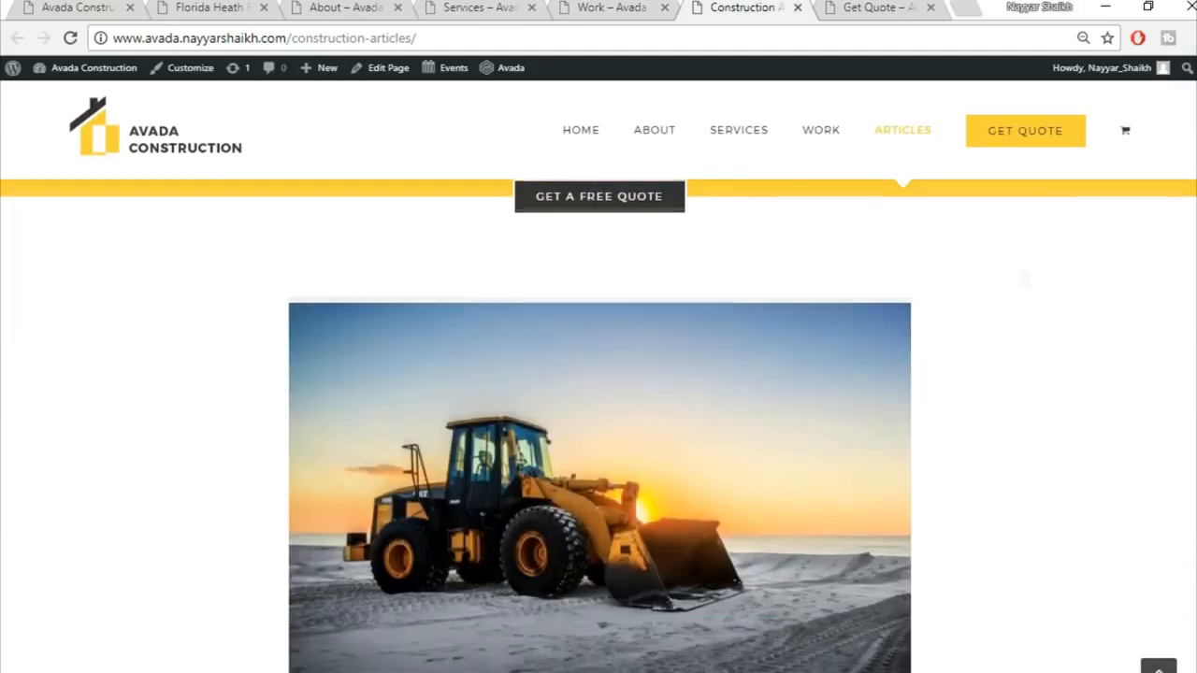
pyautogui.scroll(-2, 549, 368)
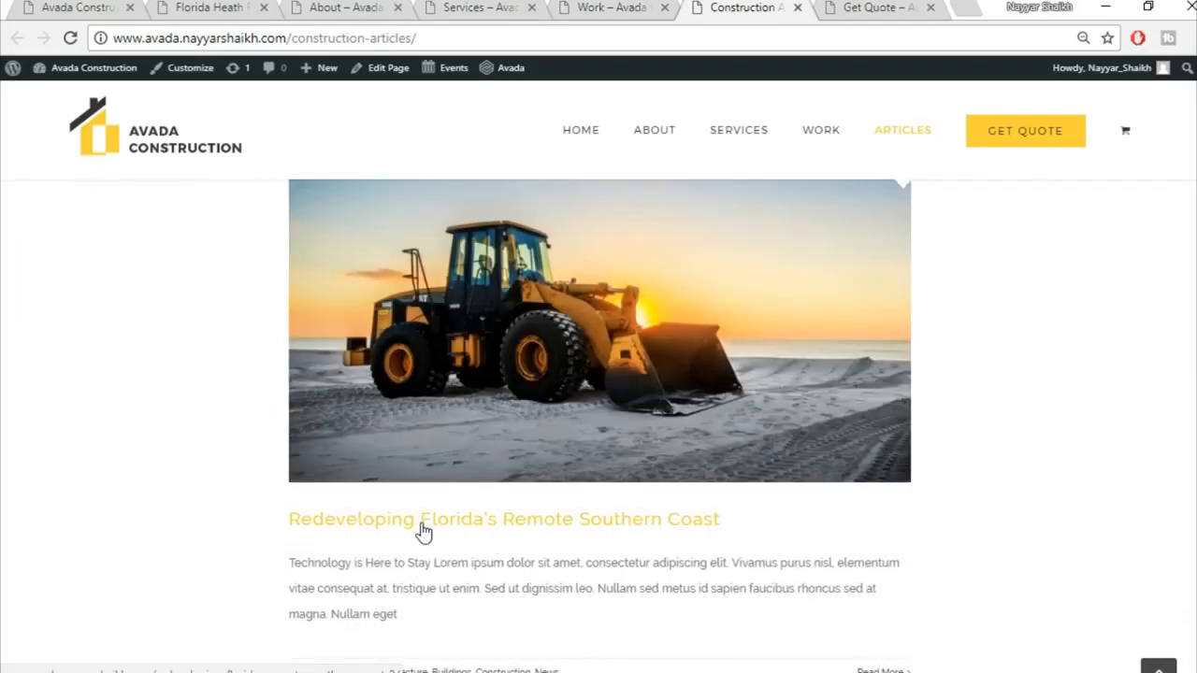
pyautogui.scroll(-2, 422, 531)
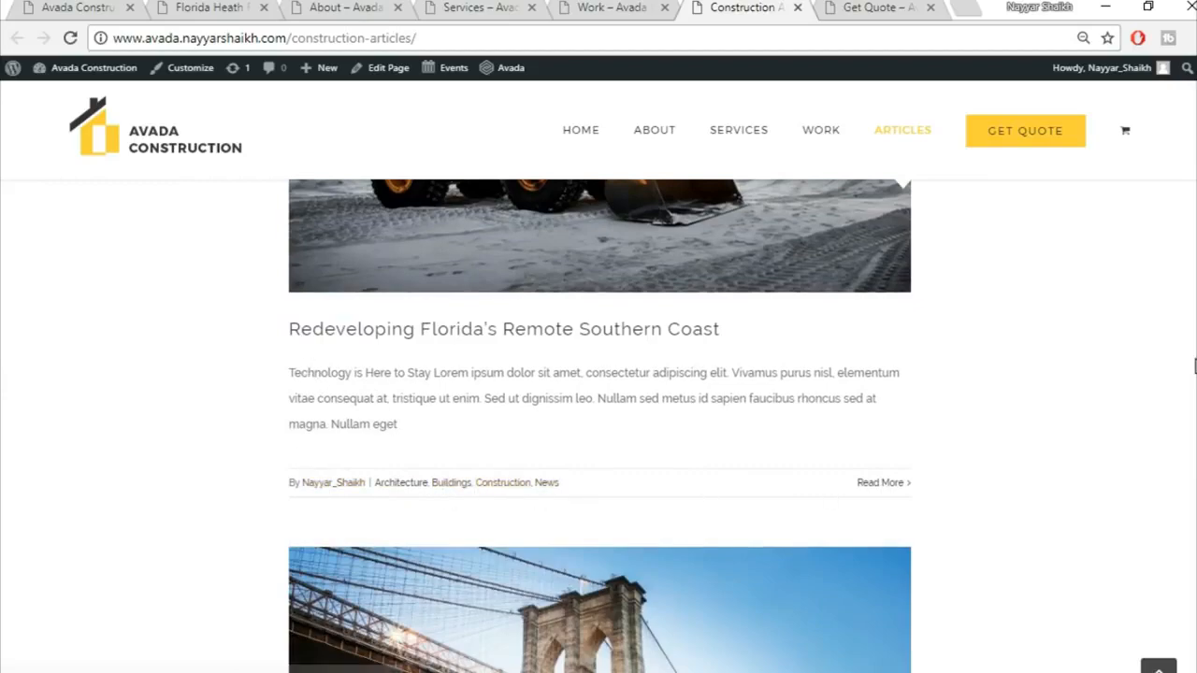
pyautogui.scroll(3, 600, 426)
pyautogui.scroll(-17, 600, 426)
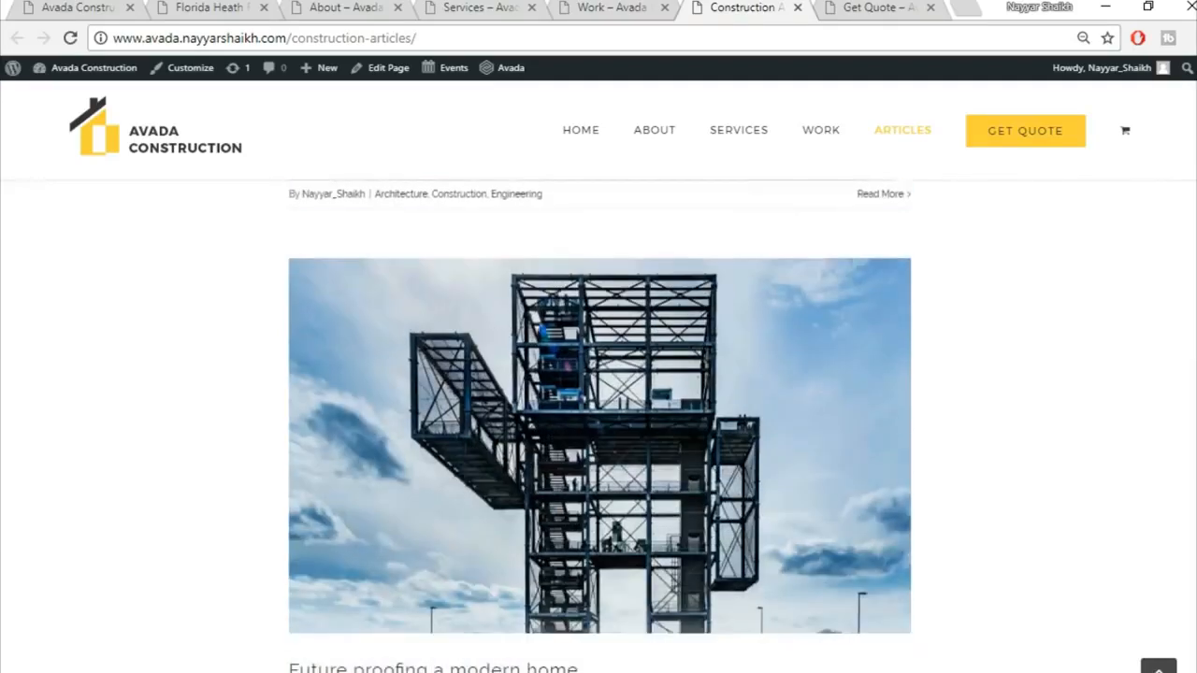
pyautogui.scroll(-7, 600, 425)
pyautogui.scroll(20, 600, 426)
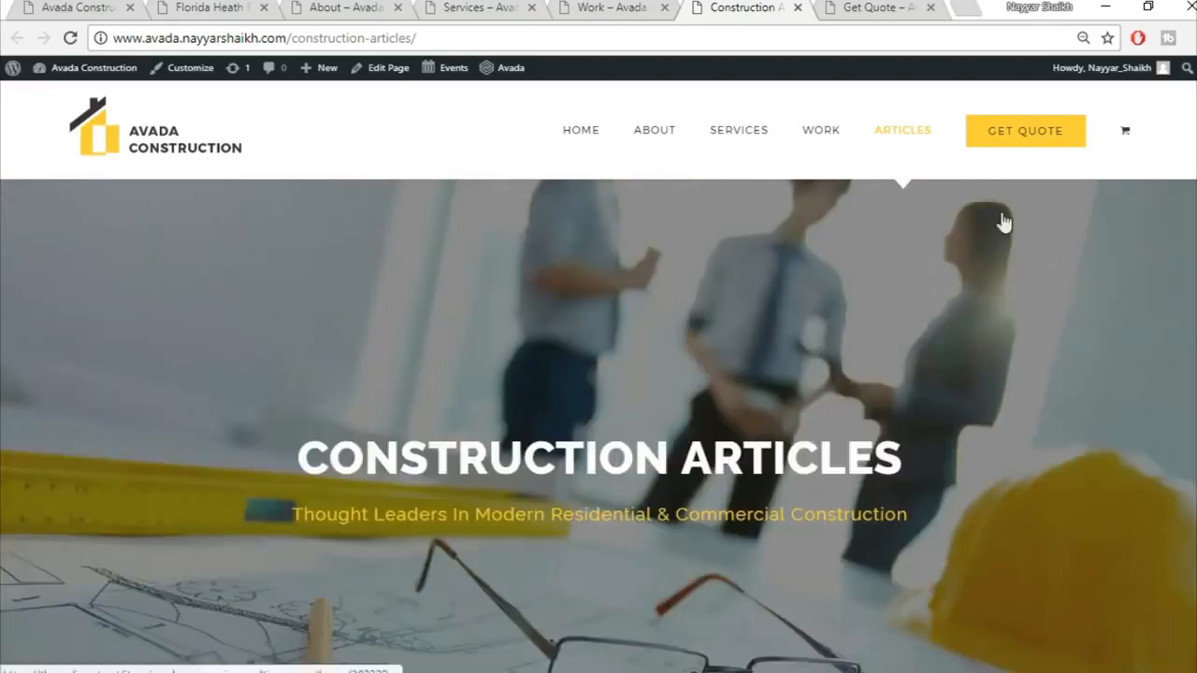
pyautogui.click(896, 10)
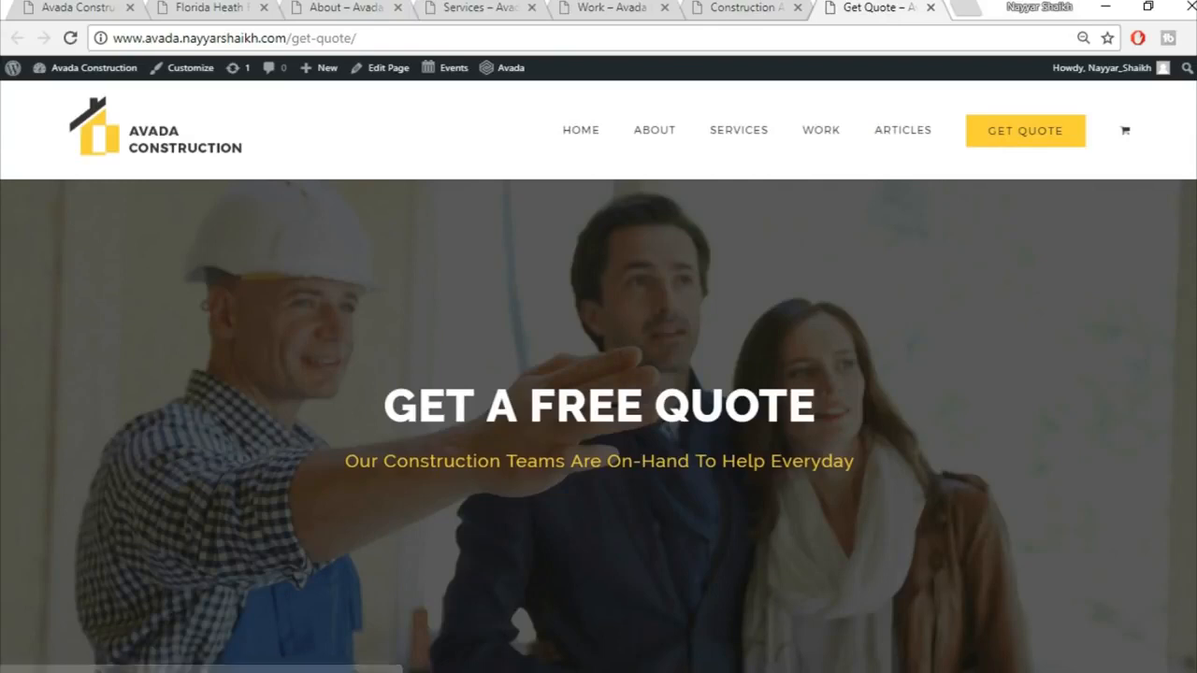
# Step: Scroll down through the Get Quote page and back up
pyautogui.scroll(-2, 520, 618)
pyautogui.scroll(-4, 520, 617)
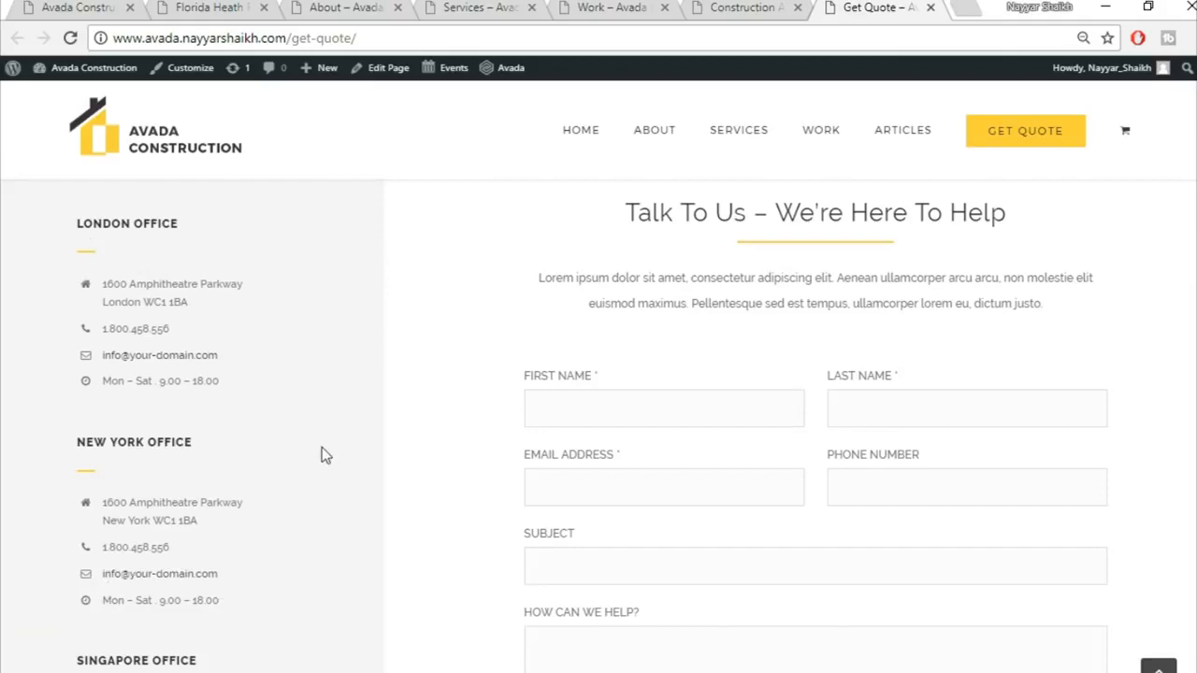
pyautogui.scroll(-2, 598, 421)
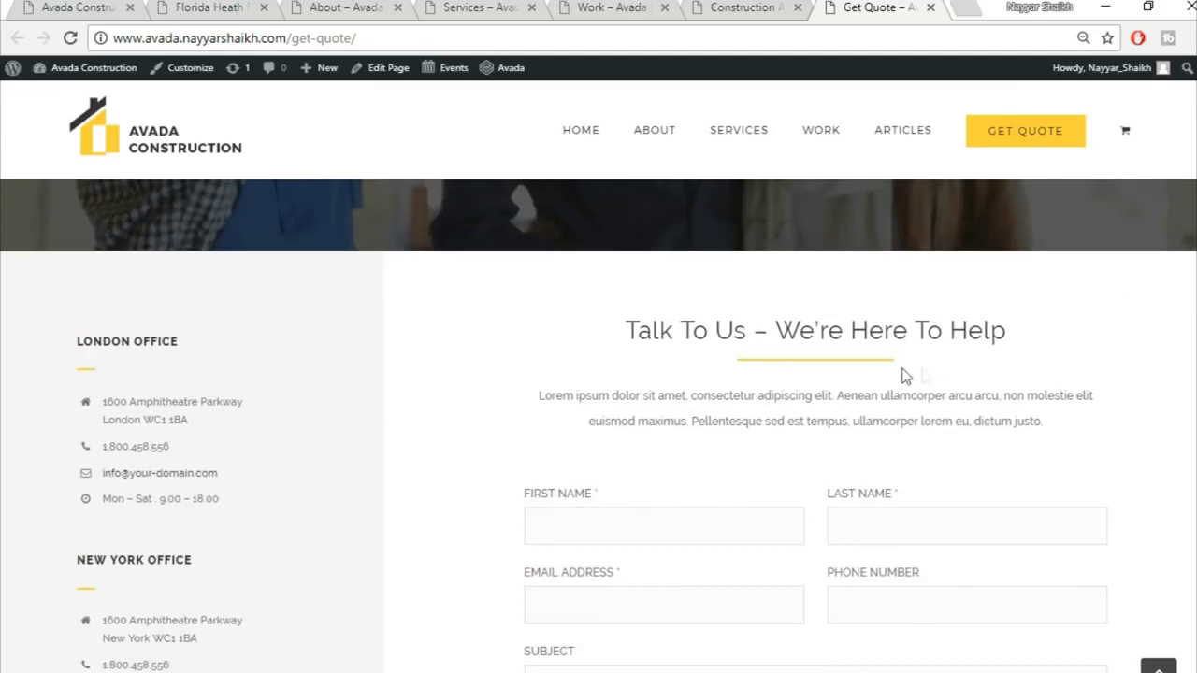
pyautogui.scroll(-2, 738, 350)
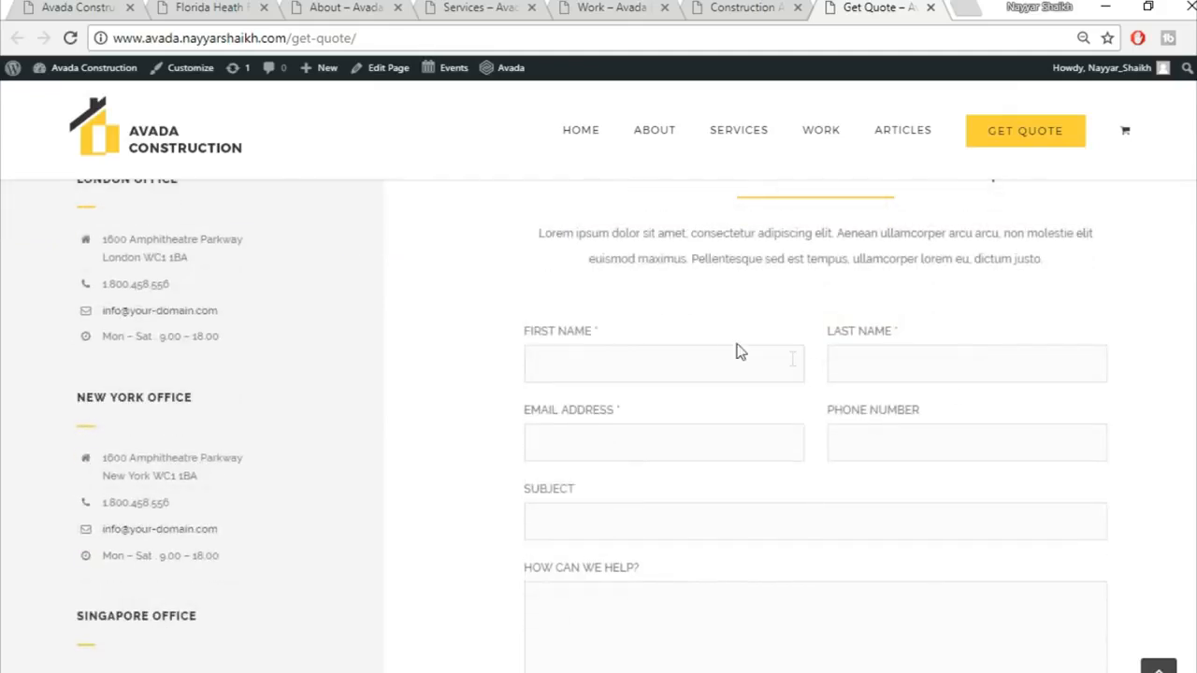
pyautogui.scroll(-1, 967, 424)
pyautogui.scroll(-4, 738, 588)
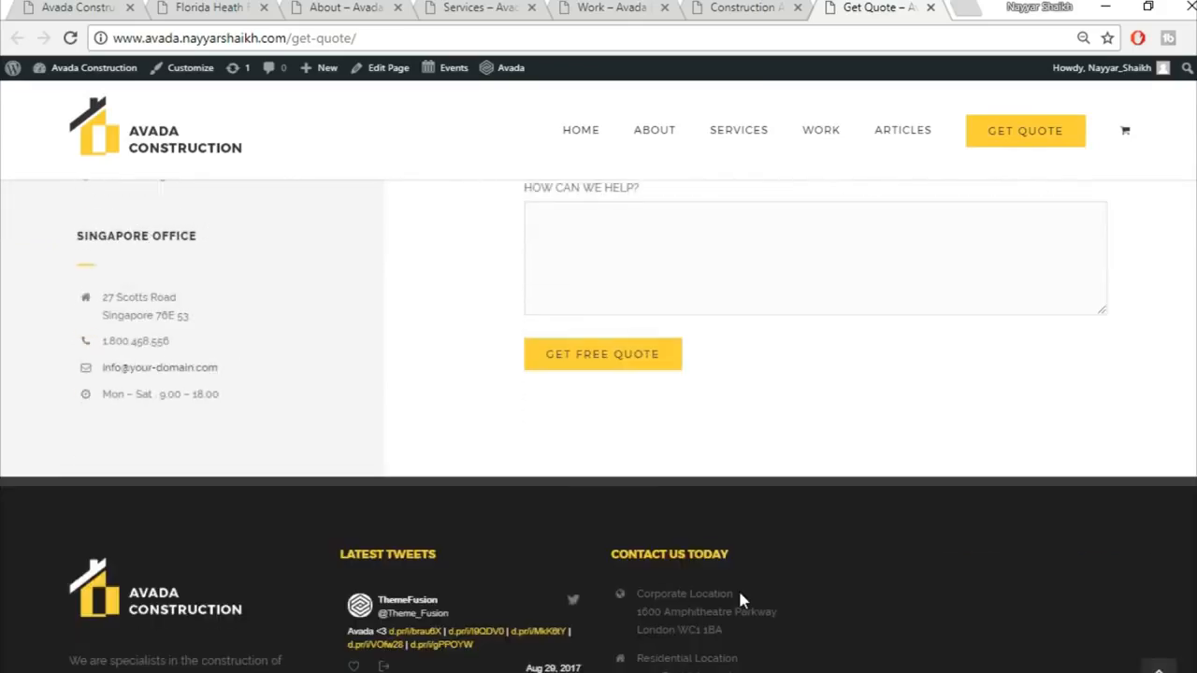
pyautogui.scroll(15, 757, 570)
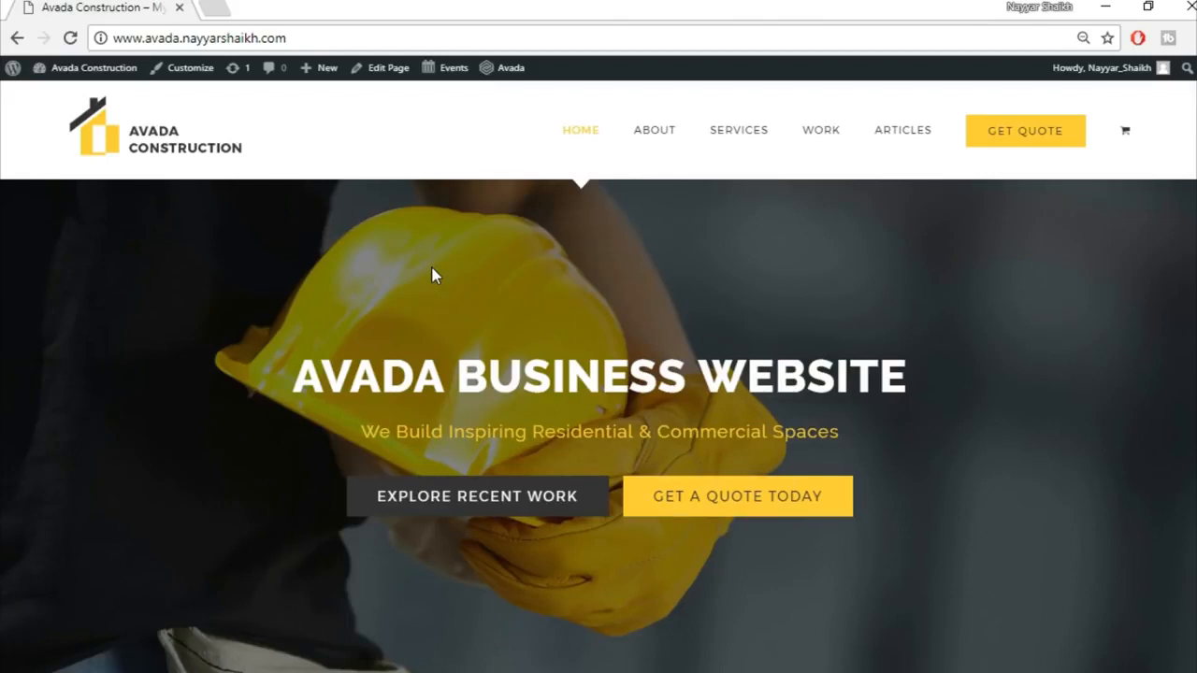
# Step: Load bloggdude.com/tmd in a new browser tab
pyautogui.click(216, 8)
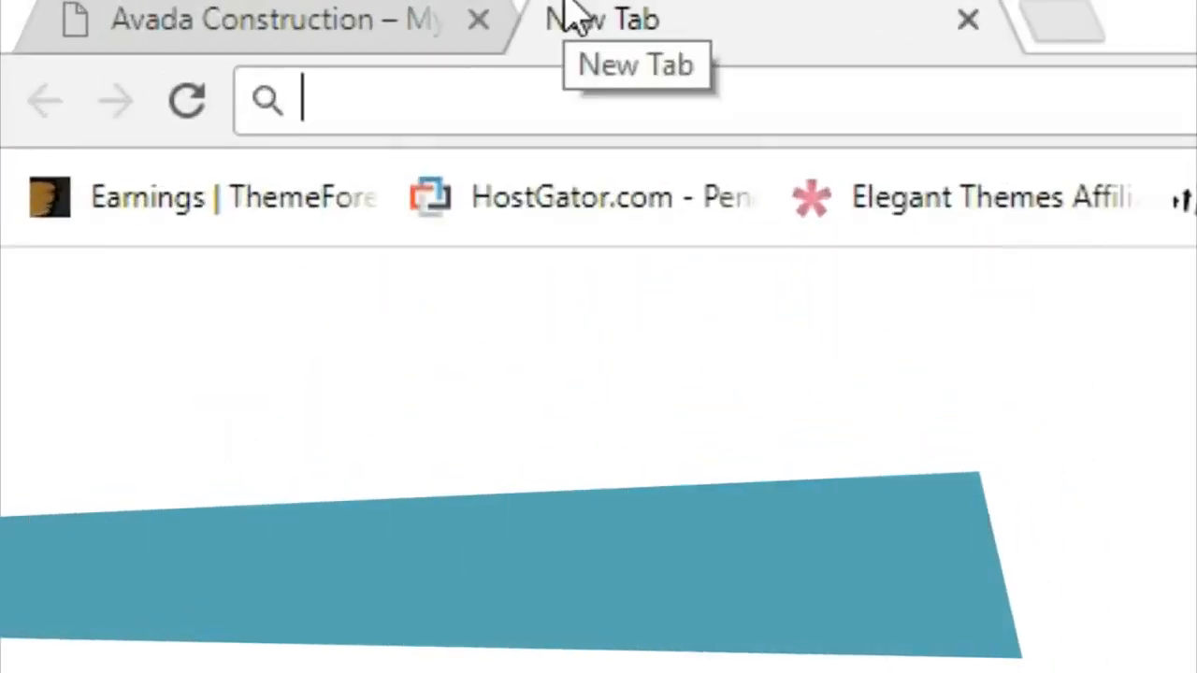
pyautogui.write('bloggdude.com/')
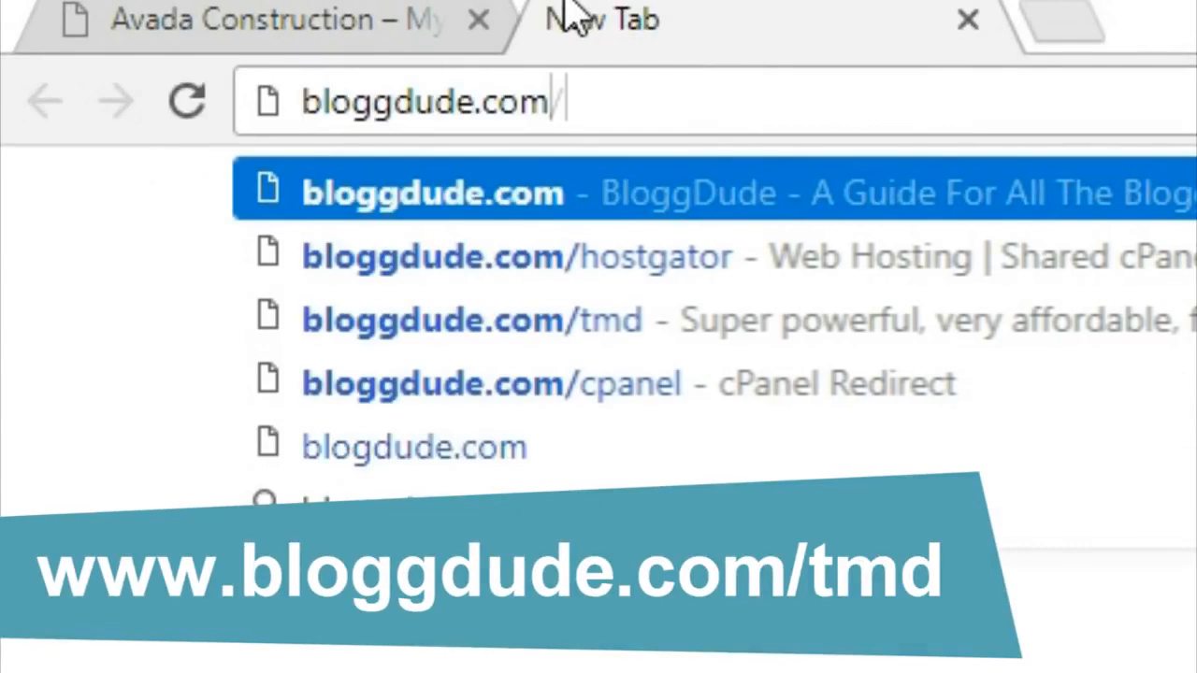
pyautogui.write('tmd')
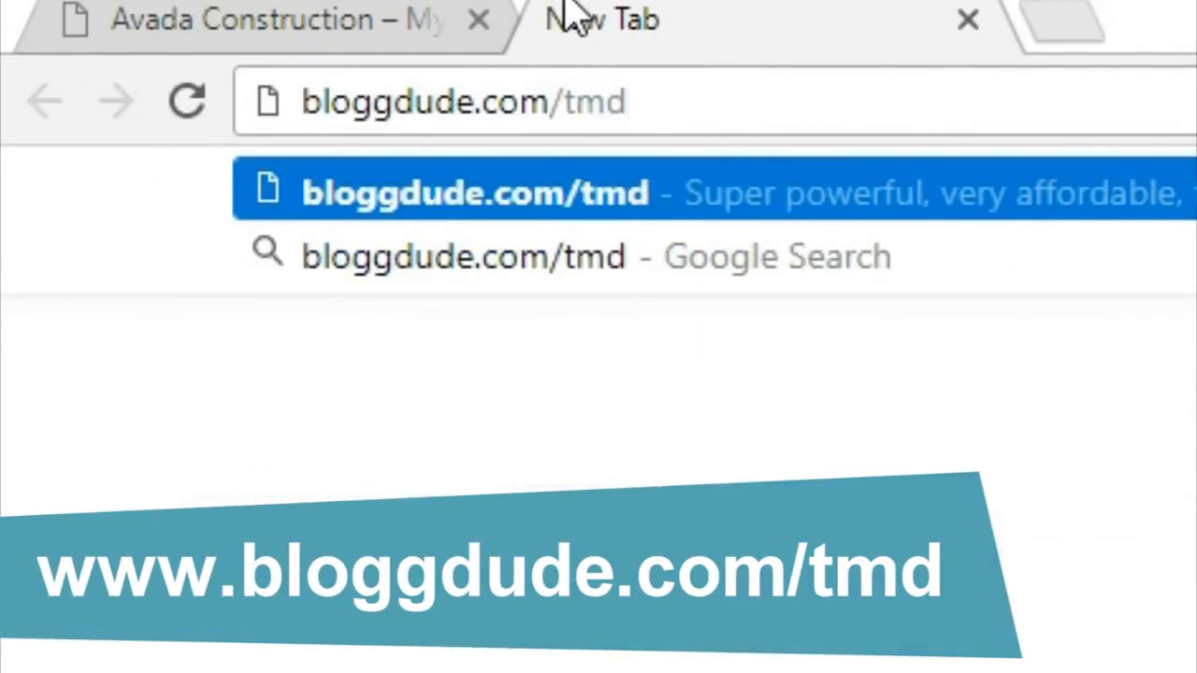
pyautogui.press('Return')
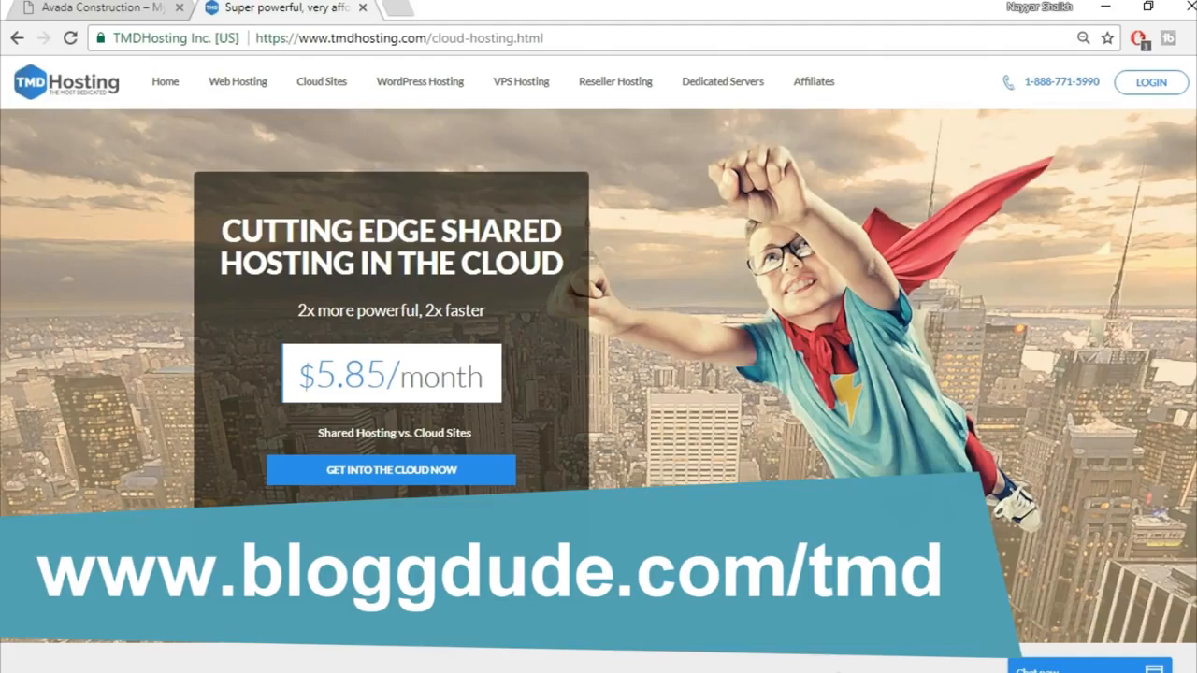
# Step: Scroll to the cloud plan cards and highlight 'SSD' in the Storm Cloud card
pyautogui.scroll(-15, 599, 374)
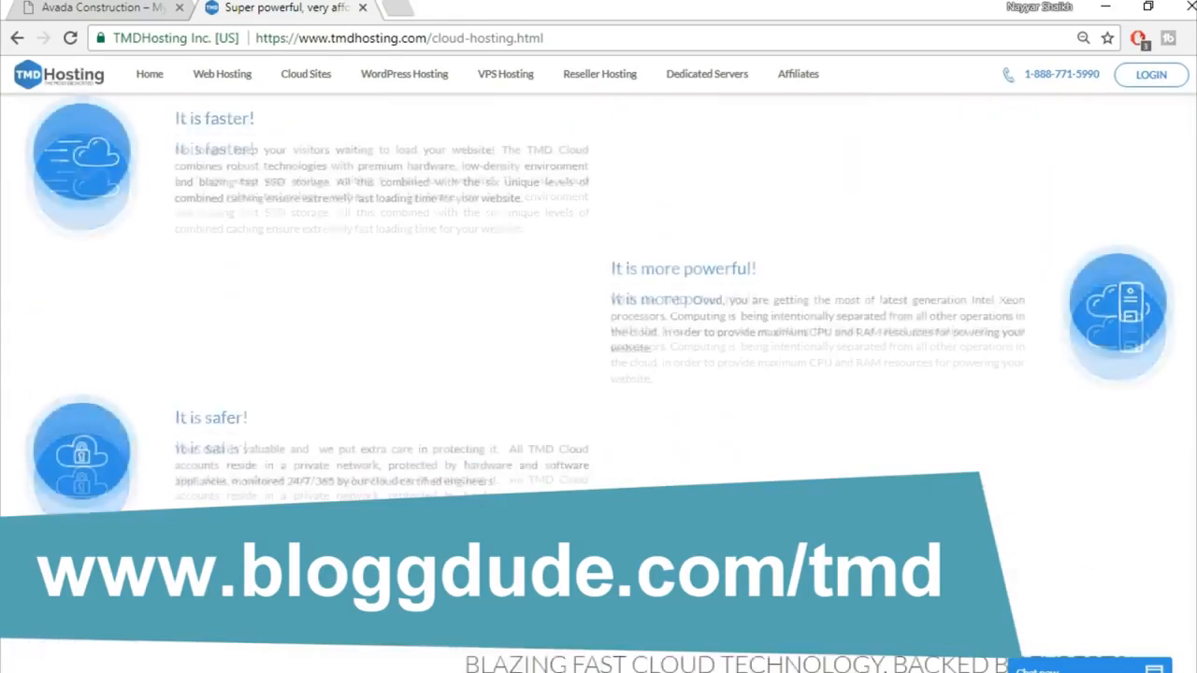
pyautogui.scroll(-4, 599, 374)
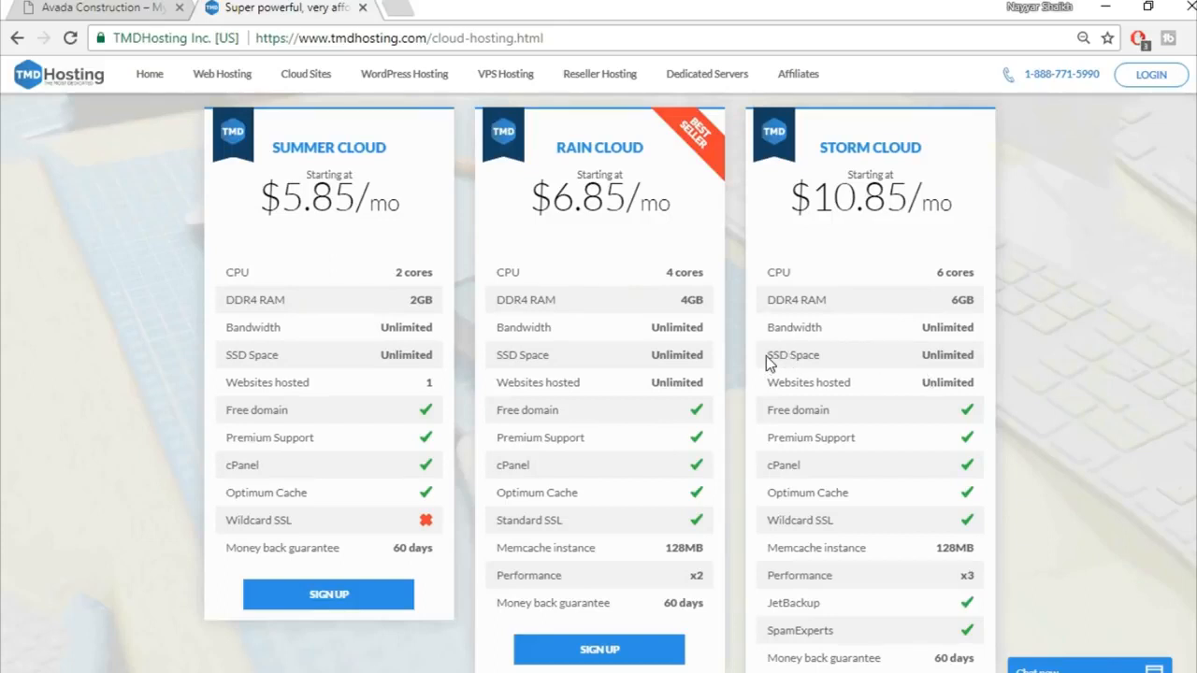
pyautogui.moveTo(768, 354); pyautogui.dragTo(787, 353)
# Step: In a new tab, search Google for 'ssd vs hdd web hosting'
pyautogui.click(399, 7)
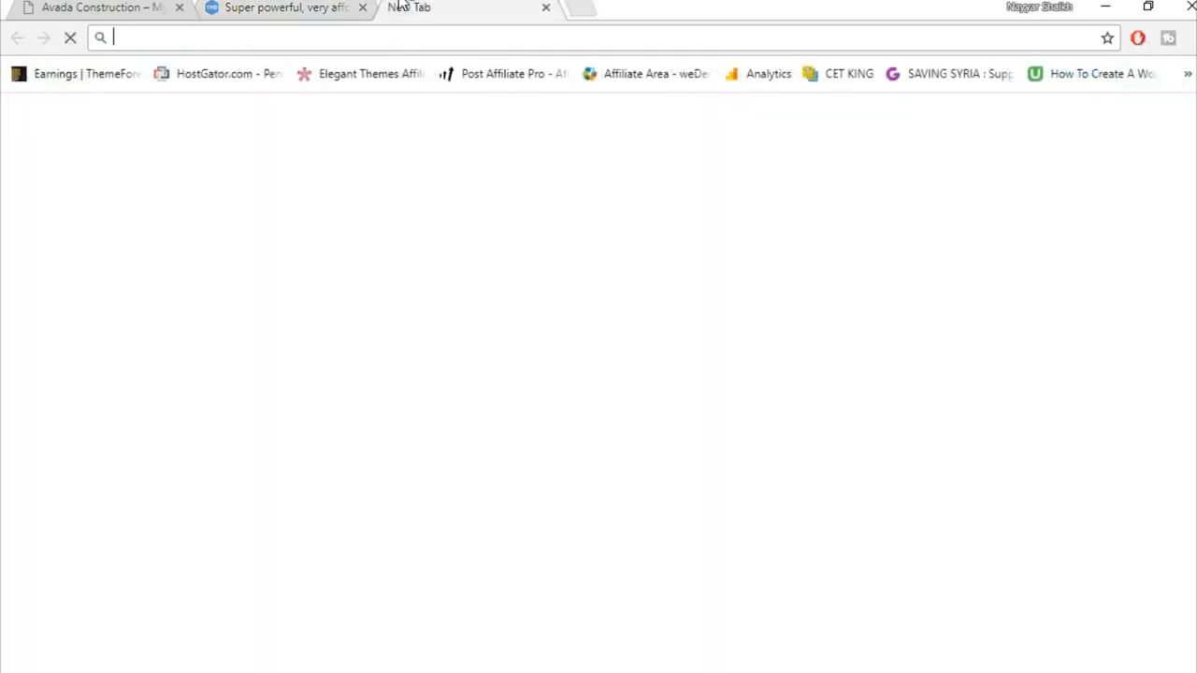
pyautogui.write('ssd')
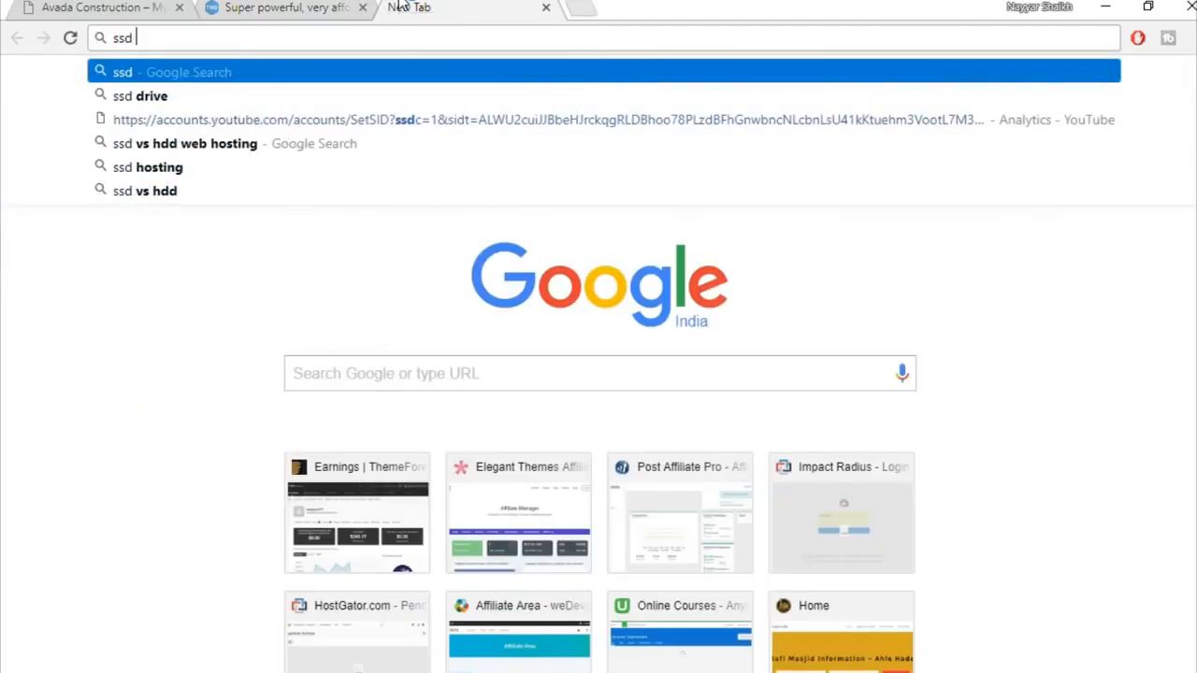
pyautogui.press('Down')
pyautogui.press('Down')
pyautogui.press('Down')
pyautogui.press('Return')
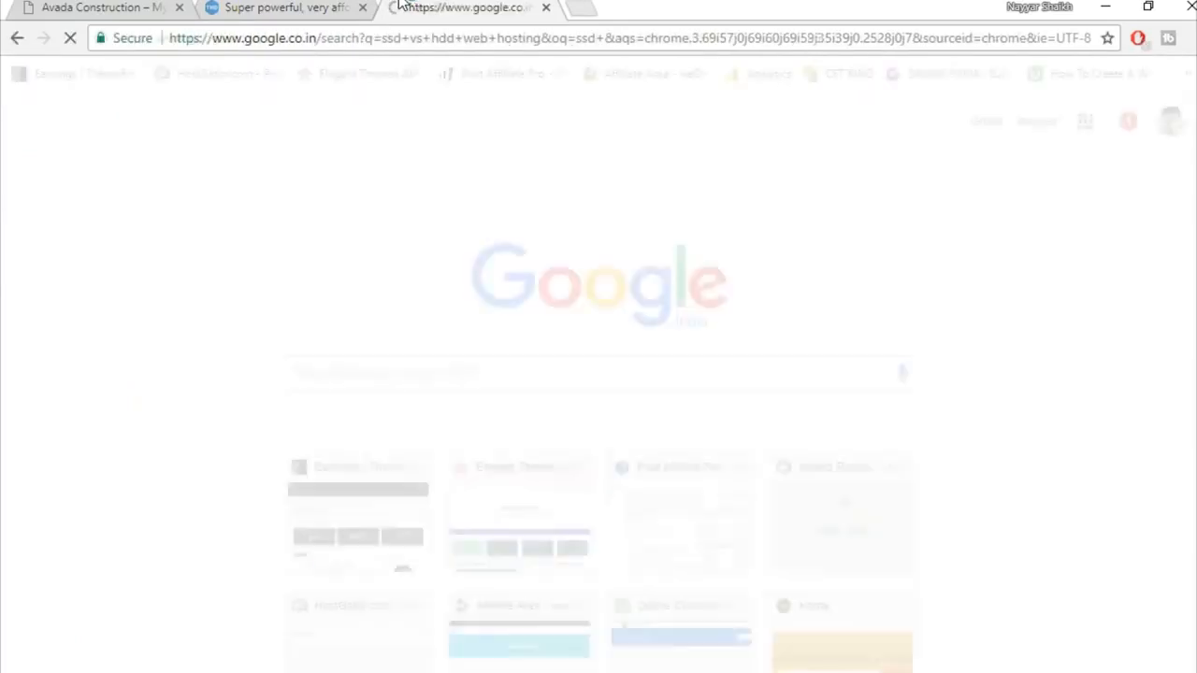
# Step: Show image results and enlarge the first SSD vs HDD speed chart
pyautogui.click(347, 160)
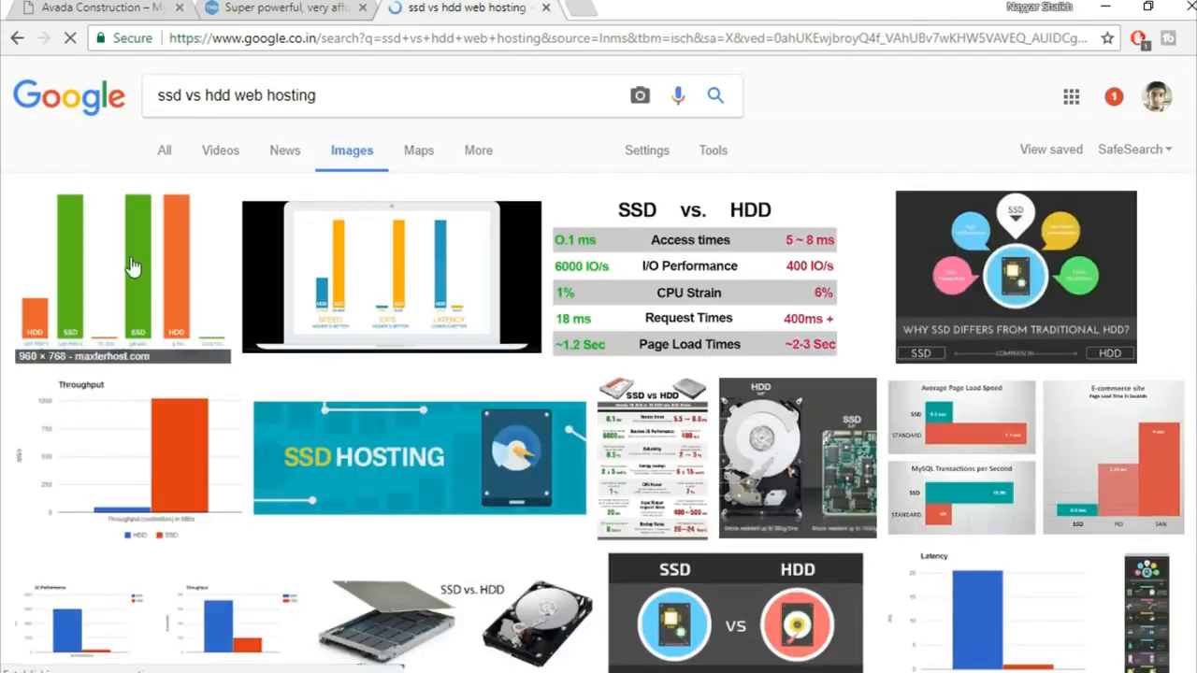
pyautogui.click(131, 267)
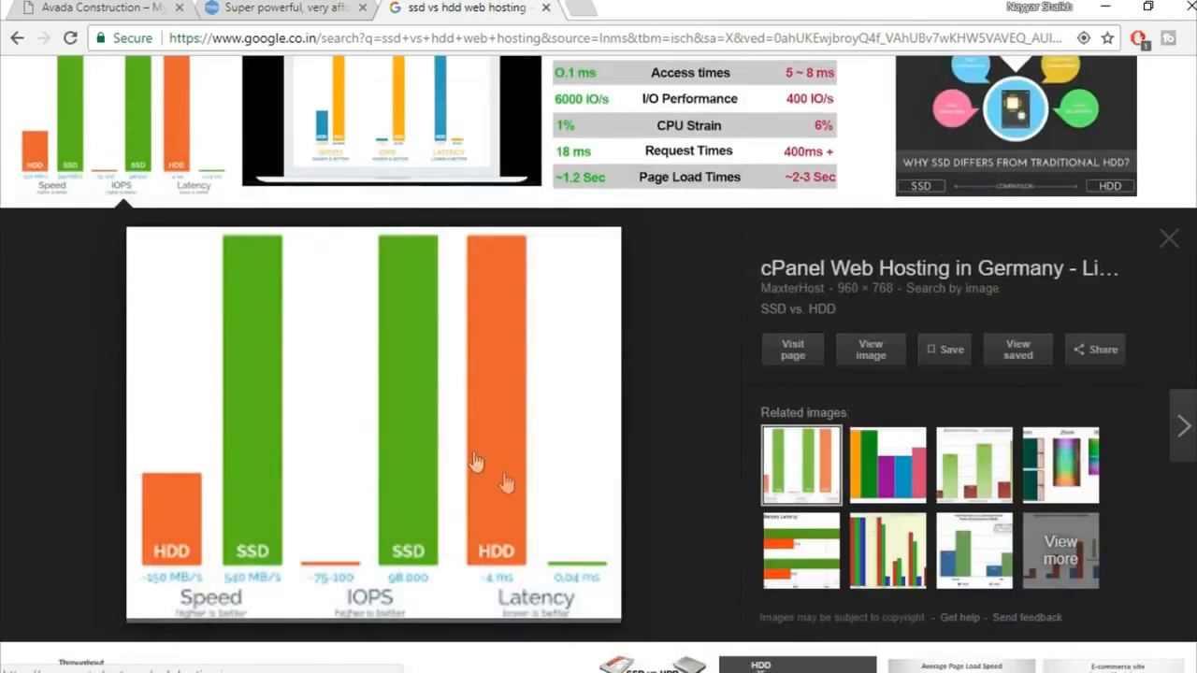
pyautogui.scroll(-1, 706, 332)
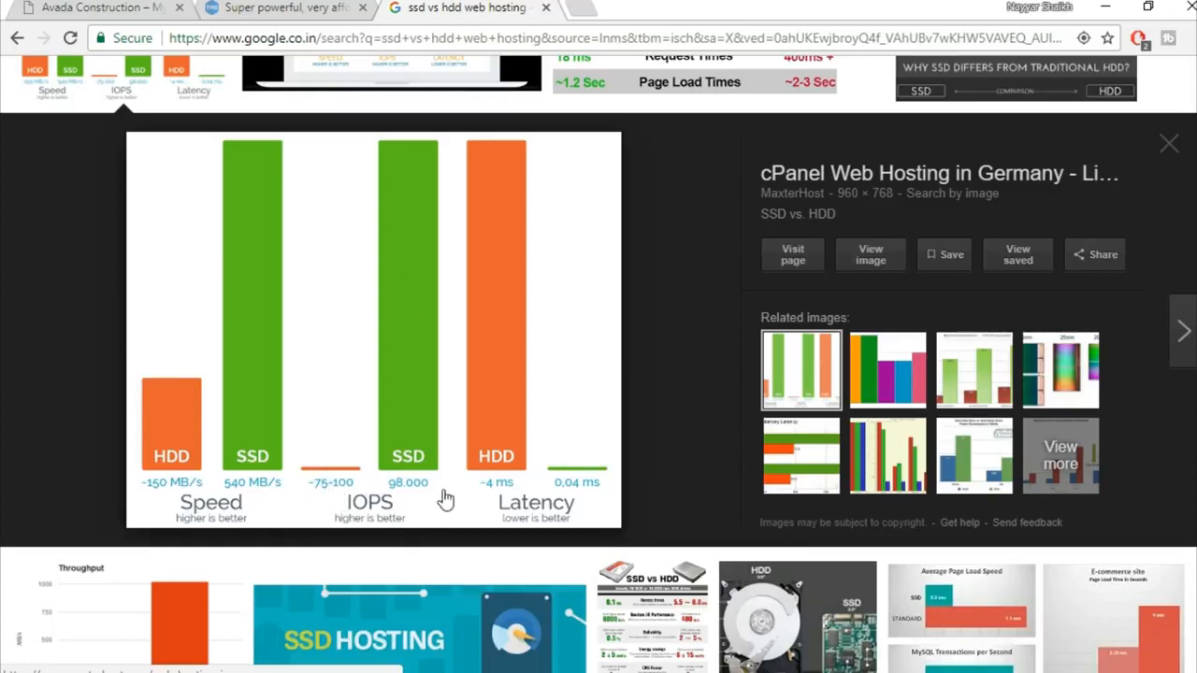
pyautogui.scroll(3, 621, 398)
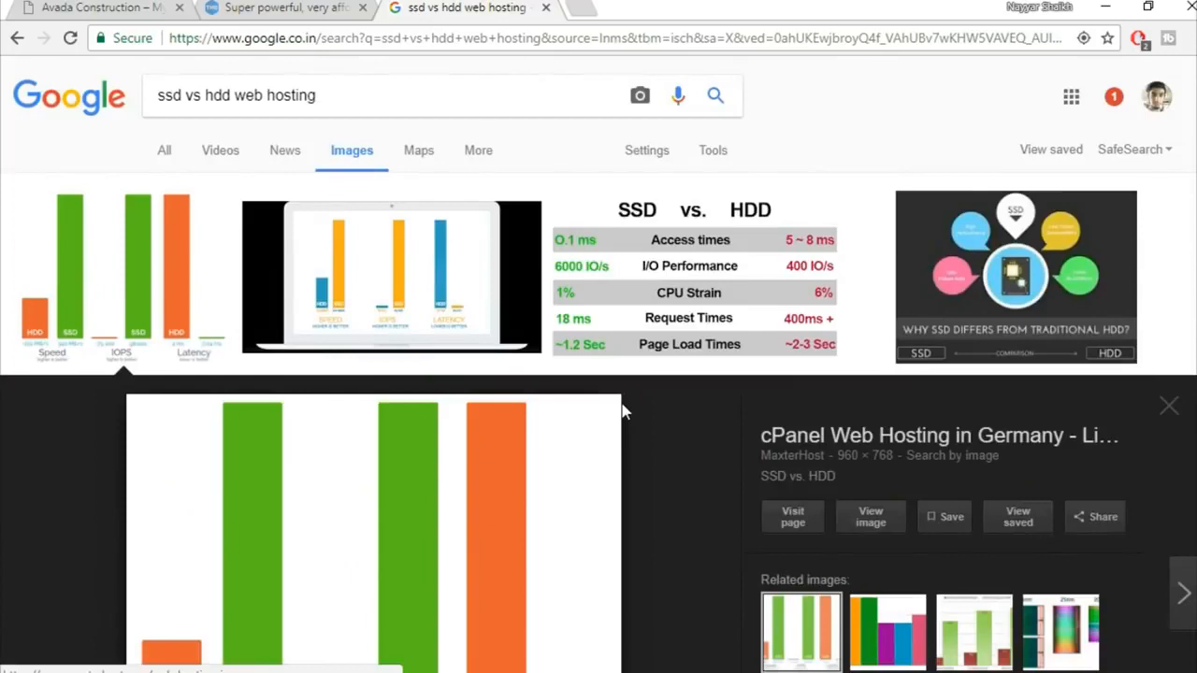
# Step: Close the image search, highlight the Storm Cloud SSD Space value, and review the pricing table
pyautogui.click(547, 8)
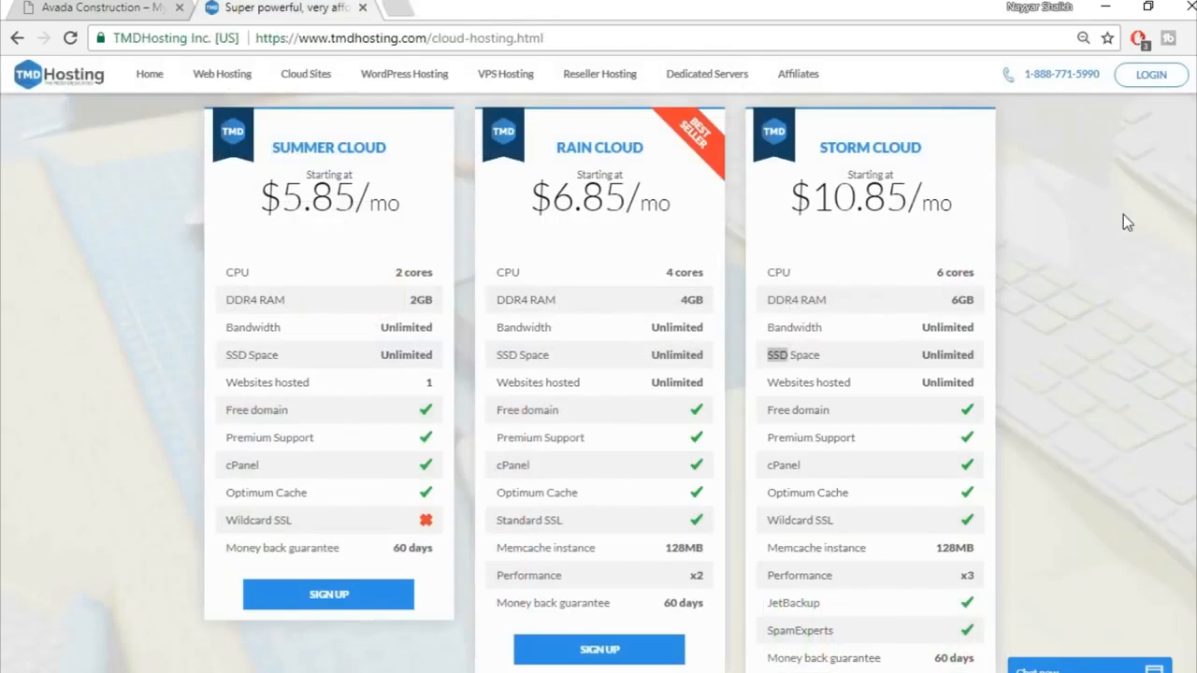
pyautogui.click(1126, 224)
pyautogui.moveTo(923, 356); pyautogui.dragTo(945, 351)
pyautogui.click(944, 353)
pyautogui.scroll(-1, 1029, 414)
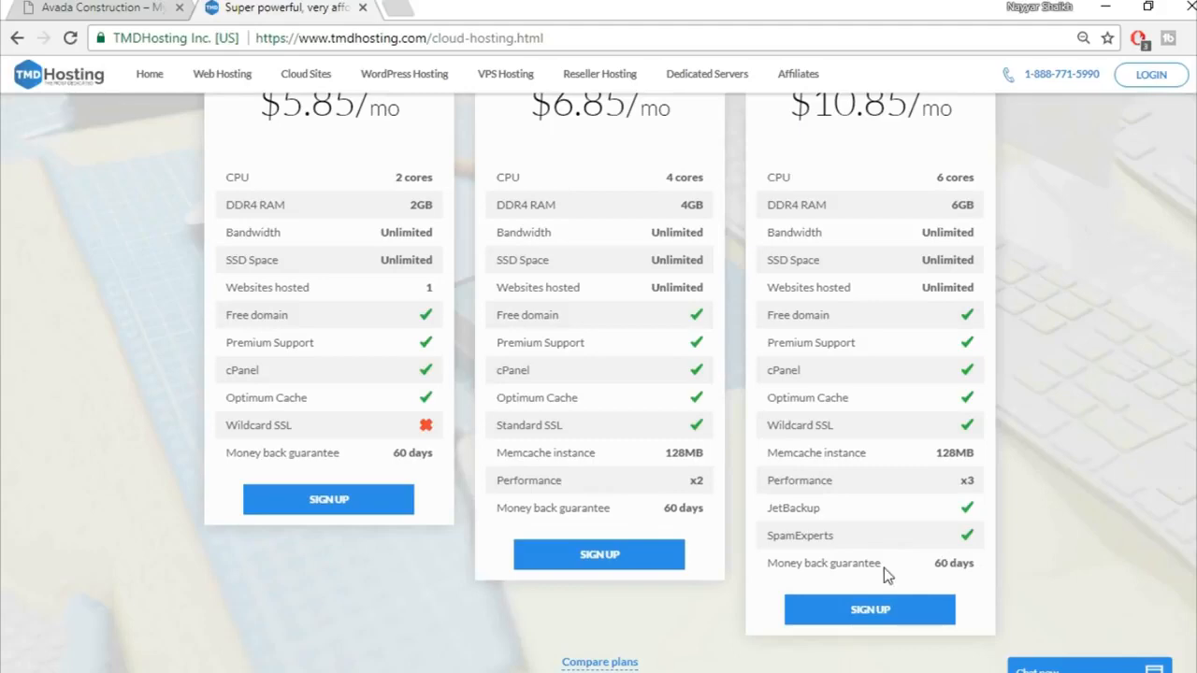
pyautogui.scroll(1, 1067, 553)
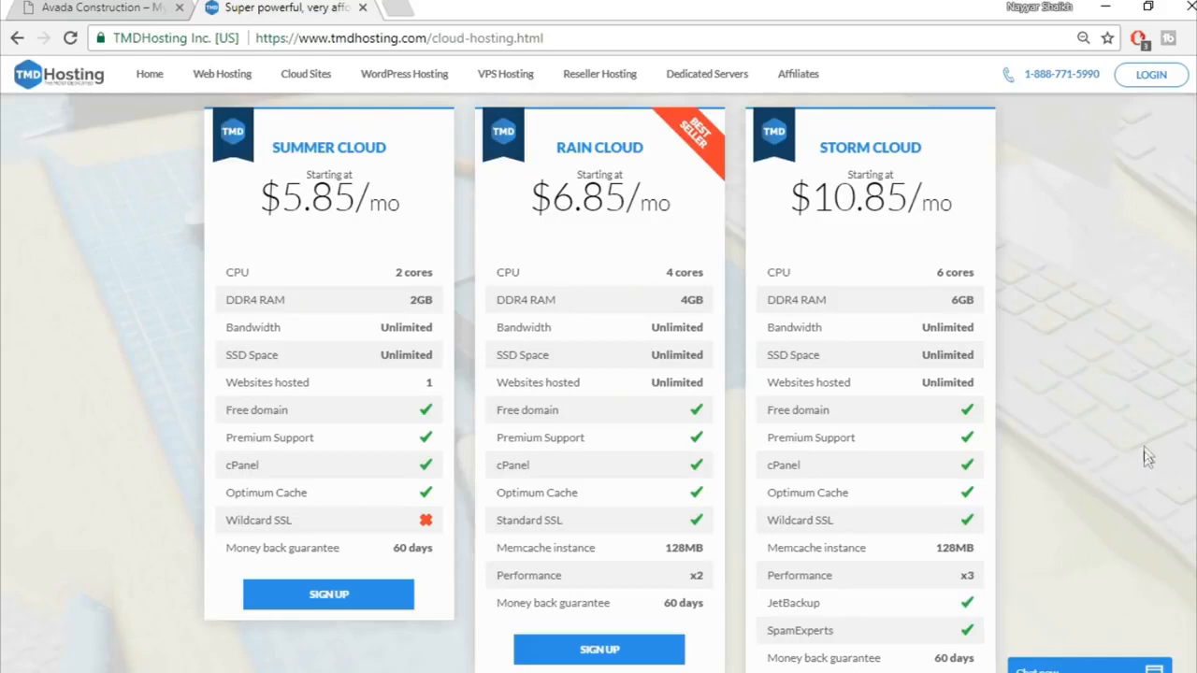
pyautogui.scroll(-2, 1149, 449)
pyautogui.scroll(3, 1149, 449)
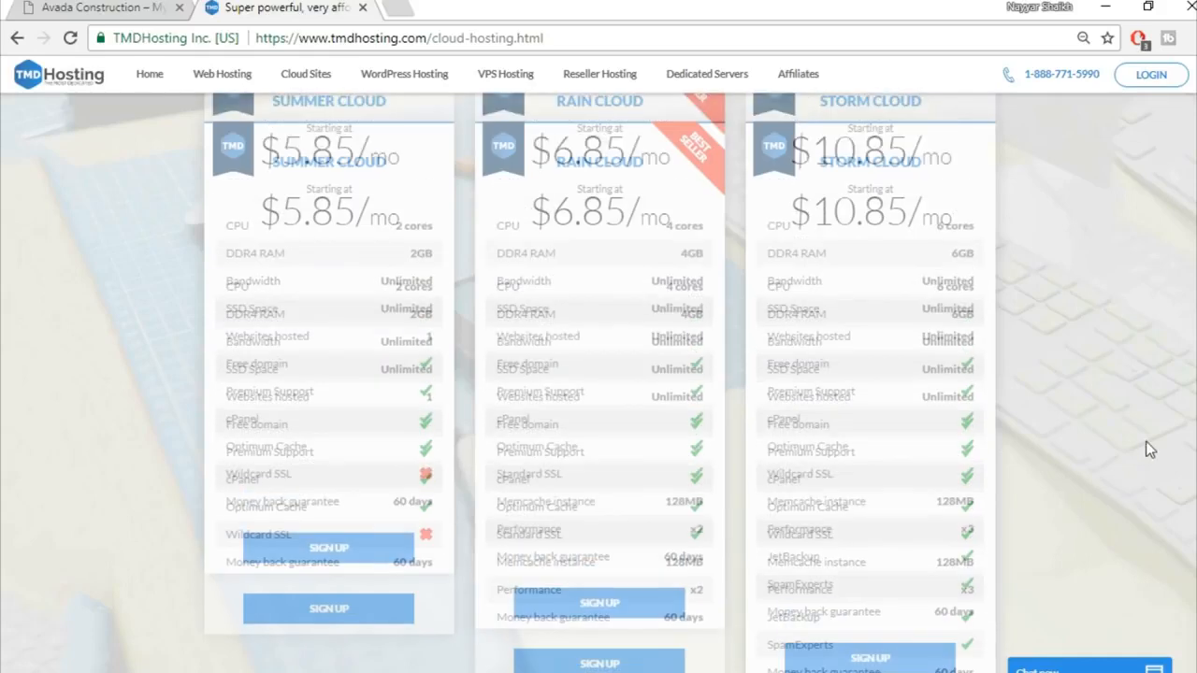
pyautogui.scroll(-1, 1149, 449)
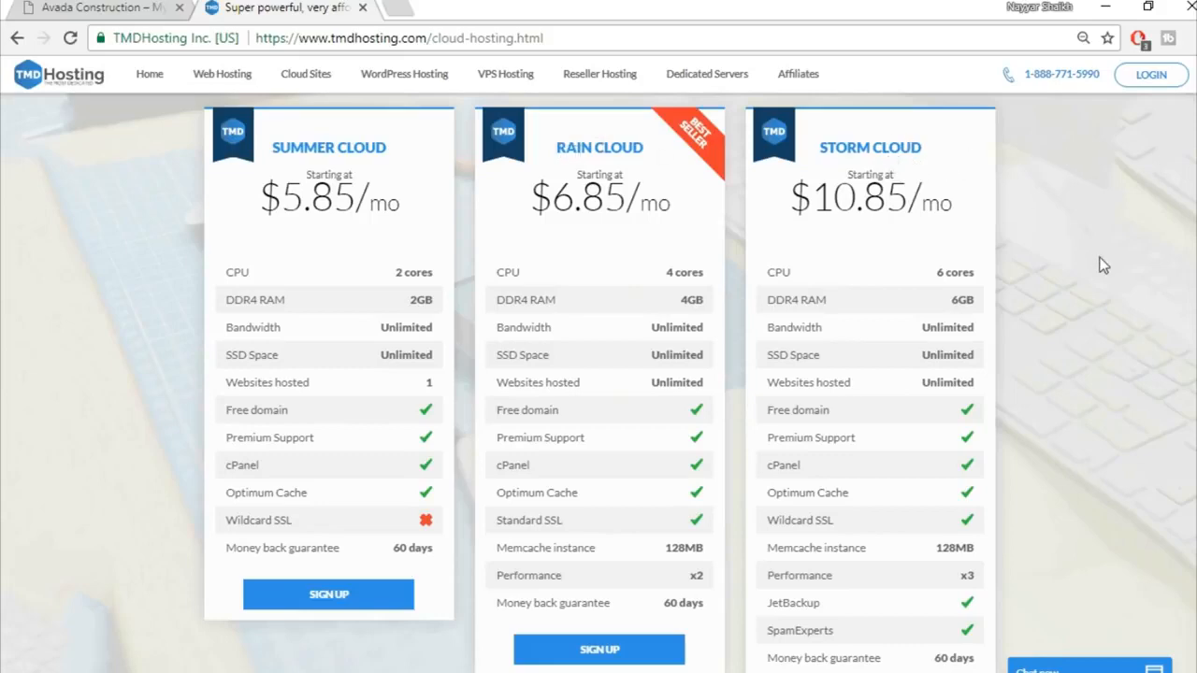
pyautogui.scroll(-2, 1098, 262)
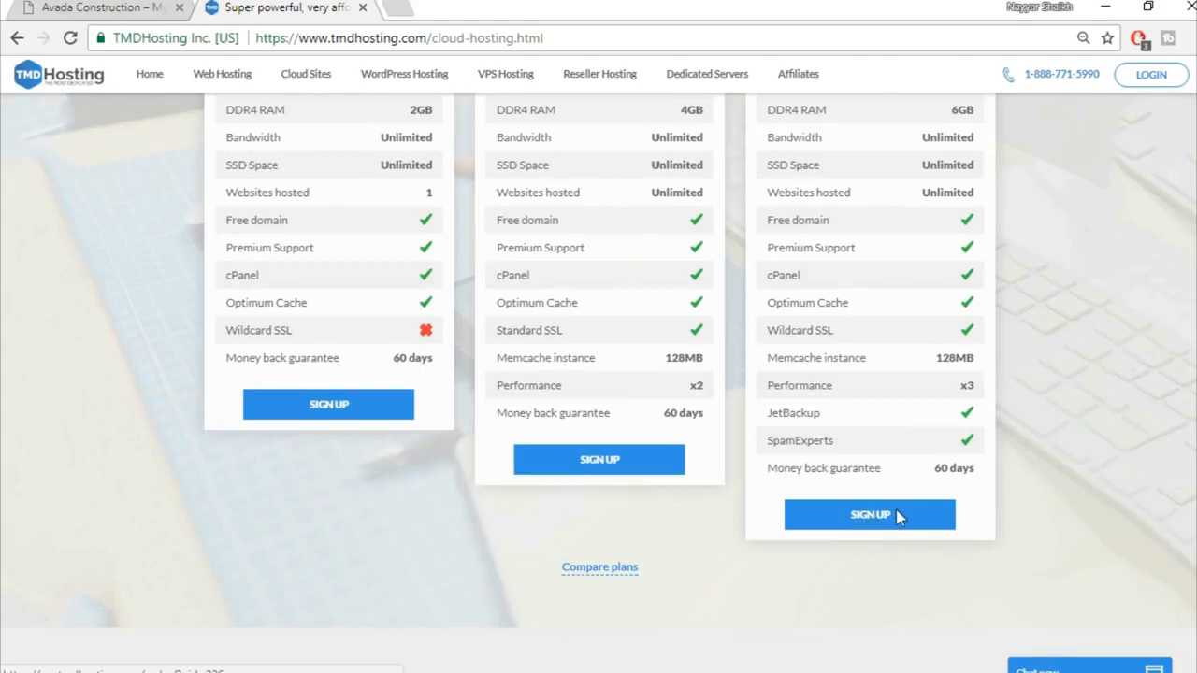
# Step: Begin a Storm Cloud order, enter the new domain name, and proceed to contact information
pyautogui.click(896, 516)
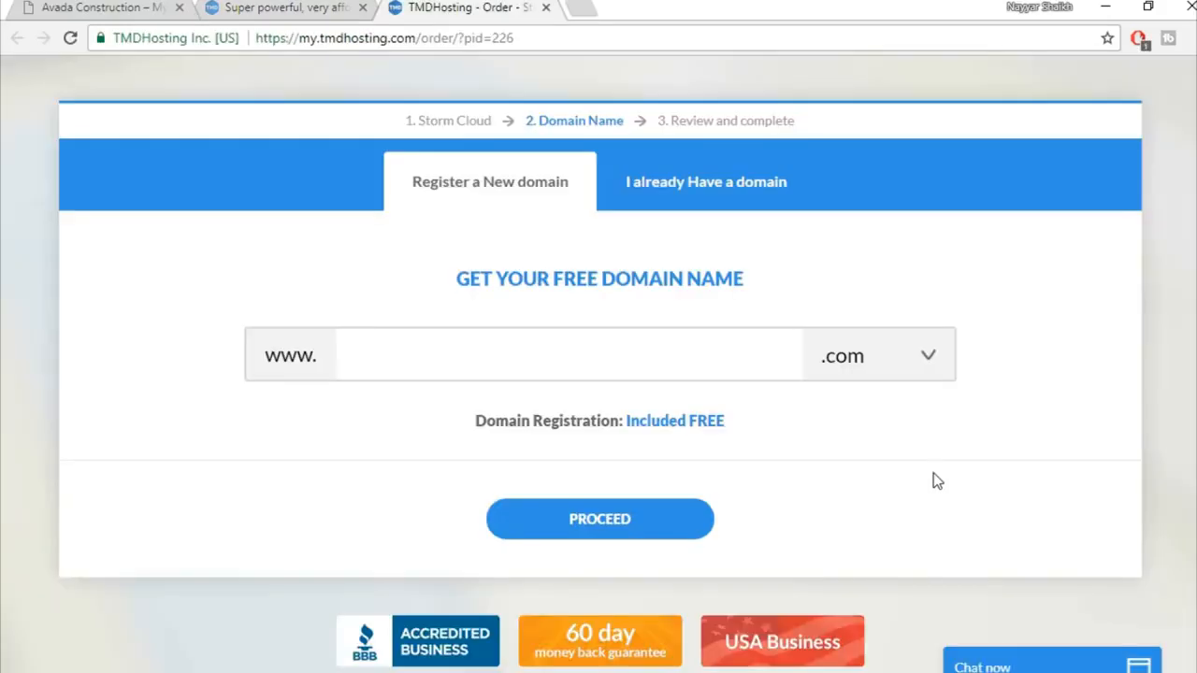
pyautogui.click(718, 350)
pyautogui.write('nayyarshaikh1')
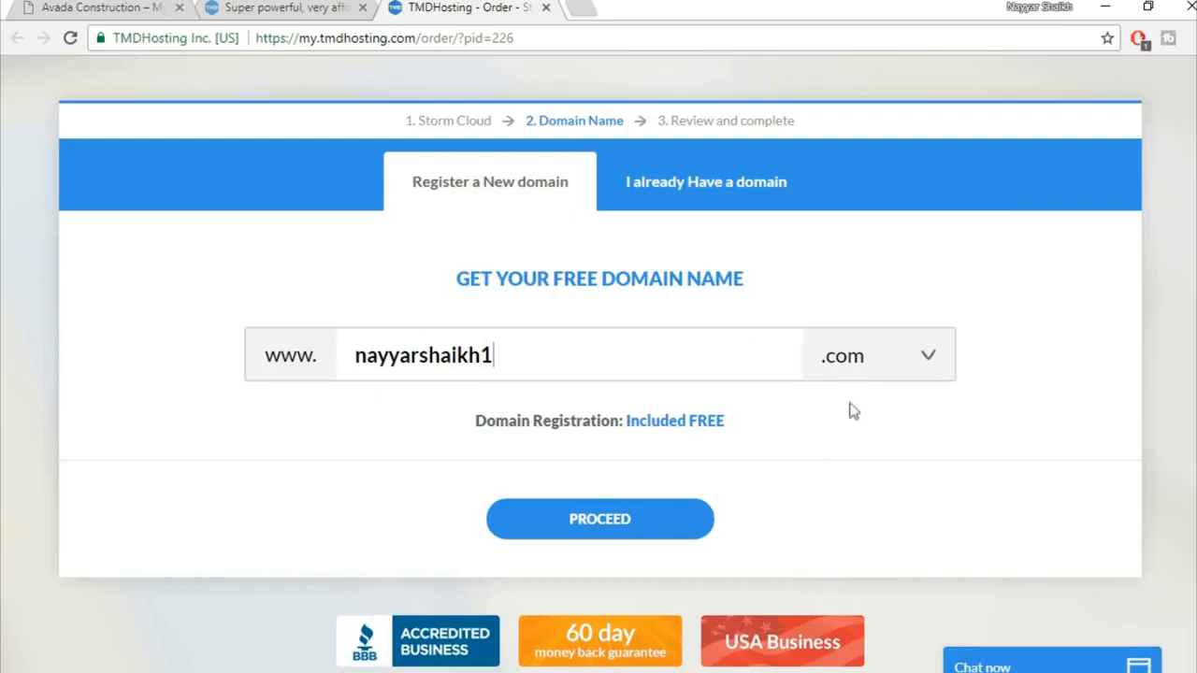
pyautogui.click(624, 530)
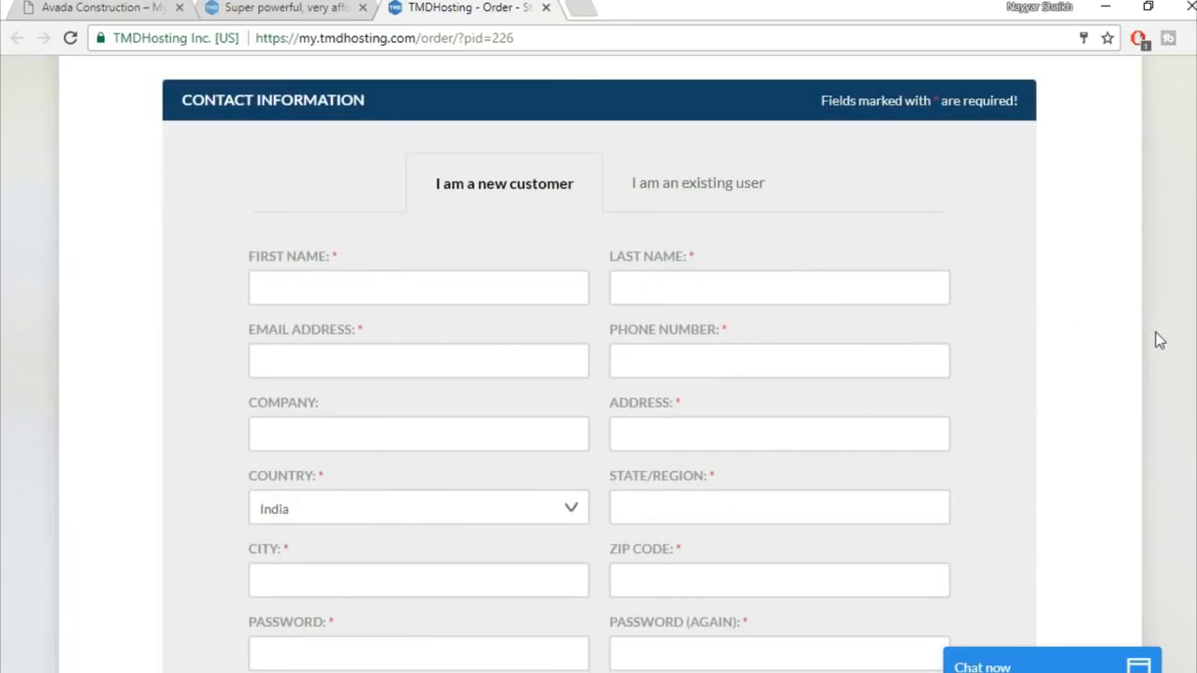
# Step: Keep Credit Card as the payment method after briefly choosing PayPal
pyautogui.scroll(-6, 1158, 339)
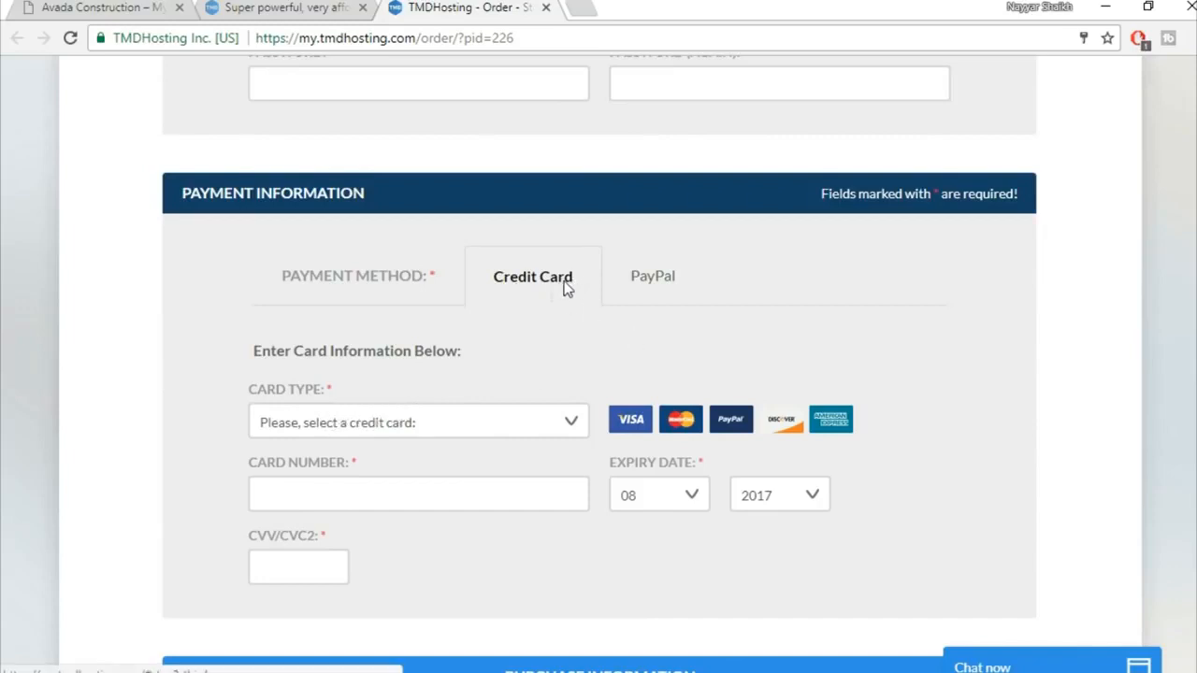
pyautogui.click(649, 283)
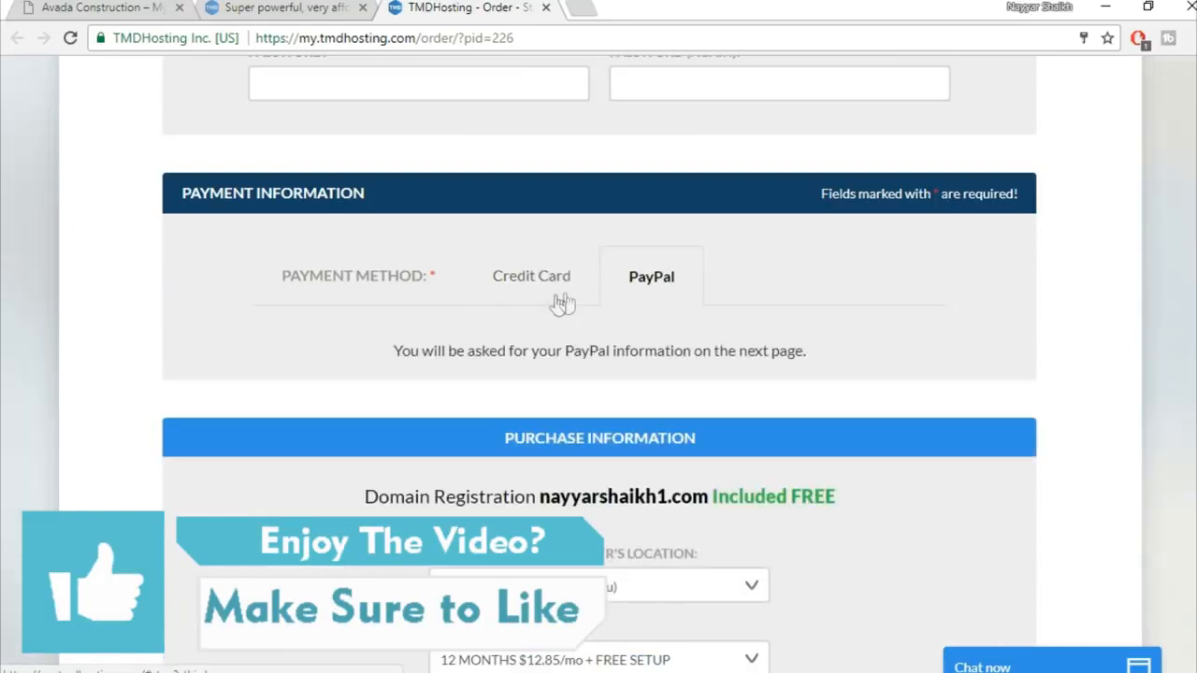
pyautogui.click(515, 292)
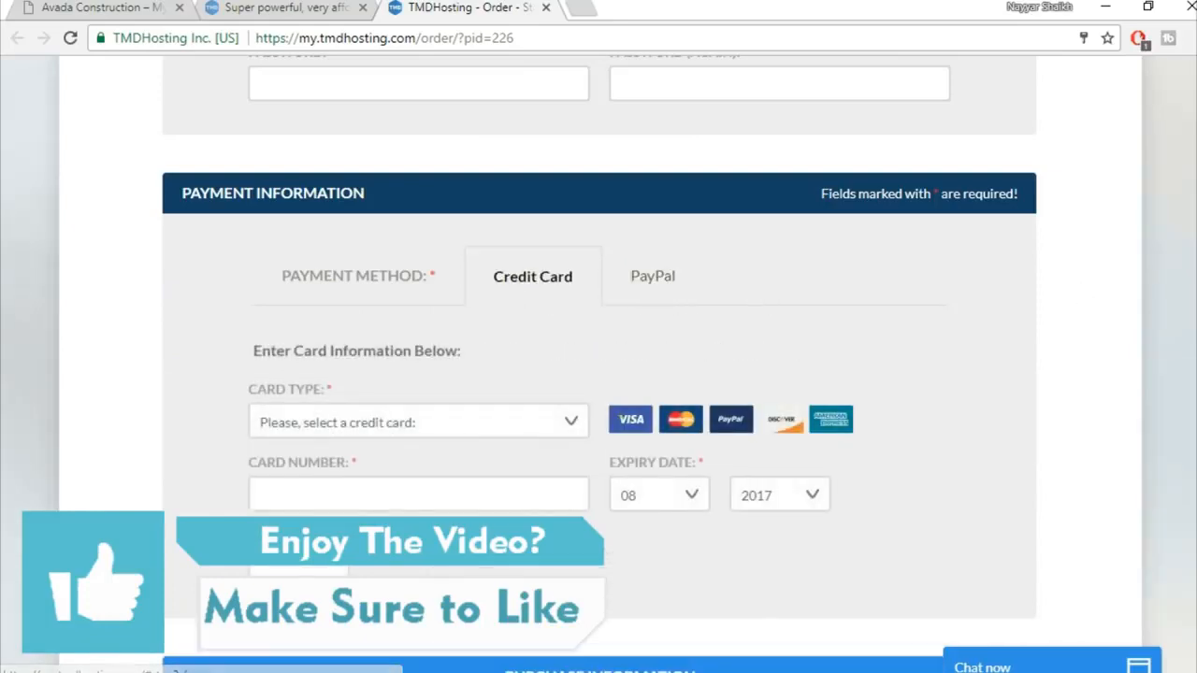
pyautogui.scroll(-5, 794, 234)
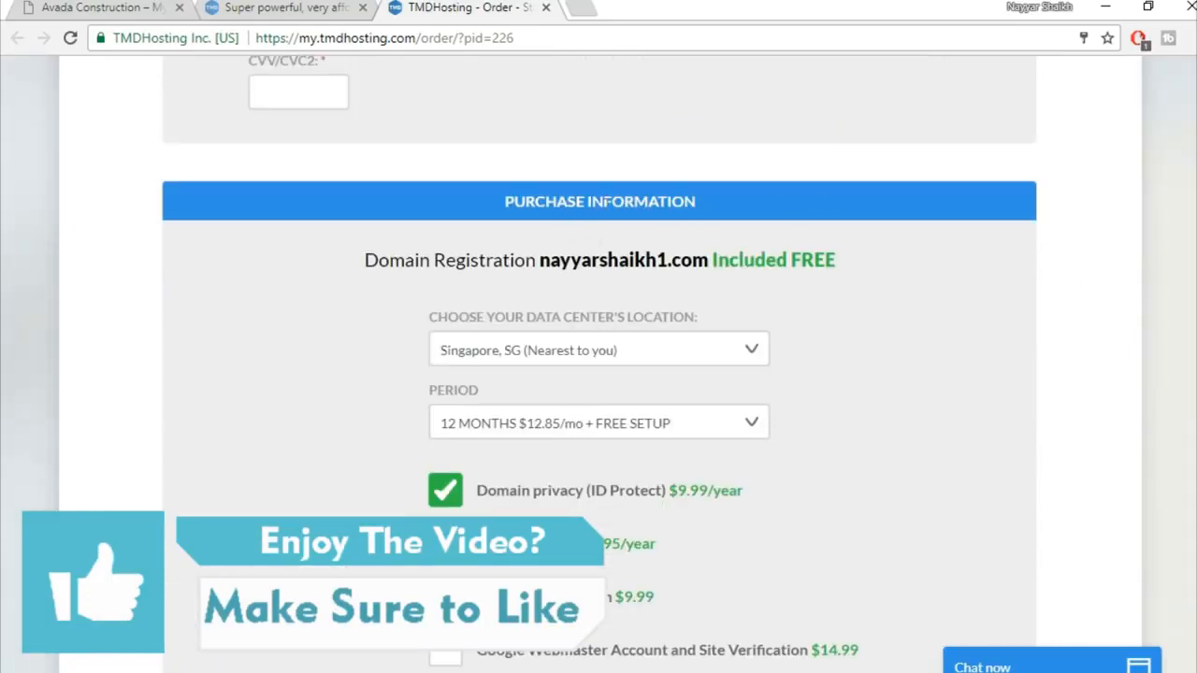
# Step: Turn off domain privacy protection for the order and confirm the change
pyautogui.scroll(-1, 994, 284)
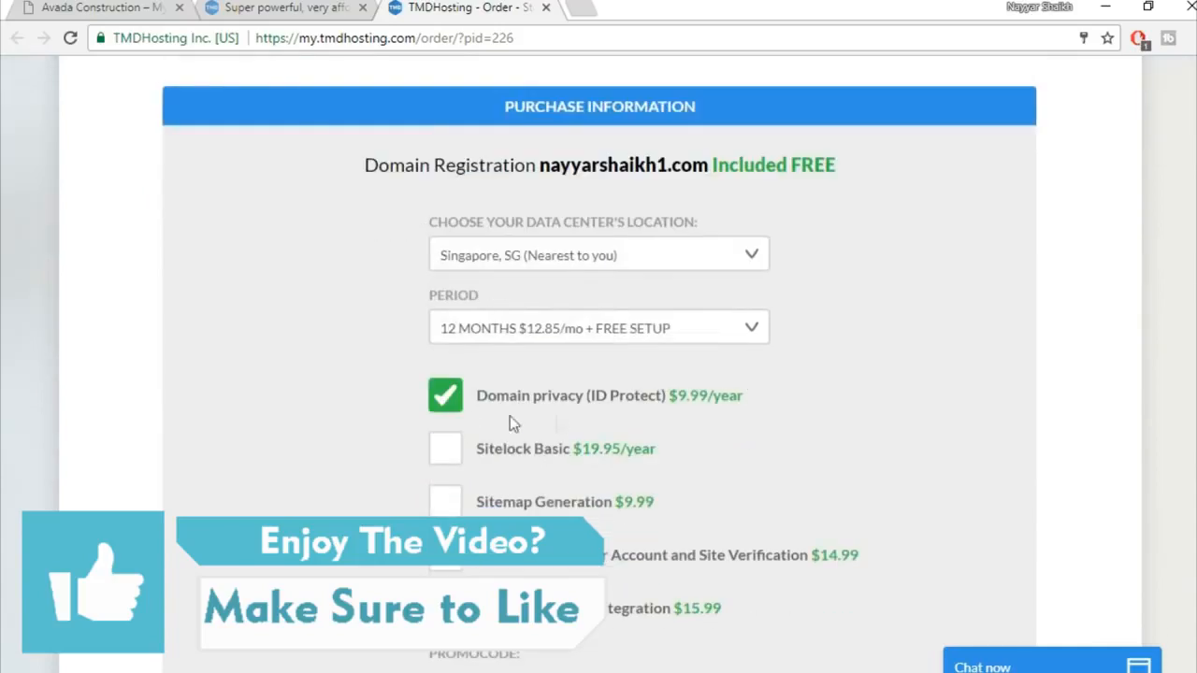
pyautogui.click(445, 399)
pyautogui.click(721, 328)
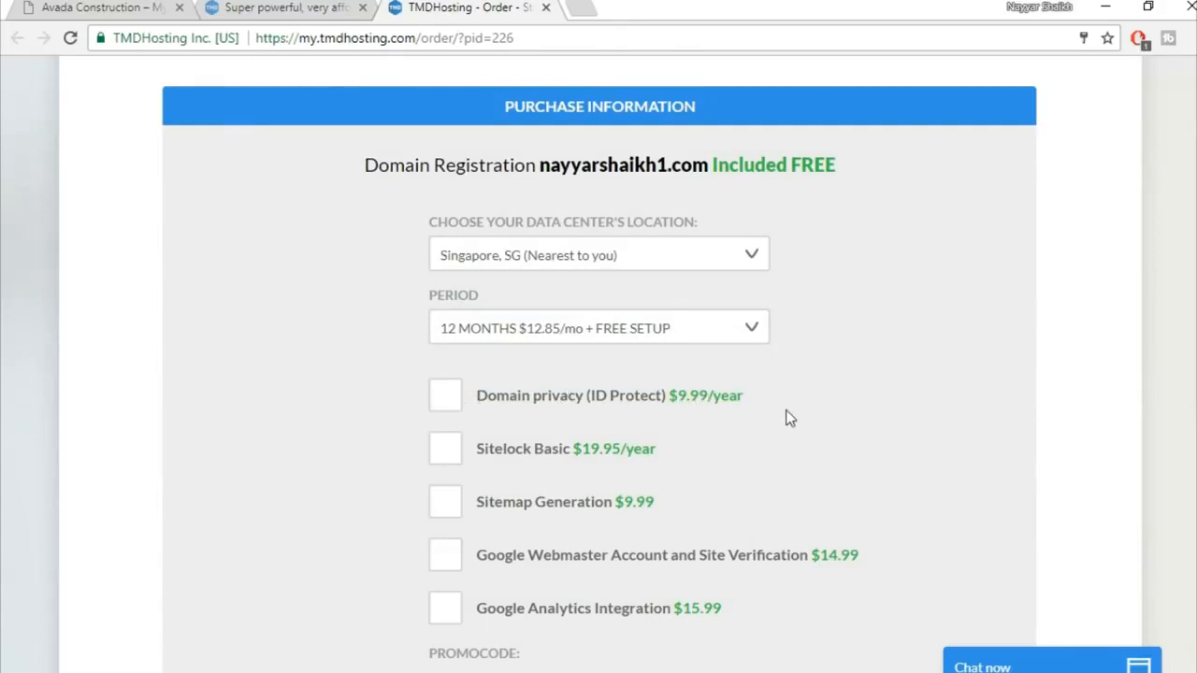
# Step: Apply the 7% promo code so the total is $143.41, and accept the Terms of Service
pyautogui.scroll(-1, 786, 417)
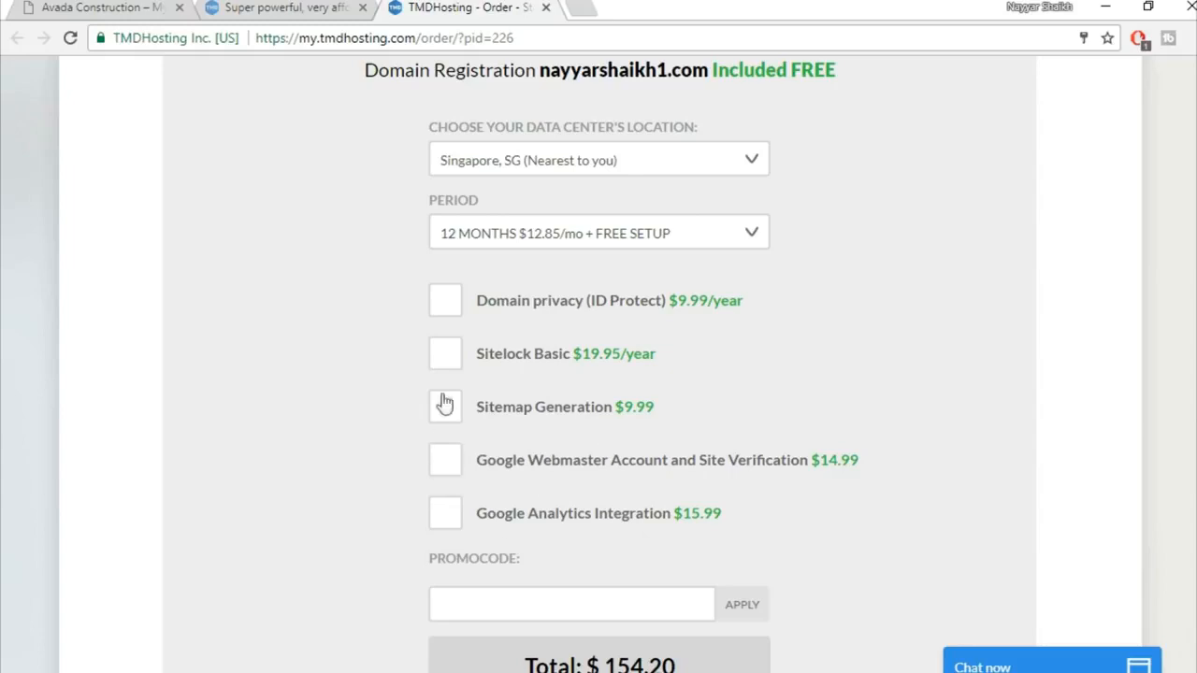
pyautogui.scroll(-2, 997, 374)
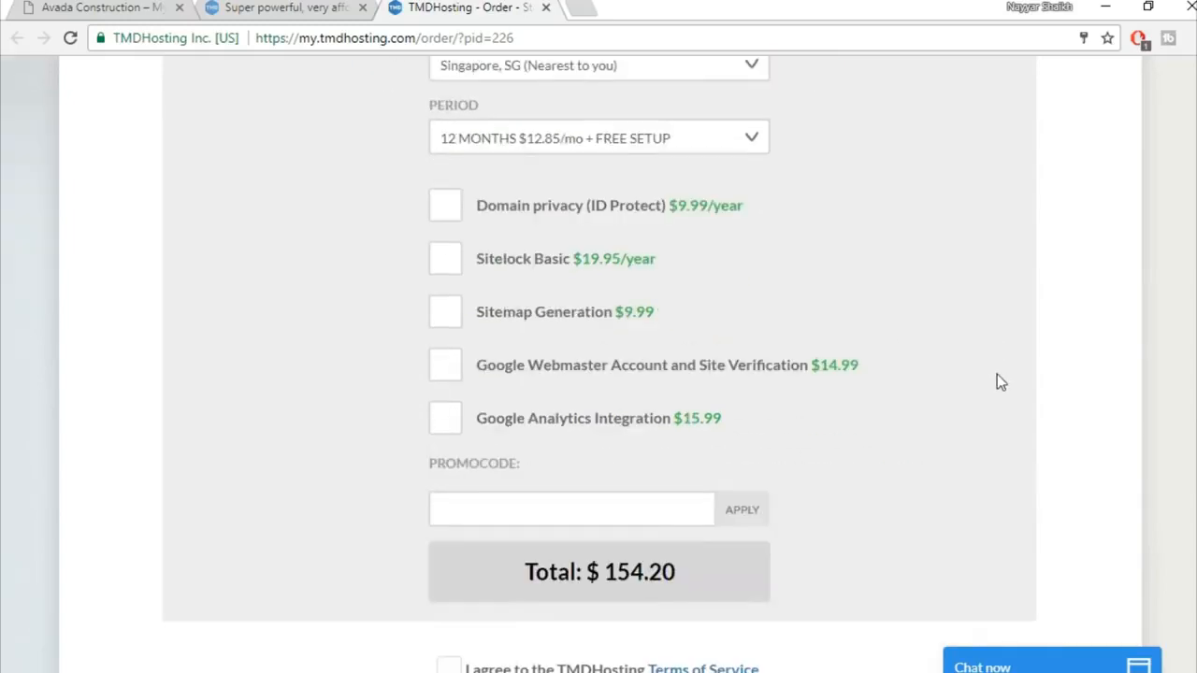
pyautogui.click(601, 426)
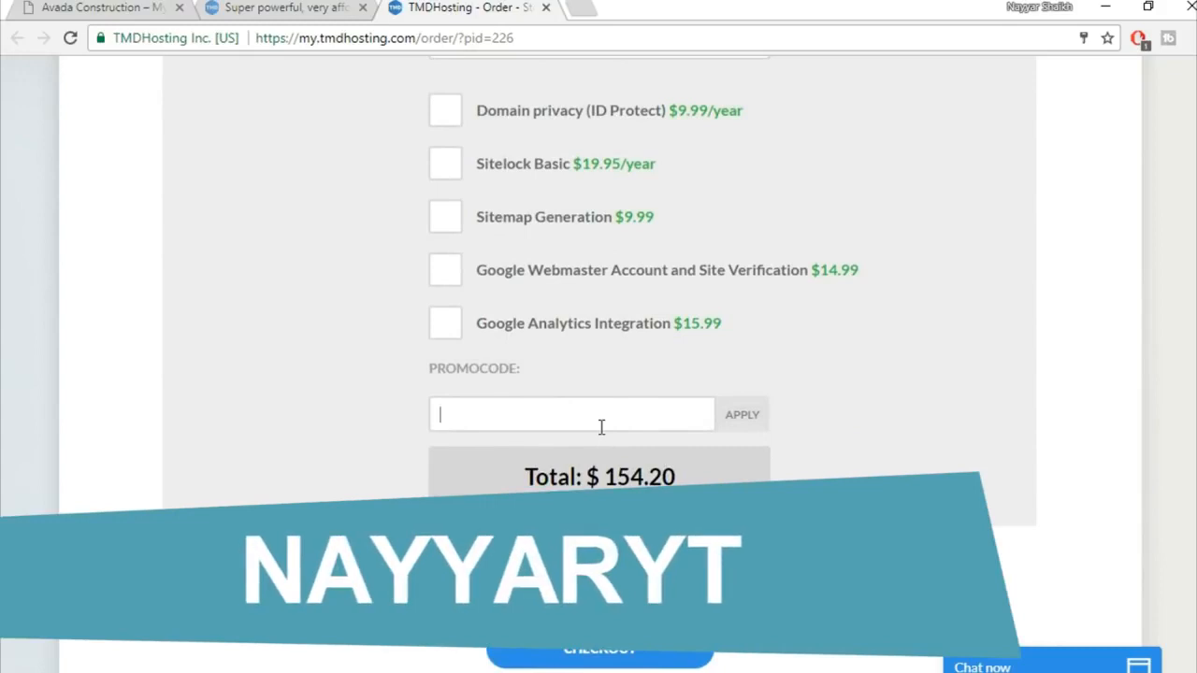
pyautogui.write('nayyaryt')
pyautogui.click(752, 420)
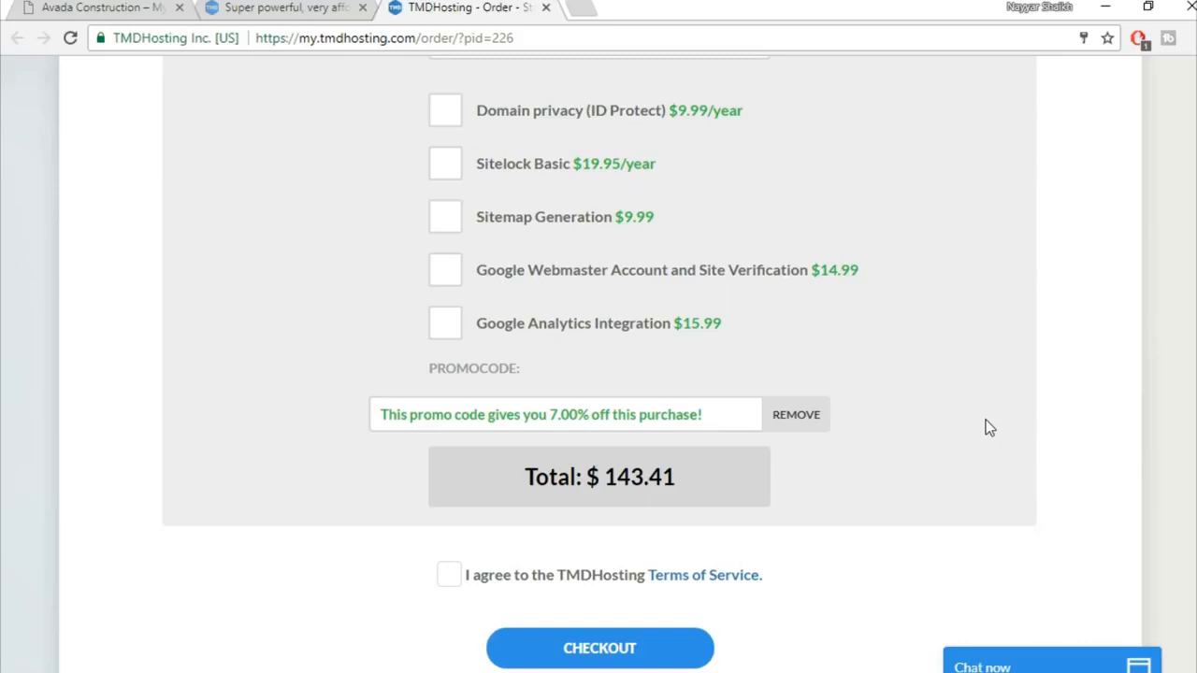
pyautogui.click(448, 578)
# Step: Open the welcome email's cPanel link in a new tab and switch to that tab
pyautogui.scroll(-2, 979, 558)
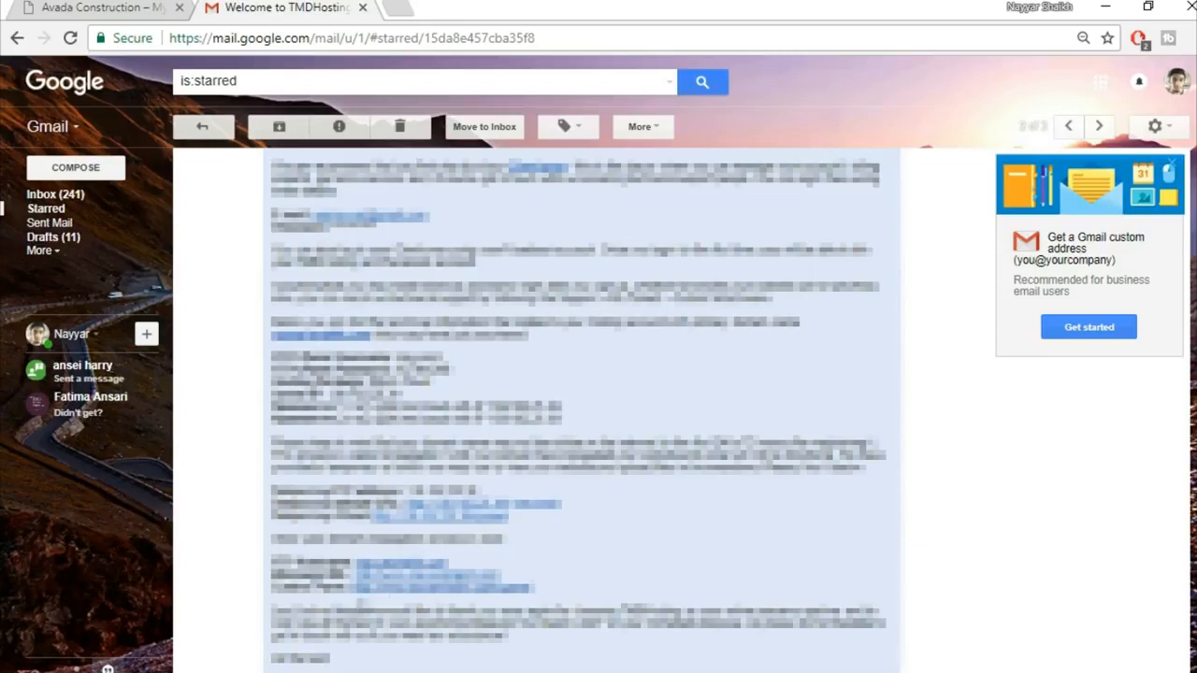
pyautogui.rightClick(439, 595)
pyautogui.click(543, 410)
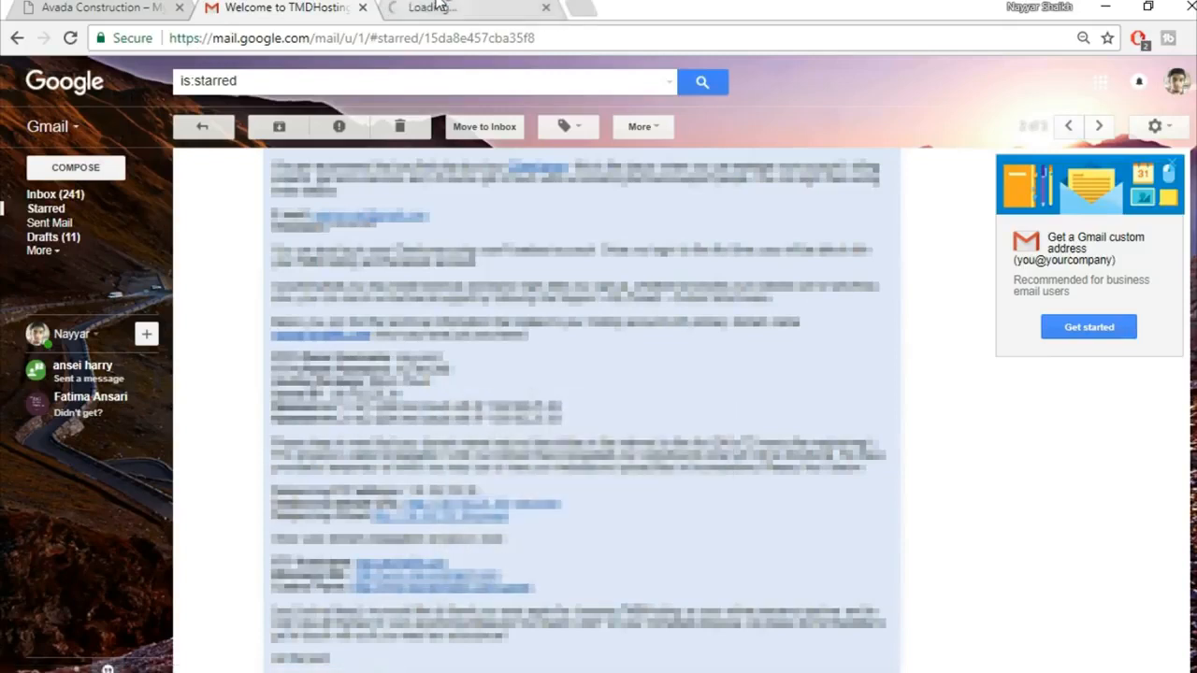
pyautogui.click(438, 7)
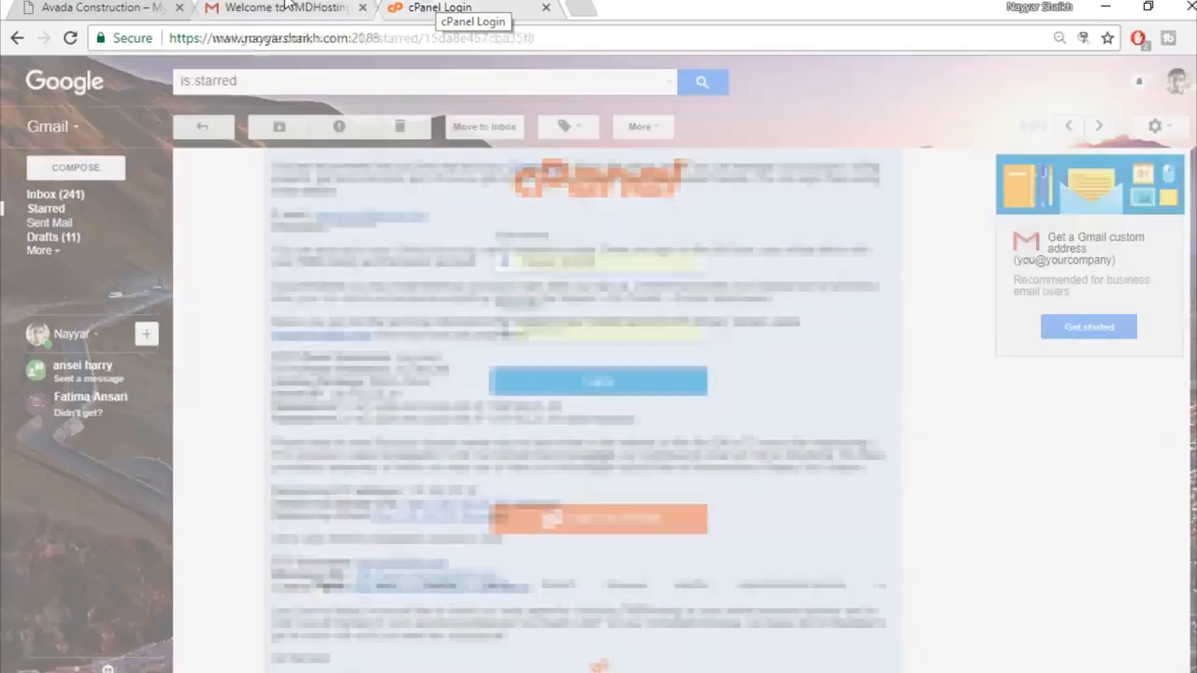
# Step: Copy the account username from the welcome email into cPanel and log in
pyautogui.click(289, 7)
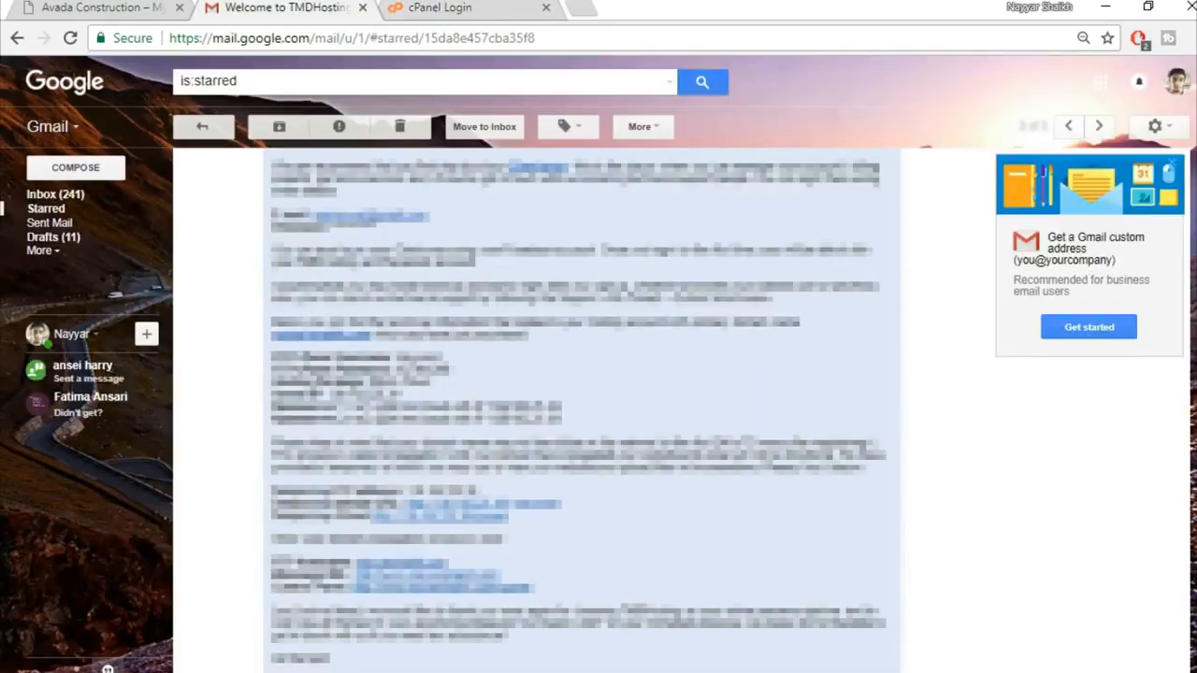
pyautogui.moveTo(443, 359); pyautogui.dragTo(397, 359)
pyautogui.click(440, 8)
pyautogui.moveTo(654, 260); pyautogui.dragTo(434, 258)
pyautogui.hotkey('ctrl', 'v')
pyautogui.moveTo(662, 260); pyautogui.dragTo(462, 267)
pyautogui.press('BackSpace')
pyautogui.click(561, 283)
pyautogui.click(598, 381)
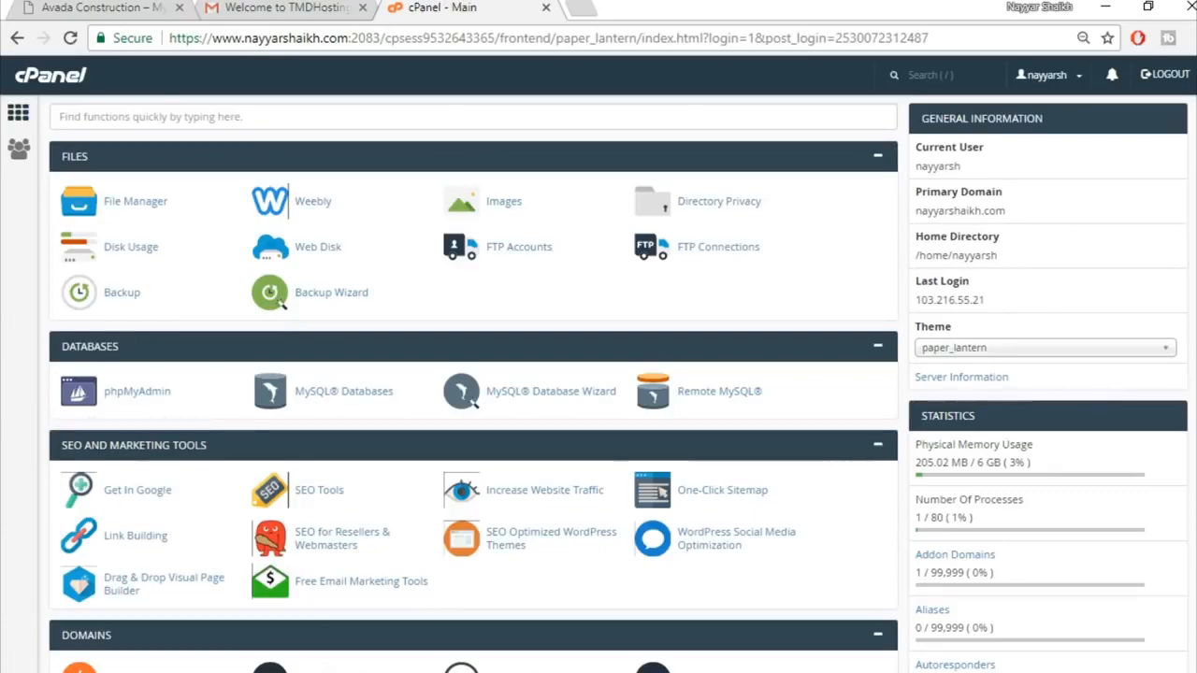
# Step: Open the WordPress installer from the Softaculous Apps Installer section
pyautogui.scroll(-15, 473, 375)
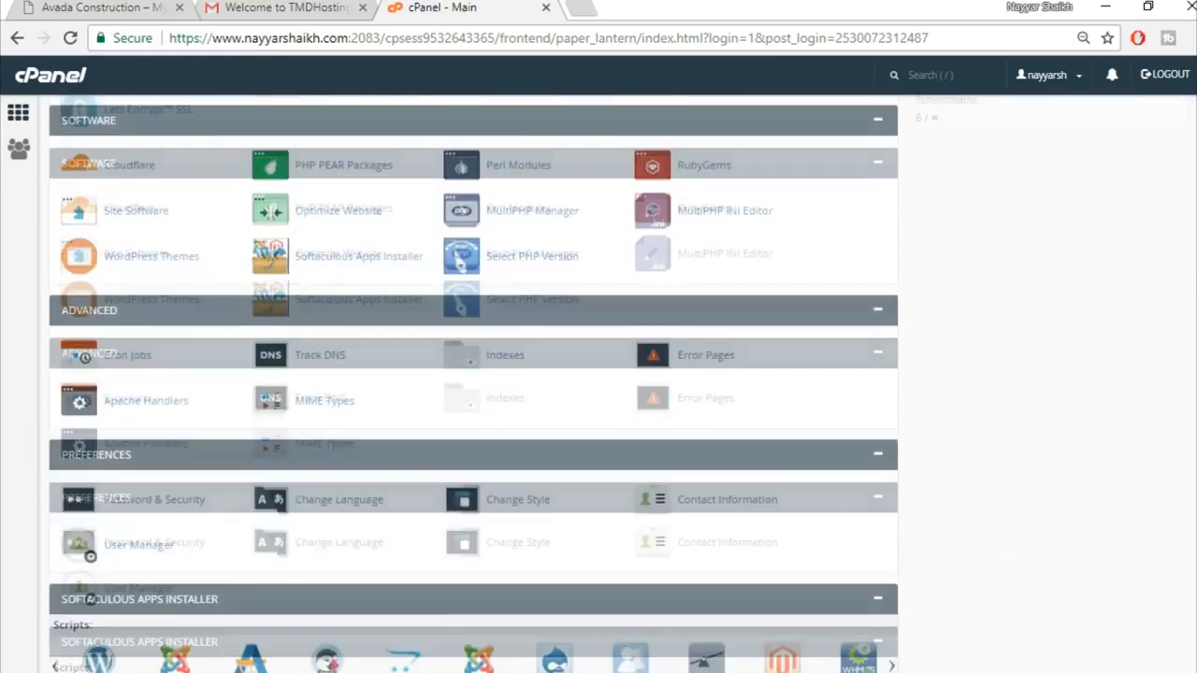
pyautogui.scroll(-3, 473, 374)
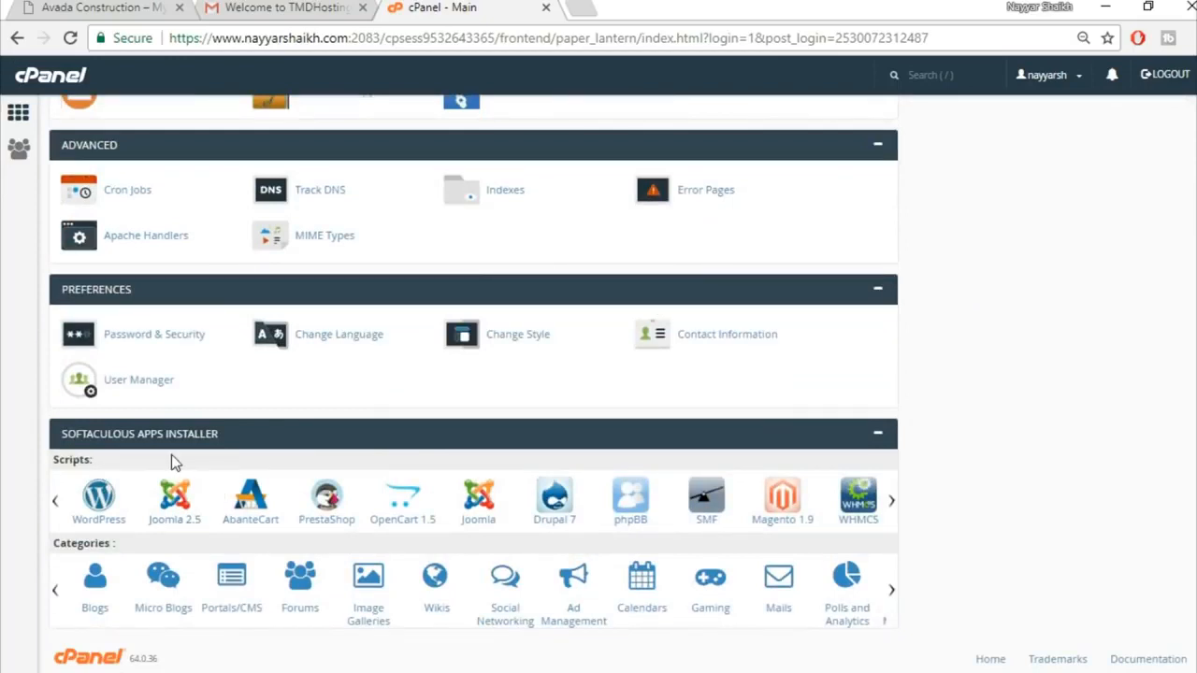
pyautogui.click(97, 516)
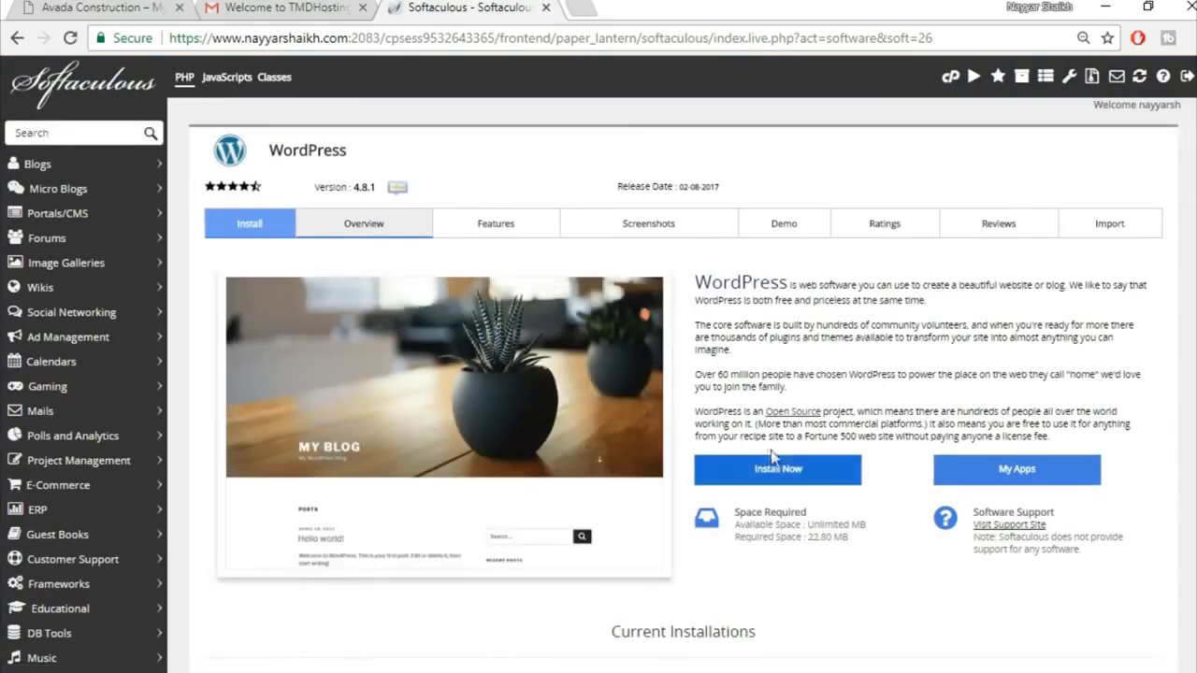
pyautogui.click(801, 480)
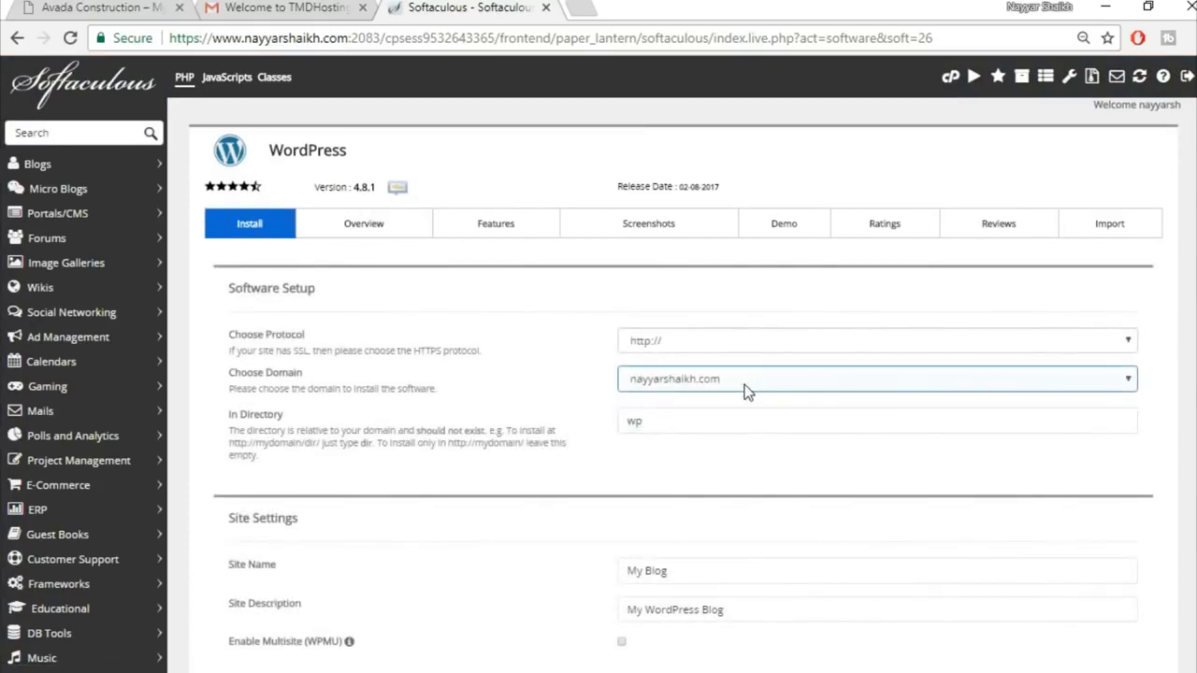
pyautogui.click(744, 384)
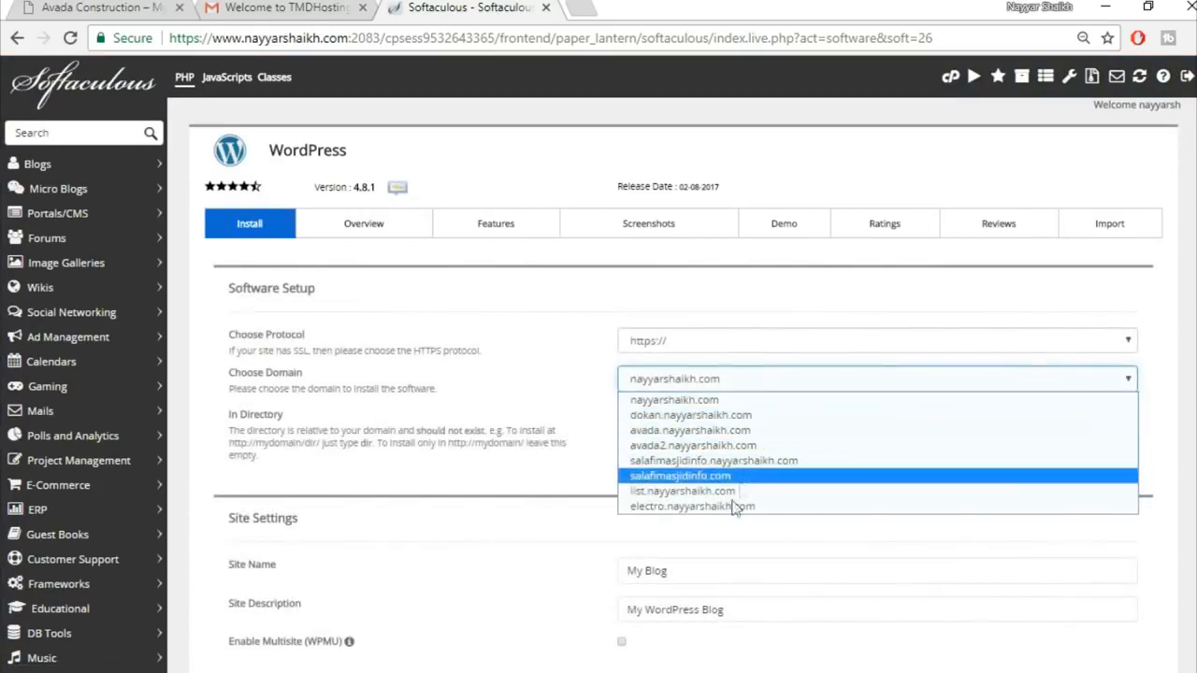
pyautogui.click(729, 452)
pyautogui.click(680, 421)
pyautogui.moveTo(680, 421); pyautogui.dragTo(572, 420)
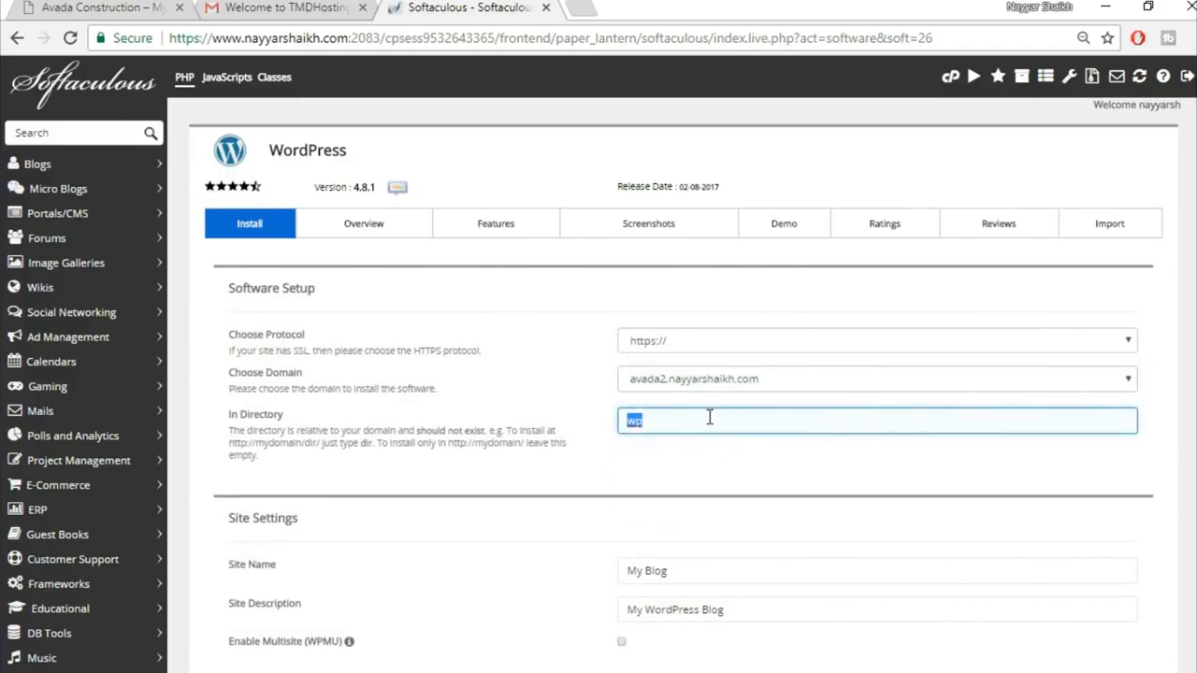
pyautogui.press('BackSpace')
# Step: Fill in the admin username, password and e-mail from the saved suggestions
pyautogui.scroll(-1, 821, 477)
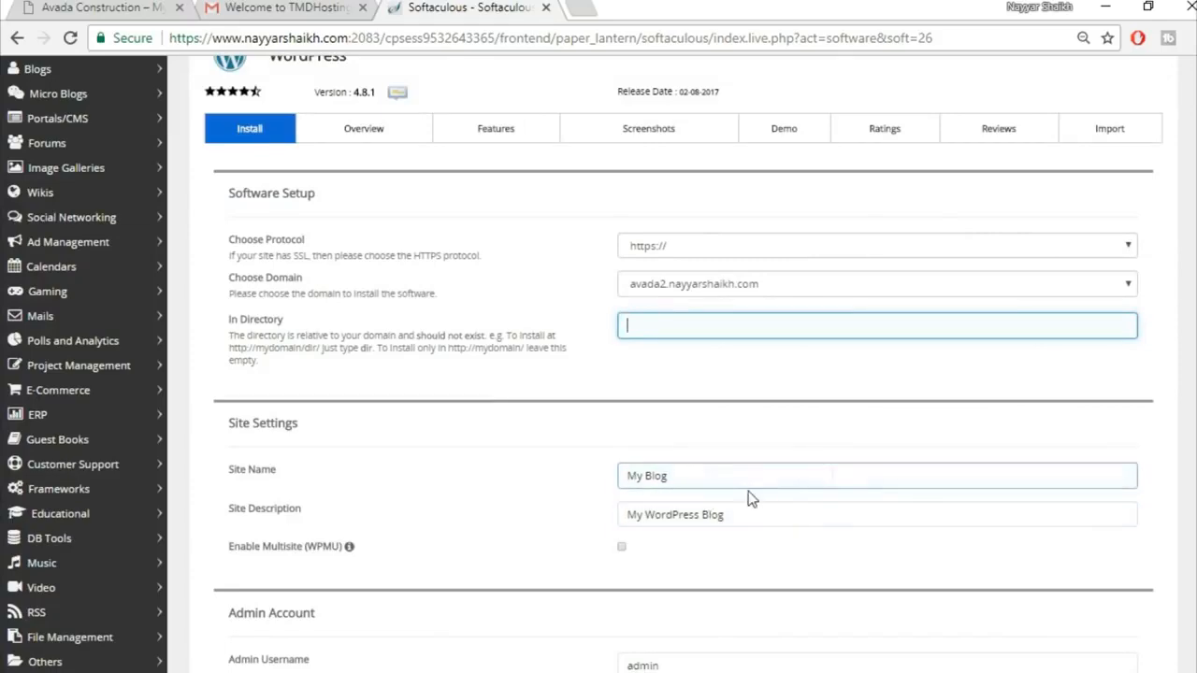
pyautogui.scroll(-3, 855, 511)
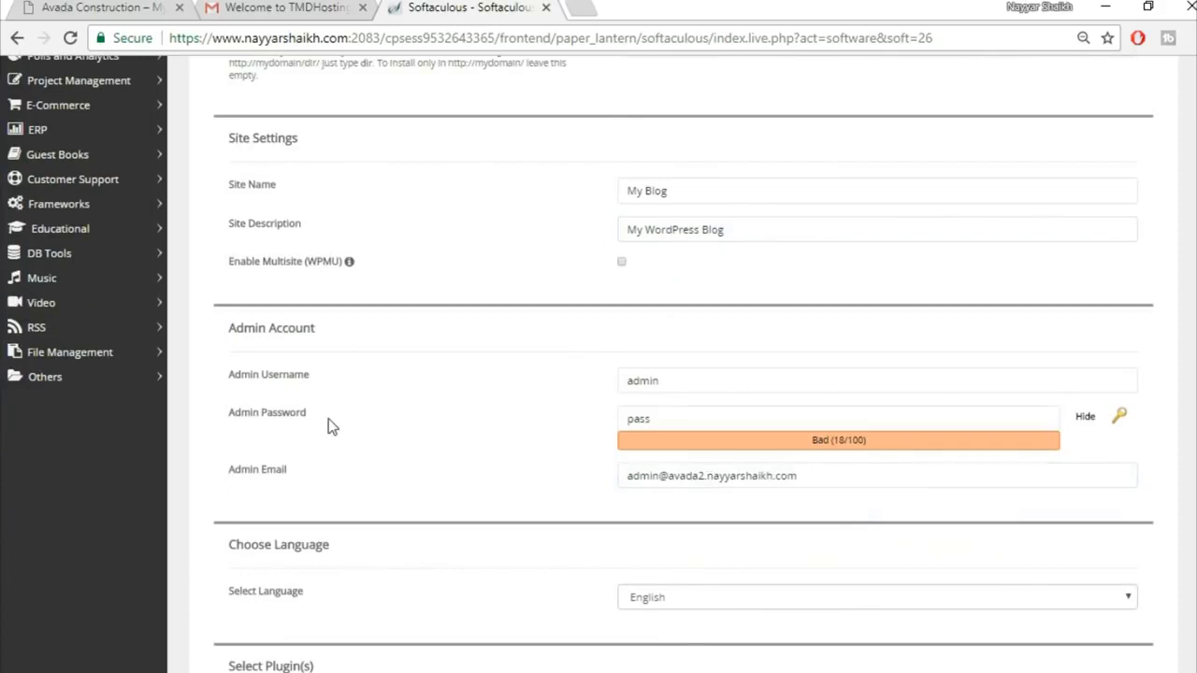
pyautogui.moveTo(707, 380); pyautogui.dragTo(593, 390)
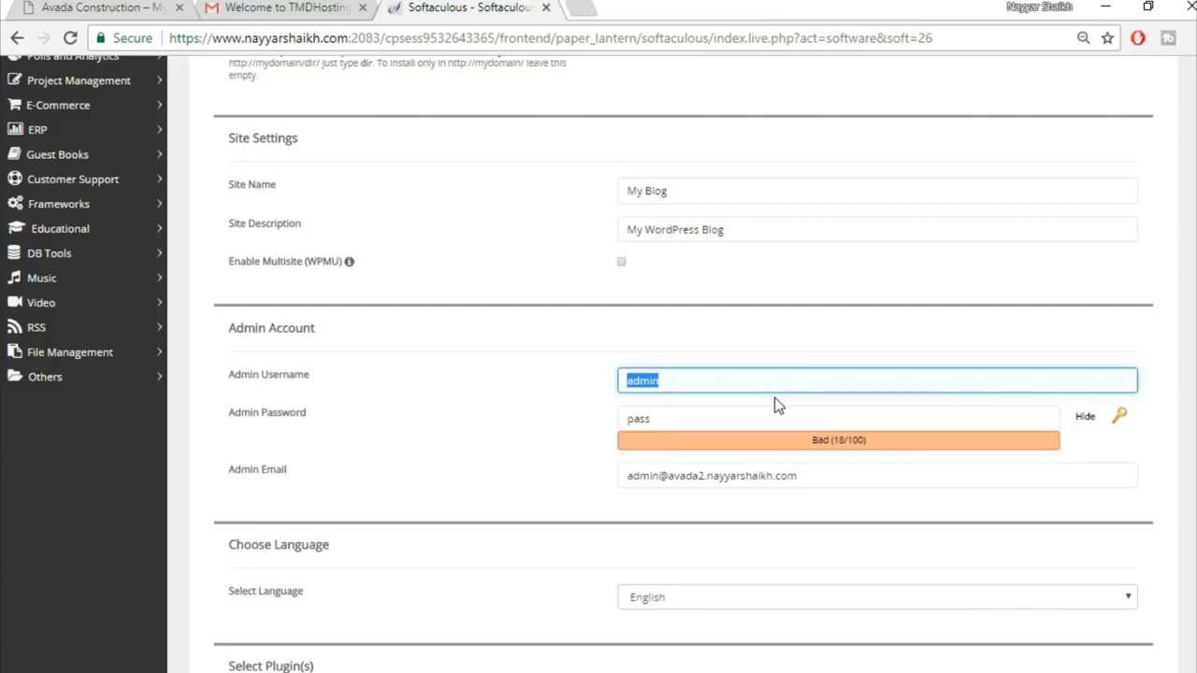
pyautogui.write('Na')
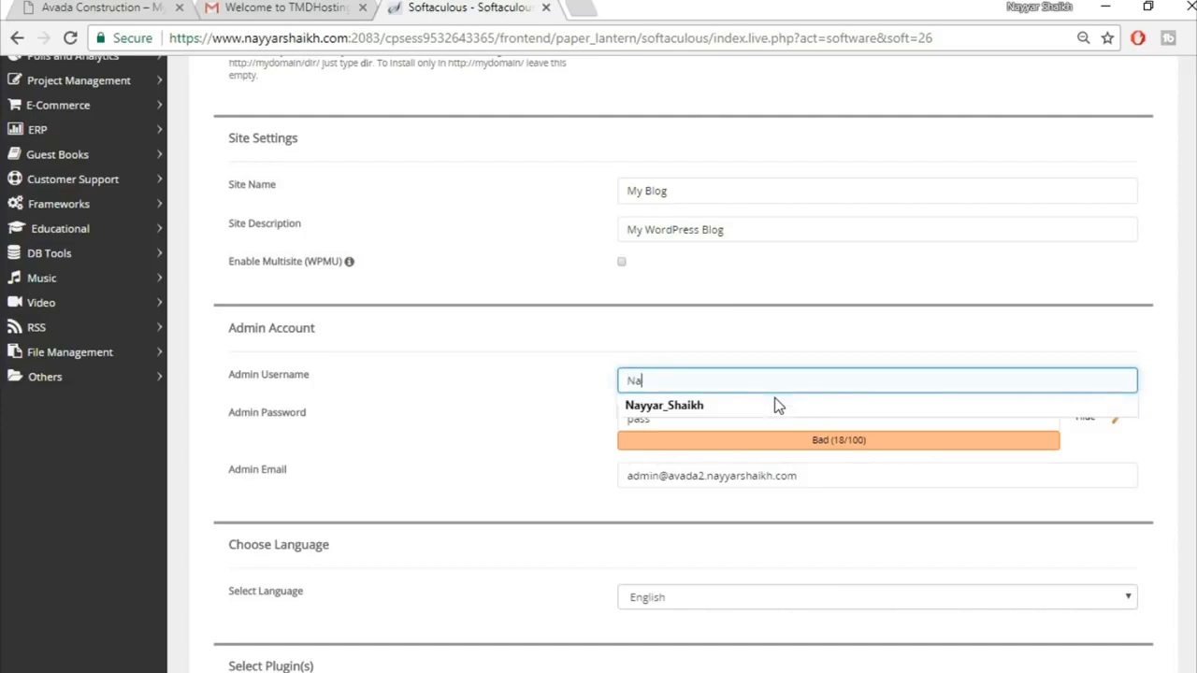
pyautogui.click(775, 406)
pyautogui.moveTo(855, 477); pyautogui.dragTo(462, 477)
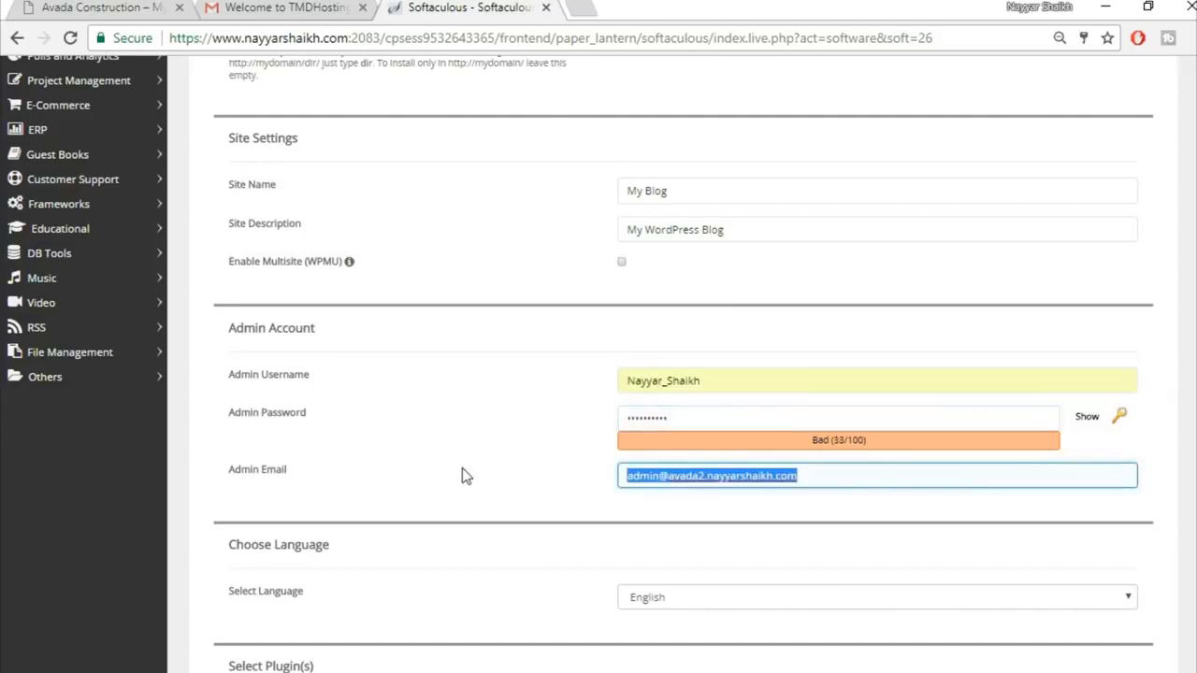
pyautogui.write('re')
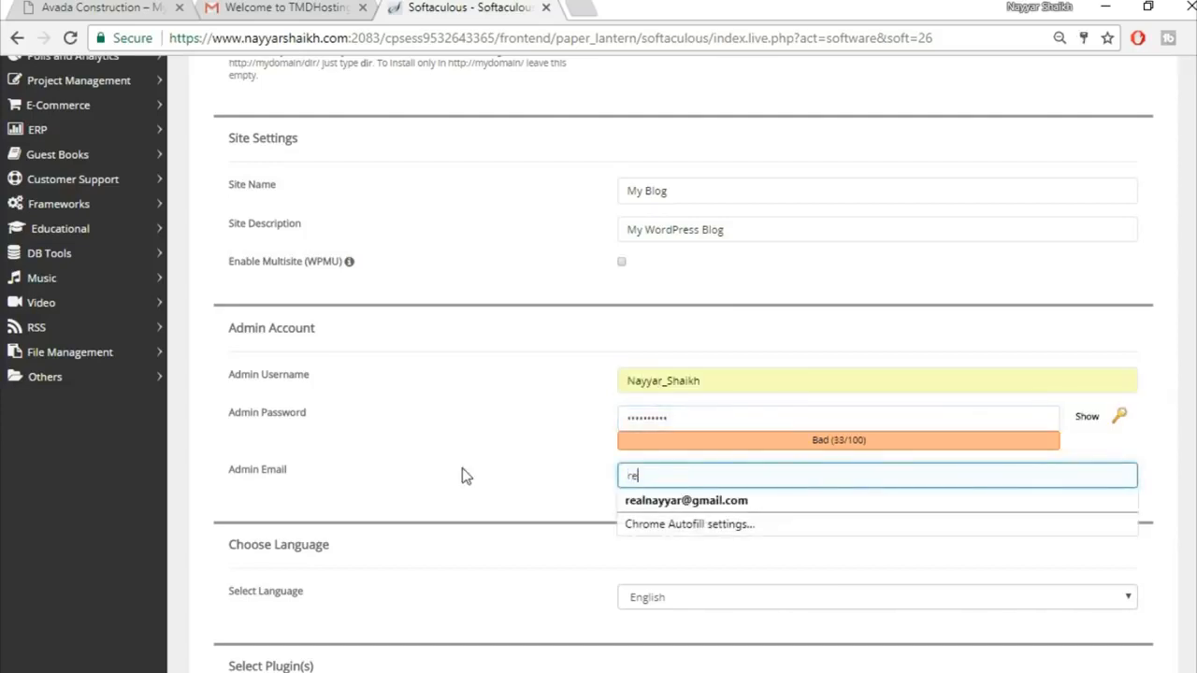
pyautogui.click(770, 502)
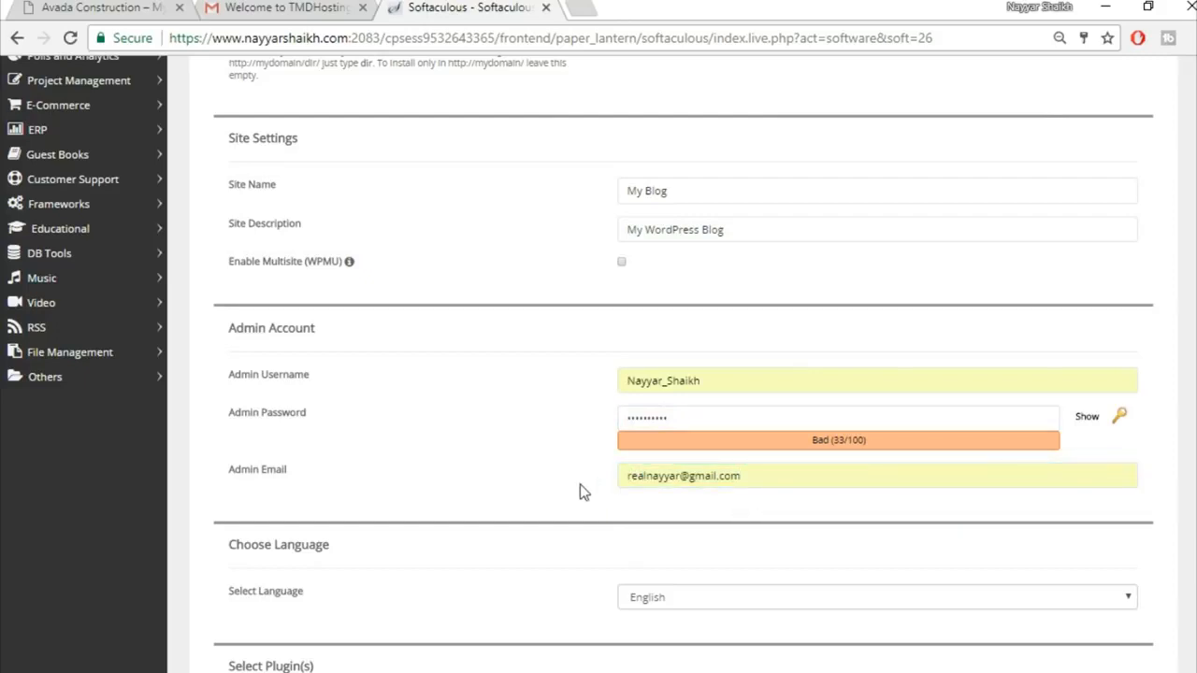
pyautogui.click(718, 477)
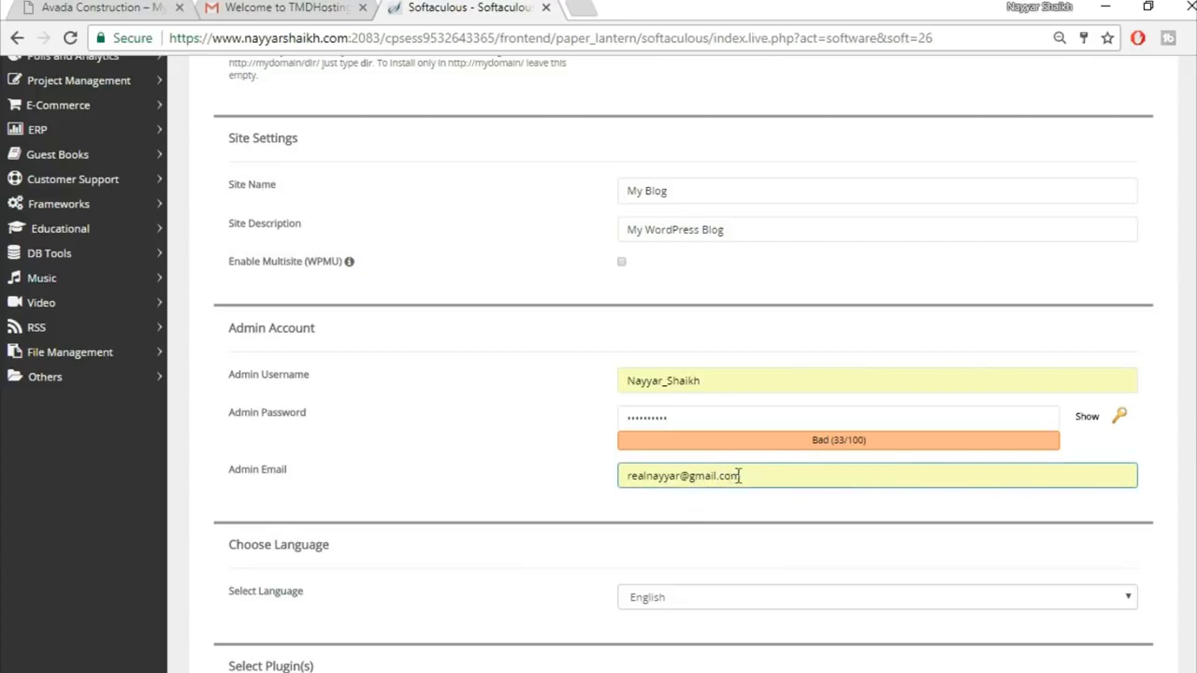
pyautogui.click(588, 499)
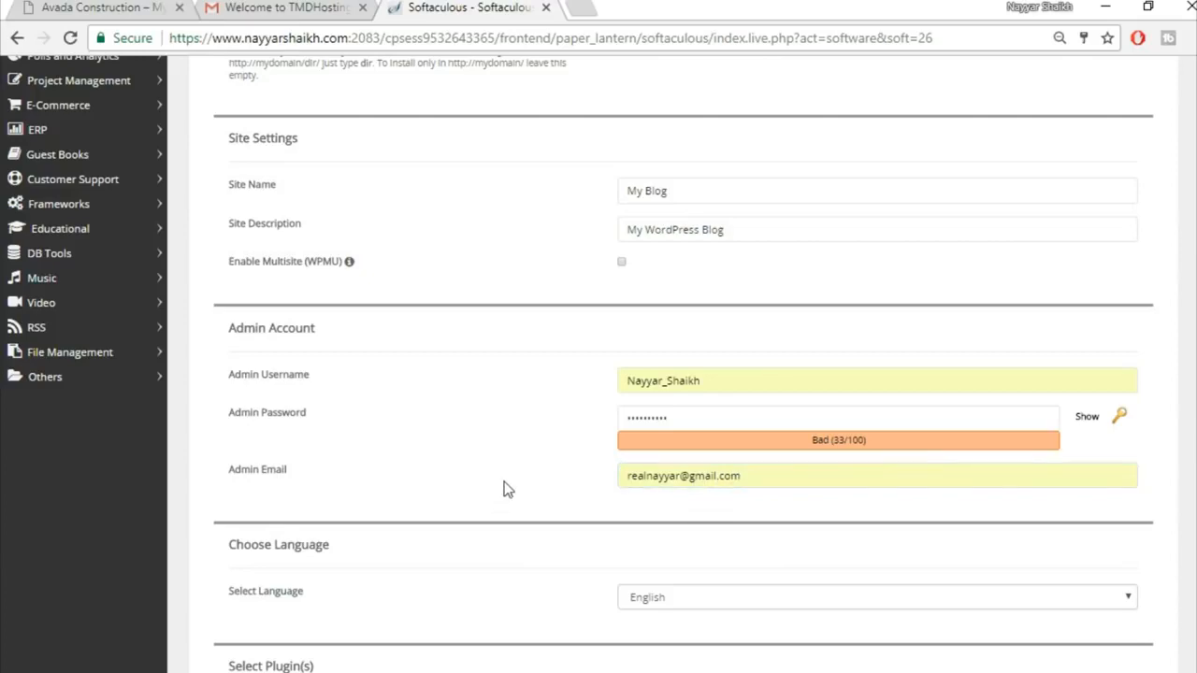
pyautogui.scroll(-8, 496, 499)
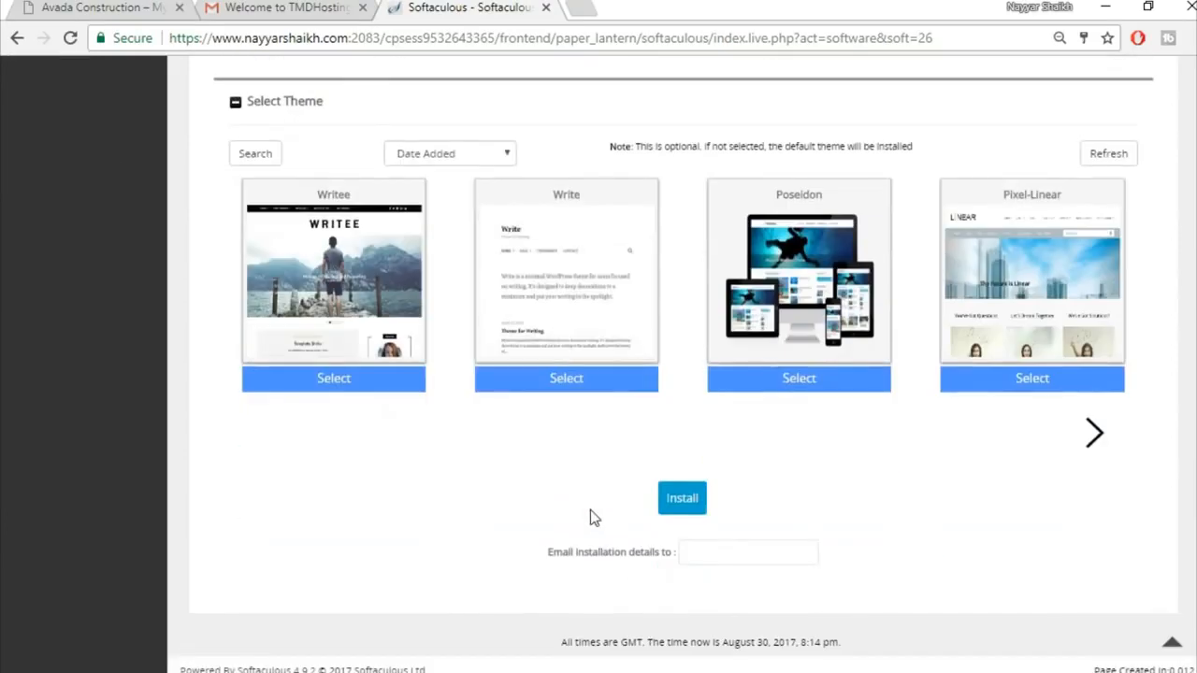
# Step: Install WordPress, then open its Administrative URL dashboard in a new tab
pyautogui.click(687, 503)
pyautogui.scroll(3, 716, 496)
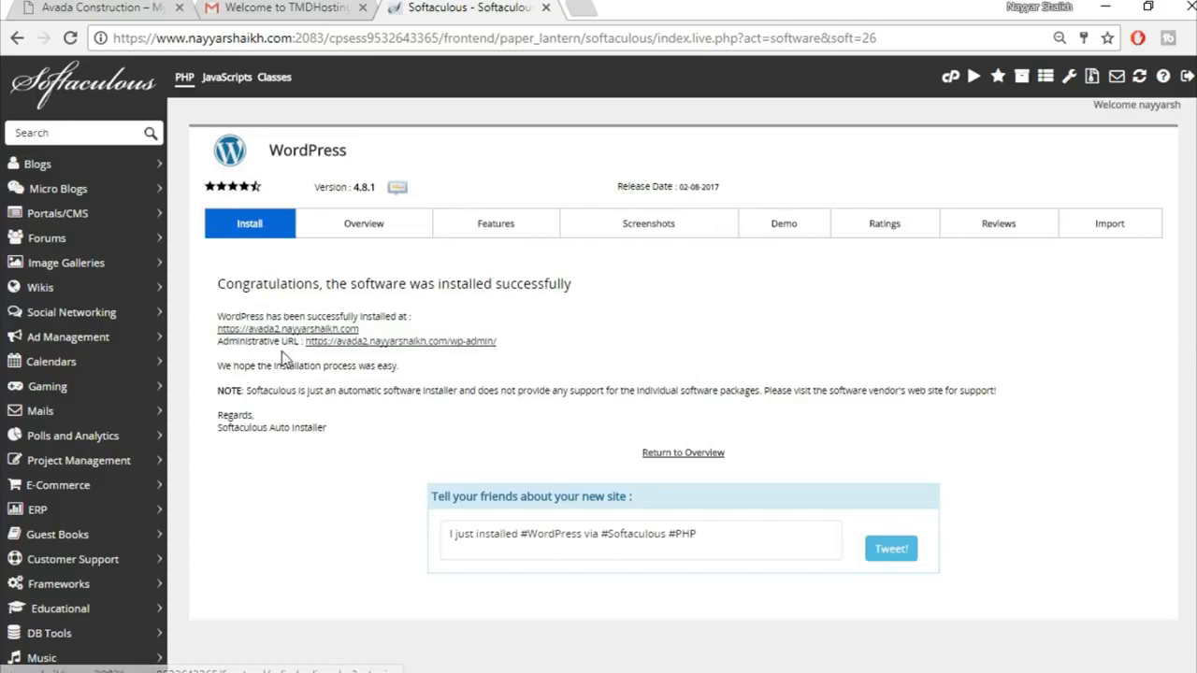
pyautogui.rightClick(432, 347)
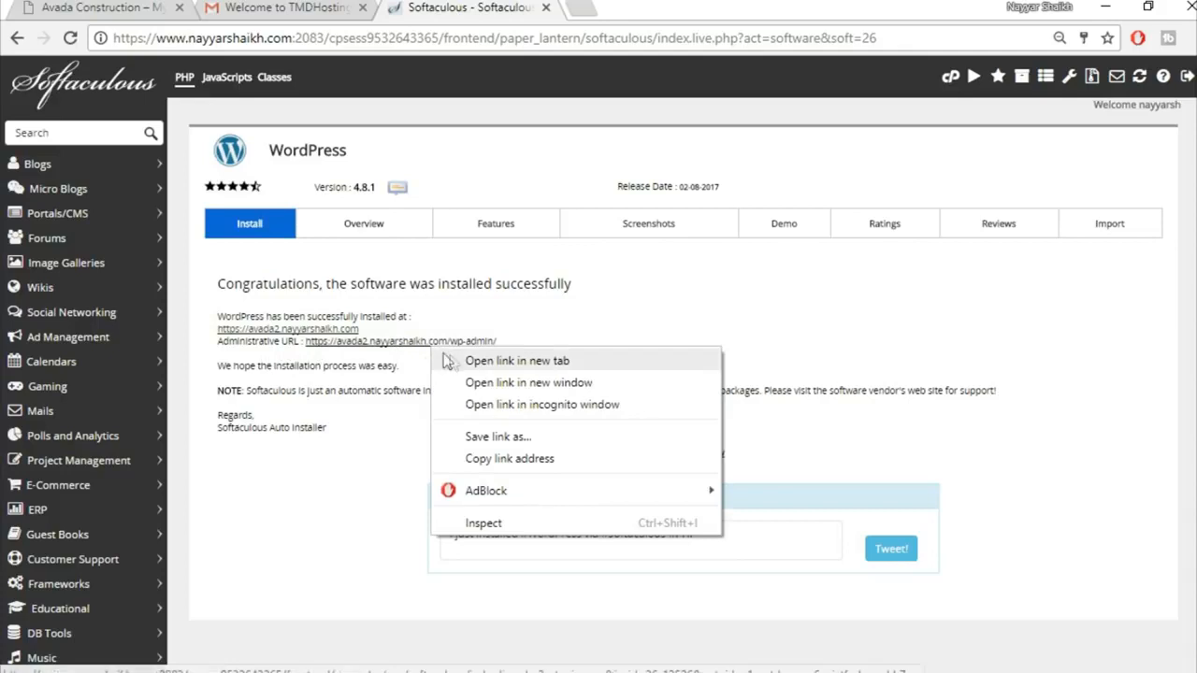
pyautogui.click(517, 361)
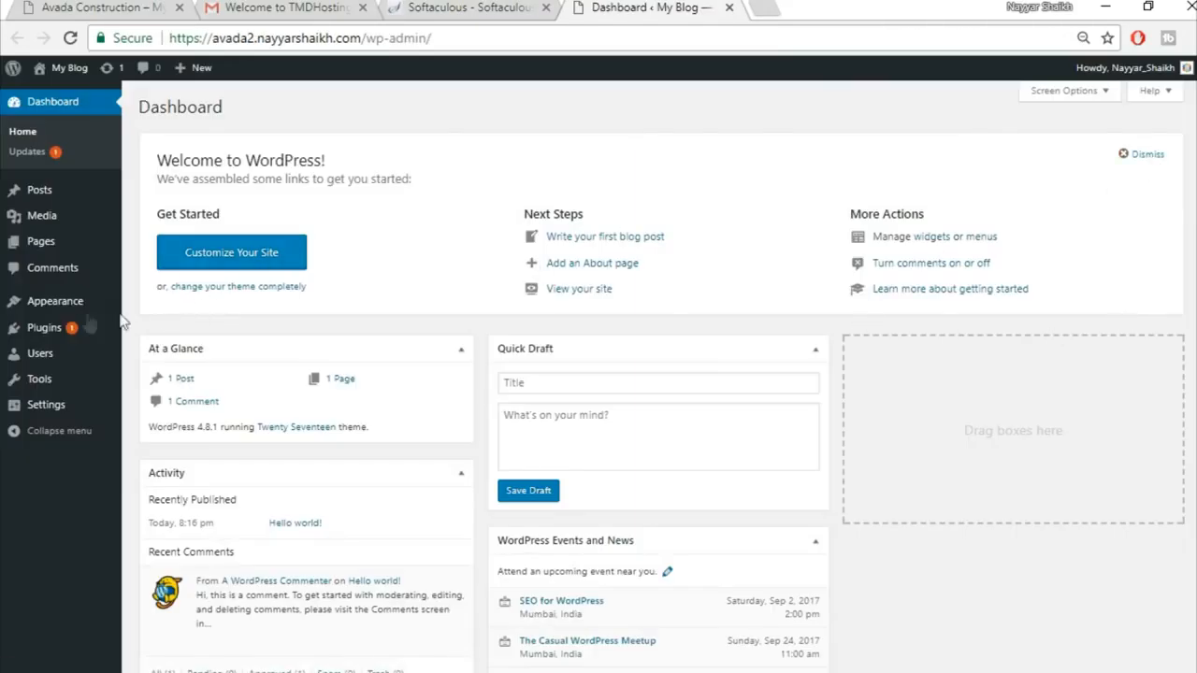
# Step: Bulk-delete the Akismet Anti-Spam and Hello Dolly plugins from the Plugins page
pyautogui.moveTo(63, 335)
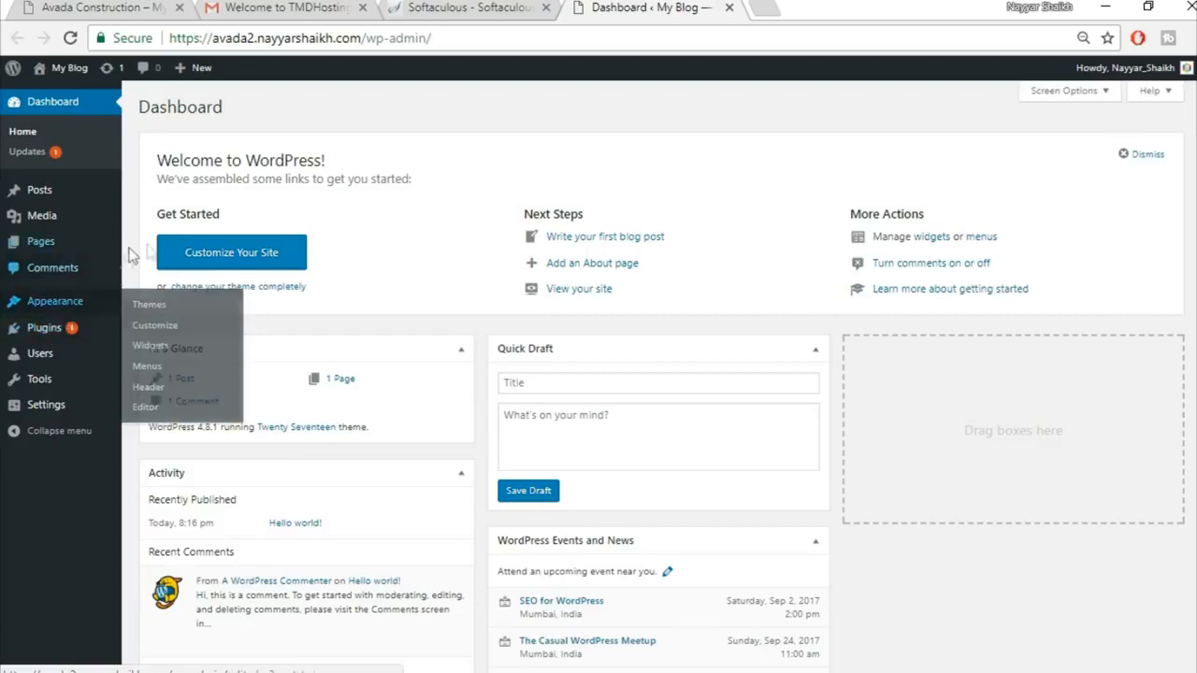
pyautogui.click(47, 328)
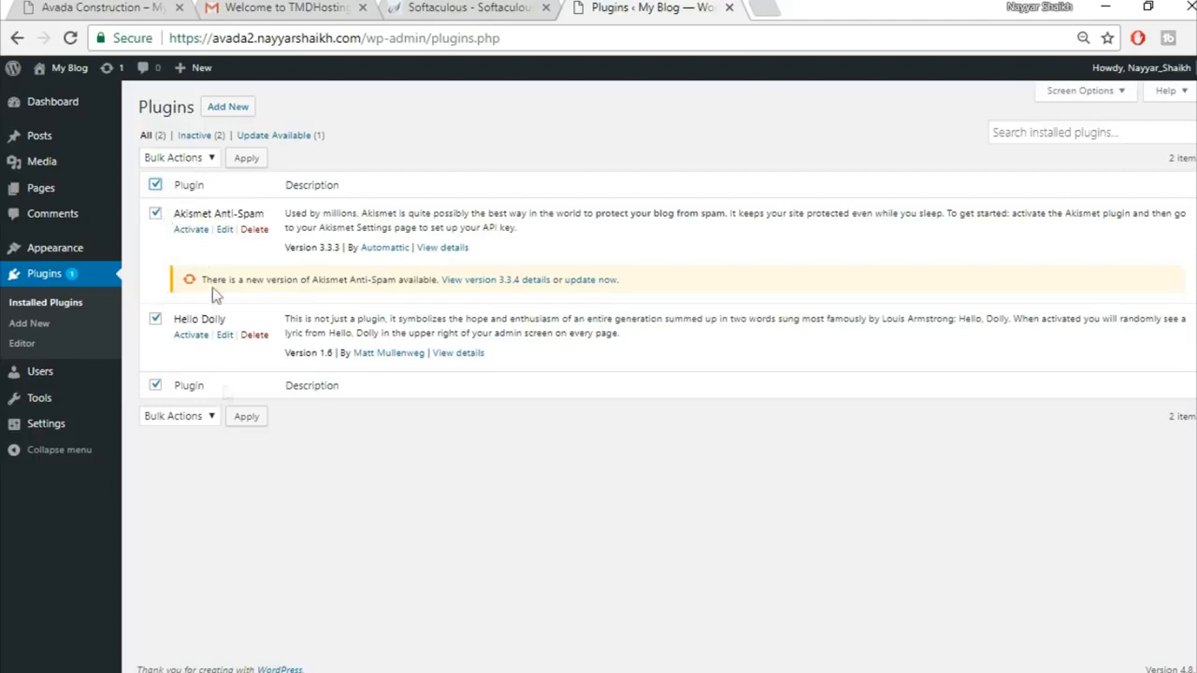
pyautogui.click(178, 158)
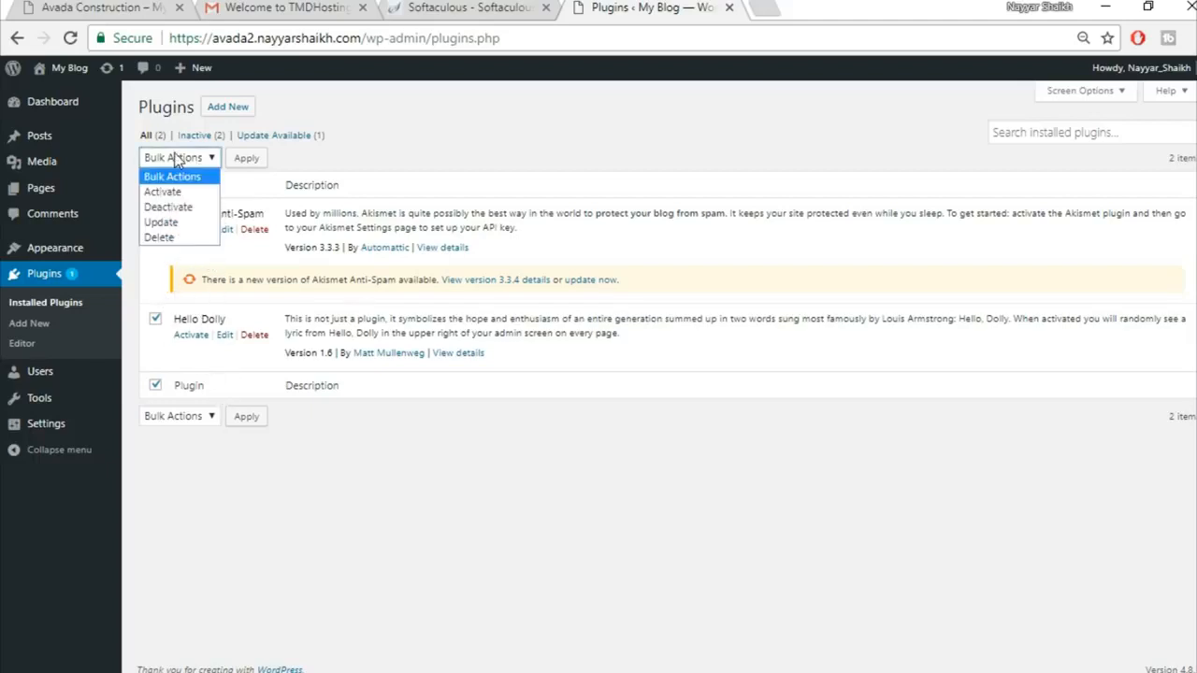
pyautogui.click(191, 211)
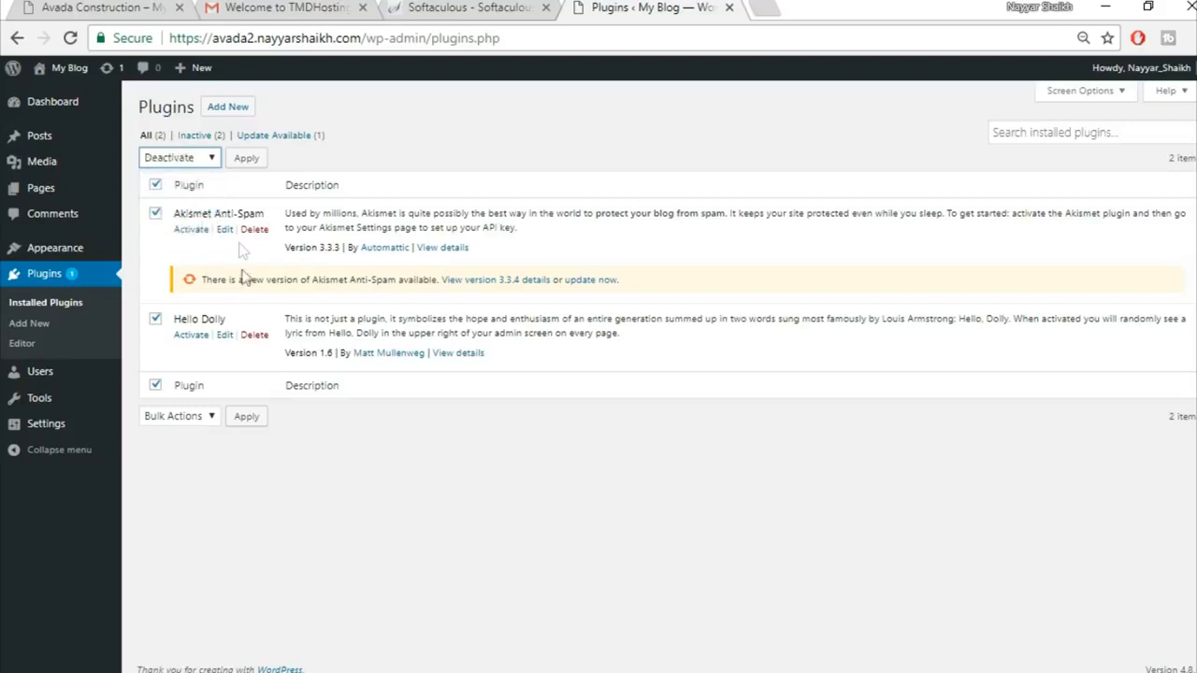
pyautogui.click(176, 158)
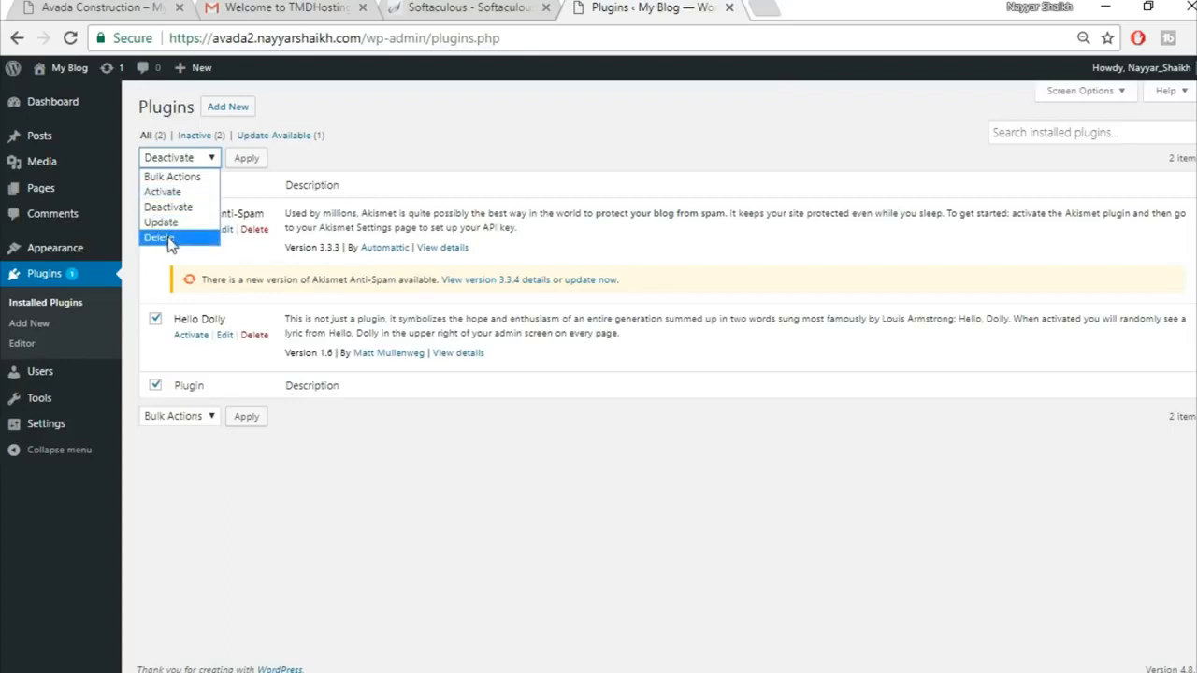
pyautogui.click(168, 235)
pyautogui.click(246, 159)
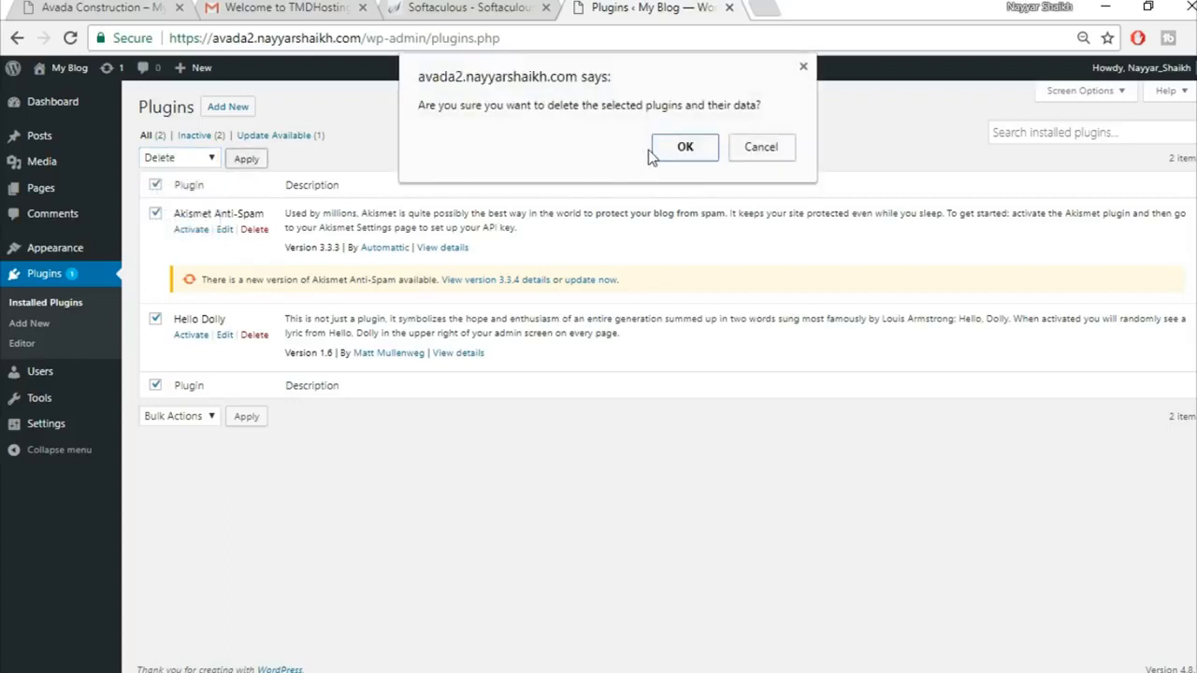
pyautogui.click(676, 146)
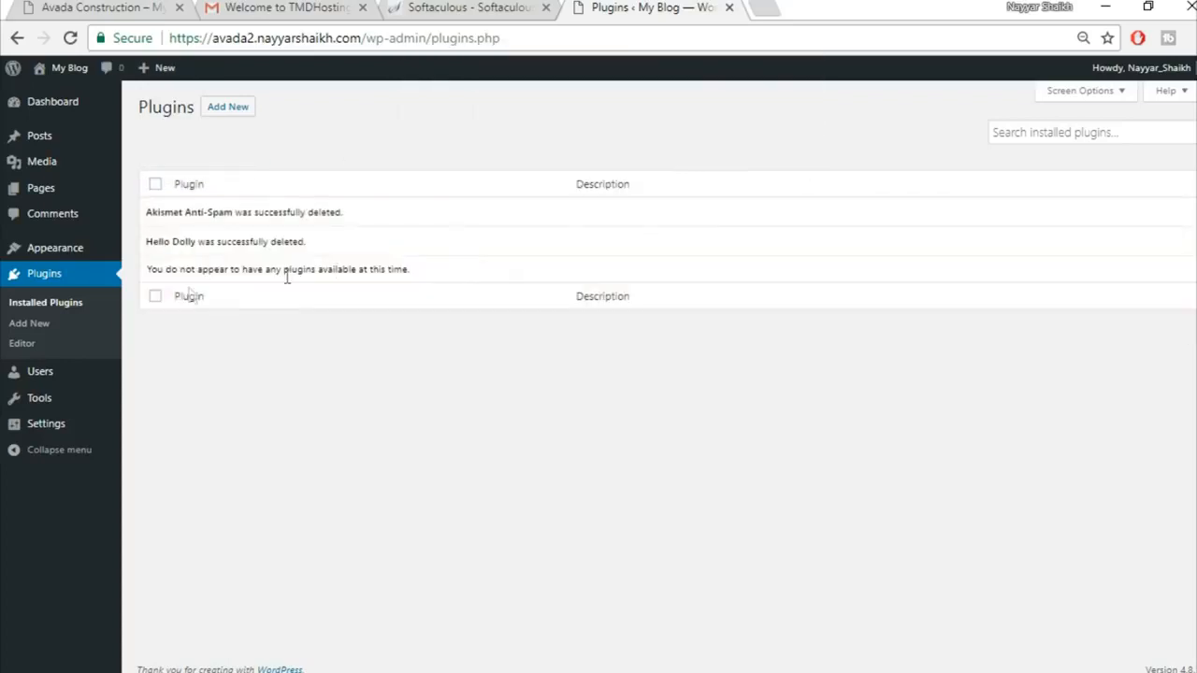
# Step: Delete the Twenty Fifteen and Twenty Sixteen themes under Appearance > Themes
pyautogui.click(43, 249)
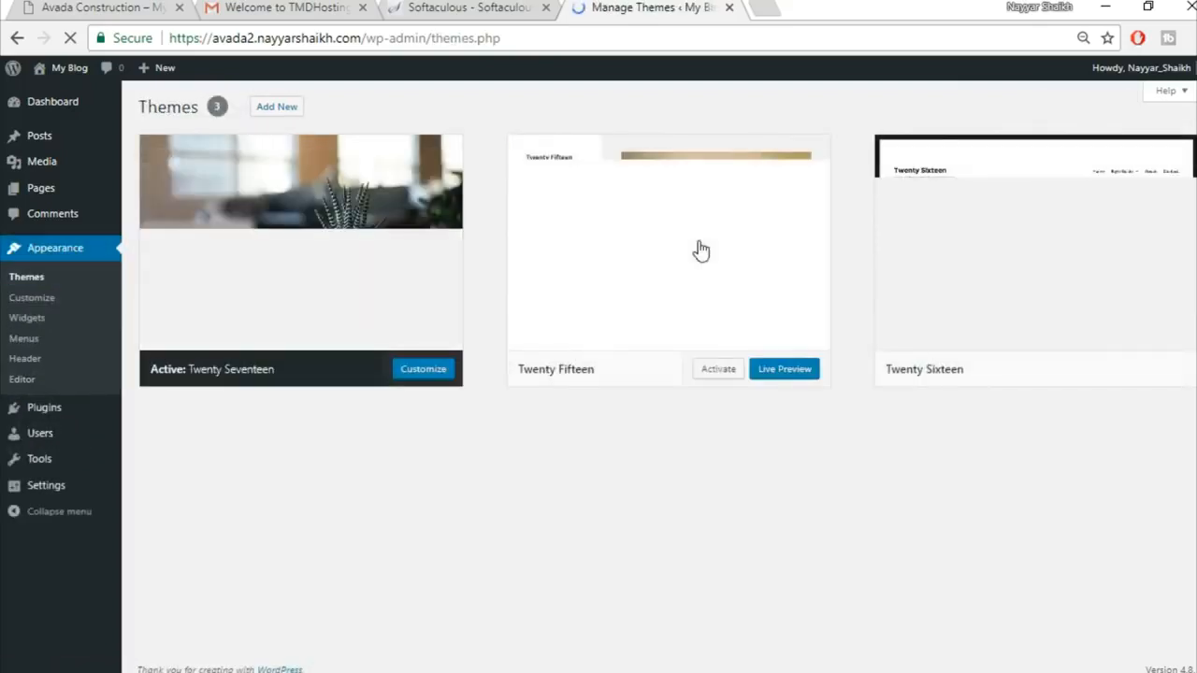
pyautogui.click(698, 242)
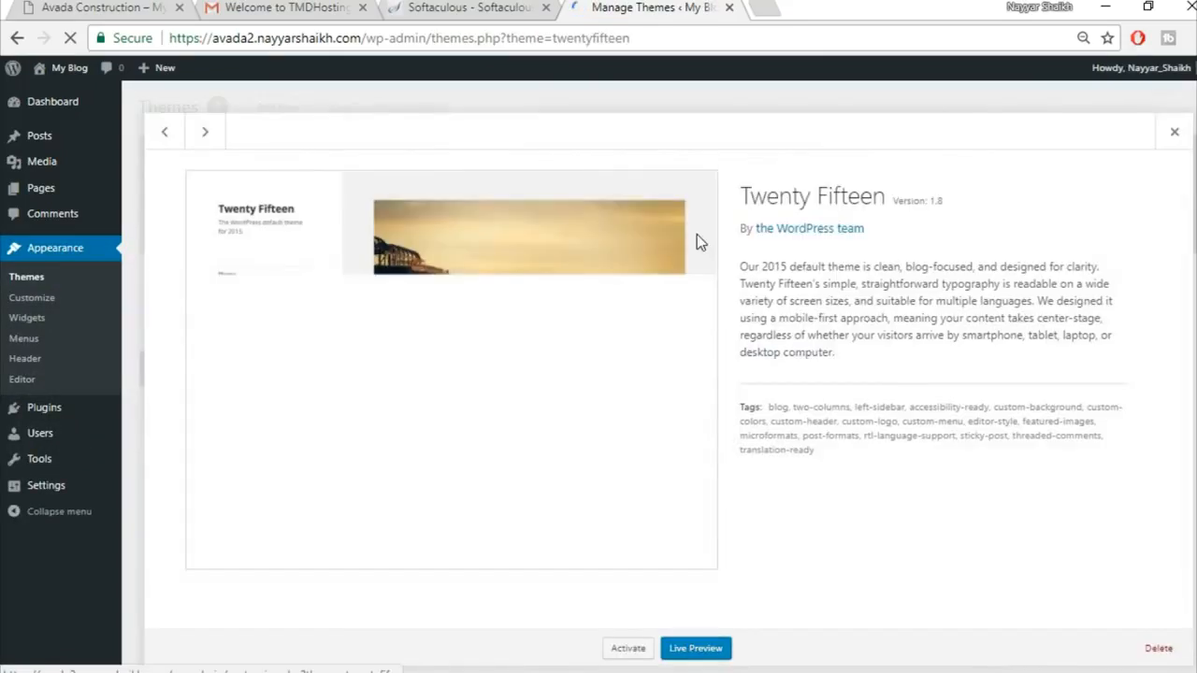
pyautogui.click(1157, 648)
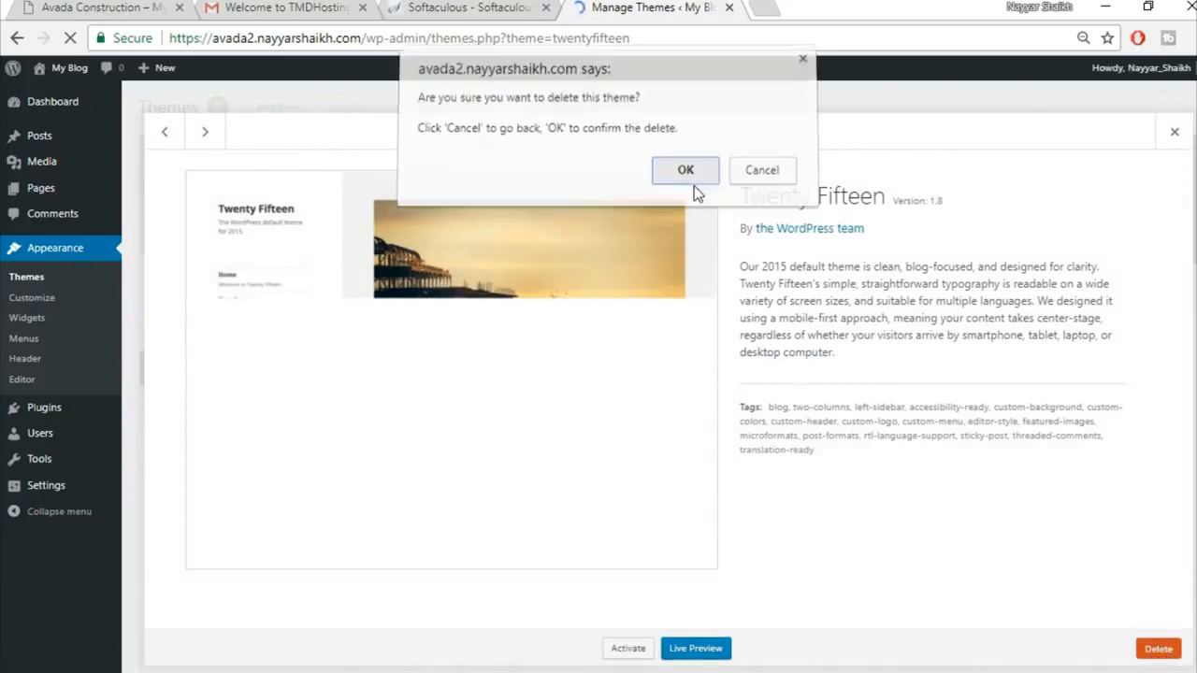
pyautogui.click(694, 190)
pyautogui.click(700, 292)
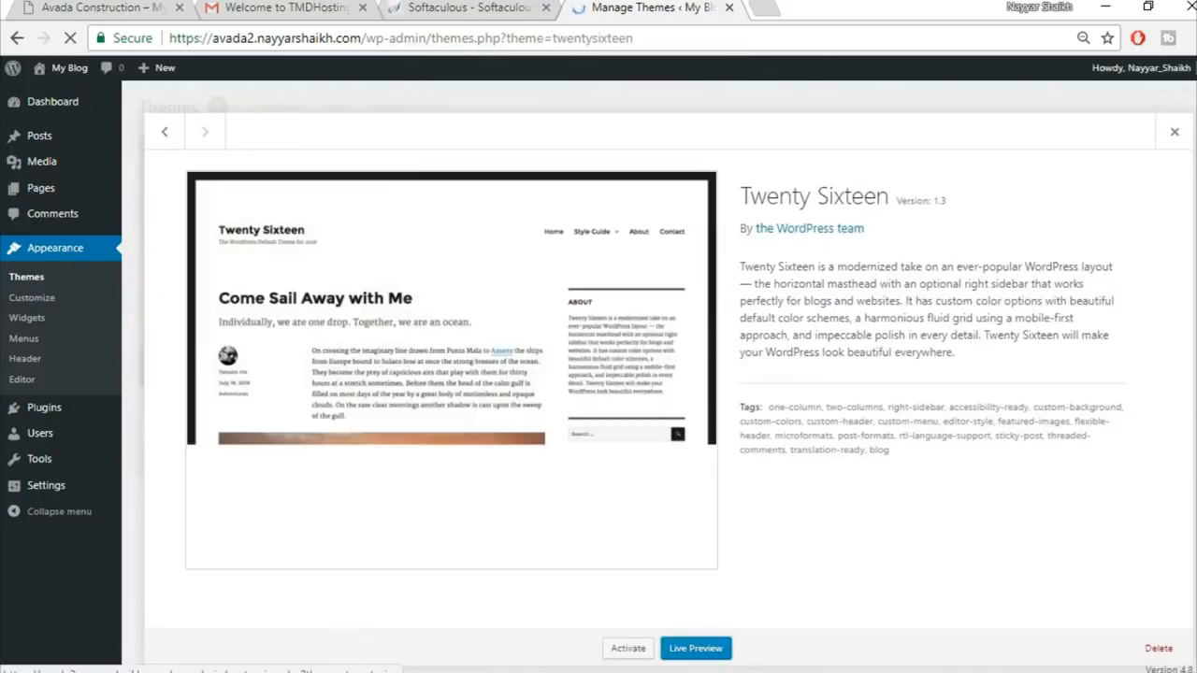
pyautogui.click(1160, 649)
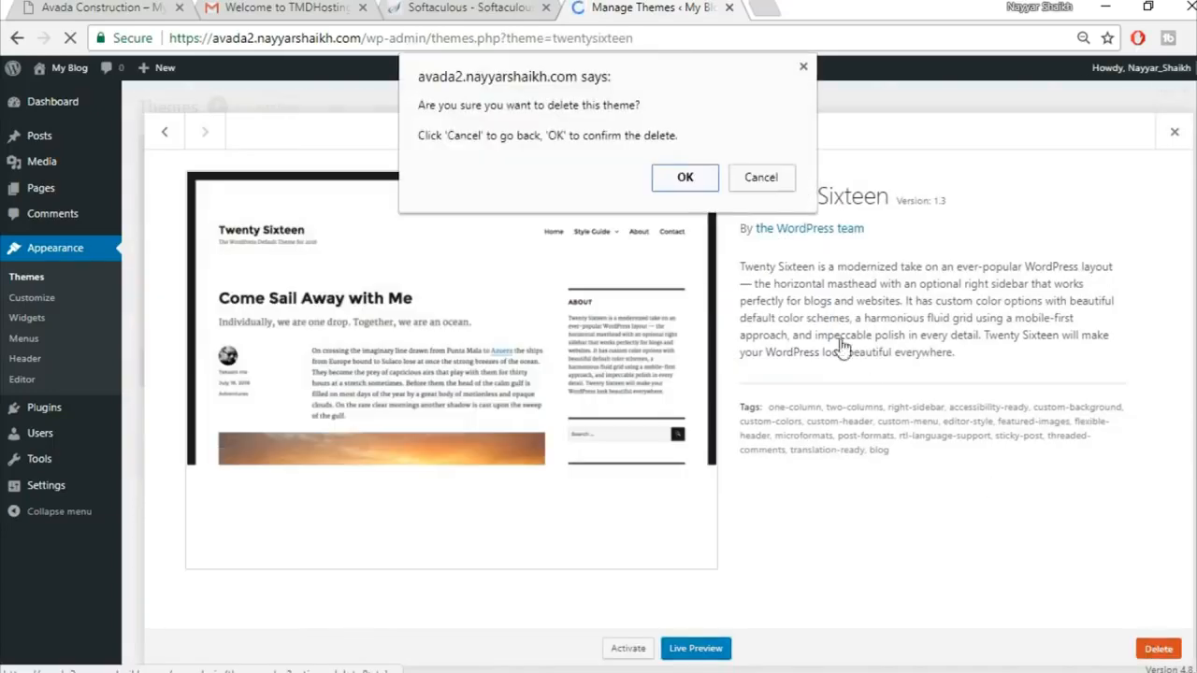
pyautogui.click(686, 178)
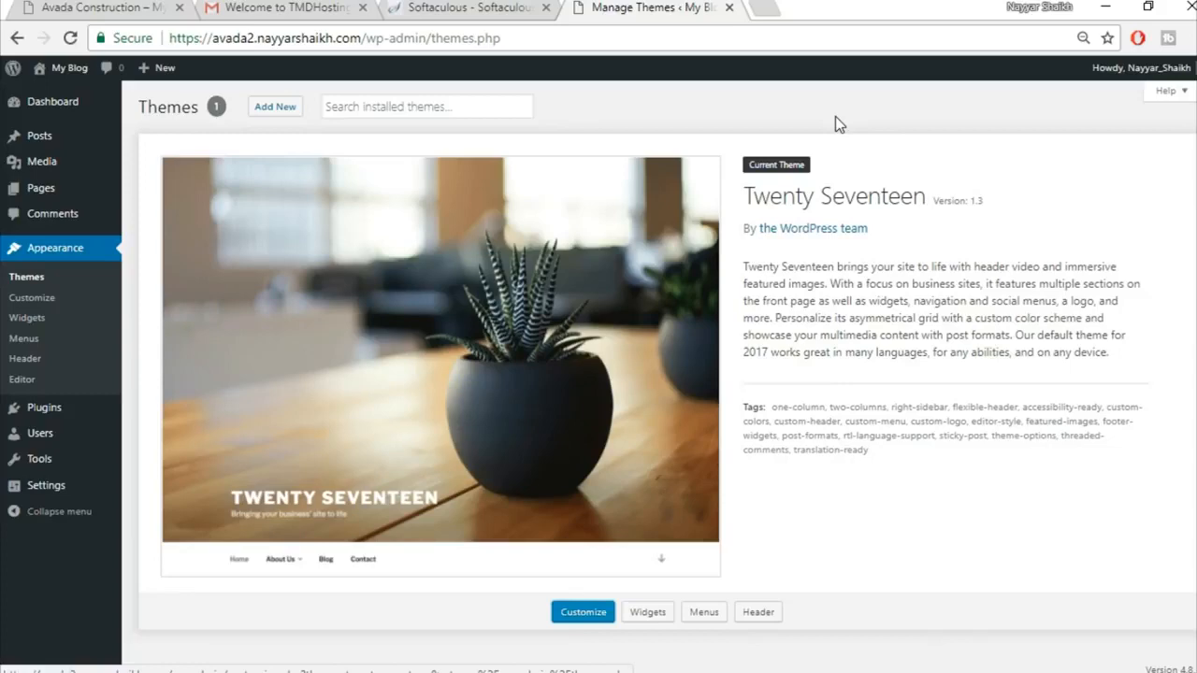
pyautogui.click(777, 9)
pyautogui.write('bloggdude.com/')
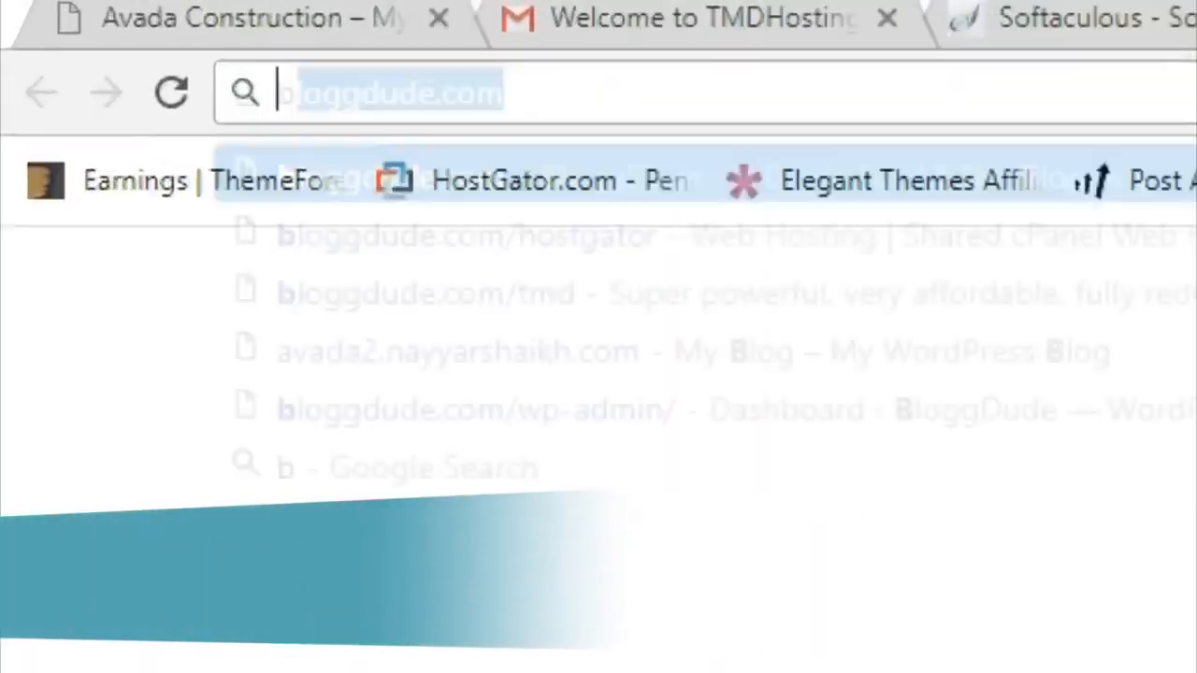
pyautogui.write('avada')
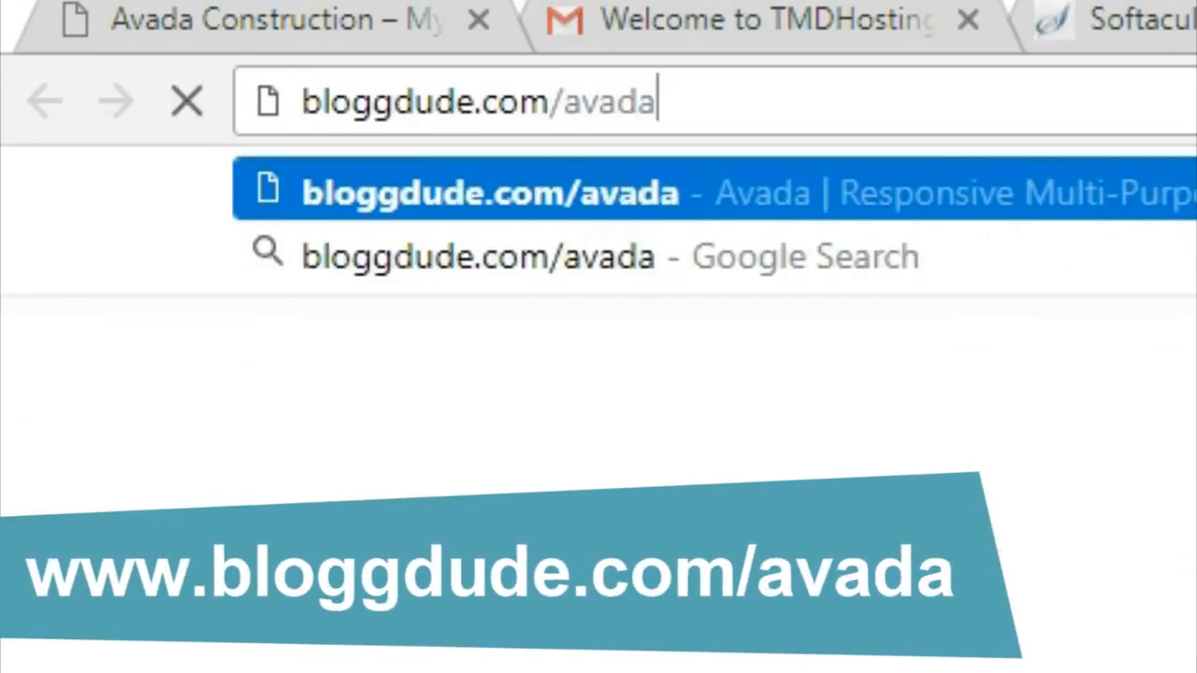
pyautogui.press('Return')
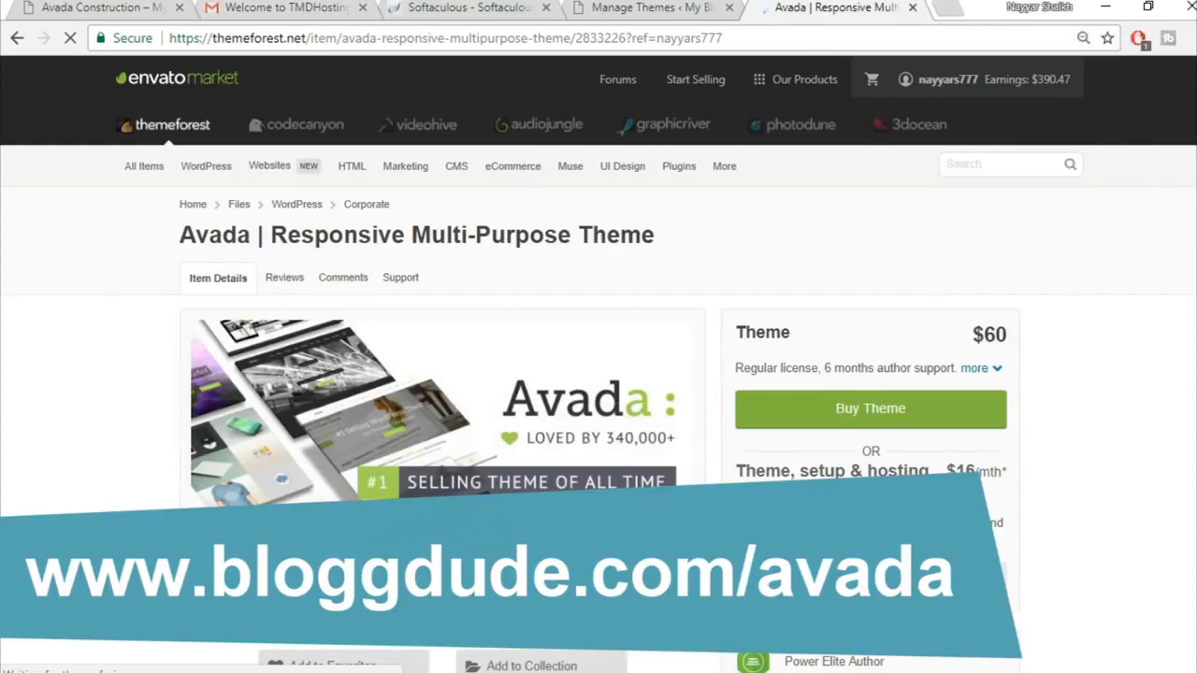
pyautogui.scroll(-1, 1163, 382)
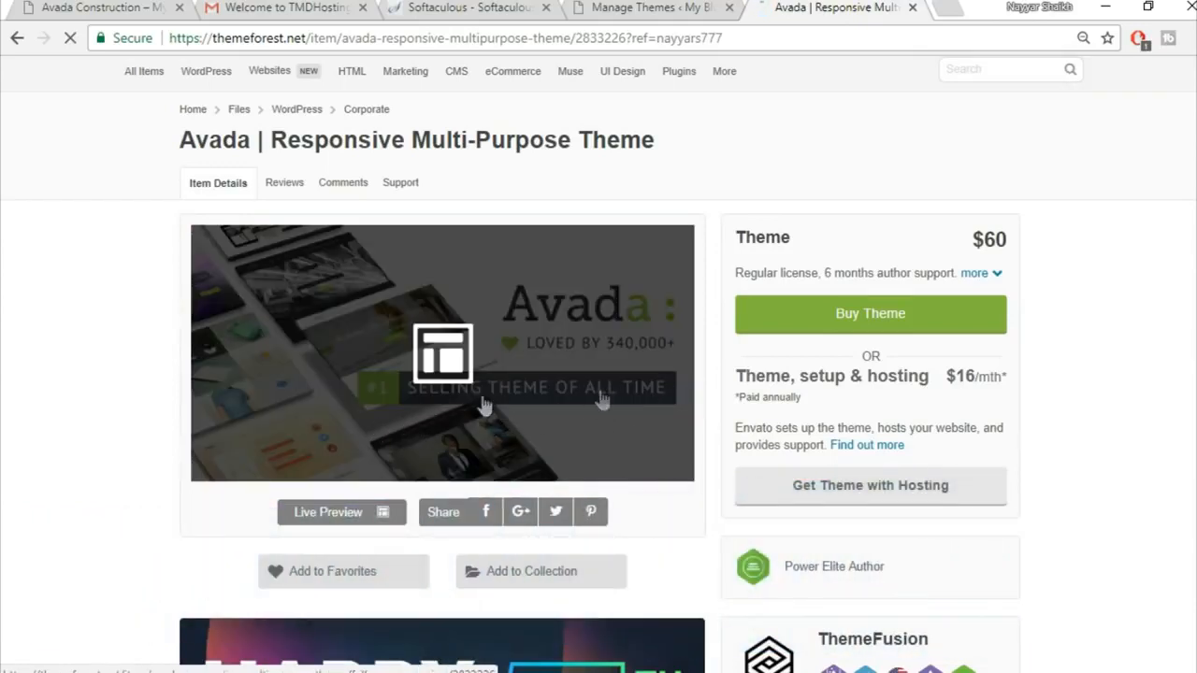
pyautogui.scroll(-4, 1173, 324)
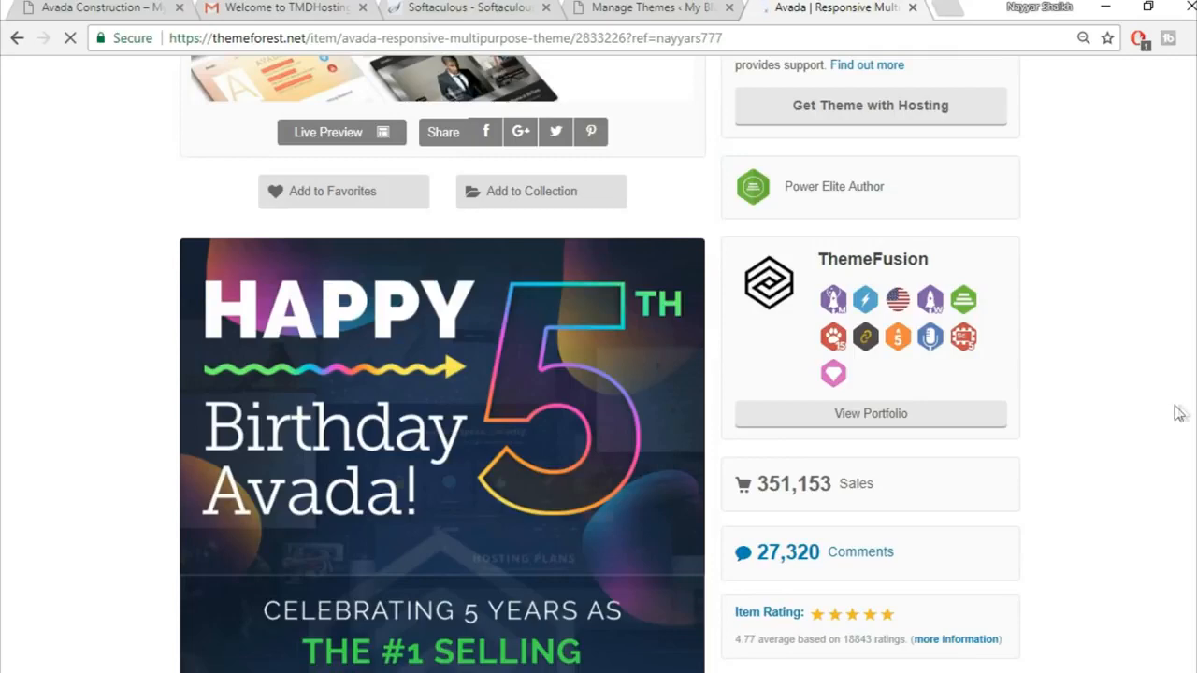
pyautogui.scroll(-2, 1180, 412)
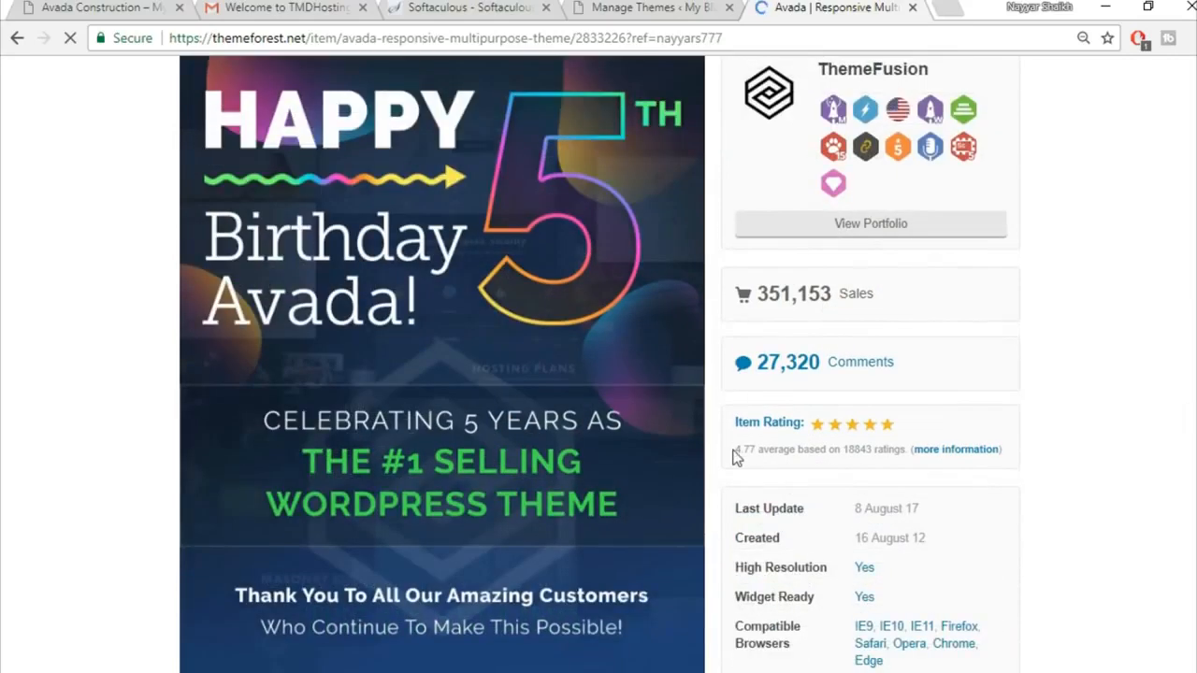
pyautogui.moveTo(735, 455)
pyautogui.mouseDown()
pyautogui.moveTo(780, 454)
pyautogui.moveTo(758, 463)
pyautogui.mouseUp()
pyautogui.click(748, 465)
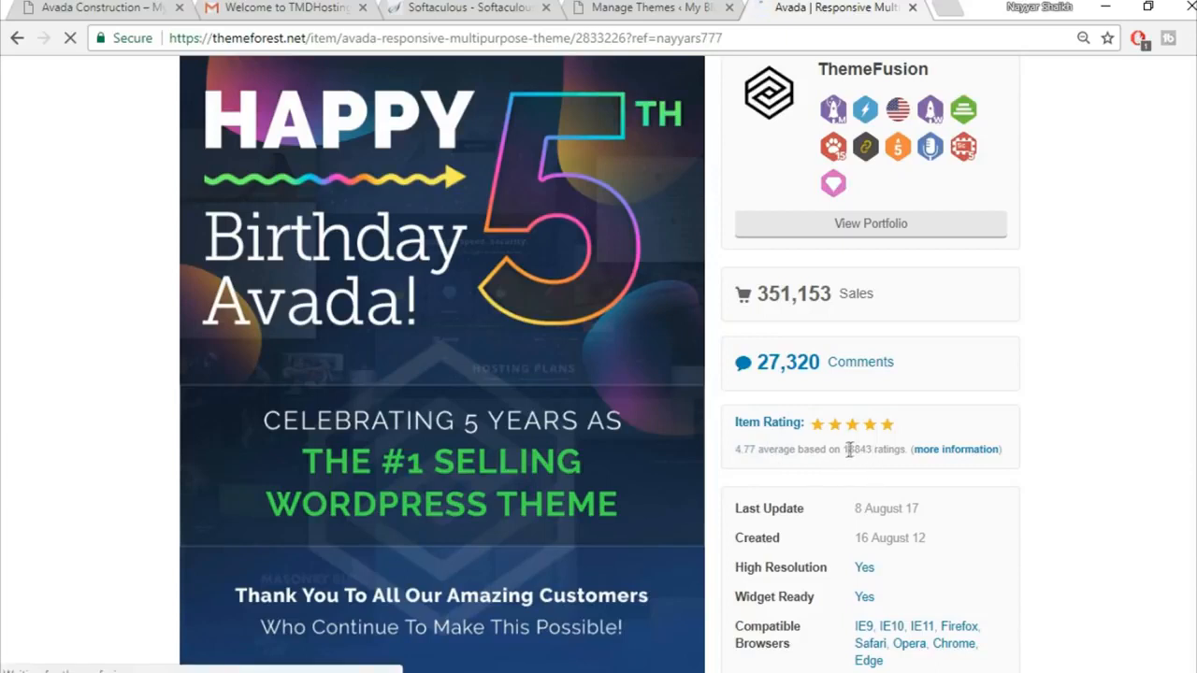
pyautogui.scroll(2, 1157, 414)
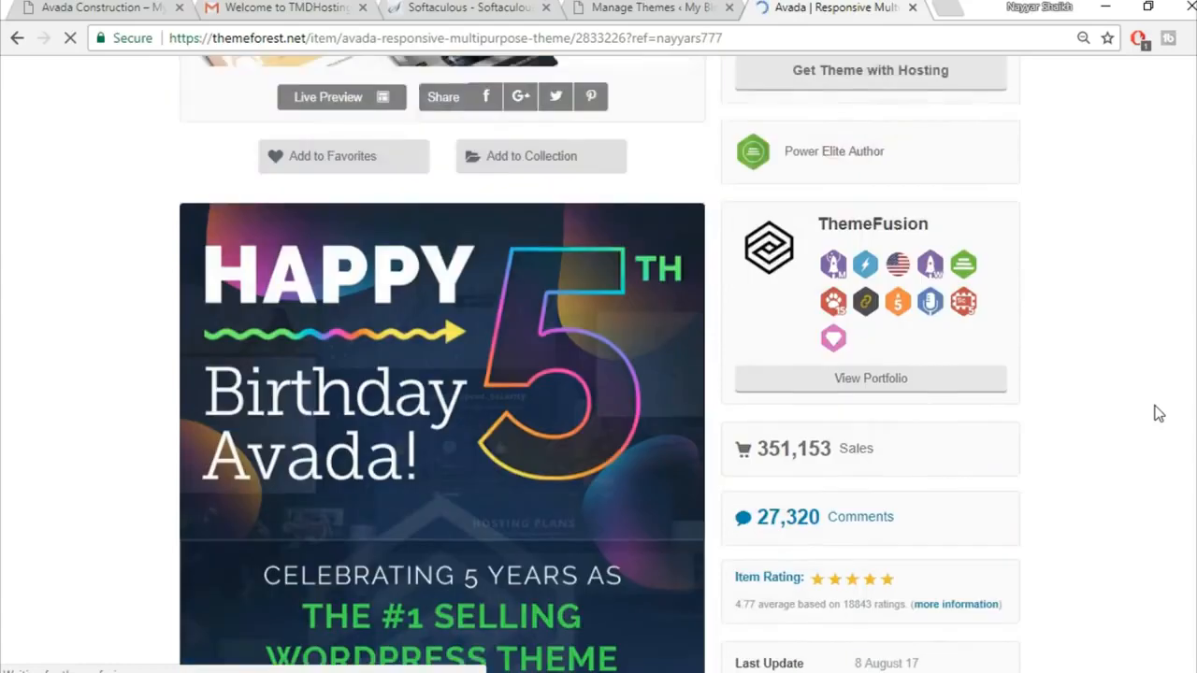
pyautogui.scroll(3, 1157, 414)
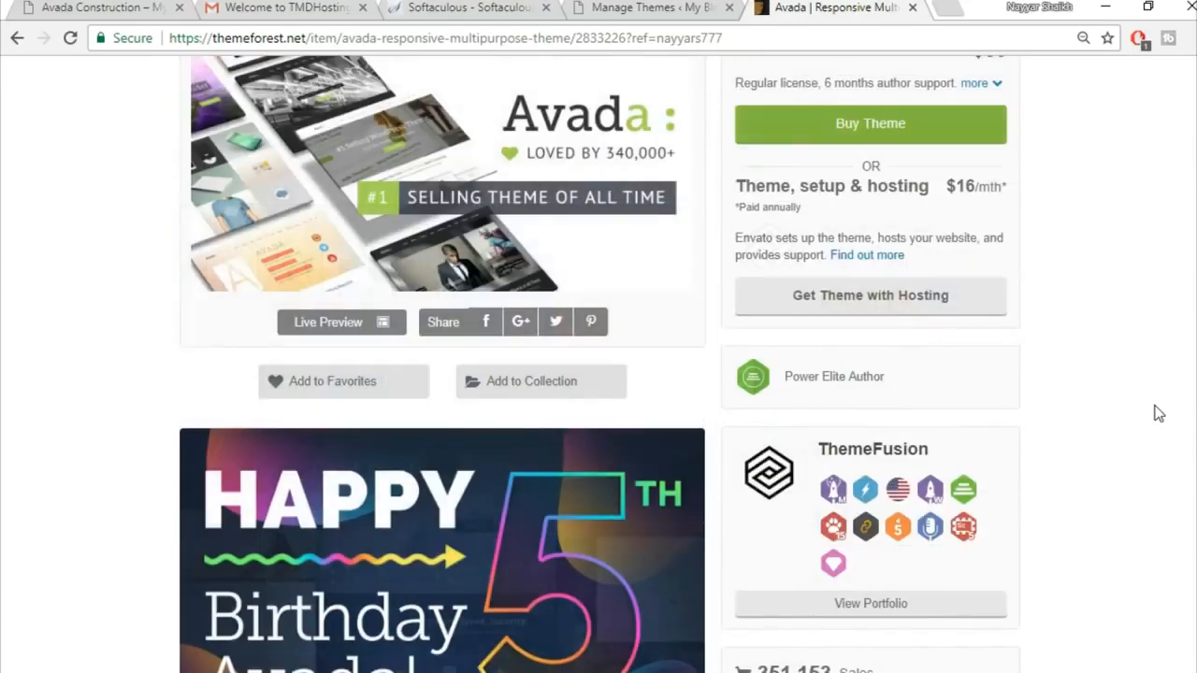
pyautogui.scroll(4, 1158, 413)
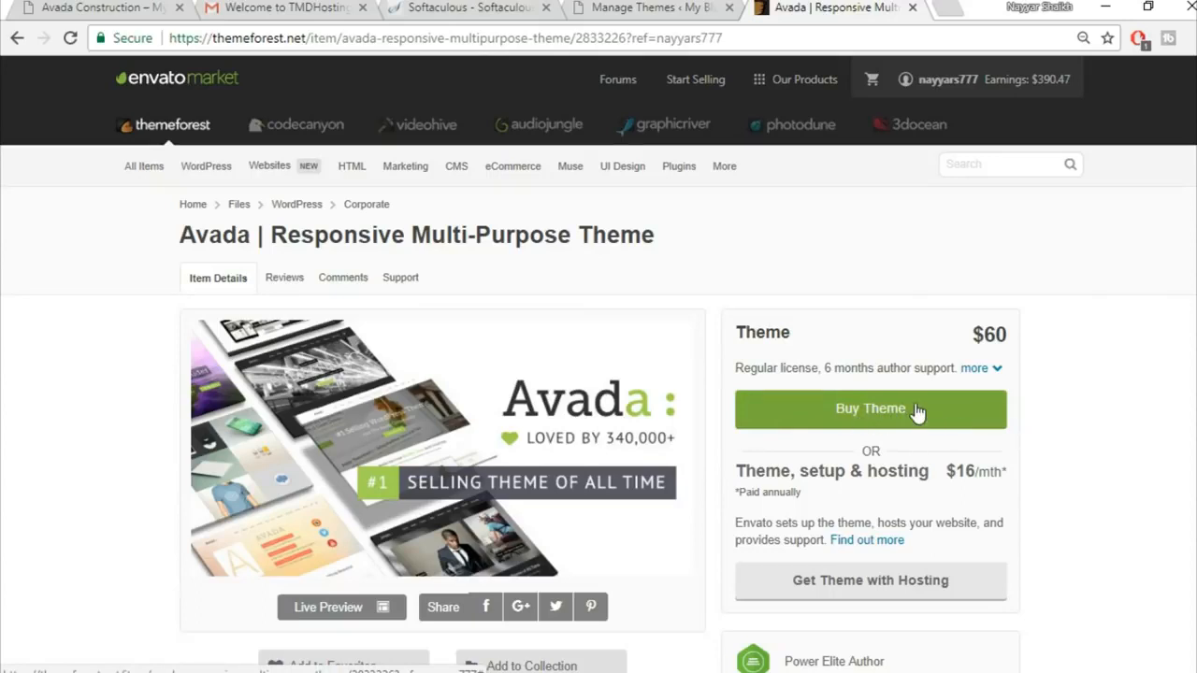
pyautogui.click(912, 7)
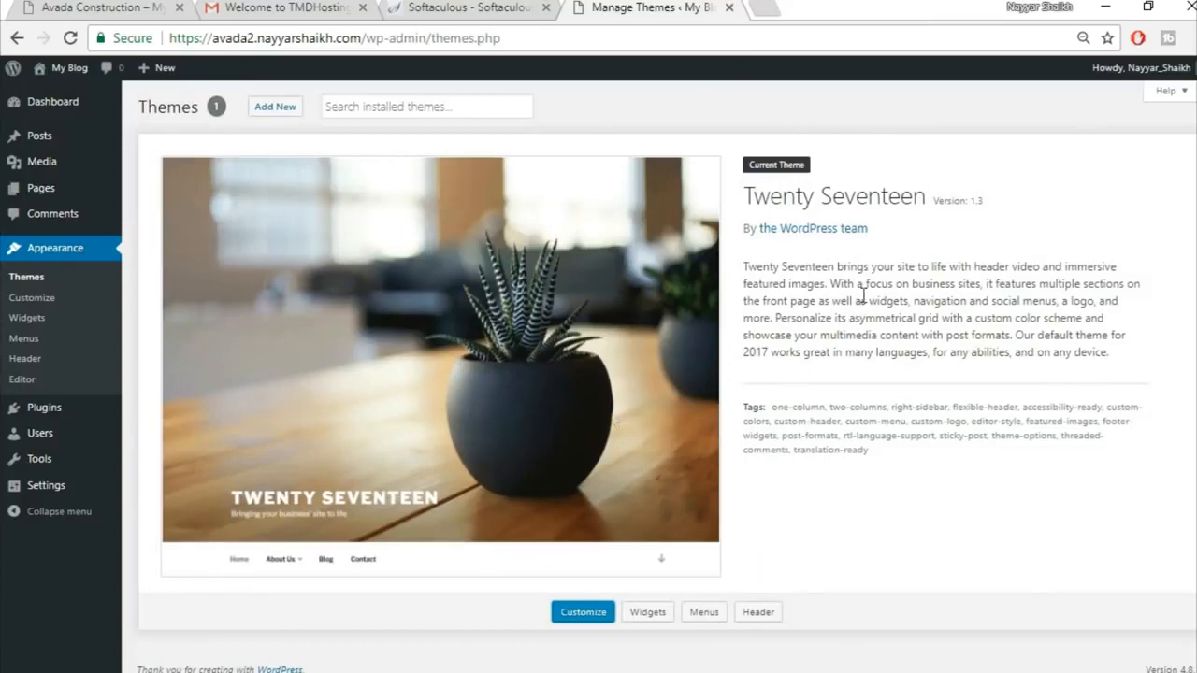
# Step: Extract the Avada v5.1.6 zip into the Avada Course folder, dismissing the licence reminder
pyautogui.click(449, 668)
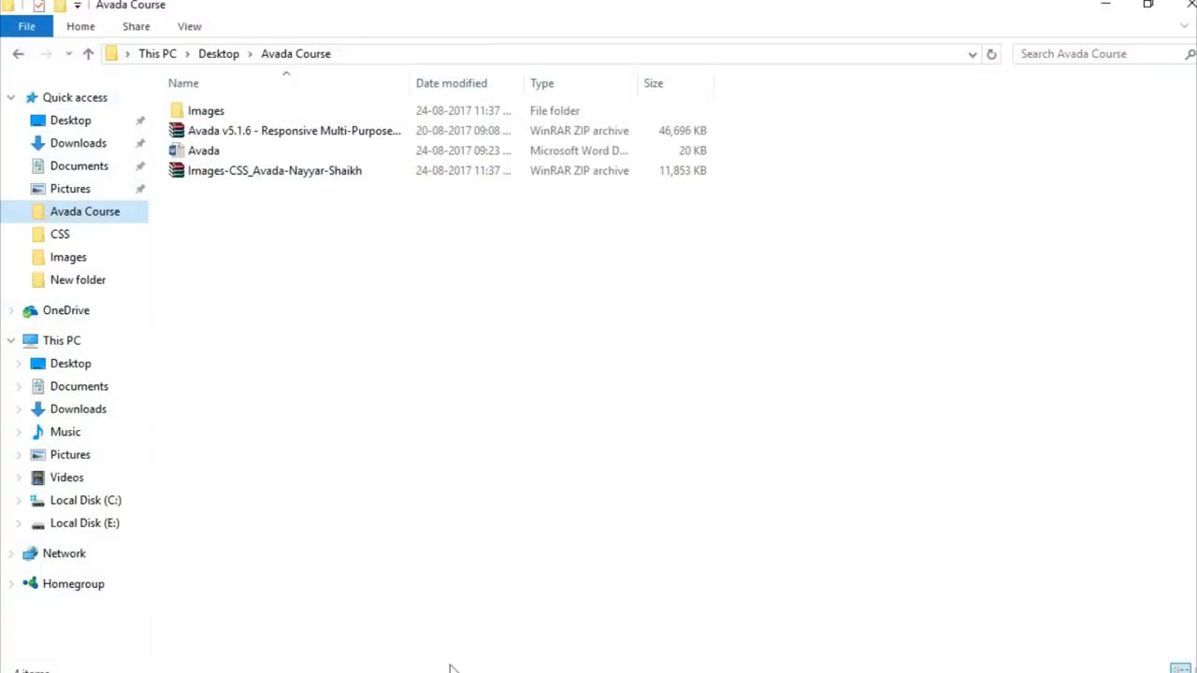
pyautogui.click(296, 131)
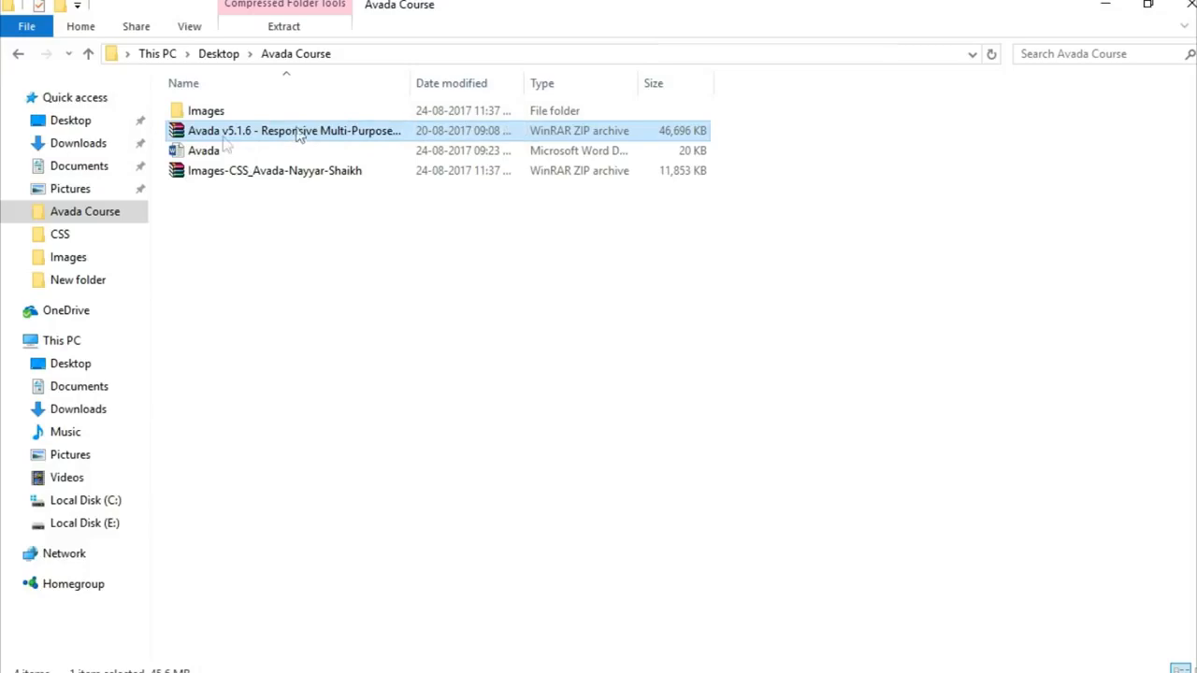
pyautogui.doubleClick(263, 135)
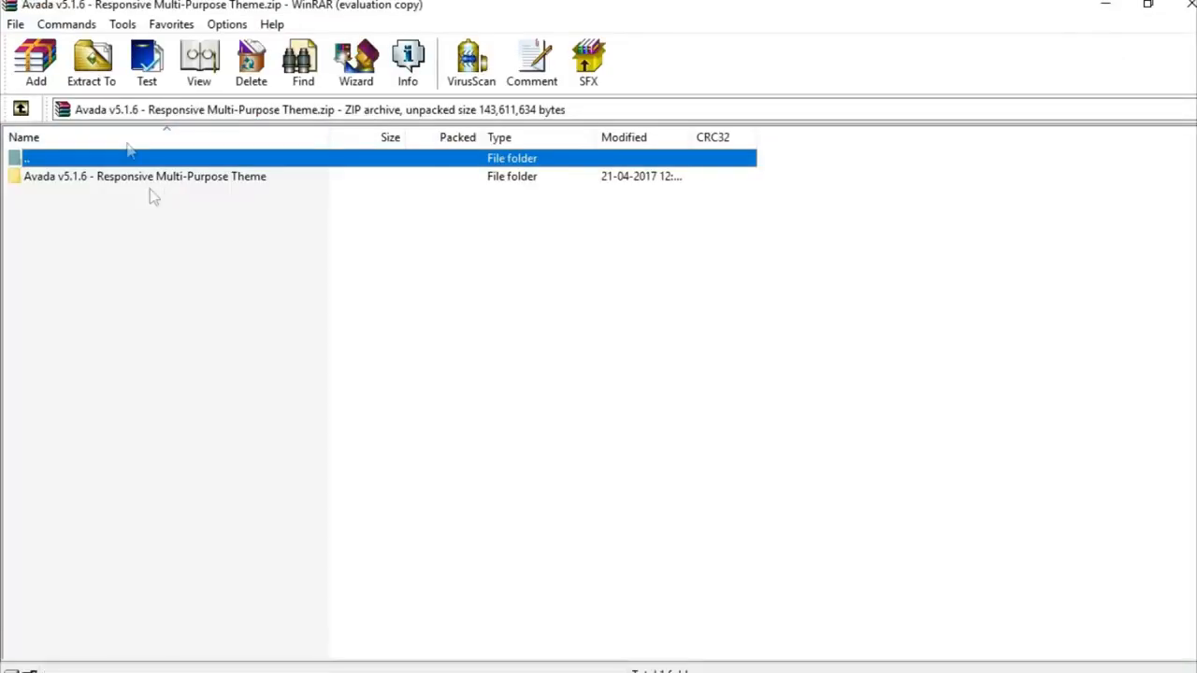
pyautogui.click(92, 65)
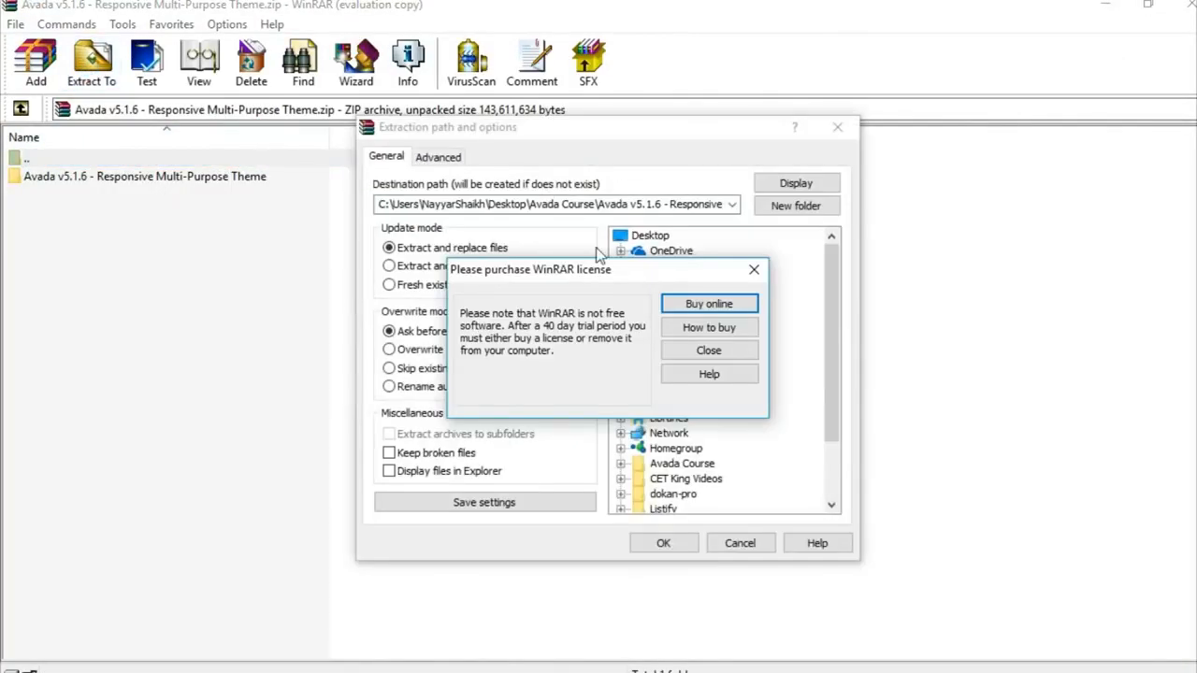
pyautogui.click(754, 269)
pyautogui.click(676, 546)
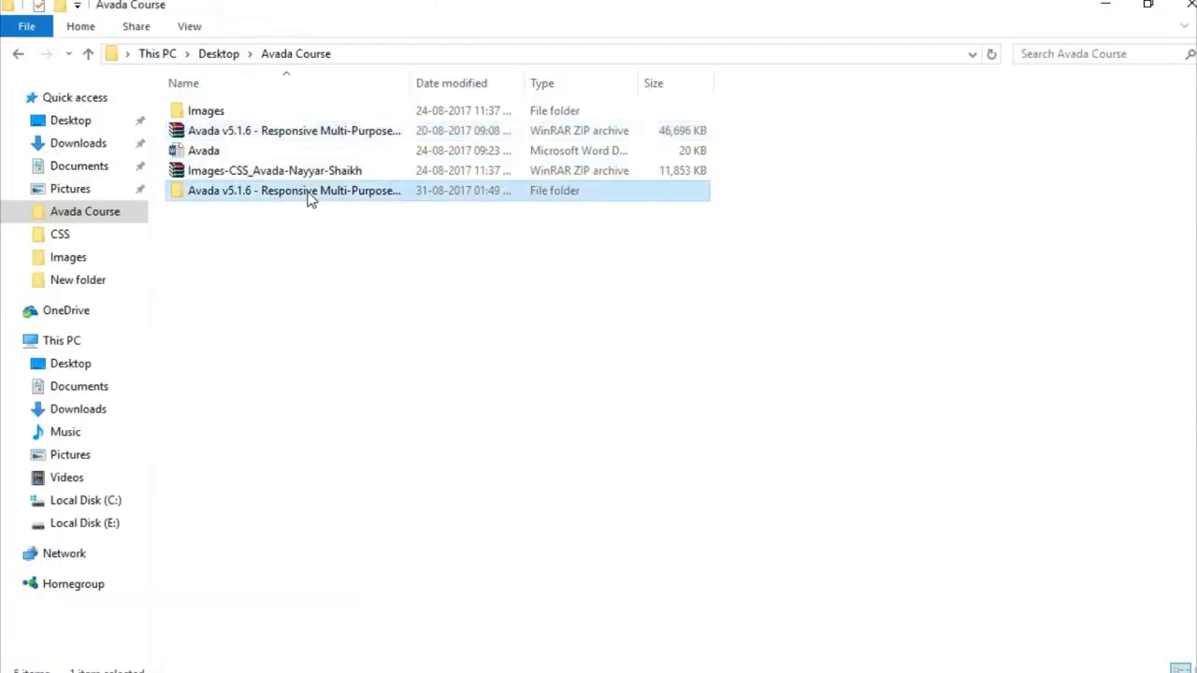
# Step: Compress the Avada folder inside Avada v5.1.6 > Avada Theme into a ZIP named Avada.zip
pyautogui.doubleClick(309, 192)
pyautogui.doubleClick(275, 114)
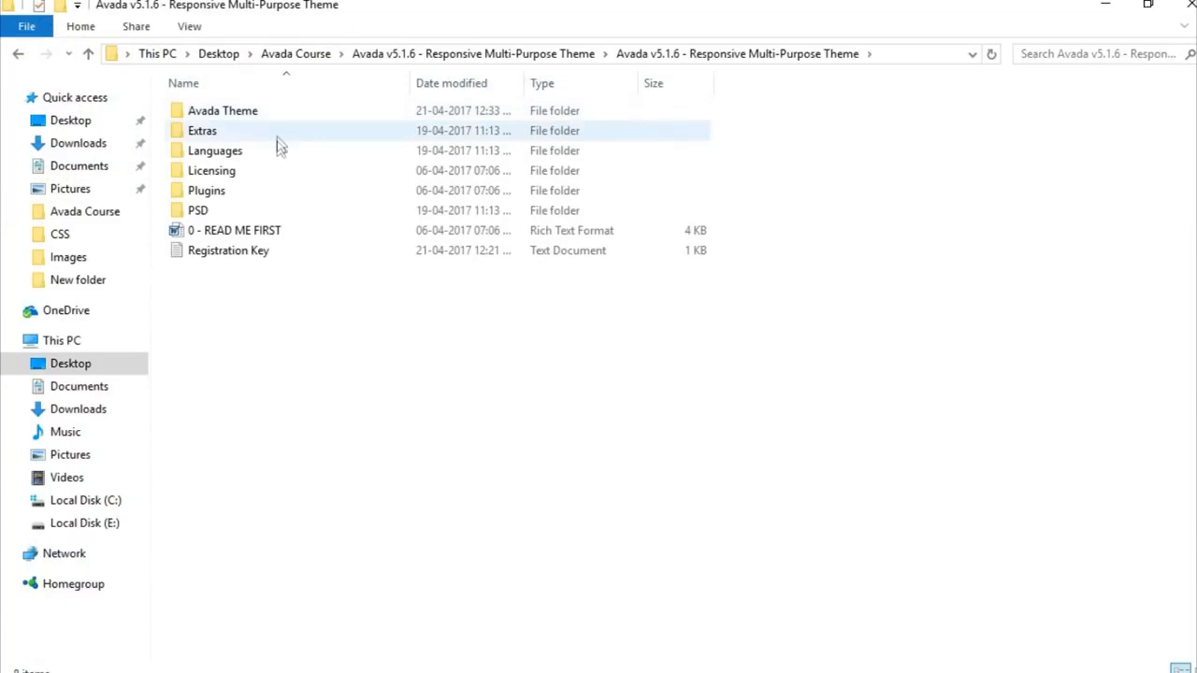
pyautogui.doubleClick(254, 113)
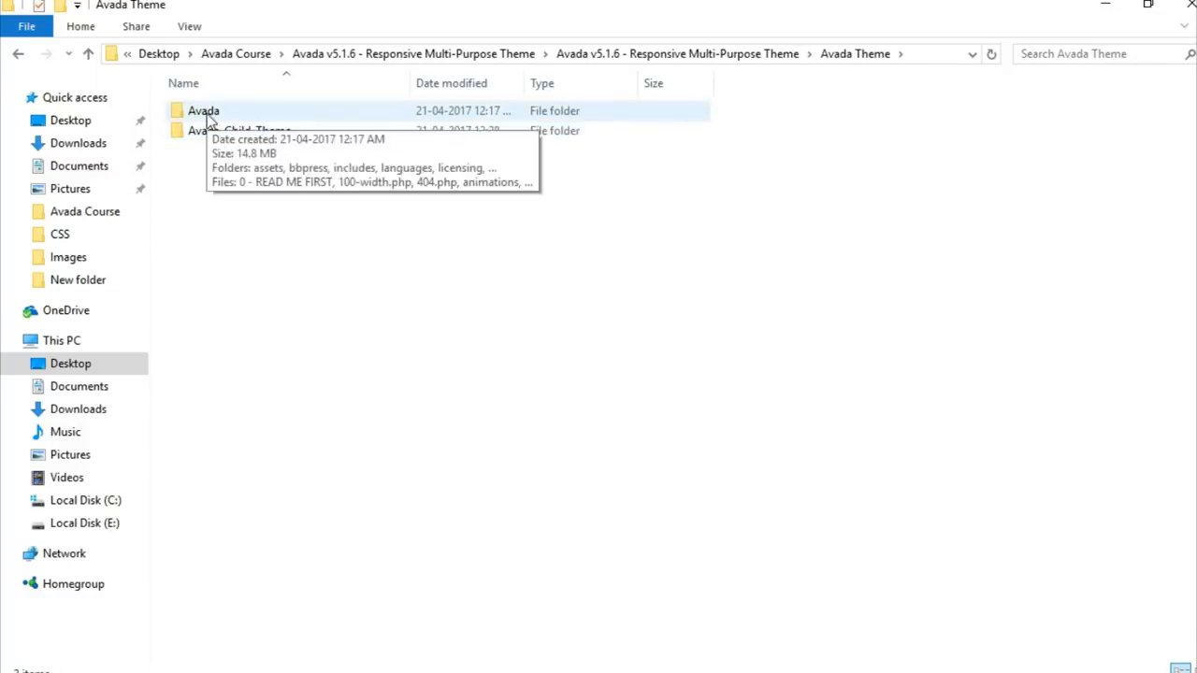
pyautogui.click(207, 113)
pyautogui.rightClick(206, 113)
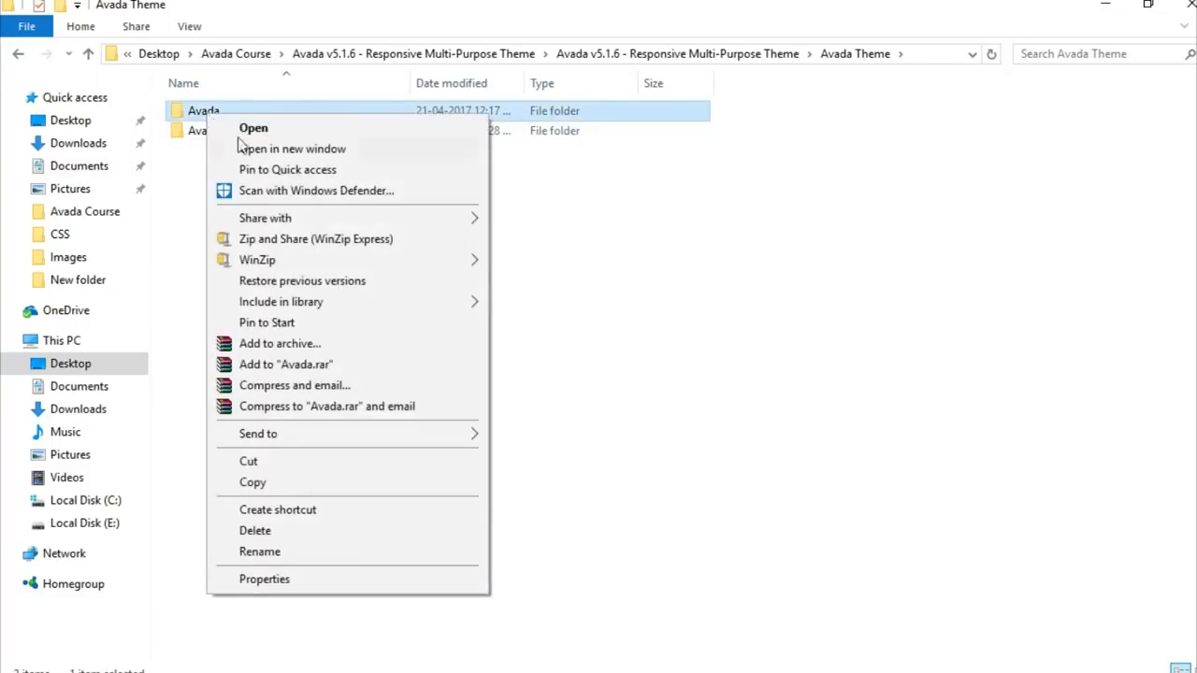
pyautogui.click(376, 343)
pyautogui.click(535, 324)
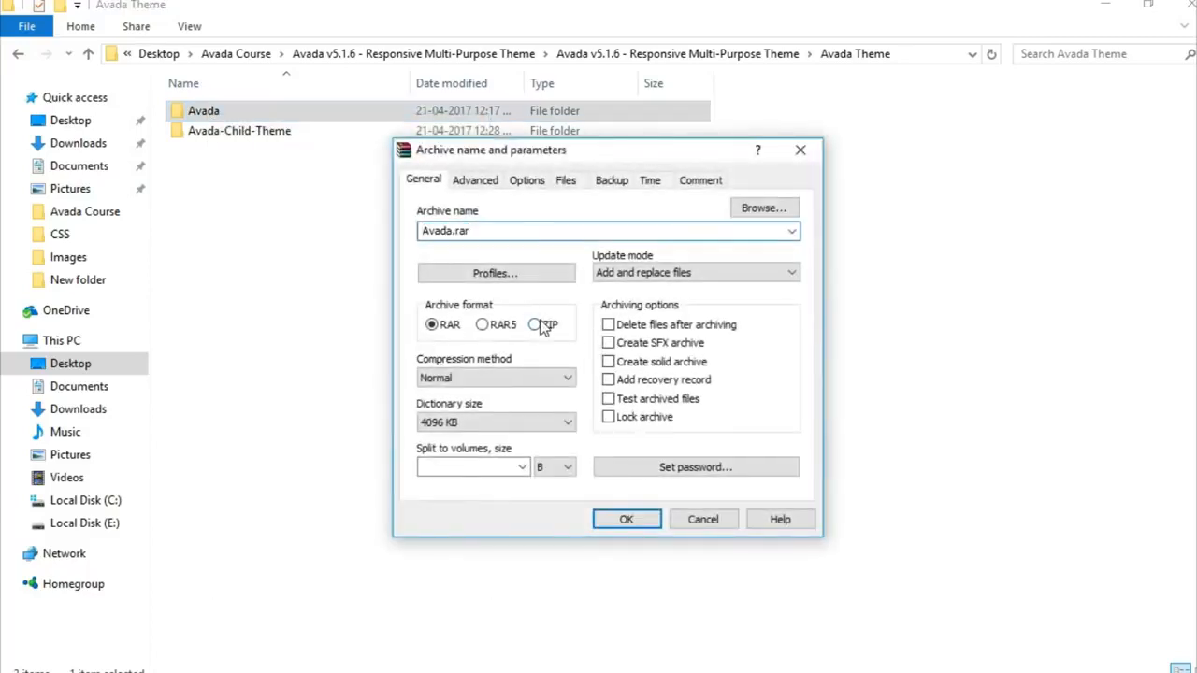
pyautogui.click(627, 519)
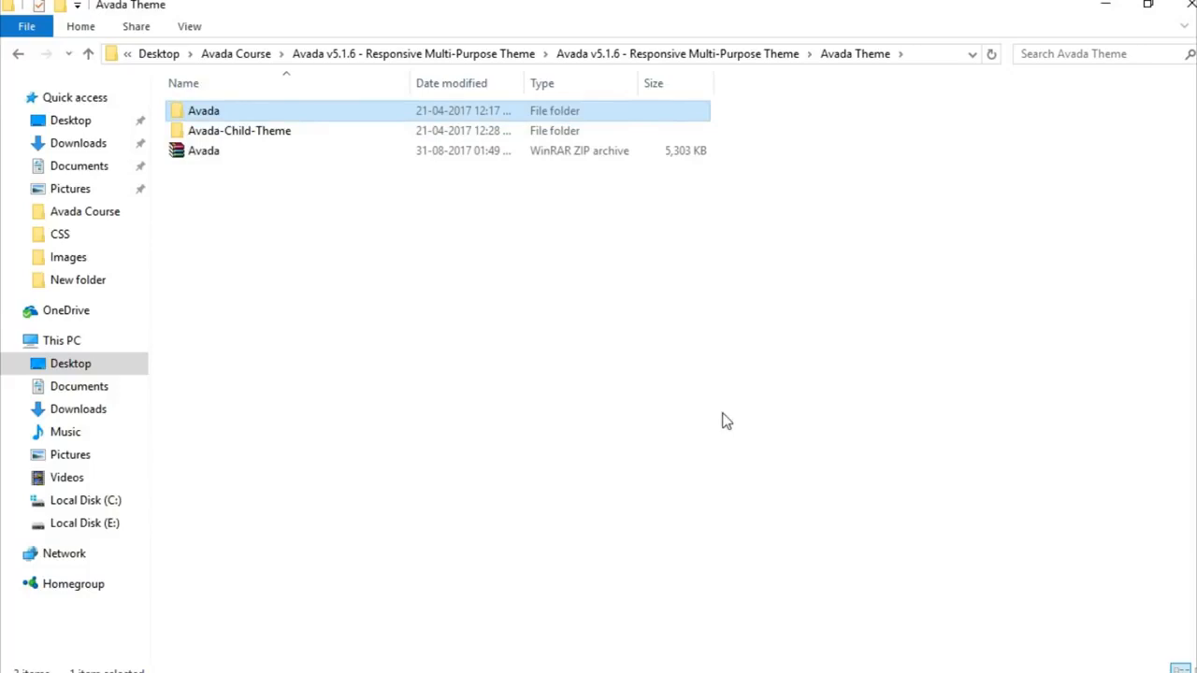
pyautogui.click(221, 151)
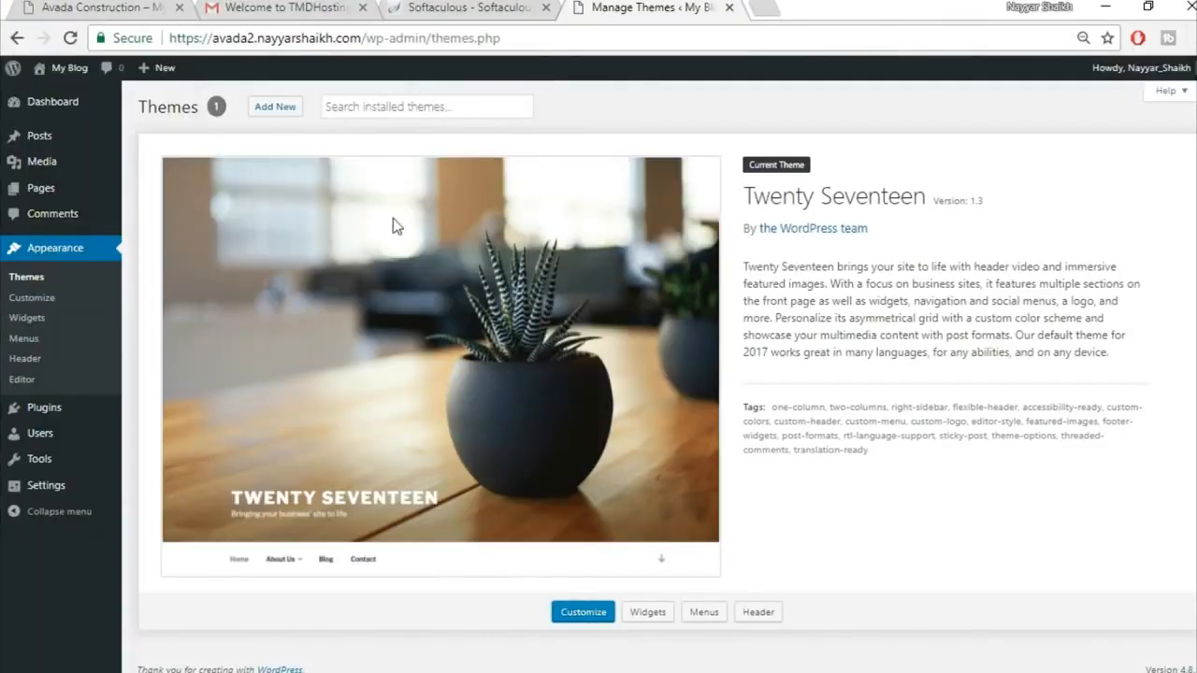
# Step: Upload Avada Theme\Avada.zip on the Add Themes page and install it
pyautogui.click(286, 113)
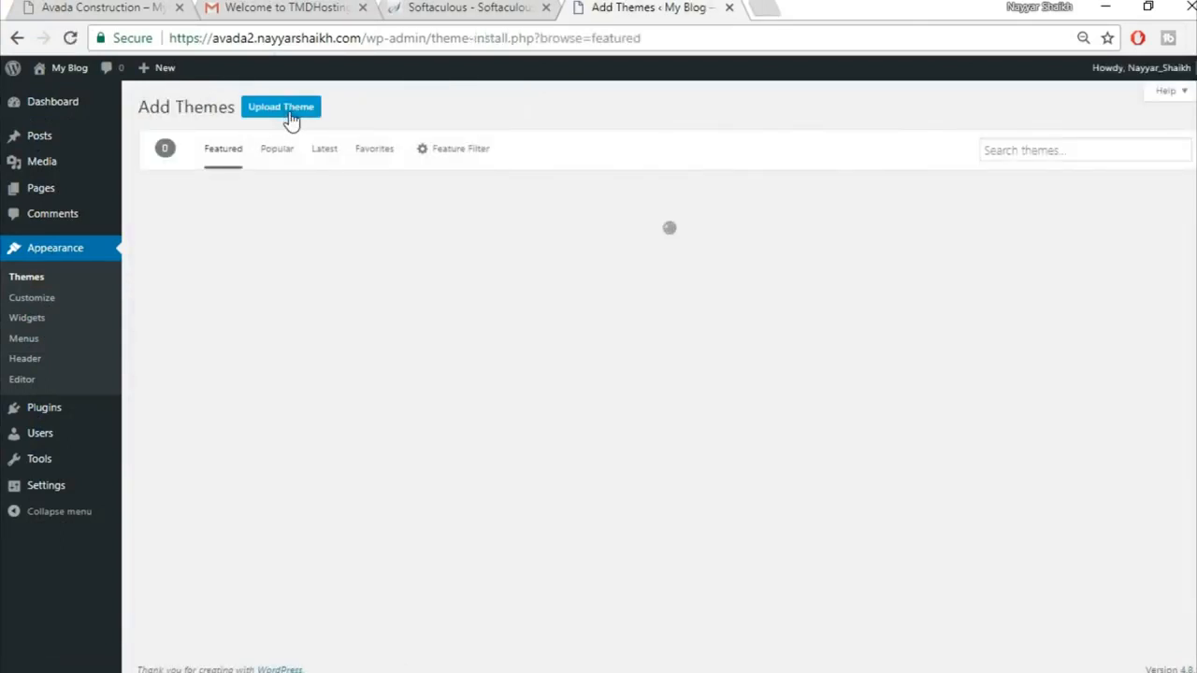
pyautogui.click(283, 115)
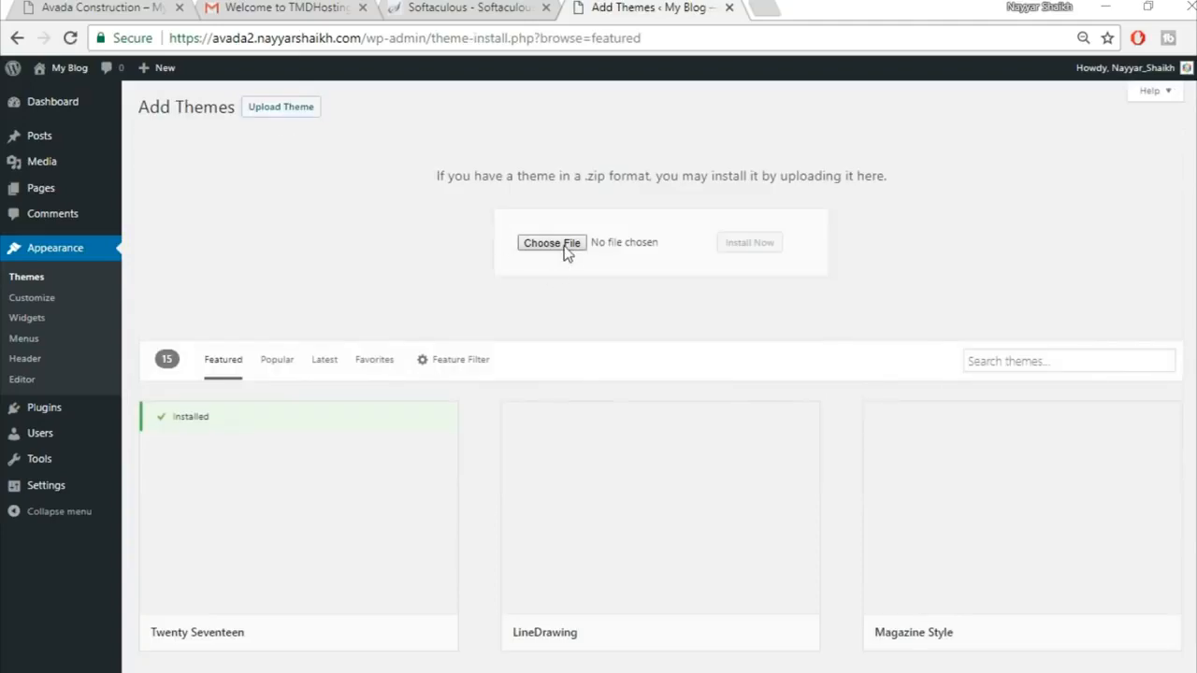
pyautogui.click(565, 249)
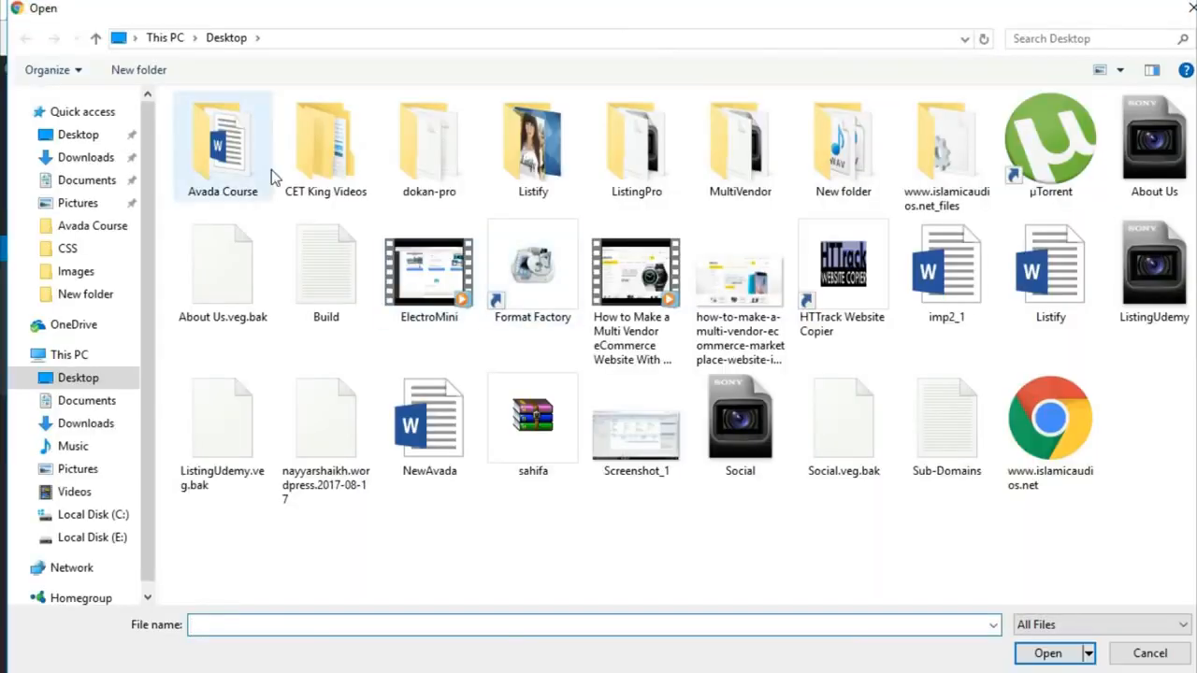
pyautogui.doubleClick(268, 169)
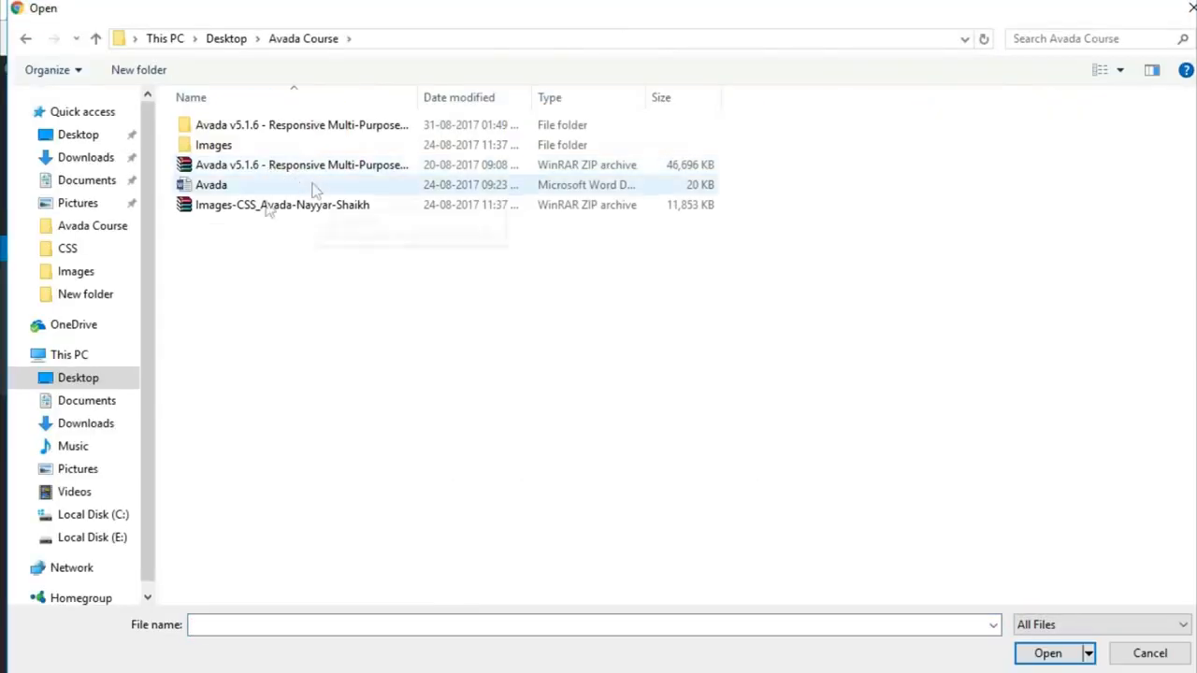
pyautogui.click(268, 128)
pyautogui.doubleClick(267, 128)
pyautogui.doubleClick(259, 131)
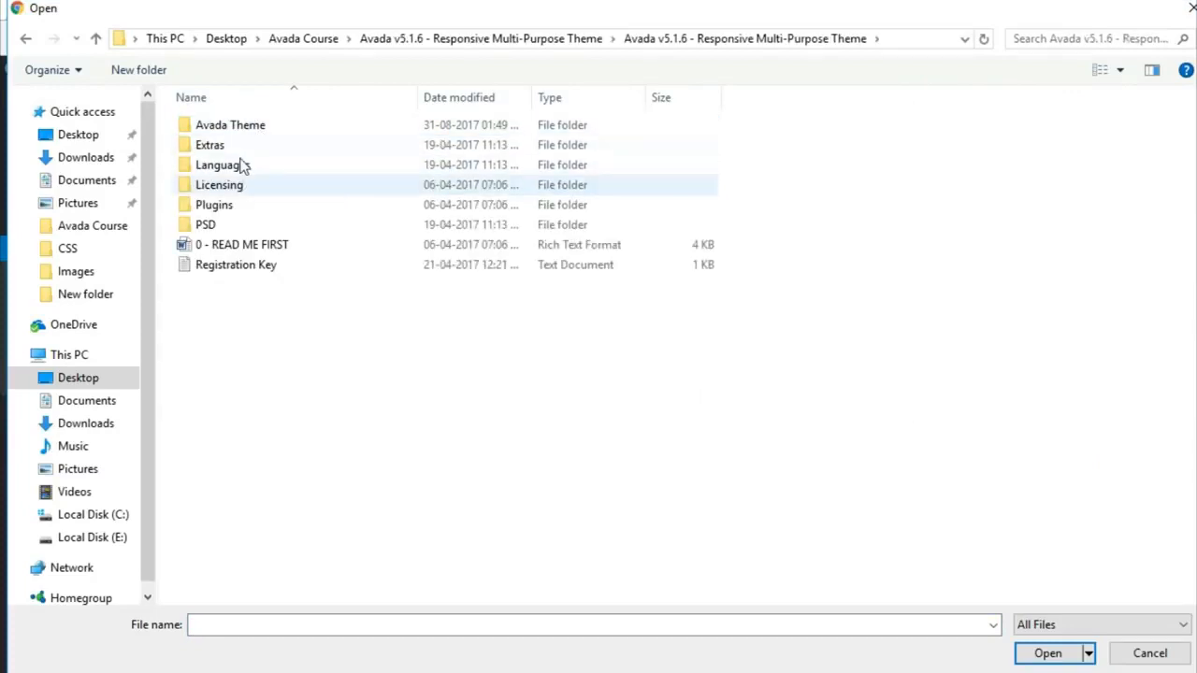
pyautogui.doubleClick(249, 130)
pyautogui.click(245, 165)
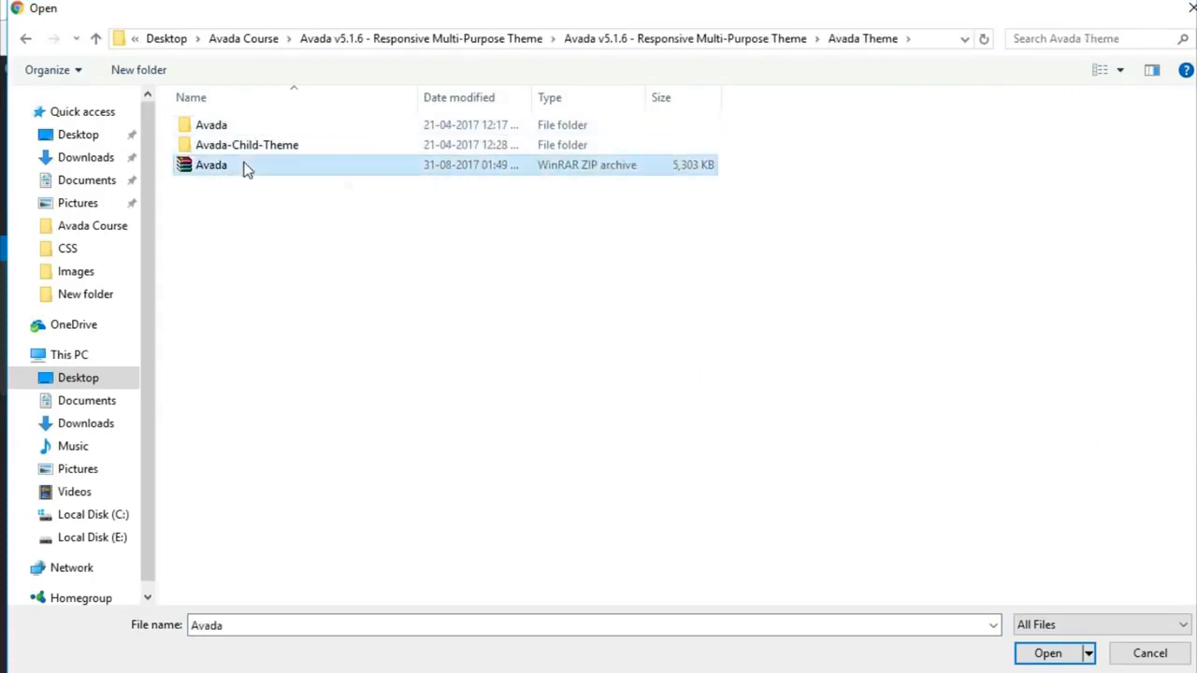
pyautogui.click(1048, 654)
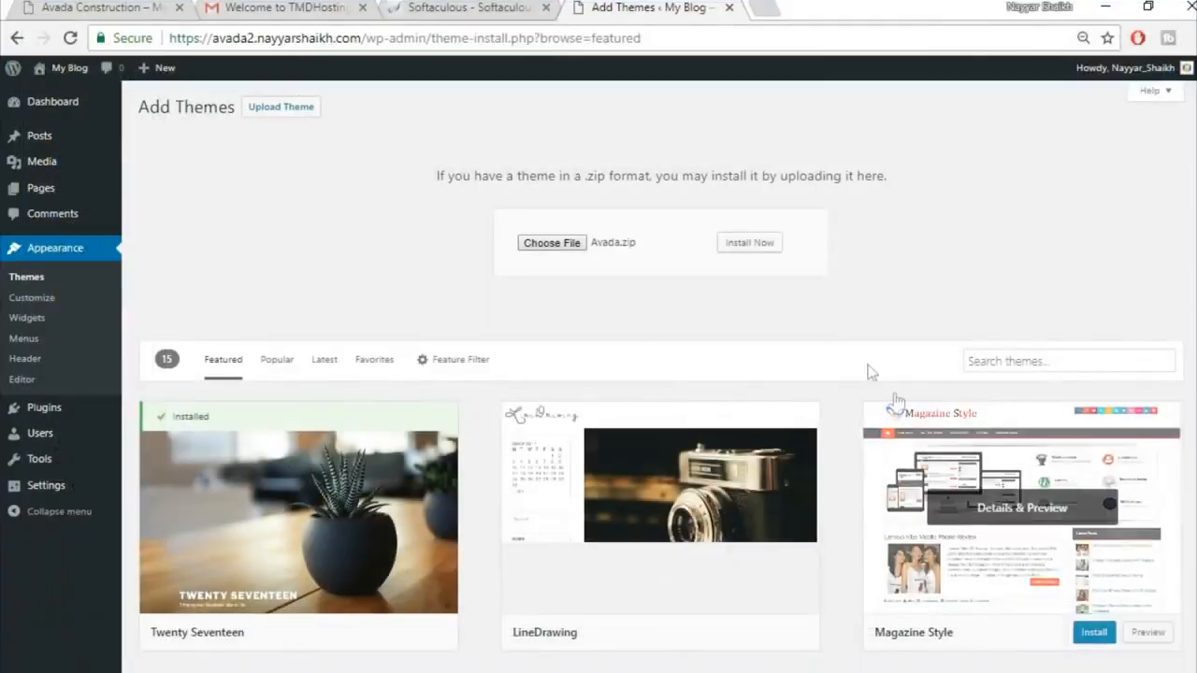
pyautogui.click(756, 245)
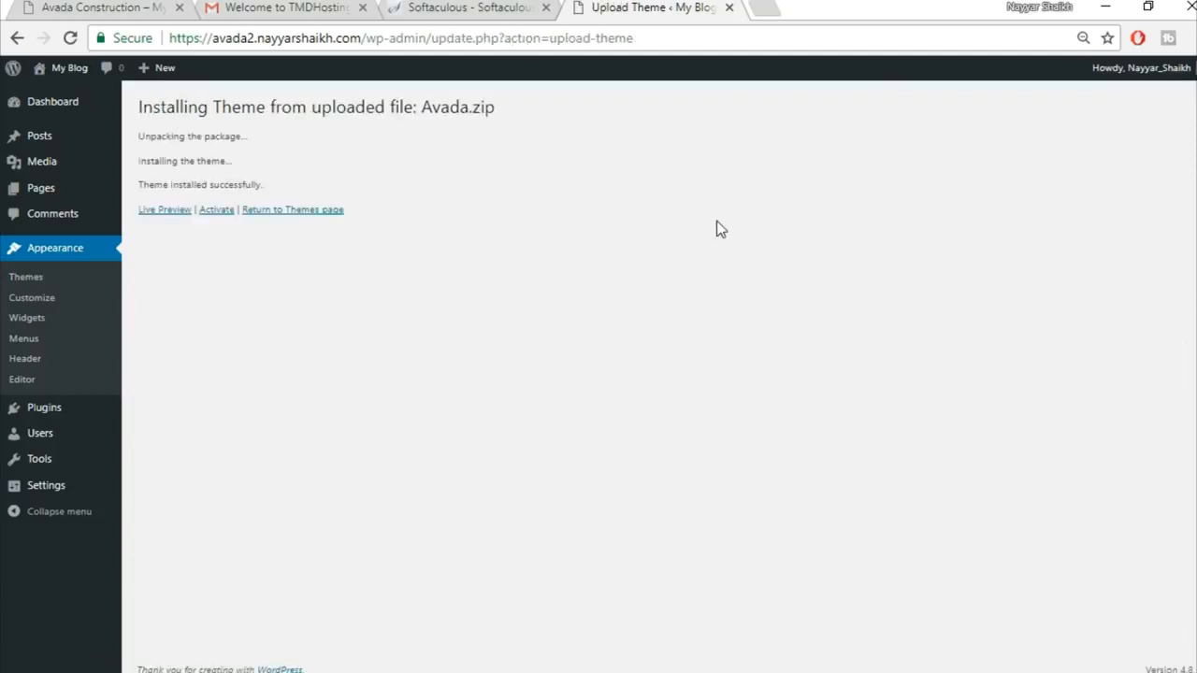
# Step: Activate the Avada theme and confirm the product registration on its Registration page
pyautogui.click(215, 218)
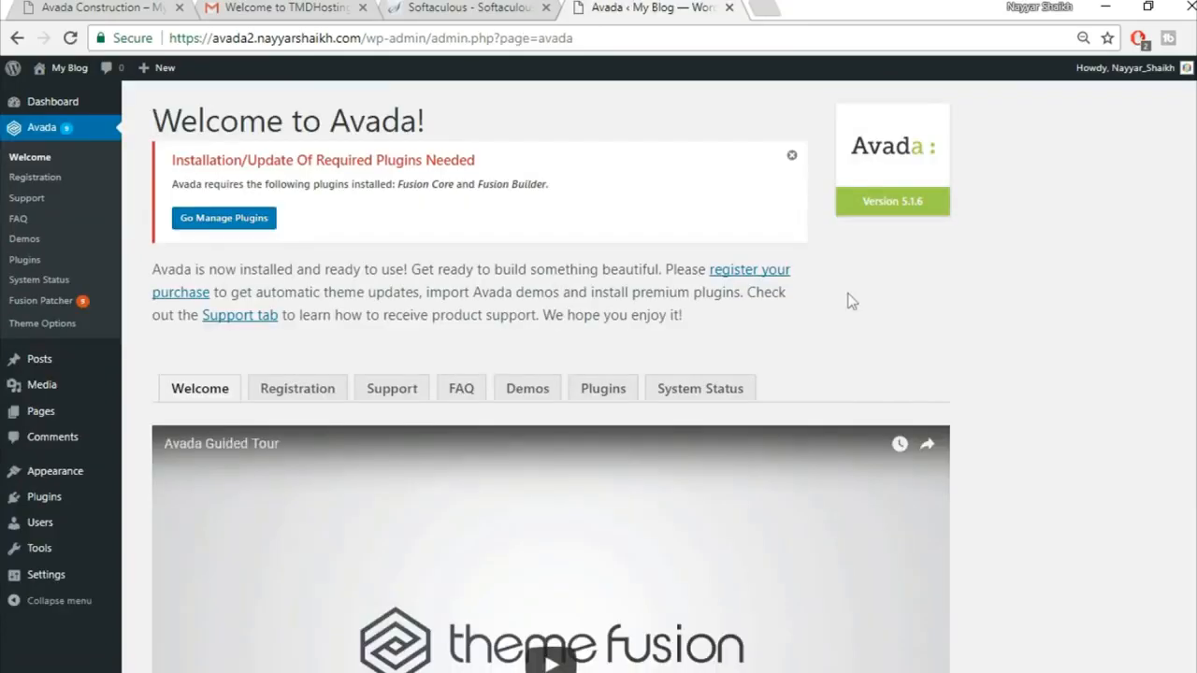
pyautogui.click(297, 395)
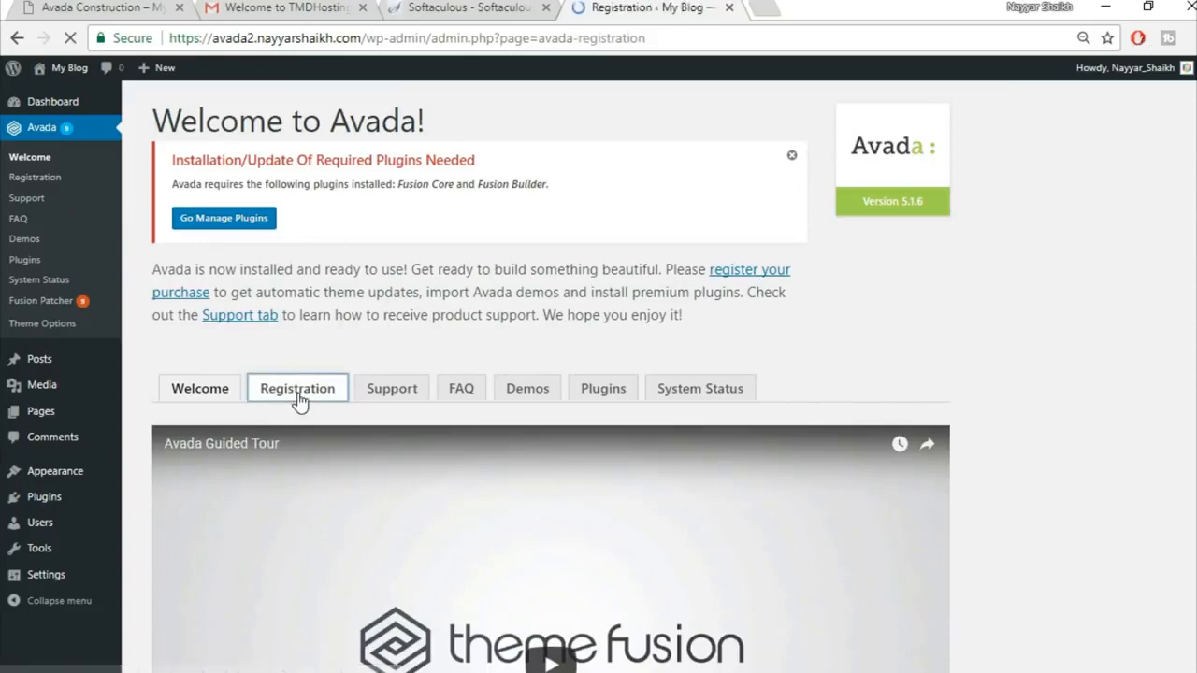
pyautogui.scroll(-1, 965, 378)
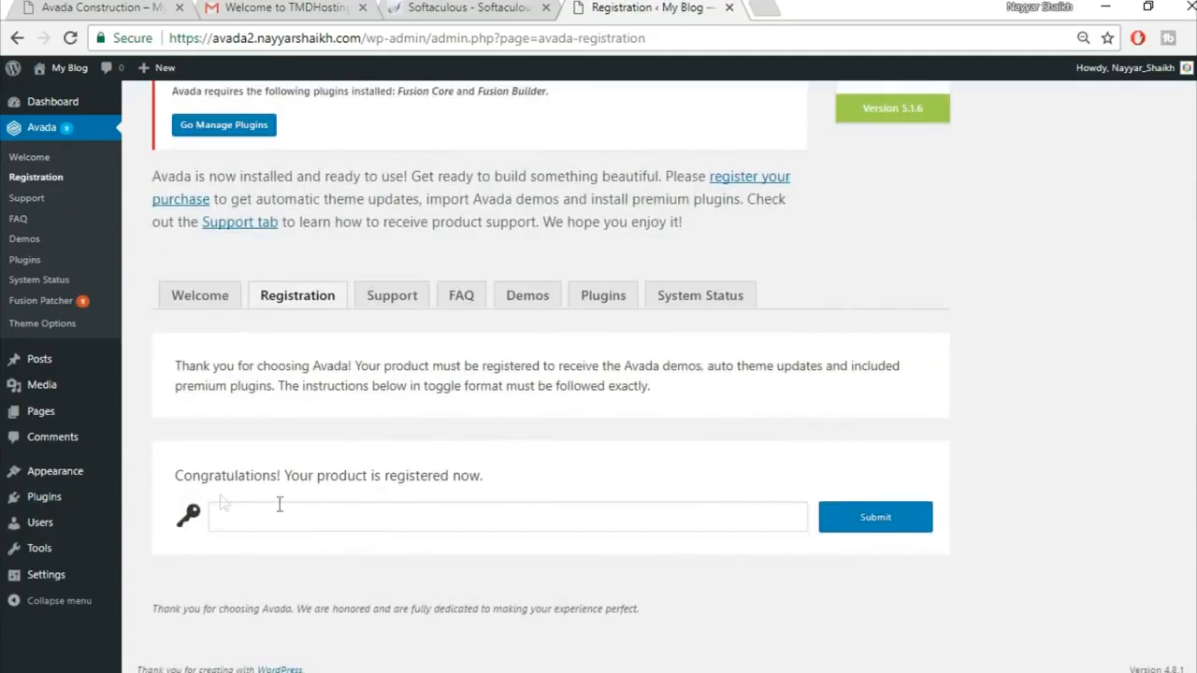
pyautogui.moveTo(163, 473); pyautogui.dragTo(523, 477)
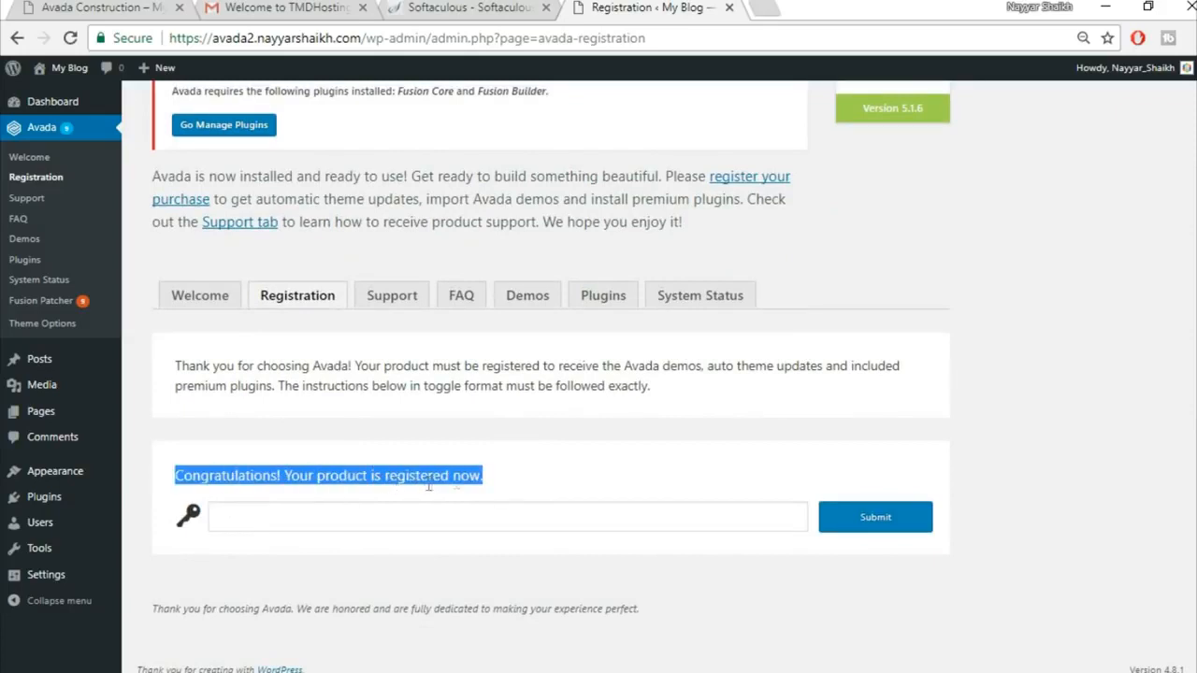
pyautogui.click(551, 486)
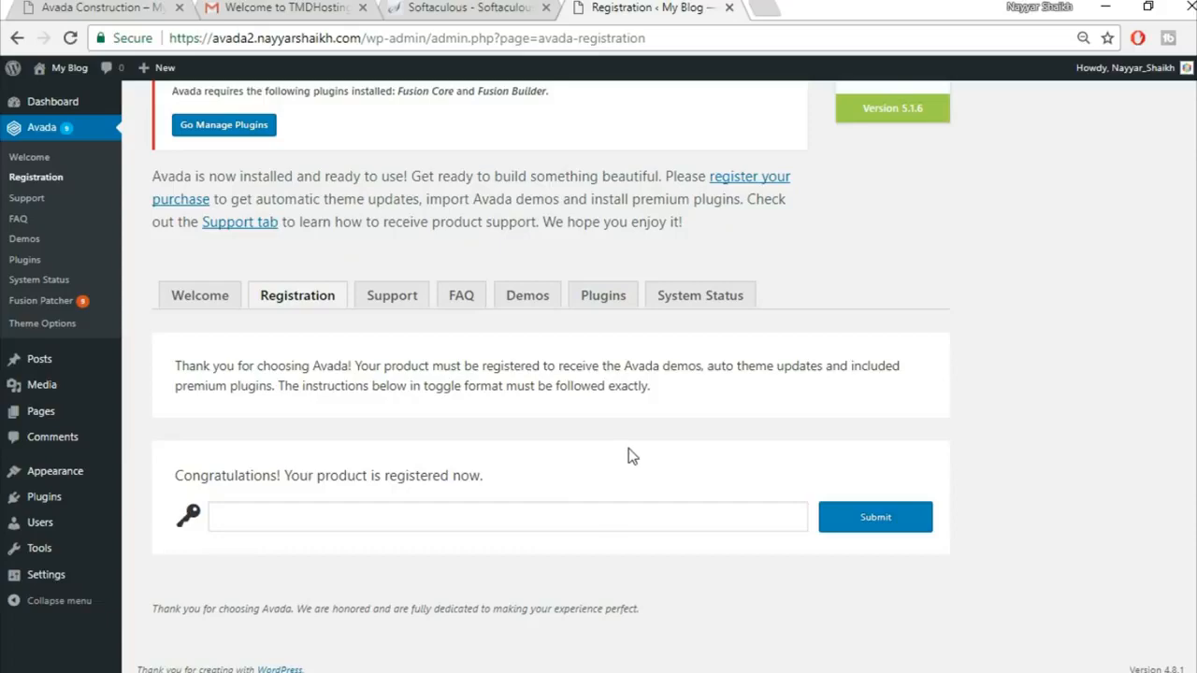
pyautogui.scroll(1, 619, 430)
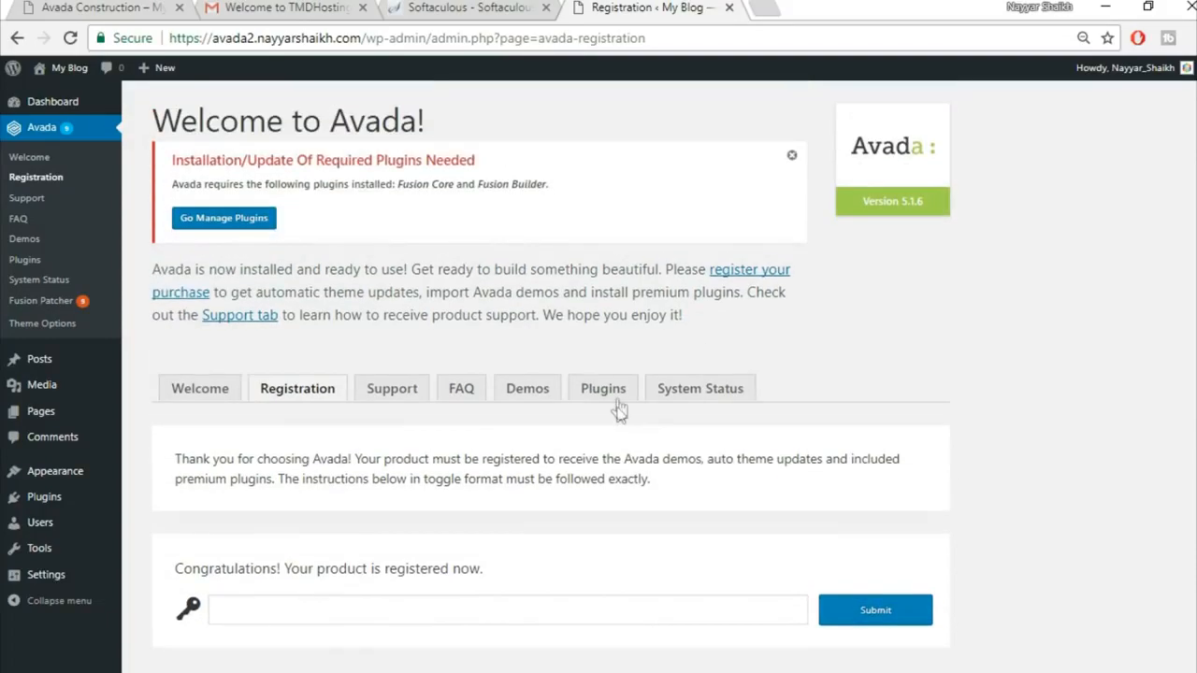
pyautogui.click(612, 392)
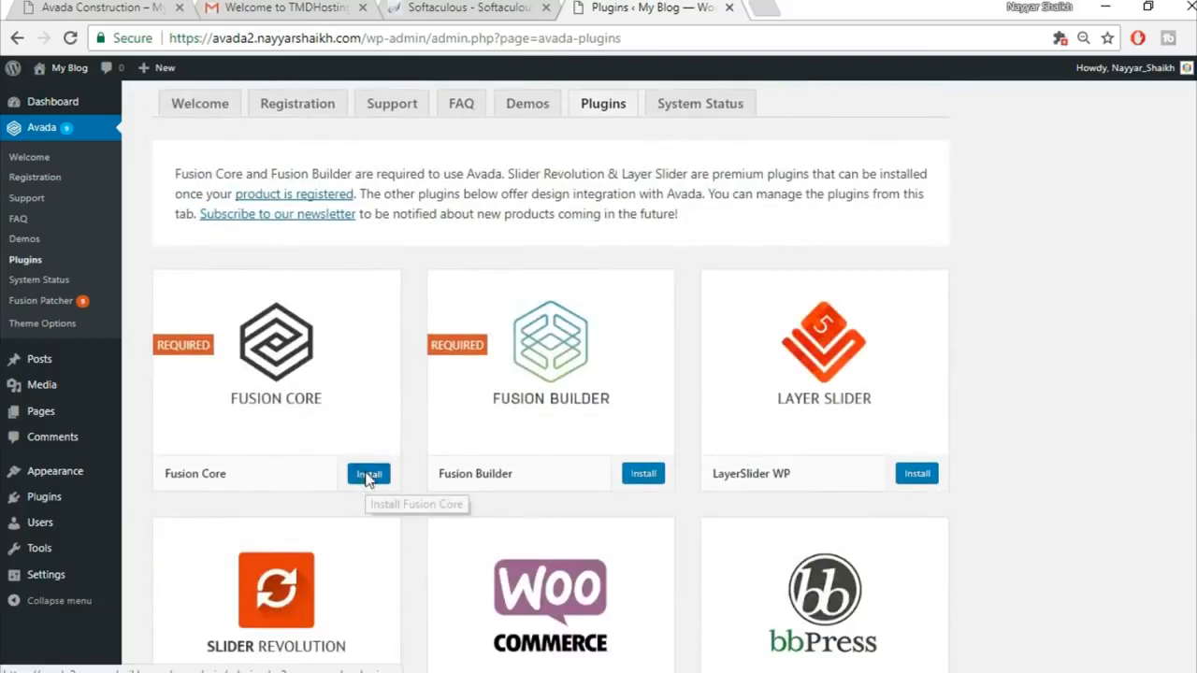
# Step: Install and activate the required Fusion Core 3.1.6 plugin, then return to the plugin installer
pyautogui.click(368, 476)
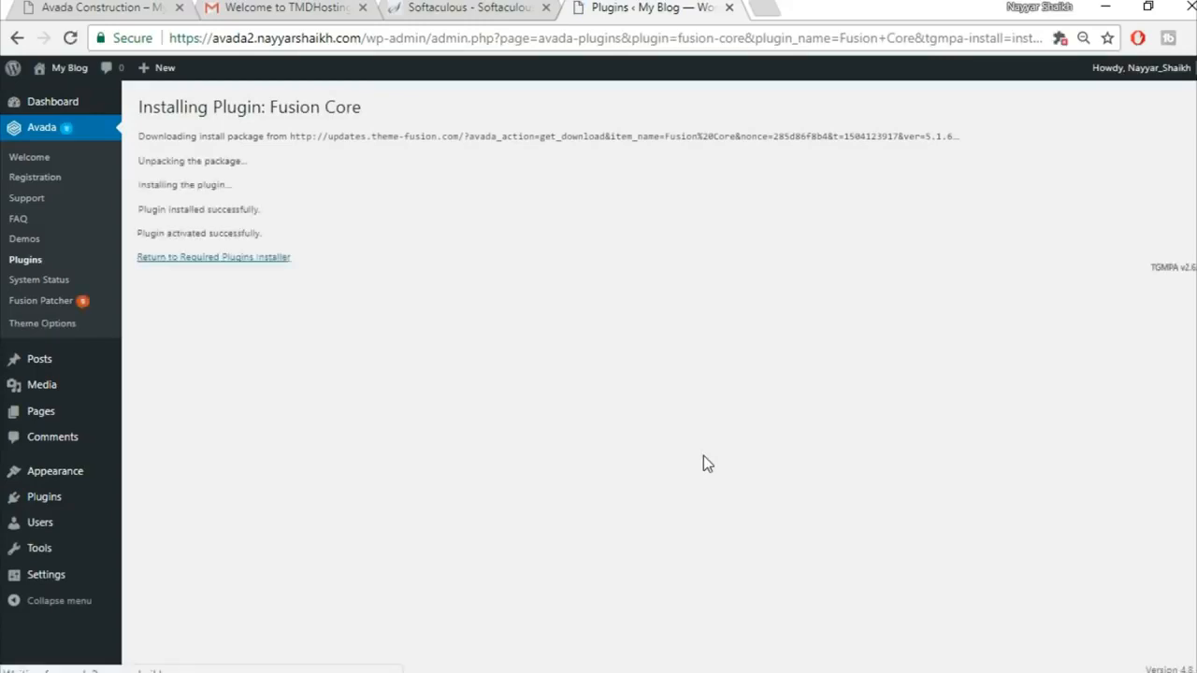
pyautogui.click(201, 268)
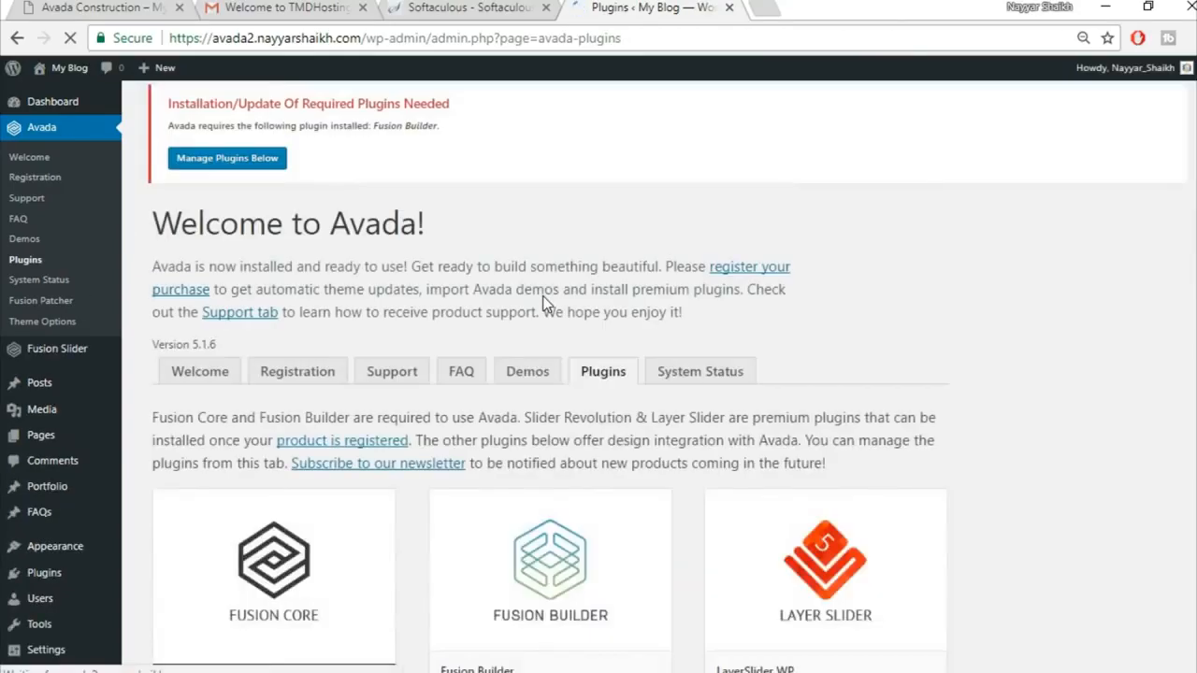
pyautogui.scroll(-4, 923, 314)
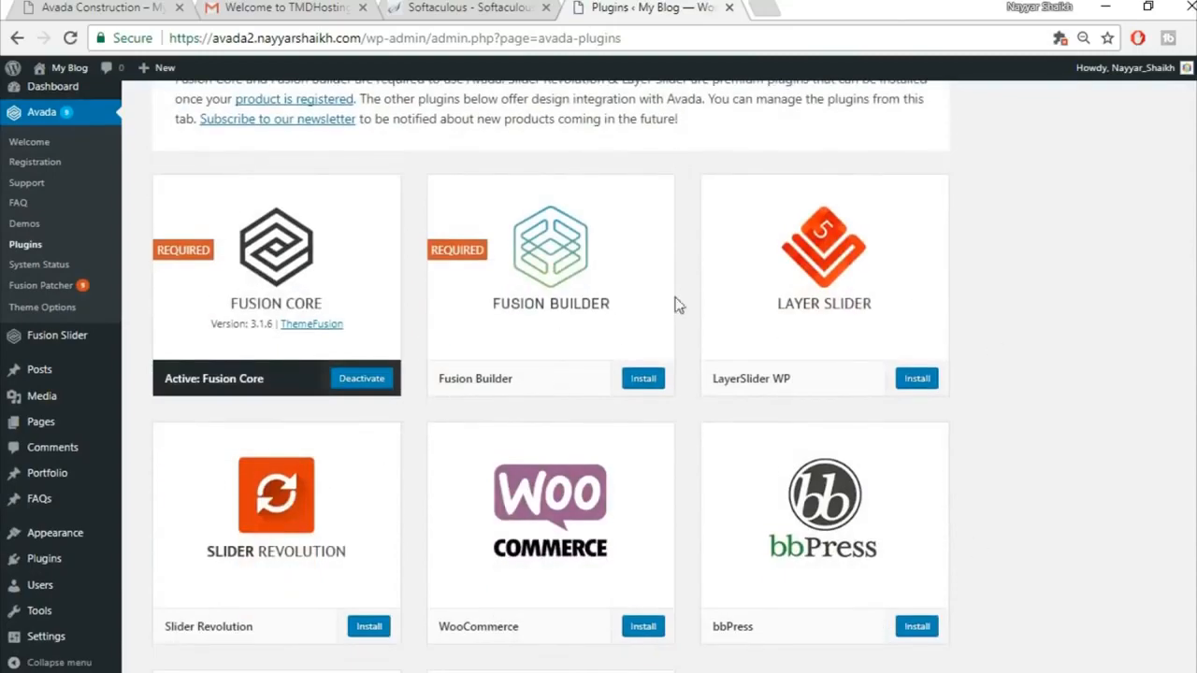
pyautogui.scroll(-1, 954, 512)
pyautogui.scroll(-3, 951, 507)
pyautogui.scroll(1, 951, 508)
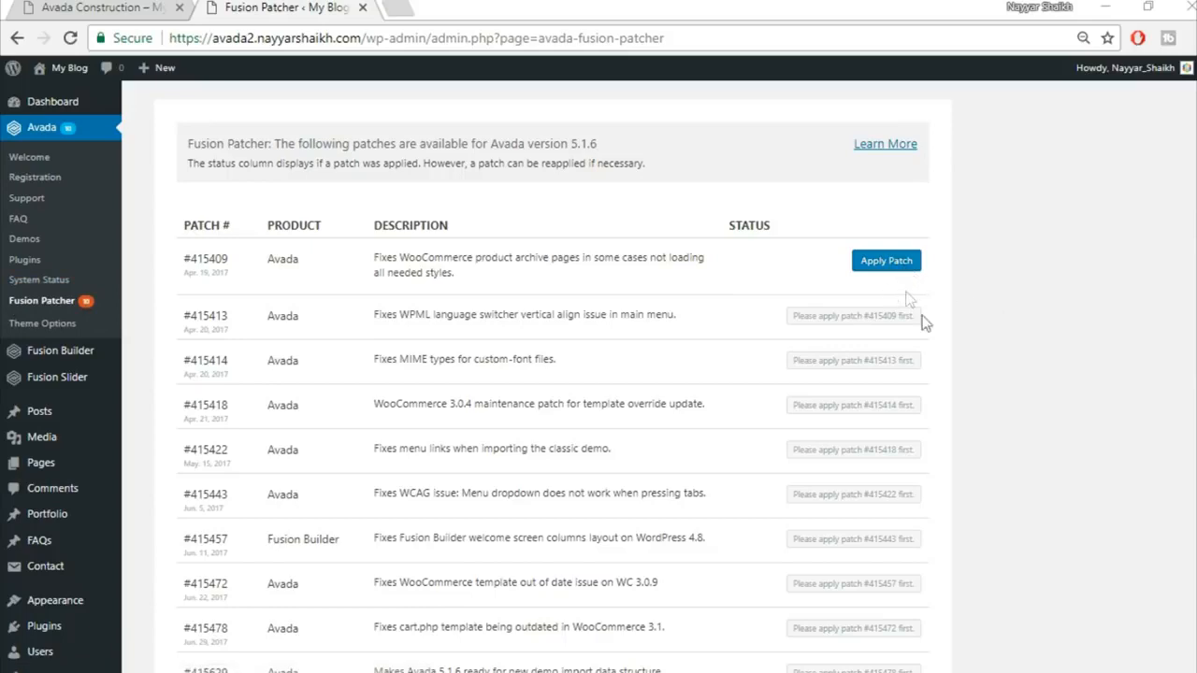
# Step: Apply Avada patches #415409, #415413, #415422, #415457, #415472 and #415478
pyautogui.scroll(-2, 936, 427)
pyautogui.scroll(2, 823, 521)
pyautogui.click(881, 266)
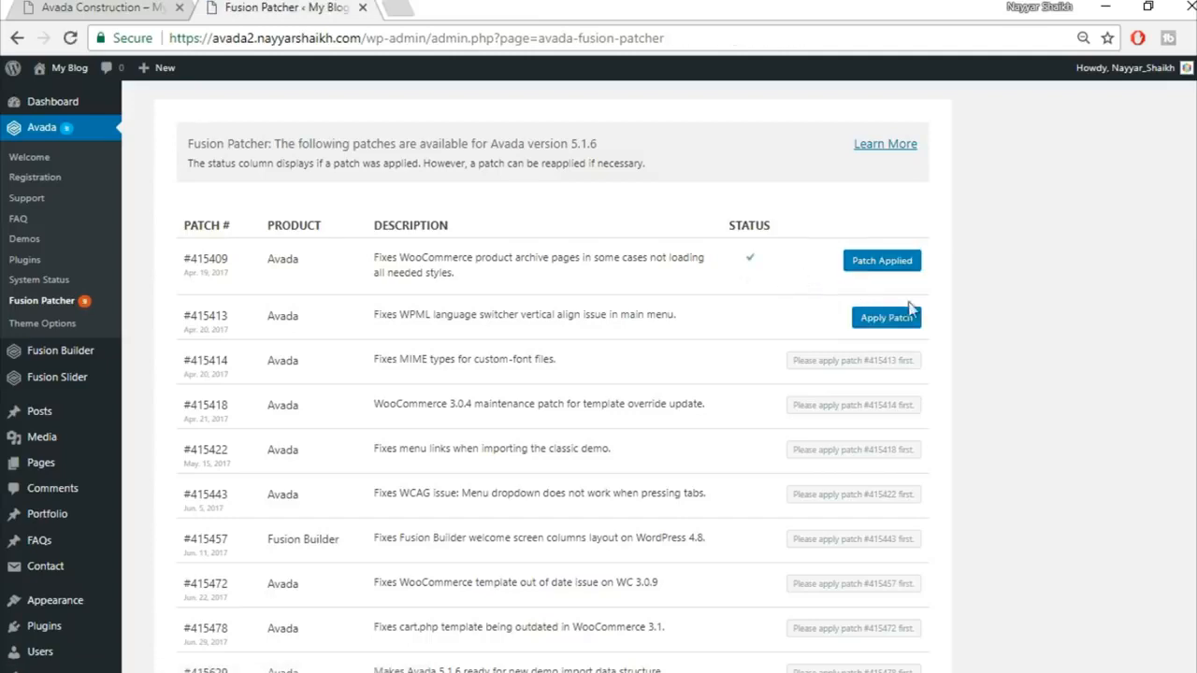
pyautogui.click(884, 318)
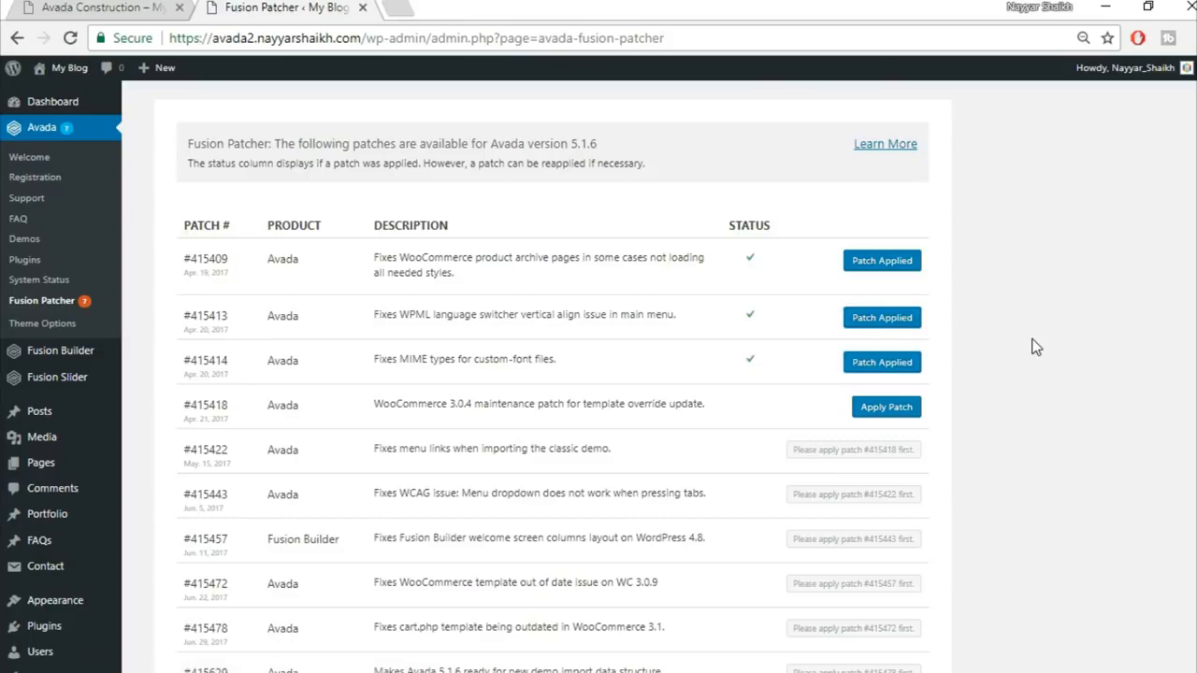
pyautogui.scroll(-1, 963, 379)
pyautogui.click(899, 363)
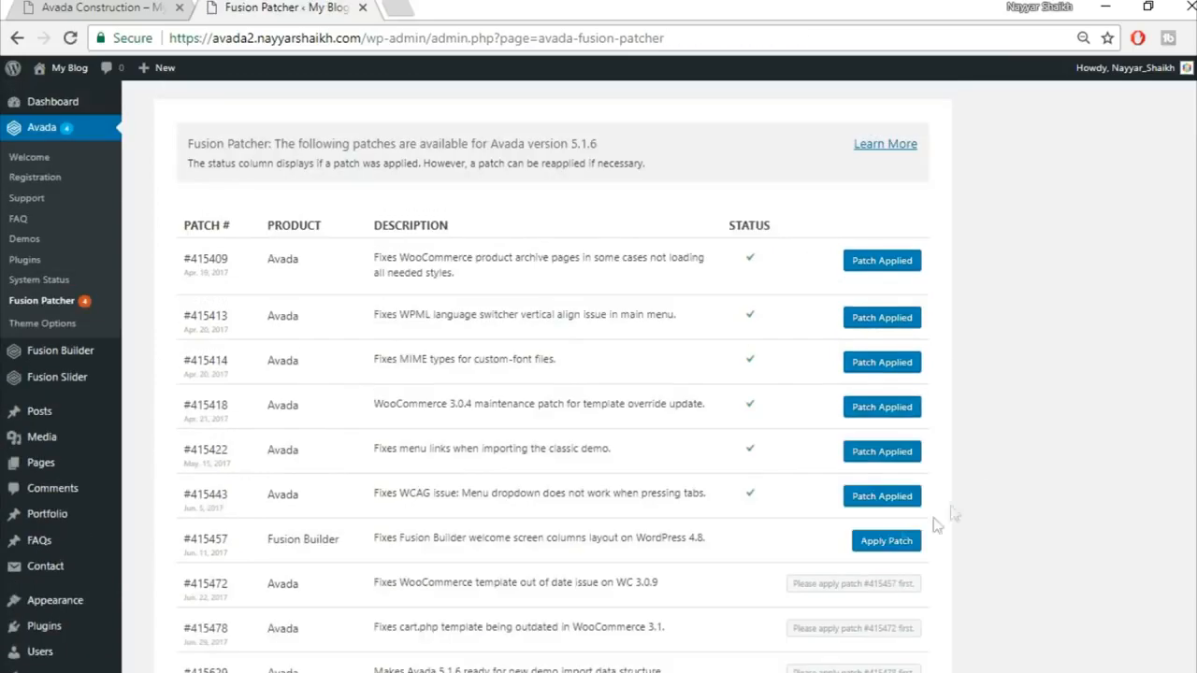
pyautogui.scroll(-2, 912, 510)
pyautogui.click(909, 441)
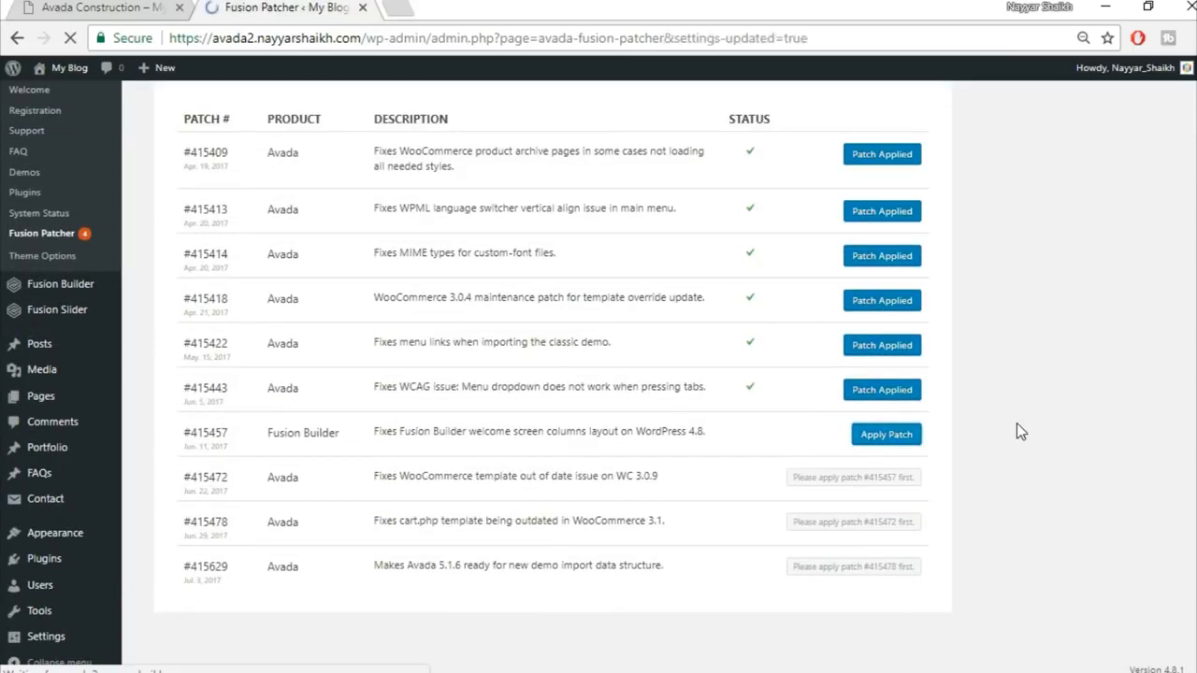
pyautogui.click(899, 478)
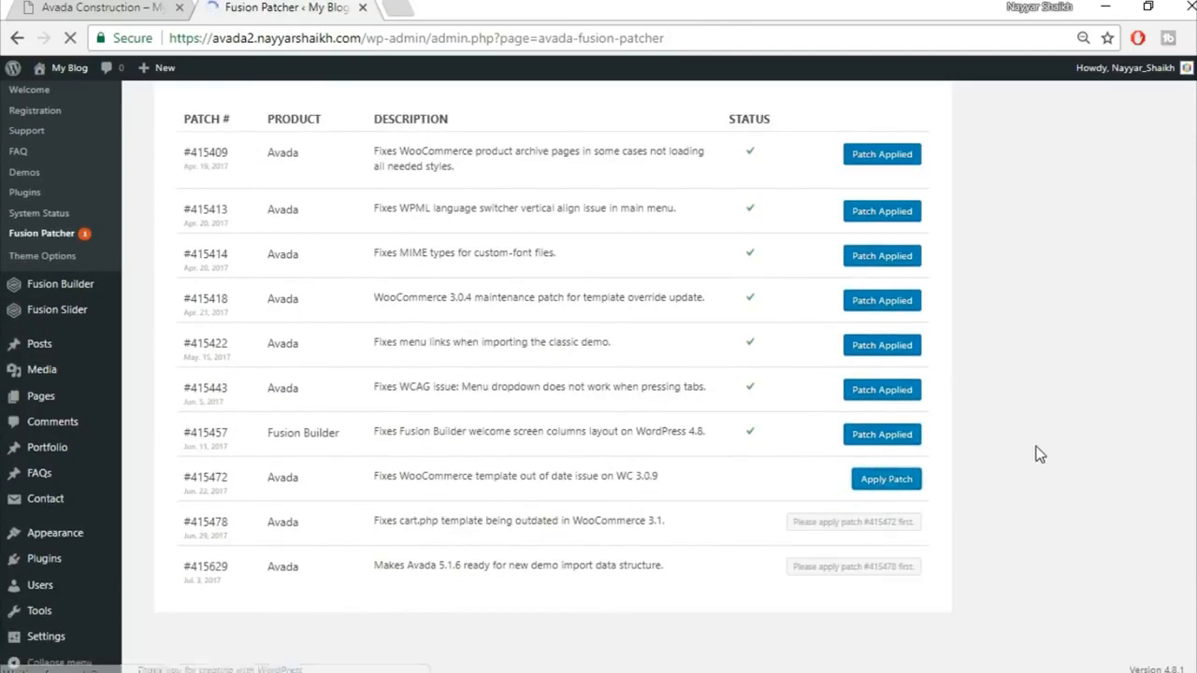
pyautogui.click(887, 524)
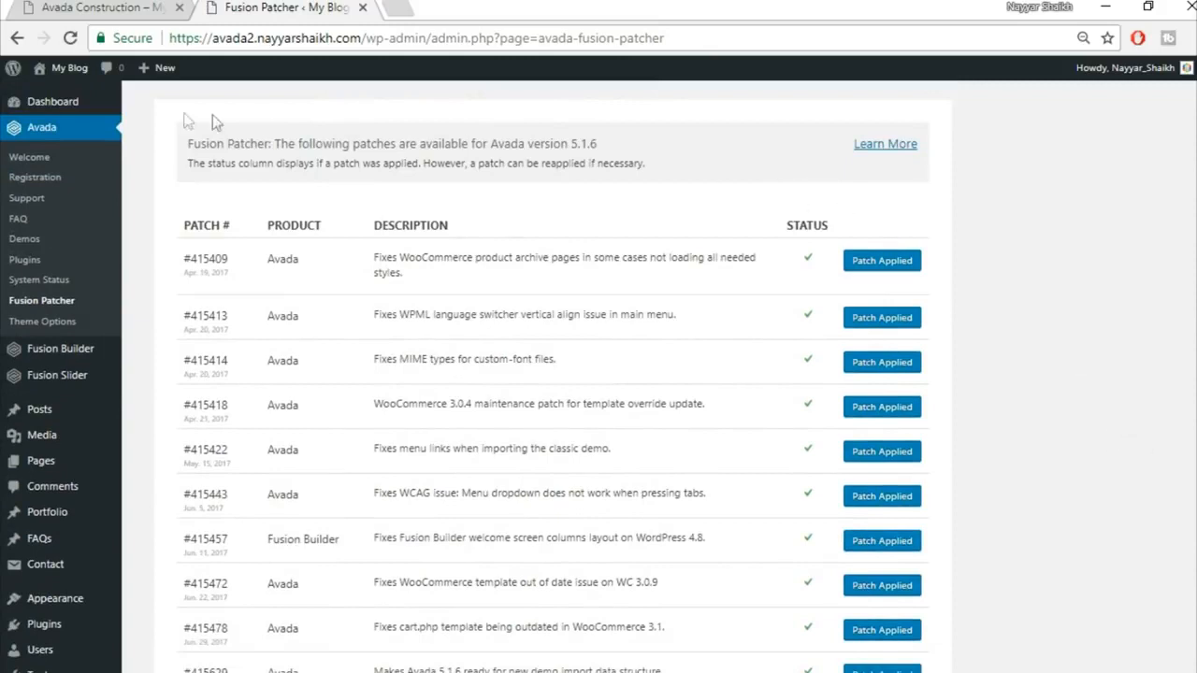
pyautogui.moveTo(67, 69)
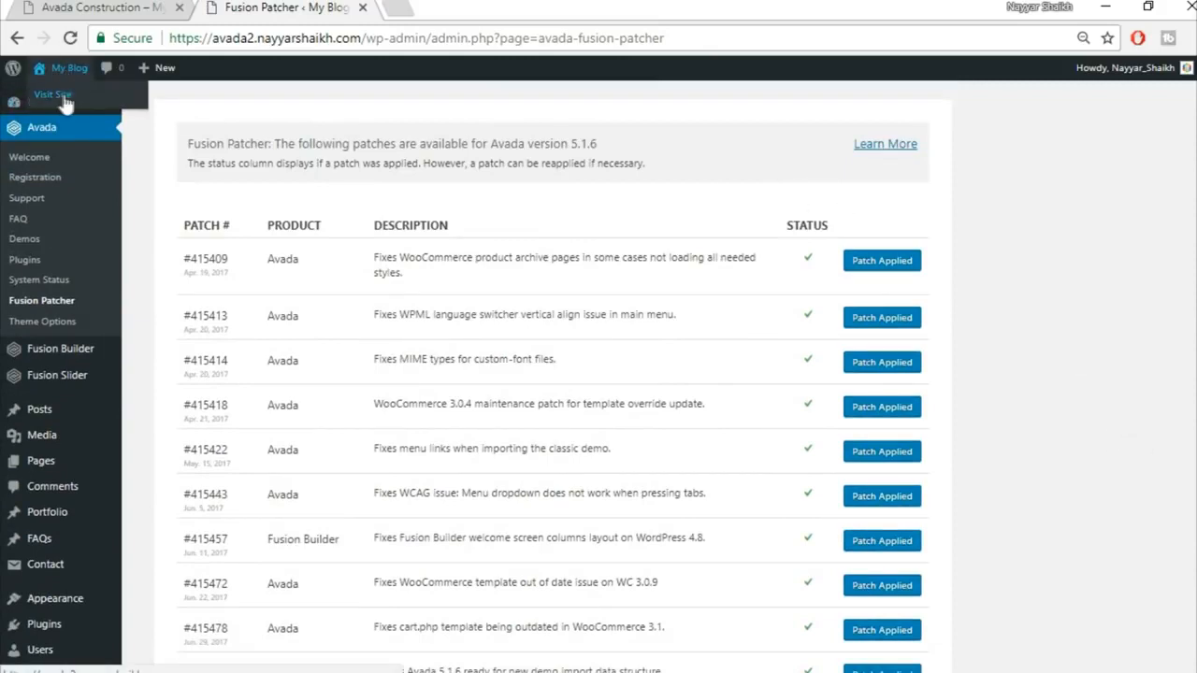
# Step: Open the live blog site in a new browser tab
pyautogui.rightClick(58, 101)
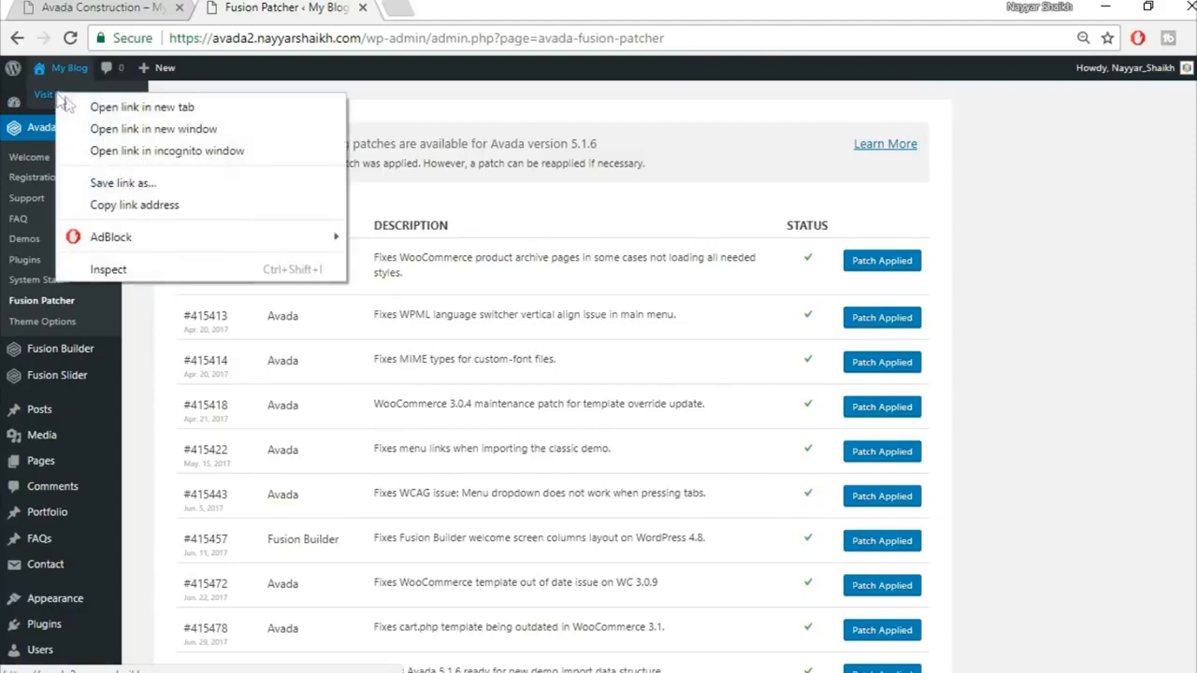
pyautogui.click(140, 107)
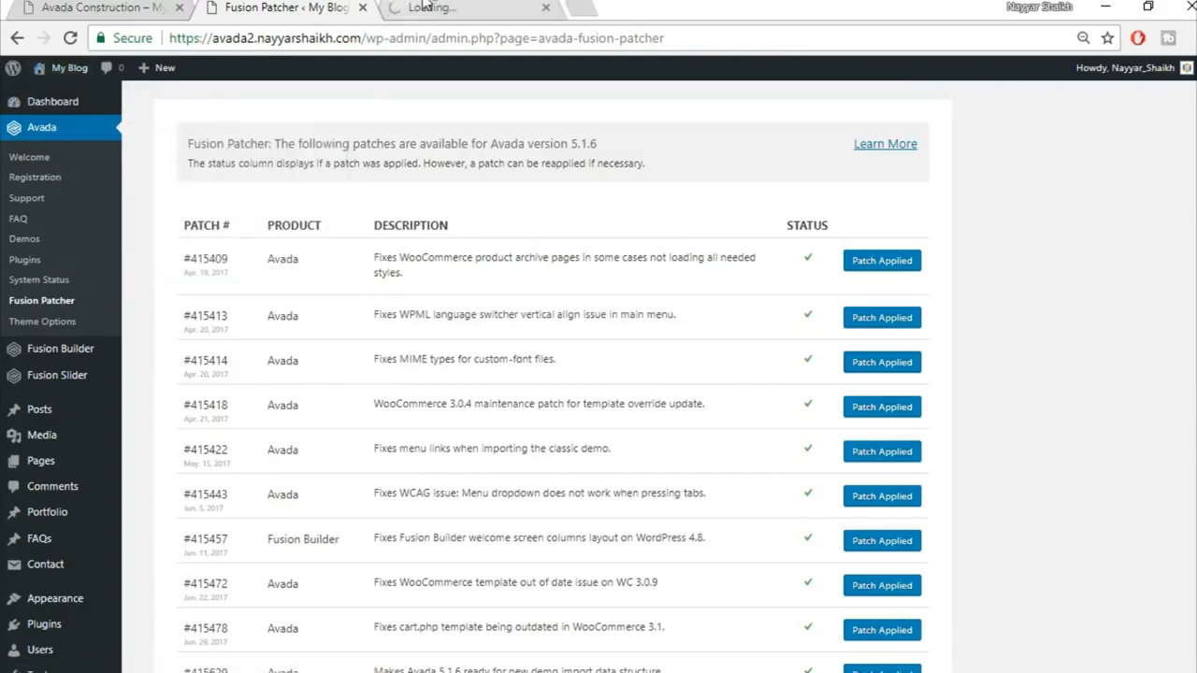
pyautogui.click(468, 7)
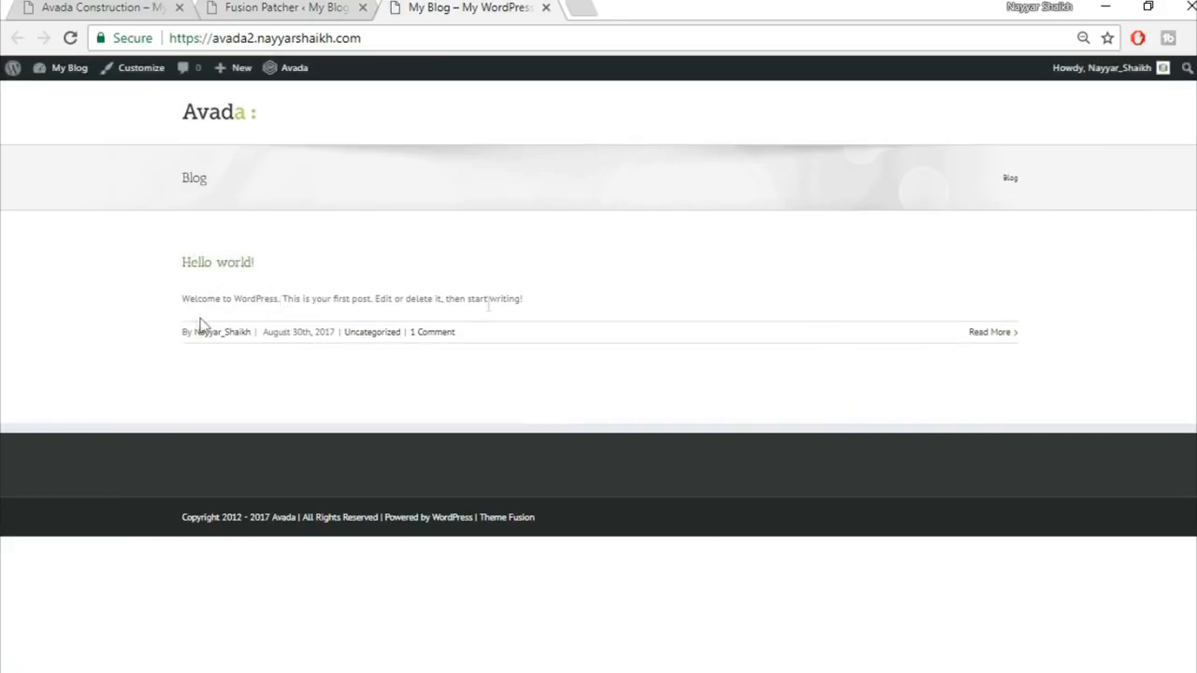
# Step: Compare the new blog against the Avada Construction demo, then open Avada Theme Options
pyautogui.click(98, 7)
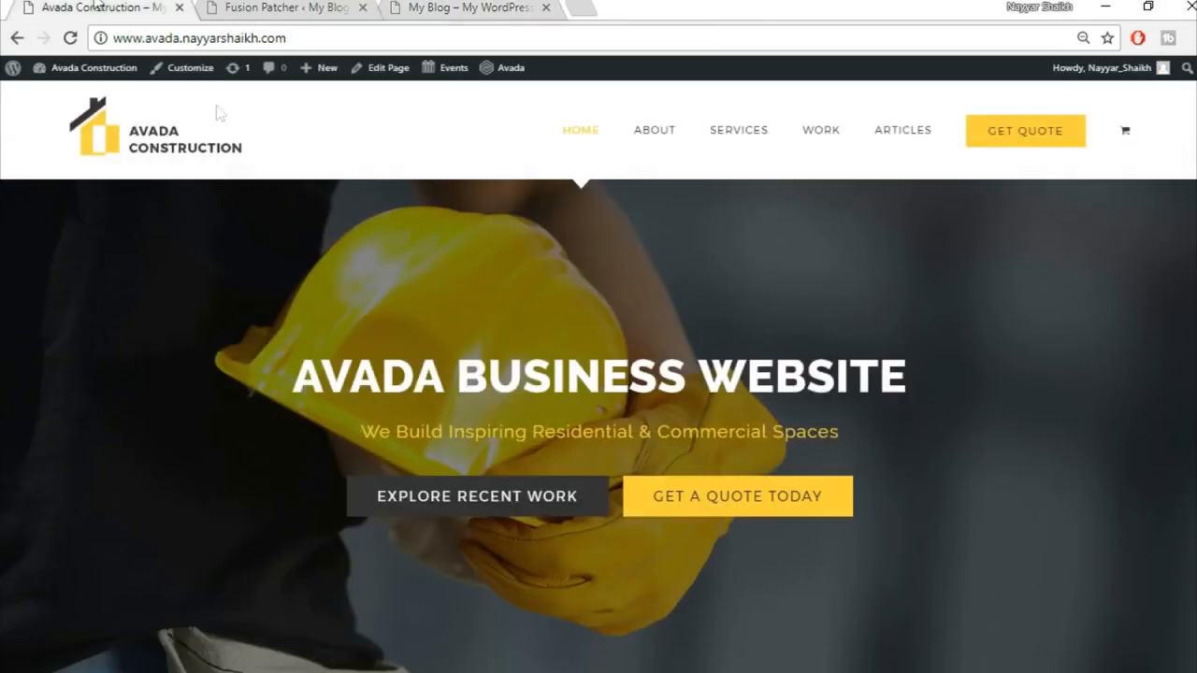
pyautogui.scroll(-3, 746, 479)
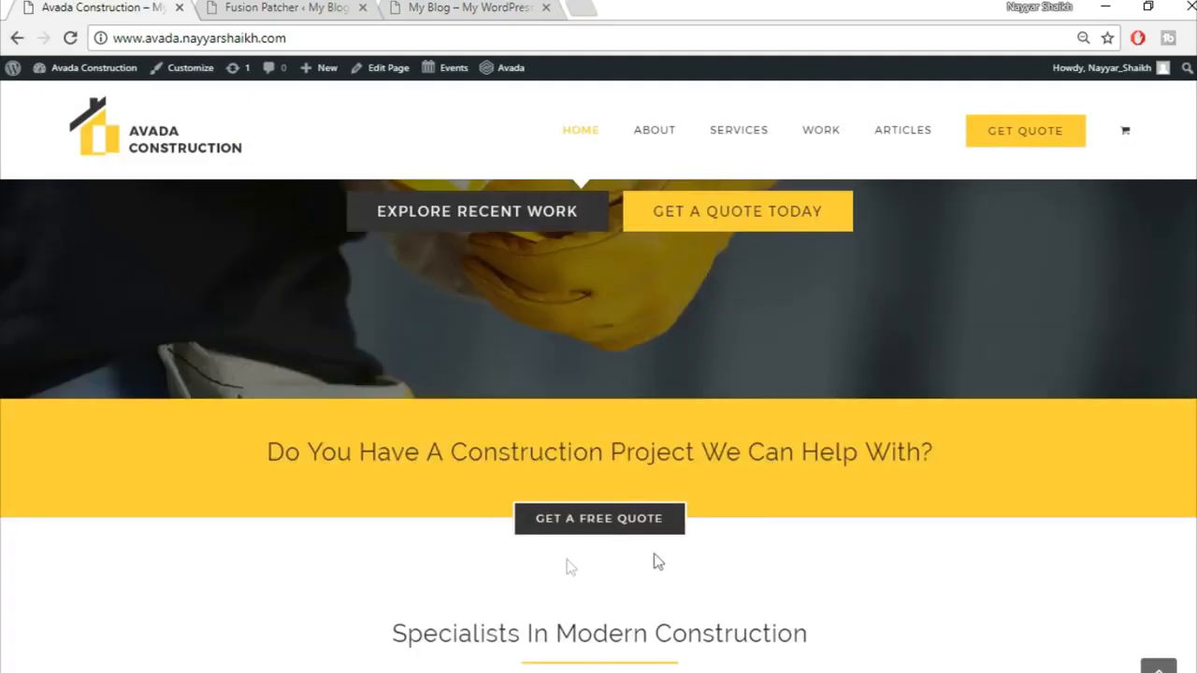
pyautogui.scroll(3, 640, 606)
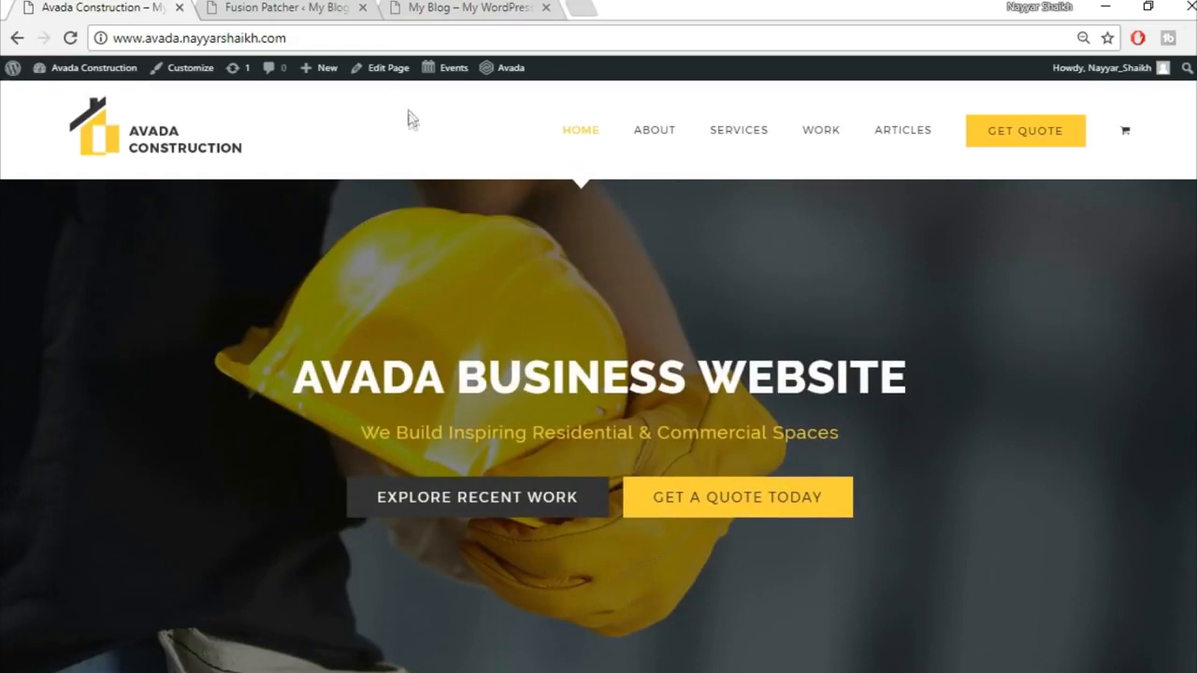
pyautogui.click(468, 8)
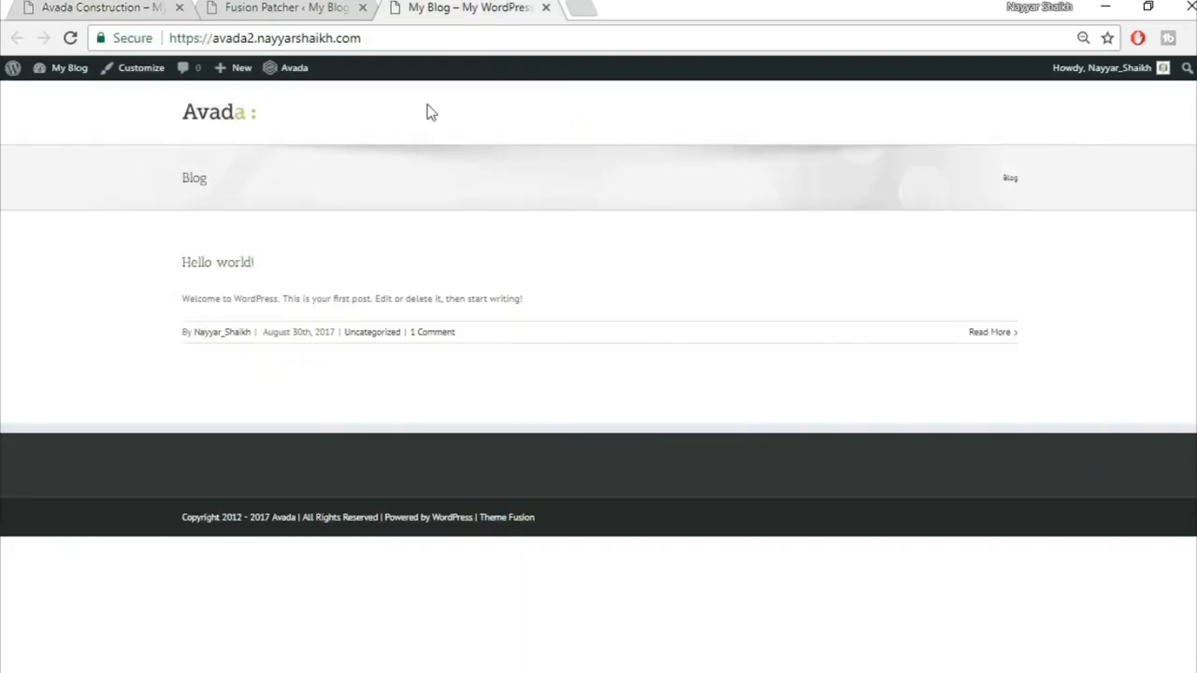
pyautogui.click(169, 6)
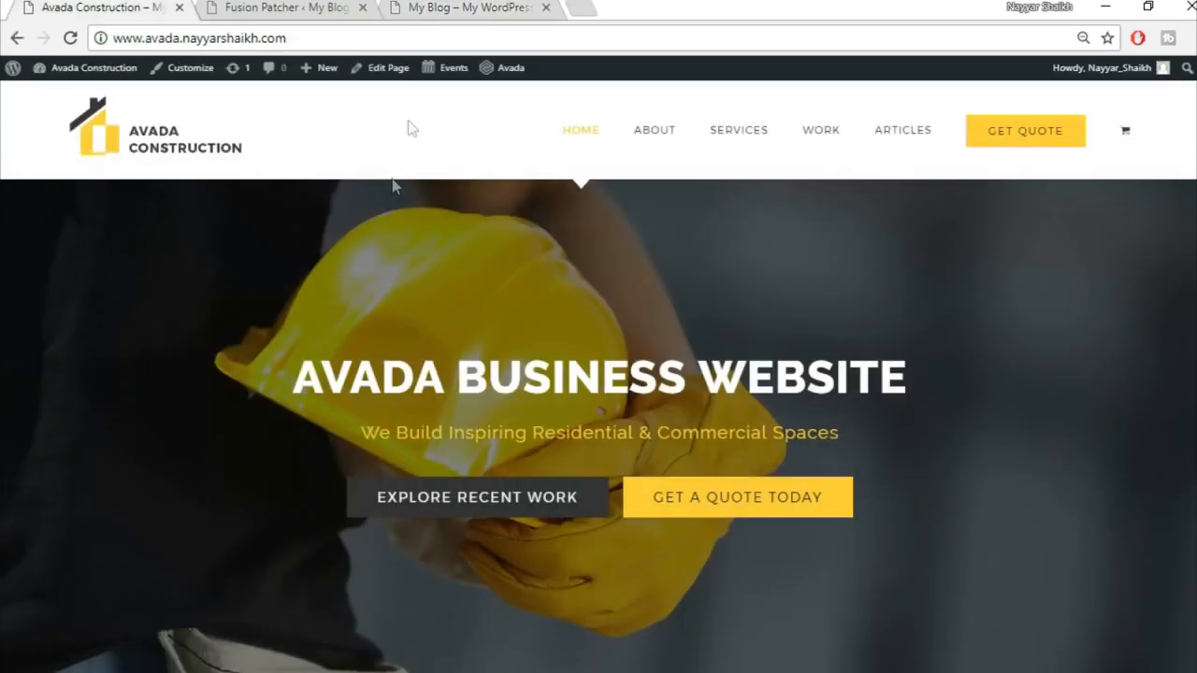
pyautogui.click(440, 7)
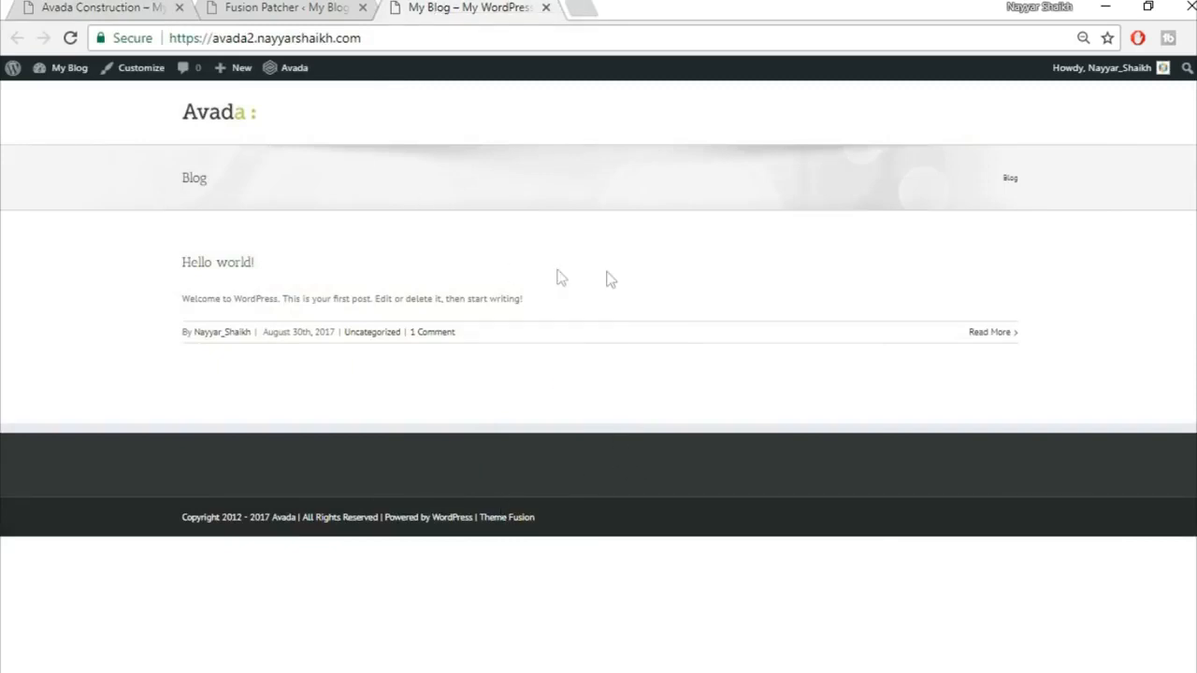
pyautogui.click(266, 7)
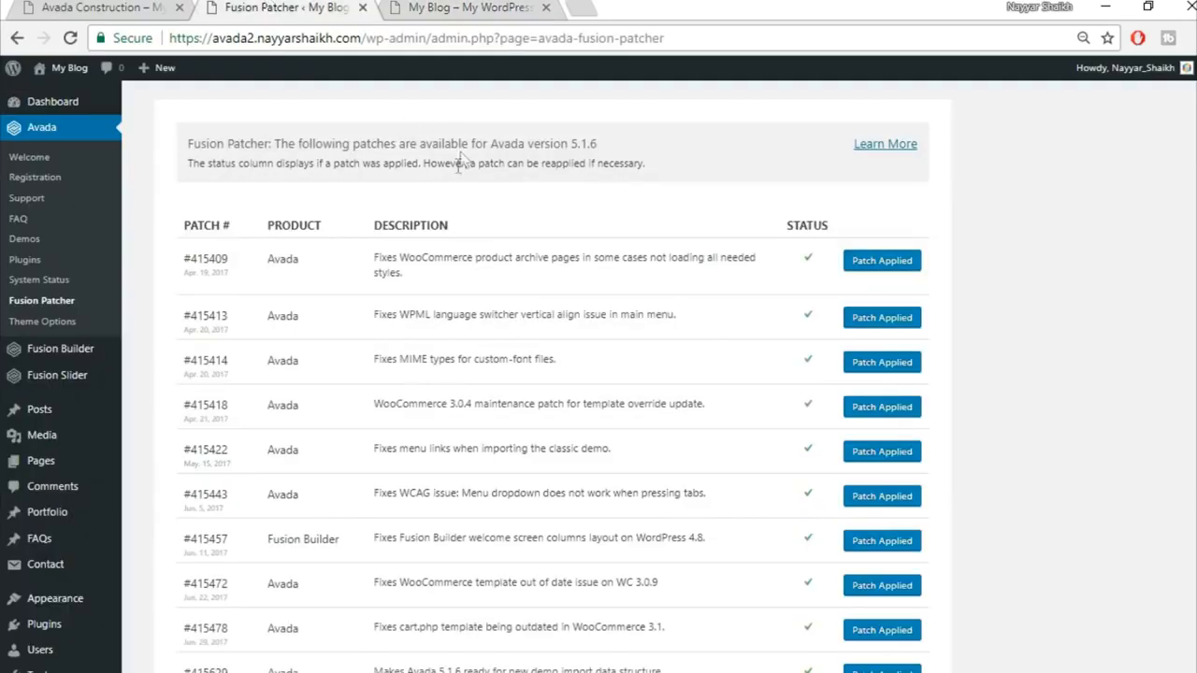
pyautogui.click(41, 329)
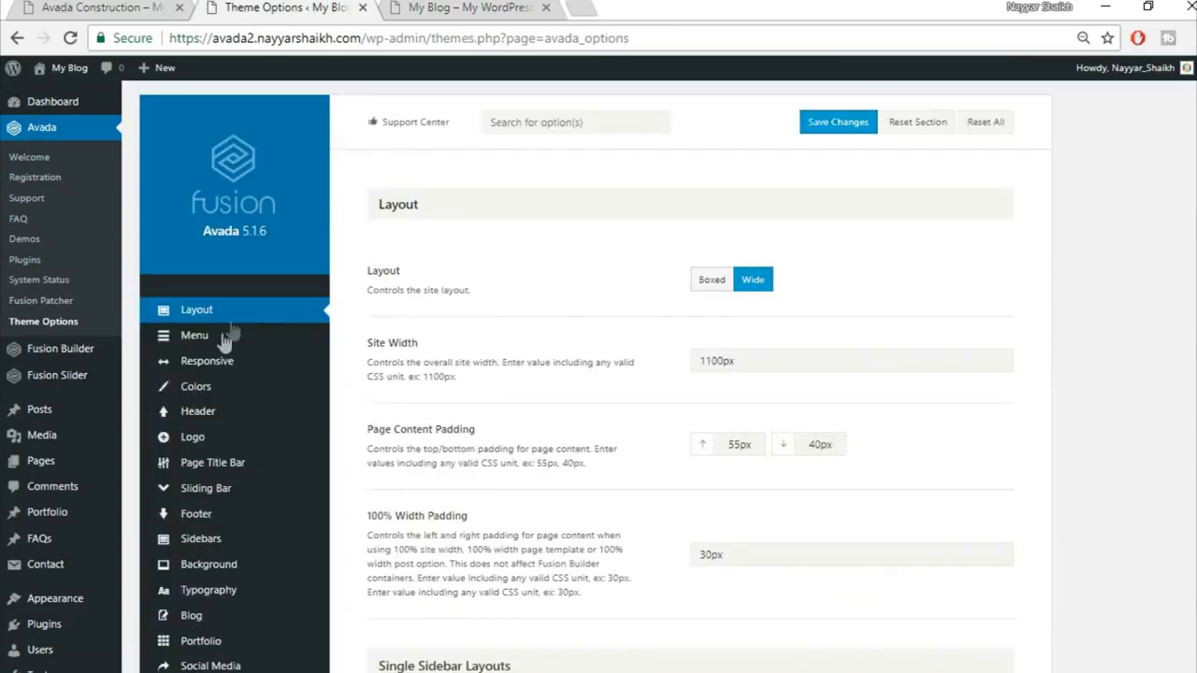
# Step: In Main Menu settings, set the menu height to 130 and highlight style to Arrow
pyautogui.moveTo(224, 342)
pyautogui.click(224, 341)
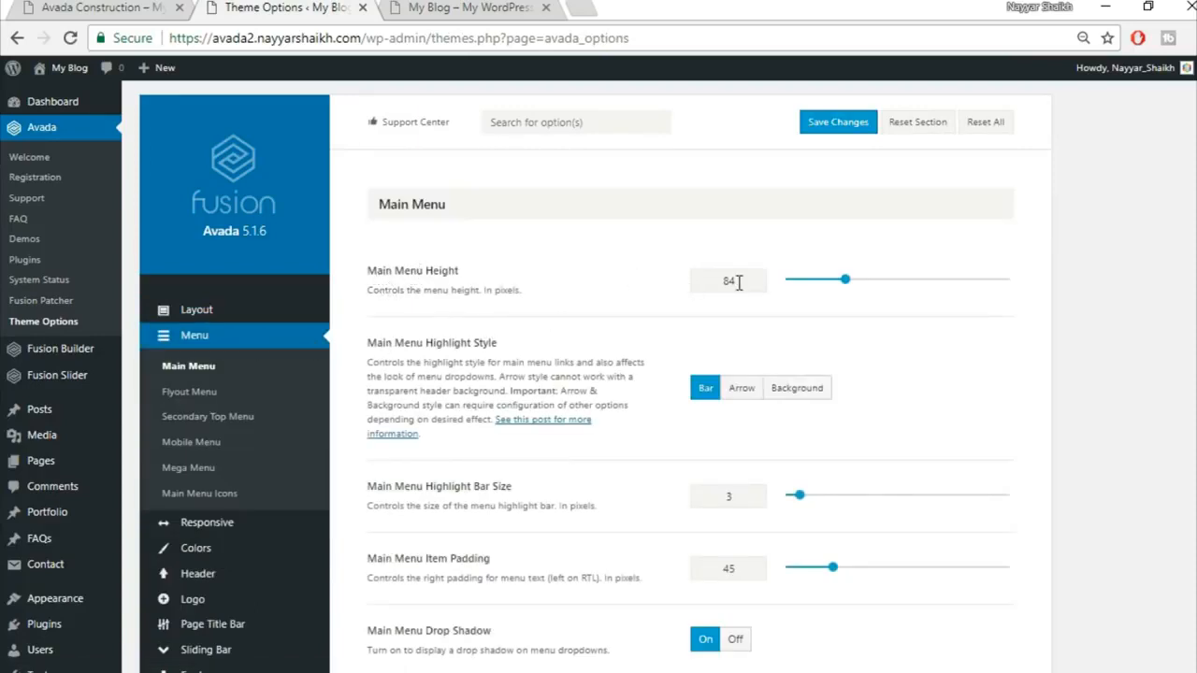
pyautogui.moveTo(743, 281); pyautogui.dragTo(670, 288)
pyautogui.click(742, 388)
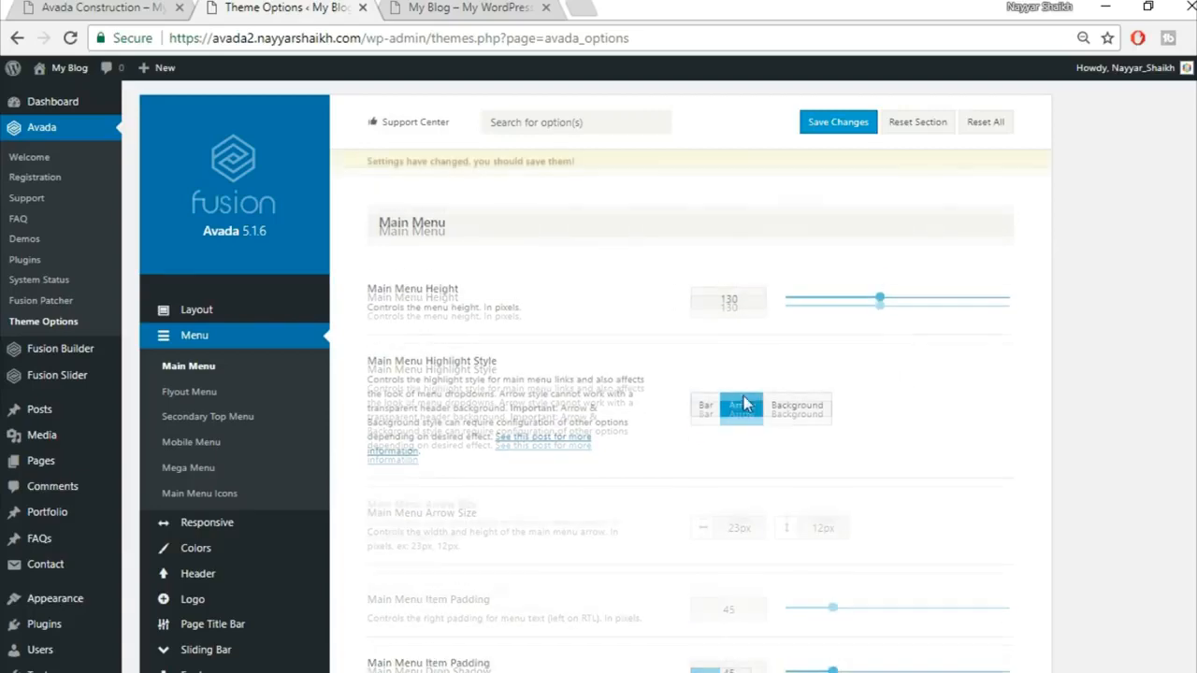
# Step: Compare with the Construction demo and scroll down to Main Menu Typography
pyautogui.click(149, 8)
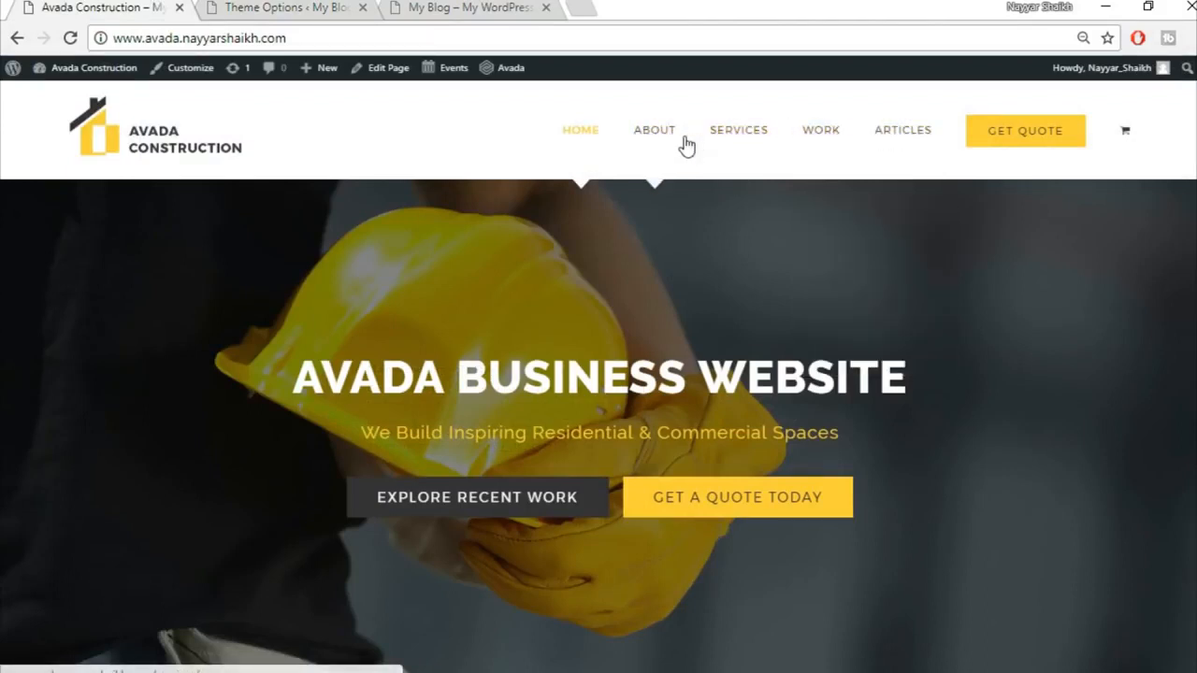
pyautogui.click(464, 8)
pyautogui.click(274, 6)
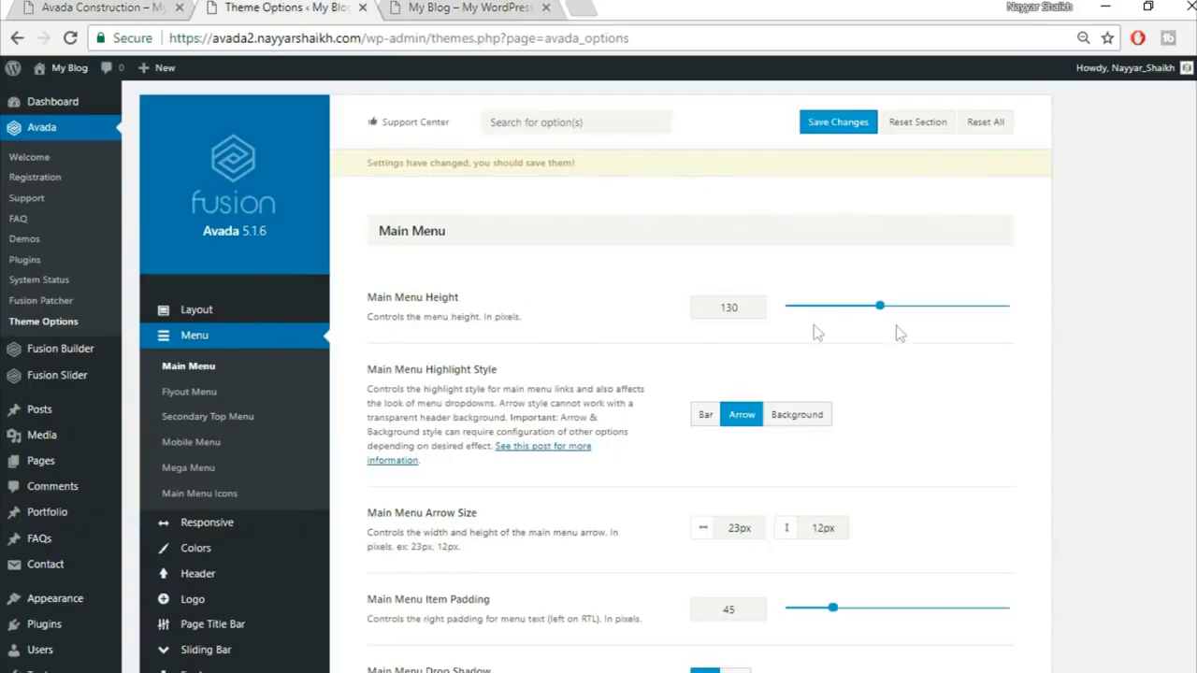
pyautogui.scroll(-2, 847, 421)
pyautogui.scroll(-3, 691, 374)
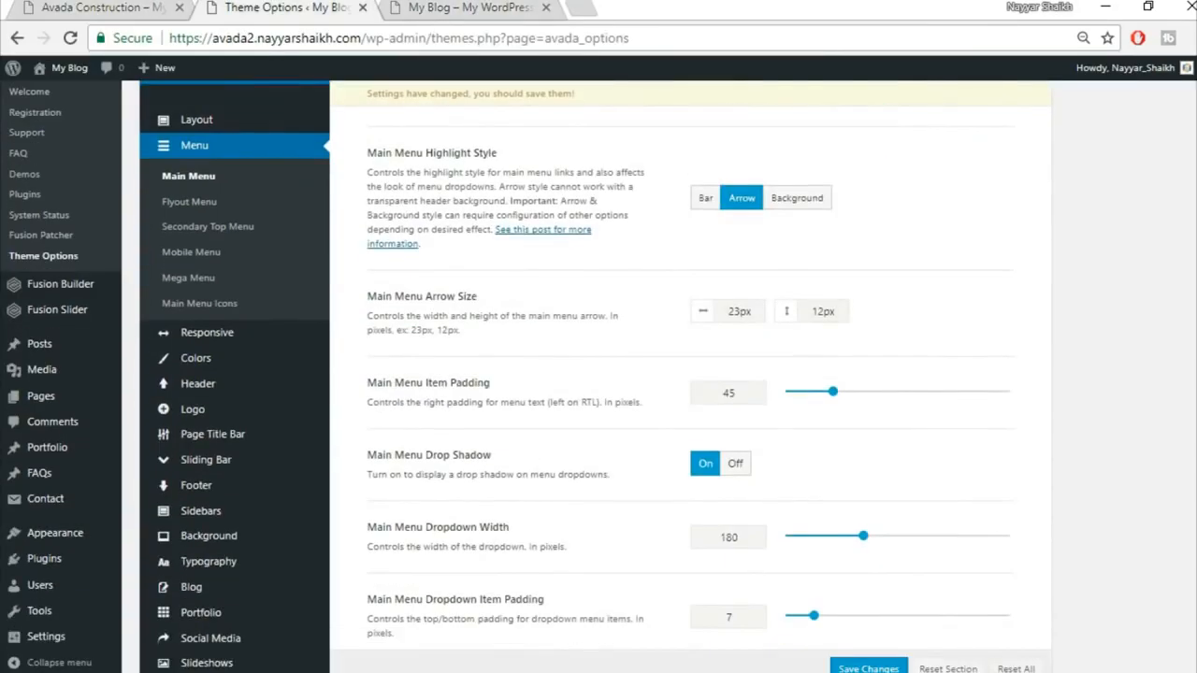
pyautogui.scroll(-5, 691, 374)
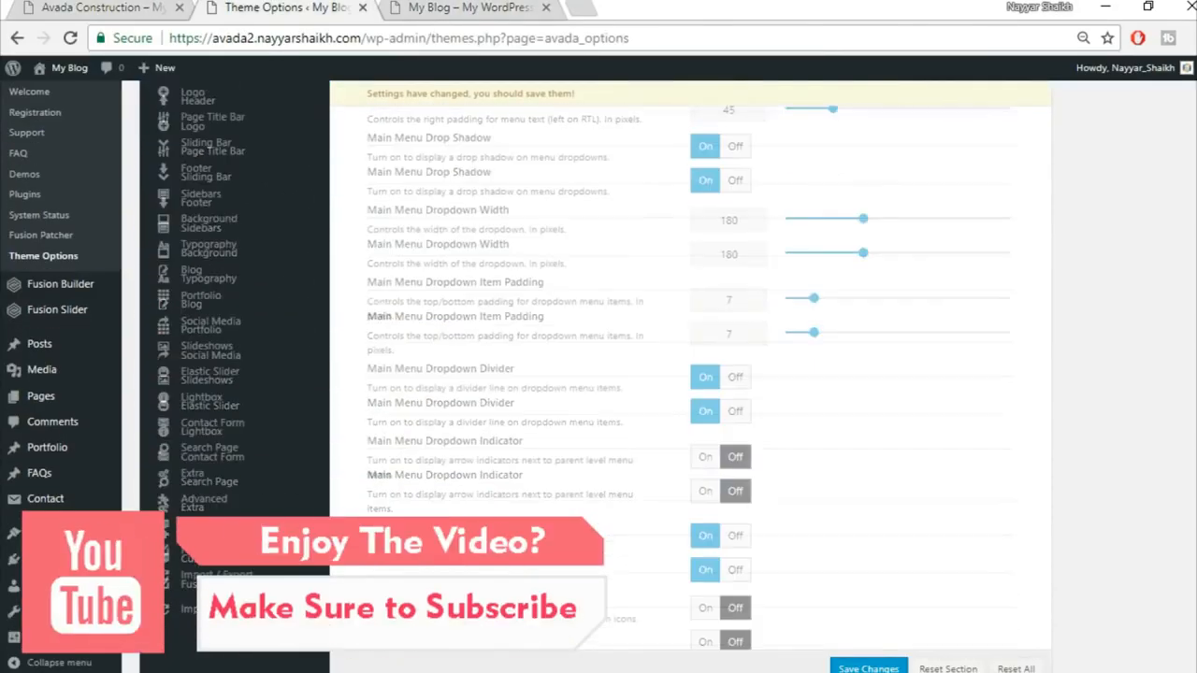
pyautogui.scroll(-4, 690, 374)
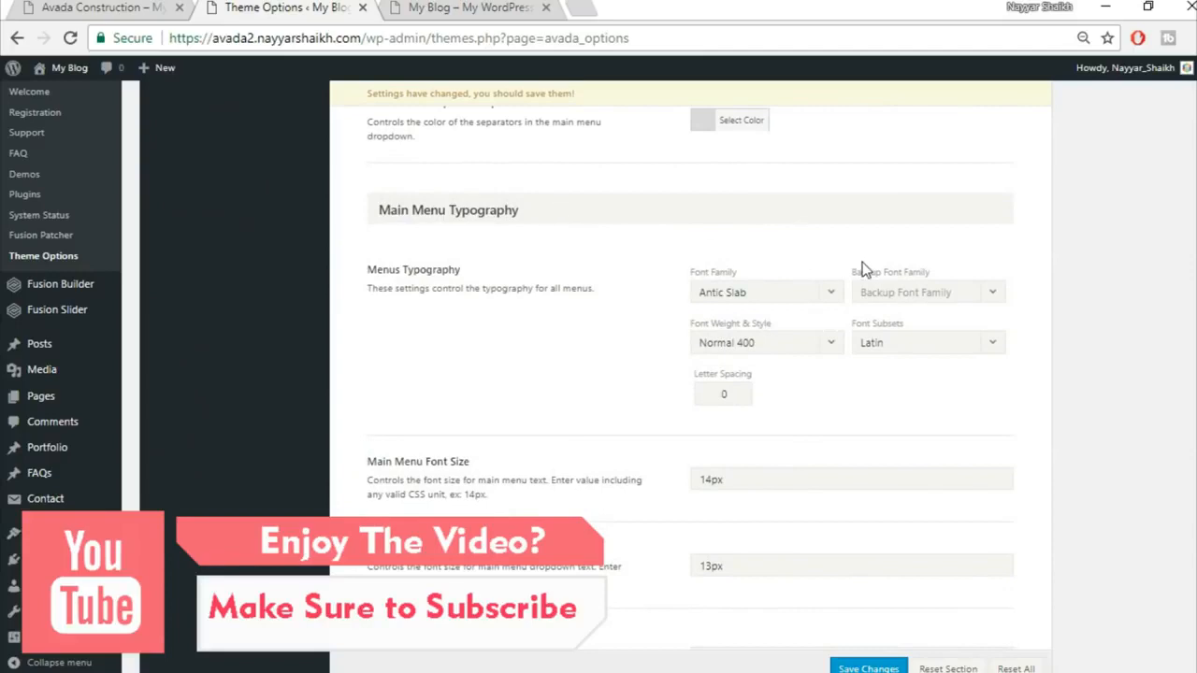
# Step: Set the menu font family to Montserrat with Arial, Helvetica, sans-serif as backup
pyautogui.click(764, 298)
pyautogui.write('mon')
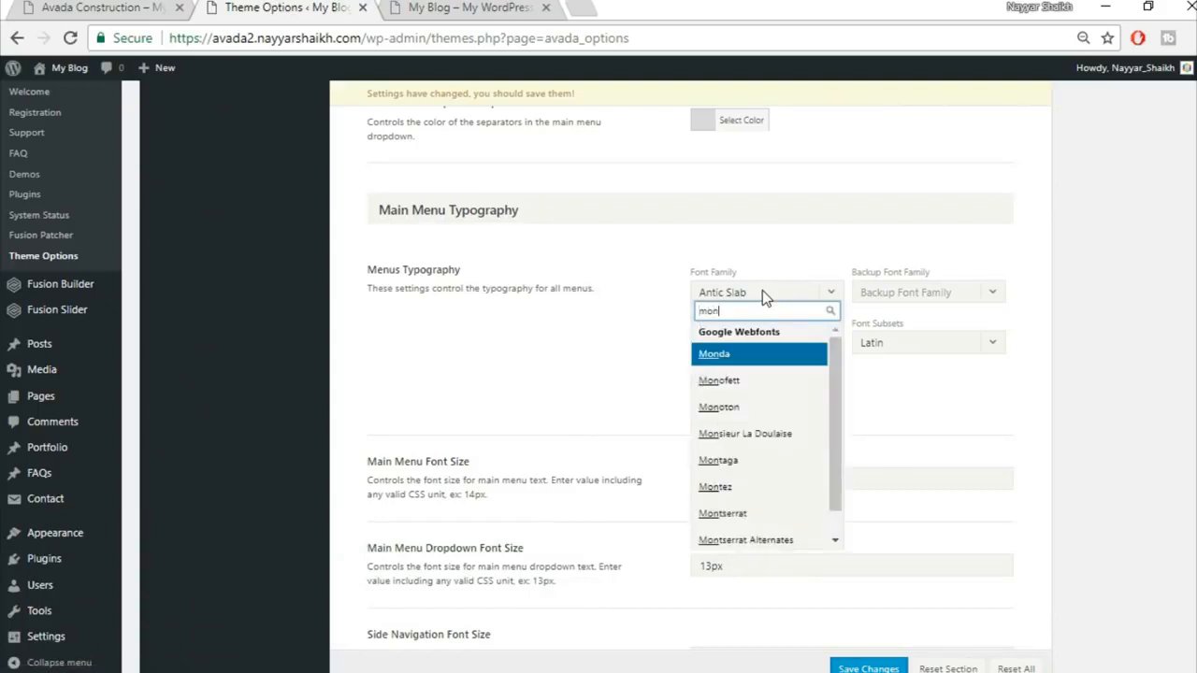
pyautogui.write('ts')
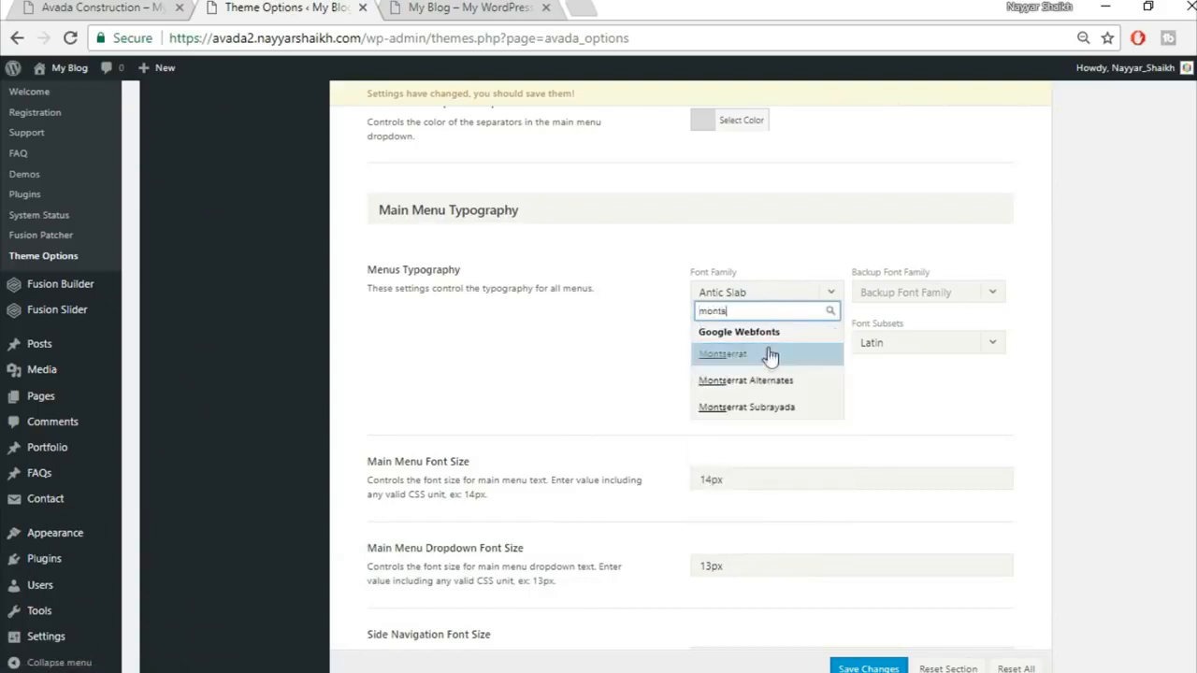
pyautogui.click(768, 359)
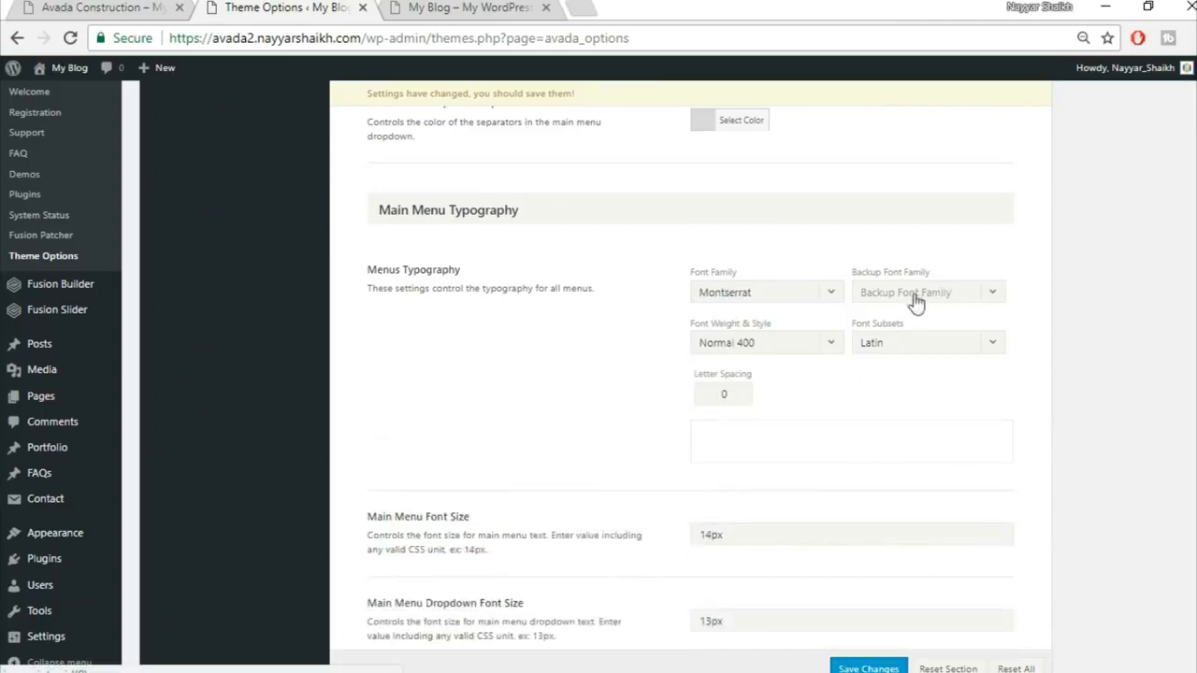
pyautogui.click(933, 298)
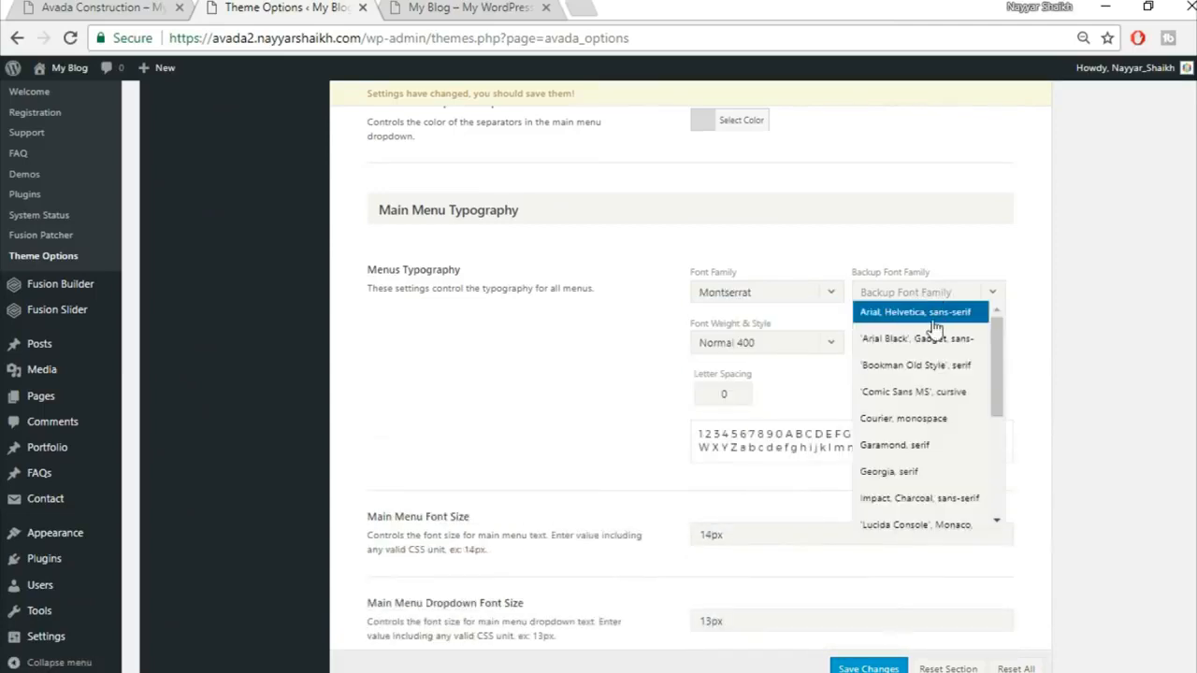
pyautogui.click(931, 322)
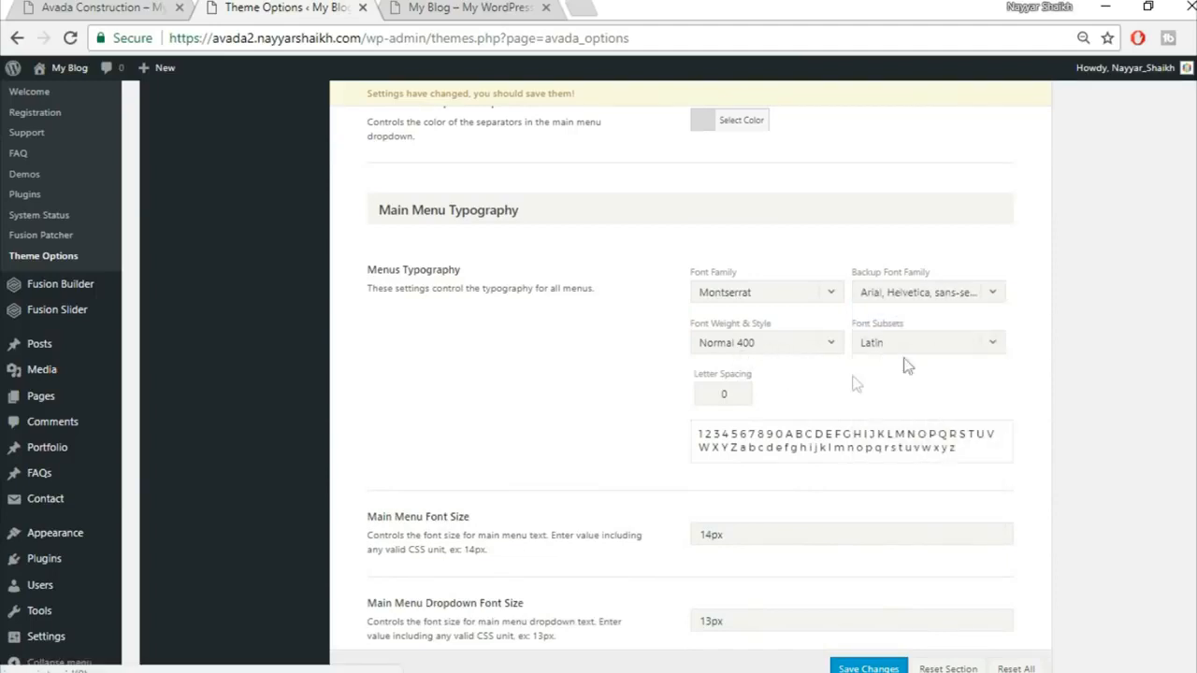
# Step: Set menu letter spacing to 1px and the dropdown font size to 14px
pyautogui.doubleClick(738, 394)
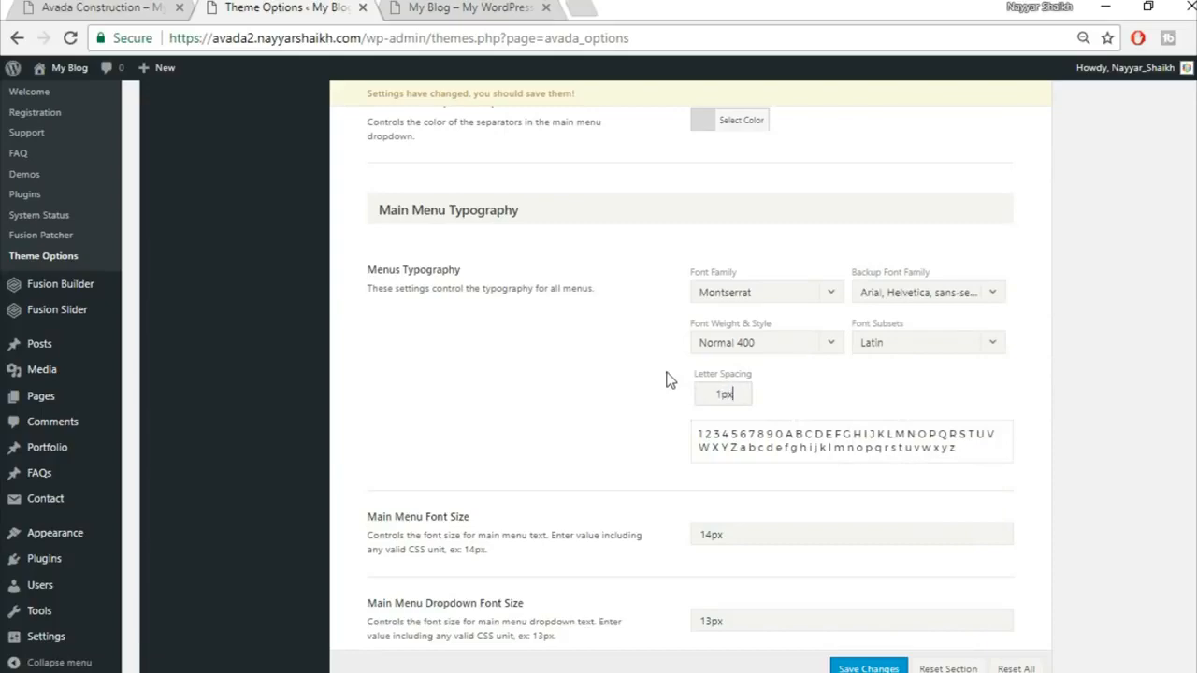
pyautogui.scroll(-2, 1120, 419)
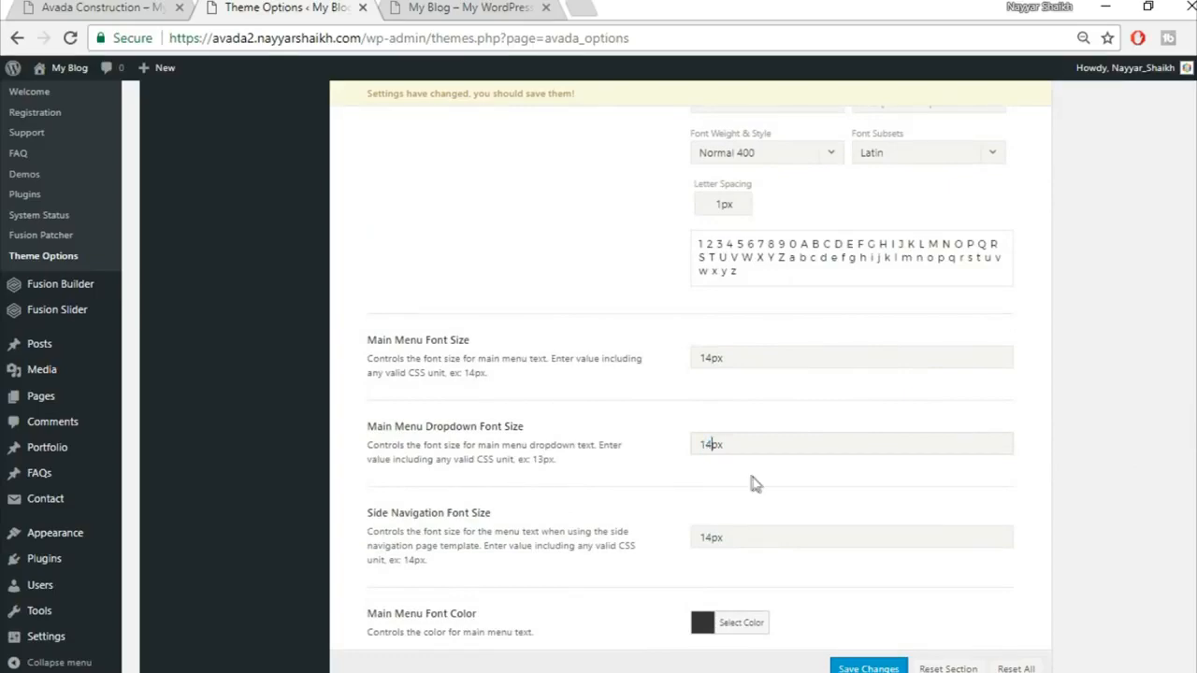
pyautogui.scroll(-2, 755, 483)
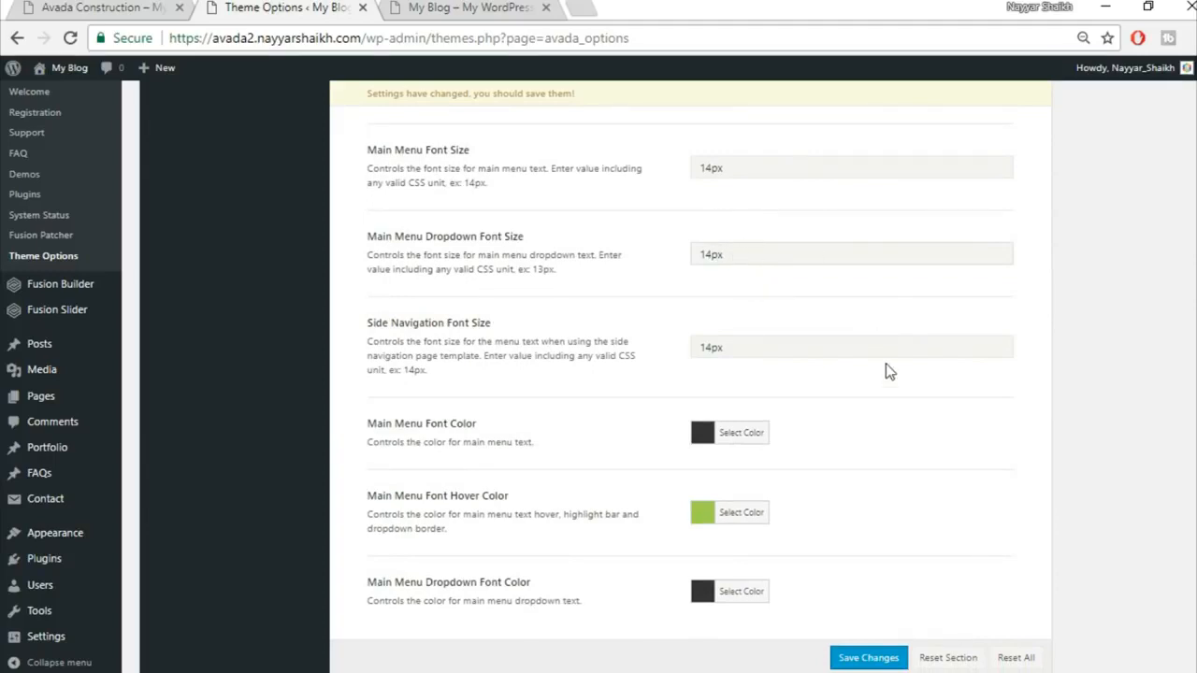
pyautogui.scroll(-1, 890, 371)
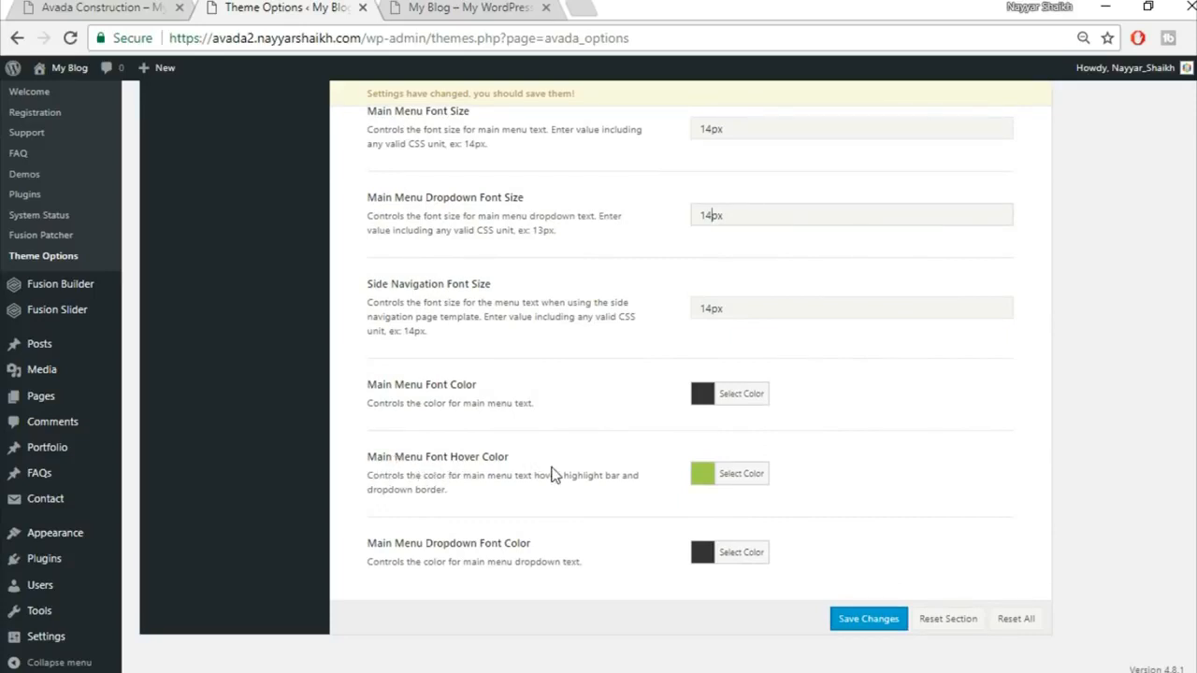
# Step: Set Main Menu Font Hover Color to yellow #fec832 and save the theme options
pyautogui.click(523, 7)
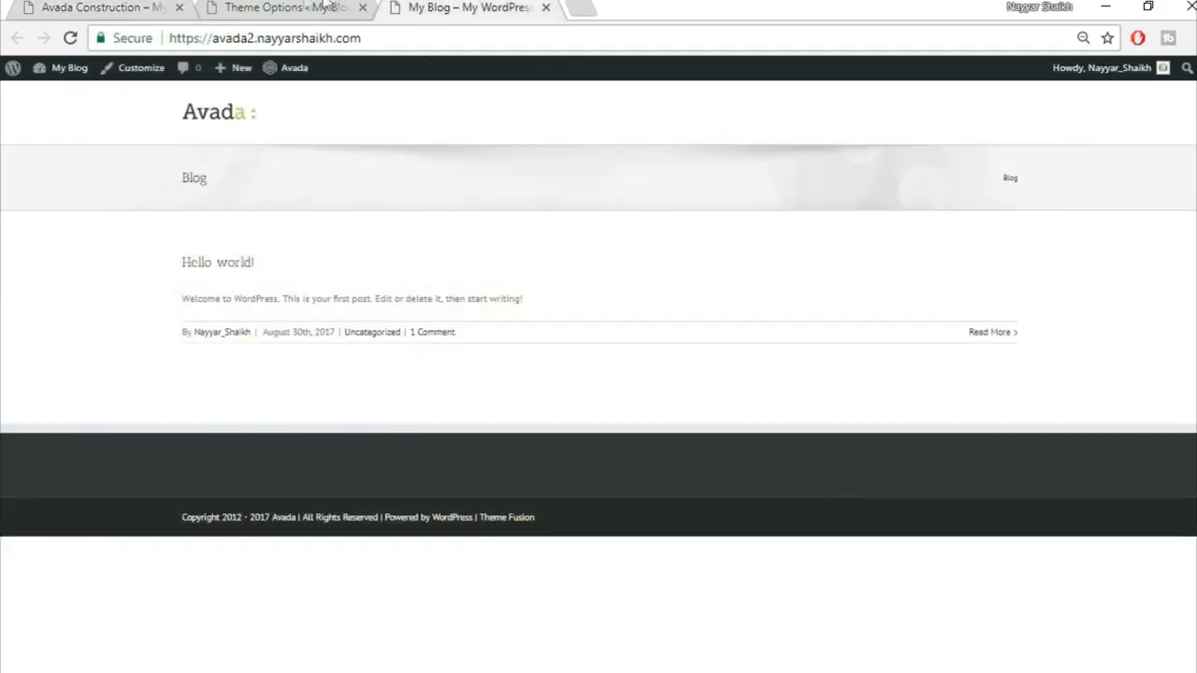
pyautogui.click(325, 5)
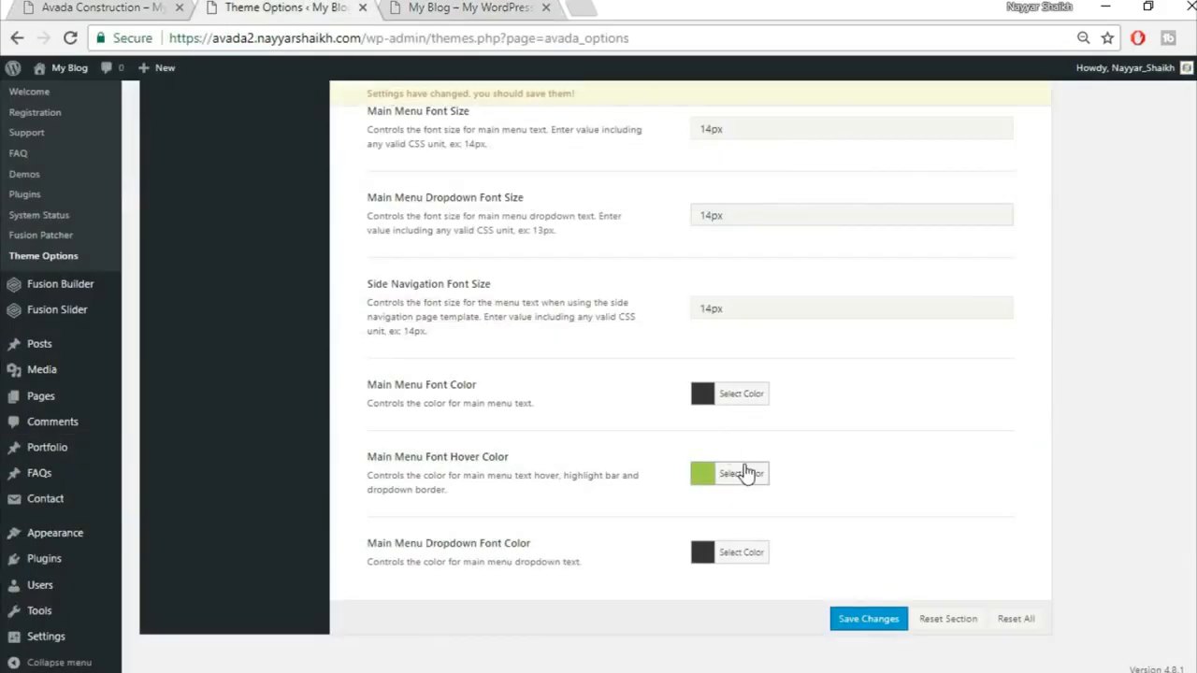
pyautogui.click(744, 464)
pyautogui.moveTo(852, 462); pyautogui.dragTo(744, 462)
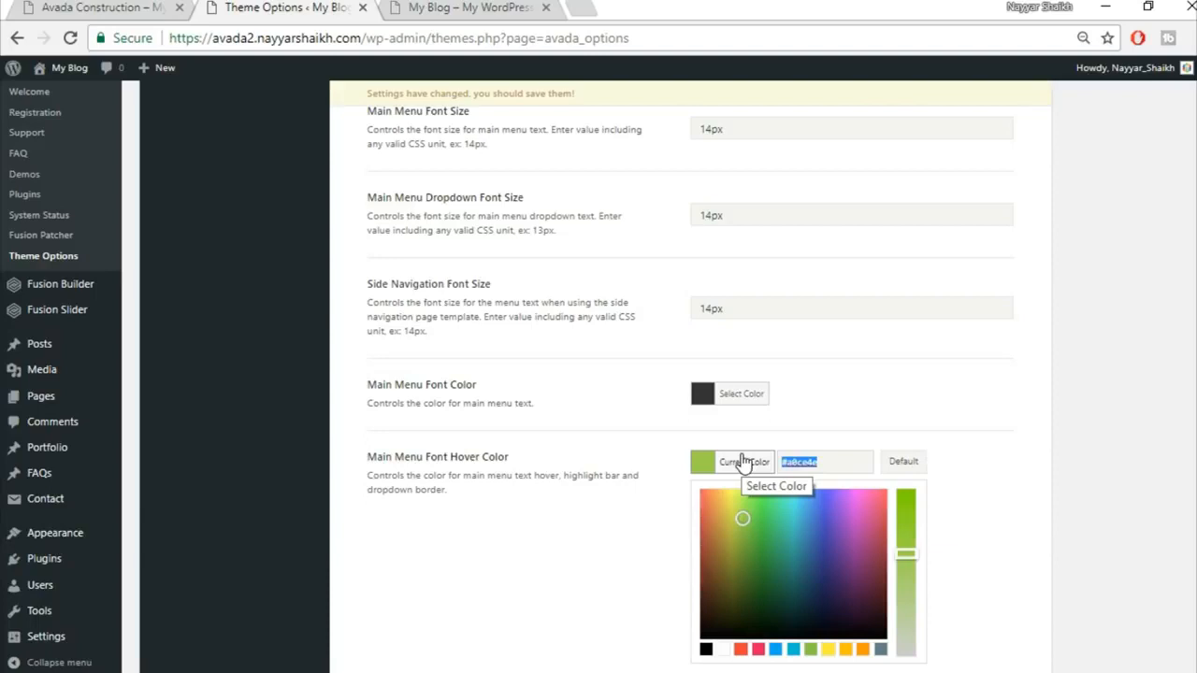
pyautogui.write('fec')
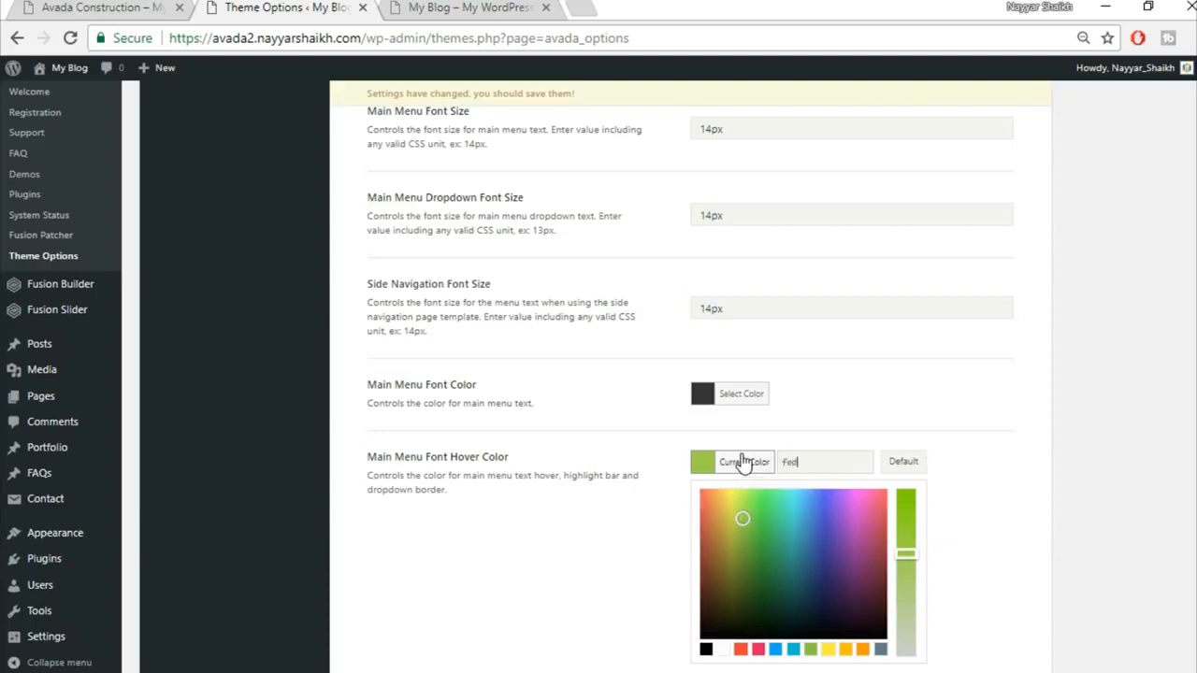
pyautogui.write('832')
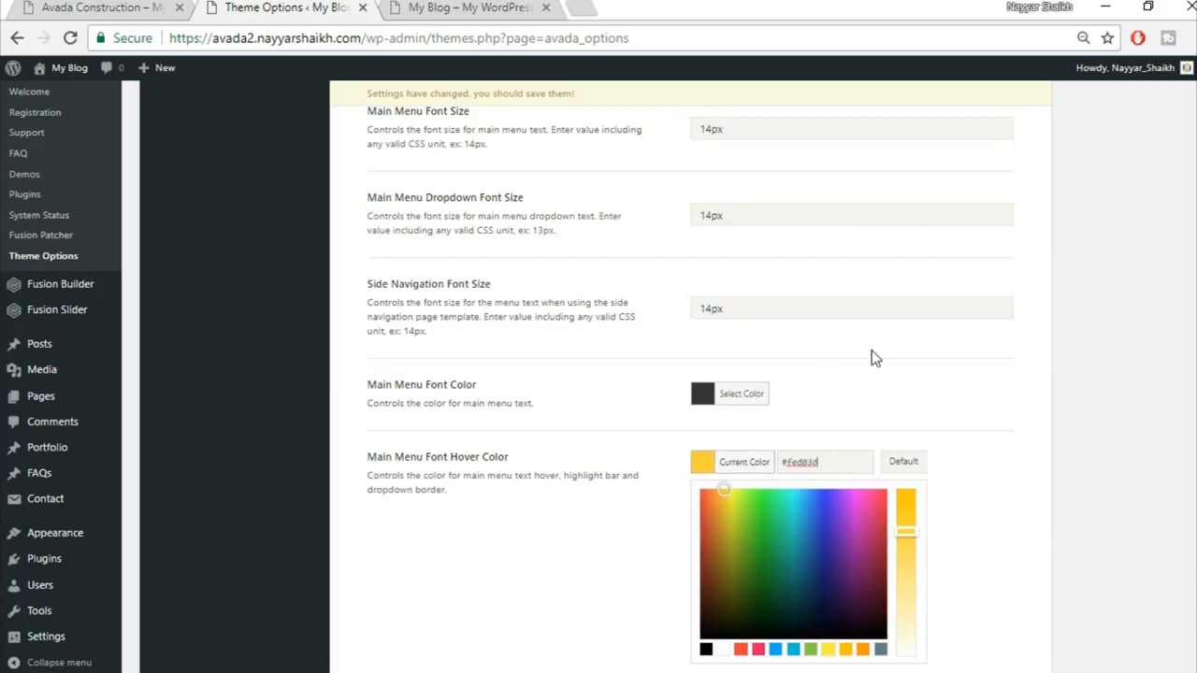
pyautogui.click(872, 351)
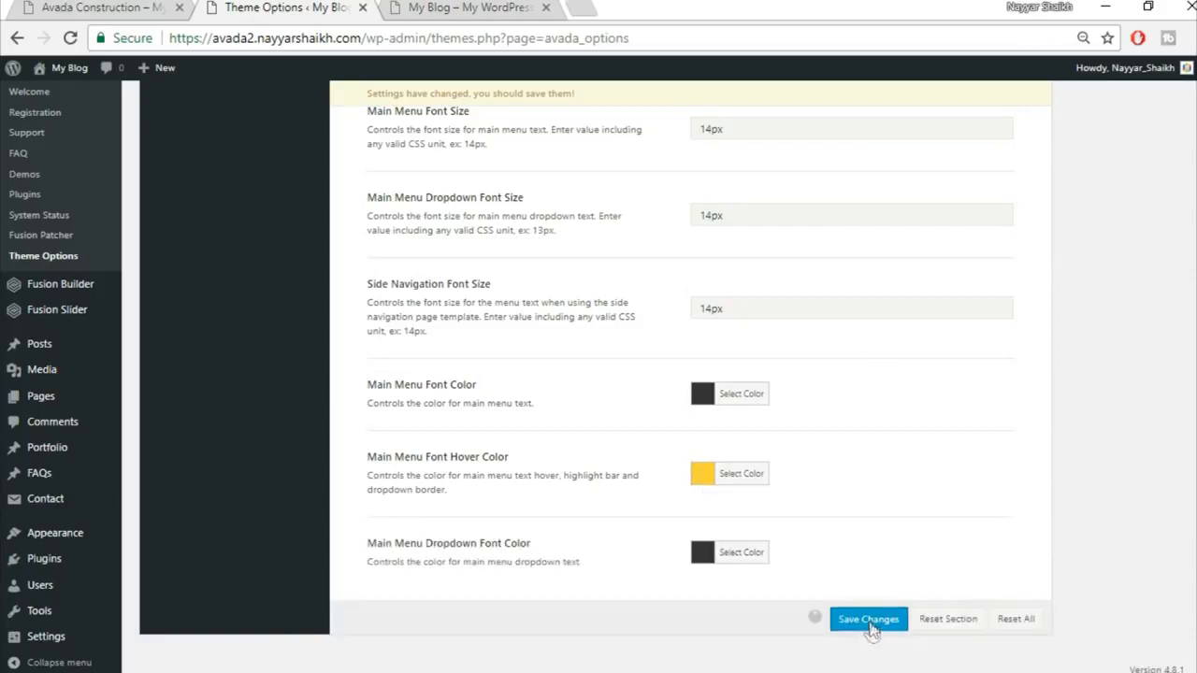
pyautogui.click(870, 629)
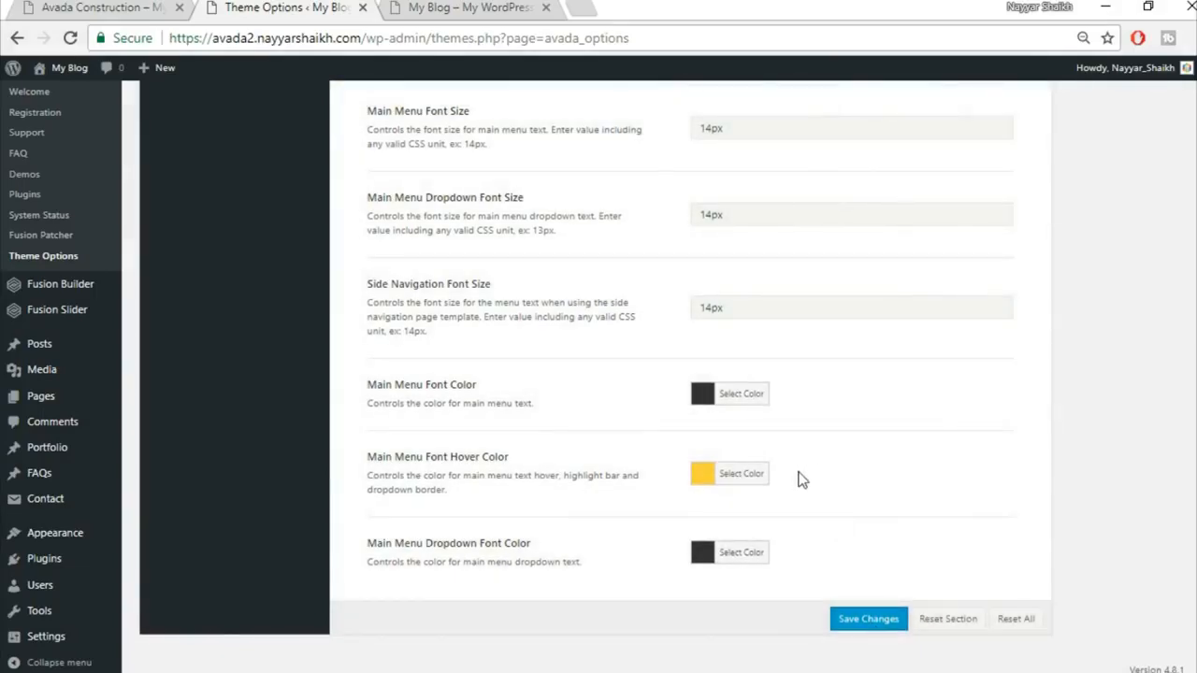
pyautogui.scroll(10, 825, 480)
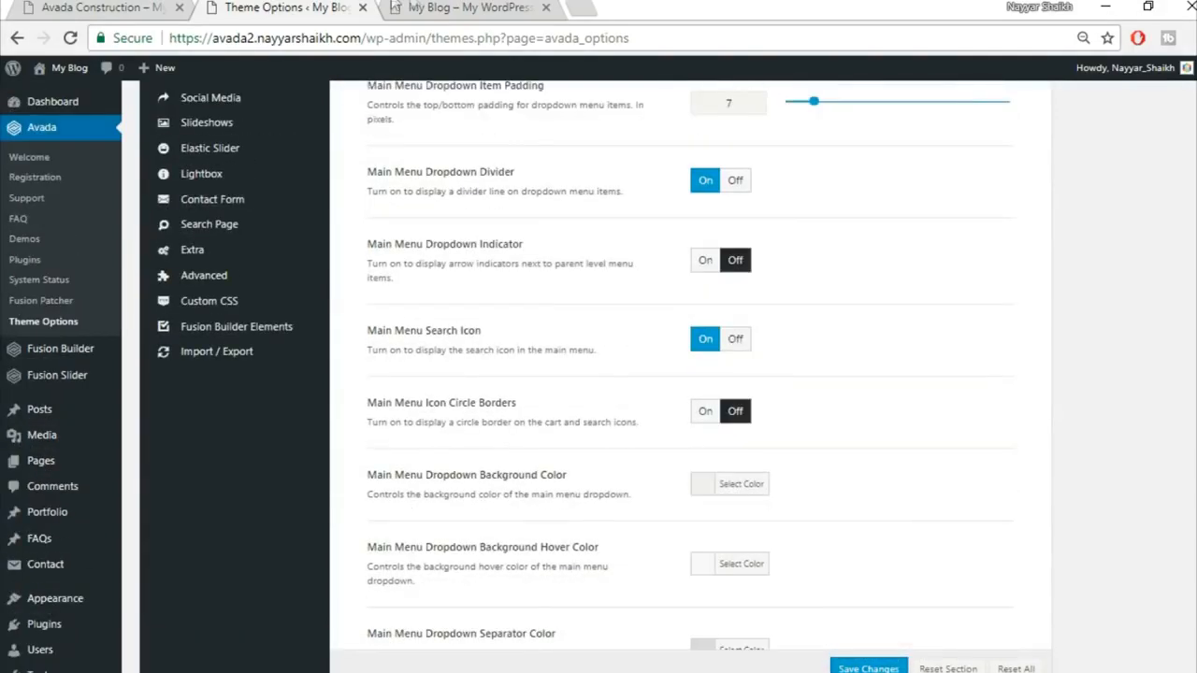
# Step: In the Colors section, change Primary Color from green to #fed83d and save
pyautogui.click(394, 6)
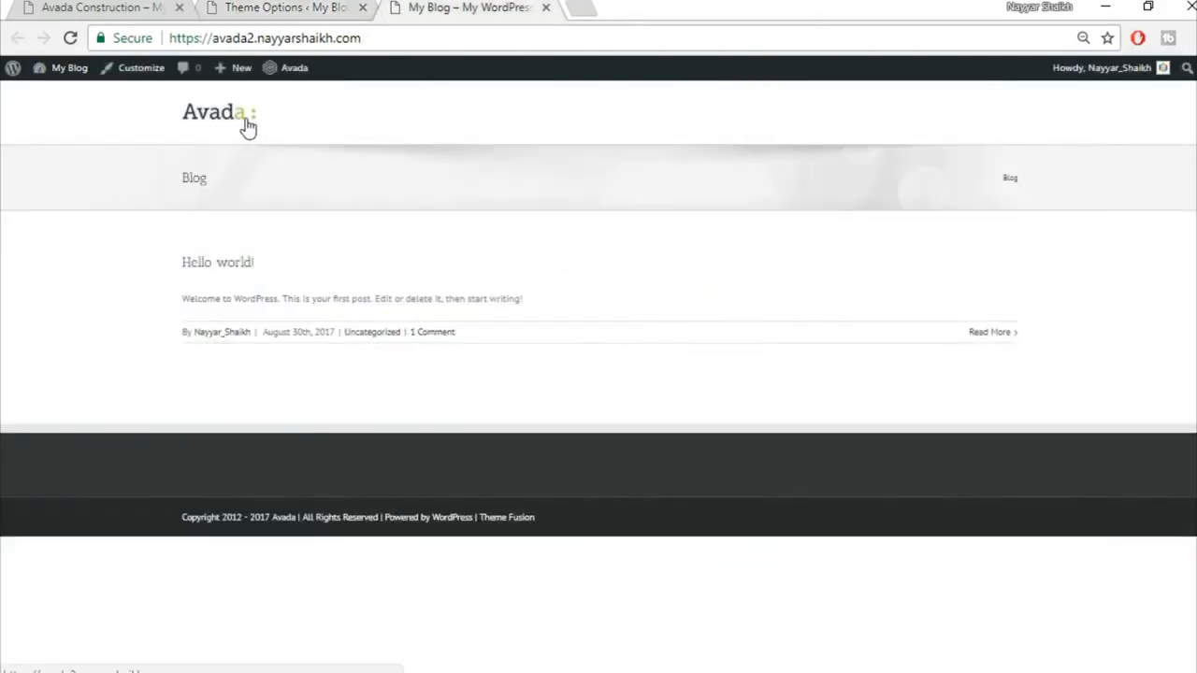
pyautogui.click(268, 11)
pyautogui.scroll(5, 350, 353)
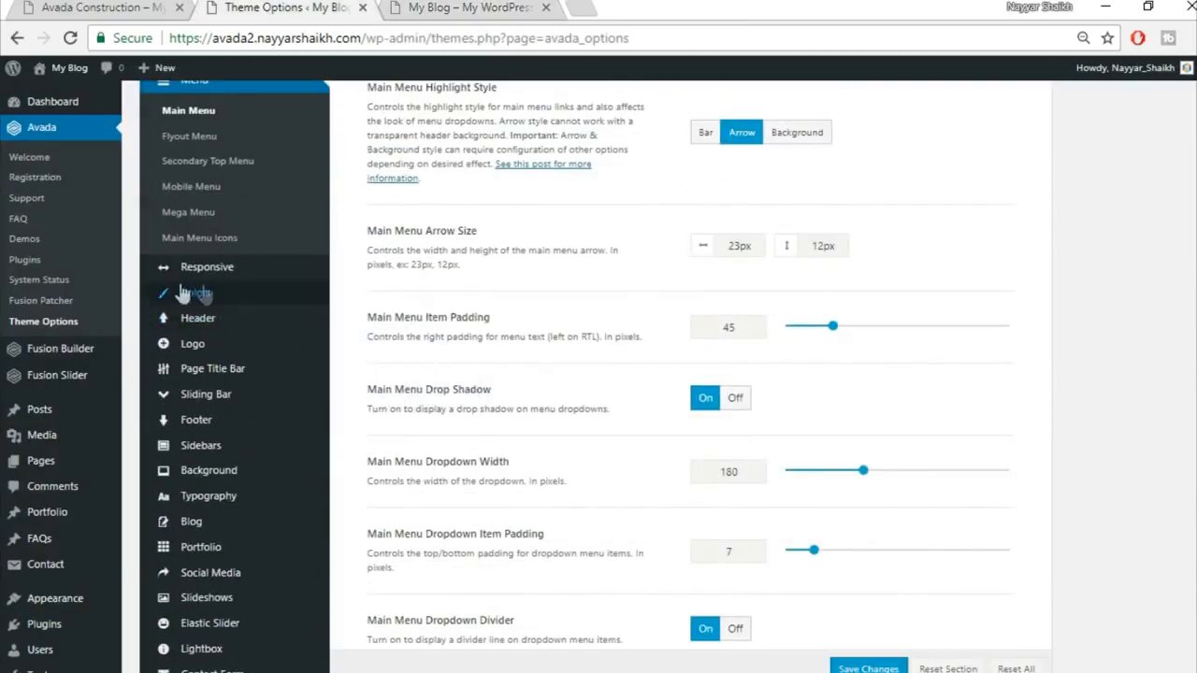
pyautogui.click(211, 295)
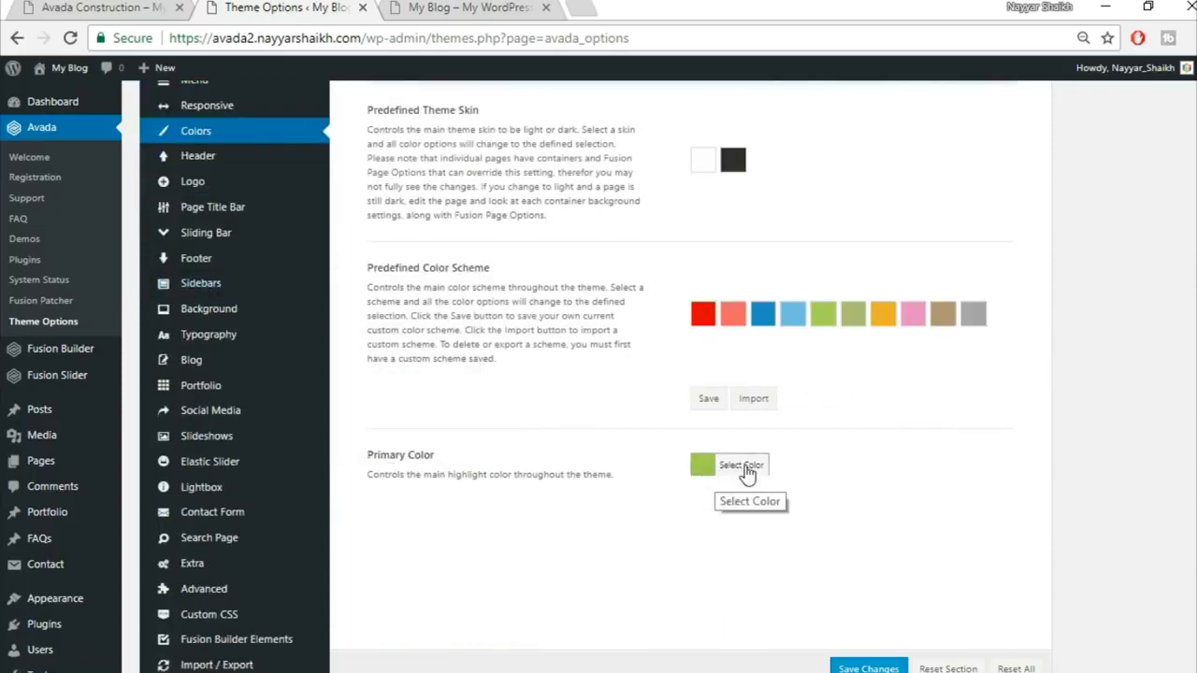
pyautogui.click(748, 468)
pyautogui.moveTo(860, 461); pyautogui.dragTo(692, 472)
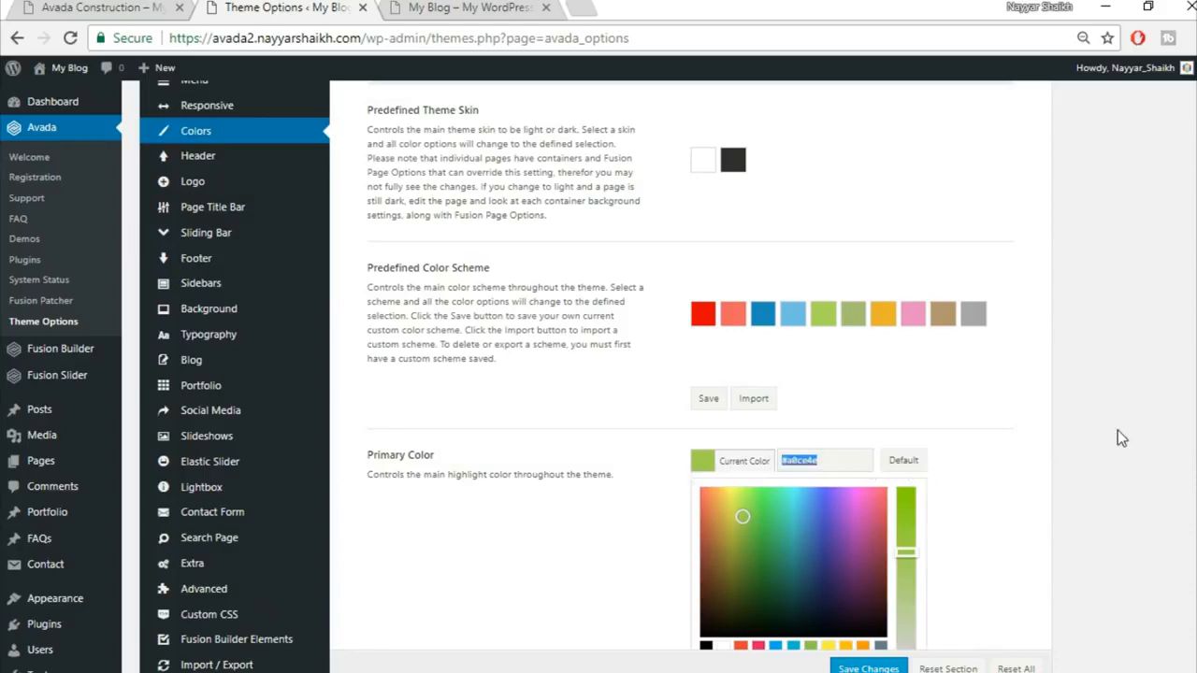
pyautogui.scroll(-2, 764, 587)
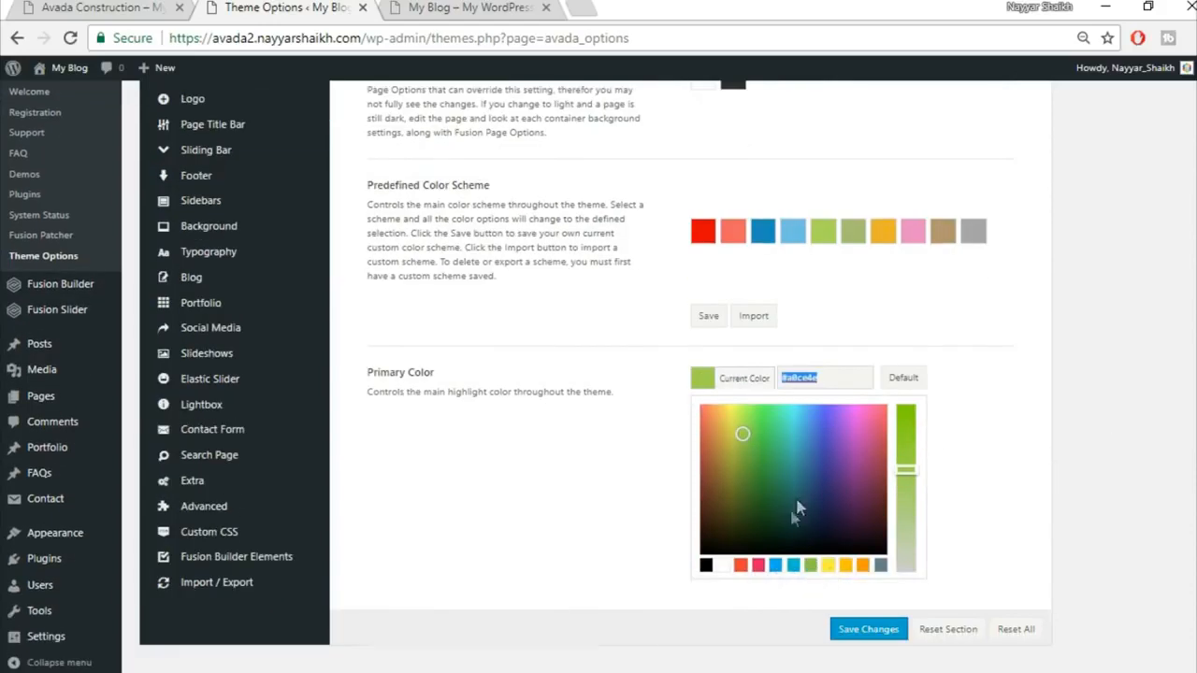
pyautogui.write('fed83d')
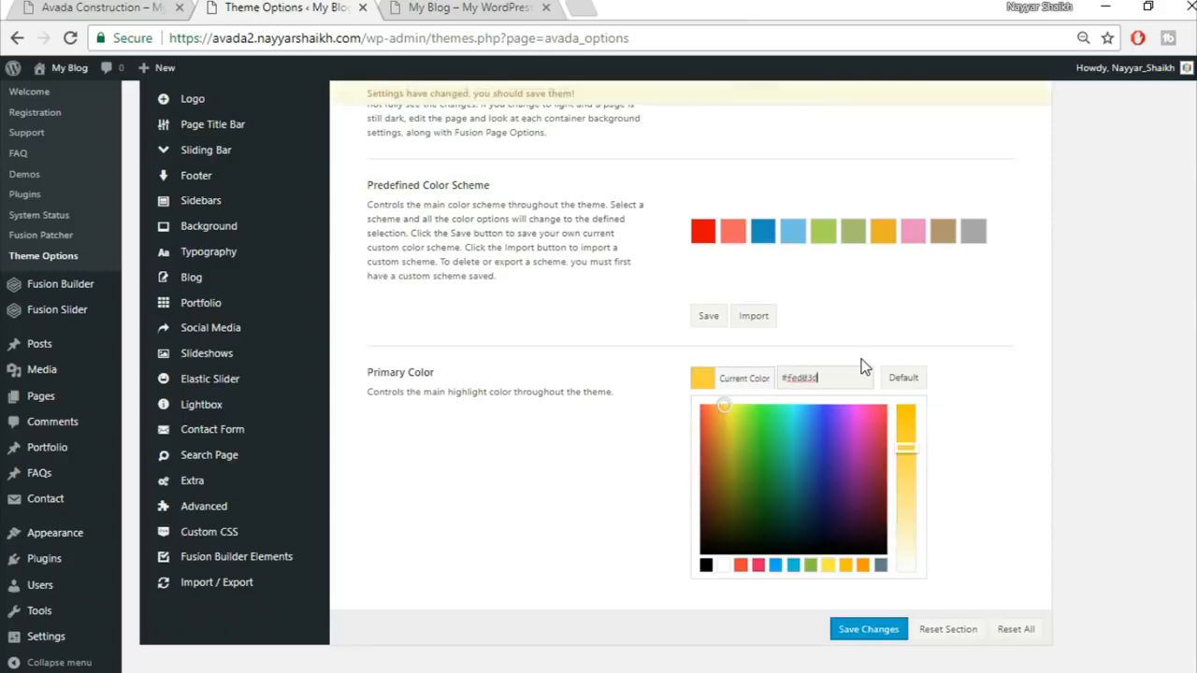
pyautogui.click(994, 365)
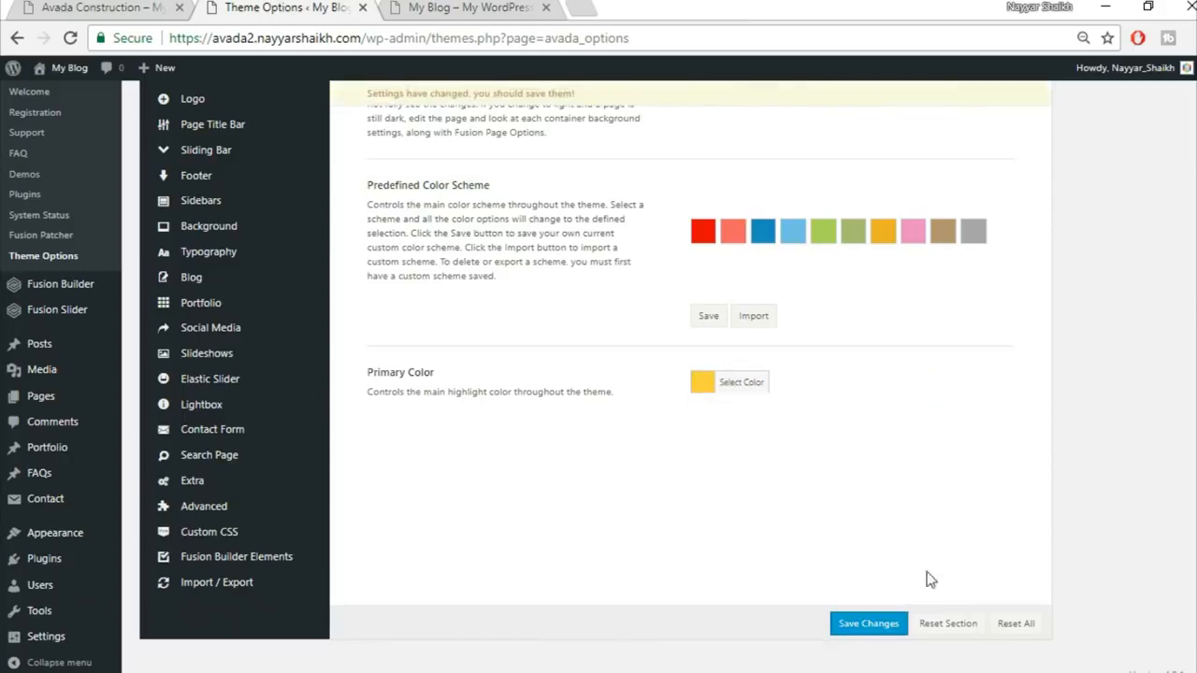
pyautogui.click(867, 635)
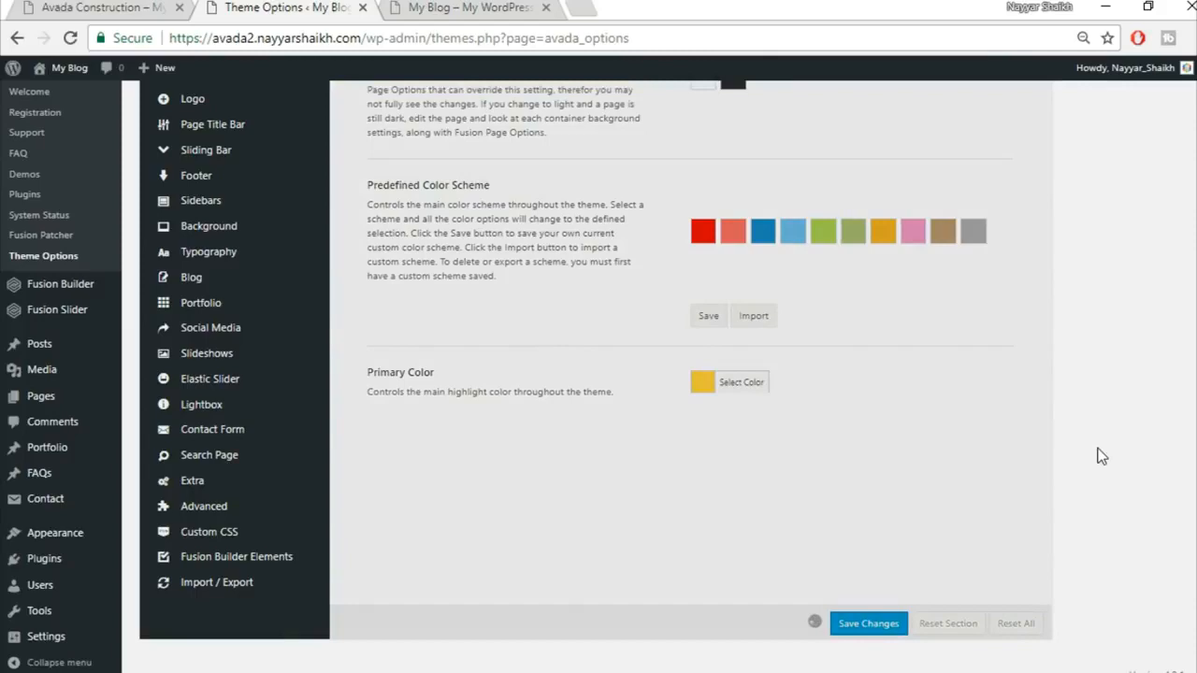
pyautogui.scroll(3, 356, 337)
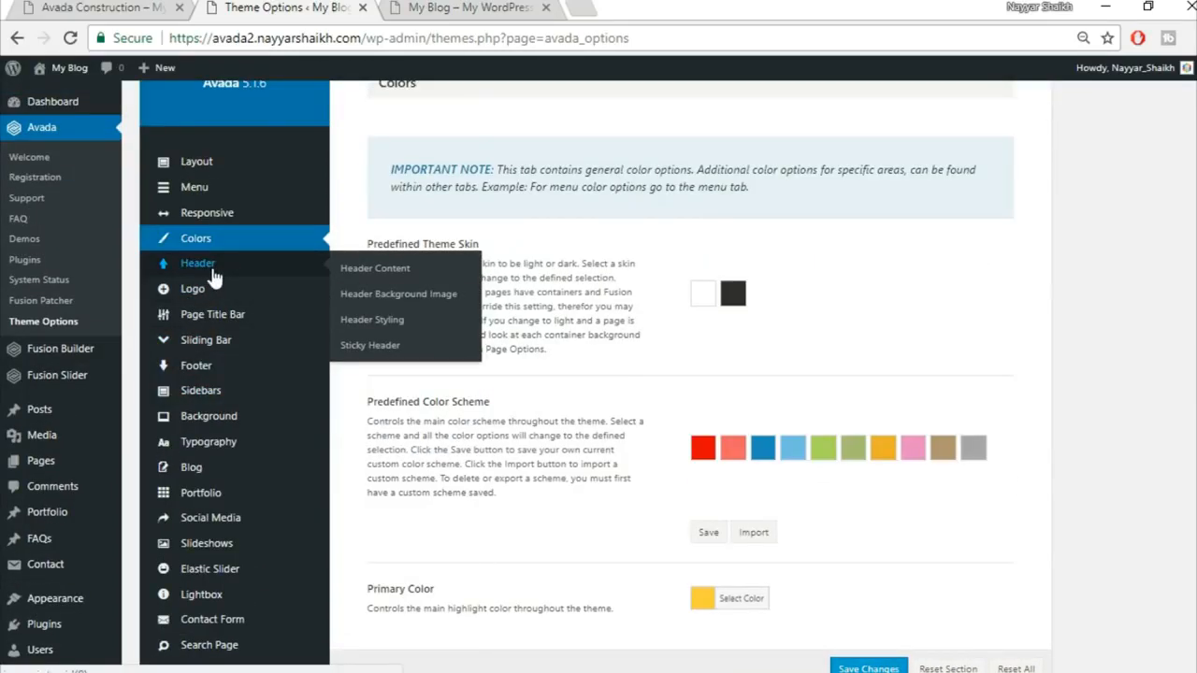
# Step: Review Header Content options against the Construction demo and save with header position Top
pyautogui.click(214, 267)
pyautogui.scroll(2, 1129, 276)
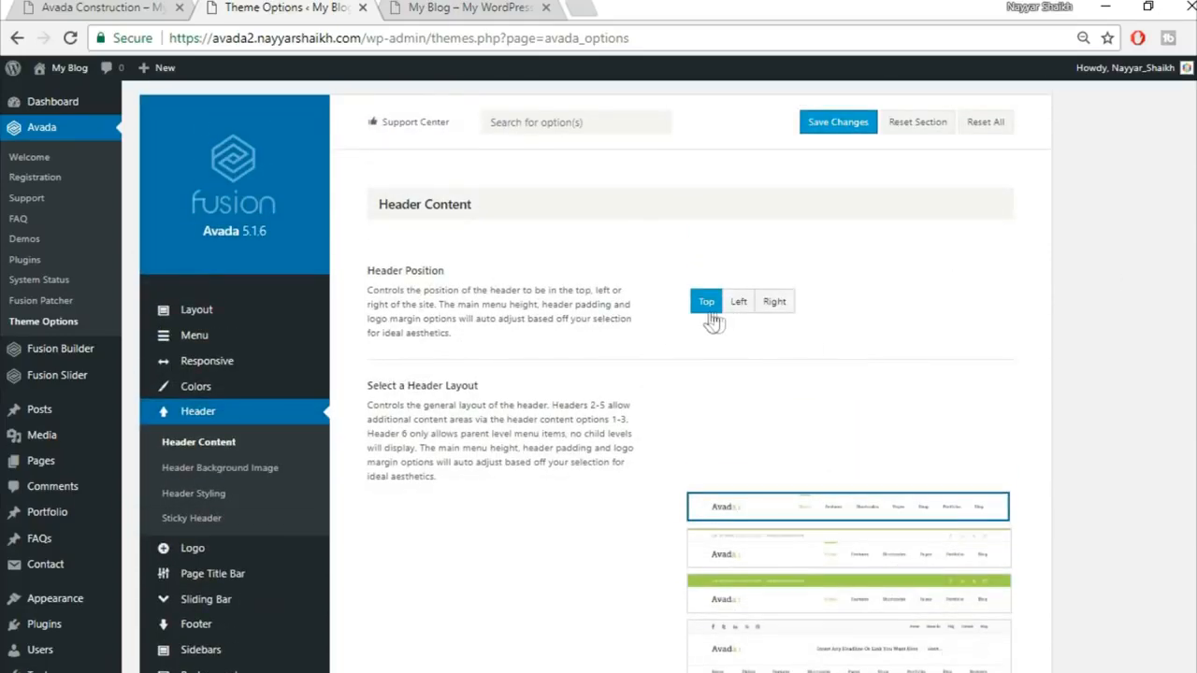
pyautogui.click(468, 8)
pyautogui.hotkey('ctrl', '1')
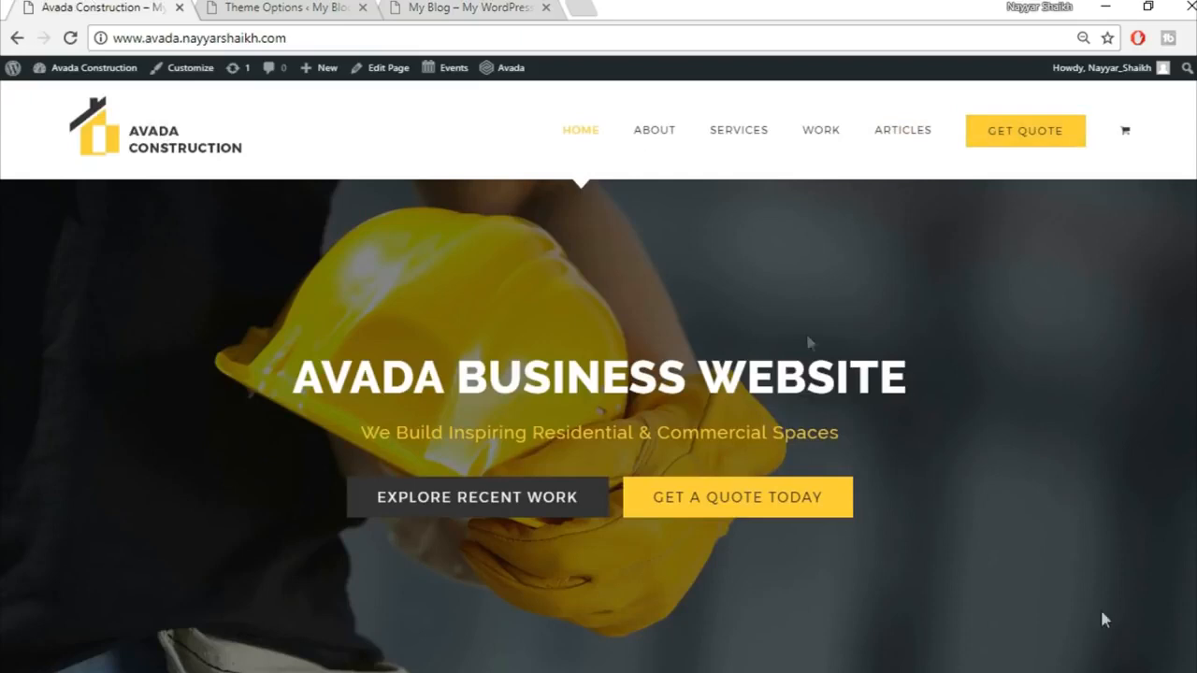
pyautogui.hotkey('ctrl', 'shift', 'Tab')
pyautogui.hotkey('ctrl', 'shift', 'Tab')
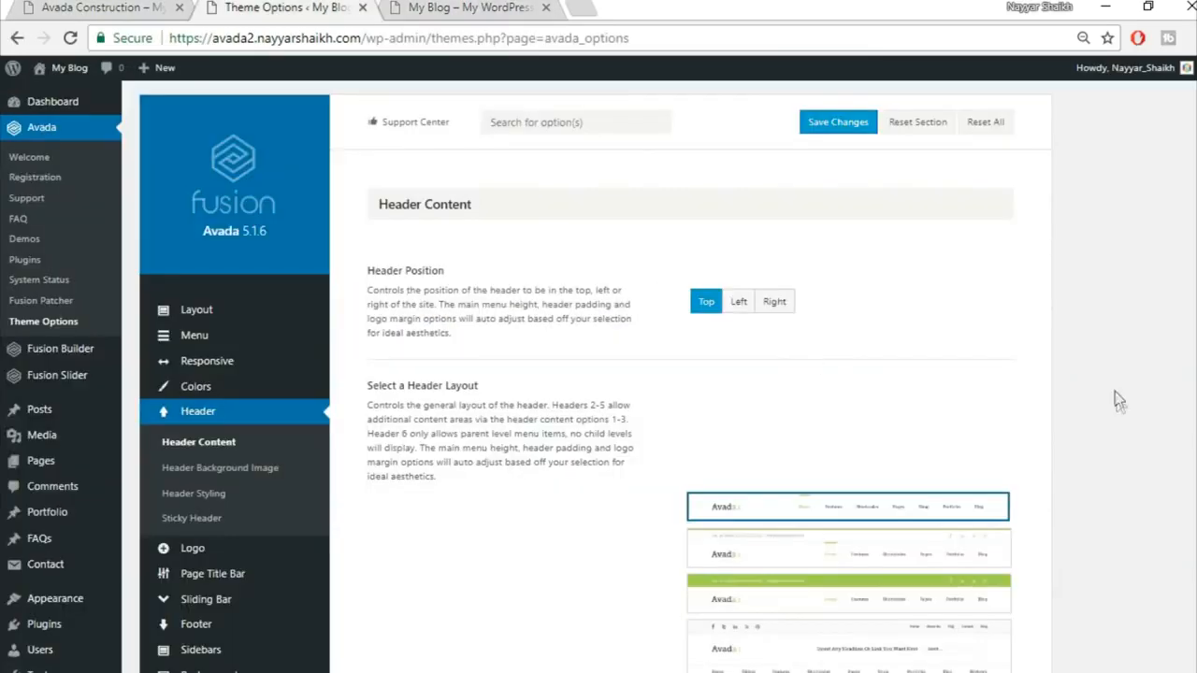
pyautogui.scroll(-1, 1099, 435)
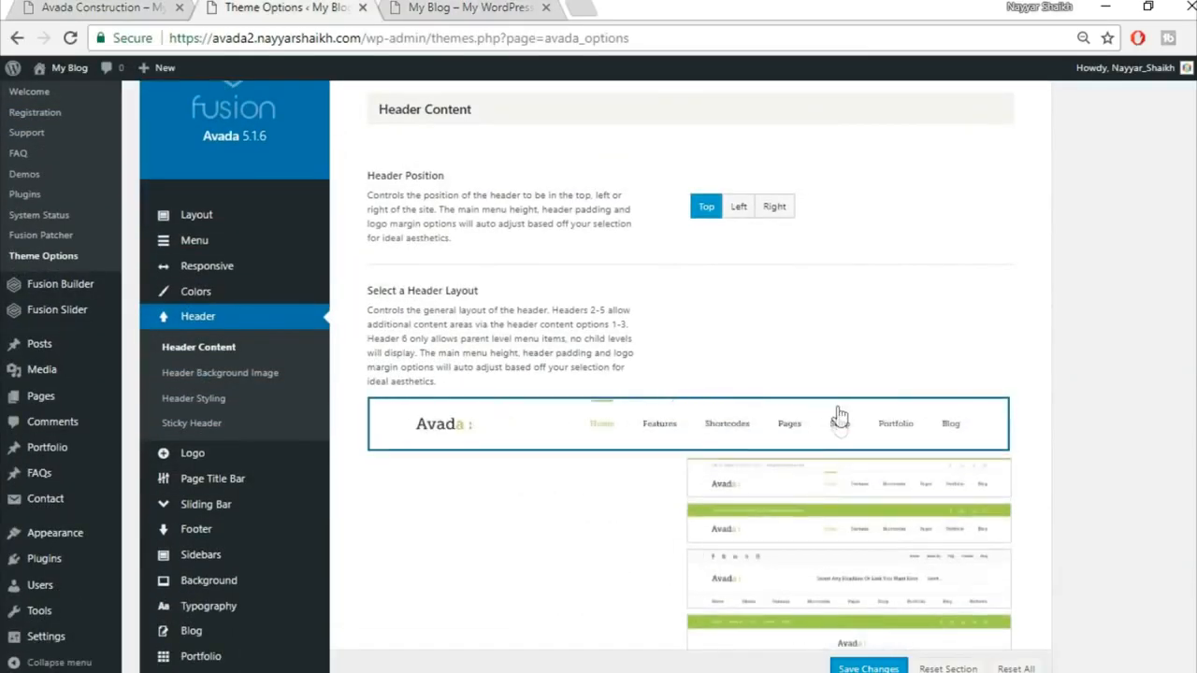
pyautogui.scroll(-1, 840, 626)
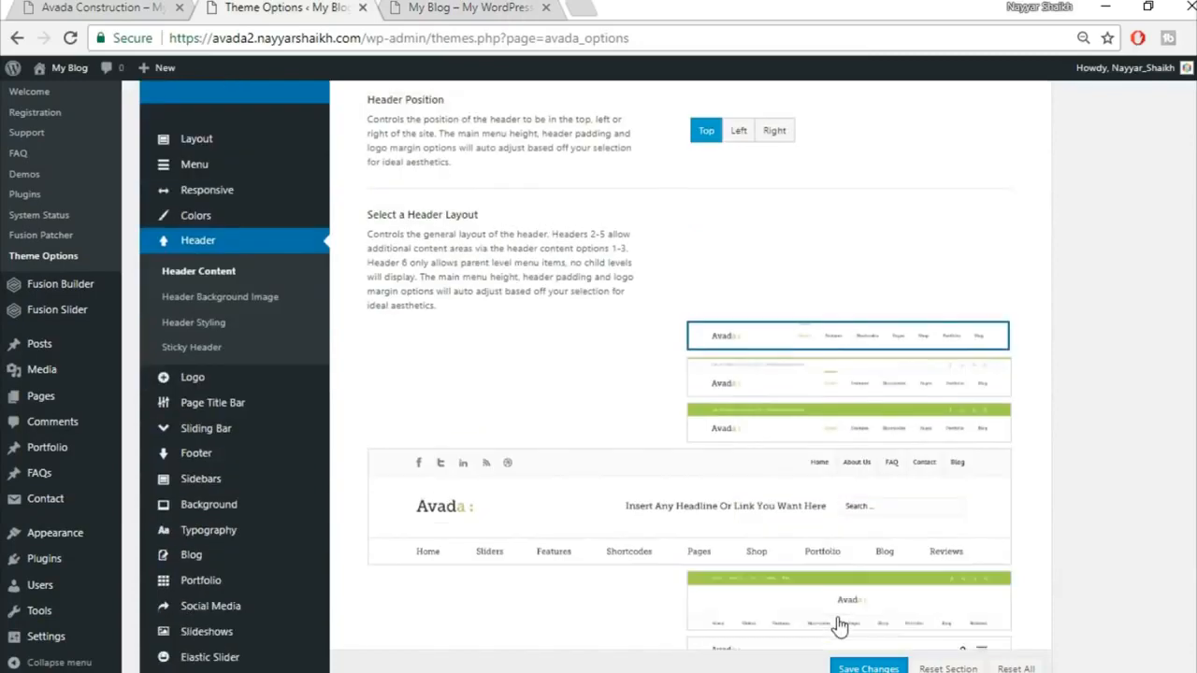
pyautogui.scroll(-1, 840, 626)
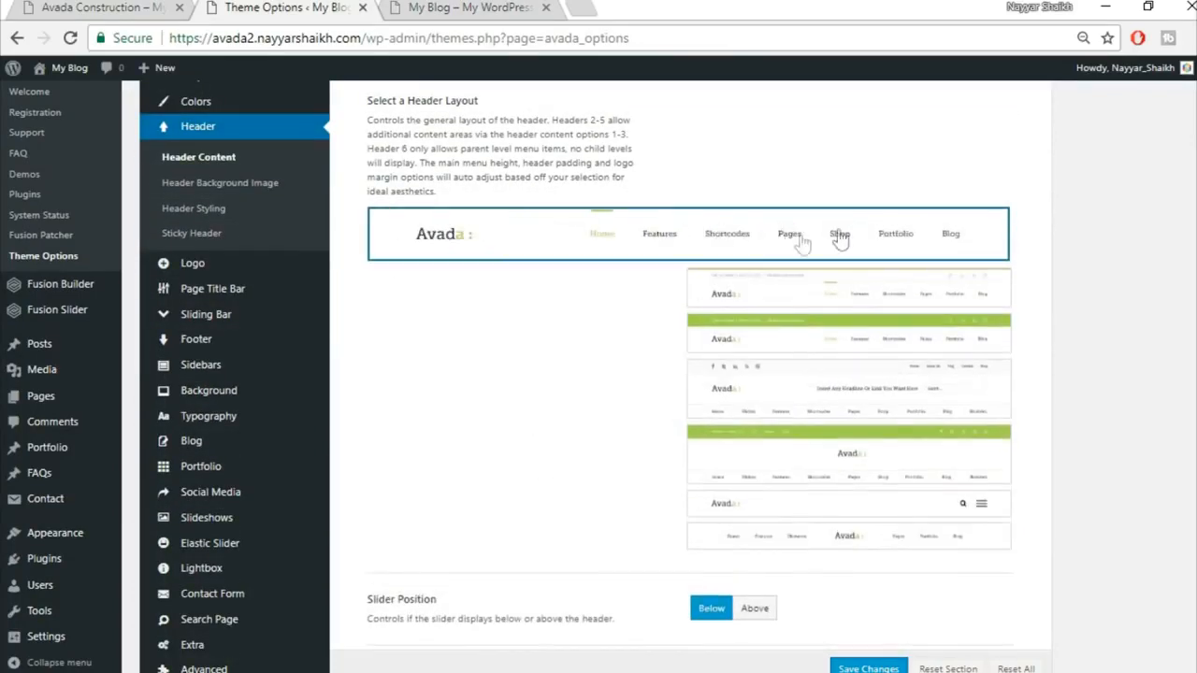
pyautogui.scroll(-1, 840, 374)
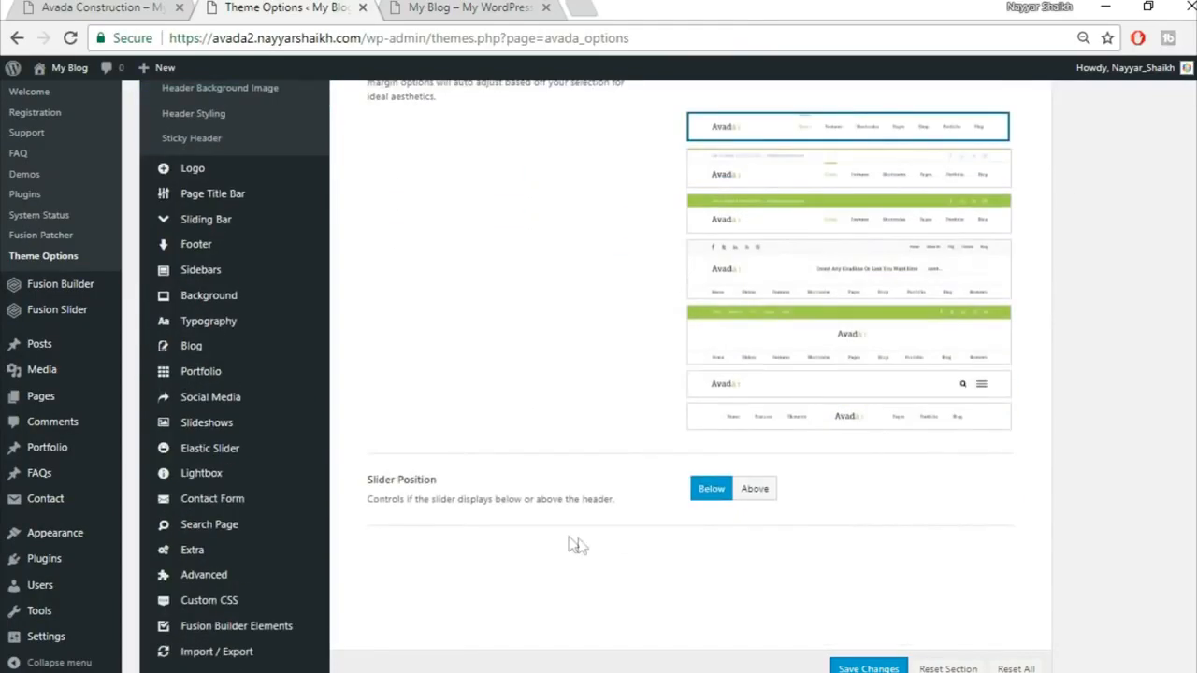
pyautogui.scroll(-1, 922, 561)
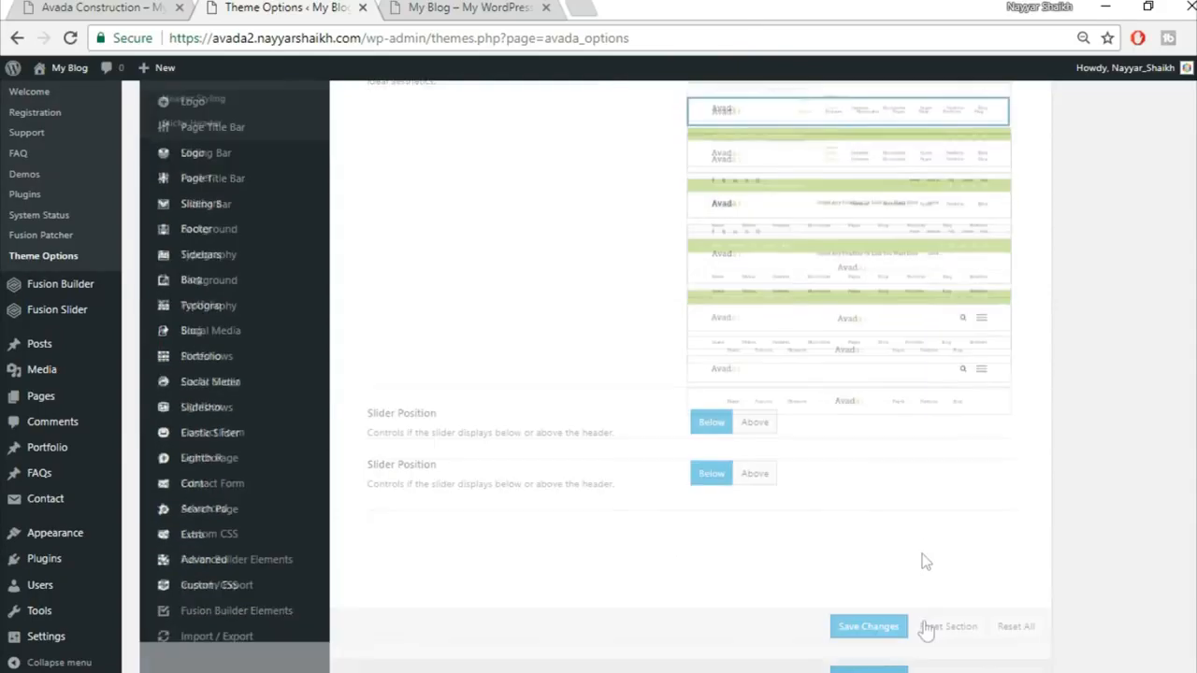
pyautogui.click(868, 618)
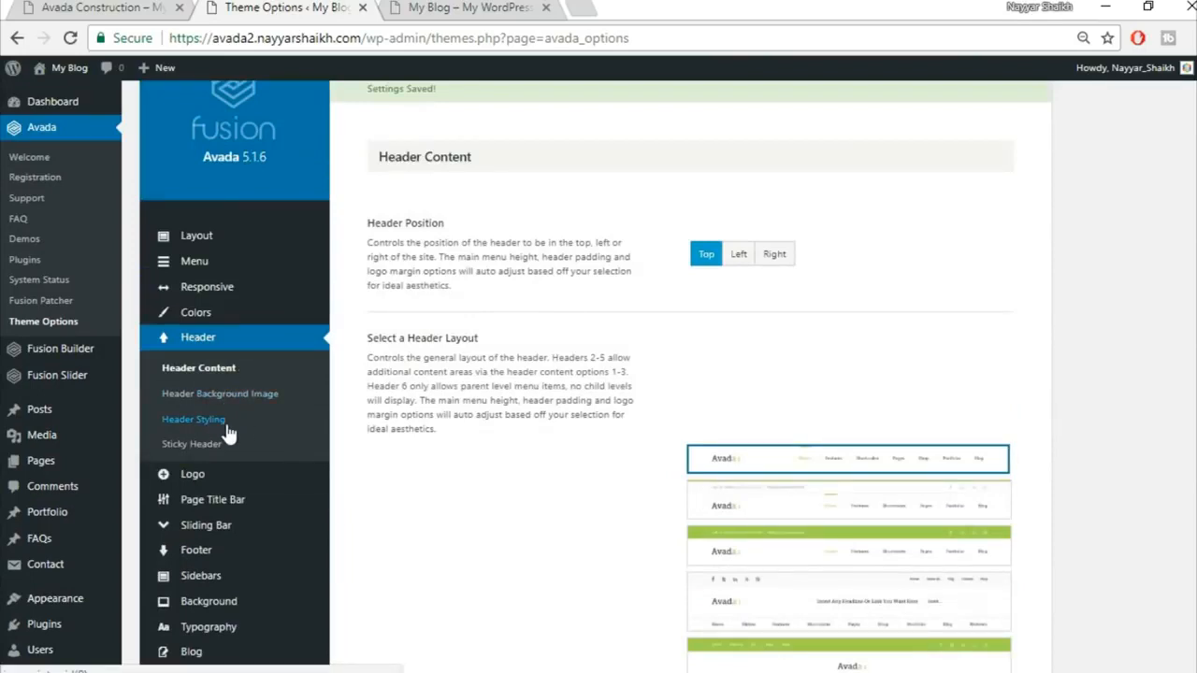
# Step: Turn on 100% Header Width in Header Styling after comparing with the Construction demo
pyautogui.click(224, 423)
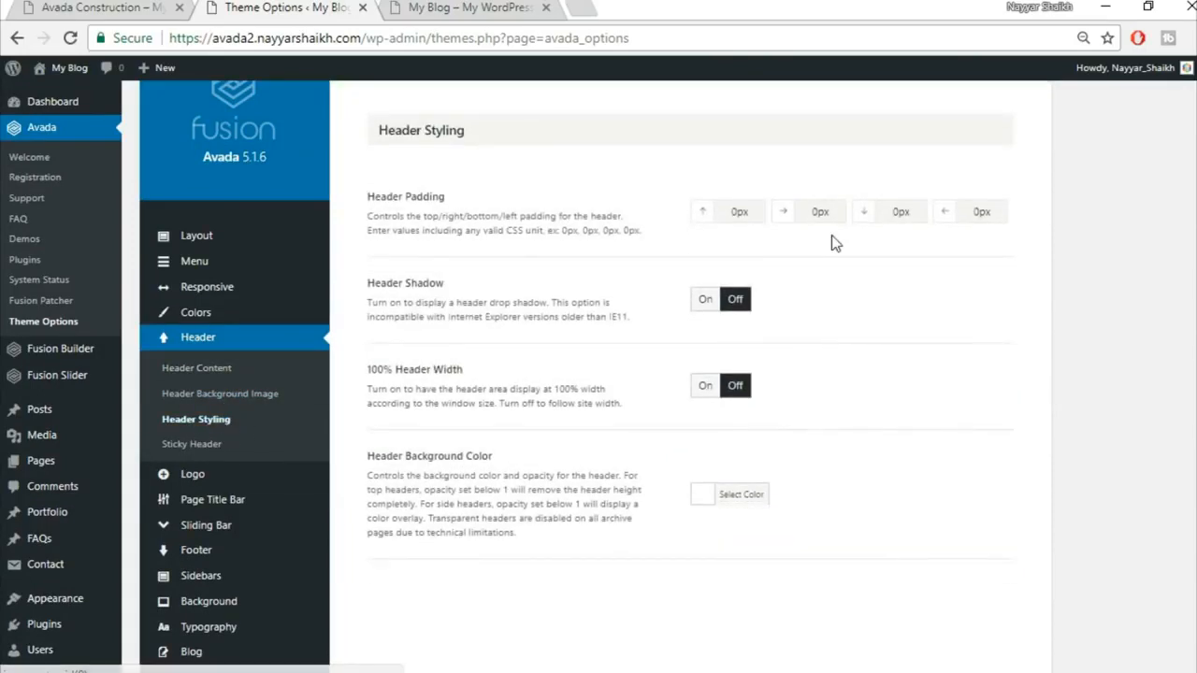
pyautogui.click(417, 6)
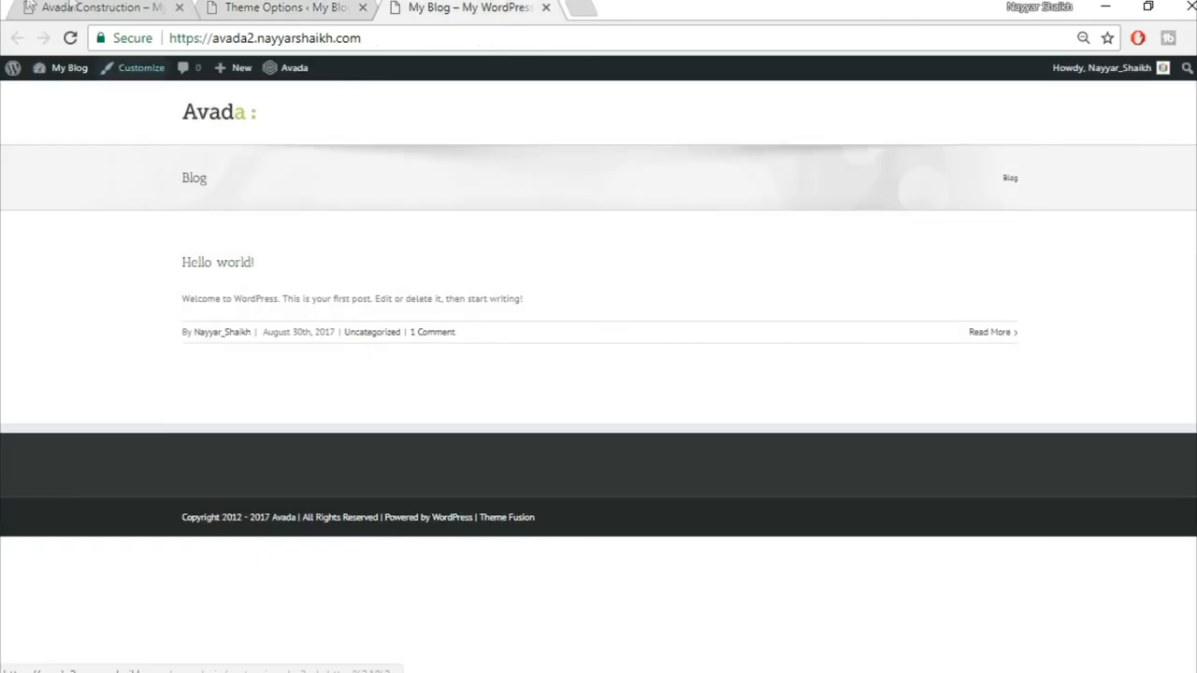
pyautogui.click(92, 6)
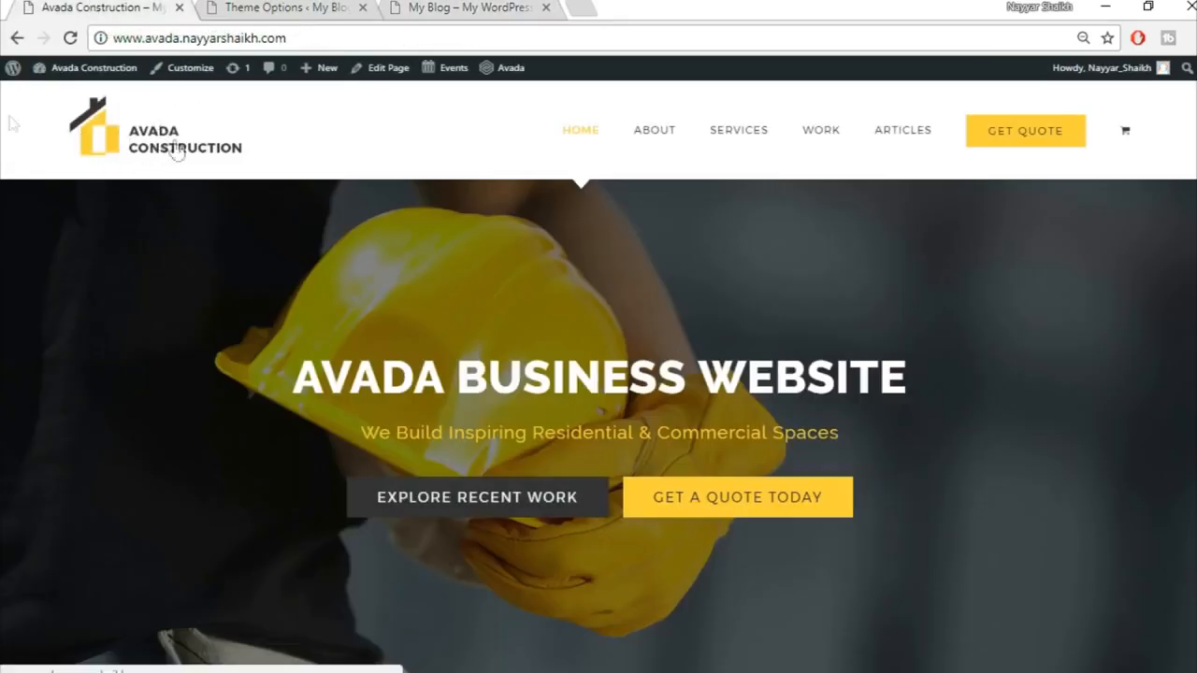
pyautogui.click(482, 7)
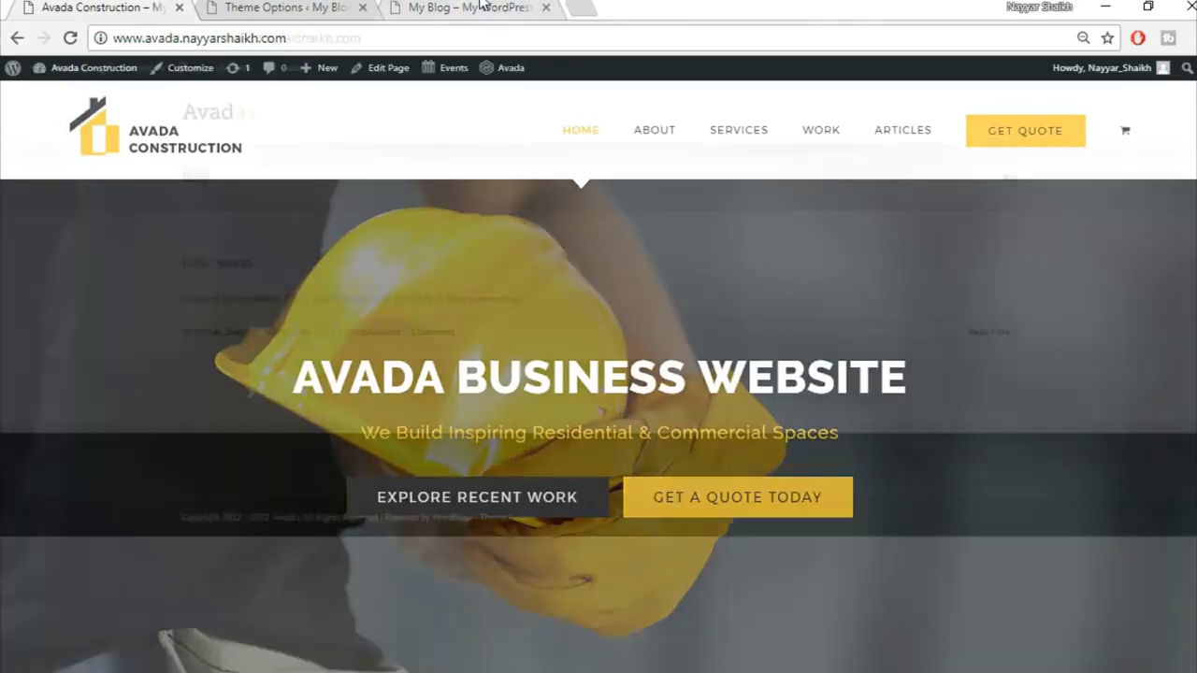
pyautogui.click(91, 7)
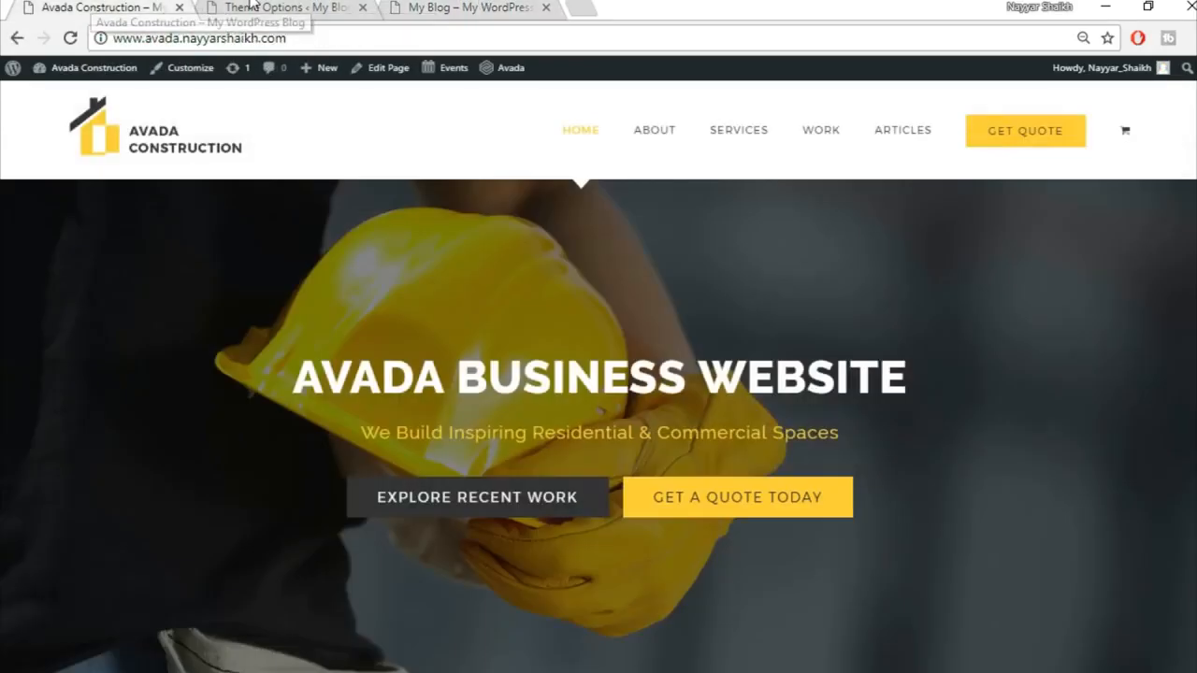
pyautogui.click(275, 7)
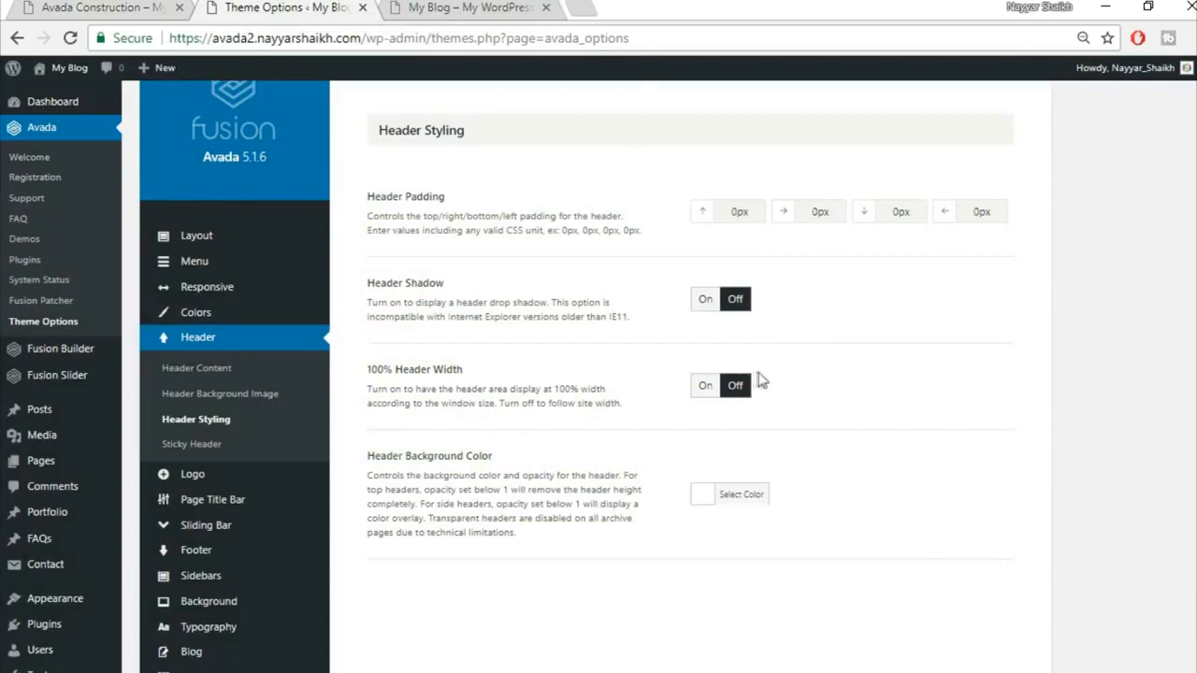
pyautogui.click(706, 393)
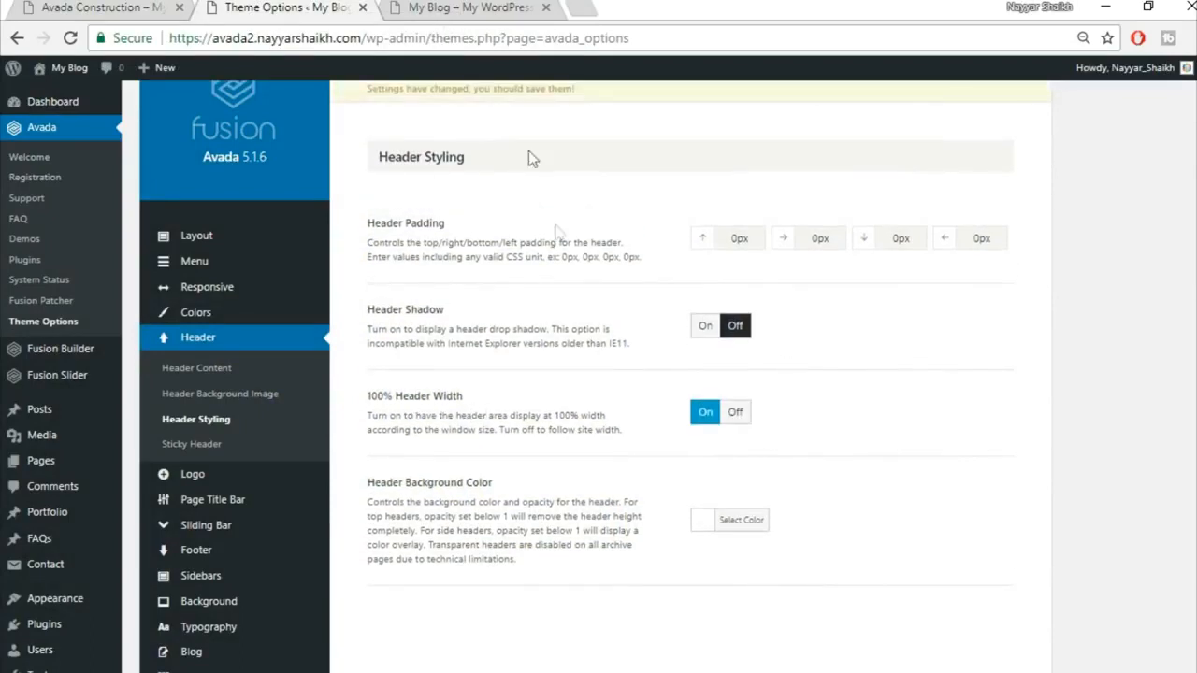
# Step: Set the header's right and left padding to 4% and save the changes
pyautogui.click(453, 7)
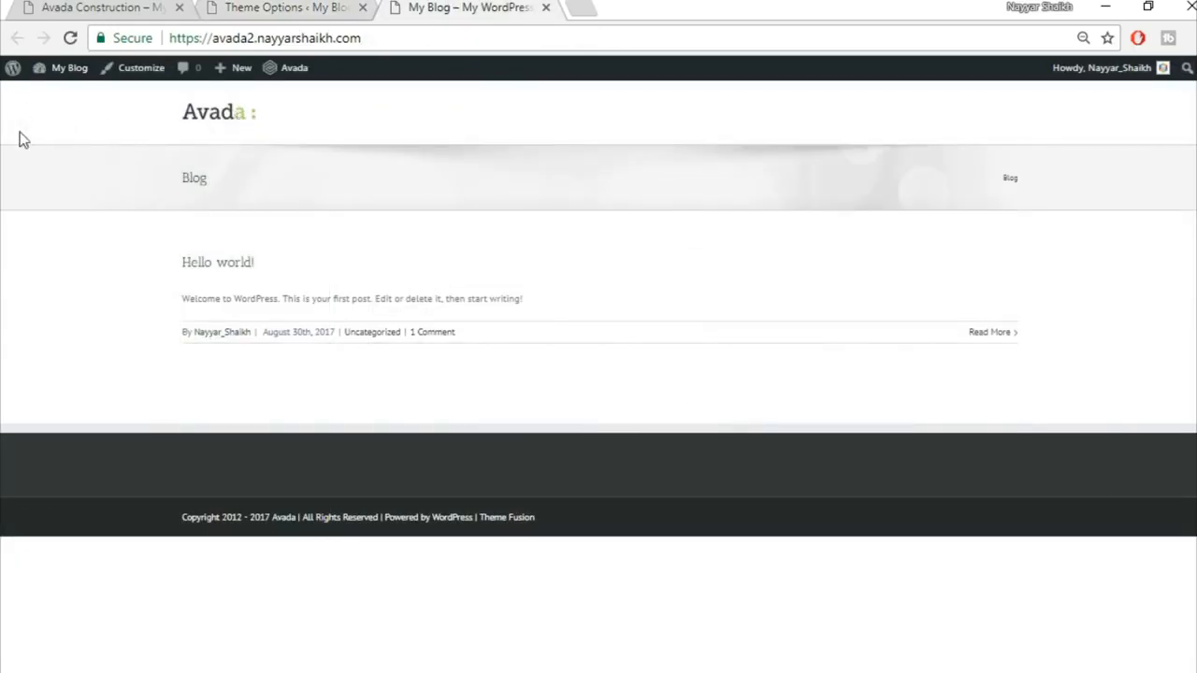
pyautogui.click(292, 7)
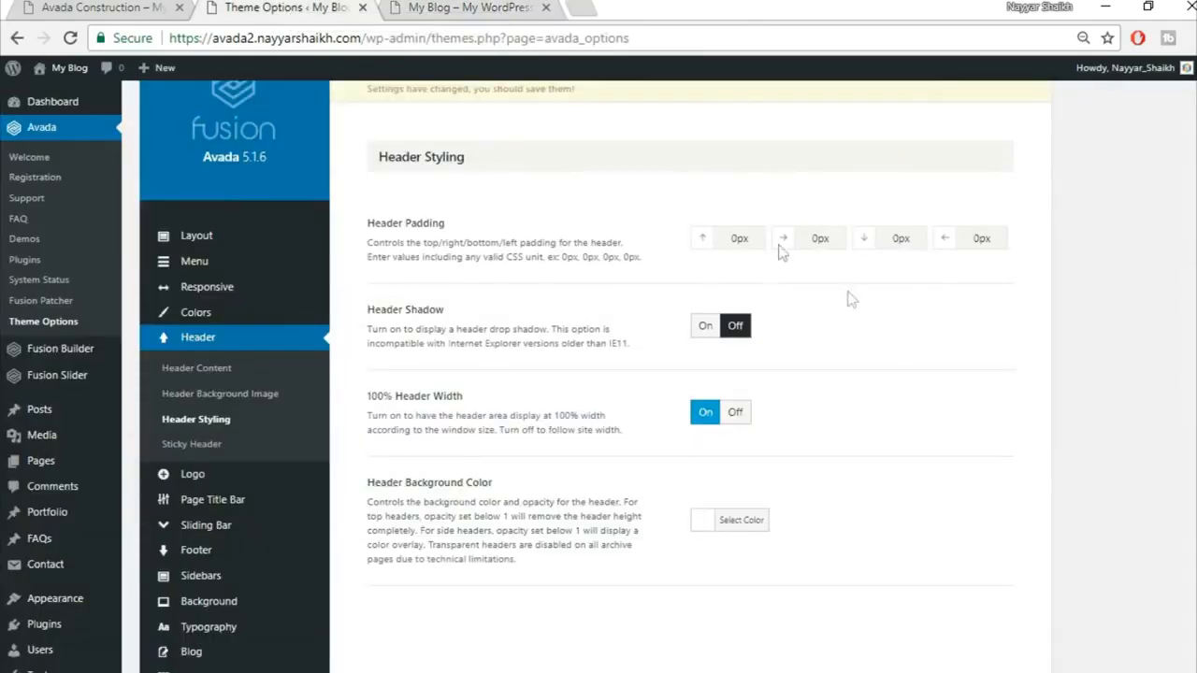
pyautogui.moveTo(835, 242); pyautogui.dragTo(762, 239)
pyautogui.click(114, 7)
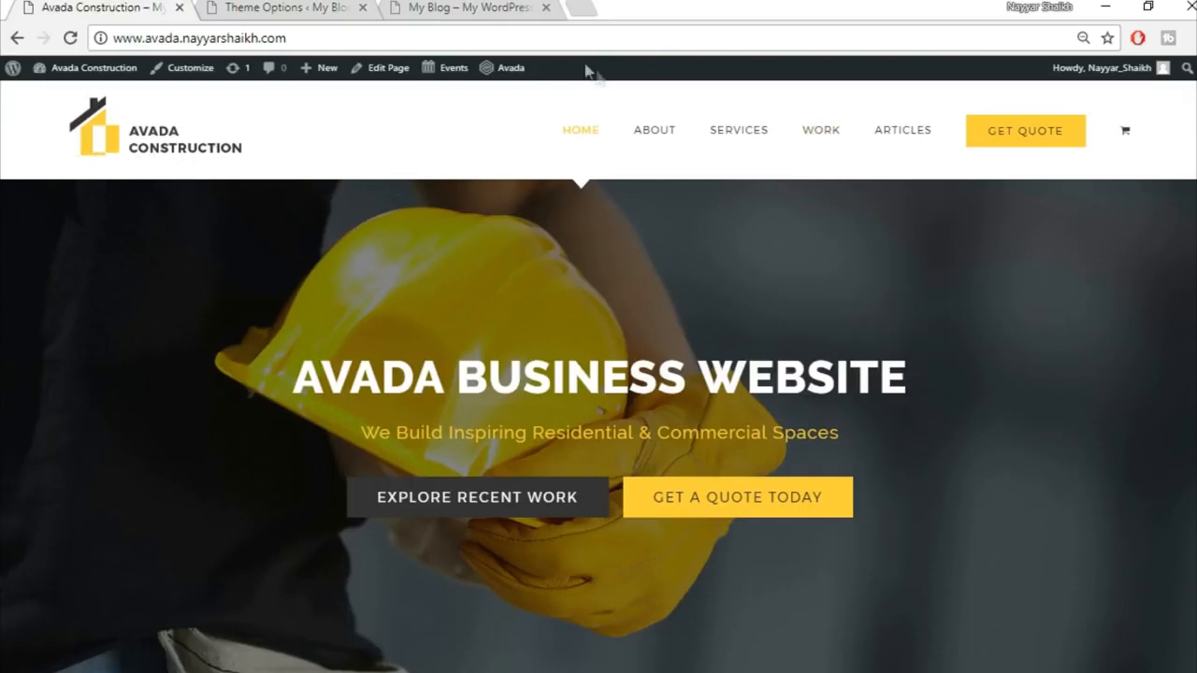
pyautogui.click(465, 5)
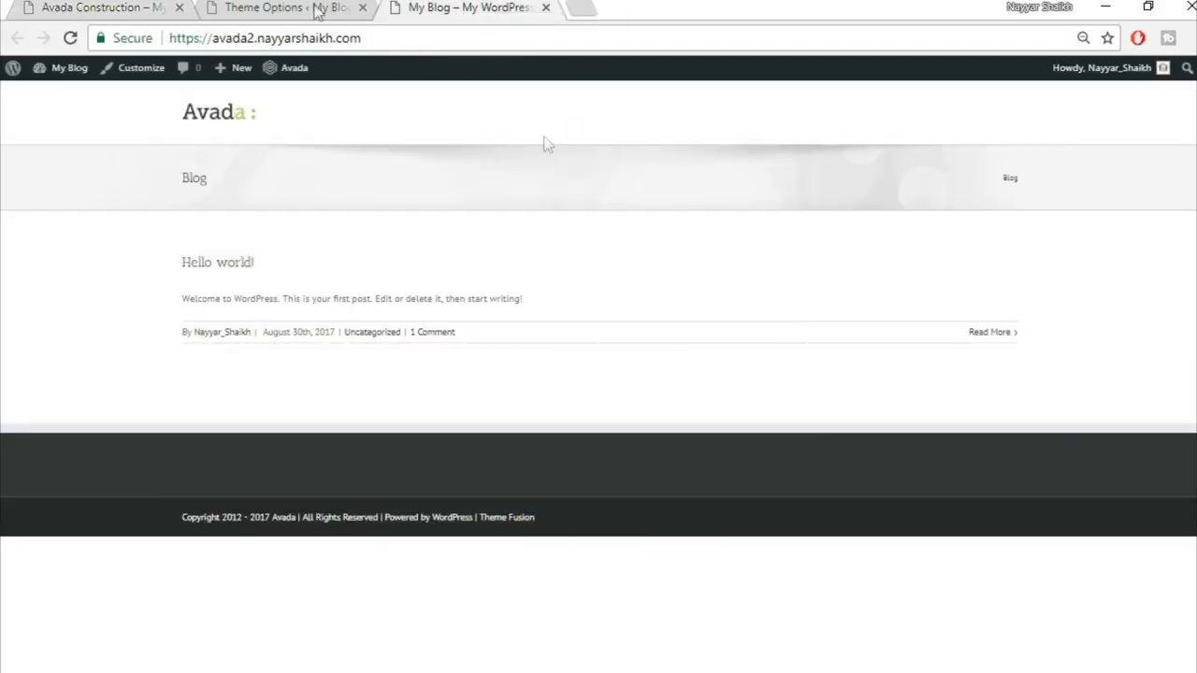
pyautogui.click(254, 6)
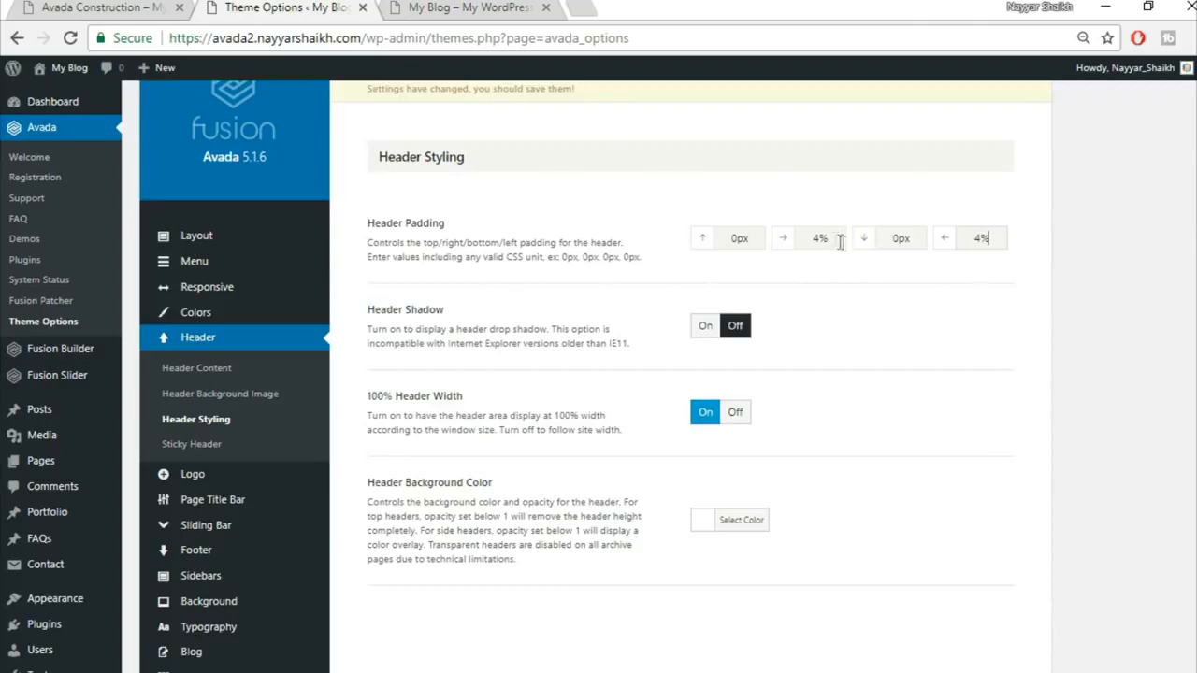
pyautogui.scroll(-3, 879, 497)
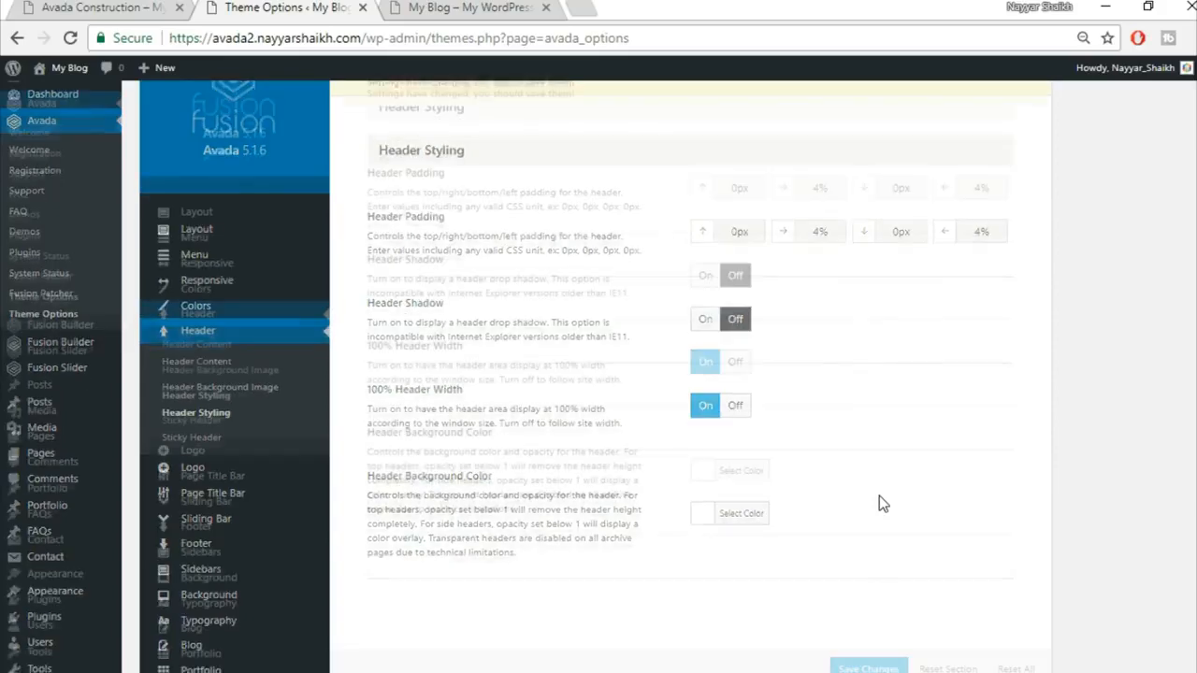
pyautogui.click(869, 668)
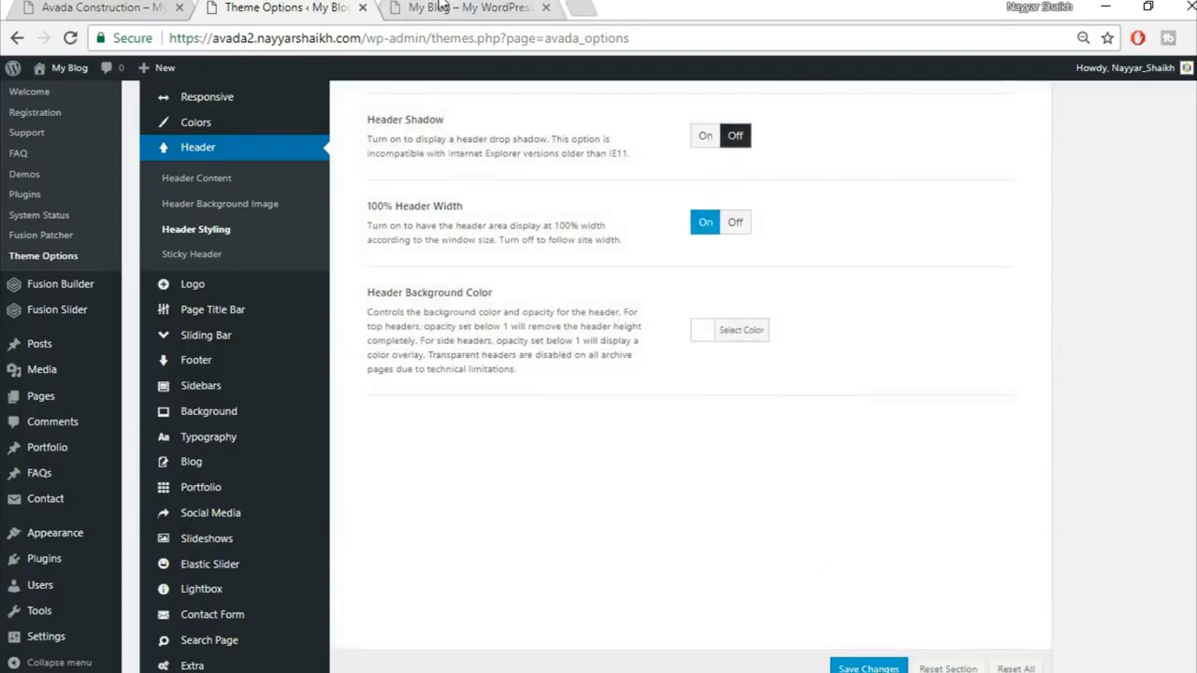
# Step: Check the saved full-width header on the blog front page, then open the Logo options
pyautogui.click(437, 8)
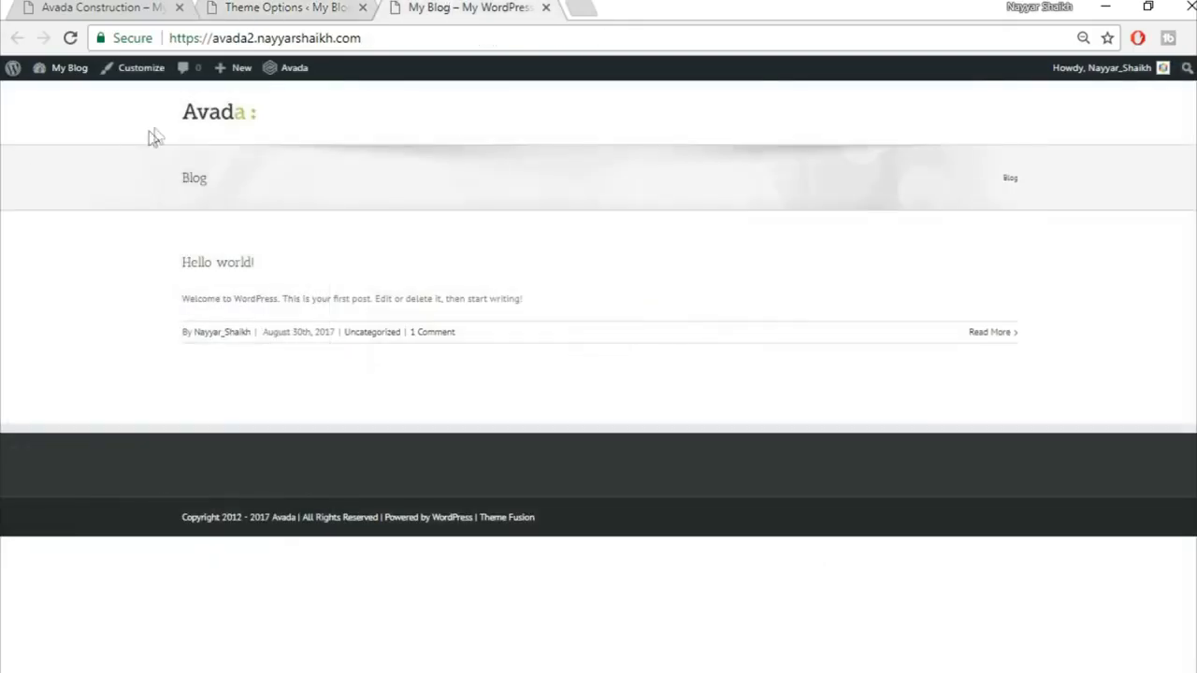
pyautogui.click(266, 8)
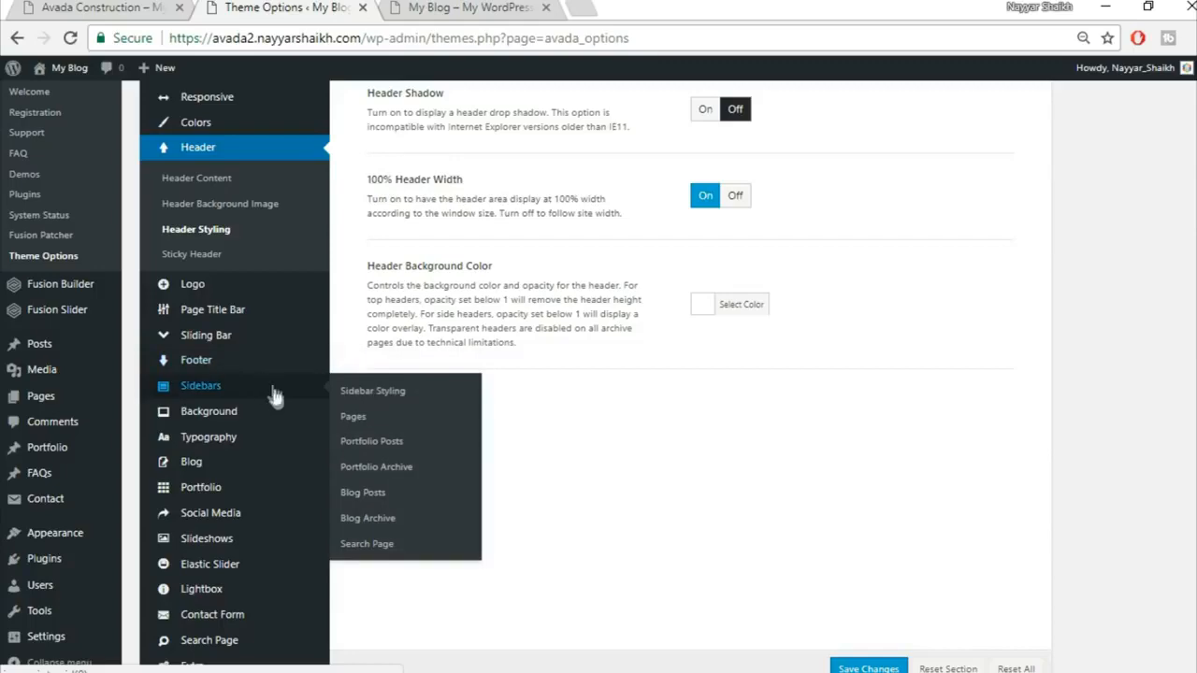
pyautogui.scroll(-1, 277, 452)
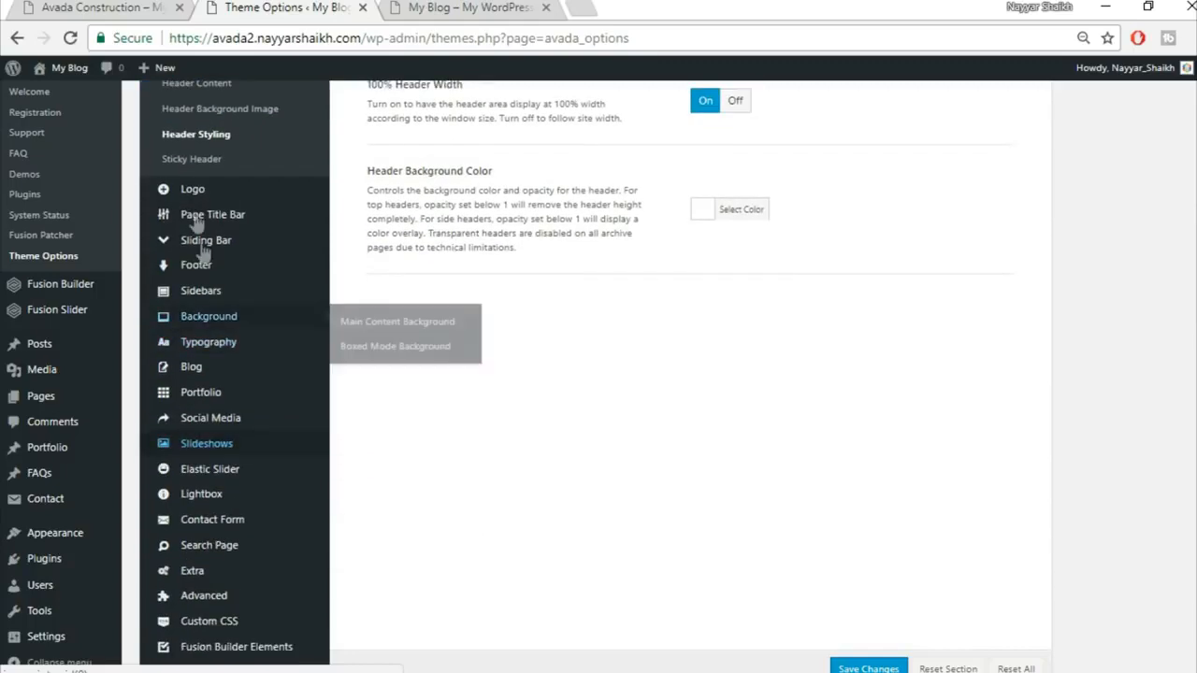
pyautogui.moveTo(203, 198)
pyautogui.click(227, 192)
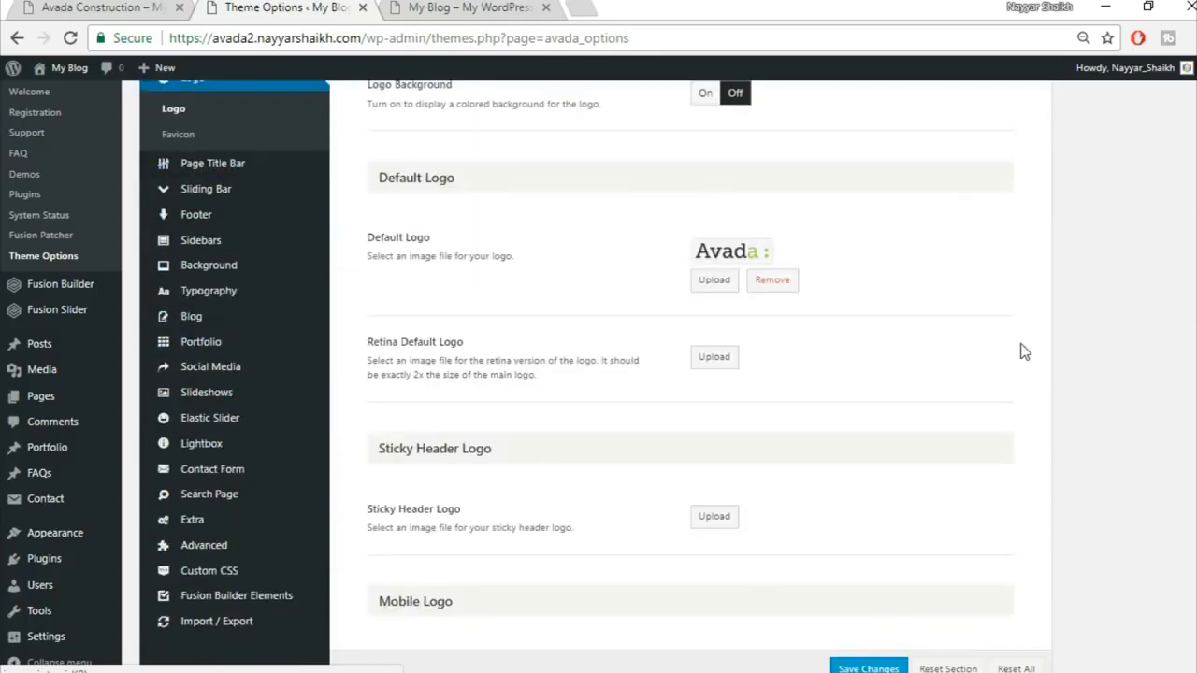
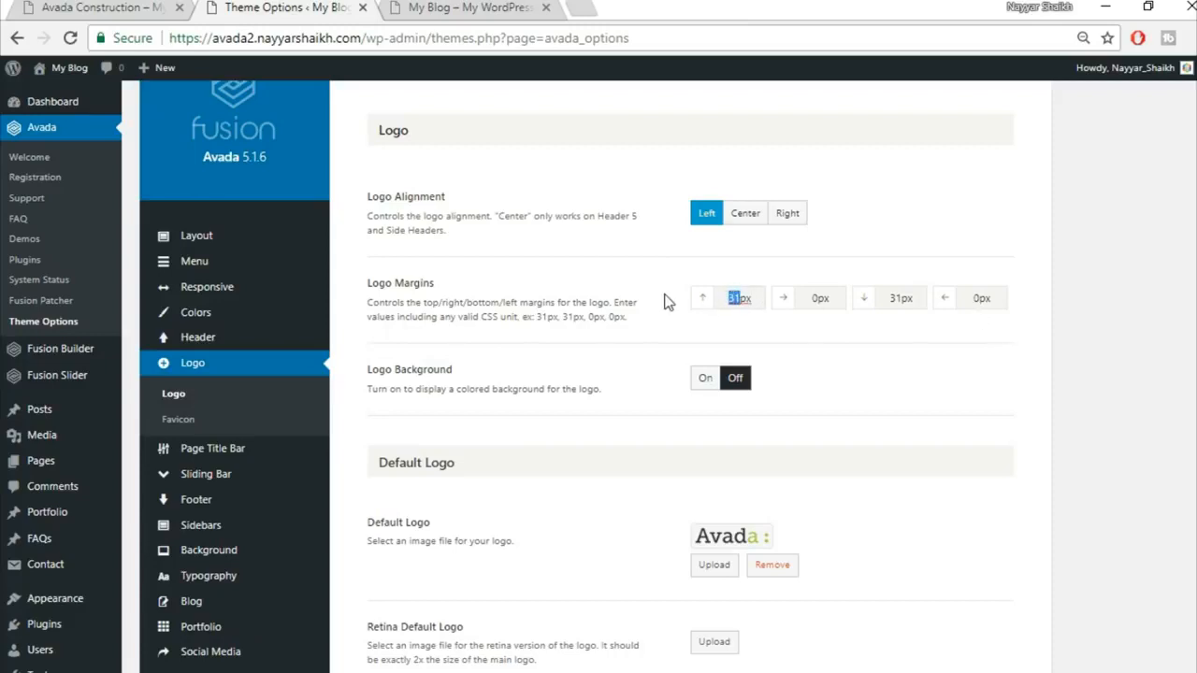
# Step: Set the logo margin to 20px and check the logo on the live blog
pyautogui.doubleClick(900, 298)
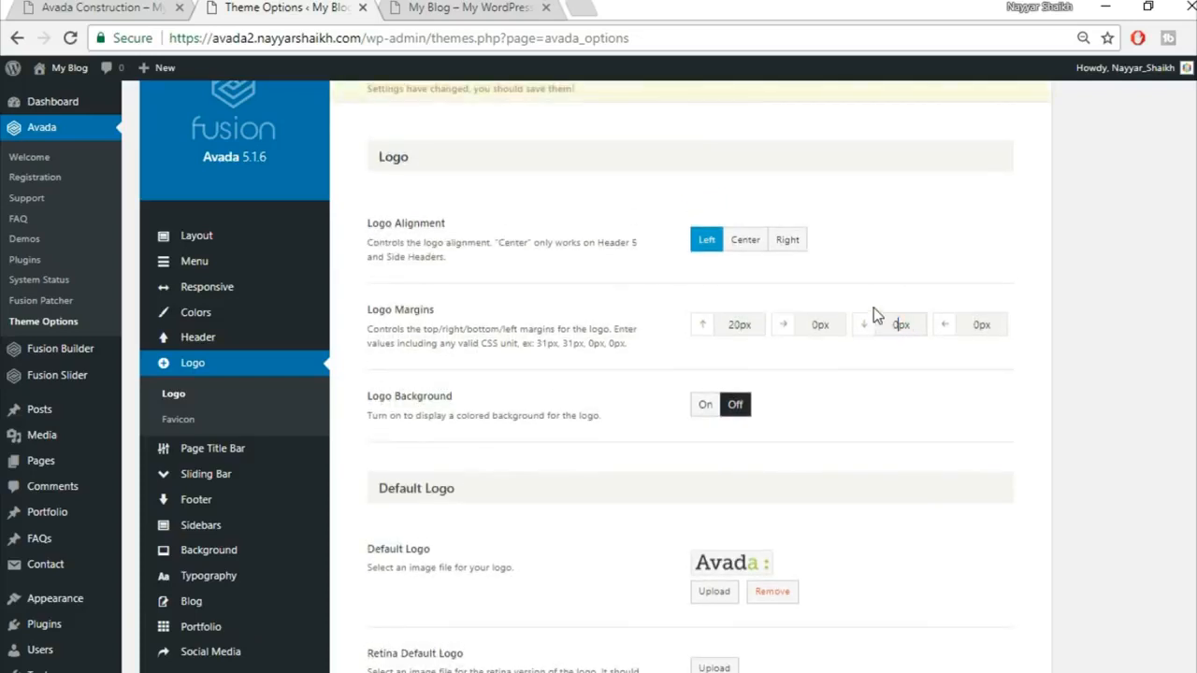
pyautogui.write('20px')
pyautogui.click(879, 404)
pyautogui.scroll(-3, 926, 403)
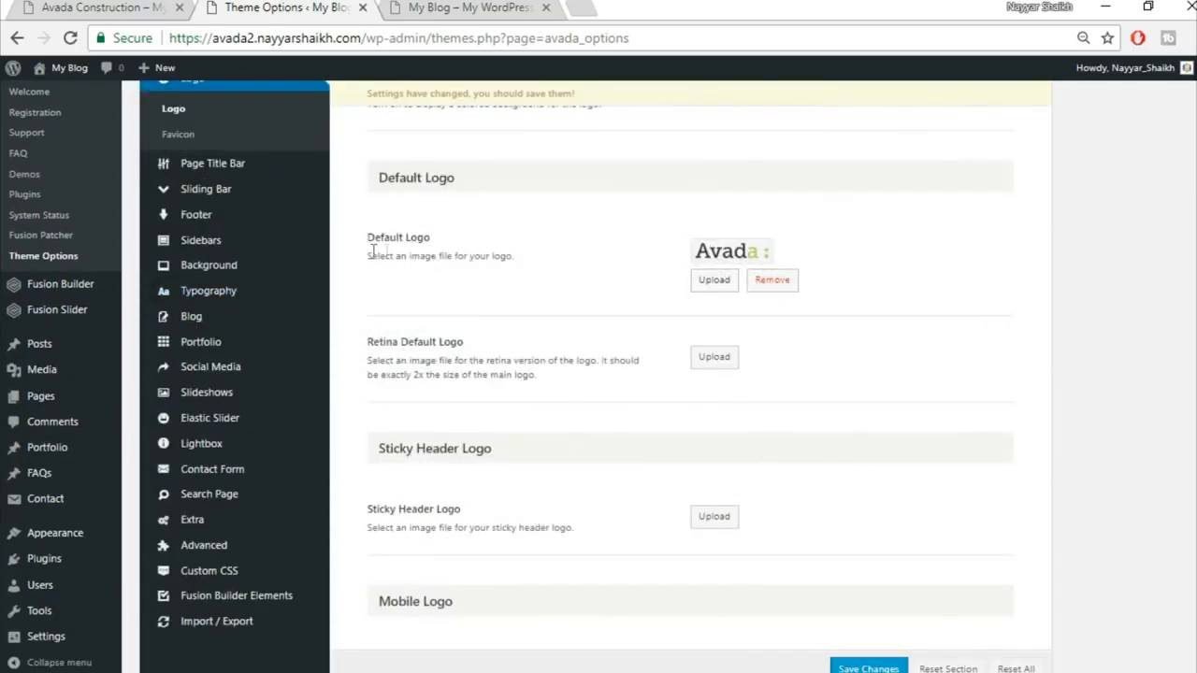
pyautogui.hotkey('ctrl', 'Tab')
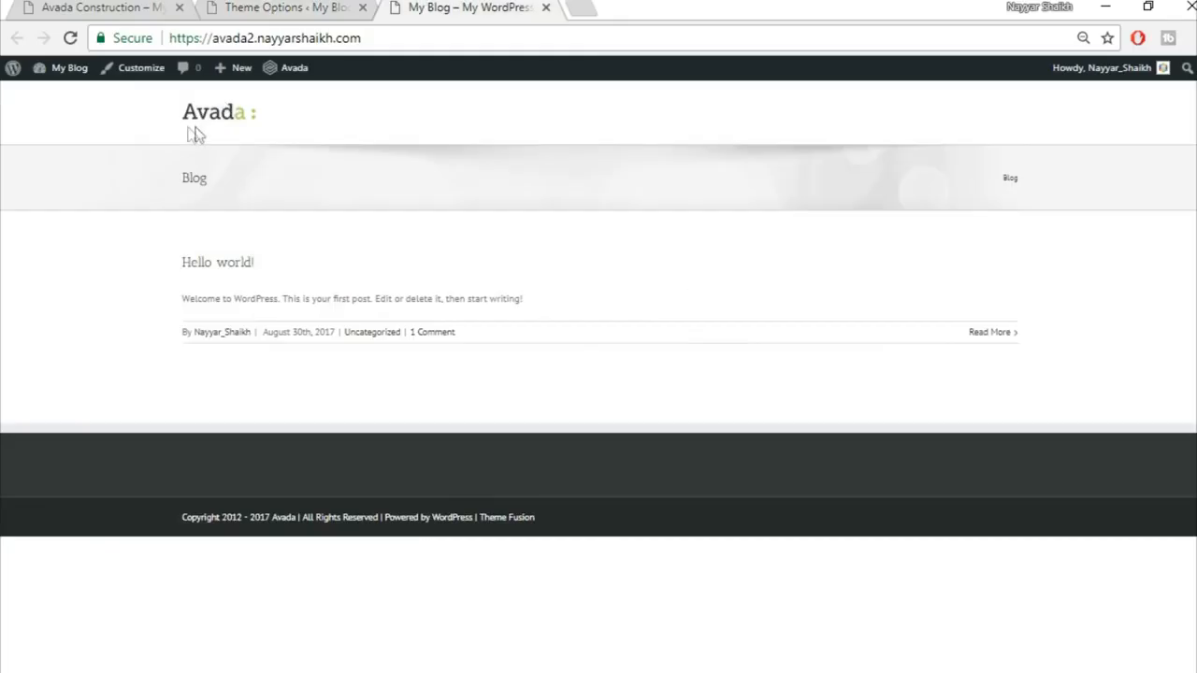
# Step: Remove the default Avada logo and start choosing a new logo image
pyautogui.click(262, 4)
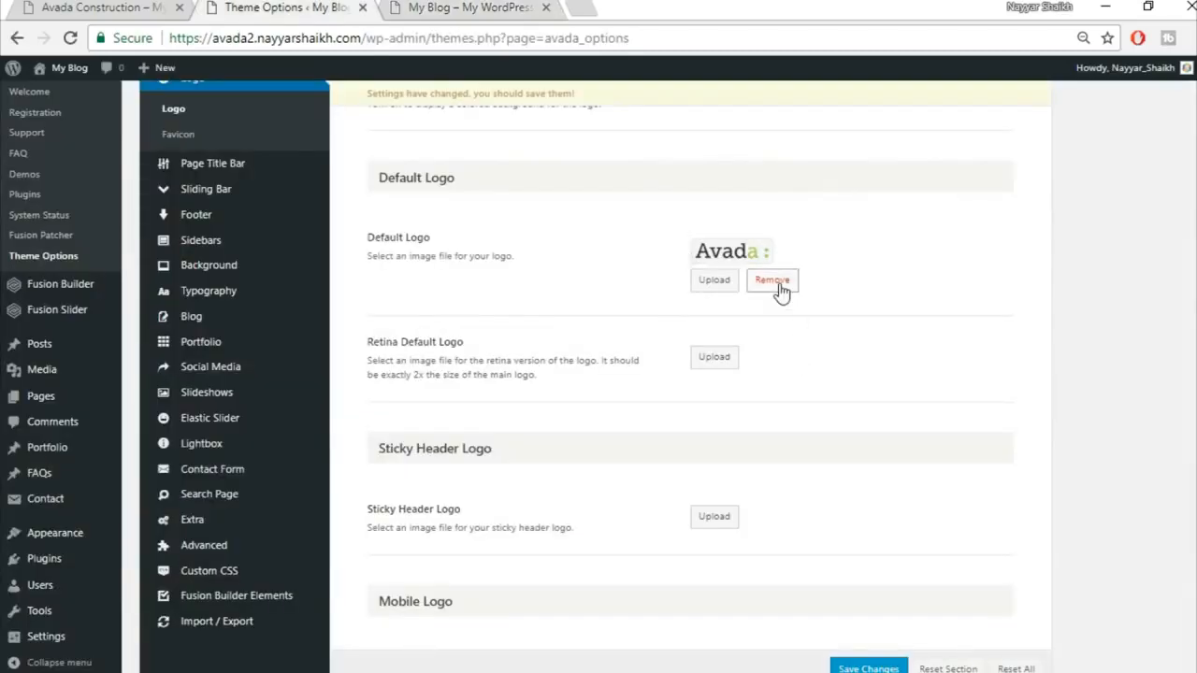
pyautogui.click(784, 293)
pyautogui.scroll(5, 772, 262)
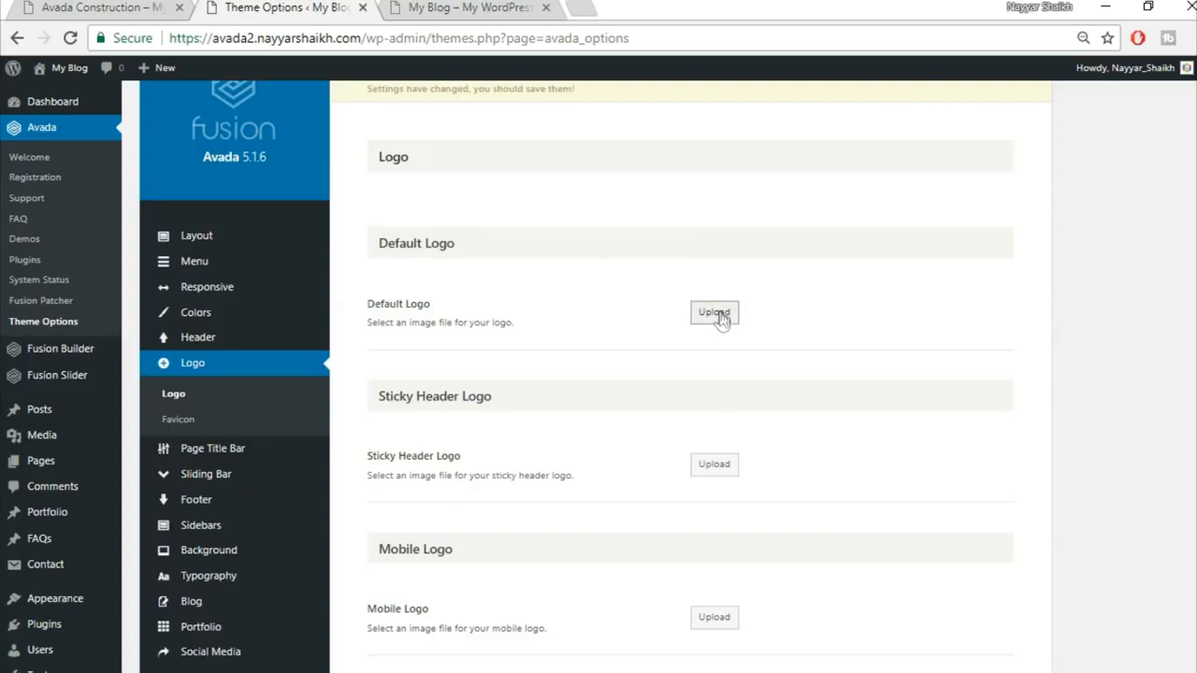
pyautogui.click(717, 315)
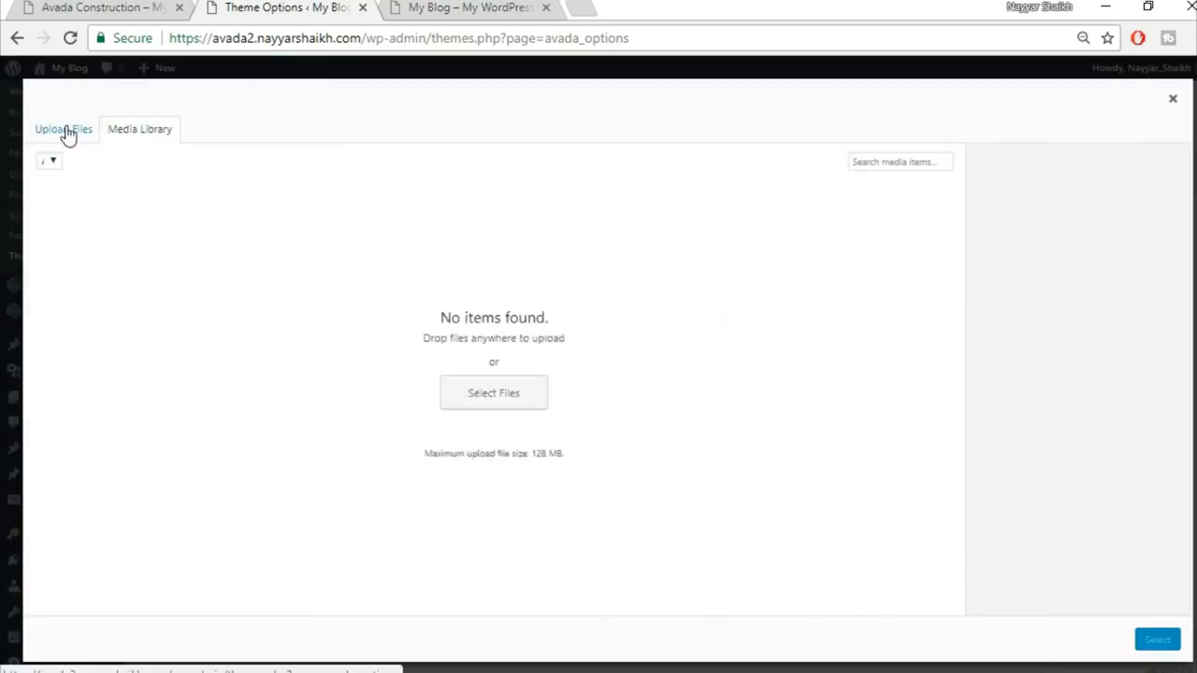
# Step: Browse the Avada Construction demo homepage, then open a new browser tab
pyautogui.click(114, 6)
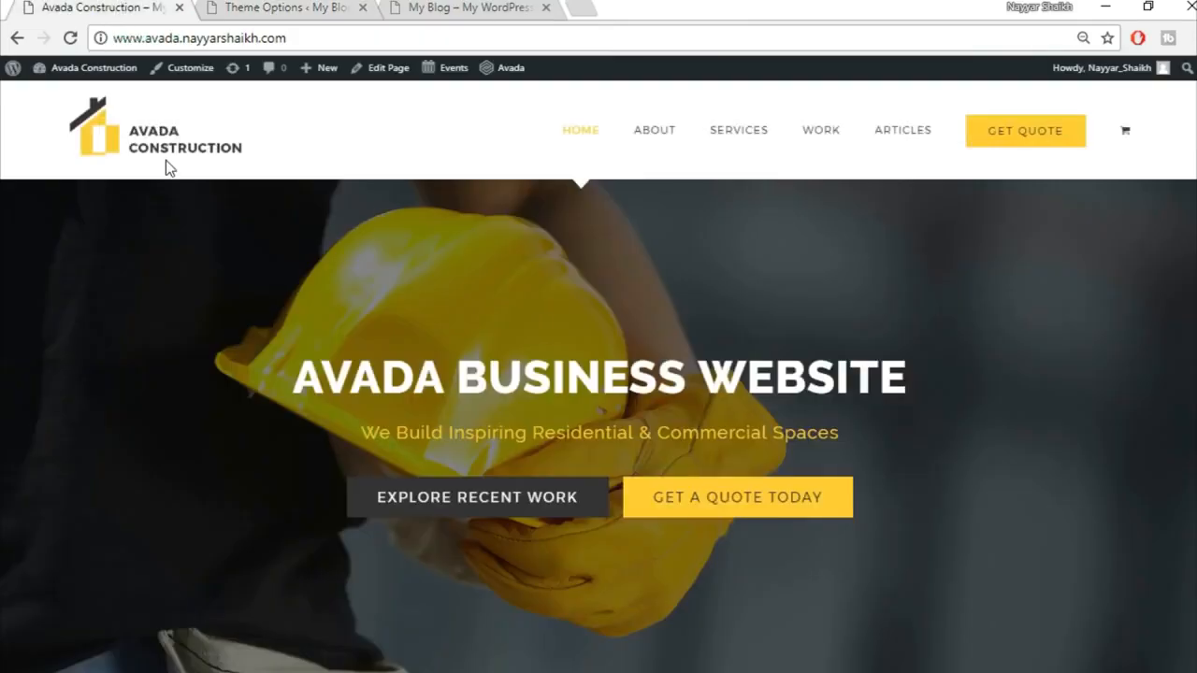
pyautogui.scroll(-10, 925, 475)
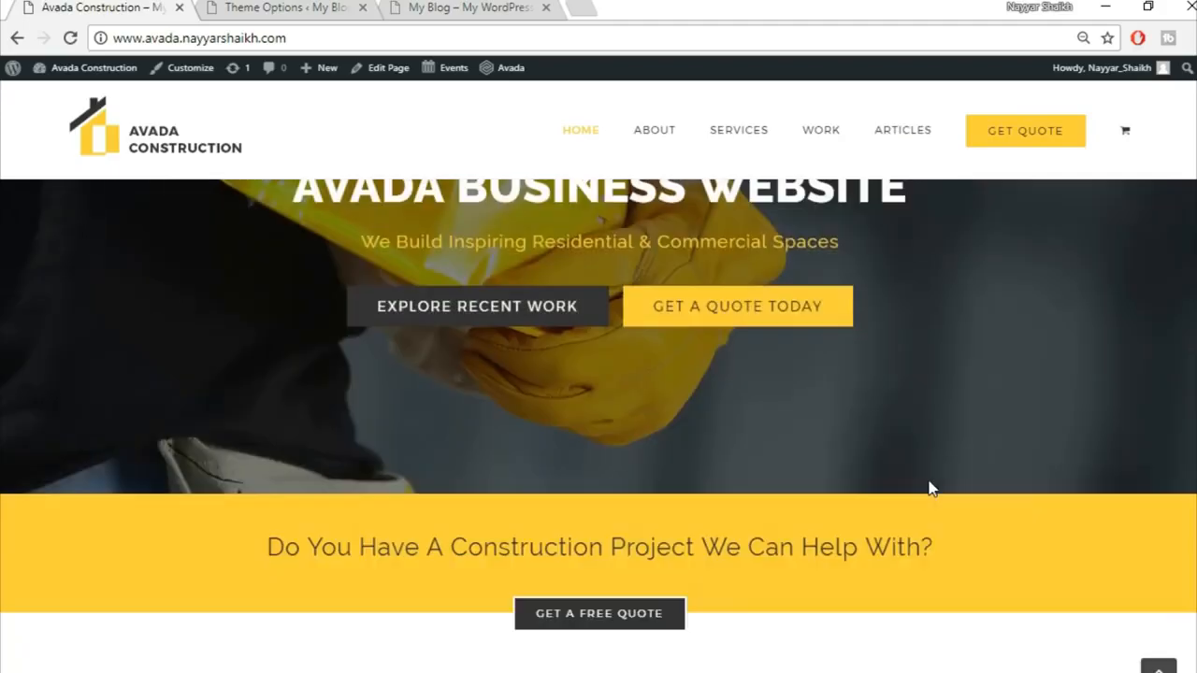
pyautogui.scroll(-8, 931, 487)
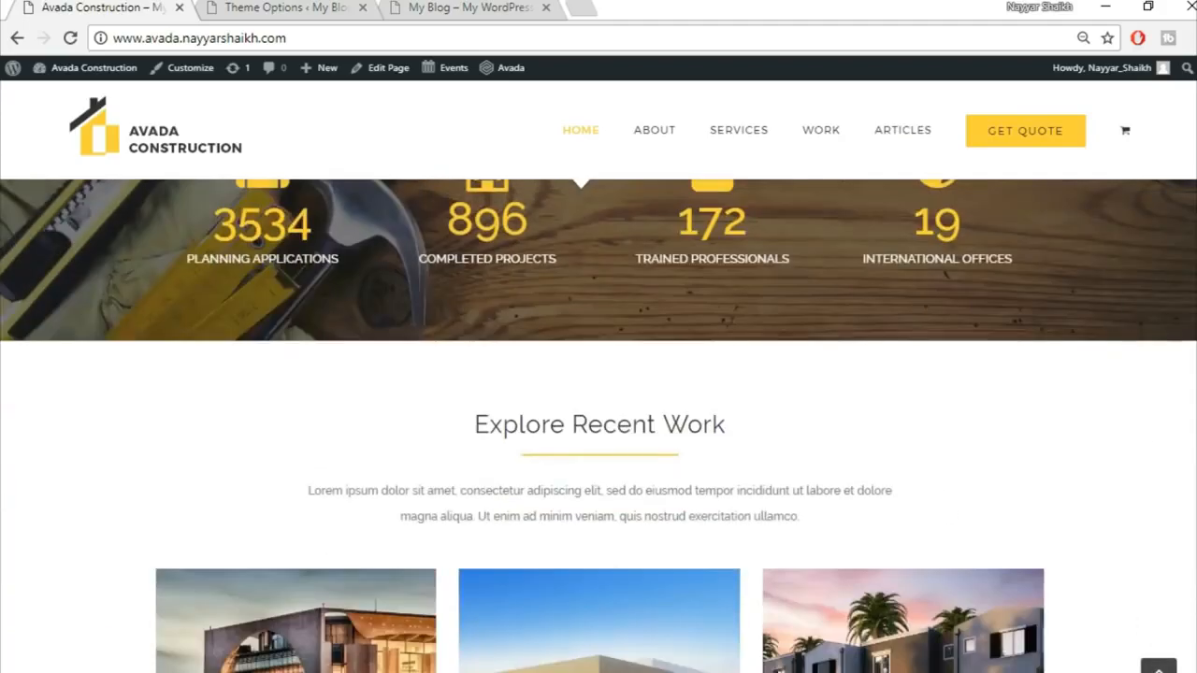
pyautogui.click(1158, 666)
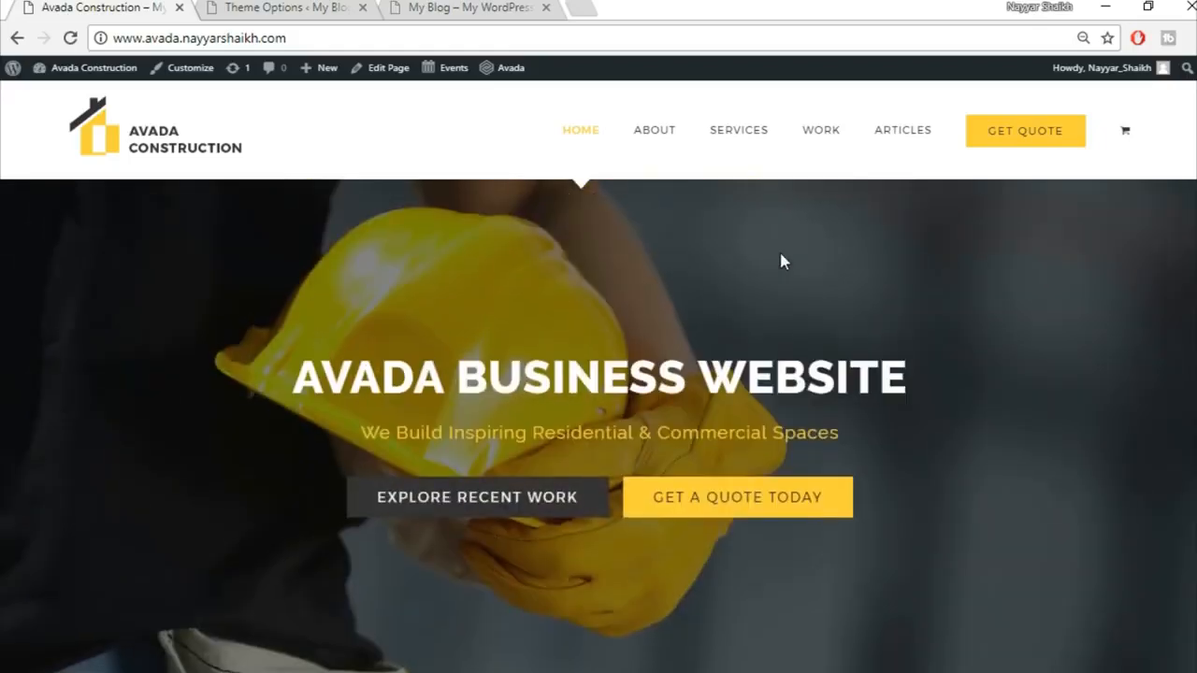
pyautogui.click(575, 4)
# Step: Load bloggdude.com, open the 'How to Make a WordPress Website 2018 – Avada Theme Tutorial' post, then bring up File Explorer
pyautogui.write('bloggdude.com')
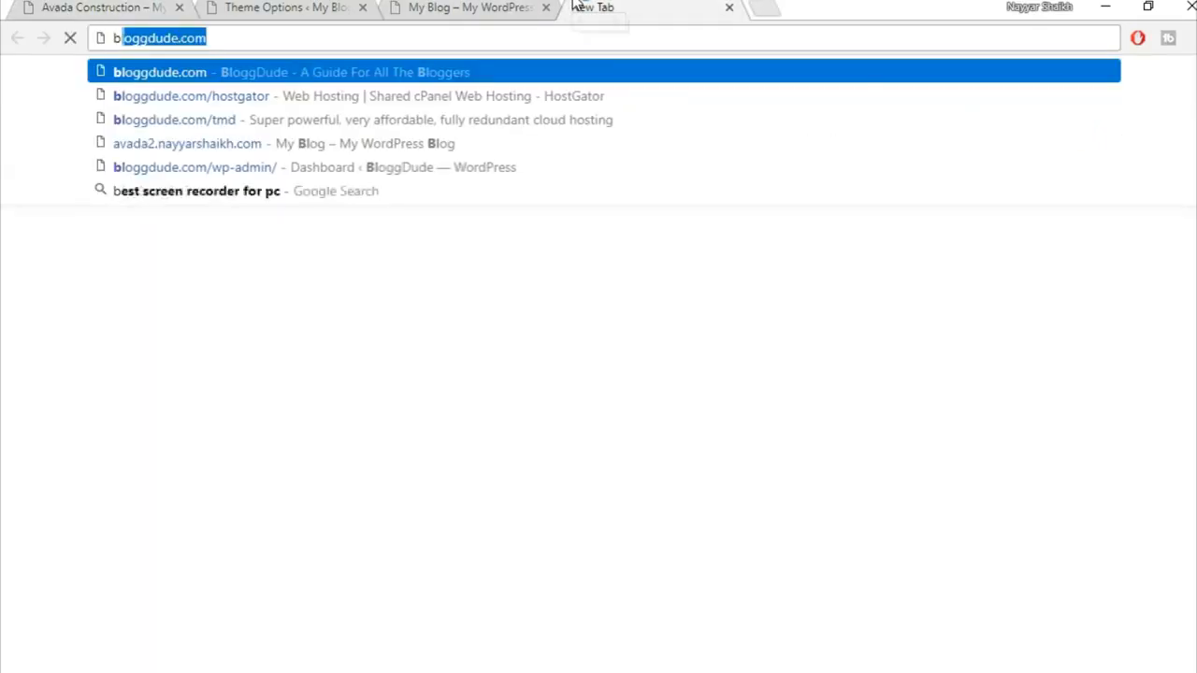
pyautogui.press('Right')
pyautogui.press('Return')
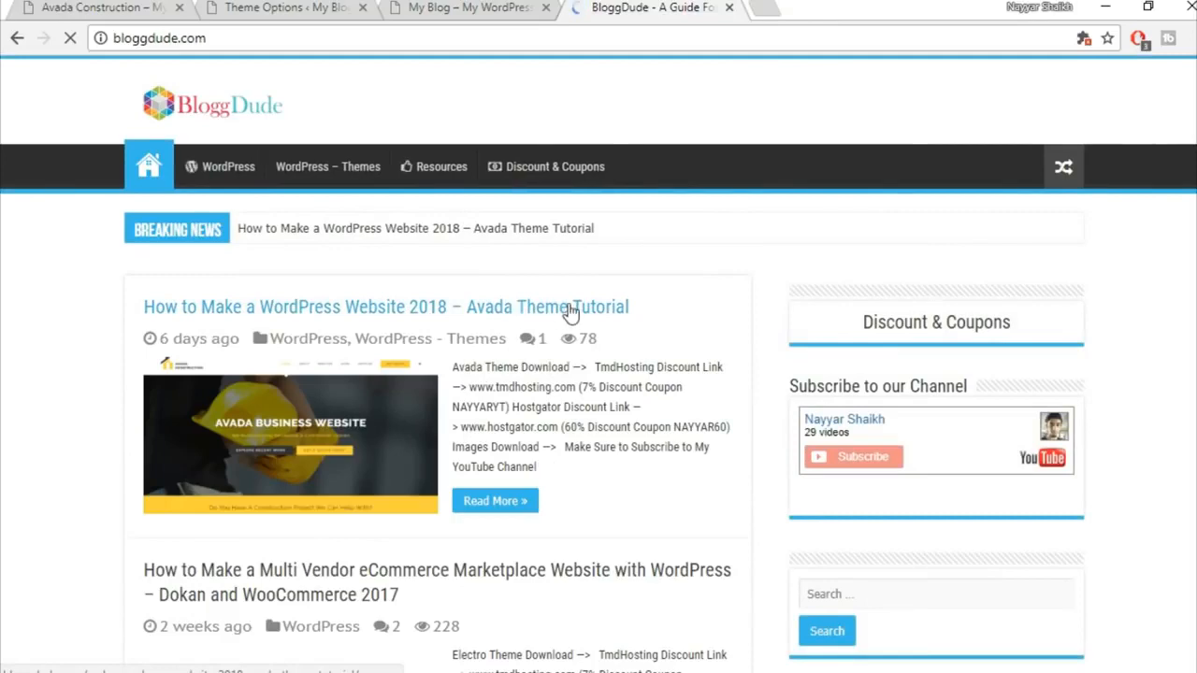
pyautogui.click(570, 311)
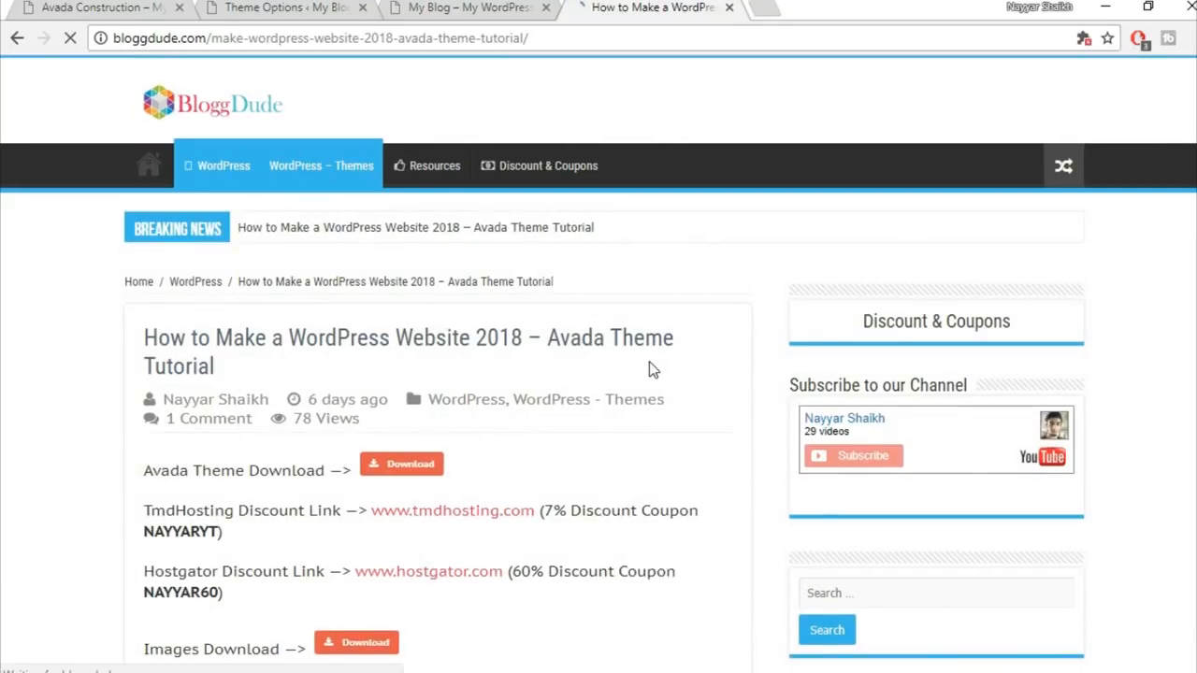
pyautogui.scroll(-4, 652, 368)
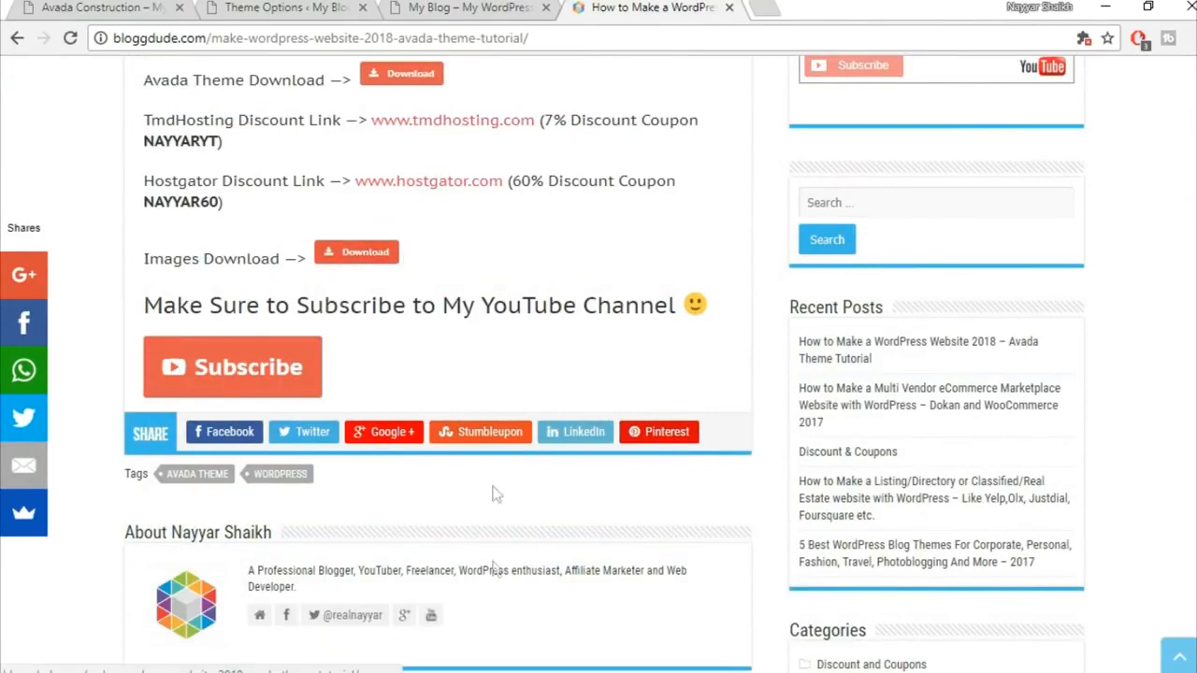
pyautogui.click(458, 622)
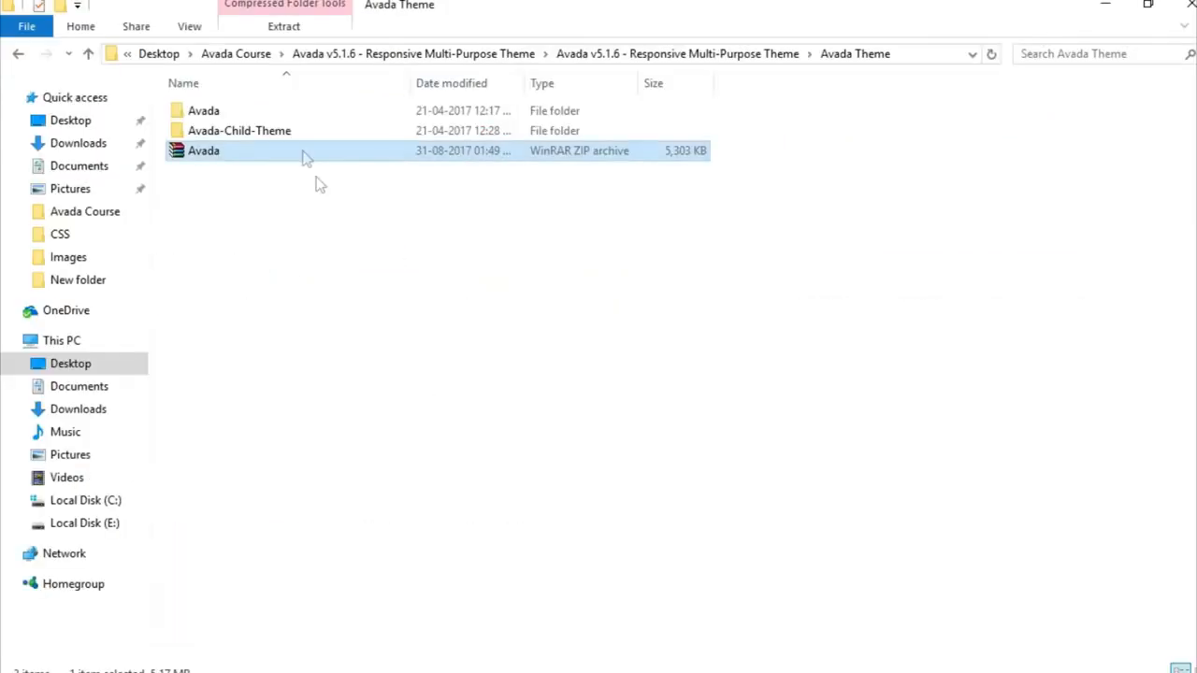
# Step: Browse the construction logos and photos in Avada Course > Images, then return to Chrome
pyautogui.click(254, 56)
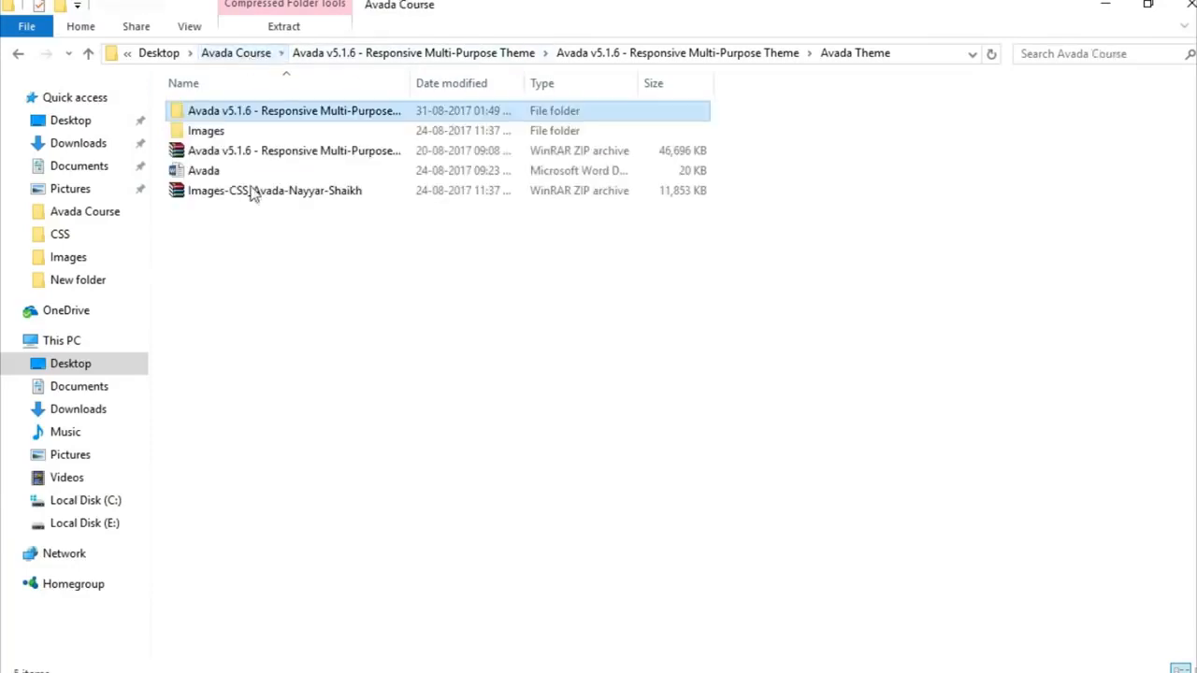
pyautogui.click(299, 192)
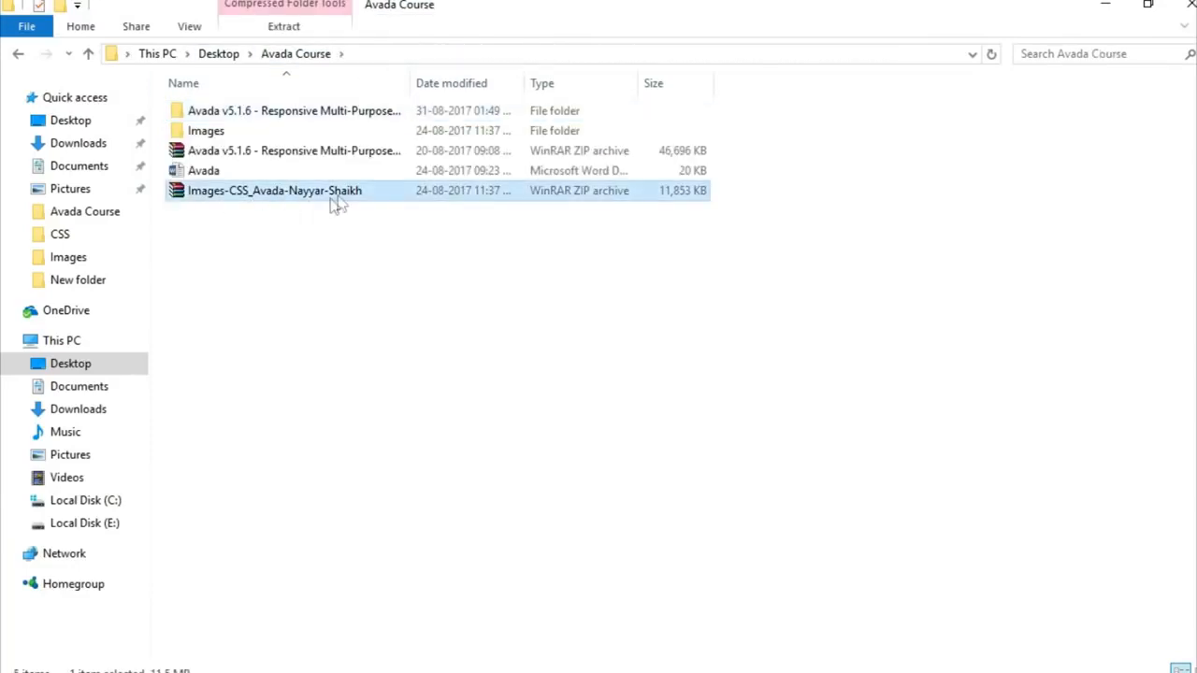
pyautogui.doubleClick(245, 140)
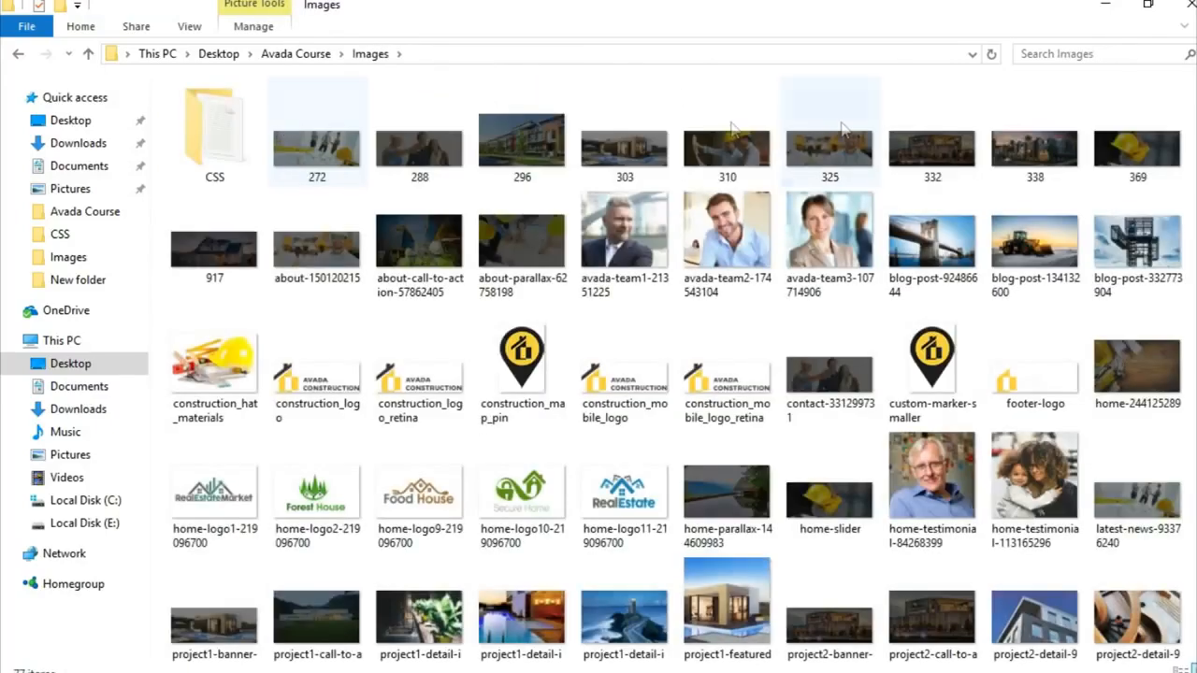
pyautogui.scroll(-5, 1051, 627)
pyautogui.scroll(5, 1050, 625)
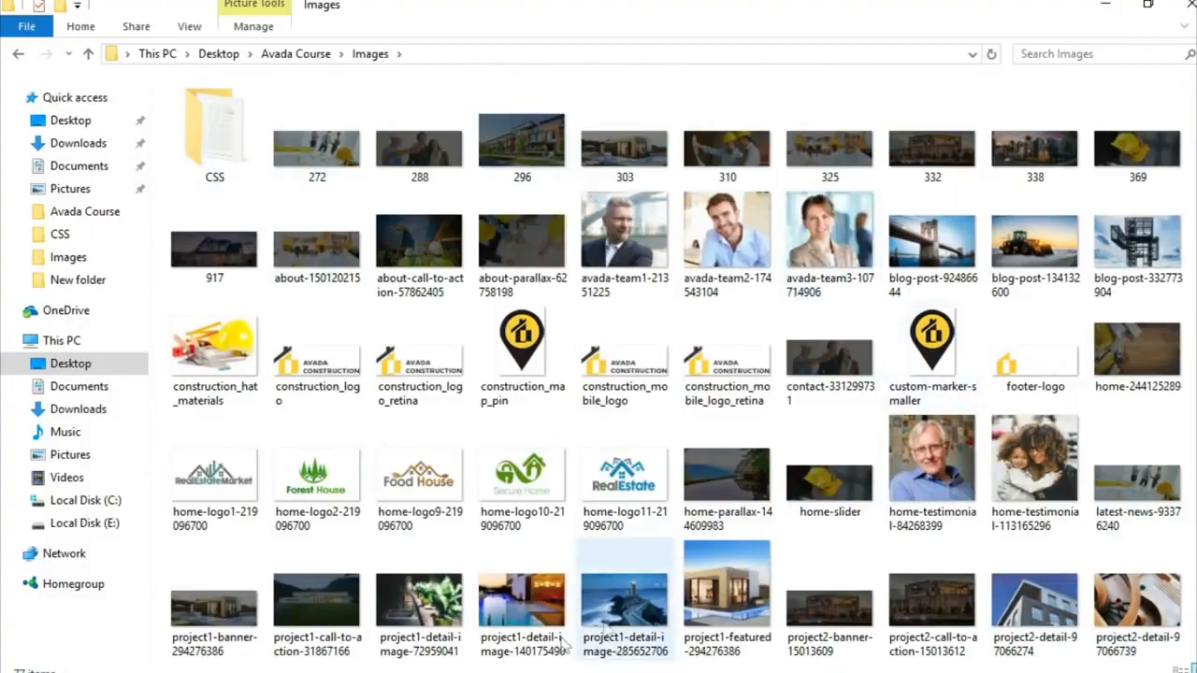
pyautogui.click(579, 672)
pyautogui.scroll(1, 333, 281)
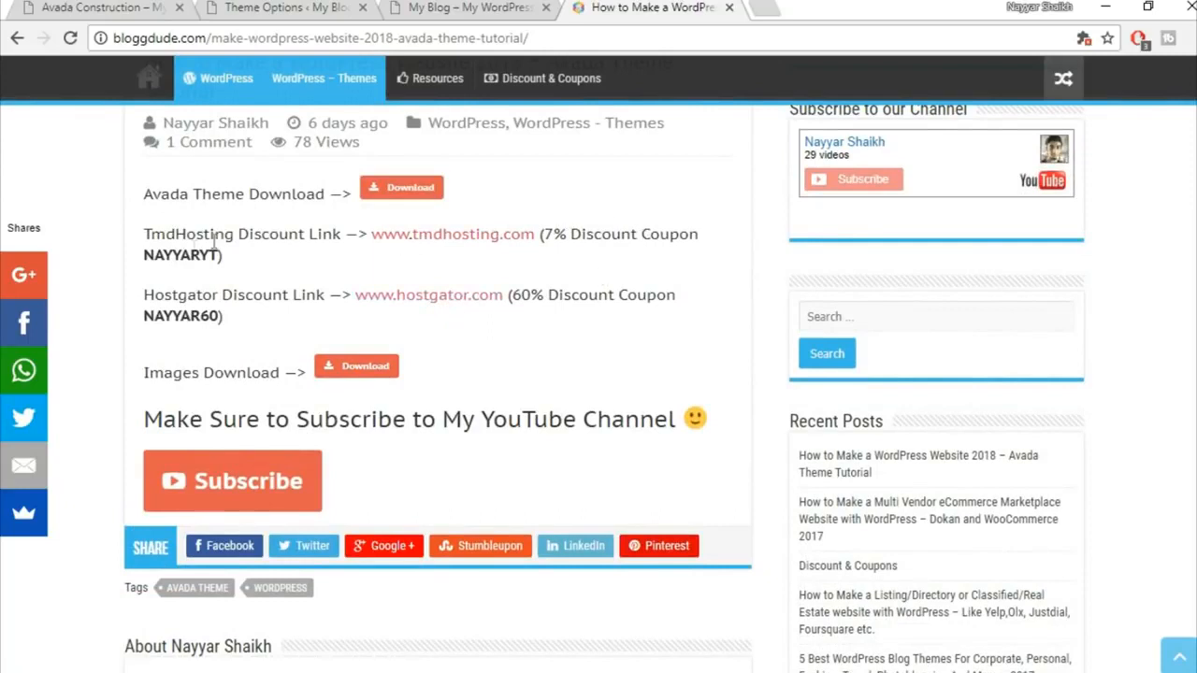
# Step: Highlight the hosting coupon code on the post, then return to the Theme Options tab
pyautogui.moveTo(145, 256); pyautogui.dragTo(222, 255)
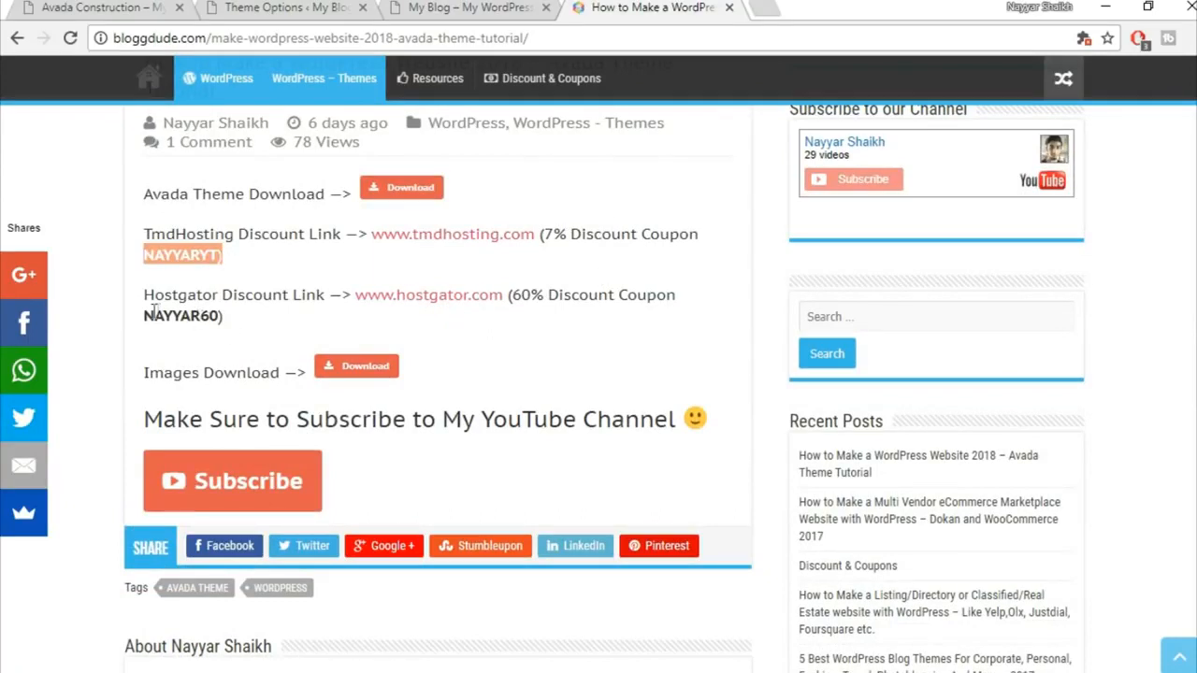
pyautogui.click(293, 215)
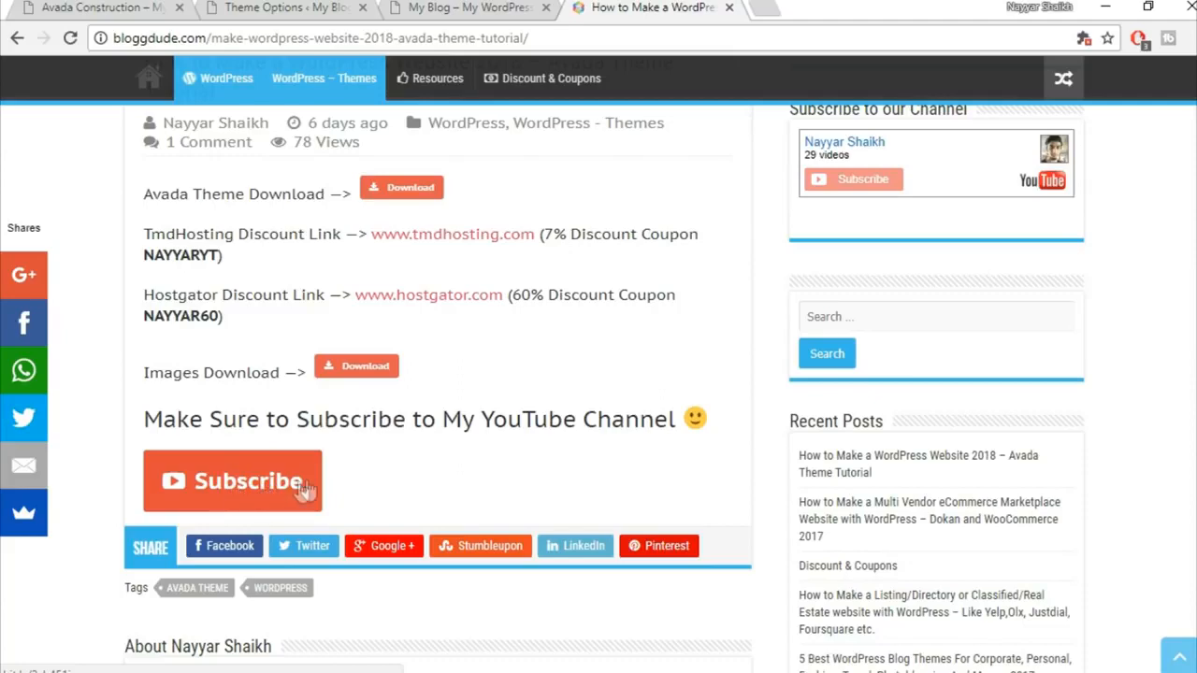
pyautogui.click(449, 7)
pyautogui.click(238, 6)
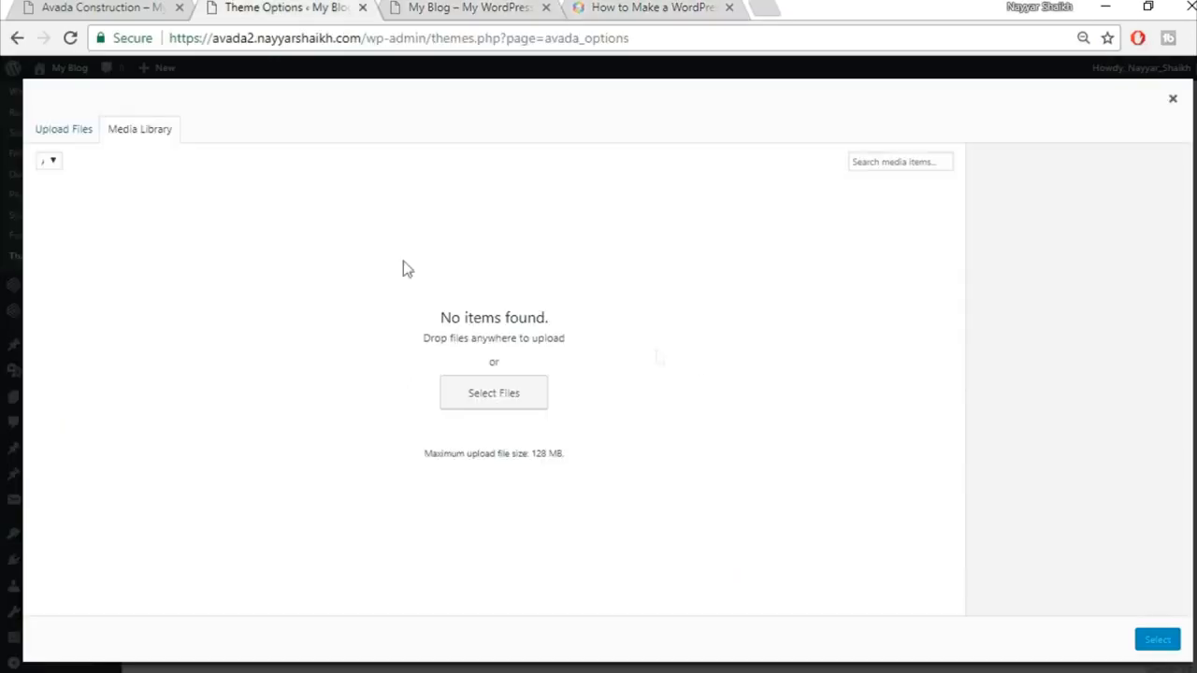
# Step: Upload construction_logo.png from Avada Course > Images as the default logo and save
pyautogui.click(87, 134)
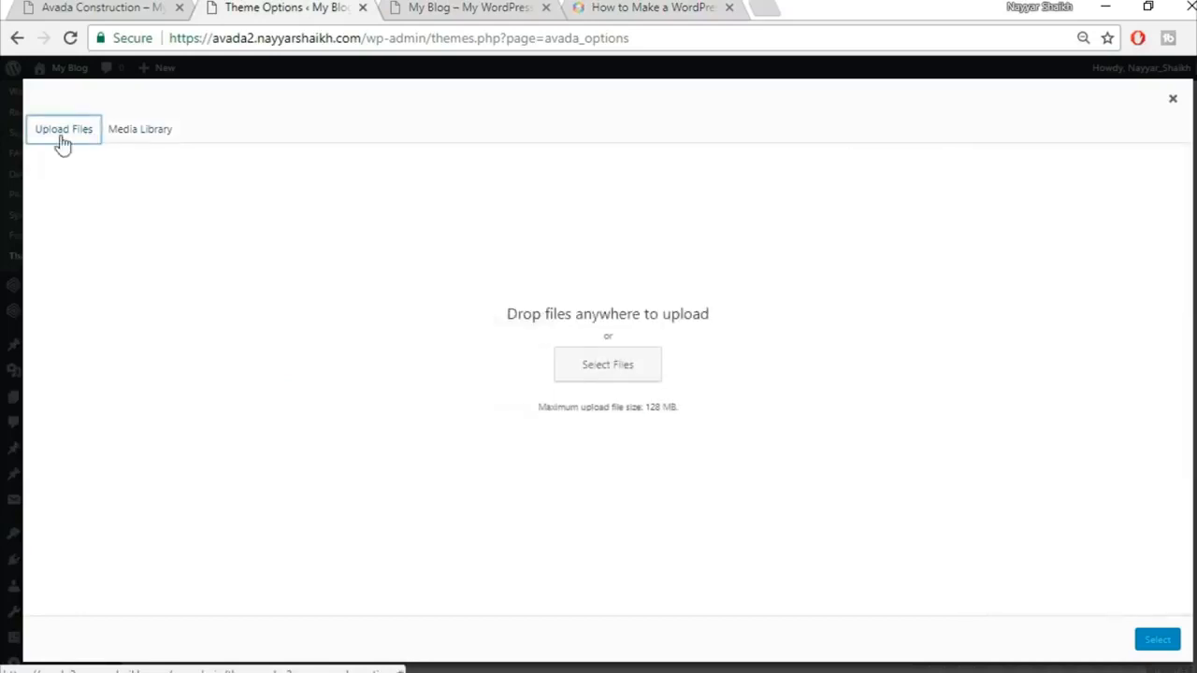
pyautogui.click(601, 365)
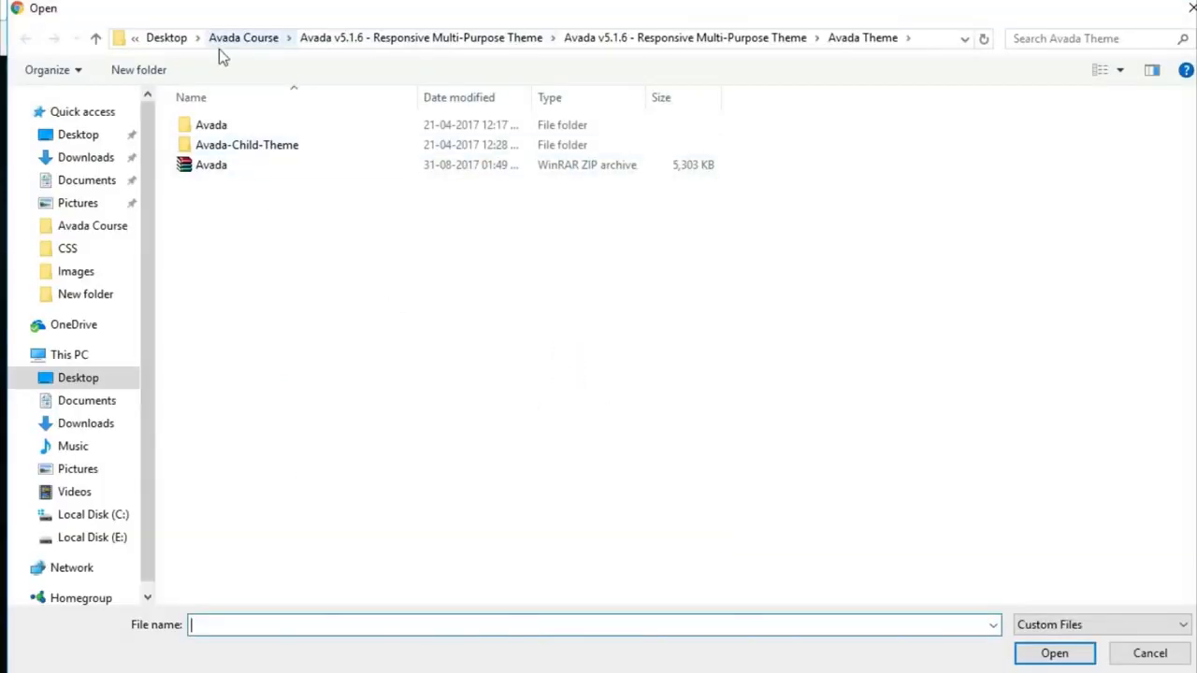
pyautogui.click(255, 43)
pyautogui.doubleClick(257, 147)
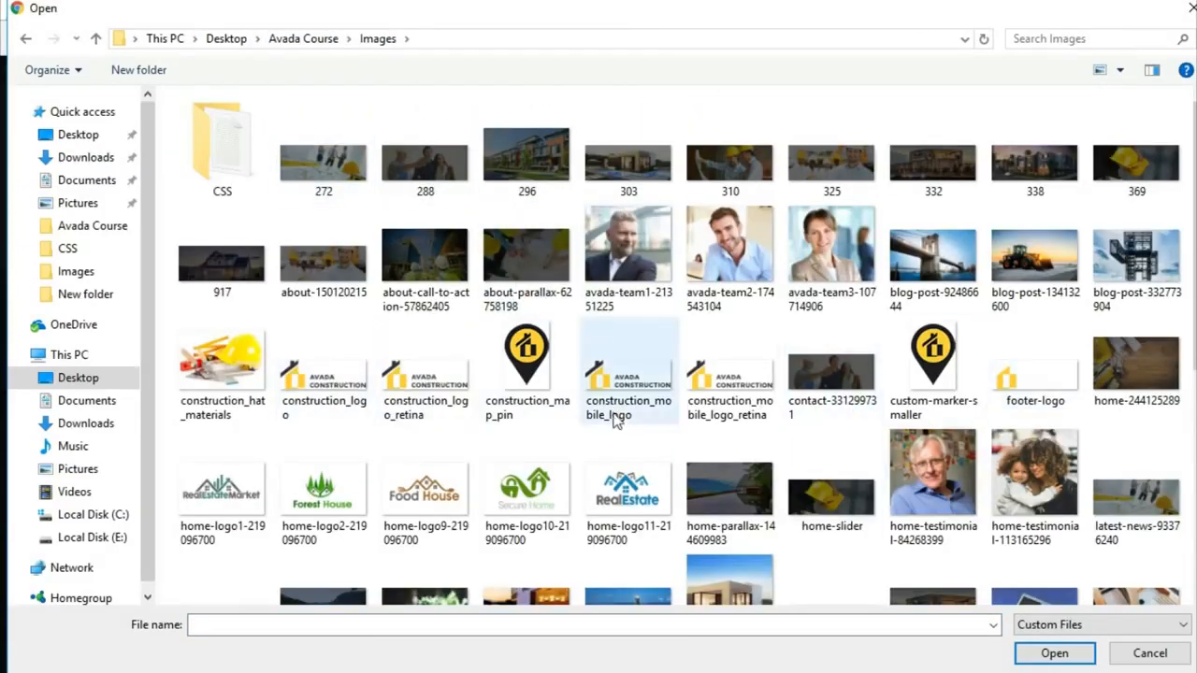
pyautogui.click(322, 405)
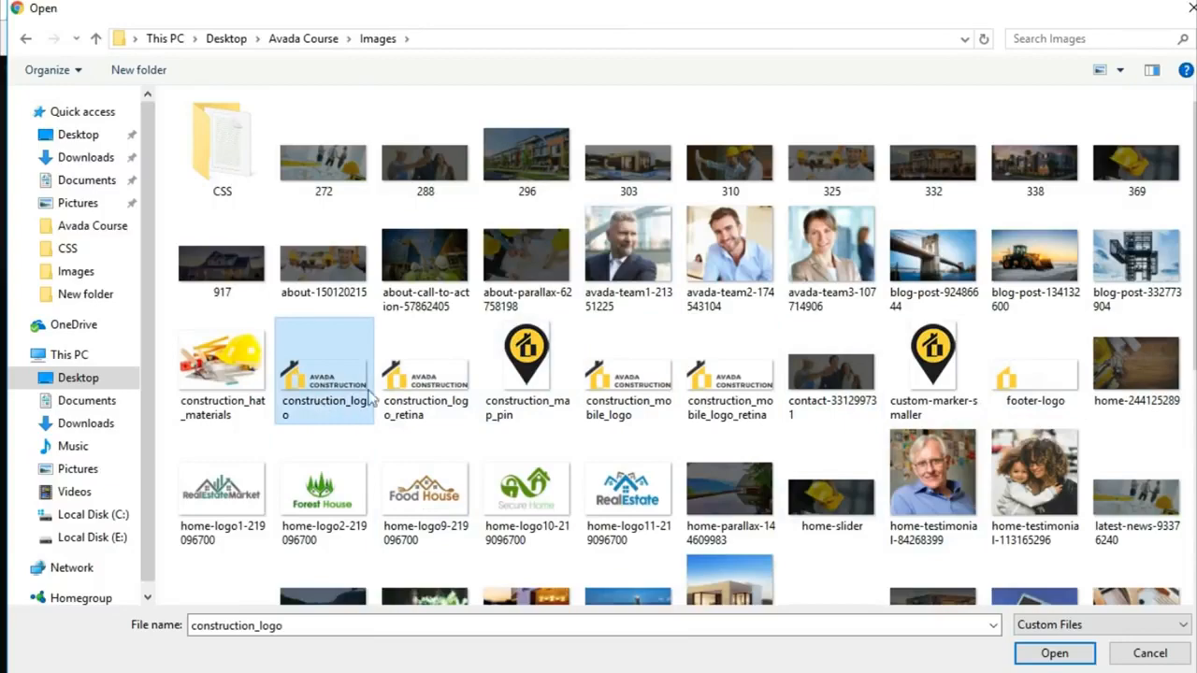
pyautogui.click(1033, 655)
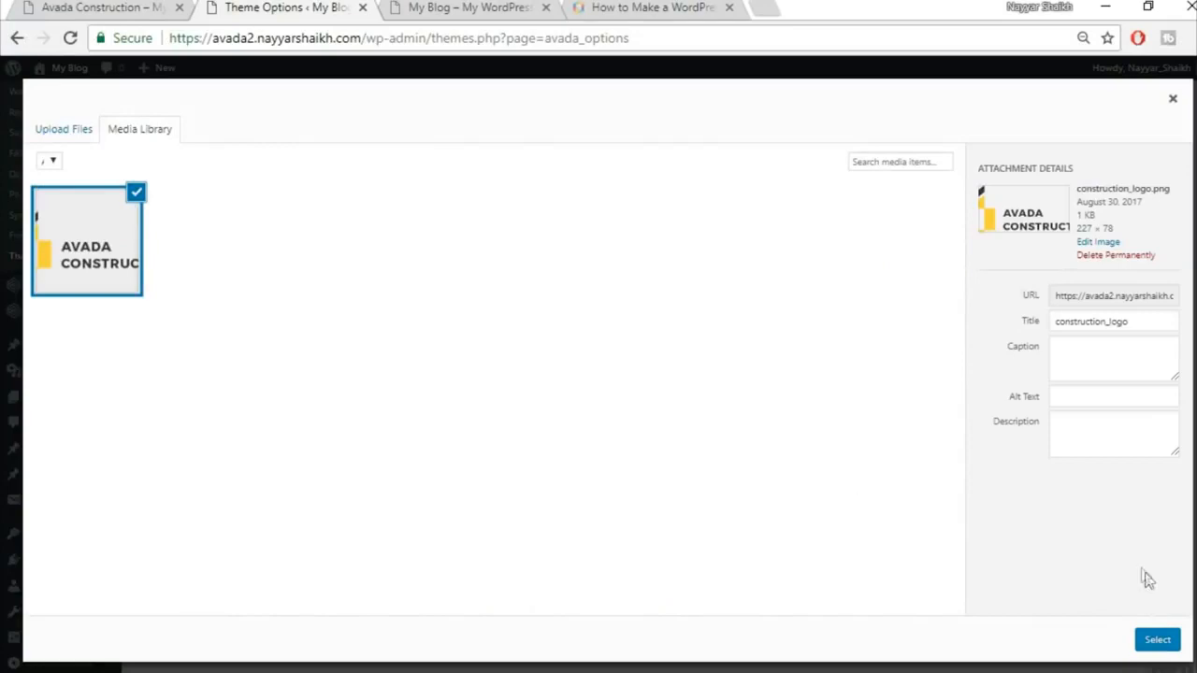
pyautogui.click(1157, 641)
pyautogui.scroll(-5, 1110, 519)
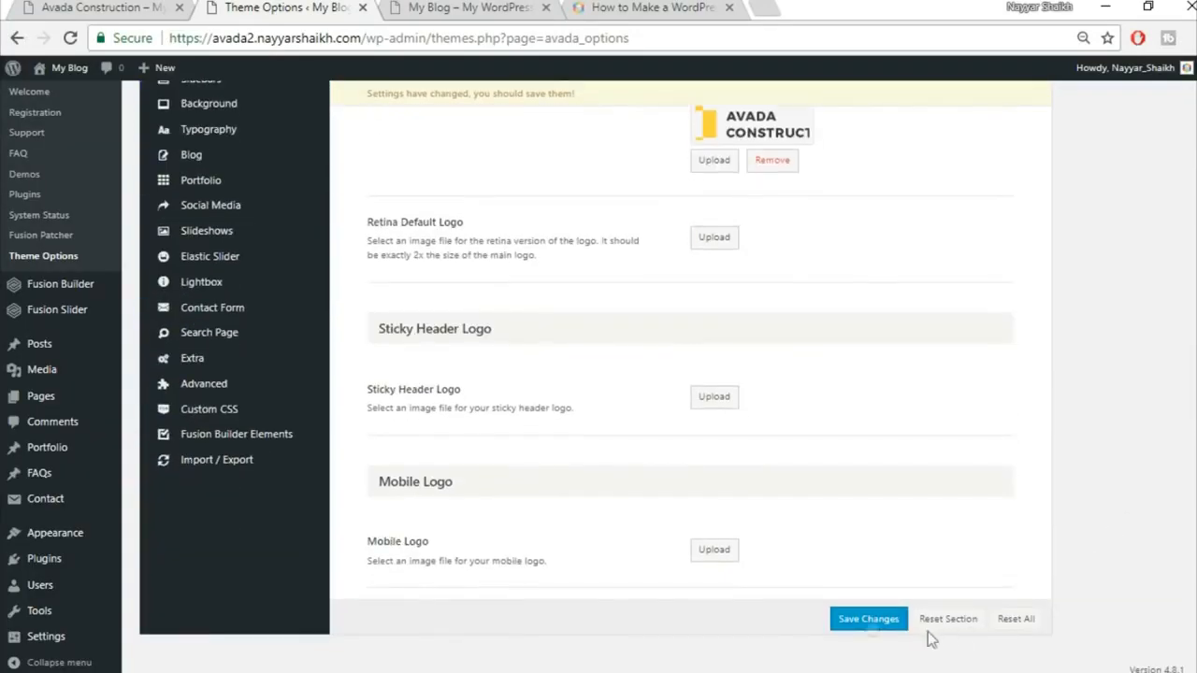
pyautogui.click(870, 620)
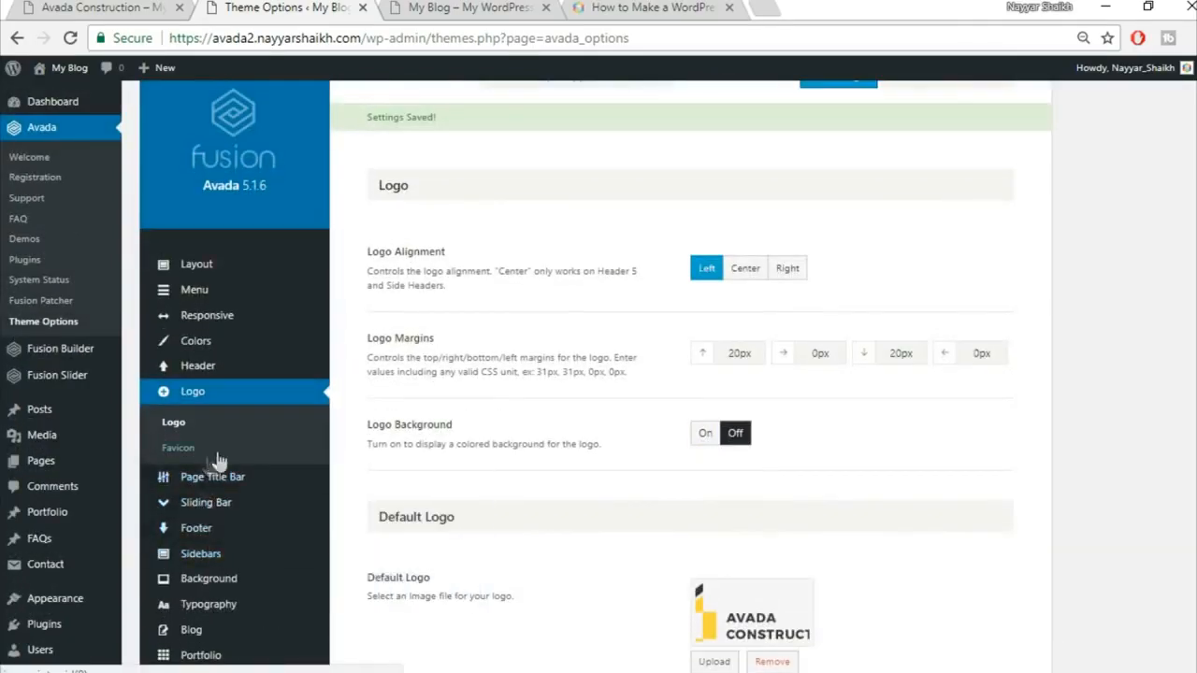
# Step: Open the Favicon settings, checking the tutorial article for reference
pyautogui.click(180, 448)
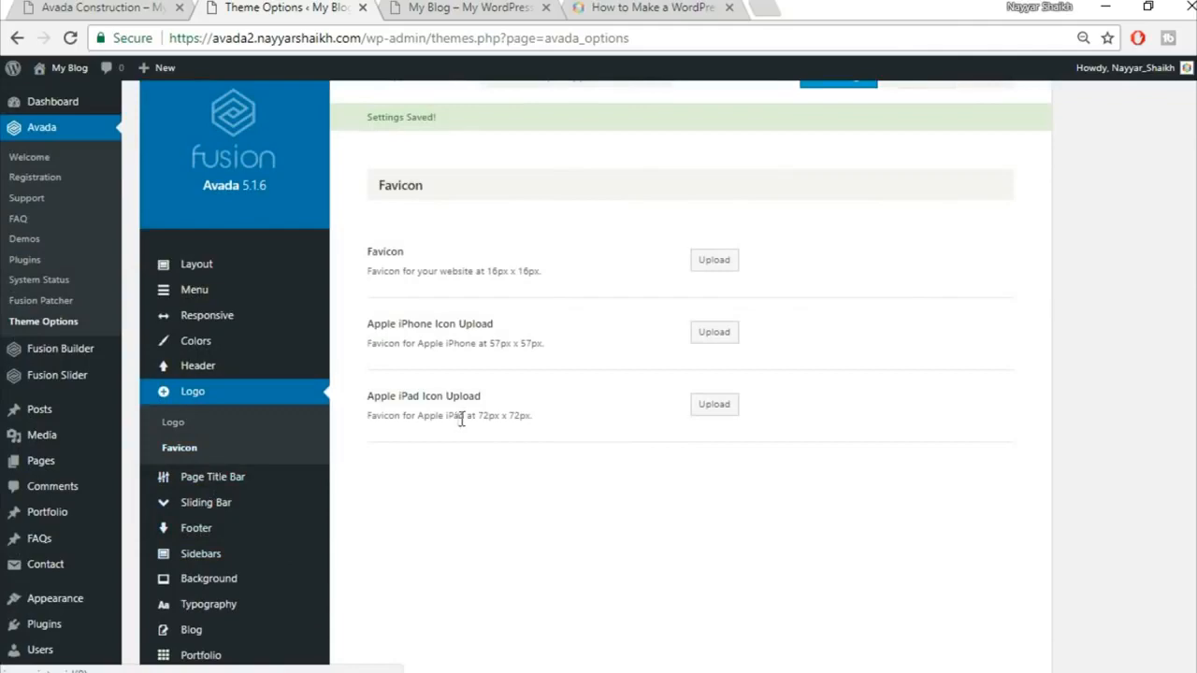
pyautogui.click(659, 7)
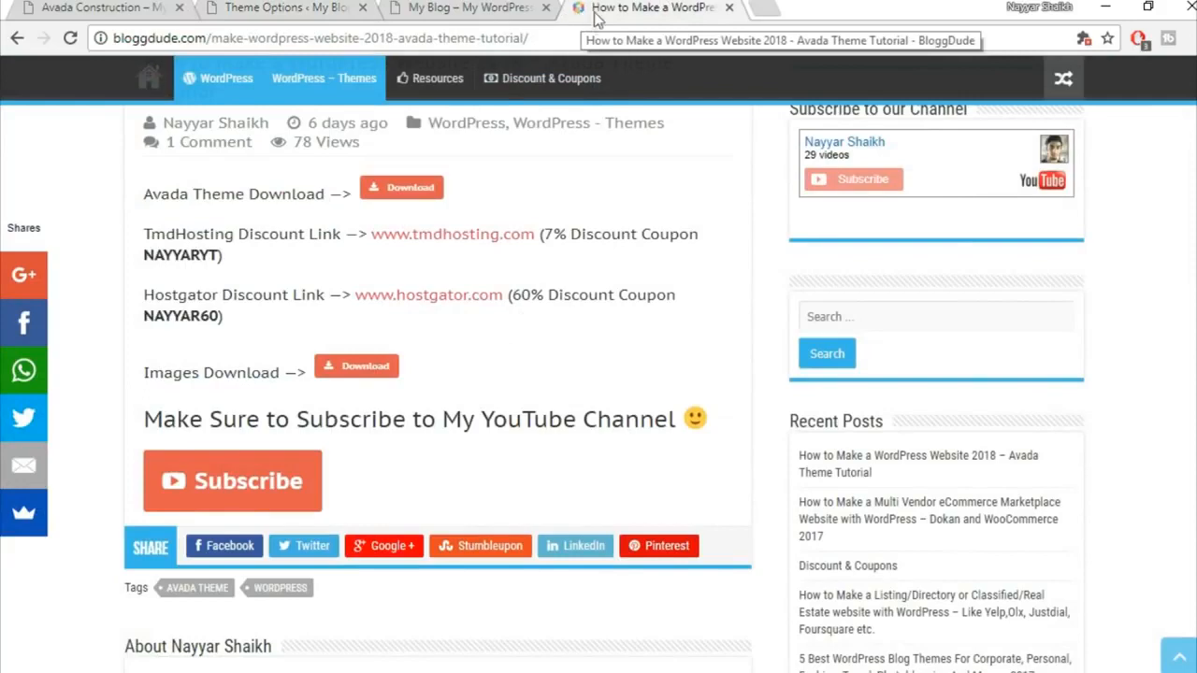
pyautogui.click(273, 10)
pyautogui.click(680, 6)
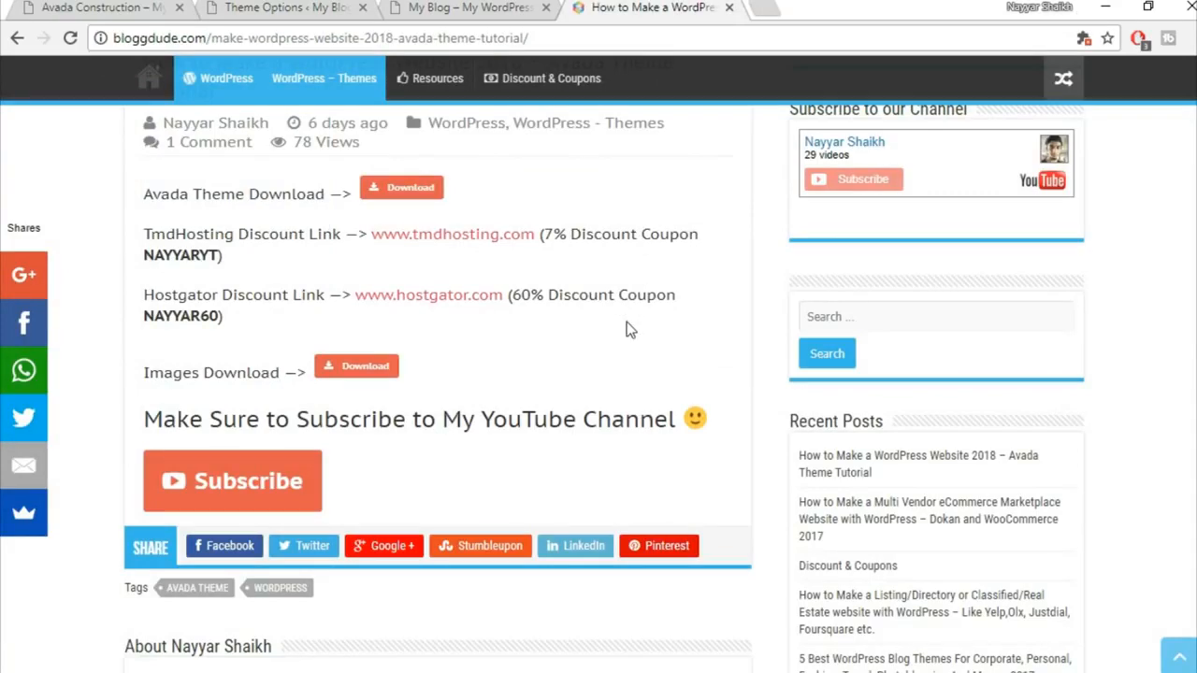
pyautogui.click(272, 8)
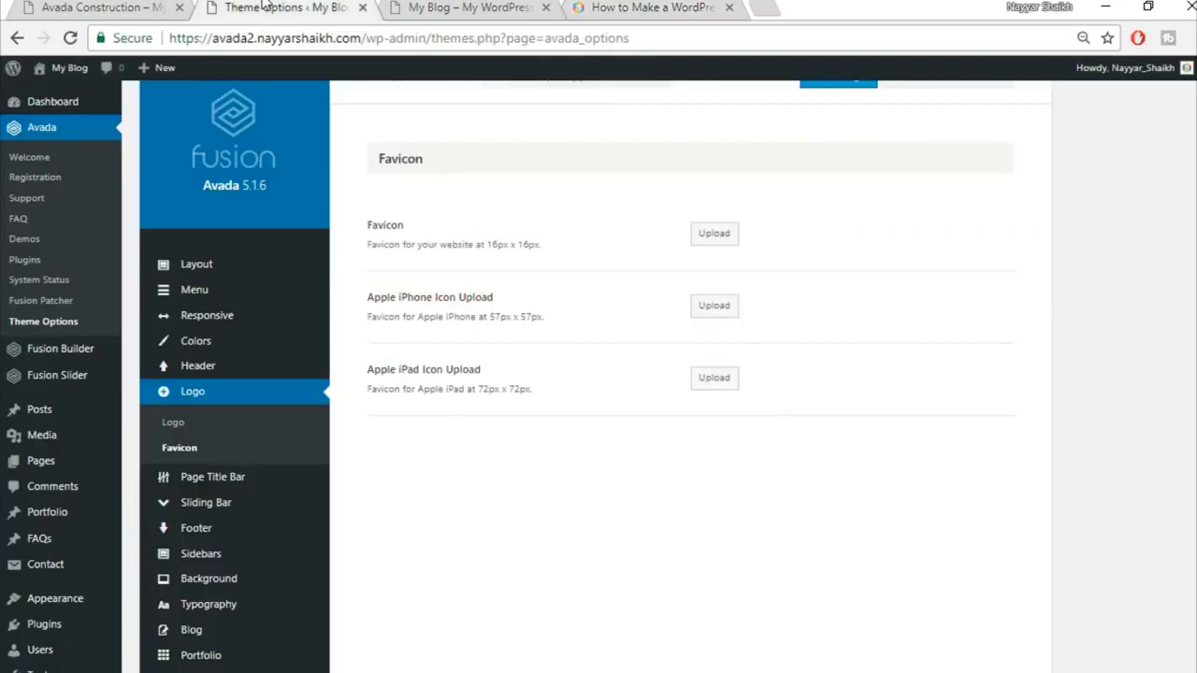
# Step: Upload construction_map_pin.png as the favicon and save the theme options
pyautogui.click(713, 233)
pyautogui.click(80, 128)
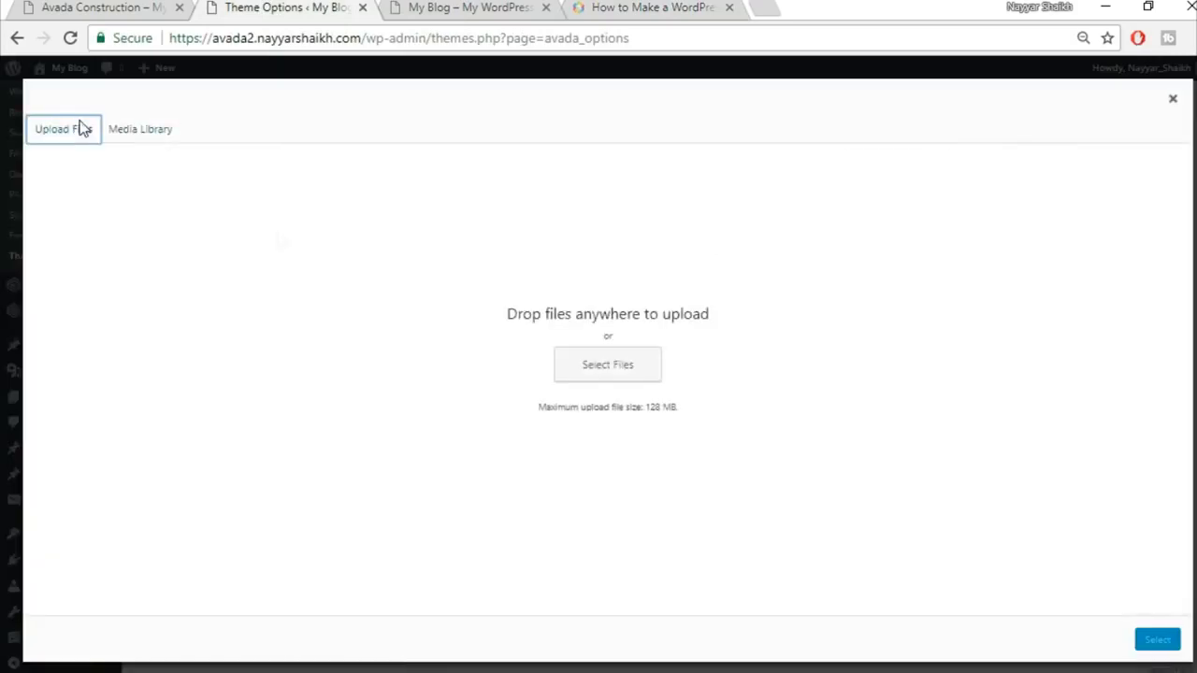
pyautogui.click(604, 379)
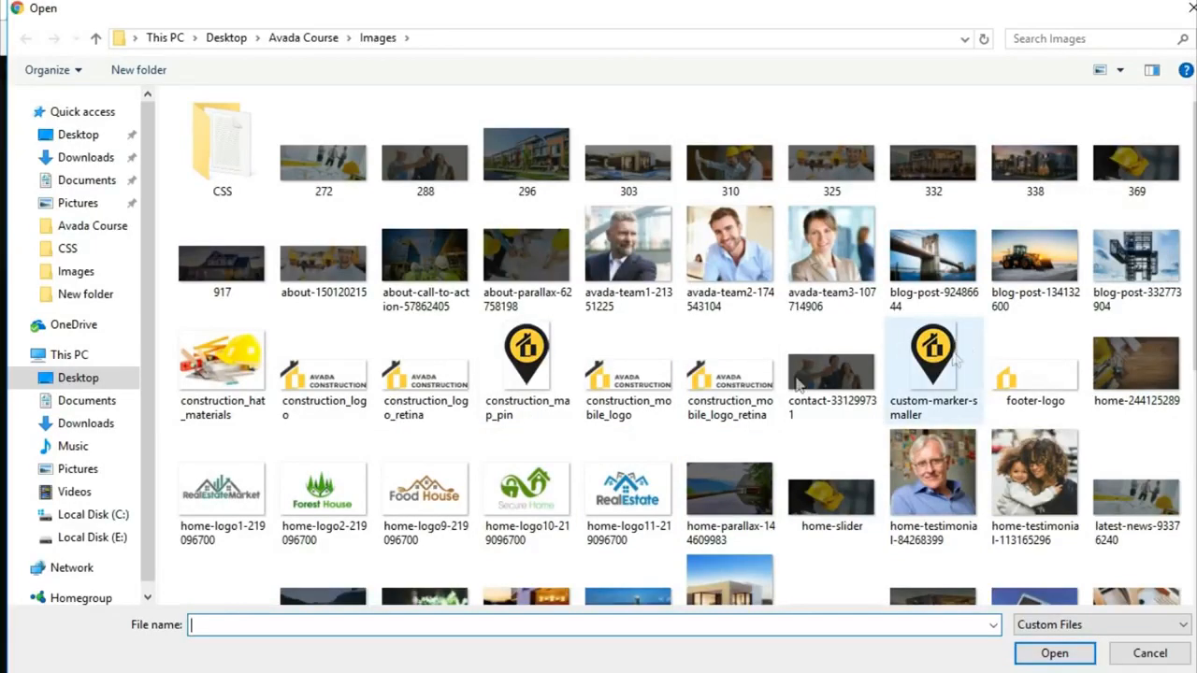
pyautogui.click(563, 381)
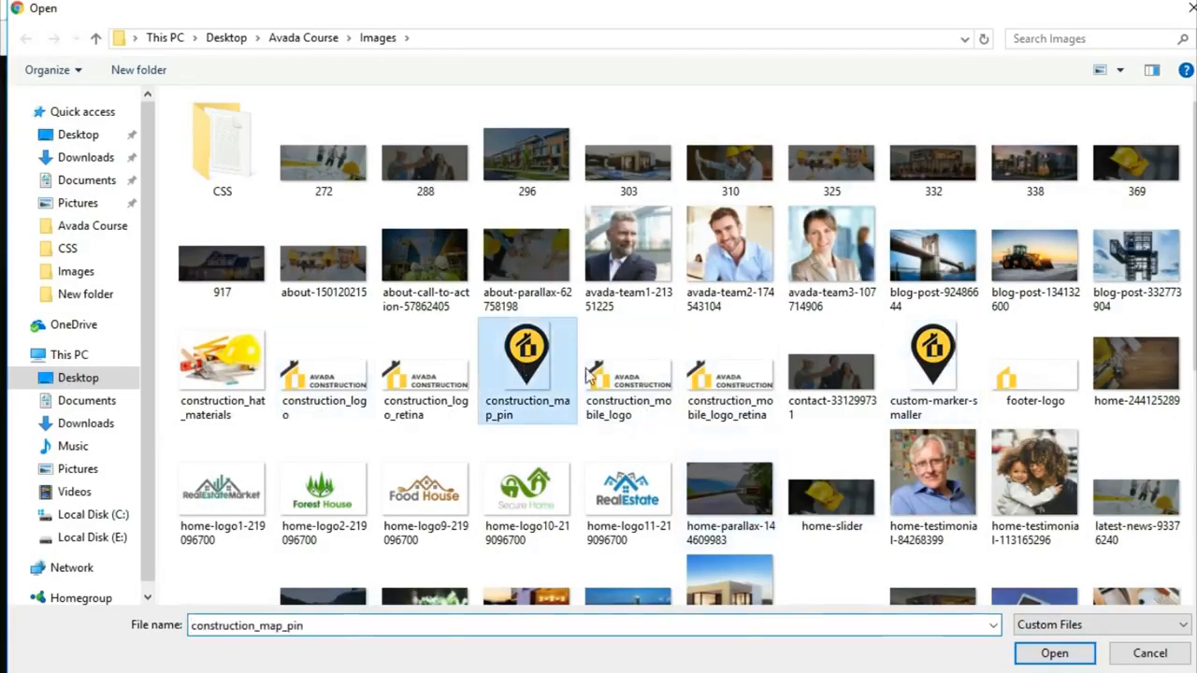
pyautogui.click(1089, 659)
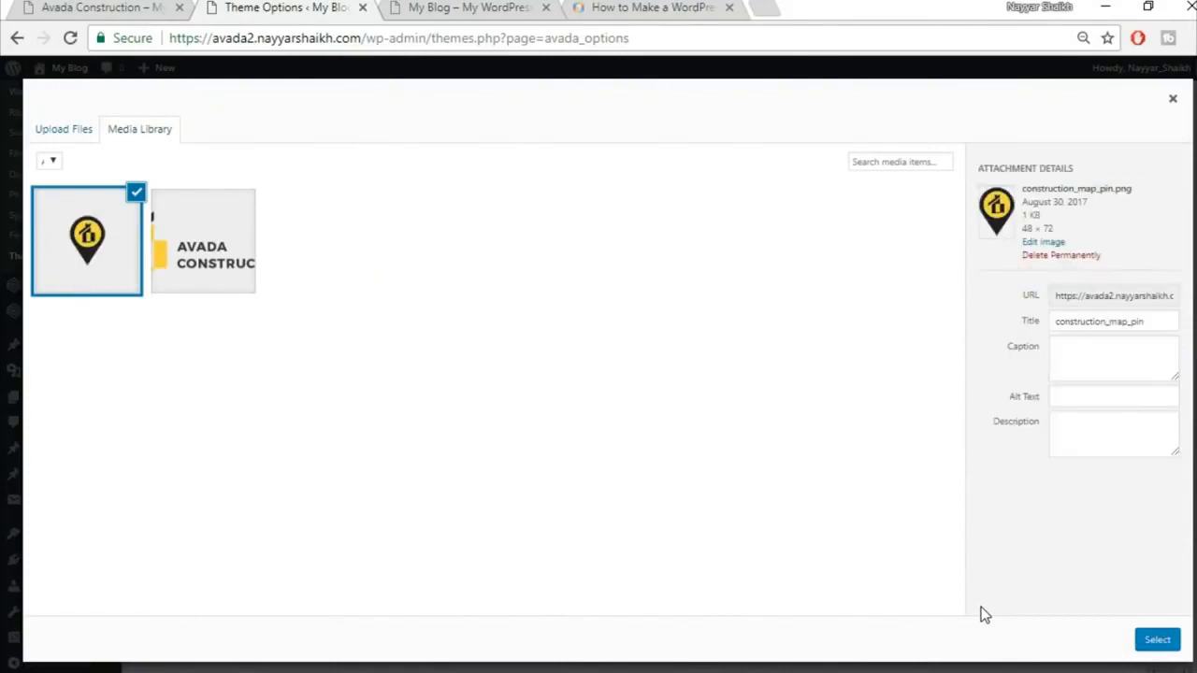
pyautogui.click(1157, 641)
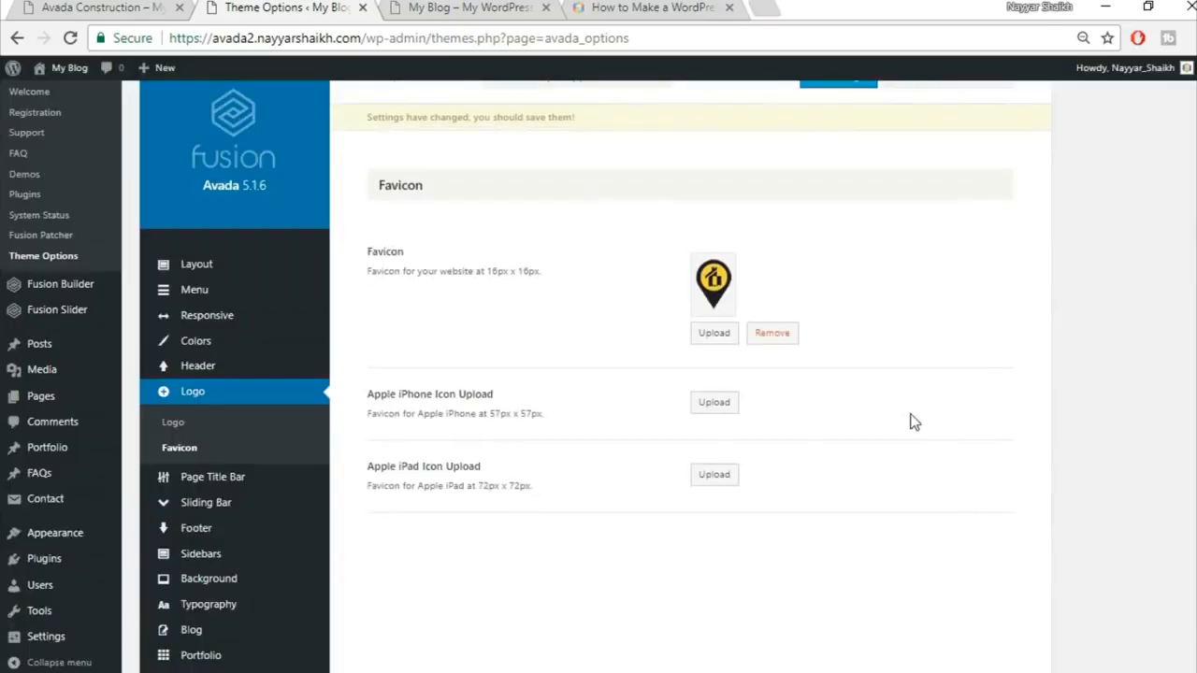
pyautogui.click(842, 129)
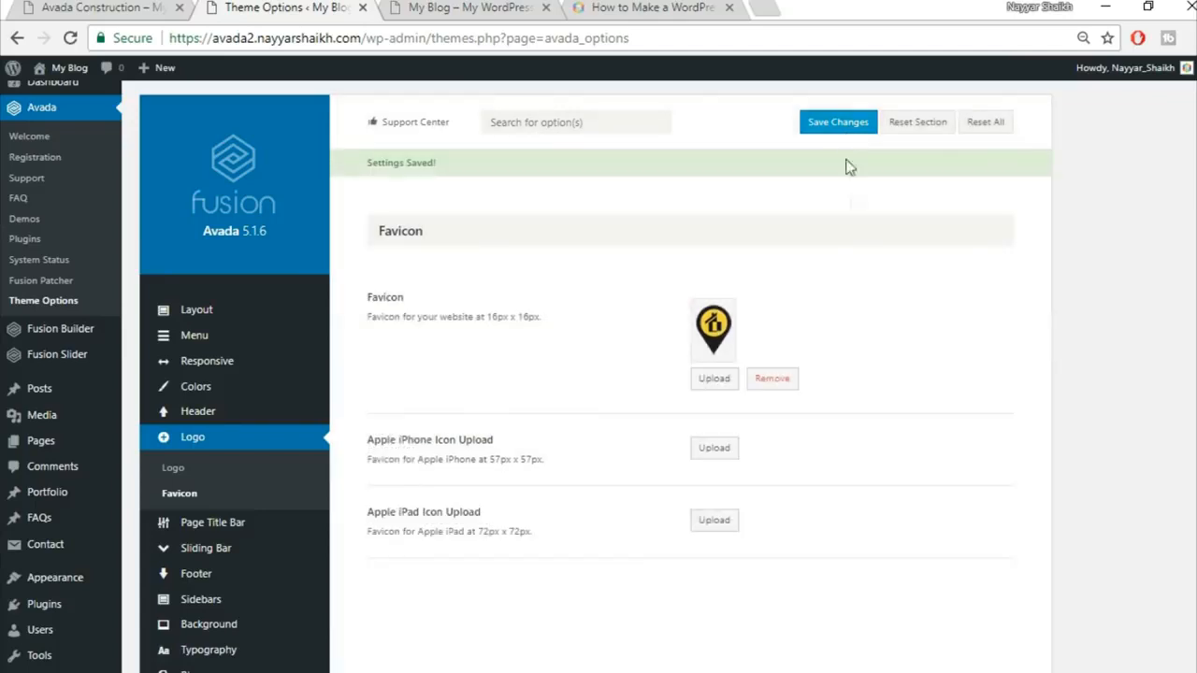
# Step: Compare the blog front page with the Avada Construction demo, then return to theme options
pyautogui.click(486, 7)
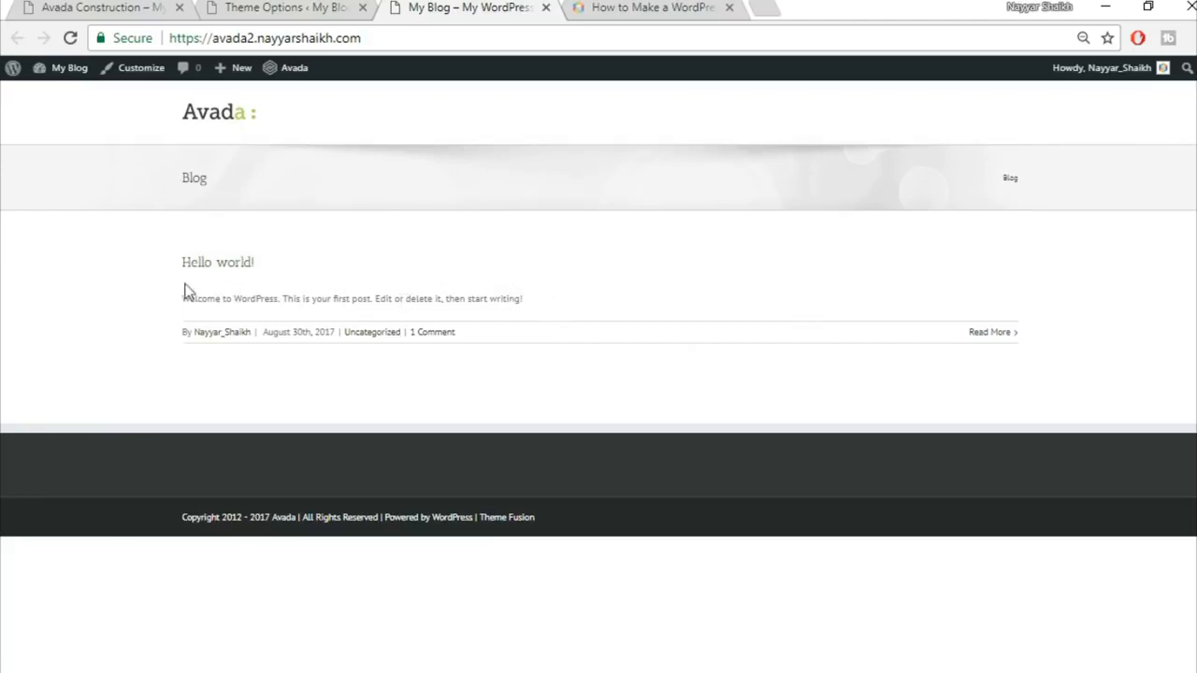
pyautogui.click(107, 7)
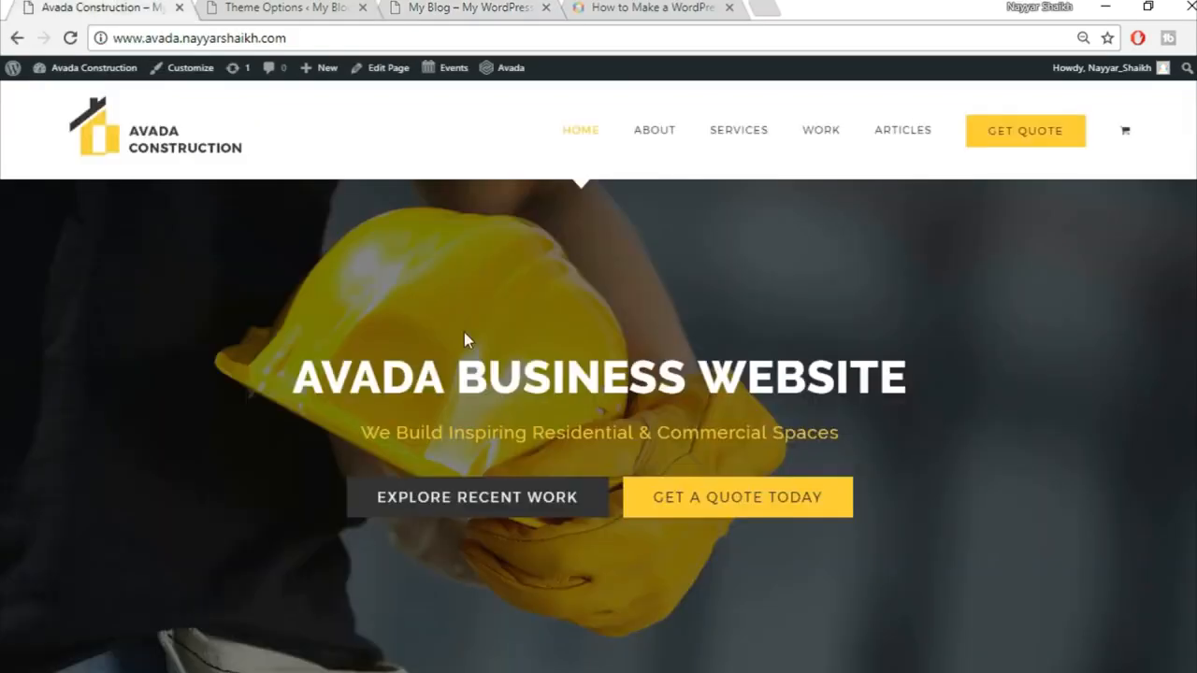
pyautogui.scroll(-5, 468, 341)
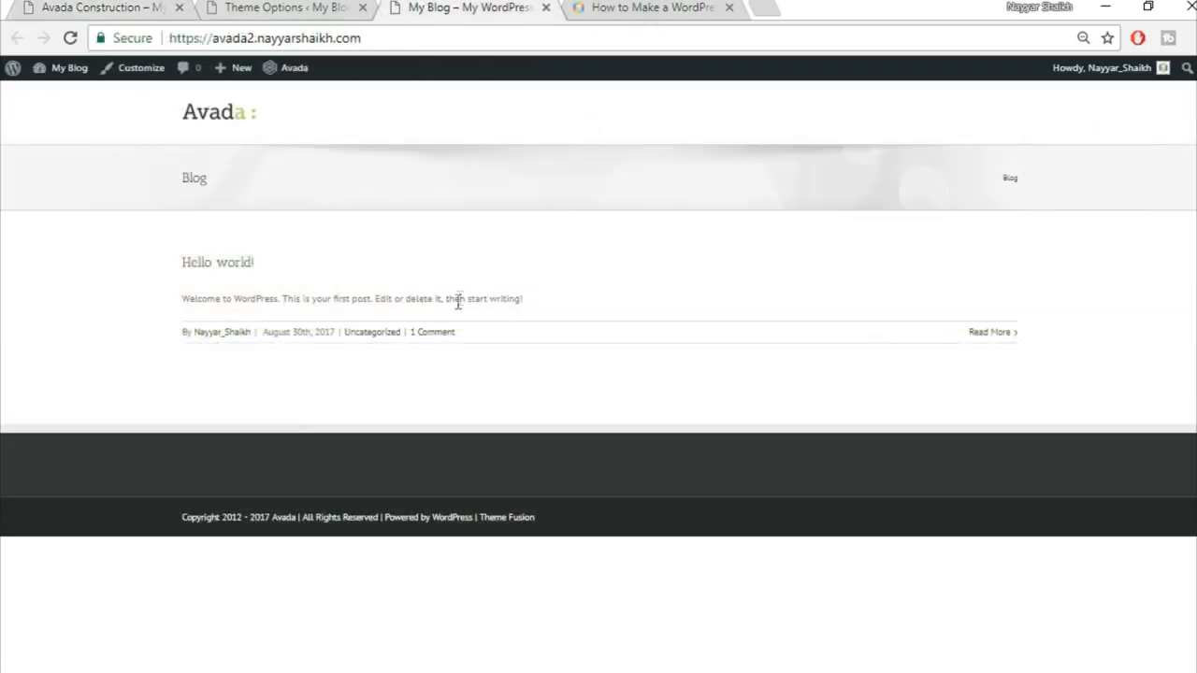
pyautogui.click(93, 7)
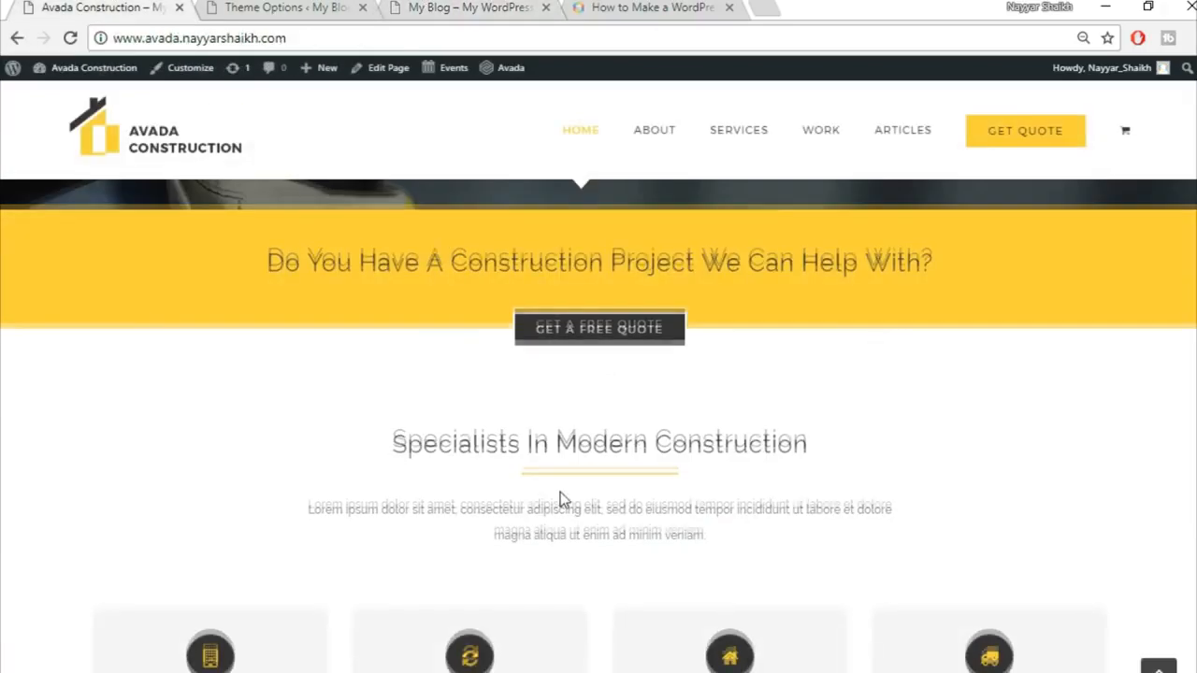
pyautogui.scroll(-2, 561, 492)
pyautogui.scroll(-1, 552, 496)
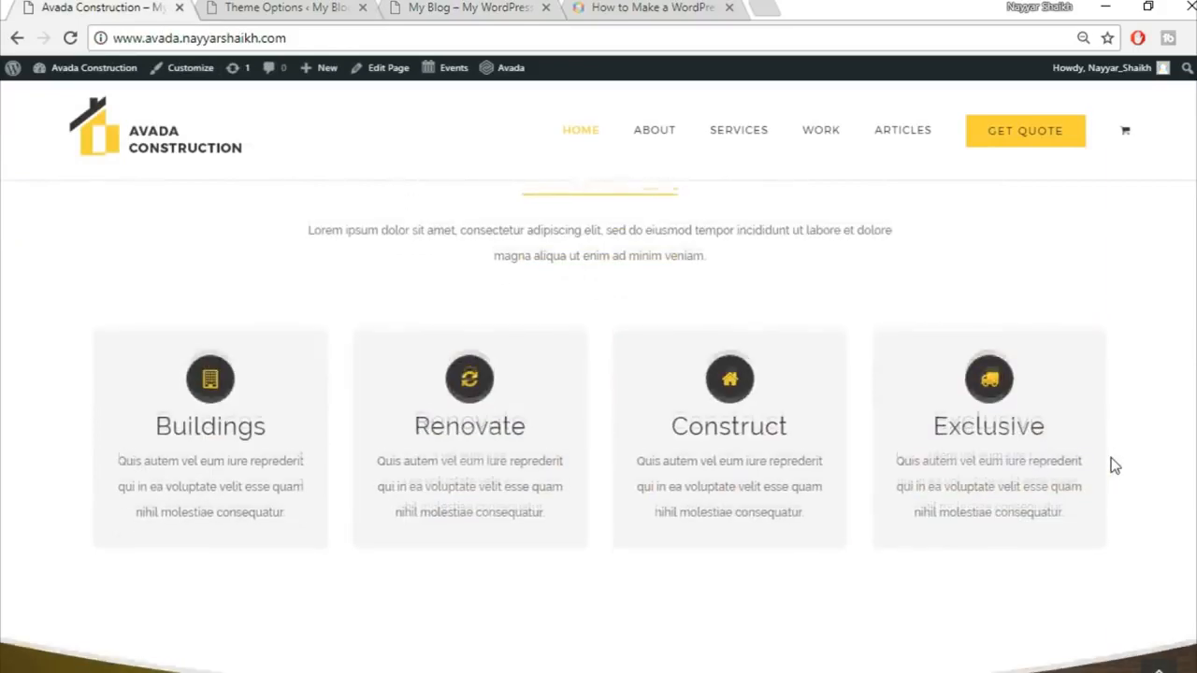
pyautogui.scroll(5, 1111, 463)
pyautogui.click(502, 7)
pyautogui.click(225, 6)
pyautogui.scroll(-4, 1176, 396)
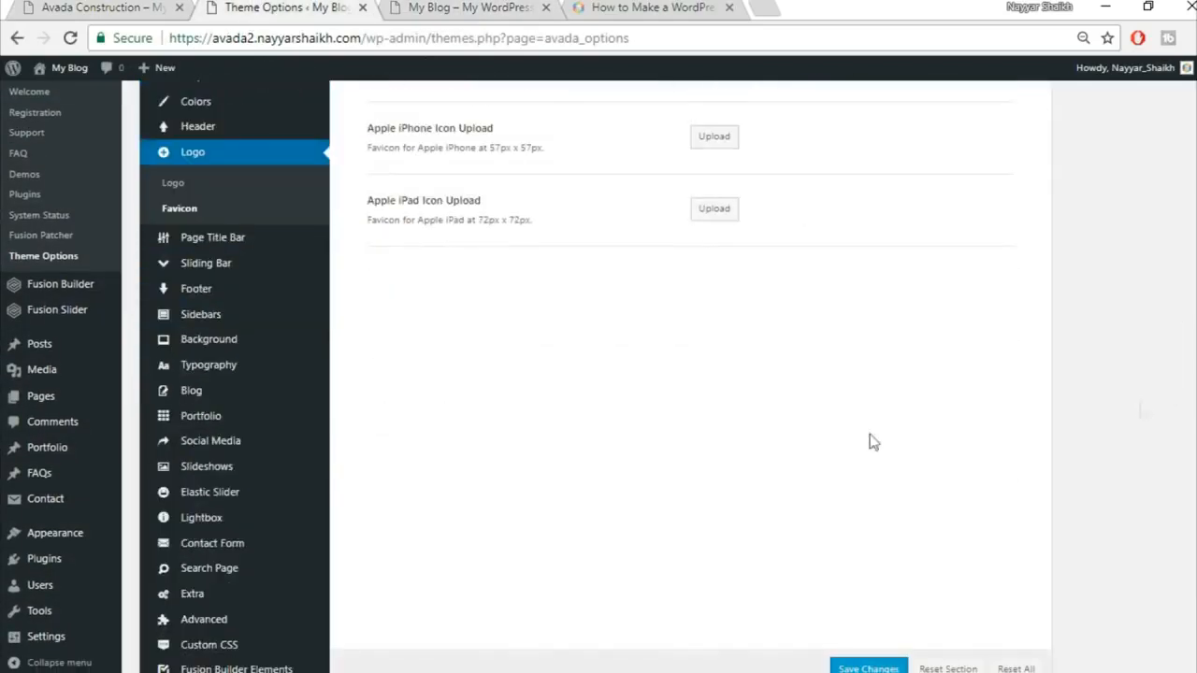
# Step: Set the body font to Raleway with an Arial, Helvetica, sans-serif backup
pyautogui.click(232, 372)
pyautogui.scroll(4, 1075, 411)
pyautogui.scroll(1, 1074, 417)
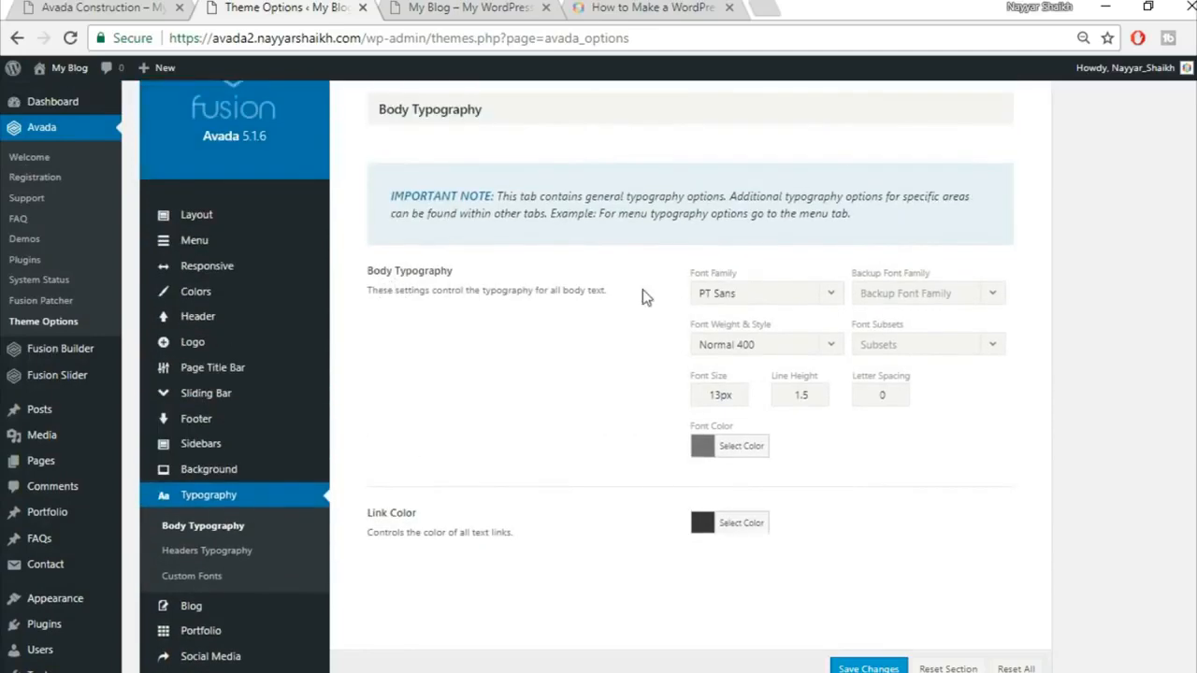
pyautogui.click(801, 297)
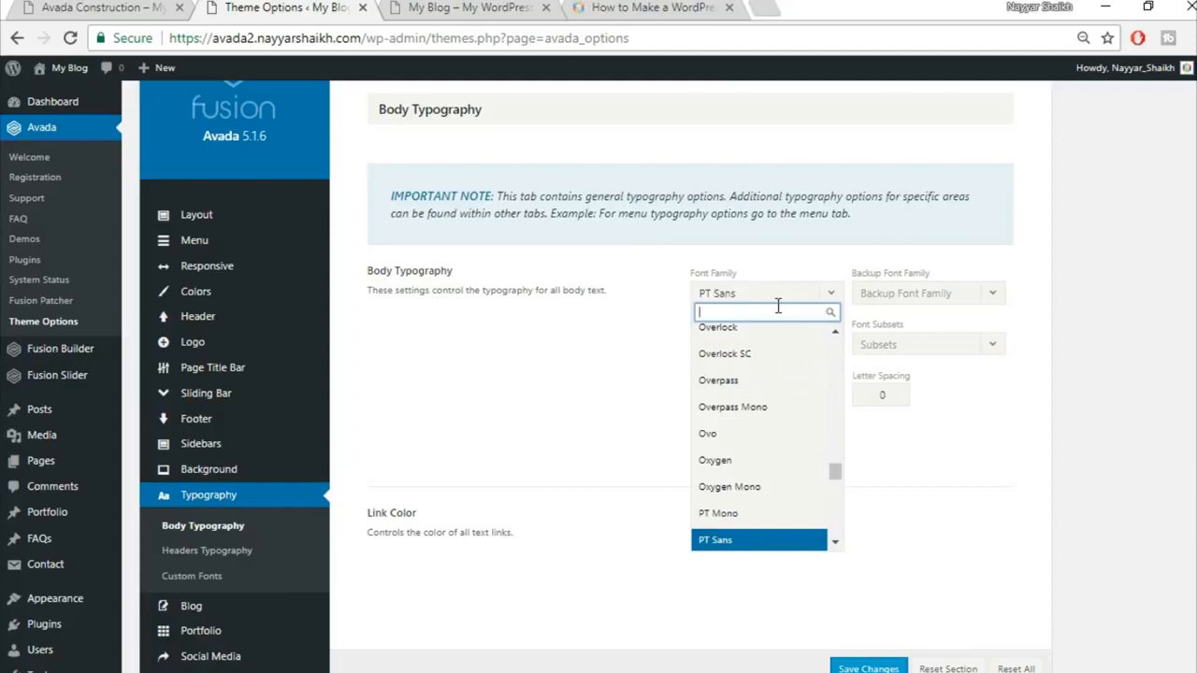
pyautogui.write('rale')
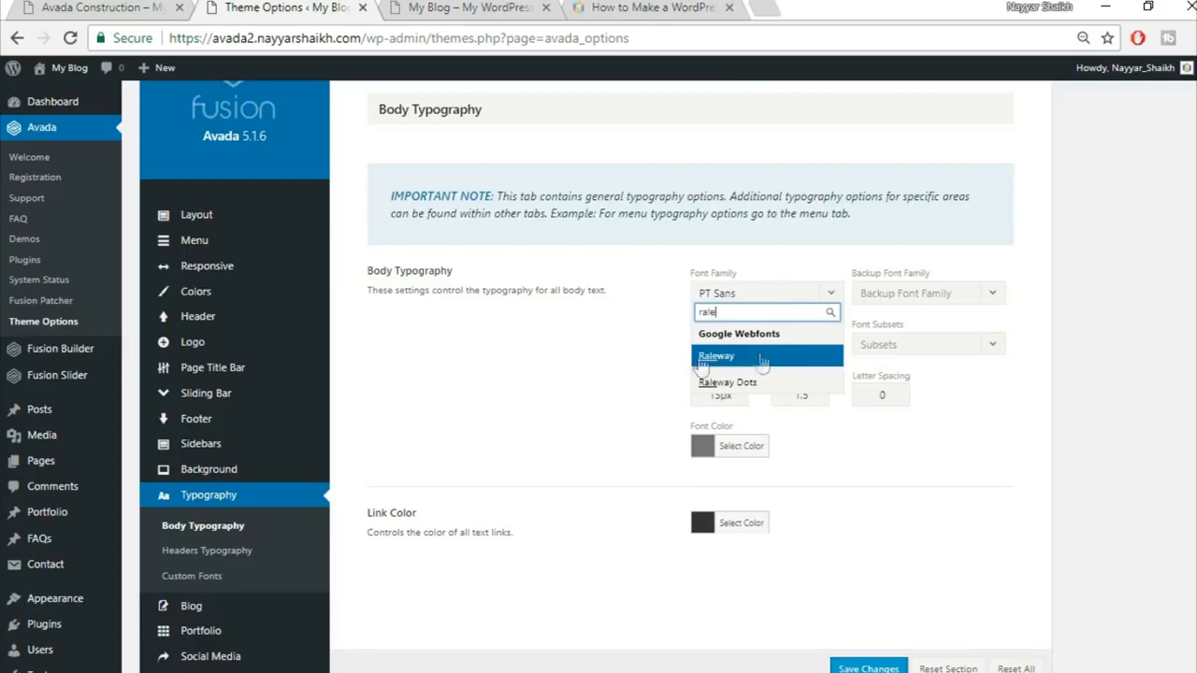
pyautogui.click(762, 362)
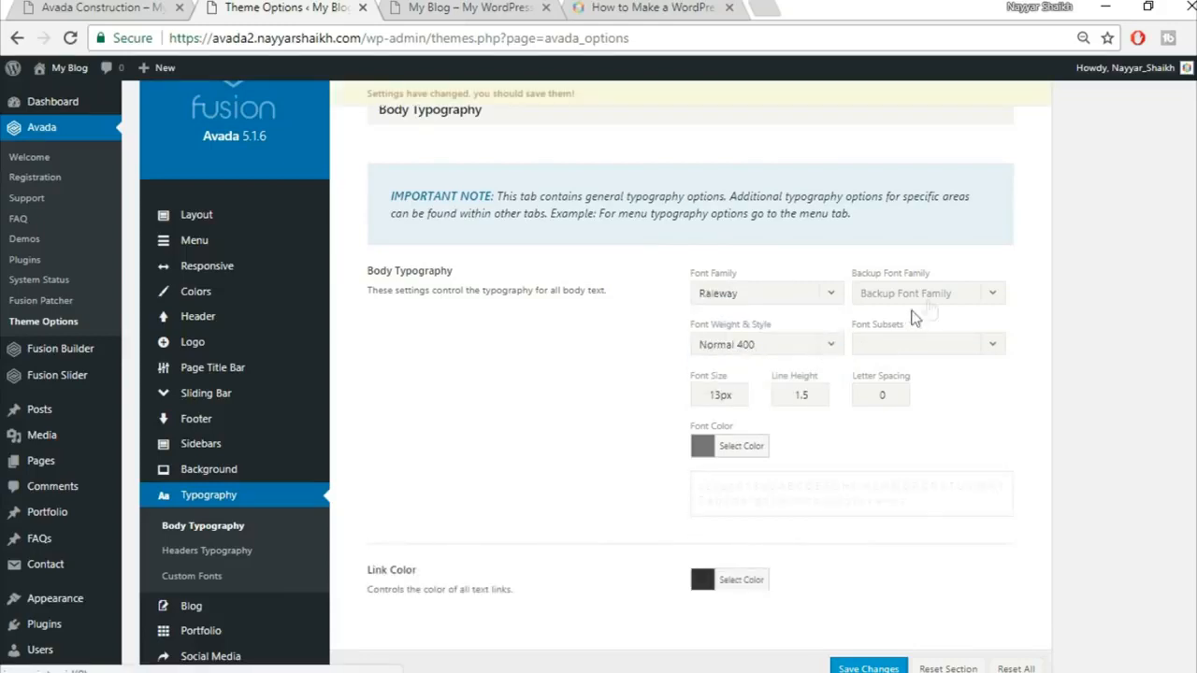
pyautogui.click(909, 298)
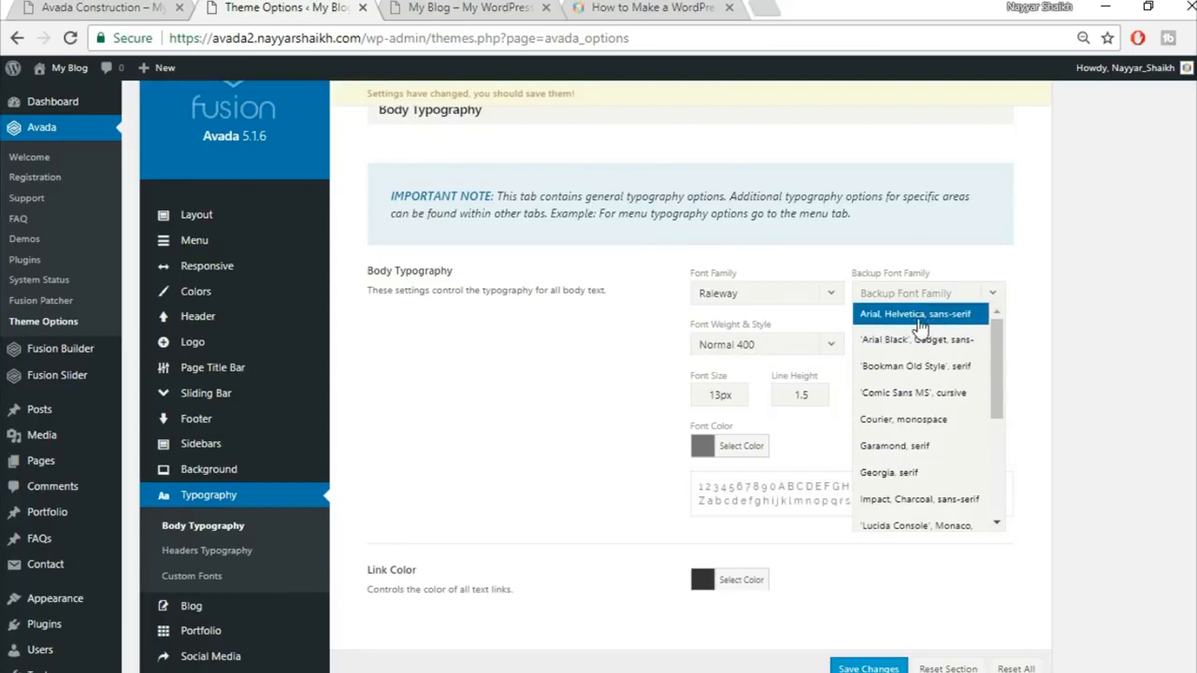
pyautogui.click(922, 315)
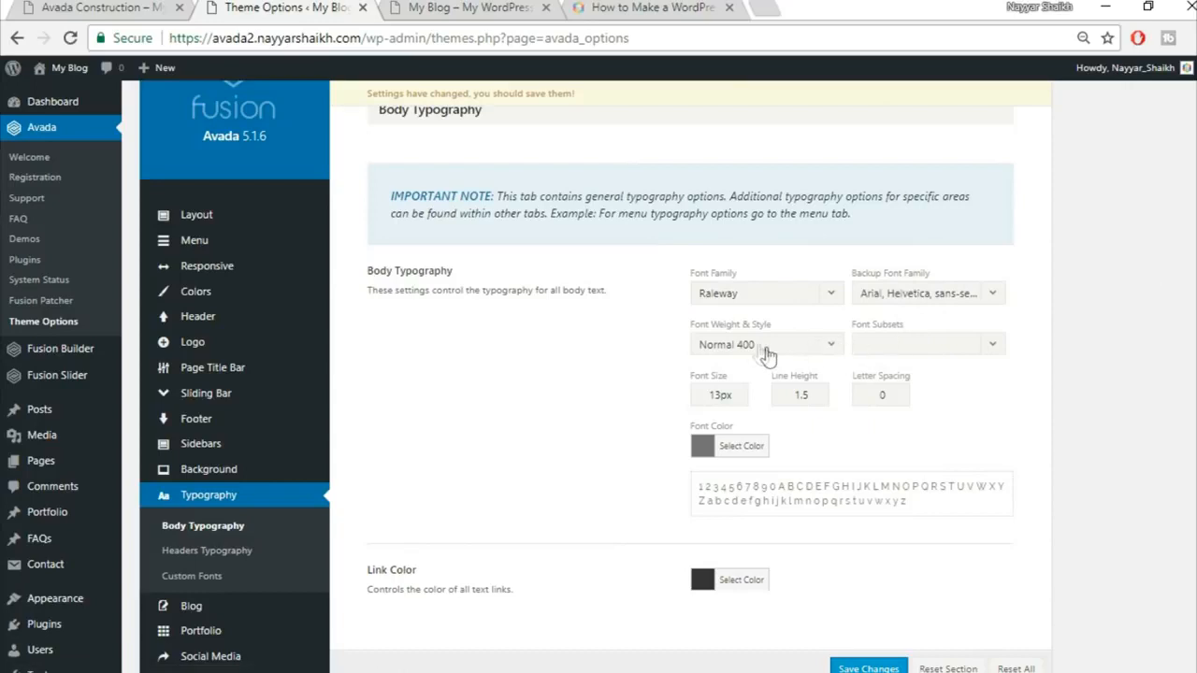
# Step: Make the body text Medium 500, 15px, with 2.27 line height
pyautogui.click(776, 346)
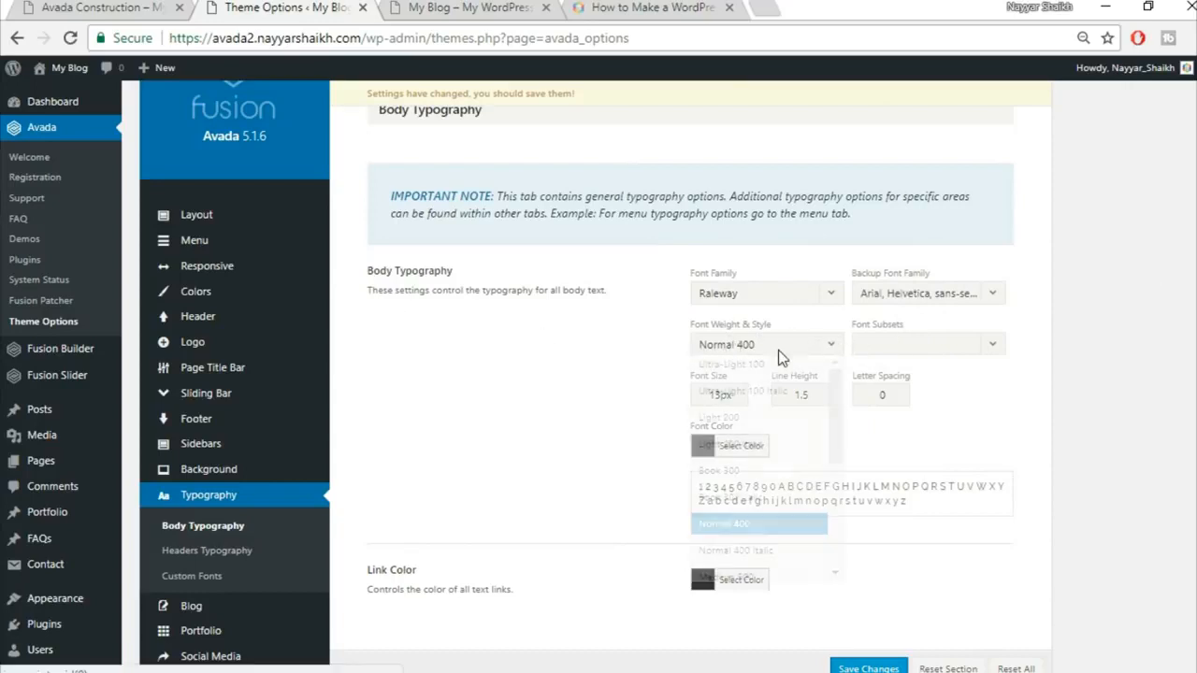
pyautogui.scroll(-2, 790, 491)
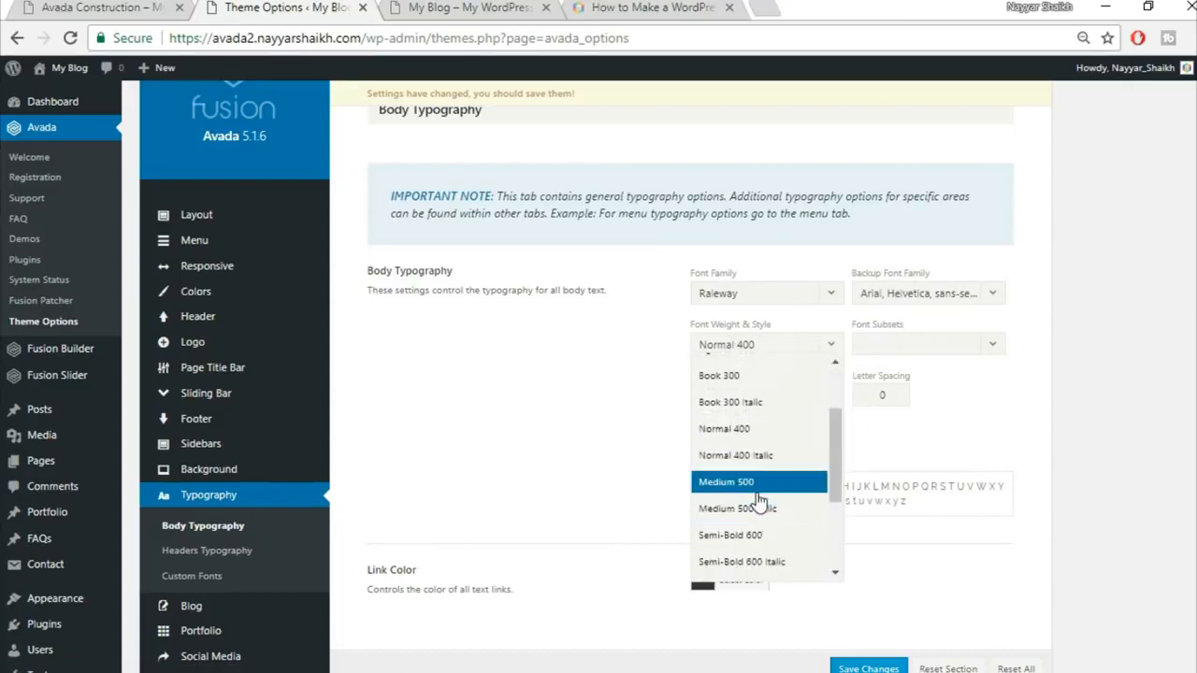
pyautogui.click(753, 522)
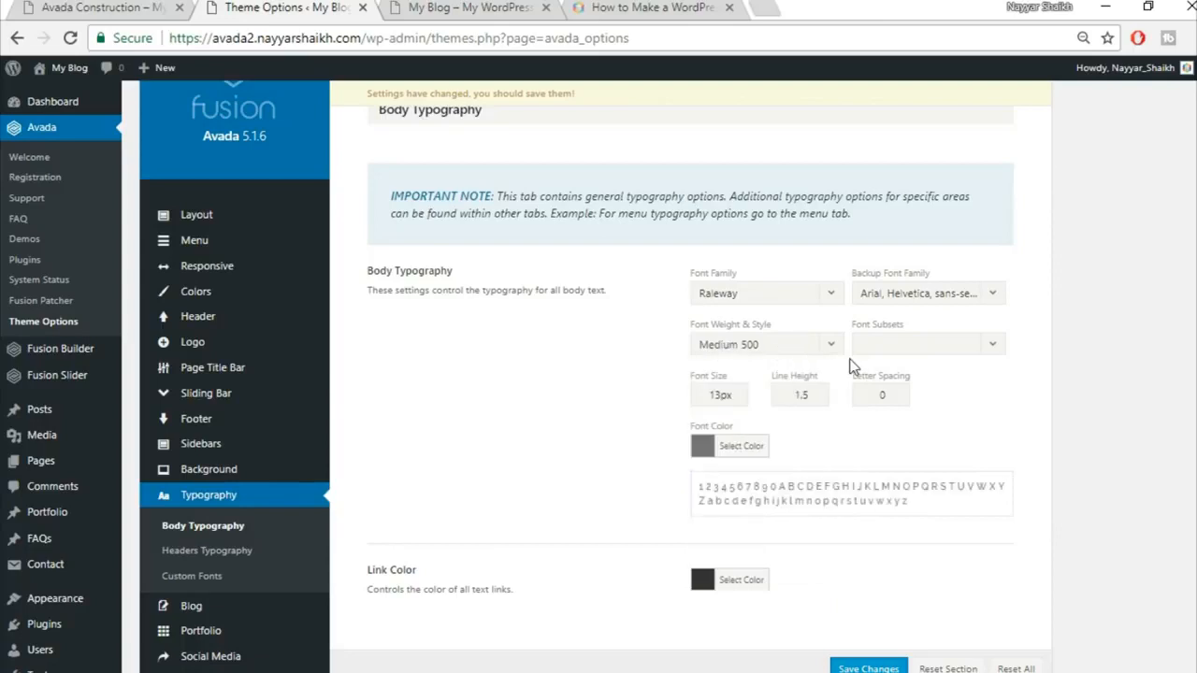
pyautogui.moveTo(719, 397); pyautogui.dragTo(599, 402)
pyautogui.write('15')
pyautogui.moveTo(832, 394); pyautogui.dragTo(733, 397)
pyautogui.write('2.27')
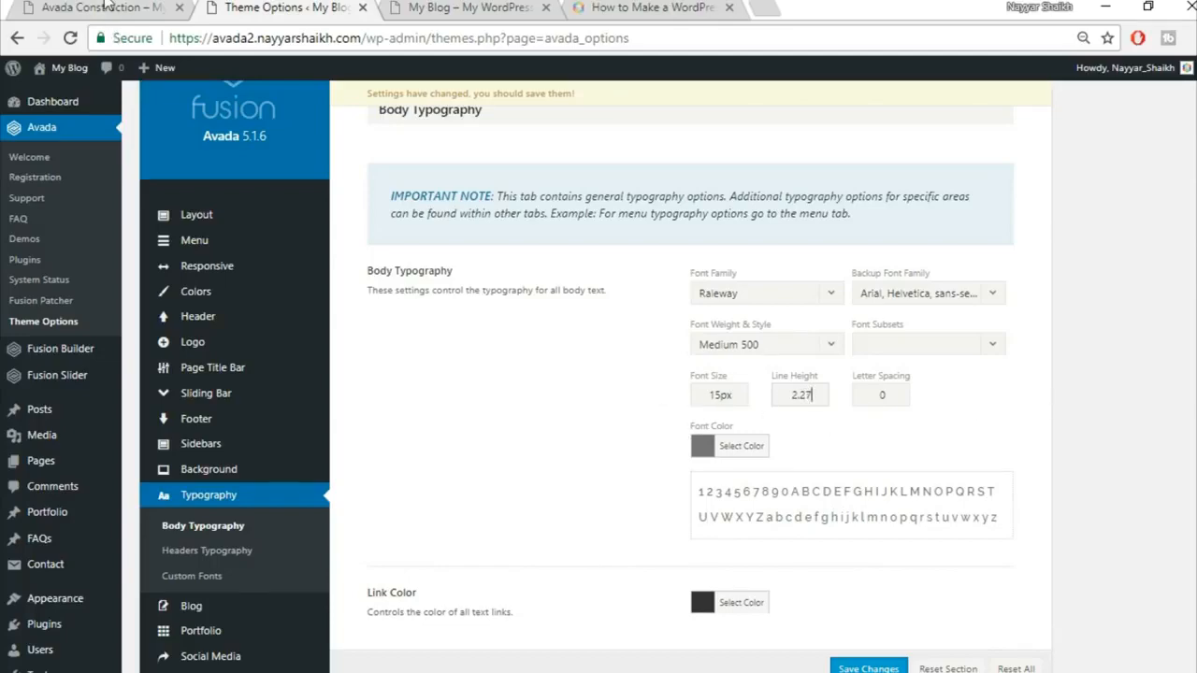
# Step: Compare against the Construction demo's body text and save the typography settings
pyautogui.click(108, 8)
pyautogui.scroll(-10, 678, 504)
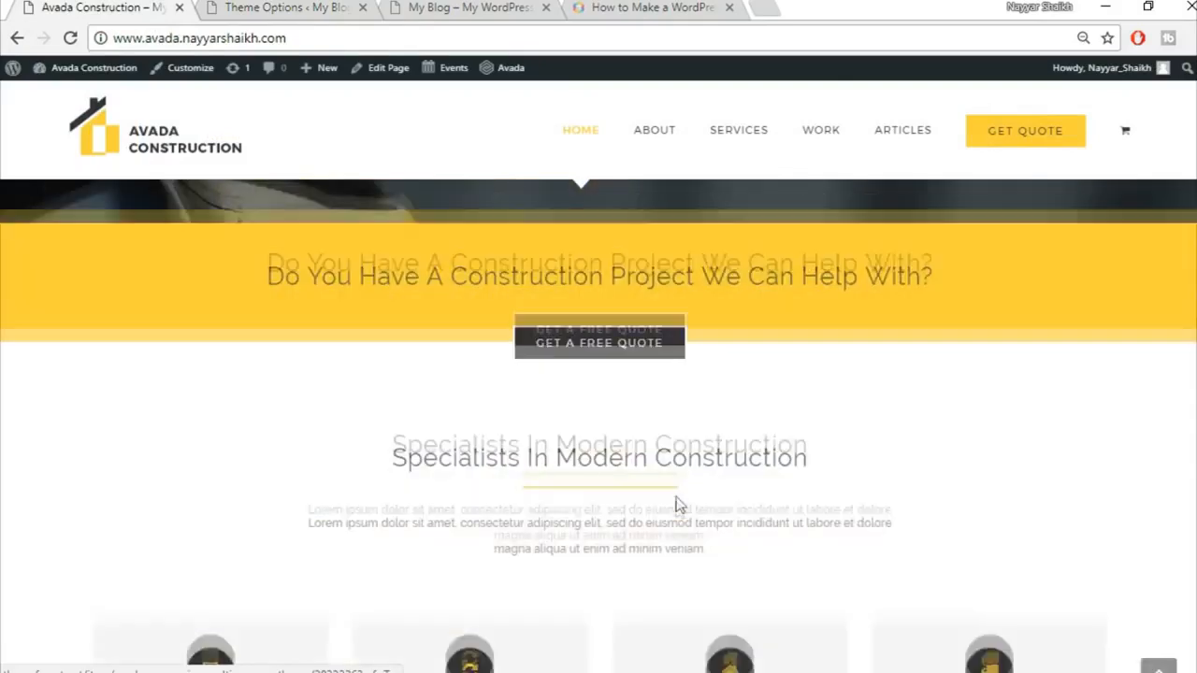
pyautogui.scroll(3, 678, 510)
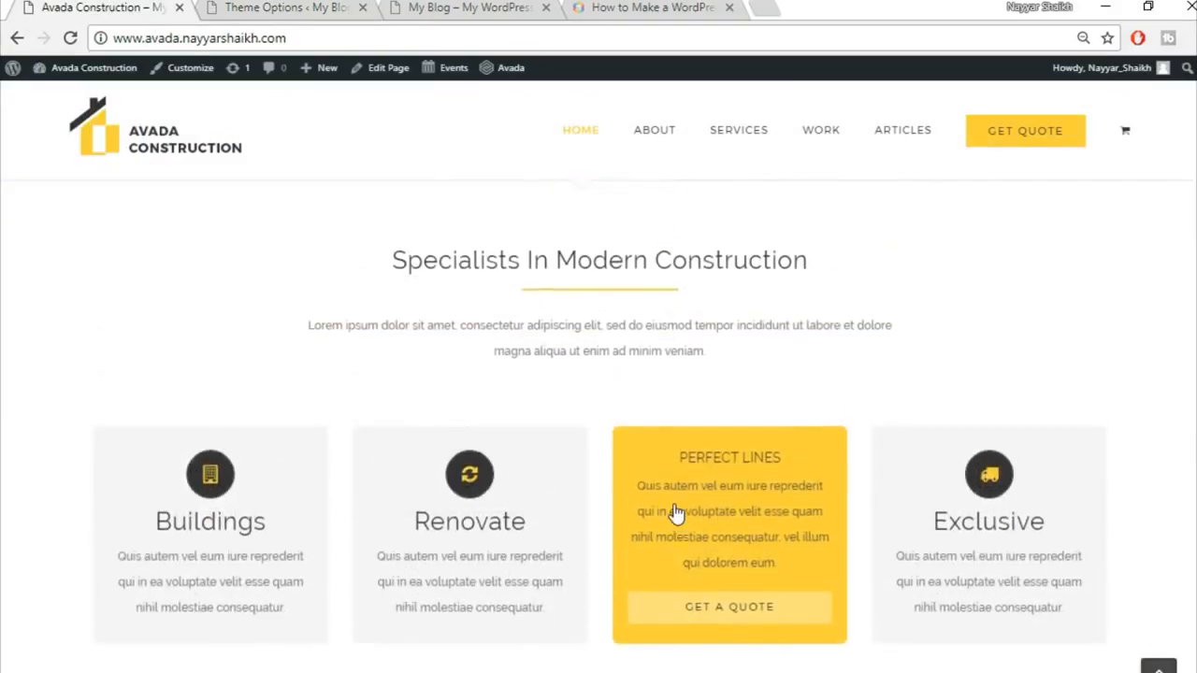
pyautogui.scroll(-2, 798, 462)
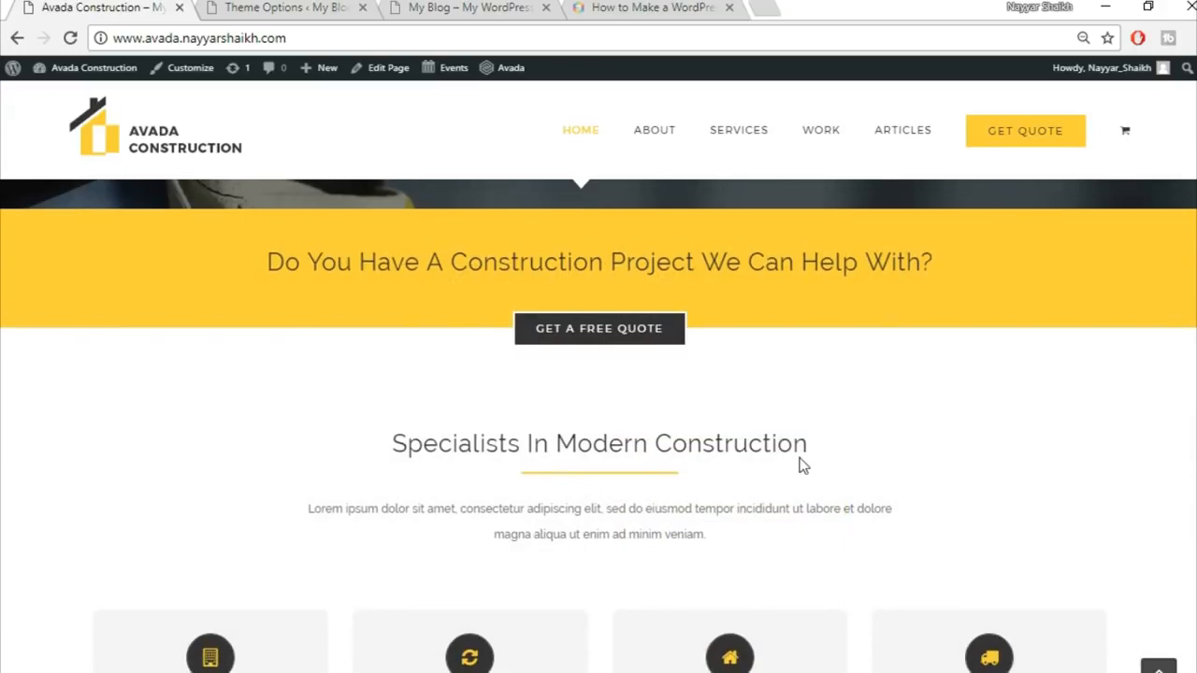
pyautogui.scroll(3, 744, 389)
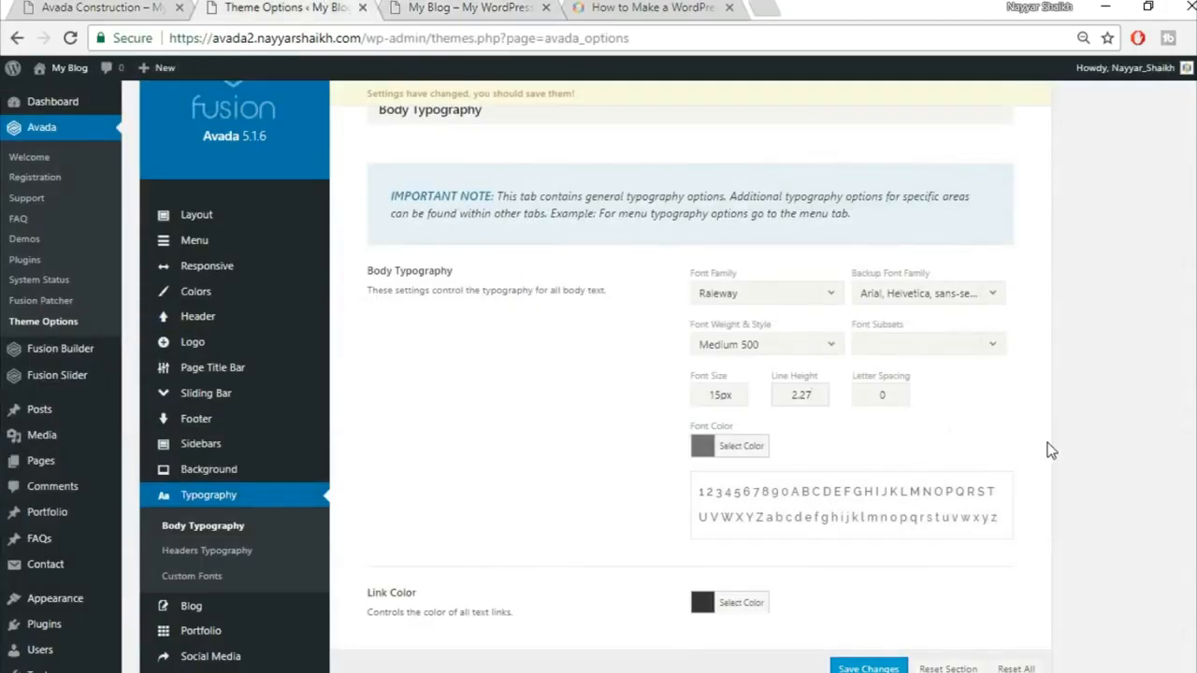
pyautogui.scroll(-3, 1048, 449)
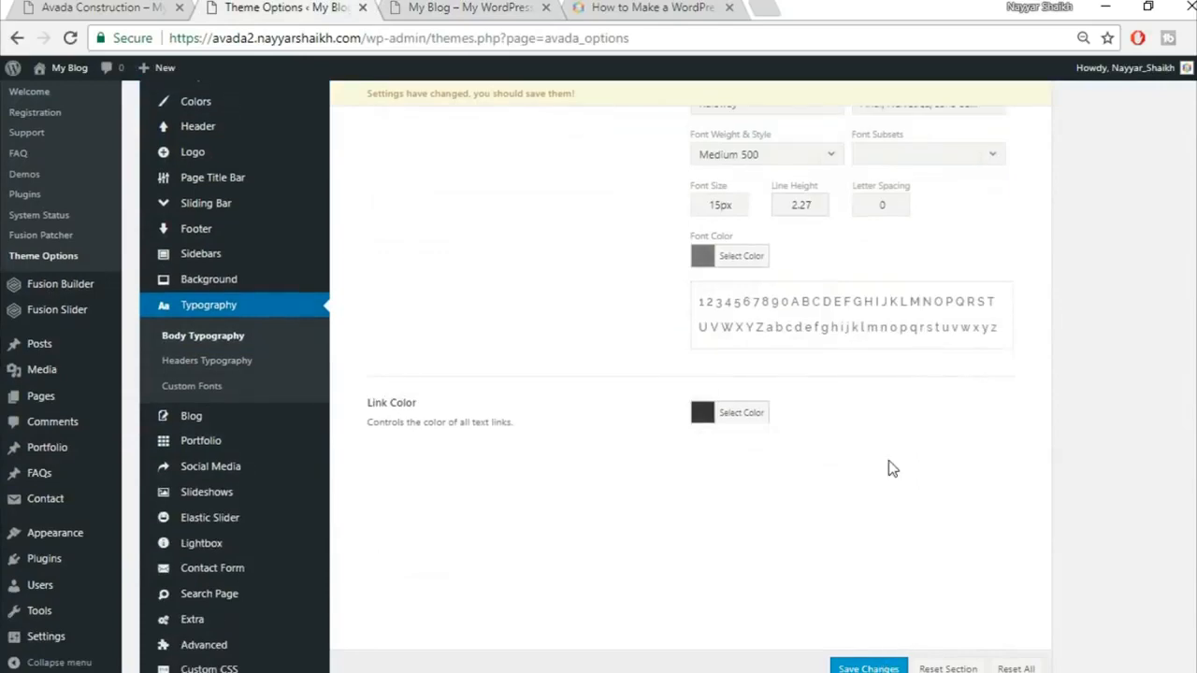
pyautogui.scroll(1, 889, 468)
pyautogui.click(880, 667)
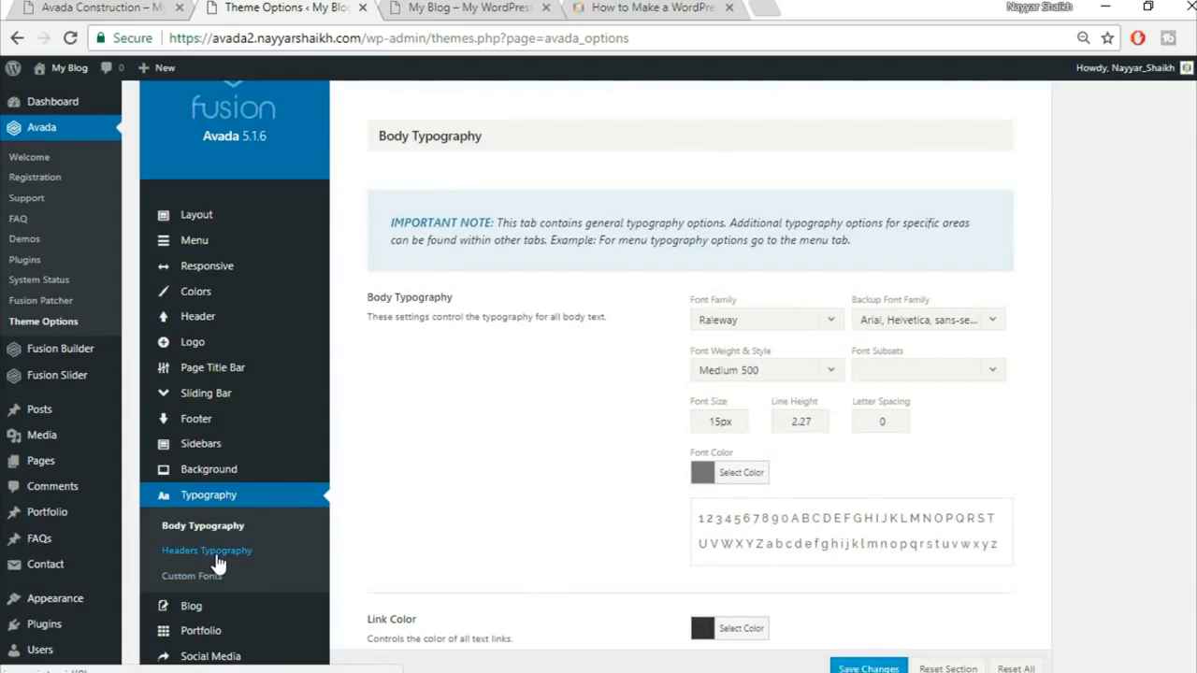
# Step: Set the H1 font to Raleway with an Arial, Helvetica, sans-serif fallback
pyautogui.click(211, 554)
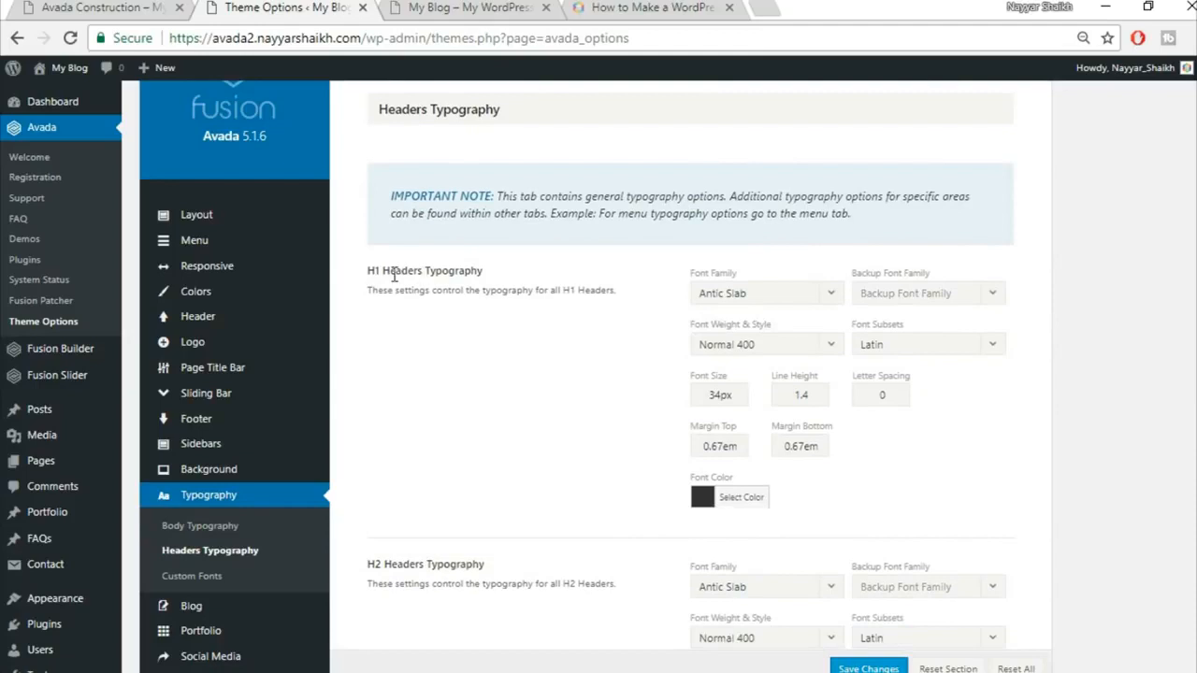
pyautogui.click(769, 296)
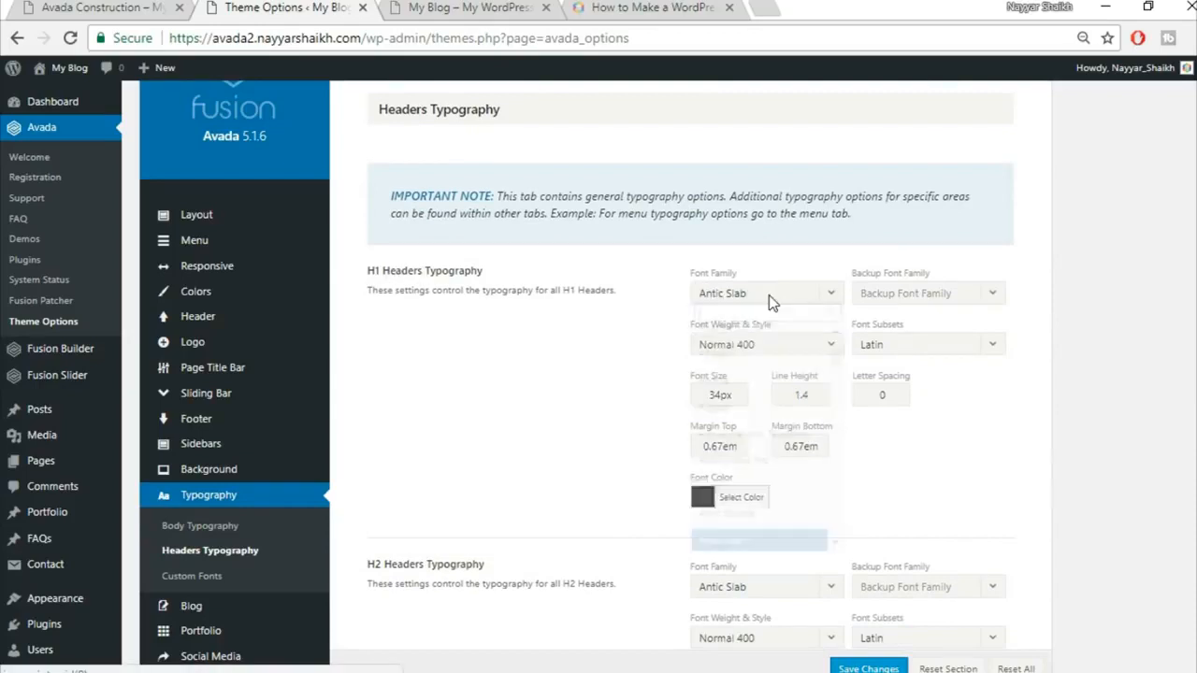
pyautogui.write('rale')
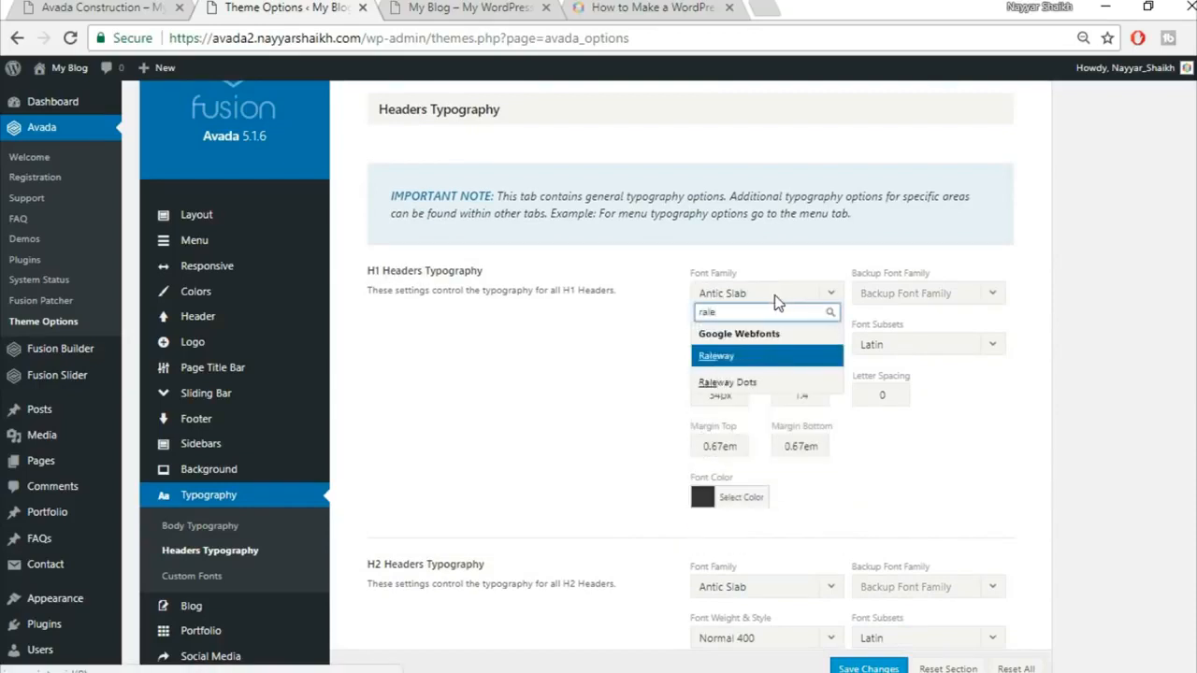
pyautogui.click(744, 357)
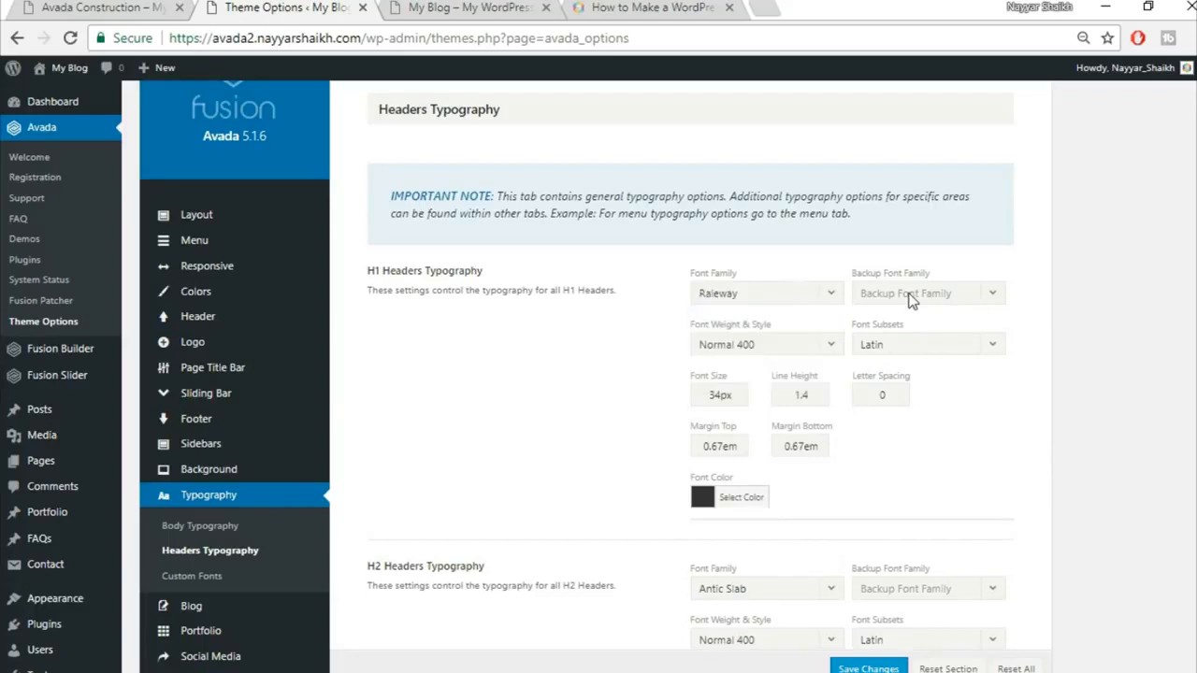
pyautogui.click(921, 295)
pyautogui.click(919, 315)
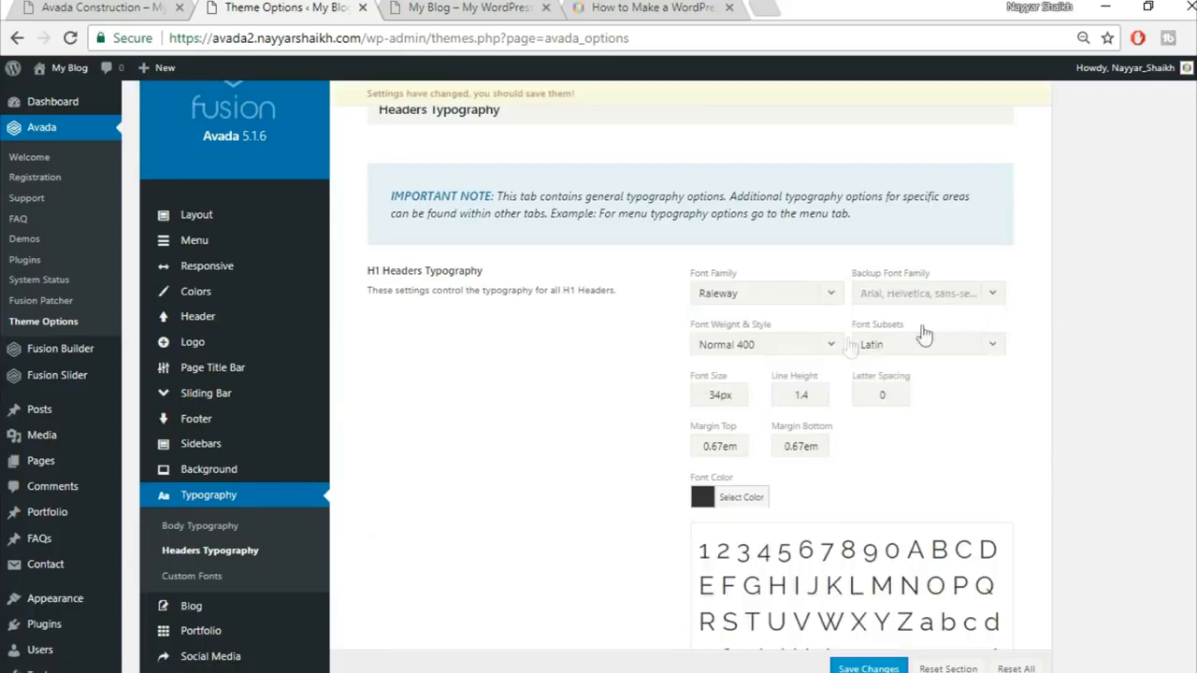
# Step: Make H1 Extra-Bold 800 with 2px letter spacing
pyautogui.click(772, 346)
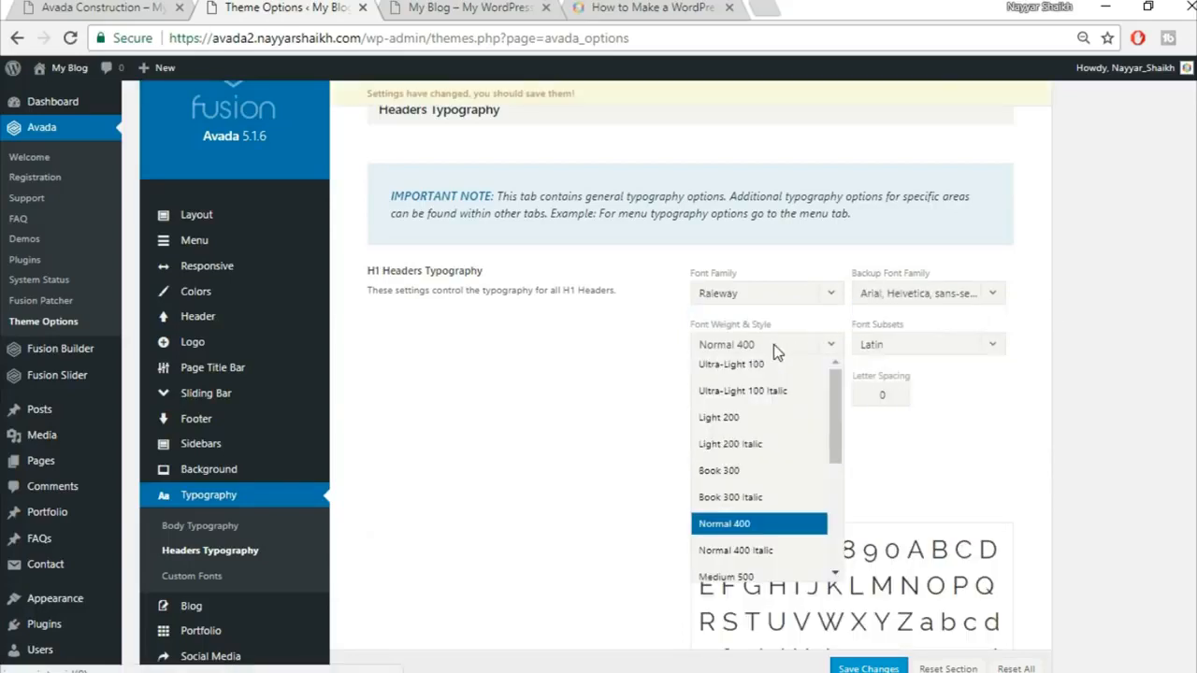
pyautogui.scroll(-2, 778, 423)
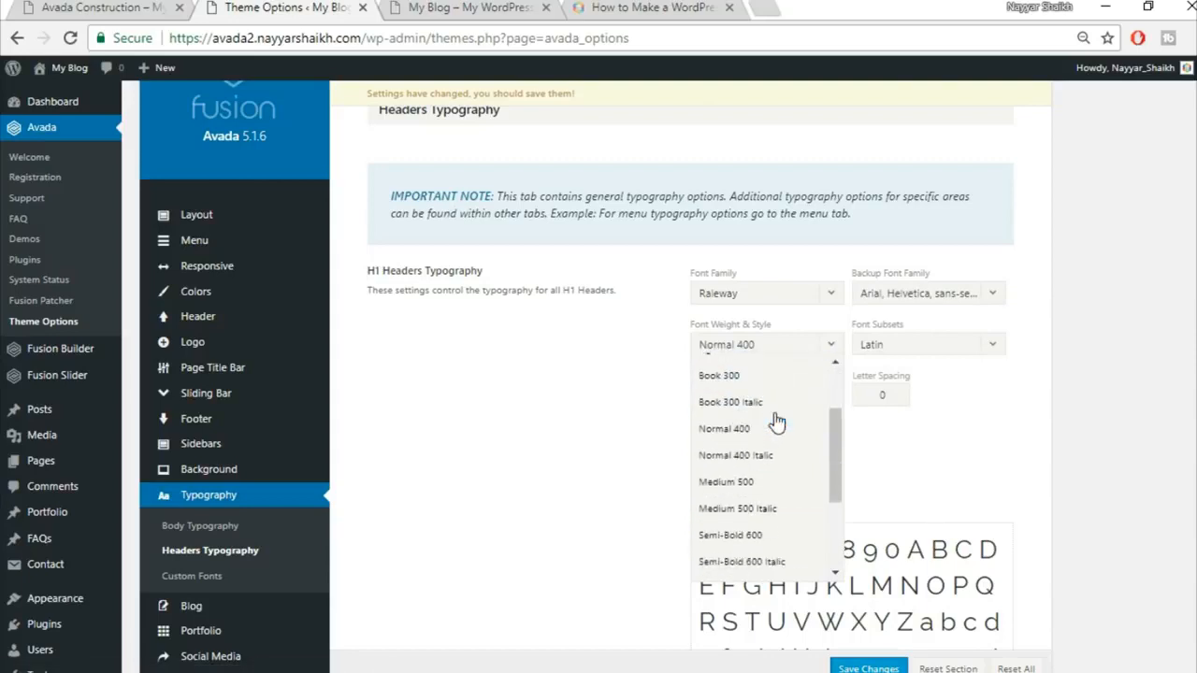
pyautogui.scroll(-2, 777, 463)
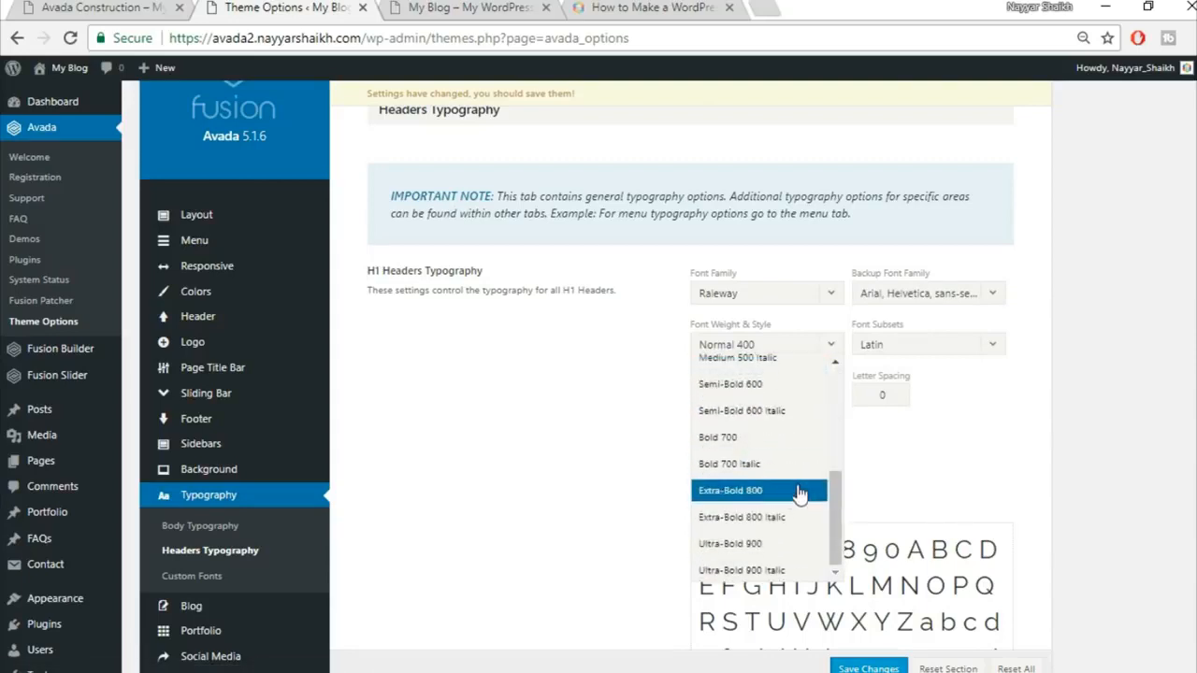
pyautogui.click(789, 502)
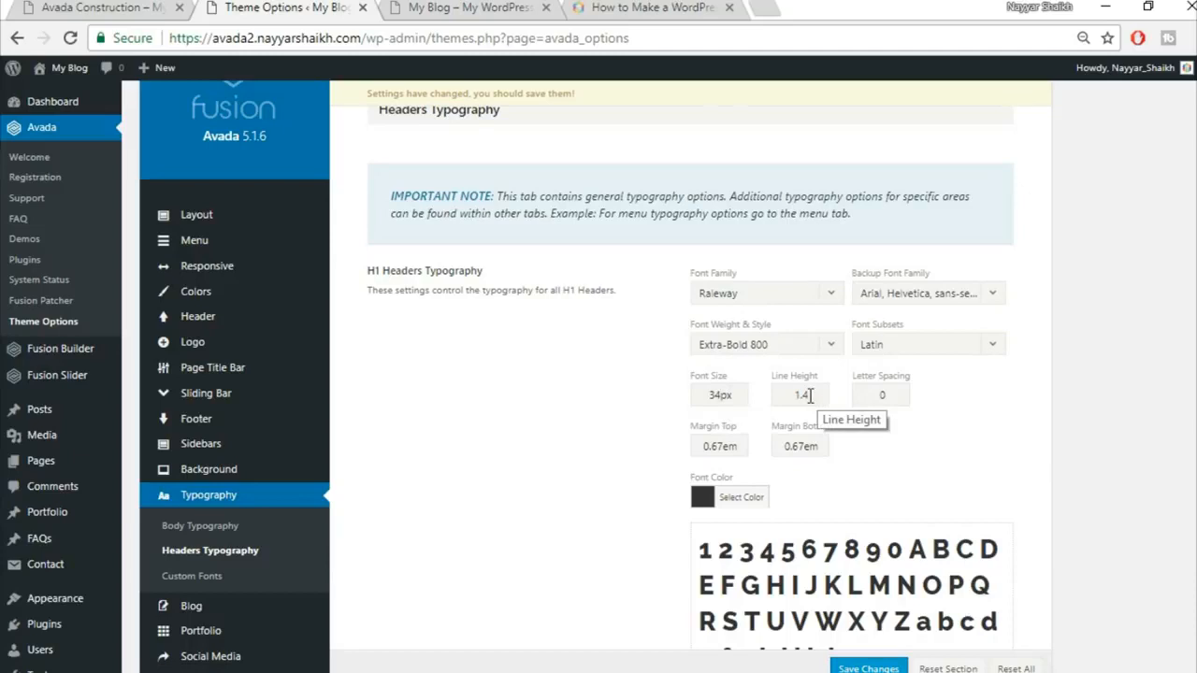
pyautogui.doubleClick(892, 394)
pyautogui.write('2px')
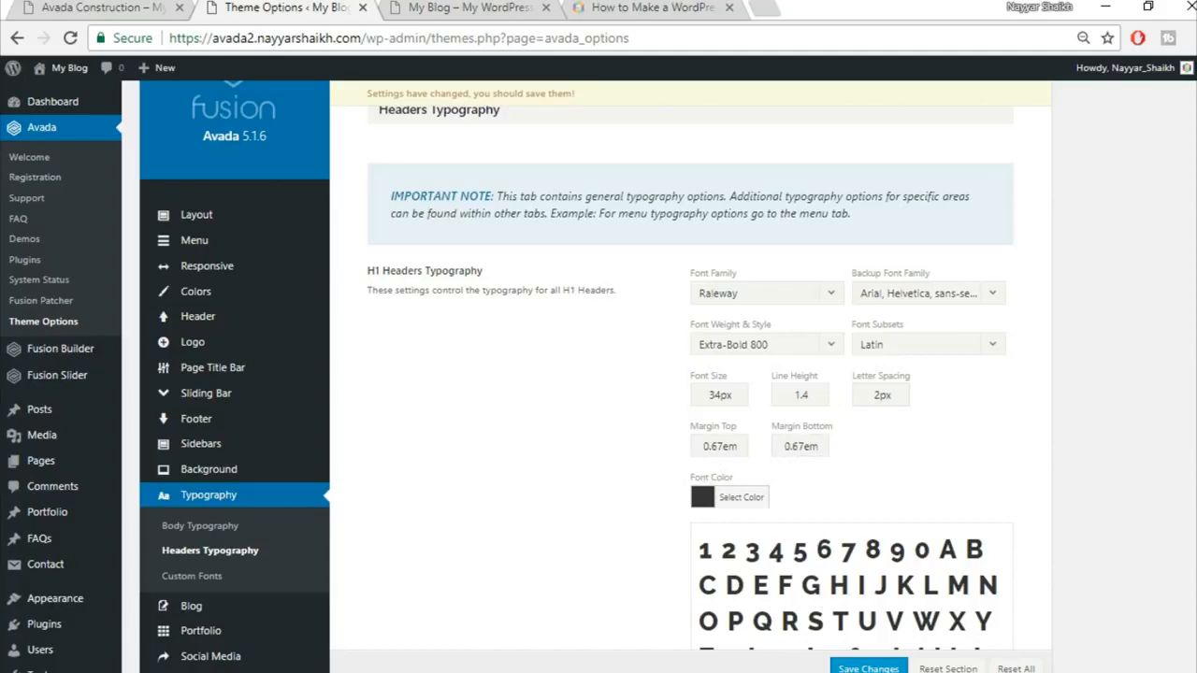
# Step: Set the H2 font to Raleway with an Arial, Helvetica, sans-serif fallback
pyautogui.scroll(-5, 690, 374)
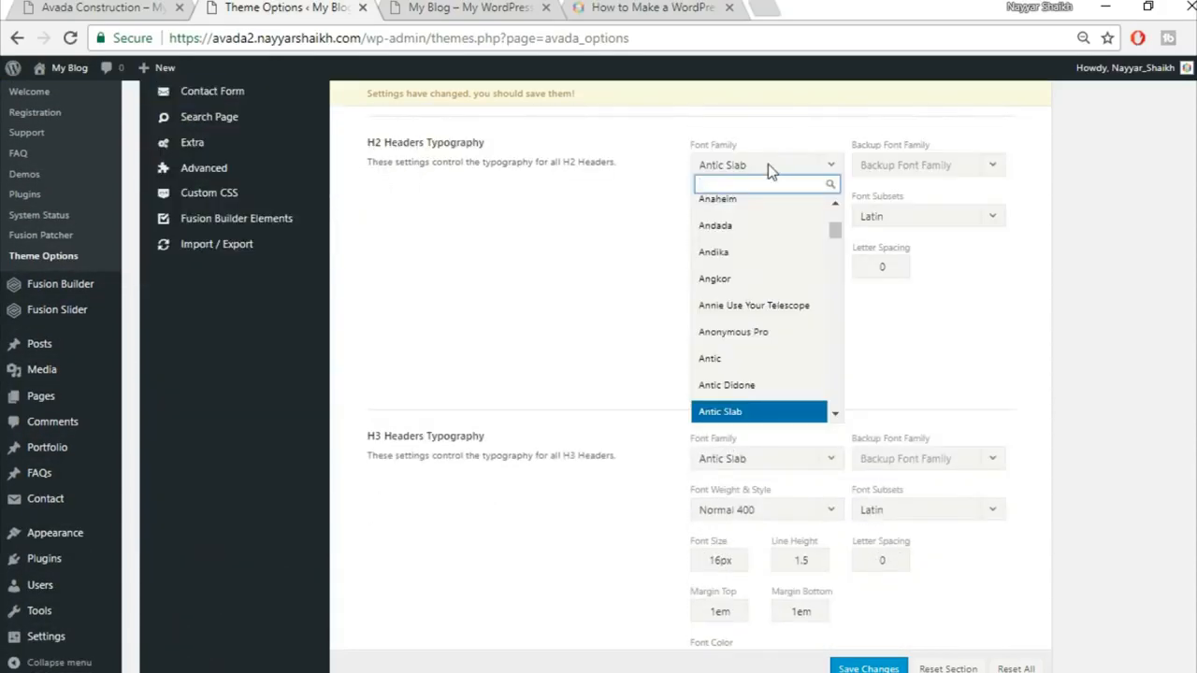
pyautogui.write('rale')
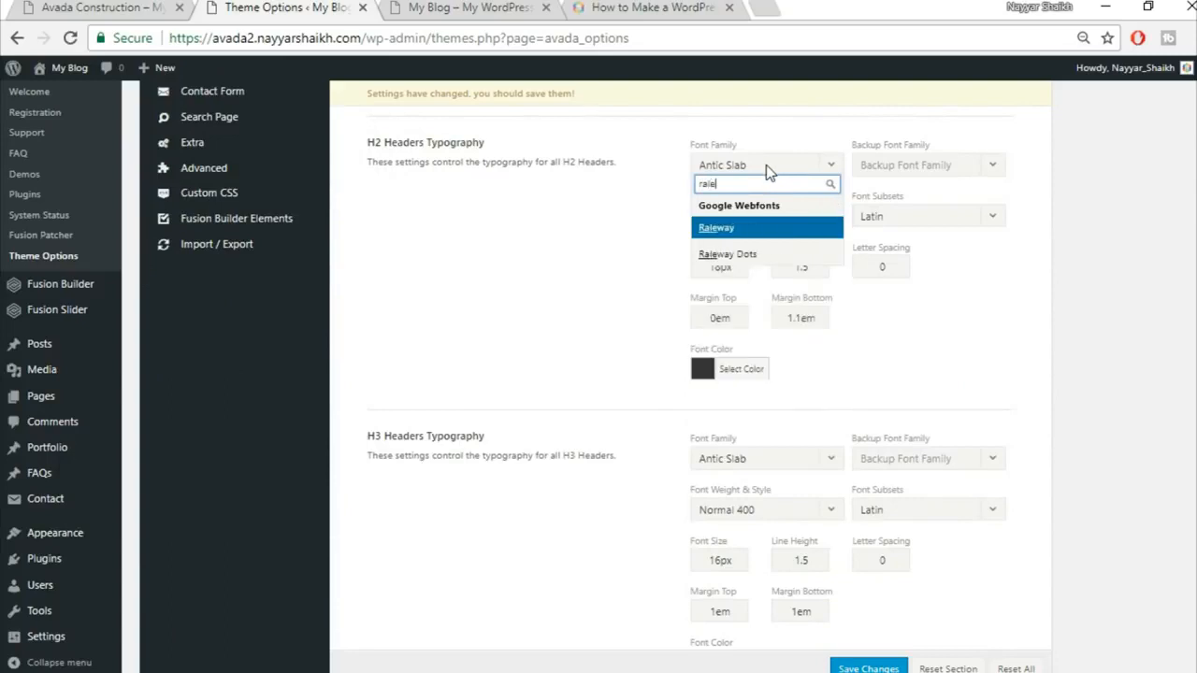
pyautogui.press('Return')
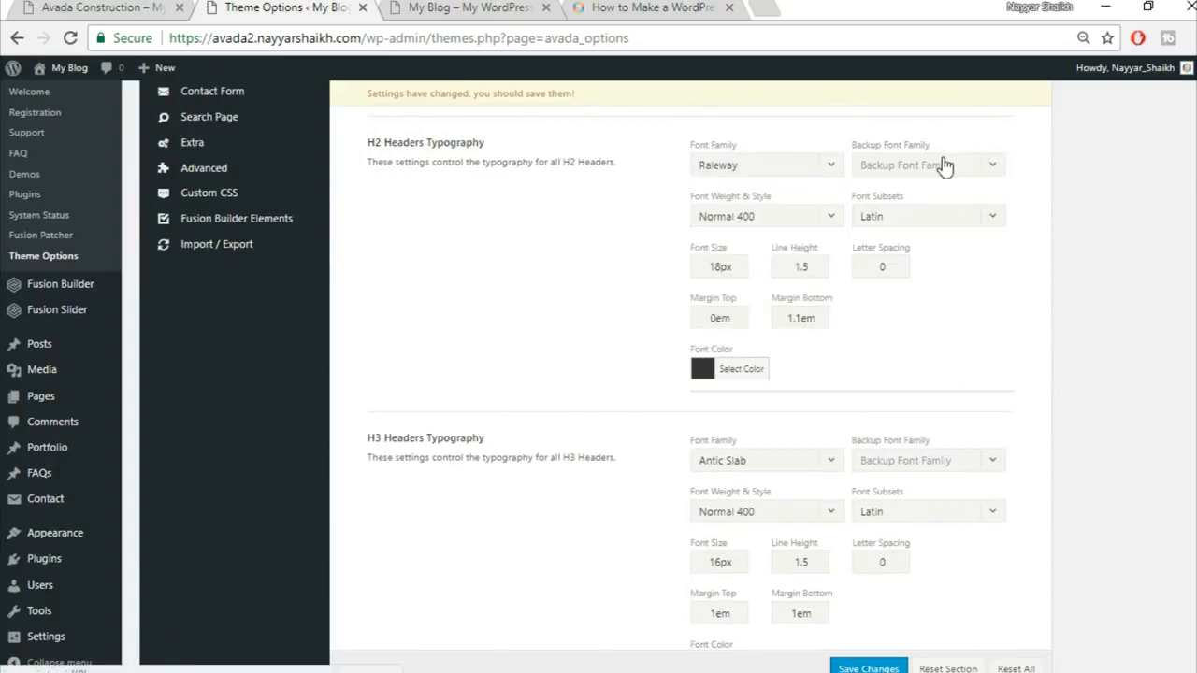
pyautogui.click(941, 166)
pyautogui.click(929, 191)
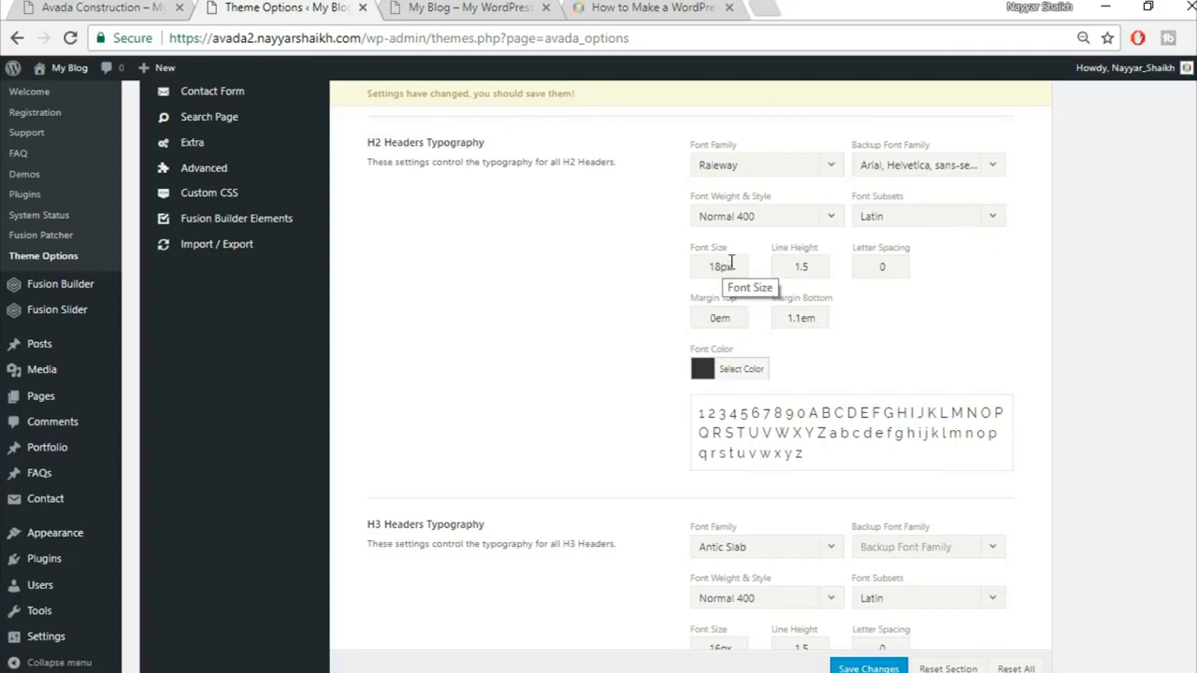
# Step: Set H2 font size to 32, line height 1.31px, and edit its bottom margin
pyautogui.moveTo(720, 267); pyautogui.dragTo(659, 267)
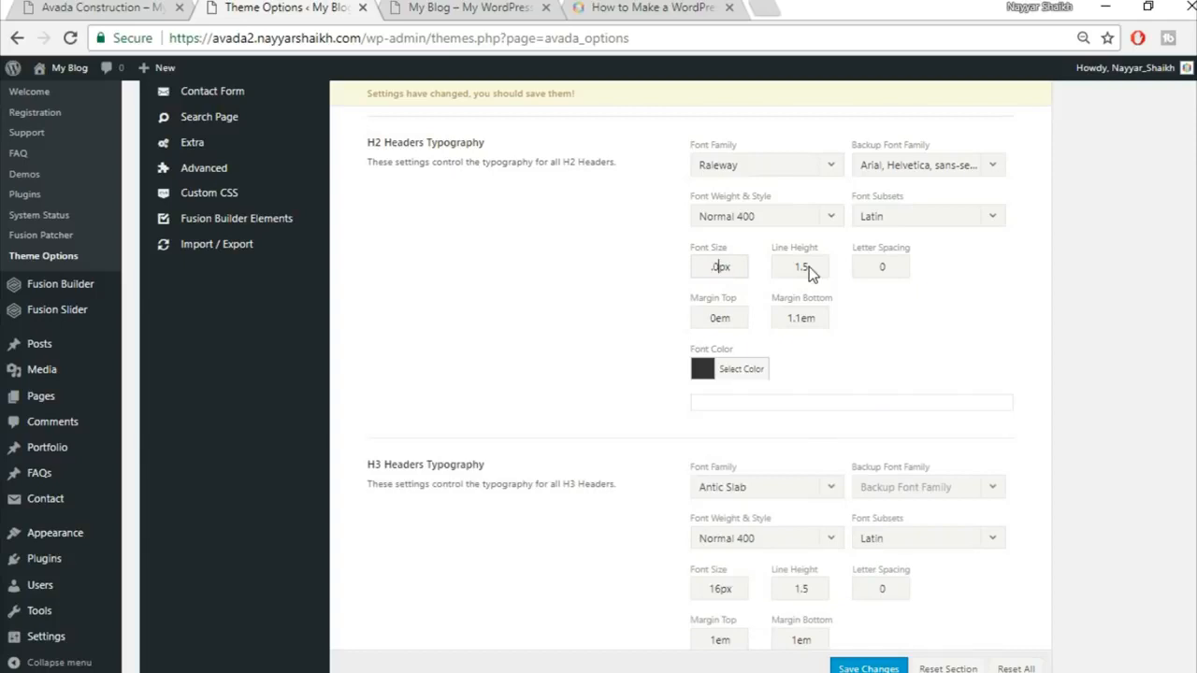
pyautogui.moveTo(721, 267); pyautogui.dragTo(574, 224)
pyautogui.write('32')
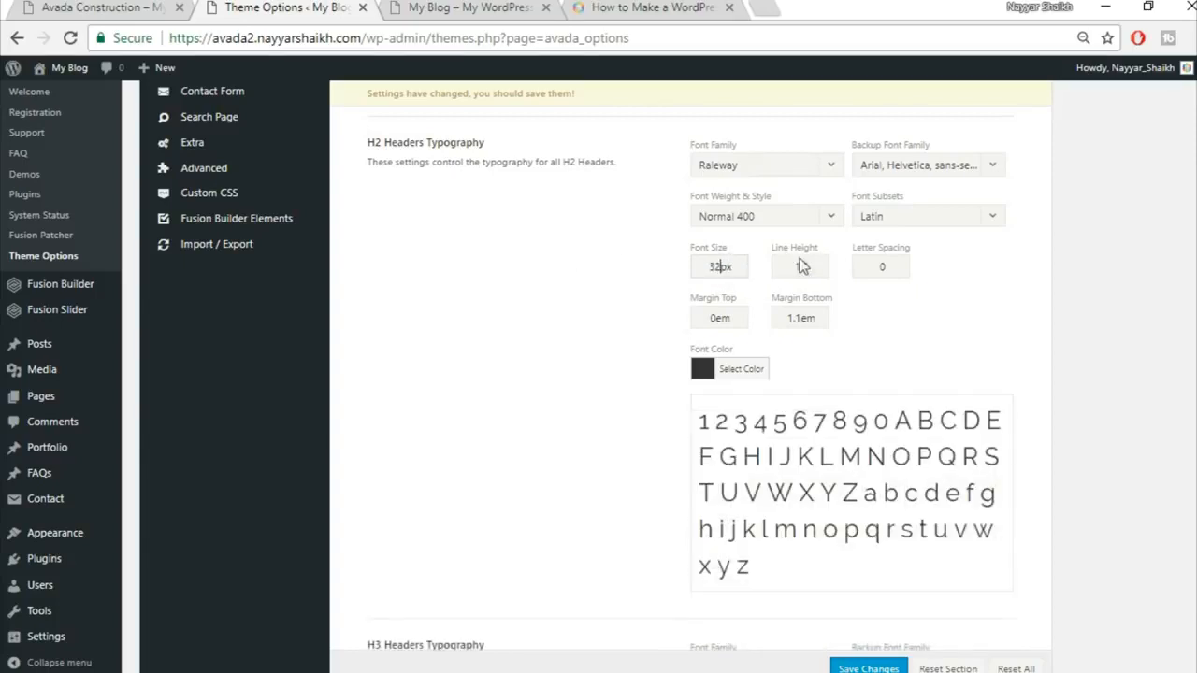
pyautogui.moveTo(821, 268); pyautogui.dragTo(764, 268)
pyautogui.write('1.3')
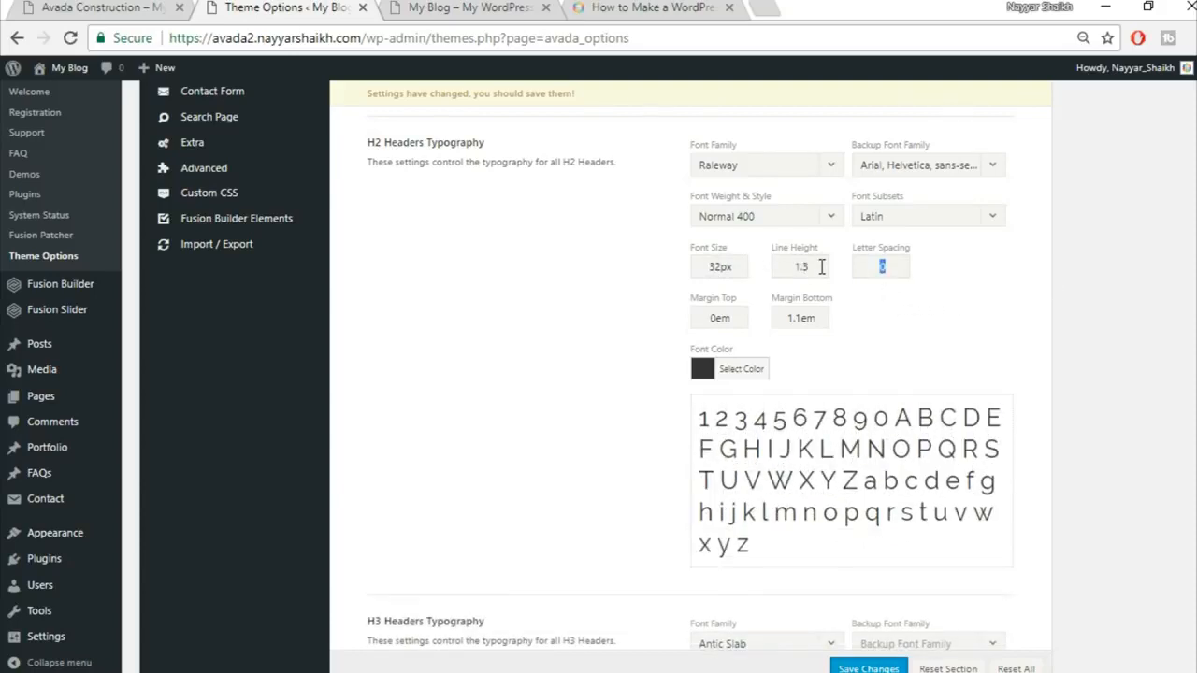
pyautogui.write('1px')
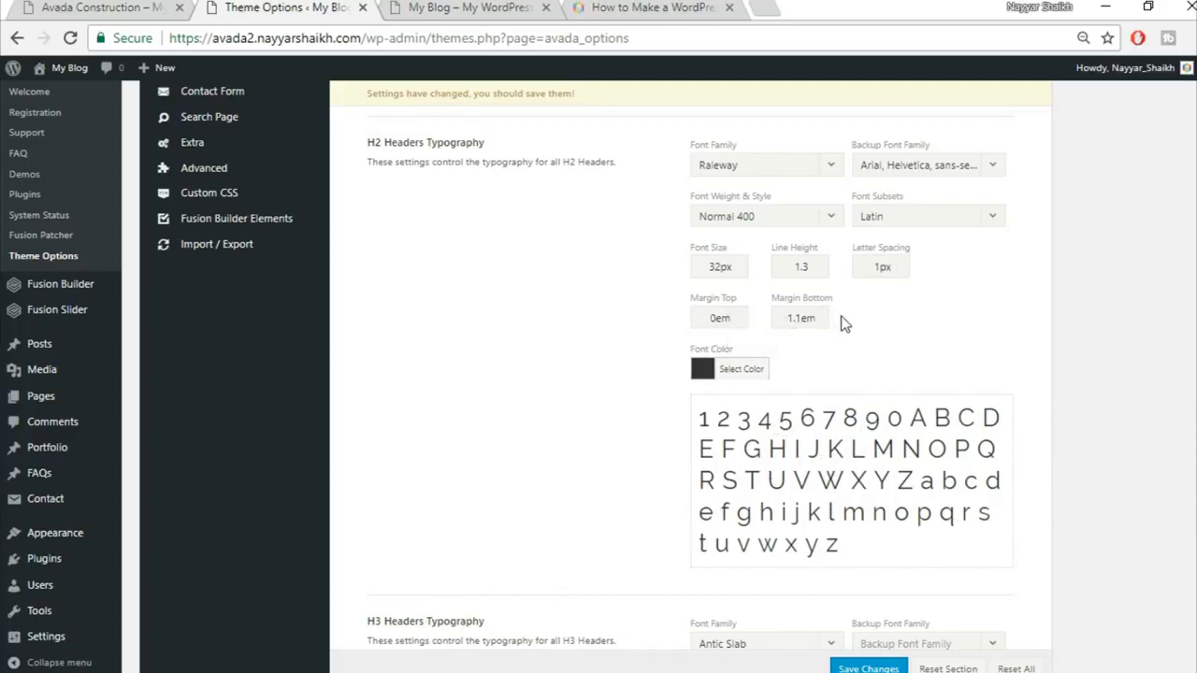
pyautogui.doubleClick(803, 318)
pyautogui.write('0em')
pyautogui.write('.5')
# Step: Set the H3 font to Raleway with an Arial, Helvetica, sans-serif fallback
pyautogui.scroll(-4, 934, 332)
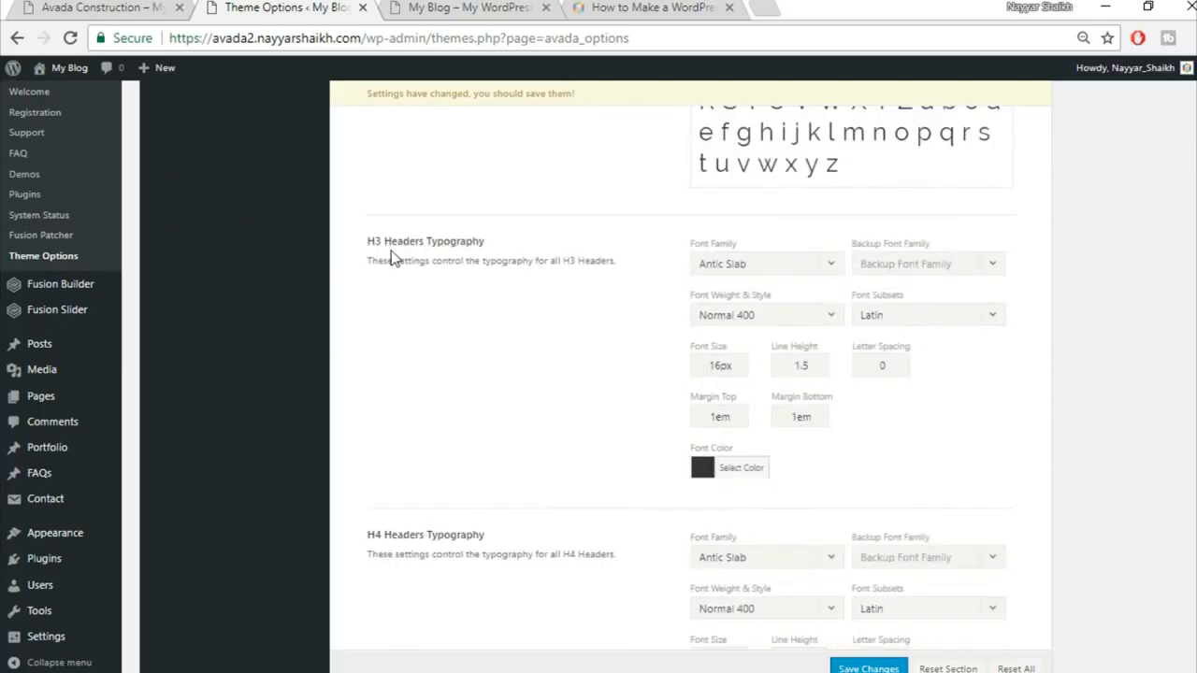
pyautogui.scroll(-1, 492, 270)
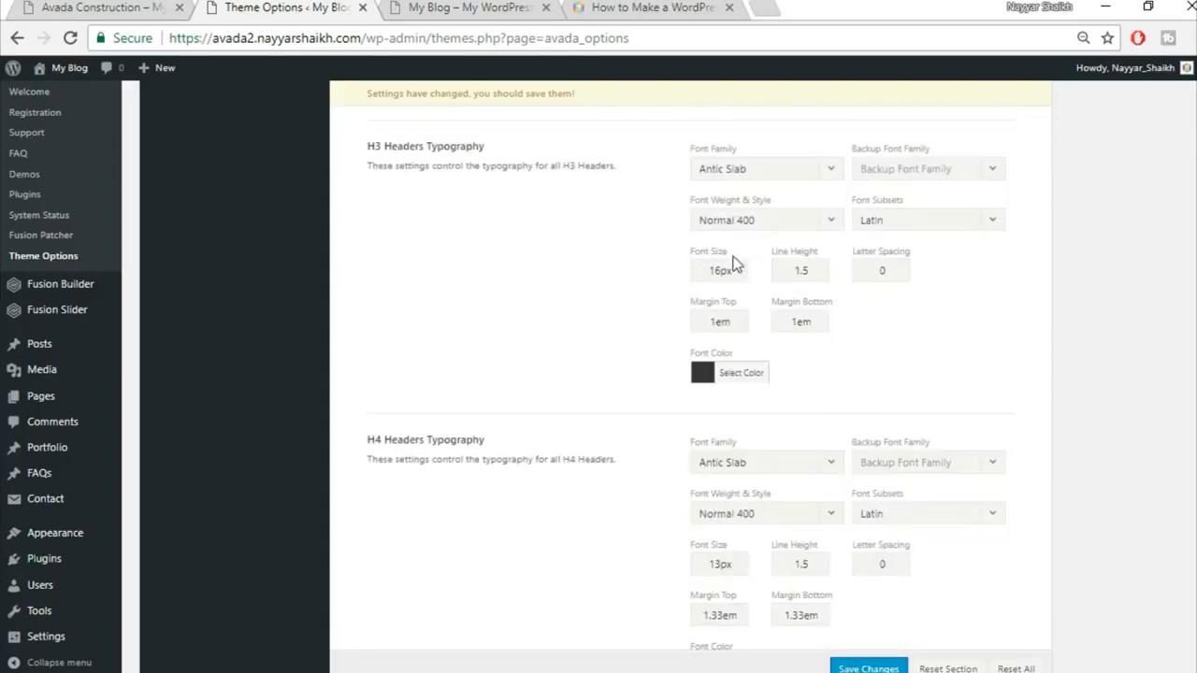
pyautogui.click(760, 171)
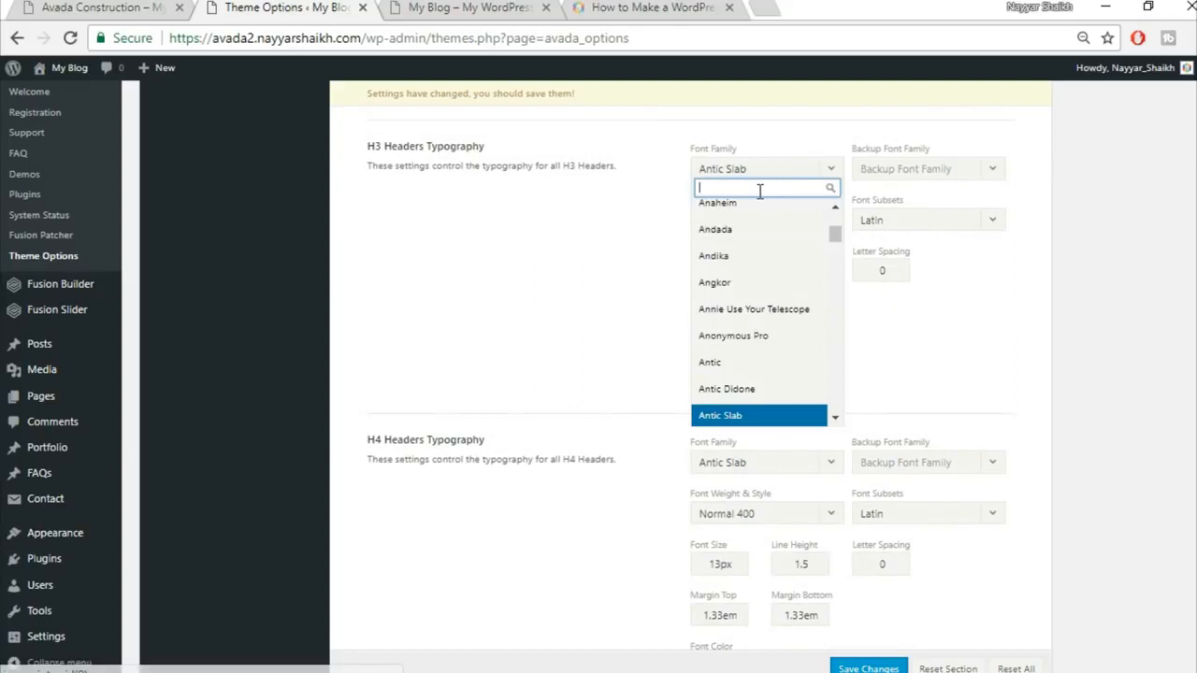
pyautogui.write('rale')
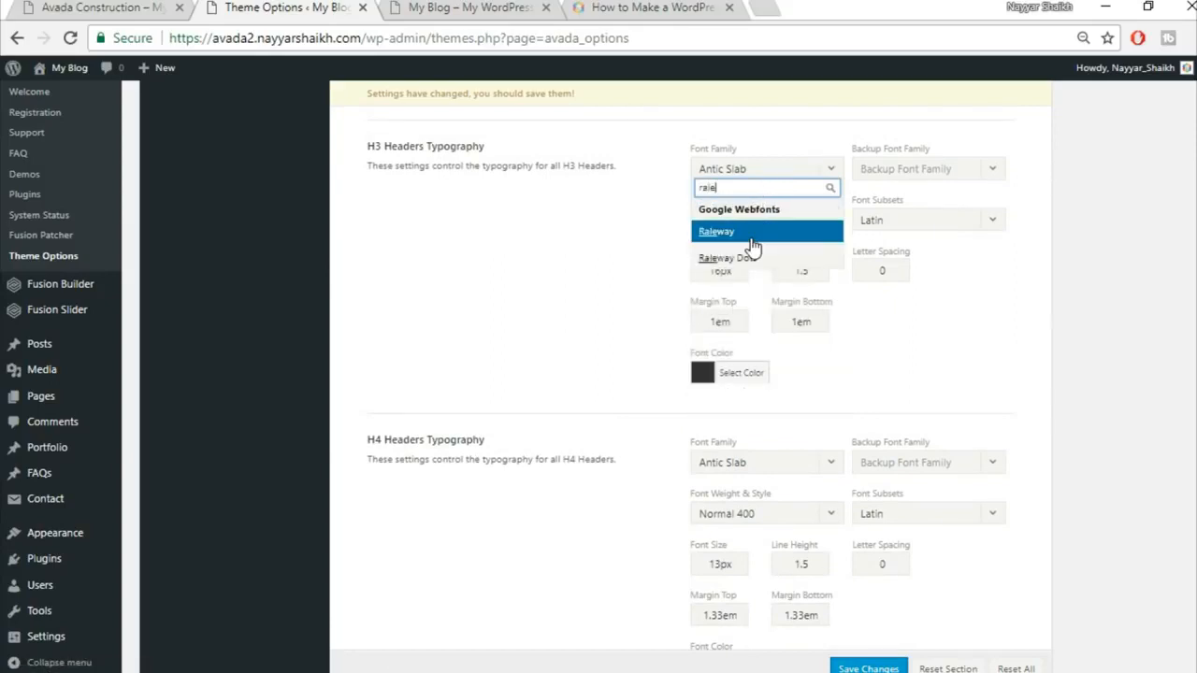
pyautogui.press('Return')
pyautogui.click(956, 174)
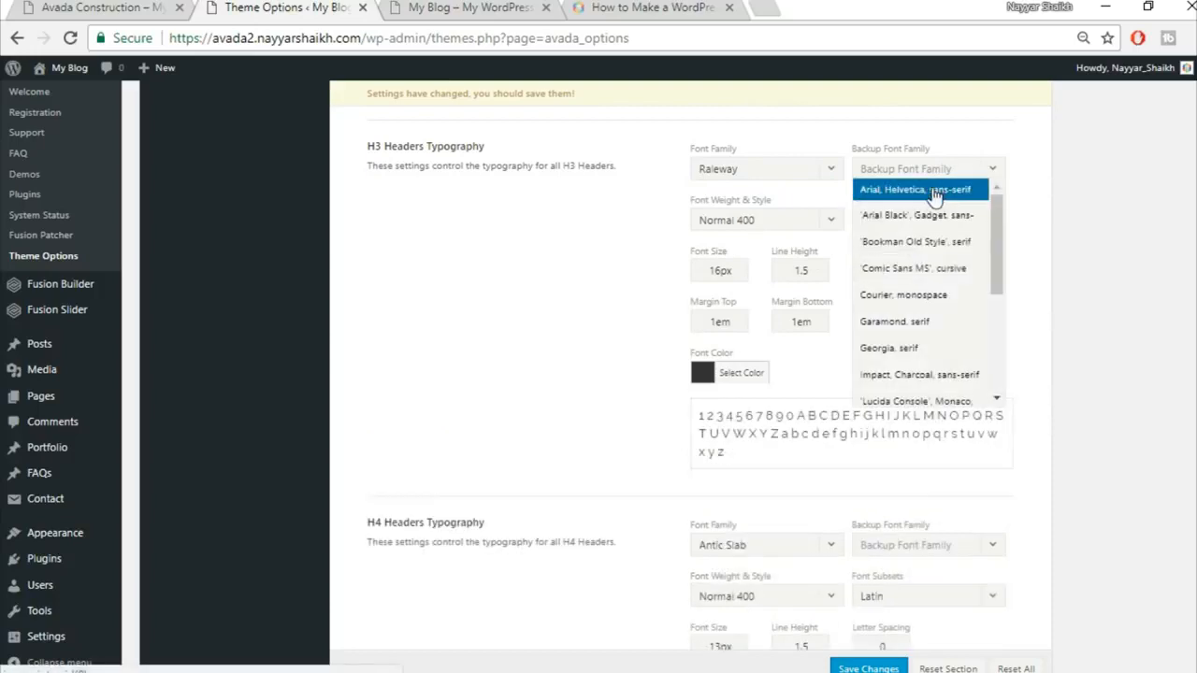
pyautogui.click(907, 188)
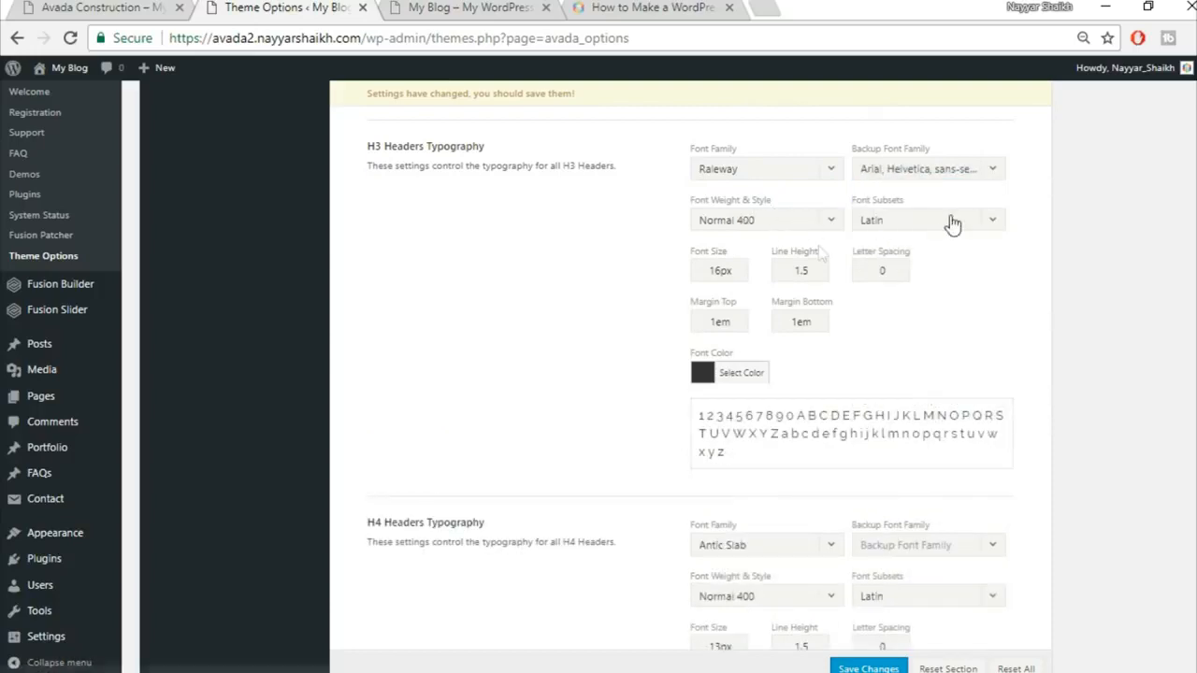
# Step: Give H3 a 20px font size and 1px letter spacing
pyautogui.moveTo(719, 271); pyautogui.dragTo(670, 276)
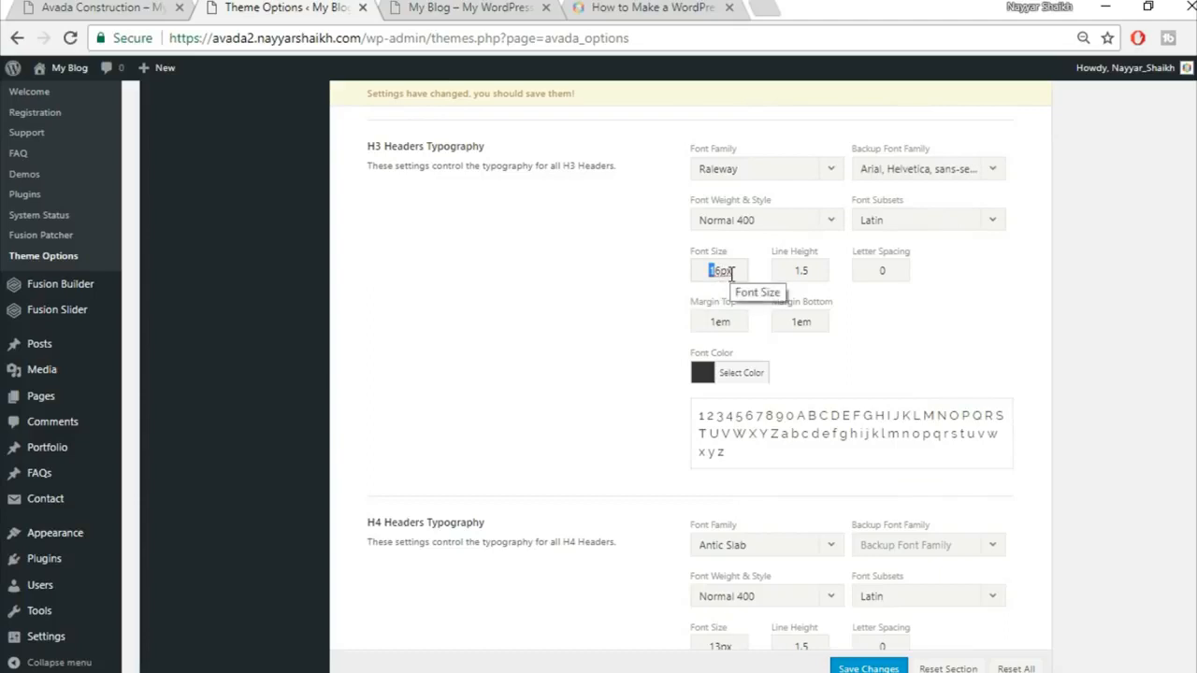
pyautogui.press('BackSpace')
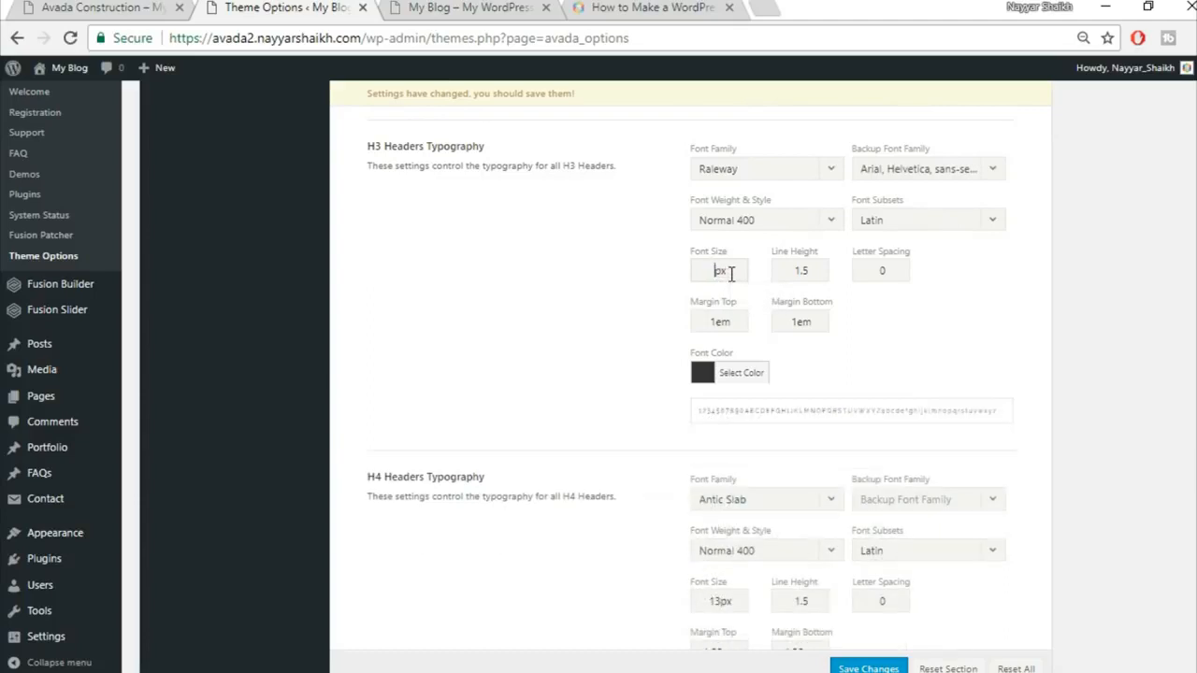
pyautogui.write('20')
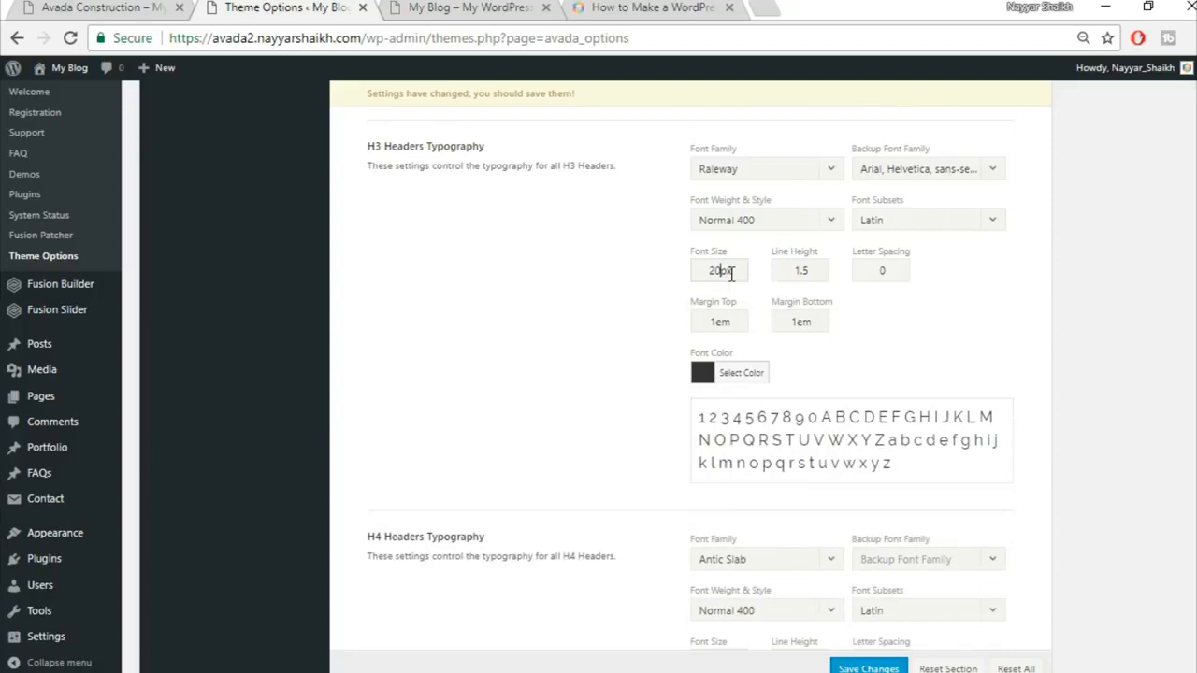
pyautogui.doubleClick(894, 269)
pyautogui.write('1px')
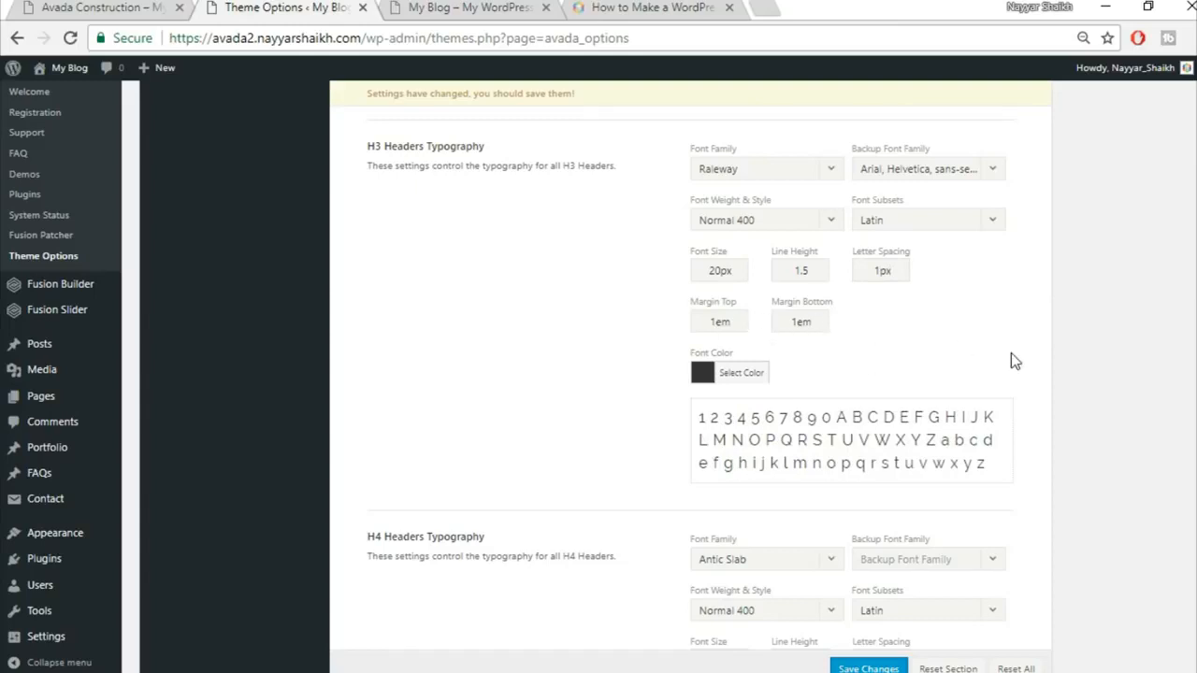
pyautogui.scroll(-1, 1011, 353)
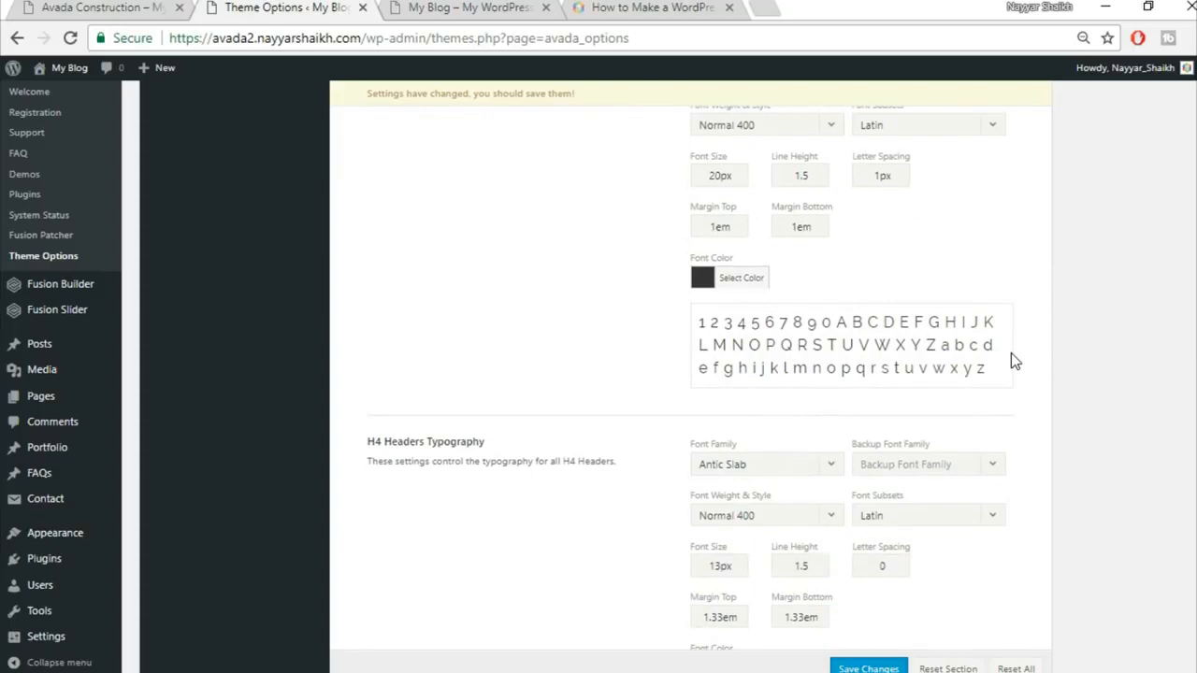
# Step: Set H4 headers to Raleway with Arial fallback at 18px
pyautogui.scroll(-2, 1011, 362)
pyautogui.click(775, 270)
pyautogui.write('rale')
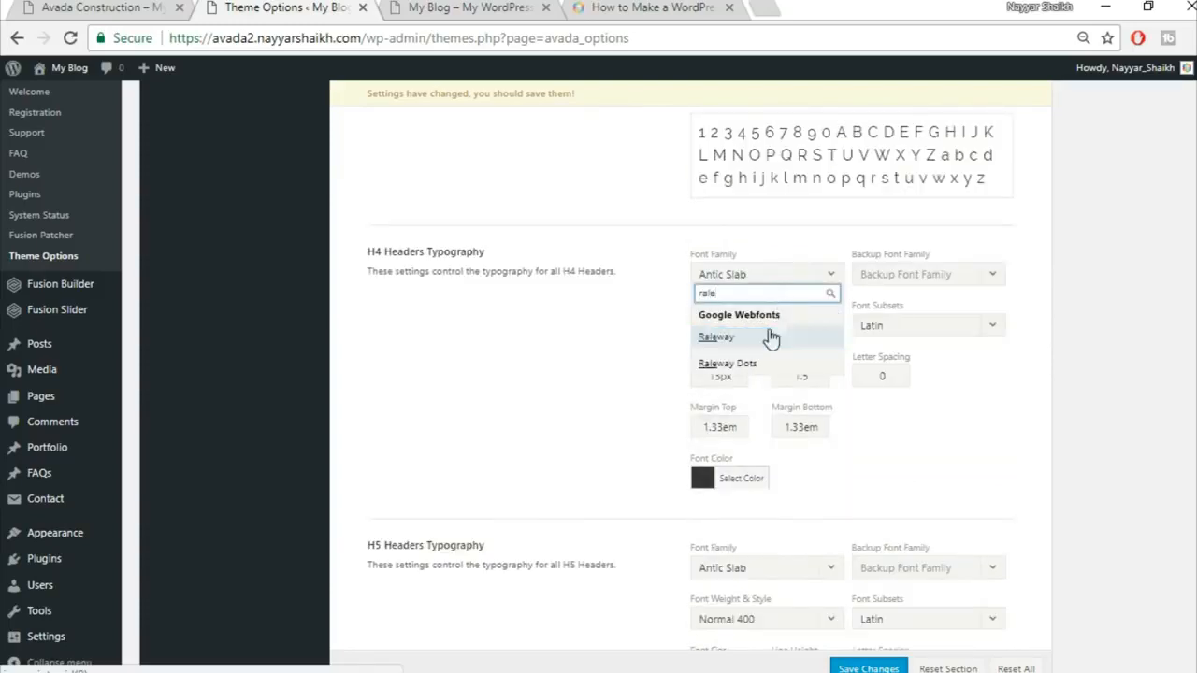
pyautogui.click(950, 277)
pyautogui.click(914, 295)
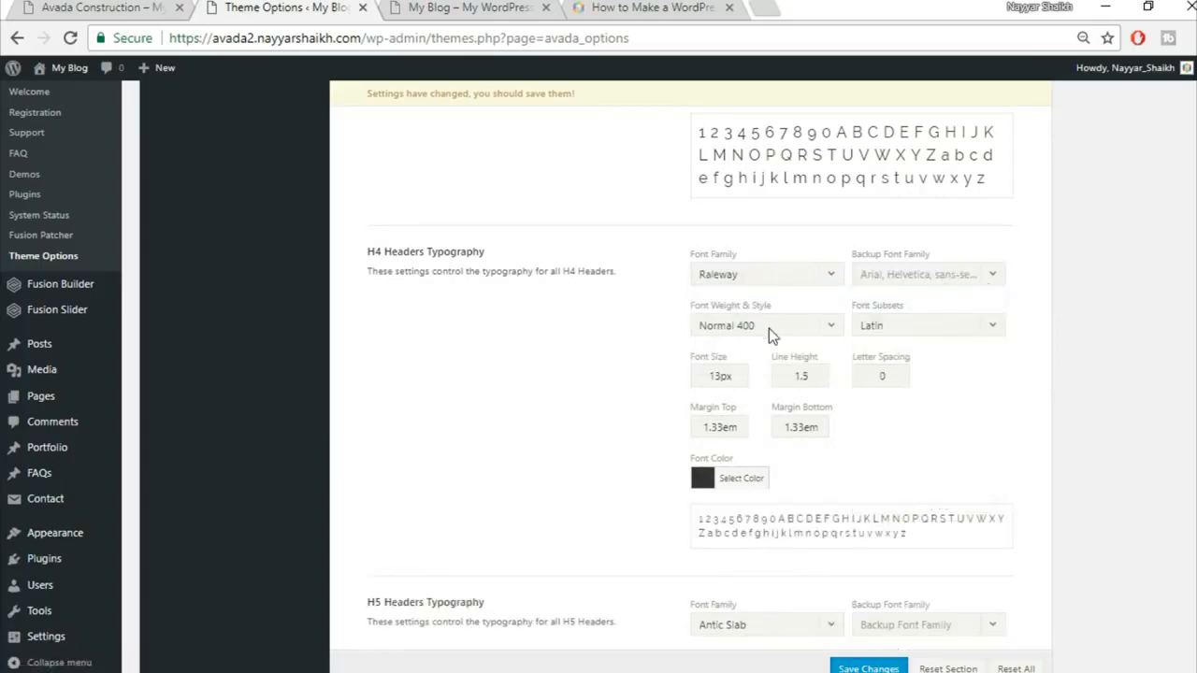
pyautogui.moveTo(721, 376); pyautogui.dragTo(643, 372)
pyautogui.write('18')
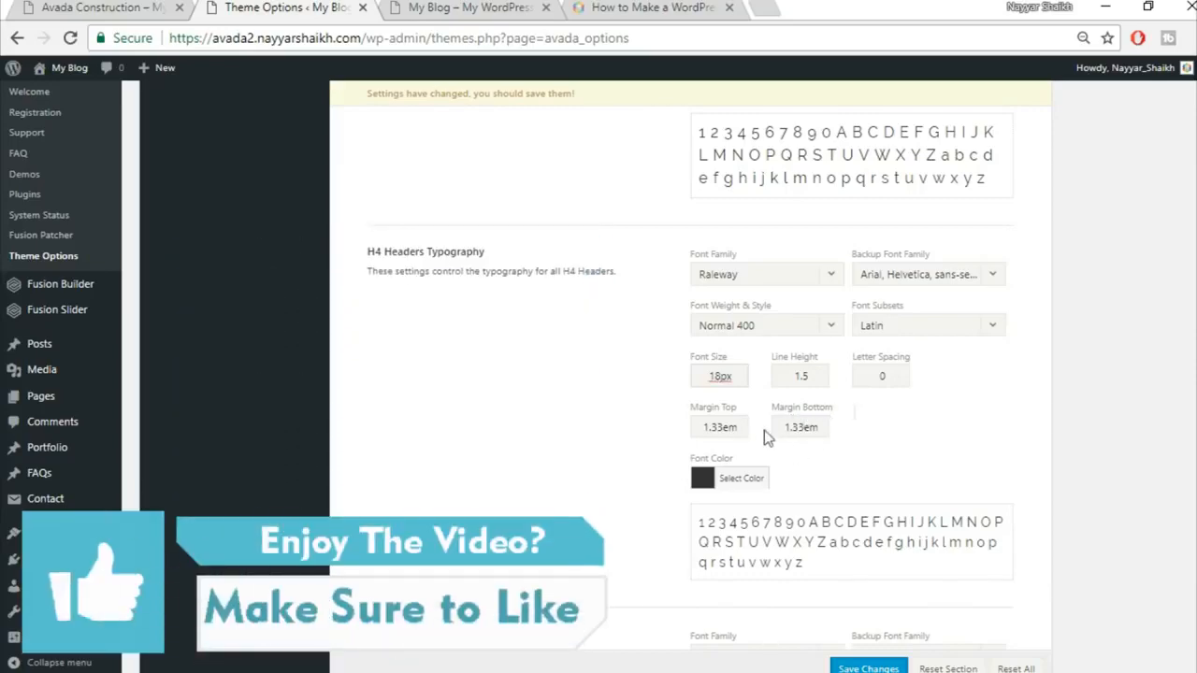
# Step: Set H5 headers to Raleway with Arial fallback at 16px, then edit the line height
pyautogui.scroll(-4, 878, 406)
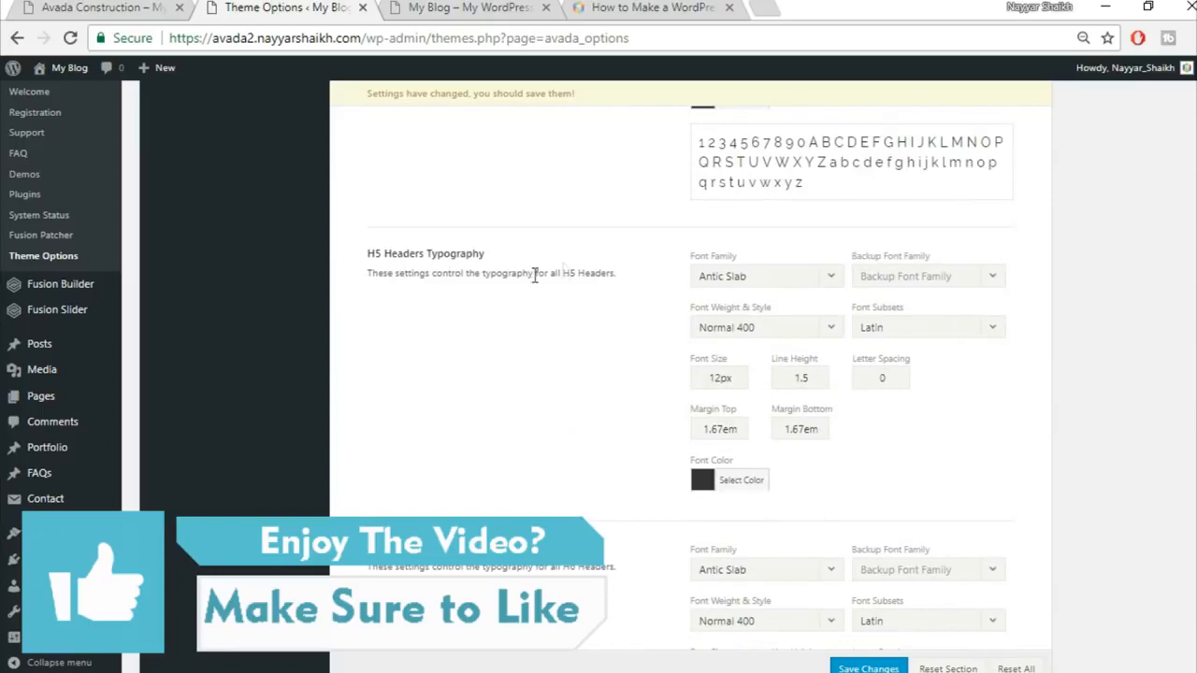
pyautogui.click(745, 277)
pyautogui.write('rale')
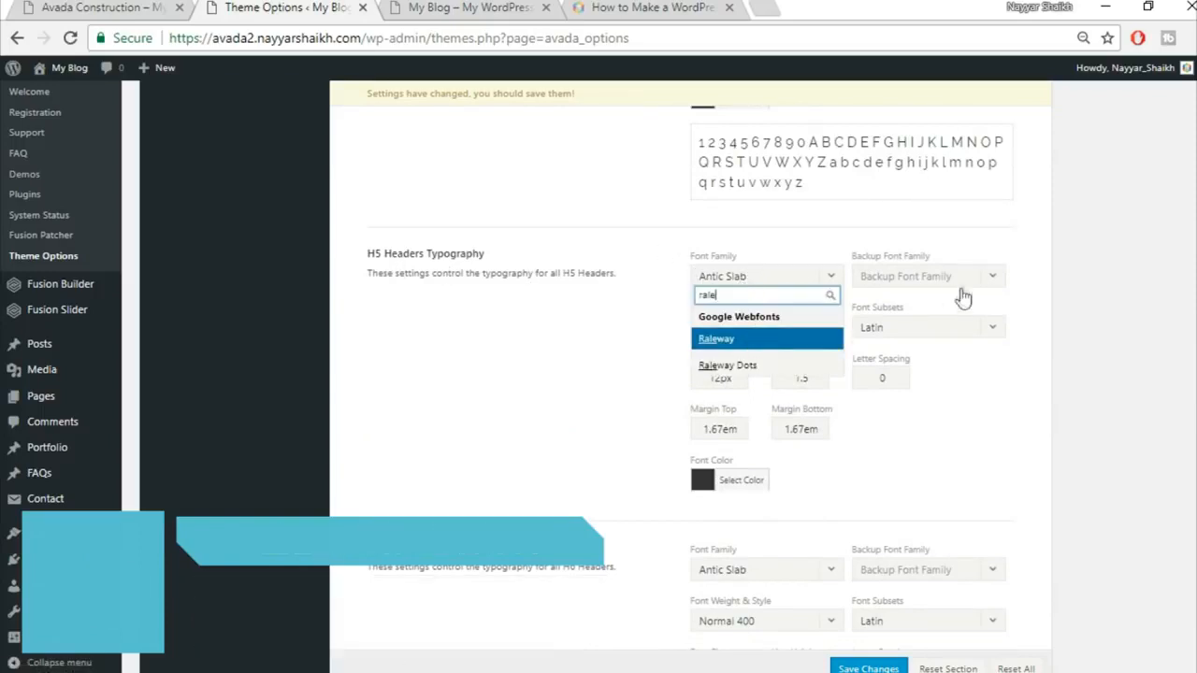
pyautogui.press('Return')
pyautogui.click(921, 276)
pyautogui.click(915, 300)
pyautogui.moveTo(721, 379); pyautogui.dragTo(661, 386)
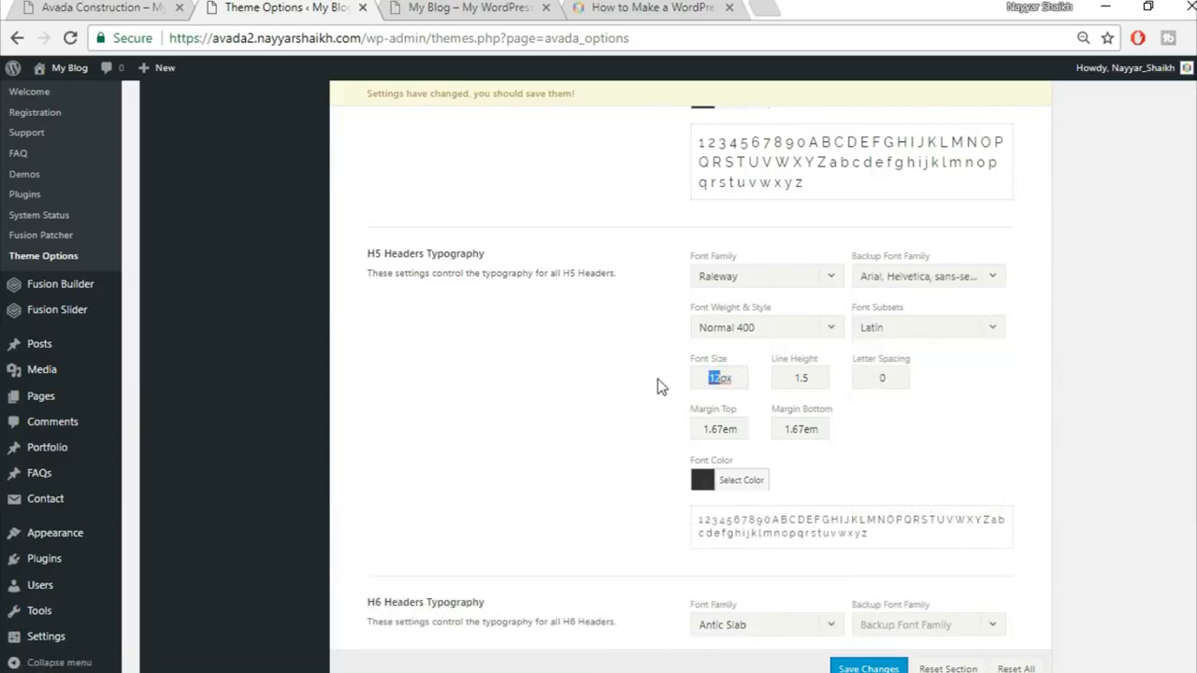
pyautogui.write('16')
pyautogui.click(813, 379)
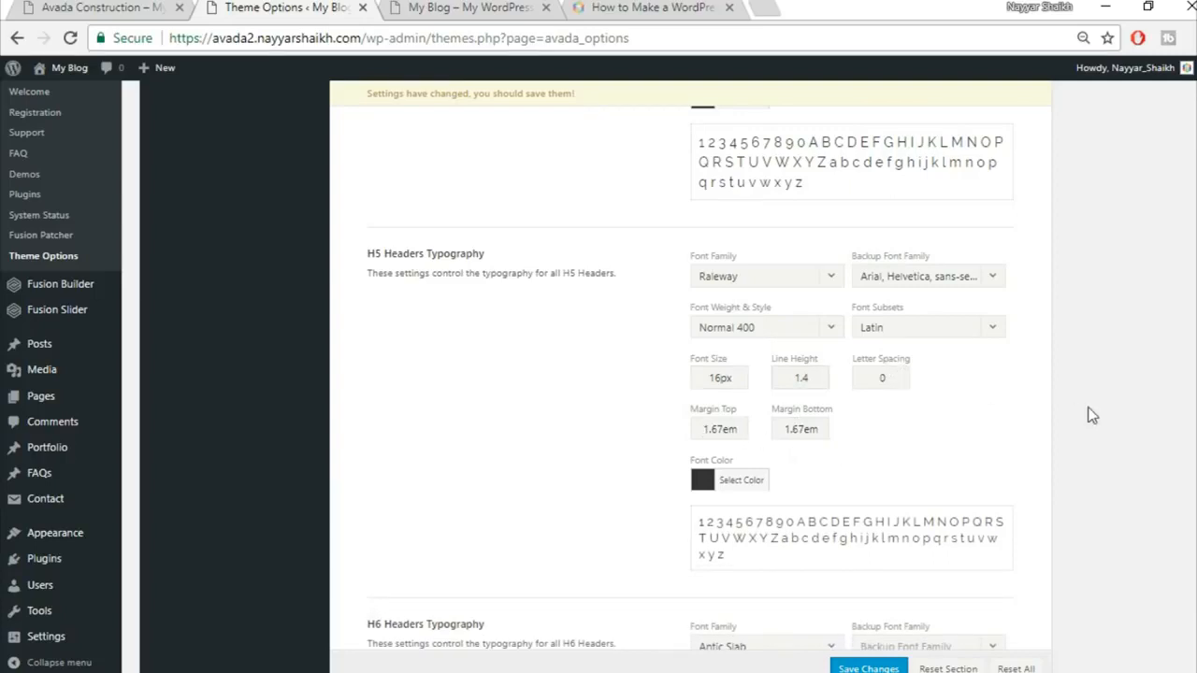
pyautogui.scroll(-4, 1093, 415)
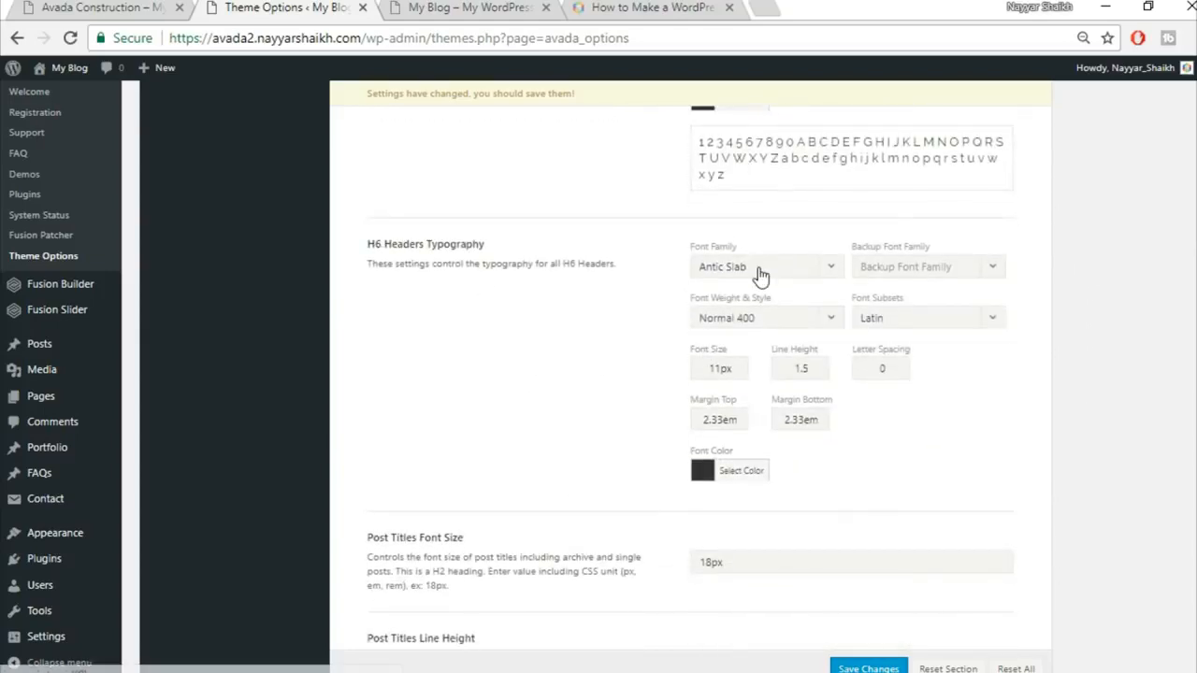
# Step: Set the H6 header font to Raleway with an Arial, Helvetica, sans-serif fallback
pyautogui.click(760, 268)
pyautogui.write('rale')
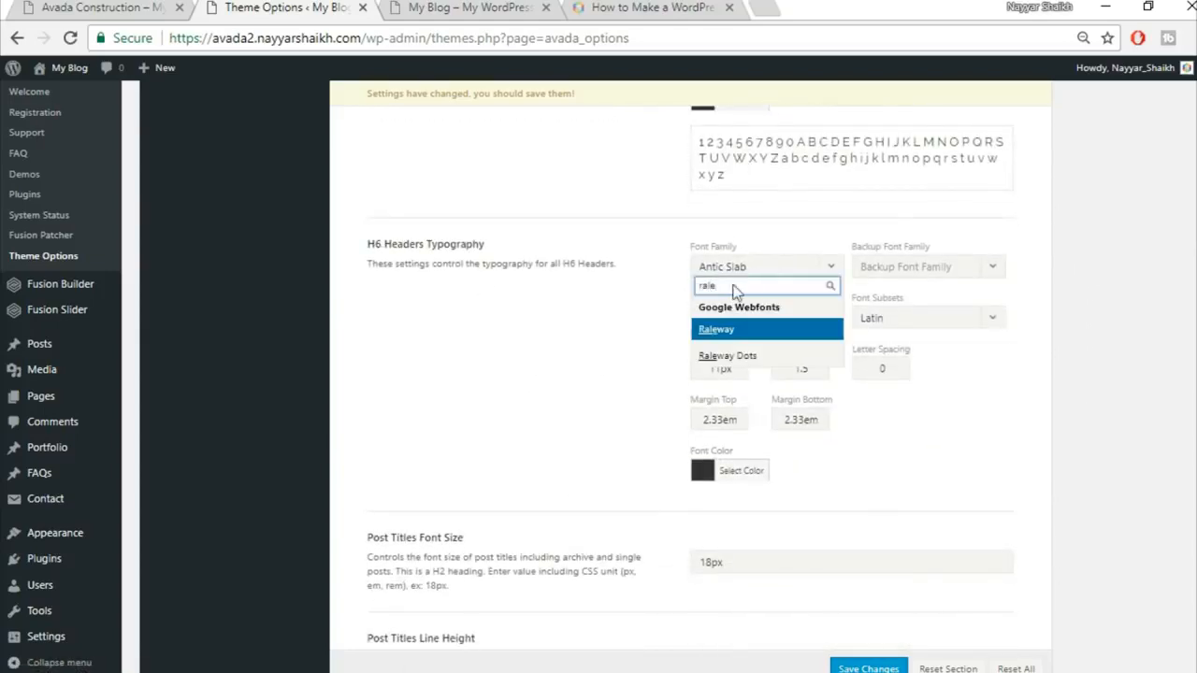
pyautogui.click(726, 332)
pyautogui.click(940, 268)
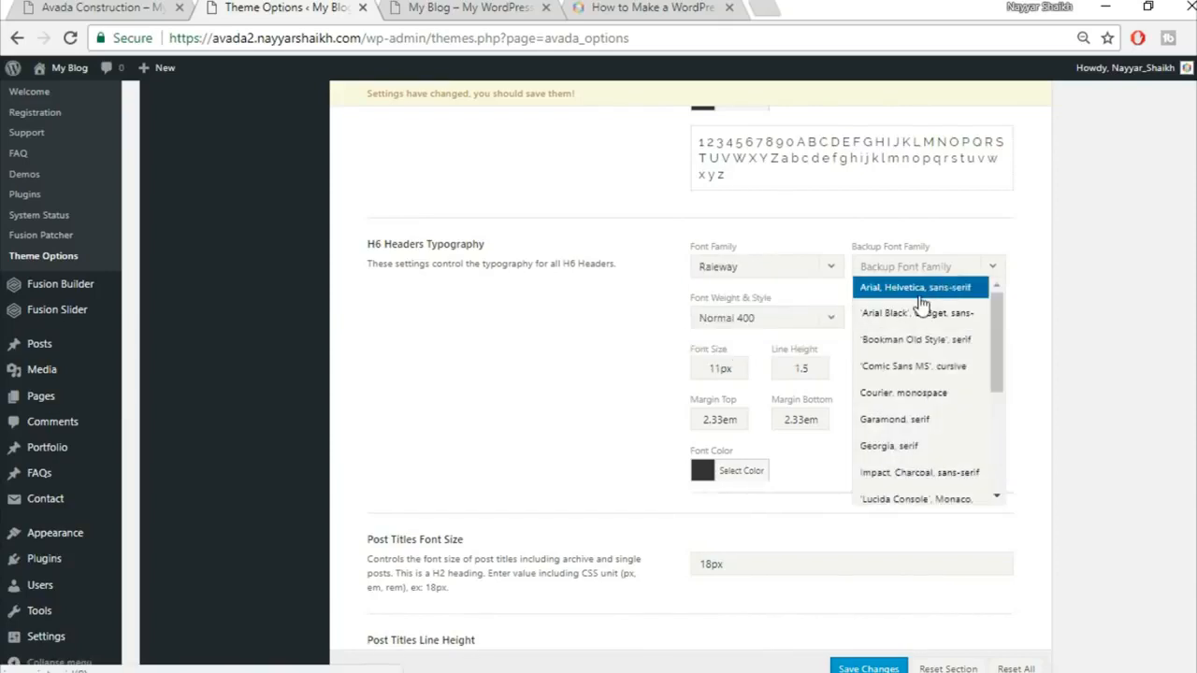
pyautogui.click(919, 289)
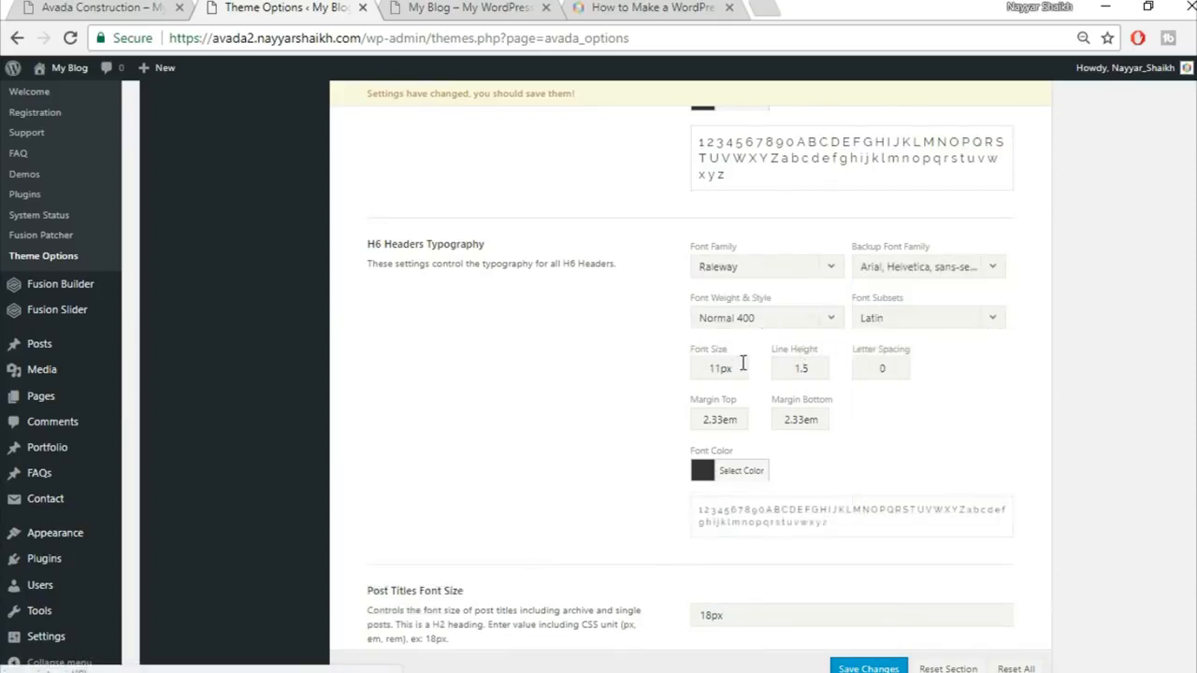
# Step: Give H6 headers 12px size, 1.2 line height, 1px letter spacing and 0.4em top margin
pyautogui.moveTo(722, 368); pyautogui.dragTo(610, 378)
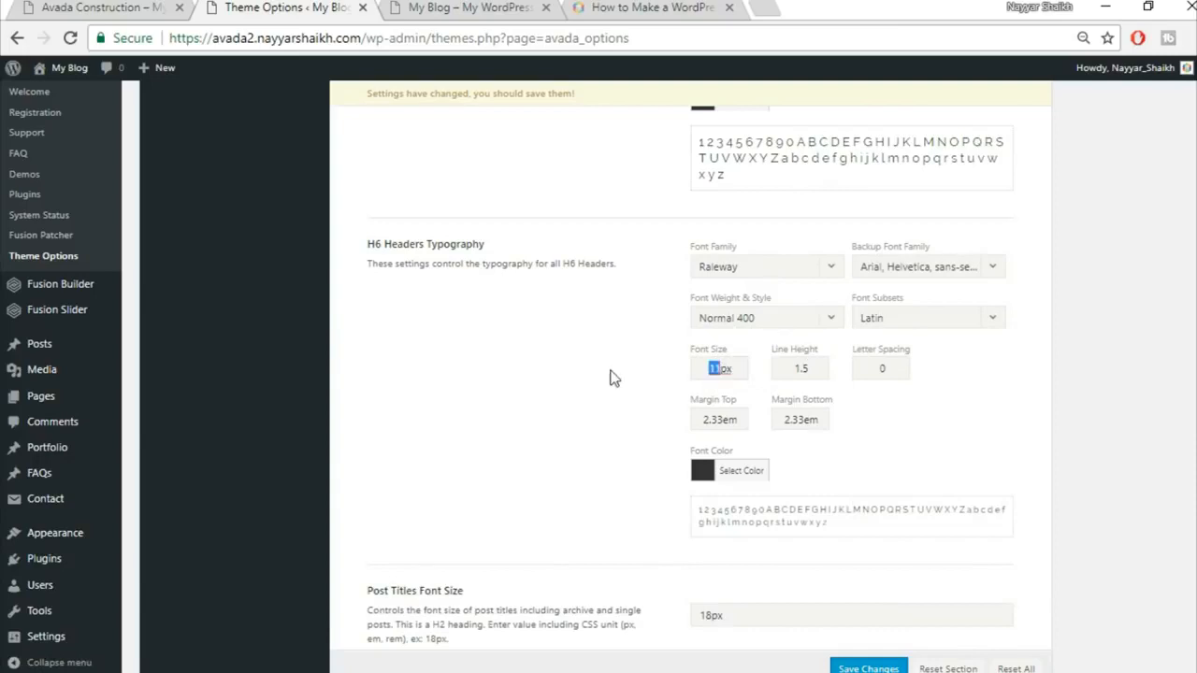
pyautogui.write('12')
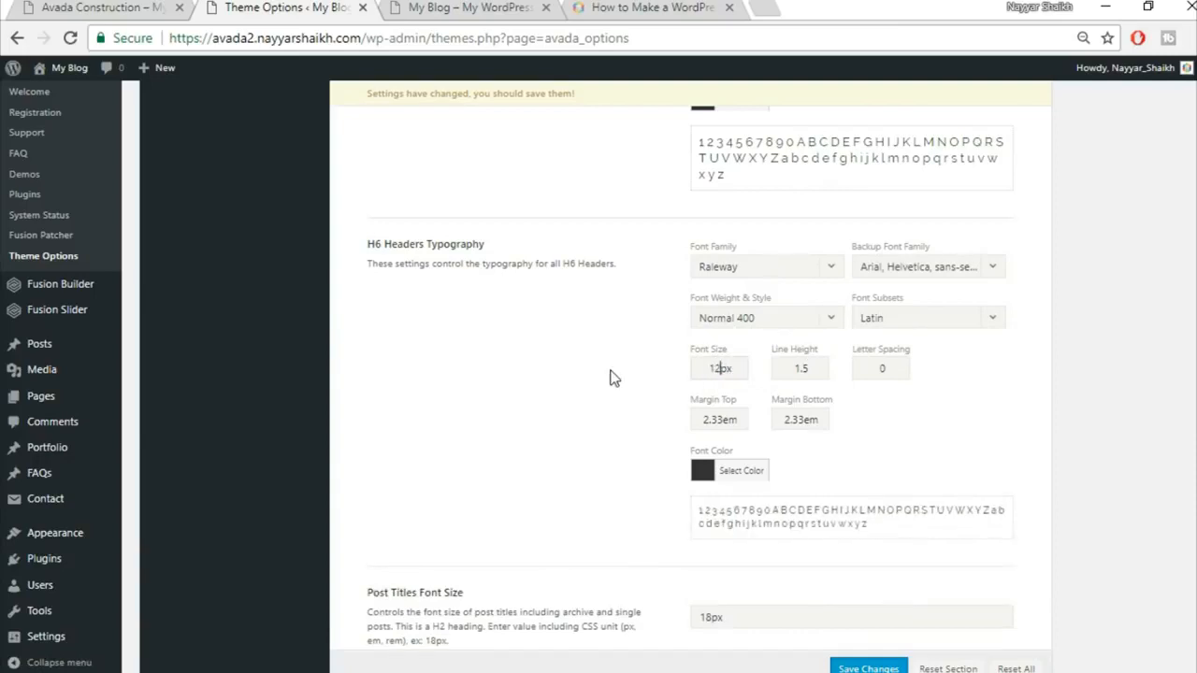
pyautogui.moveTo(795, 370); pyautogui.dragTo(804, 371)
pyautogui.write('2')
pyautogui.doubleClick(882, 371)
pyautogui.write('1')
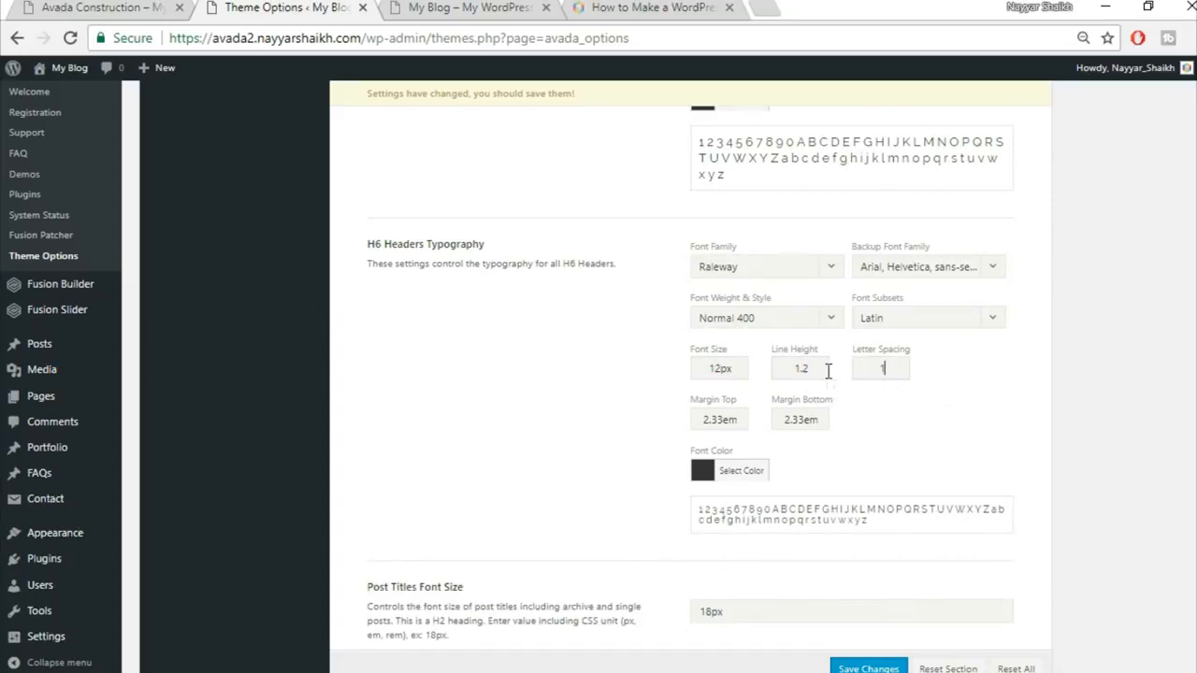
pyautogui.write('px')
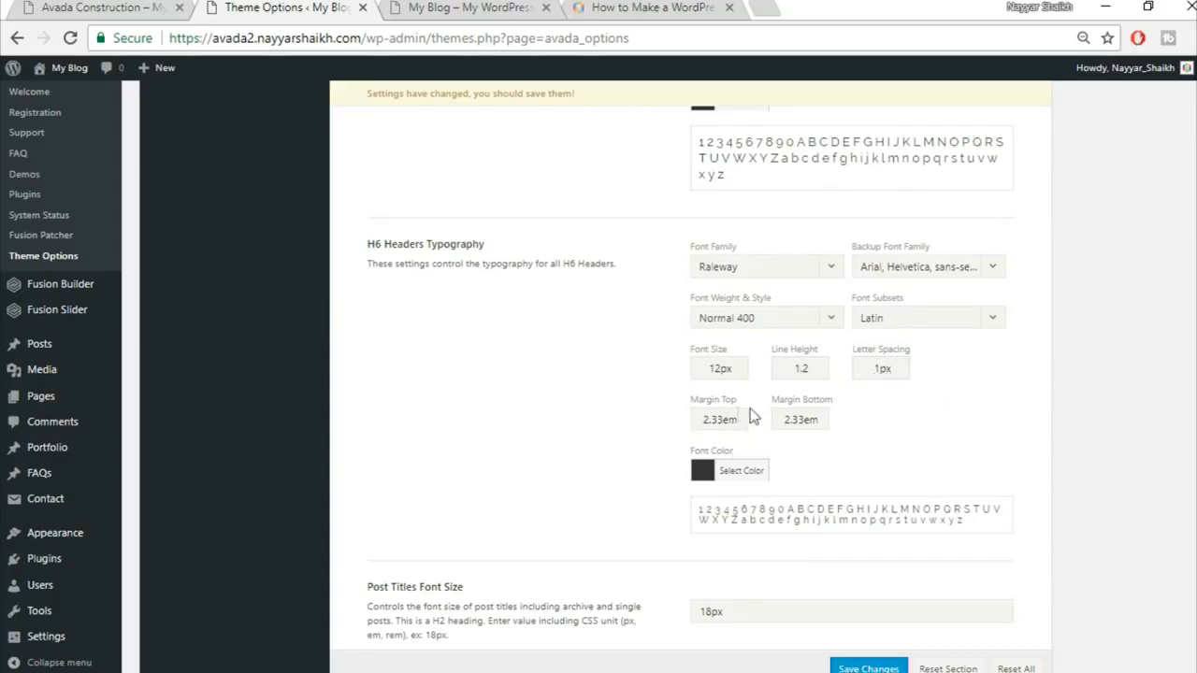
pyautogui.moveTo(721, 419); pyautogui.dragTo(579, 395)
pyautogui.press('BackSpace')
pyautogui.write('0.4')
pyautogui.press('Tab')
# Step: Set the H6 bottom margin to 0.4em, comparing against the Avada Construction demo
pyautogui.write('0em')
pyautogui.click(171, 6)
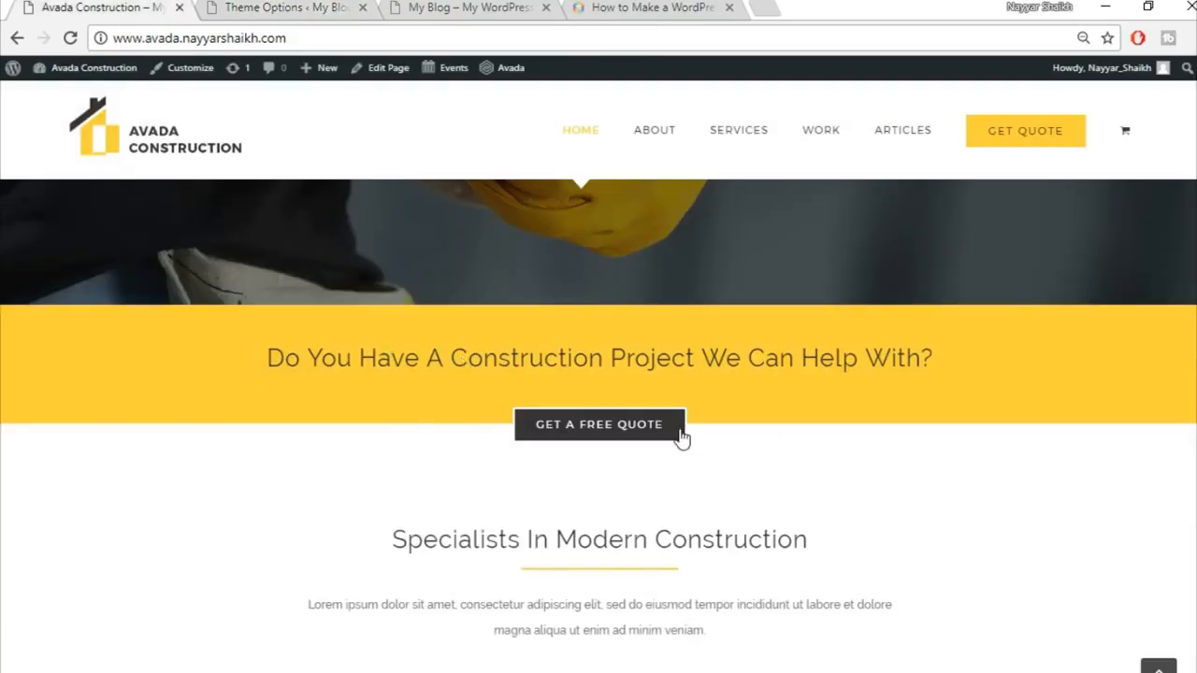
pyautogui.scroll(5, 681, 438)
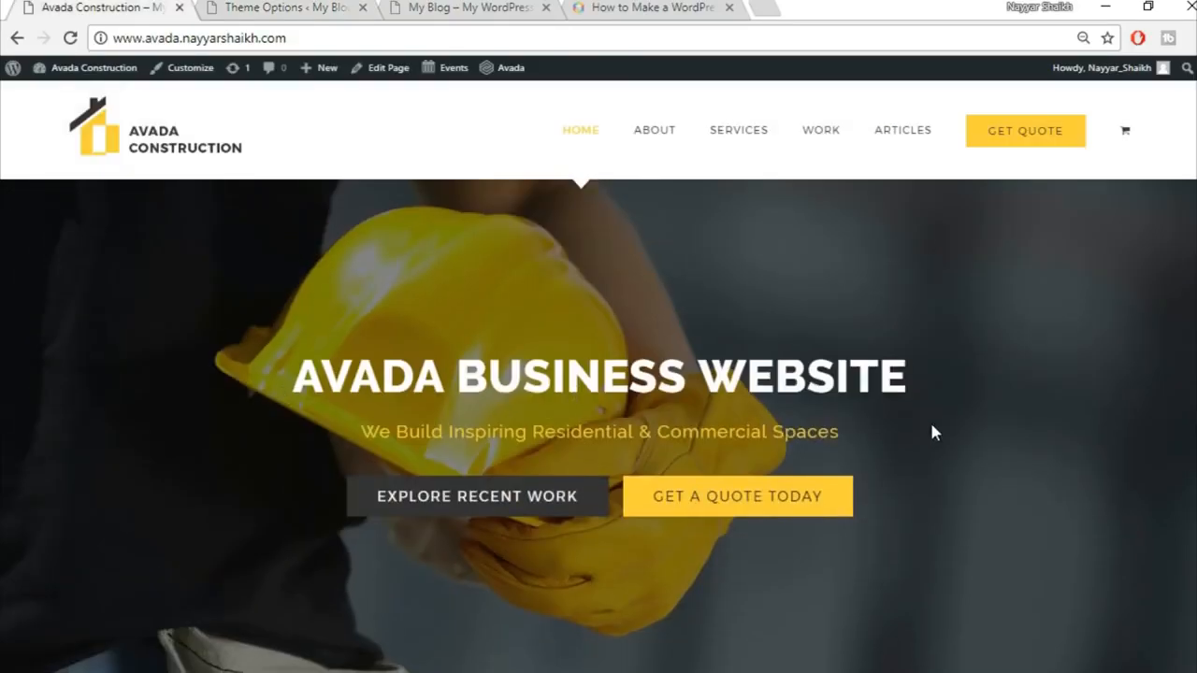
pyautogui.scroll(-10, 931, 432)
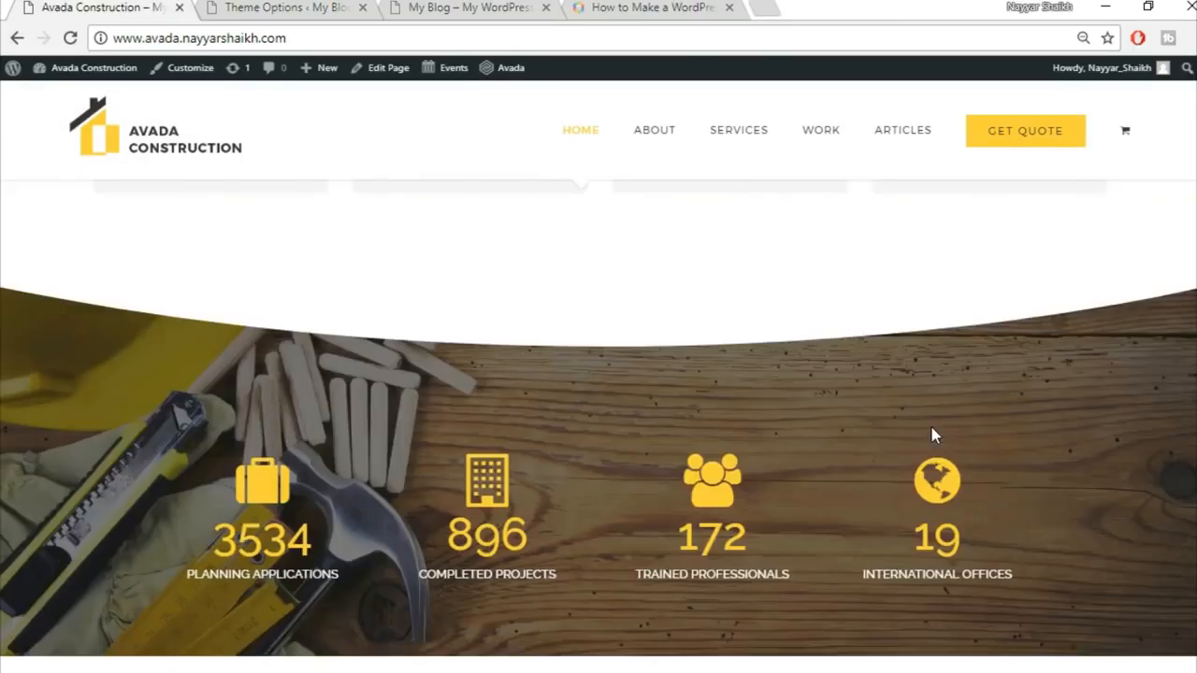
pyautogui.scroll(10, 932, 432)
pyautogui.click(451, 6)
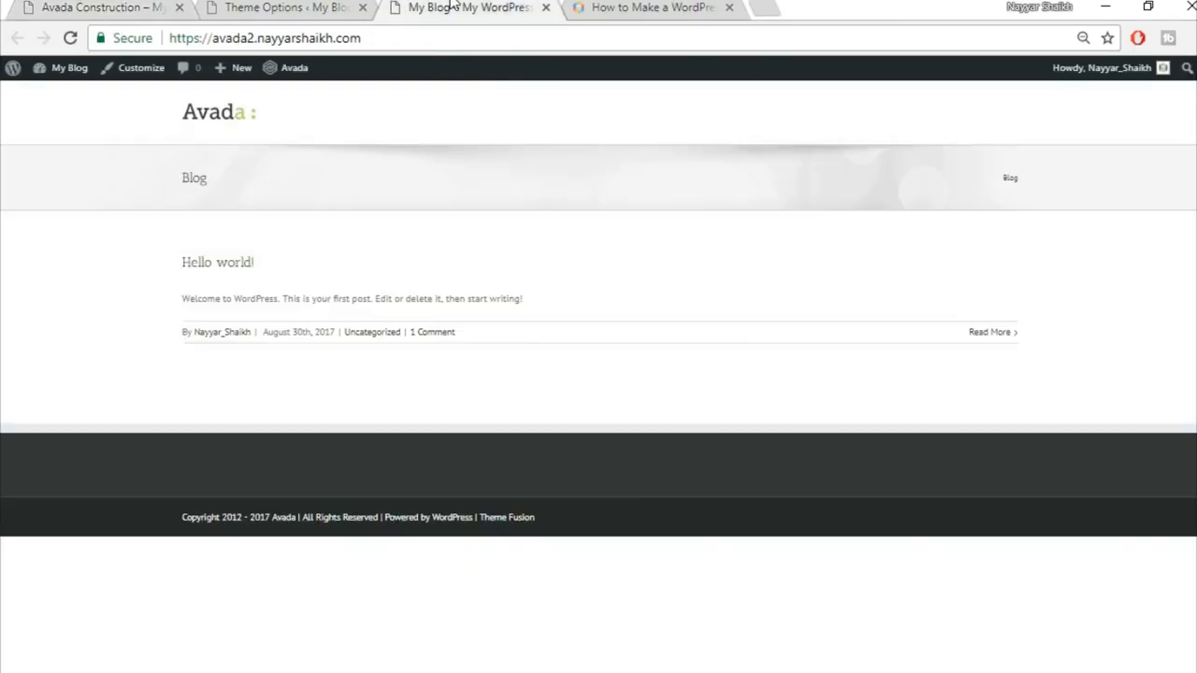
pyautogui.click(271, 7)
pyautogui.scroll(-3, 1149, 439)
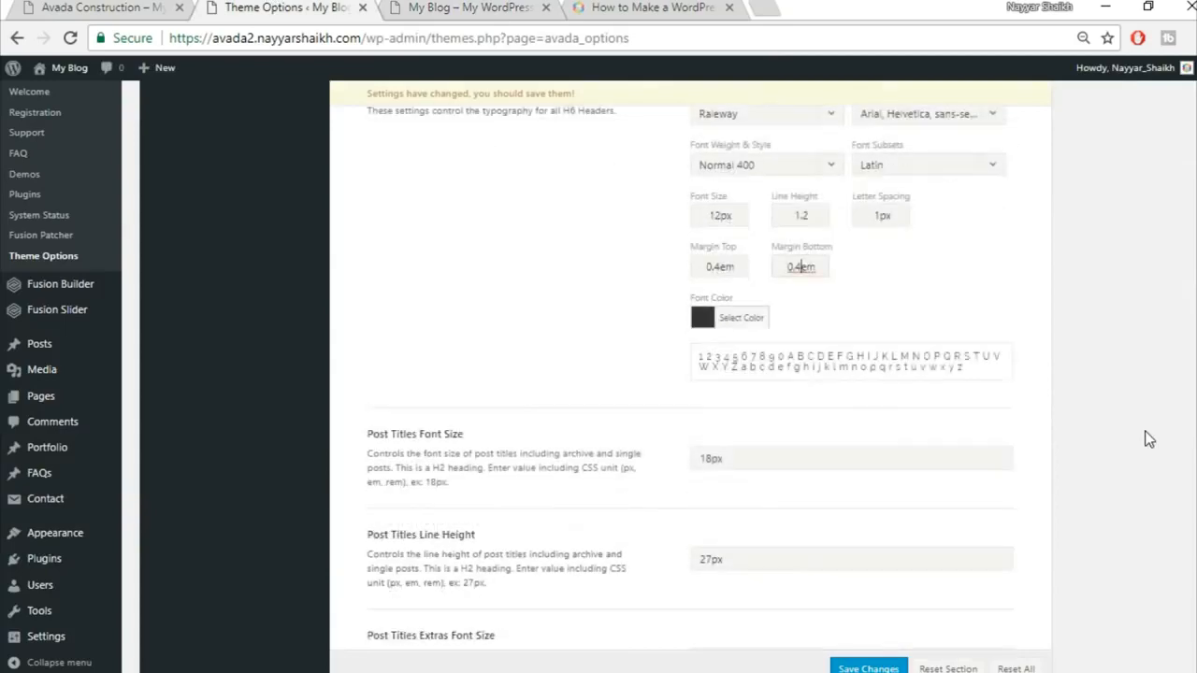
pyautogui.click(538, 246)
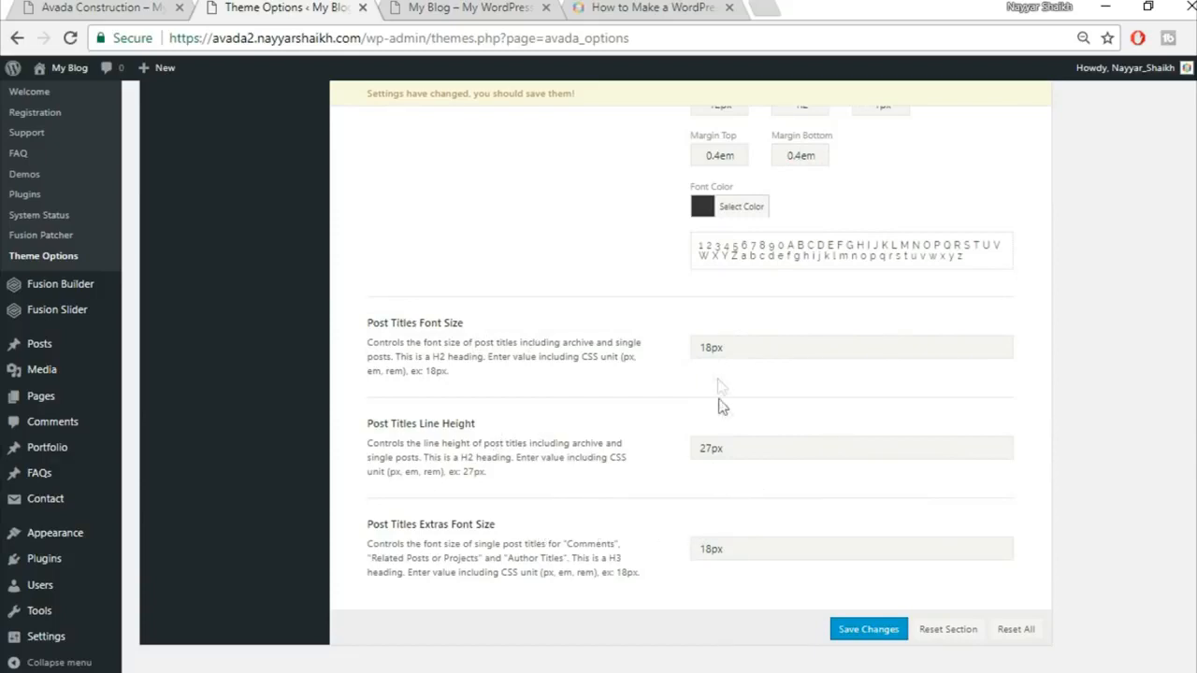
# Step: Enlarge post titles to 24px and adjust their line height and extras size values
pyautogui.moveTo(712, 348); pyautogui.dragTo(644, 342)
pyautogui.write('24')
pyautogui.moveTo(706, 449); pyautogui.dragTo(668, 449)
pyautogui.press('BackSpace')
pyautogui.moveTo(720, 549); pyautogui.dragTo(587, 539)
pyautogui.write('30')
# Step: Save the typography theme options and check the demo homepage
pyautogui.click(875, 632)
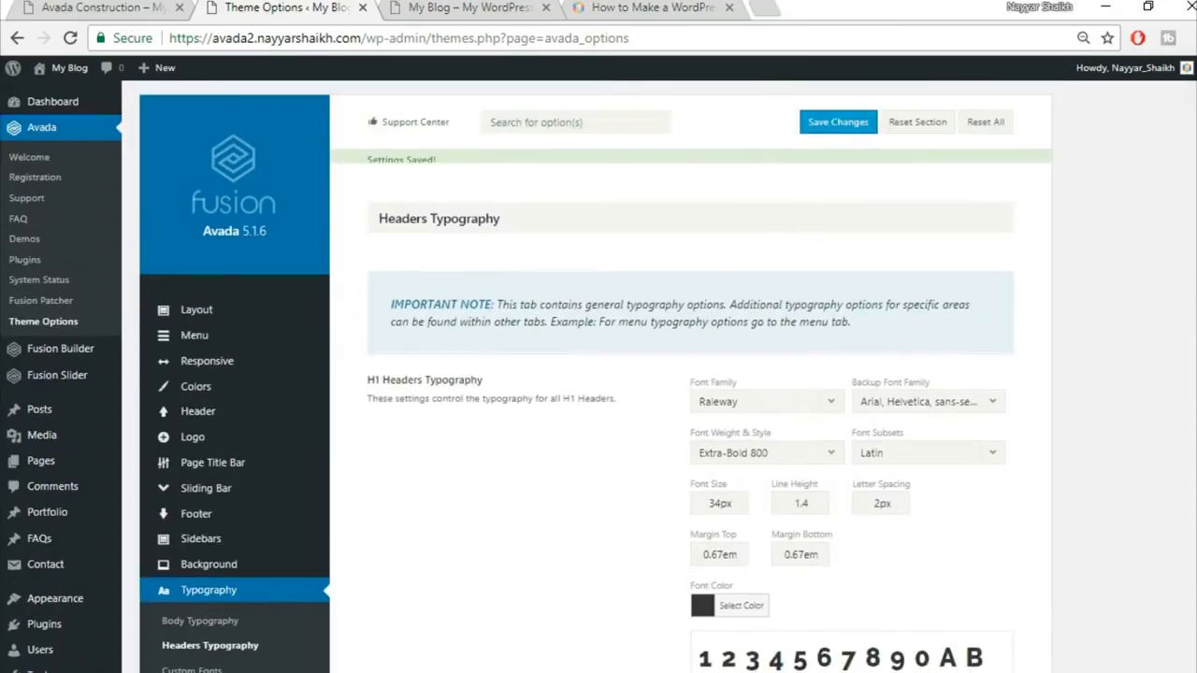
pyautogui.click(93, 7)
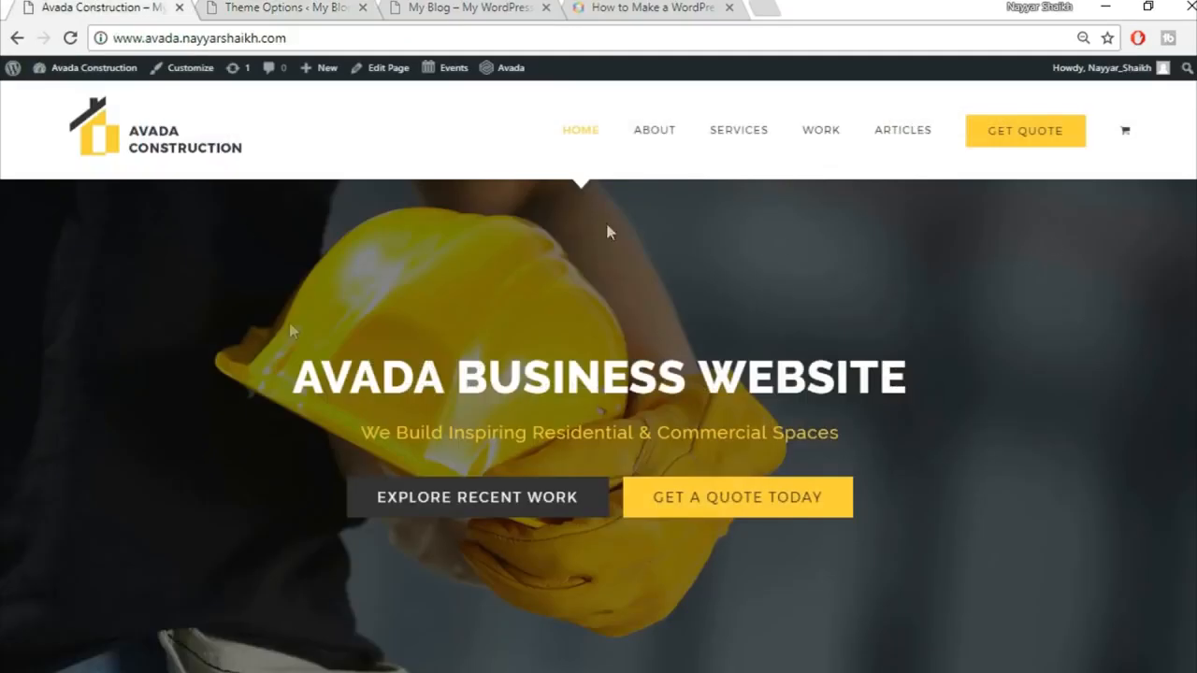
pyautogui.click(336, 7)
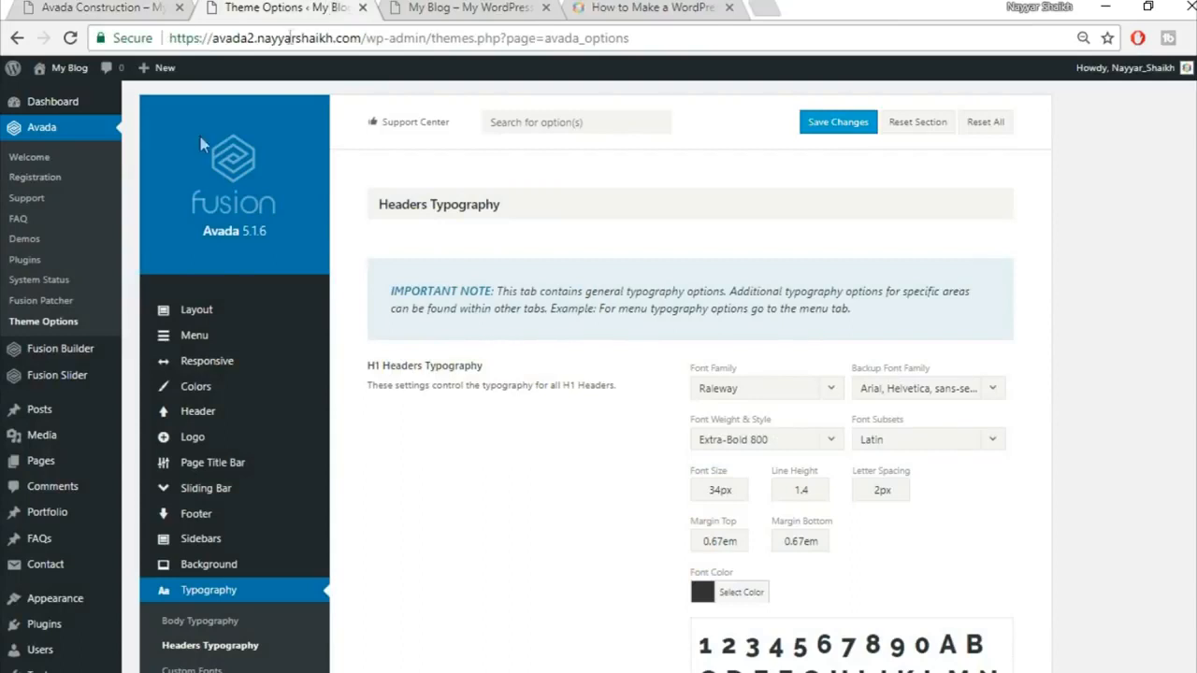
pyautogui.moveTo(65, 387)
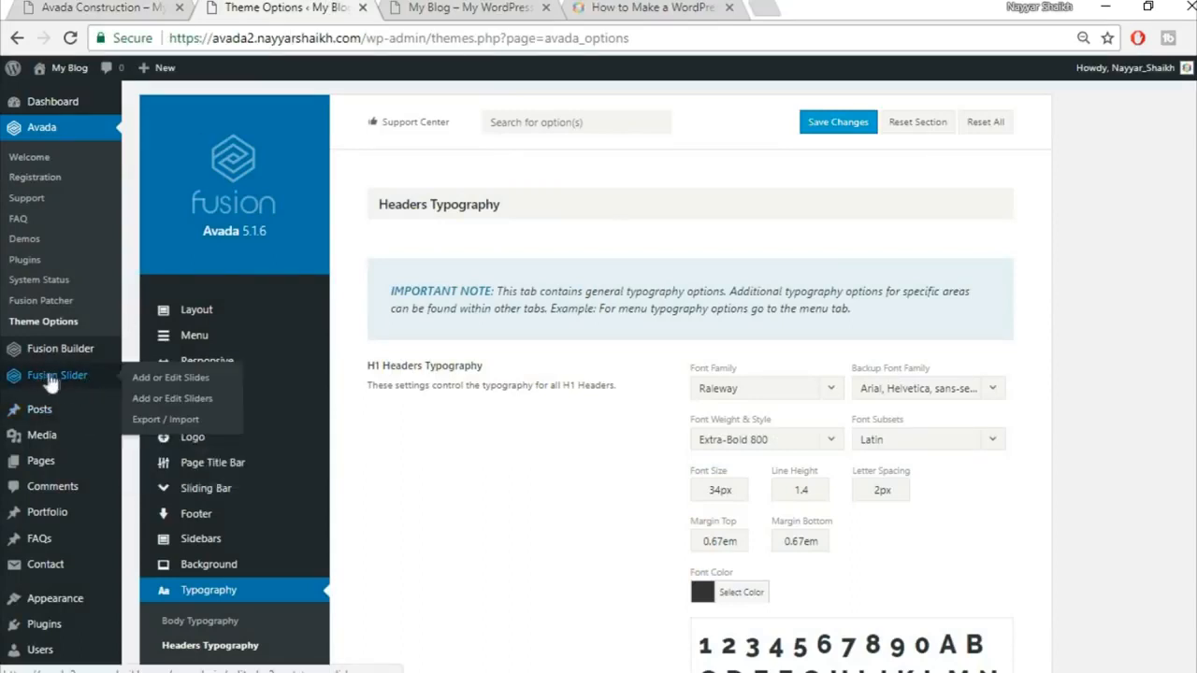
# Step: Add a new Fusion Slider named Slider, entering 50 in its height field
pyautogui.click(181, 410)
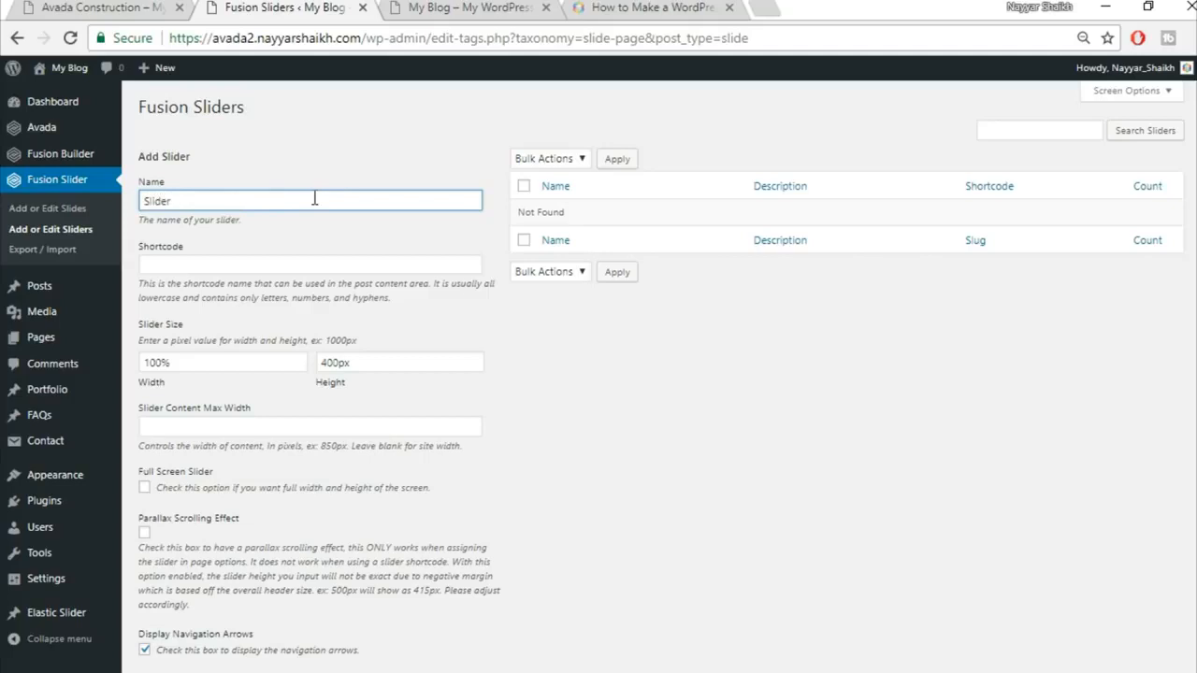
pyautogui.scroll(-1, 547, 318)
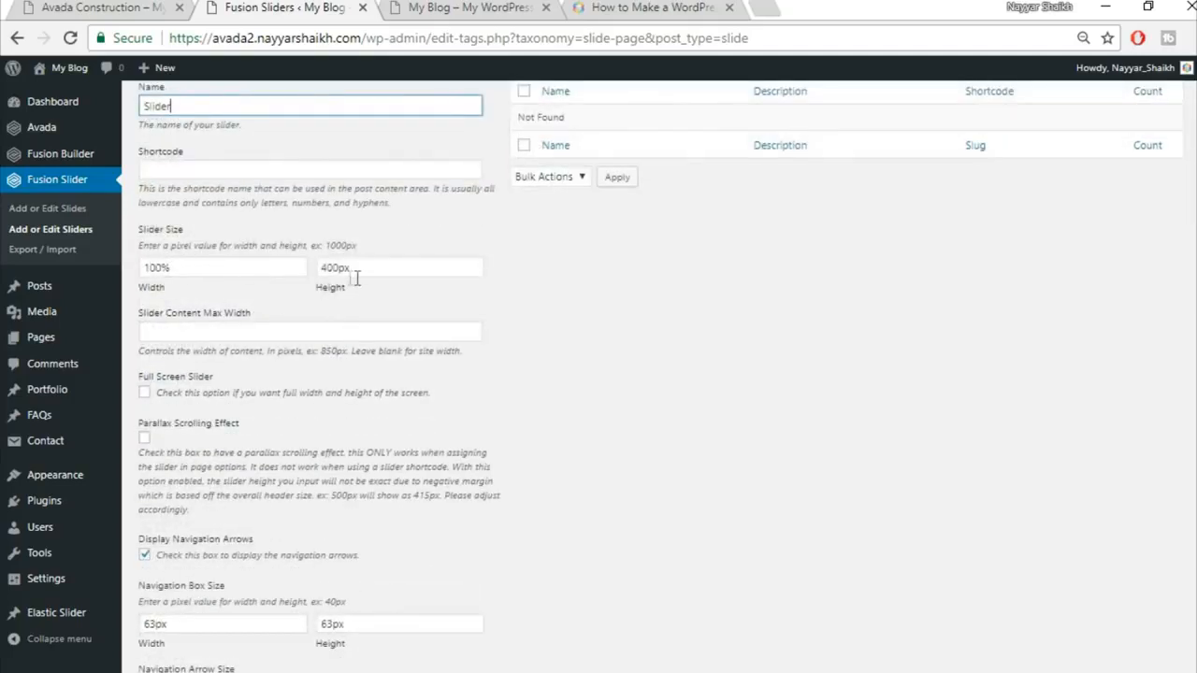
pyautogui.moveTo(340, 269); pyautogui.dragTo(272, 261)
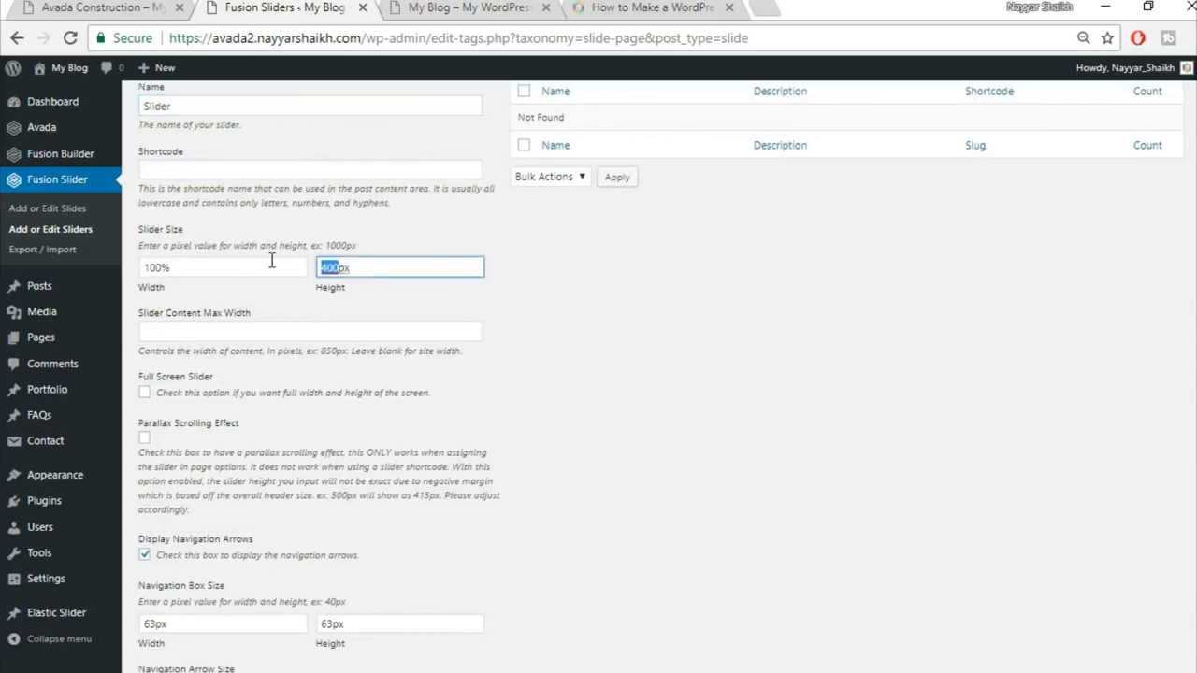
pyautogui.write('50')
pyautogui.scroll(-3, 726, 414)
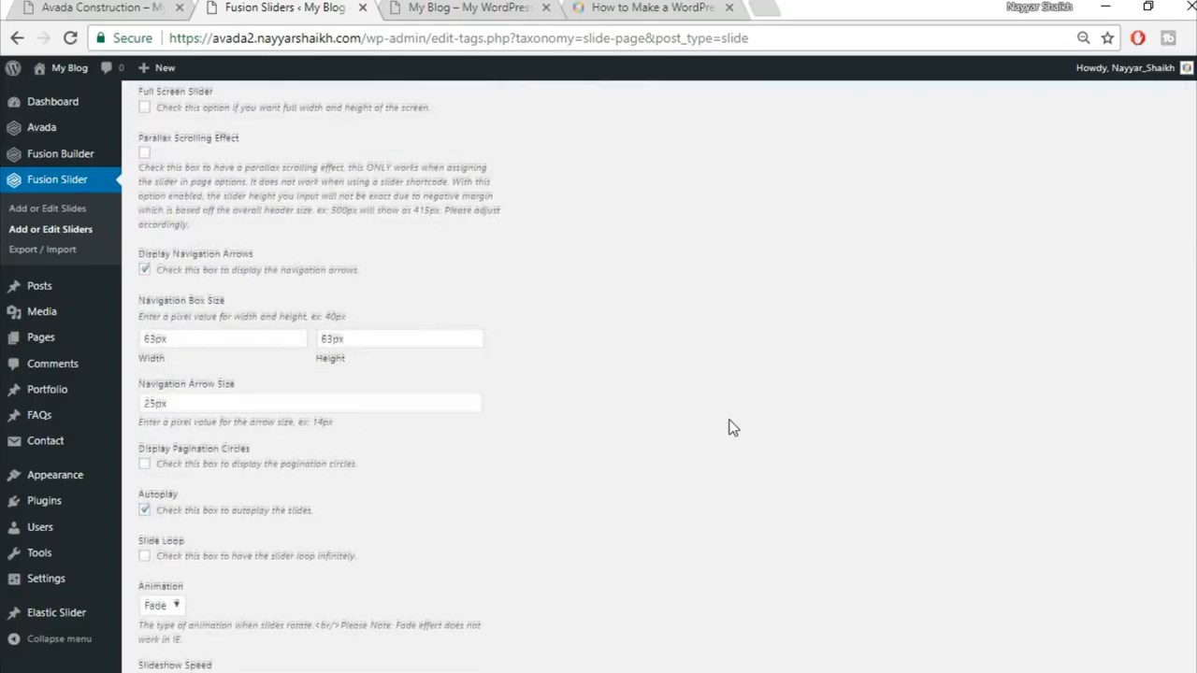
pyautogui.scroll(-4, 732, 426)
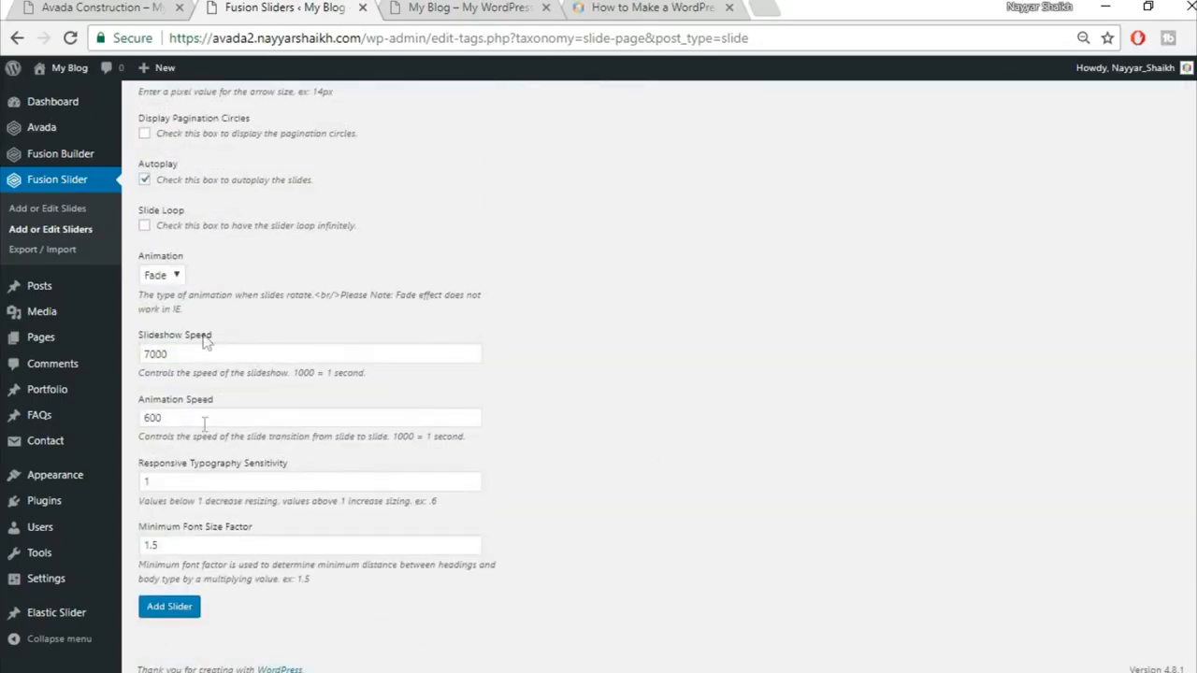
pyautogui.click(171, 615)
pyautogui.scroll(10, 508, 578)
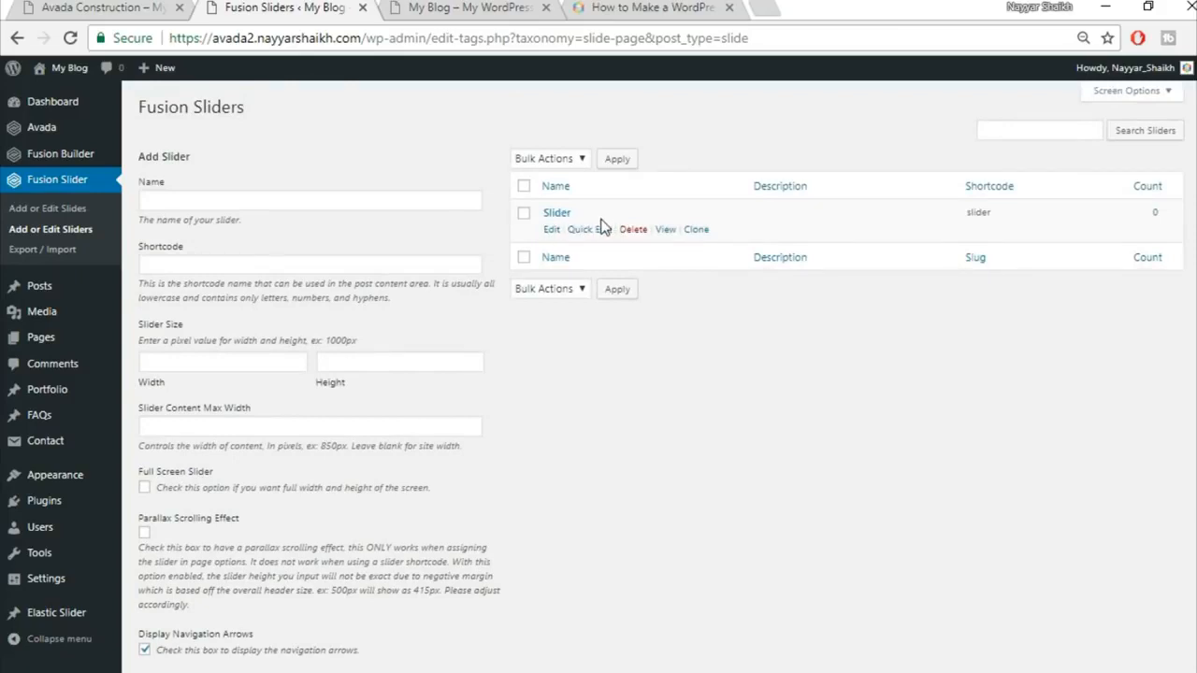
# Step: Start a new Fusion slide titled Slide1
pyautogui.click(75, 214)
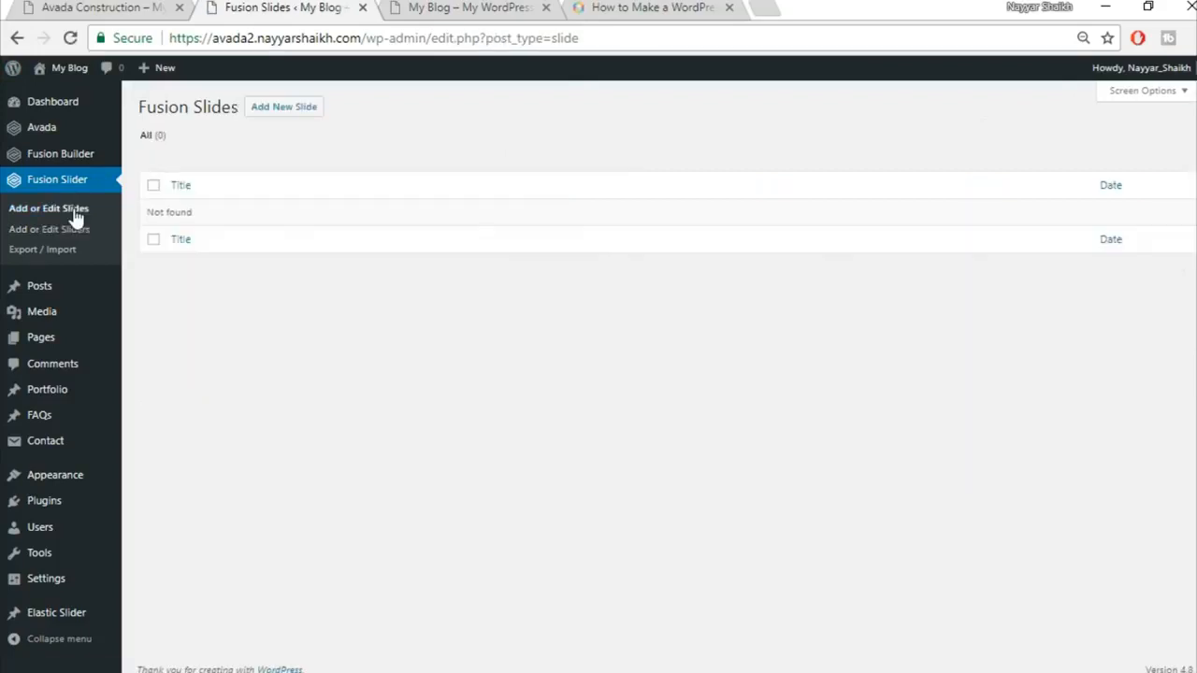
pyautogui.click(287, 109)
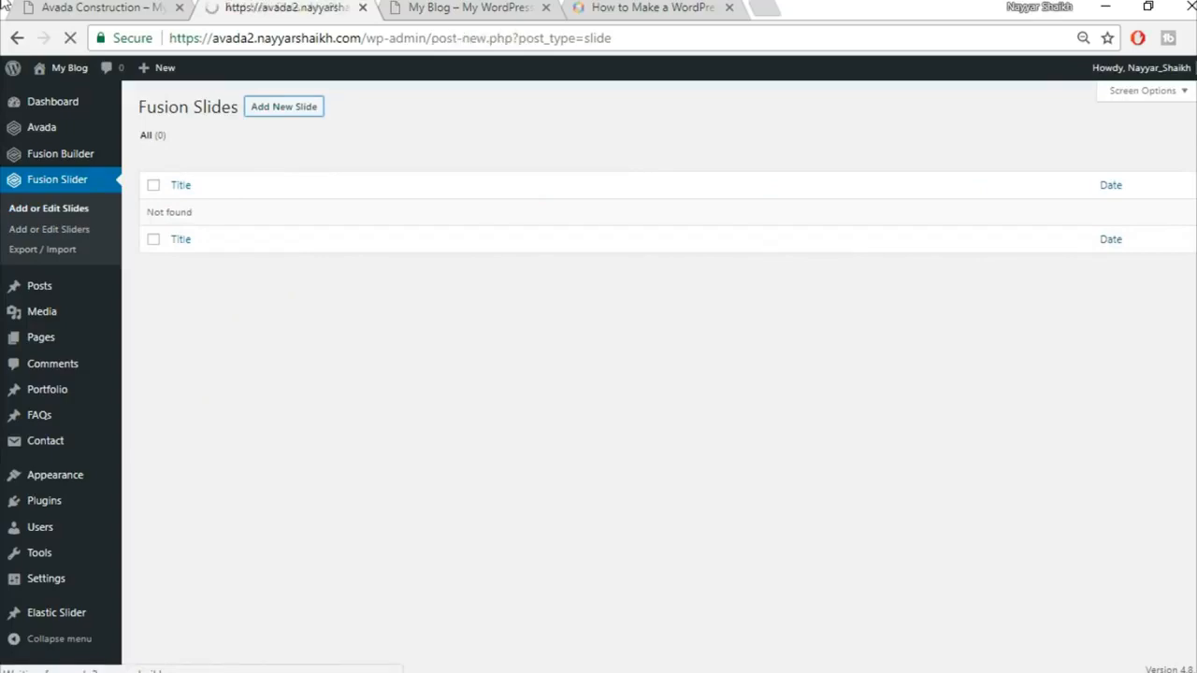
pyautogui.click(33, 8)
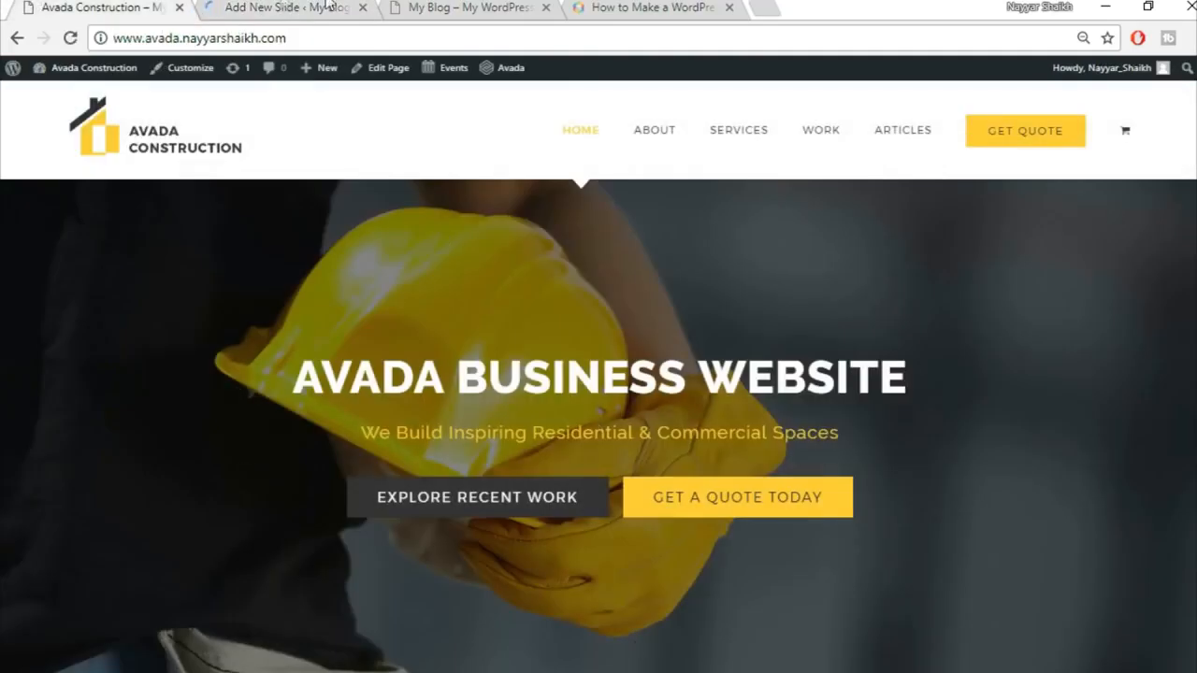
pyautogui.click(267, 6)
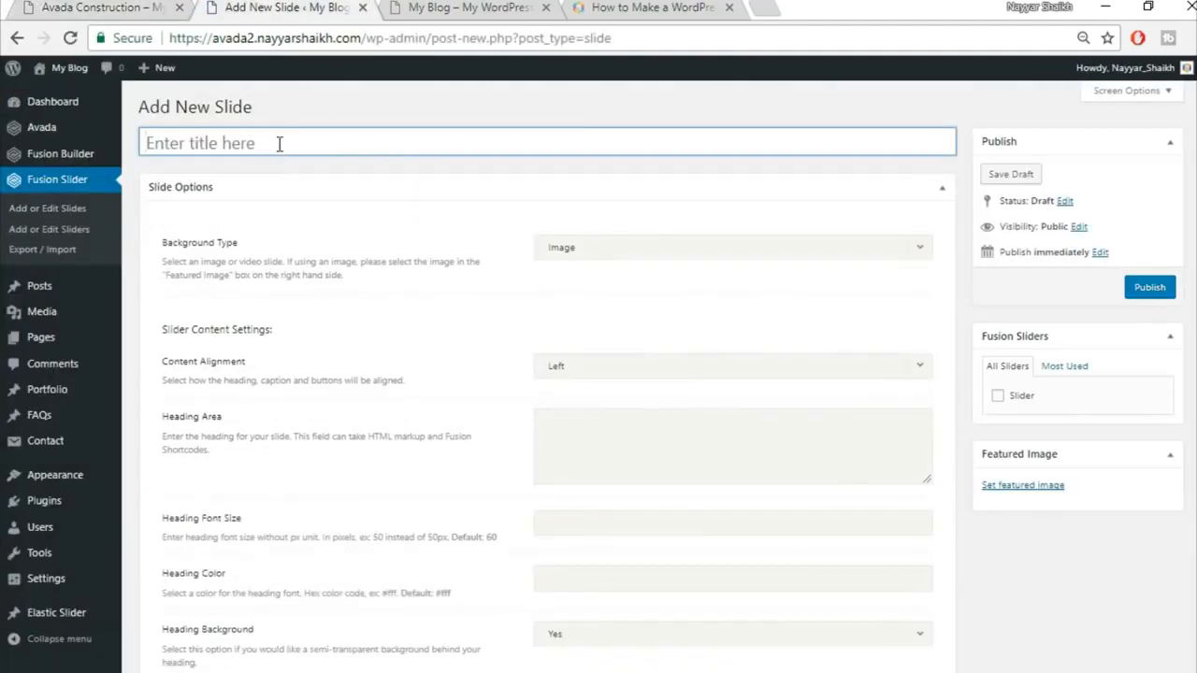
pyautogui.write('Slide1')
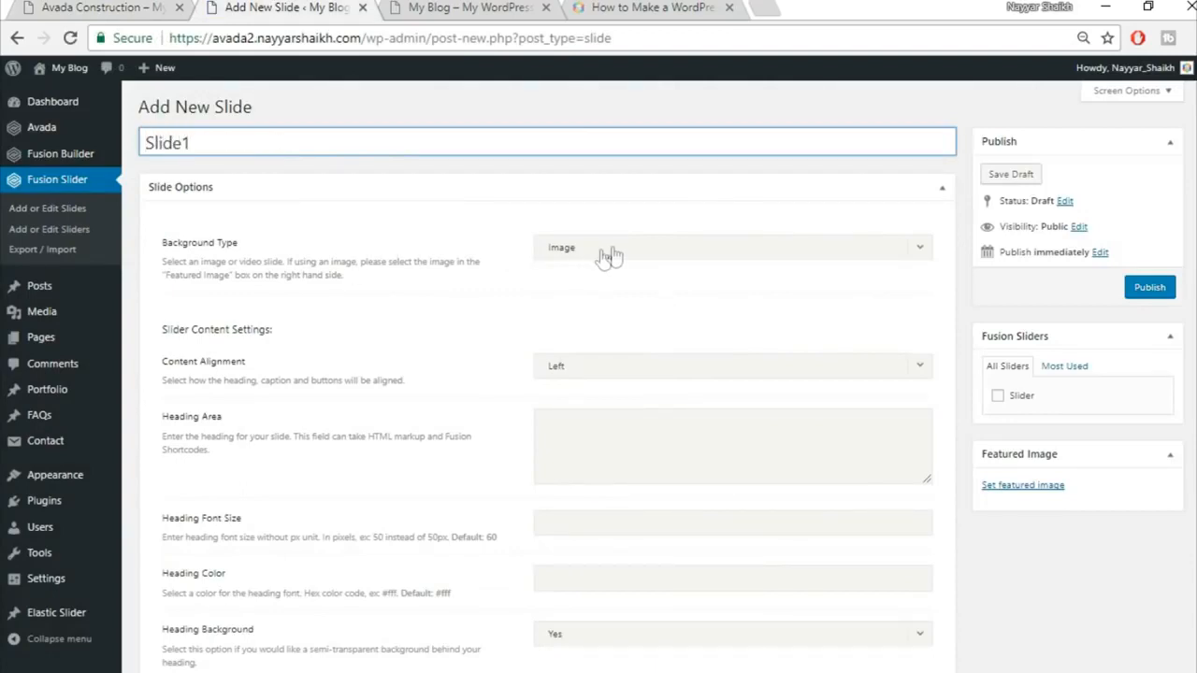
pyautogui.click(84, 9)
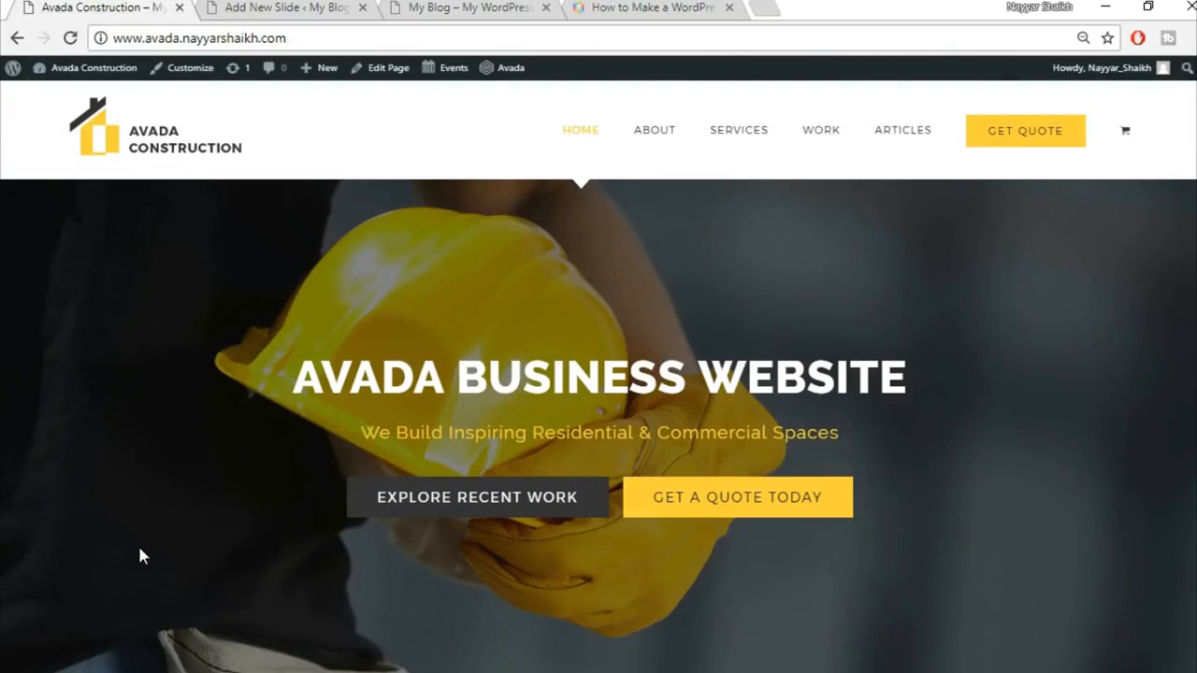
pyautogui.click(320, 6)
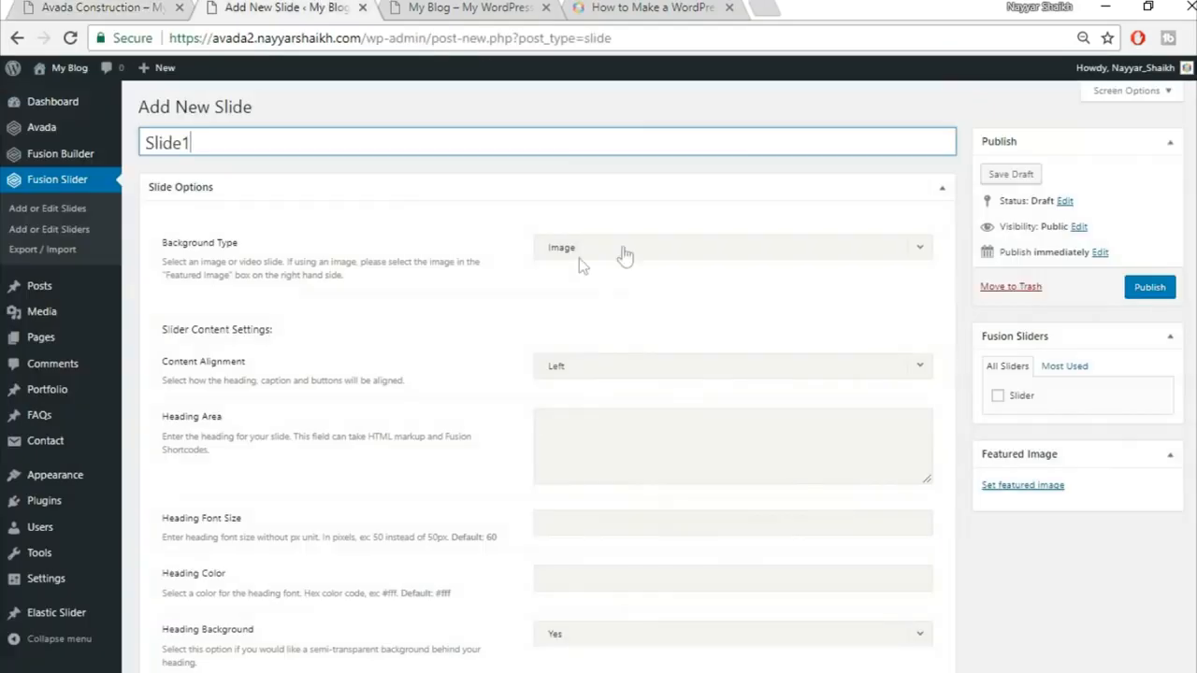
# Step: Set the slide's content alignment to Center
pyautogui.scroll(-1, 500, 309)
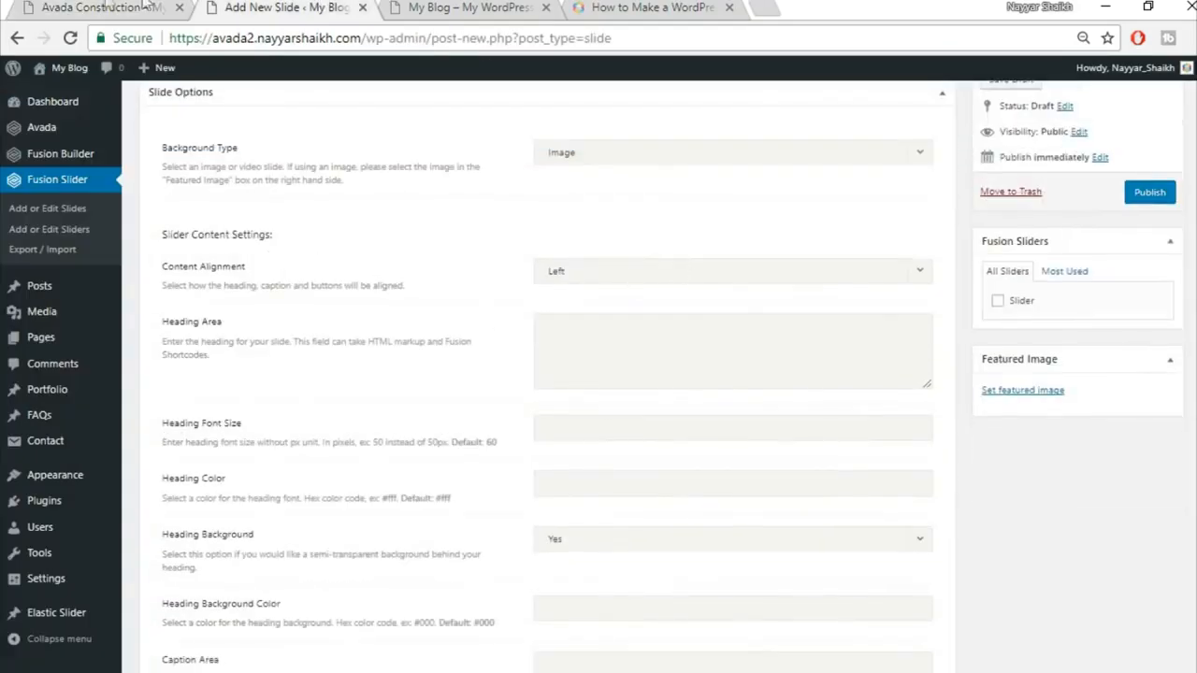
pyautogui.click(107, 6)
pyautogui.moveTo(310, 370); pyautogui.dragTo(914, 382)
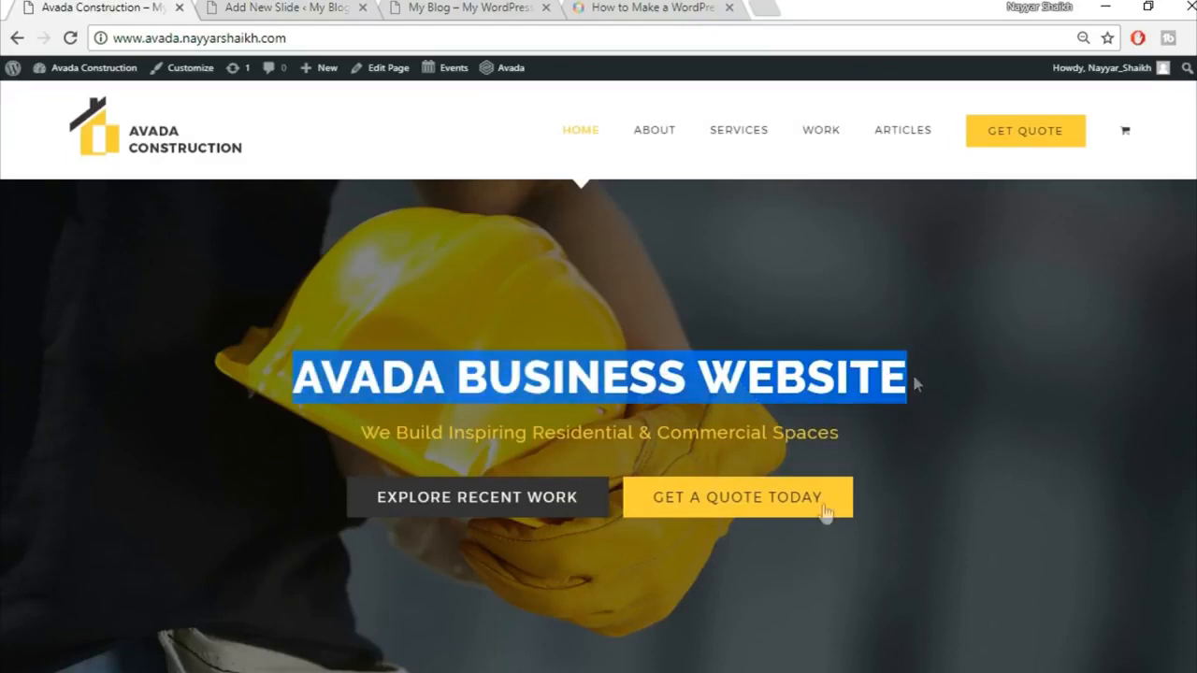
pyautogui.click(213, 8)
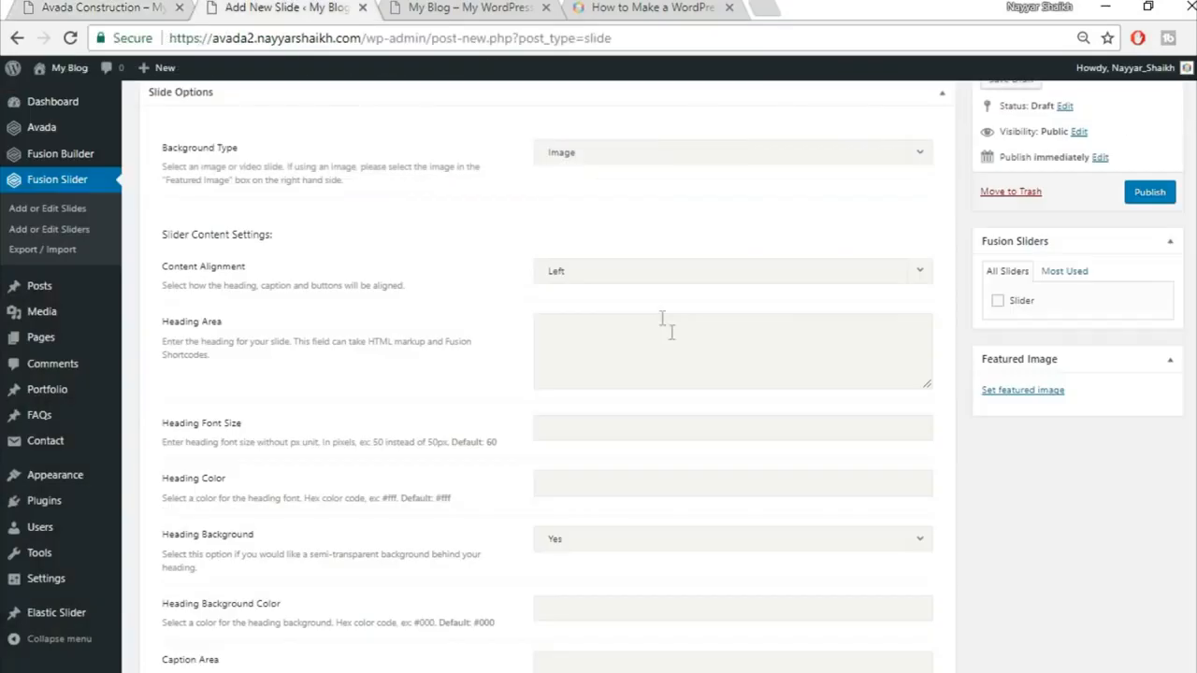
pyautogui.click(653, 272)
pyautogui.click(639, 326)
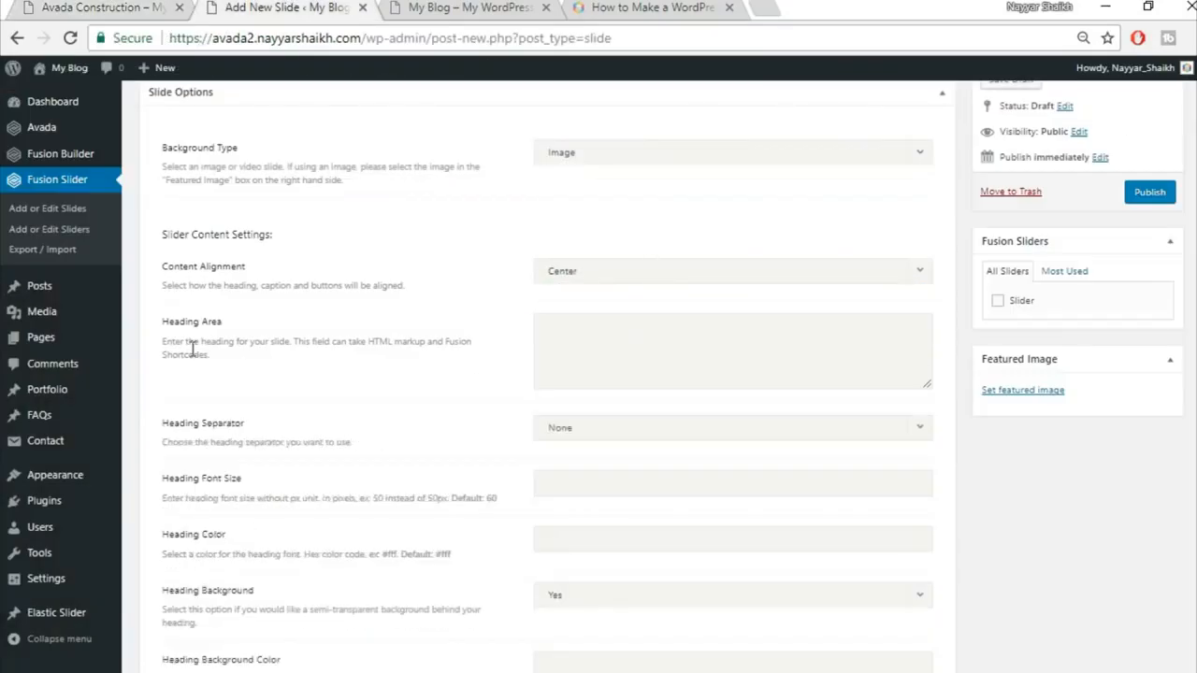
# Step: Paste the heading AVADA BUSINESS WEBSITE into the slide, wrapped in <strong> tags
pyautogui.click(59, 7)
pyautogui.moveTo(298, 374); pyautogui.dragTo(926, 357)
pyautogui.hotkey('ctrl', 'c')
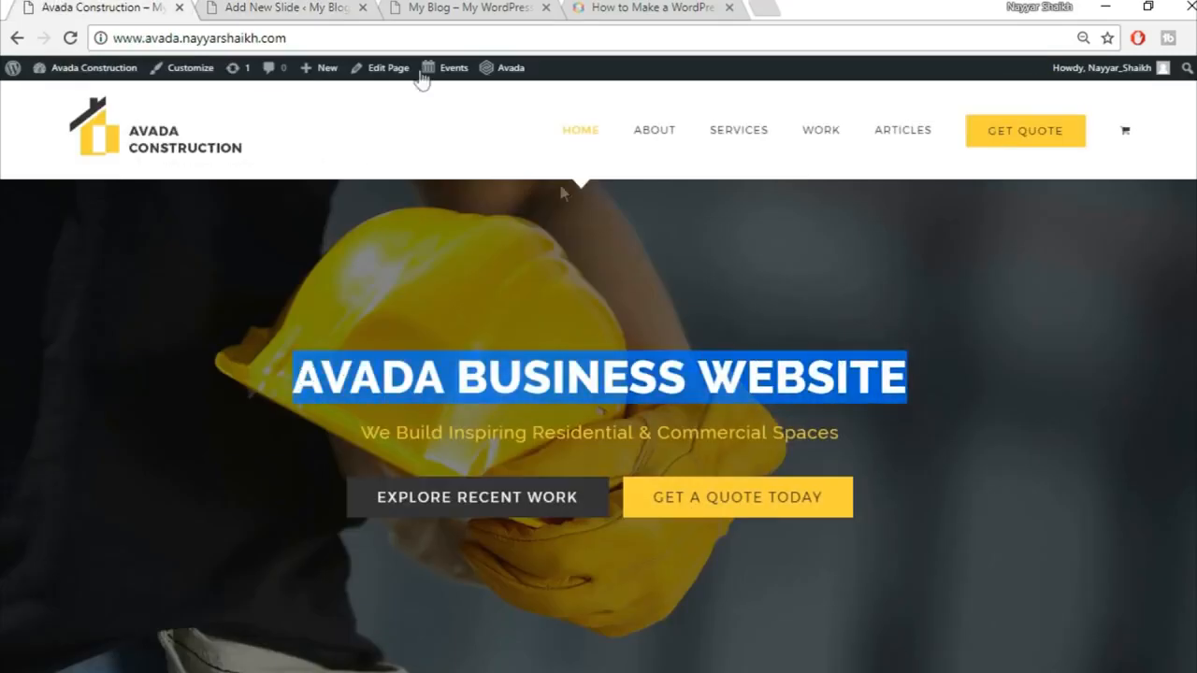
pyautogui.click(286, 7)
pyautogui.hotkey('ctrl', 'v')
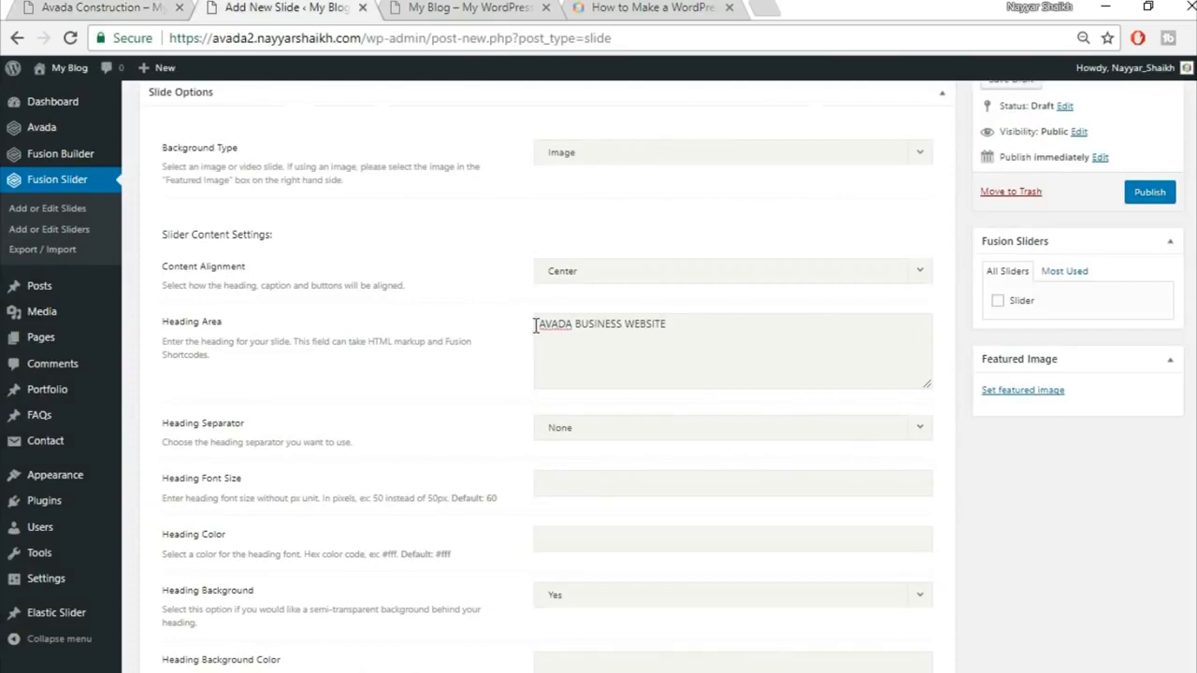
pyautogui.write('<strong>')
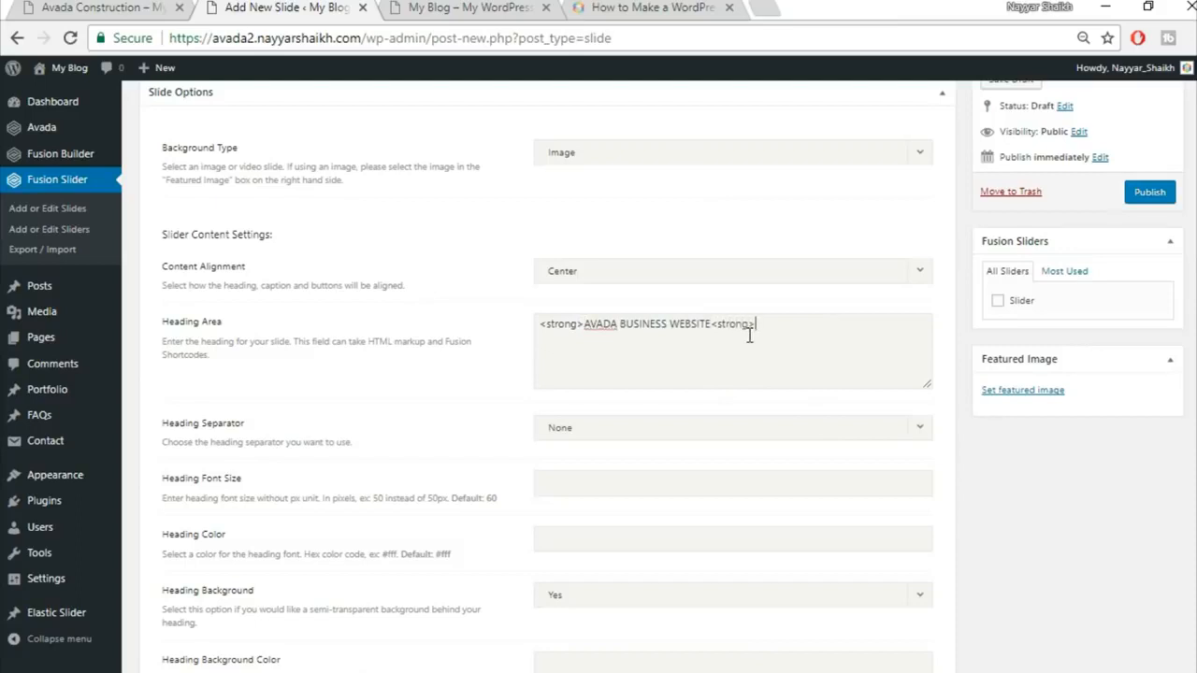
pyautogui.write('/')
# Step: Set the slide heading colour to #fff
pyautogui.click(147, 6)
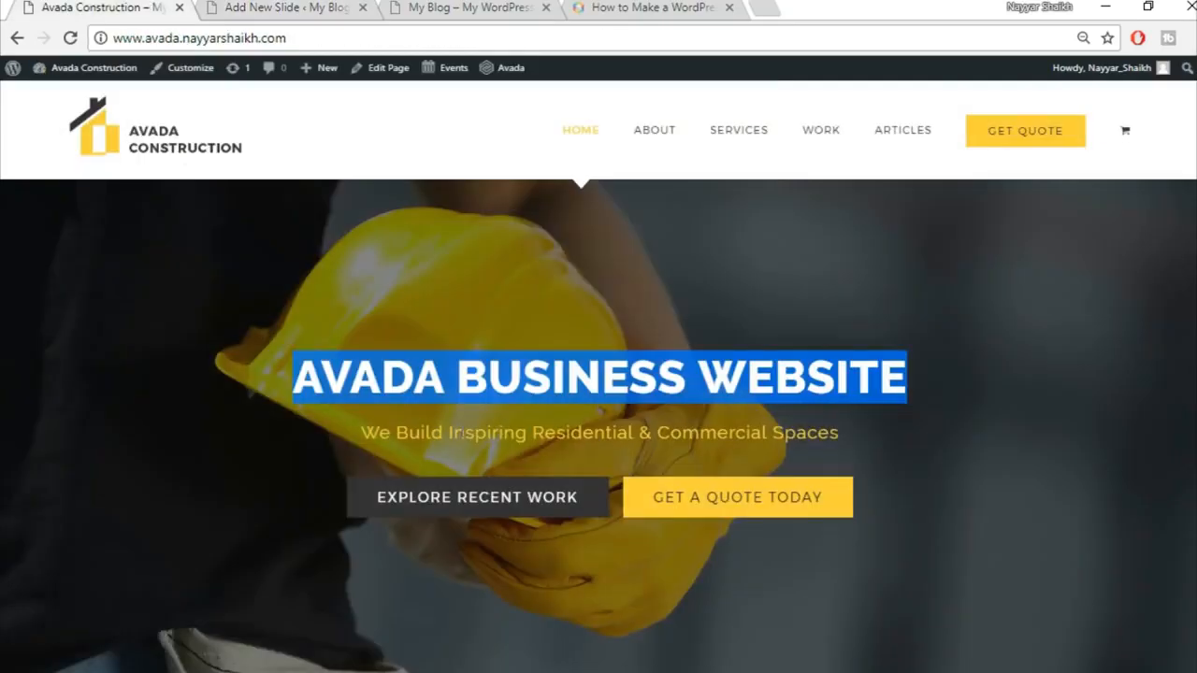
pyautogui.click(418, 391)
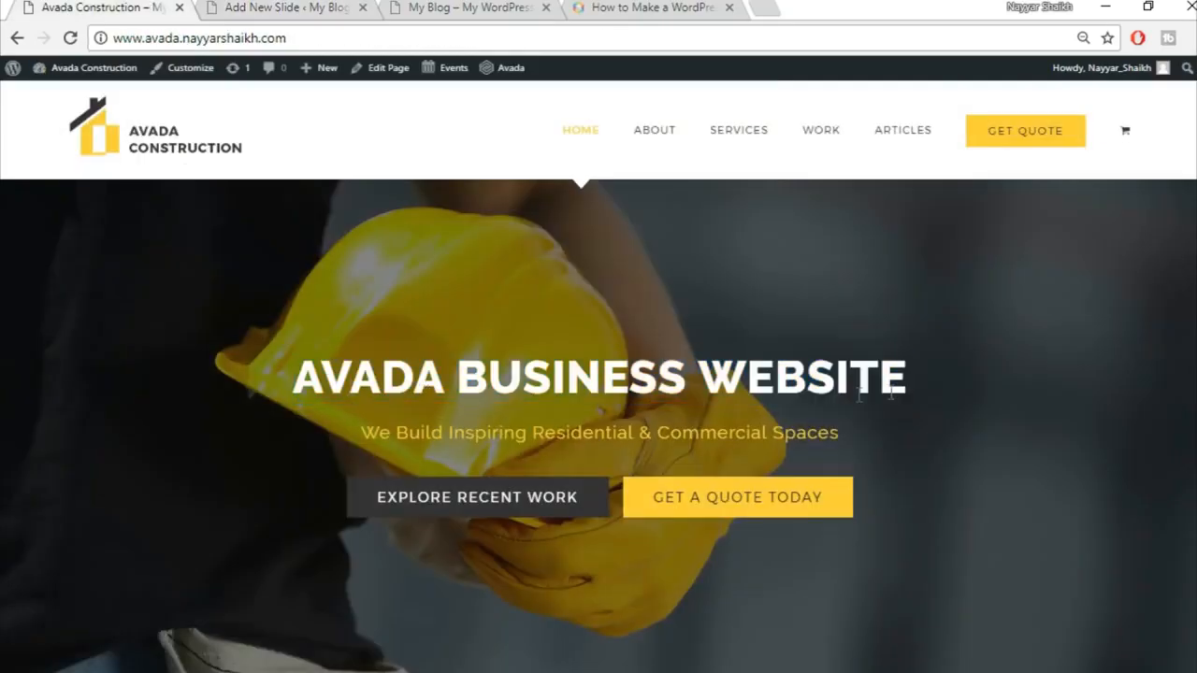
pyautogui.moveTo(295, 385); pyautogui.dragTo(937, 380)
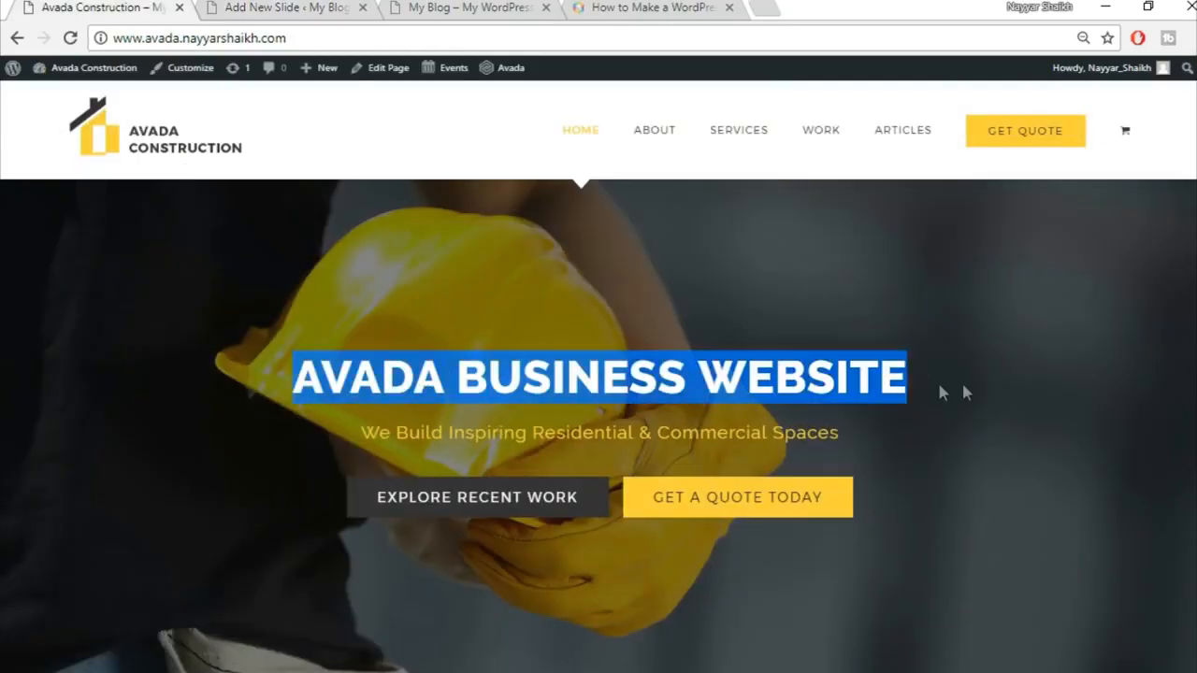
pyautogui.click(972, 381)
pyautogui.click(323, 7)
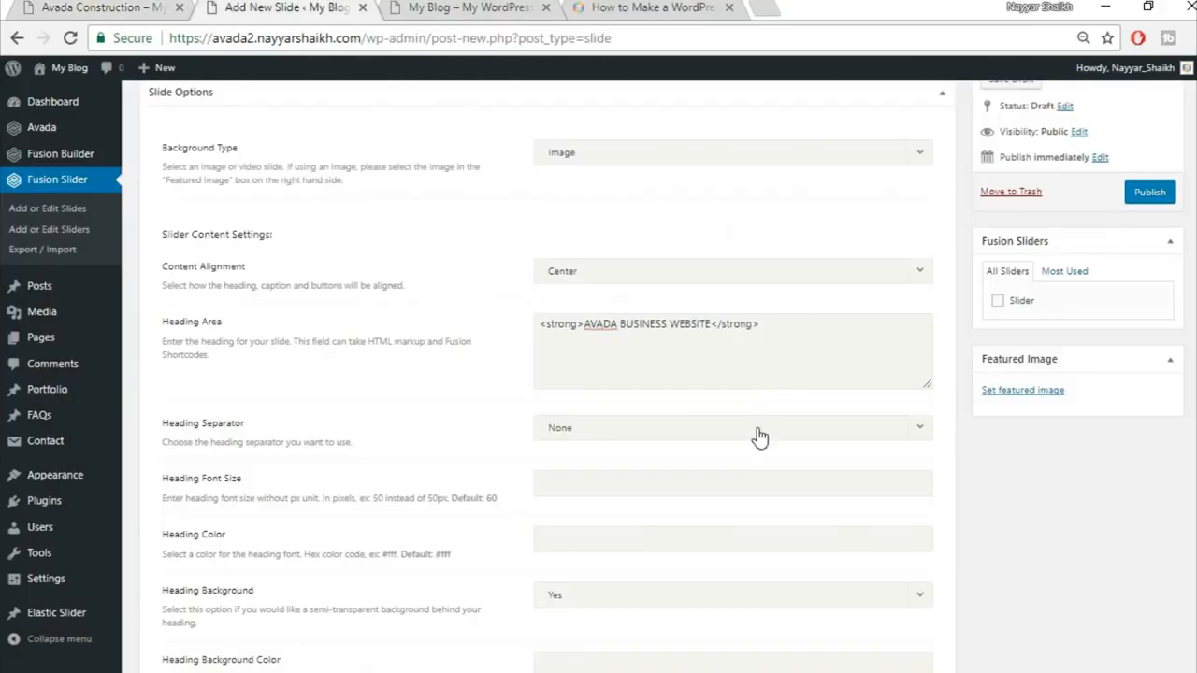
pyautogui.scroll(-1, 756, 436)
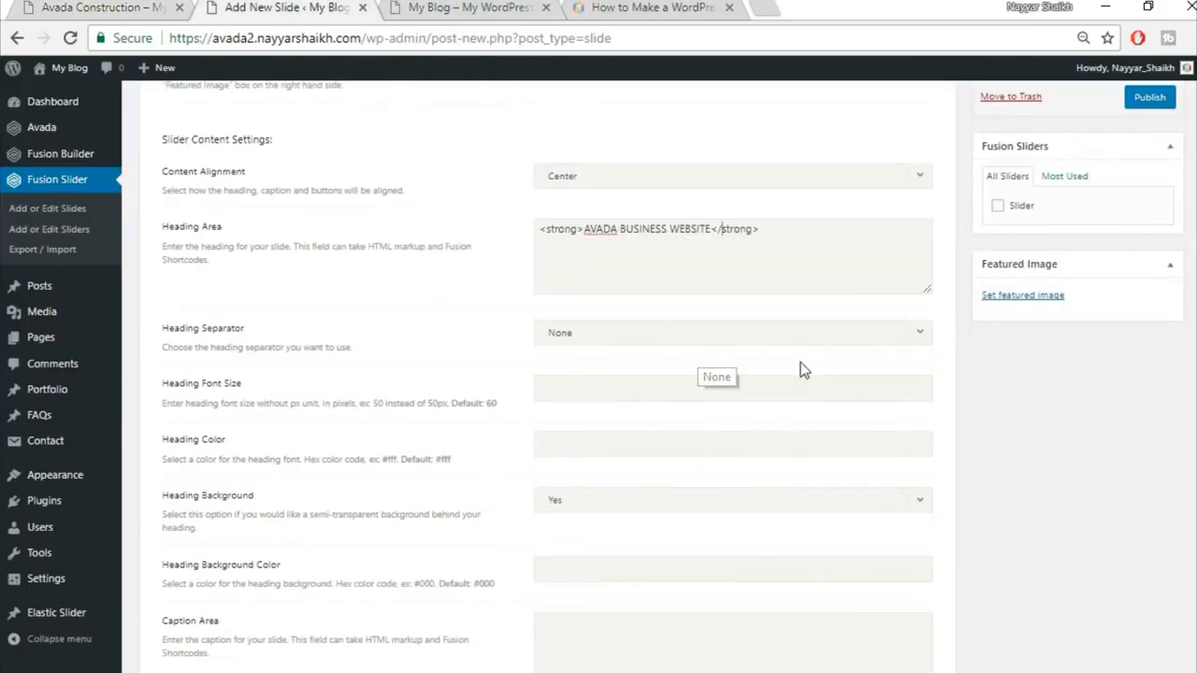
pyautogui.scroll(-1, 799, 368)
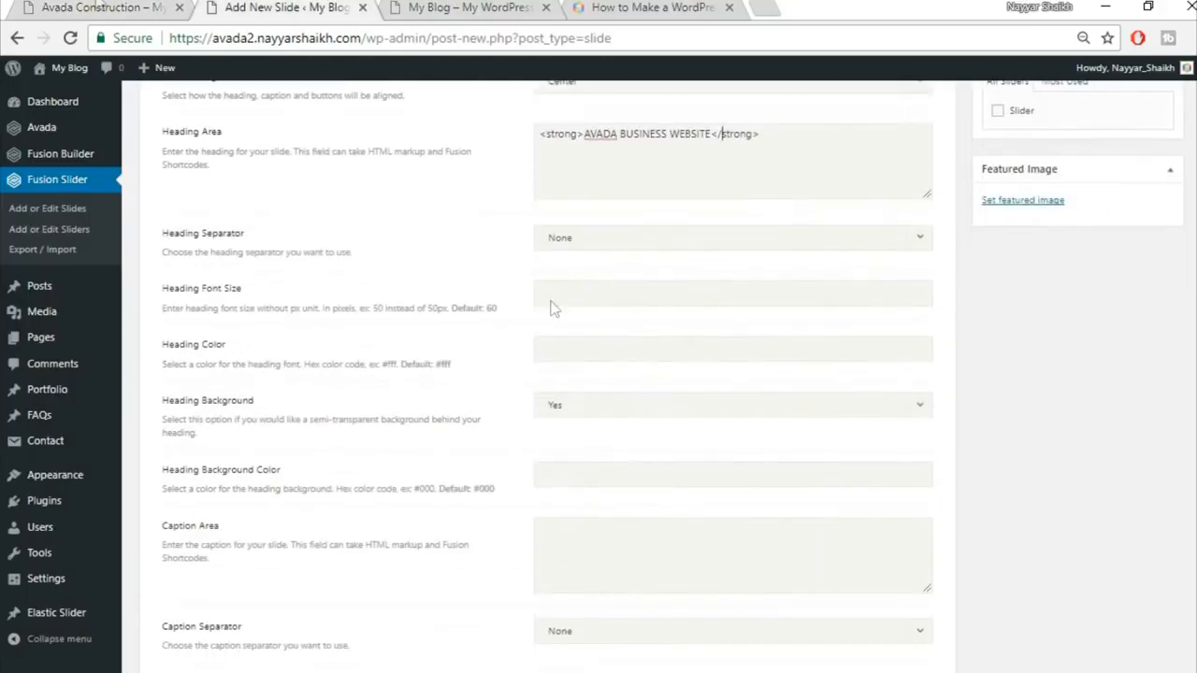
pyautogui.hotkey('ctrl', 'shift', 'Tab')
pyautogui.click(300, 6)
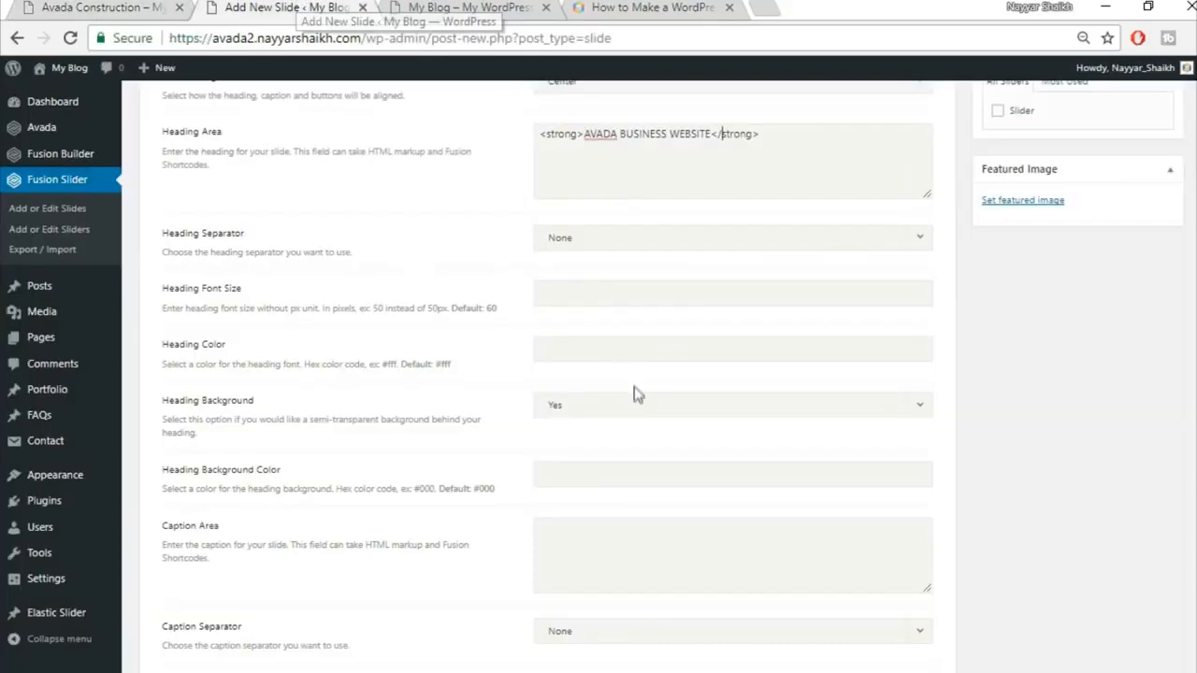
pyautogui.write('#fff')
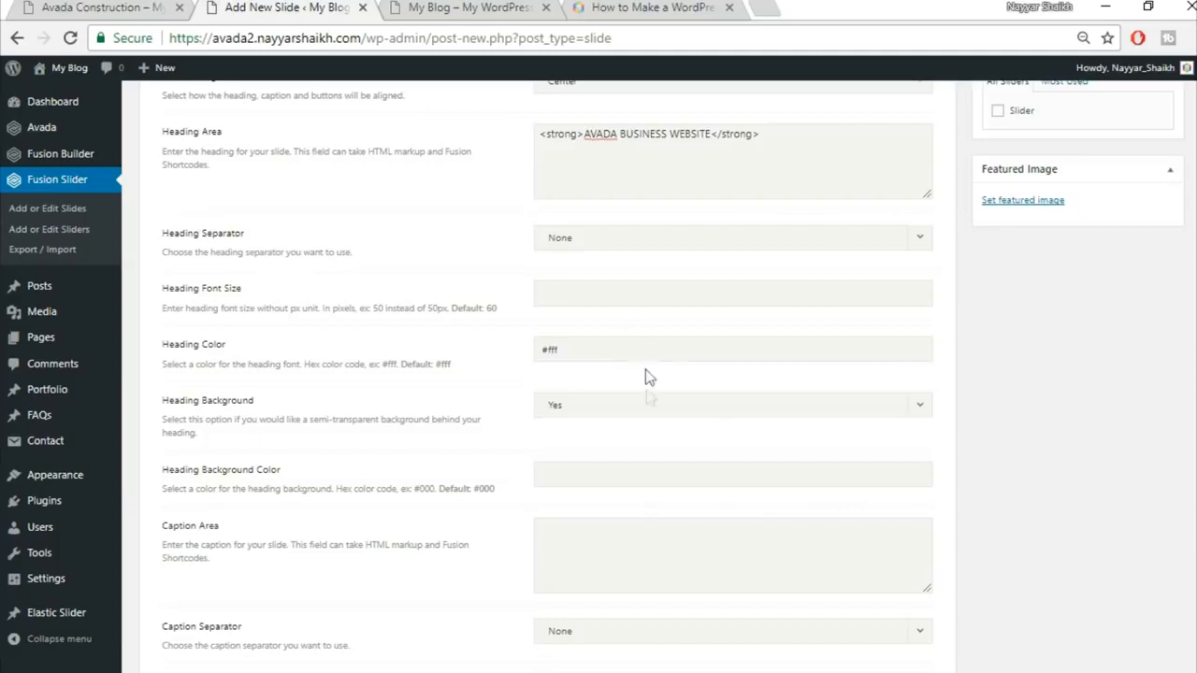
# Step: Turn off the slide heading's background
pyautogui.scroll(-2, 427, 481)
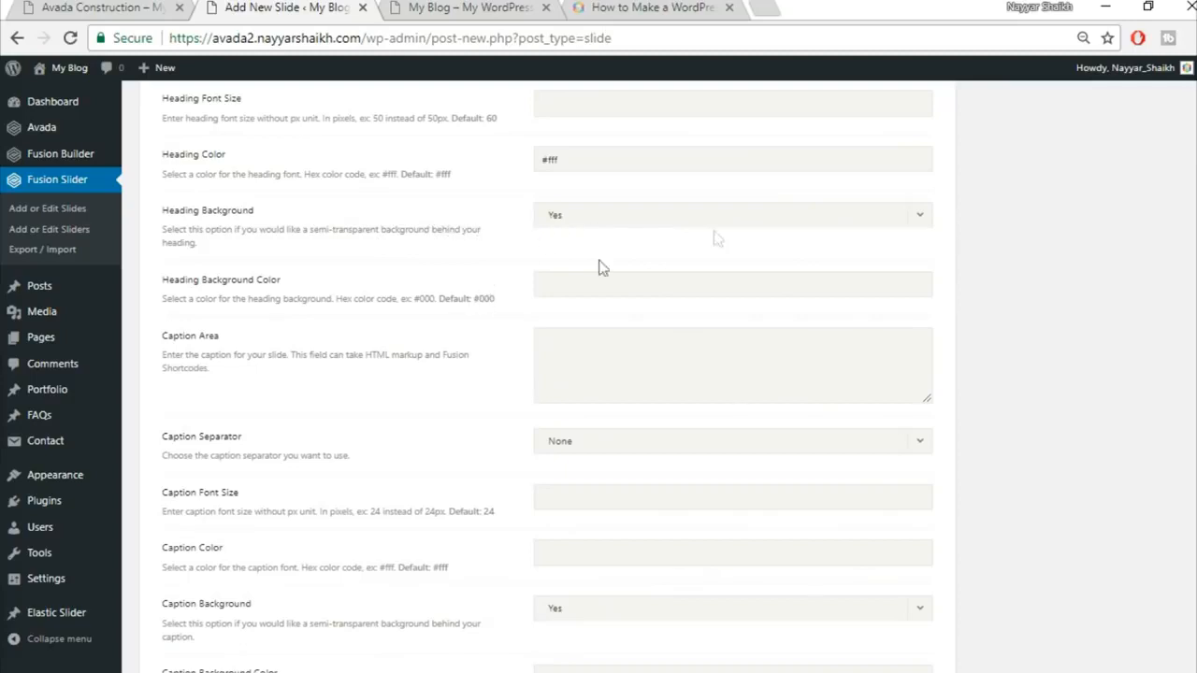
pyautogui.click(645, 227)
pyautogui.click(634, 267)
# Step: Paste the subtitle 'We Build Inspiring Residential & Commercial Spaces' into the slide caption
pyautogui.click(167, 5)
pyautogui.moveTo(361, 432); pyautogui.dragTo(841, 432)
pyautogui.hotkey('ctrl', 'c')
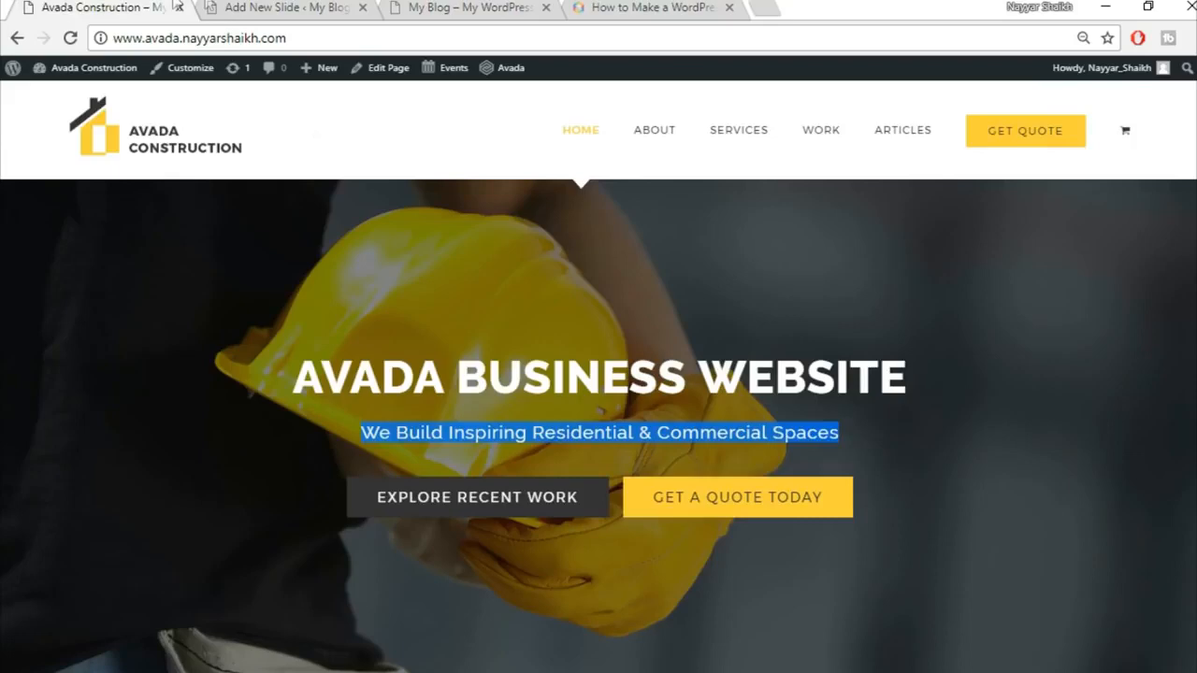
pyautogui.click(267, 7)
pyautogui.hotkey('ctrl', 'v')
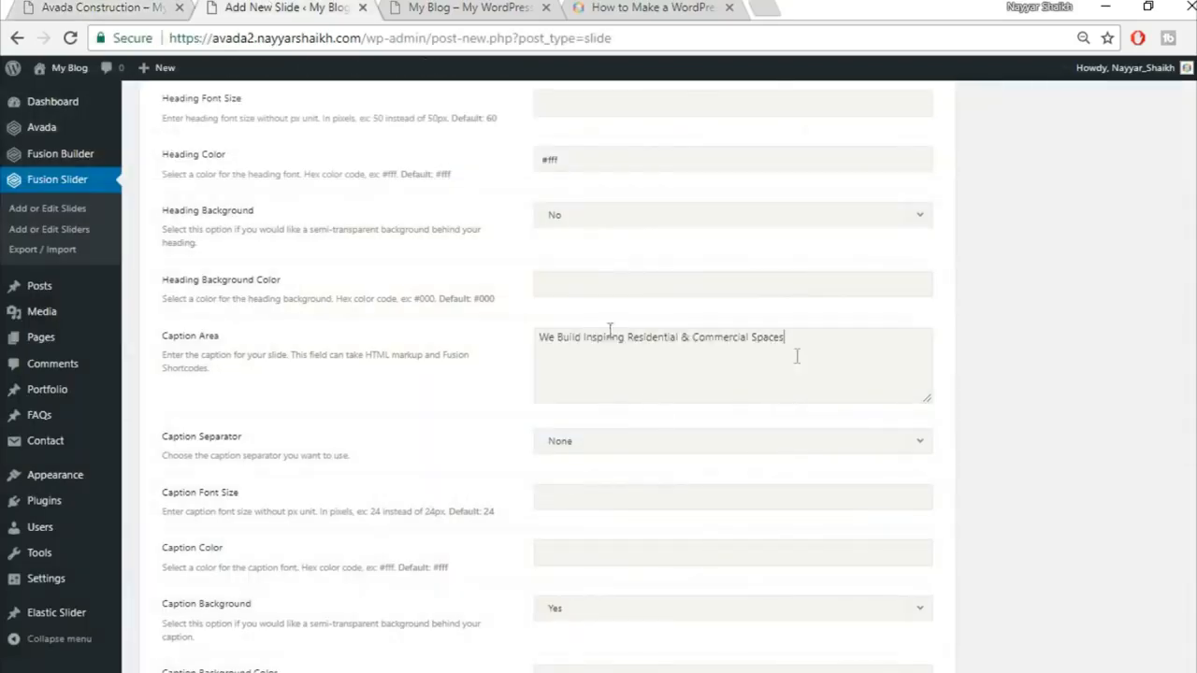
pyautogui.scroll(-2, 1047, 421)
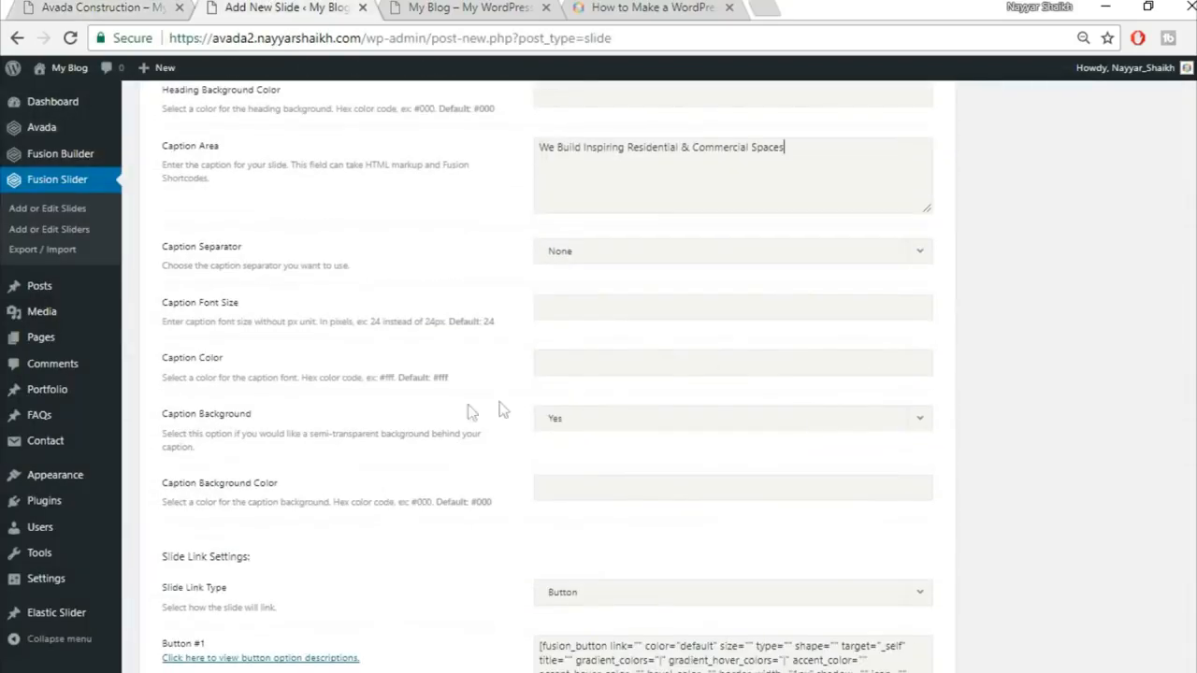
# Step: Set the caption colour to #fed03d
pyautogui.click(83, 6)
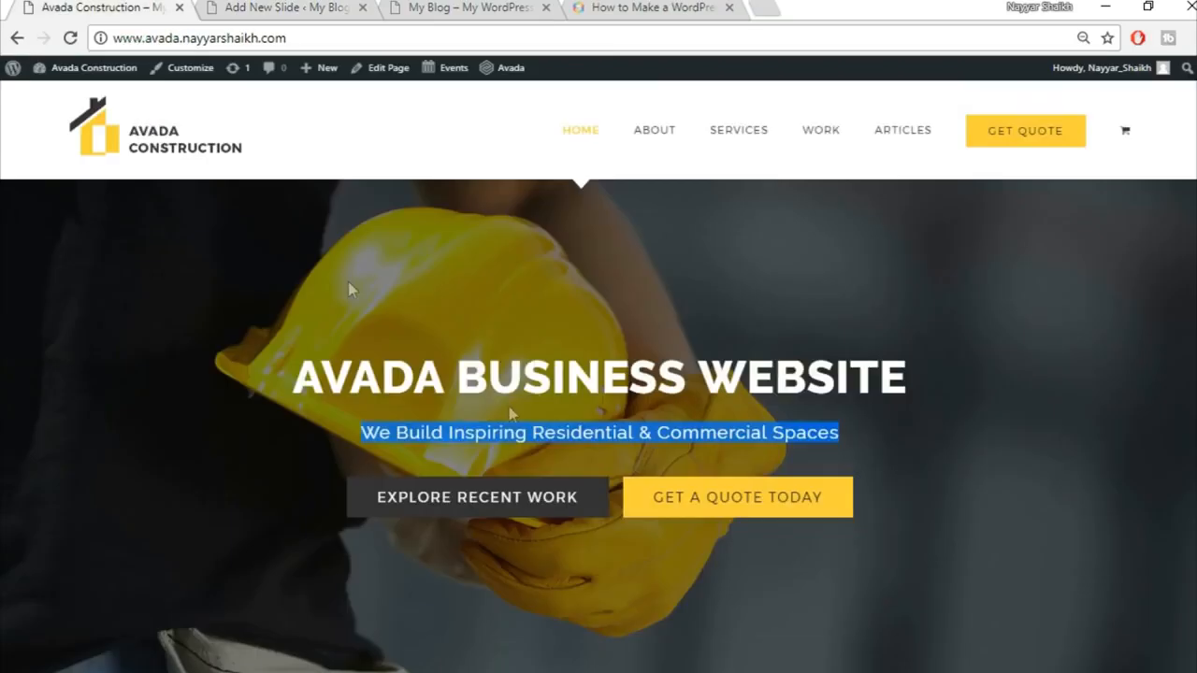
pyautogui.click(549, 437)
pyautogui.click(279, 6)
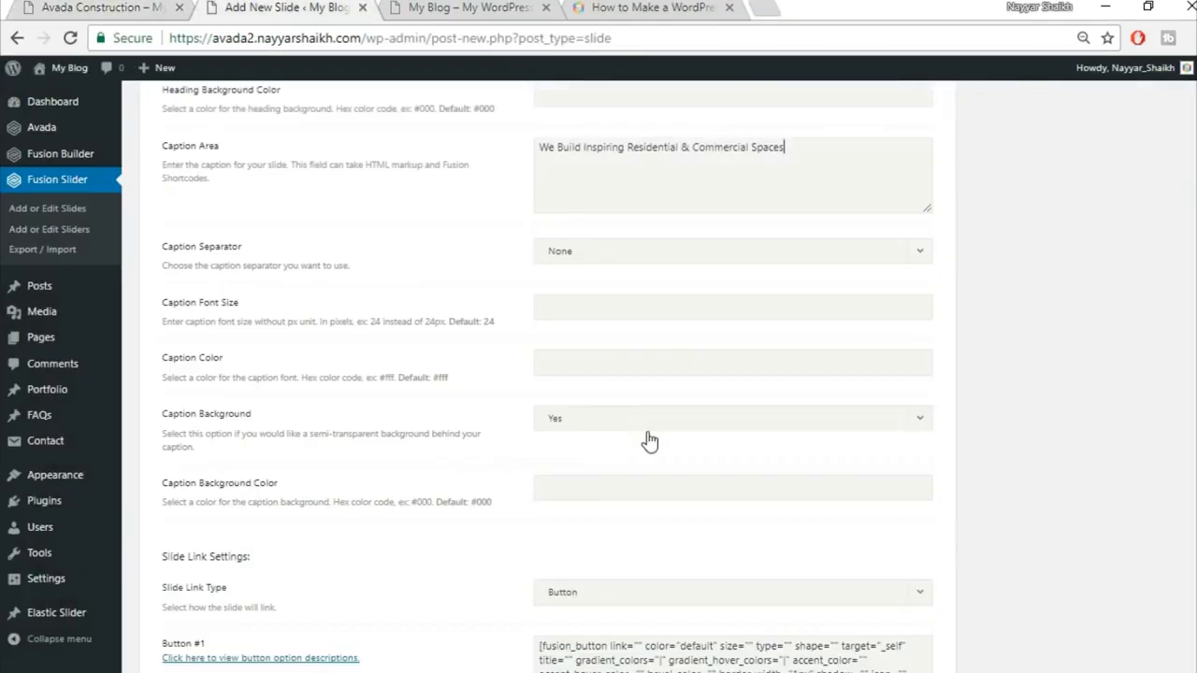
pyautogui.click(622, 371)
pyautogui.write('#fed')
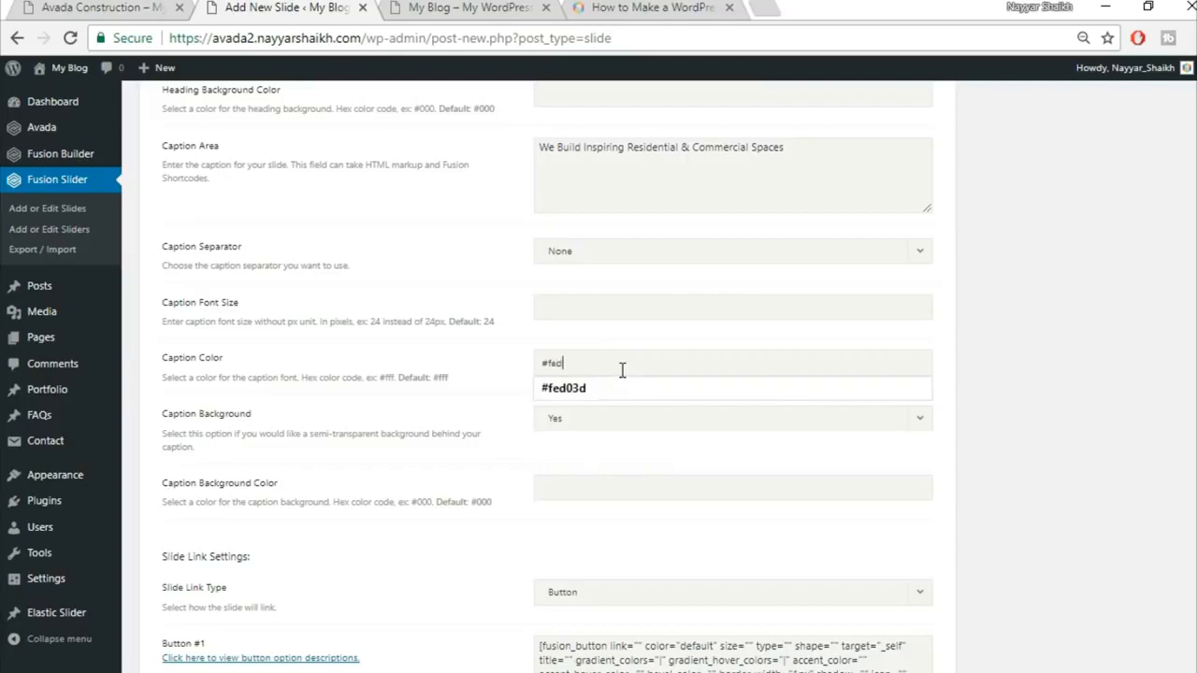
pyautogui.write('03d')
pyautogui.click(1029, 390)
# Step: Turn off the caption's background
pyautogui.scroll(-1, 1054, 397)
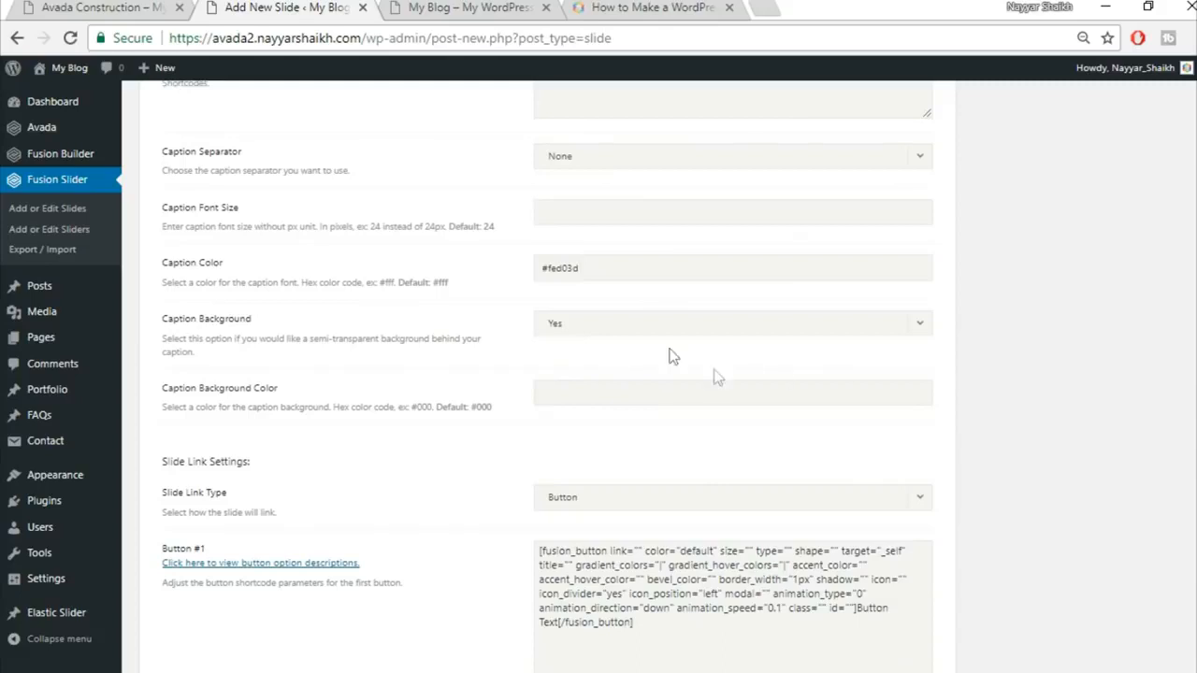
pyautogui.click(645, 324)
pyautogui.click(627, 376)
pyautogui.scroll(-1, 1131, 401)
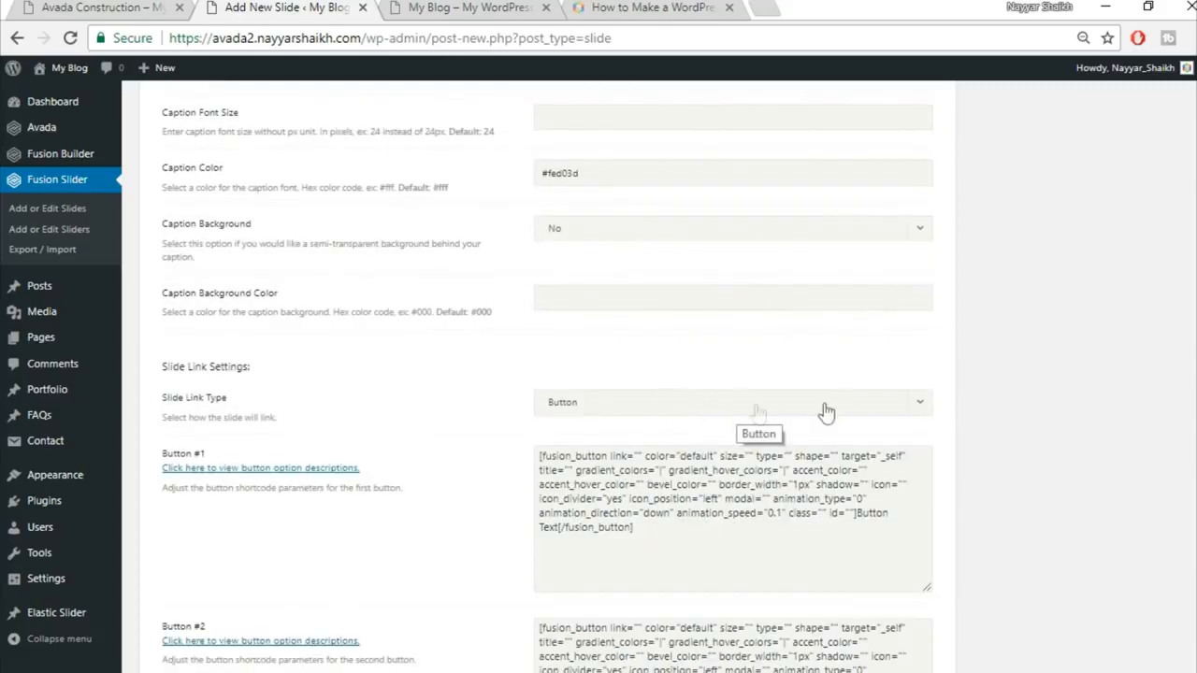
pyautogui.scroll(-2, 1048, 441)
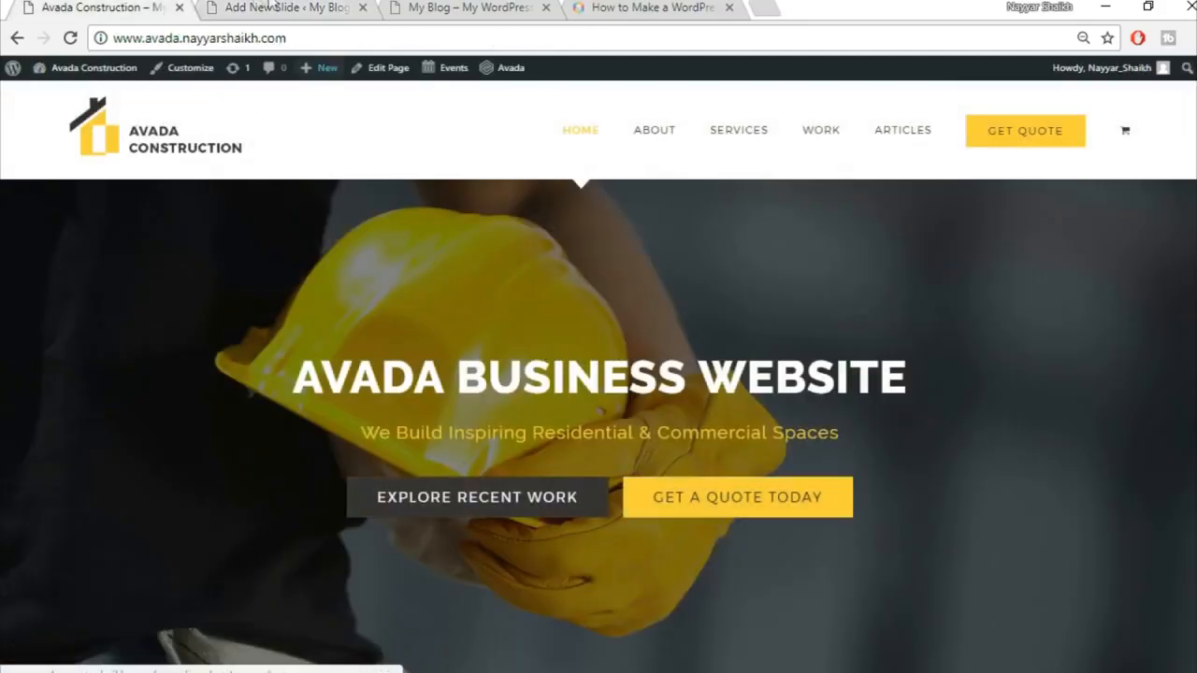
# Step: Edit the Button #1 shortcode to link="#", color="custom" and size="xlarge"
pyautogui.click(262, 7)
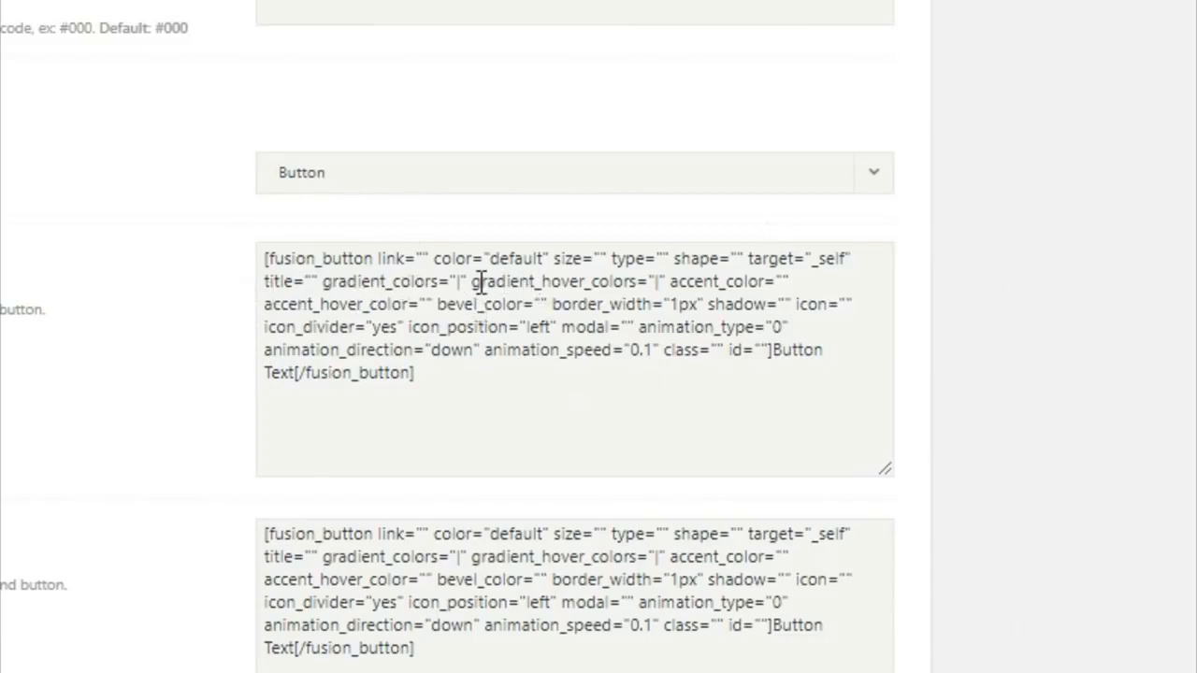
pyautogui.click(304, 273)
pyautogui.write('#')
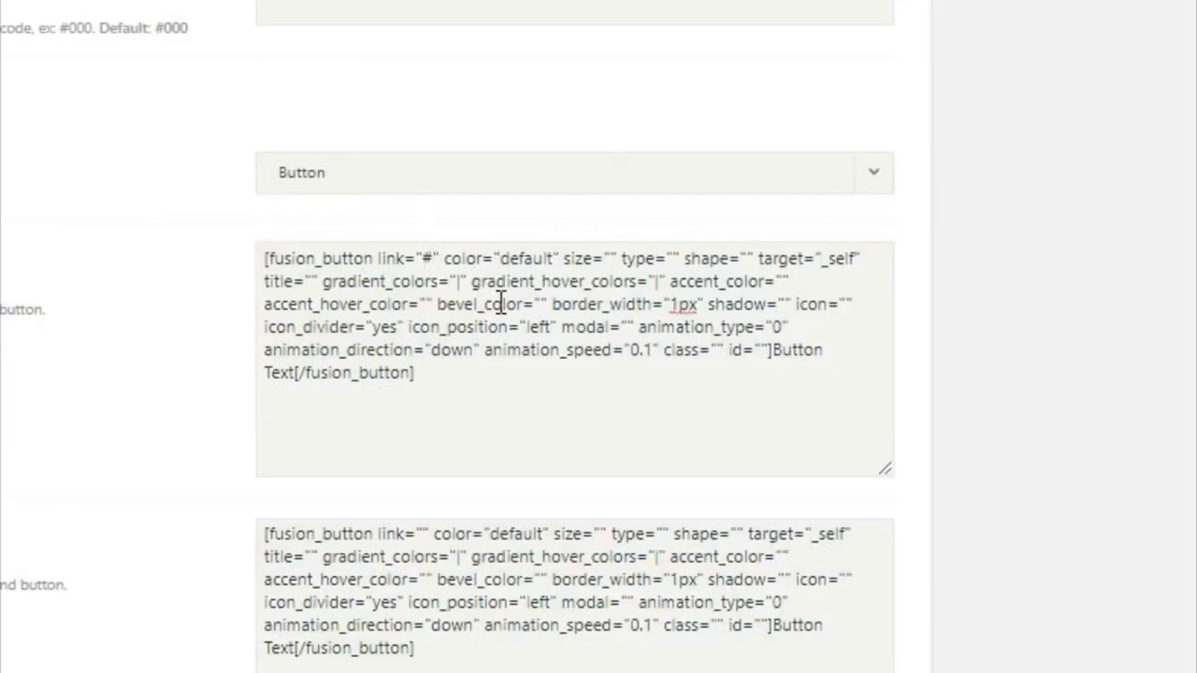
pyautogui.doubleClick(425, 260)
pyautogui.moveTo(503, 260); pyautogui.dragTo(555, 258)
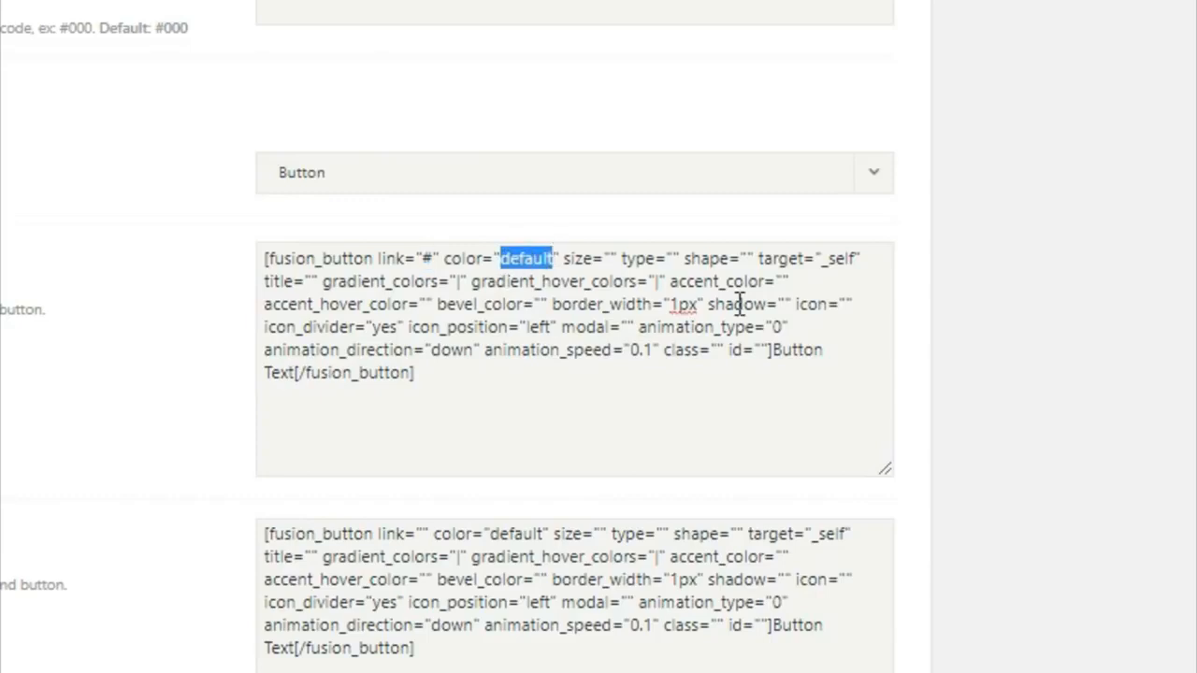
pyautogui.press('BackSpace')
pyautogui.write('custom')
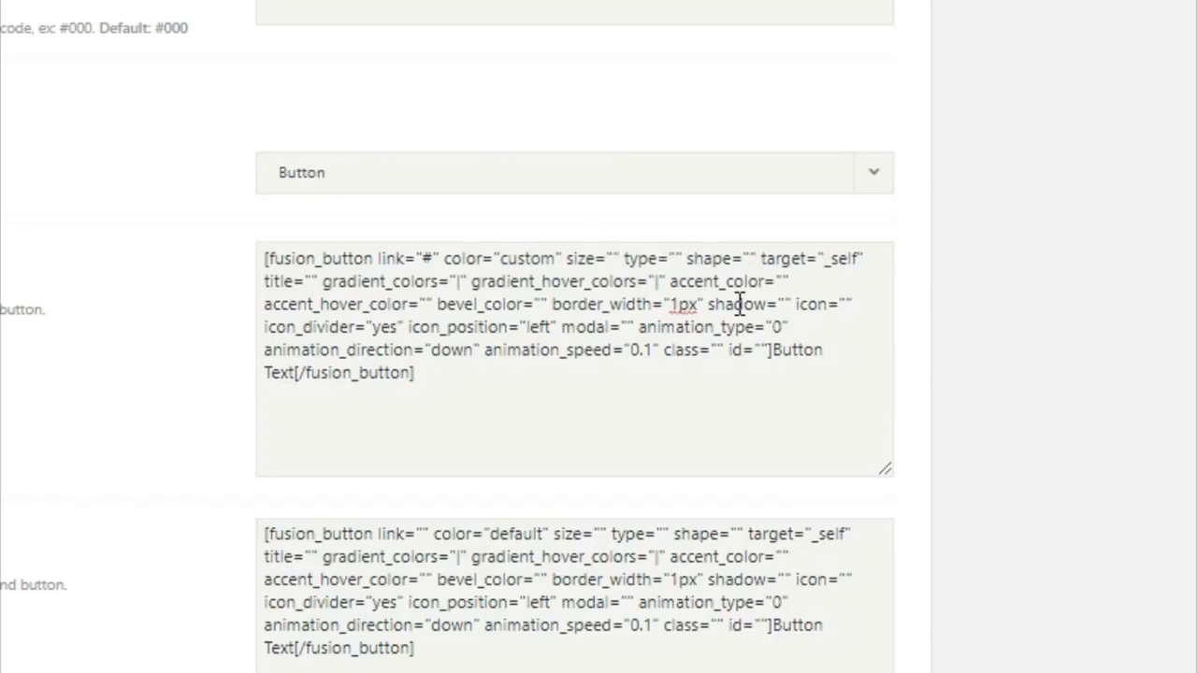
pyautogui.click(613, 258)
pyautogui.write('xlarge')
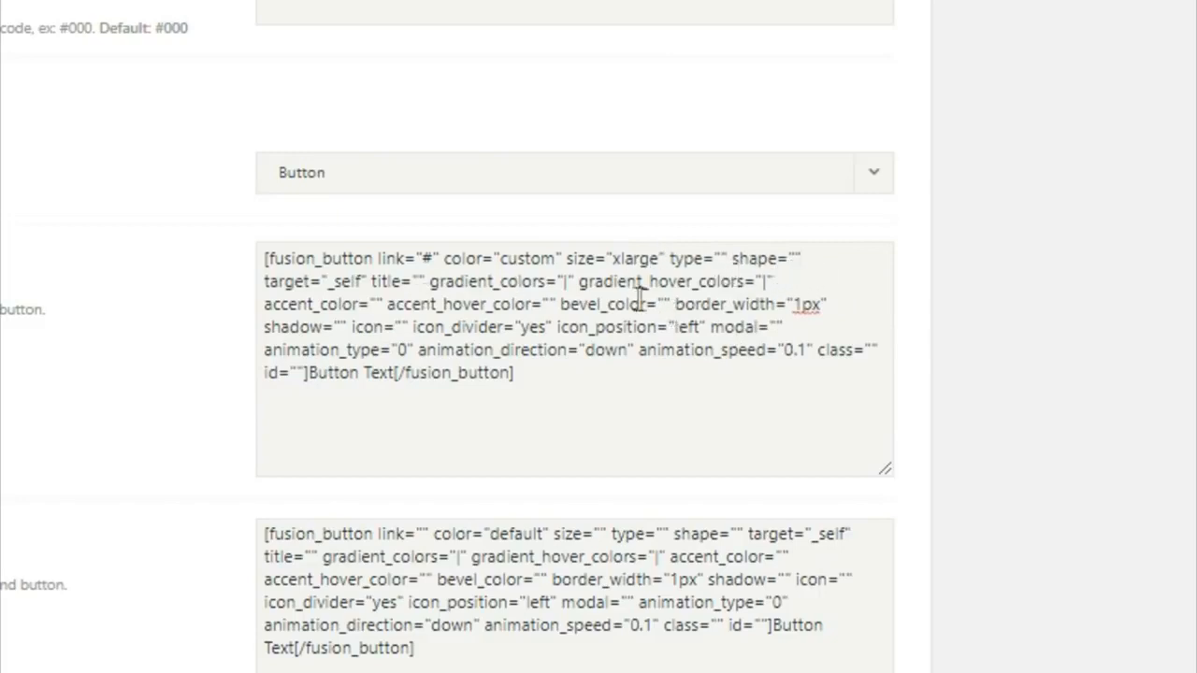
# Step: Give Button #1 gradient colour #333 and gradient hover colour #fed03d
pyautogui.click(566, 282)
pyautogui.doubleClick(566, 283)
pyautogui.press('BackSpace')
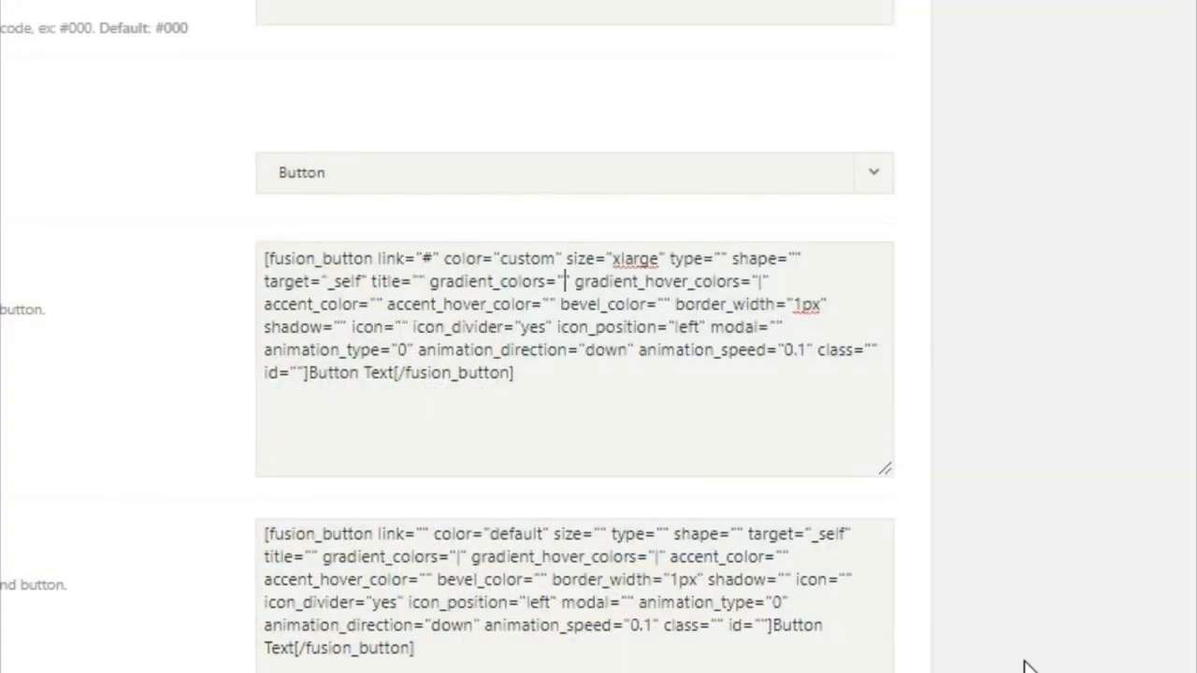
pyautogui.write('#333')
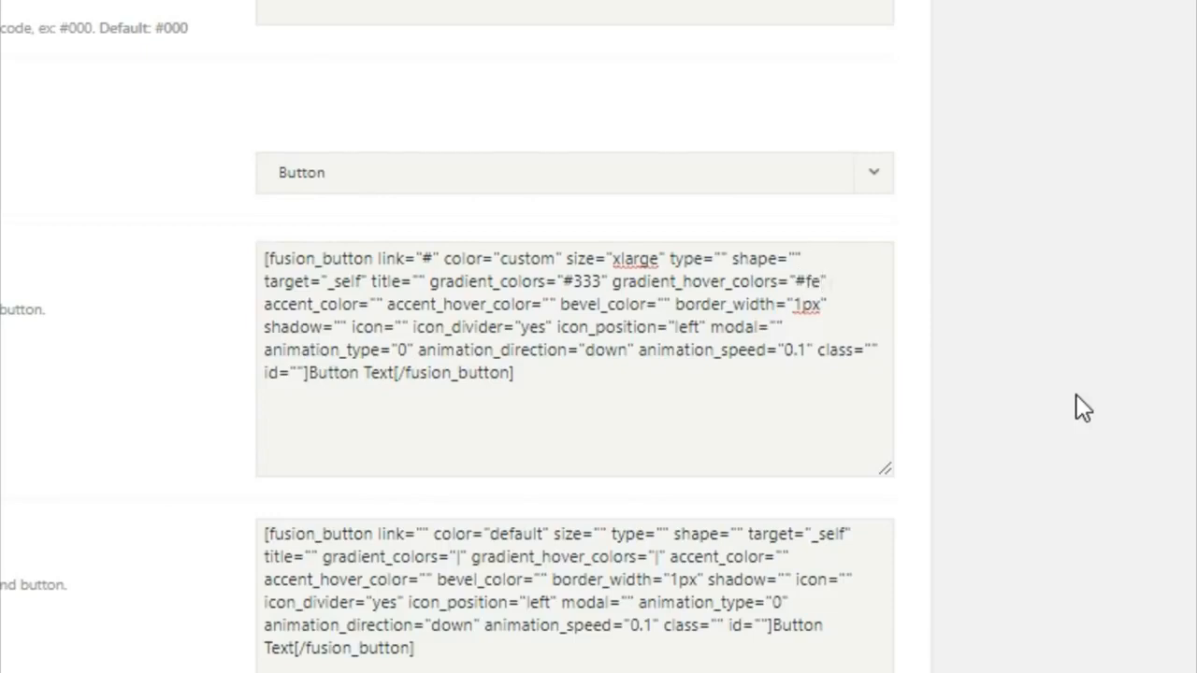
pyautogui.write('3d')
# Step: Set Button #1 accent #fff, accent hover #333, and label EXPLORE RECENT WORK
pyautogui.click(384, 305)
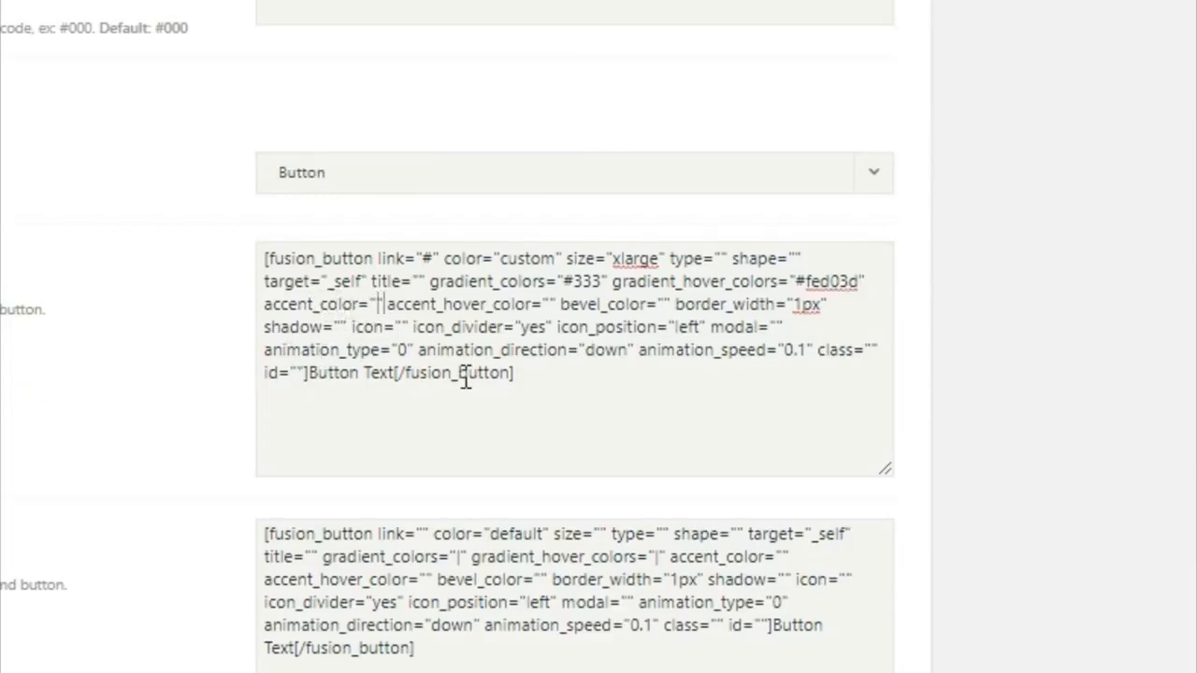
pyautogui.write('#')
pyautogui.write('fff')
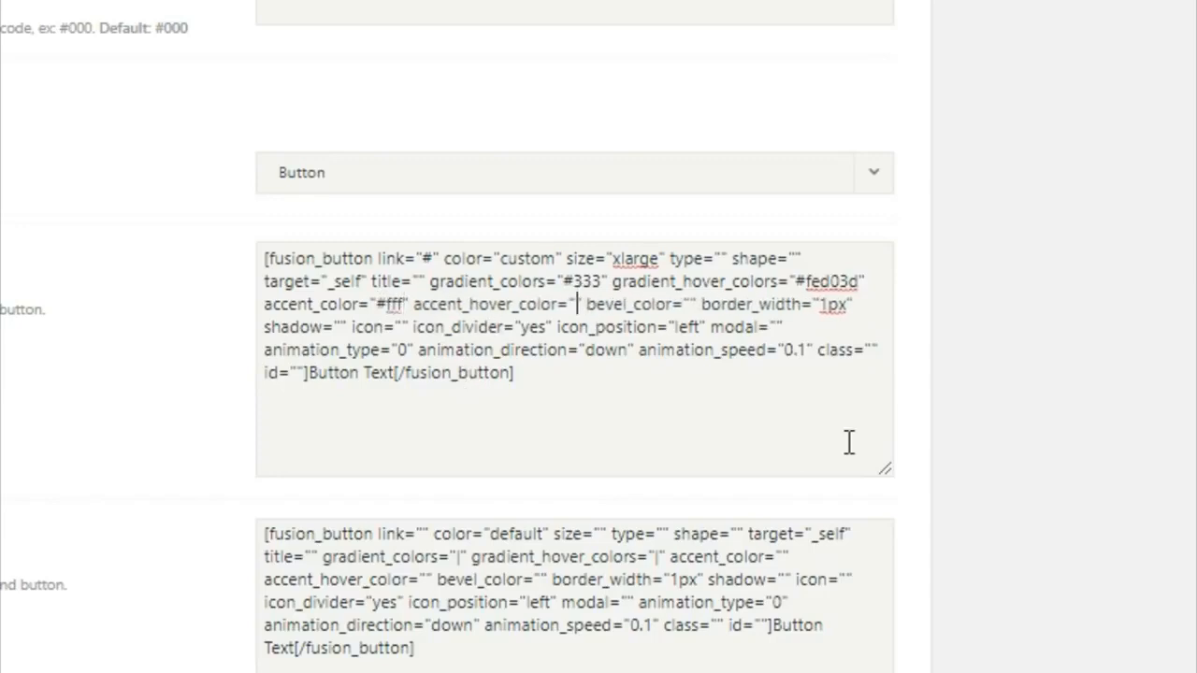
pyautogui.write('#333')
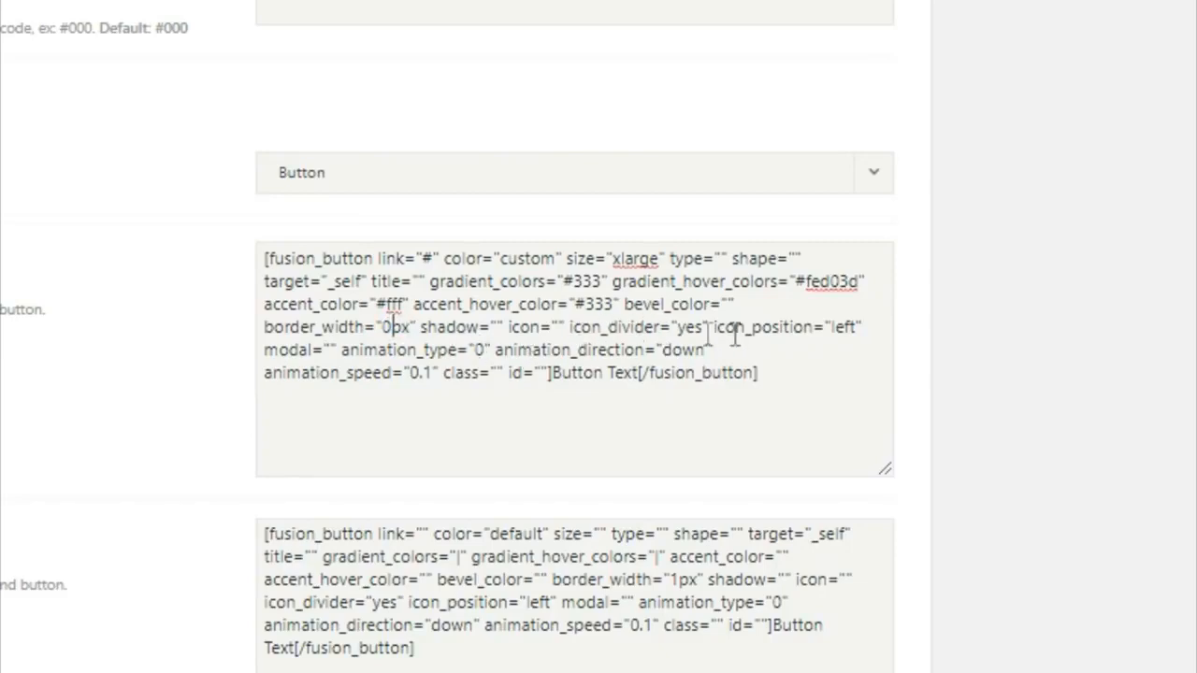
pyautogui.moveTo(552, 377); pyautogui.dragTo(641, 384)
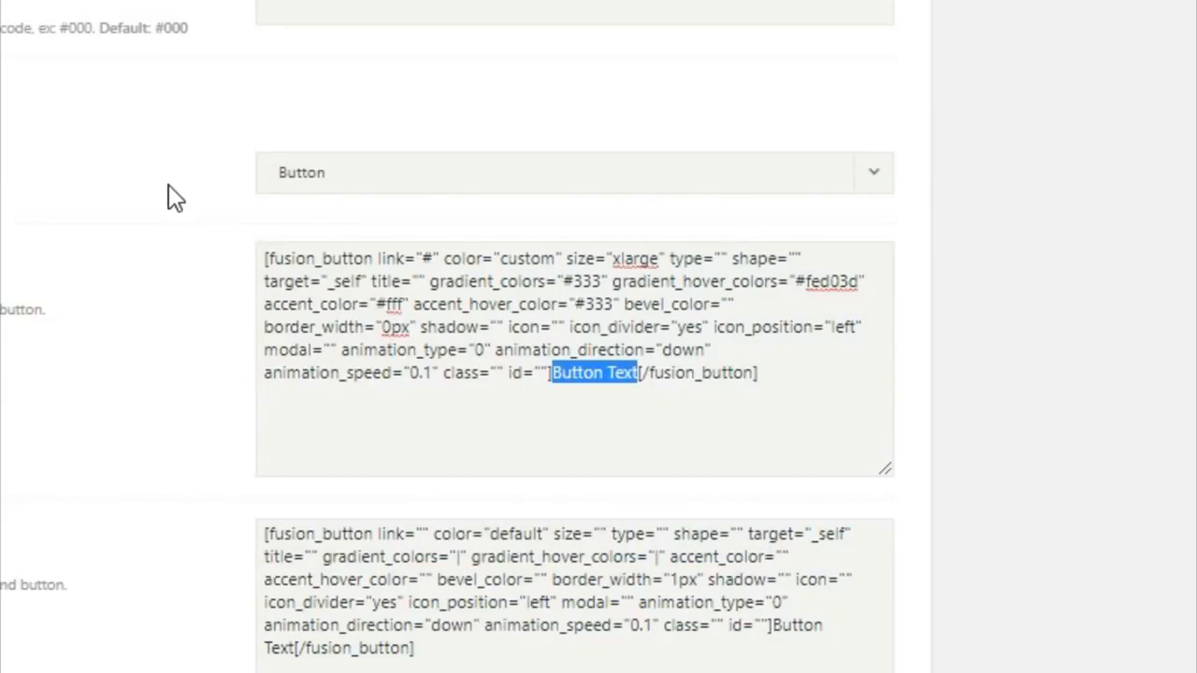
pyautogui.write('EXPLORE')
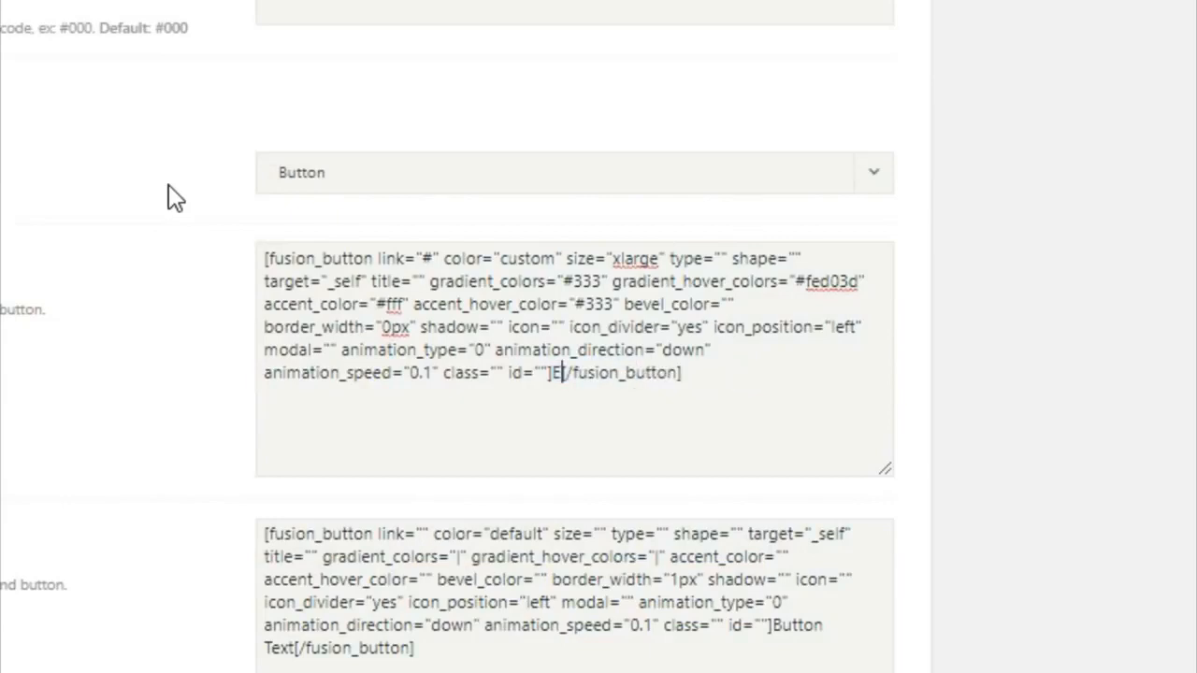
pyautogui.write(' RECENT ')
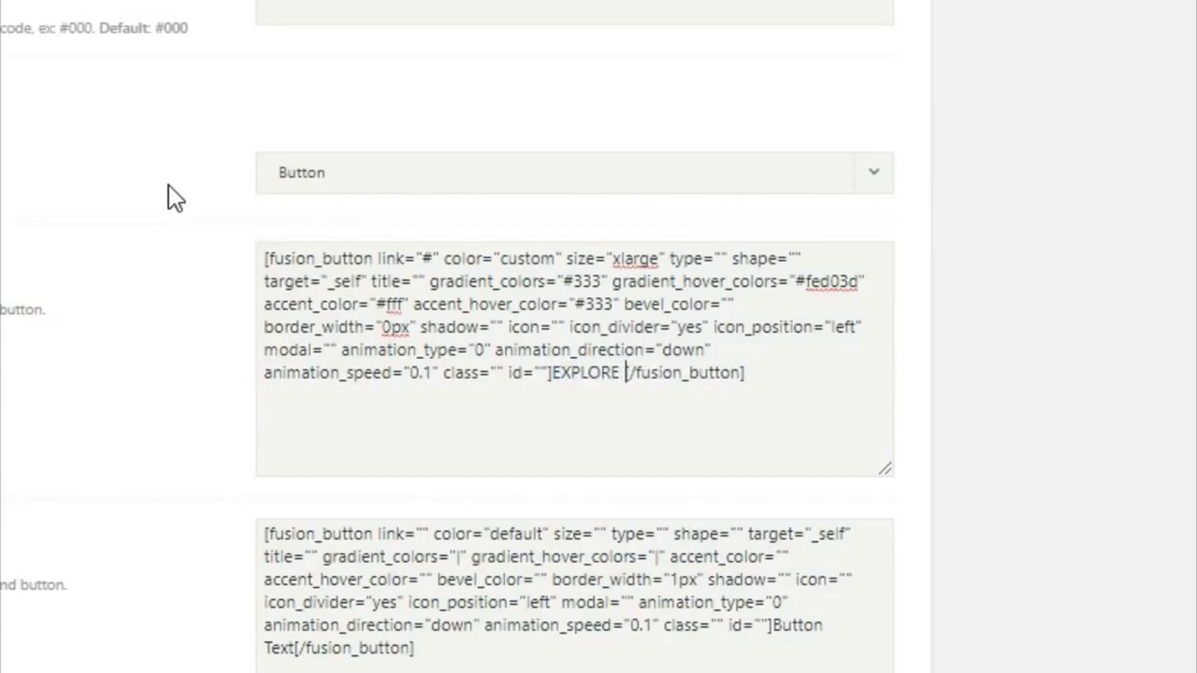
pyautogui.write('WORK')
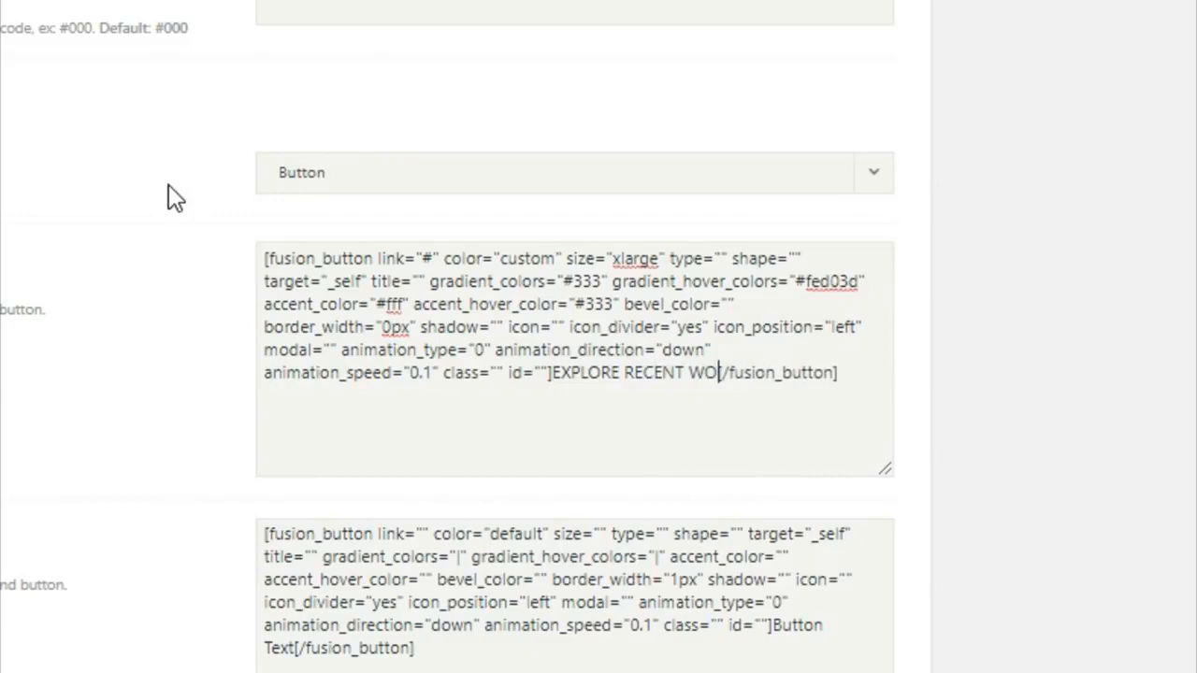
# Step: Set Button #2's link to "#" and clear its default colour value
pyautogui.click(422, 532)
pyautogui.write('#')
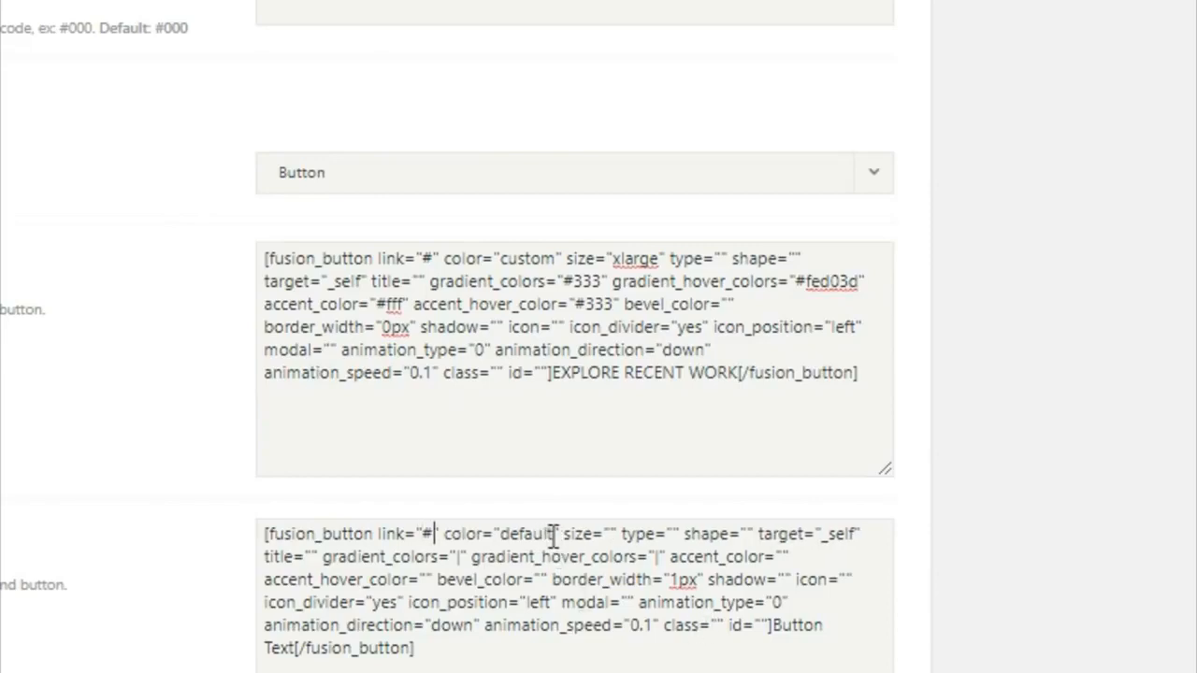
pyautogui.moveTo(547, 535); pyautogui.dragTo(514, 547)
pyautogui.press('BackSpace')
pyautogui.press('BackSpace')
# Step: Make Button #2 custom xlarge with gradient #fed03d, hover #333 and accent #333
pyautogui.write('custom" size="')
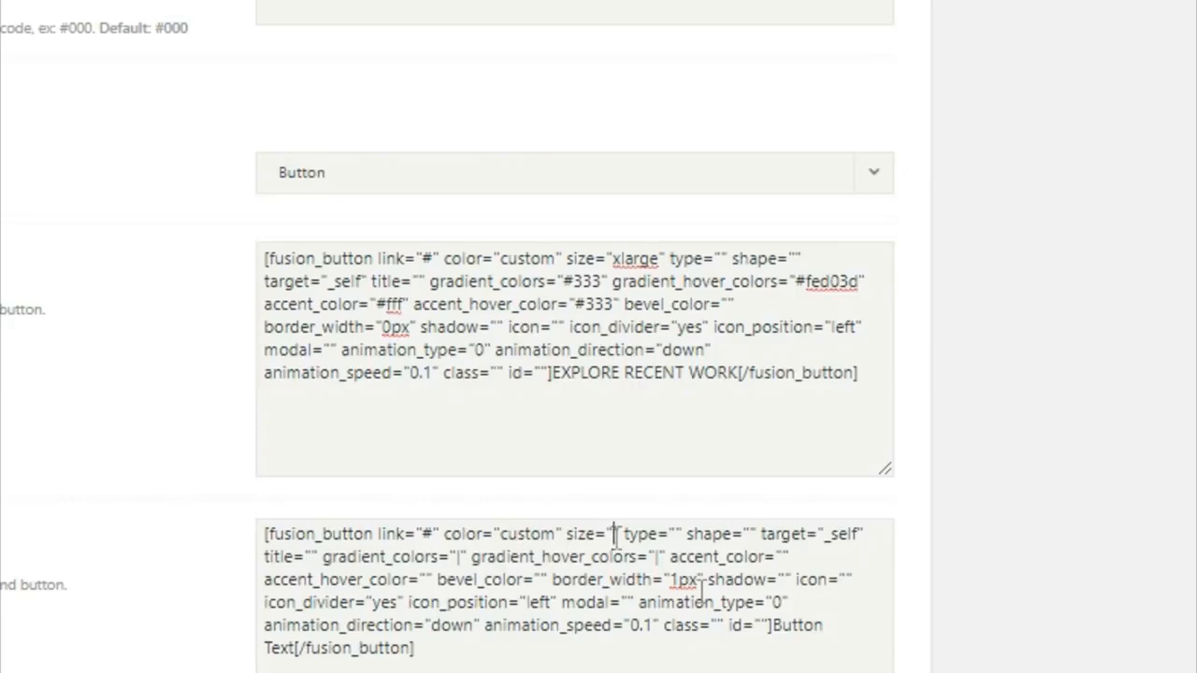
pyautogui.write('xlarge')
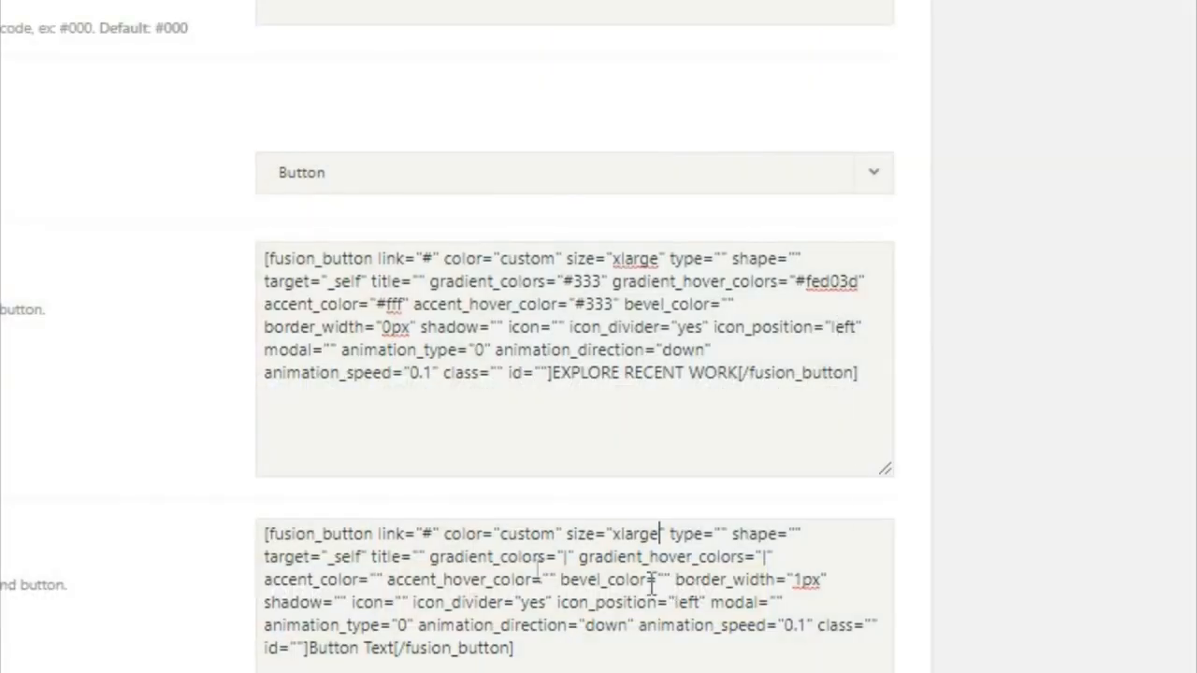
pyautogui.moveTo(565, 557); pyautogui.dragTo(573, 557)
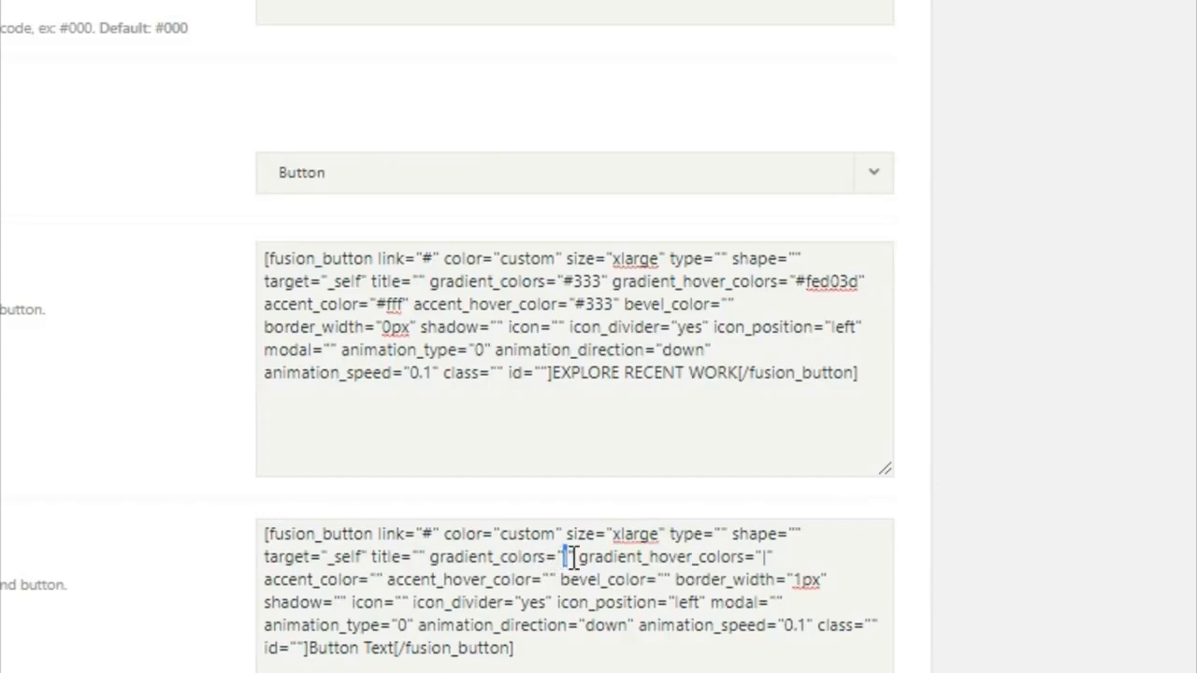
pyautogui.write('#fe')
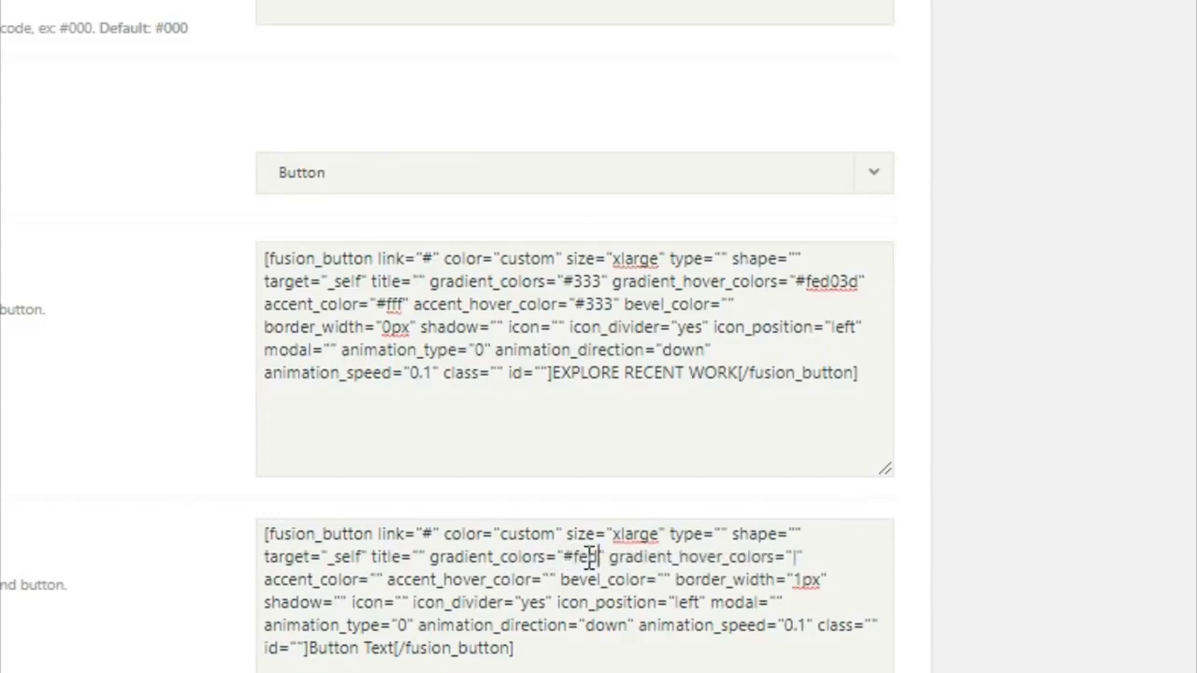
pyautogui.write('d03d')
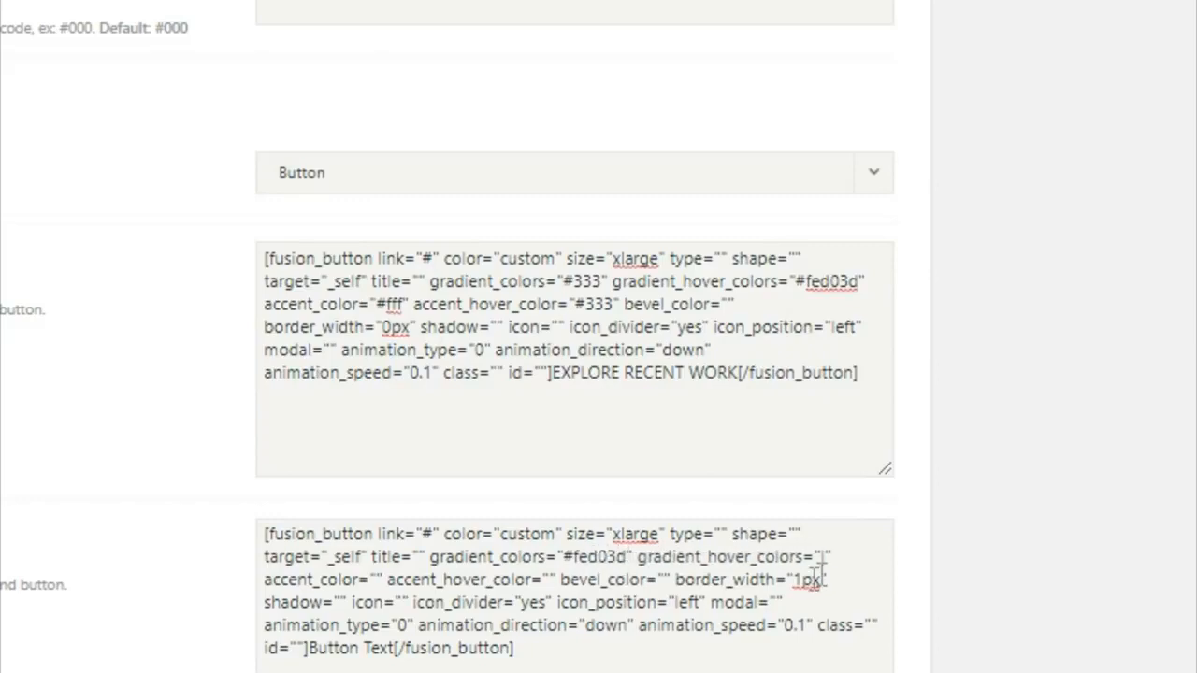
pyautogui.moveTo(822, 562); pyautogui.dragTo(830, 559)
pyautogui.write('#333')
pyautogui.write('#333')
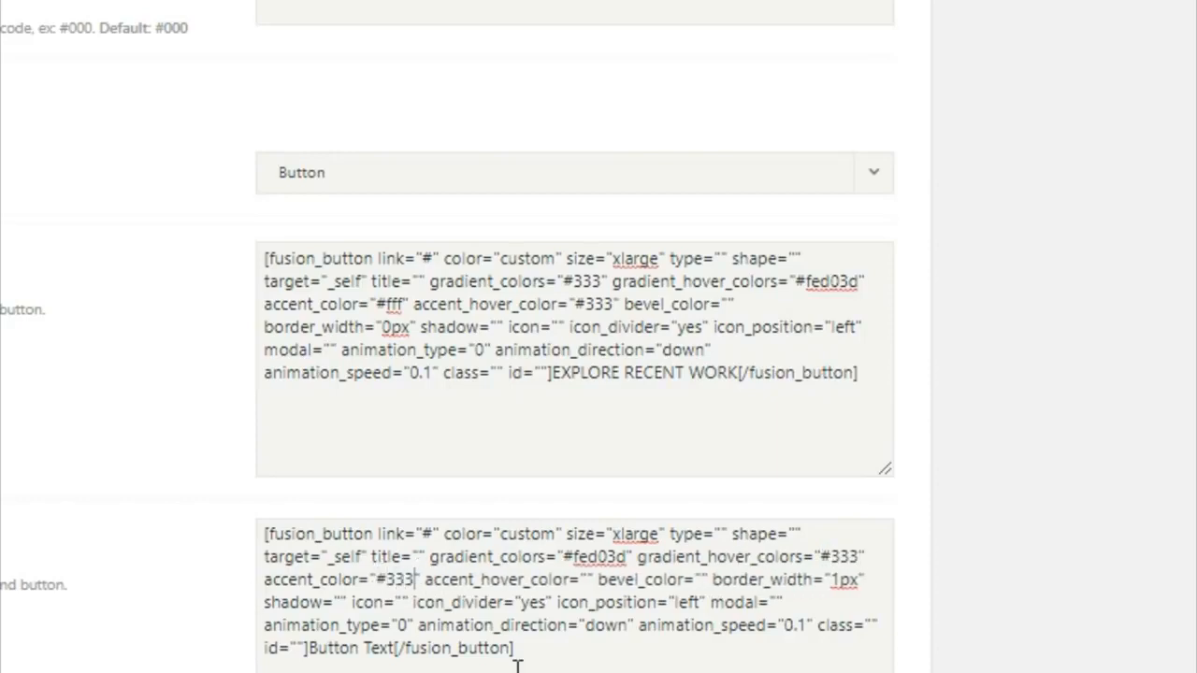
# Step: Give Button #2 accent hover #fff, 0px border and label GET A QUOTE TODAY
pyautogui.moveTo(583, 579); pyautogui.dragTo(599, 589)
pyautogui.write('#fff')
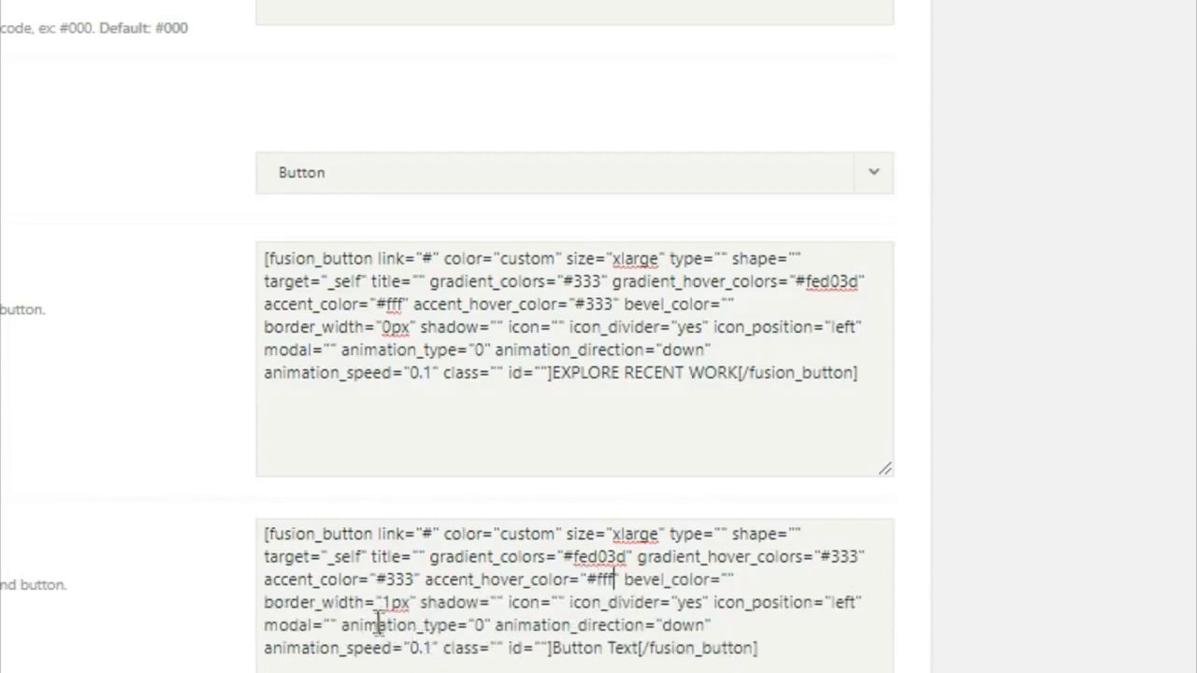
pyautogui.moveTo(390, 604); pyautogui.dragTo(410, 603)
pyautogui.press('BackSpace')
pyautogui.write('0')
pyautogui.moveTo(552, 648); pyautogui.dragTo(645, 660)
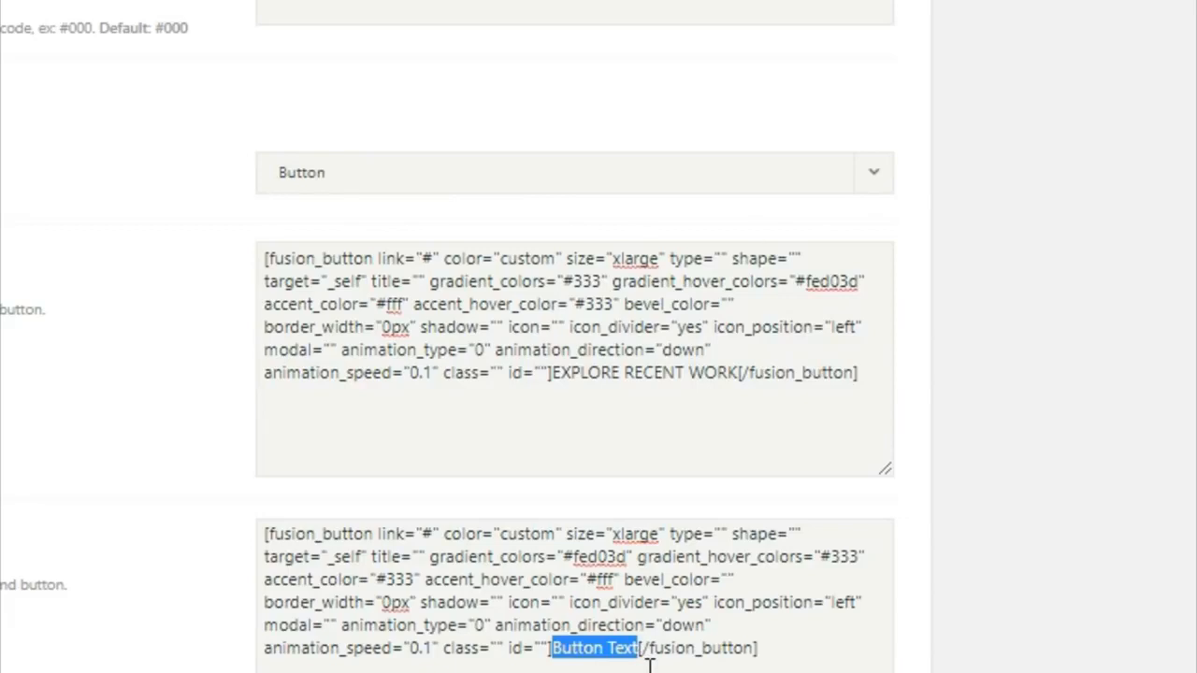
pyautogui.write('GET A')
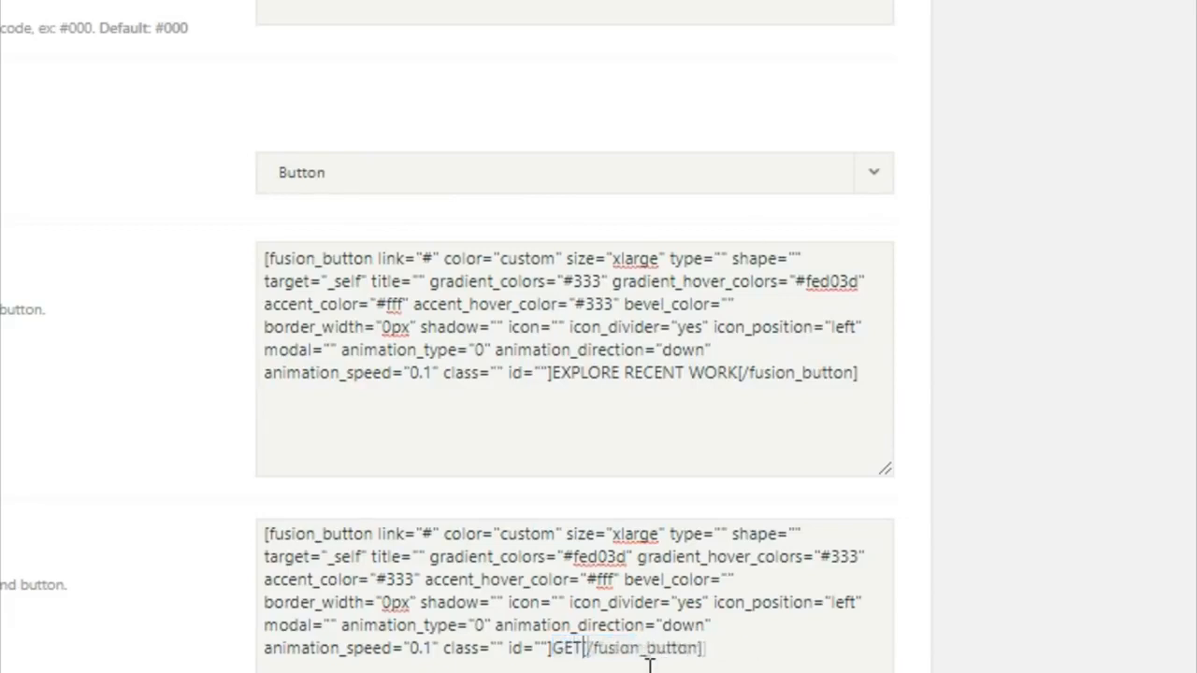
pyautogui.write(' QUOT')
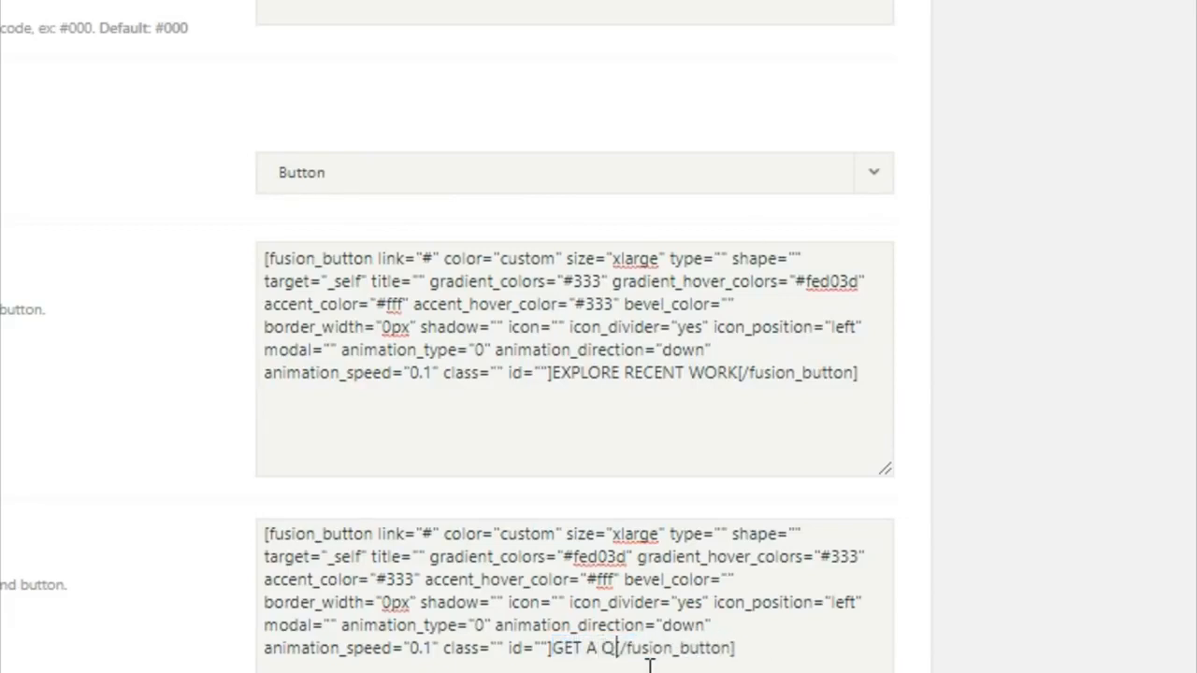
pyautogui.write('E TDAY')
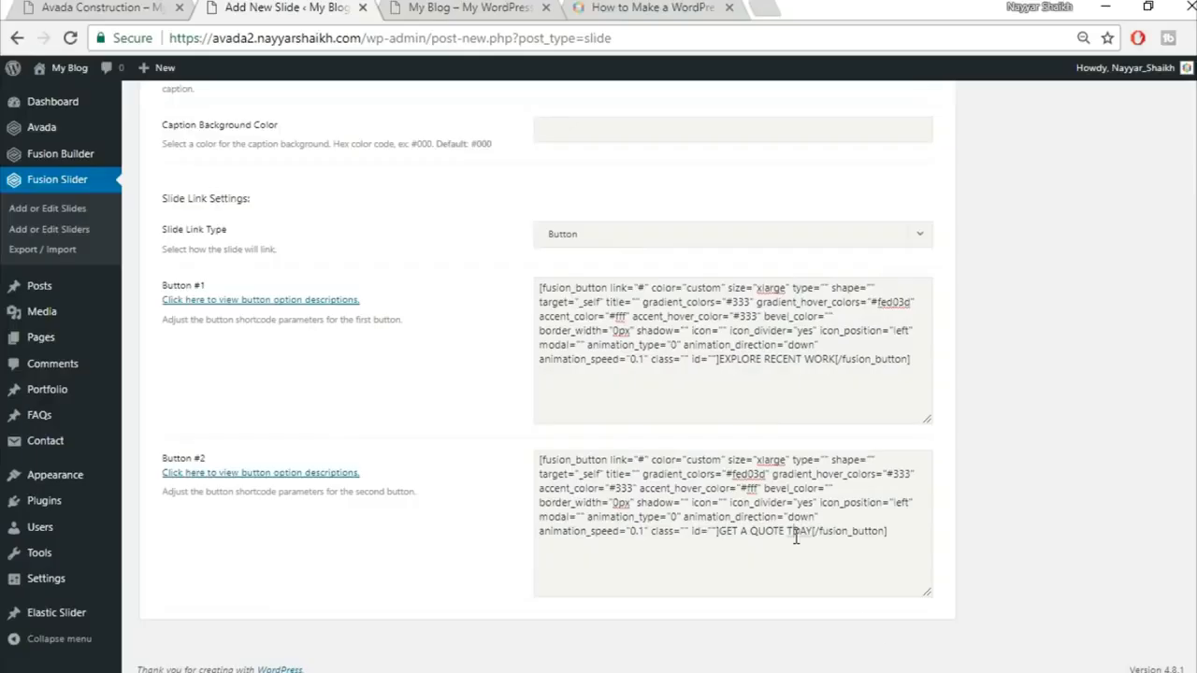
pyautogui.write('O')
# Step: Assign Slide1 to the Slider and upload home-slider.jpg as its featured image
pyautogui.scroll(15, 995, 498)
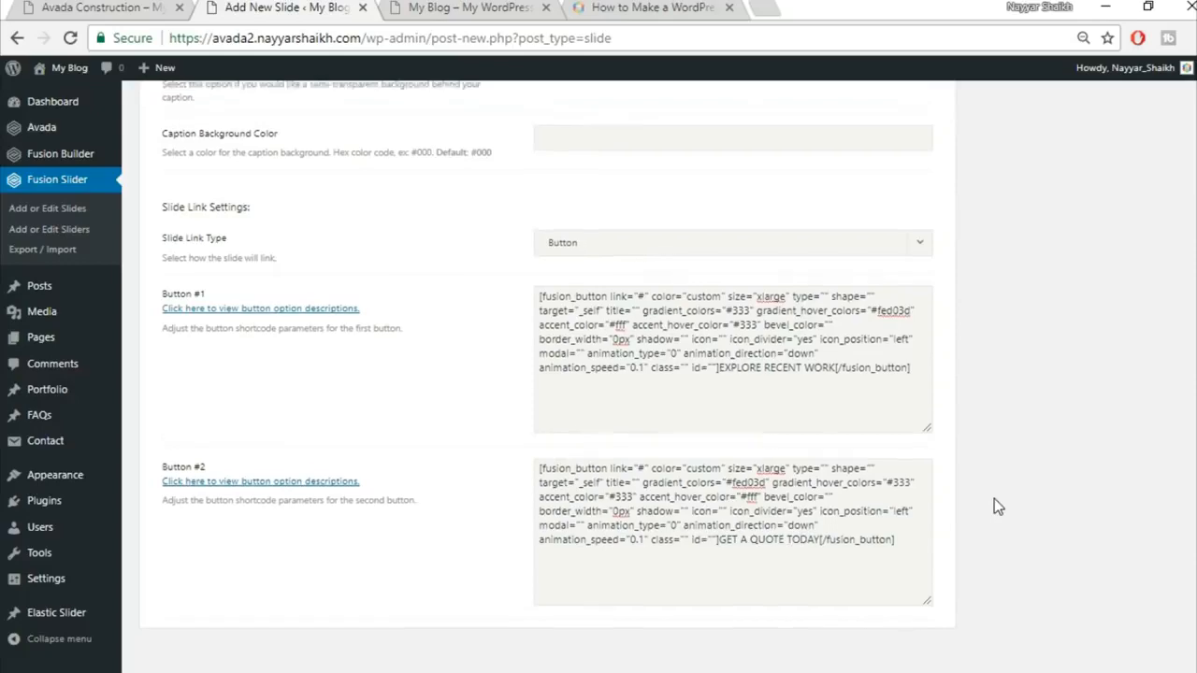
pyautogui.click(997, 396)
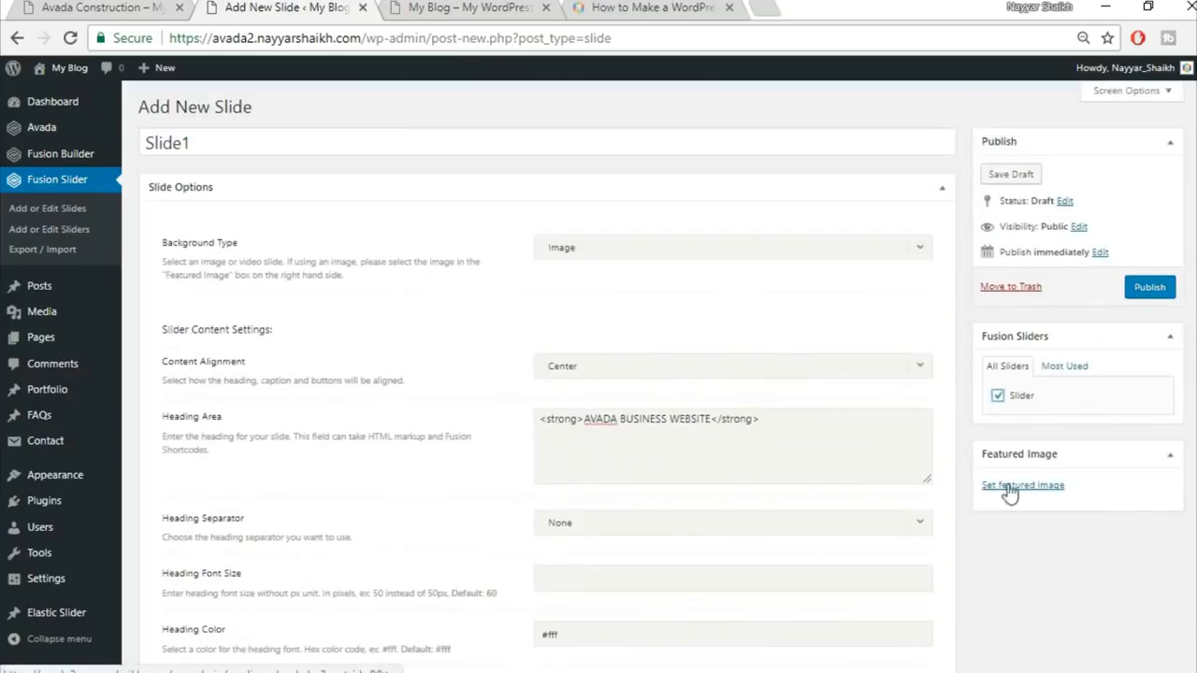
pyautogui.click(1020, 486)
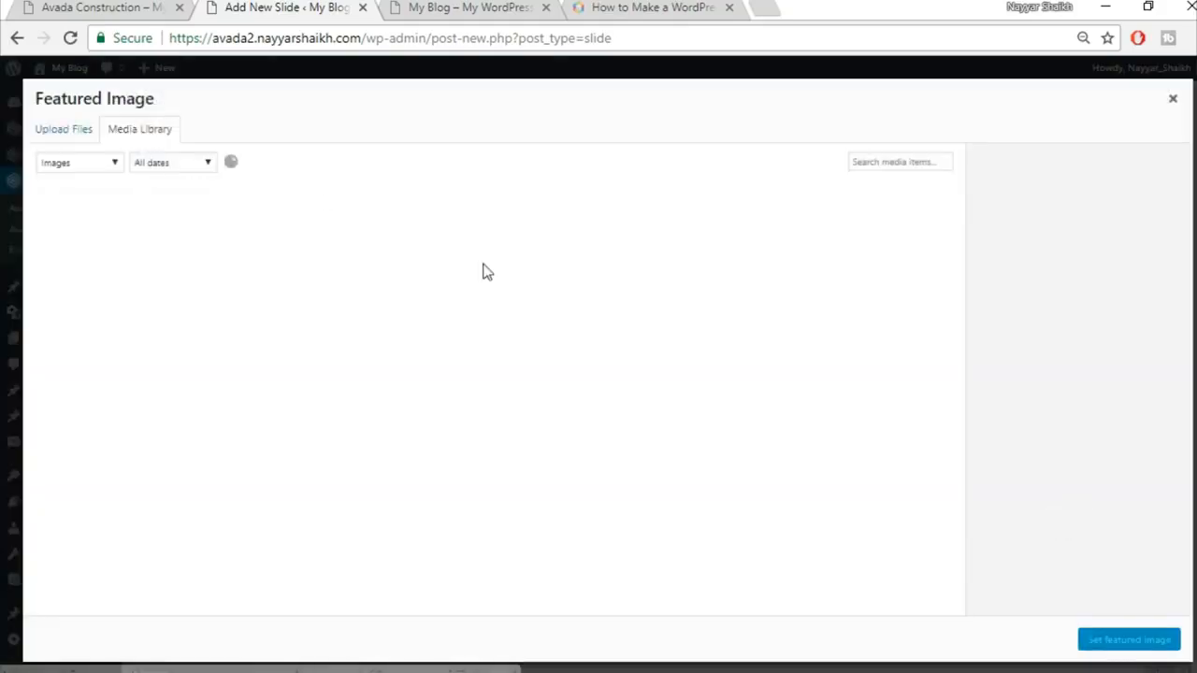
pyautogui.click(63, 131)
pyautogui.click(645, 365)
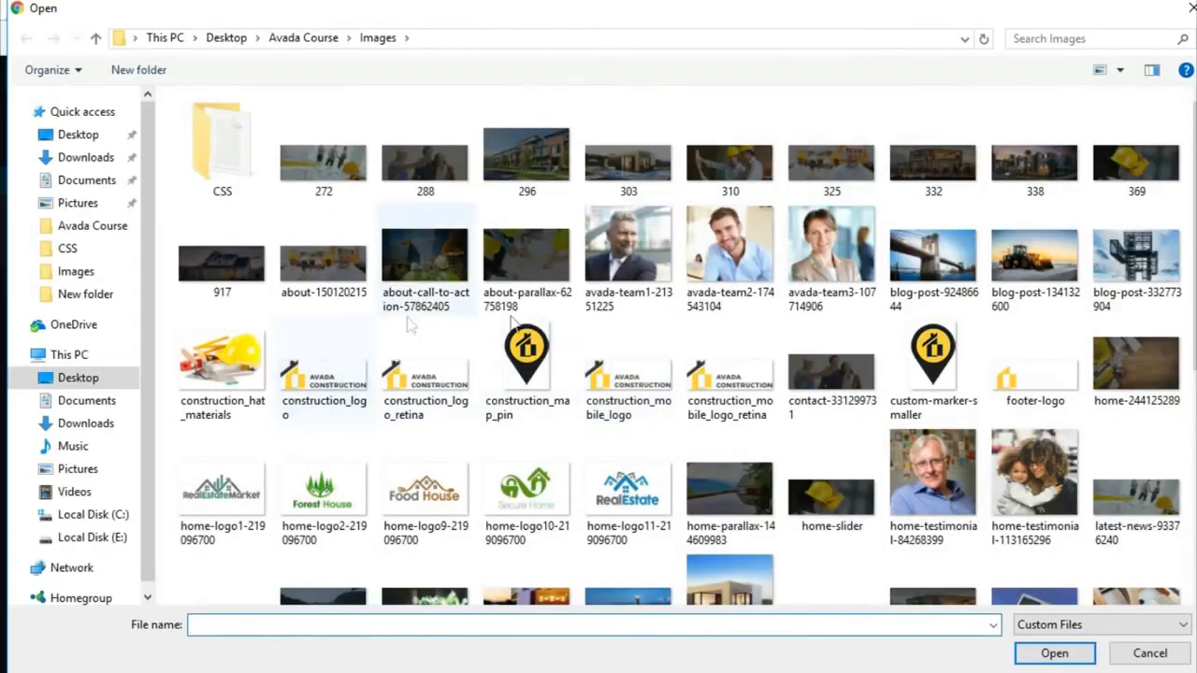
pyautogui.scroll(-4, 1133, 411)
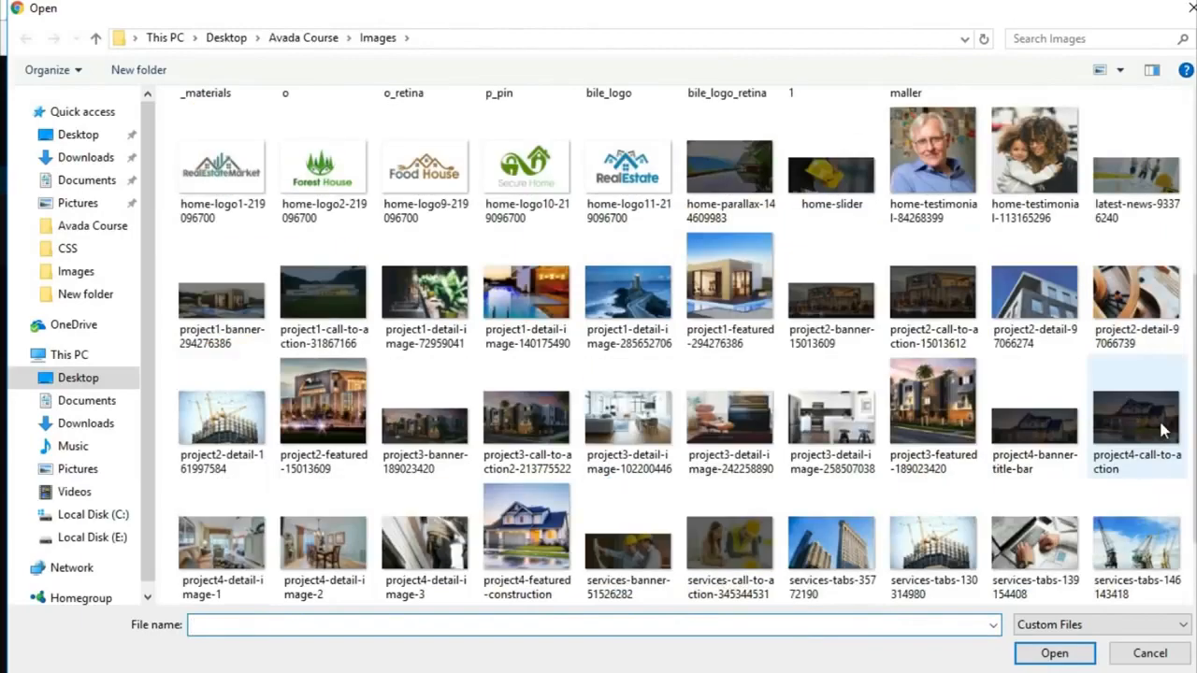
pyautogui.write('H')
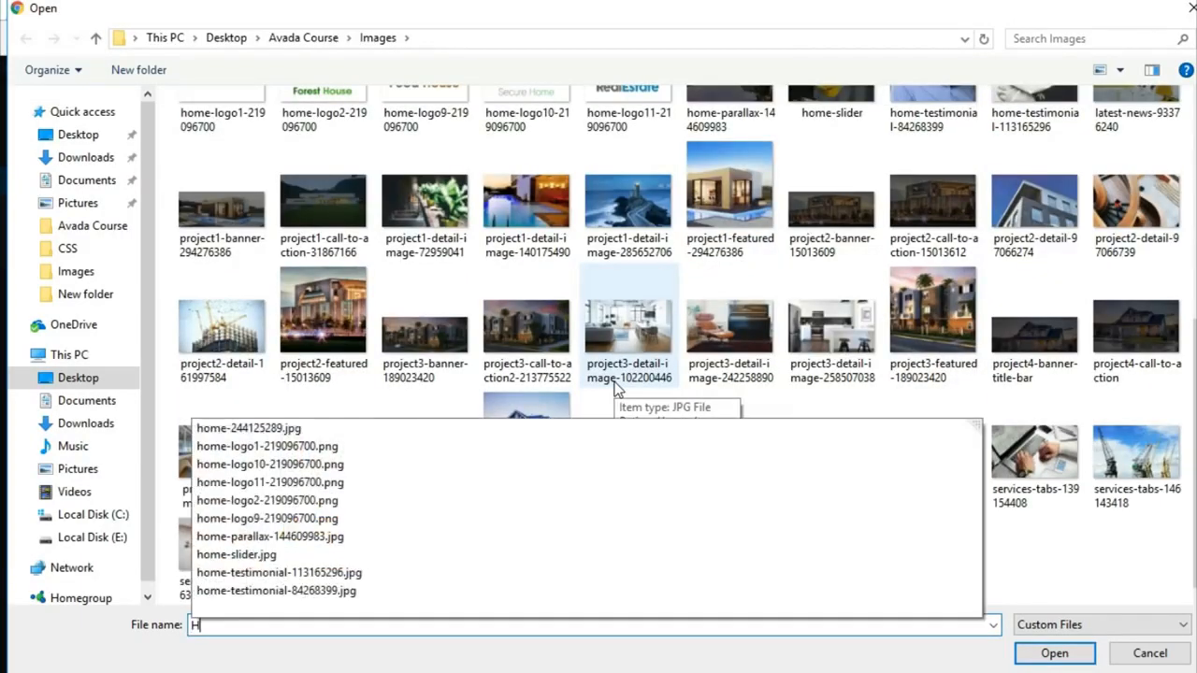
pyautogui.click(286, 559)
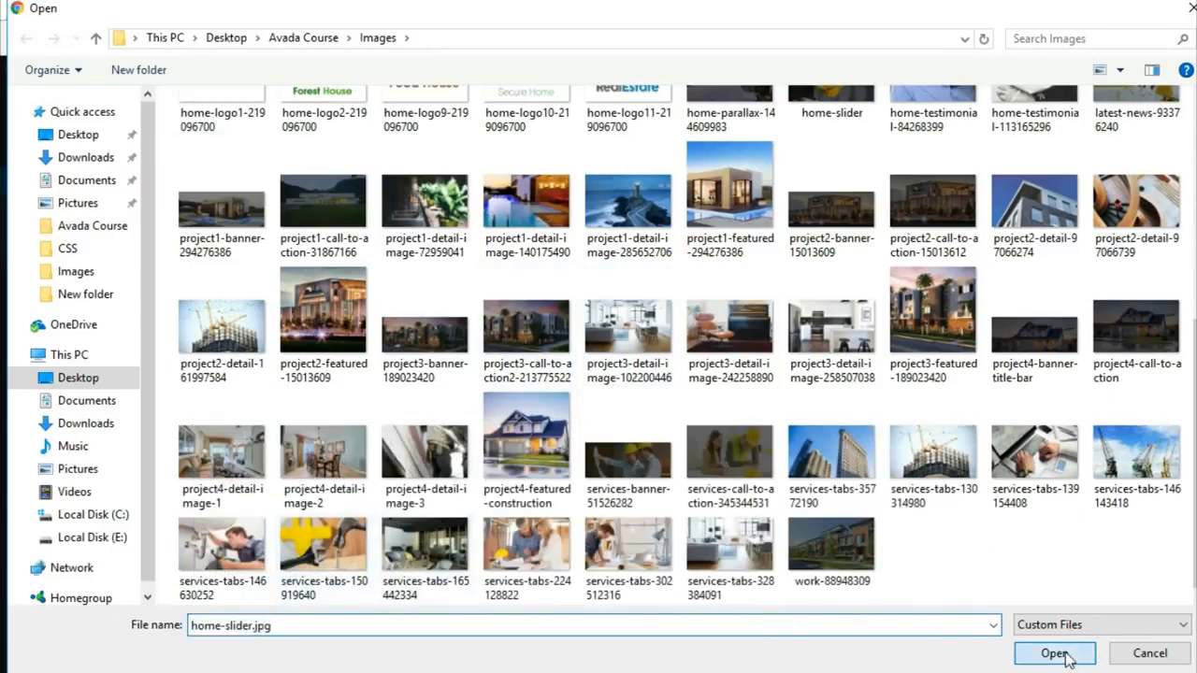
pyautogui.click(1055, 654)
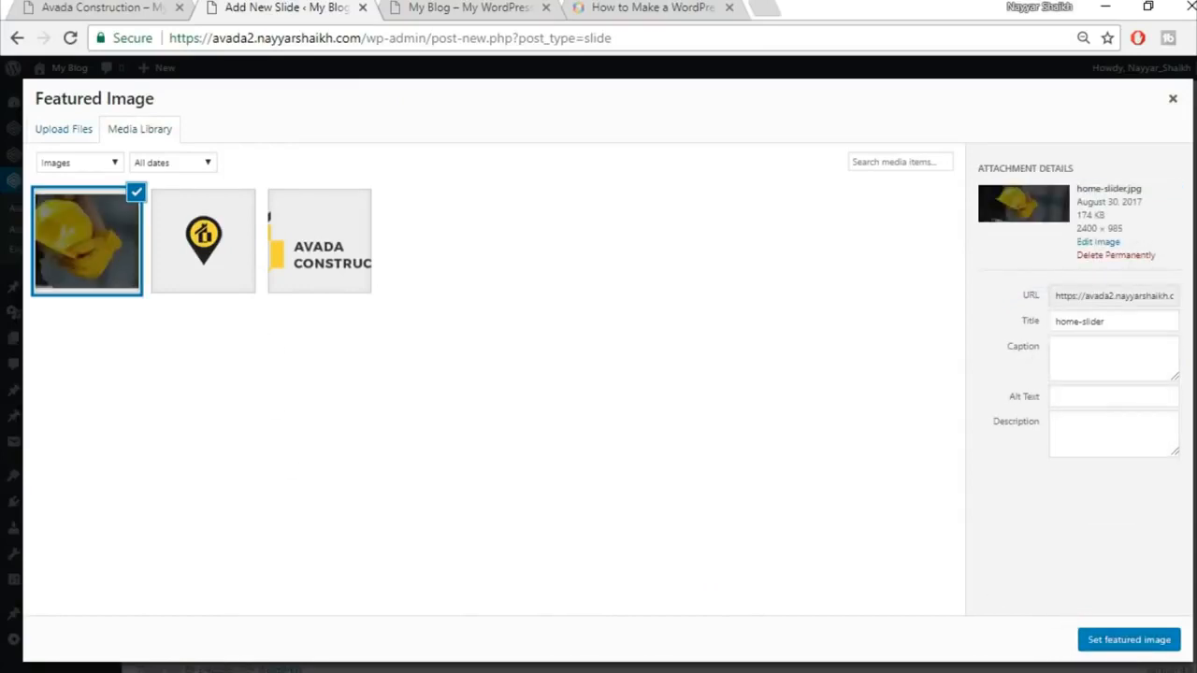
pyautogui.click(1123, 643)
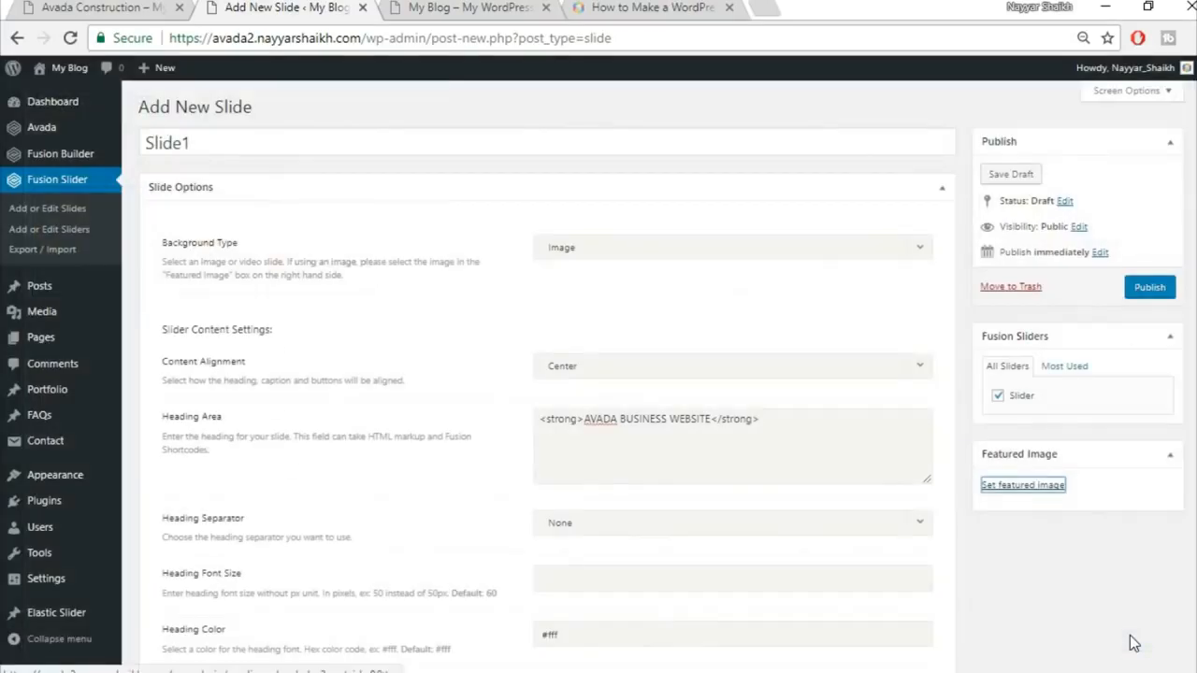
pyautogui.click(1149, 290)
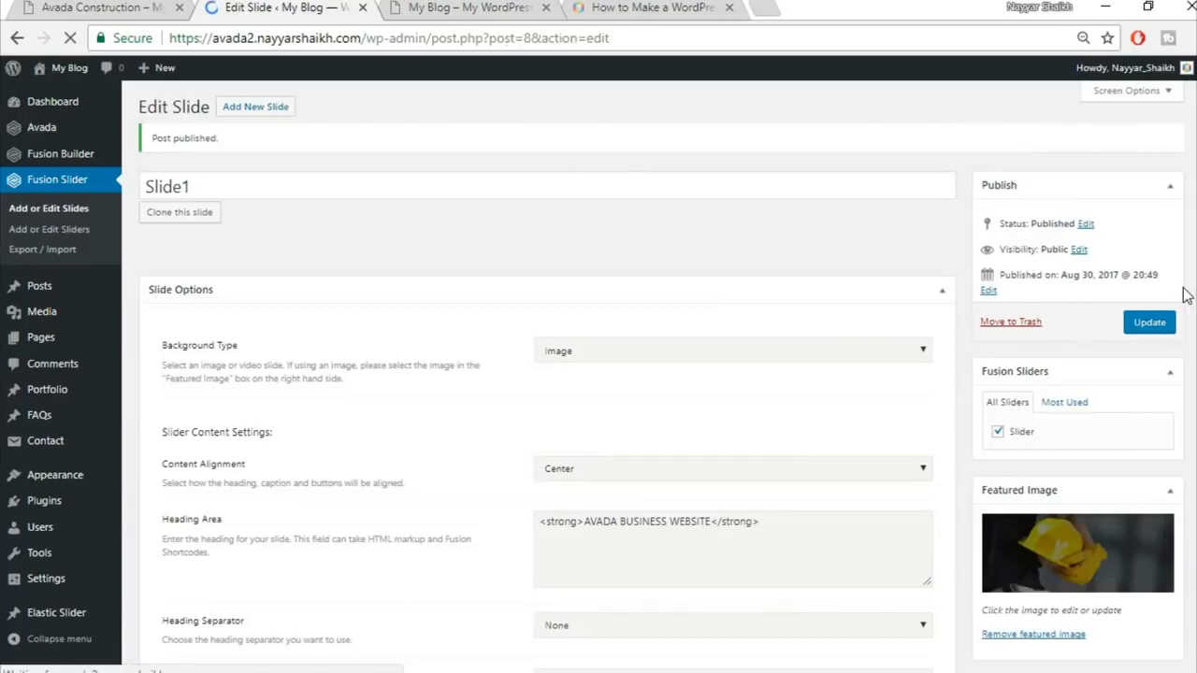
pyautogui.click(127, 7)
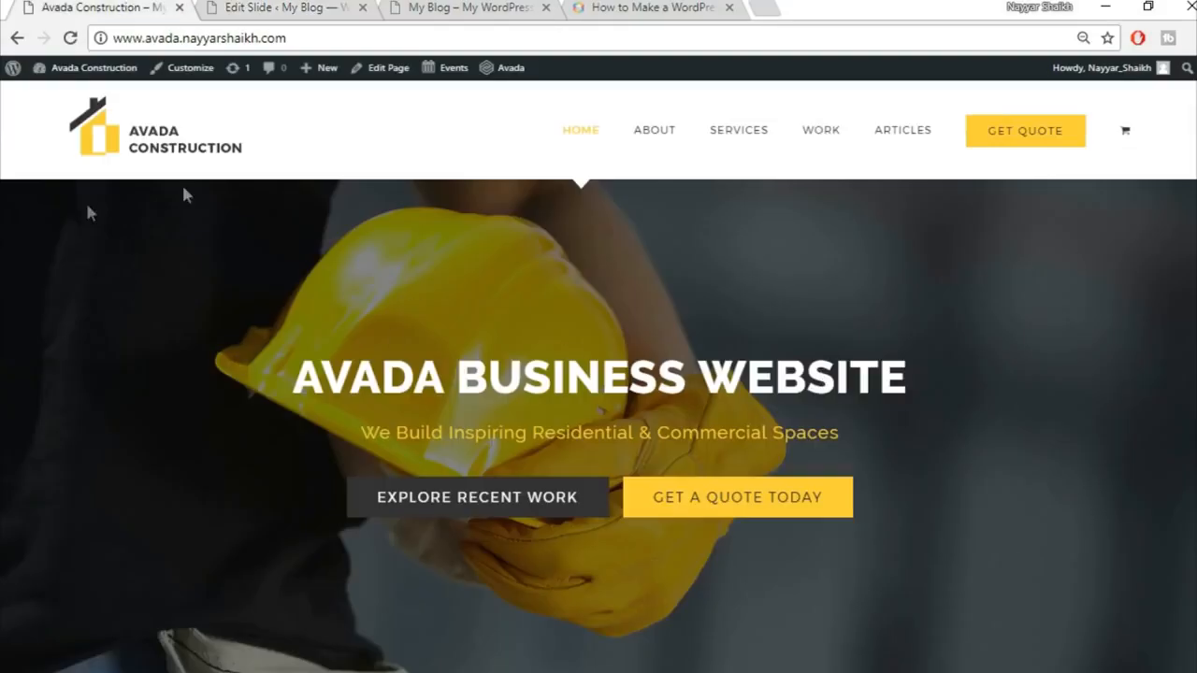
pyautogui.scroll(-4, 1067, 434)
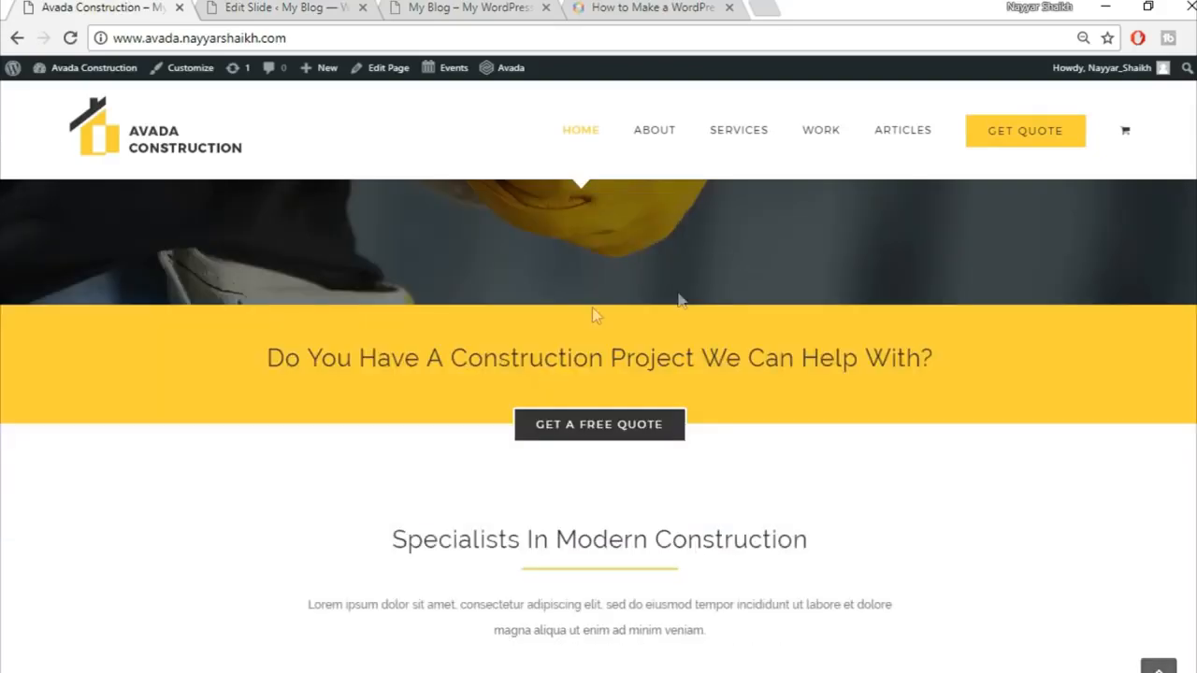
pyautogui.scroll(-1, 418, 465)
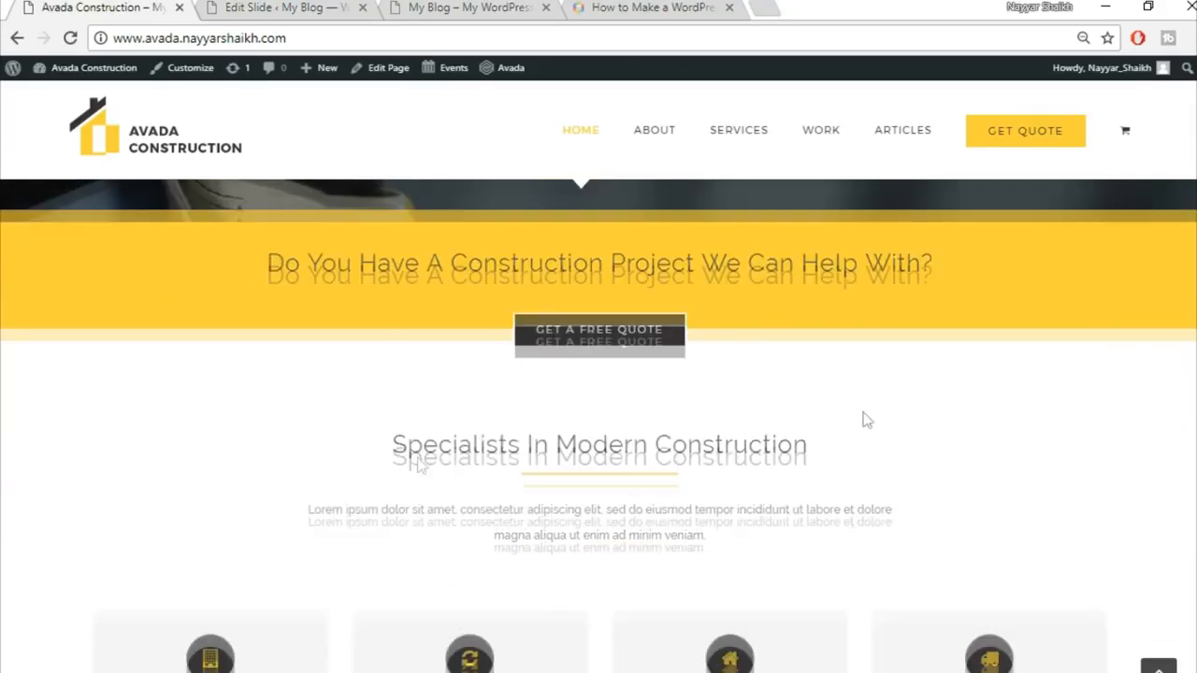
pyautogui.scroll(6, 823, 561)
pyautogui.click(250, 7)
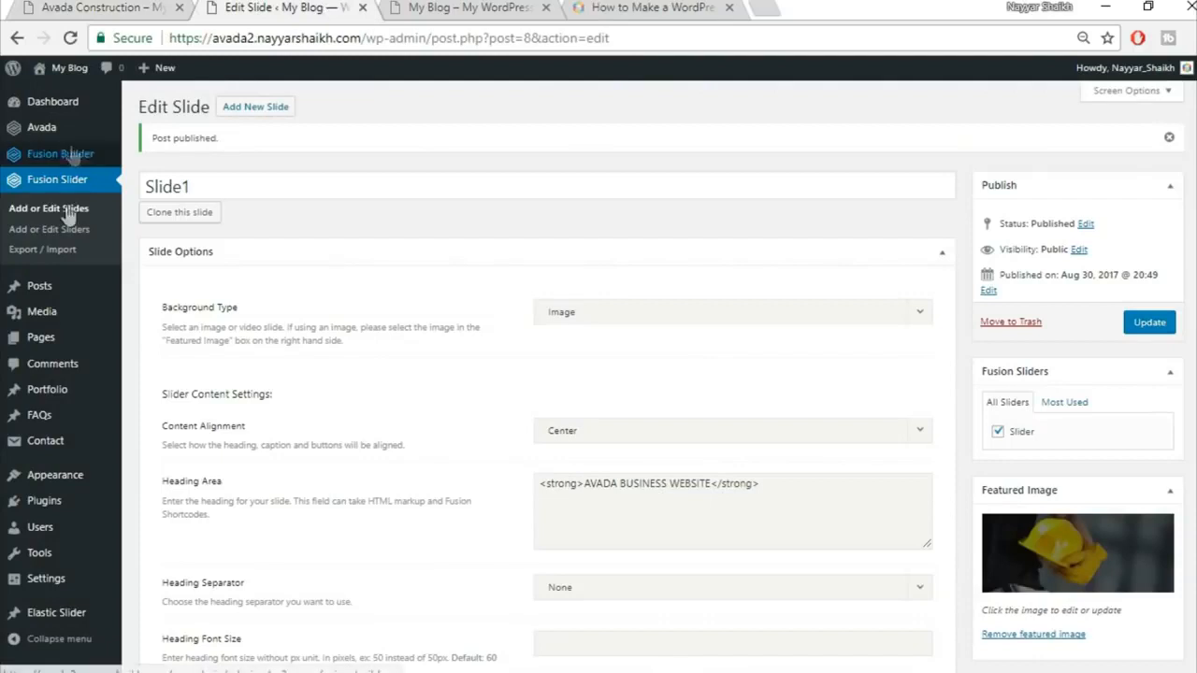
pyautogui.moveTo(73, 339)
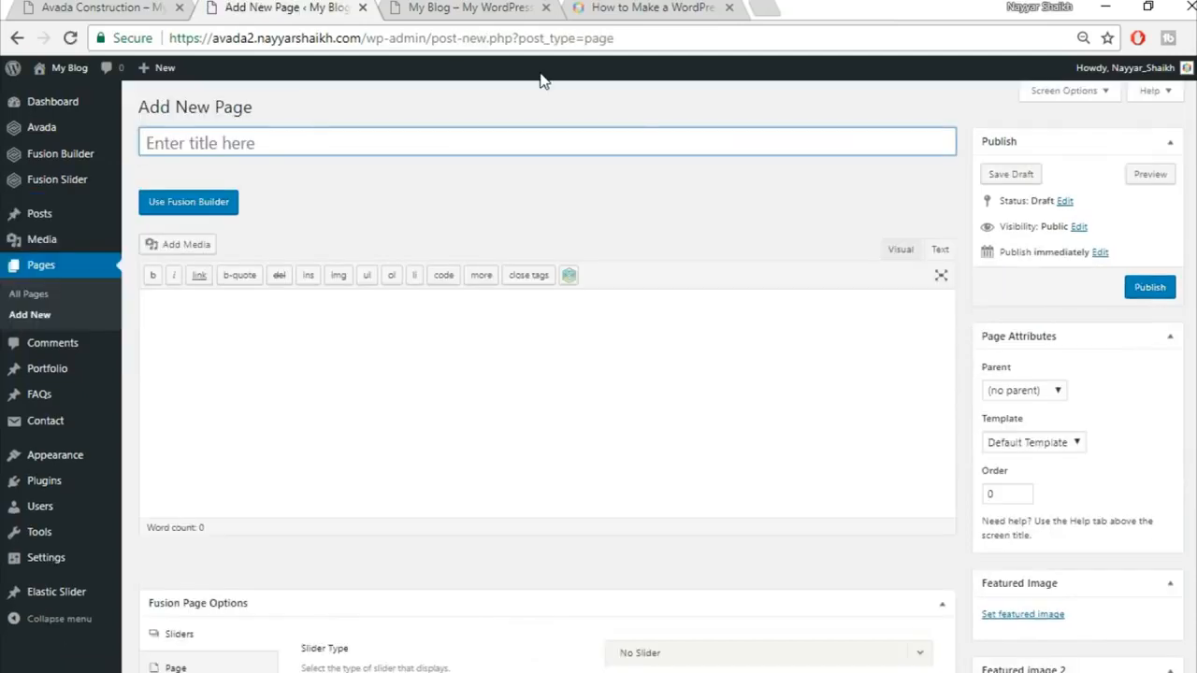
# Step: Title the new page 'Home Page' and choose the 100% Width template
pyautogui.press('shift')
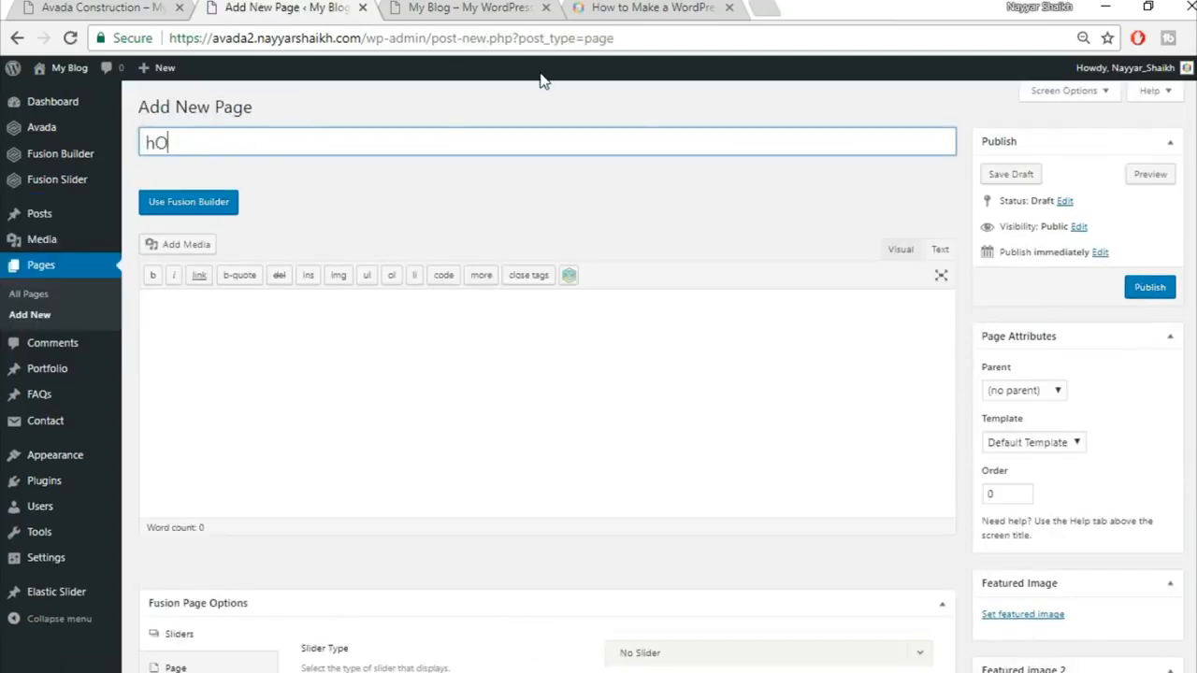
pyautogui.press('BackSpace')
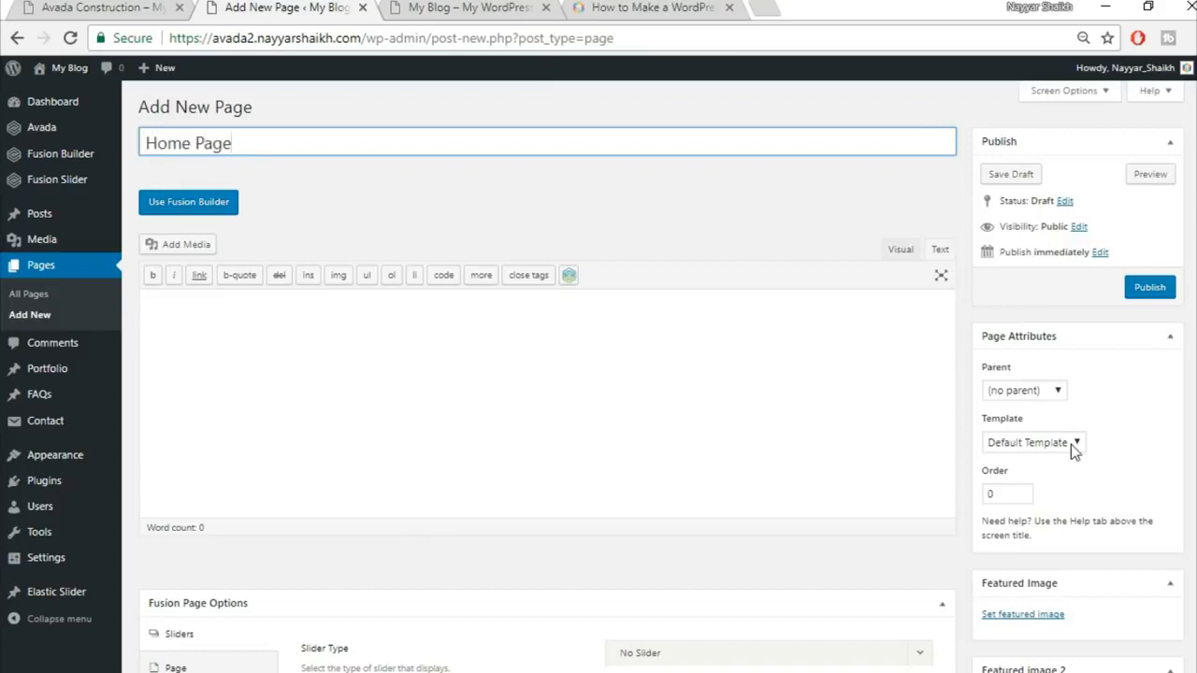
pyautogui.click(1017, 443)
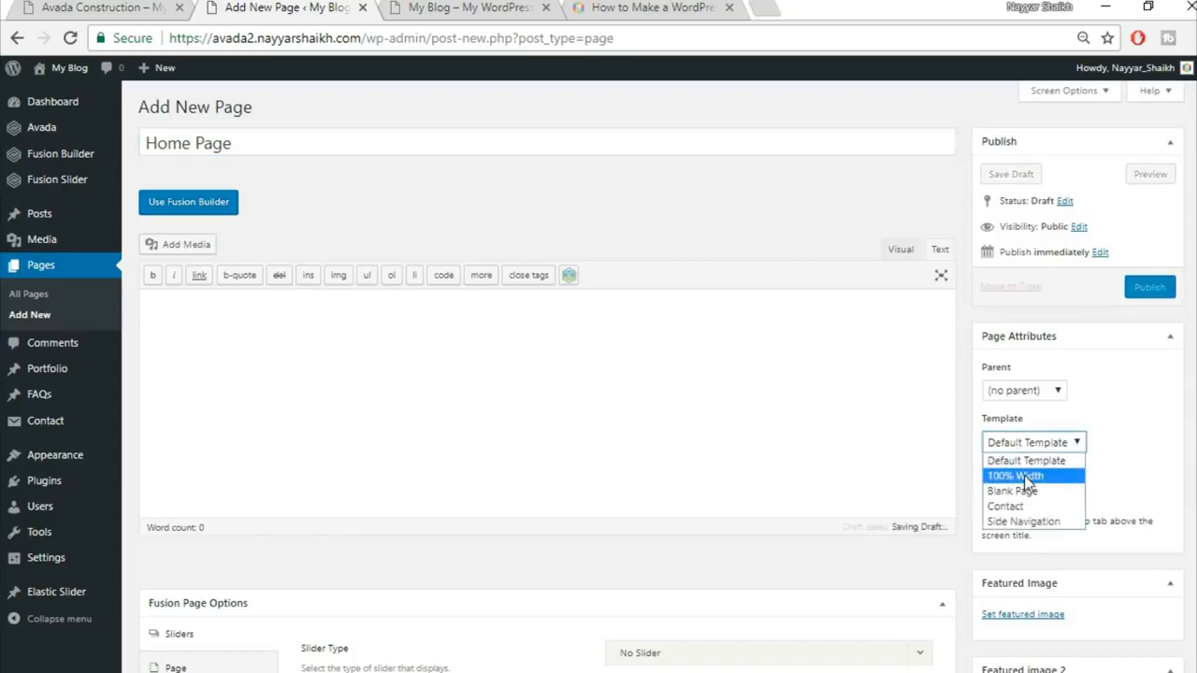
pyautogui.click(1024, 475)
pyautogui.scroll(-4, 1024, 476)
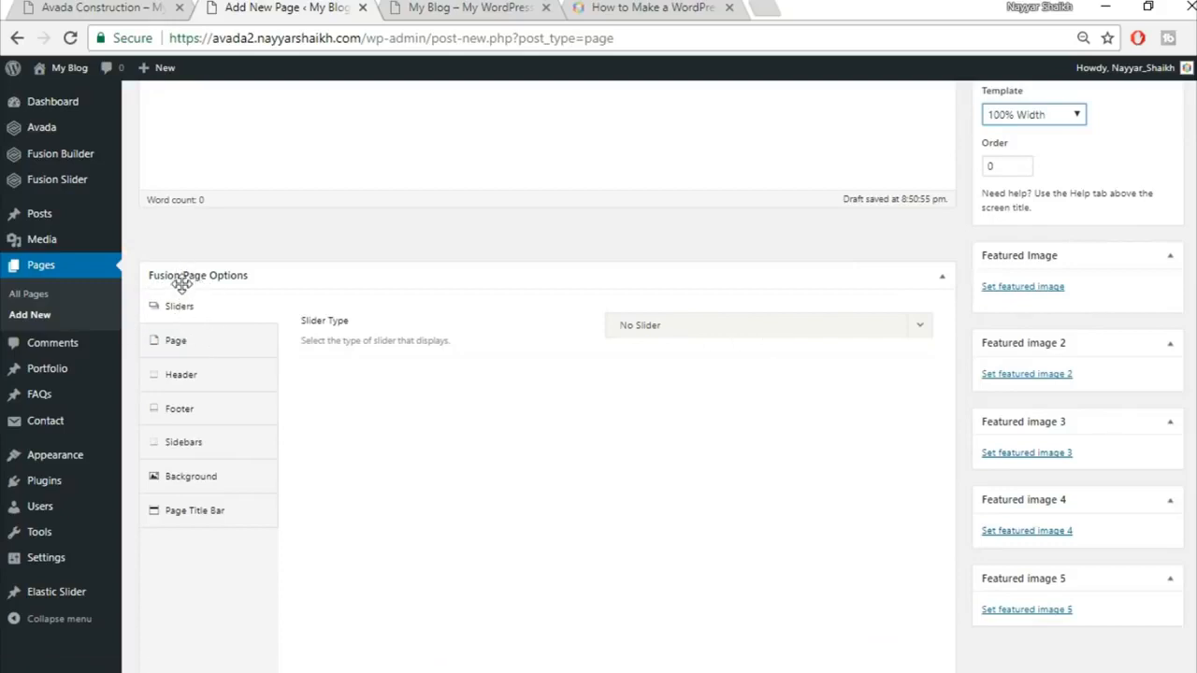
# Step: Set the slider type to Fusion Slider and select the slider named Slider
pyautogui.click(682, 328)
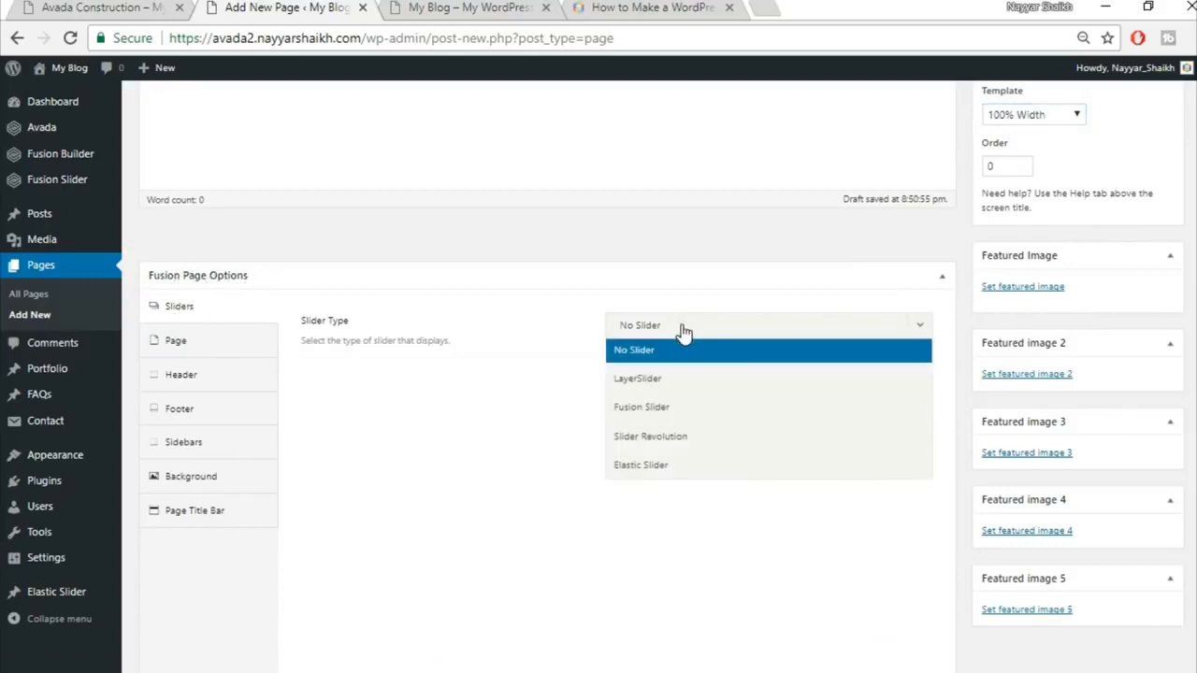
pyautogui.click(711, 408)
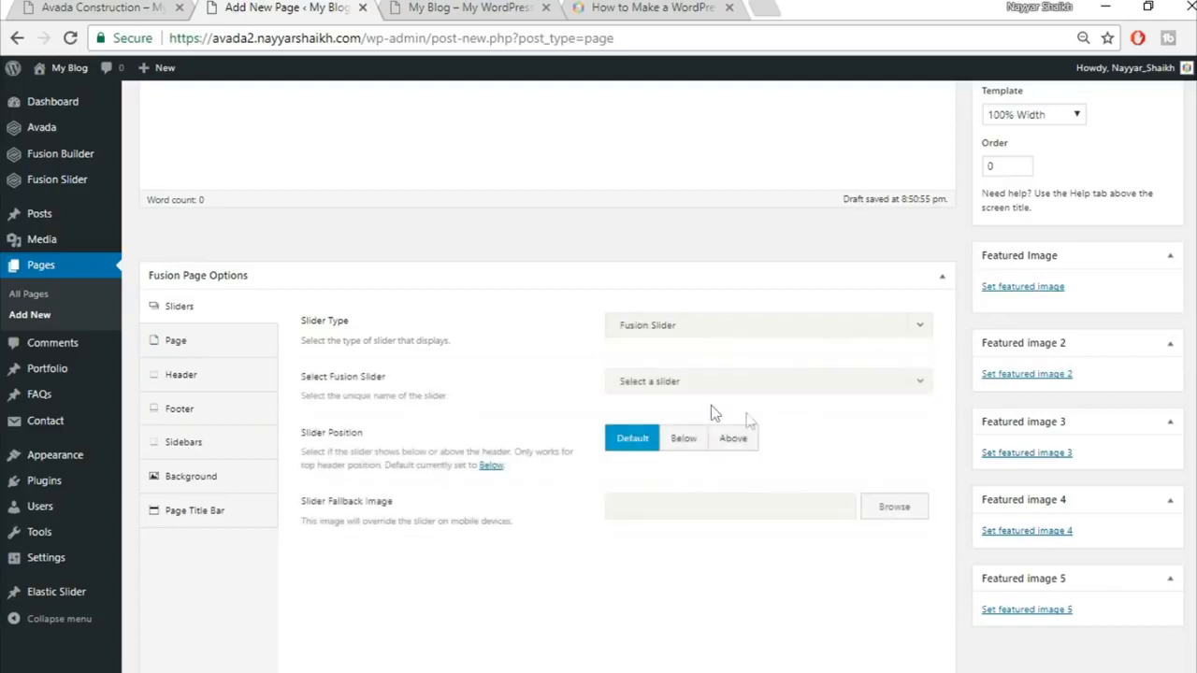
pyautogui.click(715, 385)
pyautogui.click(706, 443)
# Step: Set the page's top and bottom content padding to 0
pyautogui.click(195, 355)
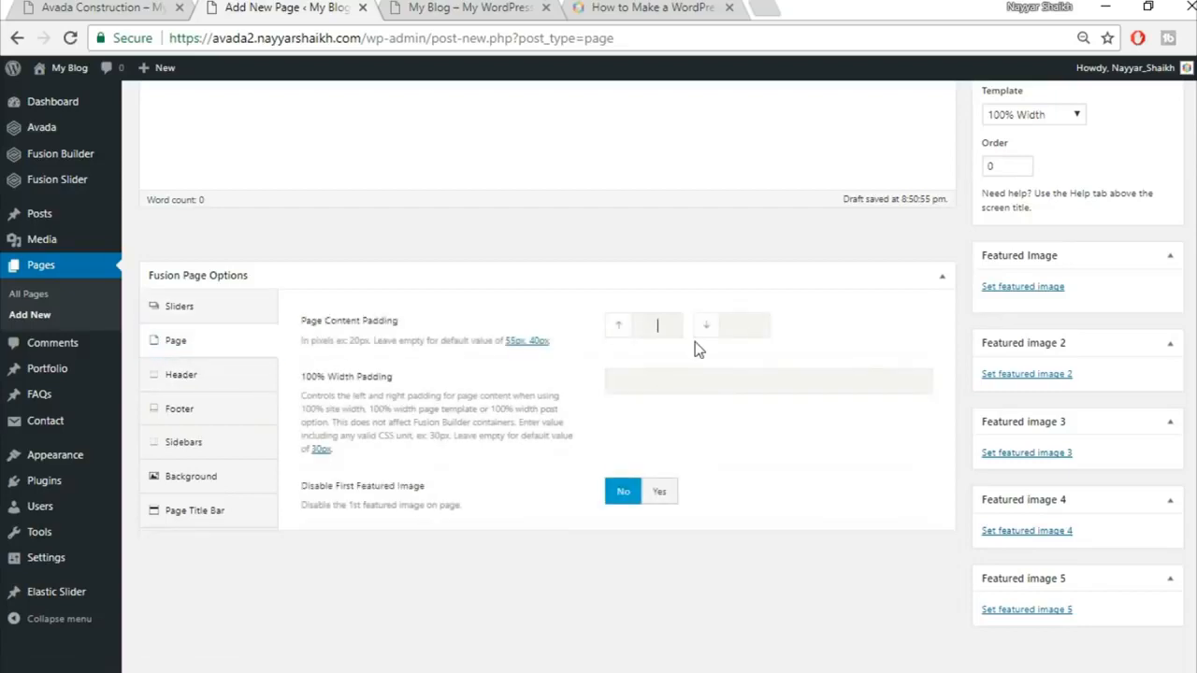
pyautogui.press('Tab')
pyautogui.write('0')
pyautogui.press('Tab')
pyautogui.write('0')
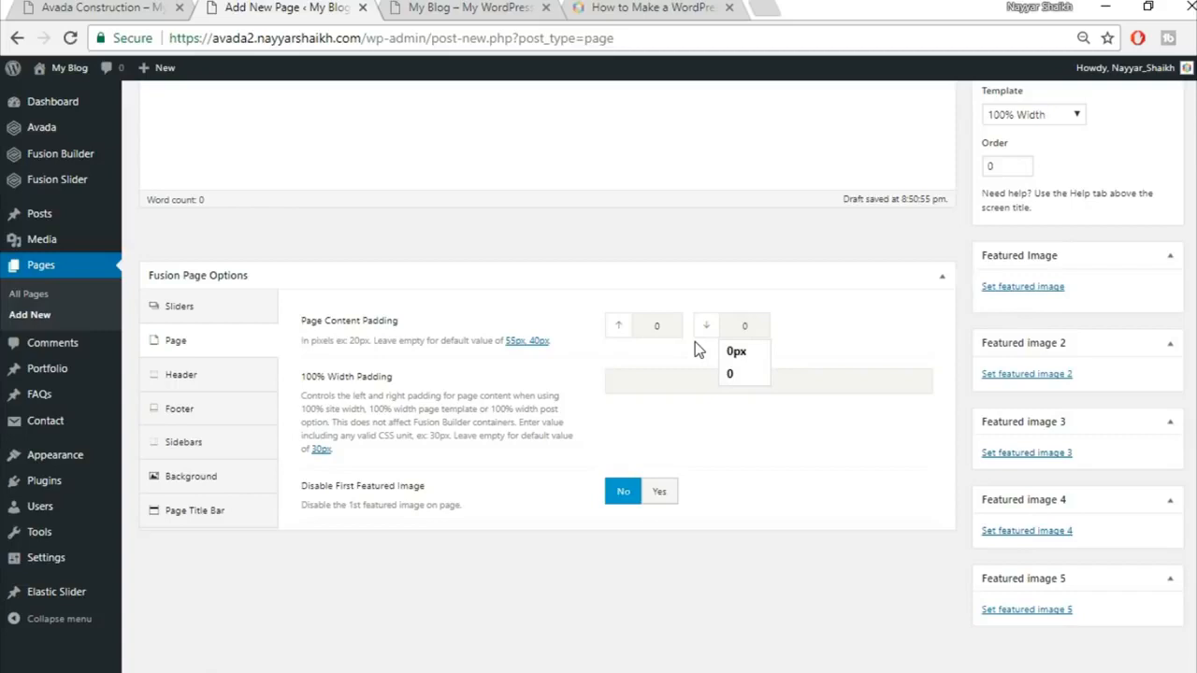
pyautogui.click(675, 357)
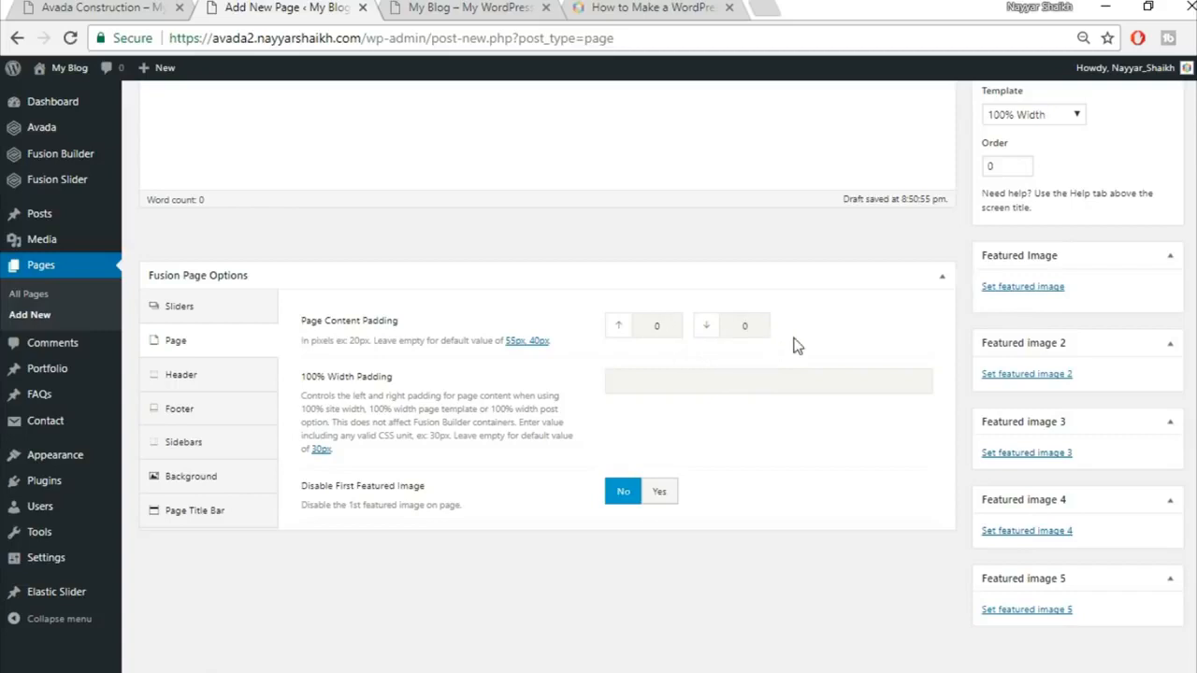
# Step: Set the Page Title Bar to Hide for this page
pyautogui.click(224, 513)
pyautogui.click(660, 336)
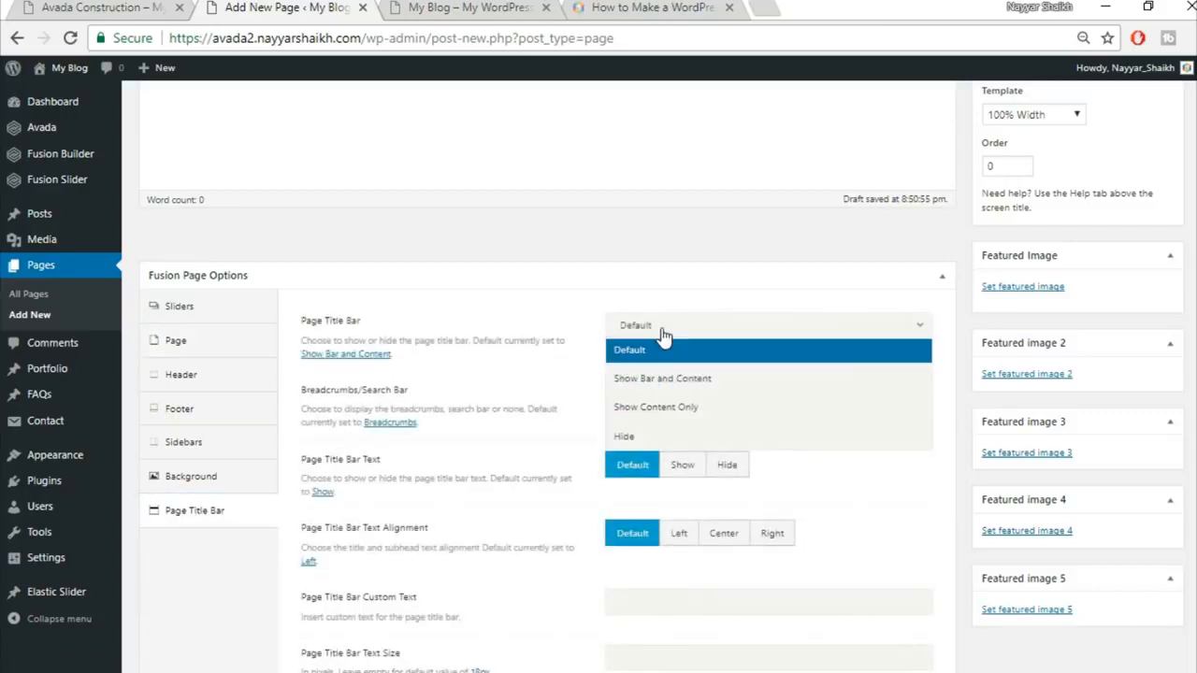
pyautogui.click(660, 439)
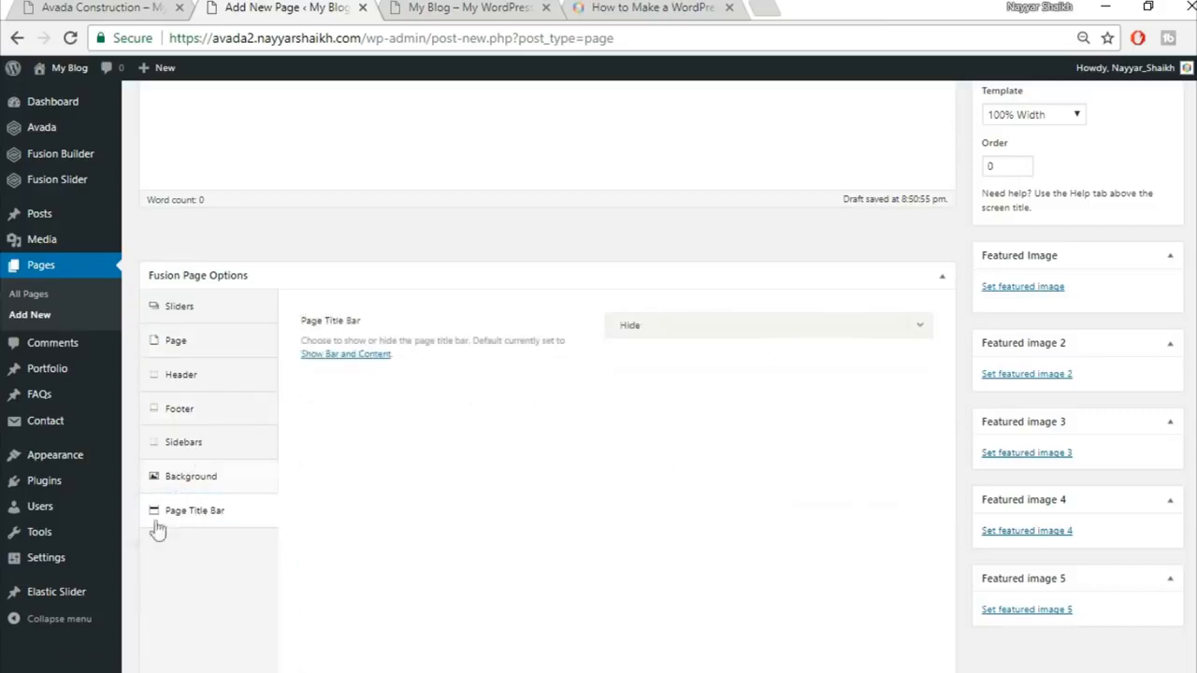
# Step: Recheck the slider, padding and title bar settings against the live site homepage
pyautogui.click(206, 319)
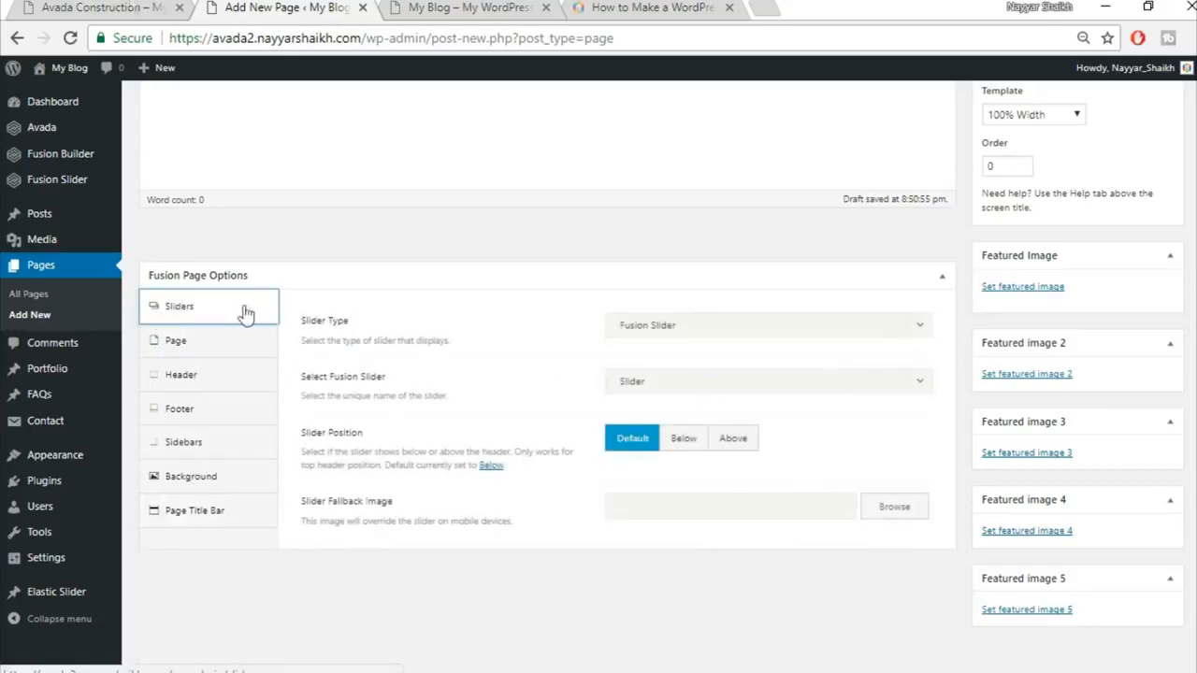
pyautogui.click(51, 7)
pyautogui.click(271, 7)
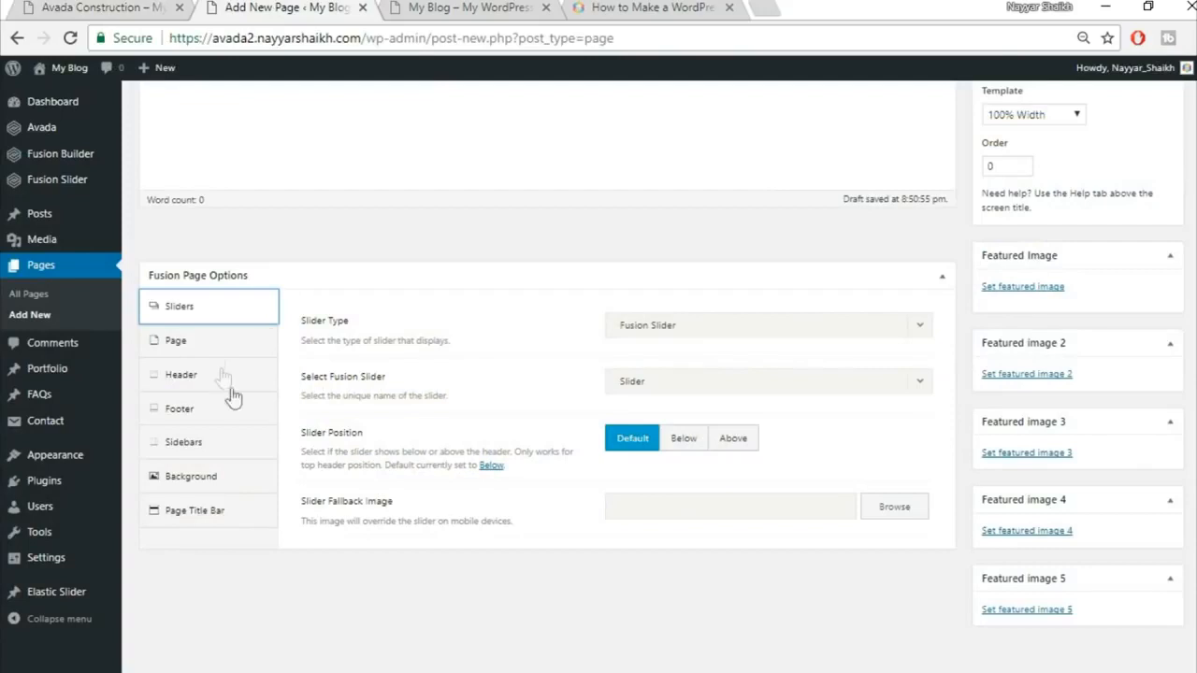
pyautogui.click(214, 347)
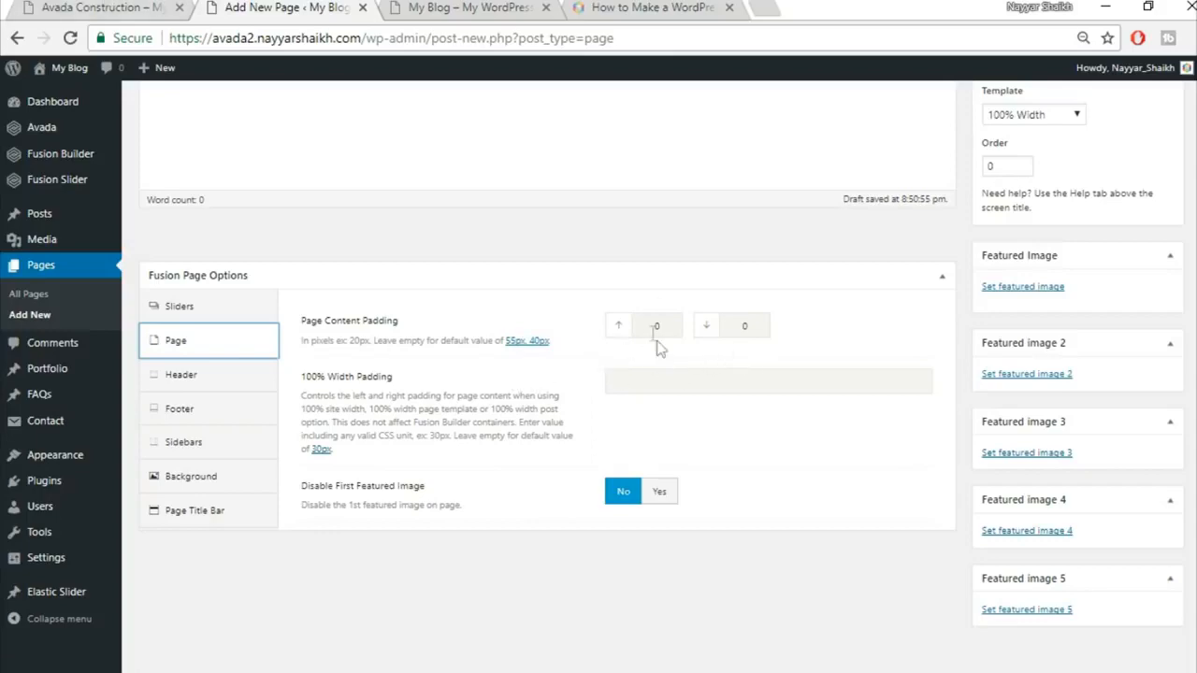
pyautogui.click(120, 7)
pyautogui.click(216, 514)
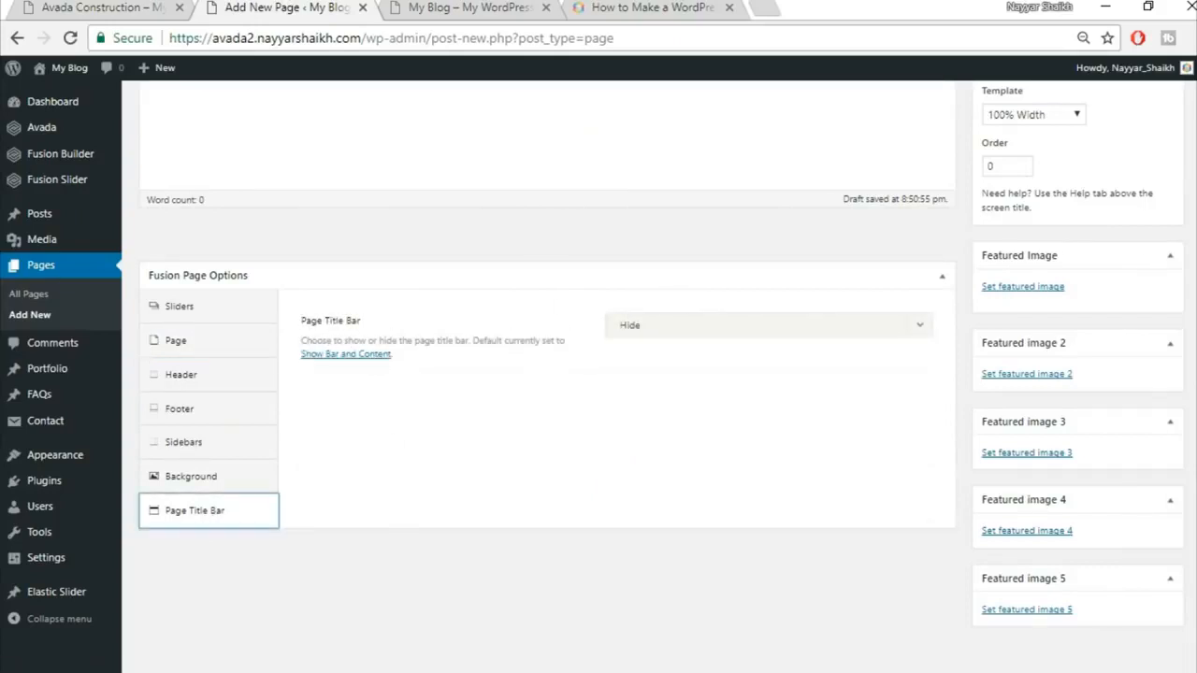
pyautogui.scroll(4, 598, 374)
pyautogui.click(103, 7)
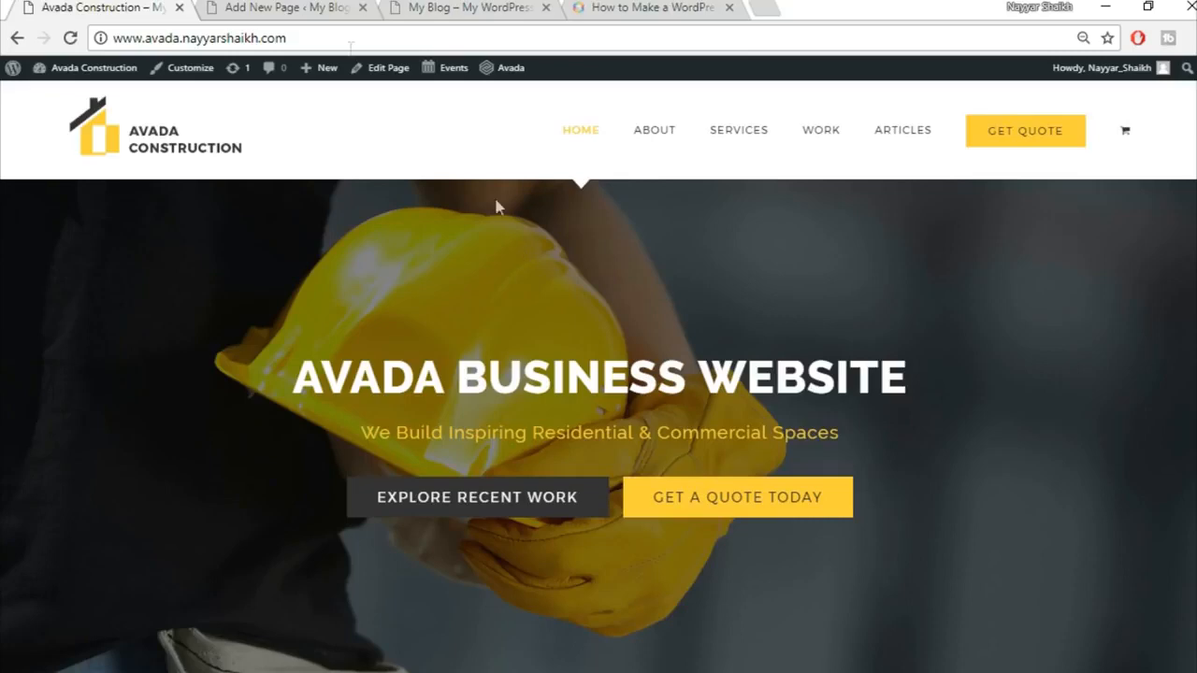
# Step: Turn on Fusion Builder for the Home Page draft, leaving an empty 100% Width canvas
pyautogui.click(286, 7)
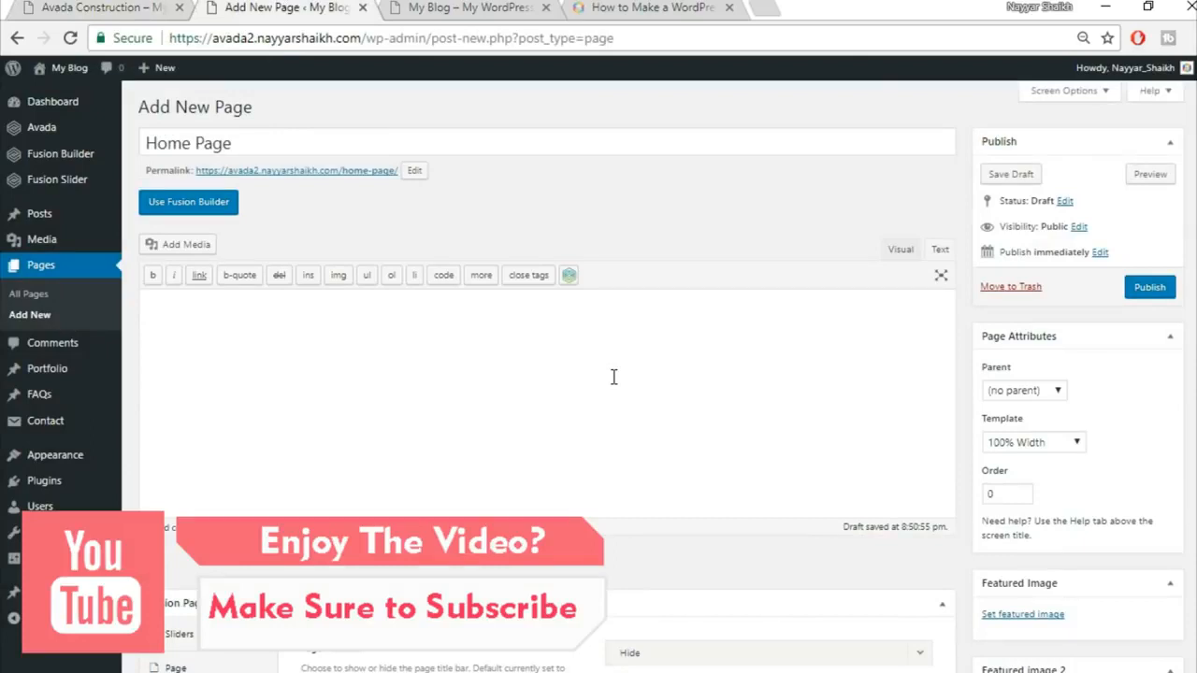
pyautogui.click(214, 206)
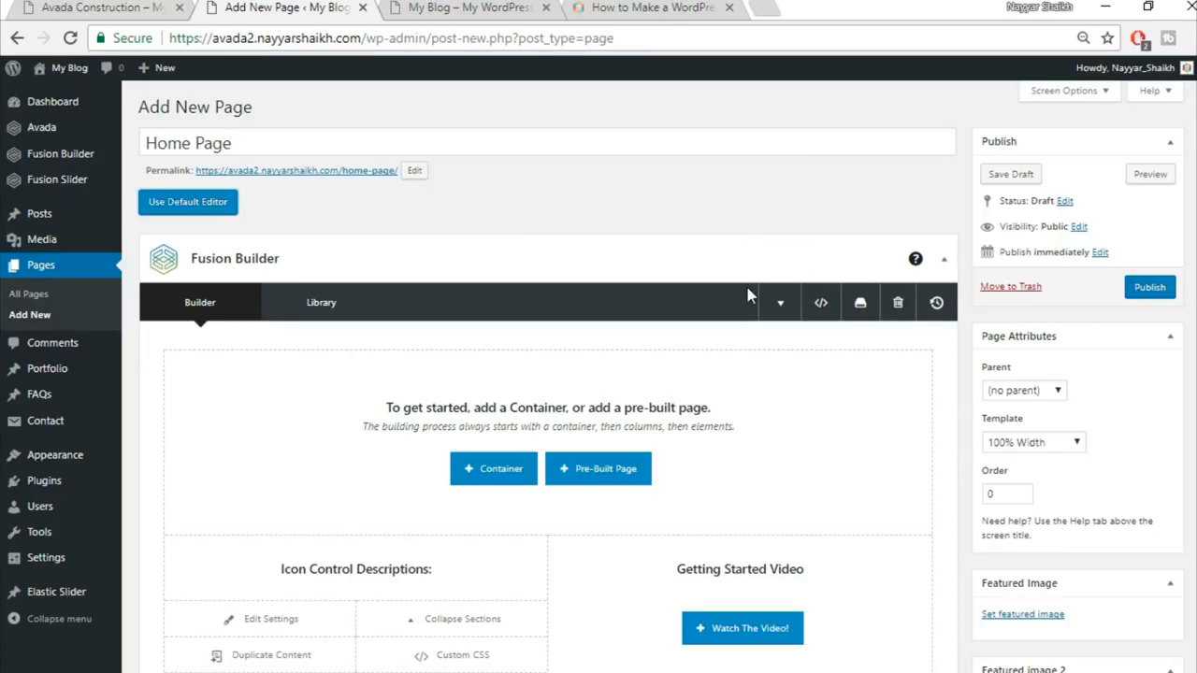
pyautogui.scroll(-1, 748, 291)
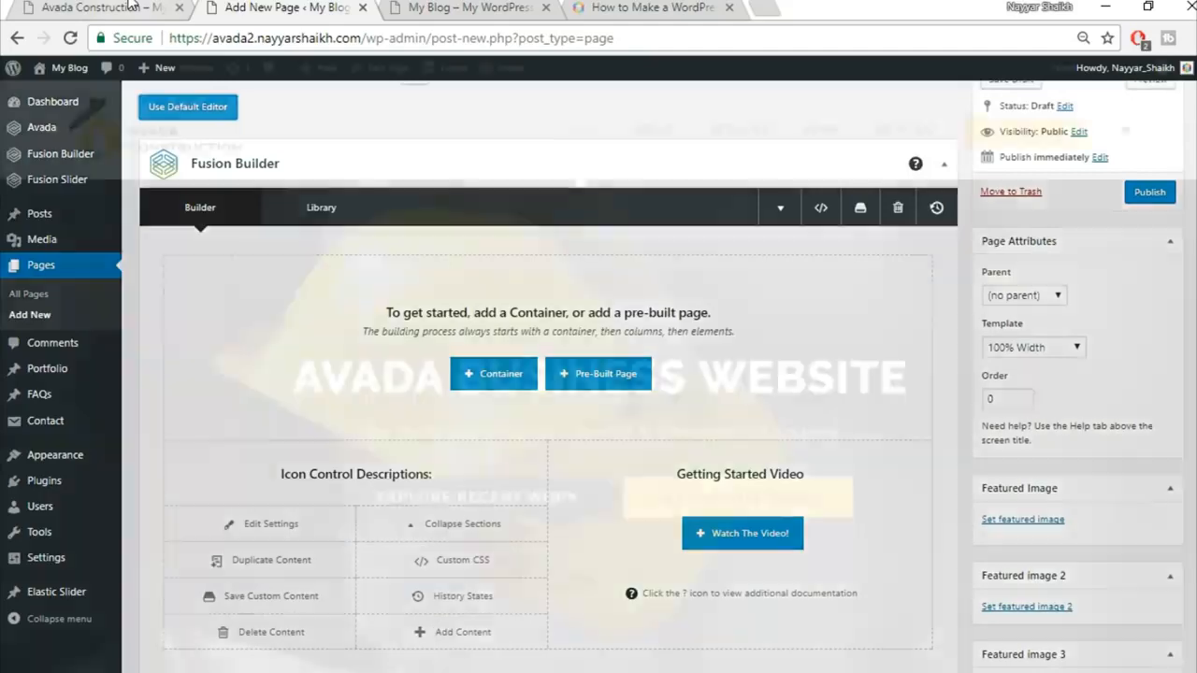
pyautogui.click(103, 8)
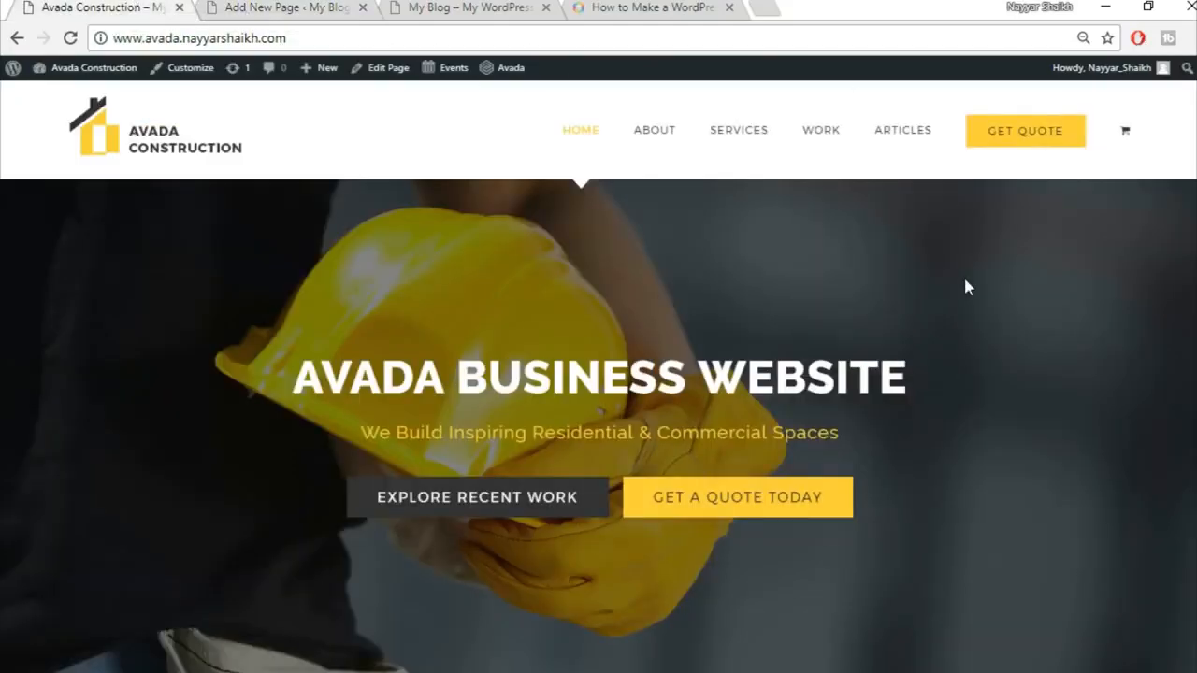
pyautogui.scroll(-4, 968, 287)
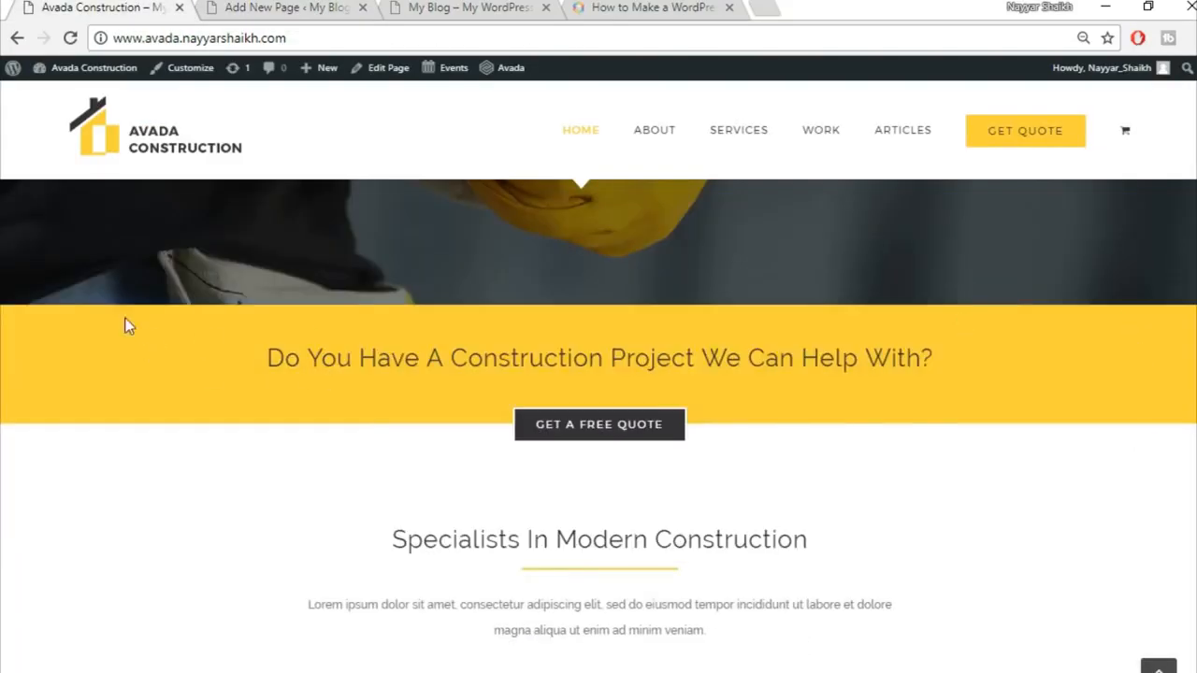
pyautogui.click(268, 7)
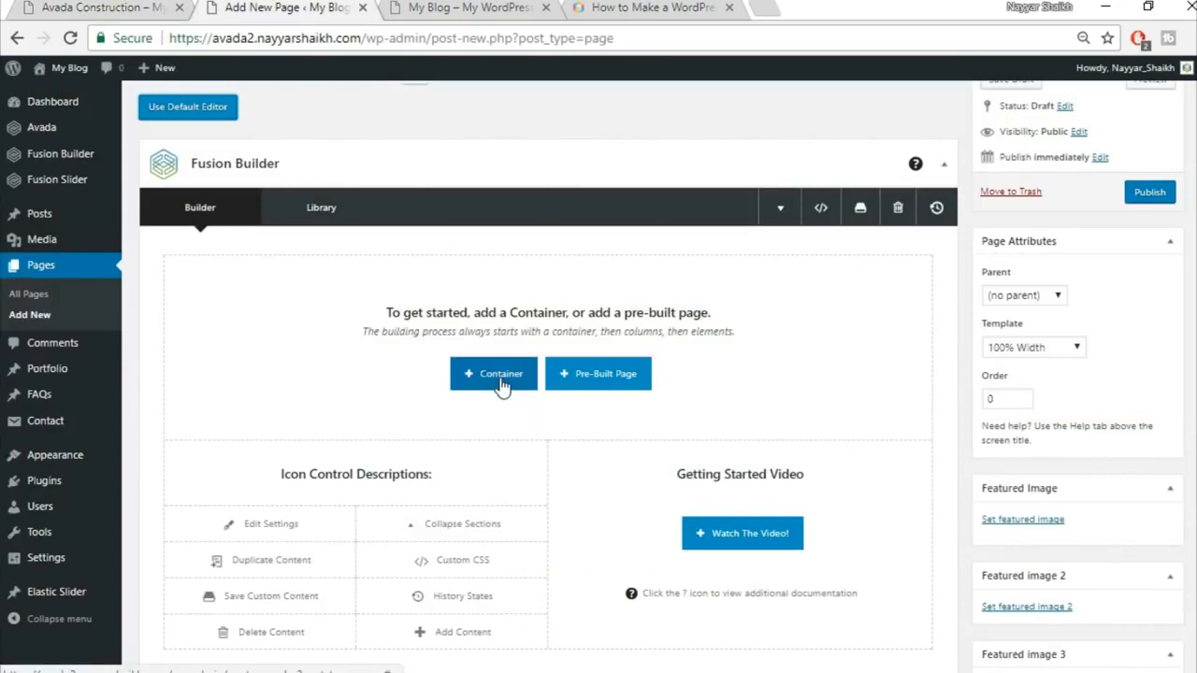
pyautogui.click(100, 6)
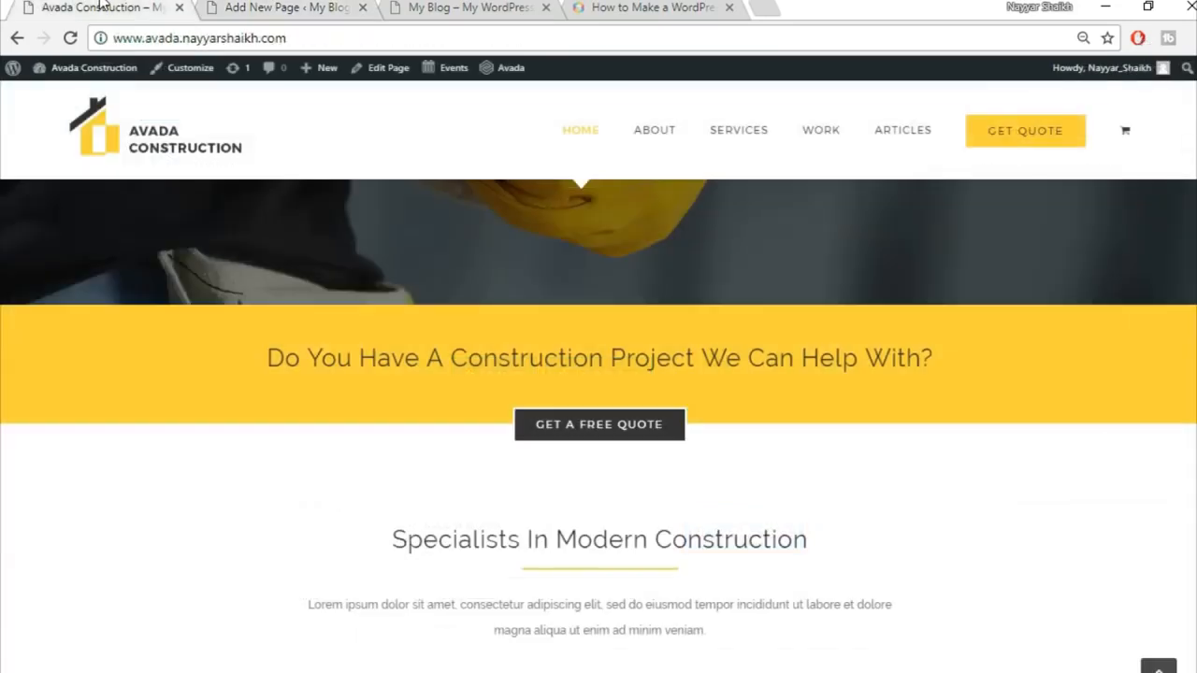
pyautogui.click(277, 7)
pyautogui.click(103, 5)
pyautogui.scroll(3, 109, 408)
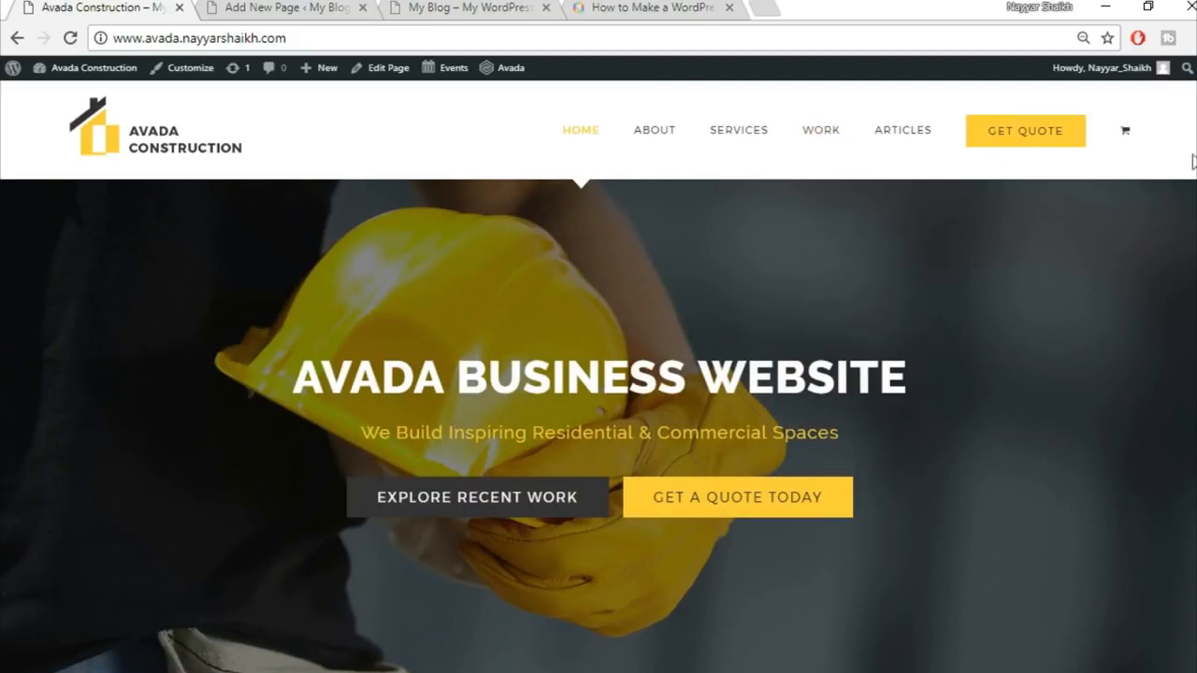
pyautogui.moveTo(6, 187); pyautogui.dragTo(521, 340)
pyautogui.click(894, 231)
pyautogui.scroll(-10, 930, 450)
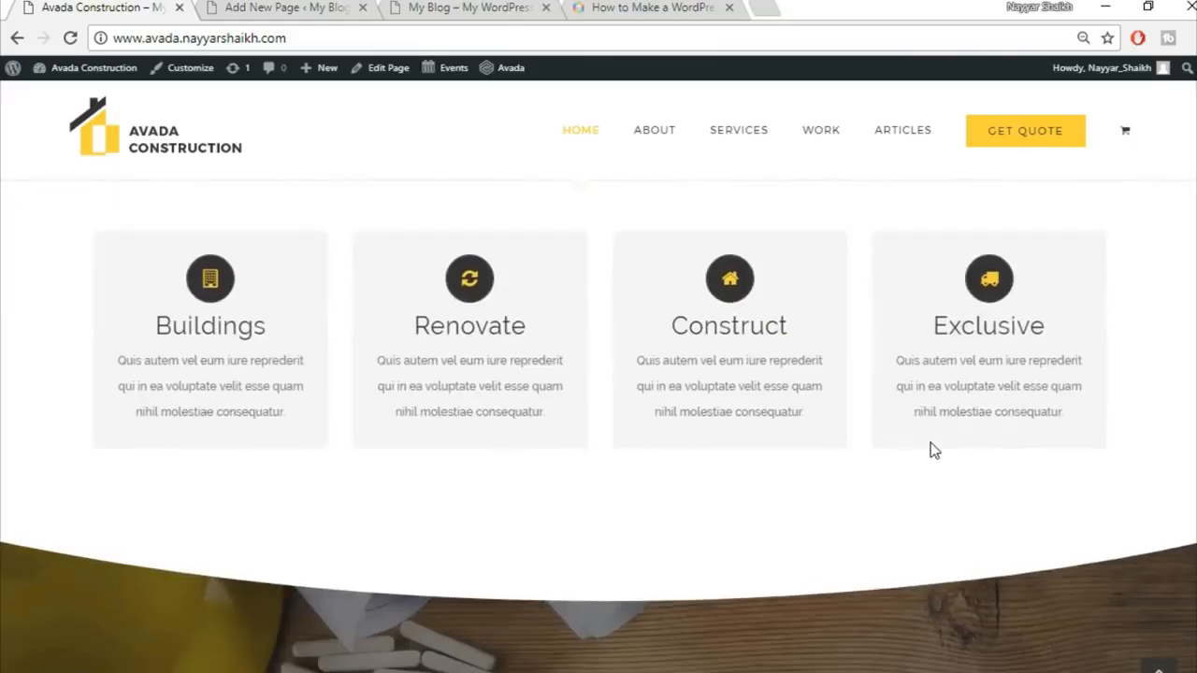
pyautogui.scroll(5, 931, 451)
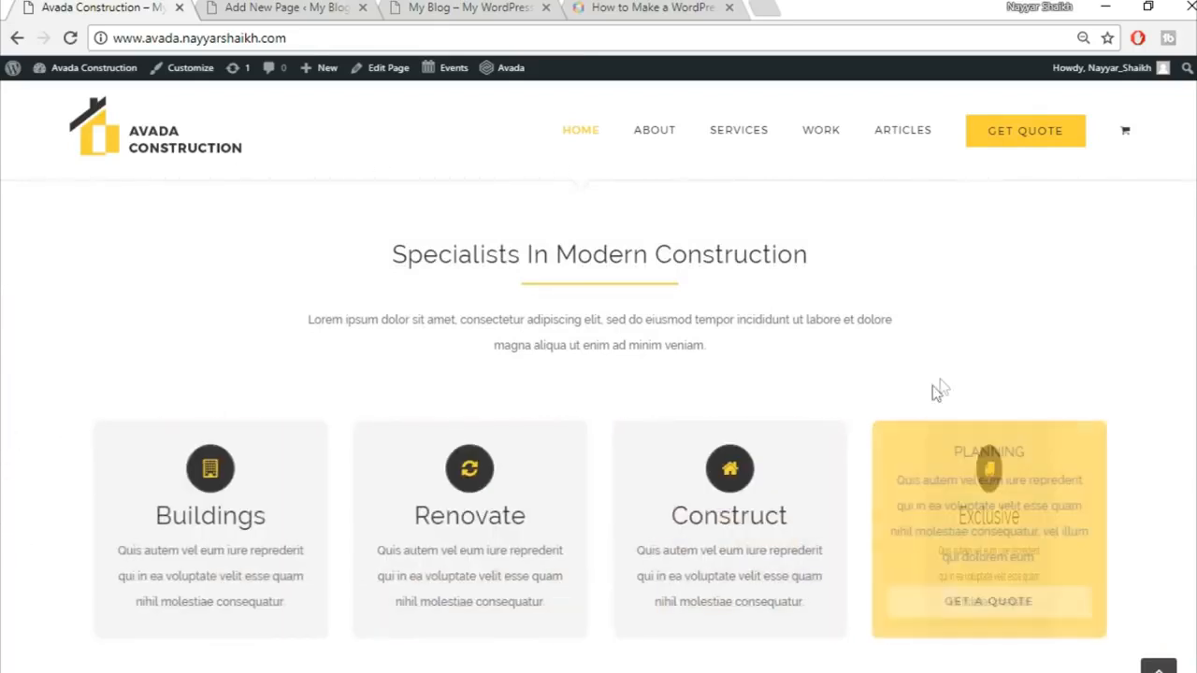
pyautogui.scroll(8, 948, 376)
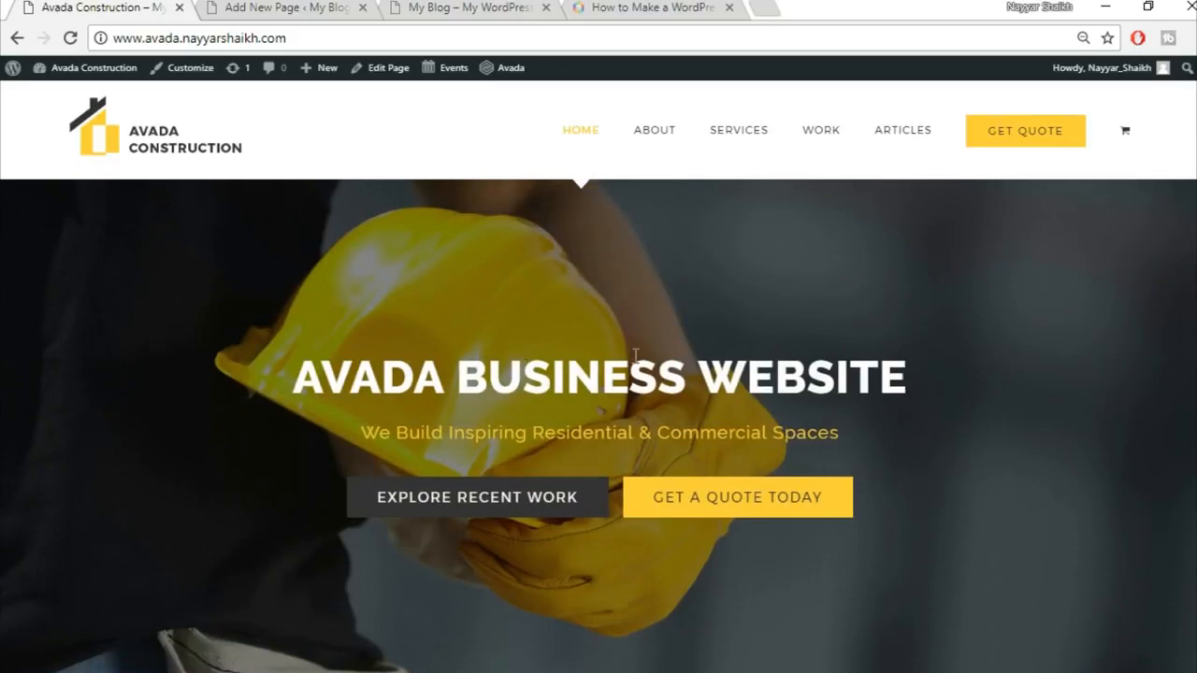
pyautogui.click(341, 10)
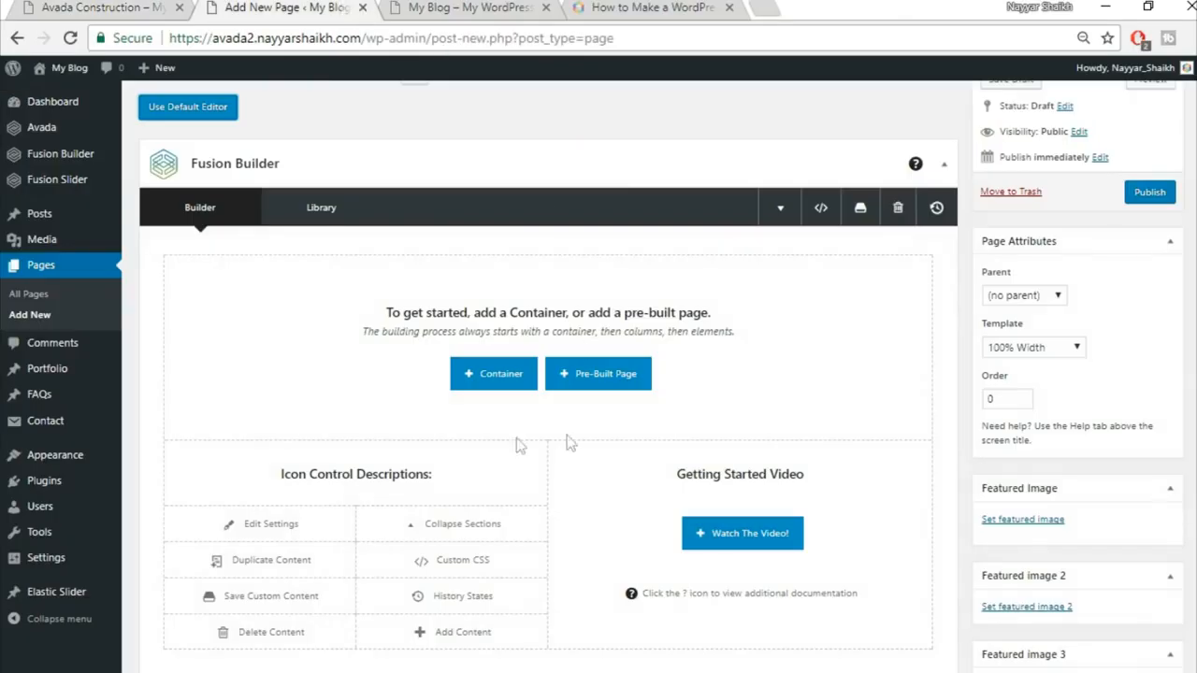
# Step: Insert a 1/1 container and copy the yellow band heading from the demo home page
pyautogui.click(501, 374)
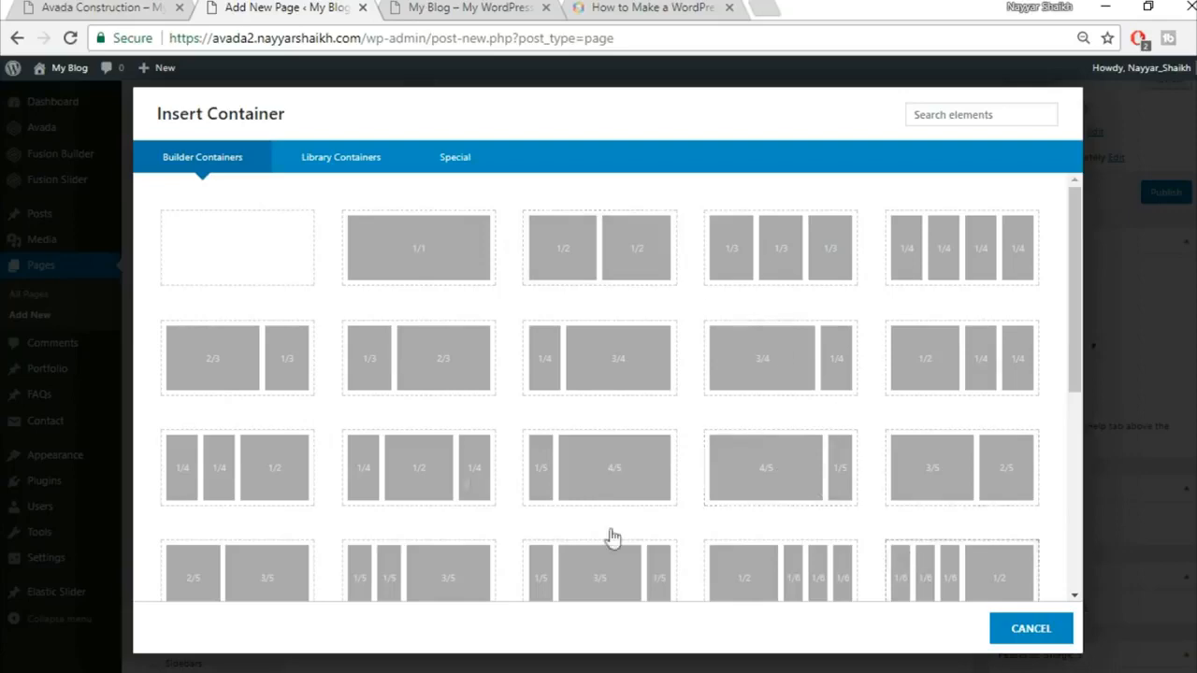
pyautogui.click(426, 267)
pyautogui.click(113, 6)
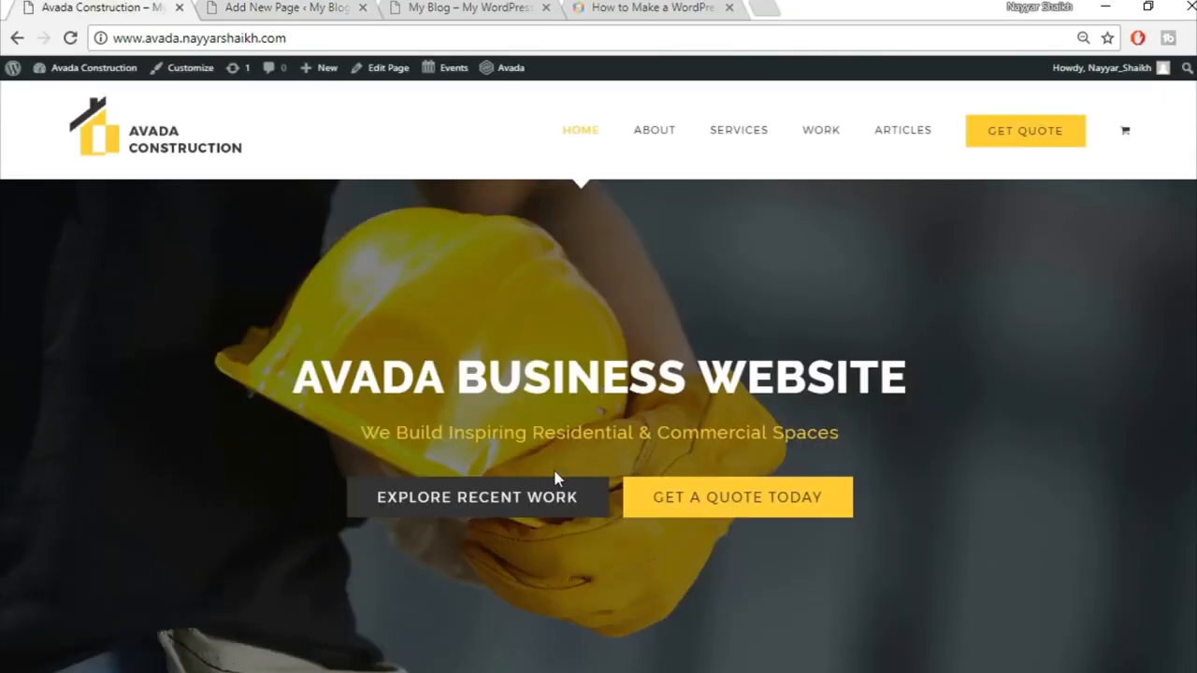
pyautogui.scroll(-4, 556, 479)
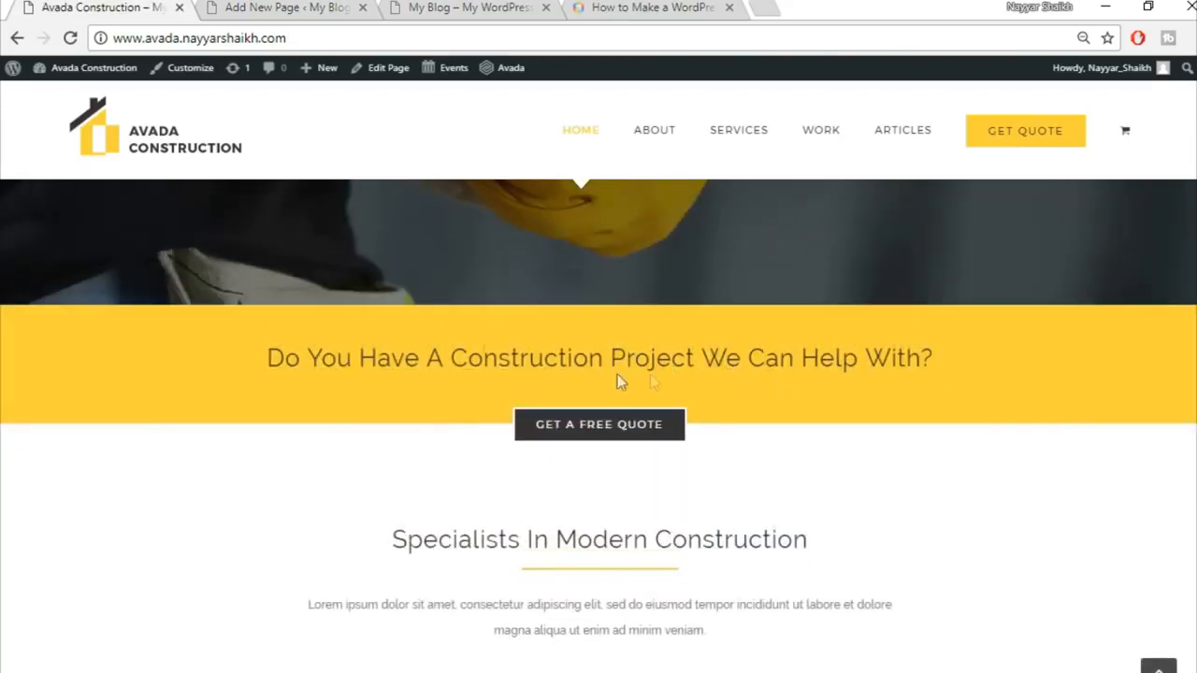
pyautogui.moveTo(264, 372); pyautogui.dragTo(932, 356)
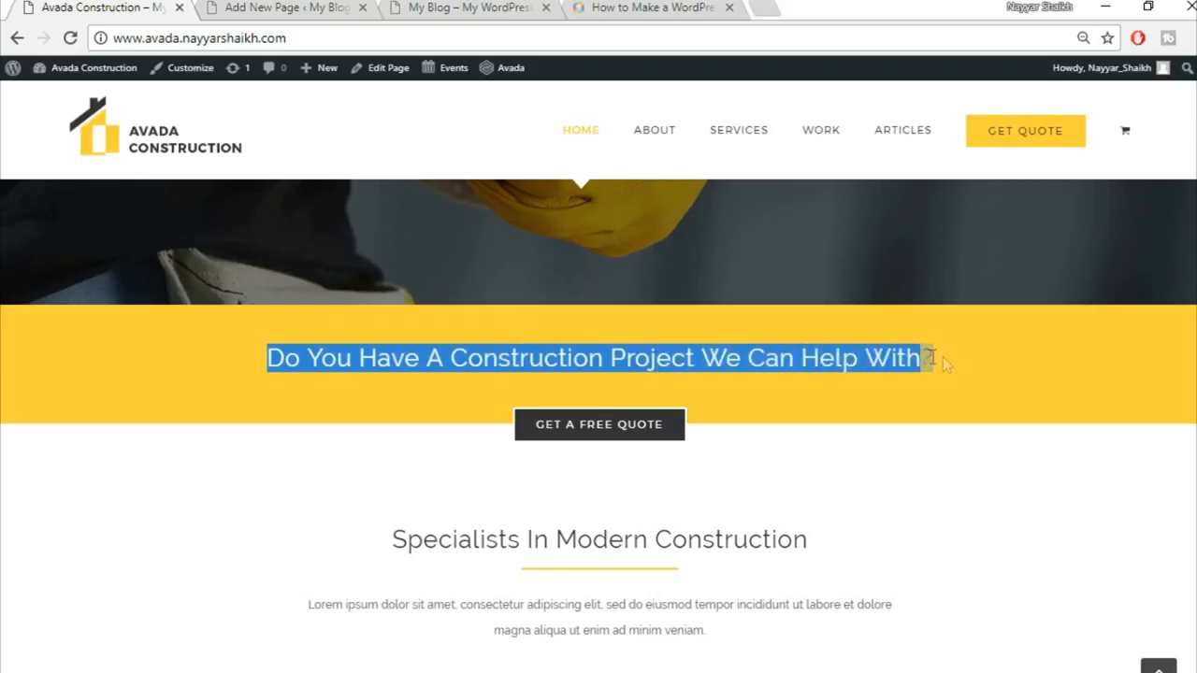
pyautogui.click(937, 386)
# Step: Recheck the demo, then start adding an element to the new container
pyautogui.click(290, 7)
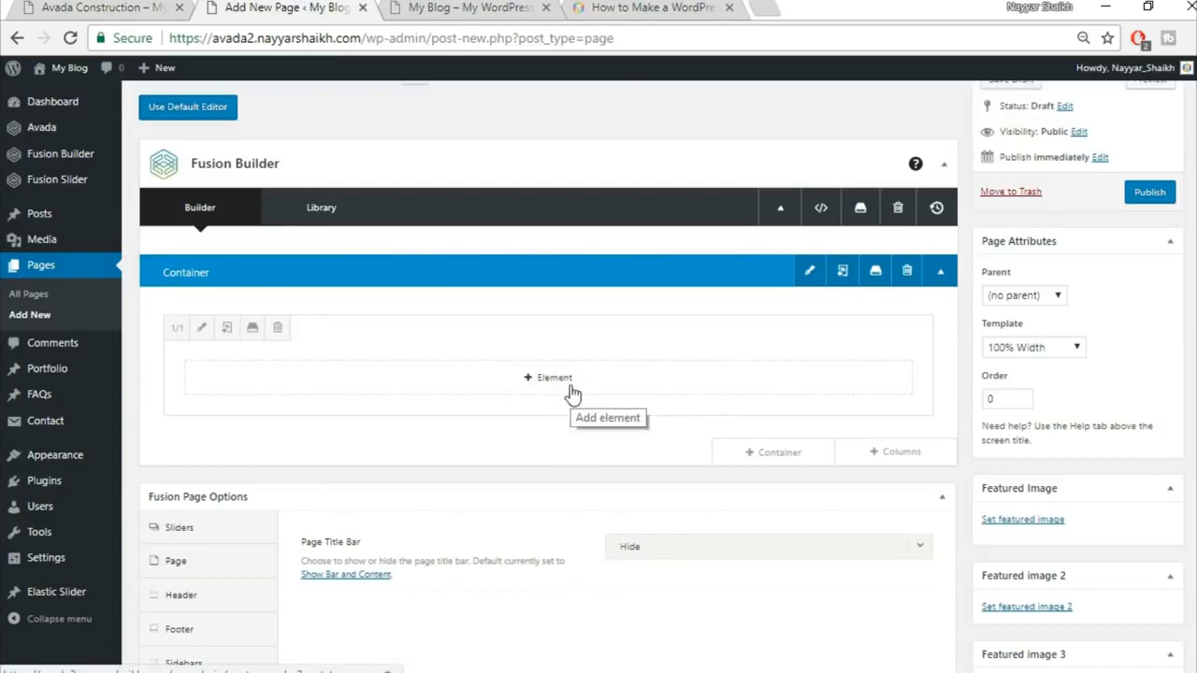
pyautogui.click(66, 8)
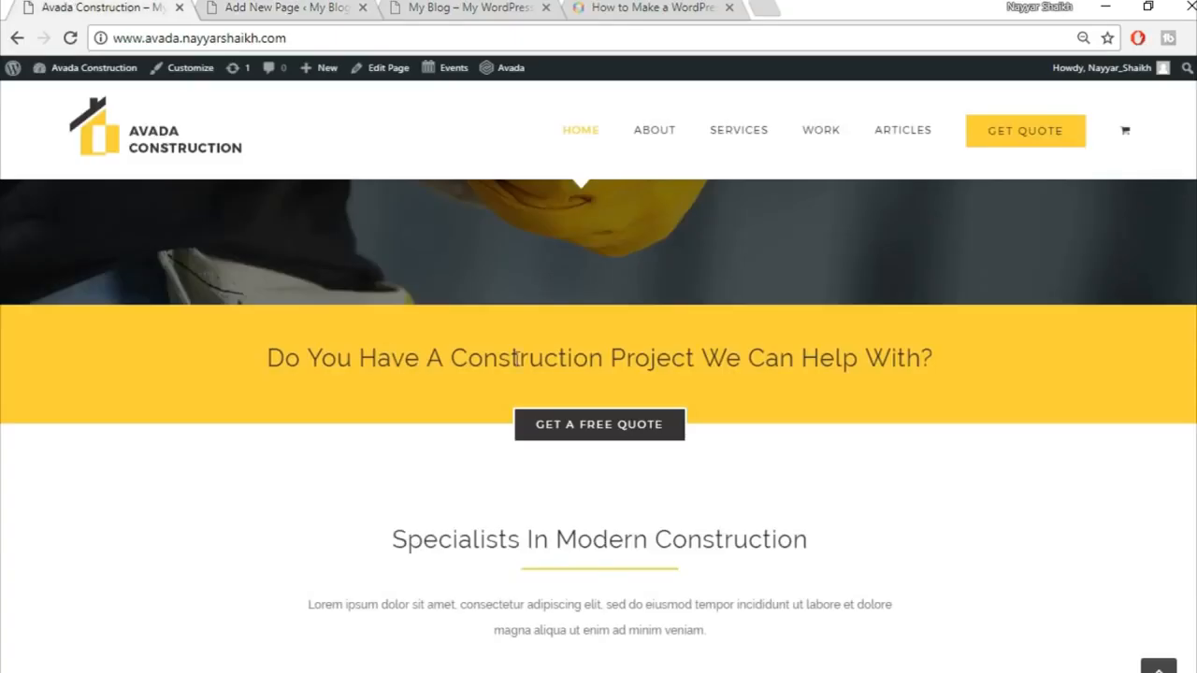
pyautogui.click(290, 9)
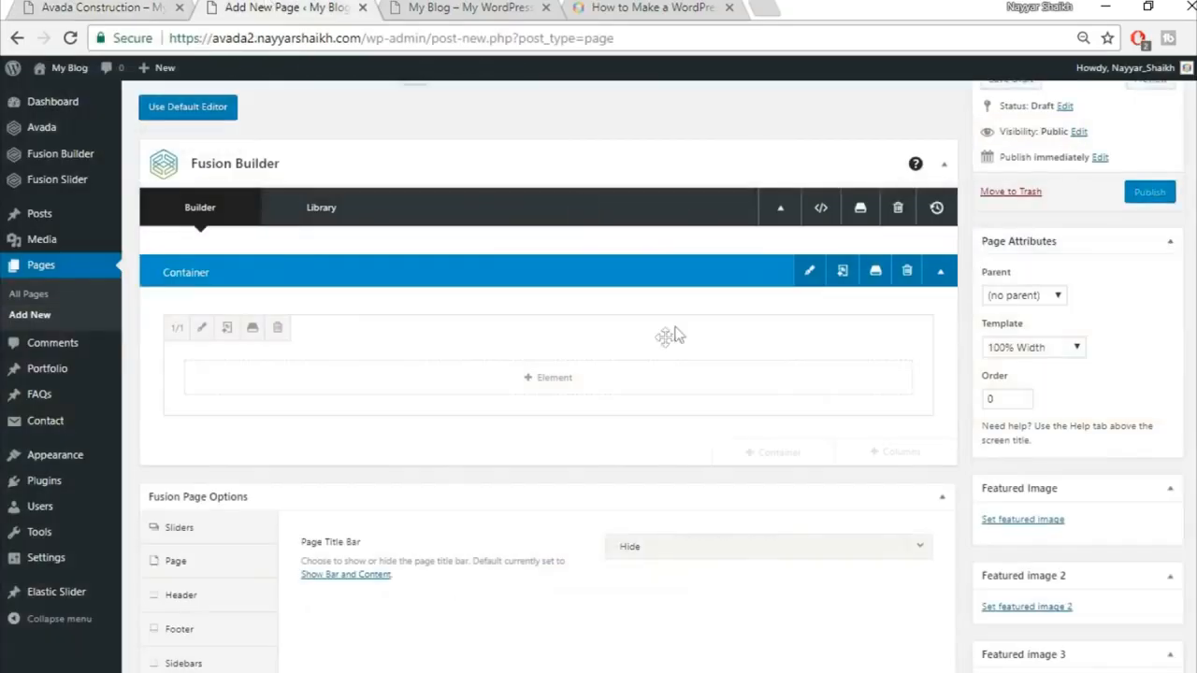
pyautogui.click(566, 380)
# Step: Add a centred Text Block reading 'Do You Have A Construction Project We Can Help With?' and save it
pyautogui.click(949, 118)
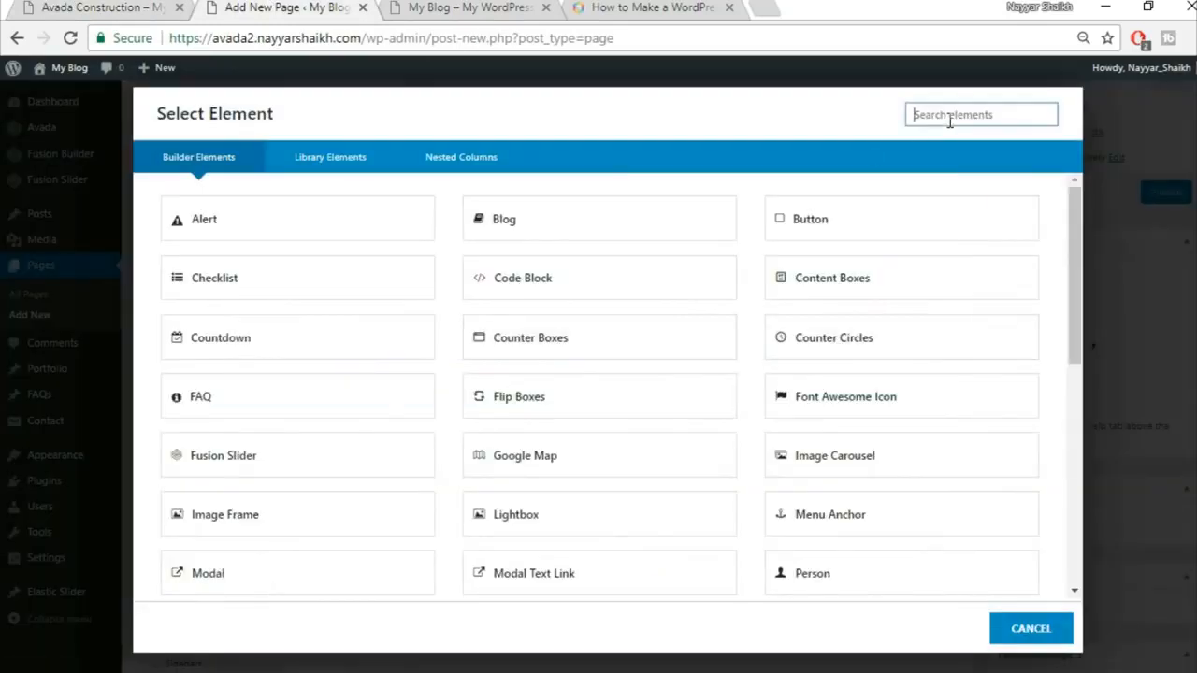
pyautogui.write('text')
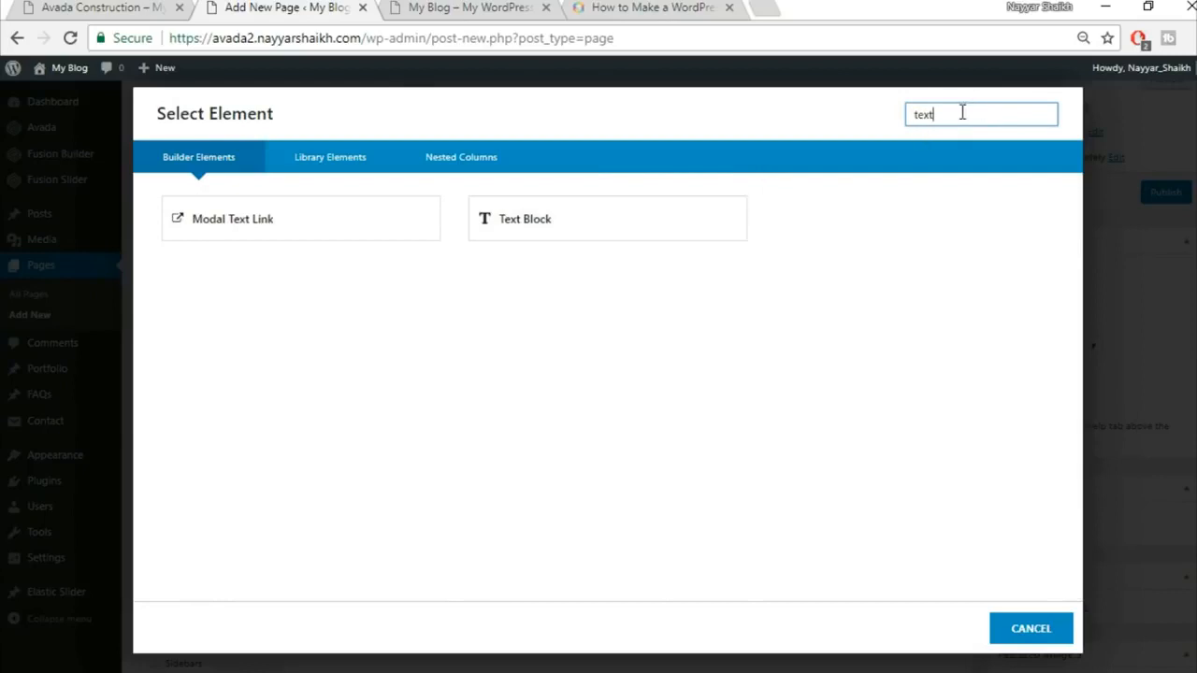
pyautogui.click(600, 221)
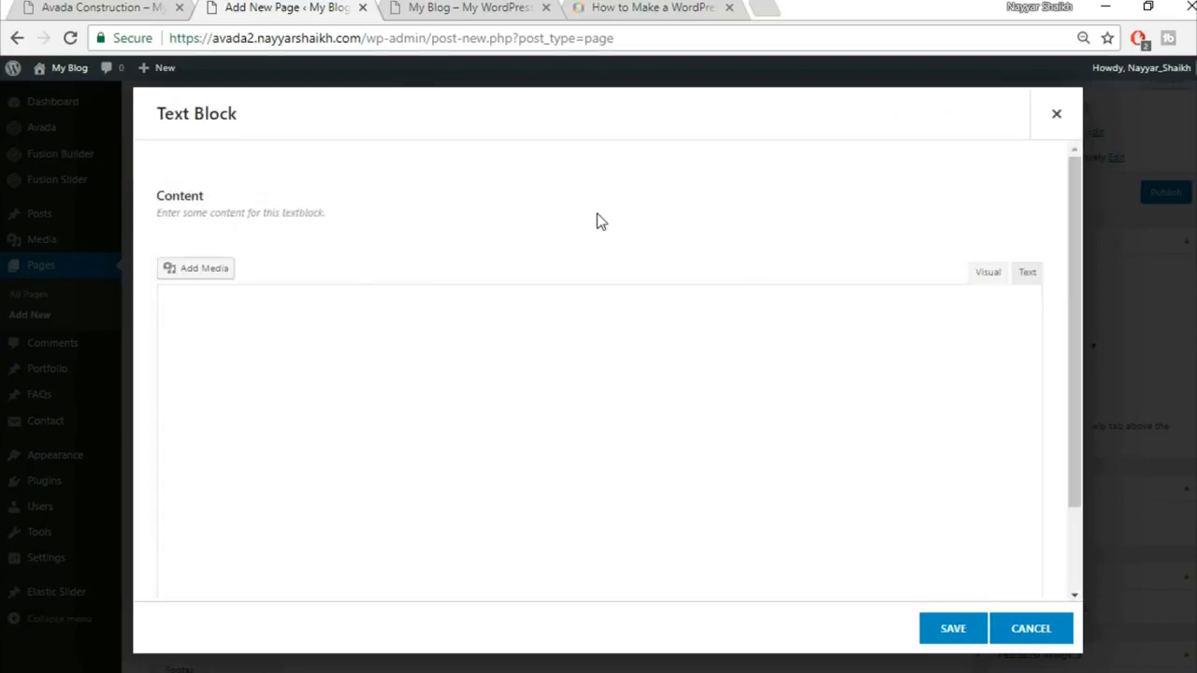
pyautogui.hotkey('ctrl', 'a')
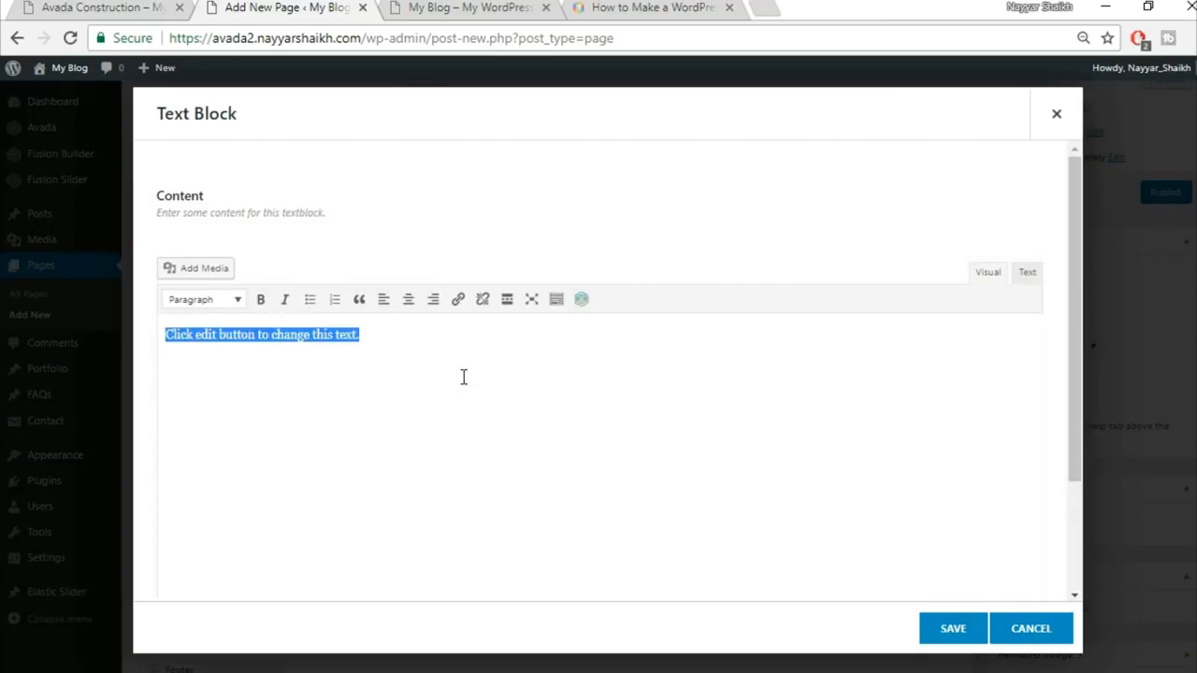
pyautogui.write('Do You Have A Construction Project We Can Help With?')
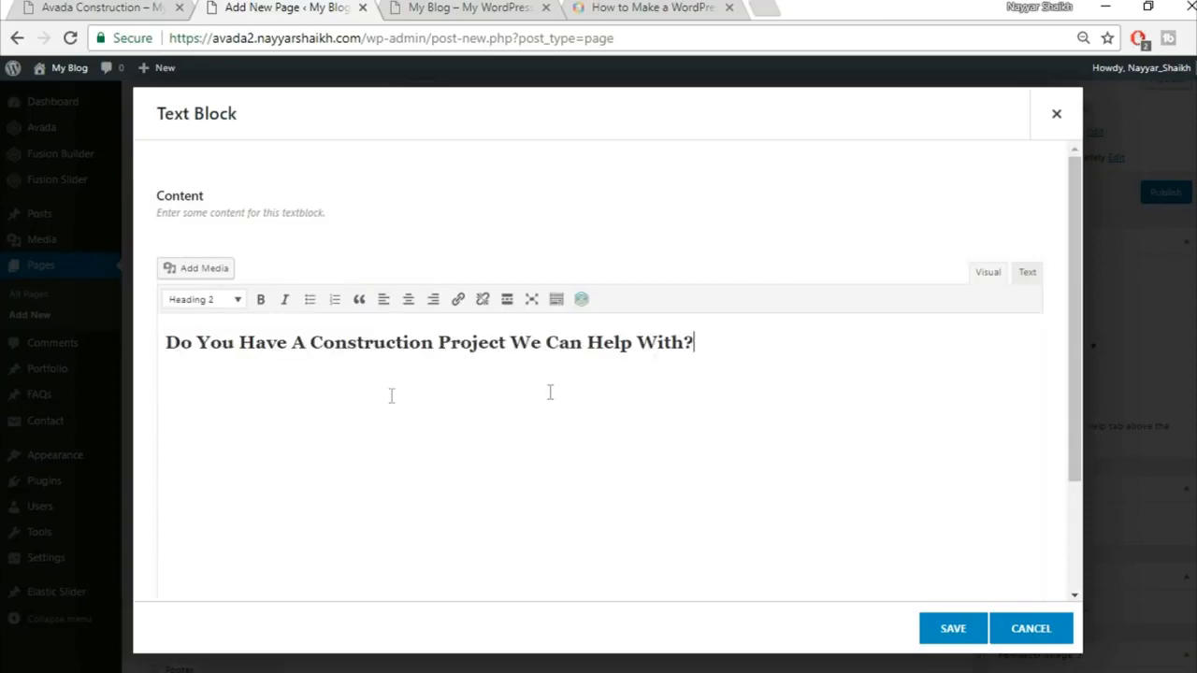
pyautogui.click(409, 300)
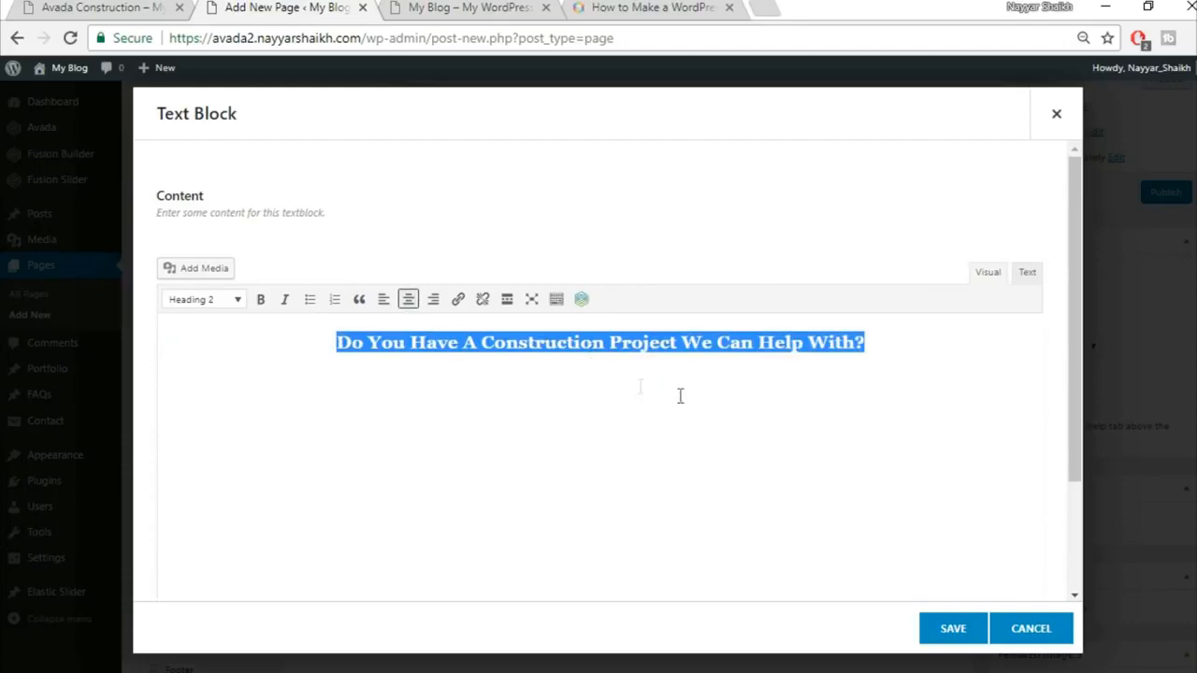
pyautogui.click(140, 6)
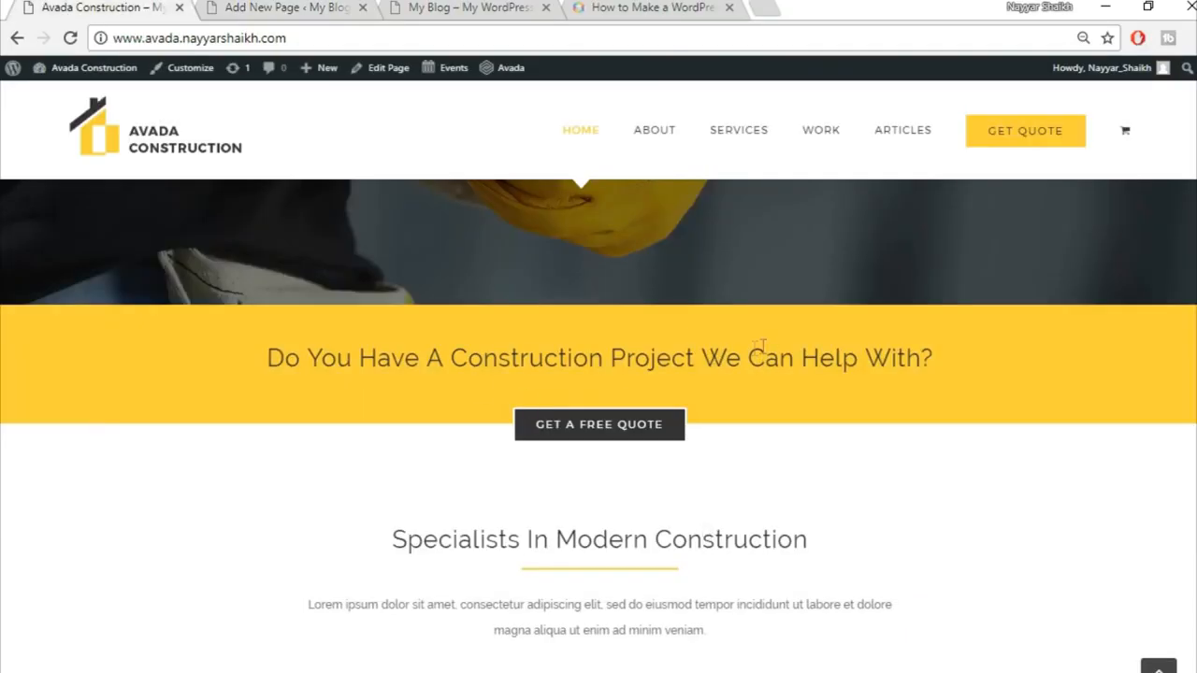
pyautogui.click(281, 7)
pyautogui.click(953, 628)
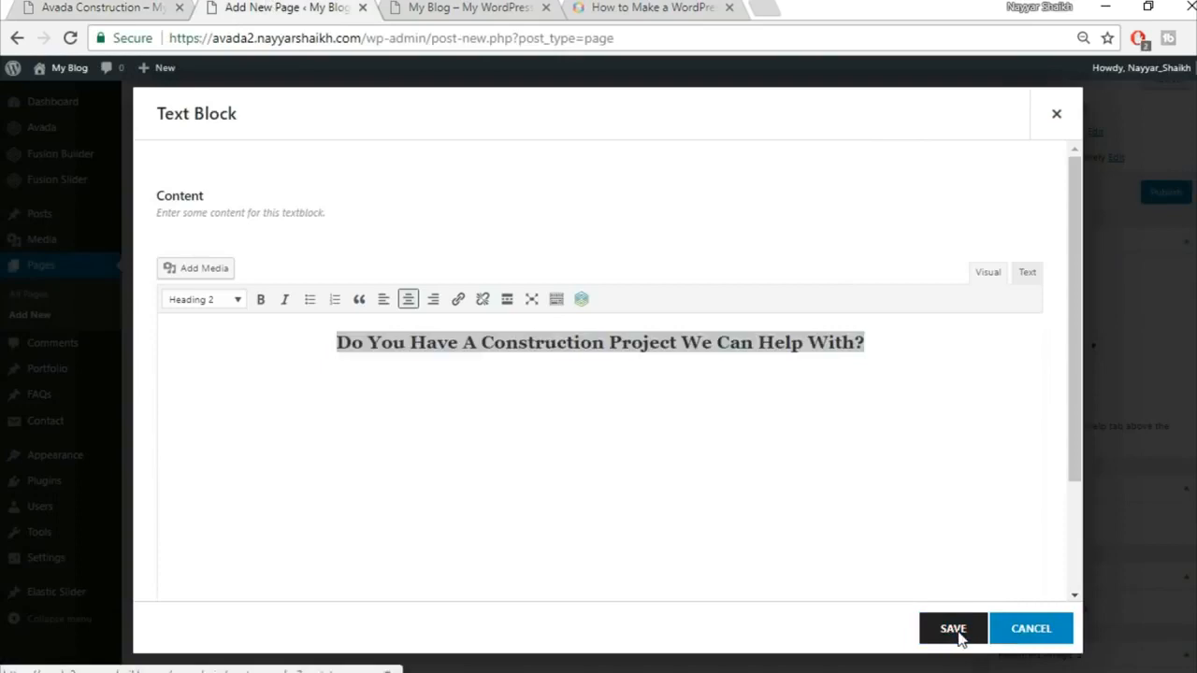
pyautogui.hotkey('ctrl', 'pageup')
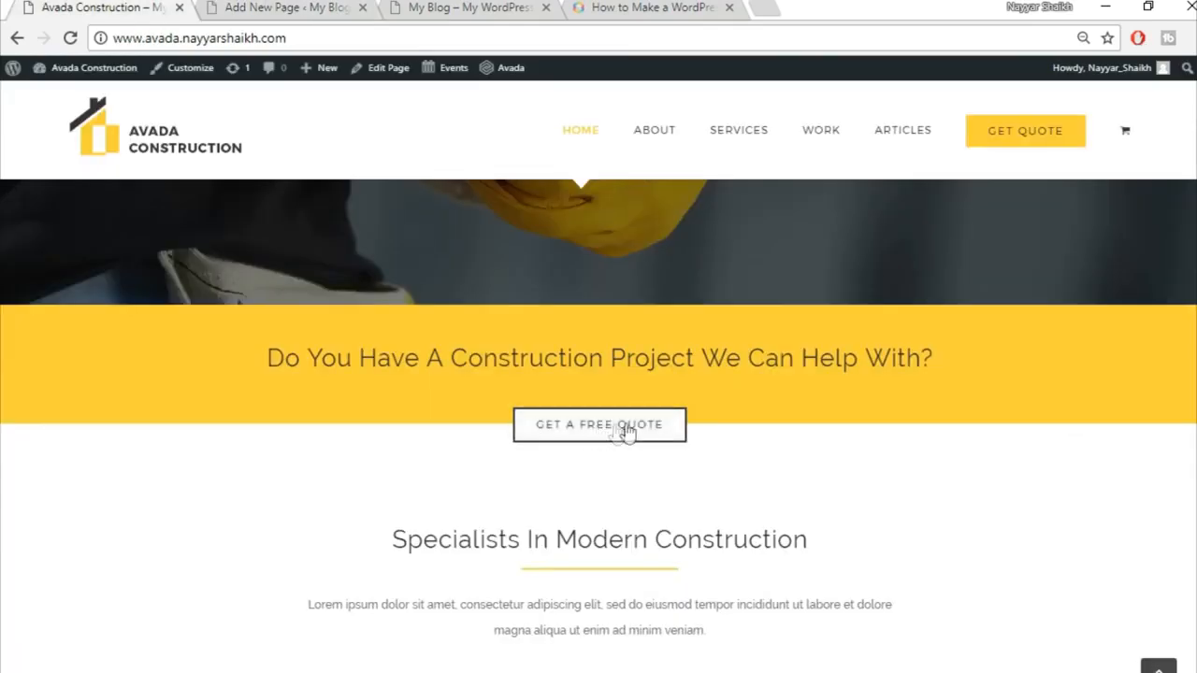
pyautogui.hotkey('ctrl', 'pagedown')
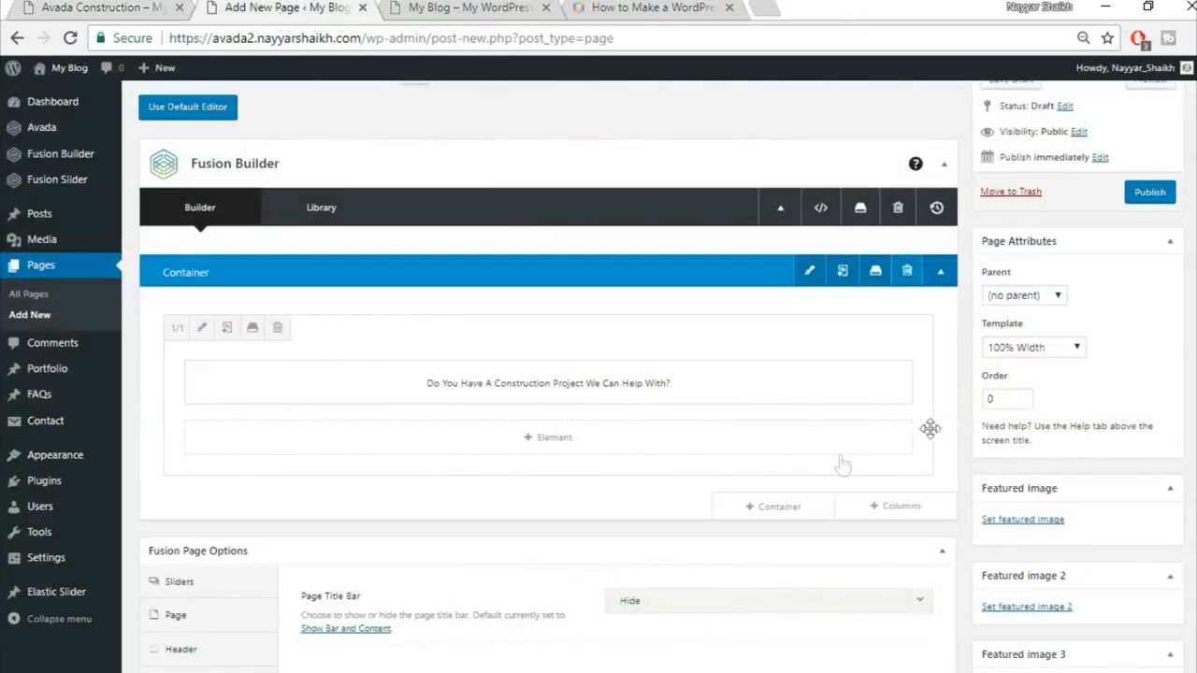
# Step: Insert another 1/1 container and add a Button element to it
pyautogui.click(790, 513)
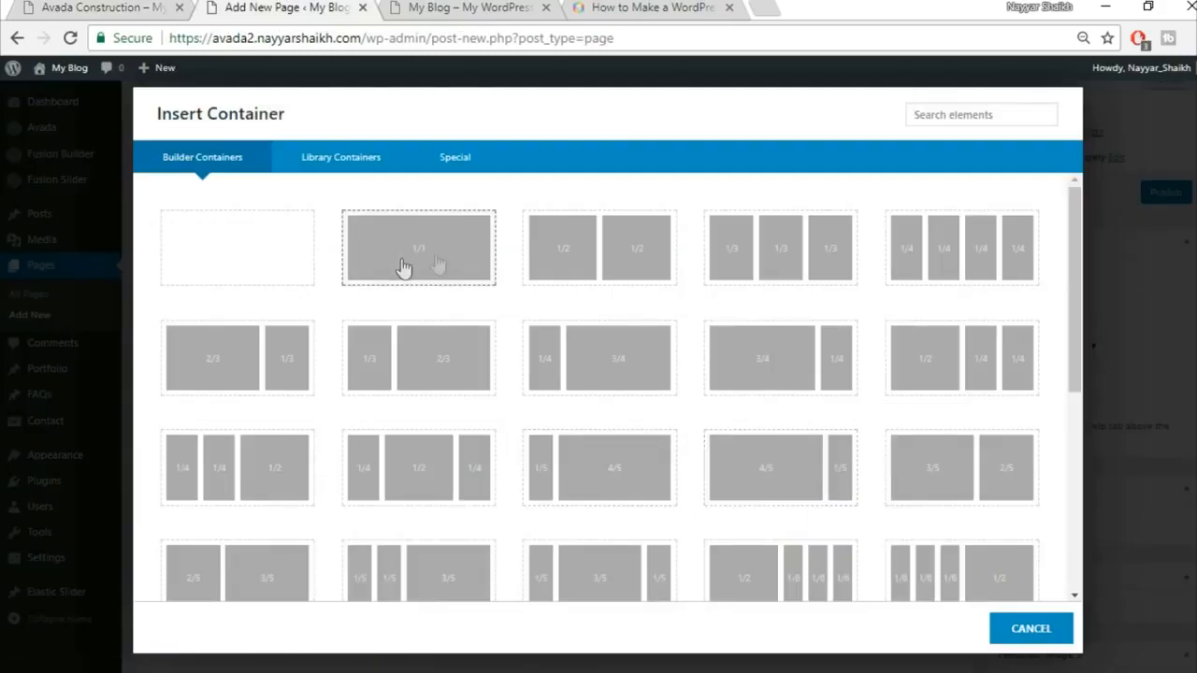
pyautogui.click(436, 262)
pyautogui.scroll(-2, 881, 421)
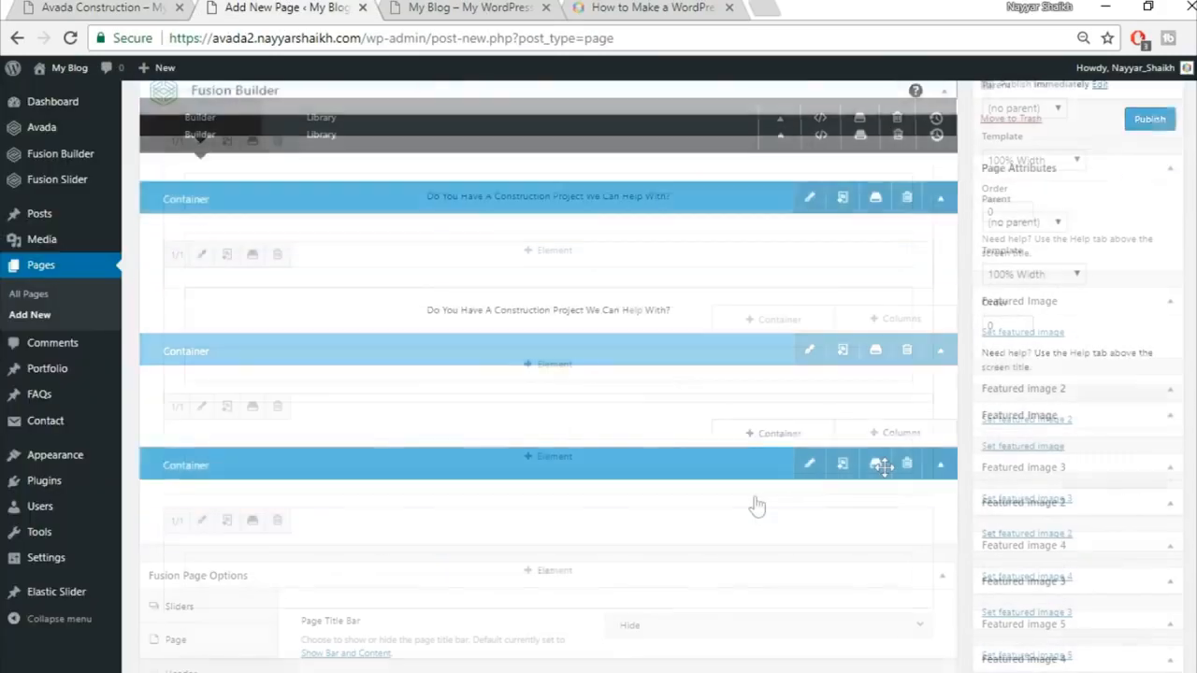
pyautogui.click(583, 460)
pyautogui.click(973, 115)
pyautogui.write('butt')
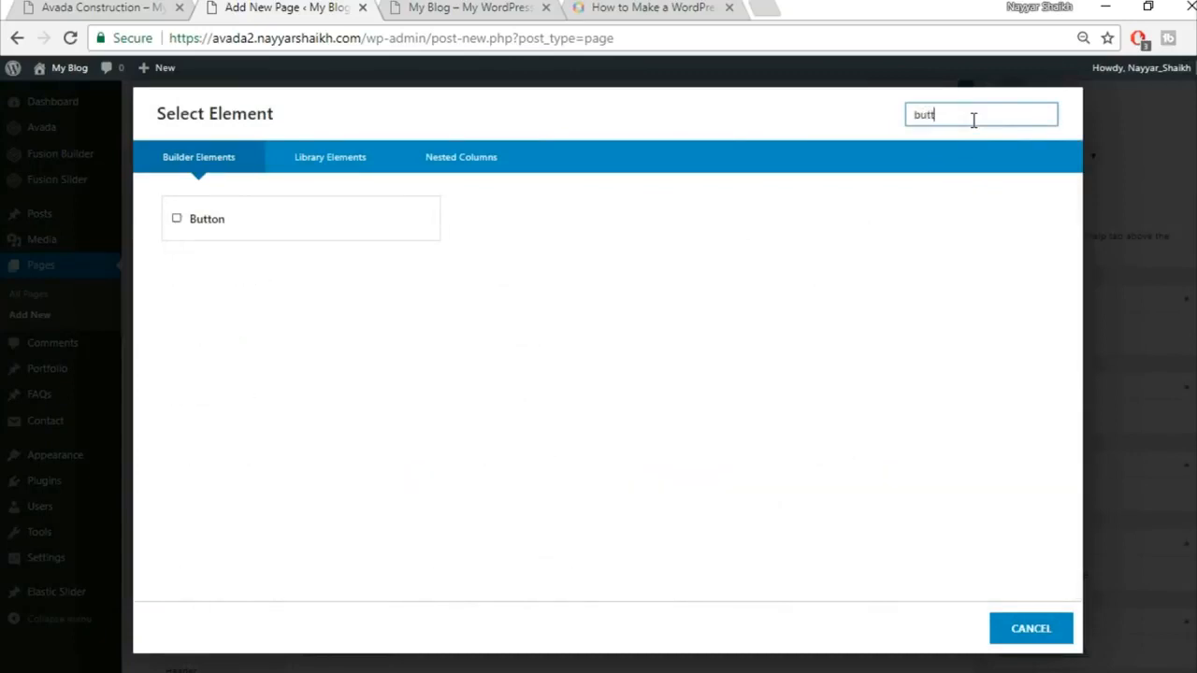
pyautogui.click(317, 236)
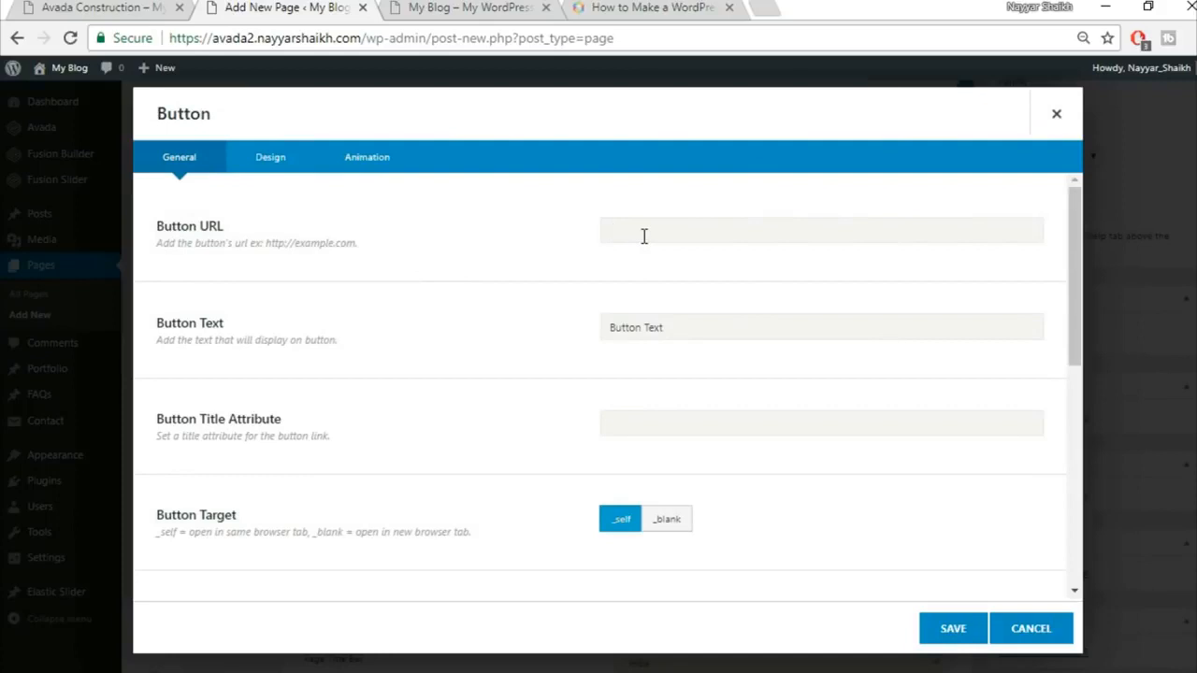
# Step: Label the button GET A FREE QUOTE and set its alignment to Center
pyautogui.click(16, 7)
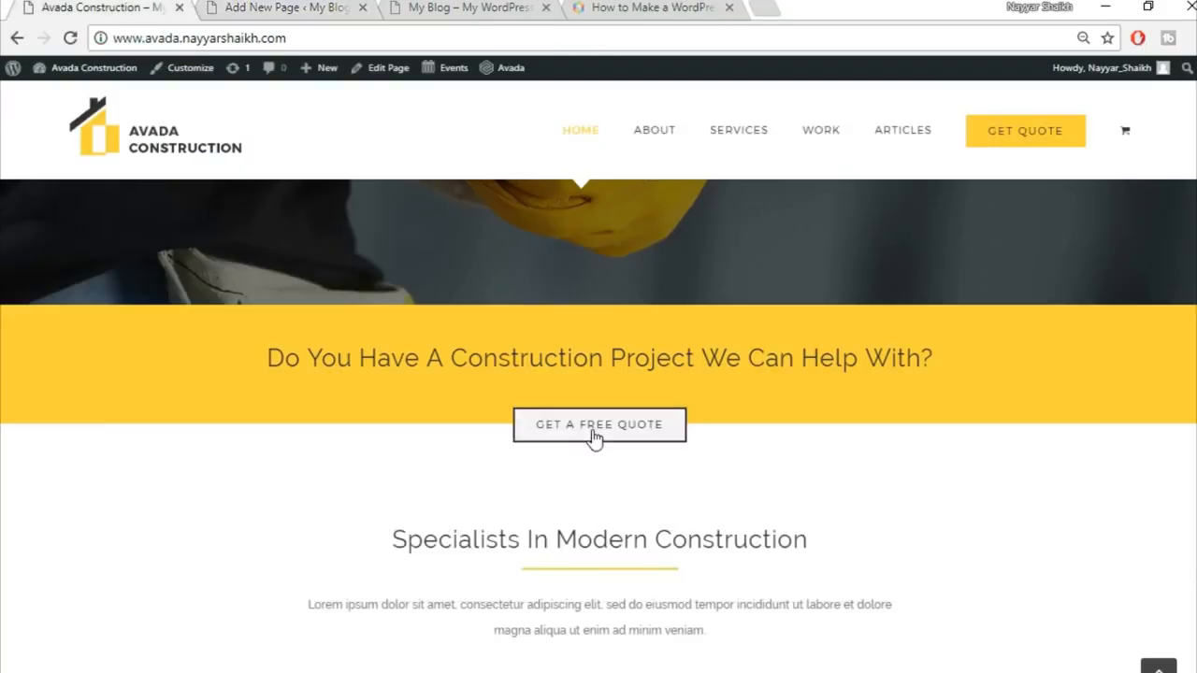
pyautogui.click(301, 8)
pyautogui.moveTo(691, 323); pyautogui.dragTo(561, 345)
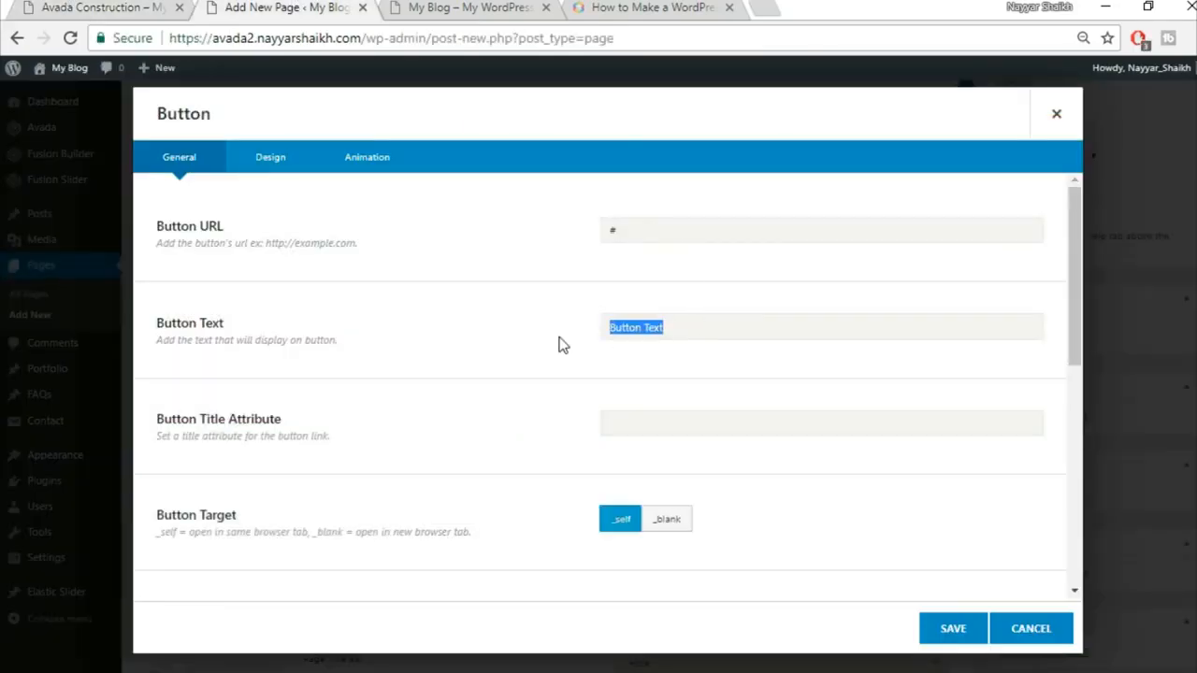
pyautogui.write('GET A FREE QUOTE')
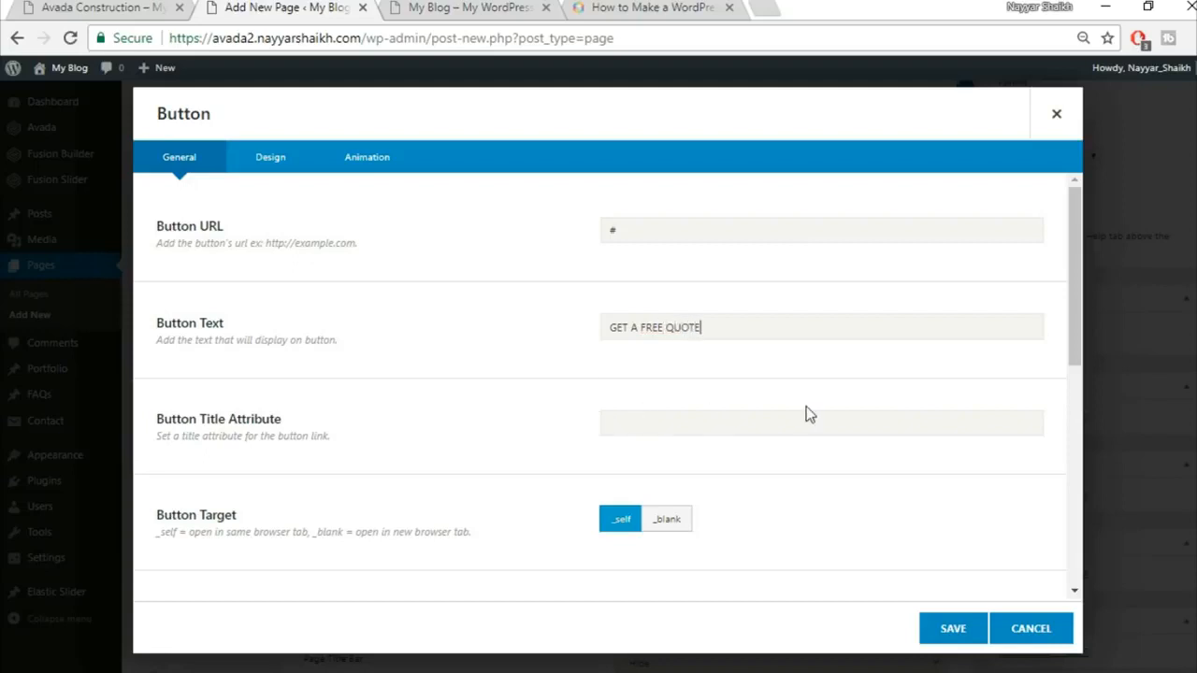
pyautogui.scroll(-2, 807, 414)
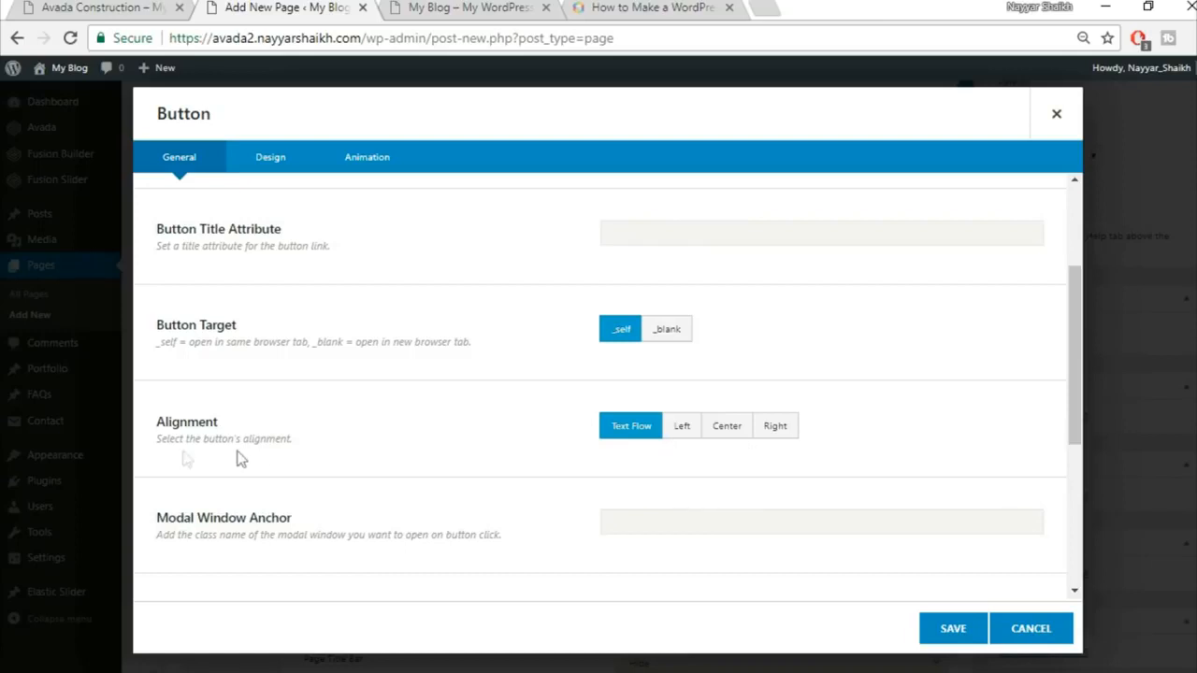
pyautogui.click(727, 427)
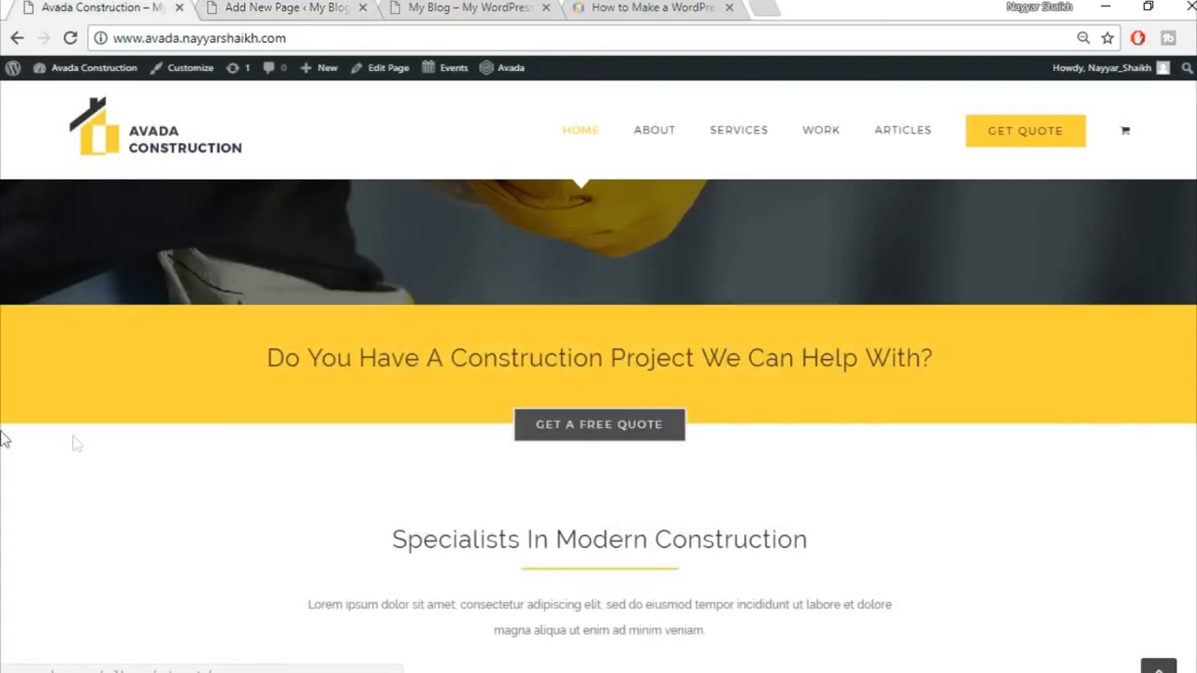
pyautogui.click(266, 7)
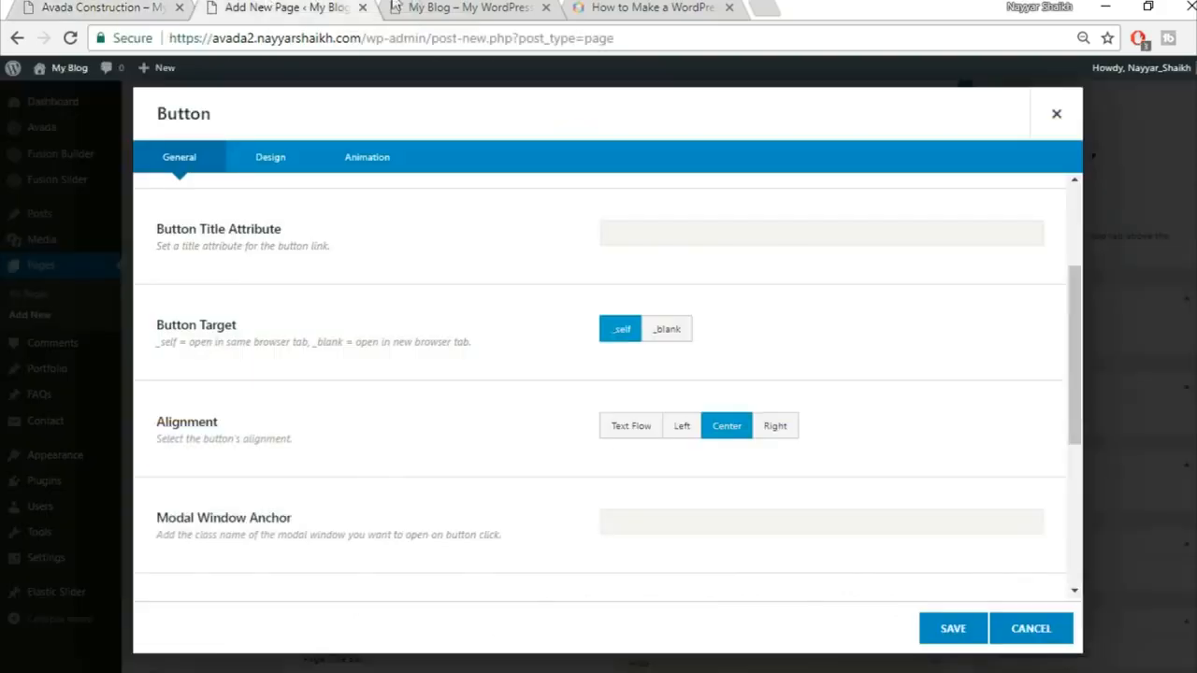
pyautogui.scroll(-3, 877, 368)
pyautogui.scroll(10, 864, 389)
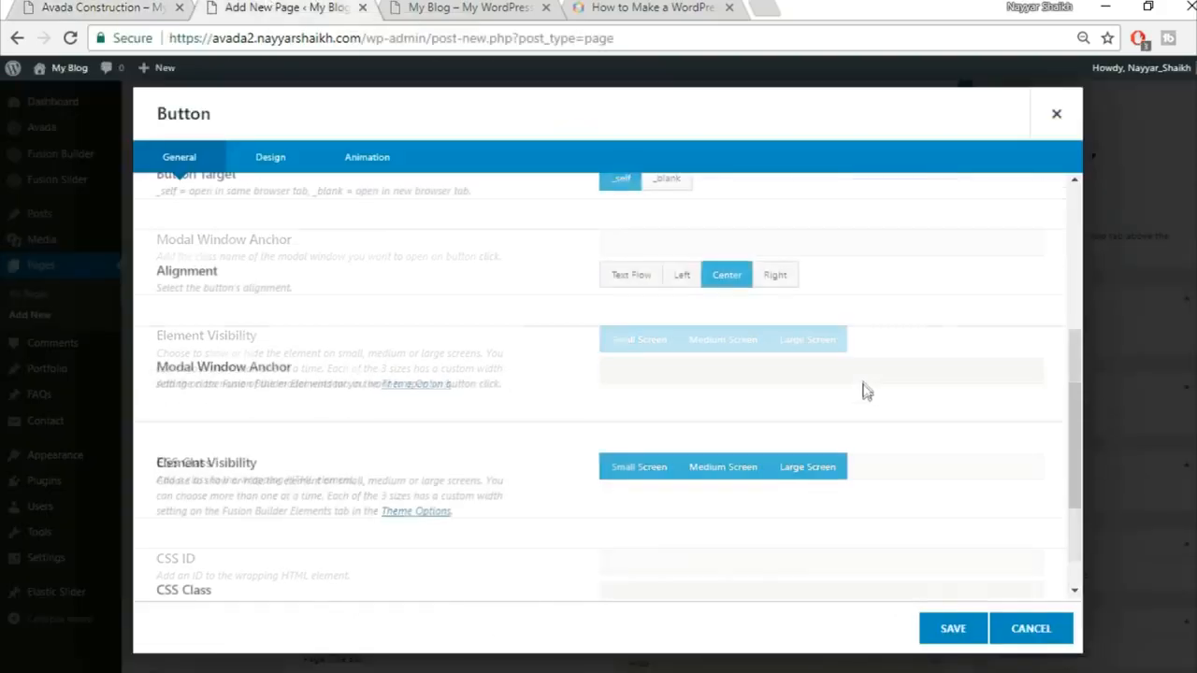
# Step: Switch the button's Button Style to Custom on the Design tab
pyautogui.click(278, 167)
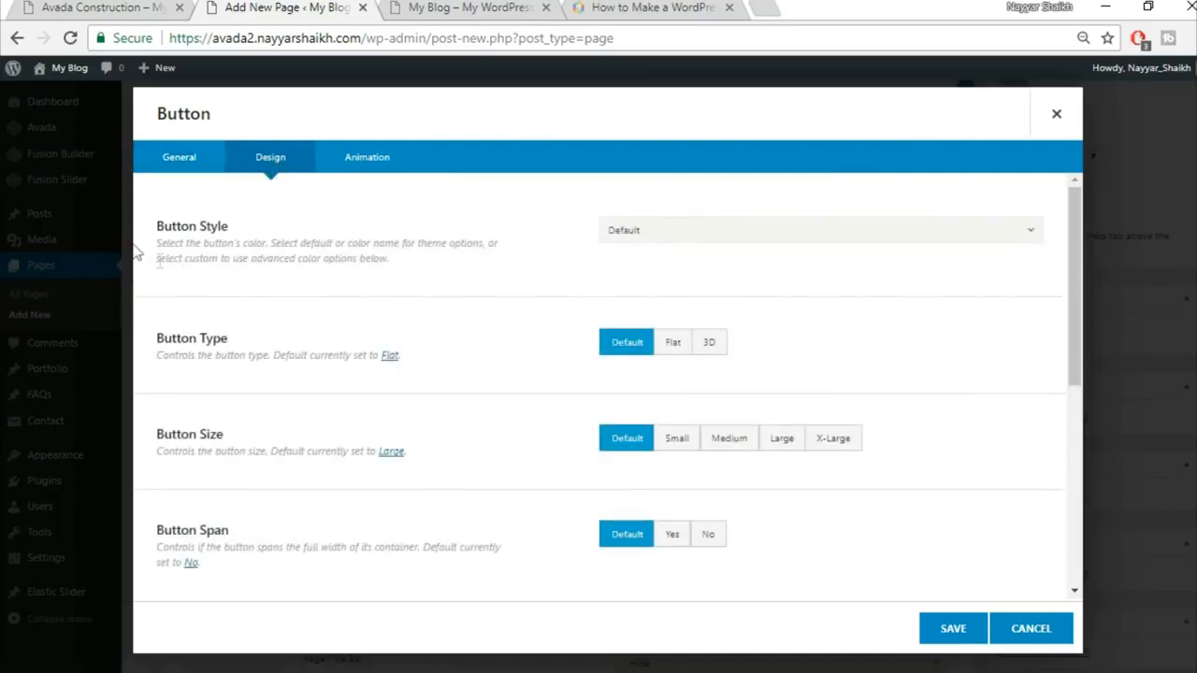
pyautogui.click(642, 234)
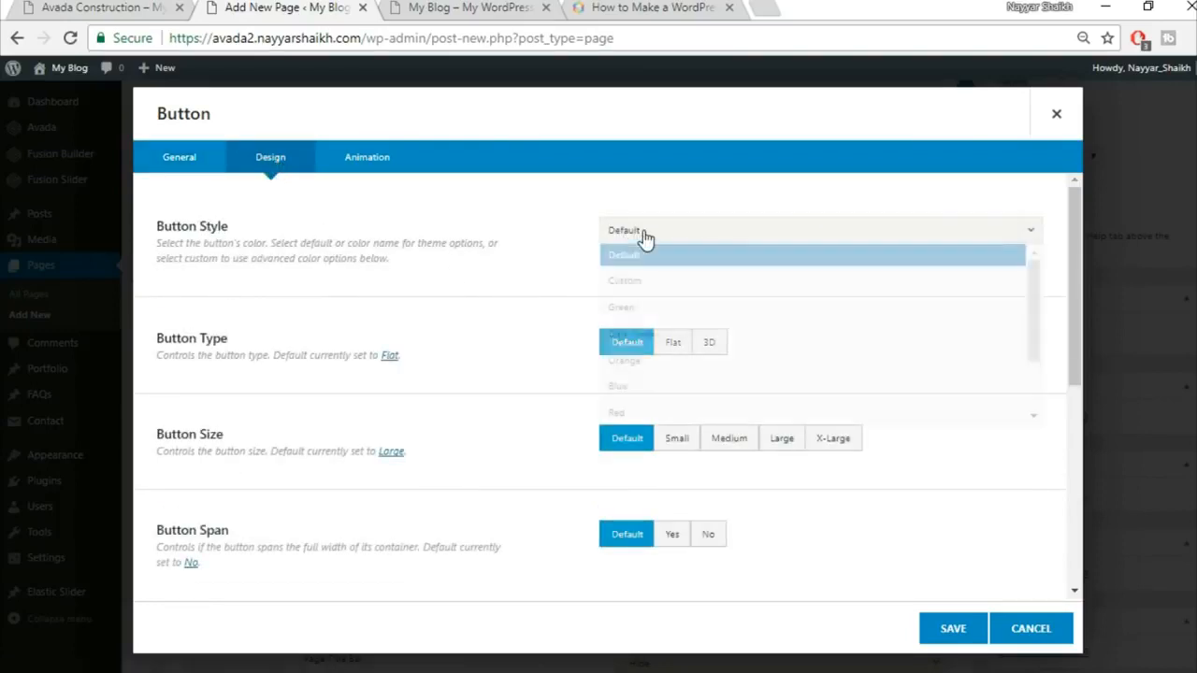
pyautogui.click(690, 285)
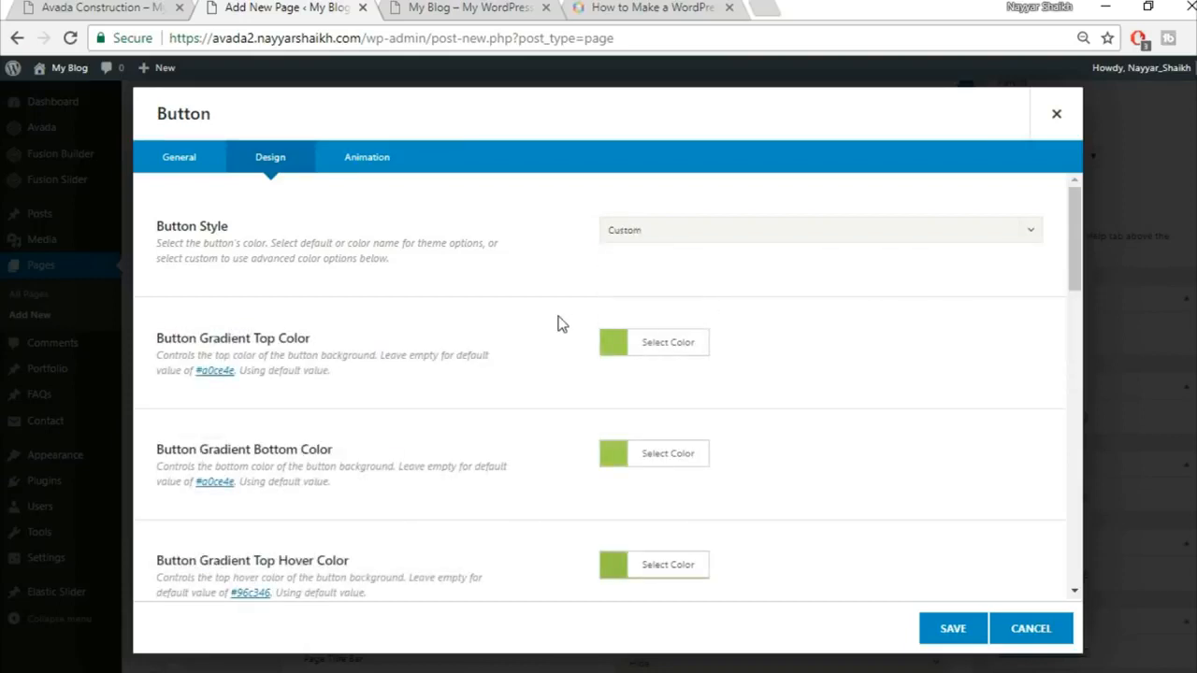
pyautogui.click(156, 6)
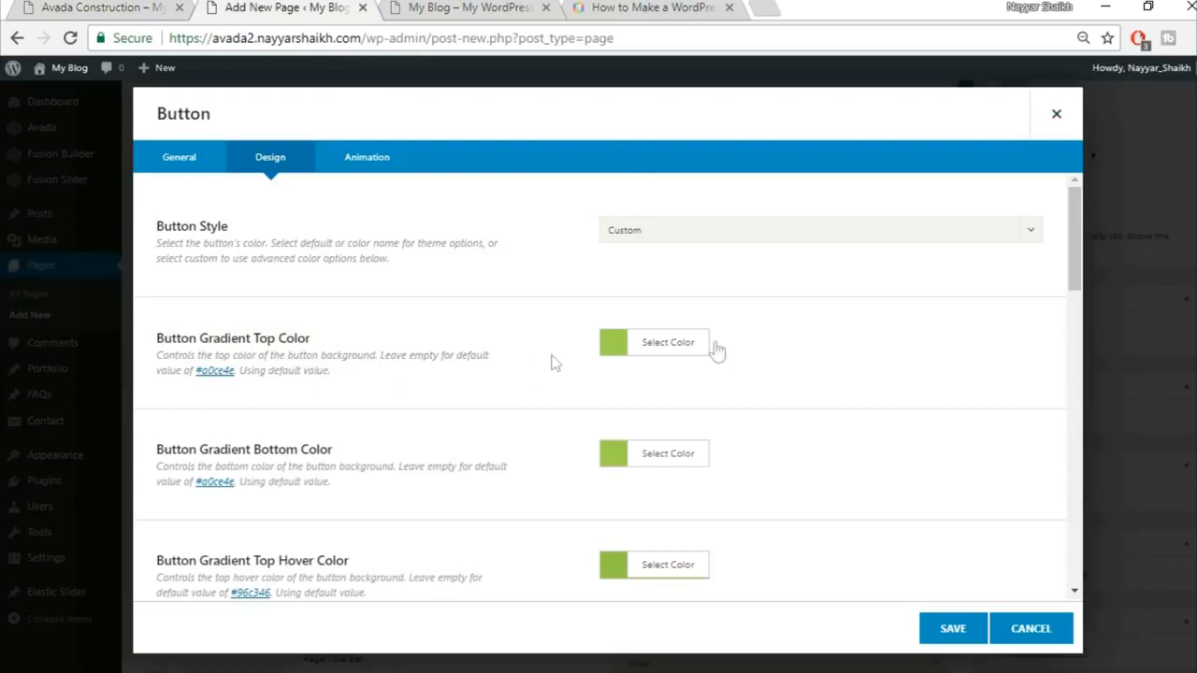
# Step: Set both button gradient colours (top and bottom) to #333333
pyautogui.click(675, 347)
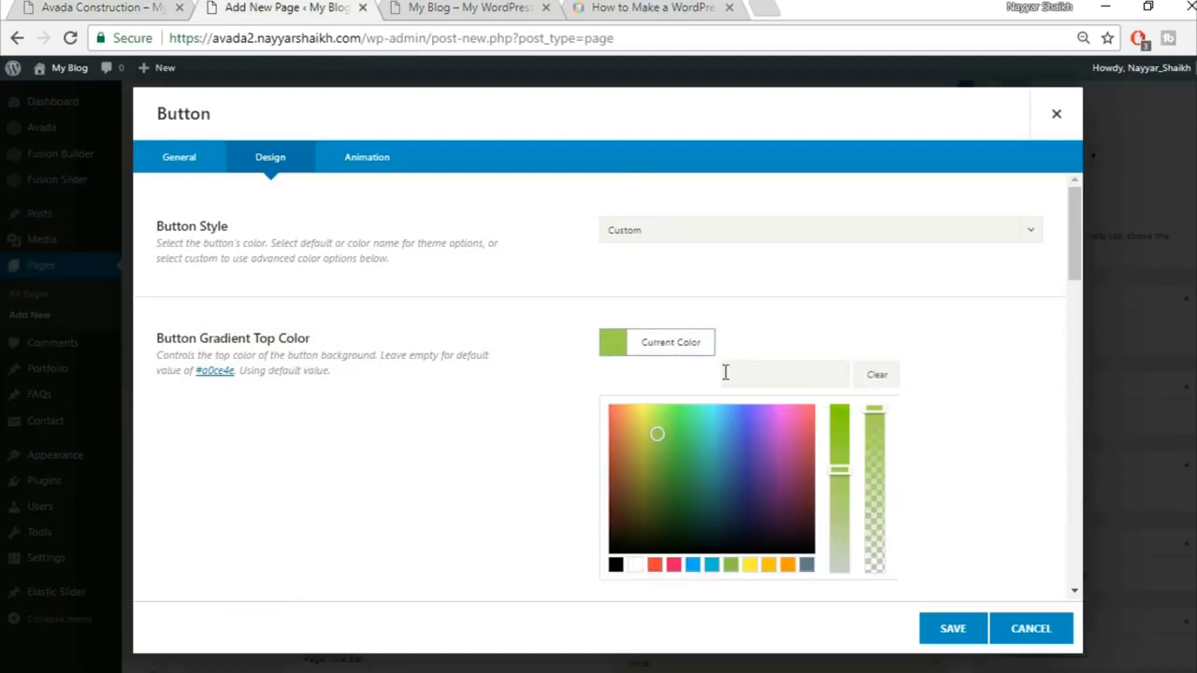
pyautogui.click(792, 364)
pyautogui.write('#333333')
pyautogui.click(948, 324)
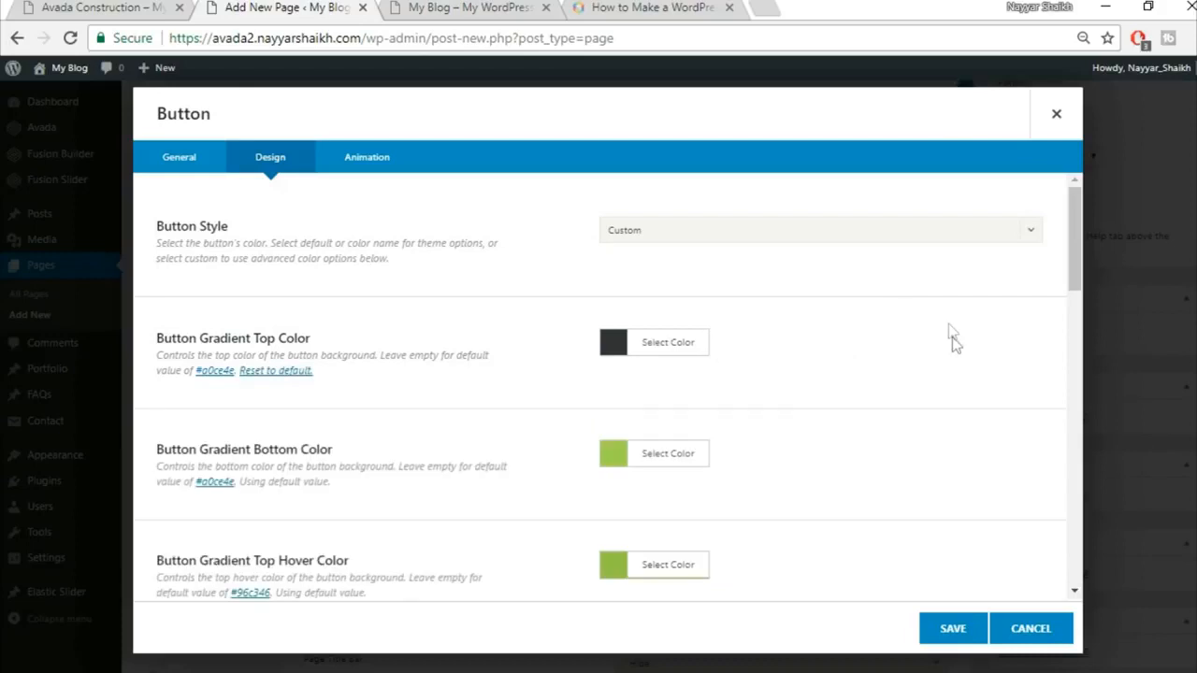
pyautogui.click(655, 462)
pyautogui.click(779, 482)
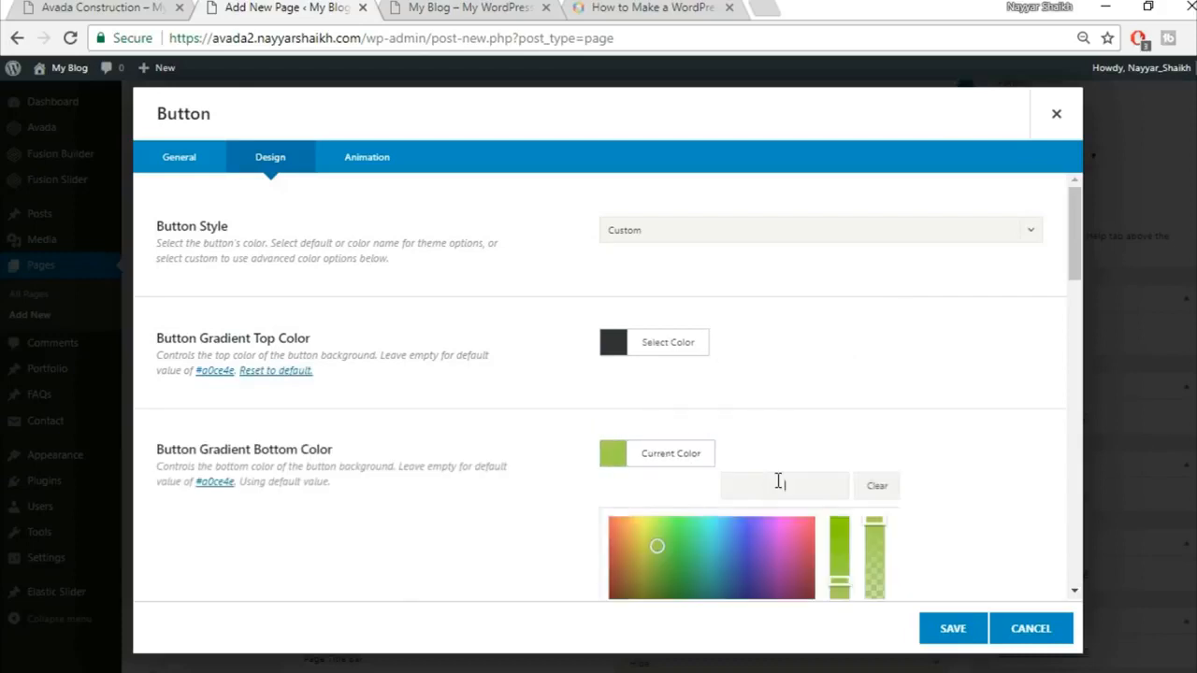
pyautogui.write('#333333')
pyautogui.click(908, 420)
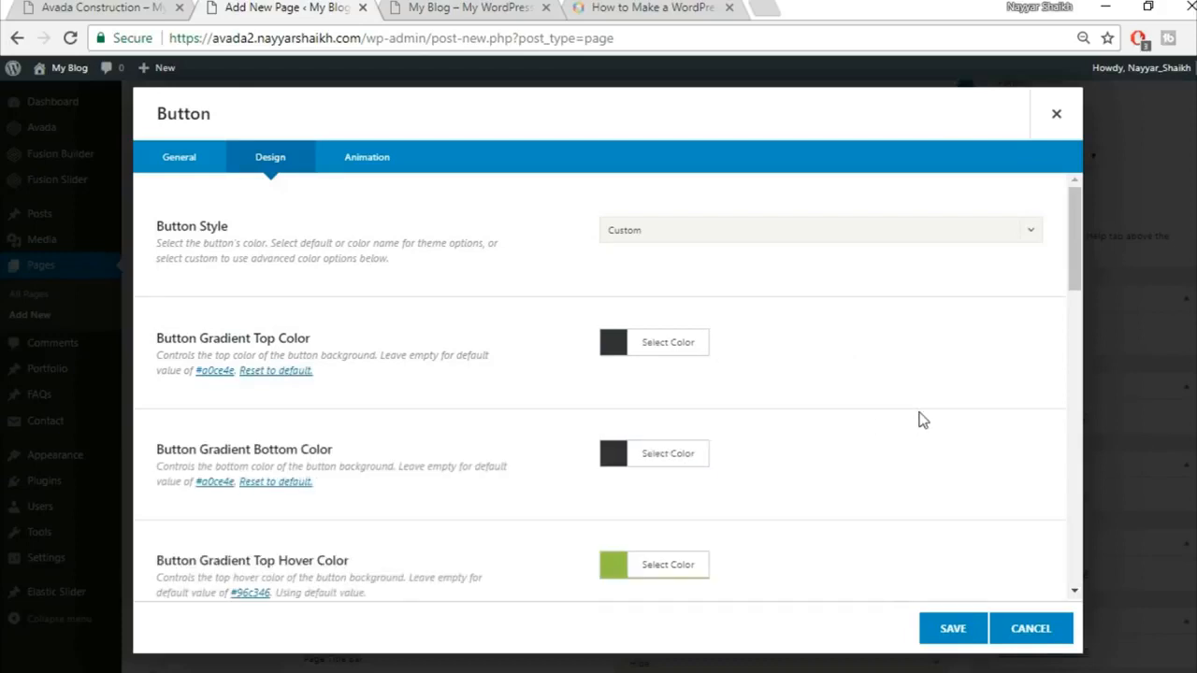
pyautogui.scroll(-3, 915, 421)
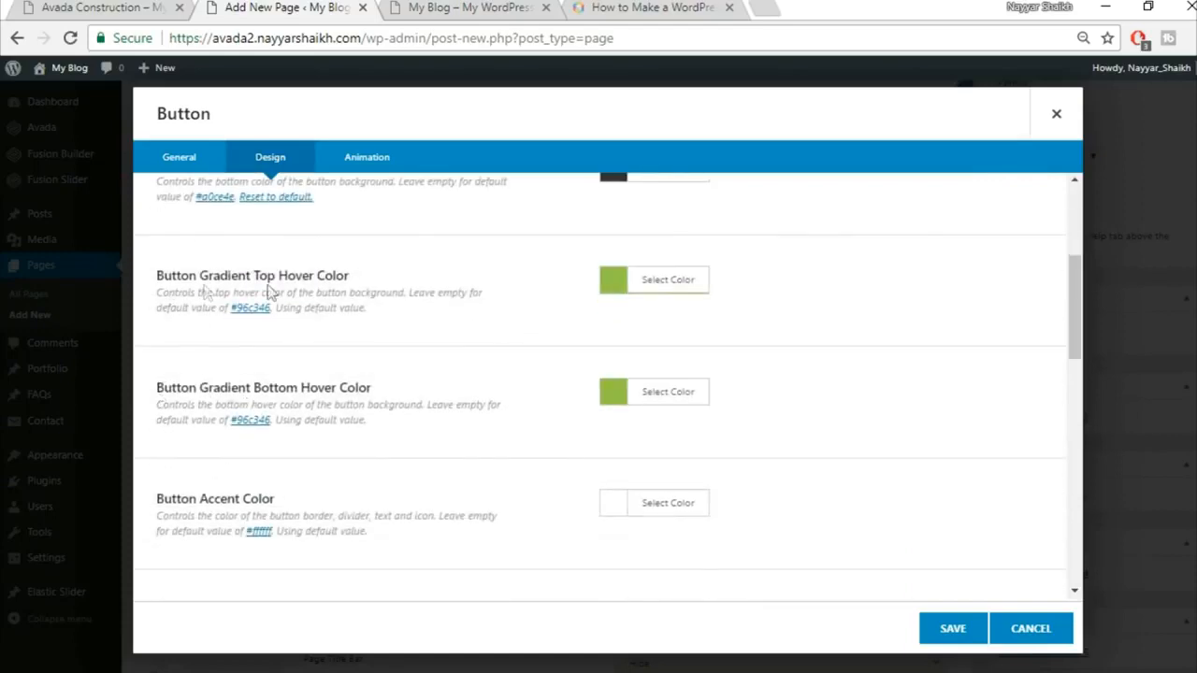
# Step: Set both hover gradient colours to white, matching the demo button
pyautogui.click(114, 7)
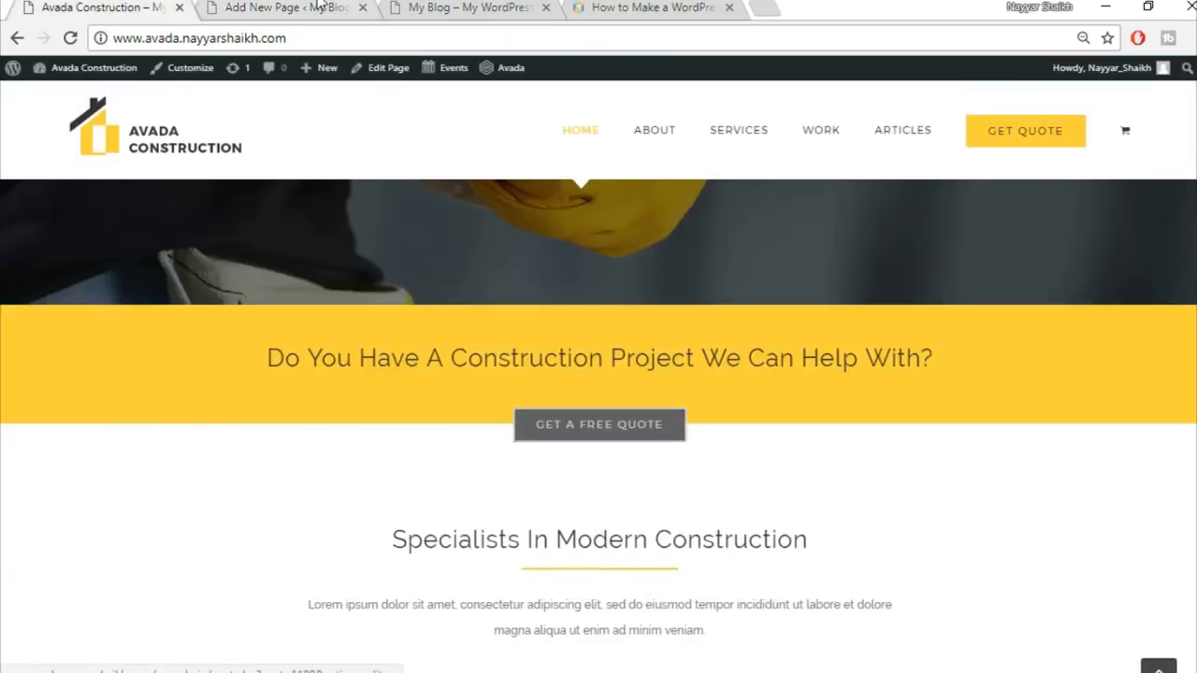
pyautogui.hotkey('ctrl', 'Tab')
pyautogui.click(671, 285)
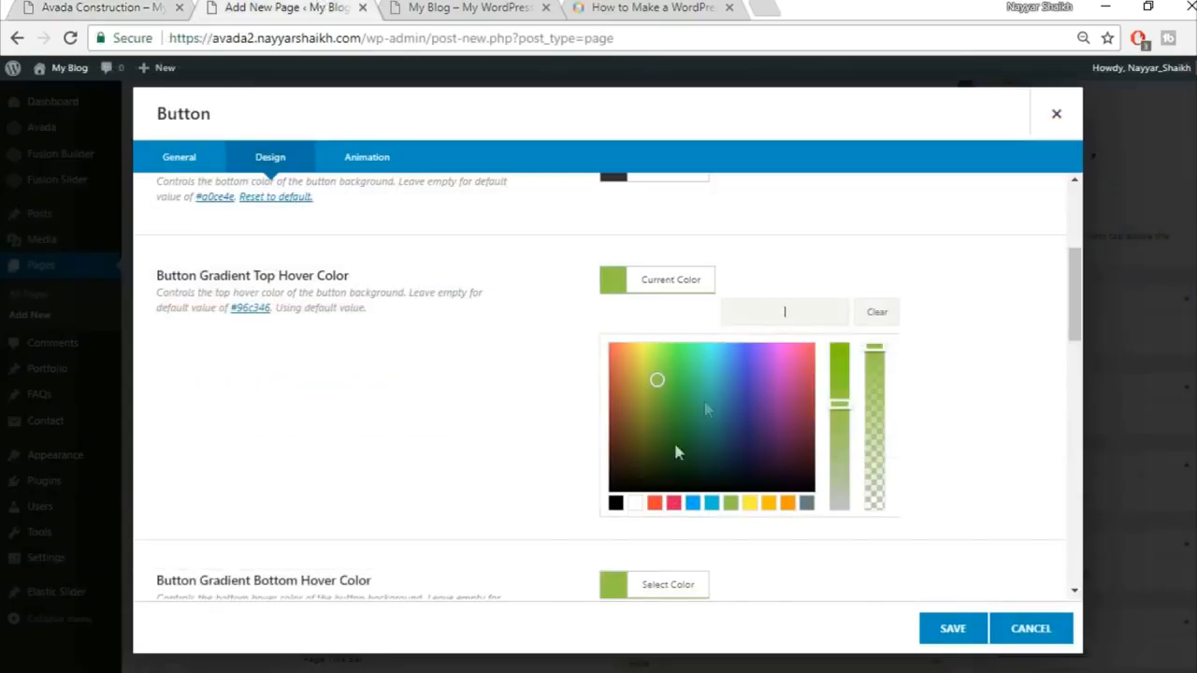
pyautogui.click(636, 505)
pyautogui.click(952, 430)
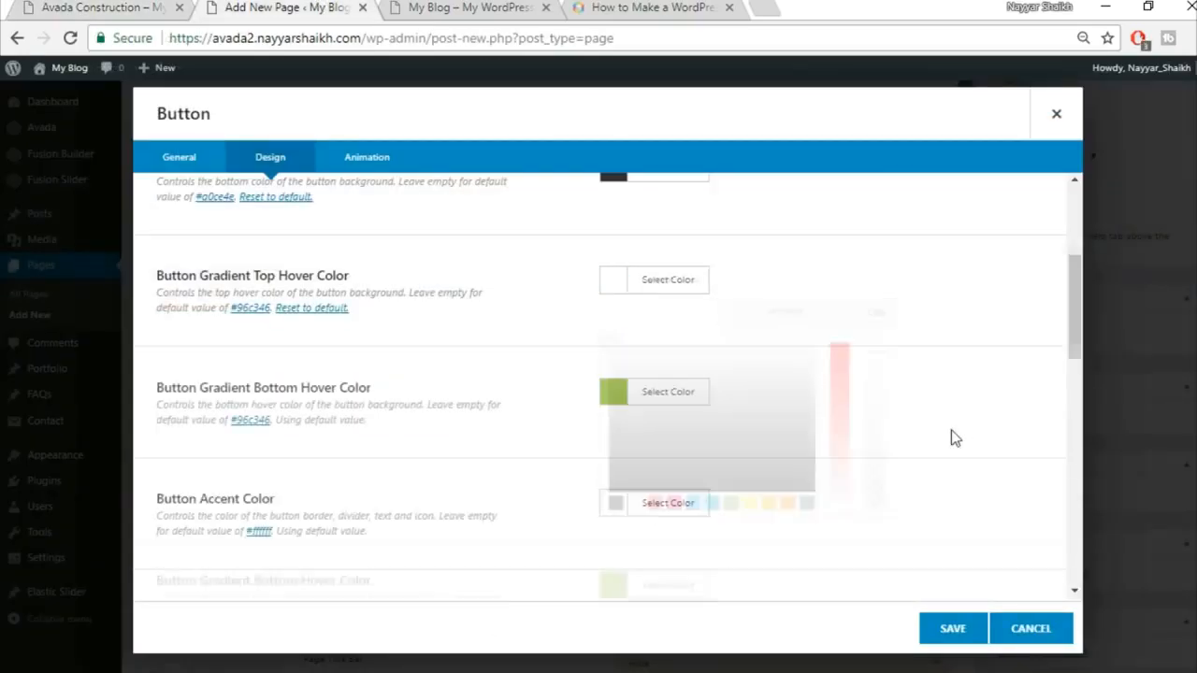
pyautogui.click(694, 400)
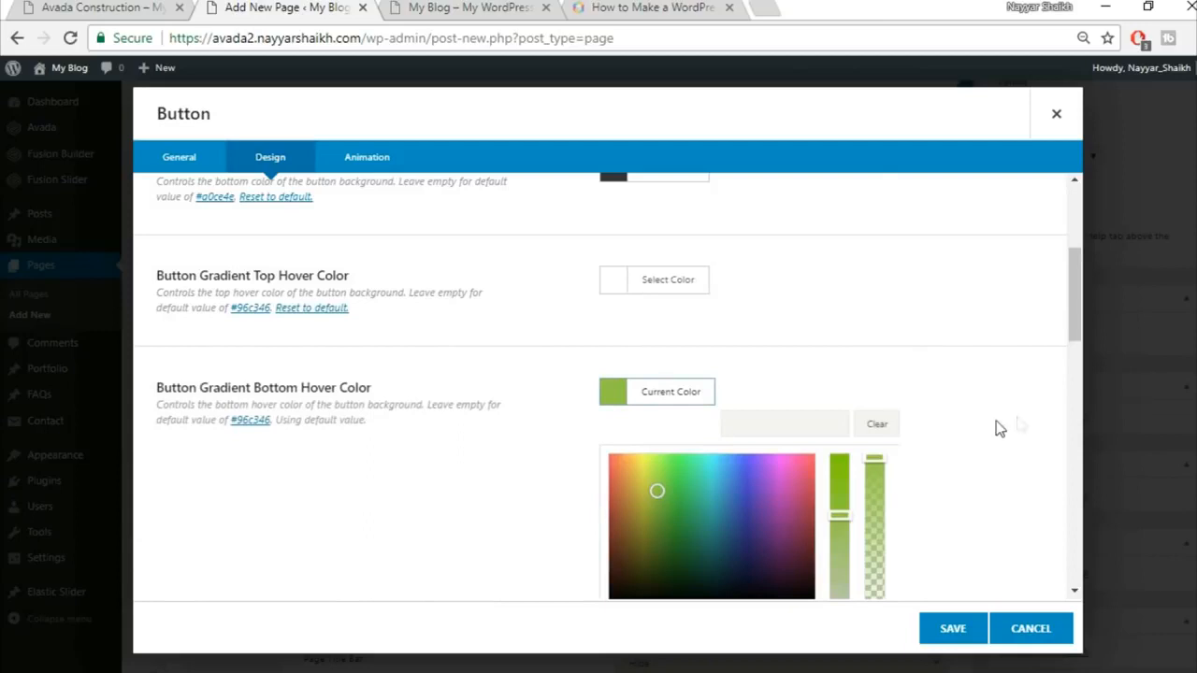
pyautogui.scroll(-1, 935, 439)
pyautogui.click(635, 520)
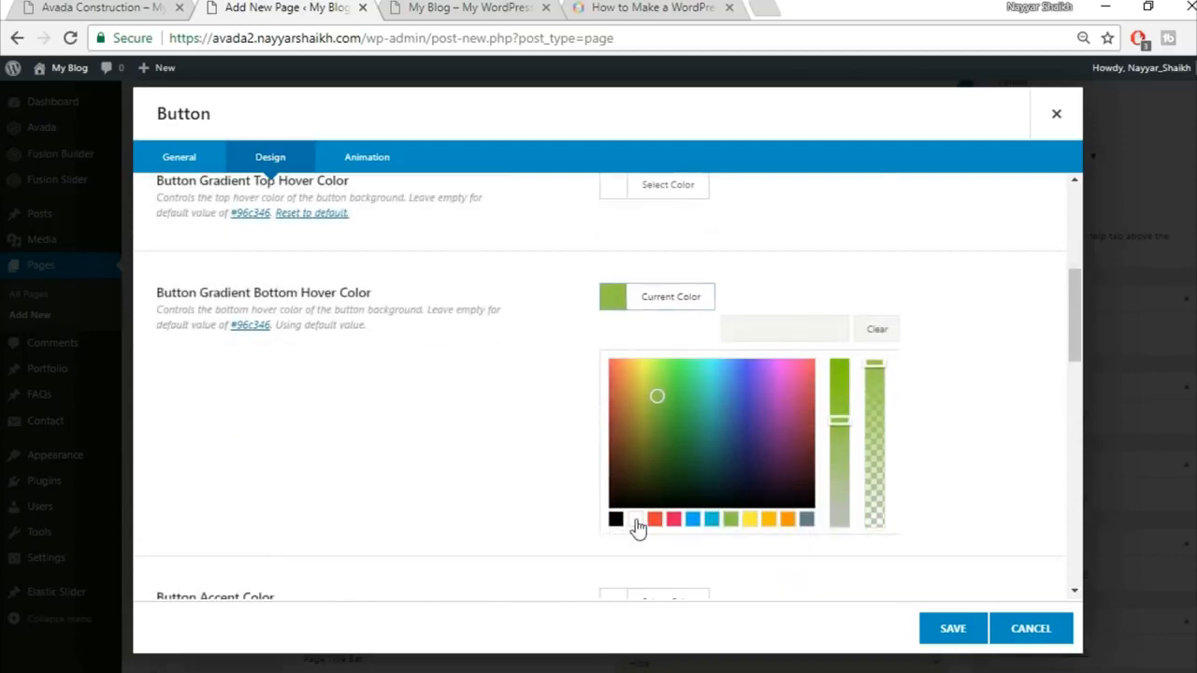
pyautogui.click(1013, 334)
pyautogui.scroll(-1, 370, 358)
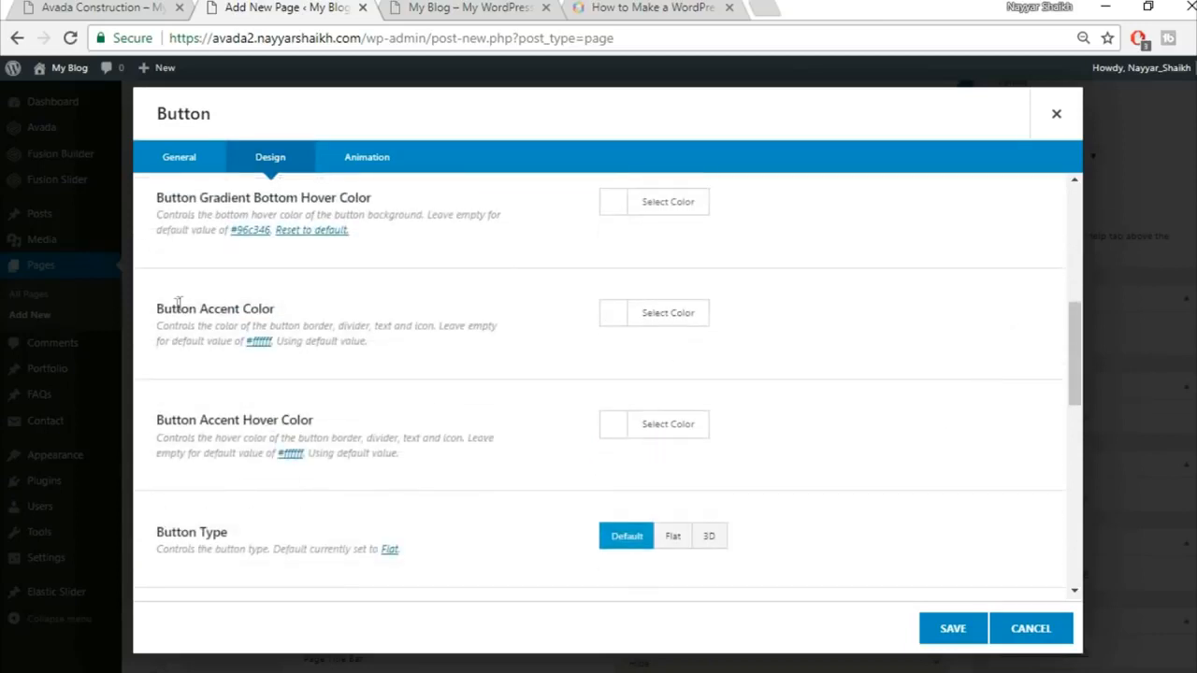
# Step: Set the Accent Color to white and the Accent Hover Color to black
pyautogui.click(125, 6)
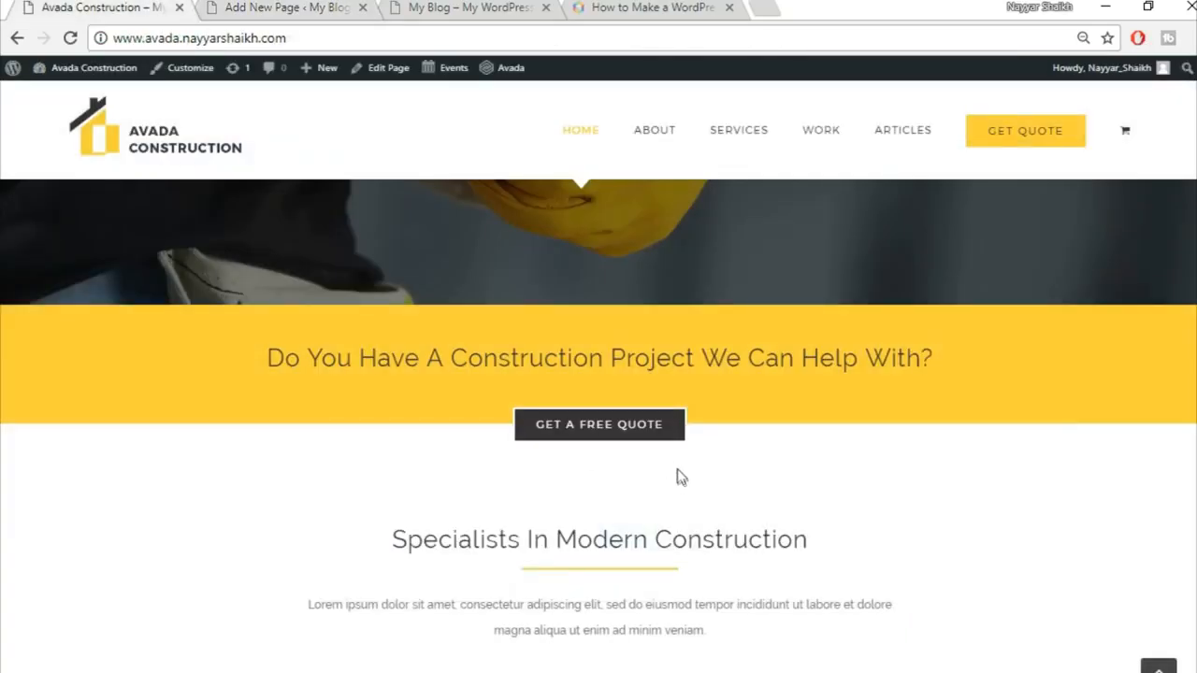
pyautogui.click(308, 6)
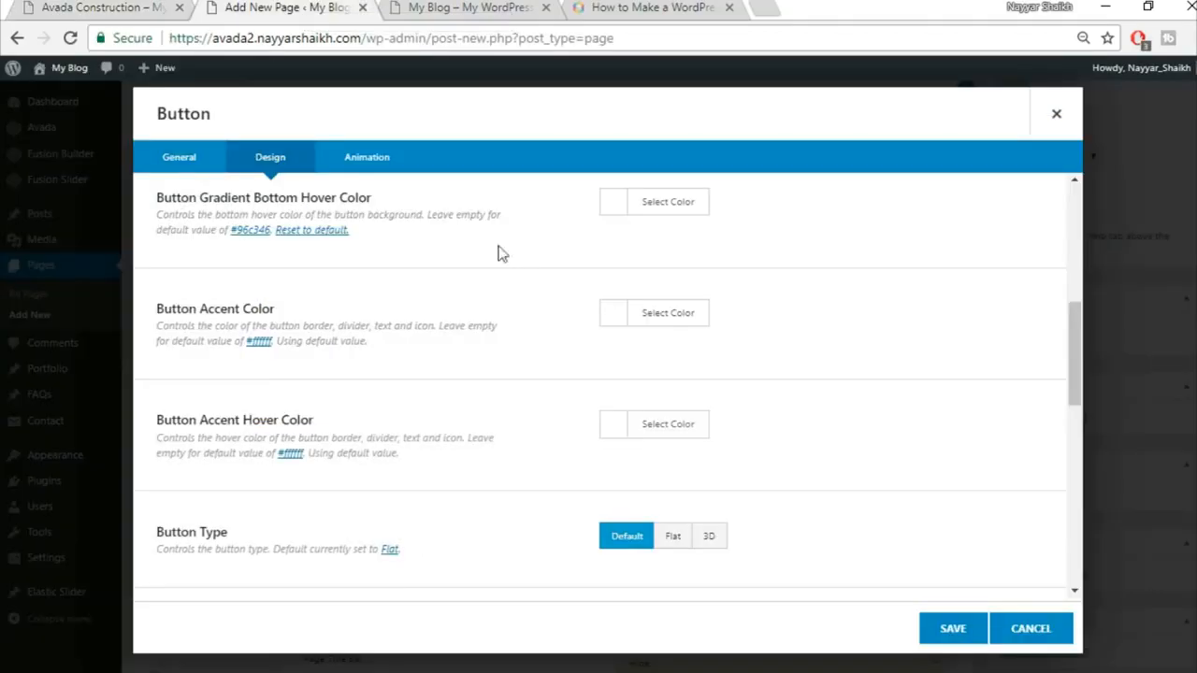
pyautogui.click(652, 309)
pyautogui.click(634, 537)
pyautogui.click(951, 344)
pyautogui.click(694, 425)
pyautogui.scroll(-1, 898, 445)
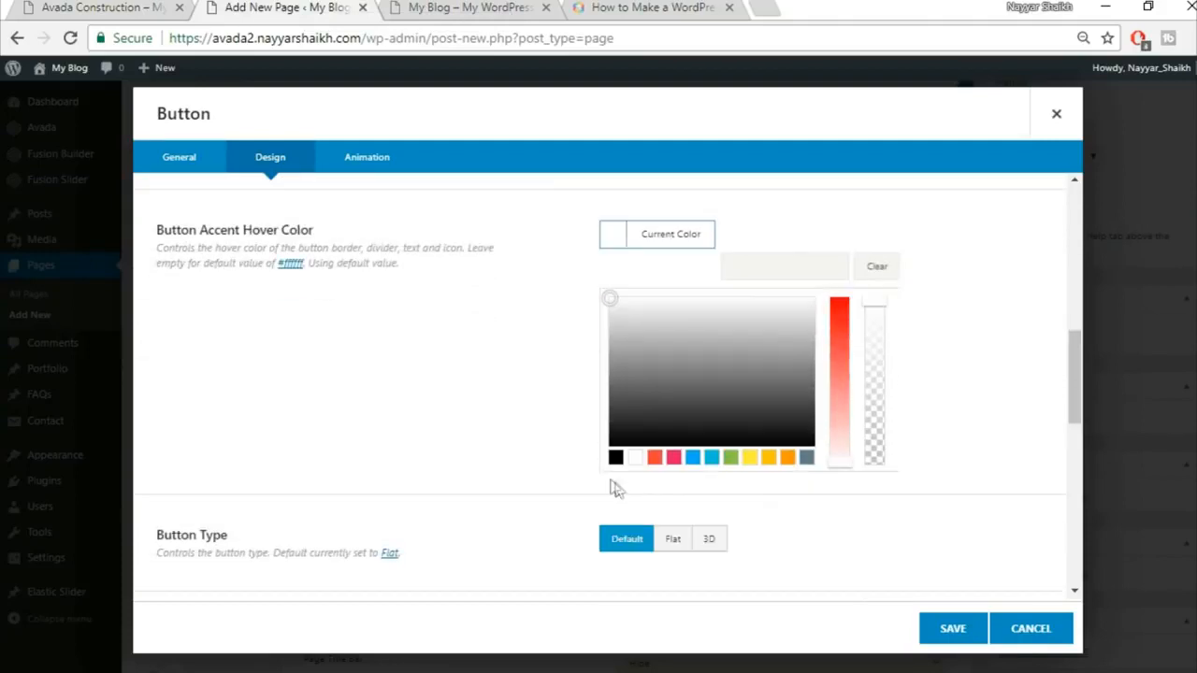
pyautogui.click(616, 461)
pyautogui.click(942, 325)
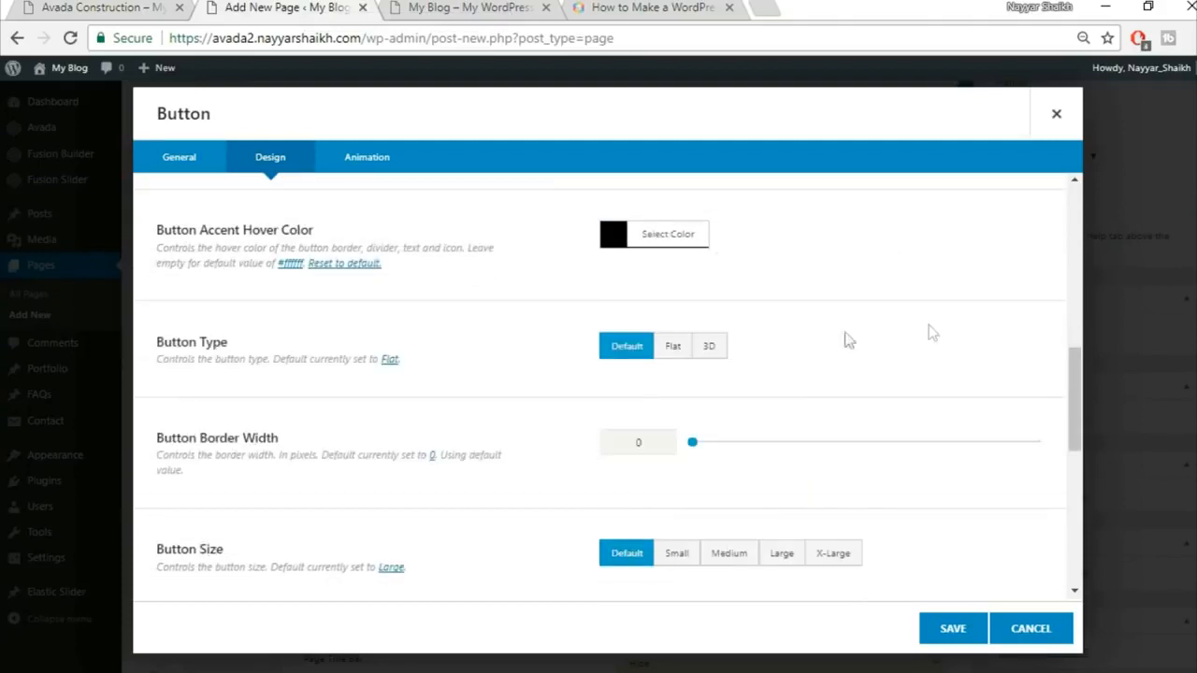
# Step: Give the button a border width of 2 and the X-Large size
pyautogui.scroll(-1, 903, 341)
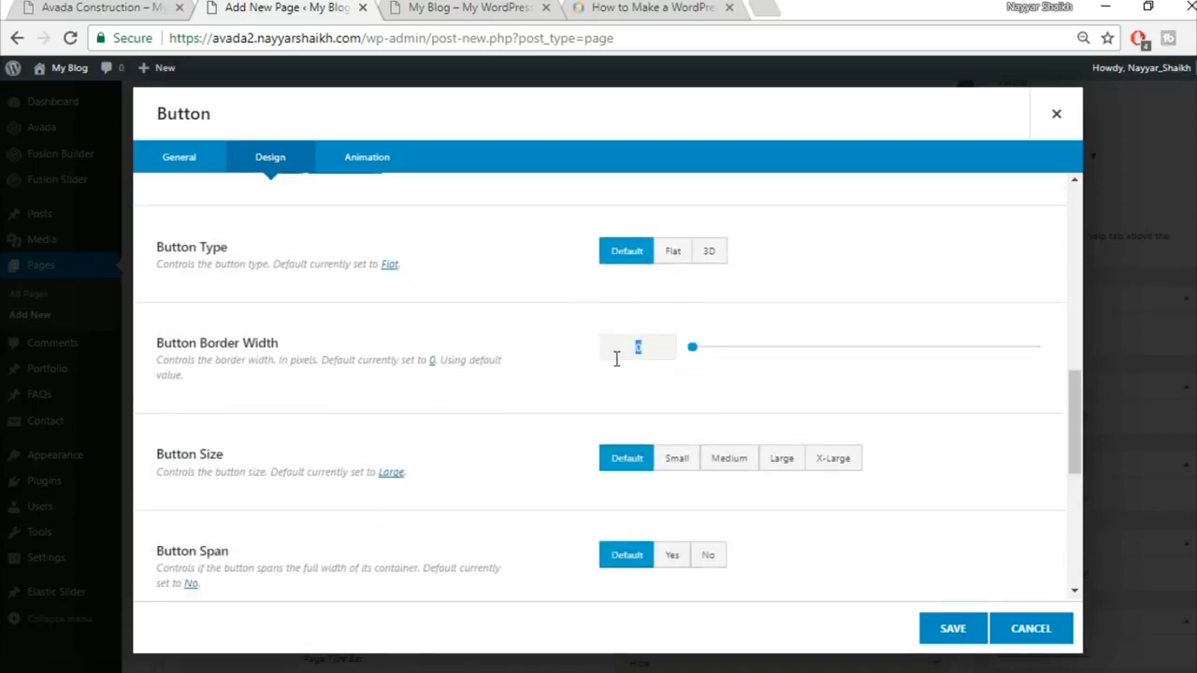
pyautogui.write('2')
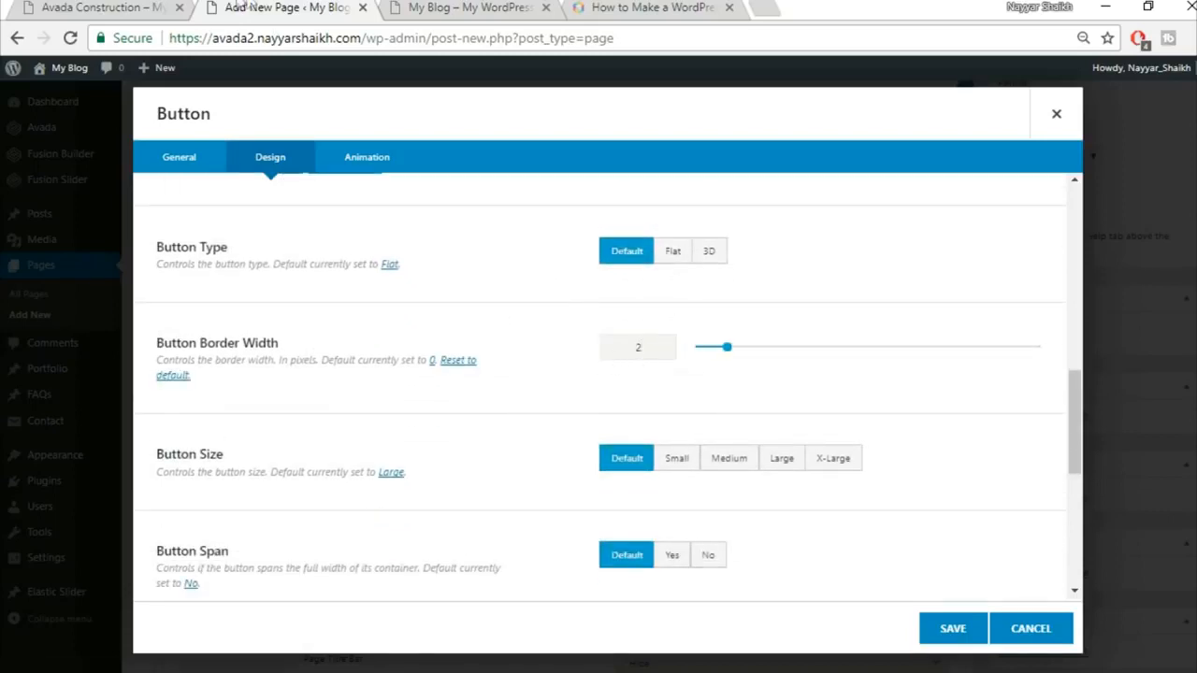
pyautogui.click(161, 4)
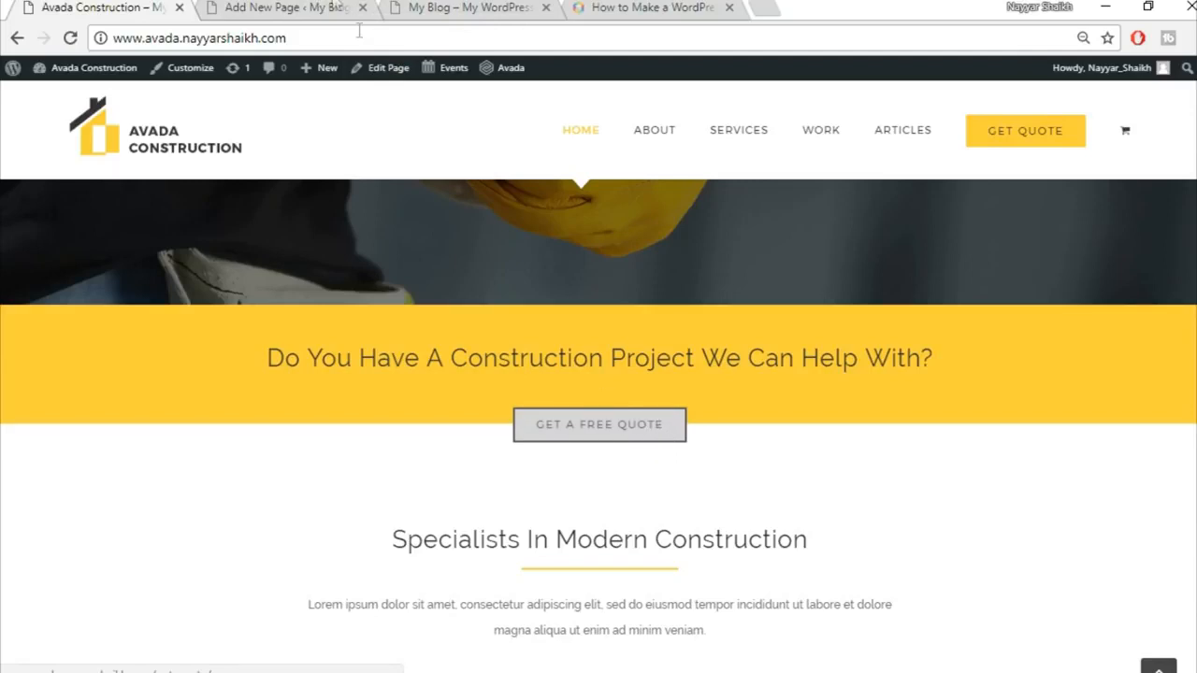
pyautogui.click(328, 7)
pyautogui.click(653, 359)
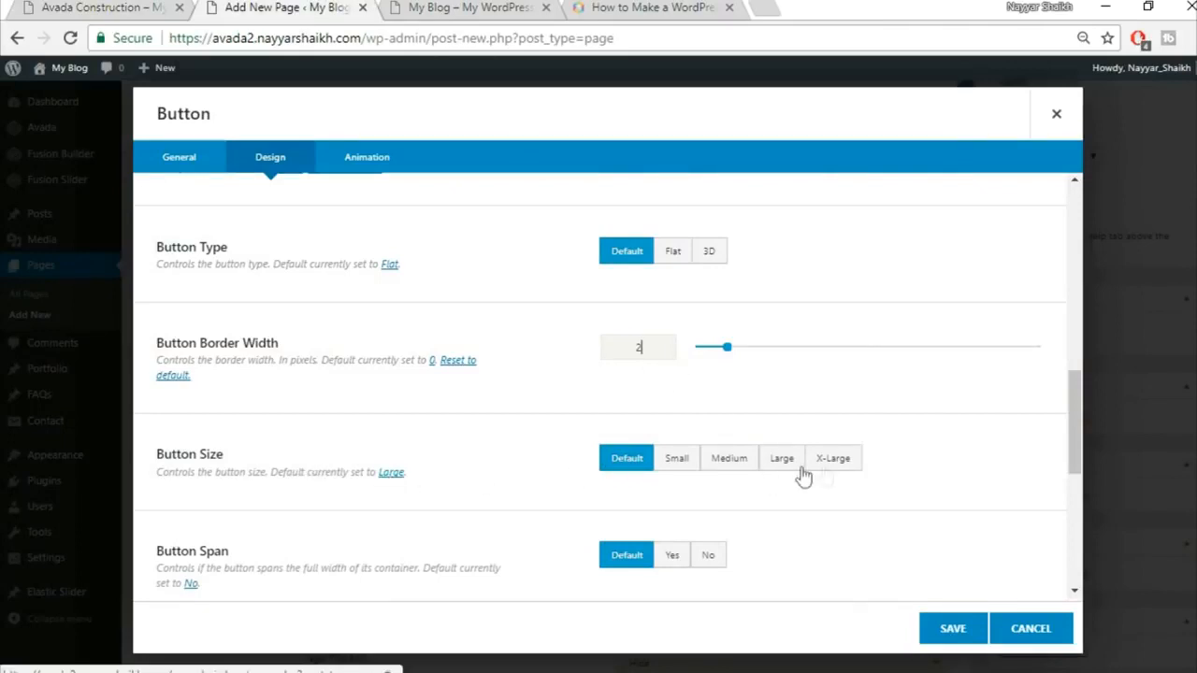
pyautogui.click(835, 460)
pyautogui.scroll(-2, 920, 461)
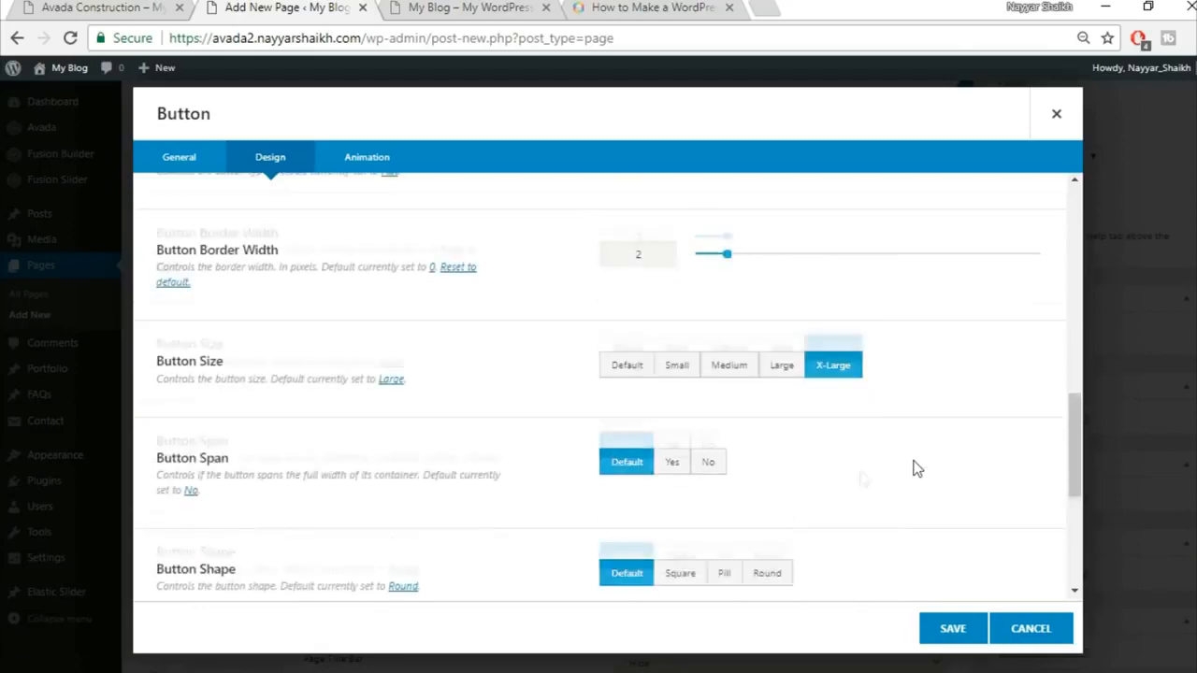
pyautogui.scroll(-3, 644, 447)
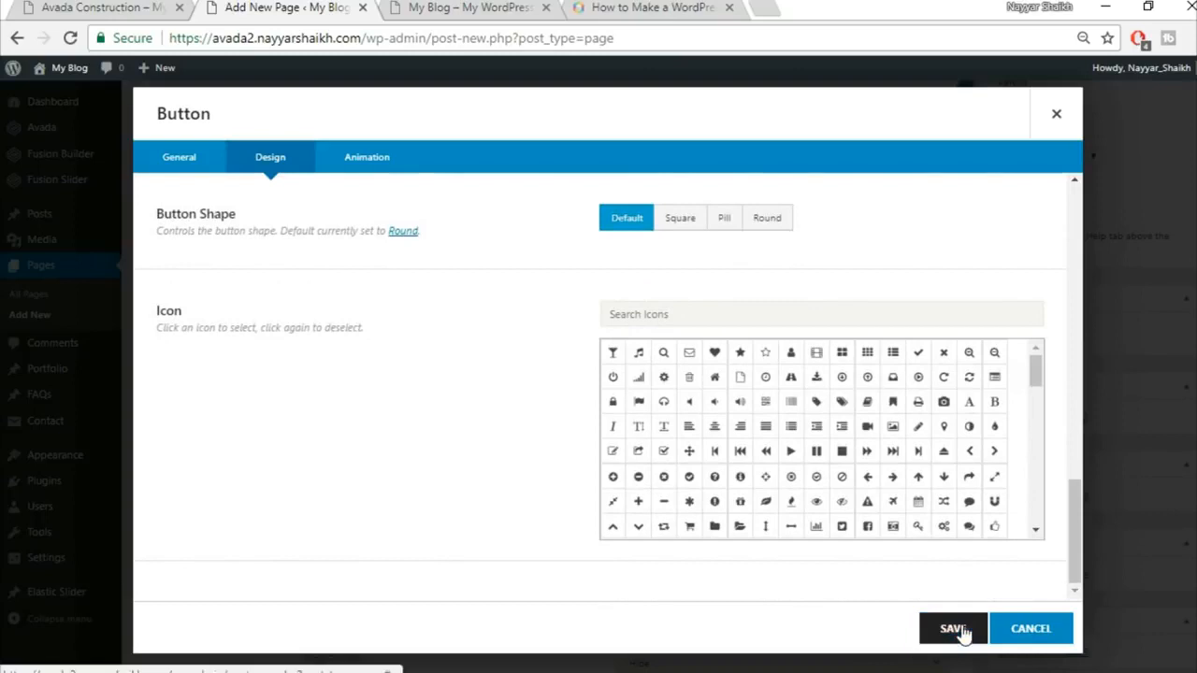
# Step: Apply the Fade animation to the GET A FREE QUOTE button and save it
pyautogui.click(369, 165)
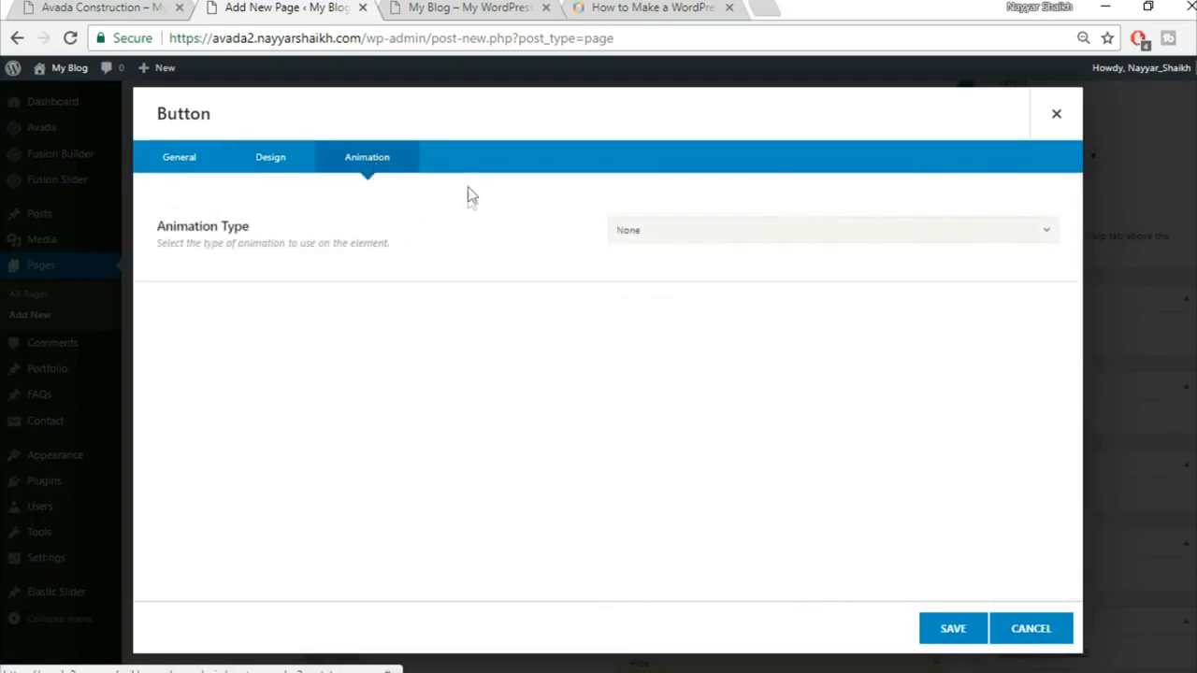
pyautogui.click(682, 232)
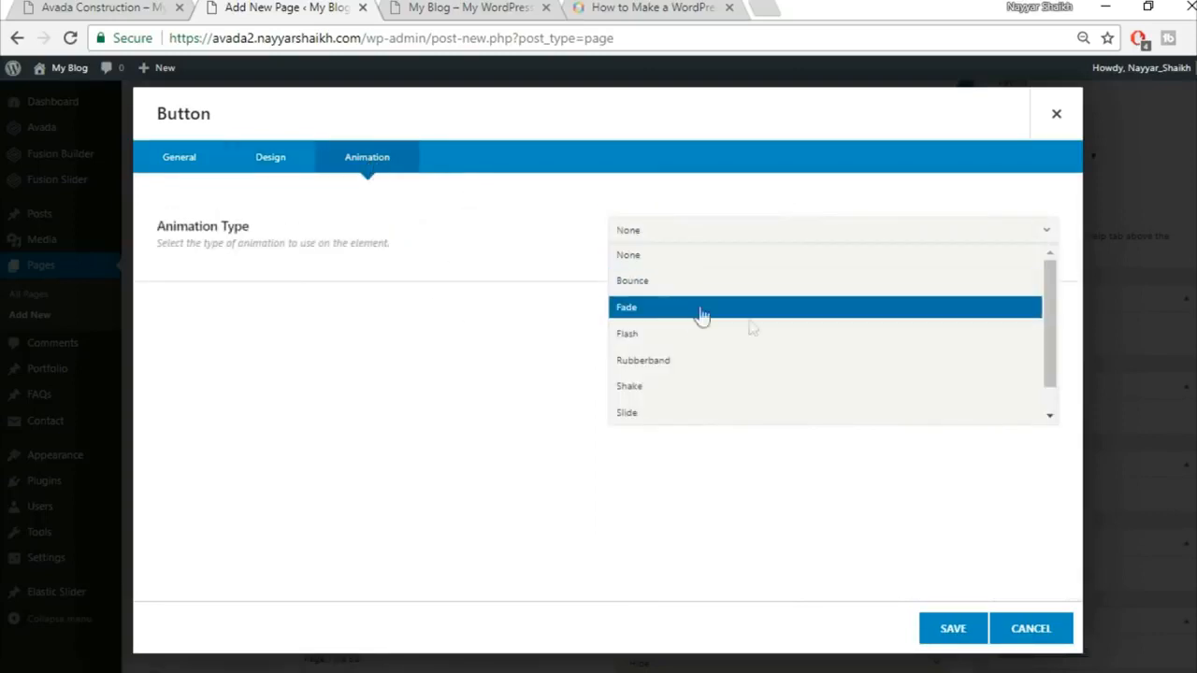
pyautogui.click(716, 312)
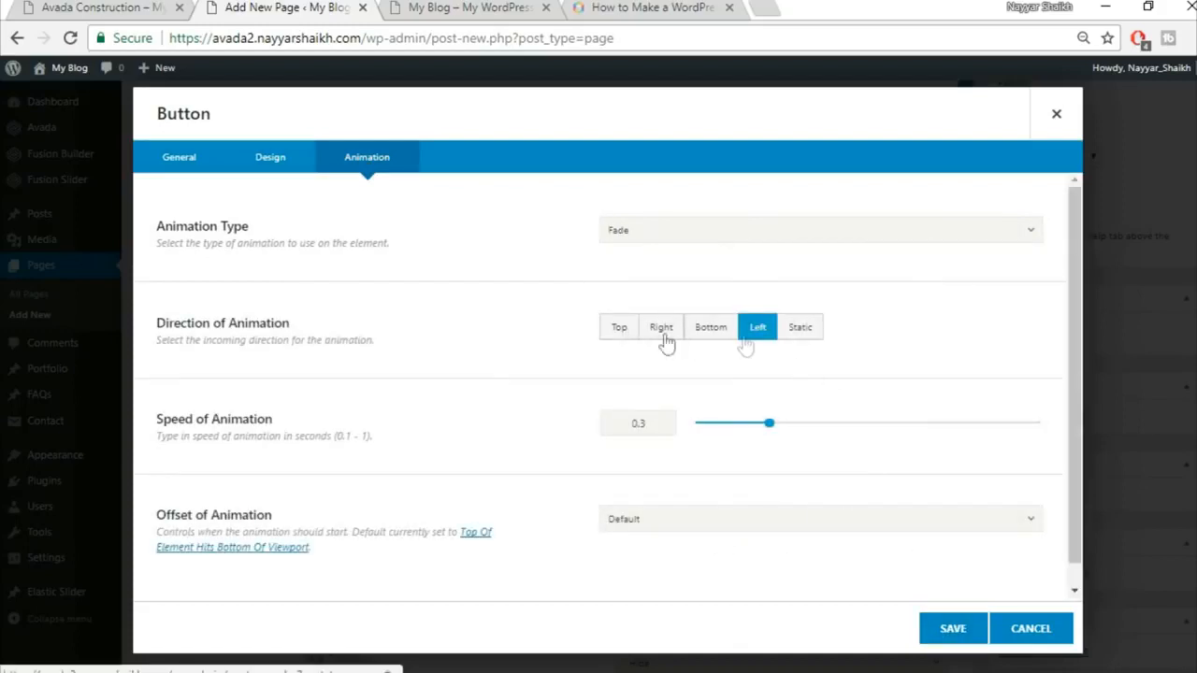
pyautogui.scroll(-1, 684, 466)
pyautogui.scroll(-1, 684, 475)
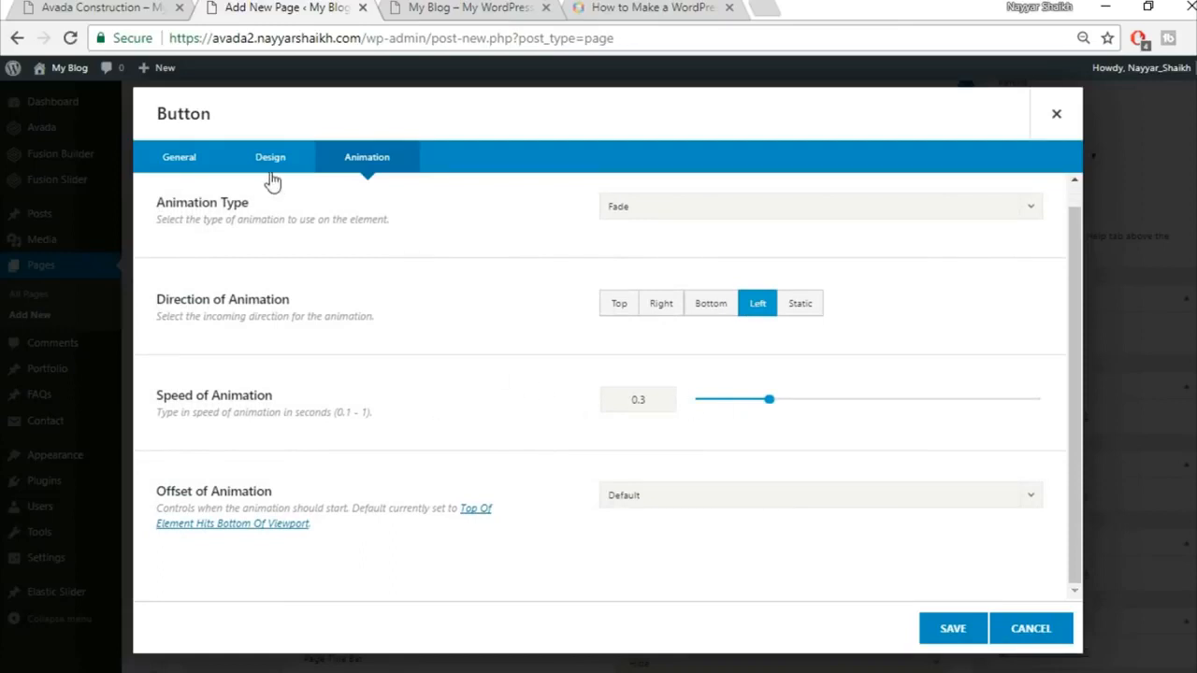
pyautogui.scroll(1, 609, 328)
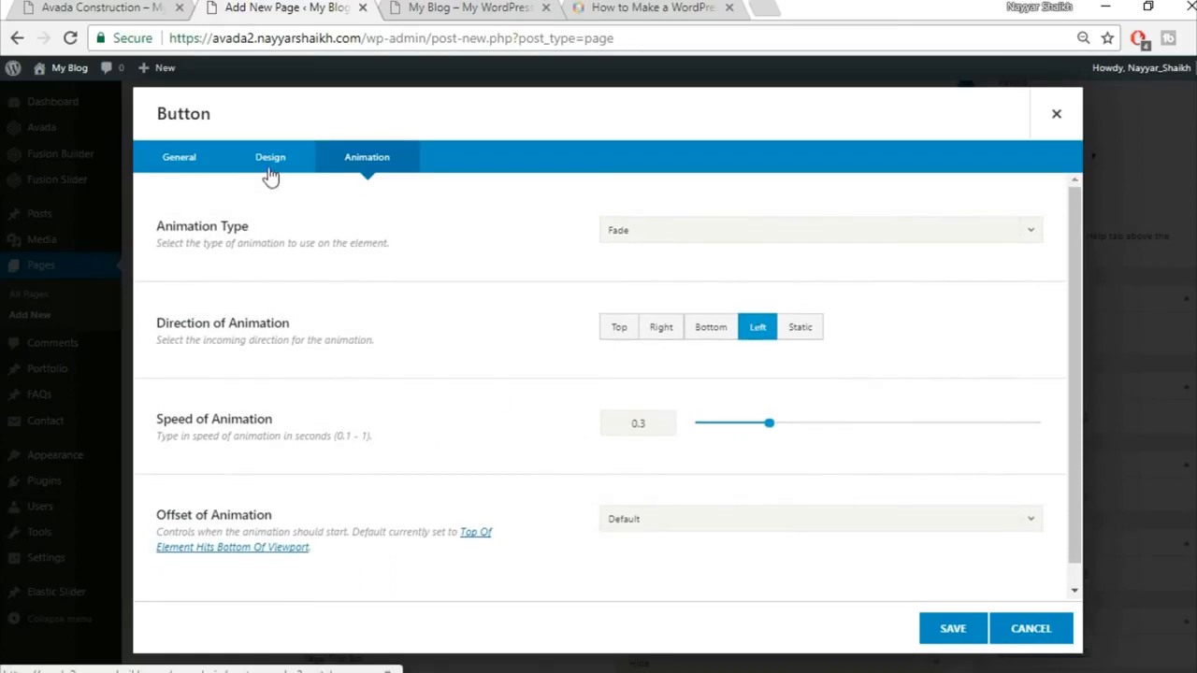
pyautogui.click(269, 168)
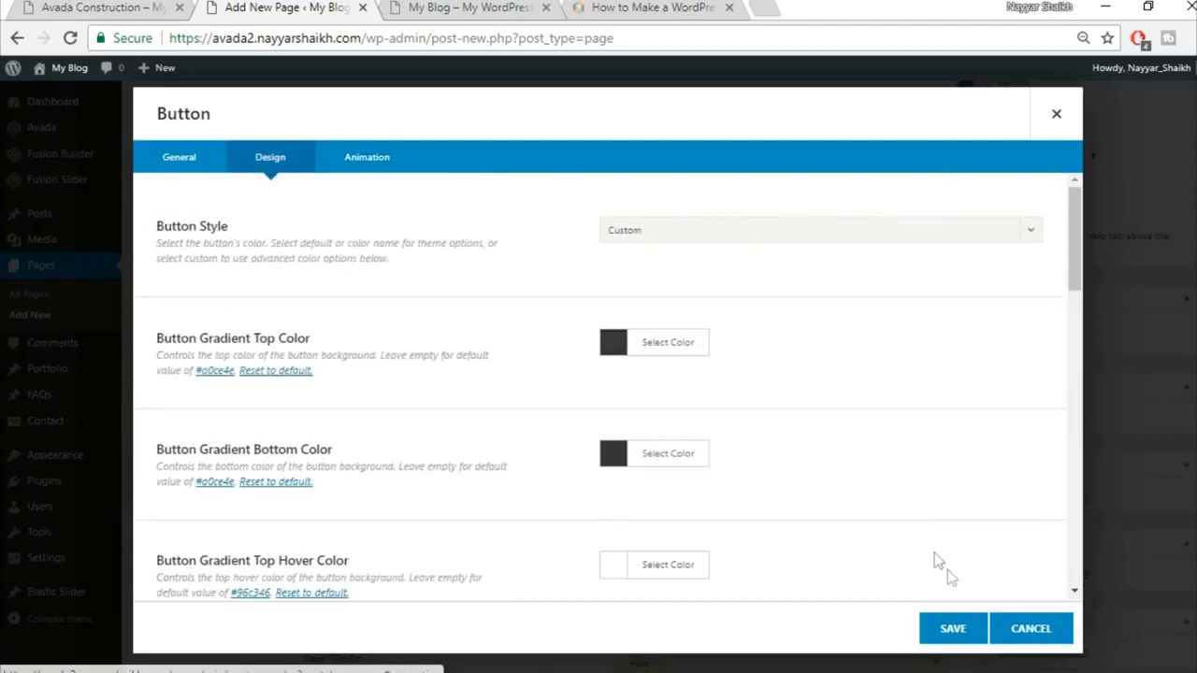
pyautogui.click(953, 630)
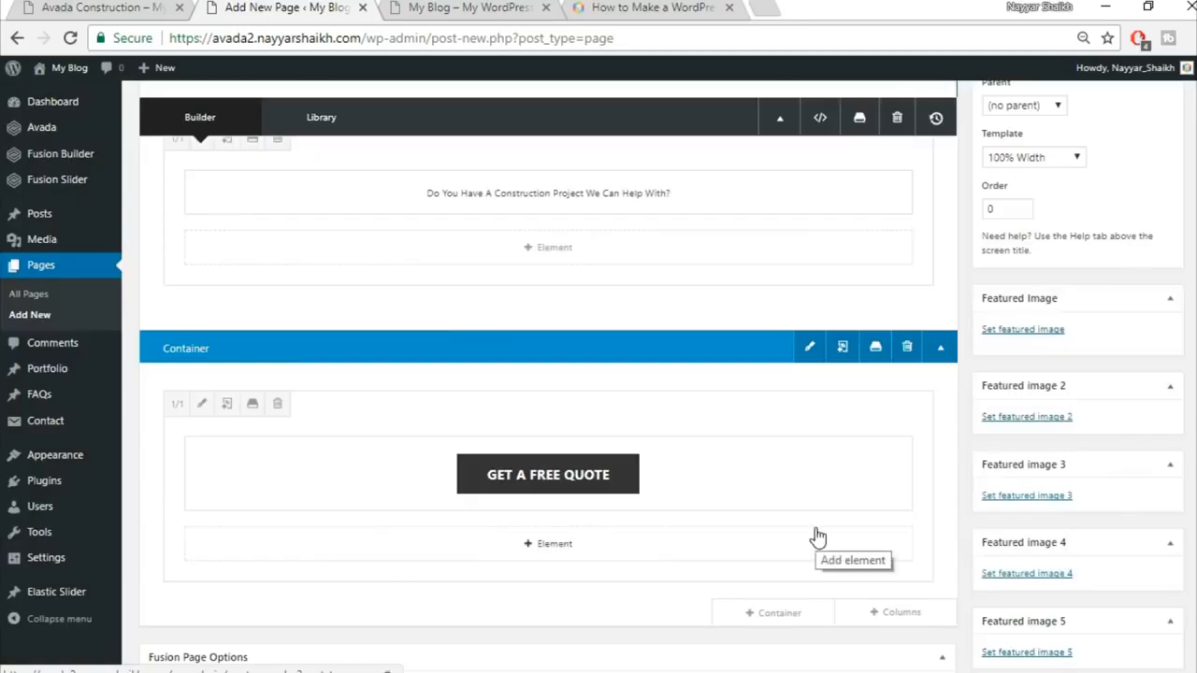
# Step: Publish the Home Page
pyautogui.scroll(1, 816, 531)
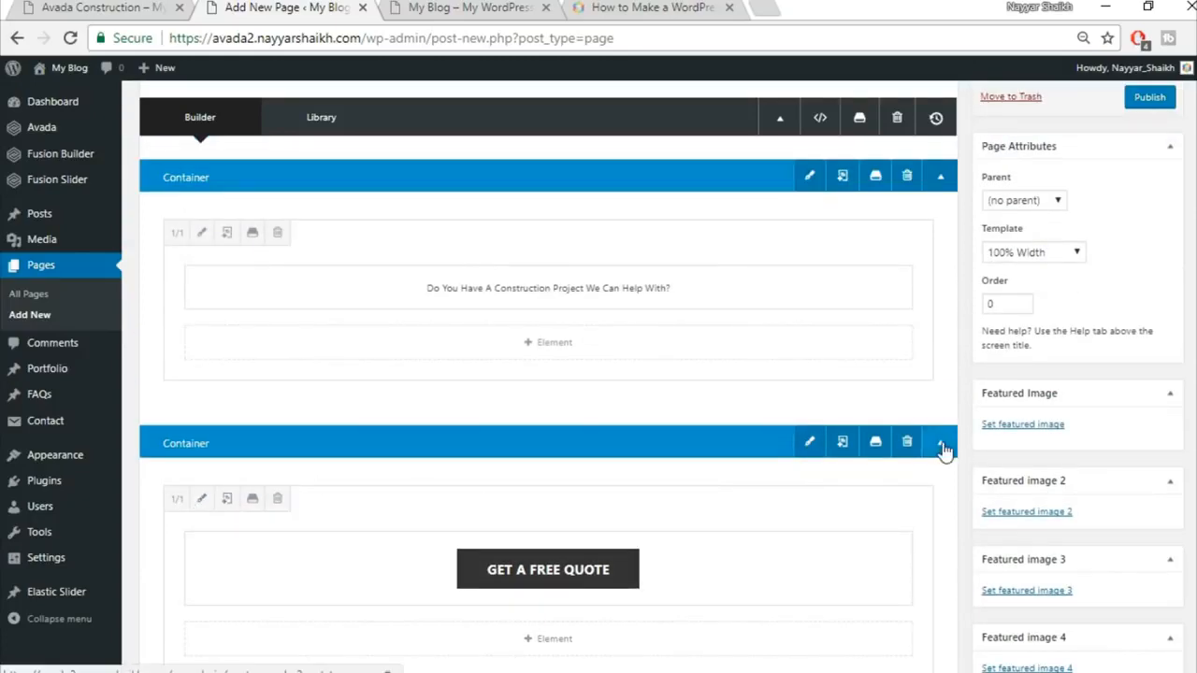
pyautogui.scroll(2, 932, 478)
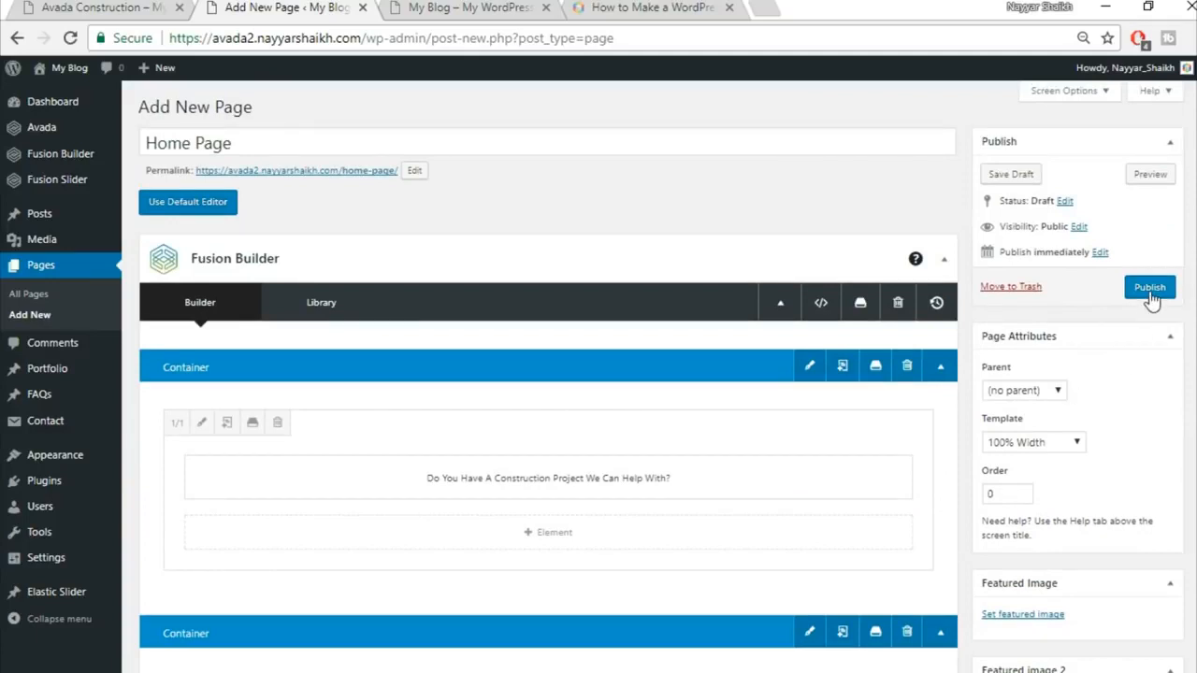
pyautogui.click(1150, 292)
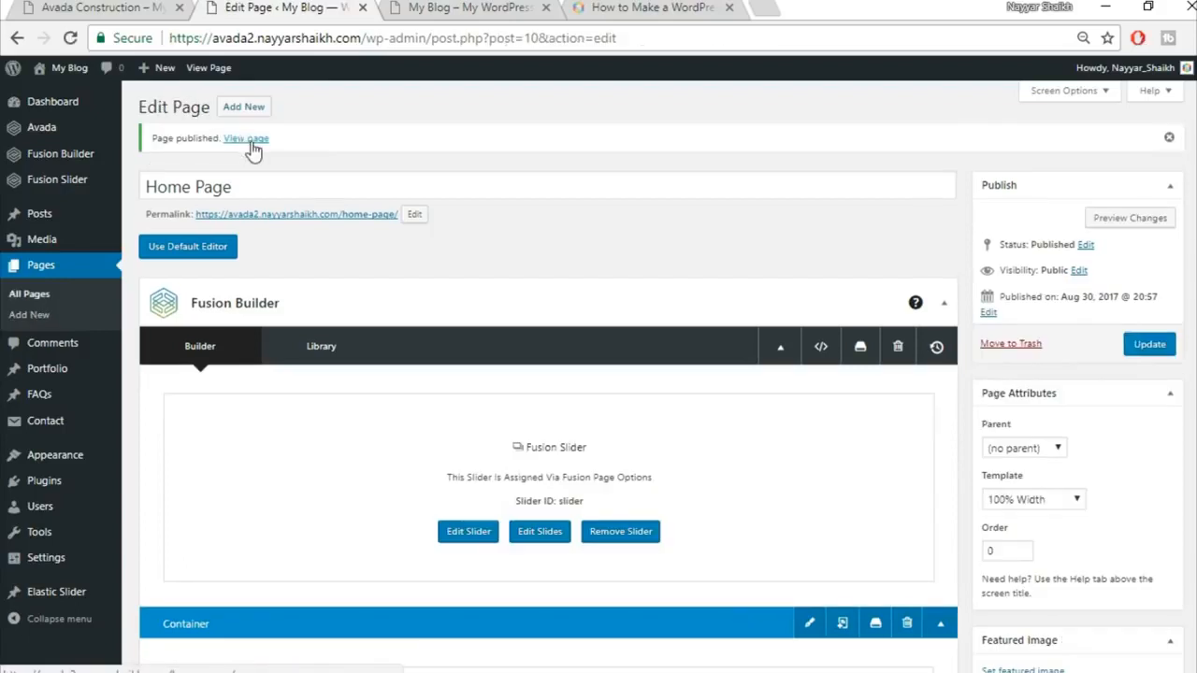
# Step: Open the live Home Page in a new tab and compare it with the Construction demo
pyautogui.rightClick(248, 140)
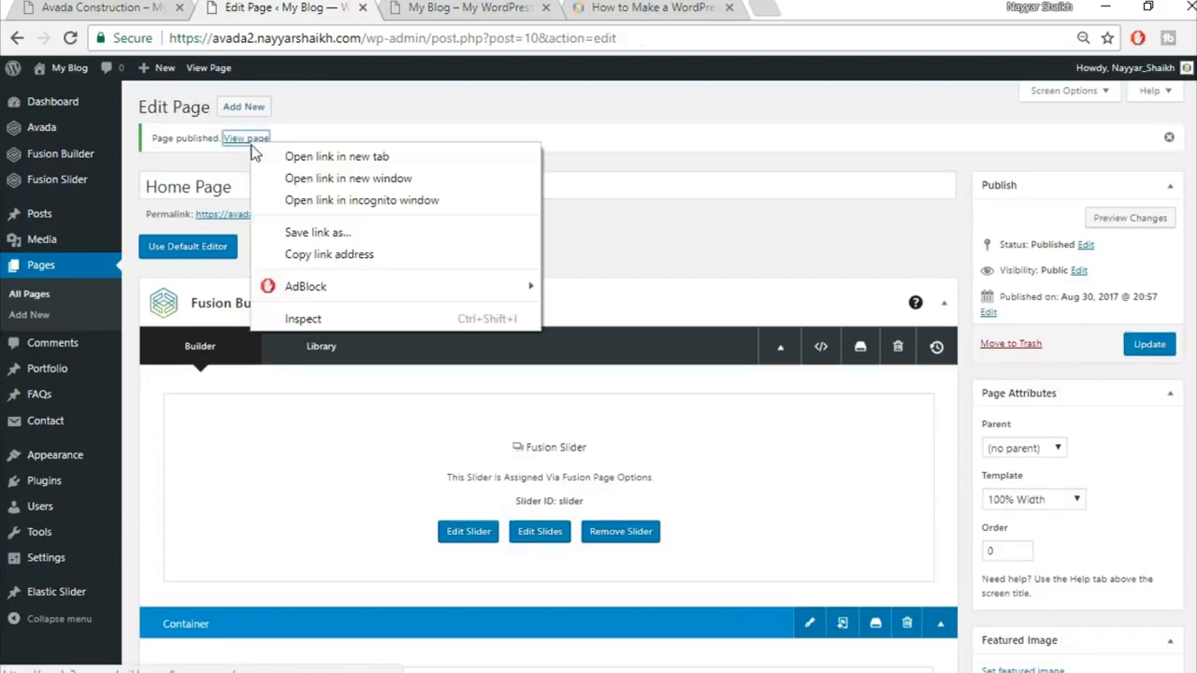
pyautogui.click(271, 155)
pyautogui.click(462, 8)
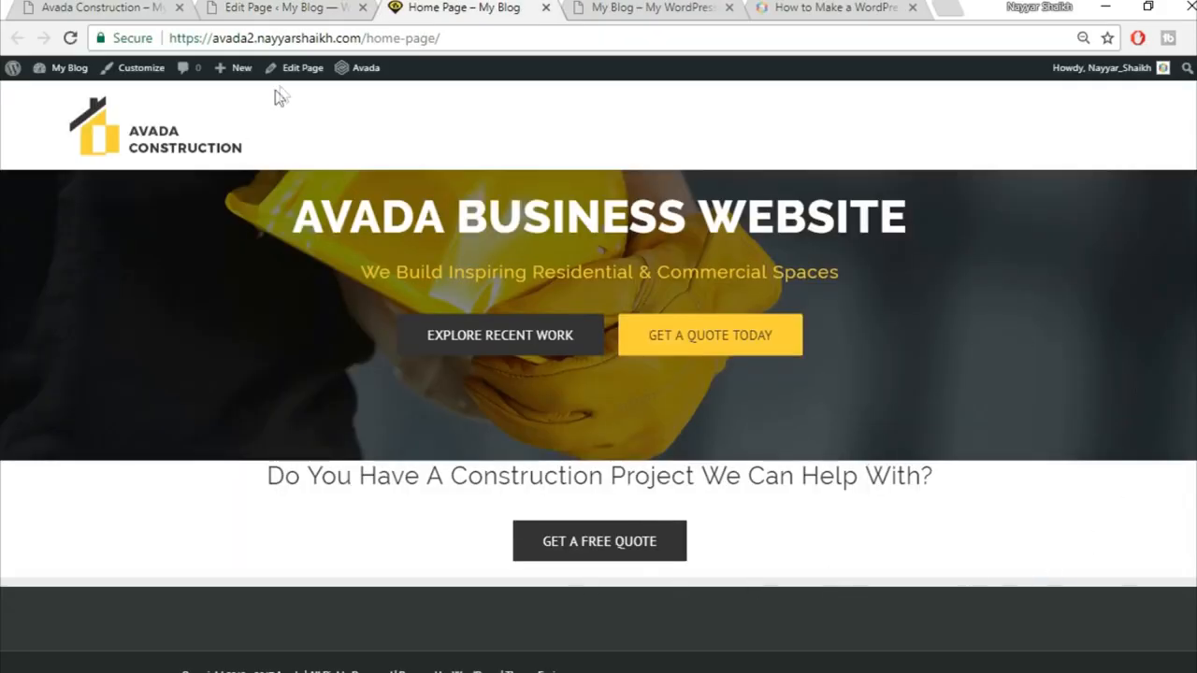
pyautogui.click(82, 7)
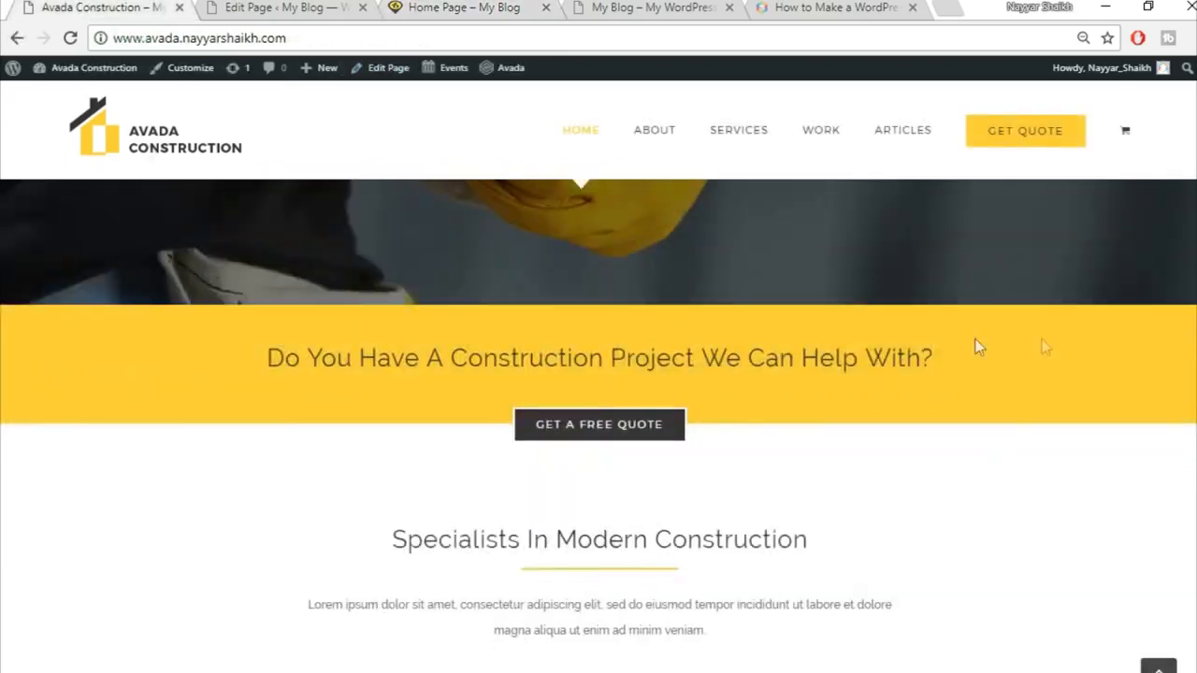
pyautogui.click(273, 7)
pyautogui.click(473, 7)
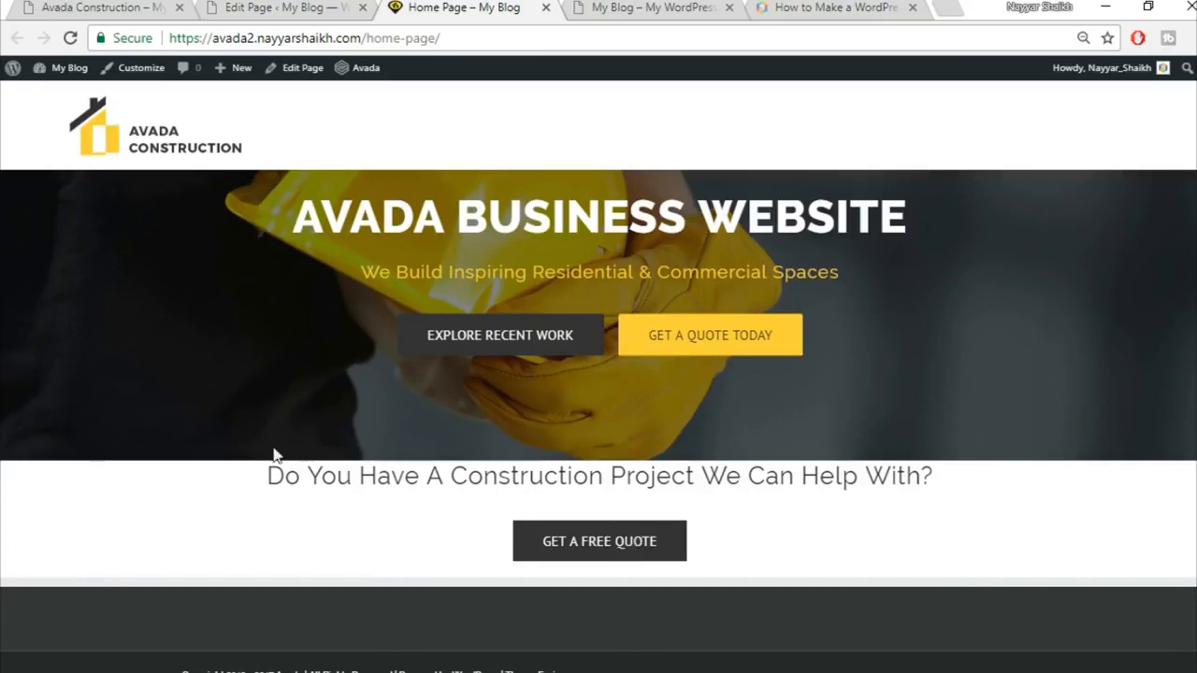
pyautogui.click(293, 6)
pyautogui.scroll(-3, 821, 446)
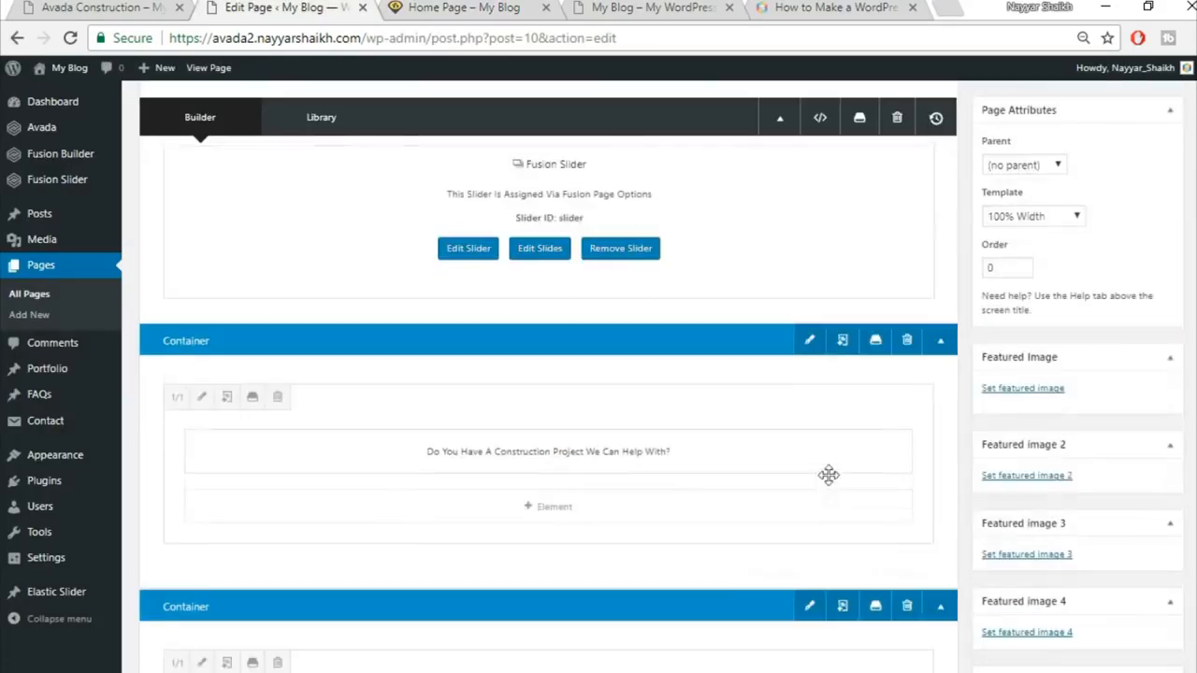
# Step: Give the heading's container a yellow #fed03d background colour and save it
pyautogui.click(810, 342)
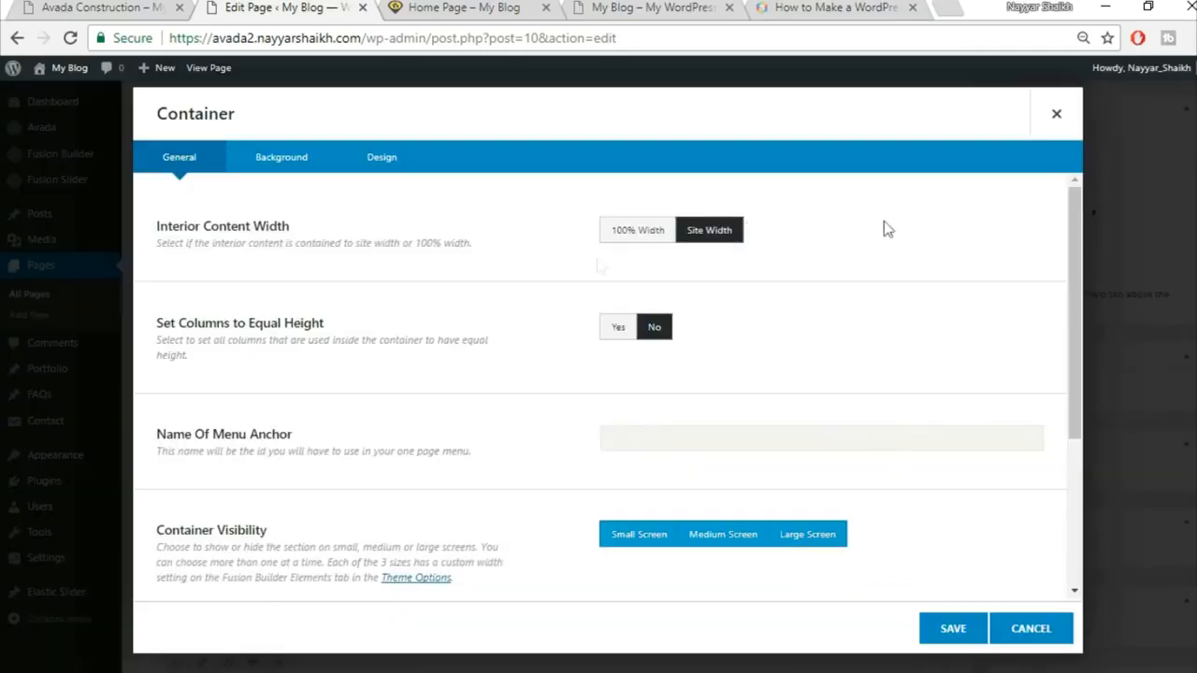
pyautogui.click(292, 165)
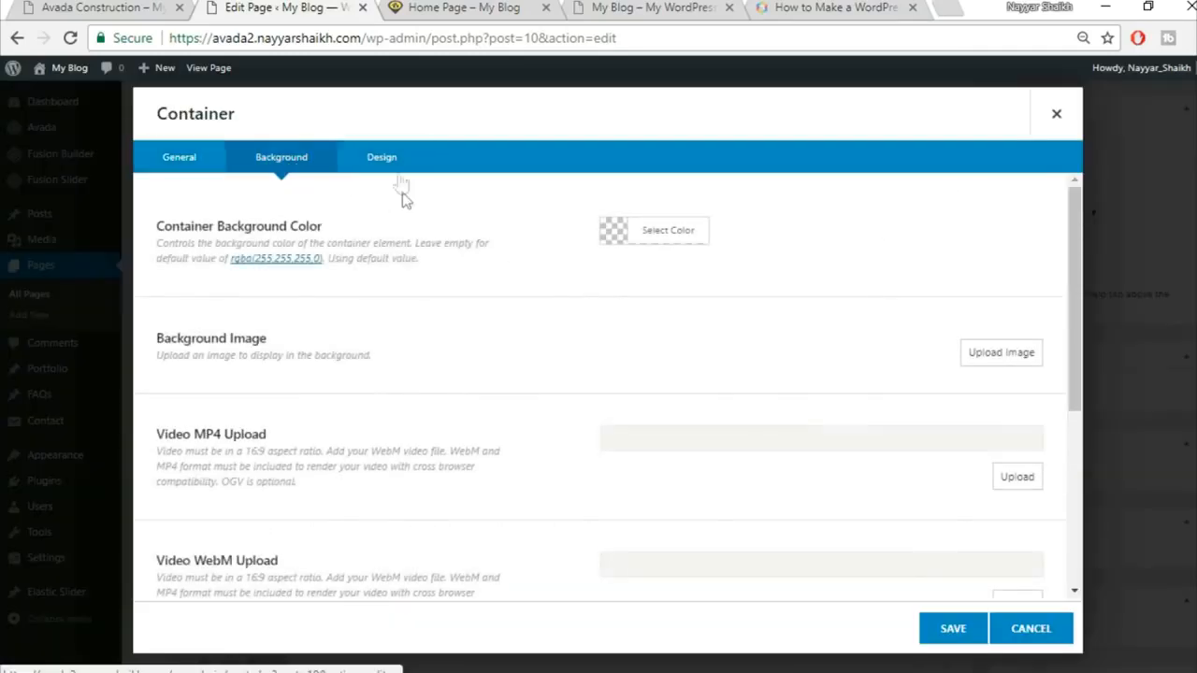
pyautogui.click(670, 236)
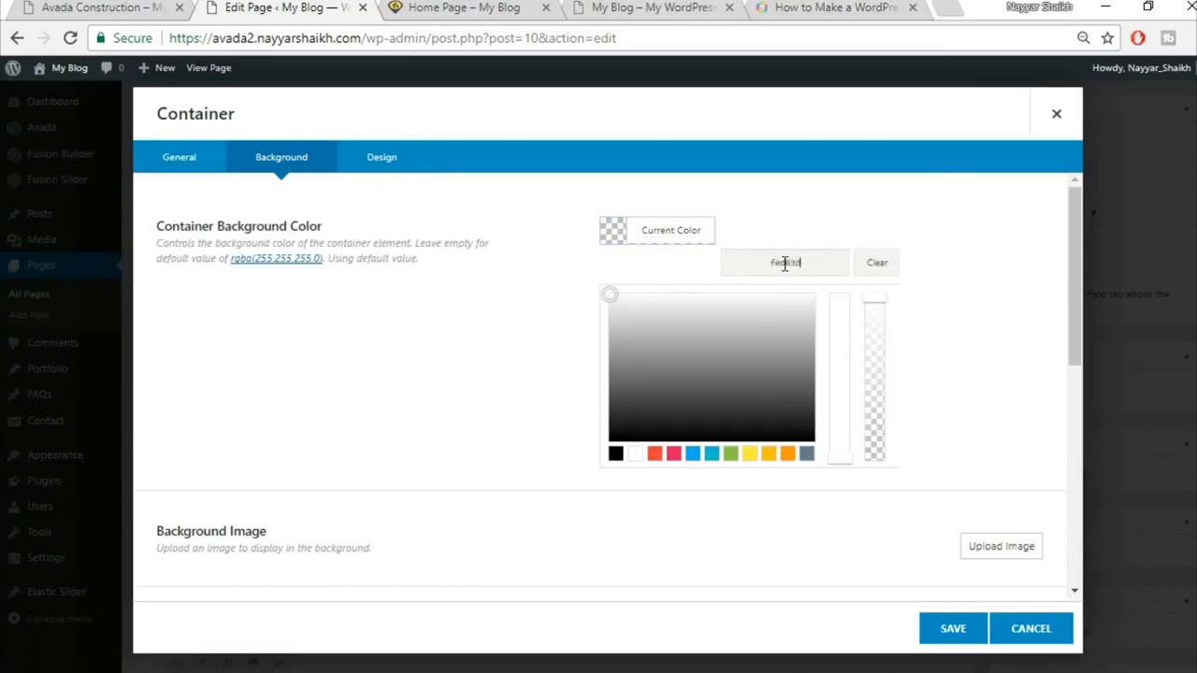
pyautogui.click(730, 520)
pyautogui.scroll(-5, 706, 436)
pyautogui.click(954, 631)
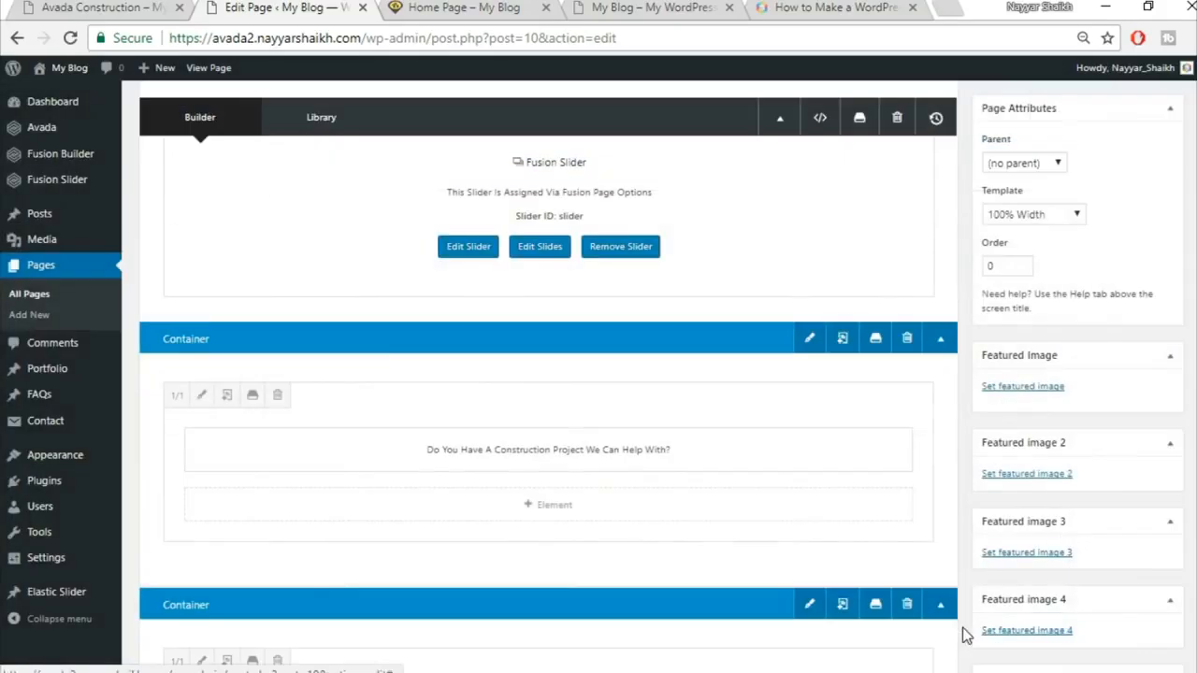
pyautogui.scroll(3, 1164, 363)
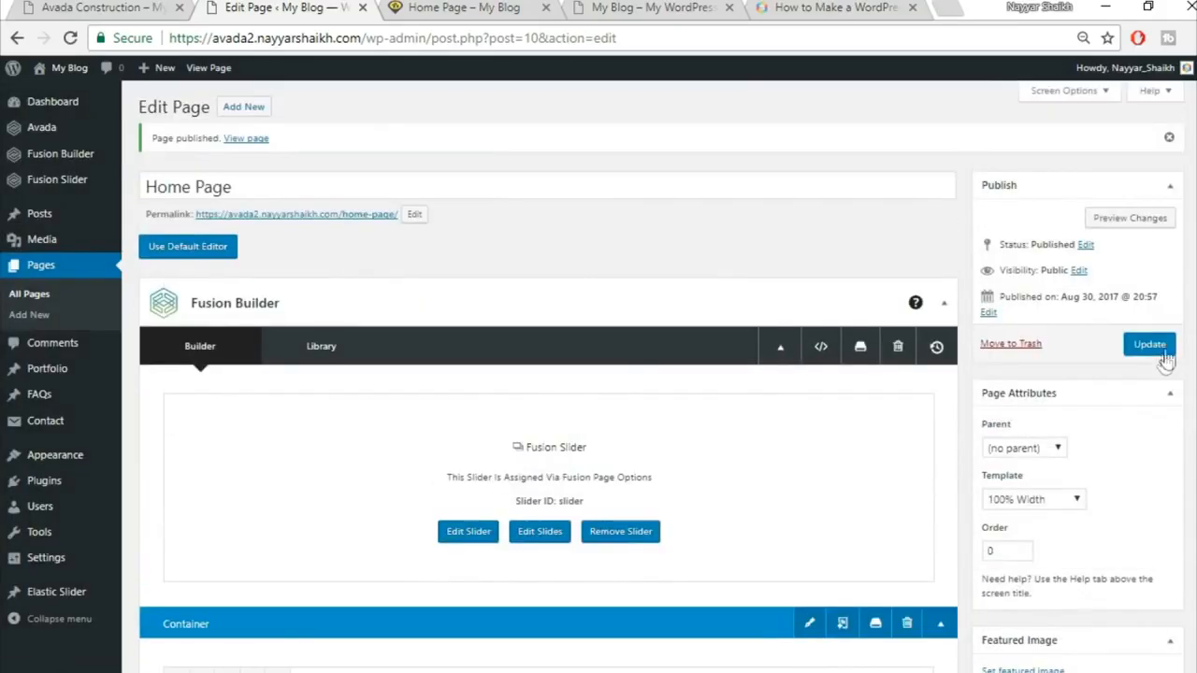
# Step: Update the Home Page, then open the existing Fusion slider 'Slider' for editing
pyautogui.click(1164, 358)
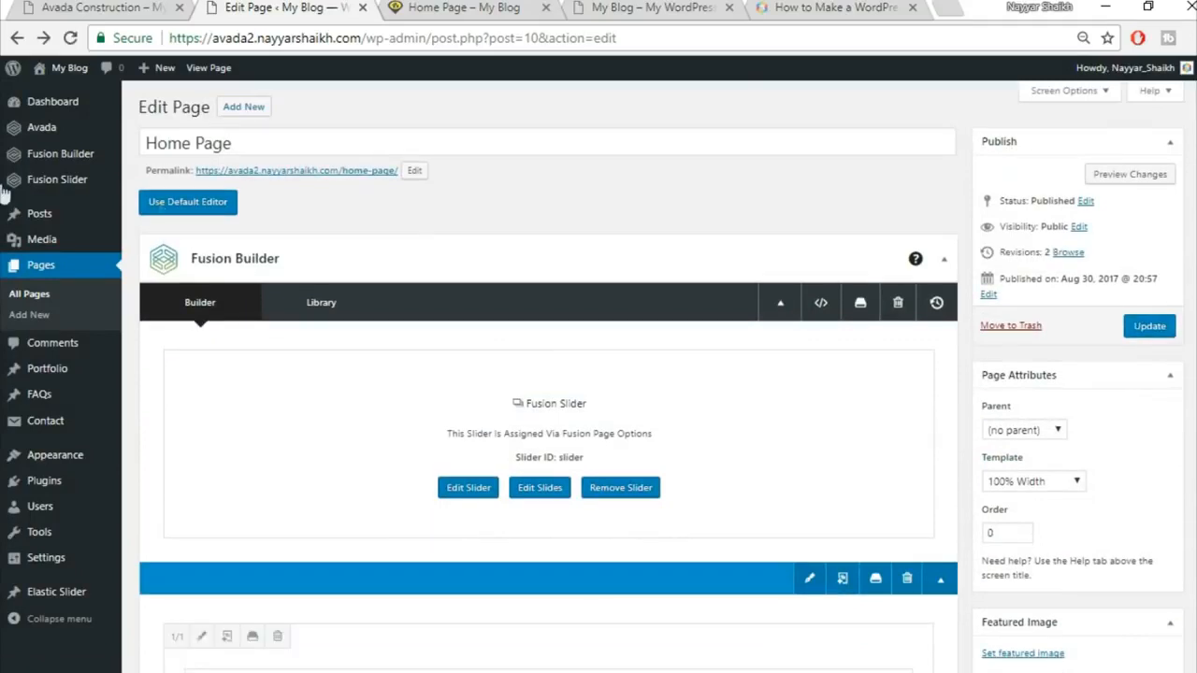
pyautogui.moveTo(93, 180)
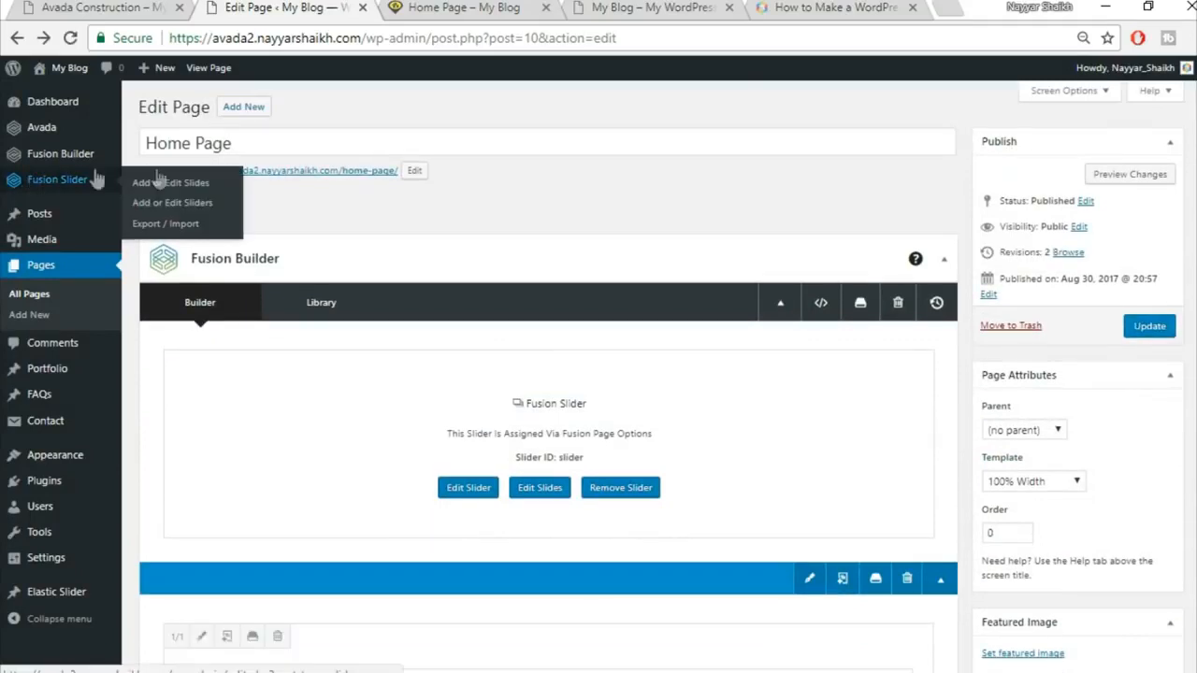
pyautogui.click(192, 204)
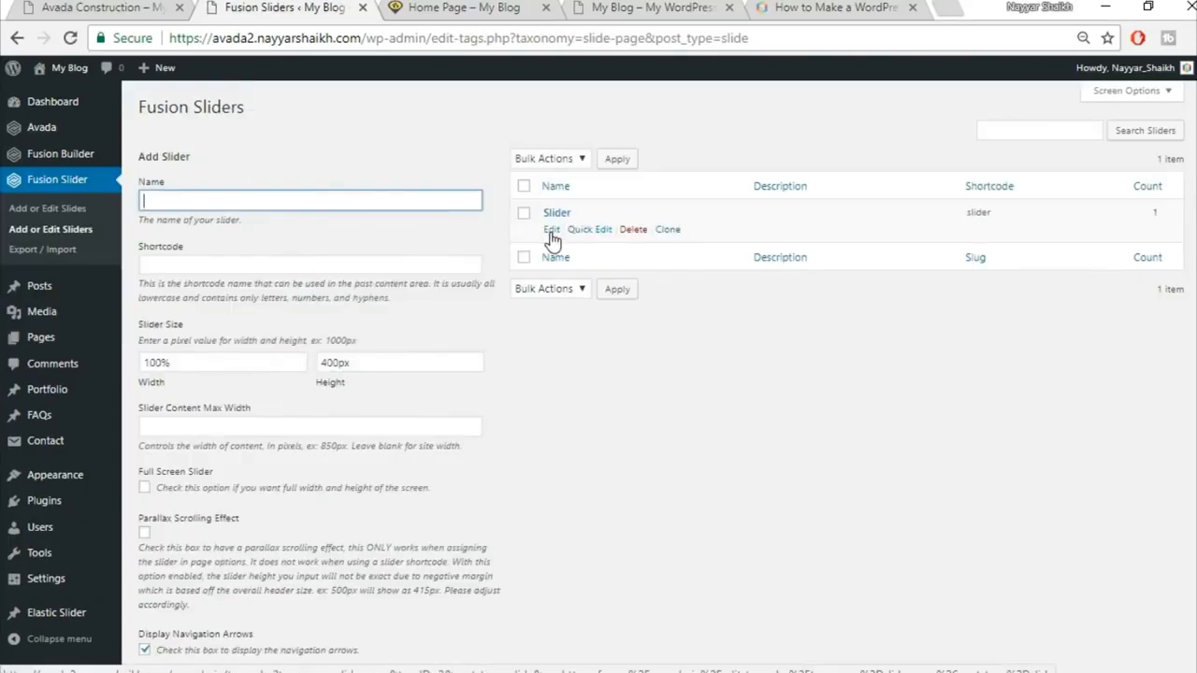
pyautogui.click(550, 230)
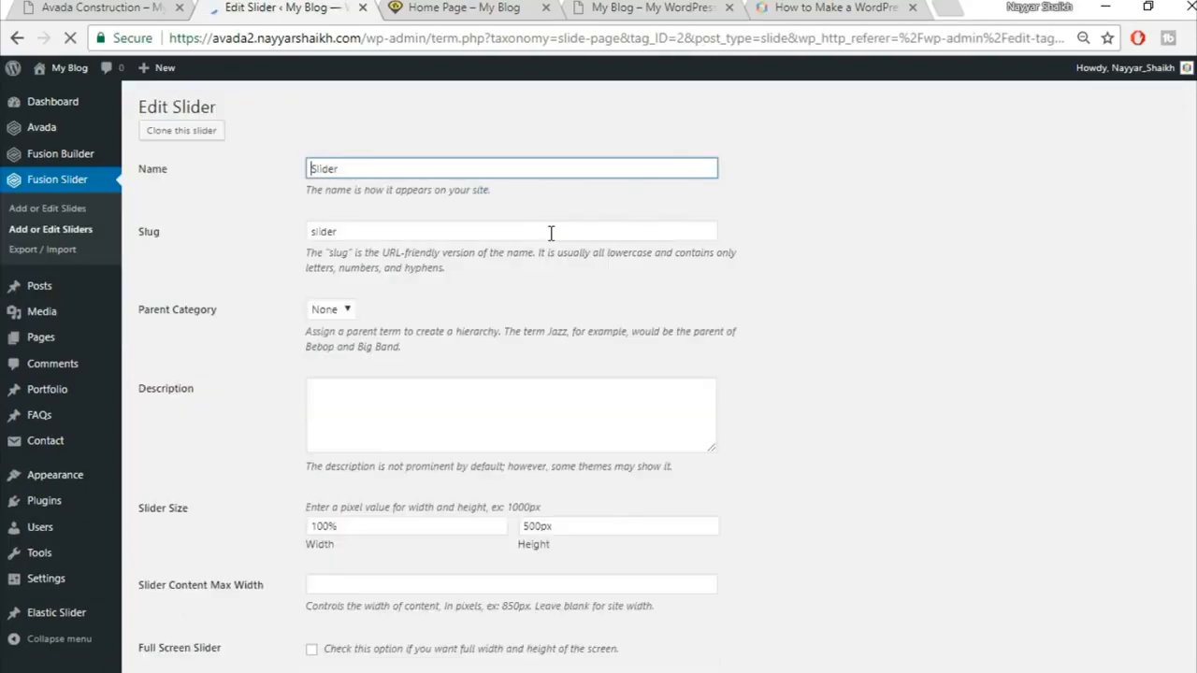
# Step: Enable Full Screen Slider in the 'Slider' settings and update it
pyautogui.scroll(-5, 755, 354)
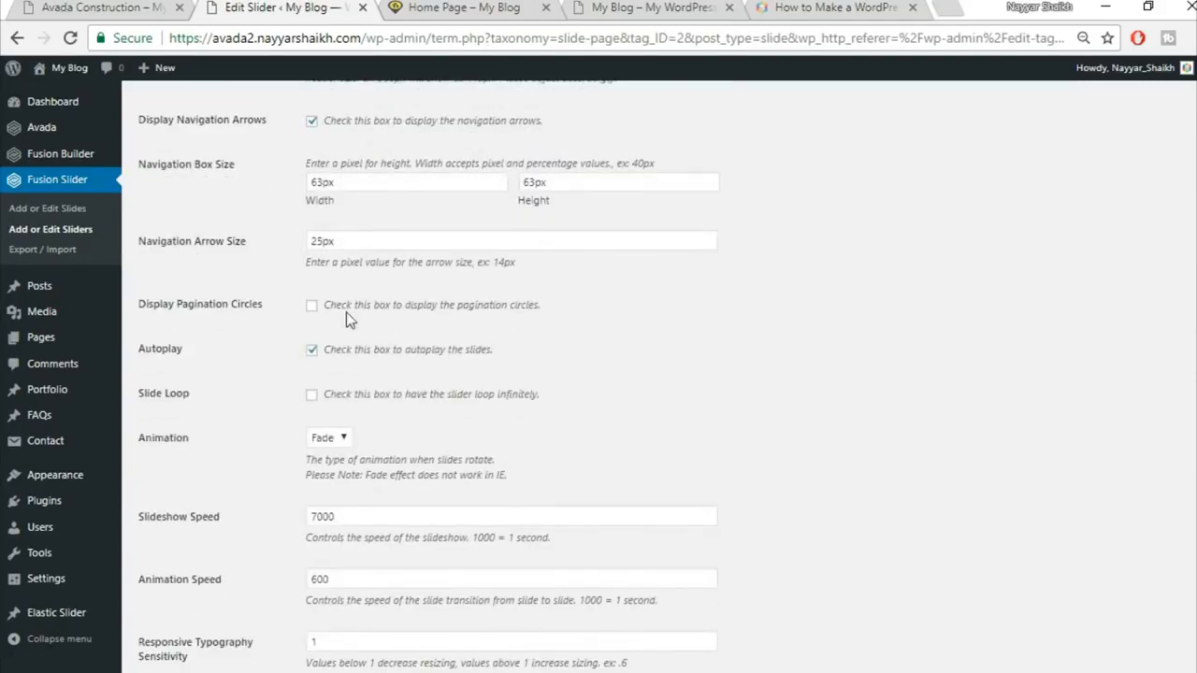
pyautogui.scroll(-2, 595, 318)
pyautogui.scroll(1, 596, 324)
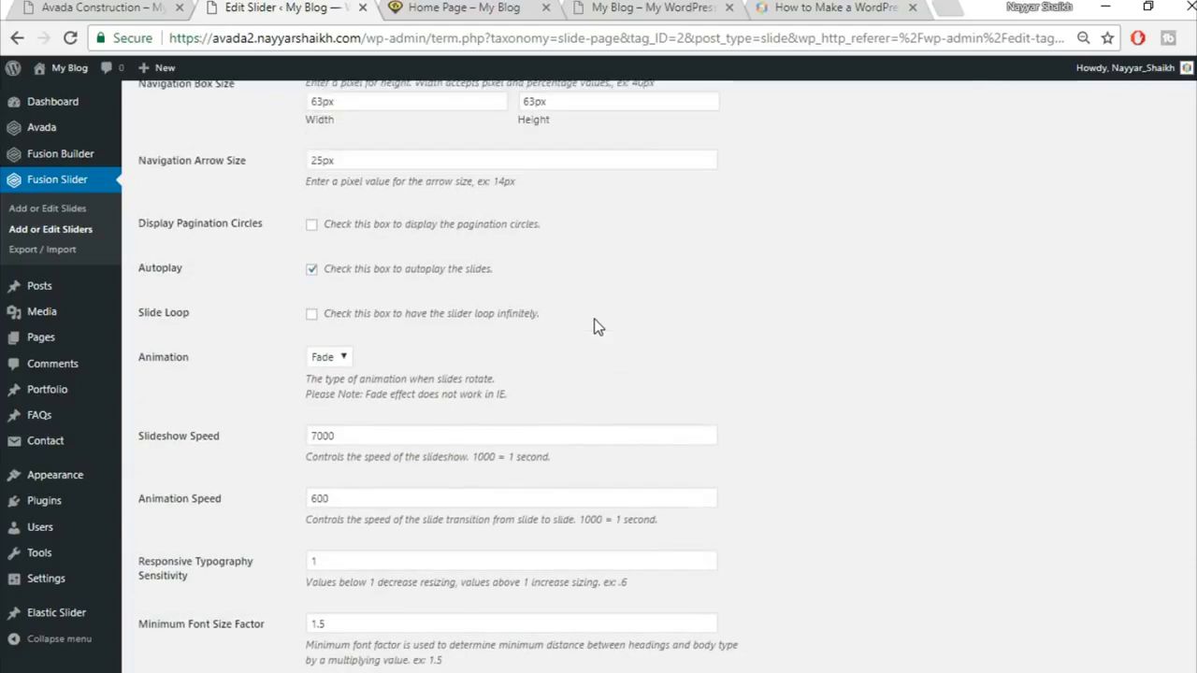
pyautogui.scroll(4, 591, 321)
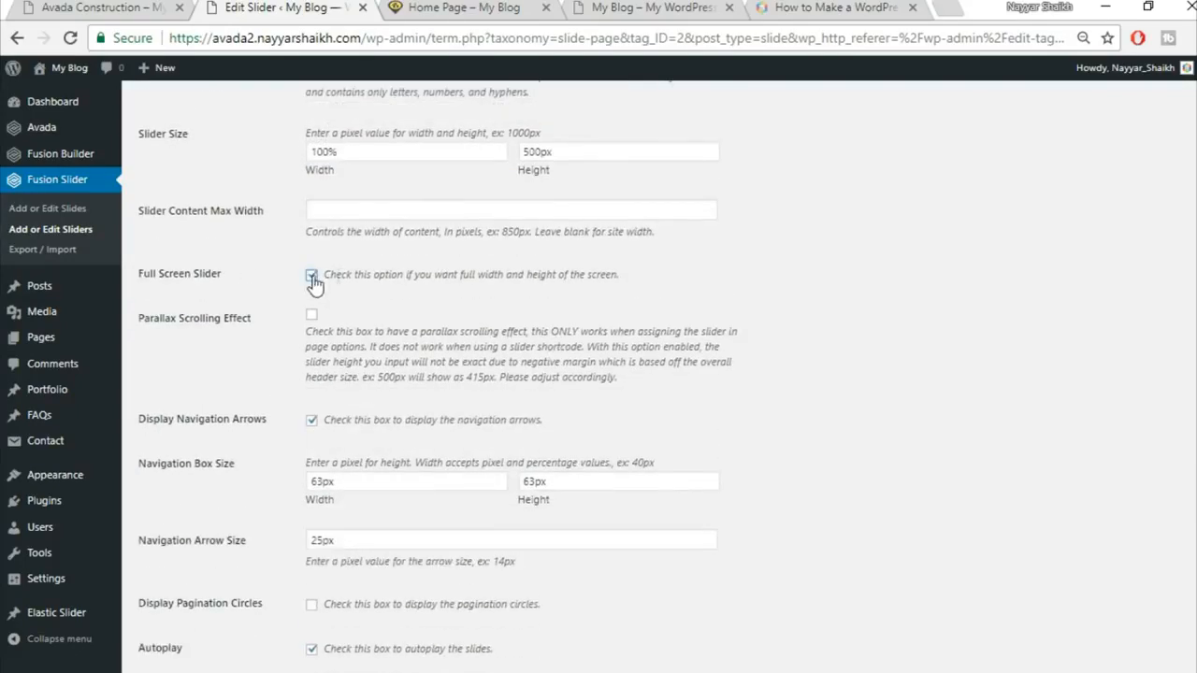
pyautogui.scroll(-5, 734, 374)
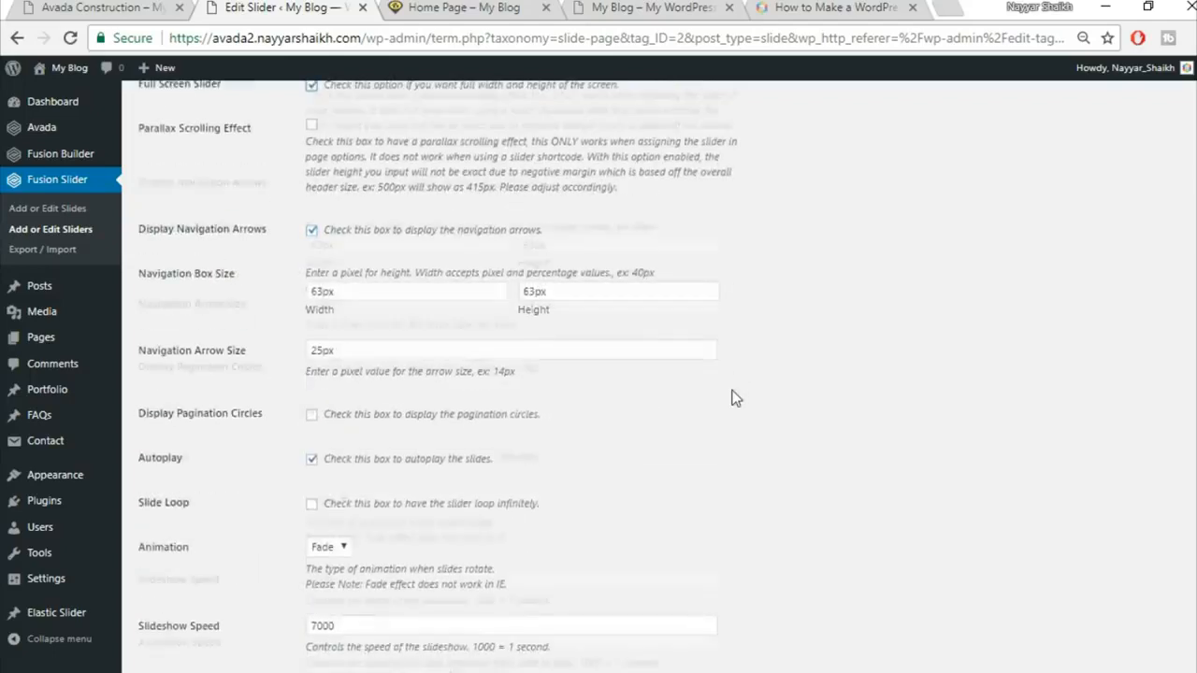
# Step: Reload the live Home Page to see the taller hero banner
pyautogui.click(462, 8)
pyautogui.click(465, 28)
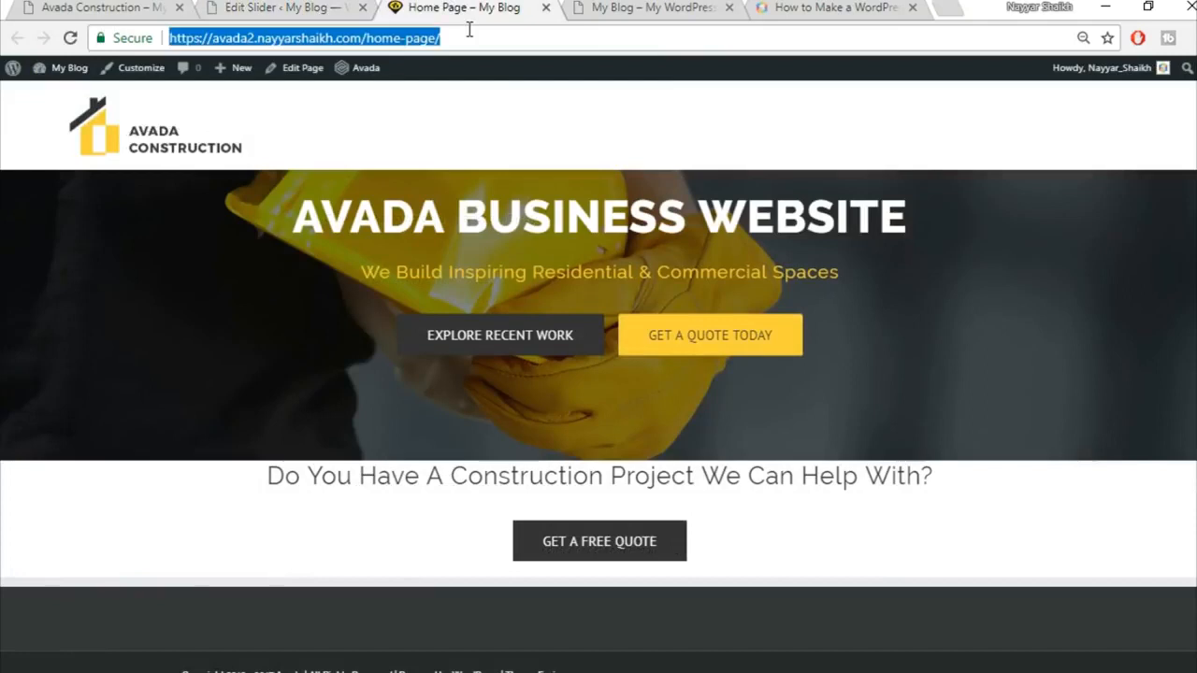
pyautogui.press('Return')
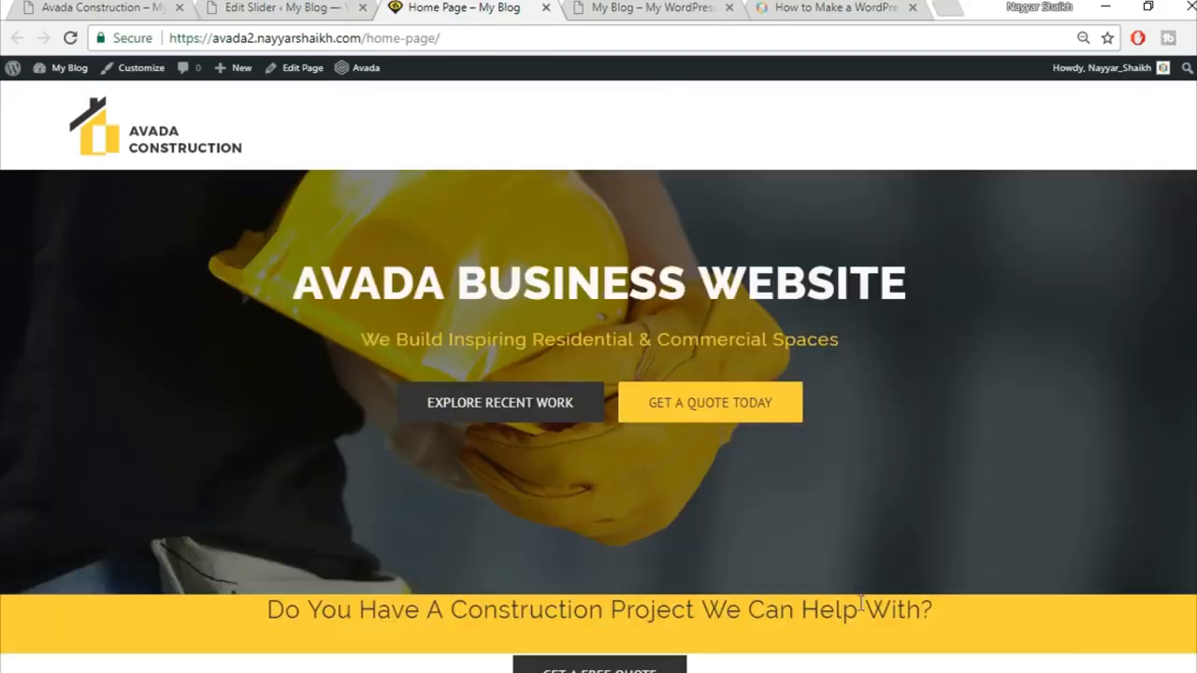
# Step: Compare the new home page with the Avada Construction demo, then return to the slider settings
pyautogui.scroll(-2, 609, 521)
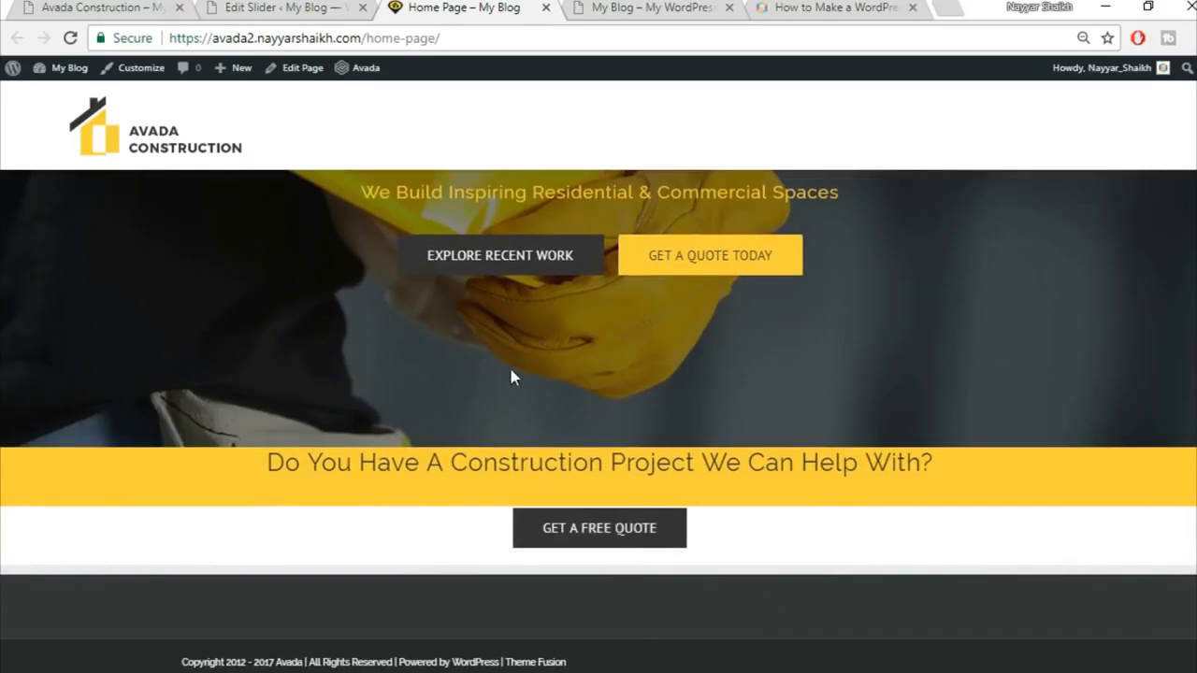
pyautogui.click(147, 5)
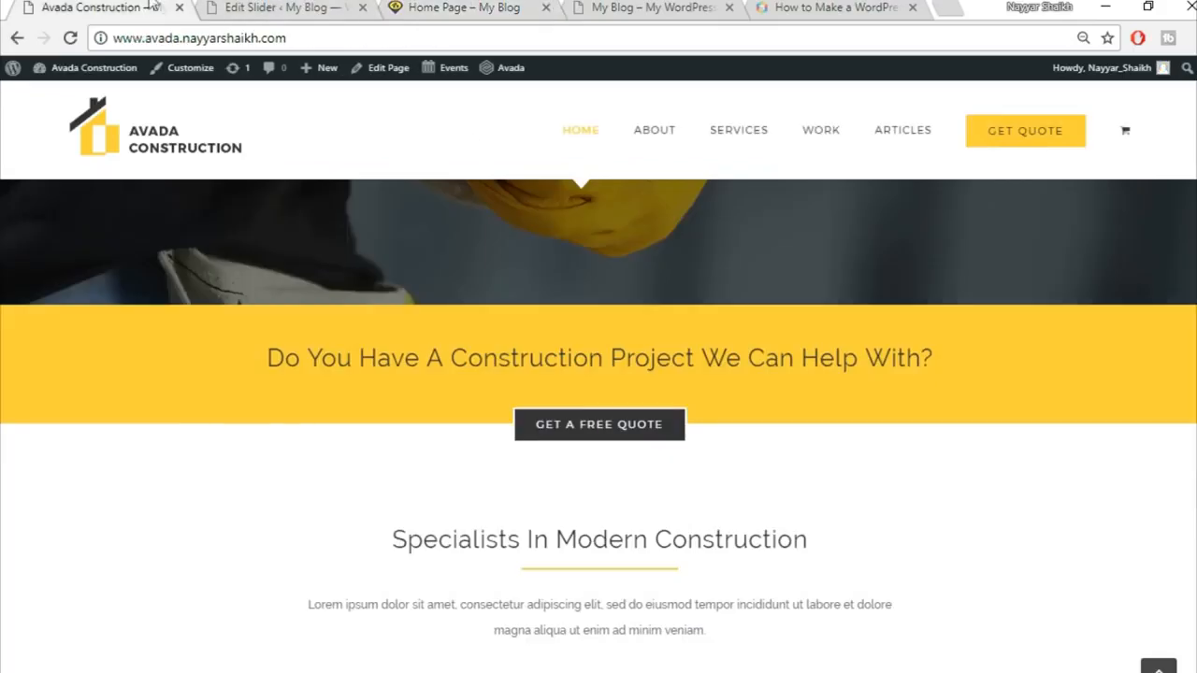
pyautogui.scroll(2, 761, 505)
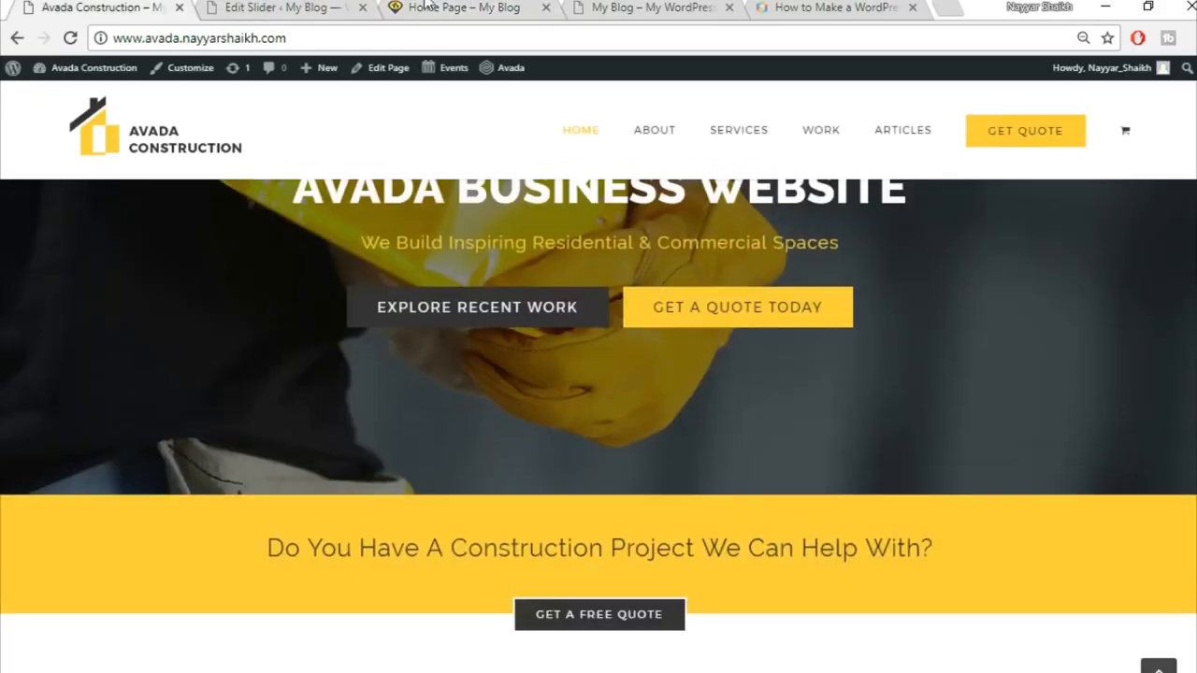
pyautogui.click(463, 6)
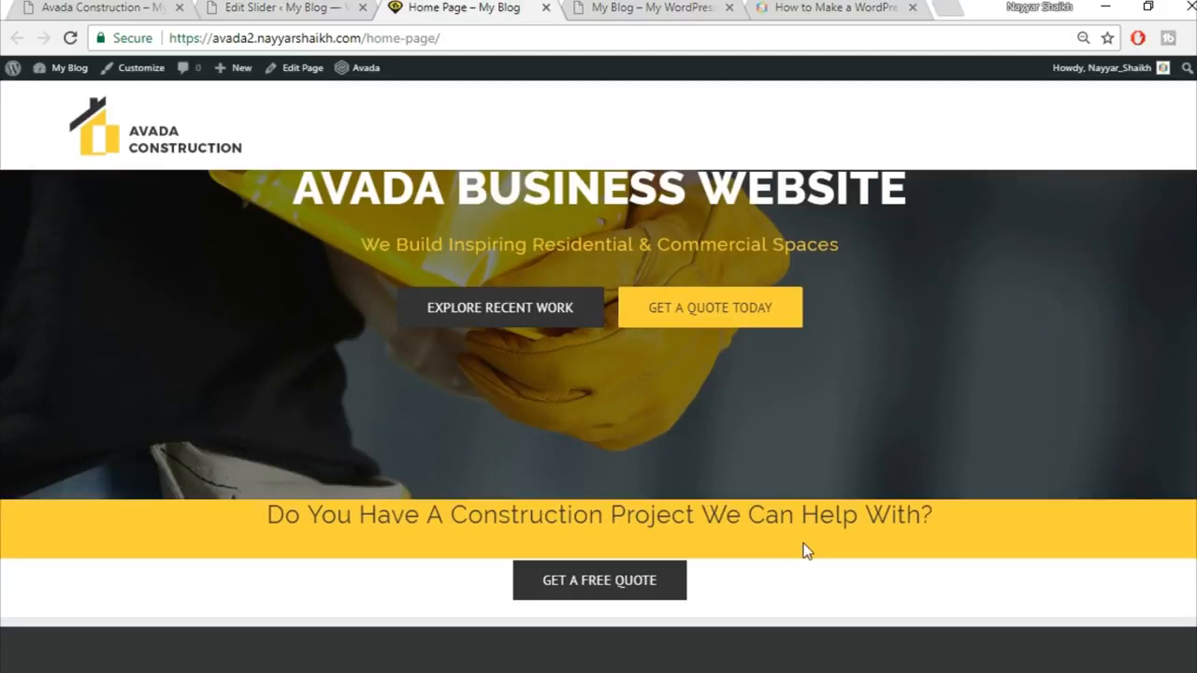
pyautogui.click(155, 6)
pyautogui.scroll(-6, 788, 411)
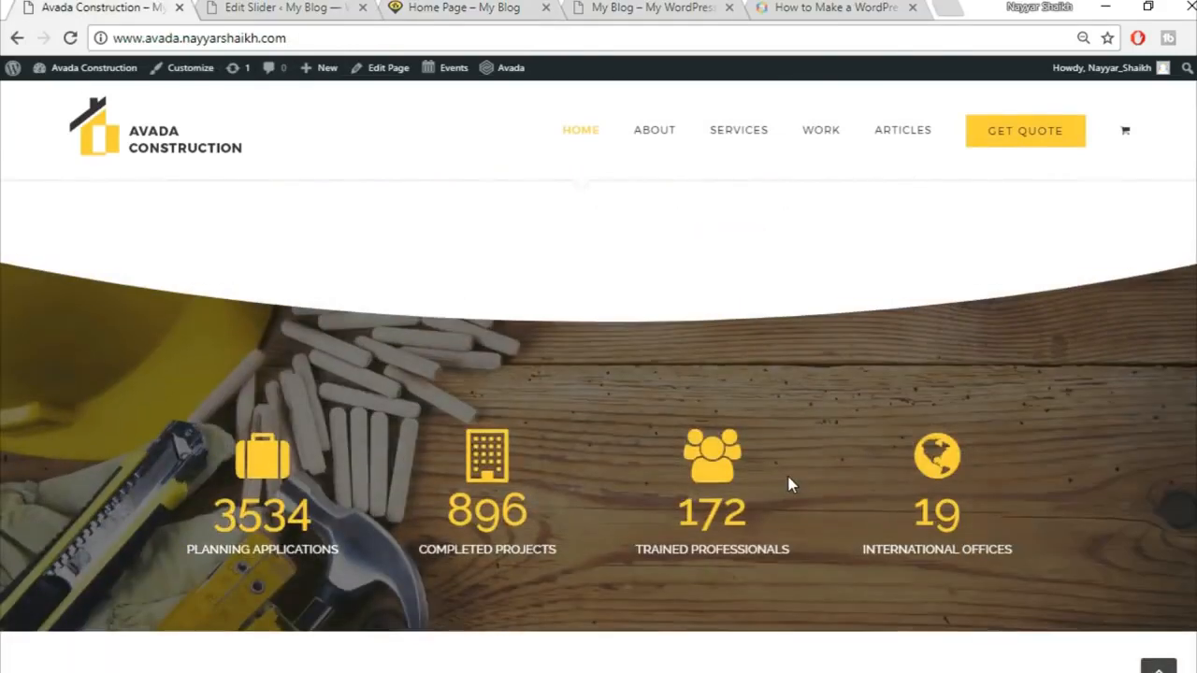
pyautogui.scroll(10, 790, 484)
pyautogui.click(267, 6)
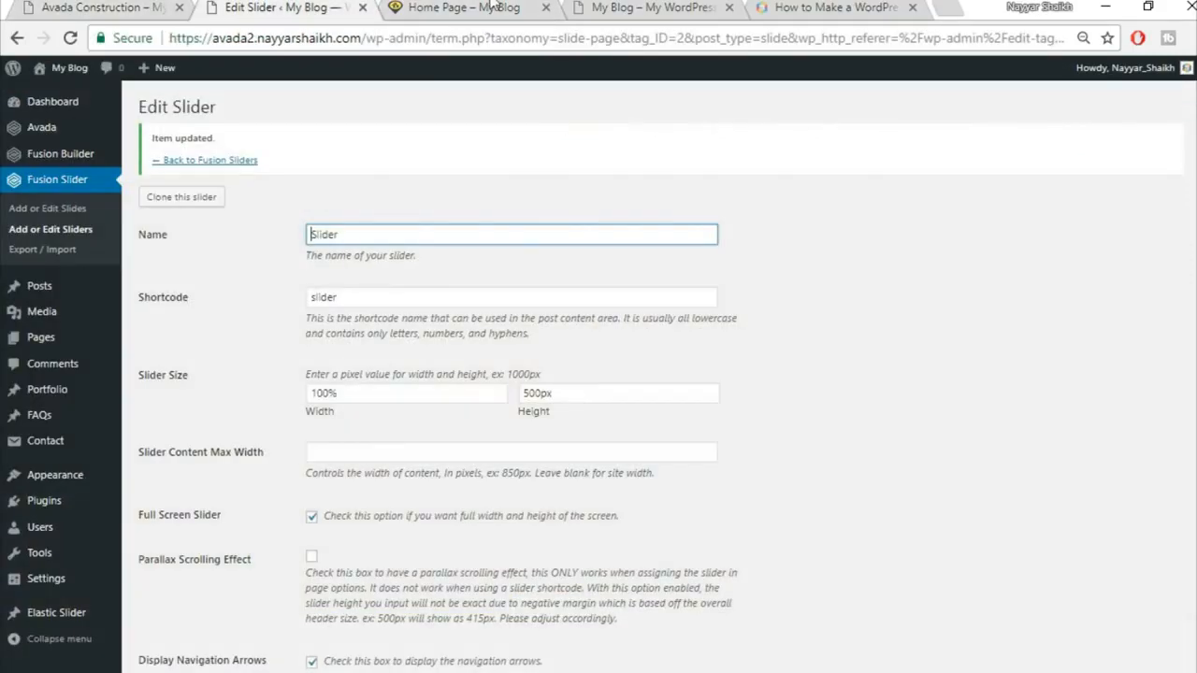
# Step: Review the live Home Page hero and bring up the Edit Page link's context menu
pyautogui.click(493, 6)
pyautogui.scroll(1, 732, 494)
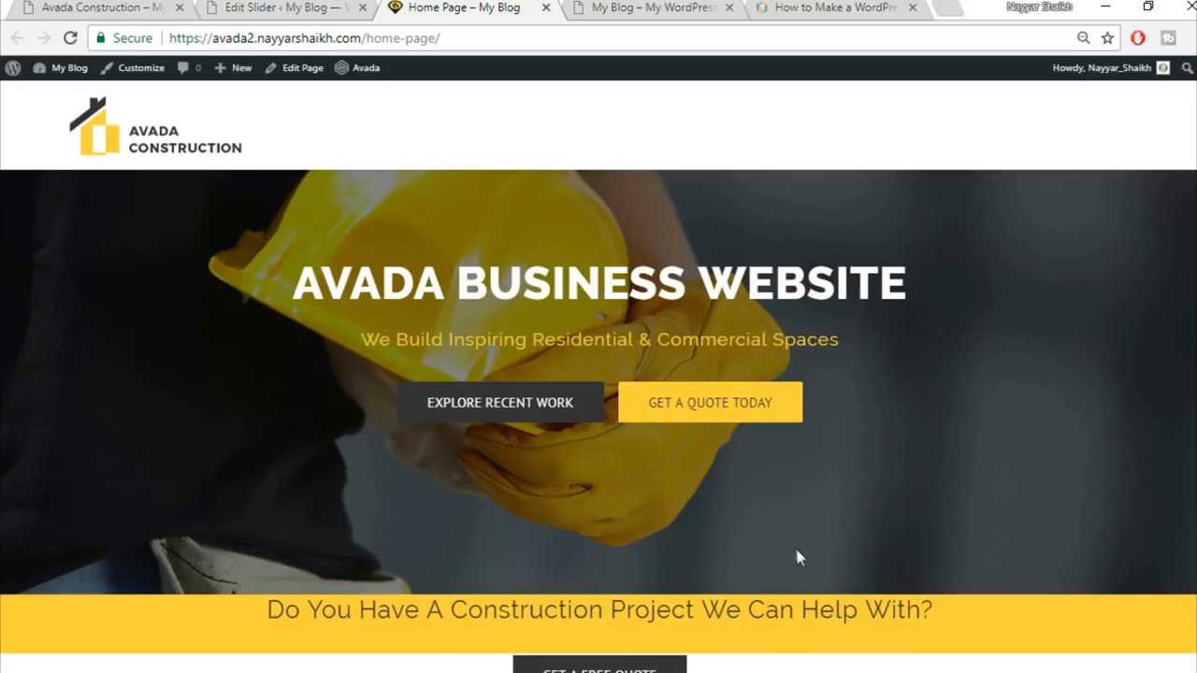
pyautogui.scroll(-1, 796, 557)
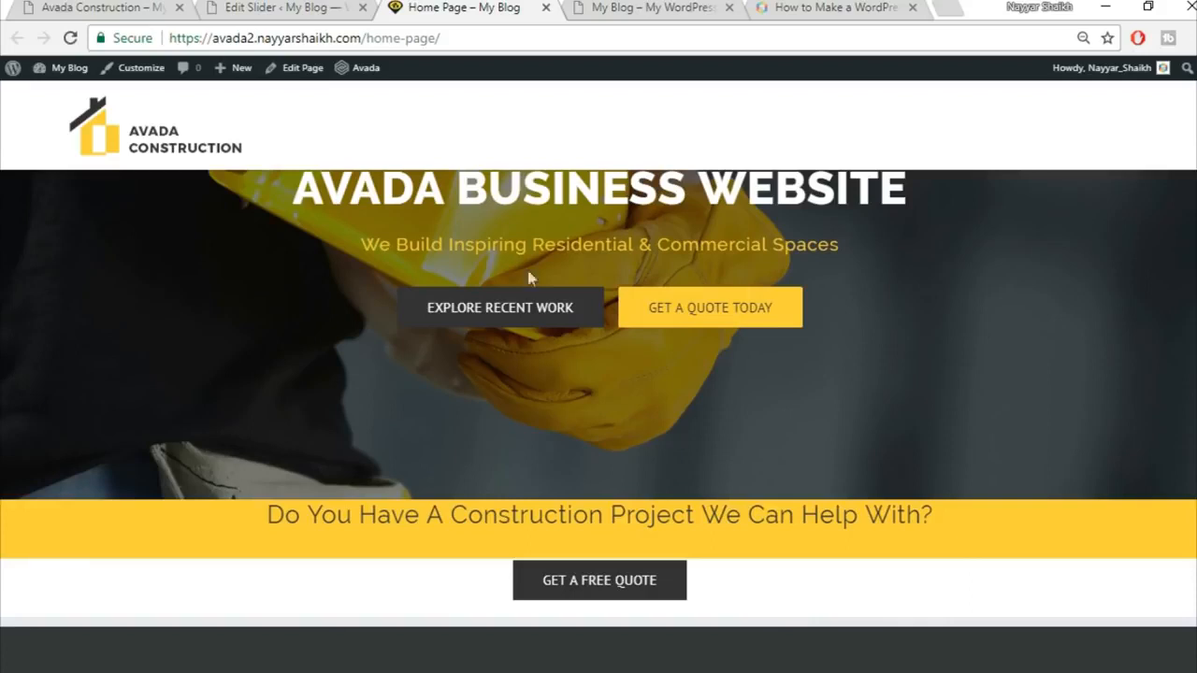
pyautogui.rightClick(303, 80)
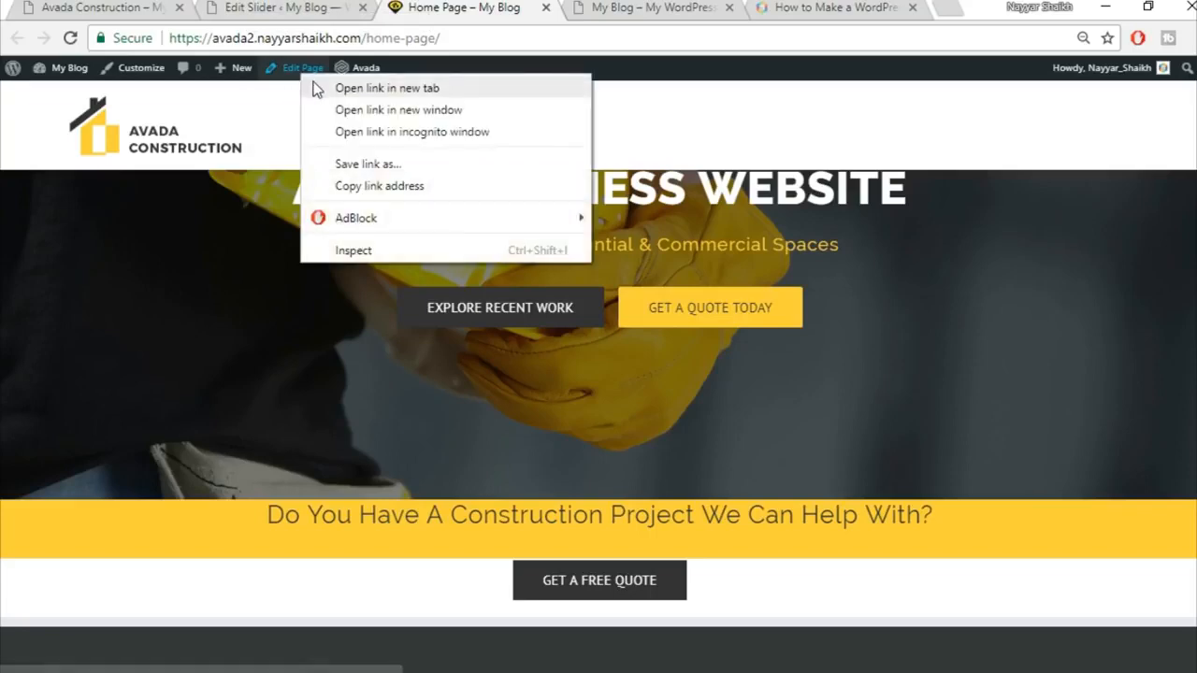
# Step: Open the Home Page editor in a new tab and close the Edit Slider tab
pyautogui.click(321, 85)
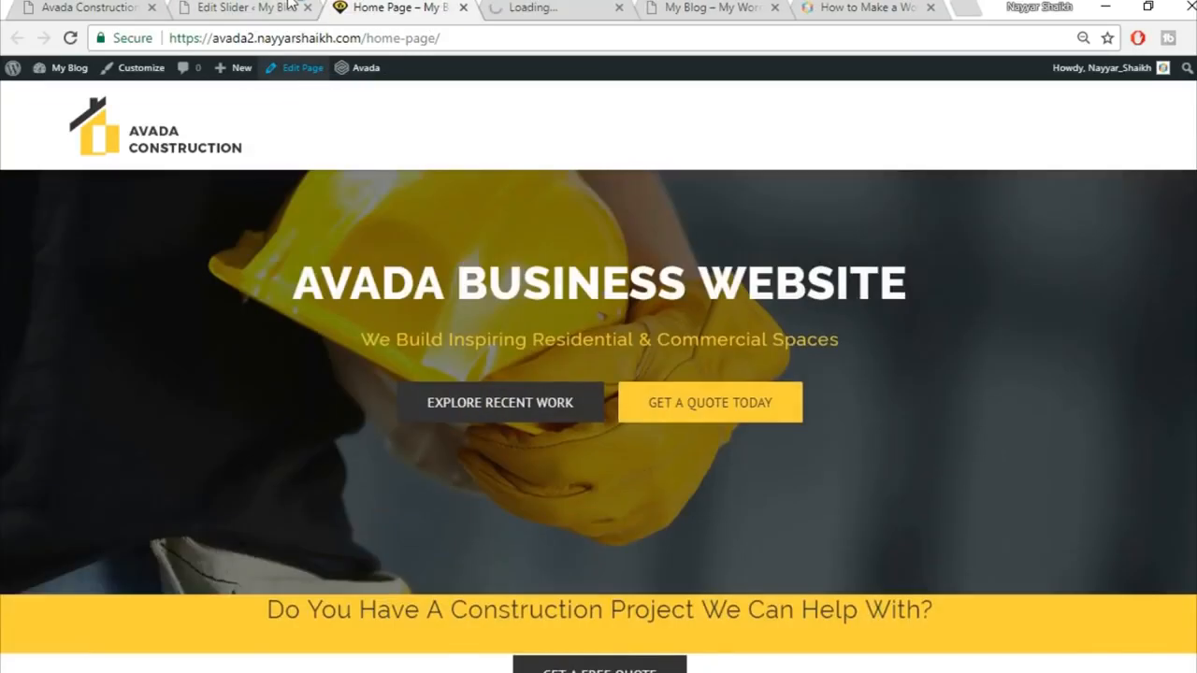
pyautogui.hotkey('ctrl', 'pageup')
pyautogui.click(308, 8)
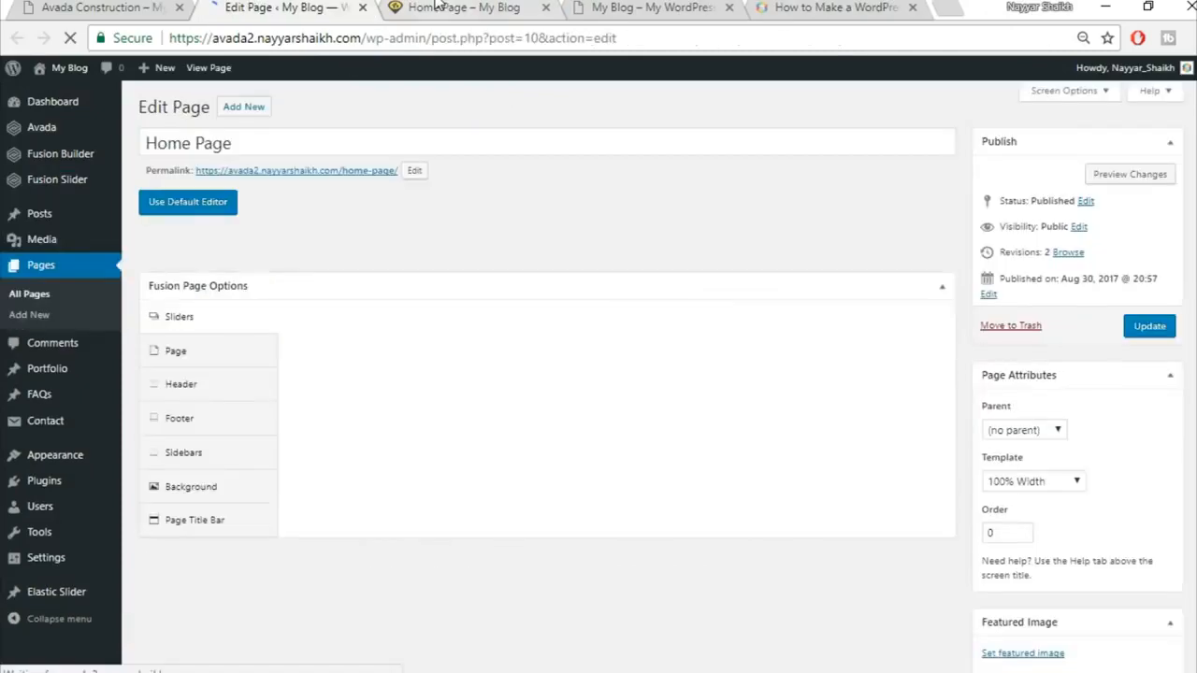
pyautogui.click(436, 7)
# Step: Review the demo's flip boxes, then return to the Fusion Builder editor
pyautogui.click(152, 6)
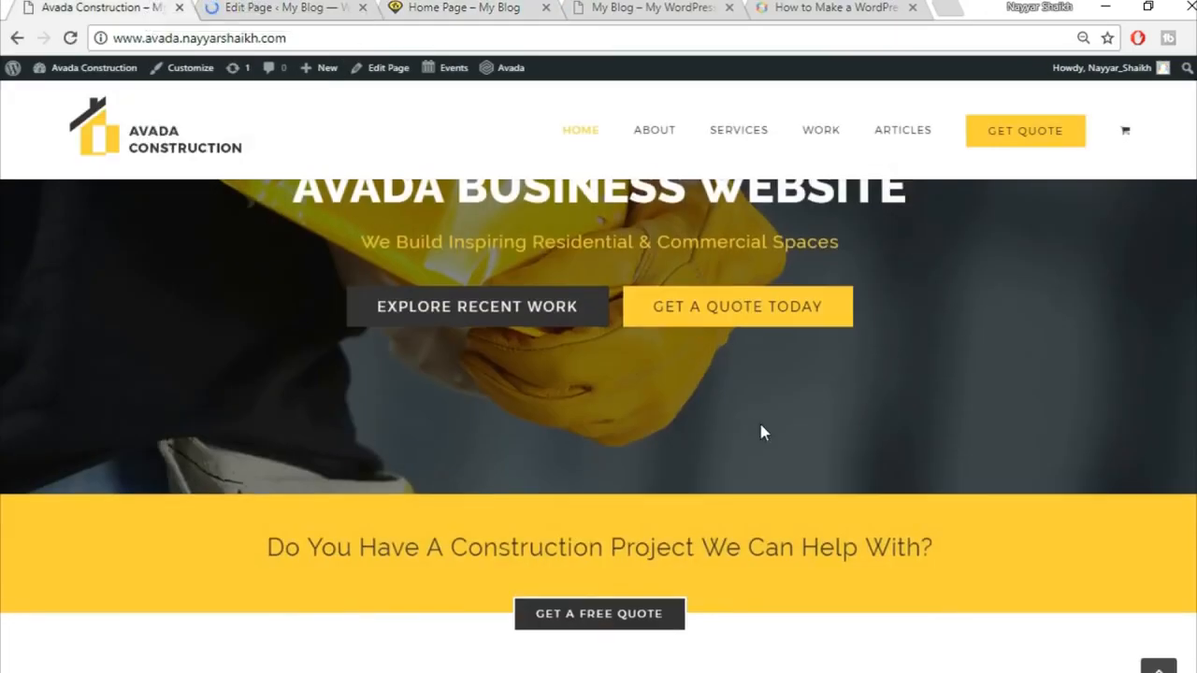
pyautogui.scroll(-4, 761, 430)
pyautogui.scroll(-3, 999, 421)
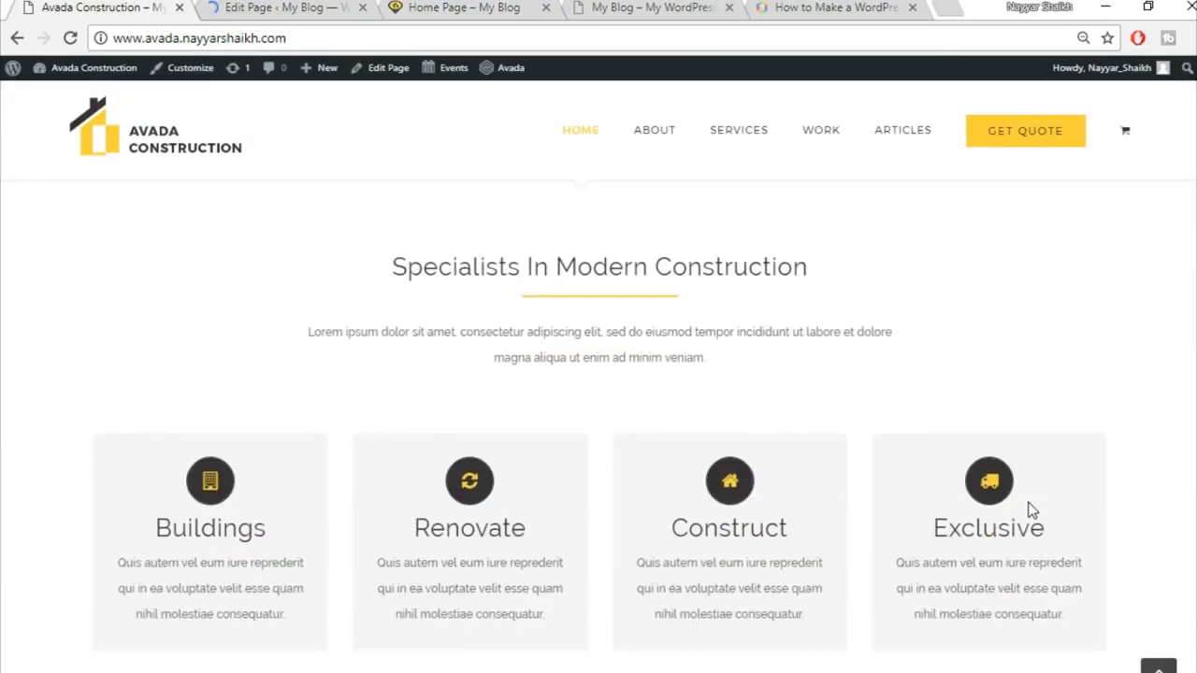
pyautogui.scroll(2, 895, 440)
pyautogui.scroll(1, 839, 441)
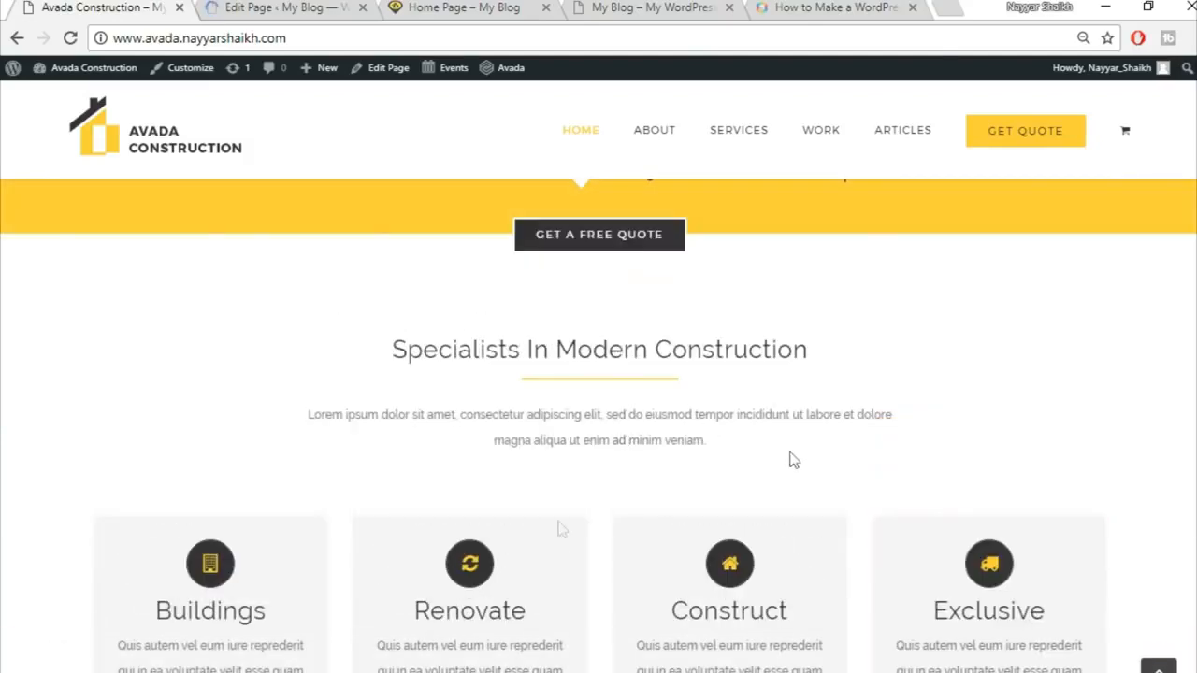
pyautogui.scroll(-2, 1060, 589)
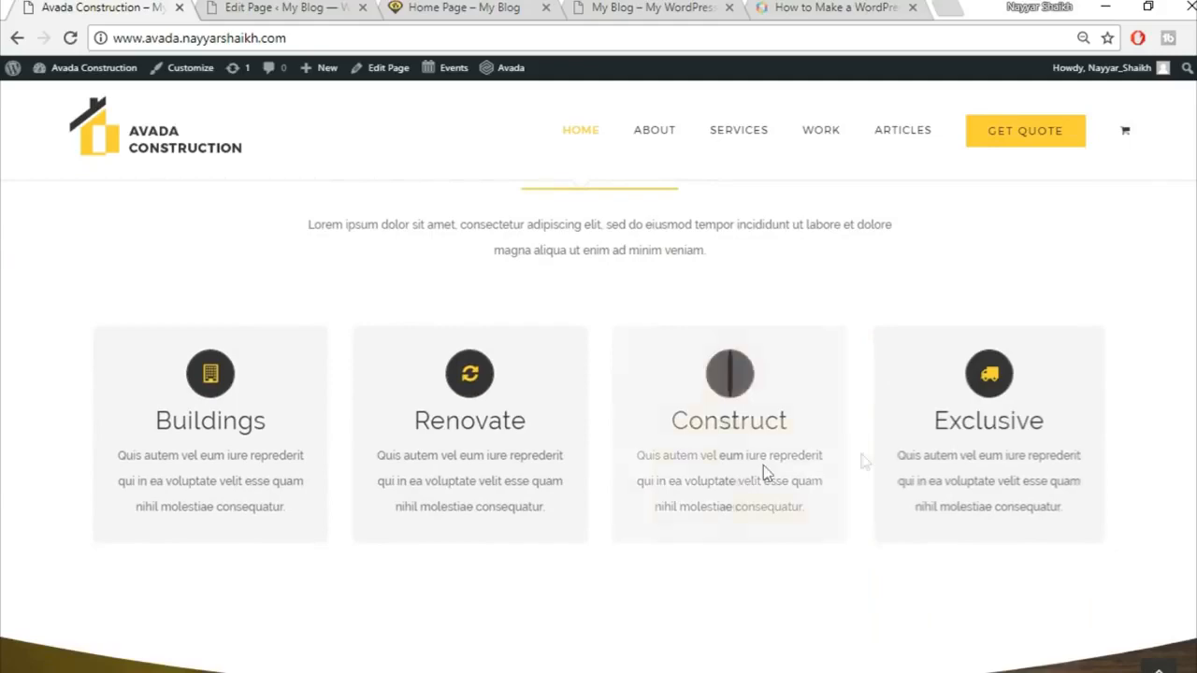
pyautogui.hotkey('ctrl', 'Tab')
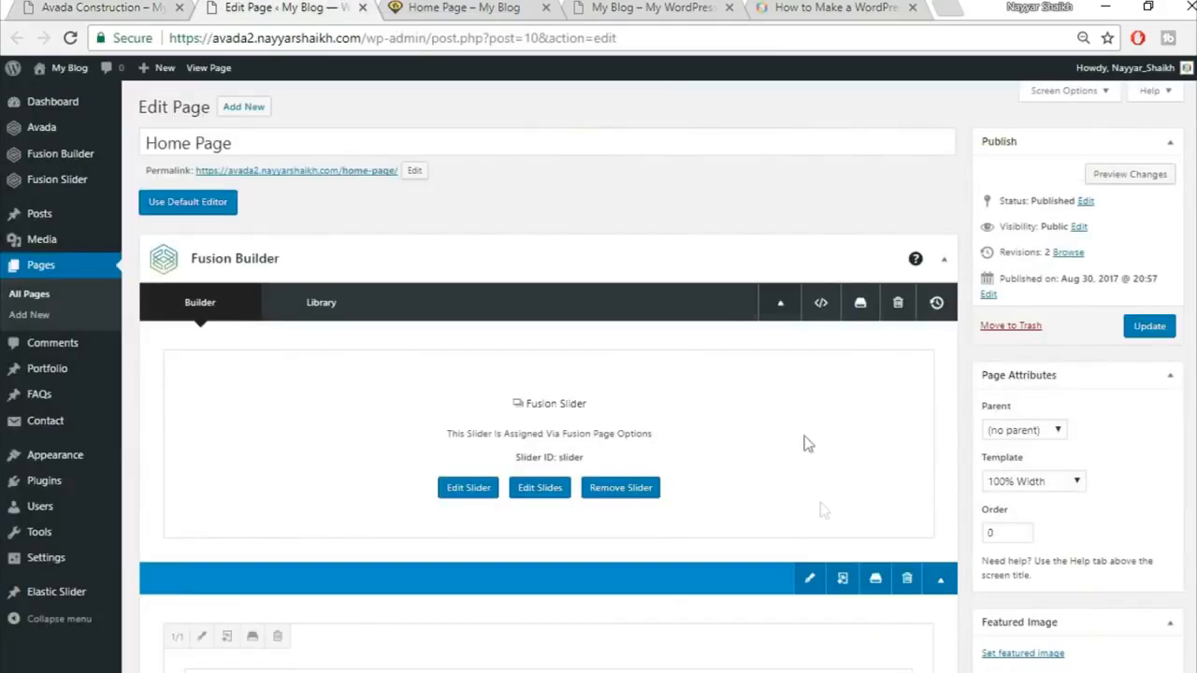
pyautogui.scroll(-6, 820, 505)
pyautogui.scroll(3, 820, 505)
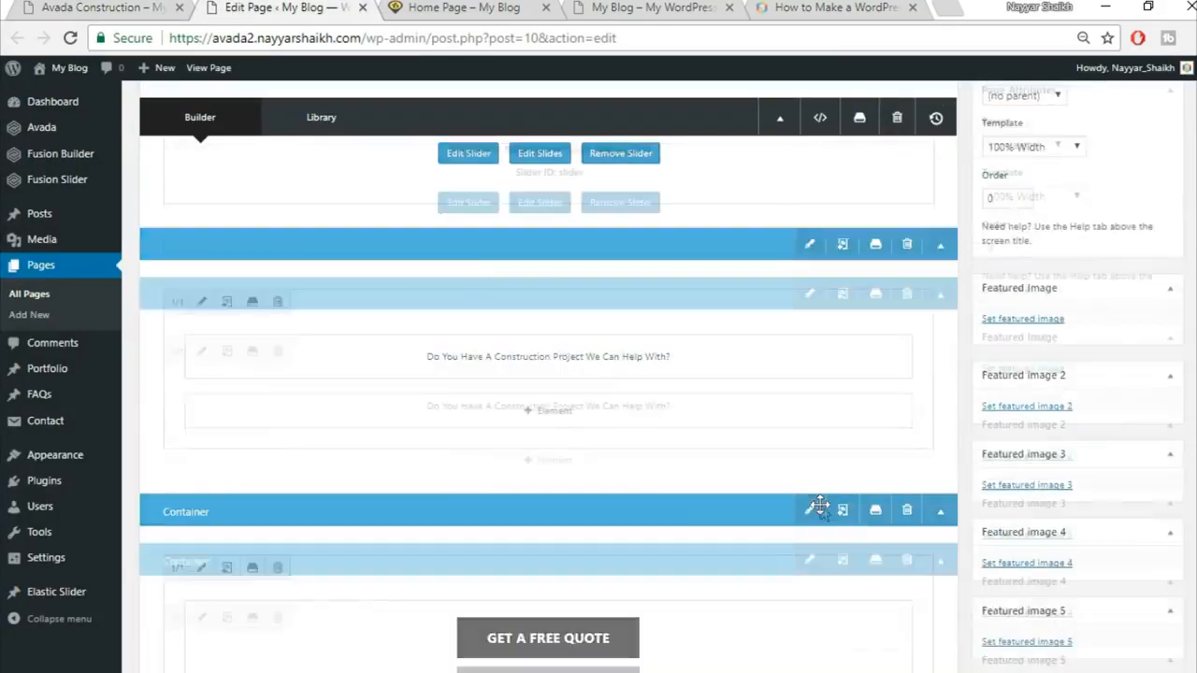
pyautogui.scroll(2, 833, 495)
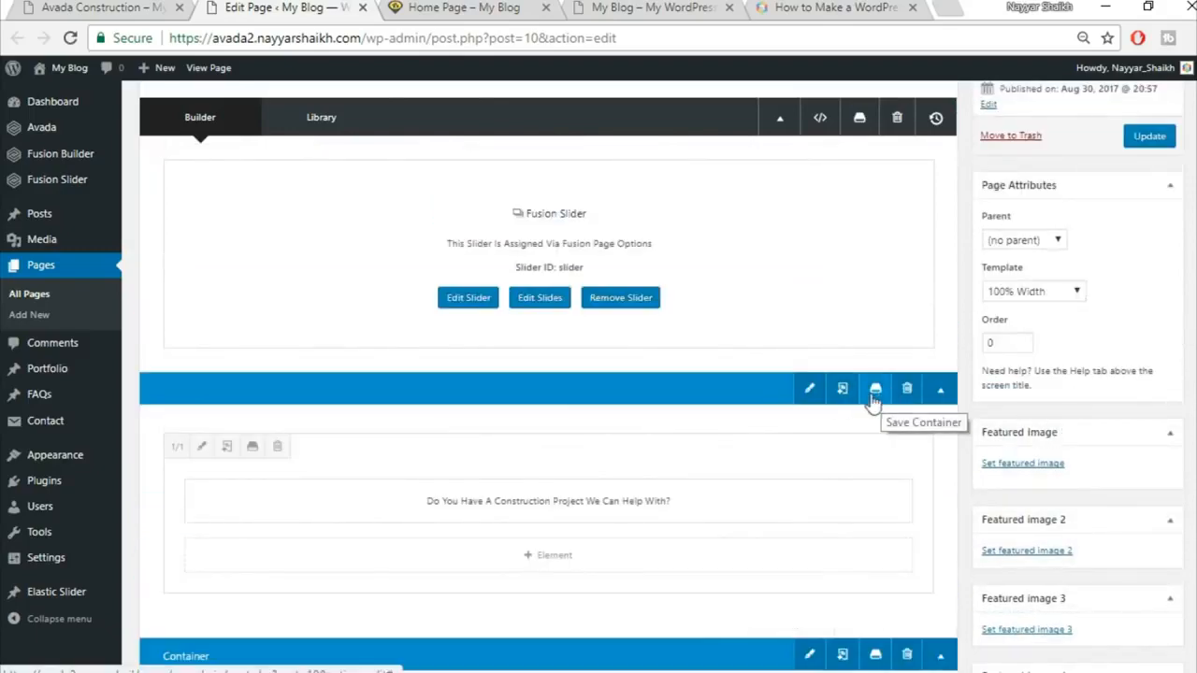
# Step: Save the heading container to the Fusion Builder library as Top1
pyautogui.click(875, 393)
pyautogui.click(403, 217)
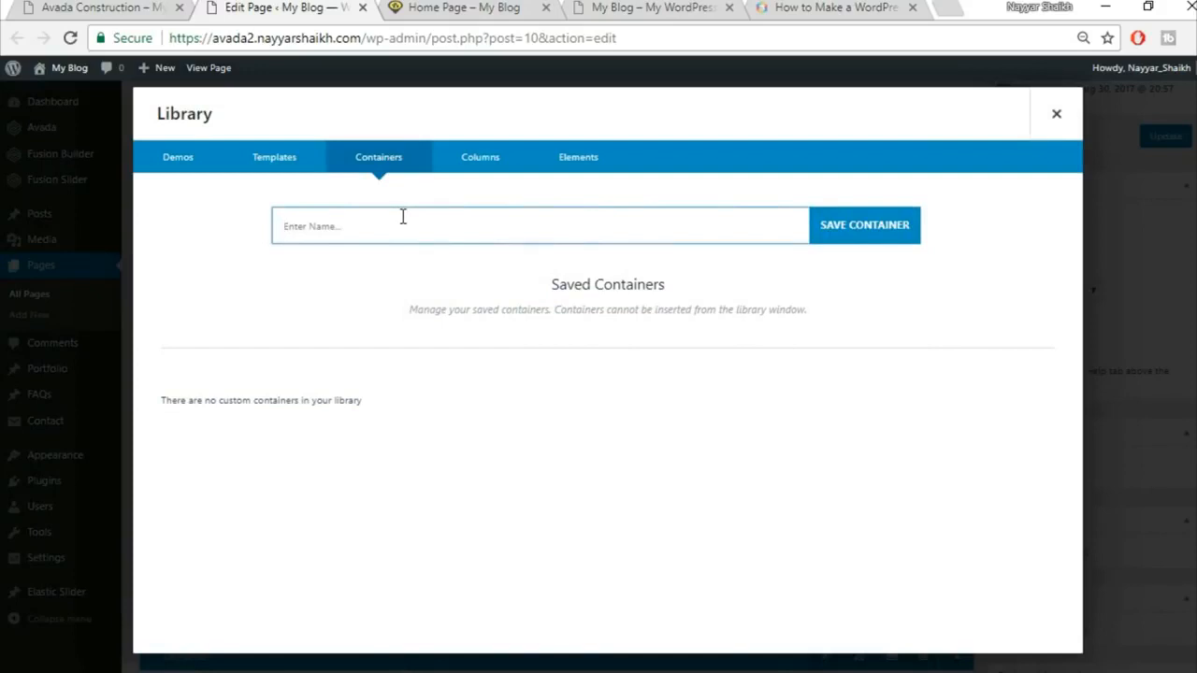
pyautogui.click(894, 229)
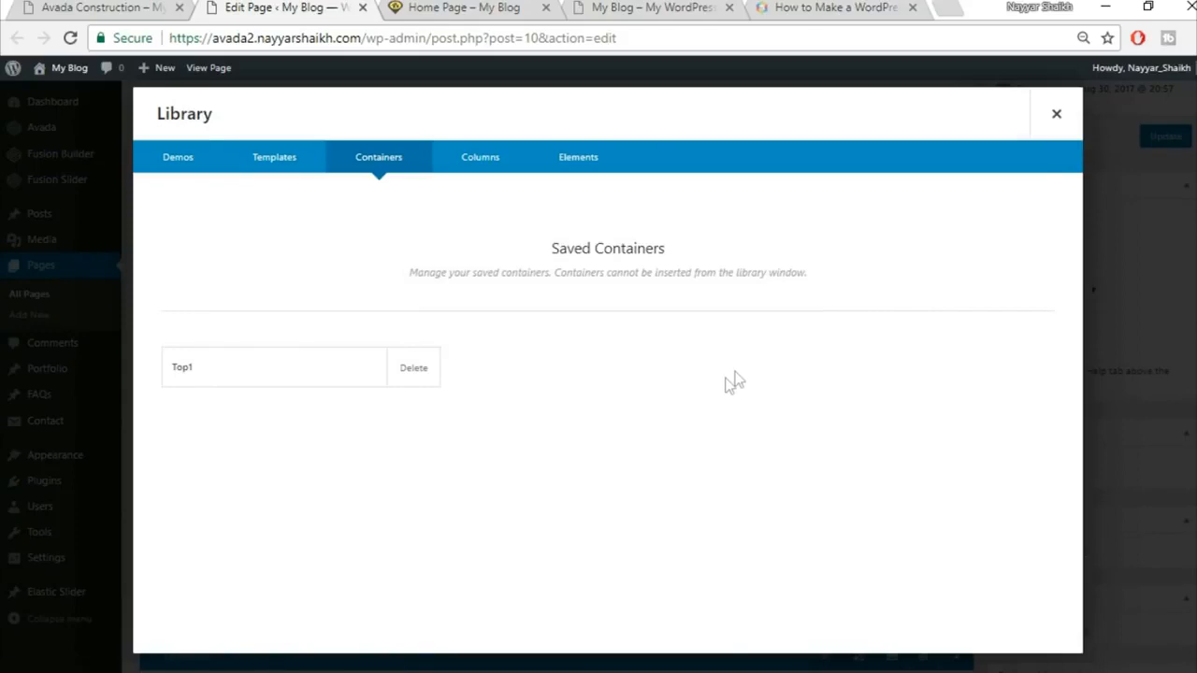
pyautogui.click(1055, 119)
# Step: Save the quote-button container to the library as Top2
pyautogui.scroll(-2, 919, 421)
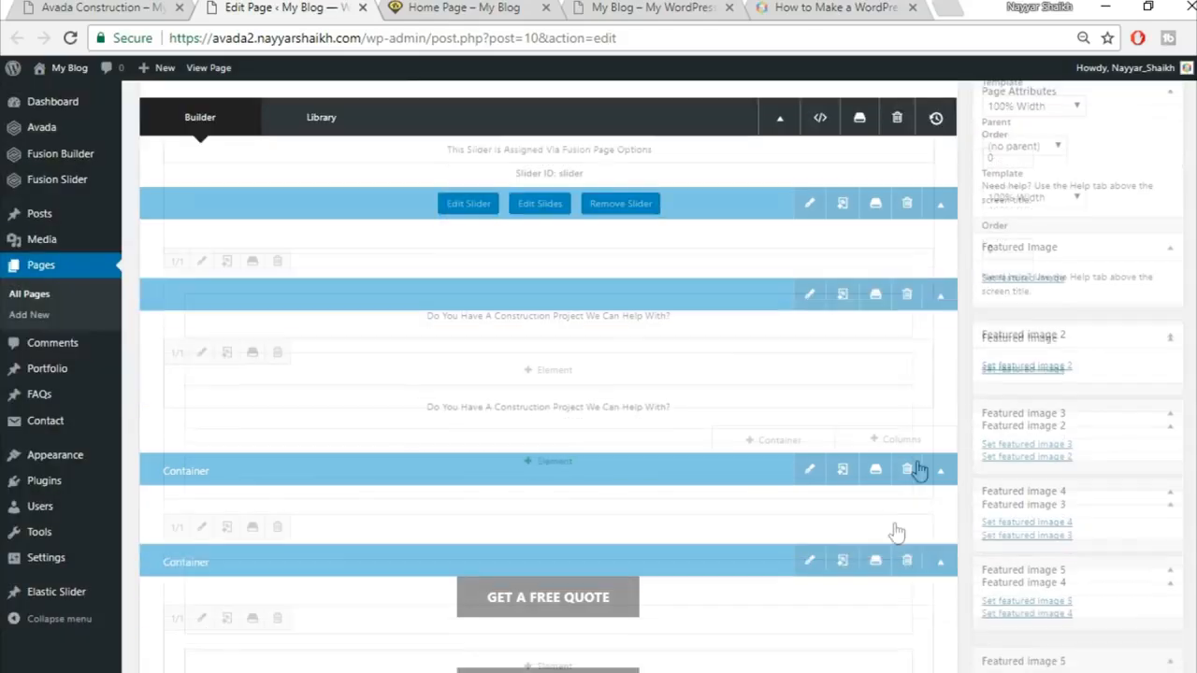
pyautogui.click(877, 466)
pyautogui.click(604, 227)
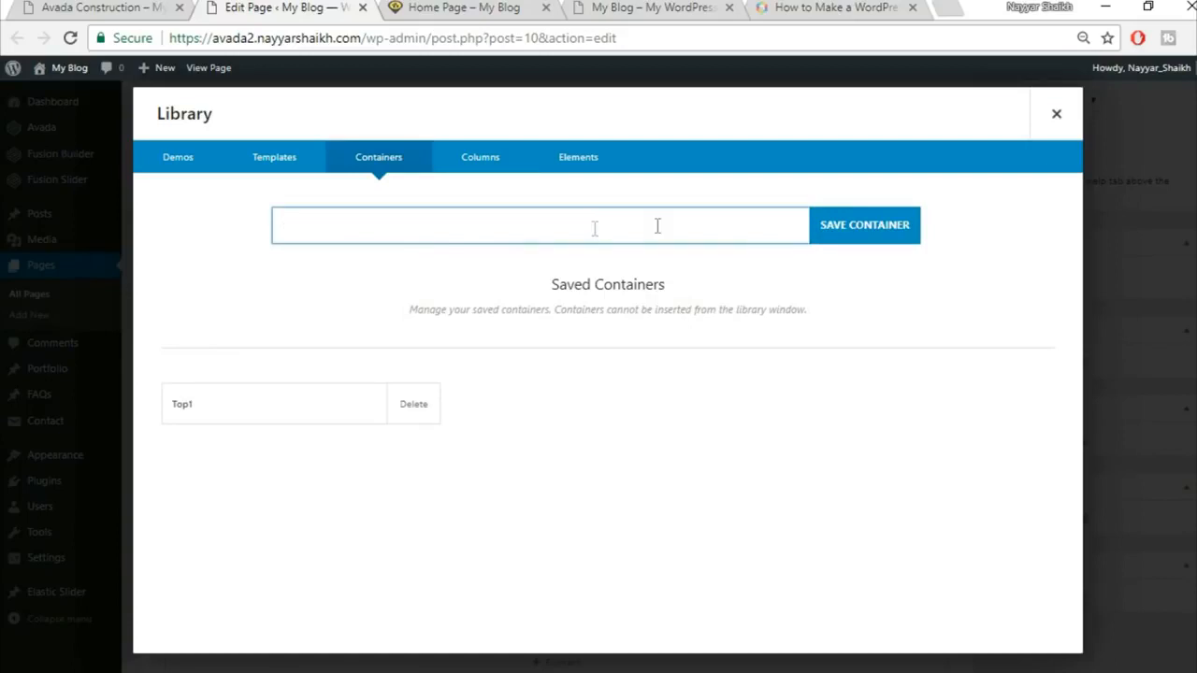
pyautogui.click(1051, 119)
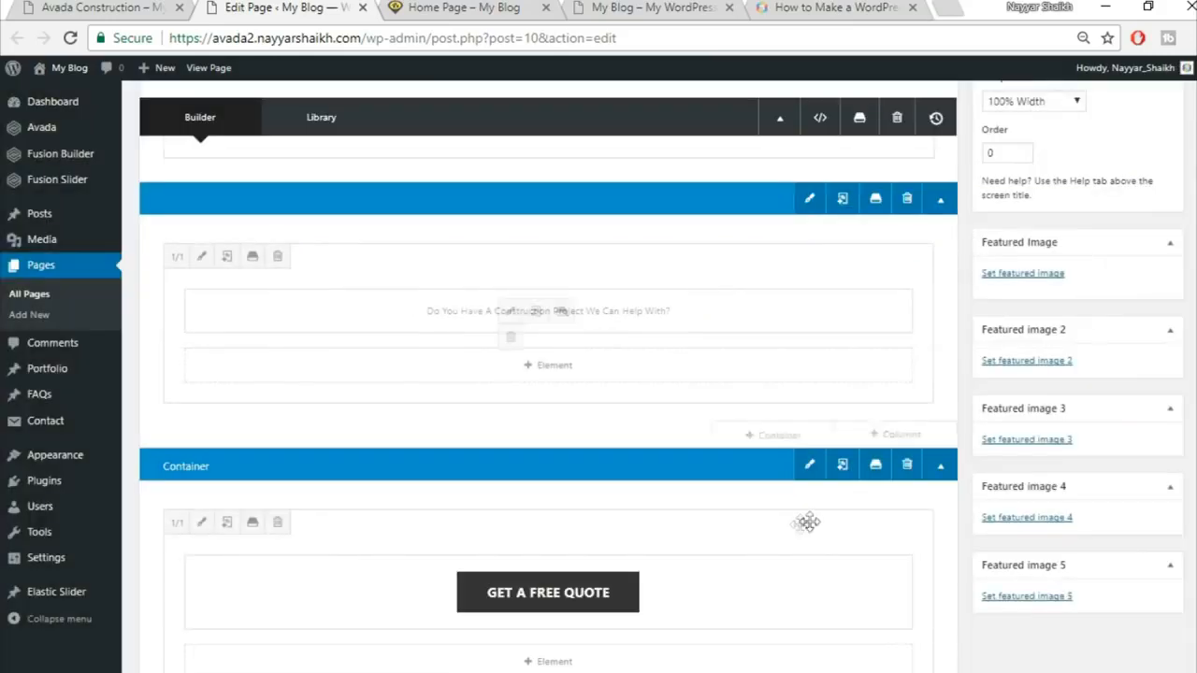
pyautogui.click(876, 473)
pyautogui.click(431, 234)
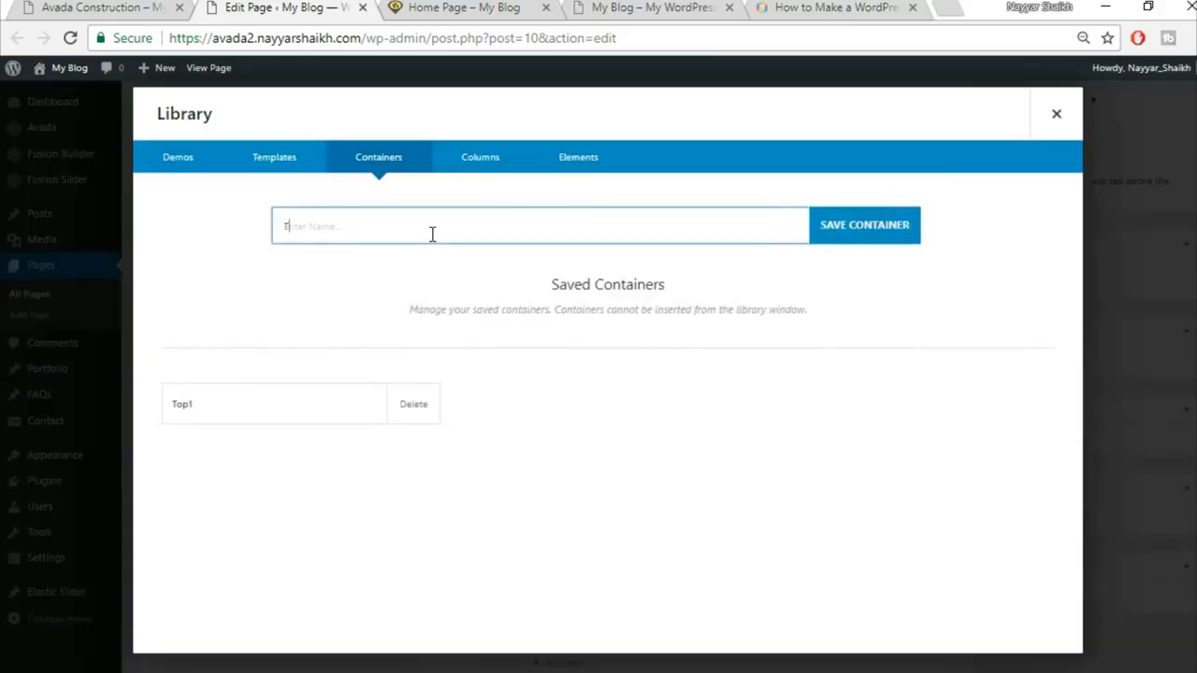
pyautogui.write('Top2')
pyautogui.click(871, 224)
pyautogui.click(1057, 114)
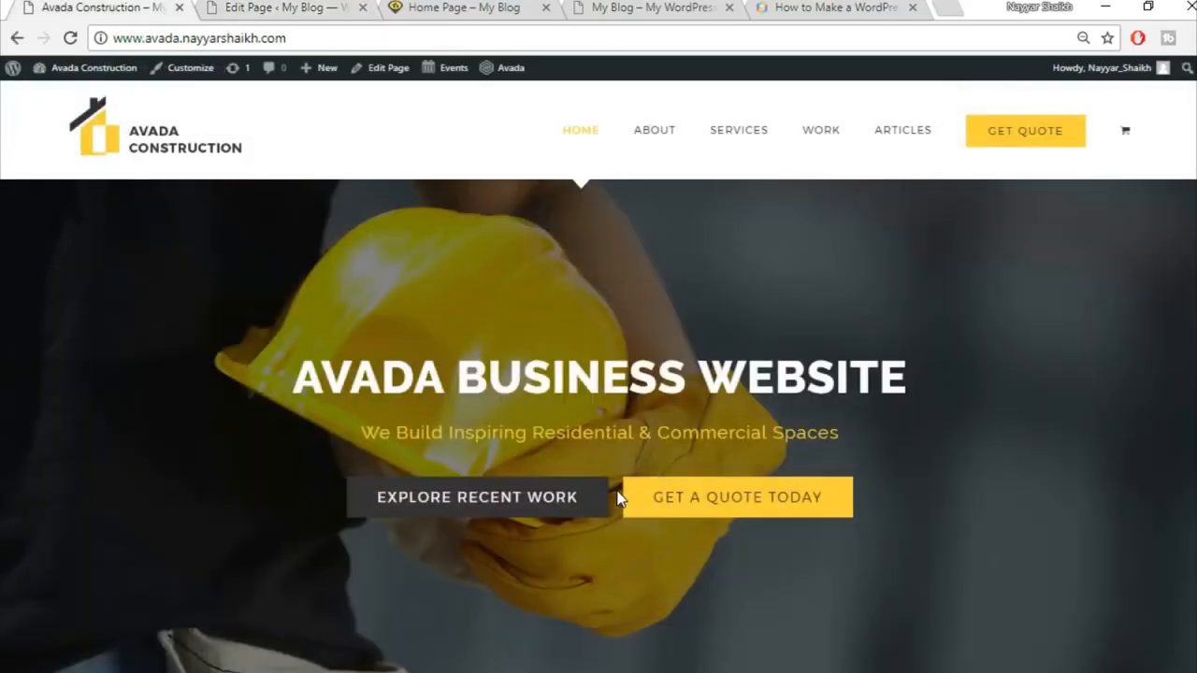
# Step: Recheck the demo's quote band, then scroll the Home Page builder to its last container
pyautogui.scroll(-3, 617, 493)
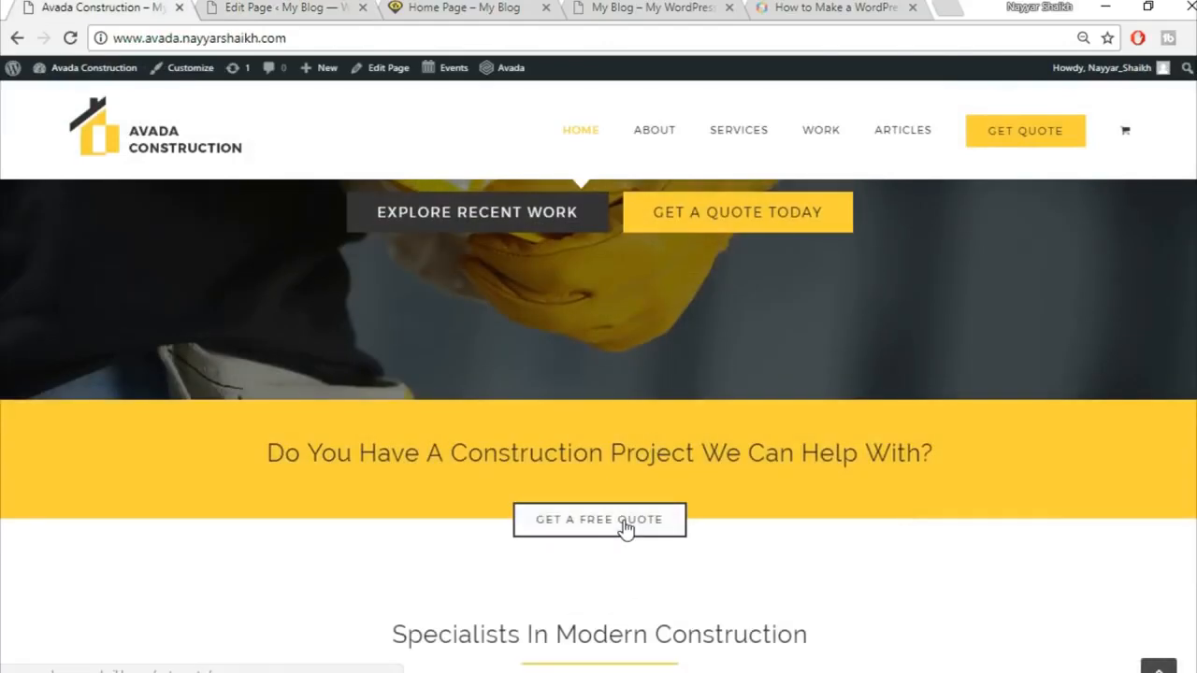
pyautogui.click(294, 8)
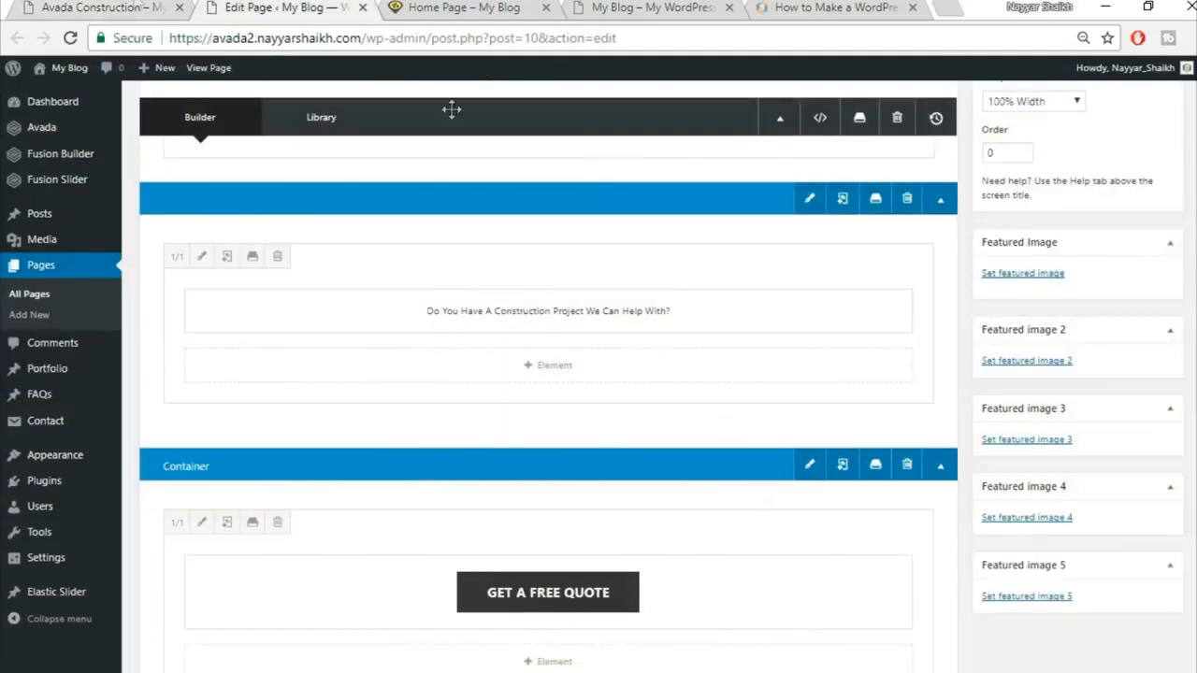
pyautogui.click(120, 7)
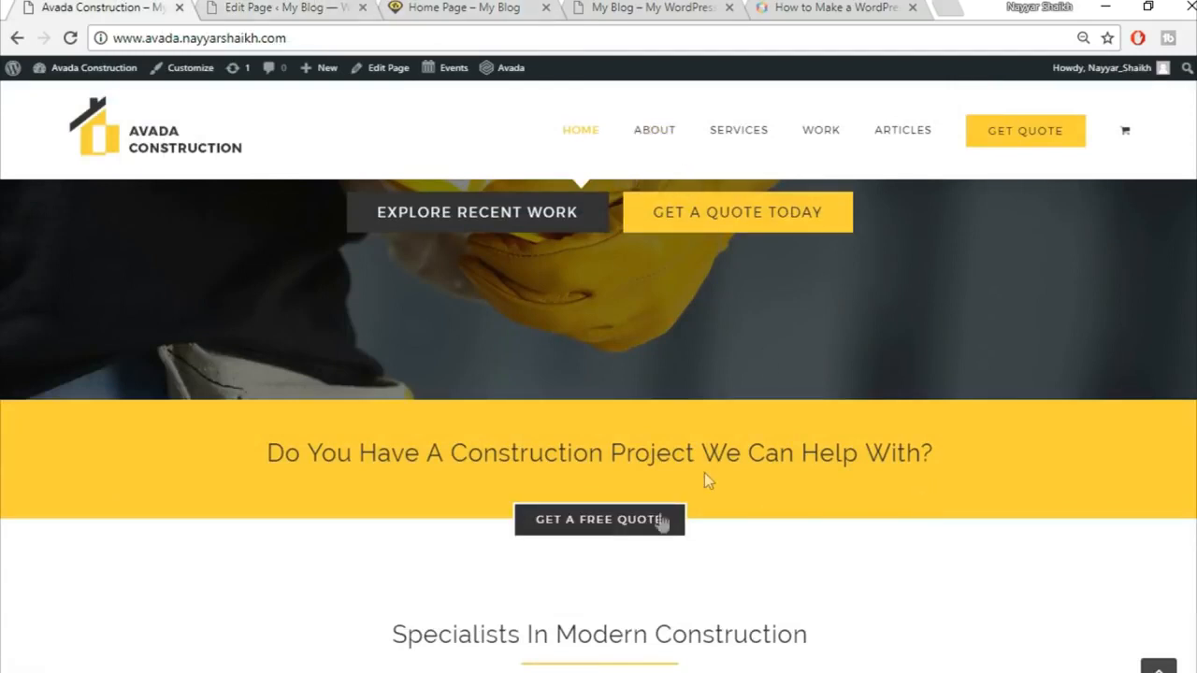
pyautogui.click(287, 6)
pyautogui.scroll(2, 780, 497)
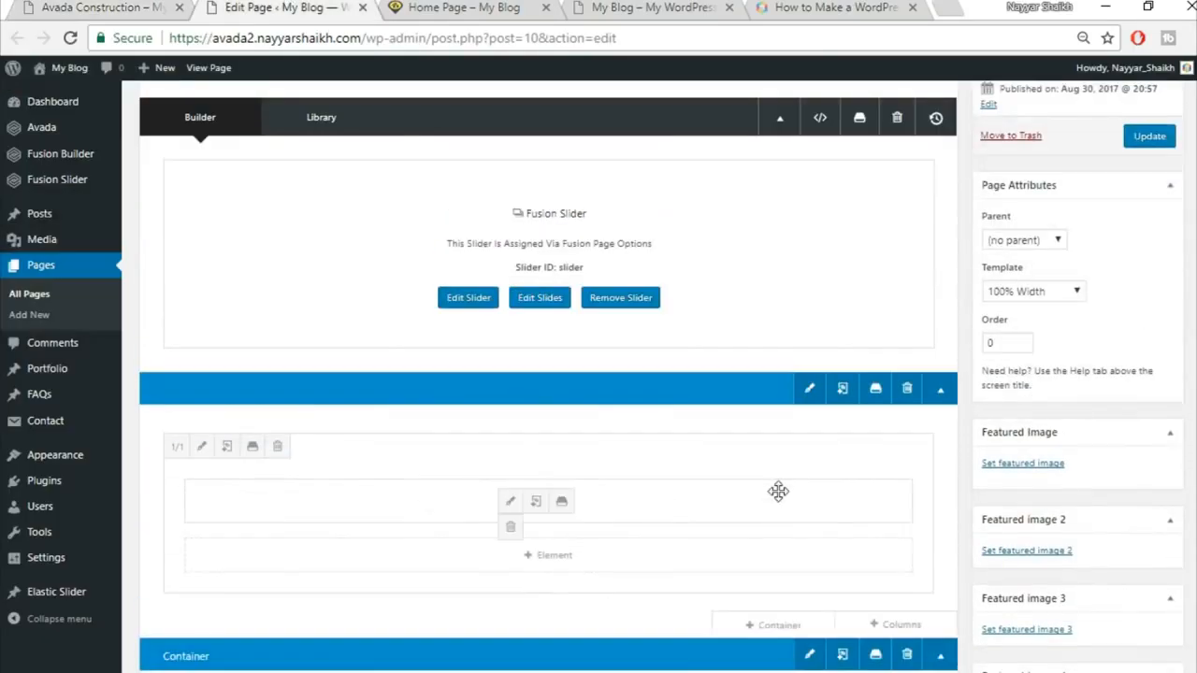
pyautogui.scroll(-10, 778, 496)
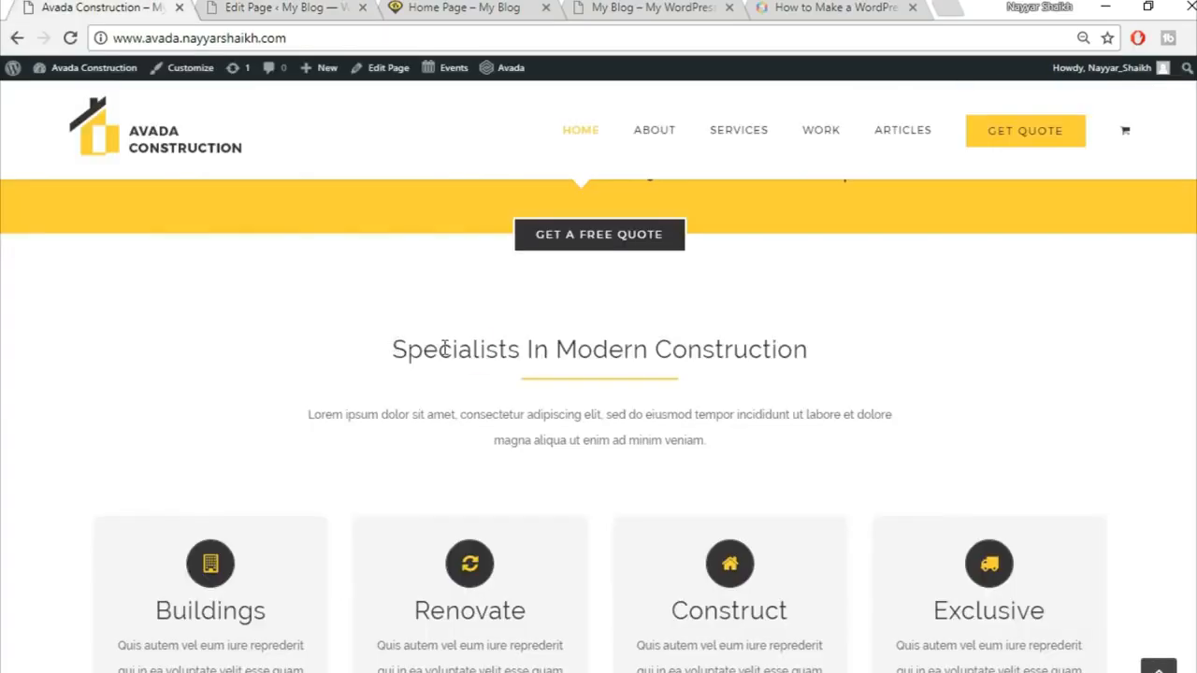
pyautogui.moveTo(472, 349); pyautogui.dragTo(847, 449)
pyautogui.click(847, 449)
pyautogui.click(241, 6)
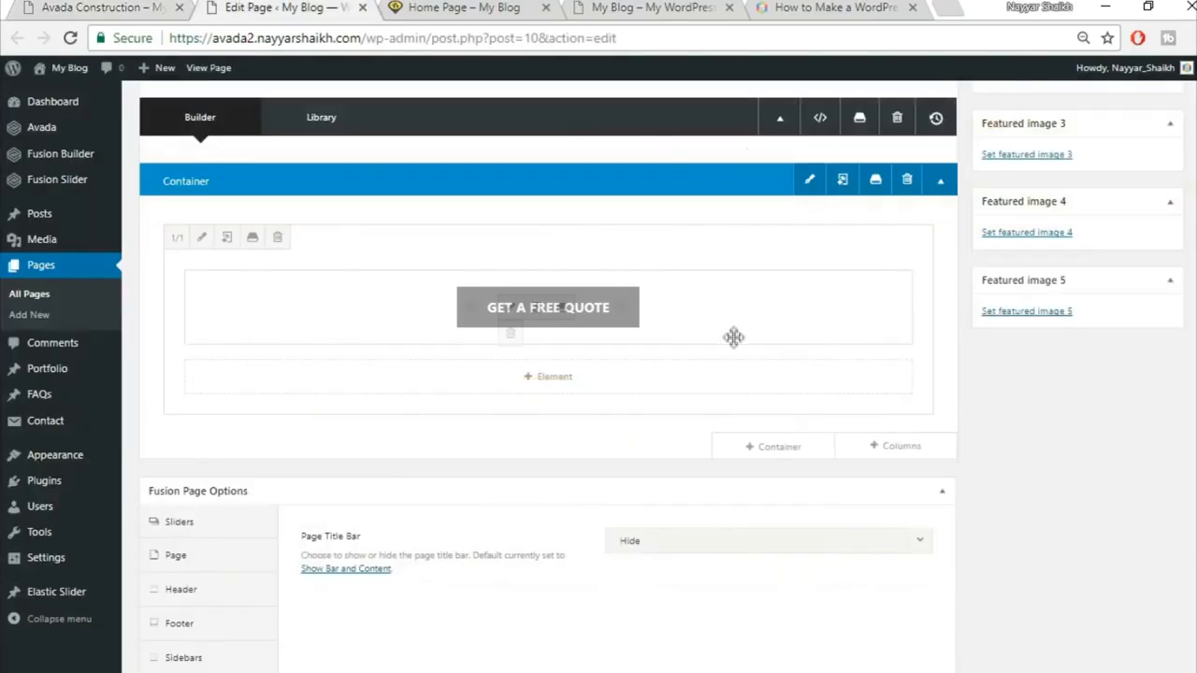
# Step: Insert a new 1/1 container and copy the demo's heading text
pyautogui.click(801, 449)
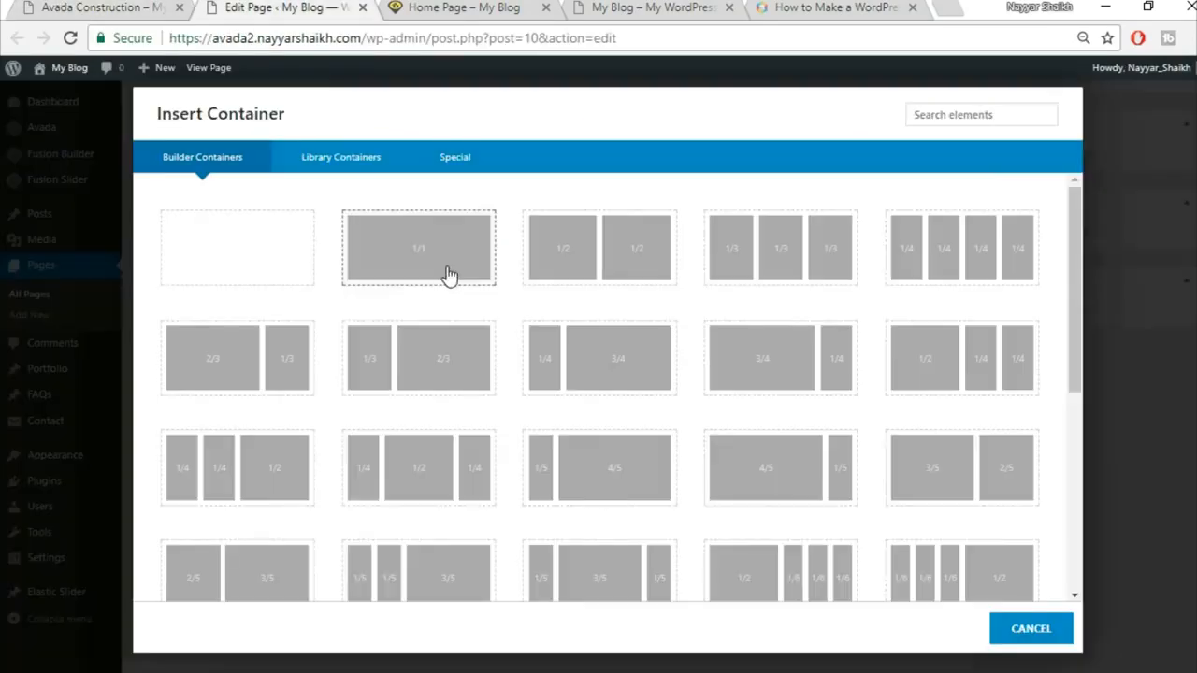
pyautogui.click(448, 274)
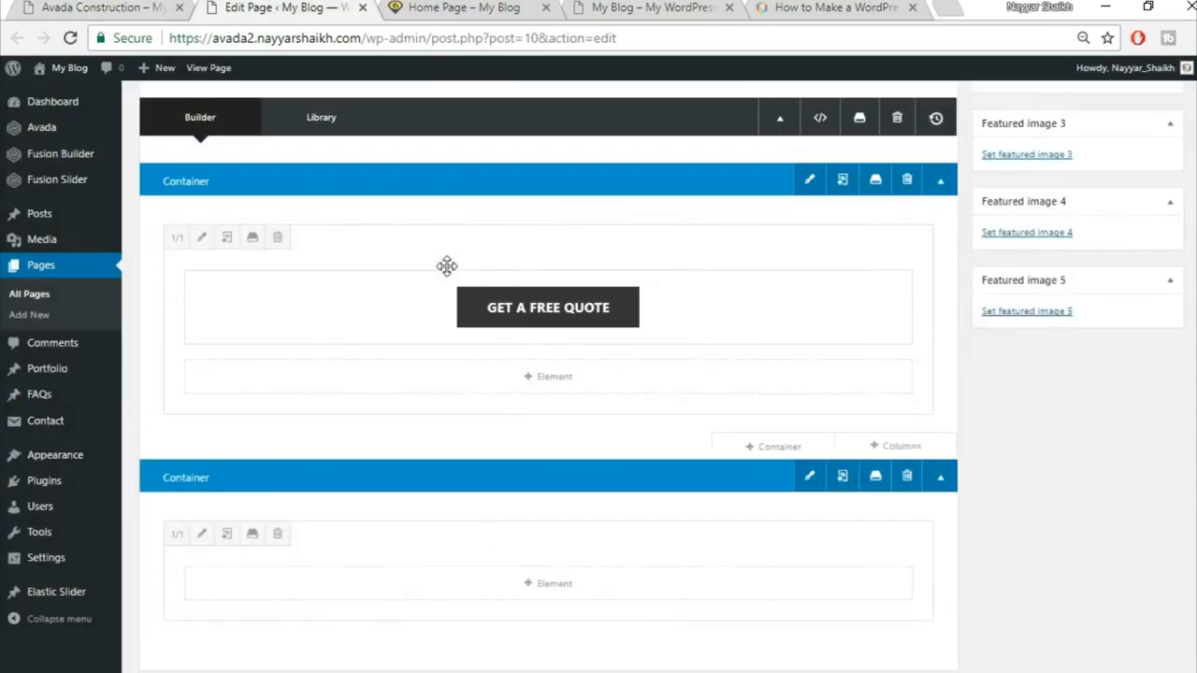
pyautogui.scroll(-2, 609, 449)
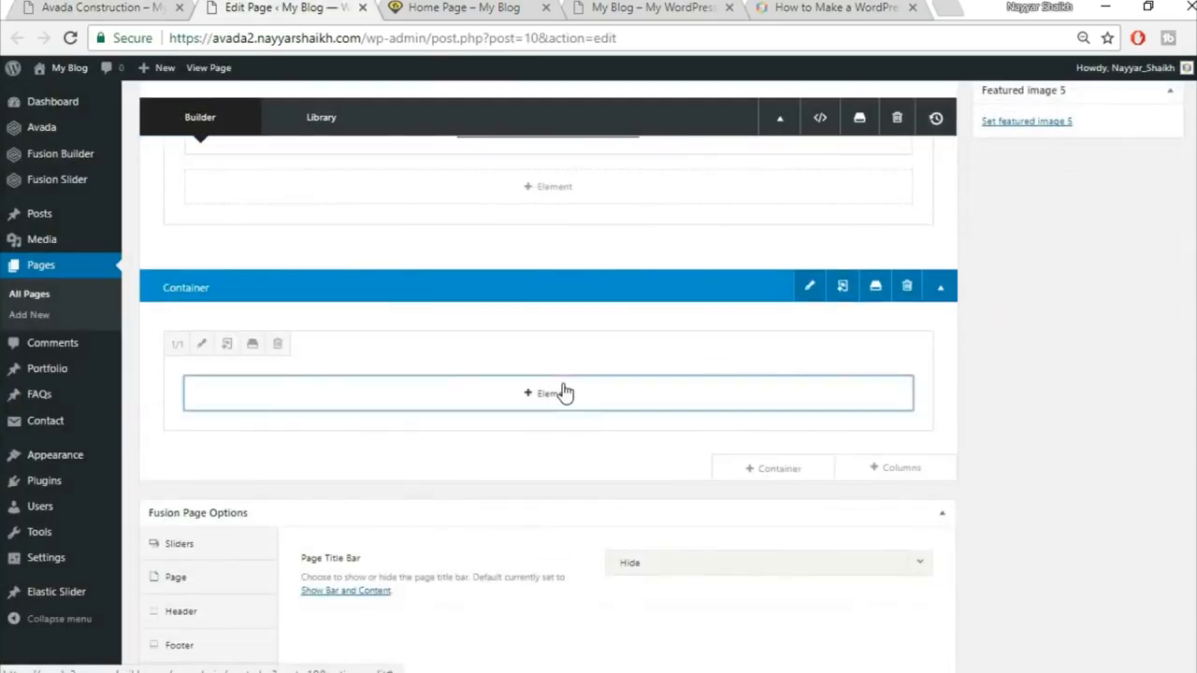
pyautogui.click(562, 394)
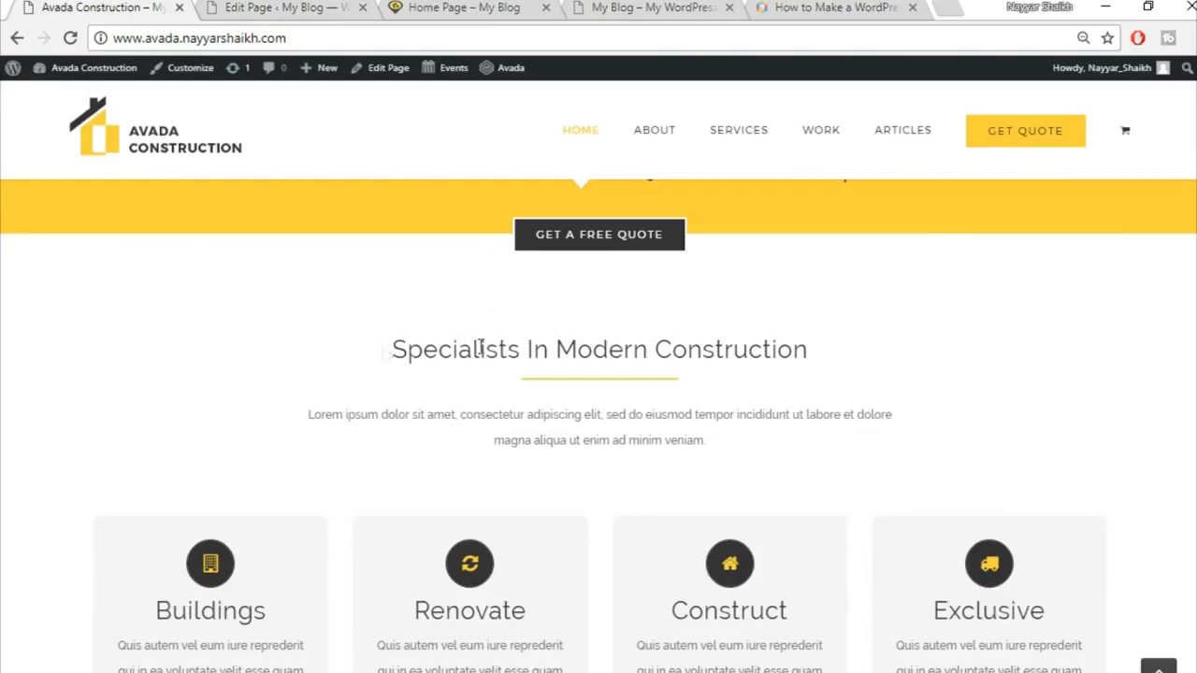
pyautogui.moveTo(480, 348); pyautogui.dragTo(870, 354)
pyautogui.hotkey('ctrl', 'c')
pyautogui.click(318, 7)
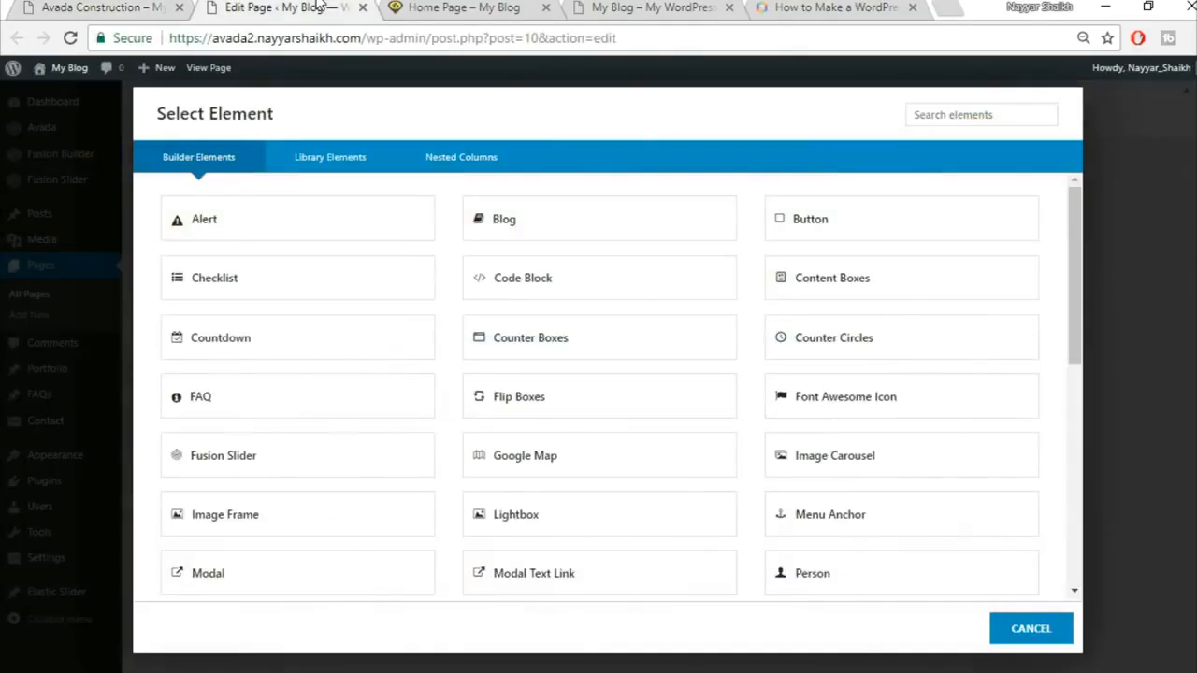
# Step: Add a centred Heading 2 Text Block reading 'Specialists In Modern Construction' and save it
pyautogui.click(970, 119)
pyautogui.write('tex')
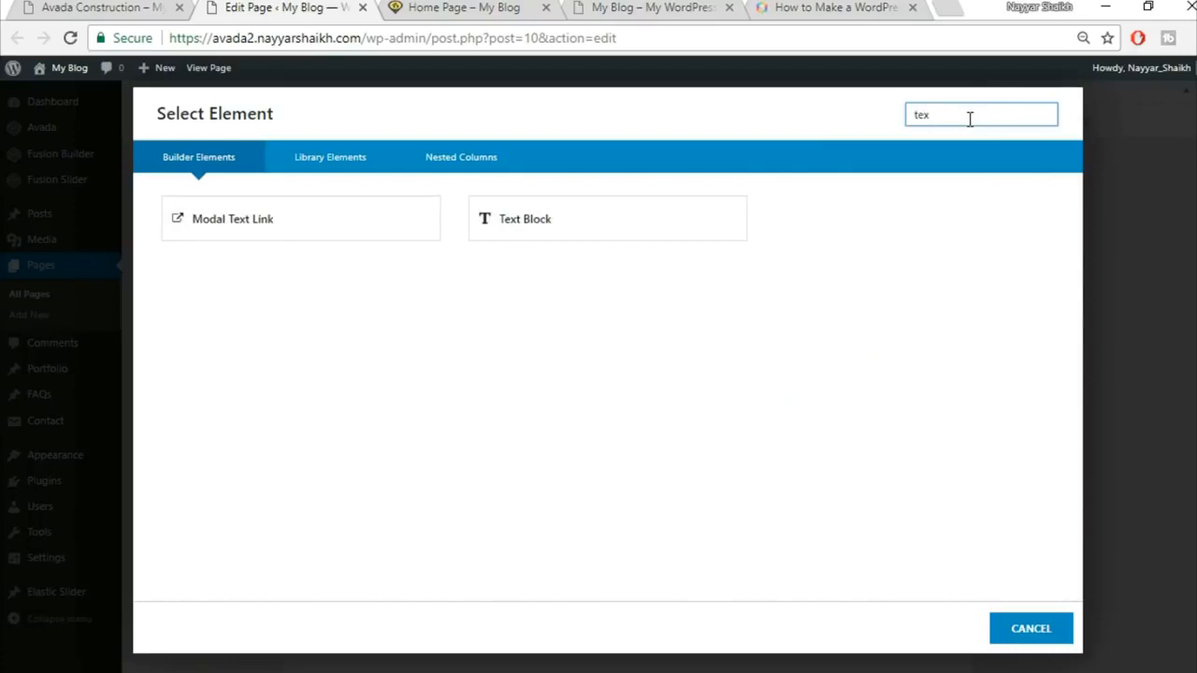
pyautogui.click(574, 230)
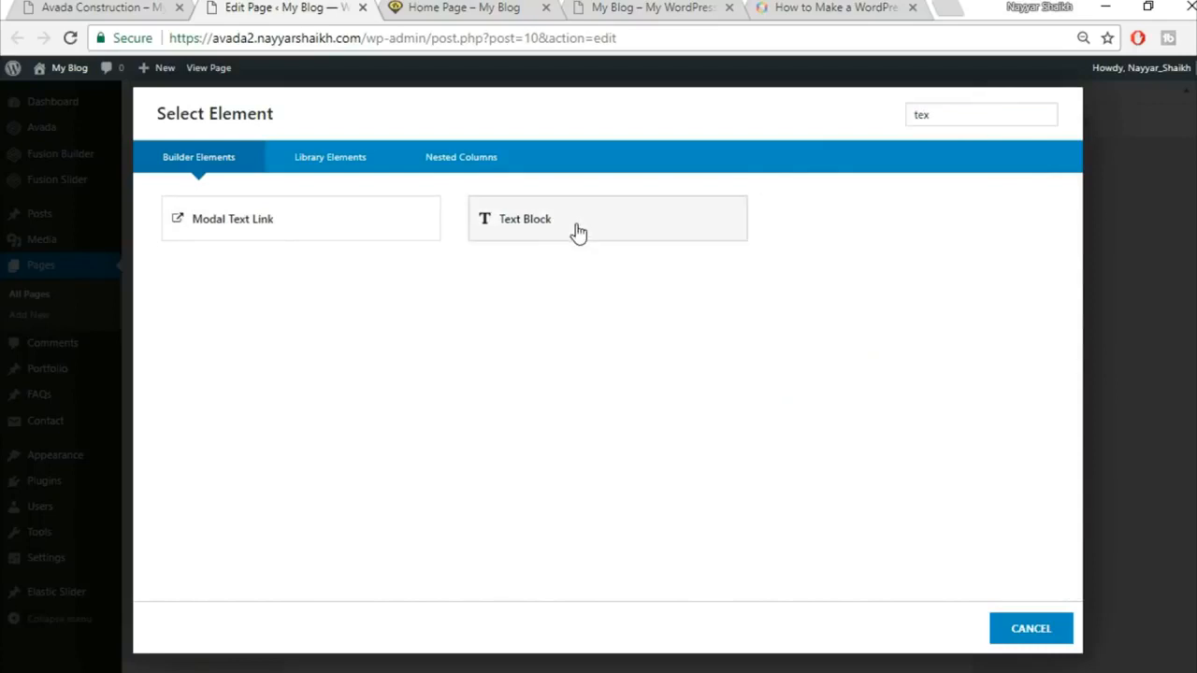
pyautogui.click(664, 417)
pyautogui.hotkey('ctrl', 'a')
pyautogui.hotkey('ctrl', 'v')
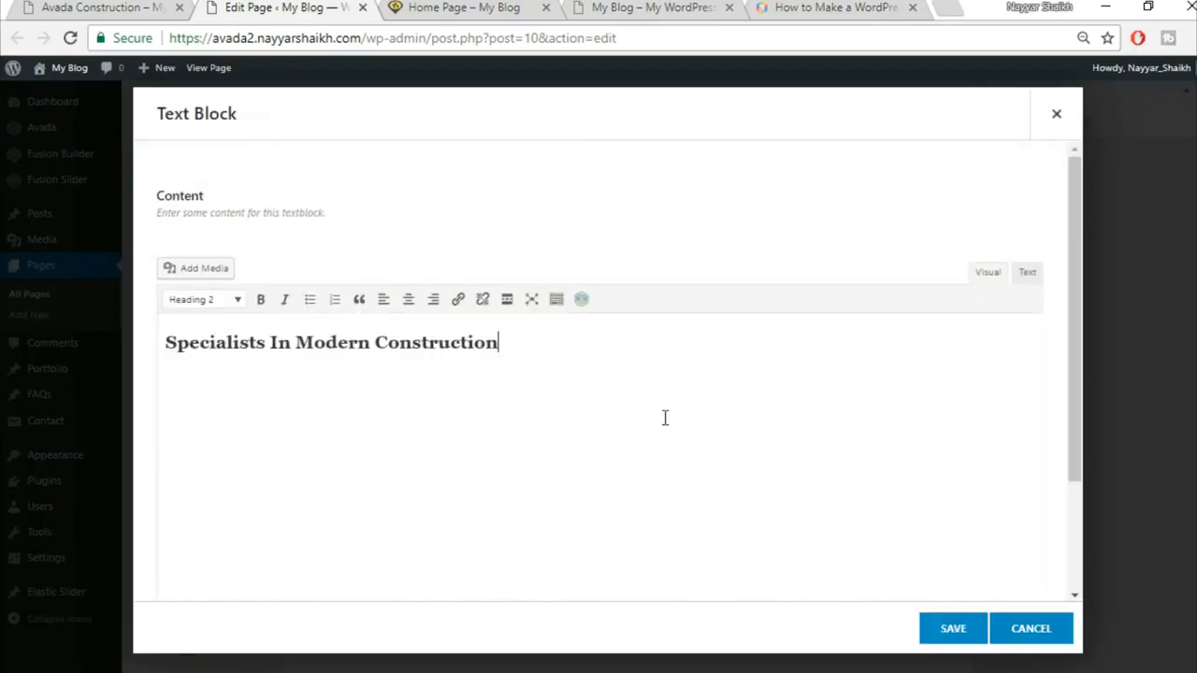
pyautogui.hotkey('ctrl', 'a')
pyautogui.click(409, 299)
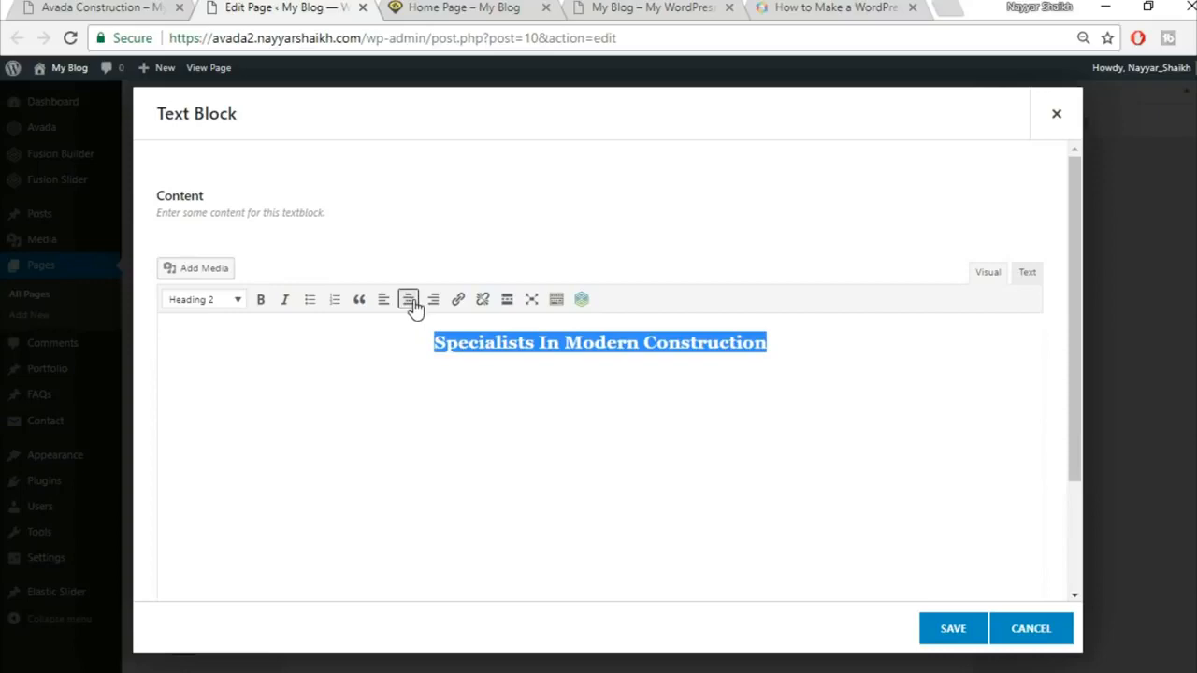
pyautogui.click(950, 632)
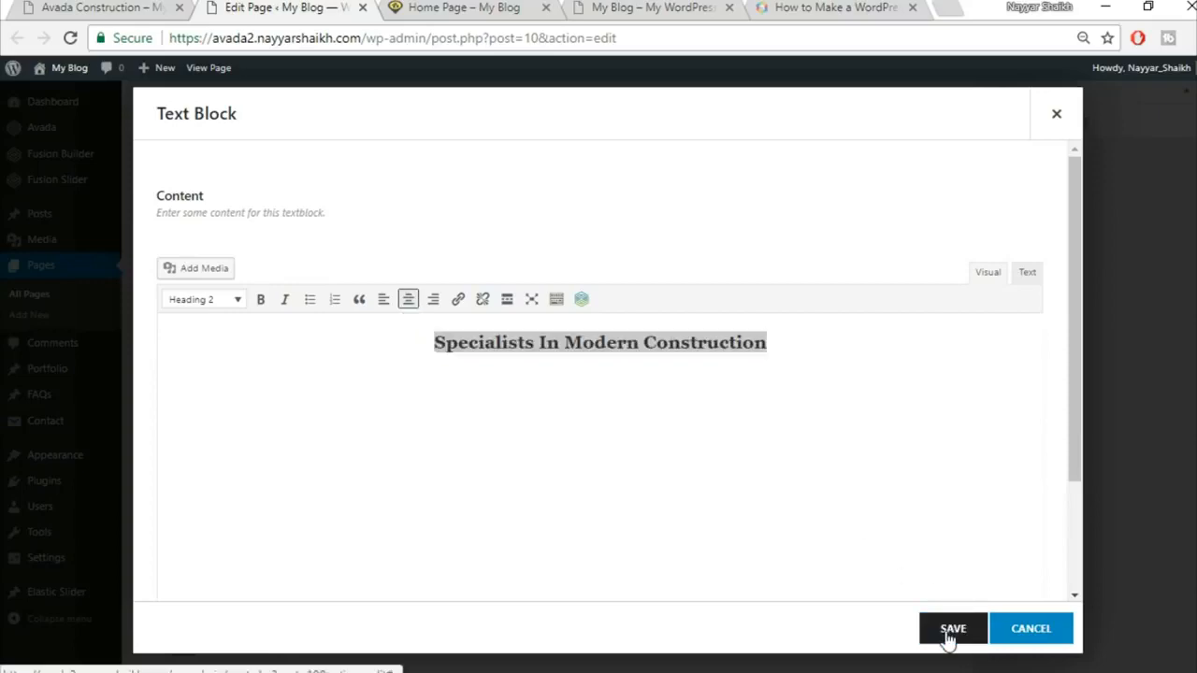
pyautogui.click(140, 6)
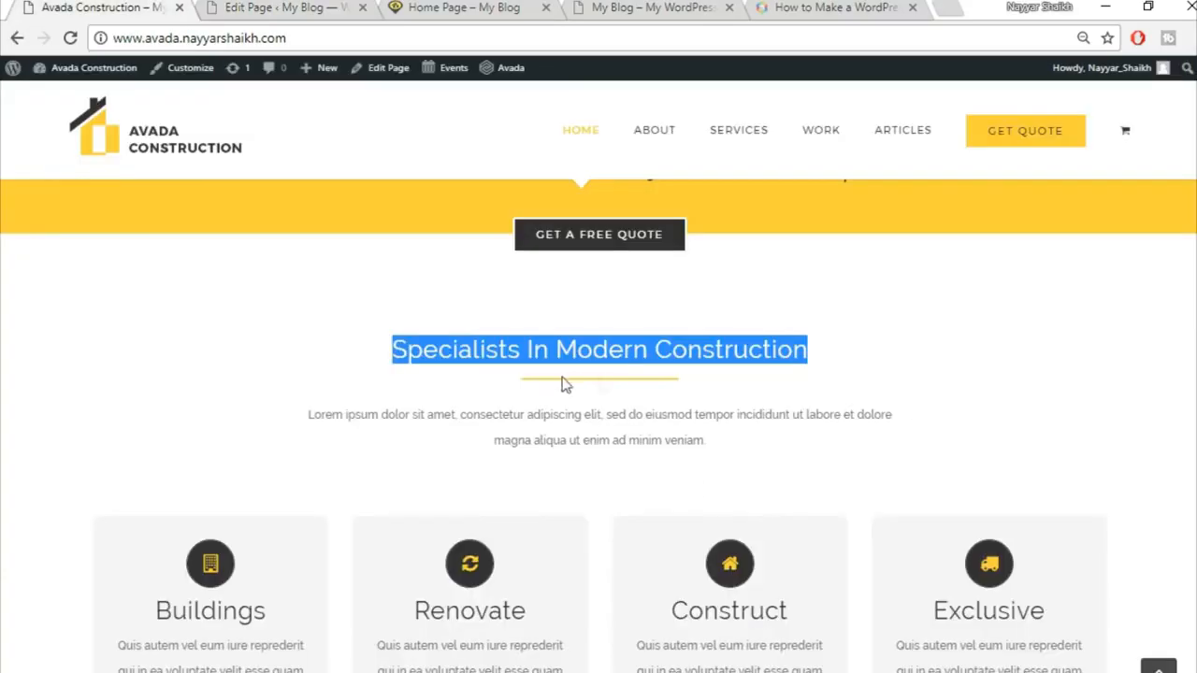
# Step: Add a Separator element below the heading with the Single Border Solid style
pyautogui.click(300, 7)
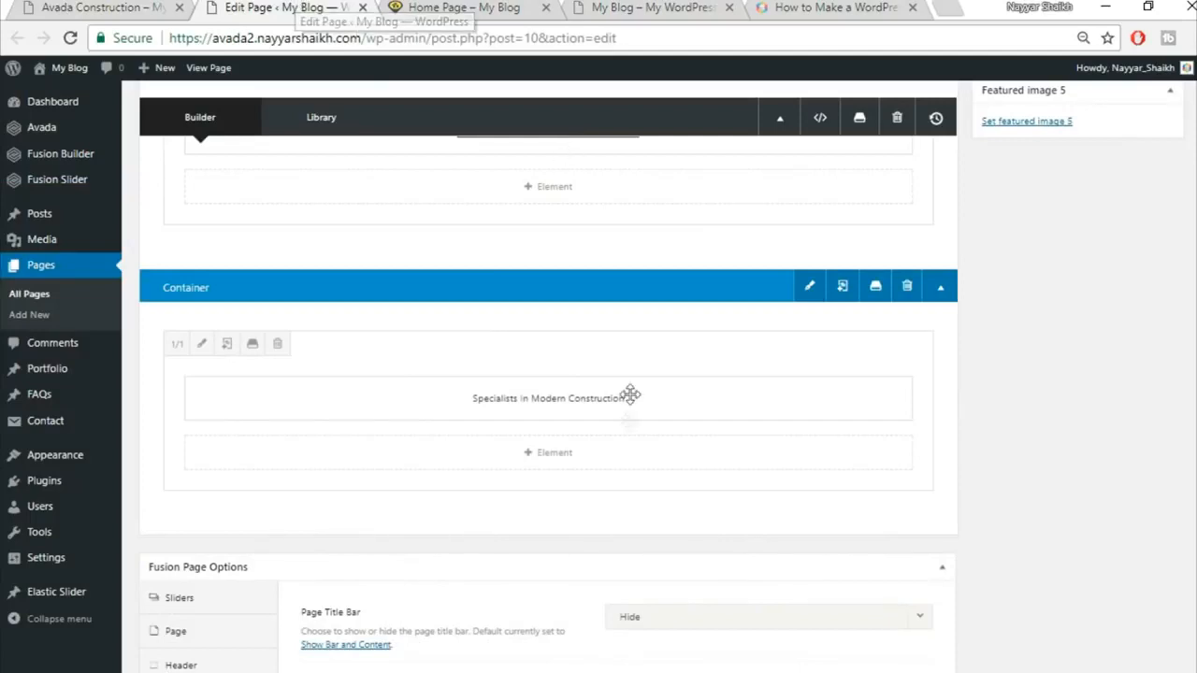
pyautogui.click(566, 458)
pyautogui.click(967, 116)
pyautogui.write('sepa')
pyautogui.click(677, 214)
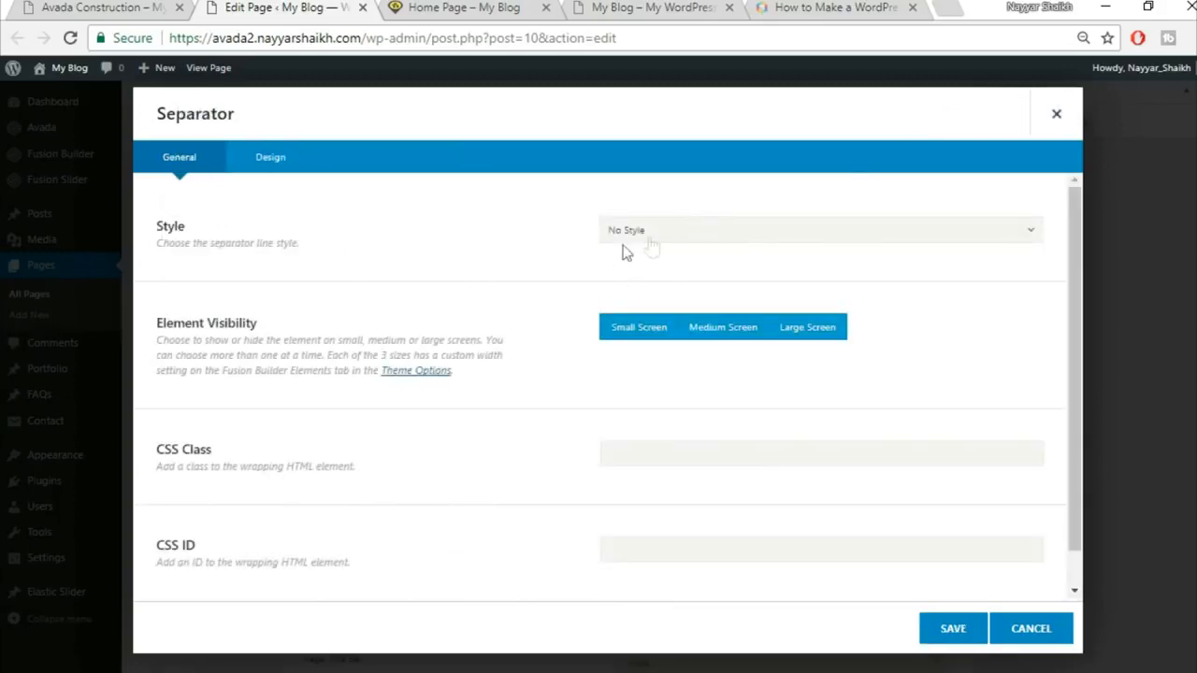
pyautogui.click(688, 238)
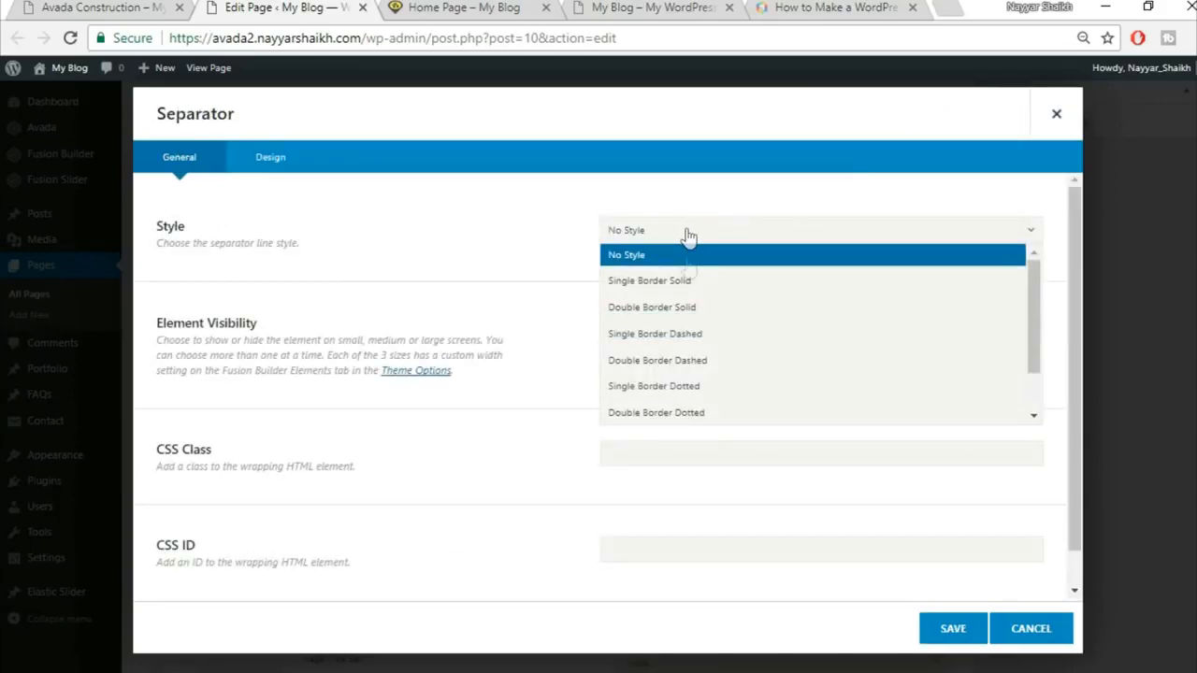
pyautogui.click(695, 282)
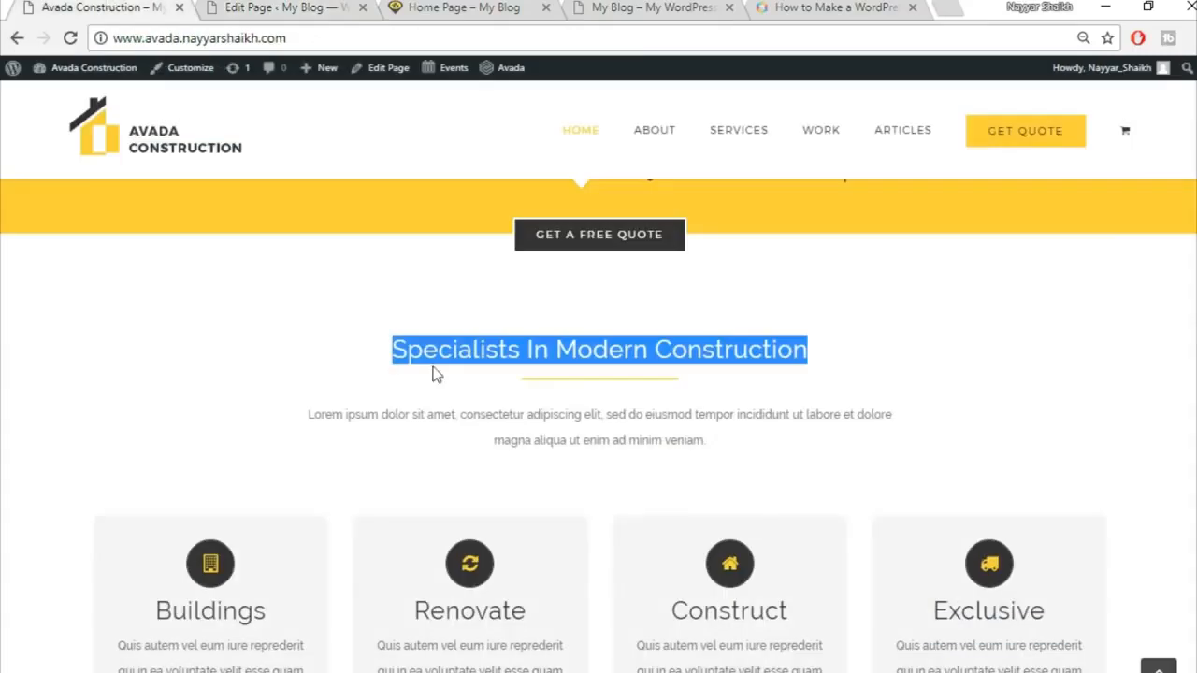
pyautogui.hotkey('ctrl', '1')
pyautogui.click(561, 400)
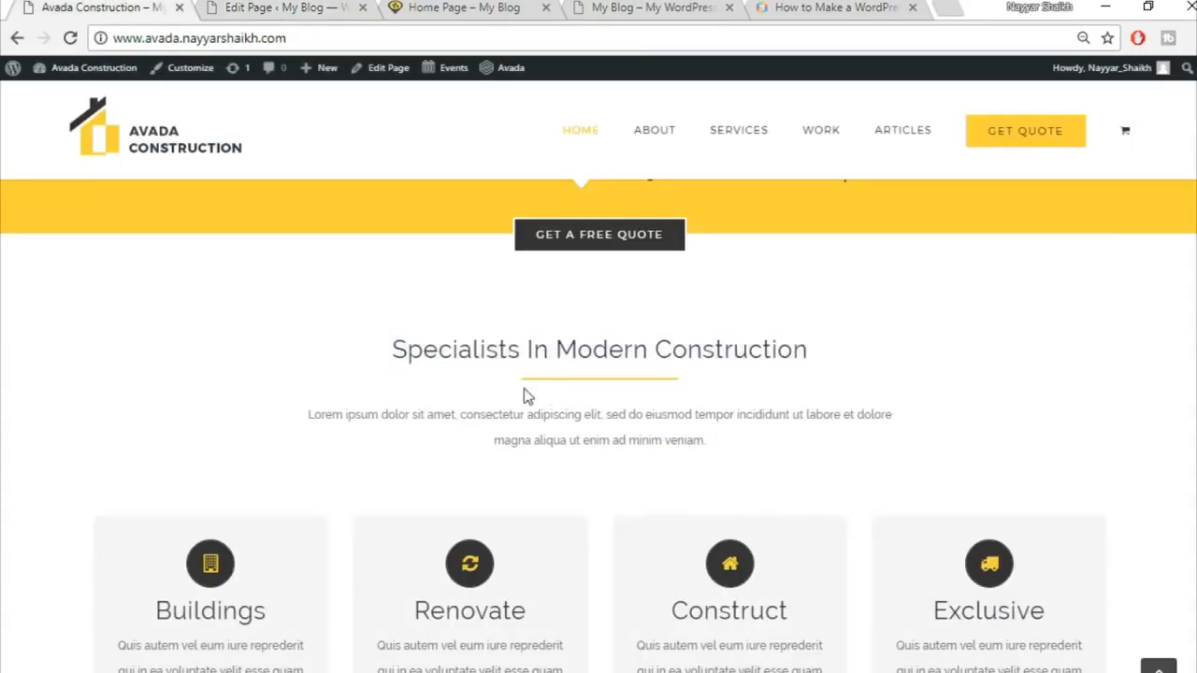
pyautogui.click(253, 7)
pyautogui.scroll(-1, 428, 470)
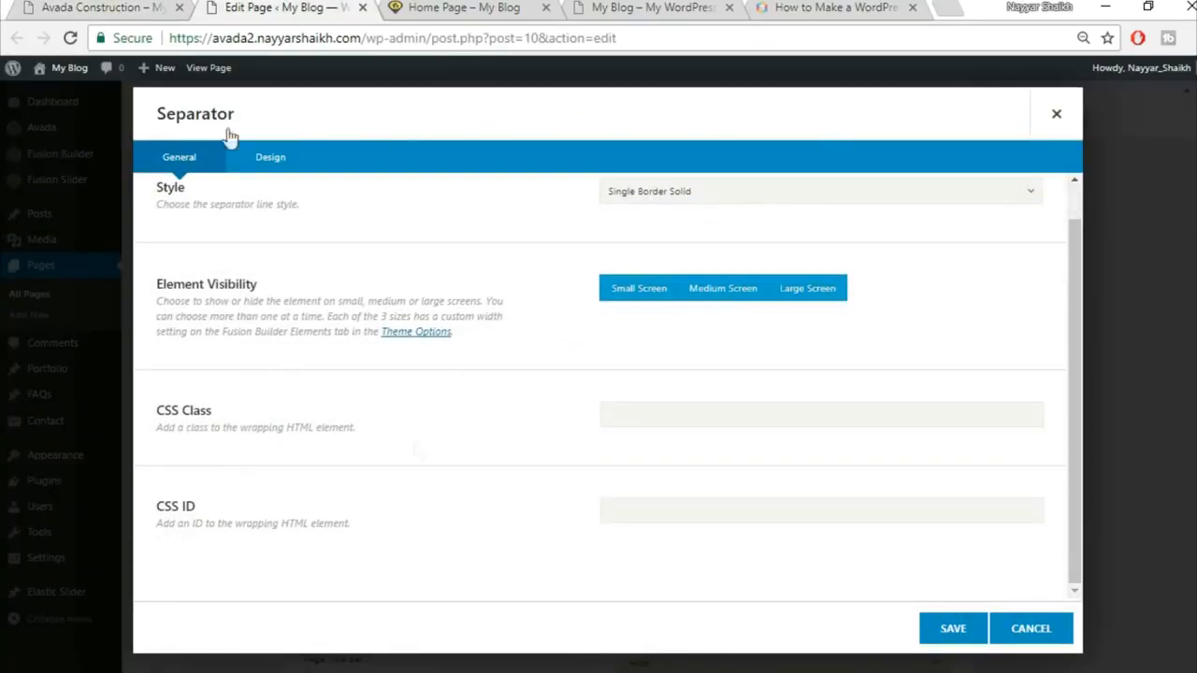
# Step: Give the separator a yellow colour with 0 top and 30 bottom margins
pyautogui.click(273, 169)
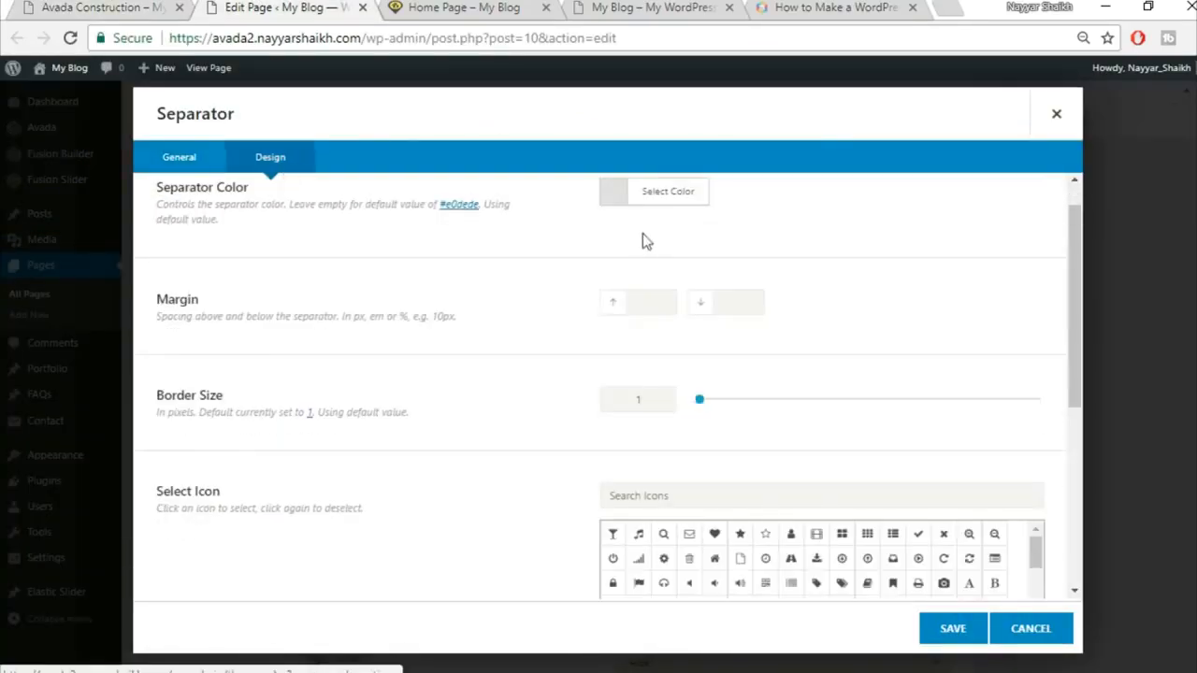
pyautogui.scroll(1, 643, 241)
pyautogui.click(690, 232)
pyautogui.click(780, 256)
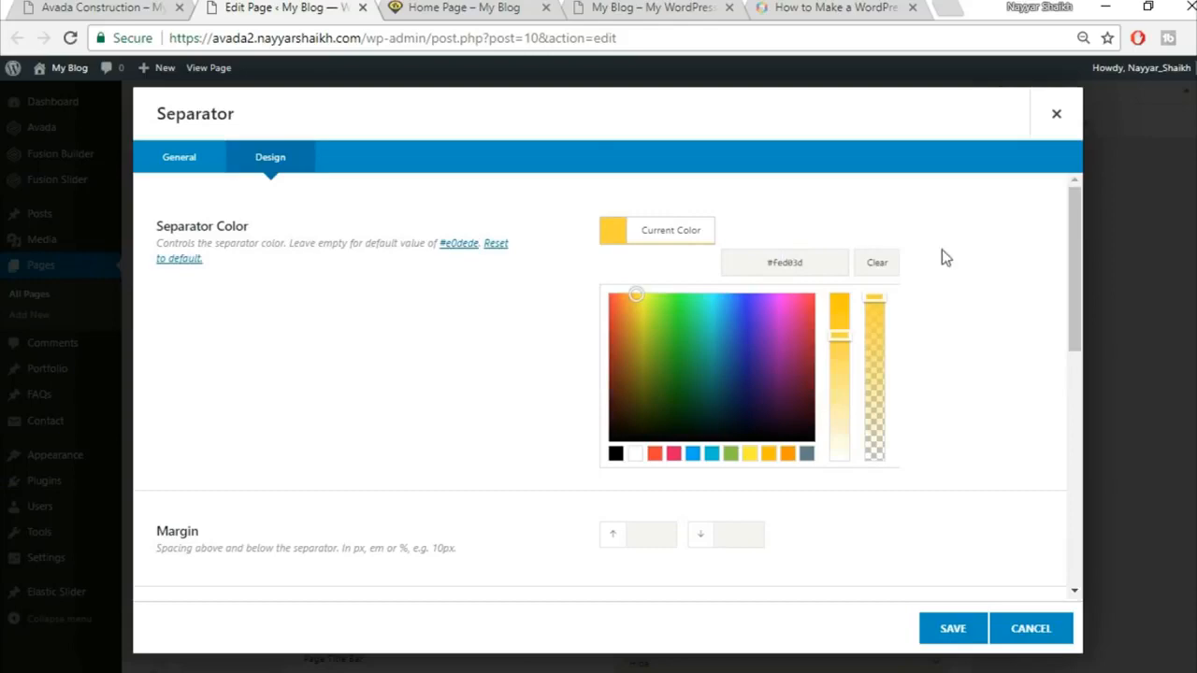
pyautogui.scroll(-3, 983, 296)
pyautogui.scroll(-1, 983, 297)
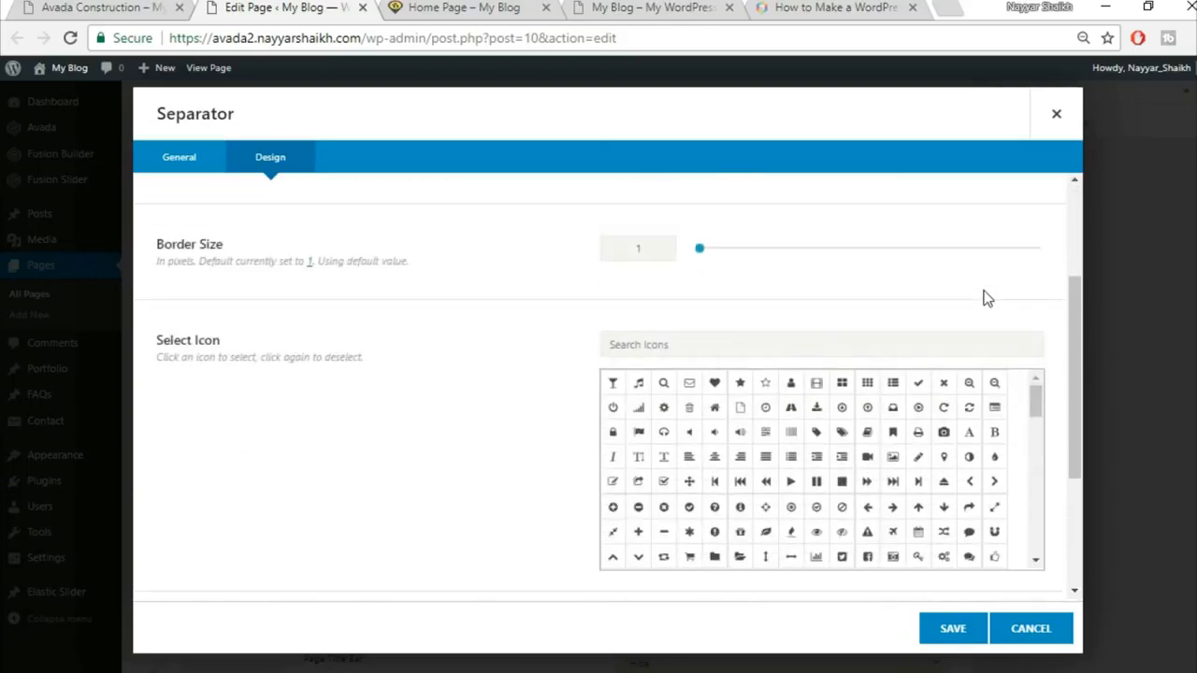
pyautogui.scroll(1, 983, 297)
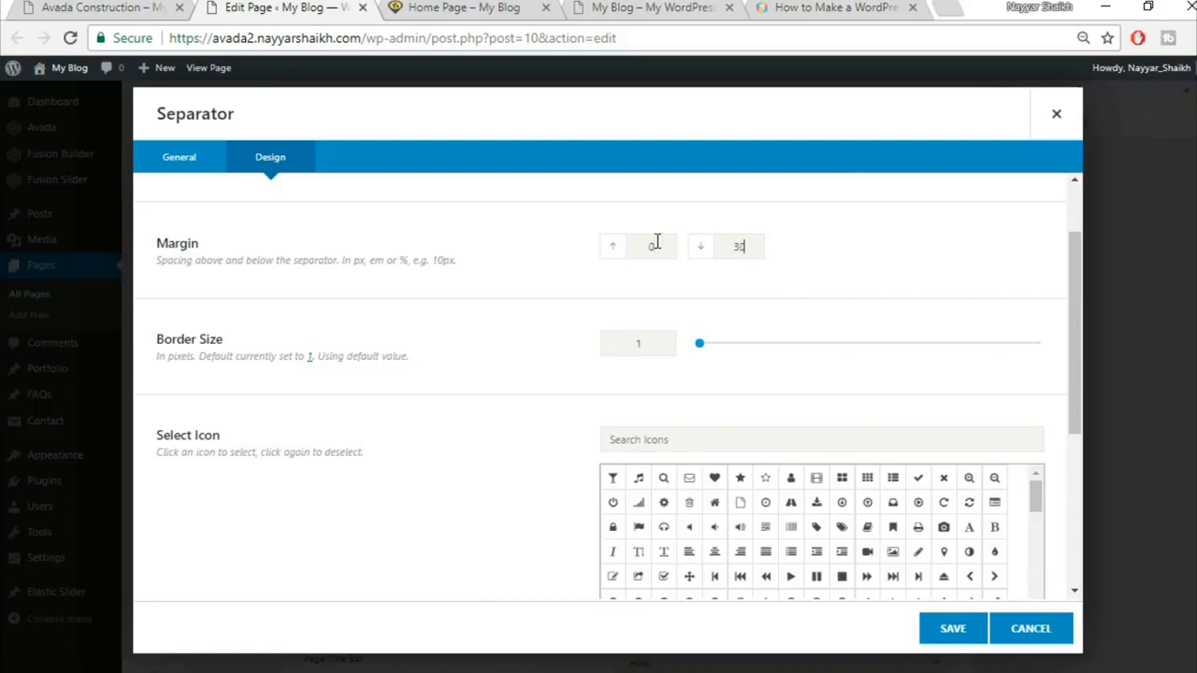
pyautogui.click(145, 5)
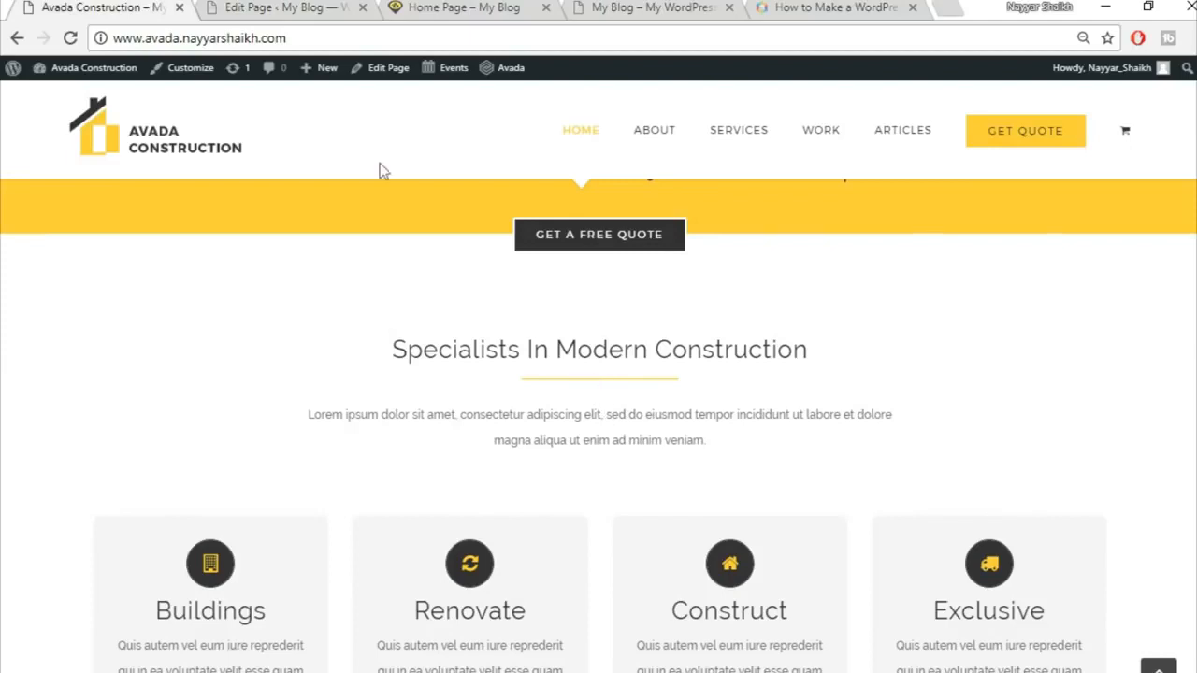
pyautogui.click(229, 4)
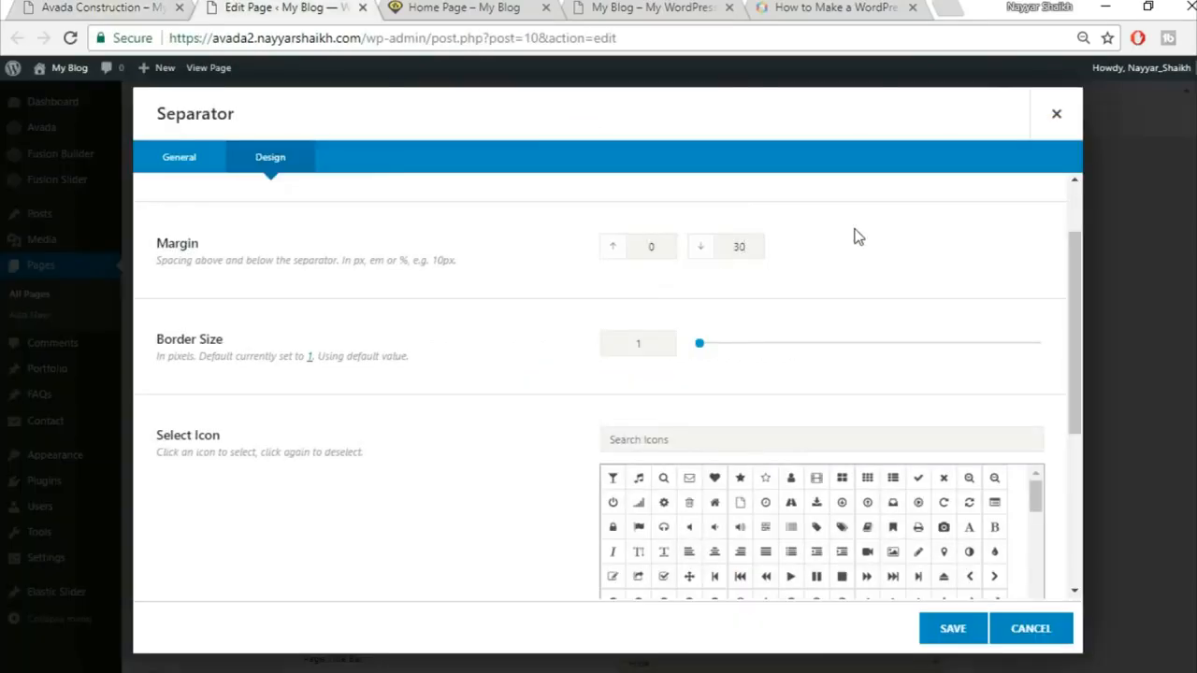
# Step: Set separator border size 2 and width 200px, then save it
pyautogui.moveTo(603, 351); pyautogui.dragTo(654, 338)
pyautogui.write('2')
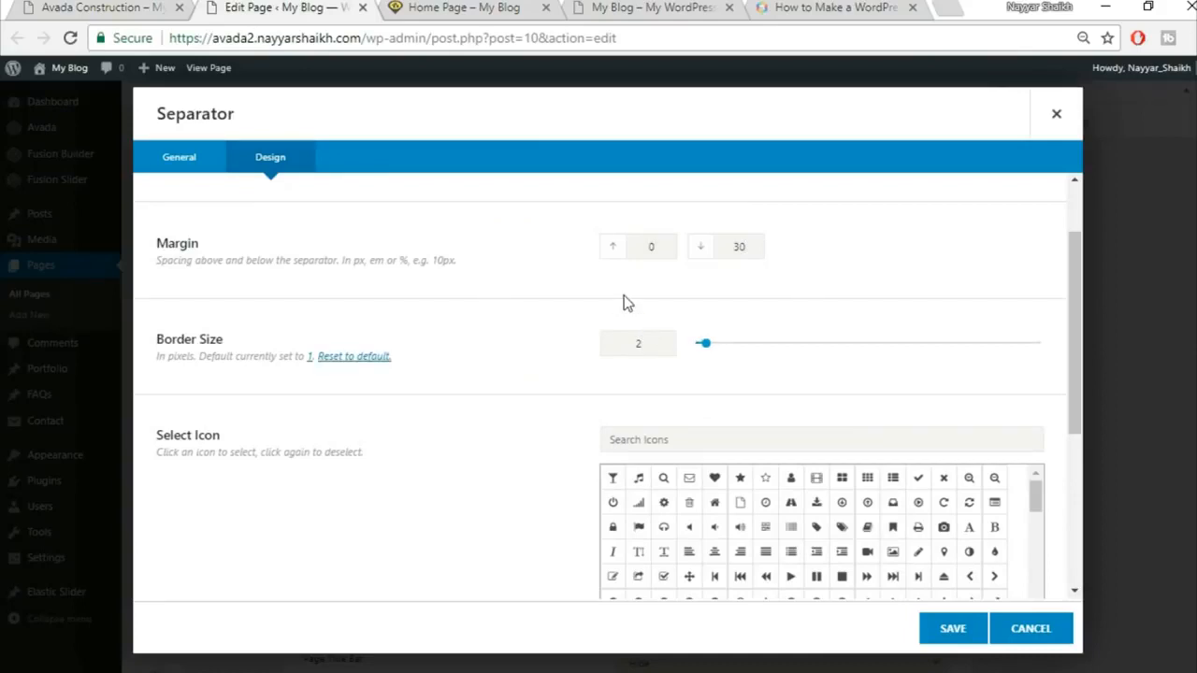
pyautogui.click(130, 6)
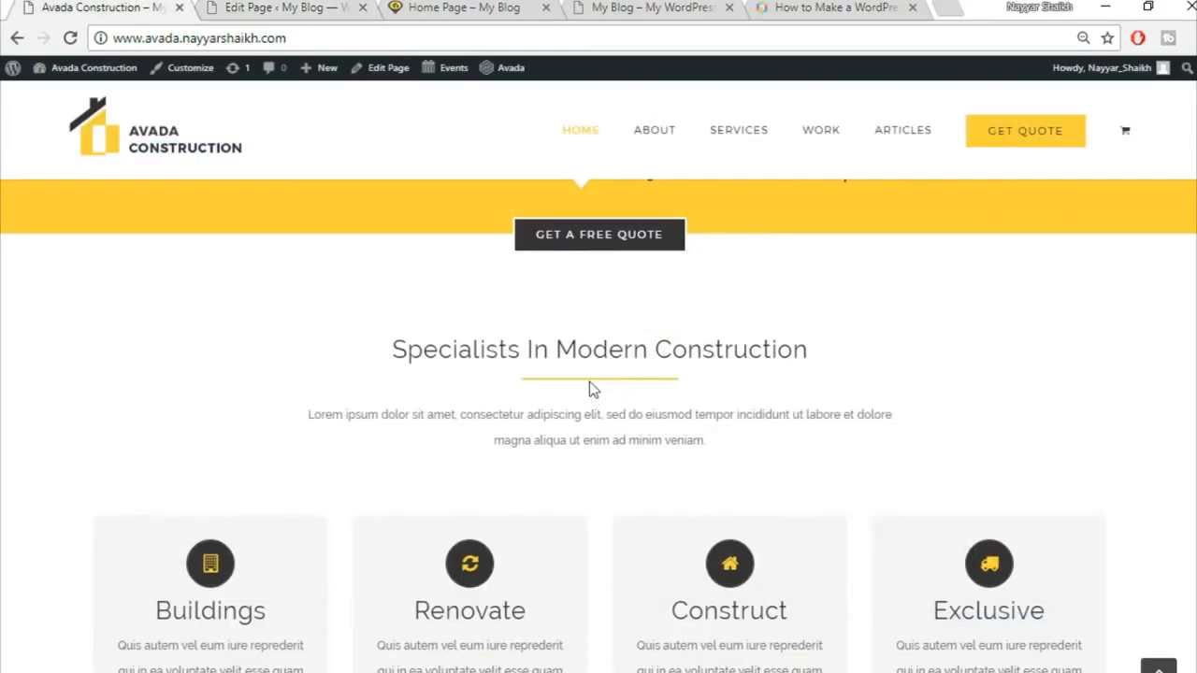
pyautogui.click(284, 8)
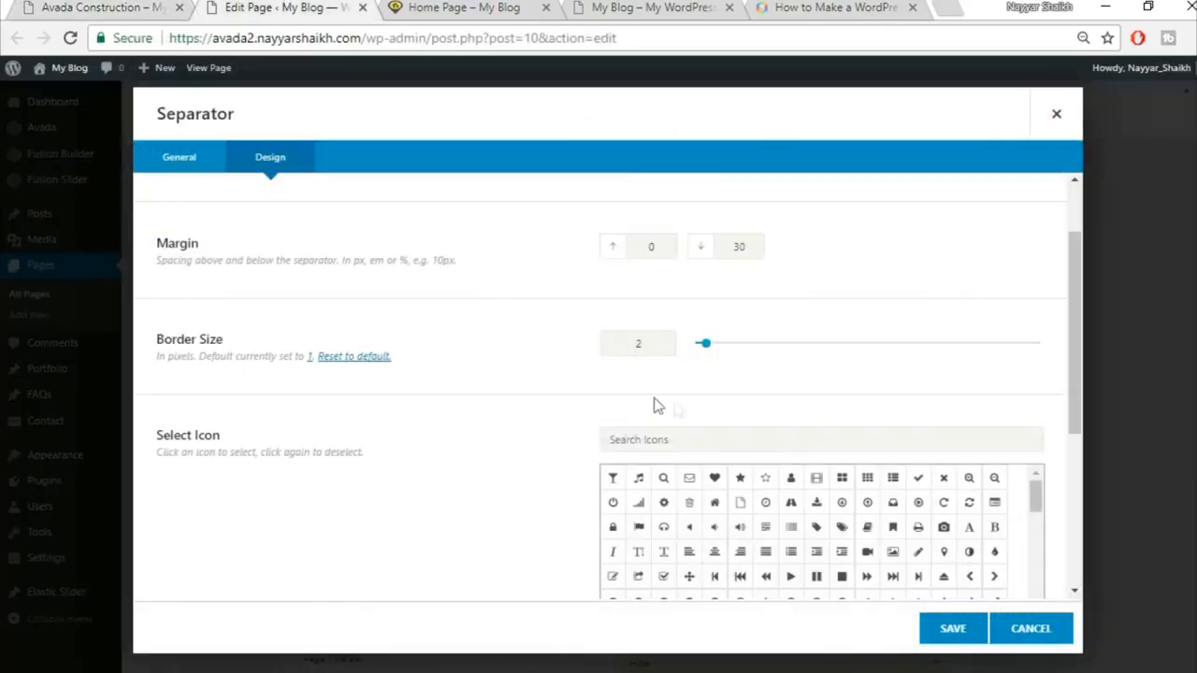
pyautogui.click(122, 5)
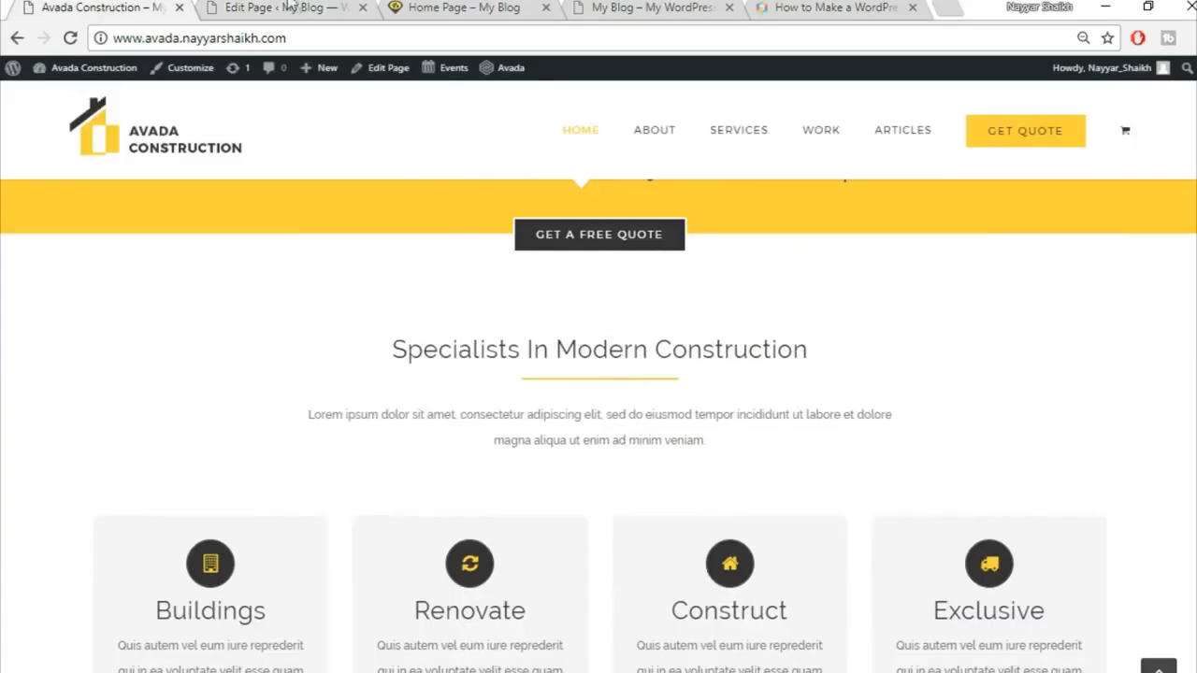
pyautogui.click(288, 6)
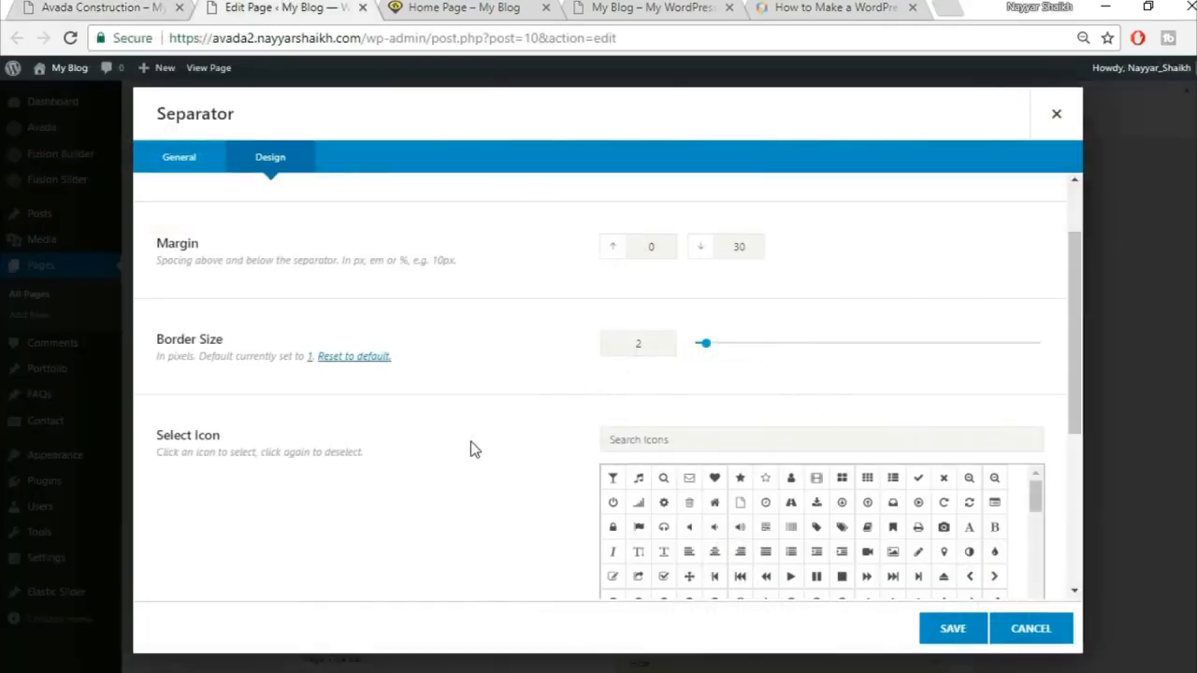
pyautogui.scroll(-4, 473, 448)
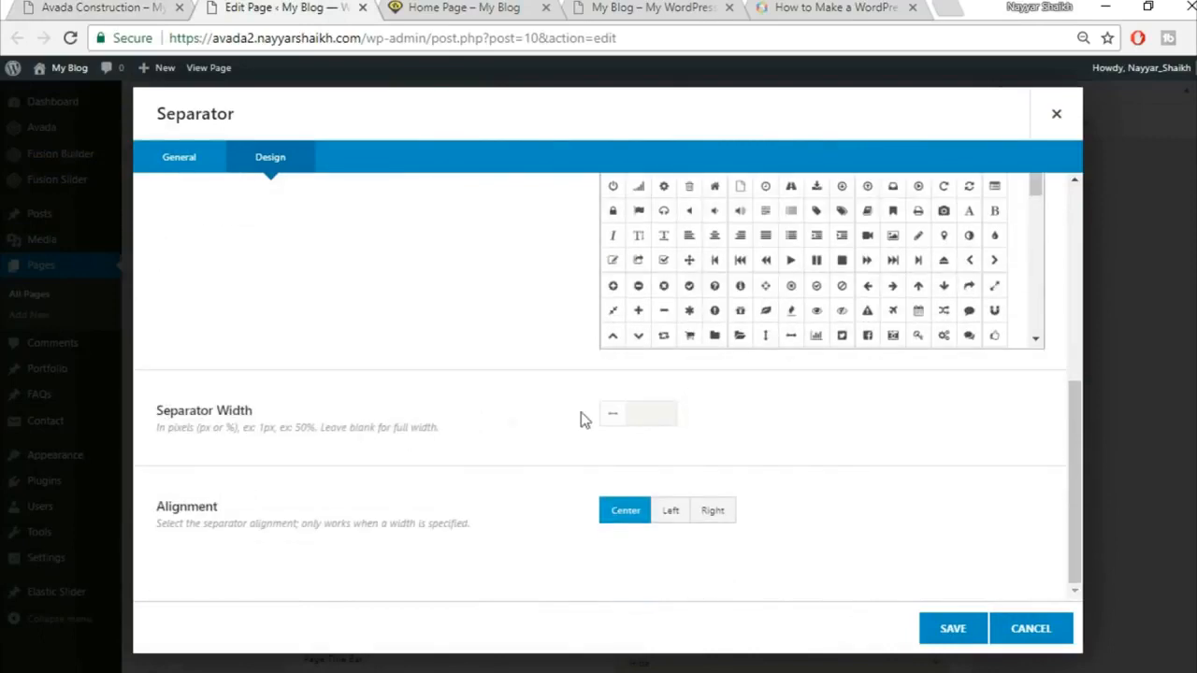
pyautogui.click(121, 5)
pyautogui.click(288, 6)
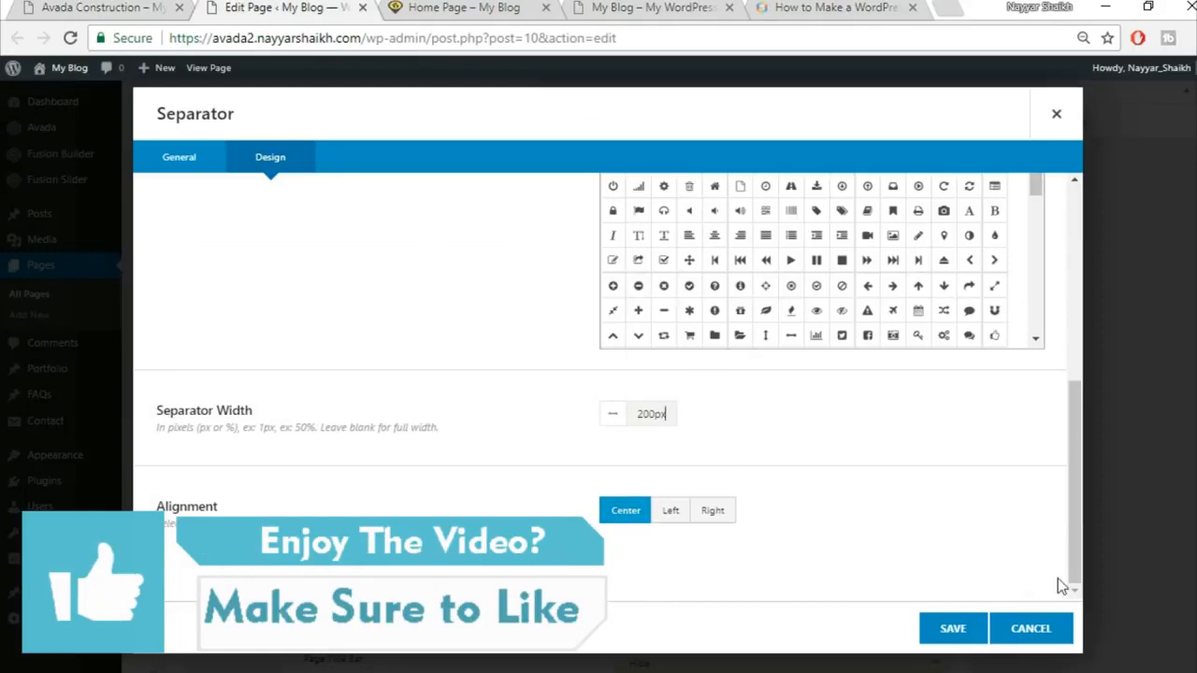
pyautogui.click(952, 629)
pyautogui.click(39, 6)
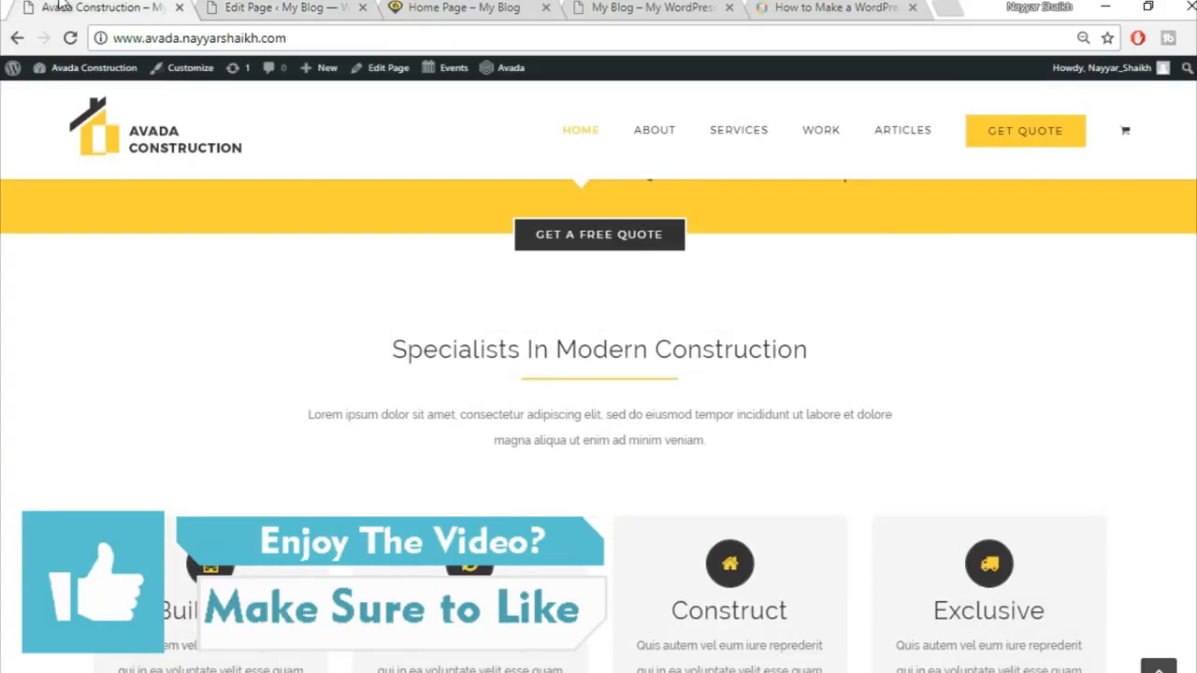
# Step: Copy the demo's Lorem ipsum paragraph and add a Text Block element to the container
pyautogui.moveTo(314, 418); pyautogui.dragTo(858, 445)
pyautogui.hotkey('ctrl', 'c')
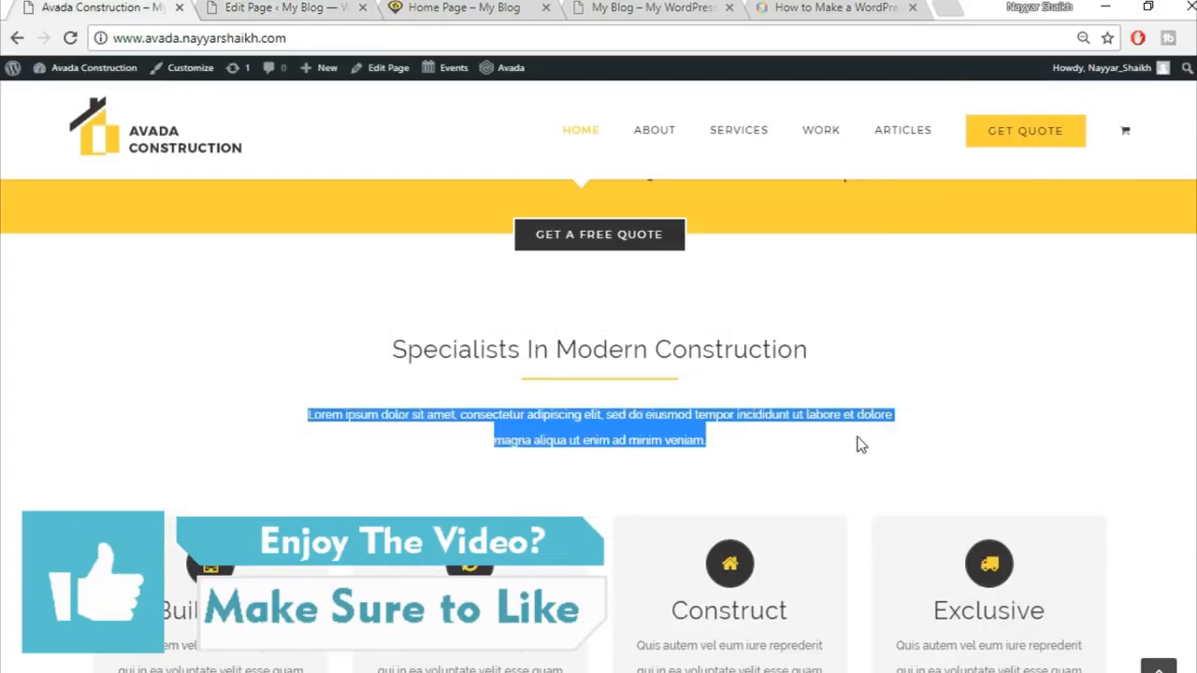
pyautogui.hotkey('ctrl', 'Tab')
pyautogui.click(579, 513)
pyautogui.click(961, 107)
pyautogui.write('tex')
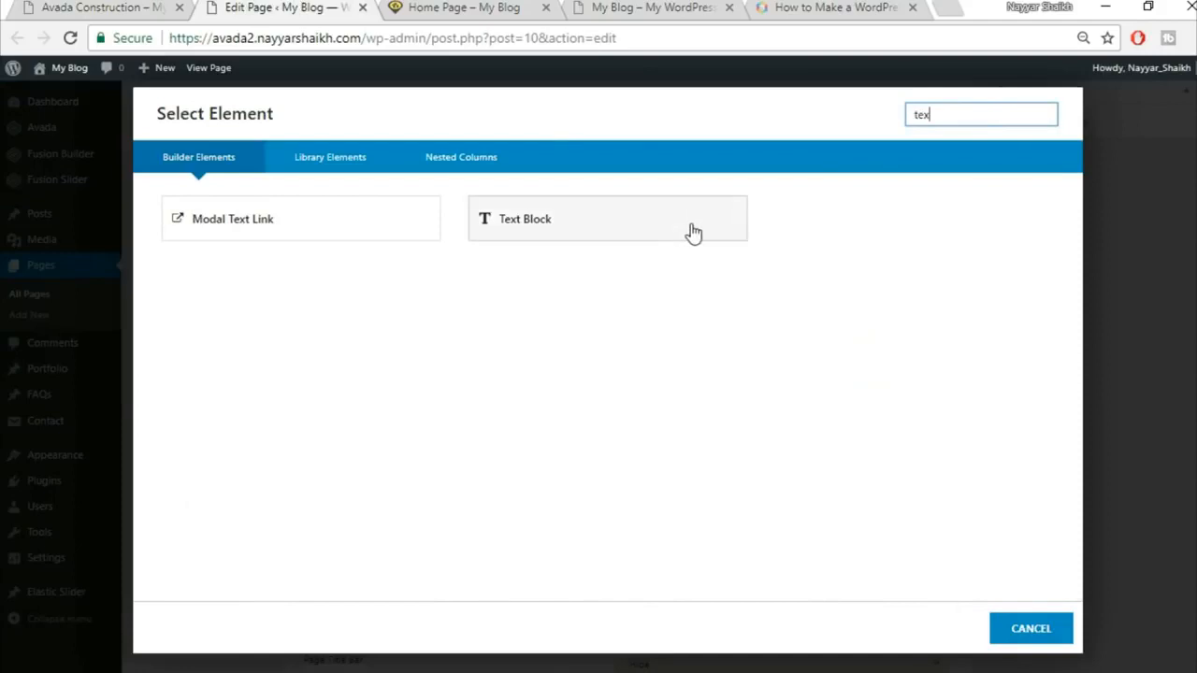
pyautogui.click(694, 232)
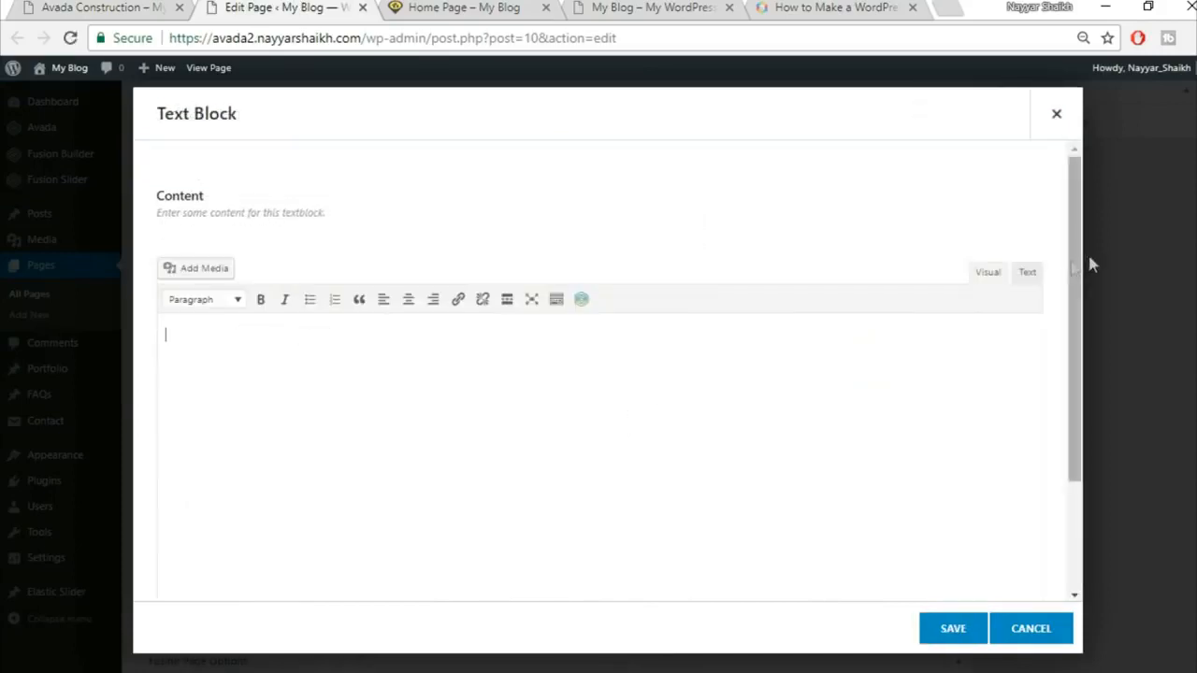
# Step: Paste the Lorem ipsum text, centre-align it, save the block and compare with the demo
pyautogui.click(1028, 272)
pyautogui.hotkey('ctrl', 'v')
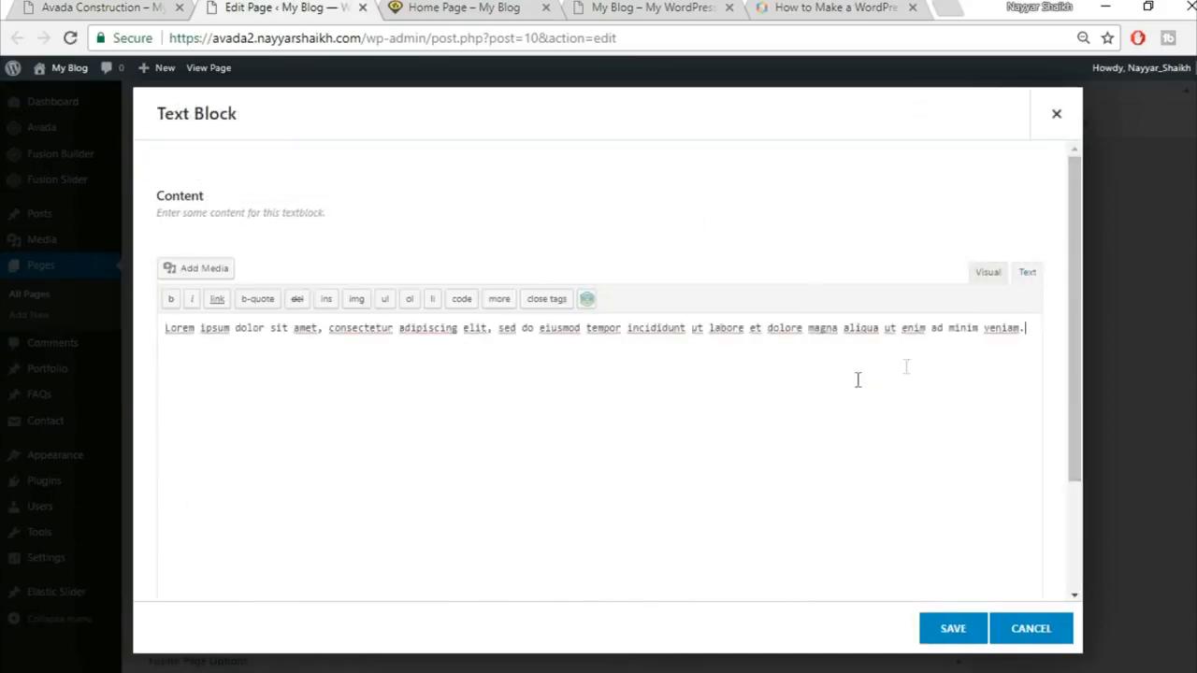
pyautogui.click(989, 279)
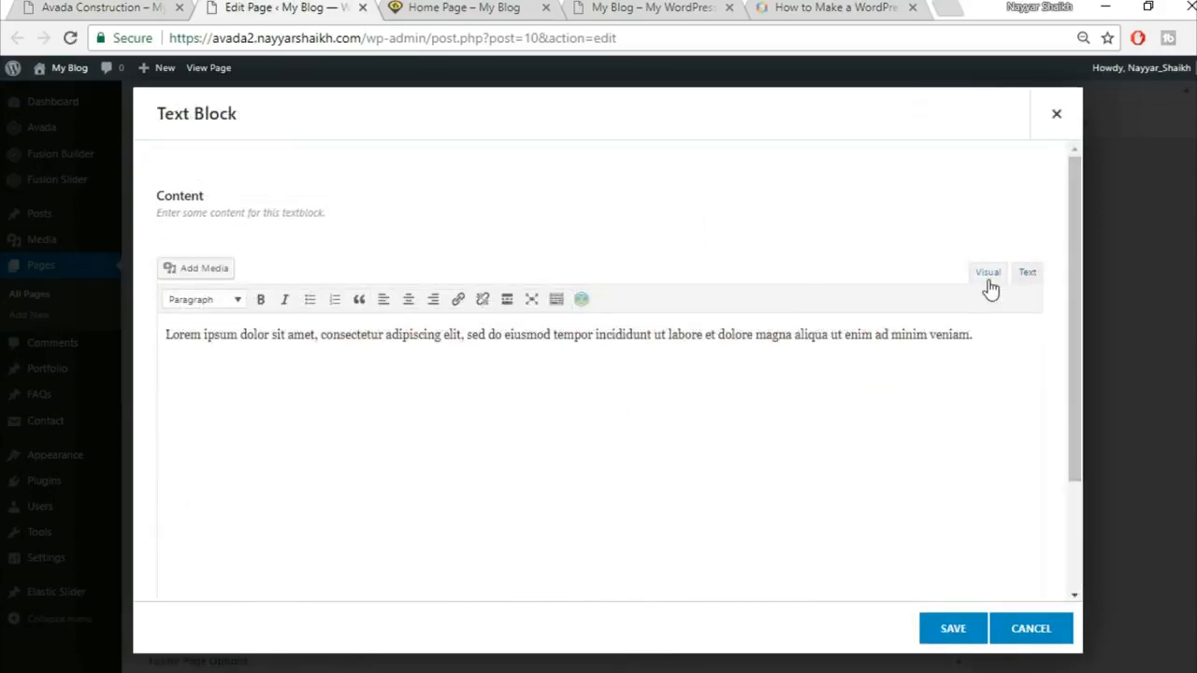
pyautogui.click(409, 311)
pyautogui.click(945, 631)
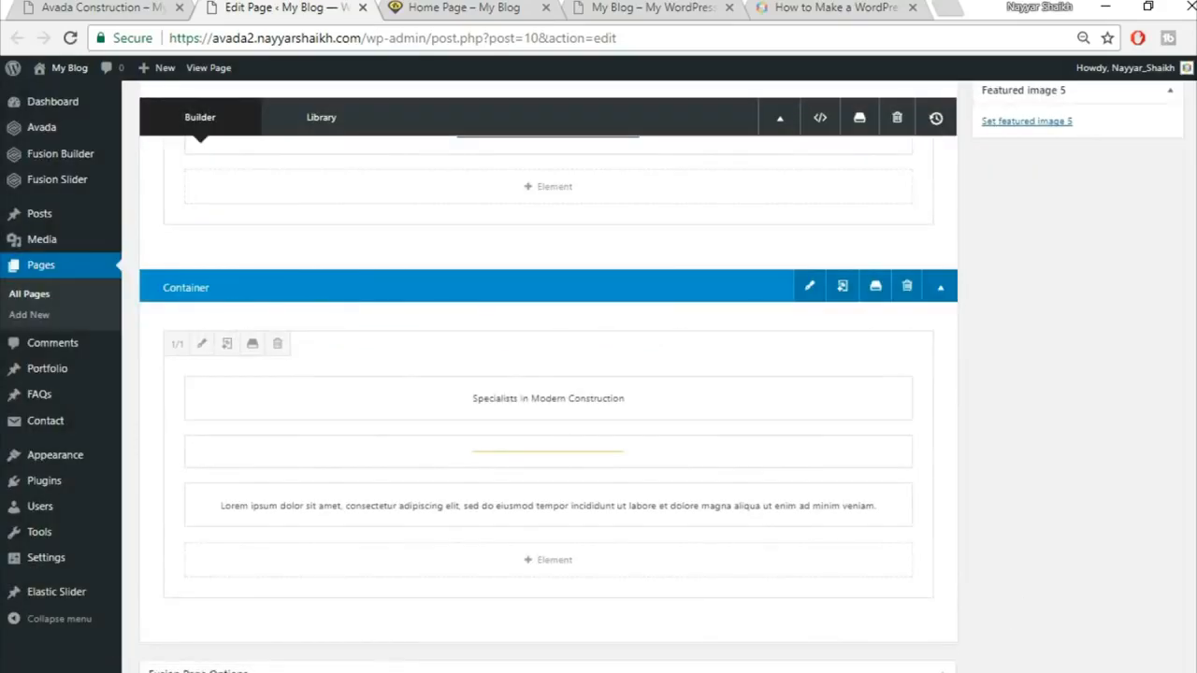
pyautogui.click(96, 7)
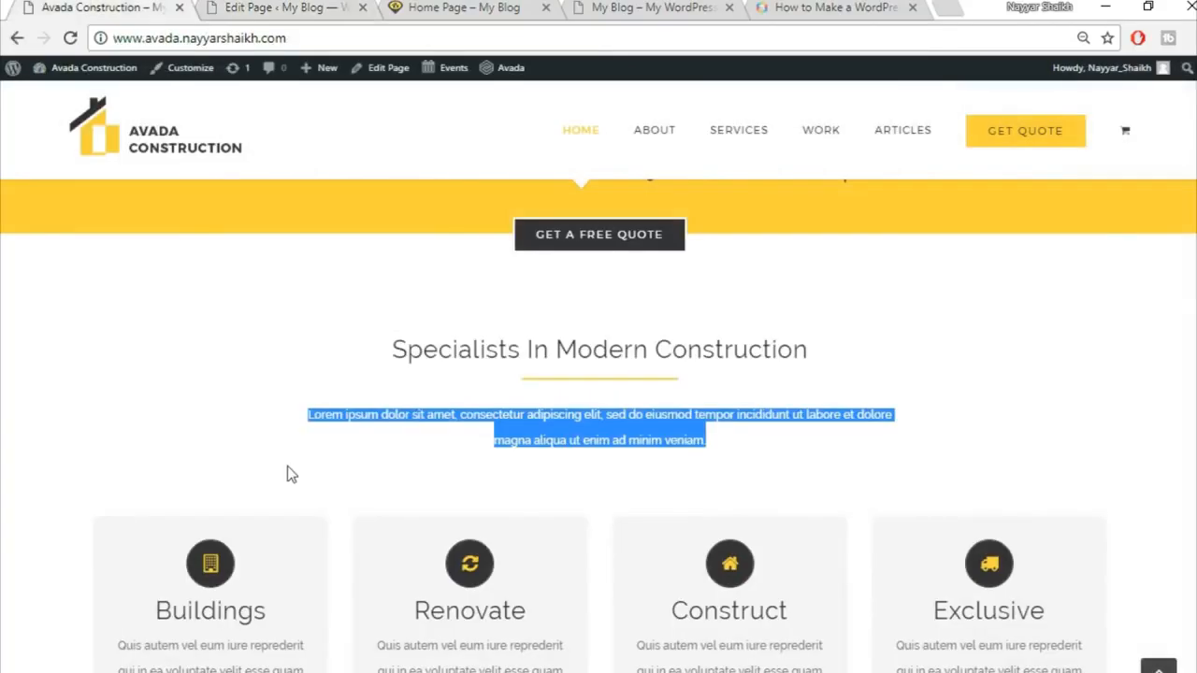
pyautogui.click(205, 6)
pyautogui.scroll(10, 1168, 508)
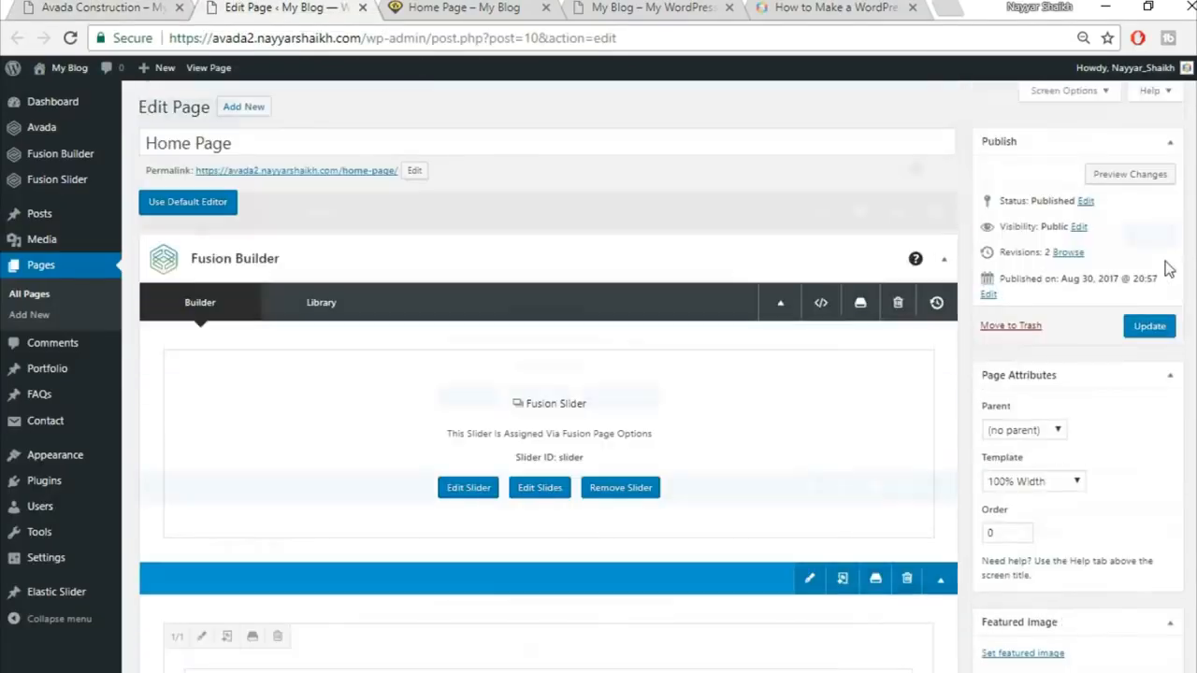
# Step: Update the page and reload the live Home Page to check the new content
pyautogui.click(1150, 326)
pyautogui.click(452, 7)
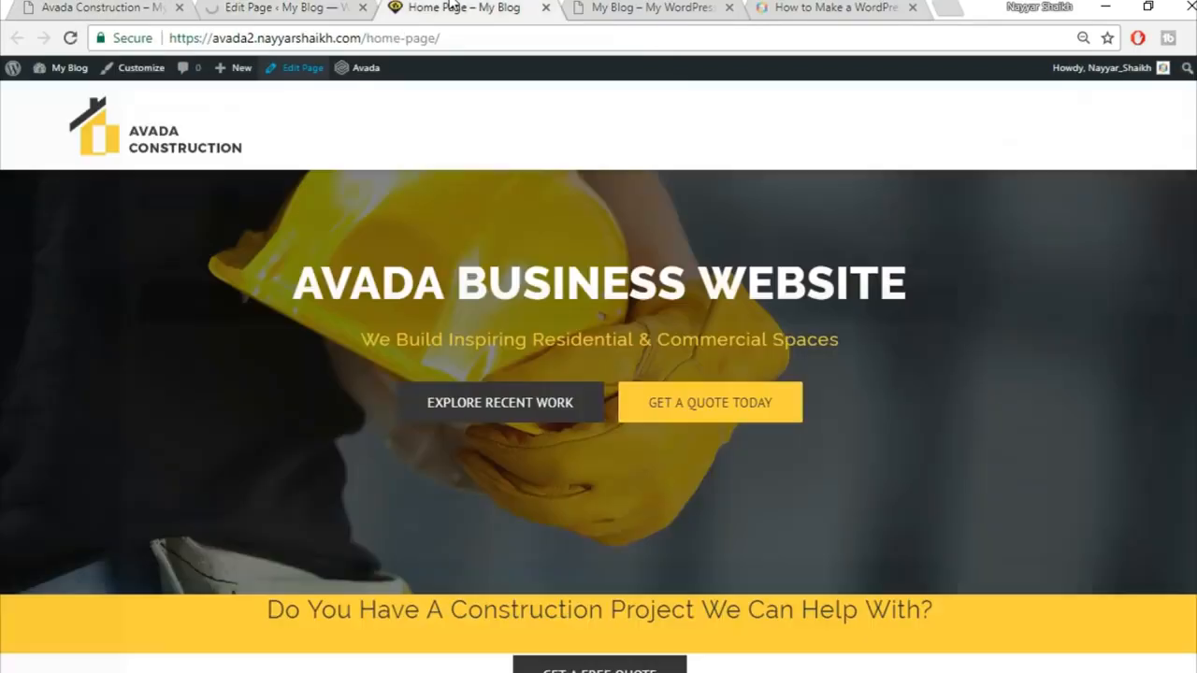
pyautogui.click(469, 34)
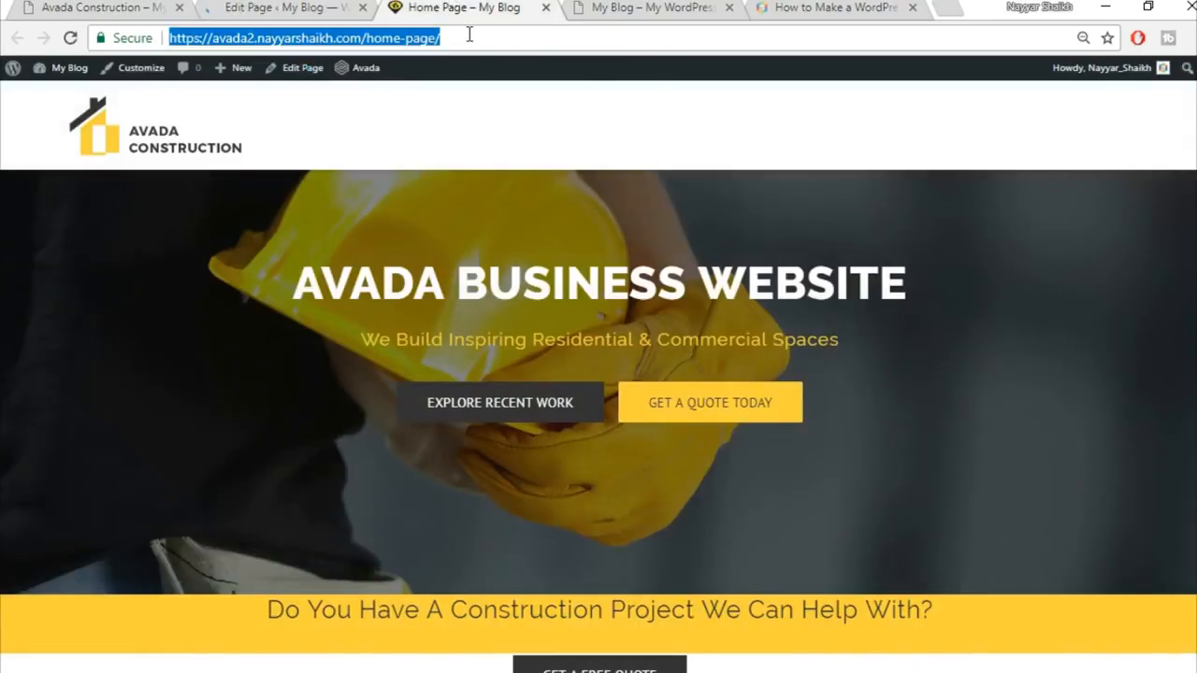
pyautogui.press('Return')
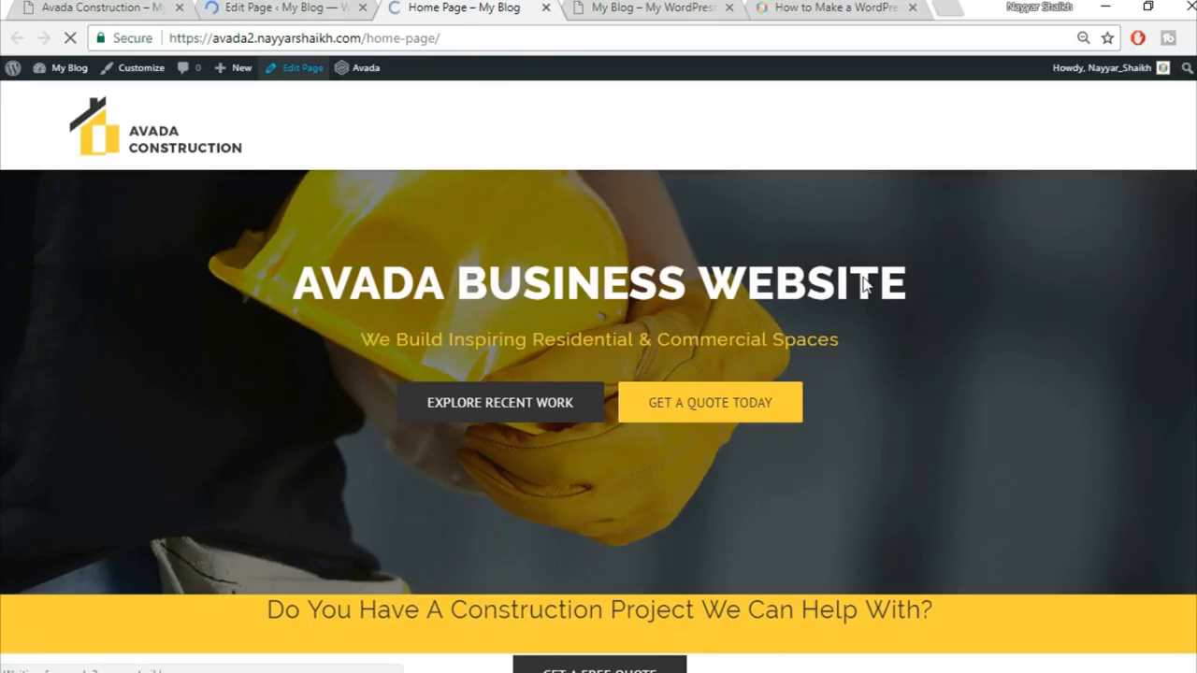
pyautogui.scroll(-3, 898, 308)
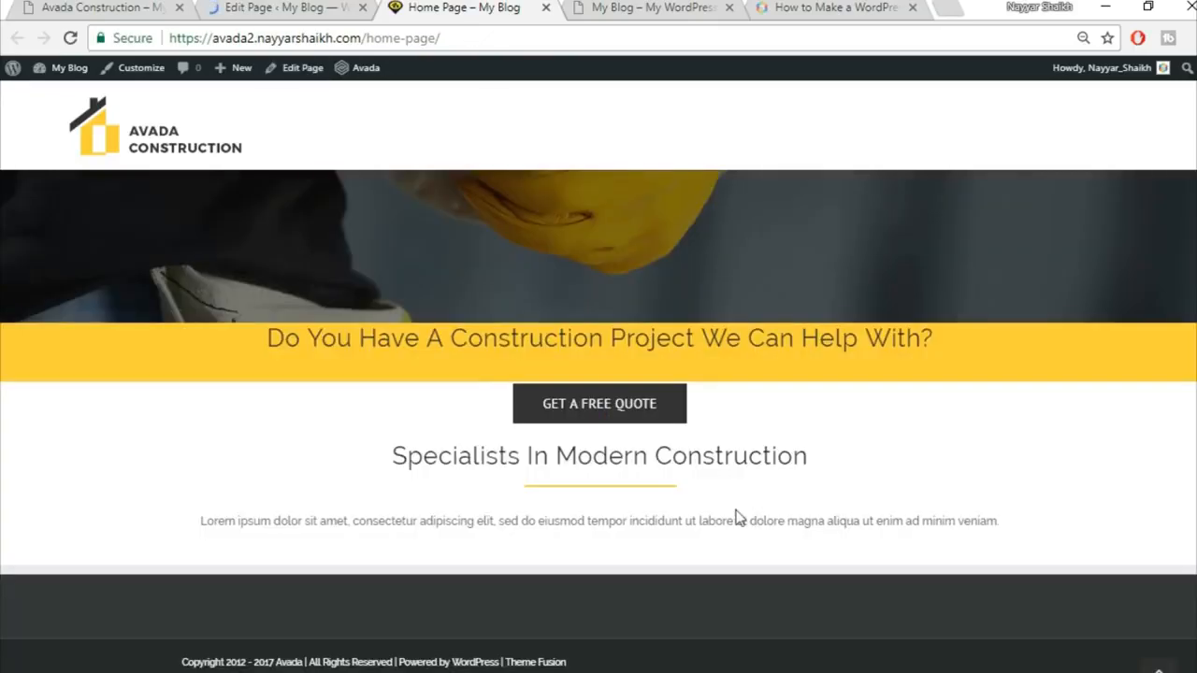
pyautogui.scroll(3, 903, 553)
pyautogui.scroll(-3, 869, 529)
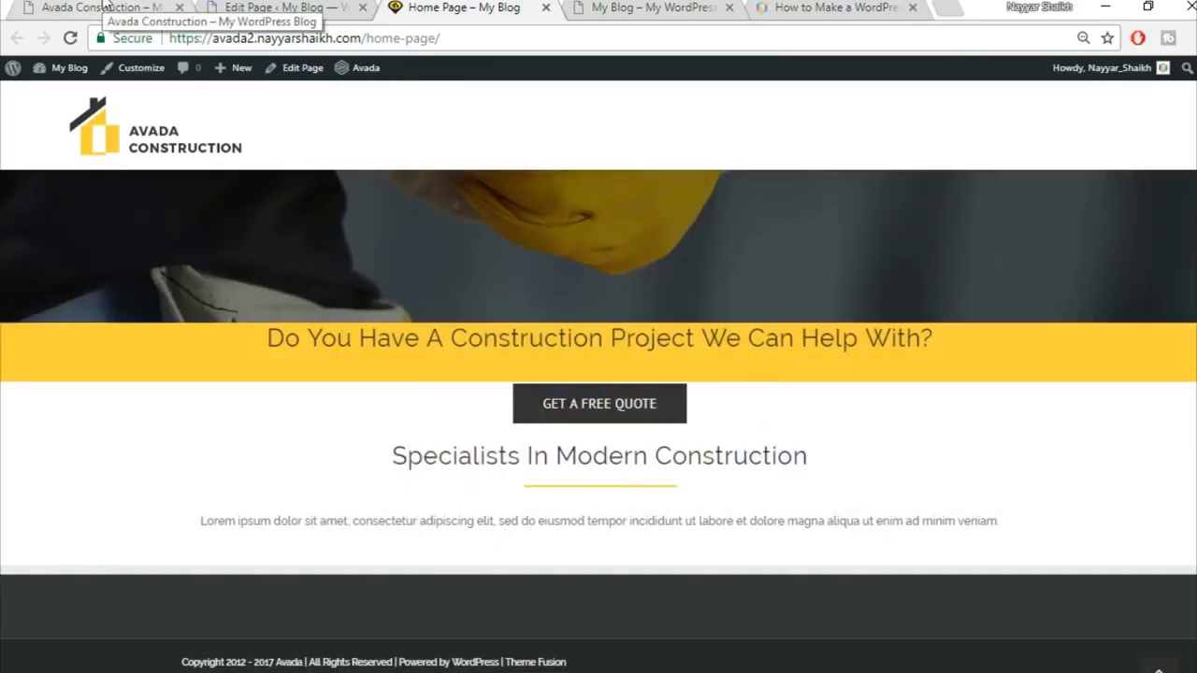
# Step: Compare the live Home Page paragraph against the demo's paragraph
pyautogui.click(103, 7)
pyautogui.click(343, 421)
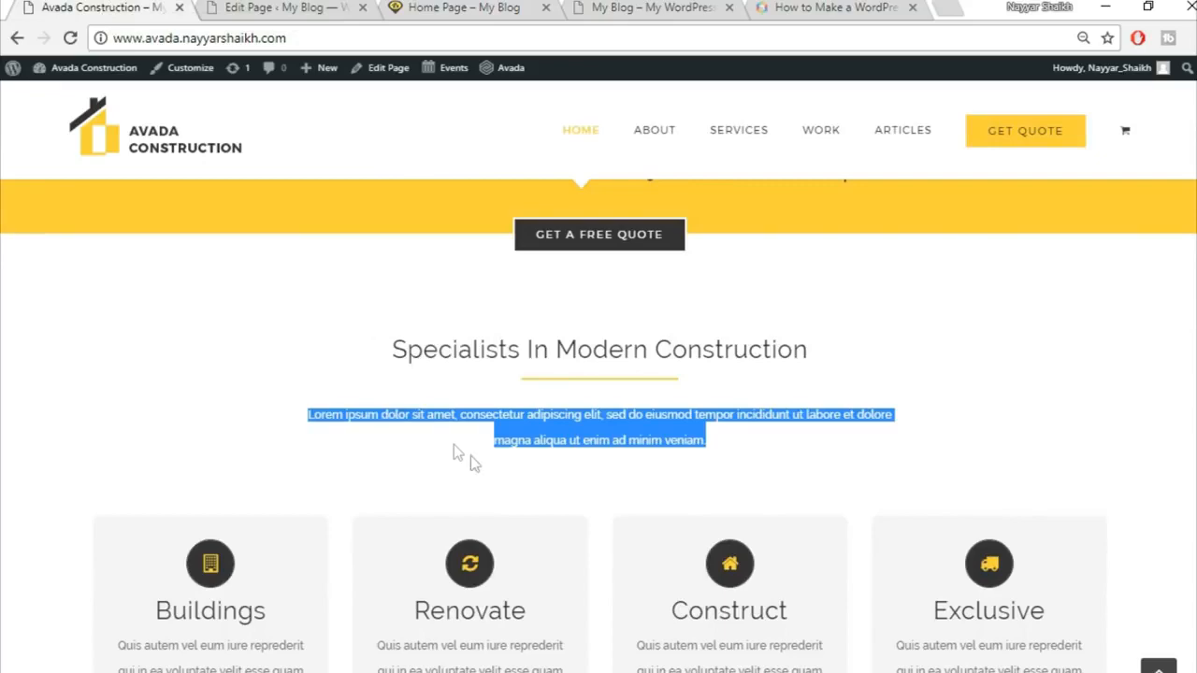
pyautogui.moveTo(302, 421); pyautogui.dragTo(713, 440)
pyautogui.click(313, 6)
pyautogui.click(464, 7)
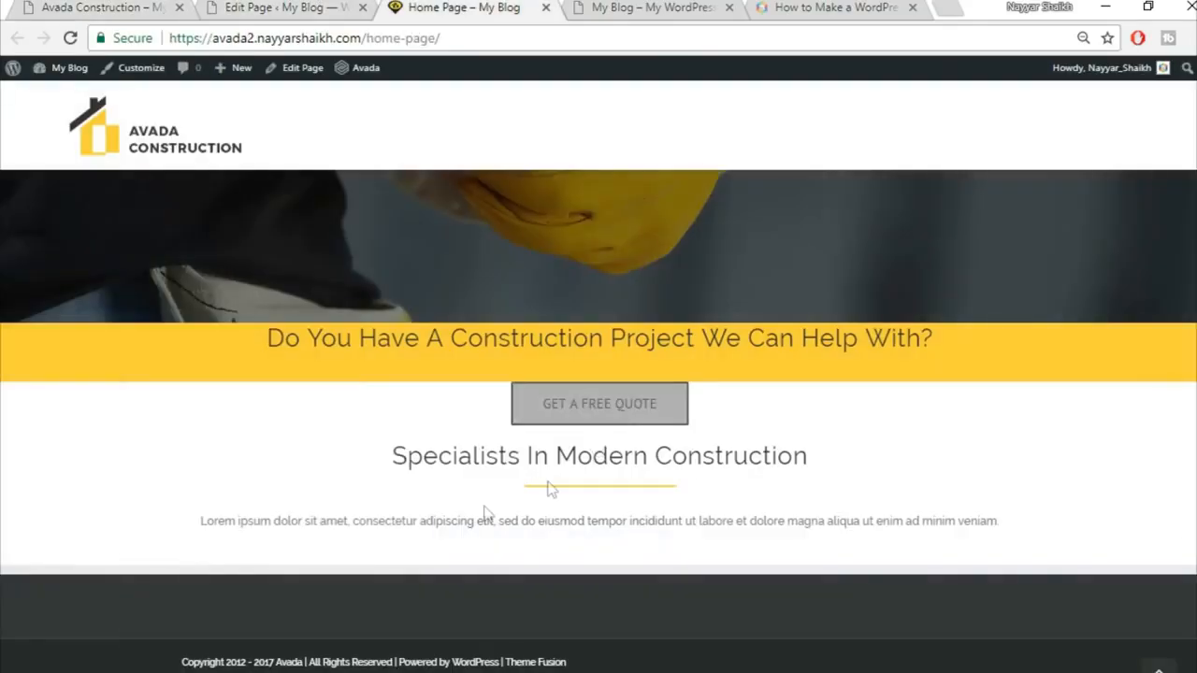
pyautogui.moveTo(217, 521); pyautogui.dragTo(953, 561)
pyautogui.click(112, 7)
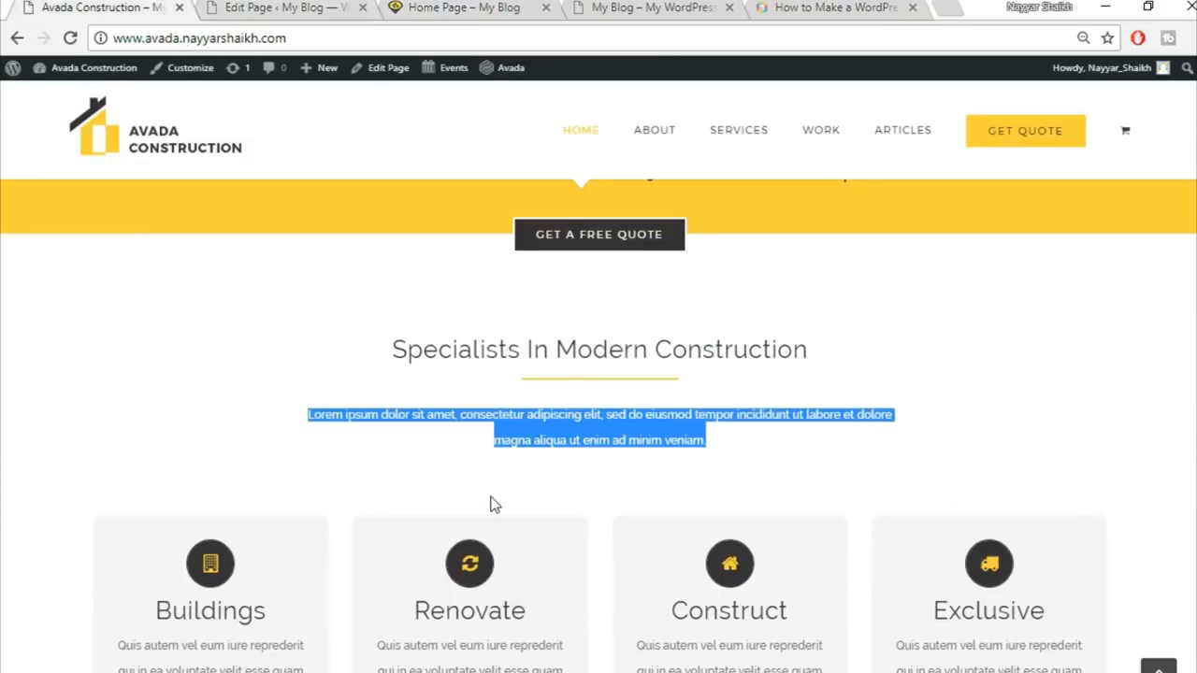
pyautogui.click(477, 441)
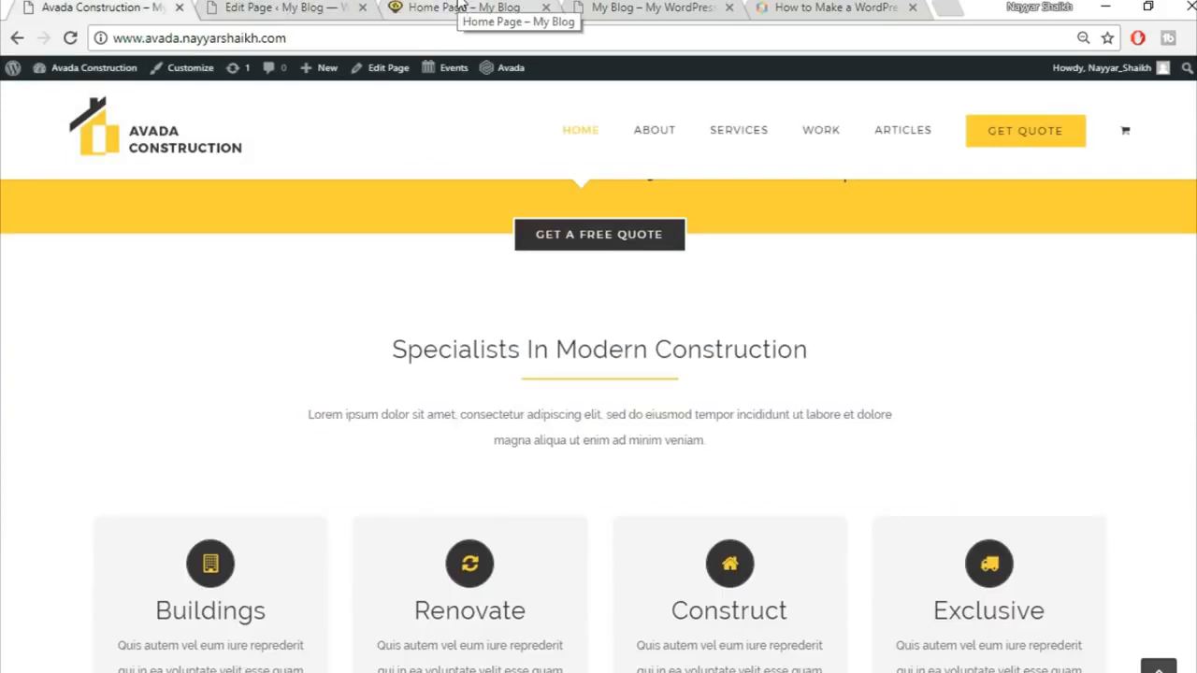
pyautogui.click(286, 6)
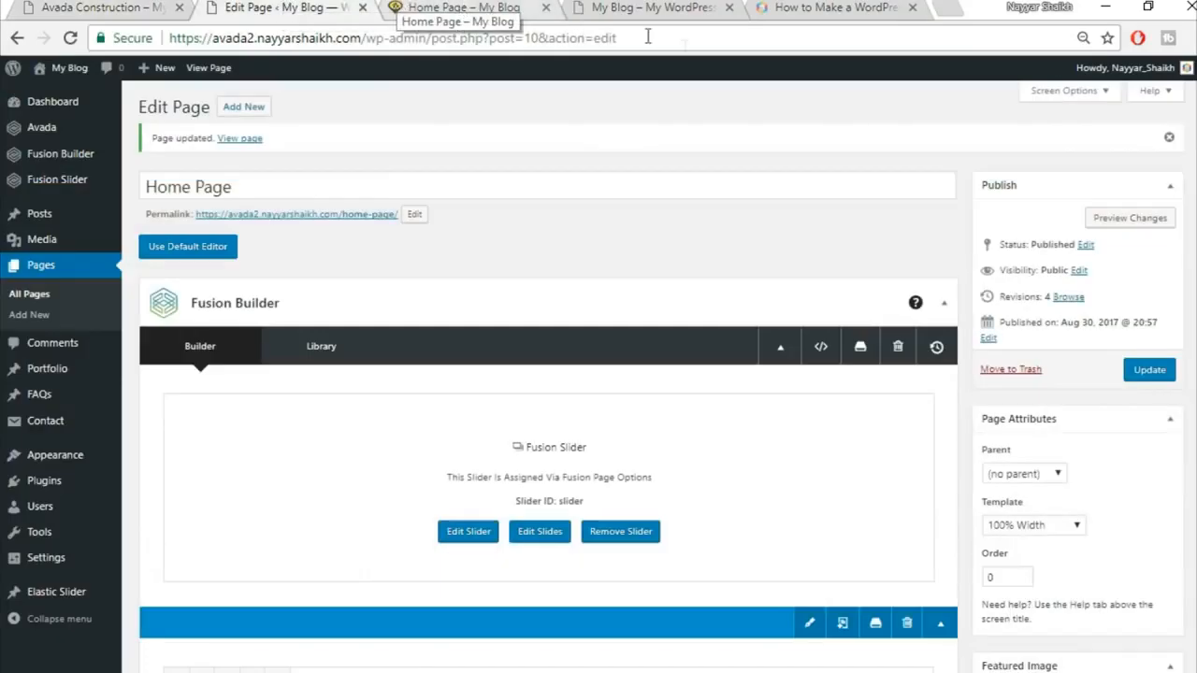
# Step: Scroll down to the demo's Buildings, Renovate, Construct and Exclusive flip boxes section
pyautogui.scroll(-4, 740, 433)
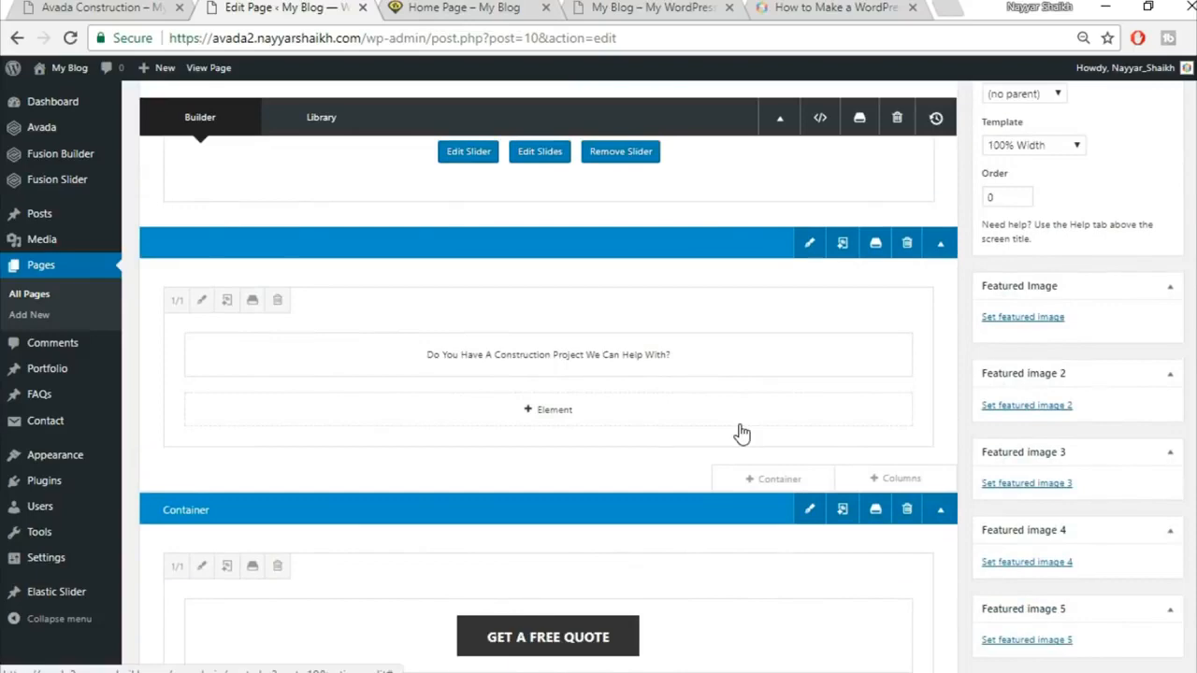
pyautogui.scroll(-4, 739, 433)
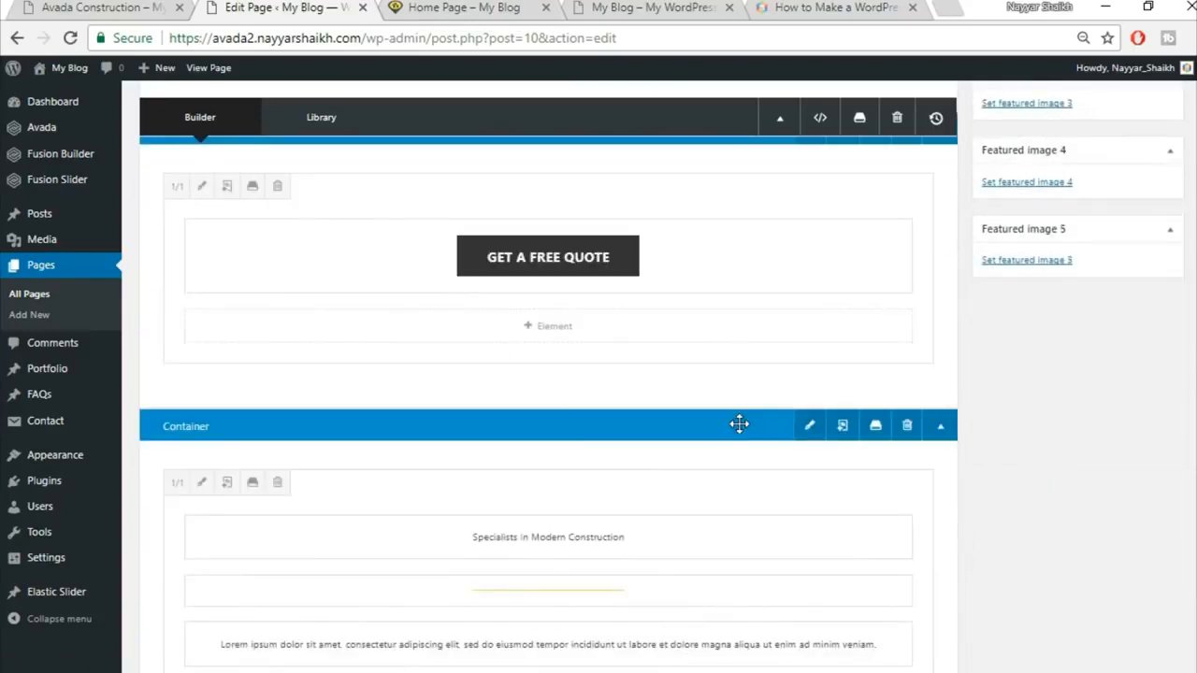
pyautogui.scroll(-4, 740, 426)
pyautogui.click(125, 7)
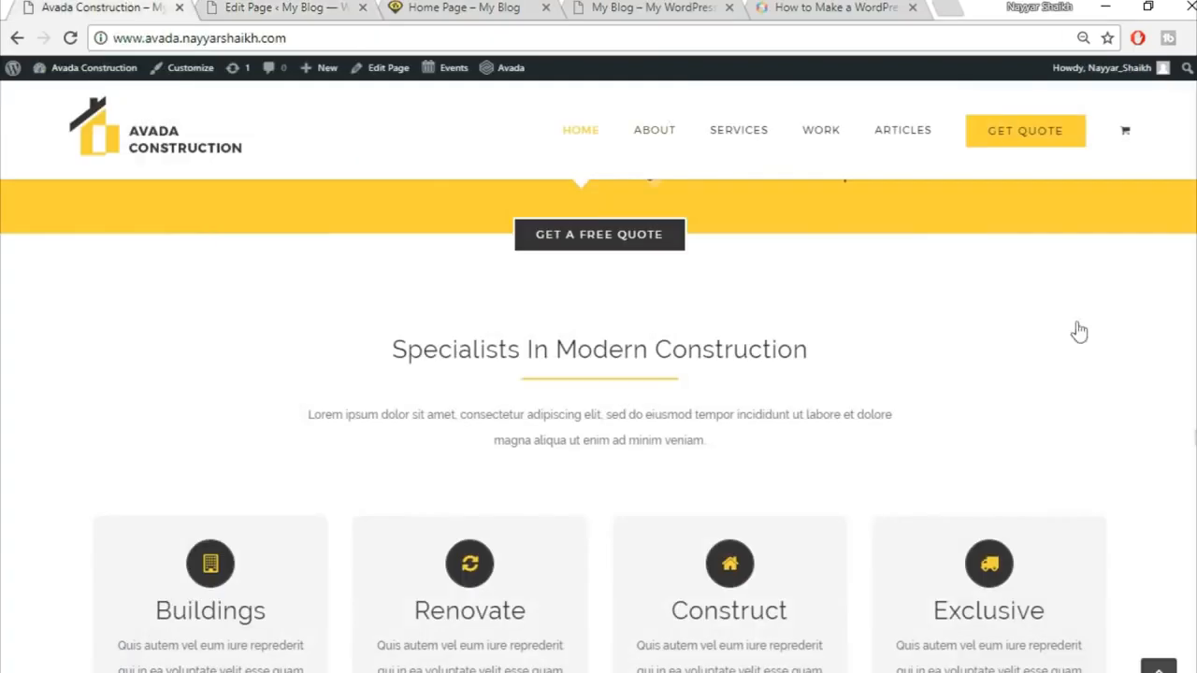
pyautogui.scroll(-1, 545, 470)
pyautogui.moveTo(524, 527)
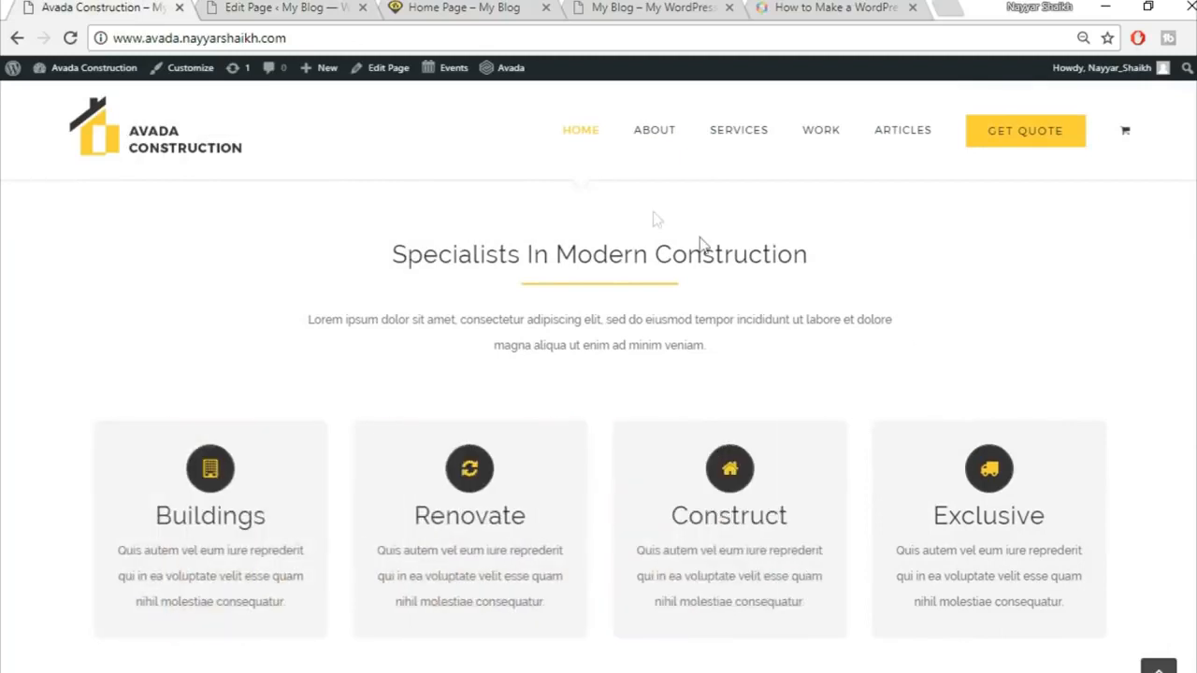
# Step: Add a new 1/1 container holding a Flip Boxes element
pyautogui.click(280, 7)
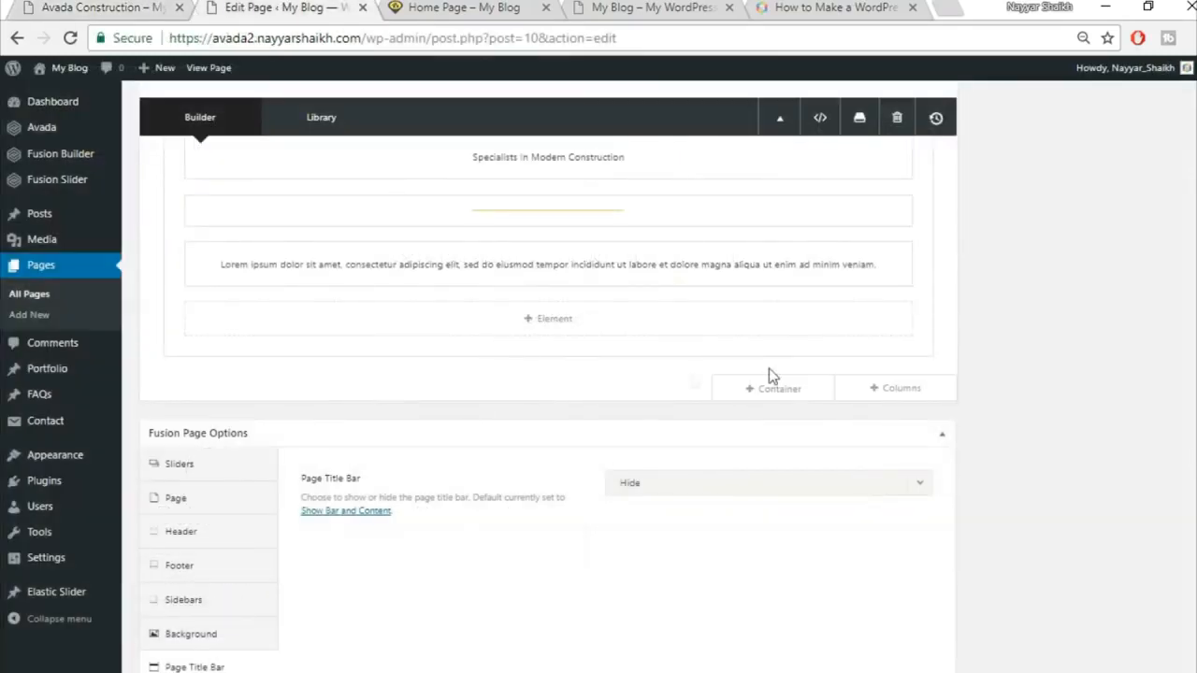
pyautogui.click(773, 387)
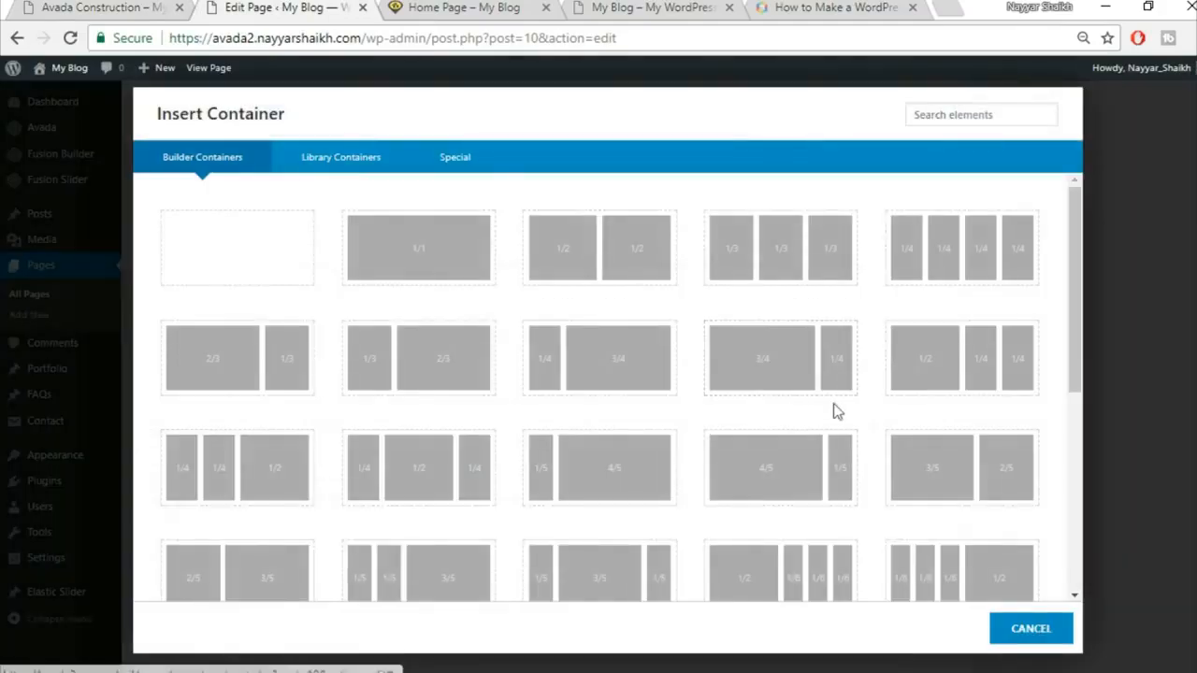
pyautogui.click(397, 256)
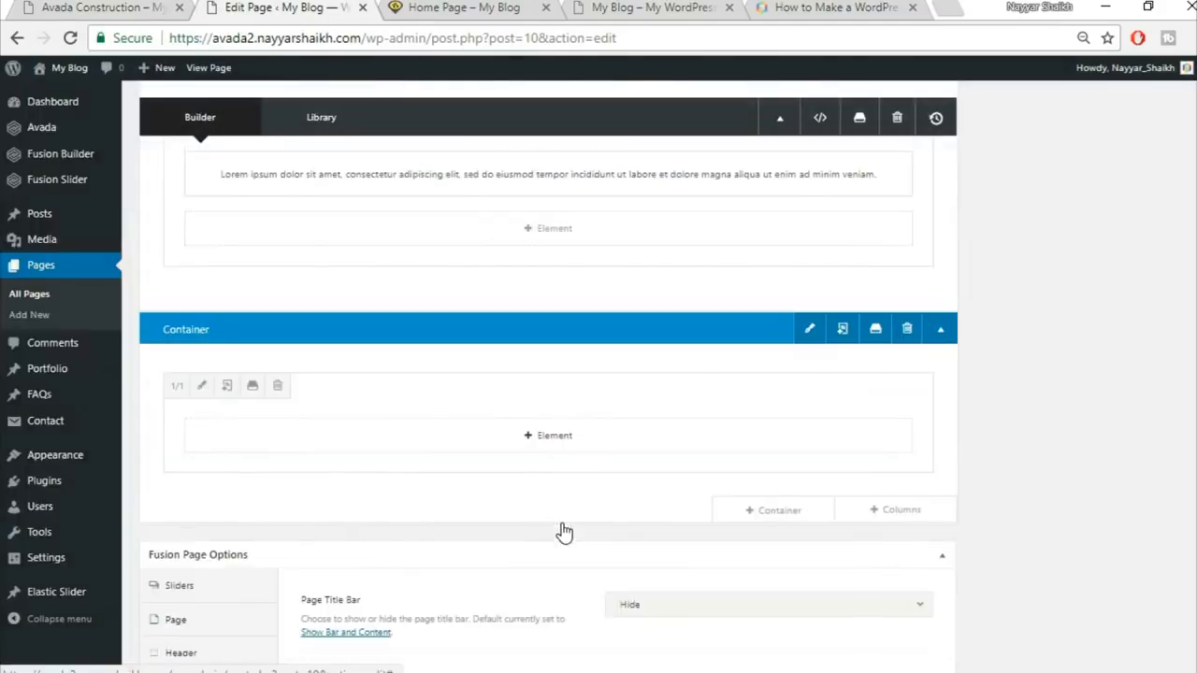
pyautogui.click(548, 440)
pyautogui.click(984, 121)
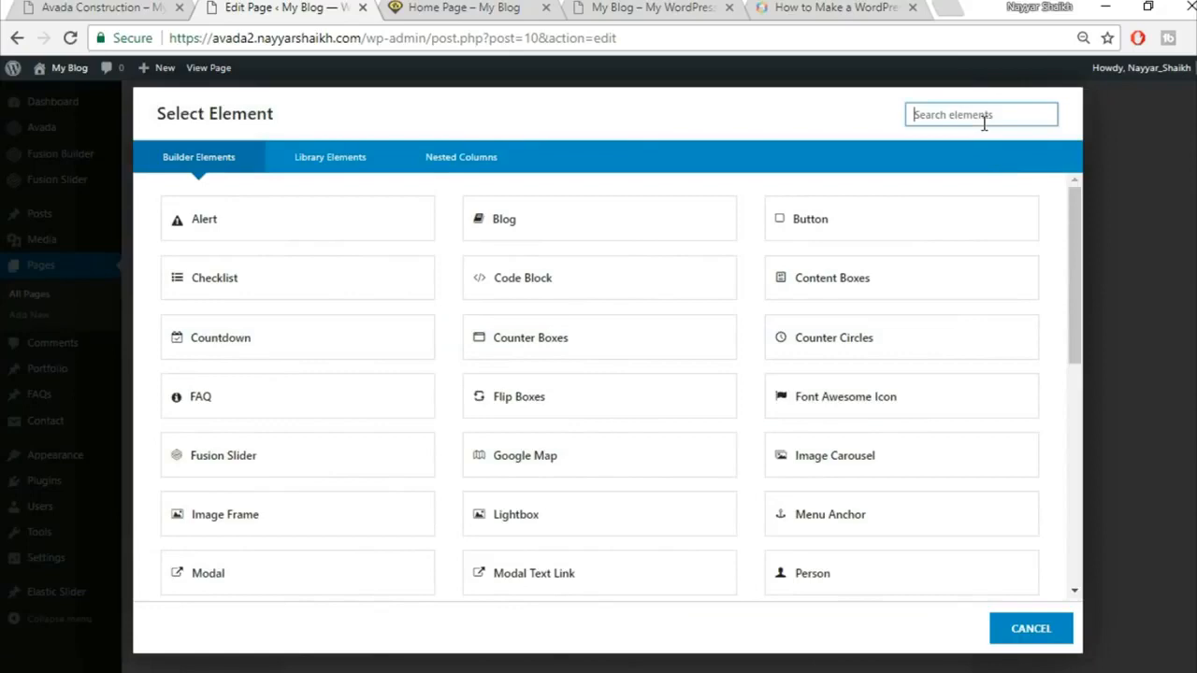
pyautogui.write('fli')
pyautogui.click(319, 239)
# Step: Set the Flip Boxes Number of Columns to 4 and open the first flip box
pyautogui.click(98, 5)
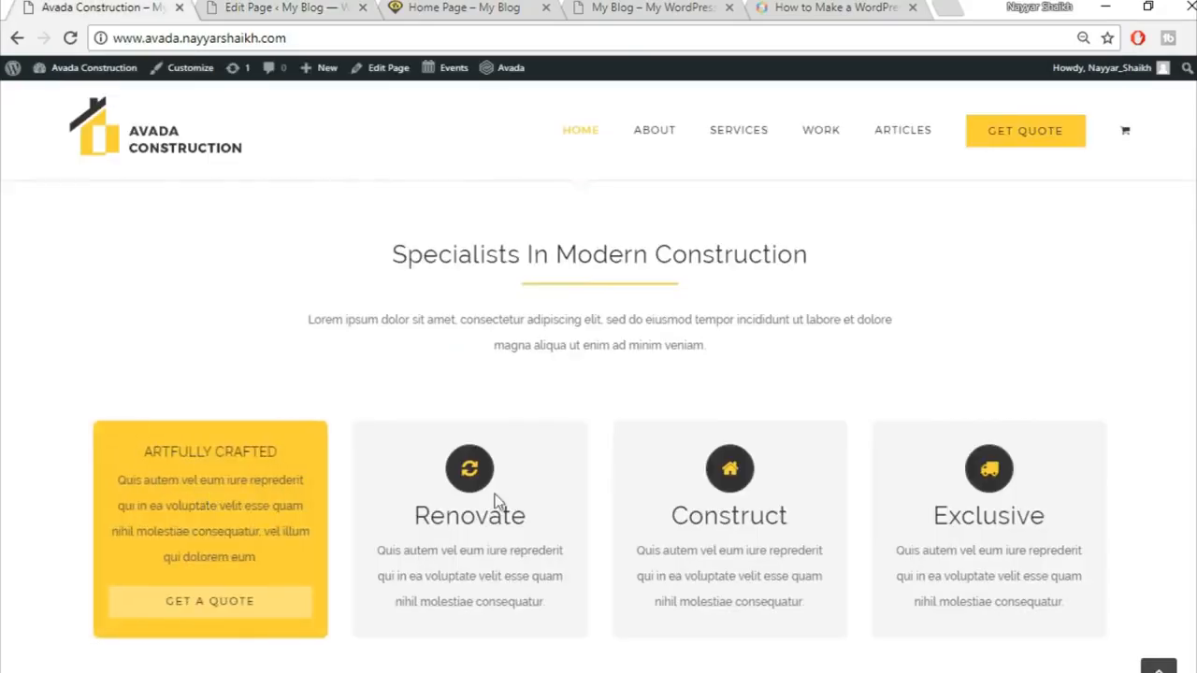
pyautogui.scroll(-2, 503, 494)
pyautogui.click(281, 6)
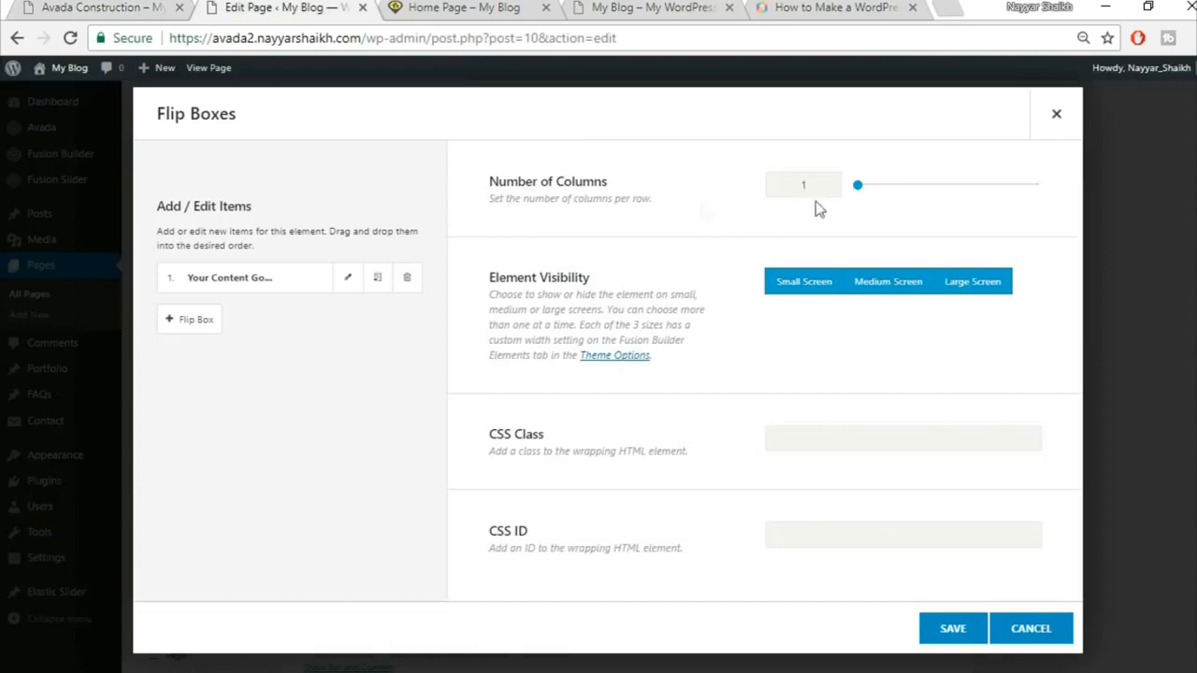
pyautogui.click(140, 7)
pyautogui.click(241, 5)
pyautogui.write('4')
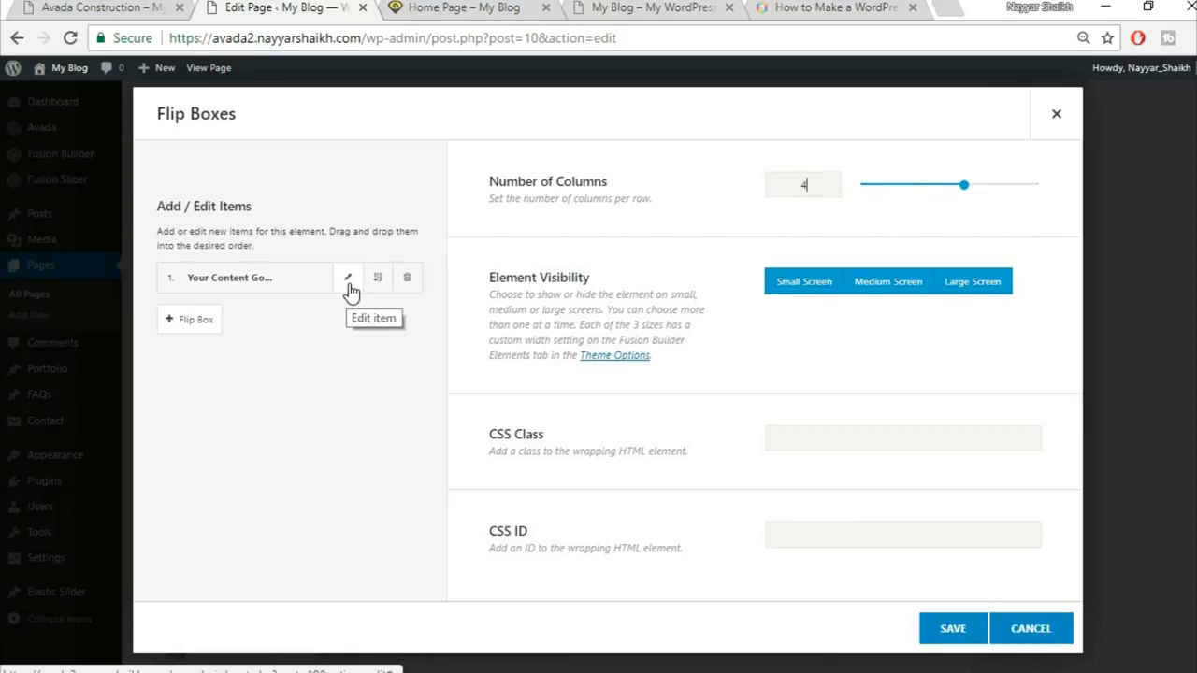
pyautogui.click(92, 8)
pyautogui.moveTo(225, 366)
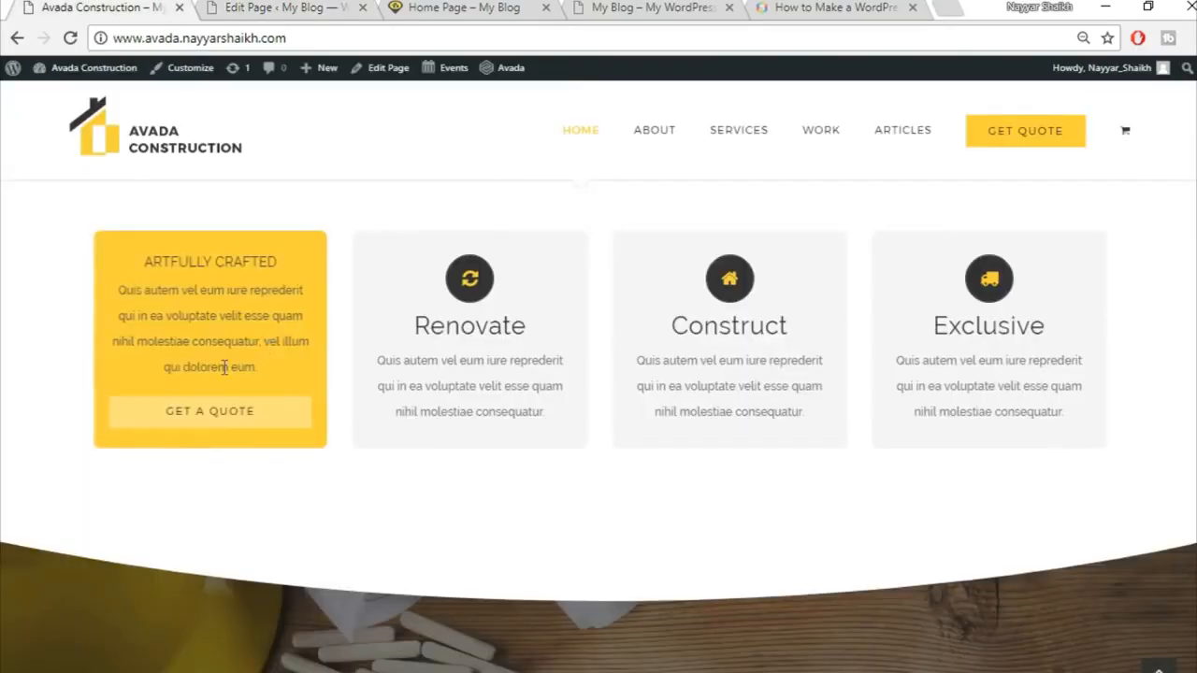
pyautogui.click(228, 6)
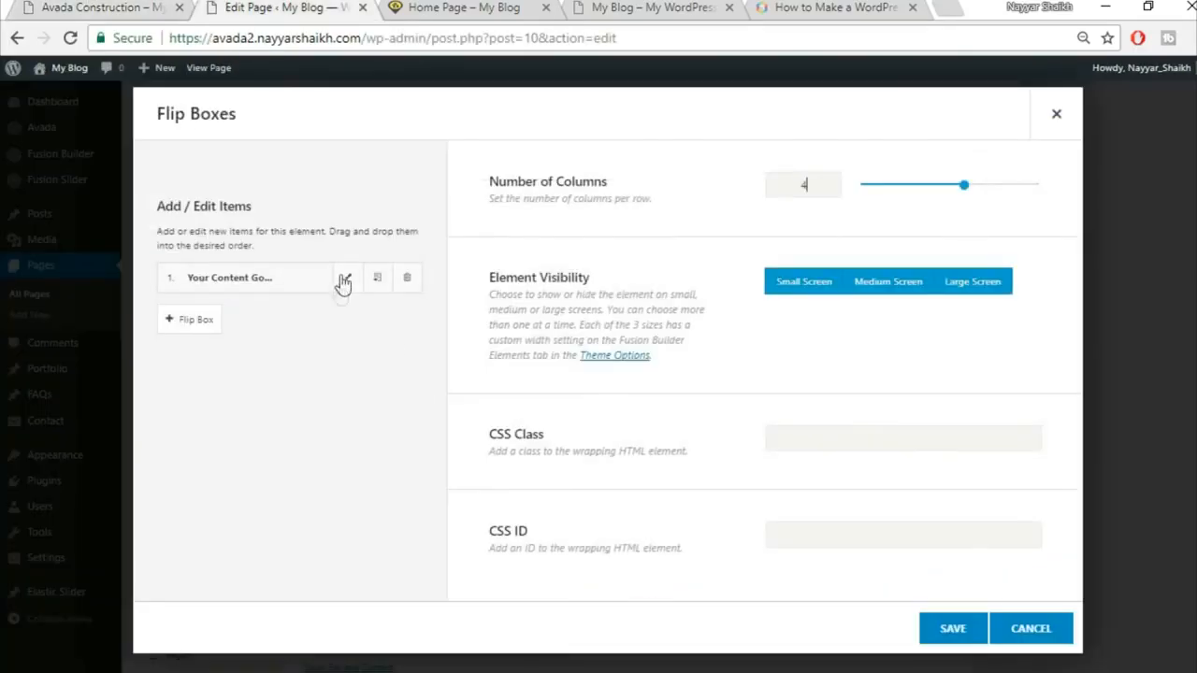
pyautogui.click(349, 280)
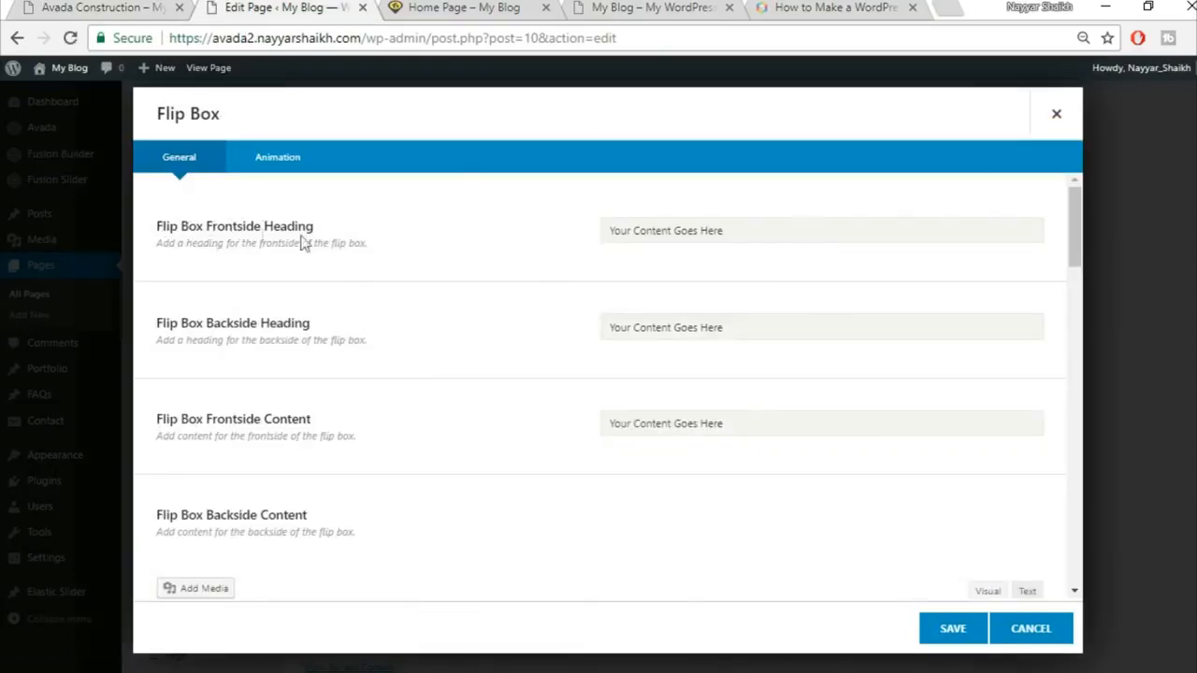
# Step: Copy 'ARTFULLY CRAFTED' from the demo and use it as the backside heading
pyautogui.click(108, 6)
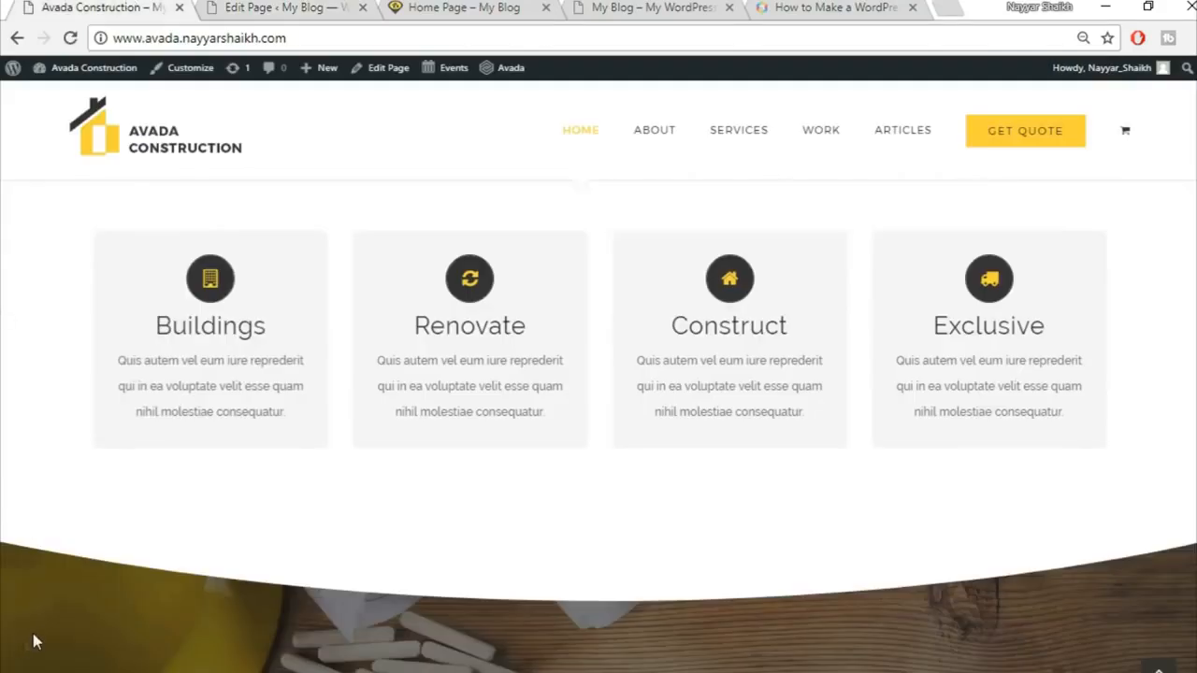
pyautogui.moveTo(169, 314)
pyautogui.click(311, 7)
pyautogui.click(722, 231)
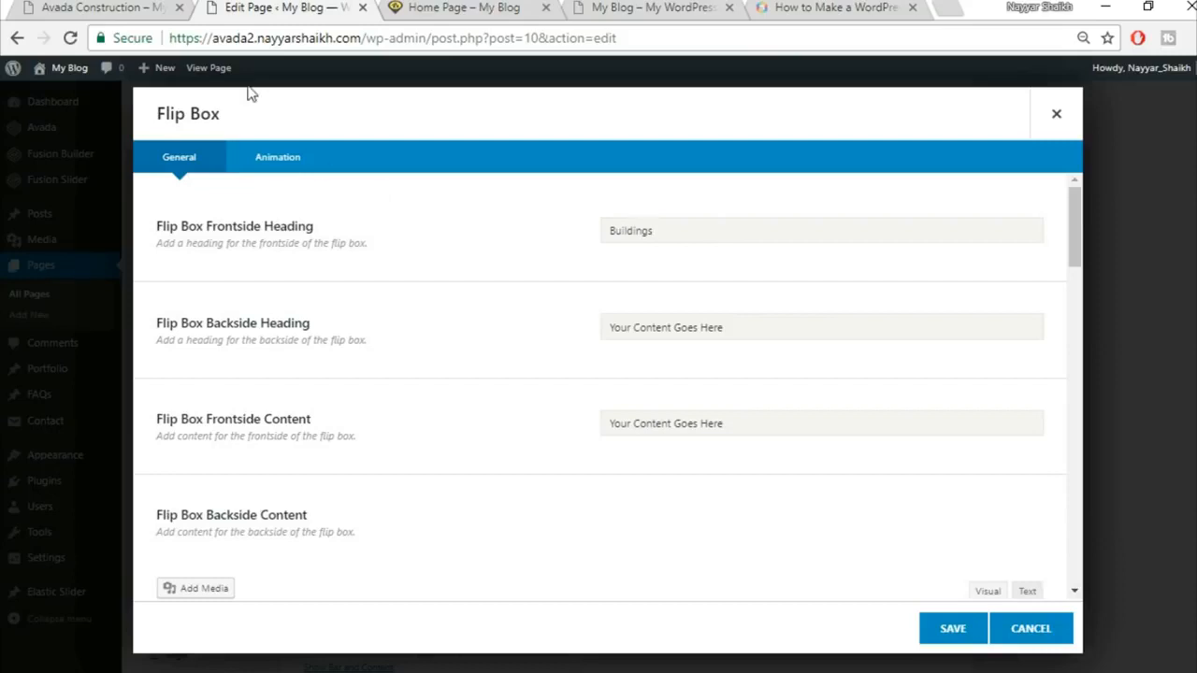
pyautogui.click(67, 6)
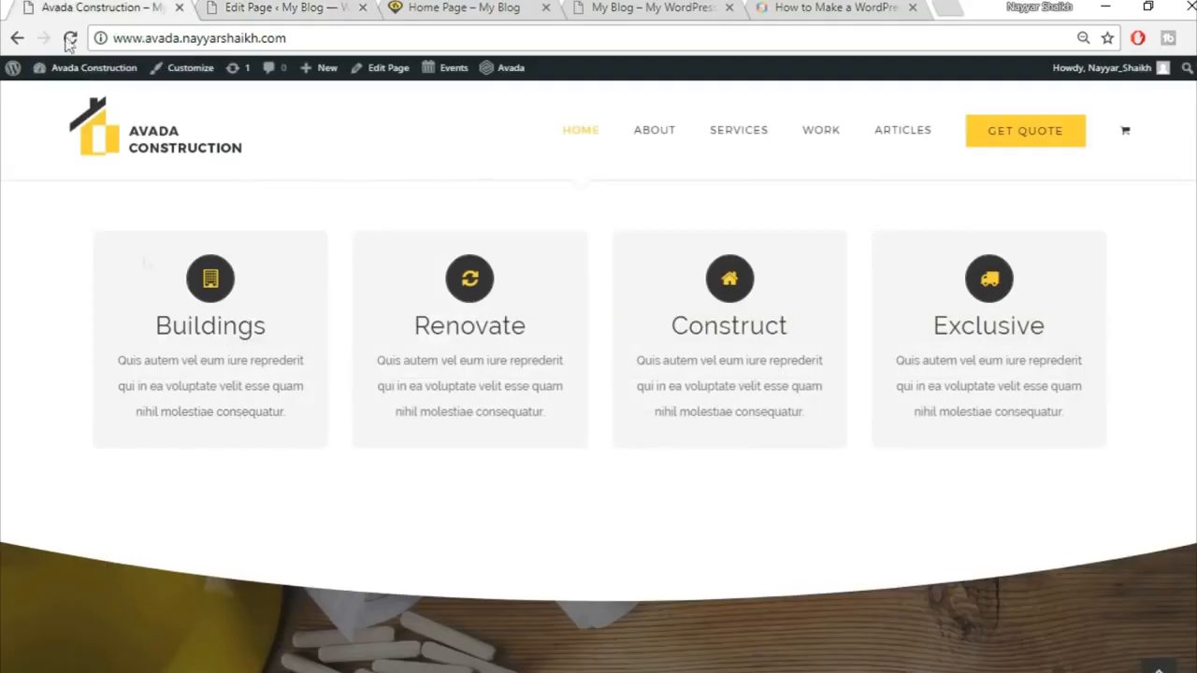
pyautogui.moveTo(143, 263); pyautogui.dragTo(299, 261)
pyautogui.hotkey('ctrl', 'c')
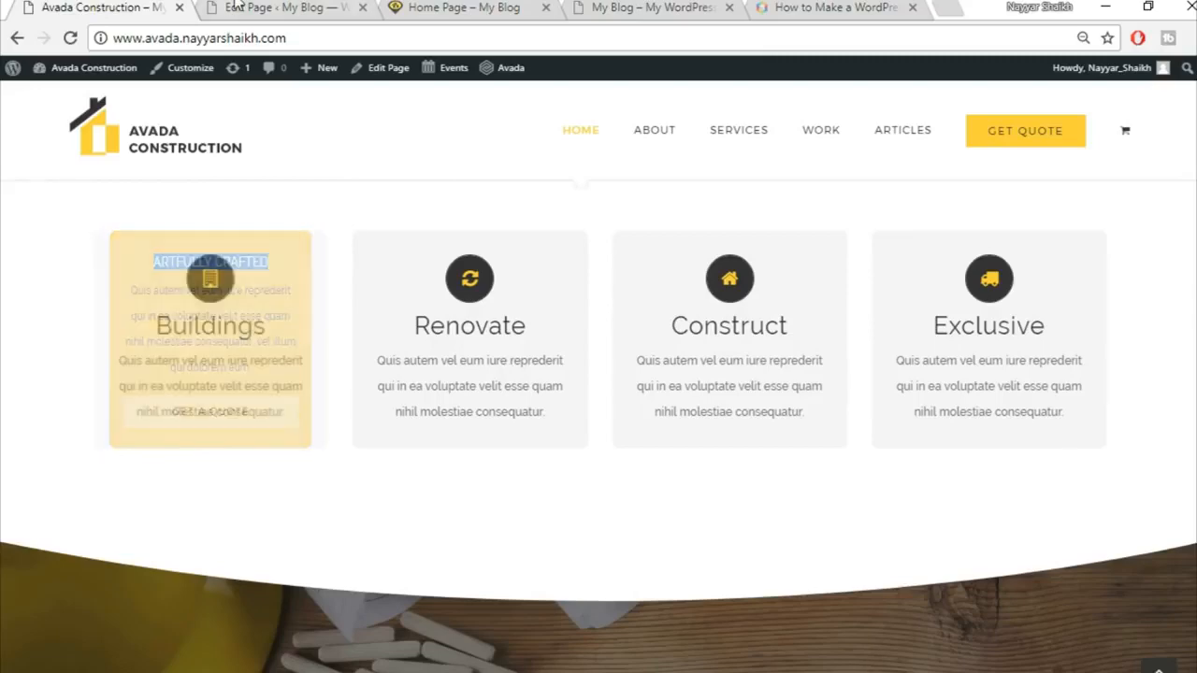
pyautogui.click(281, 8)
pyautogui.click(719, 323)
pyautogui.hotkey('ctrl', 'v')
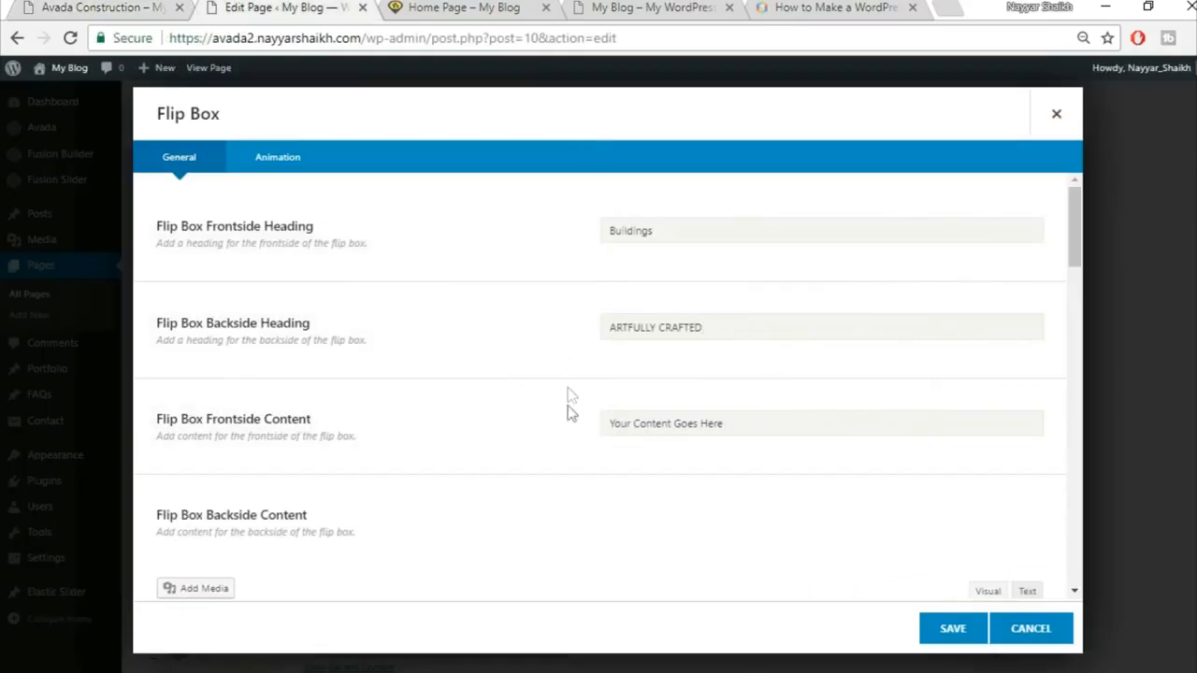
pyautogui.scroll(-2, 569, 417)
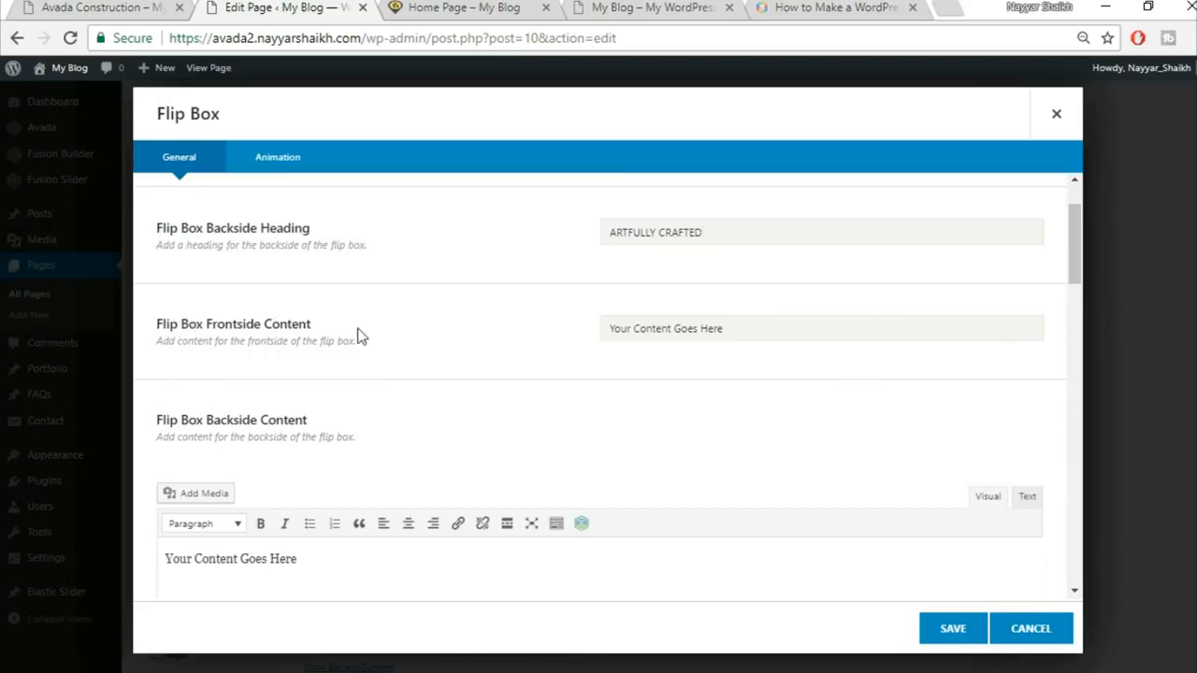
# Step: Replace the frontside content with the demo's Buildings box paragraph
pyautogui.click(93, 7)
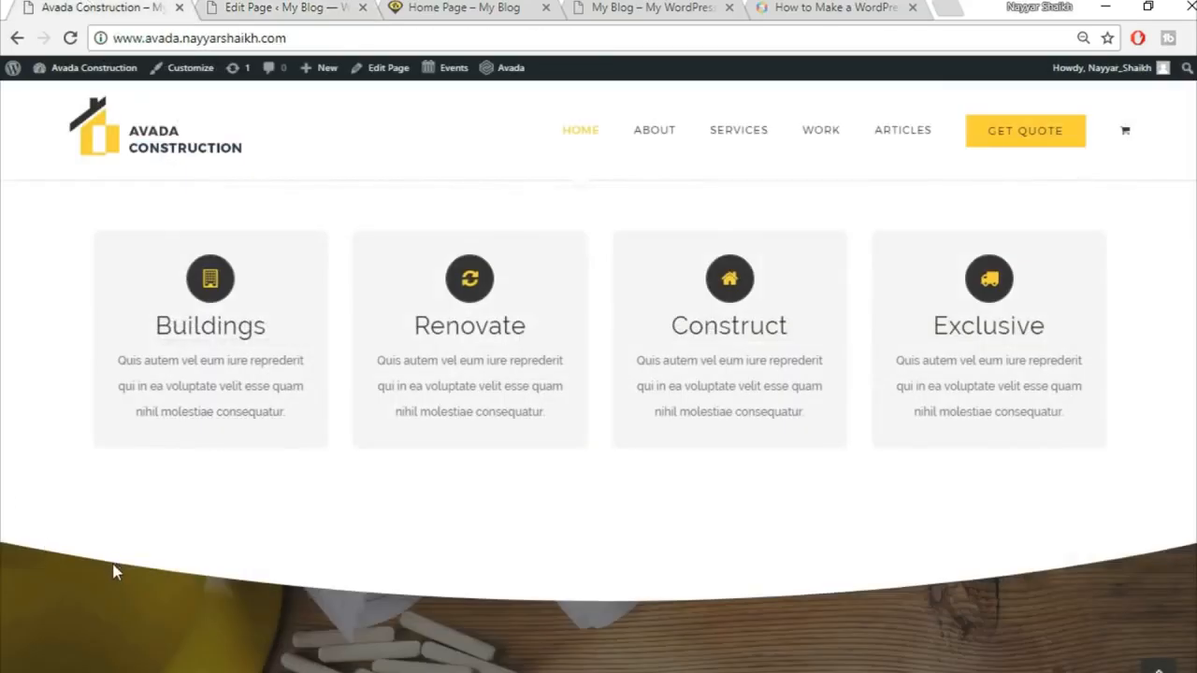
pyautogui.moveTo(93, 442)
pyautogui.moveTo(155, 381)
pyautogui.moveTo(115, 290); pyautogui.dragTo(301, 374)
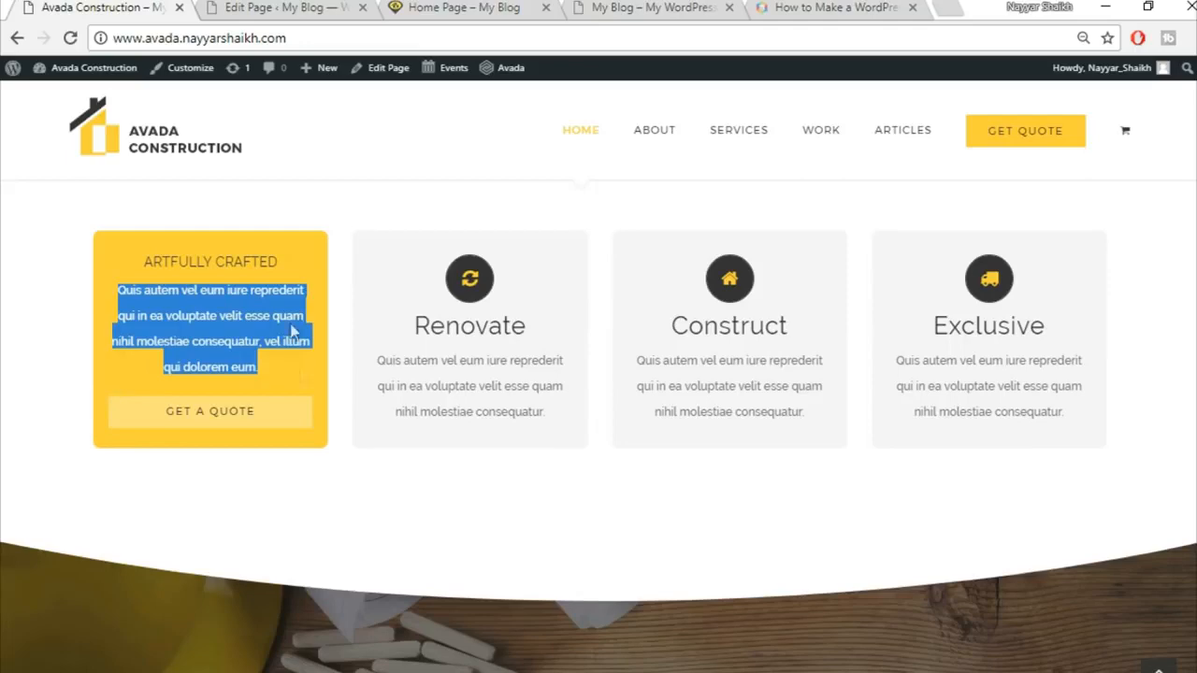
pyautogui.click(245, 7)
pyautogui.tripleClick(691, 323)
pyautogui.press('BackSpace')
pyautogui.hotkey('ctrl', 'v')
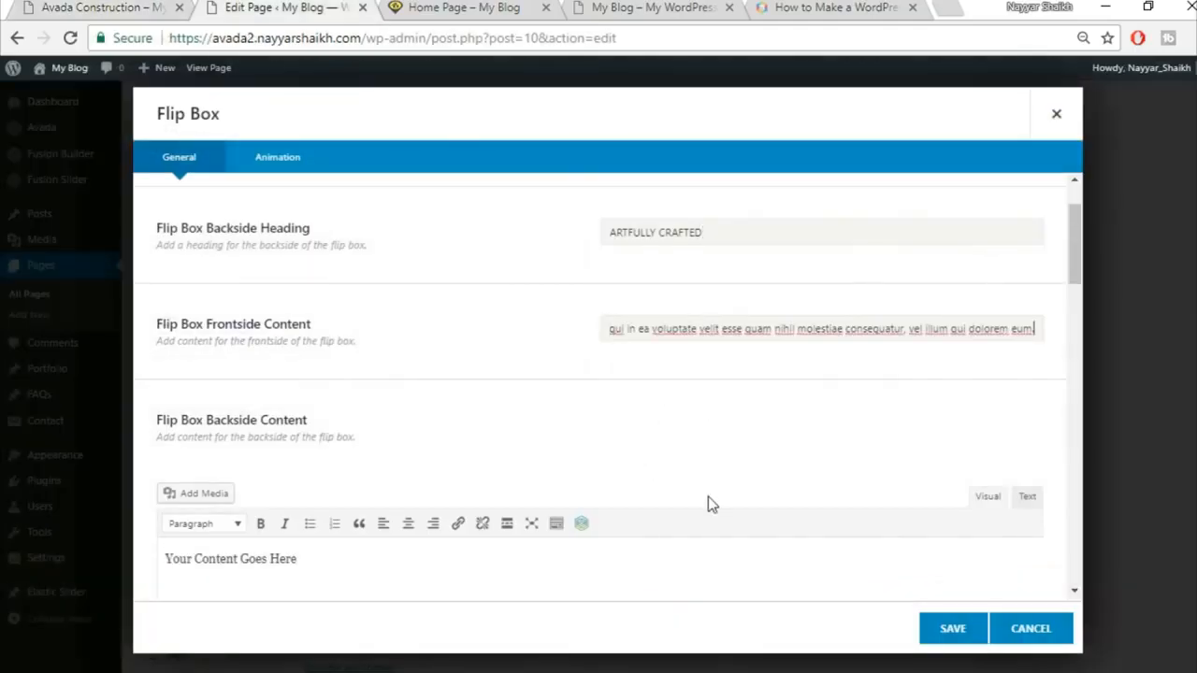
# Step: Replace the placeholder backside content with the same demo paragraph
pyautogui.scroll(-2, 708, 497)
pyautogui.click(933, 415)
pyautogui.hotkey('ctrl', 'a')
pyautogui.press('BackSpace')
pyautogui.click(1027, 307)
pyautogui.hotkey('ctrl', 'v')
pyautogui.click(973, 314)
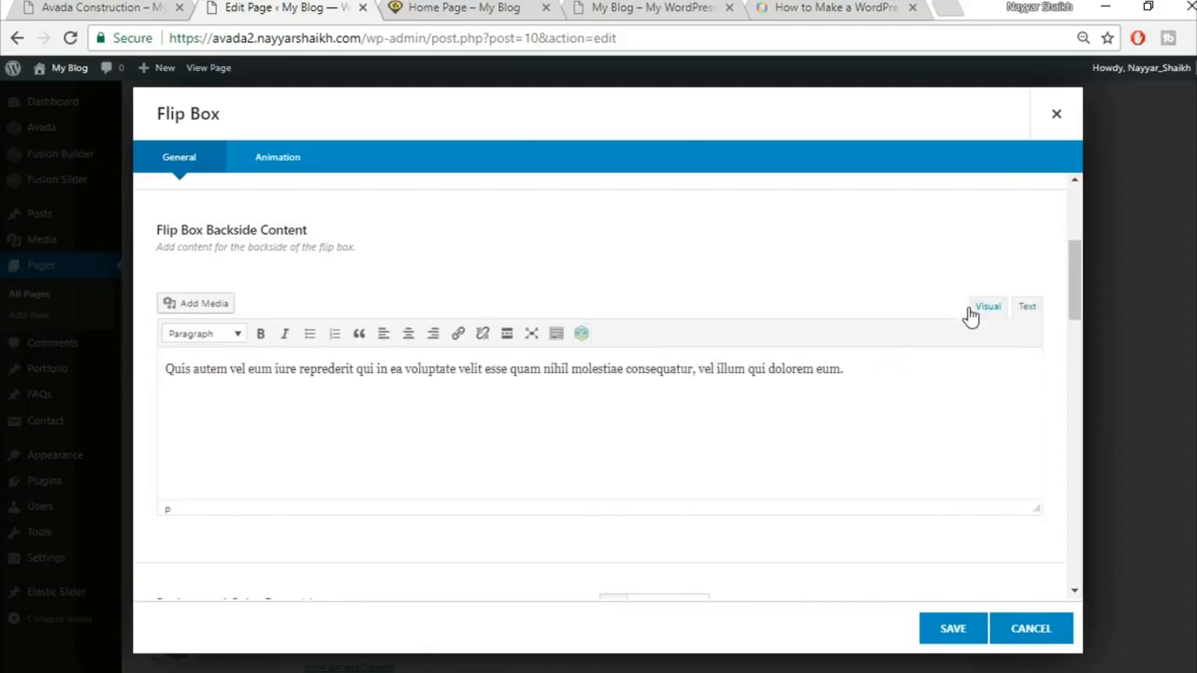
pyautogui.scroll(-5, 839, 483)
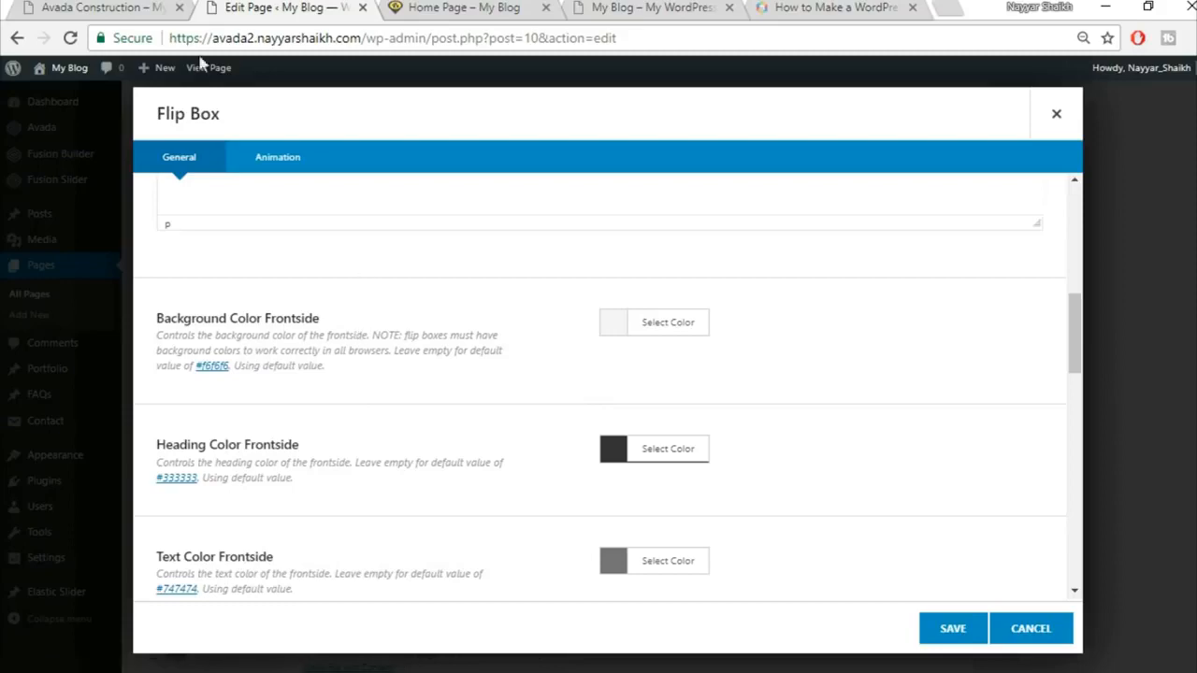
# Step: Compare the flip box settings against the live demo's Buildings box
pyautogui.click(75, 8)
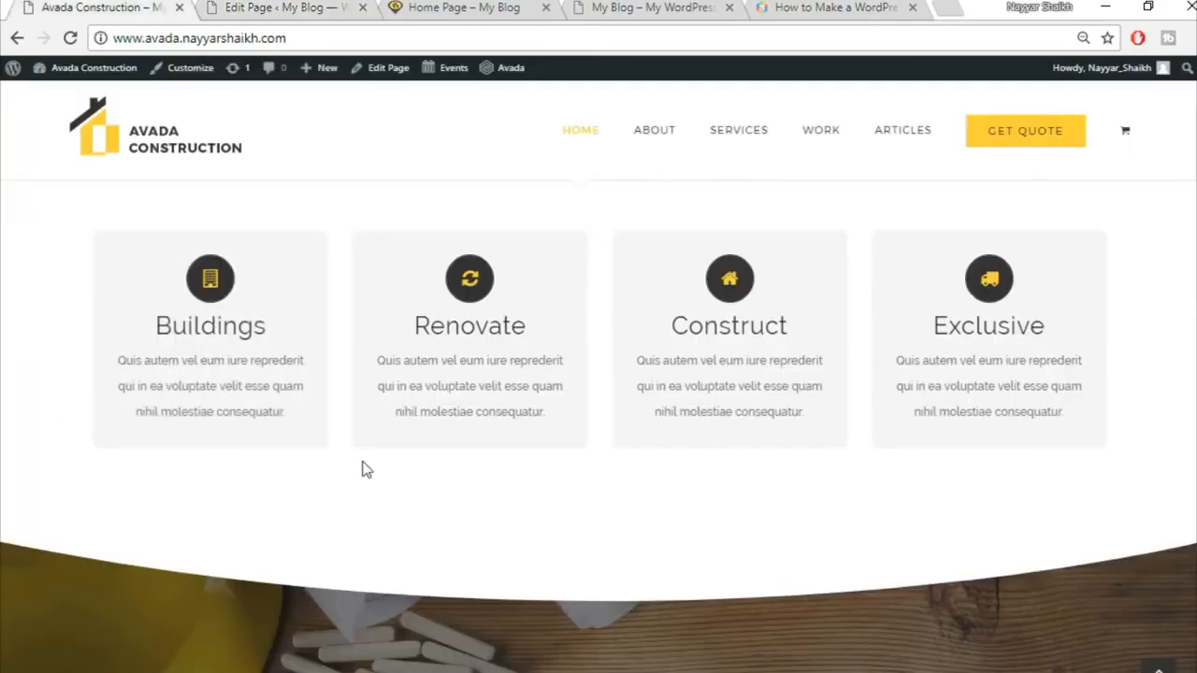
pyautogui.click(272, 7)
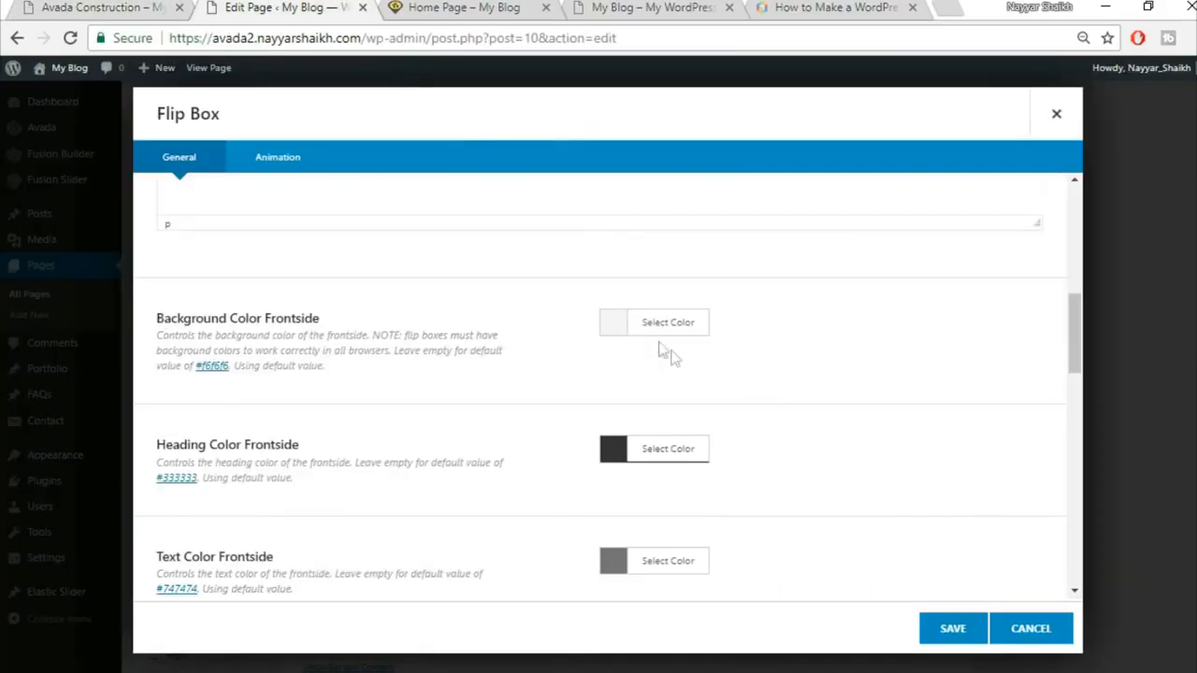
pyautogui.scroll(-1, 1035, 445)
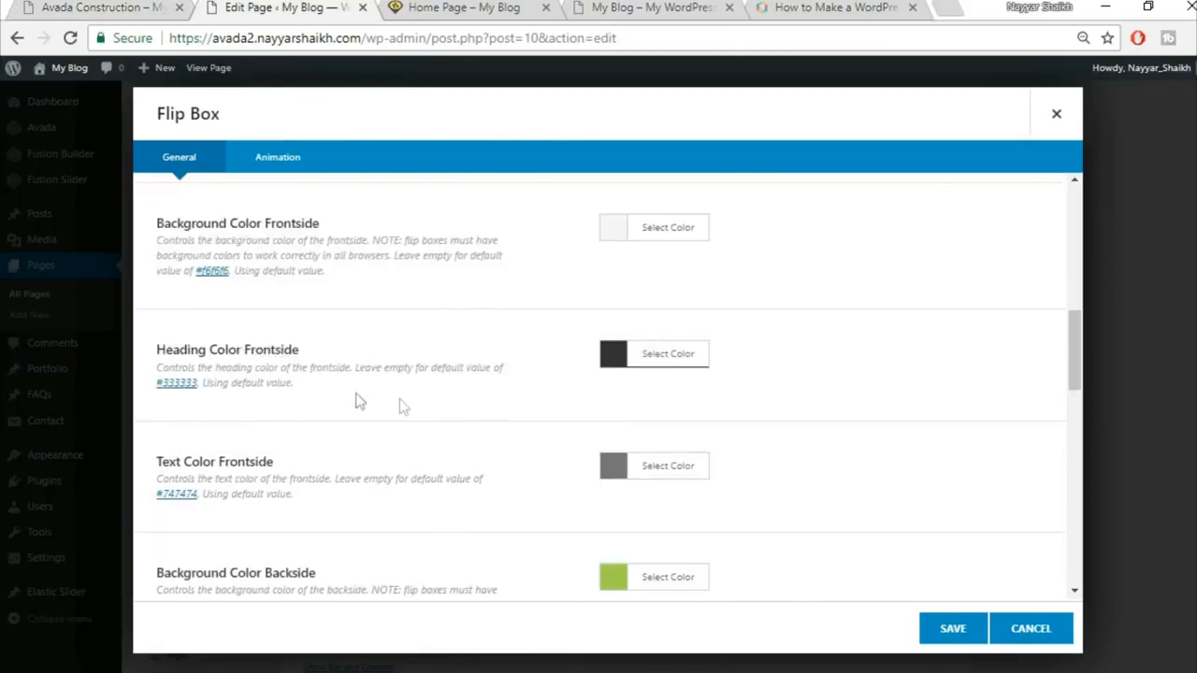
pyautogui.click(94, 7)
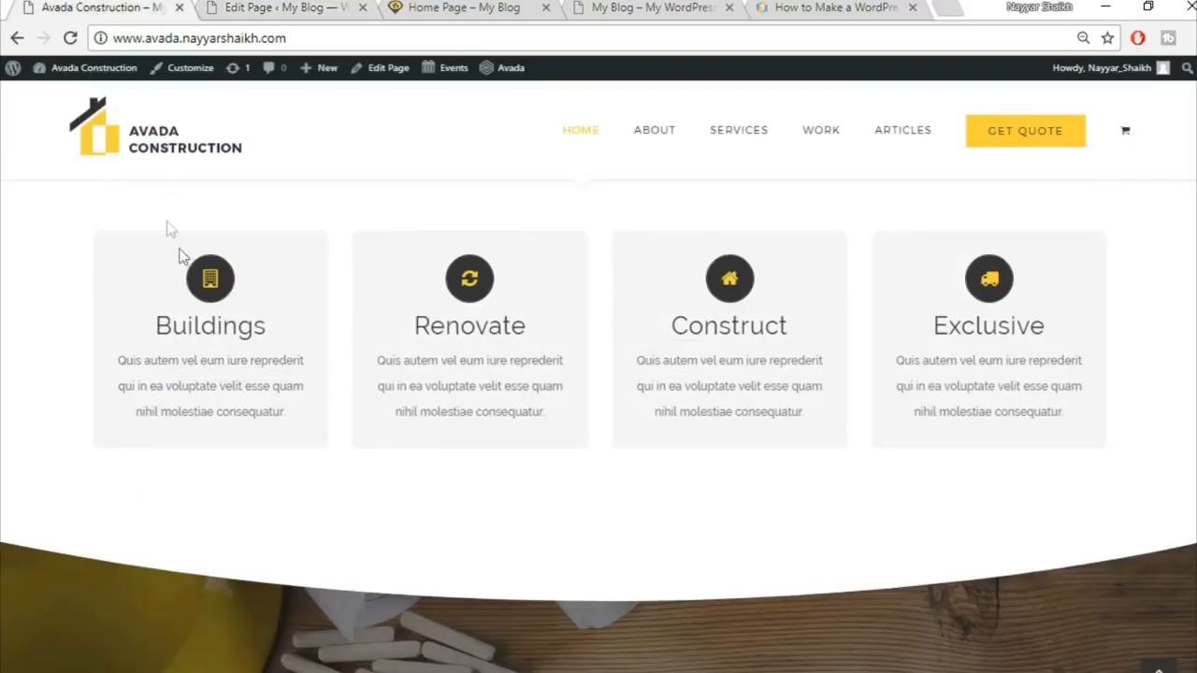
pyautogui.click(267, 7)
pyautogui.scroll(-2, 754, 406)
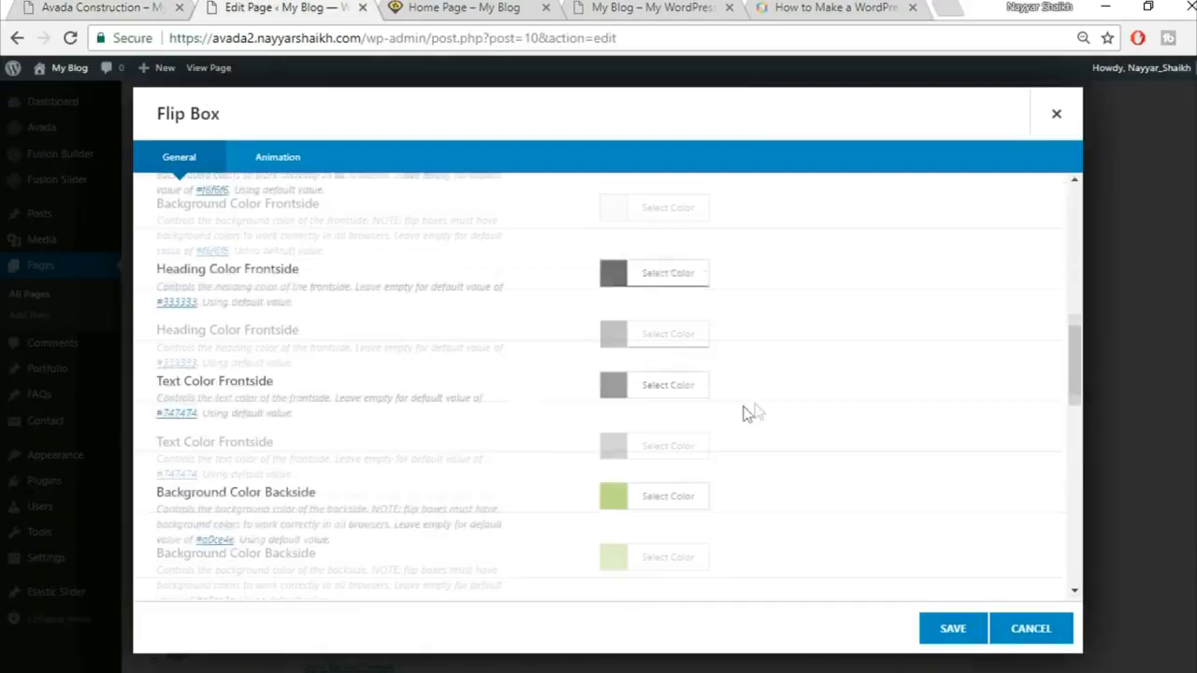
pyautogui.scroll(1, 370, 351)
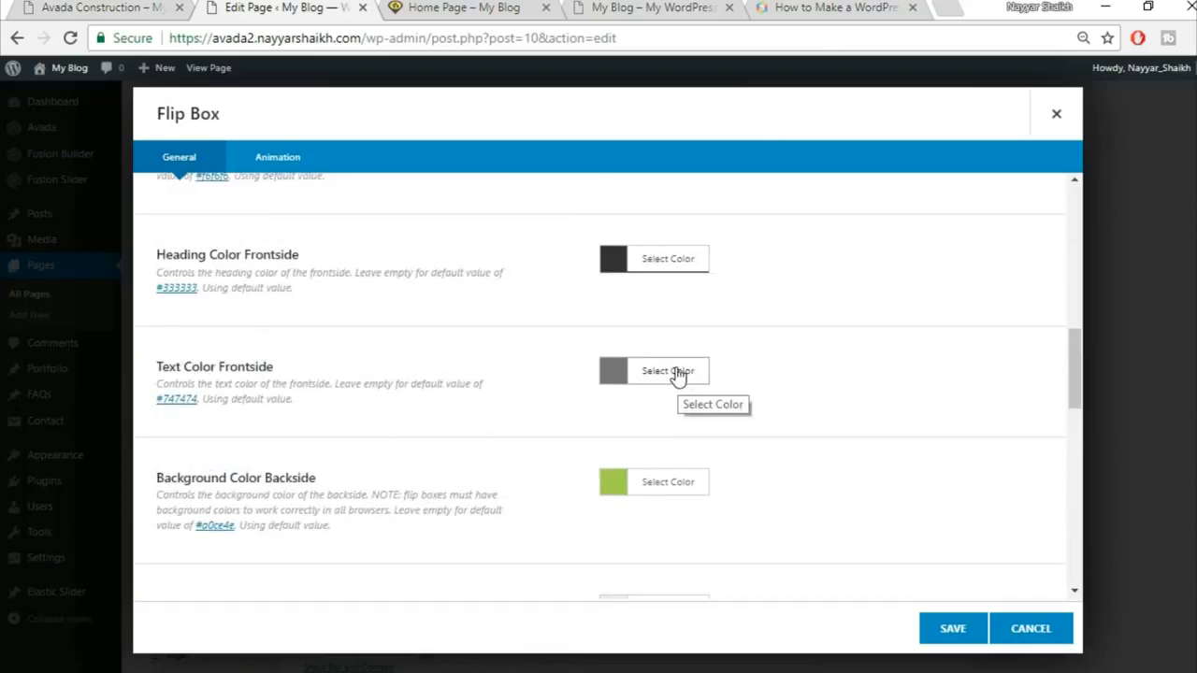
pyautogui.click(102, 8)
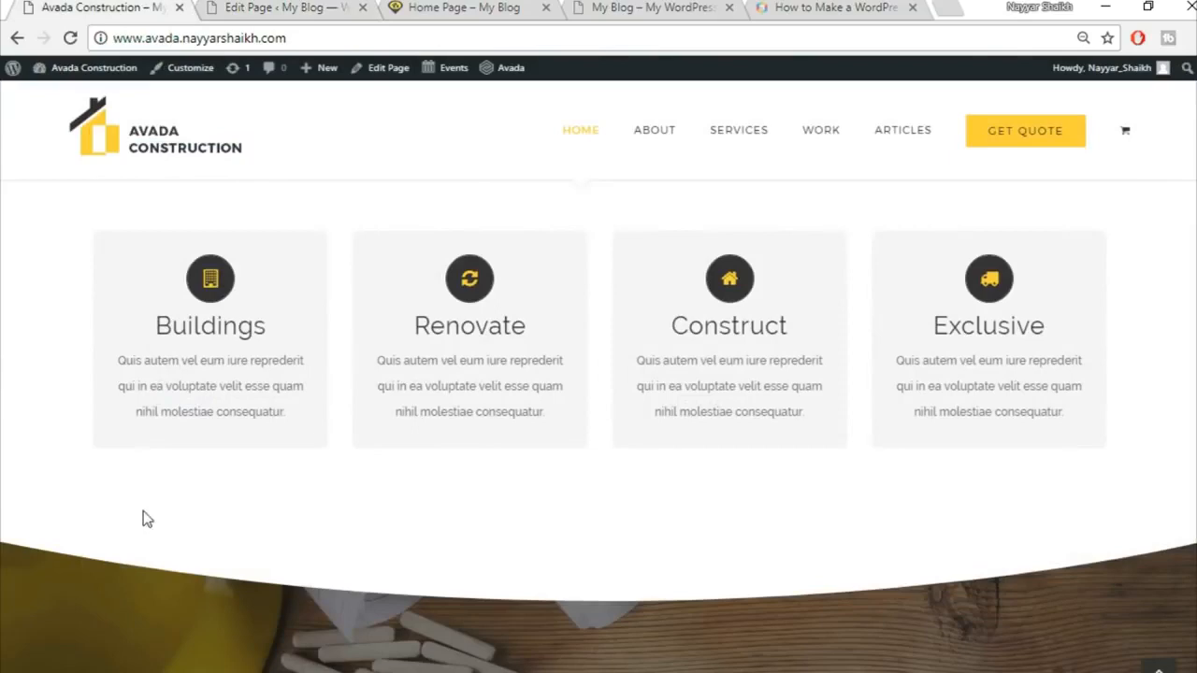
pyautogui.click(281, 8)
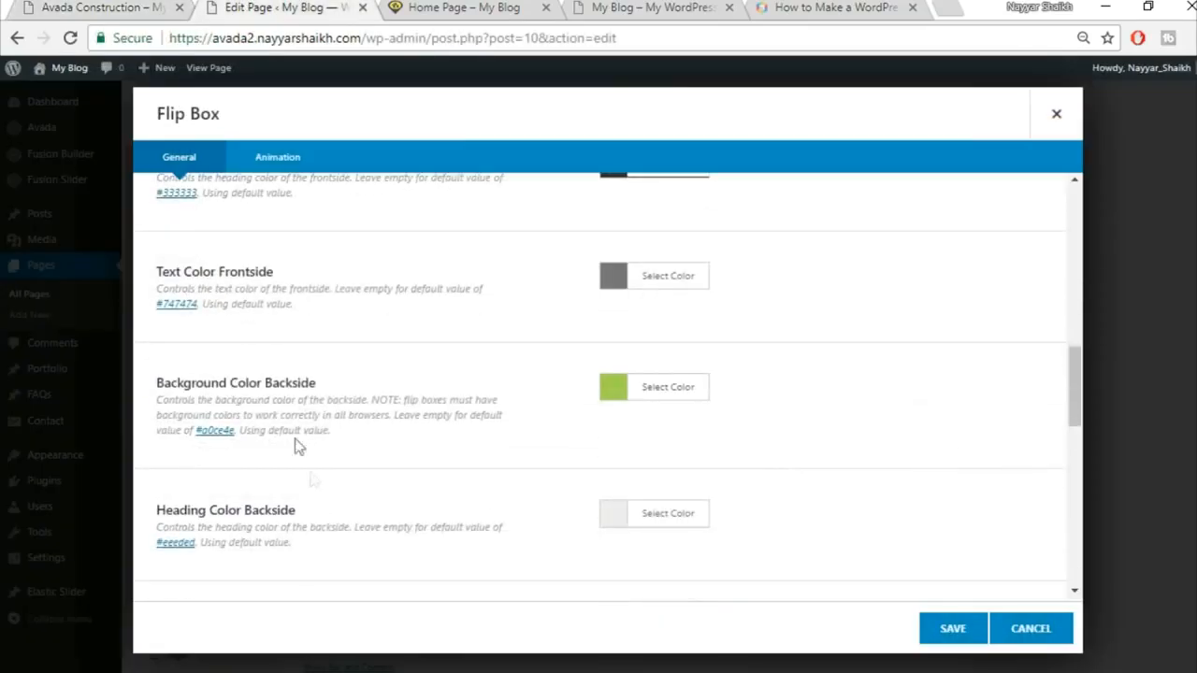
# Step: Set the backside background colour to yellow #fed83d
pyautogui.click(61, 6)
pyautogui.moveTo(286, 387)
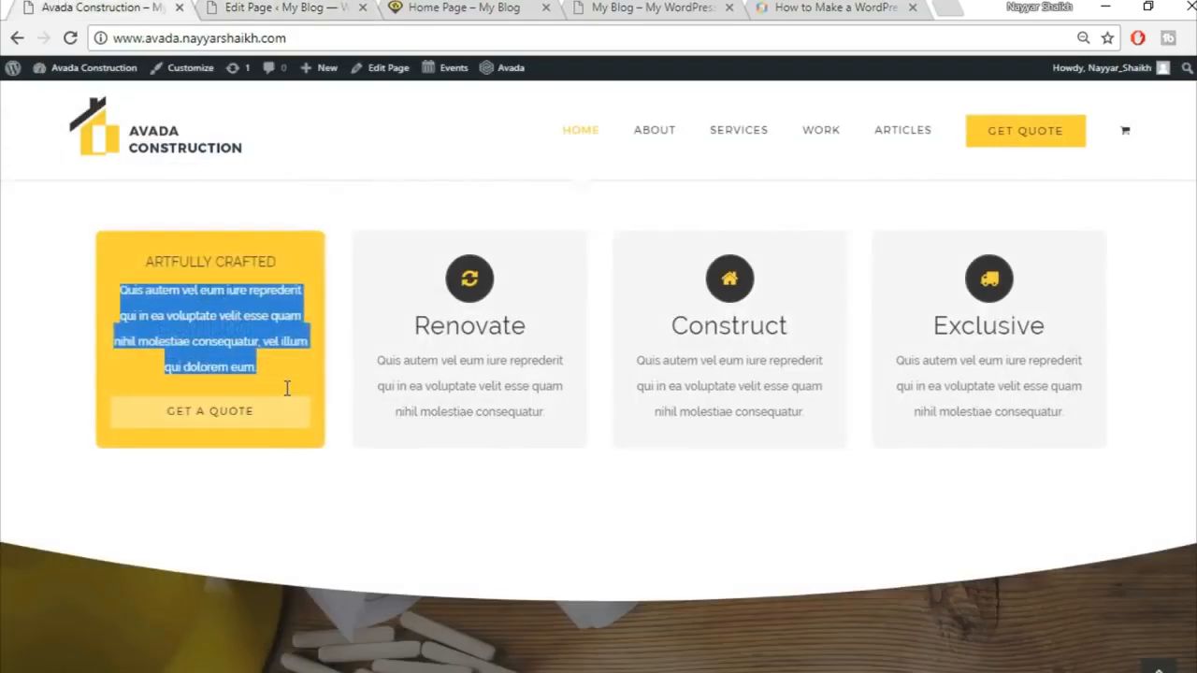
pyautogui.click(161, 271)
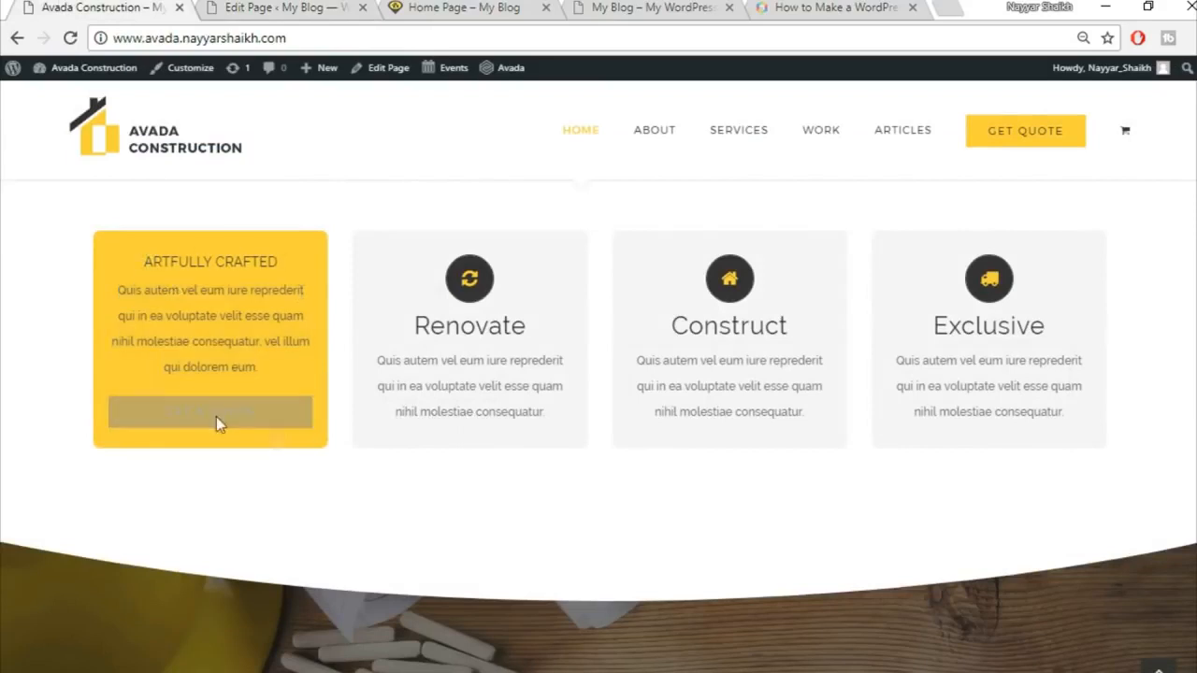
pyautogui.click(266, 8)
pyautogui.click(670, 391)
pyautogui.click(825, 421)
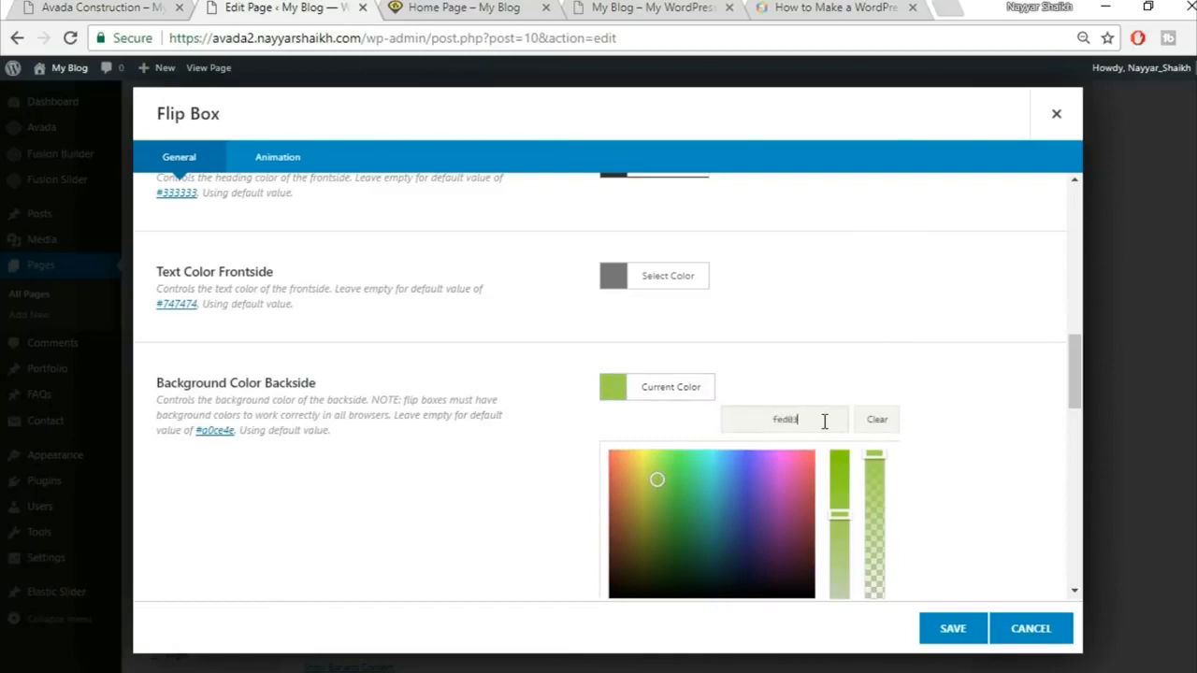
pyautogui.click(896, 360)
# Step: Make the backside heading colour black
pyautogui.scroll(-2, 408, 431)
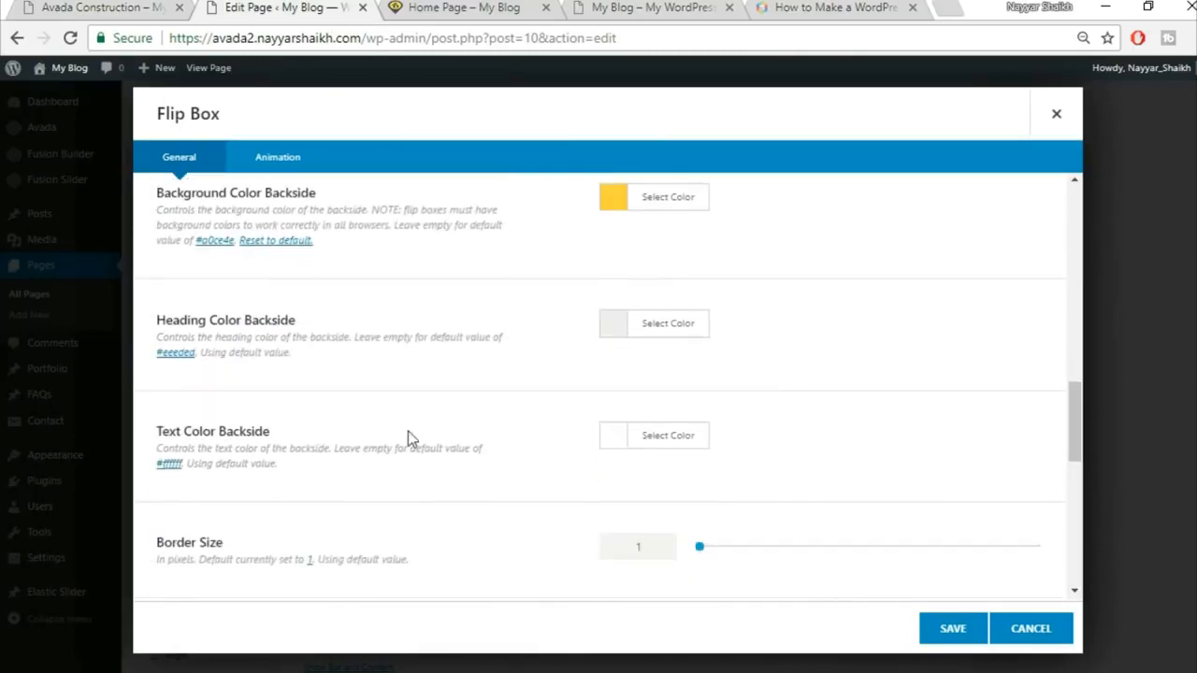
pyautogui.click(81, 6)
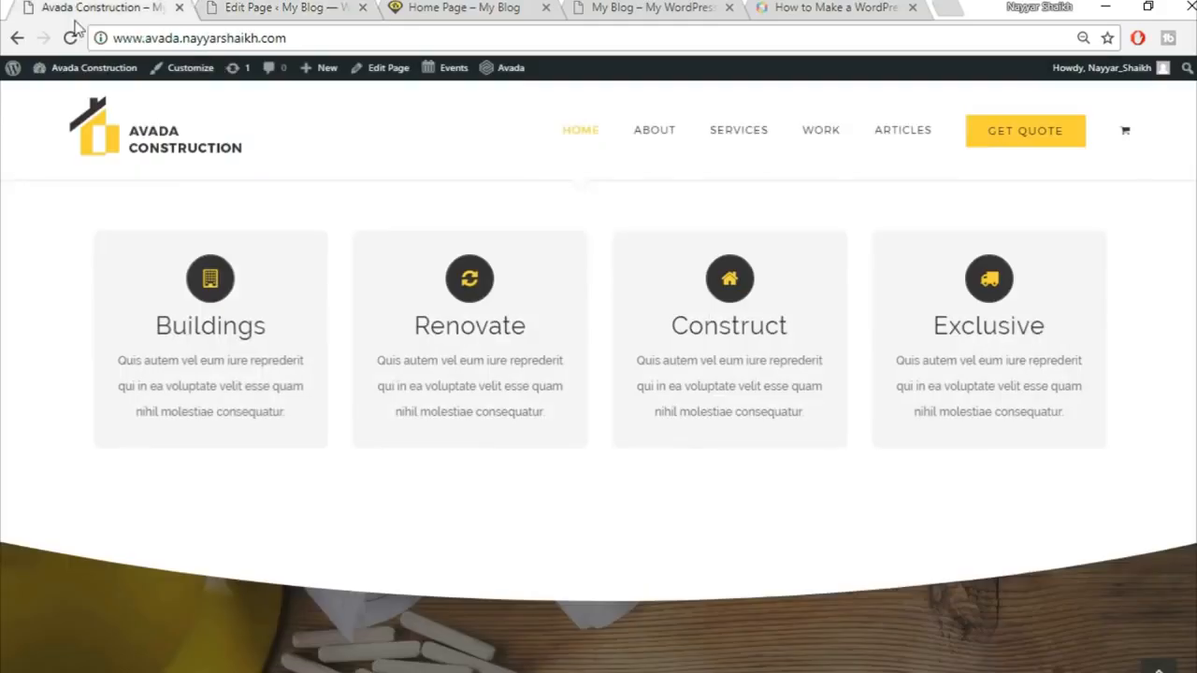
pyautogui.moveTo(171, 339)
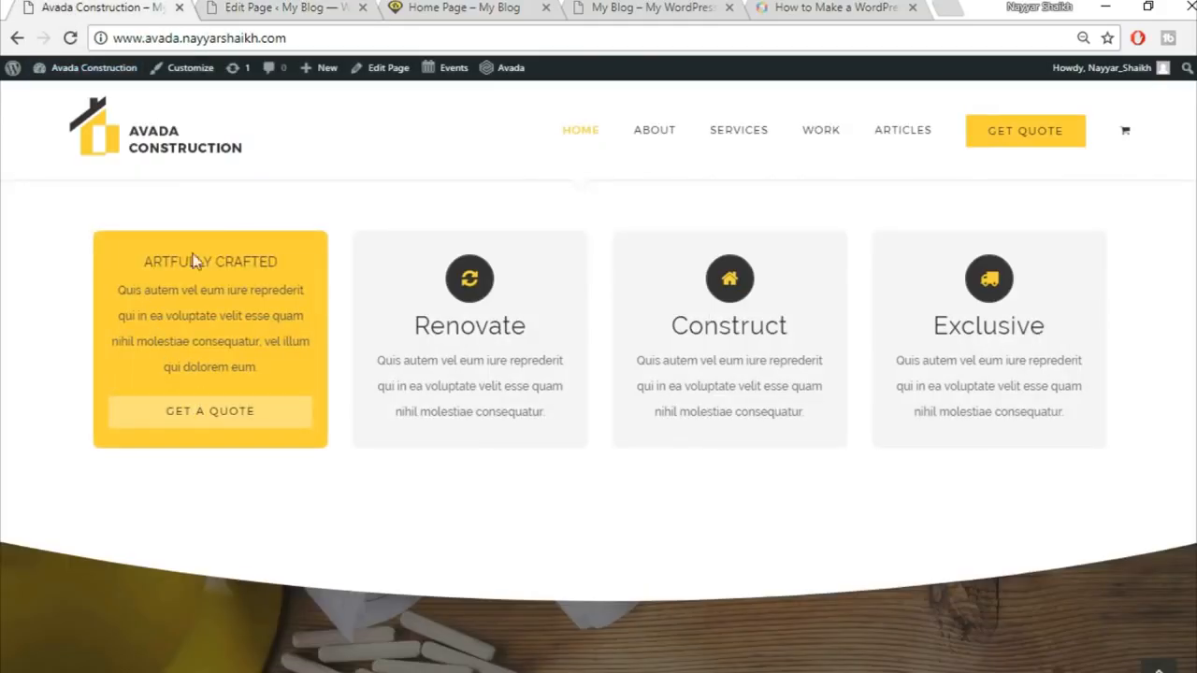
pyautogui.click(240, 7)
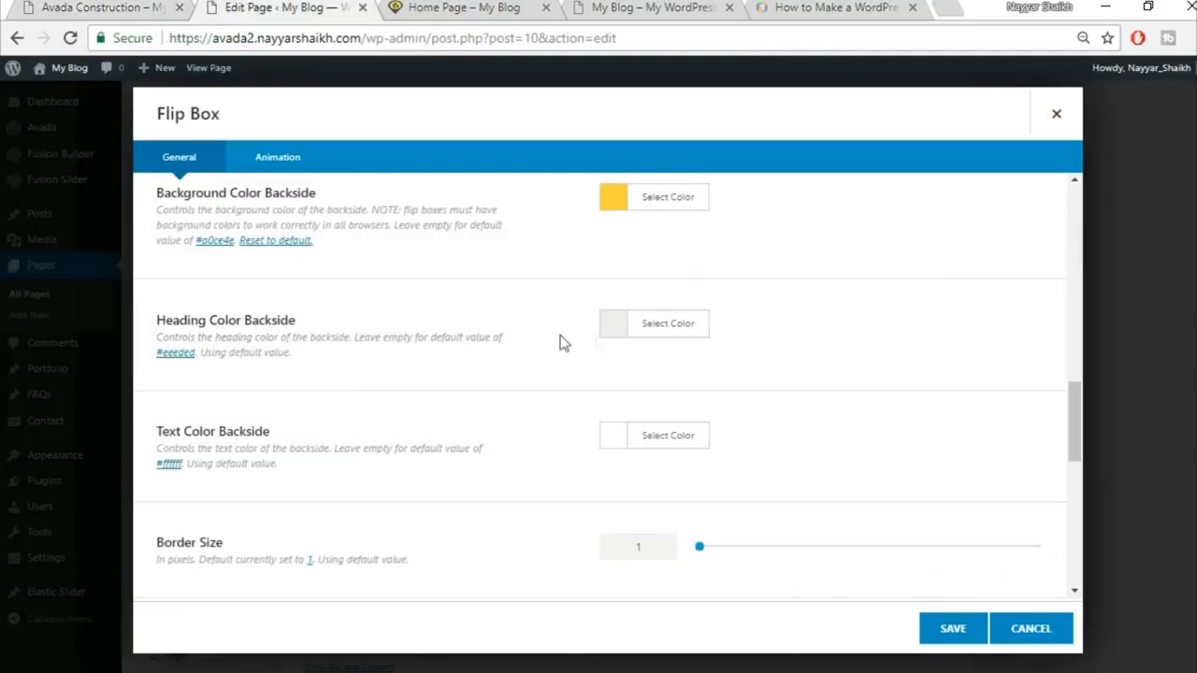
pyautogui.click(658, 346)
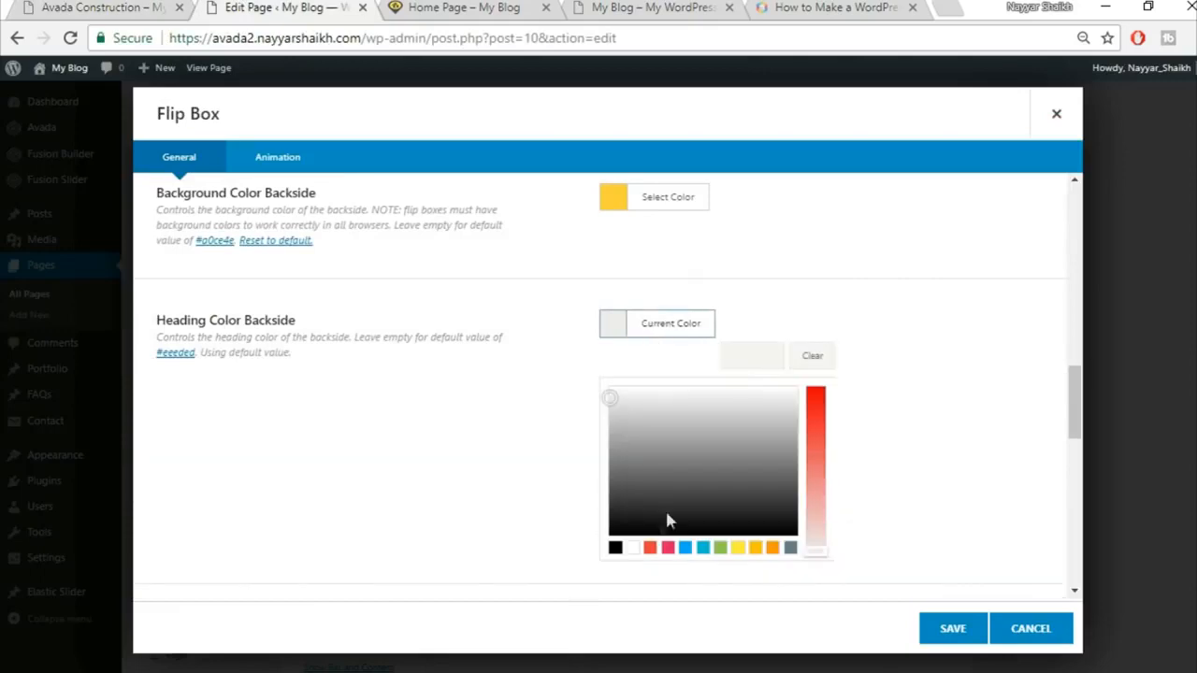
pyautogui.click(615, 548)
pyautogui.click(838, 292)
# Step: Set the backside text colour to dark grey
pyautogui.click(63, 6)
pyautogui.click(199, 5)
pyautogui.scroll(-1, 763, 383)
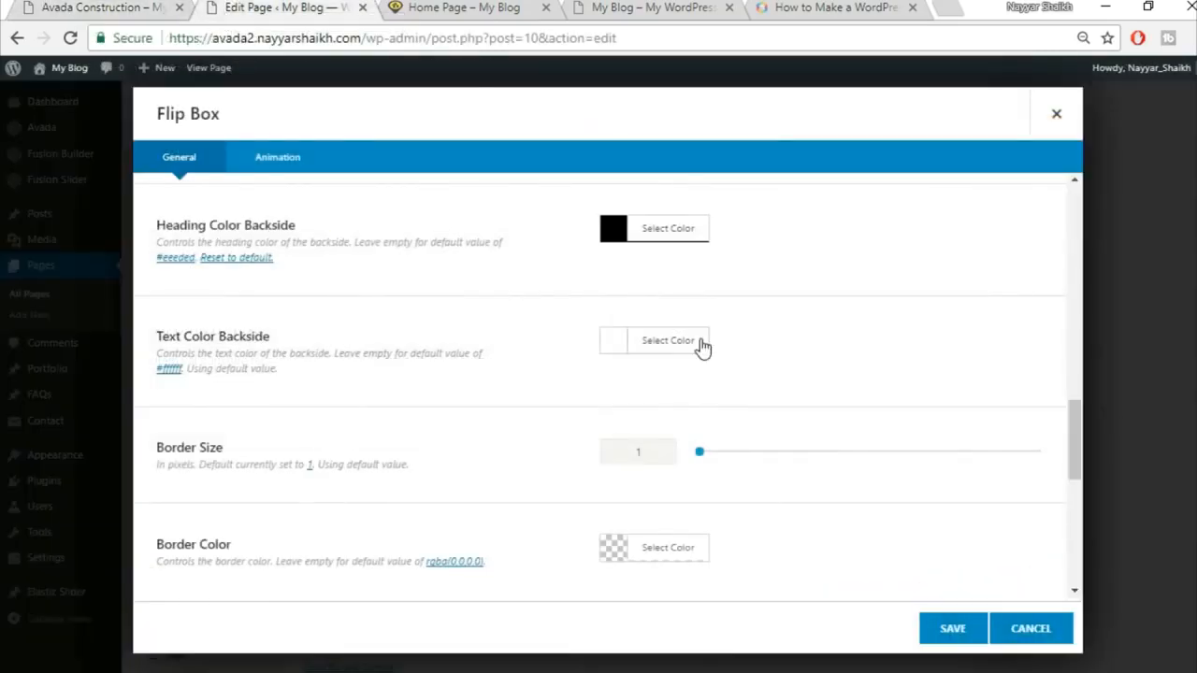
pyautogui.click(701, 342)
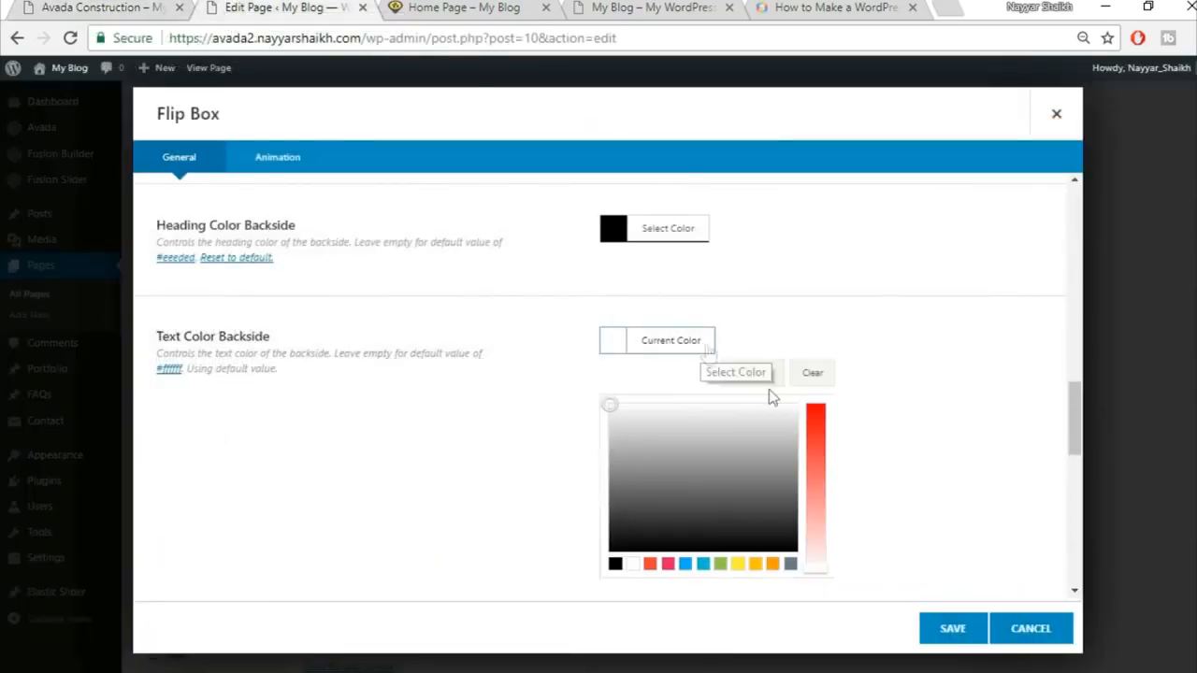
pyautogui.moveTo(620, 493); pyautogui.dragTo(623, 522)
pyautogui.click(872, 450)
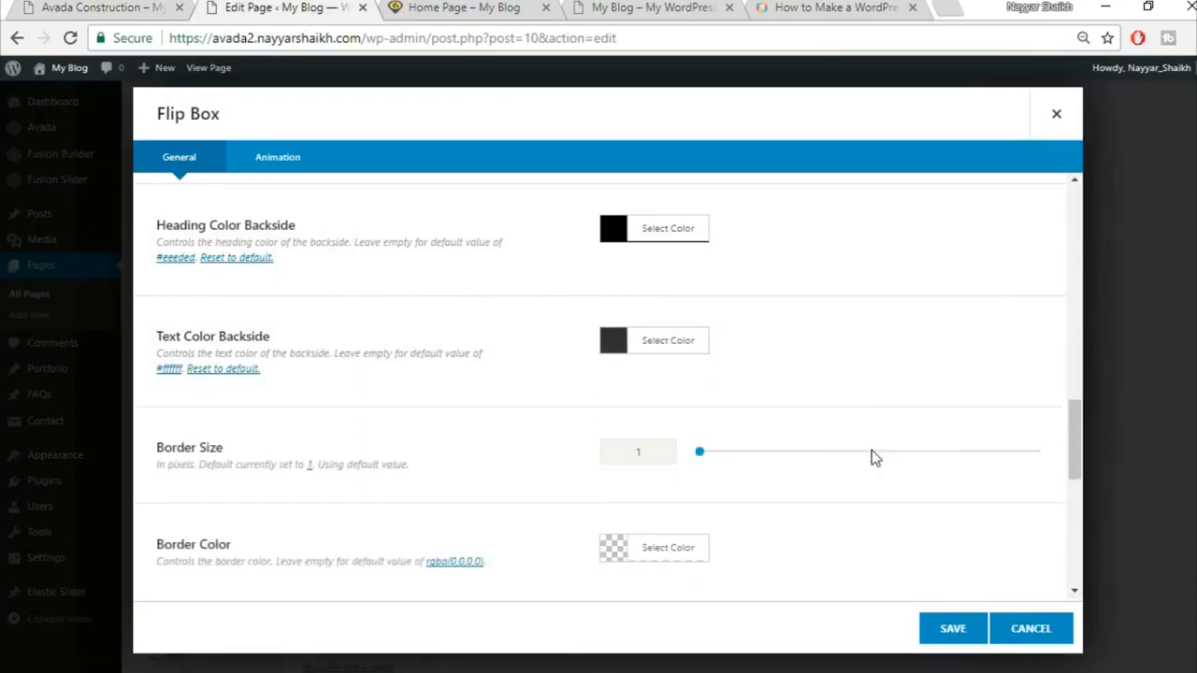
# Step: Set the border size to 0 and choose the power icon for the flip box
pyautogui.scroll(-1, 871, 453)
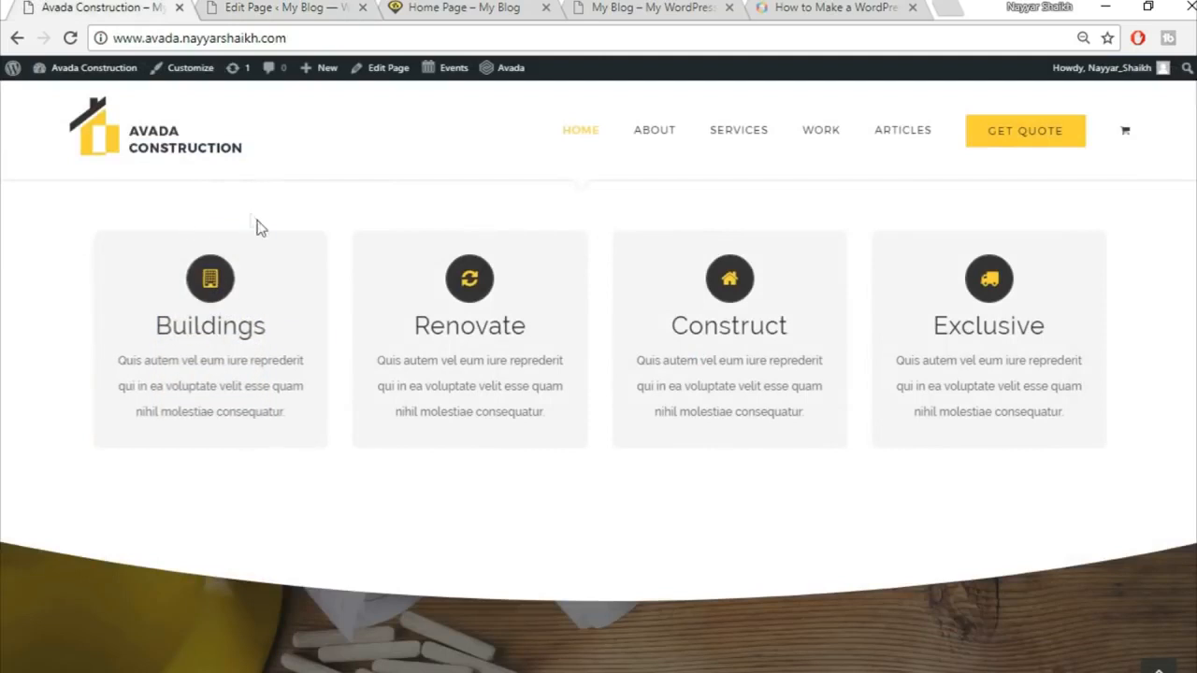
pyautogui.moveTo(151, 355)
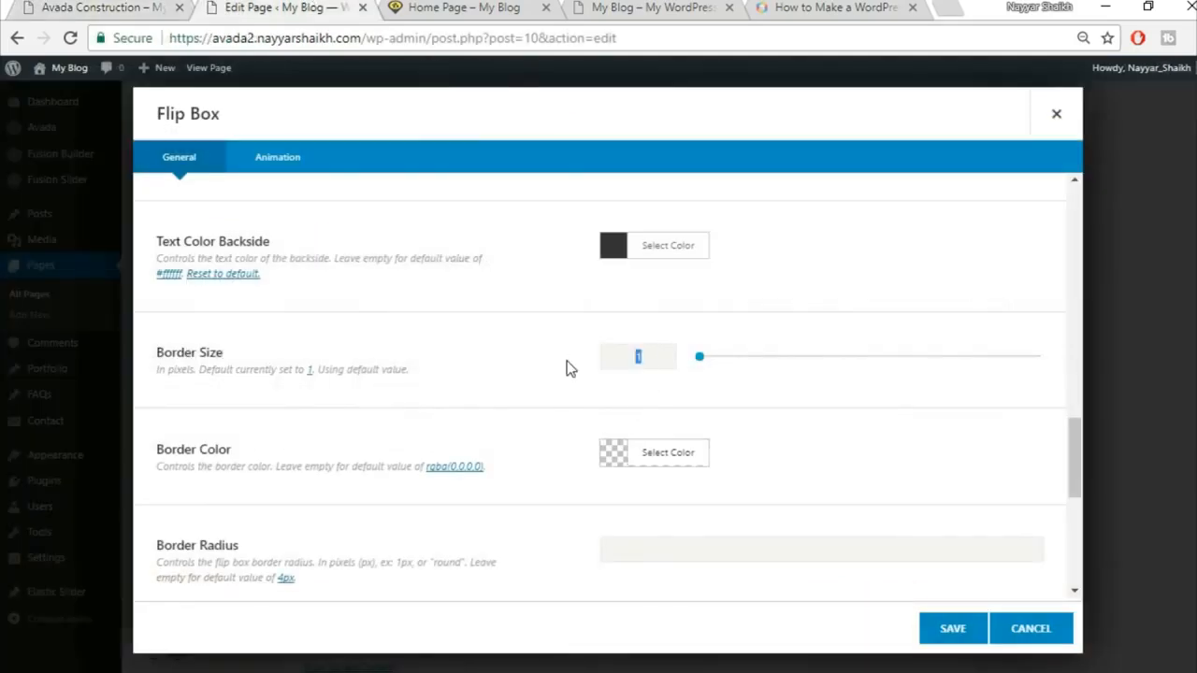
pyautogui.write('0')
pyautogui.scroll(-3, 570, 393)
pyautogui.click(611, 442)
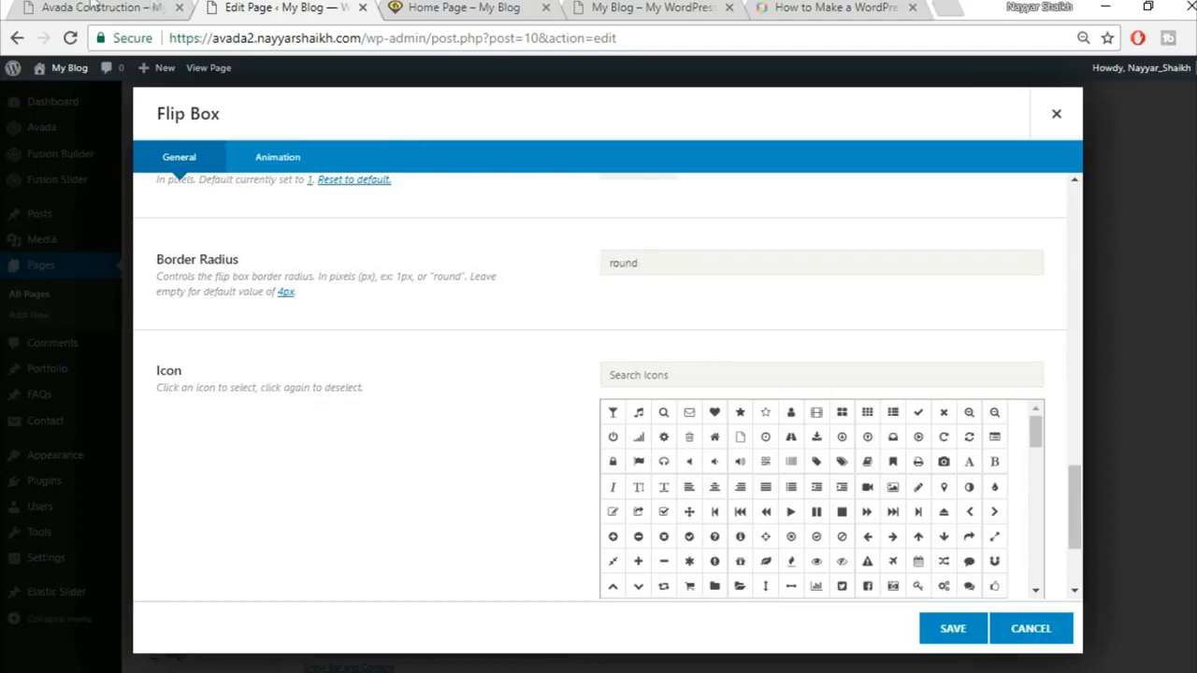
# Step: Search icons for 'bu' and give the Buildings flip box the building icon
pyautogui.click(97, 7)
pyautogui.click(262, 8)
pyautogui.click(150, 8)
pyautogui.click(270, 10)
pyautogui.click(758, 379)
pyautogui.write('buil')
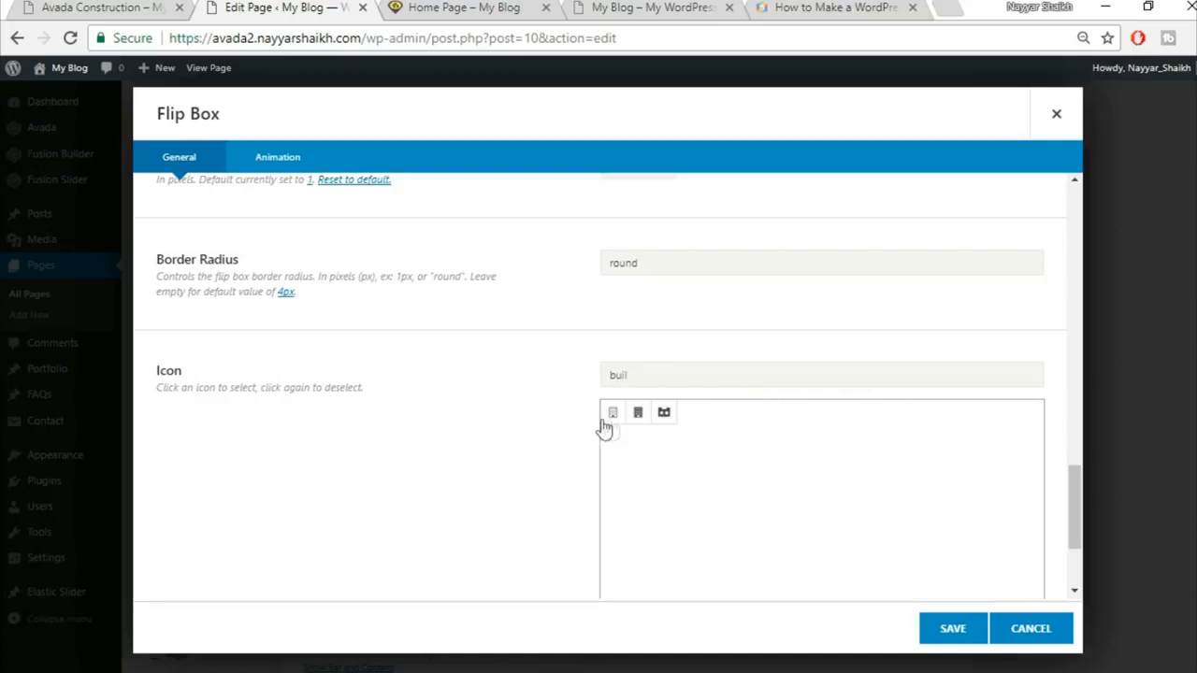
pyautogui.click(611, 416)
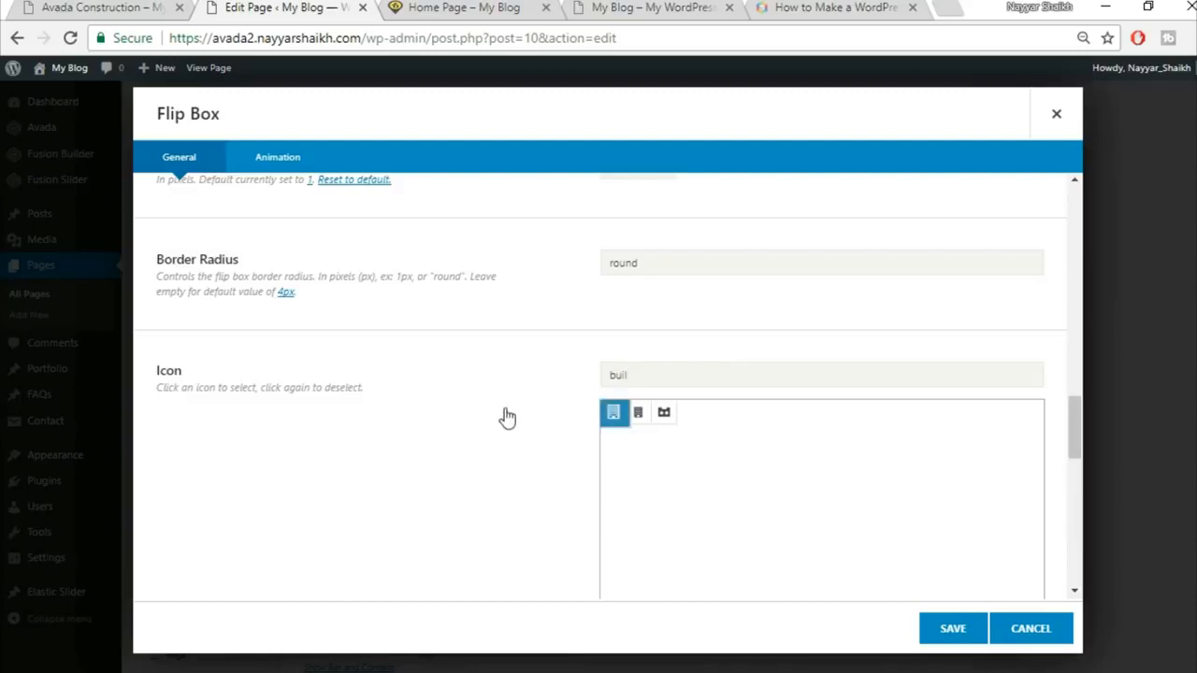
pyautogui.scroll(-7, 505, 416)
pyautogui.scroll(3, 505, 417)
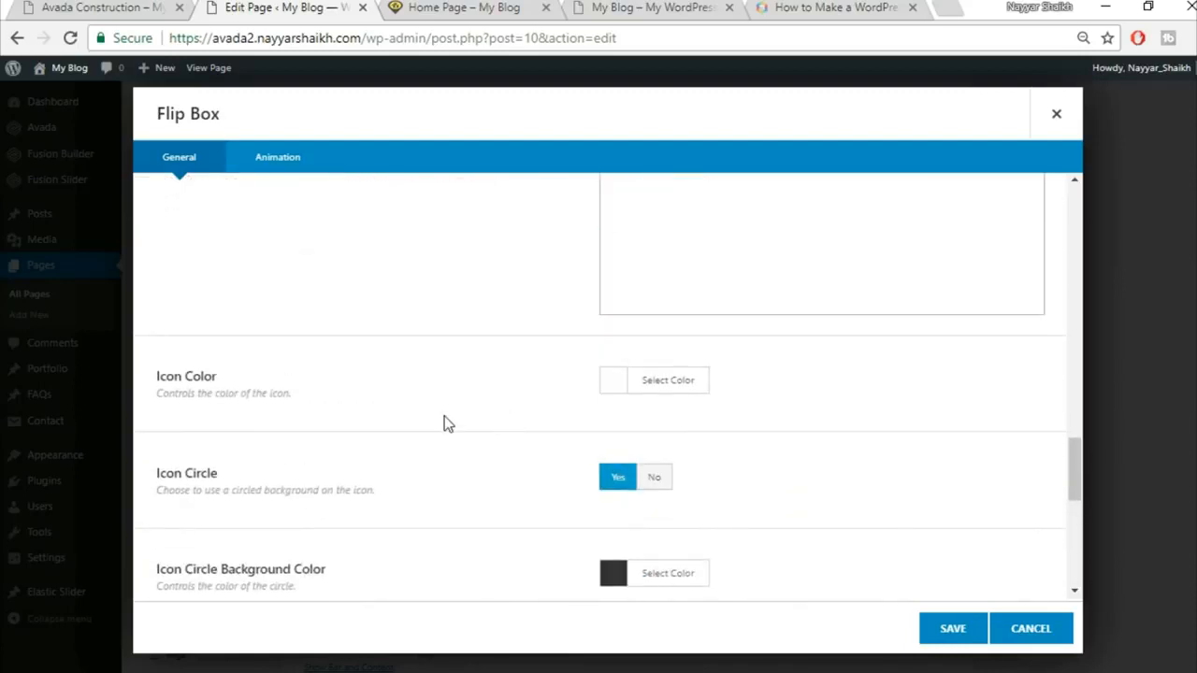
# Step: Set the flip box icon colour to yellow
pyautogui.click(164, 5)
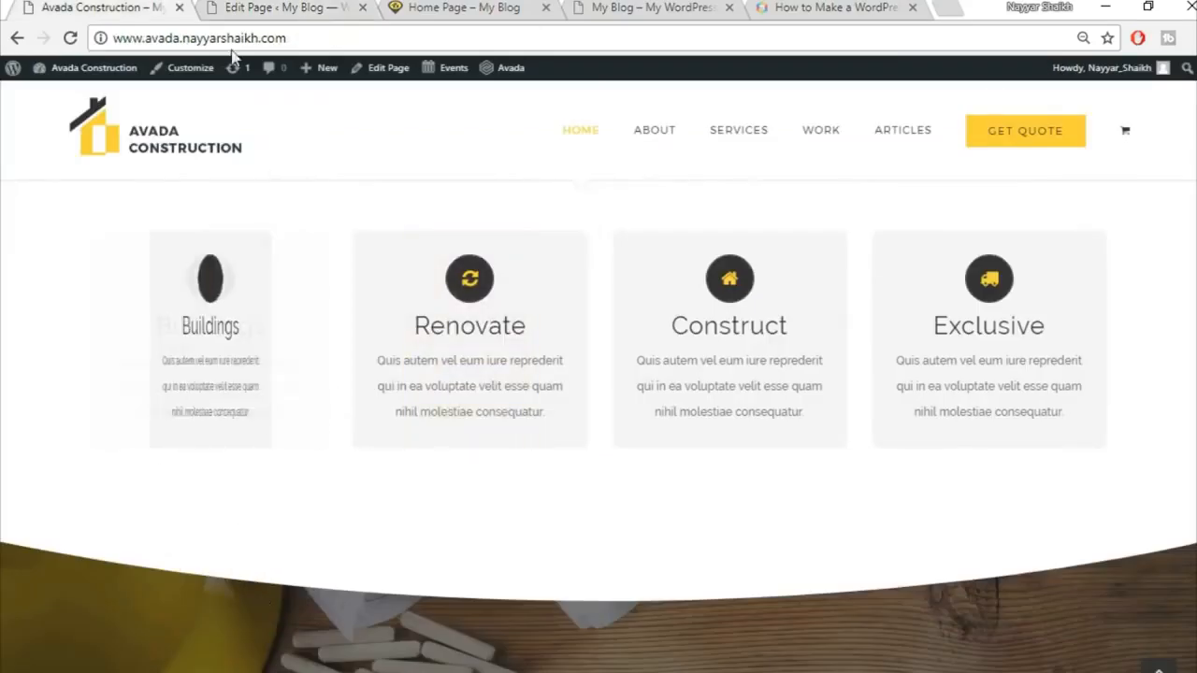
pyautogui.click(271, 8)
pyautogui.click(689, 380)
pyautogui.click(771, 419)
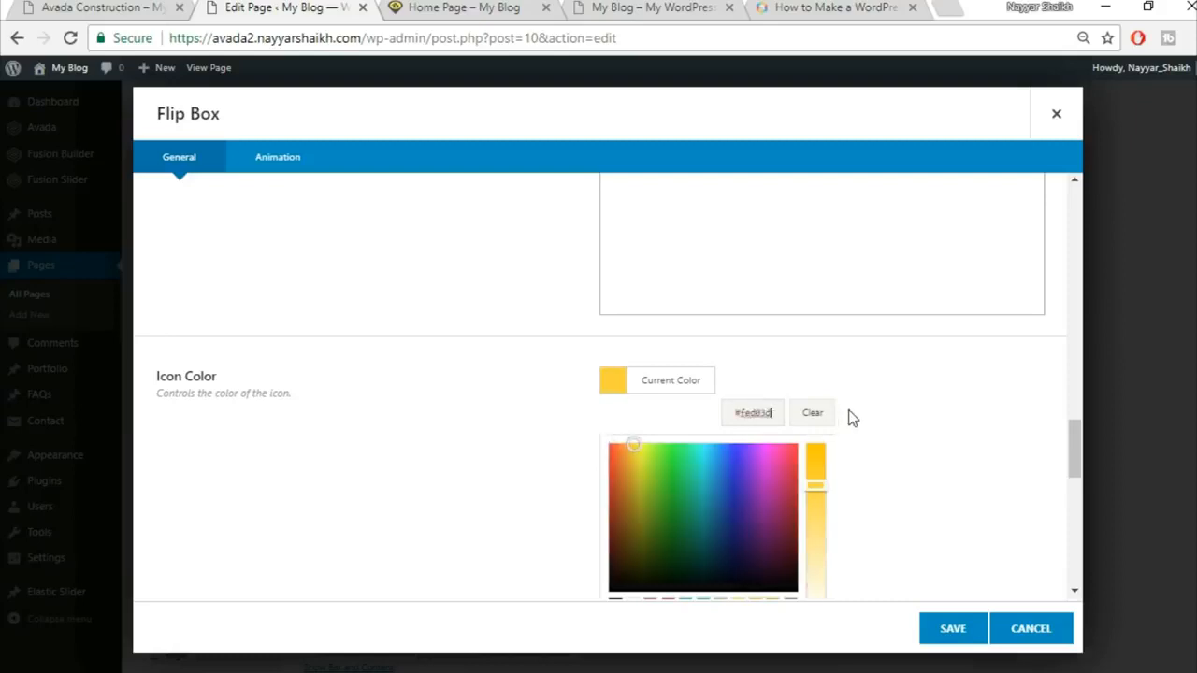
pyautogui.click(914, 405)
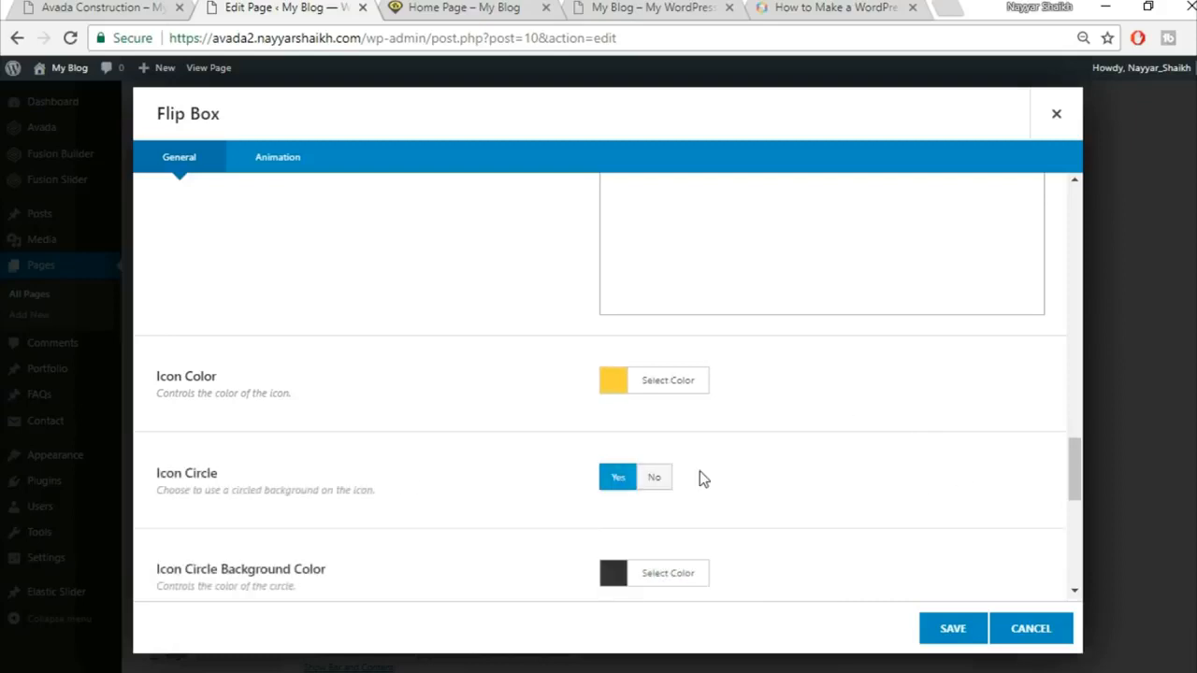
# Step: Delete the 'round' value from the flip box Border Radius
pyautogui.scroll(-3, 898, 456)
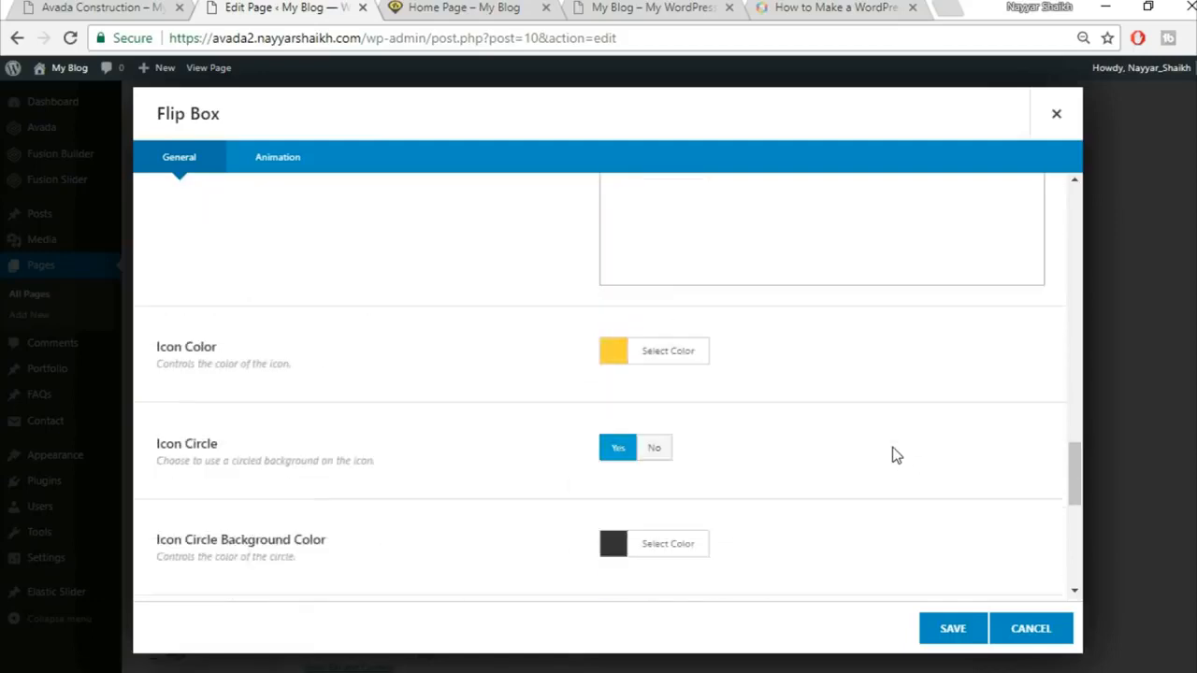
pyautogui.scroll(5, 895, 455)
pyautogui.moveTo(666, 360); pyautogui.dragTo(559, 374)
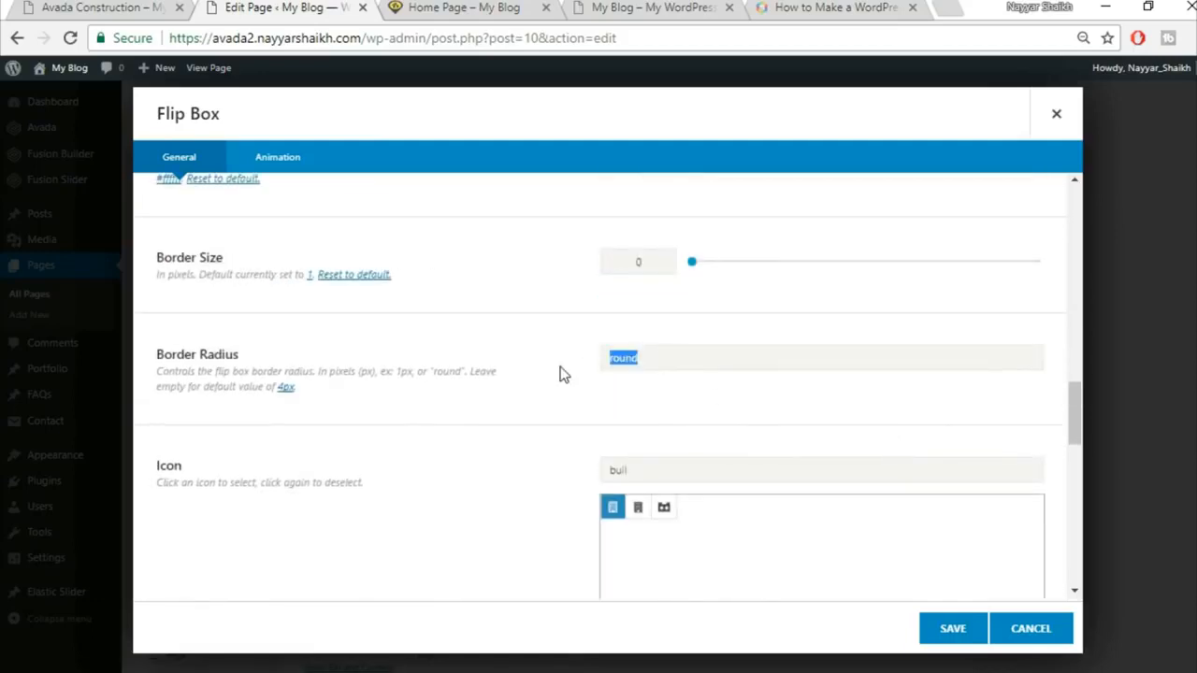
pyautogui.press('BackSpace')
pyautogui.scroll(-3, 523, 404)
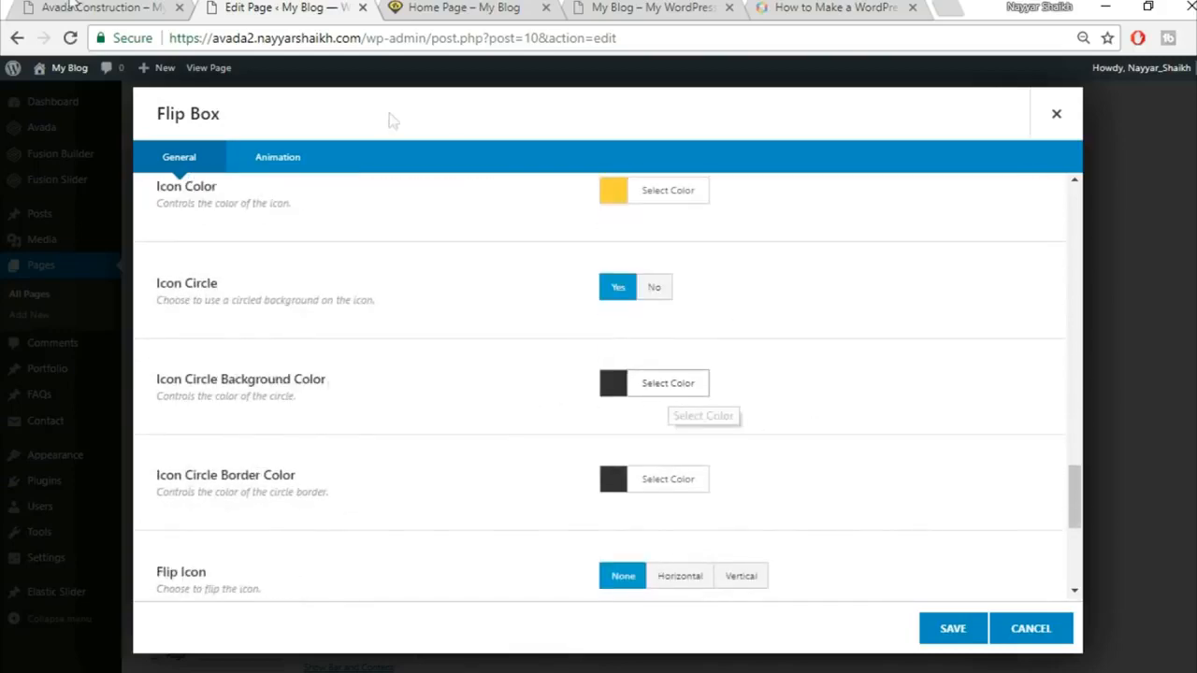
# Step: Review the flip box animation settings, leaving the animation type at None
pyautogui.click(103, 7)
pyautogui.click(277, 8)
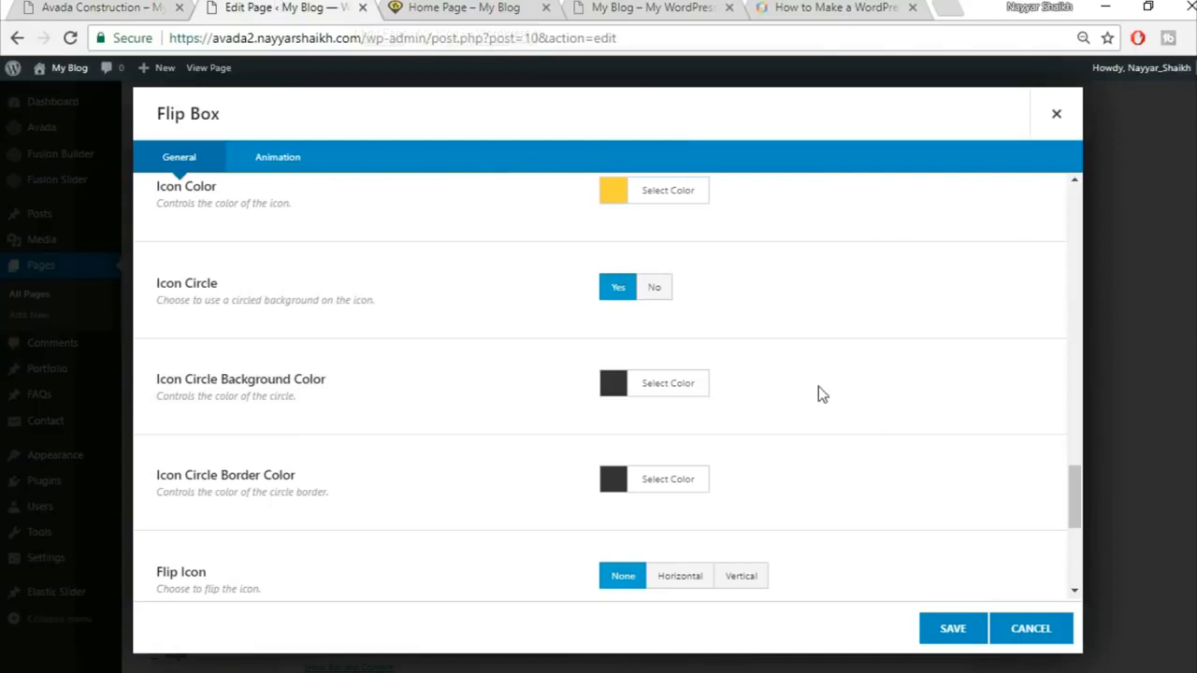
pyautogui.scroll(-2, 819, 386)
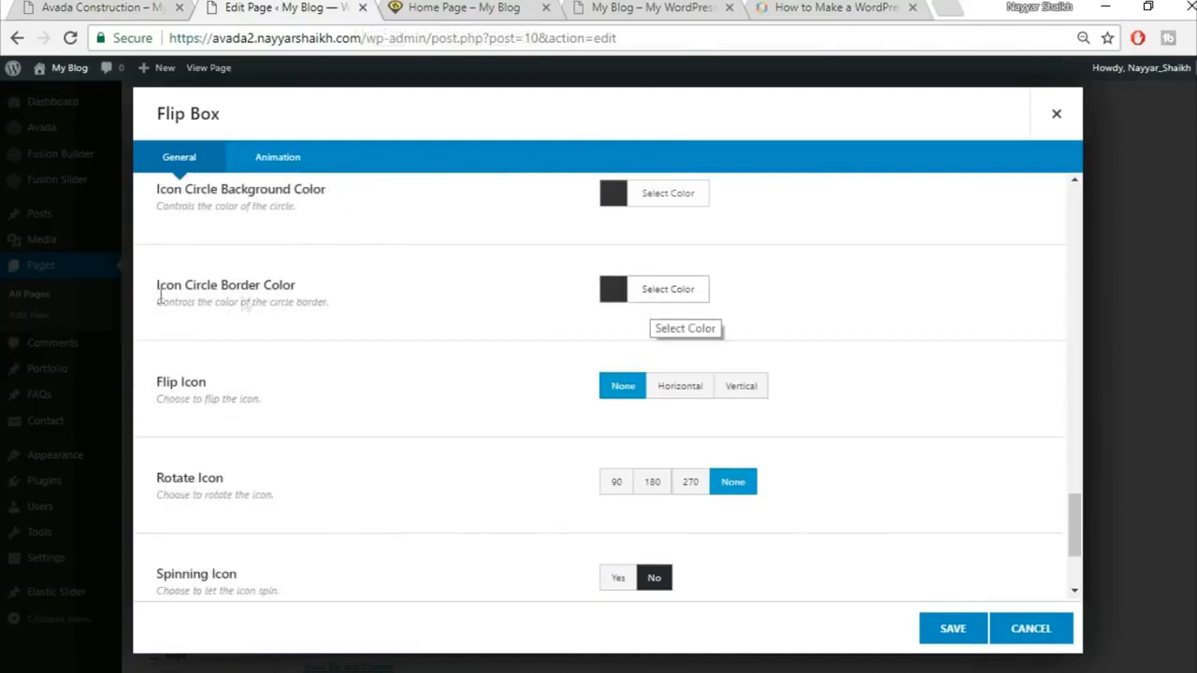
pyautogui.scroll(-1, 850, 340)
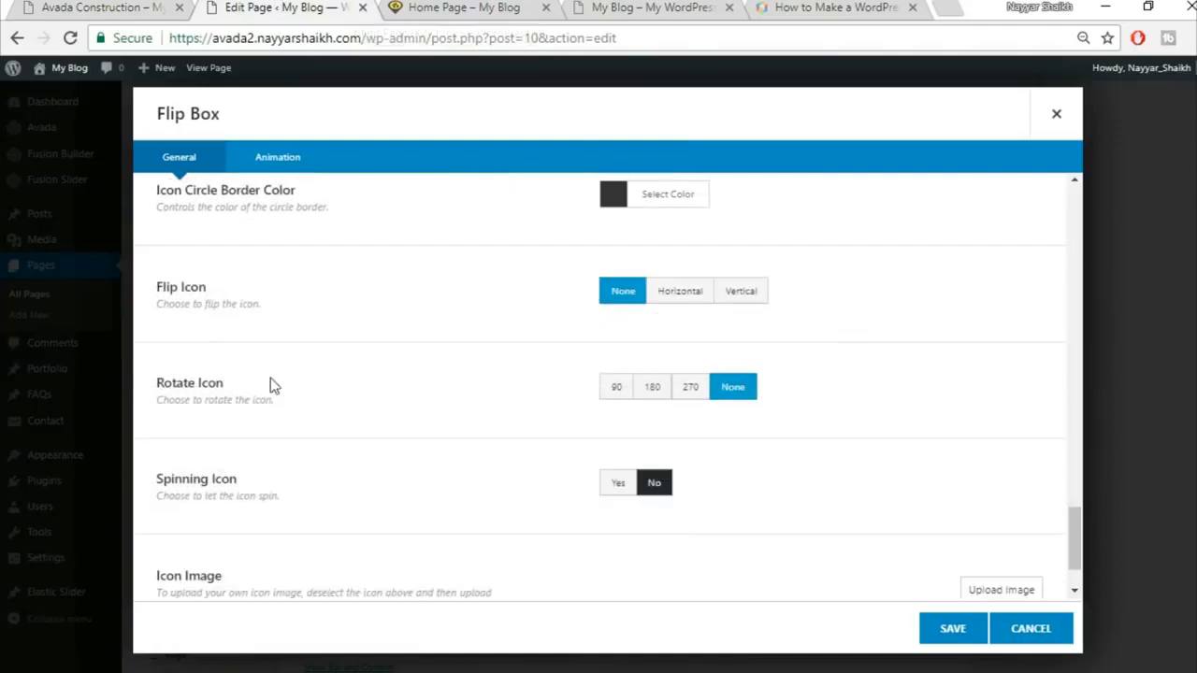
pyautogui.scroll(-1, 808, 487)
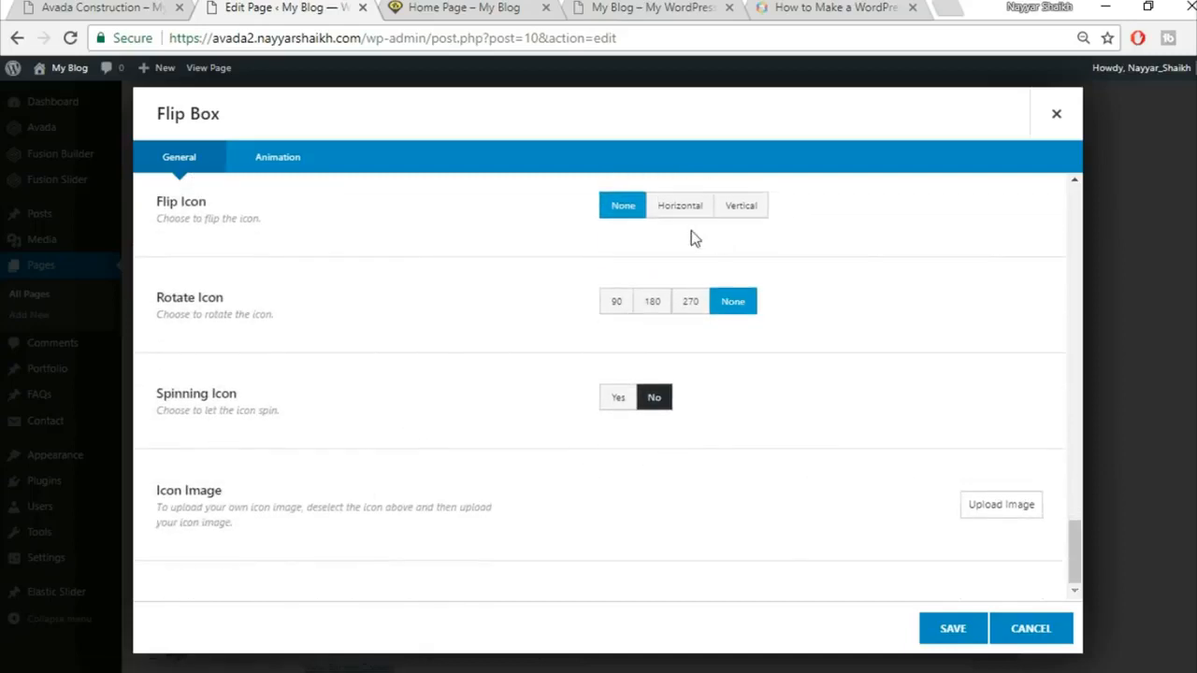
pyautogui.click(304, 167)
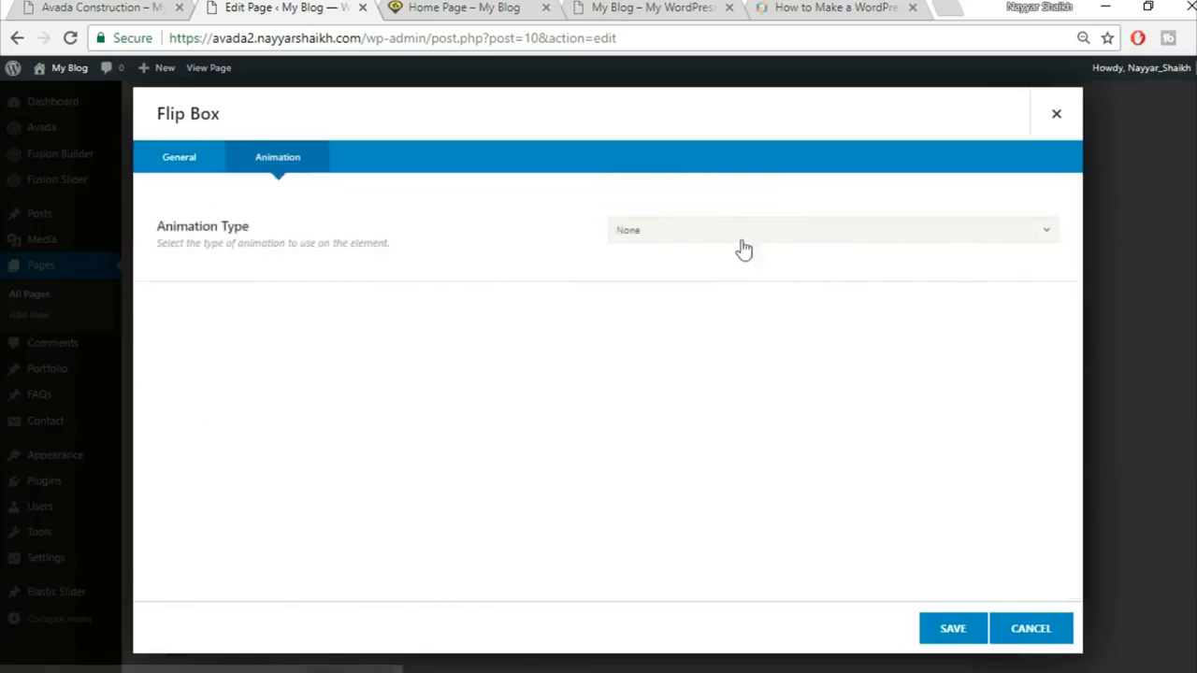
# Step: Save the Buildings flip box
pyautogui.click(186, 174)
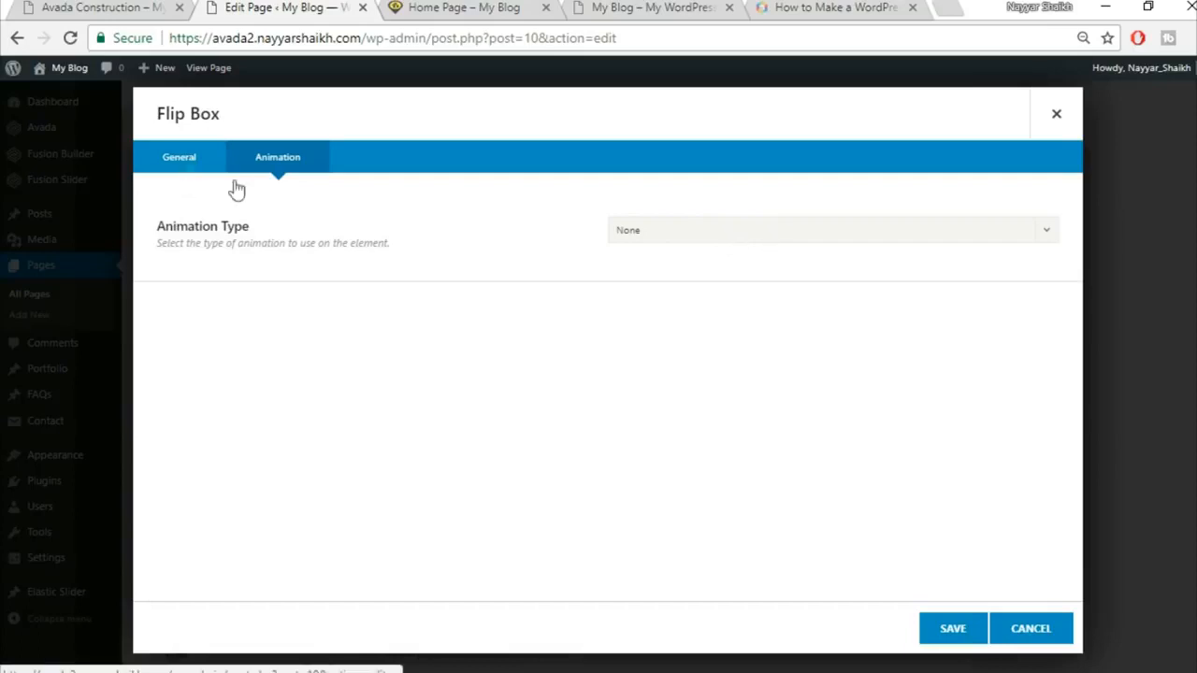
pyautogui.click(941, 639)
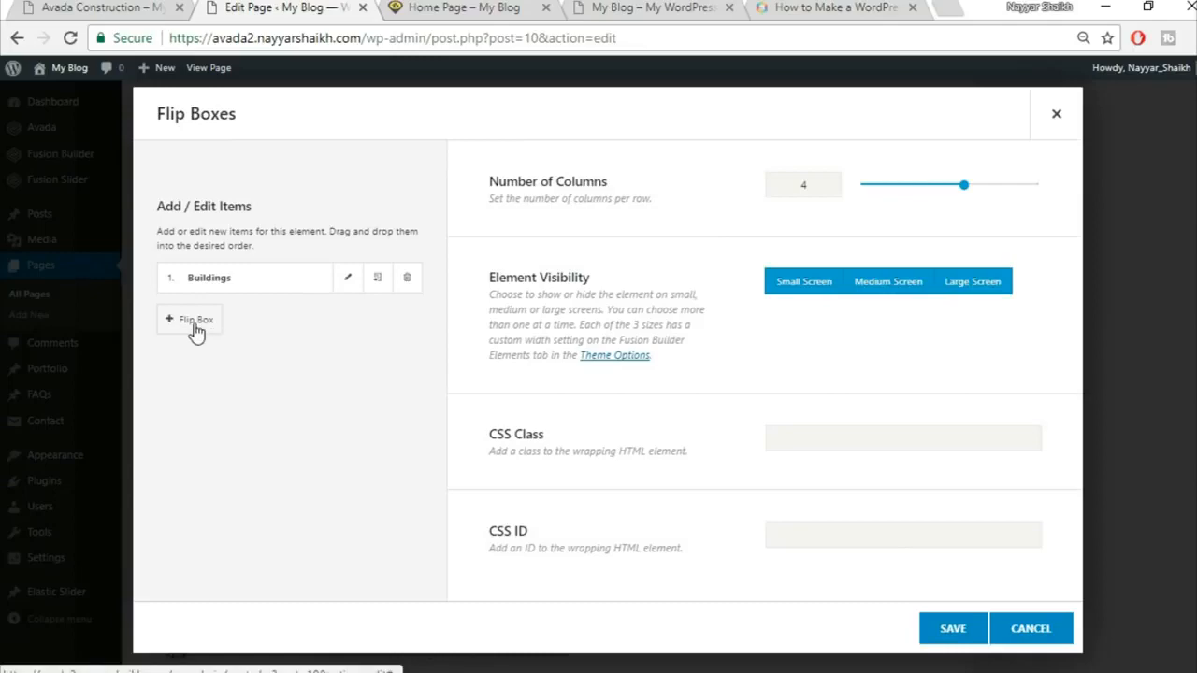
pyautogui.click(110, 7)
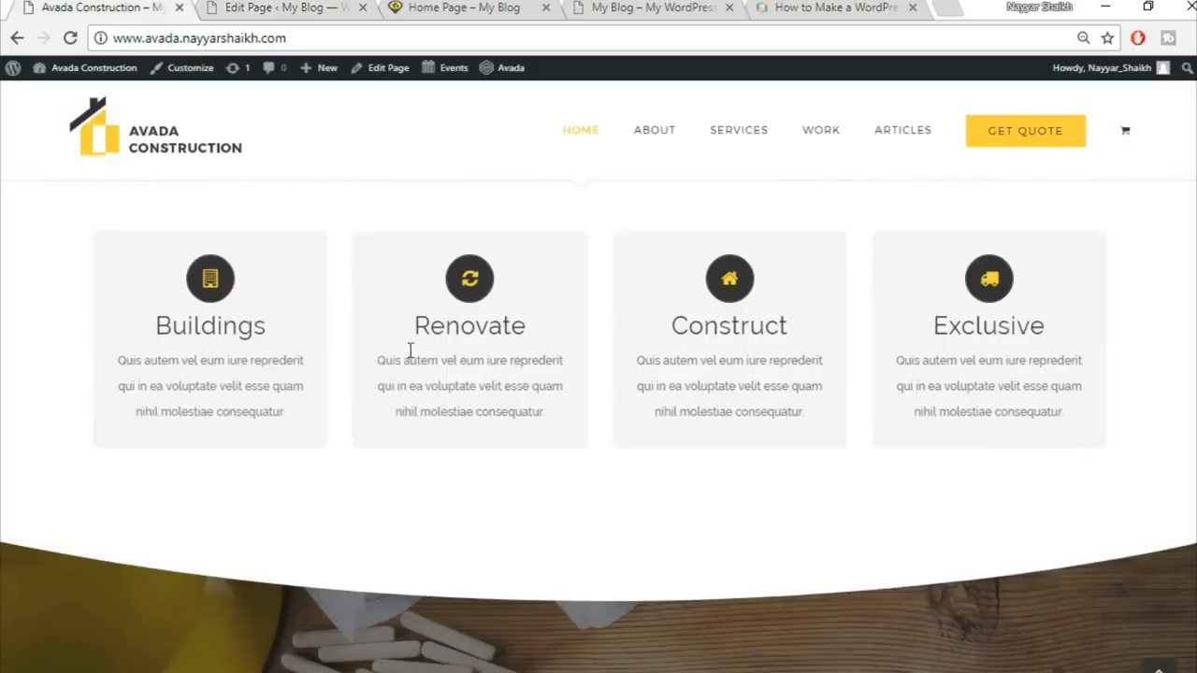
pyautogui.click(316, 7)
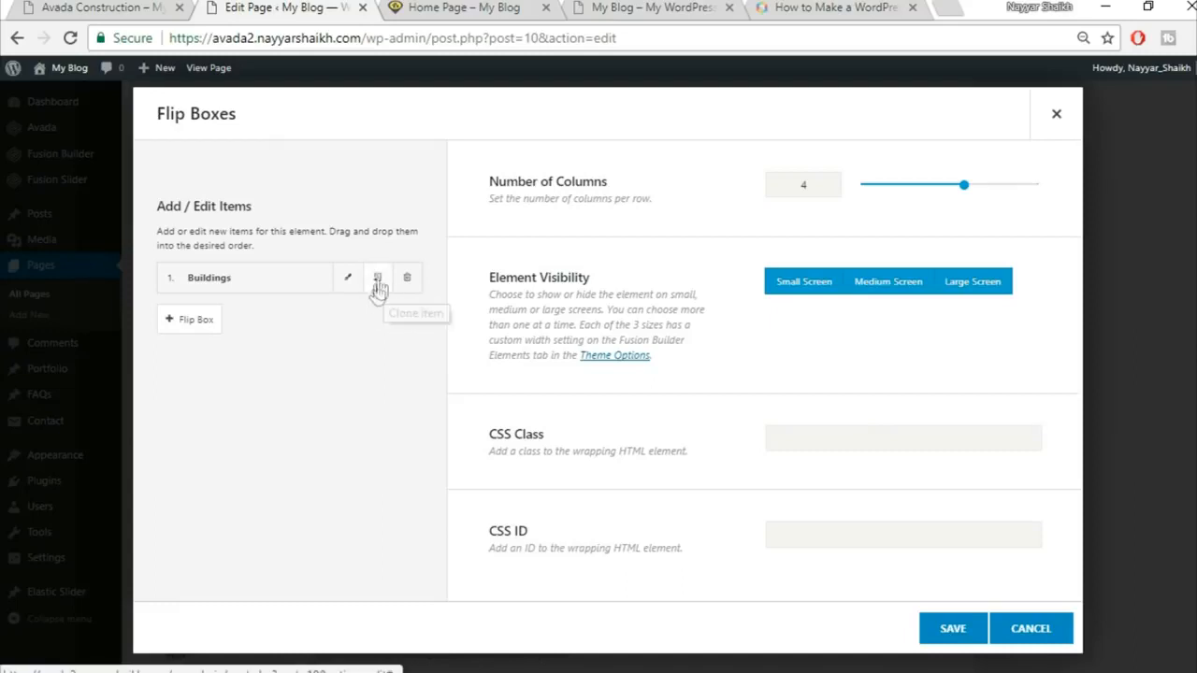
# Step: Clone the Buildings flip box three times and save the Flip Boxes element
pyautogui.click(376, 282)
pyautogui.click(376, 283)
pyautogui.click(376, 282)
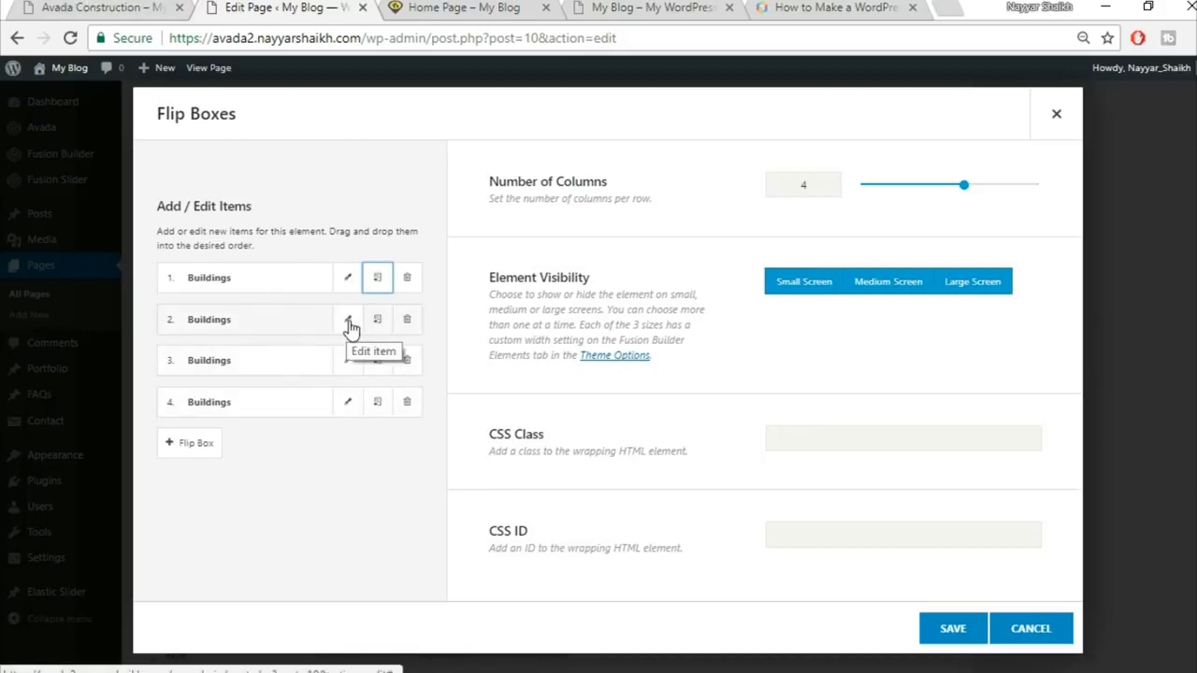
pyautogui.click(94, 8)
pyautogui.moveTo(444, 344)
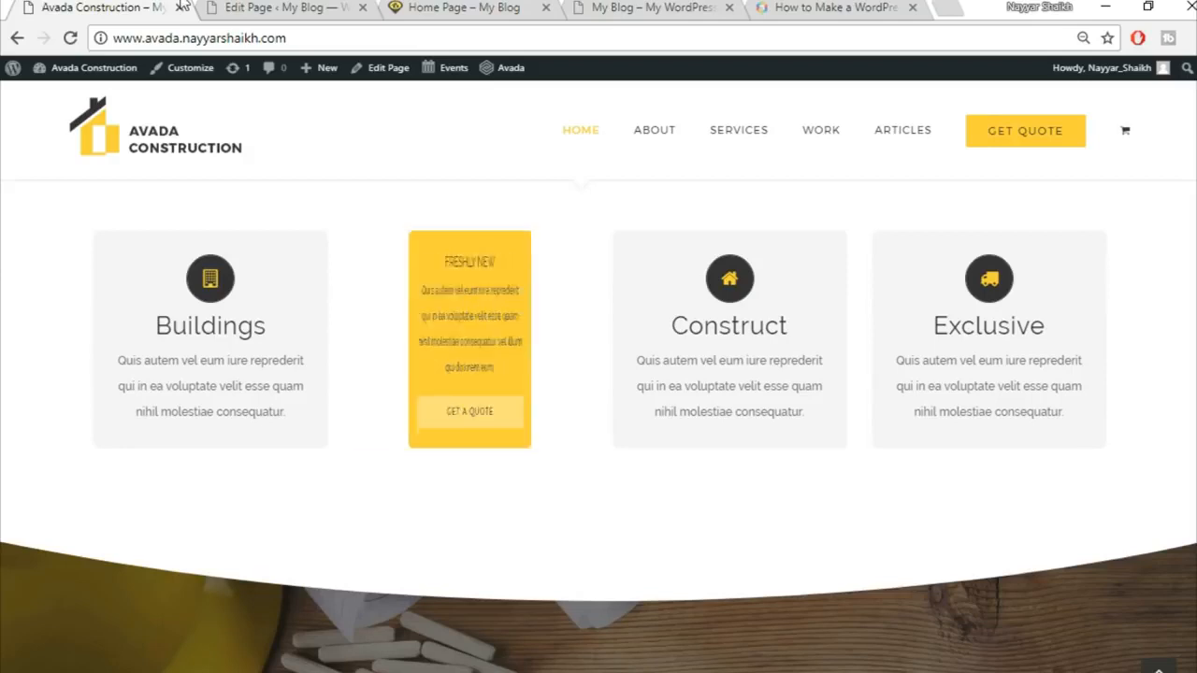
pyautogui.click(276, 7)
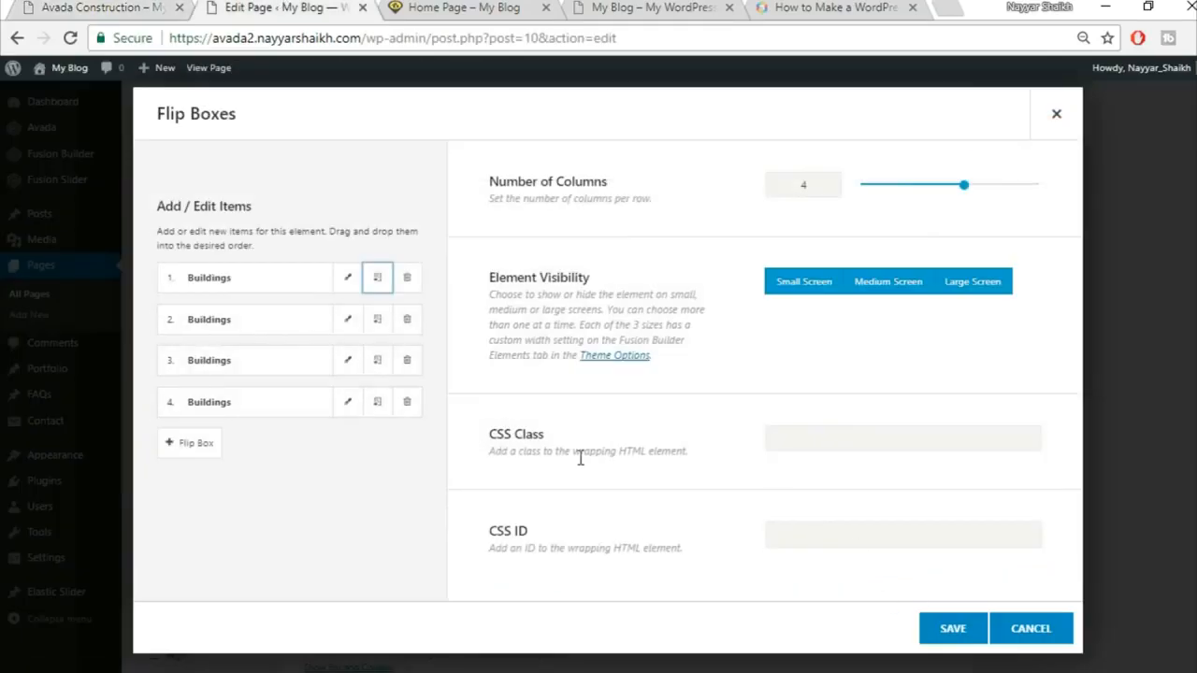
pyautogui.click(951, 628)
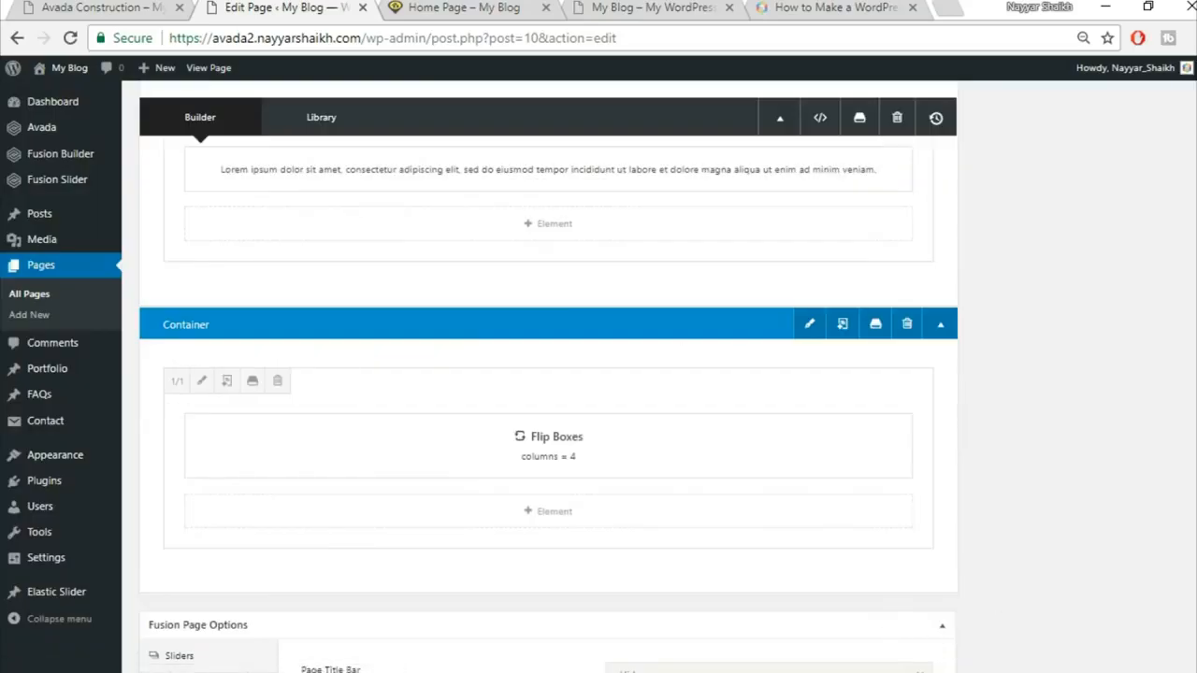
# Step: Update the page and confirm four Buildings flip boxes appear on the live Home Page
pyautogui.scroll(5, 548, 374)
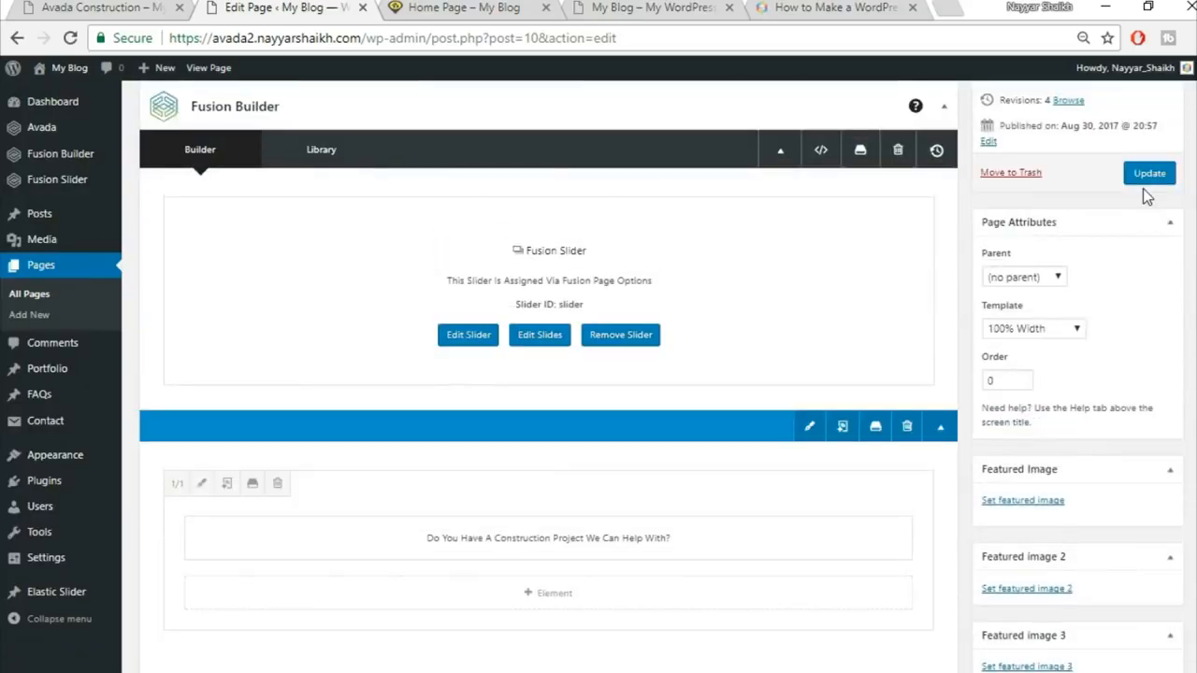
pyautogui.click(1149, 179)
pyautogui.click(477, 10)
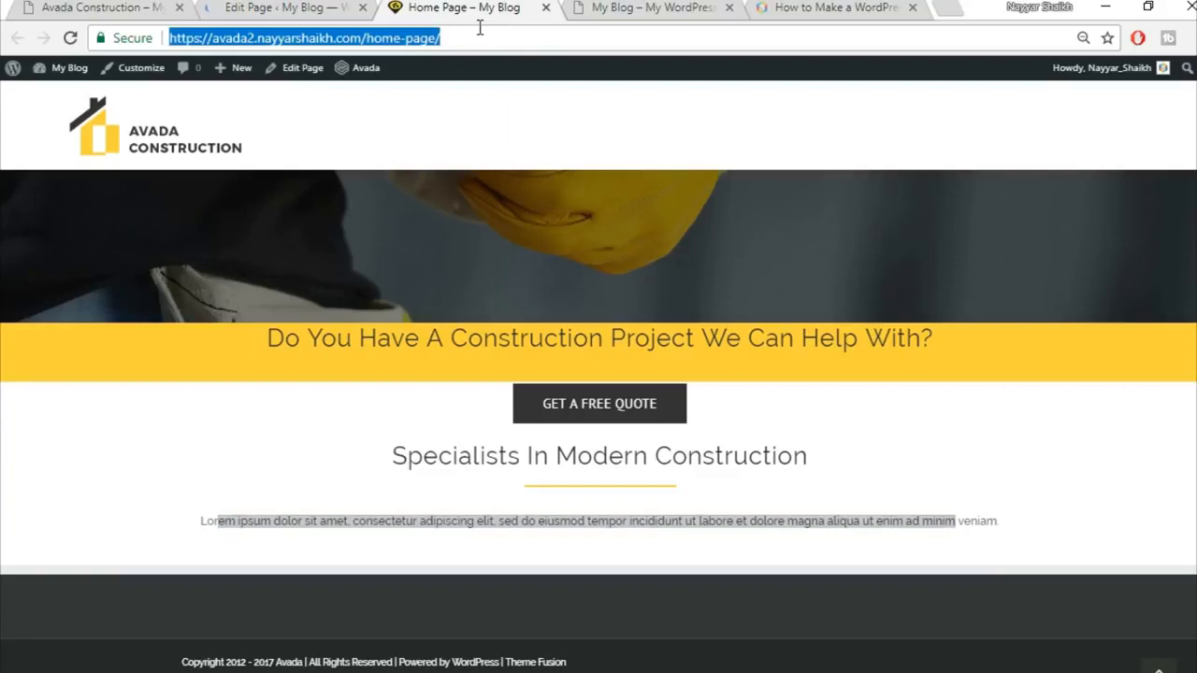
pyautogui.scroll(-3, 1116, 310)
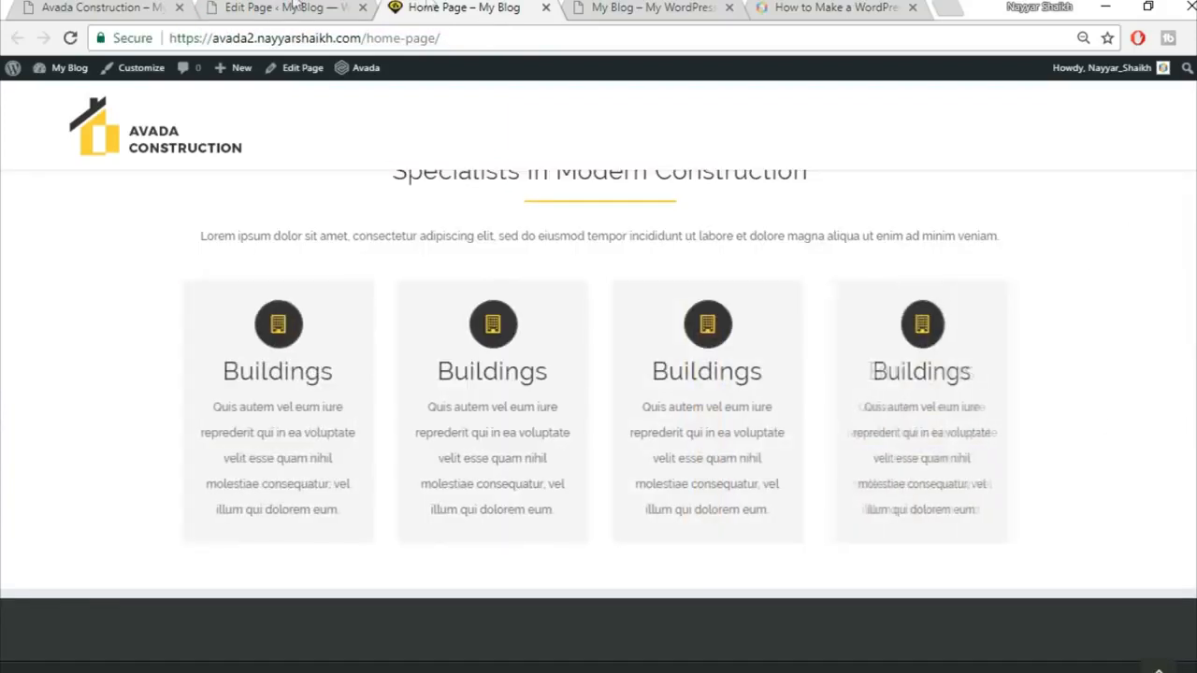
pyautogui.scroll(2, 855, 451)
pyautogui.scroll(-2, 860, 458)
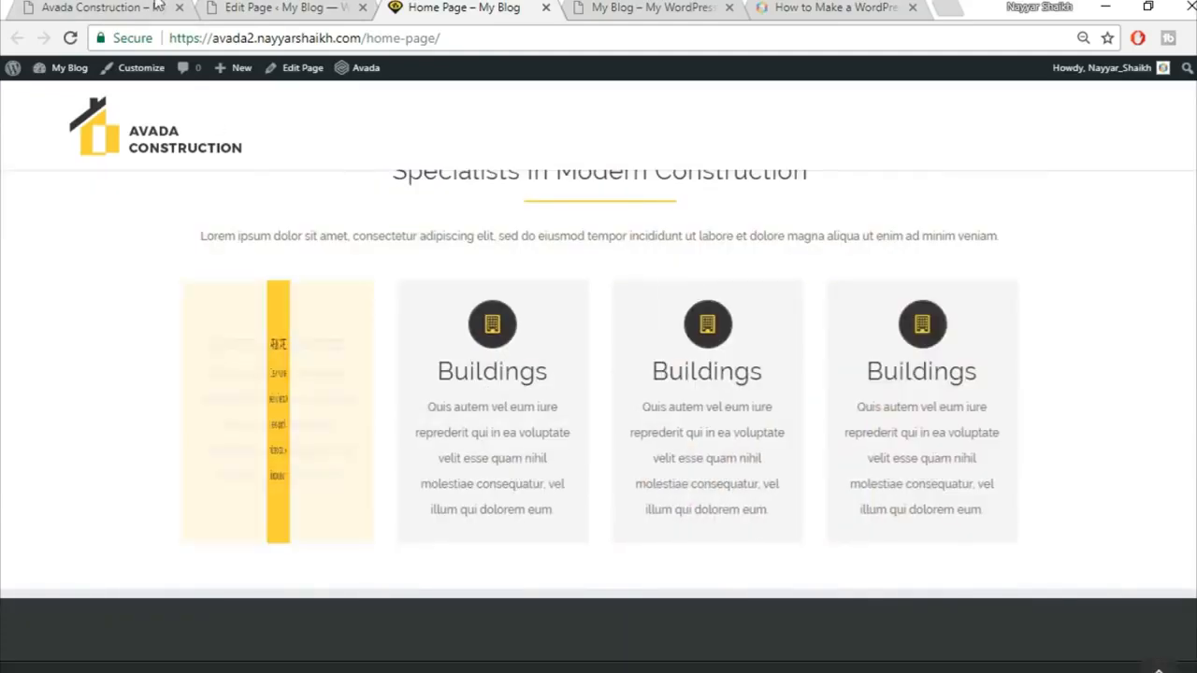
pyautogui.click(93, 6)
pyautogui.scroll(-3, 1168, 346)
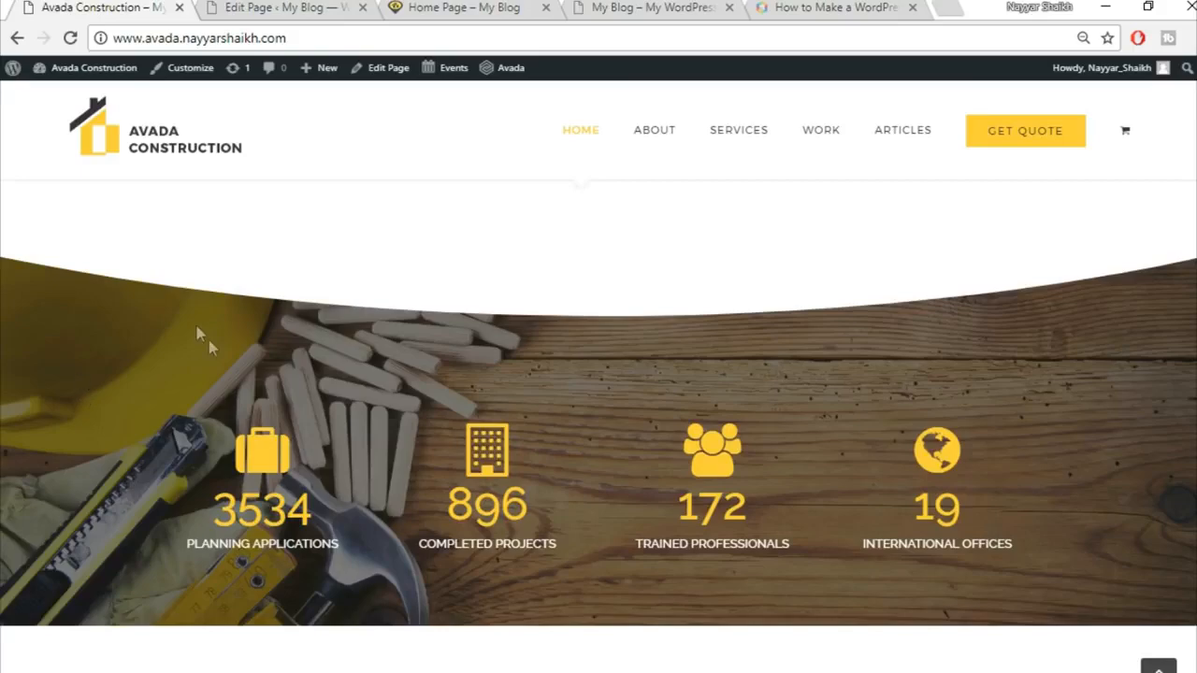
pyautogui.click(253, 8)
# Step: Insert a 1/1 container and add a Section Separator element found by searching 'sec'
pyautogui.scroll(-10, 773, 428)
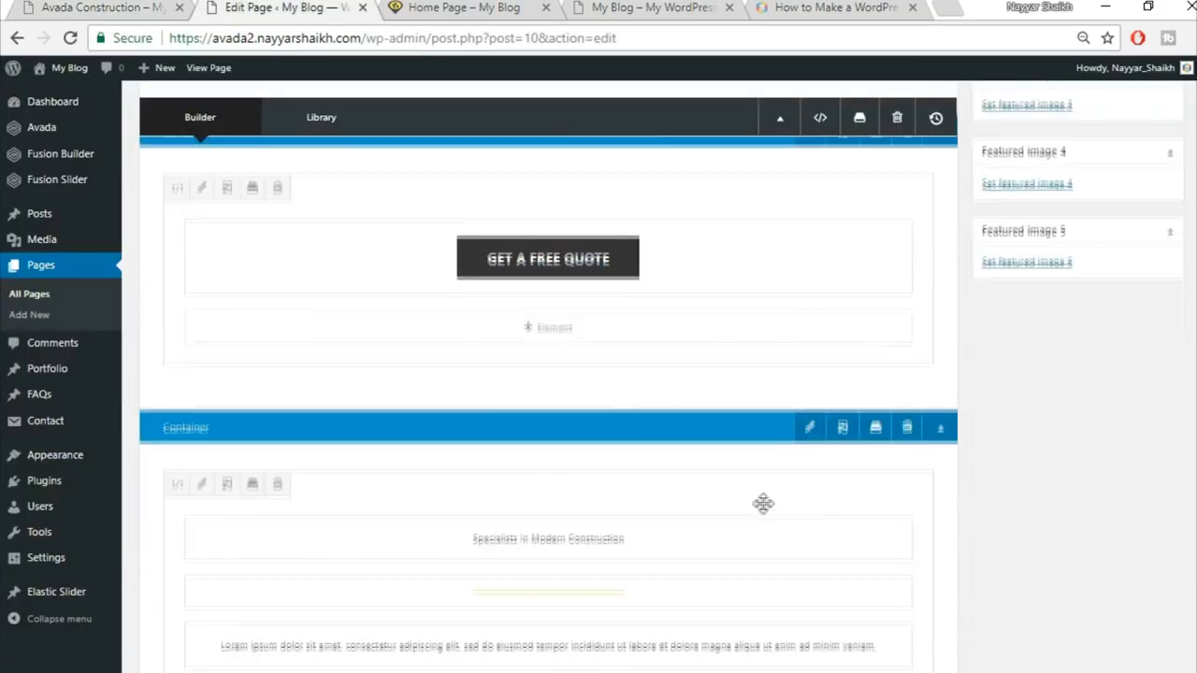
pyautogui.scroll(-3, 823, 427)
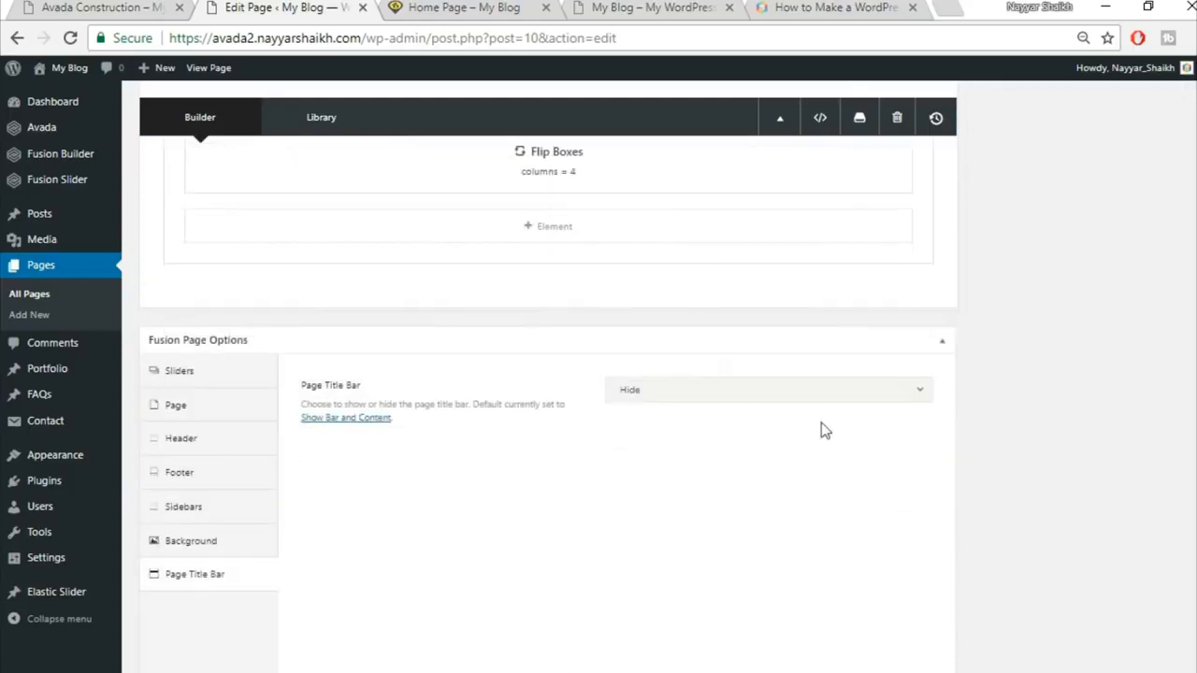
pyautogui.click(777, 298)
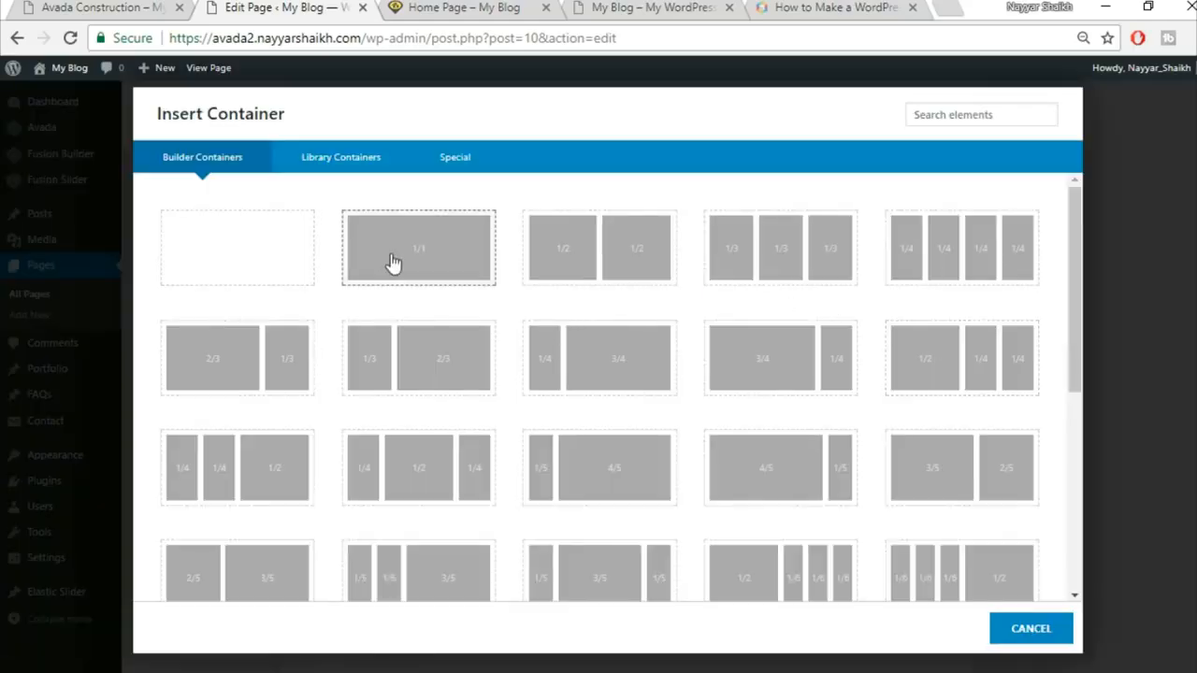
pyautogui.click(447, 268)
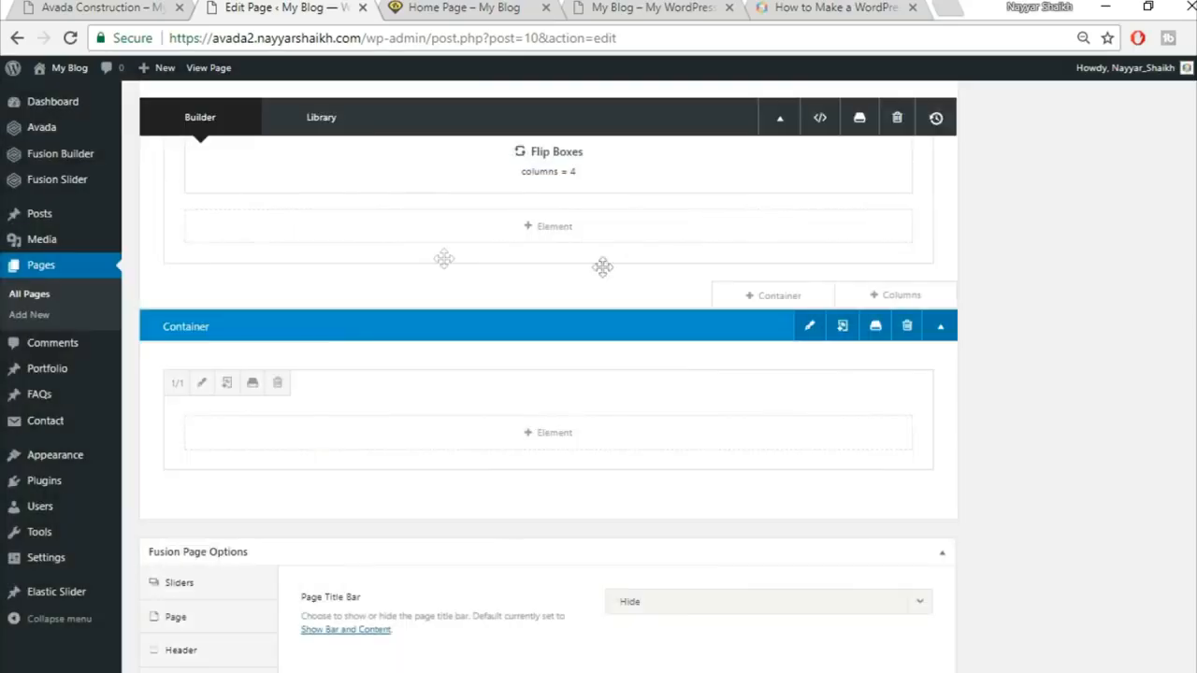
pyautogui.click(584, 437)
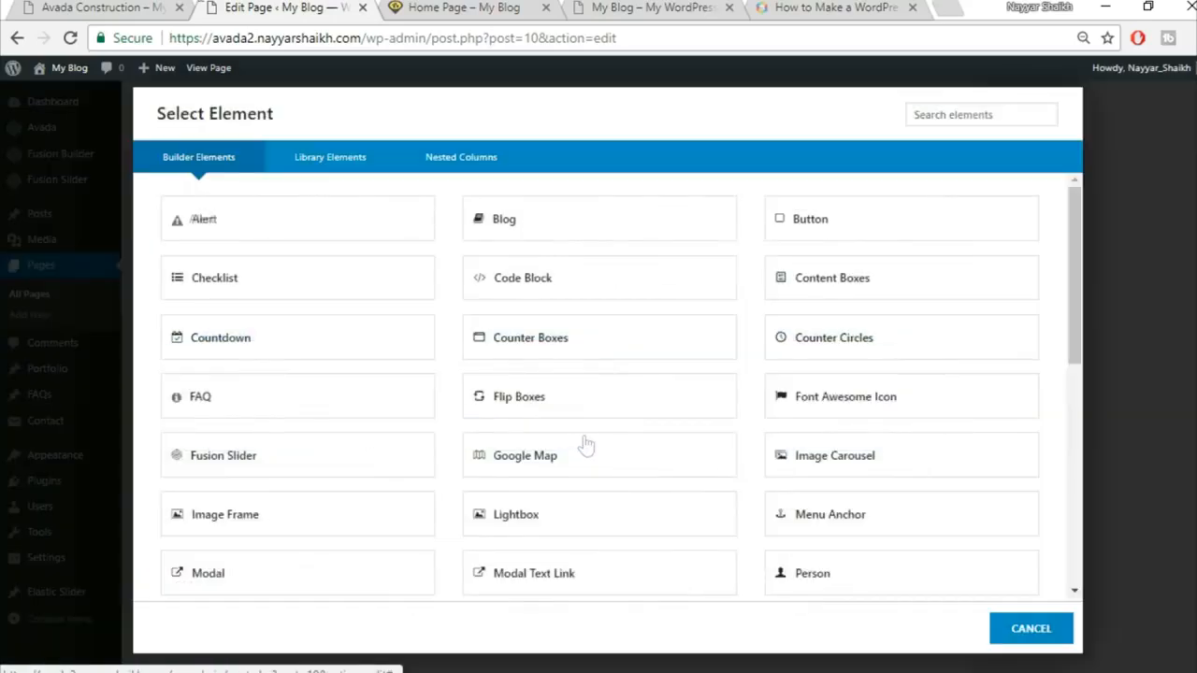
pyautogui.click(152, 6)
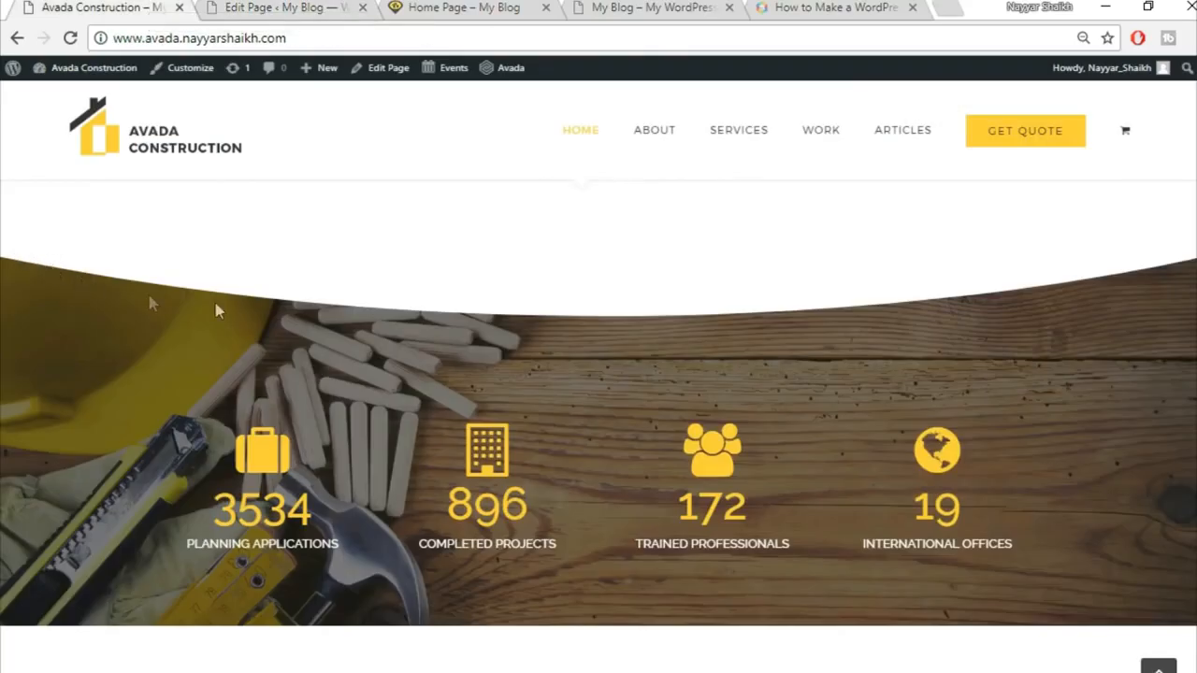
pyautogui.click(285, 8)
pyautogui.click(975, 117)
pyautogui.write('sec')
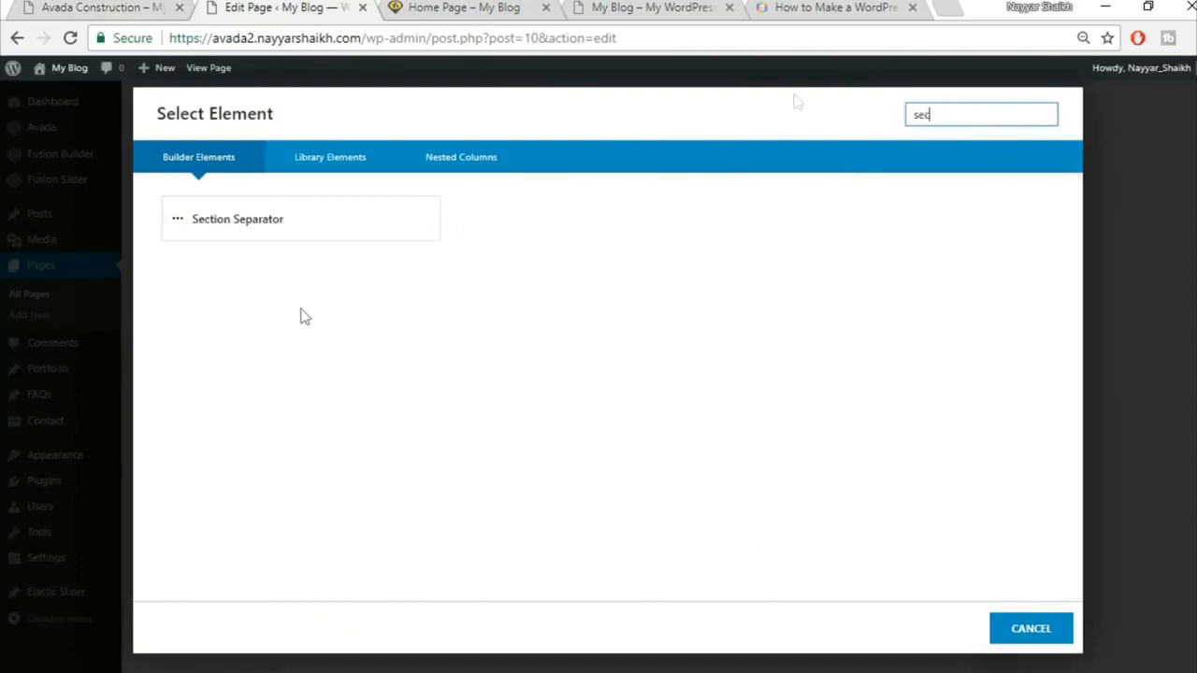
pyautogui.click(366, 216)
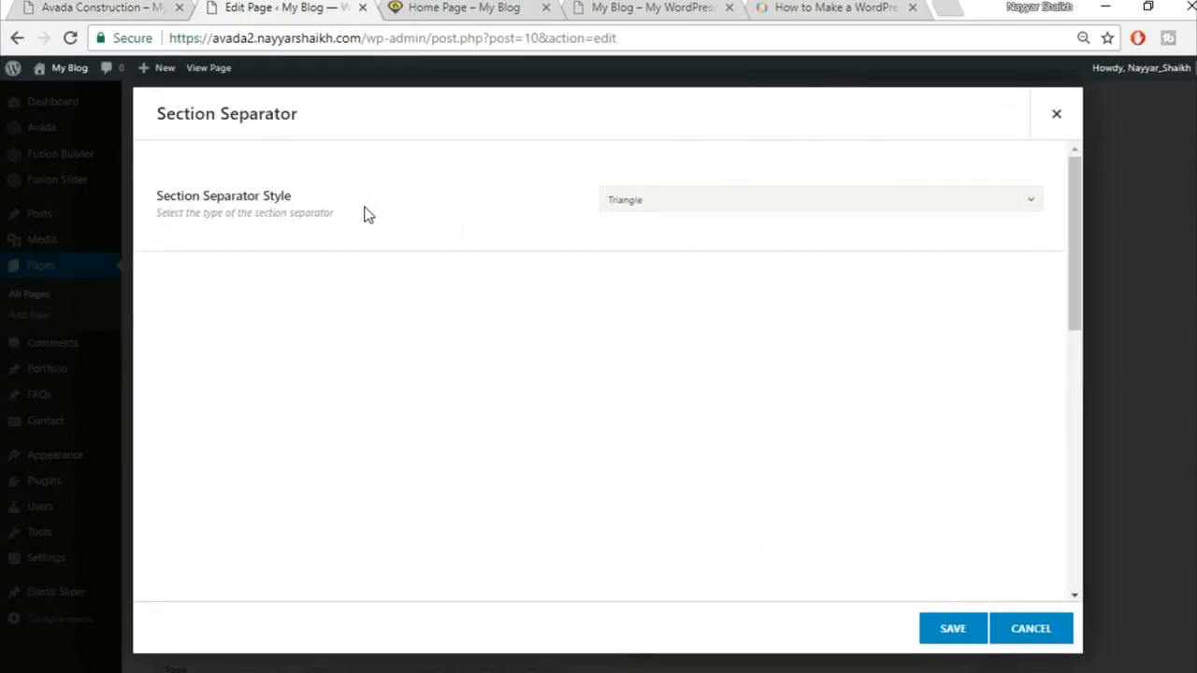
# Step: Set the separator style to Big Half Circle, positioned at Bottom
pyautogui.click(714, 197)
pyautogui.click(722, 359)
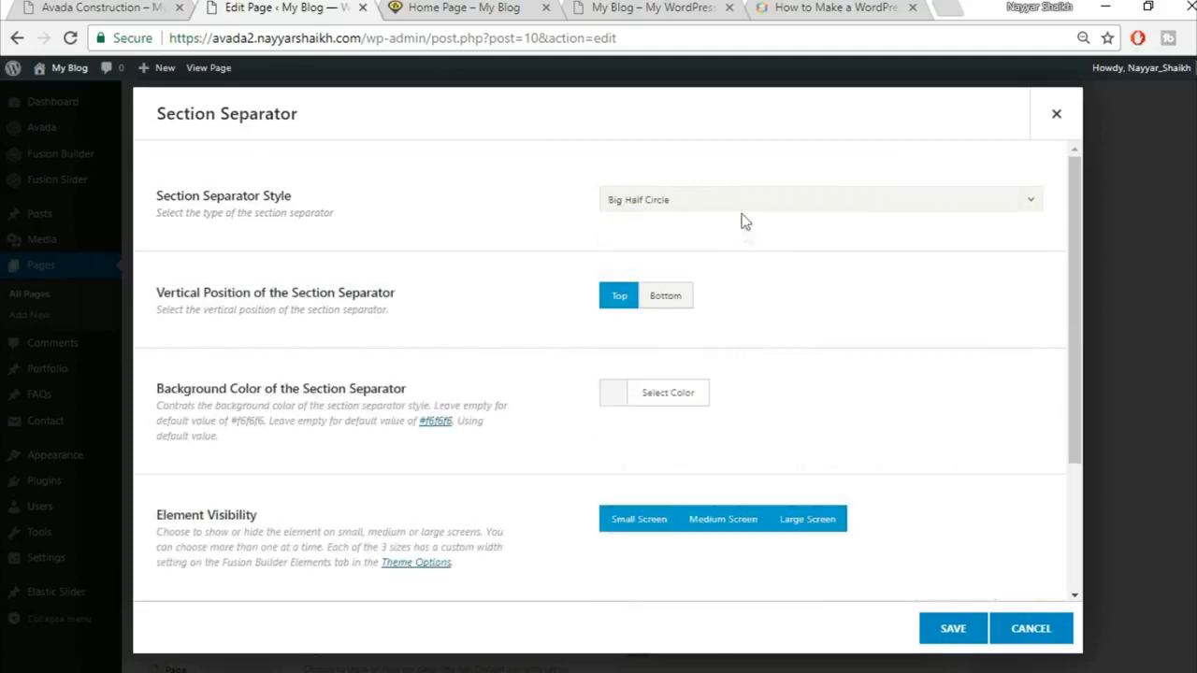
pyautogui.click(672, 297)
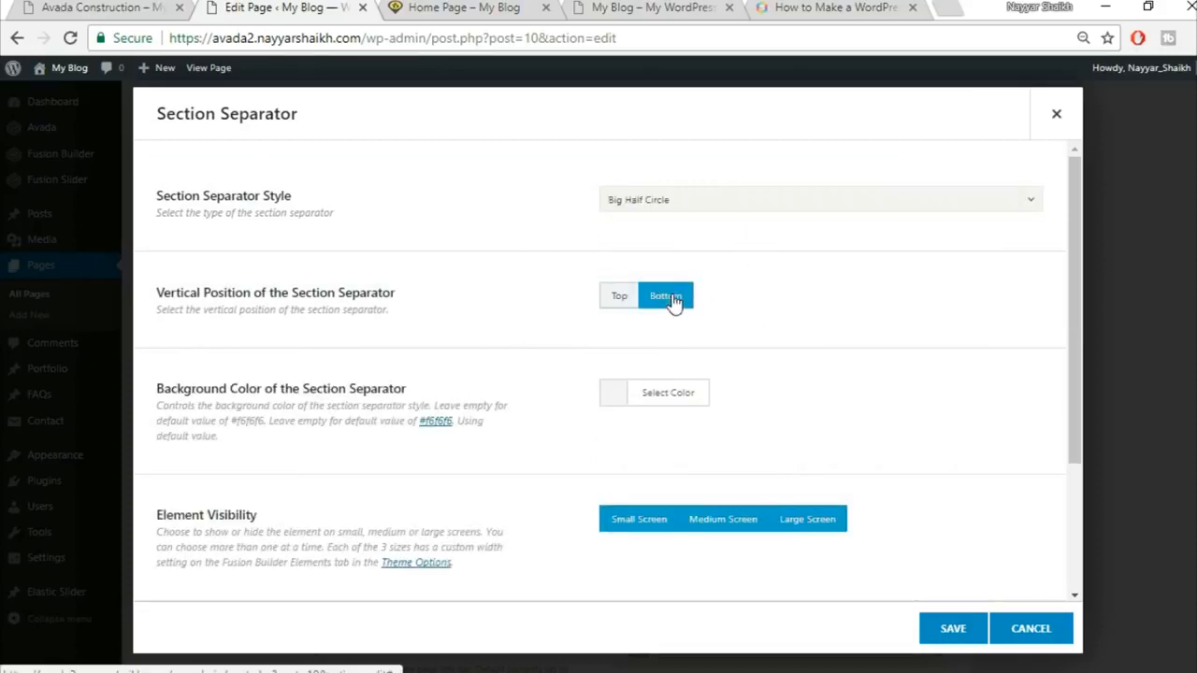
pyautogui.click(117, 7)
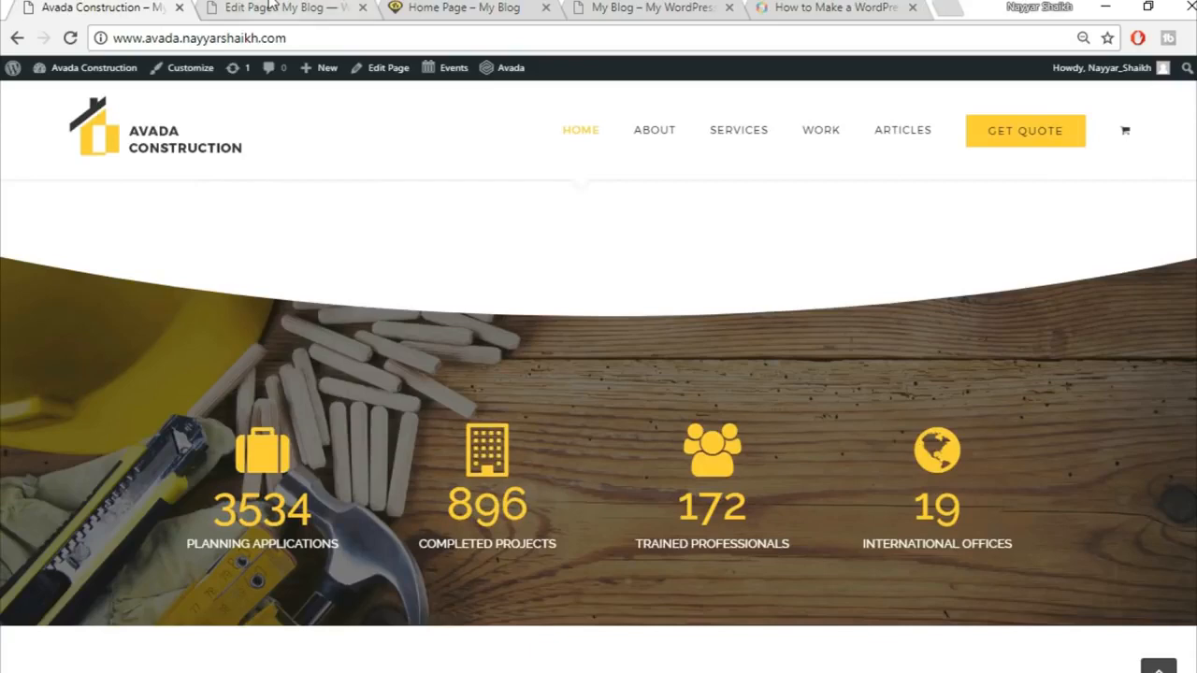
pyautogui.click(276, 8)
# Step: Make the separator background white and save the separator
pyautogui.scroll(-1, 948, 320)
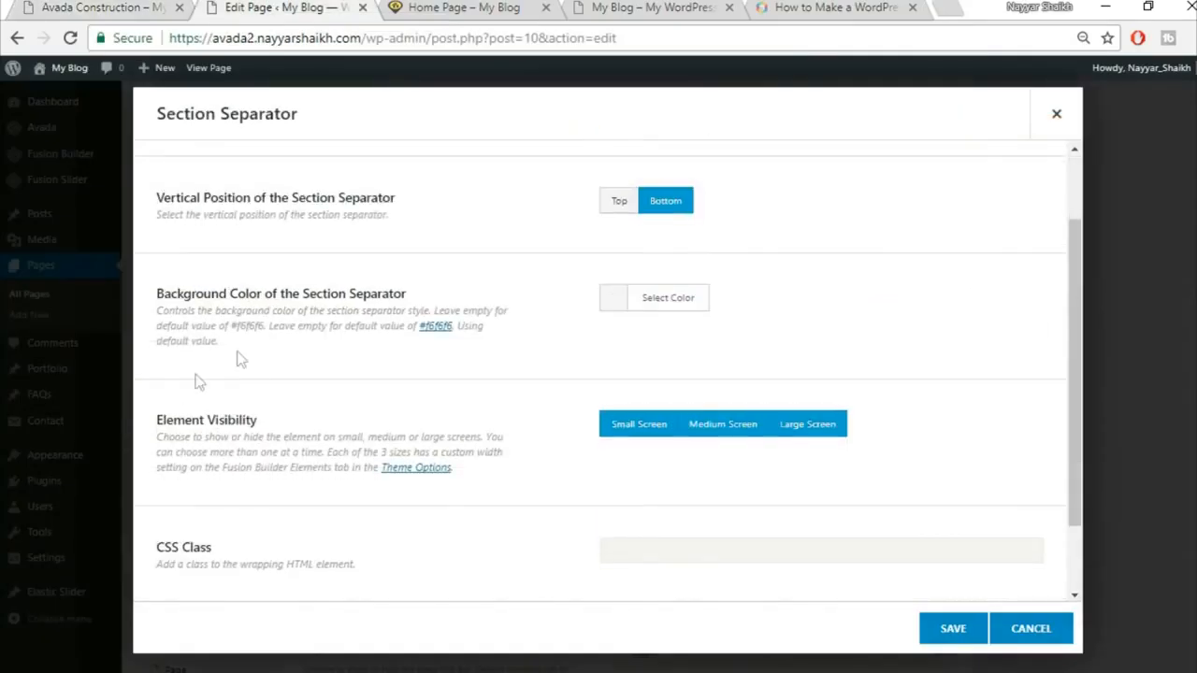
pyautogui.click(679, 305)
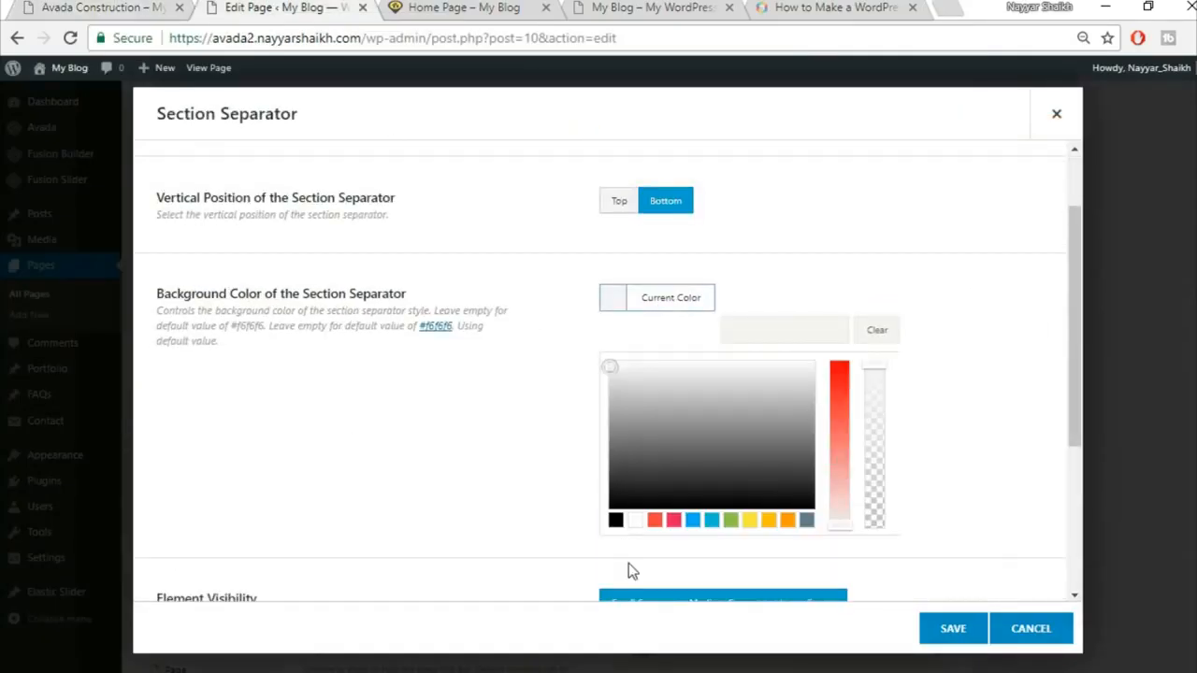
pyautogui.click(635, 521)
pyautogui.click(1003, 200)
pyautogui.click(66, 8)
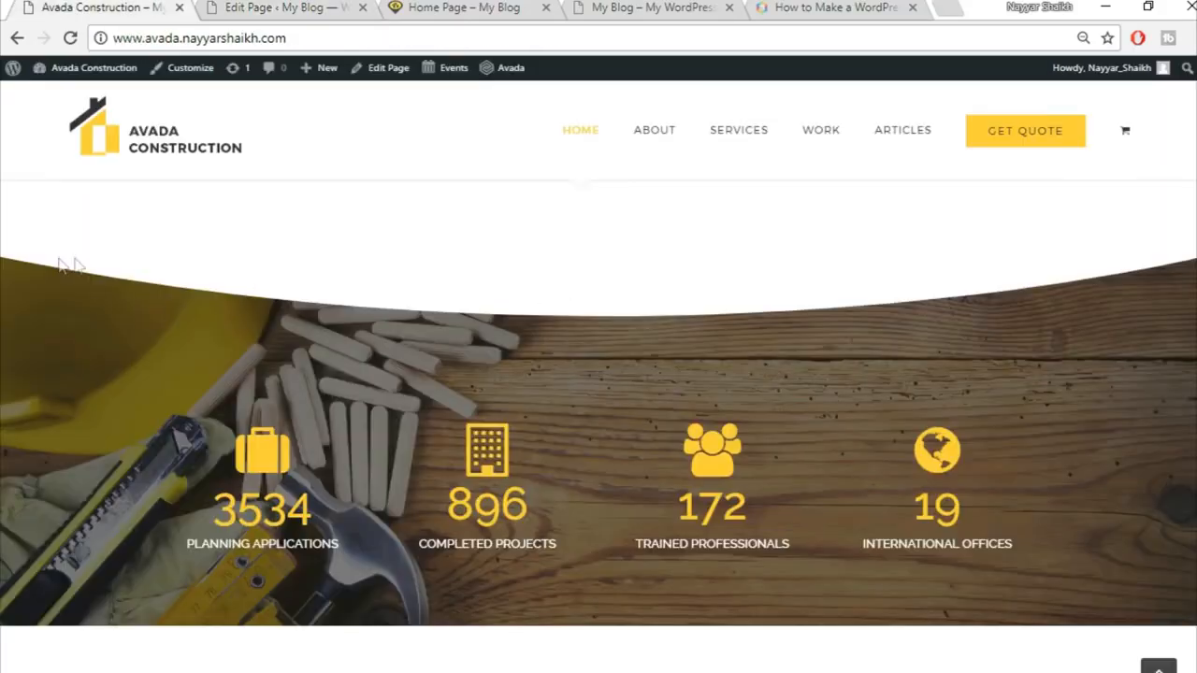
pyautogui.click(272, 8)
pyautogui.scroll(-1, 916, 385)
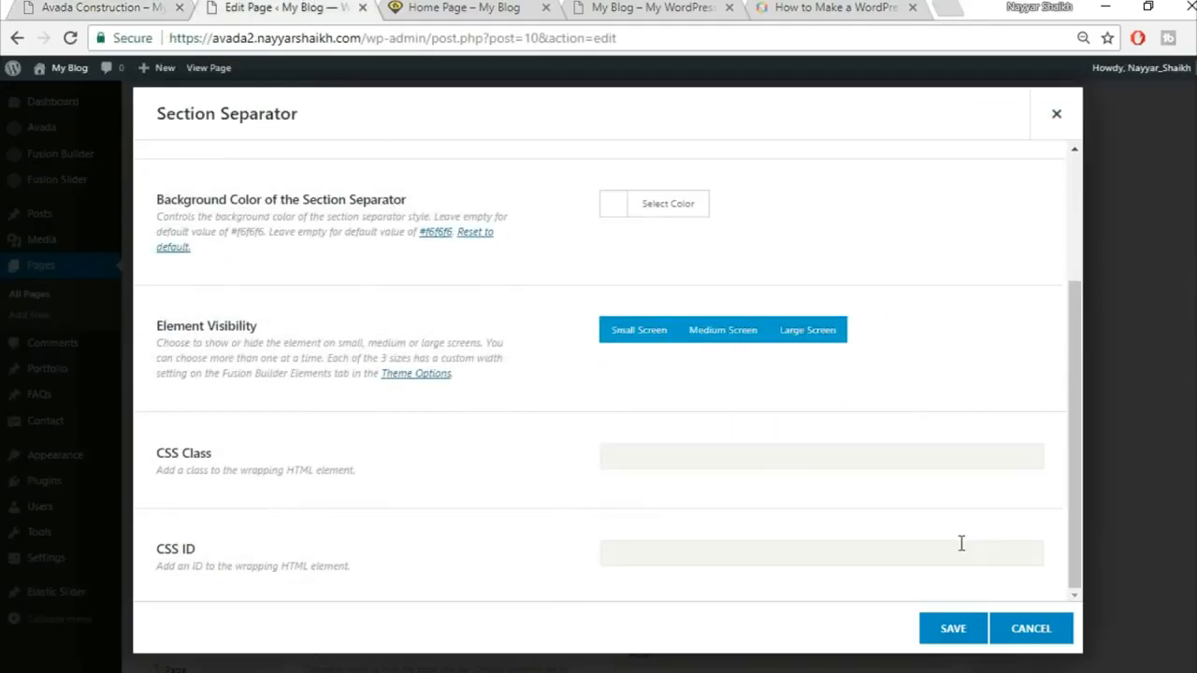
pyautogui.scroll(2, 942, 597)
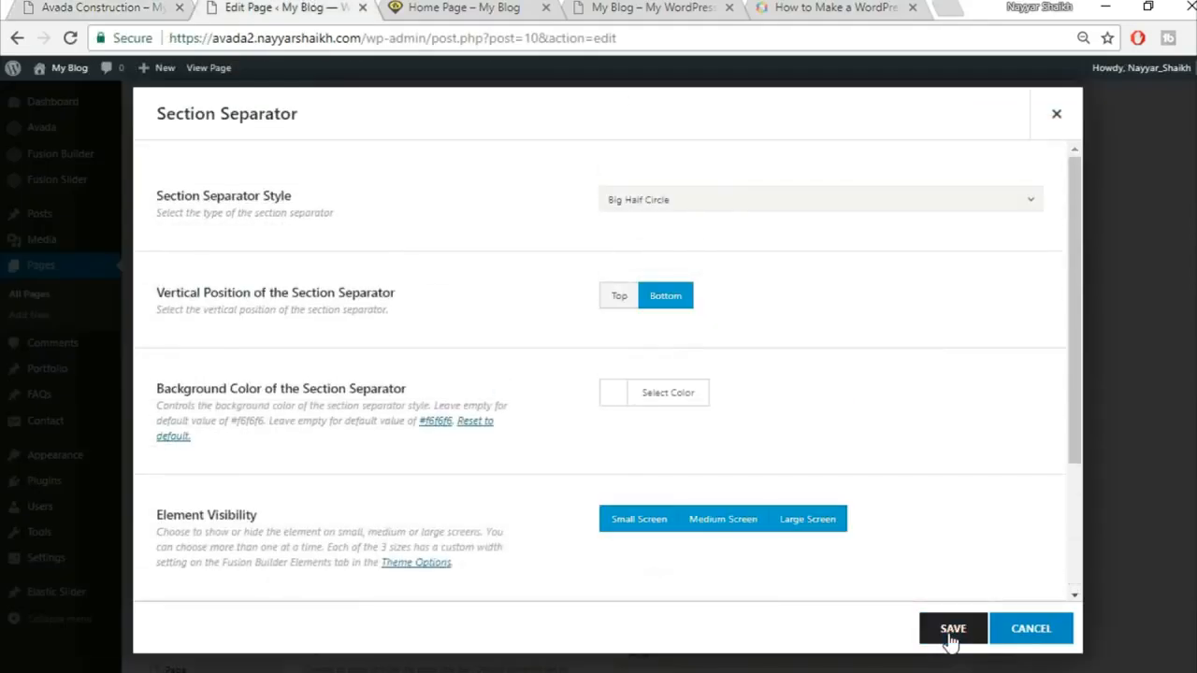
pyautogui.click(951, 627)
pyautogui.click(101, 7)
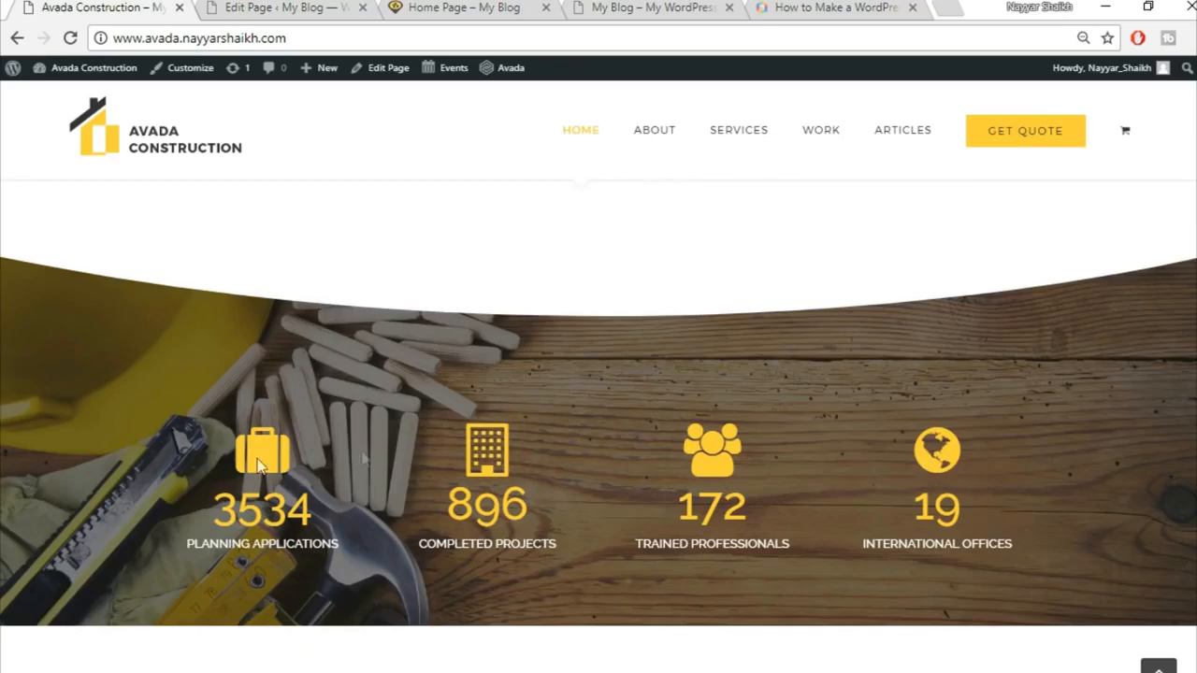
pyautogui.click(306, 6)
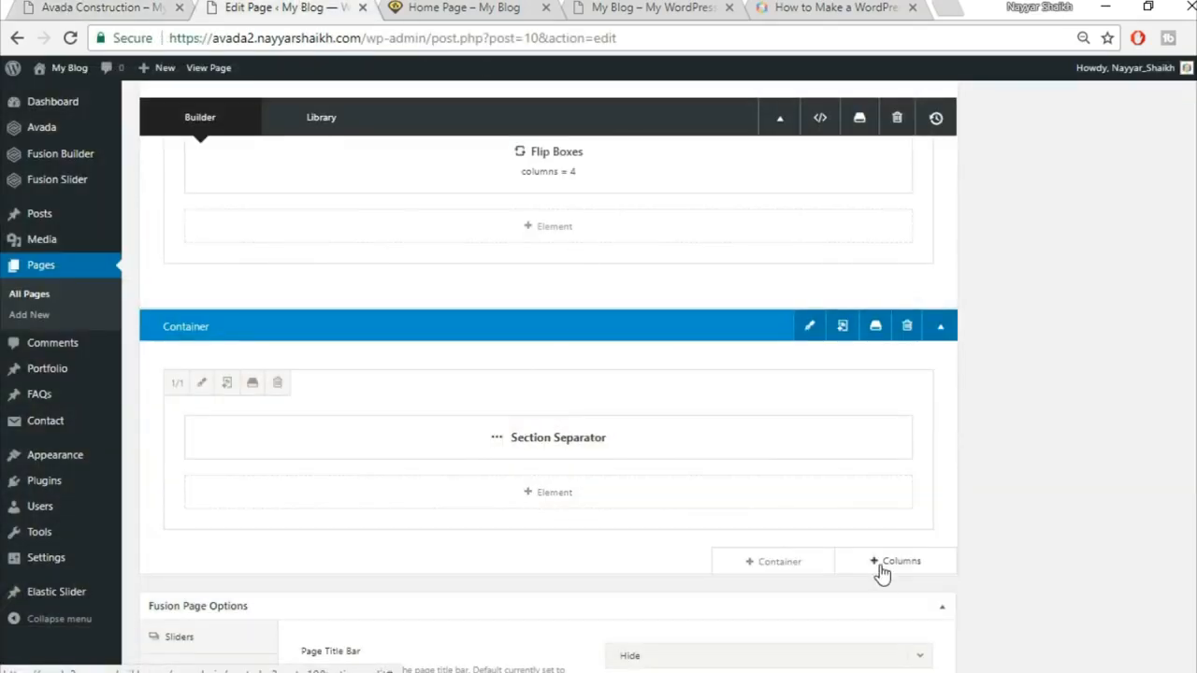
# Step: Add a 1/1 column below the separator and search the element list for 'cou'
pyautogui.scroll(-1, 882, 570)
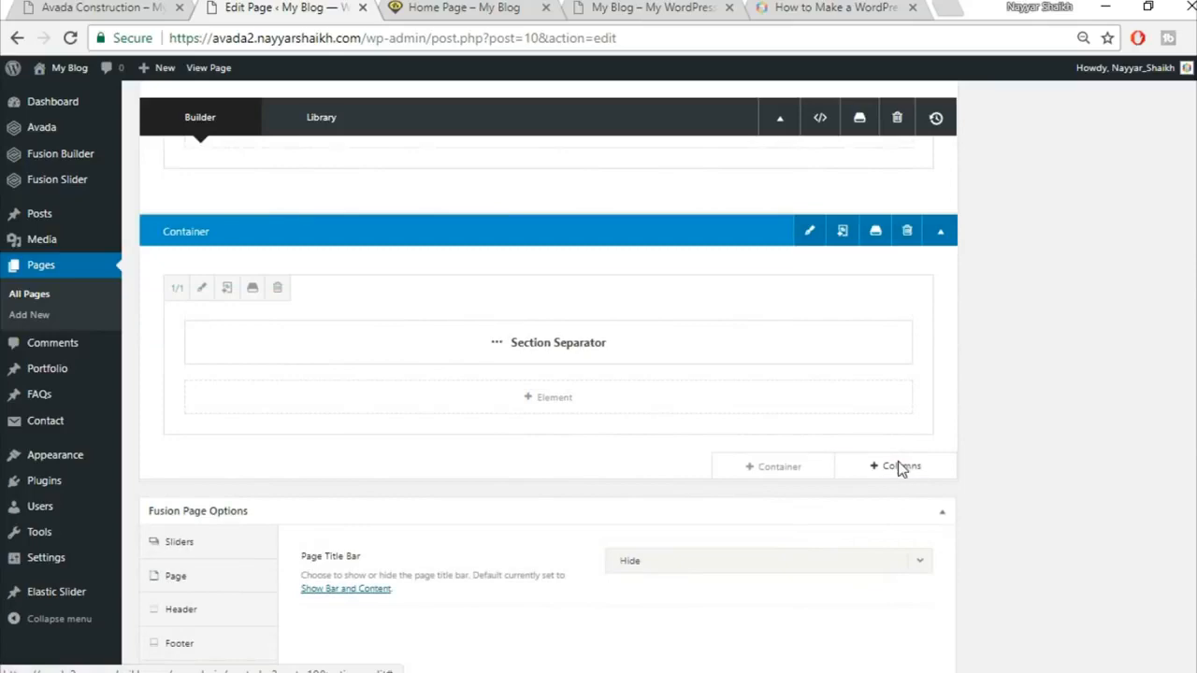
pyautogui.click(898, 466)
pyautogui.click(243, 263)
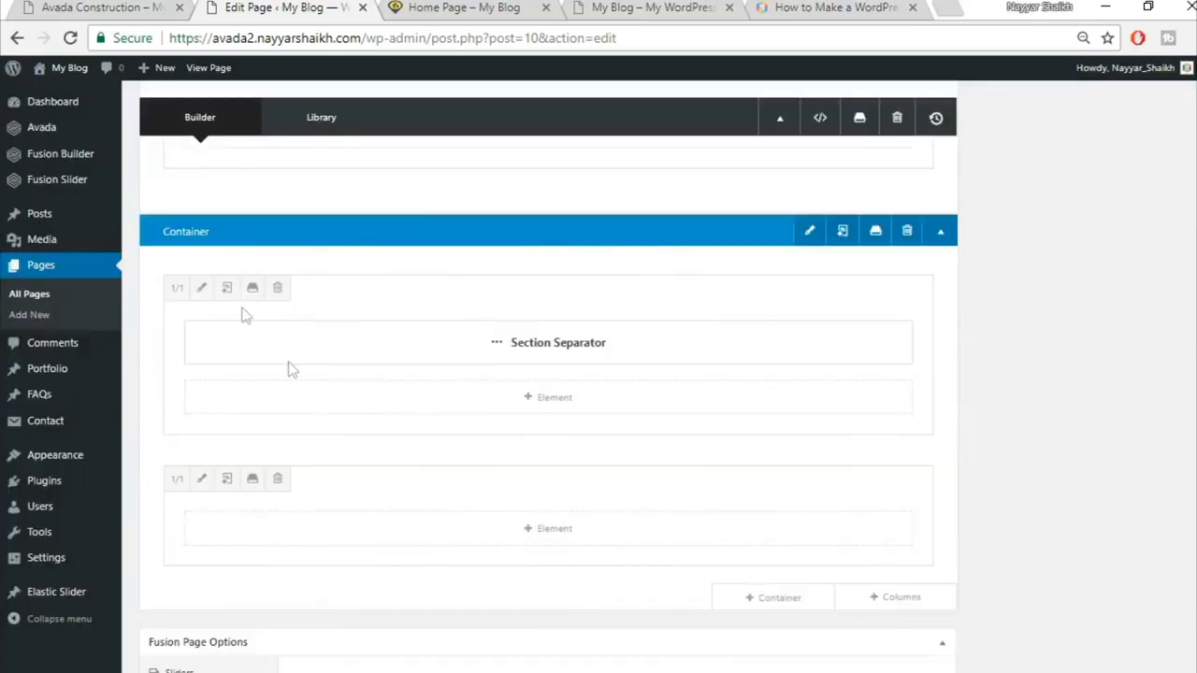
pyautogui.click(86, 6)
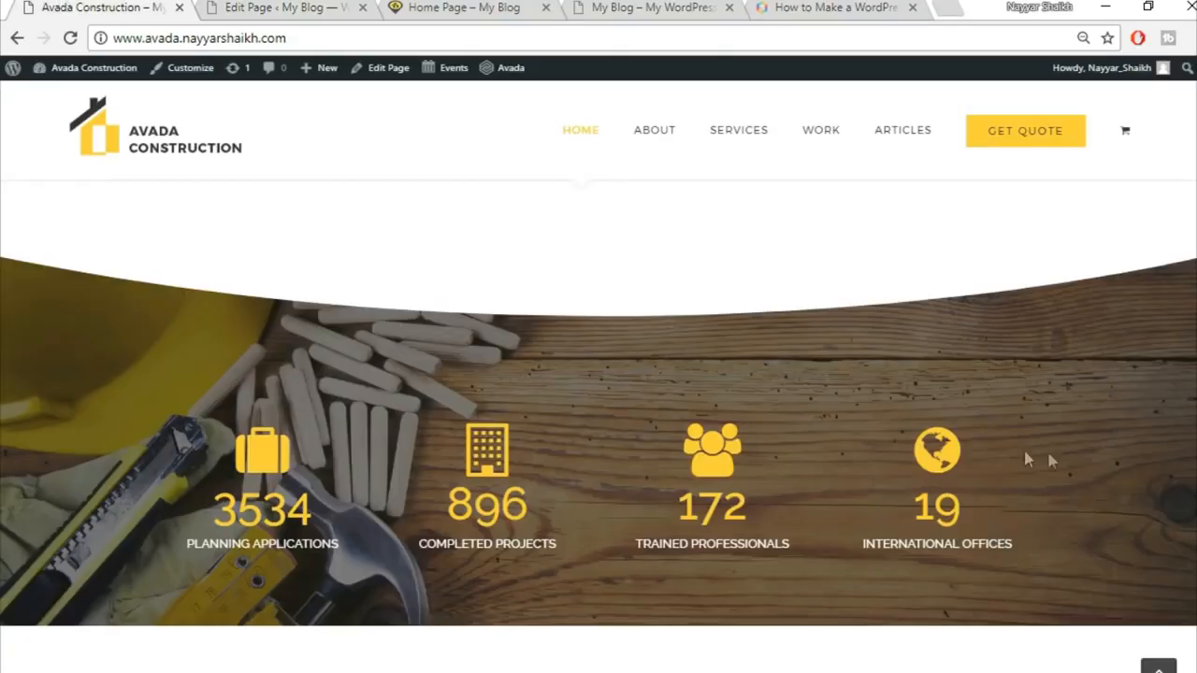
pyautogui.click(289, 7)
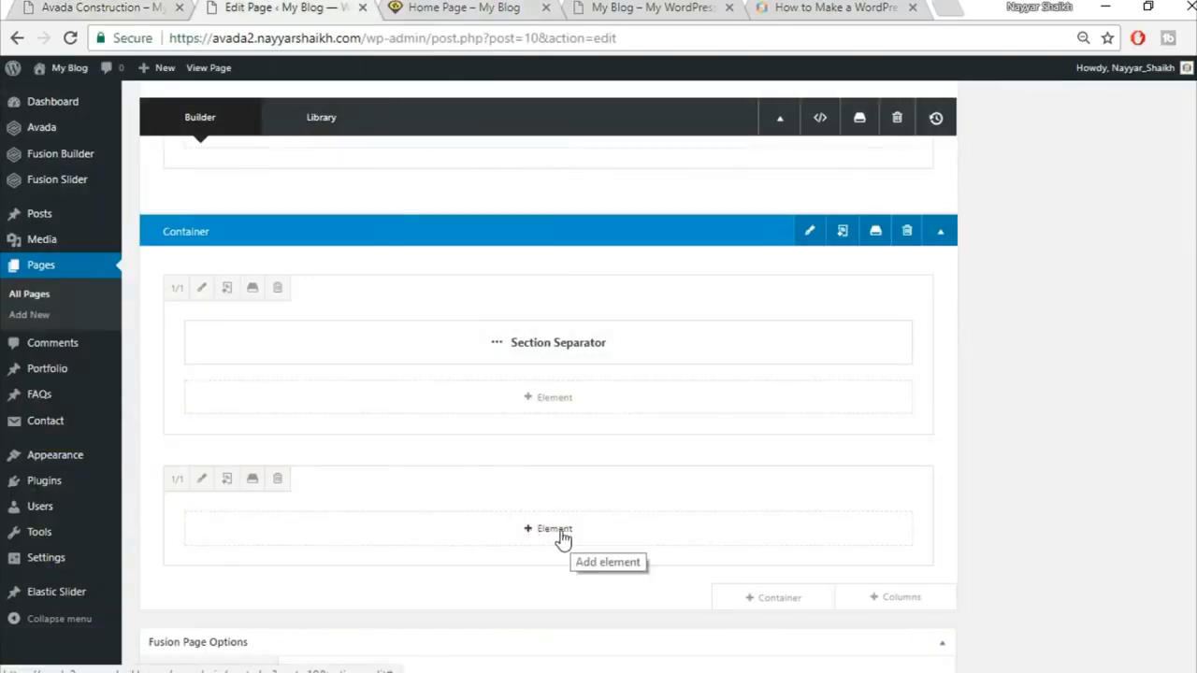
pyautogui.click(561, 535)
pyautogui.click(956, 115)
pyautogui.write('cou')
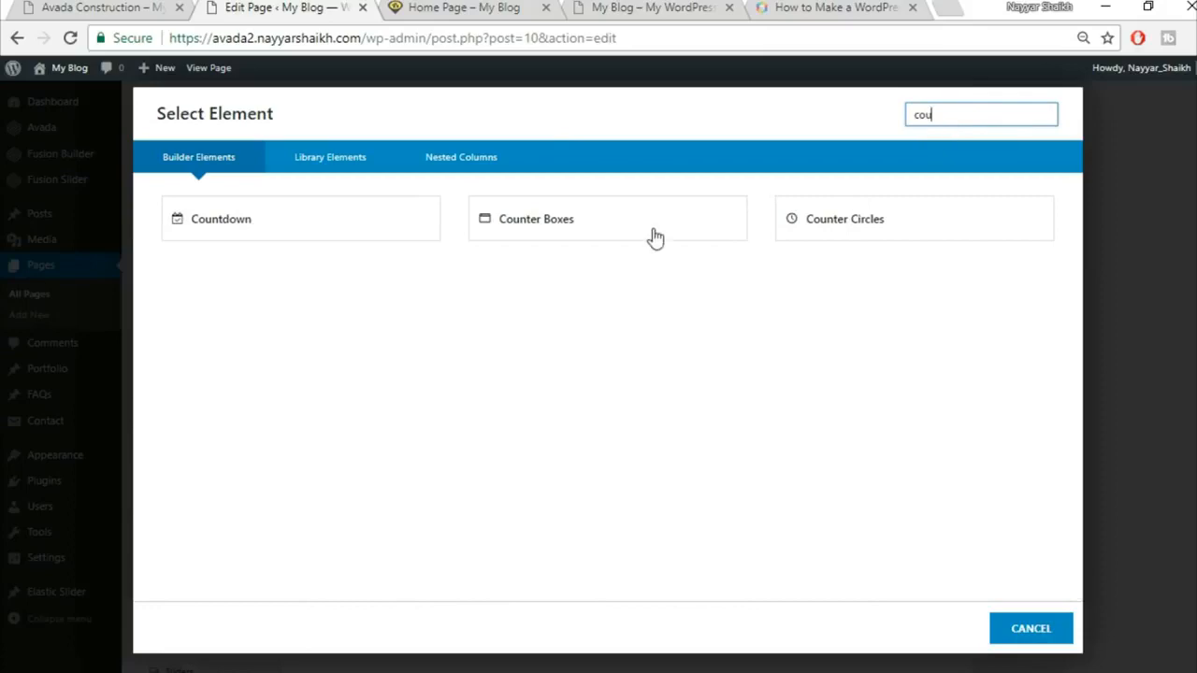
# Step: Add a Counter Boxes element and set its title colour to yellow
pyautogui.click(639, 227)
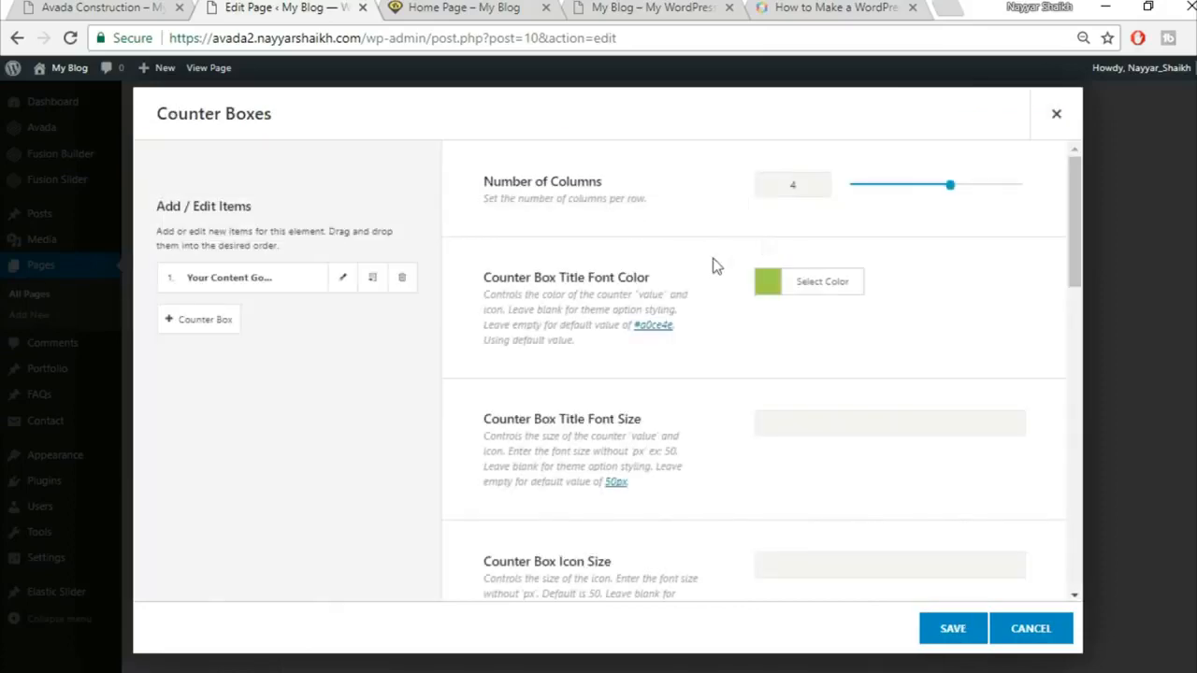
pyautogui.click(97, 6)
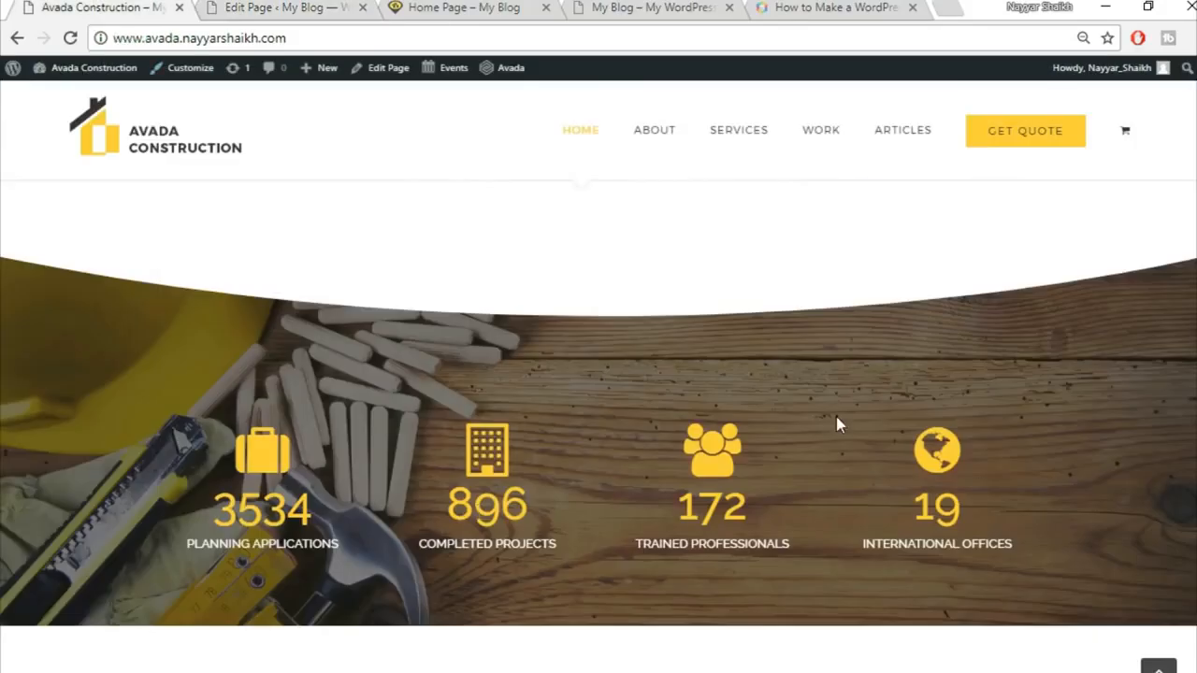
pyautogui.click(283, 6)
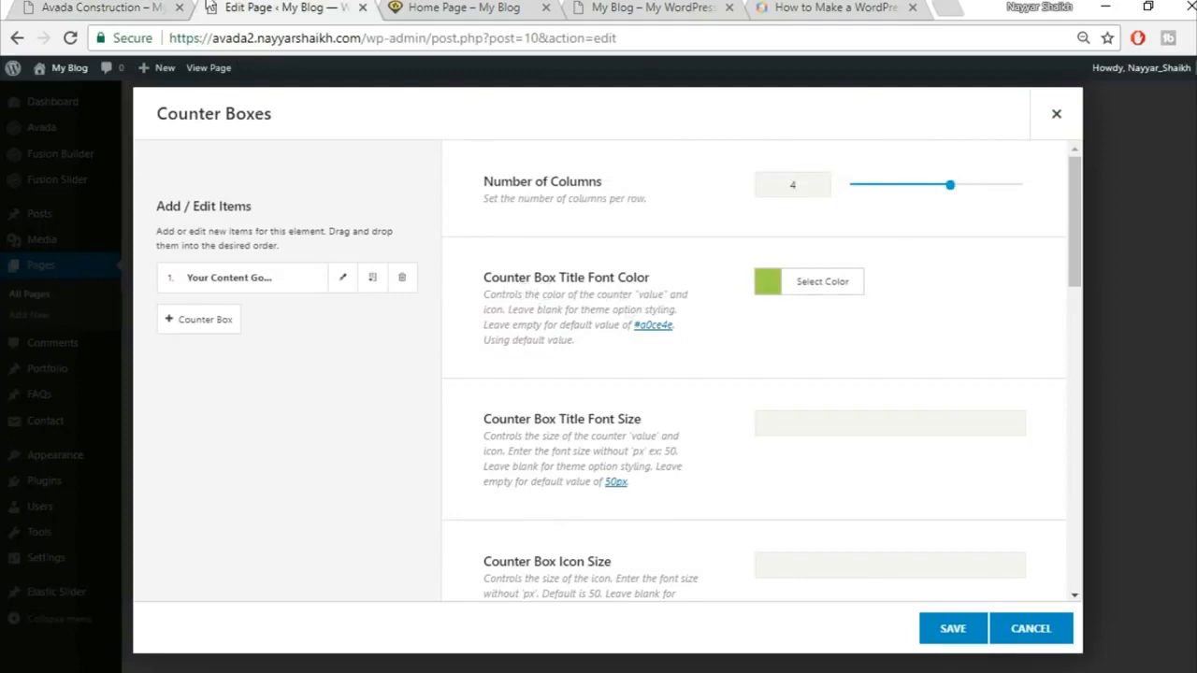
pyautogui.click(103, 7)
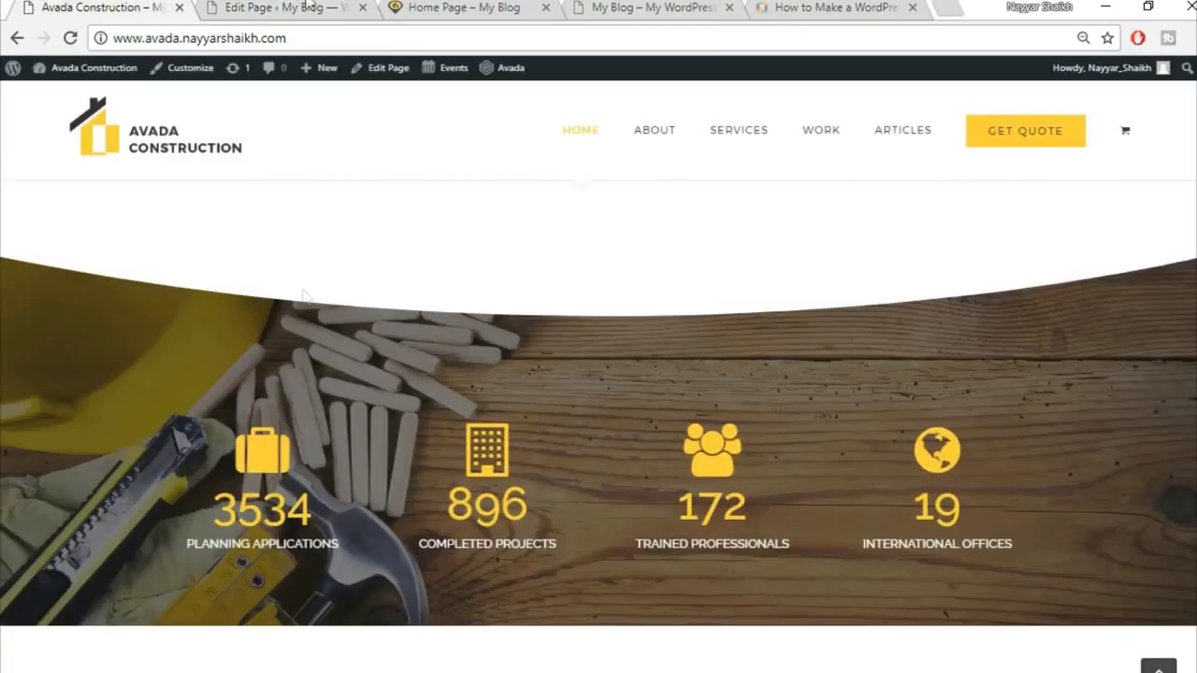
pyautogui.click(309, 6)
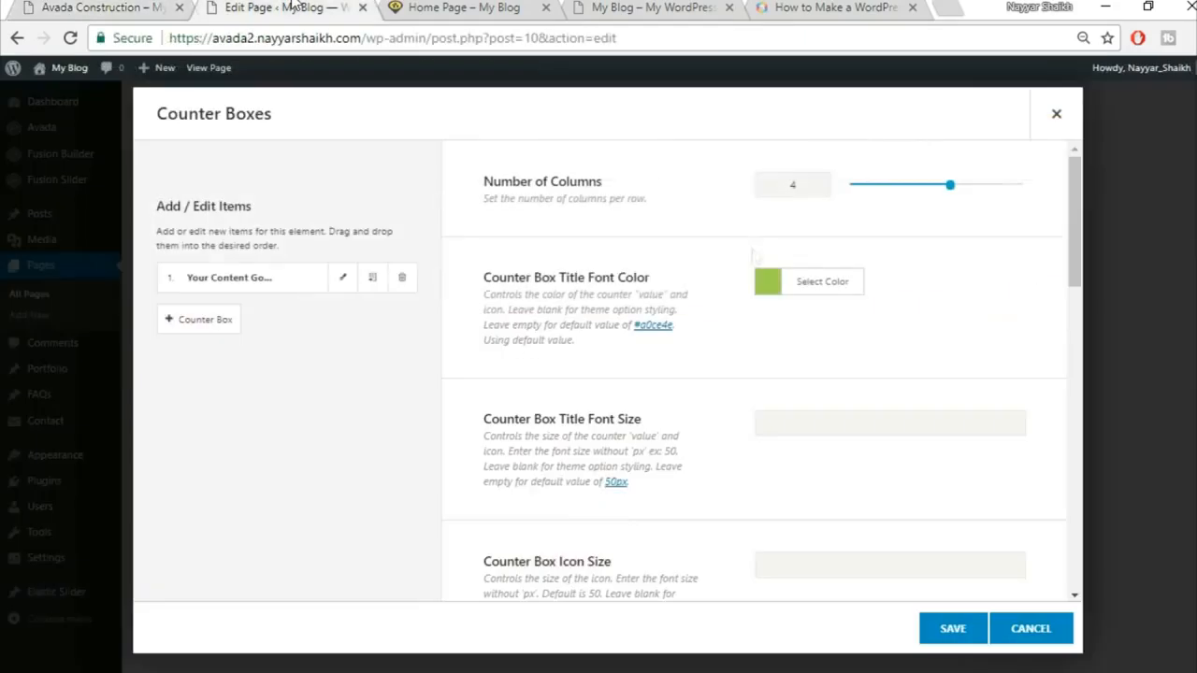
pyautogui.click(827, 292)
pyautogui.click(935, 316)
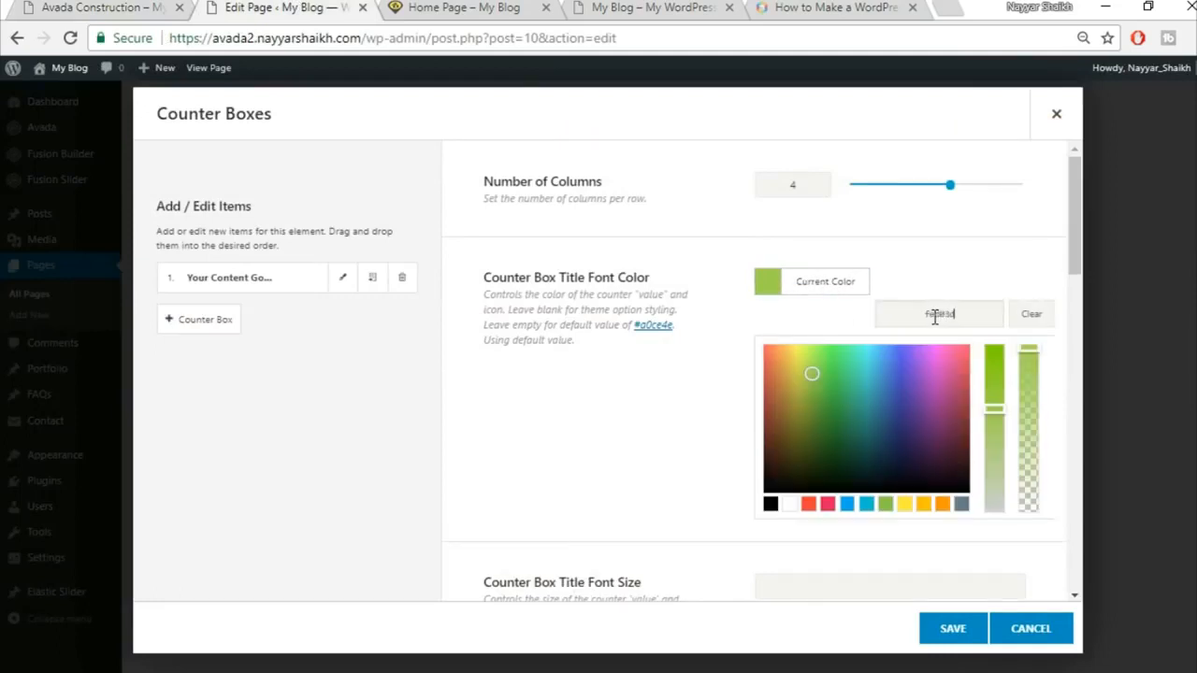
pyautogui.click(960, 265)
pyautogui.scroll(-3, 965, 272)
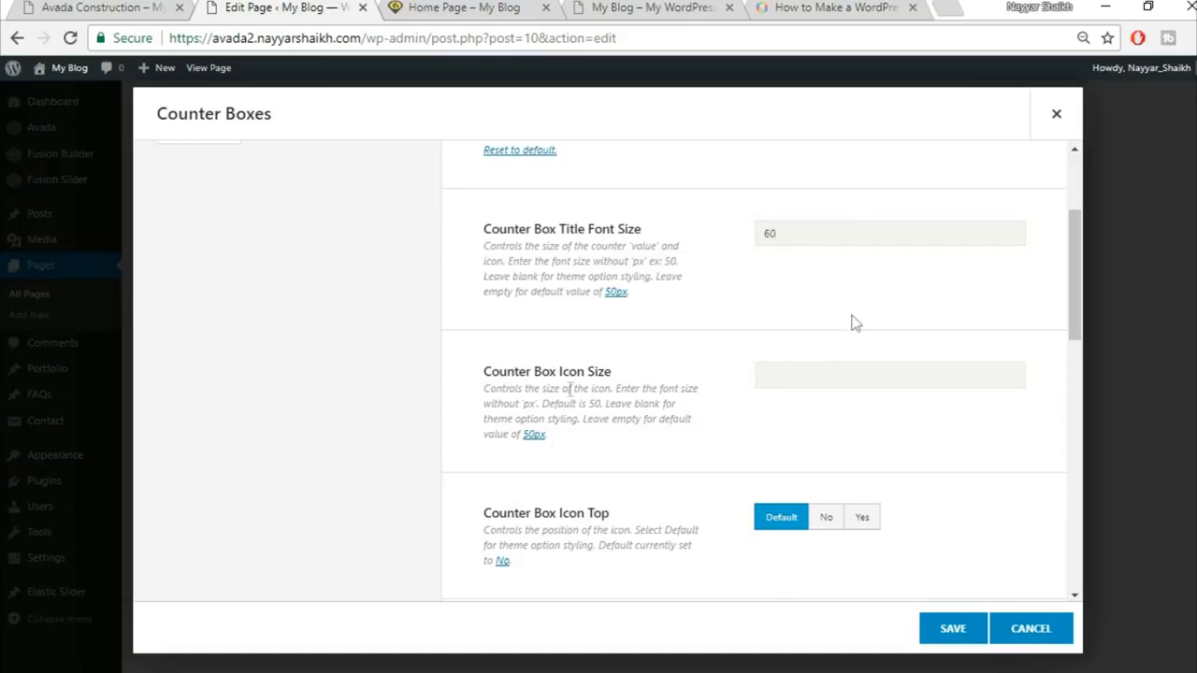
# Step: Set the counter icon size to 70 with Icon Top set to Yes
pyautogui.click(140, 6)
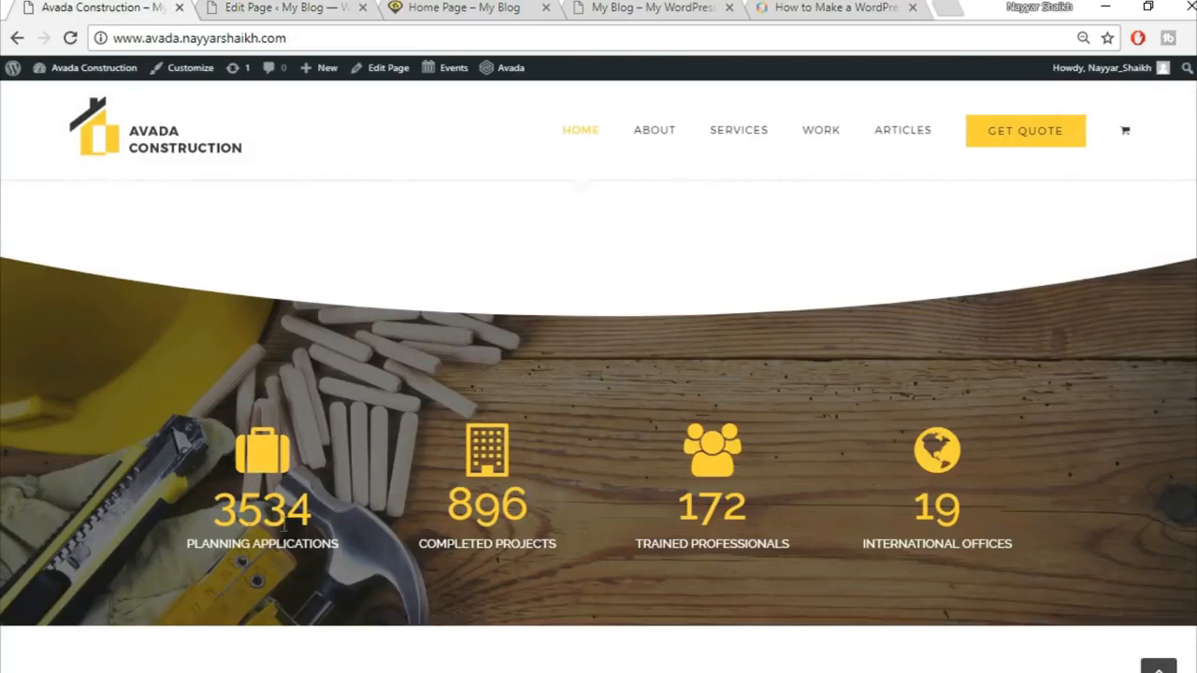
pyautogui.click(285, 7)
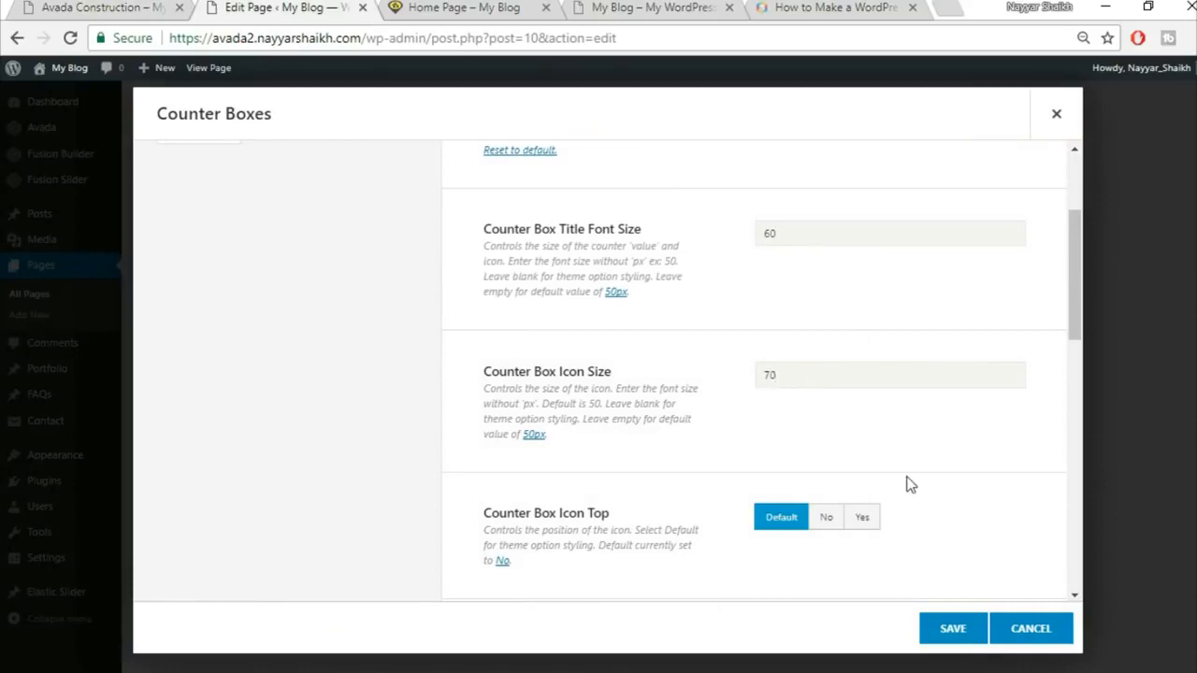
pyautogui.scroll(-1, 954, 459)
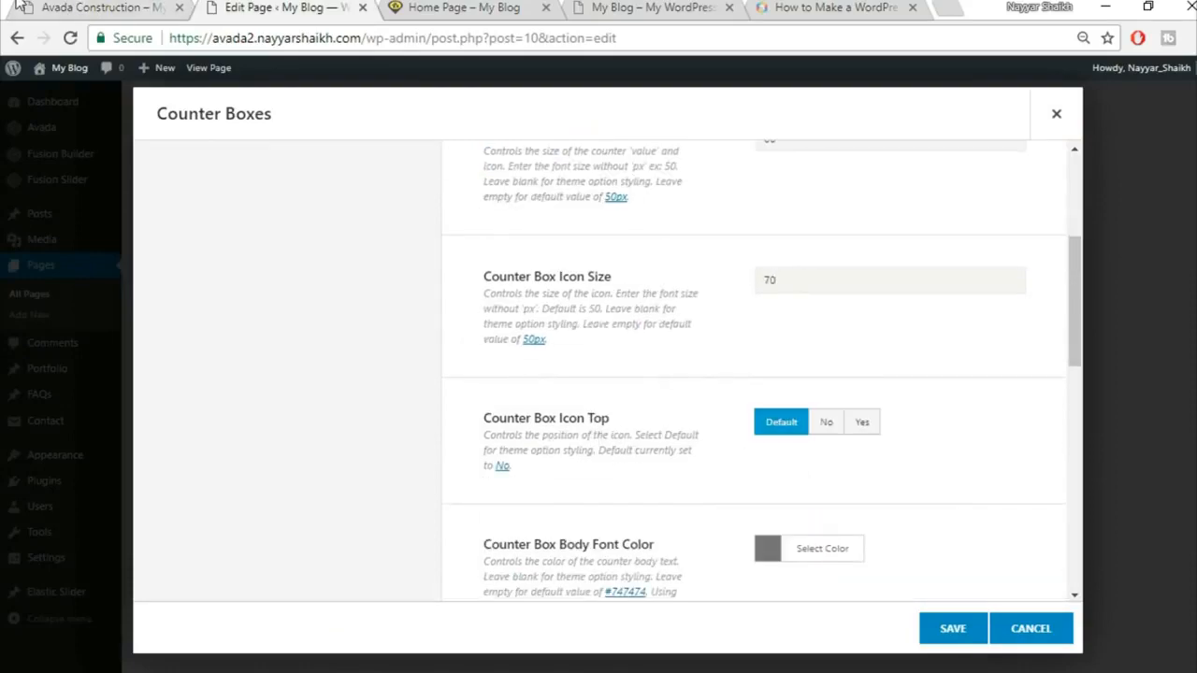
pyautogui.click(49, 7)
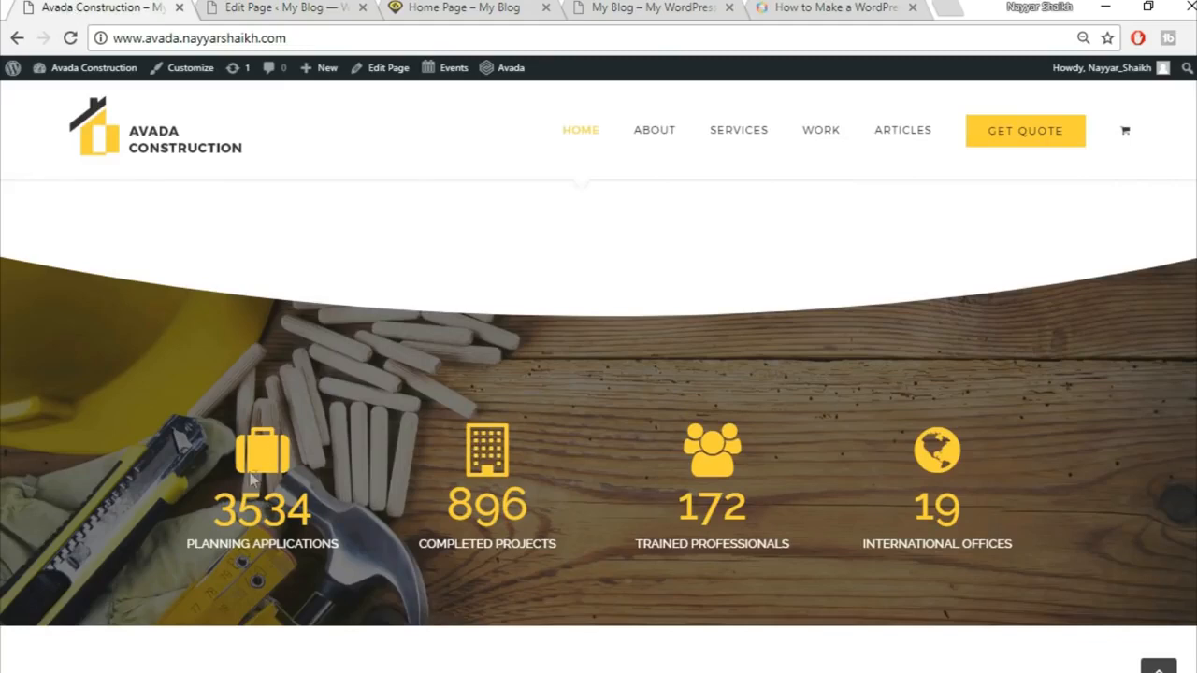
pyautogui.click(313, 8)
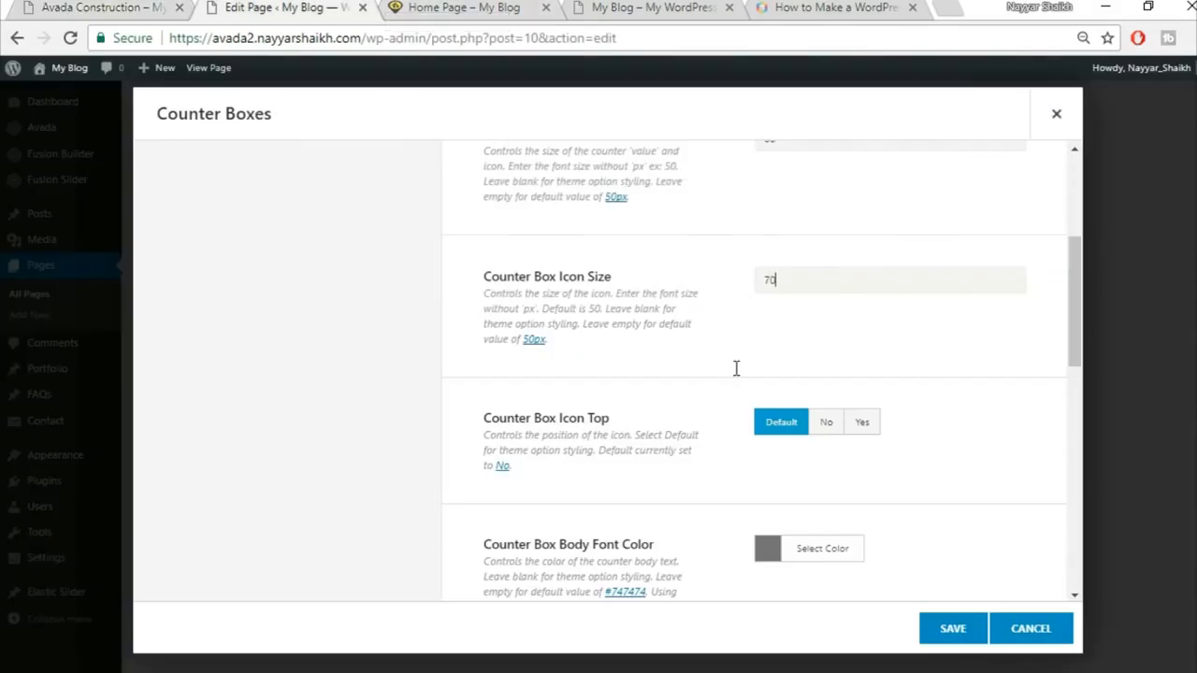
pyautogui.click(864, 429)
pyautogui.scroll(-1, 967, 428)
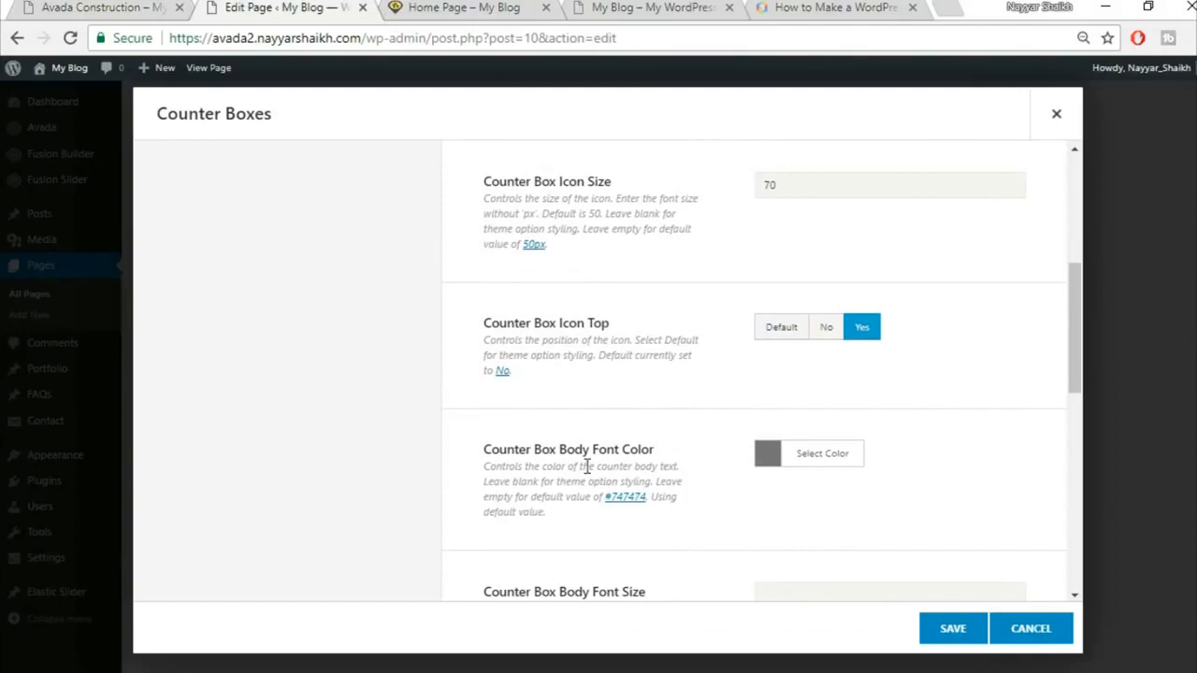
# Step: Make the counter body font colour white (#ffffff)
pyautogui.click(158, 11)
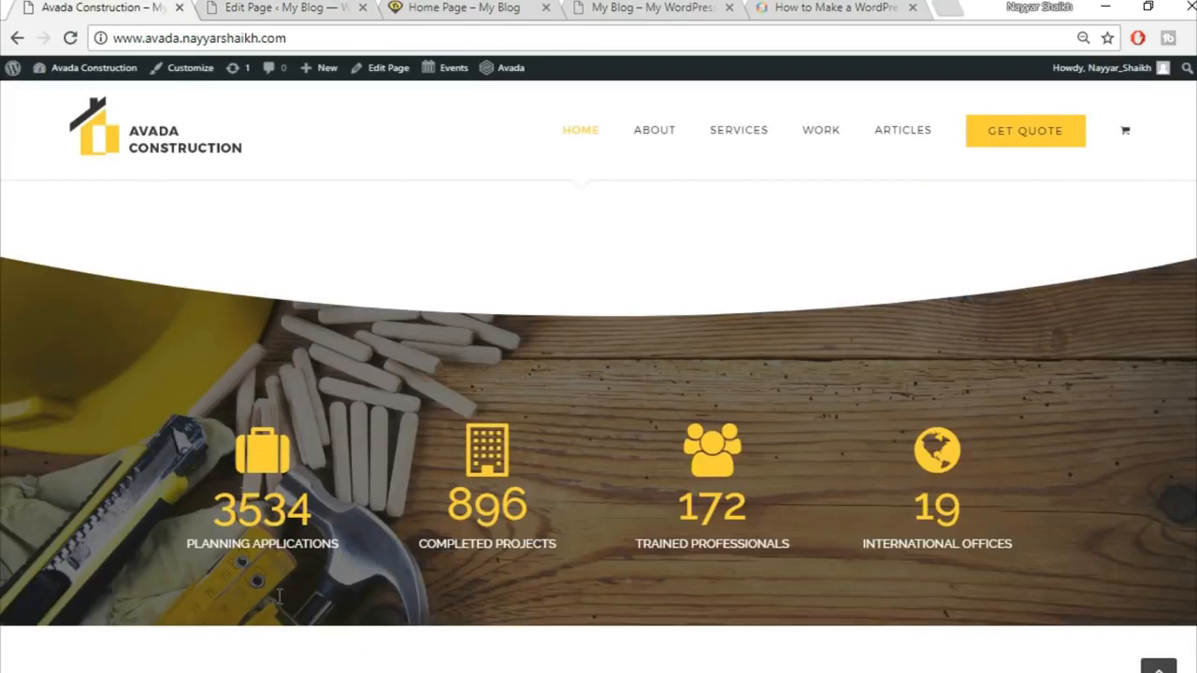
pyautogui.moveTo(187, 554); pyautogui.dragTo(356, 561)
pyautogui.click(354, 560)
pyautogui.click(269, 8)
pyautogui.click(834, 473)
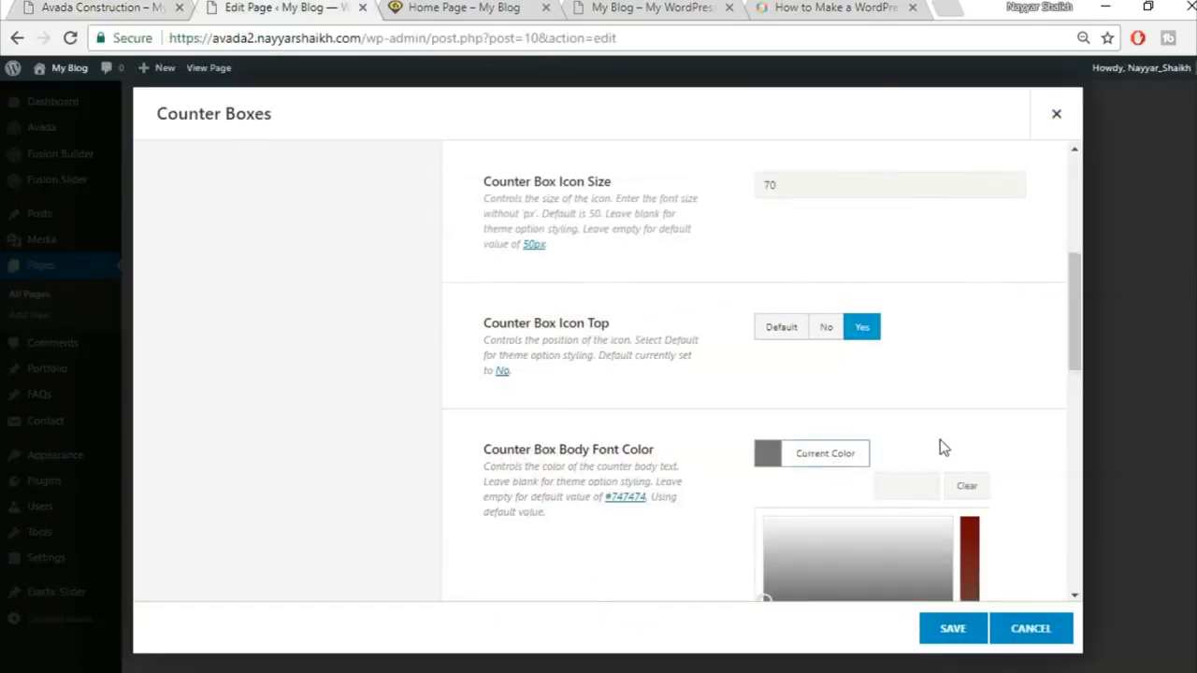
pyautogui.scroll(-3, 940, 447)
pyautogui.click(786, 394)
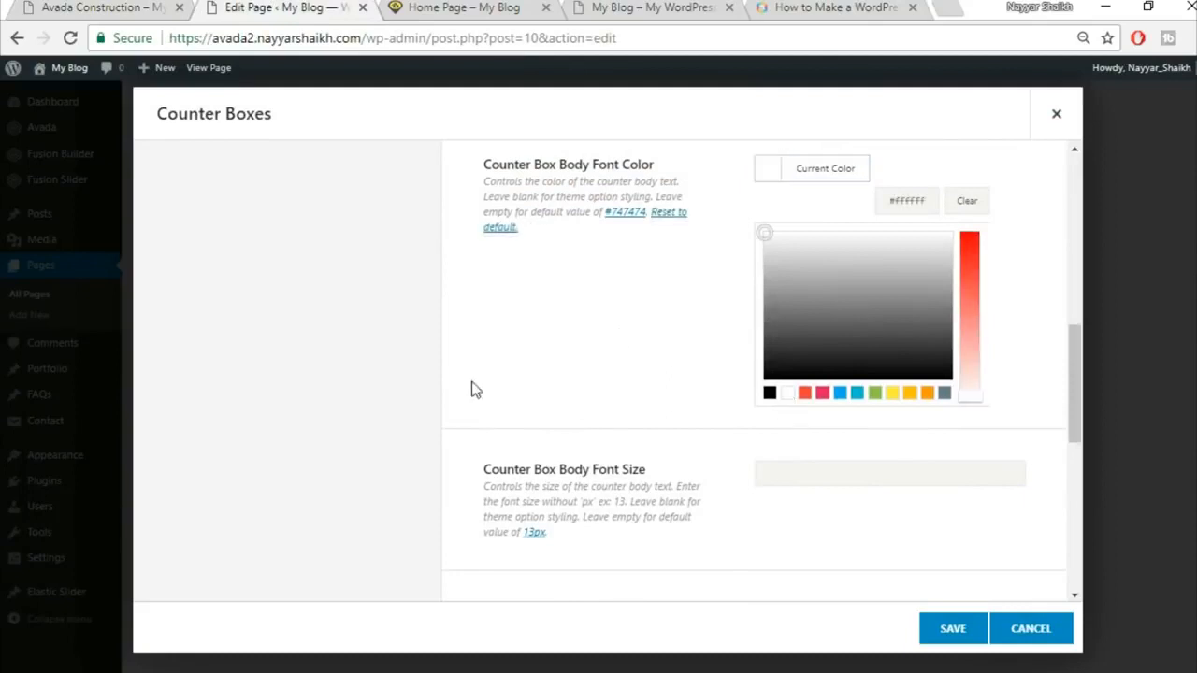
pyautogui.click(624, 338)
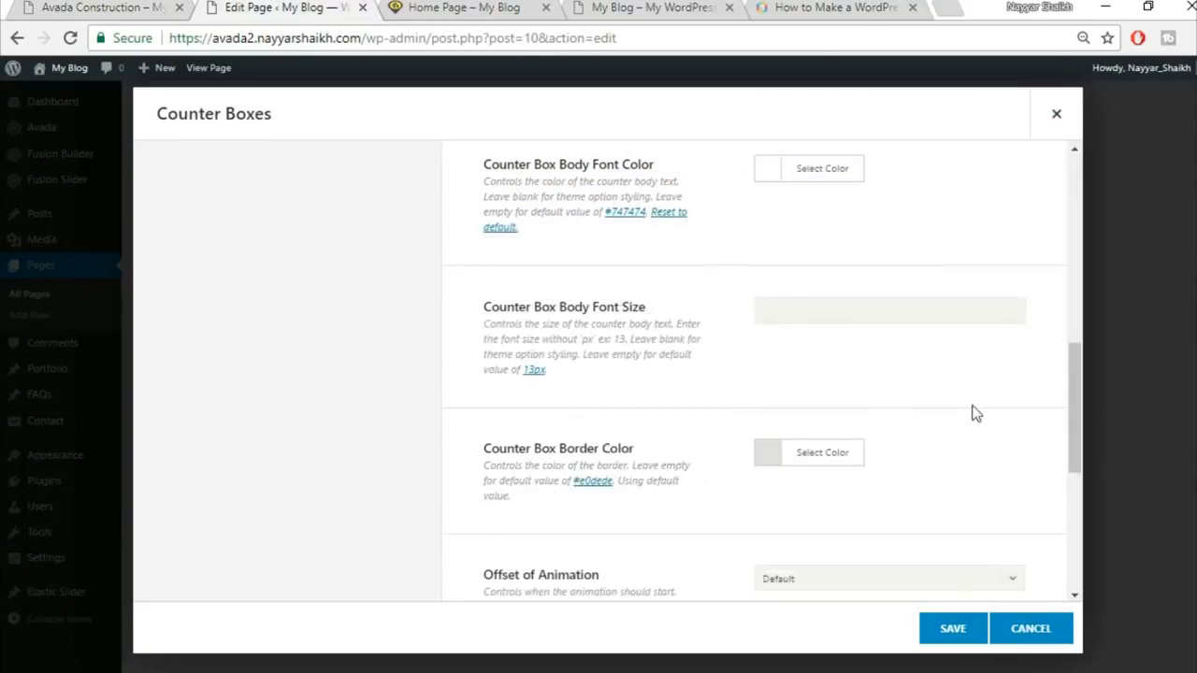
# Step: Drag the border colour alpha to 0 for a fully transparent counter border
pyautogui.scroll(-1, 1014, 411)
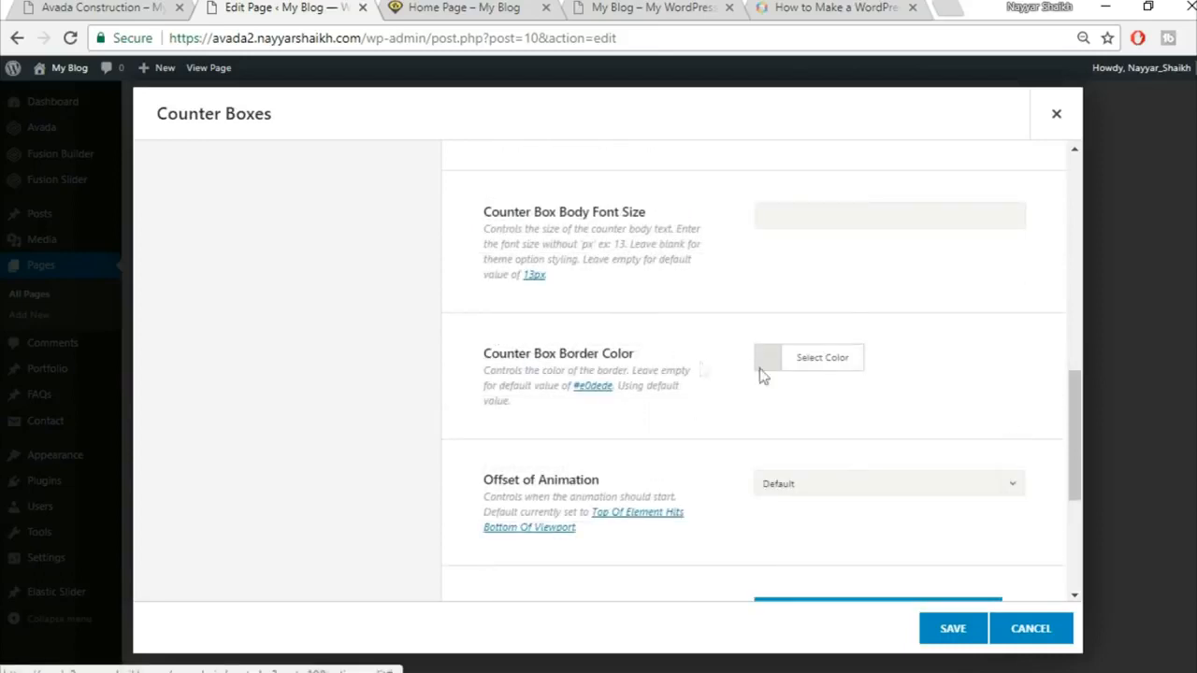
pyautogui.click(810, 367)
pyautogui.scroll(-1, 940, 322)
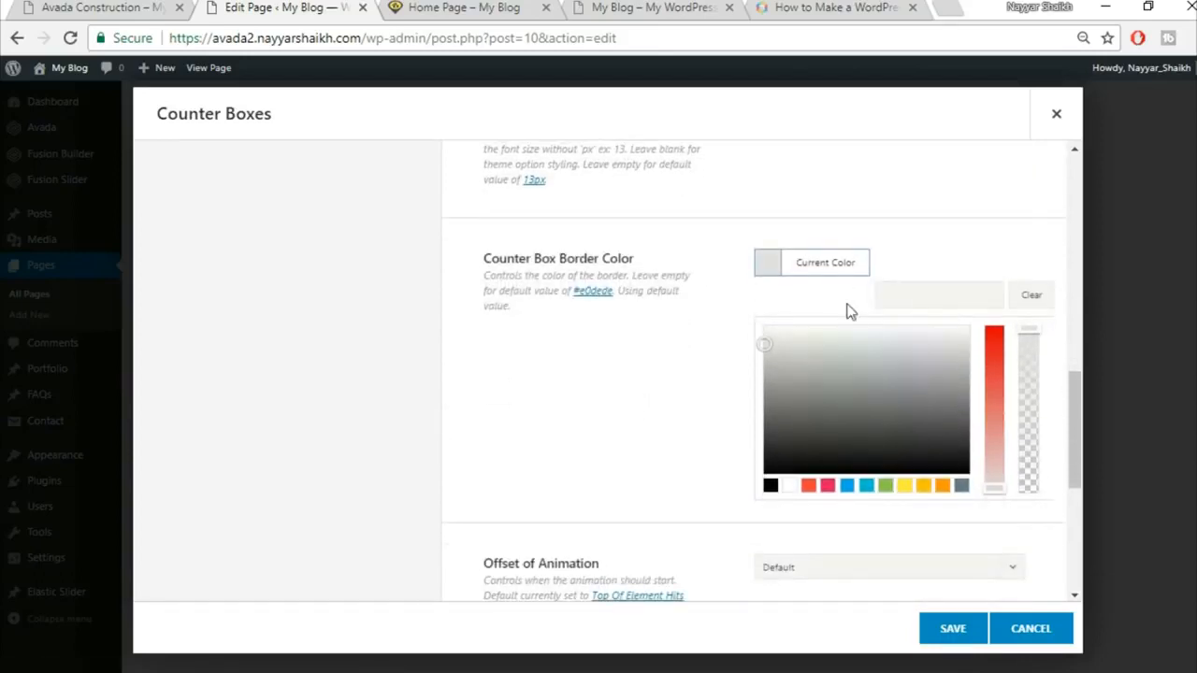
pyautogui.moveTo(1032, 342); pyautogui.dragTo(1028, 498)
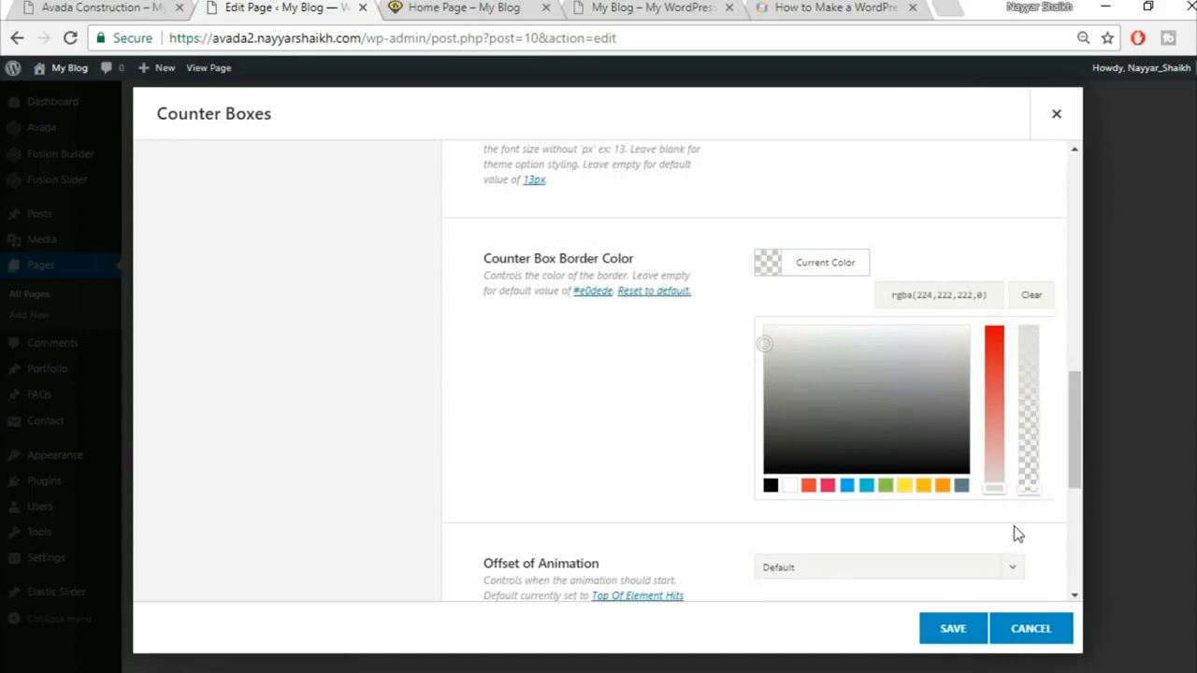
pyautogui.click(1014, 525)
pyautogui.scroll(-1, 1023, 452)
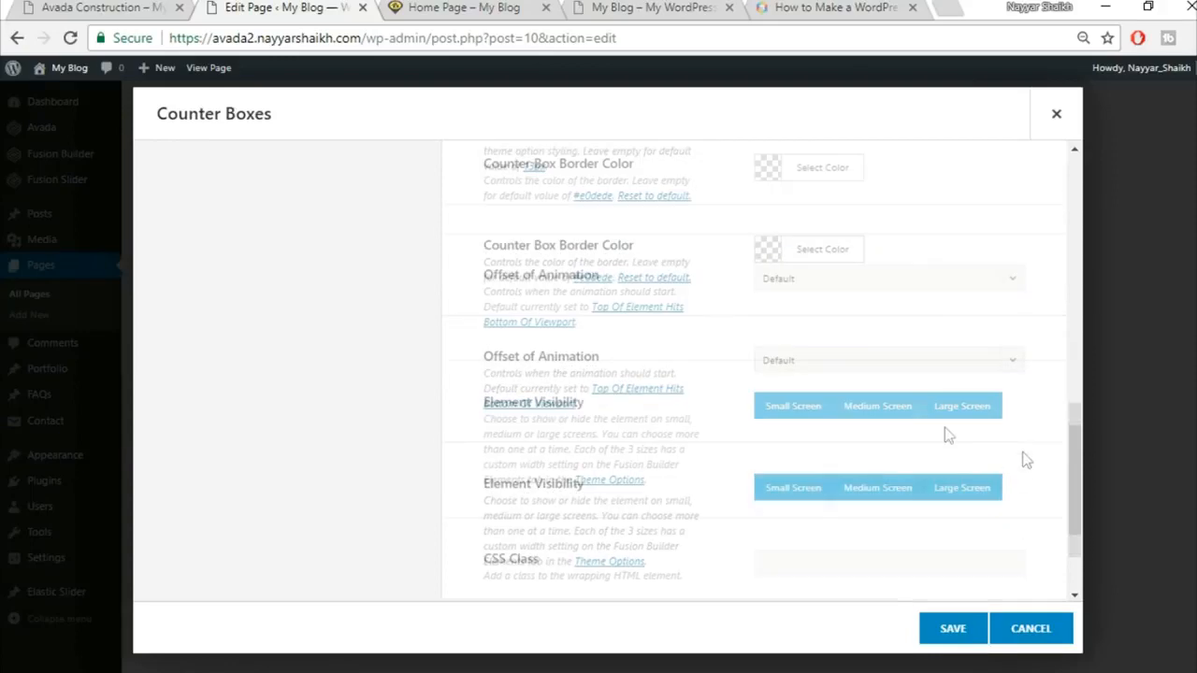
pyautogui.scroll(-2, 661, 396)
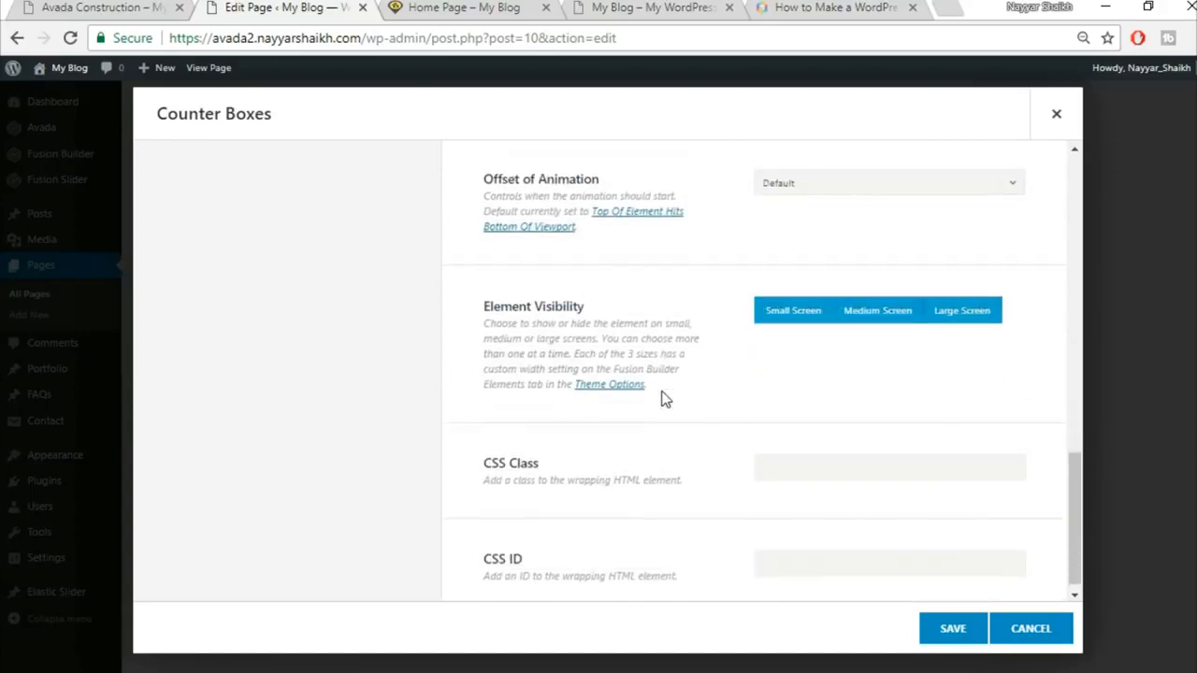
pyautogui.scroll(10, 670, 401)
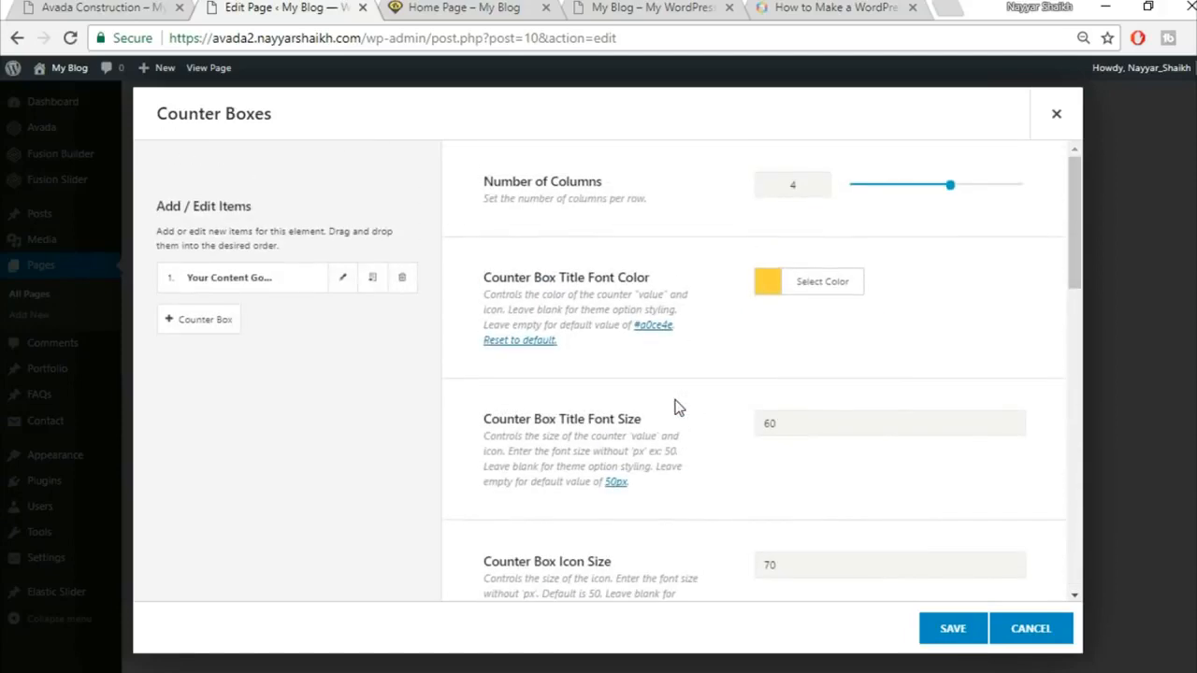
# Step: Change the first counter item's value from 20 to 3534
pyautogui.click(343, 279)
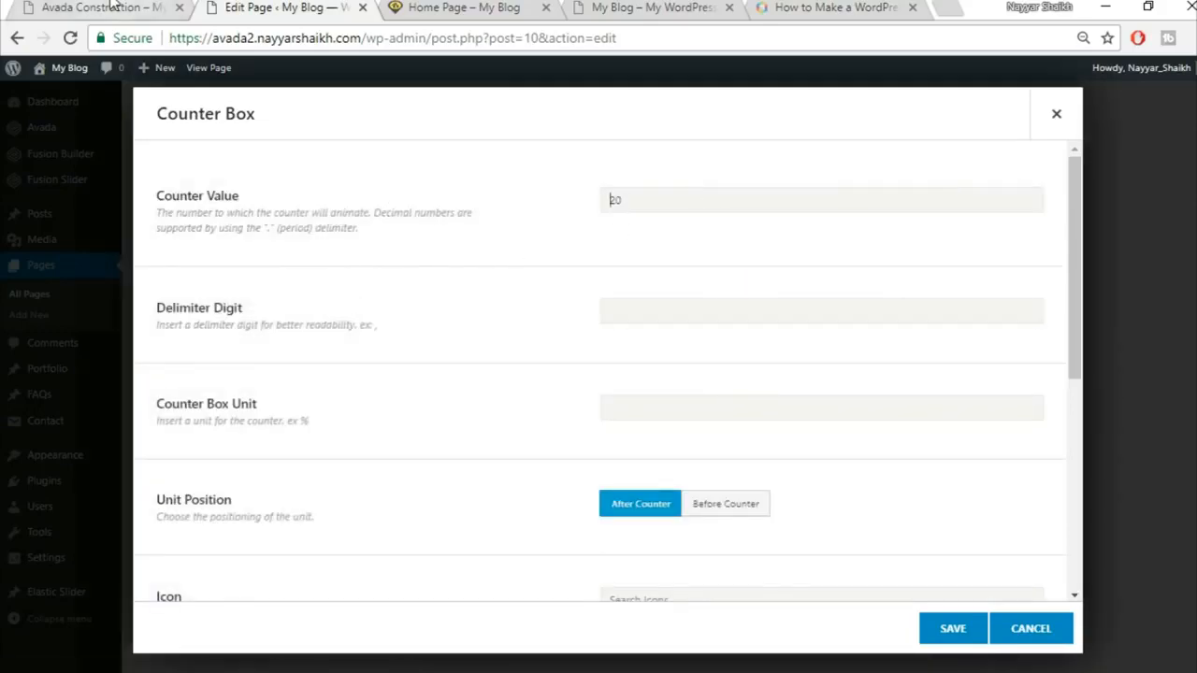
pyautogui.click(138, 16)
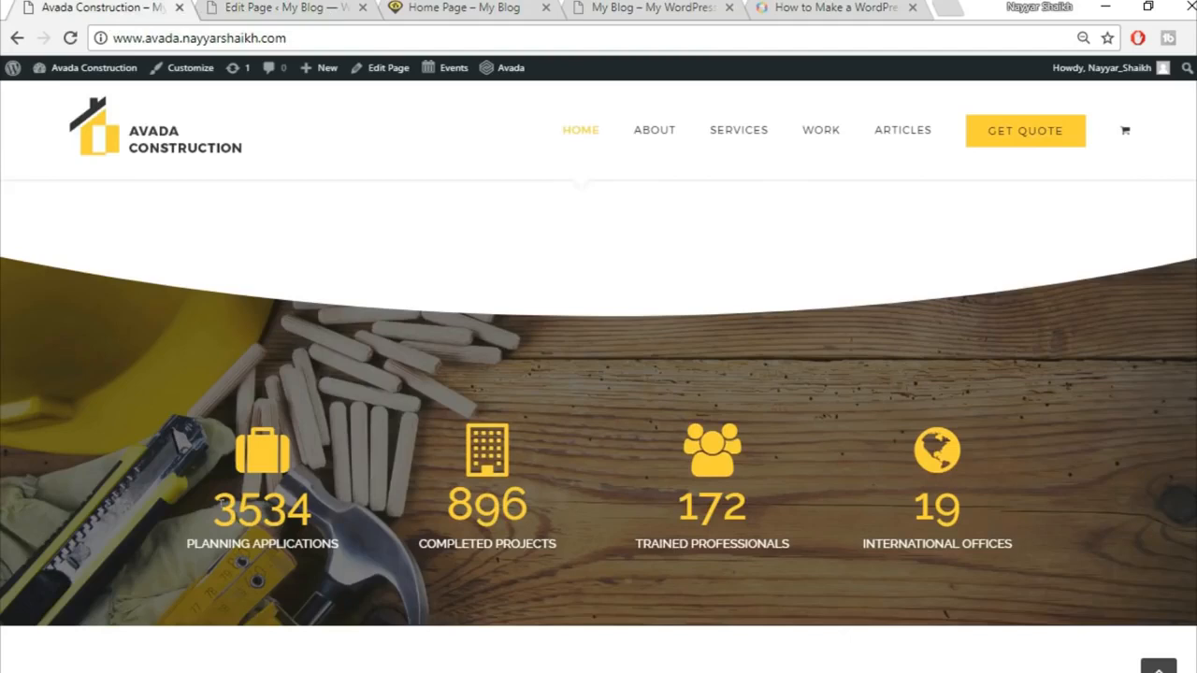
pyautogui.moveTo(211, 510); pyautogui.dragTo(367, 514)
pyautogui.hotkey('ctrl', 'c')
pyautogui.click(272, 7)
pyautogui.moveTo(696, 200); pyautogui.dragTo(568, 208)
pyautogui.hotkey('ctrl', 'v')
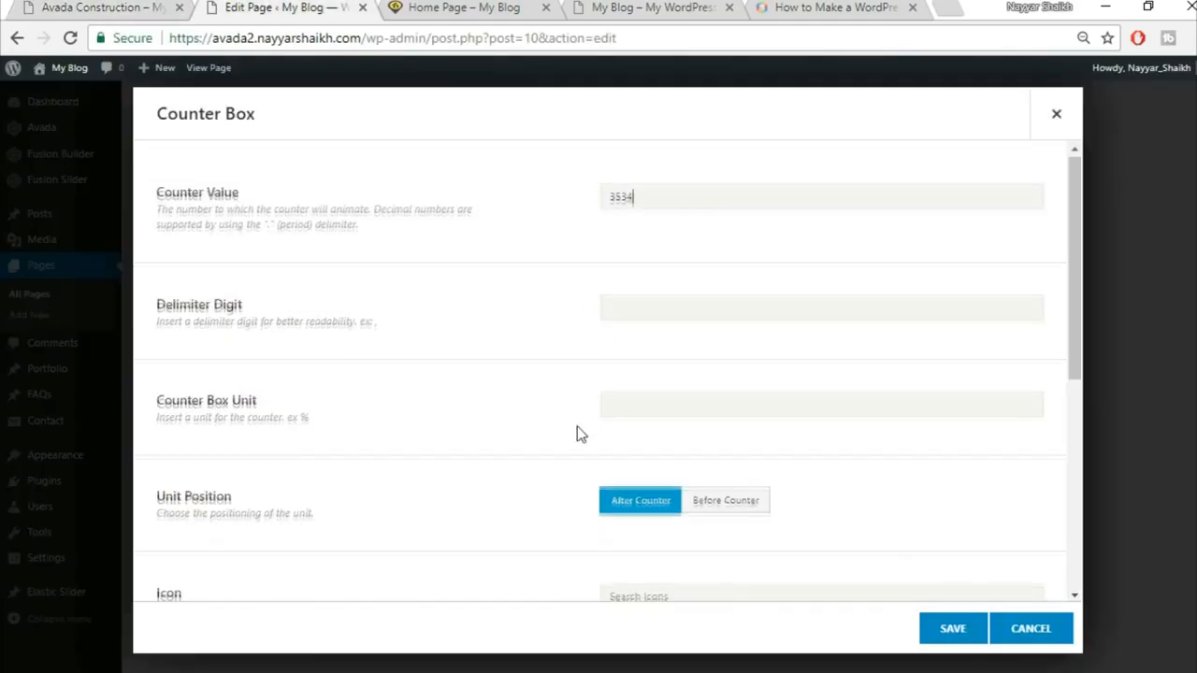
pyautogui.scroll(-2, 577, 433)
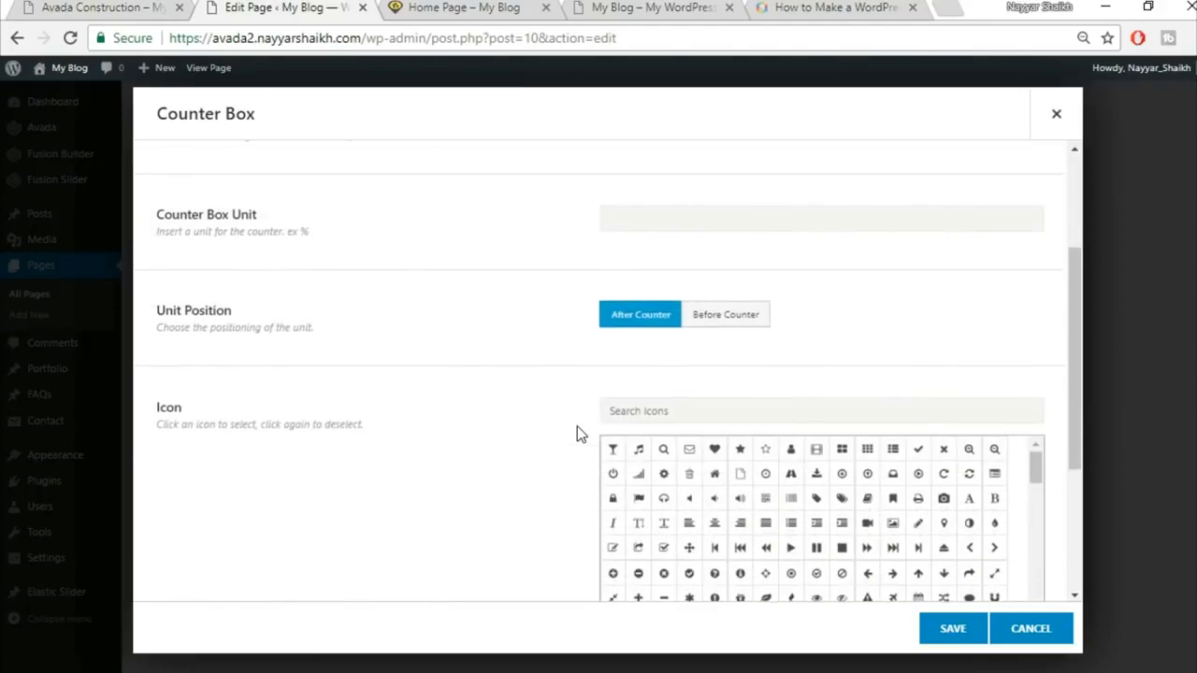
pyautogui.scroll(2, 578, 430)
pyautogui.scroll(-4, 577, 430)
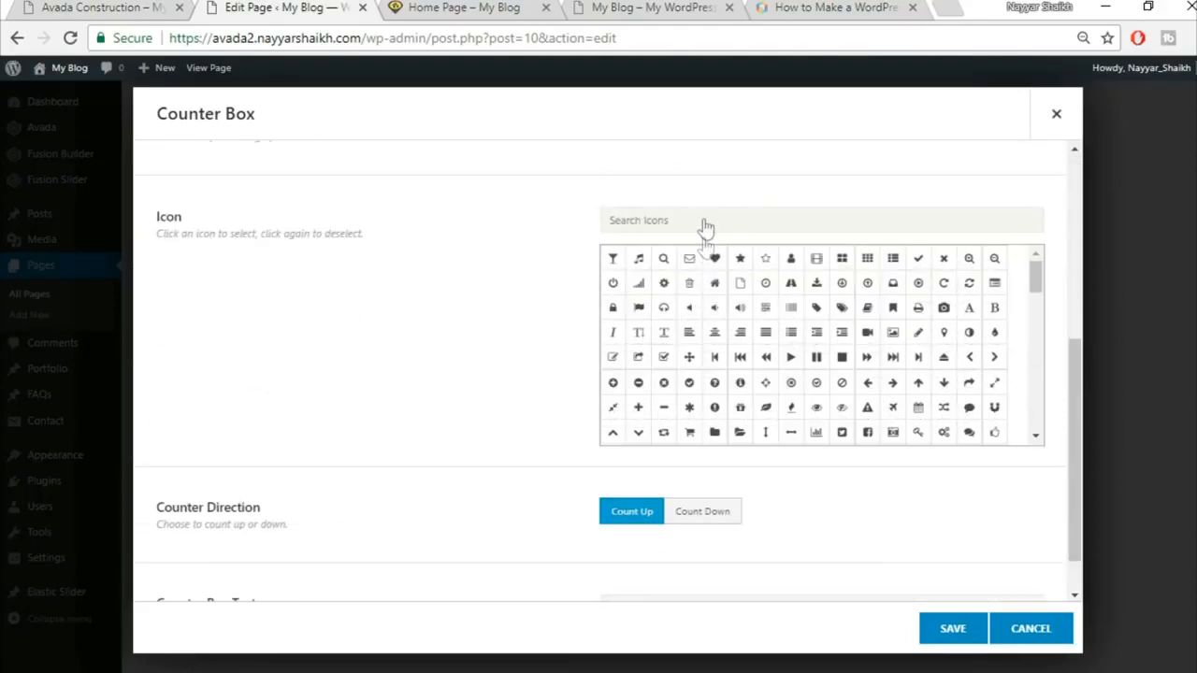
# Step: Search icons for 'br' and give the counter the briefcase icon
pyautogui.click(187, 7)
pyautogui.click(212, 8)
pyautogui.write('brie')
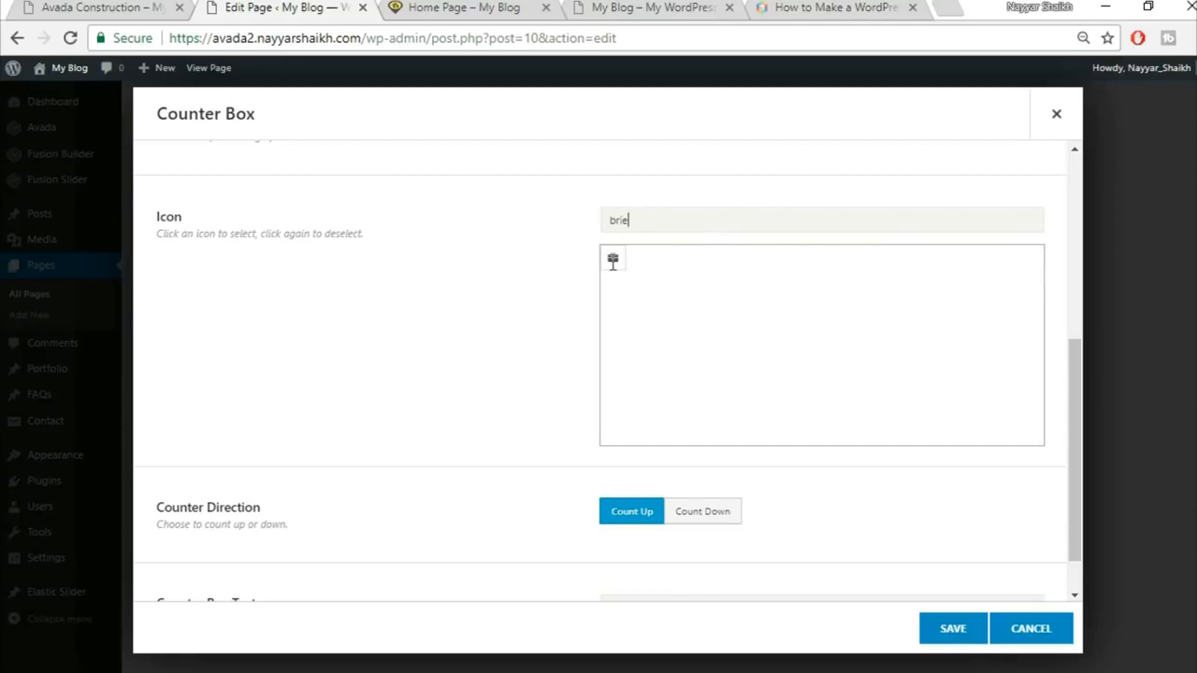
pyautogui.click(613, 263)
pyautogui.scroll(-1, 484, 331)
pyautogui.scroll(3, 483, 331)
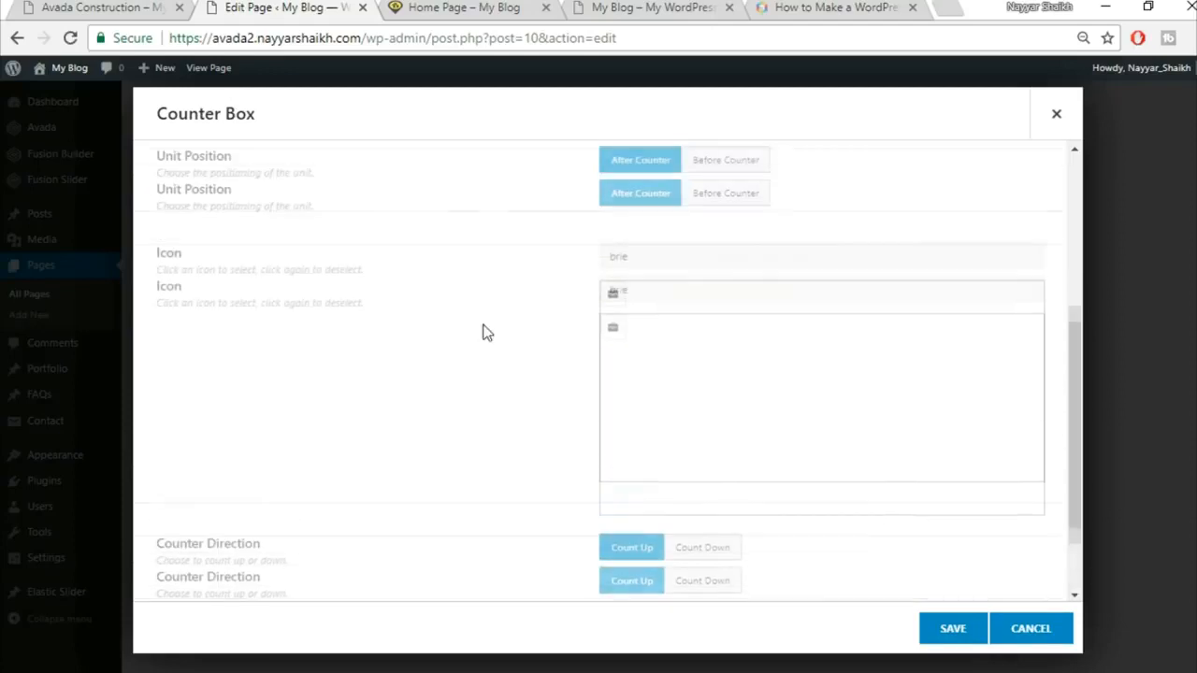
pyautogui.click(613, 394)
pyautogui.scroll(-2, 500, 403)
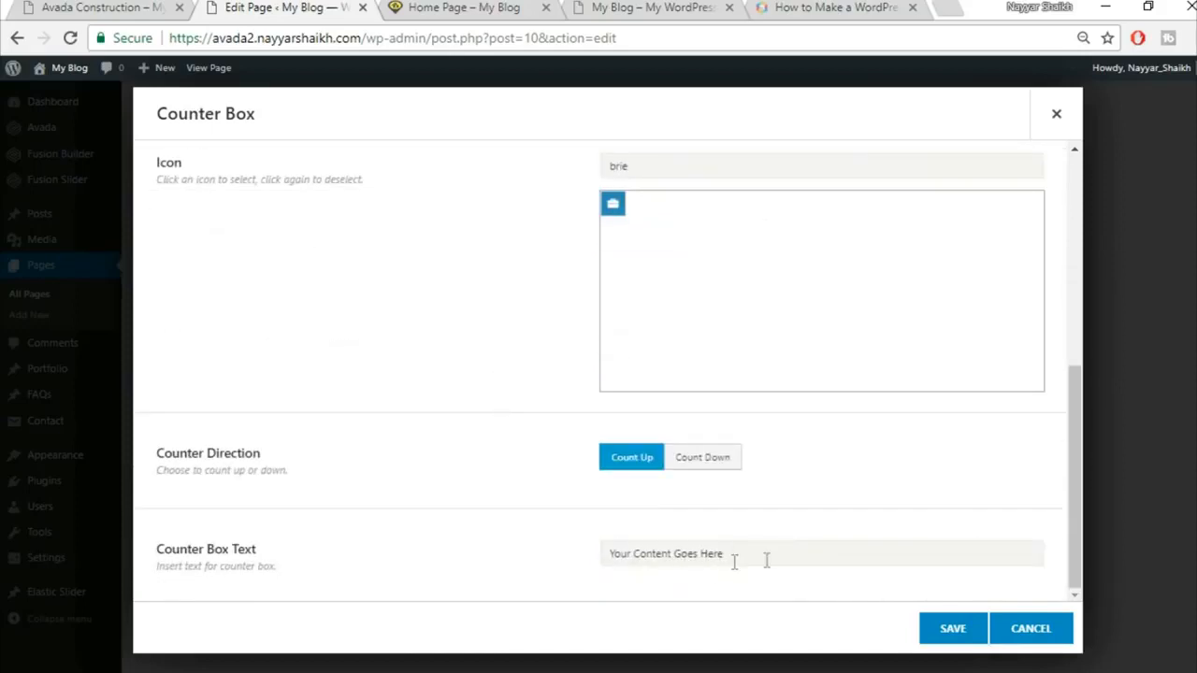
# Step: Set the counter box text to PLANNING APPLICATIONS and save the item
pyautogui.click(44, 8)
pyautogui.click(275, 604)
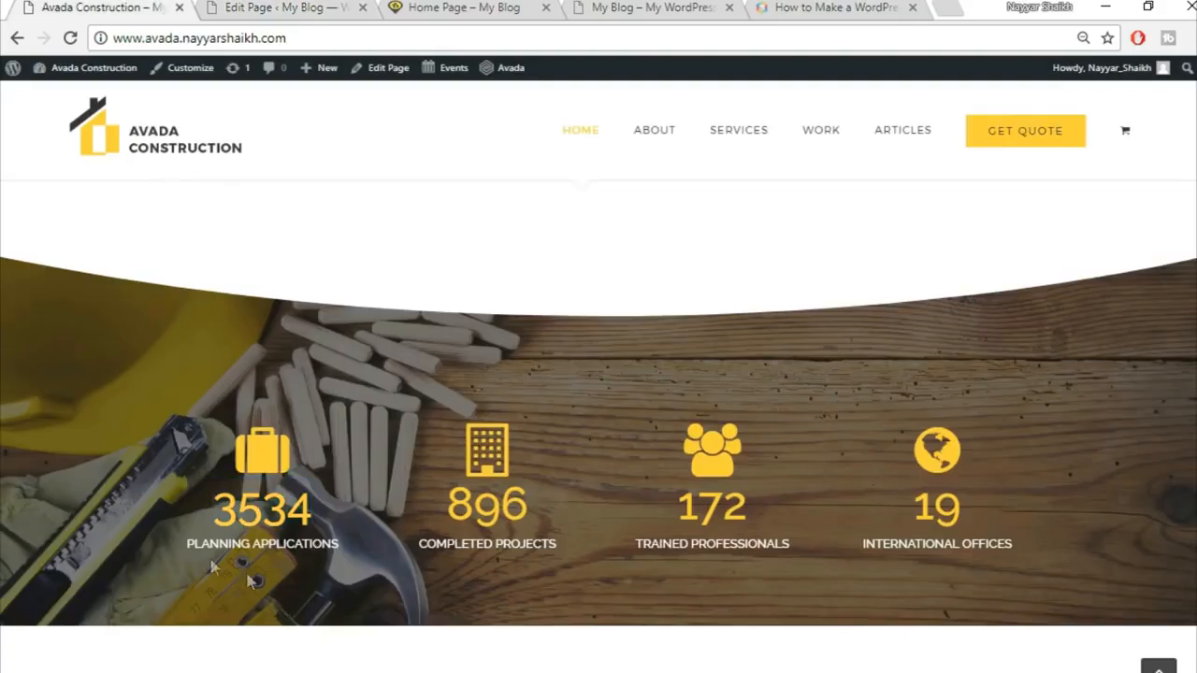
pyautogui.moveTo(174, 556); pyautogui.dragTo(354, 540)
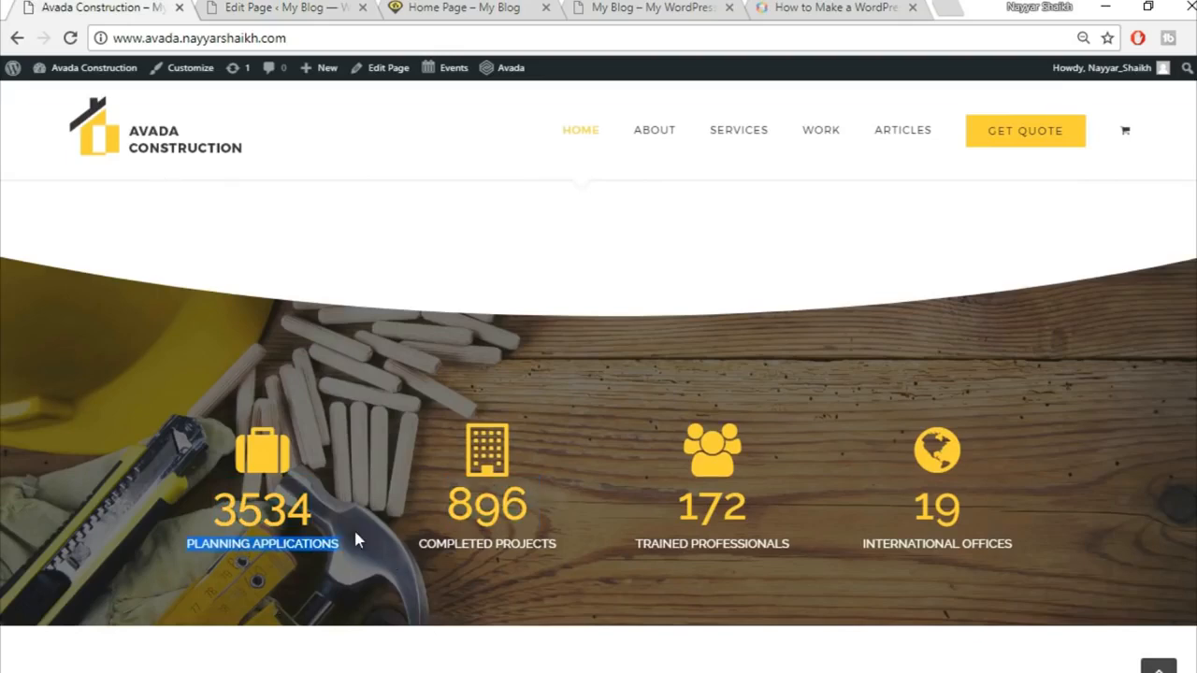
pyautogui.click(284, 9)
pyautogui.click(749, 555)
pyautogui.hotkey('ctrl', 'v')
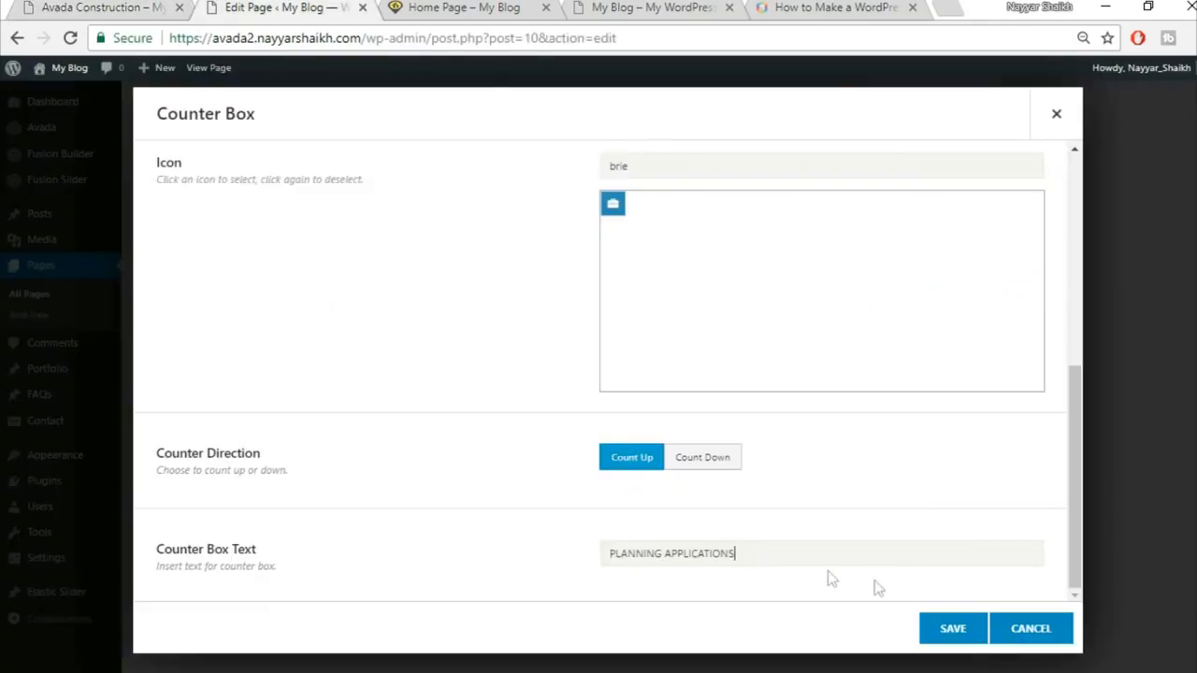
pyautogui.click(977, 632)
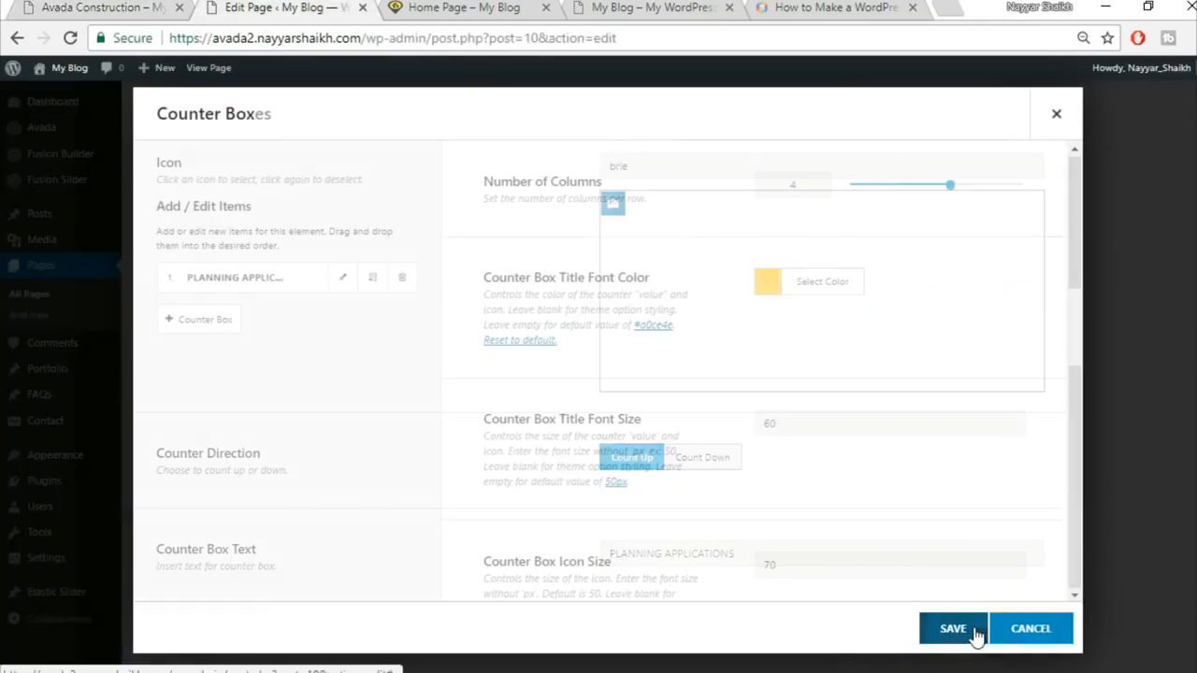
# Step: Clone the counter item three times to make four counters
pyautogui.click(372, 278)
pyautogui.click(373, 279)
pyautogui.click(373, 279)
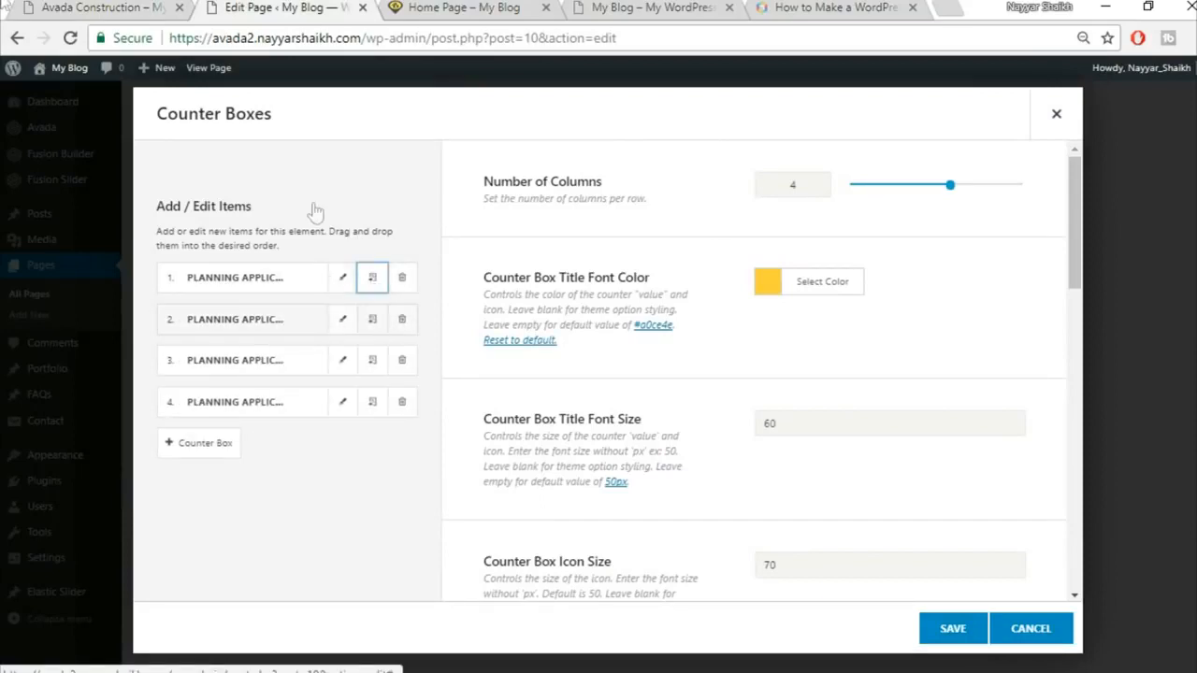
# Step: Save the counter boxes, then upload the home-244125289 image as the container's background
pyautogui.click(952, 628)
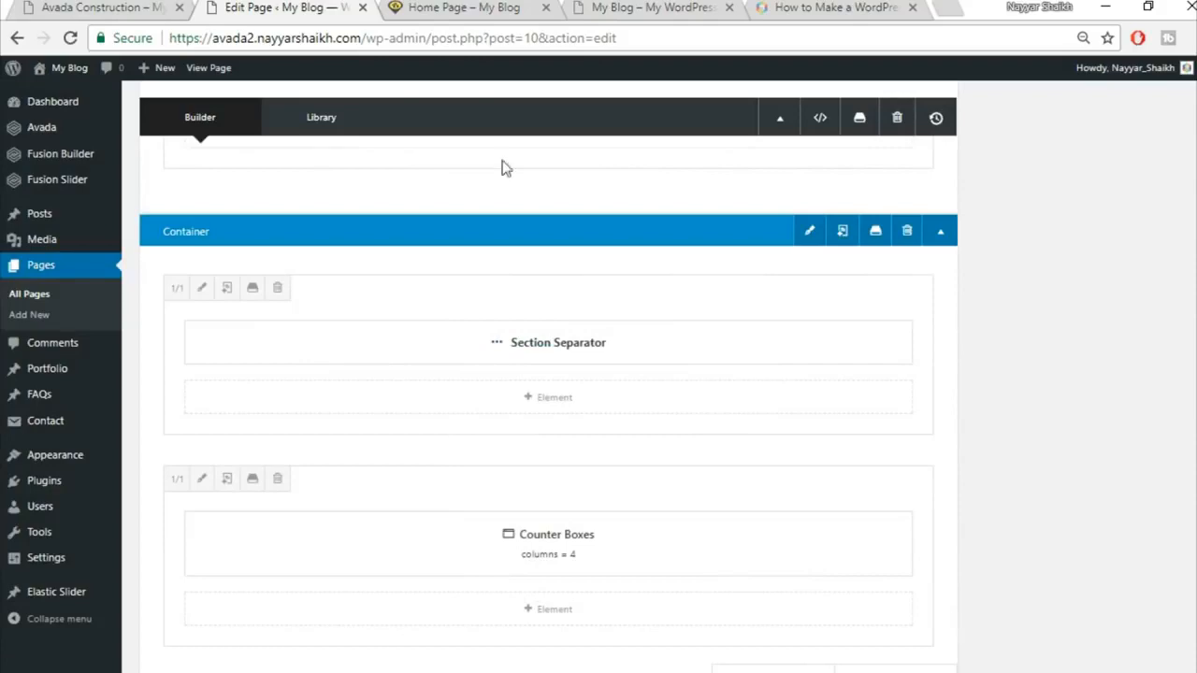
pyautogui.click(103, 8)
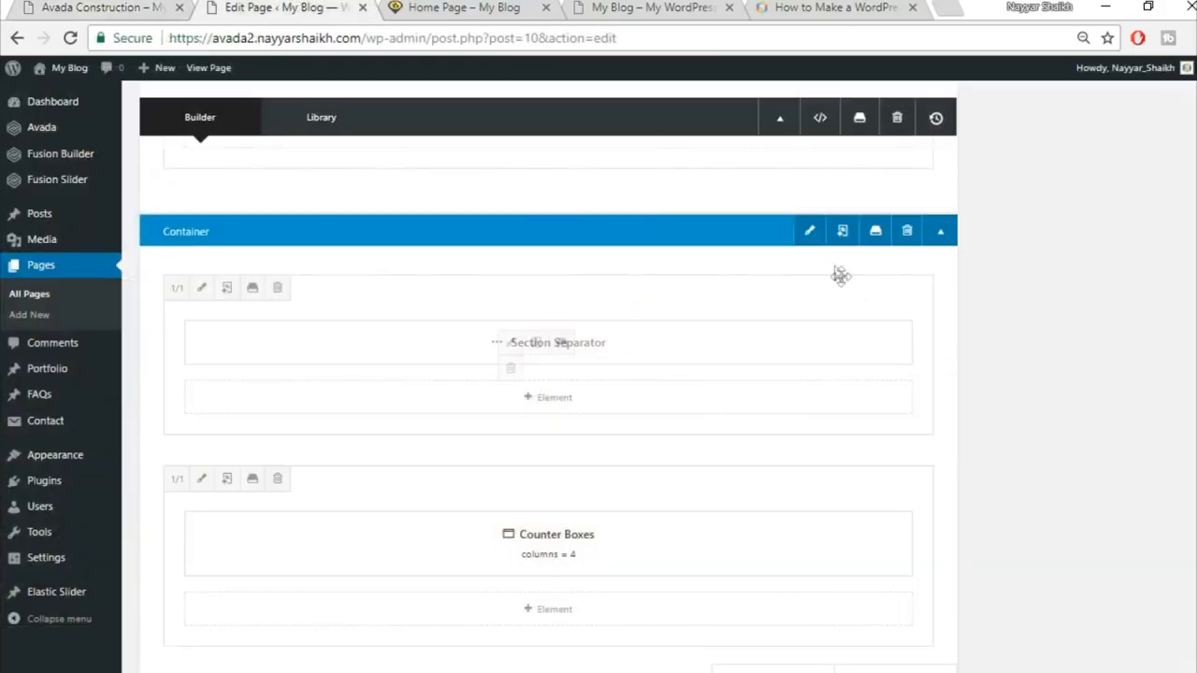
pyautogui.click(810, 233)
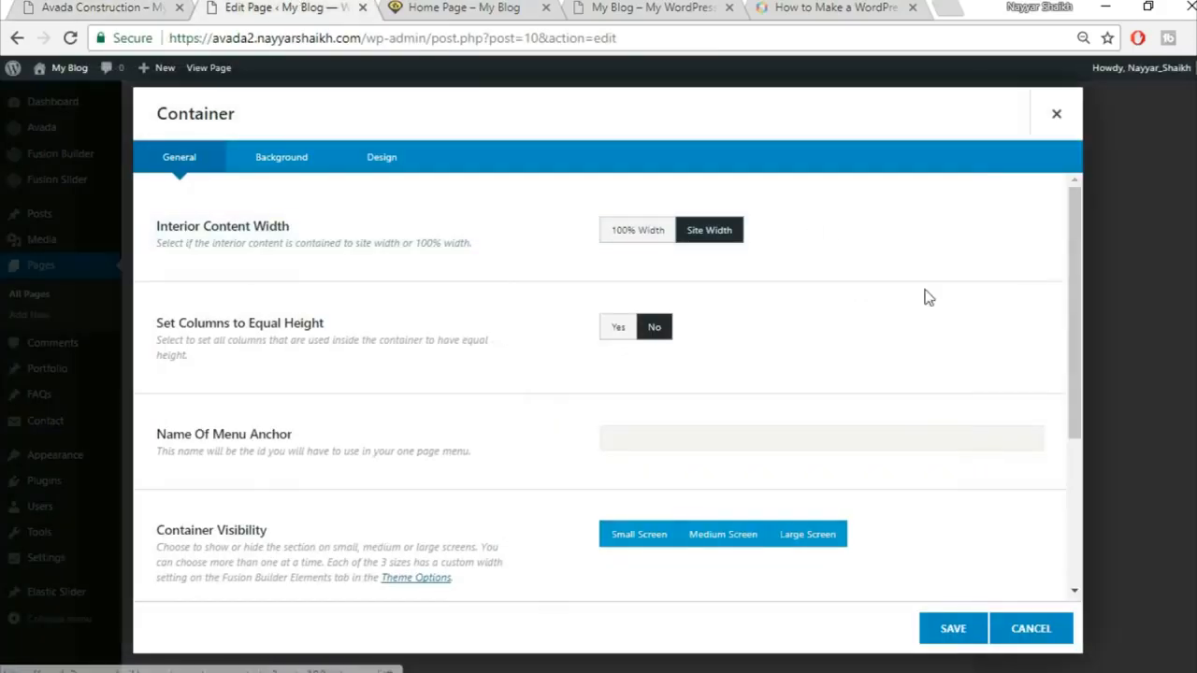
pyautogui.click(278, 157)
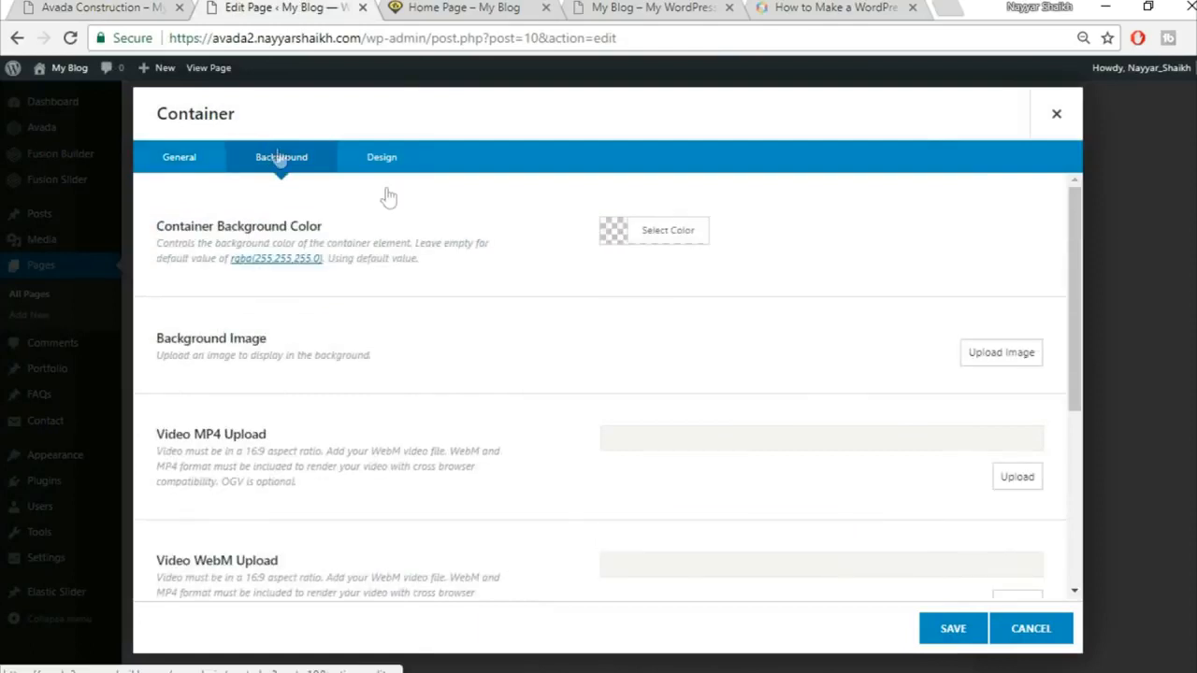
pyautogui.click(997, 351)
pyautogui.click(234, 129)
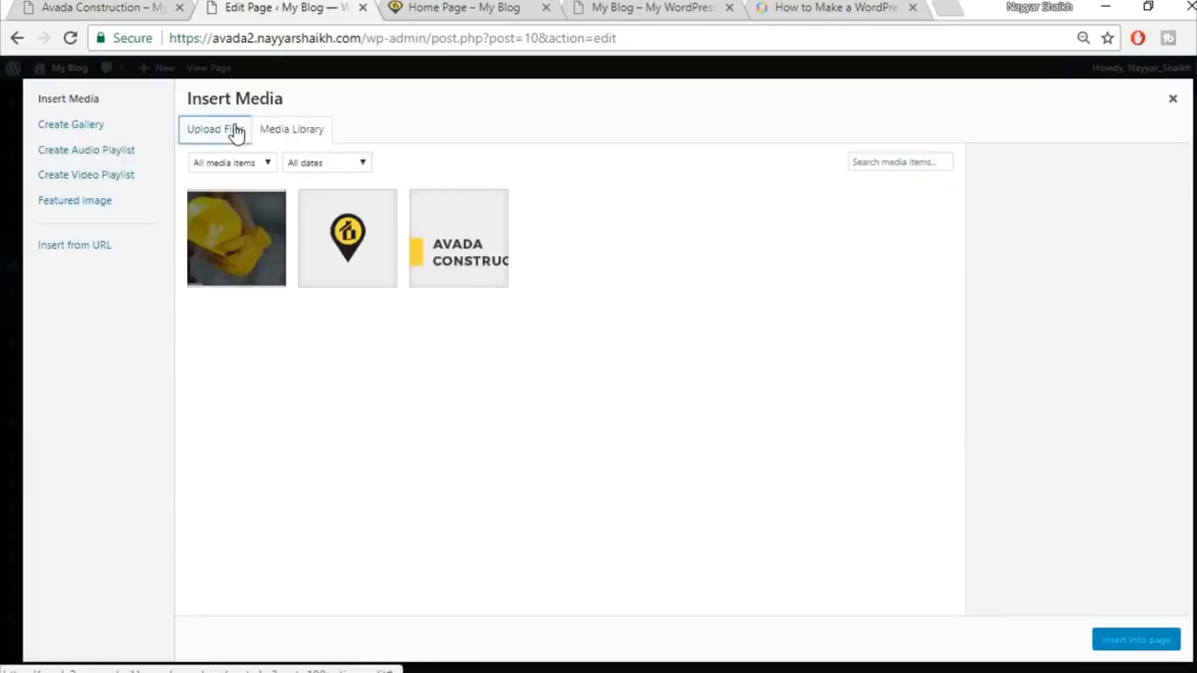
pyautogui.click(702, 364)
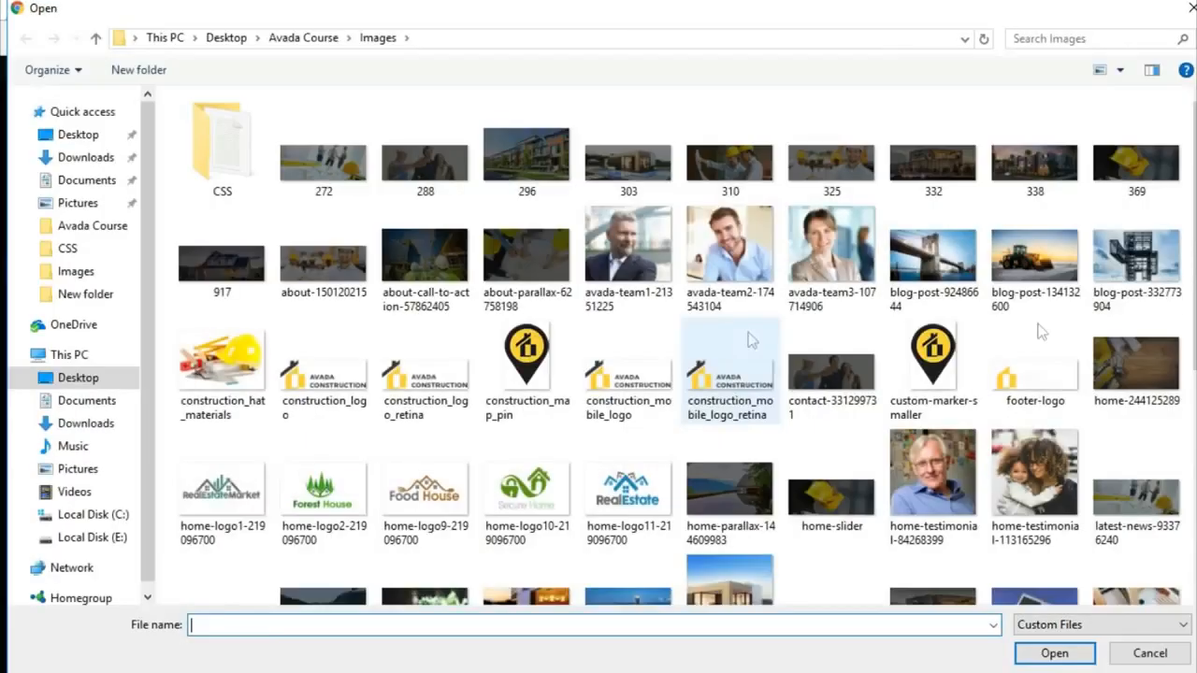
pyautogui.click(1158, 386)
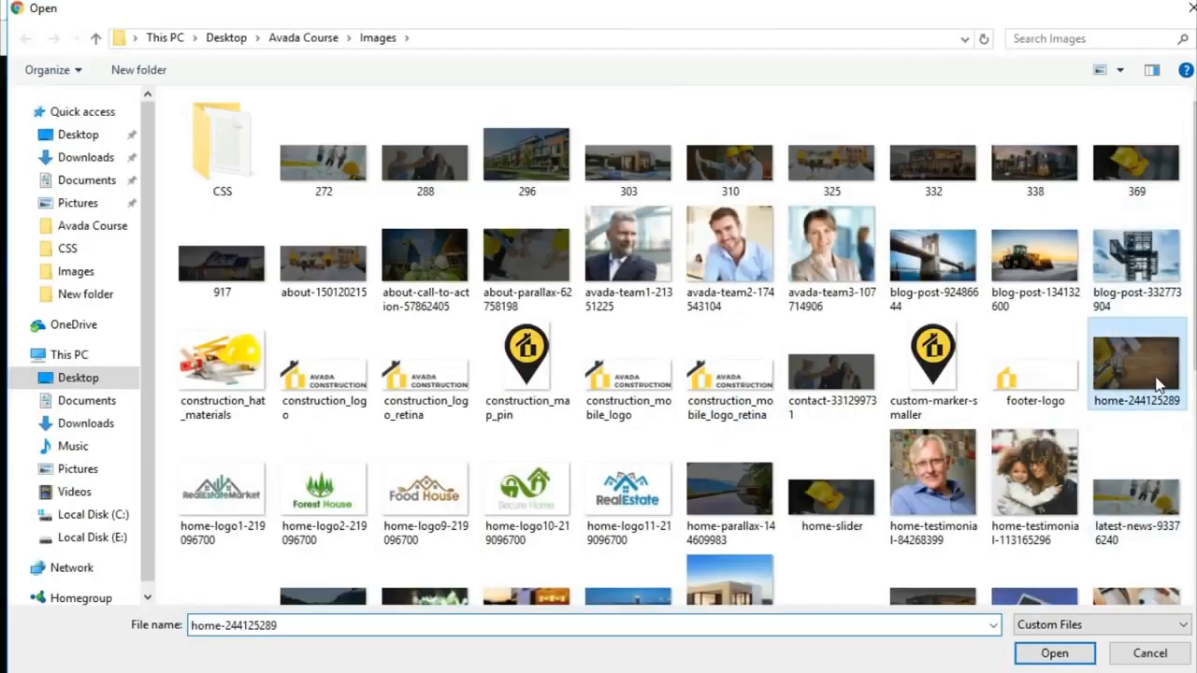
pyautogui.click(1057, 657)
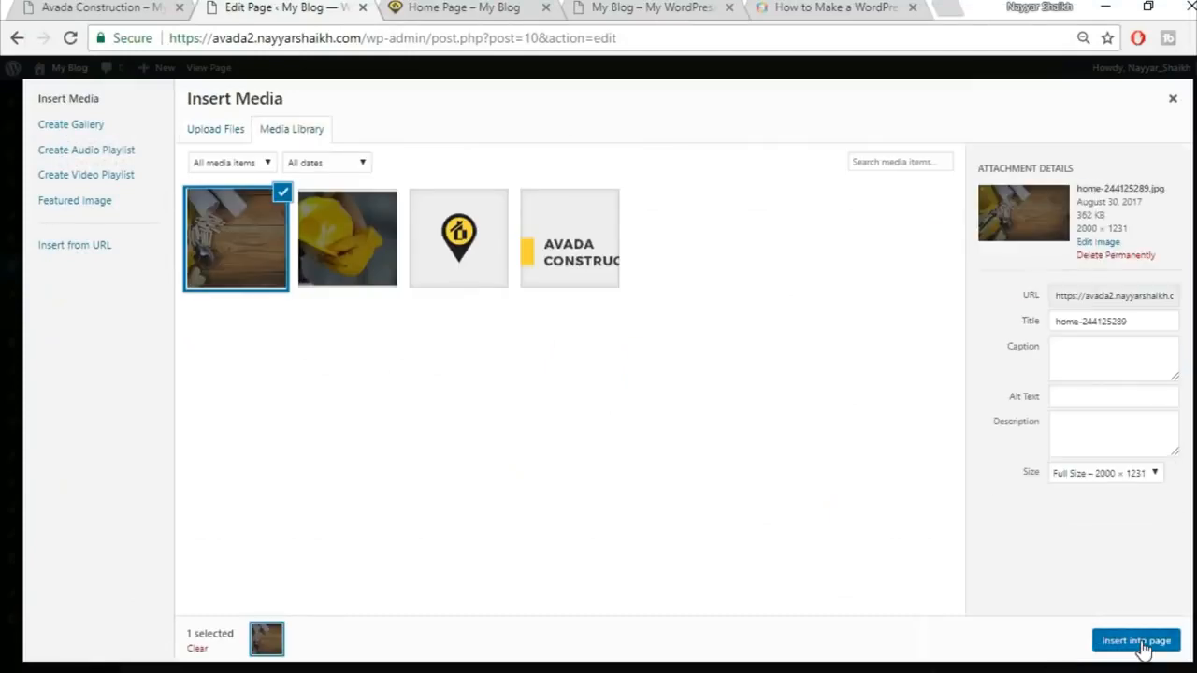
# Step: Apply the tools-on-wood photo as the container background, save it, and update the Home Page
pyautogui.click(1141, 643)
pyautogui.scroll(-3, 496, 476)
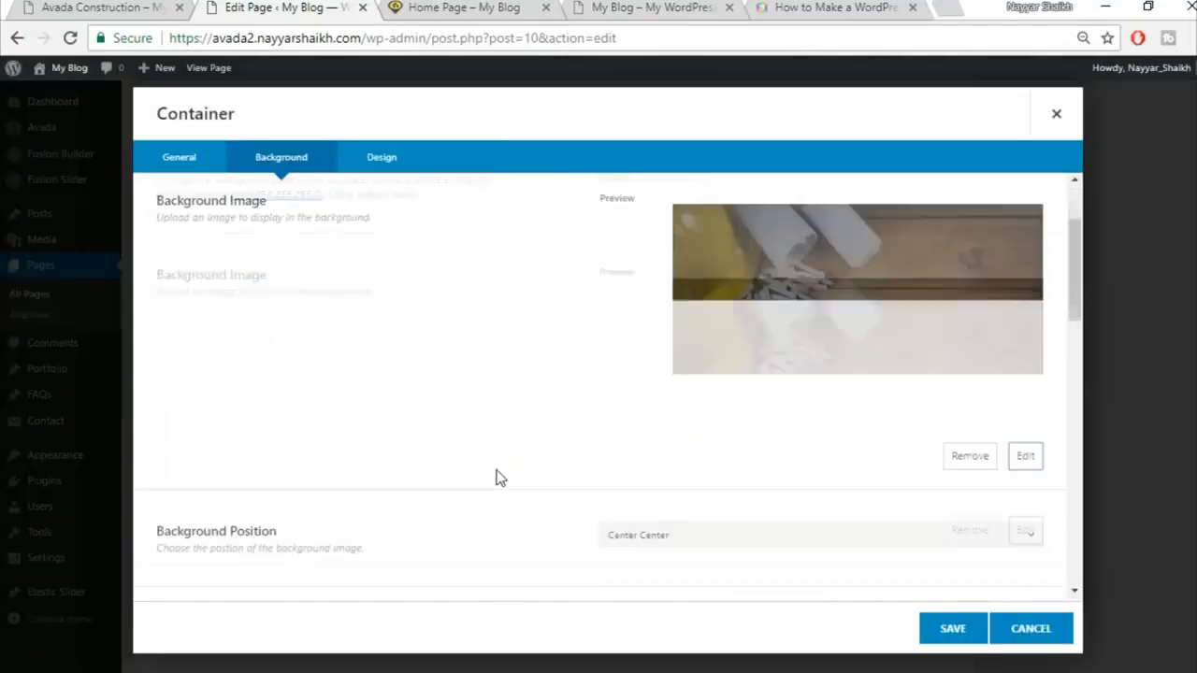
pyautogui.scroll(-1, 775, 406)
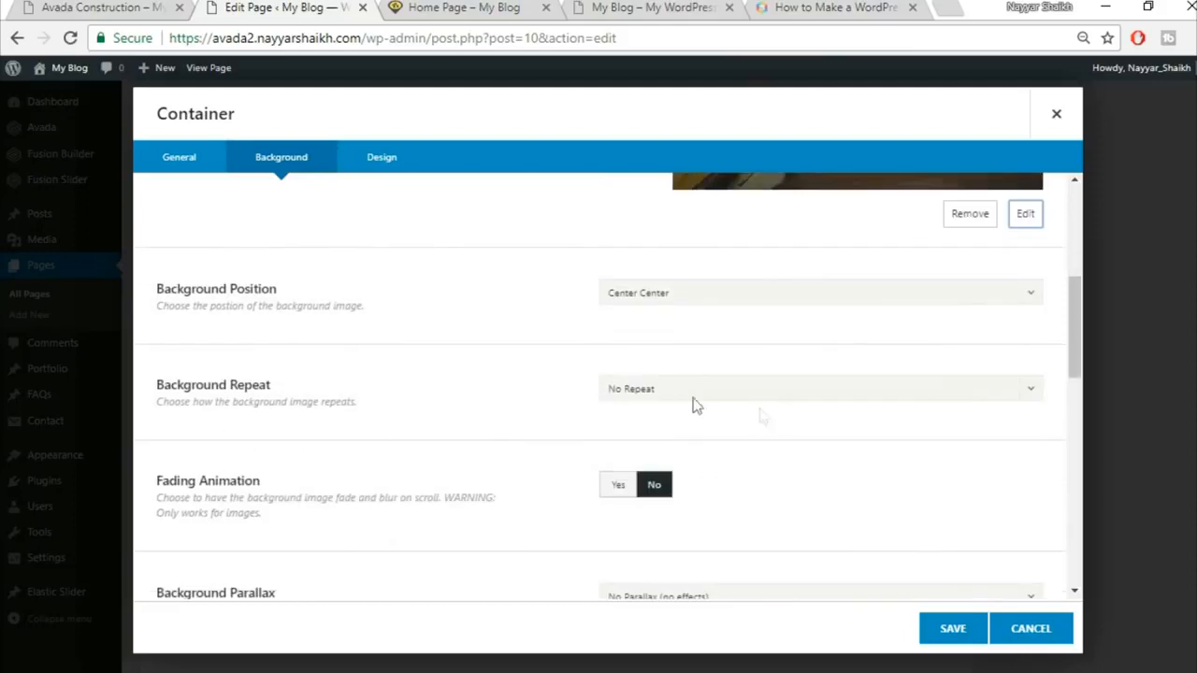
pyautogui.scroll(-2, 795, 440)
pyautogui.scroll(-8, 812, 452)
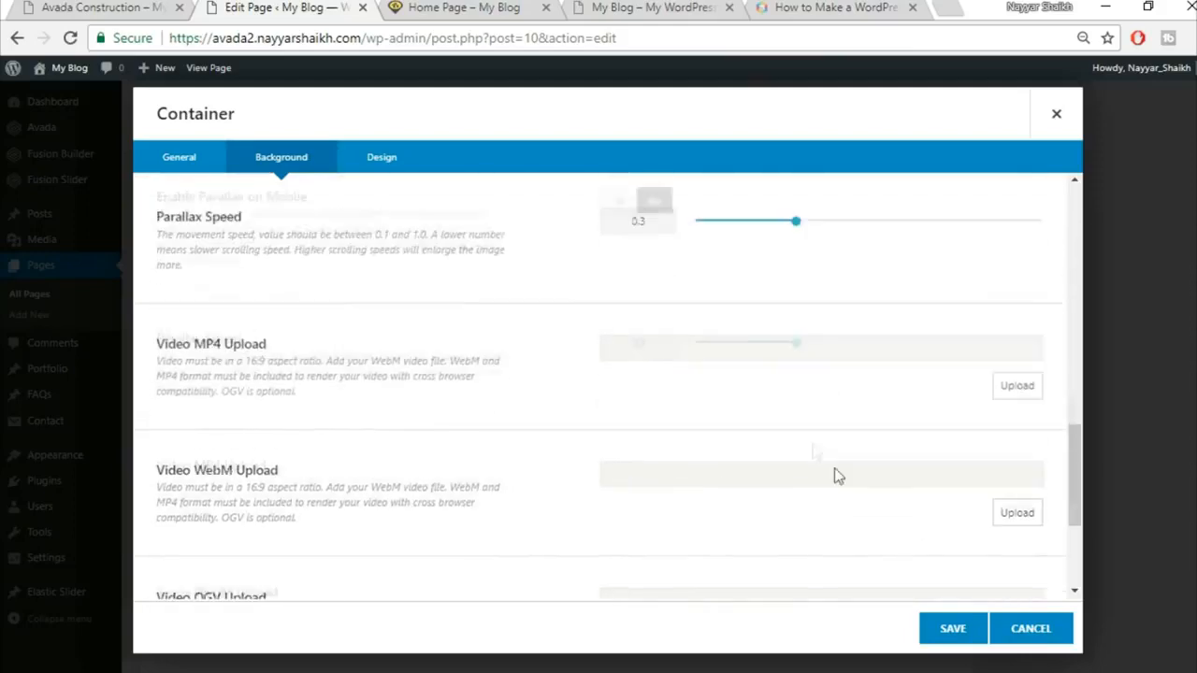
pyautogui.click(959, 633)
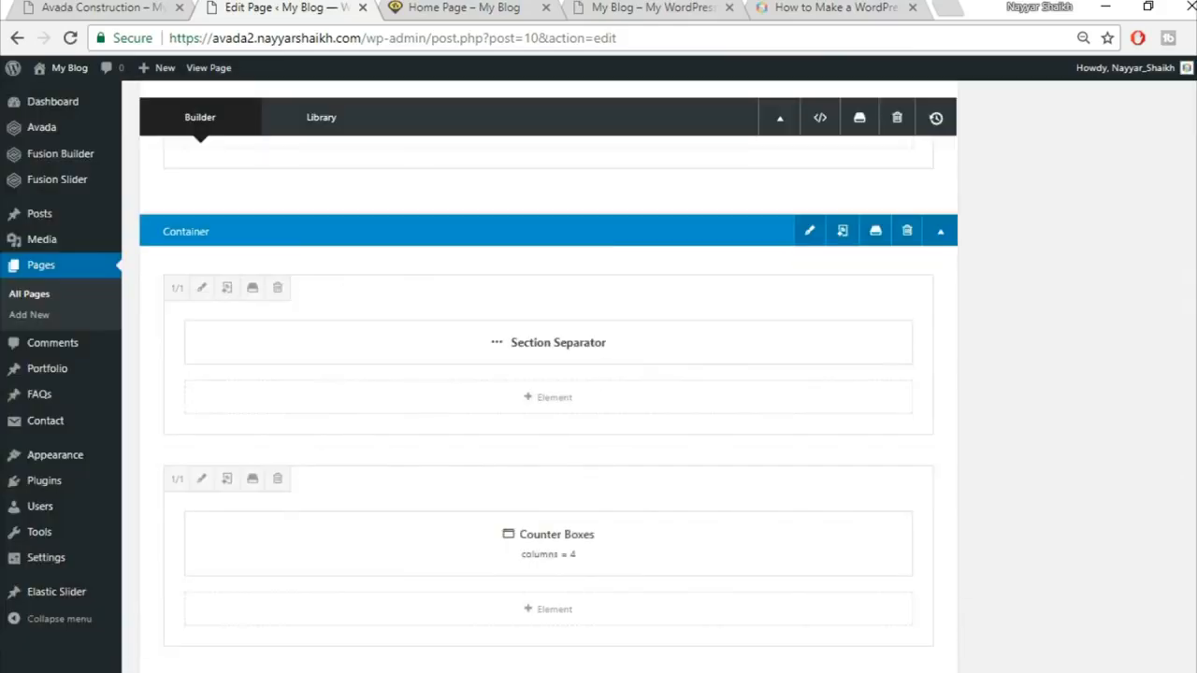
pyautogui.scroll(10, 1169, 468)
pyautogui.click(1162, 375)
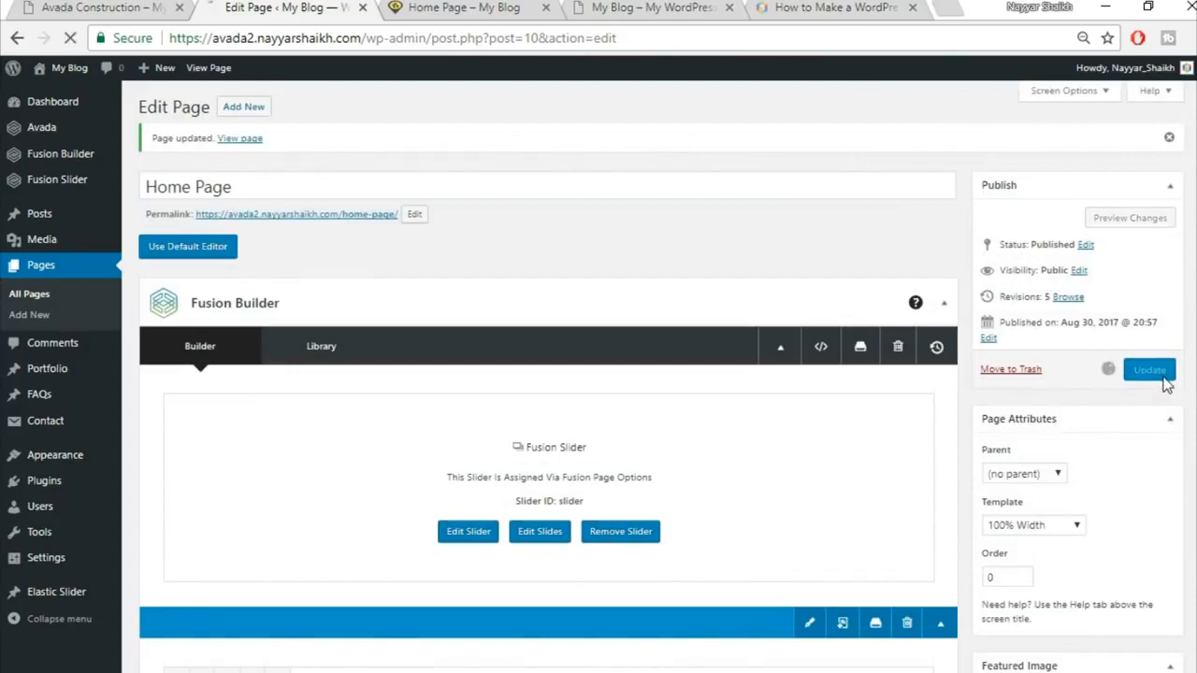
# Step: Reload the live Home Page and scroll through the original Avada Construction demo to compare
pyautogui.click(473, 6)
pyautogui.press('F5')
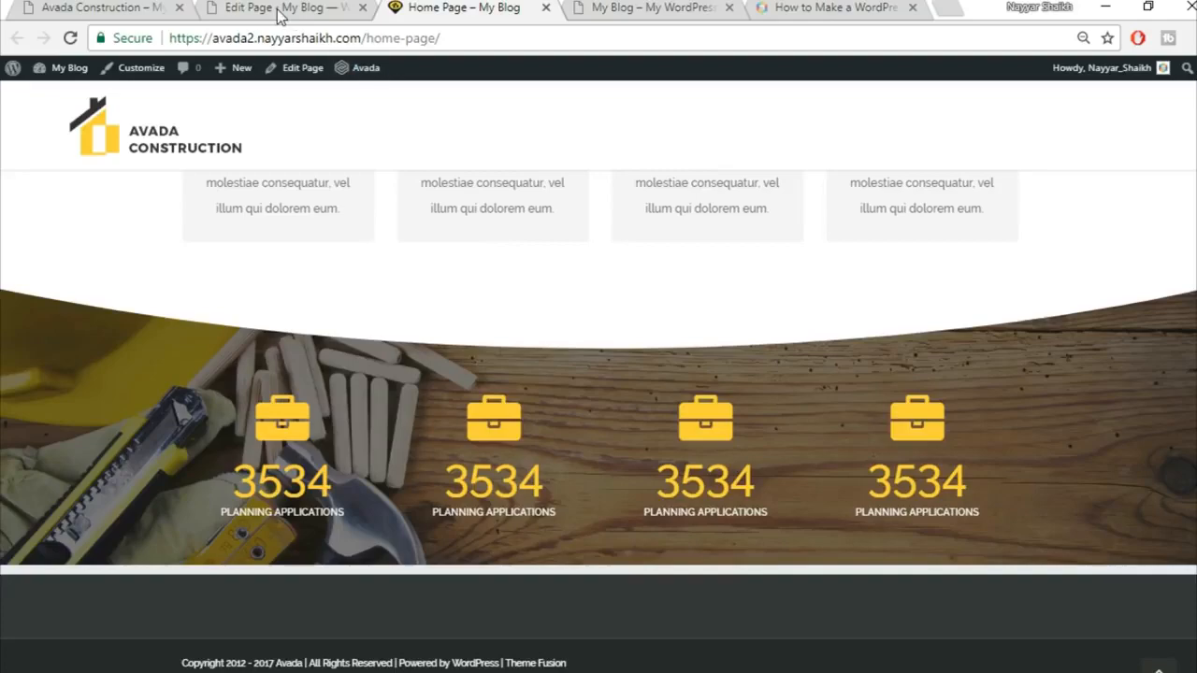
pyautogui.click(122, 8)
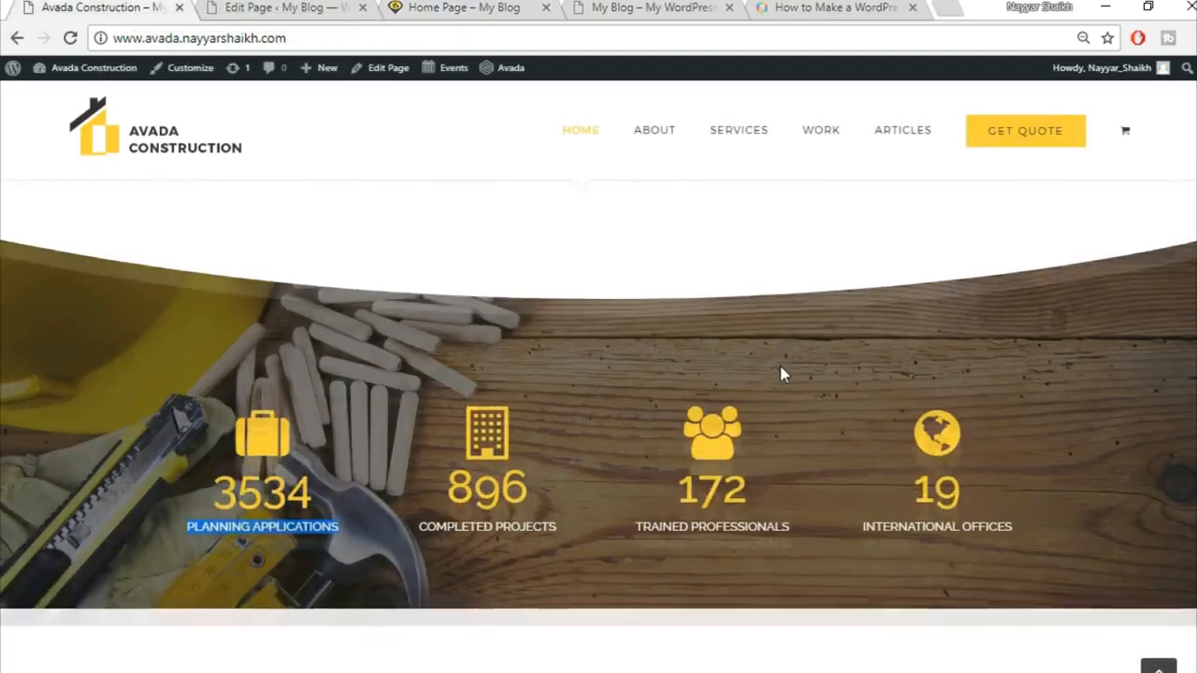
pyautogui.scroll(-5, 782, 374)
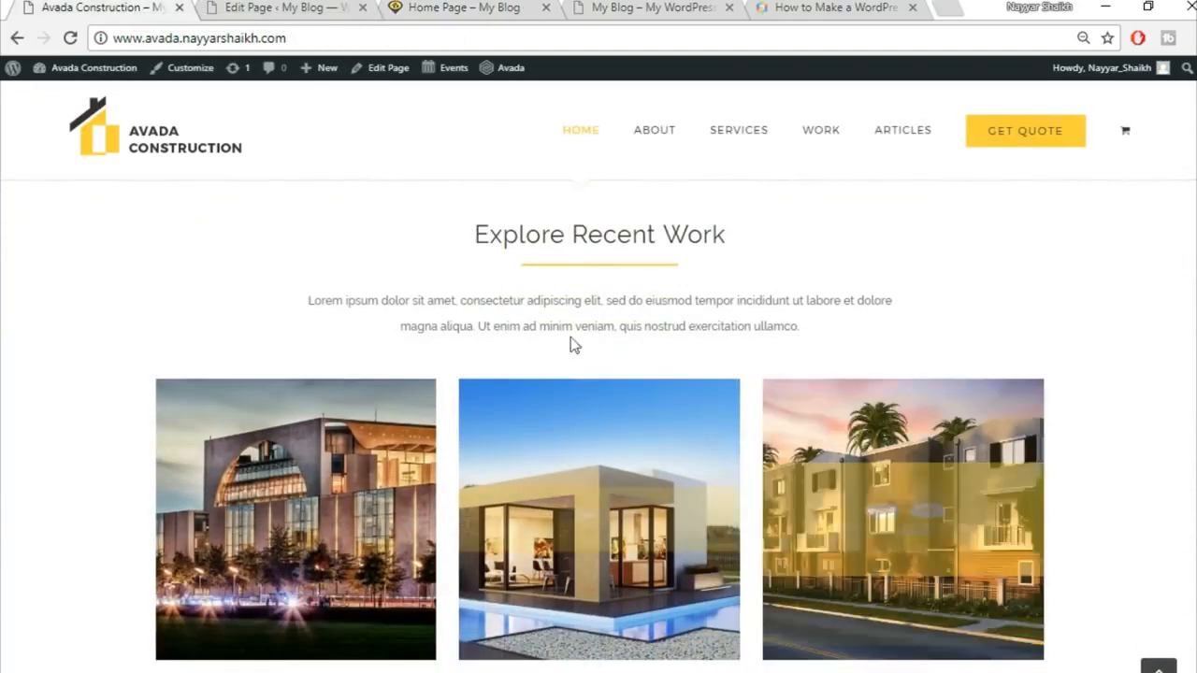
pyautogui.scroll(-2, 820, 308)
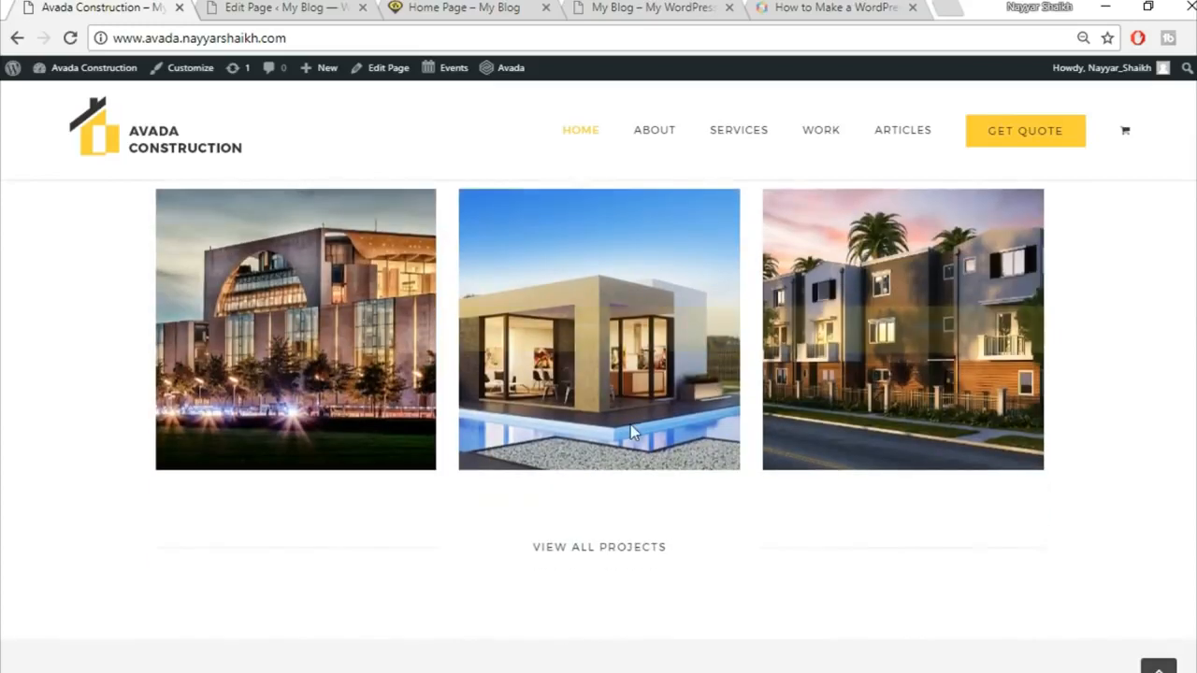
pyautogui.scroll(2, 580, 374)
pyautogui.scroll(-1, 276, 458)
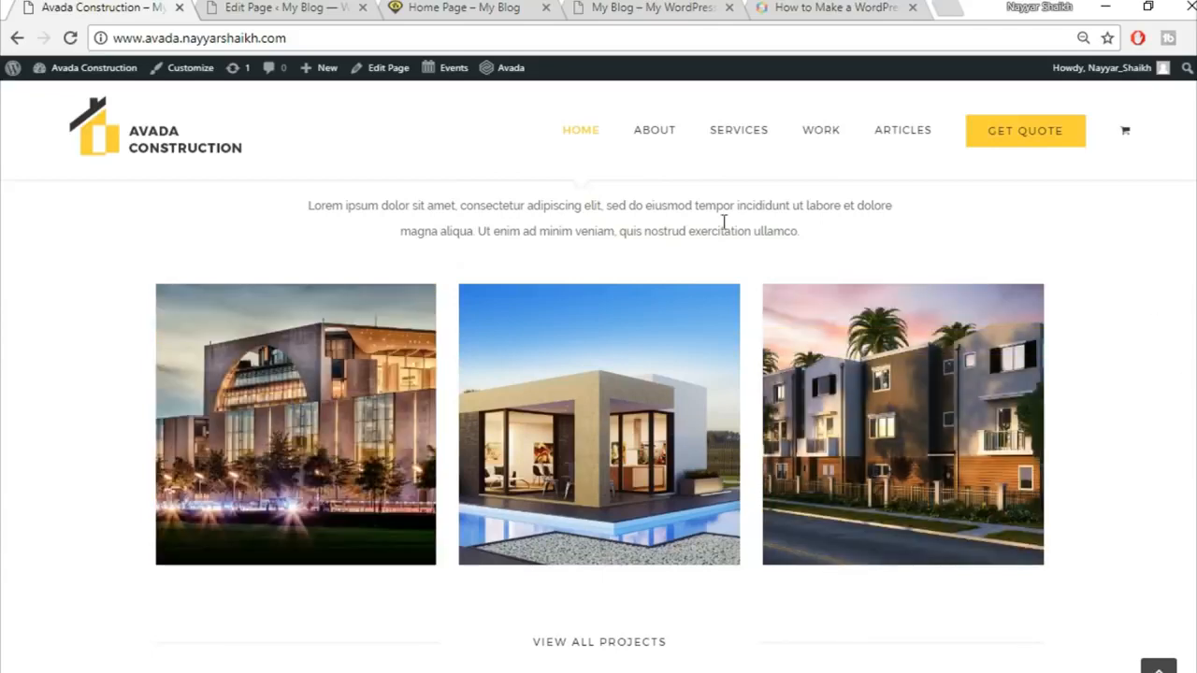
# Step: Review the top of the live Home Page again, then return to the page editor
pyautogui.click(286, 6)
pyautogui.click(454, 7)
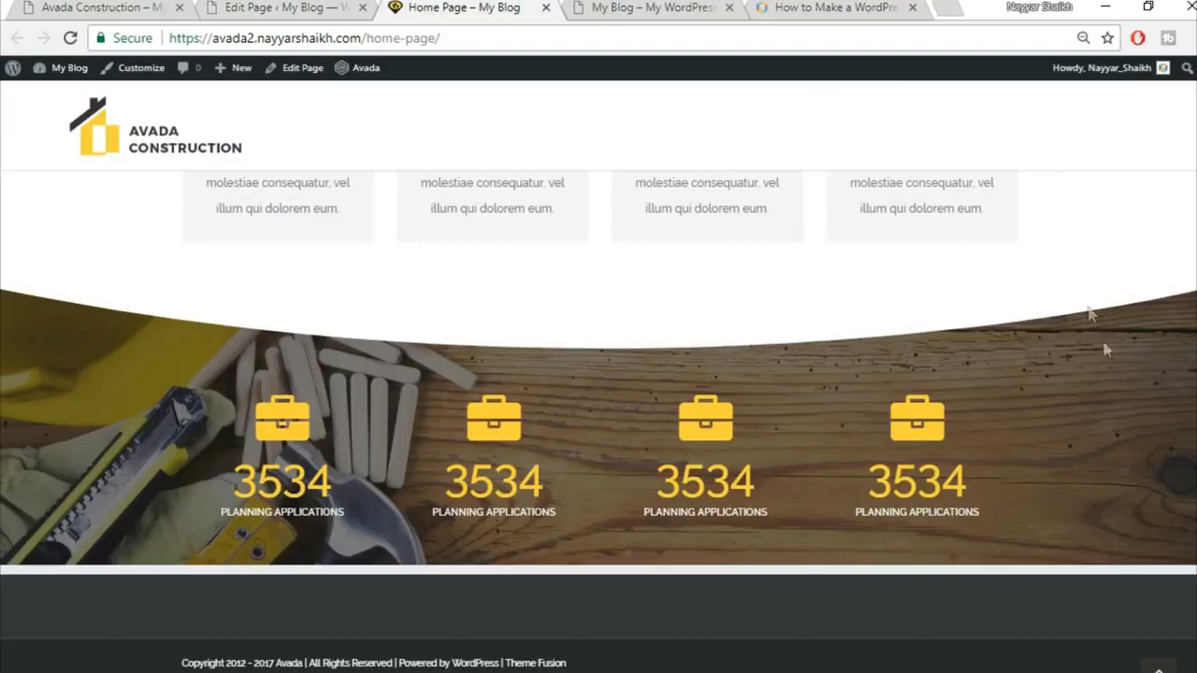
pyautogui.scroll(3, 599, 421)
pyautogui.scroll(4, 598, 421)
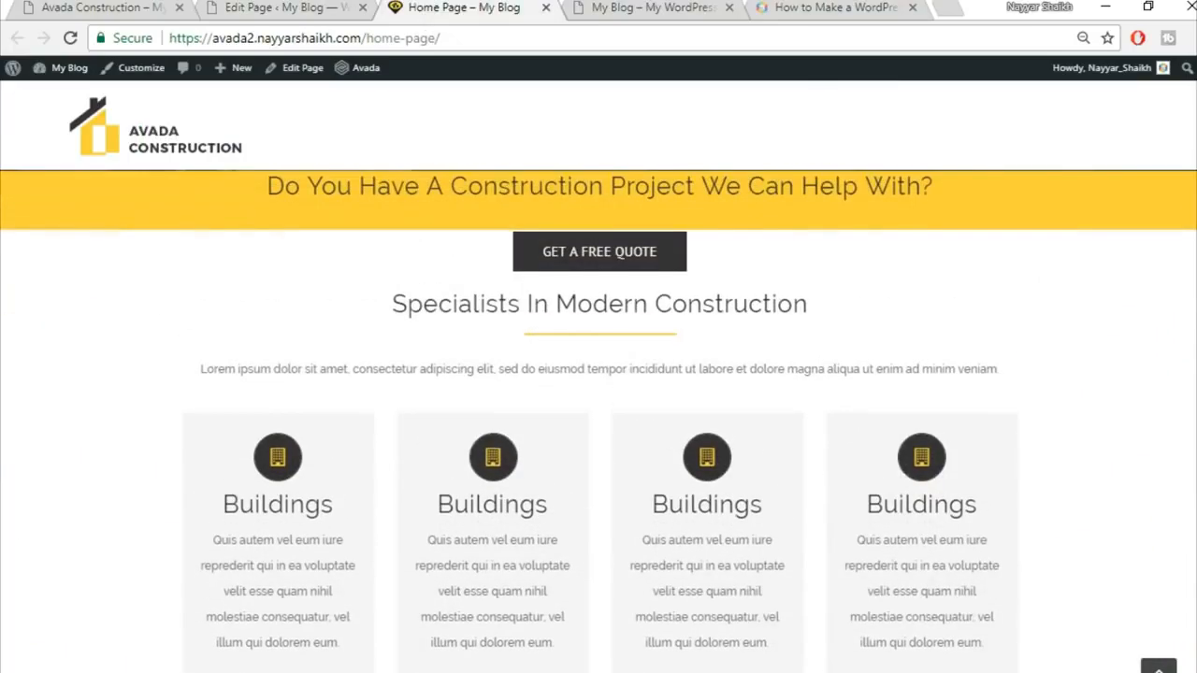
pyautogui.scroll(1, 818, 567)
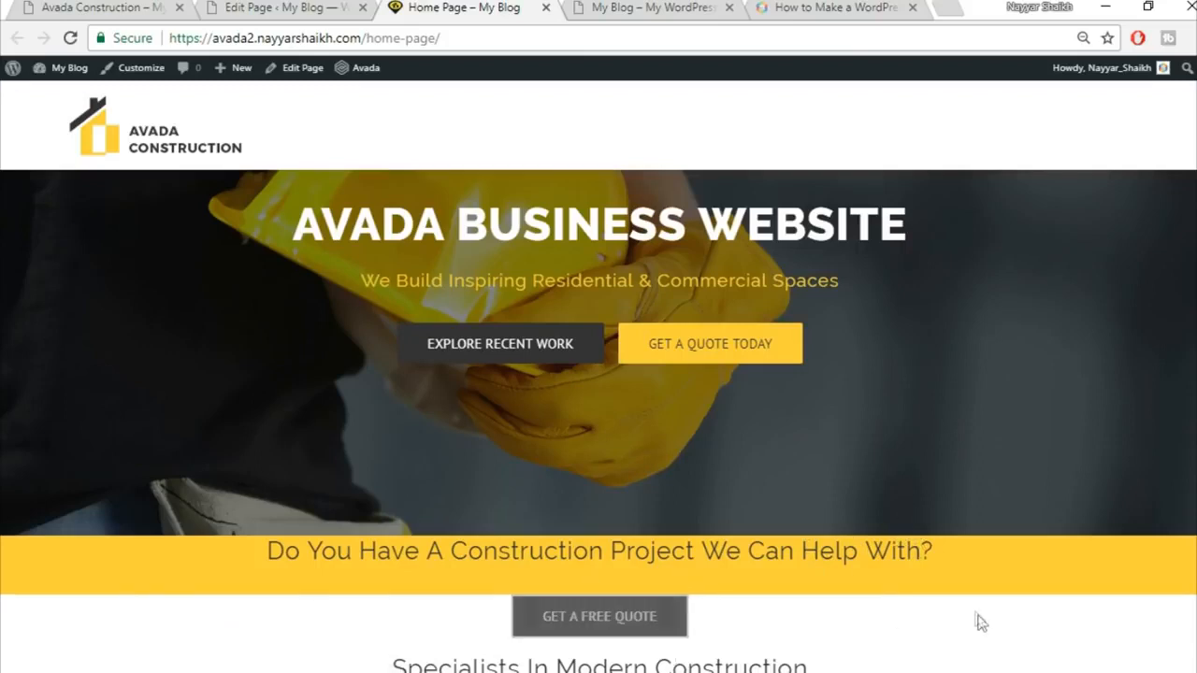
pyautogui.scroll(-2, 973, 622)
pyautogui.scroll(1, 989, 532)
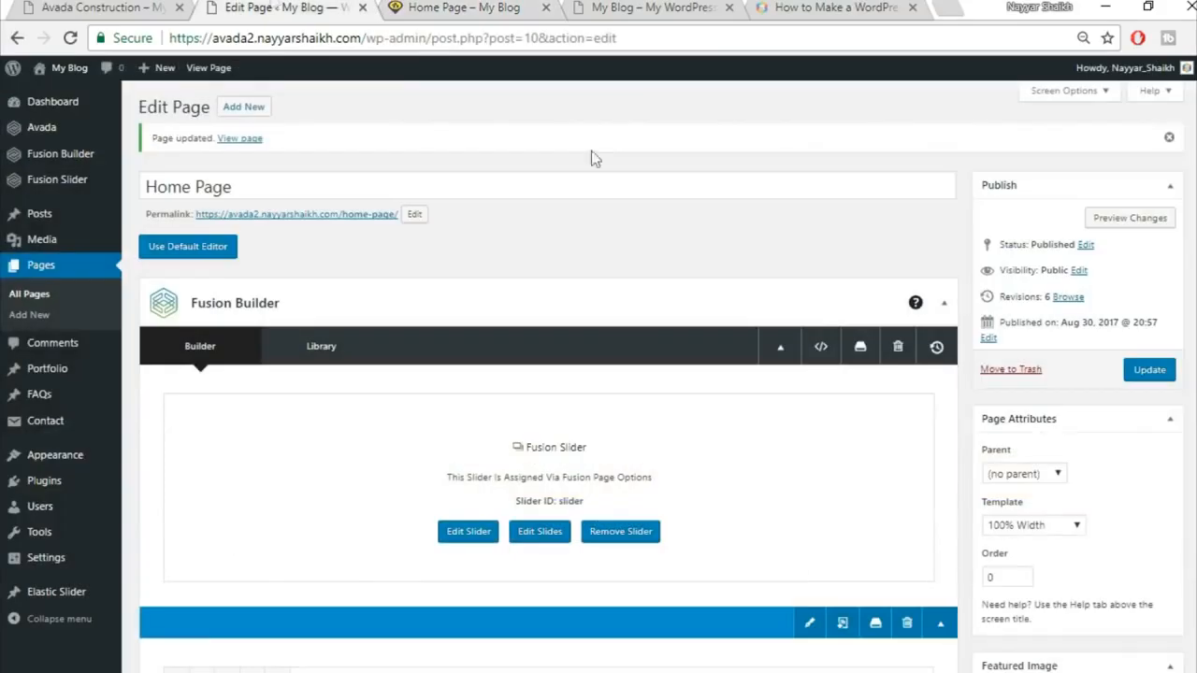
pyautogui.click(274, 7)
pyautogui.scroll(-3, 678, 533)
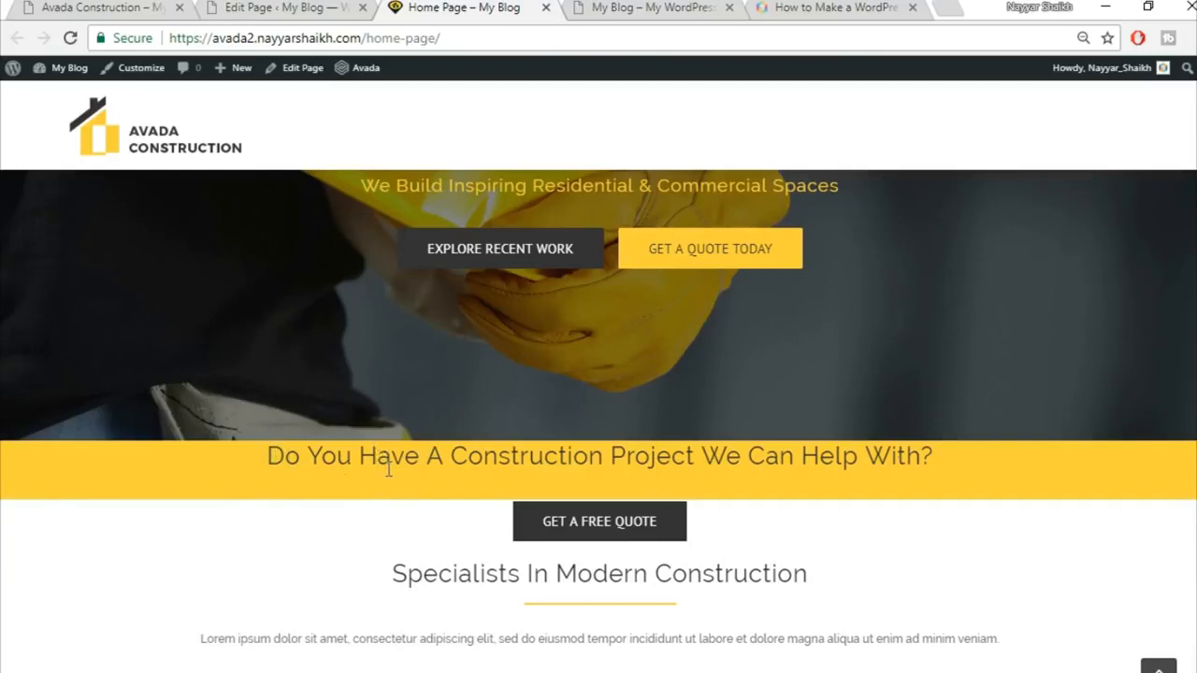
# Step: Set the call-to-action heading's column Padding top to 50 and save it
pyautogui.click(250, 7)
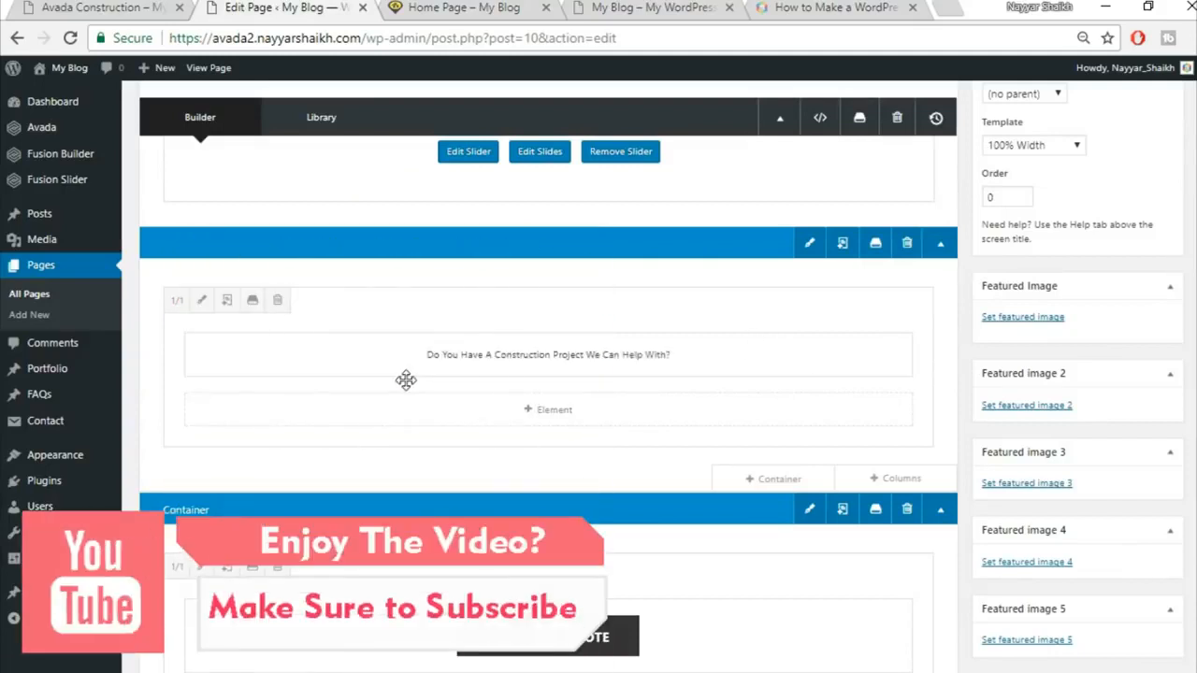
pyautogui.click(200, 303)
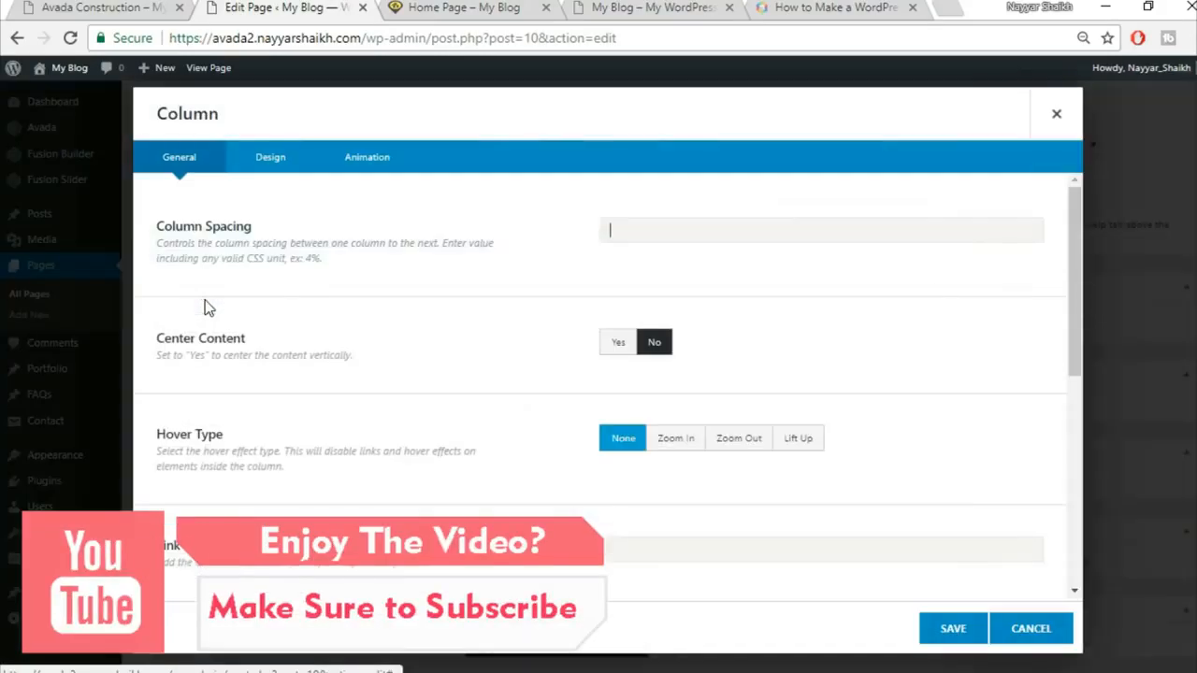
pyautogui.click(270, 157)
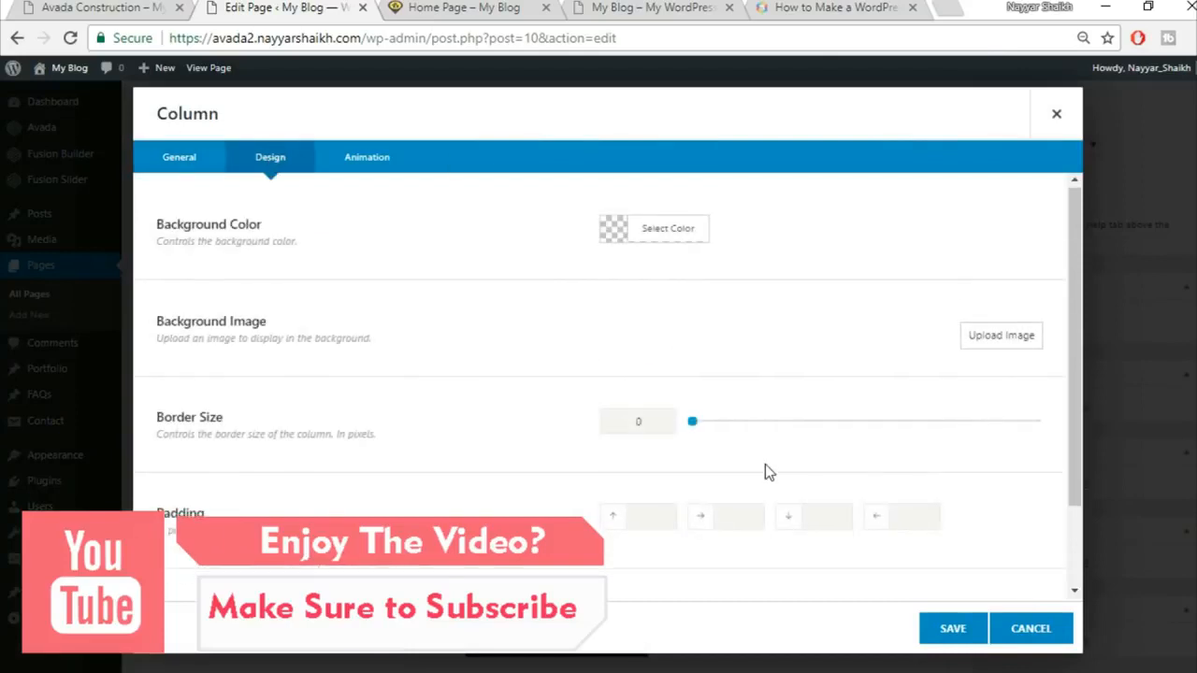
pyautogui.scroll(-1, 765, 464)
pyautogui.click(630, 420)
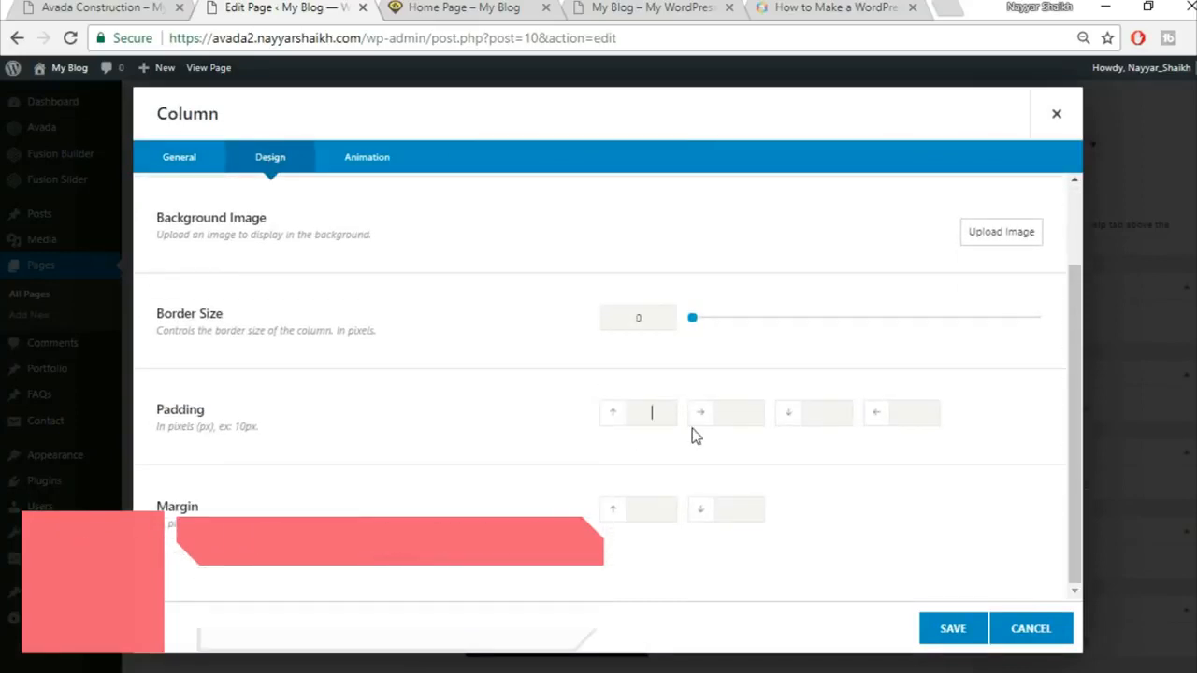
pyautogui.write('50')
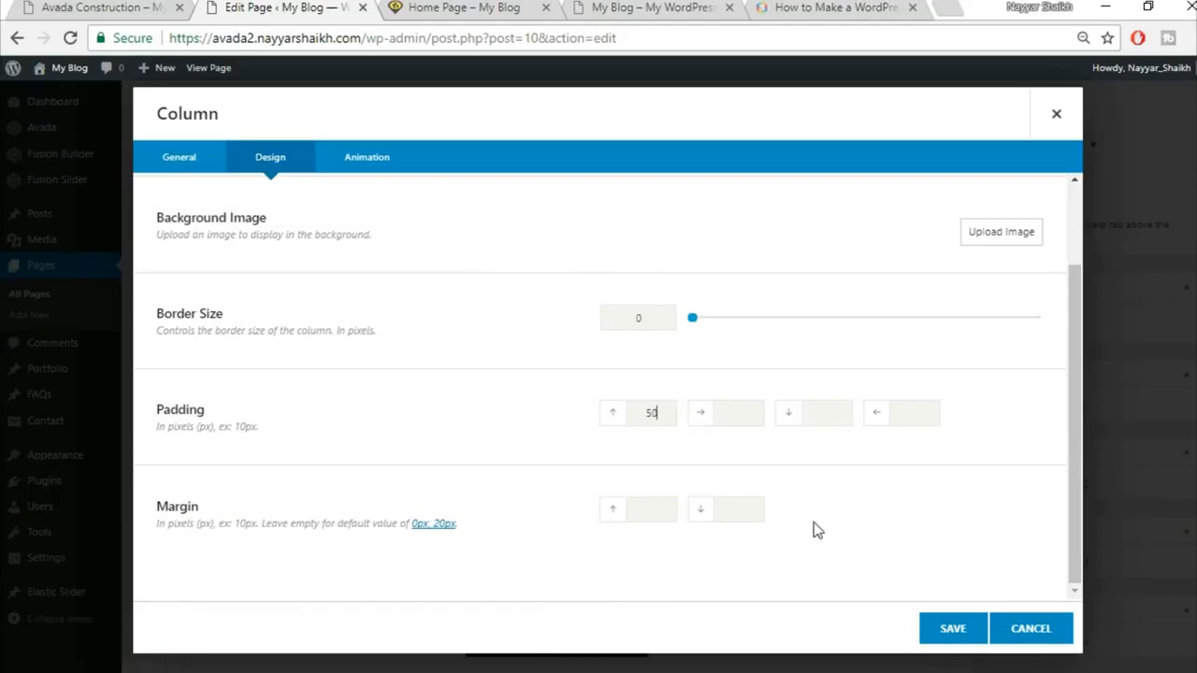
pyautogui.click(947, 635)
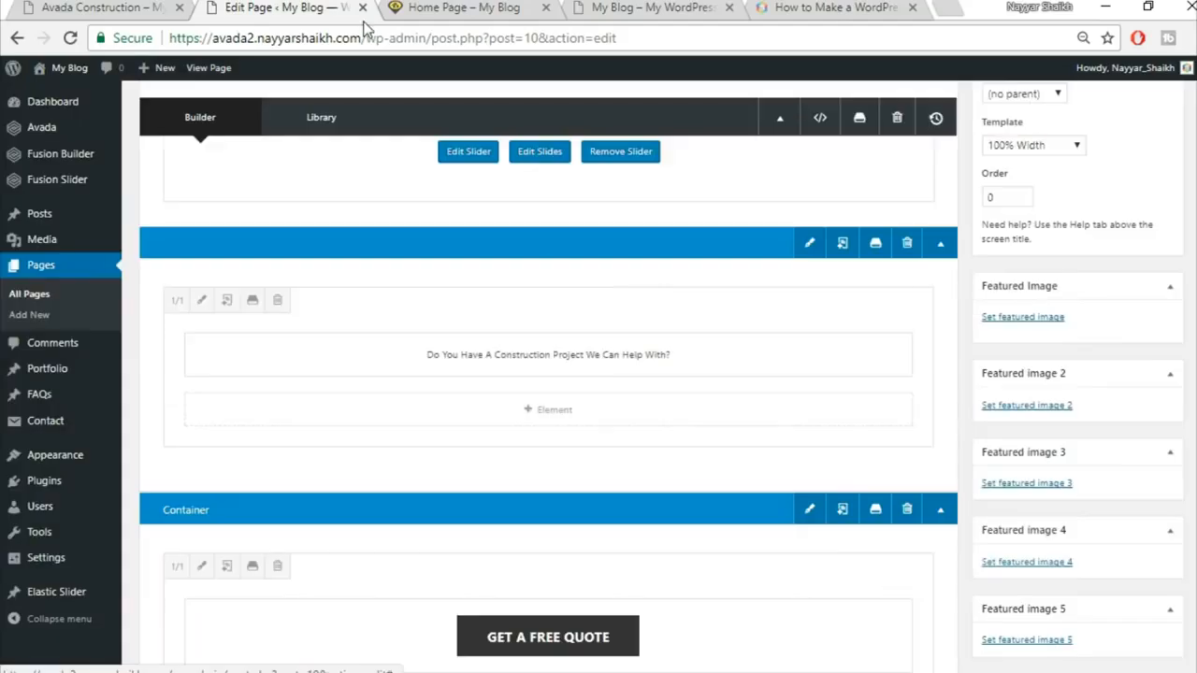
# Step: Check the construction-project heading on the live page, then update the Home Page
pyautogui.click(455, 11)
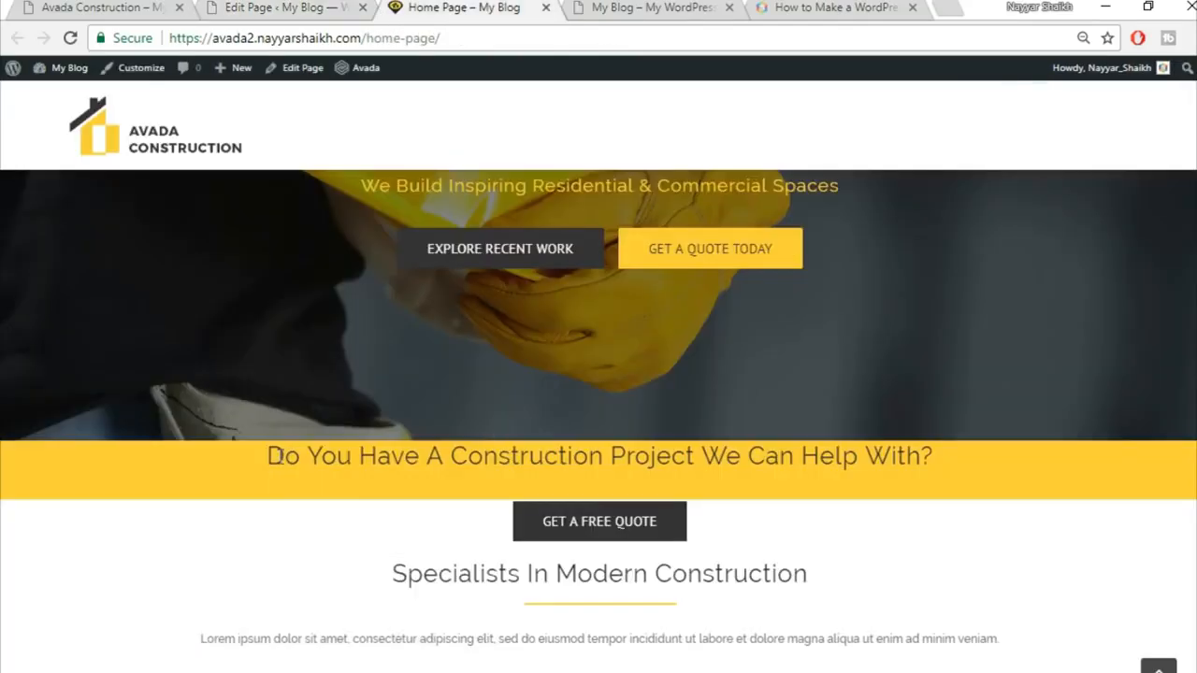
pyautogui.moveTo(269, 455); pyautogui.dragTo(947, 486)
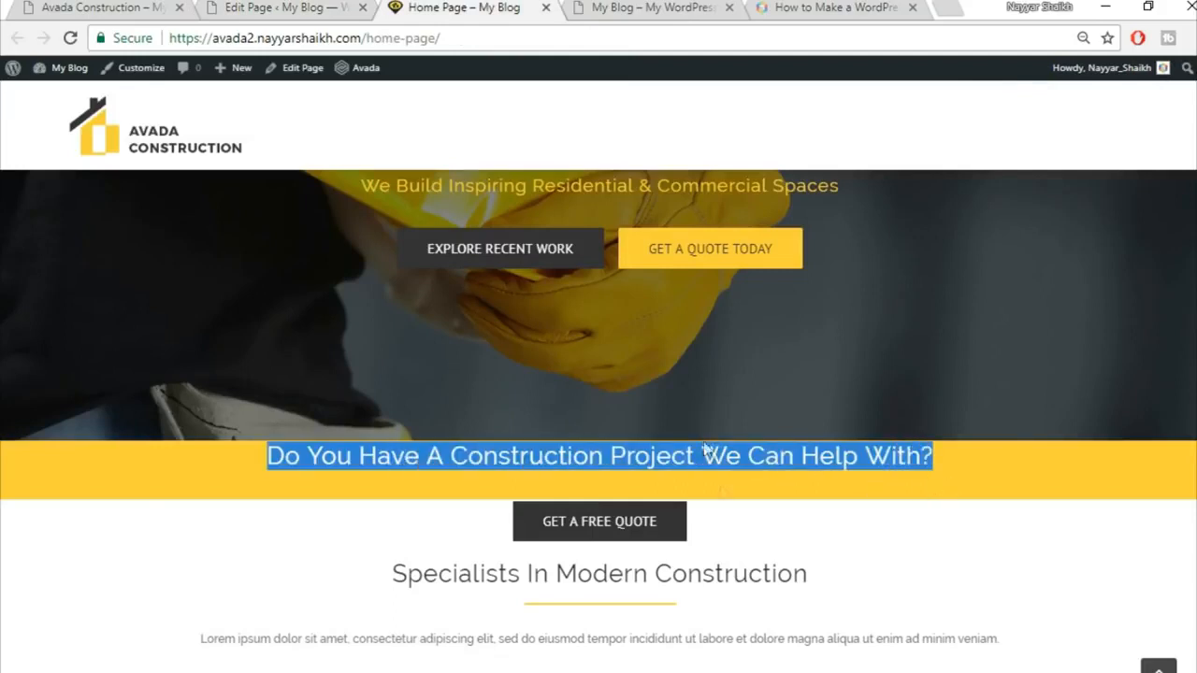
pyautogui.click(751, 487)
pyautogui.click(330, 6)
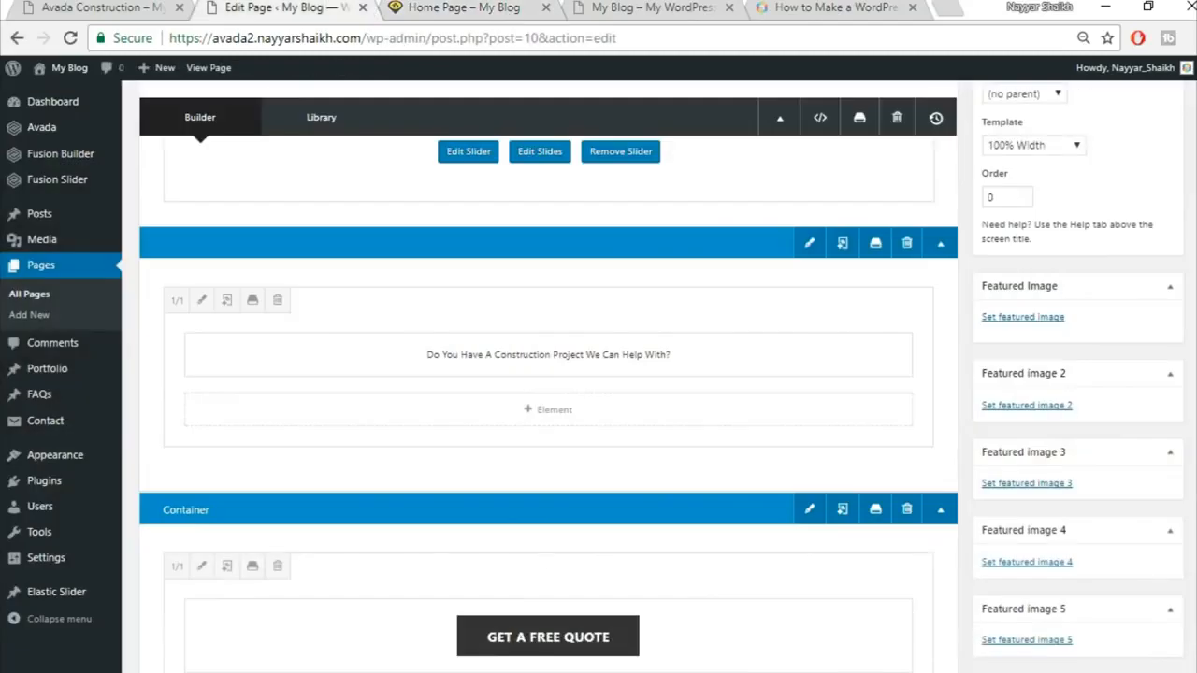
pyautogui.scroll(3, 1076, 233)
pyautogui.click(1148, 274)
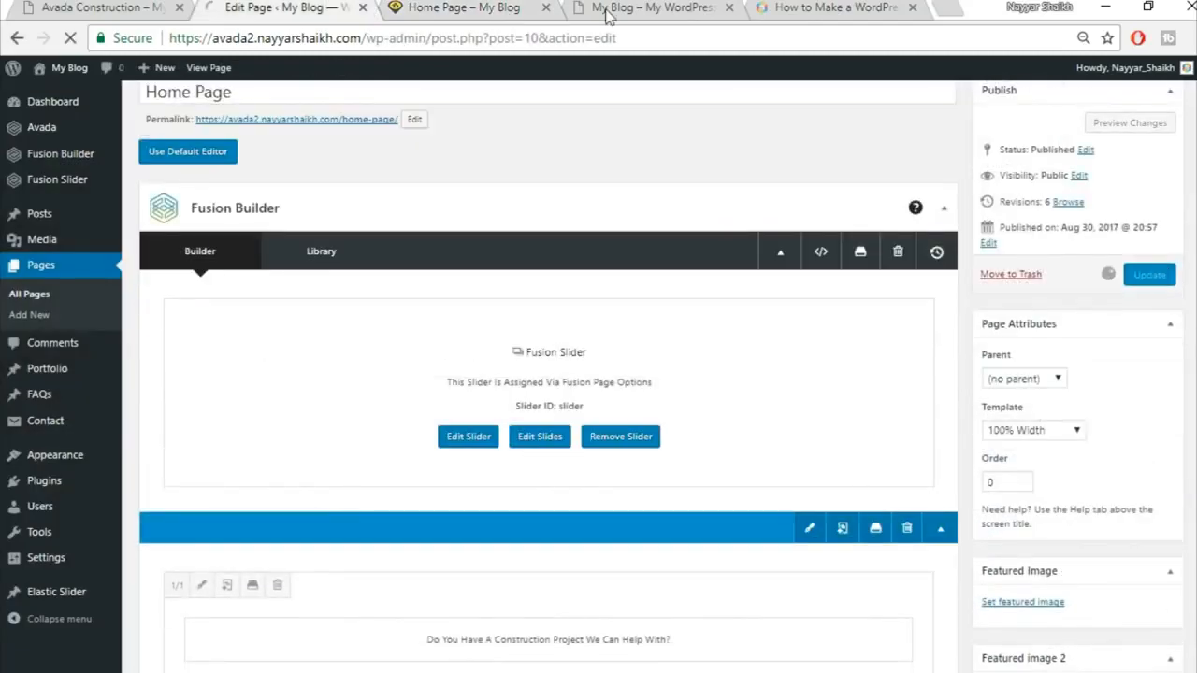
# Step: Reload the live Home Page and scroll to the yellow call-to-action bar before returning to the editor
pyautogui.click(465, 7)
pyautogui.click(474, 35)
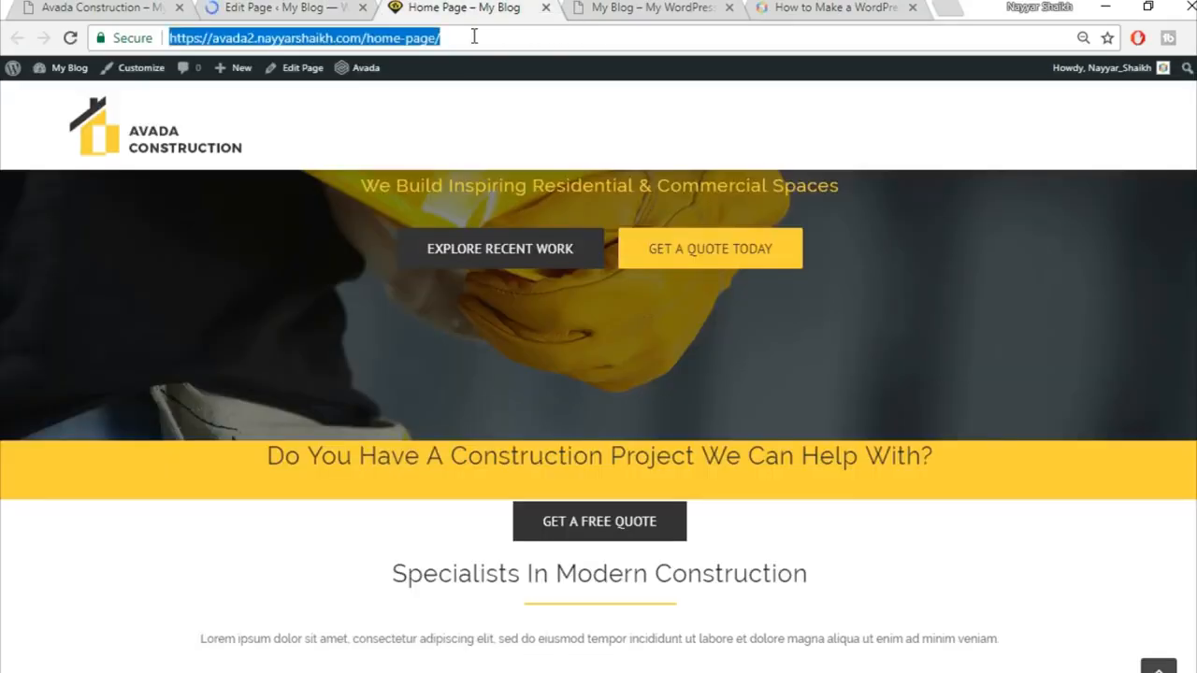
pyautogui.press('Return')
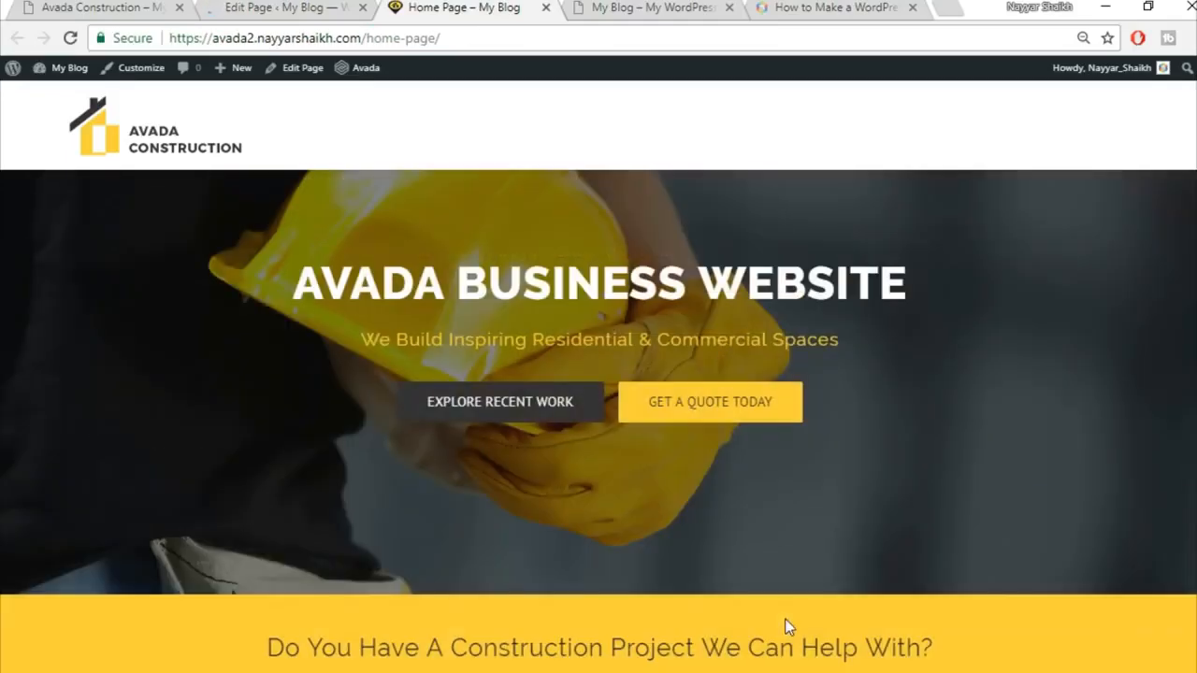
pyautogui.scroll(-1, 855, 596)
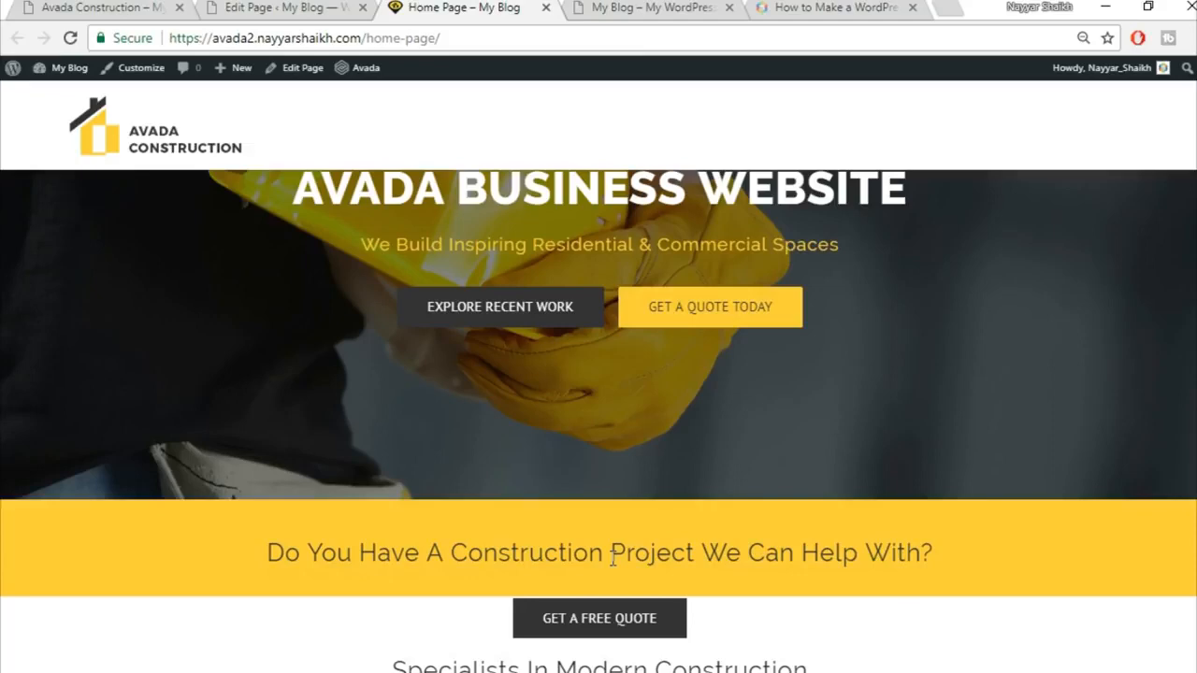
pyautogui.scroll(-2, 612, 559)
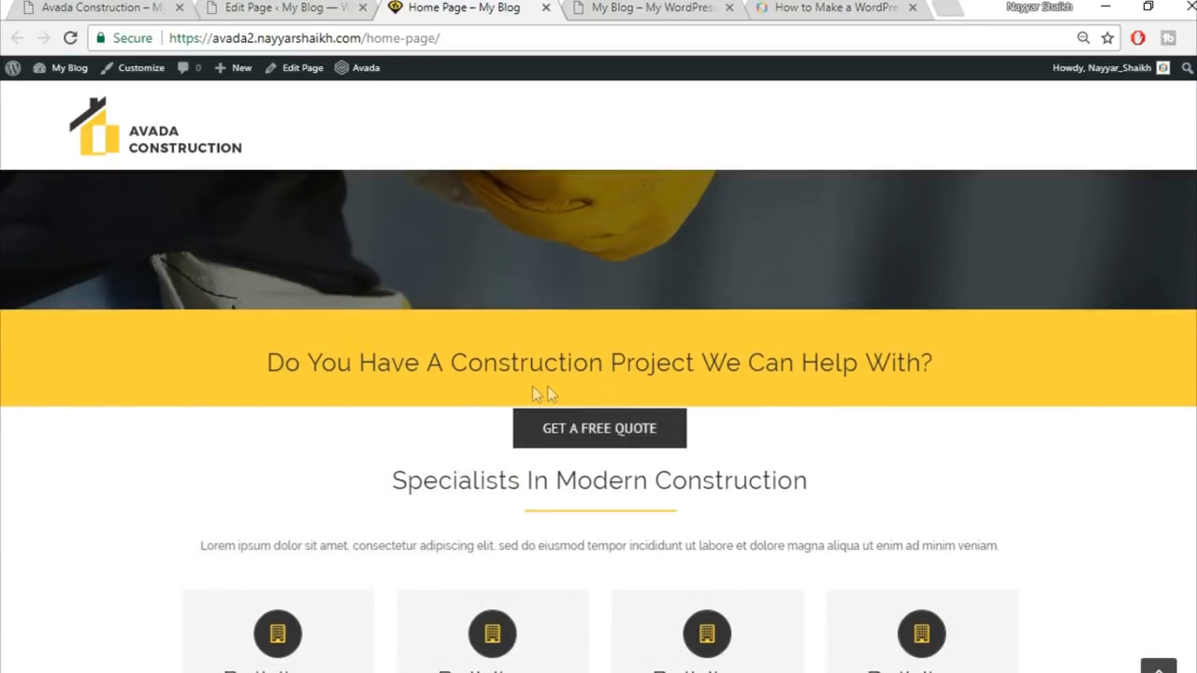
pyautogui.click(259, 6)
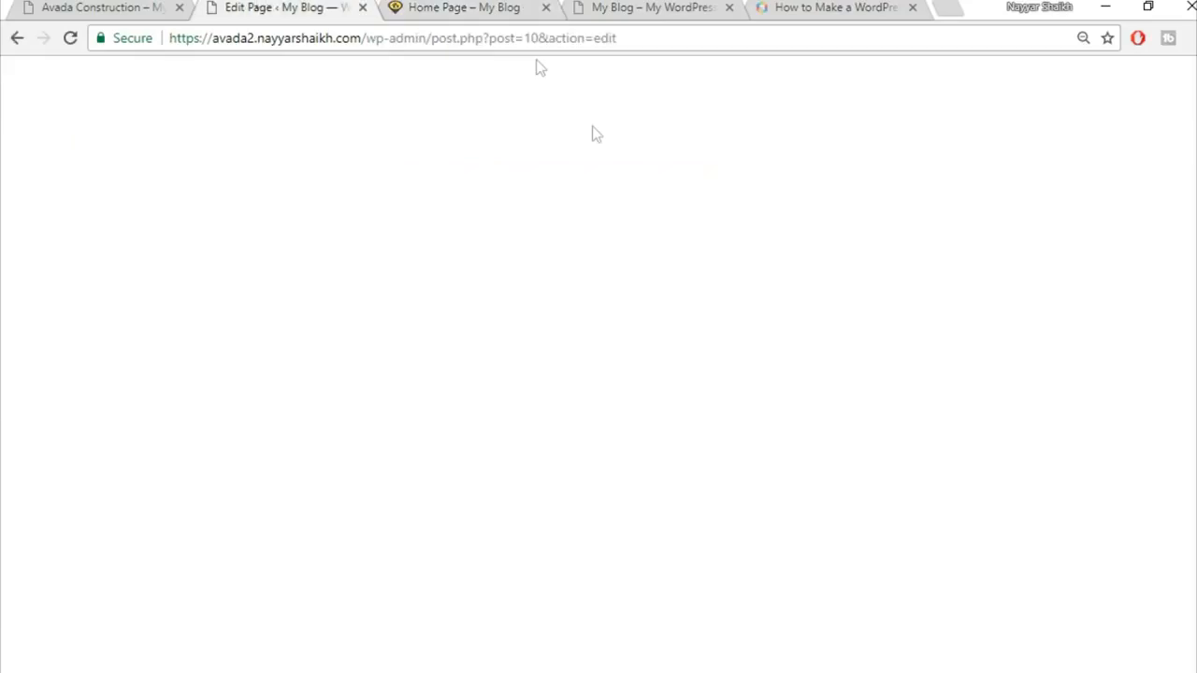
# Step: Save the GET A FREE QUOTE column's Design settings with Margin top -22 and update the Home Page
pyautogui.scroll(-4, 717, 327)
pyautogui.scroll(-3, 717, 329)
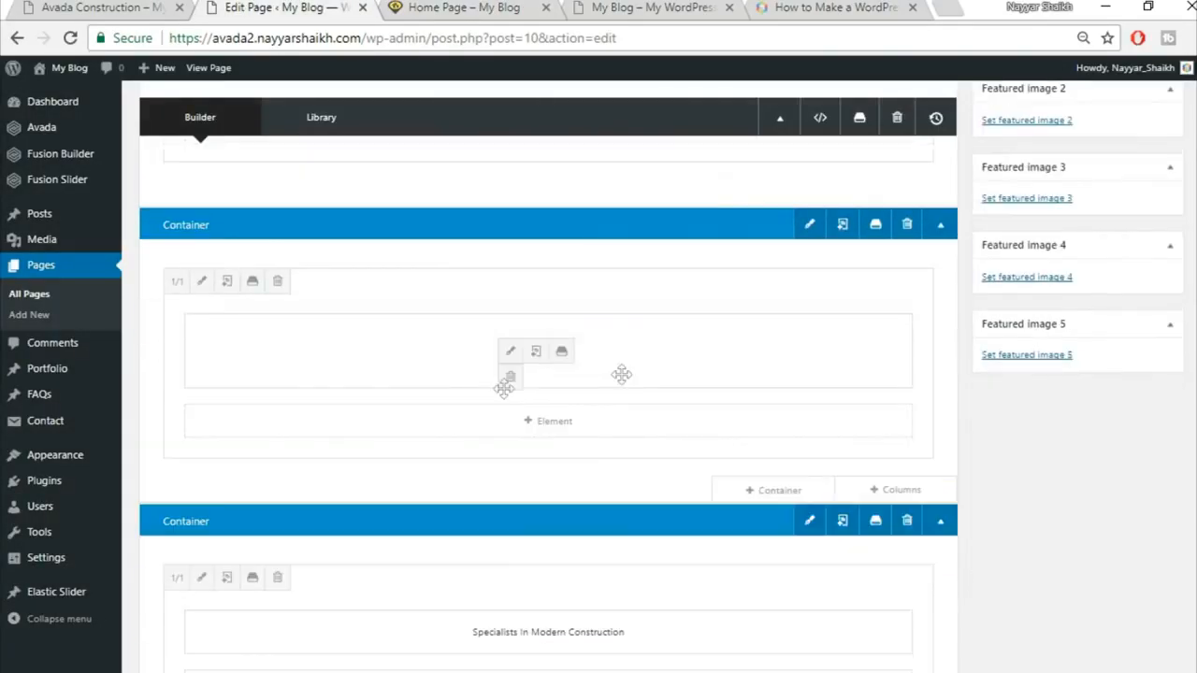
pyautogui.click(201, 282)
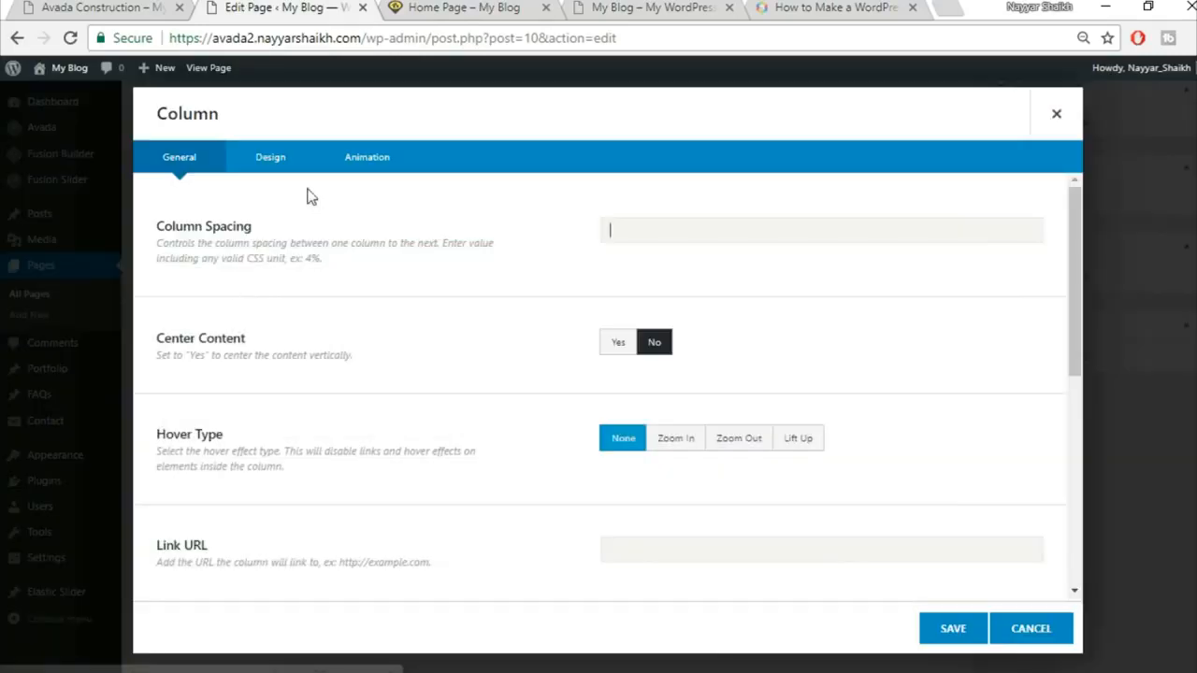
pyautogui.click(267, 161)
pyautogui.scroll(-1, 687, 521)
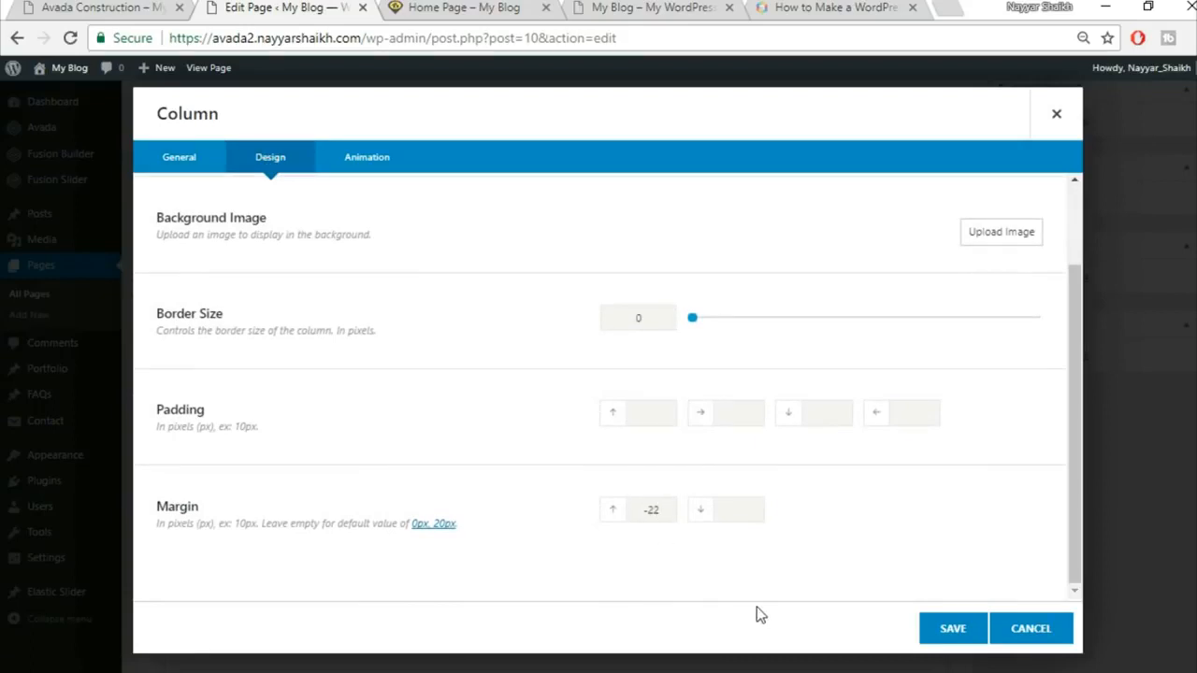
pyautogui.click(468, 8)
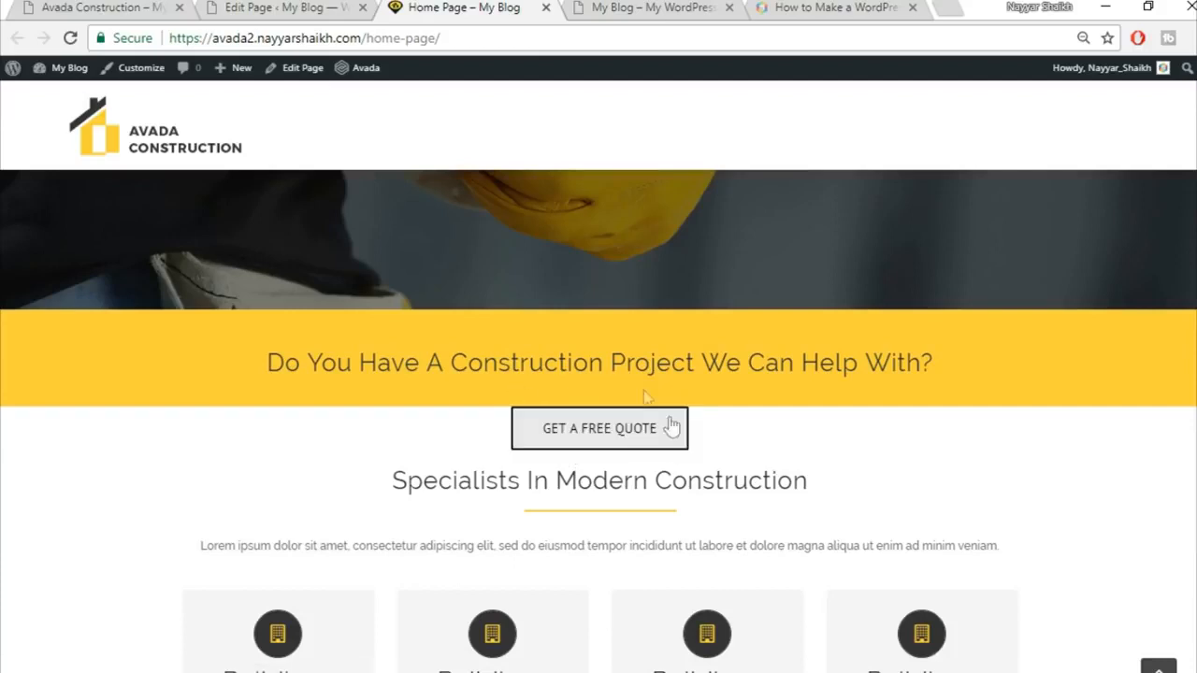
pyautogui.click(335, 7)
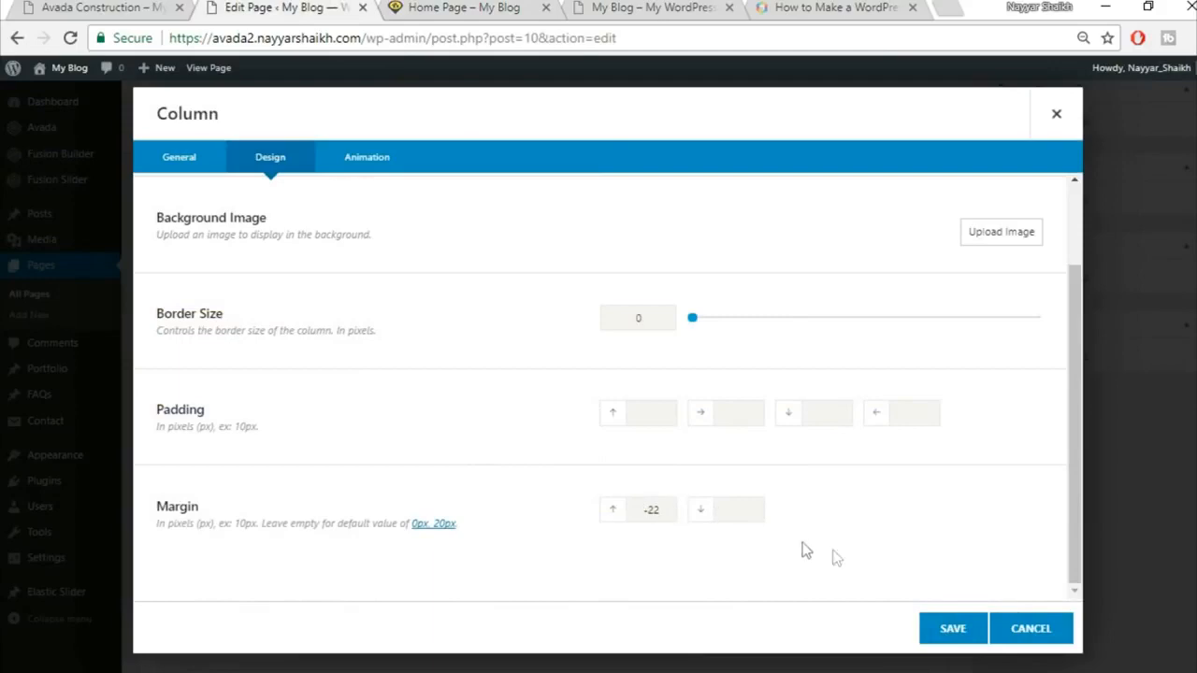
pyautogui.click(966, 638)
pyautogui.scroll(10, 973, 561)
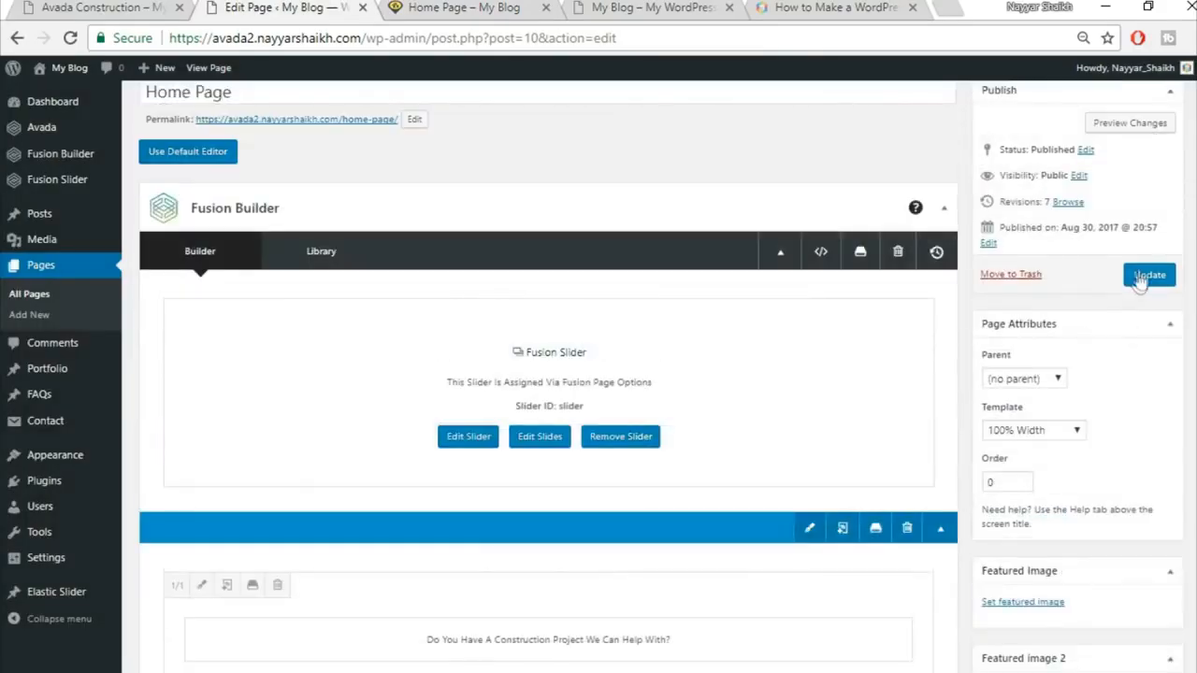
pyautogui.click(1149, 274)
# Step: Reload the live Home Page with F5 and scroll down to the quote button
pyautogui.click(486, 7)
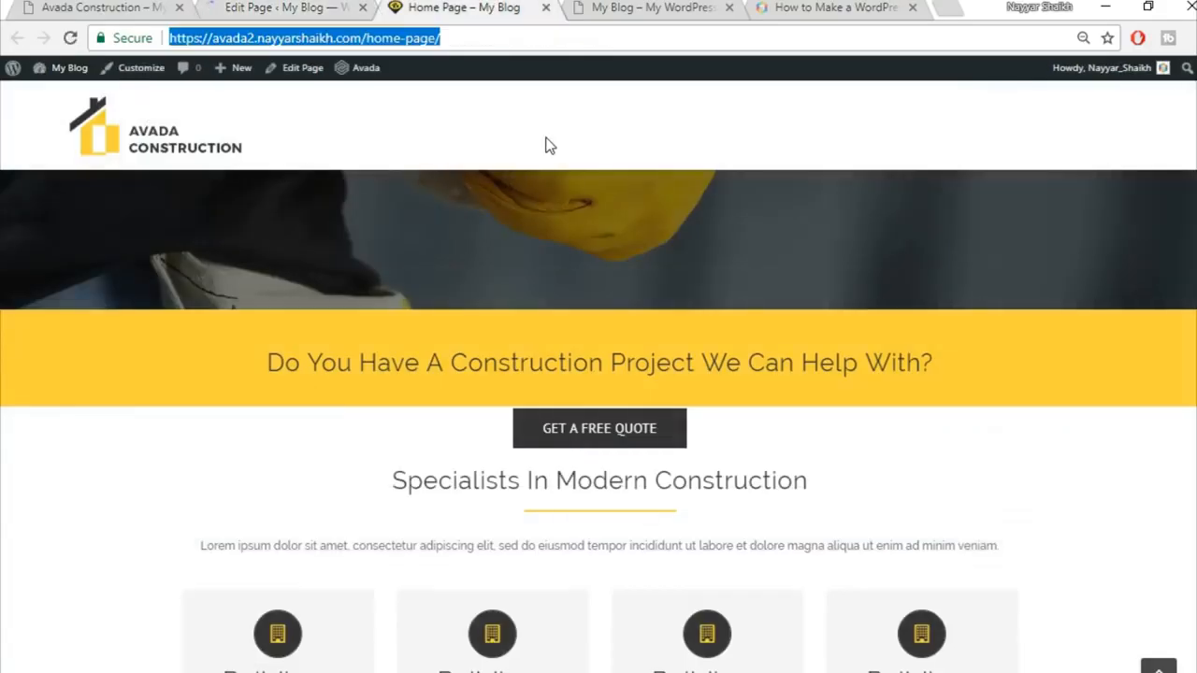
pyautogui.press('F5')
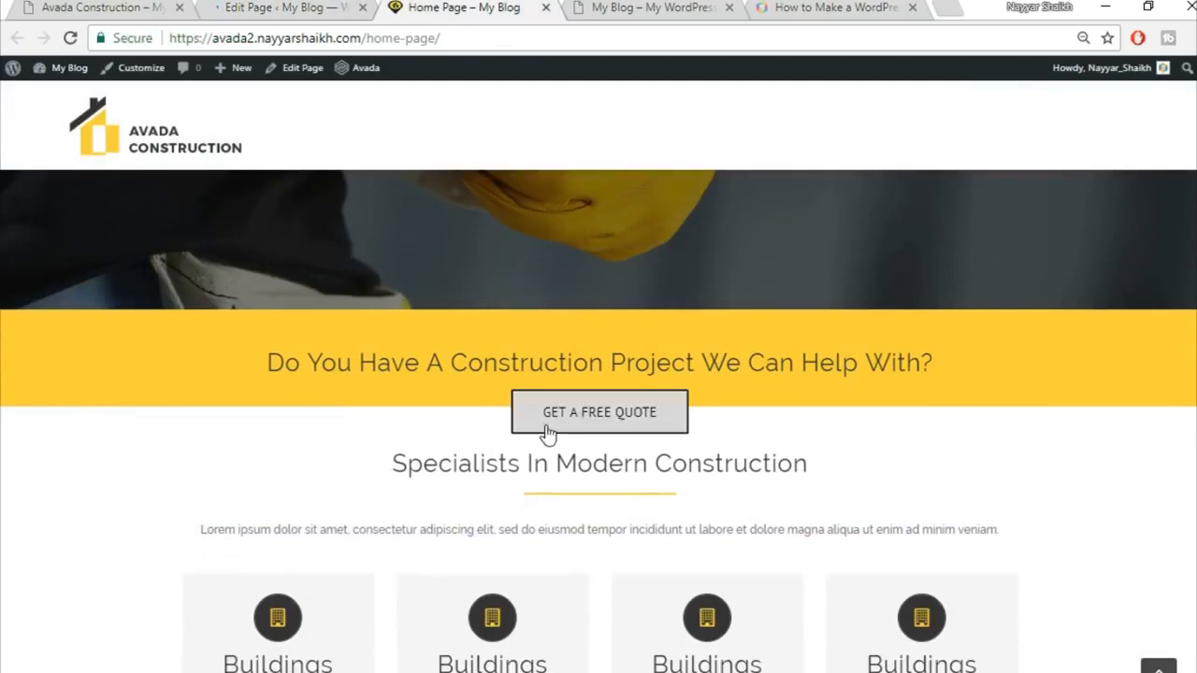
pyautogui.scroll(-2, 881, 402)
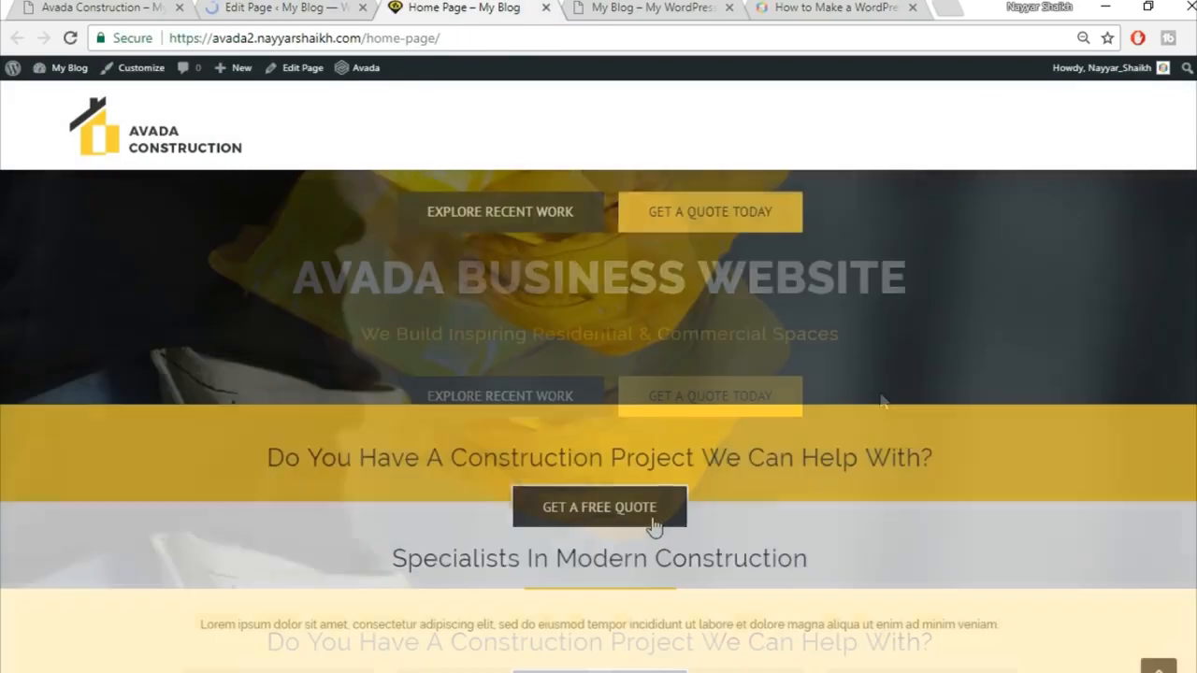
pyautogui.scroll(-2, 914, 474)
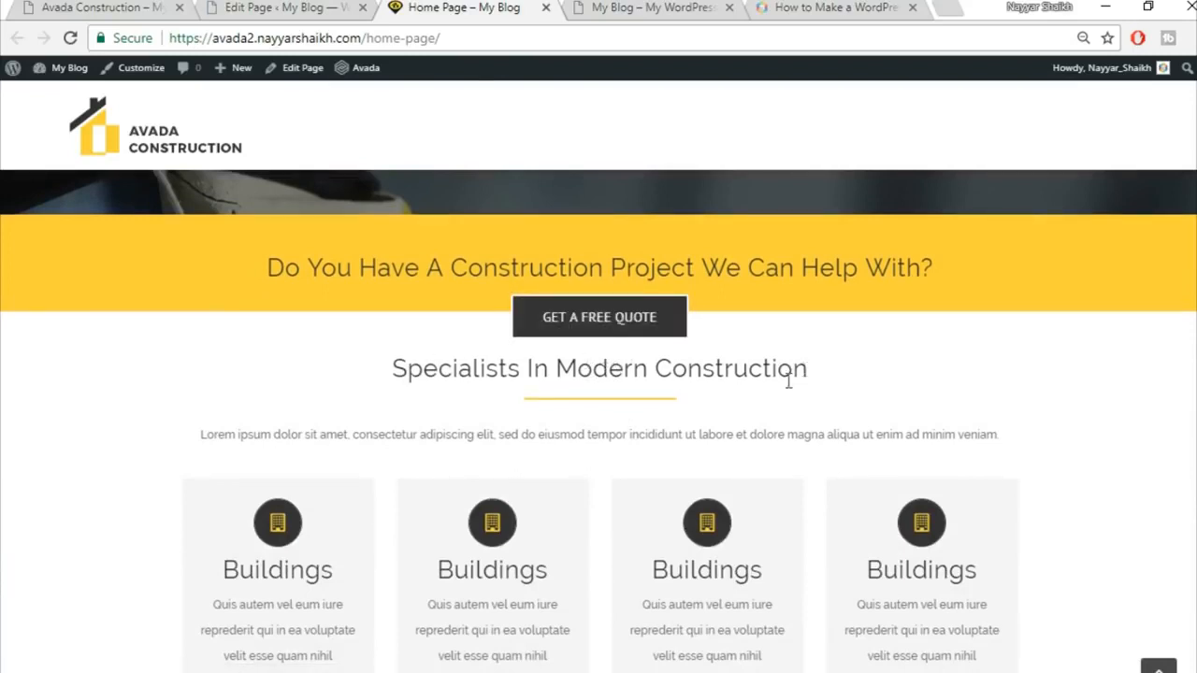
pyautogui.click(312, 6)
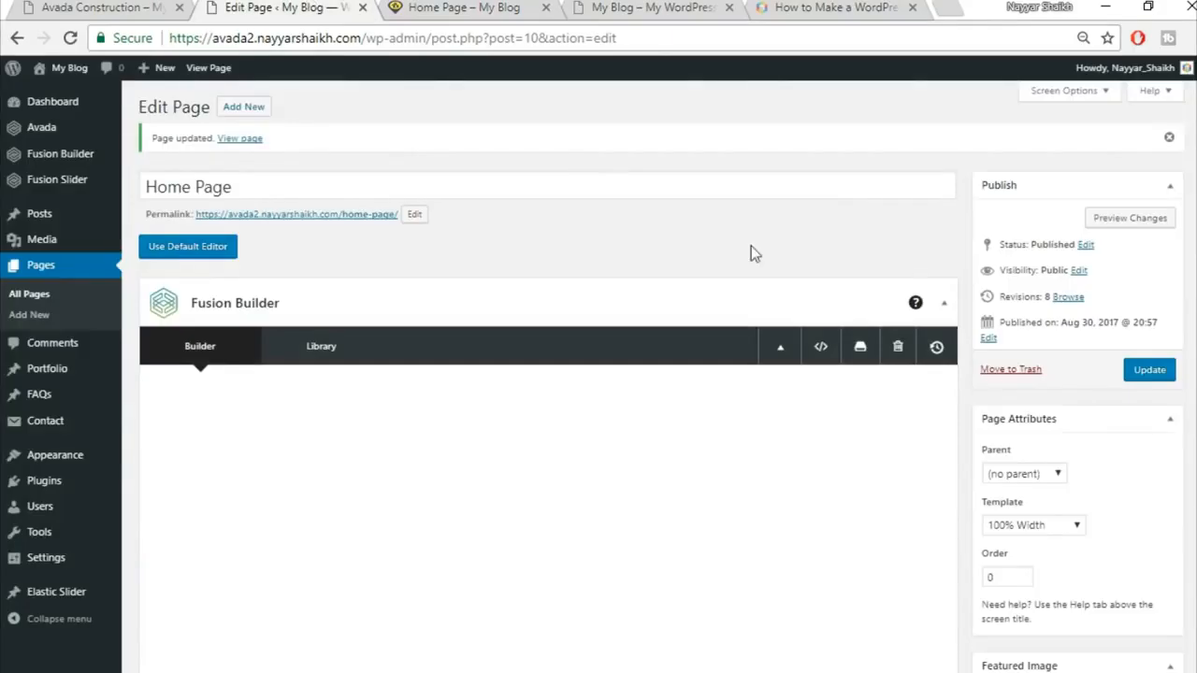
pyautogui.scroll(-5, 871, 321)
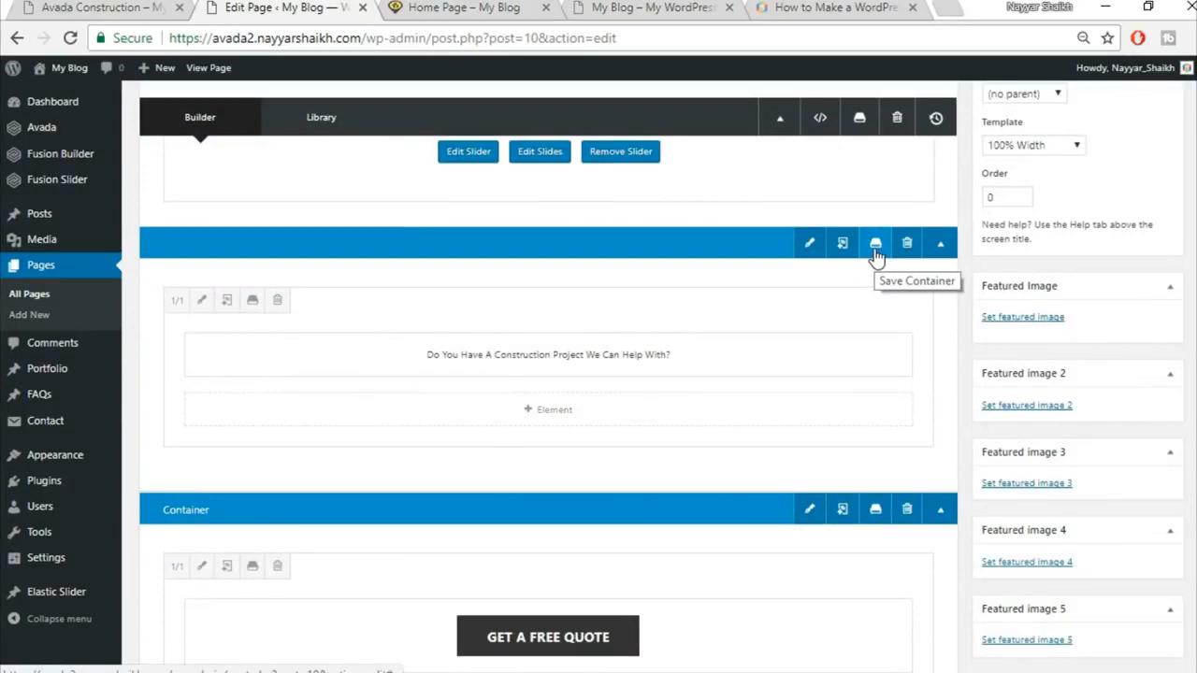
# Step: Compare editor and live page, inspecting the Specialists In Modern Construction heading
pyautogui.click(481, 7)
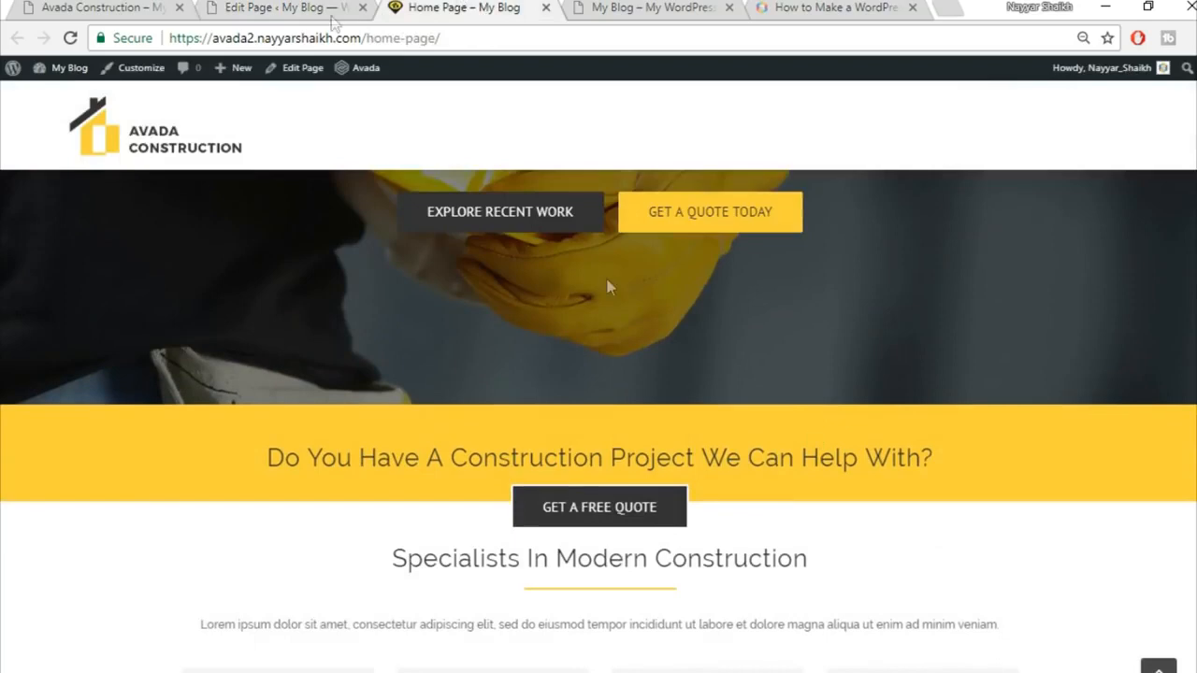
pyautogui.click(308, 7)
pyautogui.click(432, 6)
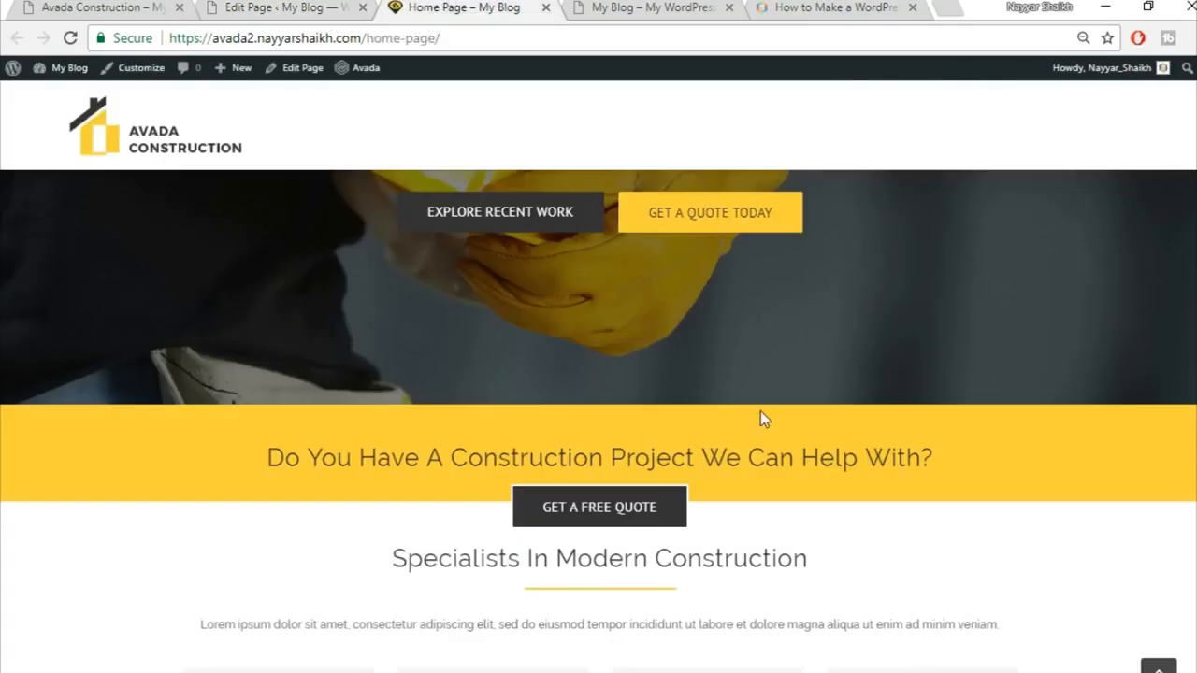
pyautogui.scroll(-2, 765, 427)
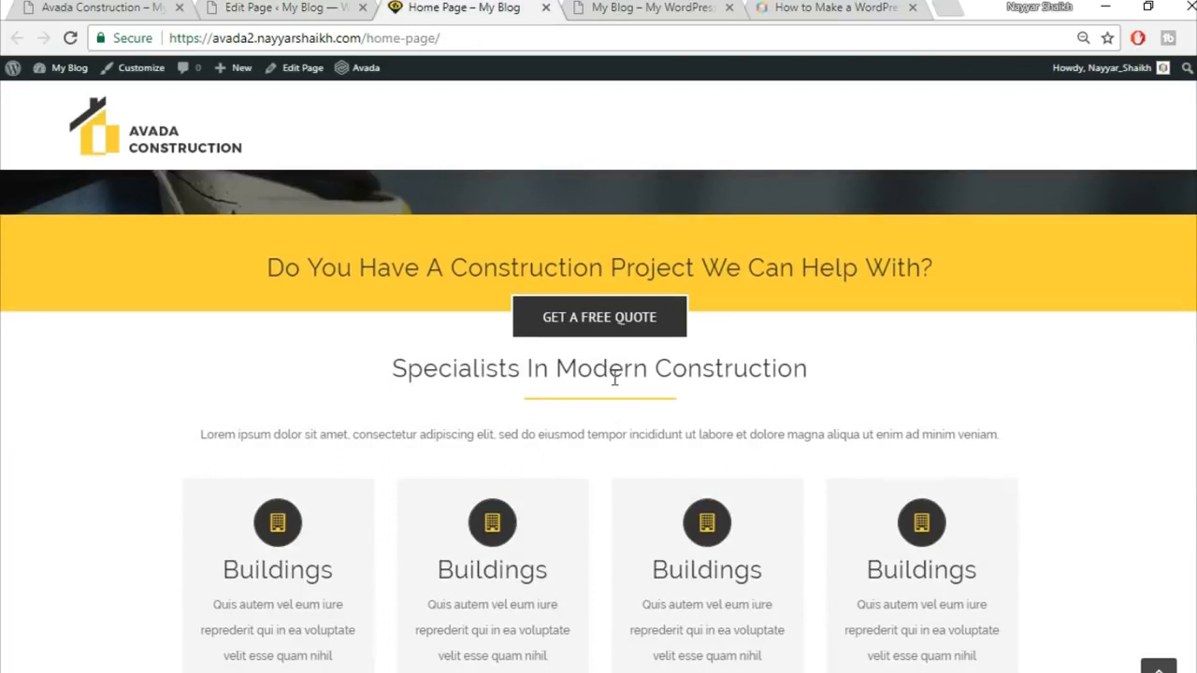
pyautogui.moveTo(393, 368); pyautogui.dragTo(807, 369)
pyautogui.click(708, 372)
# Step: Set Padding top 50 on the Specialists In Modern Construction column, update the page, and view it live
pyautogui.click(312, 8)
pyautogui.scroll(-3, 682, 302)
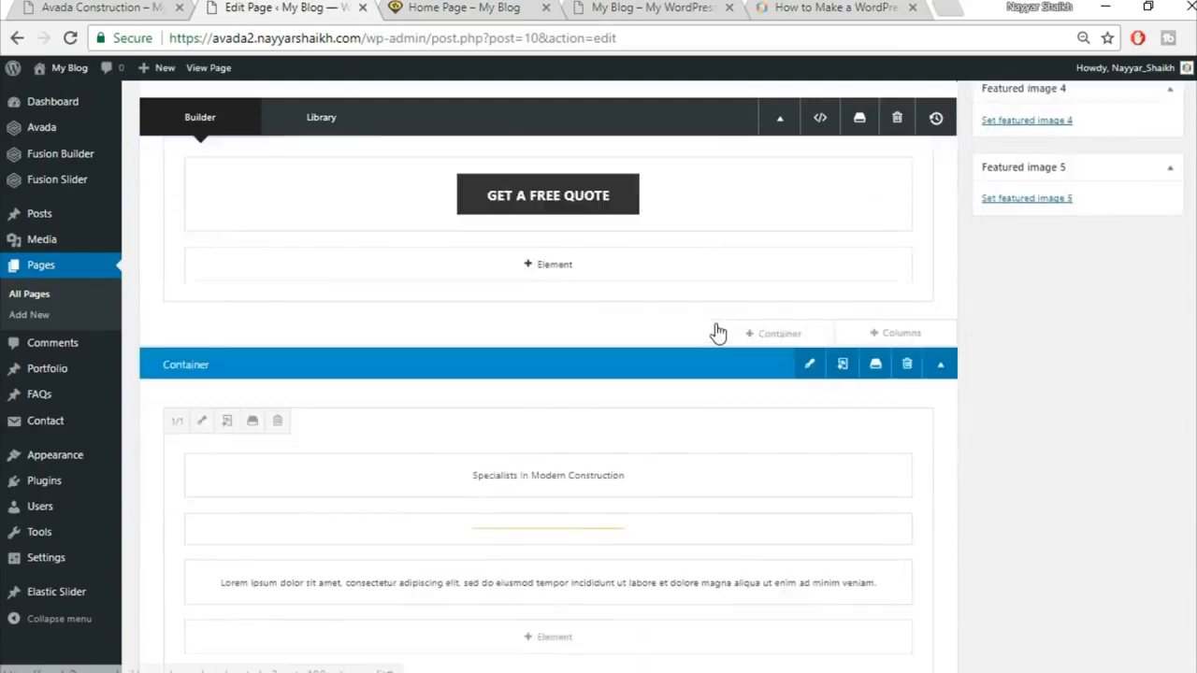
pyautogui.scroll(-1, 718, 332)
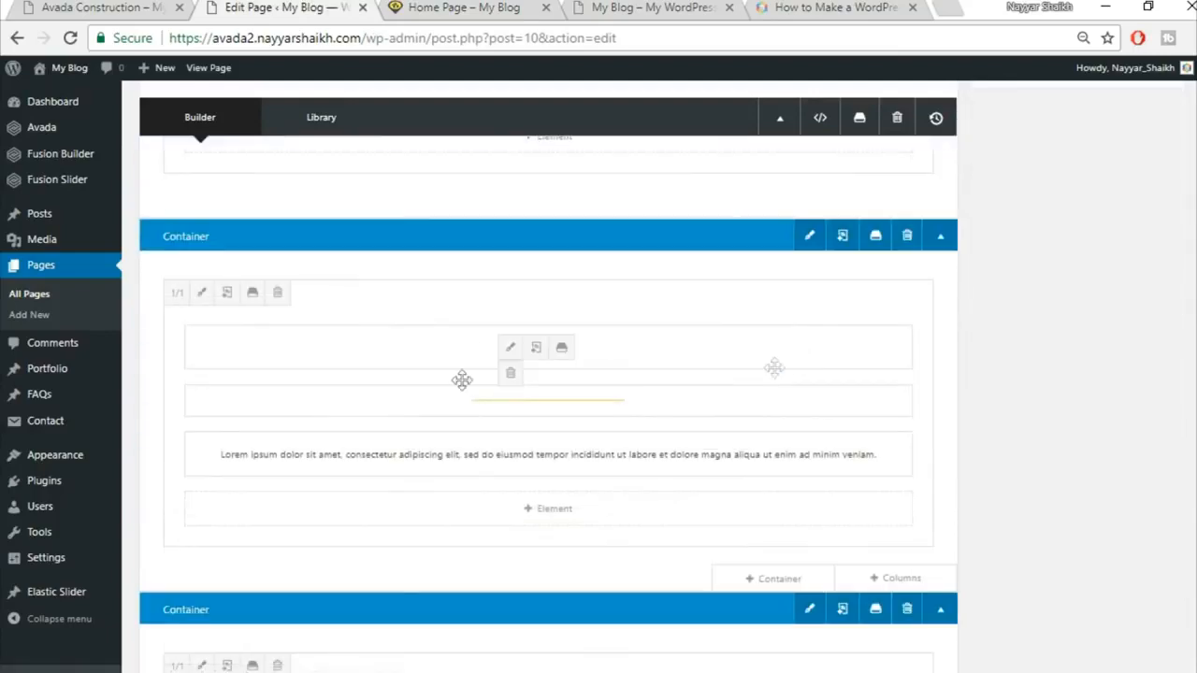
pyautogui.click(200, 295)
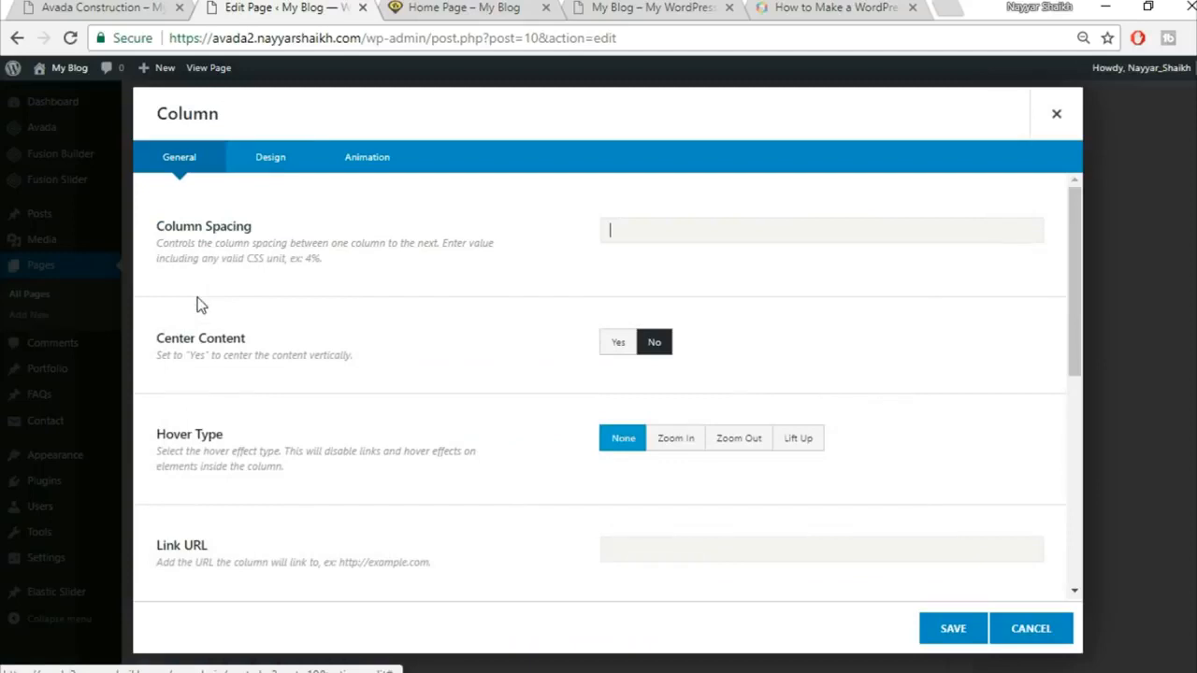
pyautogui.click(281, 158)
pyautogui.scroll(-1, 839, 380)
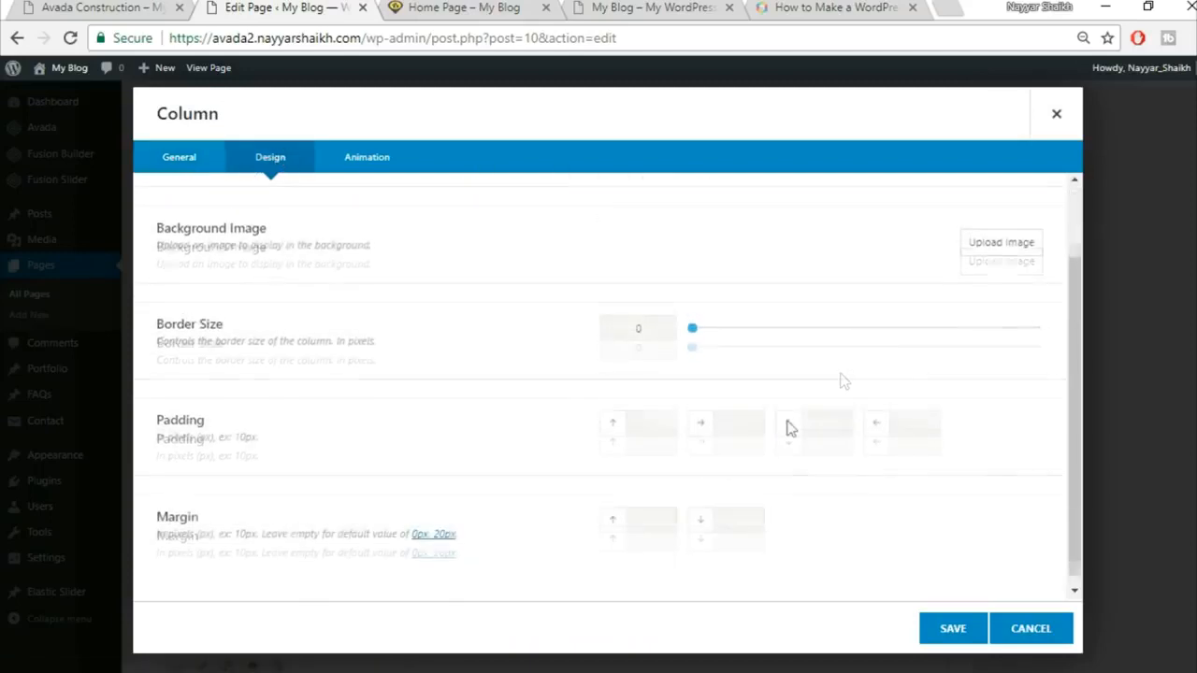
pyautogui.click(644, 412)
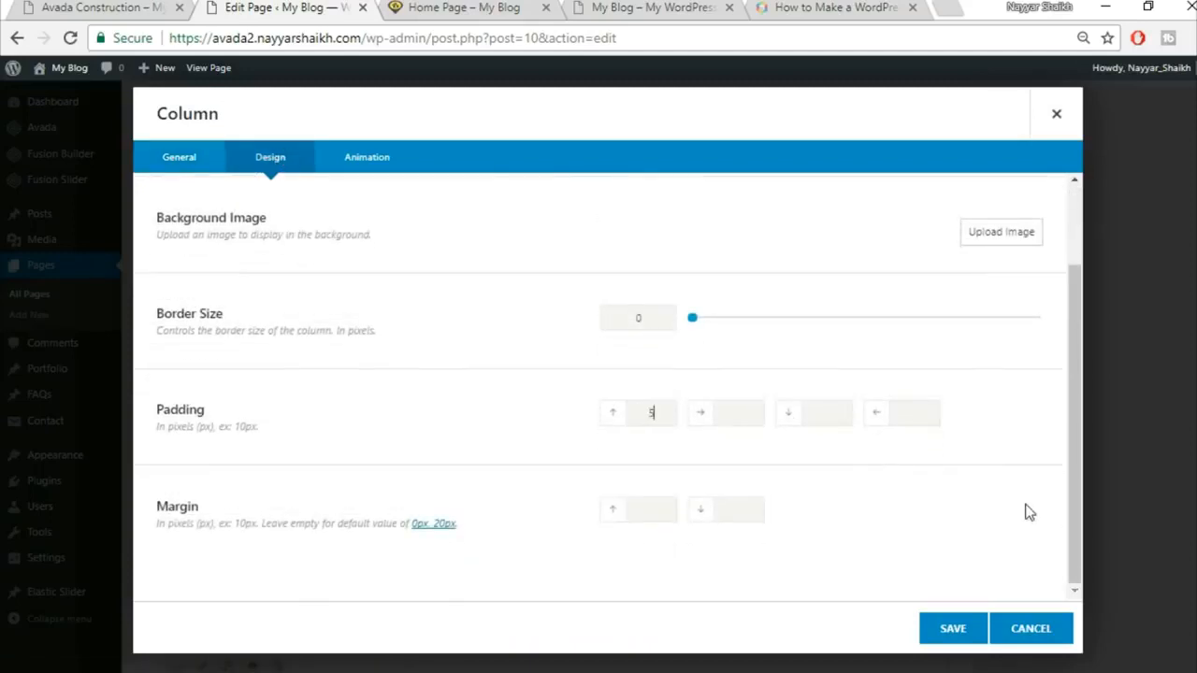
pyautogui.click(953, 632)
pyautogui.scroll(15, 938, 624)
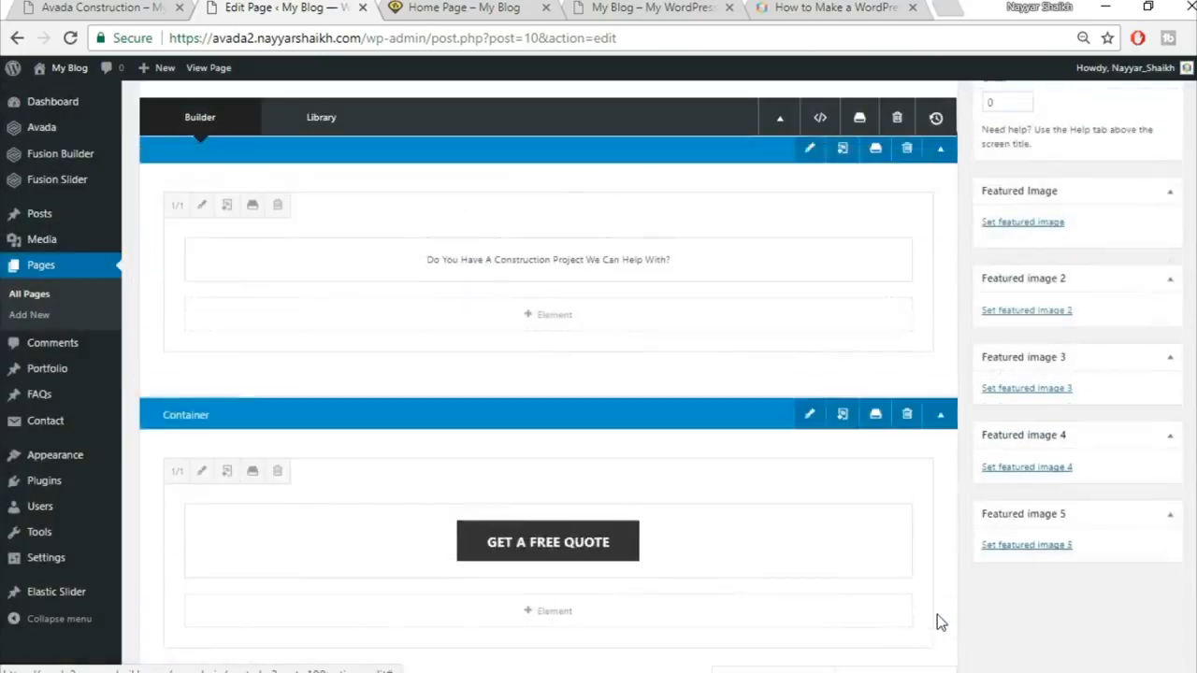
pyautogui.click(1149, 370)
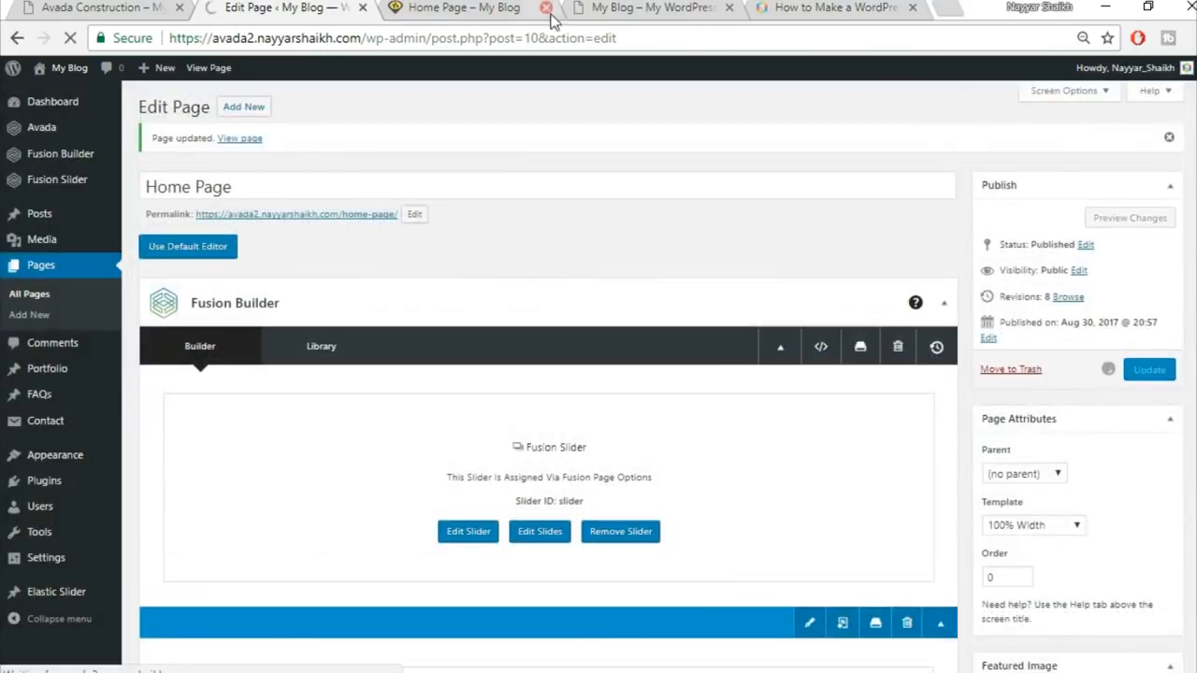
pyautogui.click(481, 10)
pyautogui.click(494, 41)
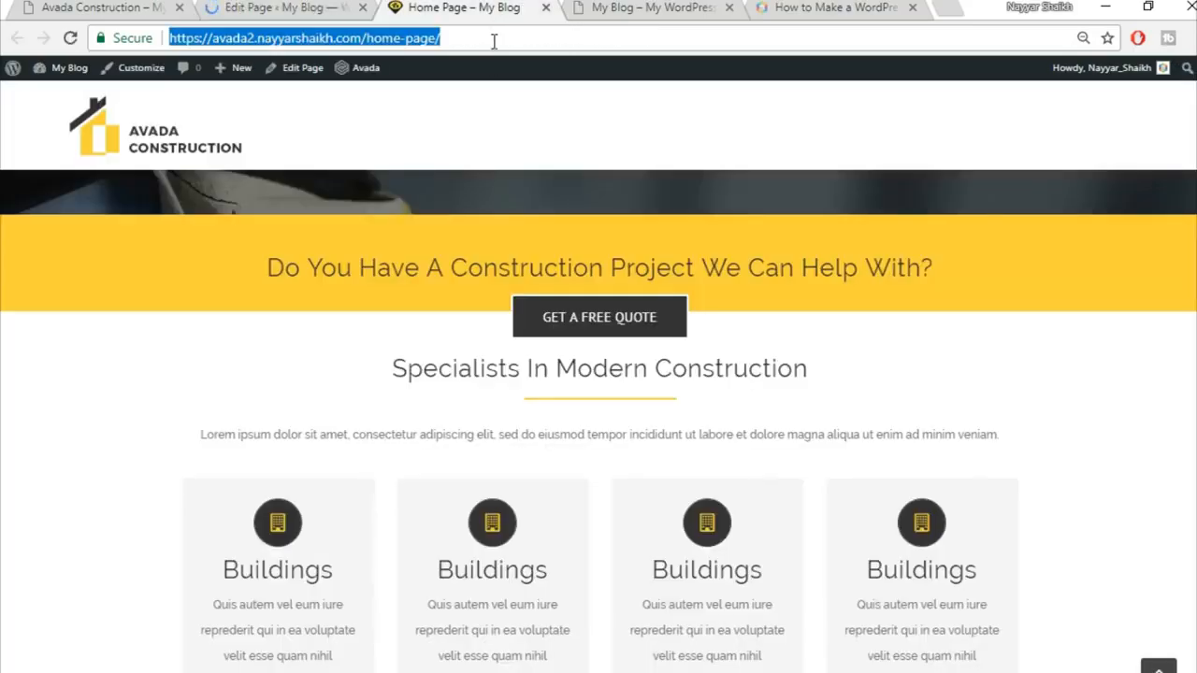
pyautogui.press('Return')
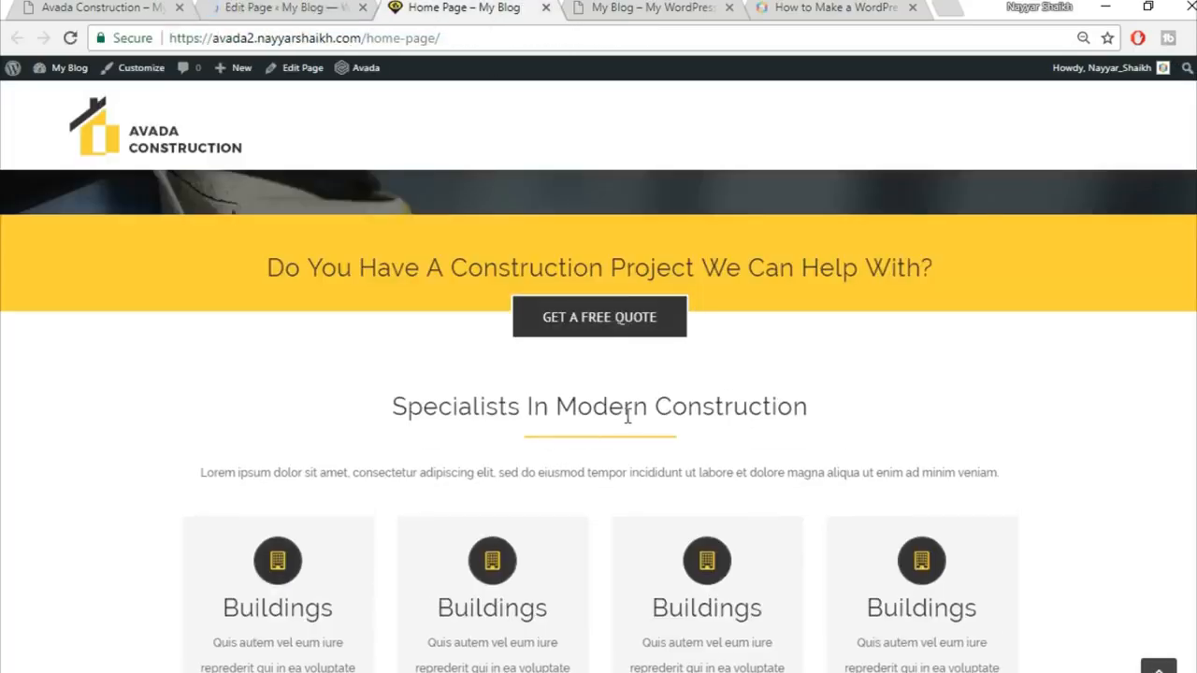
pyautogui.scroll(-2, 813, 371)
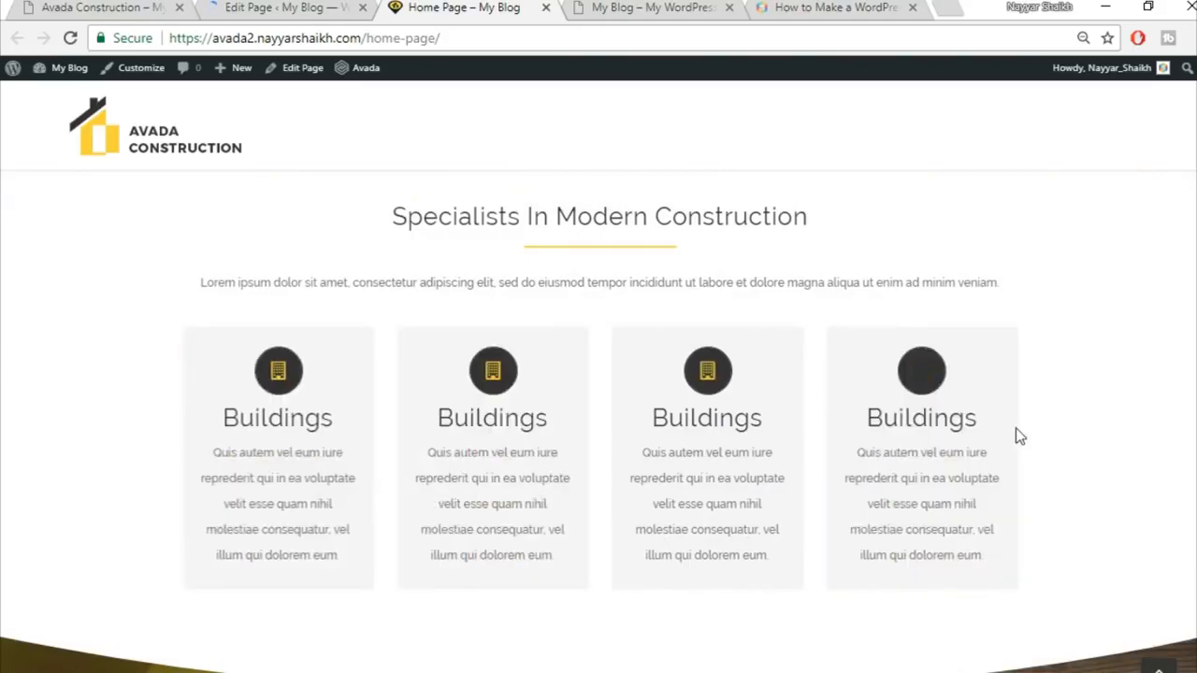
pyautogui.click(112, 6)
pyautogui.scroll(5, 329, 384)
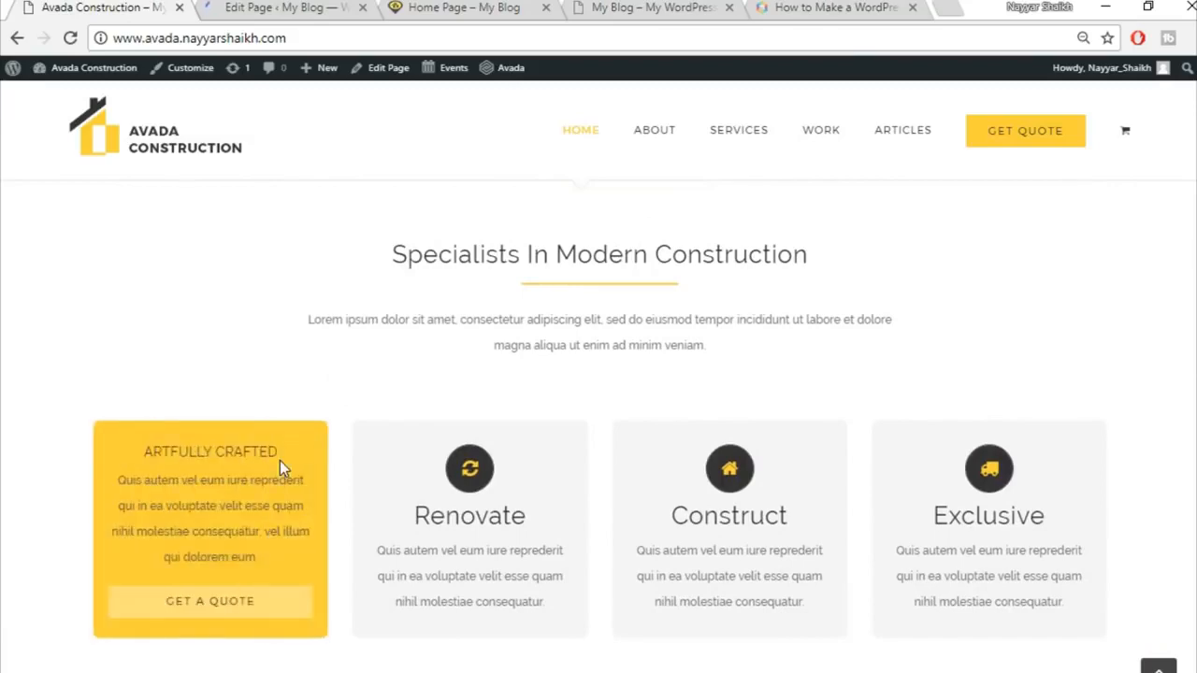
pyautogui.scroll(-1, 281, 468)
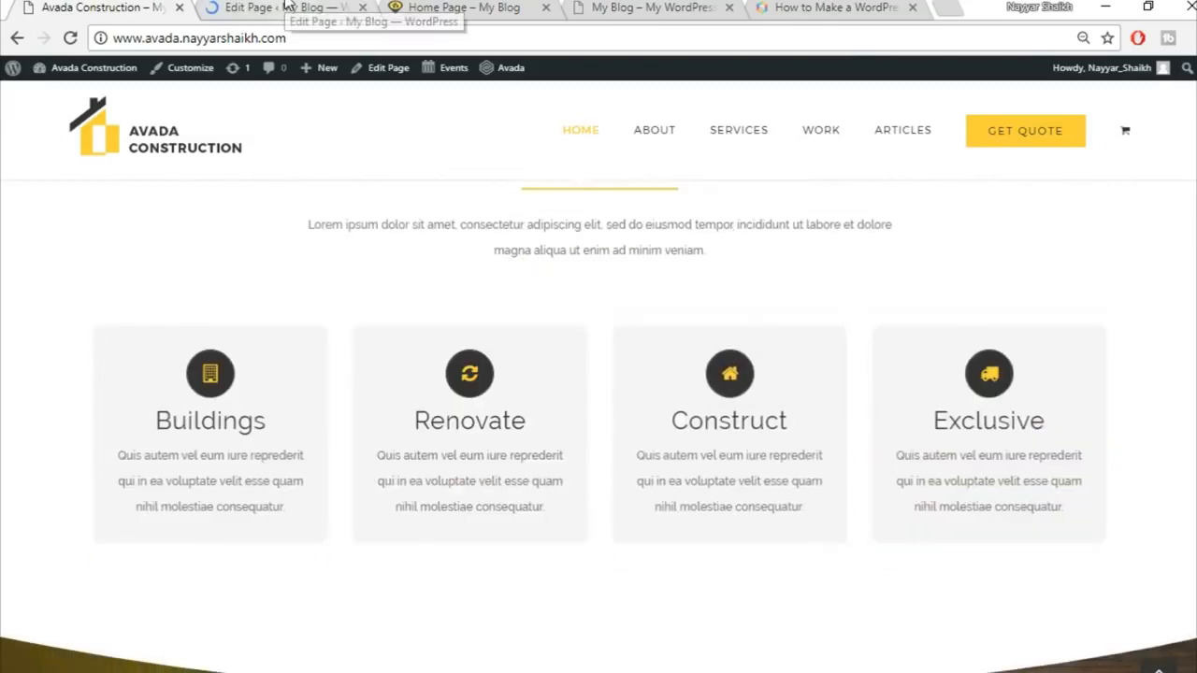
pyautogui.click(287, 6)
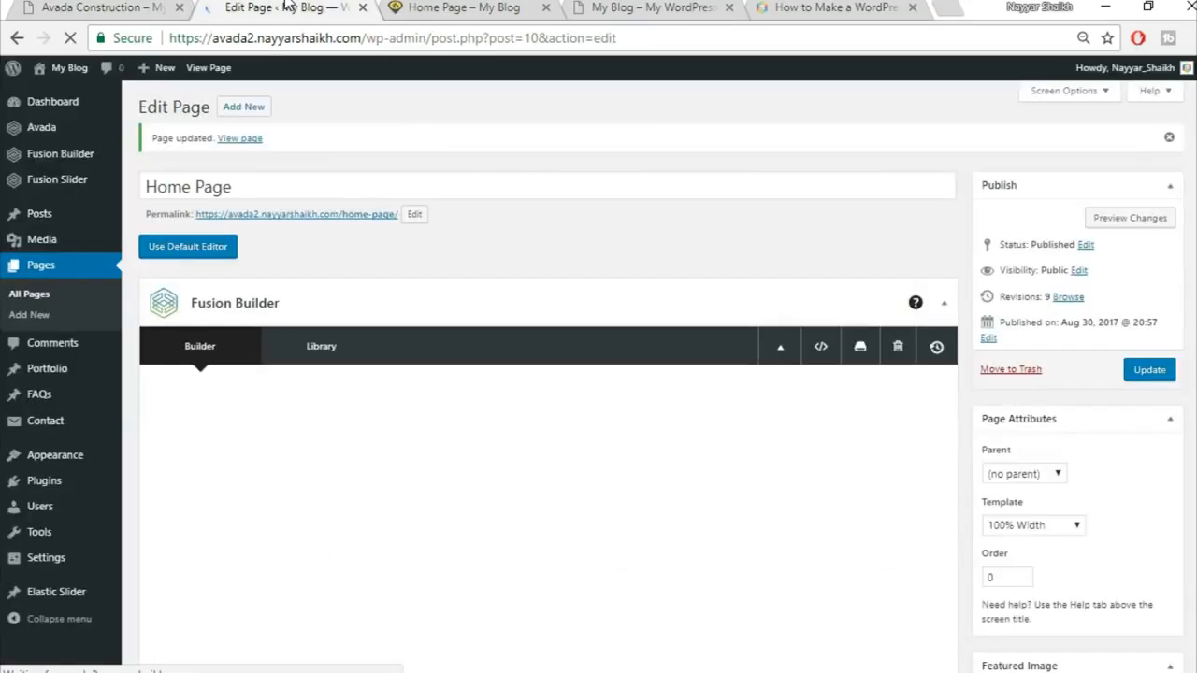
# Step: Give the Flip Boxes column 8% right and left padding
pyautogui.scroll(-3, 690, 287)
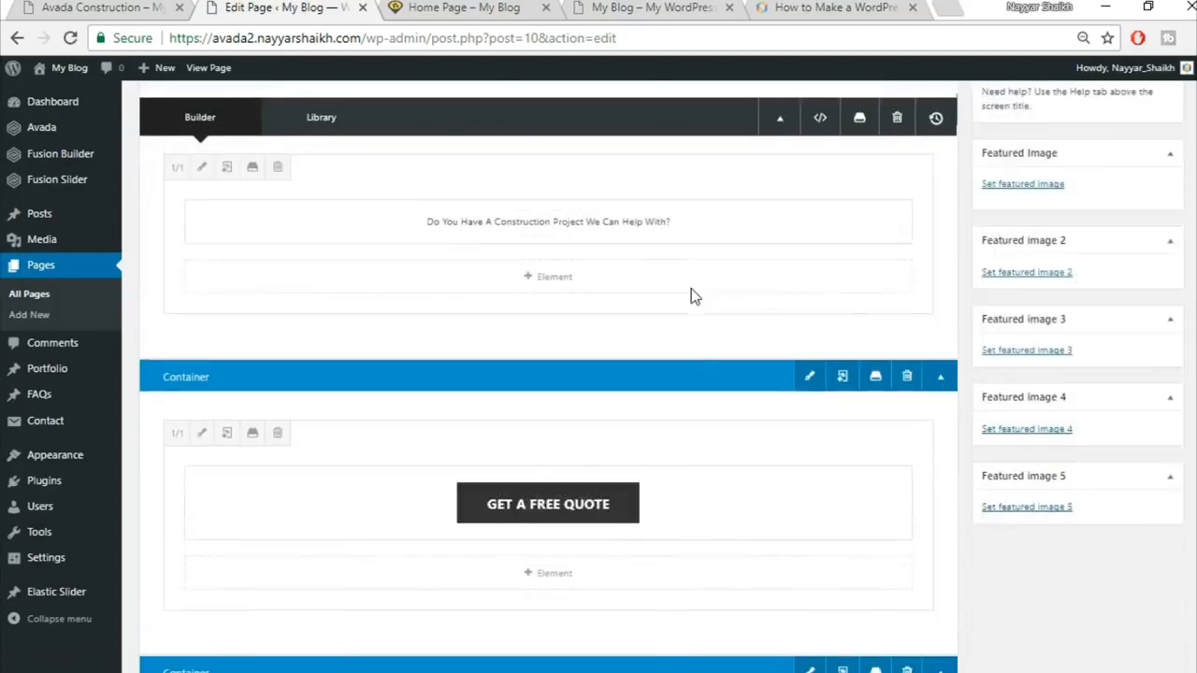
pyautogui.scroll(-3, 533, 308)
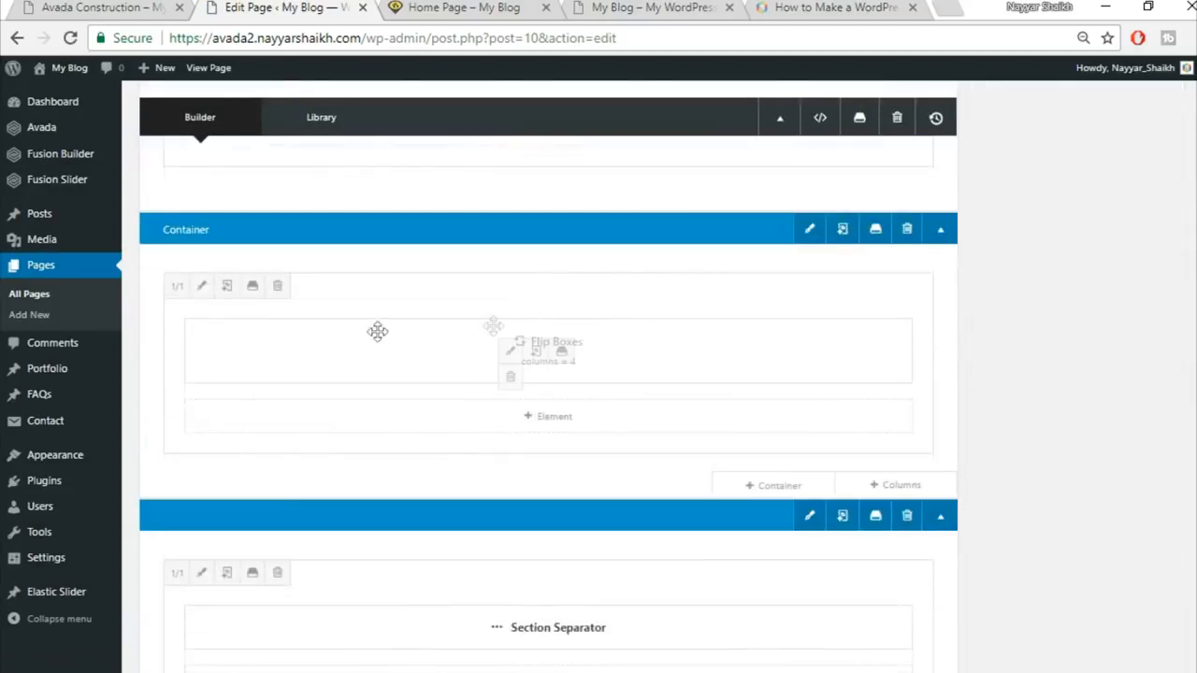
pyautogui.click(198, 288)
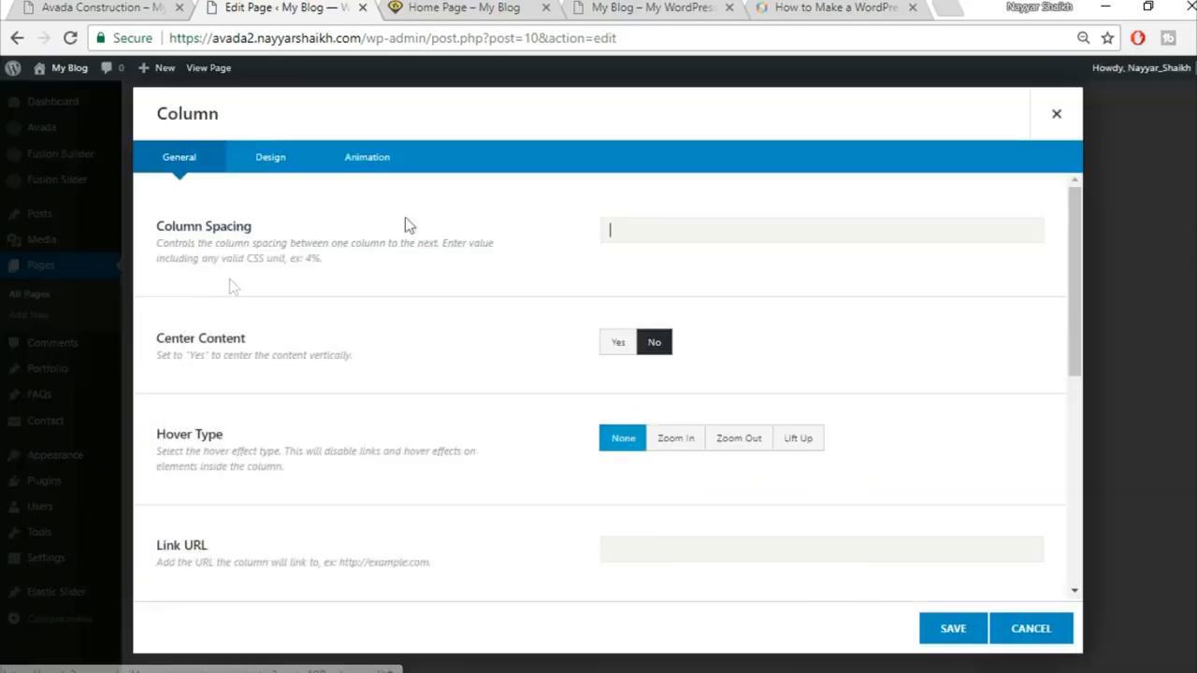
pyautogui.click(271, 161)
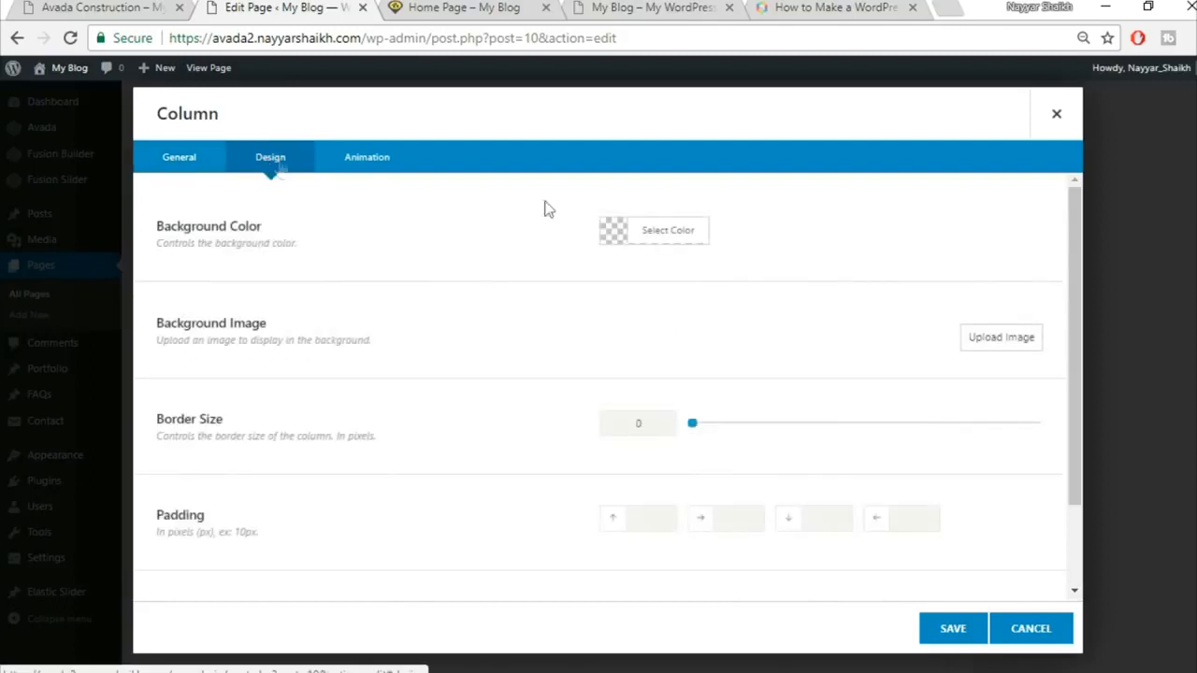
pyautogui.scroll(-2, 729, 473)
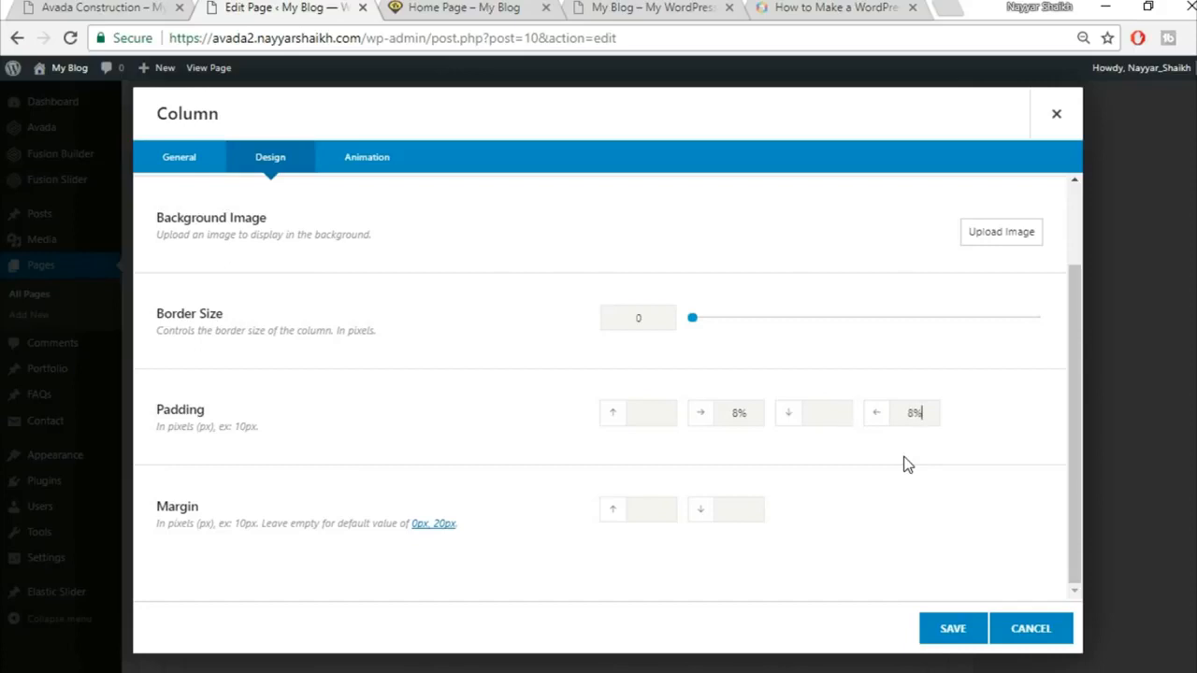
pyautogui.click(952, 628)
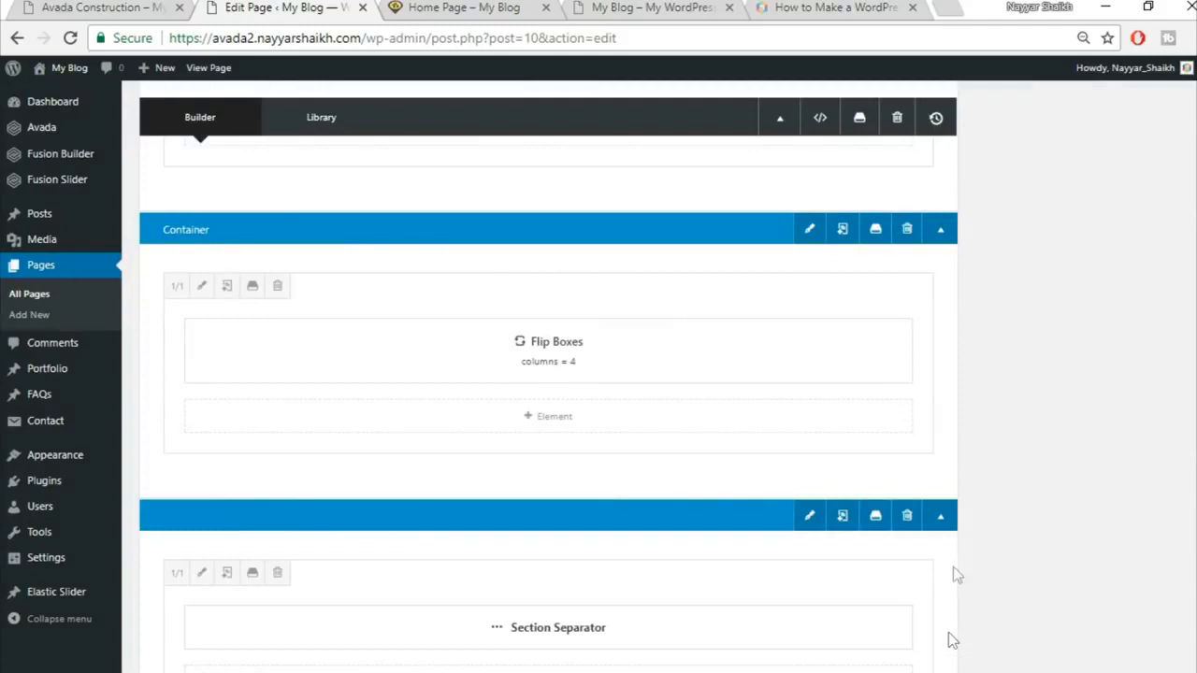
# Step: Make the Flip Boxes container 100% Width with equal-height columns and update the Home Page
pyautogui.click(804, 234)
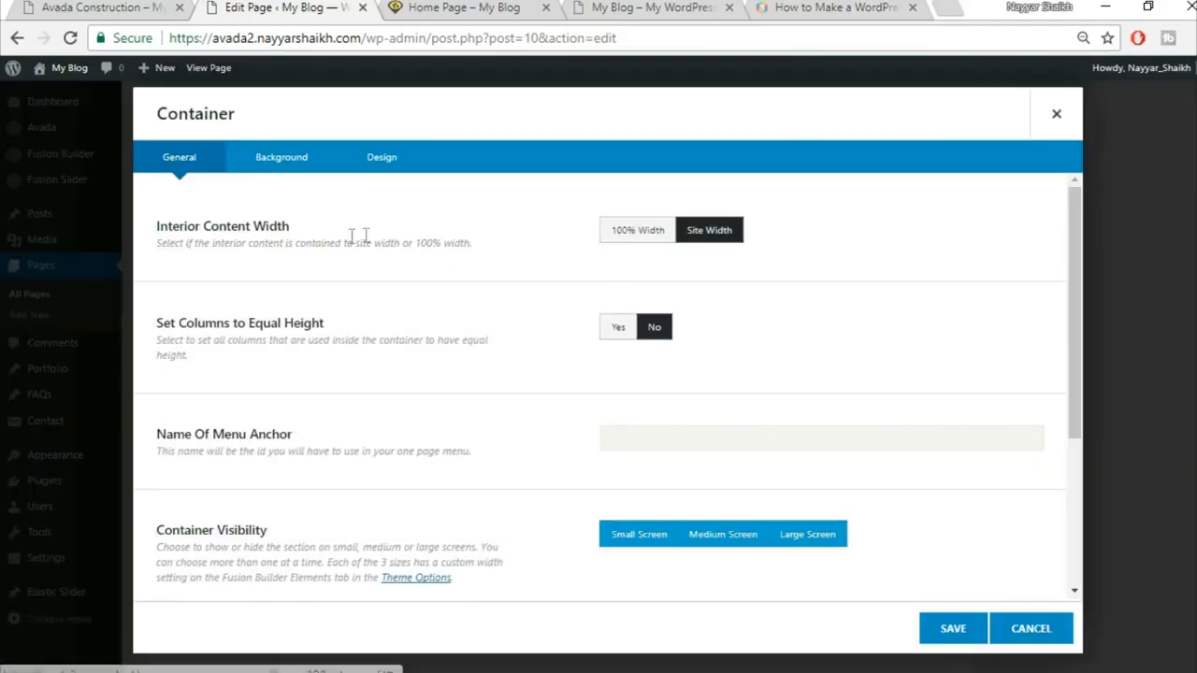
pyautogui.click(638, 234)
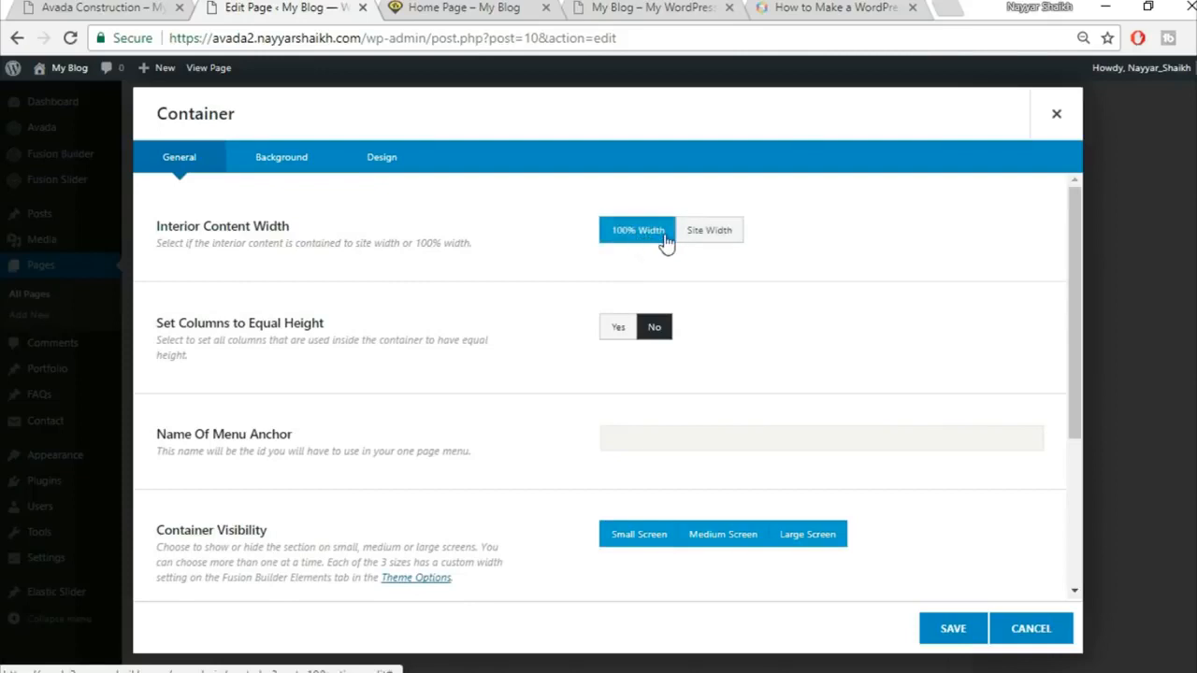
pyautogui.click(617, 328)
pyautogui.click(953, 628)
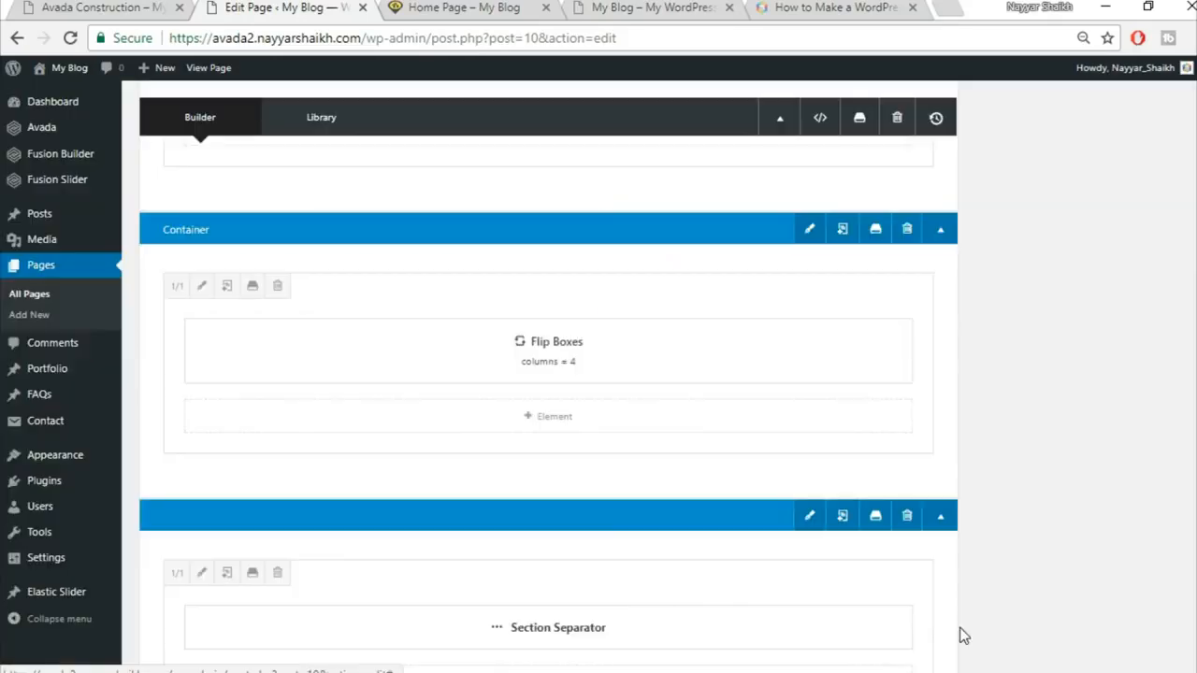
pyautogui.scroll(10, 1002, 527)
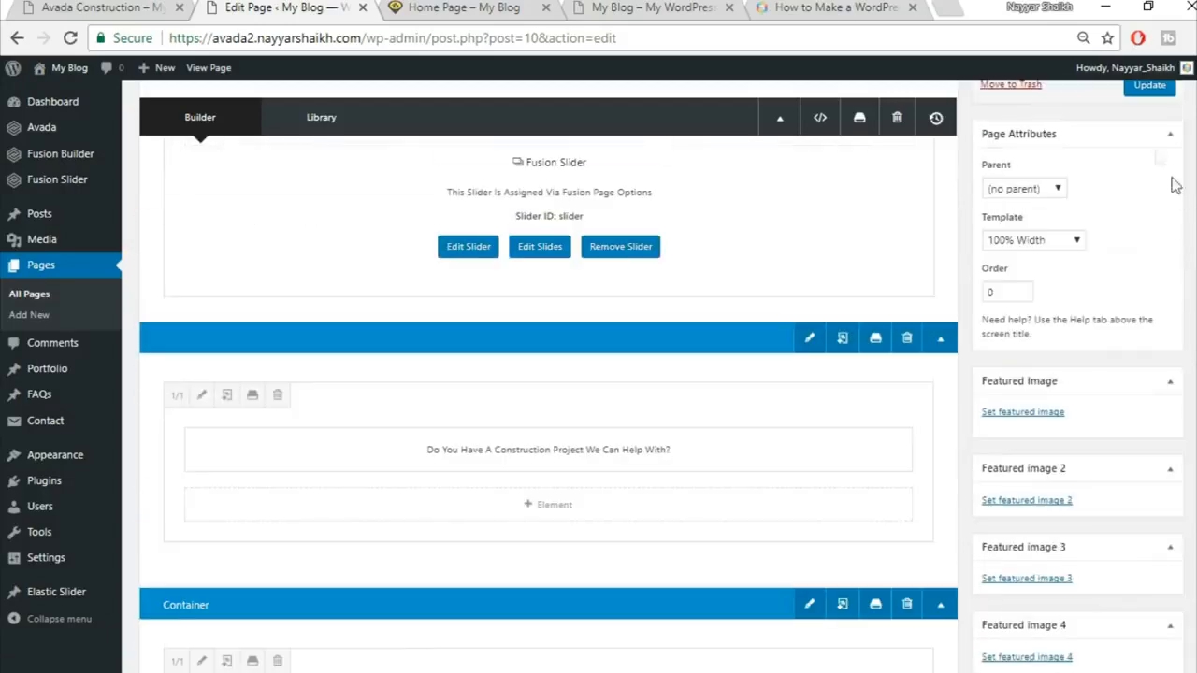
pyautogui.click(1150, 85)
pyautogui.scroll(1, 1157, 180)
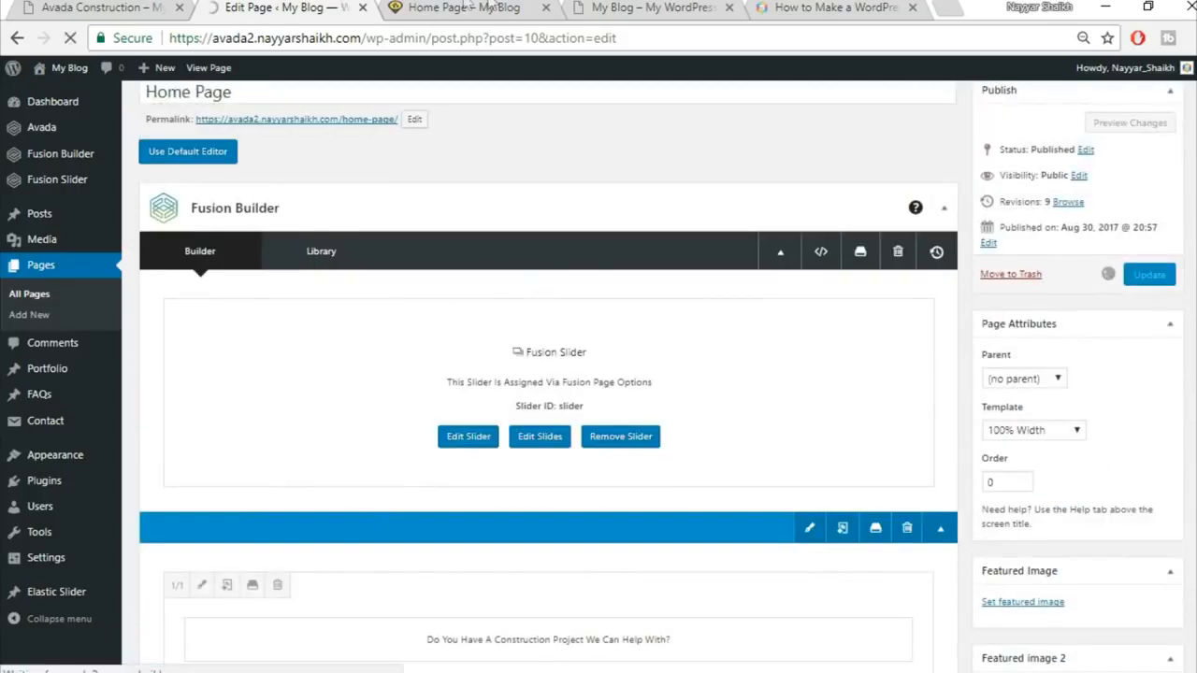
# Step: Reload the live Home Page to check the wider Buildings flip boxes and the counters
pyautogui.click(465, 8)
pyautogui.moveTo(198, 350)
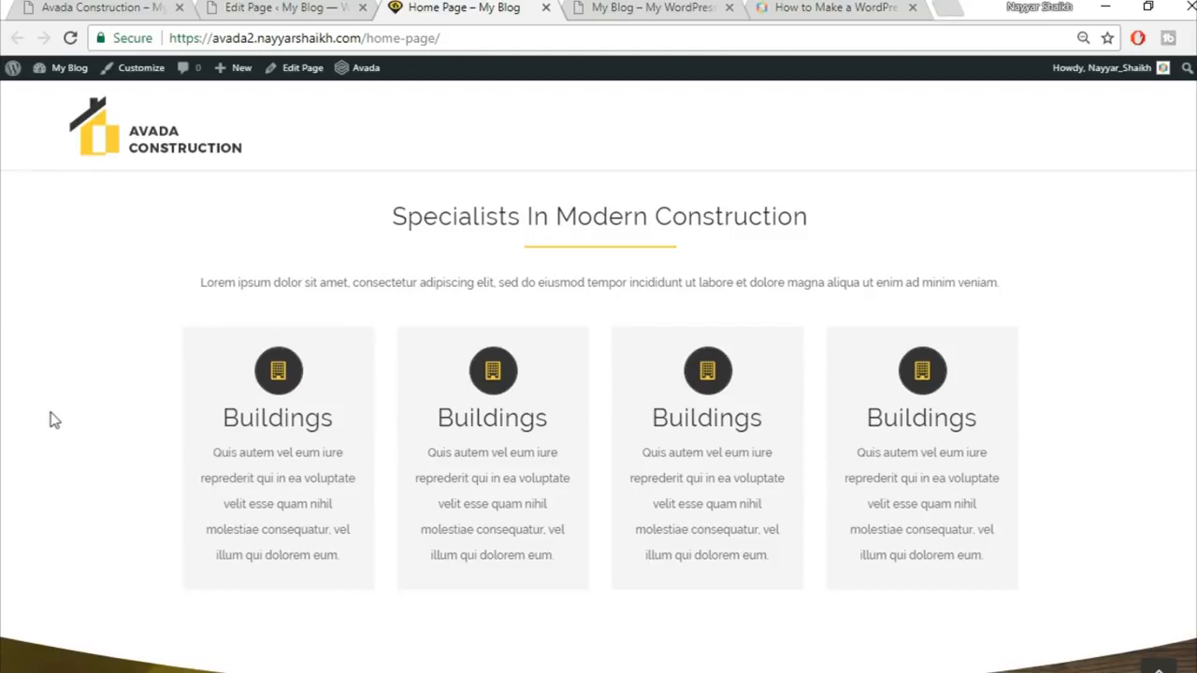
pyautogui.click(72, 38)
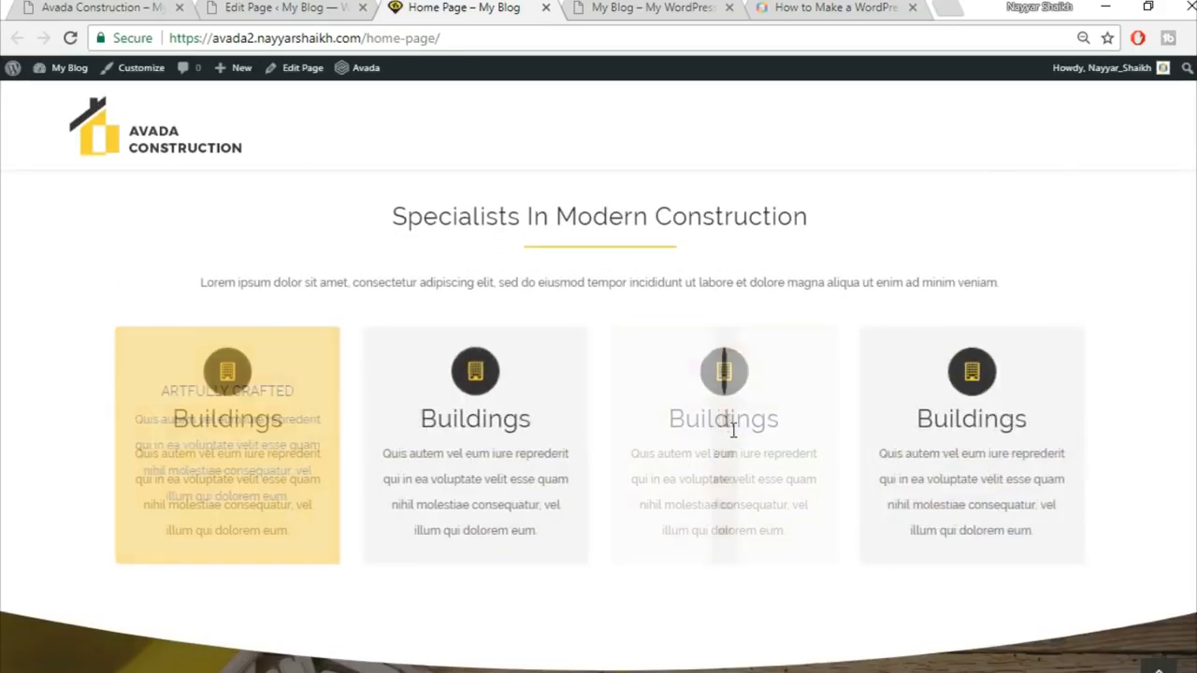
pyautogui.scroll(-3, 1184, 456)
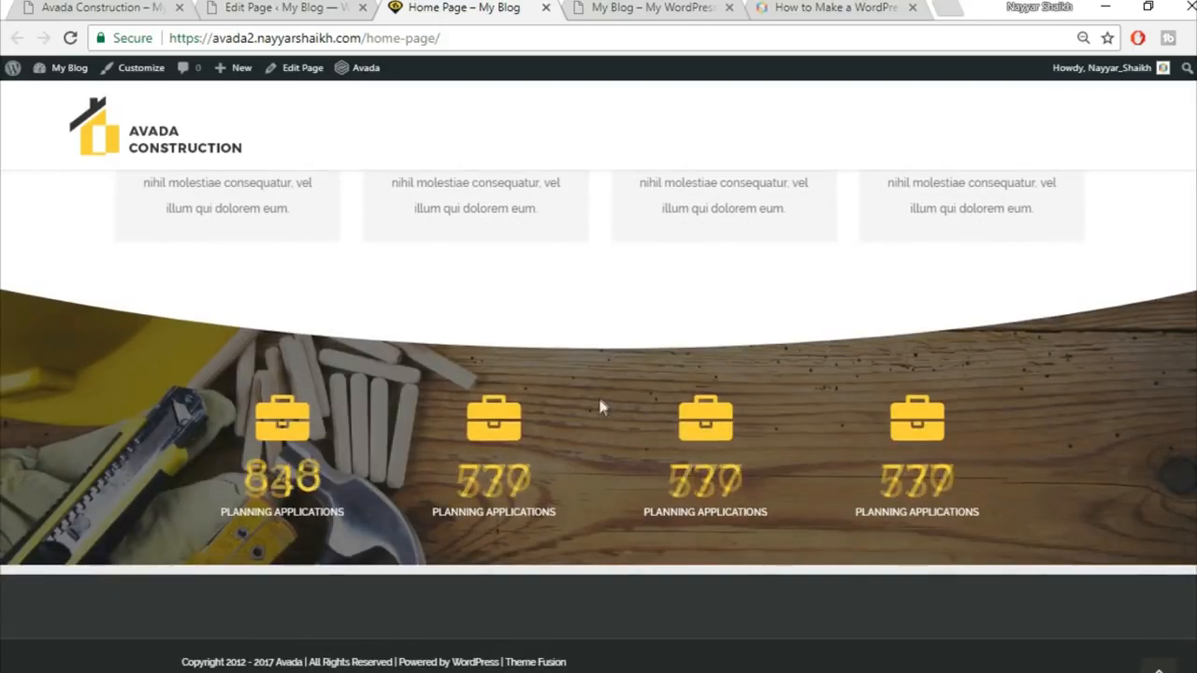
pyautogui.click(261, 7)
# Step: Set the Counter Boxes column's Design padding to 90 top and 50 bottom, then update the page
pyautogui.scroll(-15, 675, 420)
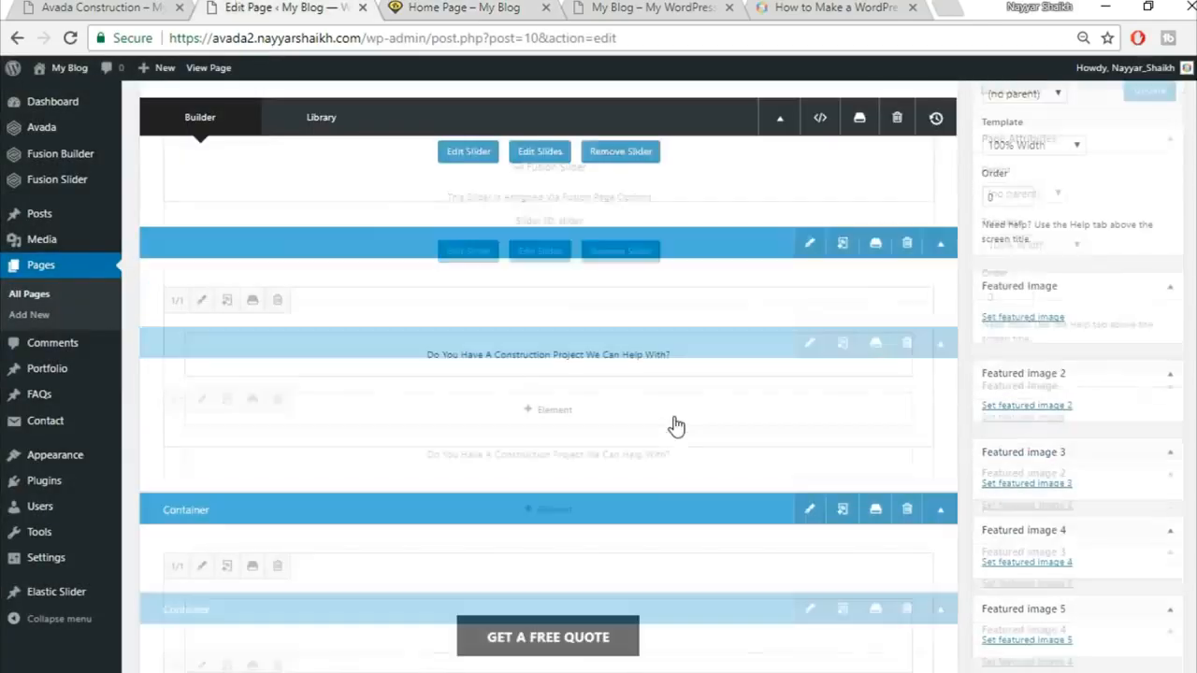
pyautogui.scroll(-4, 674, 416)
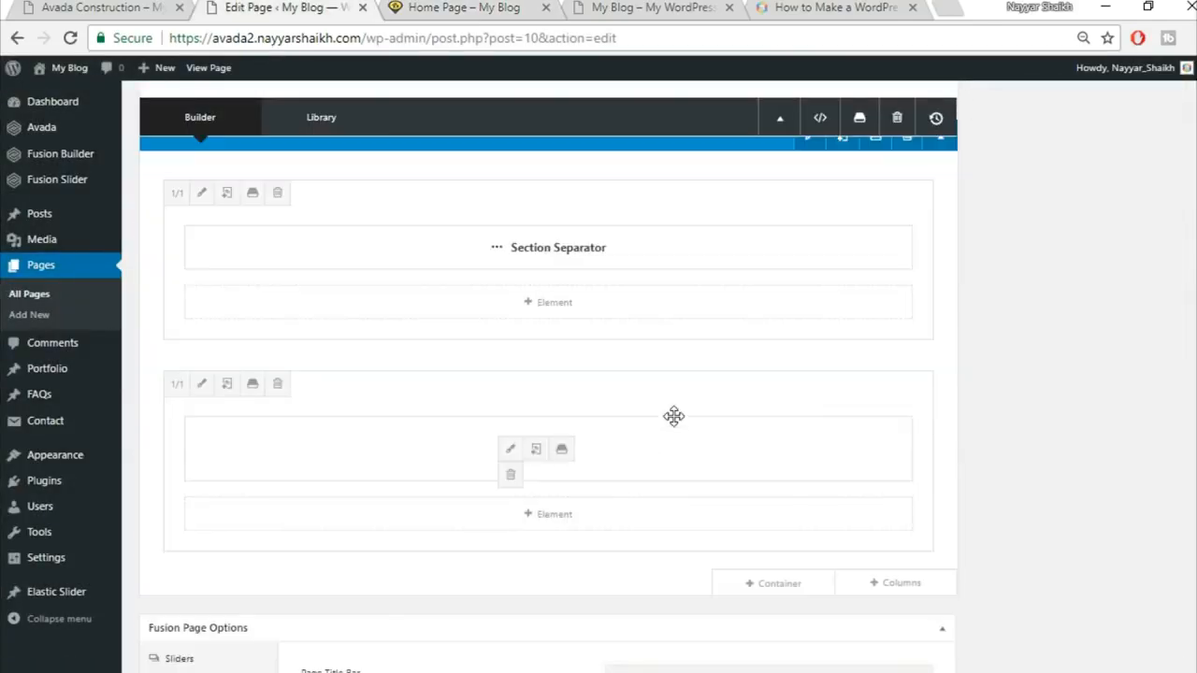
pyautogui.scroll(2, 674, 416)
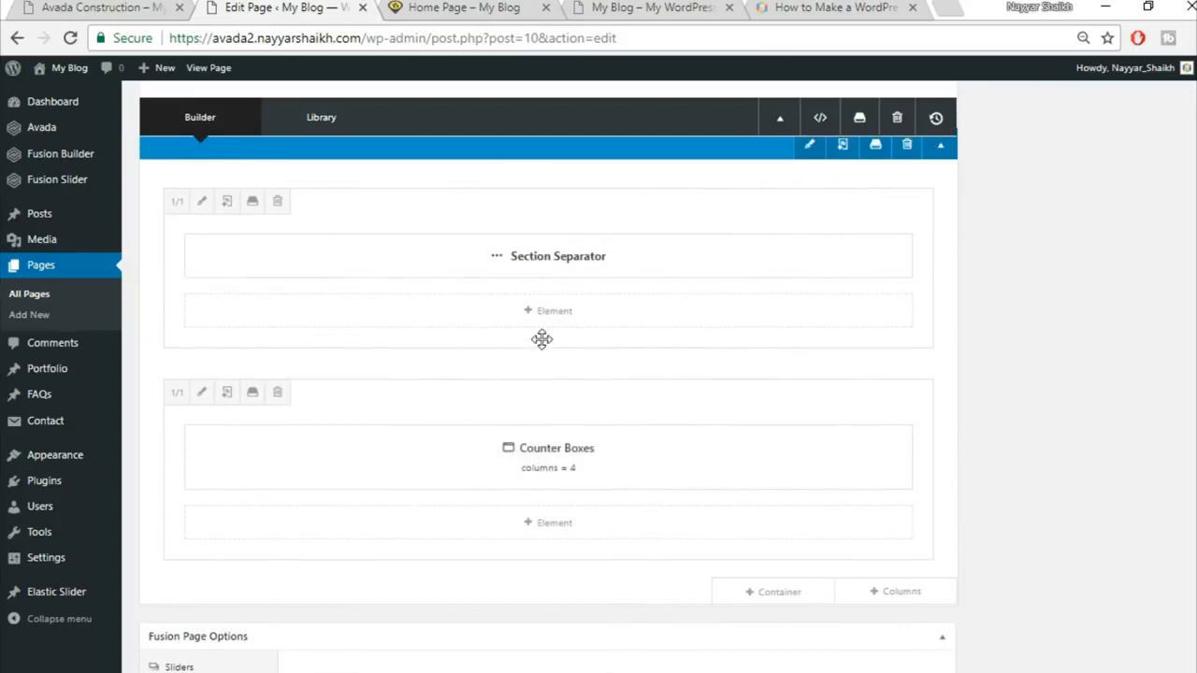
pyautogui.scroll(1, 540, 340)
pyautogui.click(201, 478)
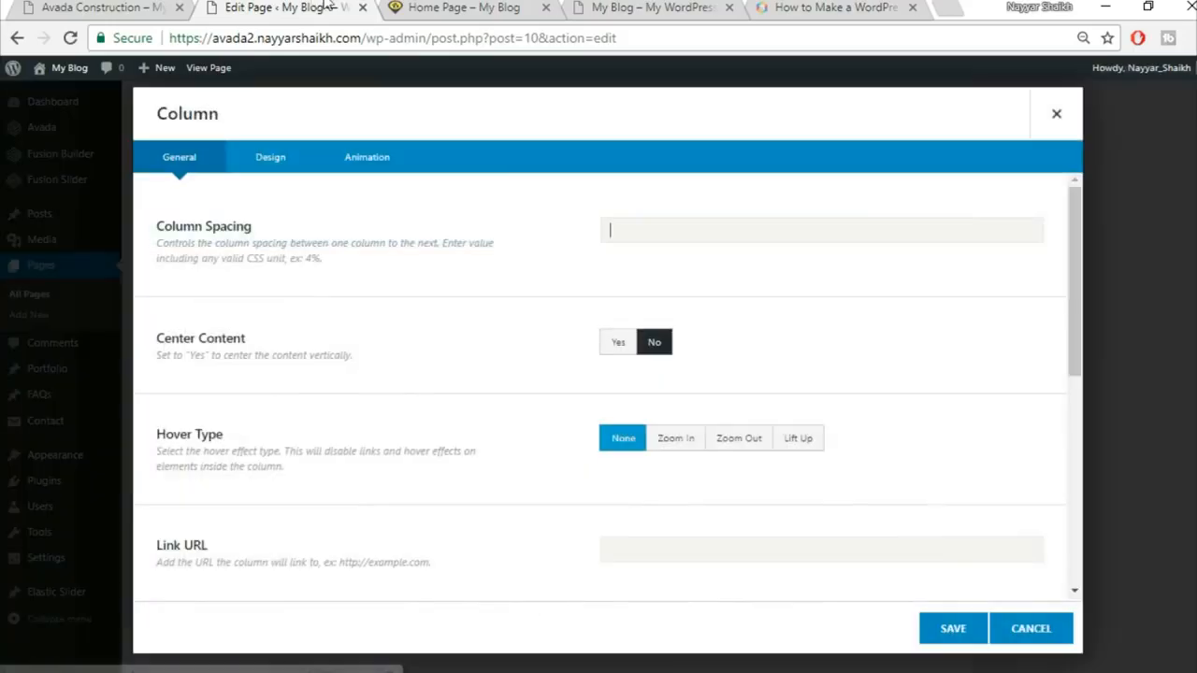
pyautogui.click(419, 8)
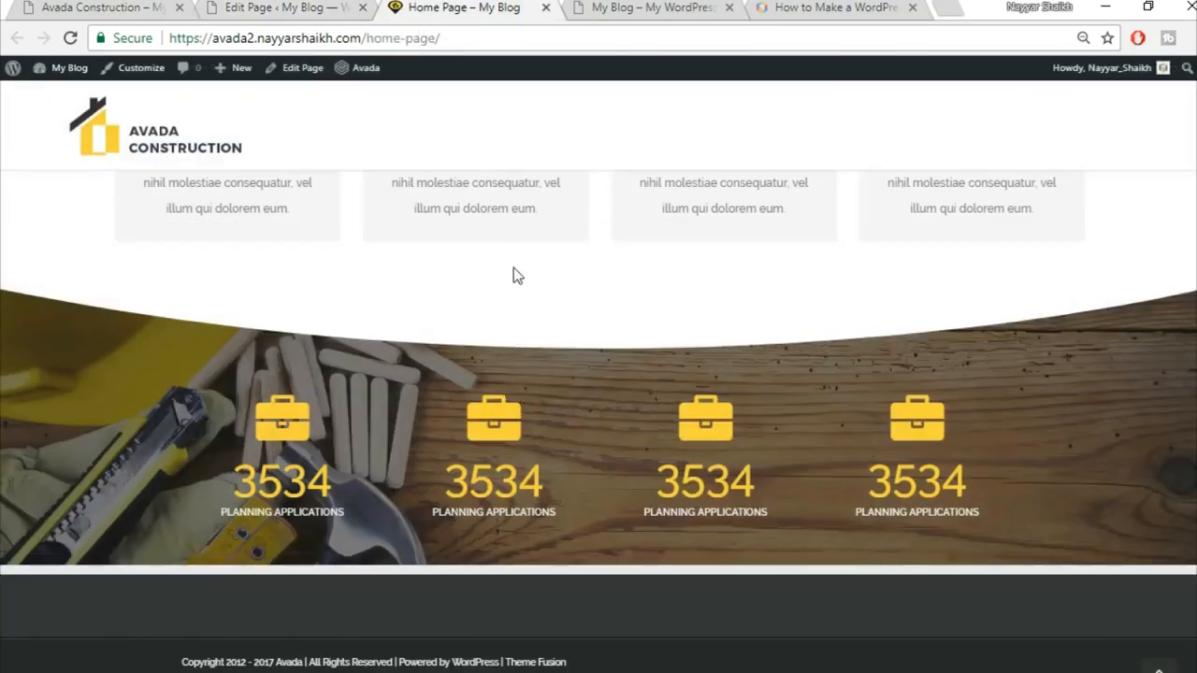
pyautogui.click(329, 7)
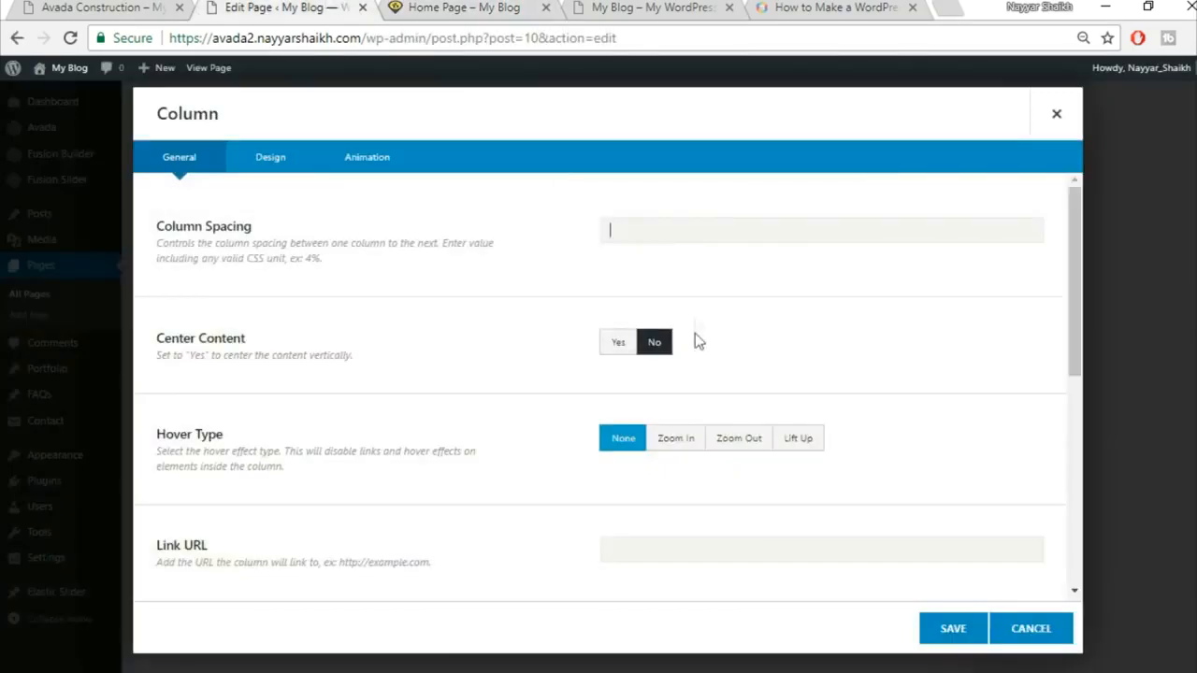
pyautogui.click(248, 164)
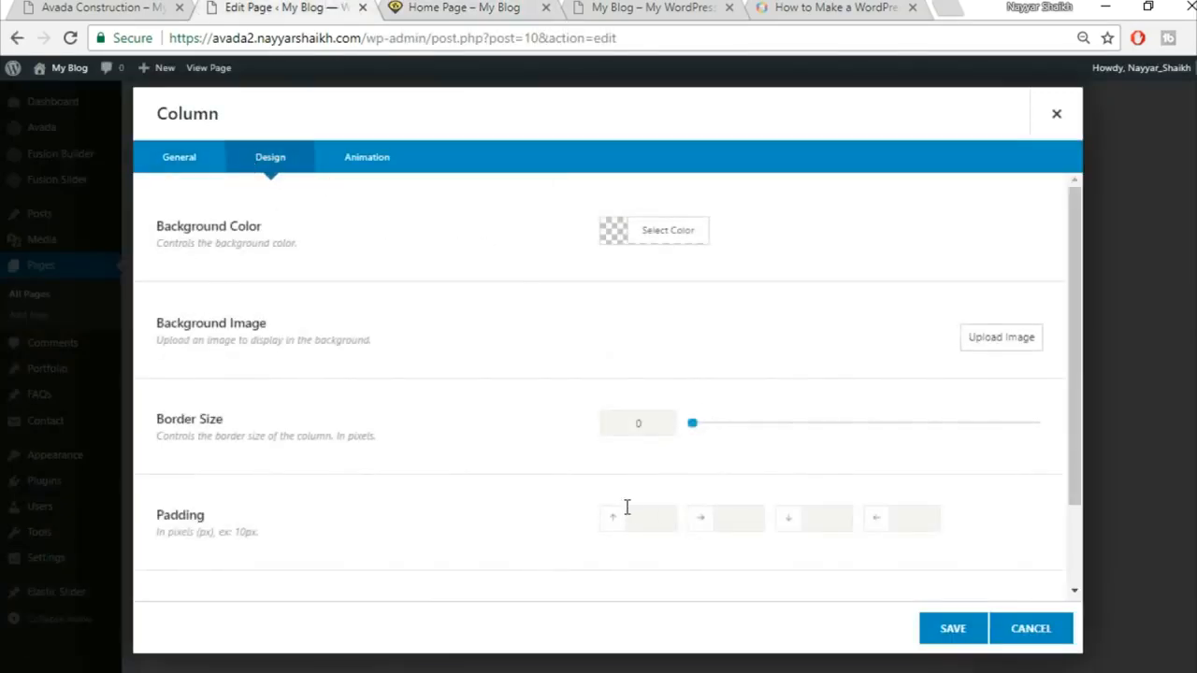
pyautogui.scroll(-2, 635, 493)
pyautogui.write('90')
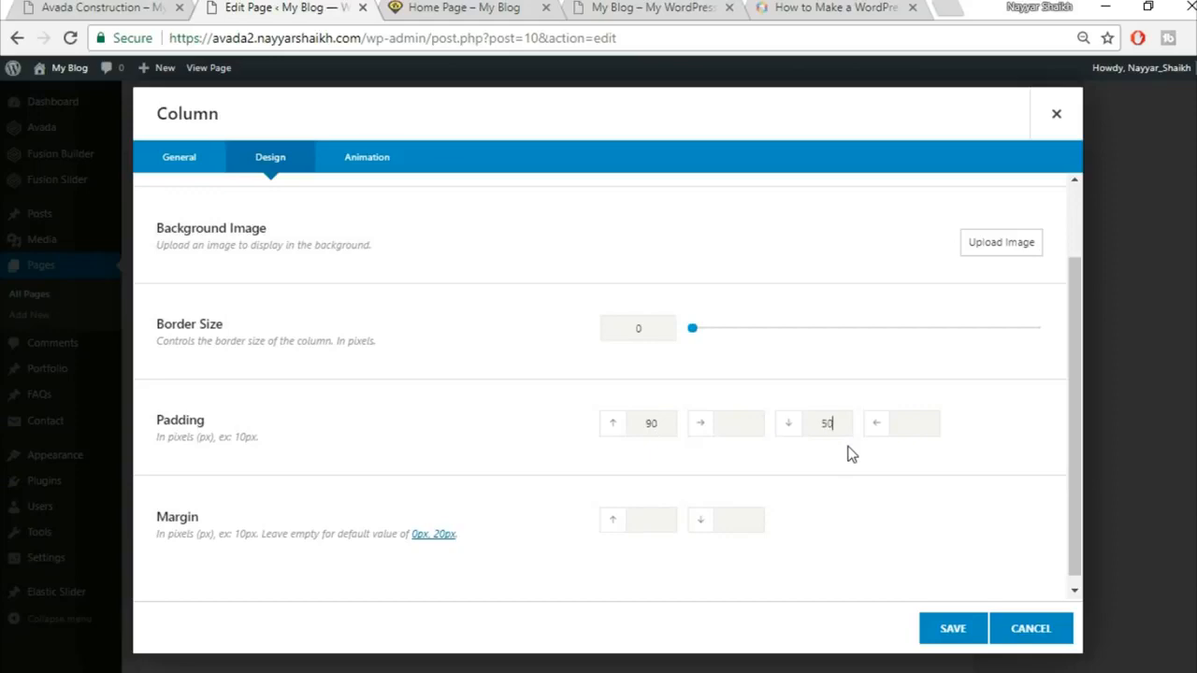
pyautogui.click(944, 637)
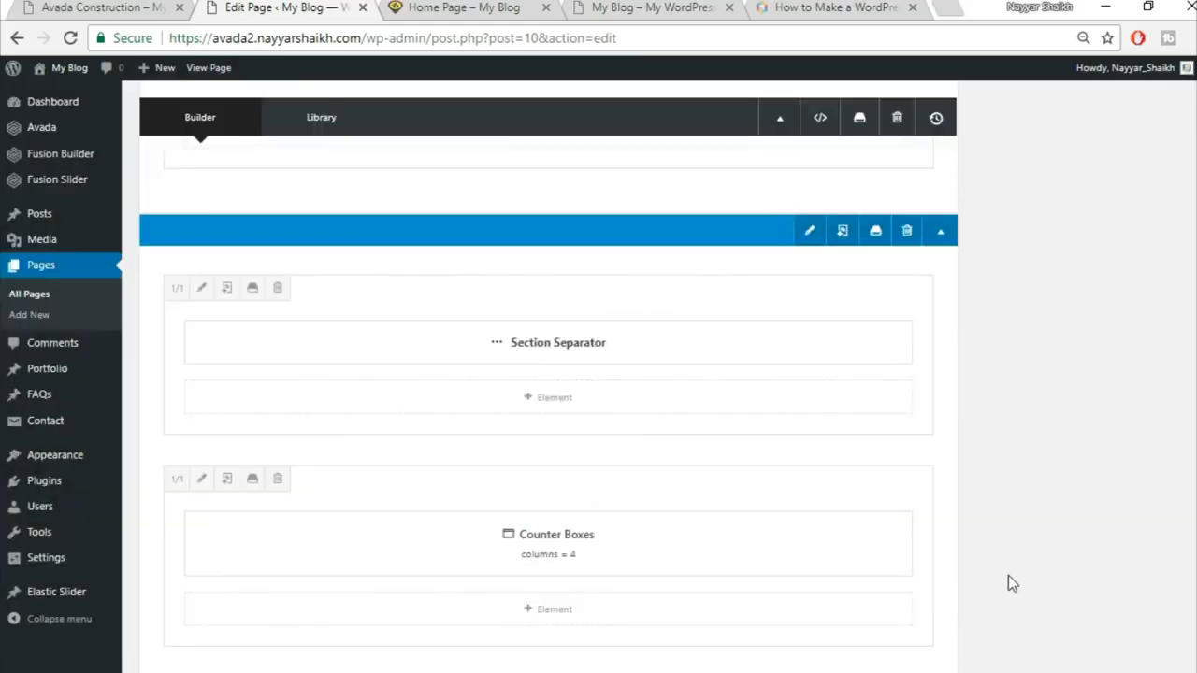
pyautogui.scroll(15, 1016, 579)
pyautogui.click(1151, 376)
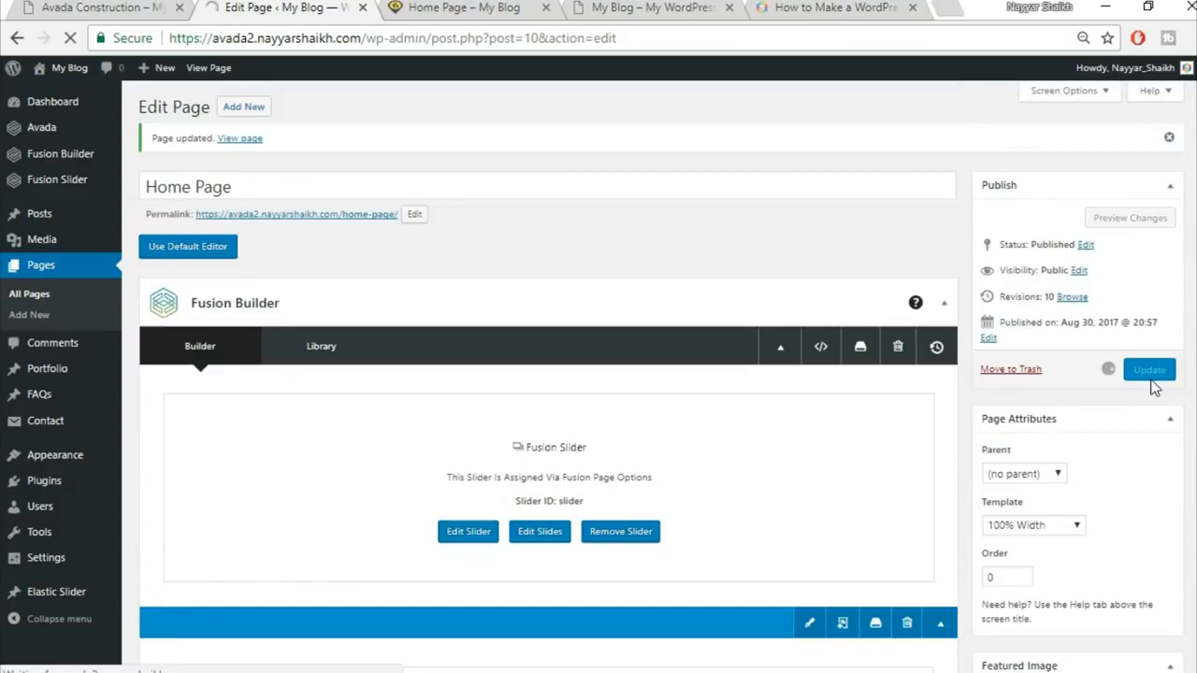
# Step: Reload the live Home Page and scroll through the counter section
pyautogui.click(475, 7)
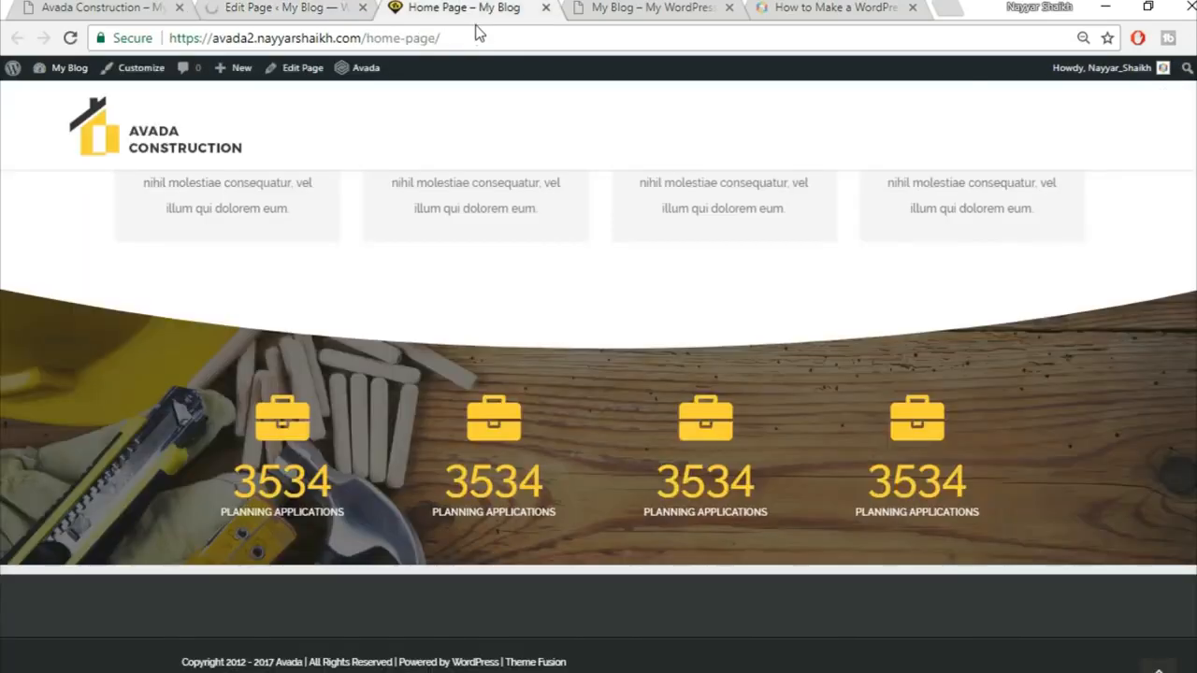
pyautogui.click(493, 39)
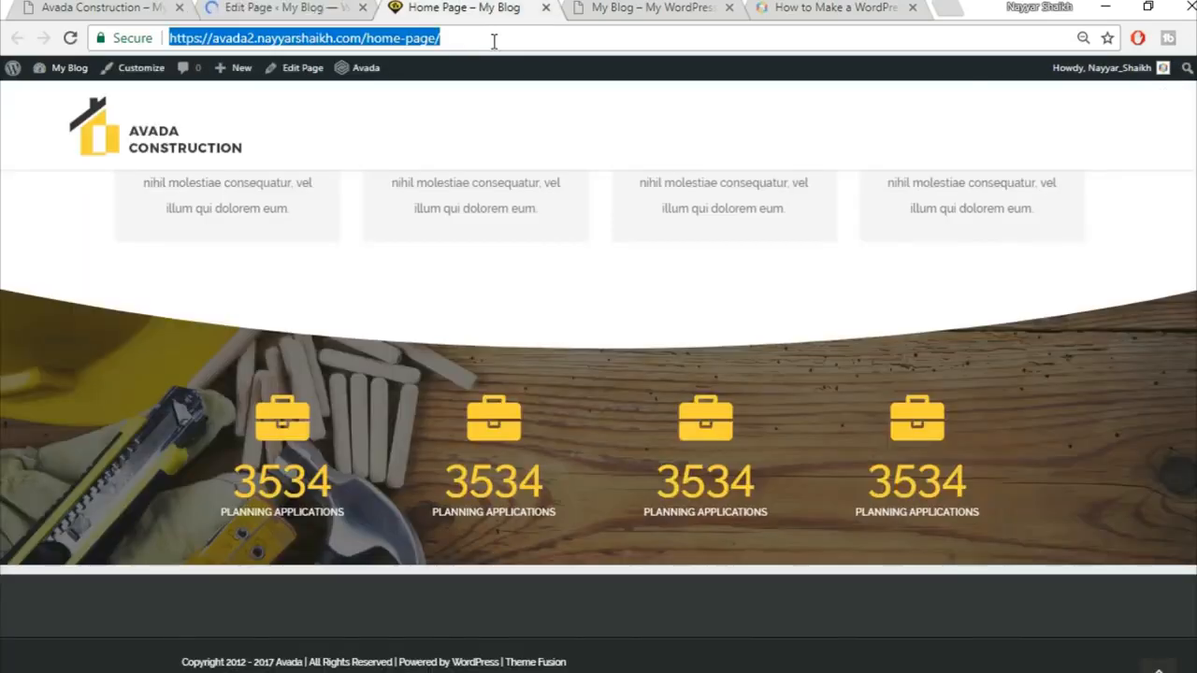
pyautogui.press('Return')
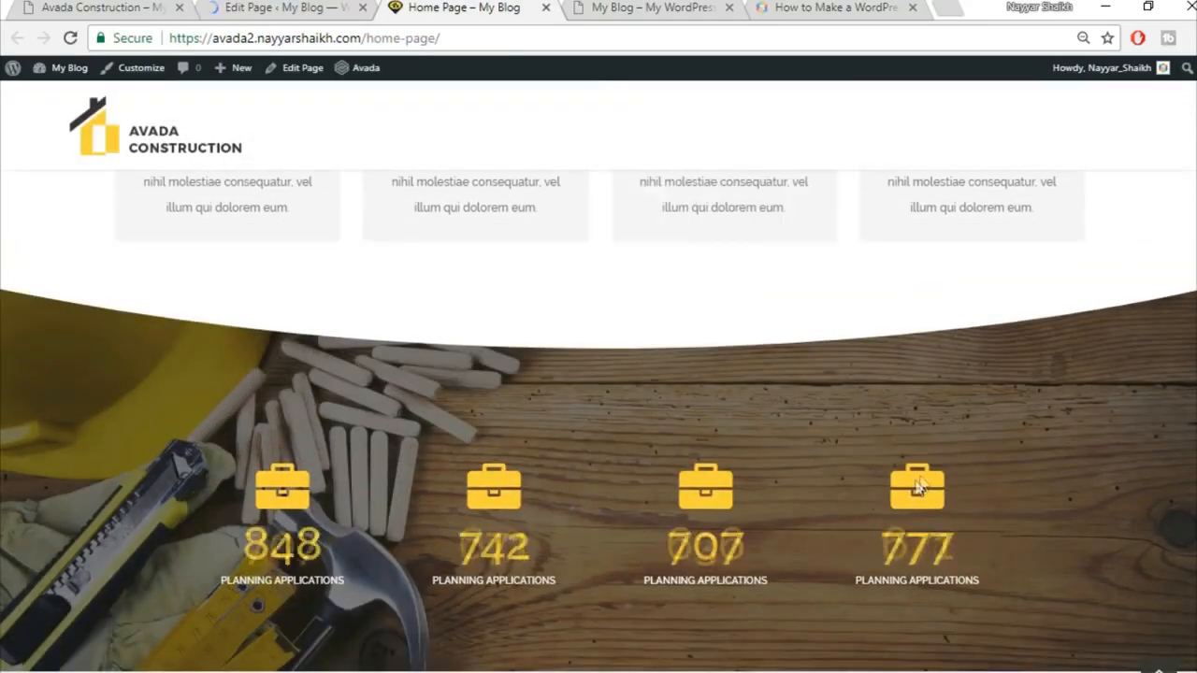
pyautogui.scroll(-2, 591, 344)
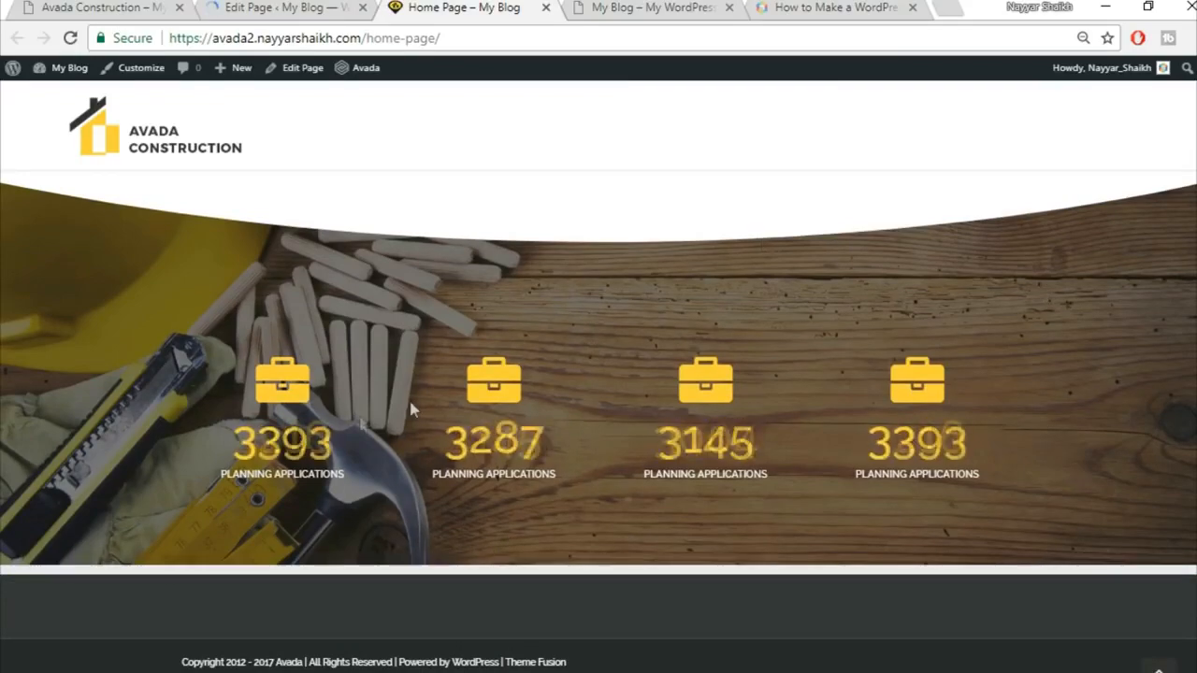
pyautogui.scroll(10, 705, 402)
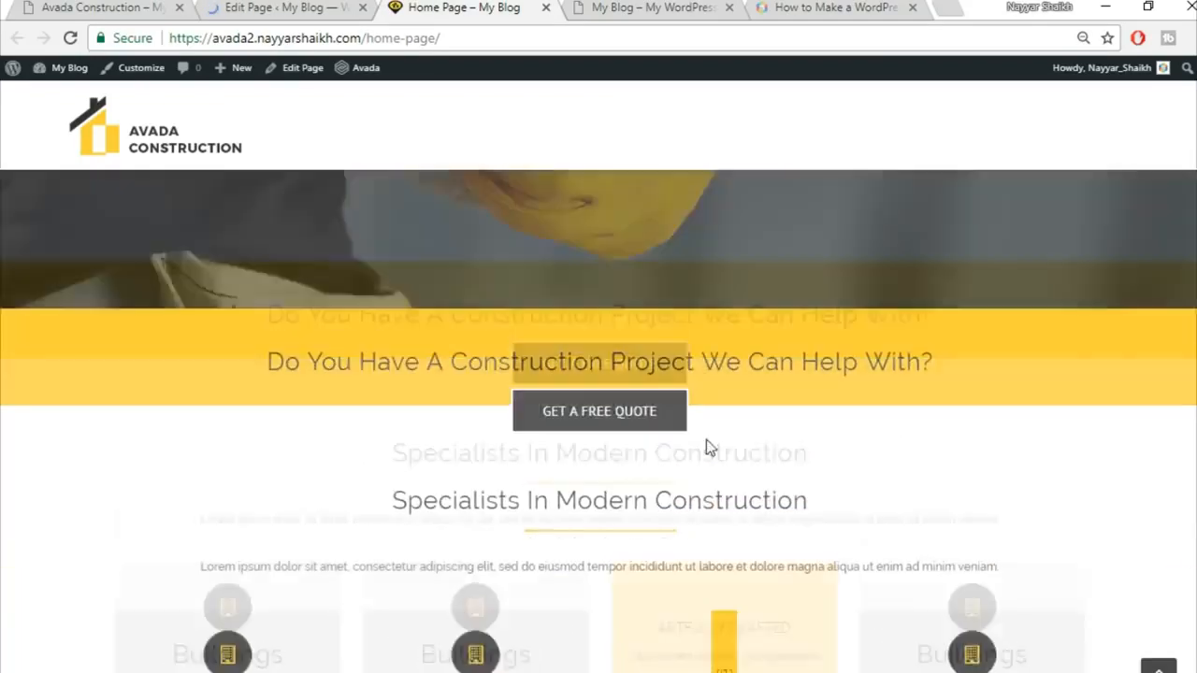
pyautogui.scroll(2, 894, 467)
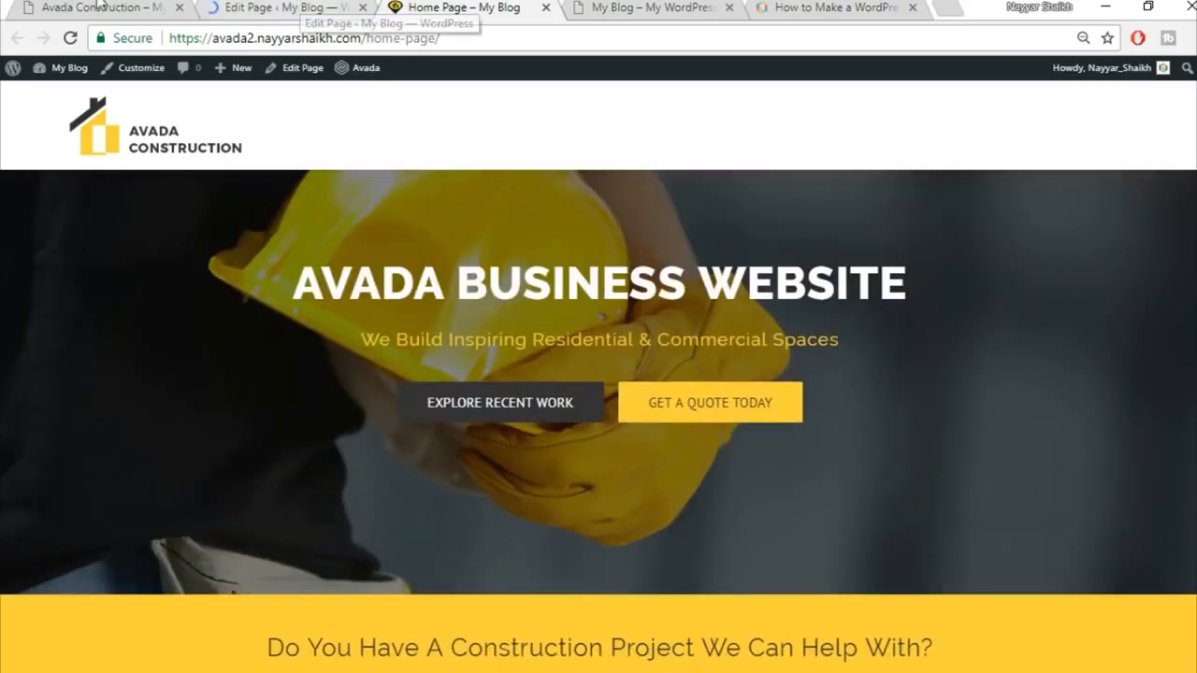
# Step: Compare it with the Avada Construction demo, then return to the Home Page editor
pyautogui.hotkey('ctrl', '1')
pyautogui.scroll(-2, 654, 421)
pyautogui.scroll(-10, 656, 421)
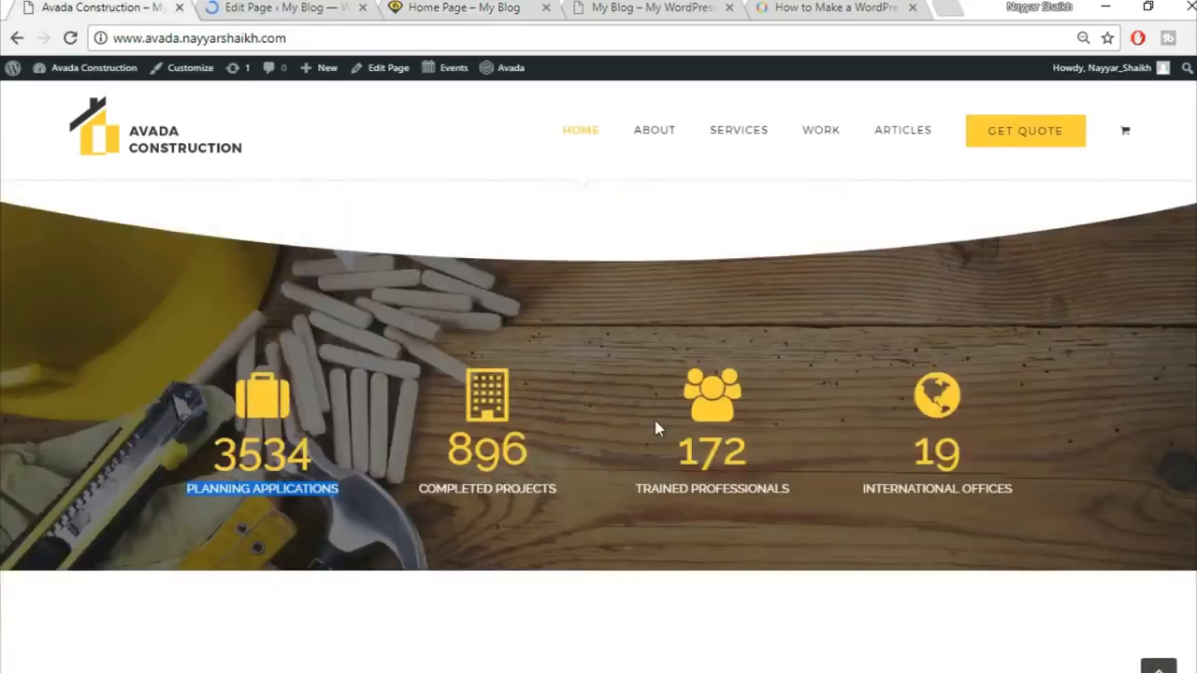
pyautogui.scroll(3, 402, 337)
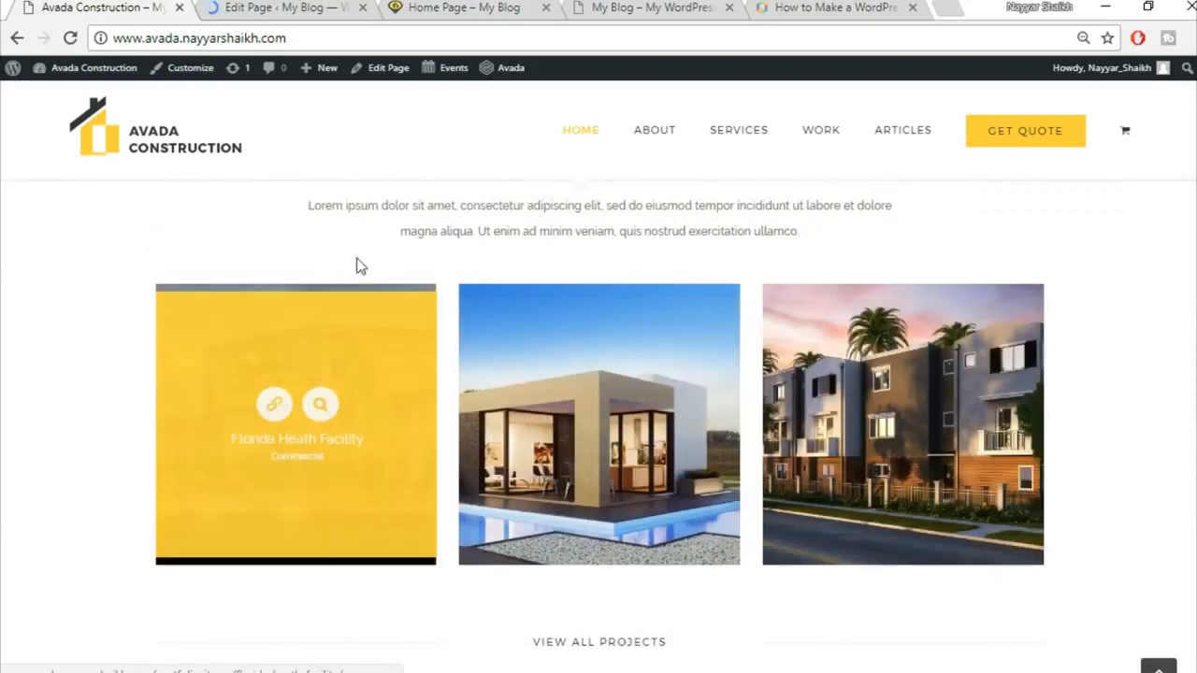
pyautogui.click(290, 7)
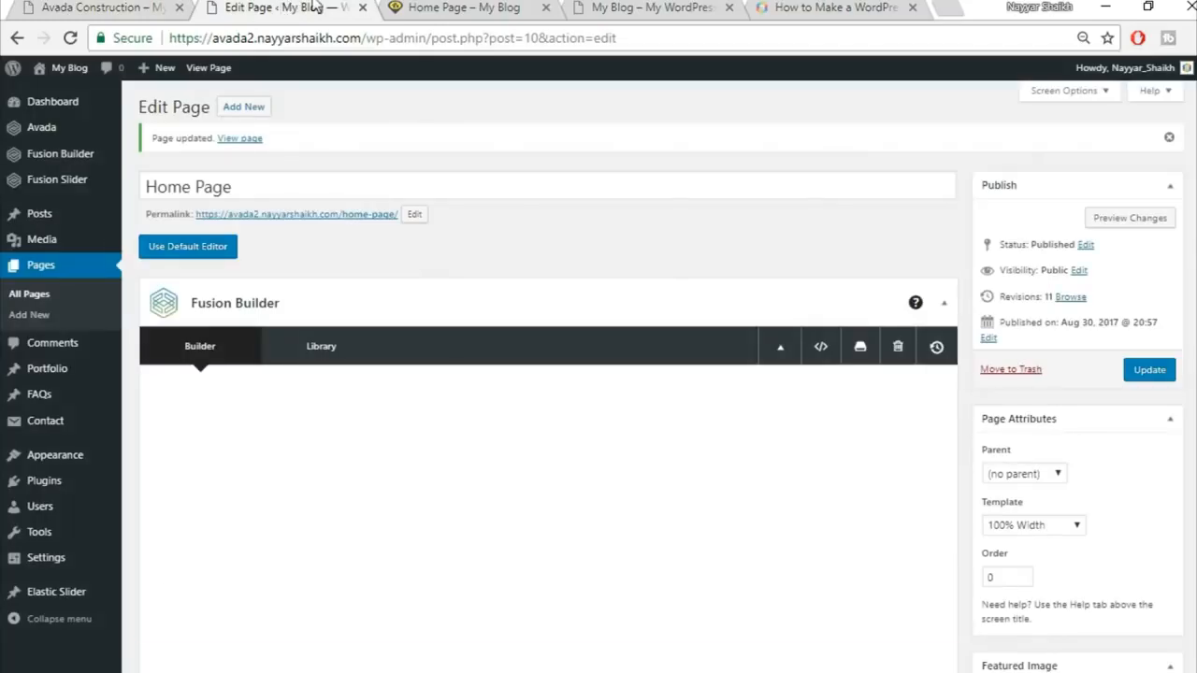
# Step: Add a 'Commercial' portfolio category, then start a new portfolio post
pyautogui.moveTo(51, 376)
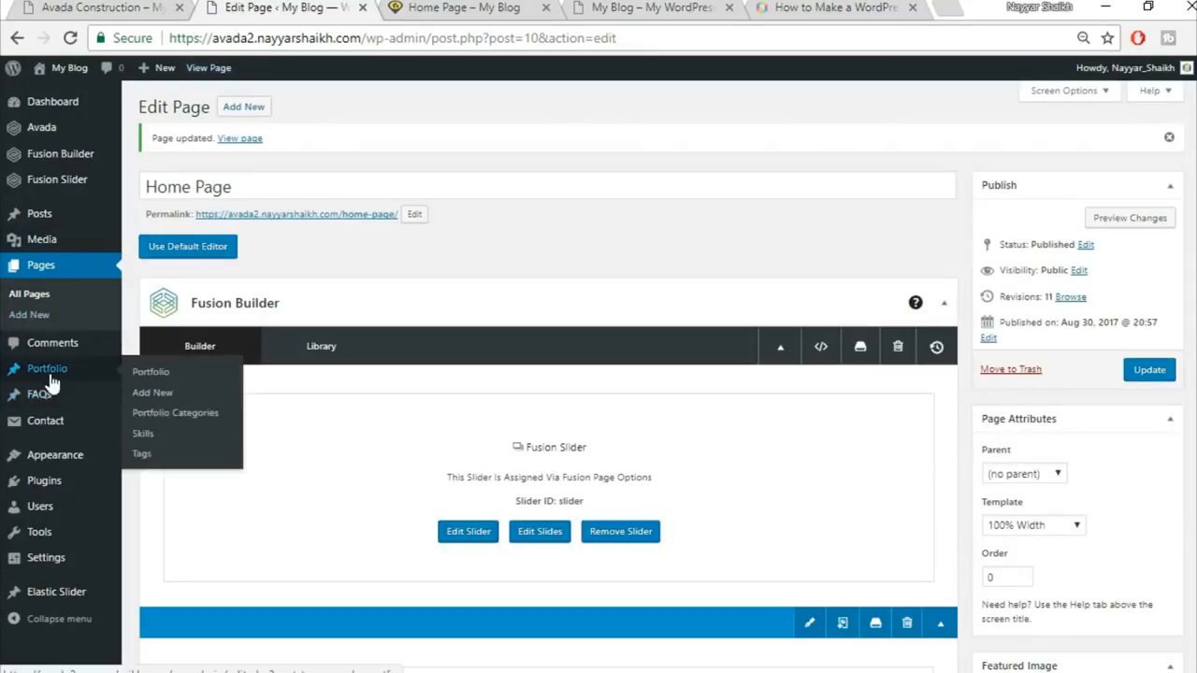
pyautogui.click(188, 413)
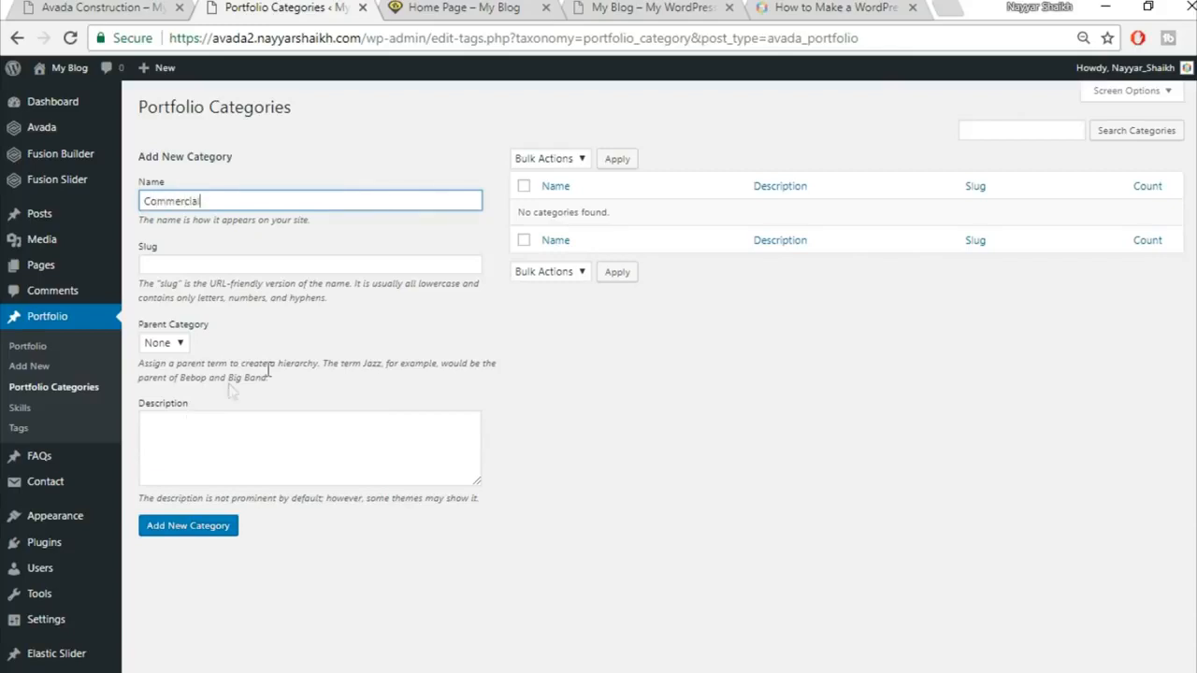
pyautogui.click(216, 527)
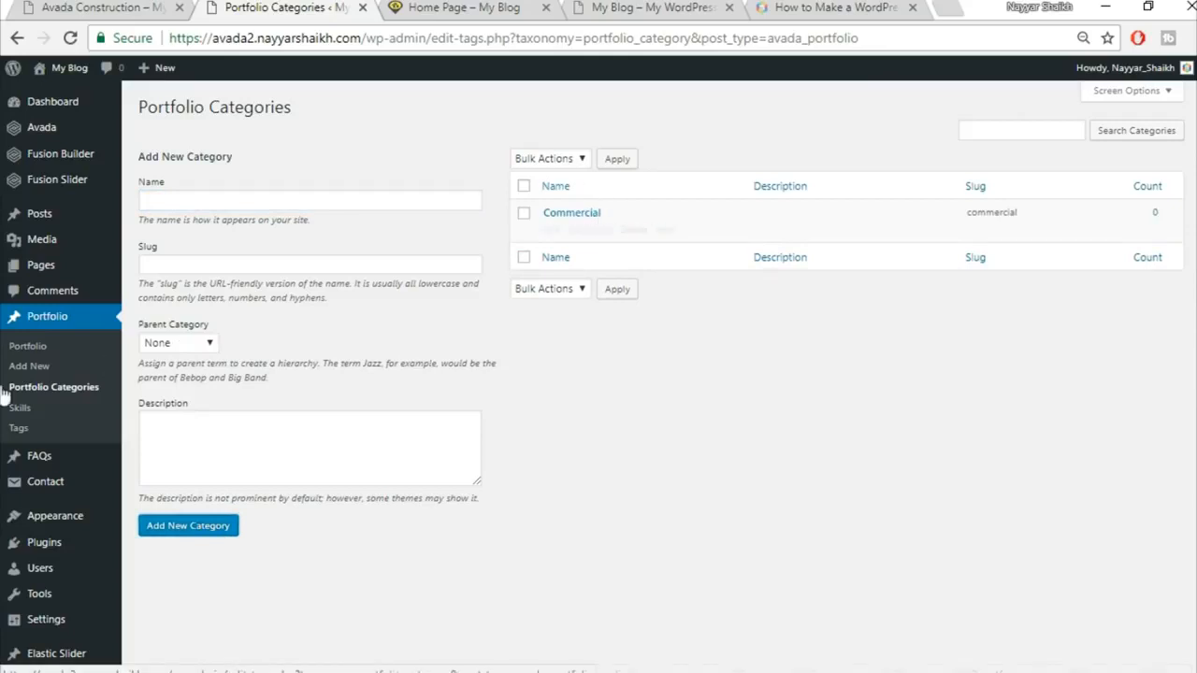
pyautogui.click(31, 368)
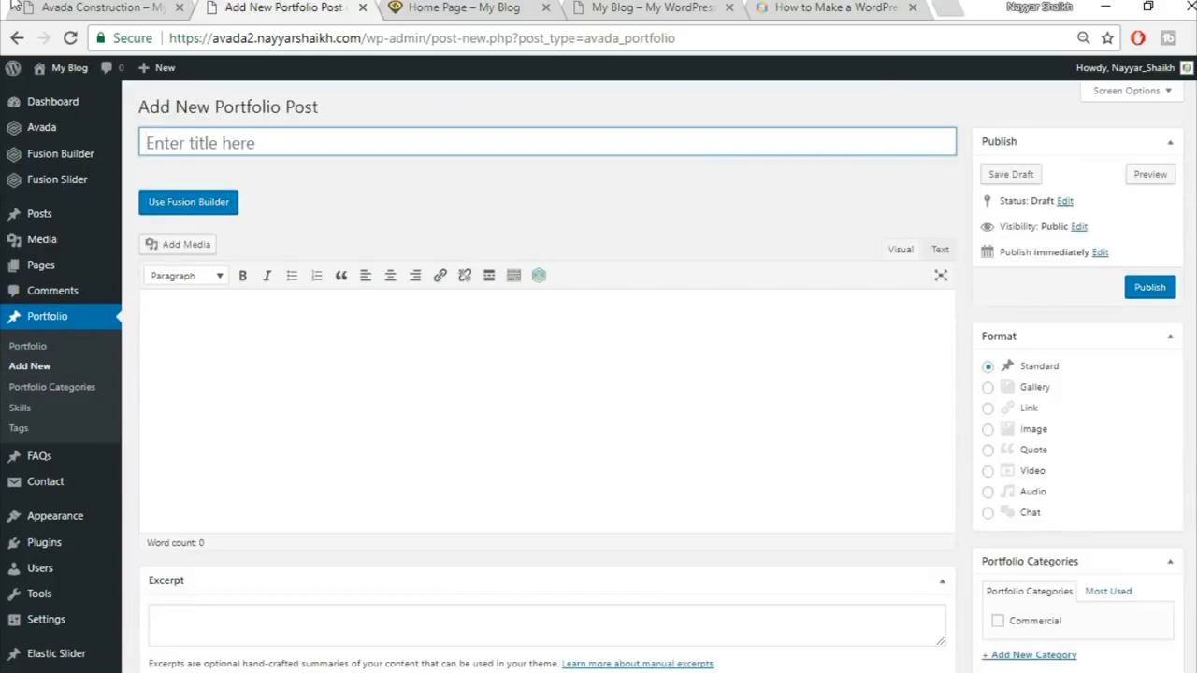
# Step: Review the demo site's Florida Health Facility project page
pyautogui.click(136, 6)
pyautogui.click(342, 336)
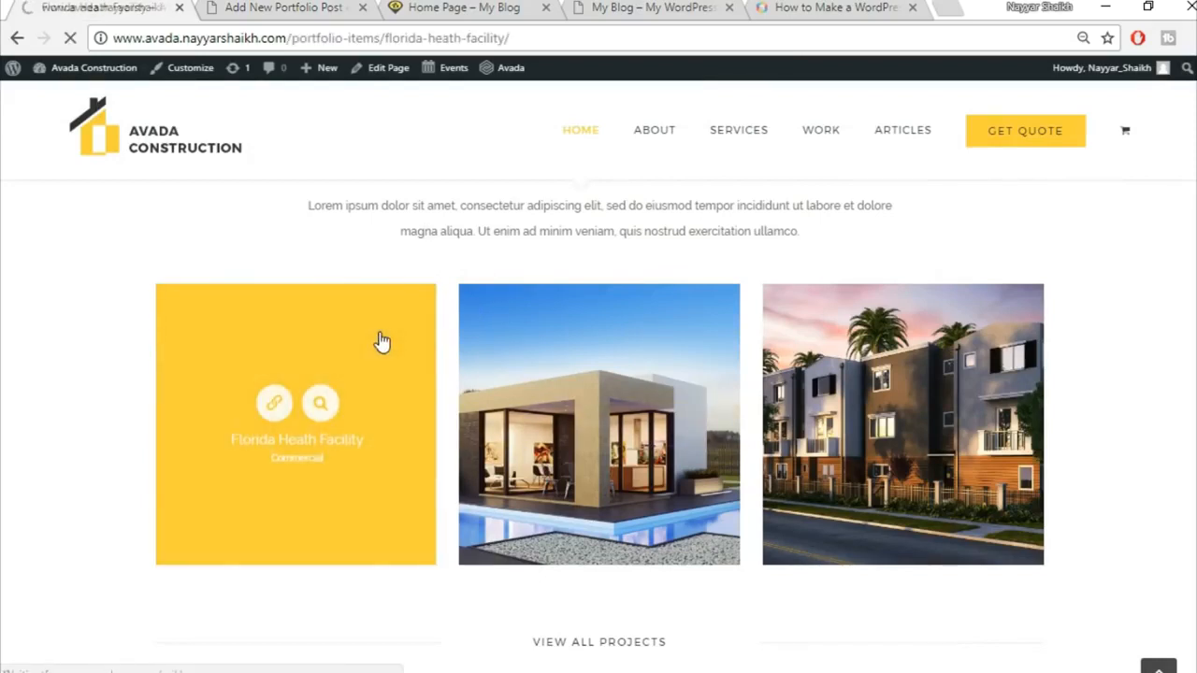
pyautogui.scroll(-3, 831, 358)
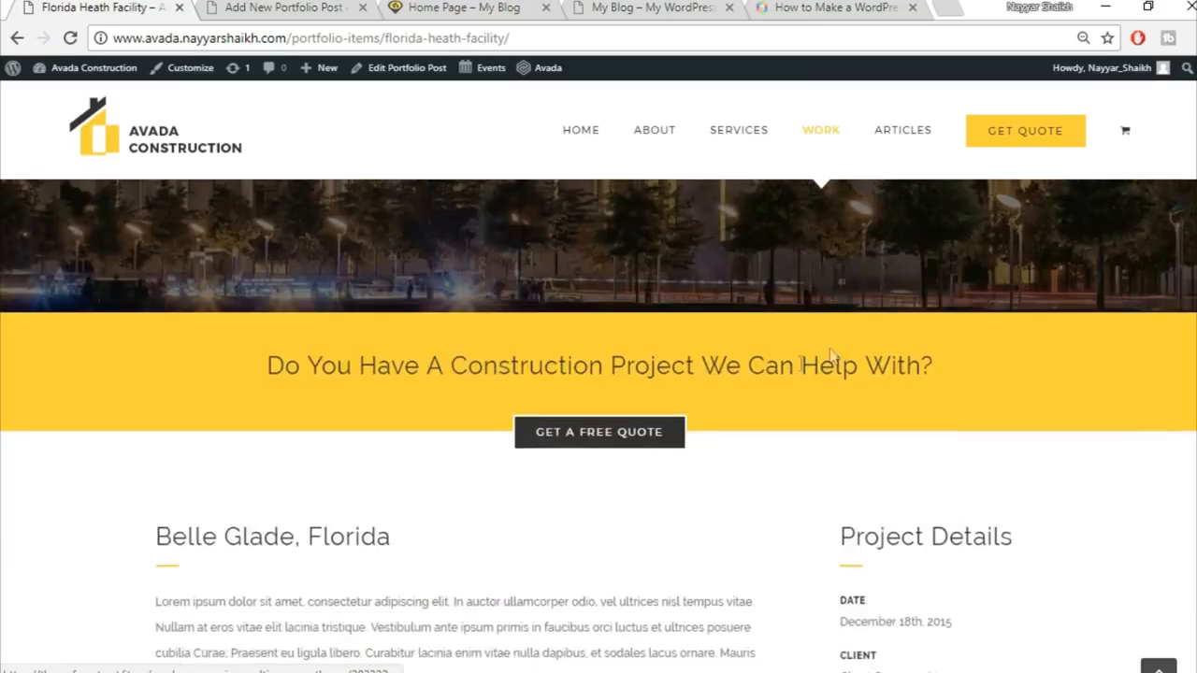
pyautogui.scroll(-3, 556, 487)
pyautogui.scroll(-10, 822, 452)
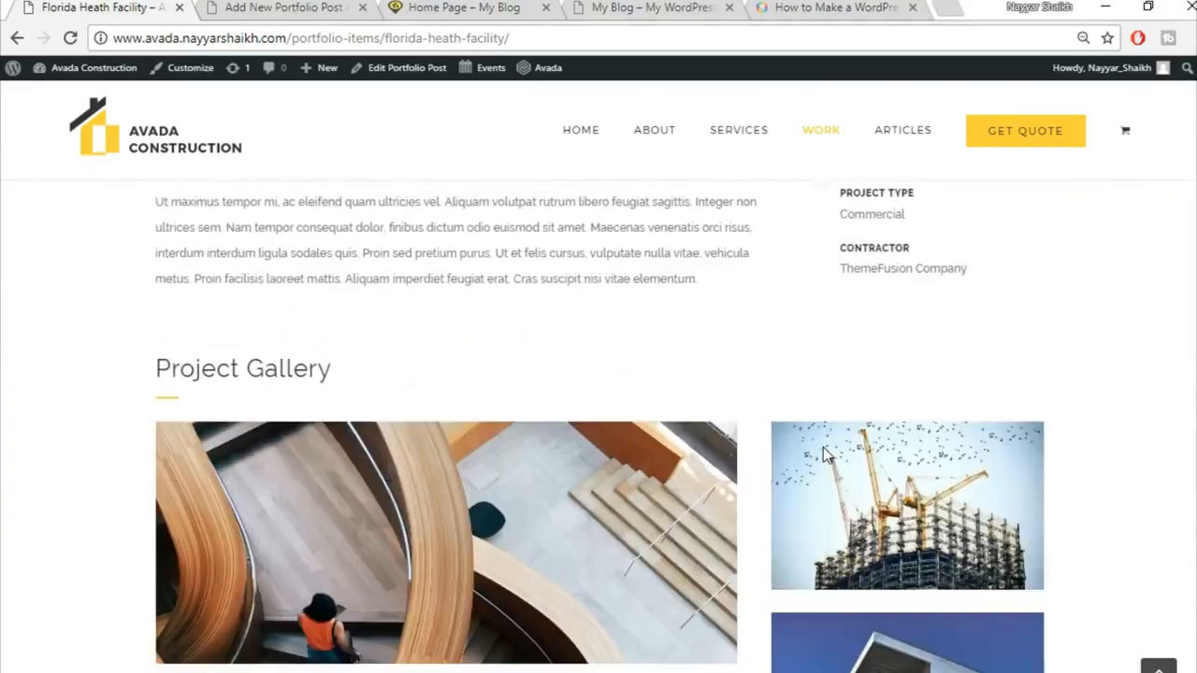
pyautogui.scroll(5, 823, 452)
pyautogui.scroll(10, 824, 452)
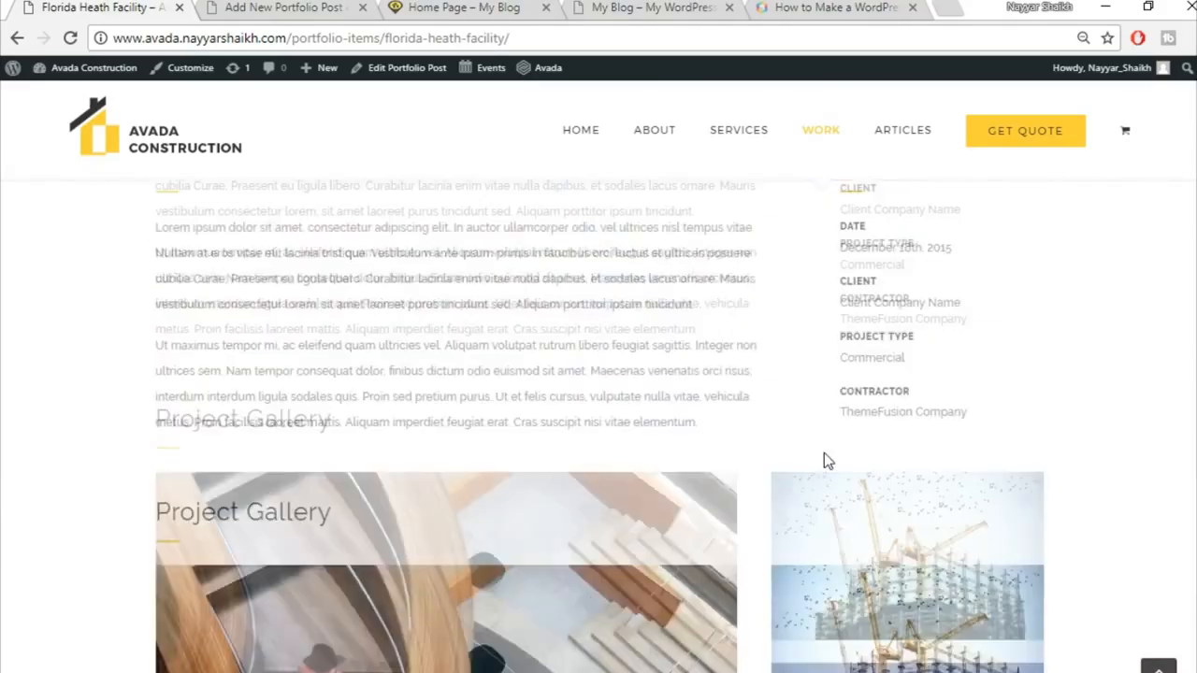
pyautogui.scroll(-2, 625, 502)
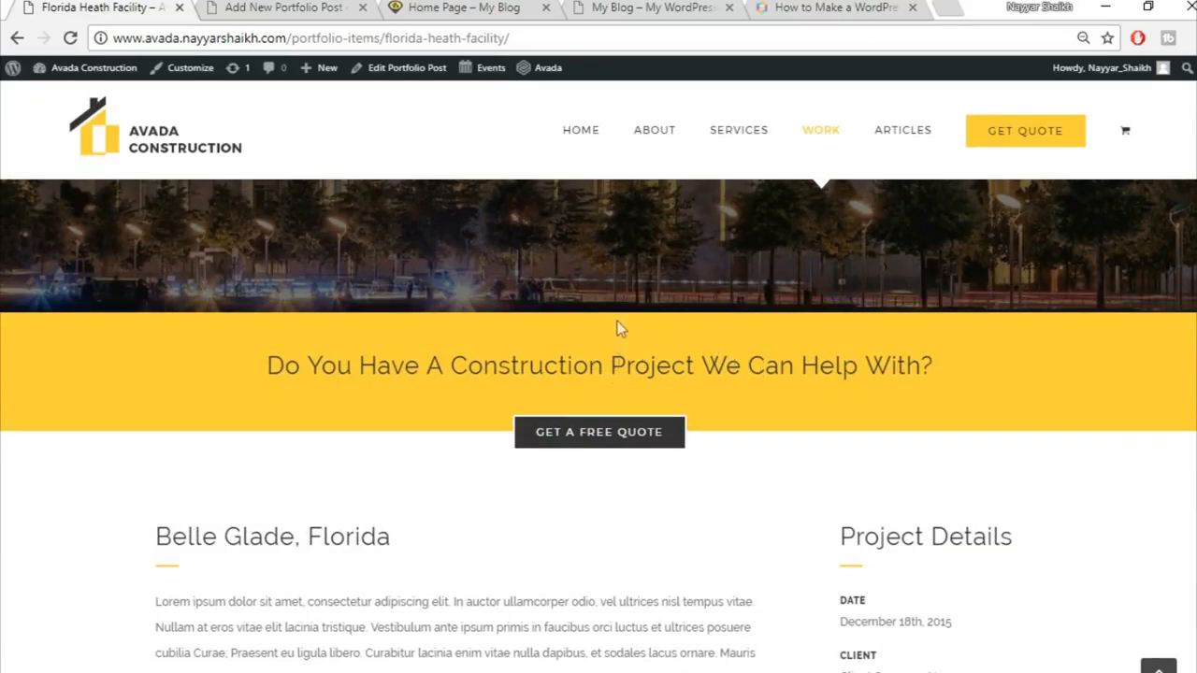
pyautogui.scroll(2, 708, 446)
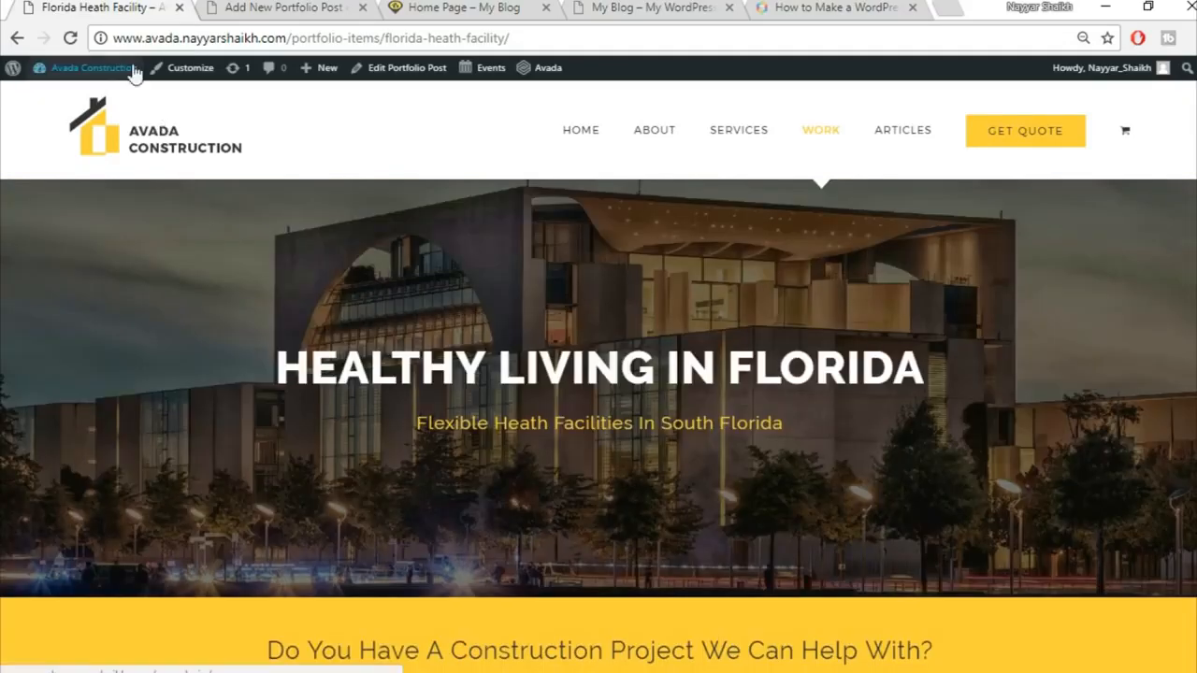
# Step: Title the new portfolio post 'Florida Health Facility'
pyautogui.click(283, 7)
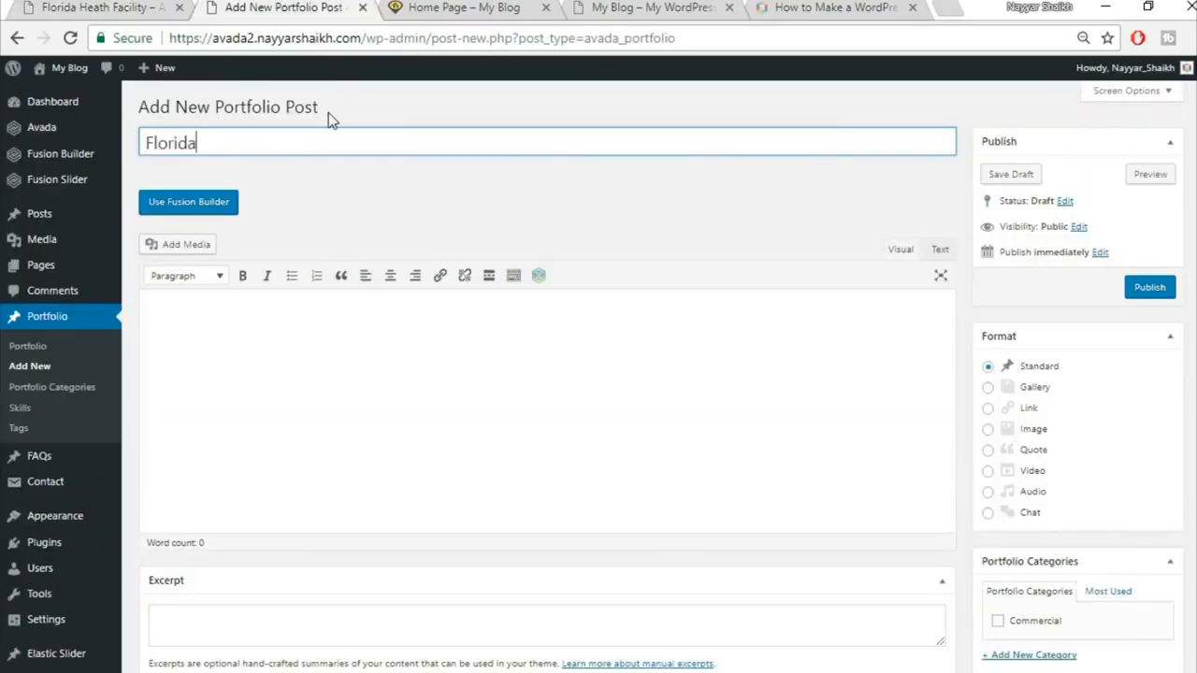
pyautogui.write('Facility')
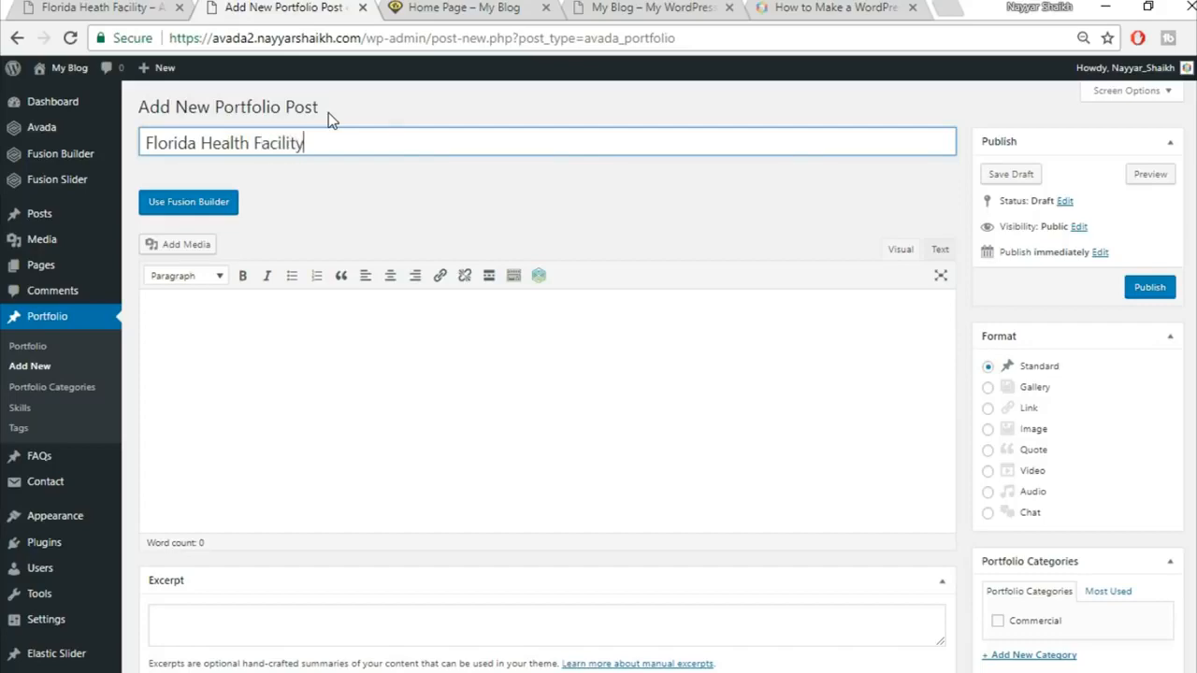
pyautogui.scroll(-2, 1028, 448)
# Step: Assign the post to the Commercial portfolio category
pyautogui.click(1033, 436)
pyautogui.scroll(-2, 1094, 467)
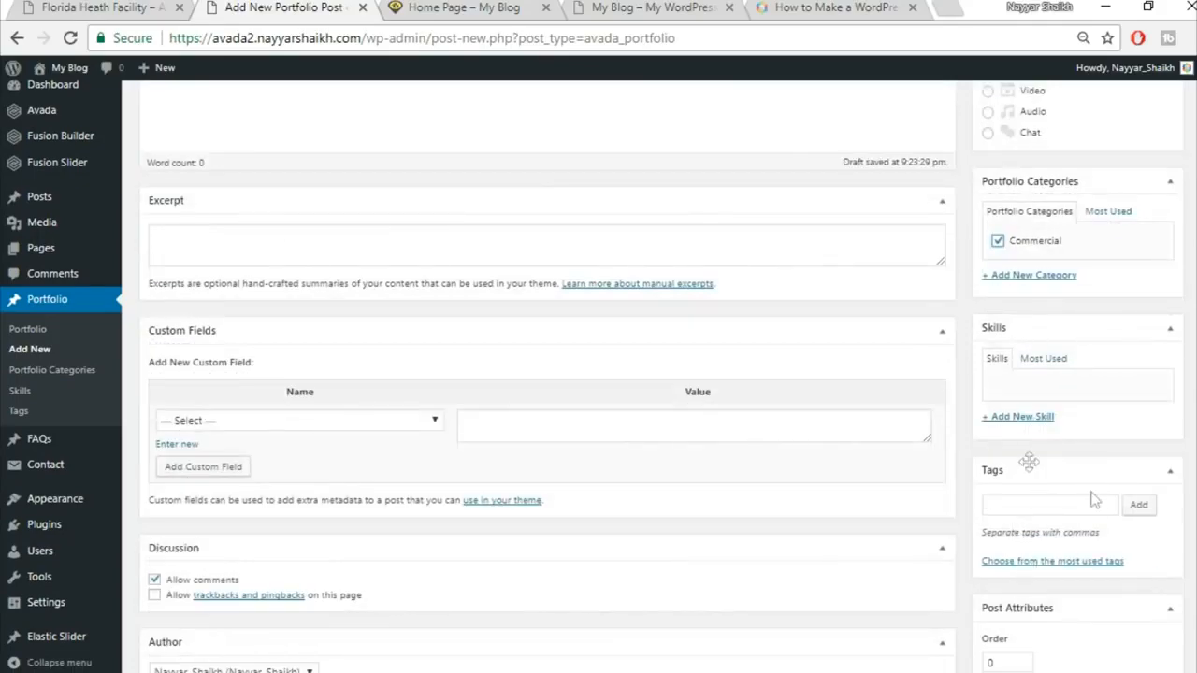
pyautogui.scroll(-5, 1152, 498)
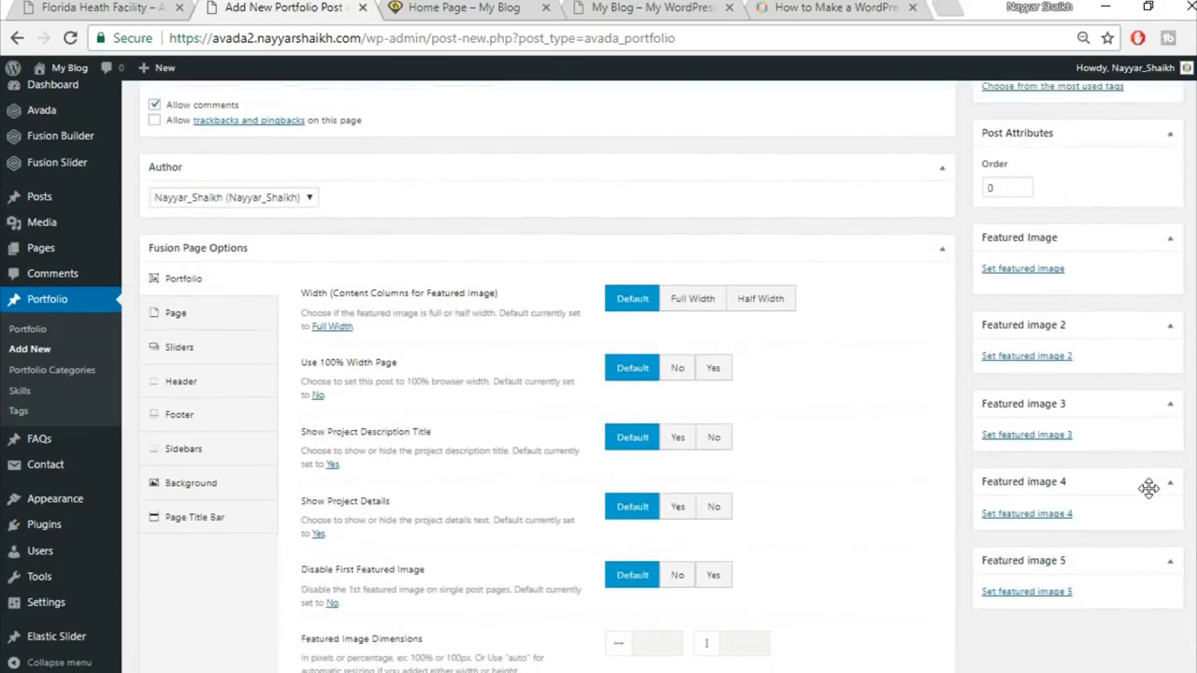
pyautogui.scroll(1, 1149, 487)
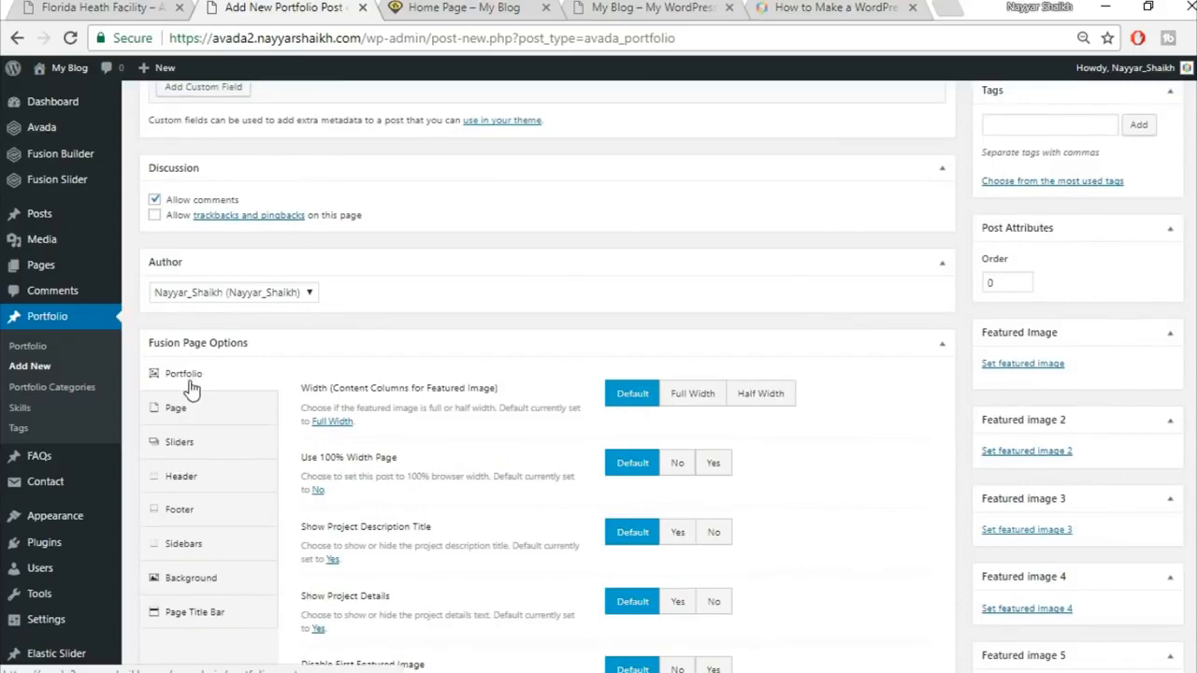
pyautogui.scroll(5, 956, 390)
pyautogui.scroll(-7, 955, 393)
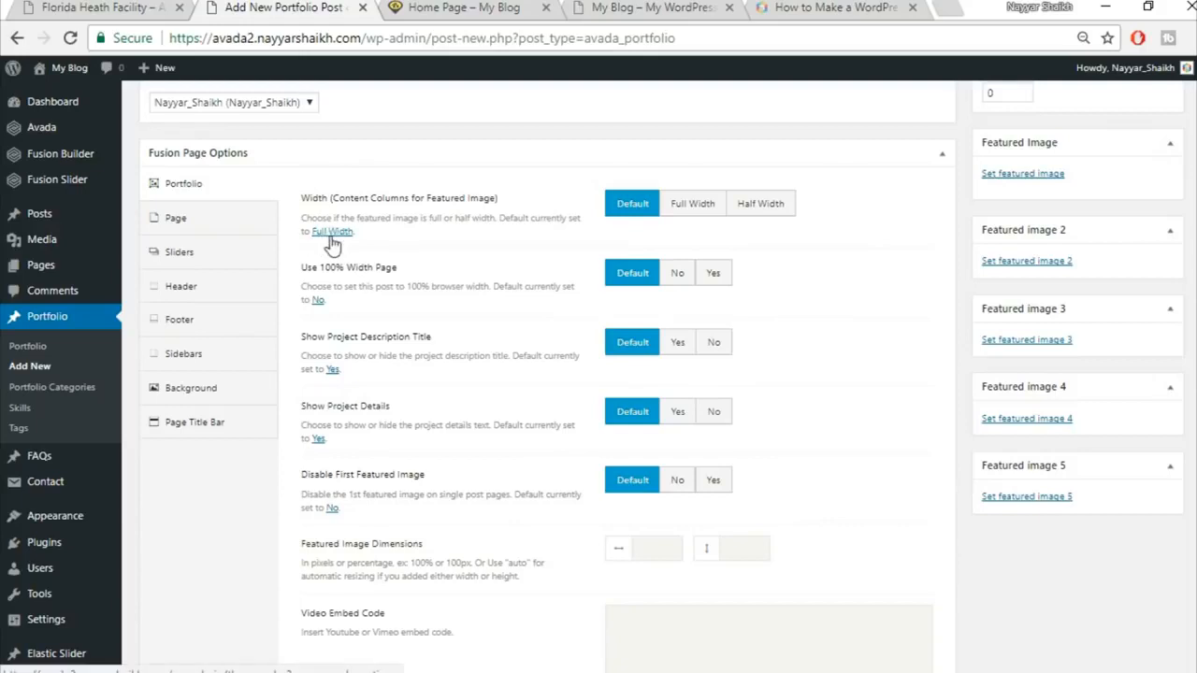
# Step: Set the portfolio options to Full Width and 100% width, and hide the description title and project details
pyautogui.click(683, 214)
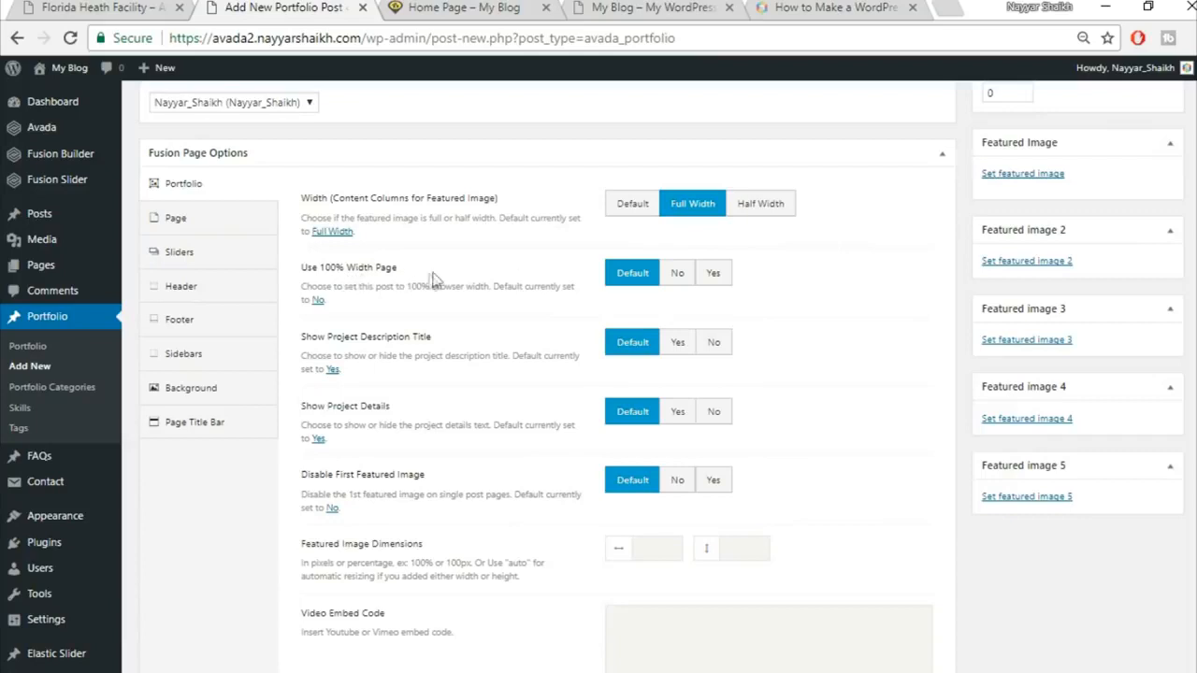
pyautogui.click(720, 274)
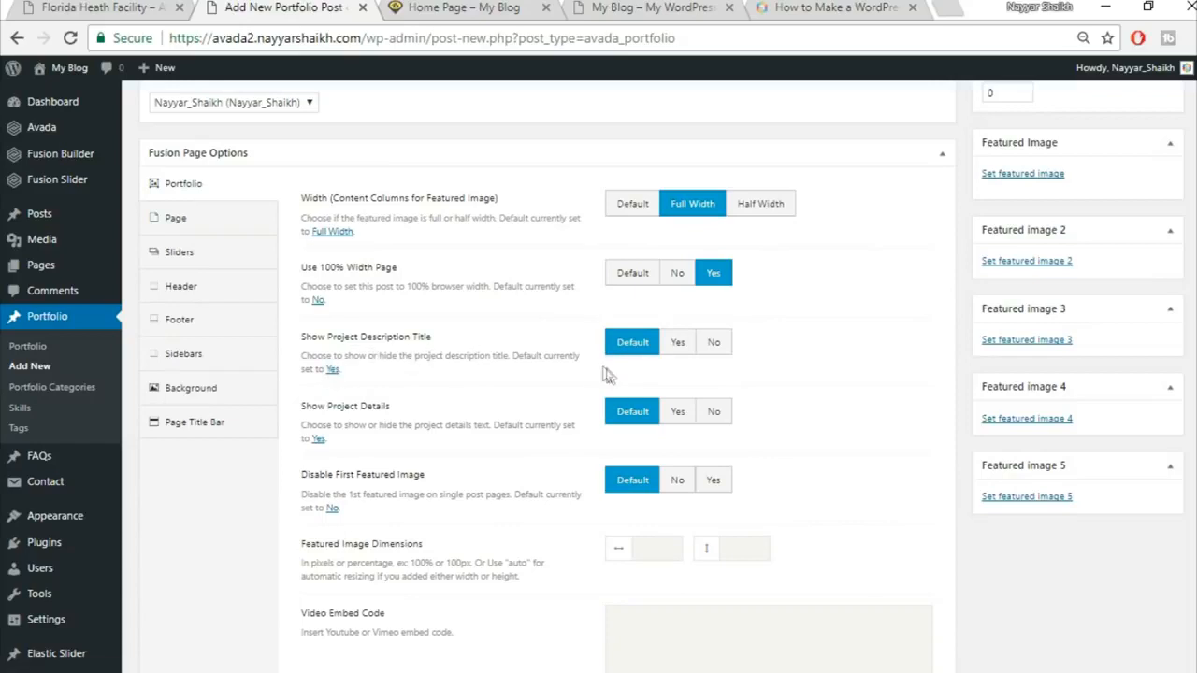
pyautogui.click(713, 348)
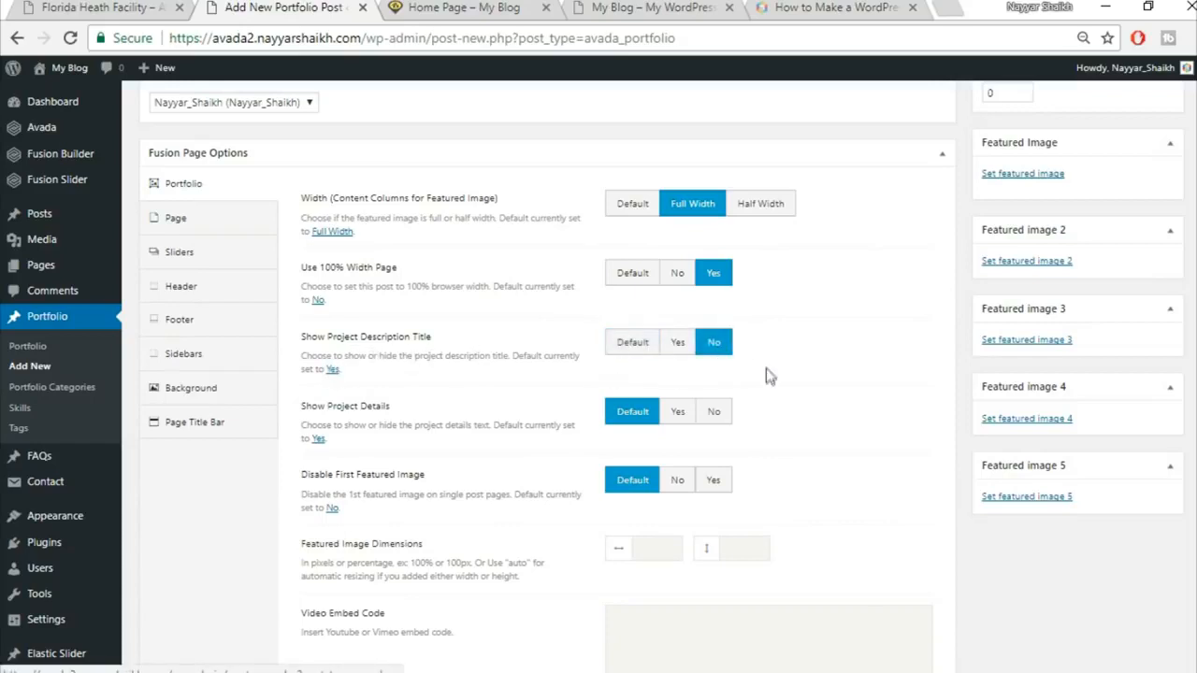
pyautogui.click(726, 418)
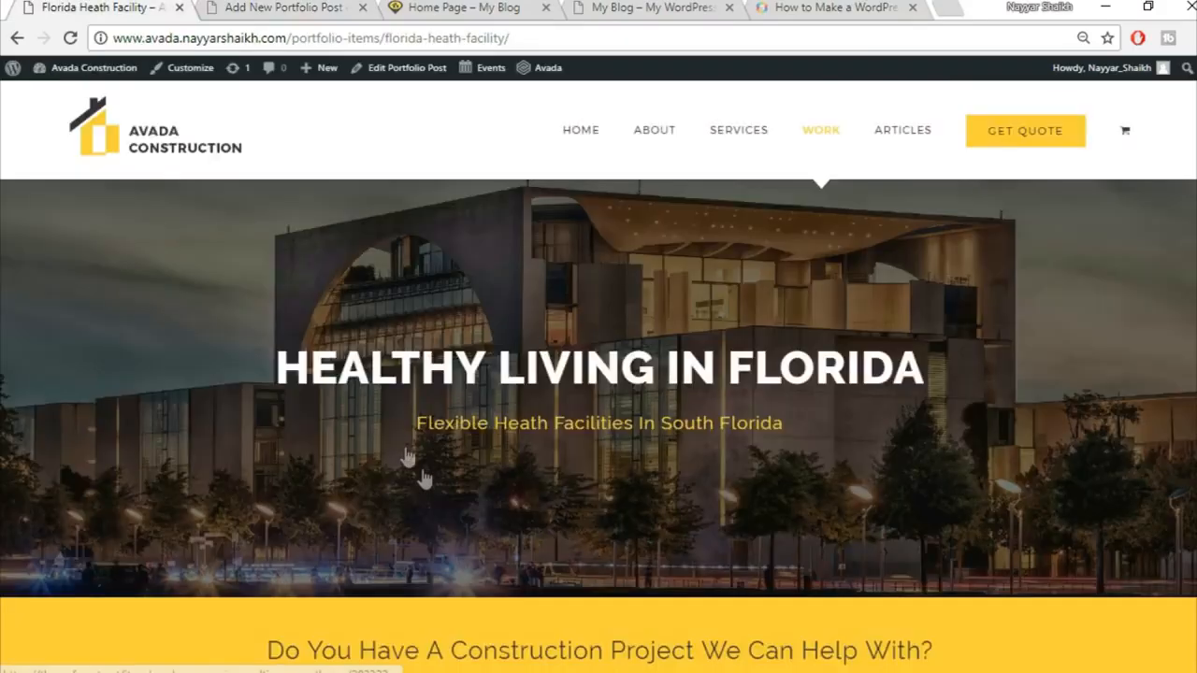
# Step: Disable the first featured image, open links in a new window, and hide related projects, sharing, pagination
pyautogui.scroll(-7, 414, 454)
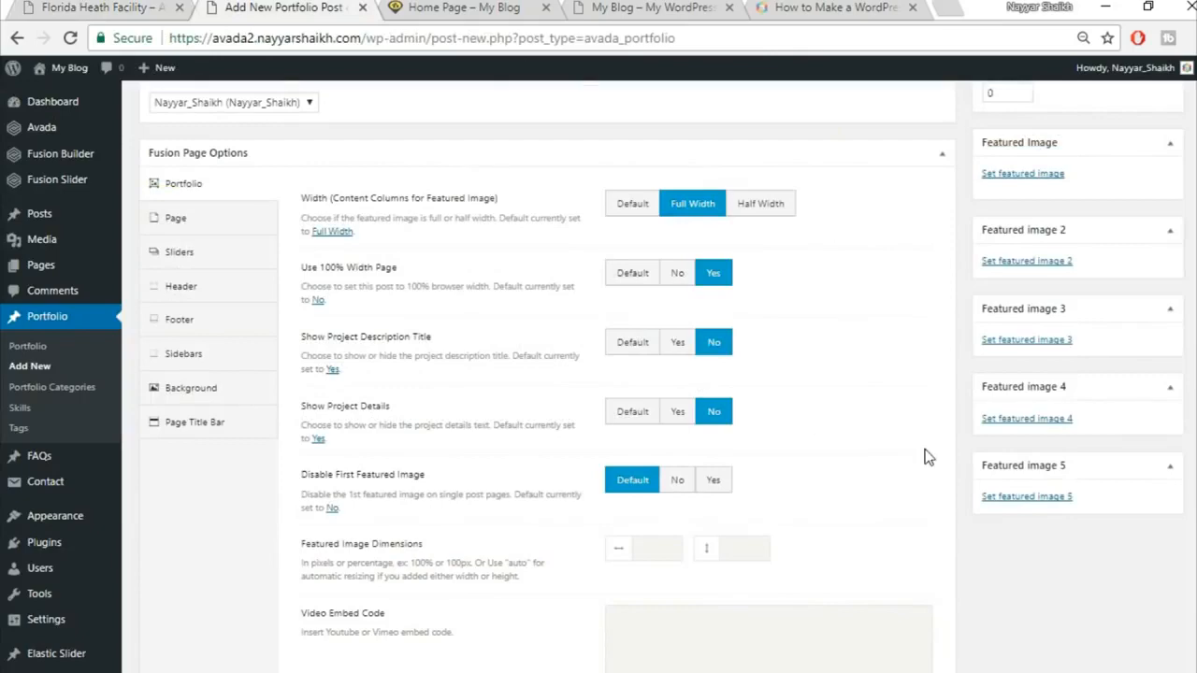
pyautogui.scroll(-1, 924, 456)
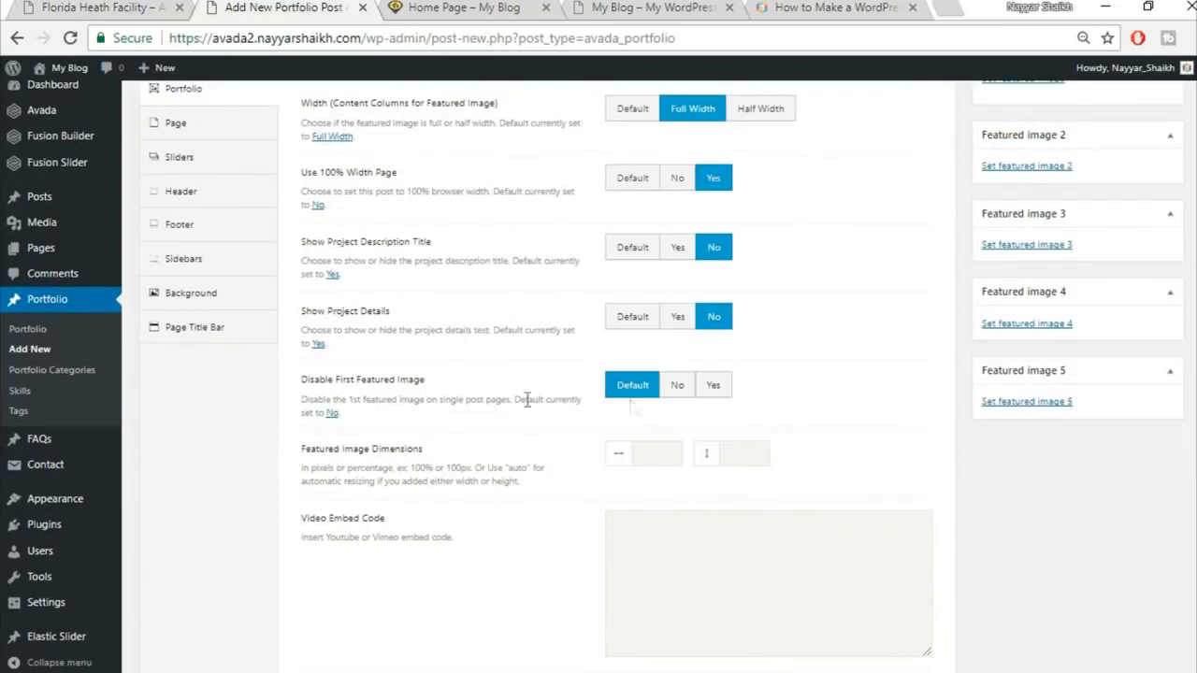
pyautogui.click(716, 387)
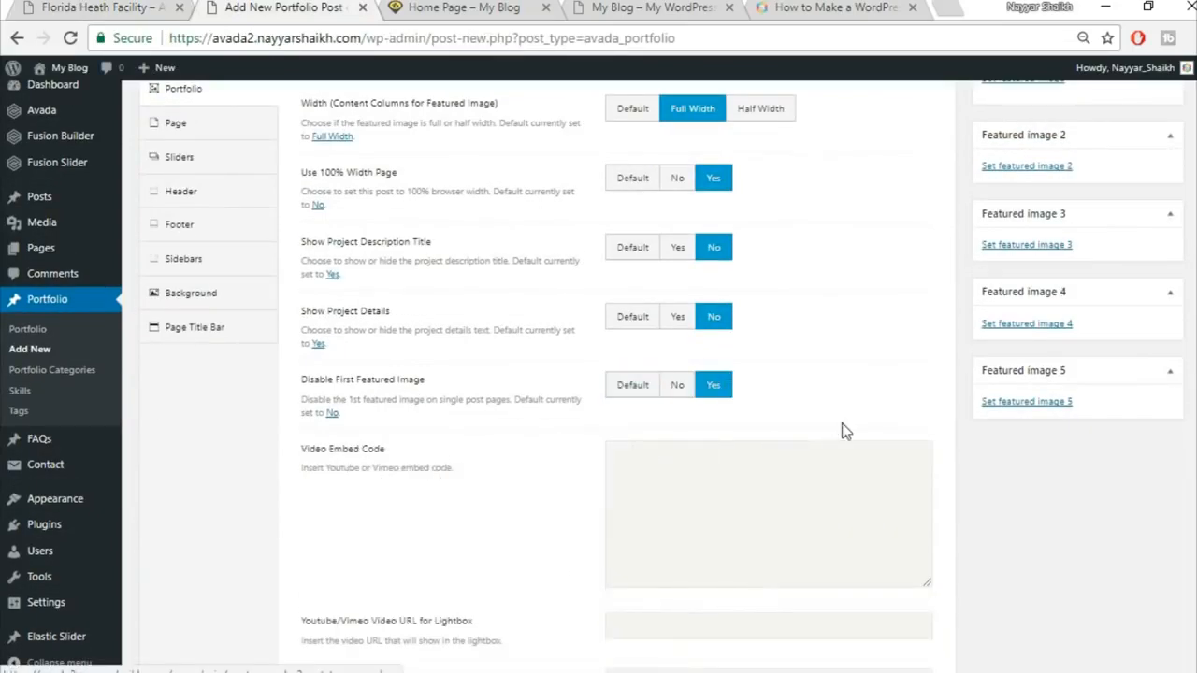
pyautogui.scroll(-3, 844, 431)
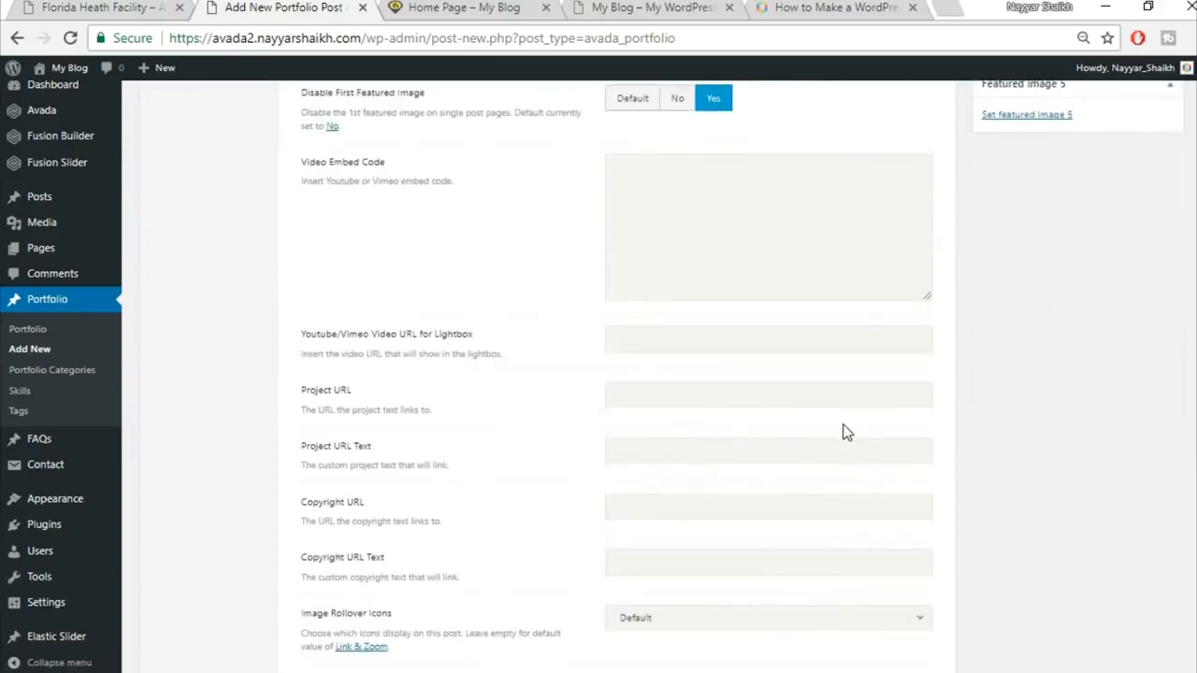
pyautogui.scroll(-4, 847, 430)
pyautogui.scroll(-1, 871, 397)
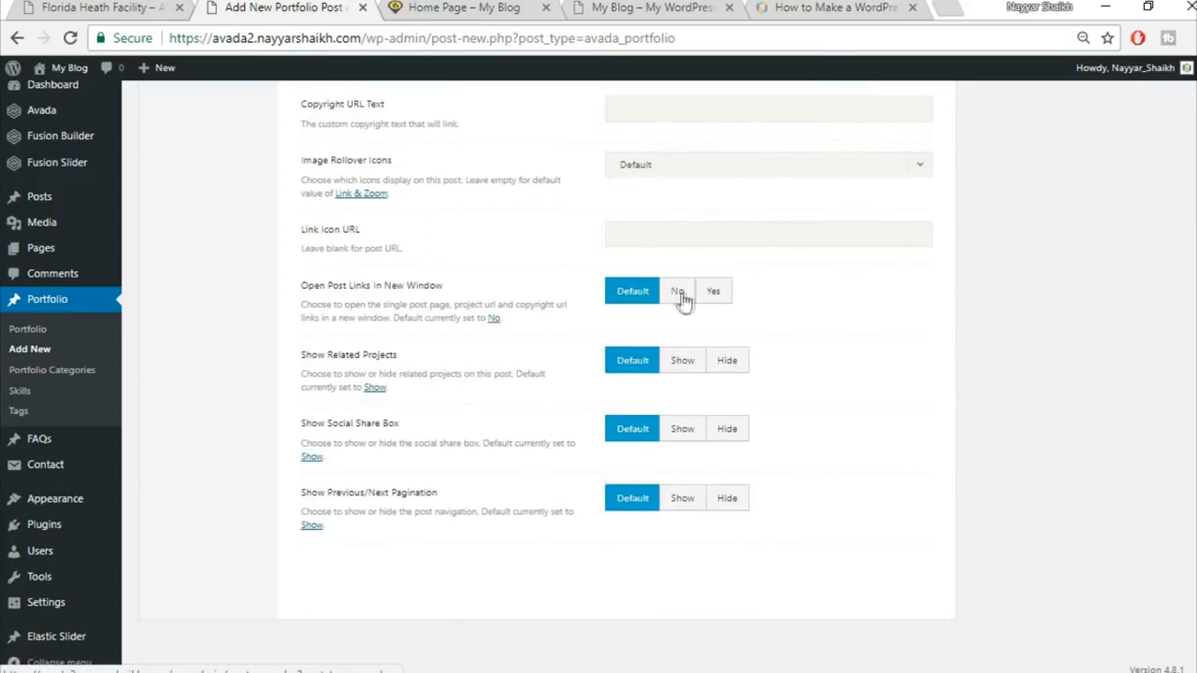
pyautogui.click(713, 294)
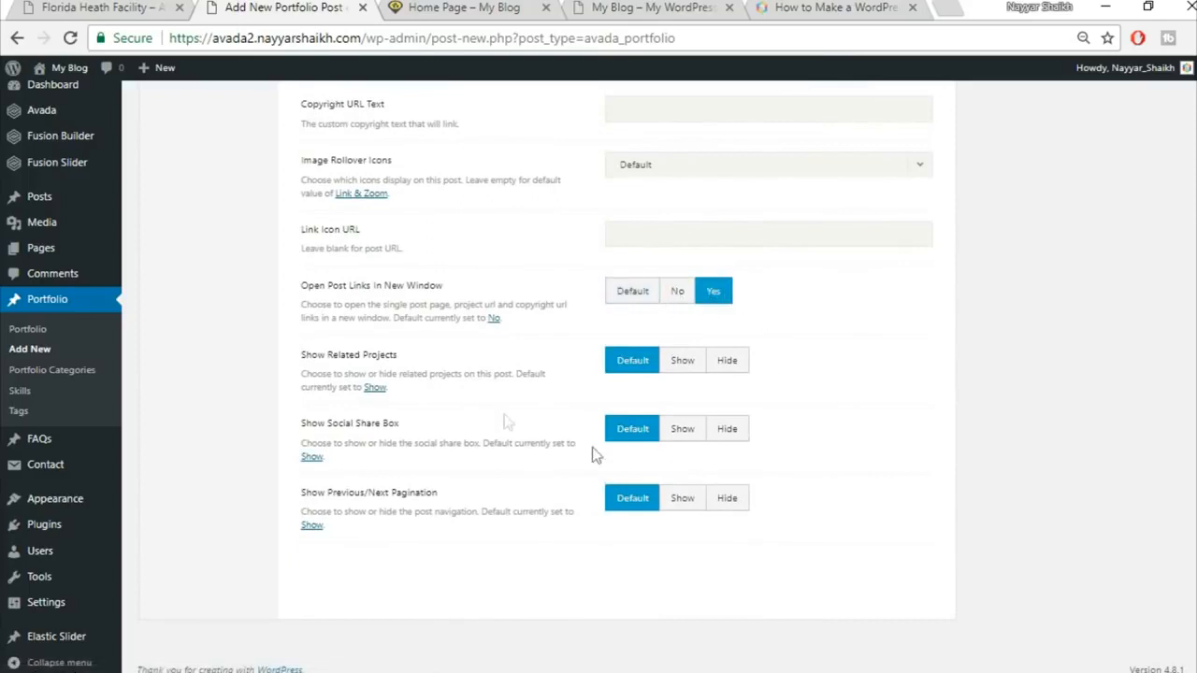
pyautogui.click(740, 364)
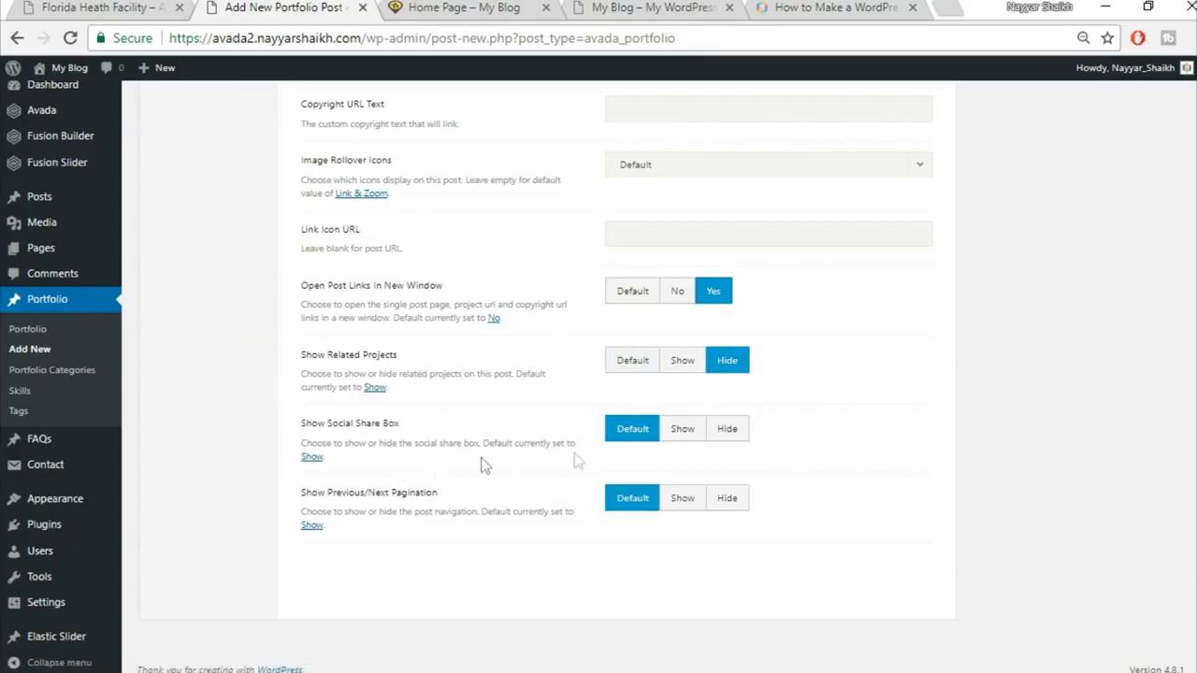
pyautogui.click(727, 433)
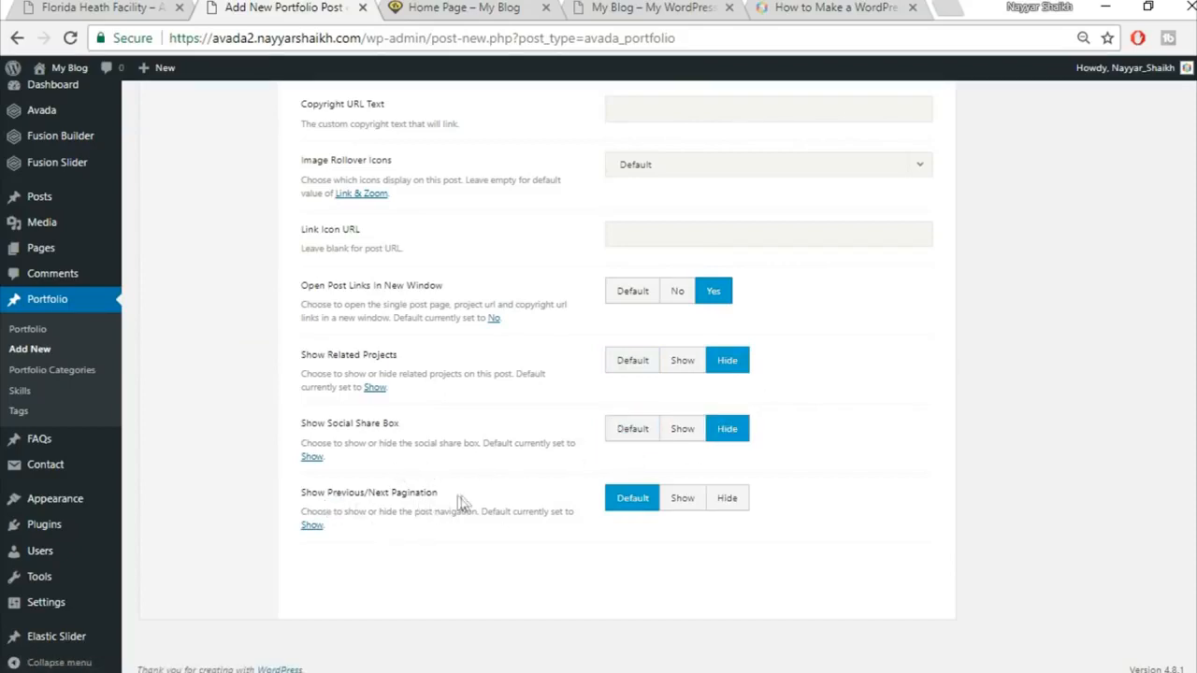
pyautogui.click(736, 505)
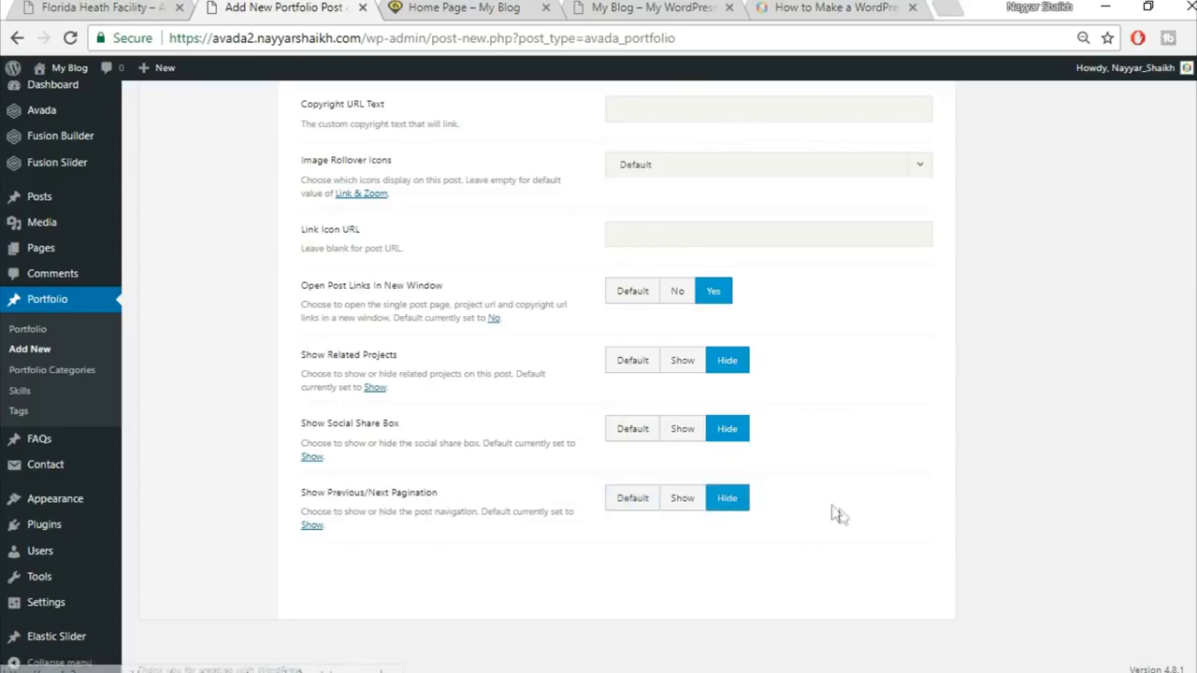
pyautogui.scroll(8, 837, 513)
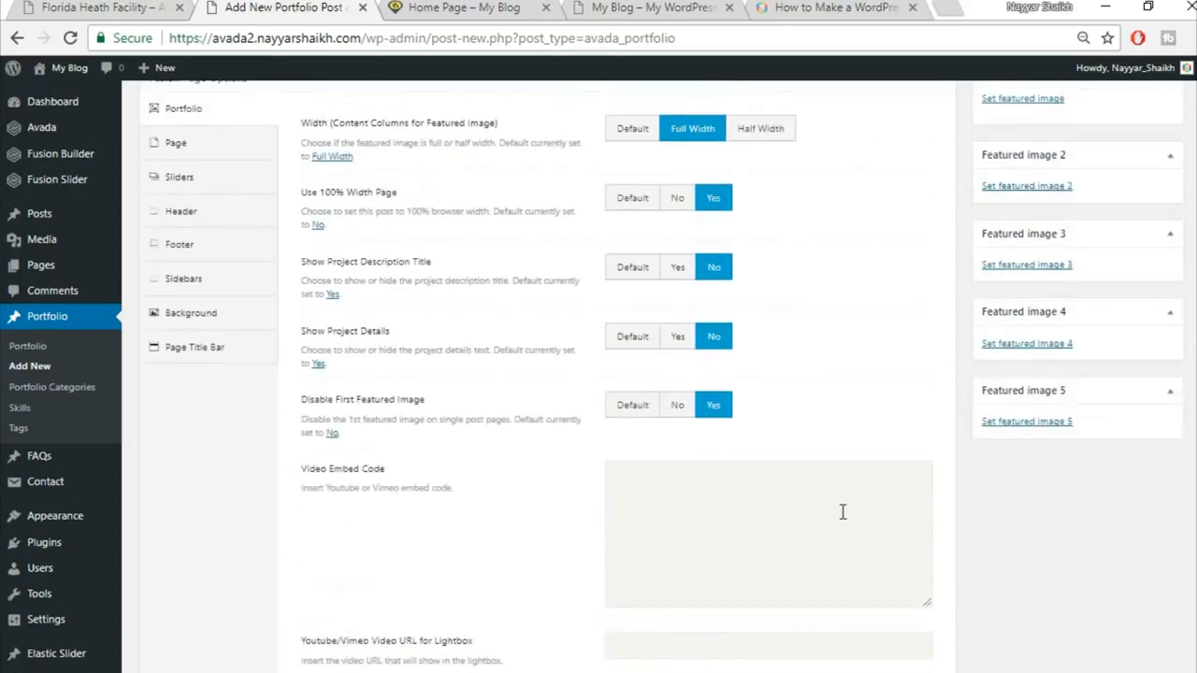
pyautogui.scroll(1, 842, 512)
# Step: Set the page content padding to 0 top and 0 bottom
pyautogui.click(104, 8)
pyautogui.scroll(2, 624, 318)
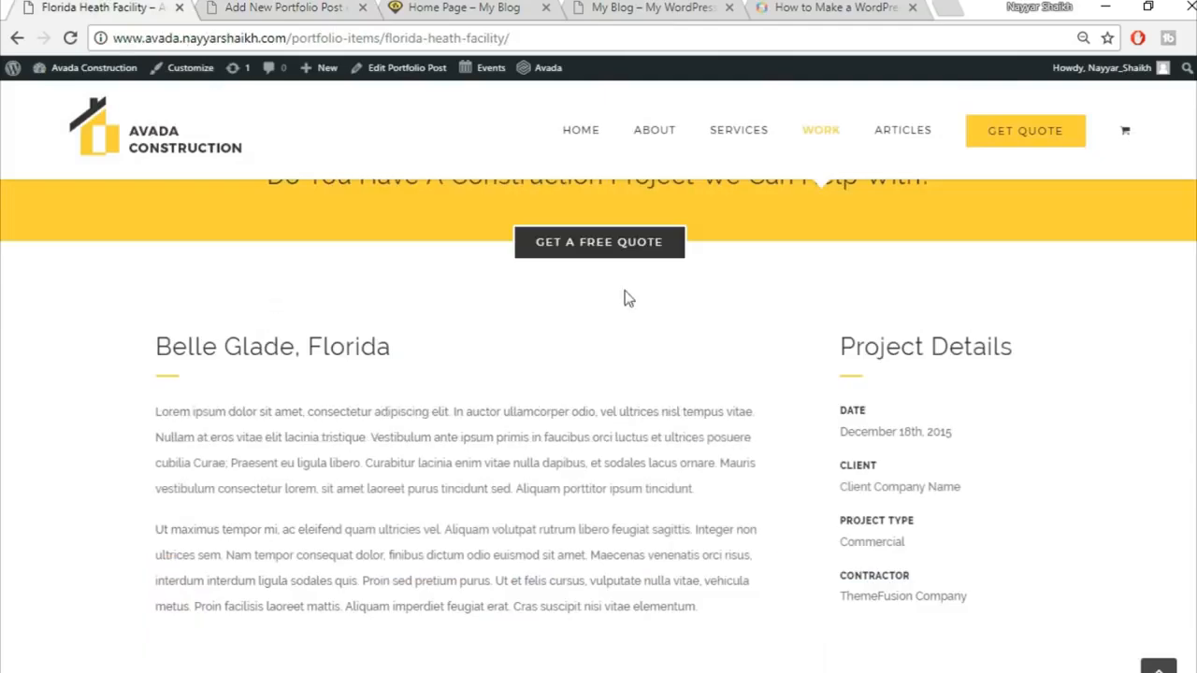
pyautogui.click(264, 7)
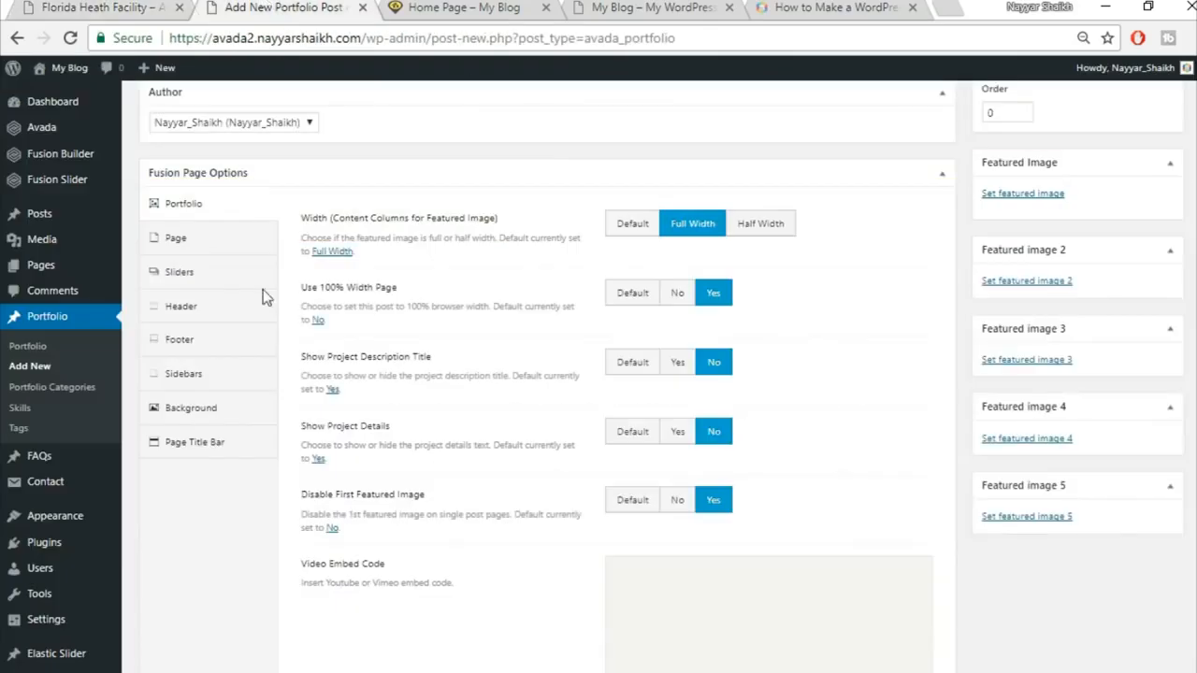
pyautogui.click(198, 245)
pyautogui.click(667, 304)
pyautogui.write('0')
pyautogui.press('Tab')
pyautogui.write('0')
pyautogui.click(706, 442)
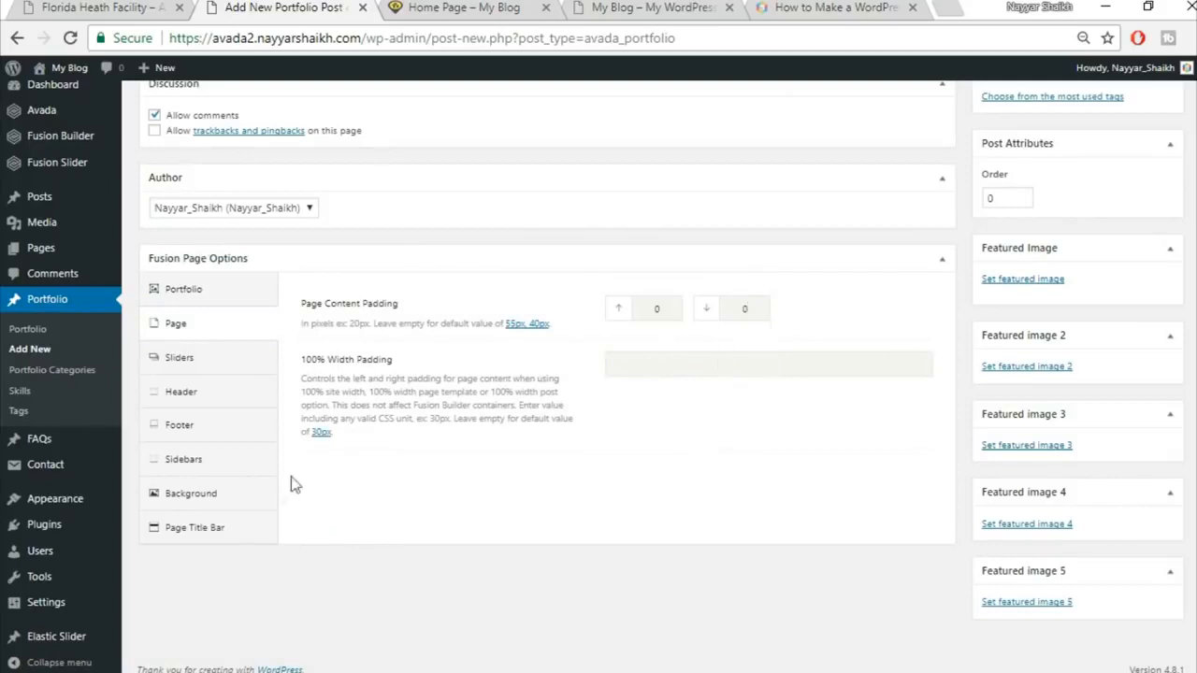
# Step: Hide the page title bar
pyautogui.click(246, 535)
pyautogui.scroll(-1, 246, 535)
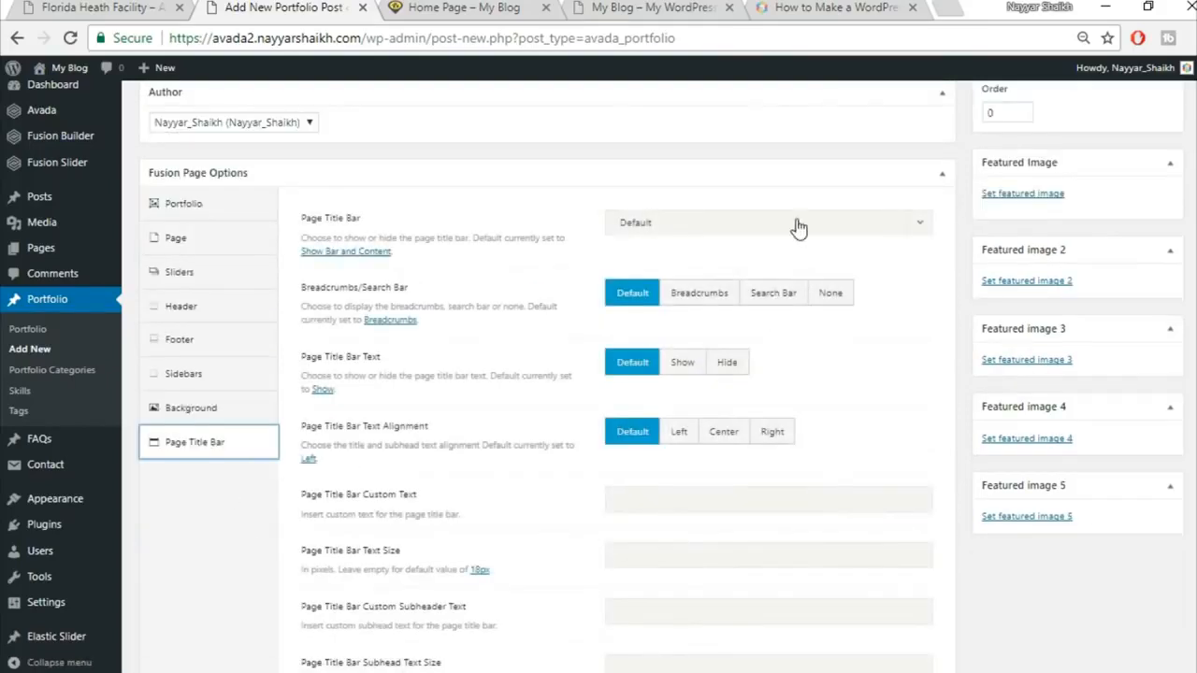
pyautogui.click(798, 228)
pyautogui.click(721, 334)
pyautogui.scroll(10, 1153, 295)
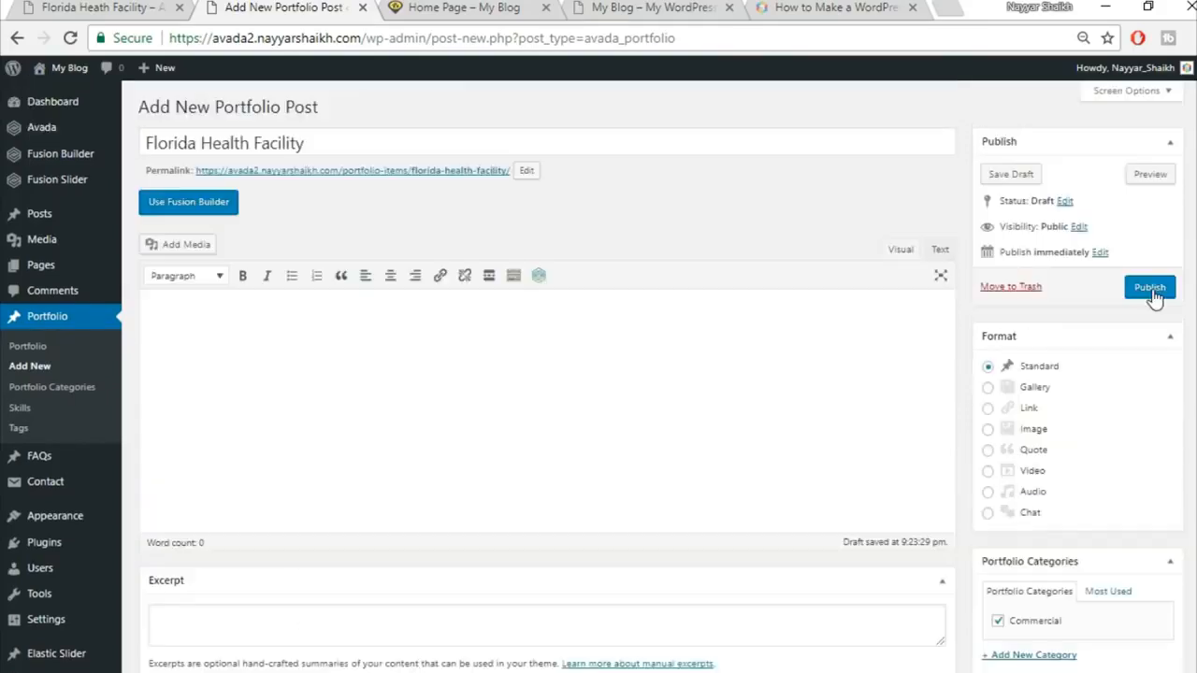
# Step: Publish the Florida Health Facility post, check the live home page, then return to the editor
pyautogui.click(1153, 289)
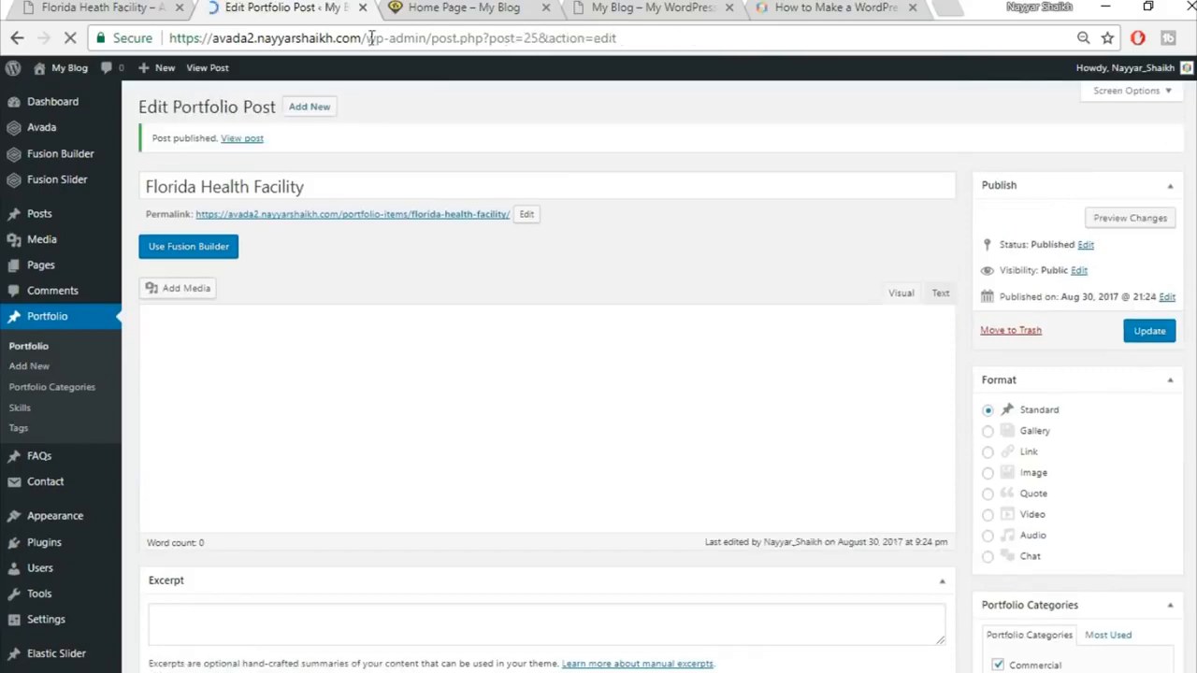
pyautogui.click(395, 6)
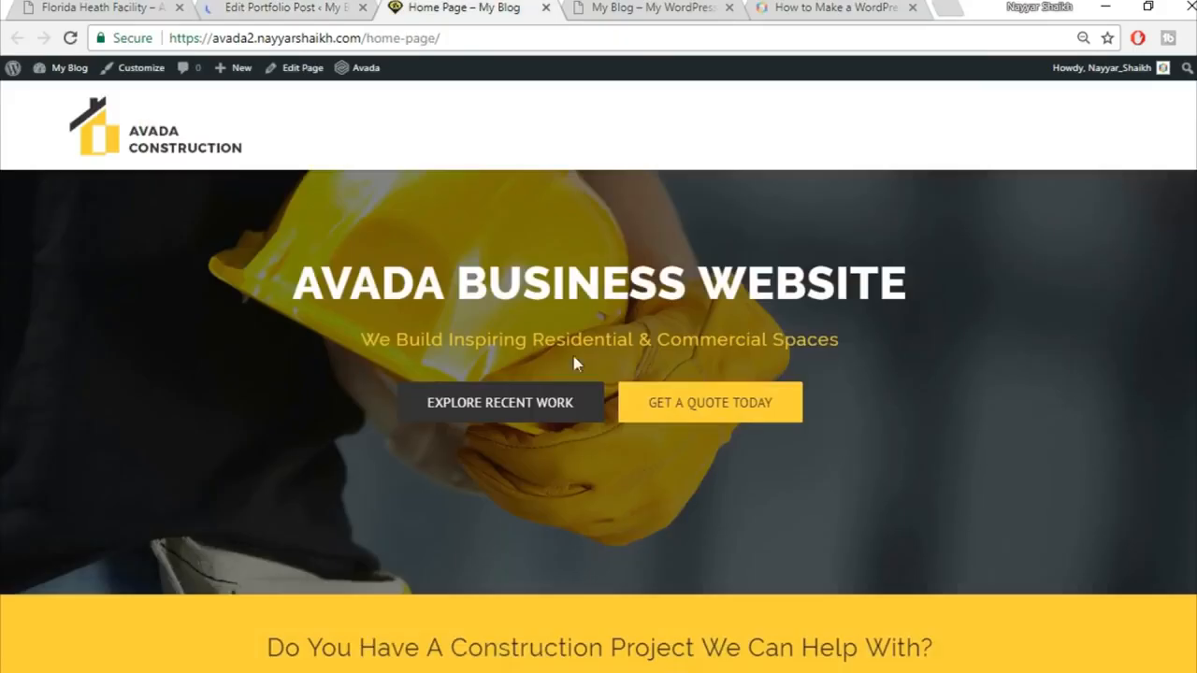
pyautogui.scroll(-2, 543, 575)
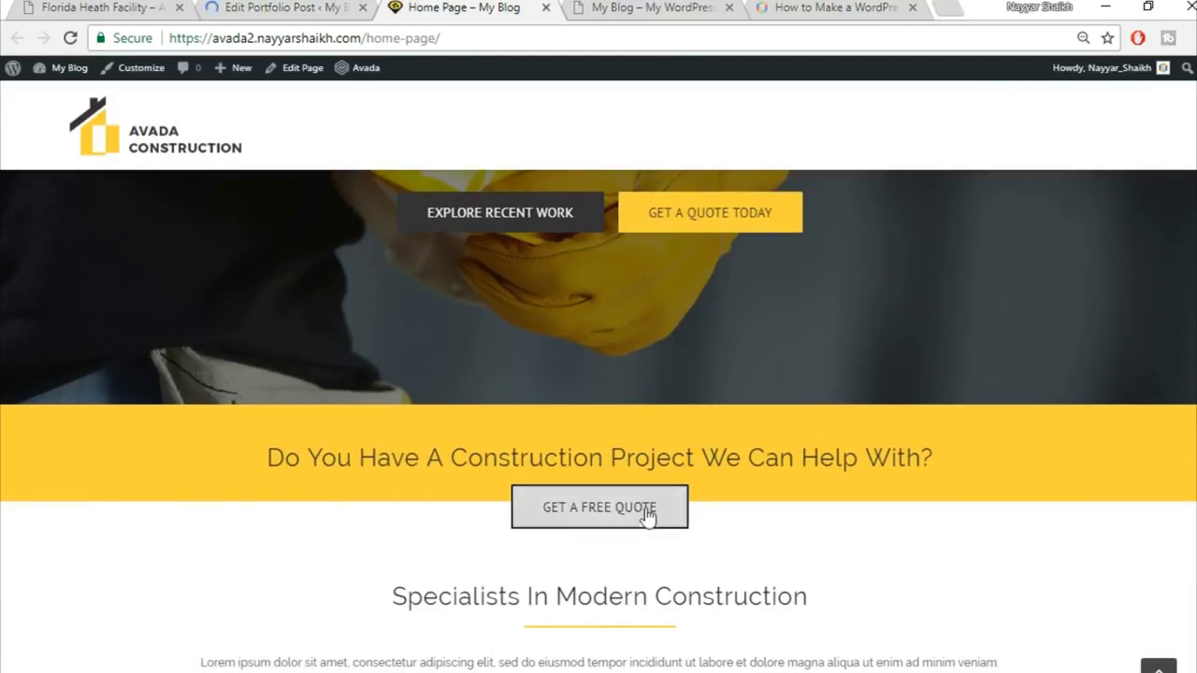
pyautogui.scroll(-3, 1082, 508)
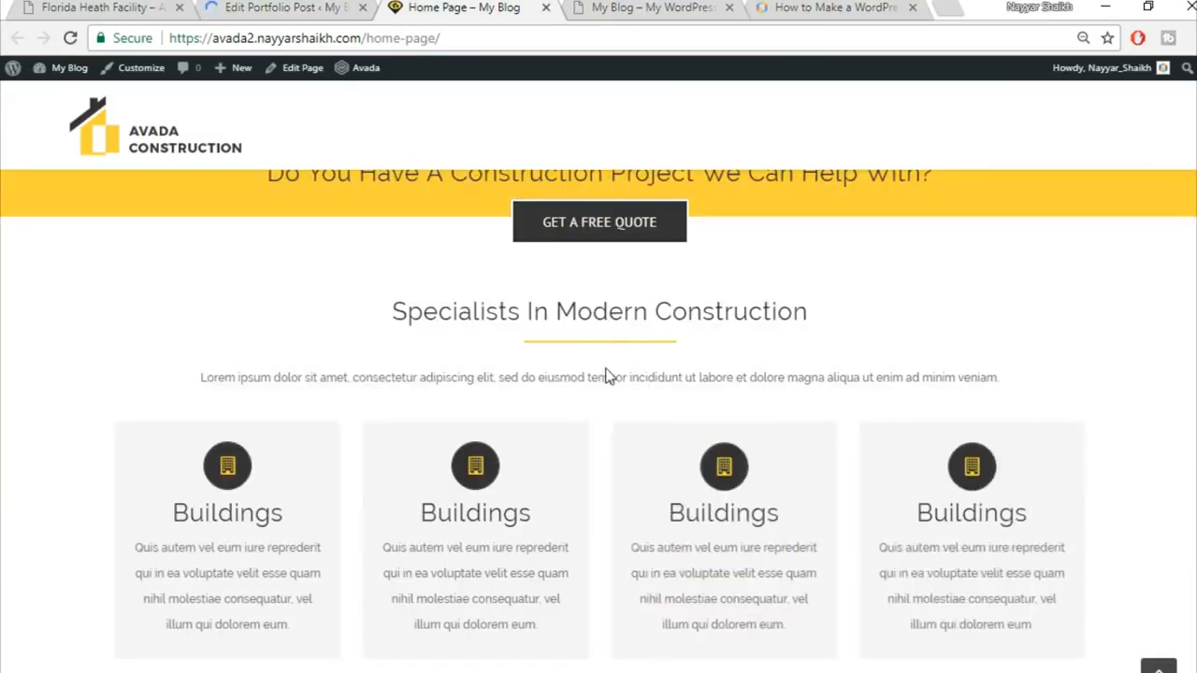
pyautogui.click(292, 6)
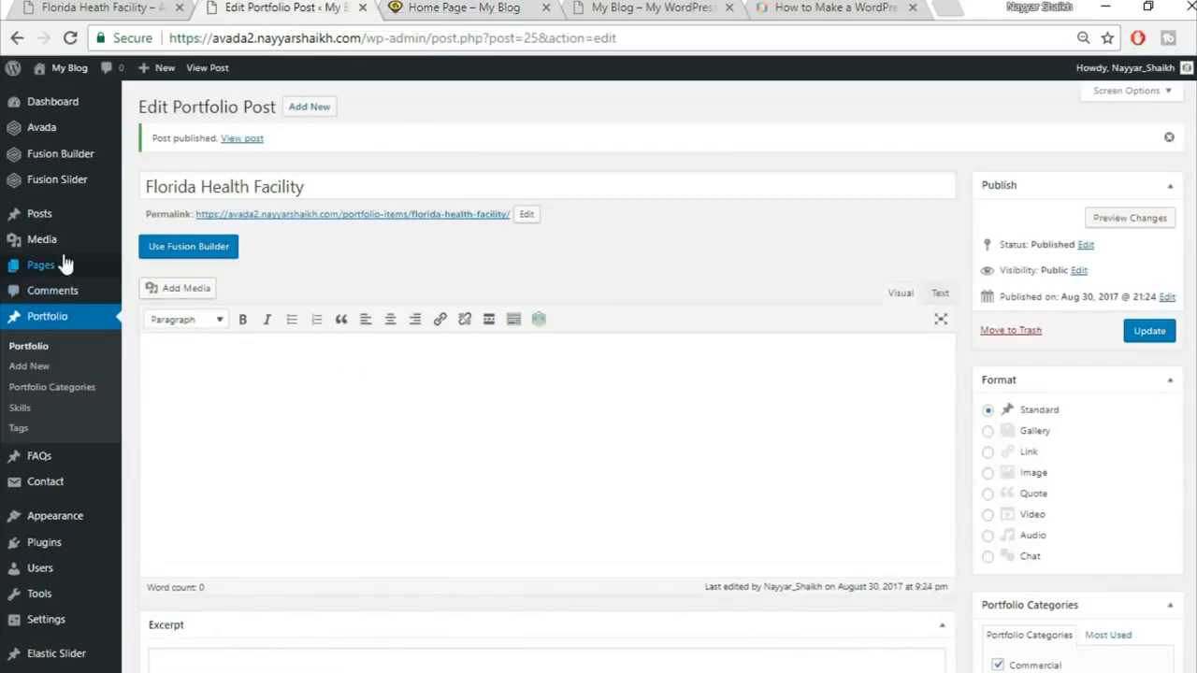
# Step: From All Pages, trash the Sample Page and open the Home Page in the builder
pyautogui.moveTo(55, 273)
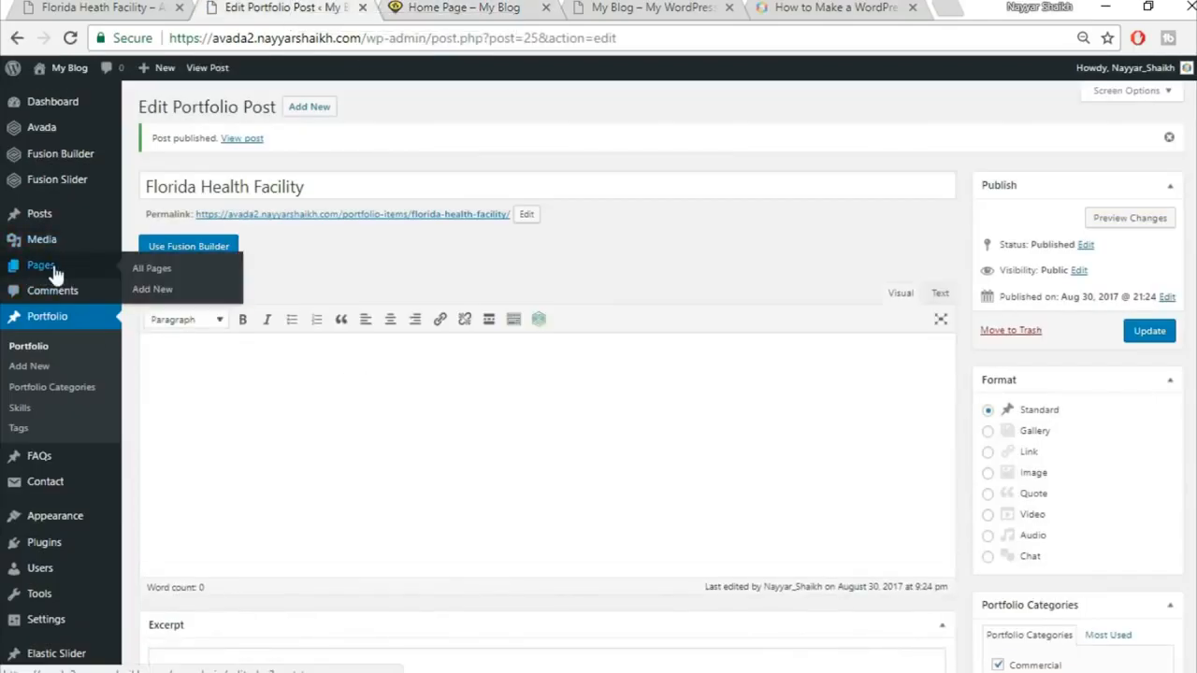
pyautogui.click(154, 268)
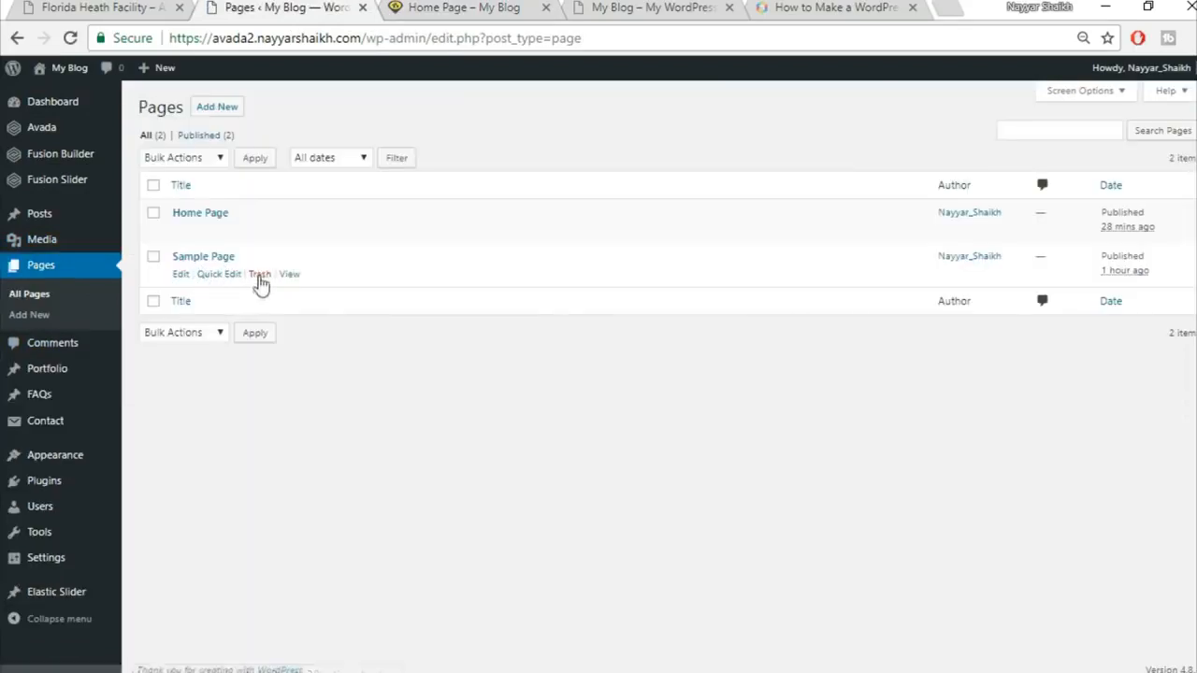
pyautogui.click(260, 275)
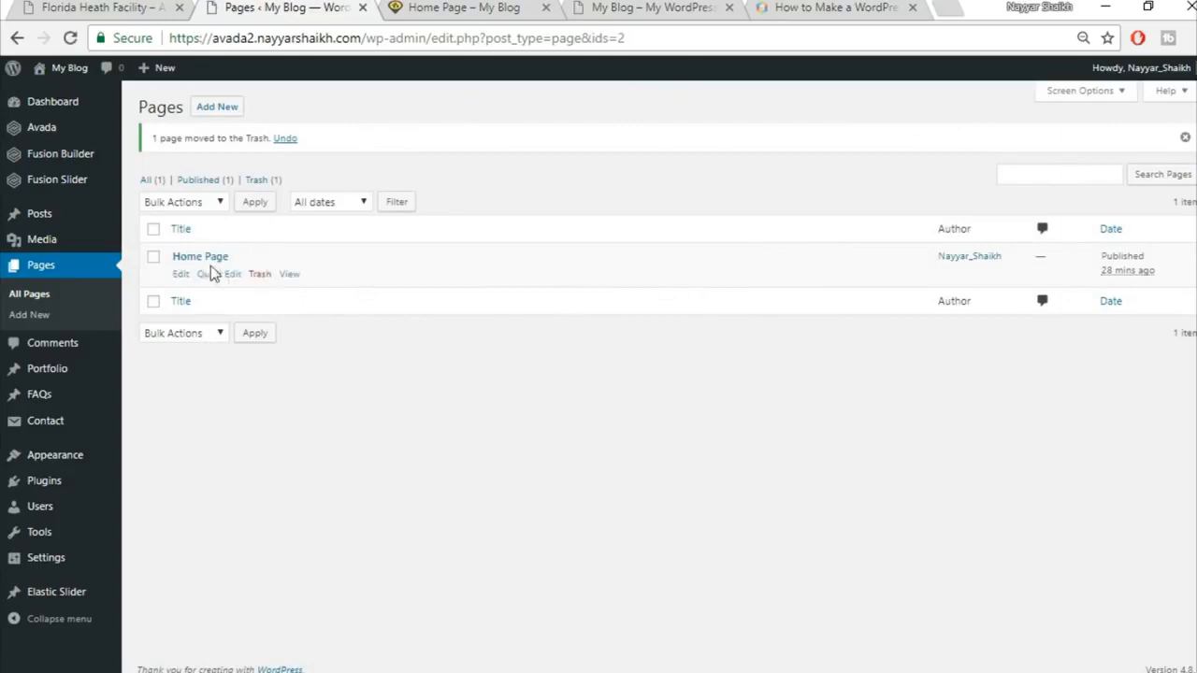
pyautogui.click(180, 274)
pyautogui.scroll(-10, 713, 190)
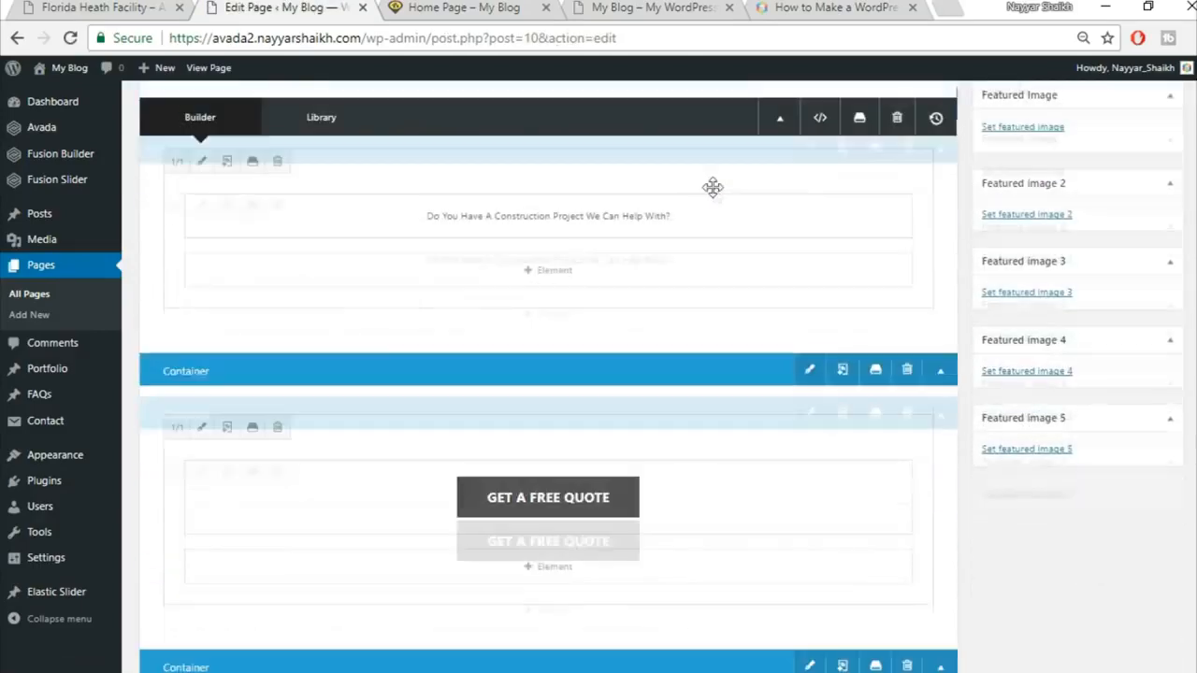
pyautogui.scroll(2, 696, 281)
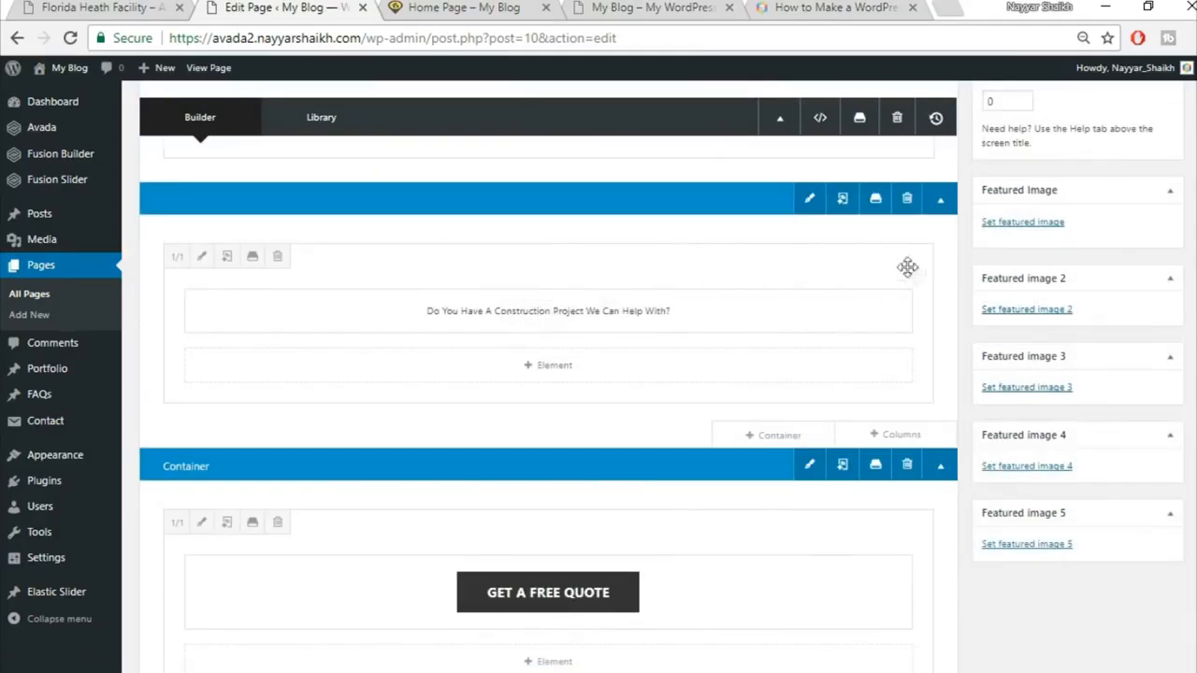
# Step: Delete the saved Top2 and Top1 containers from the library
pyautogui.click(877, 199)
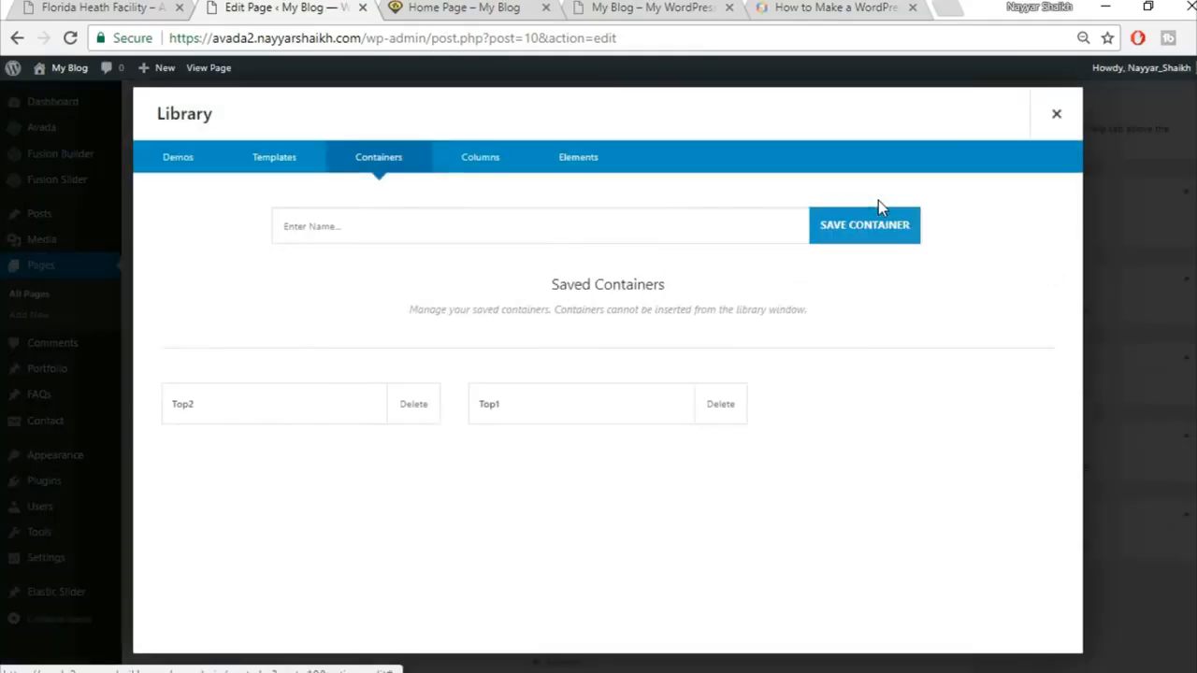
pyautogui.click(415, 416)
pyautogui.click(674, 155)
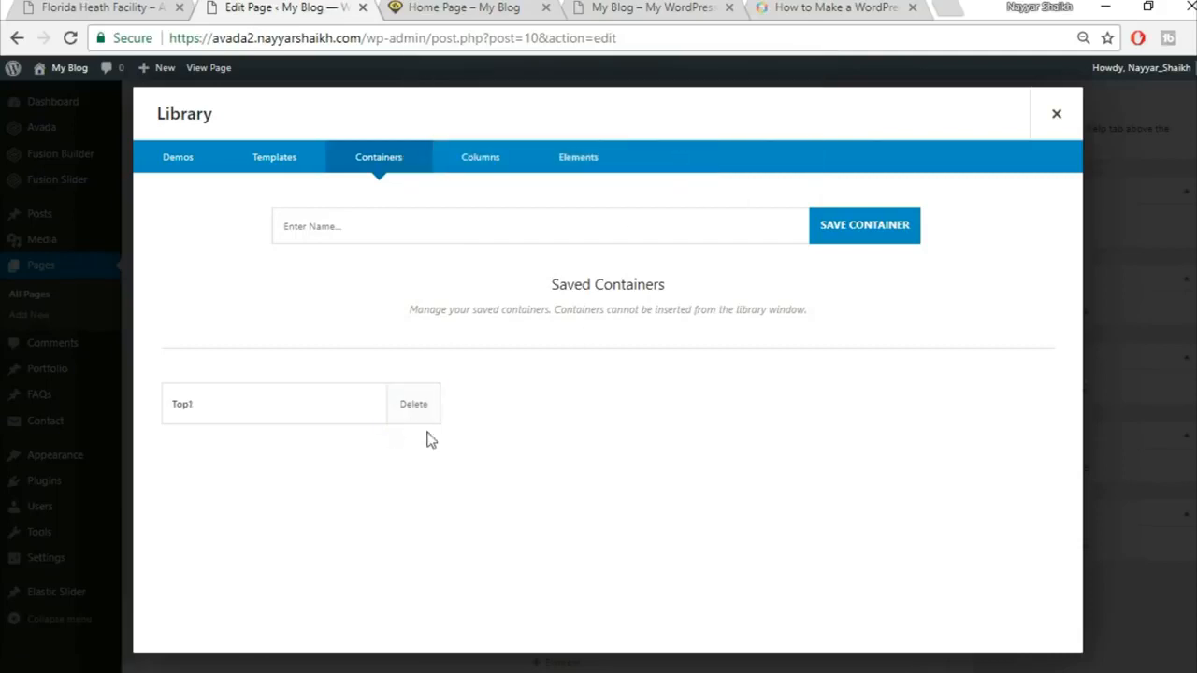
pyautogui.click(413, 416)
pyautogui.click(684, 148)
# Step: Save the question banner as Top1 and the free-quote container as Top2
pyautogui.click(496, 234)
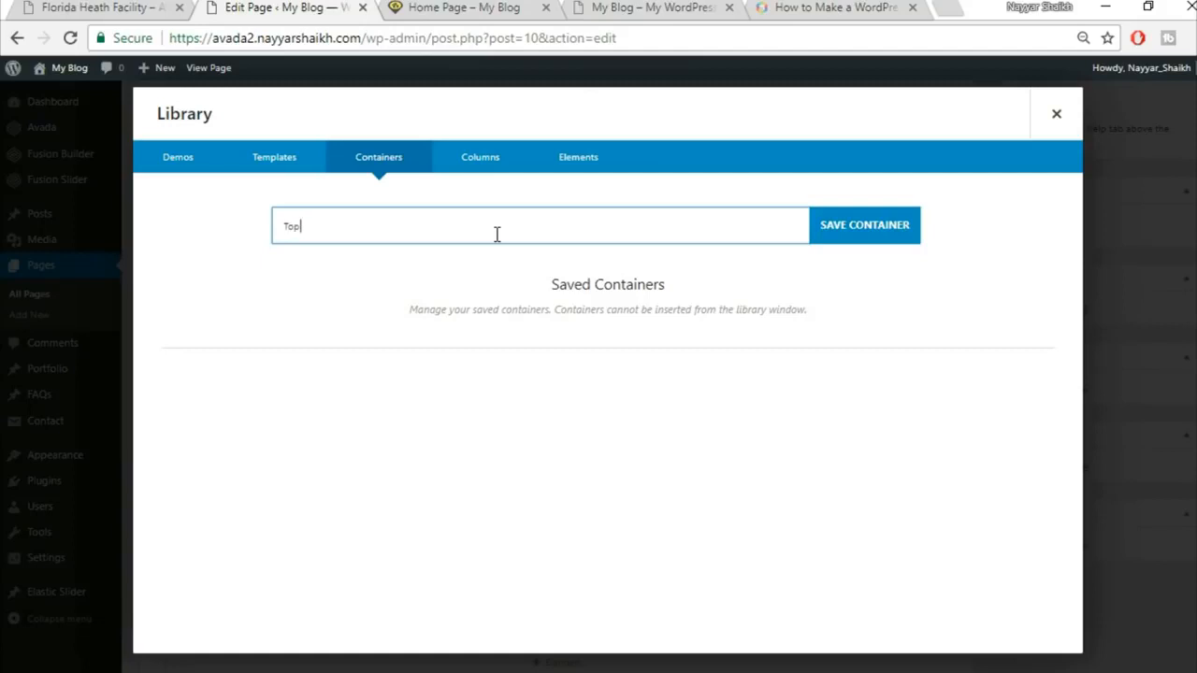
pyautogui.click(880, 221)
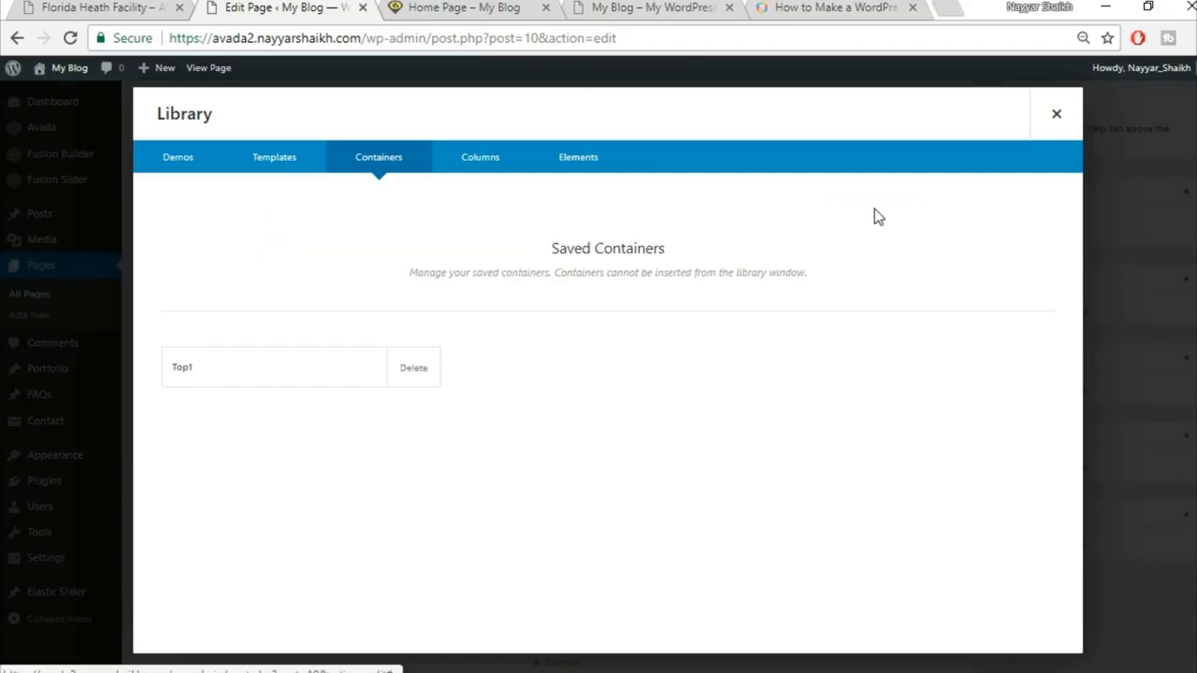
pyautogui.click(1056, 115)
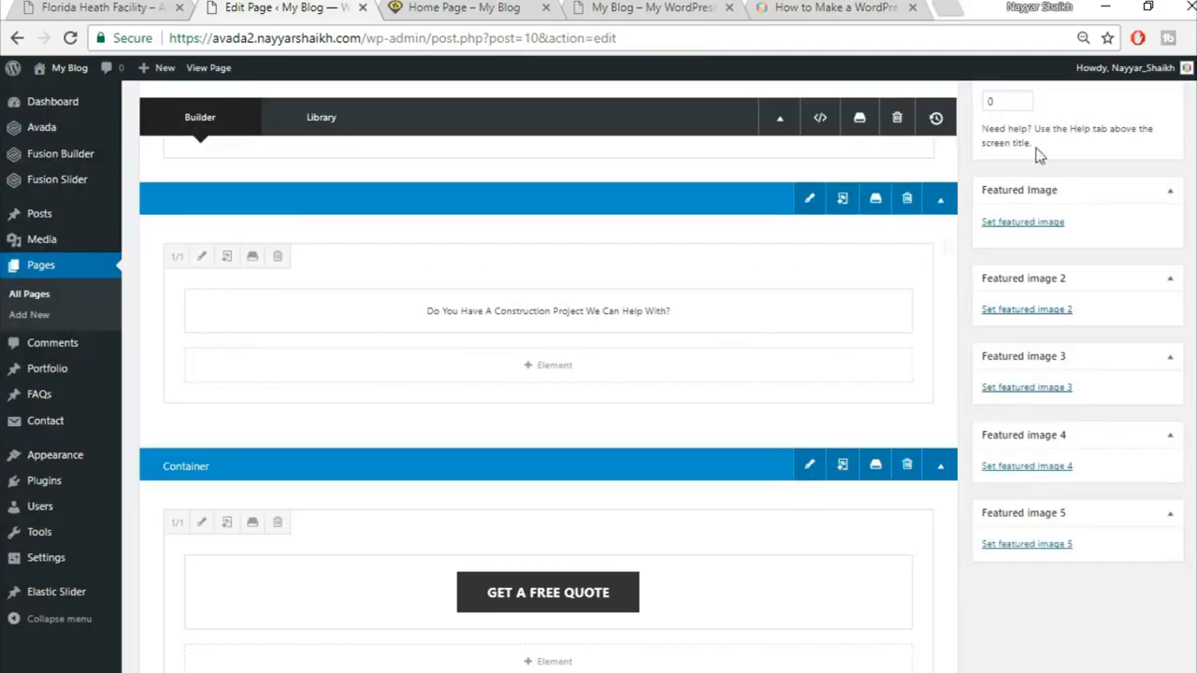
pyautogui.scroll(-1, 915, 391)
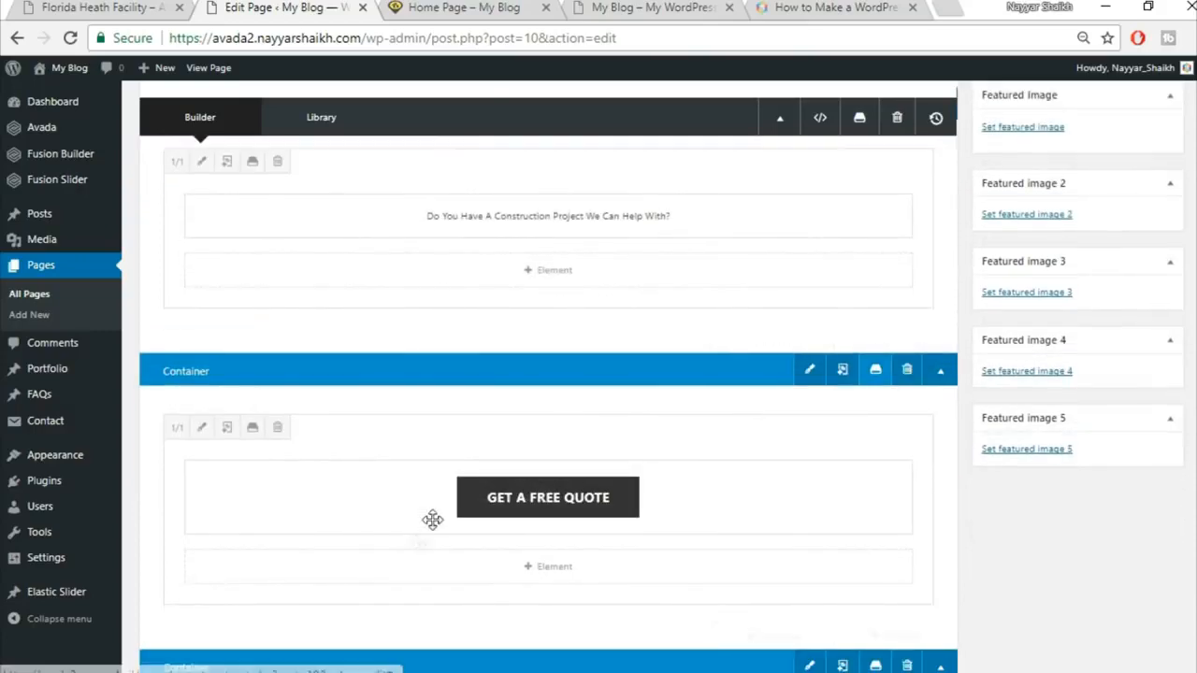
pyautogui.click(875, 371)
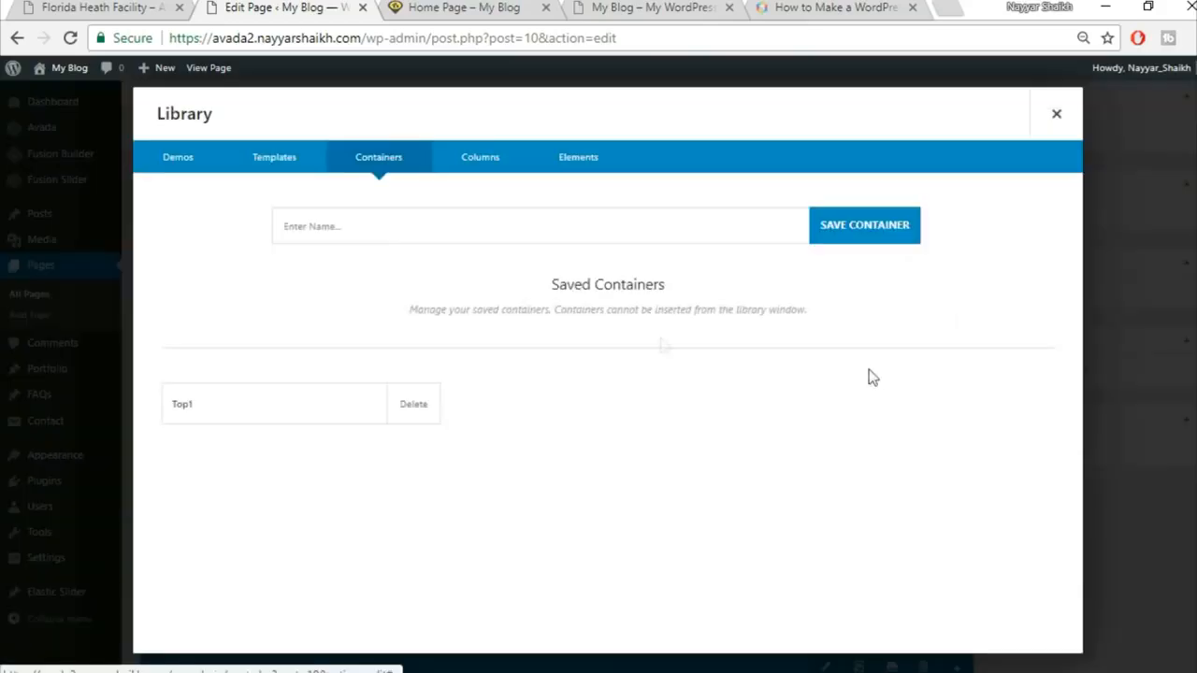
pyautogui.click(569, 225)
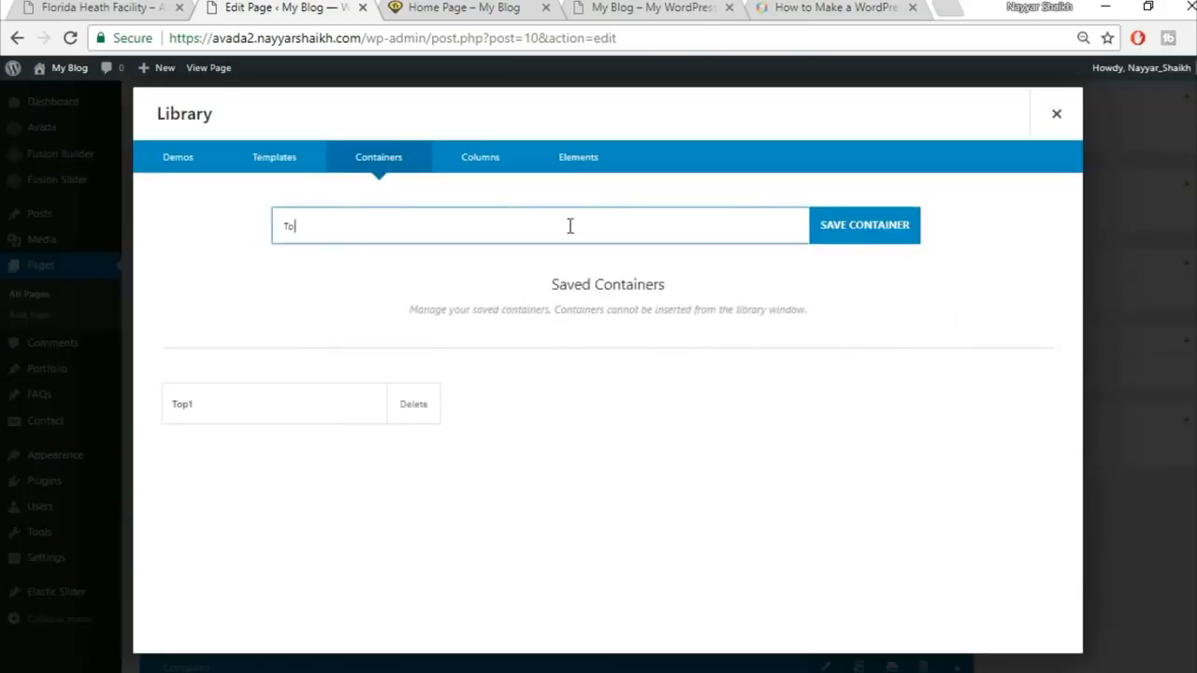
pyautogui.click(853, 223)
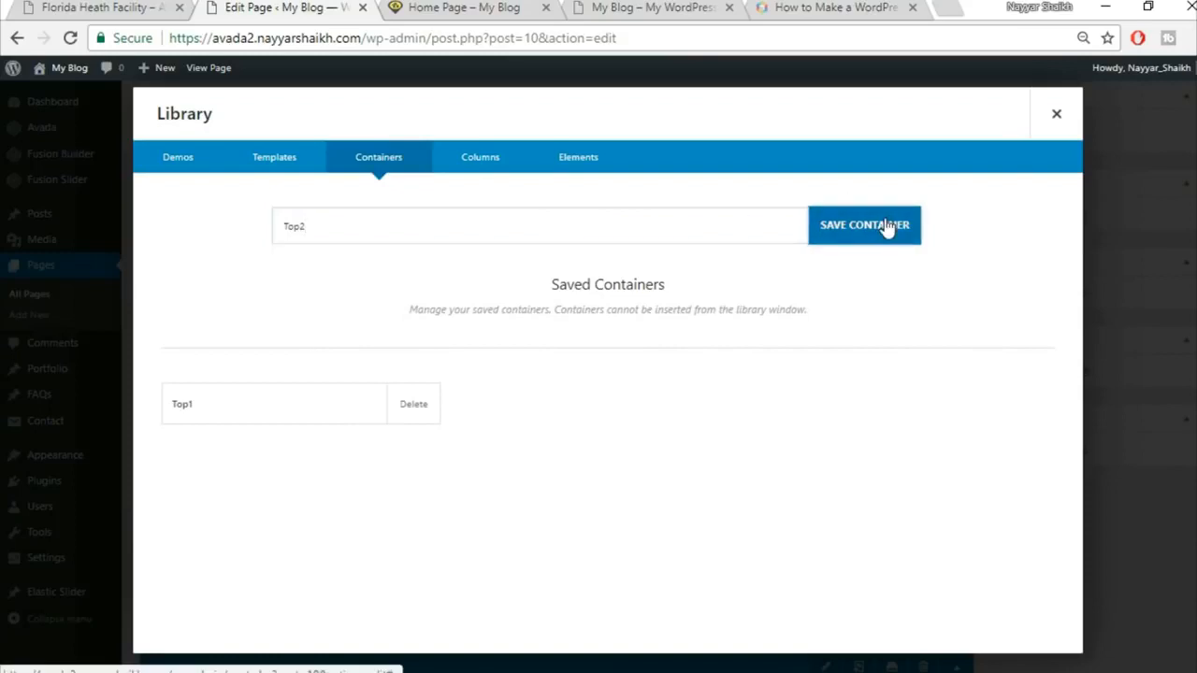
pyautogui.click(1082, 122)
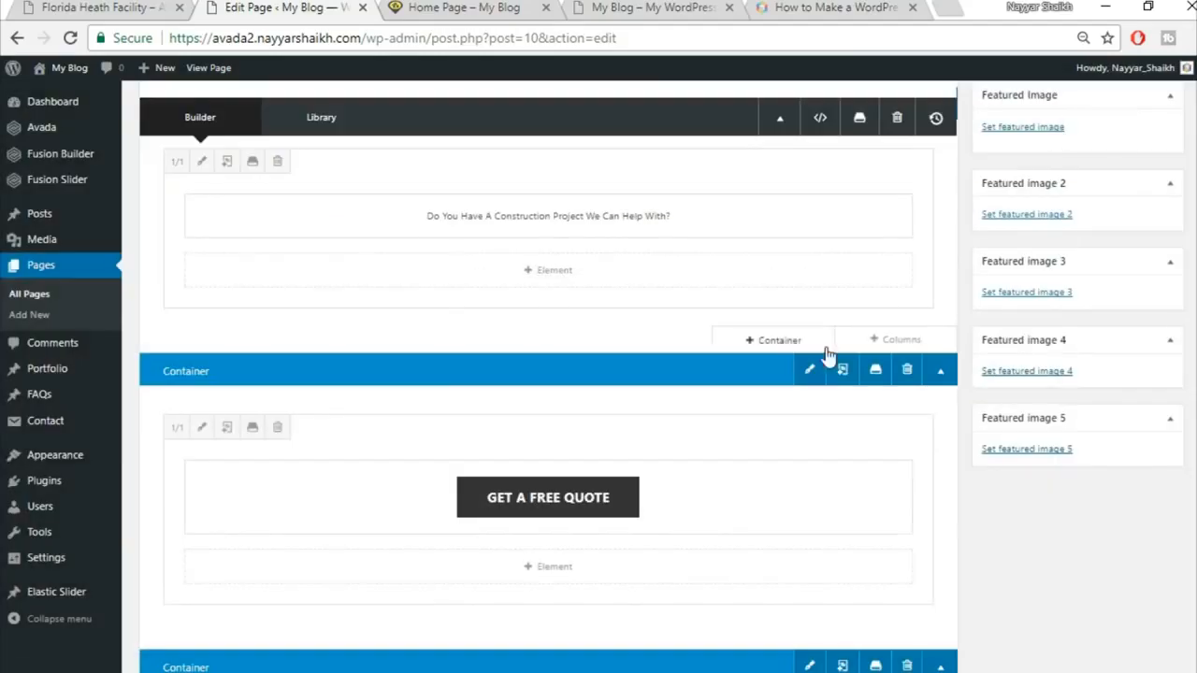
# Step: Name the Specialists section container 'Top3', then view the live home page
pyautogui.scroll(-4, 833, 348)
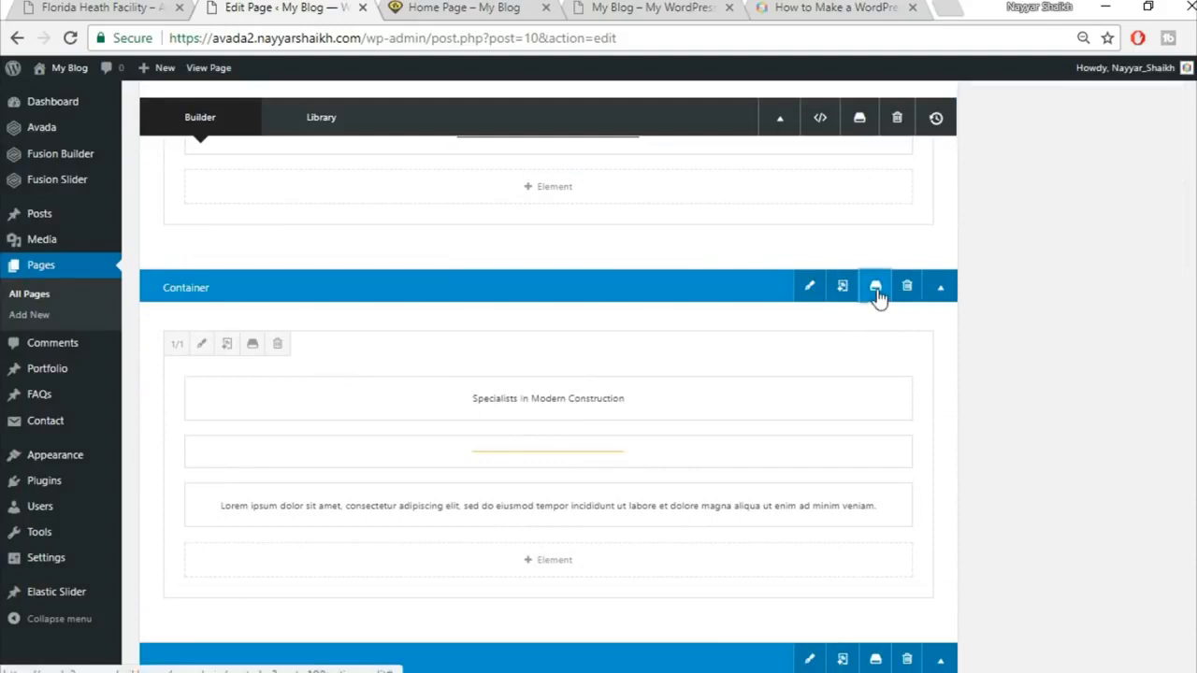
pyautogui.click(875, 286)
pyautogui.click(533, 225)
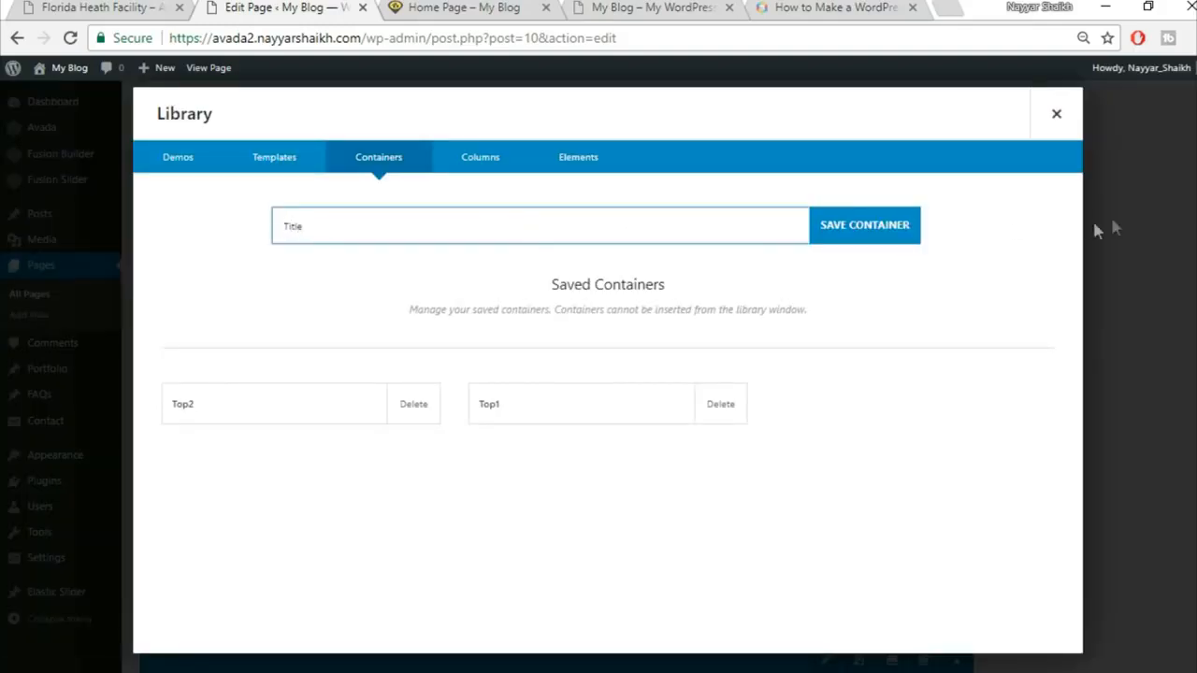
pyautogui.write('Top3')
pyautogui.click(501, 7)
pyautogui.scroll(-2, 623, 374)
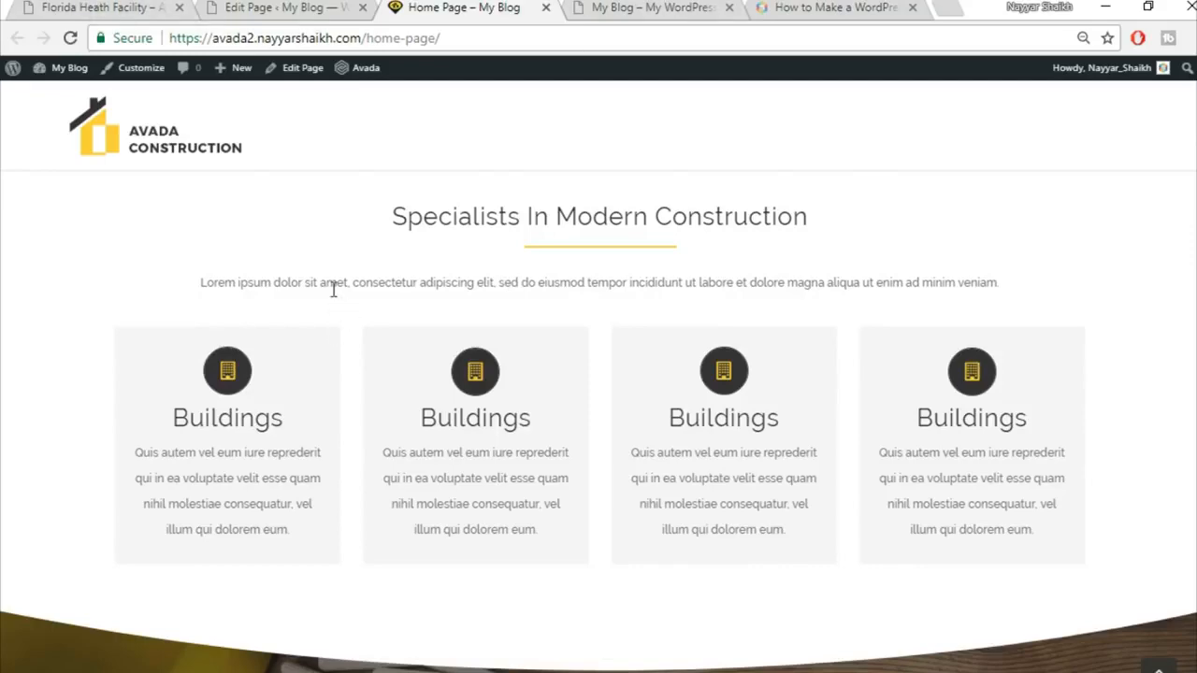
# Step: Go from the Florida Health Facility page to the reference site's home page
pyautogui.click(140, 7)
pyautogui.scroll(-10, 847, 374)
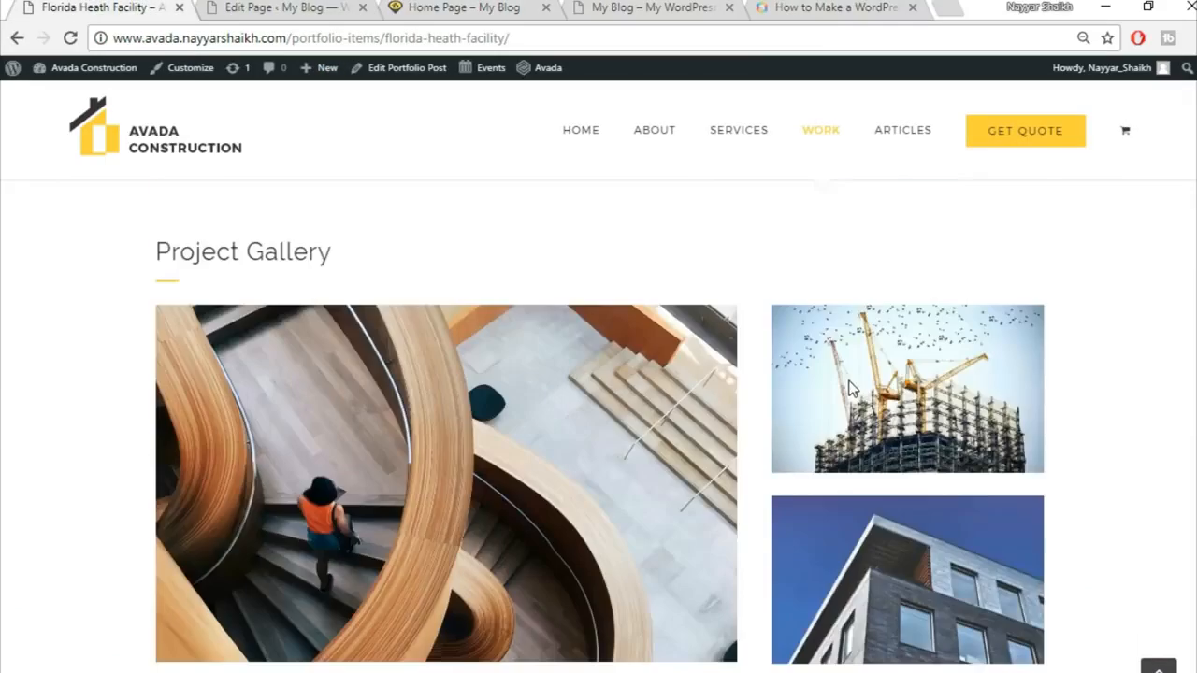
pyautogui.scroll(10, 852, 439)
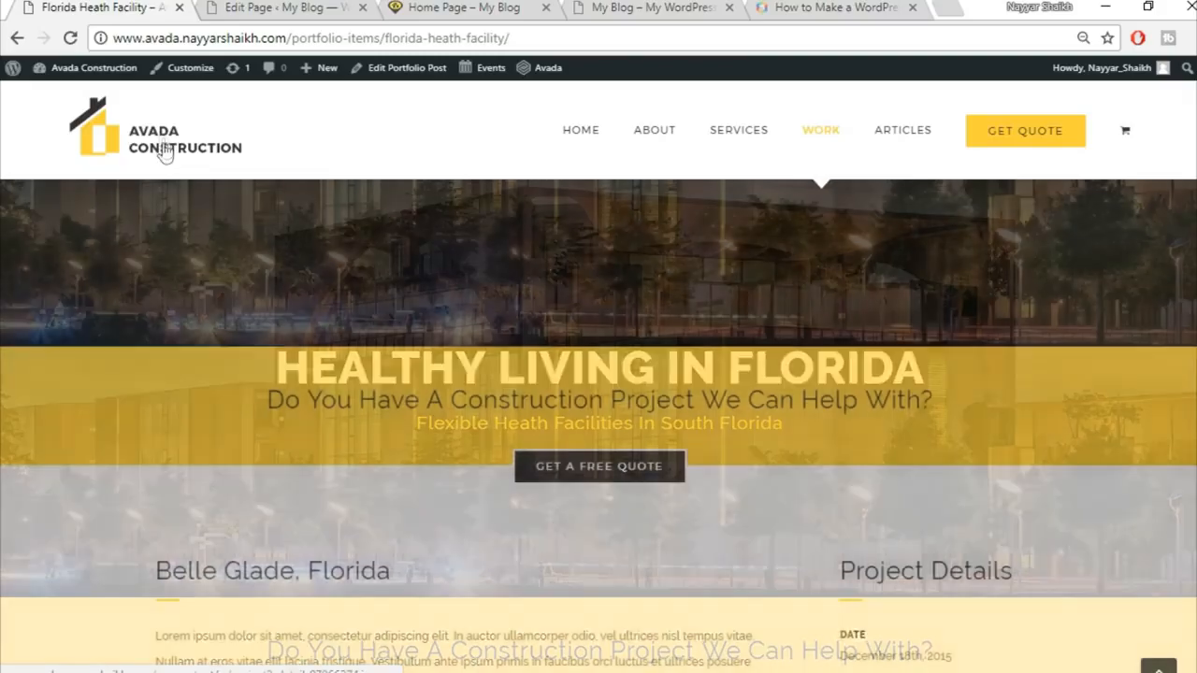
pyautogui.click(161, 139)
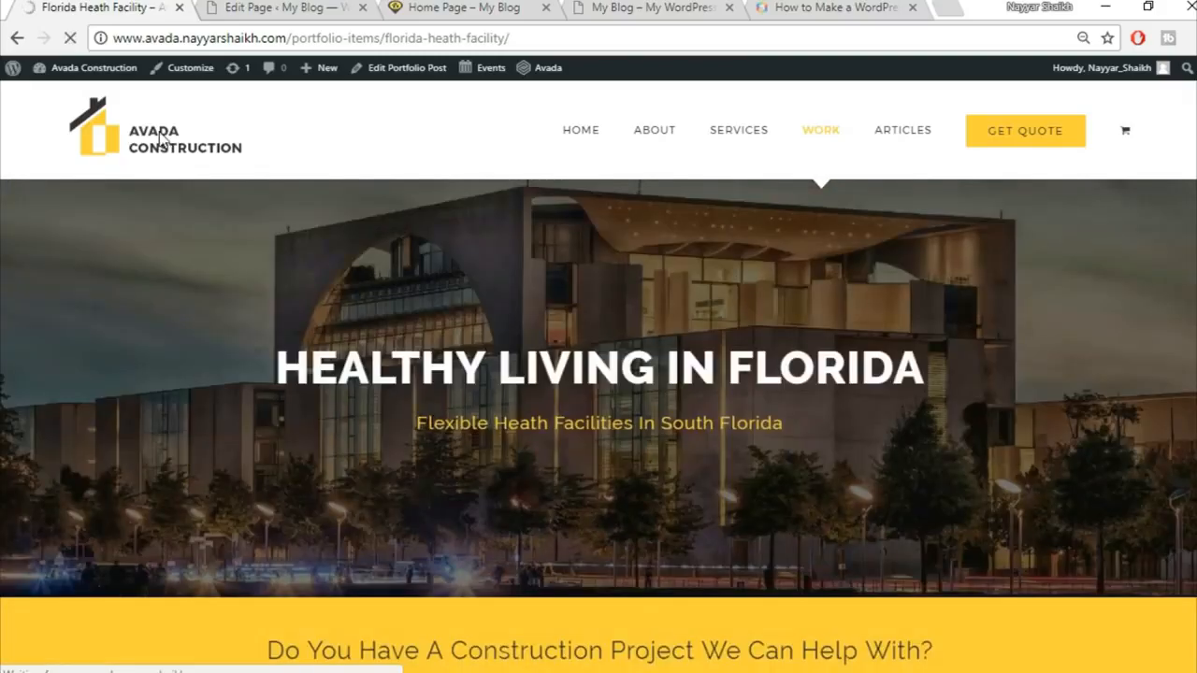
# Step: Review the Specialists heading and intro paragraph, then return to the Home Page editor
pyautogui.scroll(-5, 330, 223)
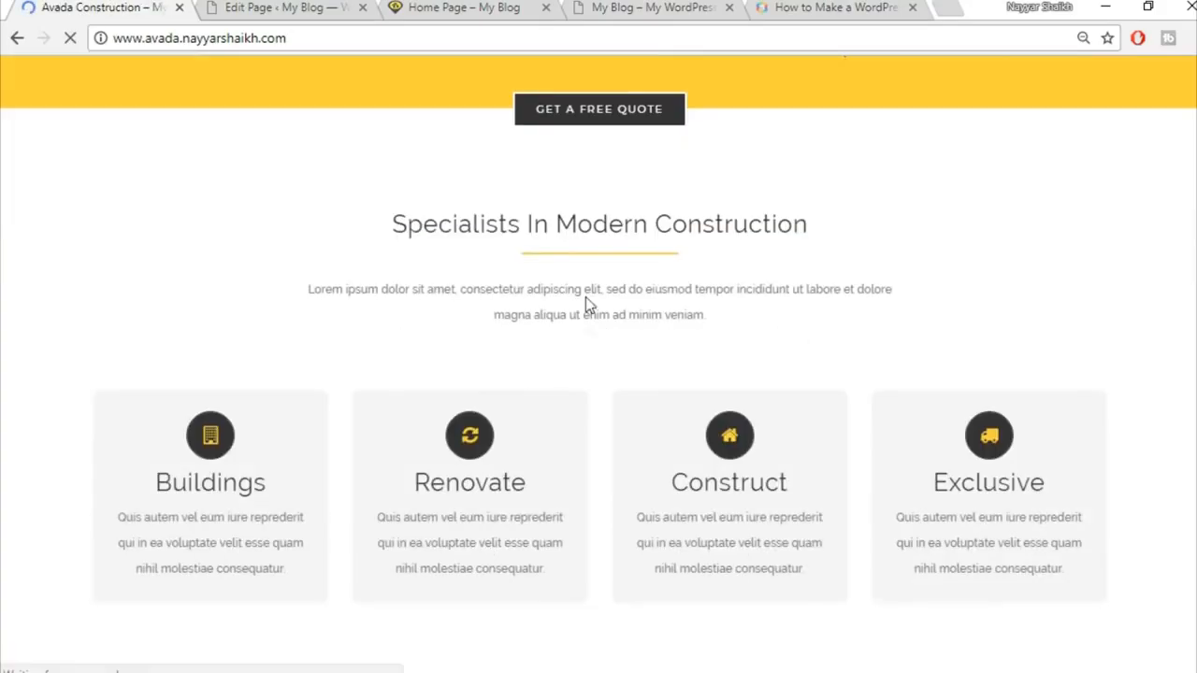
pyautogui.moveTo(311, 289); pyautogui.dragTo(734, 316)
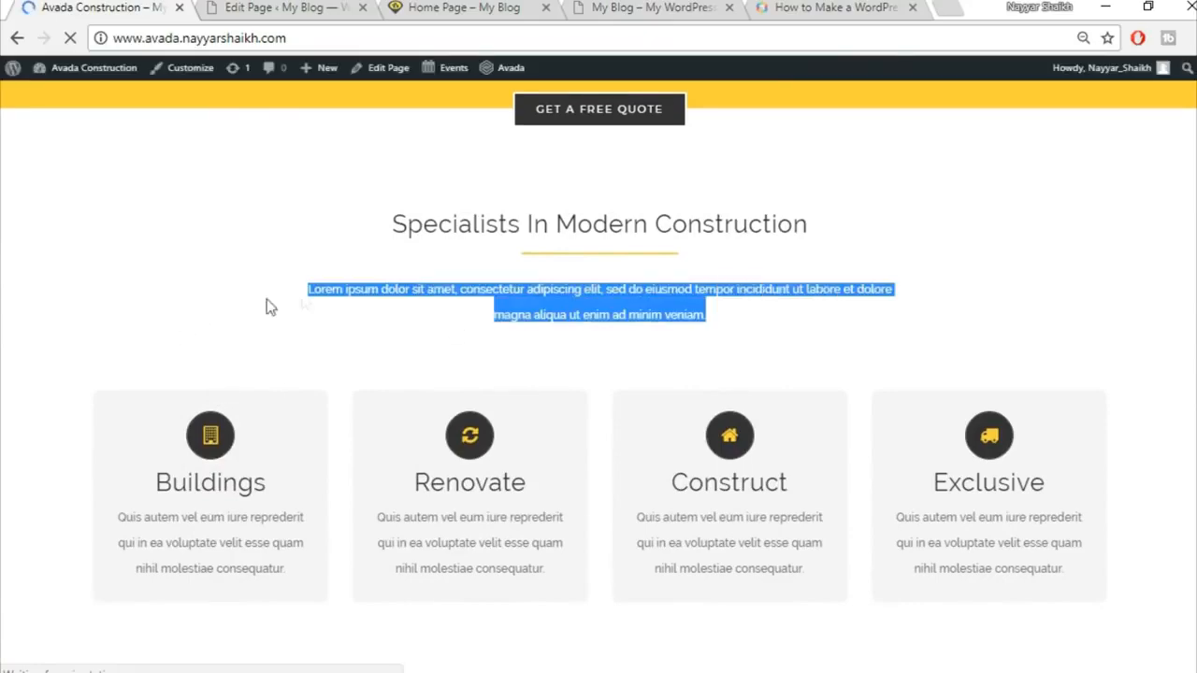
pyautogui.click(100, 333)
pyautogui.scroll(-1, 100, 333)
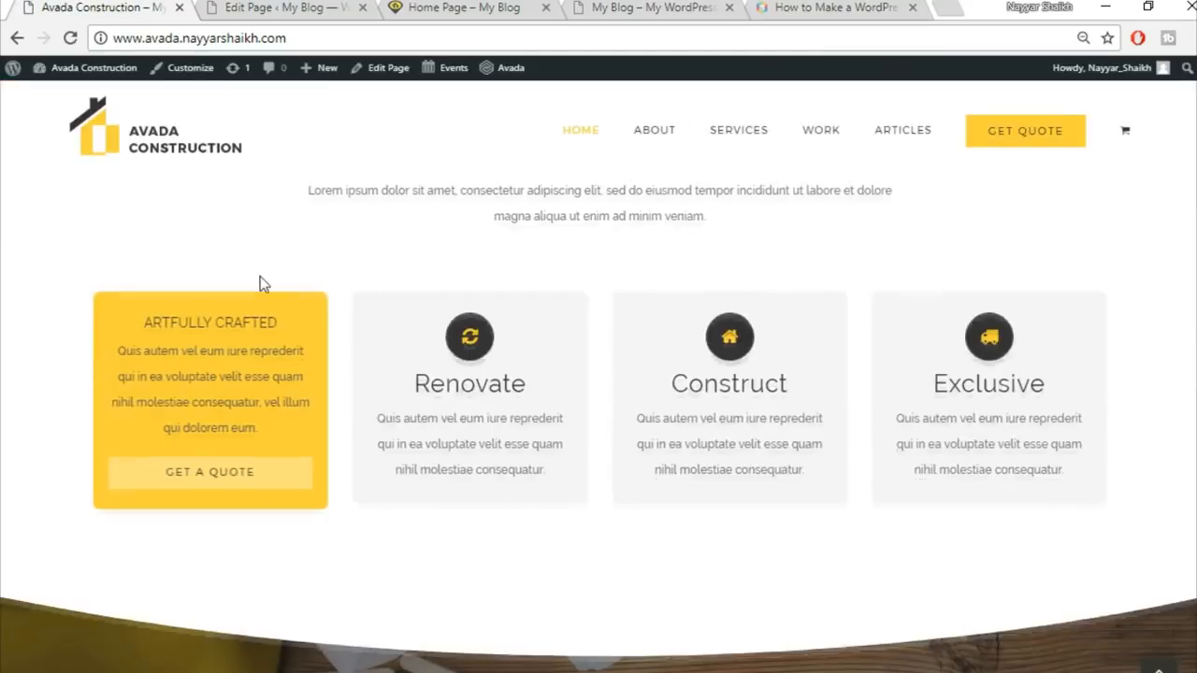
pyautogui.scroll(2, 93, 256)
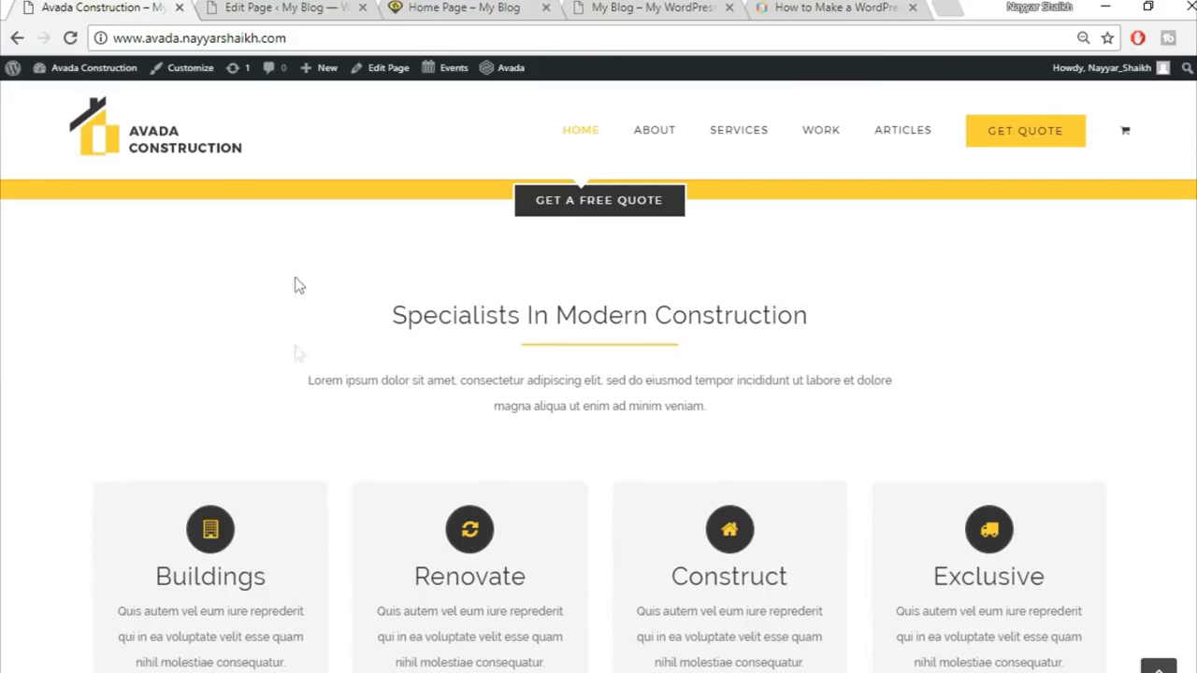
pyautogui.moveTo(291, 183); pyautogui.dragTo(802, 454)
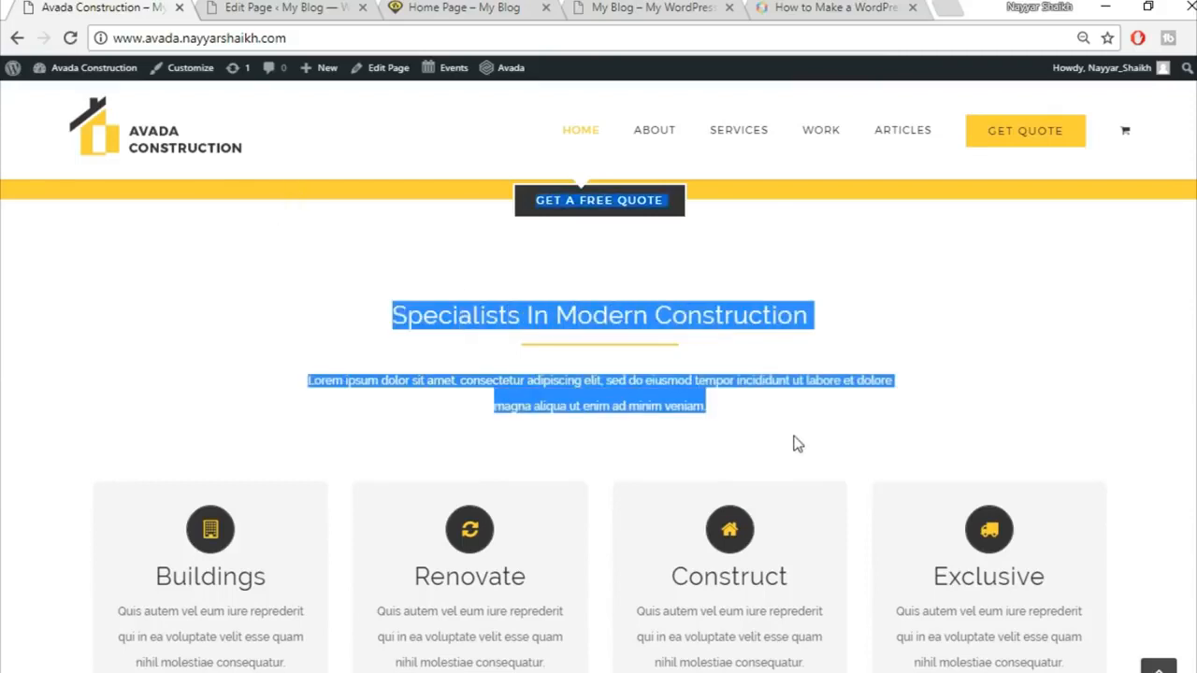
pyautogui.click(793, 444)
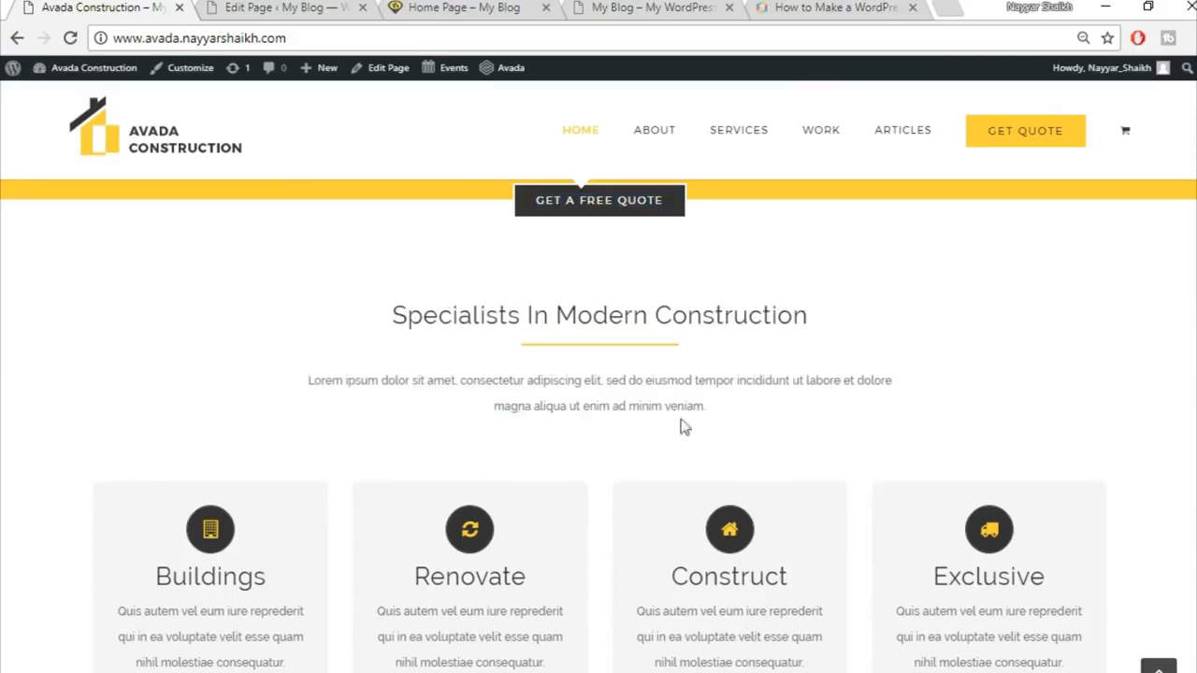
pyautogui.click(467, 6)
pyautogui.click(281, 7)
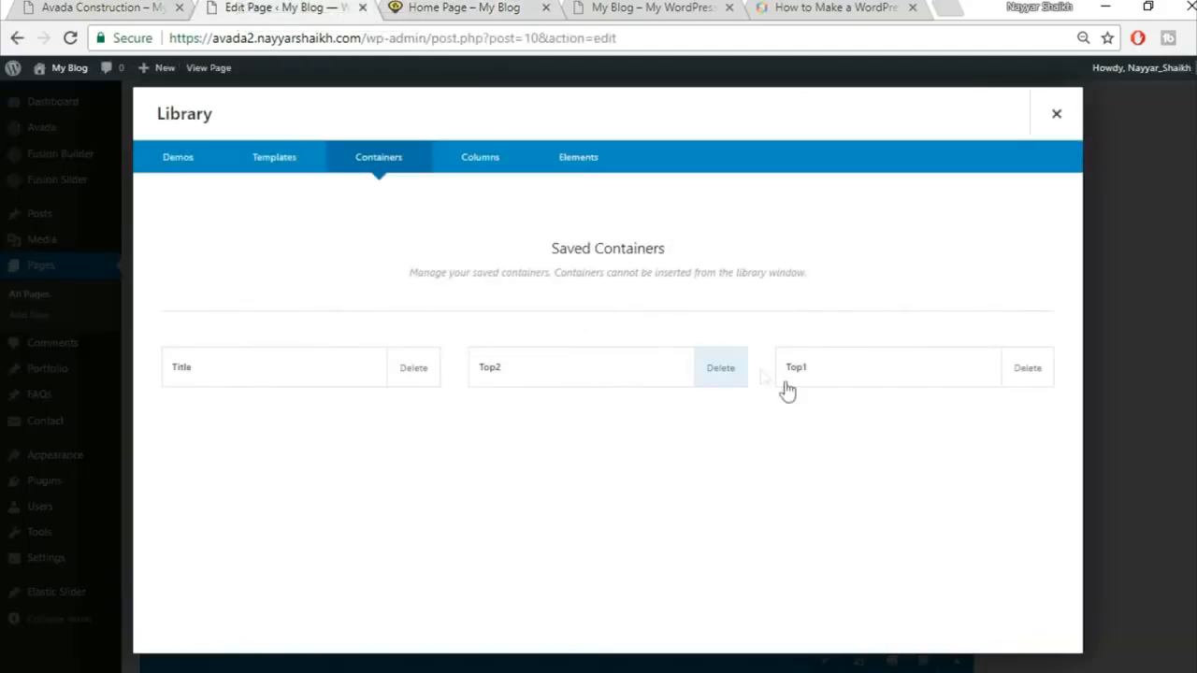
# Step: Delete the saved Title container from the library
pyautogui.click(417, 383)
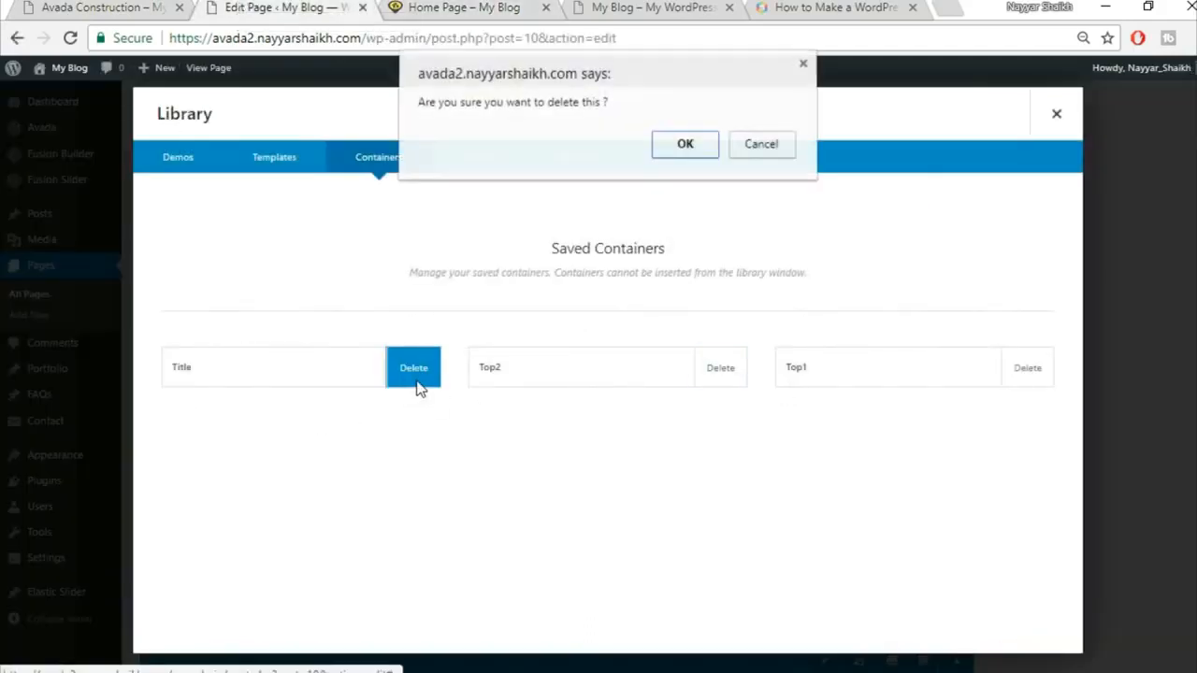
pyautogui.click(681, 157)
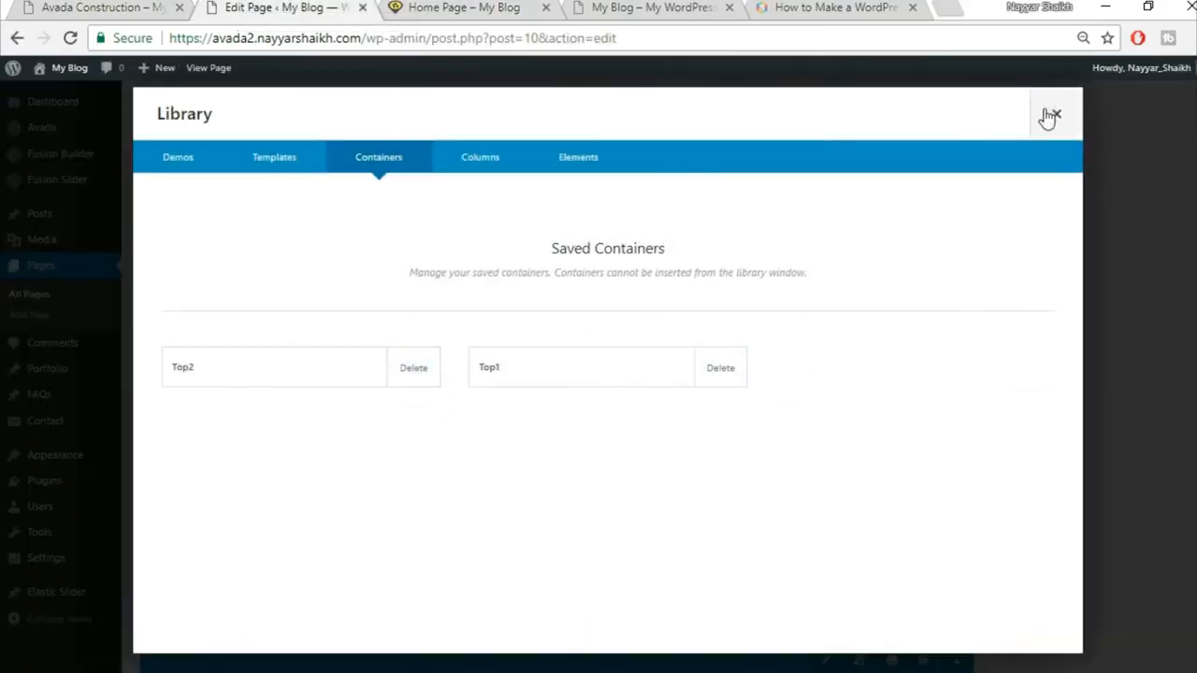
pyautogui.click(1055, 114)
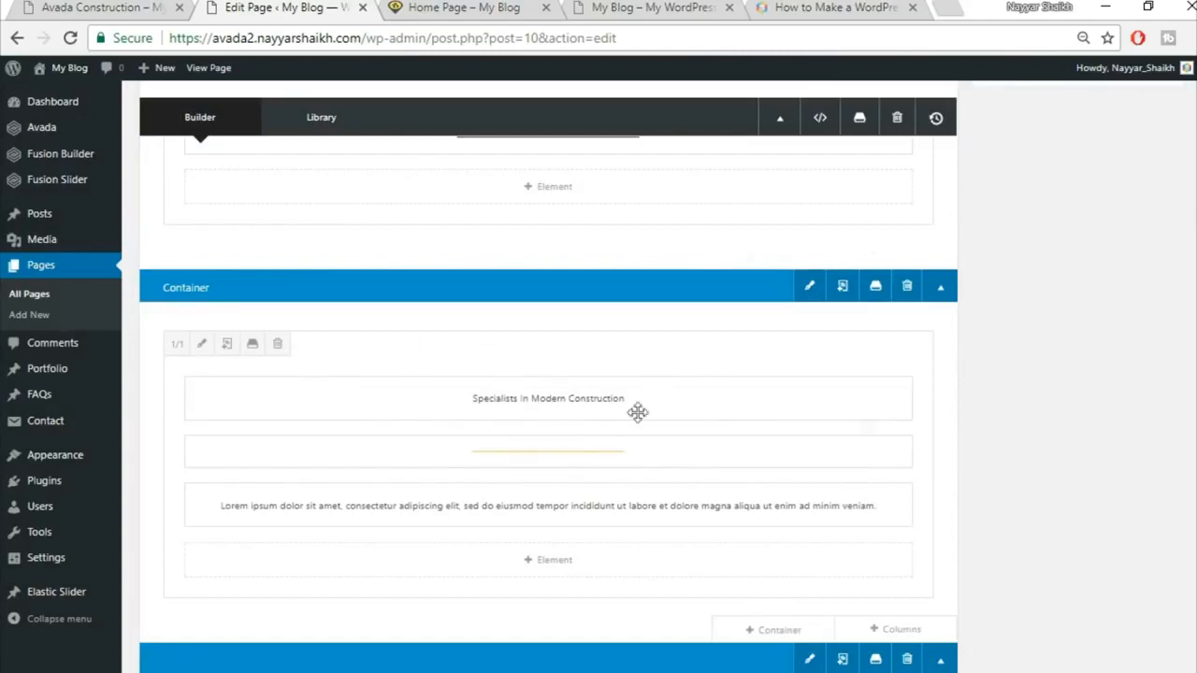
# Step: Give the Specialists column 15% left and right padding and update the Home Page
pyautogui.click(202, 345)
pyautogui.click(285, 167)
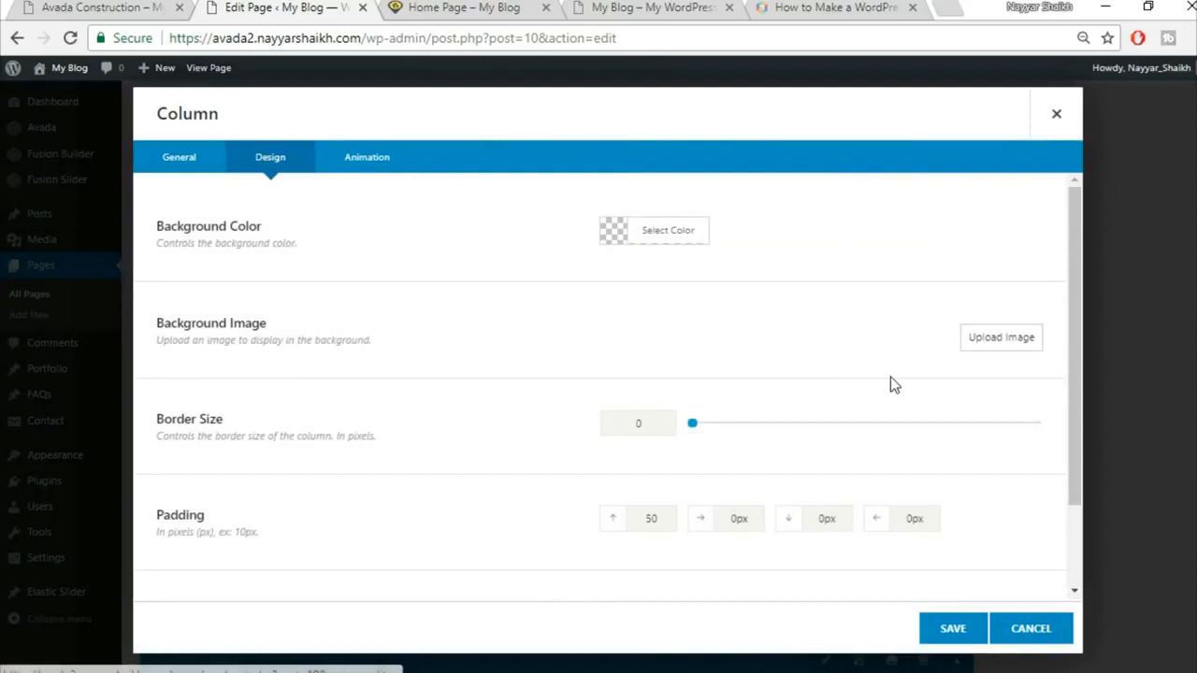
pyautogui.scroll(-1, 891, 378)
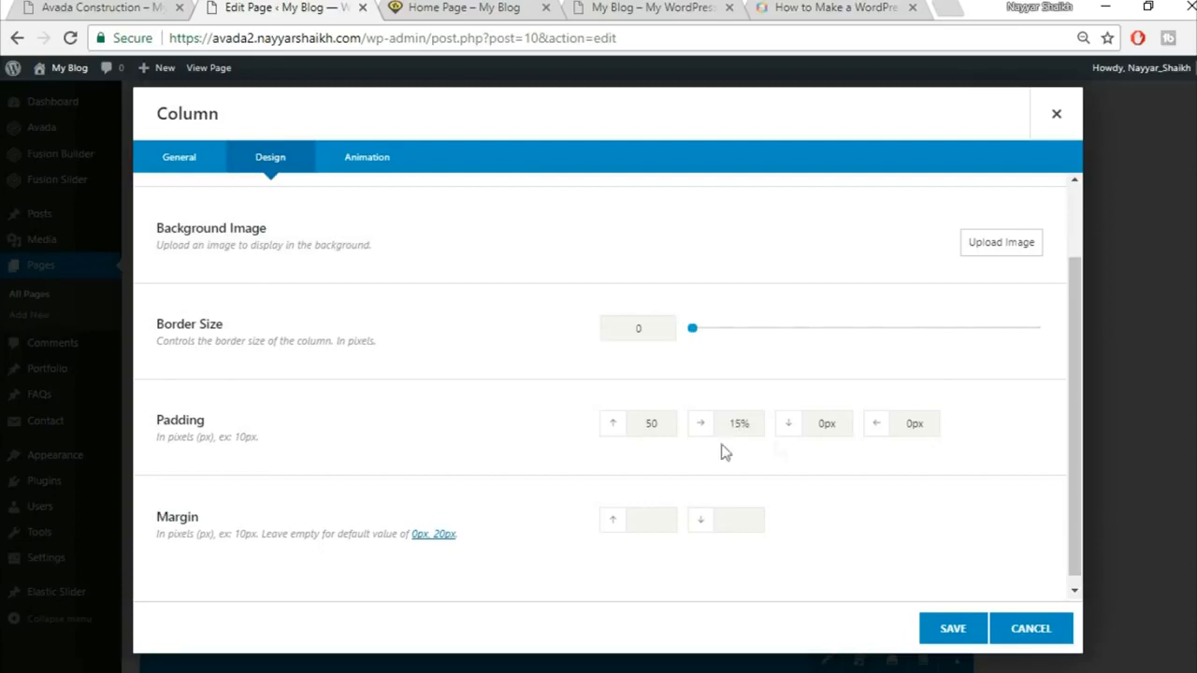
pyautogui.moveTo(938, 426); pyautogui.dragTo(861, 427)
pyautogui.click(964, 636)
pyautogui.scroll(10, 1076, 487)
pyautogui.click(1168, 337)
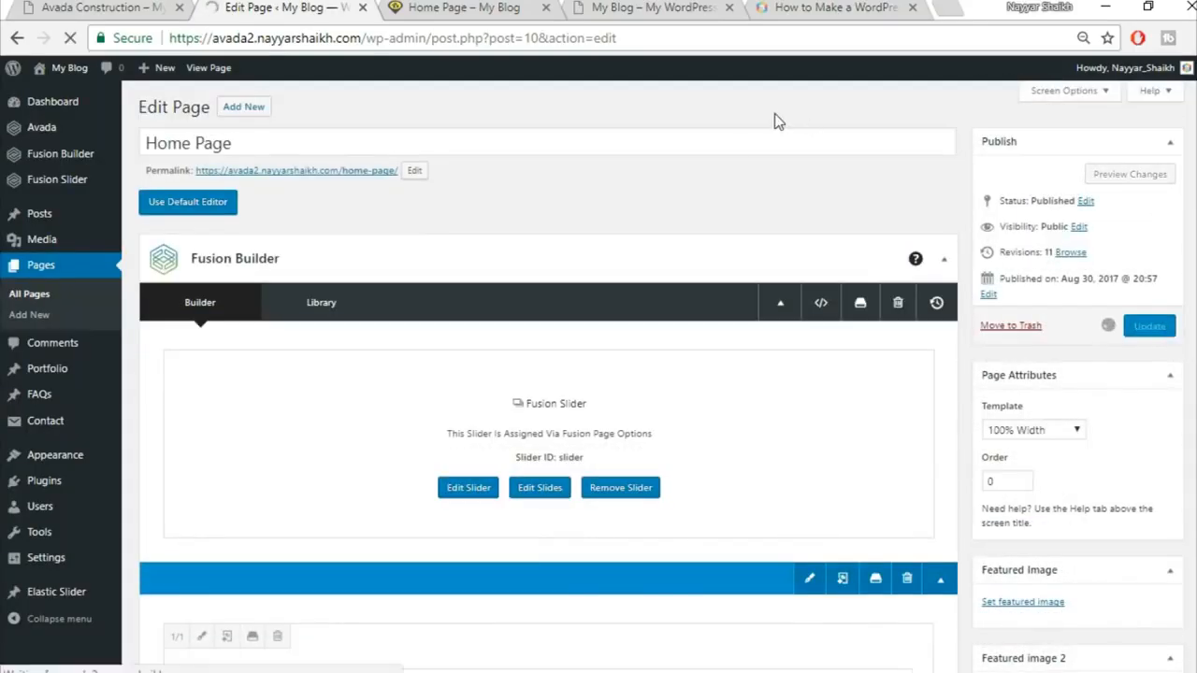
# Step: Reload the live Home Page and scroll through it to check the updates
pyautogui.click(455, 9)
pyautogui.click(451, 35)
pyautogui.press('Return')
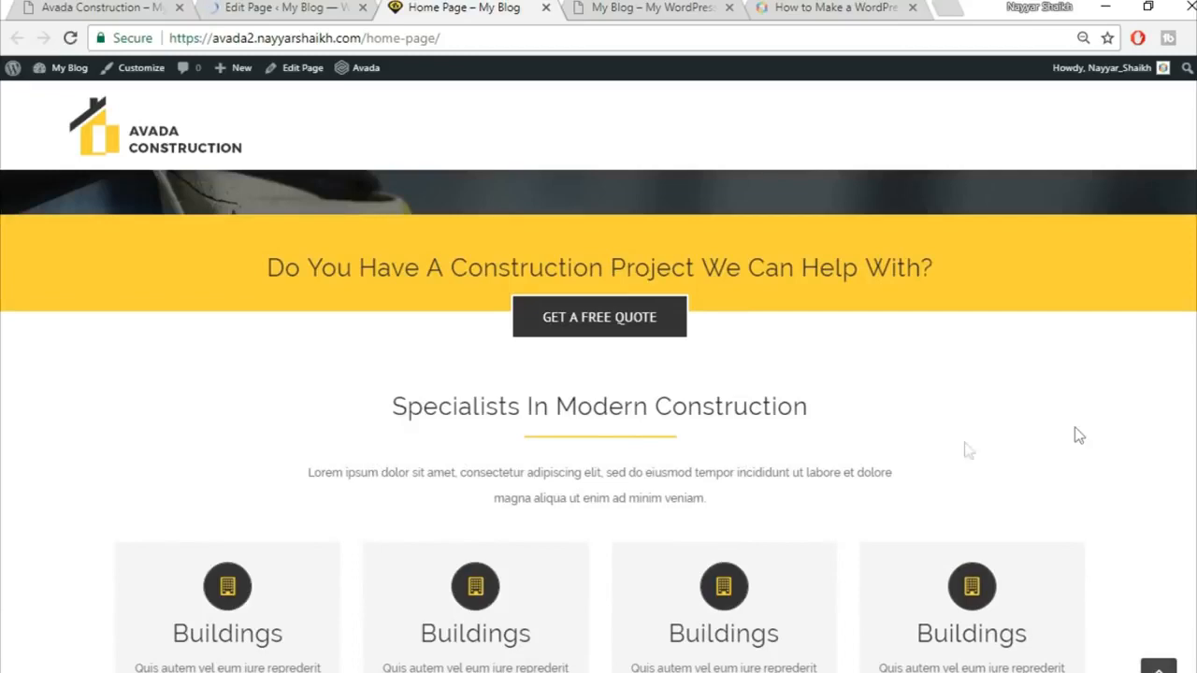
pyautogui.scroll(-1, 1019, 360)
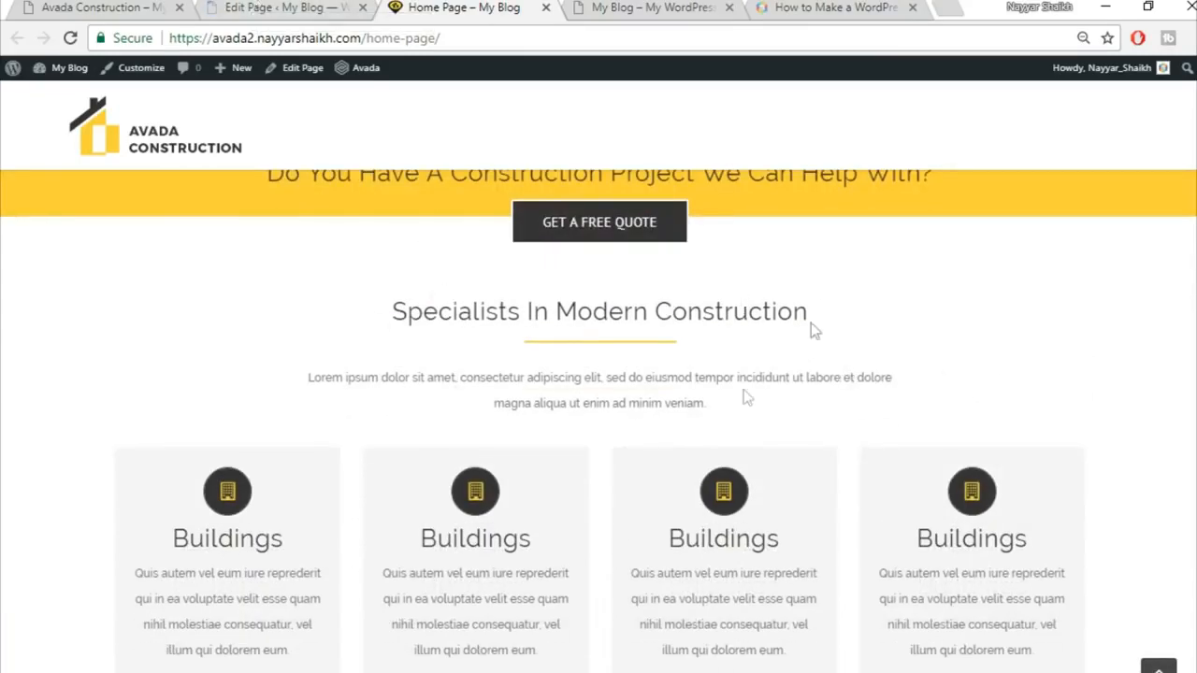
# Step: Back in the editor, save the Specialists container to the library as 'Title'
pyautogui.click(281, 7)
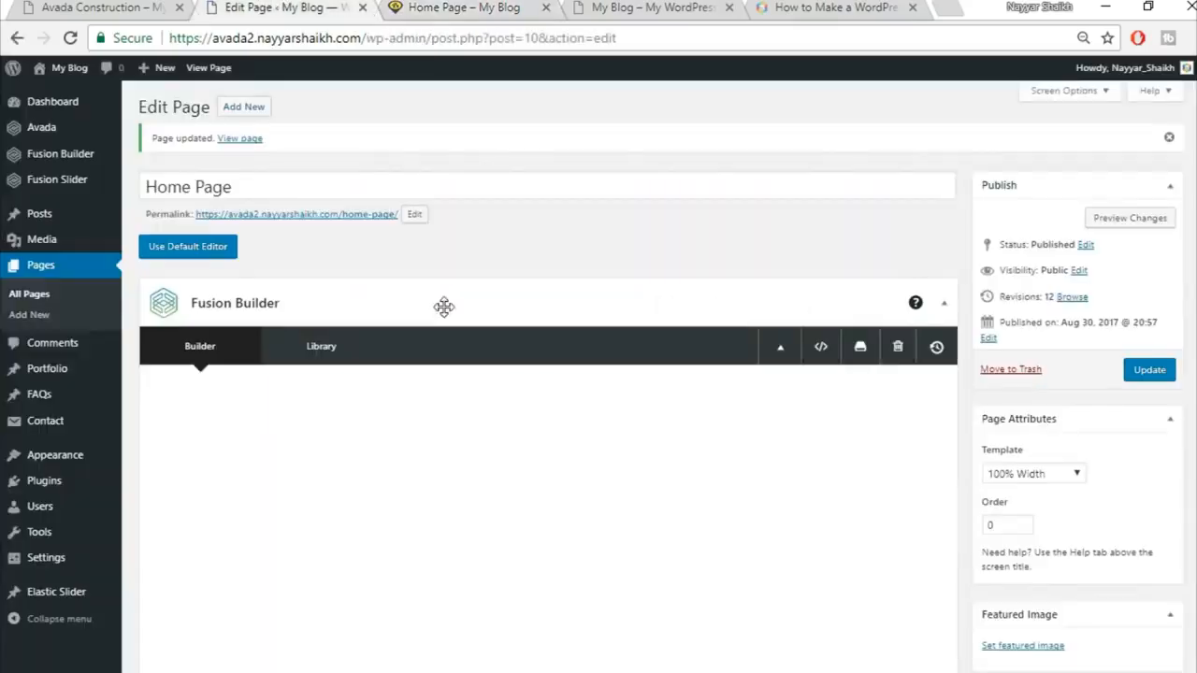
pyautogui.scroll(-5, 444, 315)
pyautogui.scroll(-8, 444, 315)
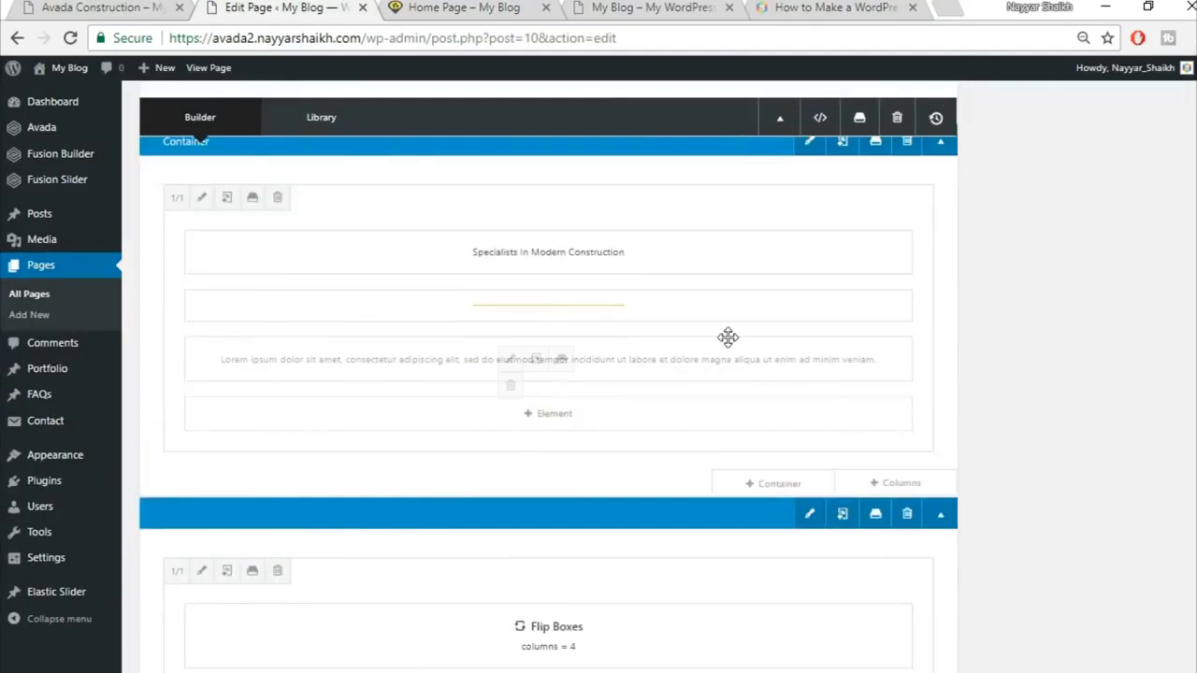
pyautogui.click(876, 238)
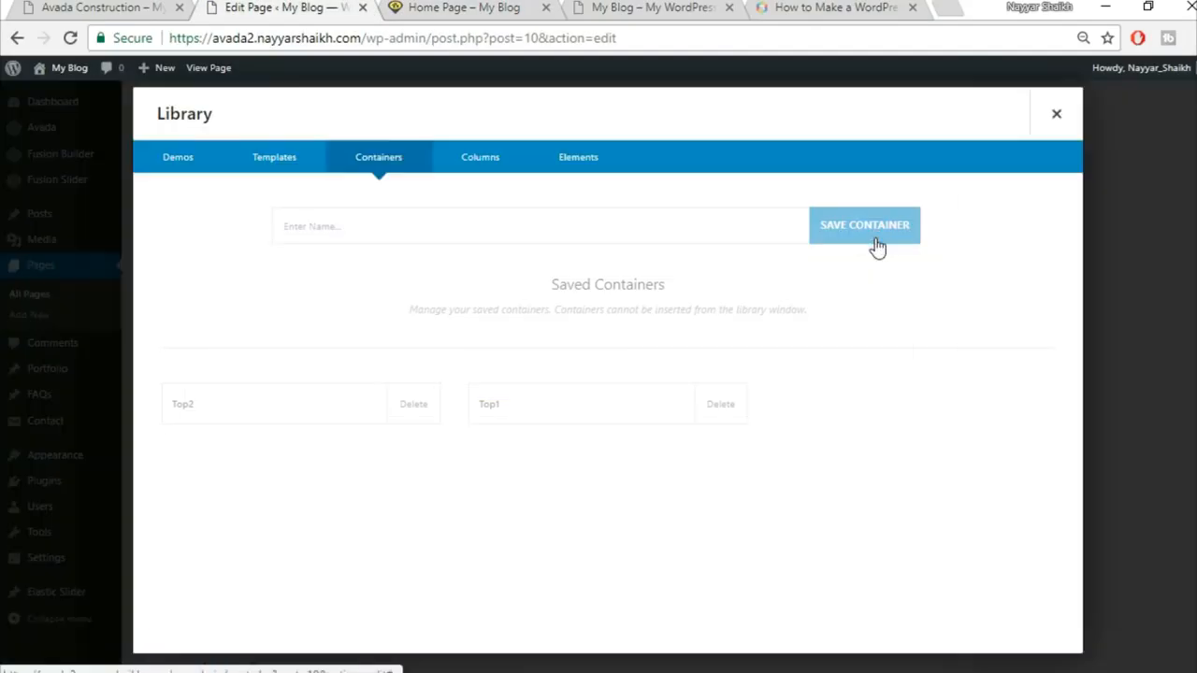
pyautogui.click(552, 229)
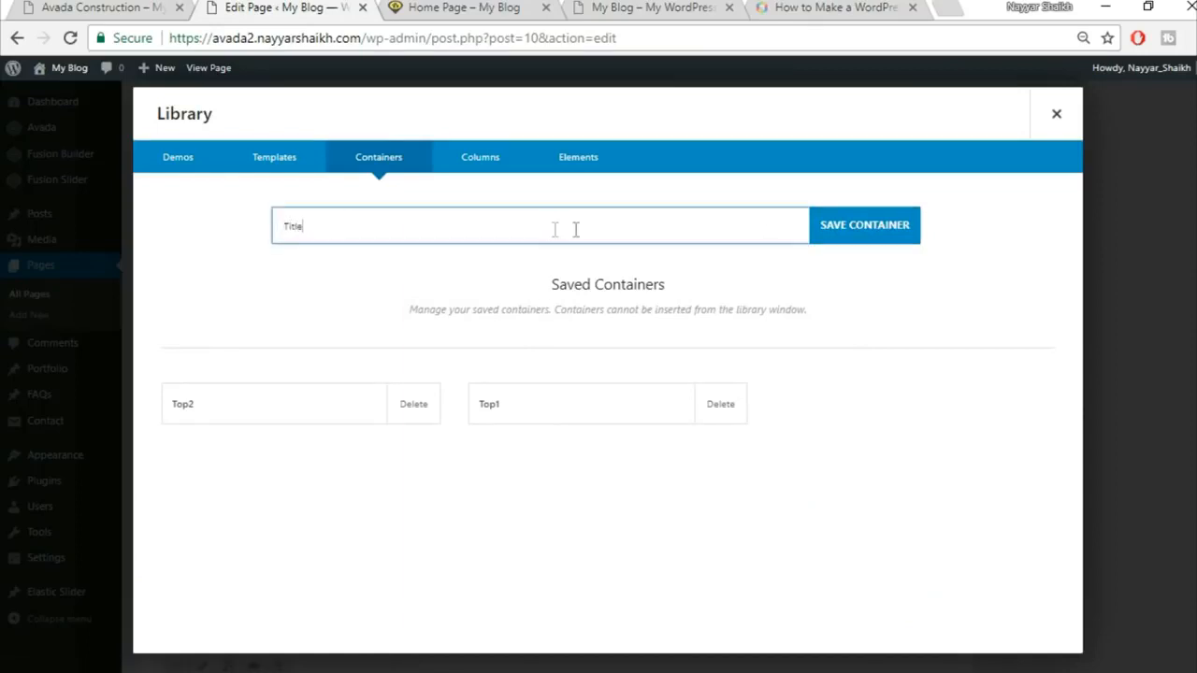
pyautogui.click(857, 247)
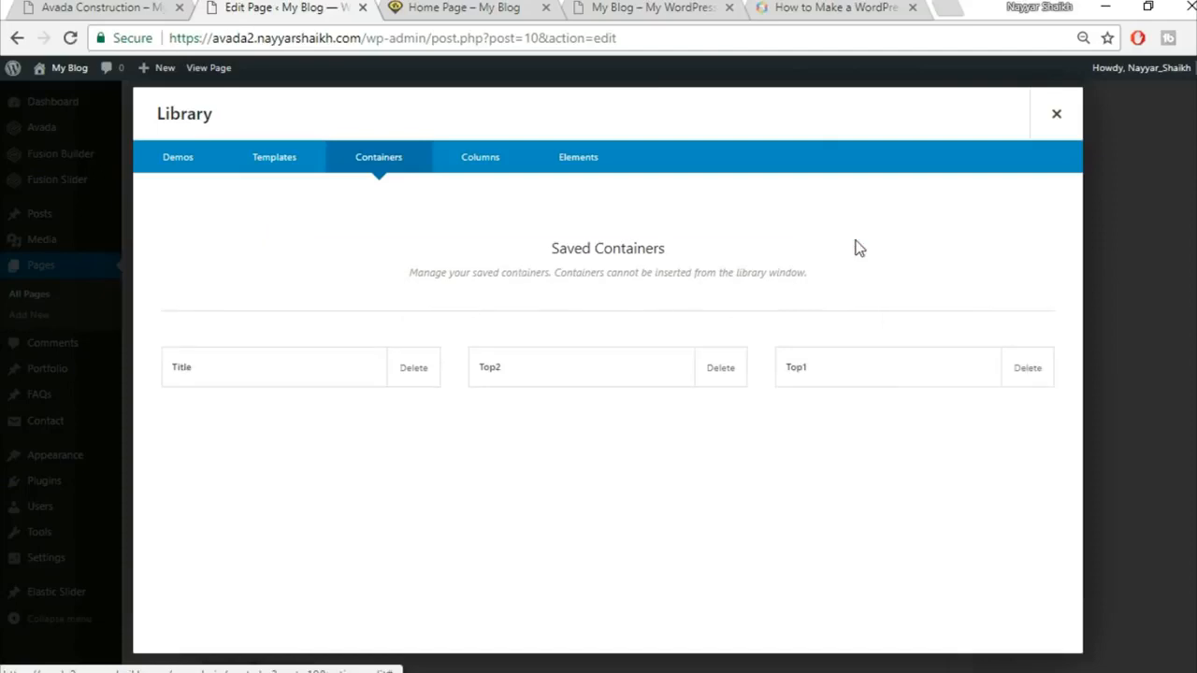
pyautogui.click(1056, 113)
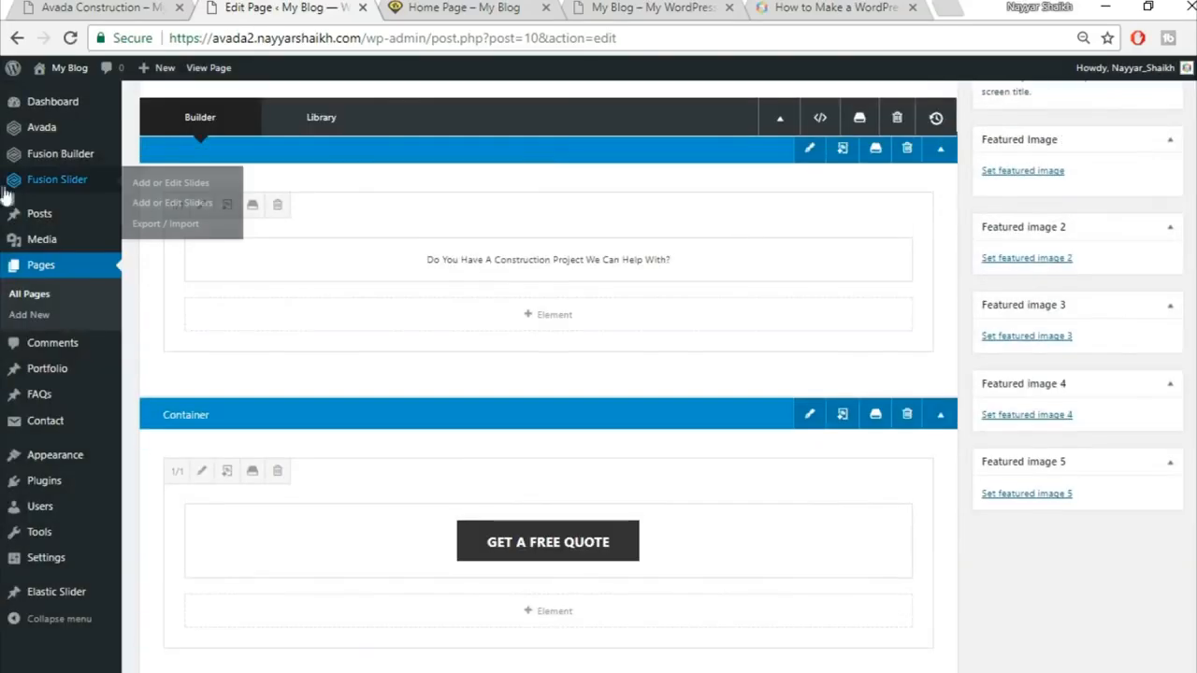
# Step: Open the Florida Health Facility portfolio post for editing and view the reference Avada Construction site
pyautogui.moveTo(51, 376)
pyautogui.click(64, 375)
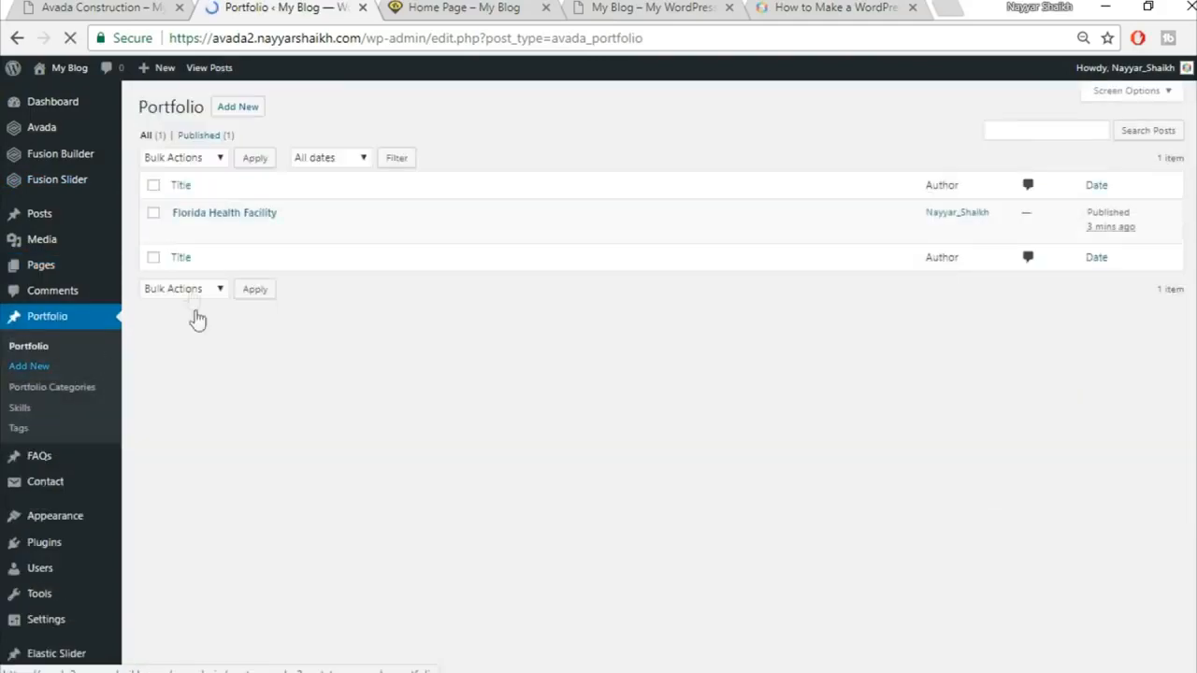
pyautogui.moveTo(182, 229)
pyautogui.click(183, 232)
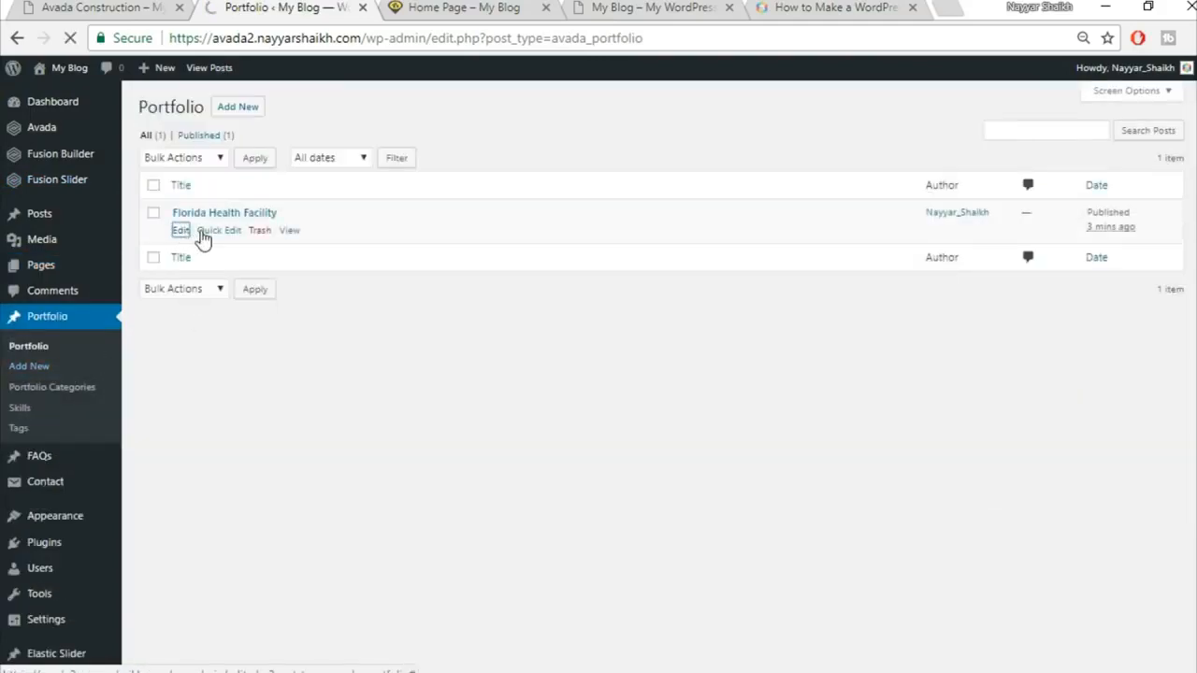
pyautogui.click(74, 6)
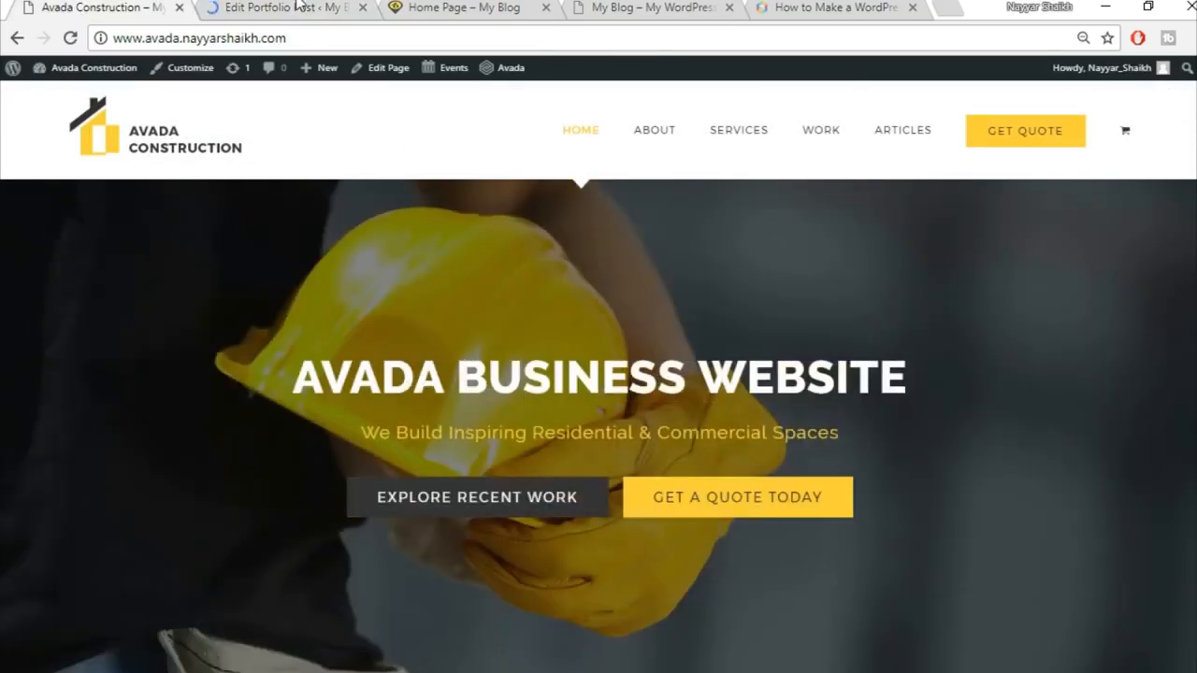
pyautogui.click(297, 6)
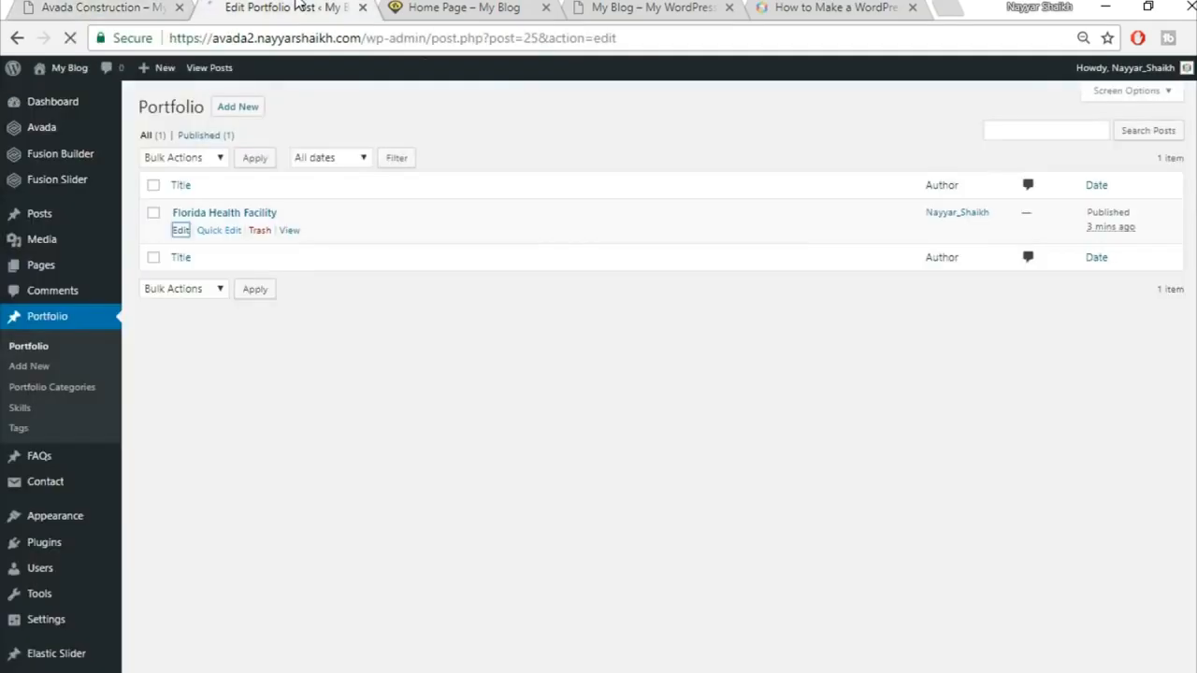
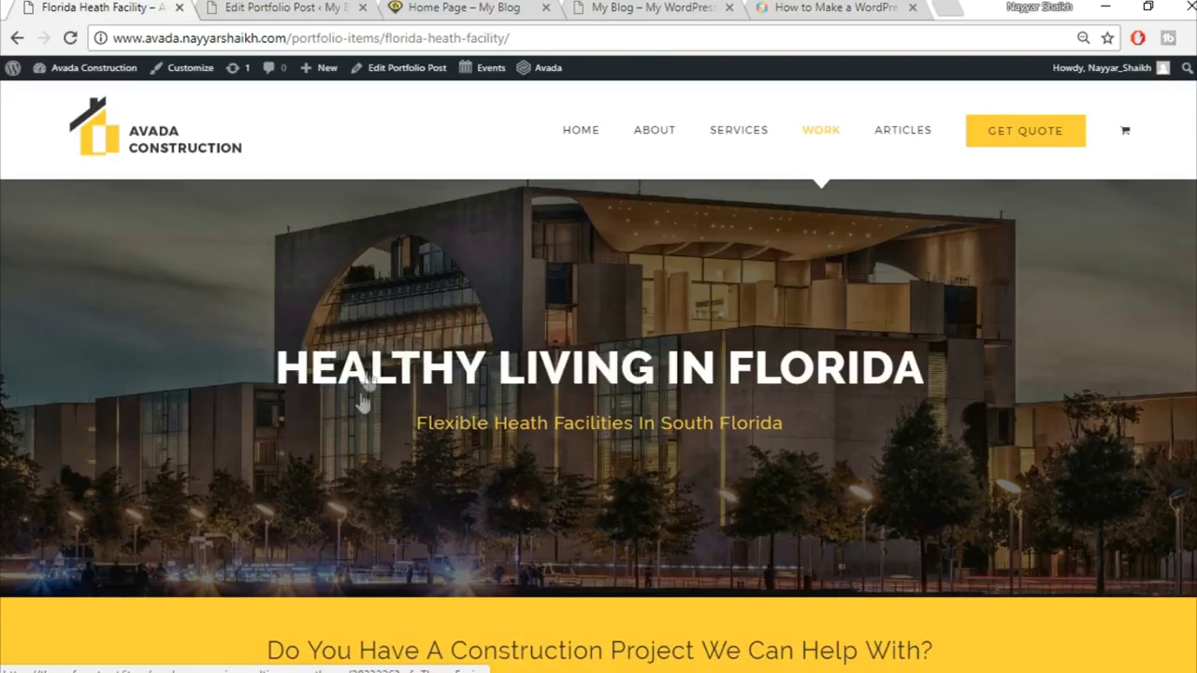
# Step: Switch the post to Fusion Builder and collapse the Custom Fields, Excerpt, Comments and Discussion boxes
pyautogui.click(284, 7)
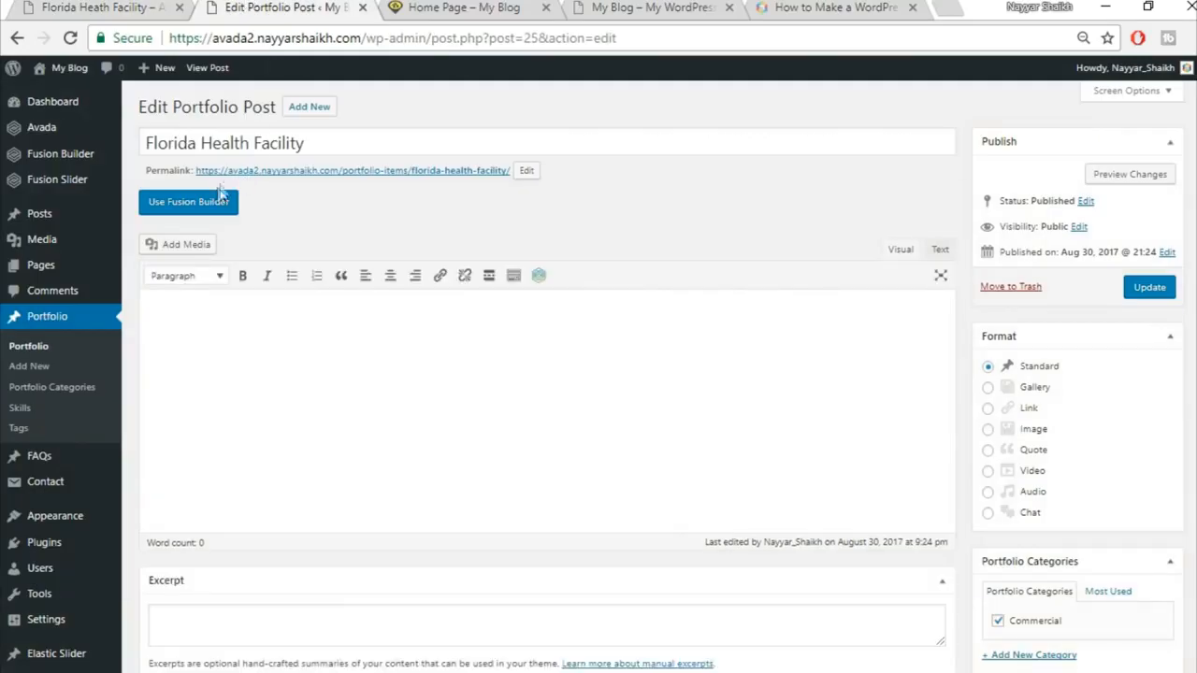
pyautogui.click(193, 211)
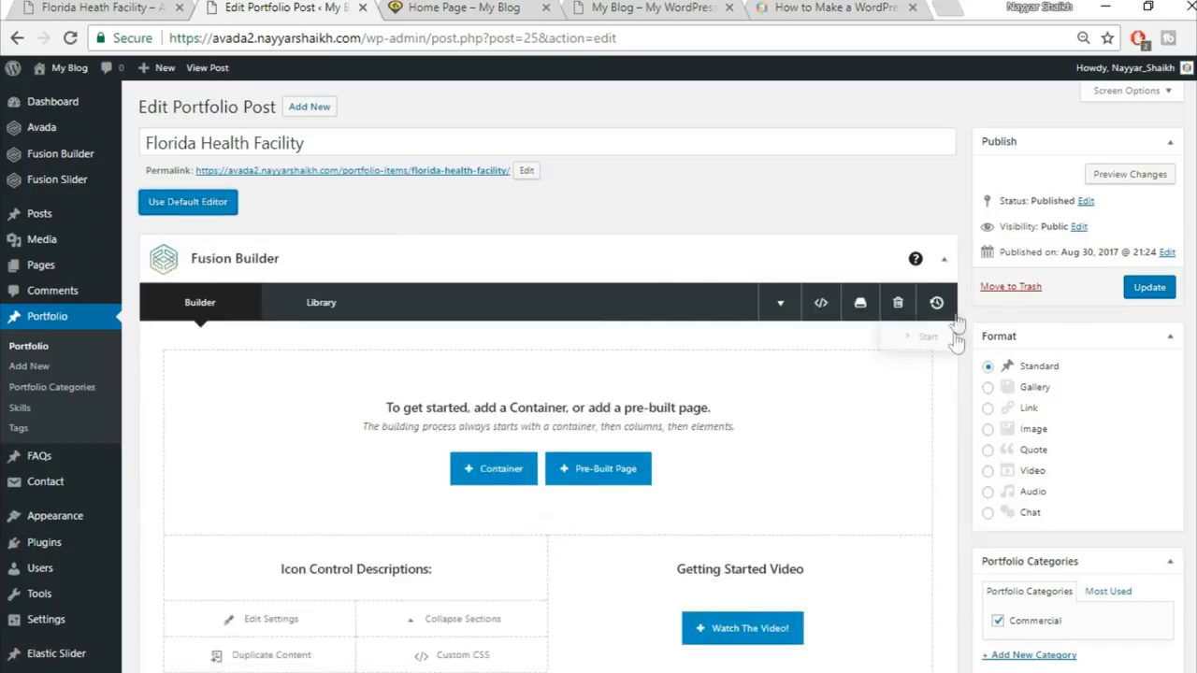
pyautogui.scroll(-20, 956, 321)
pyautogui.scroll(15, 954, 333)
pyautogui.click(939, 365)
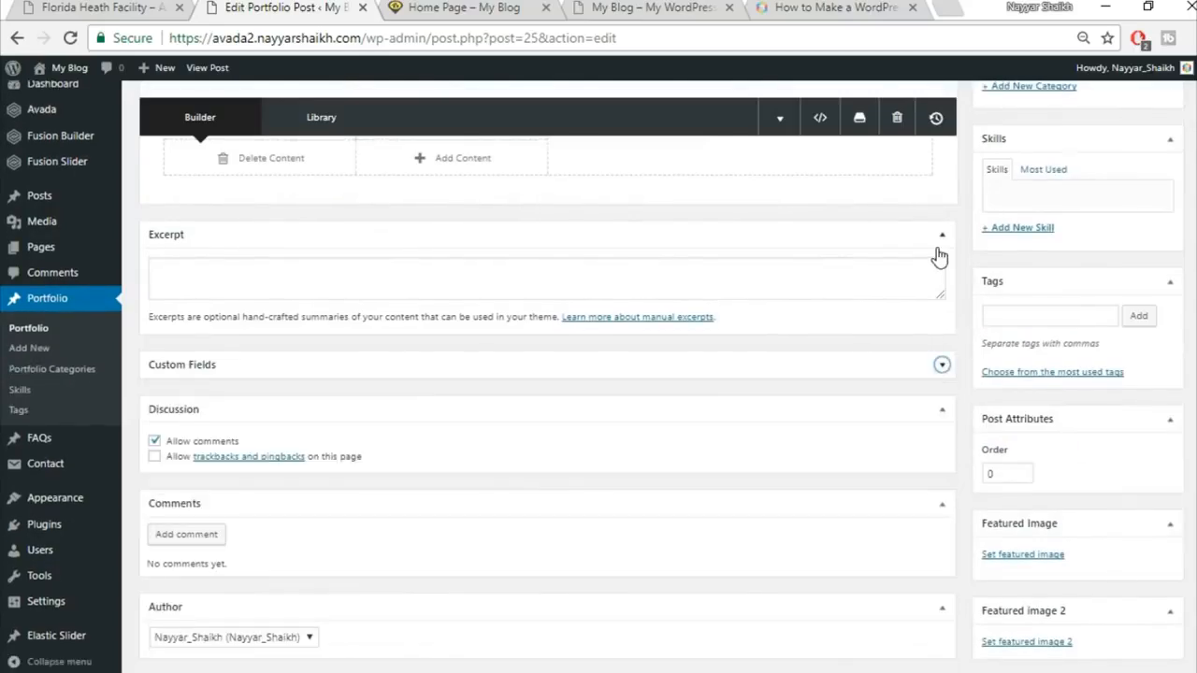
pyautogui.click(939, 248)
pyautogui.click(941, 421)
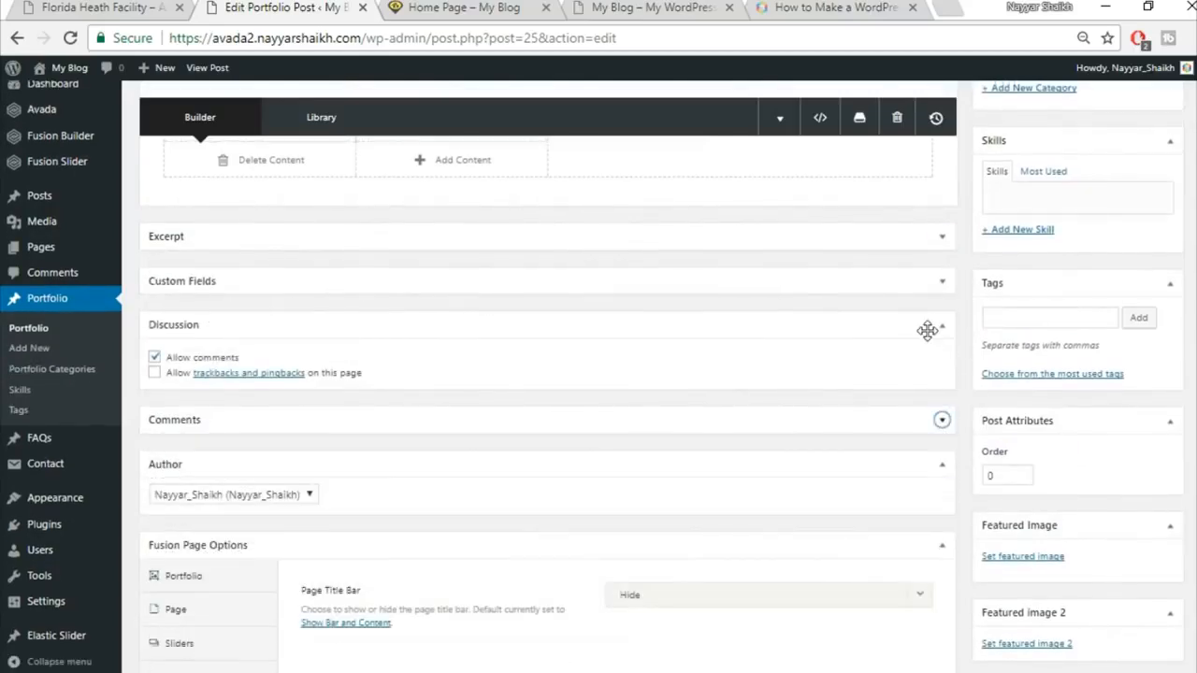
pyautogui.click(941, 325)
pyautogui.scroll(-1, 968, 440)
# Step: In the page's slider options, set Slider Type to Fusion Slider and select the slider 'Slider'
pyautogui.click(195, 498)
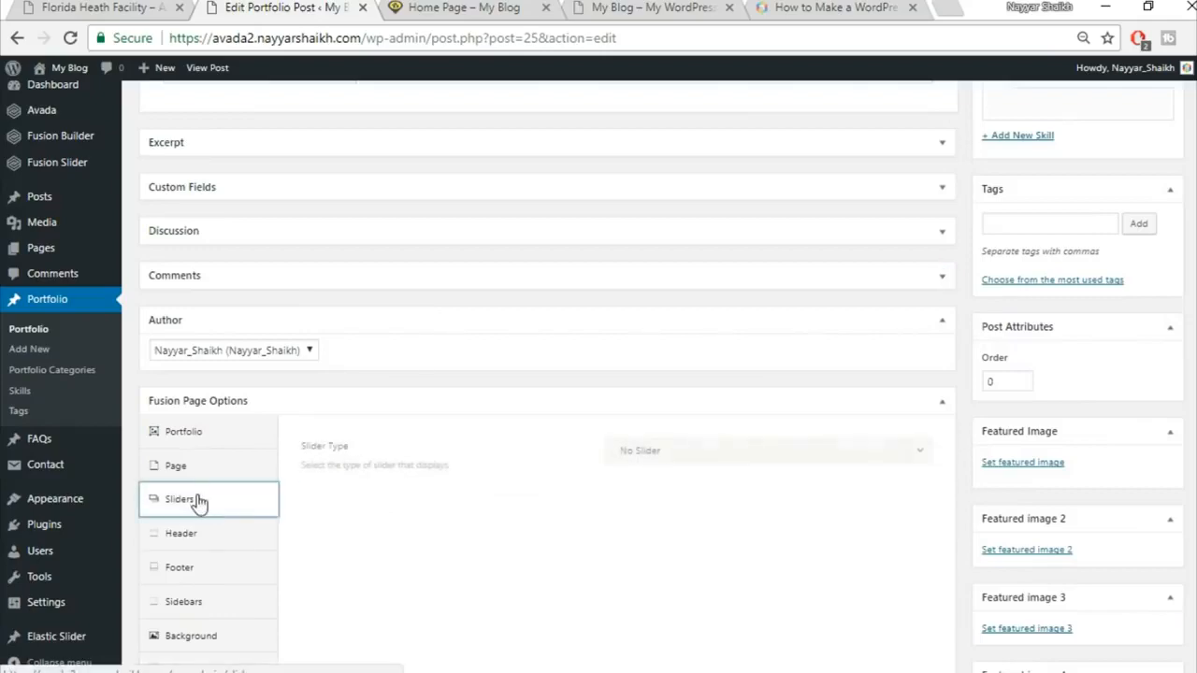
pyautogui.click(739, 457)
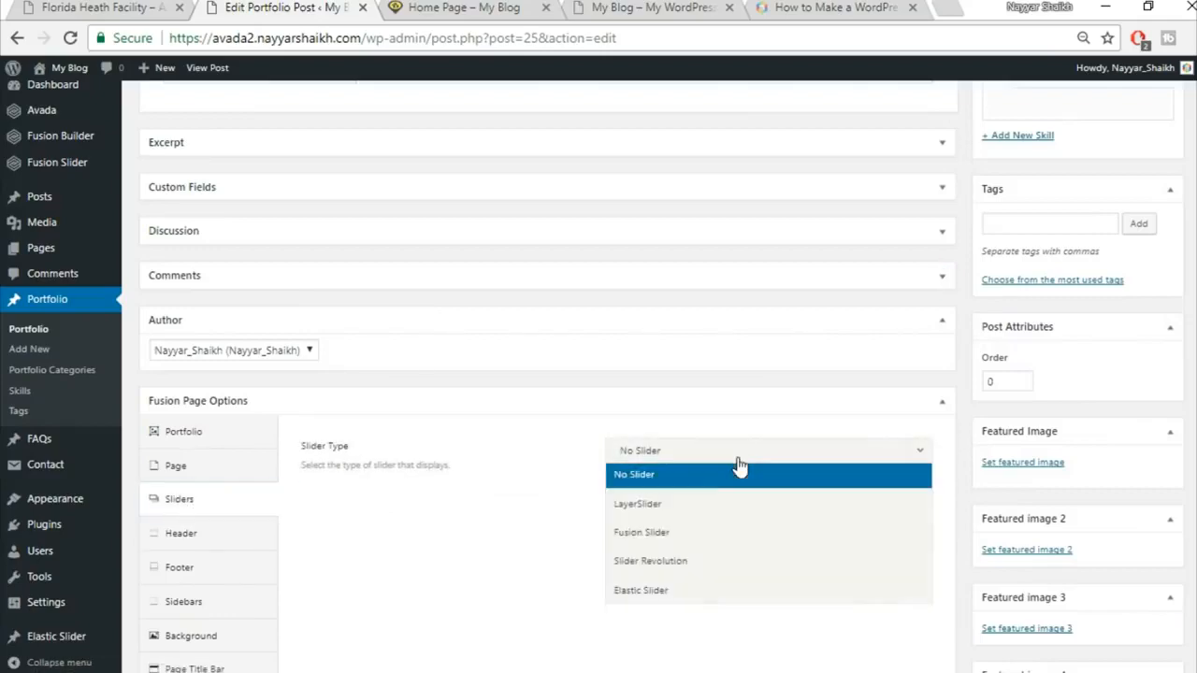
pyautogui.click(692, 532)
pyautogui.click(694, 510)
pyautogui.click(680, 566)
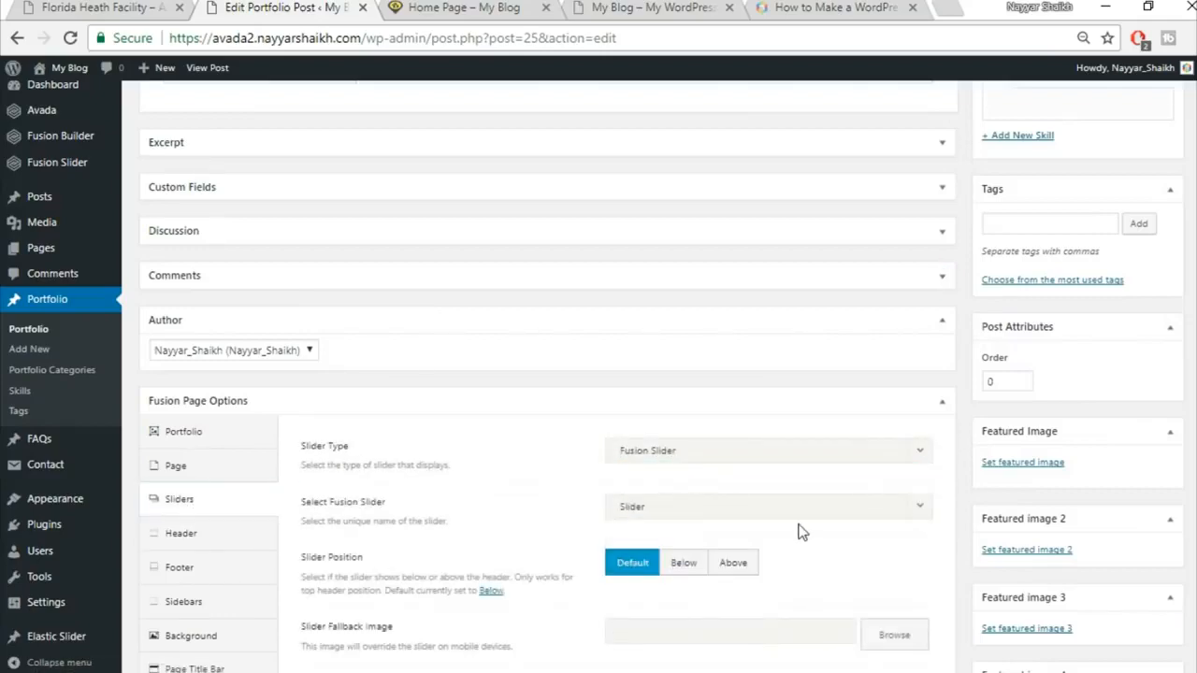
pyautogui.scroll(-2, 796, 529)
pyautogui.scroll(2, 881, 534)
pyautogui.scroll(5, 920, 496)
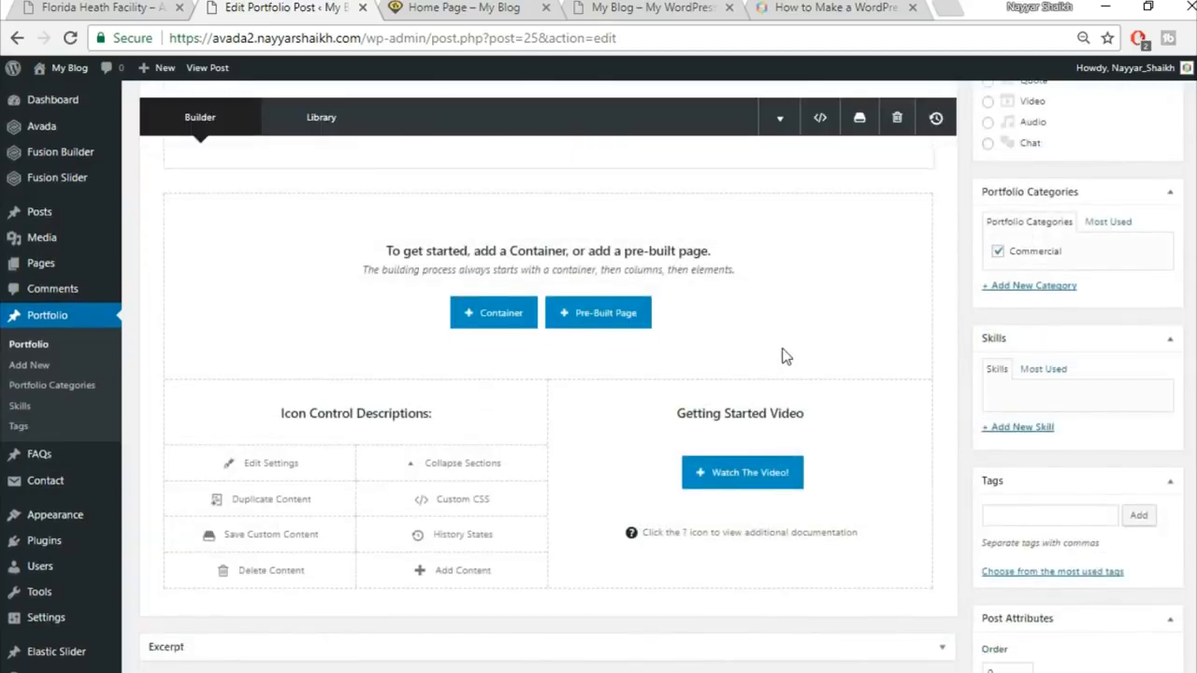
pyautogui.scroll(2, 786, 356)
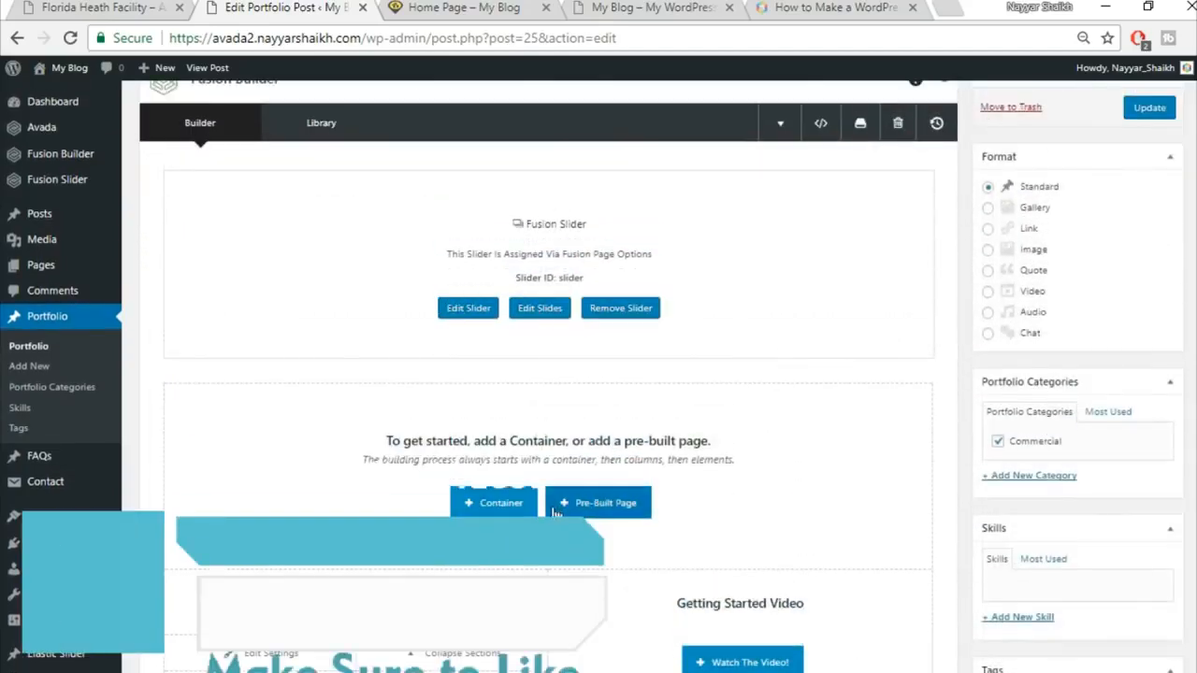
# Step: Check the live Florida Health Facility page, then return to the post editor
pyautogui.click(32, 8)
pyautogui.scroll(-4, 631, 387)
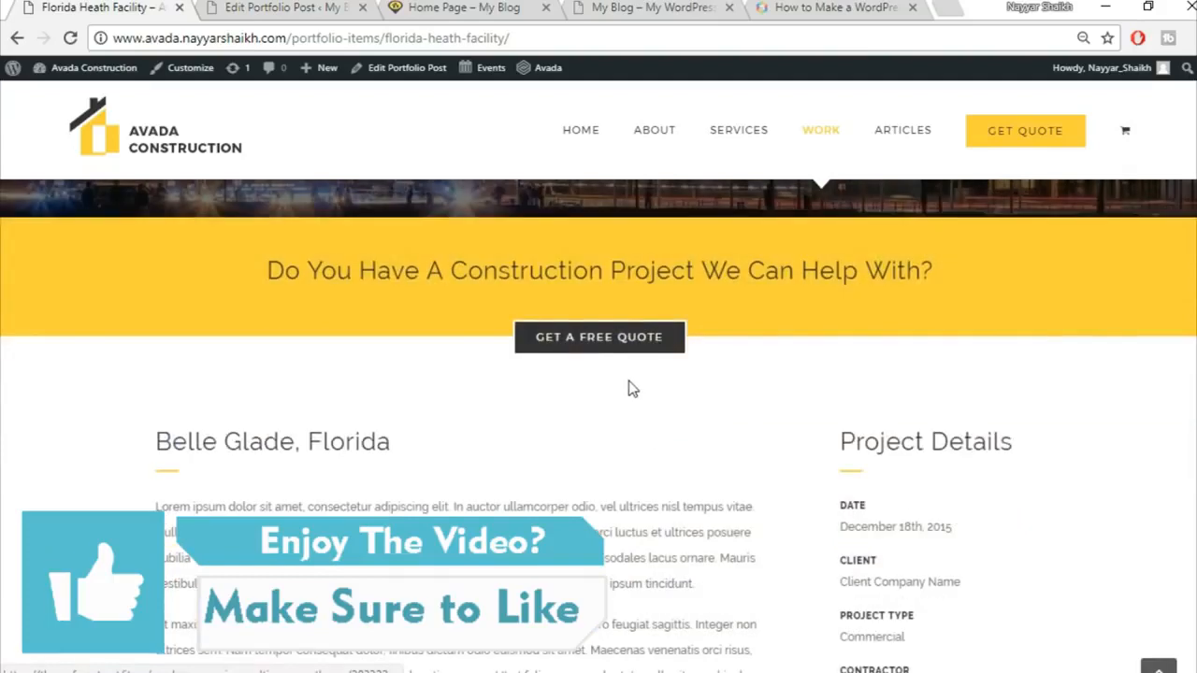
pyautogui.scroll(1, 629, 380)
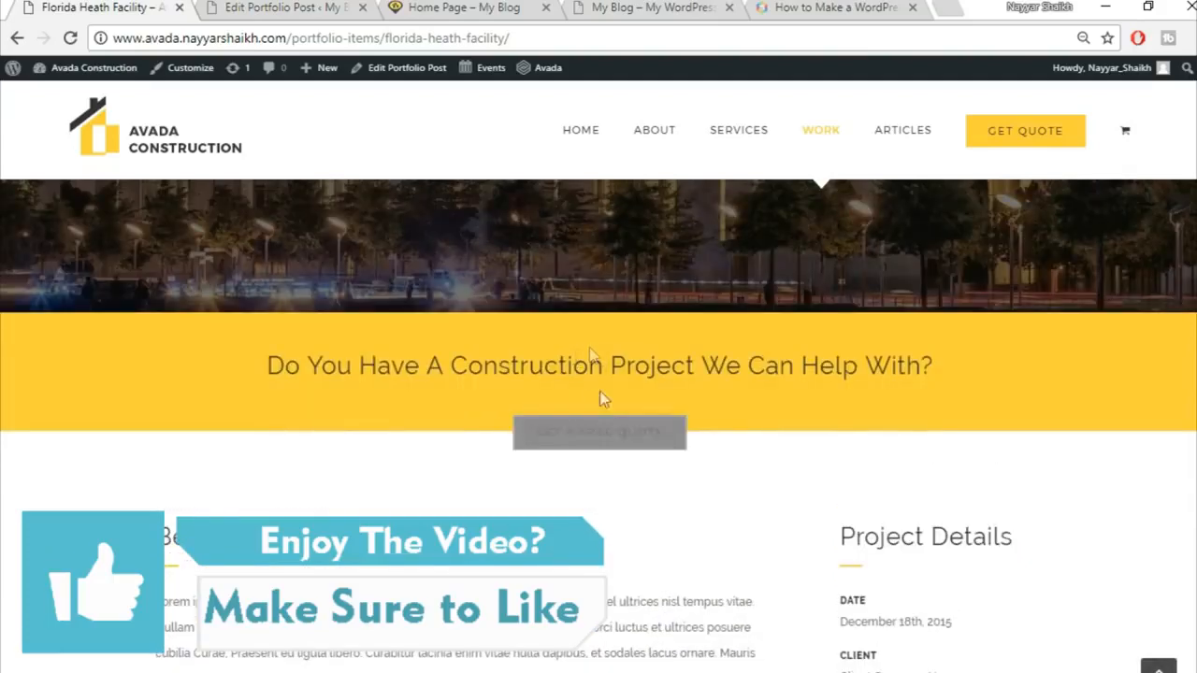
pyautogui.click(278, 7)
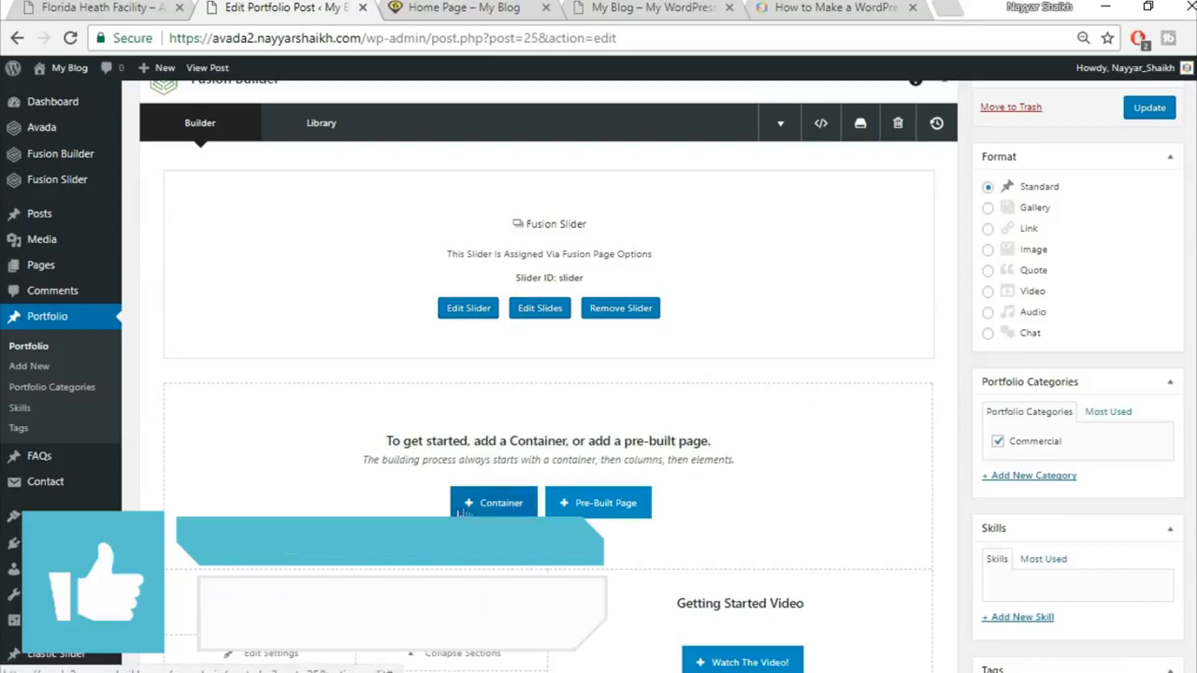
# Step: Insert the Top1 and then Top2 library containers below the slider, and Update the post
pyautogui.click(491, 510)
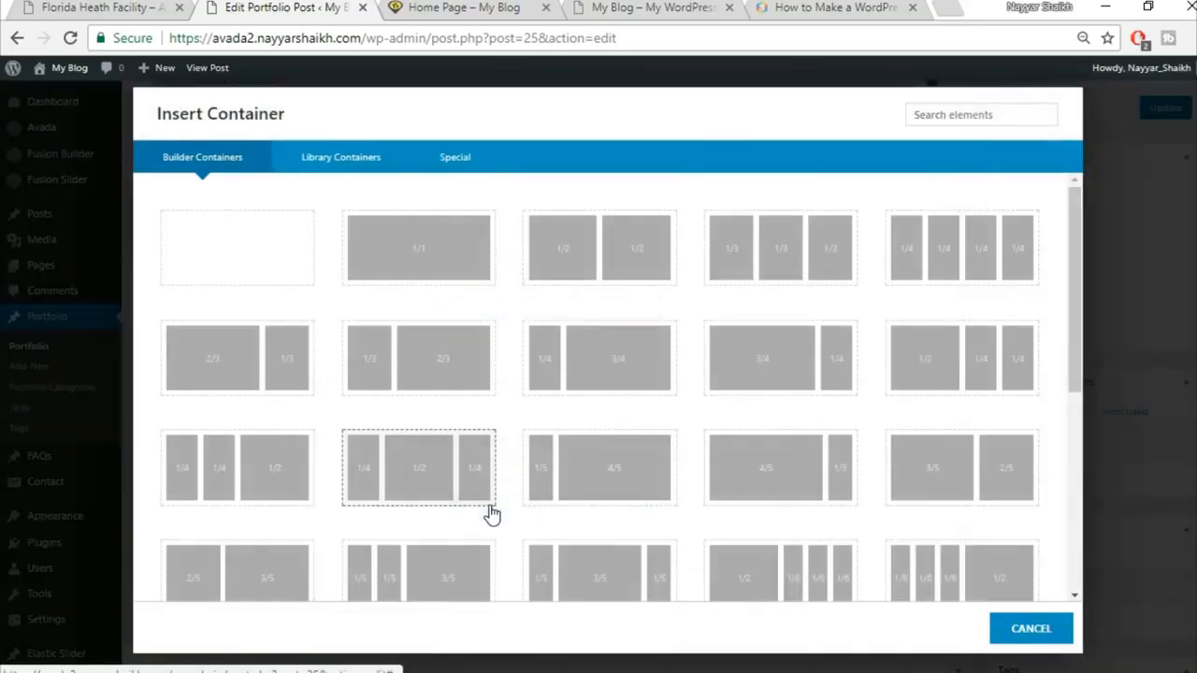
pyautogui.click(338, 168)
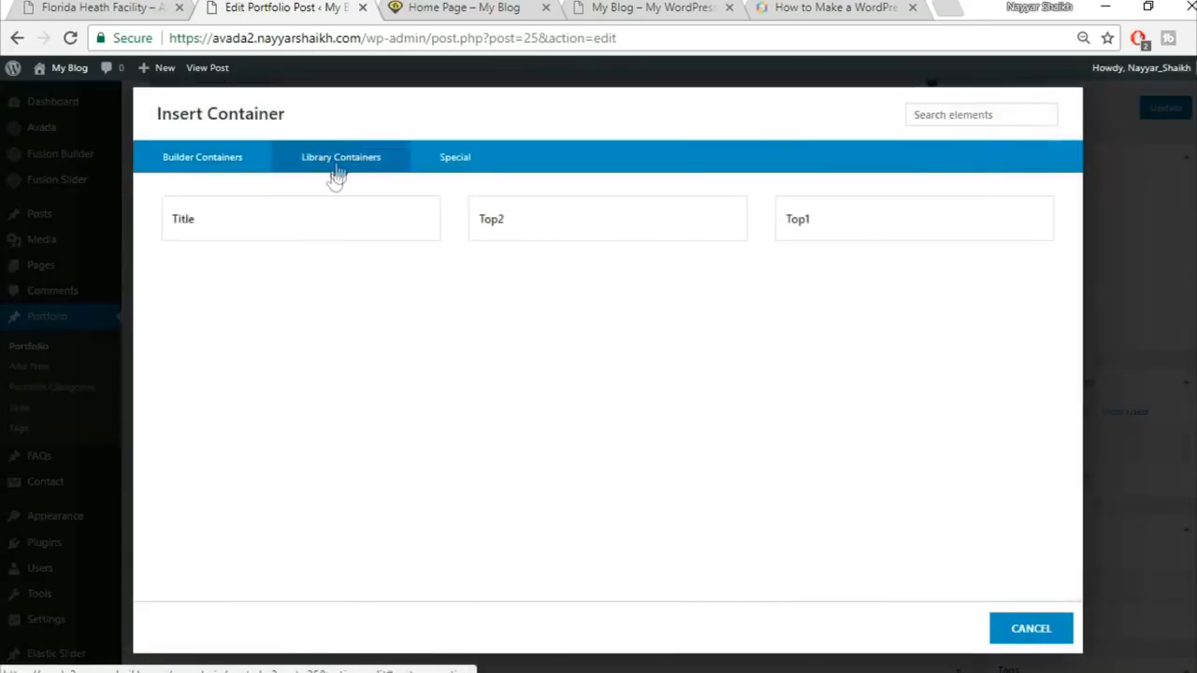
pyautogui.click(850, 217)
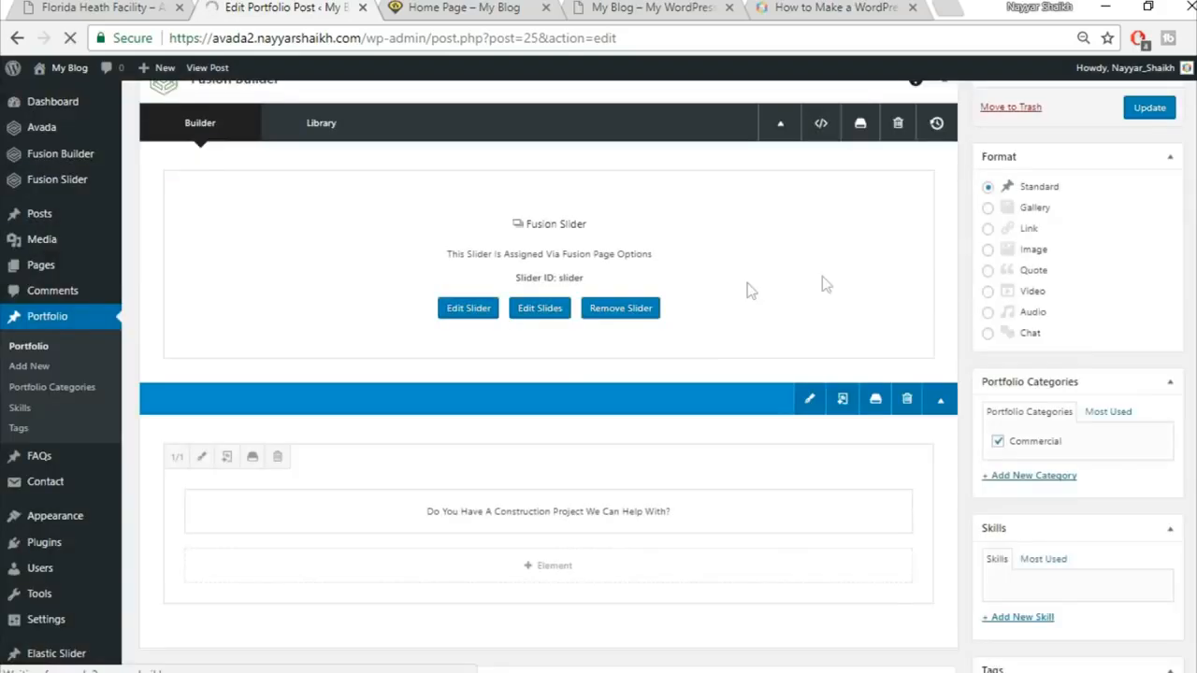
pyautogui.scroll(-3, 816, 297)
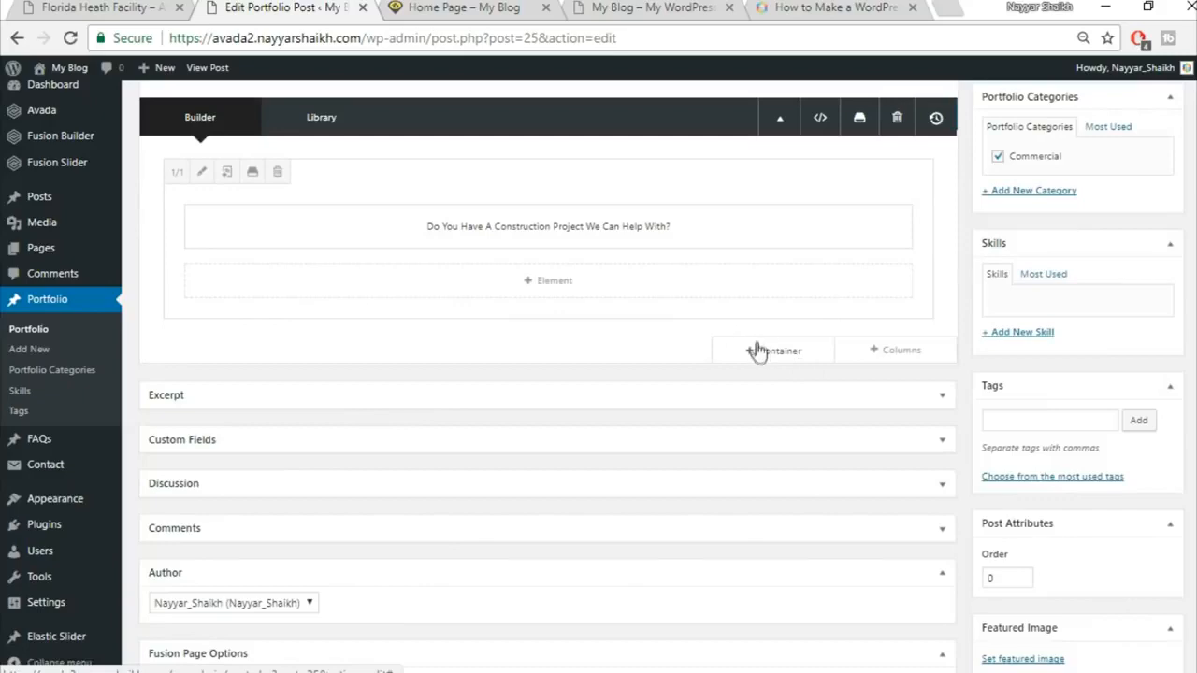
pyautogui.click(769, 358)
pyautogui.click(344, 159)
pyautogui.click(566, 222)
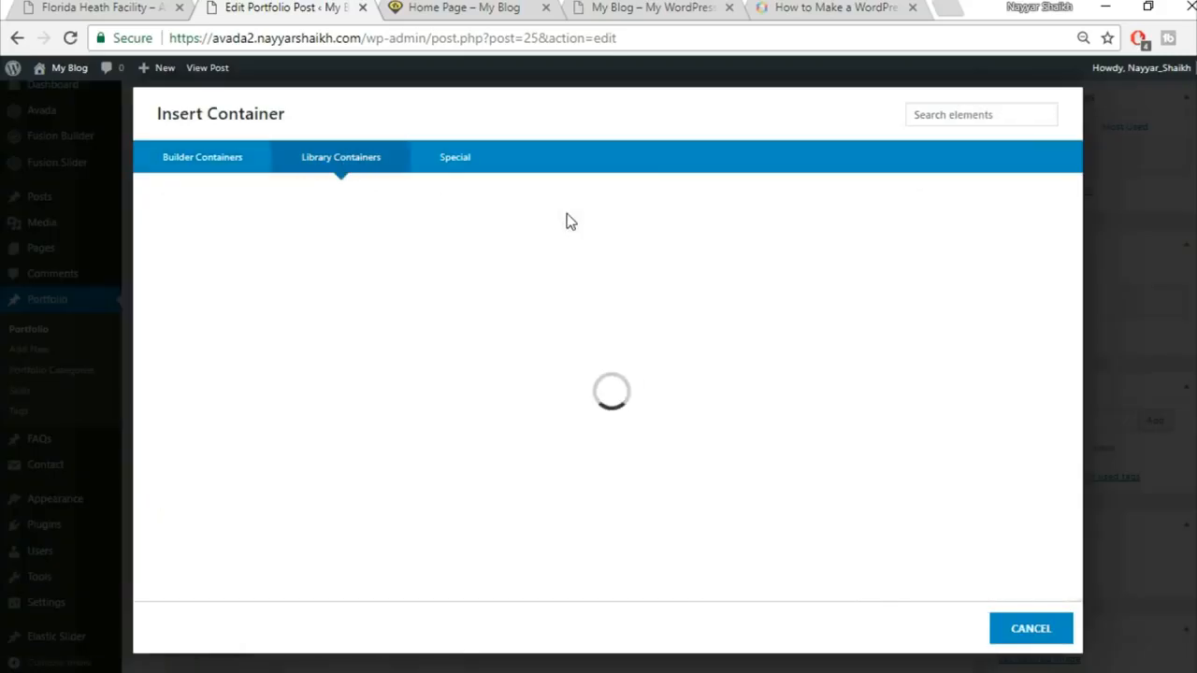
pyautogui.scroll(5, 748, 427)
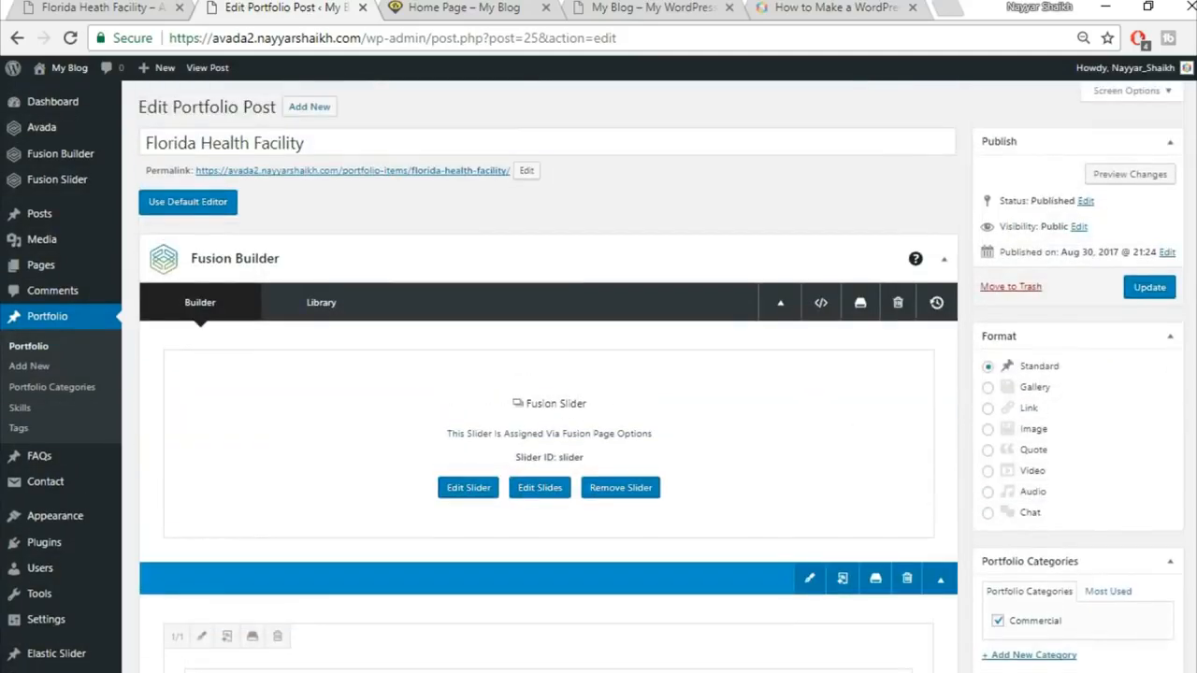
pyautogui.click(1169, 292)
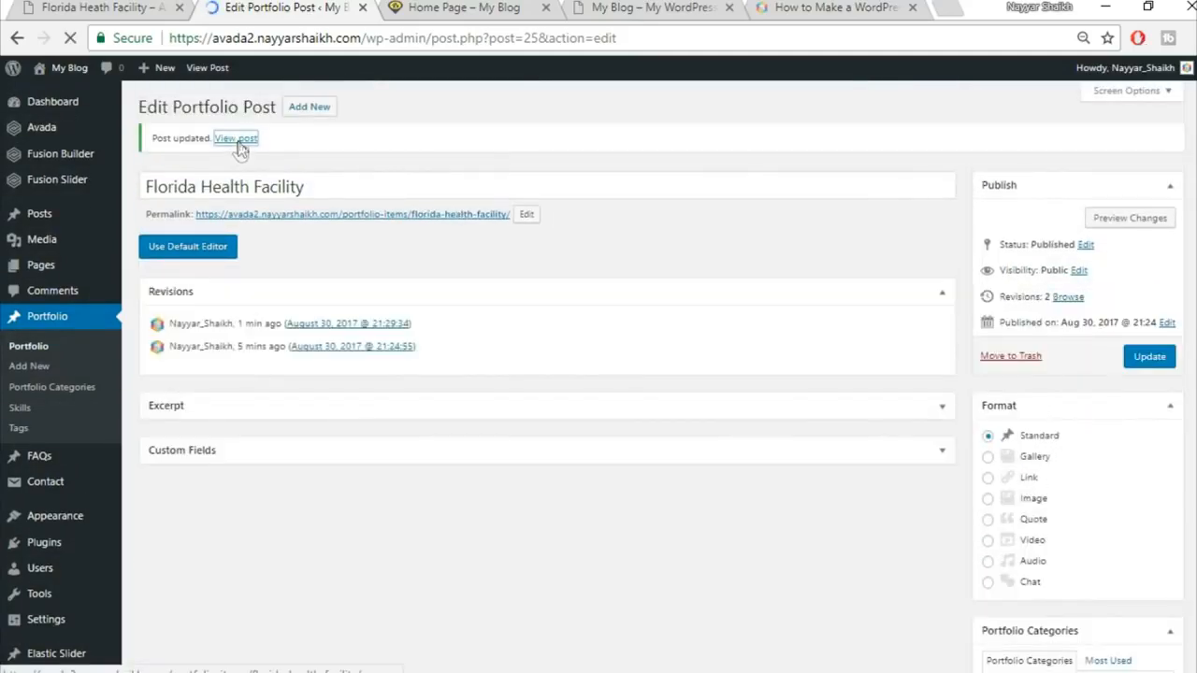
# Step: Open the updated post in a background tab and go to Settings > Permalinks
pyautogui.rightClick(239, 140)
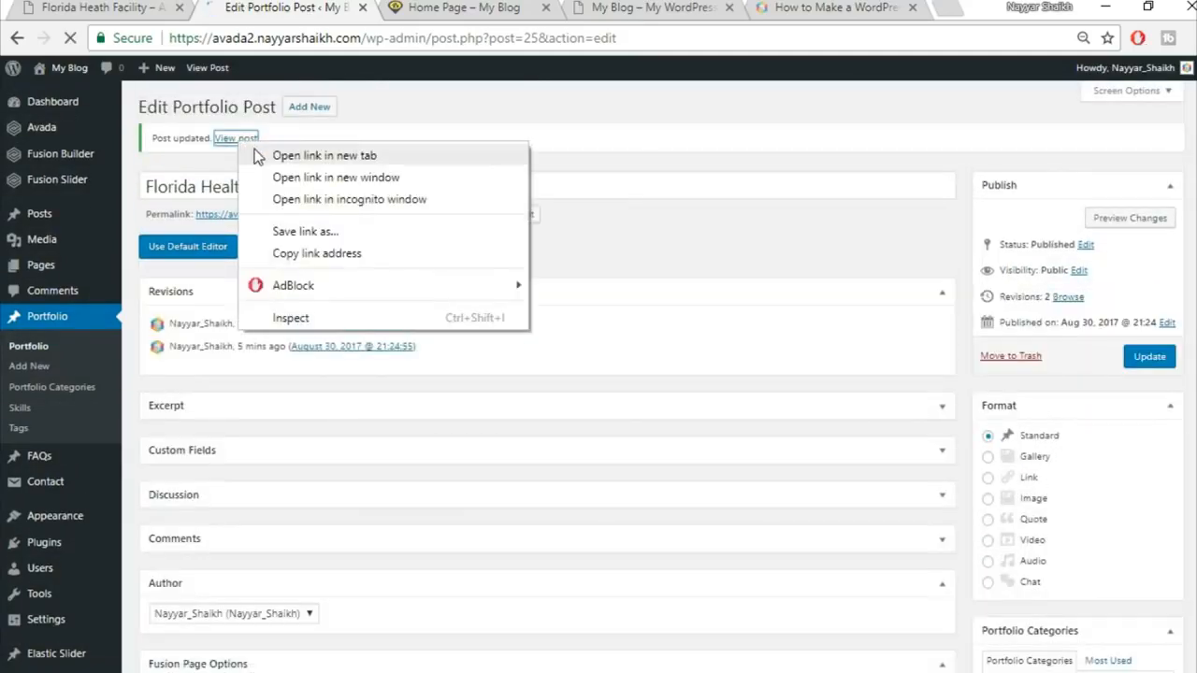
pyautogui.click(266, 156)
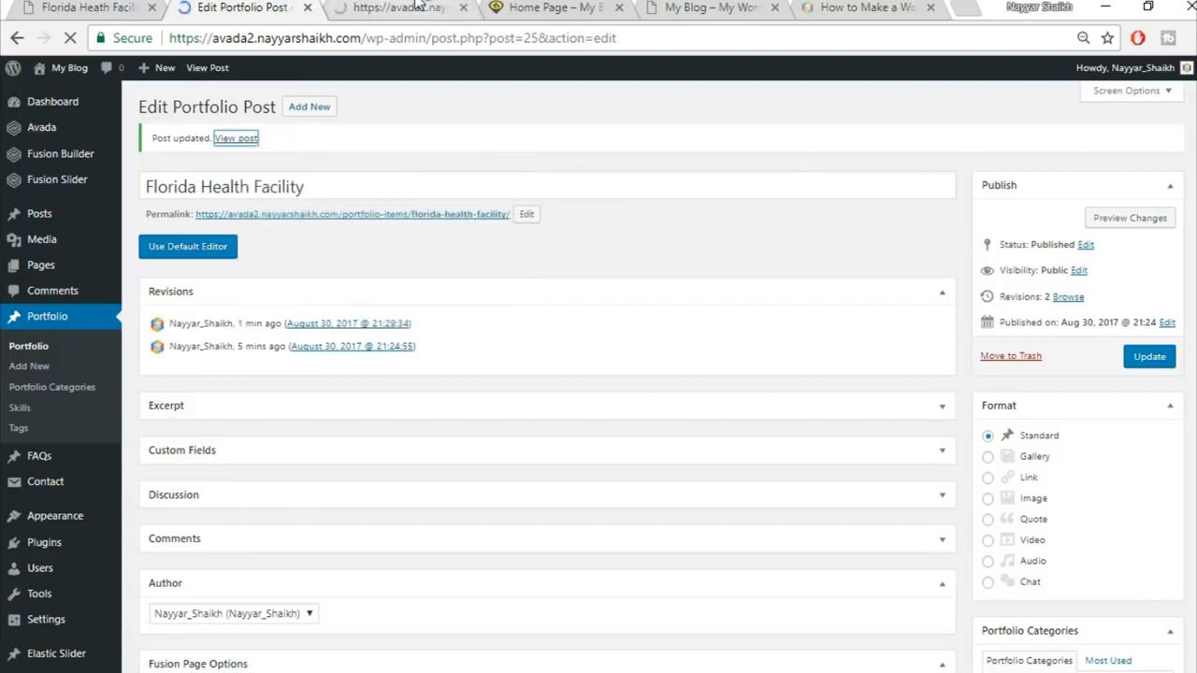
pyautogui.click(421, 5)
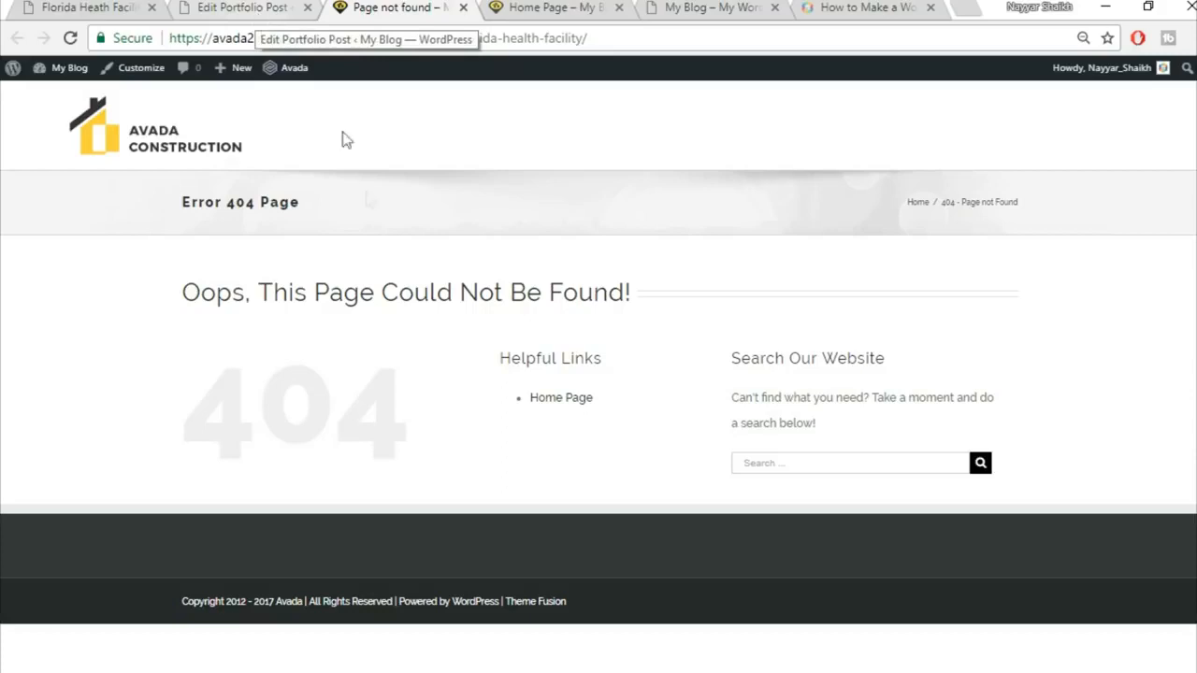
pyautogui.moveTo(58, 69)
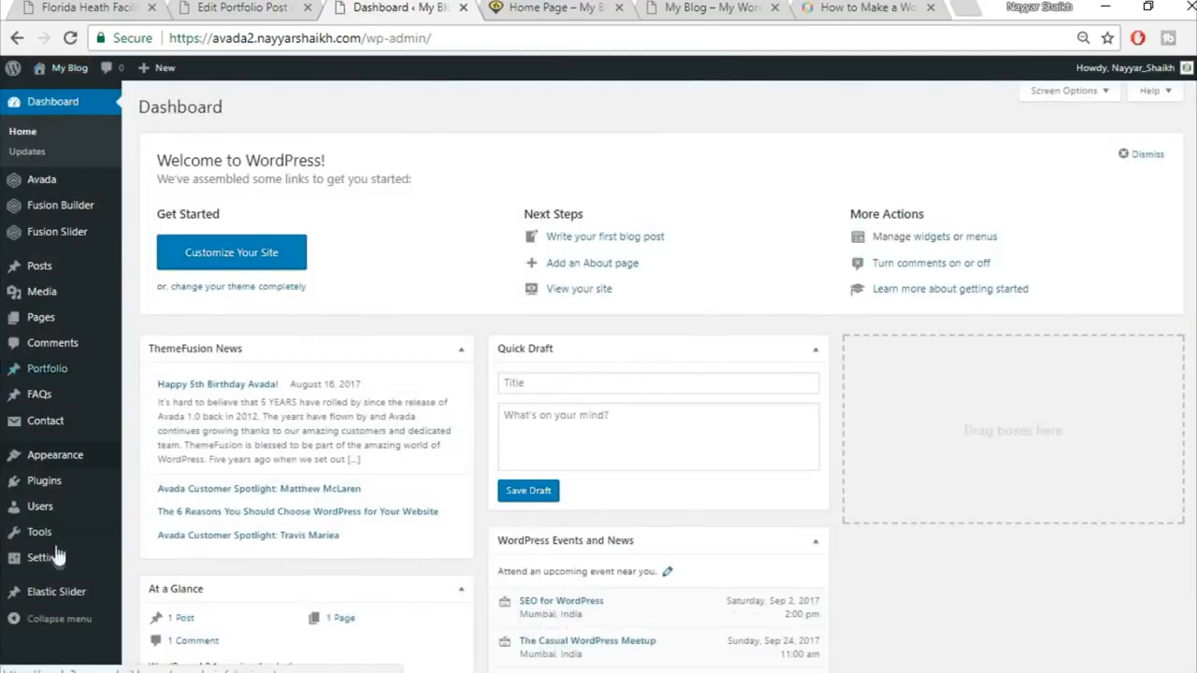
pyautogui.moveTo(53, 568)
pyautogui.scroll(-1, 101, 559)
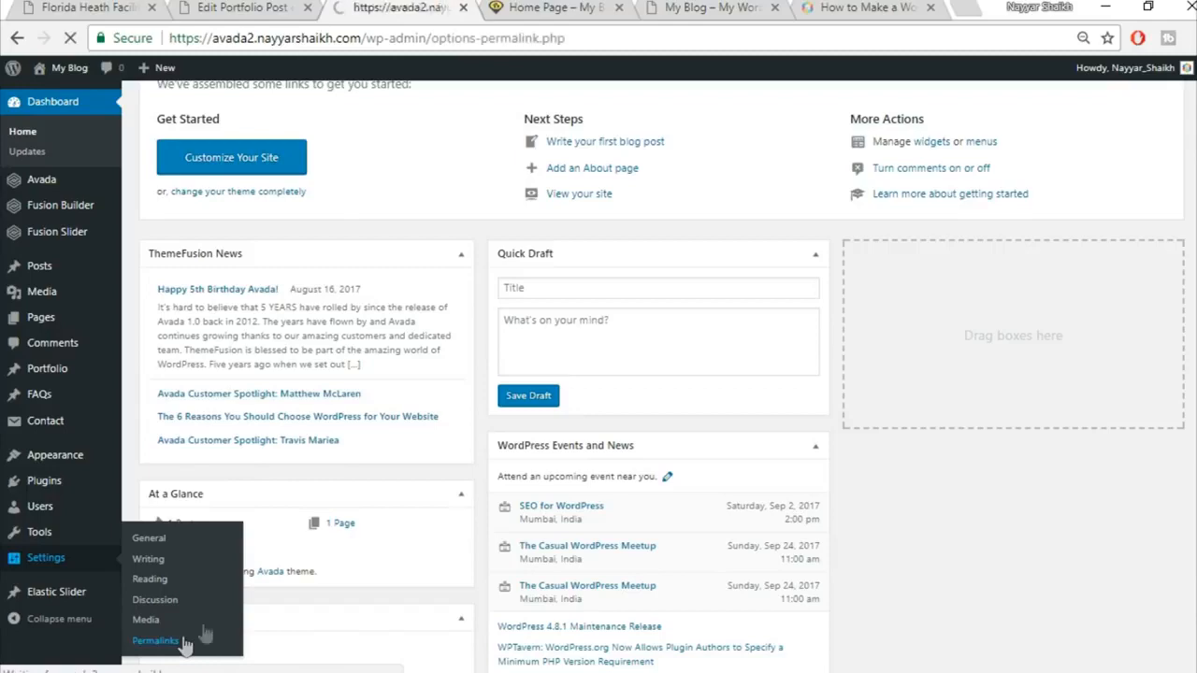
pyautogui.scroll(-1, 999, 353)
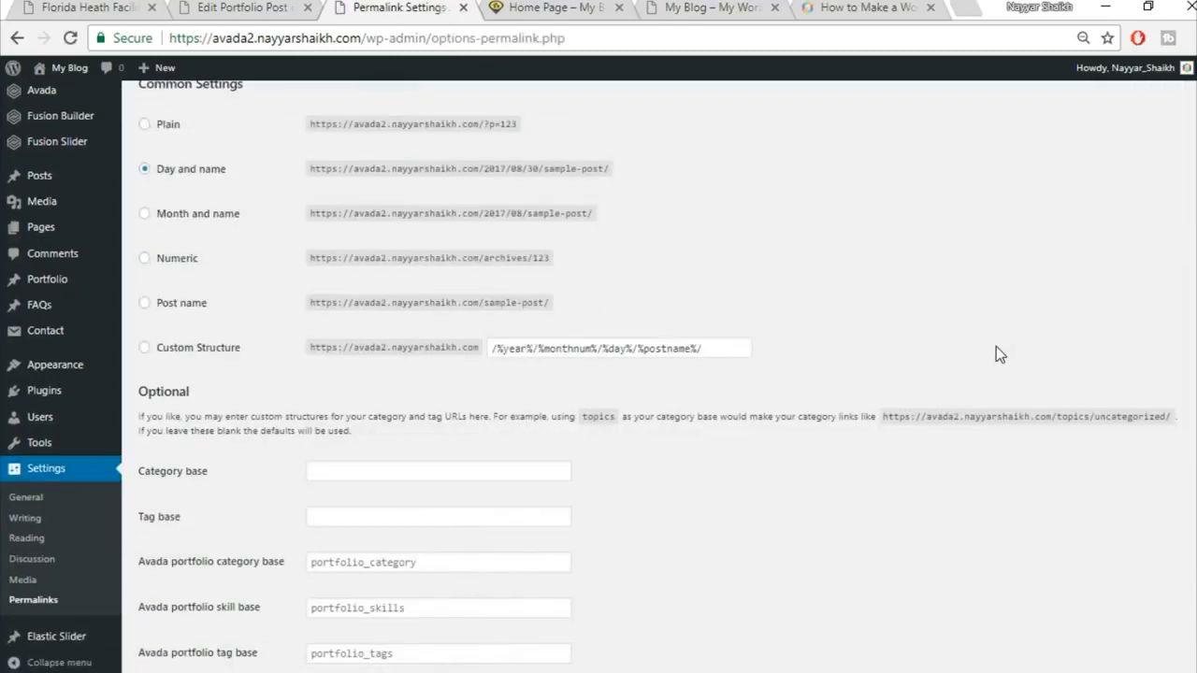
# Step: Choose the Post name permalink structure and save the changes
pyautogui.click(186, 305)
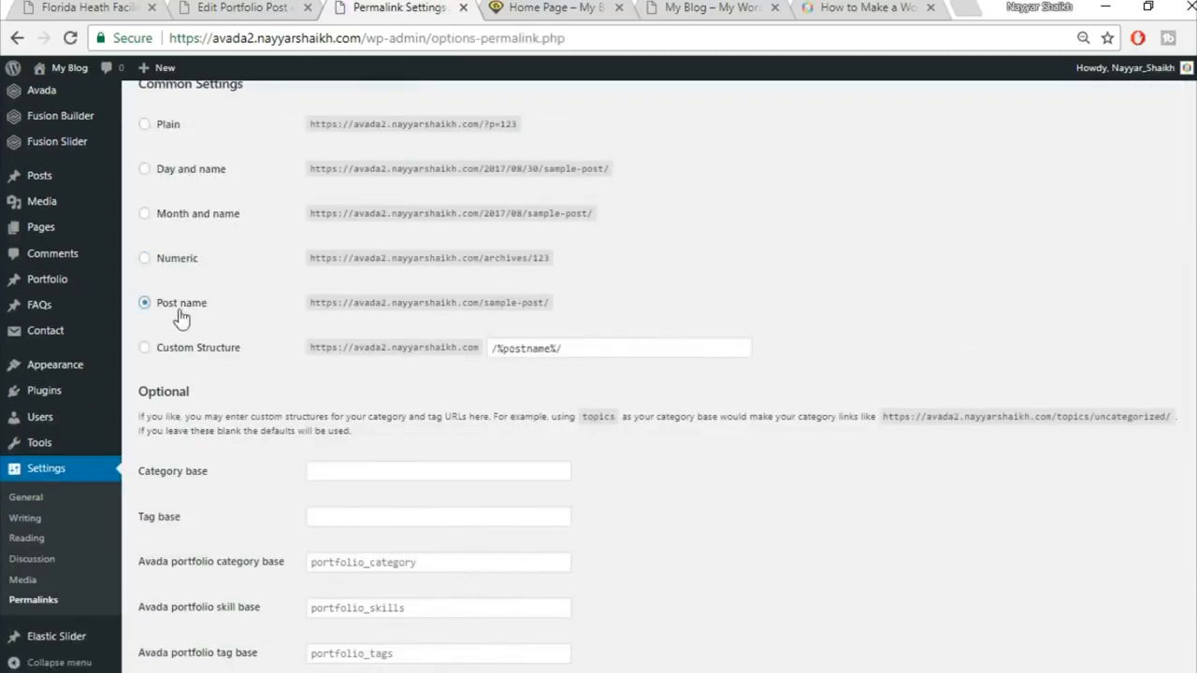
pyautogui.scroll(1, 213, 316)
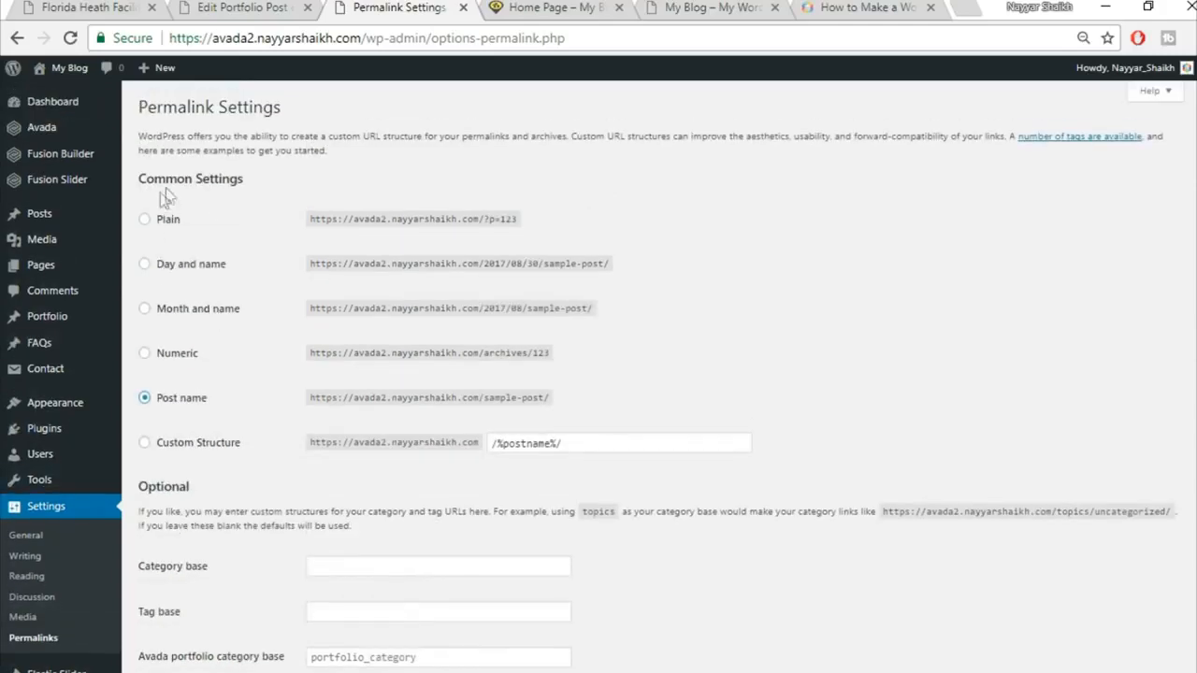
pyautogui.scroll(-2, 751, 414)
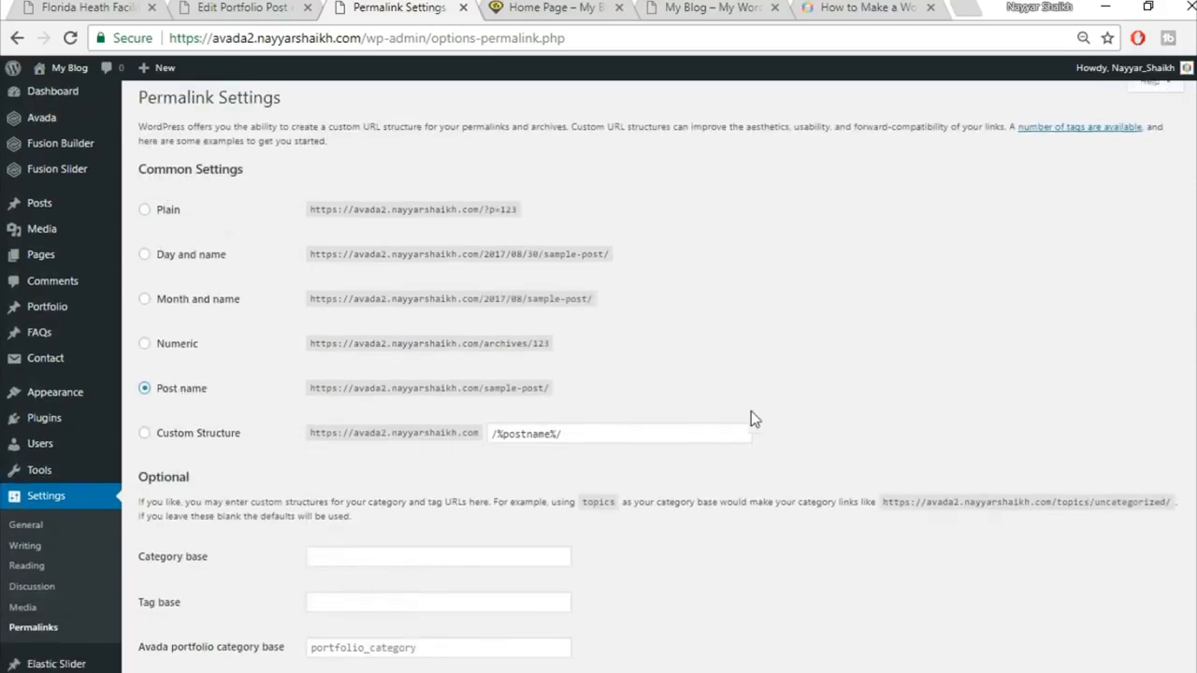
pyautogui.click(176, 610)
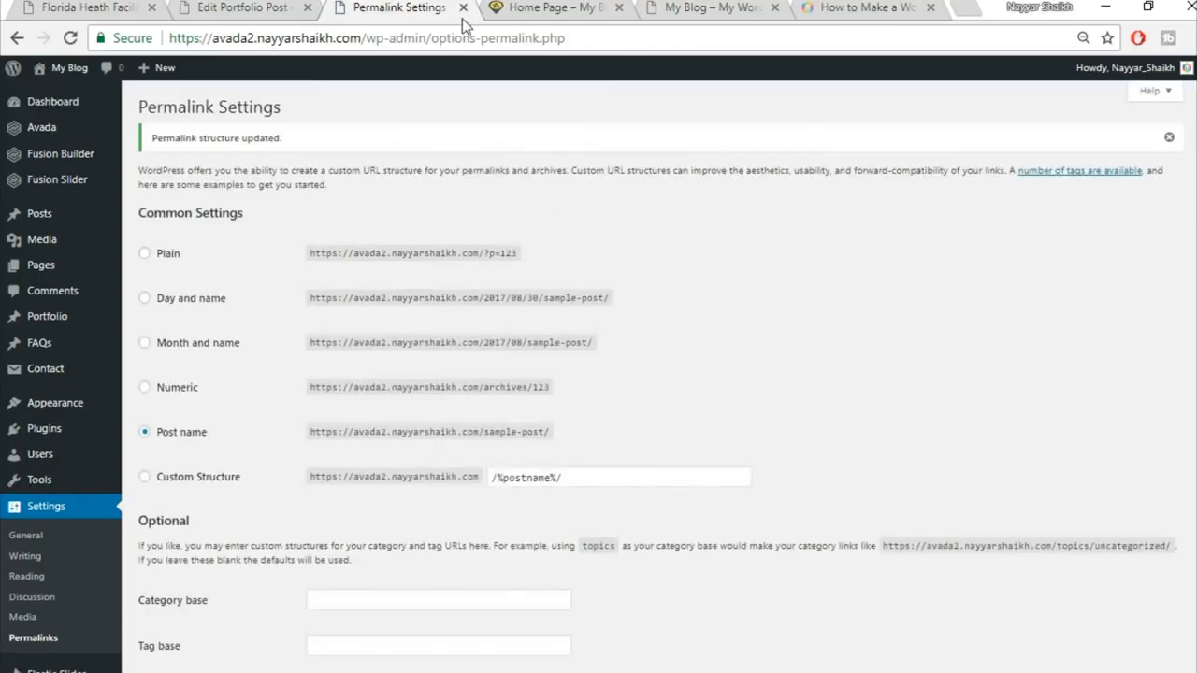
# Step: Close the permalink settings and view the published Florida Health Facility post in a new tab
pyautogui.click(463, 9)
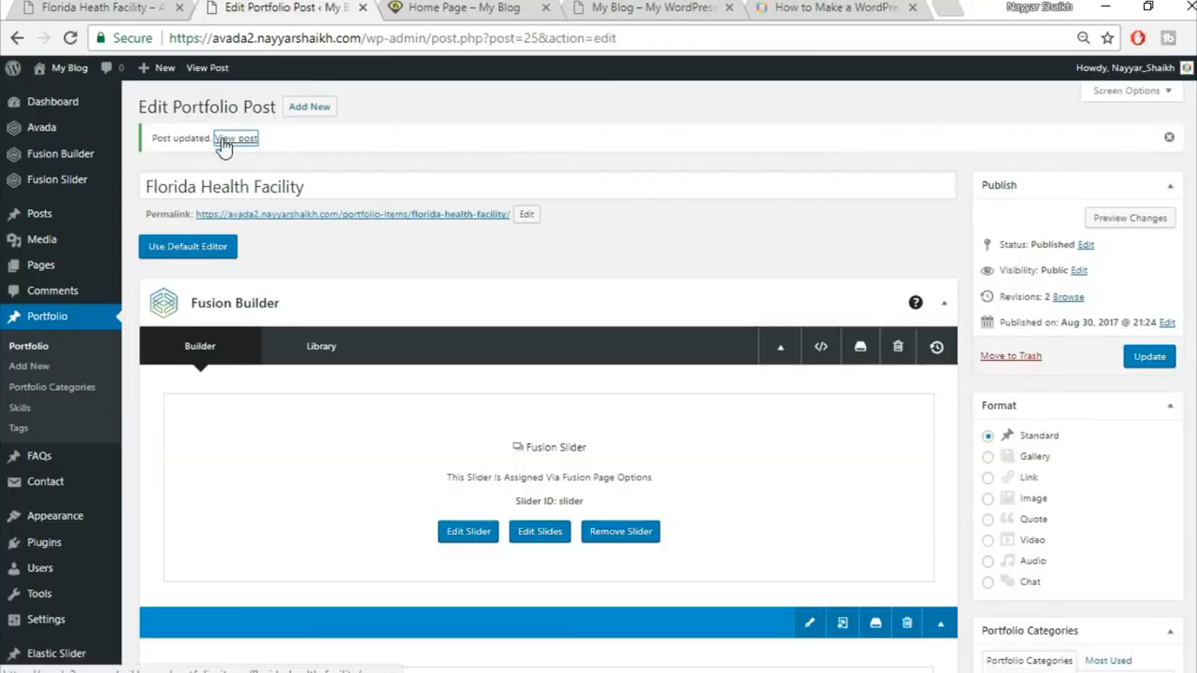
pyautogui.rightClick(225, 139)
pyautogui.click(240, 155)
pyautogui.click(406, 8)
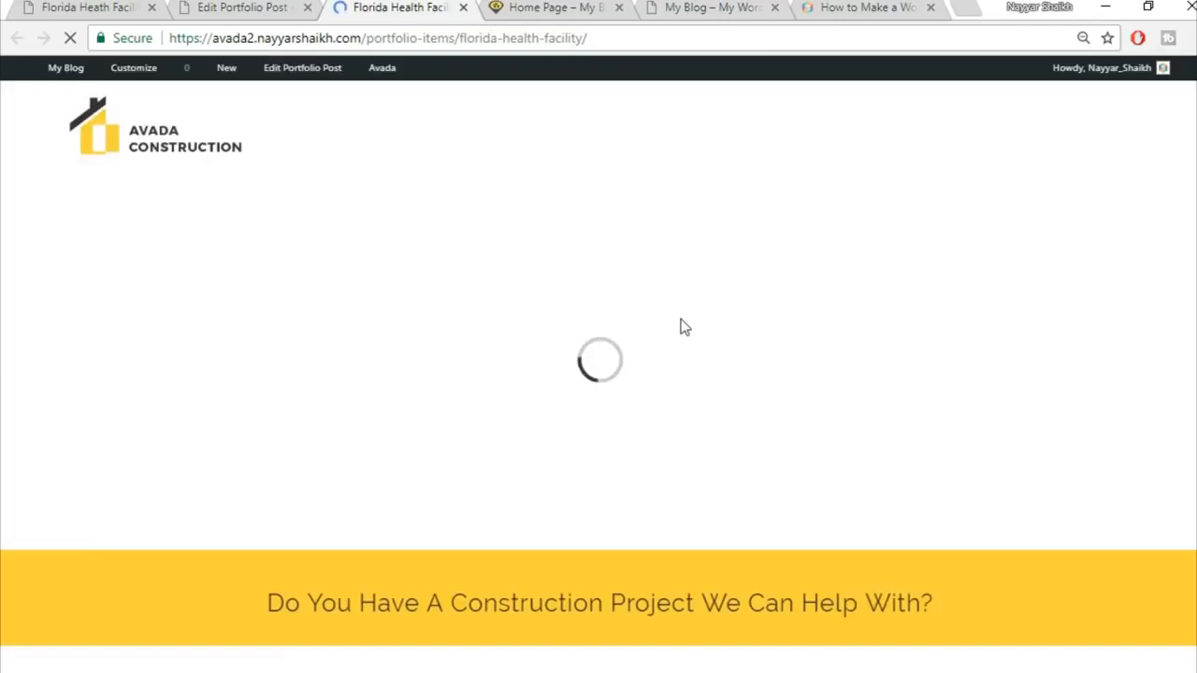
pyautogui.scroll(-2, 1027, 280)
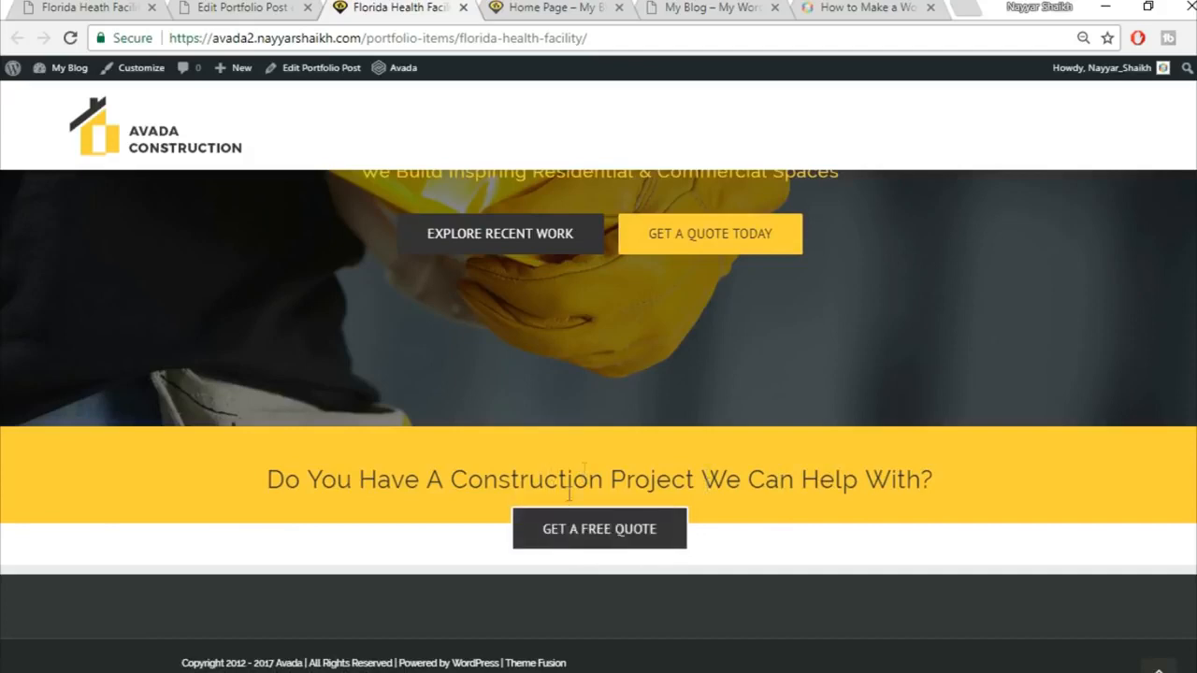
# Step: Compare it against the demo portfolio page, then go back to the post's builder
pyautogui.click(198, 5)
pyautogui.click(89, 6)
pyautogui.scroll(-3, 615, 281)
pyautogui.scroll(1, 328, 314)
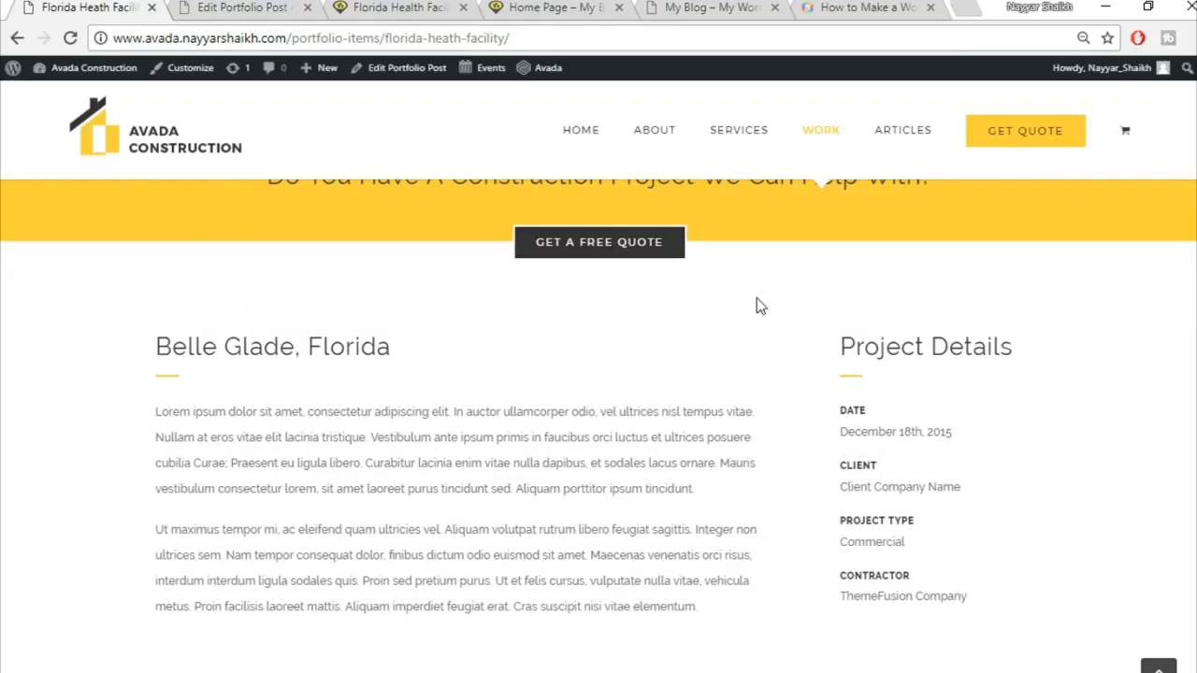
pyautogui.scroll(1, 777, 374)
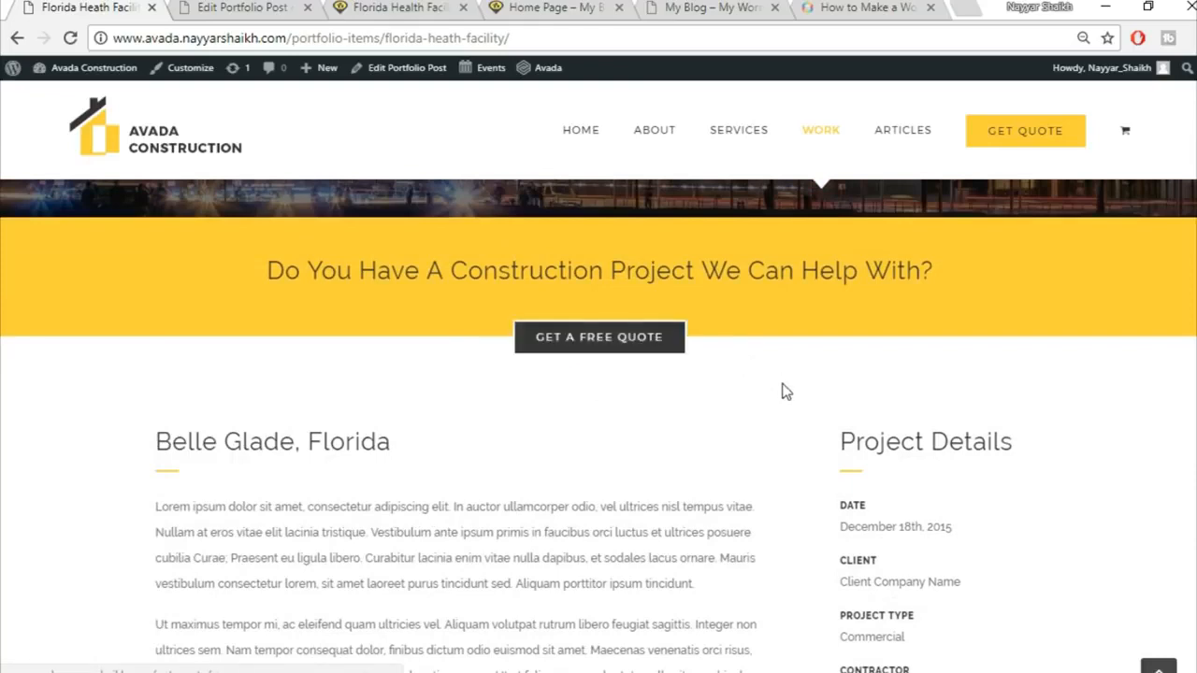
pyautogui.scroll(-1, 430, 444)
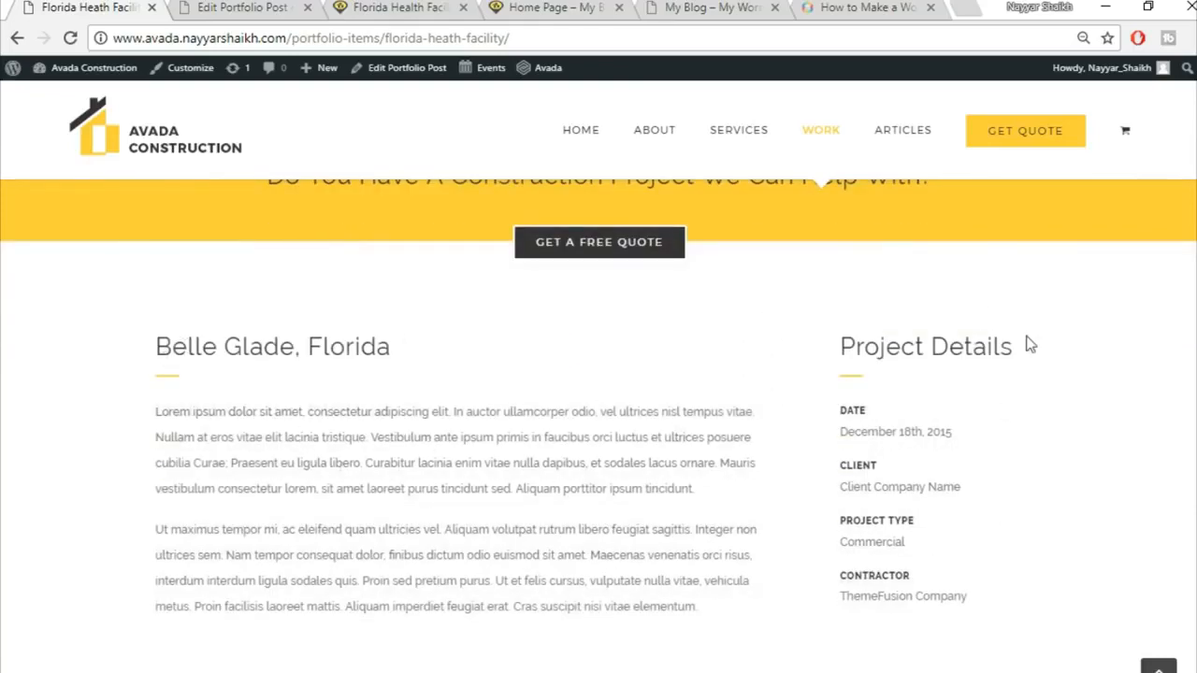
pyautogui.click(204, 5)
pyautogui.scroll(-10, 701, 342)
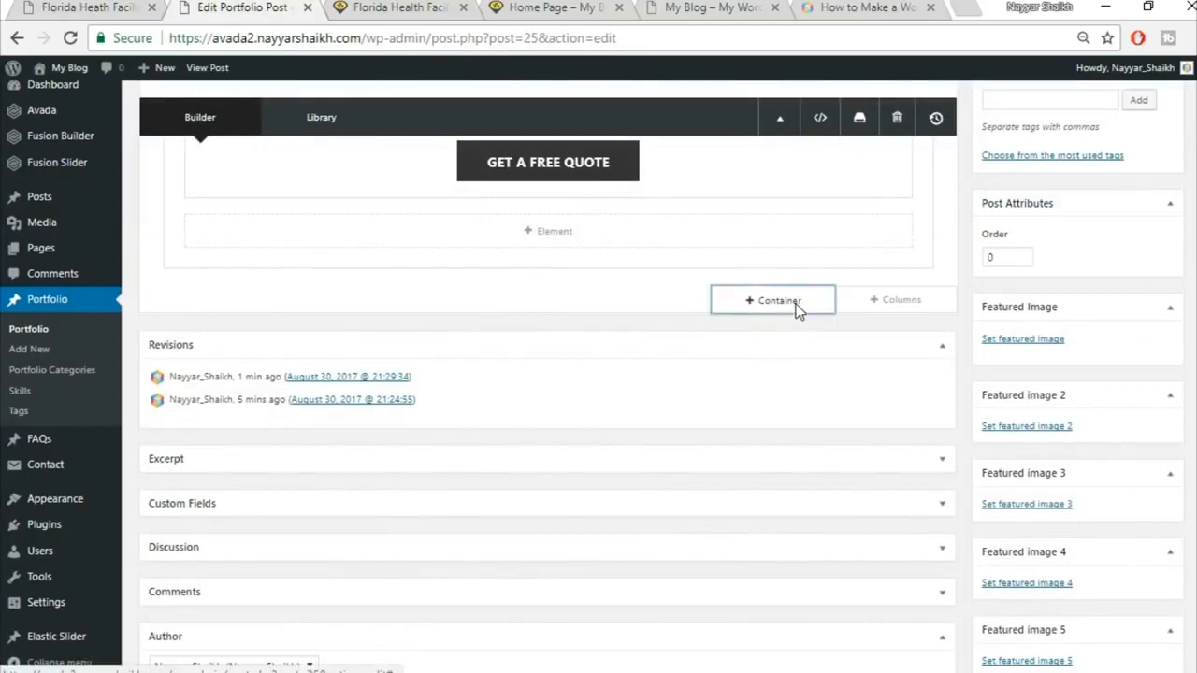
# Step: Add a new 3/4 + 1/4 container, matching the demo page layout
pyautogui.click(796, 307)
pyautogui.click(58, 8)
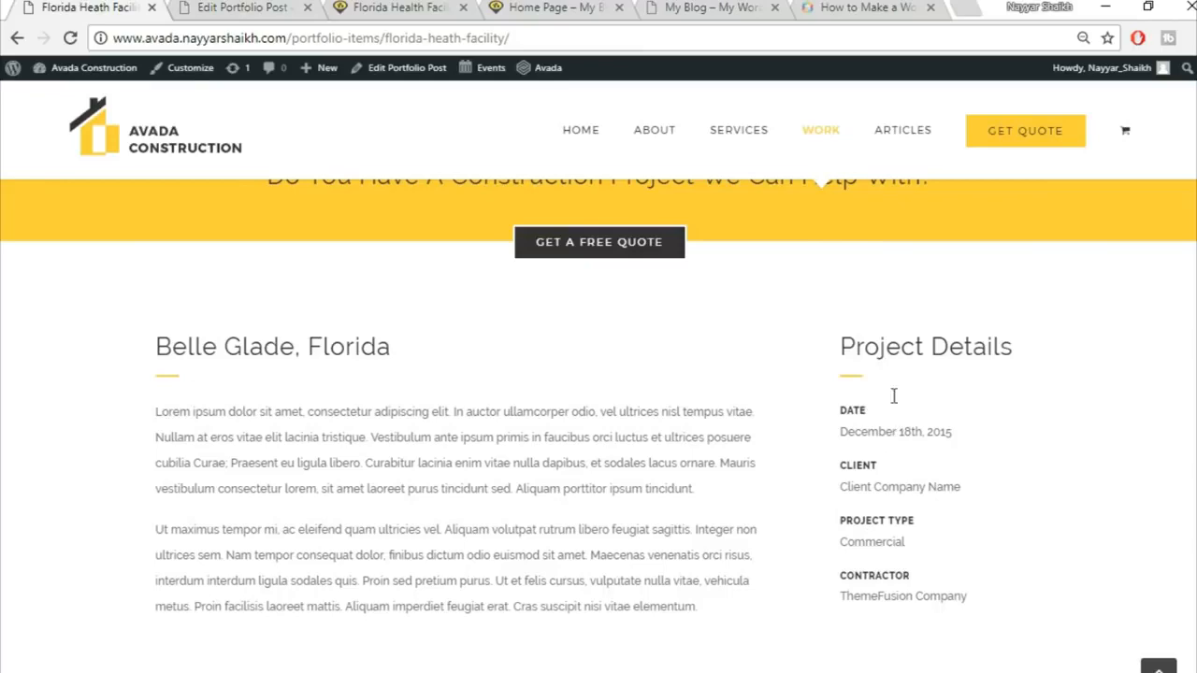
pyautogui.click(241, 8)
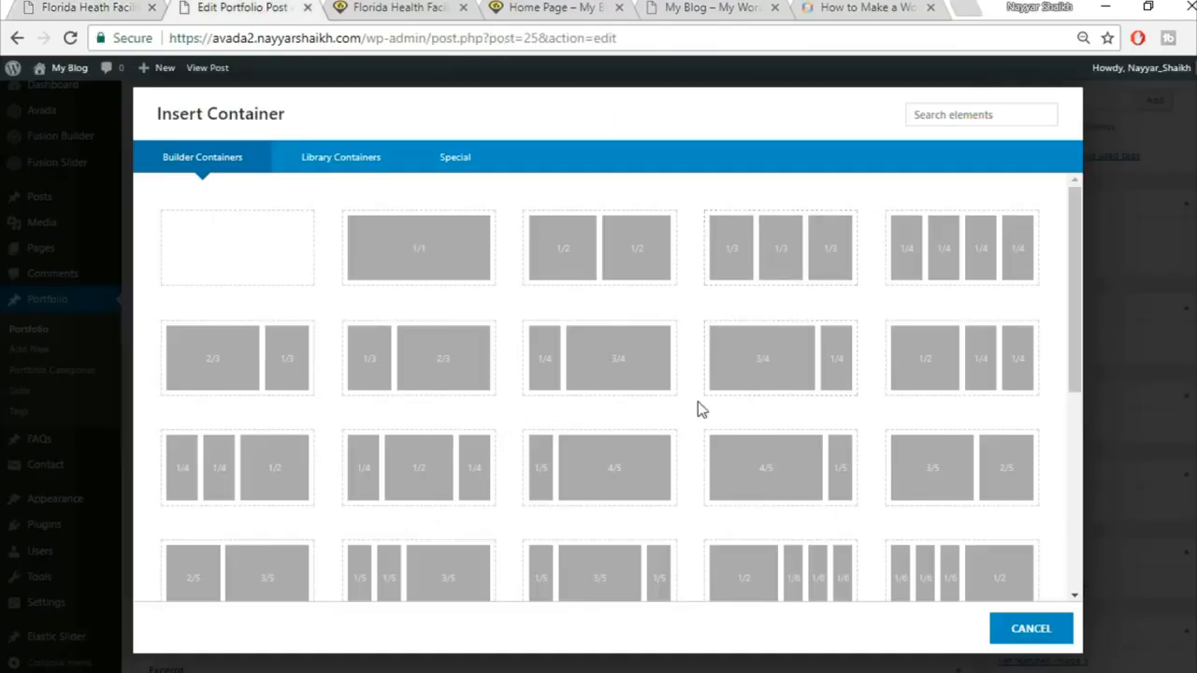
pyautogui.click(769, 370)
pyautogui.scroll(-1, 898, 363)
# Step: Copy 'Belle Glade, Florida' from the demo and paste it into a new Text Block in the 3/4 column
pyautogui.click(124, 7)
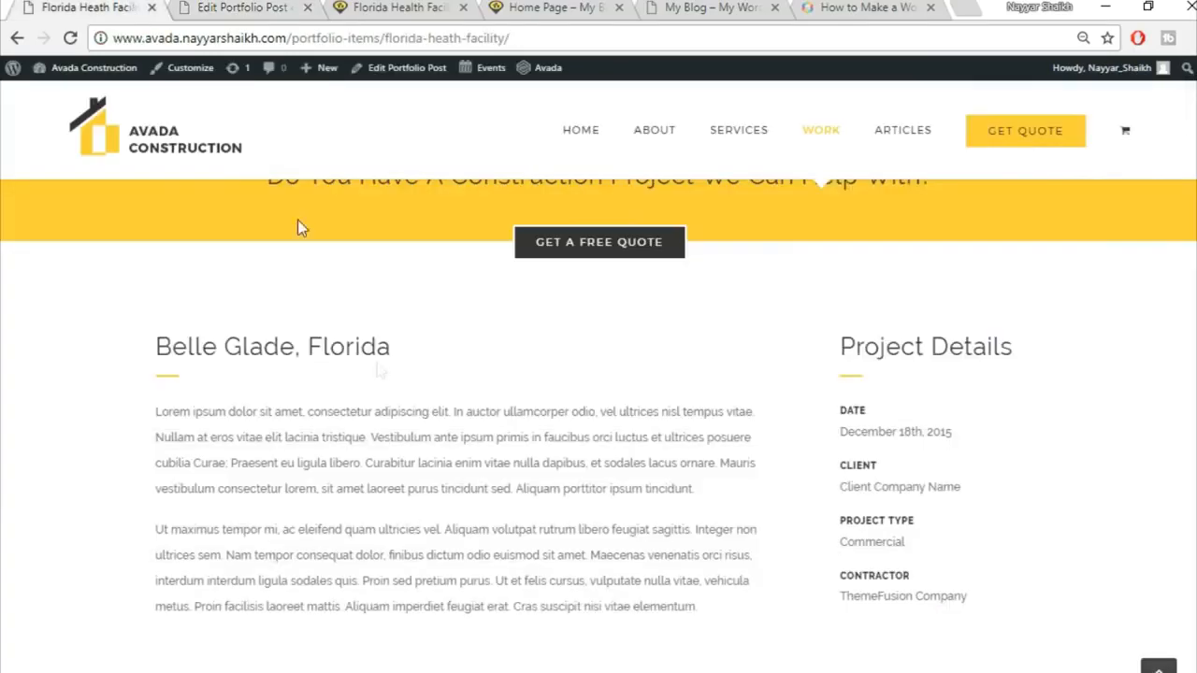
pyautogui.moveTo(158, 348); pyautogui.dragTo(464, 358)
pyautogui.hotkey('ctrl', 'c')
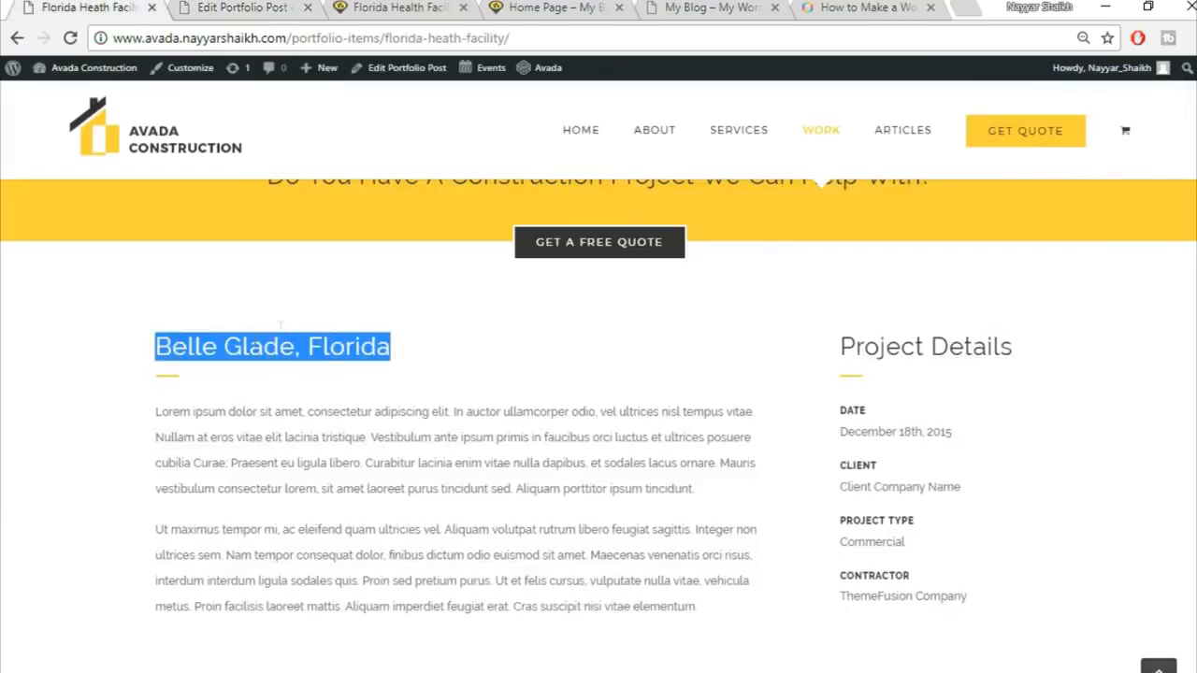
pyautogui.click(243, 8)
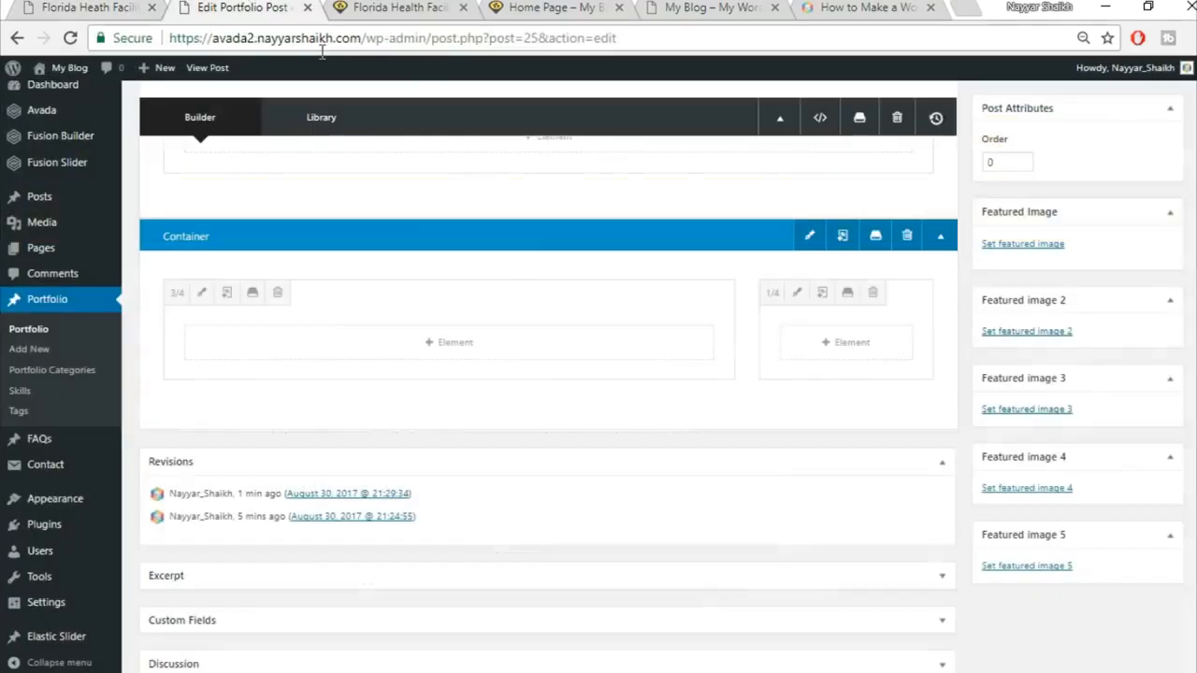
pyautogui.click(472, 348)
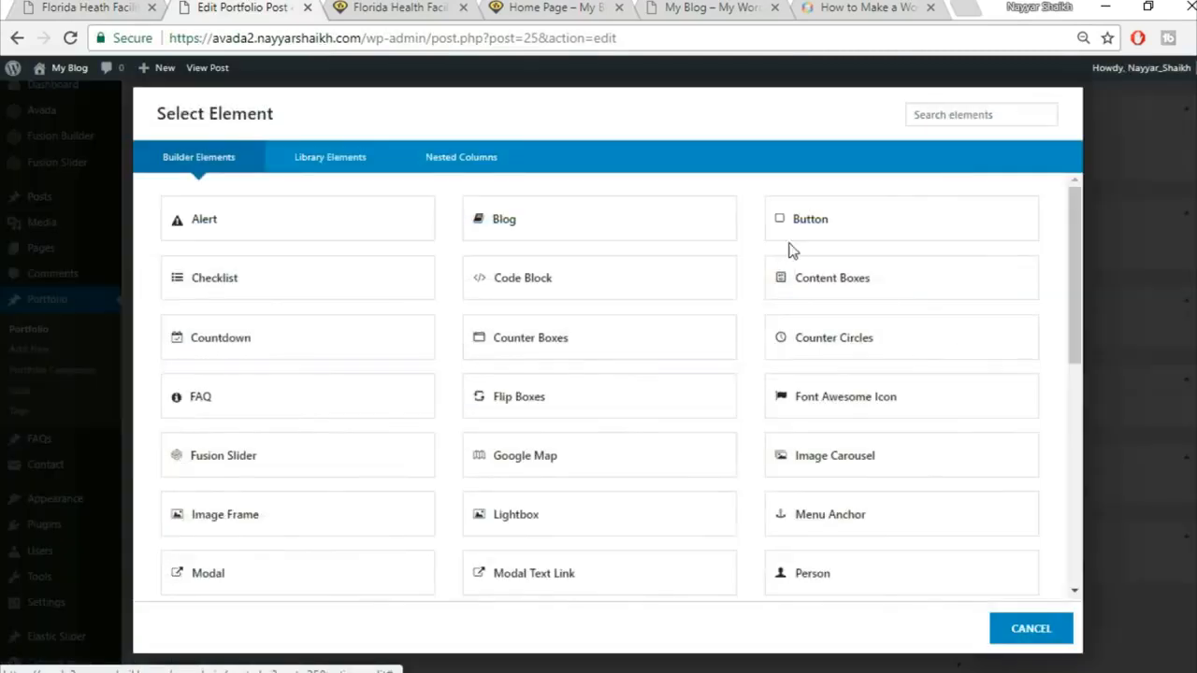
pyautogui.click(943, 119)
pyautogui.write('tex')
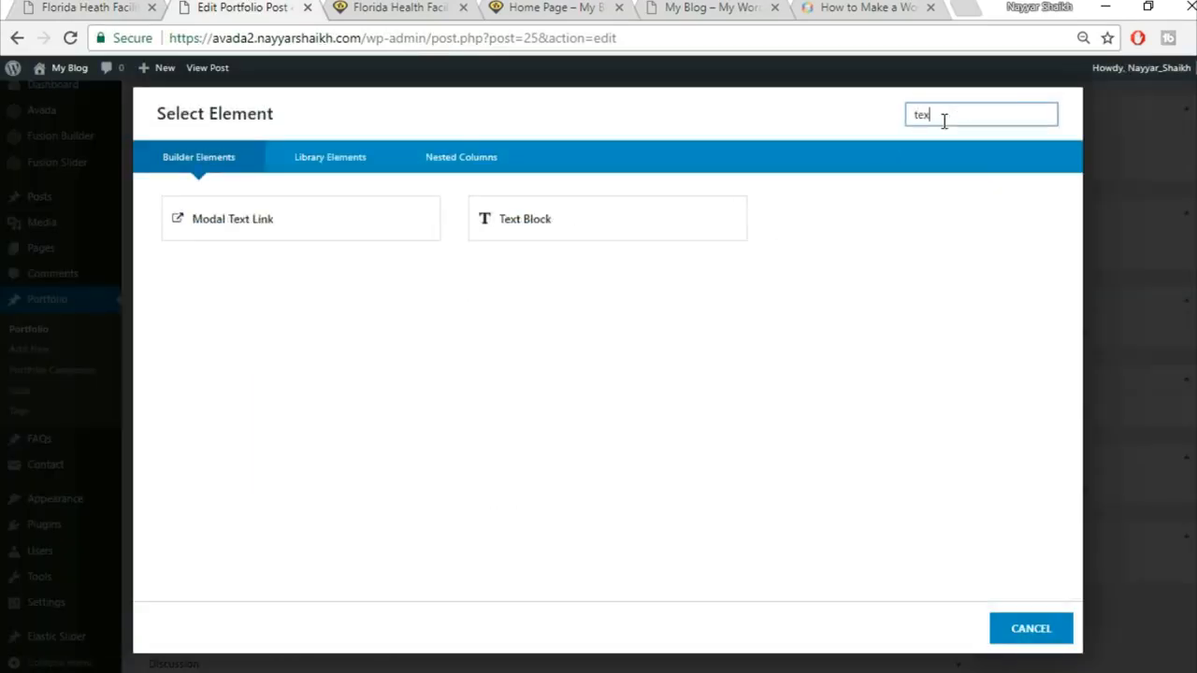
pyautogui.click(667, 214)
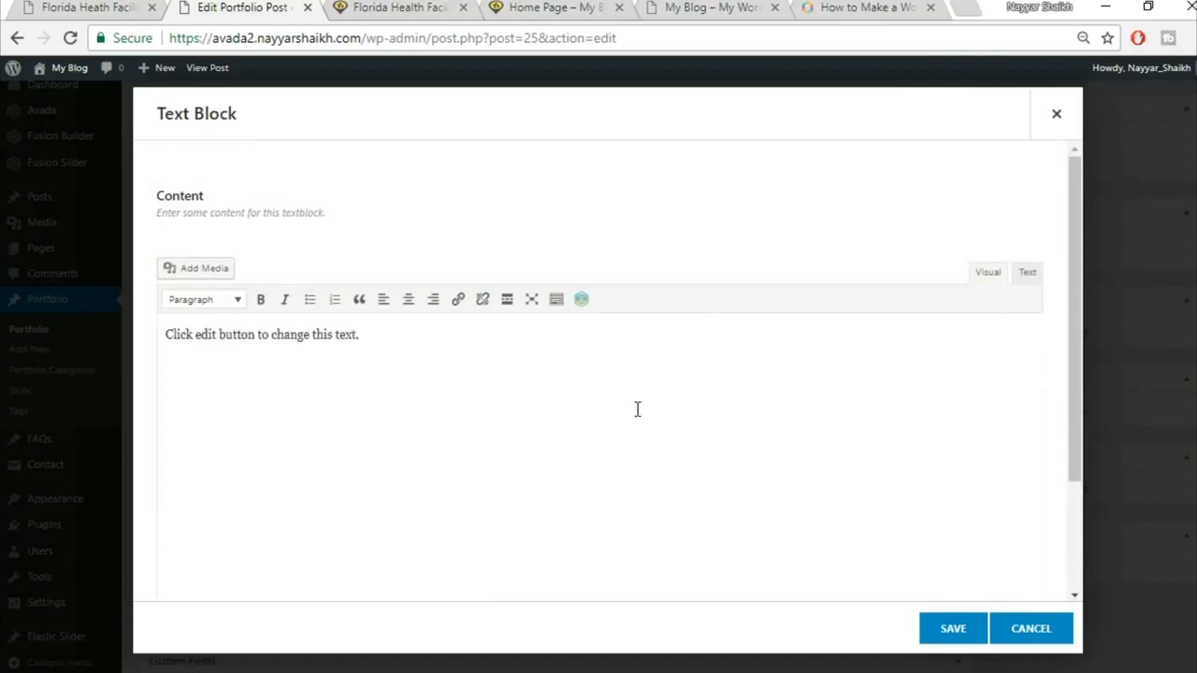
pyautogui.hotkey('ctrl', 'v')
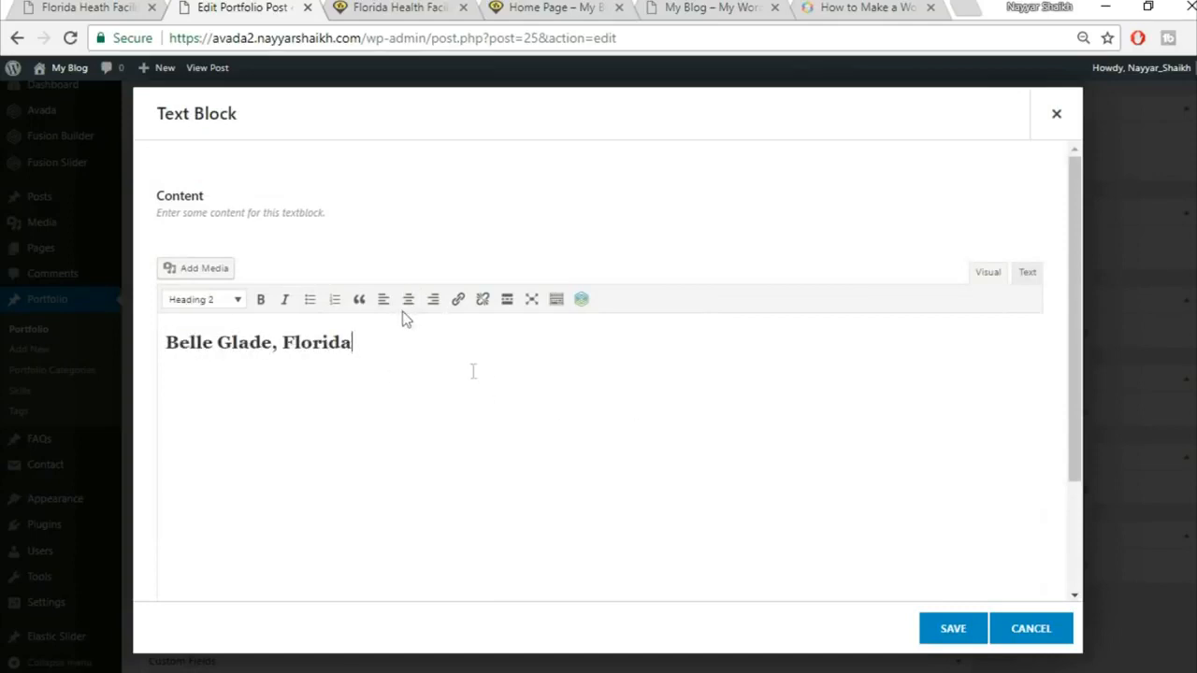
# Step: Save the heading block and add a Separator element beneath it
pyautogui.click(953, 628)
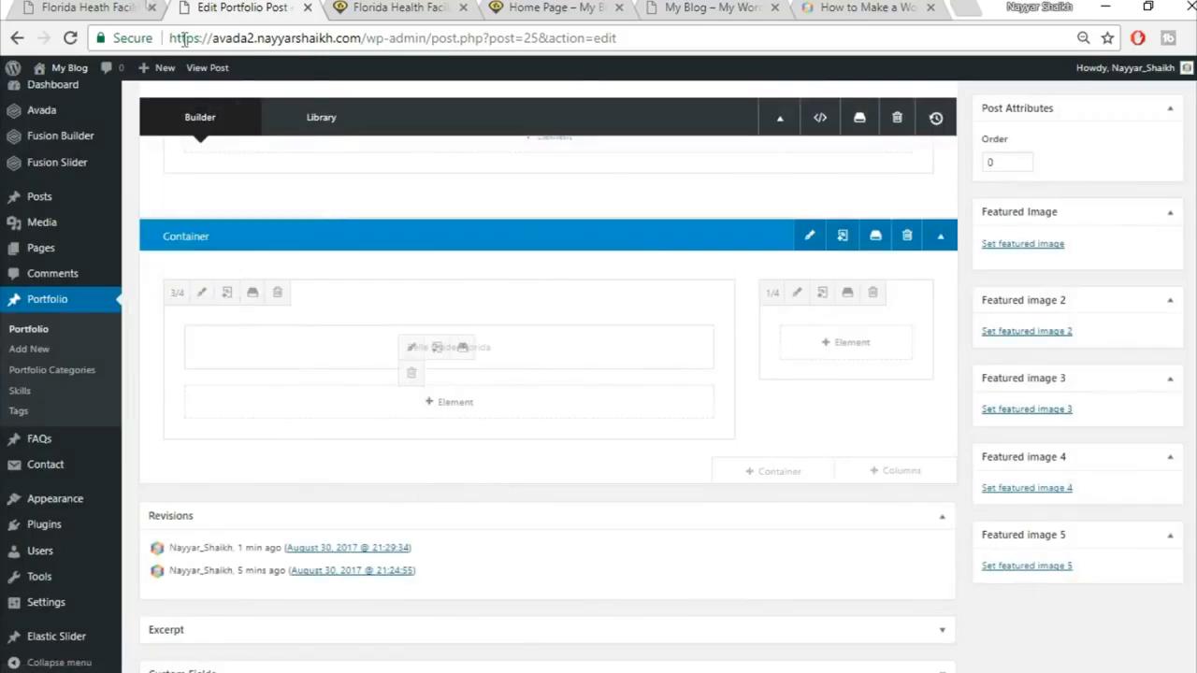
pyautogui.hotkey('ctrl', 'pageup')
pyautogui.click(164, 390)
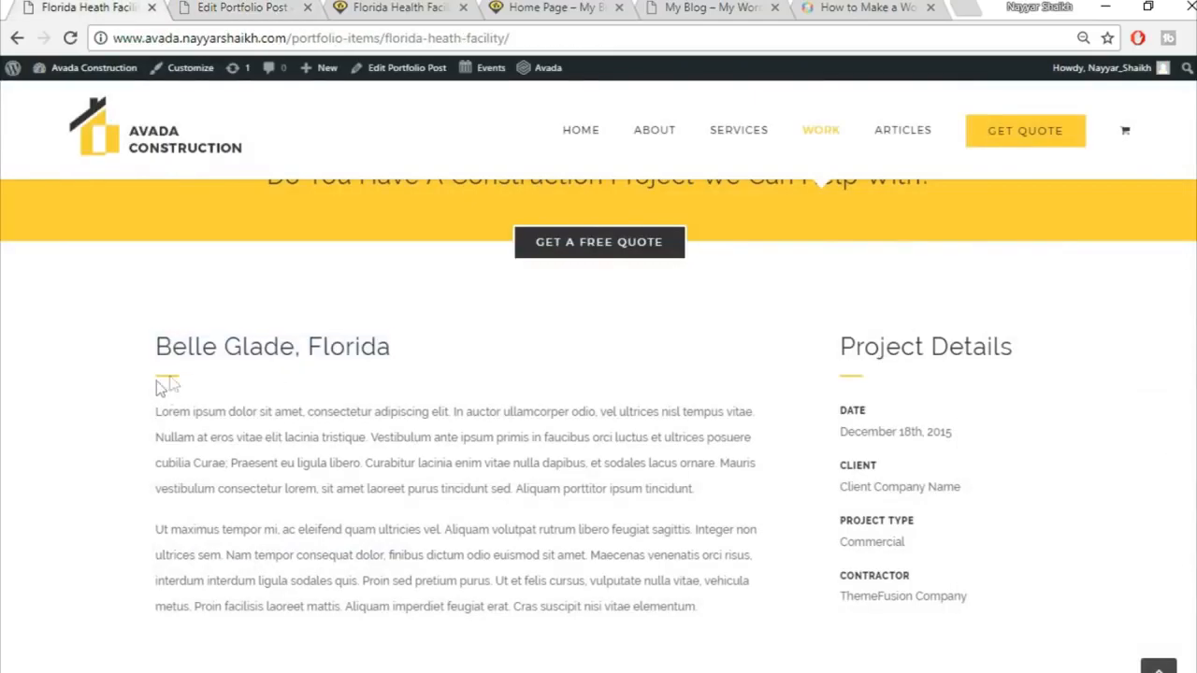
pyautogui.click(192, 7)
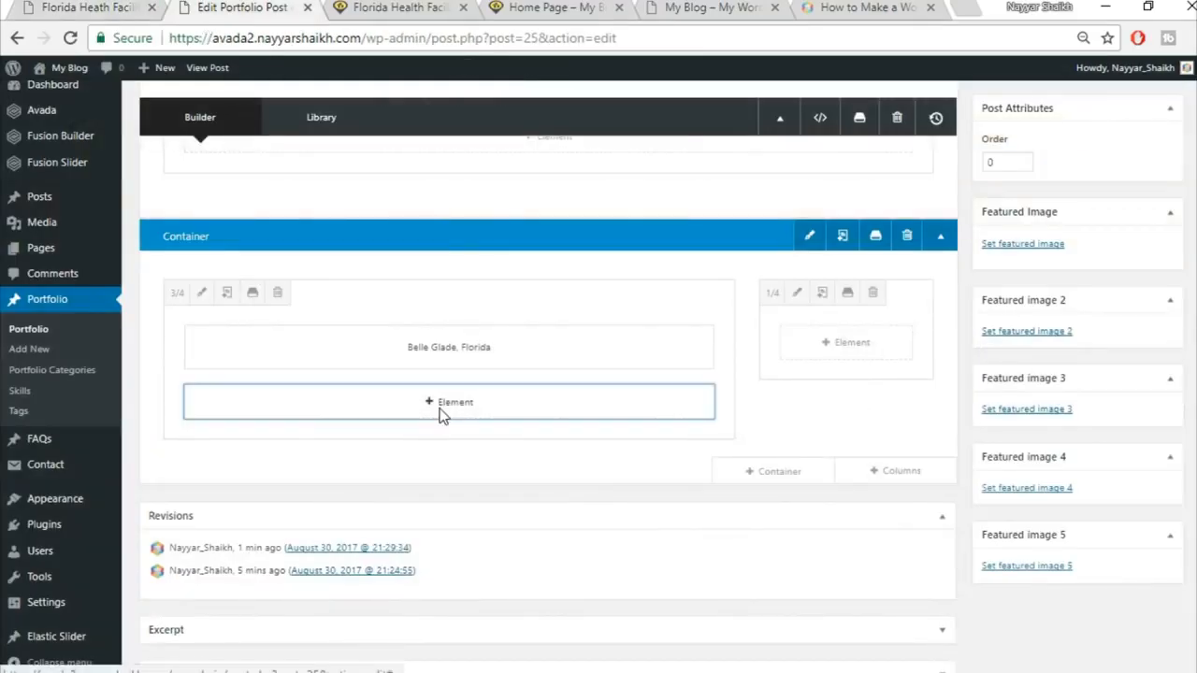
pyautogui.click(444, 408)
pyautogui.click(927, 107)
pyautogui.write('sepa')
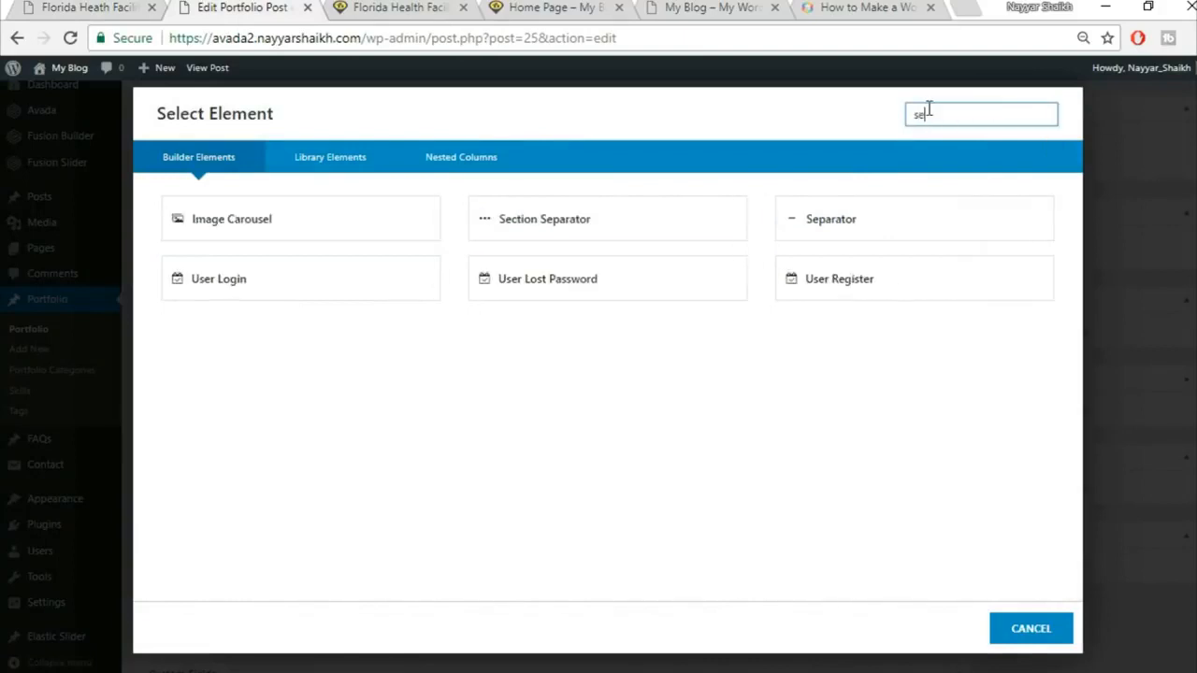
pyautogui.click(740, 222)
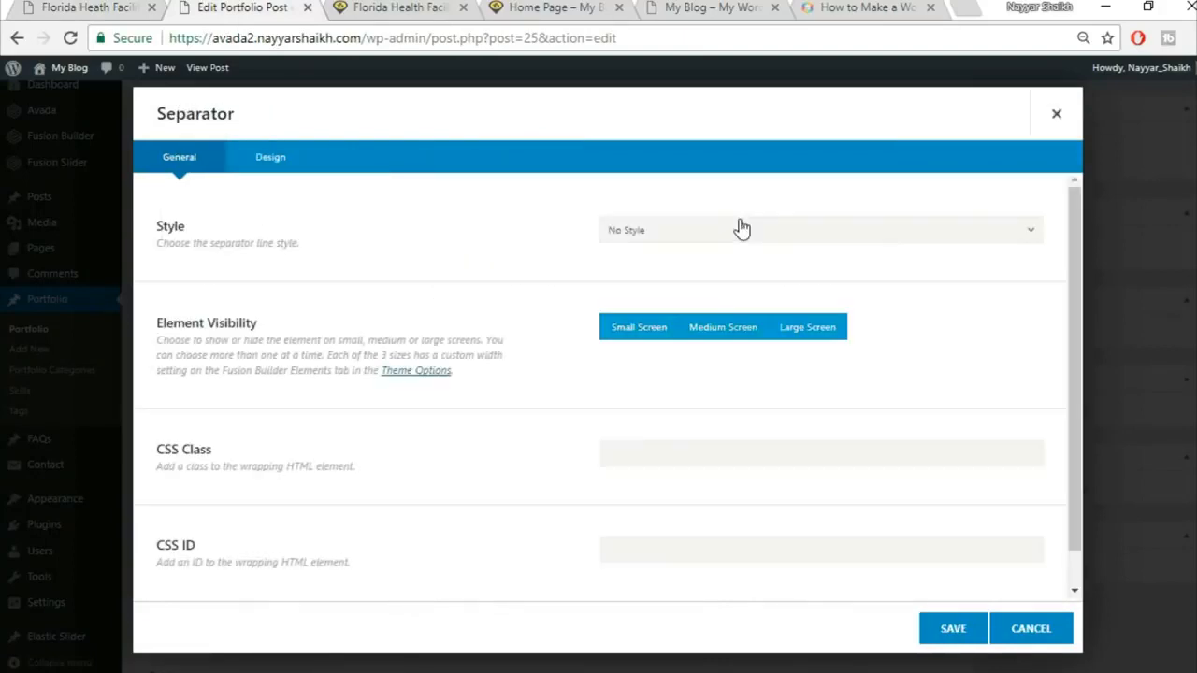
# Step: Make the separator a single solid line in colour #ffcc33 with a thickness of 2
pyautogui.click(744, 236)
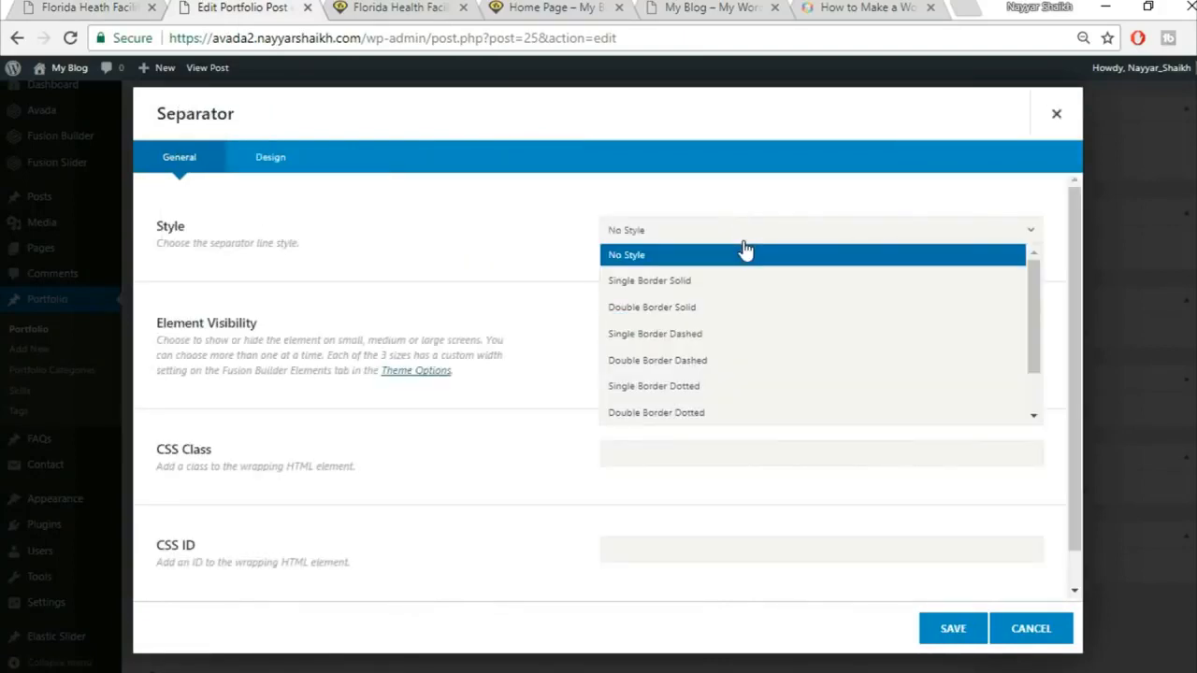
pyautogui.click(696, 284)
pyautogui.scroll(-1, 922, 300)
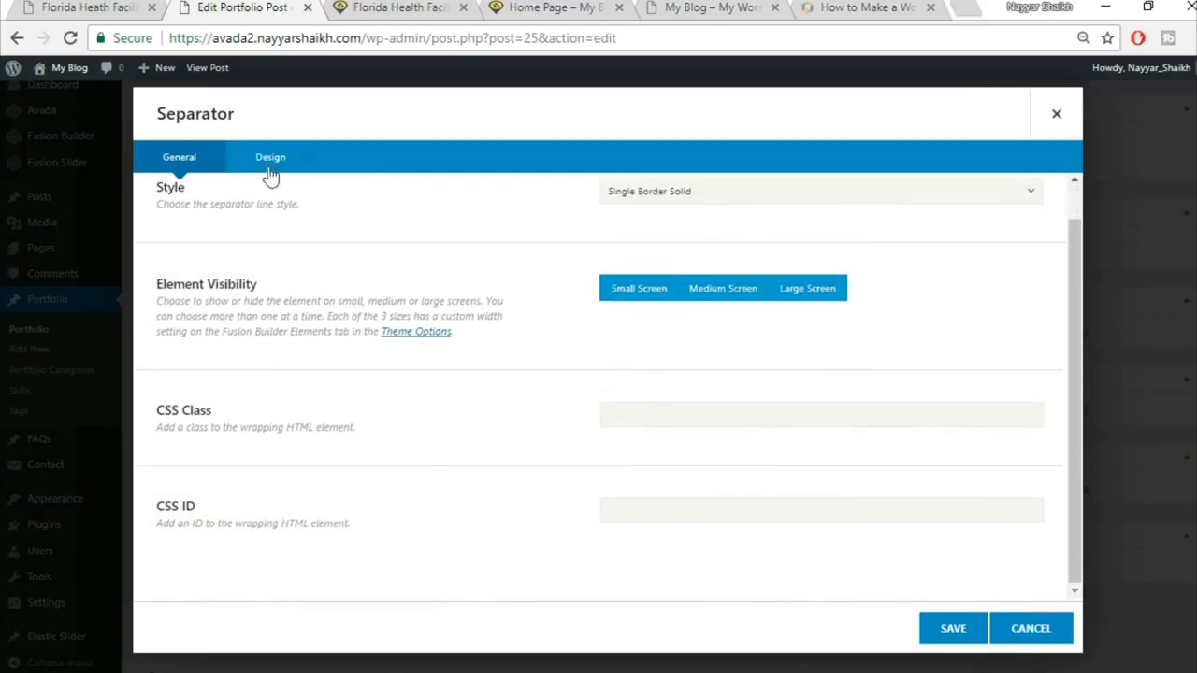
pyautogui.scroll(1, 667, 254)
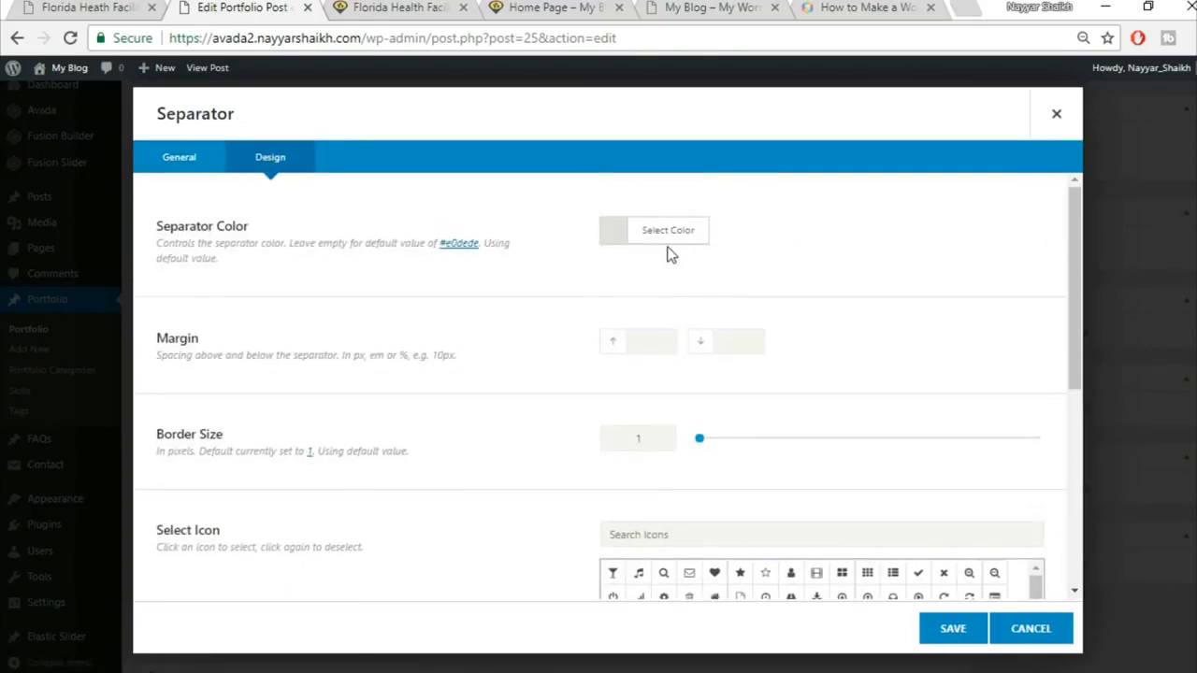
pyautogui.click(670, 247)
pyautogui.click(828, 257)
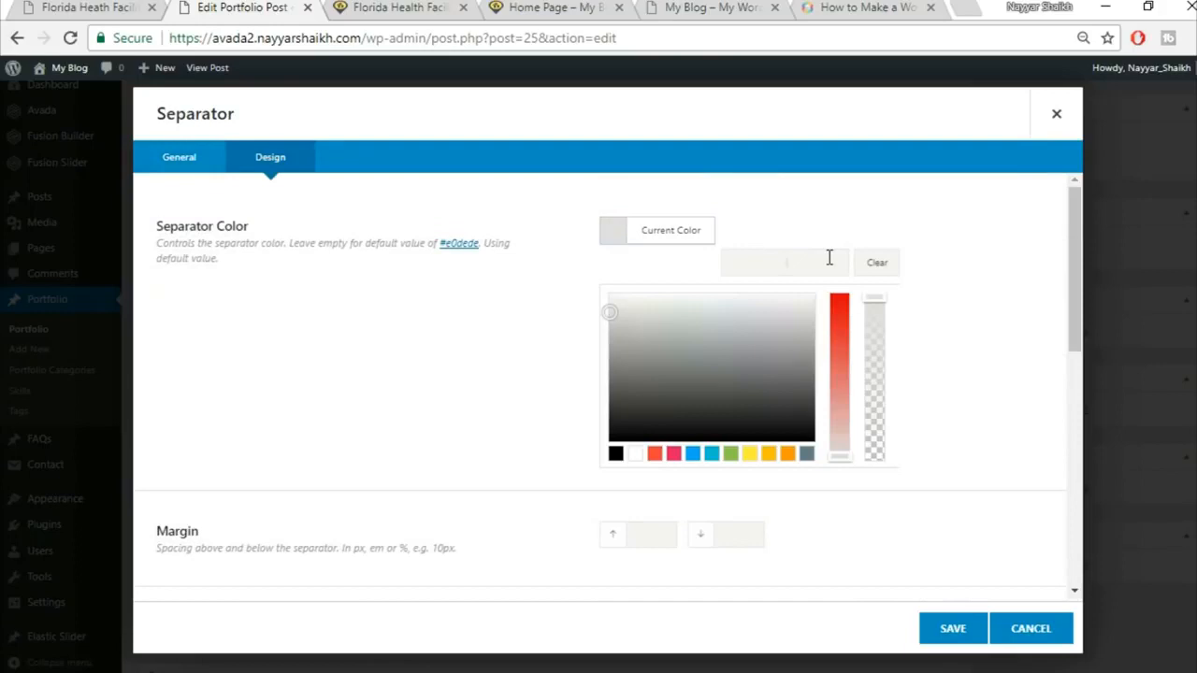
pyautogui.write('#ffcc33')
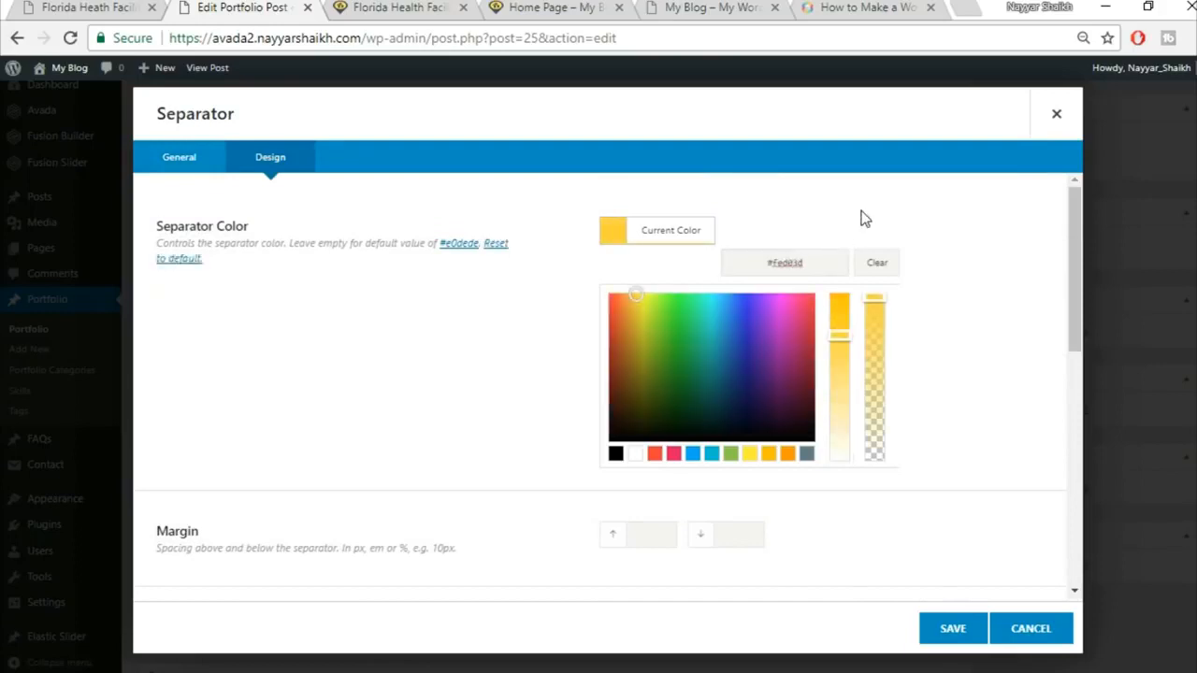
pyautogui.click(867, 215)
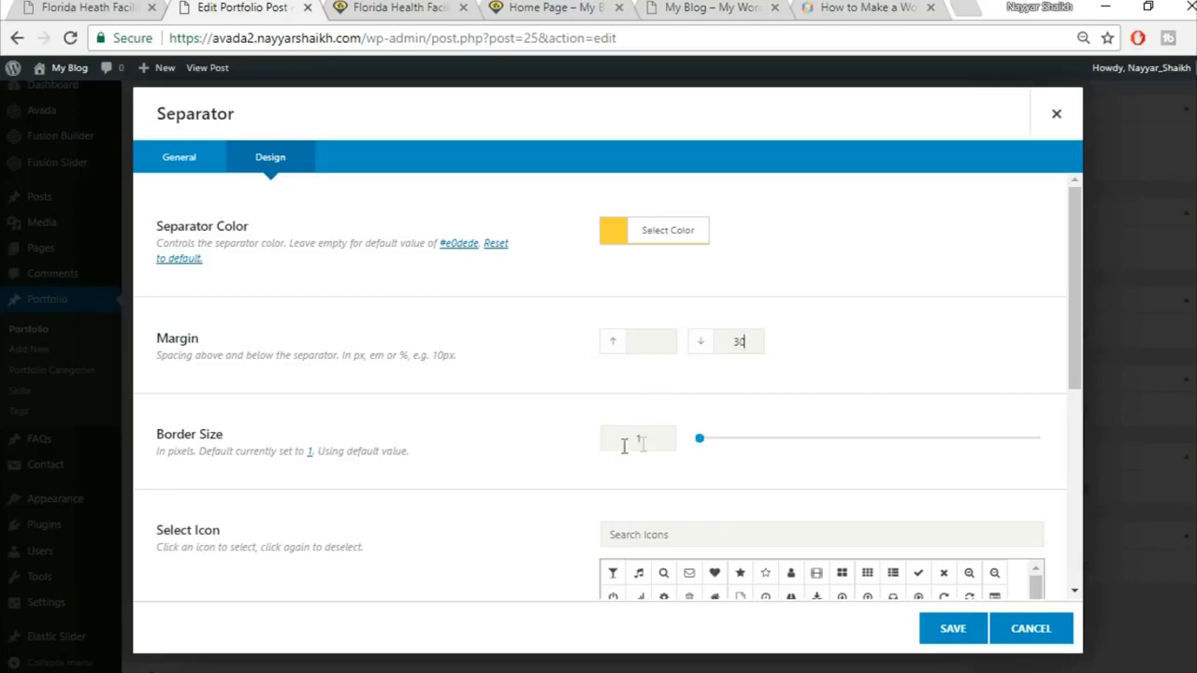
pyautogui.write('2')
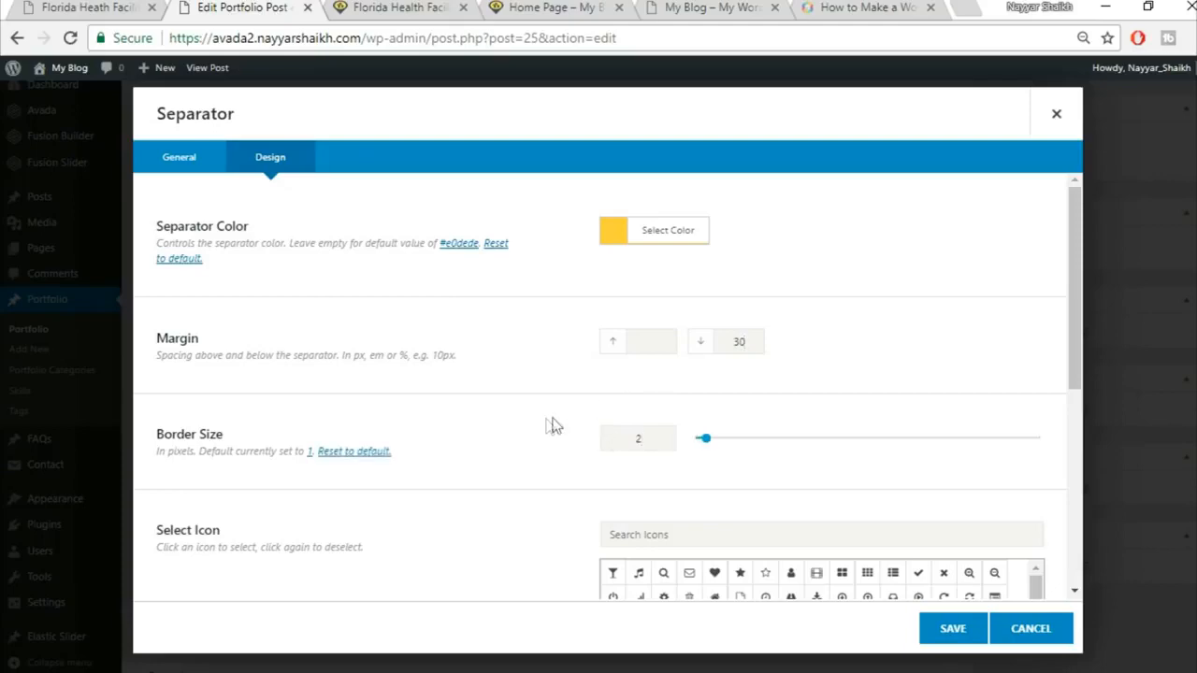
# Step: Left-align the separator and save its settings
pyautogui.scroll(-2, 553, 420)
pyautogui.scroll(-3, 500, 394)
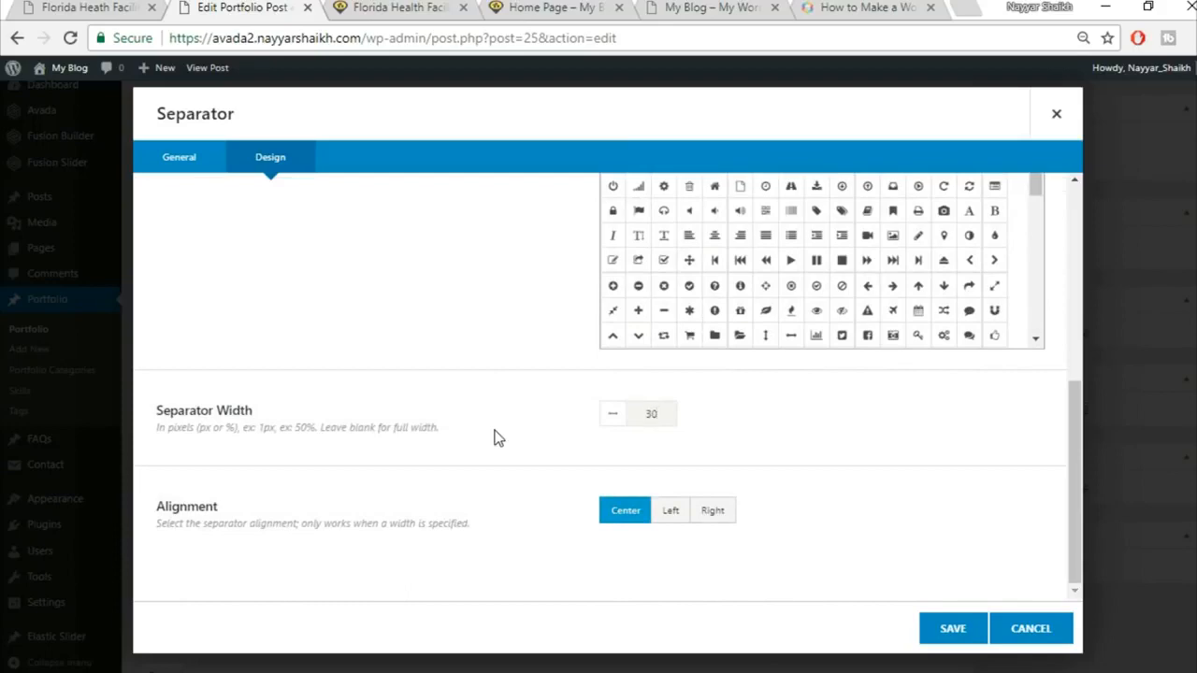
pyautogui.click(103, 7)
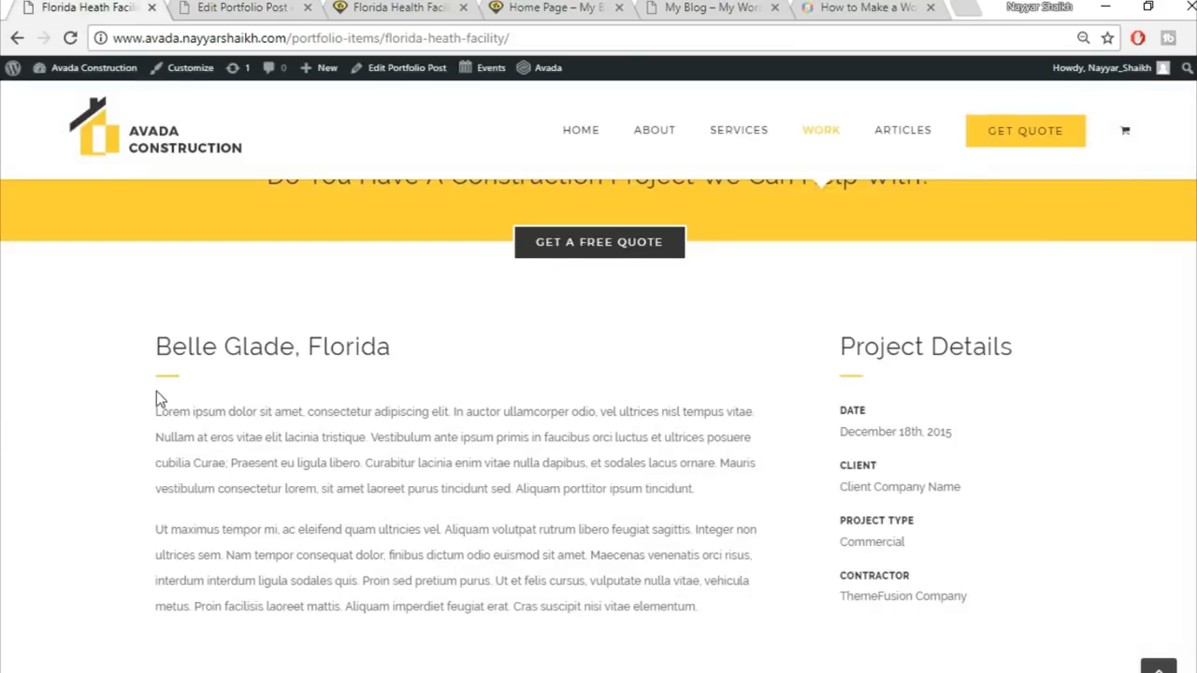
pyautogui.click(206, 5)
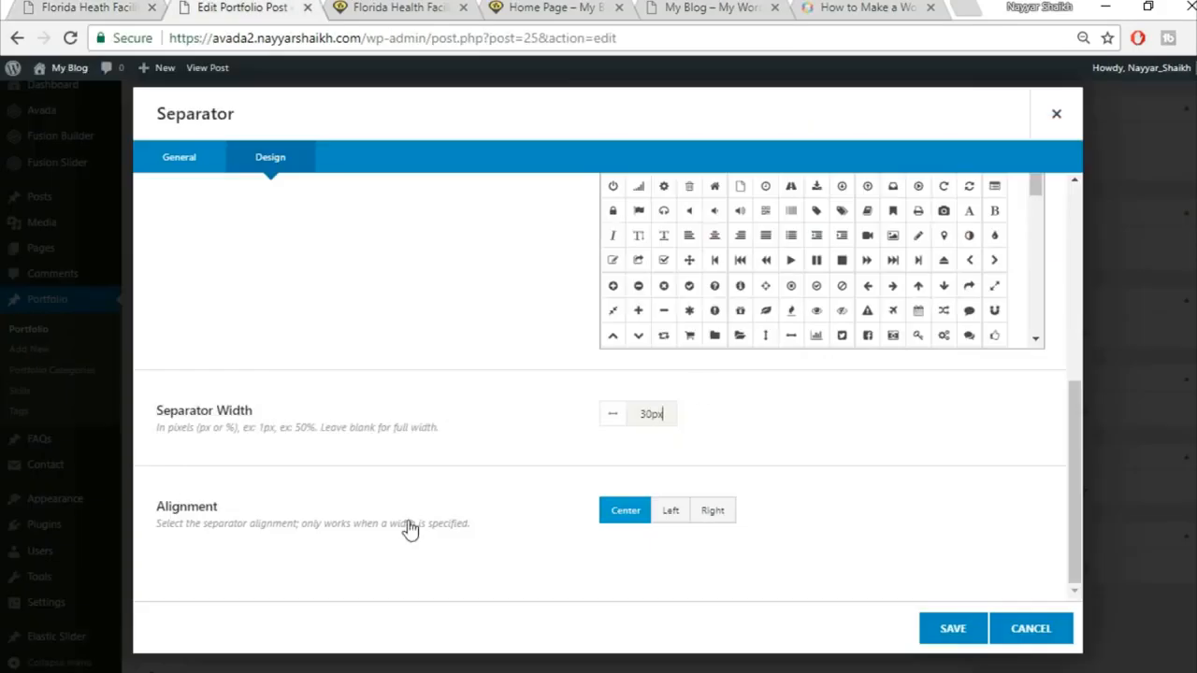
pyautogui.click(683, 522)
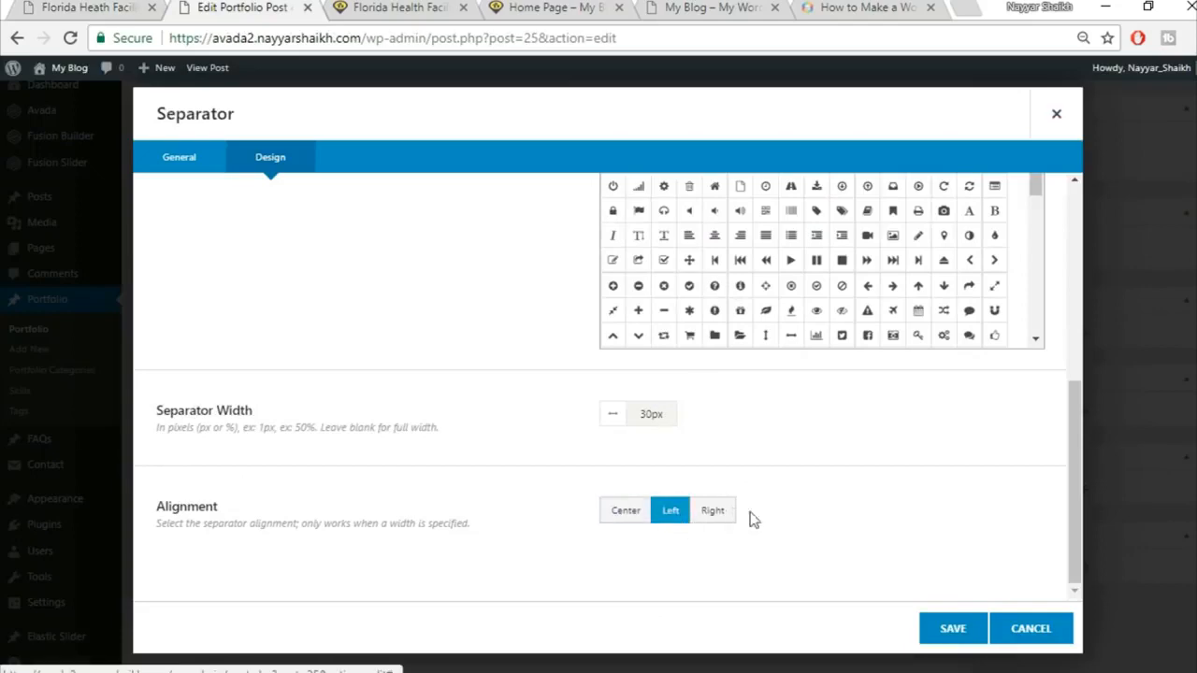
pyautogui.click(953, 630)
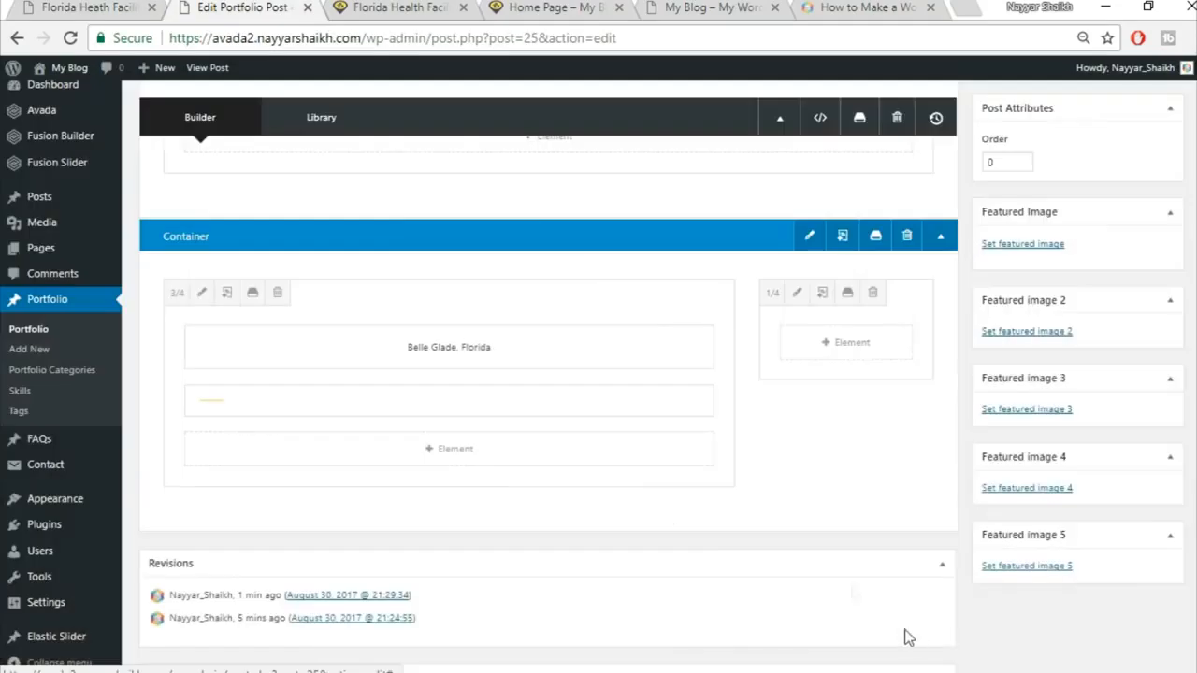
# Step: Add a Text Block below the separator holding the two Lorem ipsum paragraphs copied from the live page
pyautogui.click(440, 453)
pyautogui.click(84, 6)
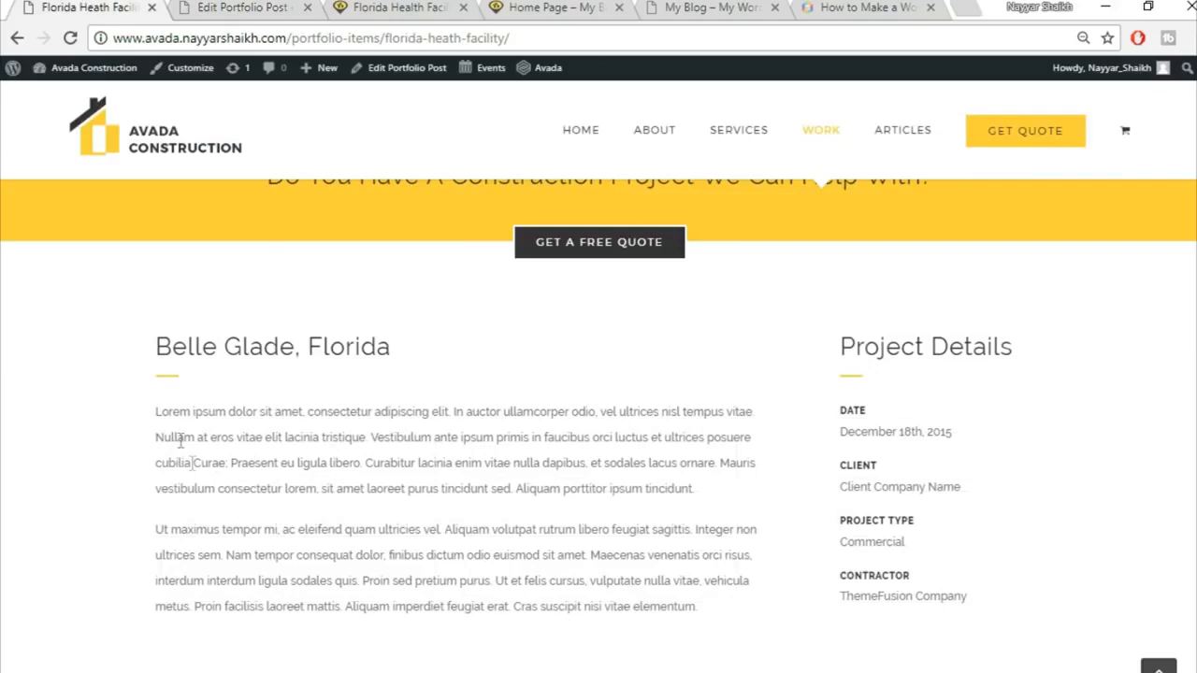
pyautogui.moveTo(157, 415); pyautogui.dragTo(701, 613)
pyautogui.hotkey('ctrl', 'c')
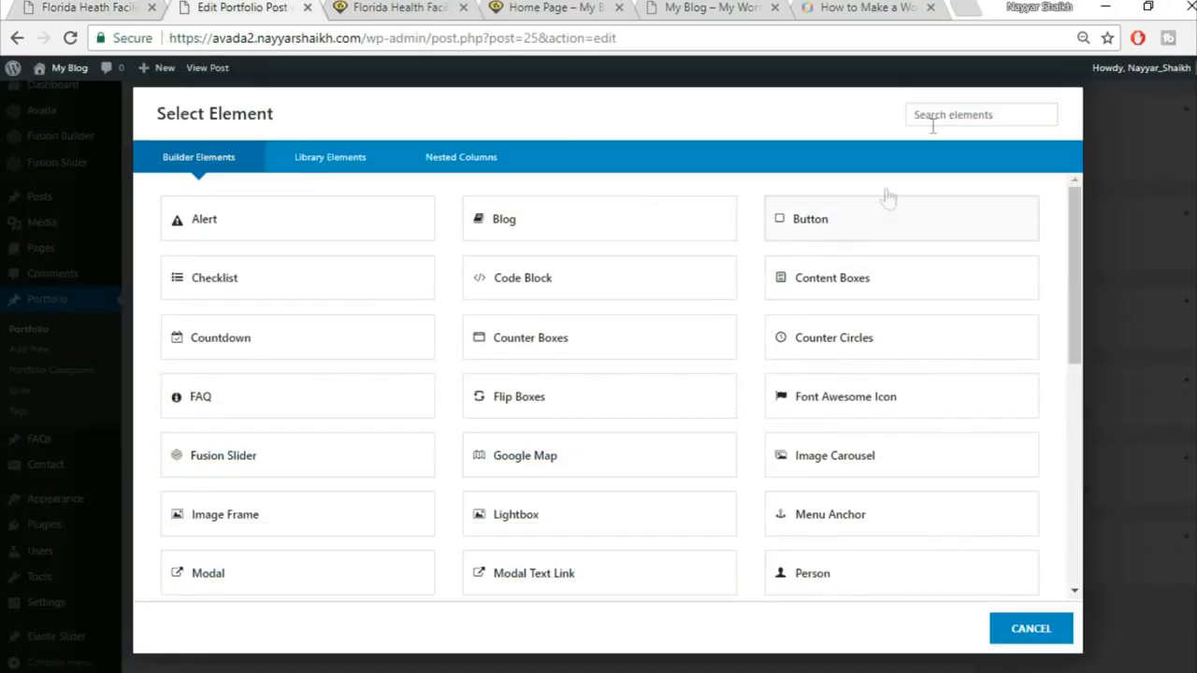
pyautogui.click(943, 117)
pyautogui.write('tex')
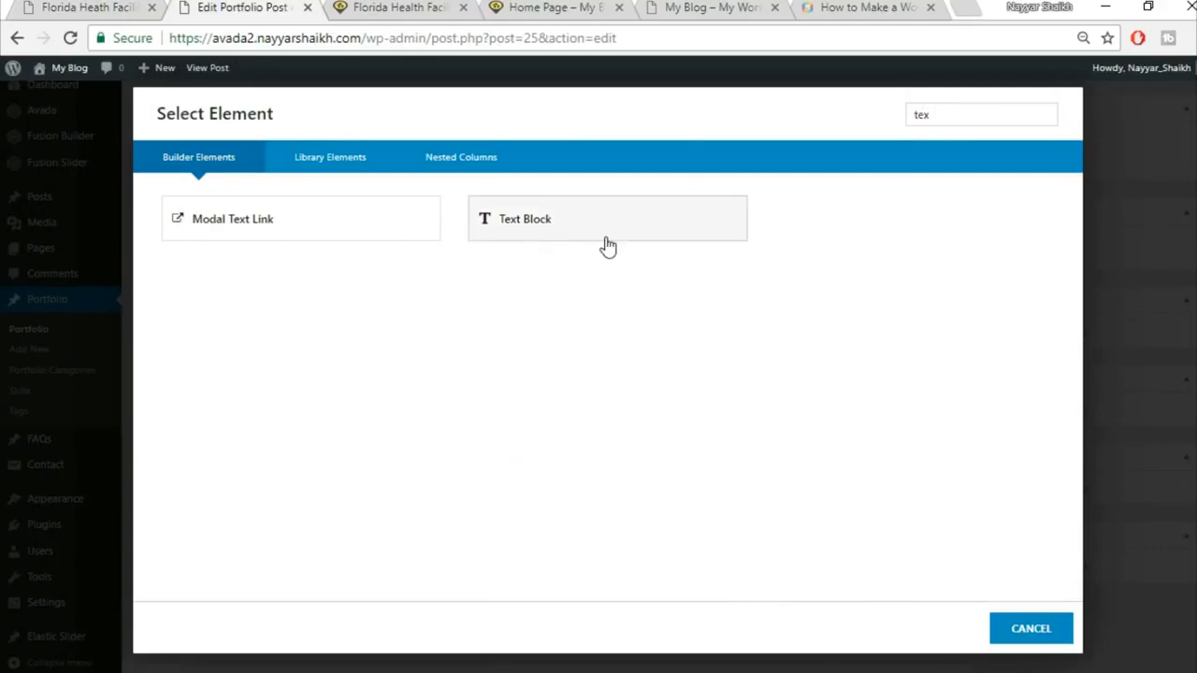
pyautogui.click(608, 245)
pyautogui.click(701, 430)
pyautogui.hotkey('ctrl', 'a')
pyautogui.press('BackSpace')
pyautogui.hotkey('ctrl', 'v')
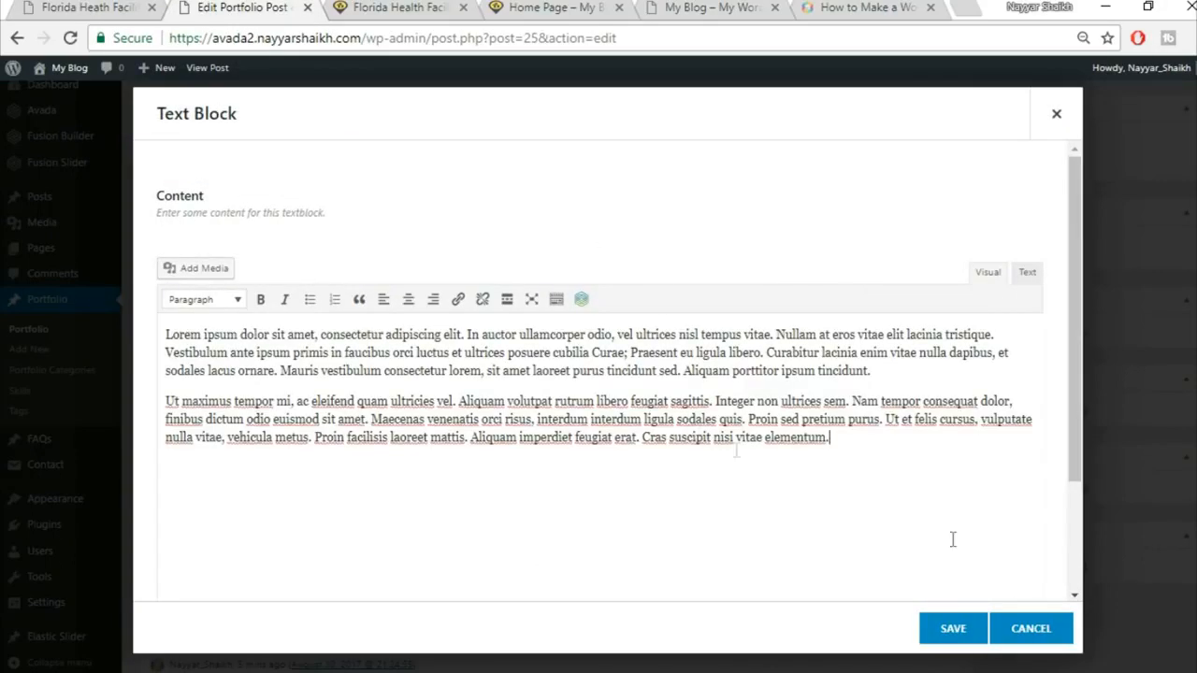
pyautogui.click(953, 636)
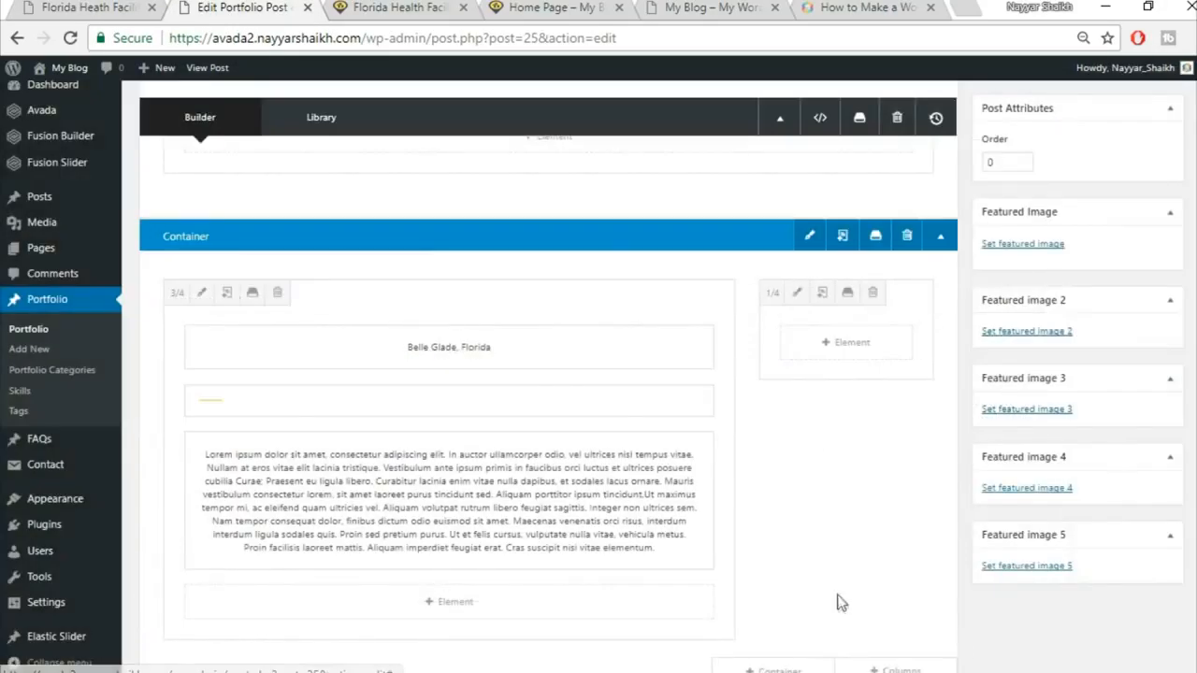
# Step: Add a Text Block to the 1/4 column containing the copied 'Project Details' heading
pyautogui.hotkey('ctrl', 'shift', 'Tab')
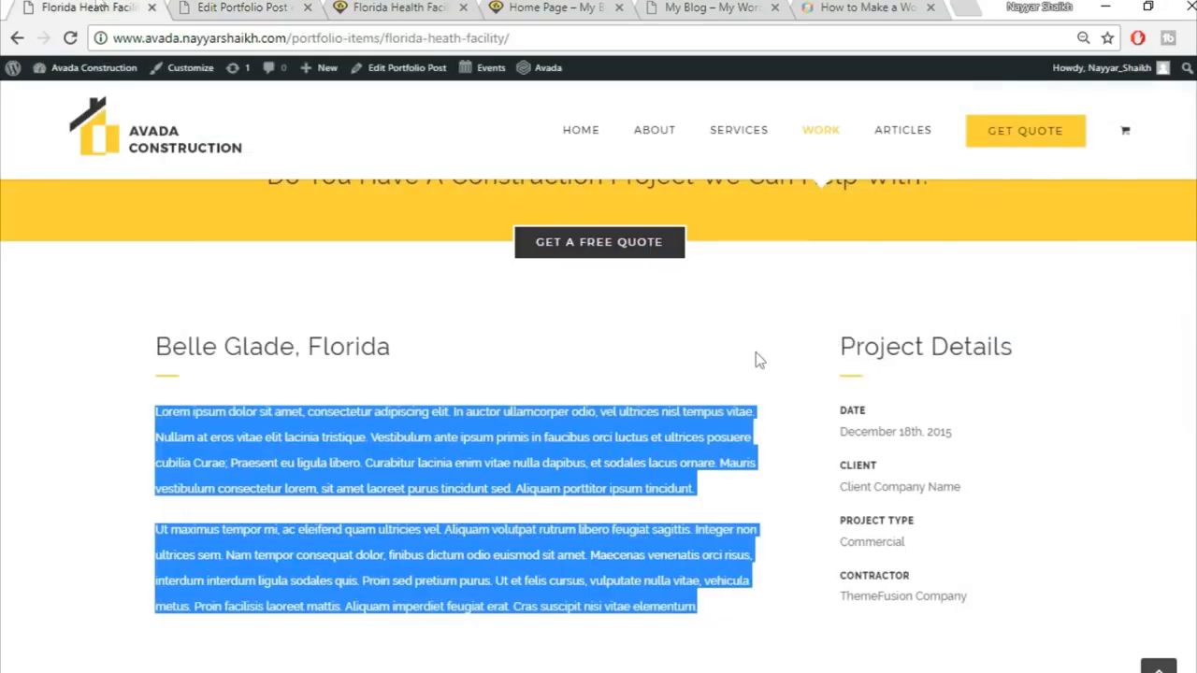
pyautogui.click(208, 7)
pyautogui.click(844, 348)
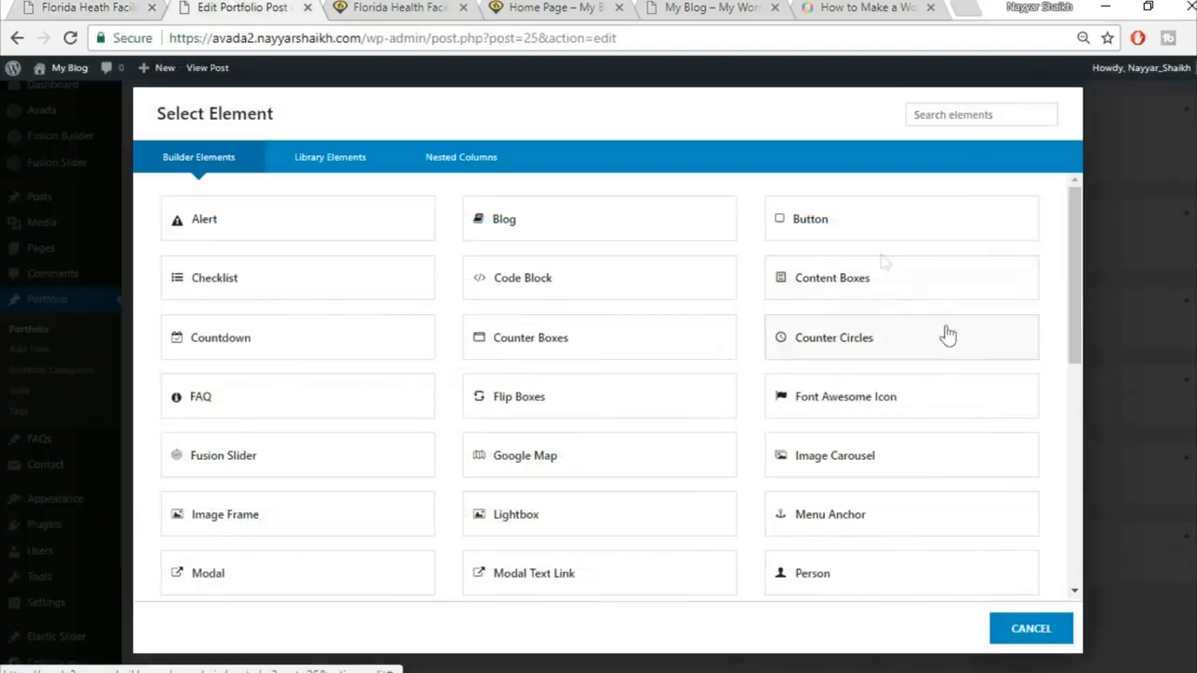
pyautogui.click(954, 114)
pyautogui.write('tex')
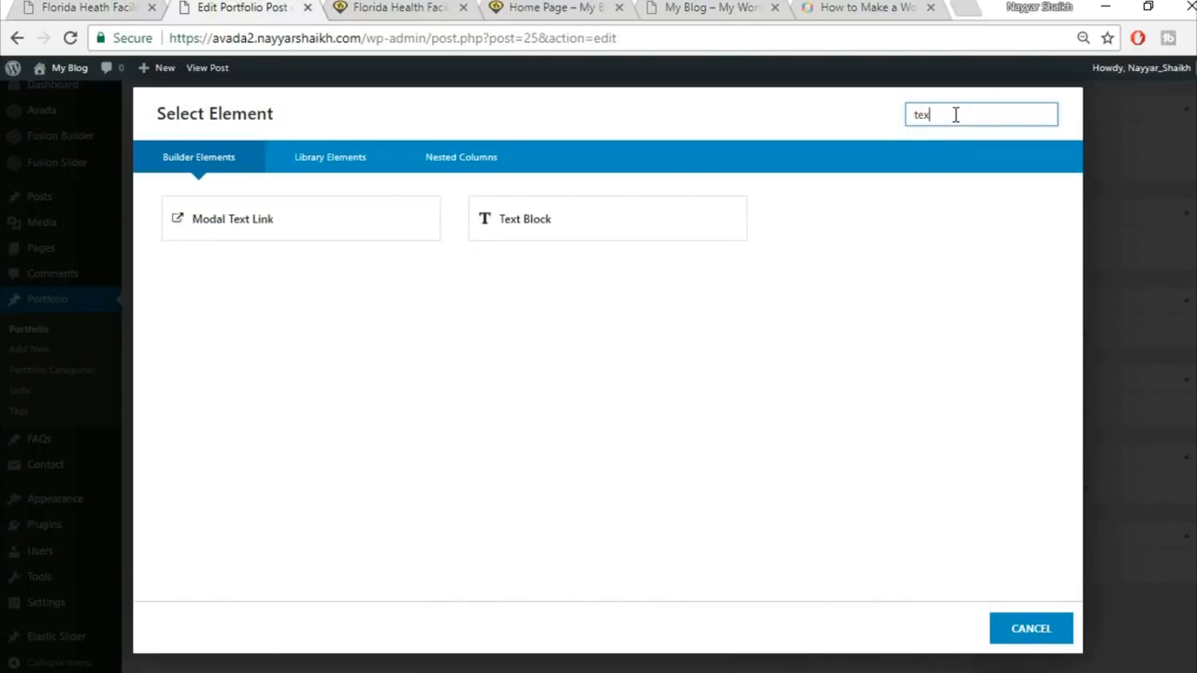
pyautogui.click(530, 216)
pyautogui.click(192, 38)
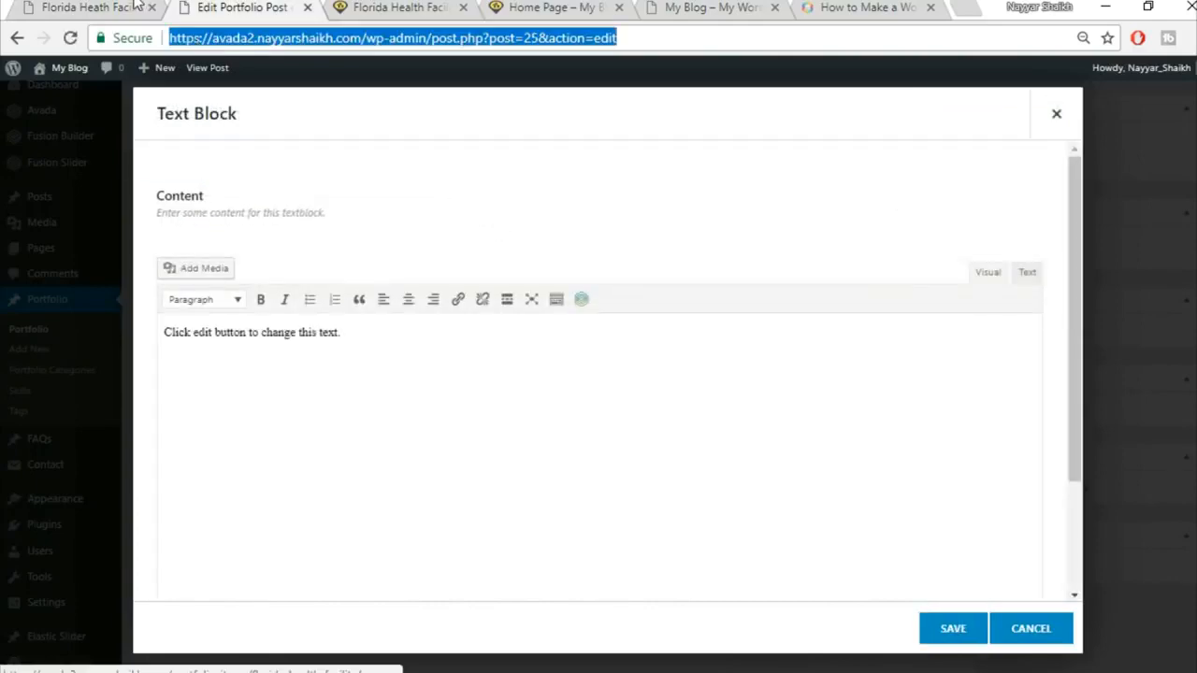
pyautogui.click(138, 7)
pyautogui.moveTo(847, 346); pyautogui.dragTo(1028, 329)
pyautogui.hotkey('ctrl', 'c')
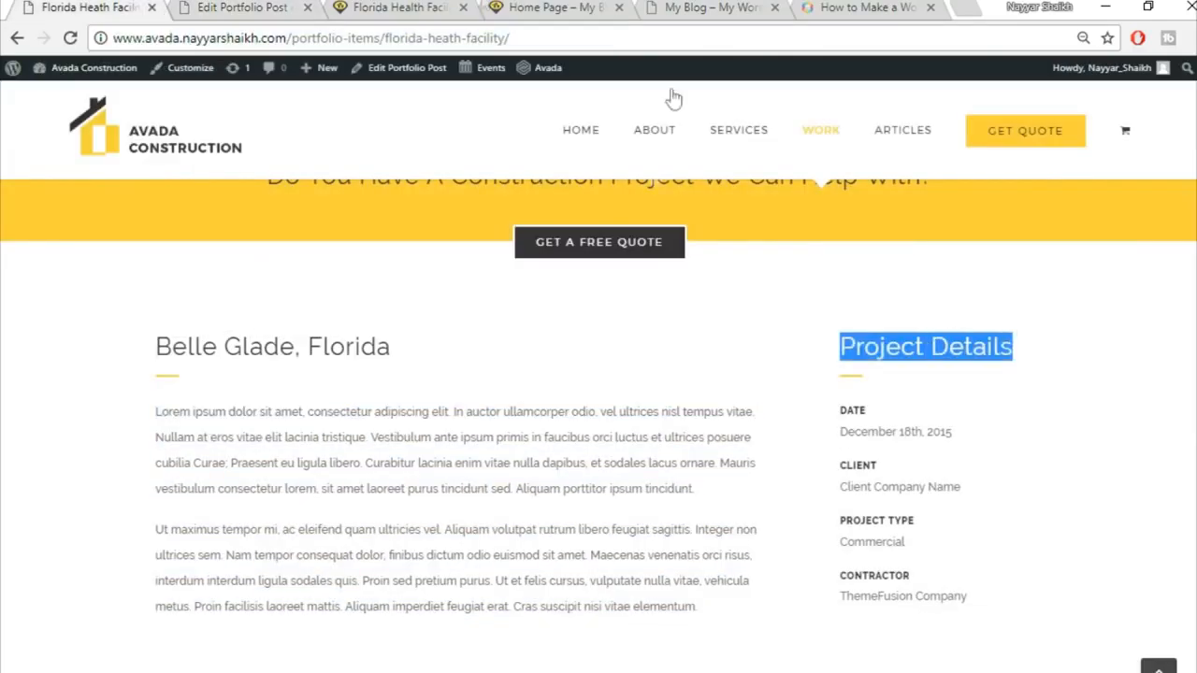
pyautogui.click(292, 7)
pyautogui.hotkey('ctrl', 'a')
pyautogui.press('Delete')
pyautogui.hotkey('ctrl', 'v')
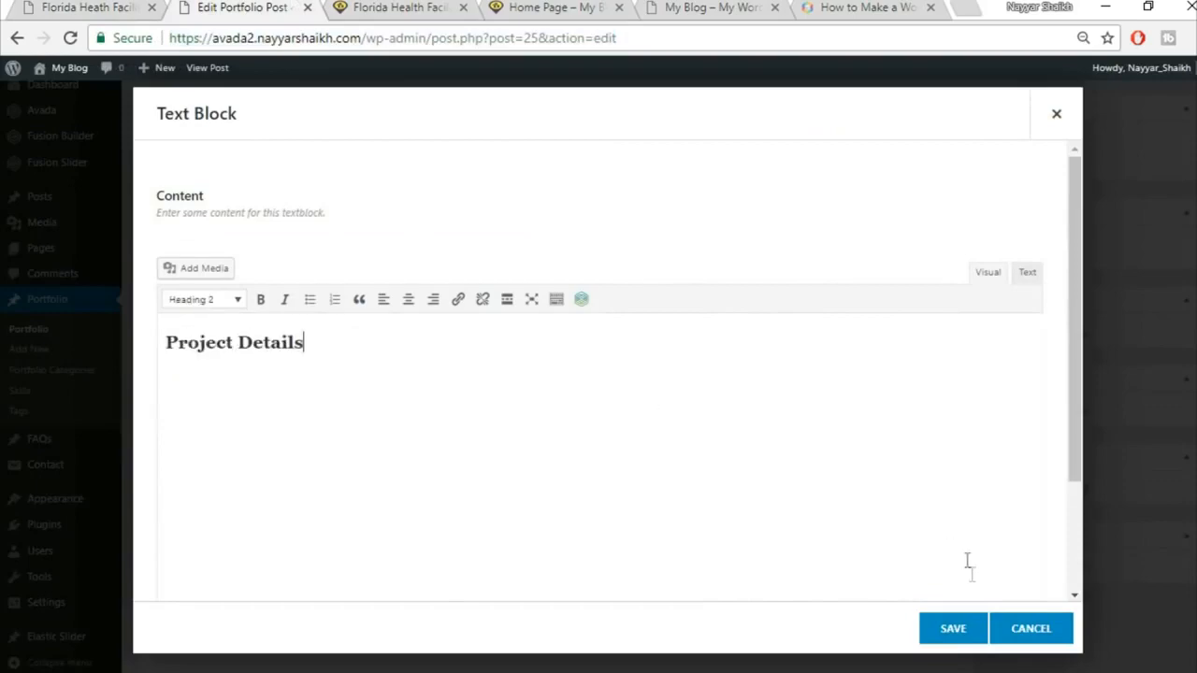
pyautogui.click(949, 629)
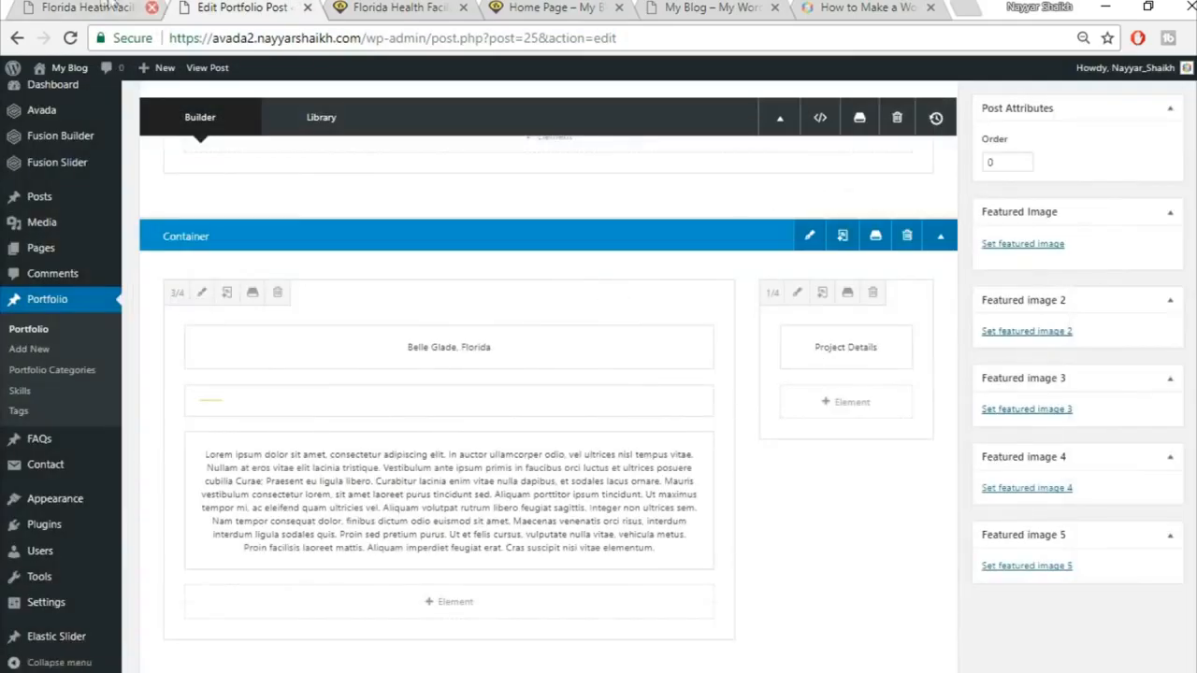
# Step: Clone the short separator and move the copy under Project Details
pyautogui.click(90, 8)
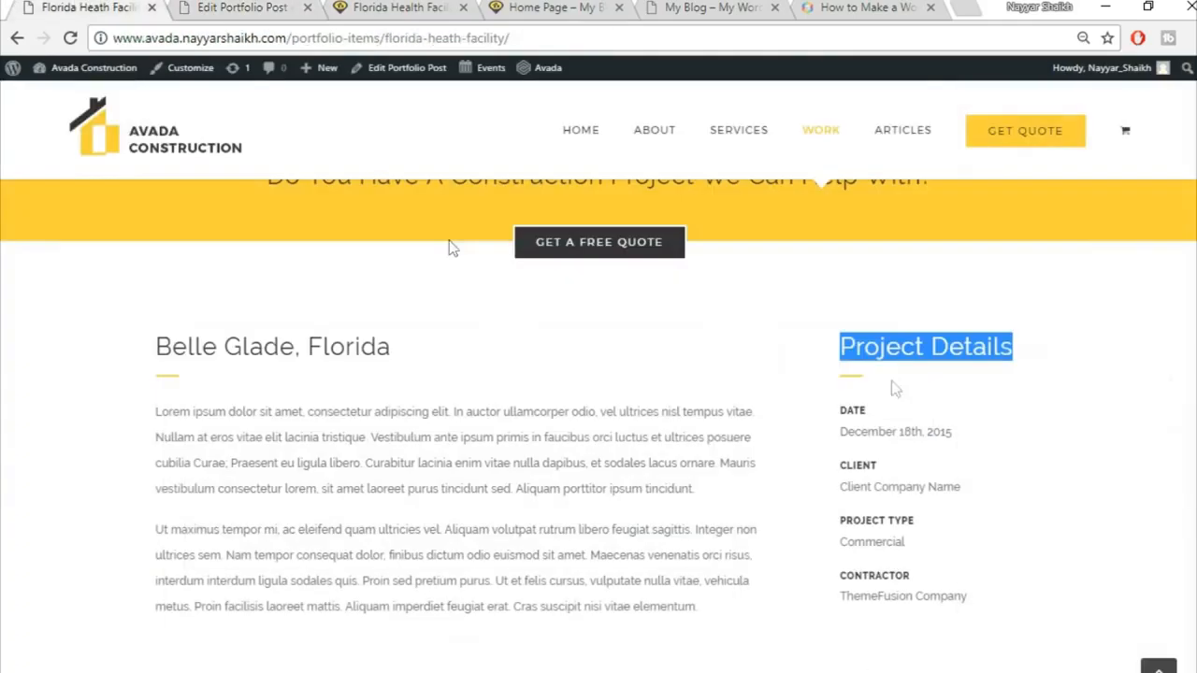
pyautogui.click(235, 6)
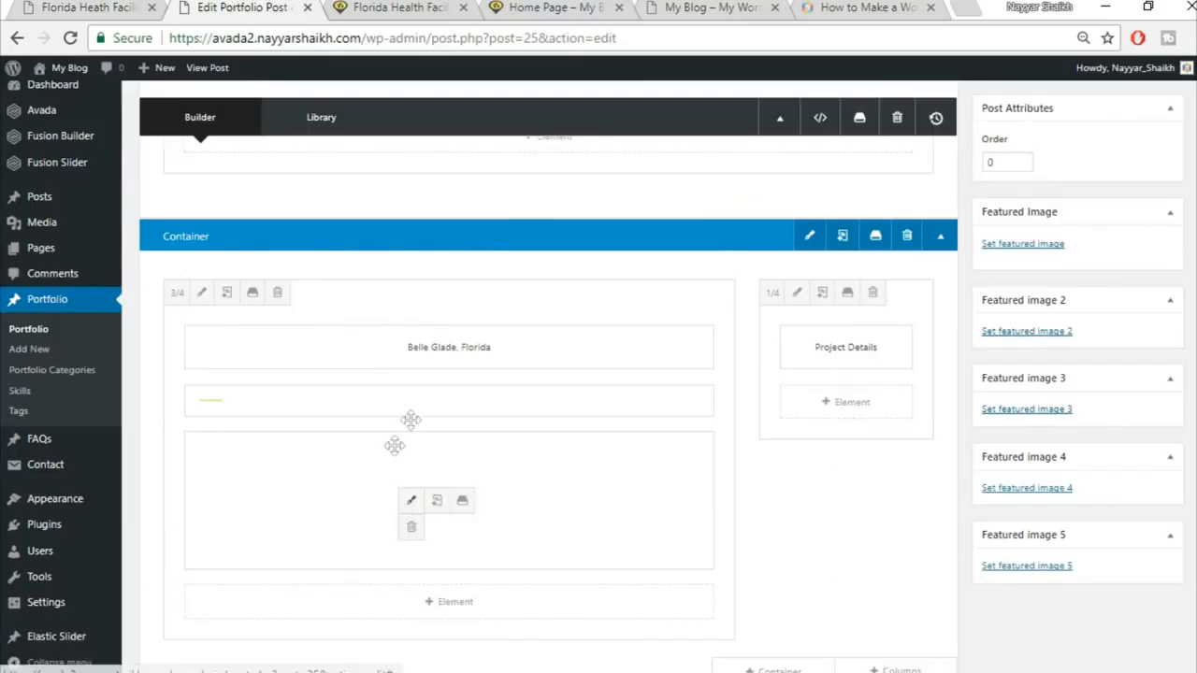
pyautogui.click(436, 401)
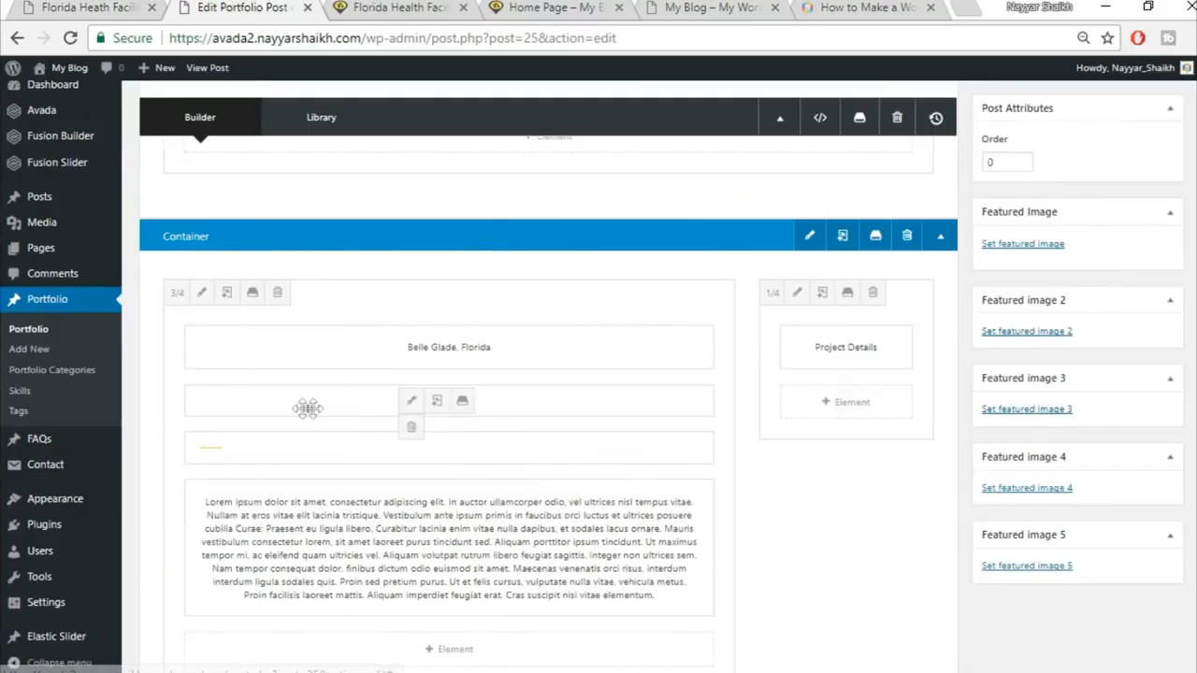
pyautogui.moveTo(412, 391)
pyautogui.mouseDown()
pyautogui.moveTo(761, 368)
pyautogui.moveTo(839, 398)
pyautogui.moveTo(858, 446)
pyautogui.moveTo(864, 406)
pyautogui.mouseUp()
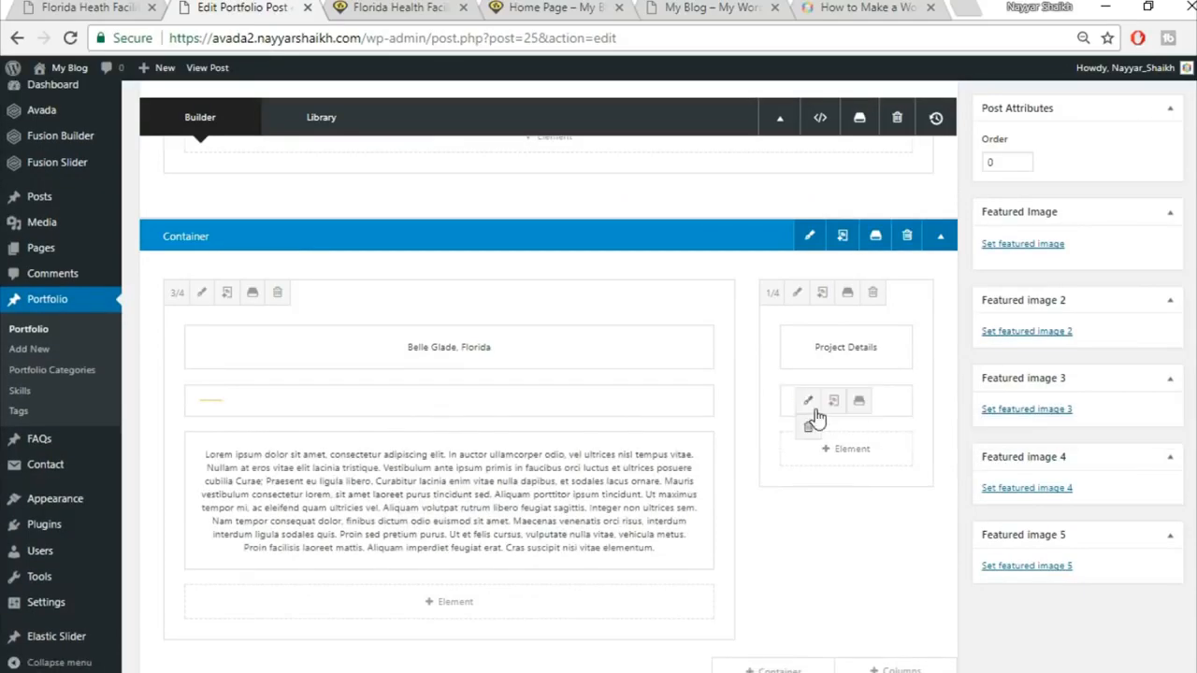
pyautogui.click(90, 8)
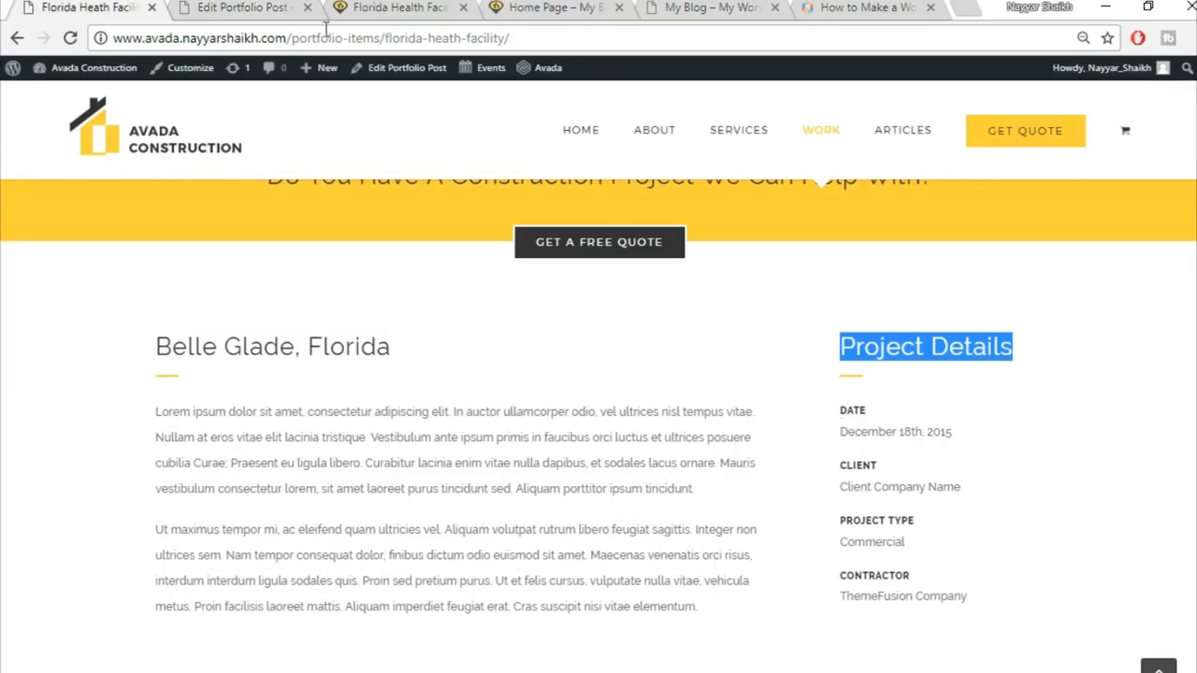
# Step: Add a Text Block to the 1/4 column and paste in 'DATE' and 'December 18th, 2015' from the live page
pyautogui.click(251, 7)
pyautogui.click(880, 463)
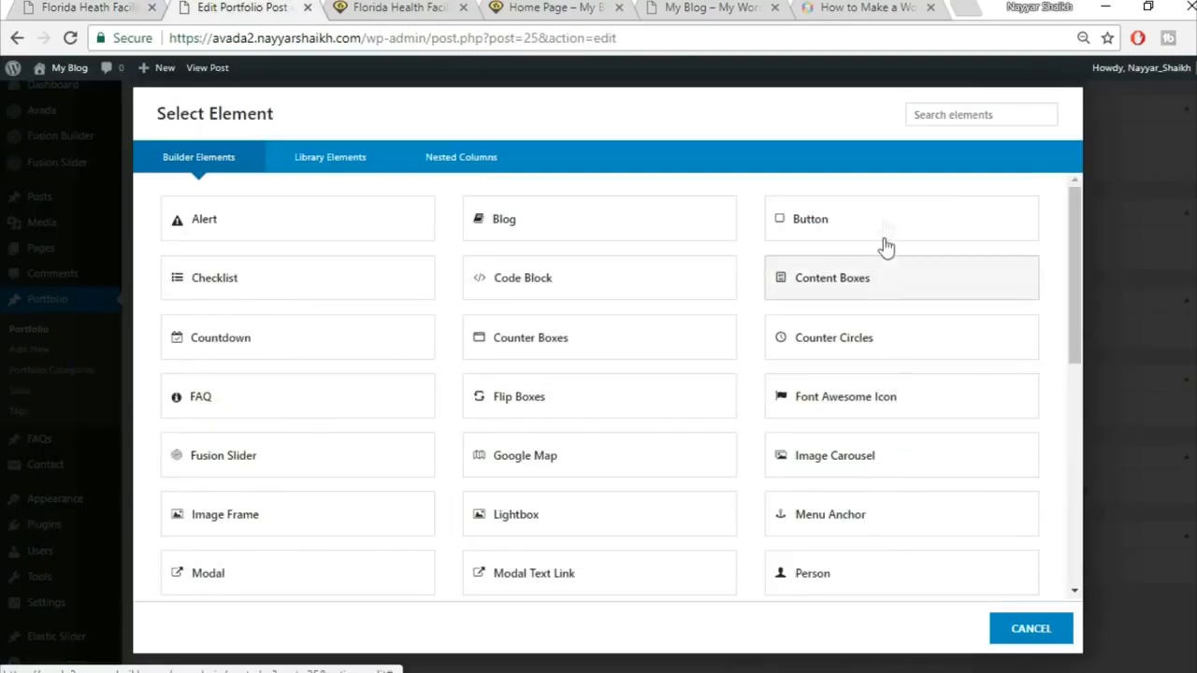
pyautogui.click(990, 107)
pyautogui.write('text')
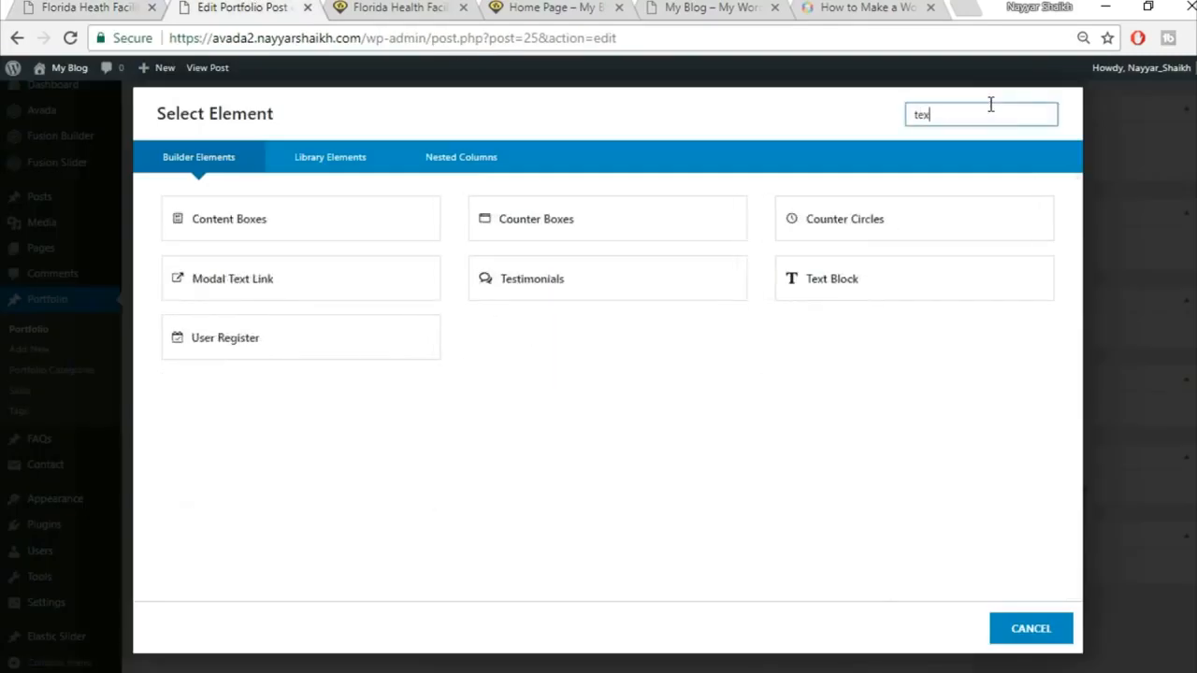
pyautogui.click(671, 225)
pyautogui.click(4, 6)
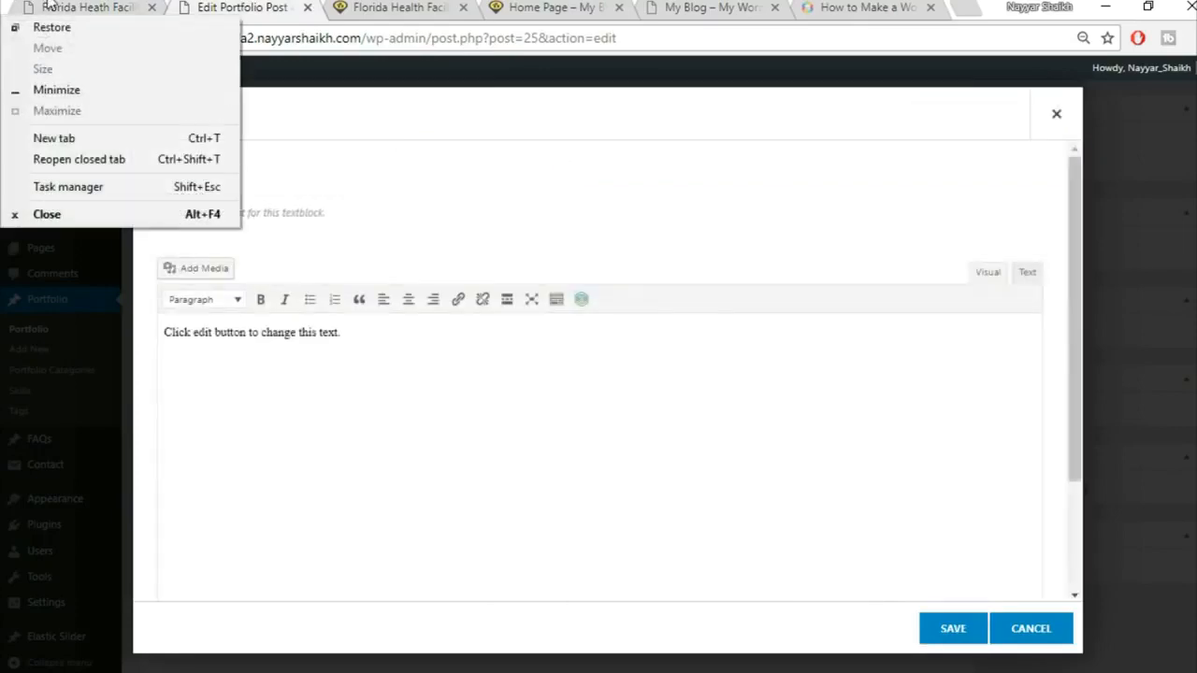
pyautogui.click(49, 9)
pyautogui.moveTo(831, 418); pyautogui.dragTo(1008, 431)
pyautogui.hotkey('ctrl', 'c')
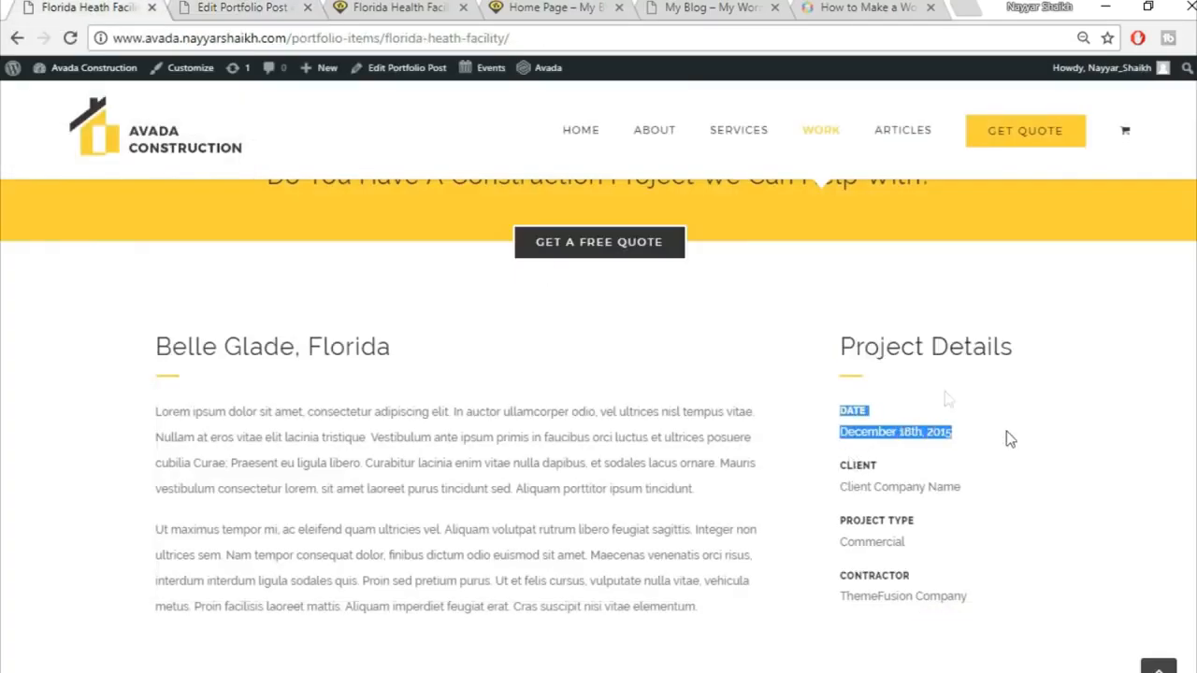
pyautogui.click(281, 7)
pyautogui.click(512, 373)
pyautogui.hotkey('ctrl', 'a')
pyautogui.press('BackSpace')
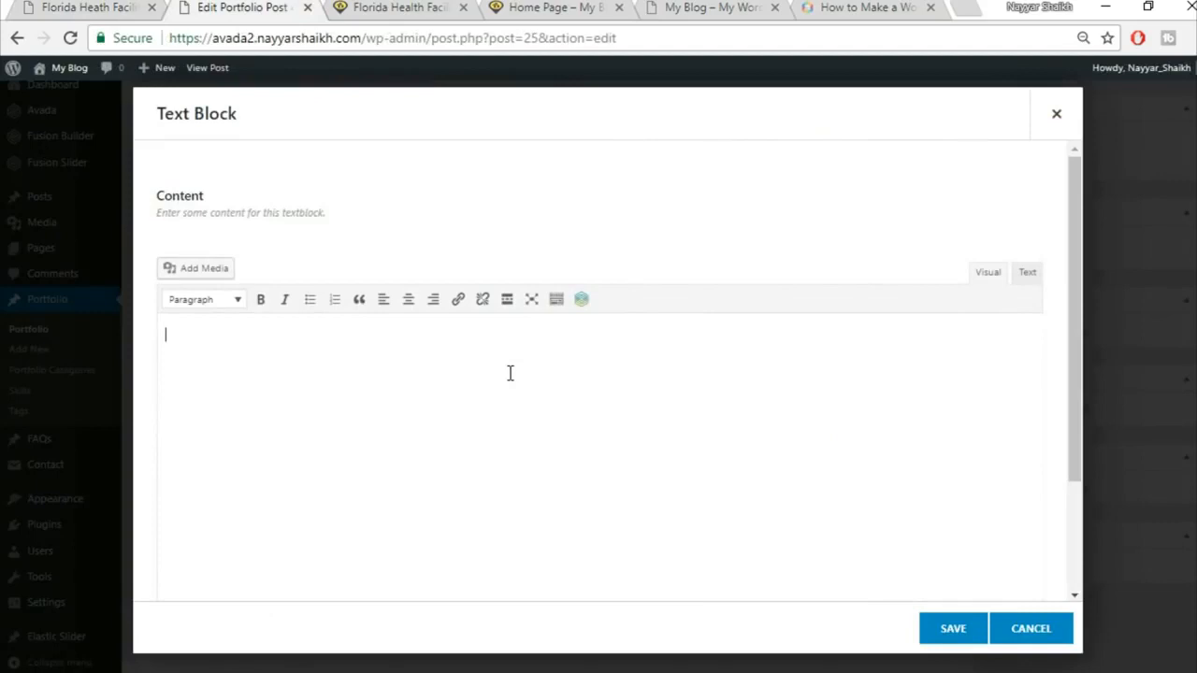
pyautogui.hotkey('ctrl', 'v')
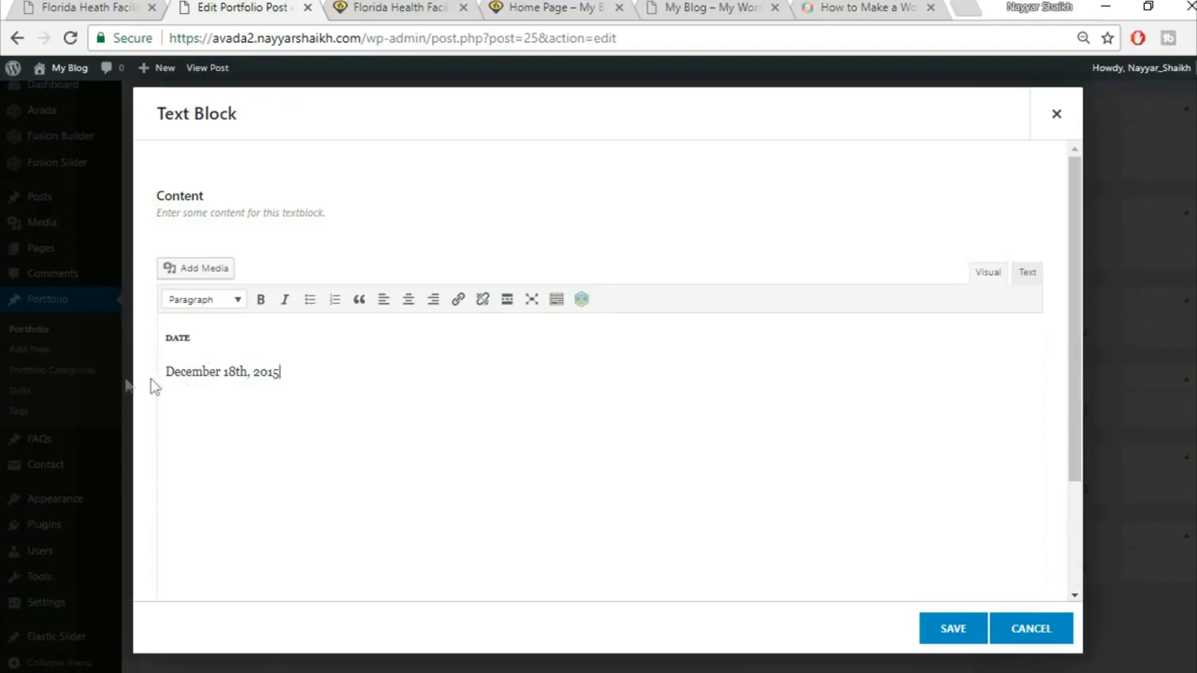
# Step: Remove the data-fontsize and data-lineheight attributes from the DATE h6 tag and save the block
pyautogui.moveTo(199, 338); pyautogui.dragTo(164, 340)
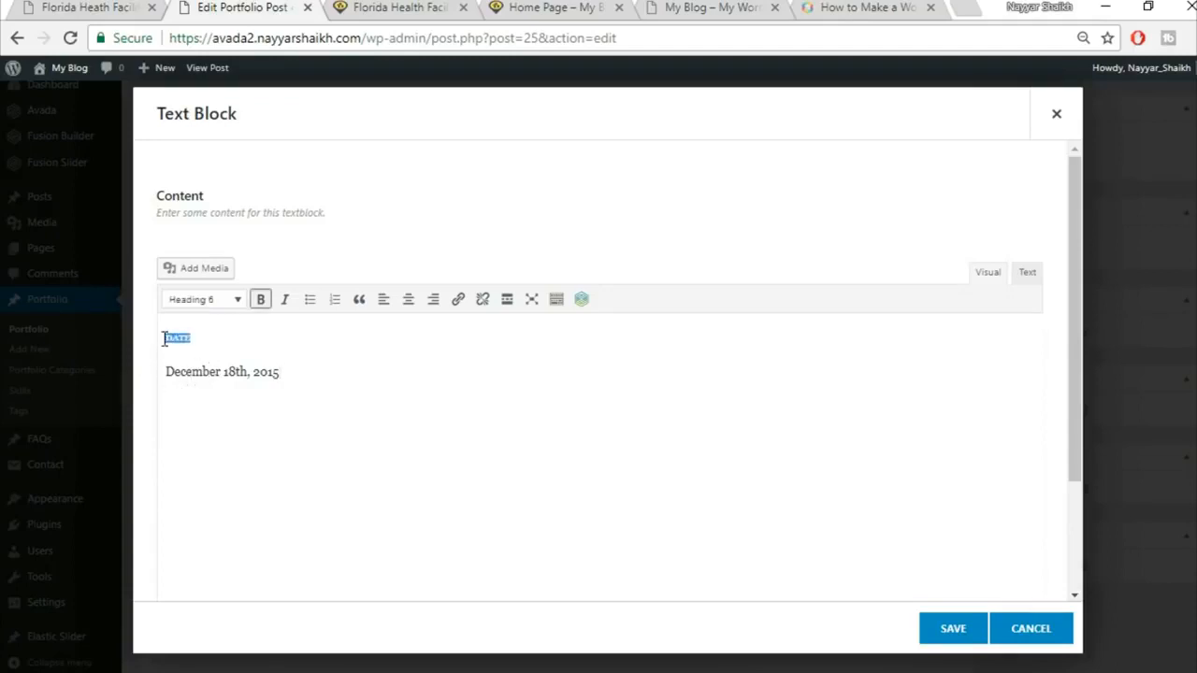
pyautogui.click(221, 303)
pyautogui.click(221, 301)
pyautogui.click(223, 334)
pyautogui.moveTo(207, 337); pyautogui.dragTo(150, 344)
pyautogui.click(1027, 274)
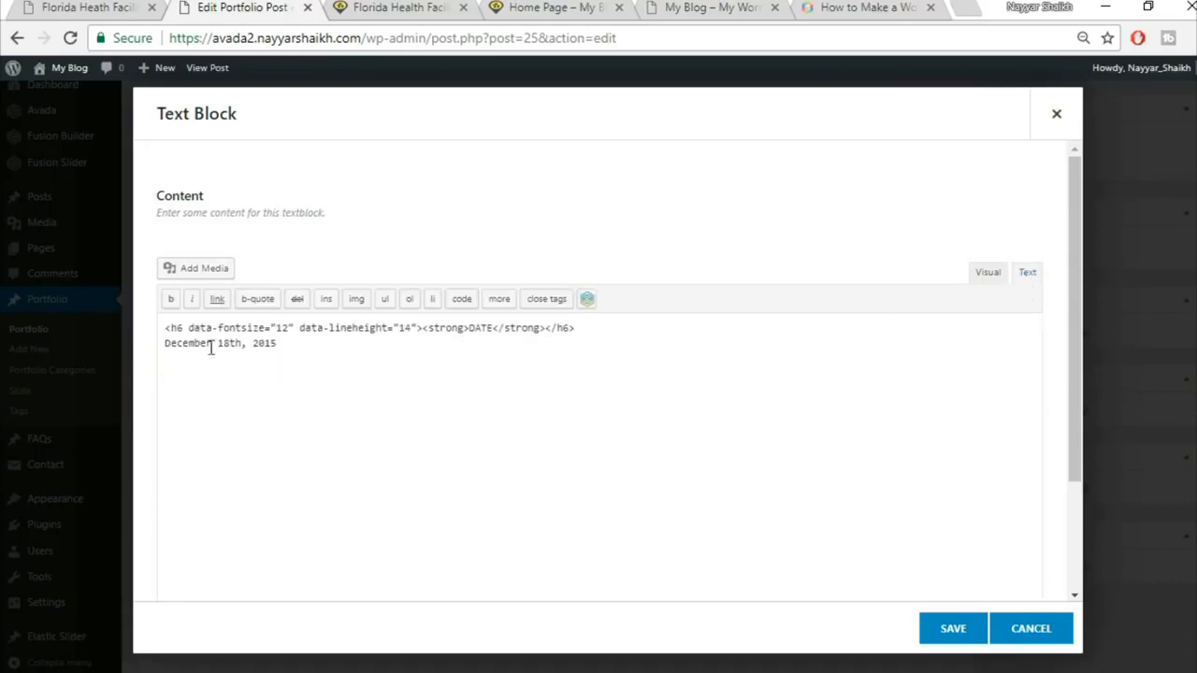
pyautogui.moveTo(189, 335); pyautogui.dragTo(415, 322)
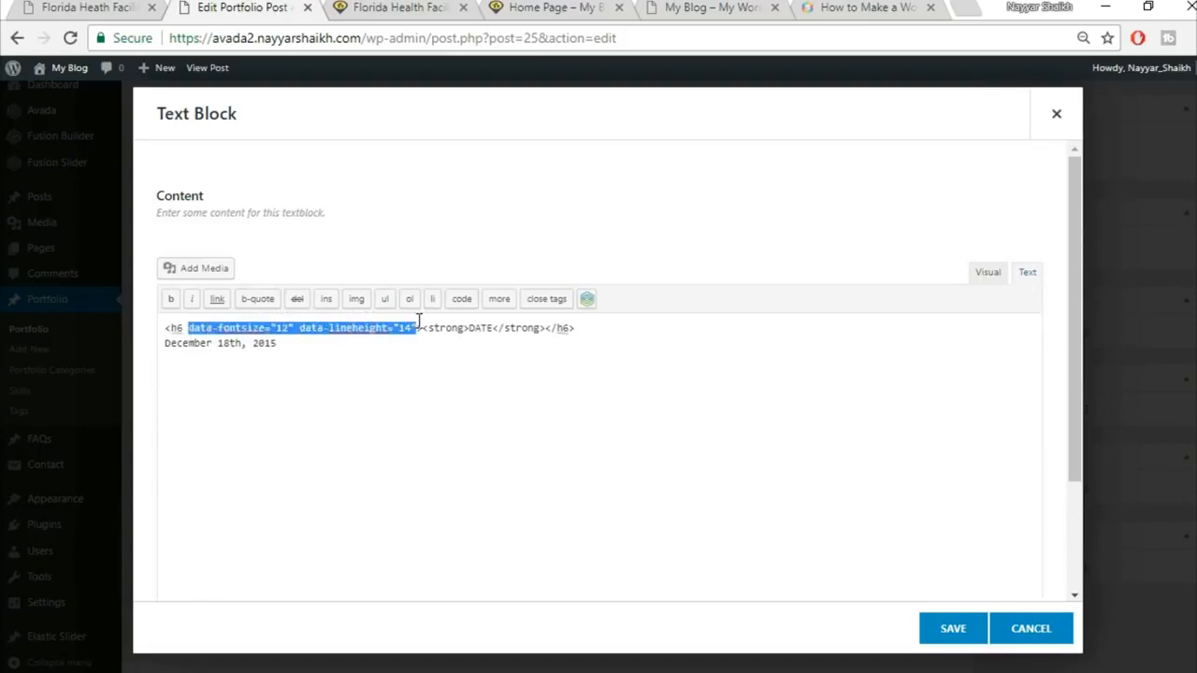
pyautogui.press('BackSpace')
pyautogui.press('BackSpace')
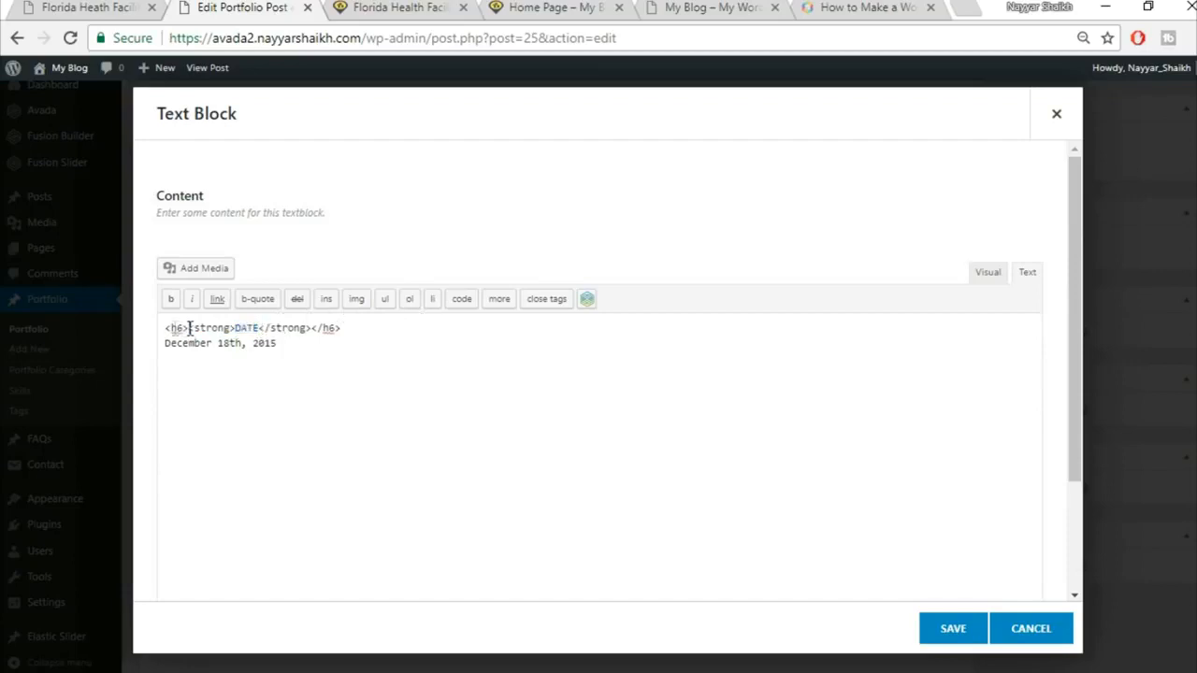
pyautogui.moveTo(351, 334); pyautogui.dragTo(314, 336)
pyautogui.click(988, 273)
pyautogui.moveTo(307, 367); pyautogui.dragTo(166, 369)
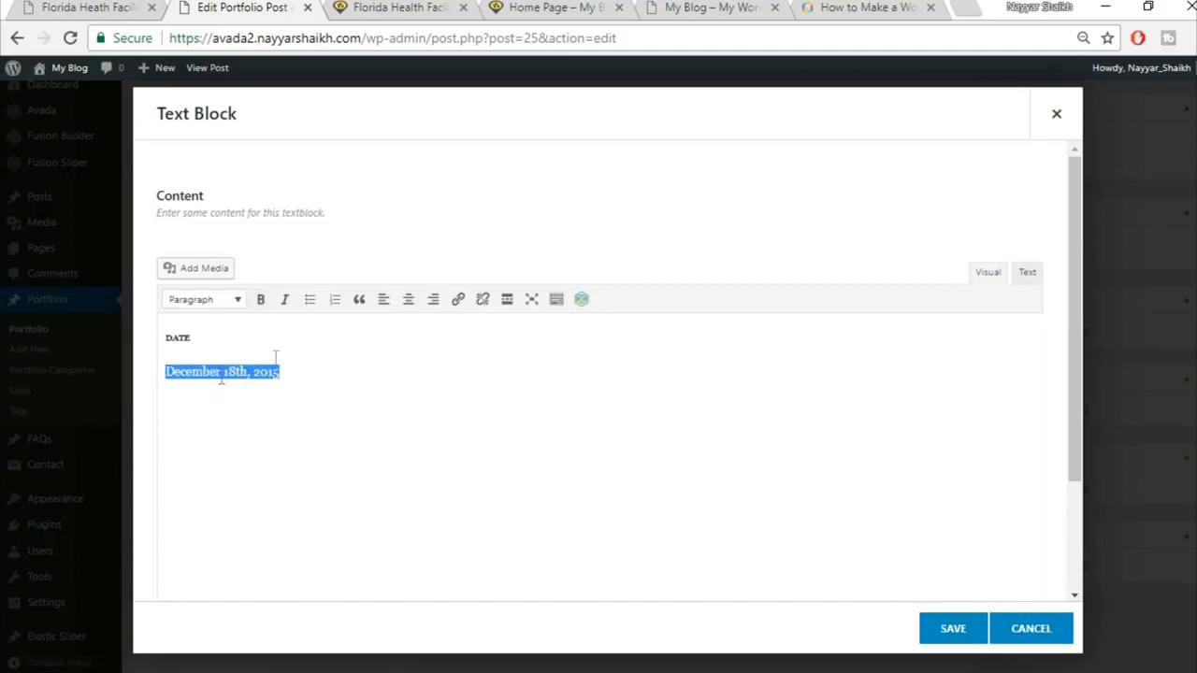
pyautogui.click(953, 636)
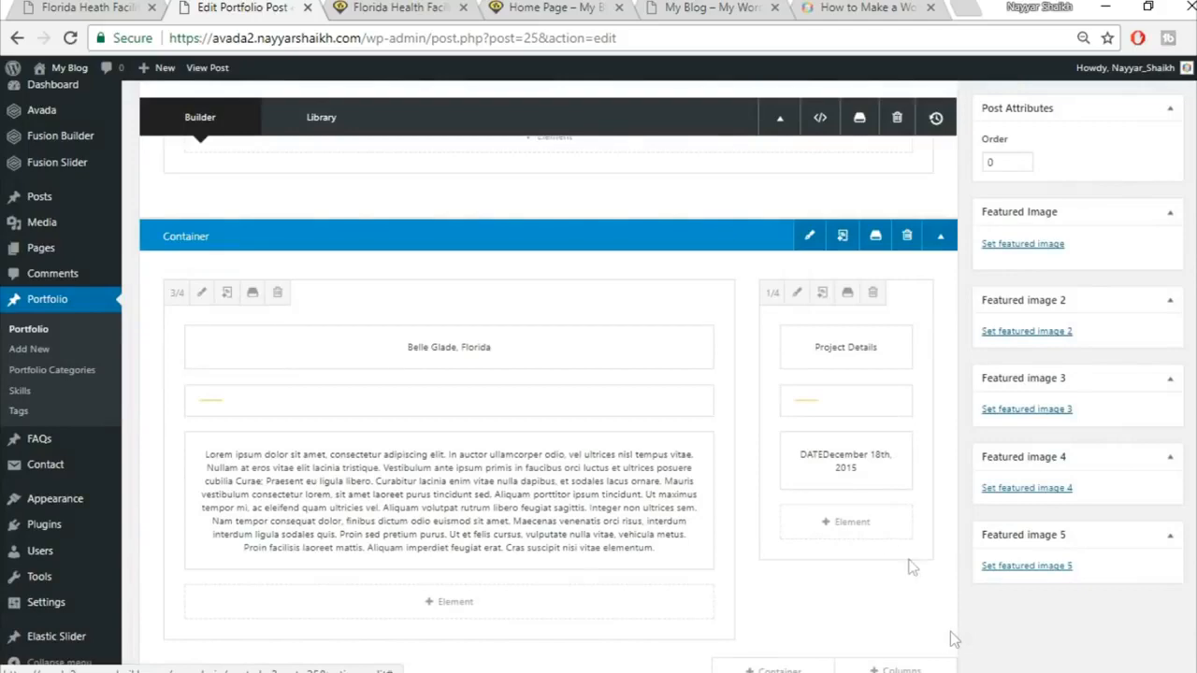
# Step: Clone the DATE detail element in Project Details and update the post
pyautogui.click(834, 460)
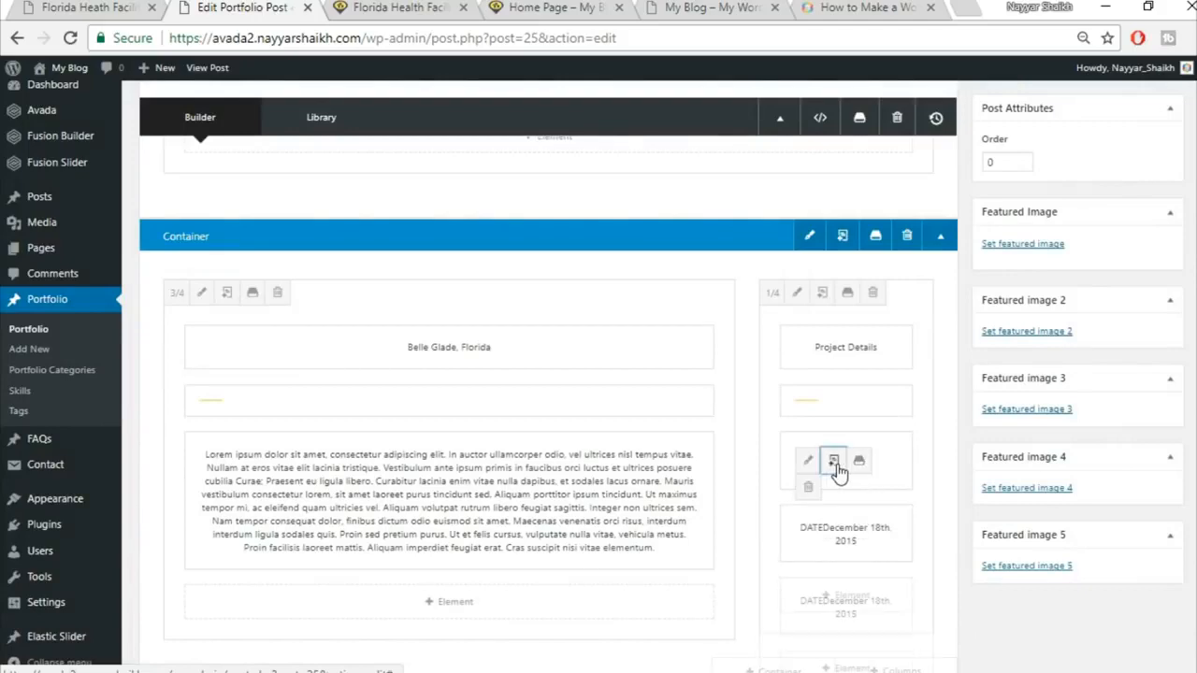
pyautogui.scroll(-2, 1013, 533)
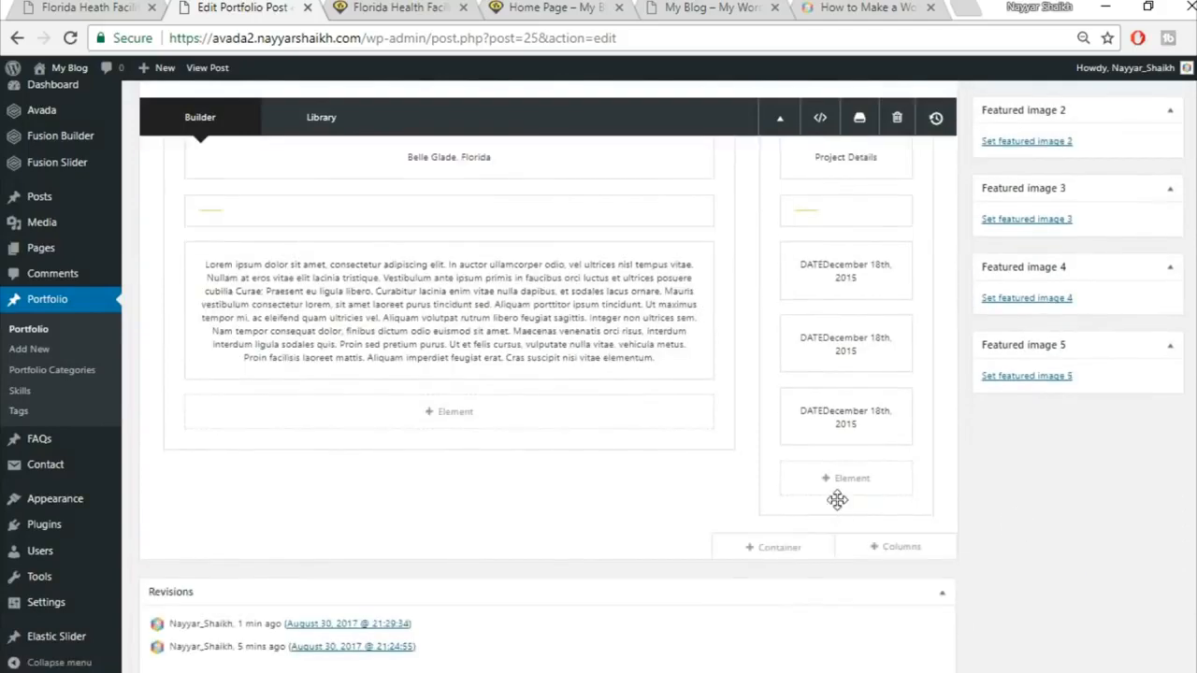
pyautogui.scroll(1, 840, 510)
pyautogui.scroll(3, 843, 525)
pyautogui.click(84, 7)
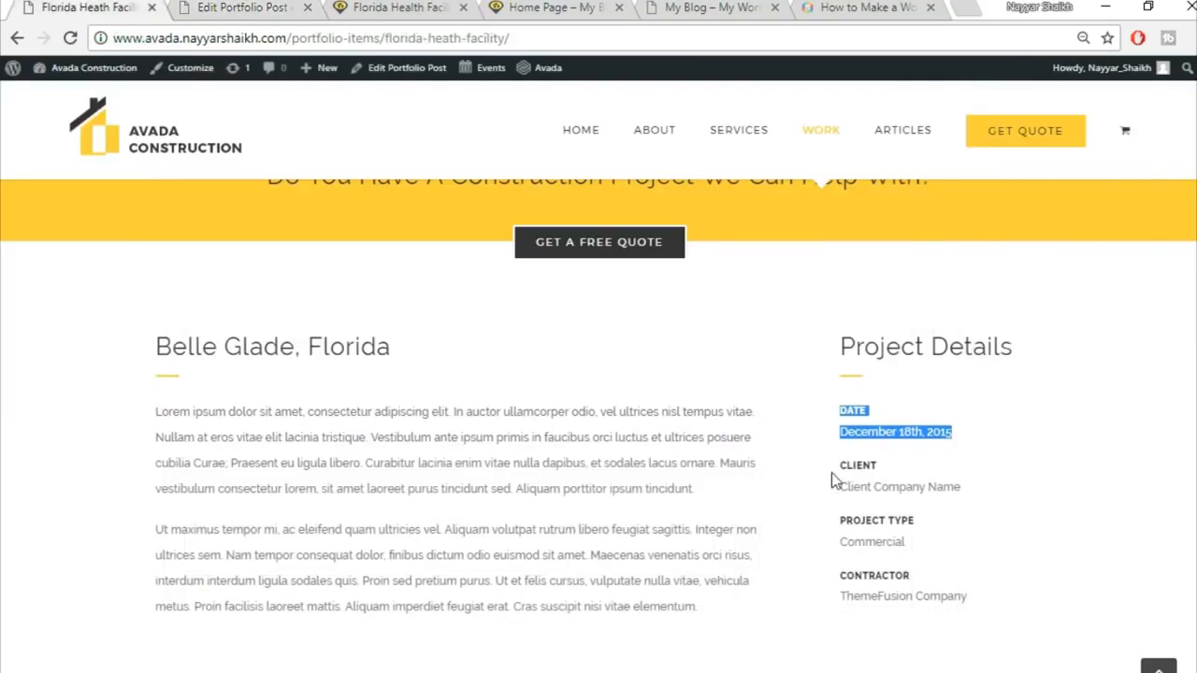
pyautogui.click(288, 7)
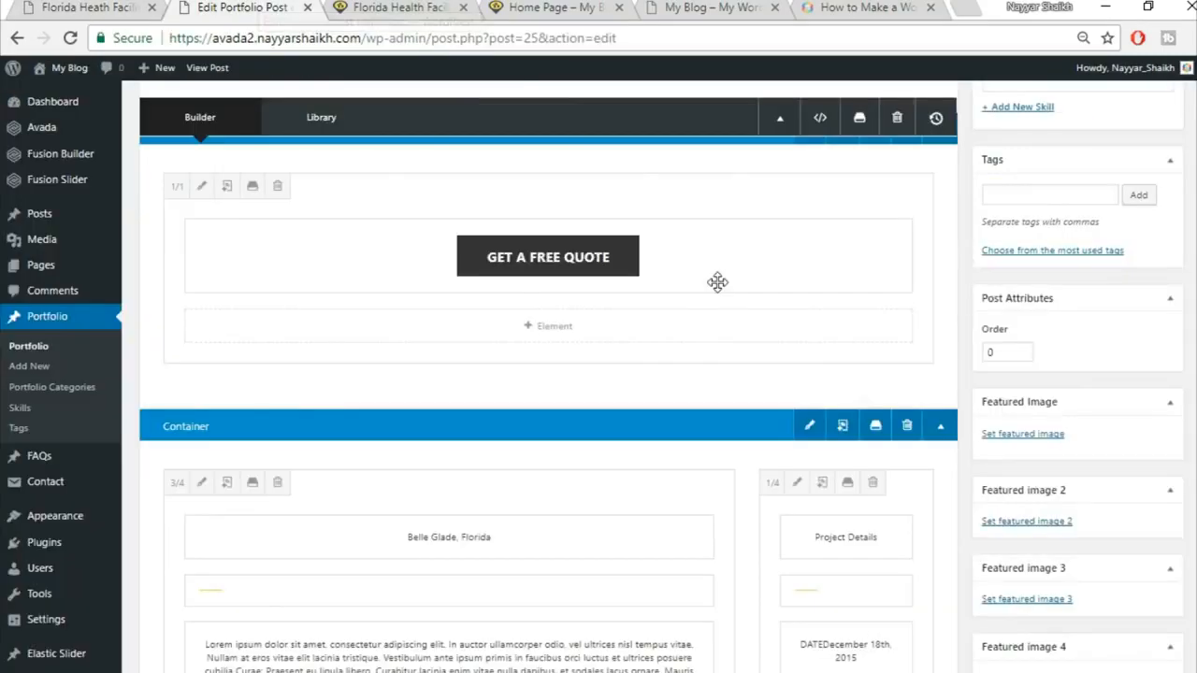
pyautogui.scroll(4, 716, 281)
pyautogui.scroll(5, 1122, 374)
pyautogui.click(1150, 355)
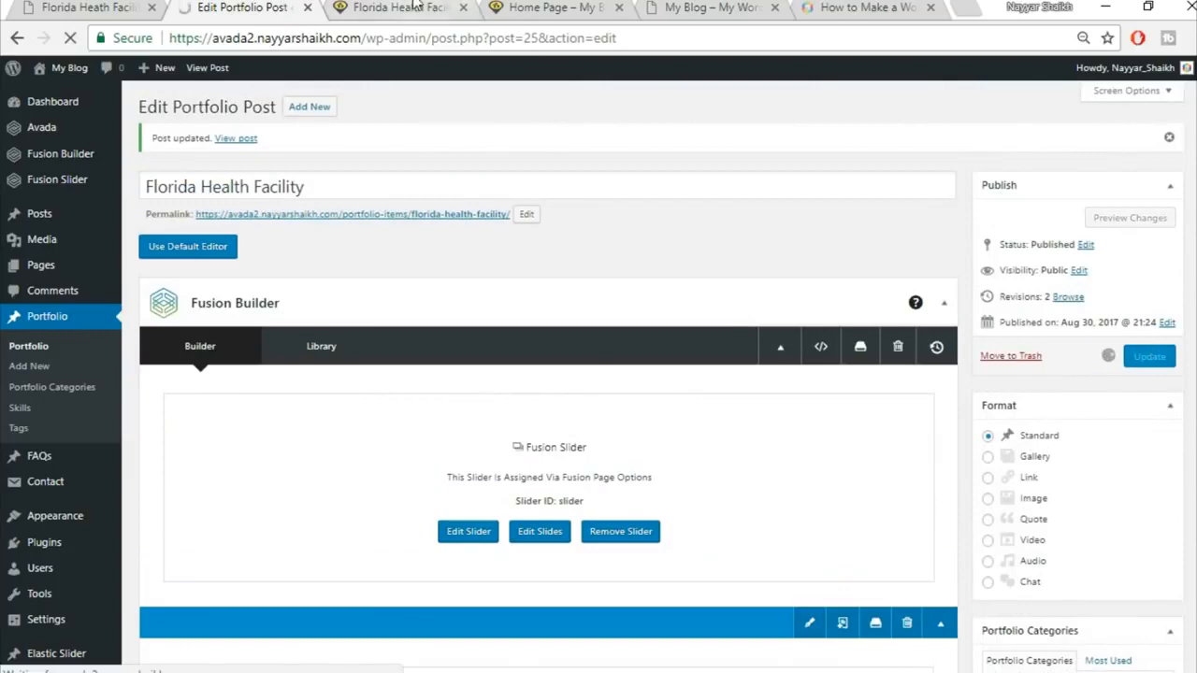
# Step: Reload the live Florida Health Facility page and compare its three DATE entries with the reference
pyautogui.click(117, 5)
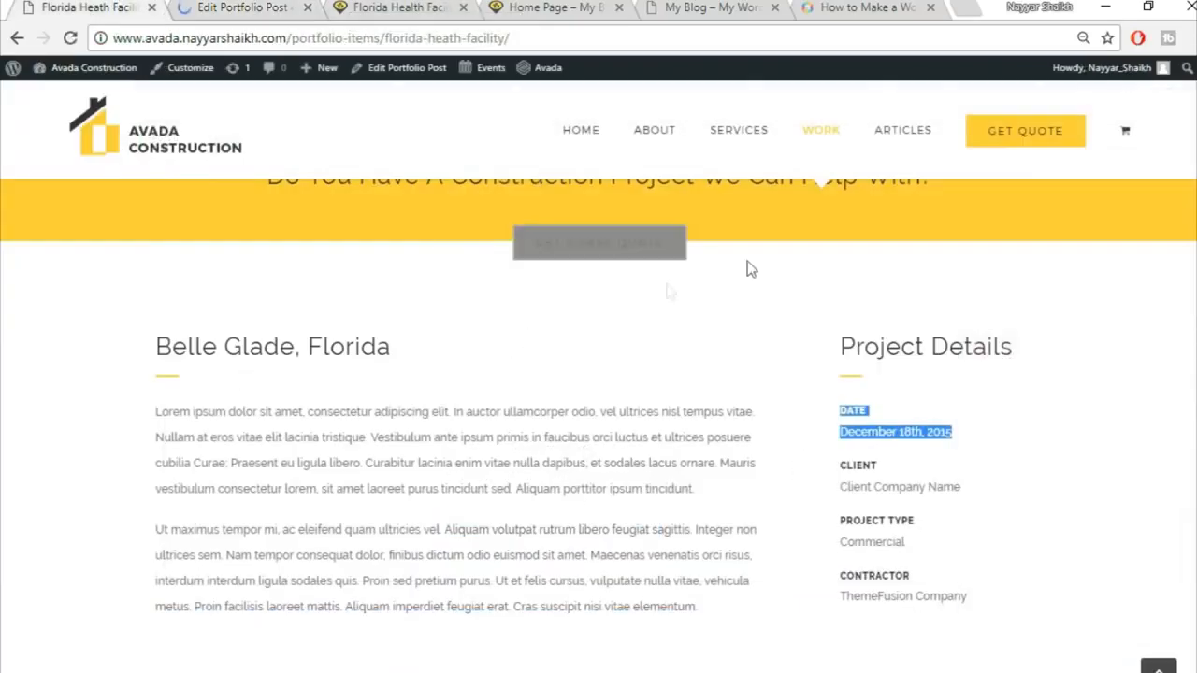
pyautogui.click(384, 6)
pyautogui.click(436, 40)
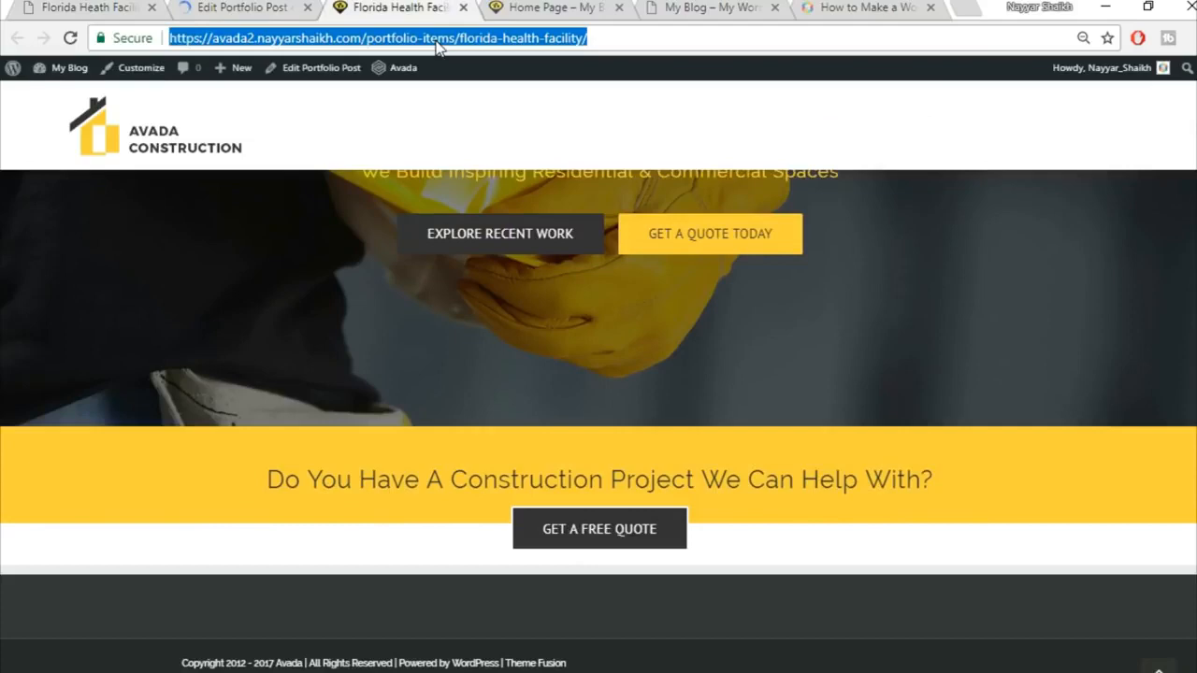
pyautogui.press('Return')
pyautogui.scroll(-5, 1143, 440)
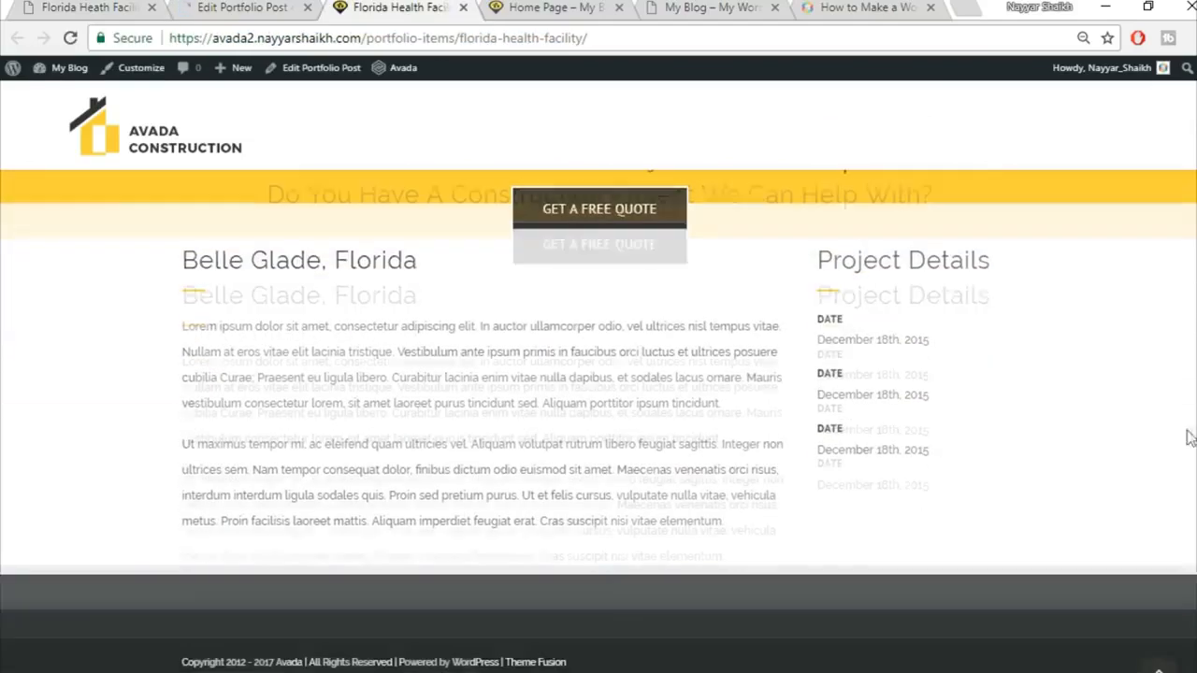
pyautogui.scroll(2, 1143, 440)
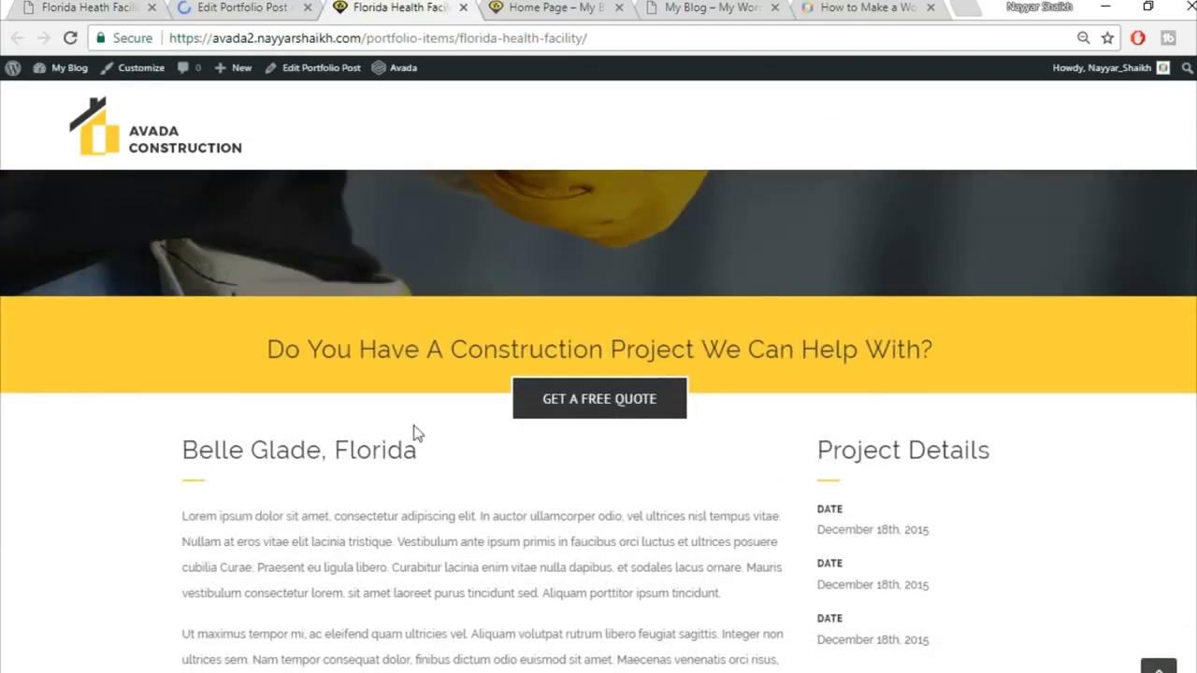
pyautogui.scroll(-1, 661, 440)
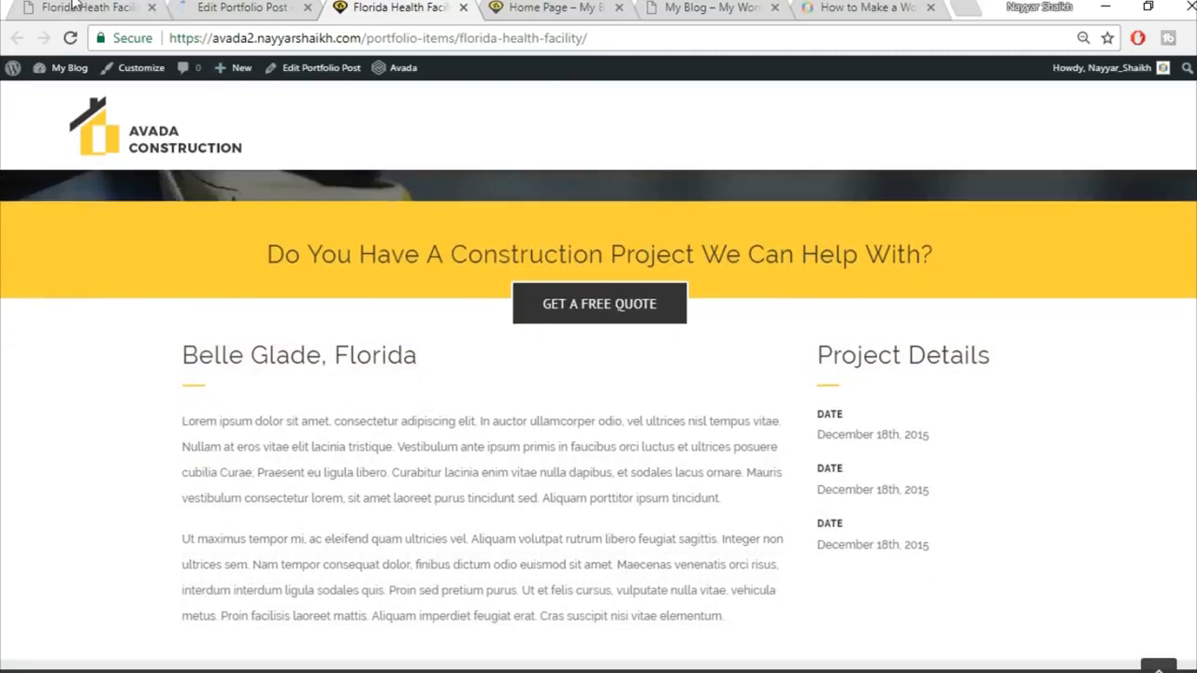
pyautogui.click(74, 7)
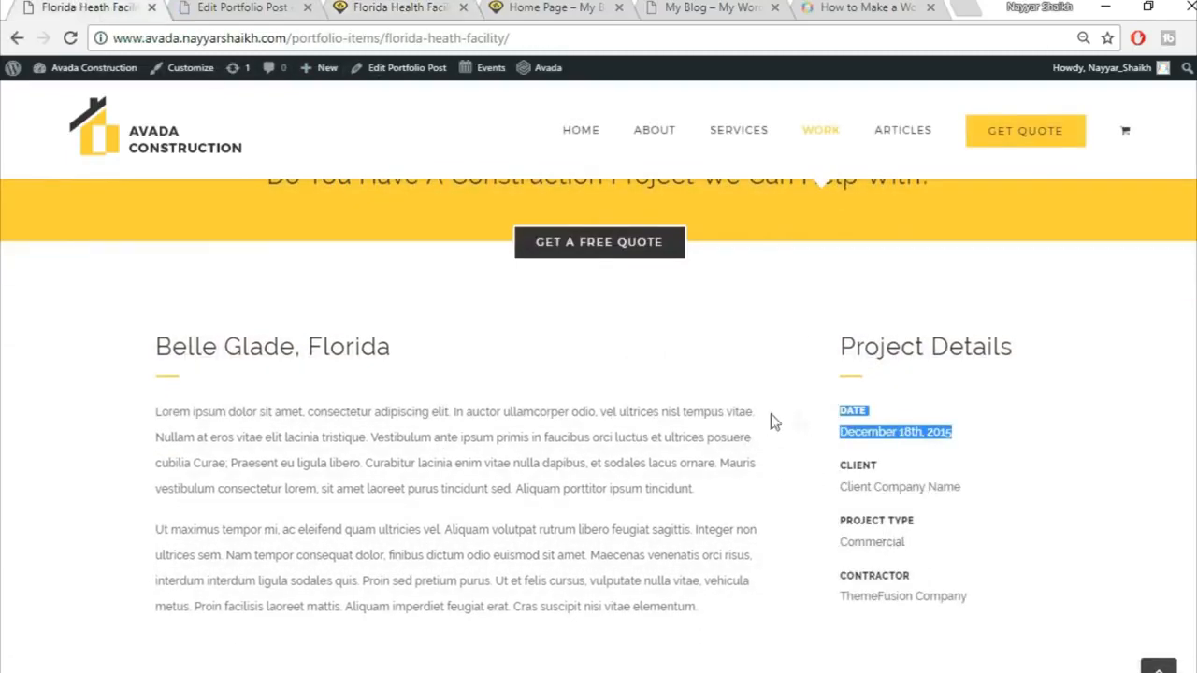
pyautogui.click(391, 6)
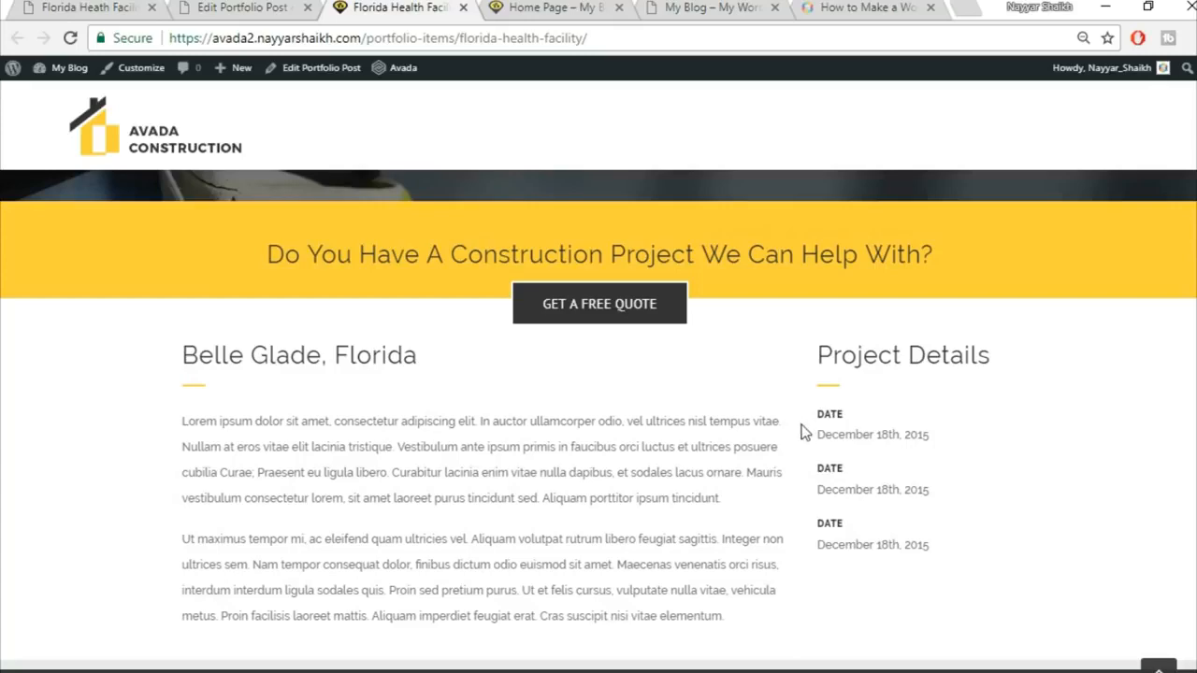
# Step: Review the column's Design padding (30 top, 20 right) against the reference and save the column
pyautogui.click(261, 6)
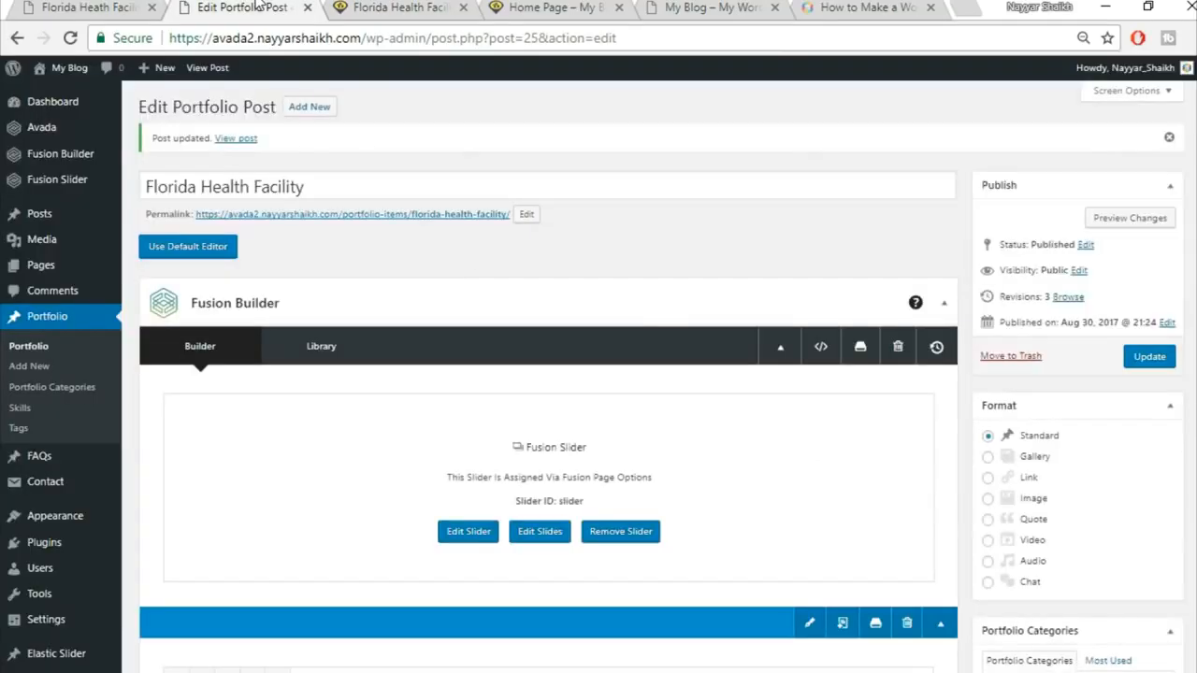
pyautogui.scroll(-10, 708, 418)
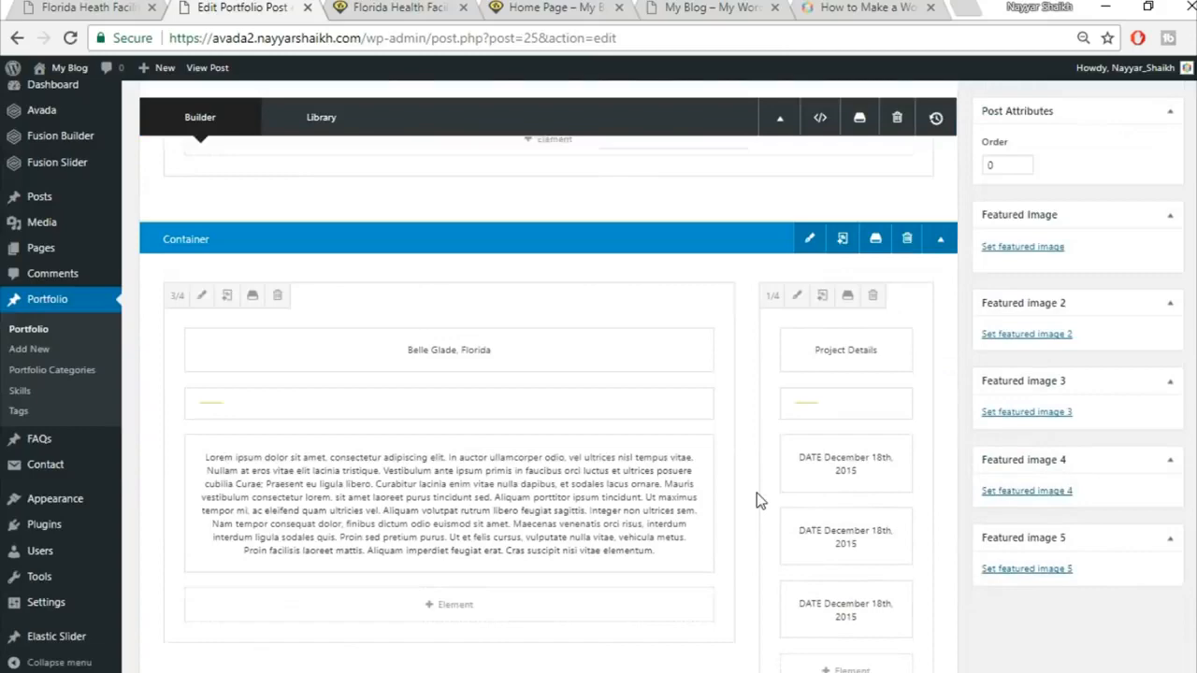
pyautogui.click(200, 293)
pyautogui.click(270, 160)
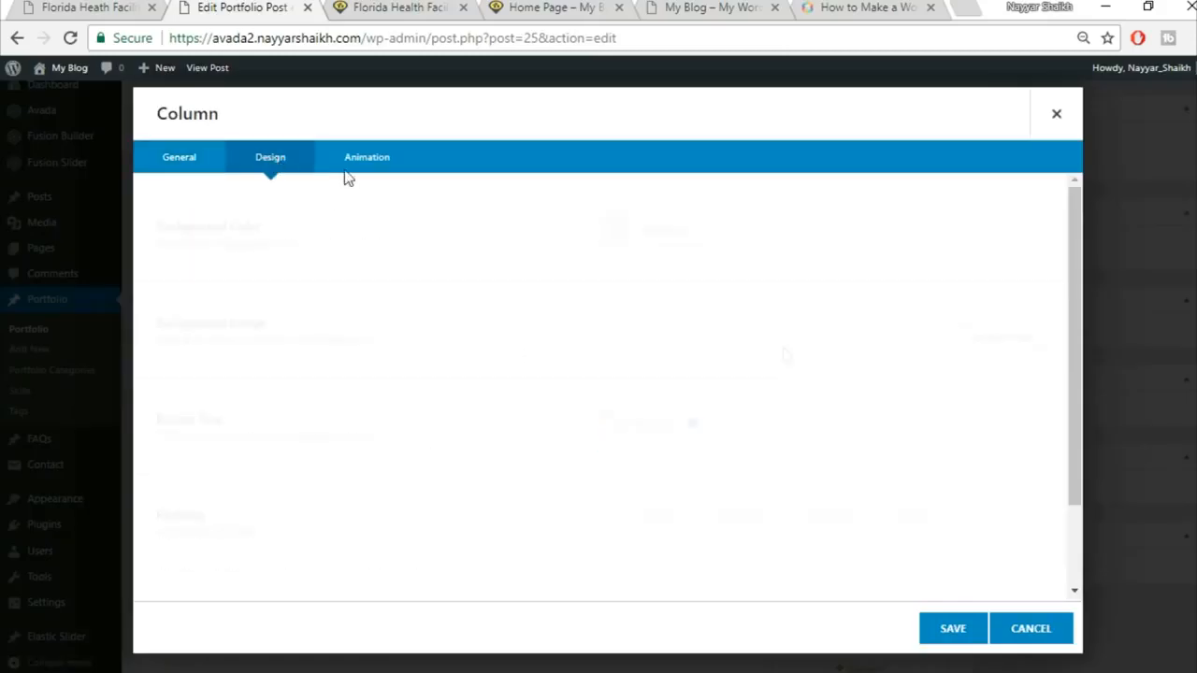
pyautogui.scroll(-1, 662, 413)
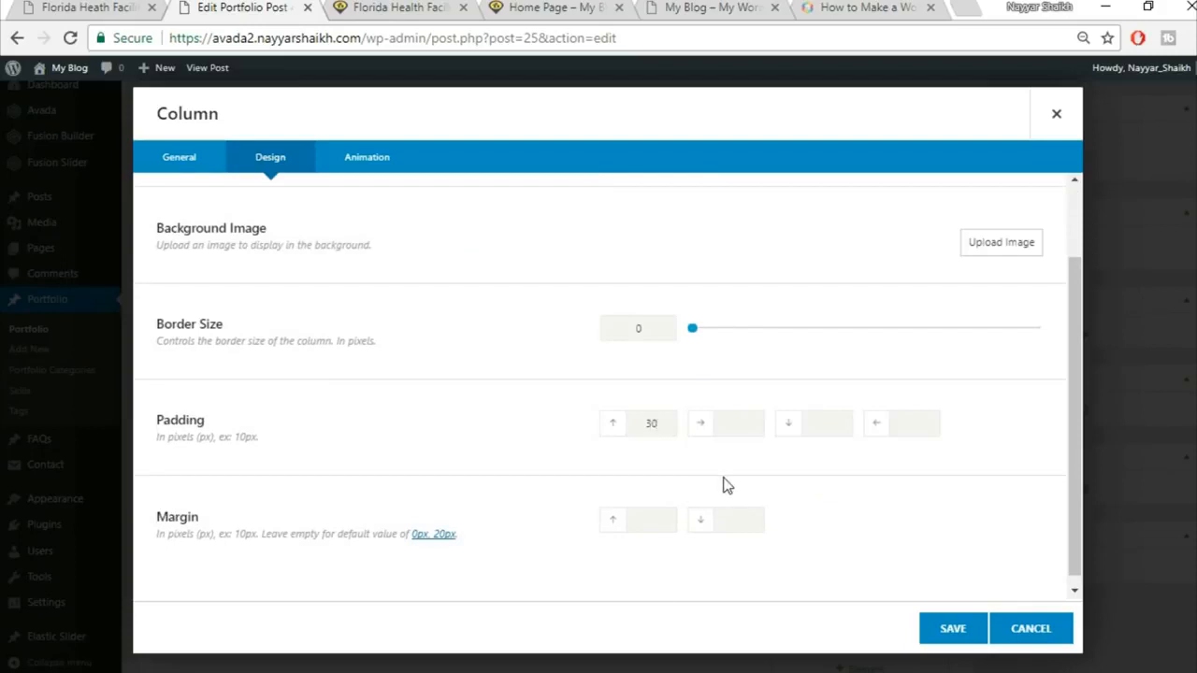
pyautogui.click(41, 5)
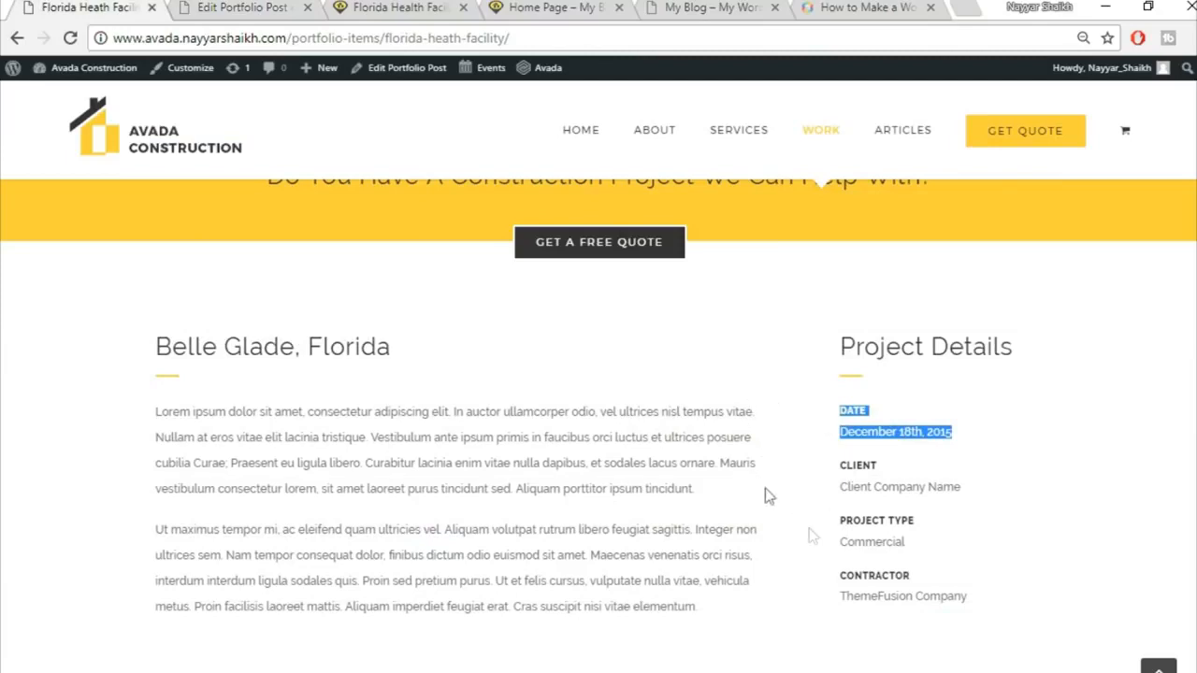
pyautogui.click(226, 6)
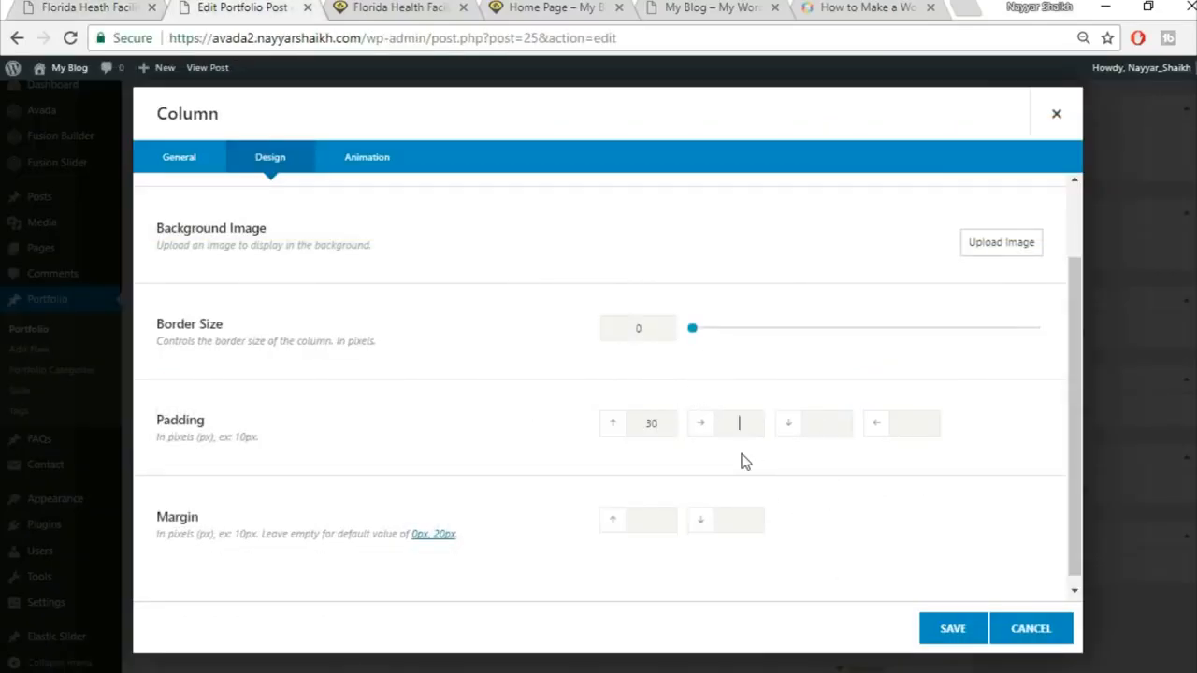
pyautogui.click(952, 633)
pyautogui.scroll(-10, 949, 633)
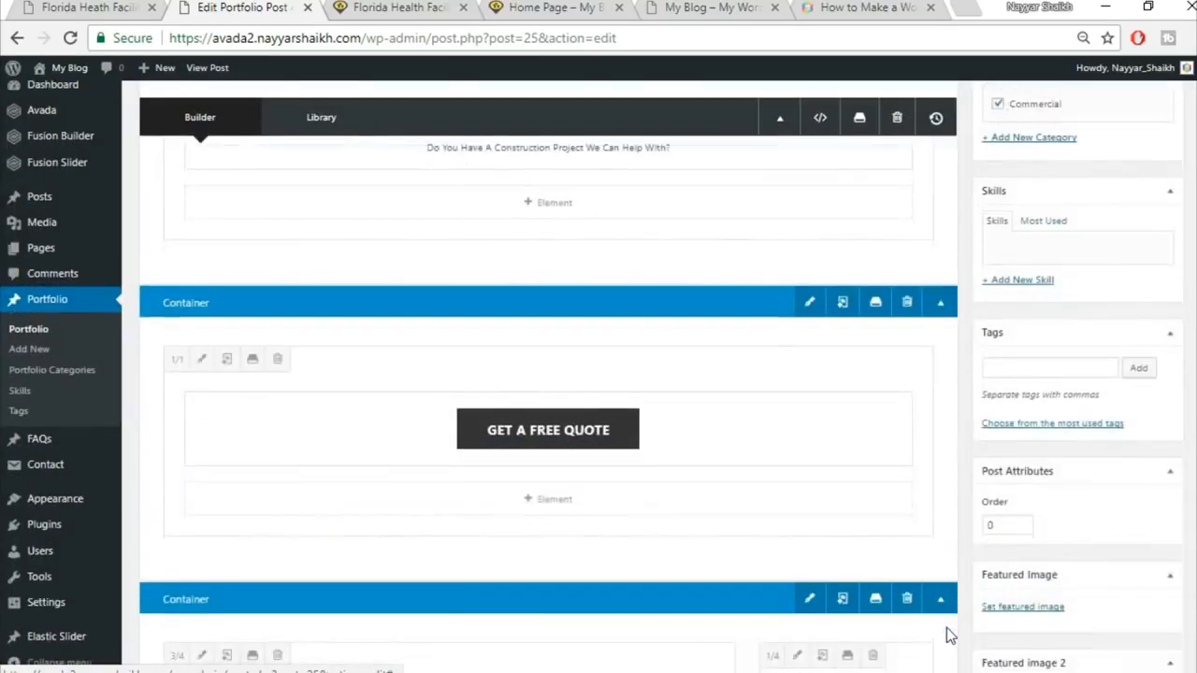
# Step: Clone the DATE detail a fourth time and update the post
pyautogui.click(835, 515)
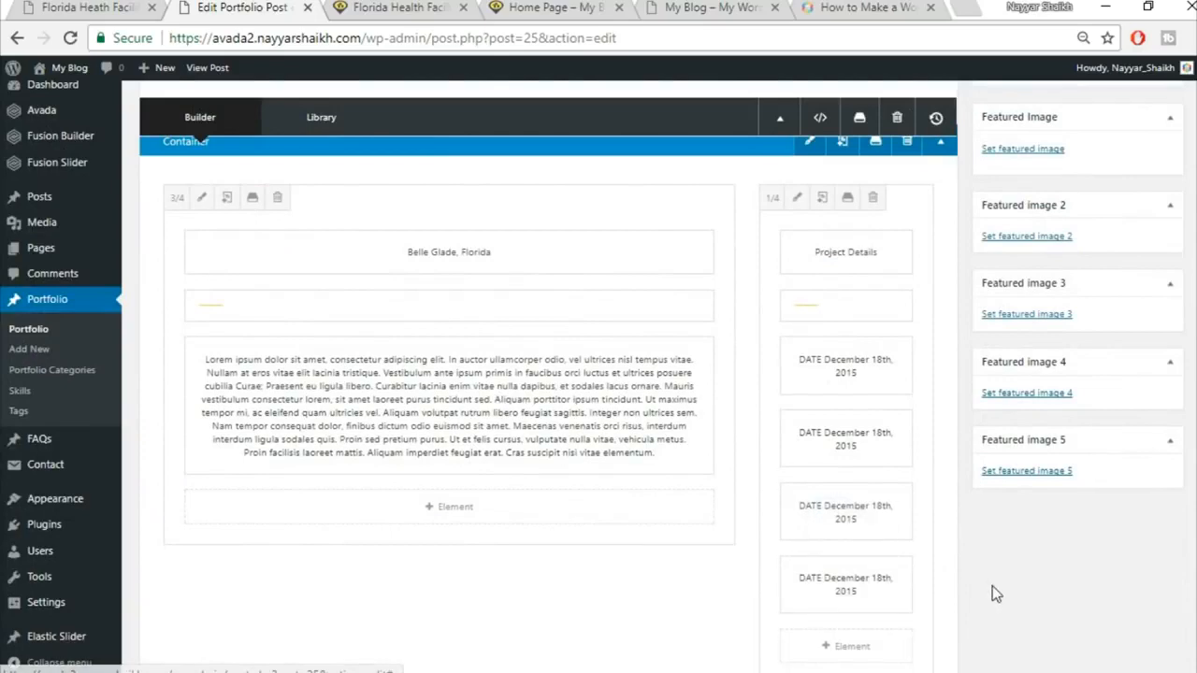
pyautogui.scroll(10, 992, 585)
pyautogui.click(1151, 167)
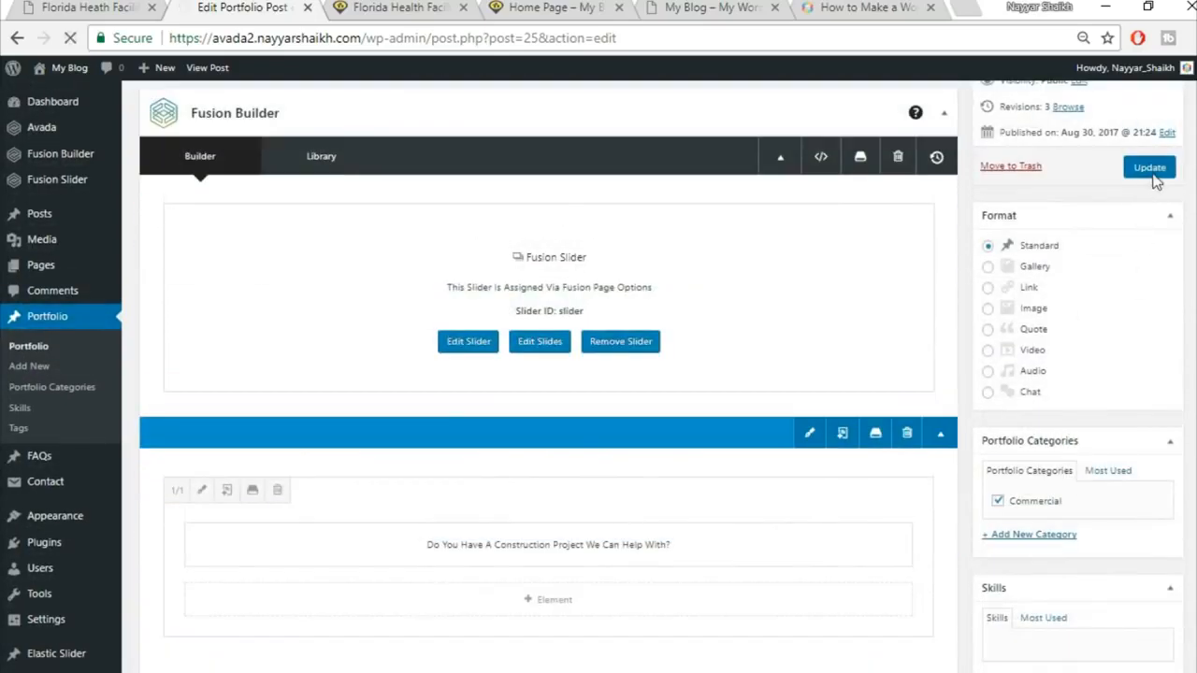
# Step: Reload the live page to inspect the Belle Glade heading and four DATE entries
pyautogui.click(383, 8)
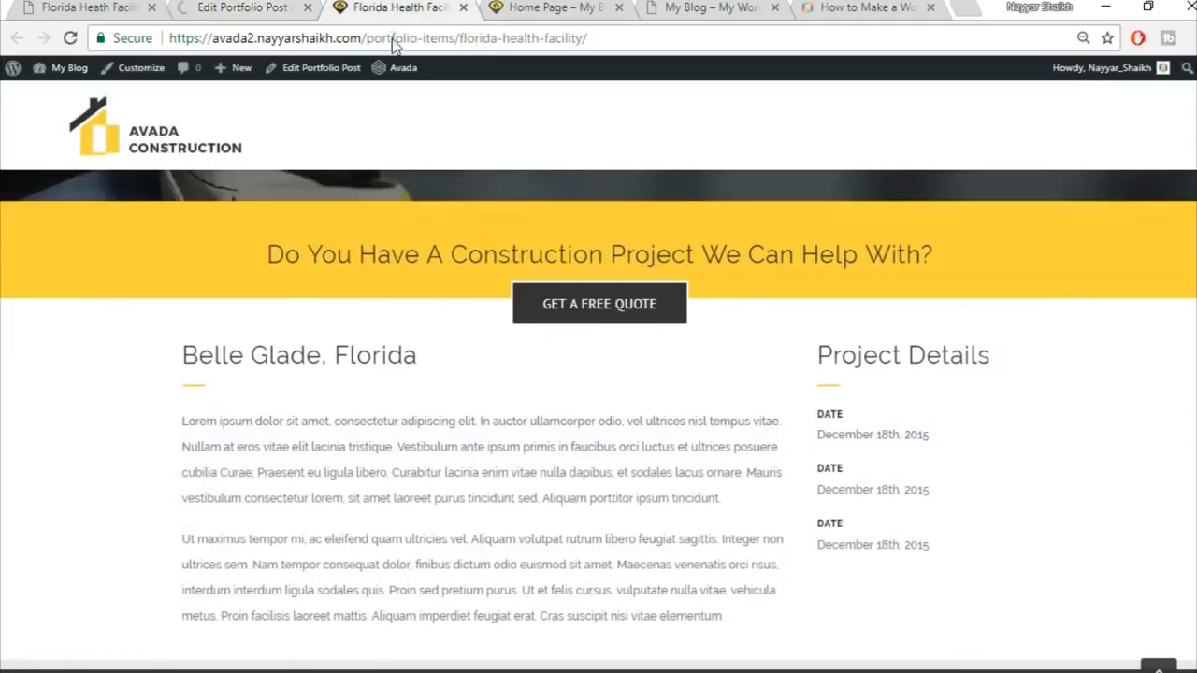
pyautogui.click(394, 39)
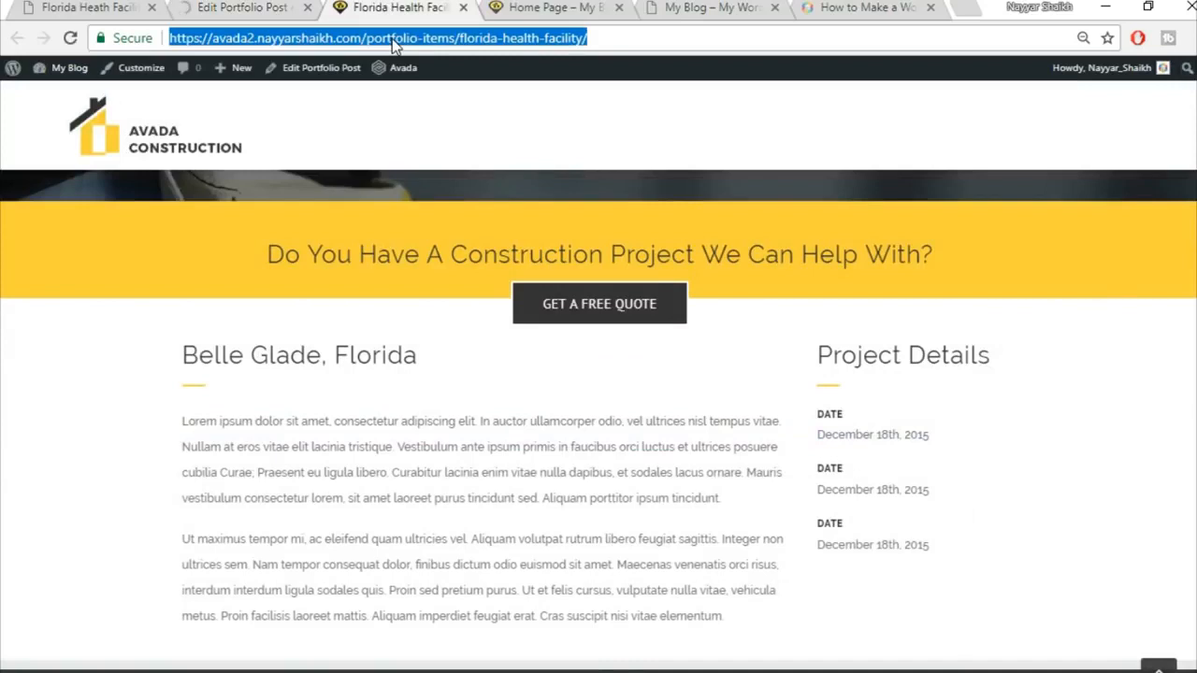
pyautogui.press('Return')
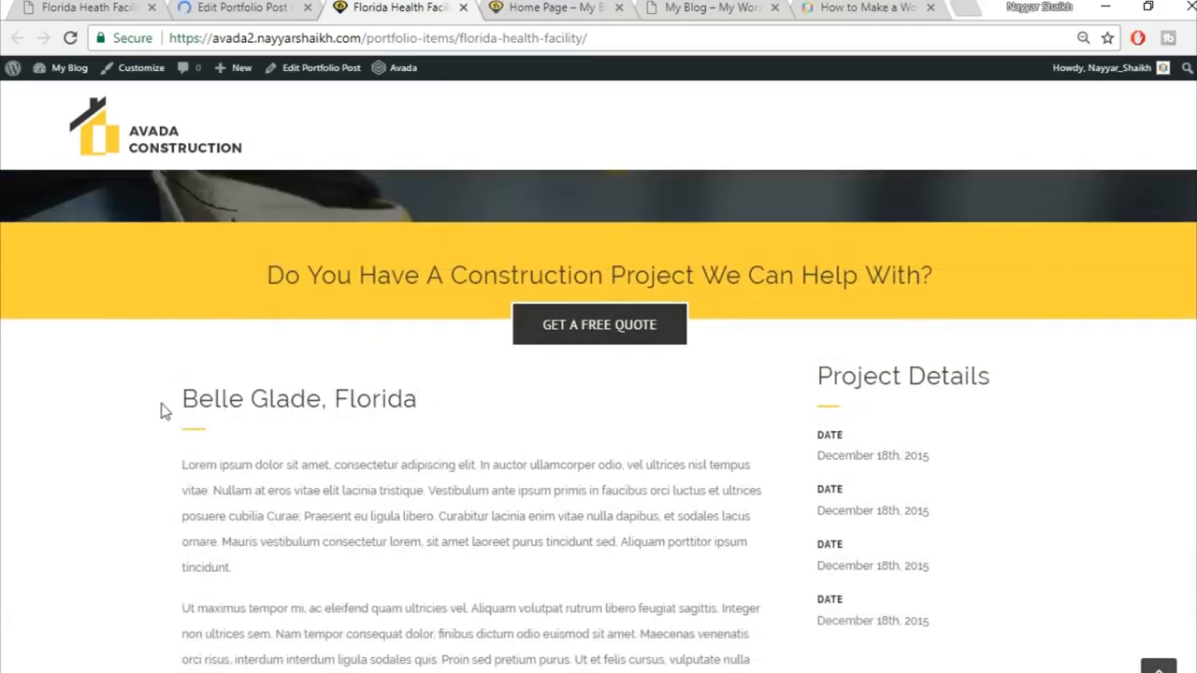
pyautogui.moveTo(168, 404); pyautogui.dragTo(460, 404)
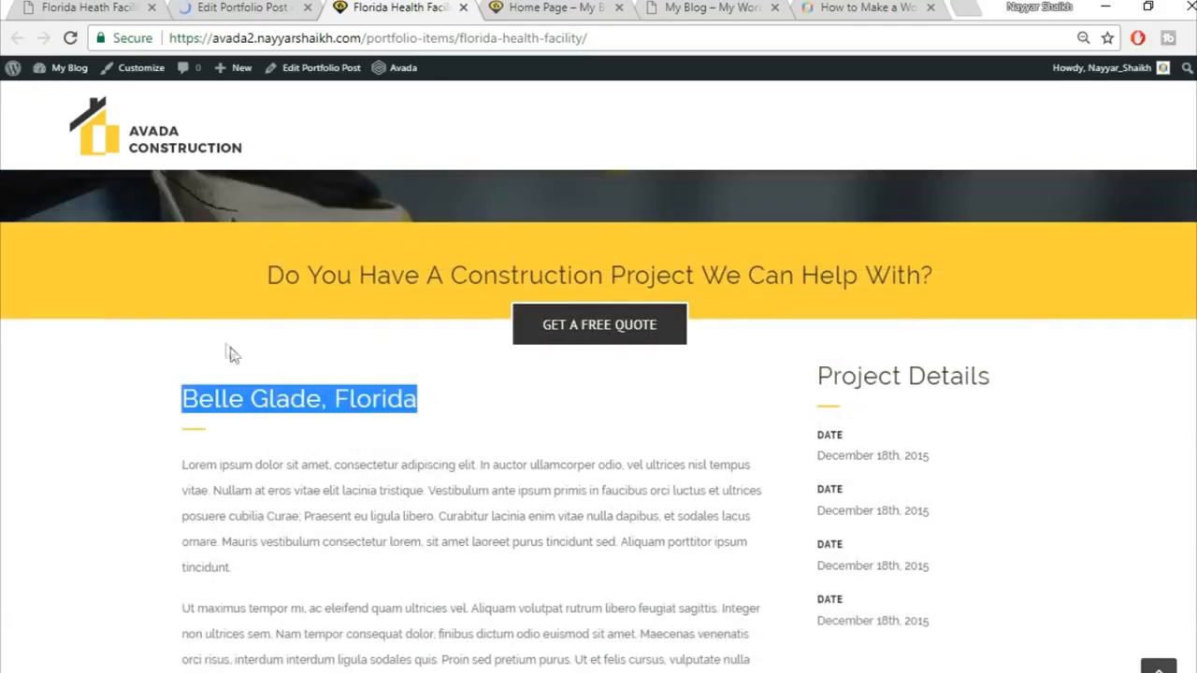
pyautogui.scroll(-1, 953, 450)
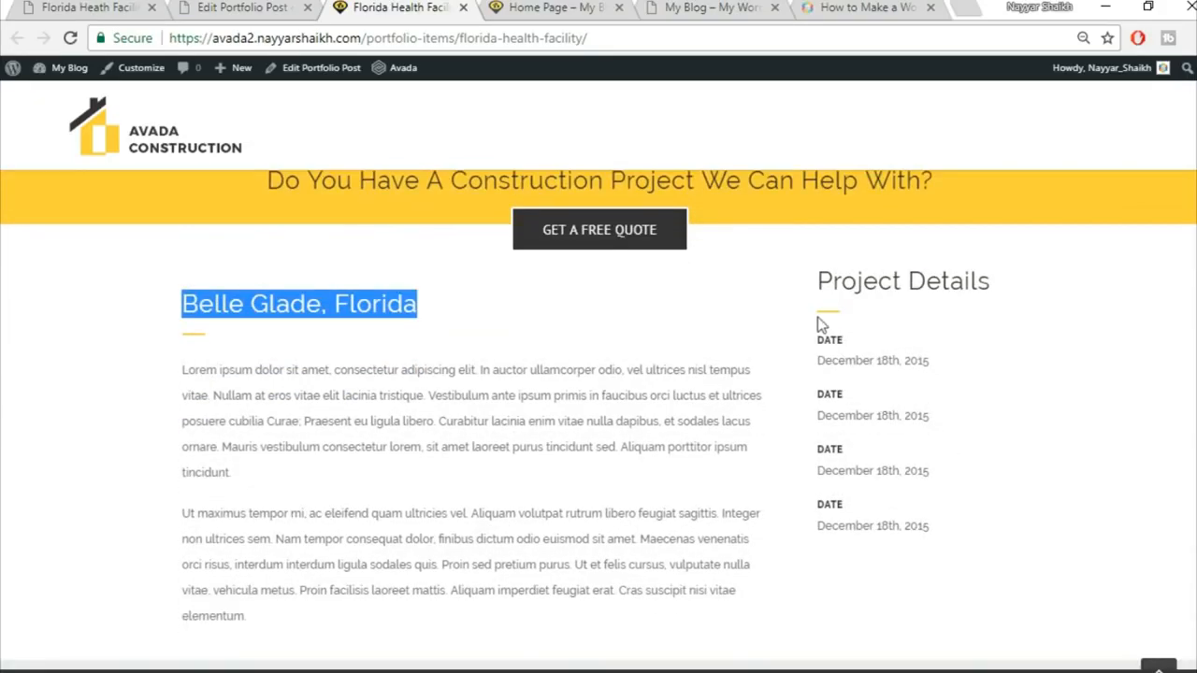
pyautogui.click(922, 346)
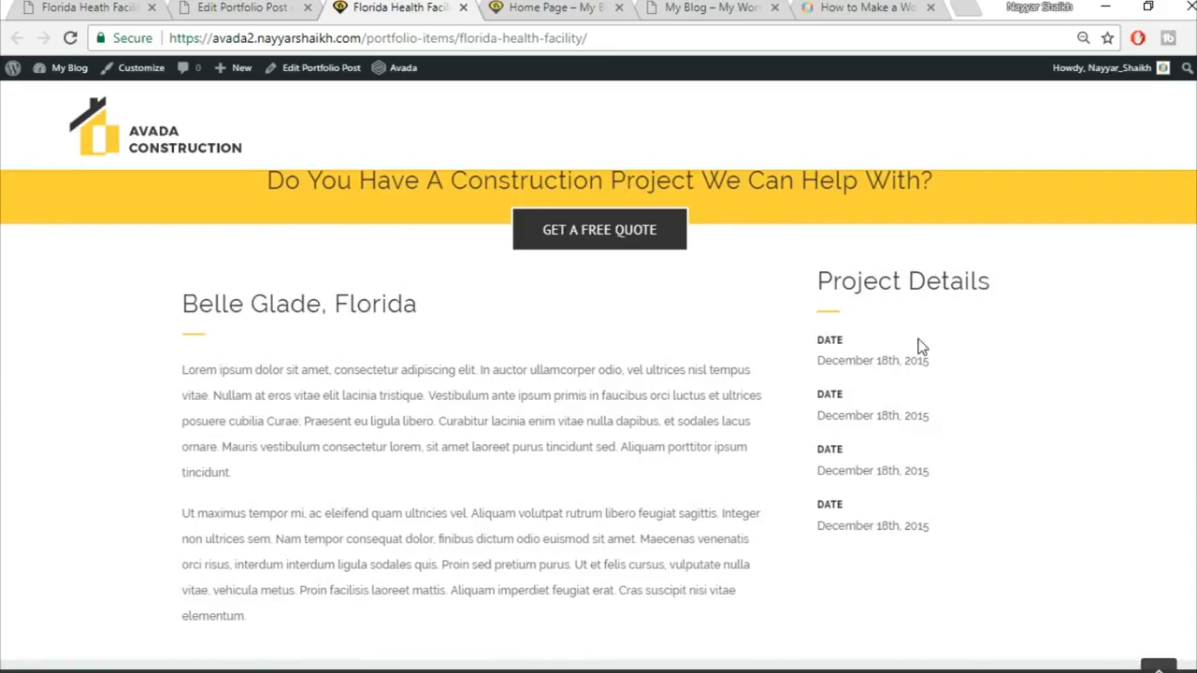
pyautogui.click(251, 7)
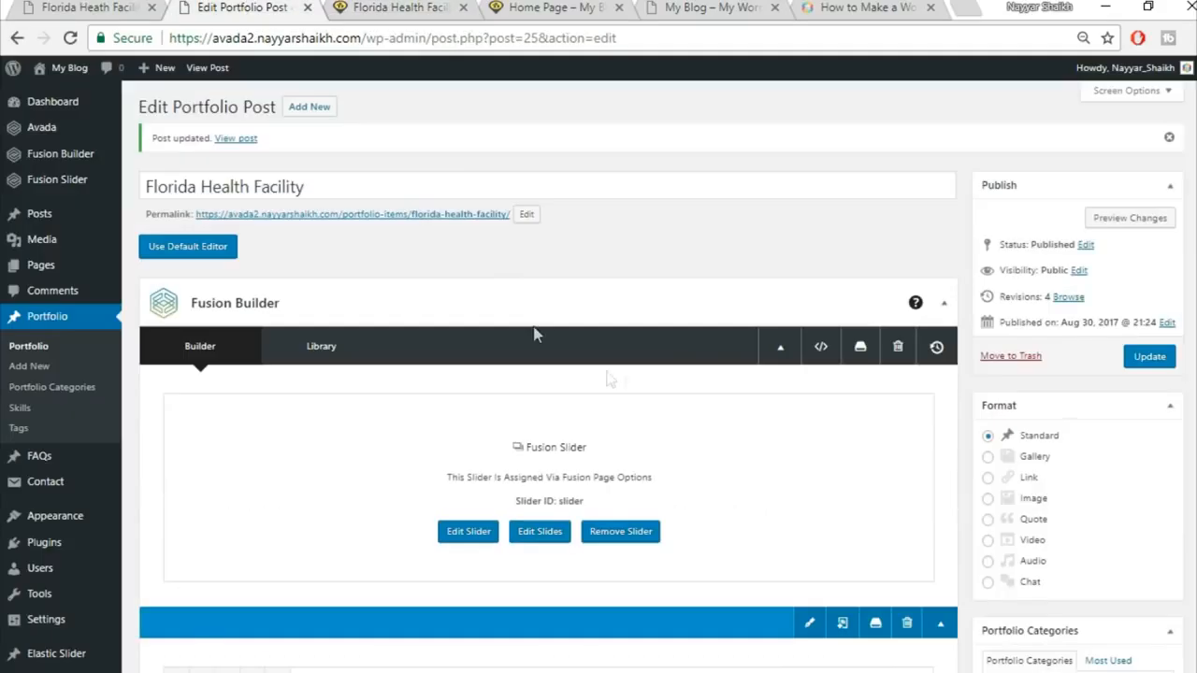
# Step: Set the Project Details column's top padding to 30 and save it
pyautogui.scroll(-2, 627, 378)
pyautogui.scroll(-10, 627, 377)
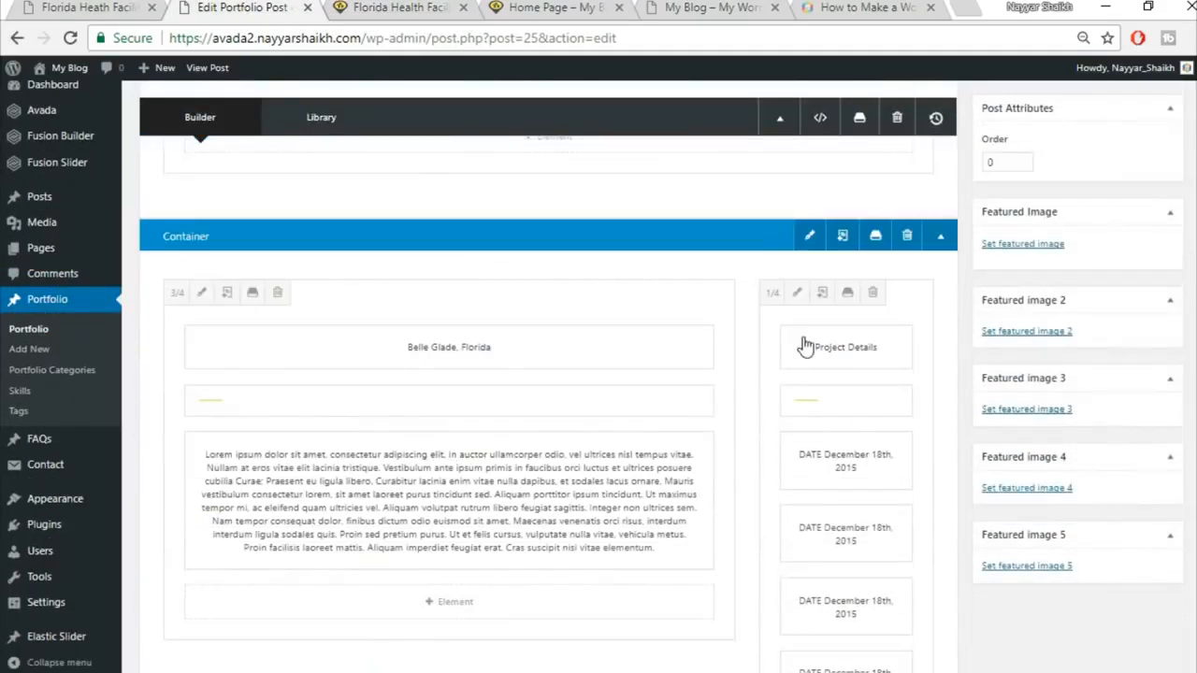
pyautogui.click(795, 294)
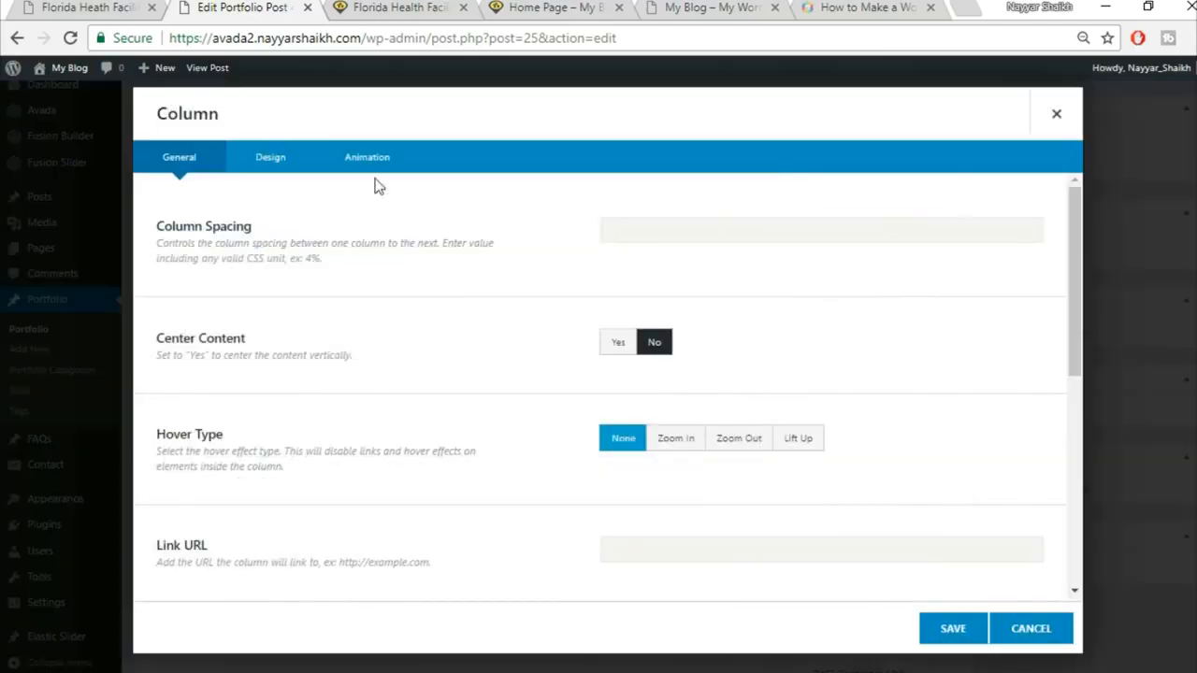
pyautogui.click(272, 160)
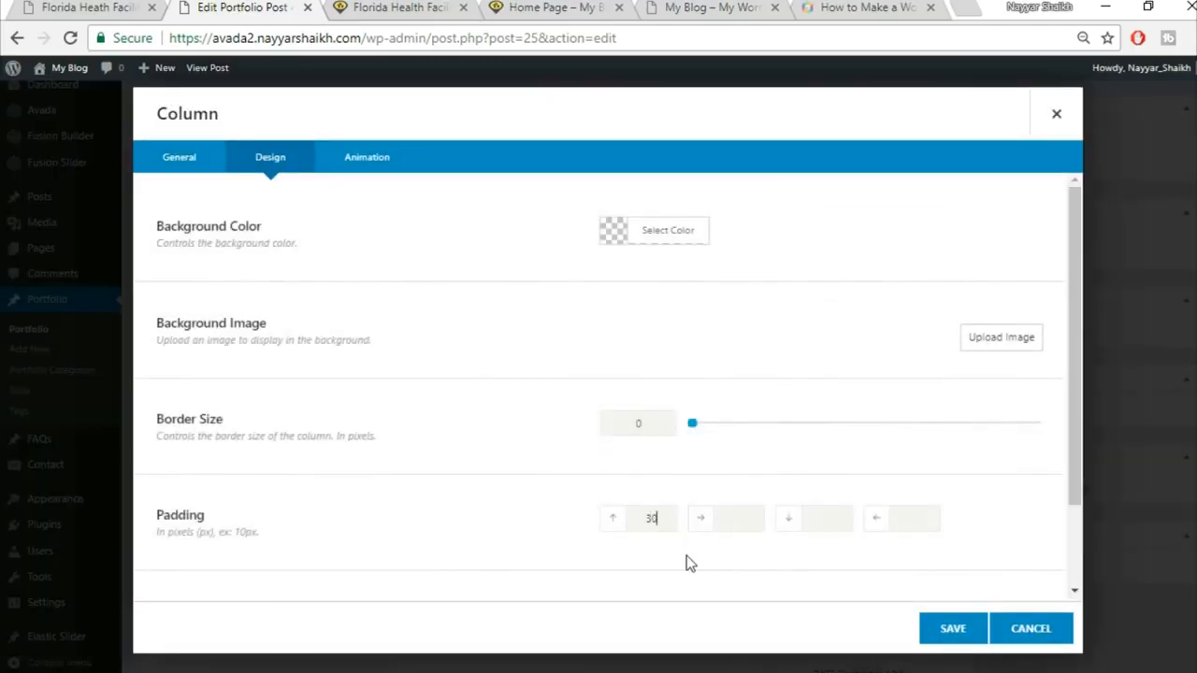
pyautogui.click(933, 634)
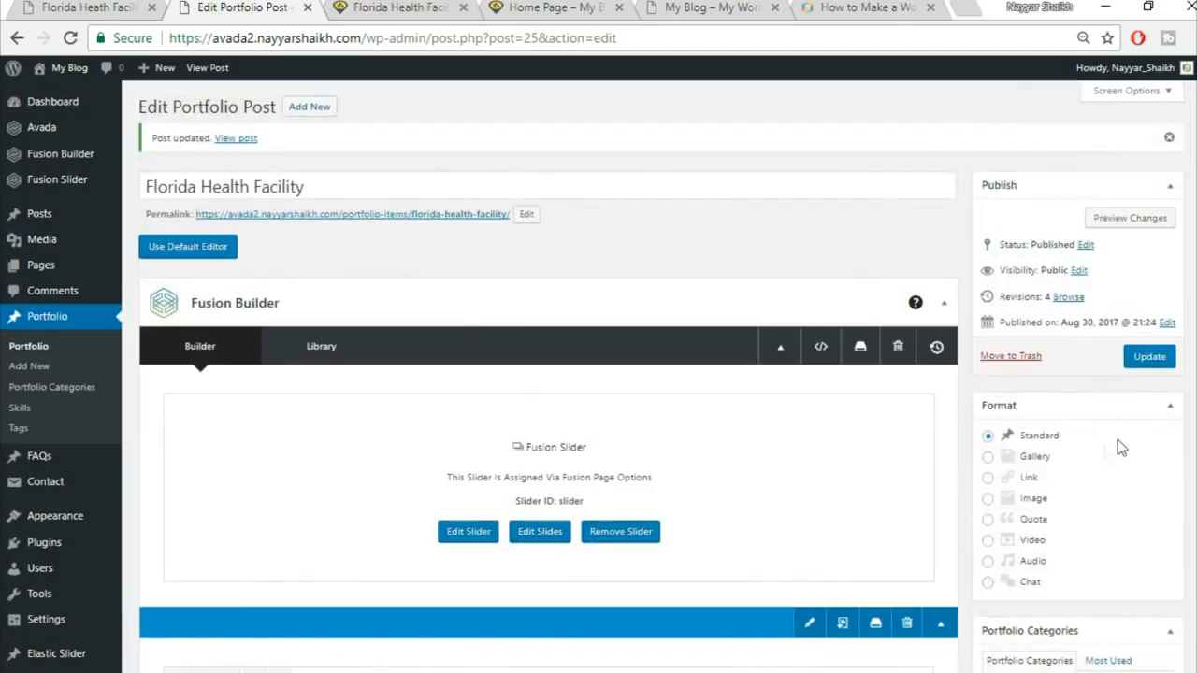
# Step: Update the post and reload the live page to compare with the reference demo
pyautogui.click(1149, 356)
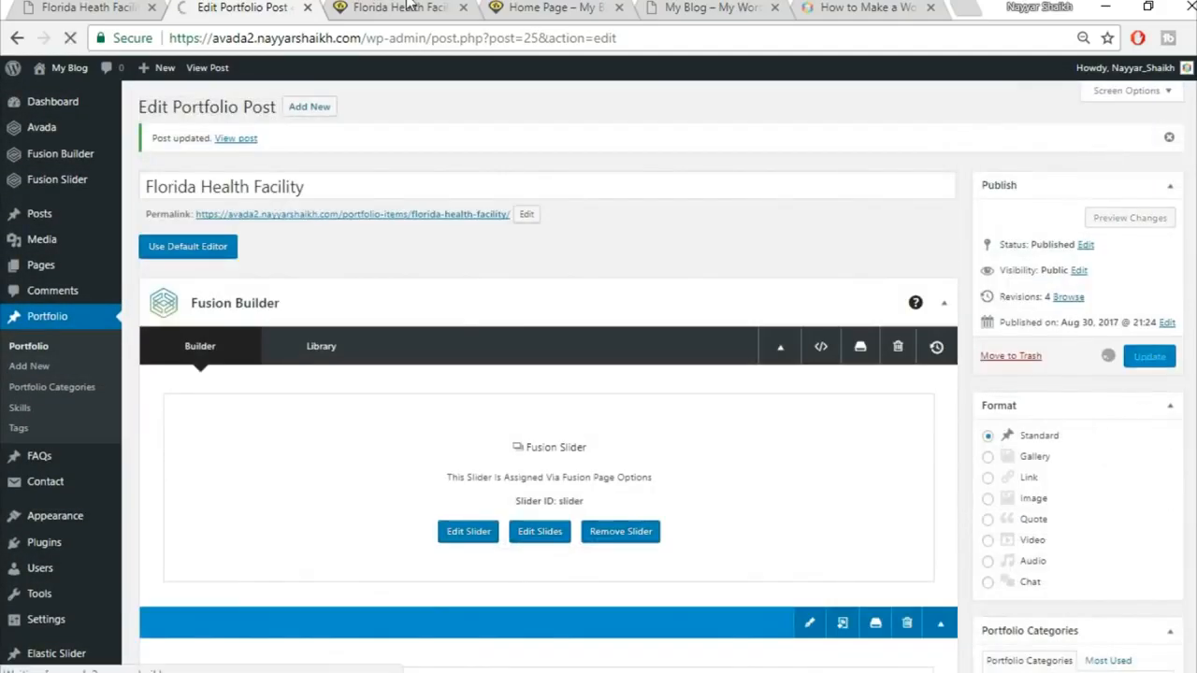
pyautogui.click(412, 8)
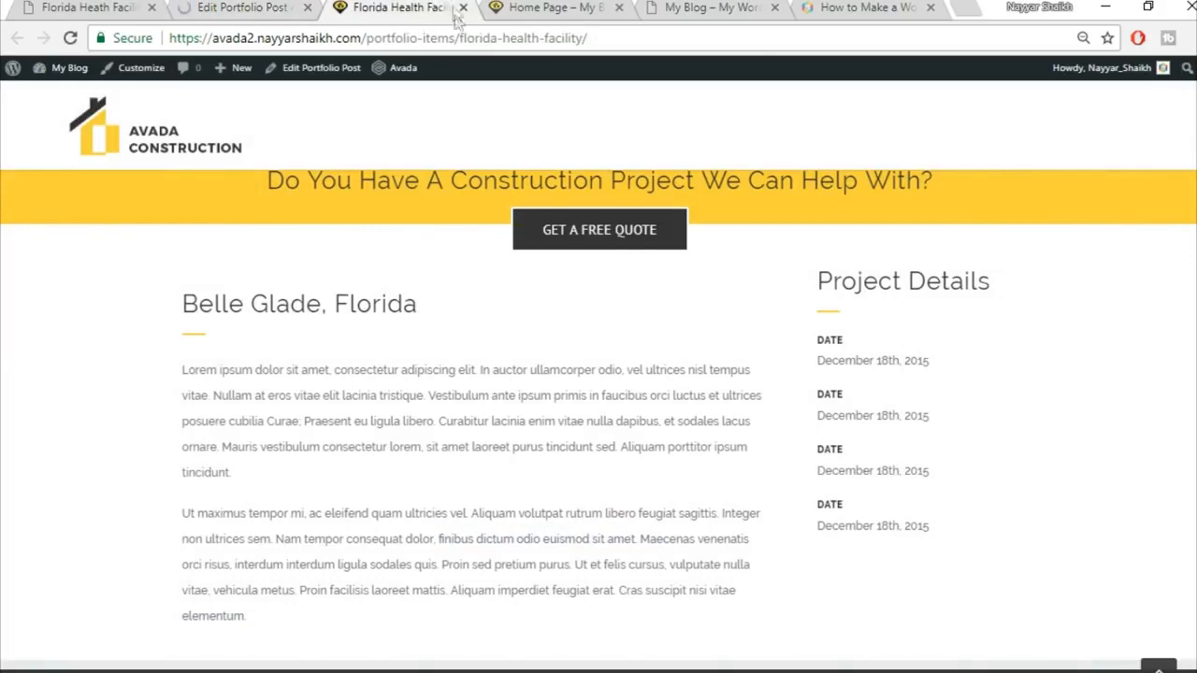
pyautogui.click(458, 38)
pyautogui.press('Return')
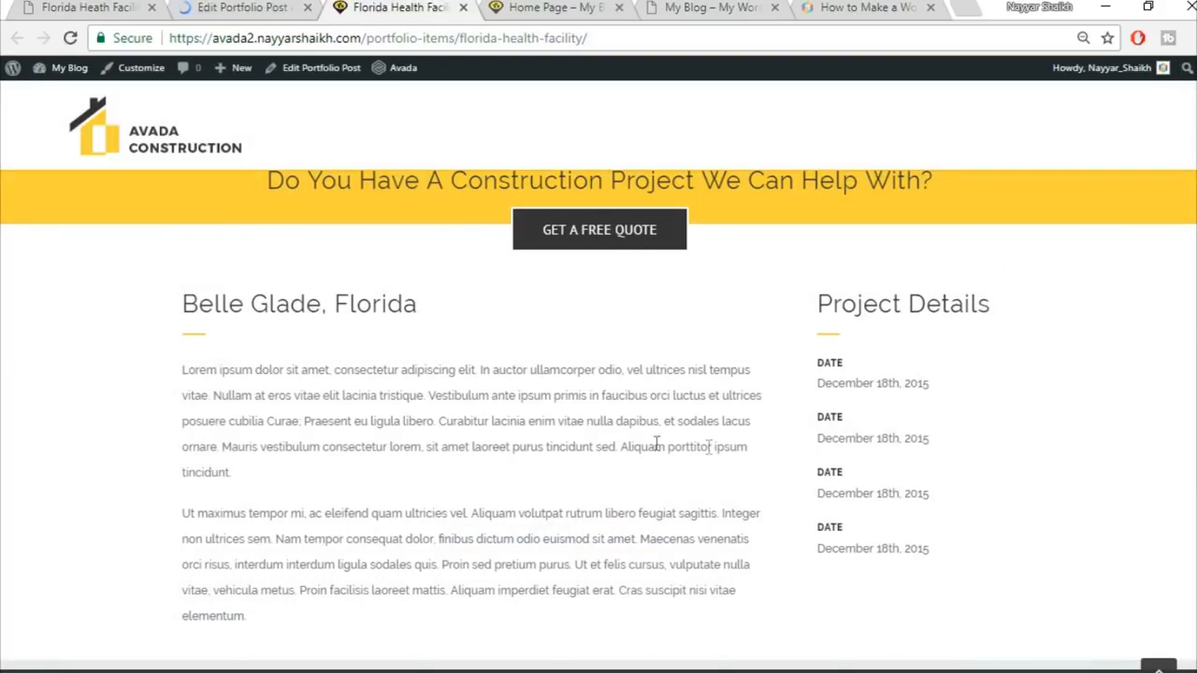
pyautogui.click(97, 5)
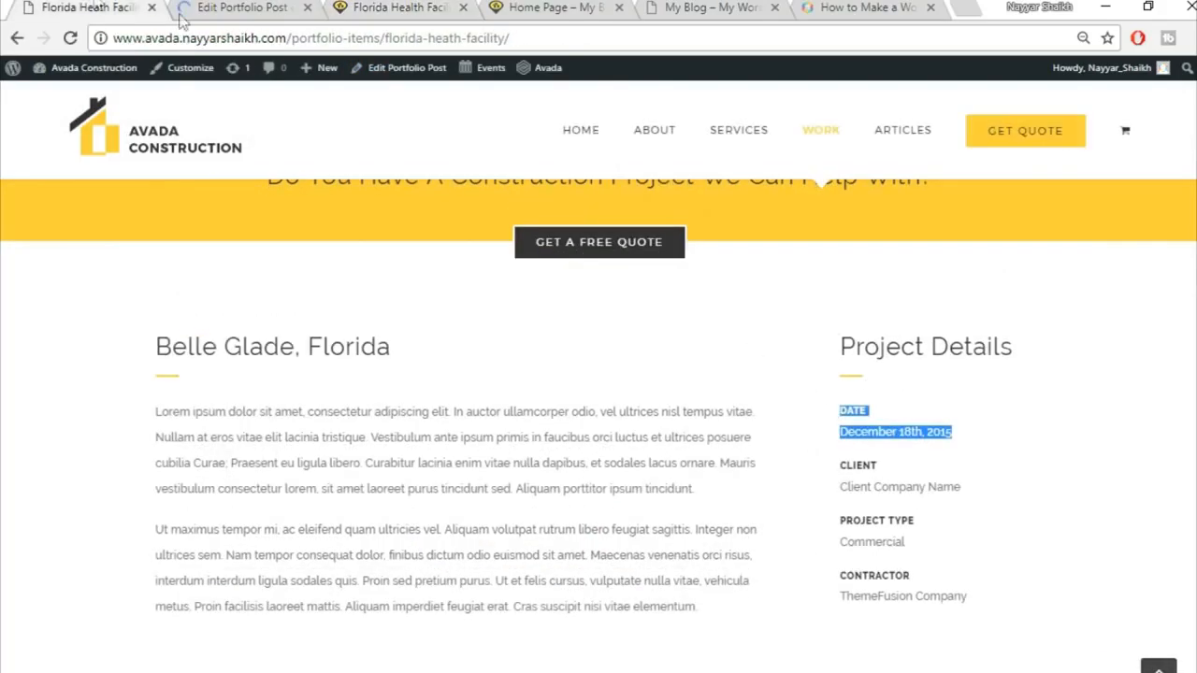
# Step: Copy the Project Gallery heading from the reference demo page
pyautogui.scroll(-5, 1115, 431)
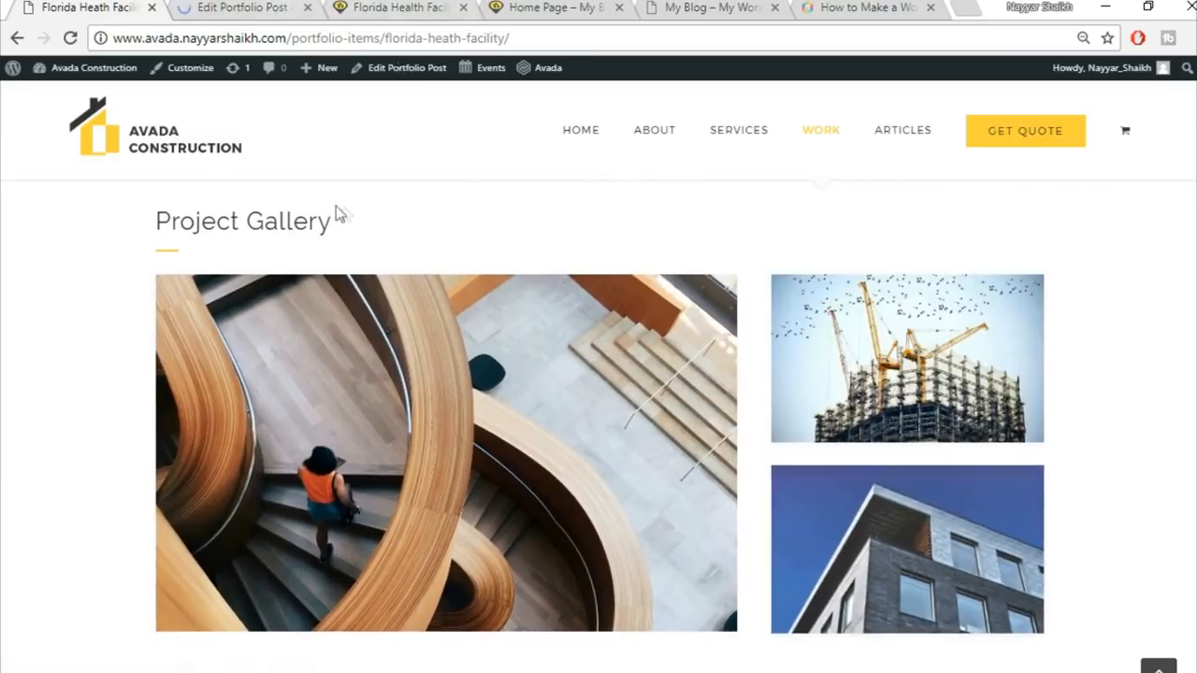
pyautogui.click(238, 7)
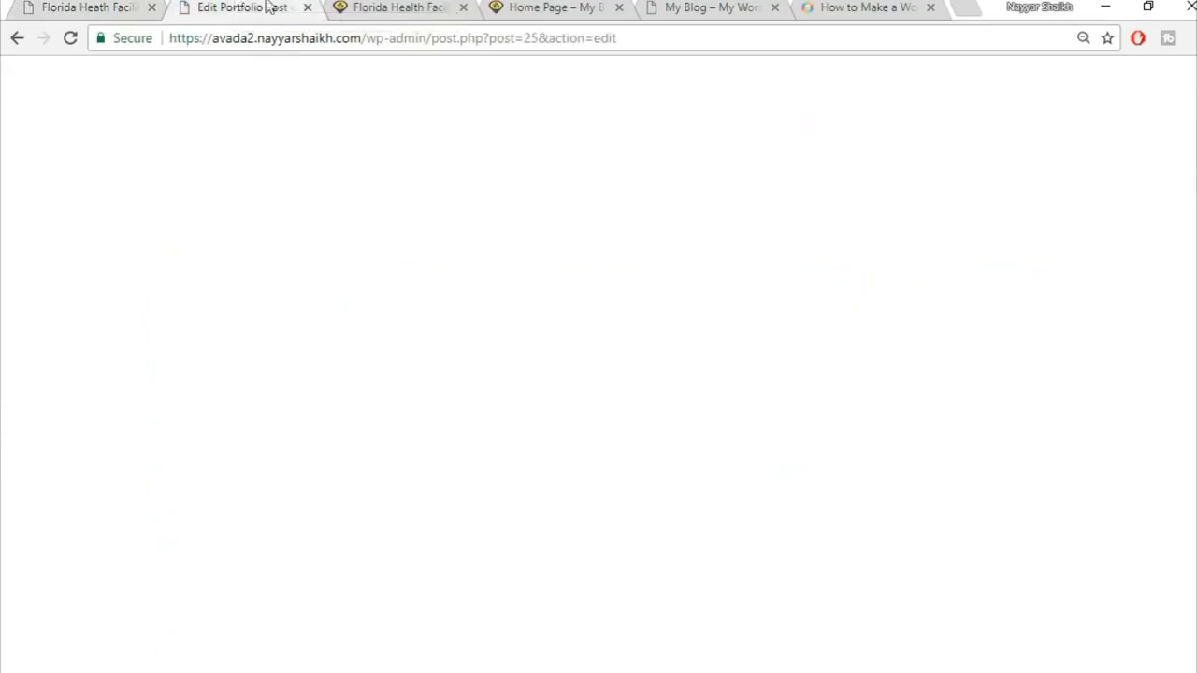
pyautogui.scroll(-5, 898, 420)
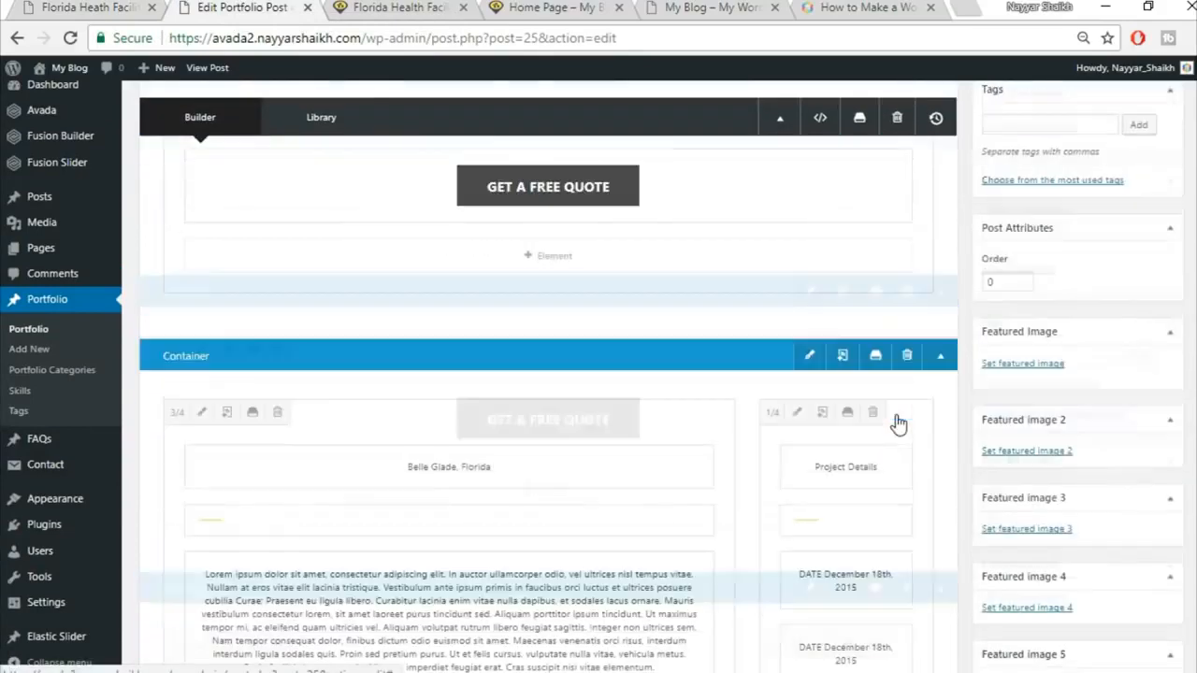
pyautogui.hotkey('ctrl', 'shift', 'Tab')
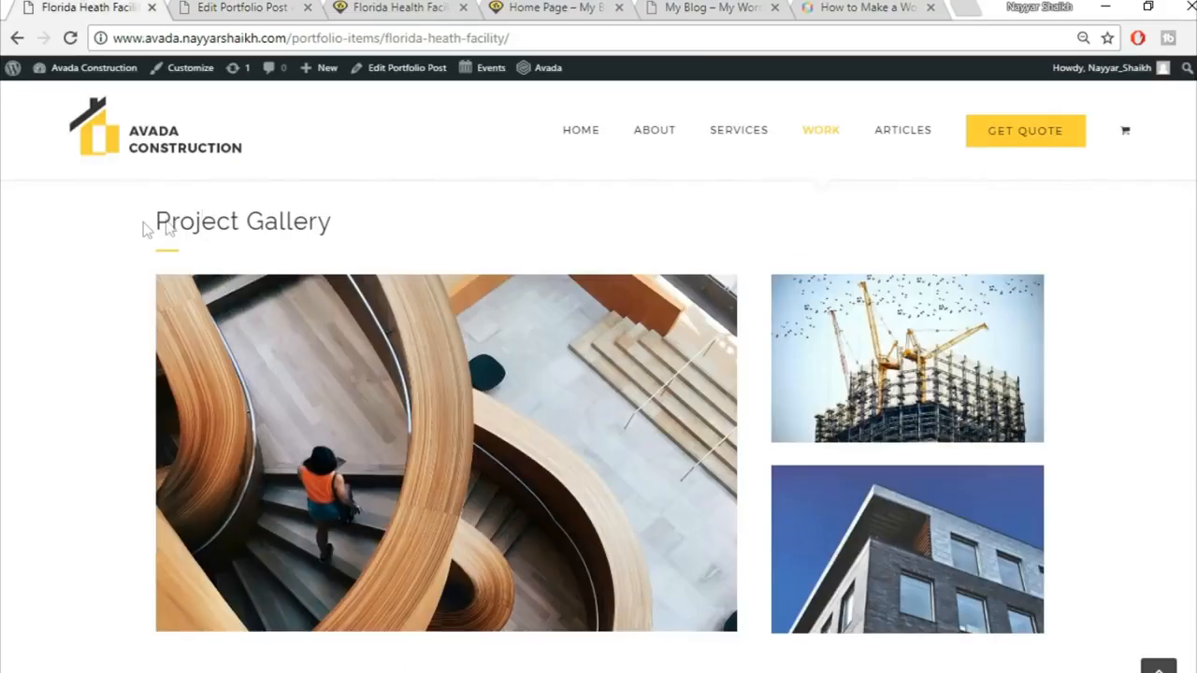
pyautogui.moveTo(145, 229); pyautogui.dragTo(380, 224)
pyautogui.hotkey('ctrl', 'c')
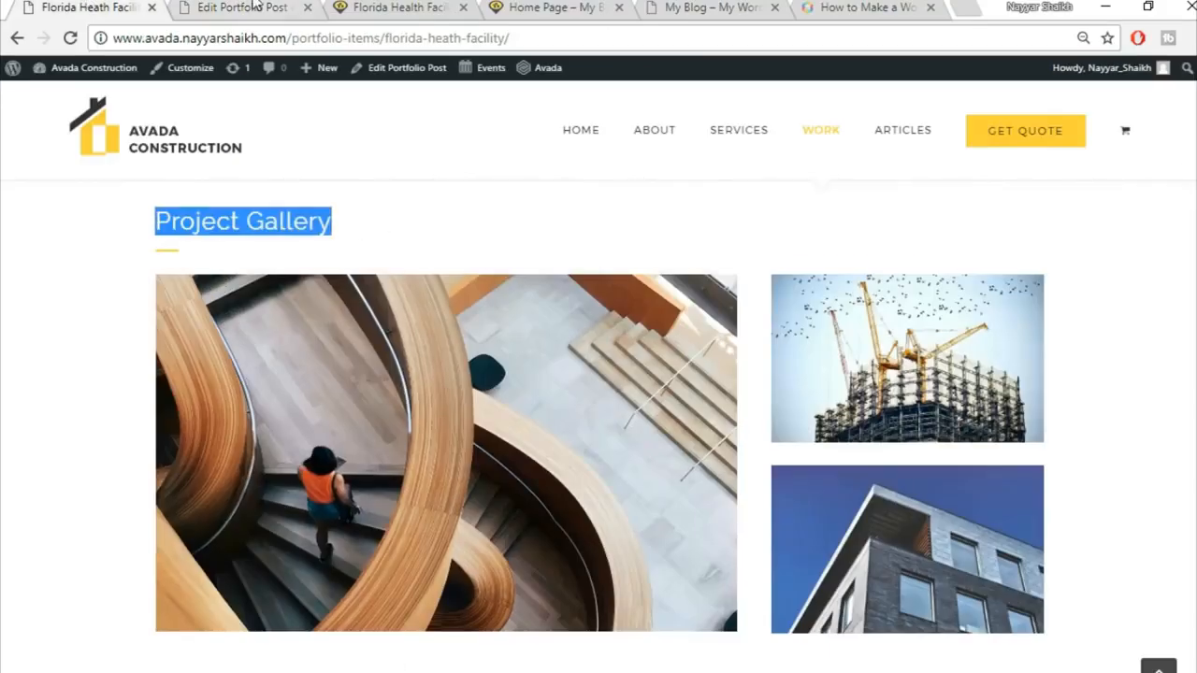
pyautogui.click(254, 4)
pyautogui.scroll(-5, 668, 366)
# Step: Add a 1/1 container with a Text Block holding the pasted 'Project Gallery' heading
pyautogui.click(794, 345)
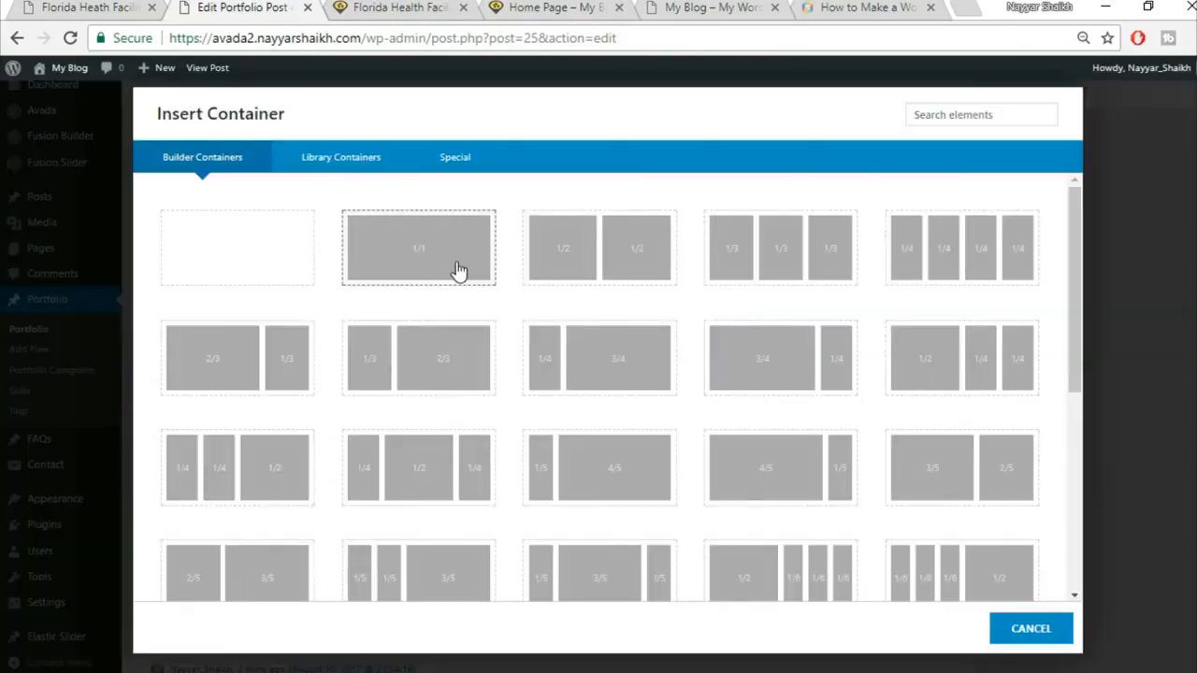
pyautogui.click(458, 270)
pyautogui.click(541, 479)
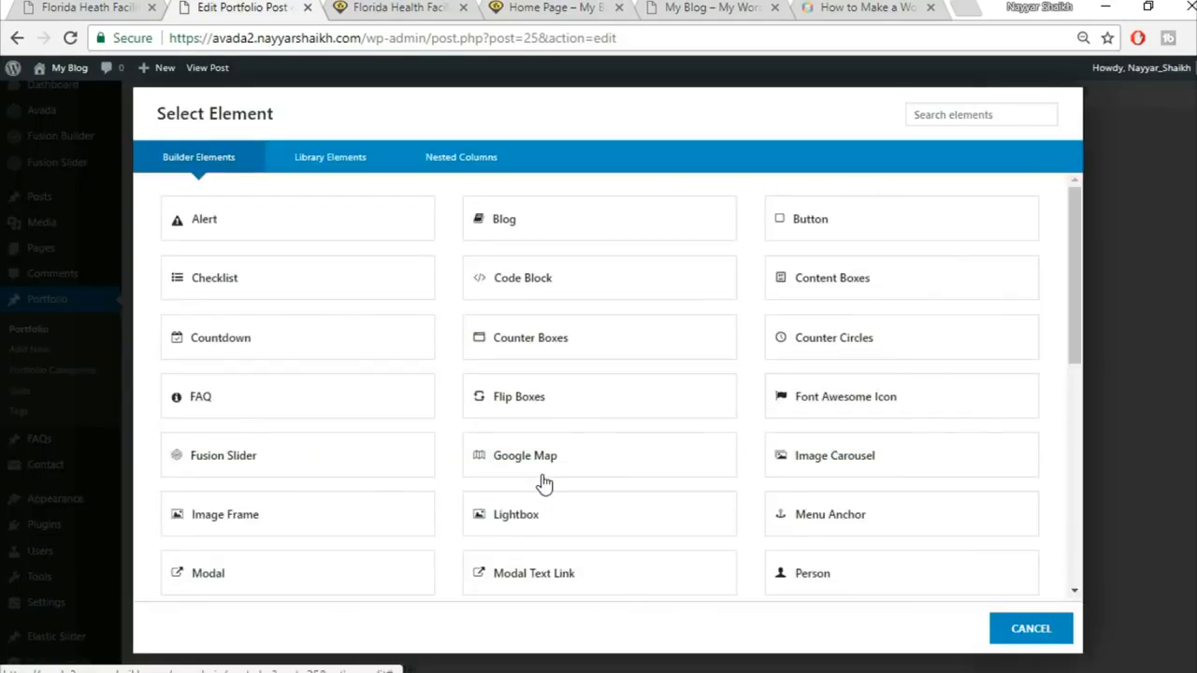
pyautogui.click(947, 113)
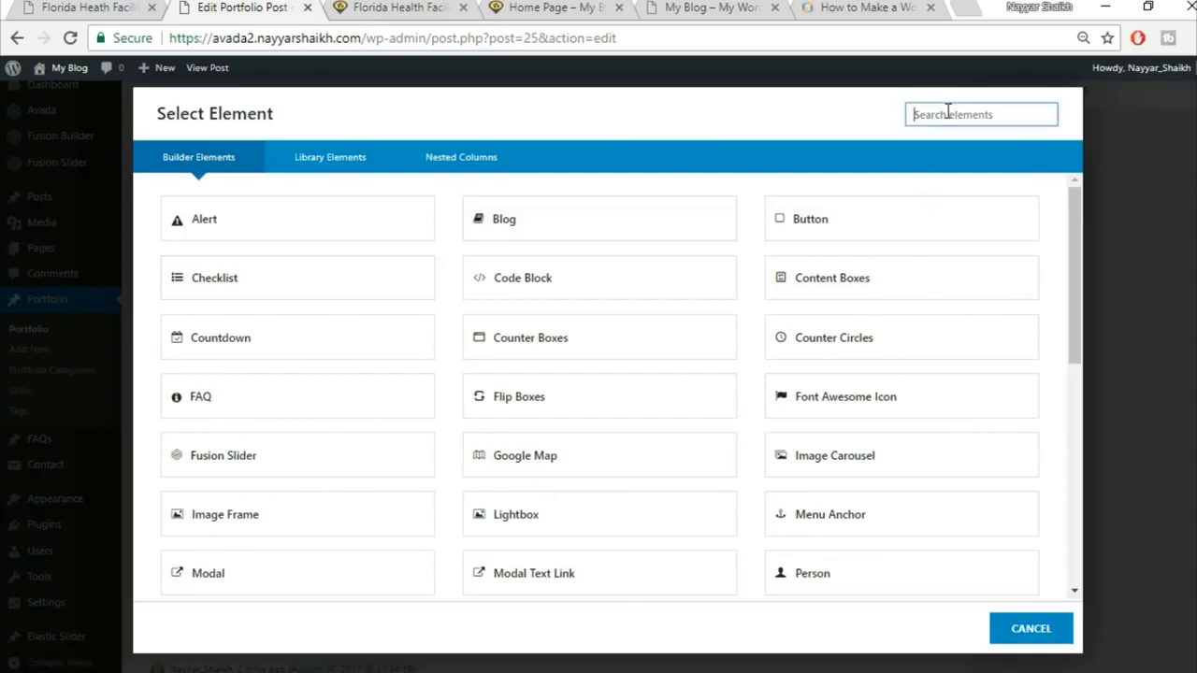
pyautogui.write('t')
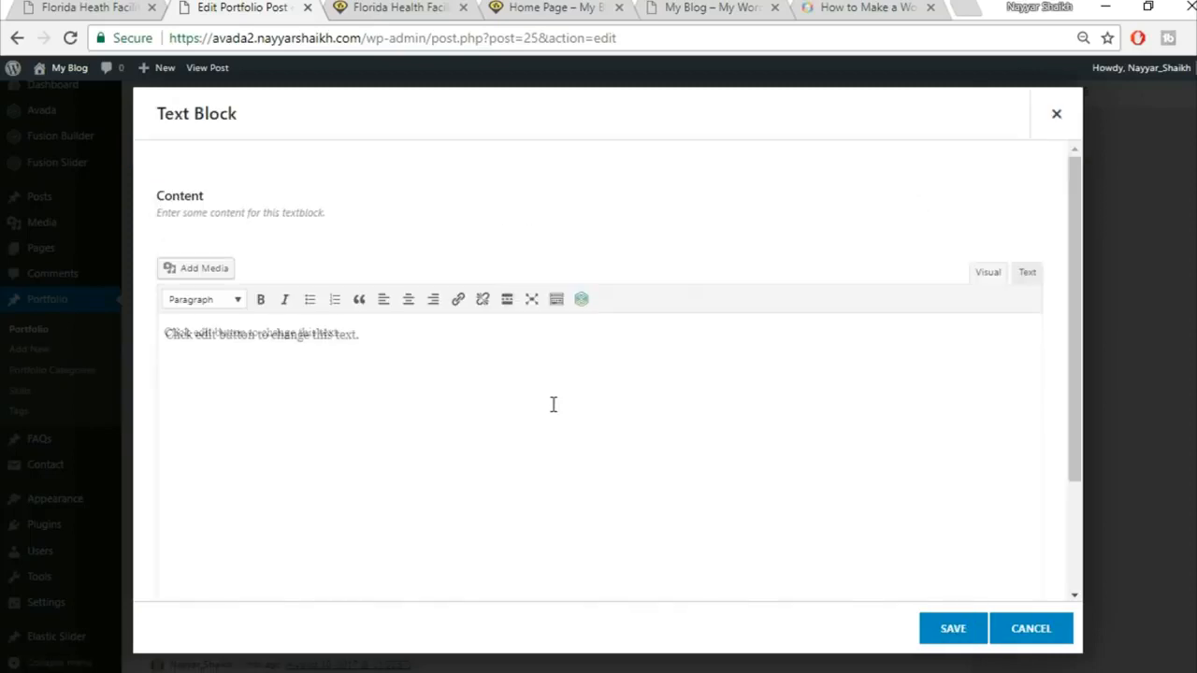
pyautogui.hotkey('ctrl', 'a')
pyautogui.press('Delete')
pyautogui.hotkey('ctrl', 'v')
pyautogui.click(952, 629)
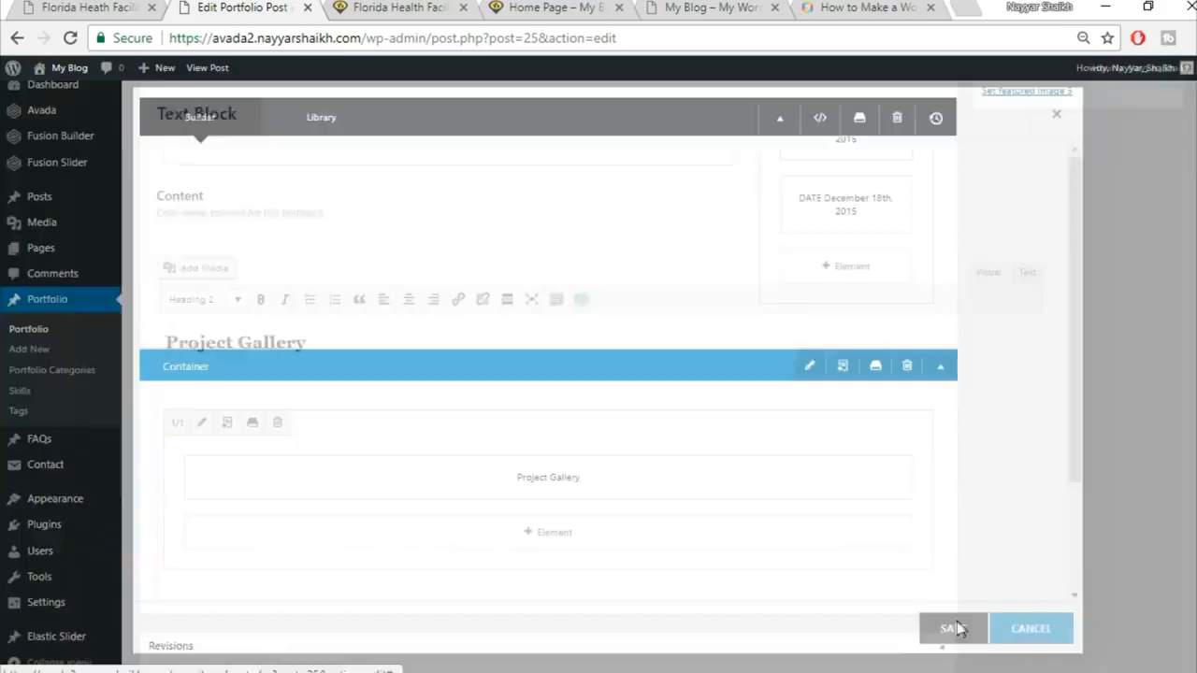
# Step: Clone the yellow Project Details separator to sit under the Project Gallery heading
pyautogui.scroll(3, 625, 350)
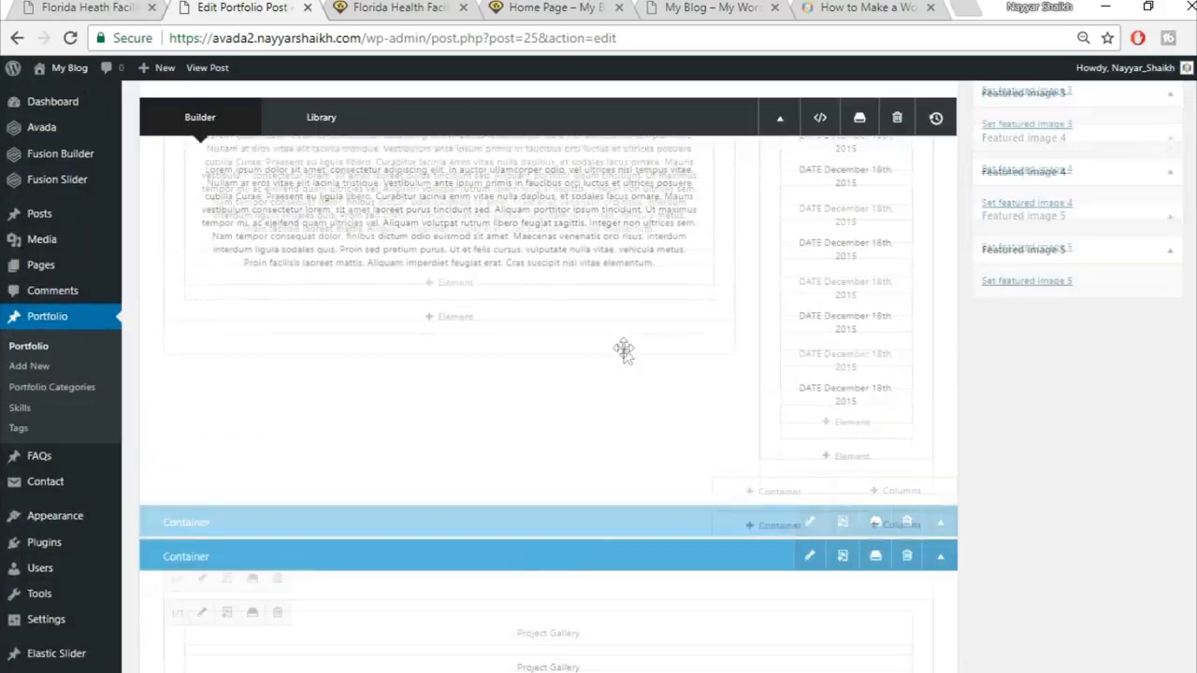
pyautogui.scroll(1, 770, 371)
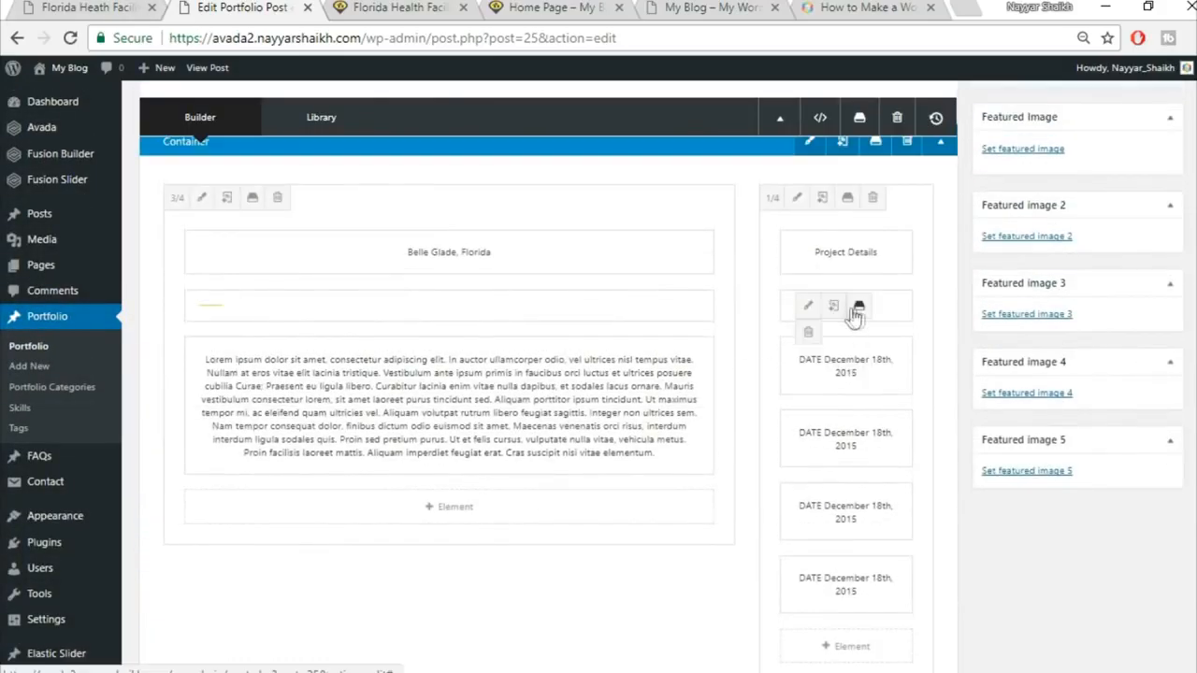
pyautogui.click(835, 311)
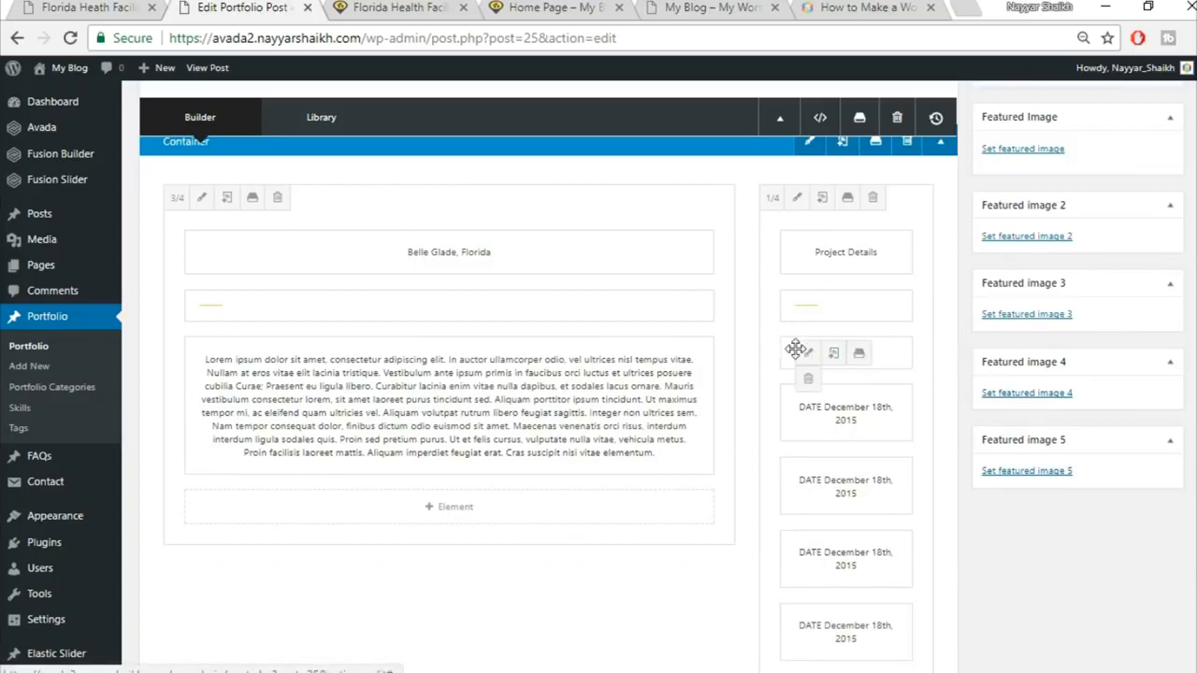
pyautogui.scroll(-3, 863, 489)
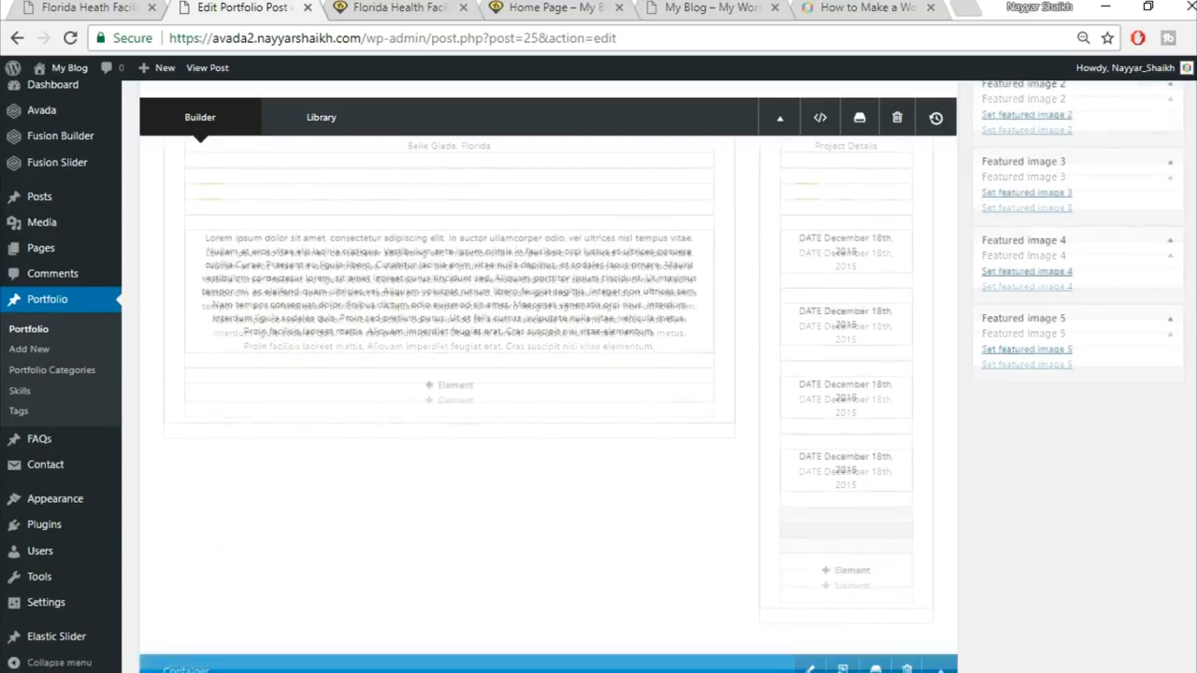
pyautogui.scroll(-2, 649, 601)
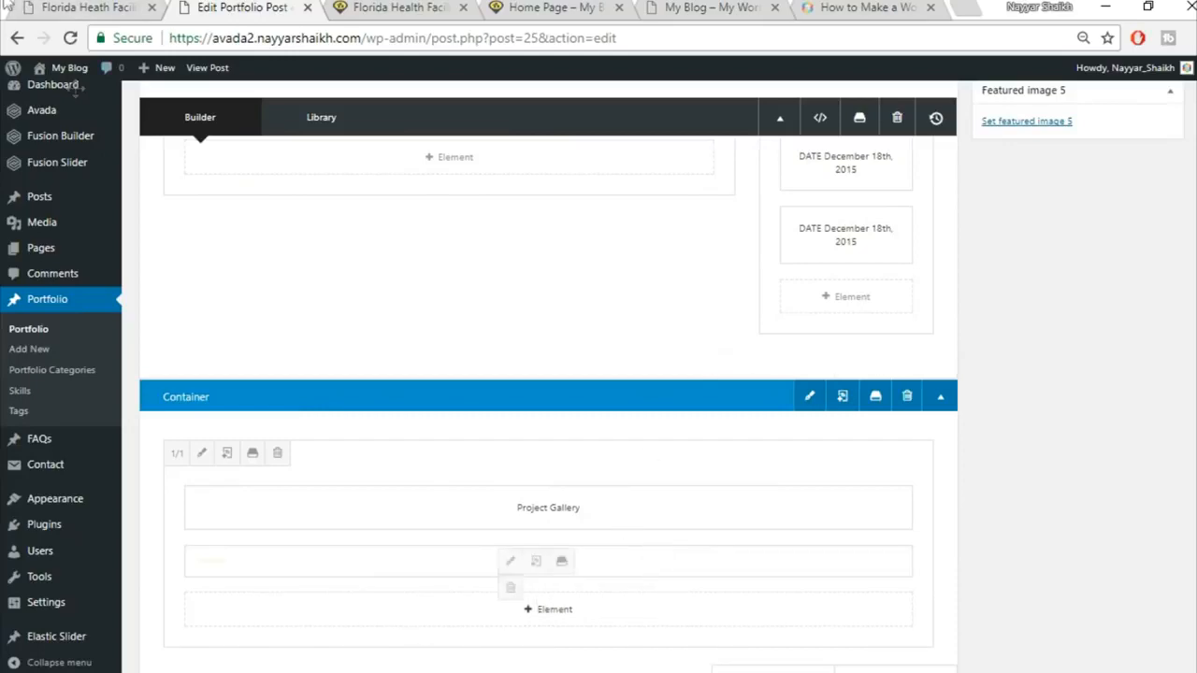
pyautogui.click(89, 7)
pyautogui.click(206, 258)
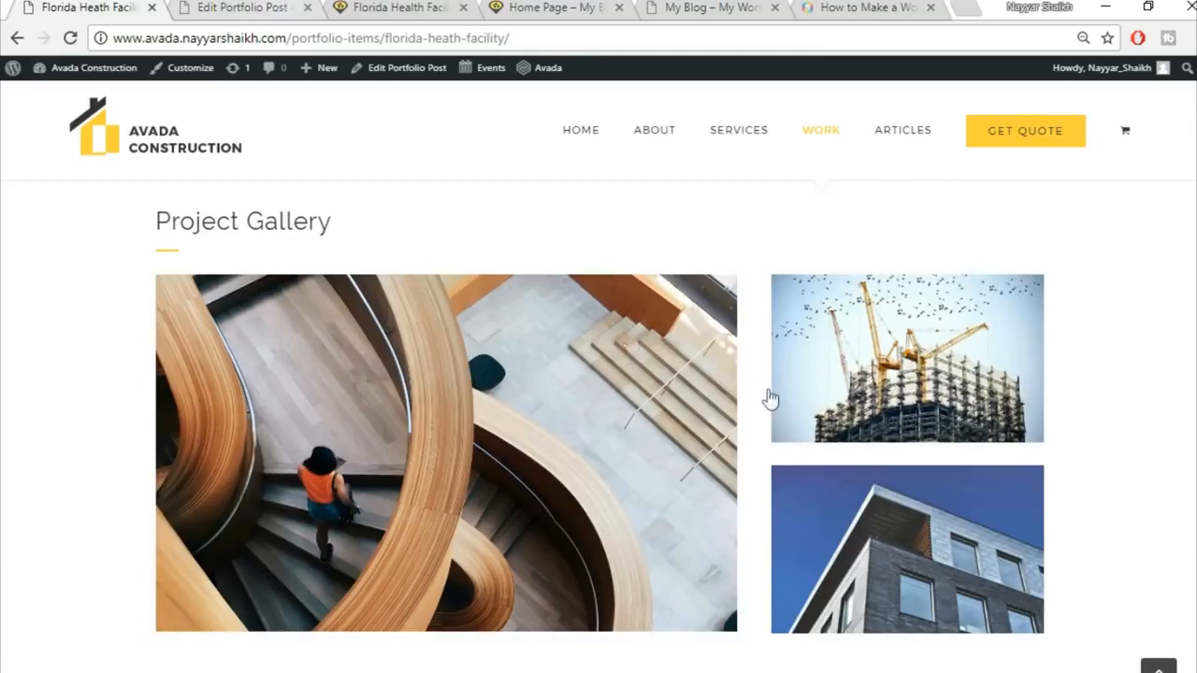
pyautogui.click(251, 8)
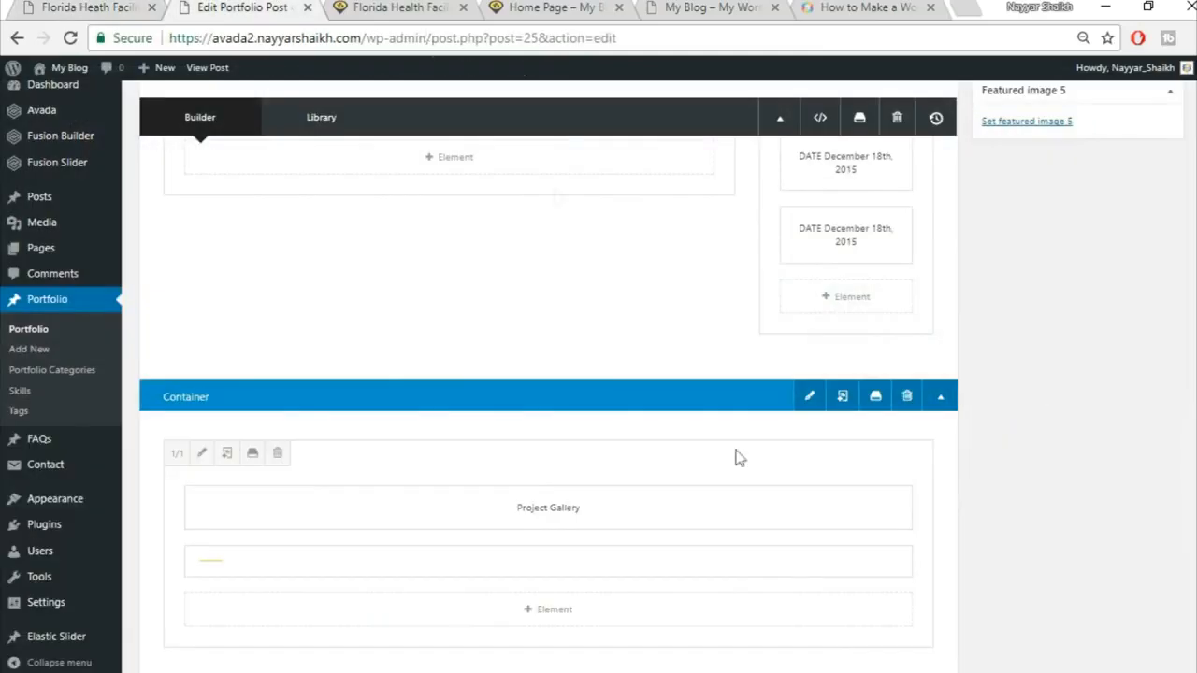
pyautogui.scroll(-2, 811, 510)
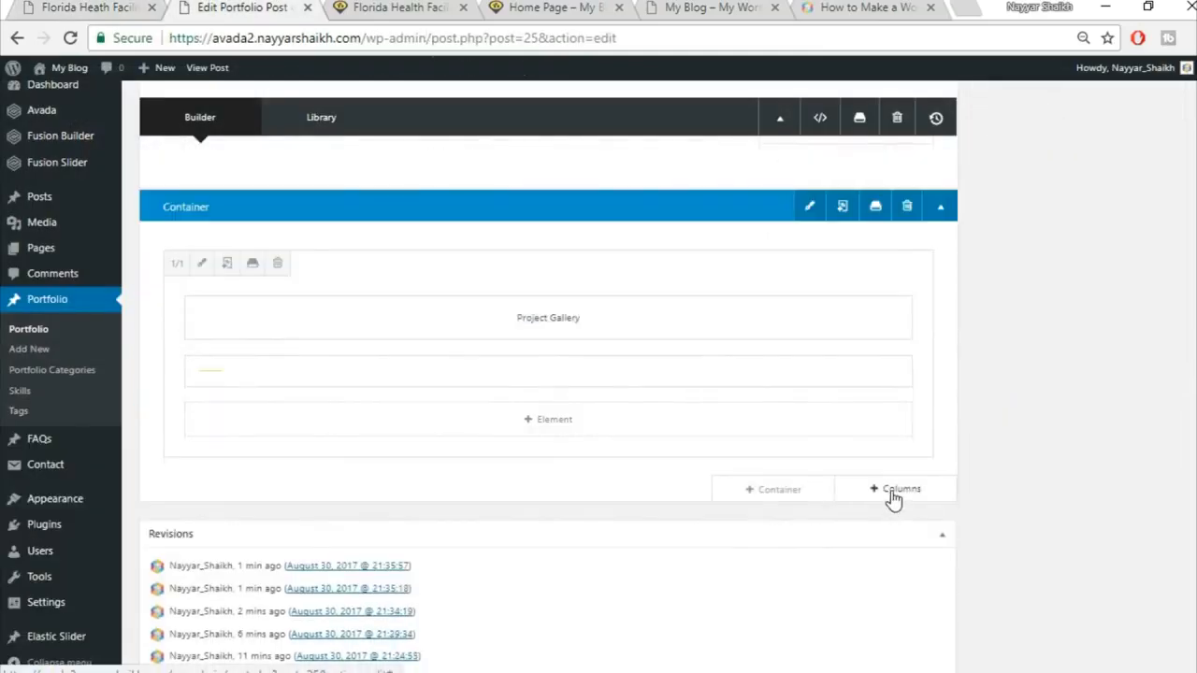
# Step: Insert a 2/3 – 1/3 column pair beneath the Project Gallery container, matching the reference layout
pyautogui.click(895, 496)
pyautogui.click(145, 7)
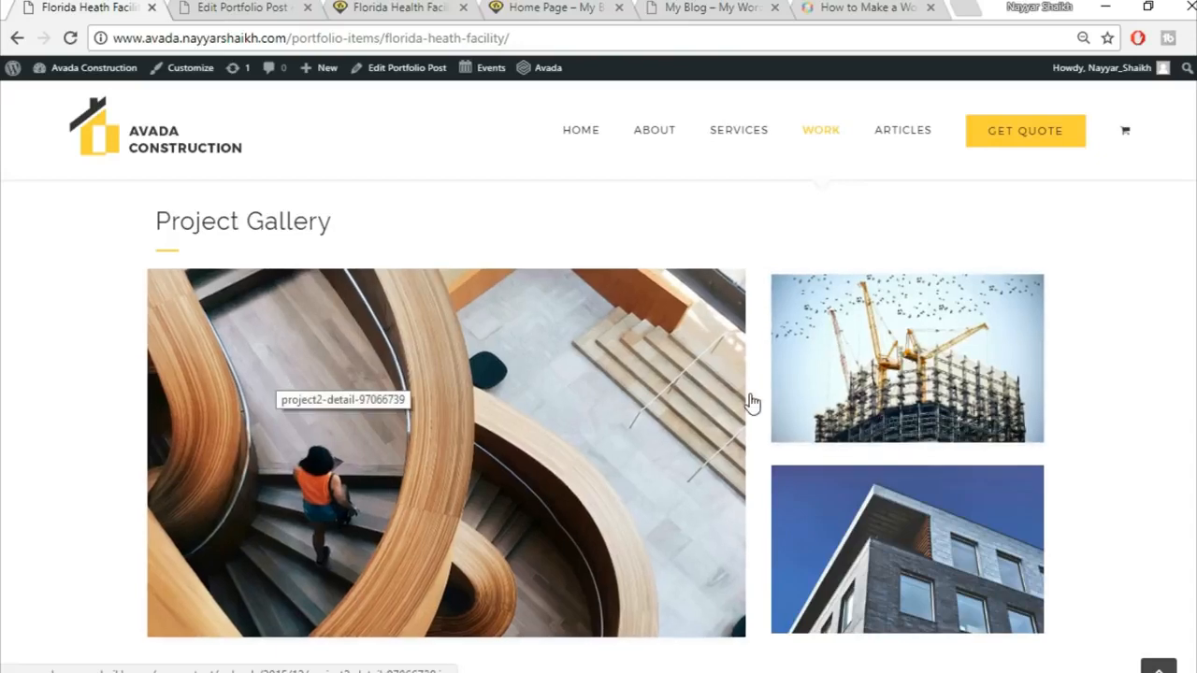
pyautogui.click(248, 8)
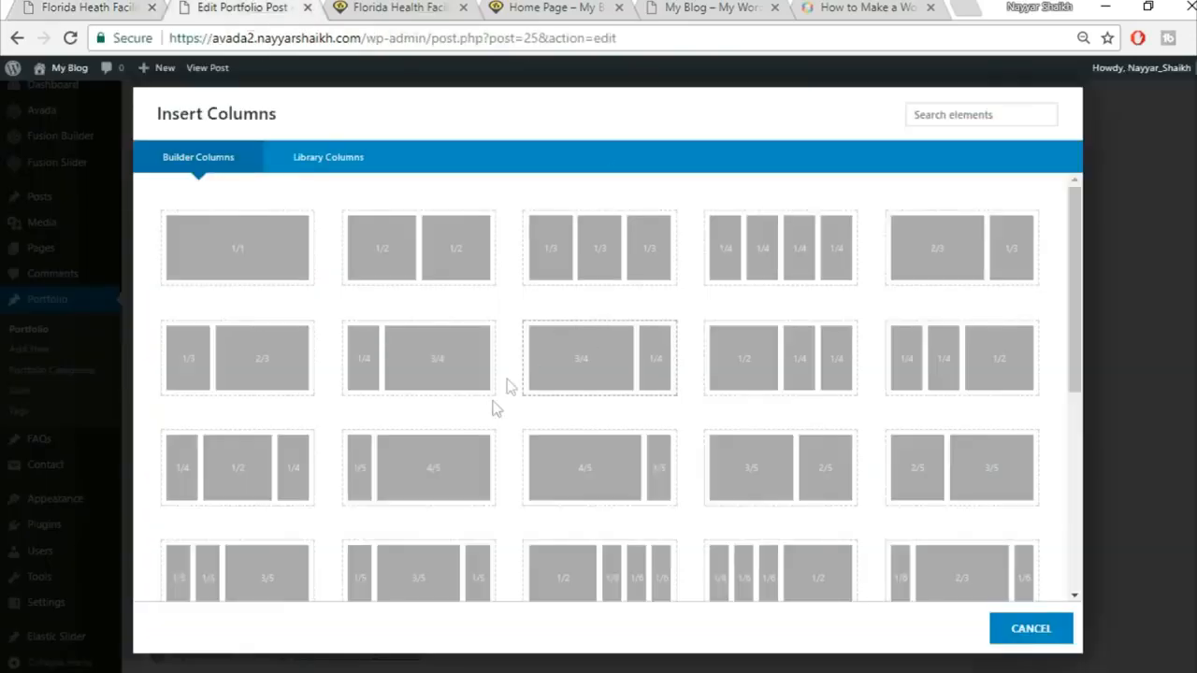
pyautogui.click(951, 264)
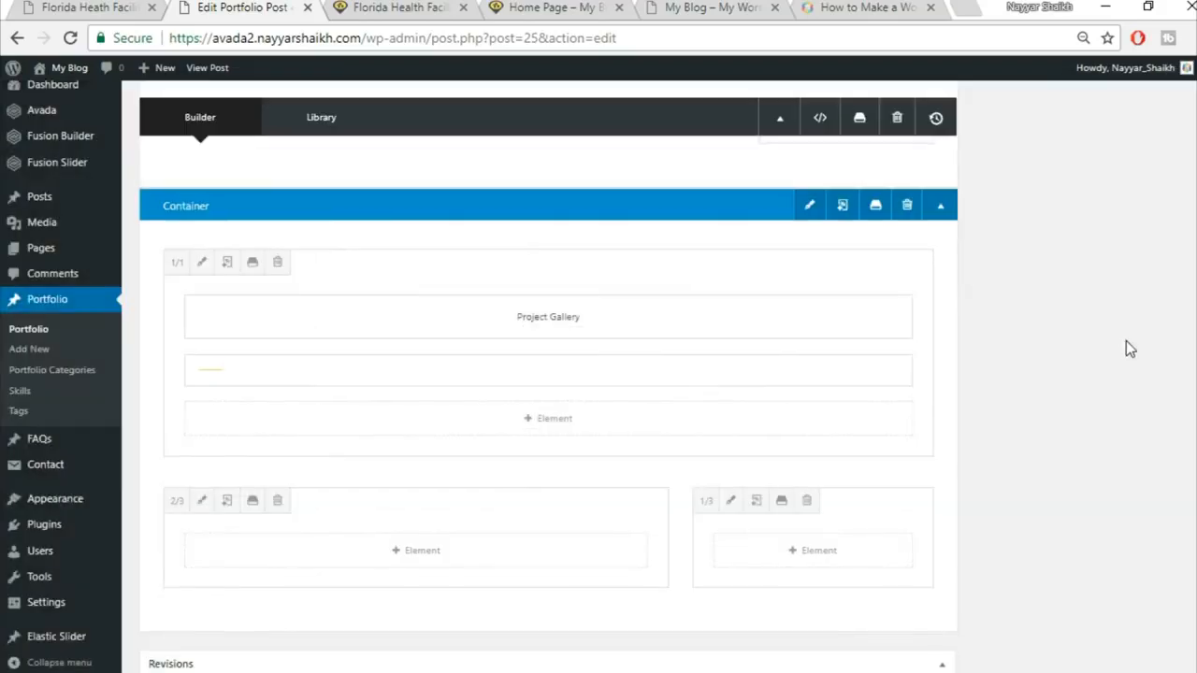
pyautogui.scroll(-2, 480, 436)
pyautogui.click(113, 8)
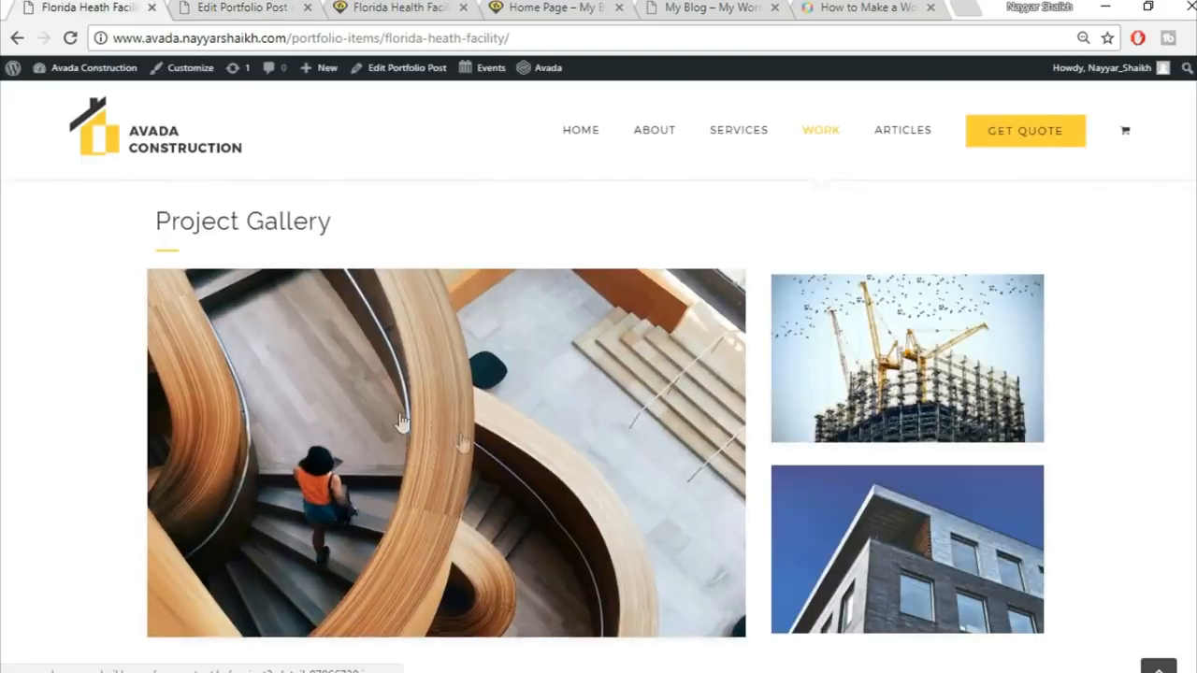
# Step: Add an Image Frame to the 2/3 column and upload project2-detail-97066739
pyautogui.click(272, 8)
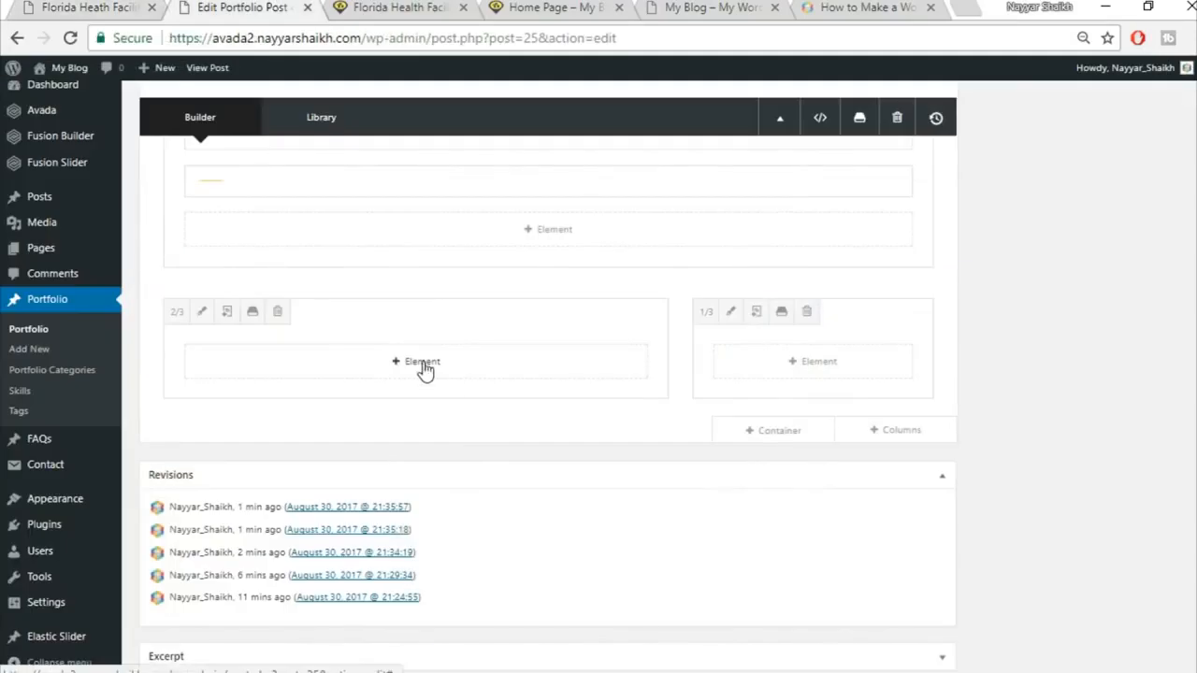
pyautogui.click(419, 363)
pyautogui.click(970, 113)
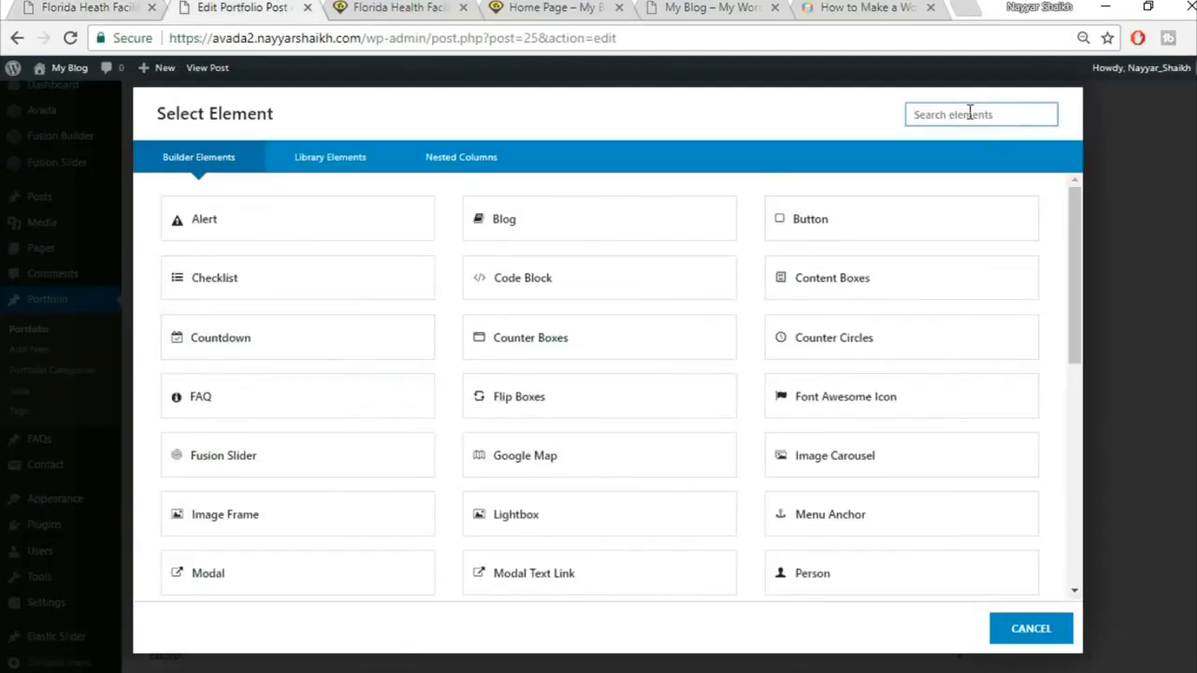
pyautogui.write('ima')
pyautogui.click(654, 220)
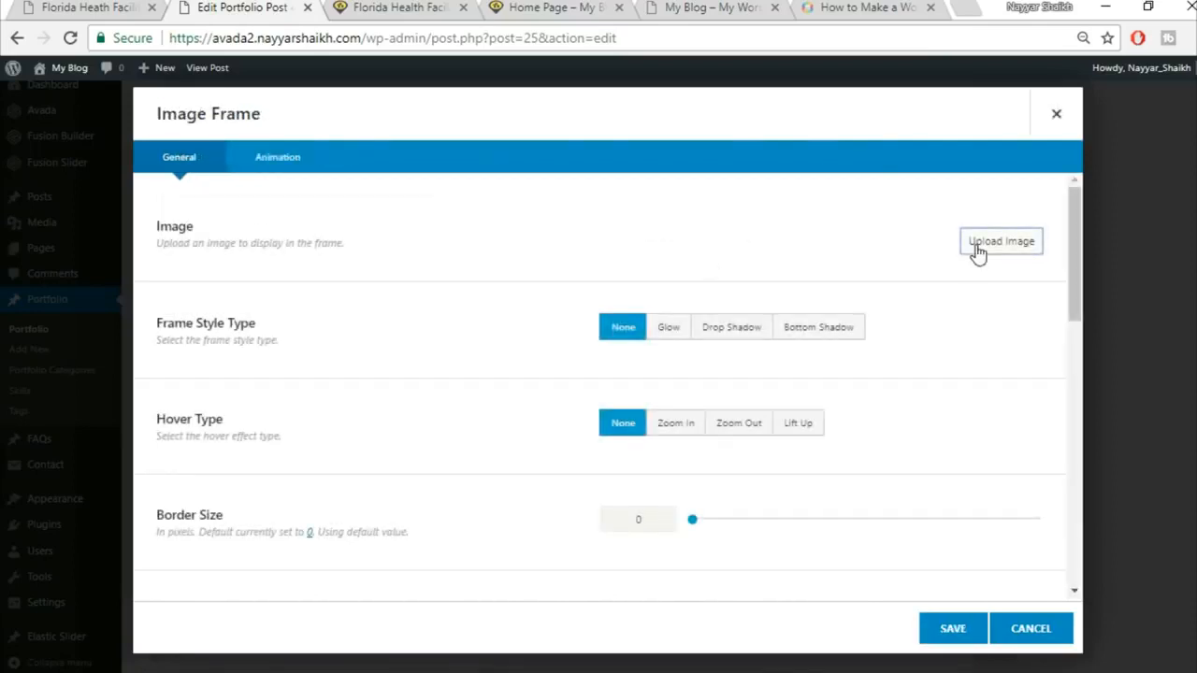
pyautogui.click(977, 245)
pyautogui.click(236, 131)
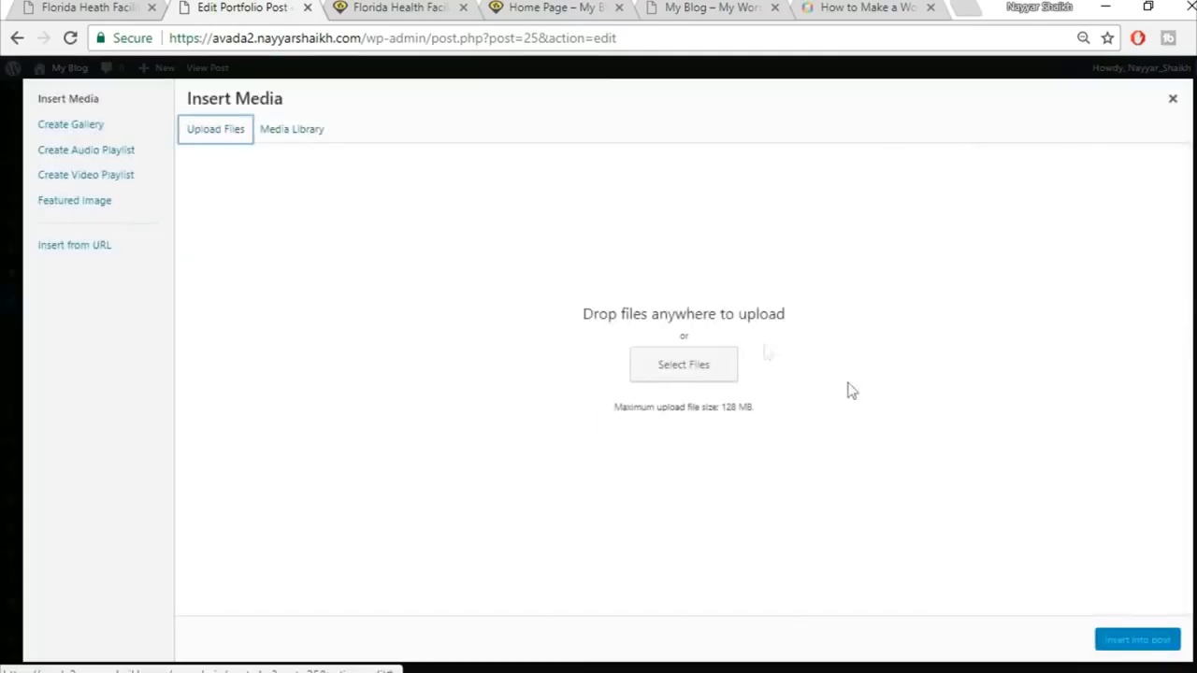
pyautogui.click(700, 368)
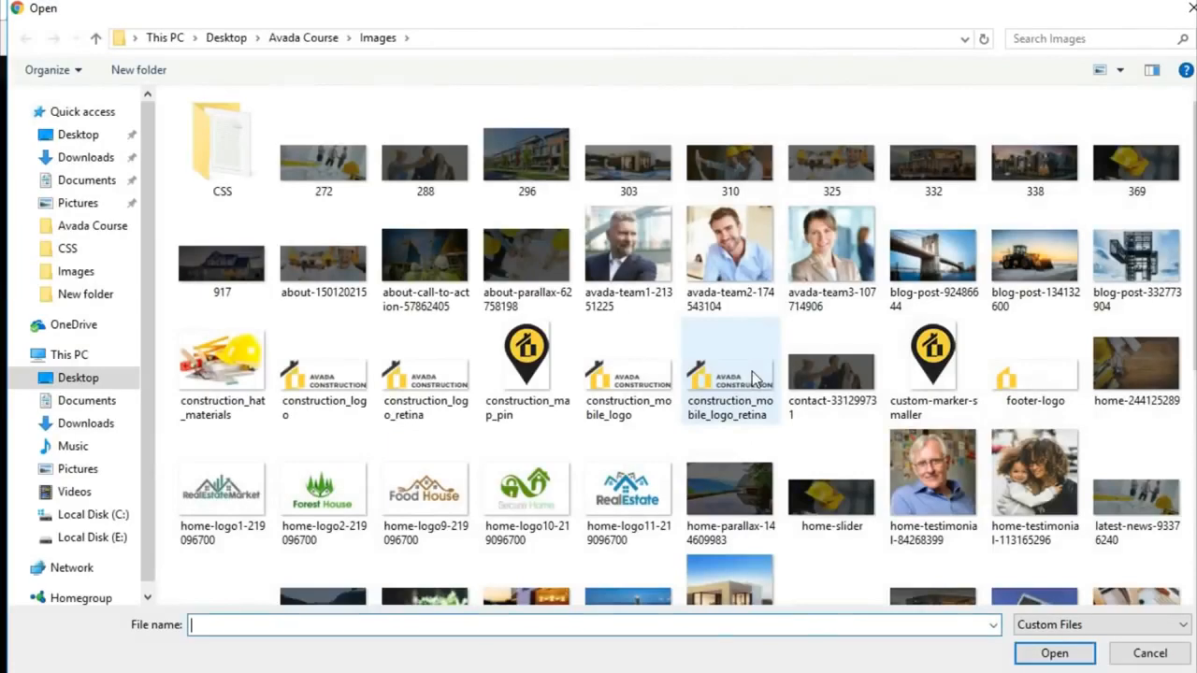
pyautogui.scroll(-3, 907, 388)
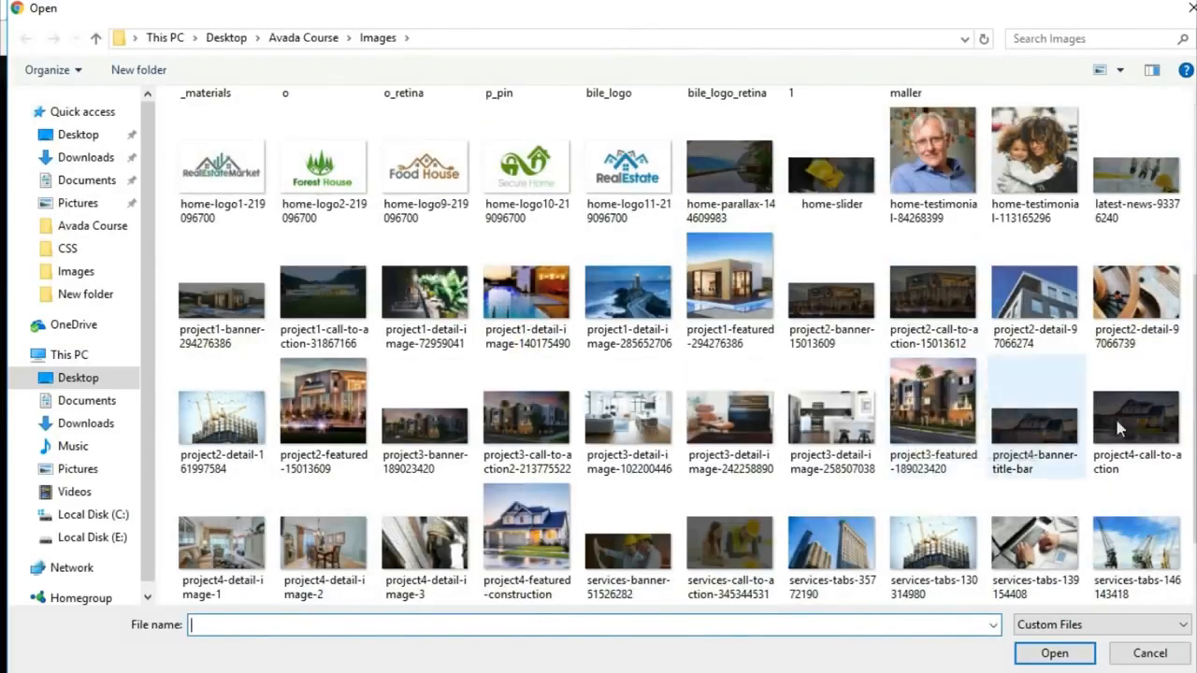
pyautogui.click(1155, 278)
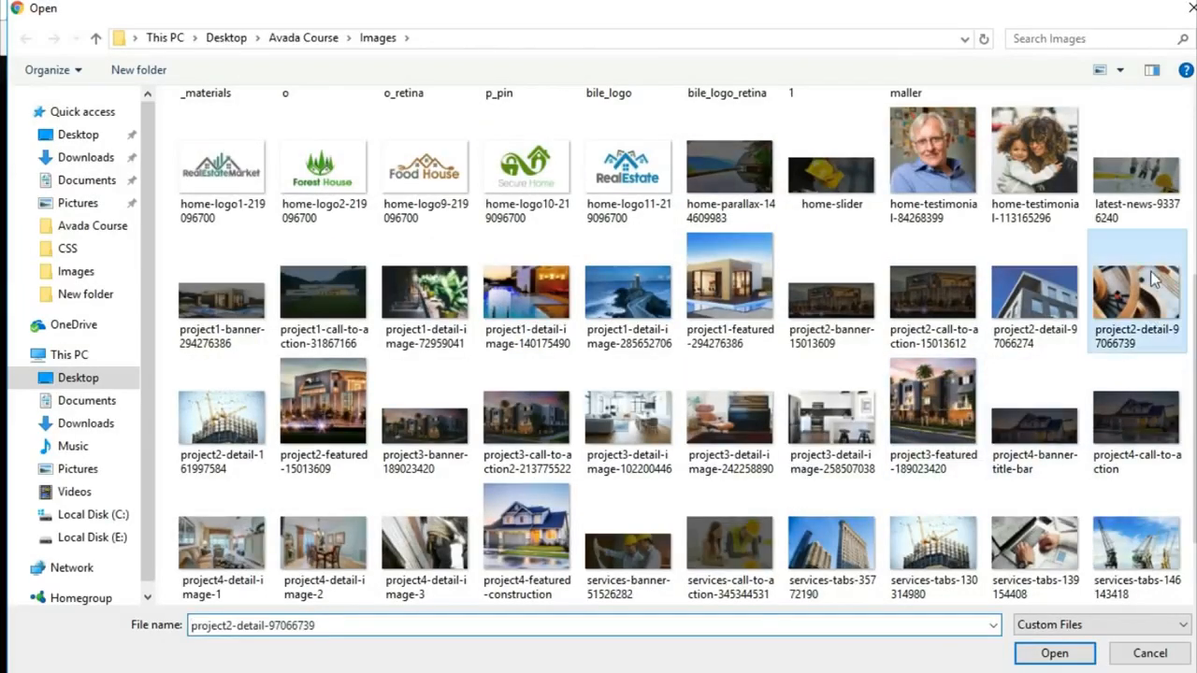
pyautogui.click(1054, 653)
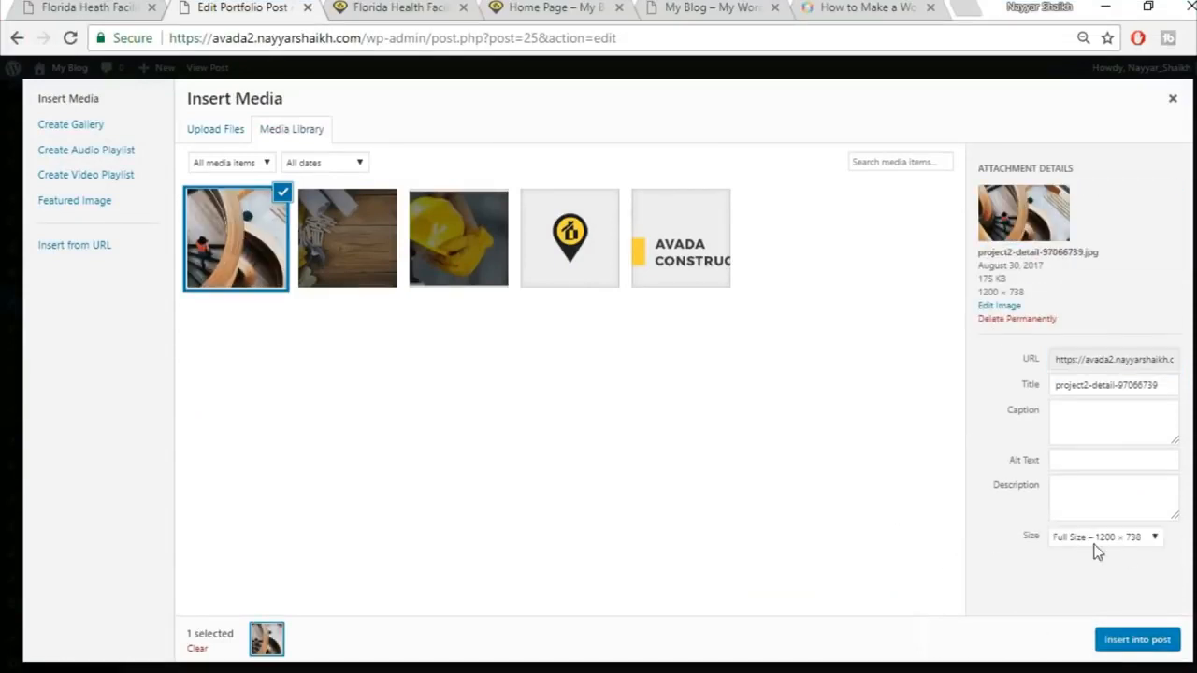
# Step: Insert the staircase photo into the frame at Full Size
pyautogui.click(1096, 547)
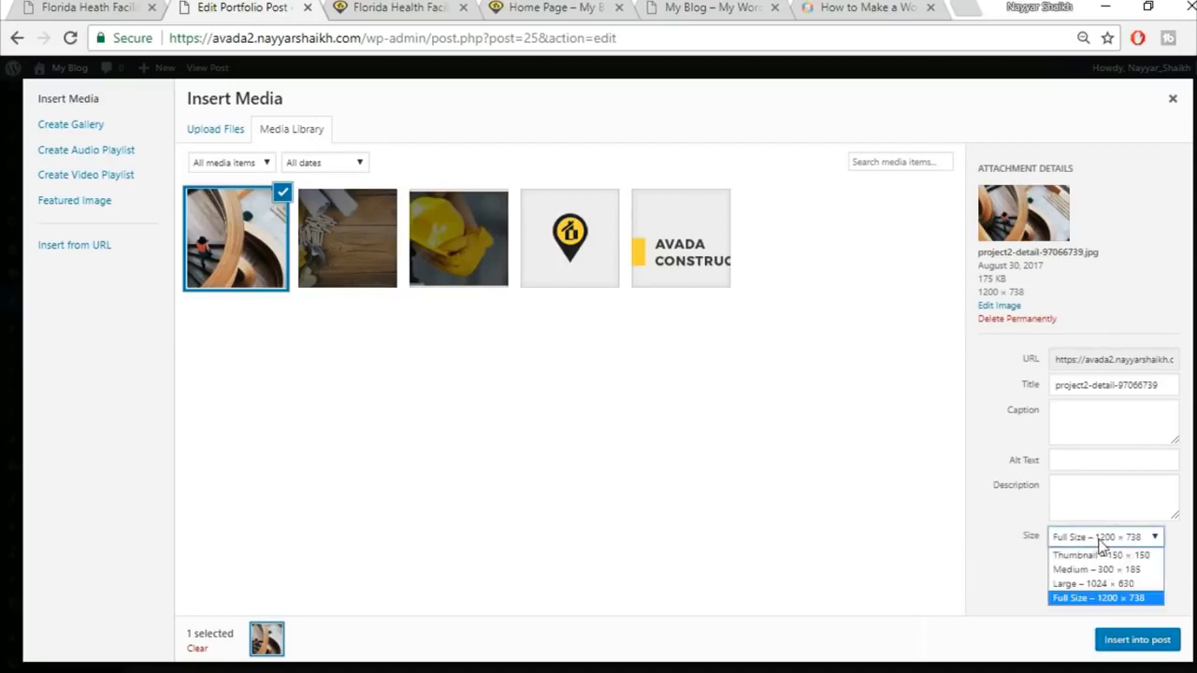
pyautogui.click(1096, 600)
pyautogui.click(1134, 641)
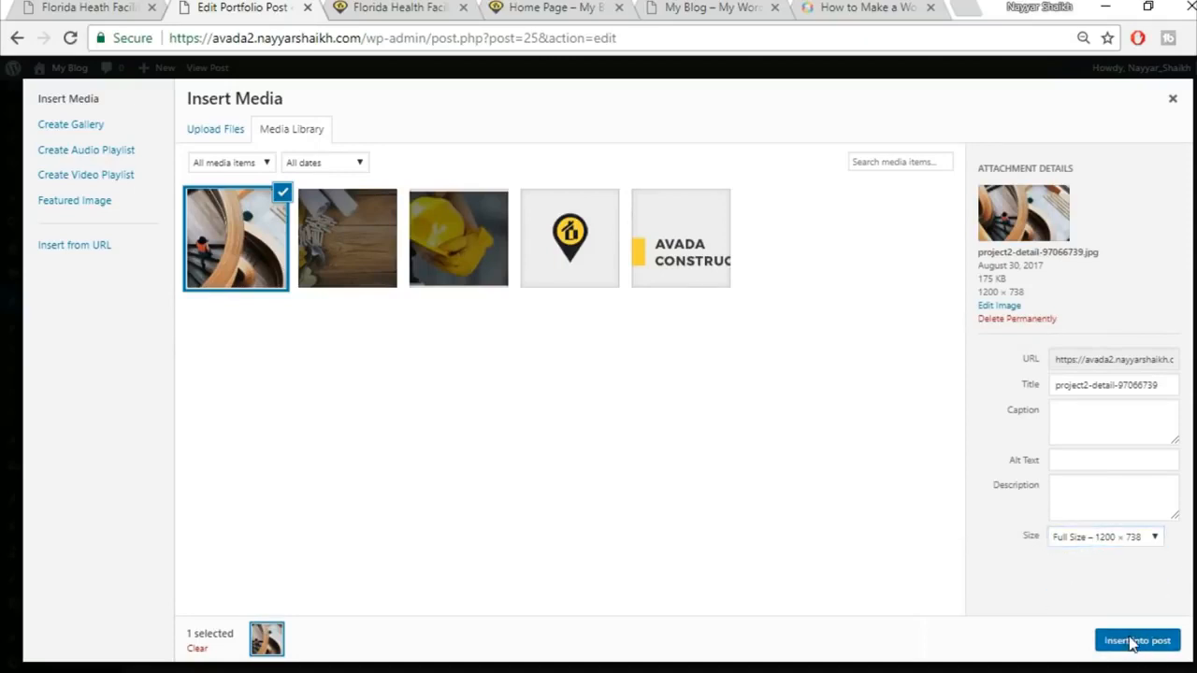
pyautogui.scroll(-2, 795, 493)
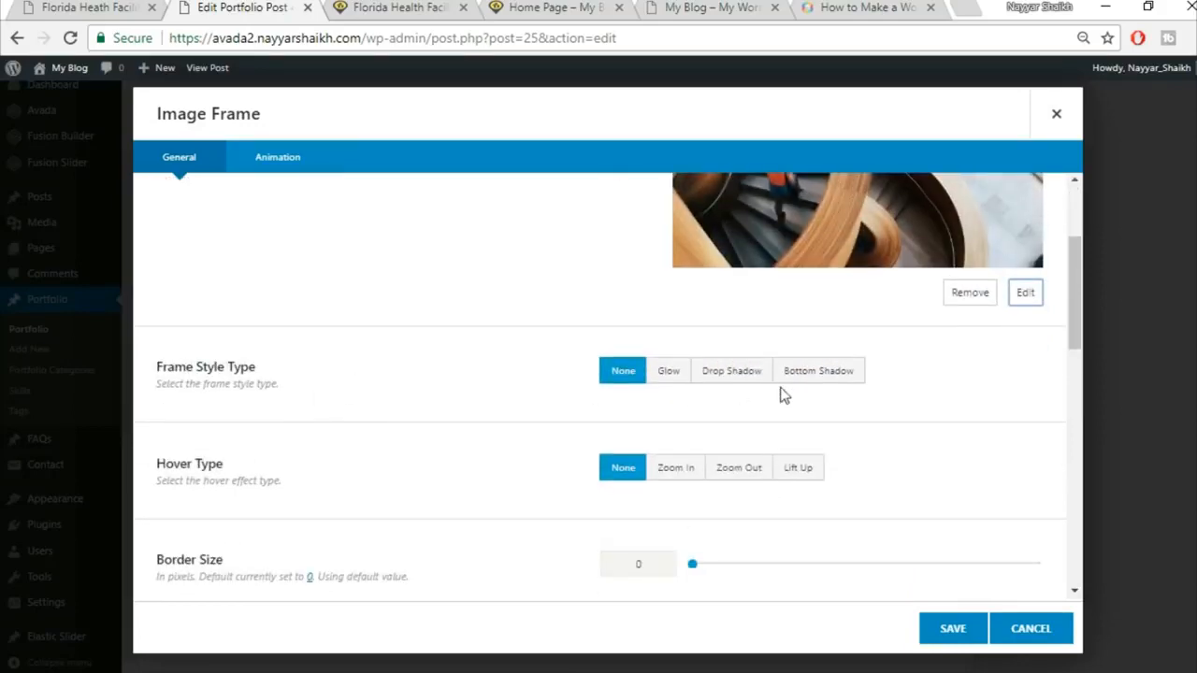
pyautogui.scroll(-1, 868, 453)
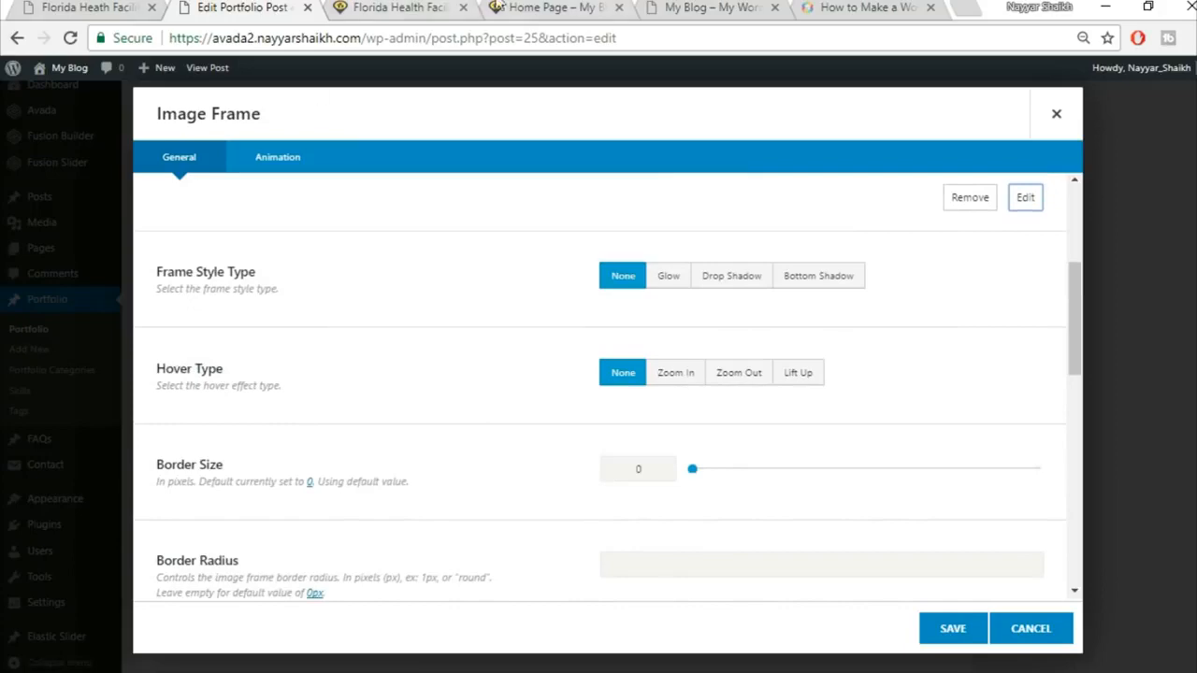
# Step: Set the Image Frame's Hover Type to Lift Up
pyautogui.click(91, 6)
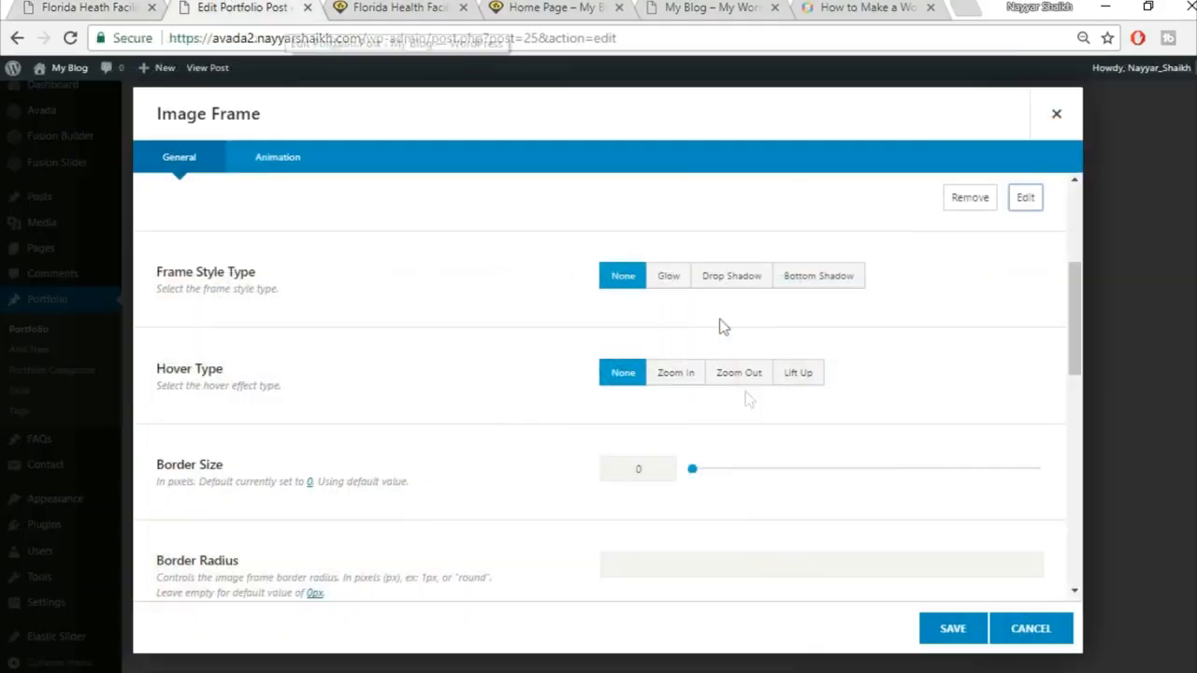
pyautogui.hotkey('ctrl', 'Tab')
pyautogui.click(691, 381)
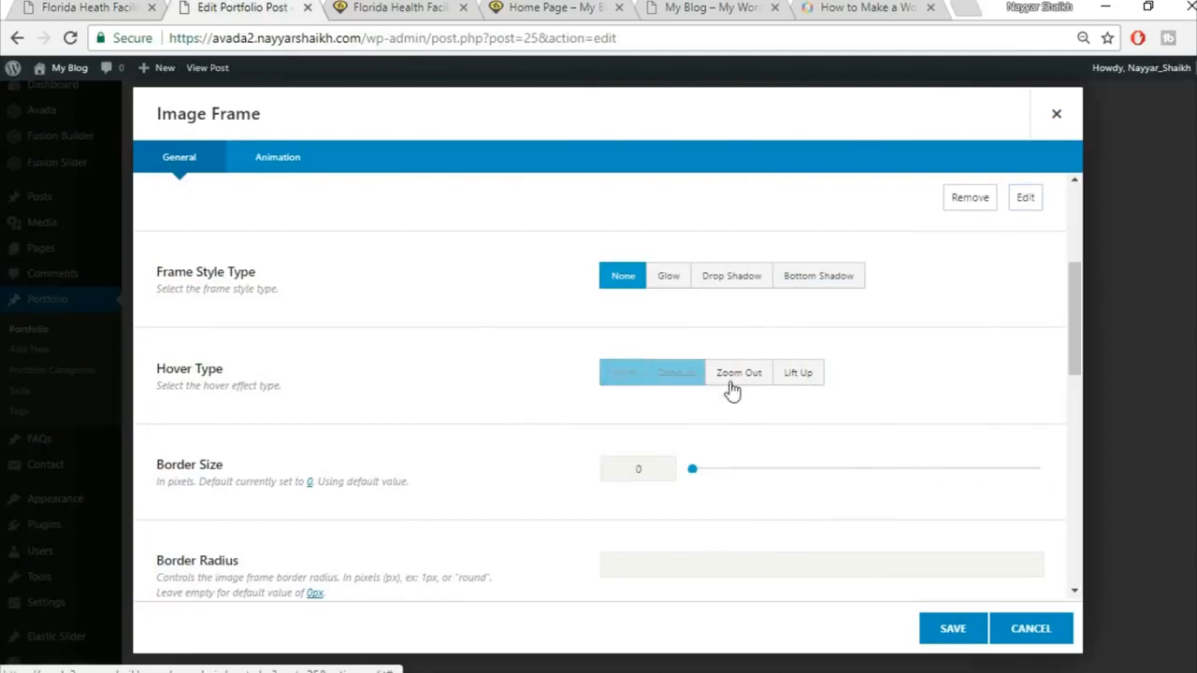
pyautogui.click(785, 379)
pyautogui.scroll(-1, 299, 416)
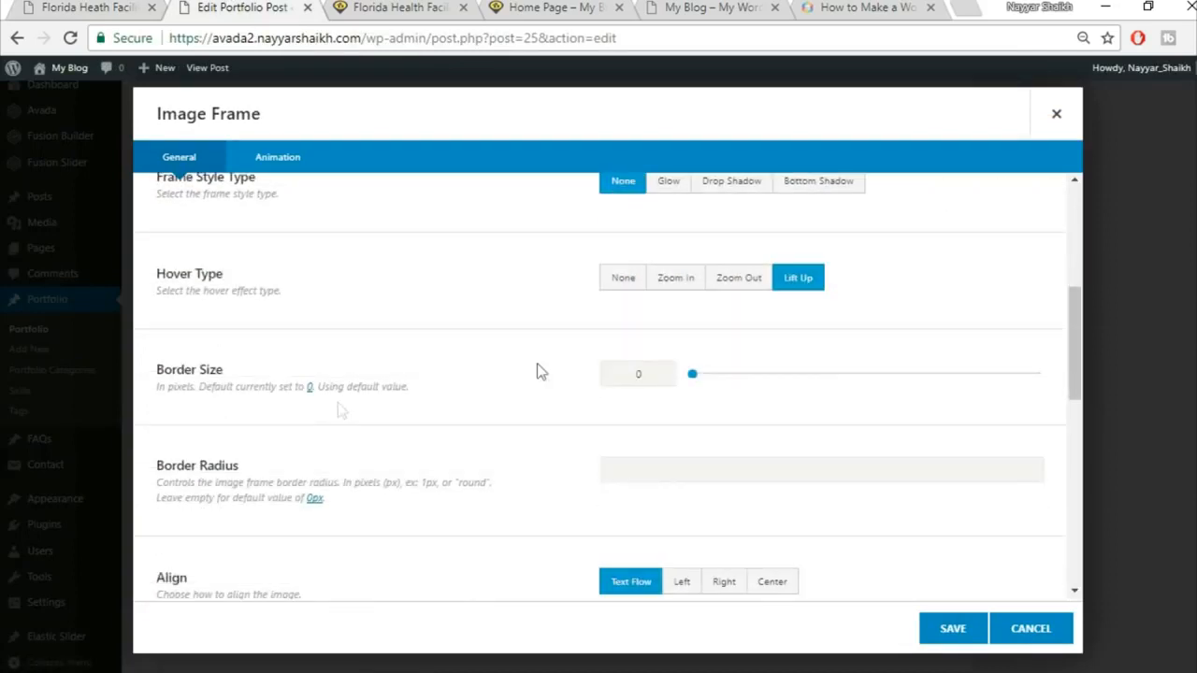
pyautogui.scroll(-1, 870, 318)
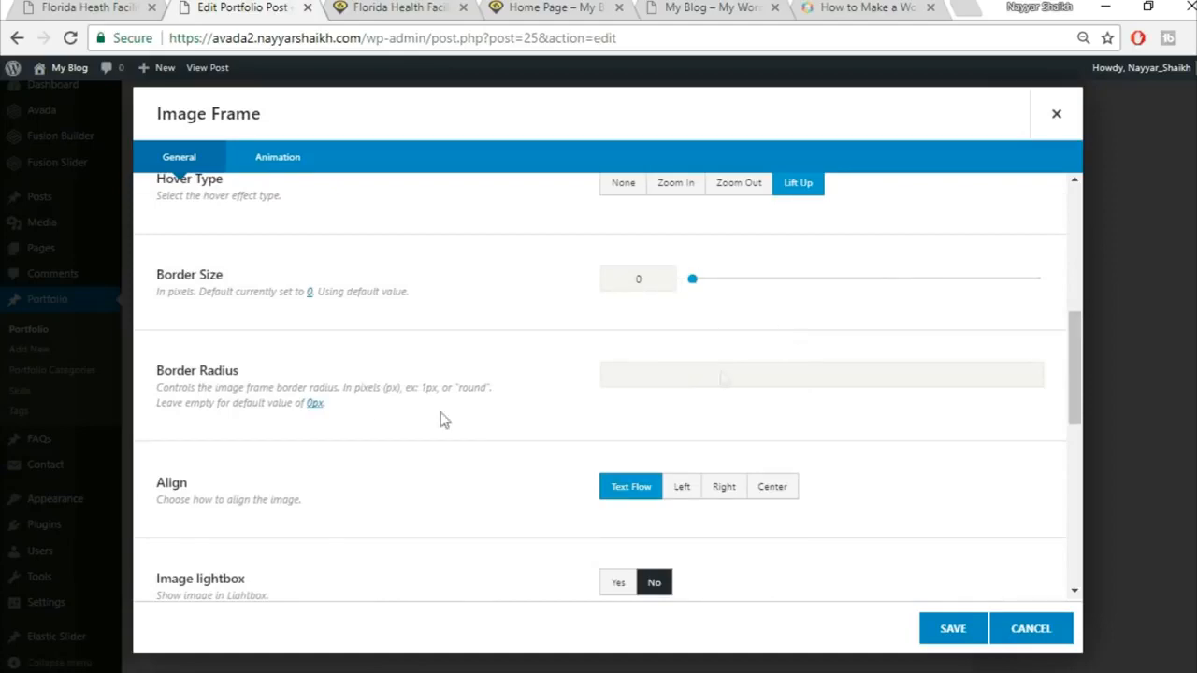
# Step: Check the frame against the live gallery page and save the Image Frame settings
pyautogui.click(108, 4)
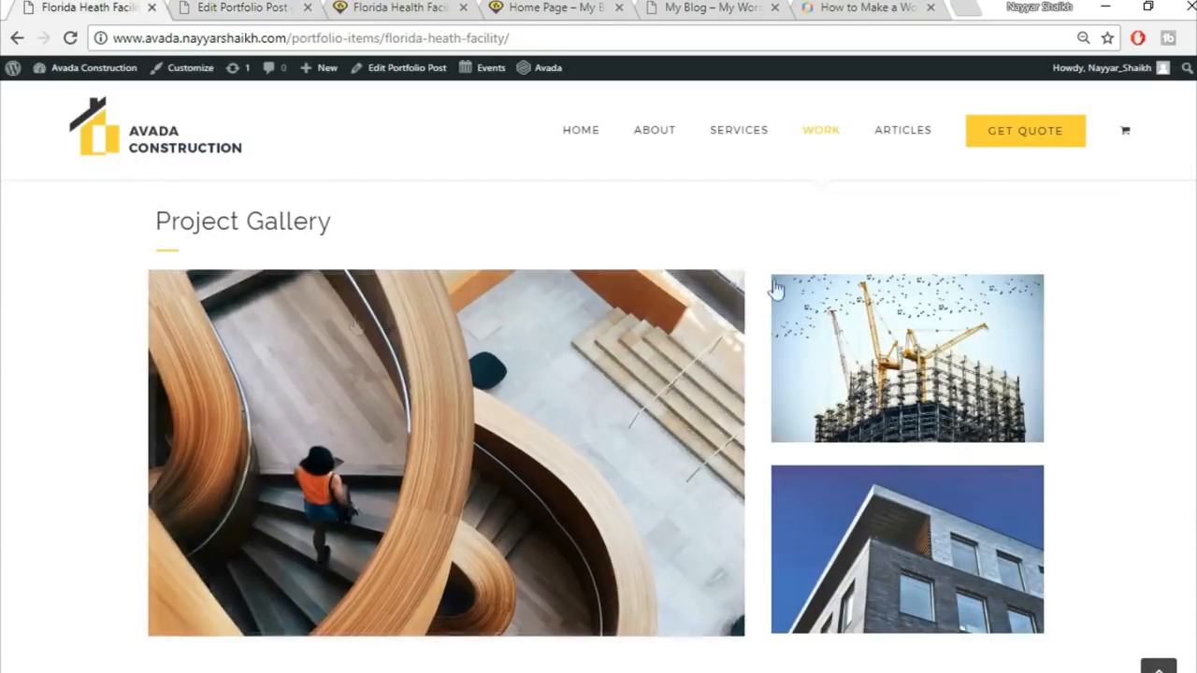
pyautogui.hotkey('ctrl', 'Tab')
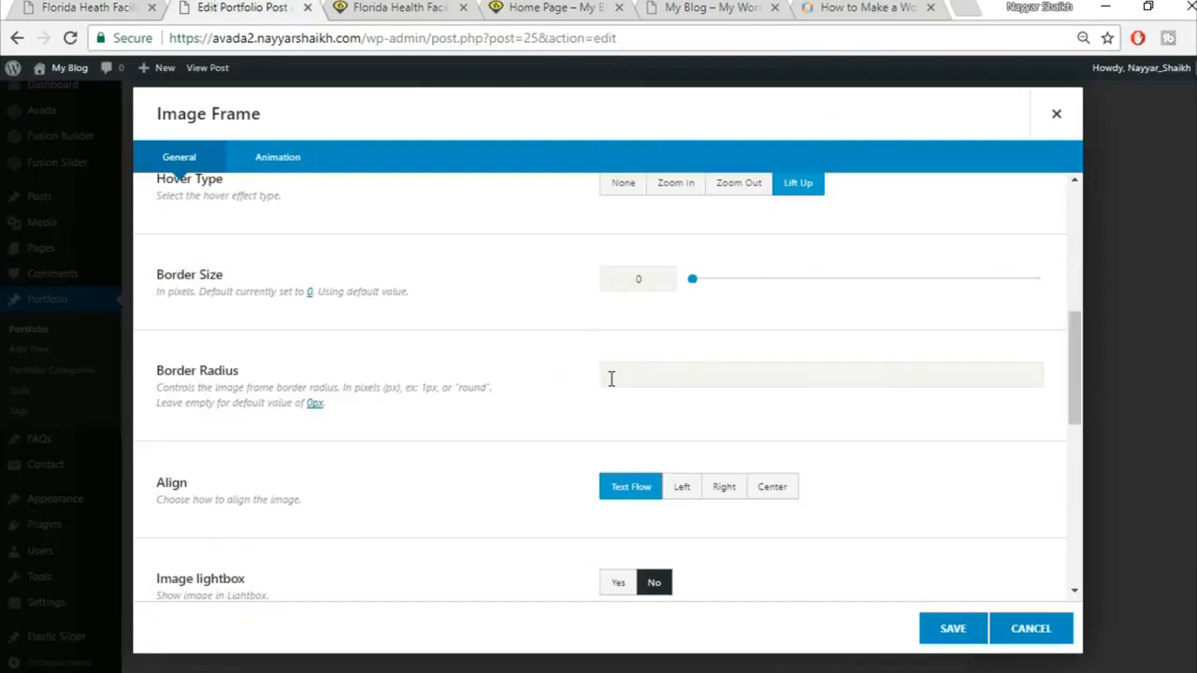
pyautogui.click(40, 6)
pyautogui.hotkey('ctrl', 'Tab')
pyautogui.scroll(-1, 1063, 483)
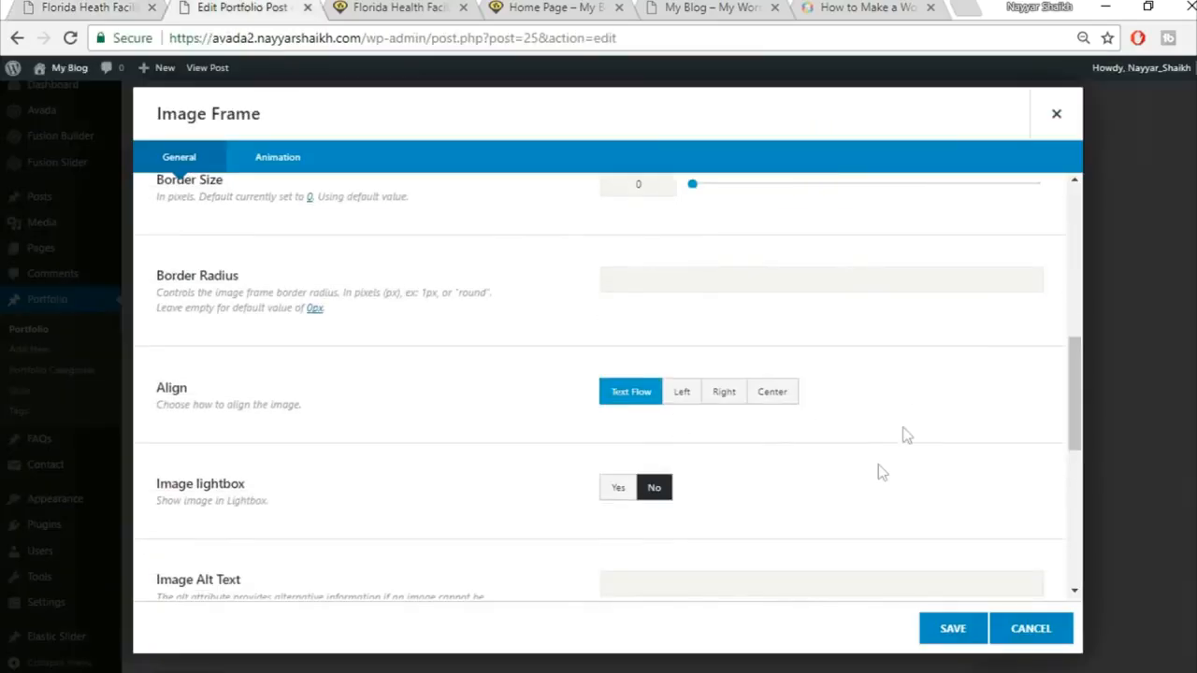
pyautogui.scroll(-6, 882, 470)
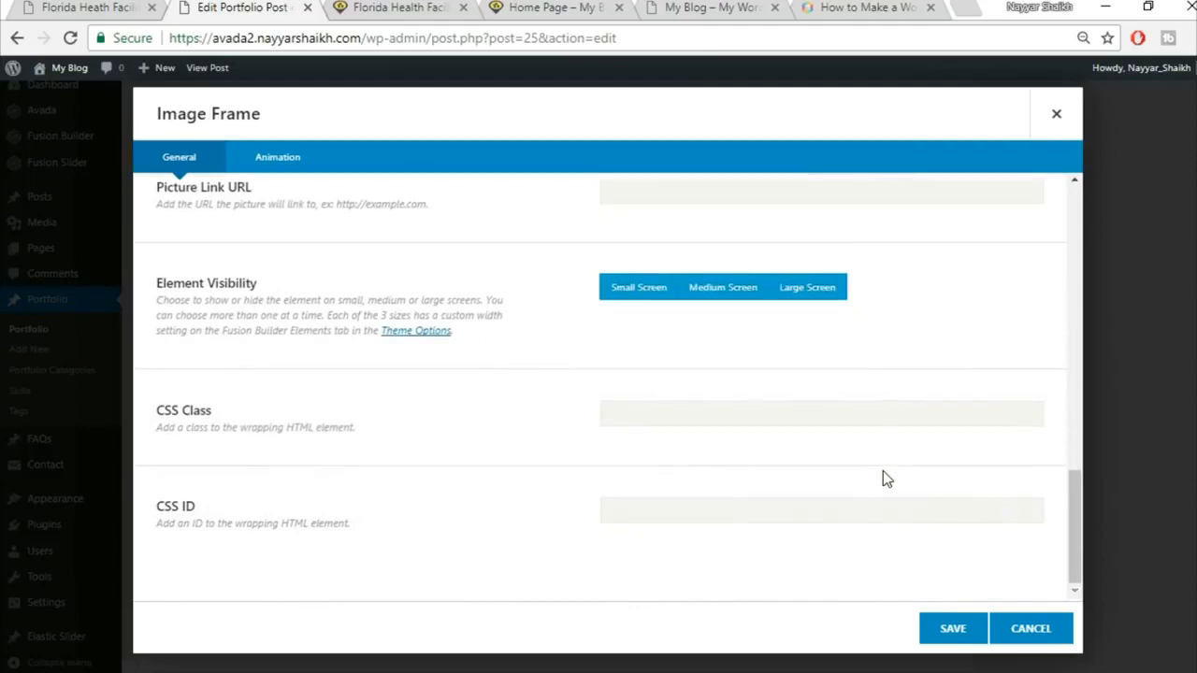
pyautogui.click(953, 641)
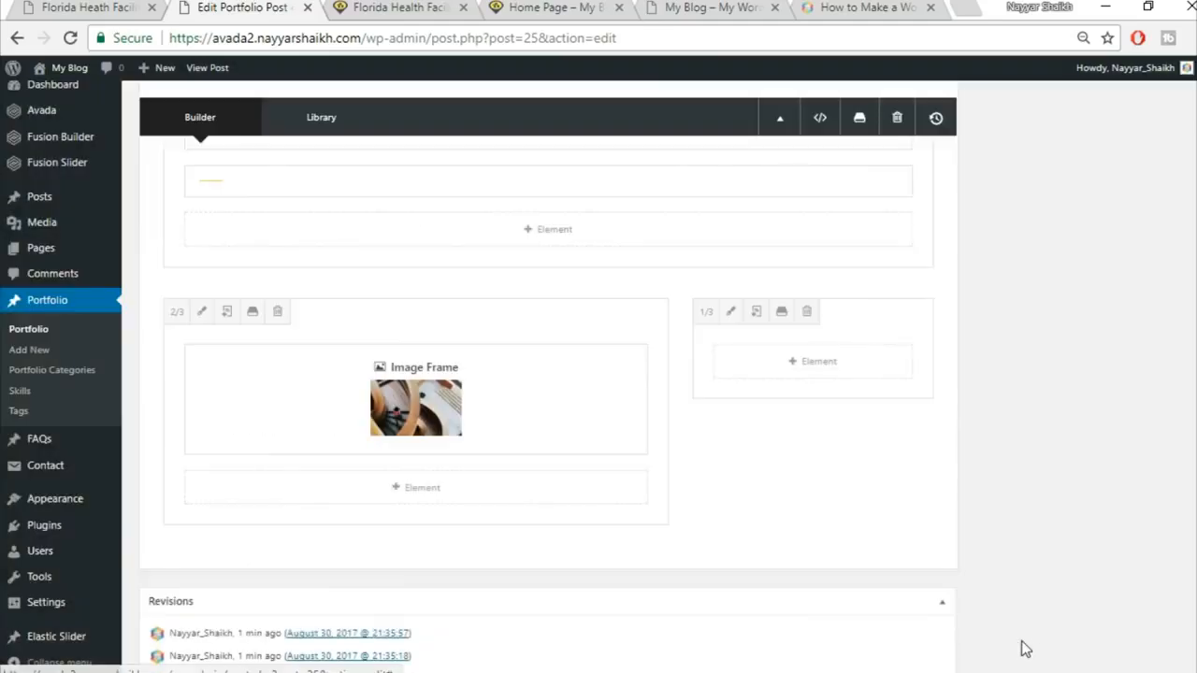
pyautogui.click(58, 7)
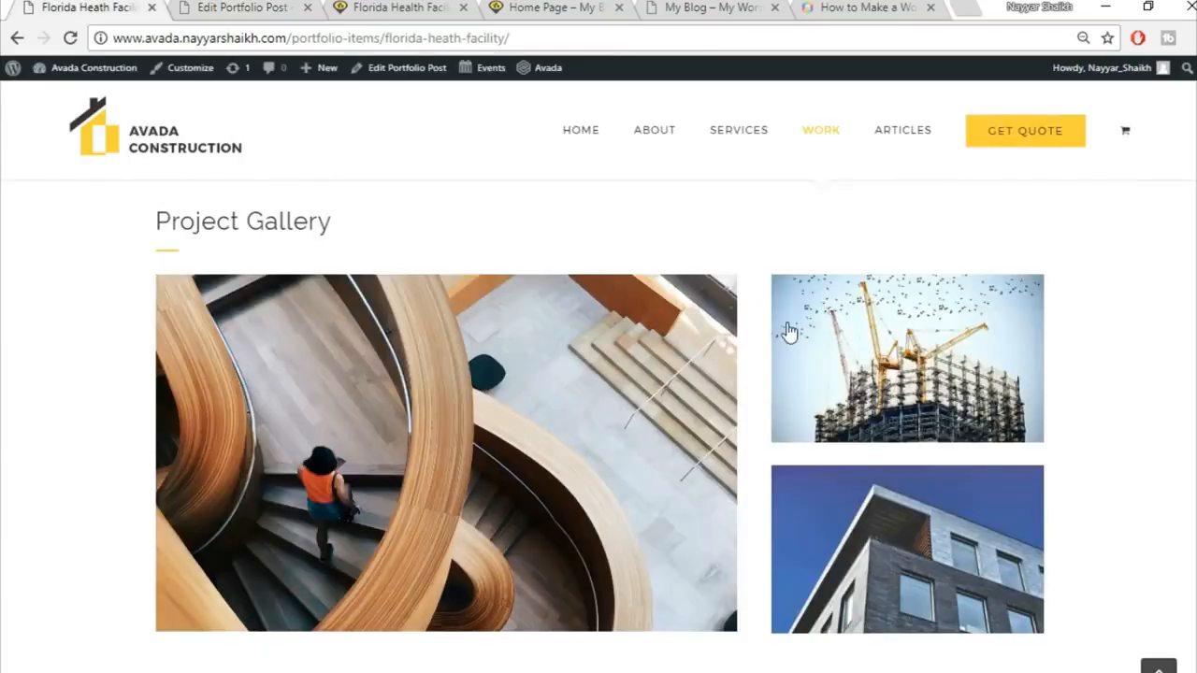
pyautogui.hotkey('ctrl', 'Tab')
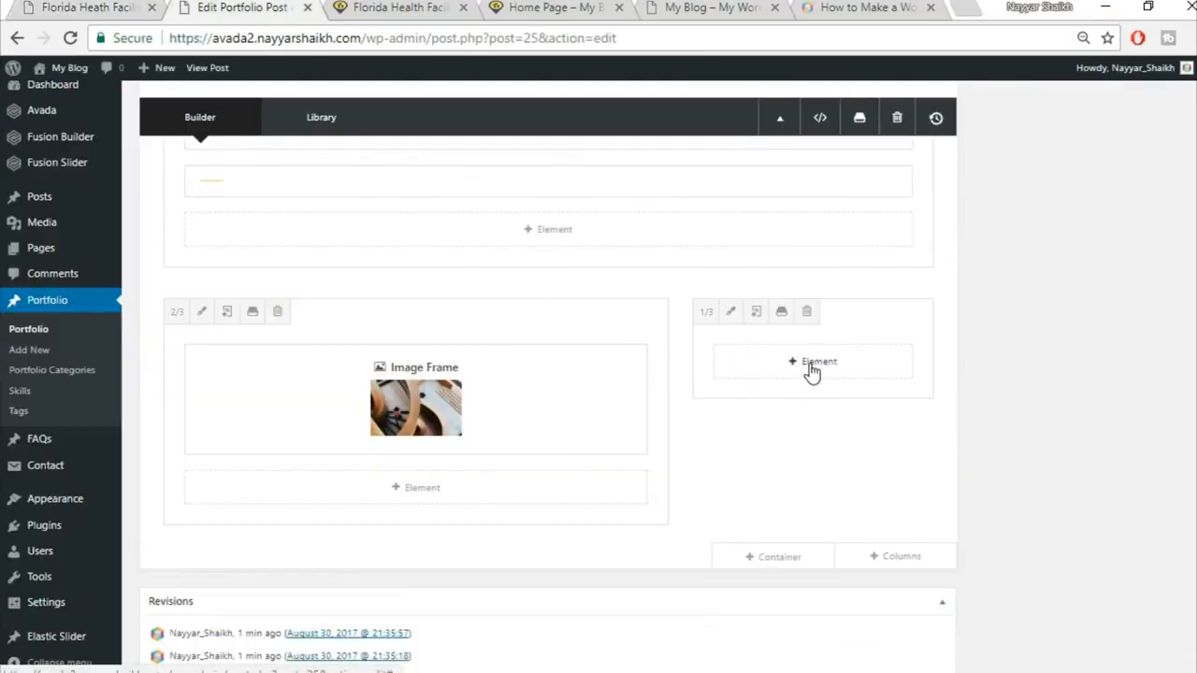
# Step: Add an Image Frame element to the one-third gallery column using the 'ima' search
pyautogui.click(812, 366)
pyautogui.click(939, 114)
pyautogui.write('ima')
pyautogui.click(618, 233)
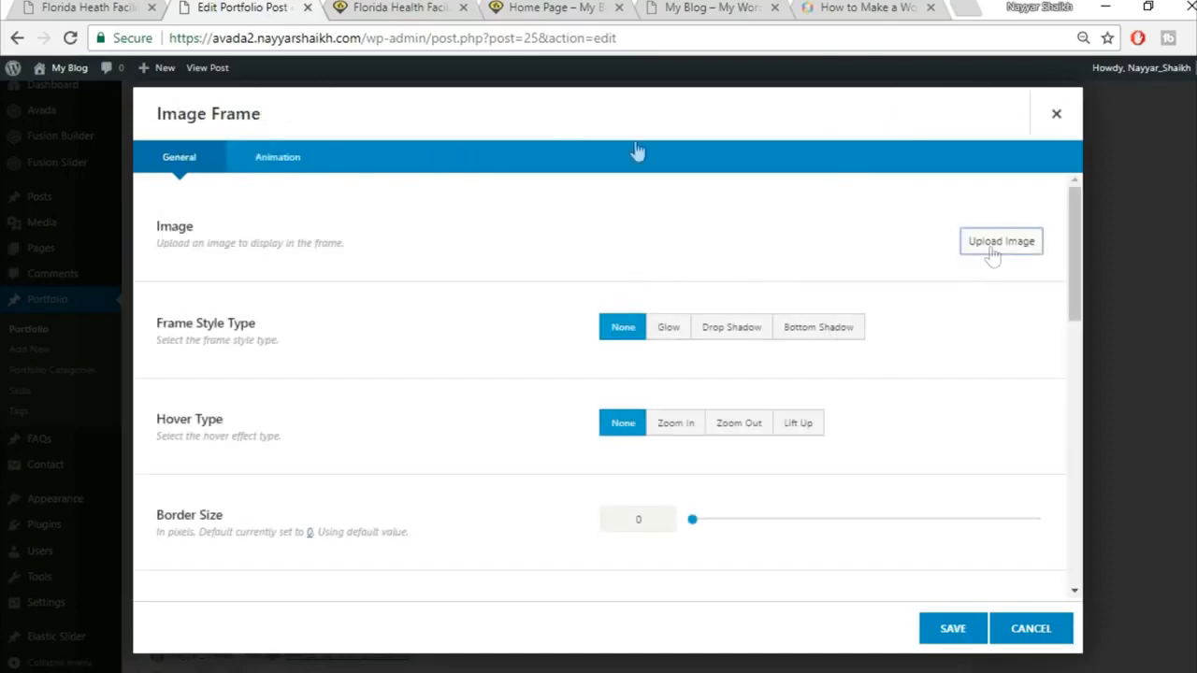
# Step: Upload the project2-detail-97066274 building photo and insert it into the image frame
pyautogui.click(992, 242)
pyautogui.click(89, 6)
pyautogui.click(280, 6)
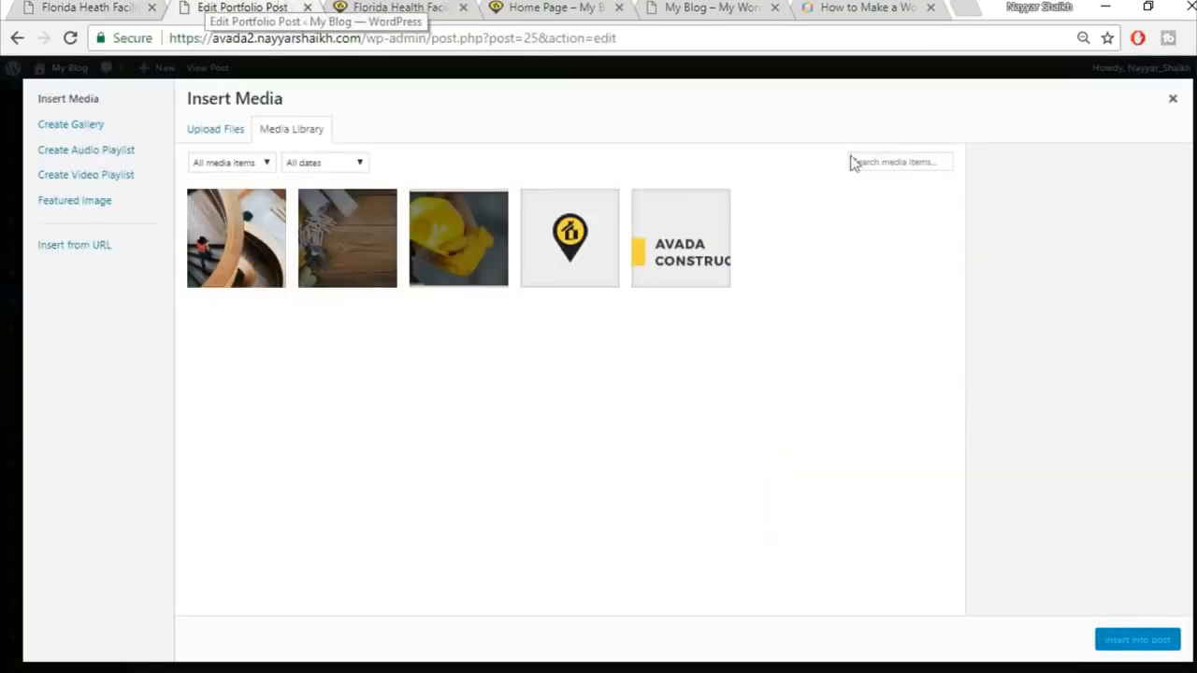
pyautogui.click(222, 134)
pyautogui.click(729, 371)
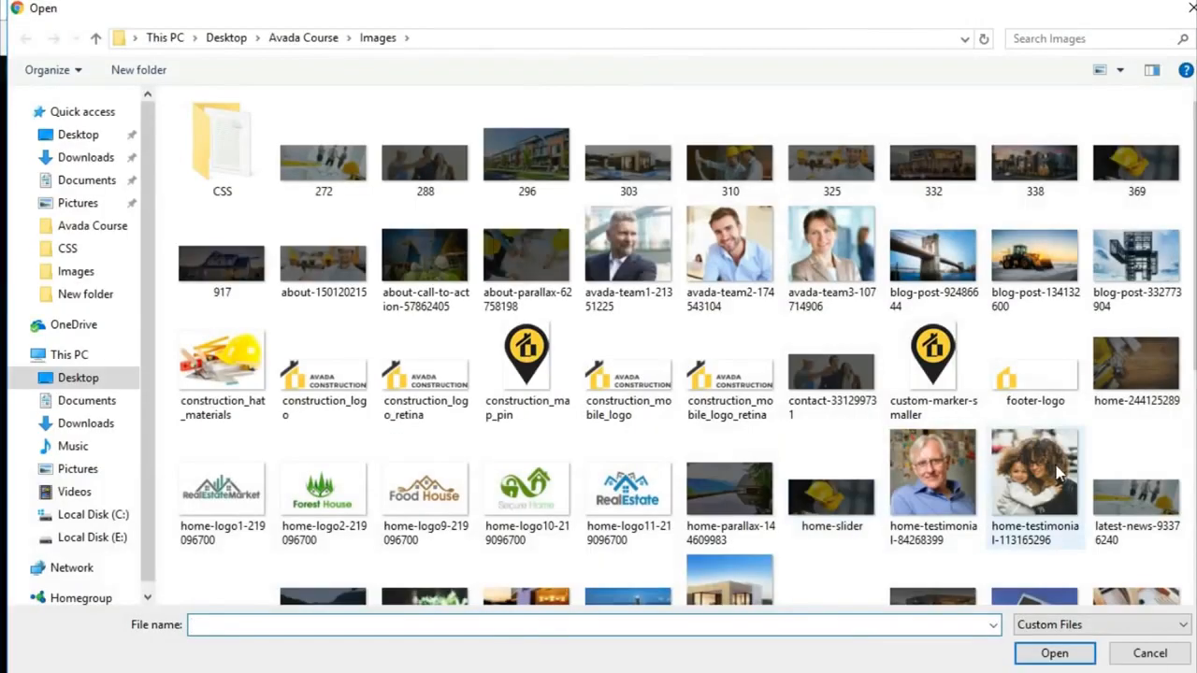
pyautogui.scroll(-4, 1060, 475)
pyautogui.scroll(3, 1131, 453)
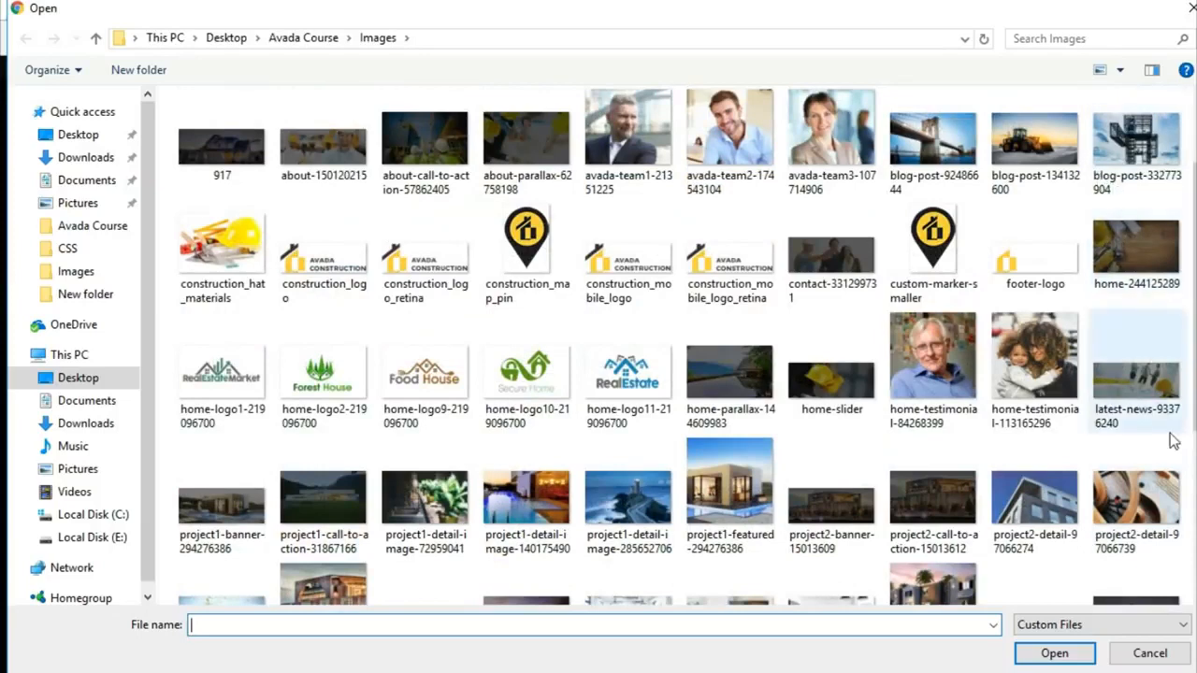
pyautogui.click(1055, 531)
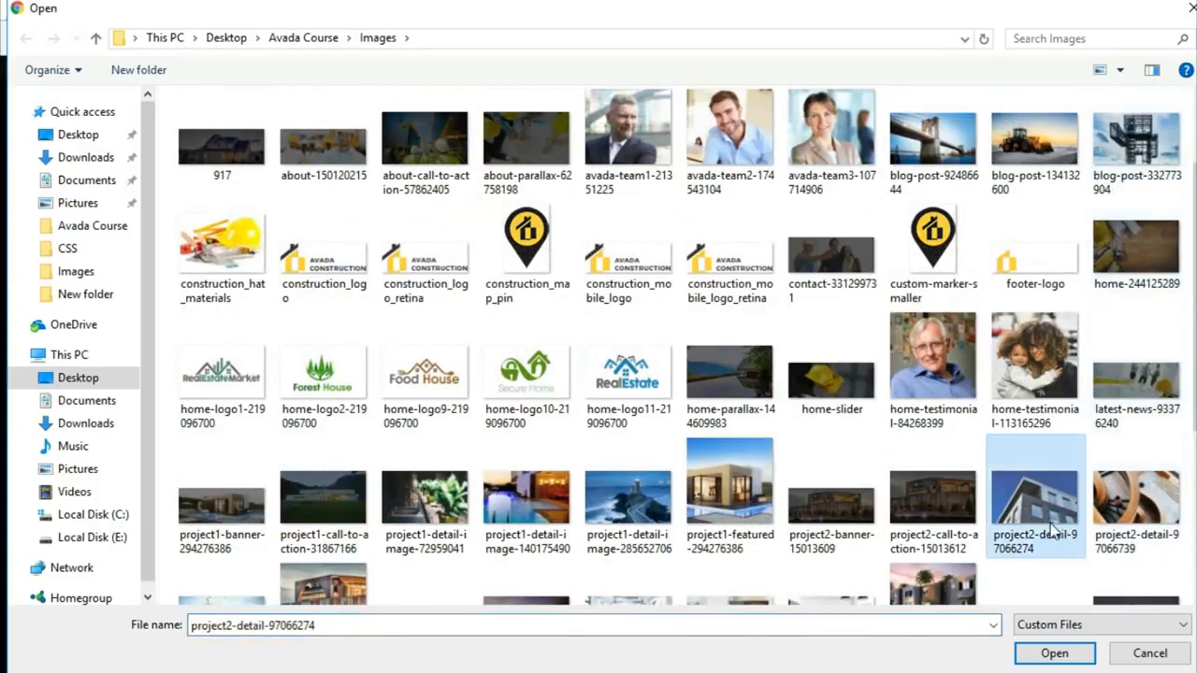
pyautogui.click(1050, 653)
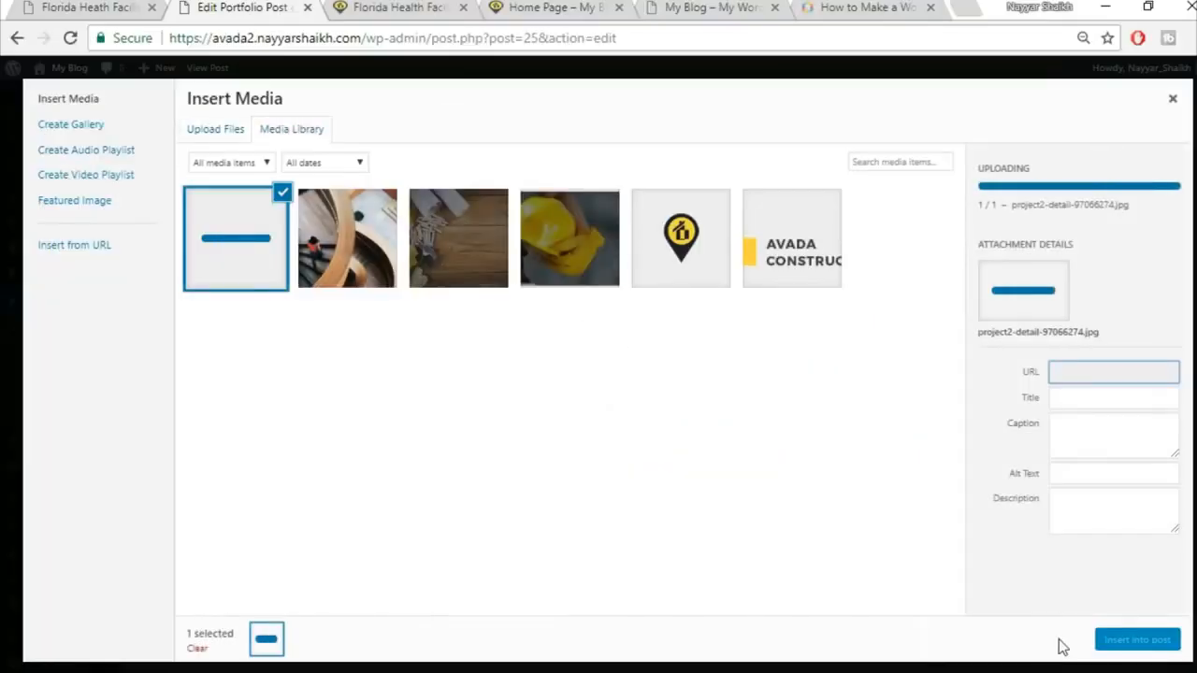
pyautogui.click(1118, 639)
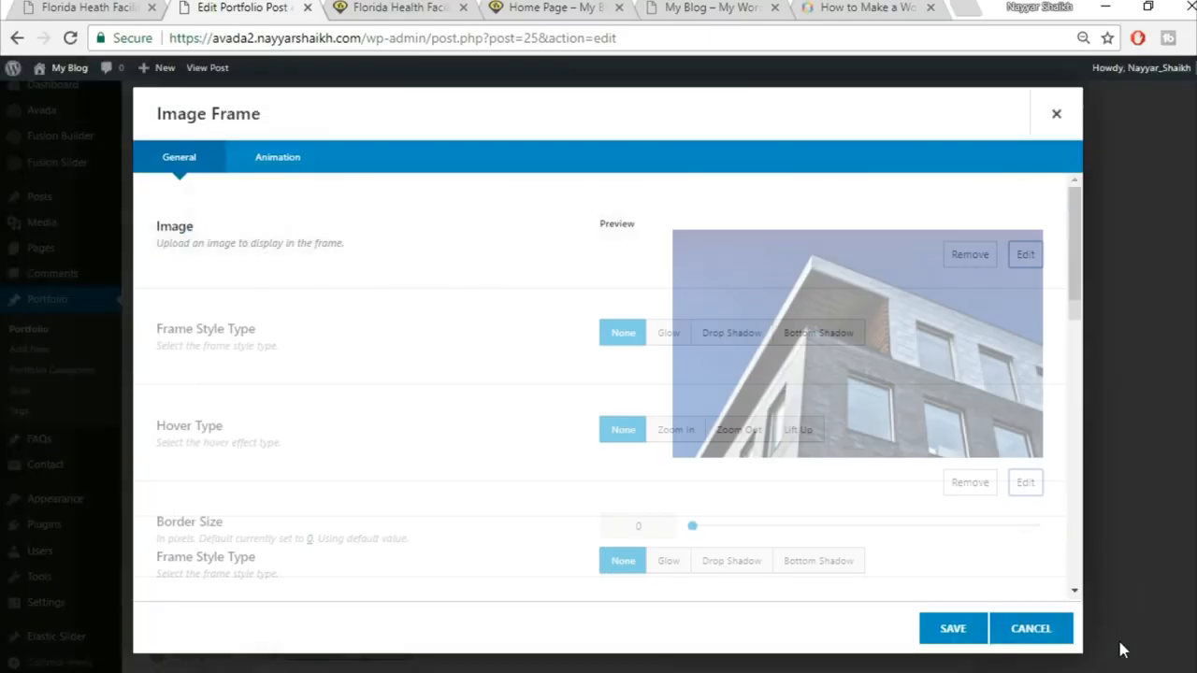
# Step: Set the frame's Hover Type to Lift Up and save it
pyautogui.scroll(-2, 792, 513)
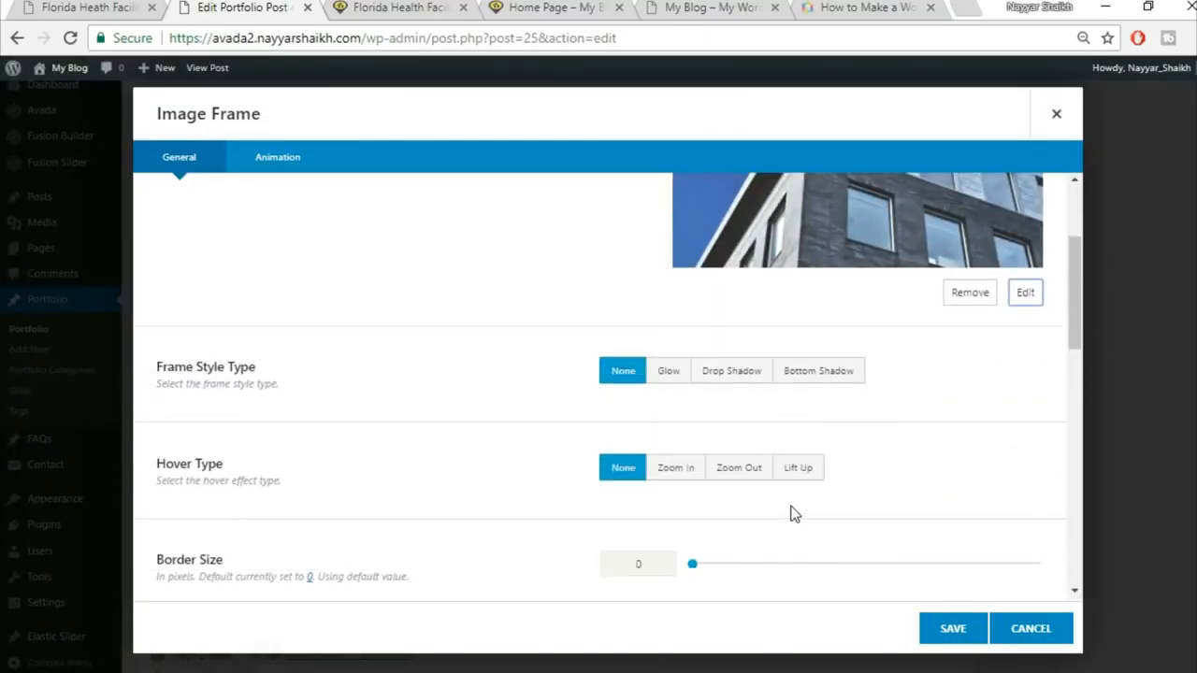
pyautogui.click(796, 479)
pyautogui.click(951, 632)
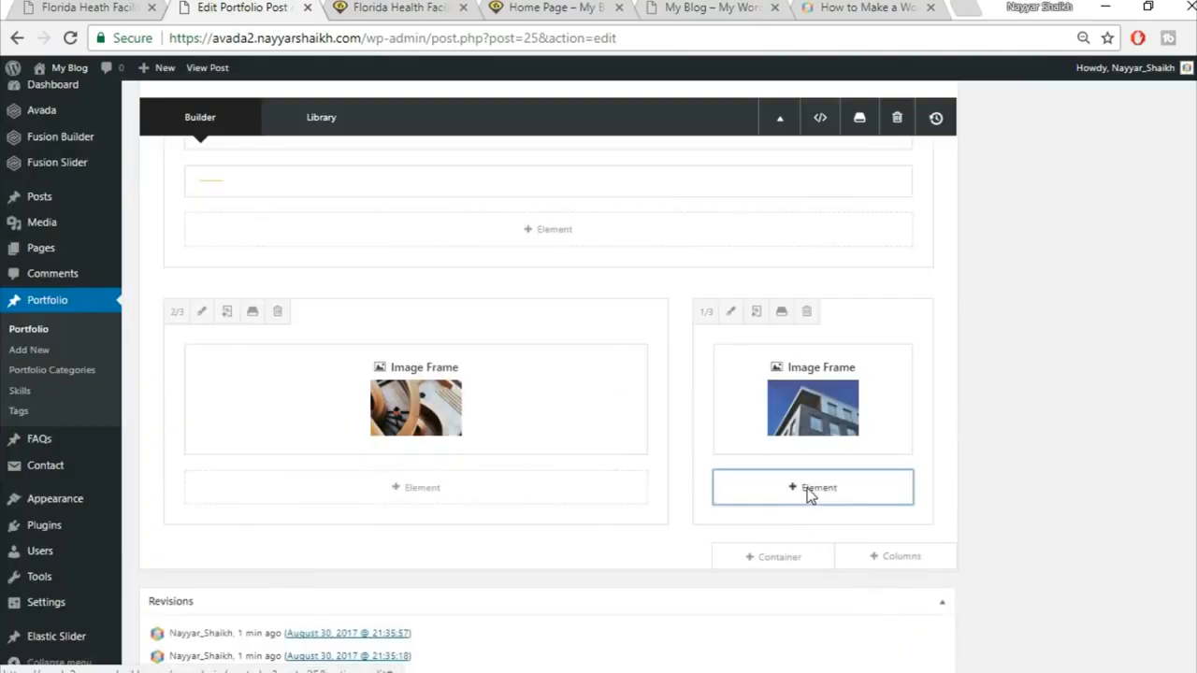
# Step: Insert a Separator under the building photo, found by searching 'sepa', with bottom margin 28
pyautogui.click(808, 491)
pyautogui.click(972, 112)
pyautogui.write('sepa')
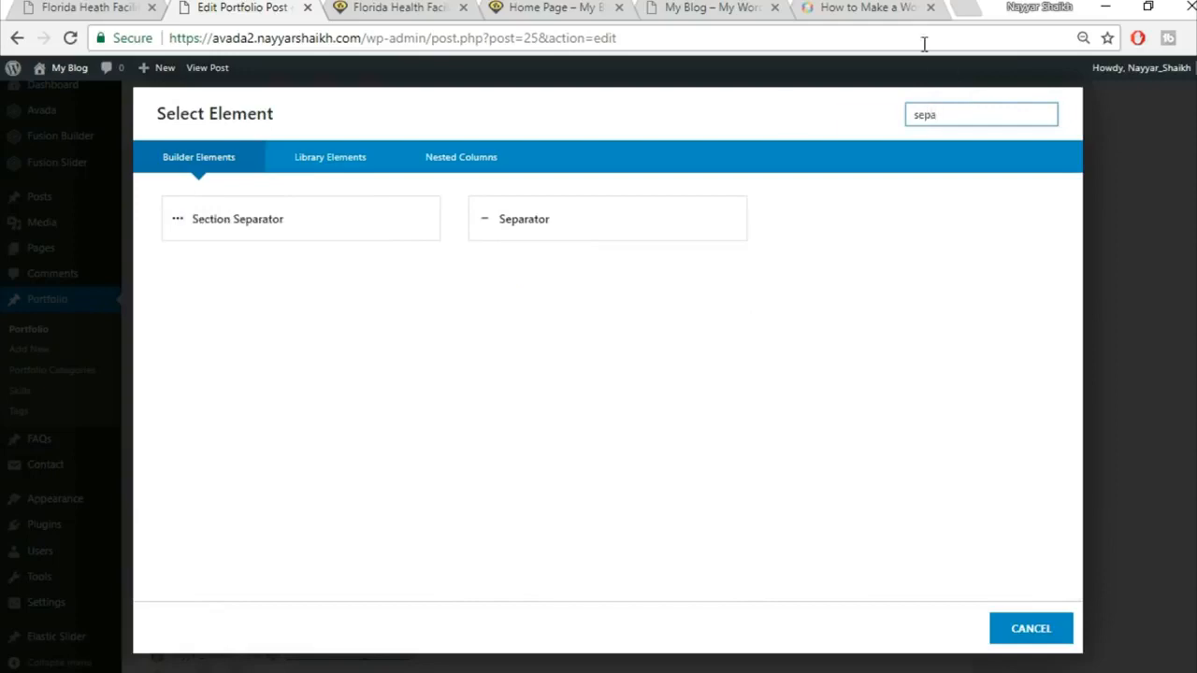
pyautogui.click(590, 219)
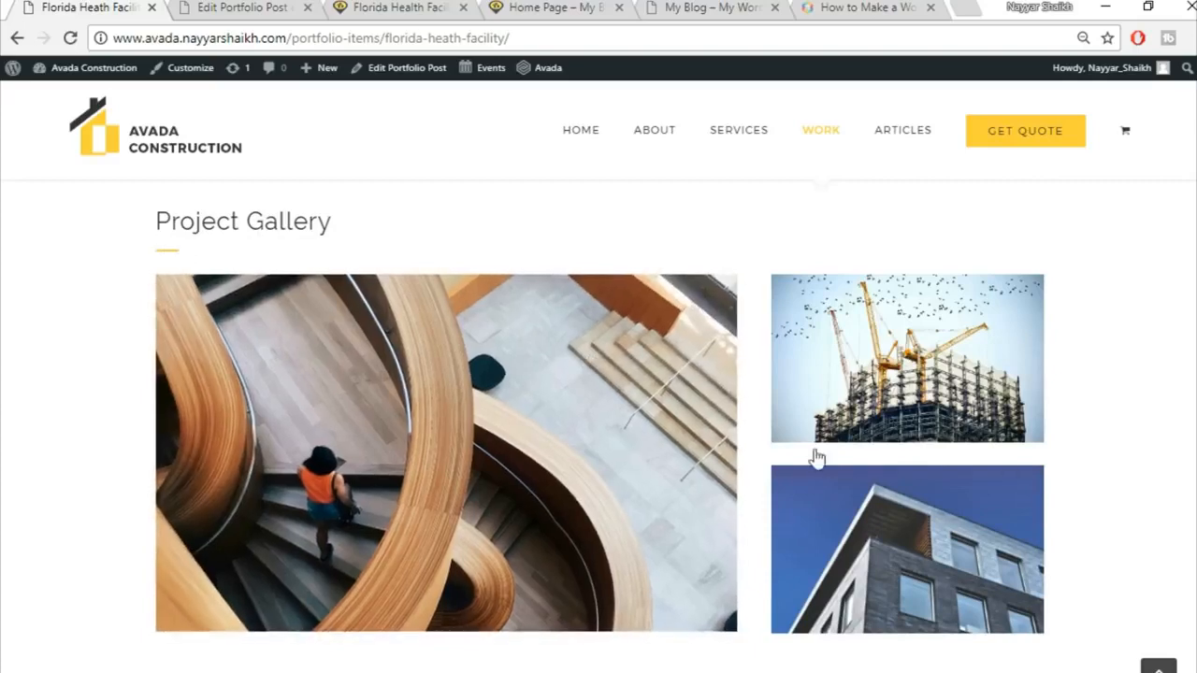
pyautogui.click(261, 6)
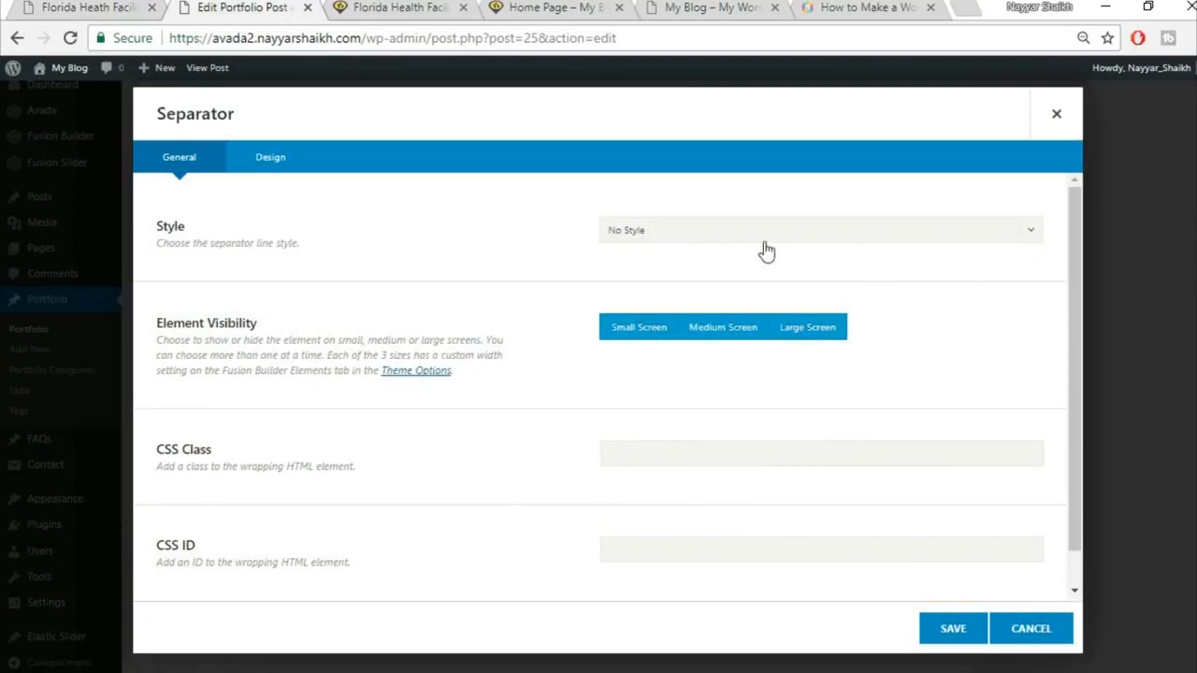
pyautogui.click(291, 171)
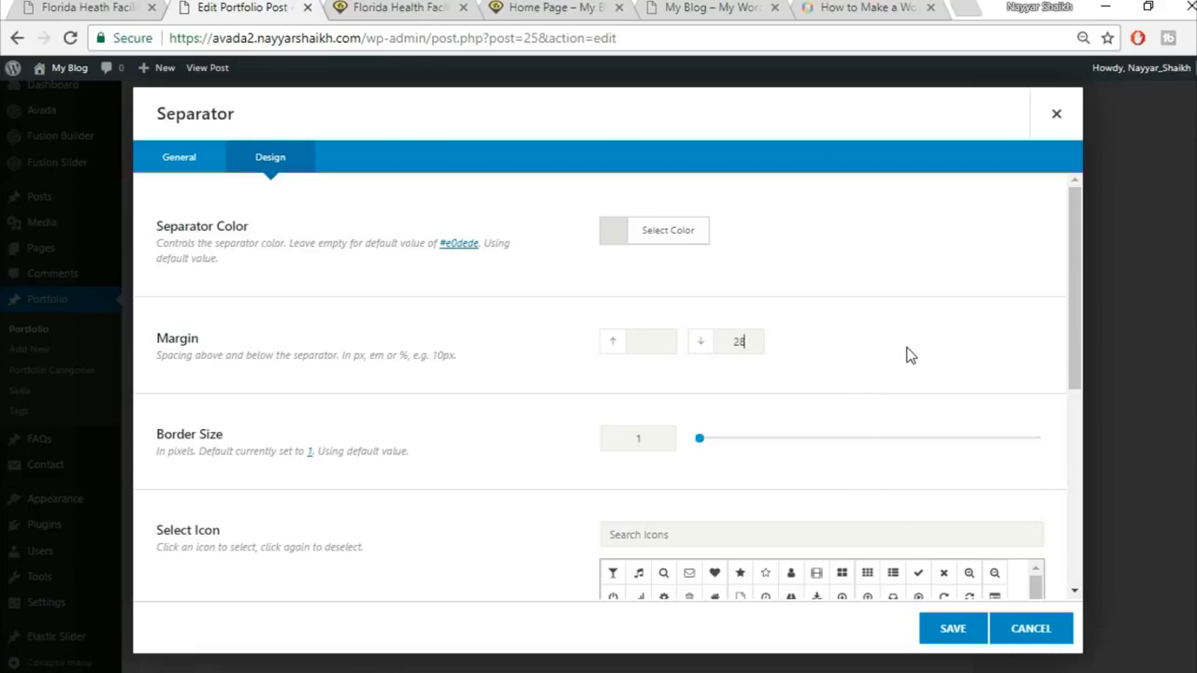
pyautogui.scroll(-5, 489, 393)
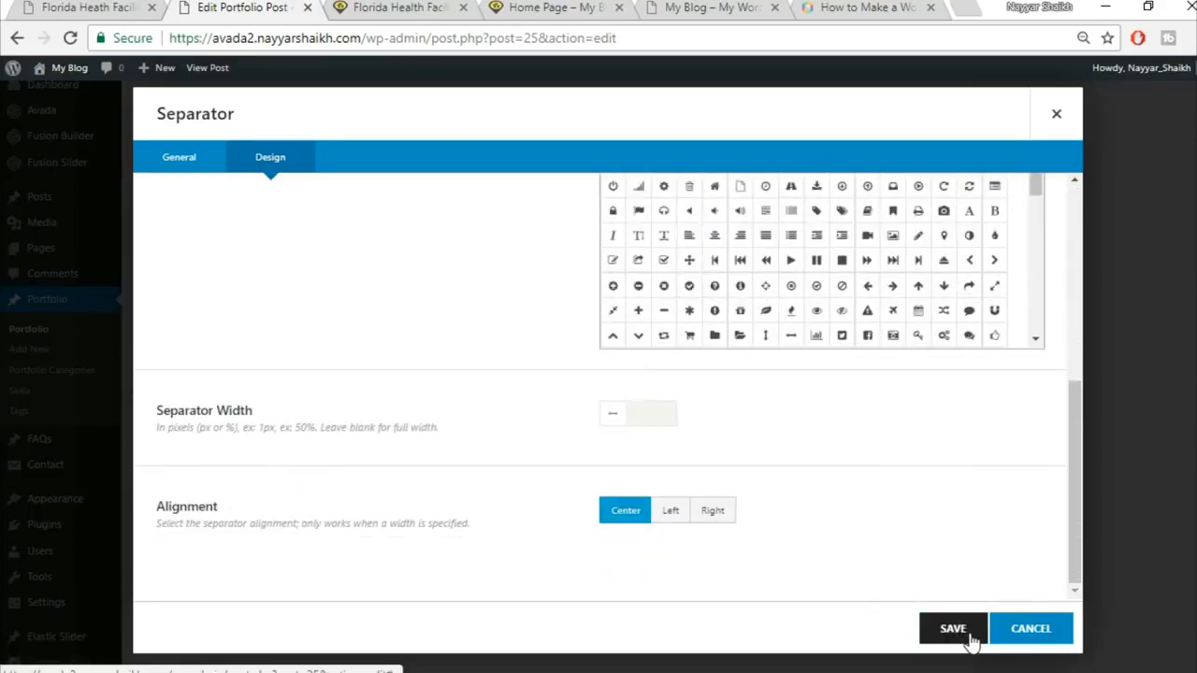
pyautogui.click(953, 629)
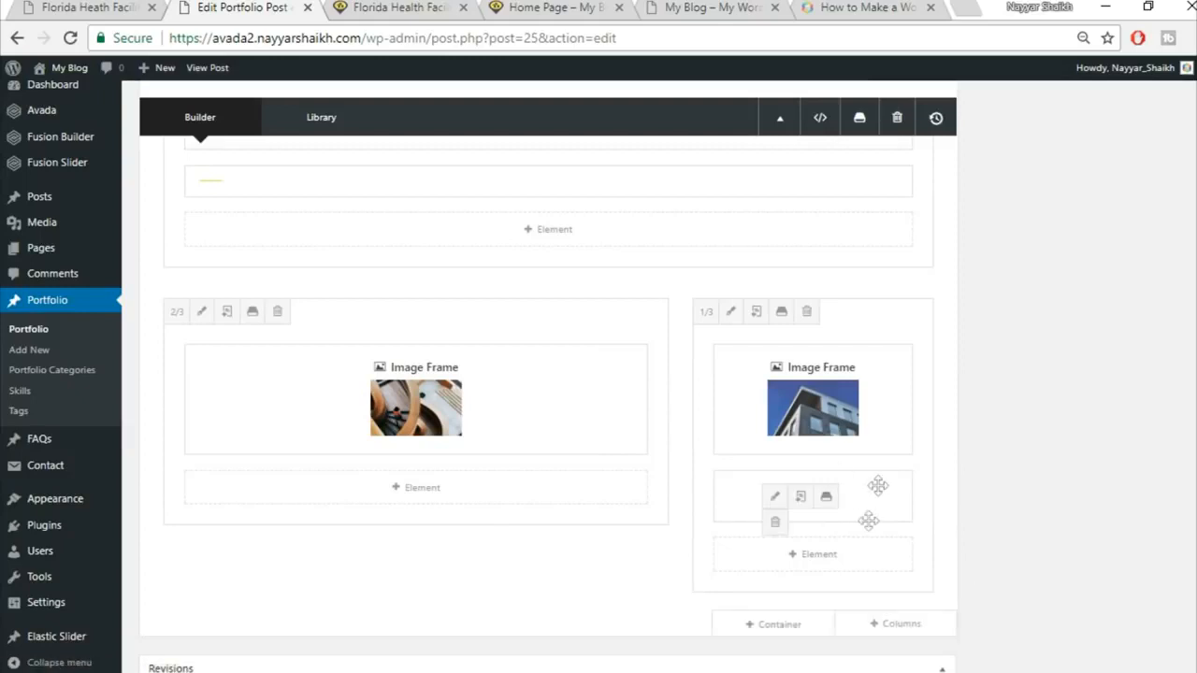
# Step: Add another Image Frame element below the separator in the right column
pyautogui.click(831, 553)
pyautogui.click(937, 110)
pyautogui.write('ima')
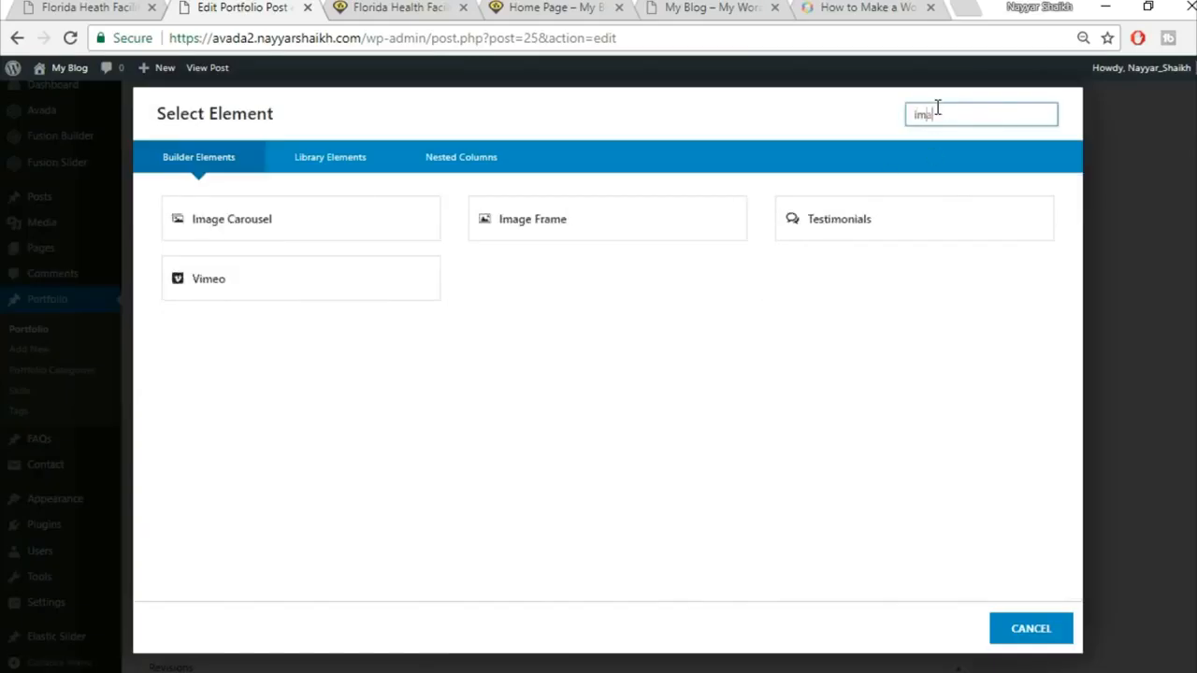
pyautogui.click(528, 232)
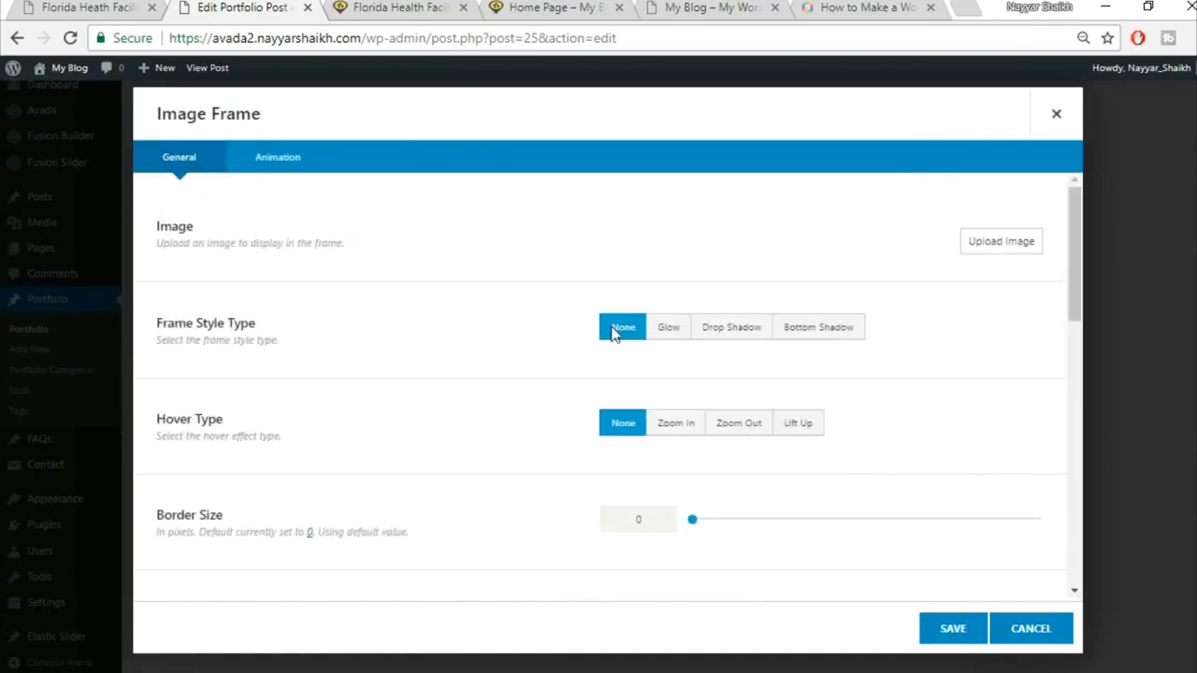
# Step: Upload the project2-detail-161997584 crane photo, insert it into the frame, and save
pyautogui.click(999, 243)
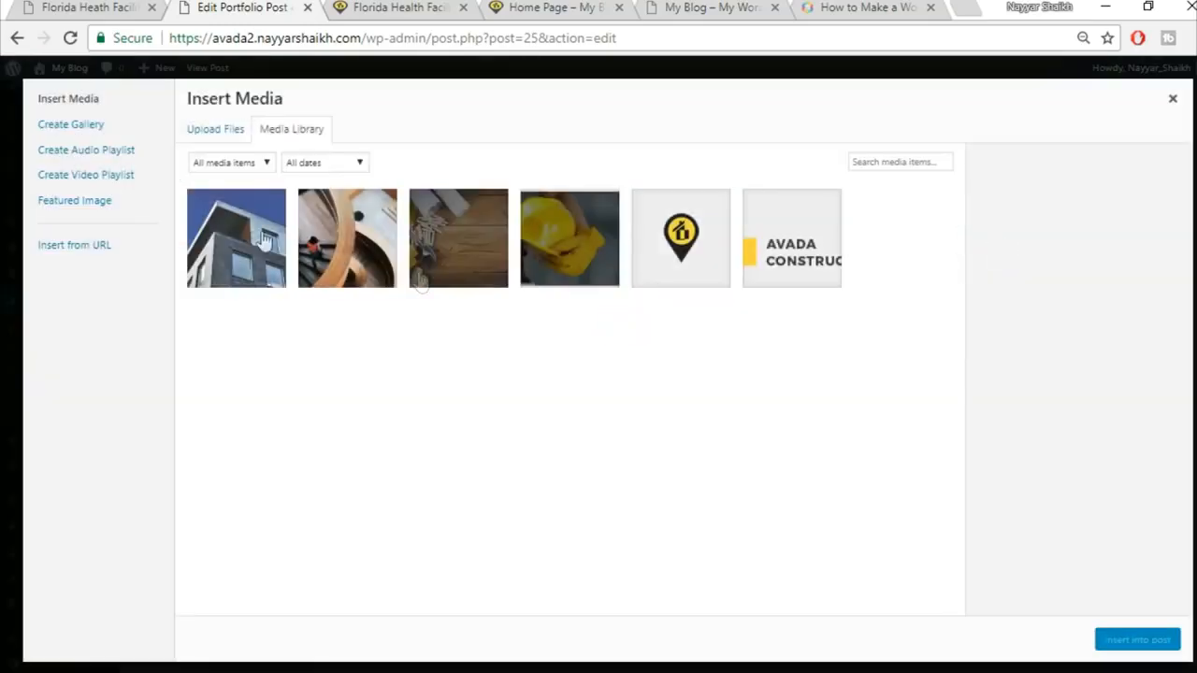
pyautogui.click(199, 128)
pyautogui.click(701, 367)
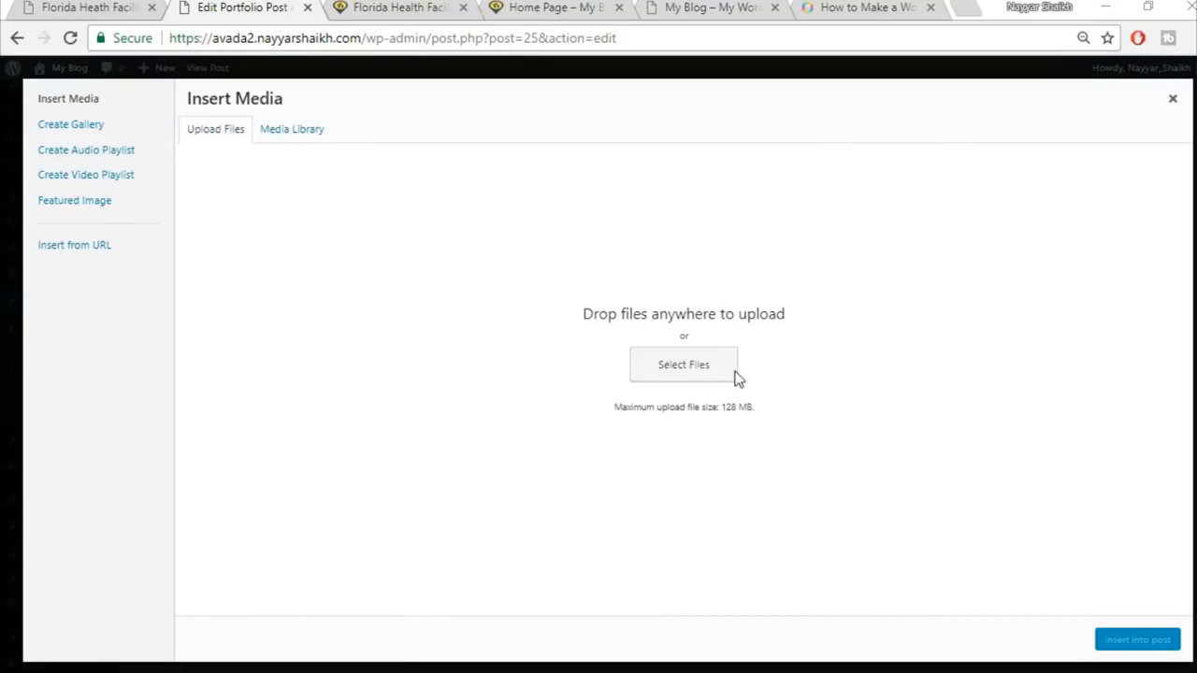
pyautogui.scroll(-5, 938, 447)
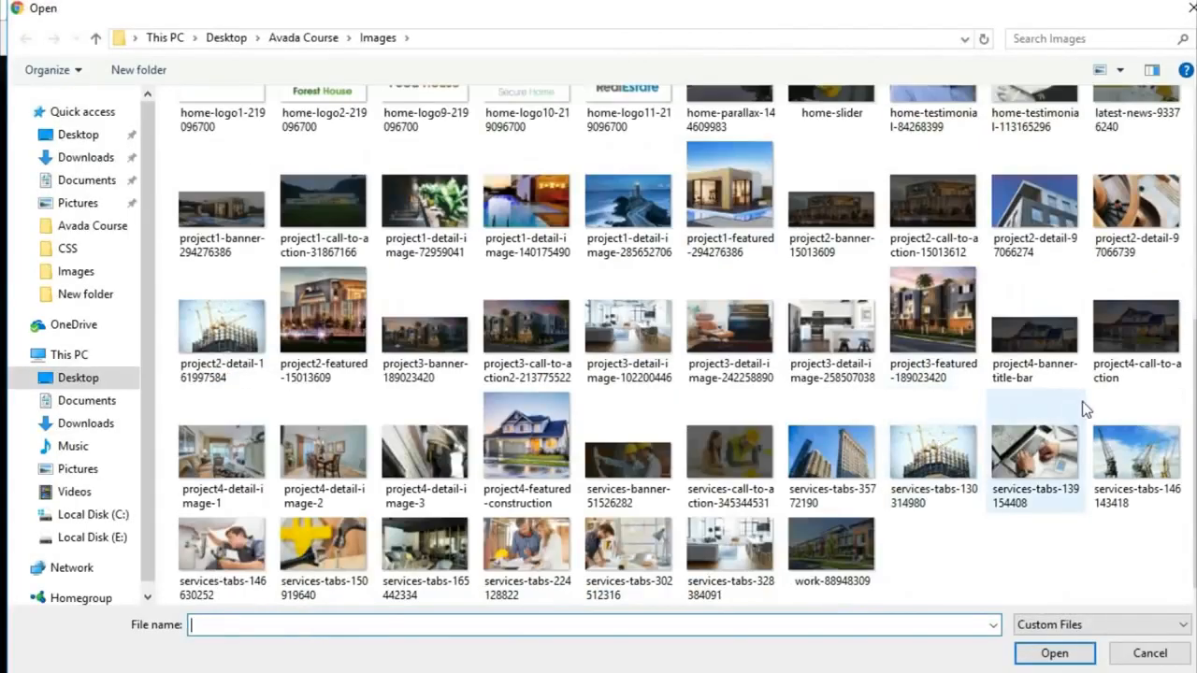
pyautogui.click(266, 326)
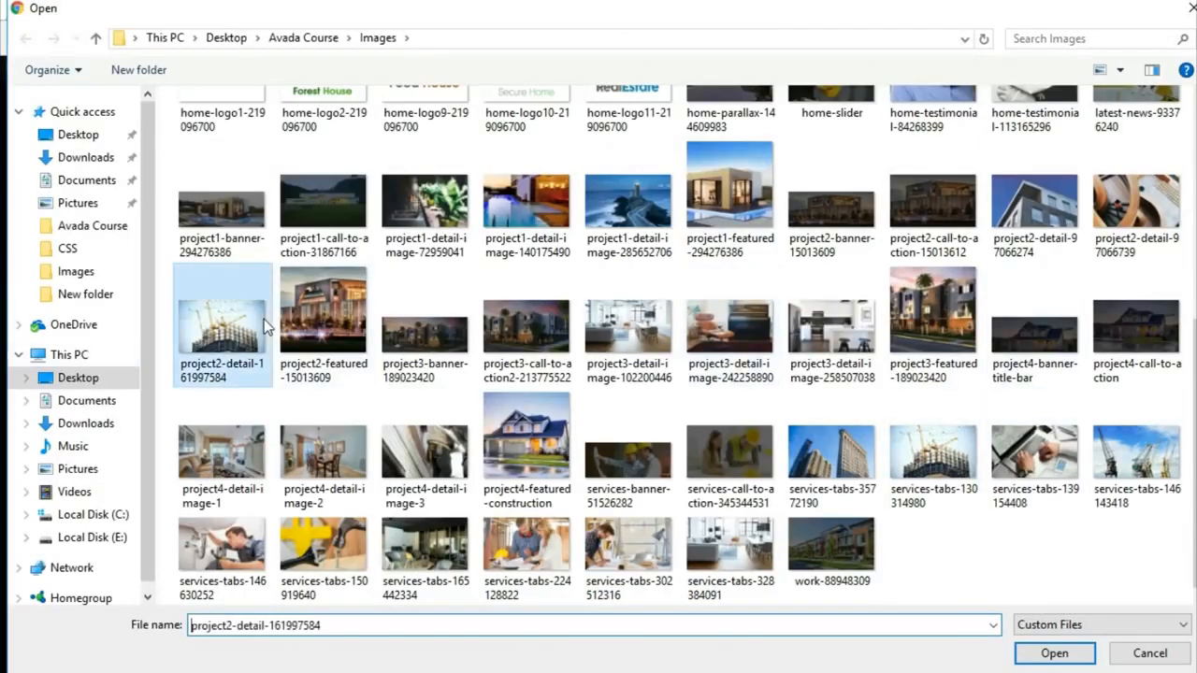
pyautogui.click(1055, 652)
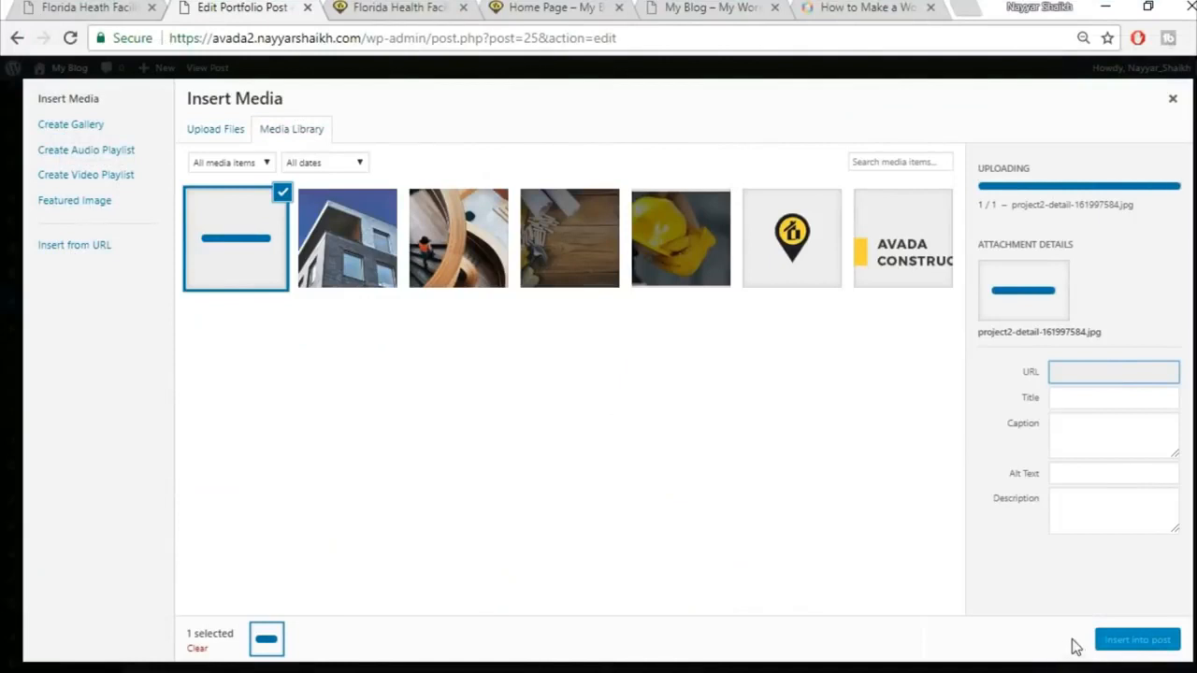
pyautogui.click(1134, 643)
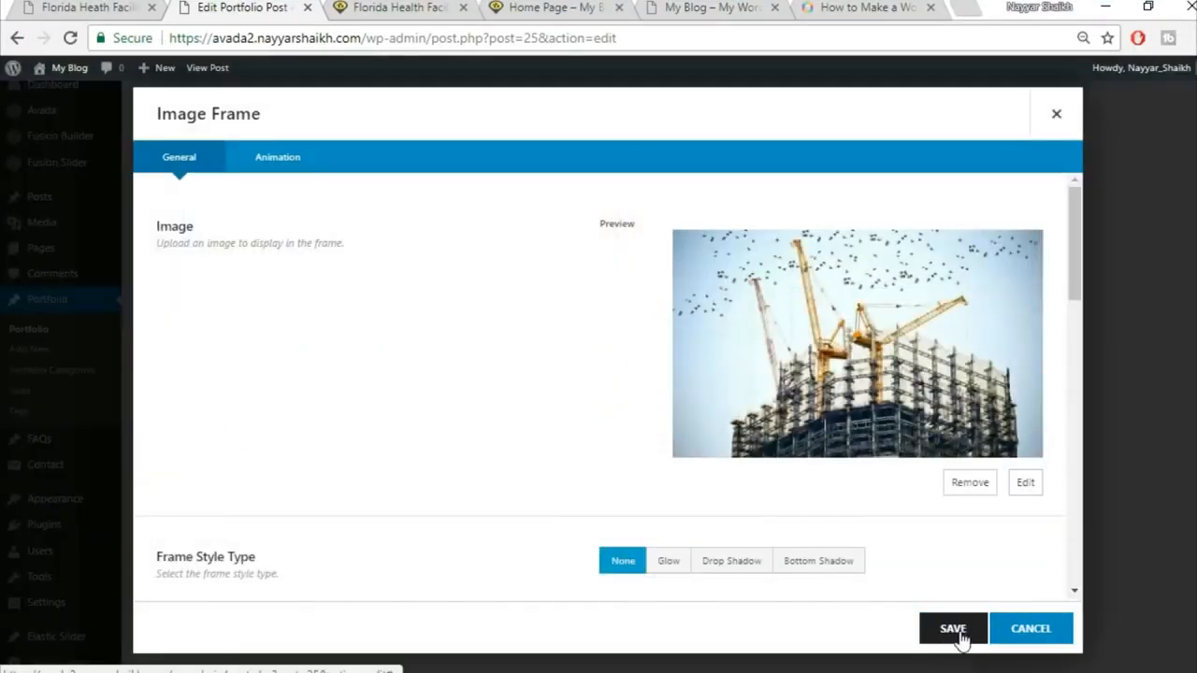
pyautogui.click(953, 629)
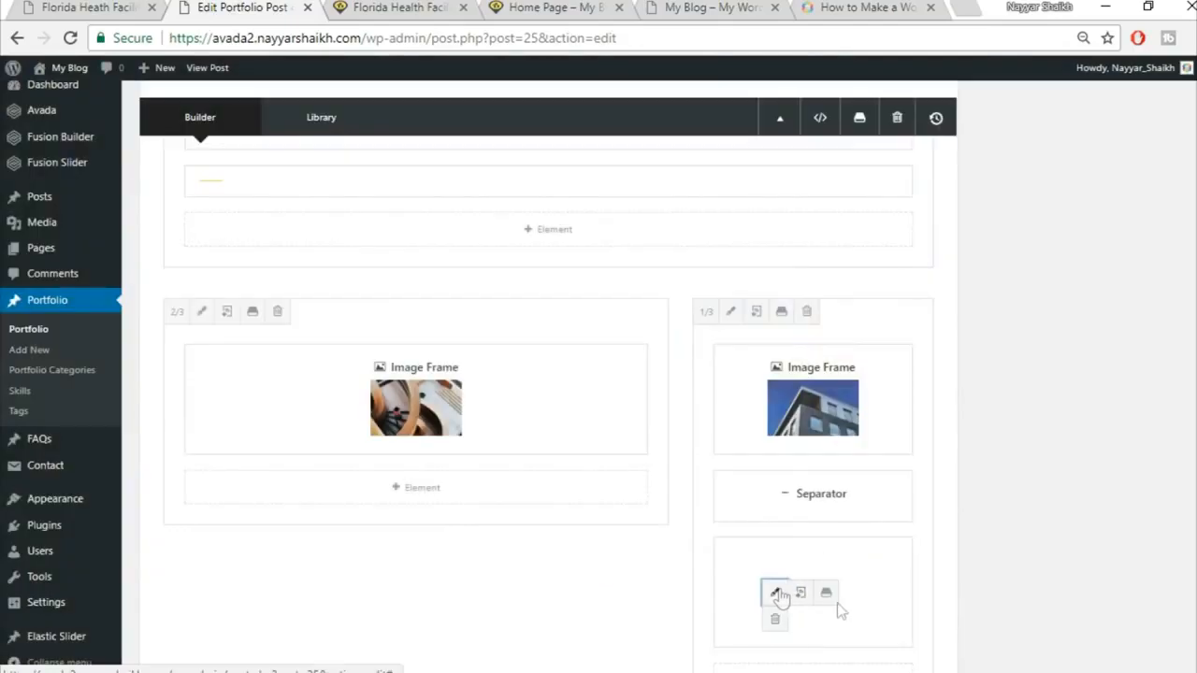
# Step: Edit the crane image frame to use the Lift Up hover type and save
pyautogui.click(776, 594)
pyautogui.scroll(-2, 765, 492)
pyautogui.click(796, 468)
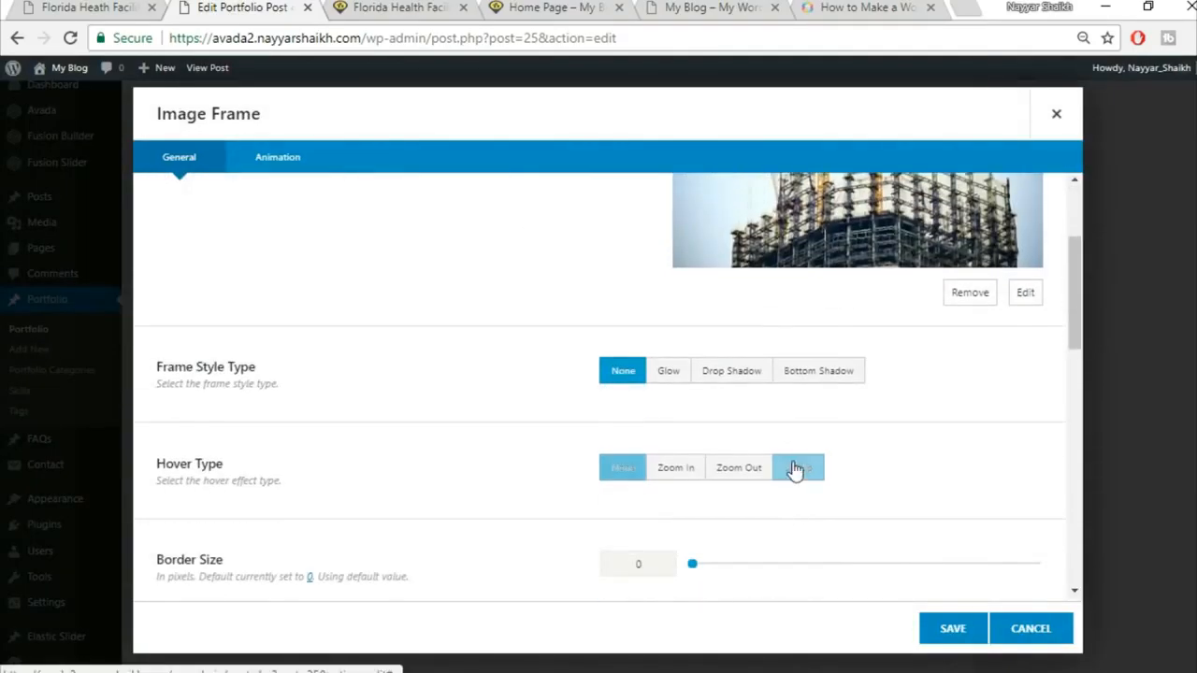
pyautogui.click(952, 632)
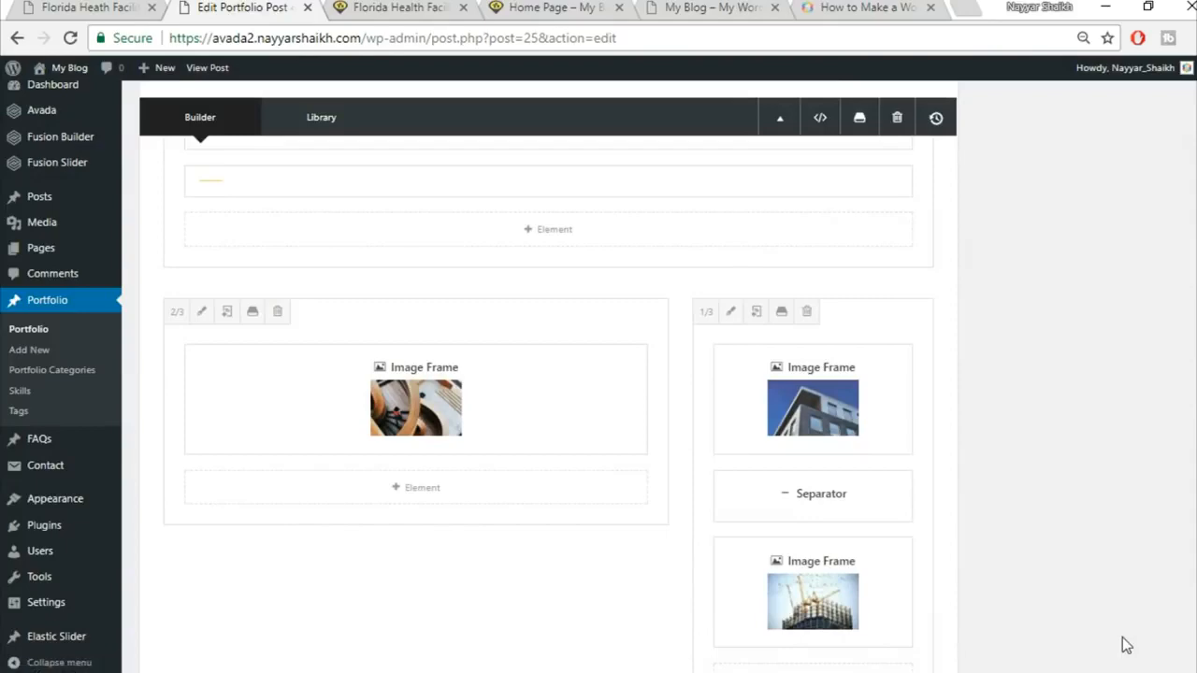
pyautogui.scroll(15, 1126, 645)
# Step: Update the portfolio post and reload the live portfolio page to check the gallery
pyautogui.click(1147, 105)
pyautogui.click(397, 8)
pyautogui.click(414, 37)
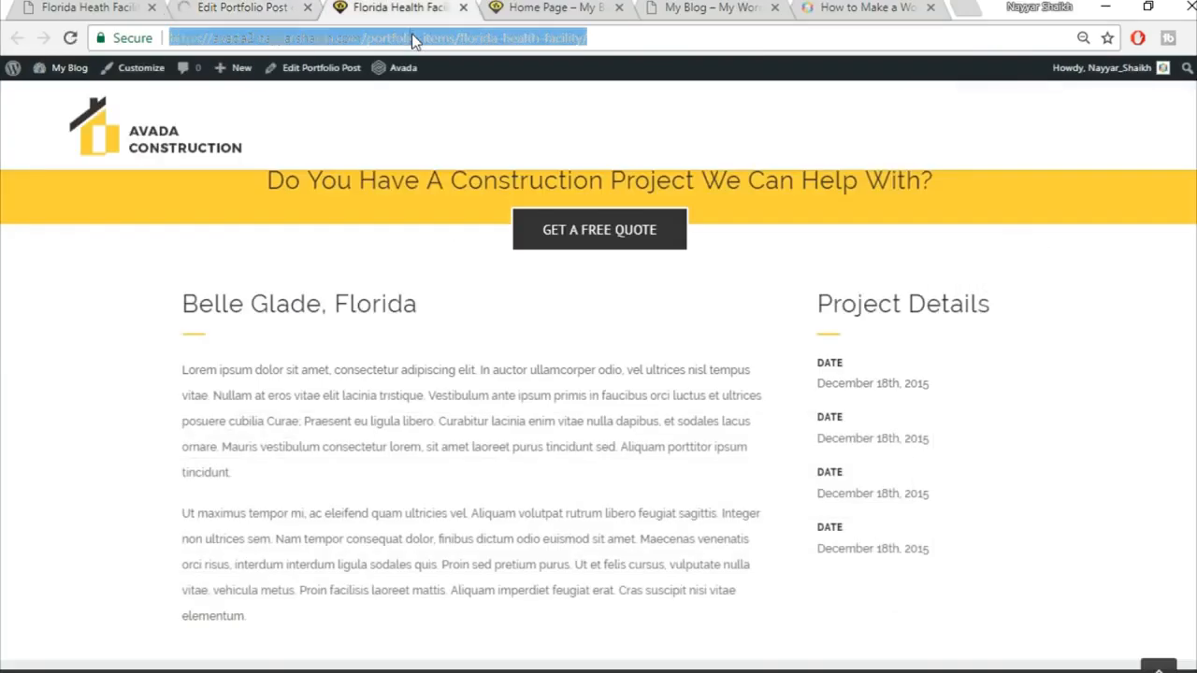
pyautogui.press('Return')
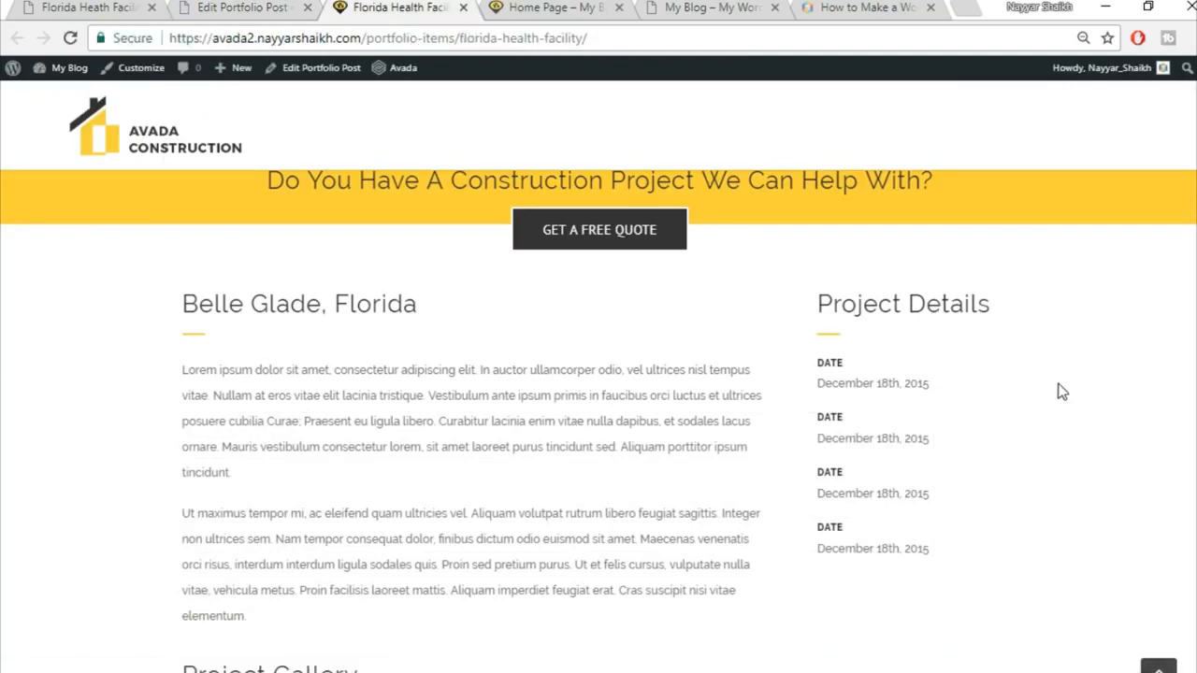
pyautogui.scroll(-5, 1061, 393)
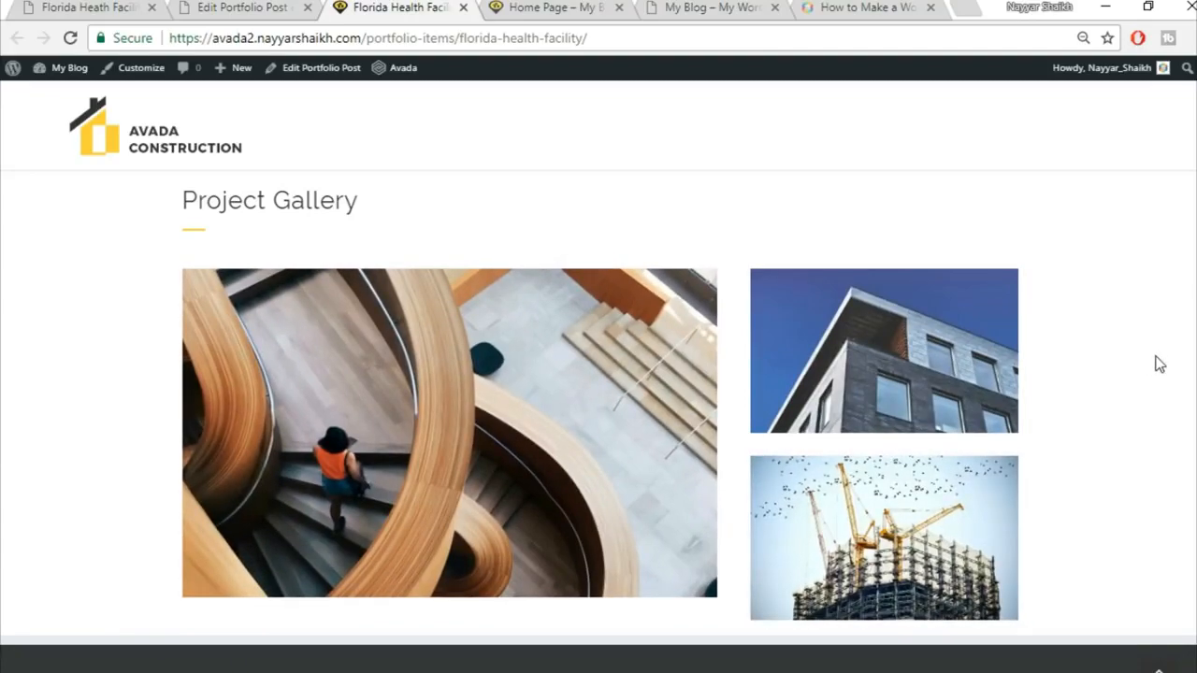
# Step: Review the reference demo page's quote form, then go back to the post editor
pyautogui.click(98, 6)
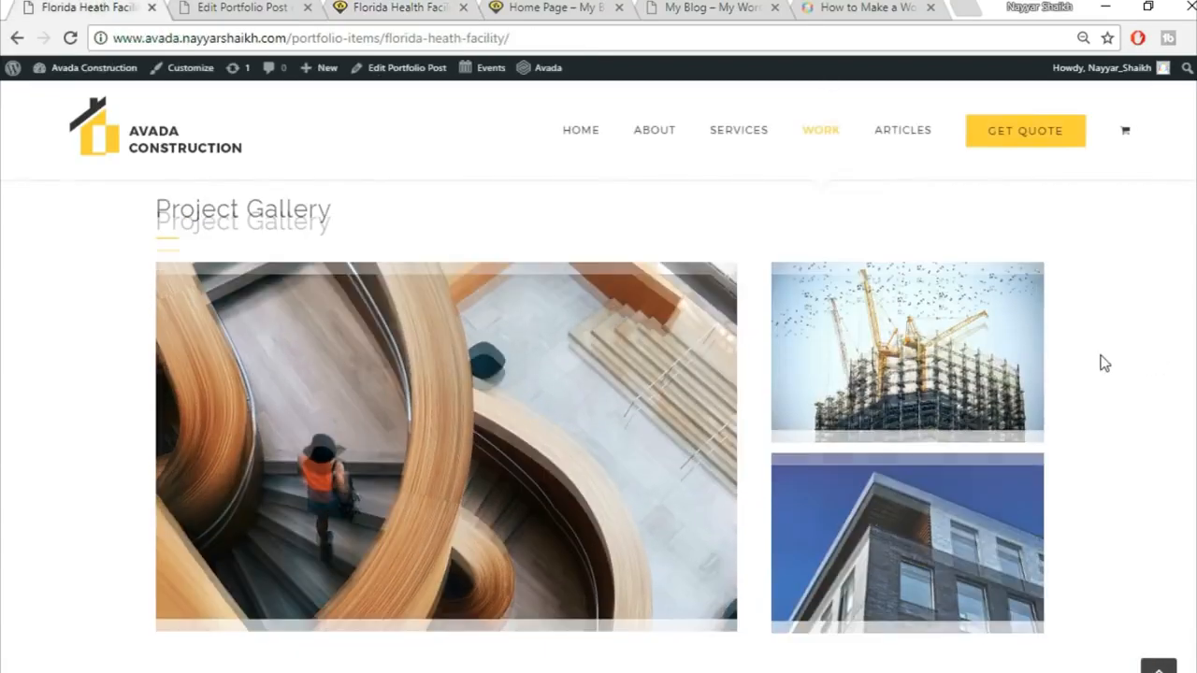
pyautogui.scroll(-3, 1100, 362)
pyautogui.scroll(-3, 1100, 362)
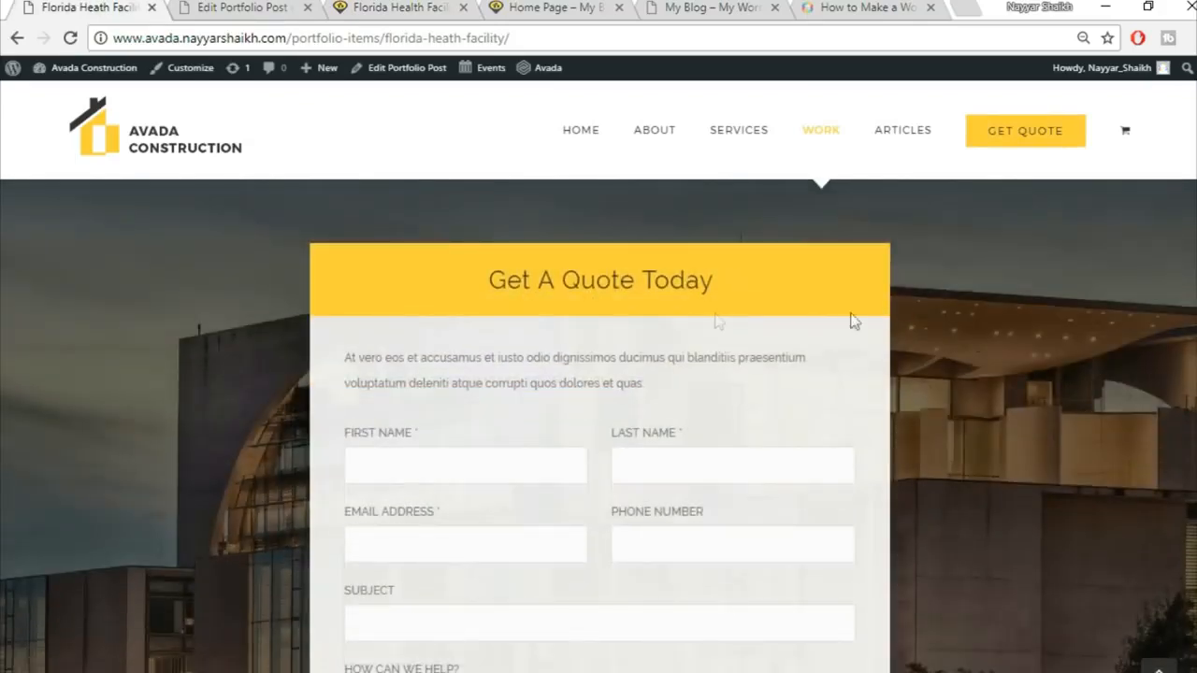
pyautogui.scroll(-1, 735, 293)
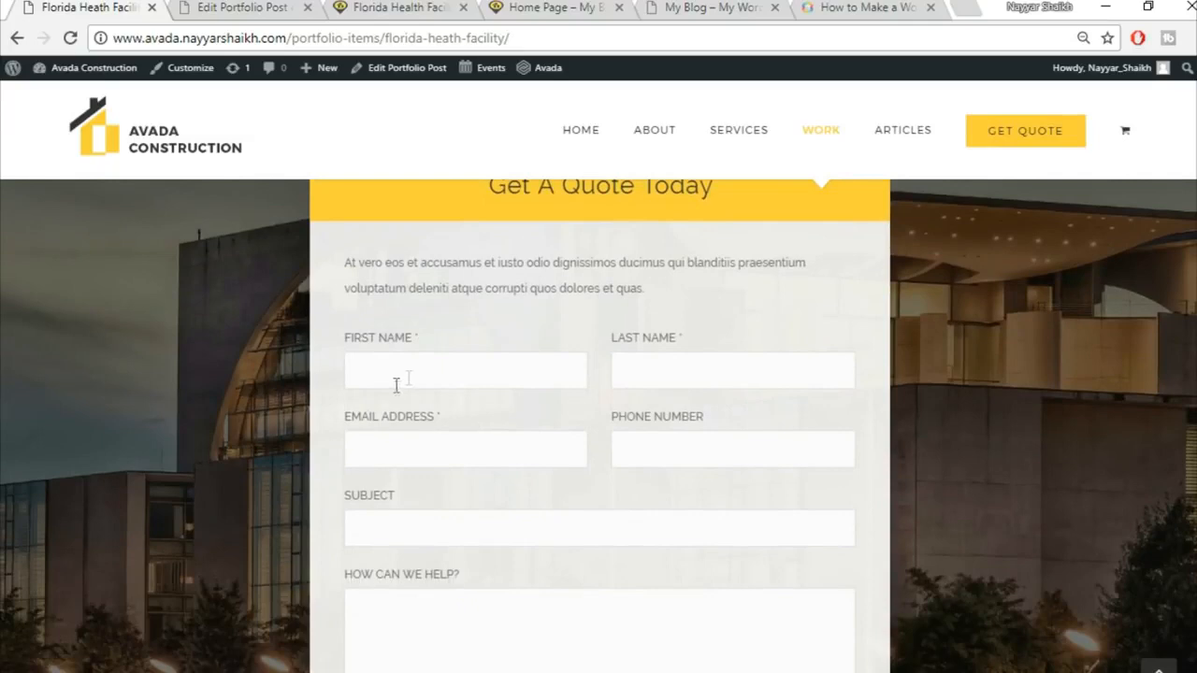
pyautogui.scroll(-2, 710, 380)
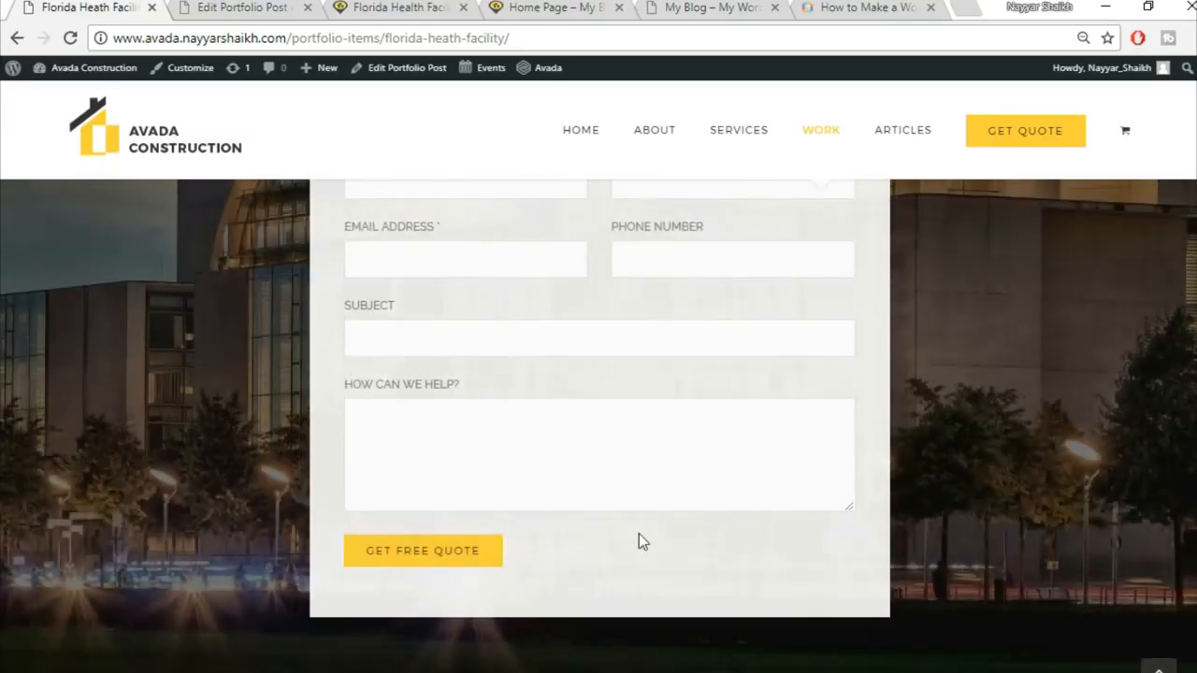
pyautogui.scroll(3, 638, 533)
pyautogui.click(239, 7)
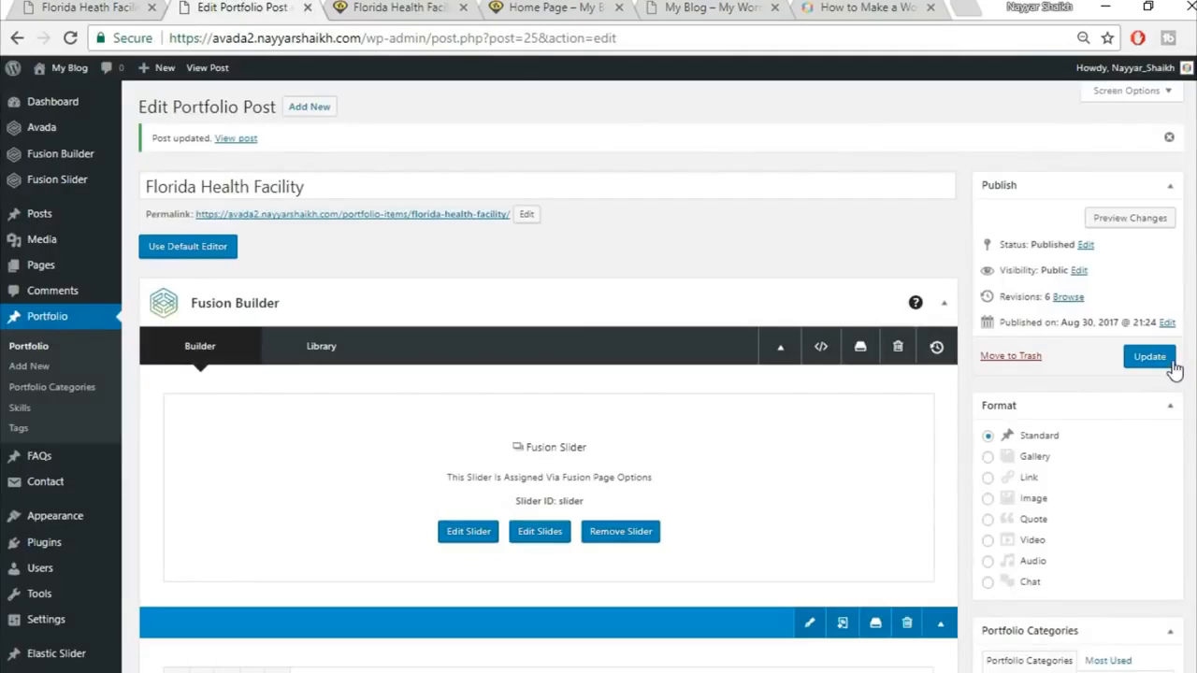
# Step: Open Contact > Add New in a new tab, then bring up the course files folder
pyautogui.moveTo(52, 492)
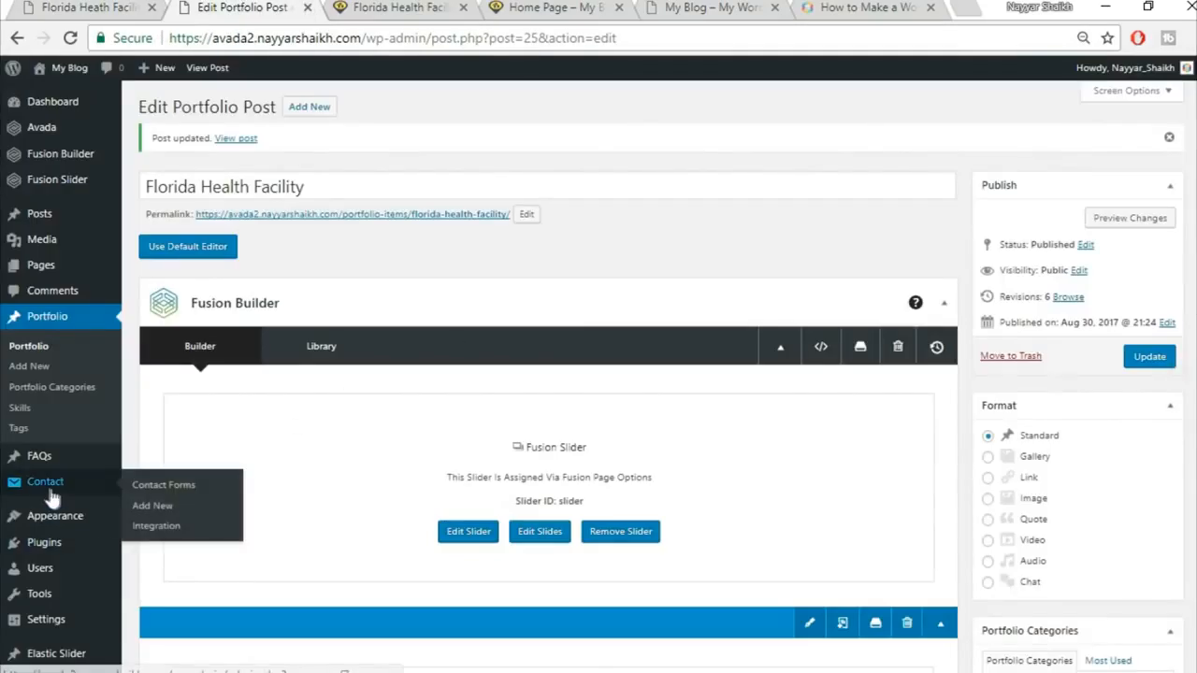
pyautogui.rightClick(165, 513)
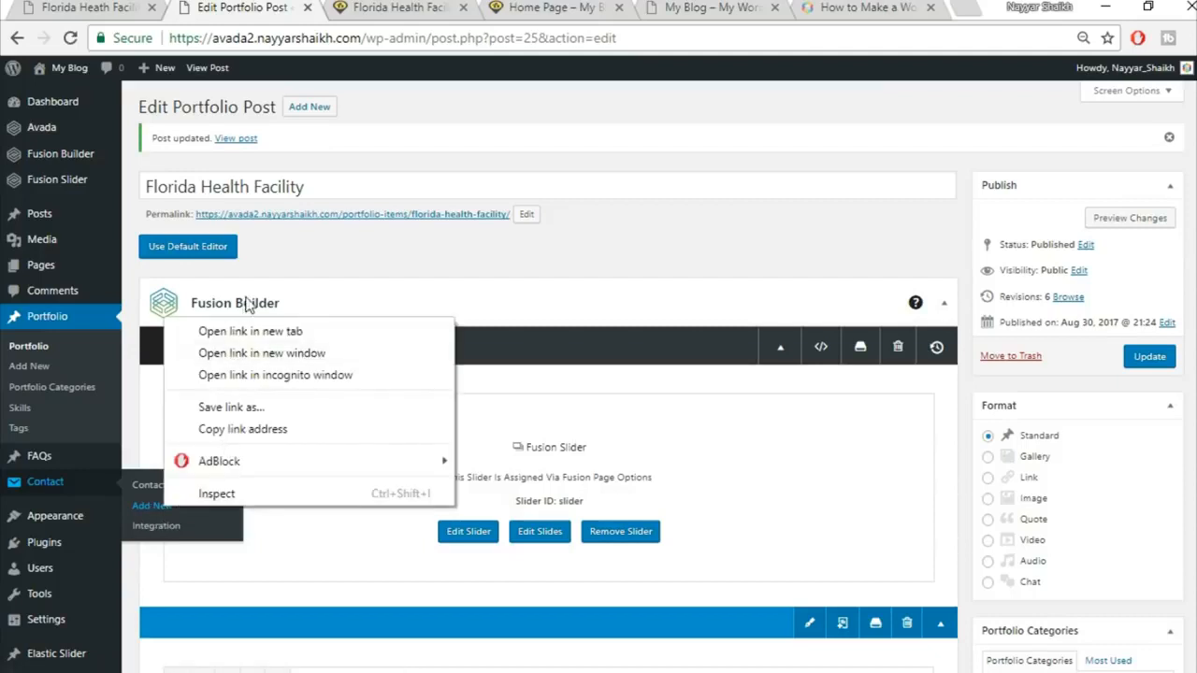
pyautogui.click(225, 335)
pyautogui.click(369, 6)
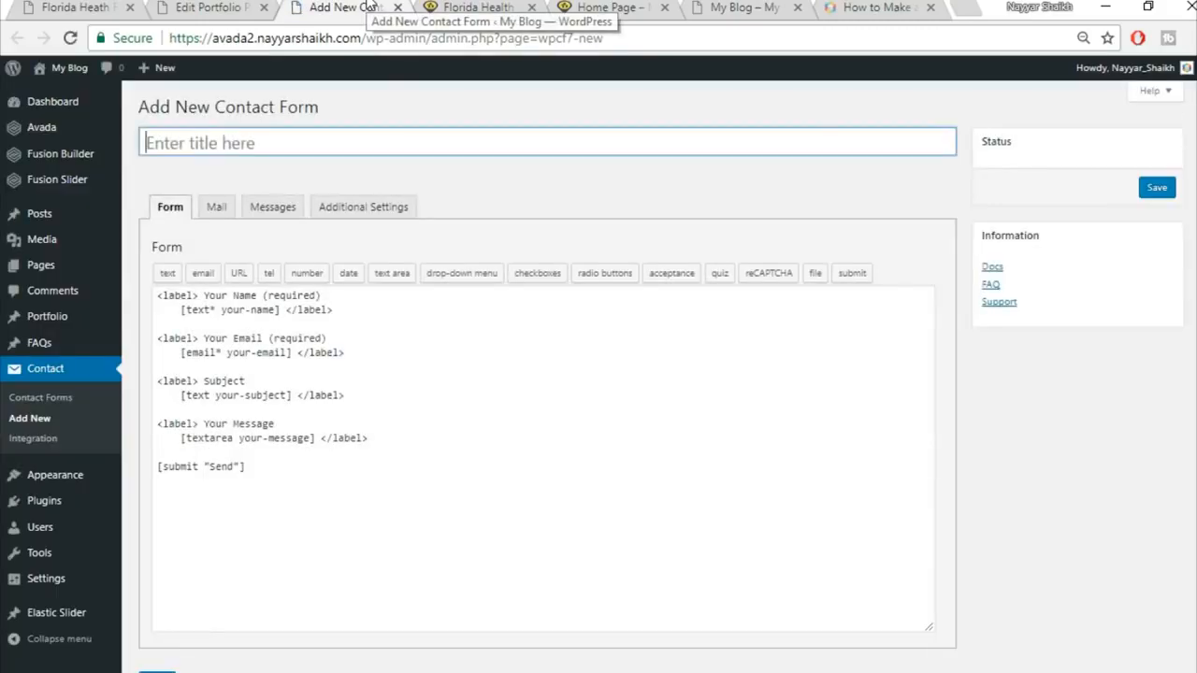
pyautogui.hotkey('alt', 'Tab')
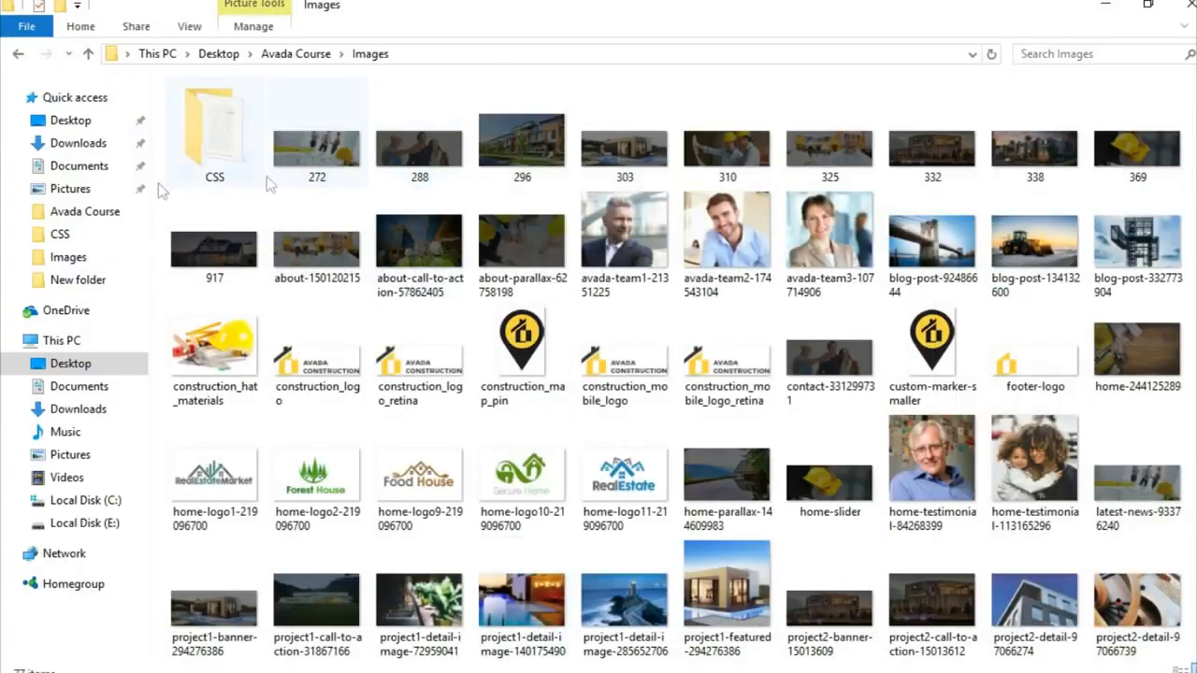
# Step: Open the CSS text document from the Images > CSS folder in Notepad and maximize it
pyautogui.doubleClick(213, 141)
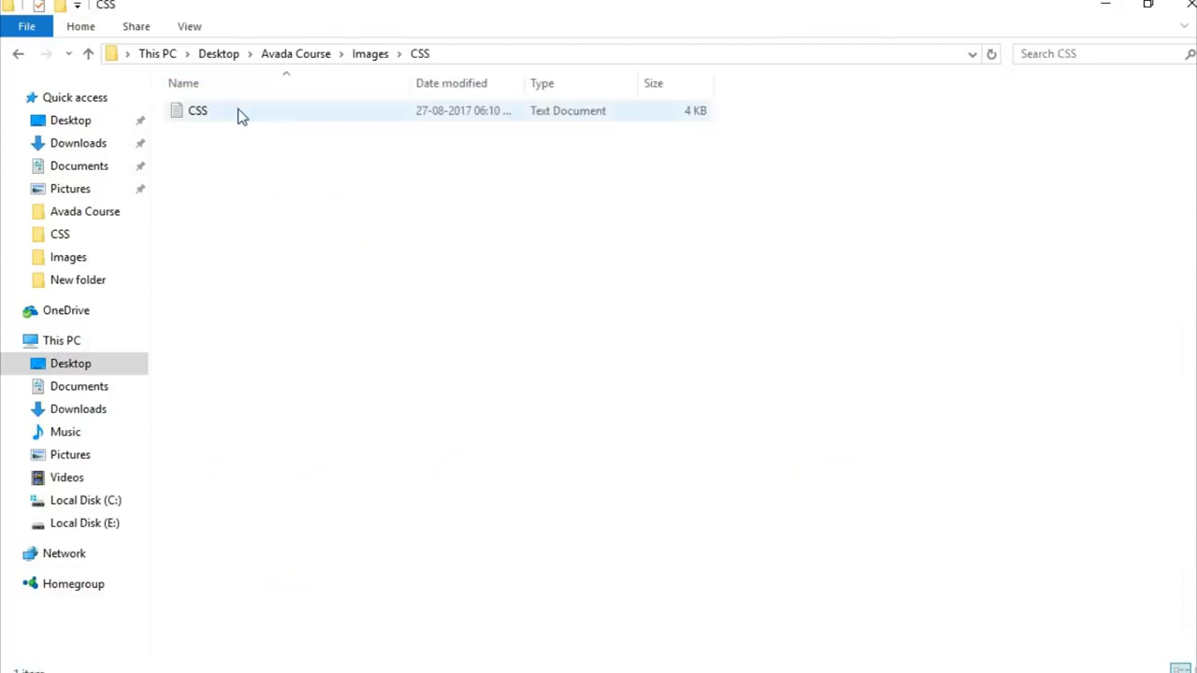
pyautogui.doubleClick(224, 109)
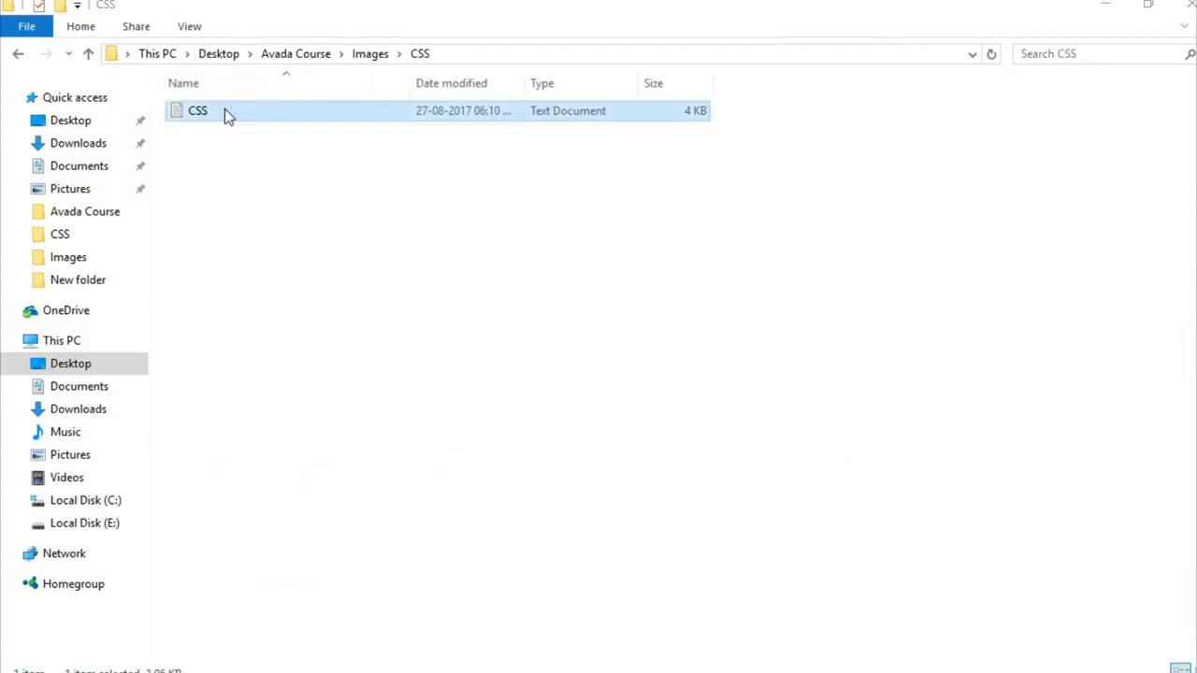
pyautogui.click(660, 56)
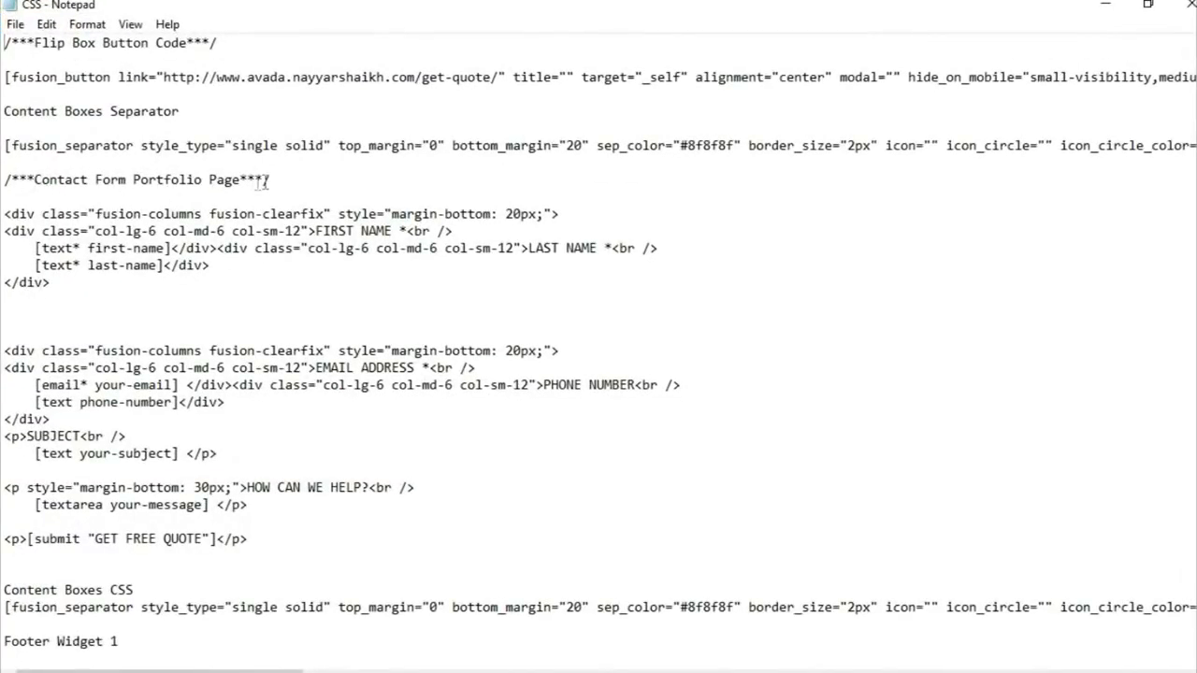
# Step: Select the Contact Form Portfolio Page code from the name fields through GET FREE QUOTE, then return to Chrome
pyautogui.moveTo(5, 207); pyautogui.dragTo(330, 545)
pyautogui.hotkey('ctrl', 'c')
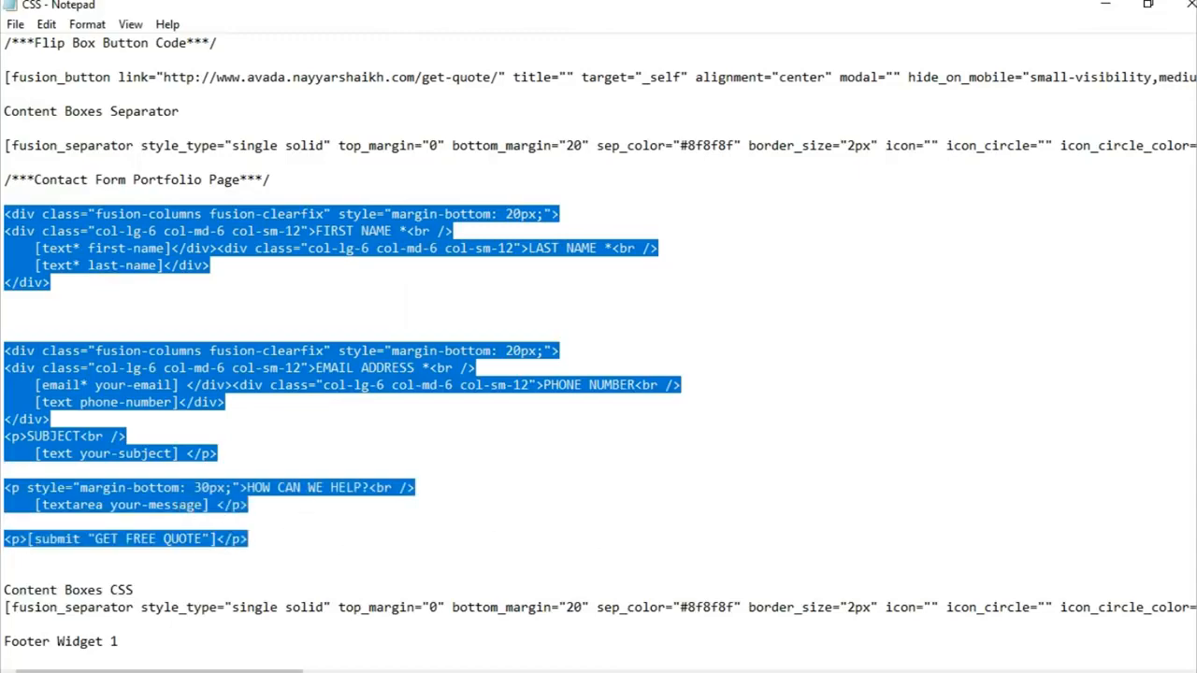
pyautogui.hotkey('alt', 'Tab')
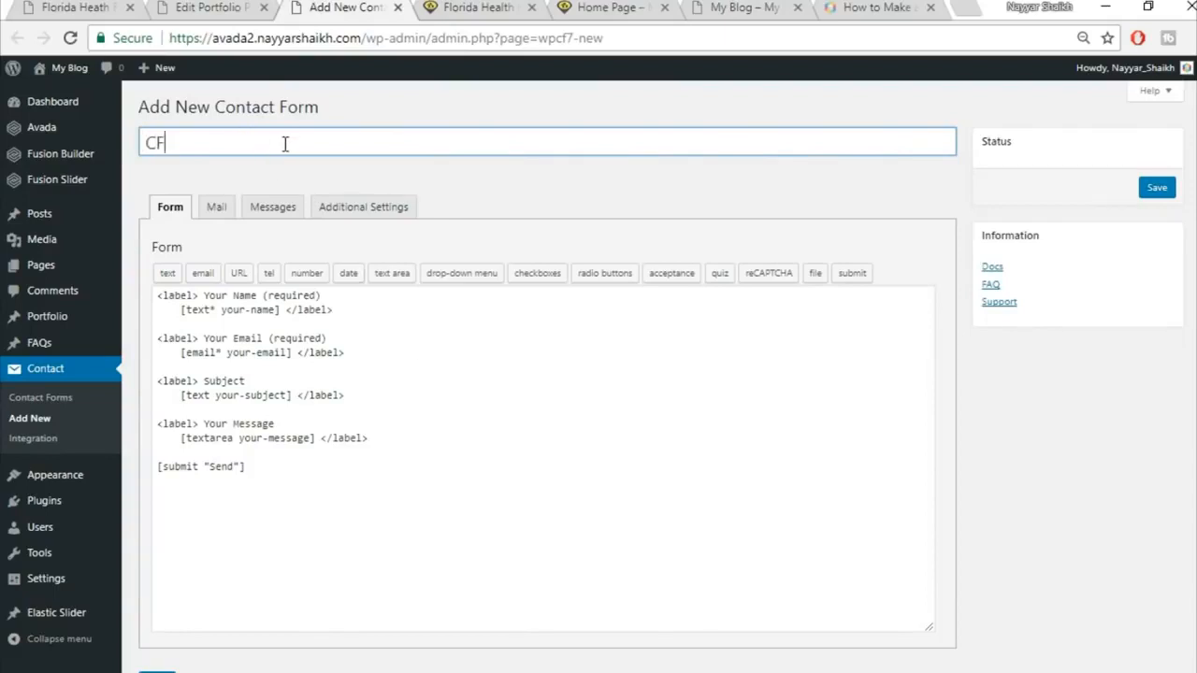
# Step: Replace CF1's default form code with the pasted quote form code, save, and return to the post
pyautogui.click(293, 423)
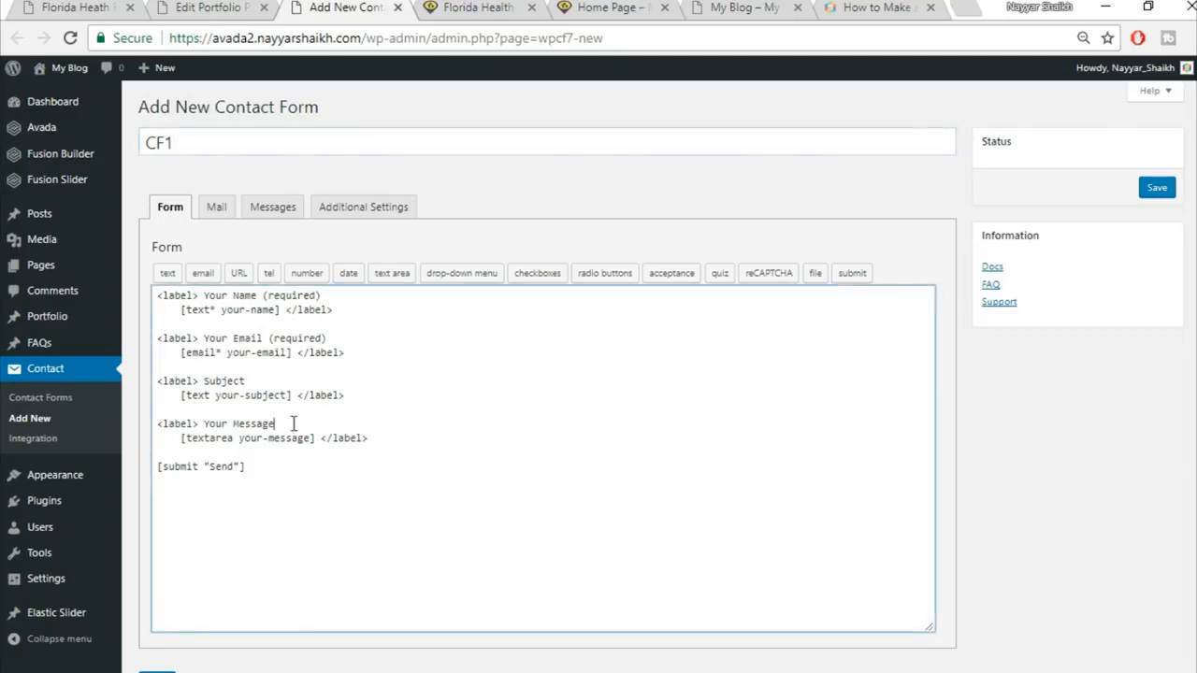
pyautogui.hotkey('ctrl', 'a')
pyautogui.press('BackSpace')
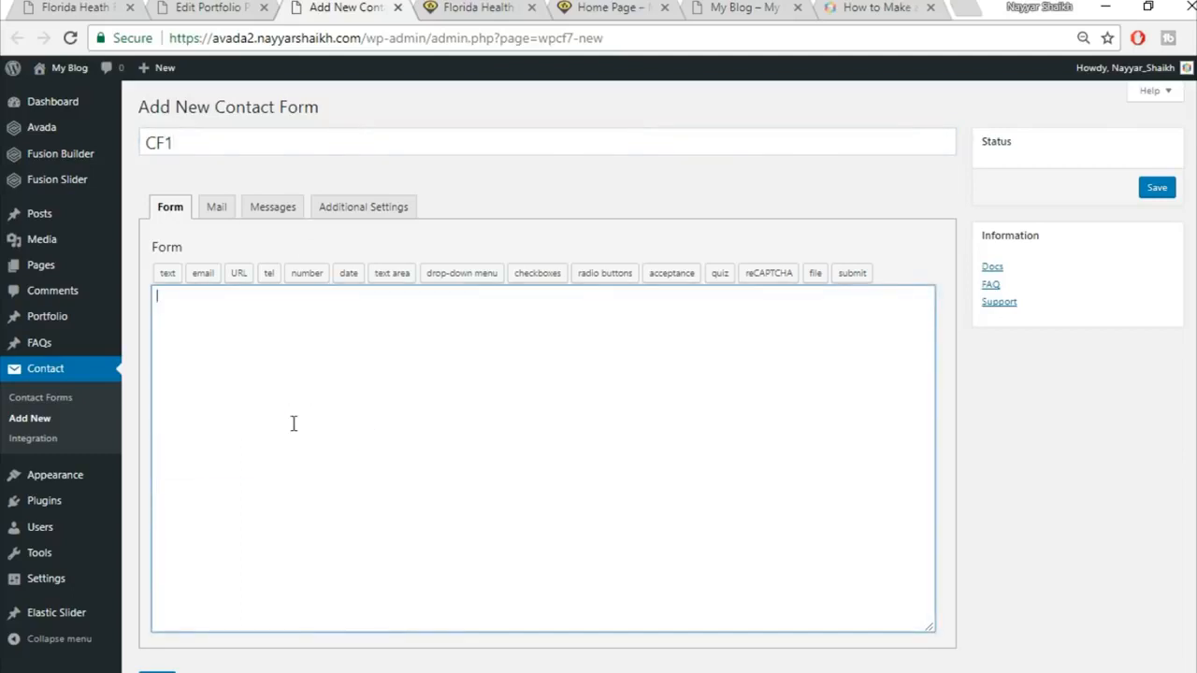
pyautogui.hotkey('ctrl', 'v')
pyautogui.scroll(-1, 930, 384)
pyautogui.click(157, 609)
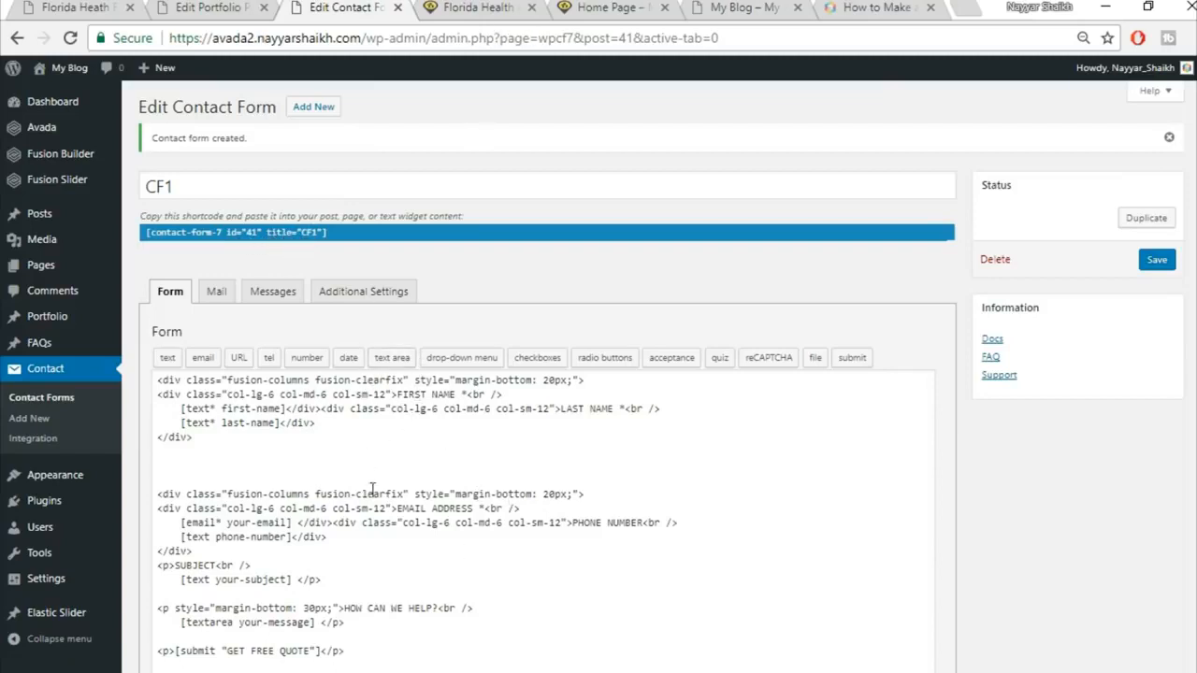
pyautogui.click(203, 18)
pyautogui.scroll(-3, 770, 406)
# Step: Compare the live portfolio page's layout, then return to the gallery in the post editor
pyautogui.scroll(-3, 770, 406)
pyautogui.click(79, 7)
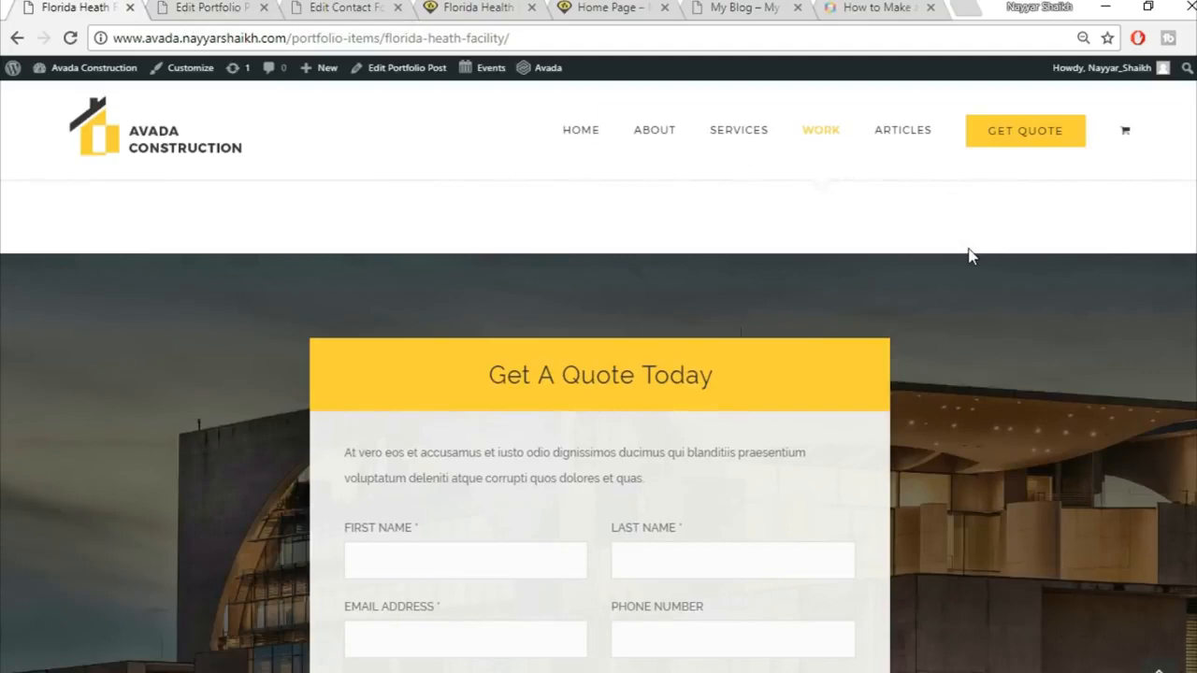
pyautogui.scroll(-1, 970, 257)
pyautogui.scroll(-2, 504, 251)
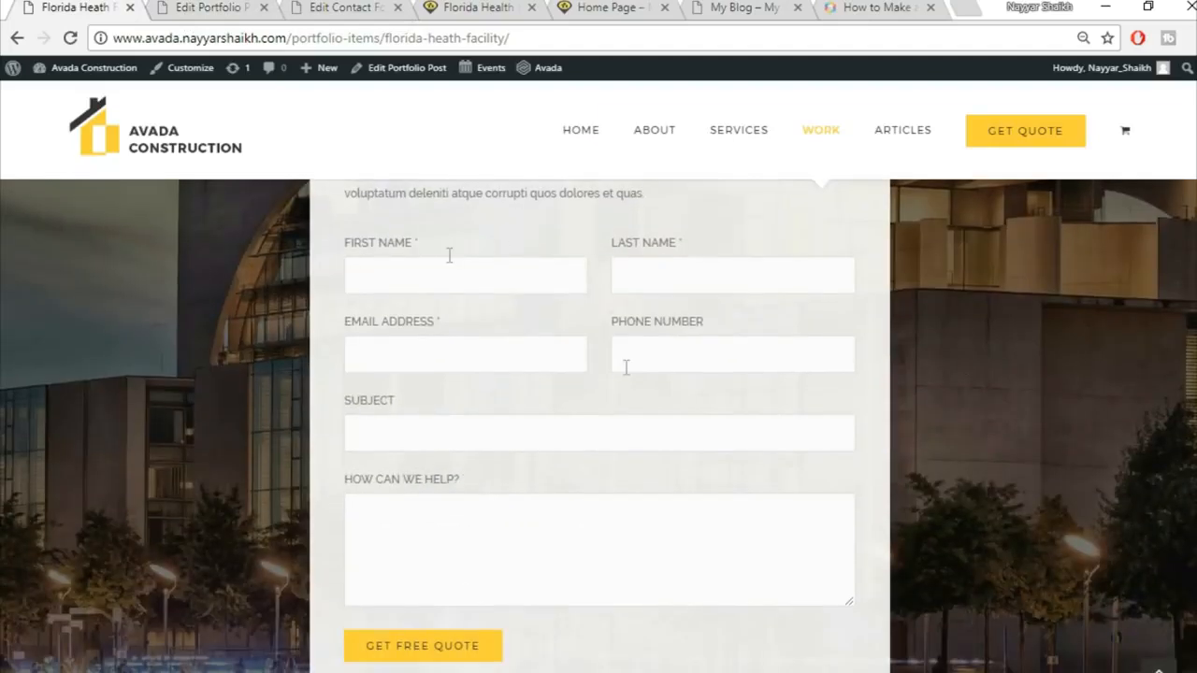
pyautogui.scroll(2, 374, 264)
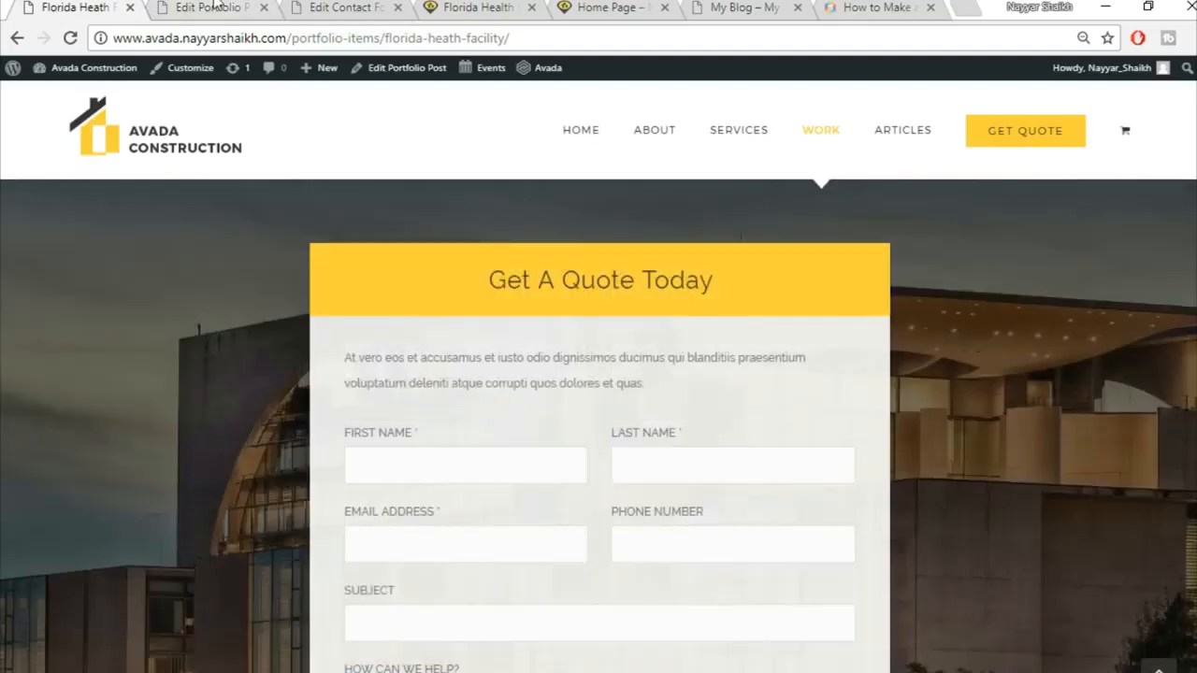
pyautogui.hotkey('ctrl', 'Tab')
pyautogui.scroll(-10, 995, 549)
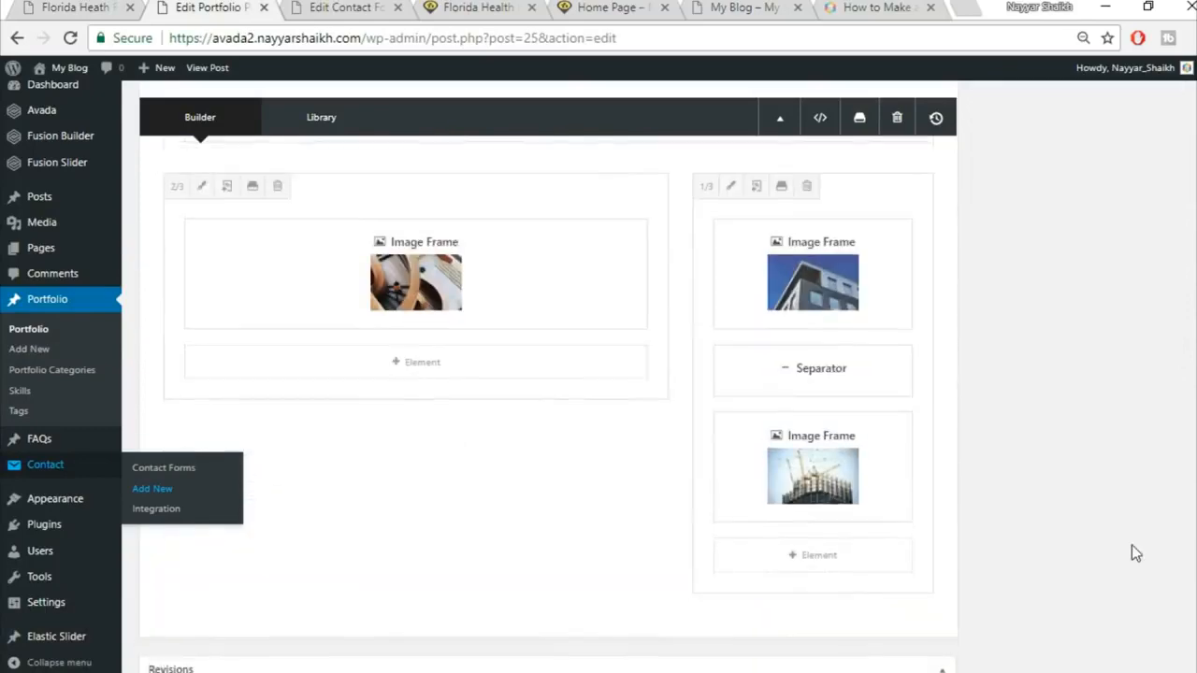
pyautogui.scroll(4, 1132, 552)
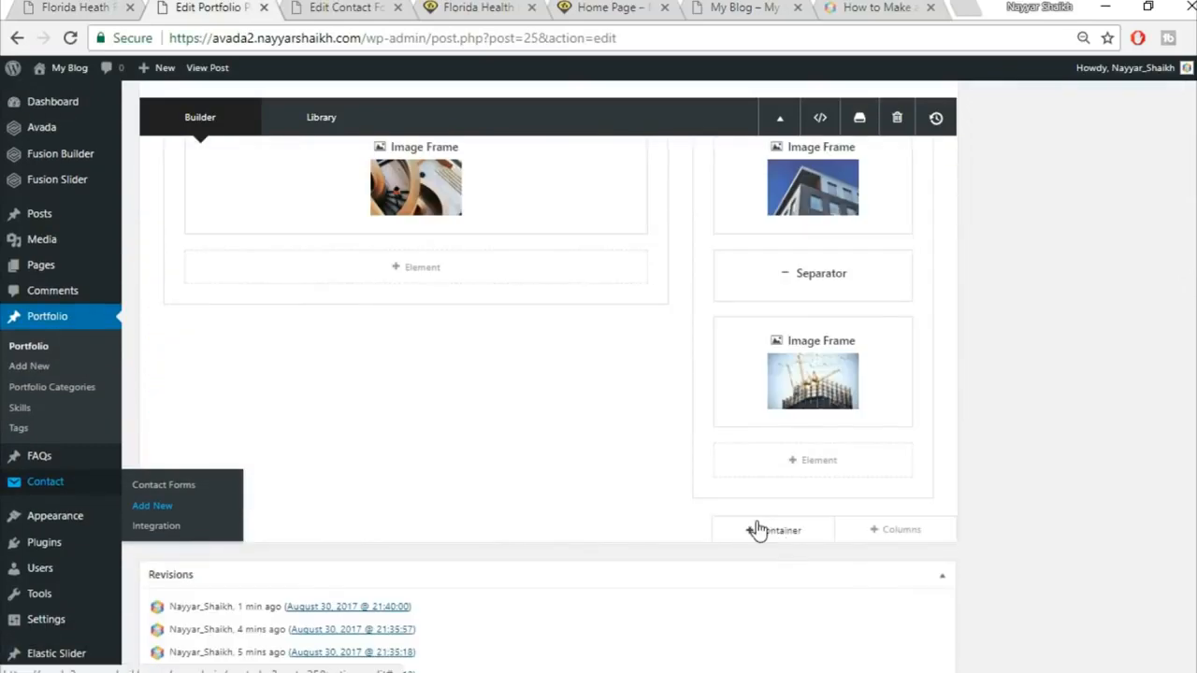
# Step: Add a container below the gallery with a 1/6 + 2/3 + 1/6 column layout
pyautogui.click(758, 526)
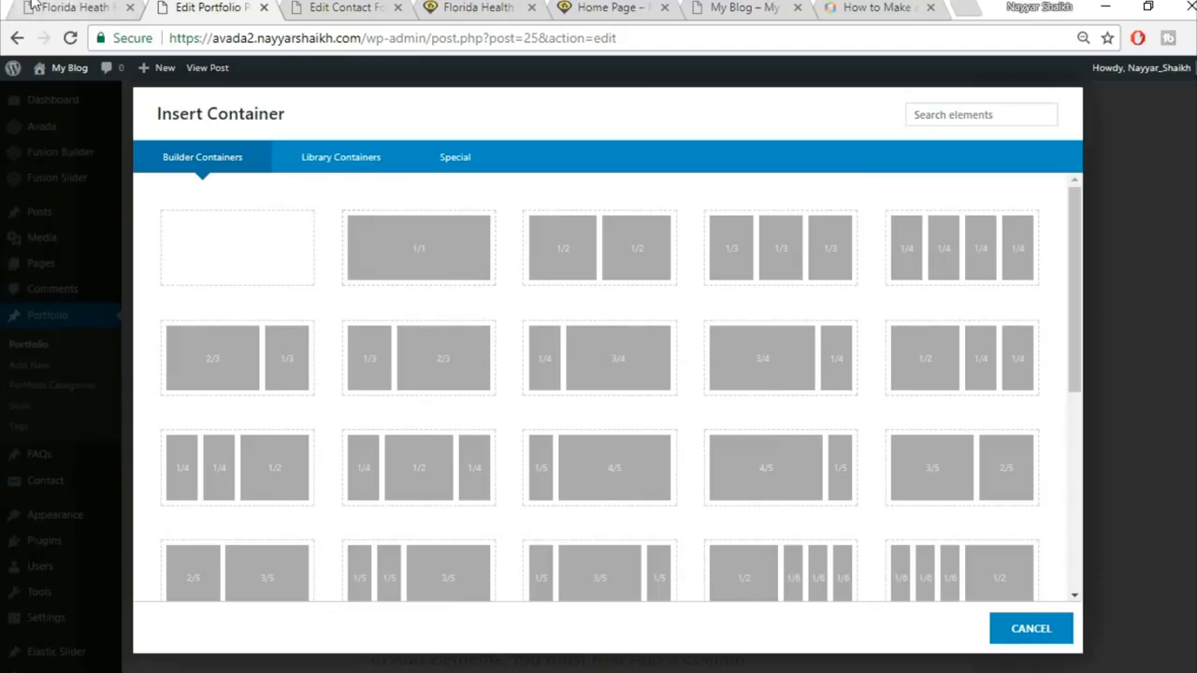
pyautogui.click(75, 7)
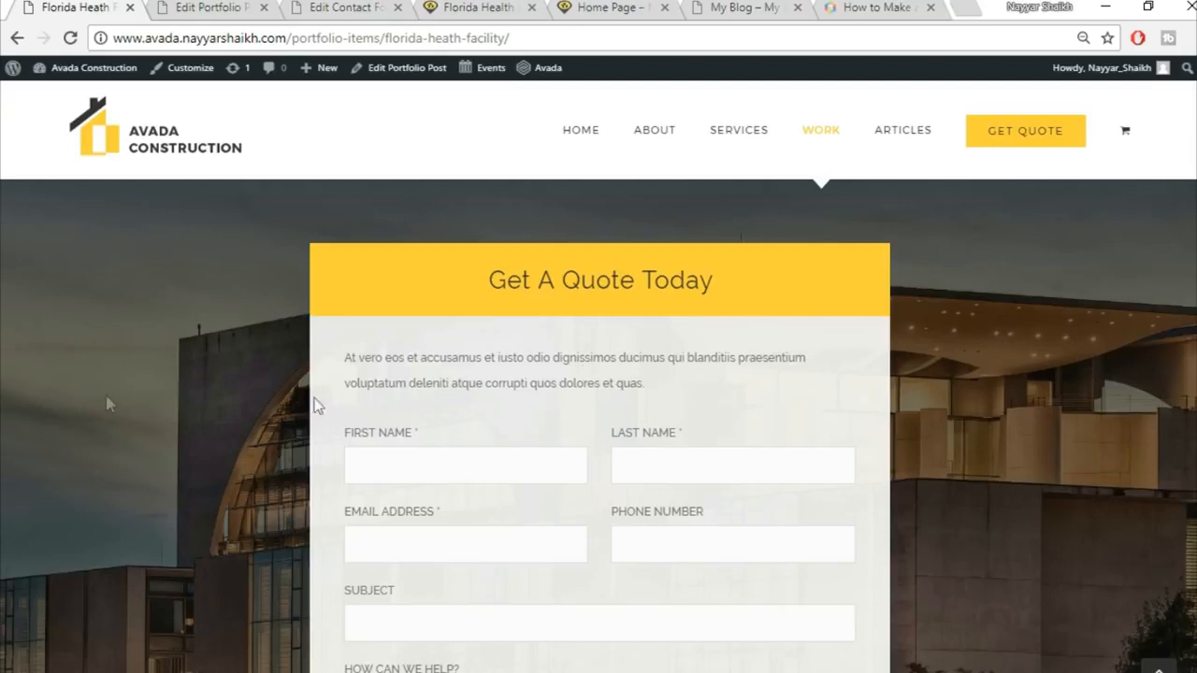
pyautogui.click(229, 7)
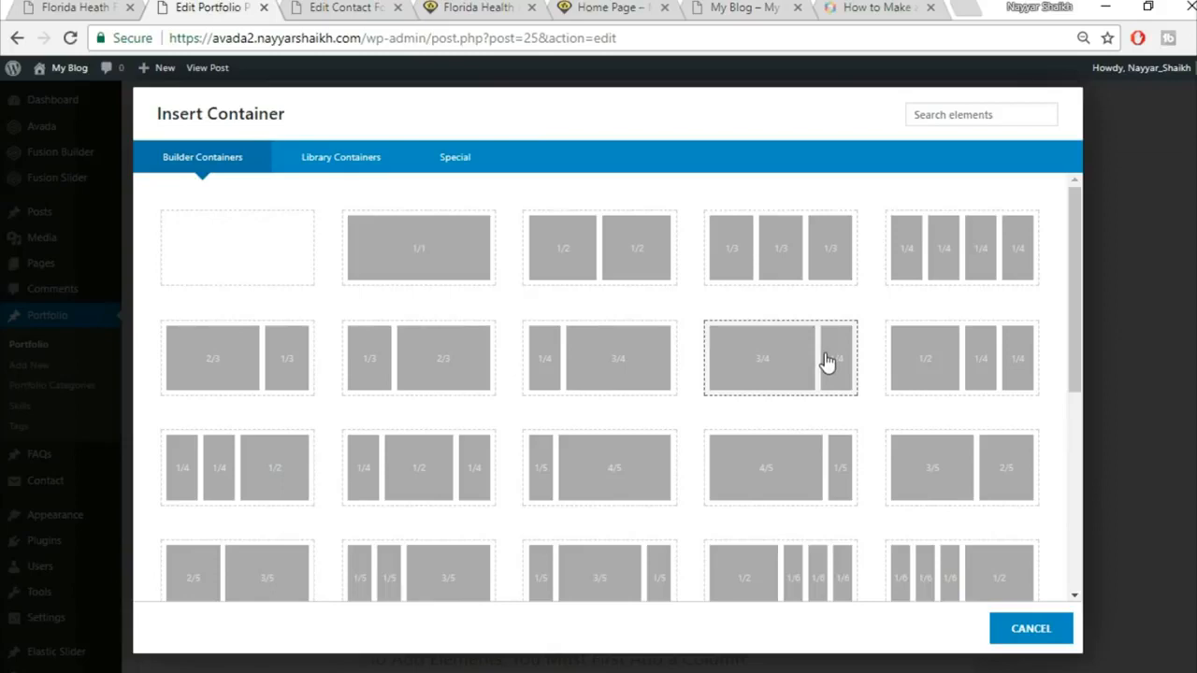
pyautogui.scroll(-2, 743, 384)
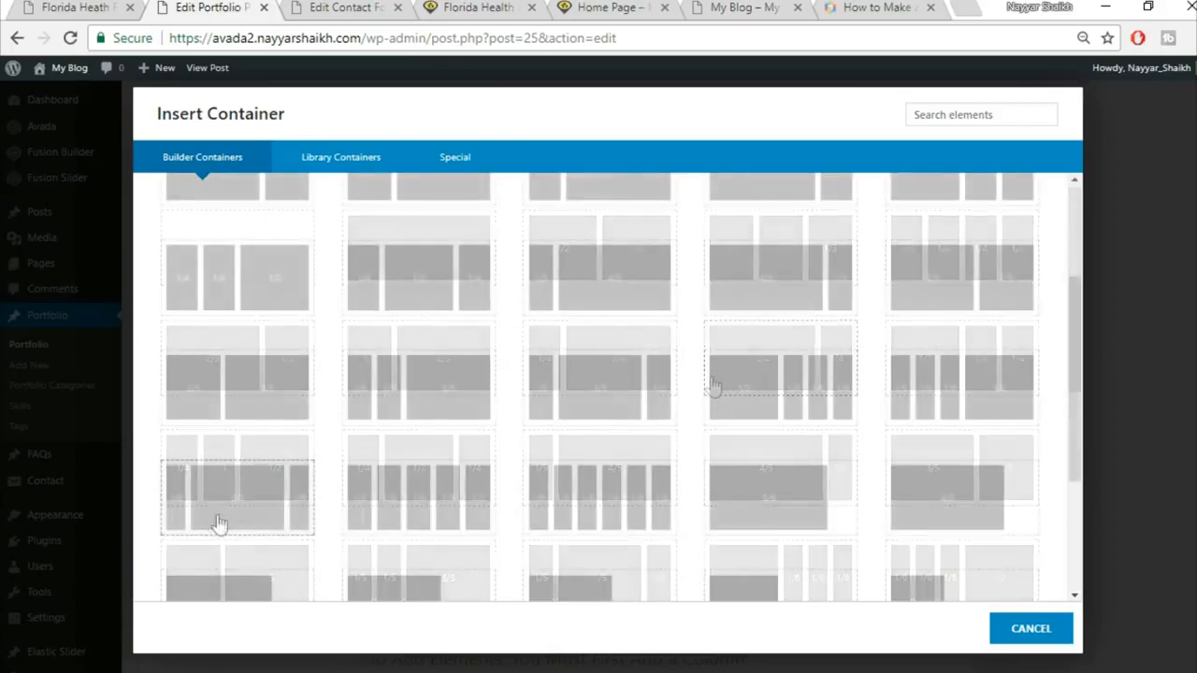
pyautogui.click(193, 521)
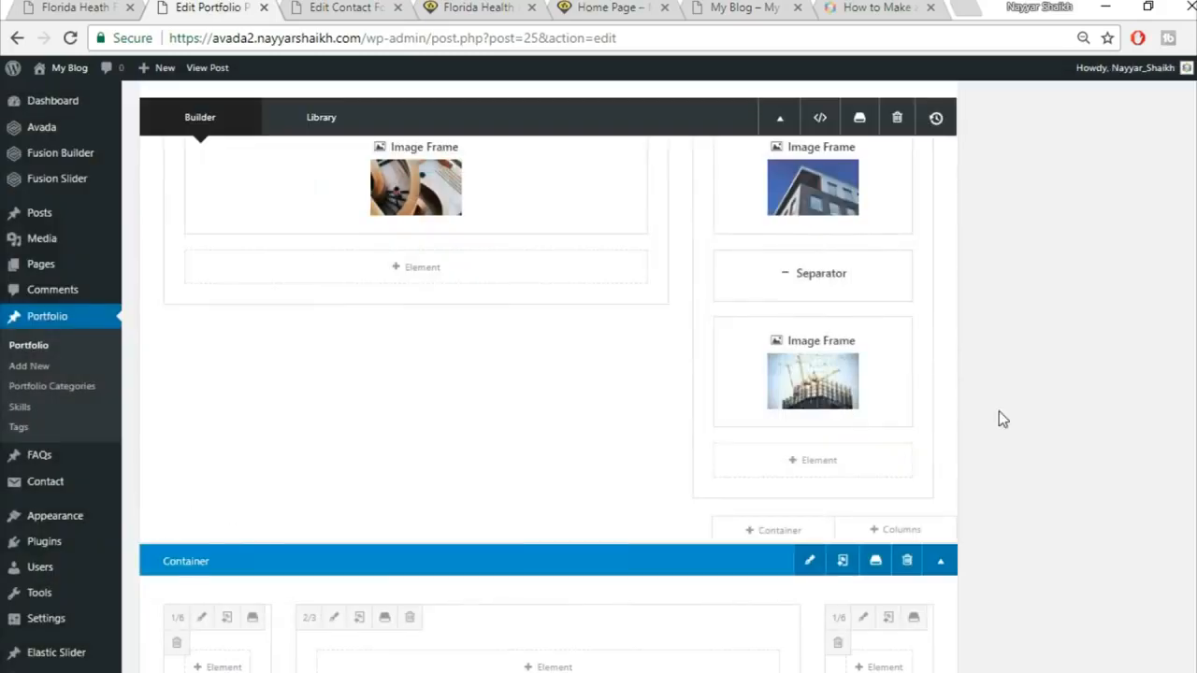
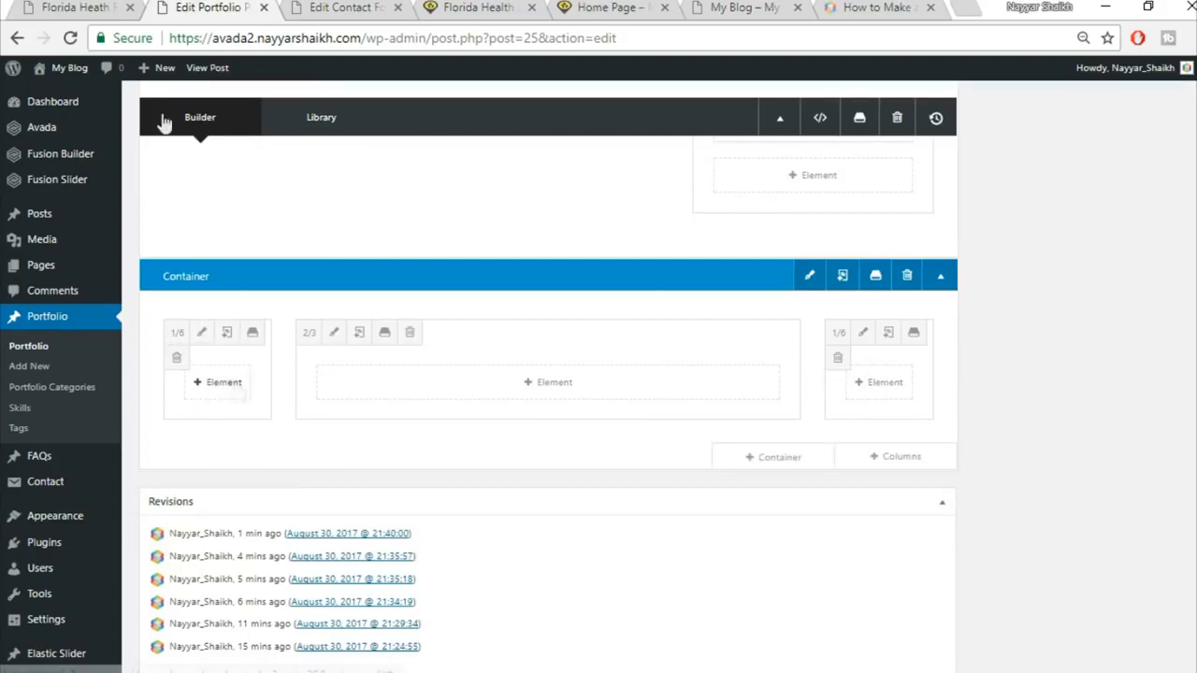
# Step: Check the live quote page's heading, then open the element search for the 2/3 middle column
pyautogui.click(59, 5)
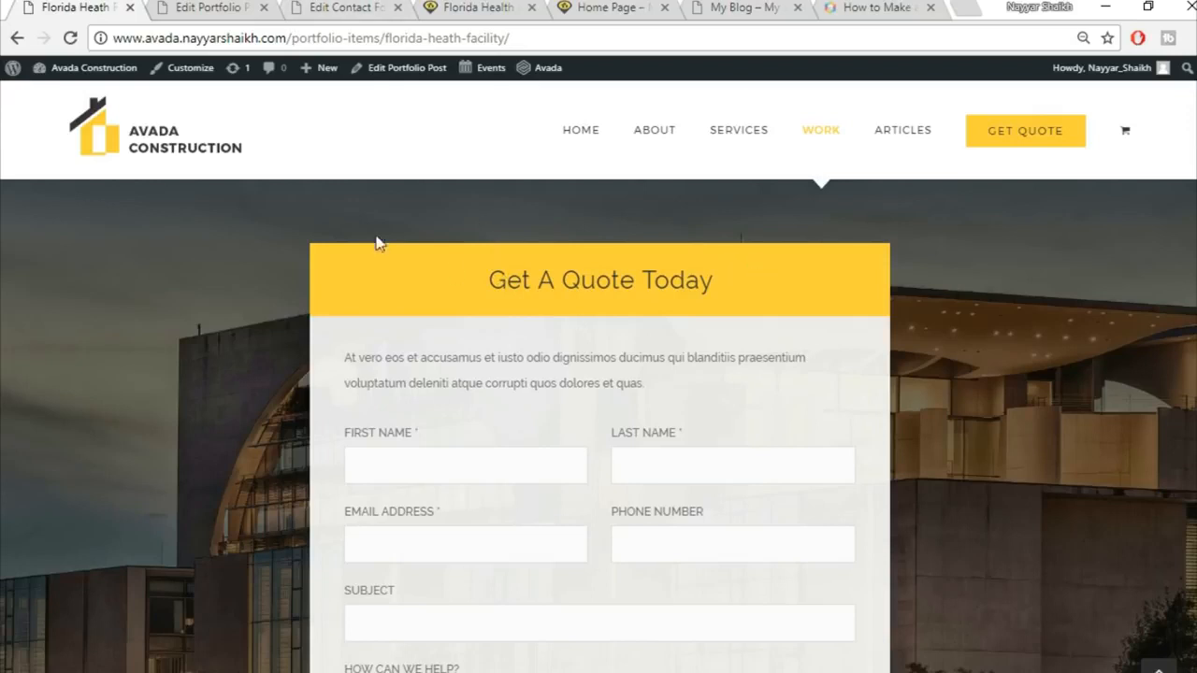
pyautogui.click(208, 8)
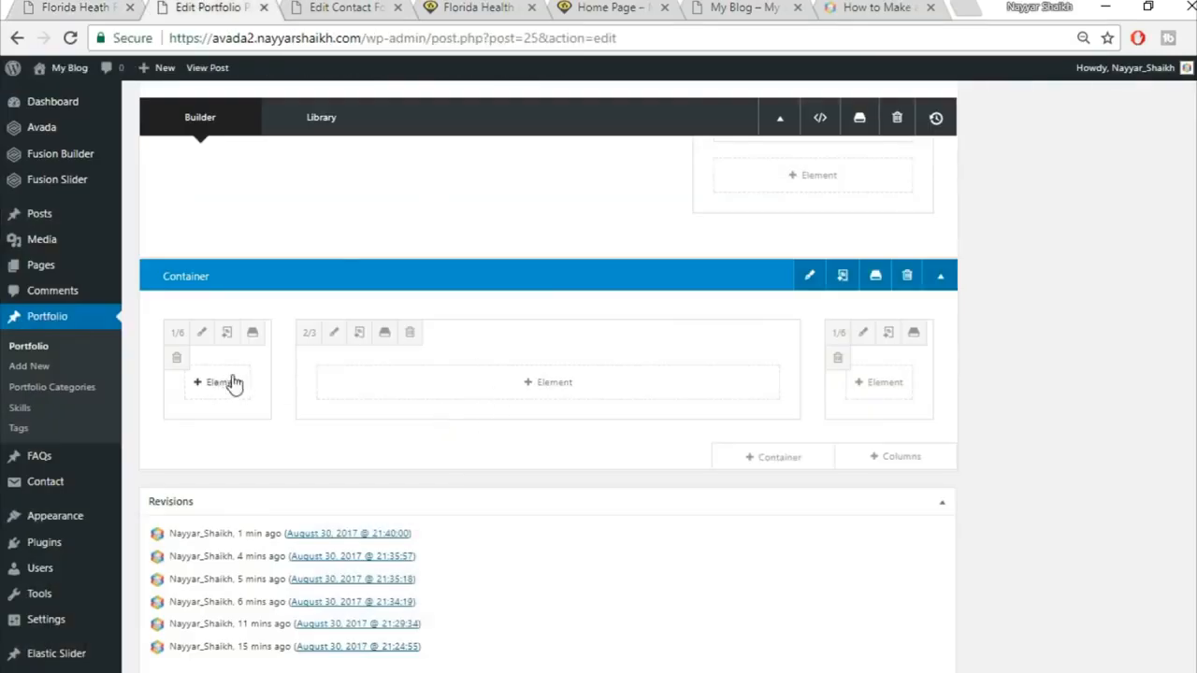
pyautogui.click(626, 399)
pyautogui.click(37, 7)
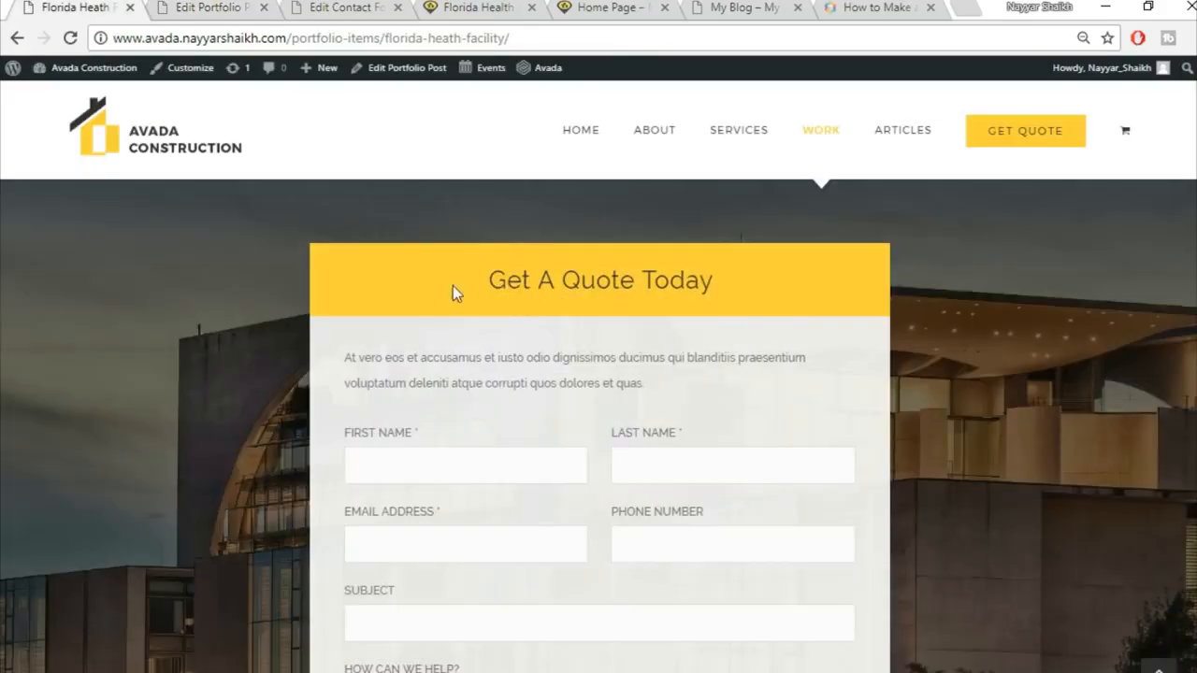
pyautogui.tripleClick(631, 264)
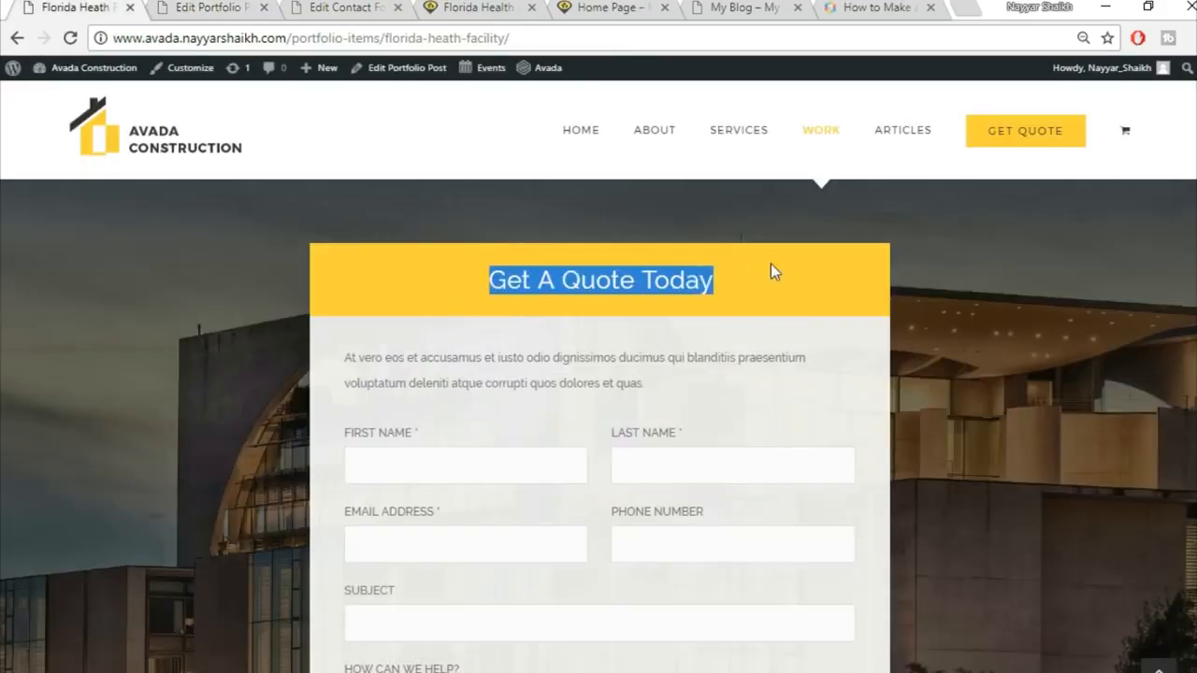
pyautogui.click(236, 5)
pyautogui.click(952, 122)
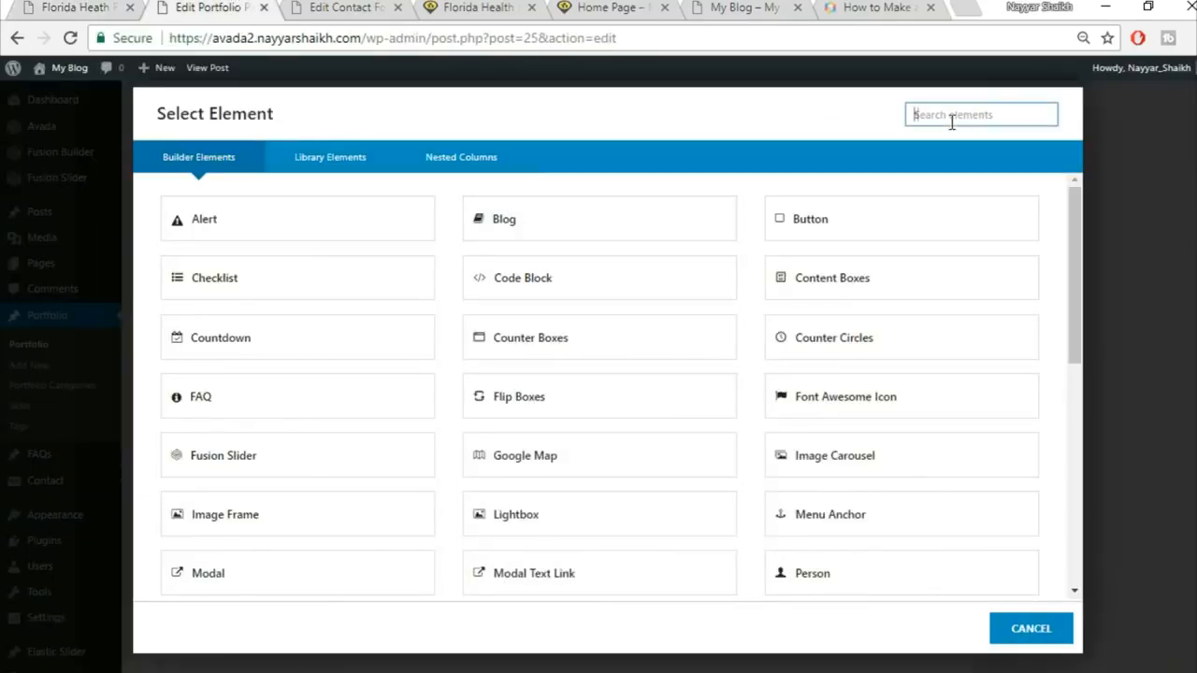
# Step: Add a Tagline Box with the yellow #fed83d background matching the live page
pyautogui.write('tag')
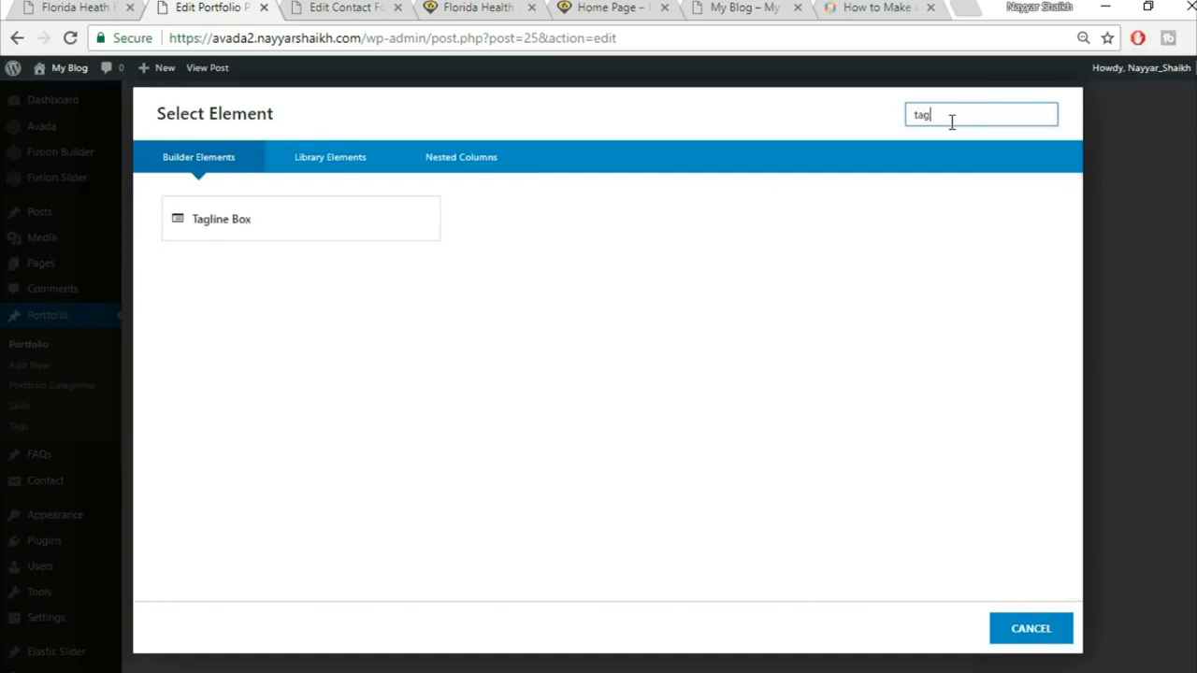
pyautogui.click(335, 230)
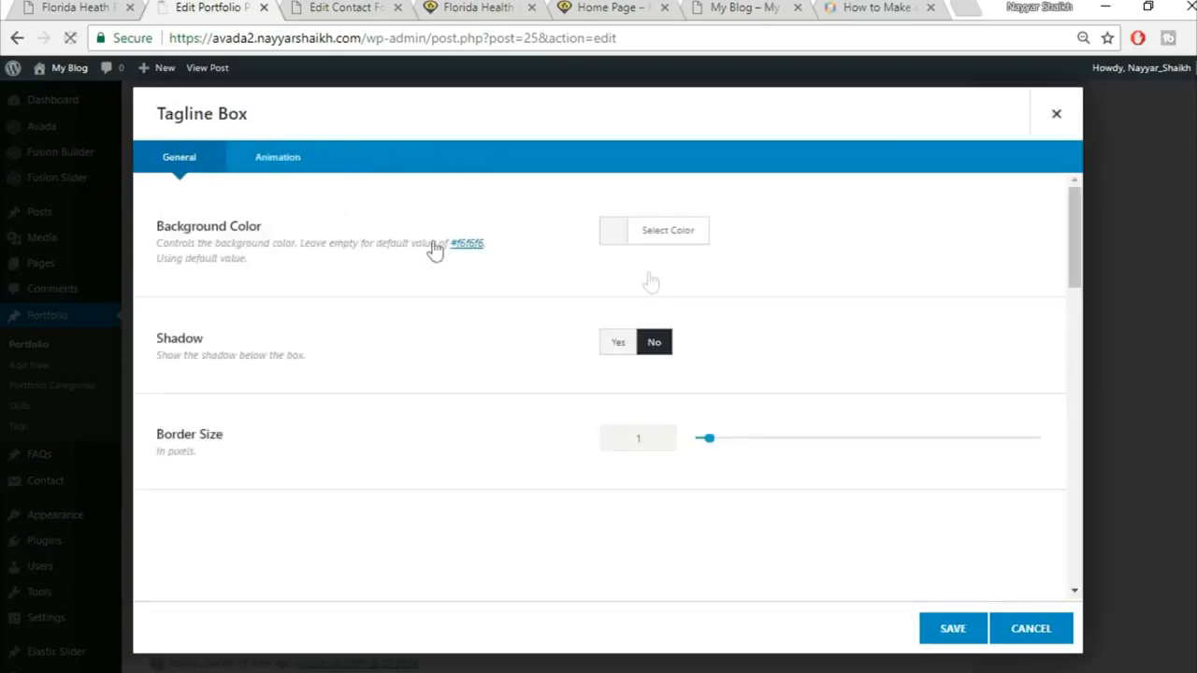
pyautogui.click(685, 249)
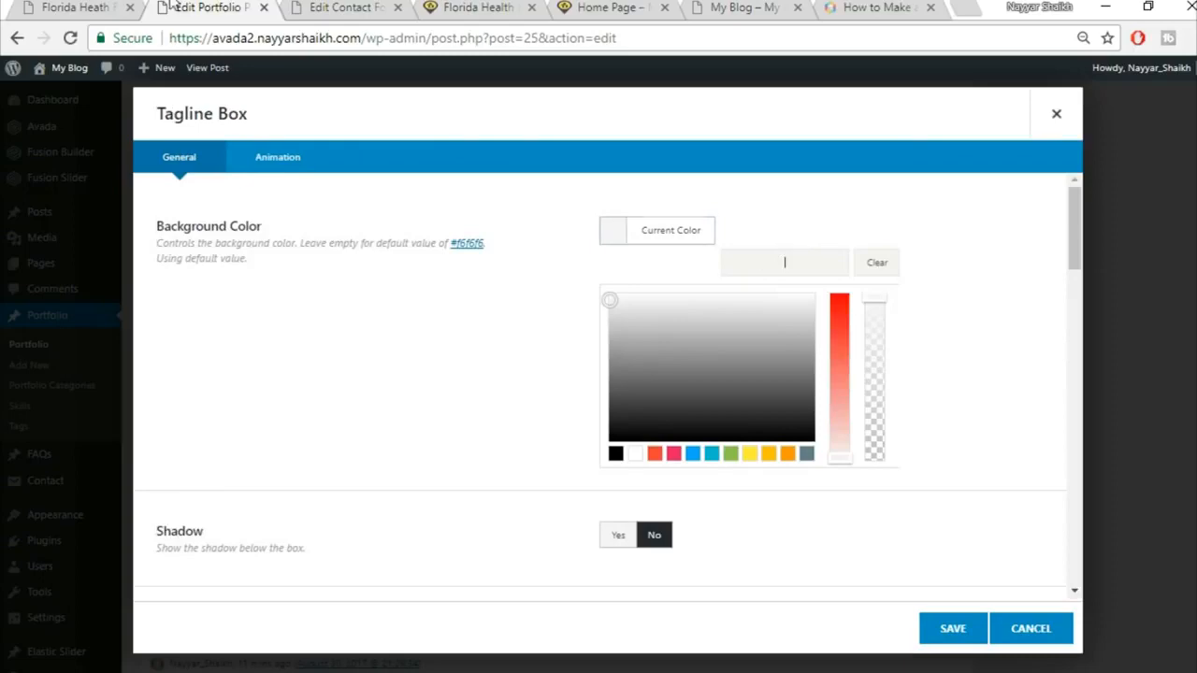
pyautogui.click(84, 6)
pyautogui.click(792, 298)
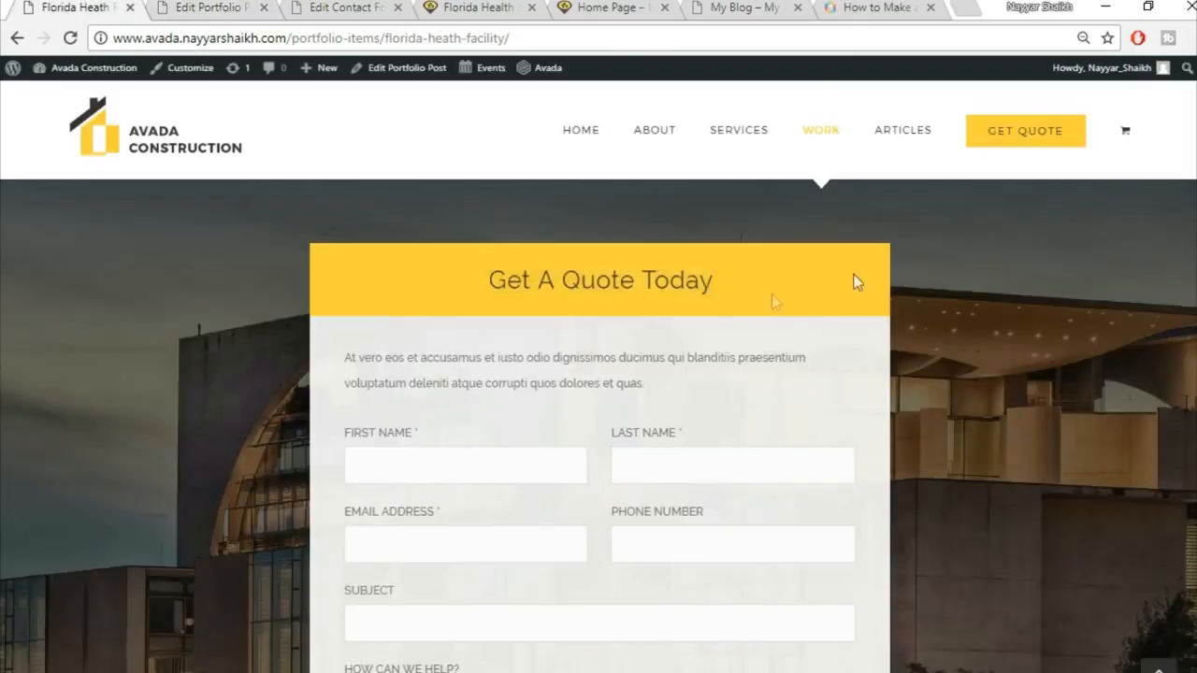
pyautogui.click(275, 8)
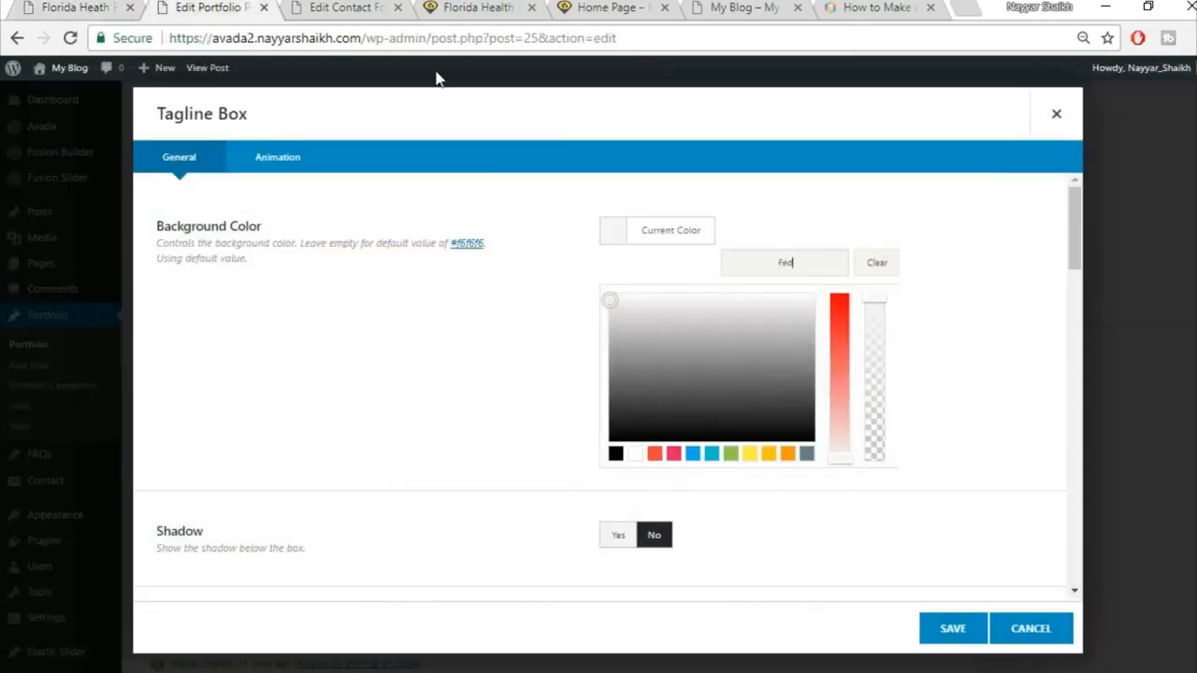
pyautogui.click(957, 197)
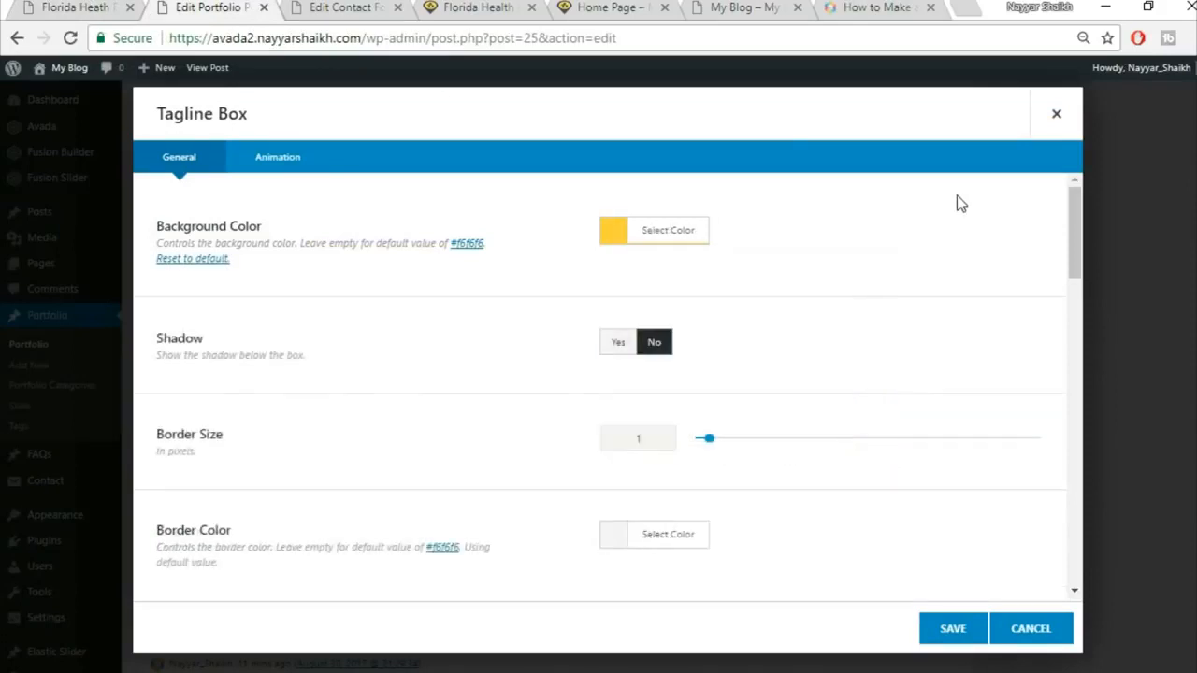
# Step: Set the tagline box border size to 0 and centre its content
pyautogui.scroll(-1, 634, 272)
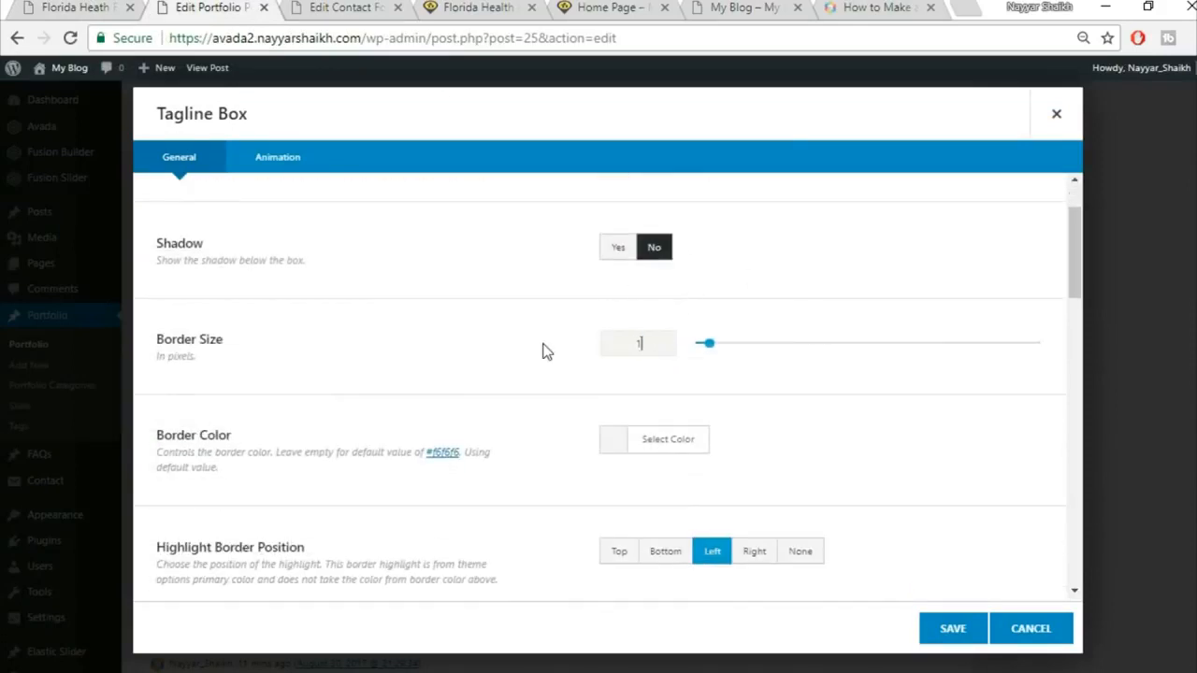
pyautogui.write('0')
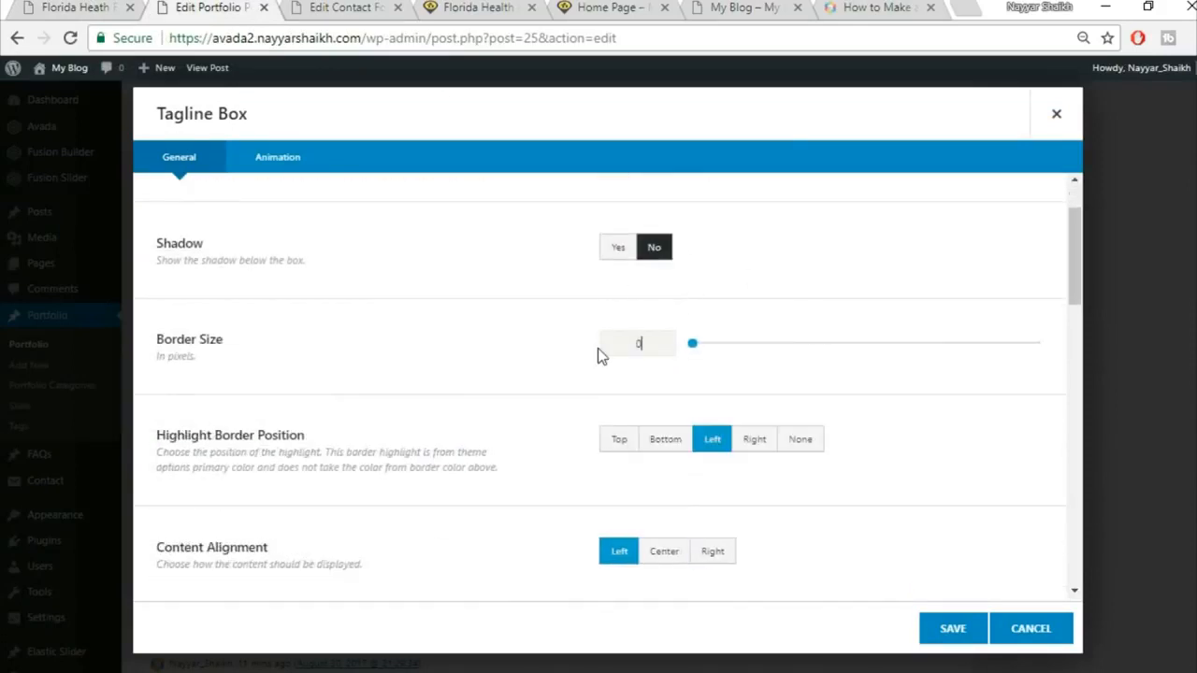
pyautogui.scroll(-1, 645, 446)
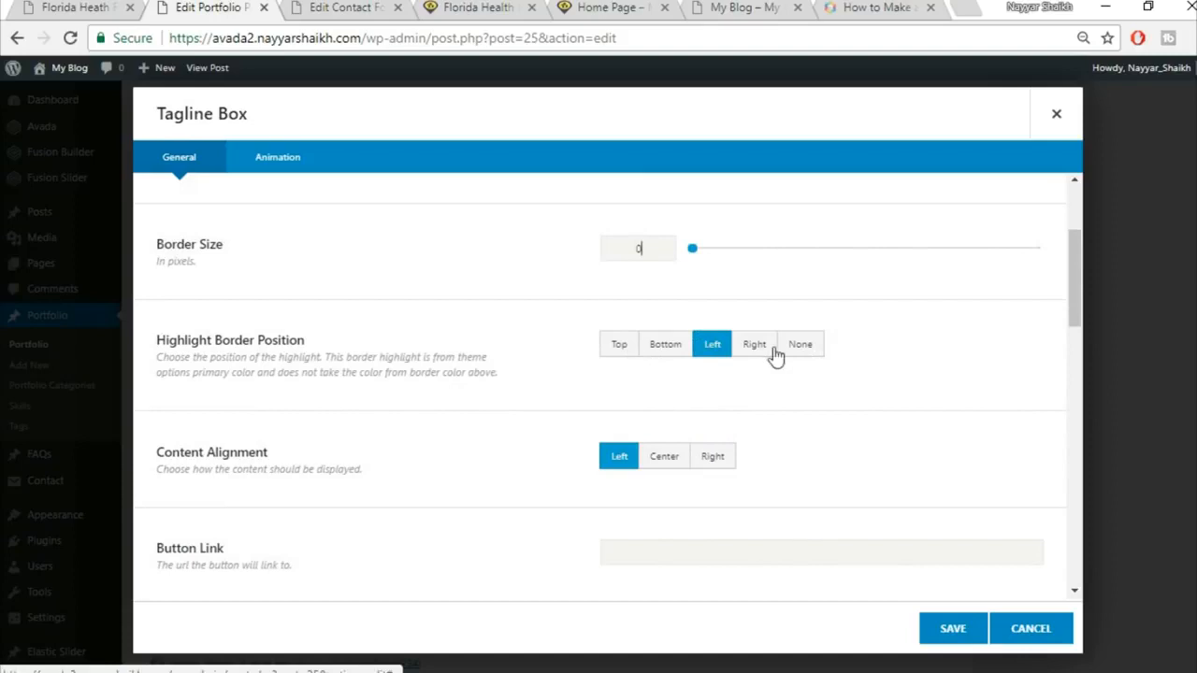
pyautogui.scroll(-2, 833, 377)
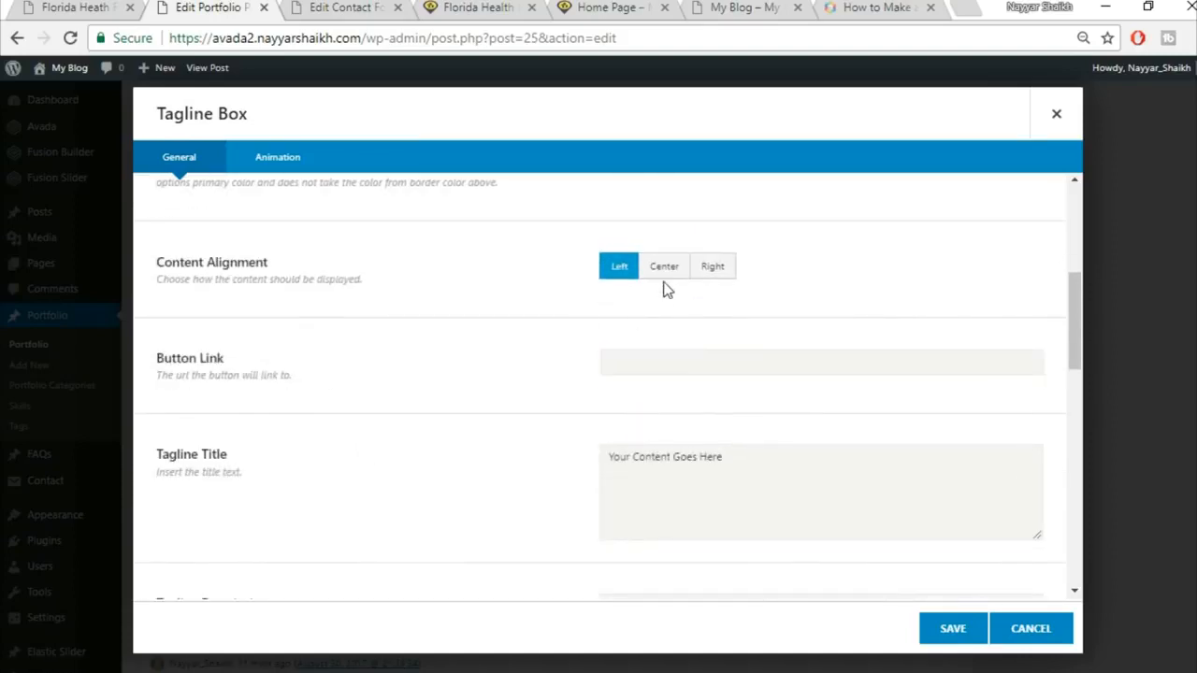
pyautogui.click(665, 277)
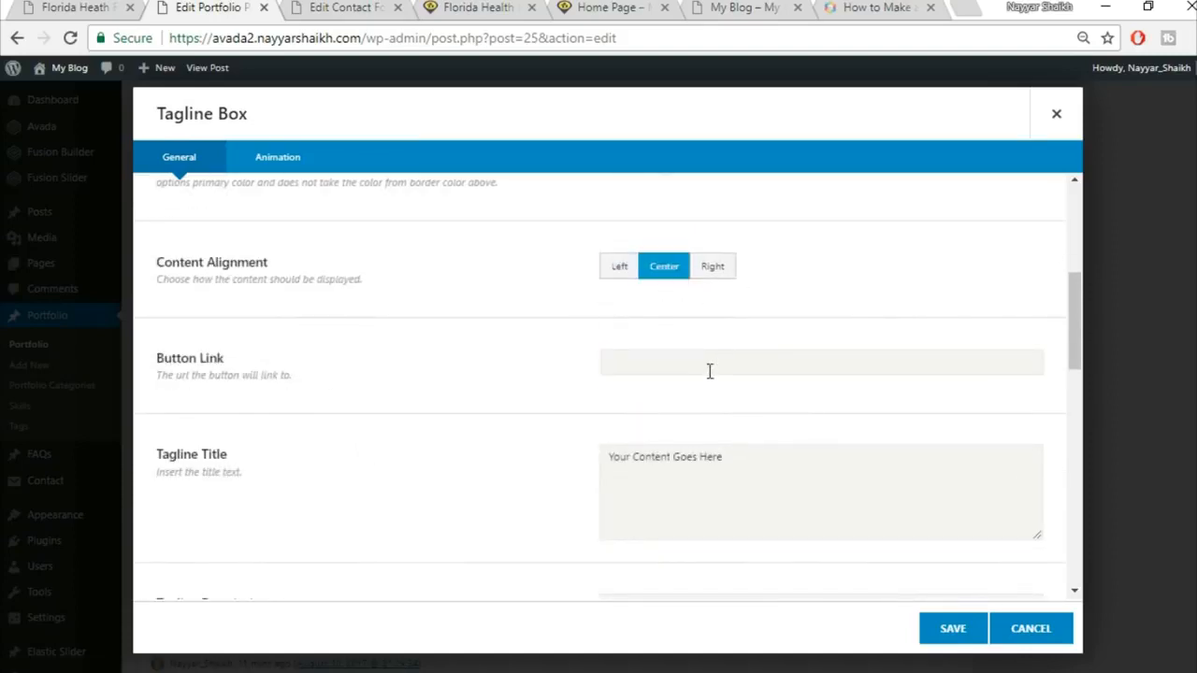
# Step: Replace the placeholder tagline title with 'Get A Quote Today'
pyautogui.scroll(-1, 943, 439)
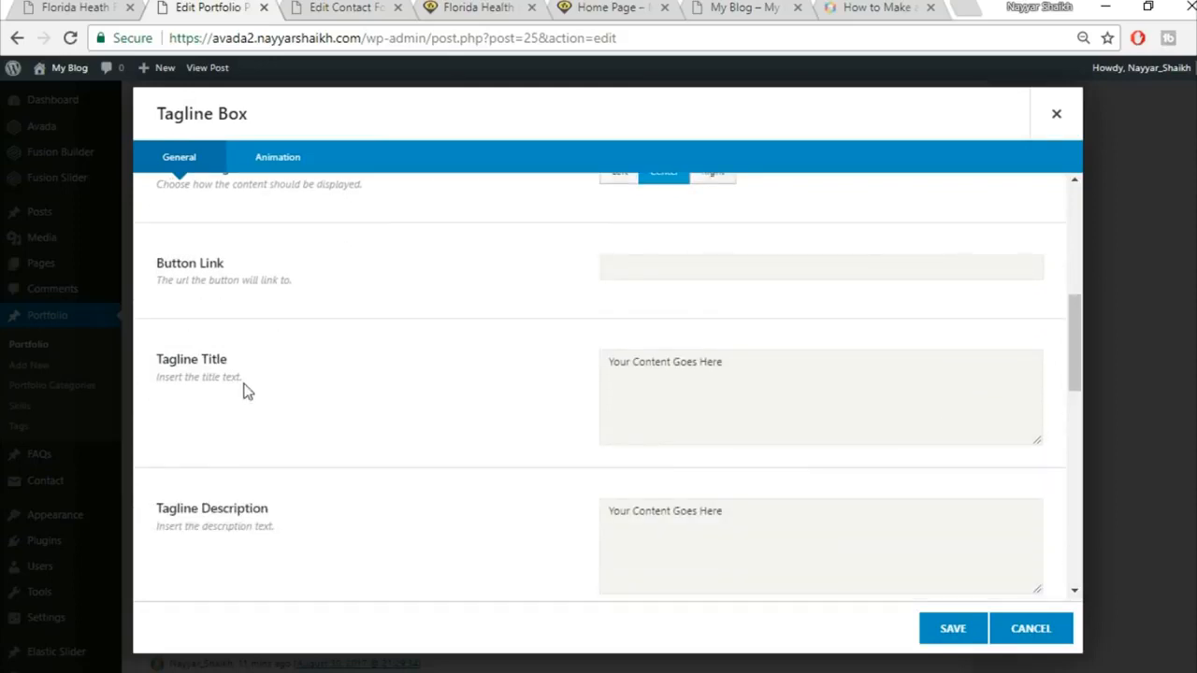
pyautogui.click(774, 392)
pyautogui.hotkey('ctrl', 'a')
pyautogui.press('BackSpace')
pyautogui.write('Get A Quote Today')
pyautogui.click(23, 8)
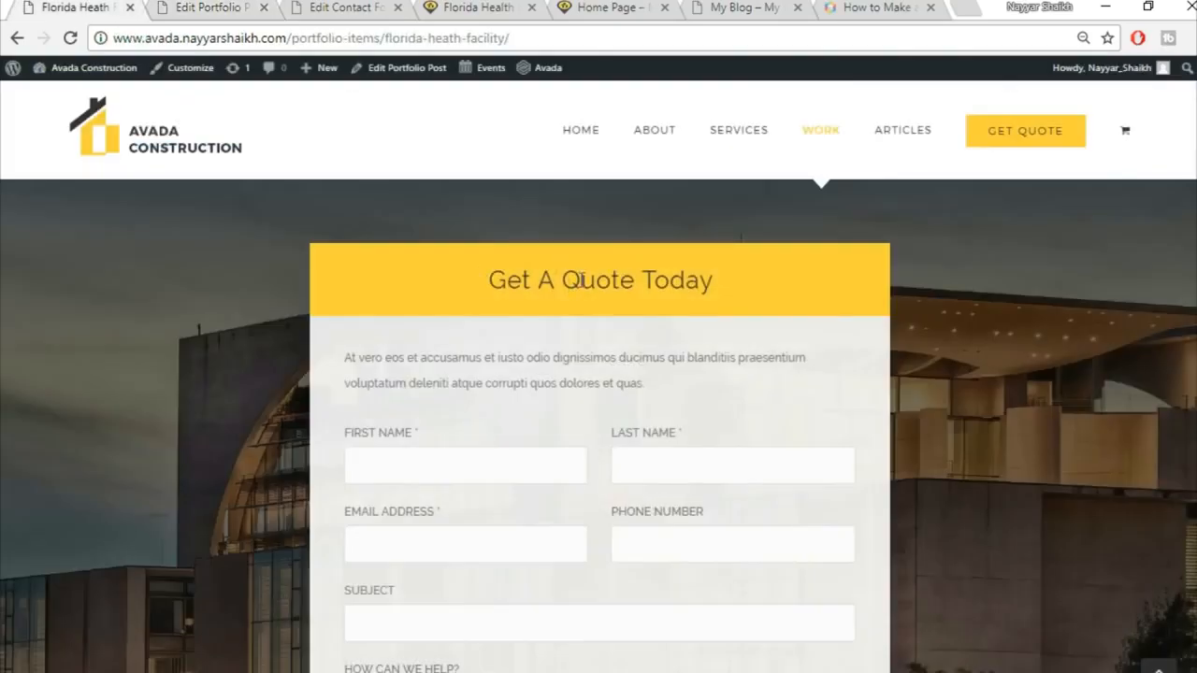
pyautogui.click(260, 7)
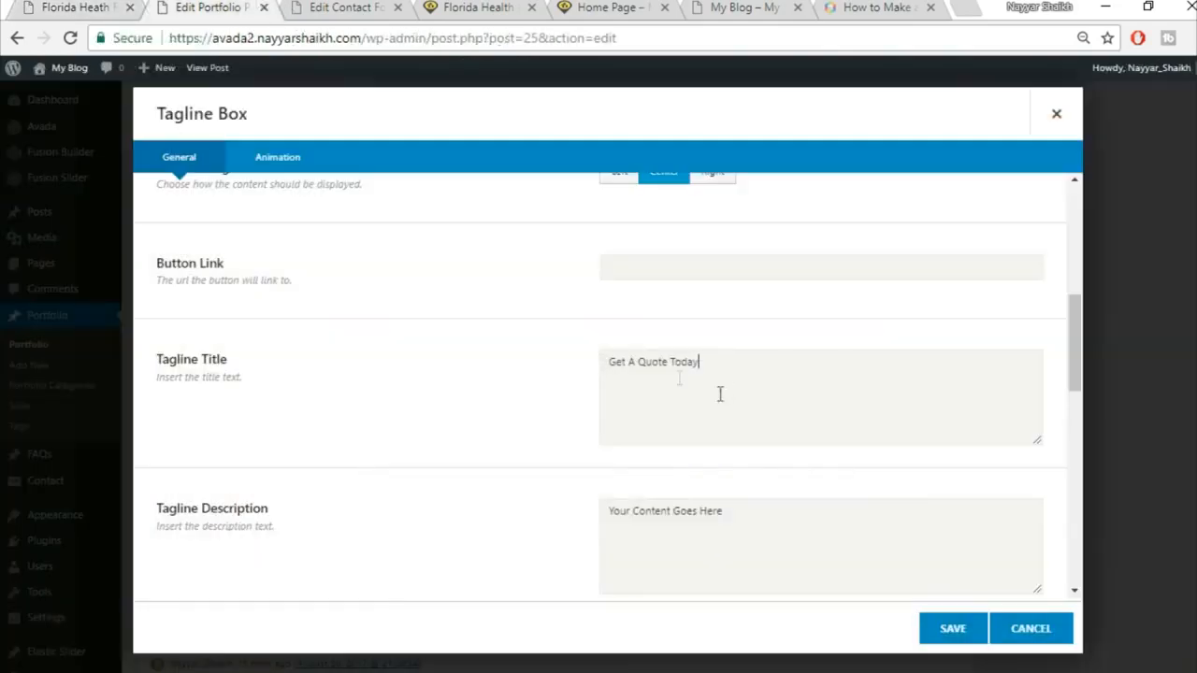
# Step: Clear the placeholder description and additional content text
pyautogui.click(828, 534)
pyautogui.hotkey('ctrl', 'a')
pyautogui.press('BackSpace')
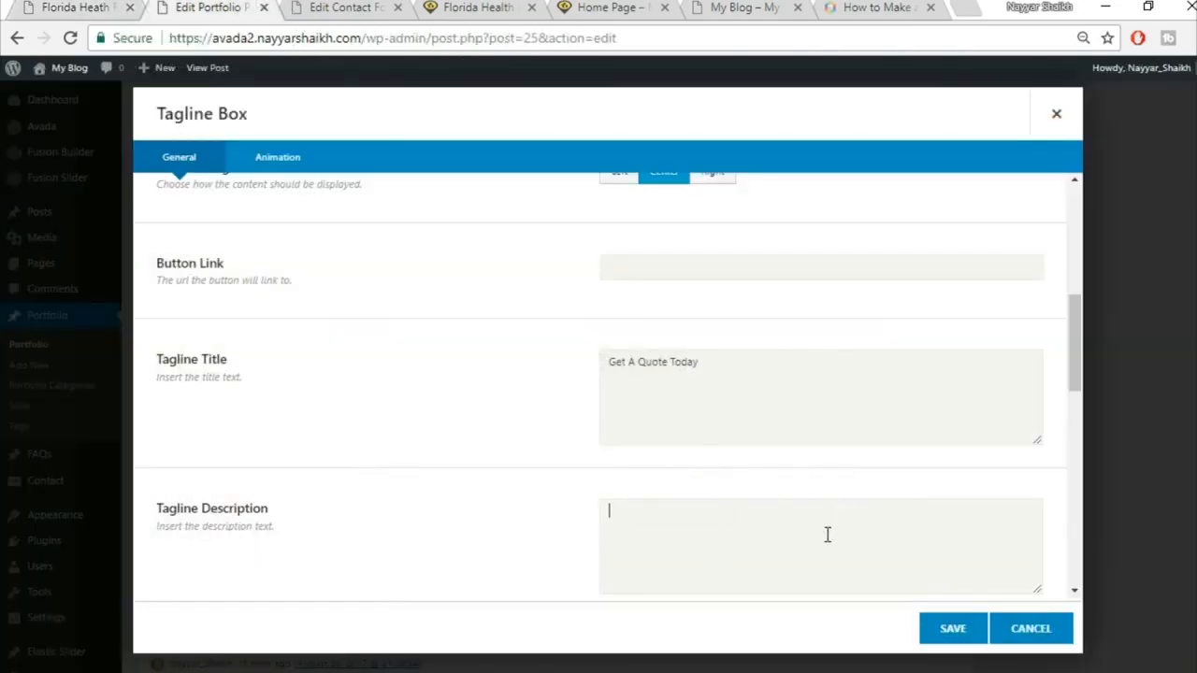
pyautogui.scroll(-2, 711, 526)
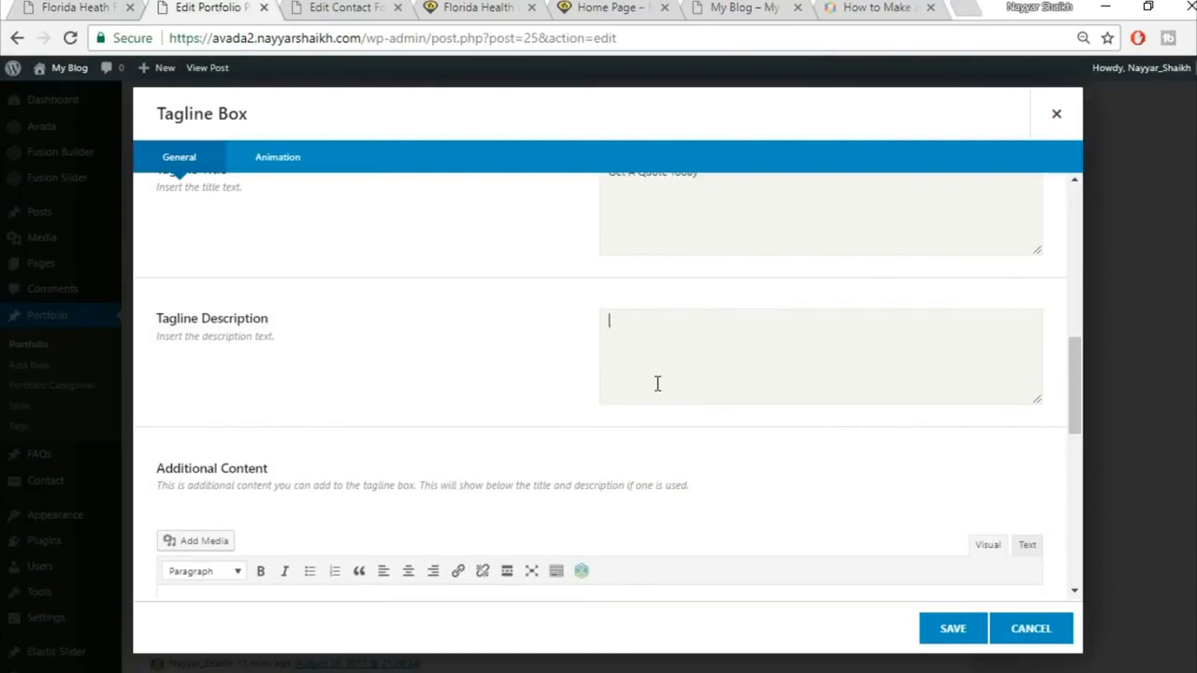
pyautogui.scroll(-3, 678, 392)
pyautogui.click(472, 439)
pyautogui.hotkey('ctrl', 'a')
pyautogui.press('BackSpace')
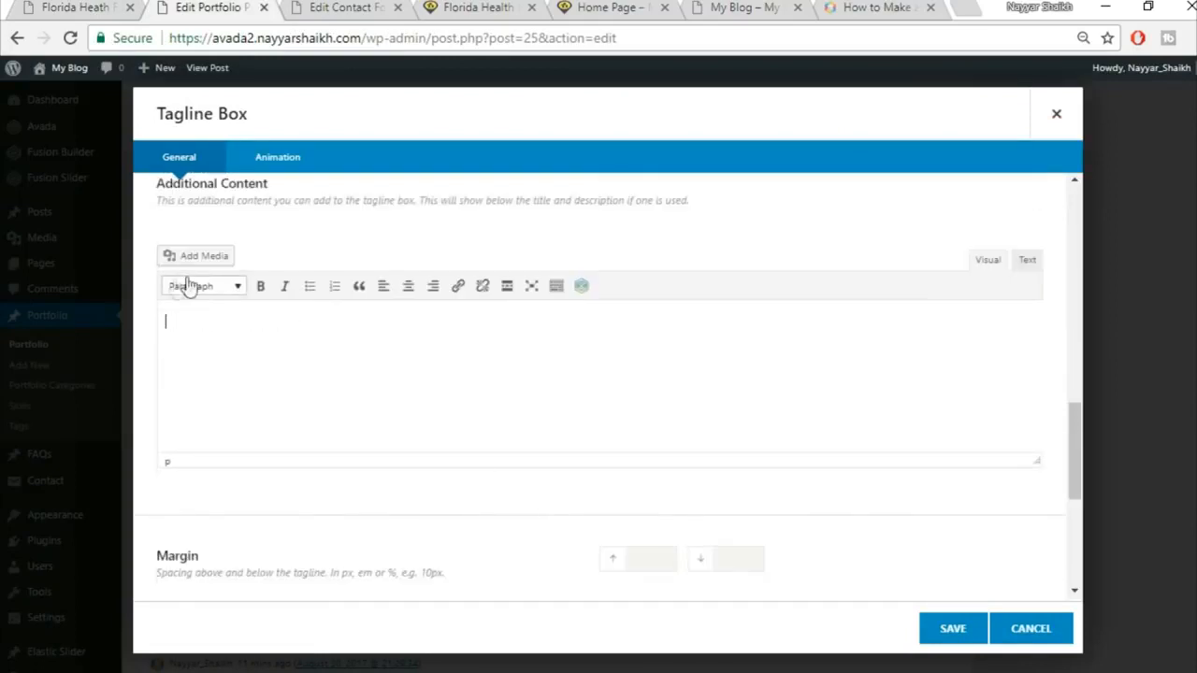
# Step: Set the tagline box top and bottom margins to 0 and save it
pyautogui.scroll(-2, 561, 412)
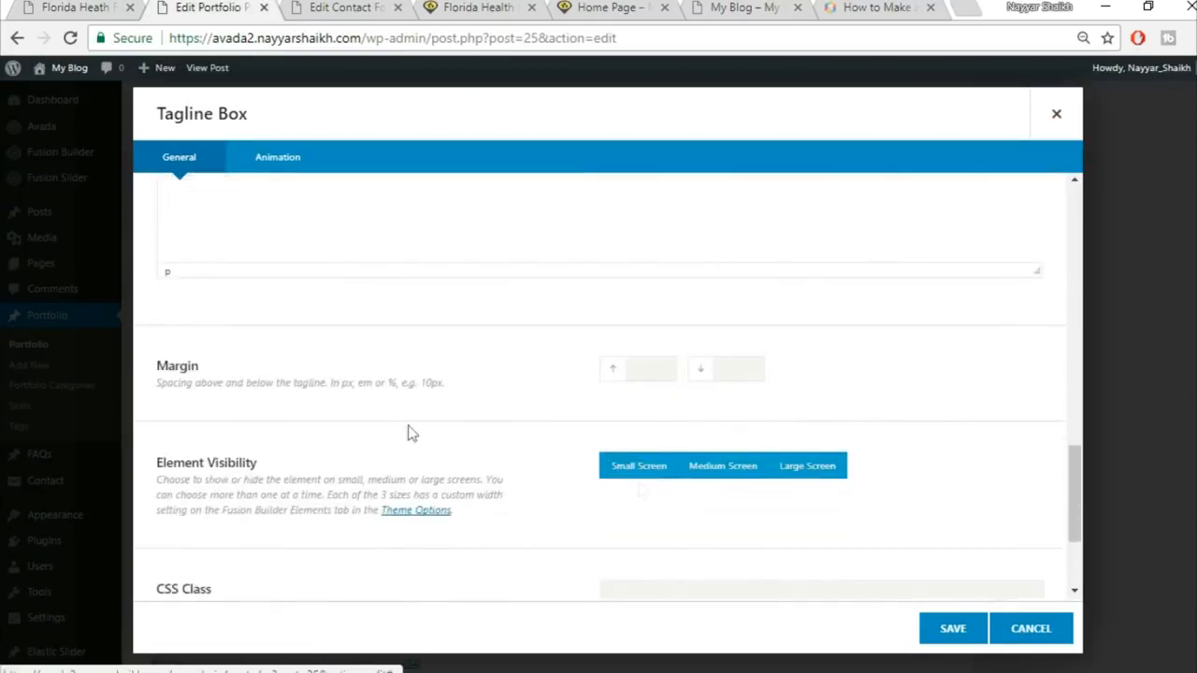
pyautogui.click(650, 369)
pyautogui.write('0')
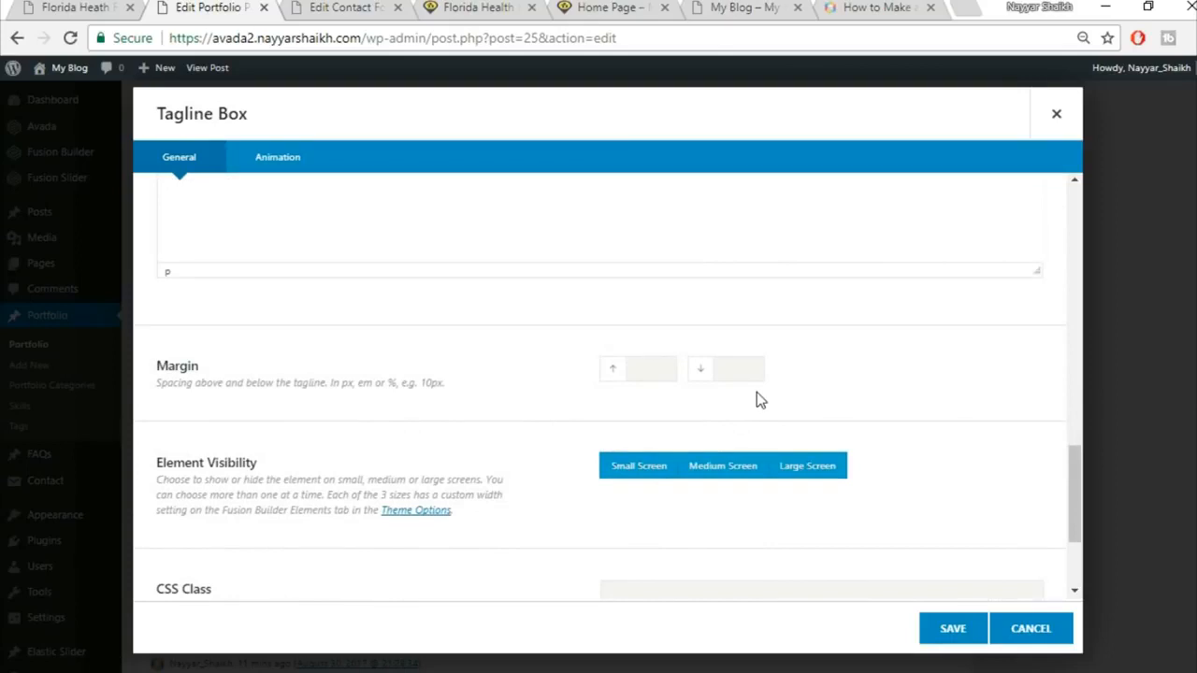
pyautogui.press('Tab')
pyautogui.write('0')
pyautogui.click(120, 8)
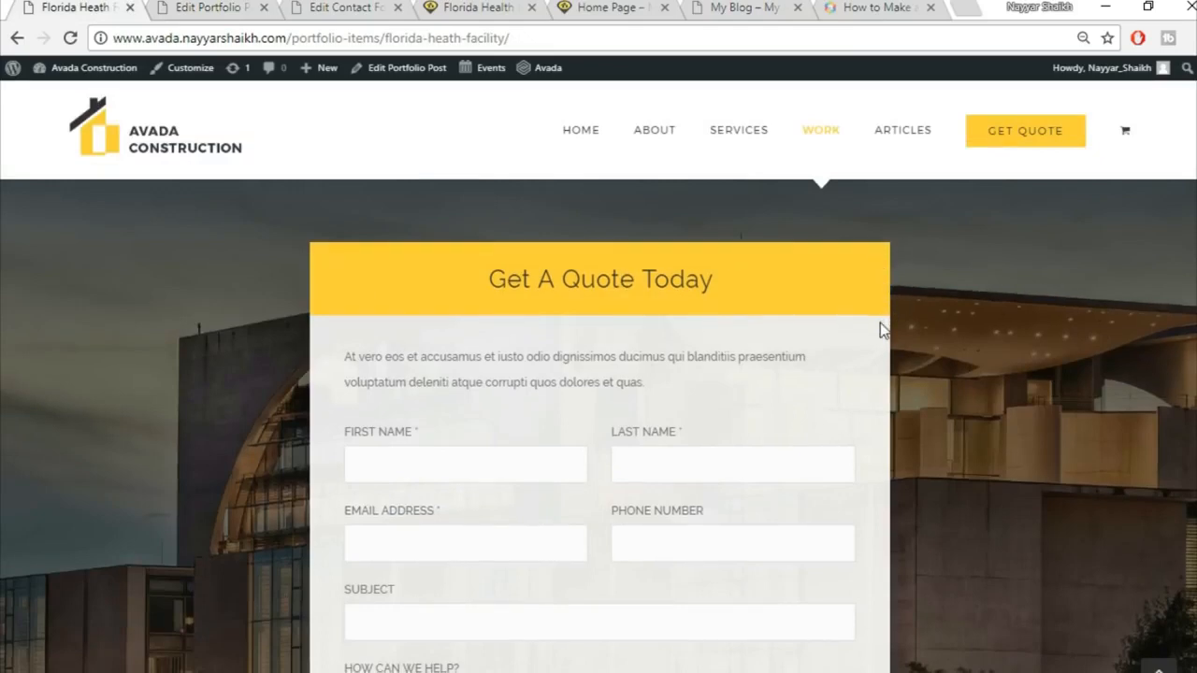
pyautogui.scroll(-1, 633, 237)
pyautogui.click(215, 8)
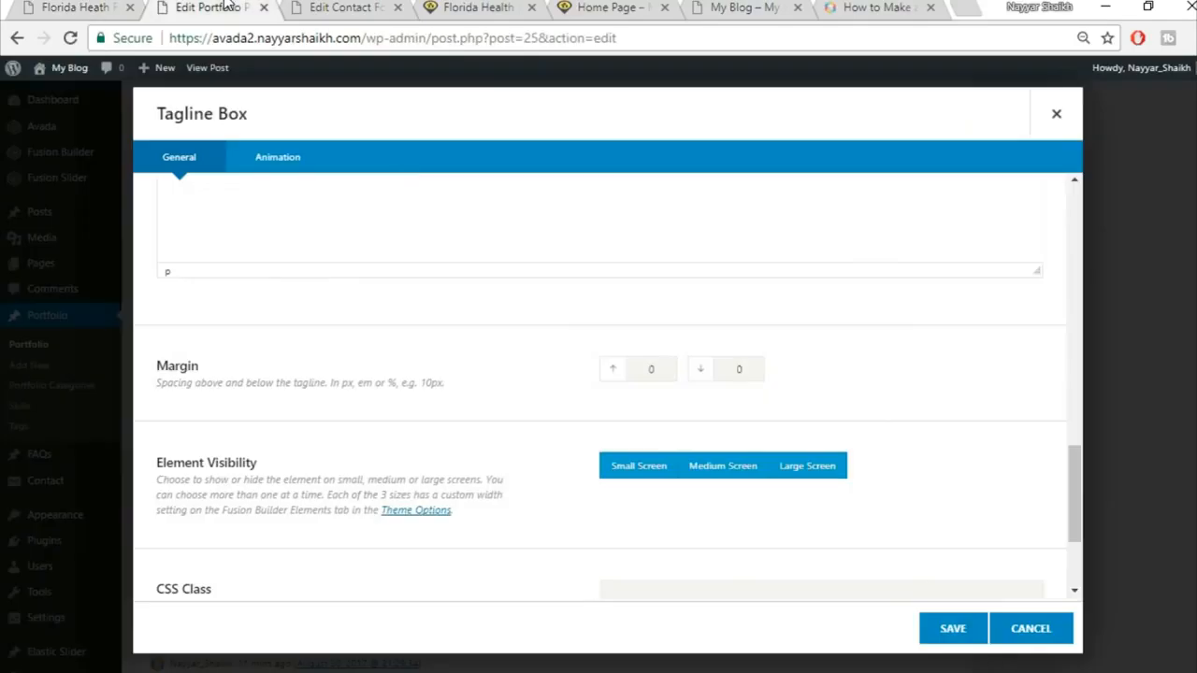
pyautogui.hotkey('shift', 'Tab')
pyautogui.scroll(-2, 1008, 445)
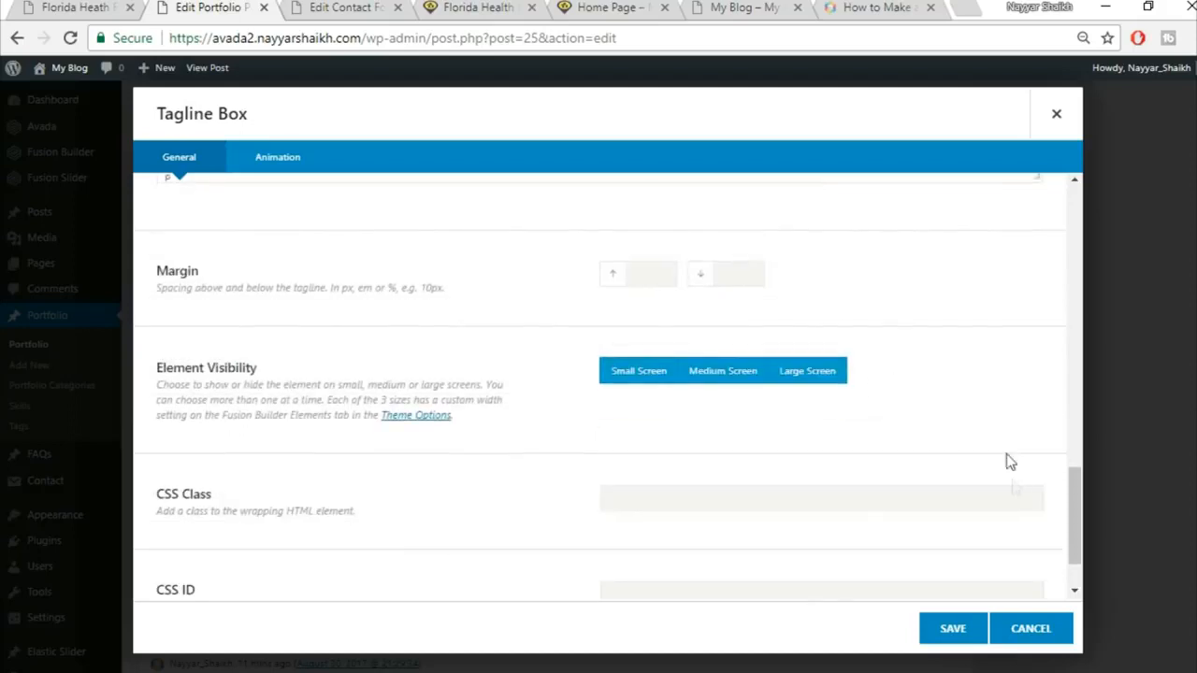
pyautogui.click(952, 630)
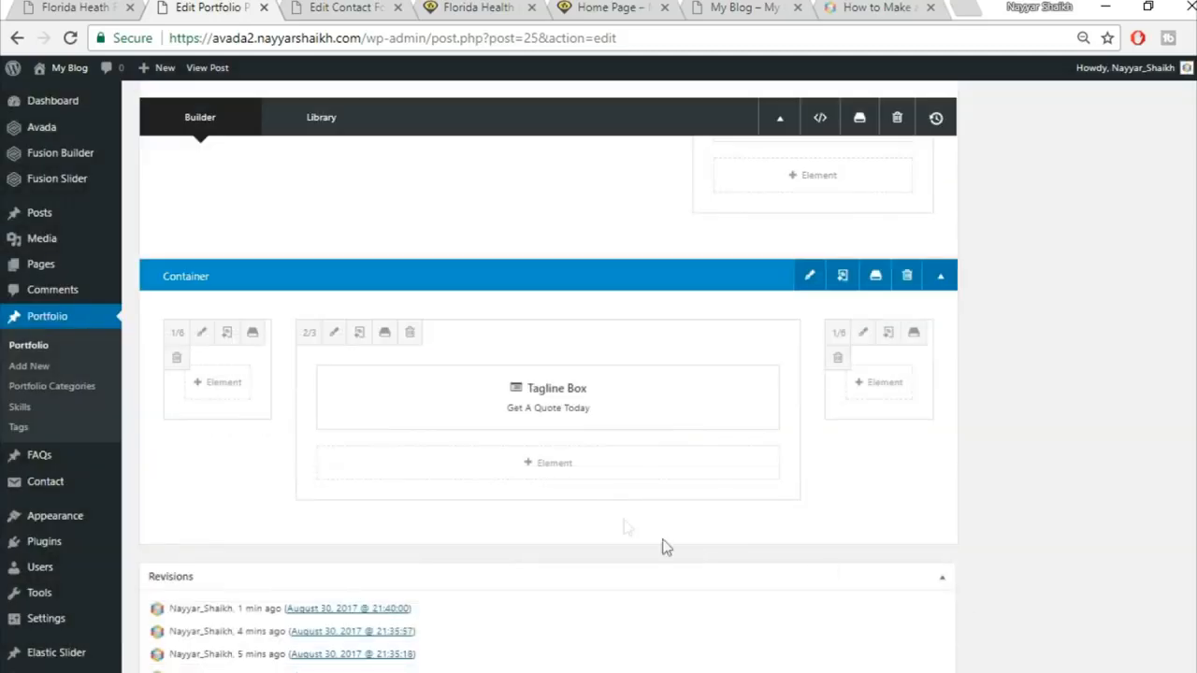
# Step: Add a 1/1 Nested Columns element below the tagline and open it for editing
pyautogui.click(550, 467)
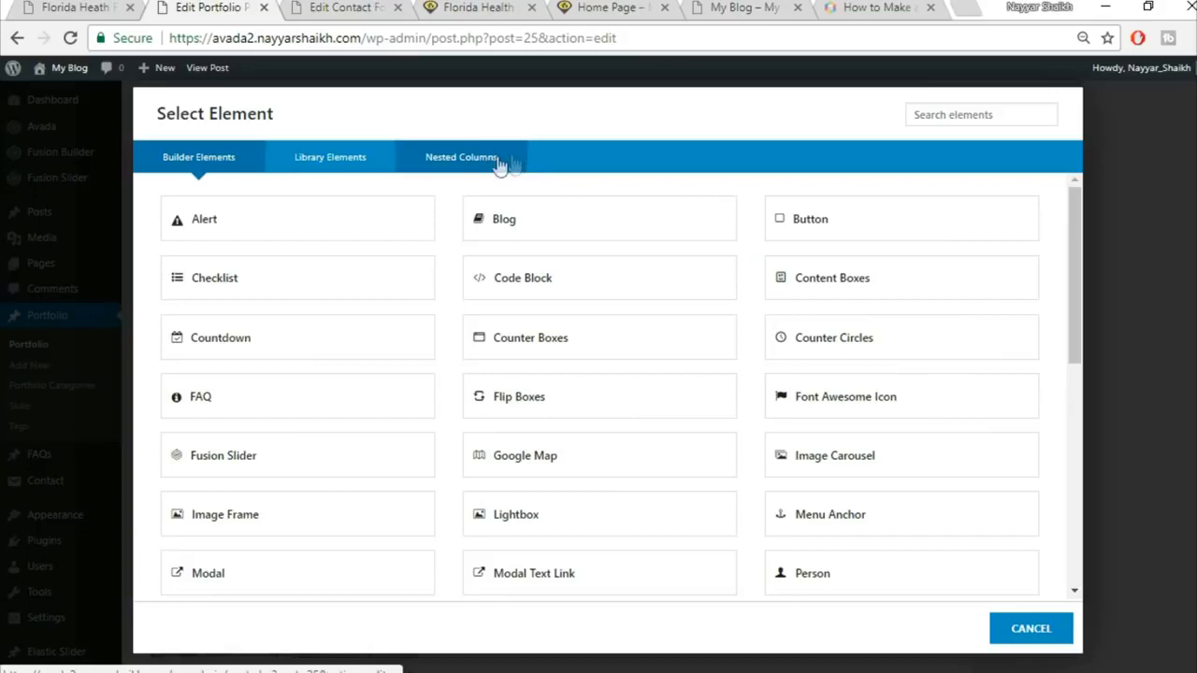
pyautogui.click(461, 161)
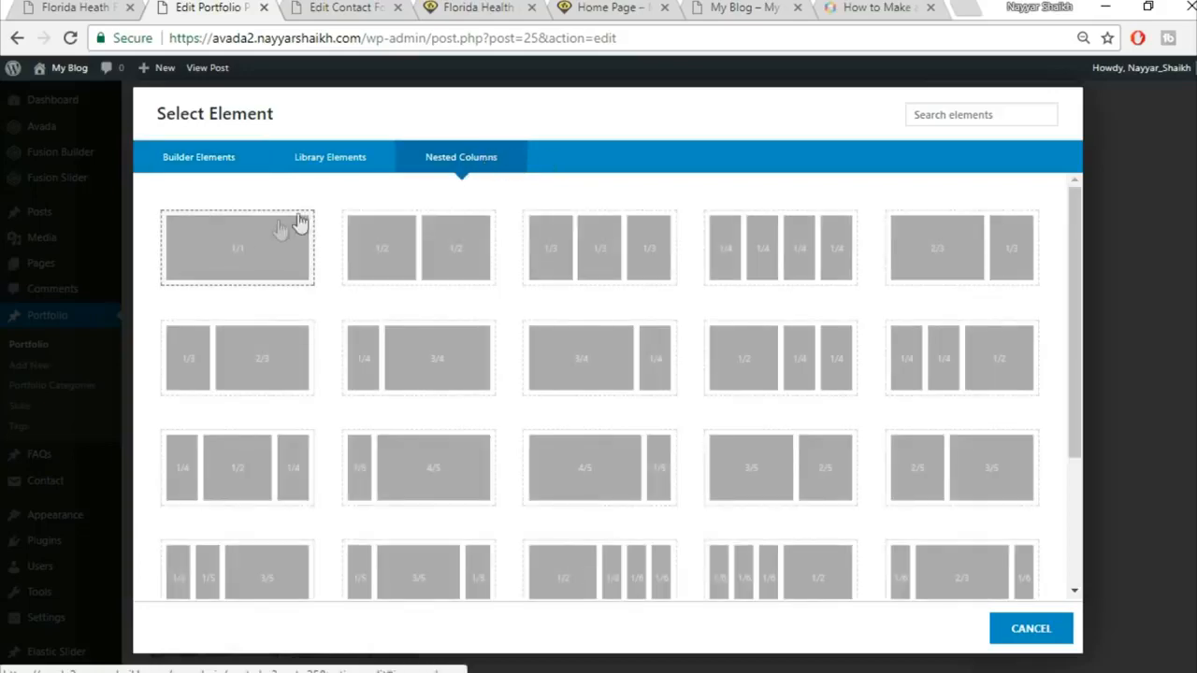
pyautogui.click(234, 267)
pyautogui.scroll(-1, 829, 370)
pyautogui.moveTo(551, 411)
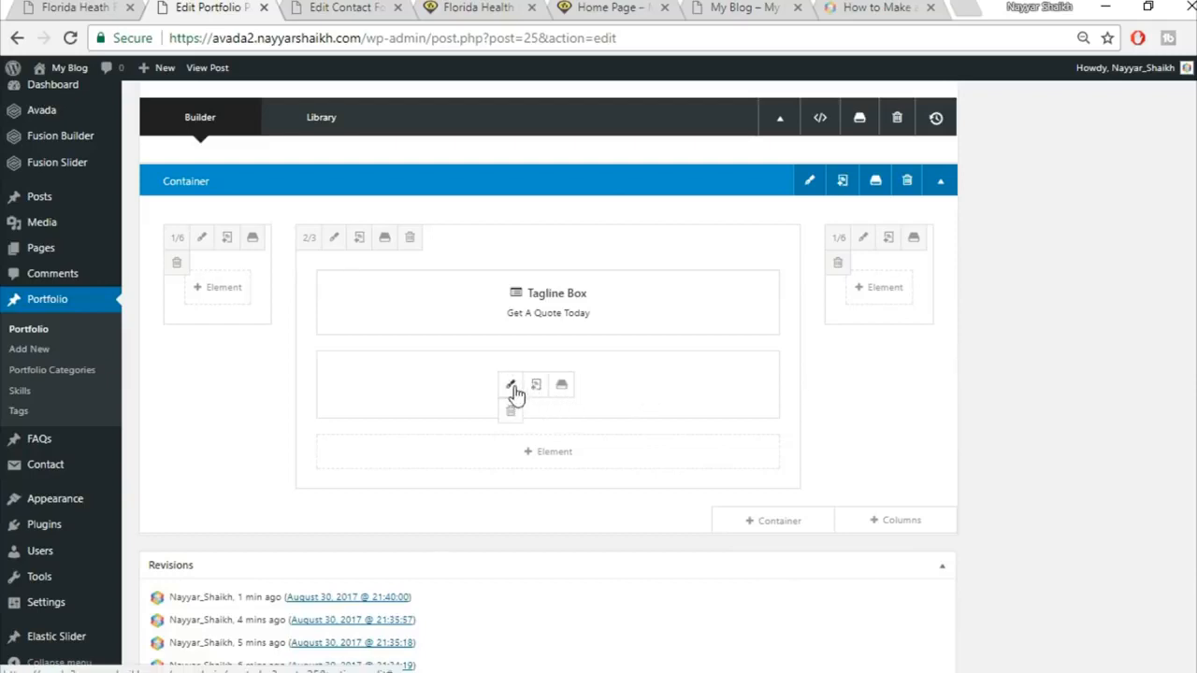
pyautogui.click(510, 387)
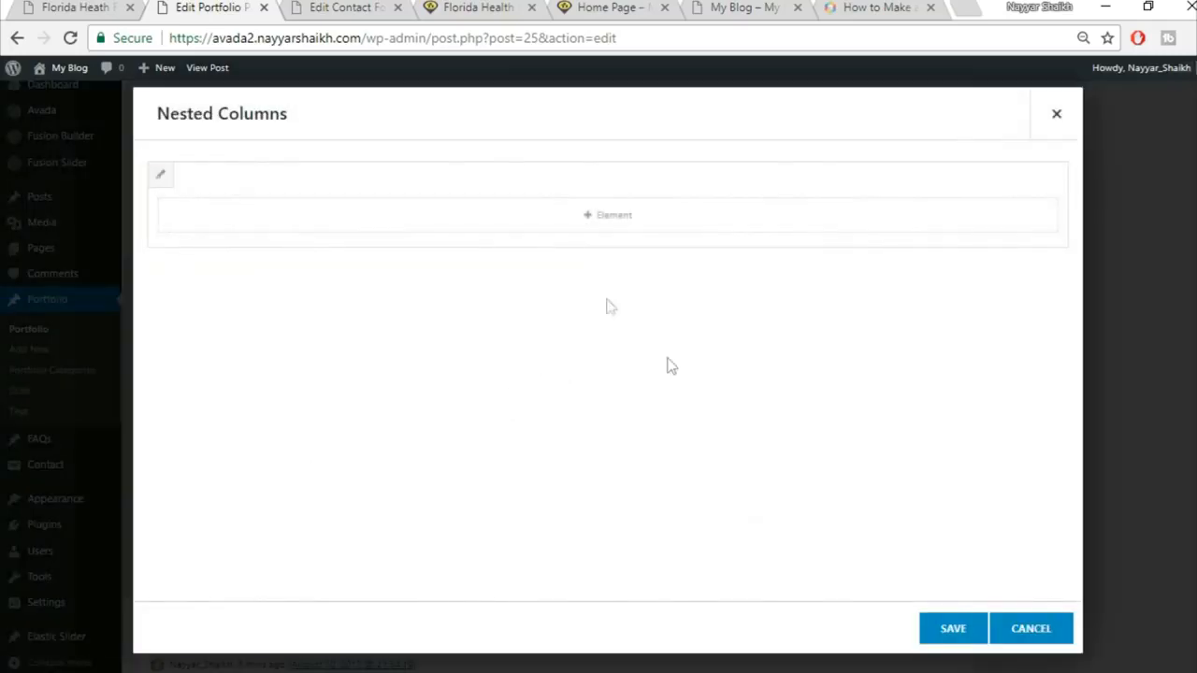
# Step: Copy the live page's intro paragraph into a new Text Block in Text mode and save
pyautogui.click(98, 6)
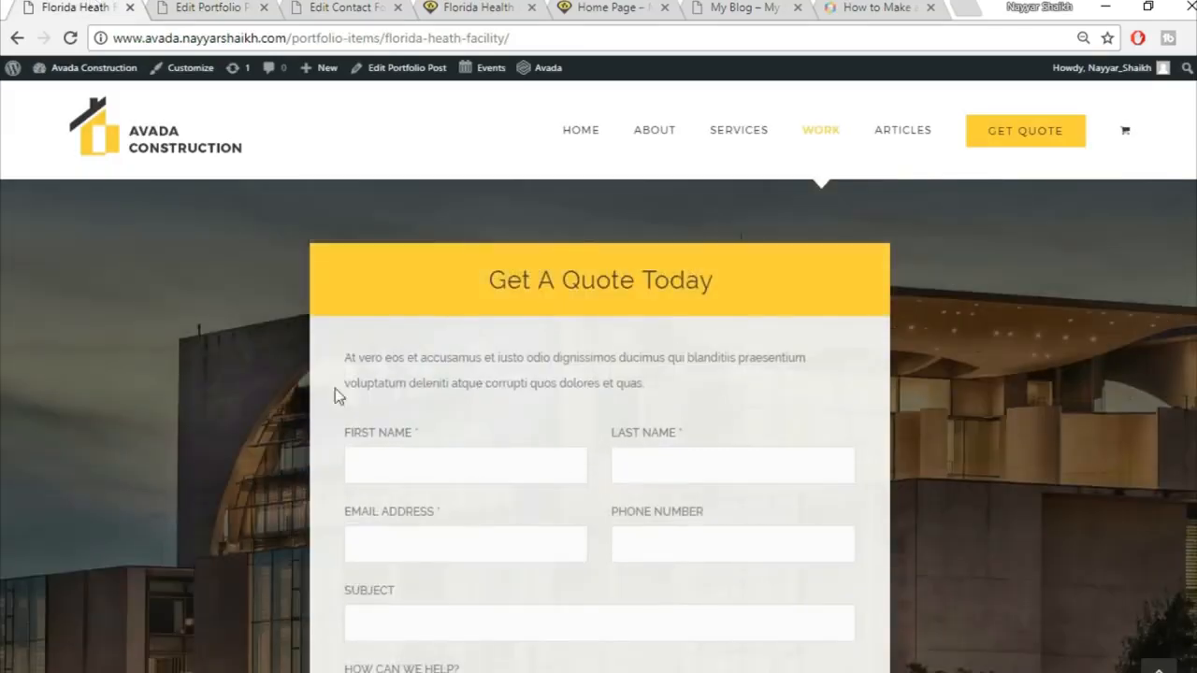
pyautogui.moveTo(344, 357); pyautogui.dragTo(689, 384)
pyautogui.hotkey('ctrl', 'c')
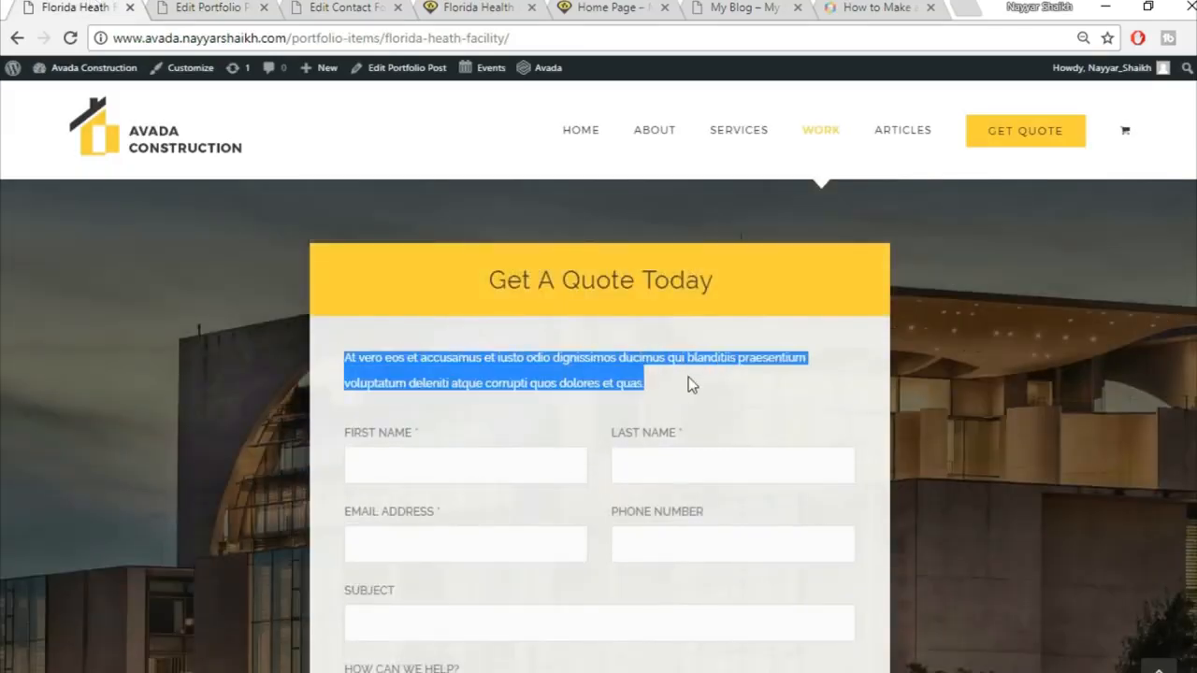
pyautogui.click(218, 6)
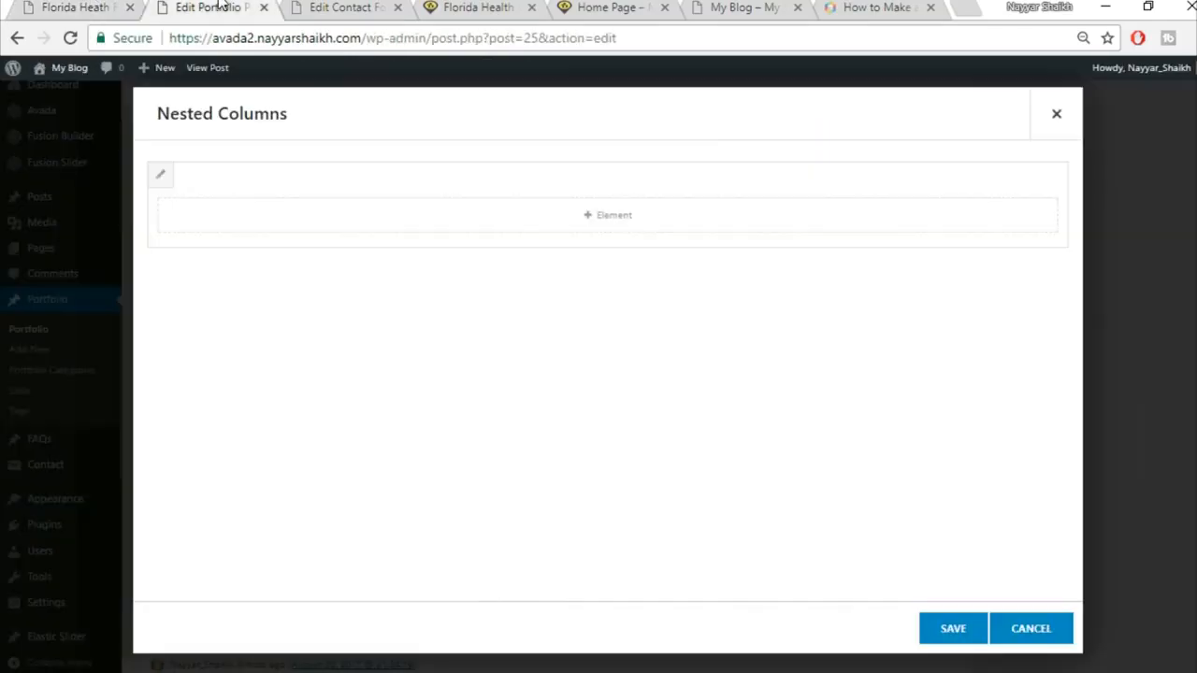
pyautogui.click(682, 222)
pyautogui.click(950, 115)
pyautogui.write('tex')
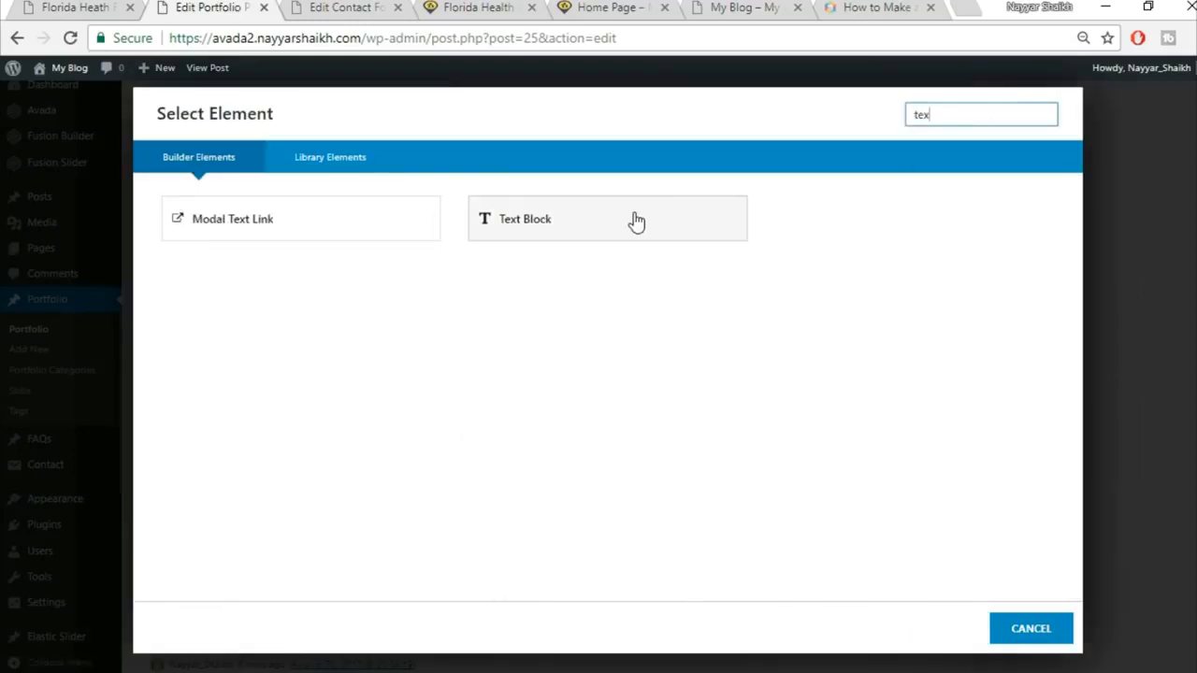
pyautogui.click(635, 221)
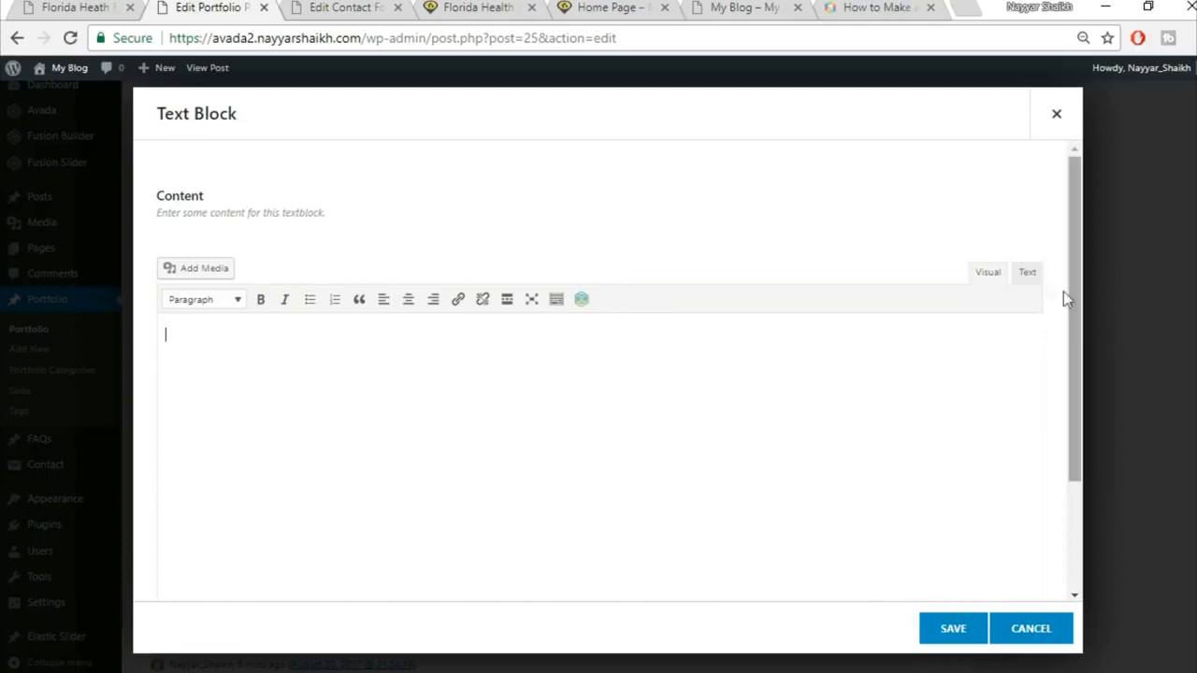
pyautogui.click(1017, 273)
pyautogui.hotkey('ctrl', 'v')
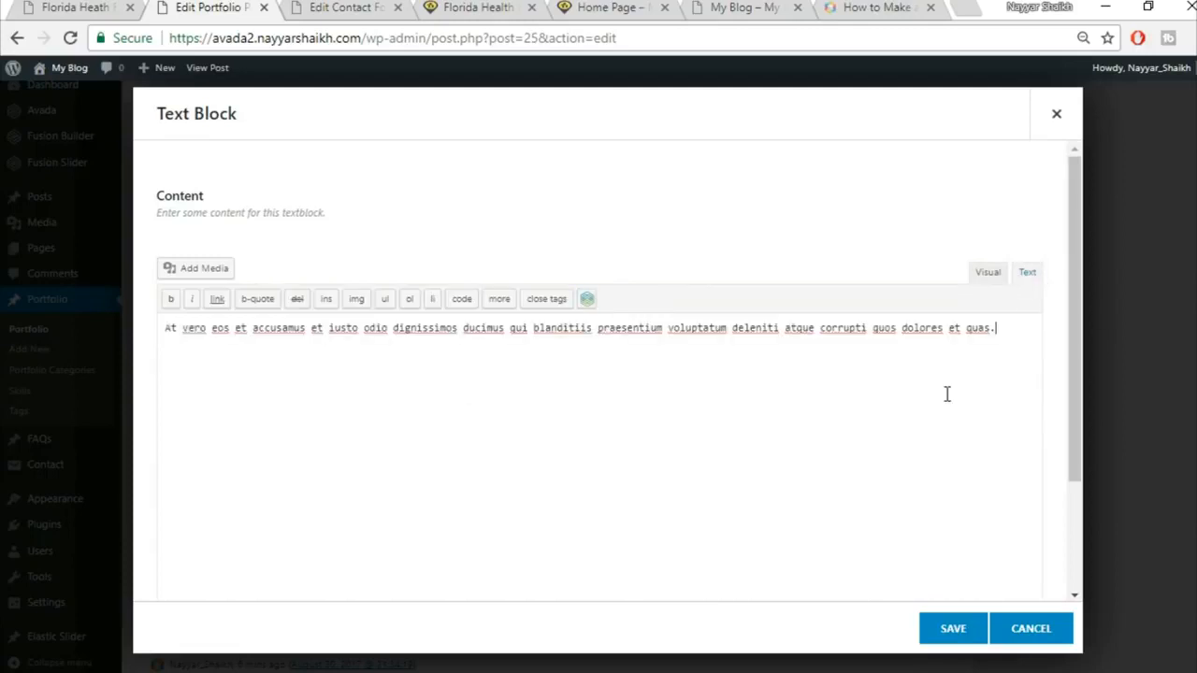
pyautogui.click(963, 628)
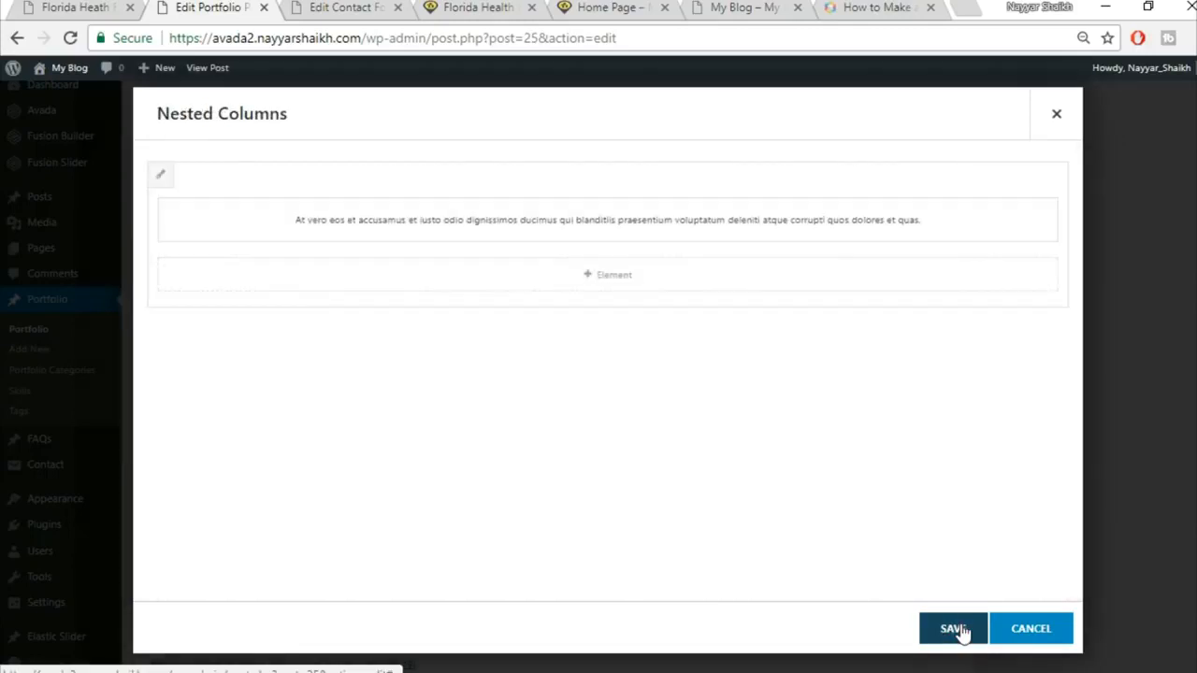
pyautogui.click(83, 6)
# Step: Add a Code Block containing the CF1 Contact Form 7 shortcode beneath the intro paragraph
pyautogui.scroll(-1, 751, 433)
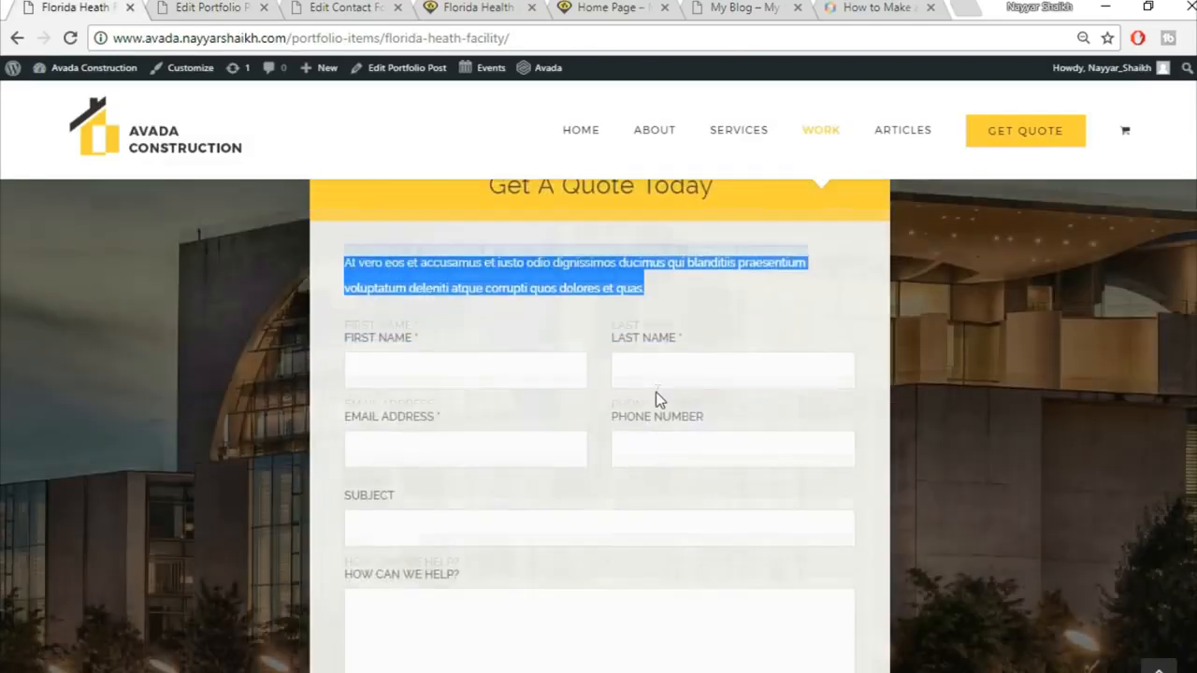
pyautogui.scroll(-3, 656, 393)
pyautogui.click(185, 7)
pyautogui.click(650, 285)
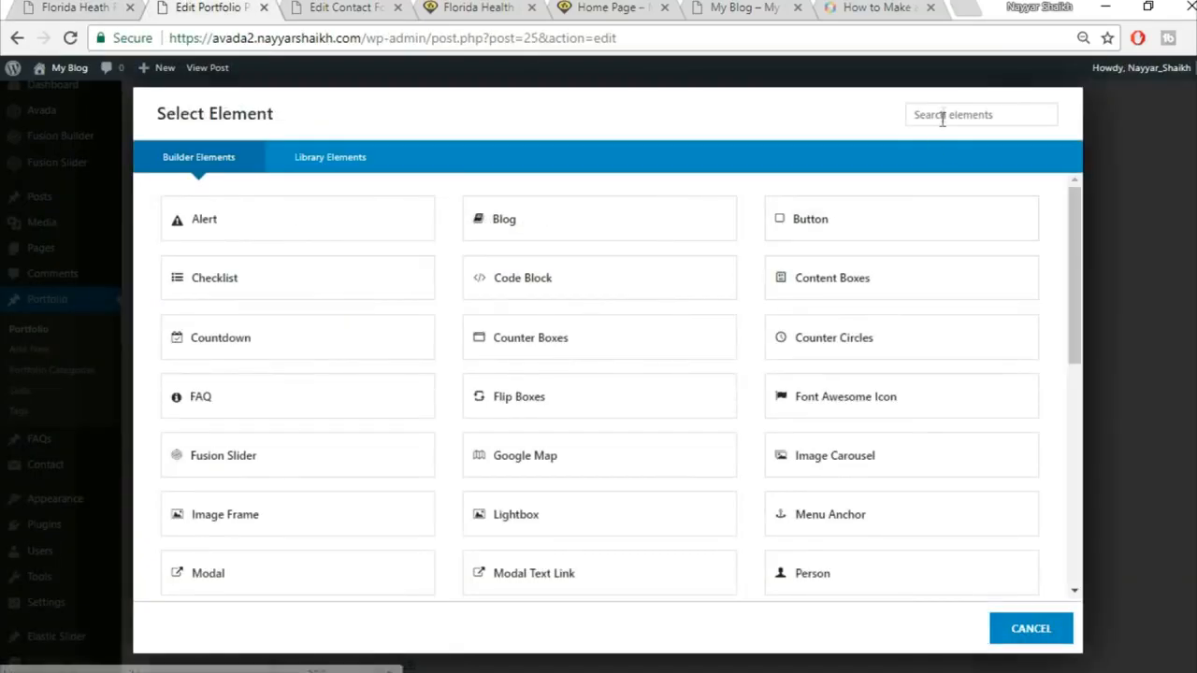
pyautogui.click(953, 107)
pyautogui.write('cod')
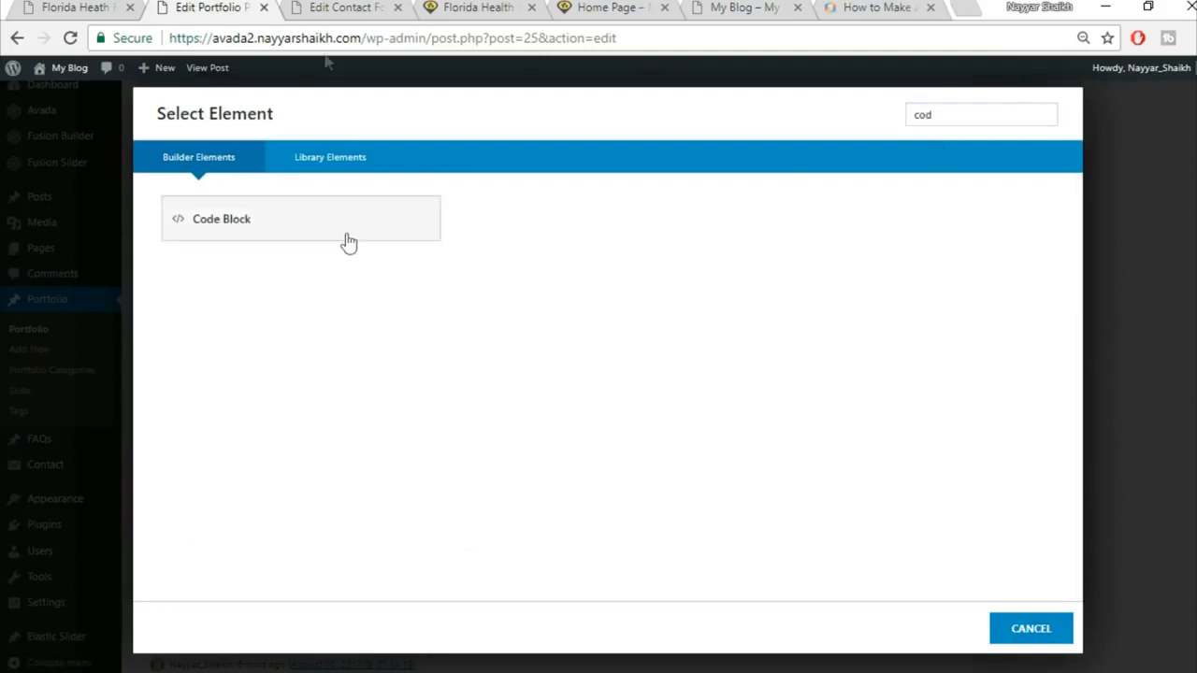
pyautogui.click(346, 241)
pyautogui.click(345, 8)
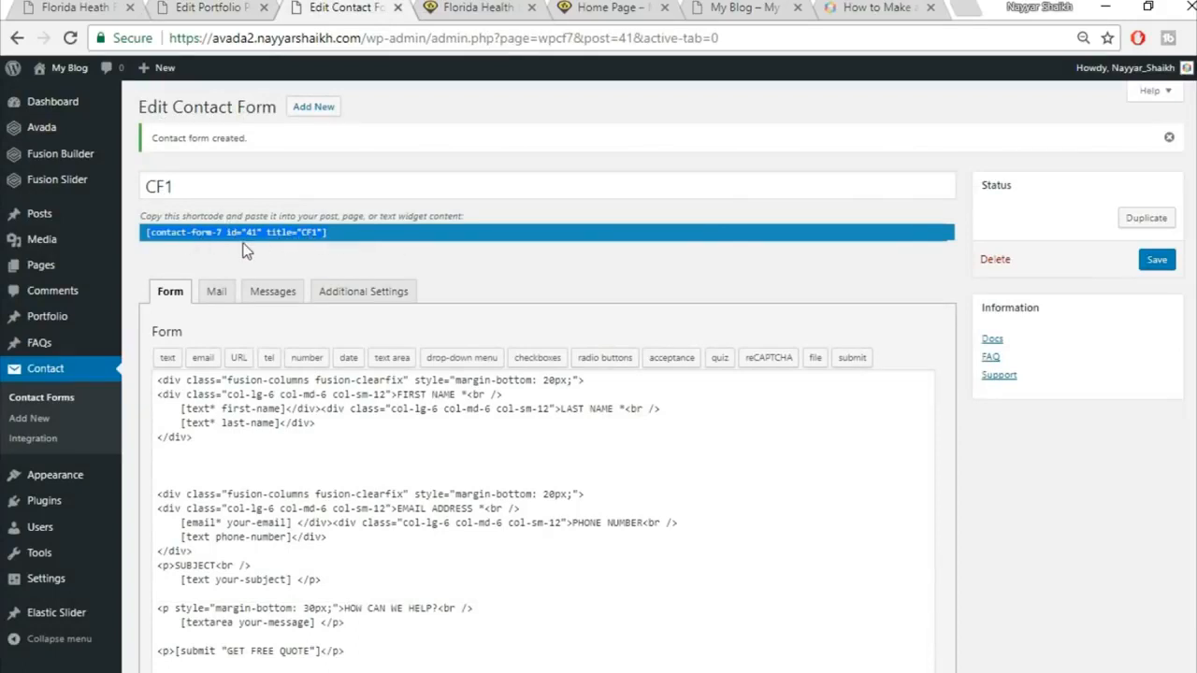
pyautogui.click(185, 6)
pyautogui.write('[contact-form-7 id="41" title="CF1"]')
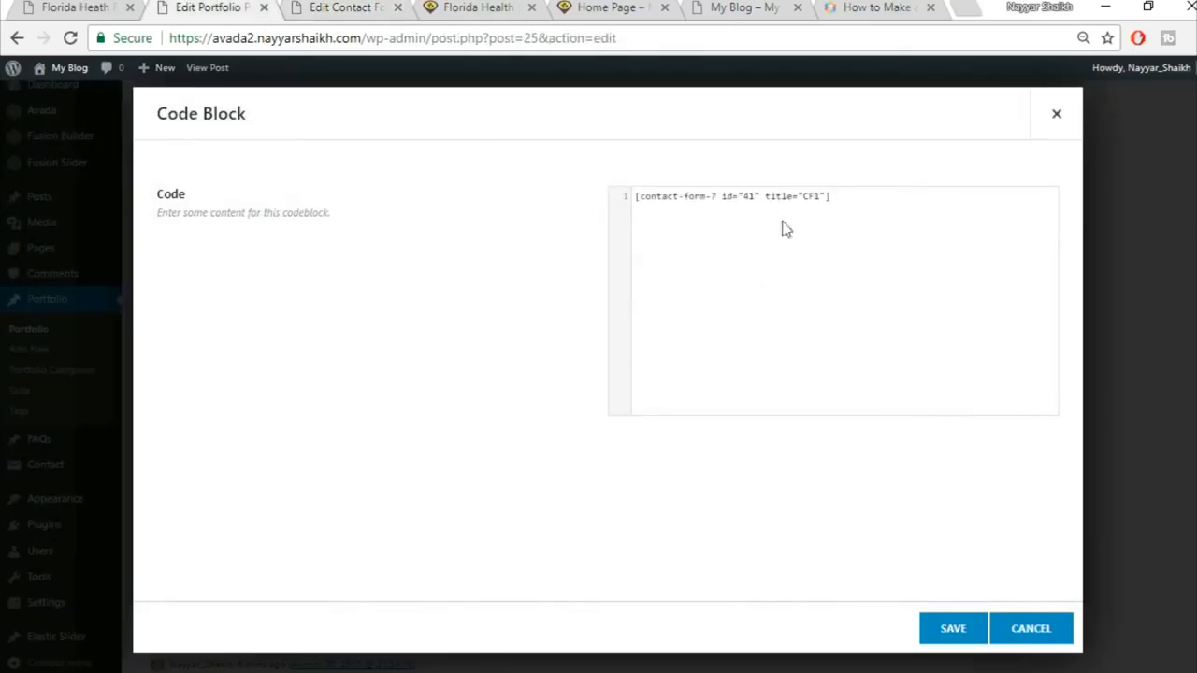
pyautogui.click(949, 630)
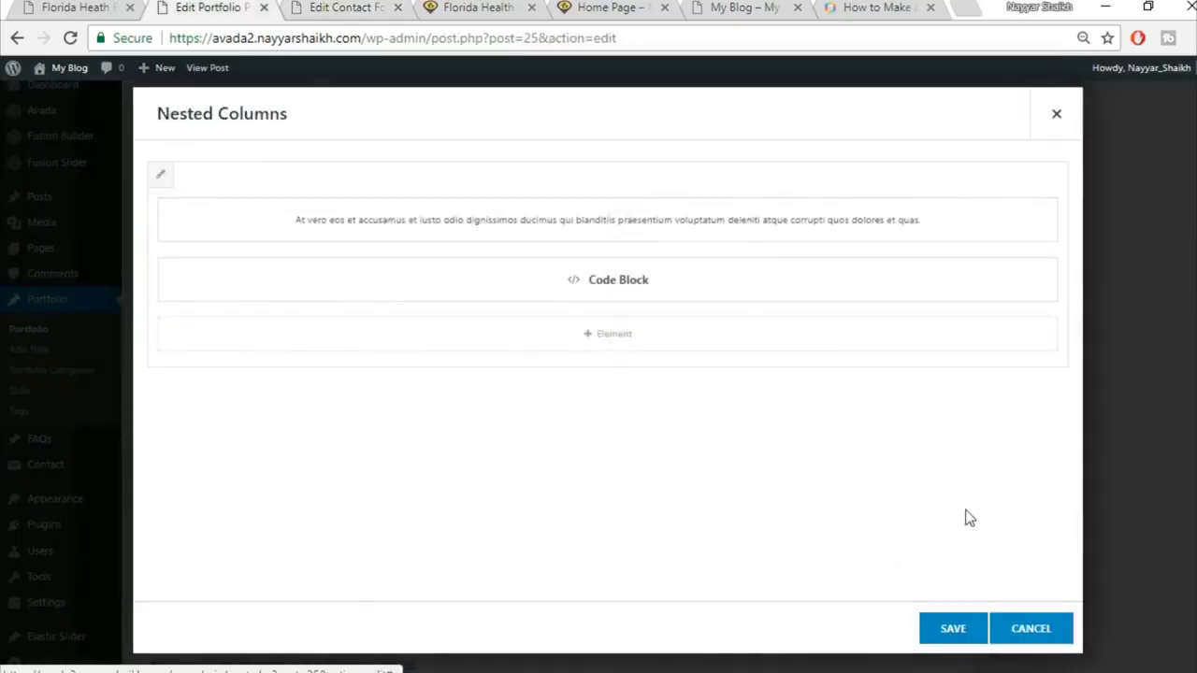
# Step: Save the 1/1 Nested Columns element and compare it against the live quote page
pyautogui.click(969, 633)
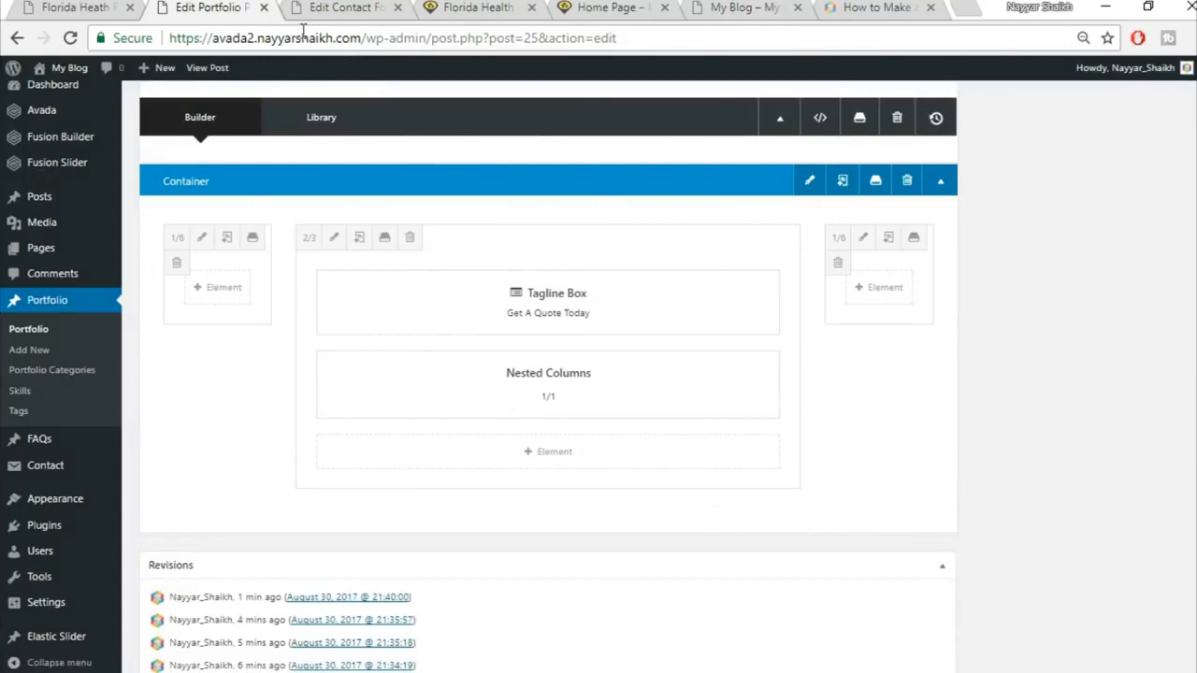
pyautogui.click(94, 6)
pyautogui.scroll(6, 630, 377)
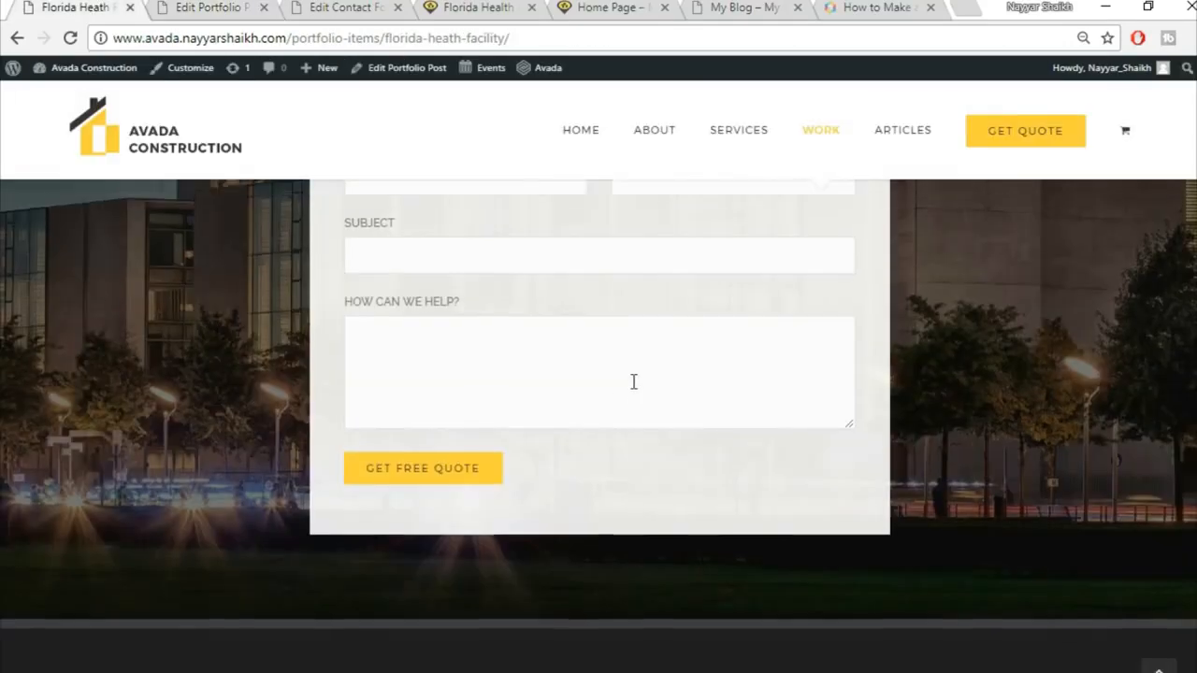
pyautogui.scroll(-2, 631, 377)
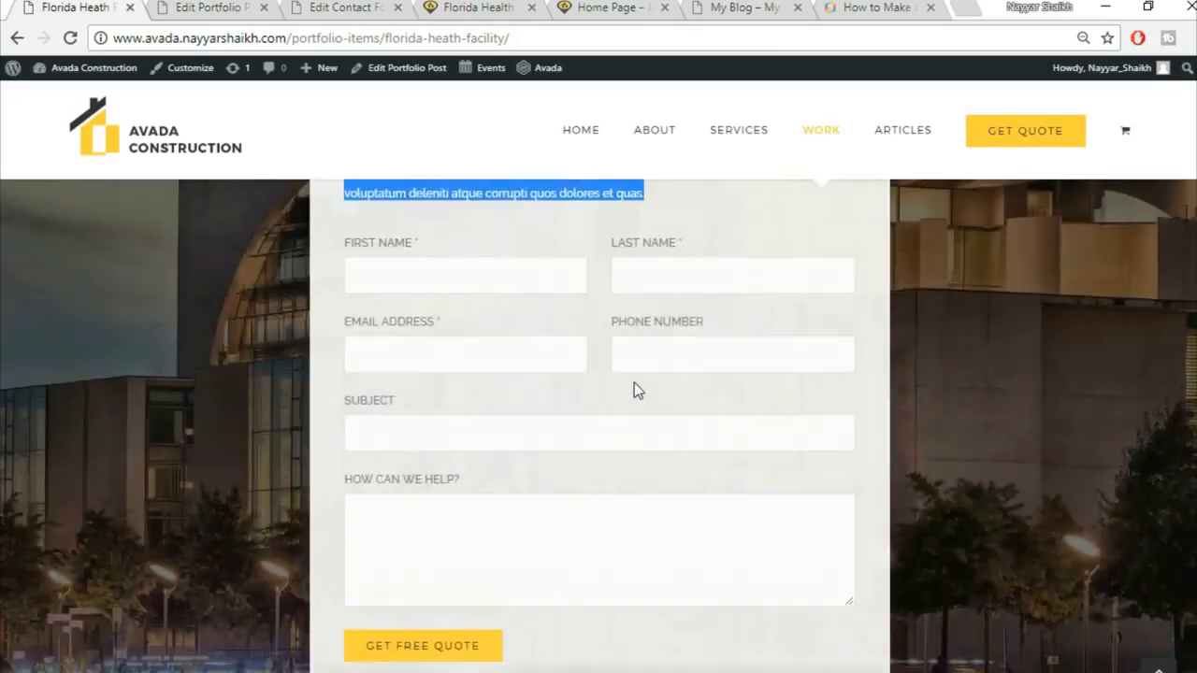
pyautogui.scroll(-4, 645, 402)
pyautogui.scroll(4, 658, 426)
pyautogui.scroll(3, 658, 423)
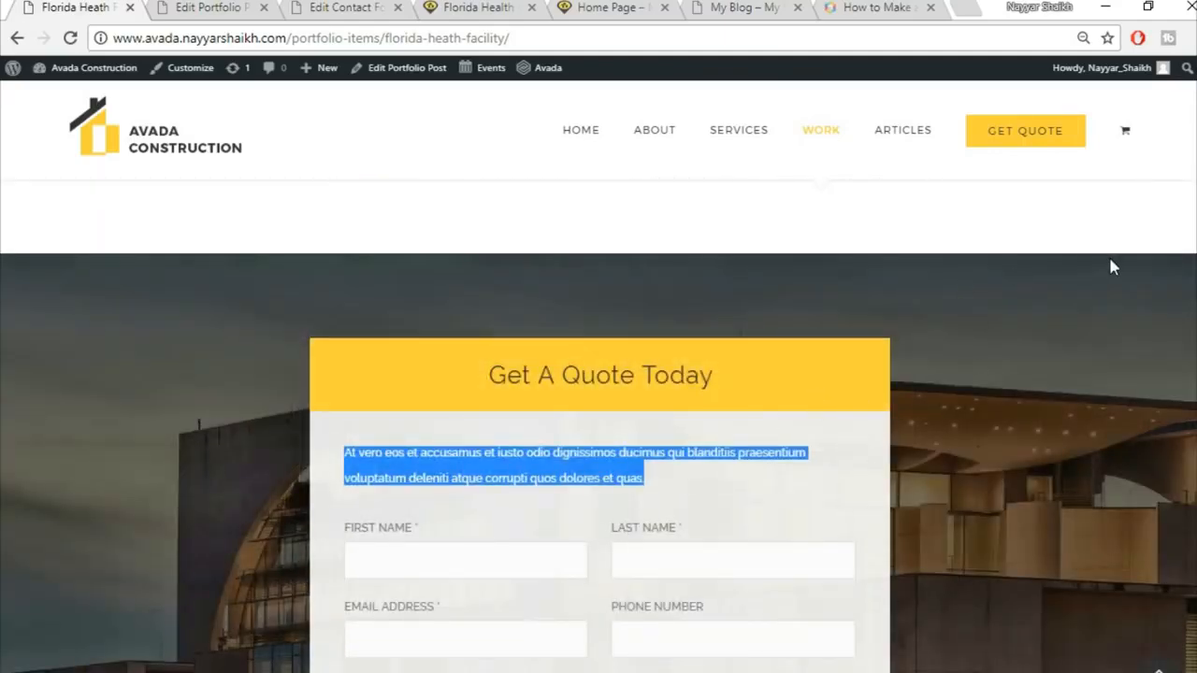
pyautogui.click(858, 492)
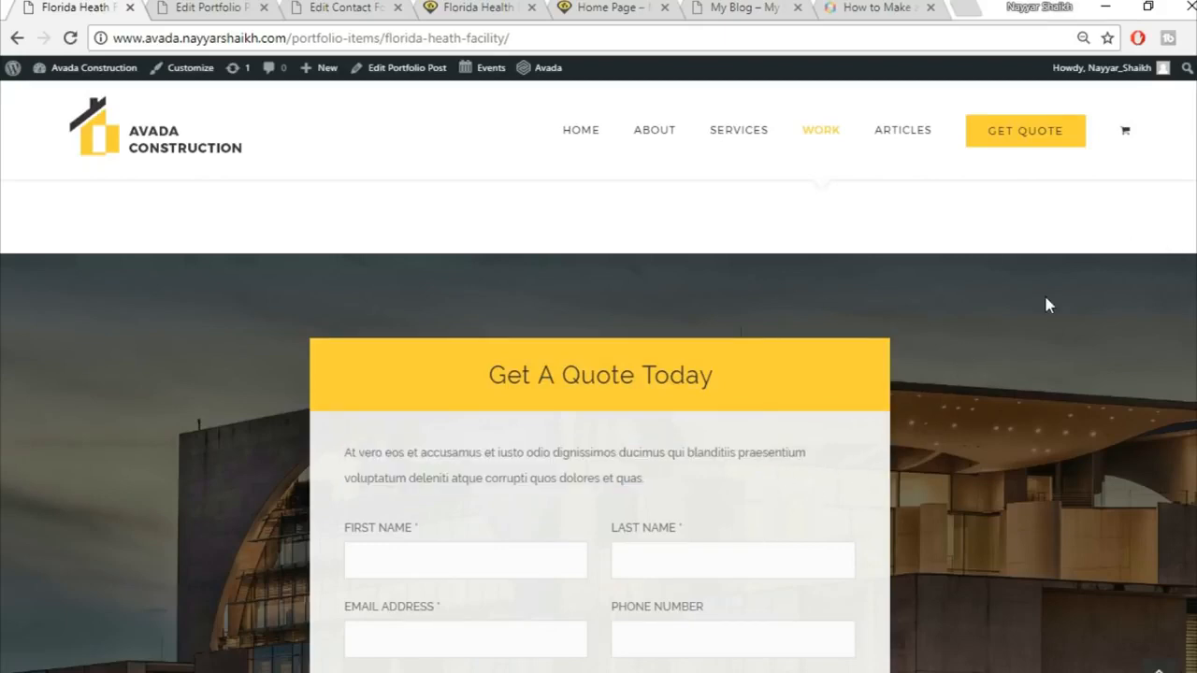
pyautogui.scroll(-5, 1108, 381)
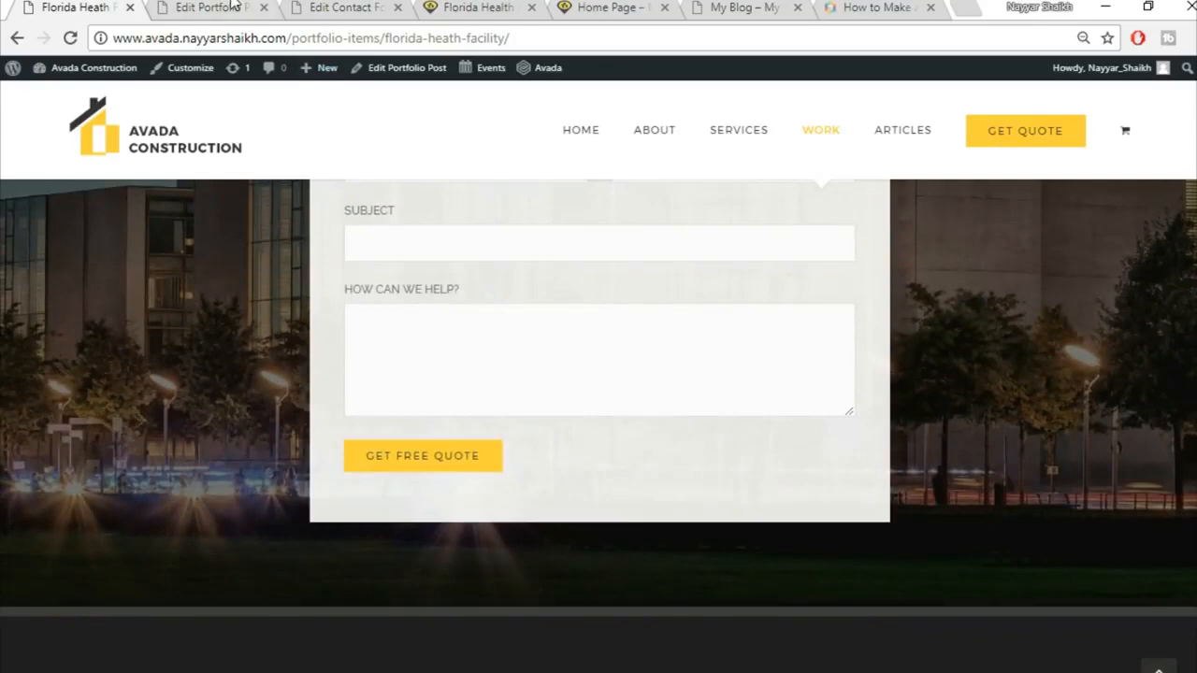
pyautogui.click(233, 7)
pyautogui.scroll(1, 860, 318)
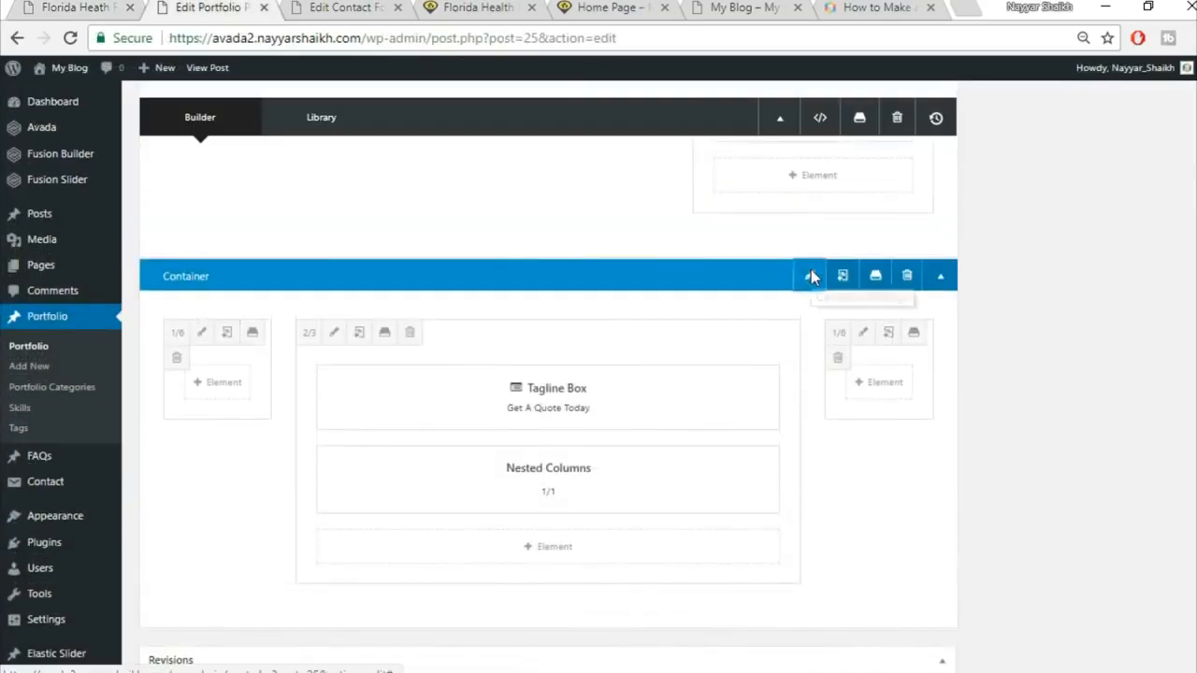
# Step: Upload 332.jpg and set it as the container's background image
pyautogui.click(811, 271)
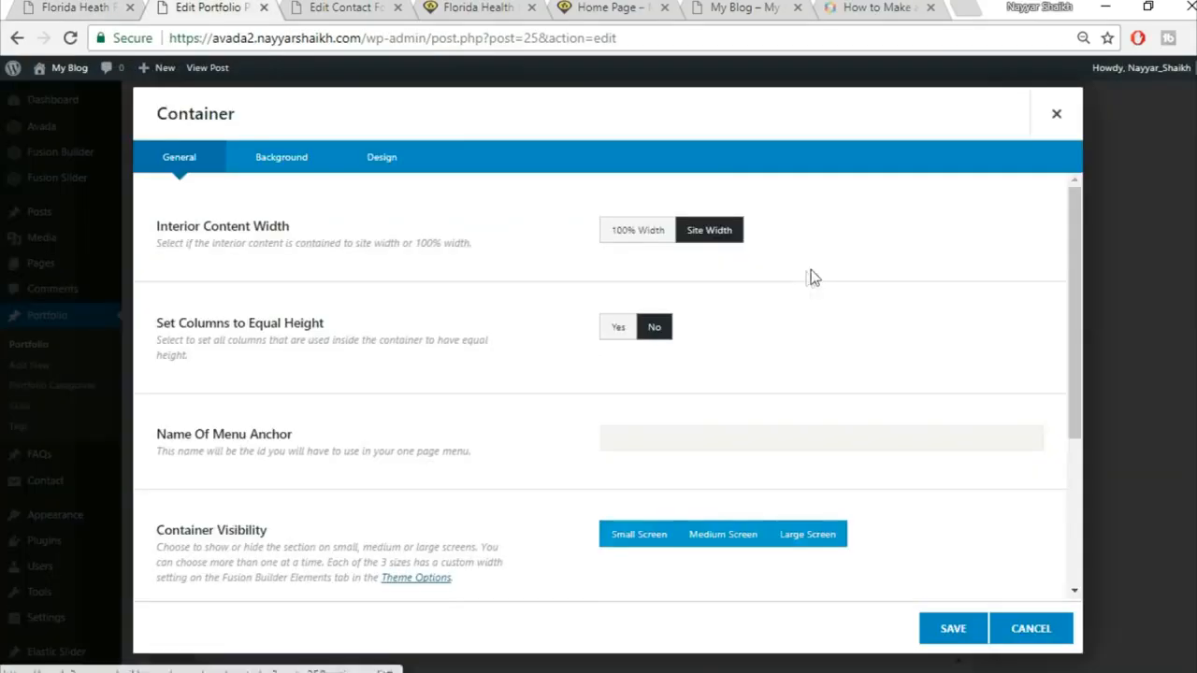
pyautogui.click(283, 171)
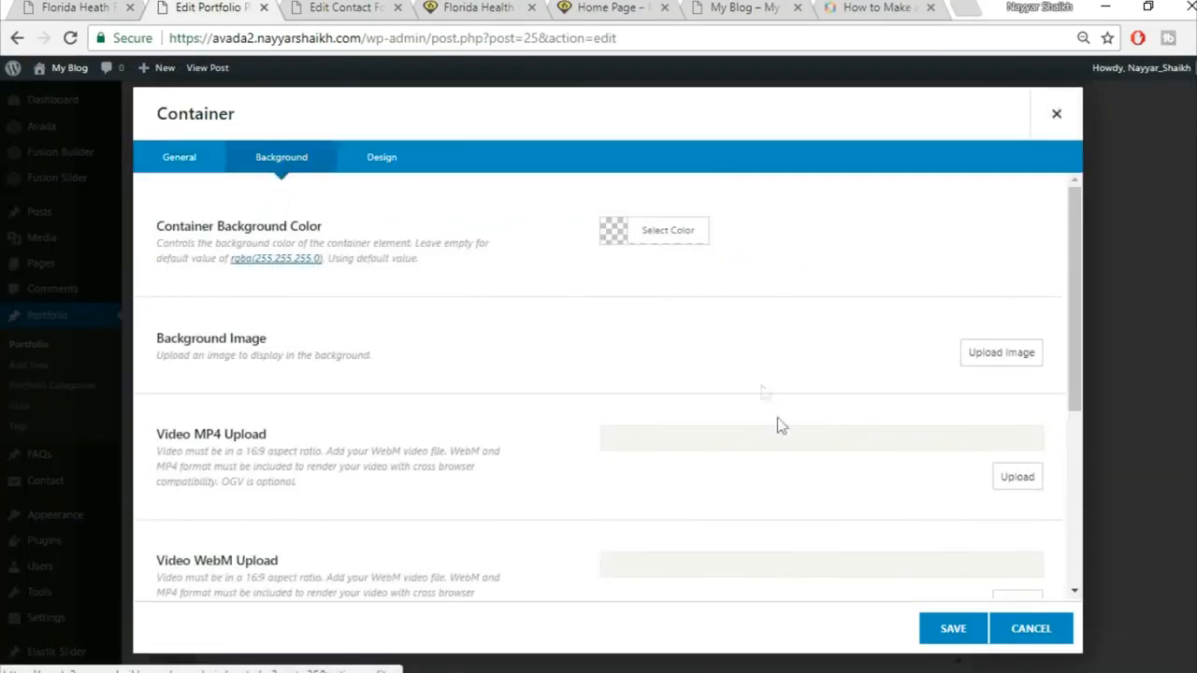
pyautogui.click(1018, 361)
pyautogui.click(196, 131)
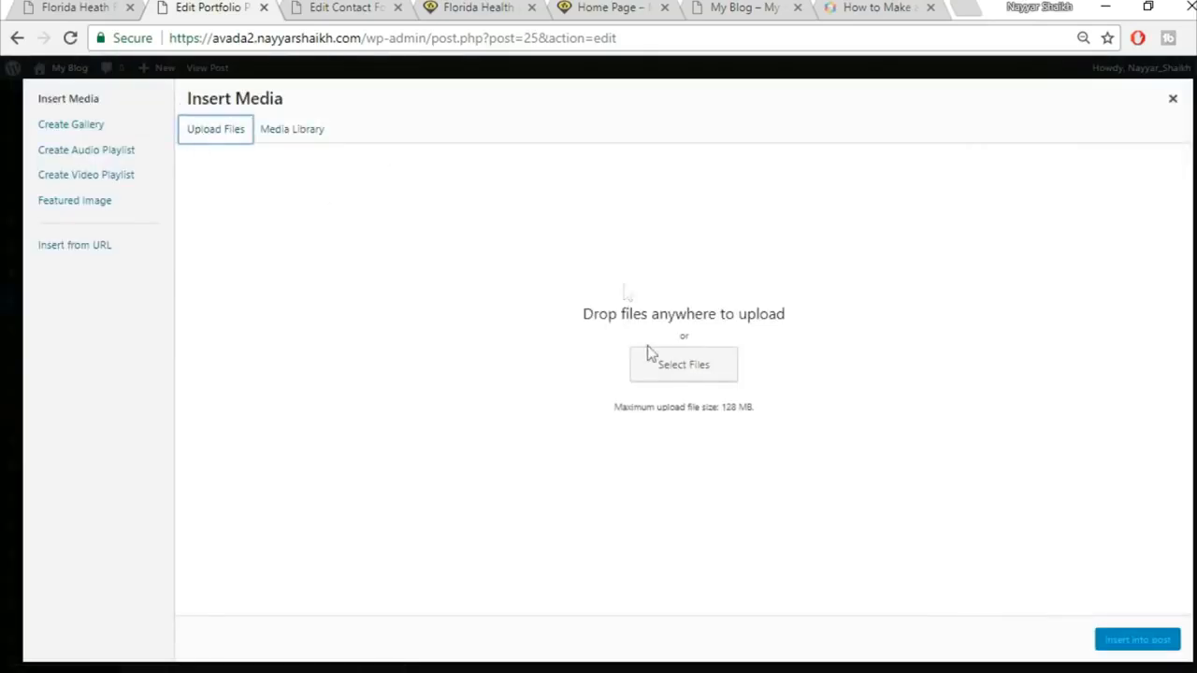
pyautogui.click(679, 362)
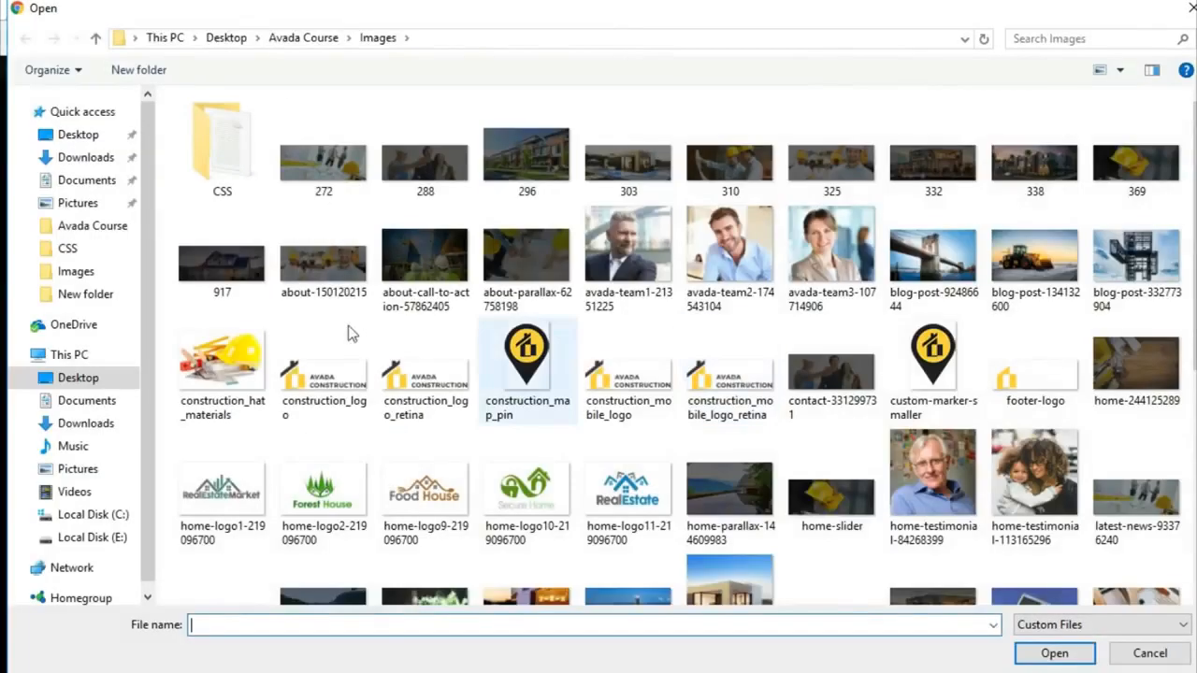
pyautogui.click(958, 185)
pyautogui.click(1054, 653)
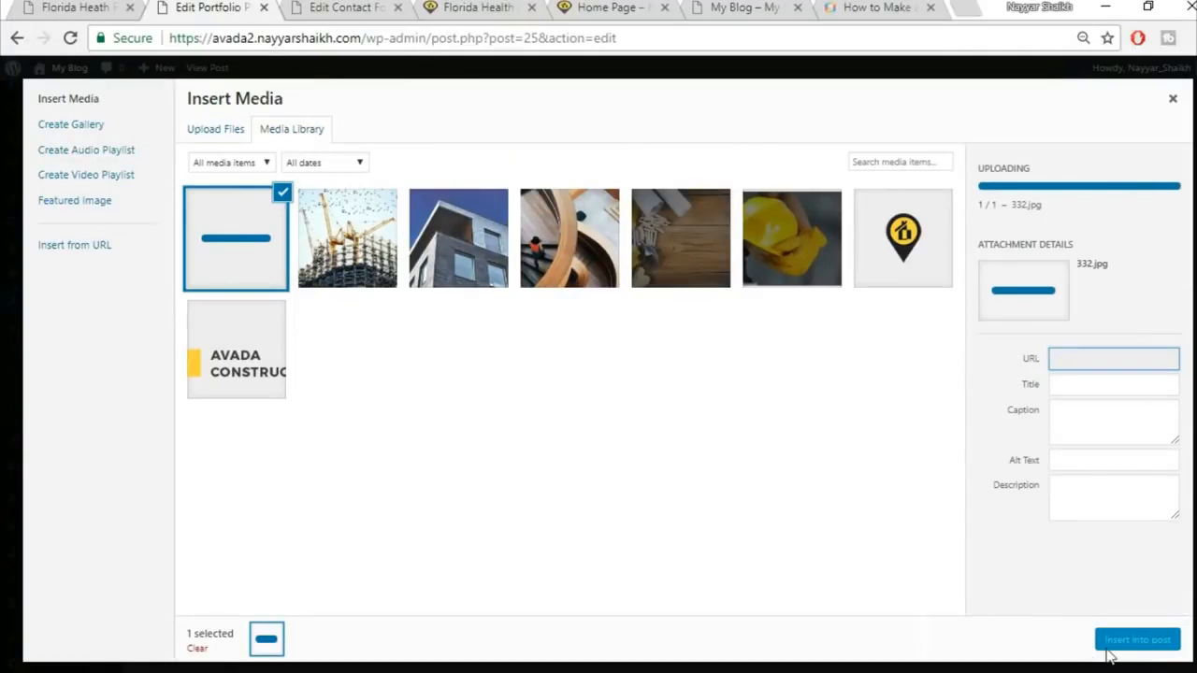
pyautogui.click(1135, 646)
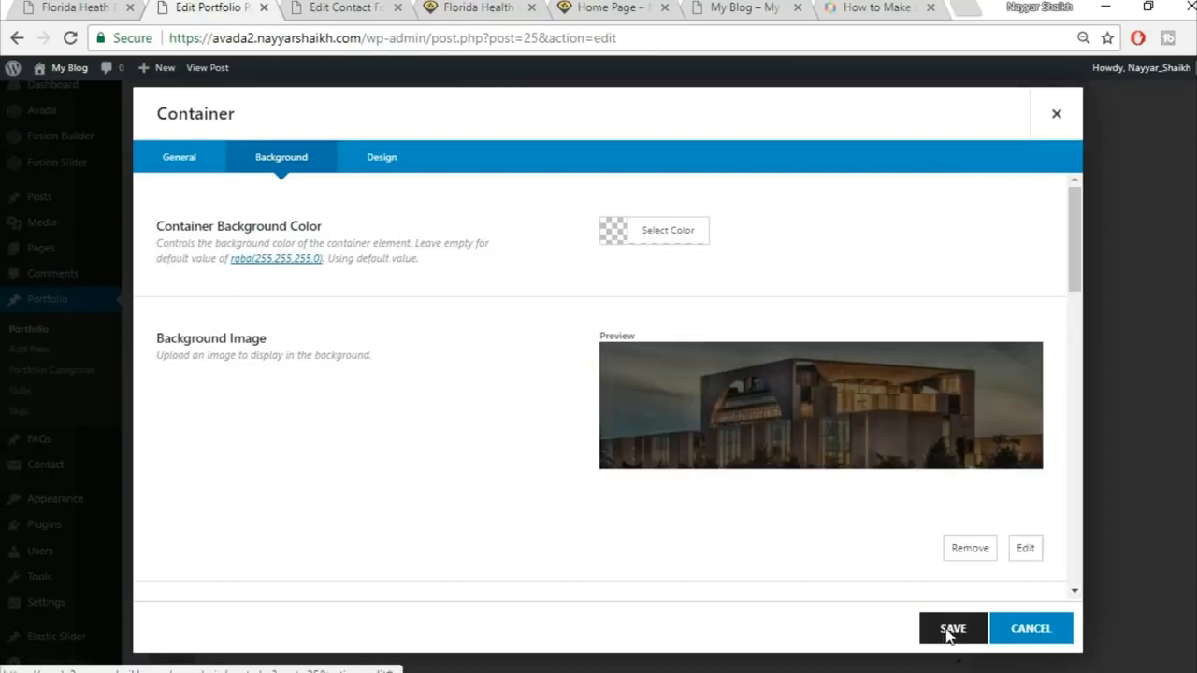
pyautogui.click(950, 633)
pyautogui.click(75, 8)
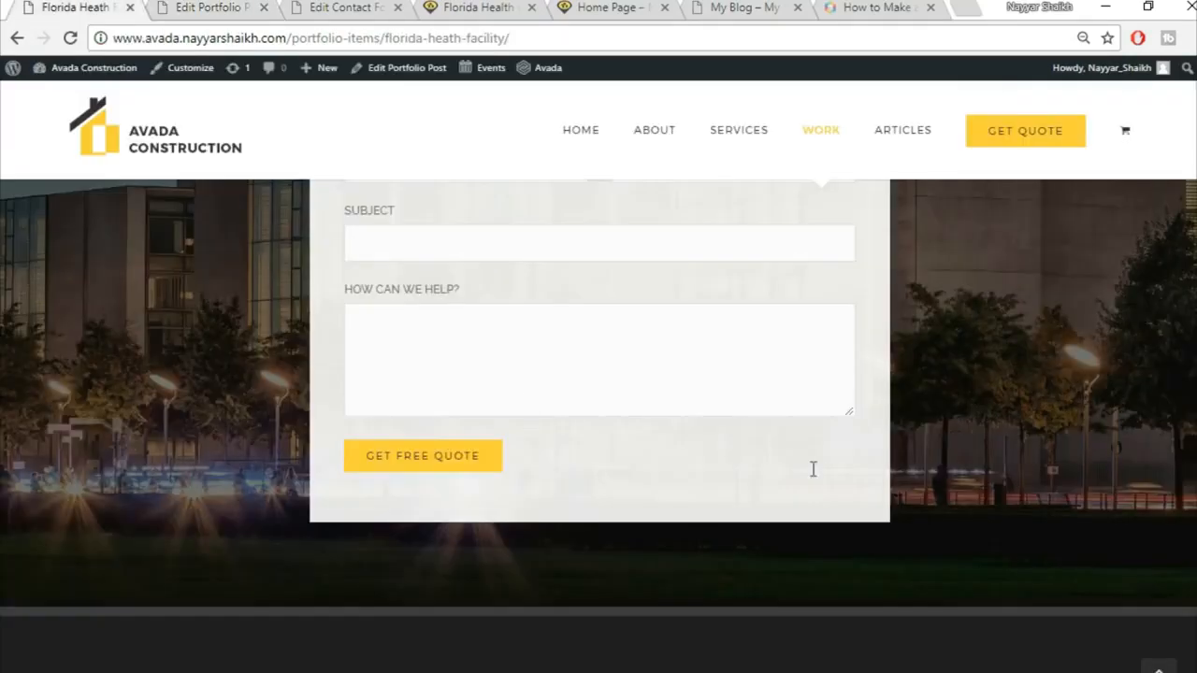
# Step: Update the Florida Health Facility portfolio post with the latest builder changes
pyautogui.scroll(3, 892, 470)
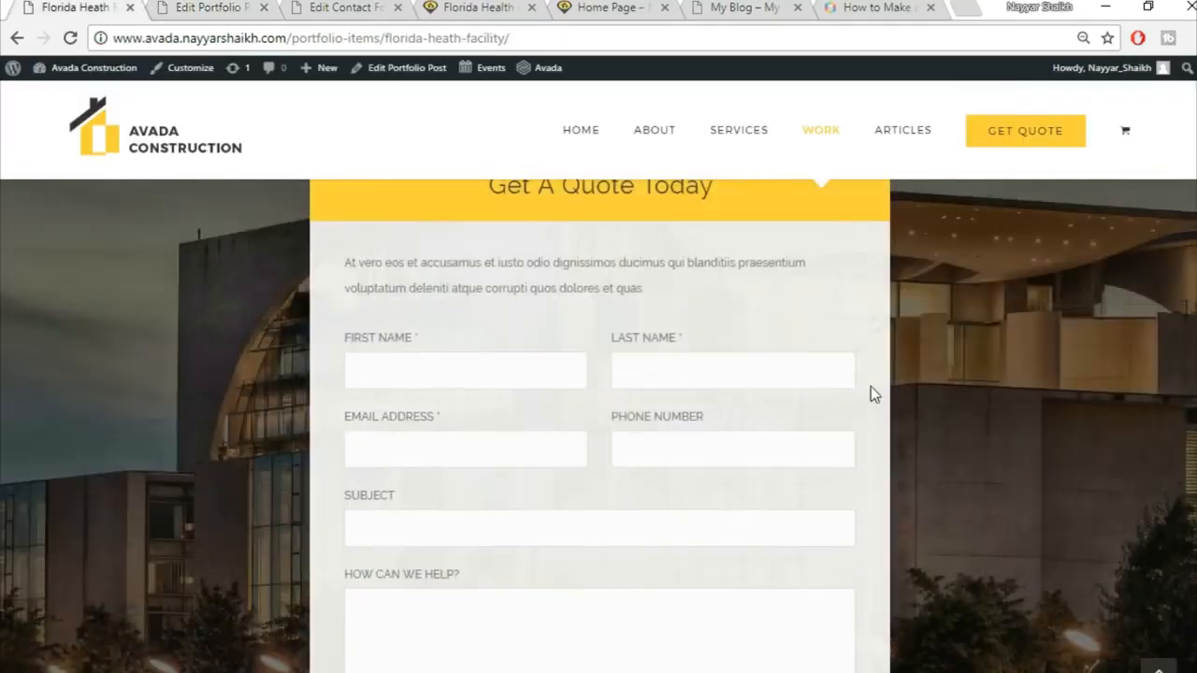
pyautogui.scroll(1, 878, 400)
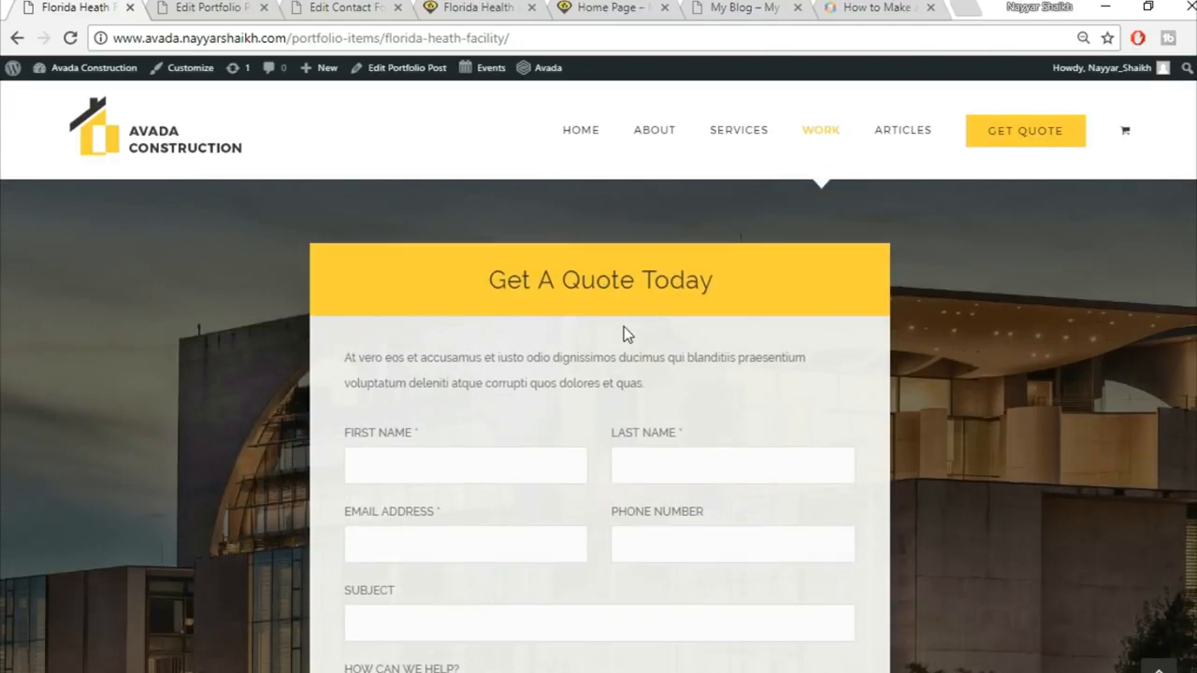
pyautogui.click(239, 9)
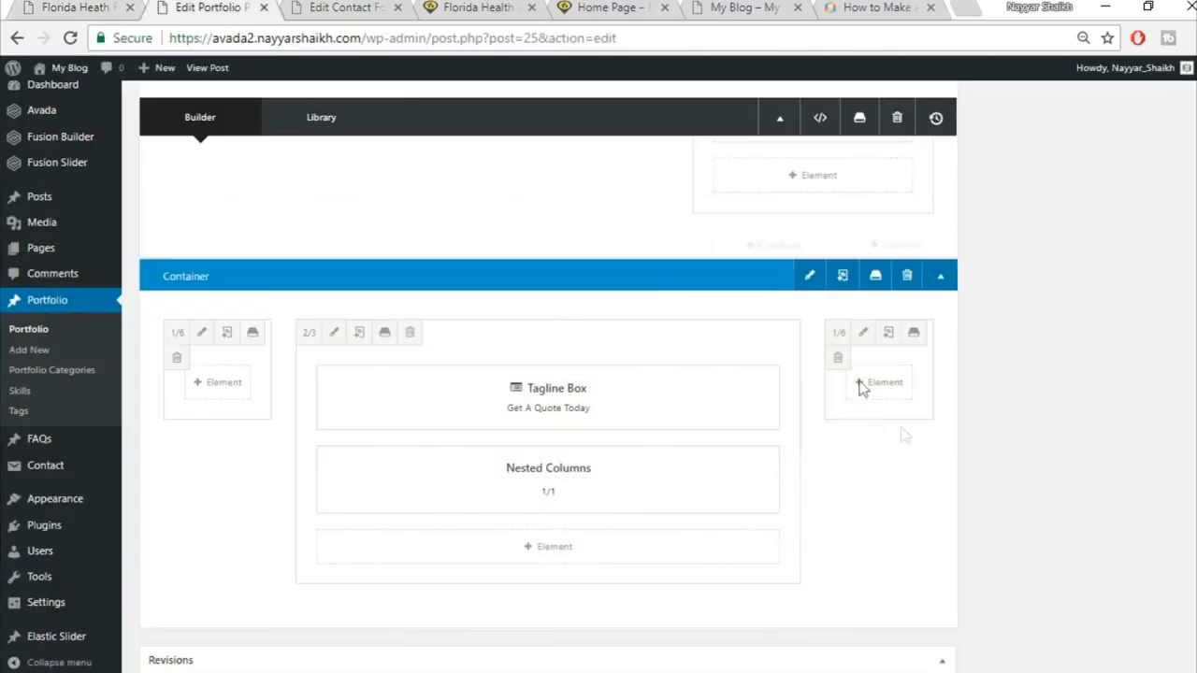
pyautogui.scroll(2, 929, 476)
pyautogui.scroll(10, 941, 524)
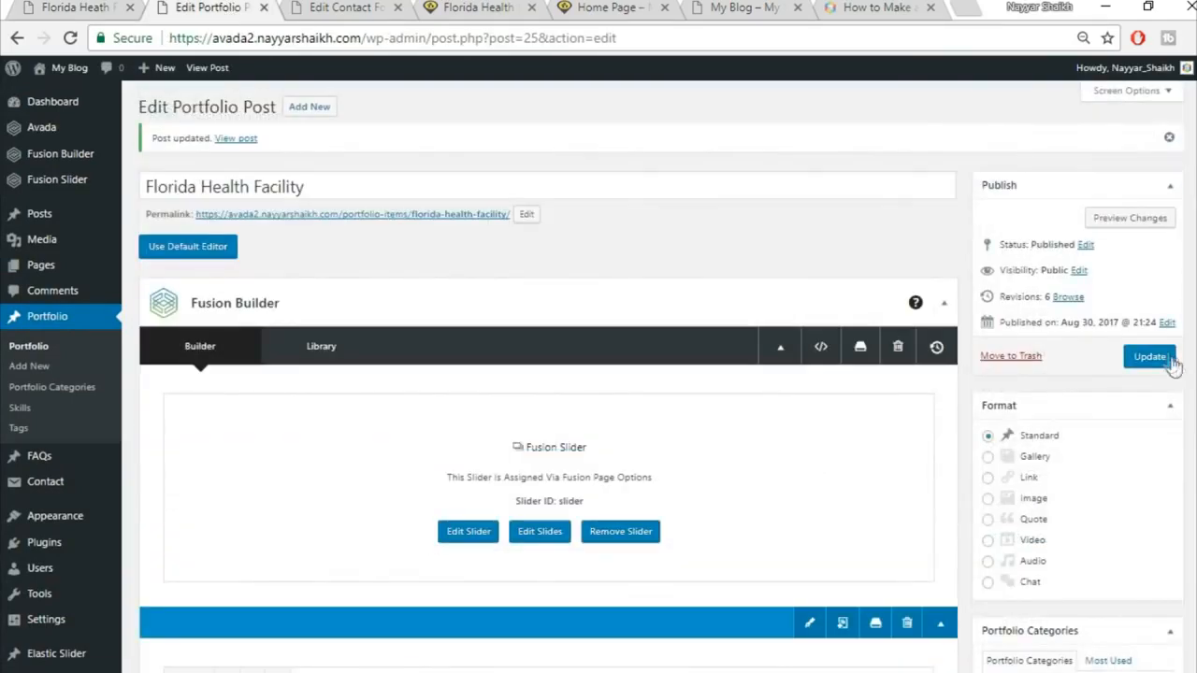
pyautogui.click(1169, 359)
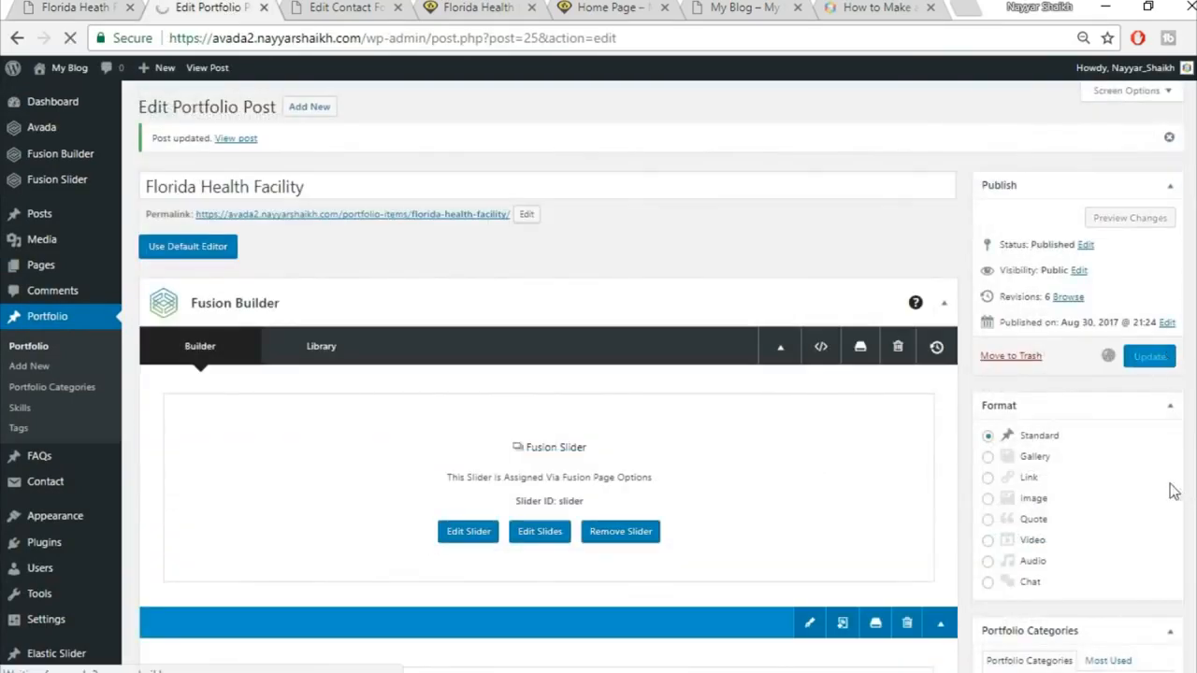
pyautogui.click(344, 7)
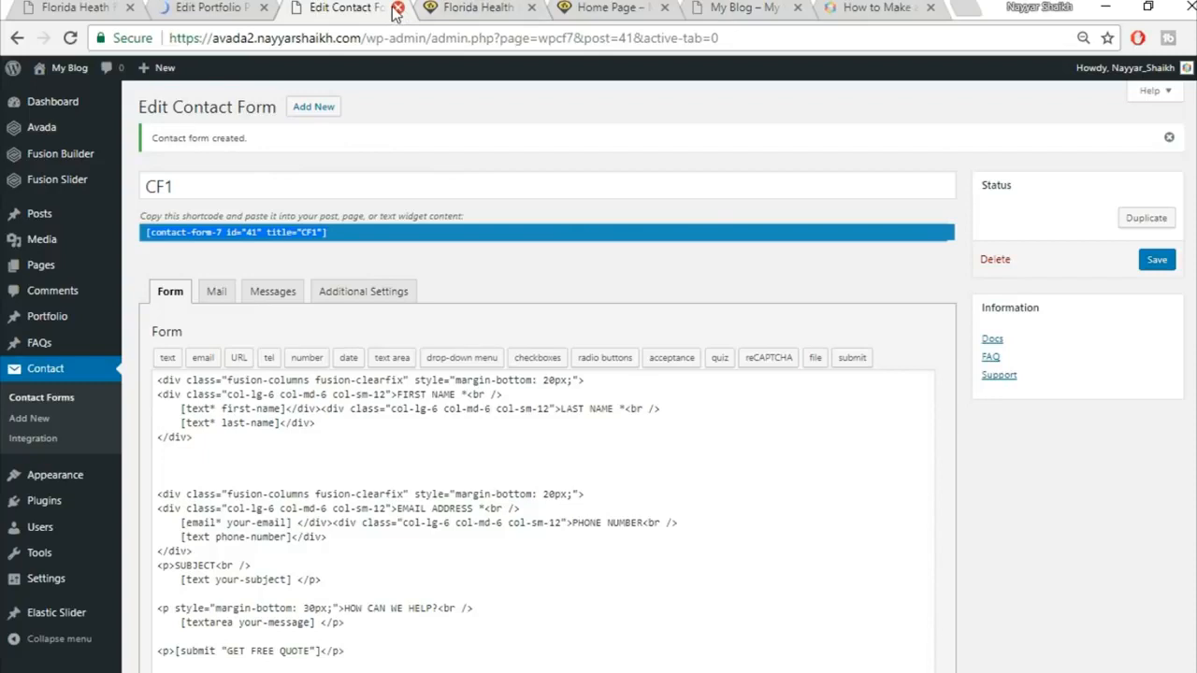
# Step: Move the contact form tab last, then reload the live Florida Health page to review the form
pyautogui.moveTo(360, 7); pyautogui.dragTo(940, 5)
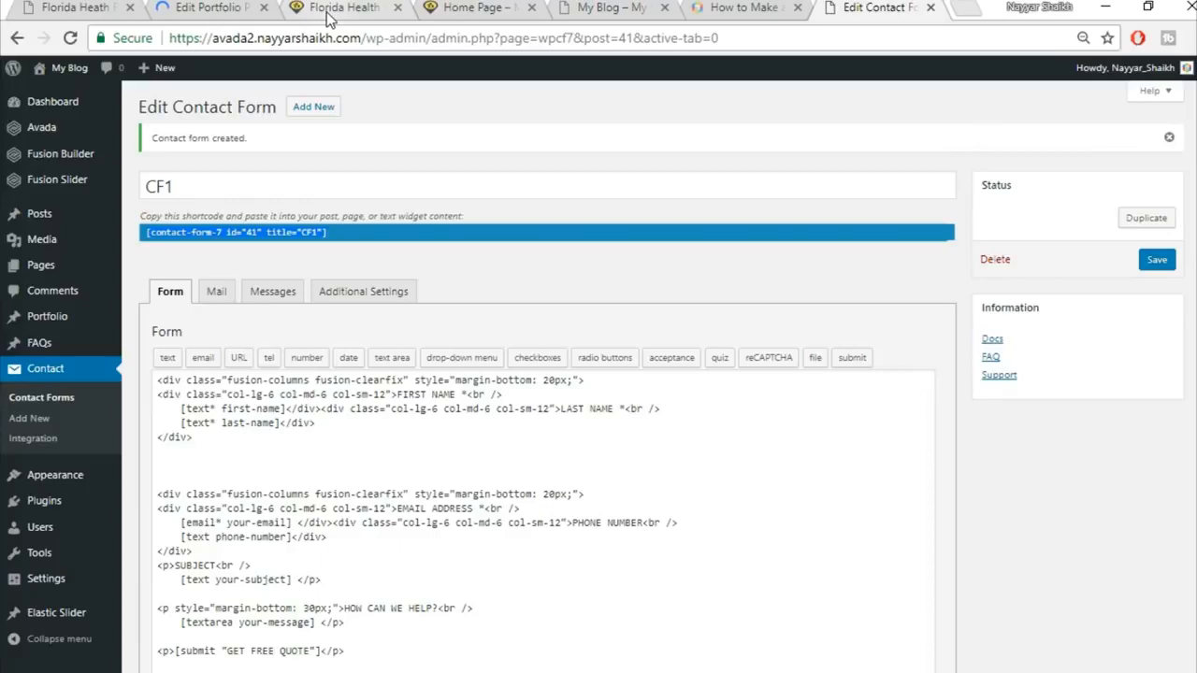
pyautogui.click(348, 9)
pyautogui.click(367, 38)
pyautogui.click(367, 38)
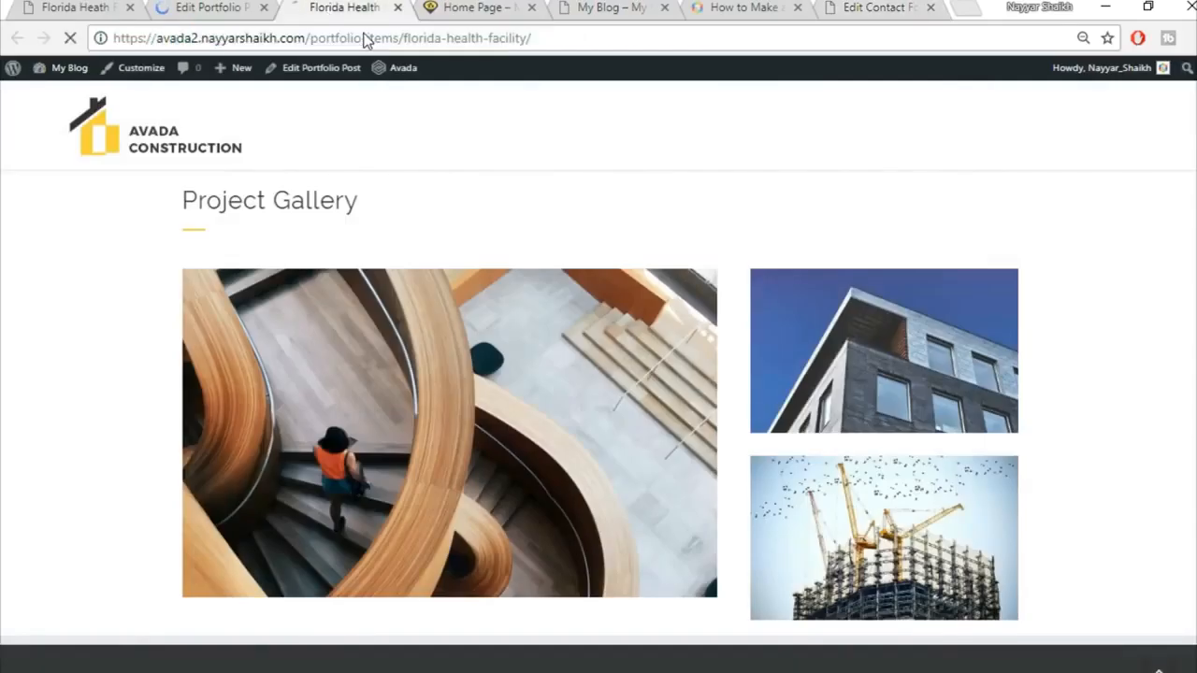
pyautogui.press('Return')
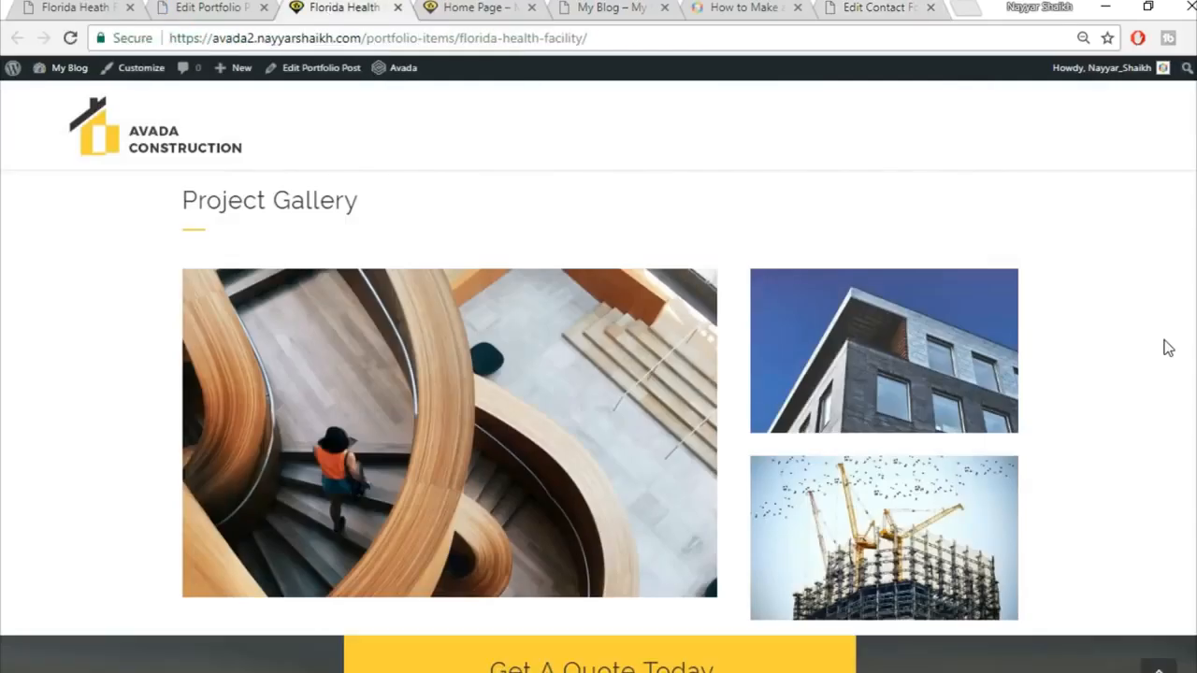
pyautogui.scroll(-4, 1168, 345)
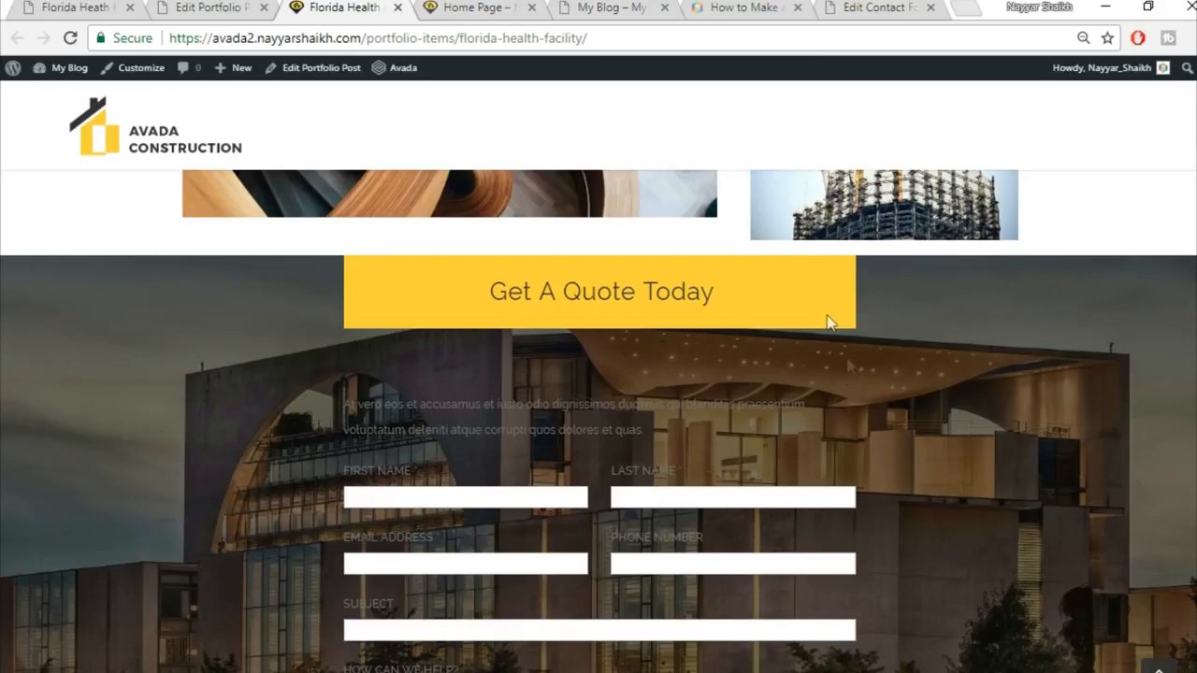
pyautogui.scroll(-1, 832, 337)
pyautogui.scroll(-3, 848, 366)
pyautogui.scroll(4, 831, 396)
# Step: Compare the demo's quote form section, then return to the post's builder layout
pyautogui.click(205, 8)
pyautogui.scroll(-3, 924, 463)
pyautogui.scroll(-10, 927, 477)
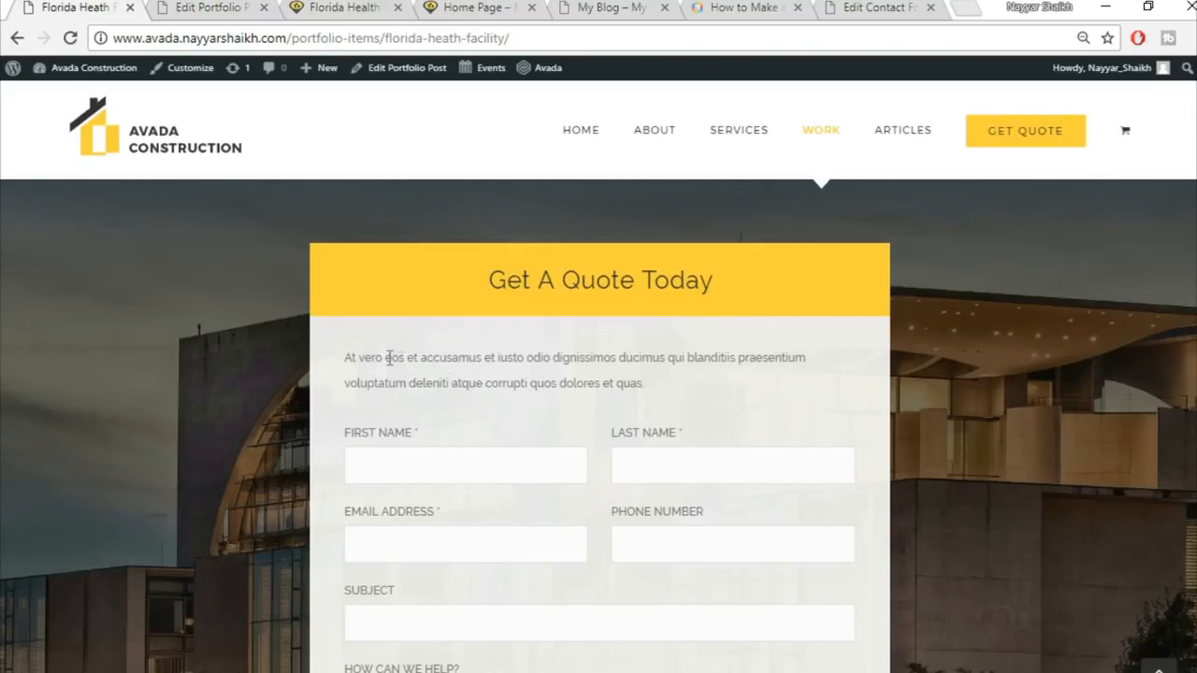
pyautogui.moveTo(350, 357); pyautogui.dragTo(599, 357)
pyautogui.click(532, 453)
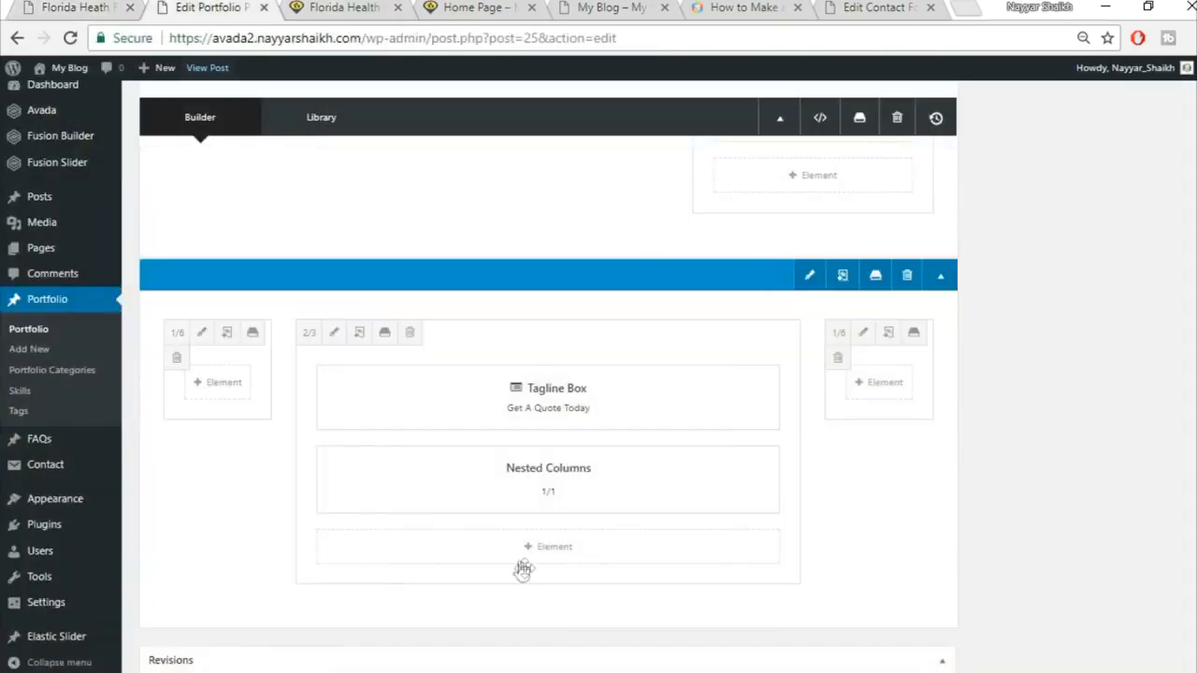
pyautogui.moveTo(539, 497)
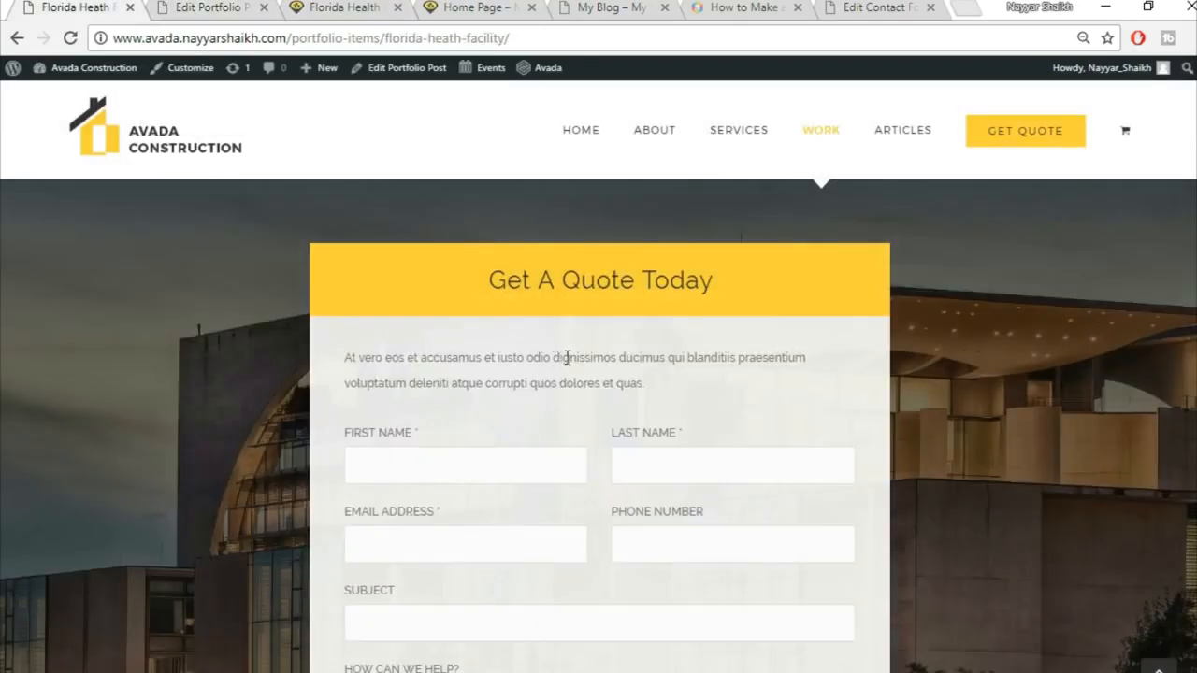
pyautogui.click(218, 6)
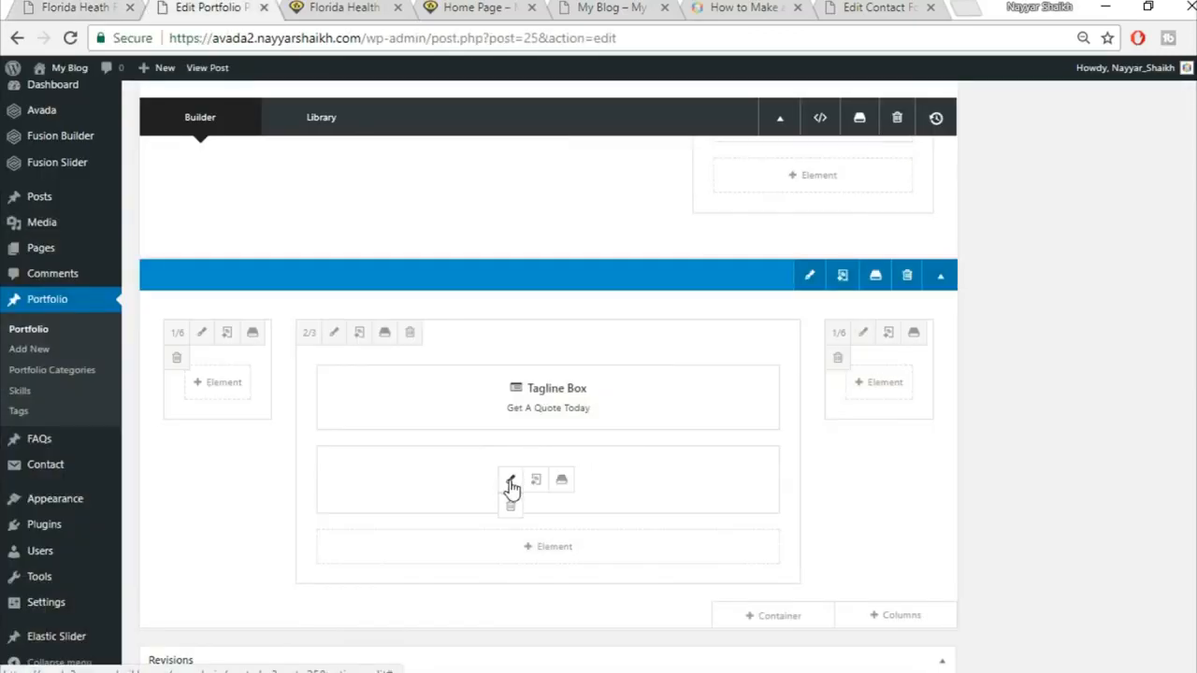
# Step: Give the nested column a #f5f5f5 background, save both dialogs, and update the post
pyautogui.click(511, 485)
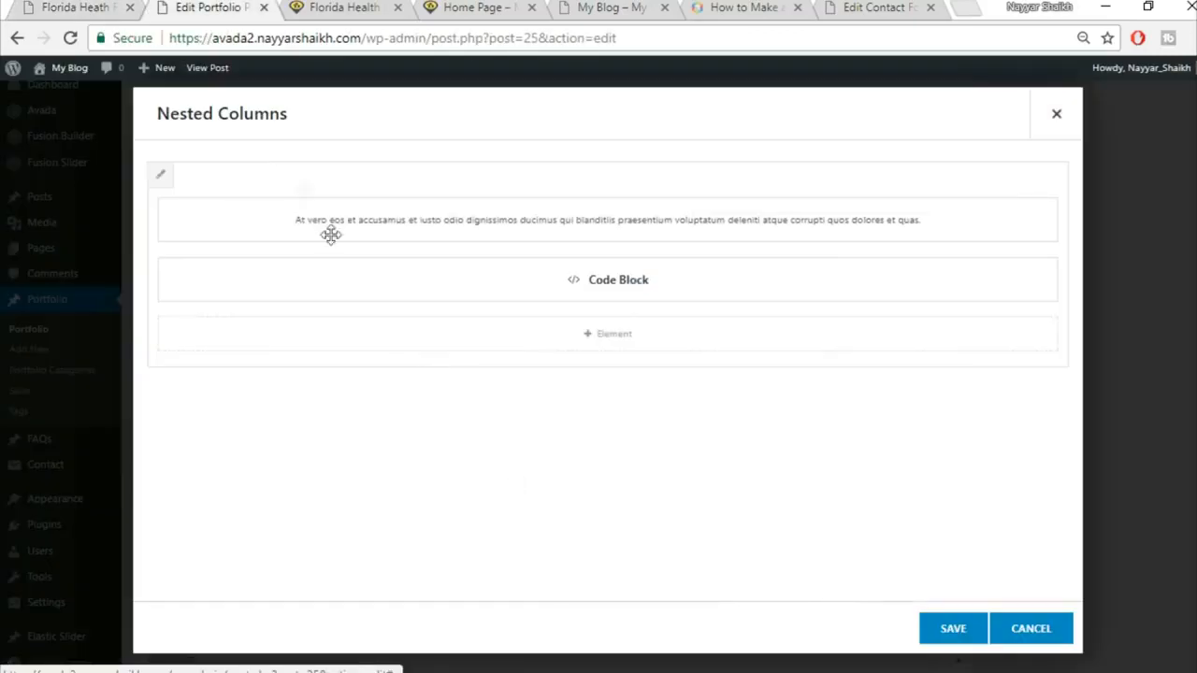
pyautogui.click(162, 180)
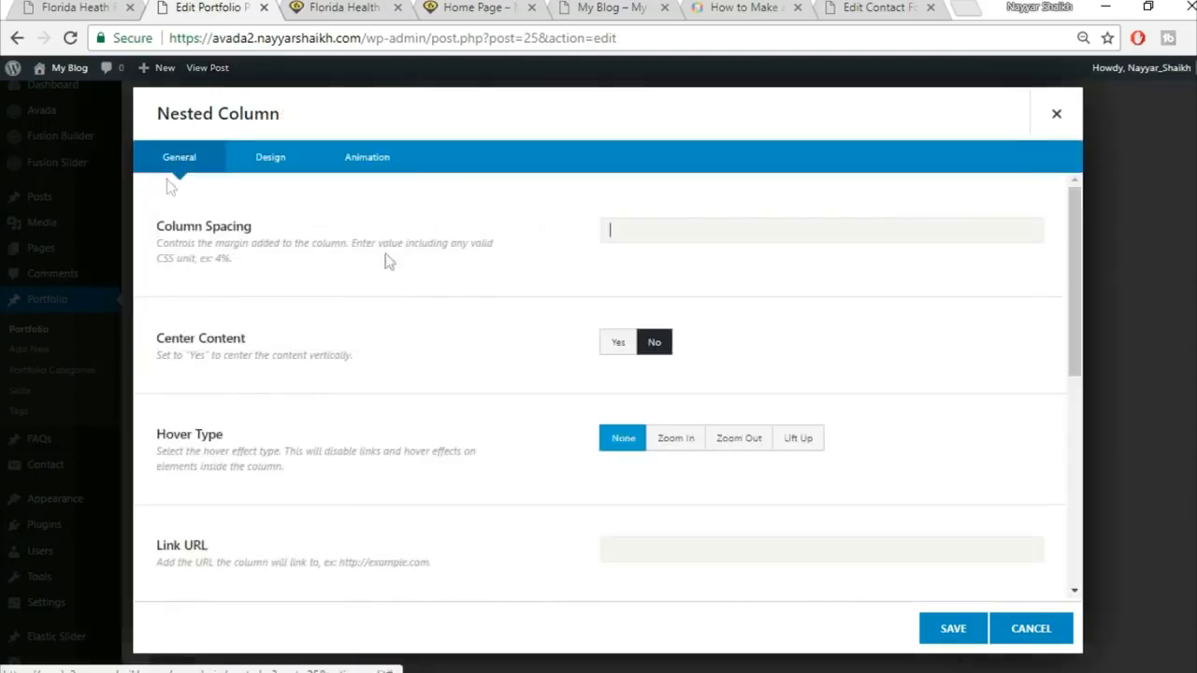
pyautogui.click(270, 179)
pyautogui.click(673, 231)
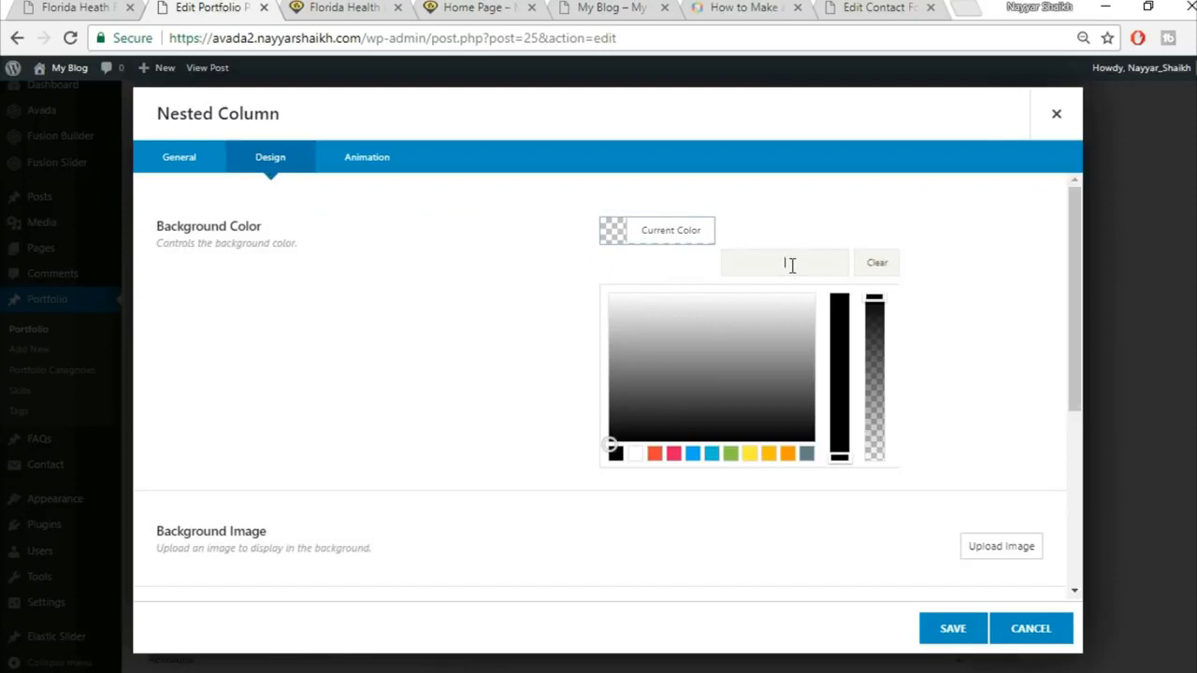
pyautogui.write('f5f5f5')
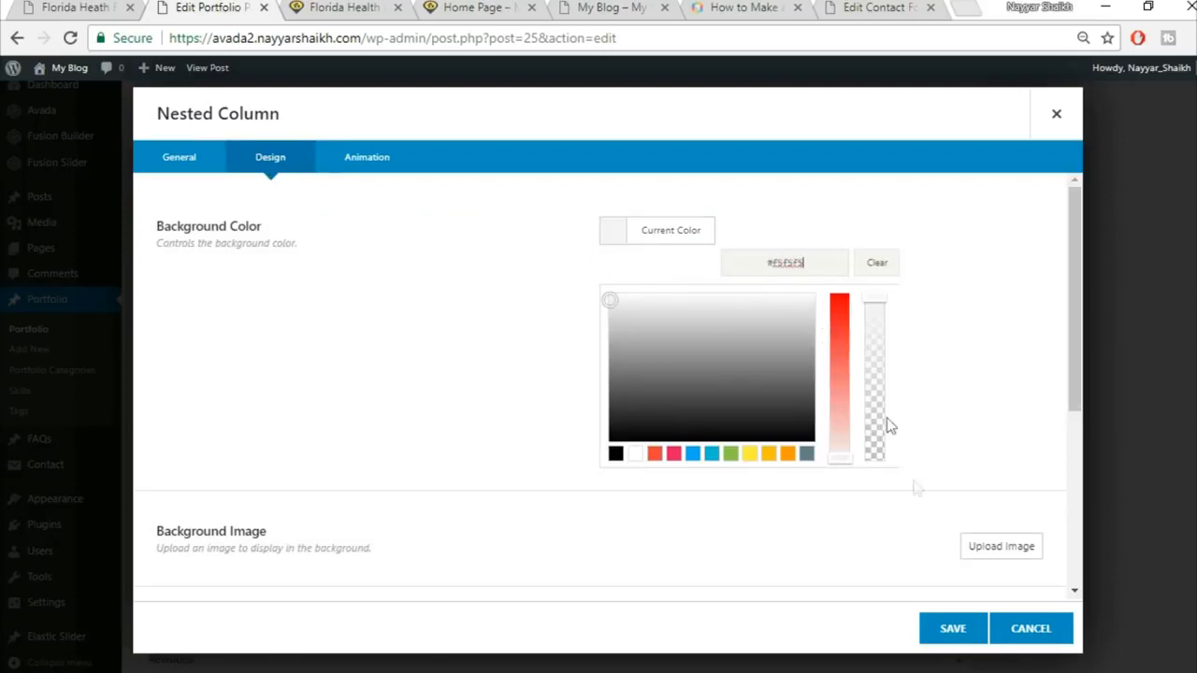
pyautogui.click(948, 630)
pyautogui.click(948, 630)
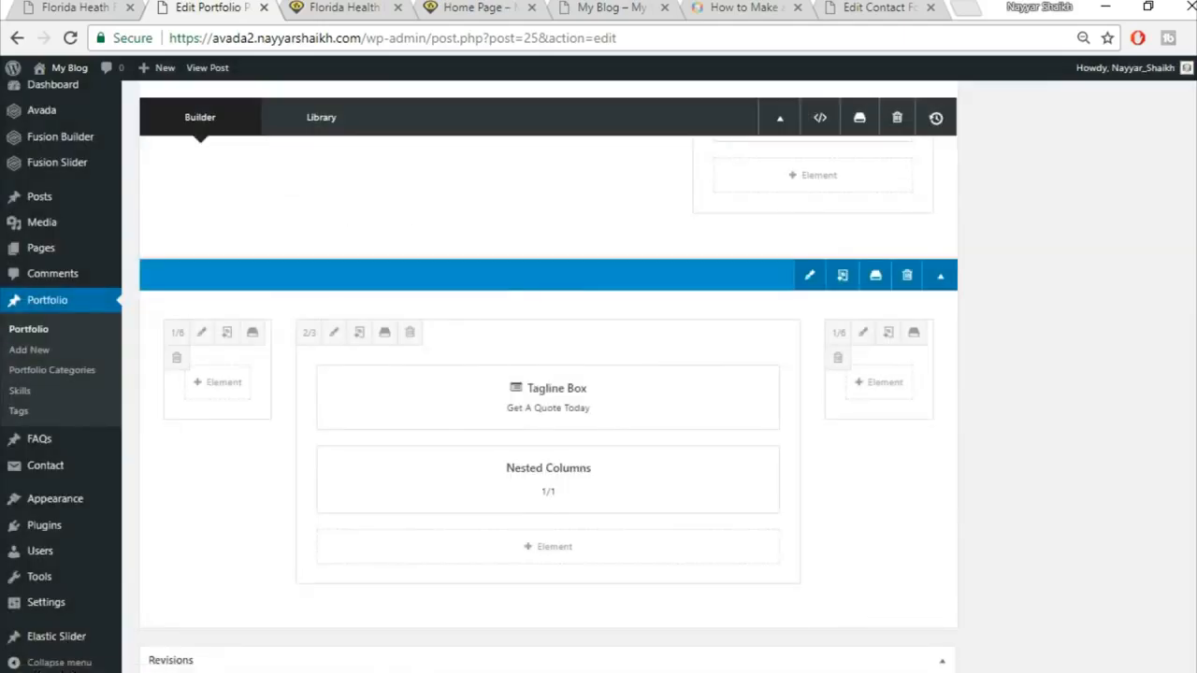
pyautogui.scroll(4, 1154, 342)
pyautogui.click(1150, 356)
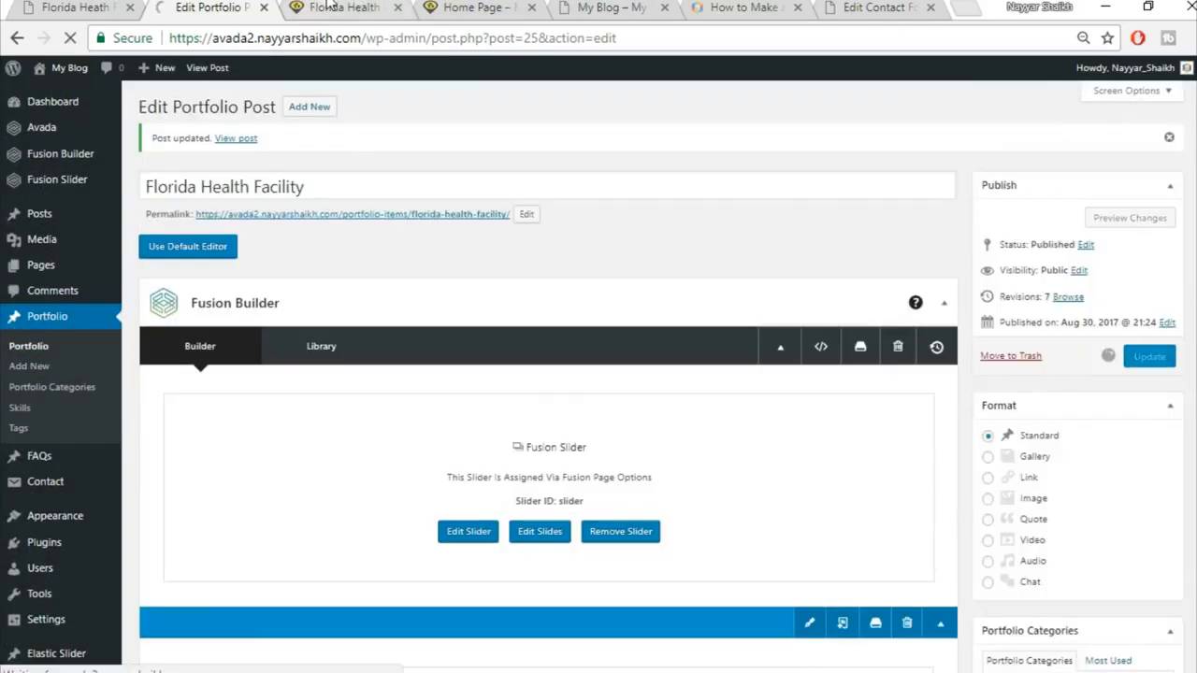
# Step: Reload the live Florida Health page to review the quote form's light grey panel against the demo
pyautogui.click(329, 7)
pyautogui.click(355, 43)
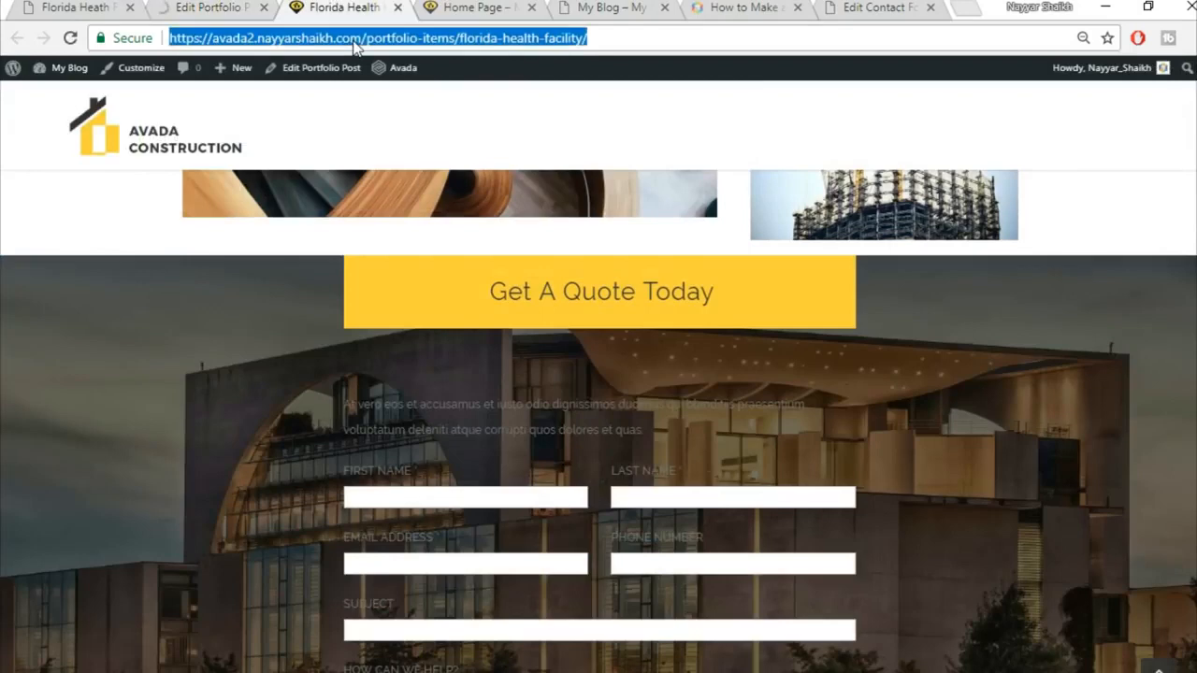
pyautogui.press('Return')
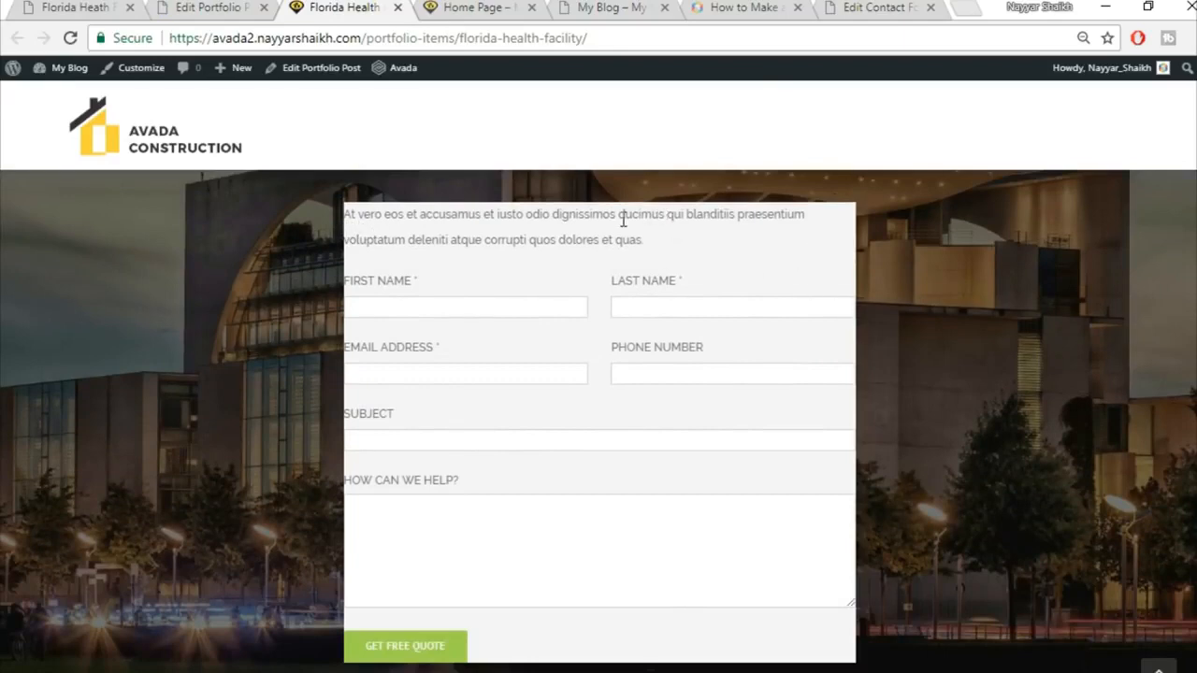
pyautogui.scroll(2, 730, 348)
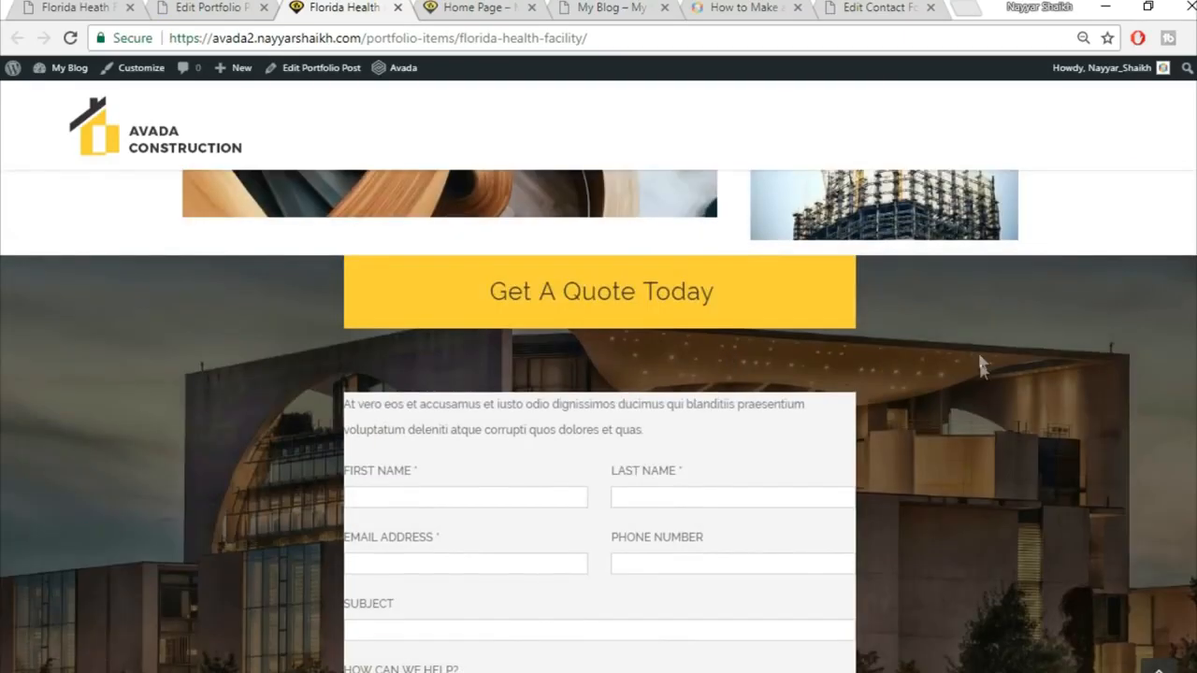
pyautogui.scroll(-3, 979, 365)
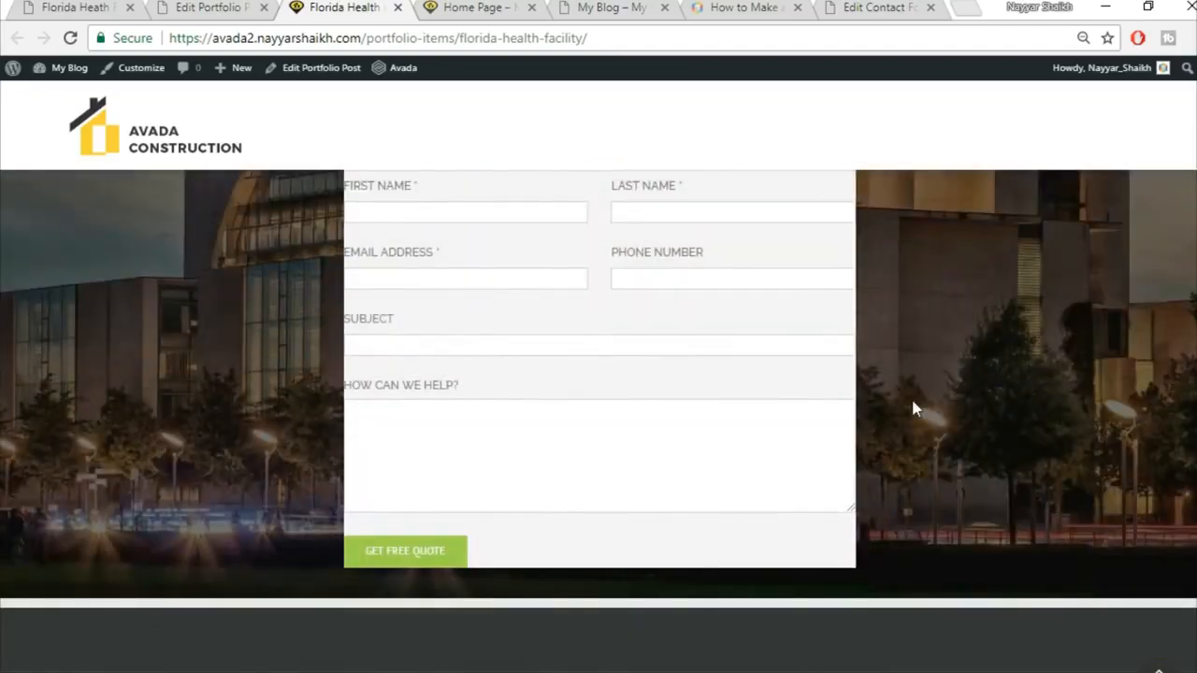
pyautogui.scroll(3, 913, 406)
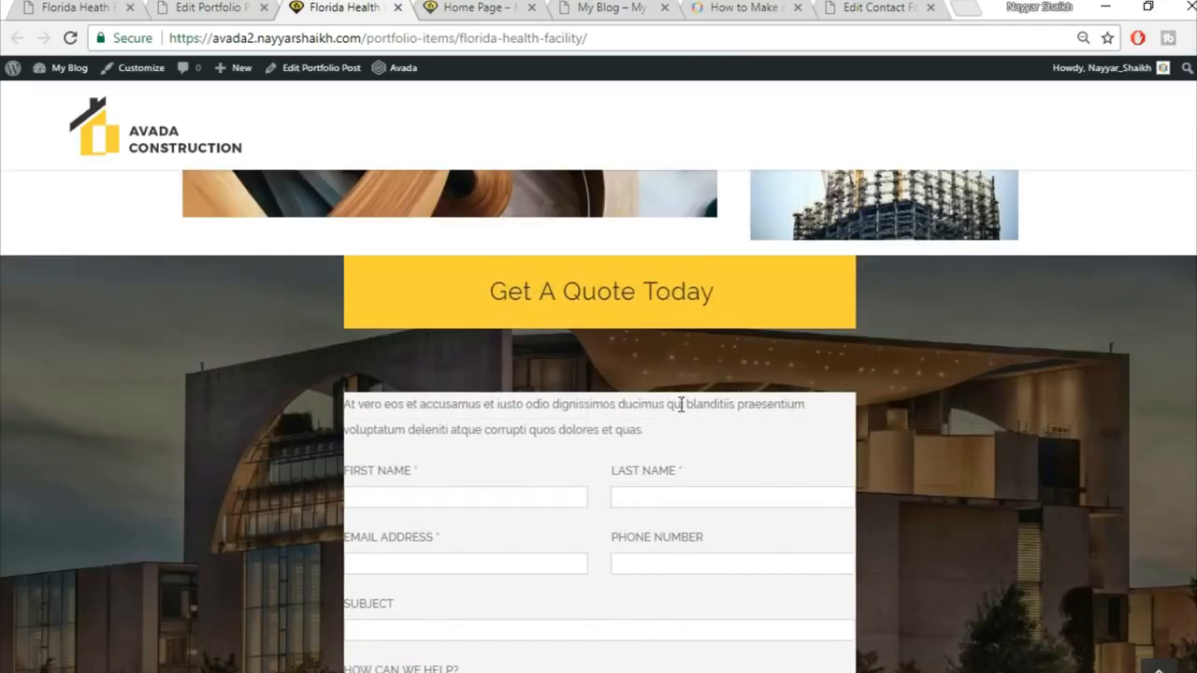
pyautogui.scroll(-1, 346, 394)
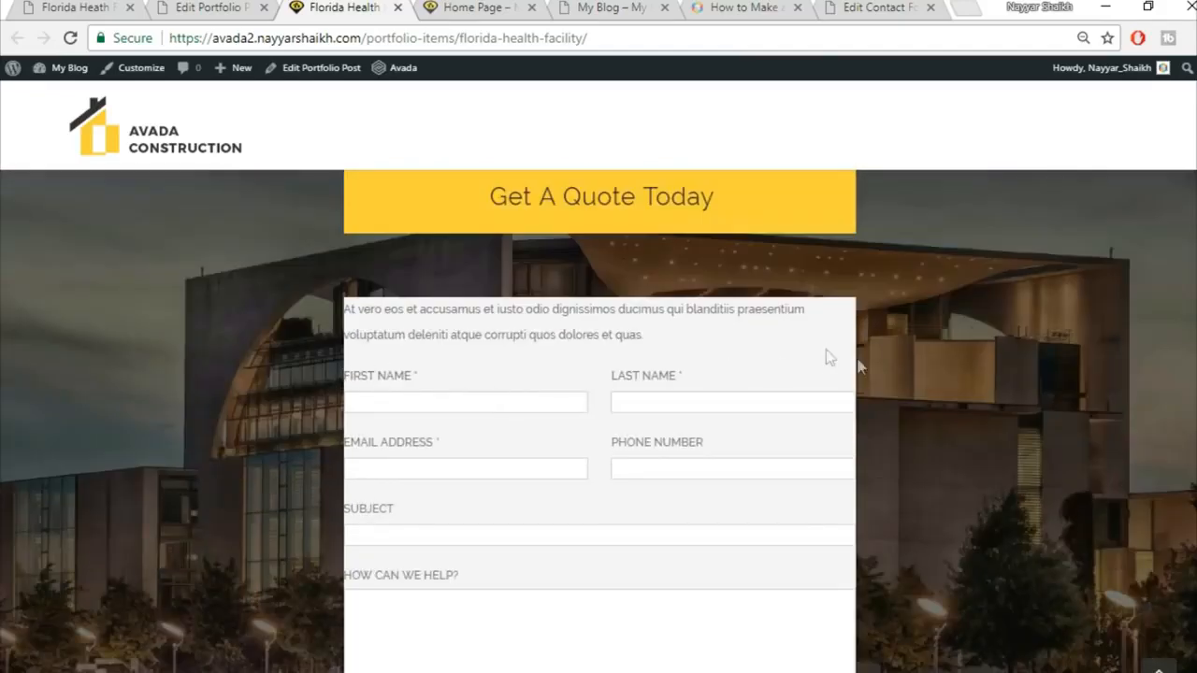
pyautogui.scroll(1, 997, 400)
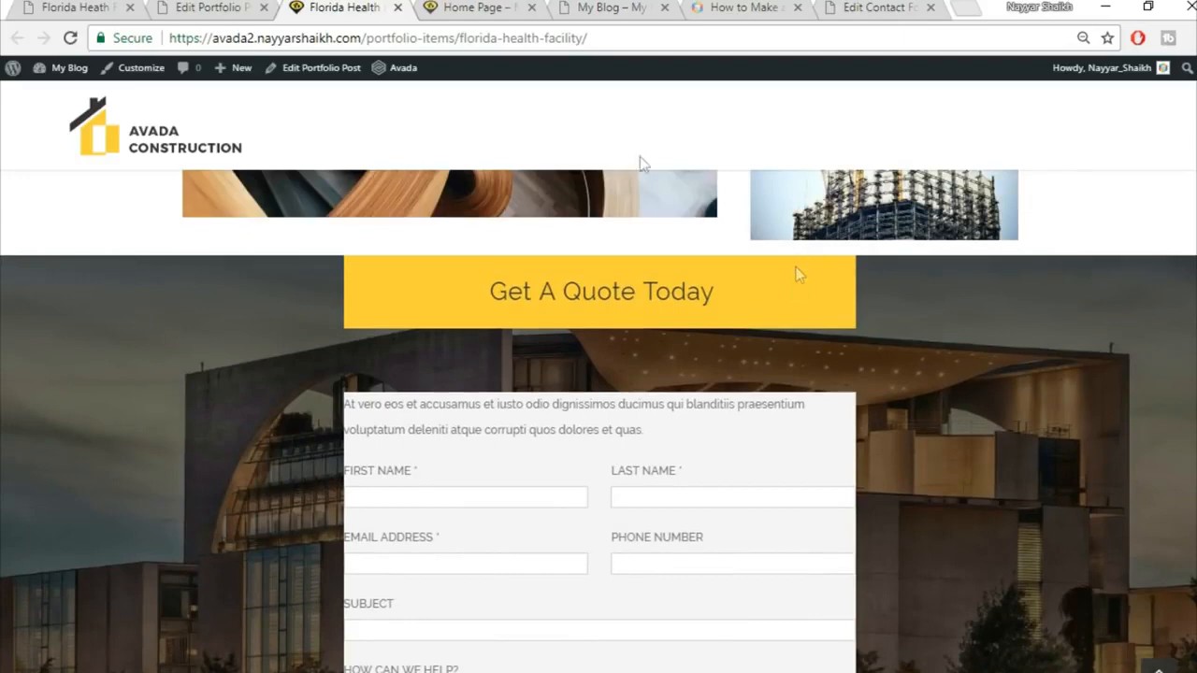
pyautogui.click(39, 6)
pyautogui.scroll(2, 589, 388)
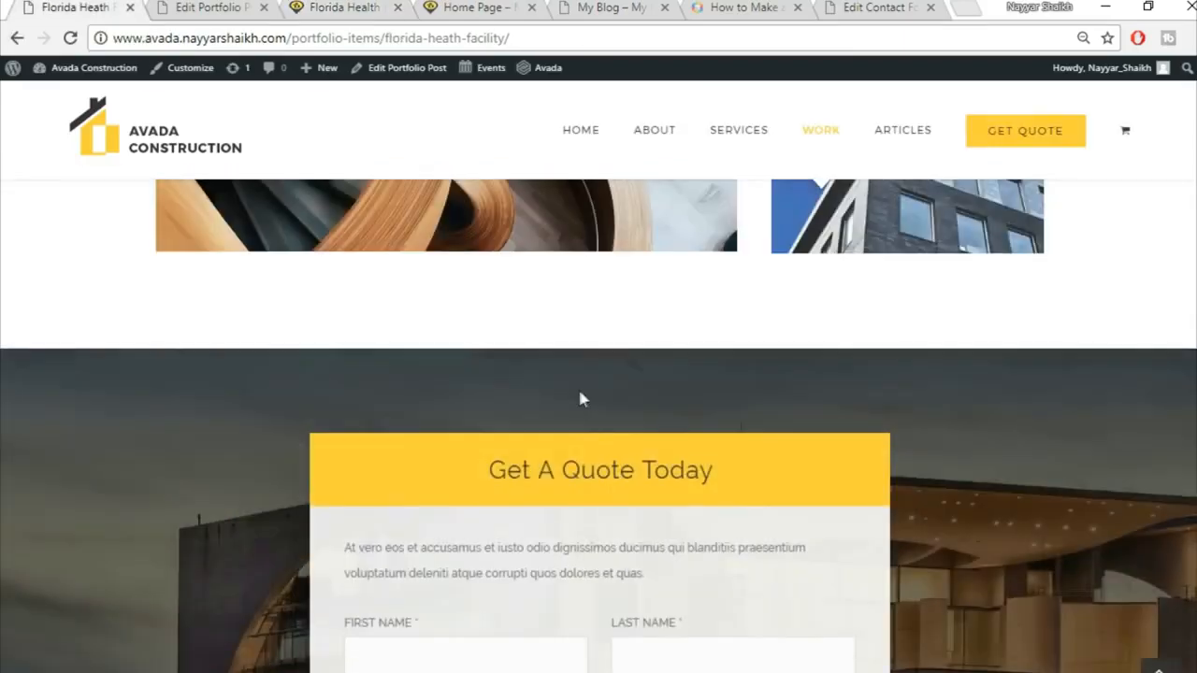
# Step: Set the Get A Quote Today tagline box margins to 0 top and bottom, then view the live Florida Health page
pyautogui.click(224, 7)
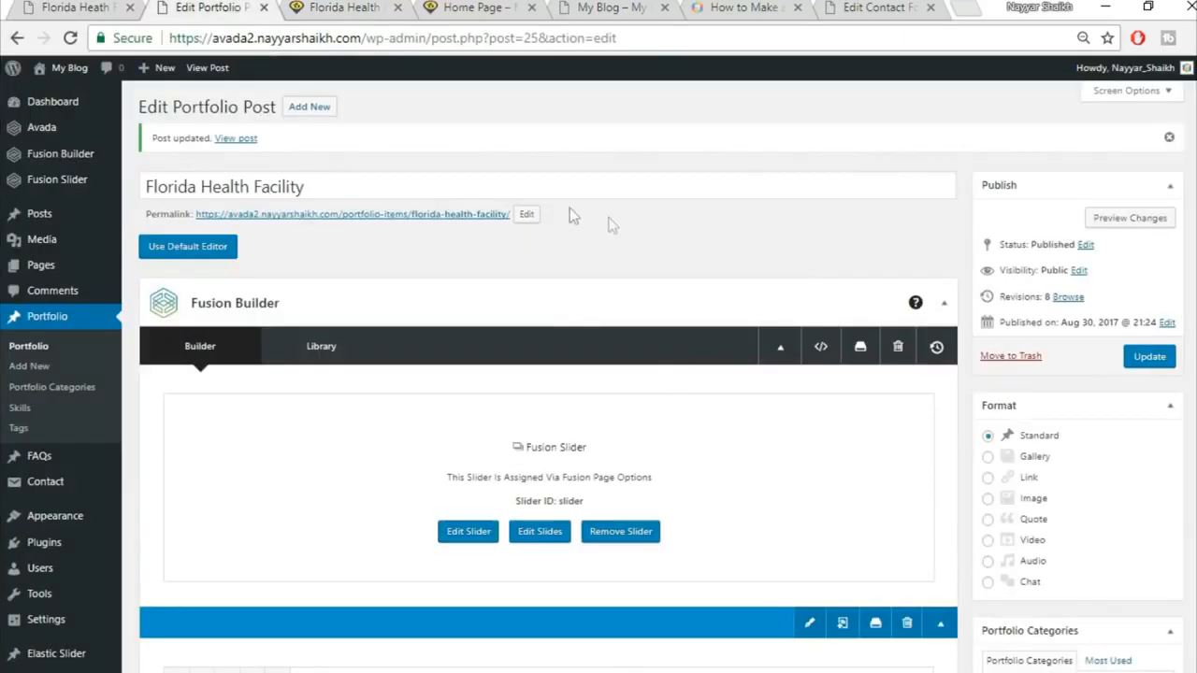
pyautogui.scroll(-8, 692, 458)
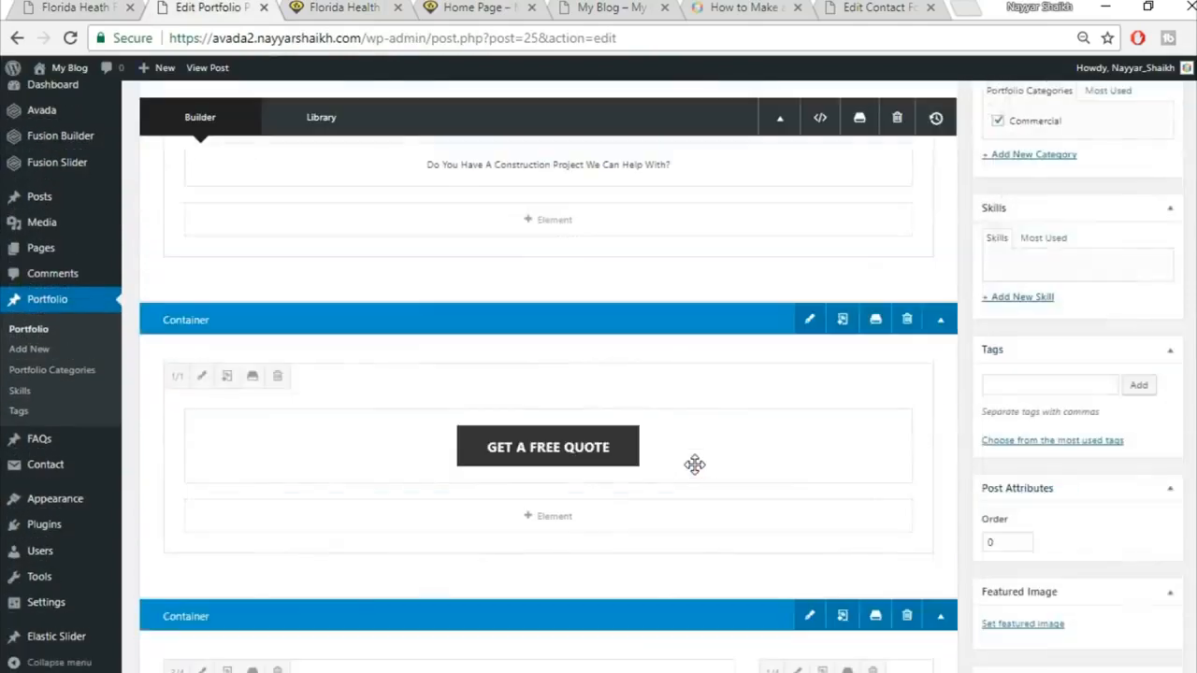
pyautogui.scroll(-5, 697, 479)
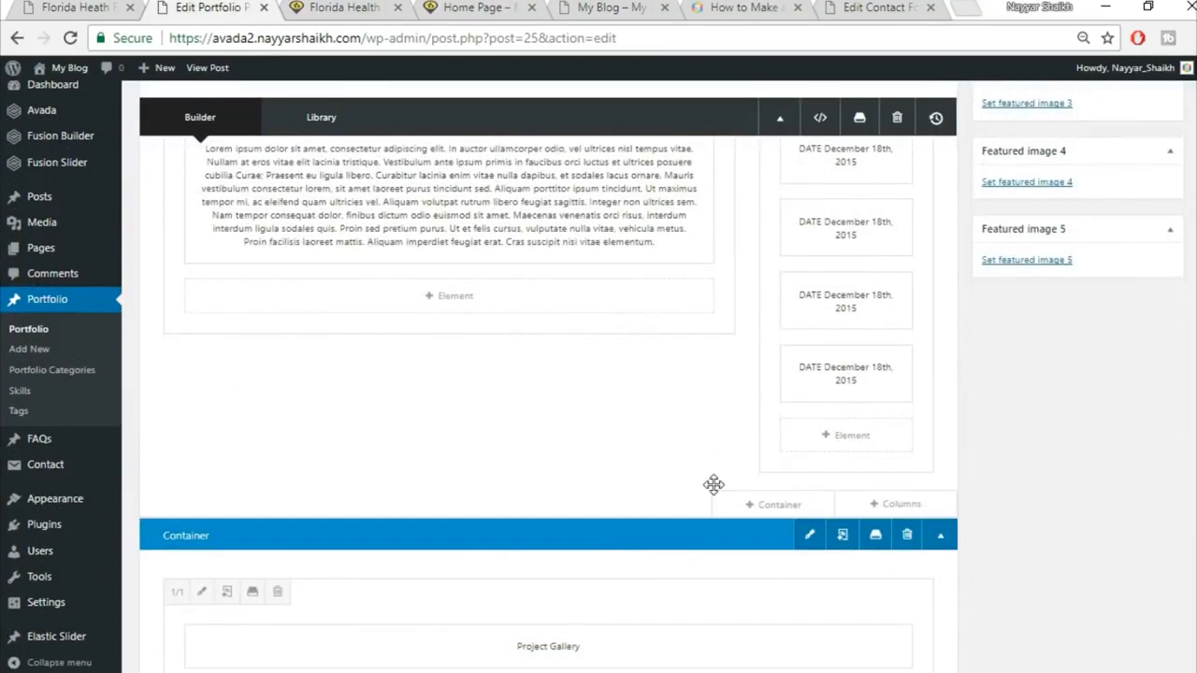
pyautogui.scroll(-10, 714, 483)
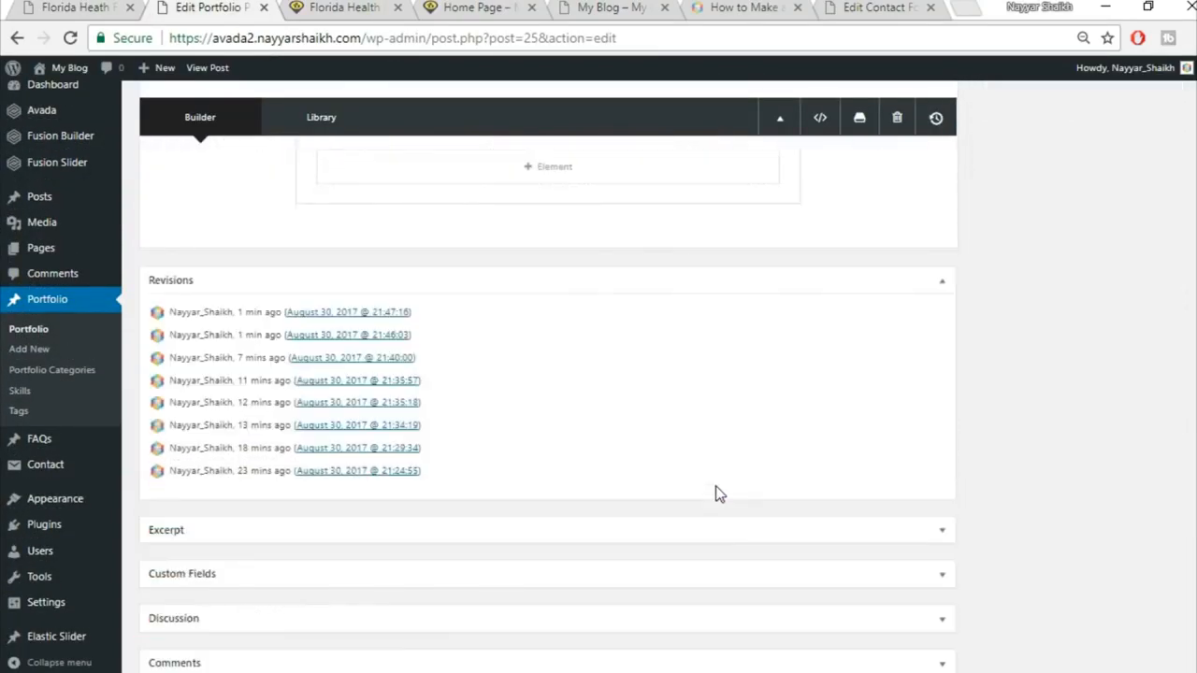
pyautogui.scroll(3, 715, 486)
pyautogui.scroll(-1, 839, 496)
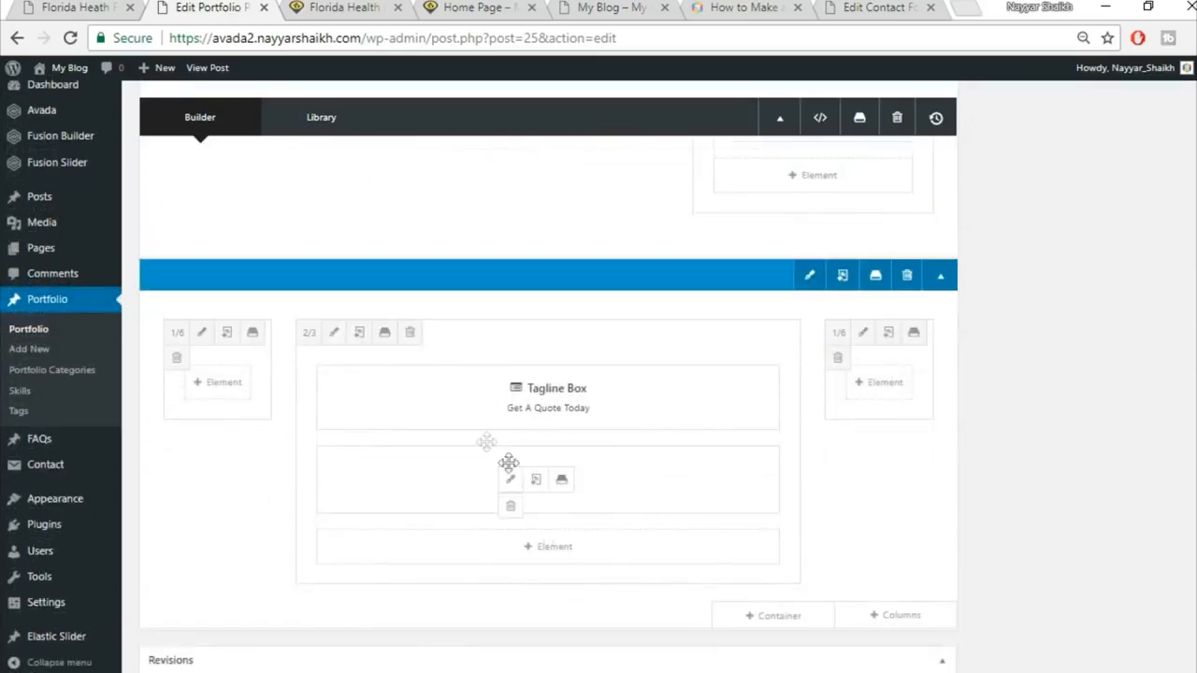
pyautogui.click(508, 401)
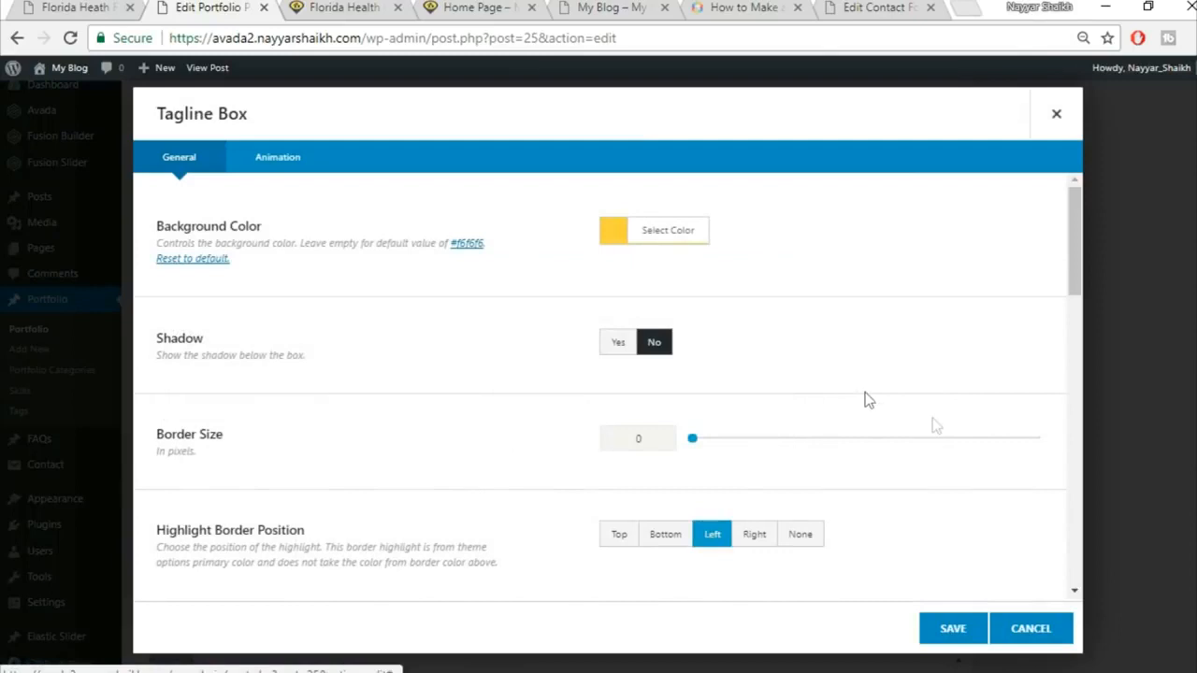
pyautogui.scroll(-5, 932, 422)
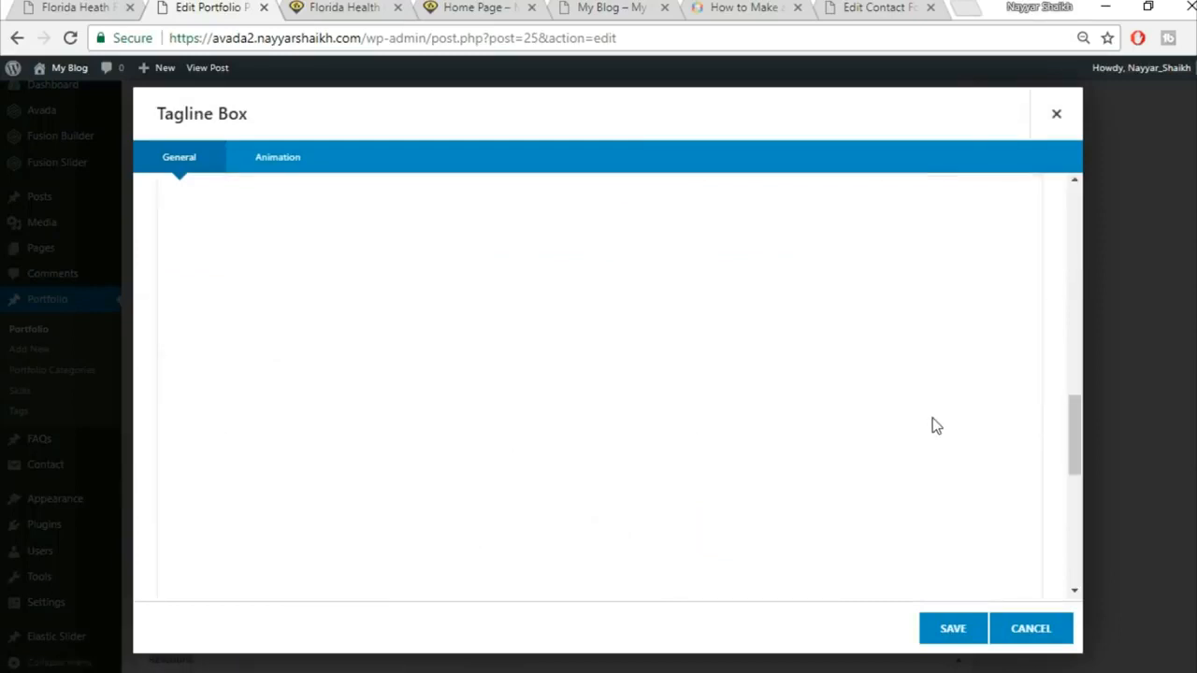
pyautogui.scroll(-3, 933, 422)
pyautogui.scroll(1, 642, 234)
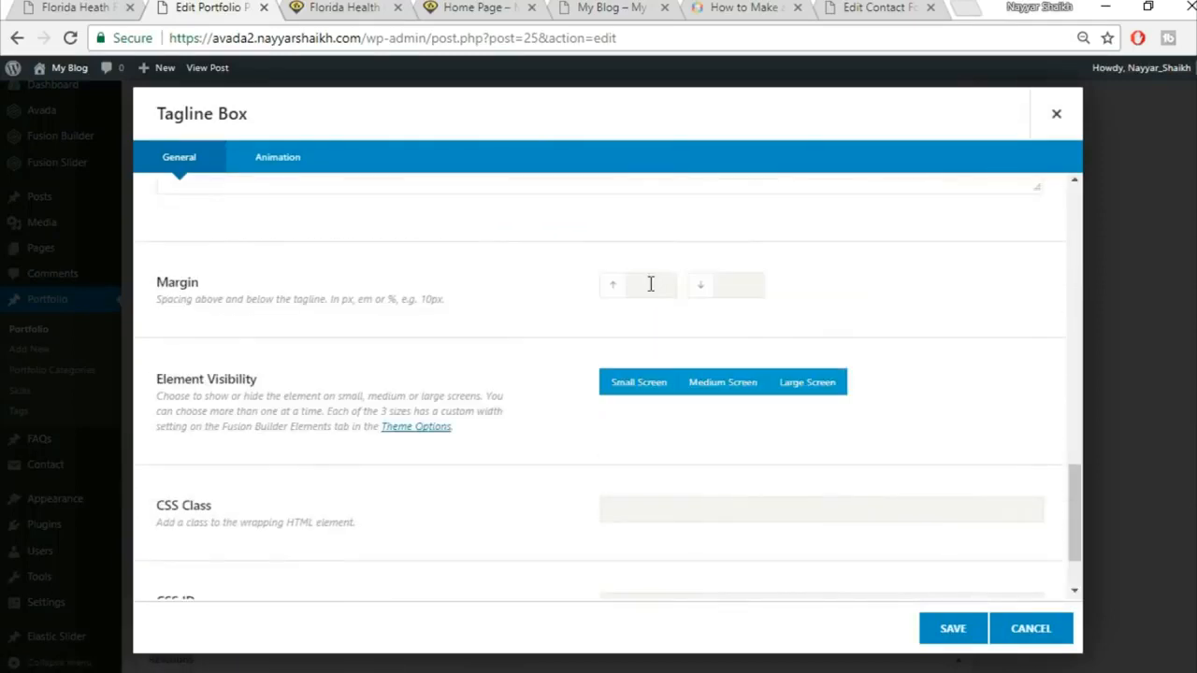
pyautogui.click(747, 281)
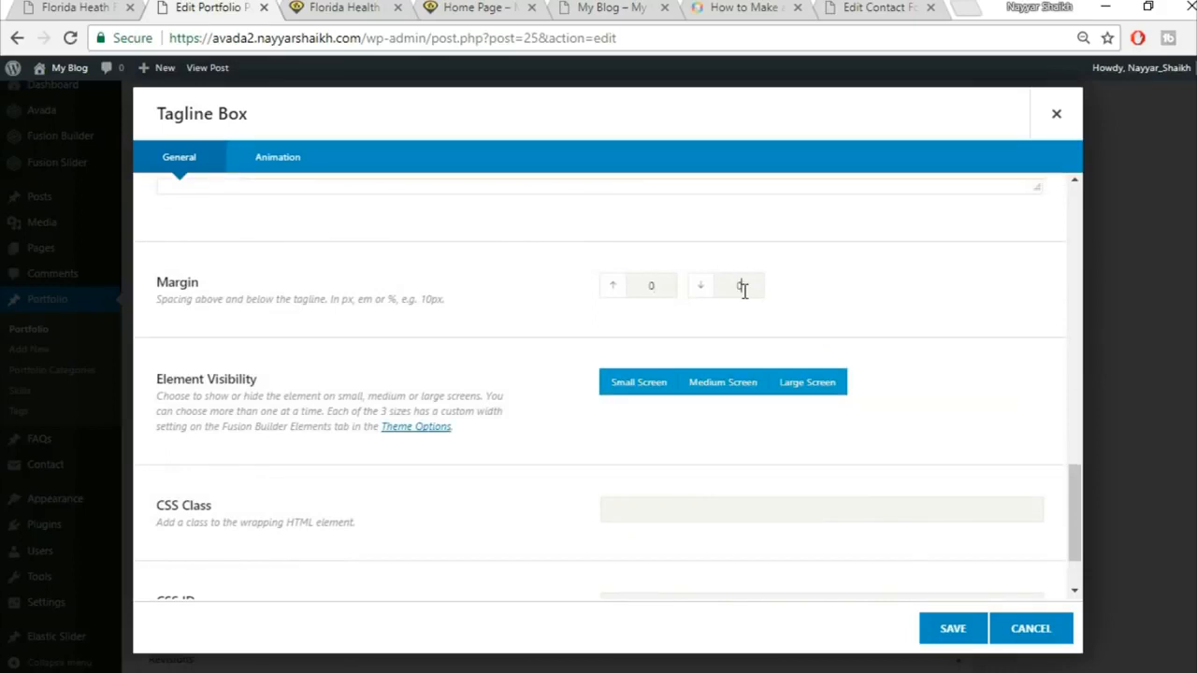
pyautogui.click(977, 630)
pyautogui.click(366, 8)
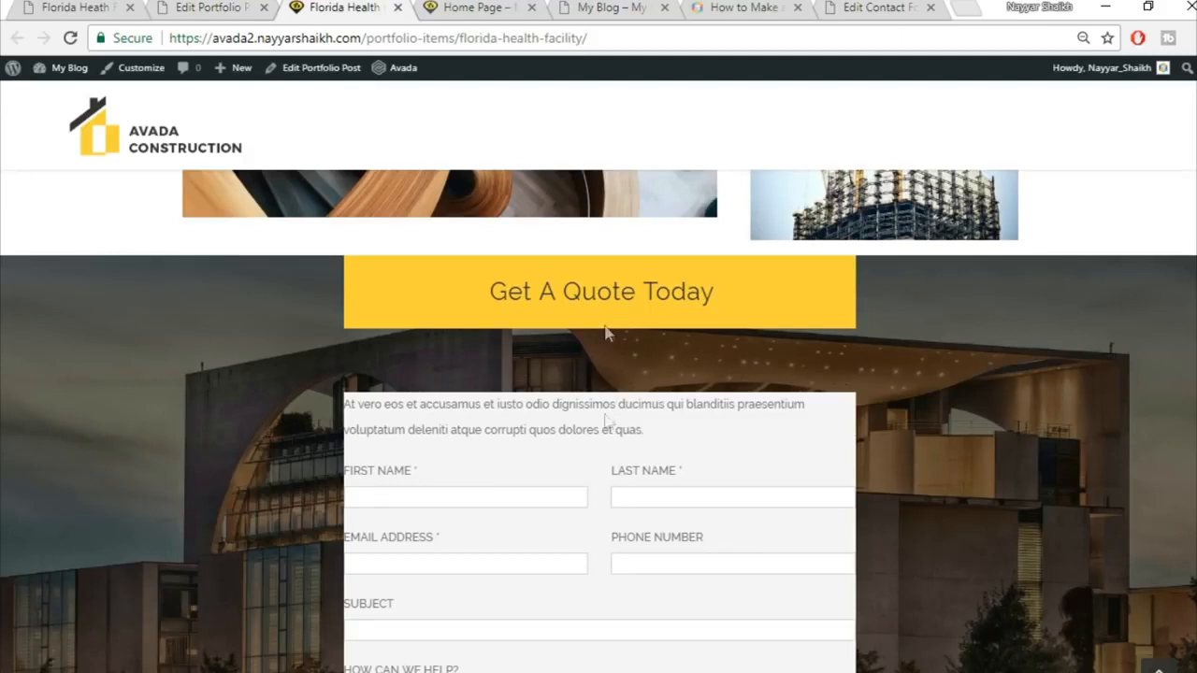
# Step: Give the quote form's nested column 6% padding on every side in its Design settings
pyautogui.click(227, 7)
pyautogui.moveTo(526, 483)
pyautogui.click(510, 482)
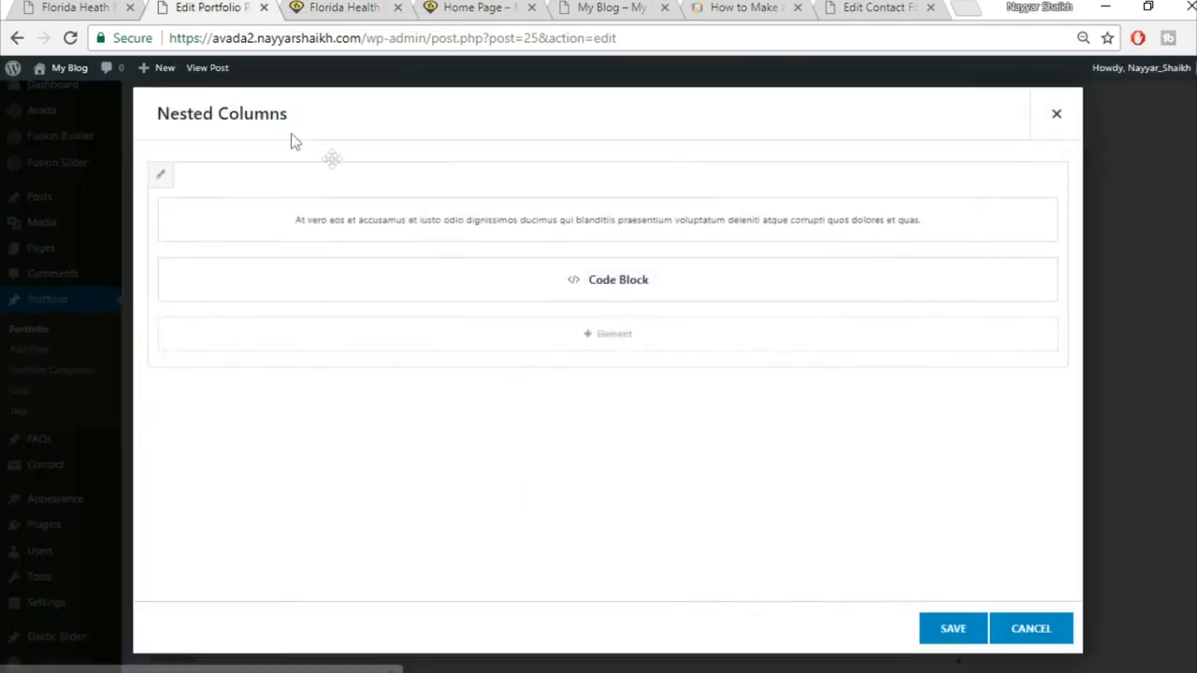
pyautogui.click(162, 184)
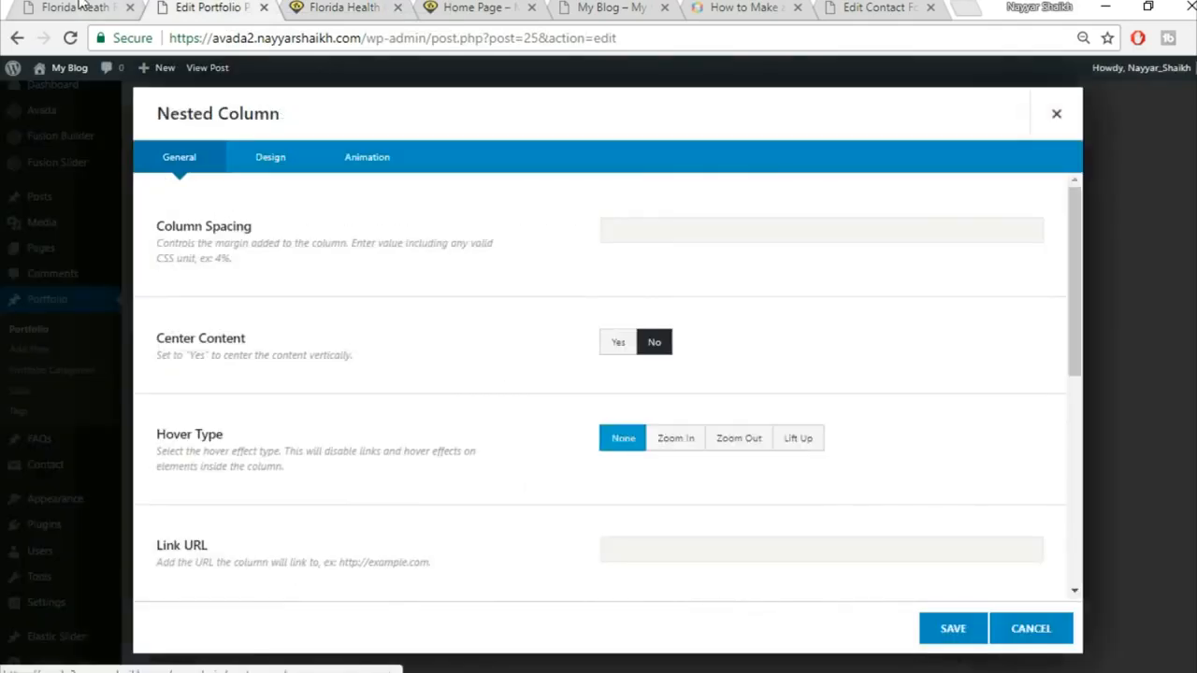
pyautogui.click(290, 164)
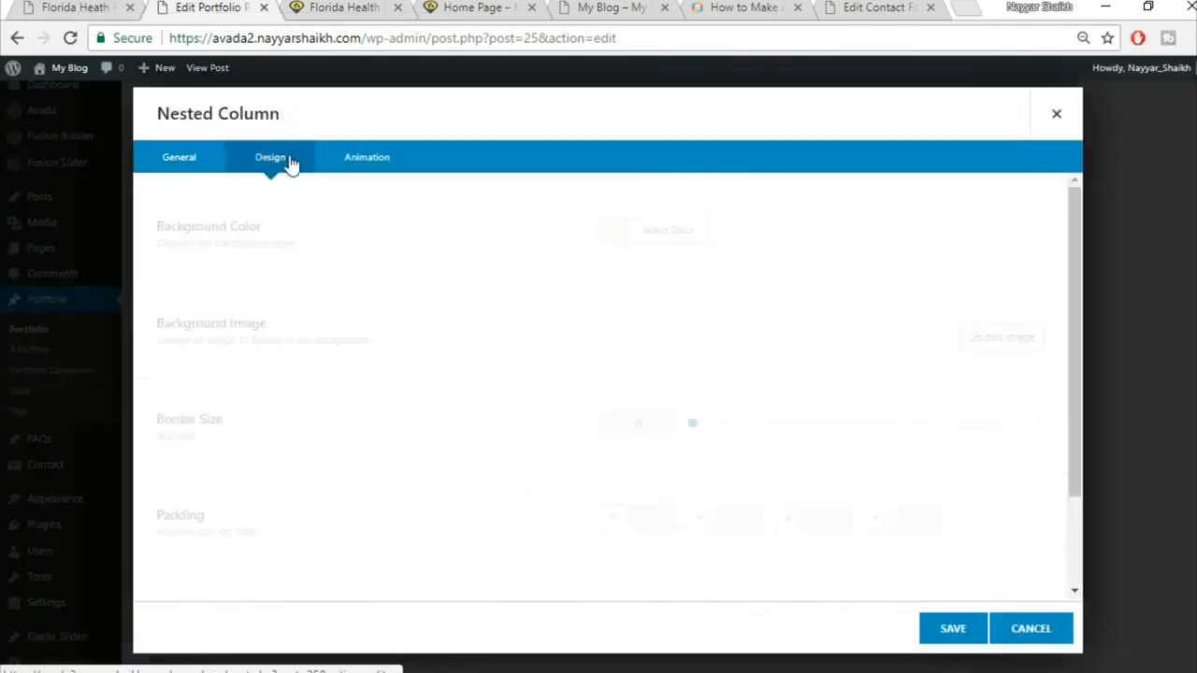
pyautogui.scroll(-2, 636, 422)
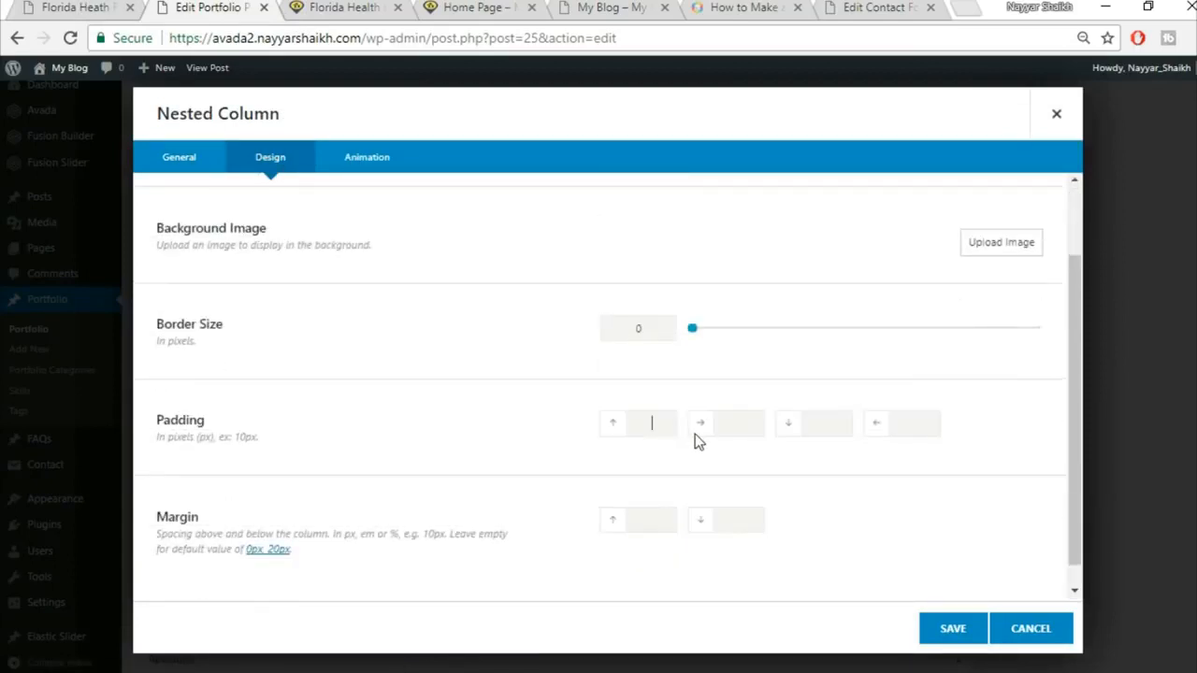
pyautogui.write('6%')
pyautogui.press('Tab')
pyautogui.write('6%')
pyautogui.press('Tab')
pyautogui.write('6%')
pyautogui.press('Tab')
pyautogui.press('Tab')
# Step: Set the nested column's top and bottom margins to 0 and save the Nested Columns element
pyautogui.write('0')
pyautogui.click(388, 6)
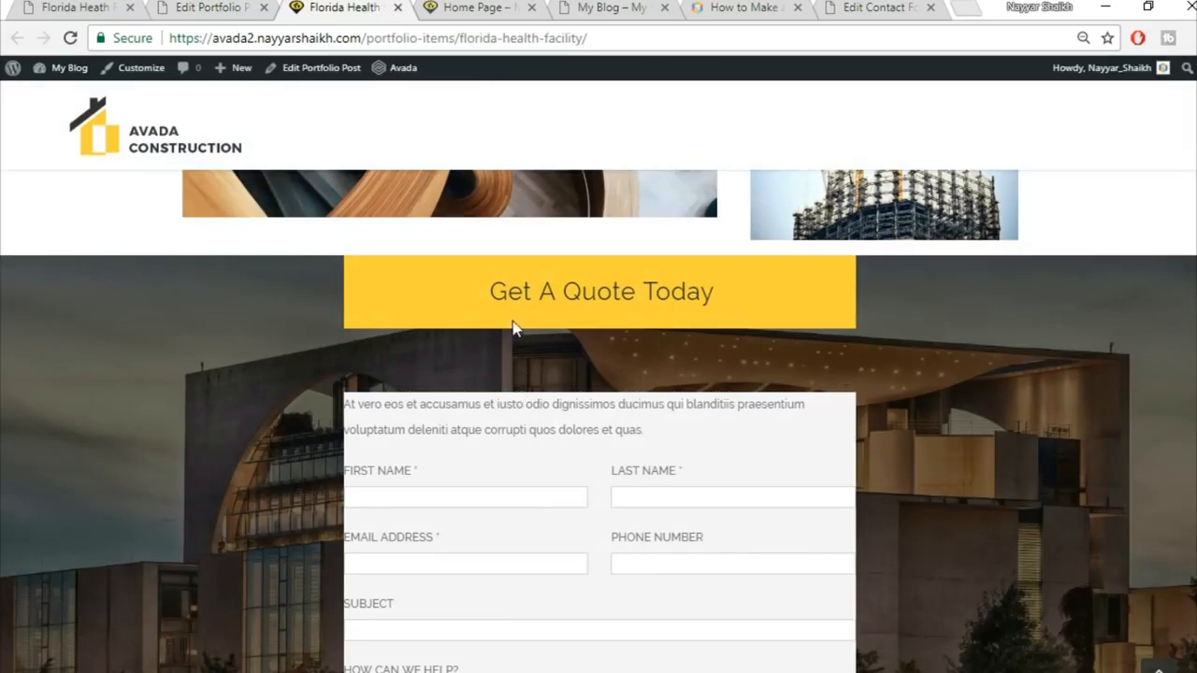
pyautogui.hotkey('ctrl', 'shift', 'Tab')
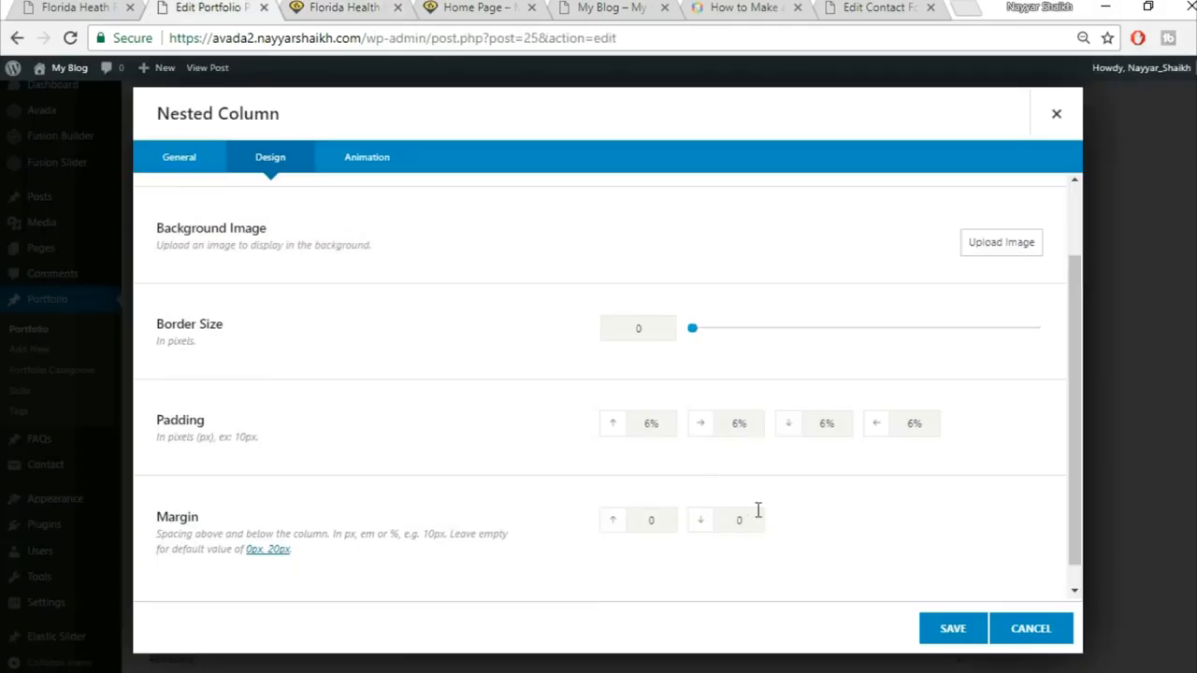
pyautogui.click(707, 527)
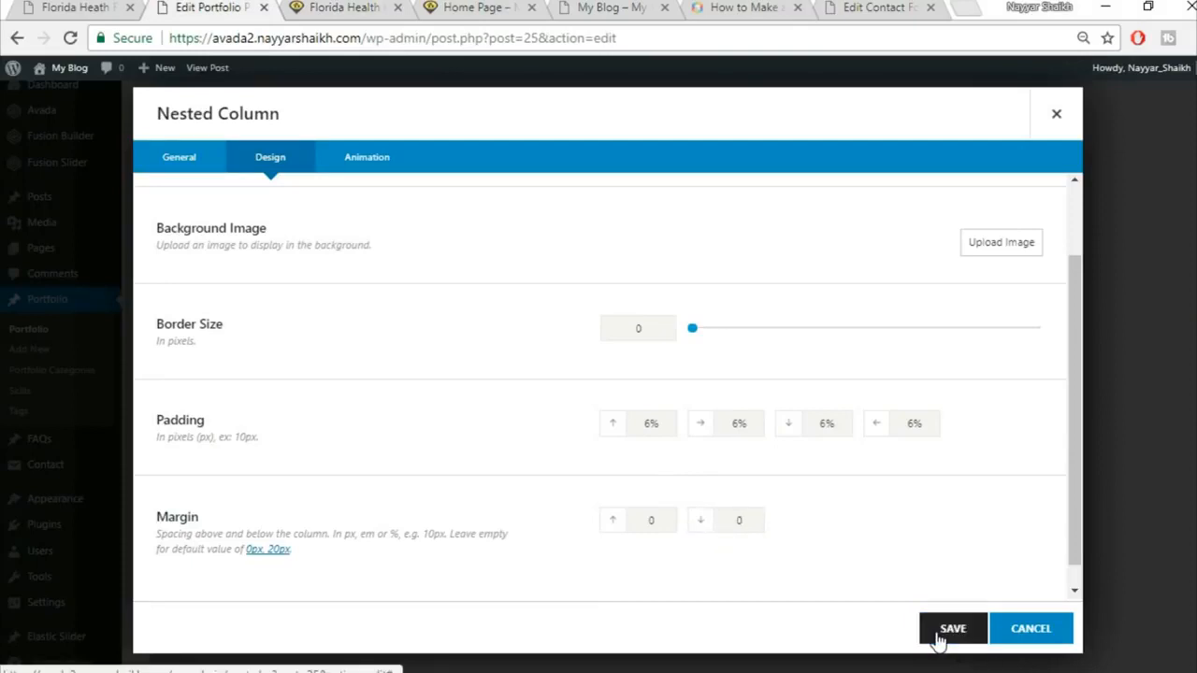
pyautogui.click(942, 640)
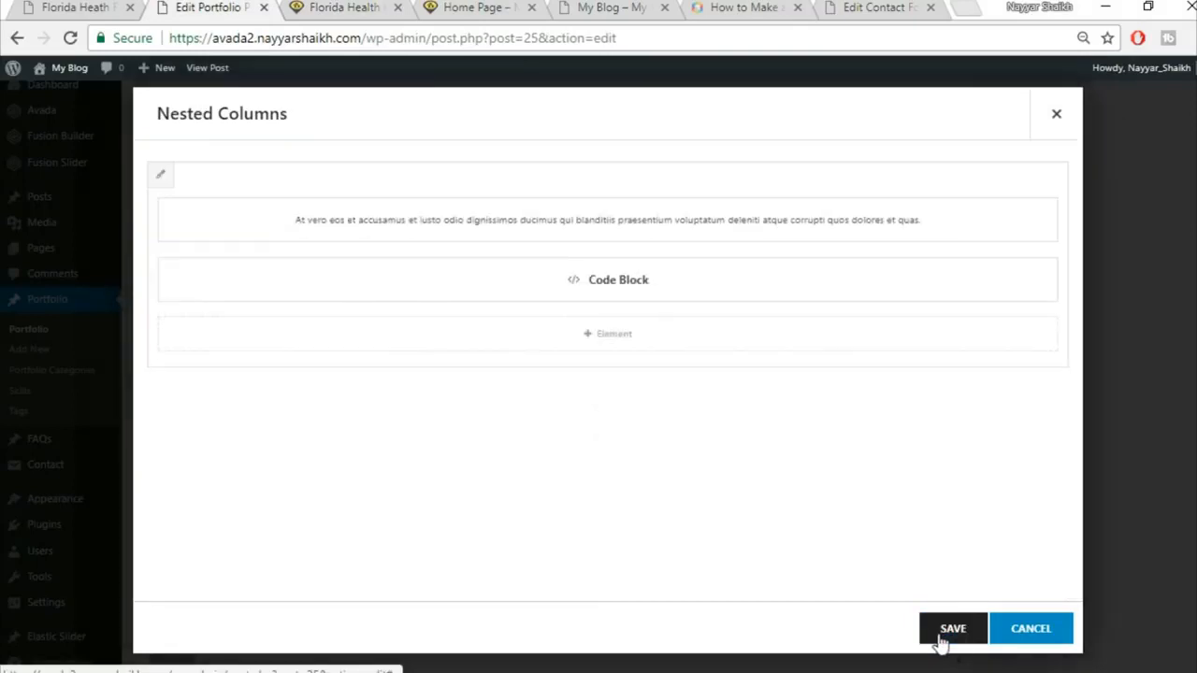
pyautogui.click(963, 641)
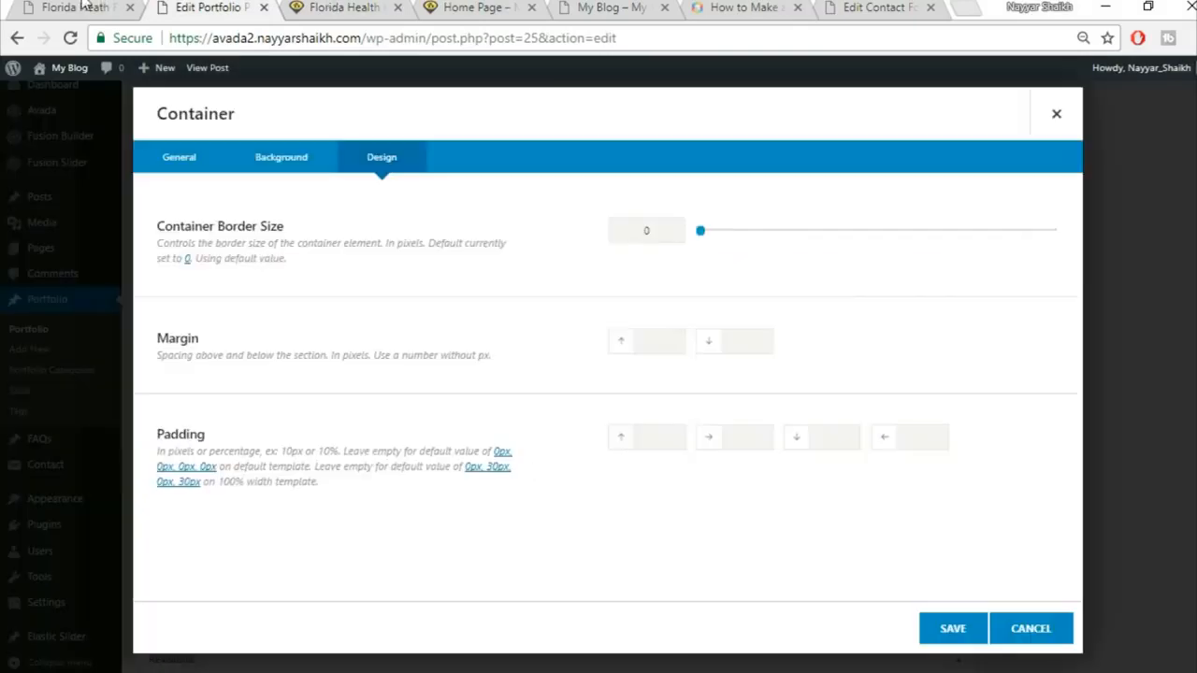
# Step: Enter 6% top and 6% bottom padding in the quote container's Design settings and save
pyautogui.click(333, 9)
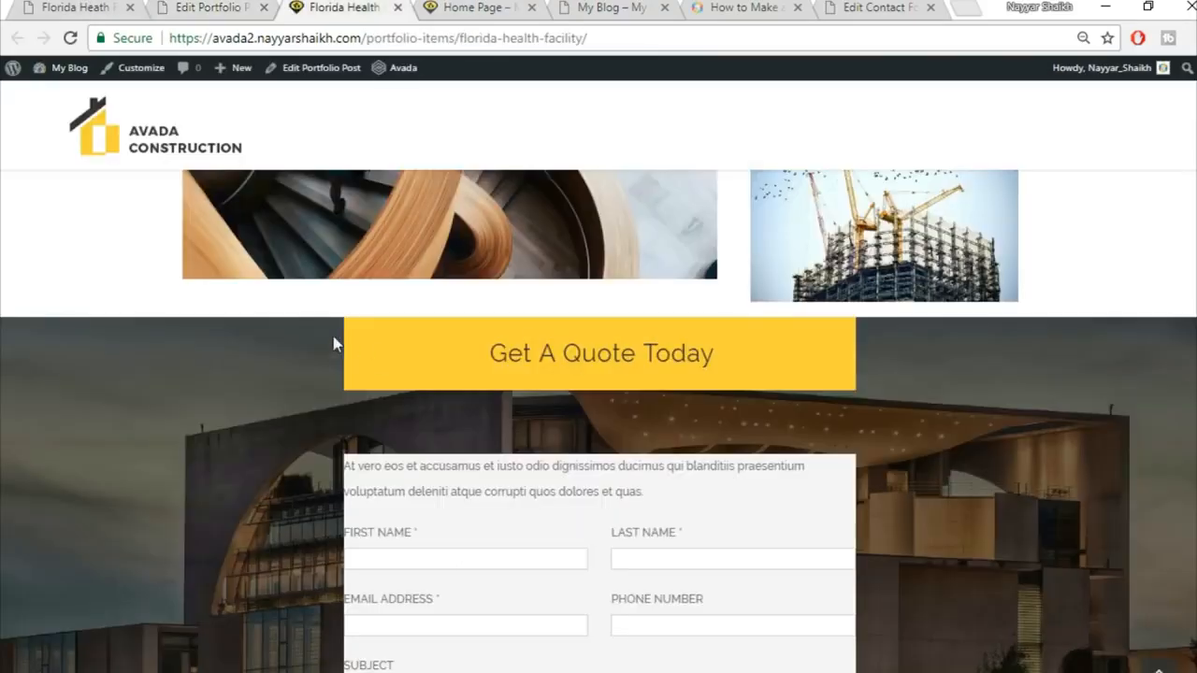
pyautogui.scroll(-4, 860, 533)
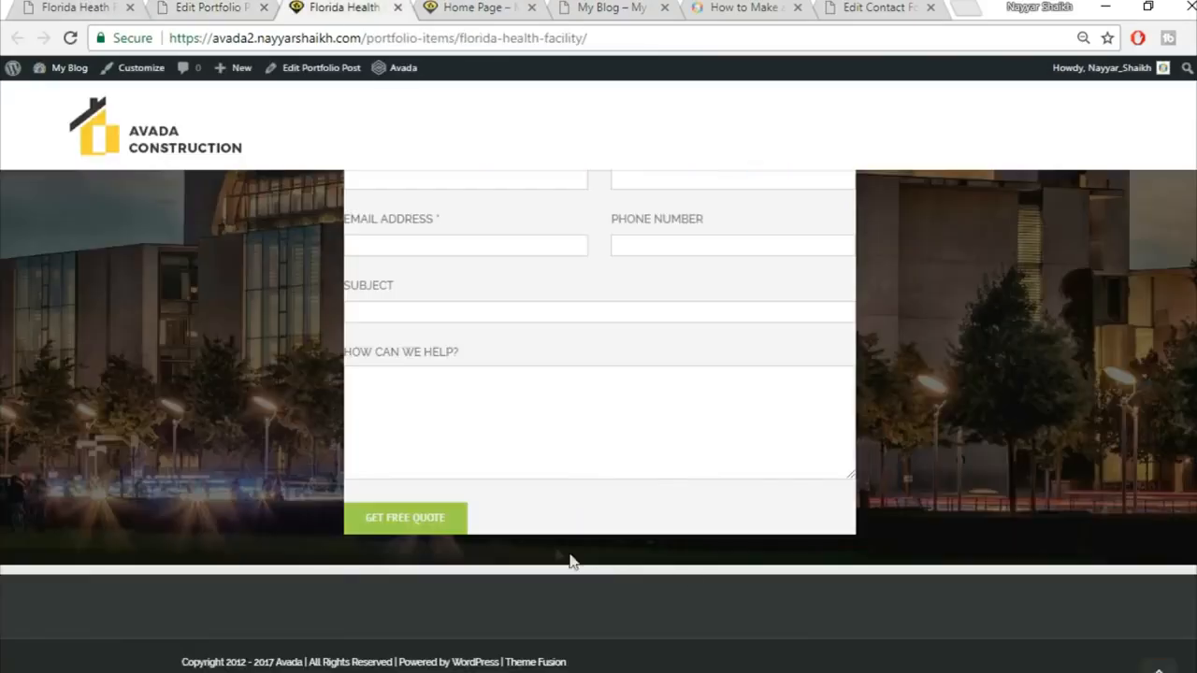
pyautogui.click(249, 8)
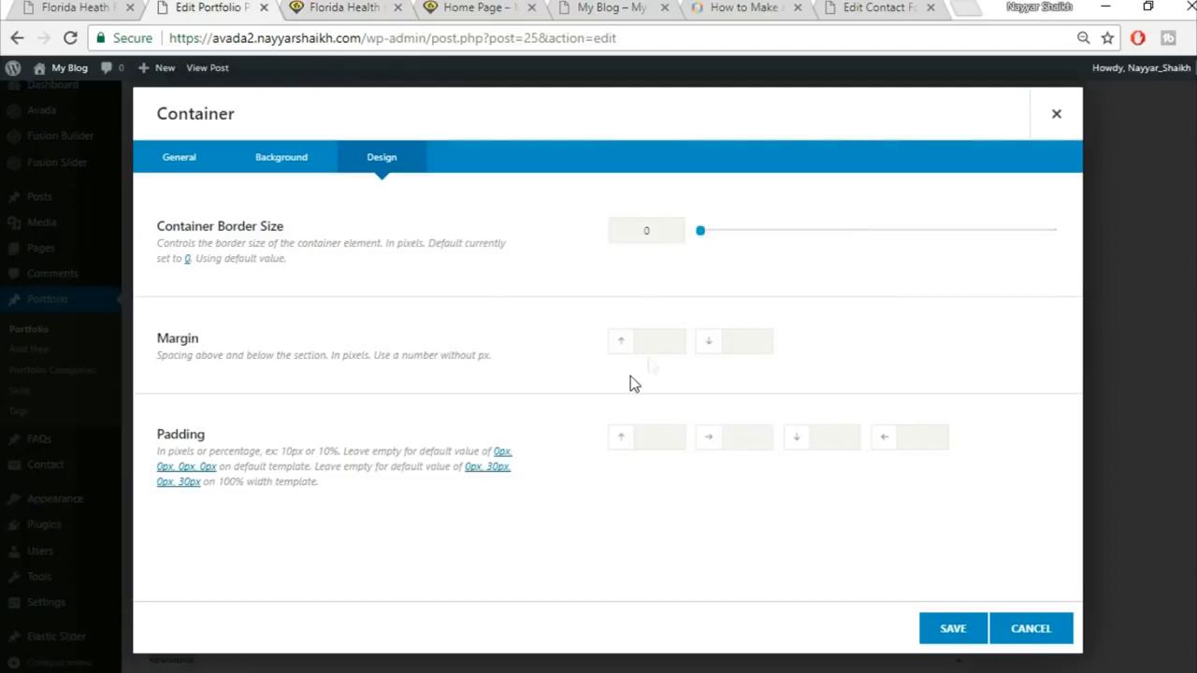
pyautogui.click(670, 433)
pyautogui.write('6%')
pyautogui.press('Tab')
pyautogui.press('Tab')
pyautogui.write('6%')
pyautogui.click(952, 631)
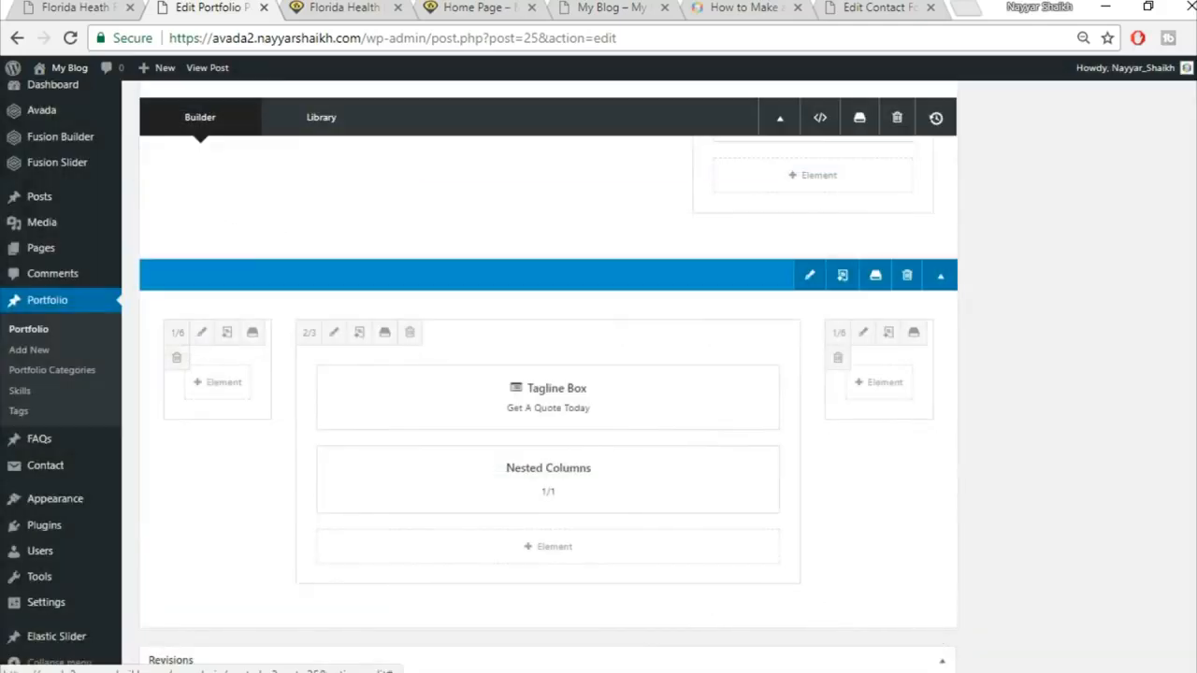
pyautogui.scroll(4, 1076, 468)
pyautogui.click(1148, 360)
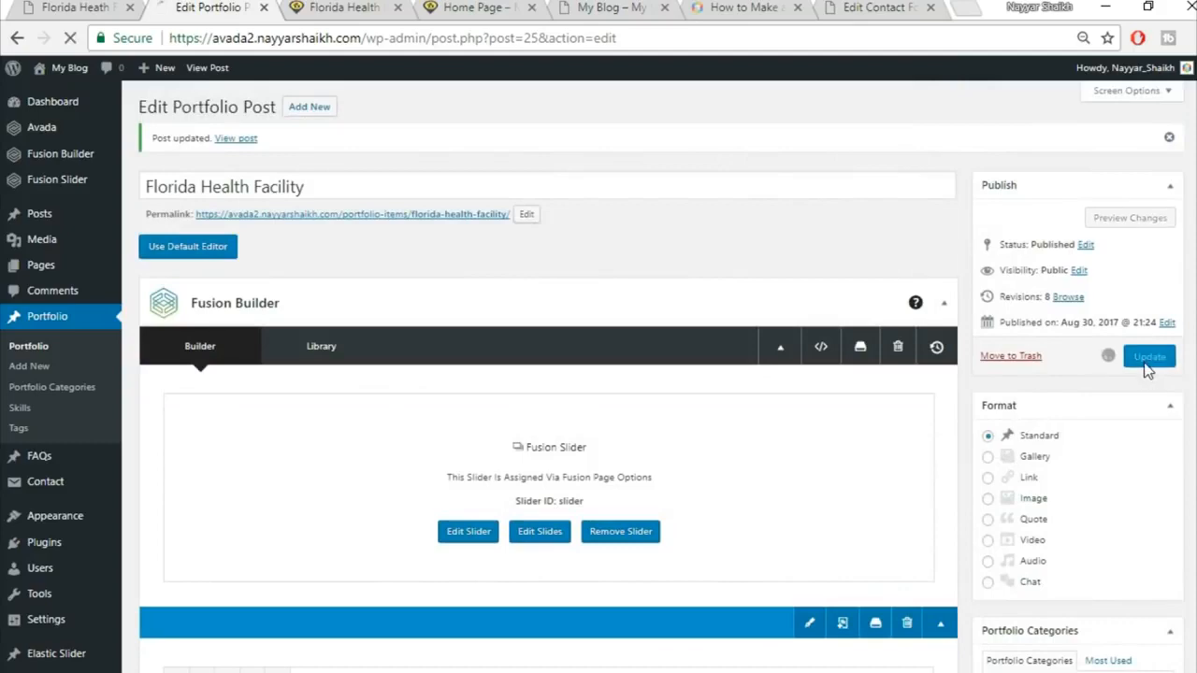
pyautogui.click(369, 9)
pyautogui.click(383, 38)
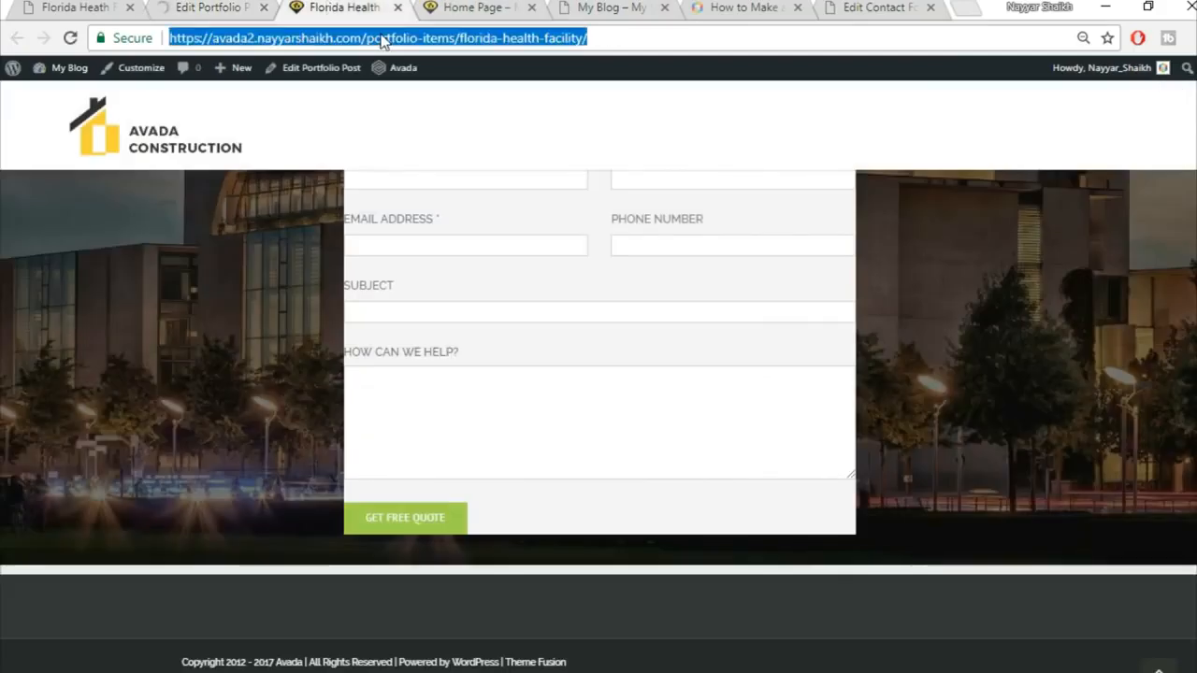
pyautogui.press('Return')
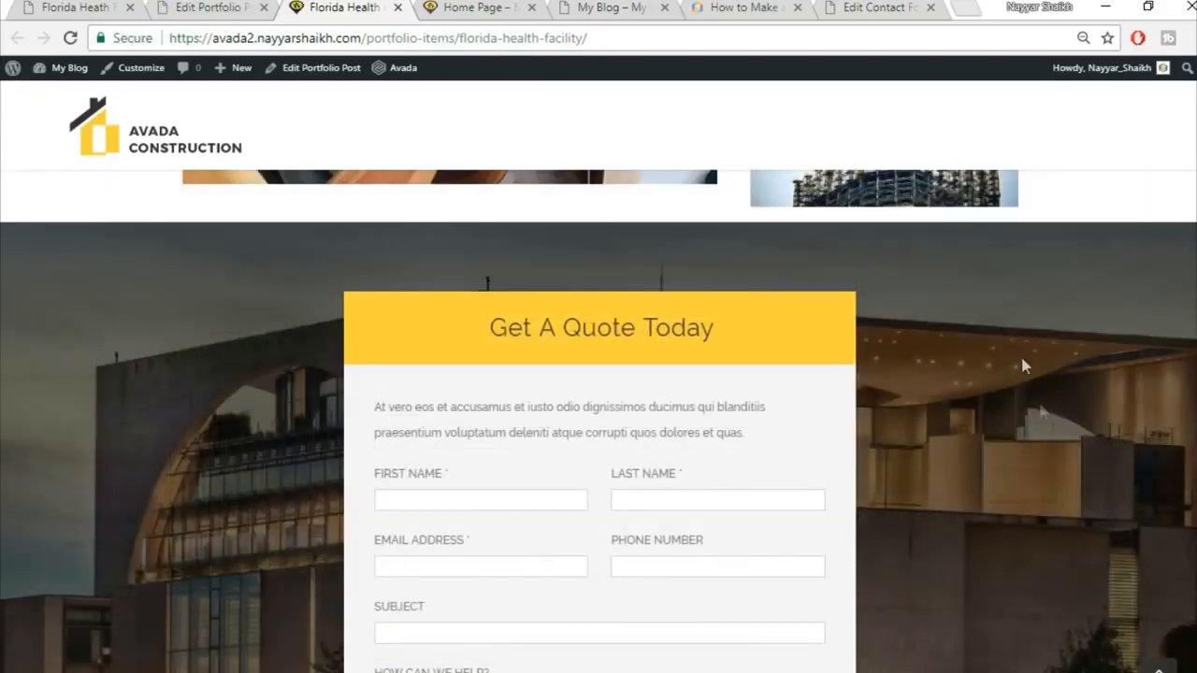
pyautogui.scroll(-4, 1042, 432)
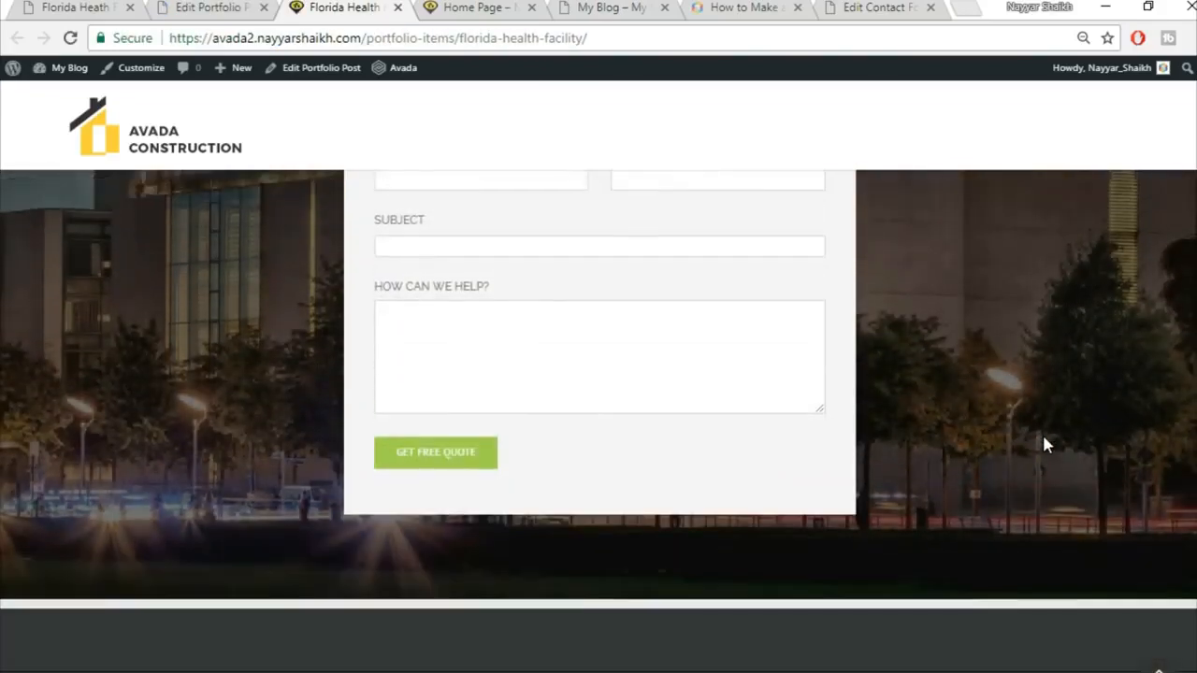
pyautogui.scroll(5, 1045, 445)
pyautogui.scroll(2, 1044, 445)
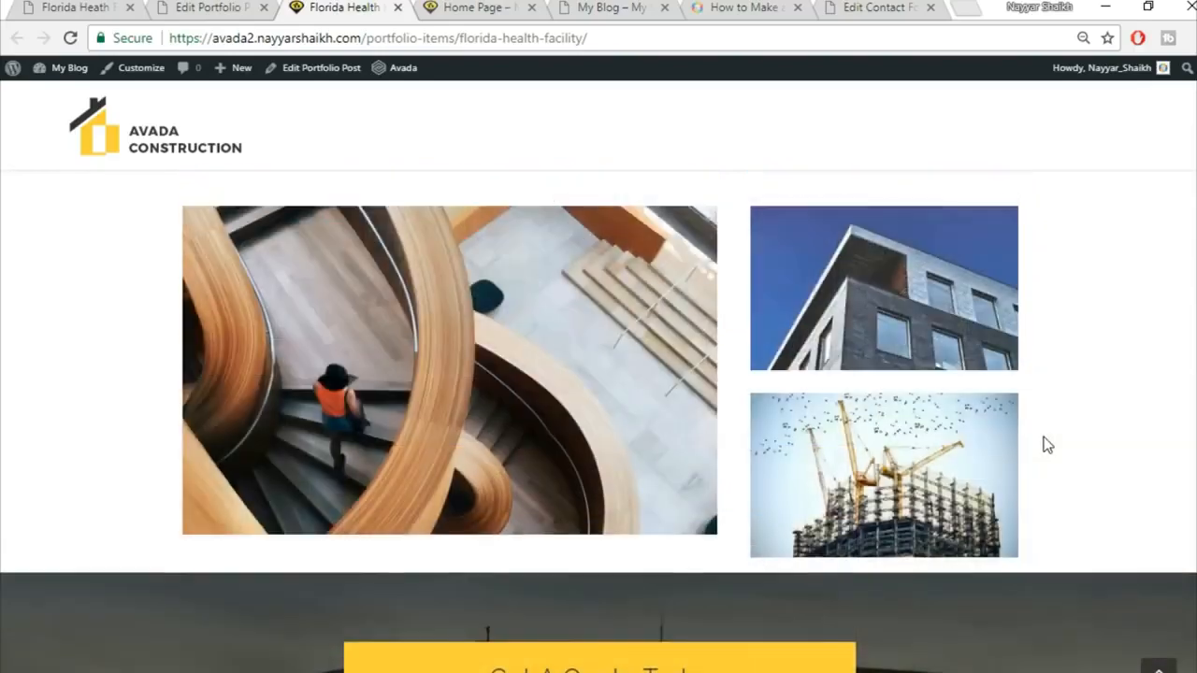
pyautogui.scroll(6, 1045, 445)
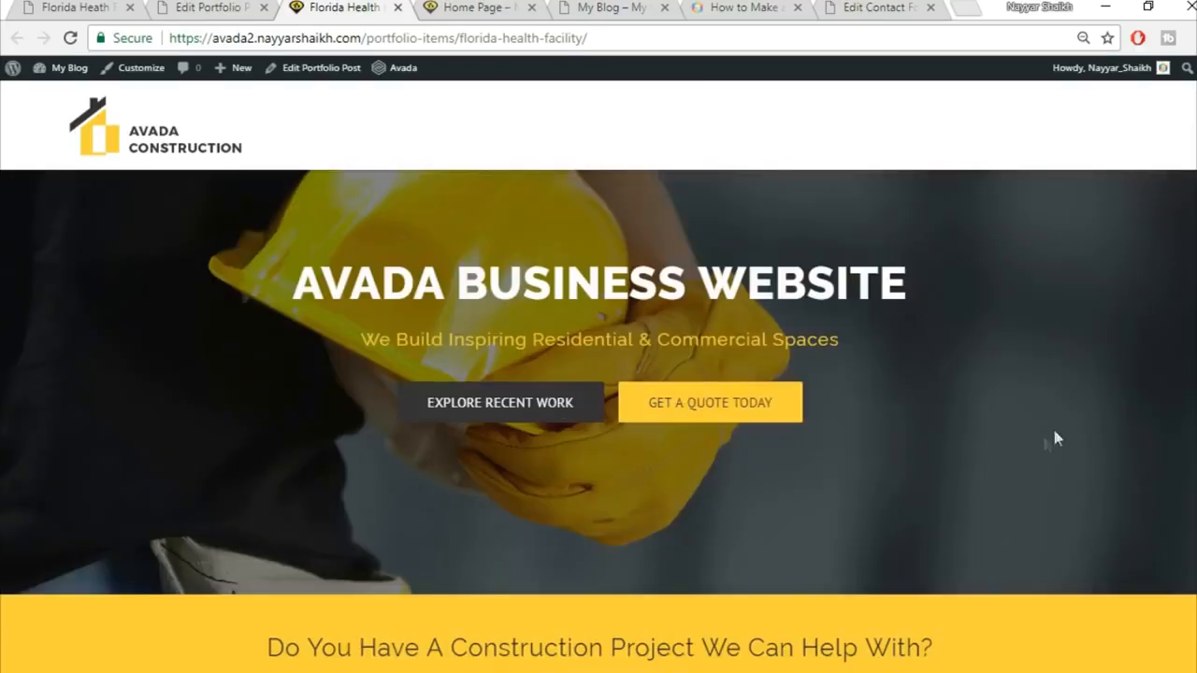
pyautogui.scroll(-10, 599, 420)
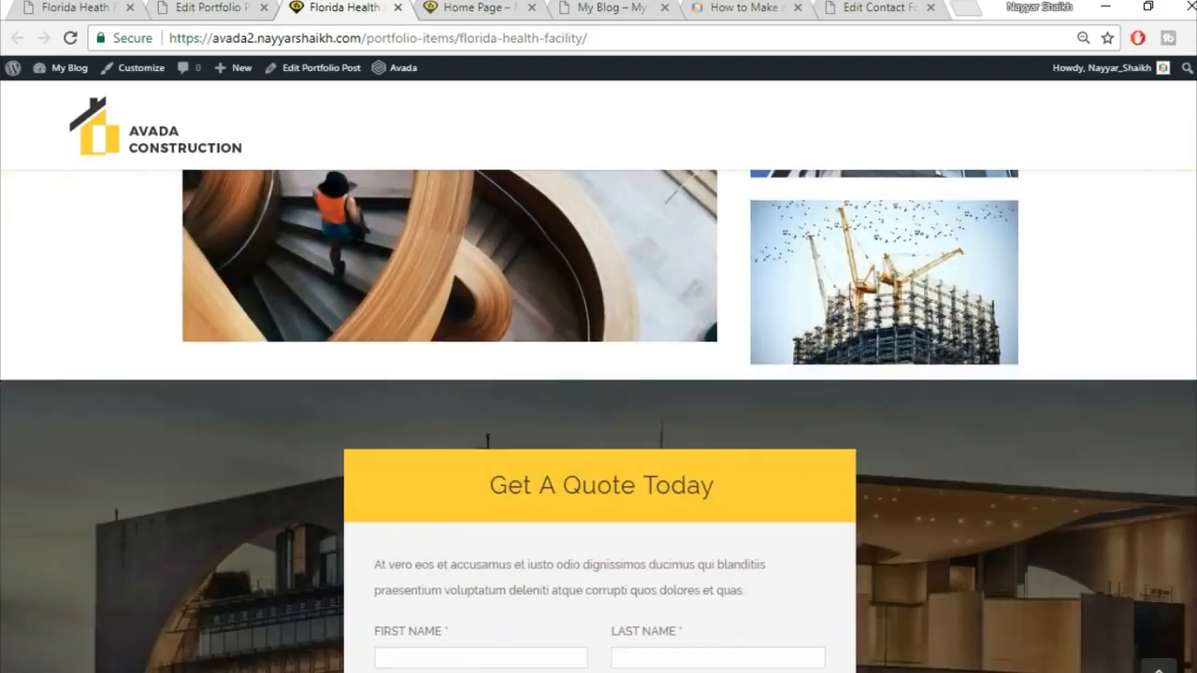
pyautogui.scroll(-3, 598, 421)
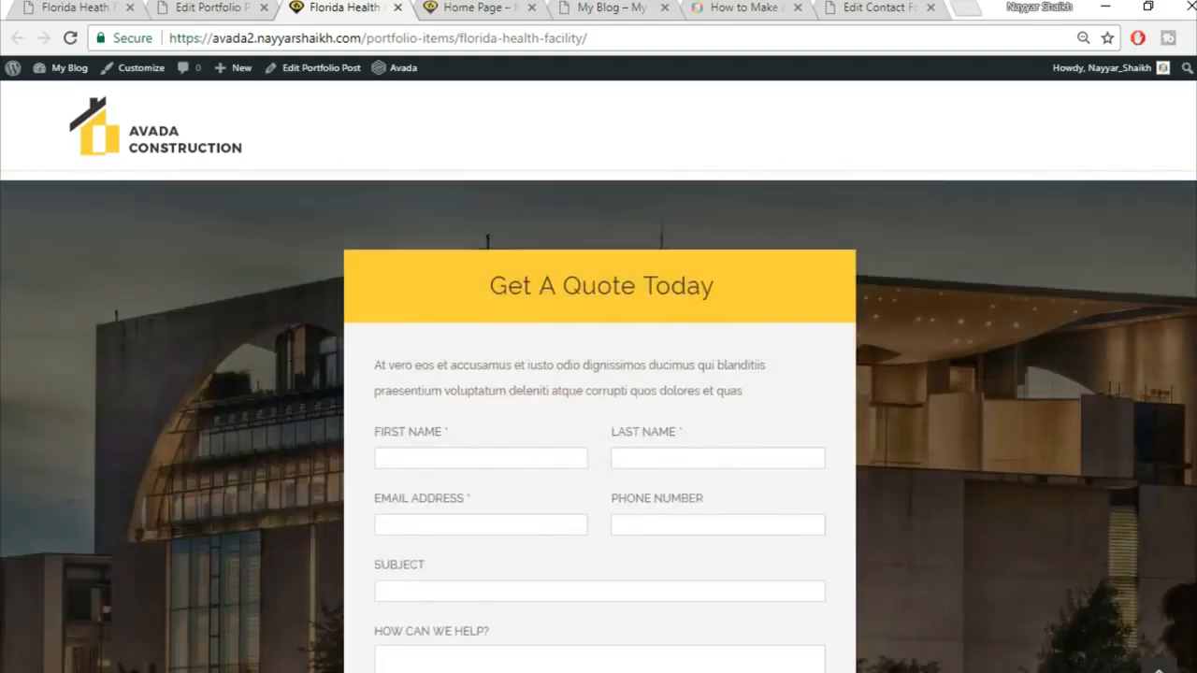
pyautogui.scroll(-1, 598, 421)
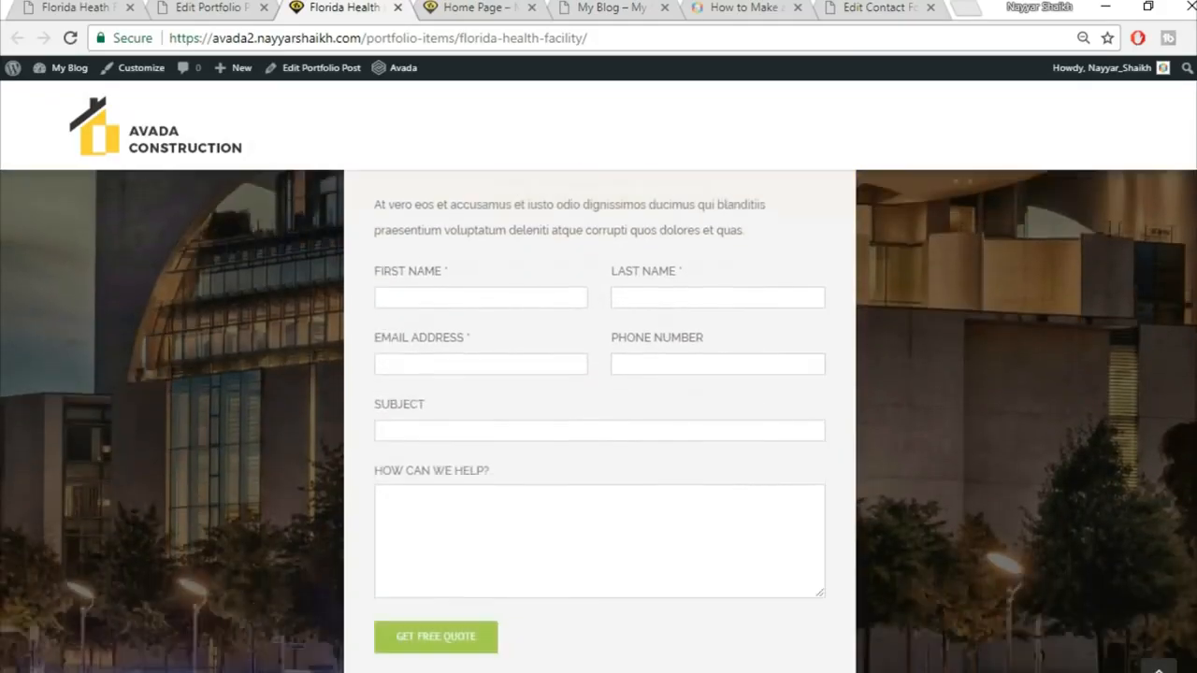
pyautogui.scroll(-2, 599, 421)
pyautogui.scroll(2, 598, 421)
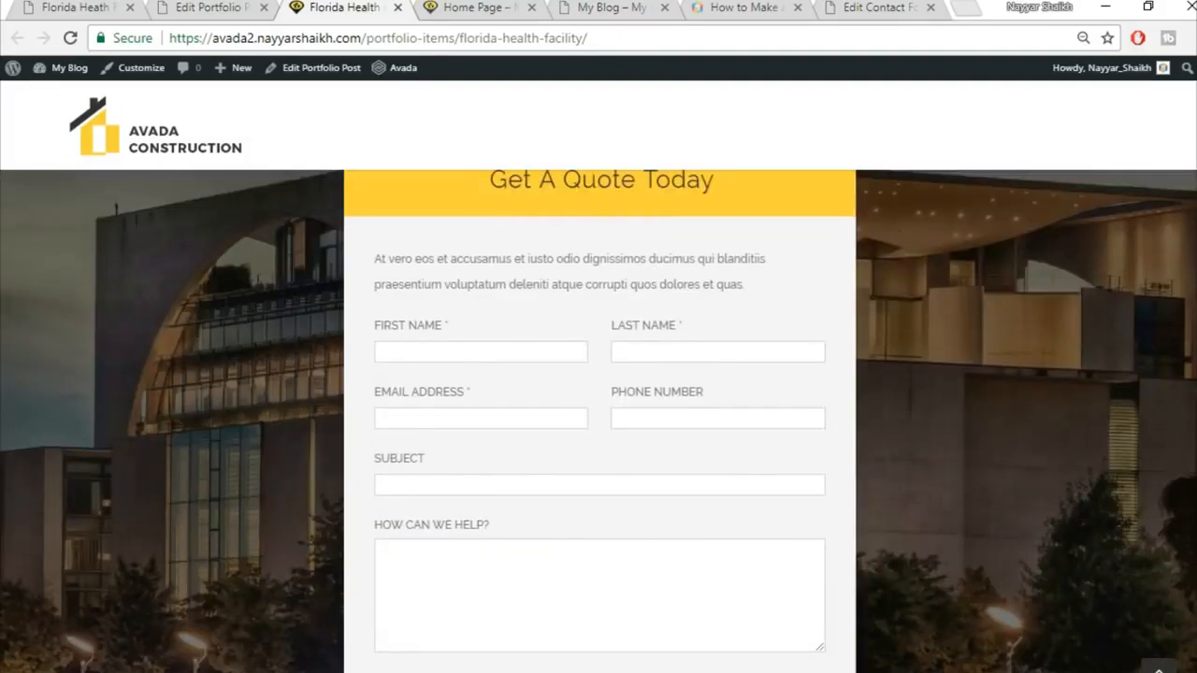
pyautogui.scroll(1, 599, 420)
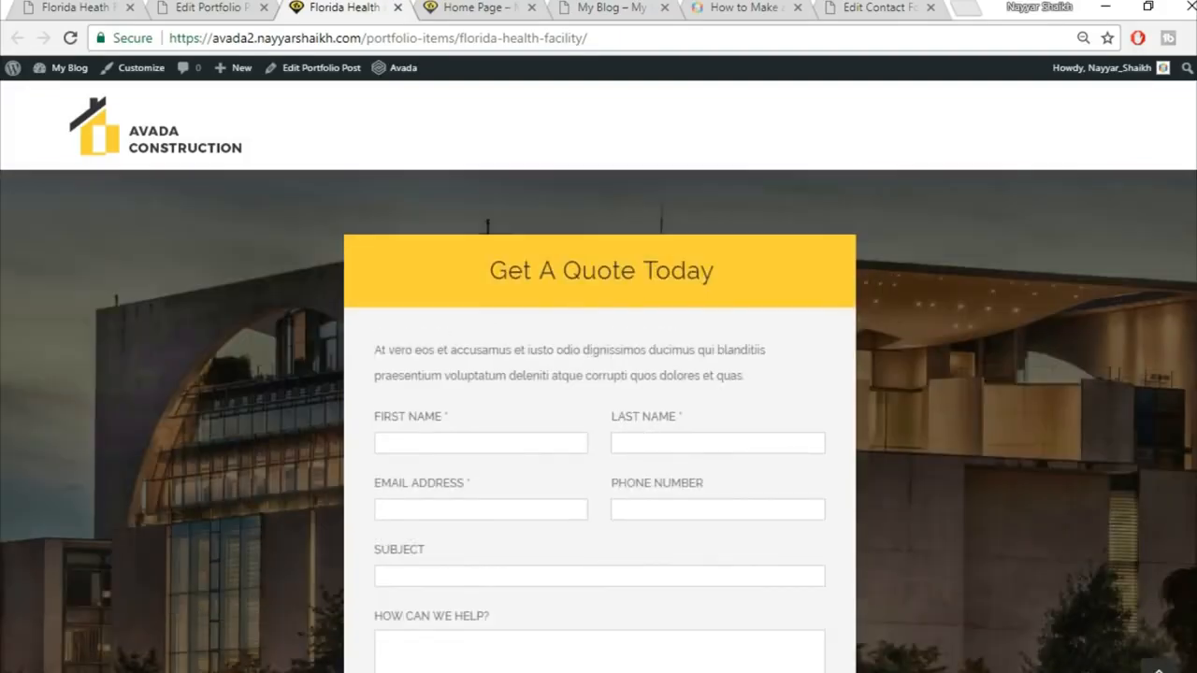
pyautogui.scroll(5, 1193, 496)
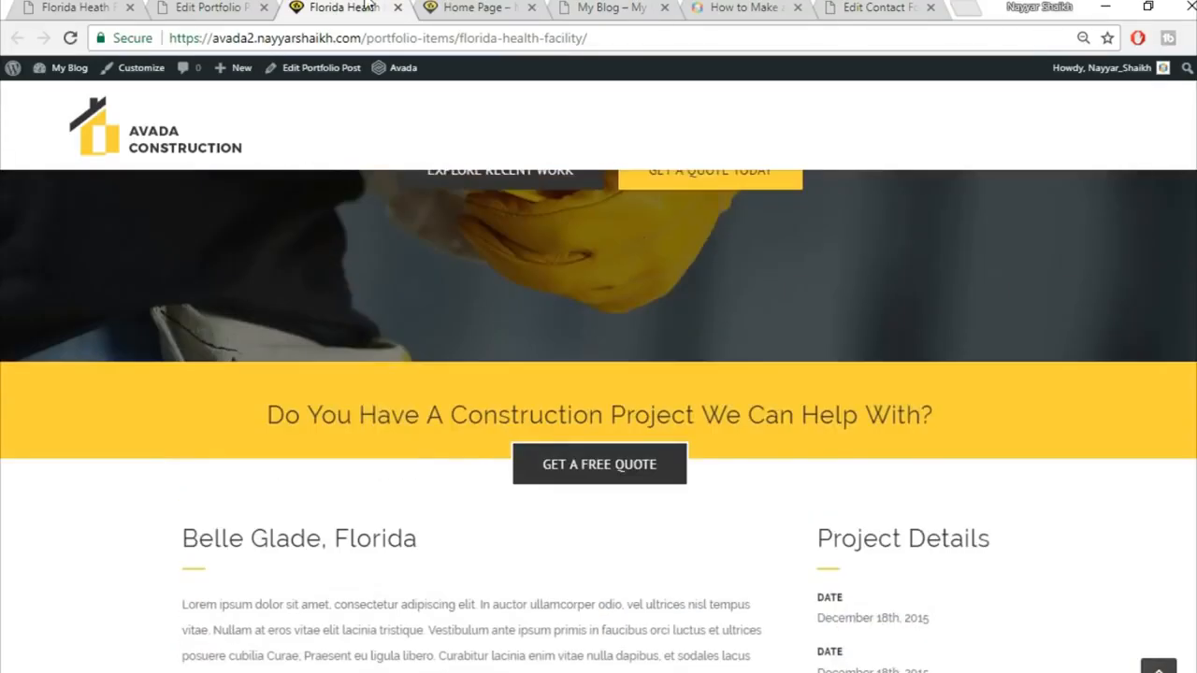
# Step: Compare the demo's portfolio item page with the portfolio editor and the site's home page
pyautogui.click(44, 7)
pyautogui.scroll(-9, 420, 396)
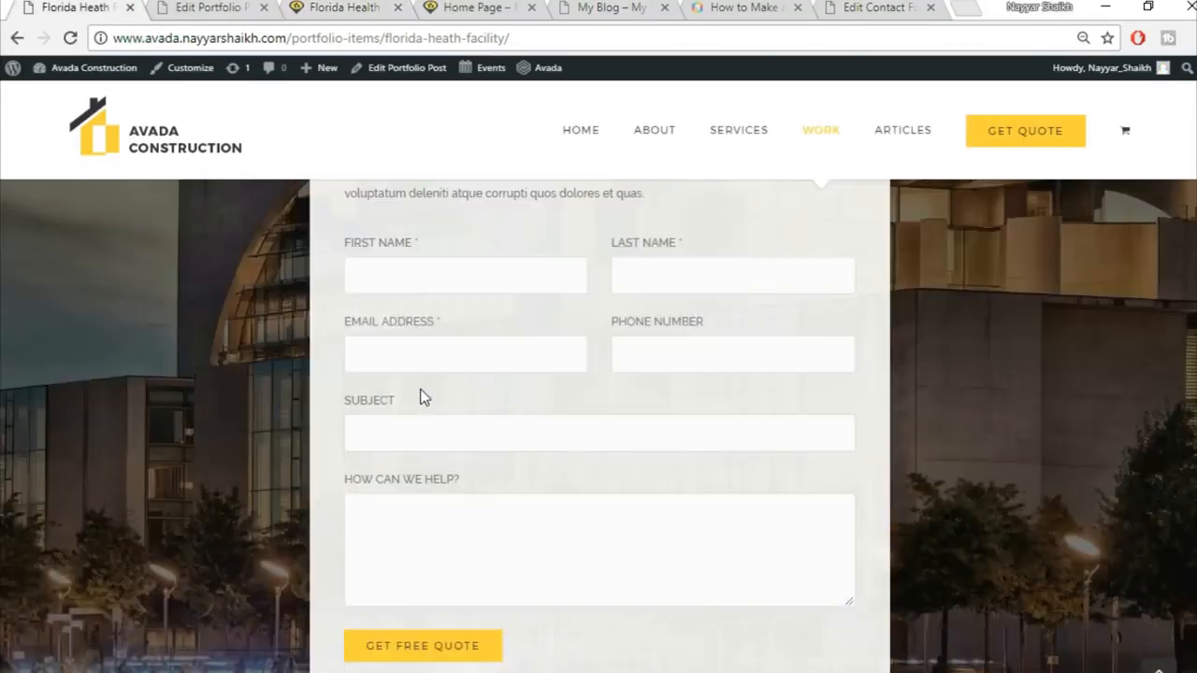
pyautogui.scroll(4, 430, 451)
pyautogui.scroll(5, 432, 451)
pyautogui.click(201, 6)
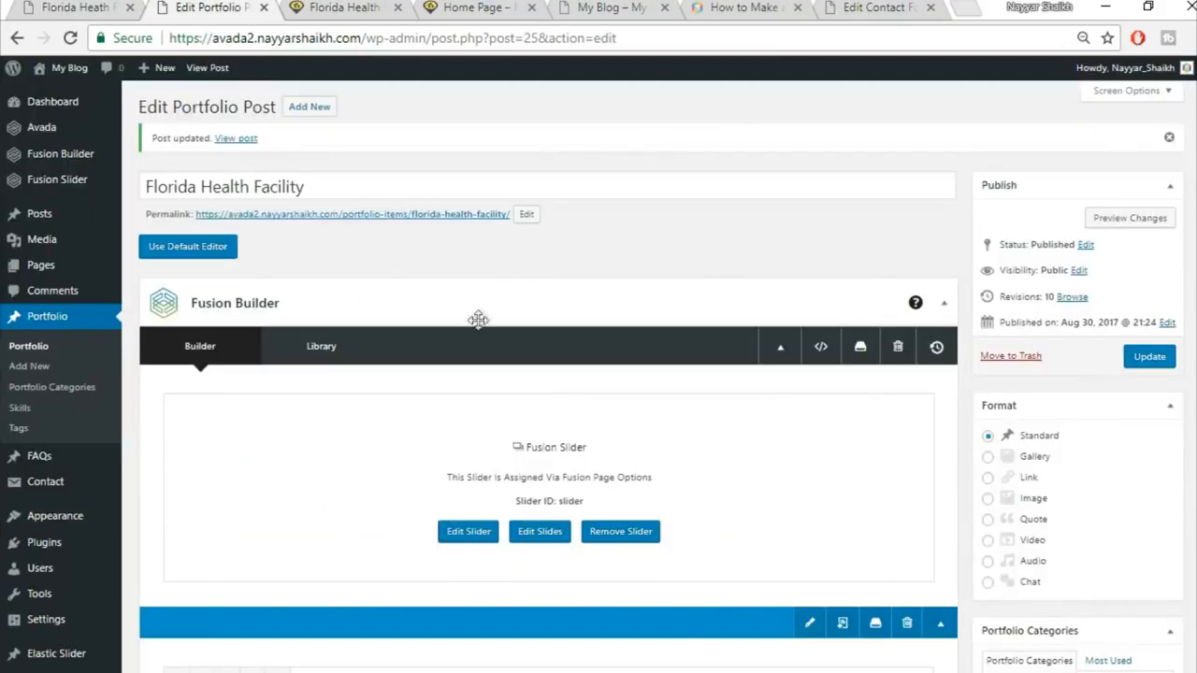
pyautogui.click(477, 8)
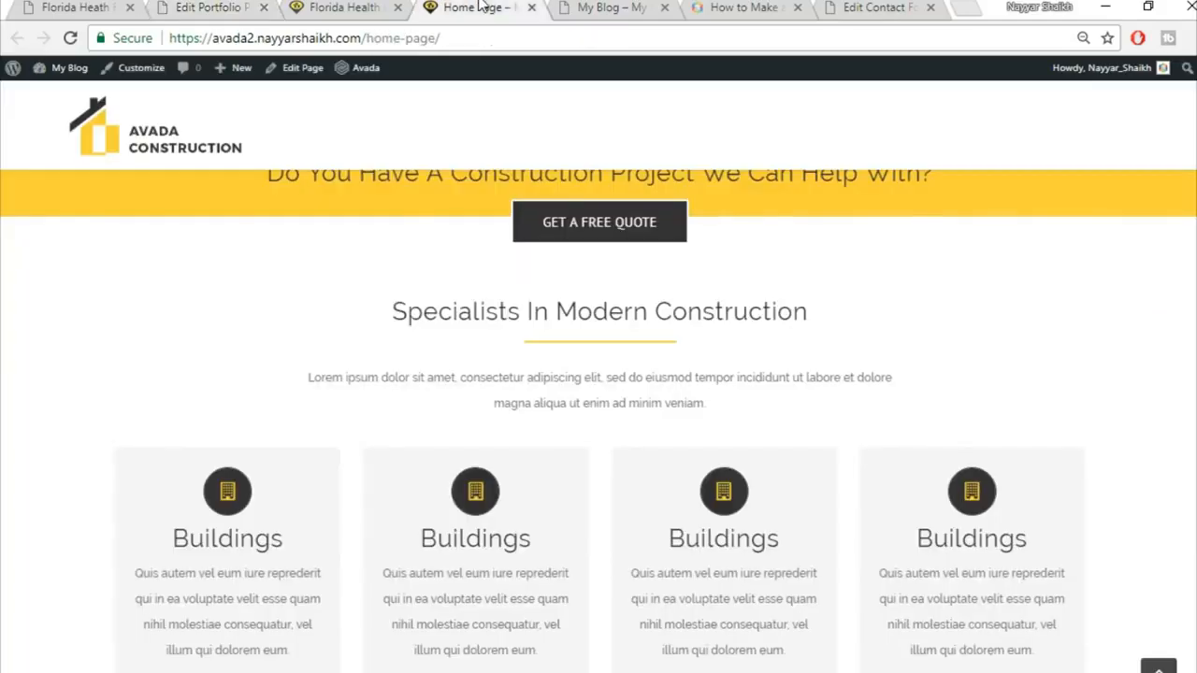
pyautogui.scroll(5, 567, 297)
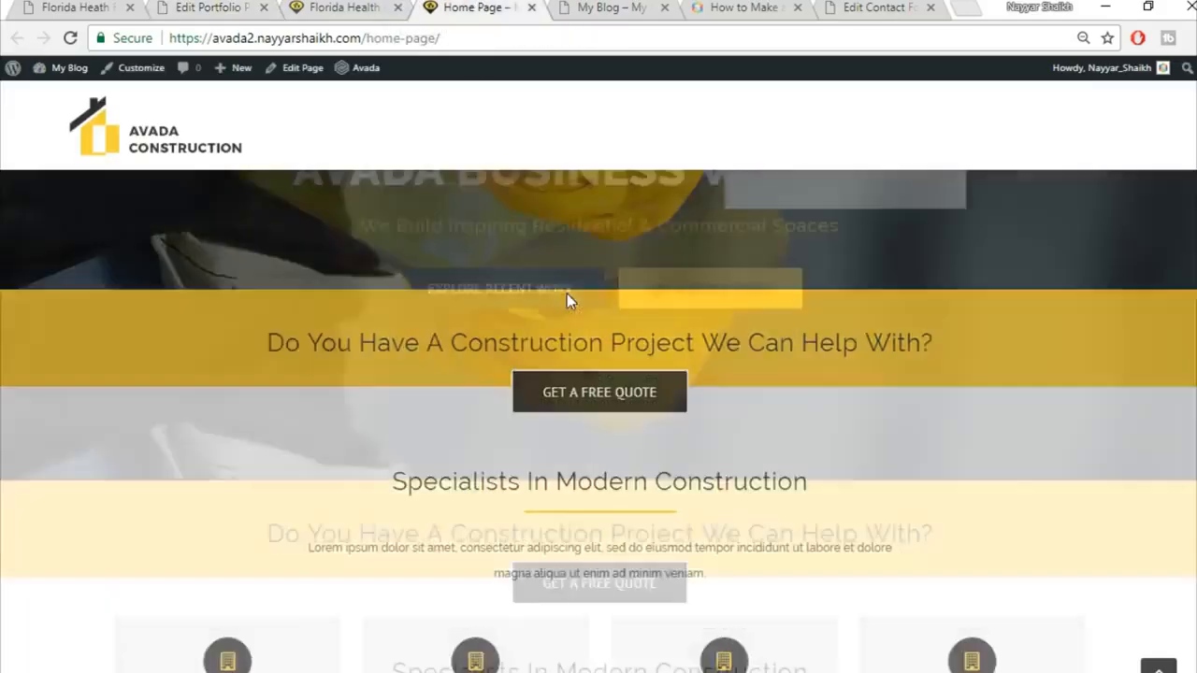
# Step: Close the duplicate portfolio item preview and the portfolio post editor tabs
pyautogui.click(397, 8)
pyautogui.click(89, 8)
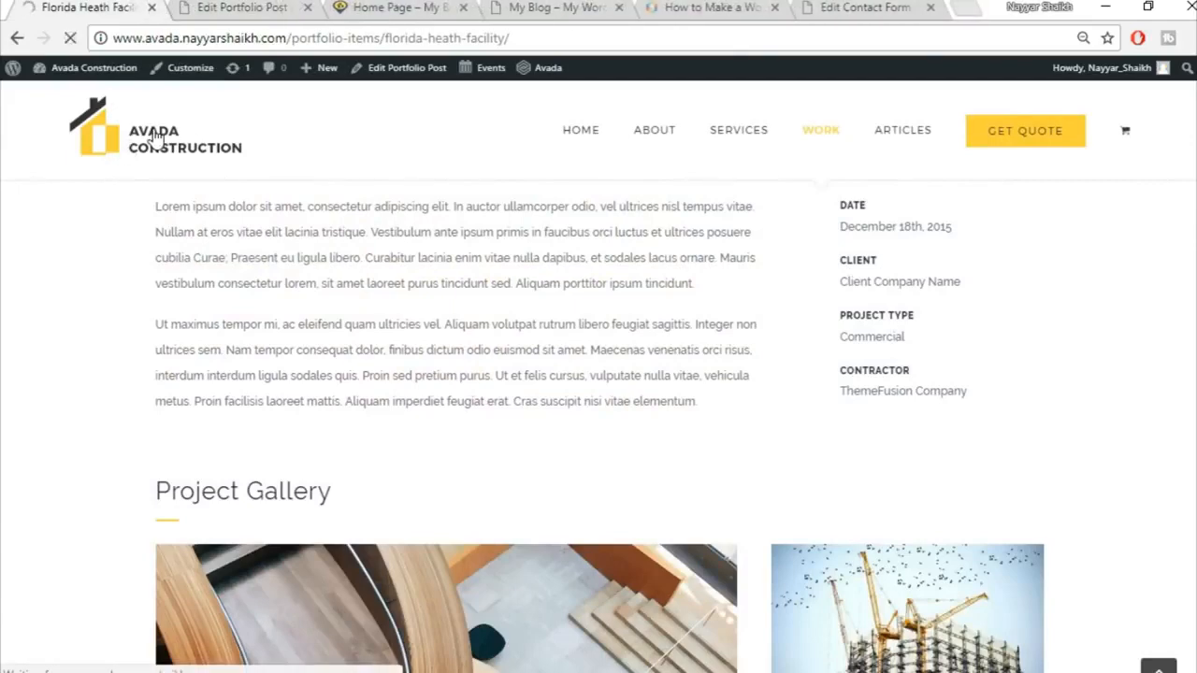
pyautogui.click(221, 7)
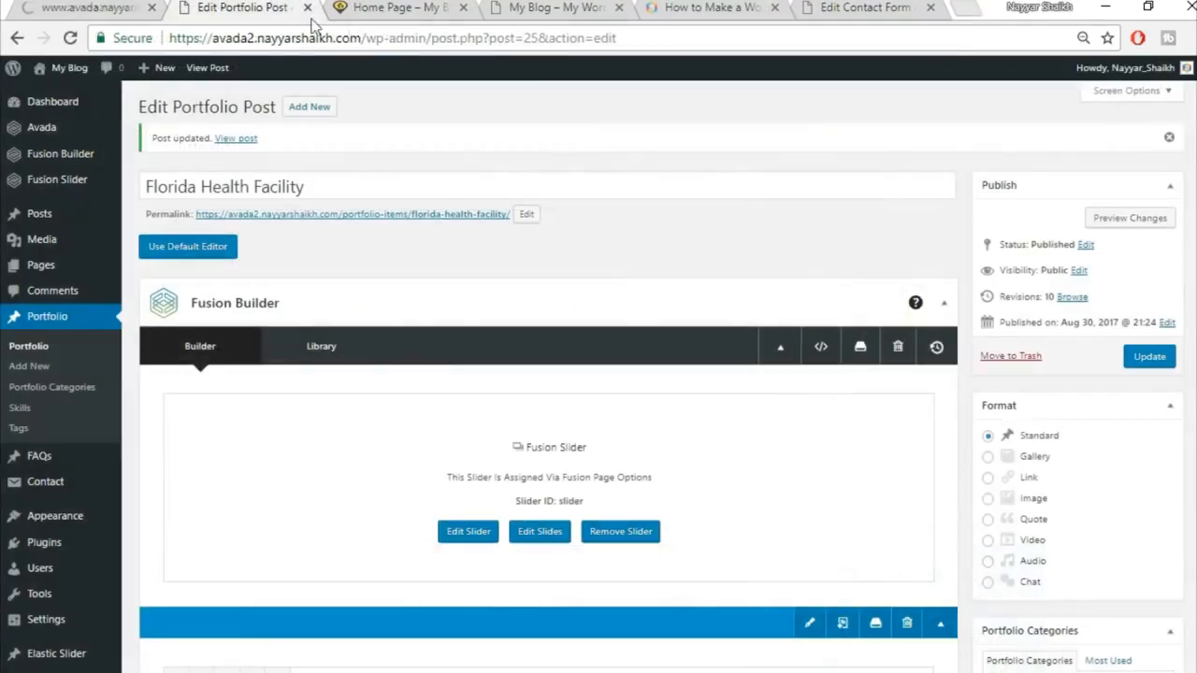
pyautogui.click(307, 7)
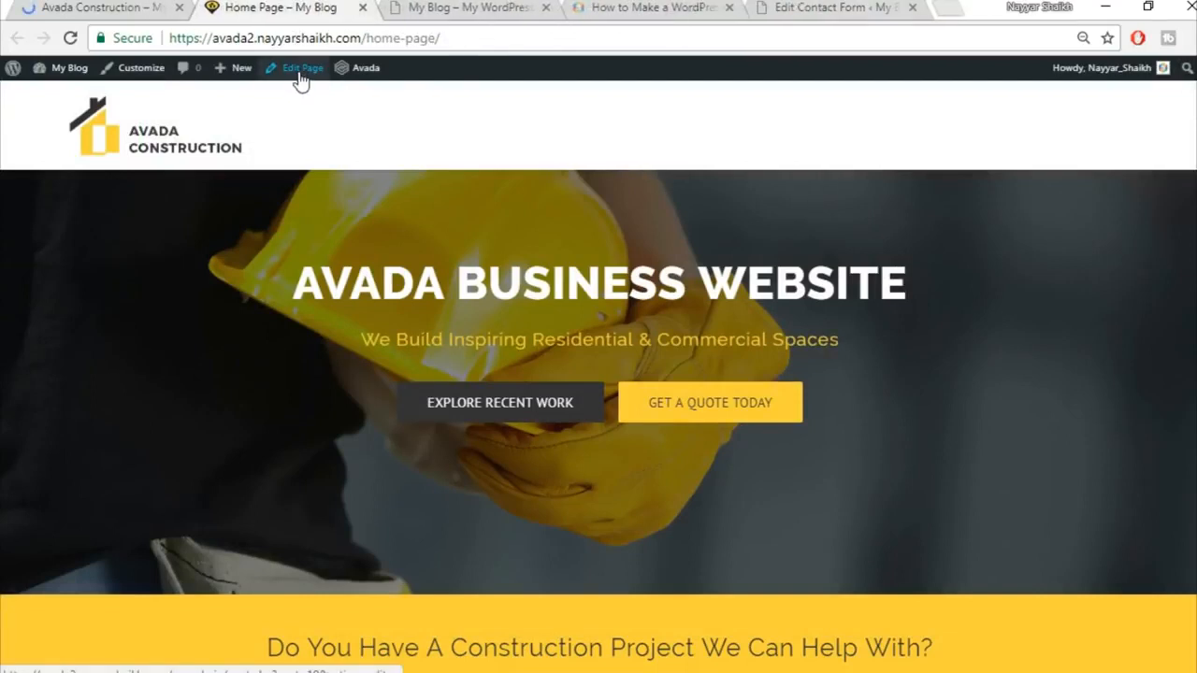
# Step: Open the Home Page editor in a new tab placed beside the demo tab
pyautogui.rightClick(289, 73)
pyautogui.click(301, 89)
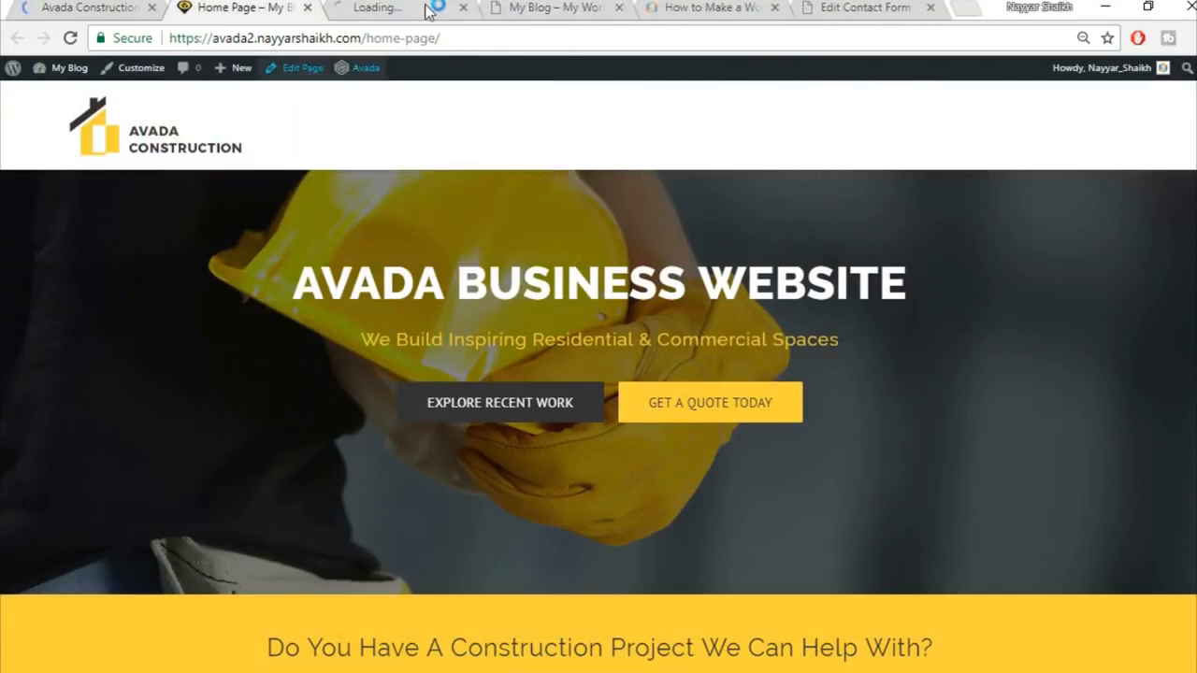
pyautogui.moveTo(423, 8); pyautogui.dragTo(250, 17)
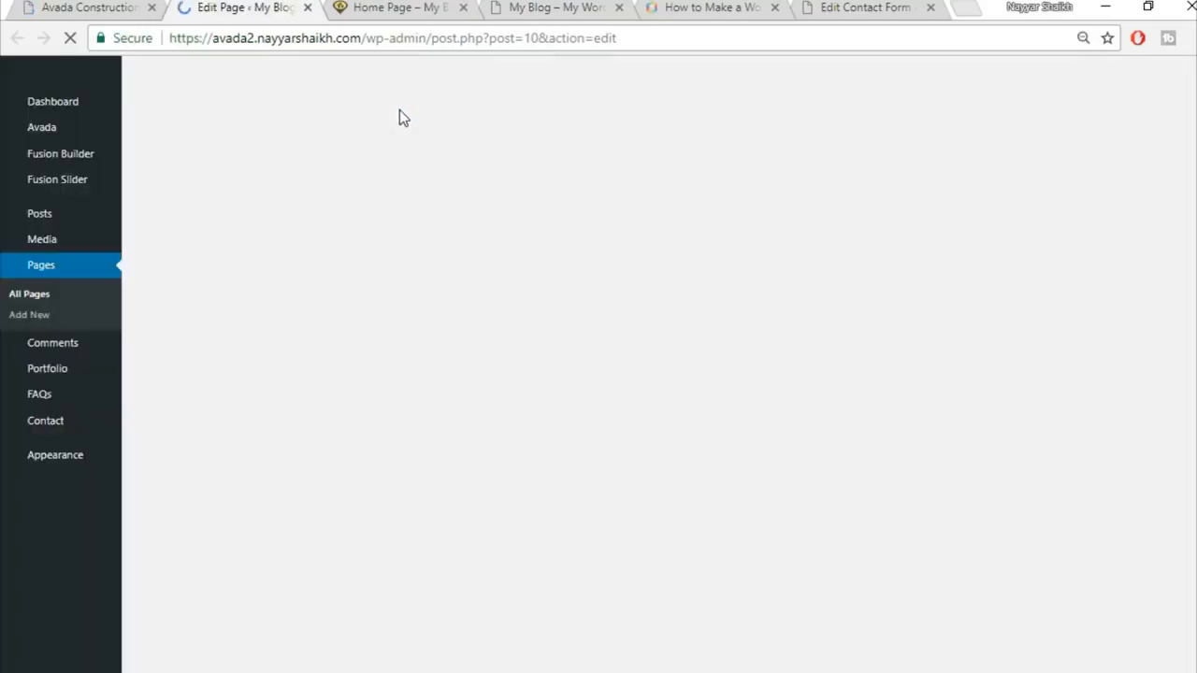
# Step: Review the live home page and demo homepage, then bring up the Home Page's Fusion Builder layout
pyautogui.click(396, 8)
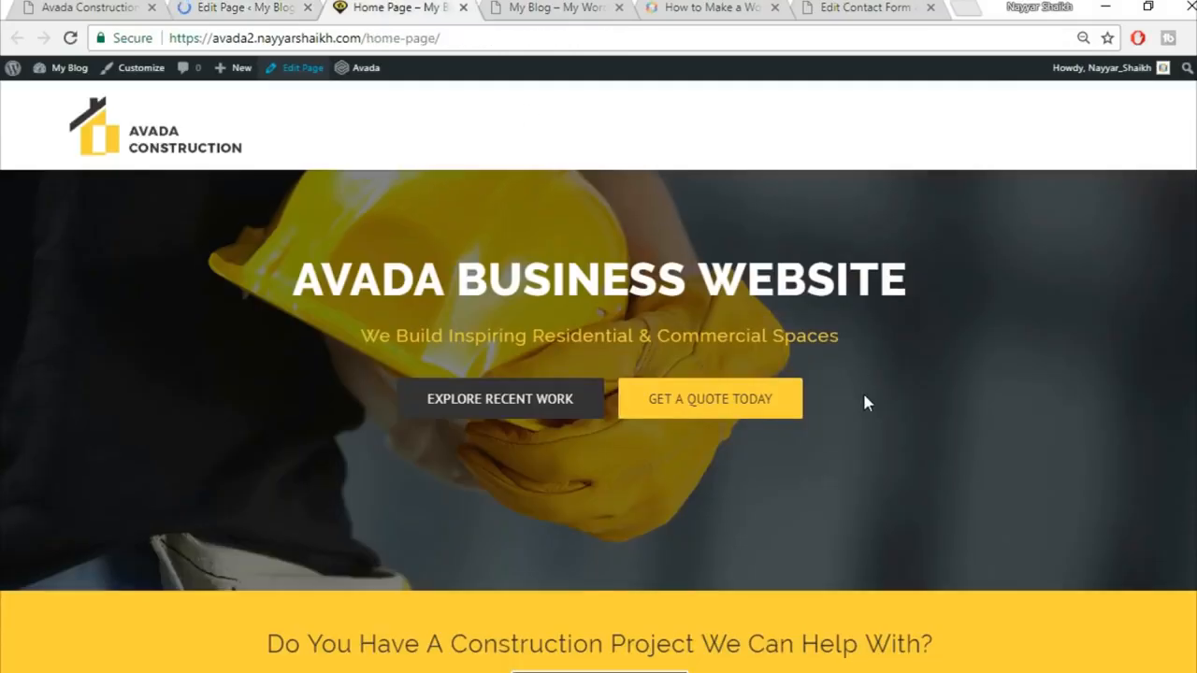
pyautogui.scroll(-15, 863, 402)
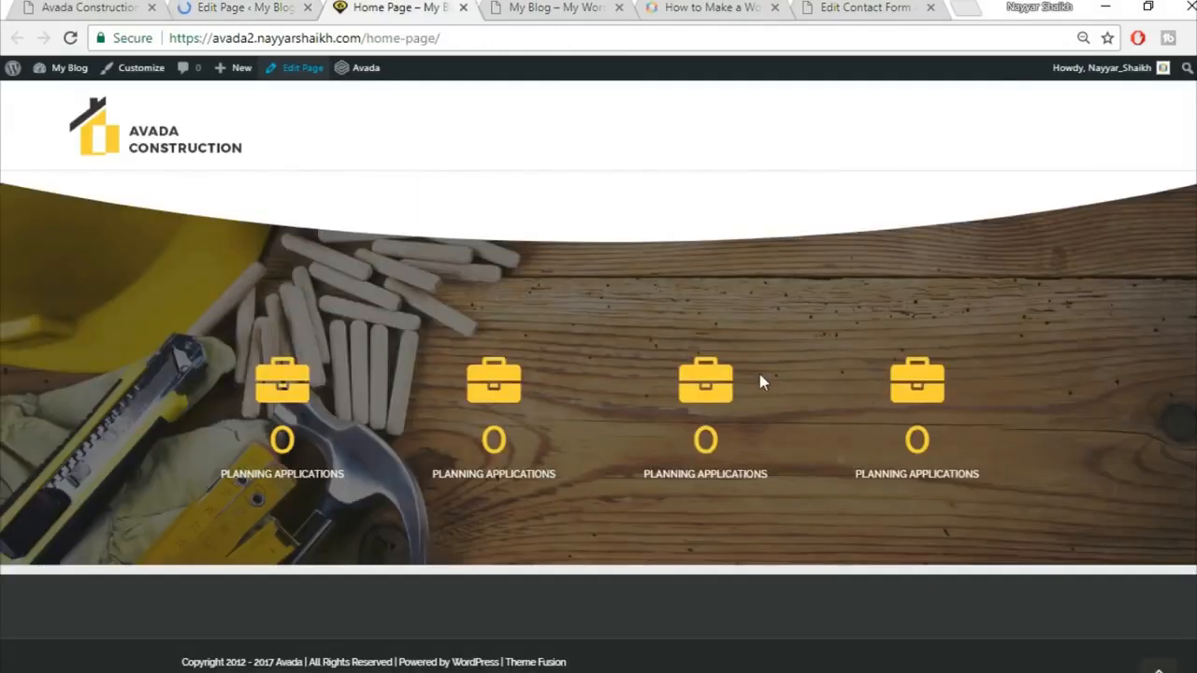
pyautogui.click(97, 7)
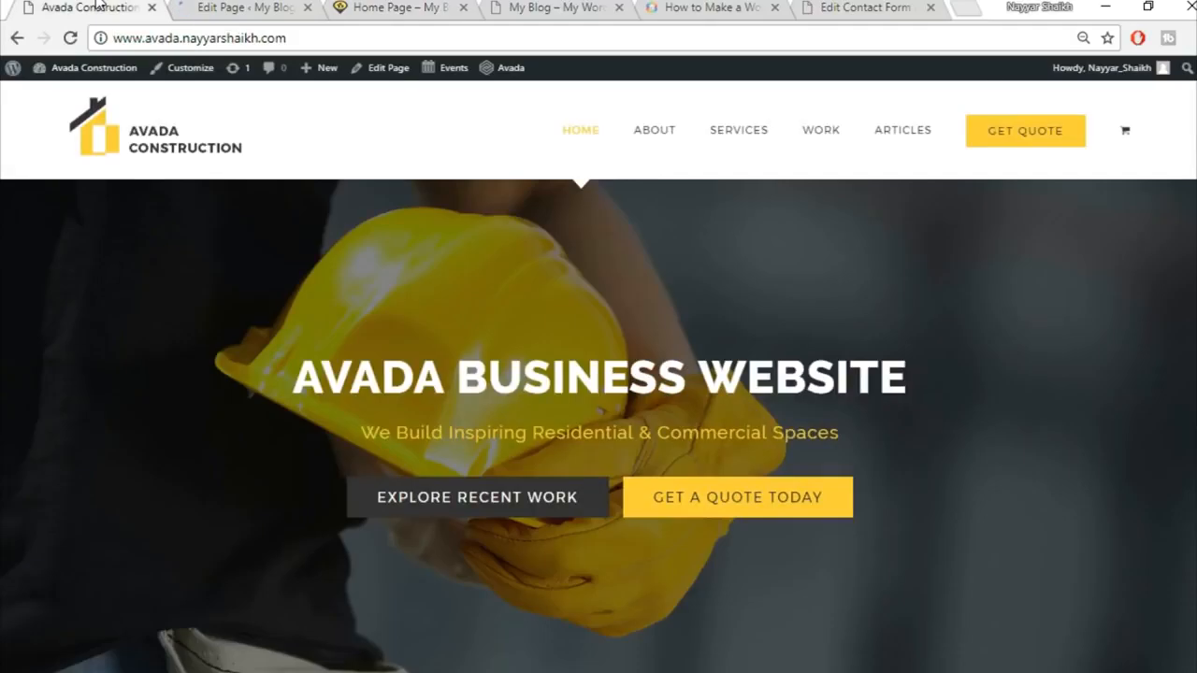
pyautogui.scroll(-4, 609, 197)
pyautogui.scroll(-10, 631, 253)
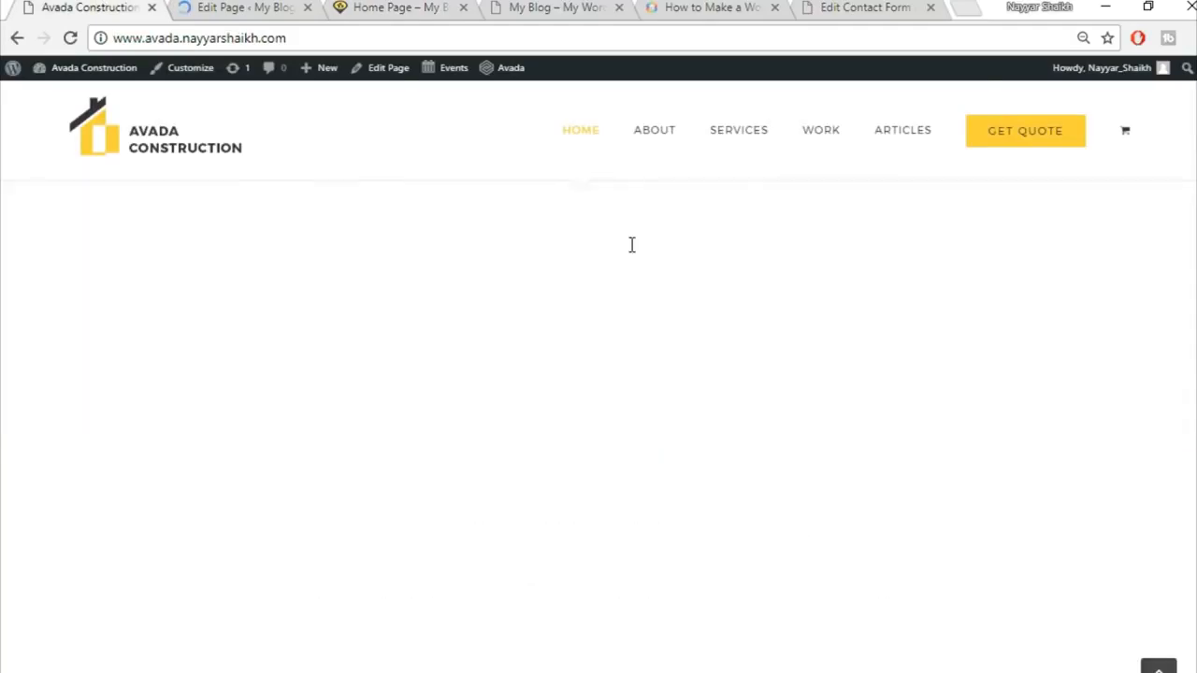
pyautogui.scroll(2, 636, 313)
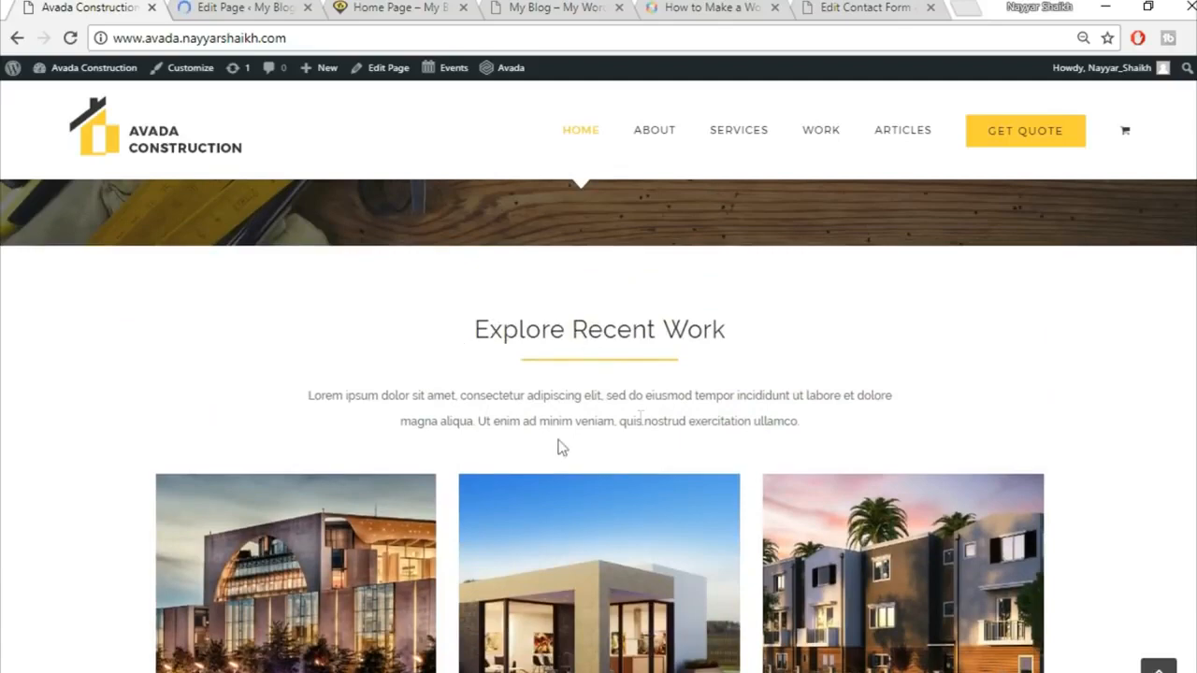
pyautogui.scroll(-3, 642, 422)
pyautogui.scroll(-1, 782, 509)
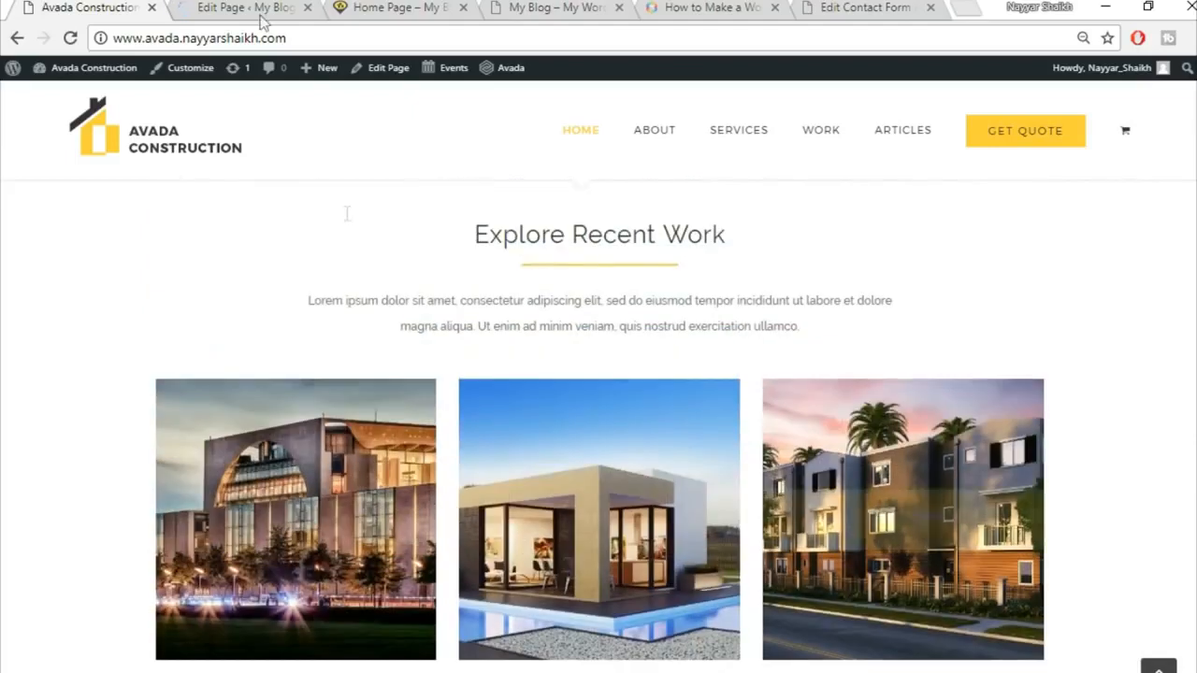
pyautogui.click(238, 7)
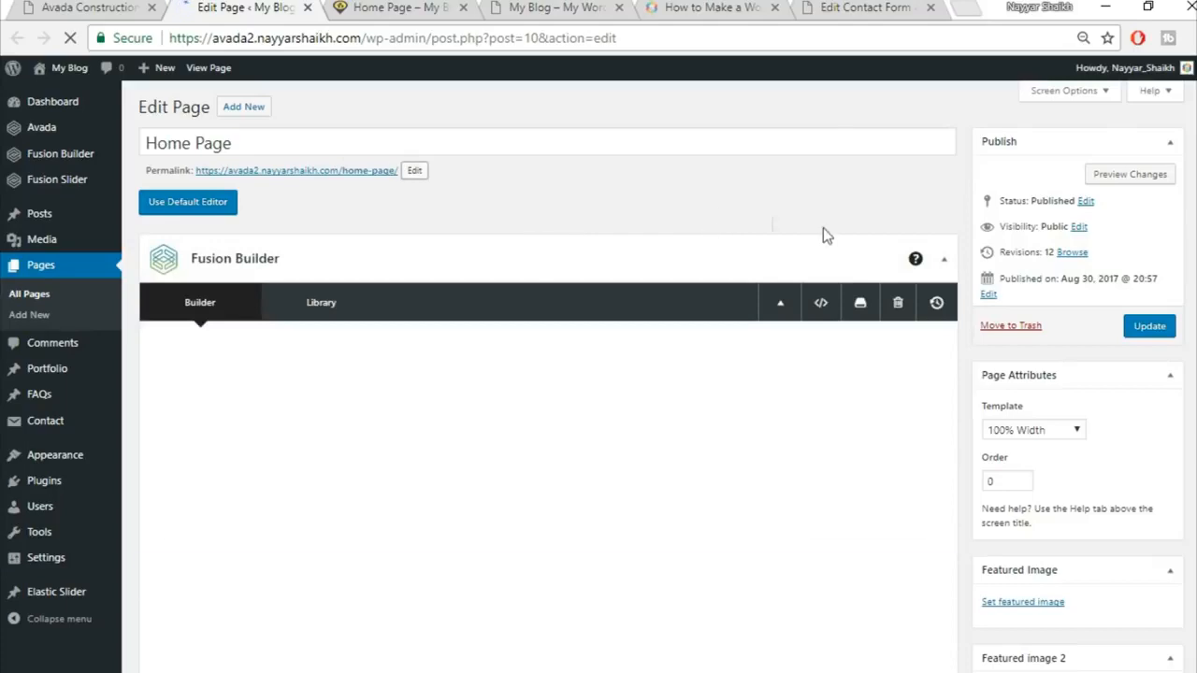
pyautogui.scroll(-2, 824, 243)
pyautogui.scroll(-20, 825, 246)
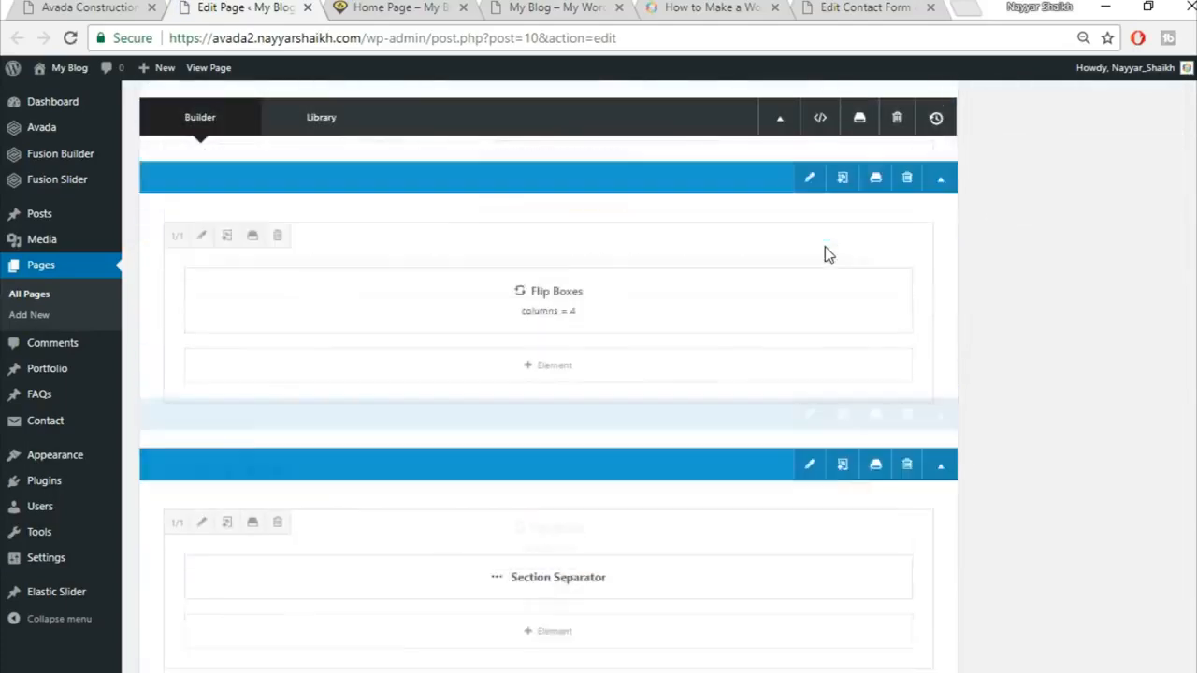
# Step: Review the demo's Explore Recent Work section before returning to the home page editor
pyautogui.scroll(3, 825, 246)
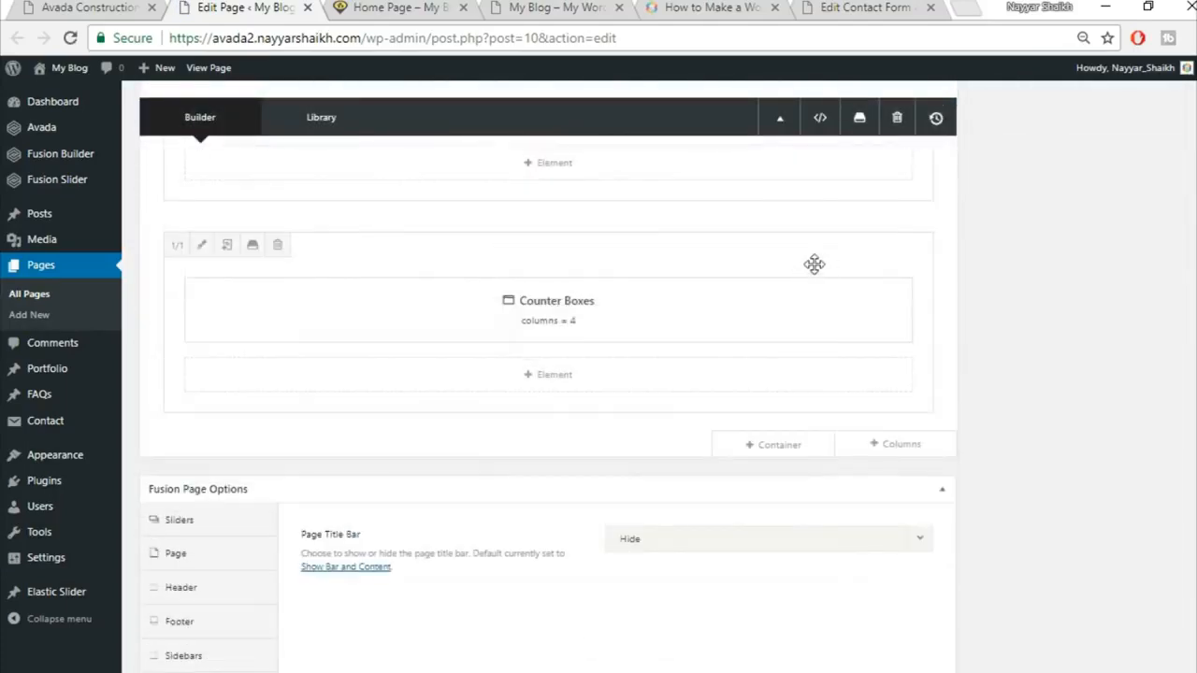
pyautogui.click(141, 7)
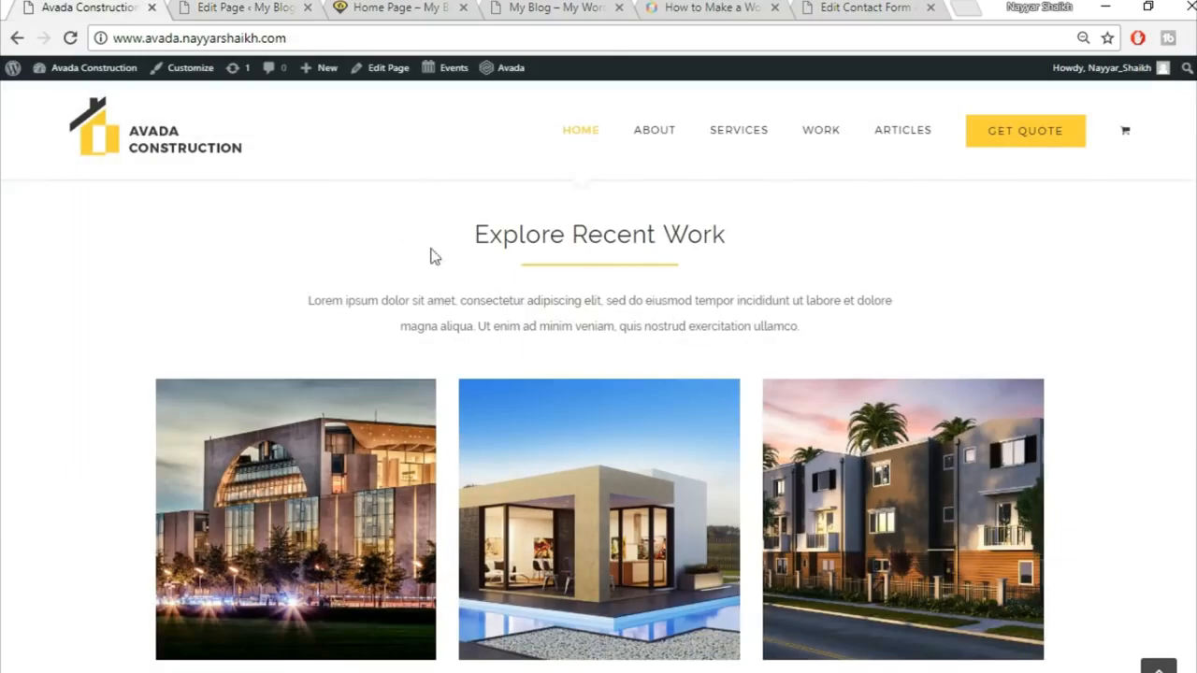
pyautogui.click(251, 7)
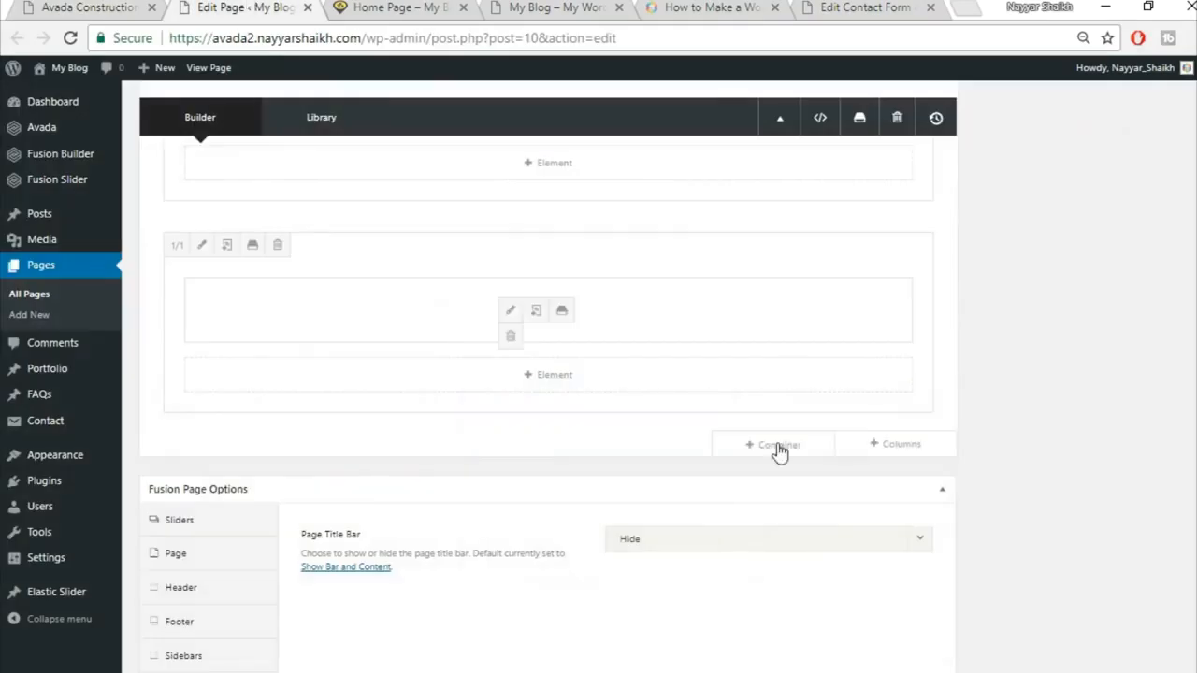
# Step: Insert the saved Title library container with the Specialists In Modern Construction heading, separator and paragraph
pyautogui.click(779, 446)
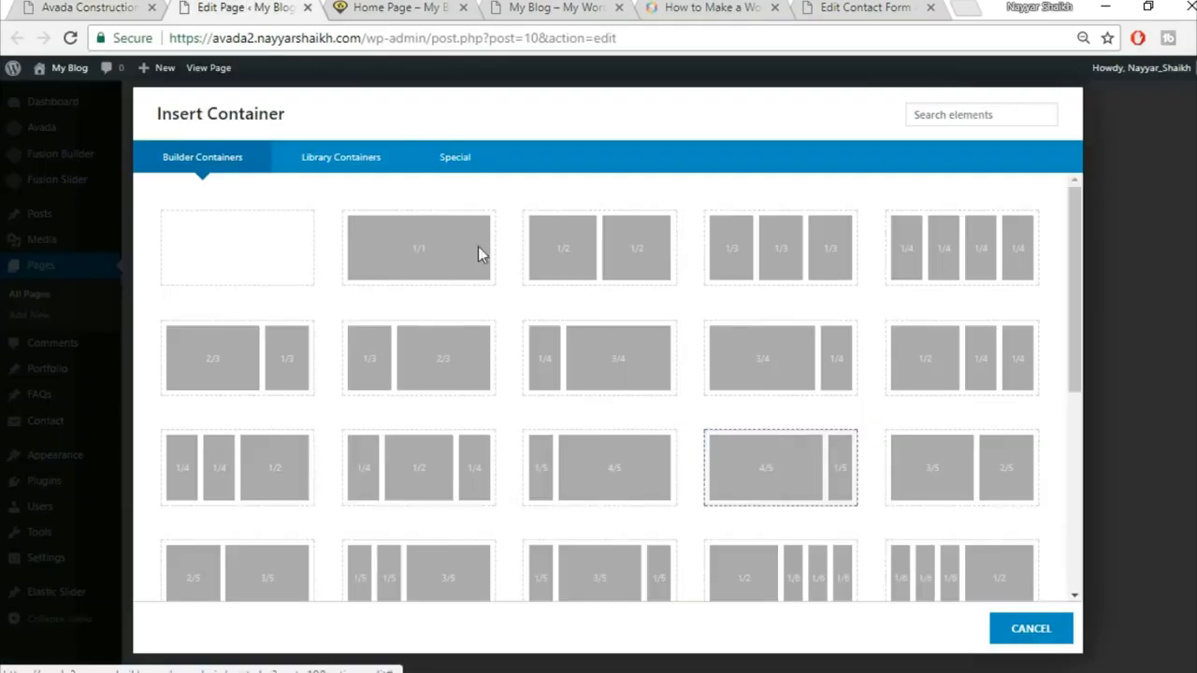
pyautogui.click(329, 161)
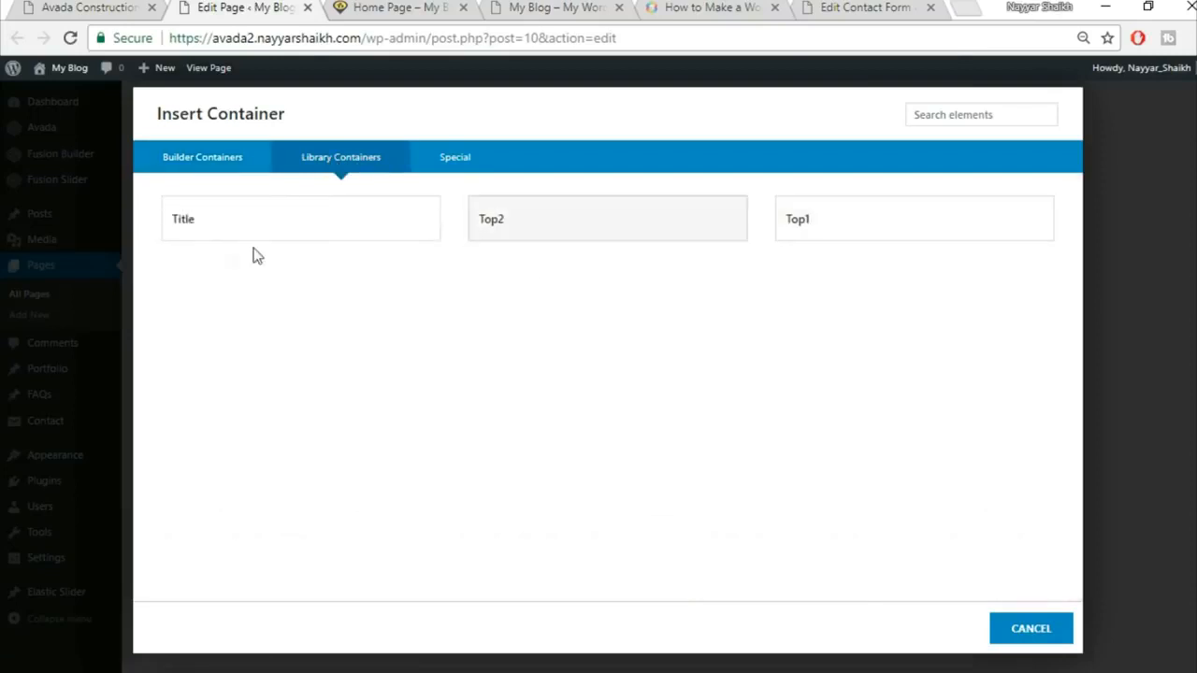
pyautogui.click(233, 235)
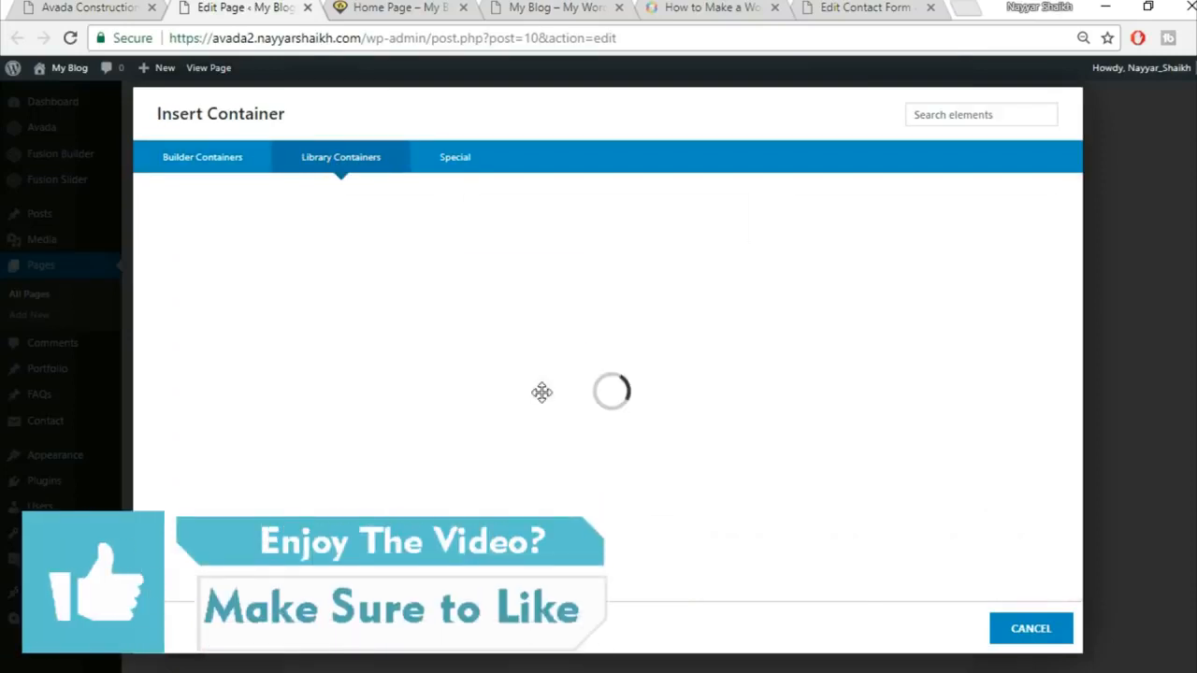
pyautogui.scroll(-2, 954, 519)
pyautogui.scroll(-1, 954, 519)
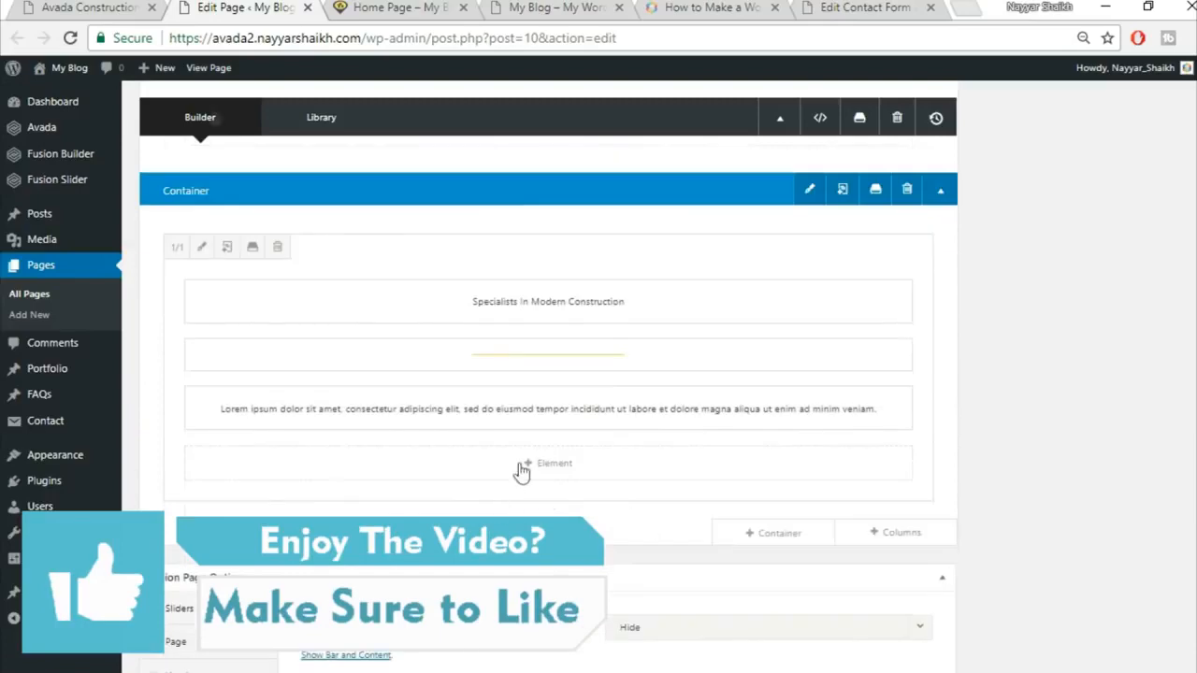
pyautogui.click(121, 8)
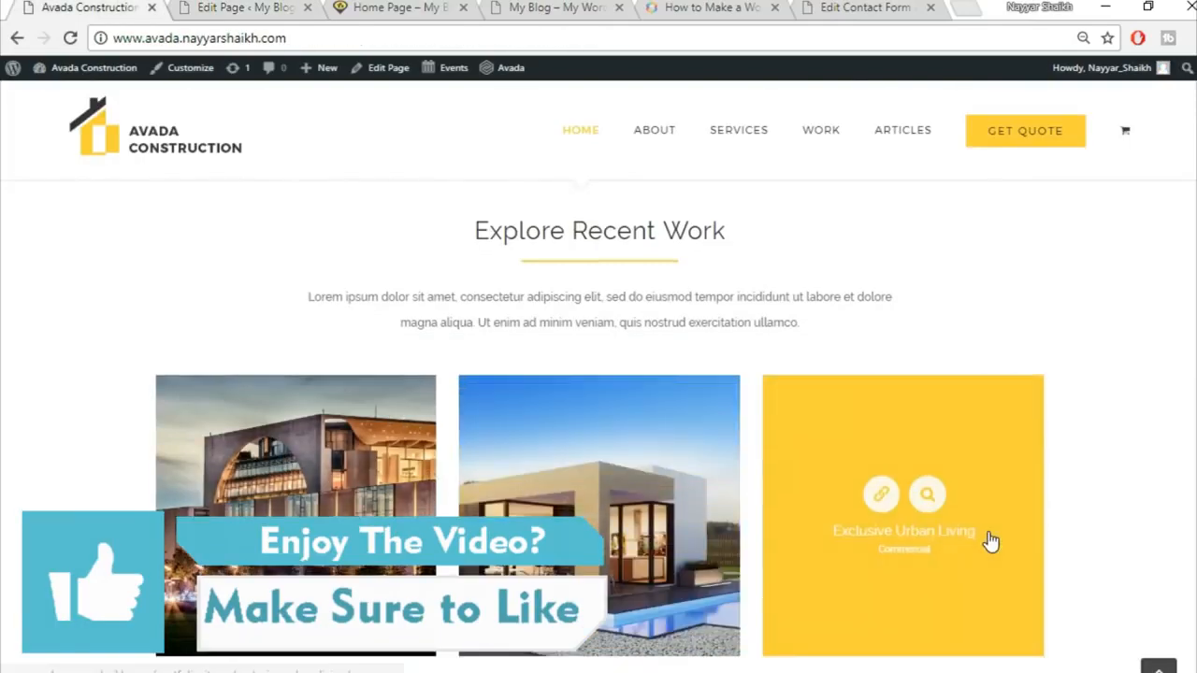
pyautogui.scroll(-1, 989, 542)
pyautogui.click(248, 8)
pyautogui.moveTo(796, 526)
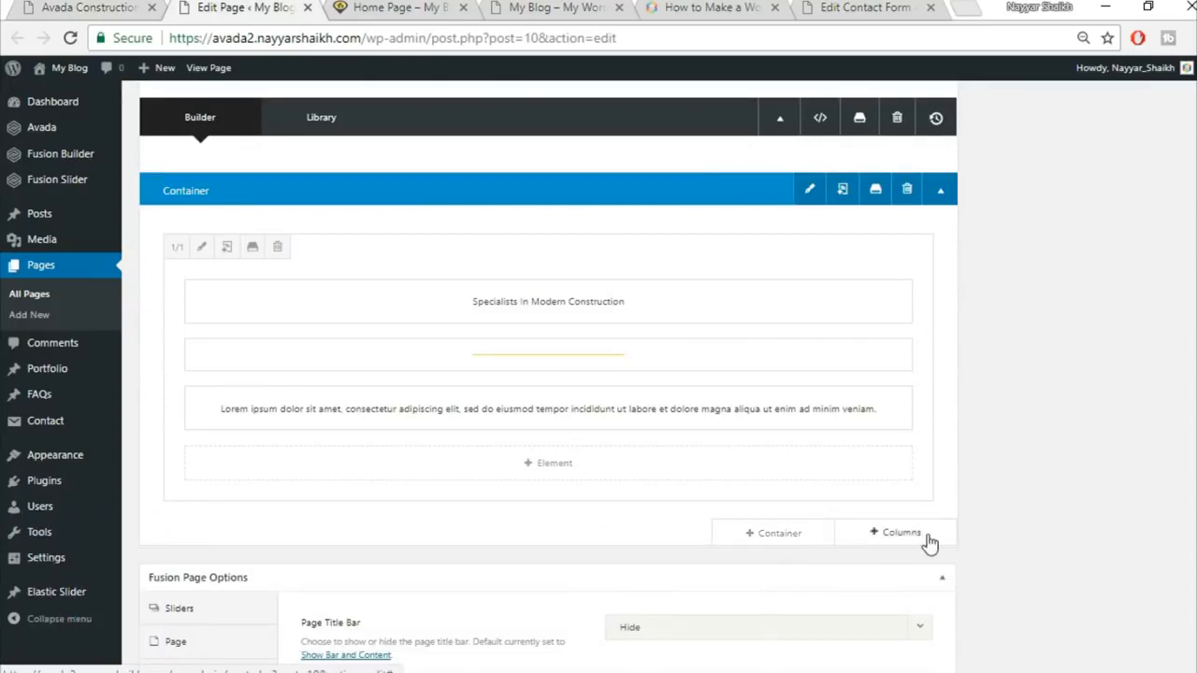
# Step: Add a 1/1 full-width row and place a Portfolio element in it
pyautogui.click(898, 534)
pyautogui.click(238, 257)
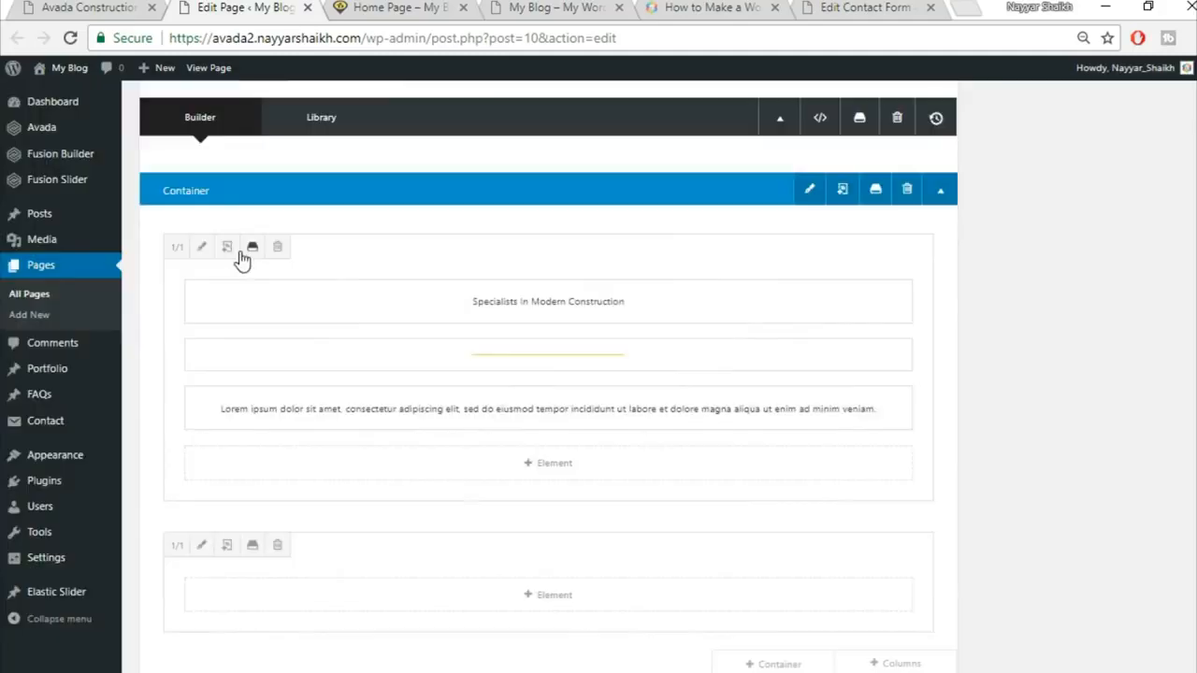
pyautogui.click(564, 606)
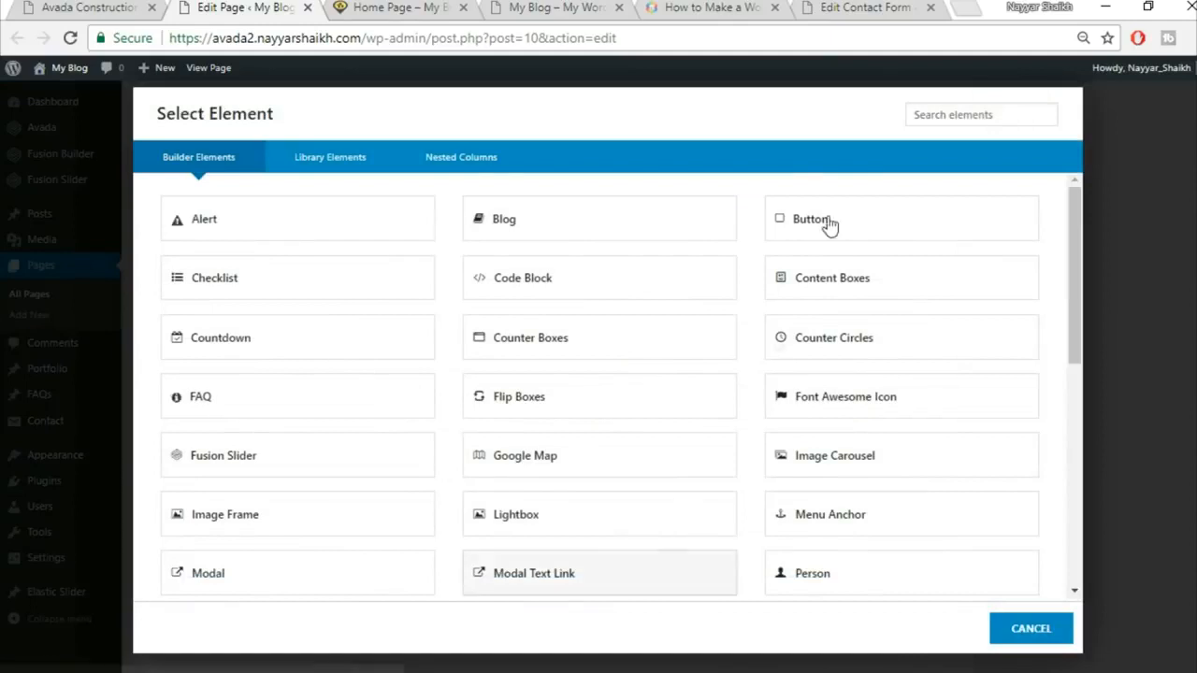
pyautogui.scroll(-3, 829, 225)
pyautogui.click(935, 112)
pyautogui.write('por')
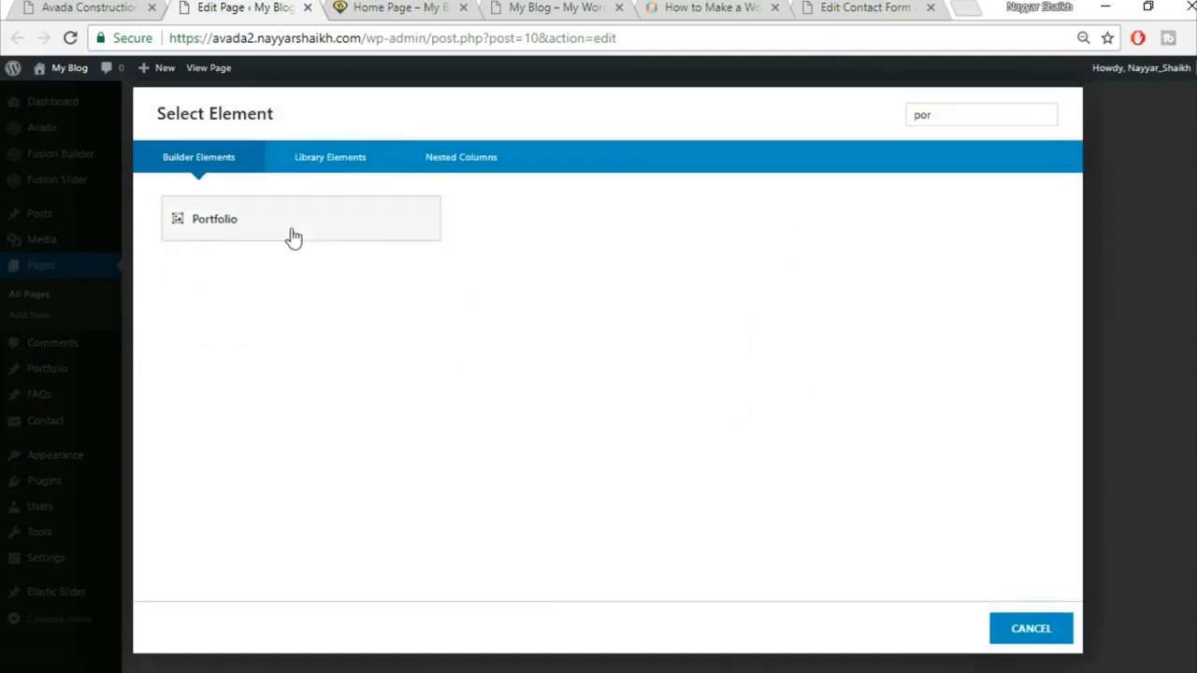
pyautogui.click(293, 237)
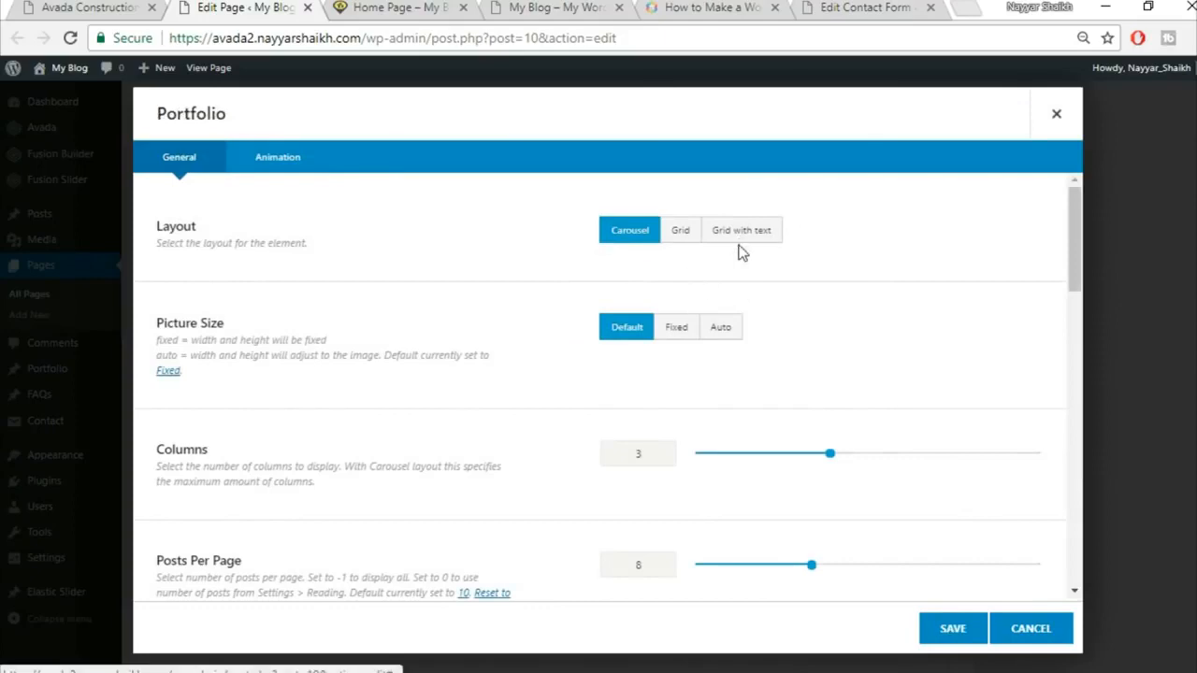
# Step: Set the portfolio to Grid layout, Auto picture size and 30 column spacing
pyautogui.click(677, 245)
pyautogui.click(119, 8)
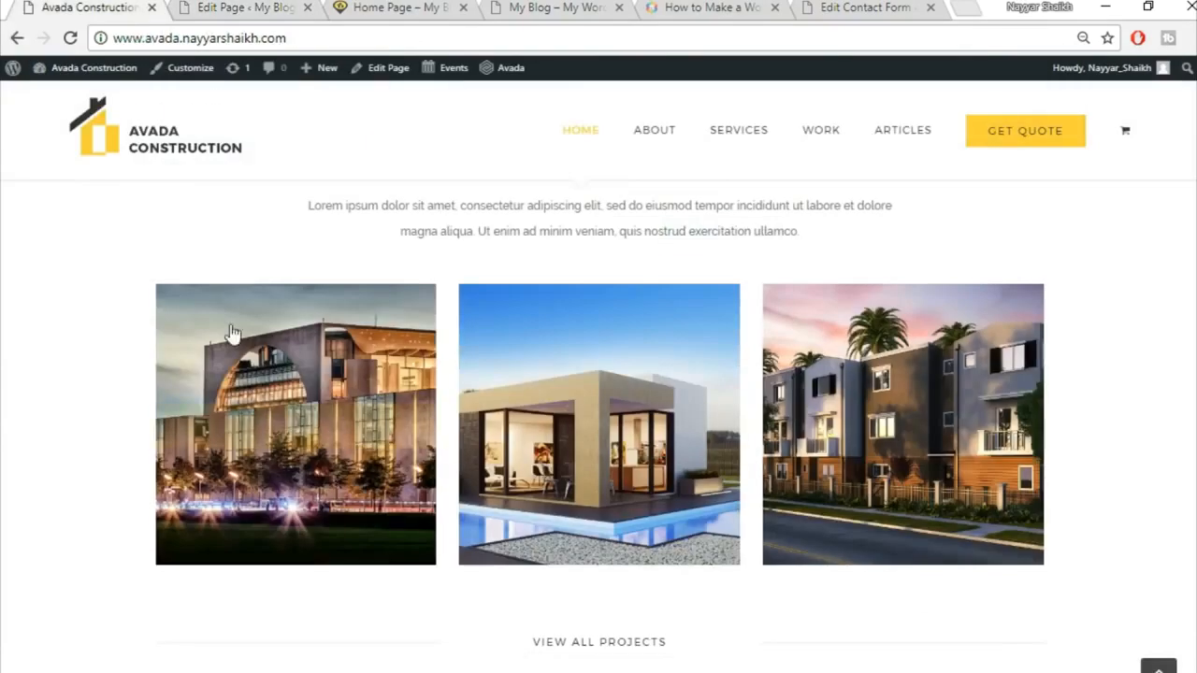
pyautogui.click(199, 7)
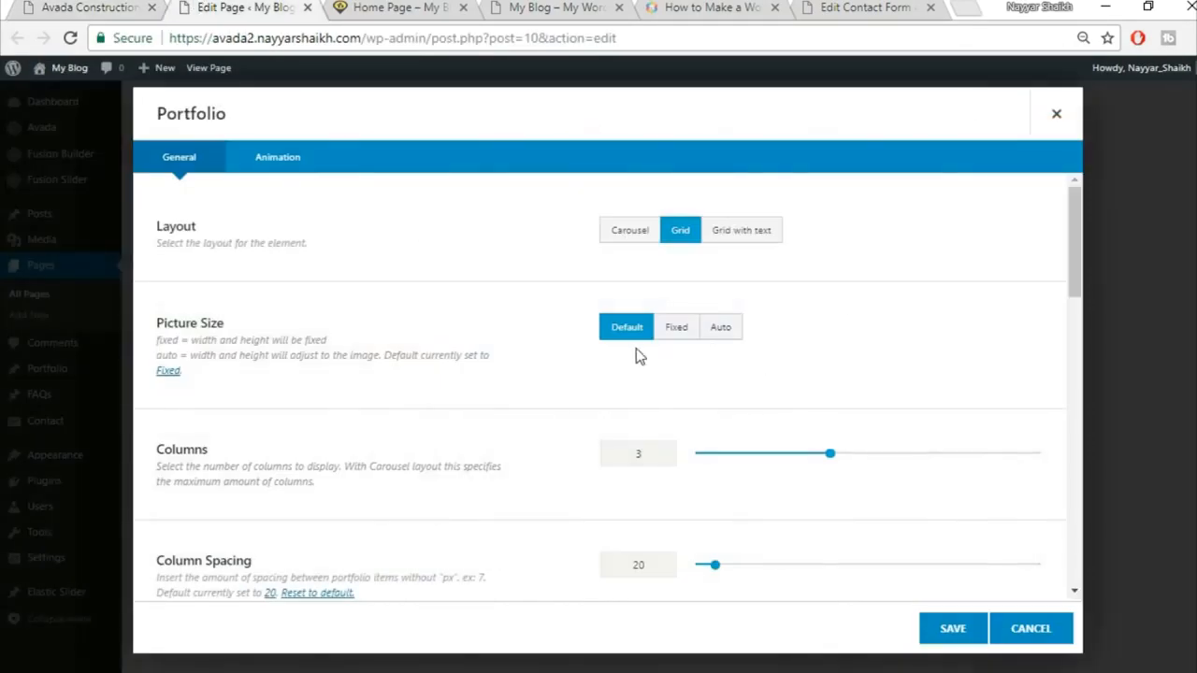
pyautogui.click(735, 333)
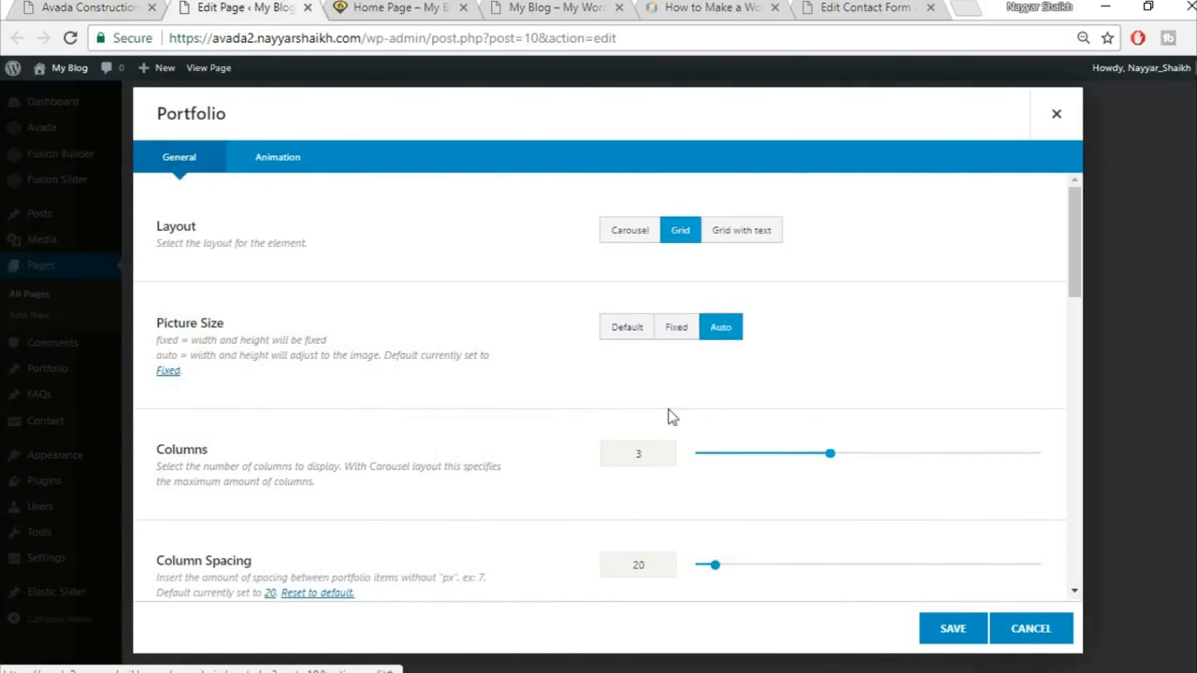
pyautogui.scroll(-2, 866, 415)
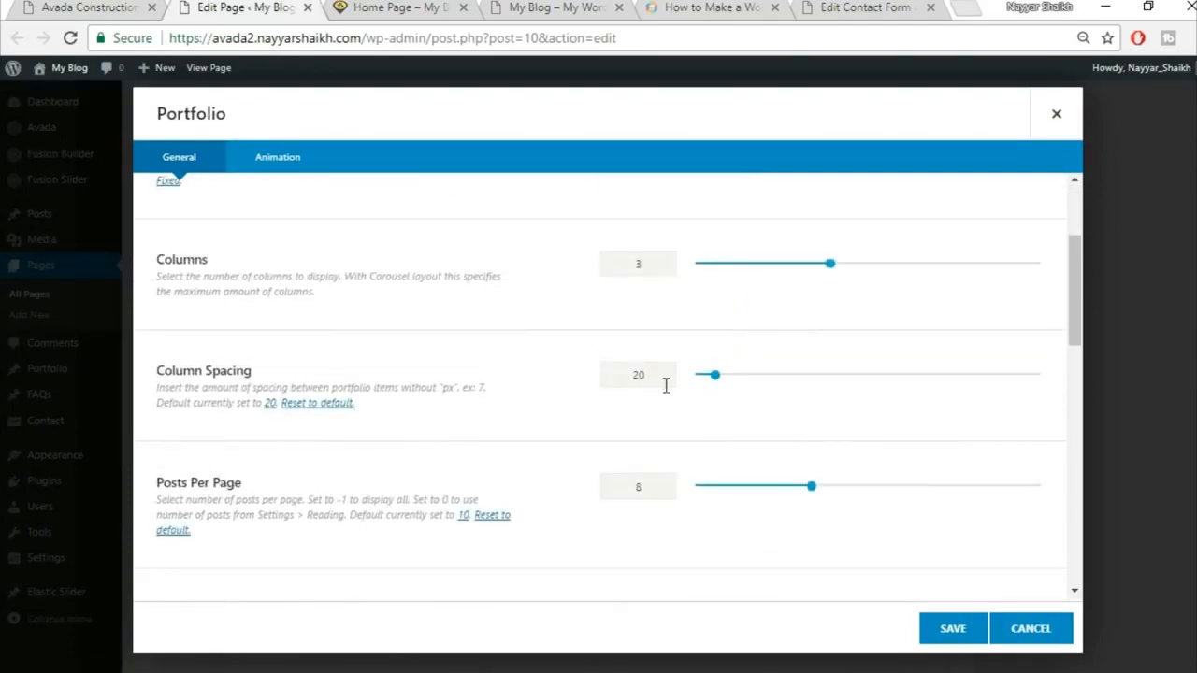
pyautogui.write('30')
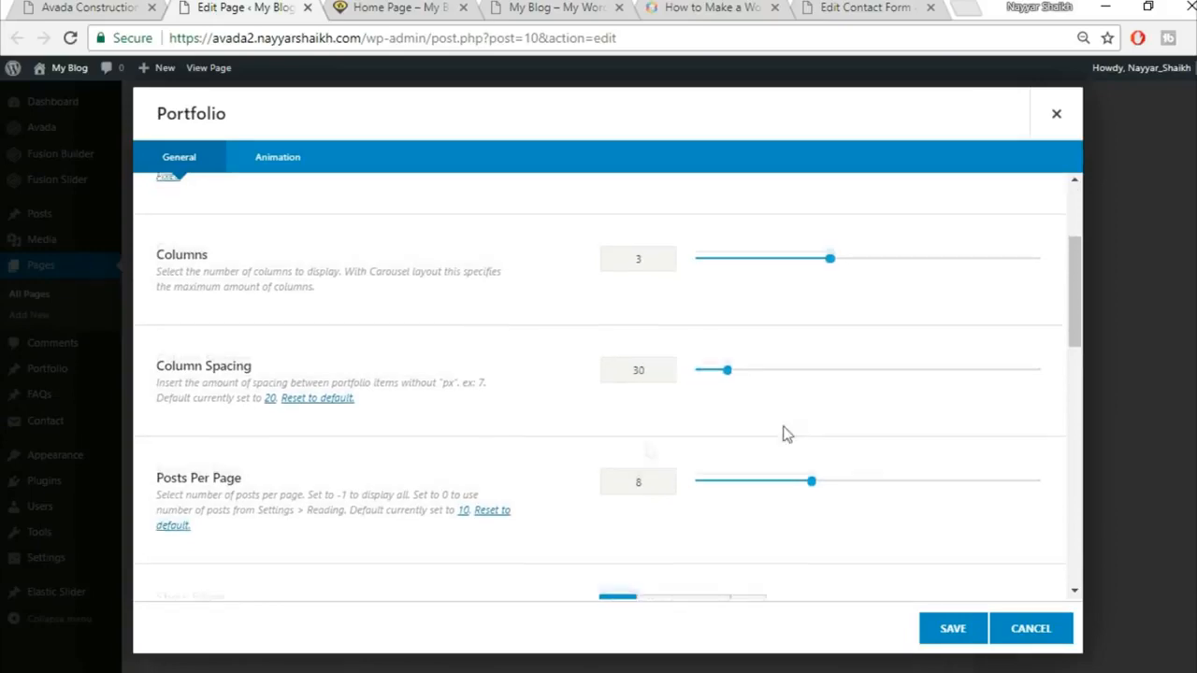
pyautogui.scroll(-1, 655, 437)
# Step: Turn off the portfolio filters, keep 3 posts per page, and save the Portfolio element
pyautogui.click(58, 6)
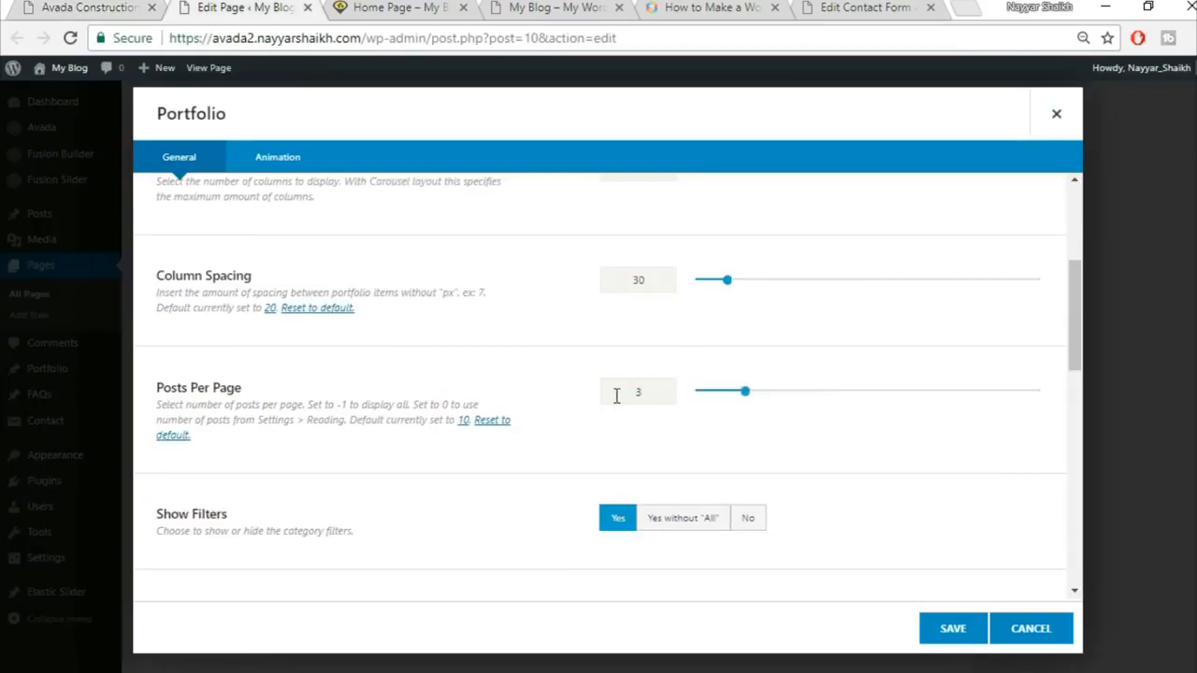
pyautogui.scroll(-2, 602, 440)
pyautogui.click(748, 337)
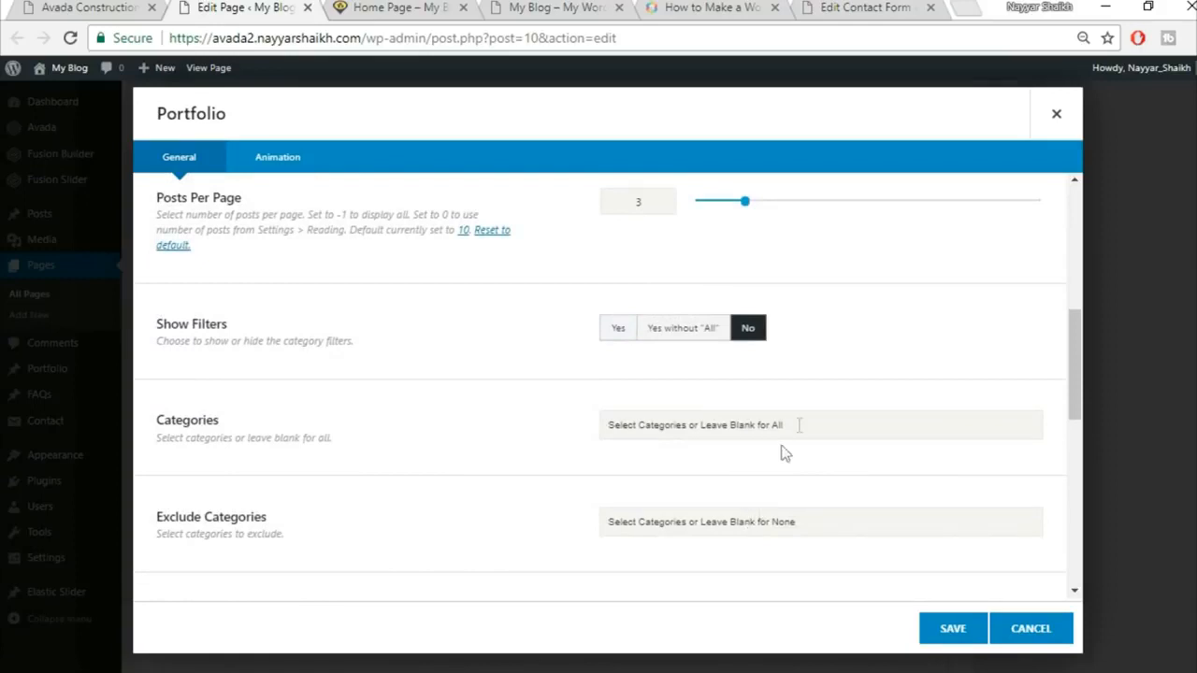
pyautogui.scroll(-1, 552, 441)
pyautogui.scroll(-3, 552, 441)
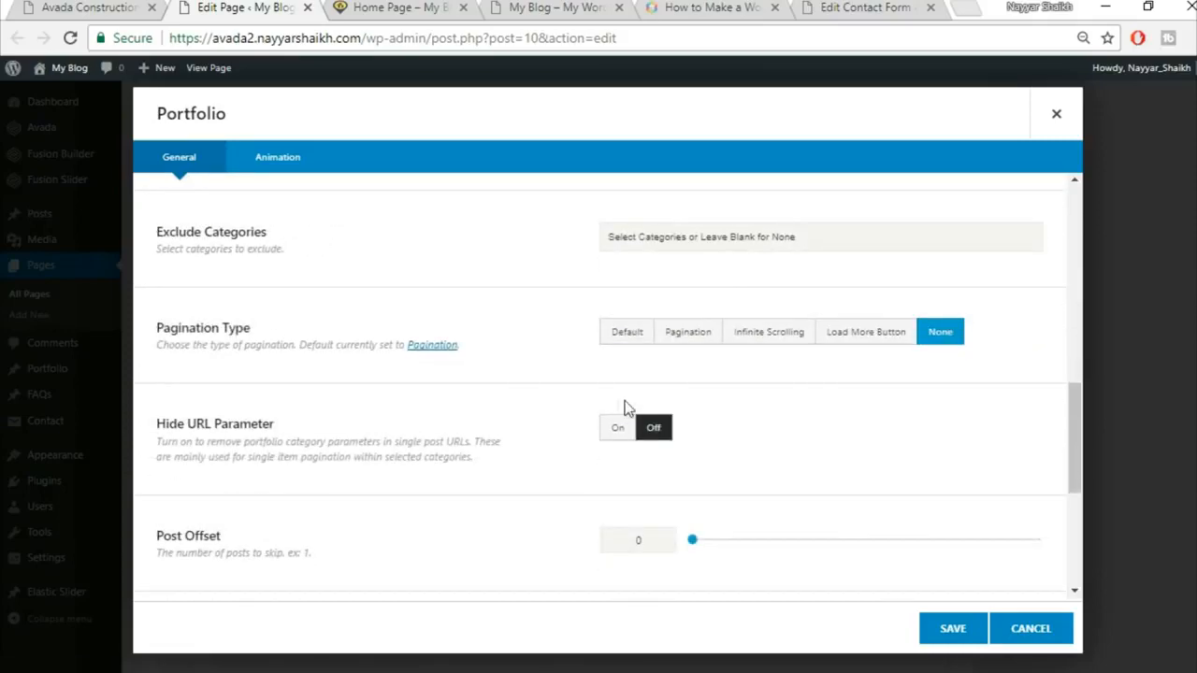
pyautogui.scroll(-2, 847, 460)
pyautogui.scroll(-2, 347, 506)
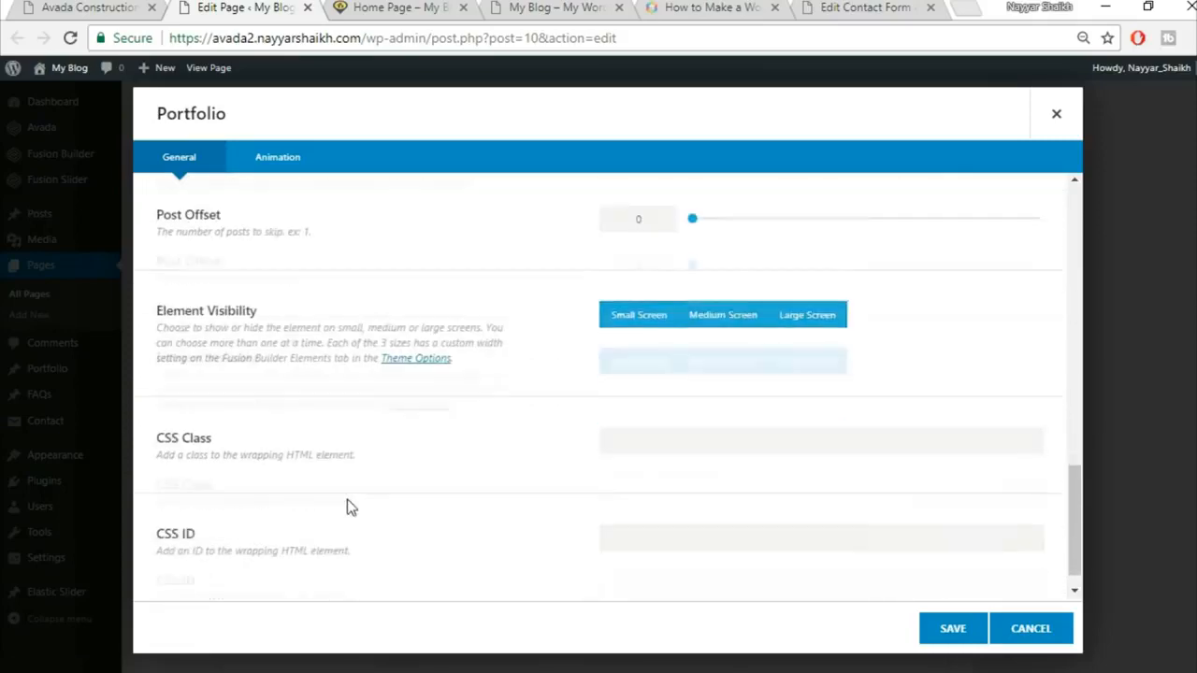
pyautogui.click(954, 643)
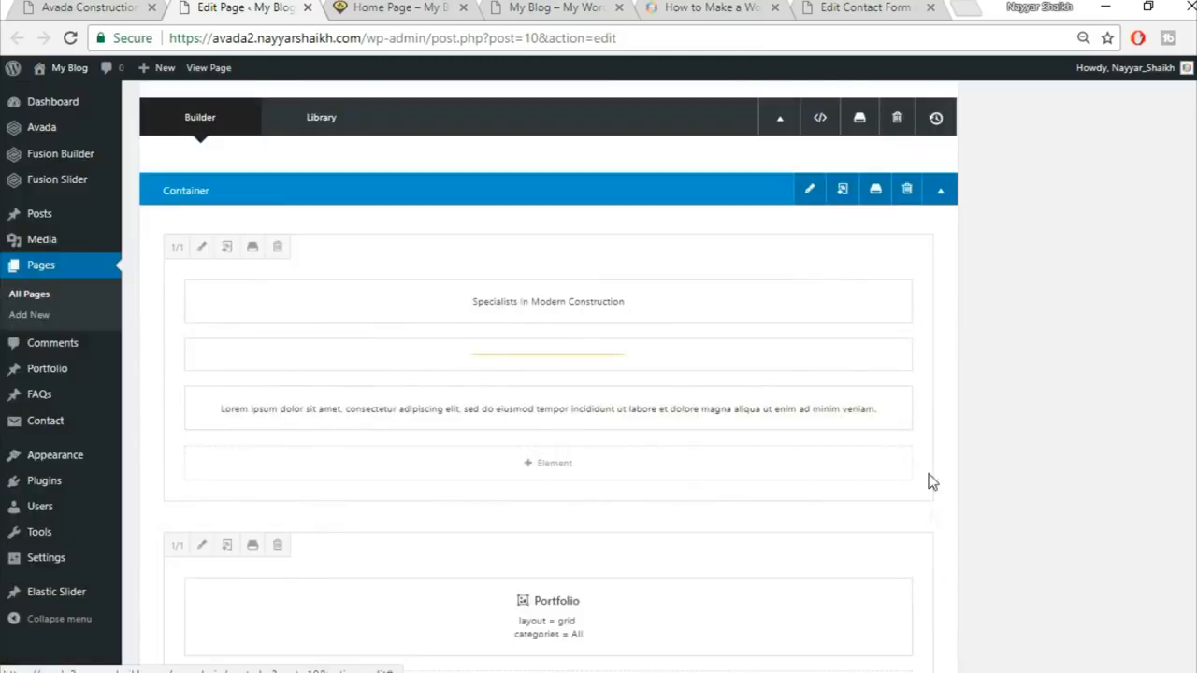
# Step: Add a row of three equal 1/3 columns below the portfolio, after checking the demo
pyautogui.click(84, 7)
pyautogui.scroll(-3, 441, 356)
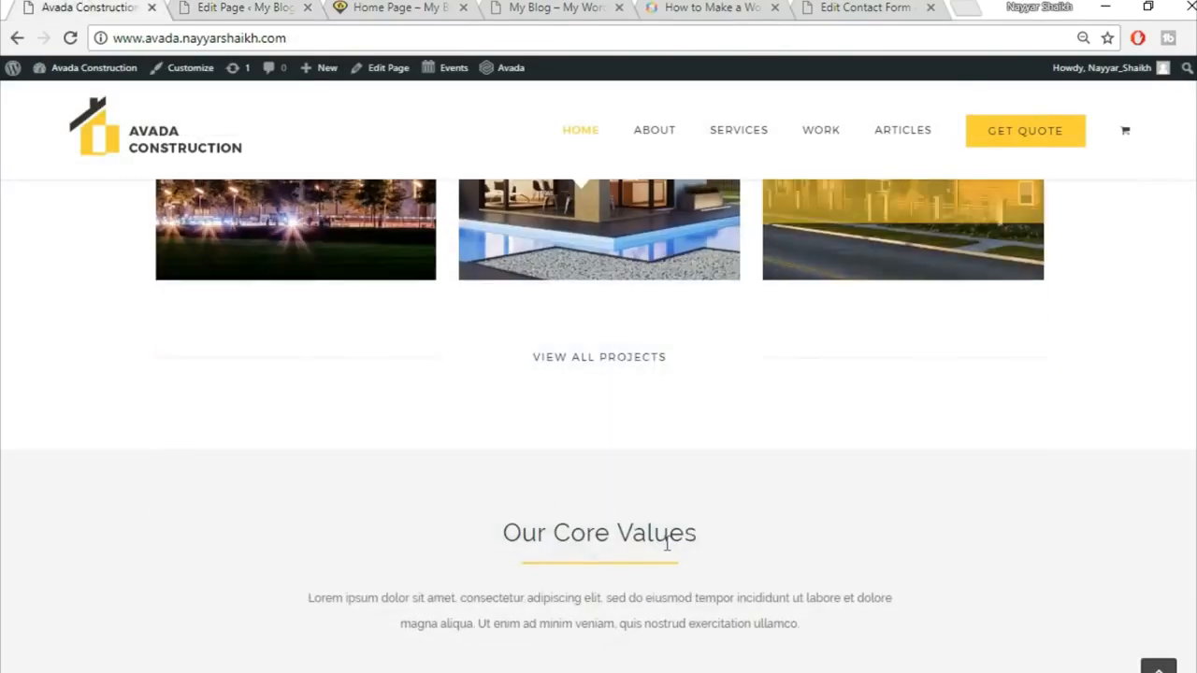
pyautogui.click(314, 7)
pyautogui.scroll(-3, 707, 495)
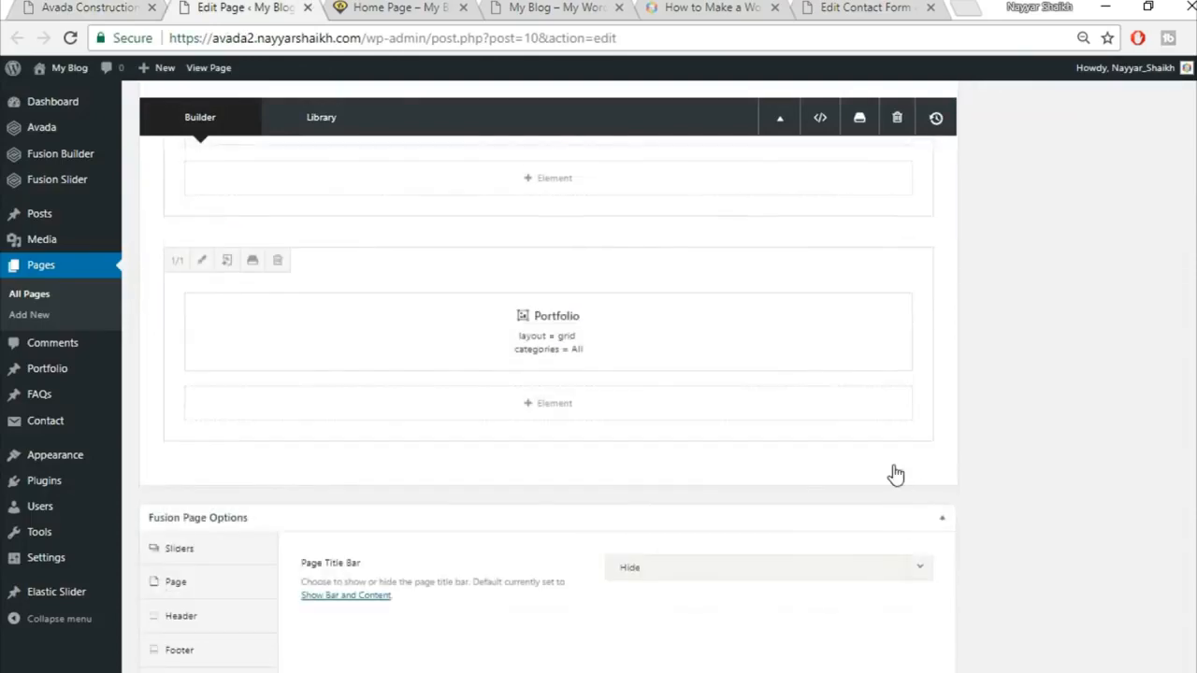
pyautogui.click(894, 474)
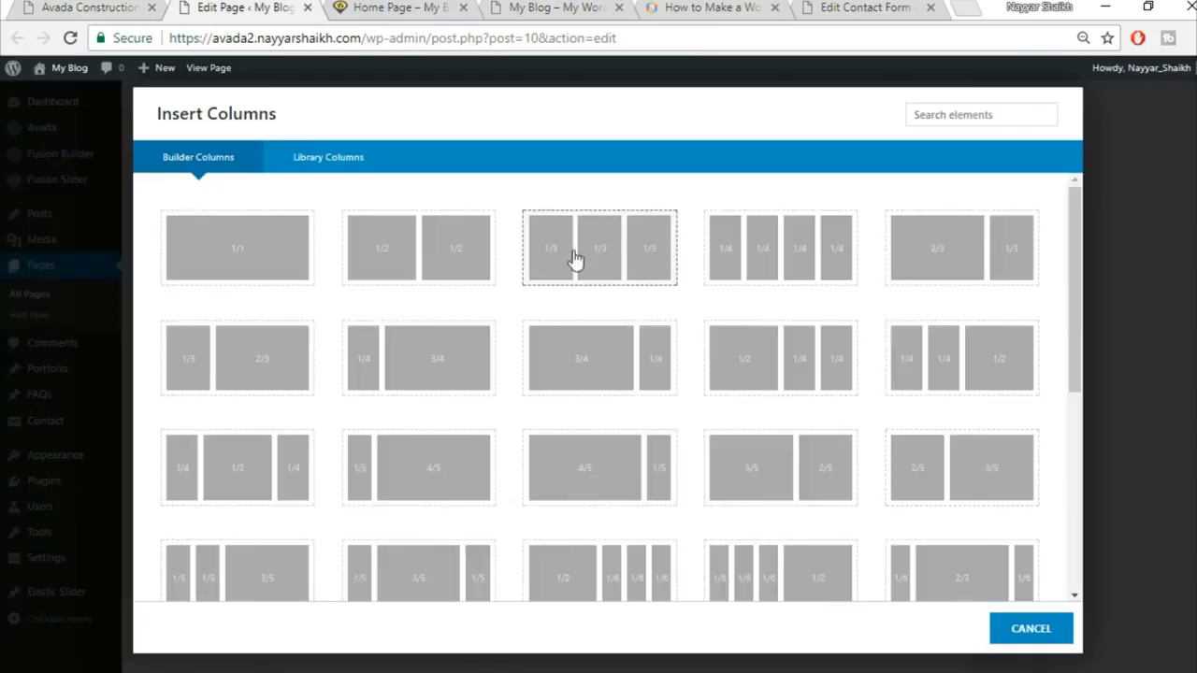
pyautogui.click(609, 254)
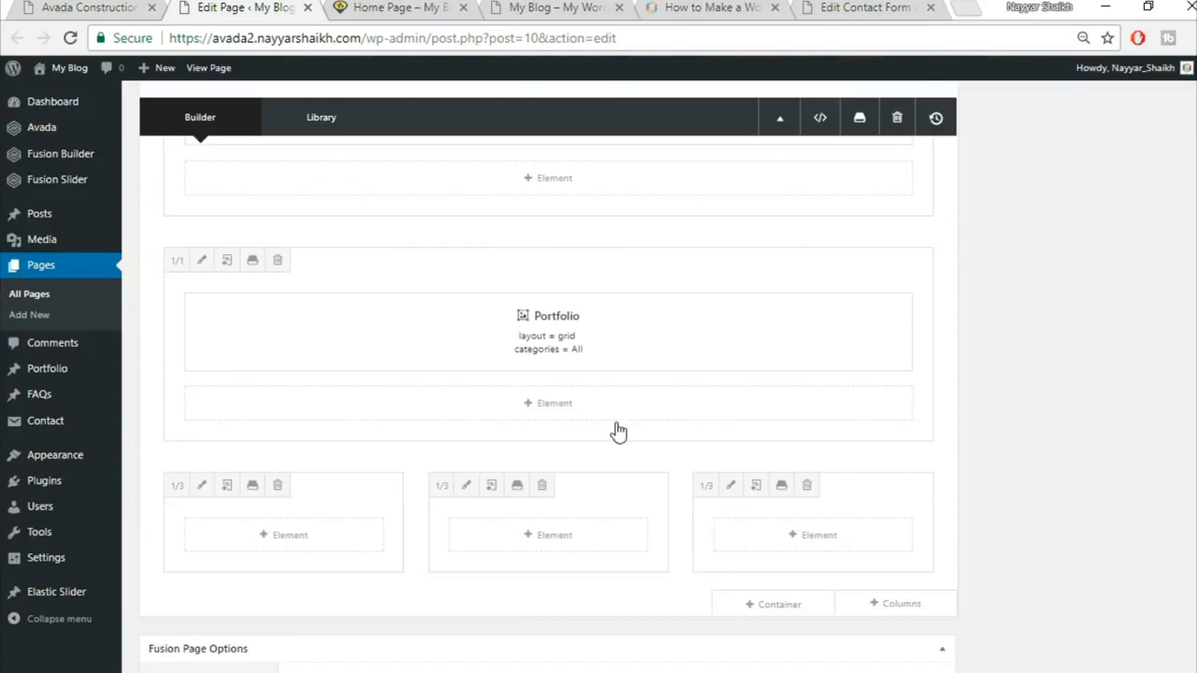
# Step: Add a Separator element to the first third column and check the demo's separator row
pyautogui.click(301, 539)
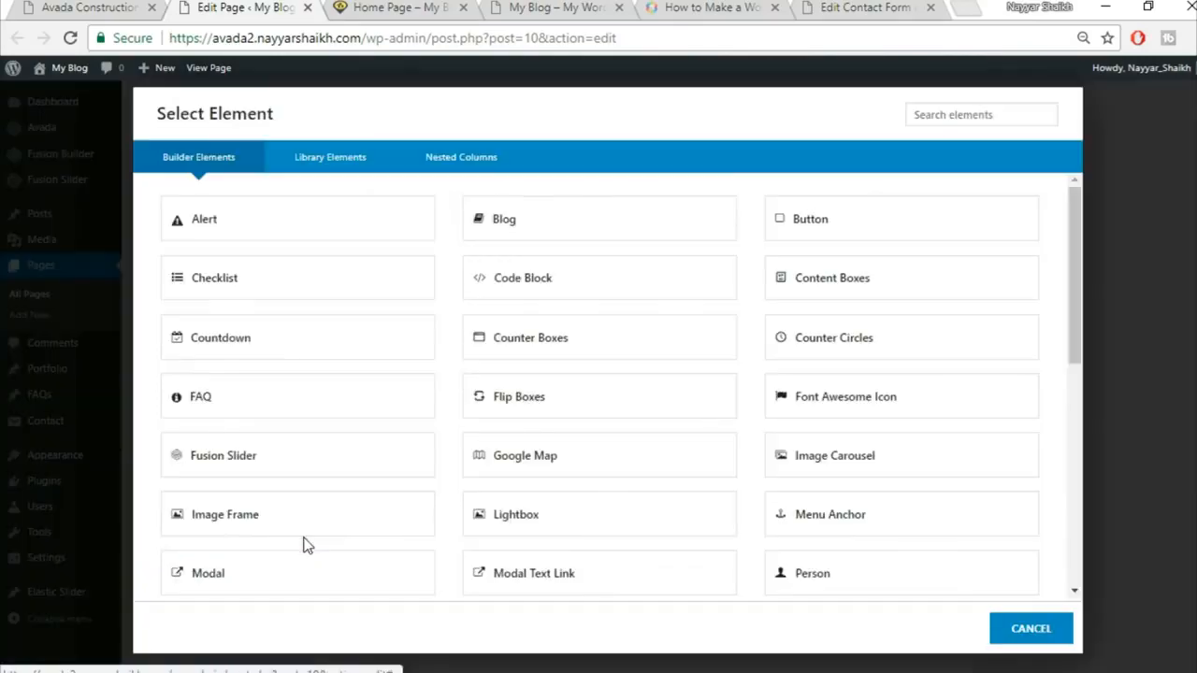
pyautogui.click(956, 116)
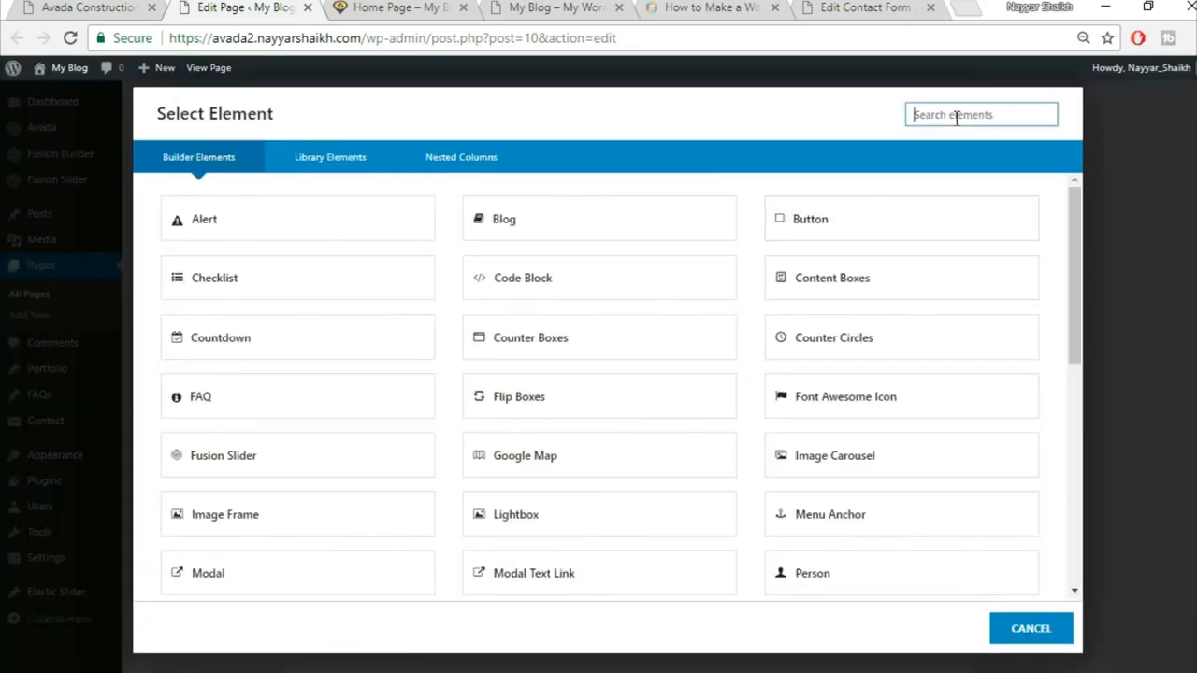
pyautogui.write('sep')
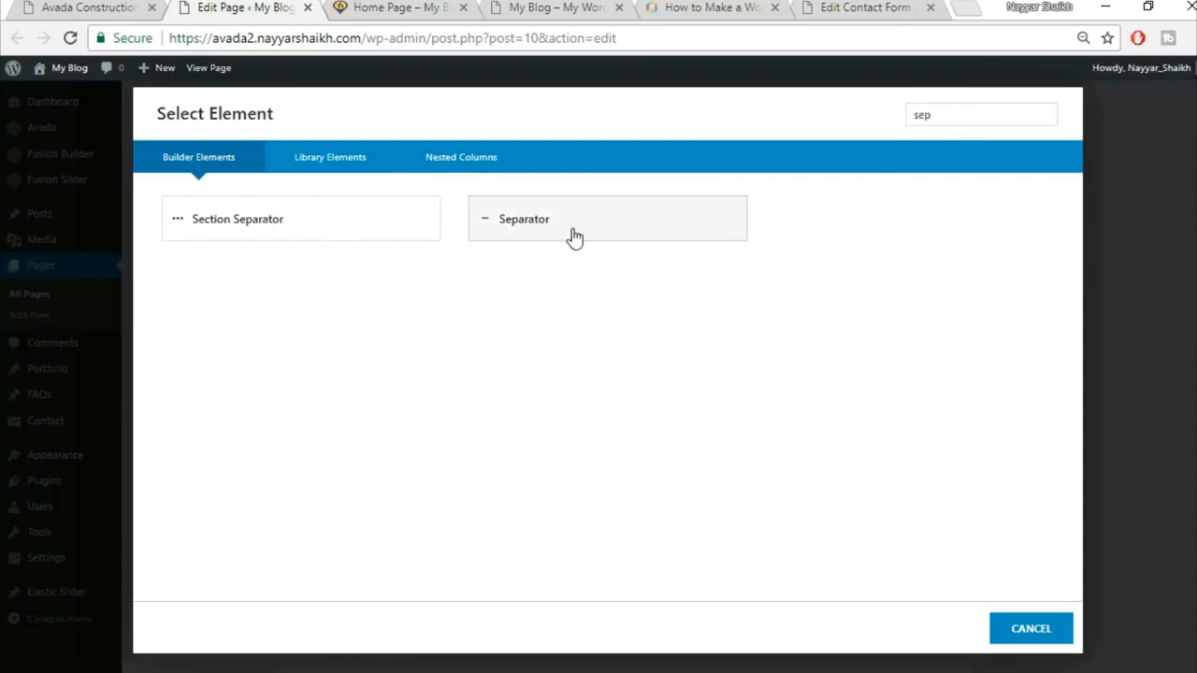
pyautogui.click(573, 232)
pyautogui.click(124, 5)
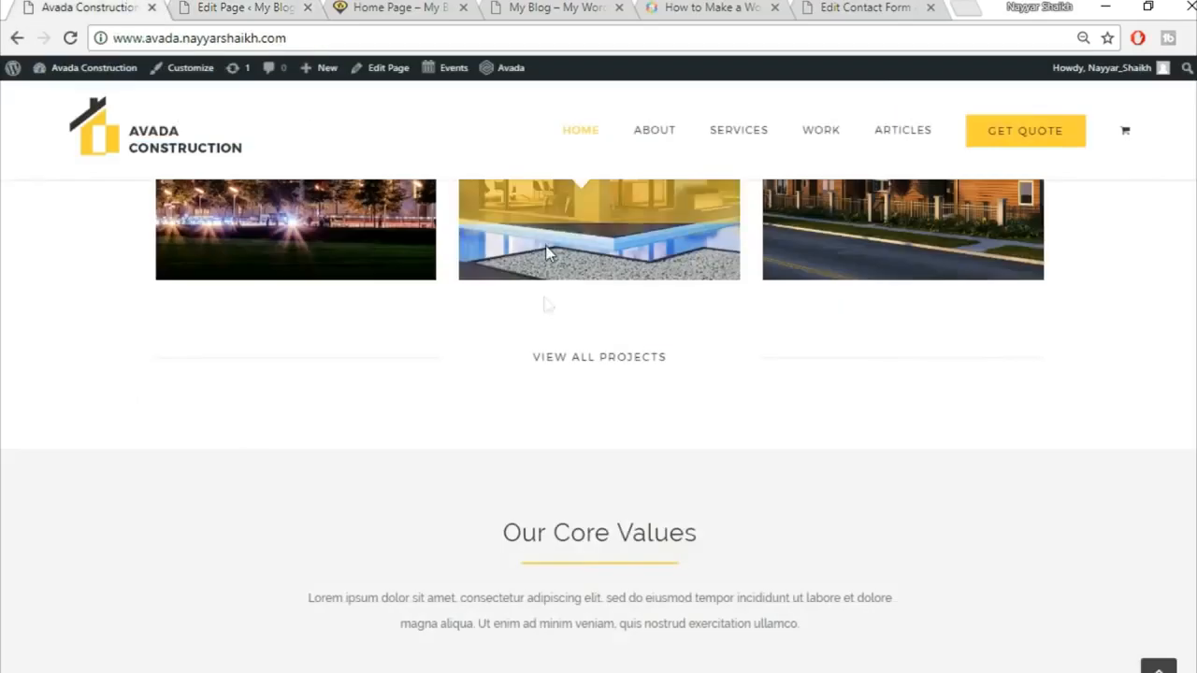
pyautogui.scroll(-2, 551, 253)
pyautogui.scroll(2, 508, 337)
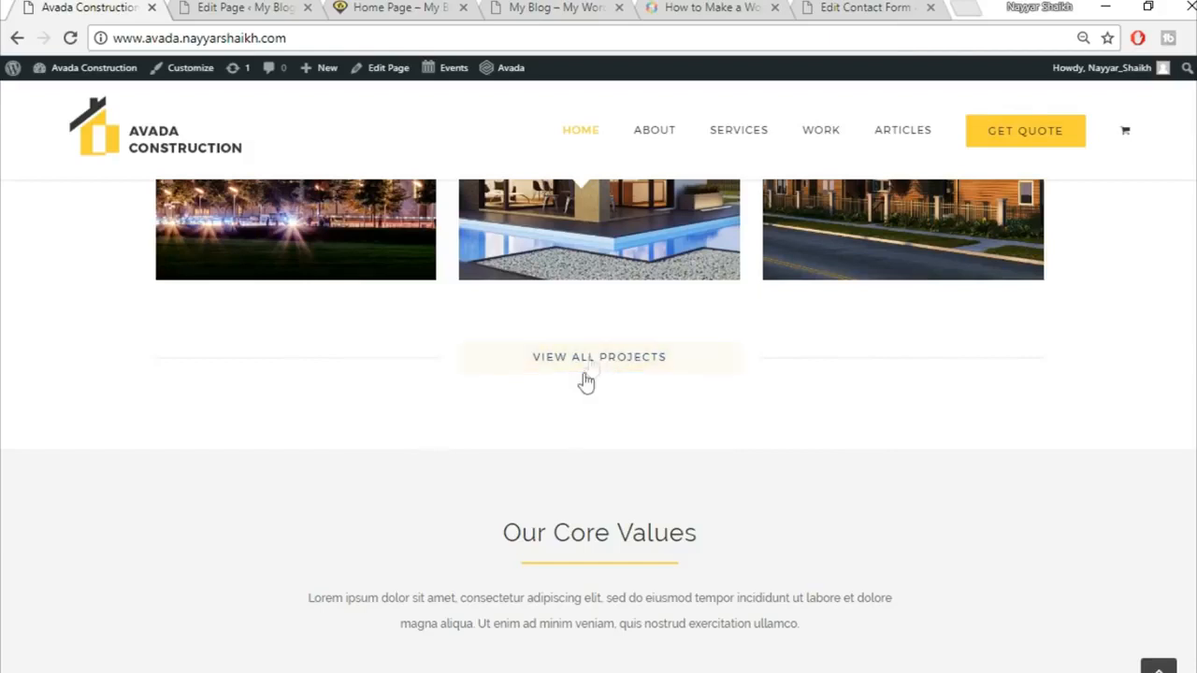
# Step: Set the separator style to Single Border Solid and review its colour against the demo
pyautogui.click(281, 6)
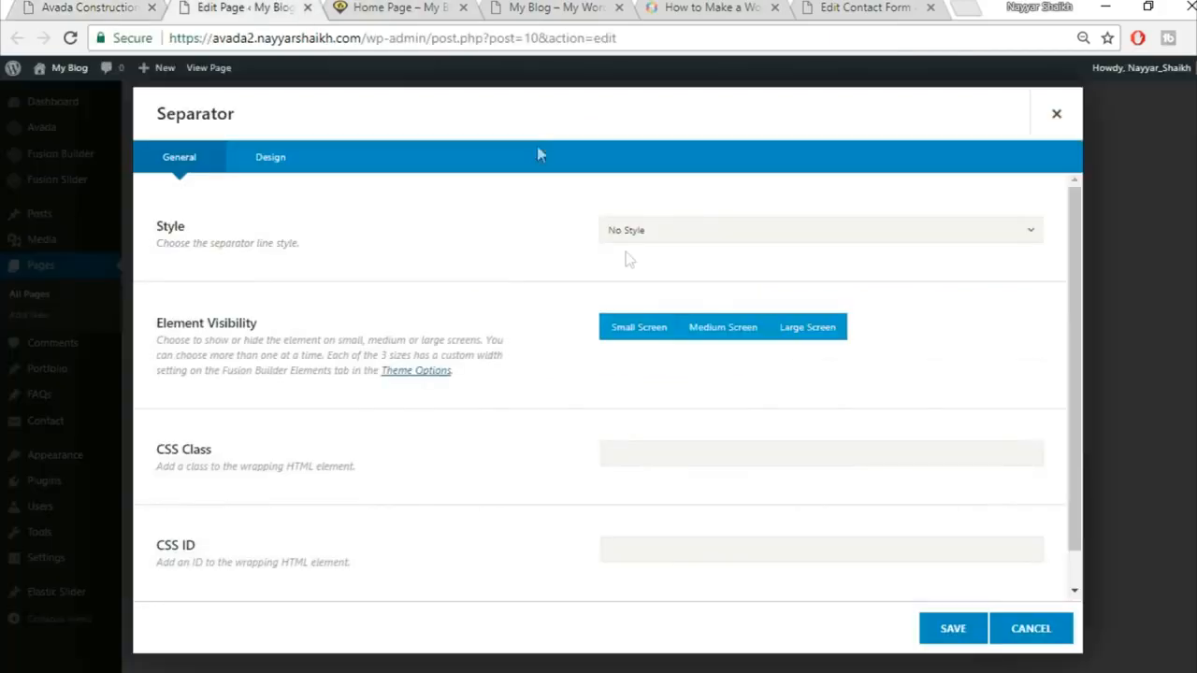
pyautogui.click(703, 243)
pyautogui.click(702, 283)
pyautogui.scroll(-1, 507, 402)
pyautogui.click(284, 161)
pyautogui.scroll(1, 802, 227)
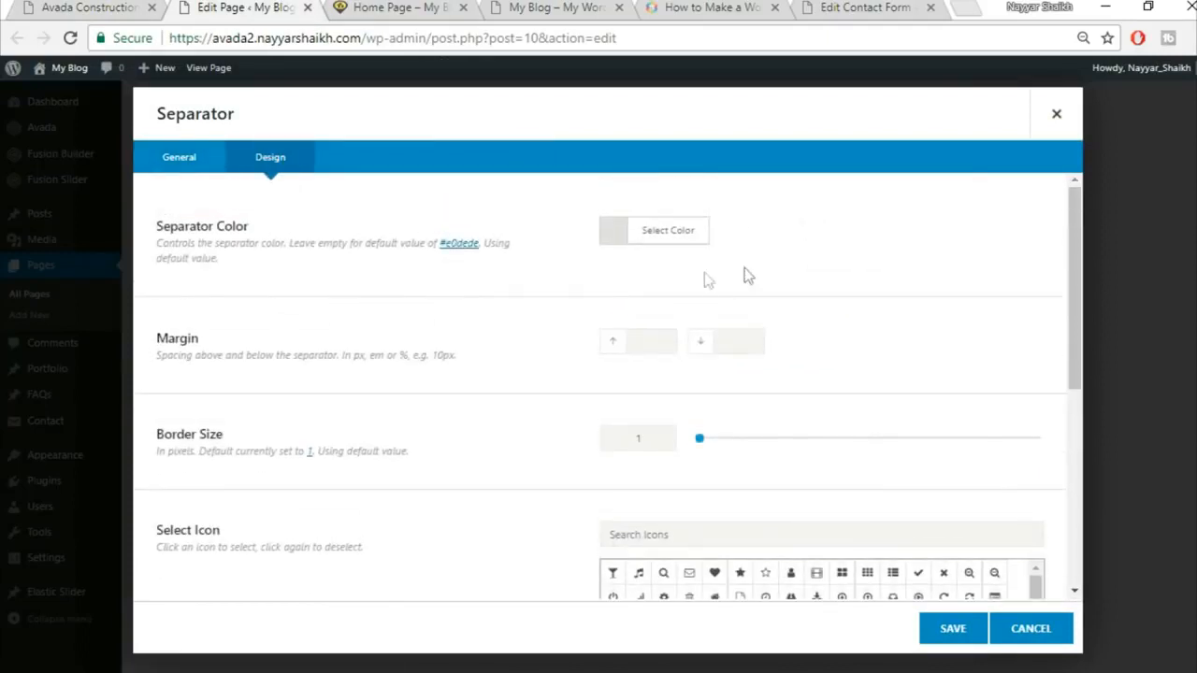
pyautogui.click(675, 245)
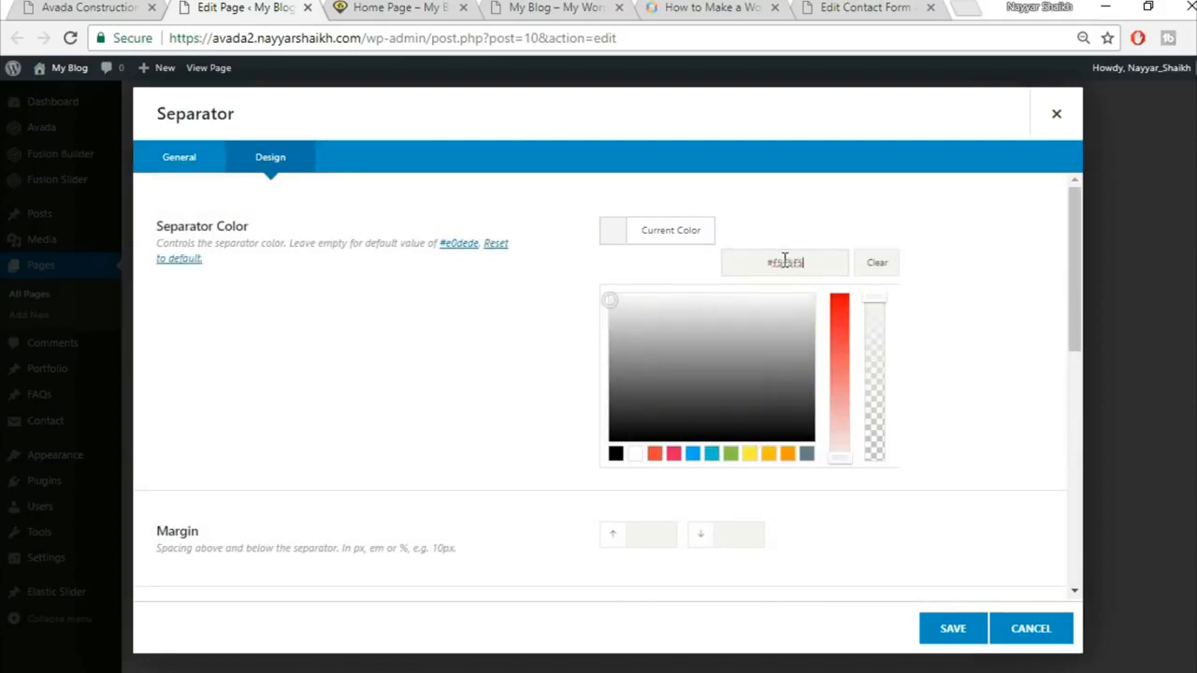
pyautogui.click(510, 311)
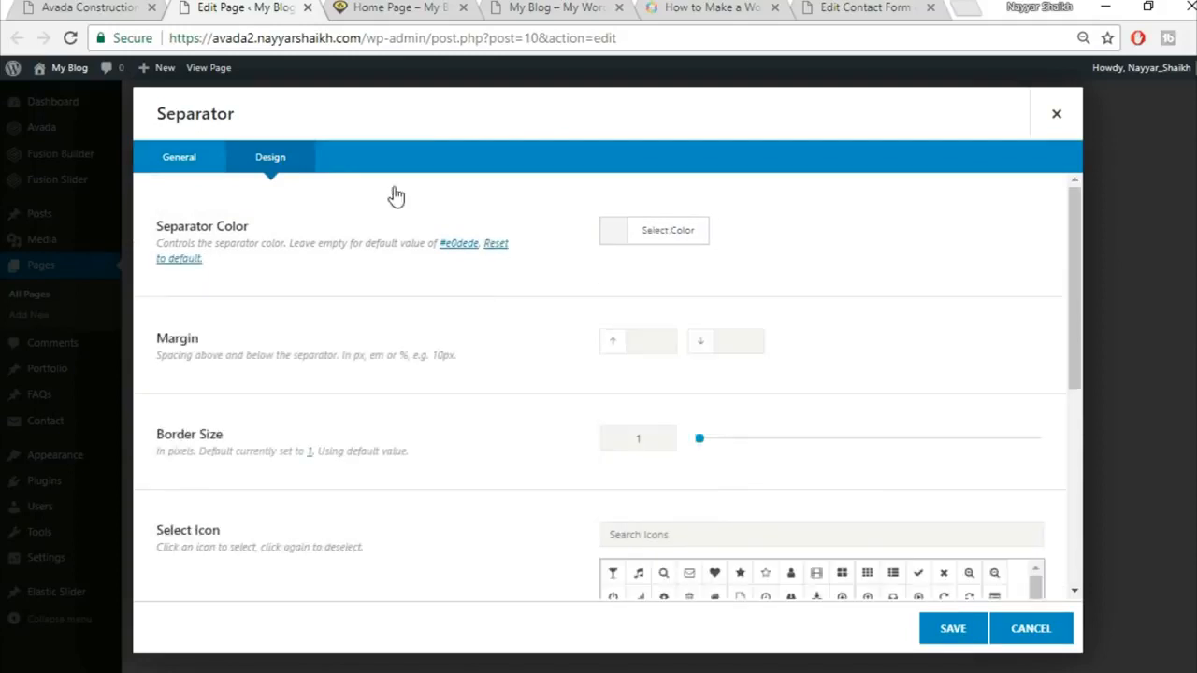
pyautogui.click(111, 5)
pyautogui.click(240, 8)
# Step: Set the separator border size to 2 and width to 100%, then save it
pyautogui.scroll(-1, 562, 421)
pyautogui.doubleClick(636, 345)
pyautogui.write('2')
pyautogui.scroll(-3, 520, 440)
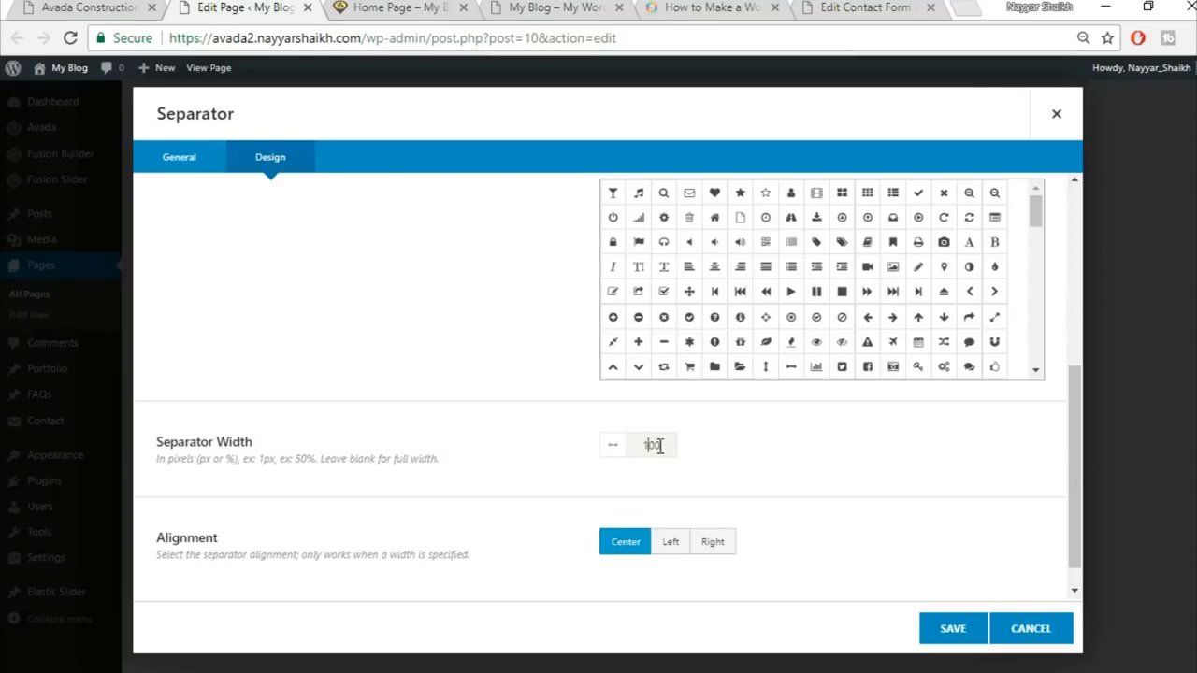
pyautogui.press('BackSpace')
pyautogui.press('End')
pyautogui.write('%')
pyautogui.press('BackSpace')
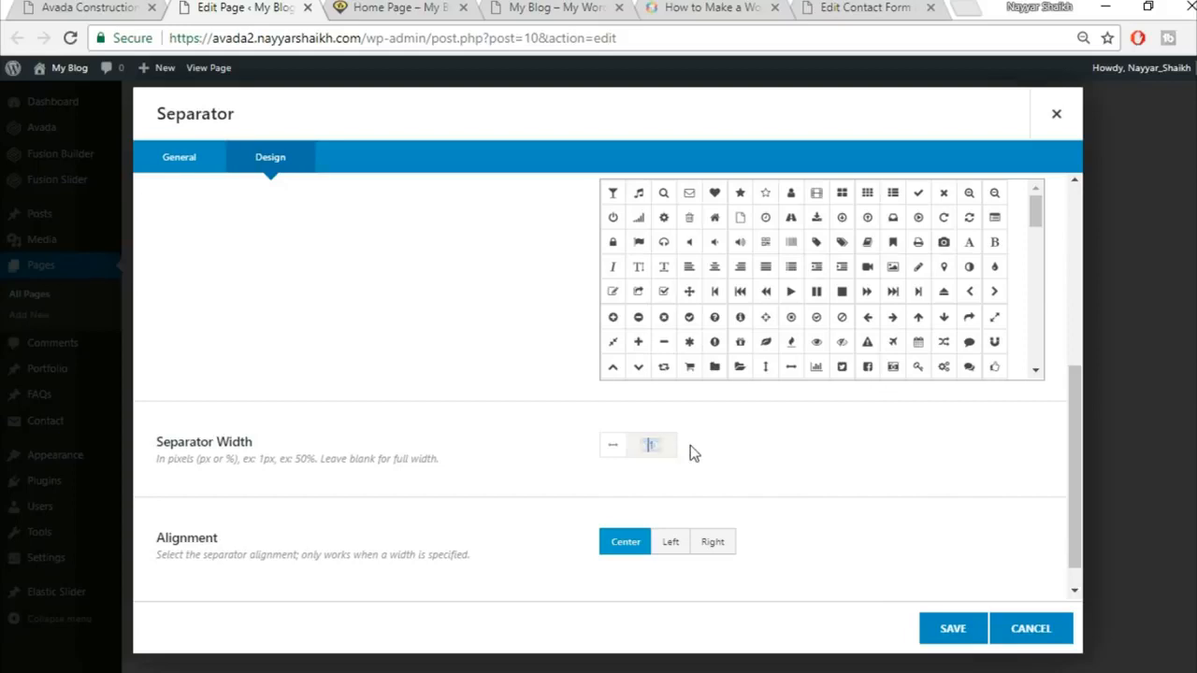
pyautogui.press('End')
pyautogui.write('%')
pyautogui.scroll(-1, 745, 489)
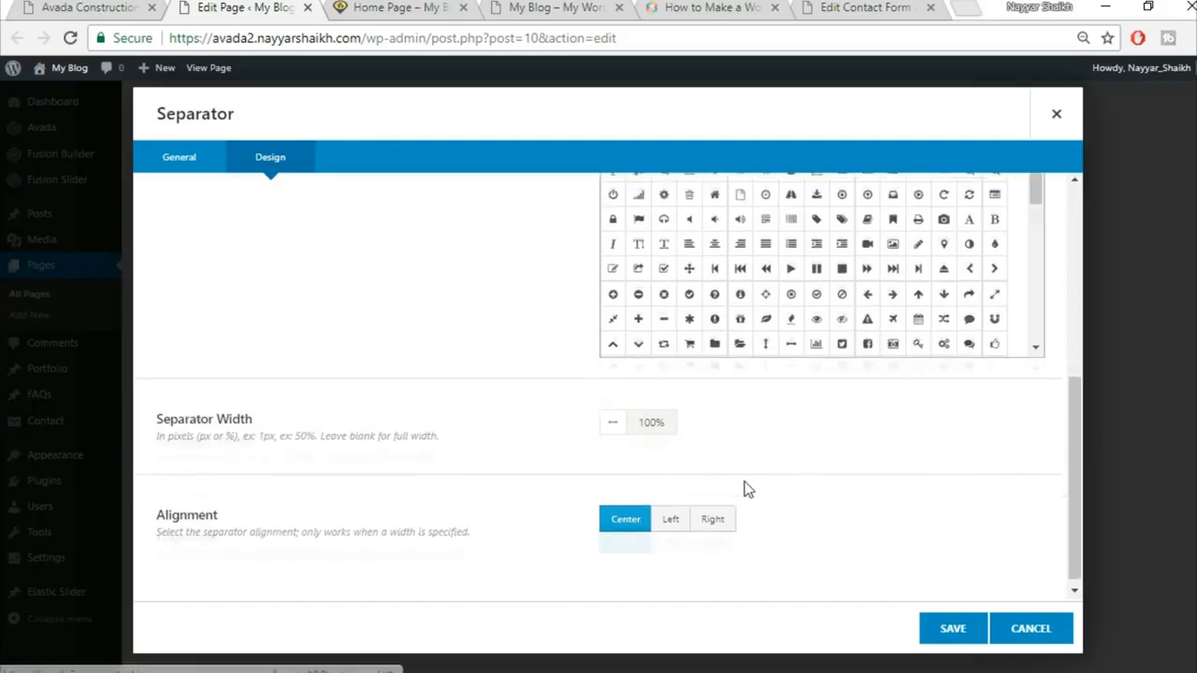
pyautogui.click(935, 643)
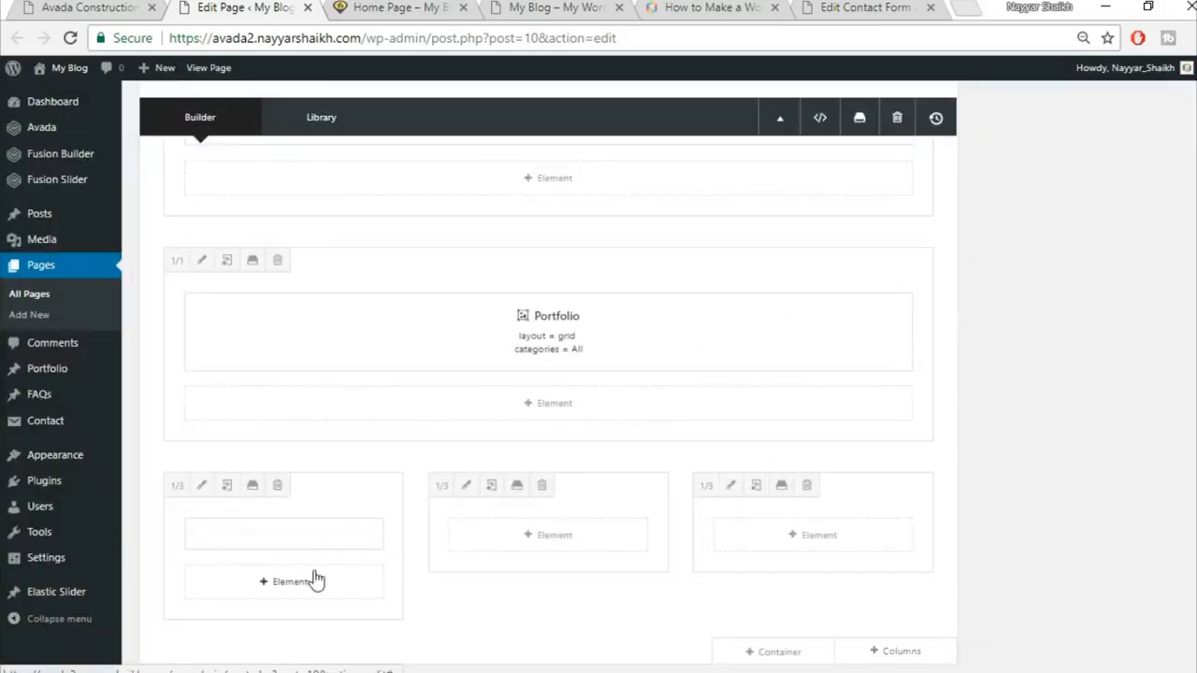
# Step: Move the separator into the right column and check the demo's View All Projects row
pyautogui.moveTo(278, 548)
pyautogui.moveTo(342, 534); pyautogui.dragTo(831, 550)
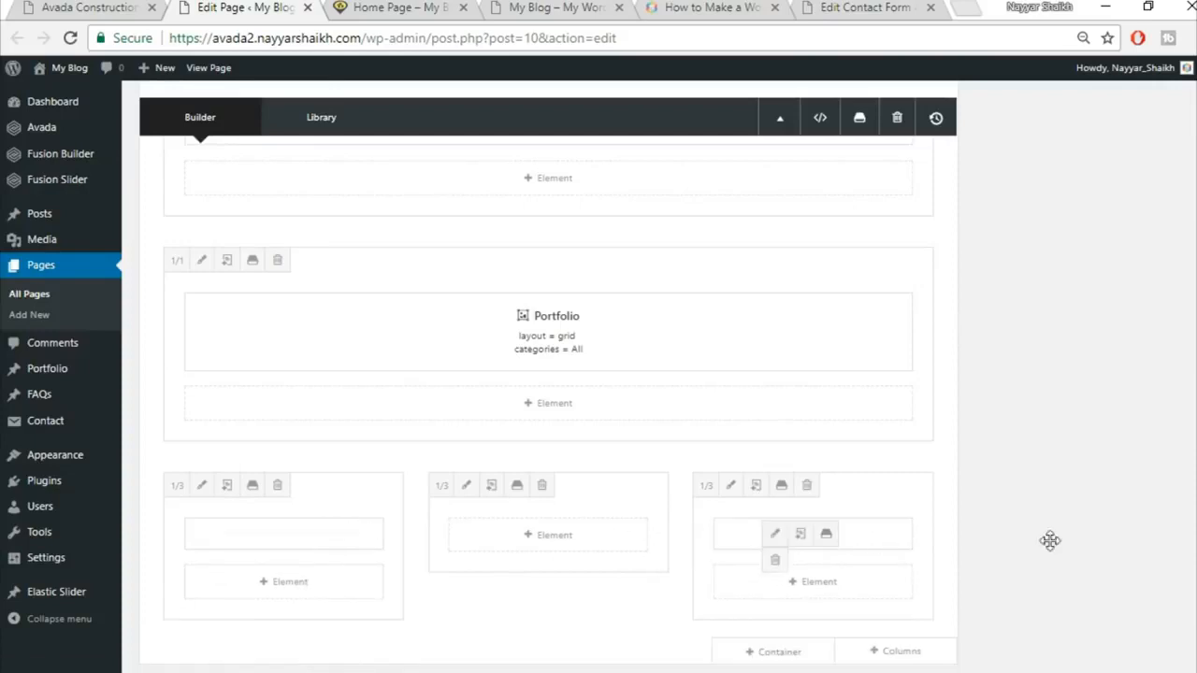
pyautogui.scroll(-1, 1109, 548)
pyautogui.click(131, 7)
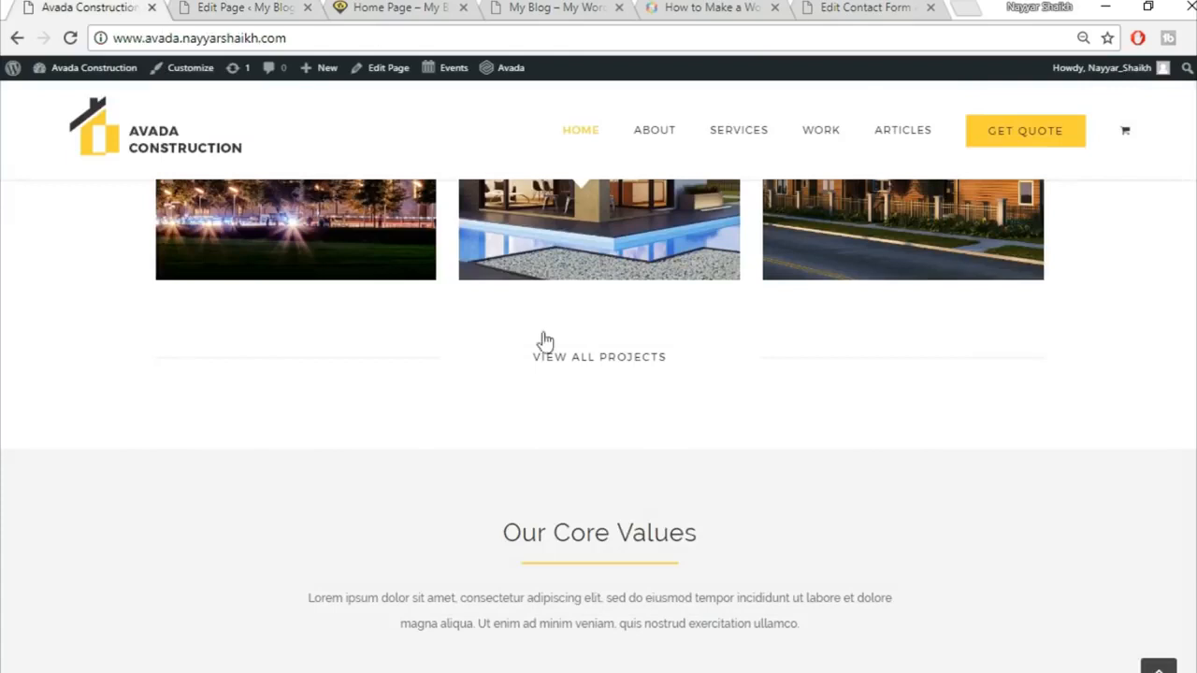
pyautogui.click(191, 8)
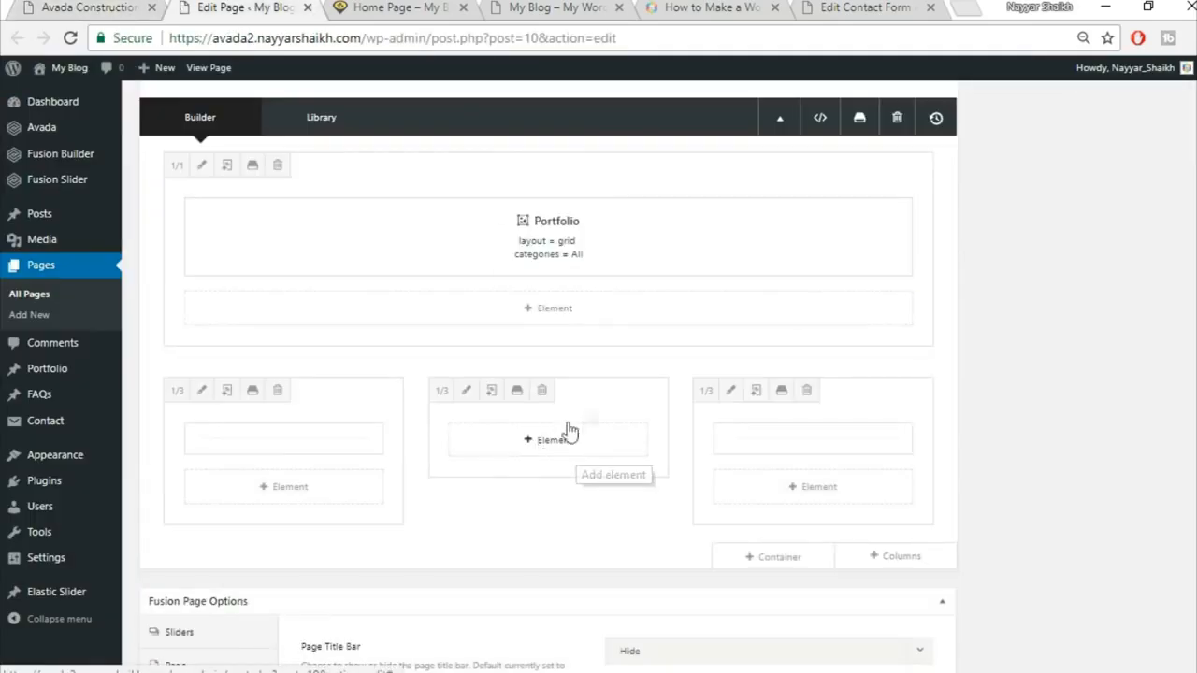
# Step: Insert a button element in the middle column with link '#' and text View All Projects
pyautogui.click(533, 452)
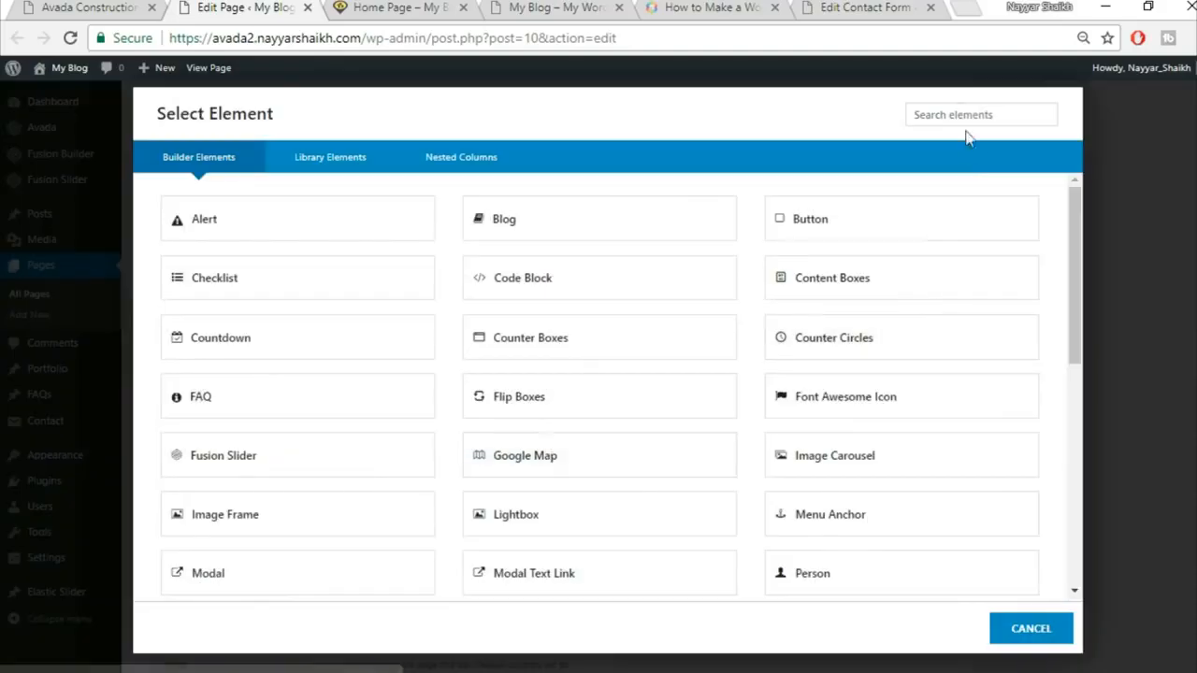
pyautogui.click(865, 227)
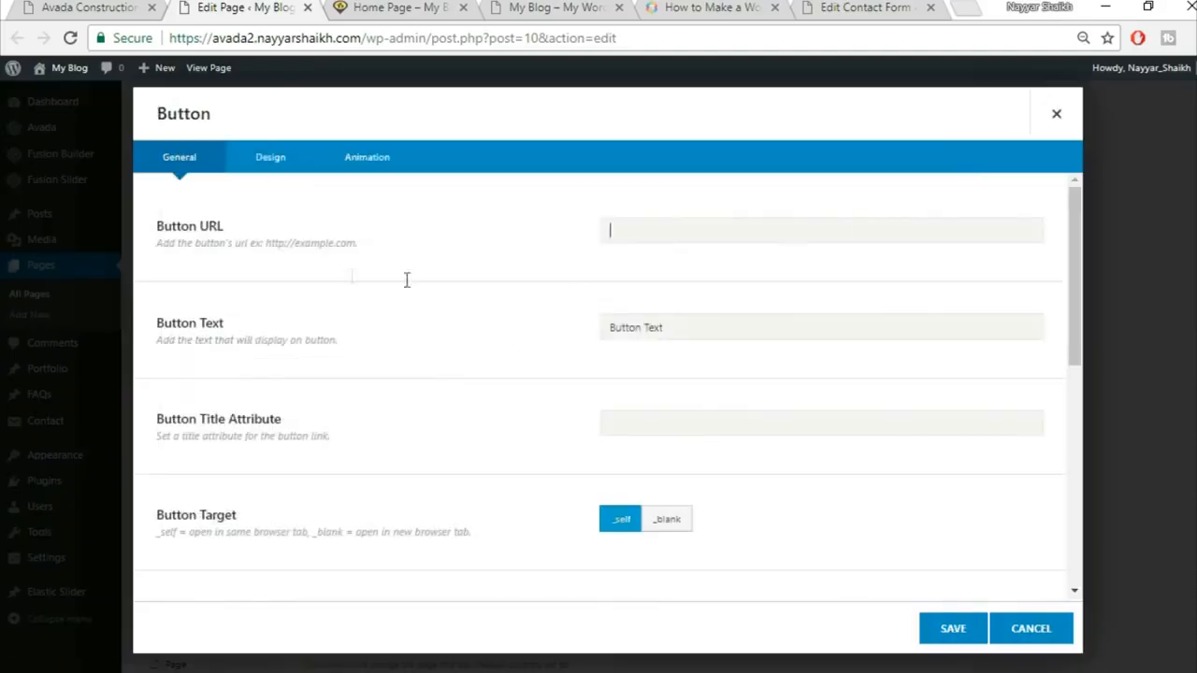
pyautogui.write('#')
pyautogui.press('Tab')
pyautogui.click(134, 5)
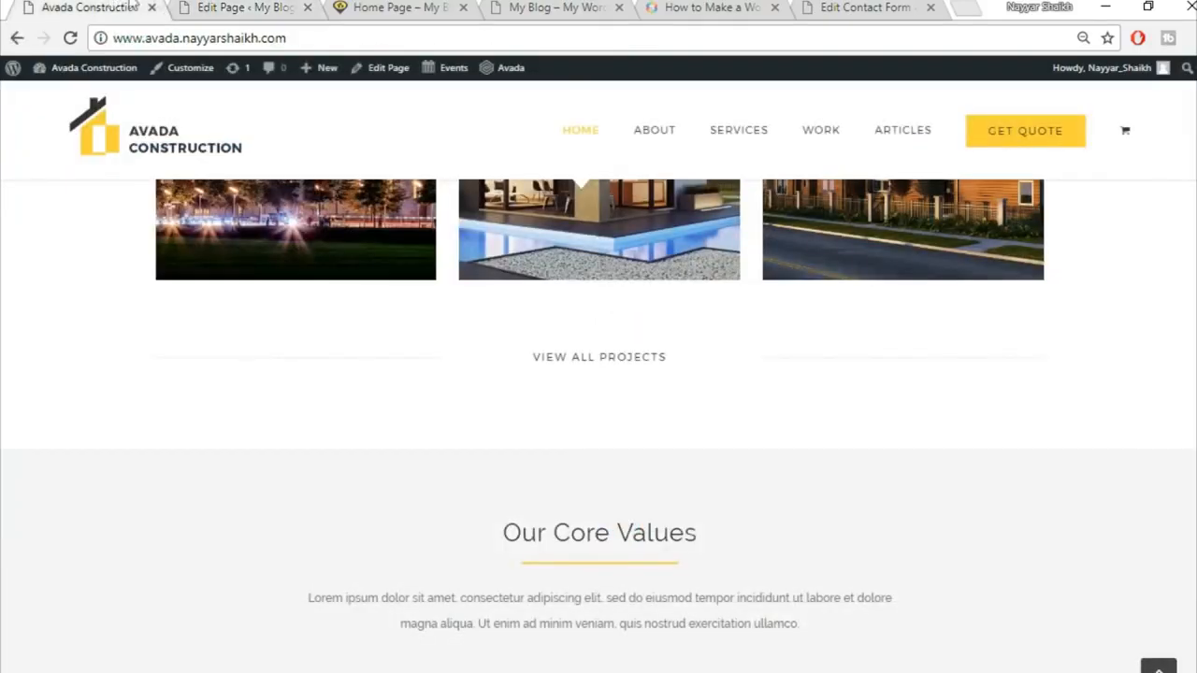
pyautogui.click(274, 6)
pyautogui.write('Vi')
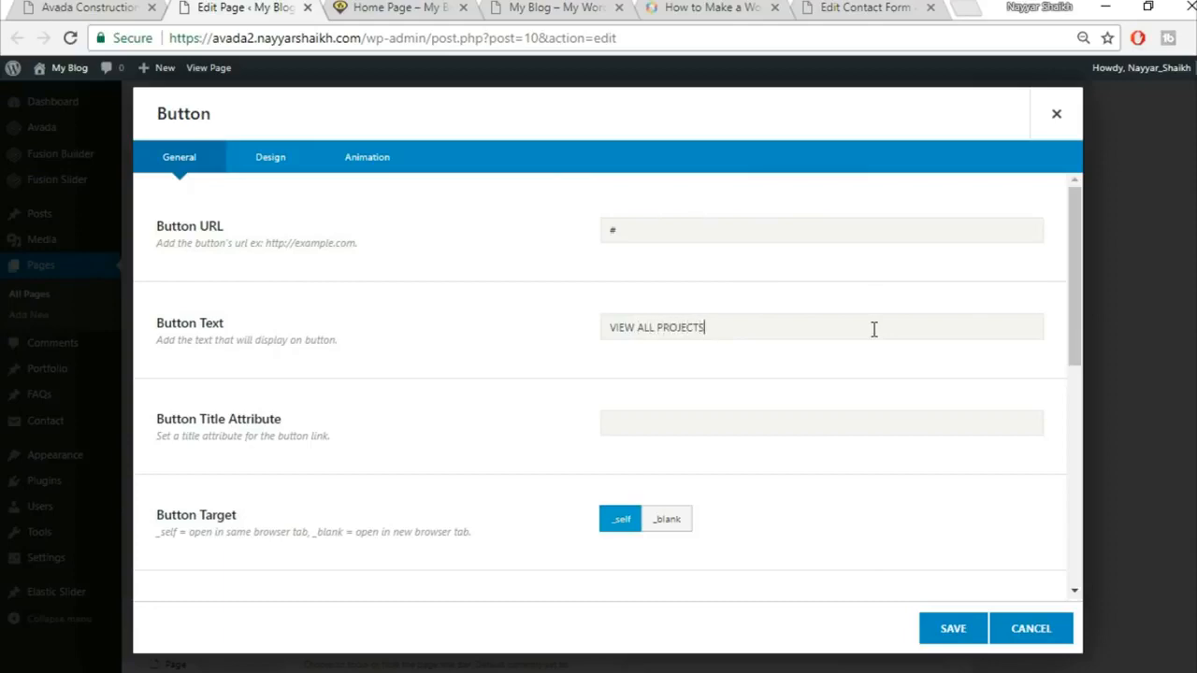
pyautogui.scroll(-5, 824, 355)
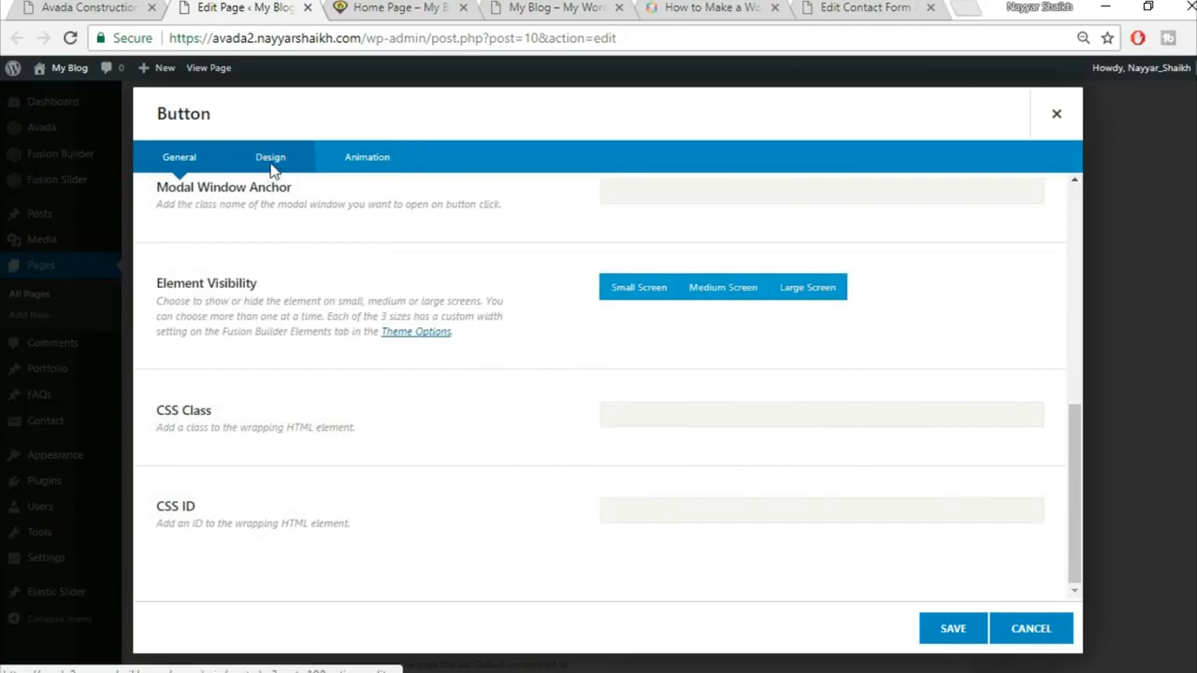
# Step: Switch the button to a custom style in its design settings
pyautogui.click(270, 159)
pyautogui.scroll(5, 810, 293)
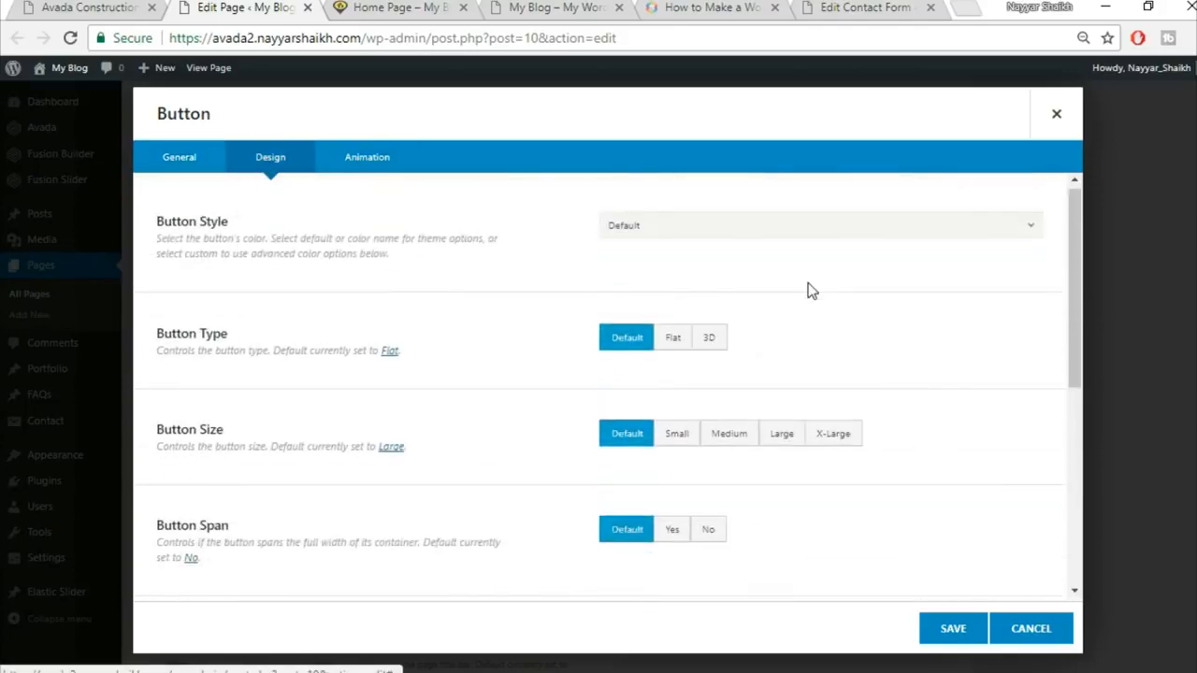
pyautogui.click(733, 234)
pyautogui.click(723, 282)
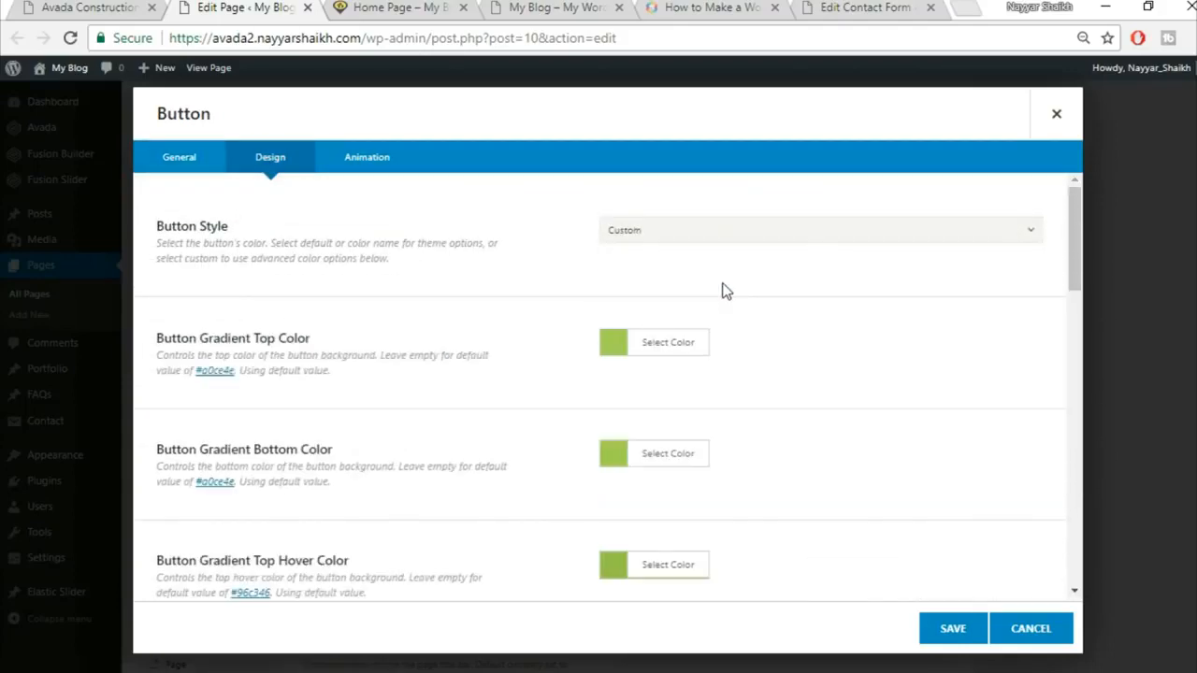
pyautogui.click(65, 6)
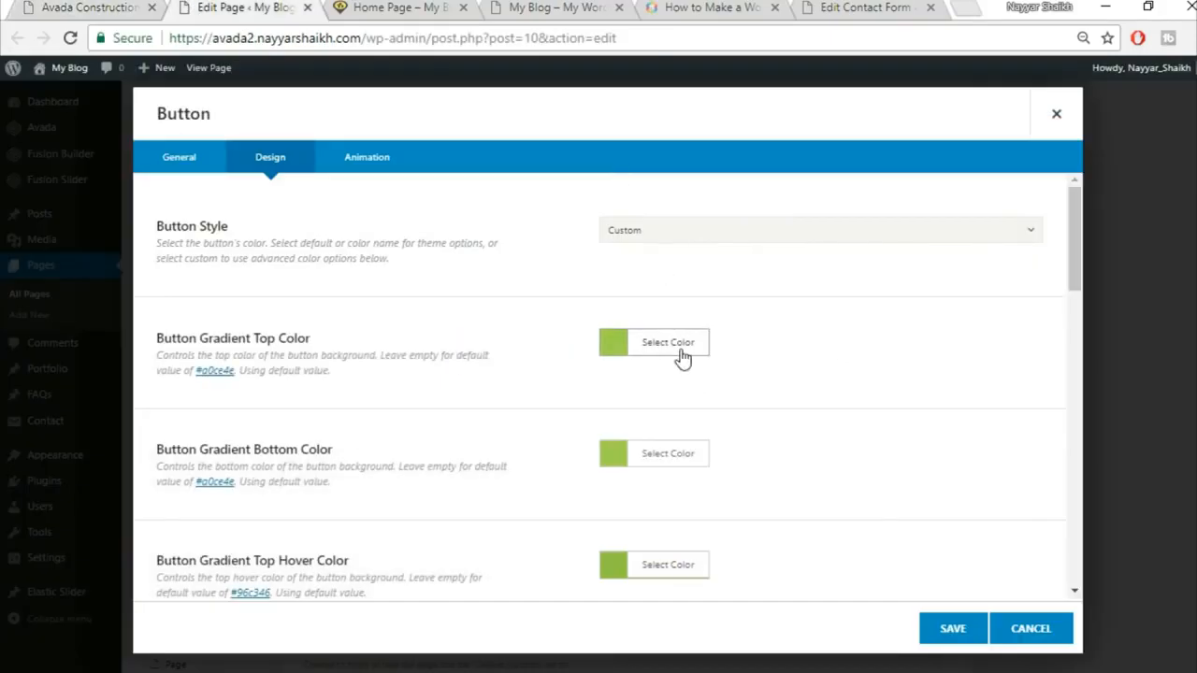
# Step: Set both the top and bottom gradient colours of the button to white
pyautogui.click(677, 353)
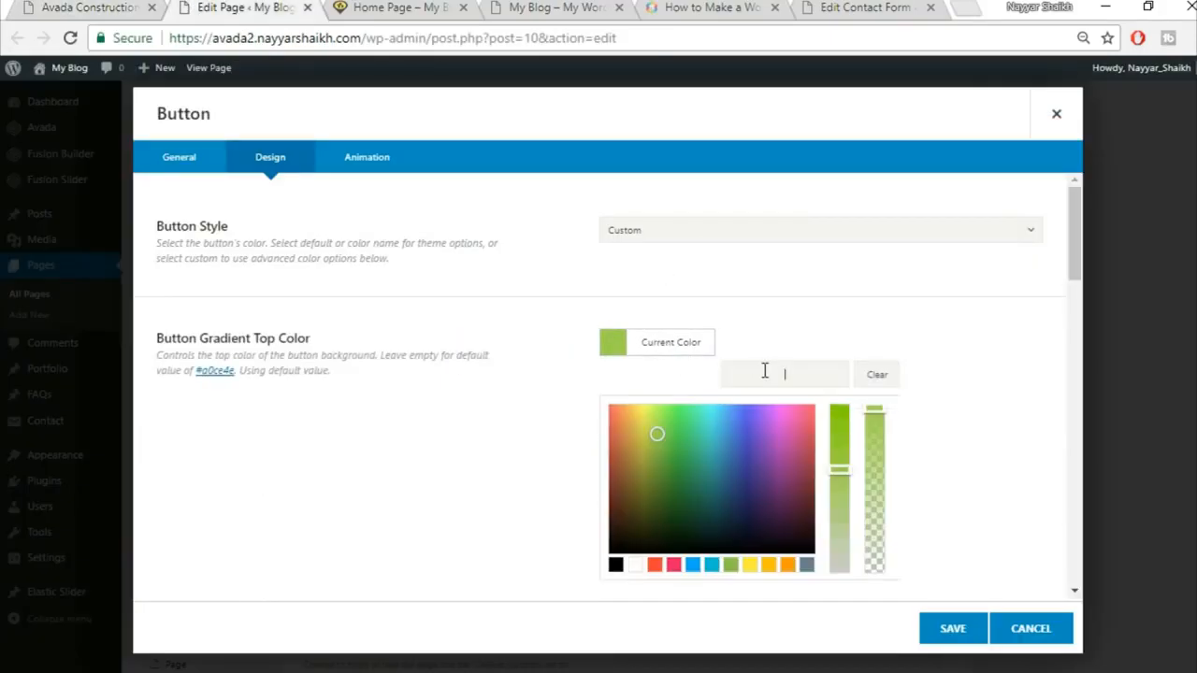
pyautogui.click(634, 565)
pyautogui.scroll(-1, 941, 382)
pyautogui.click(938, 379)
pyautogui.click(667, 360)
pyautogui.click(639, 581)
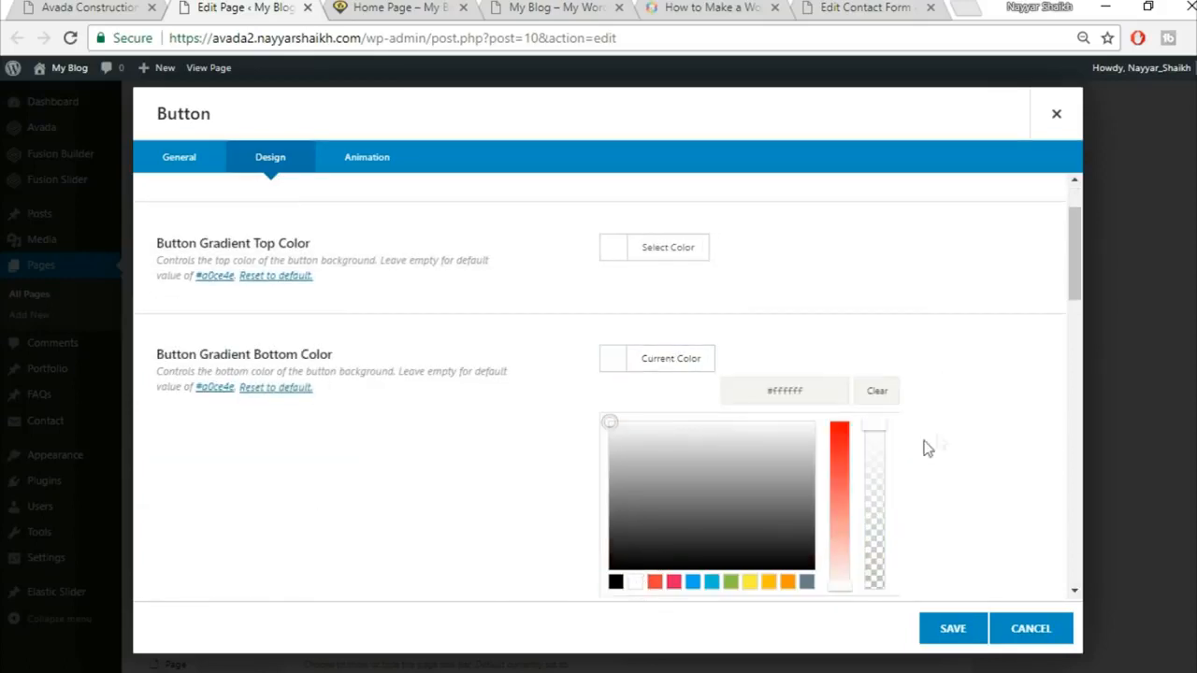
pyautogui.scroll(-3, 938, 433)
pyautogui.click(901, 401)
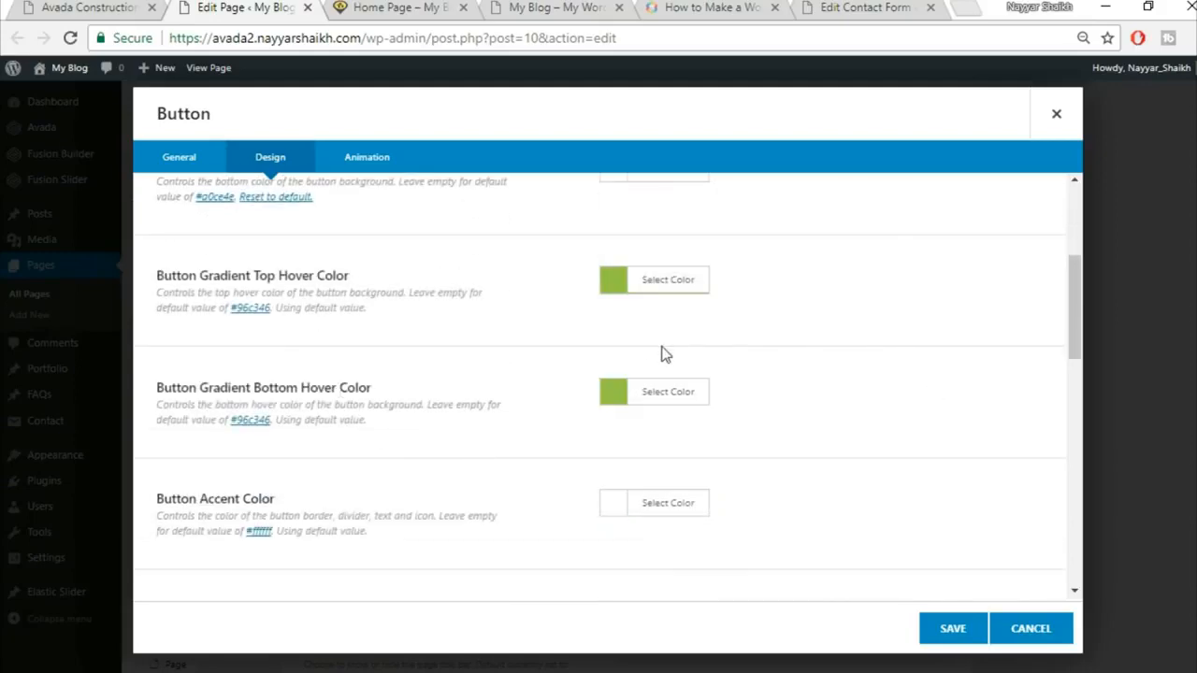
pyautogui.scroll(1, 318, 461)
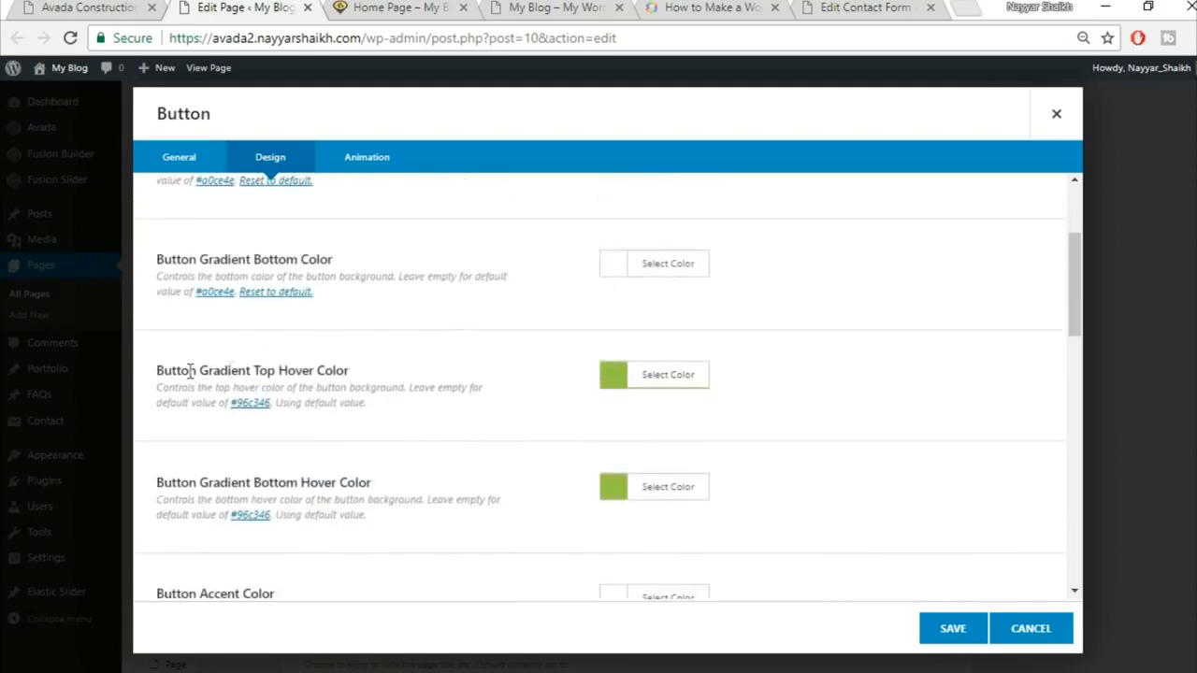
pyautogui.moveTo(190, 371); pyautogui.dragTo(378, 367)
# Step: Set the top and bottom hover gradient colours to #FED03D, checking the demo's hover look
pyautogui.click(697, 378)
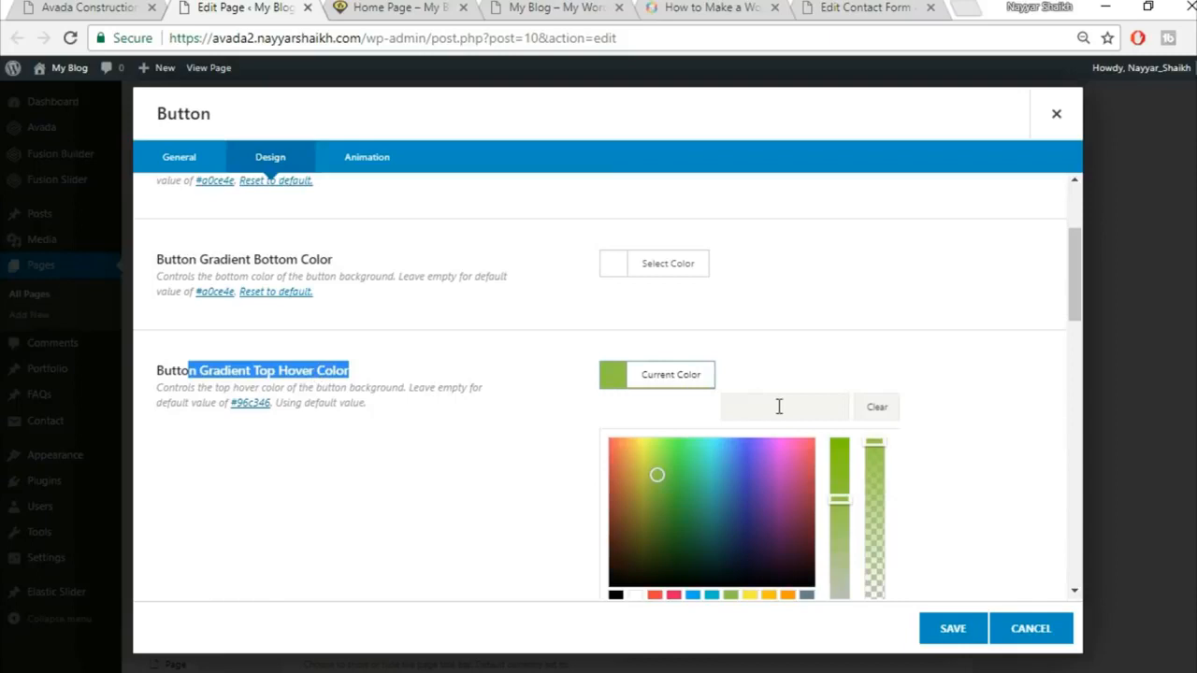
pyautogui.click(781, 407)
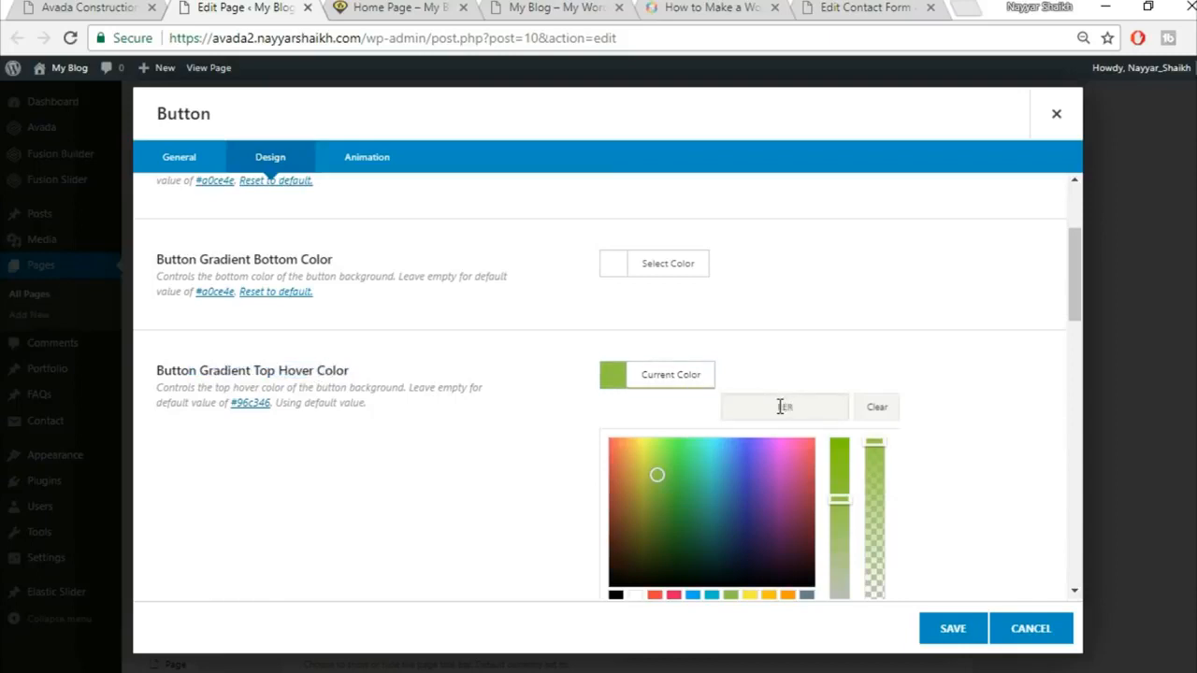
pyautogui.write('FED03D')
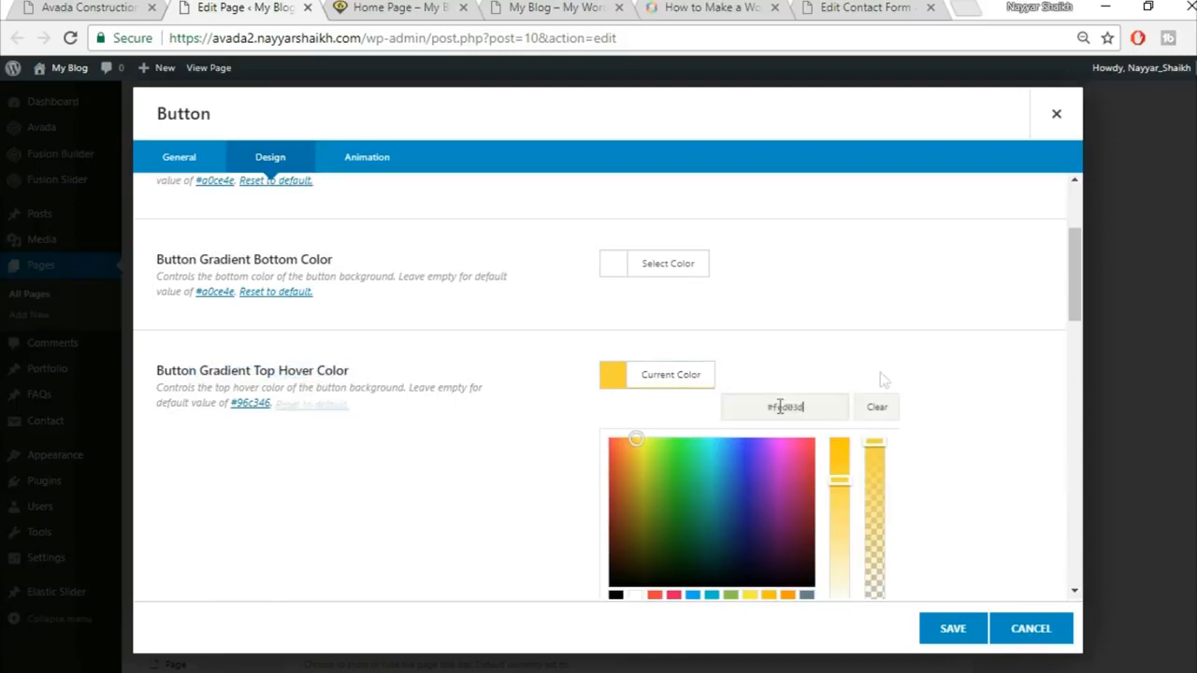
pyautogui.scroll(-1, 968, 402)
pyautogui.click(968, 403)
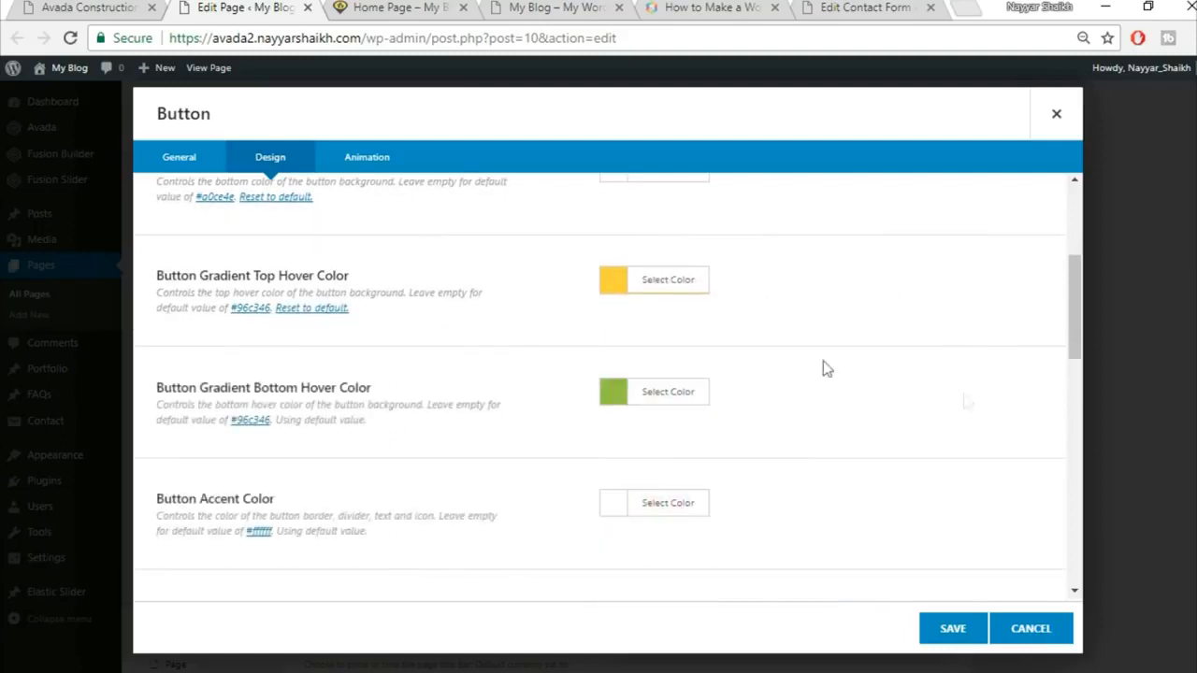
pyautogui.click(680, 393)
pyautogui.click(817, 429)
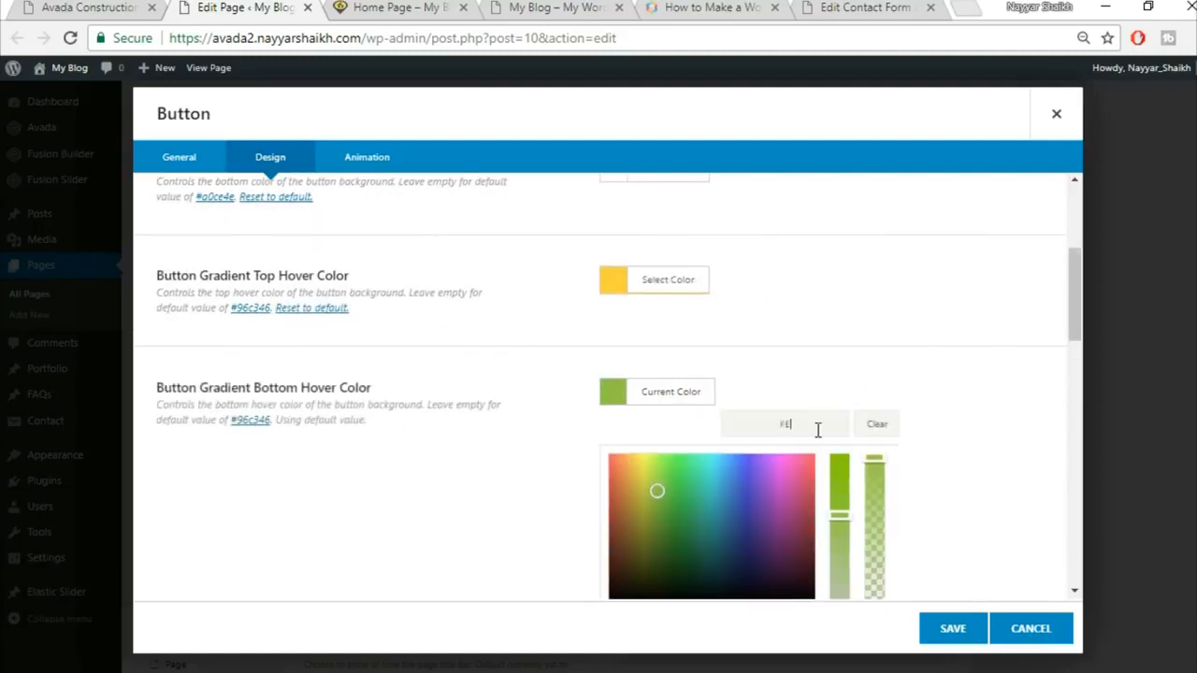
pyautogui.write('FED03D')
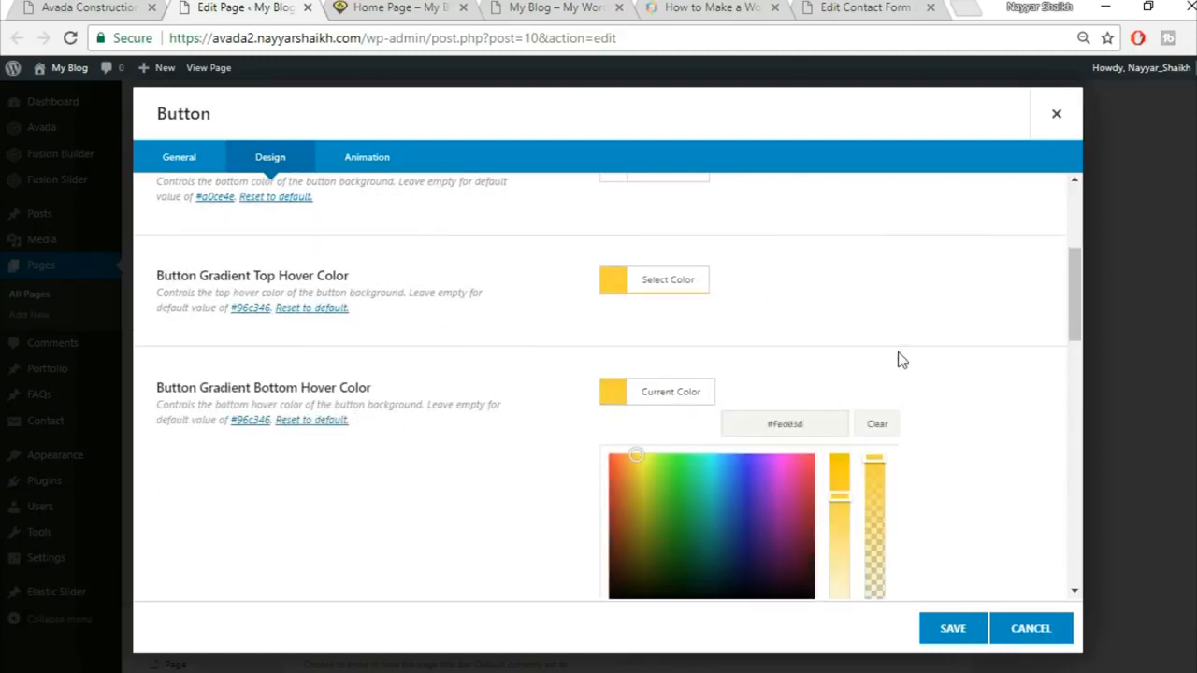
pyautogui.click(902, 360)
pyautogui.scroll(-1, 602, 477)
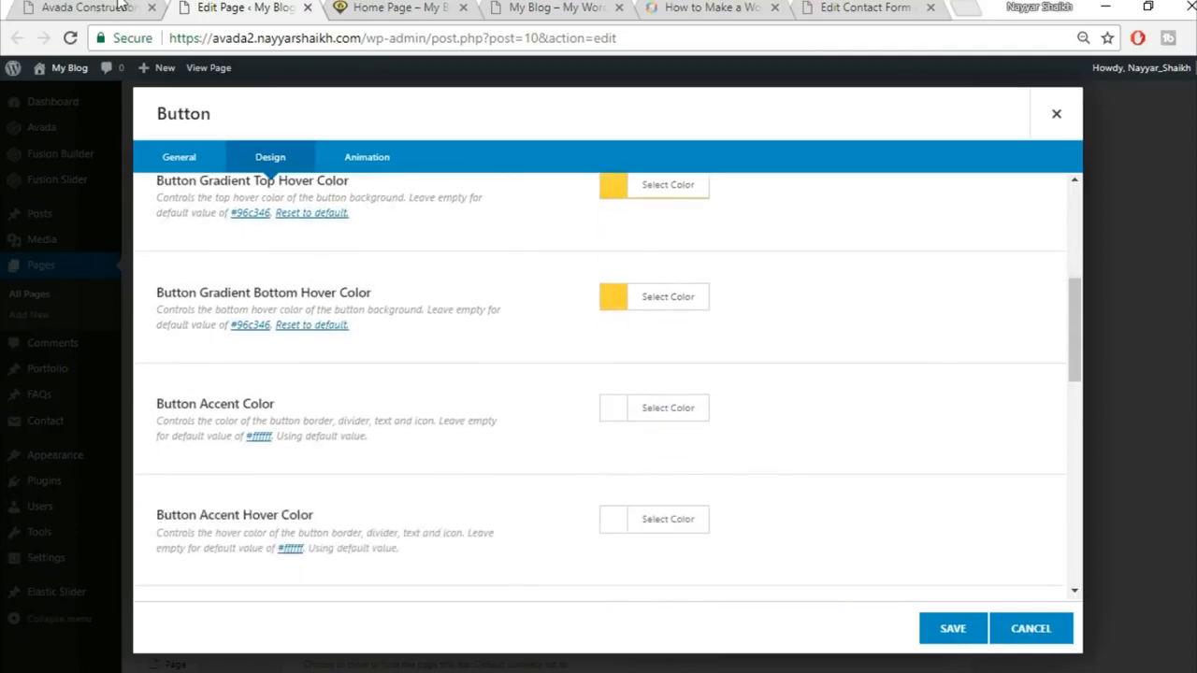
pyautogui.click(89, 7)
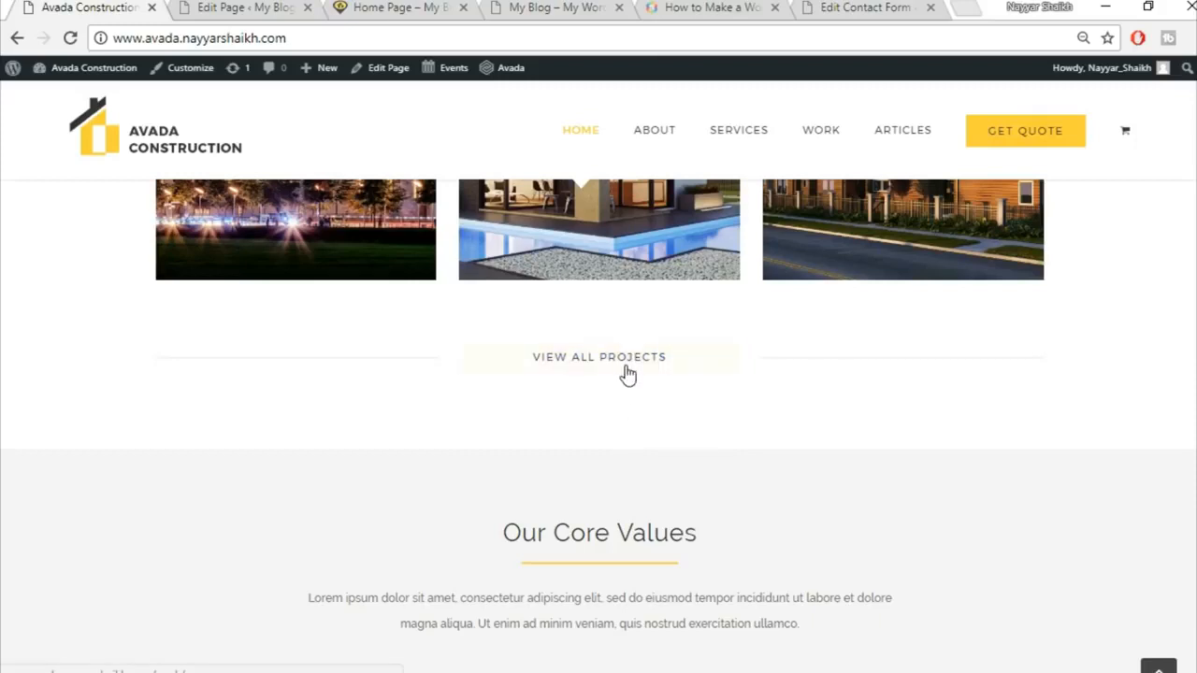
pyautogui.click(245, 6)
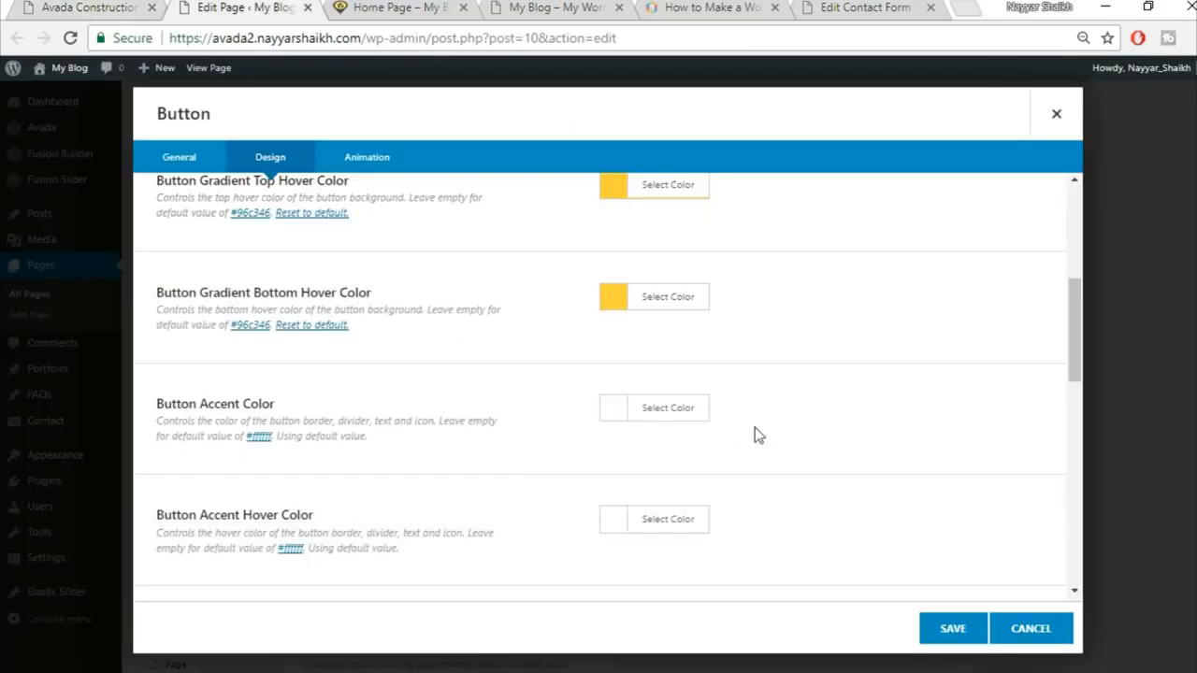
# Step: Make the button's accent colour and accent hover colour black
pyautogui.click(669, 409)
pyautogui.scroll(-2, 763, 465)
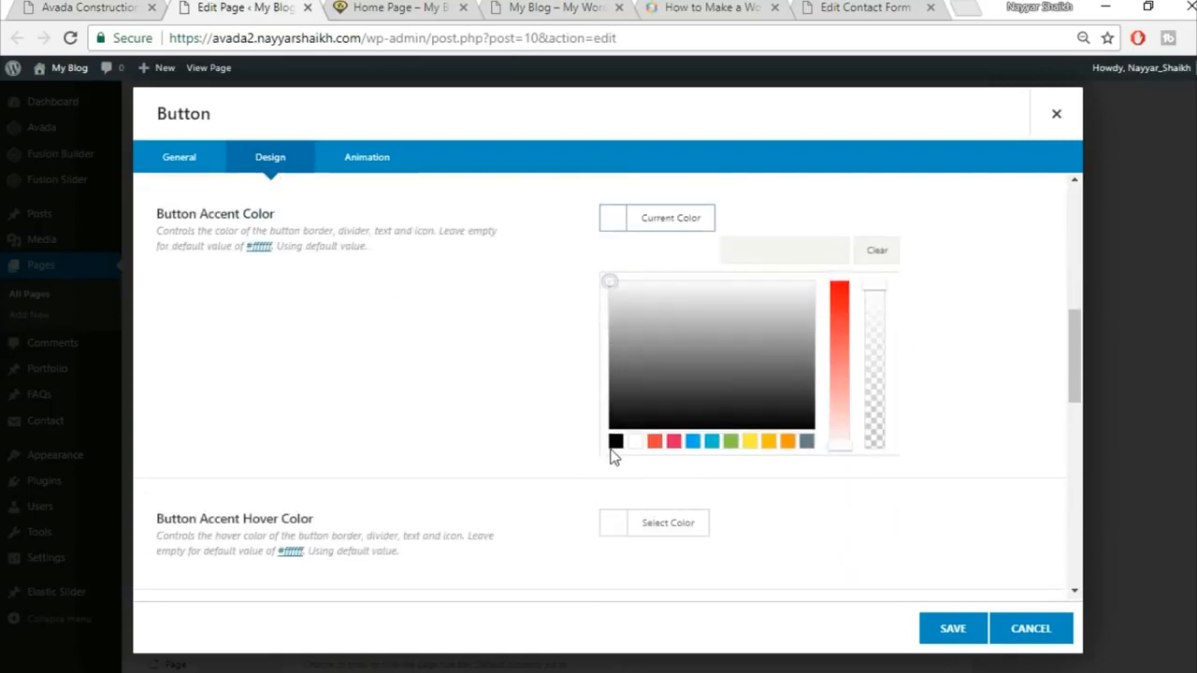
pyautogui.click(616, 442)
pyautogui.click(428, 428)
pyautogui.click(634, 339)
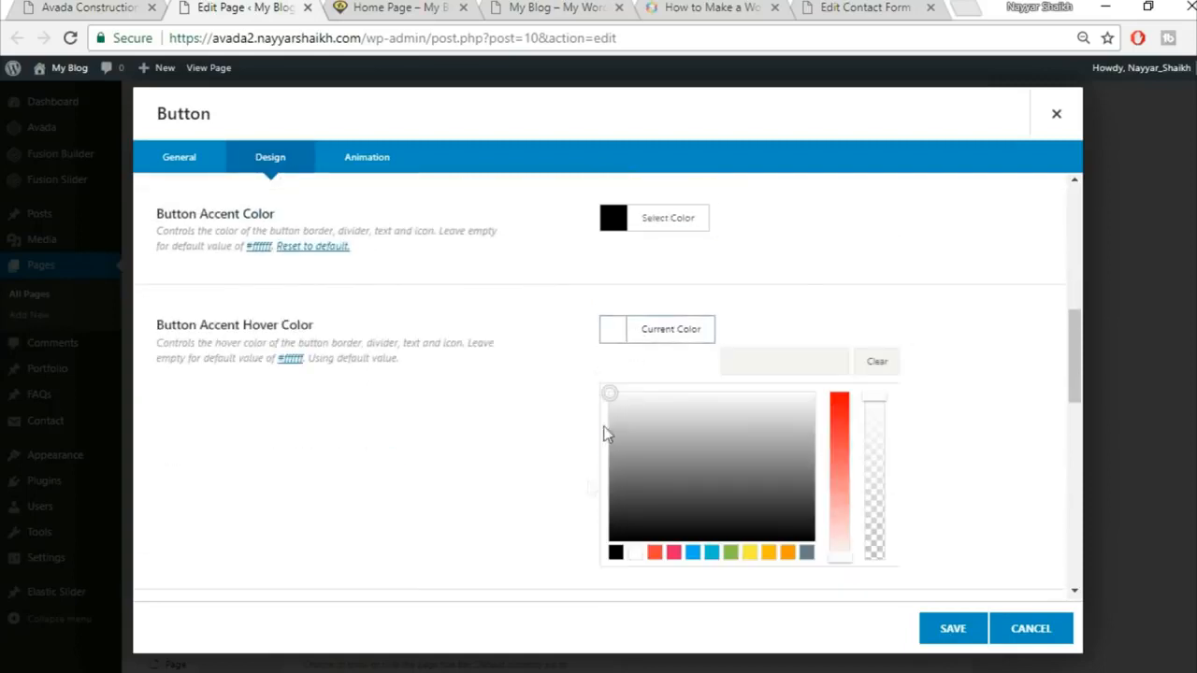
pyautogui.click(615, 554)
pyautogui.click(1020, 396)
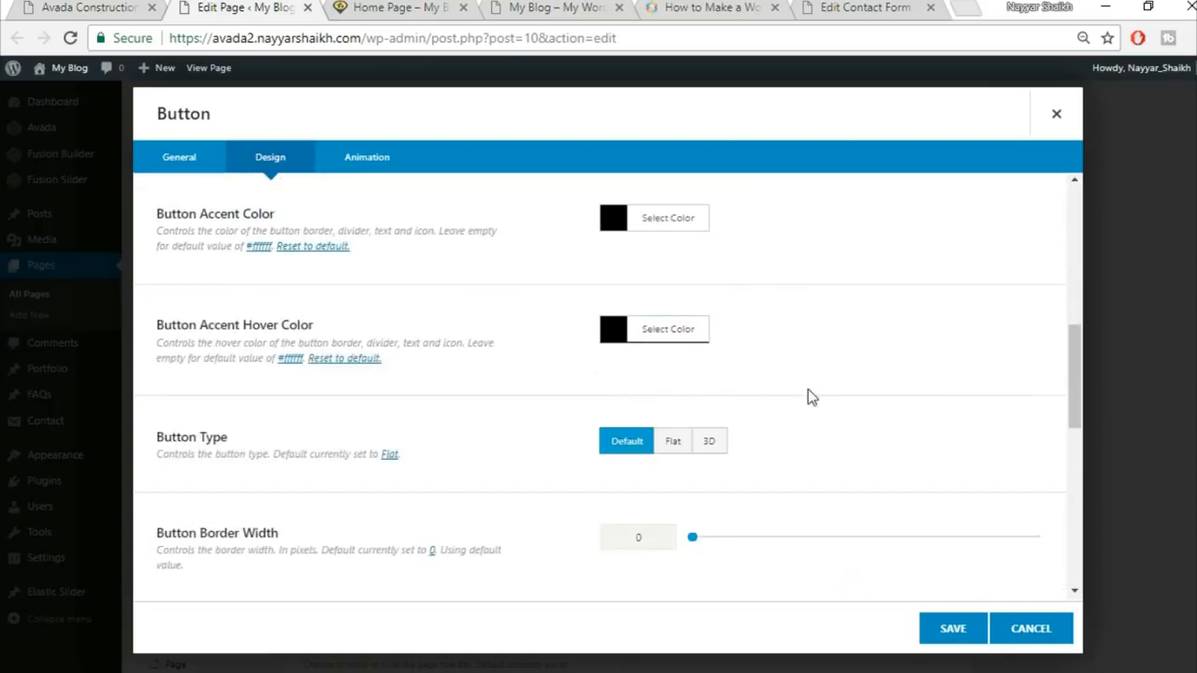
pyautogui.scroll(-1, 814, 393)
# Step: Set the button size to X-Large and save the button settings
pyautogui.scroll(-2, 815, 399)
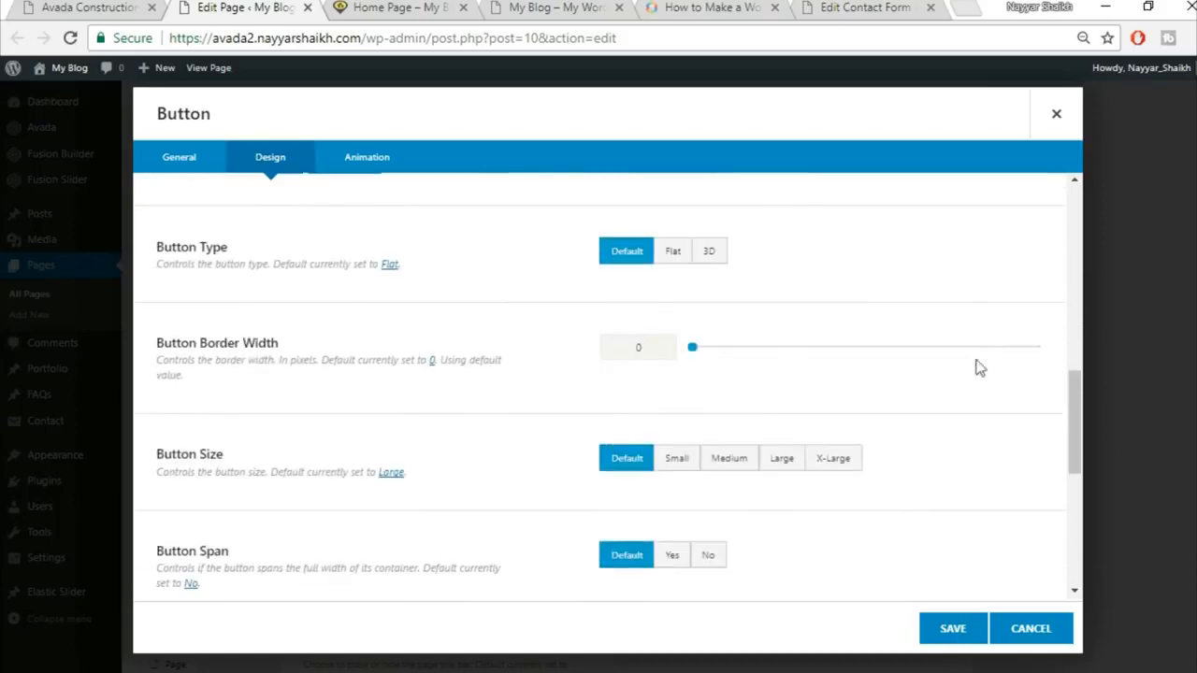
pyautogui.scroll(-1, 988, 377)
pyautogui.click(859, 368)
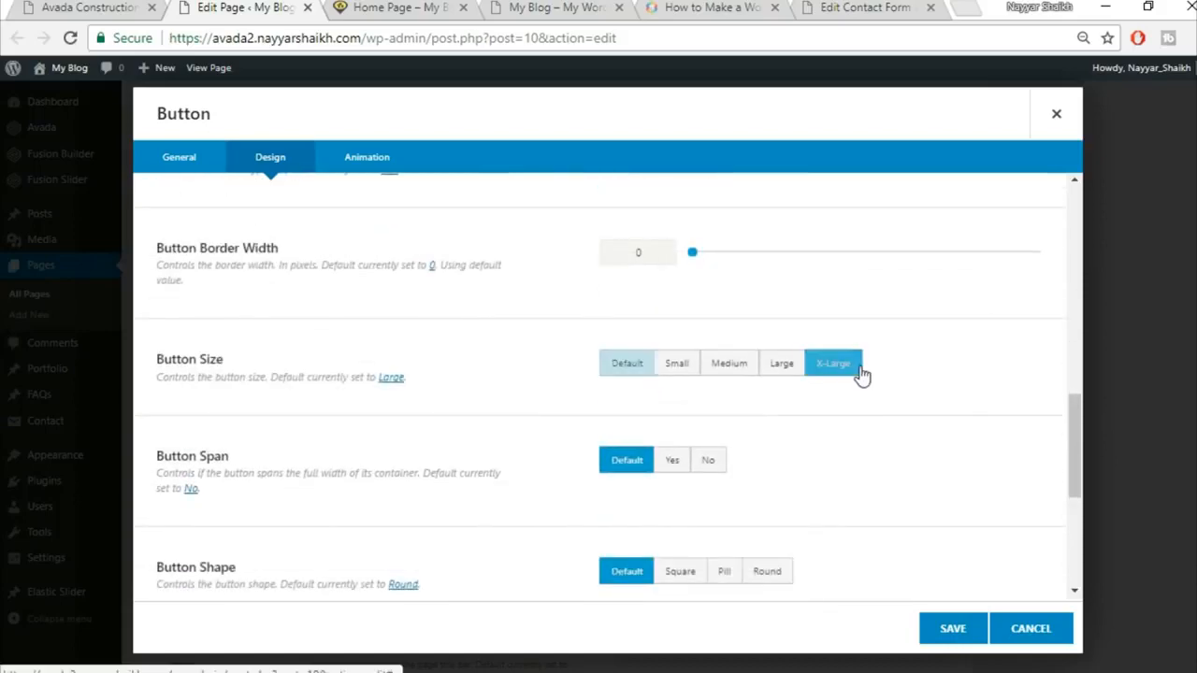
pyautogui.scroll(-1, 995, 355)
pyautogui.scroll(-3, 439, 408)
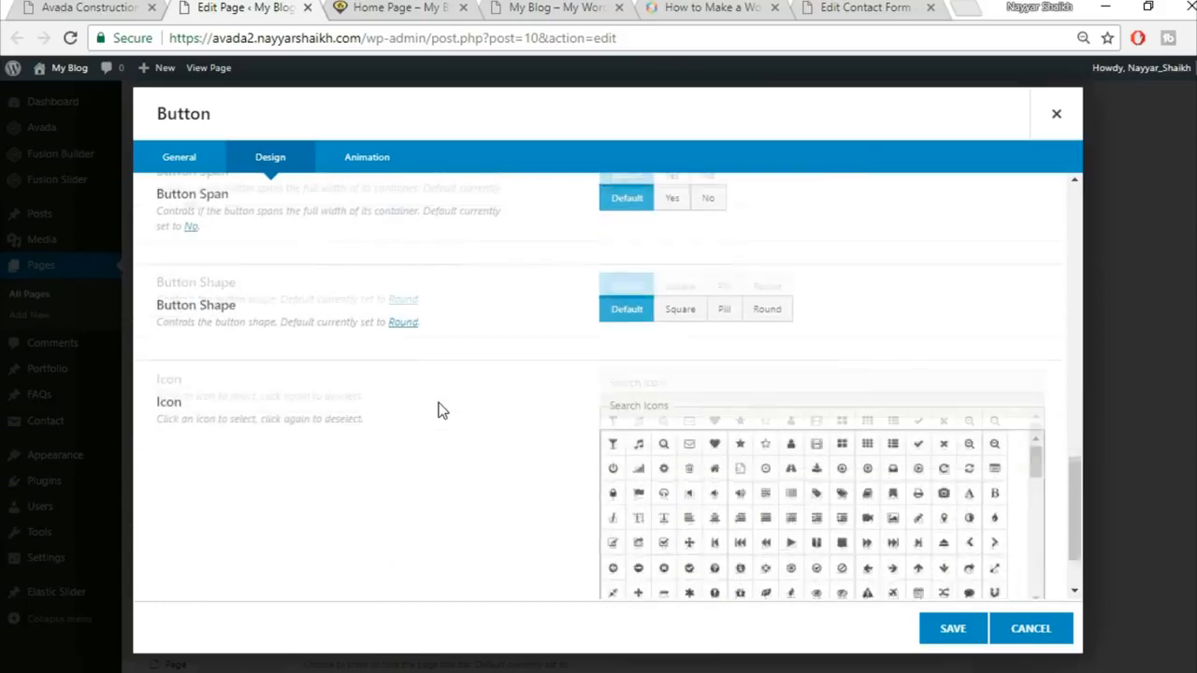
pyautogui.click(972, 638)
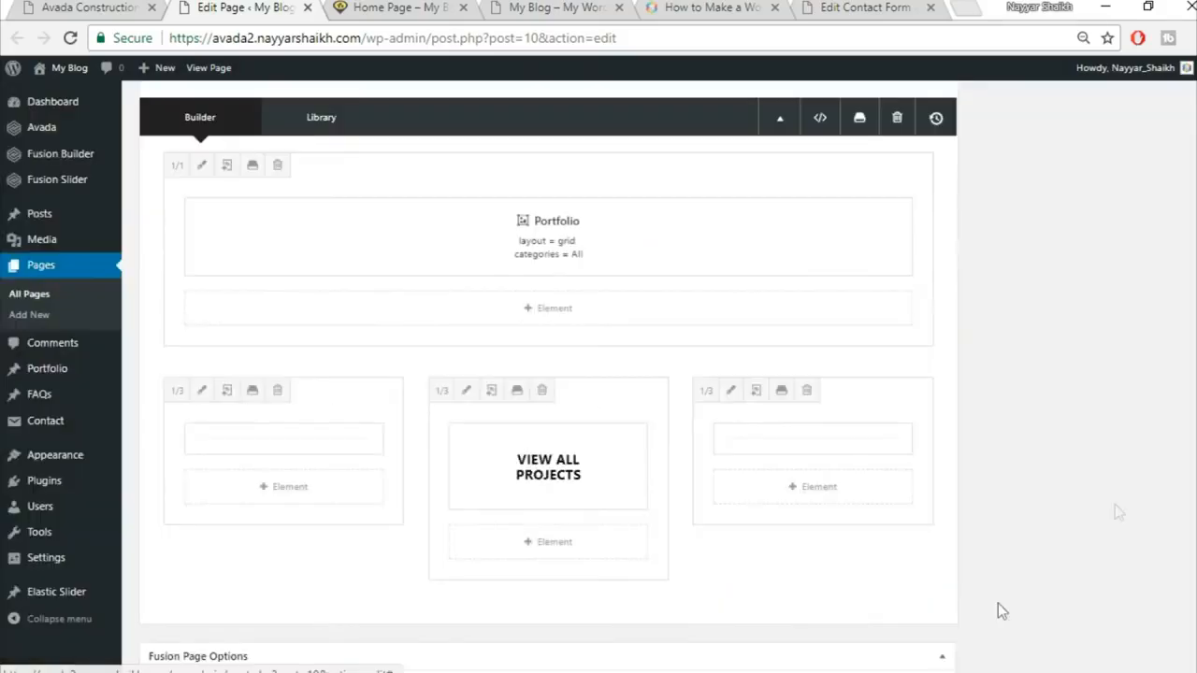
# Step: Update the homepage and reload the live Home Page tab
pyautogui.scroll(10, 998, 603)
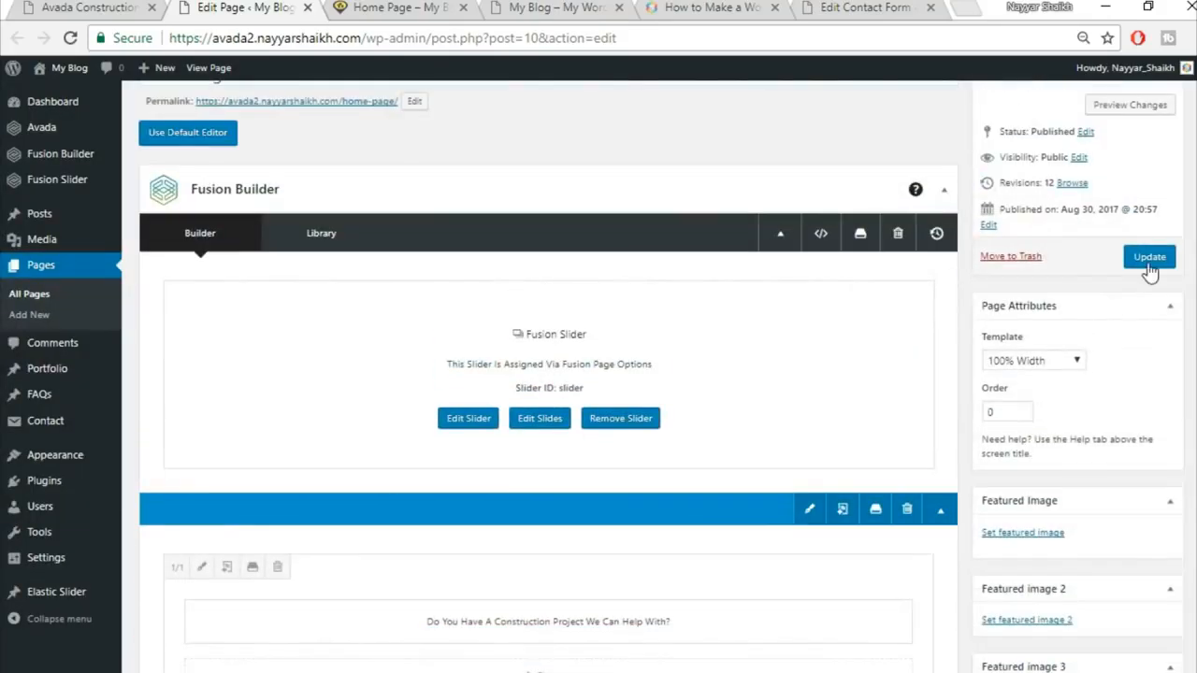
pyautogui.click(1150, 256)
pyautogui.click(394, 8)
pyautogui.click(402, 35)
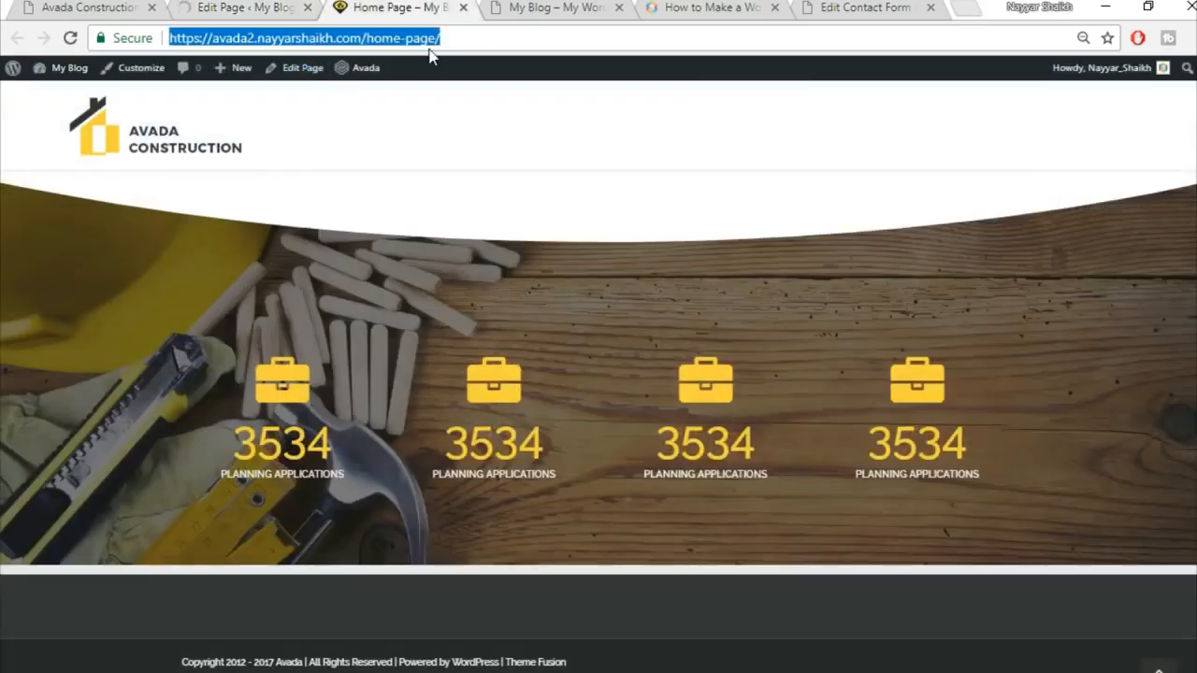
pyautogui.press('Return')
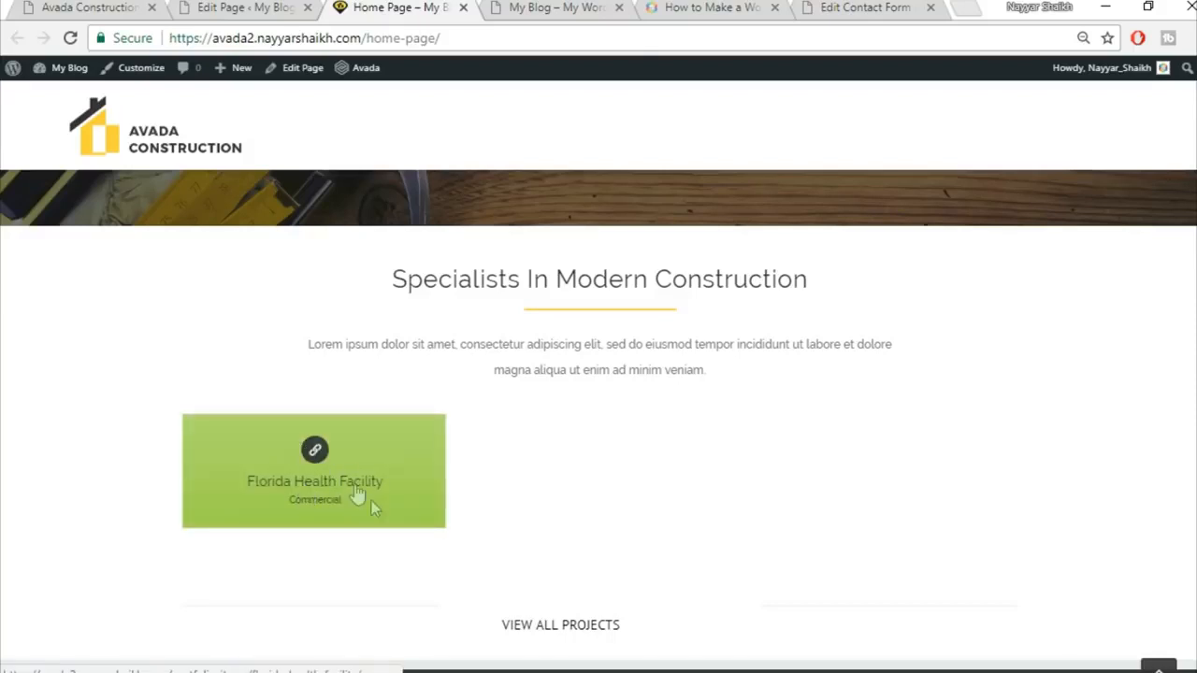
# Step: Compare the live homepage with the demo site, then return to the page editor
pyautogui.click(93, 7)
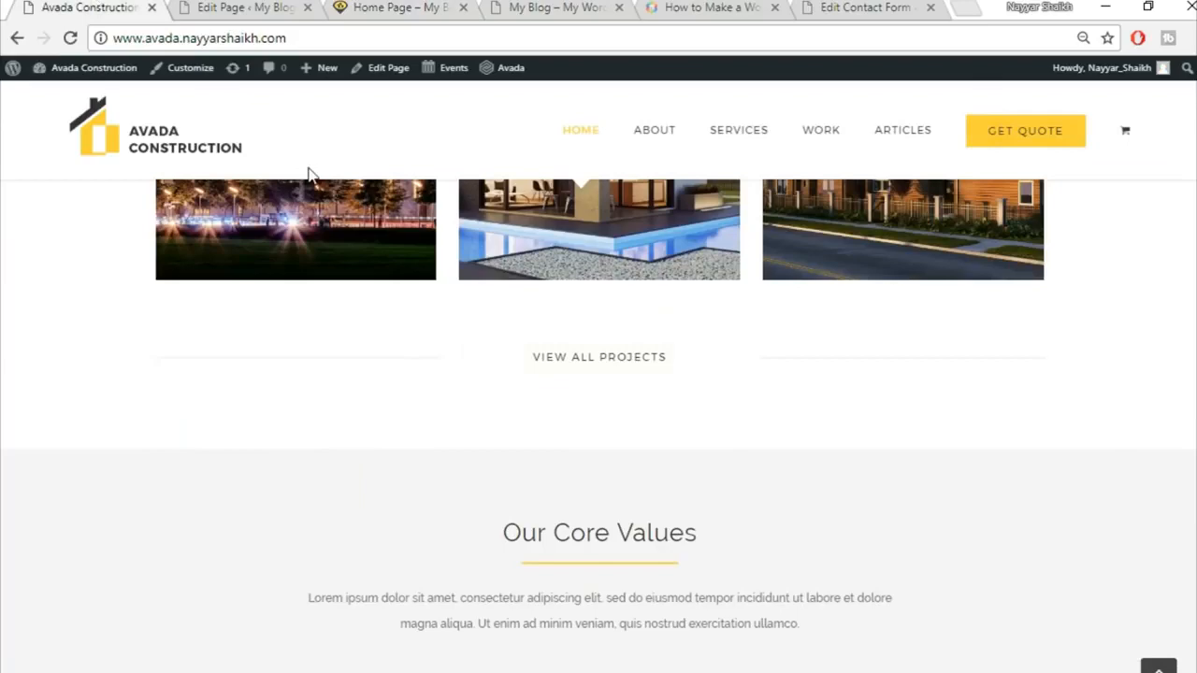
pyautogui.scroll(2, 367, 328)
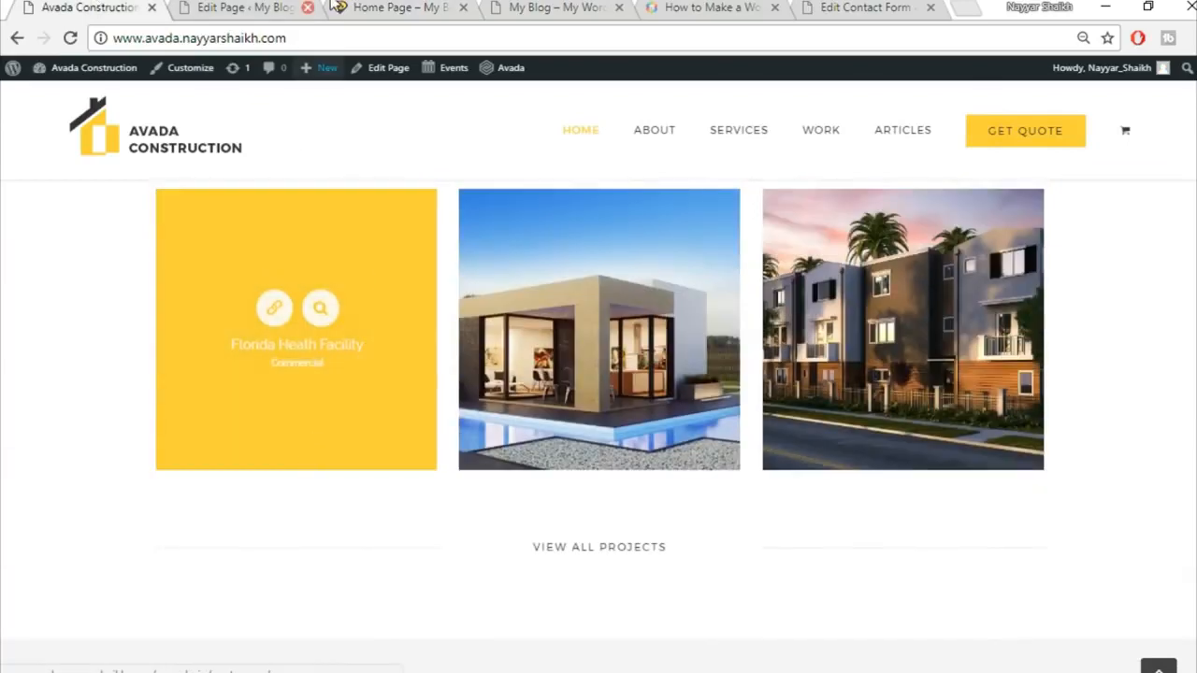
pyautogui.click(271, 6)
pyautogui.click(402, 7)
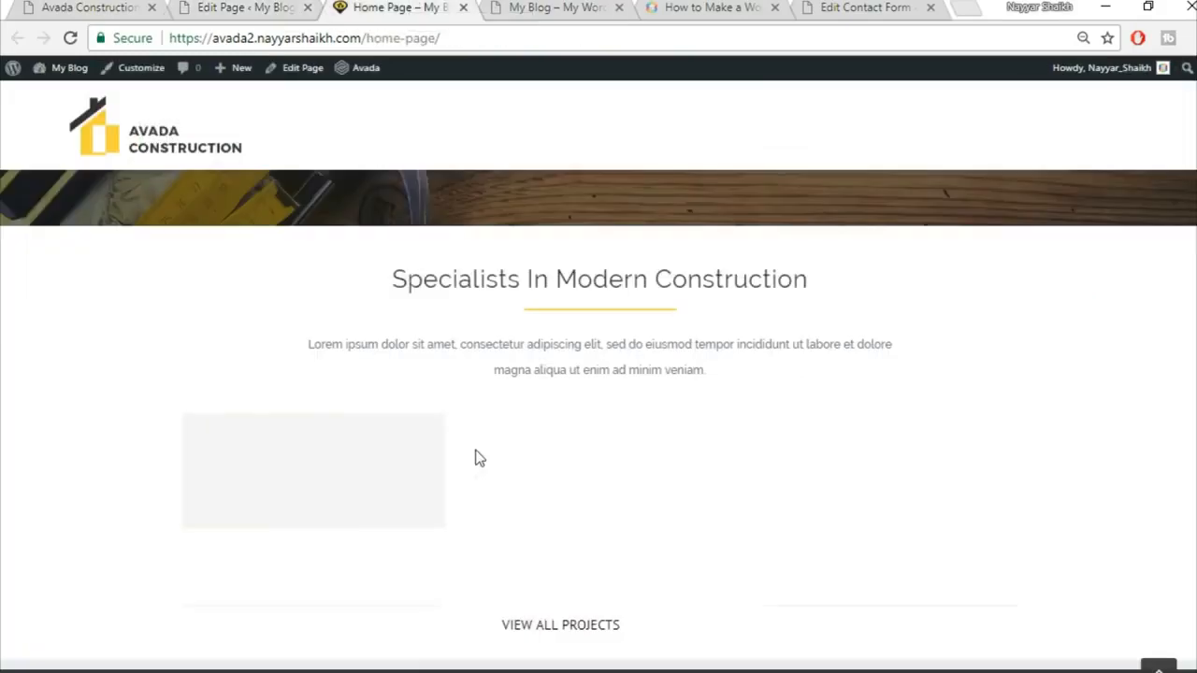
pyautogui.click(245, 8)
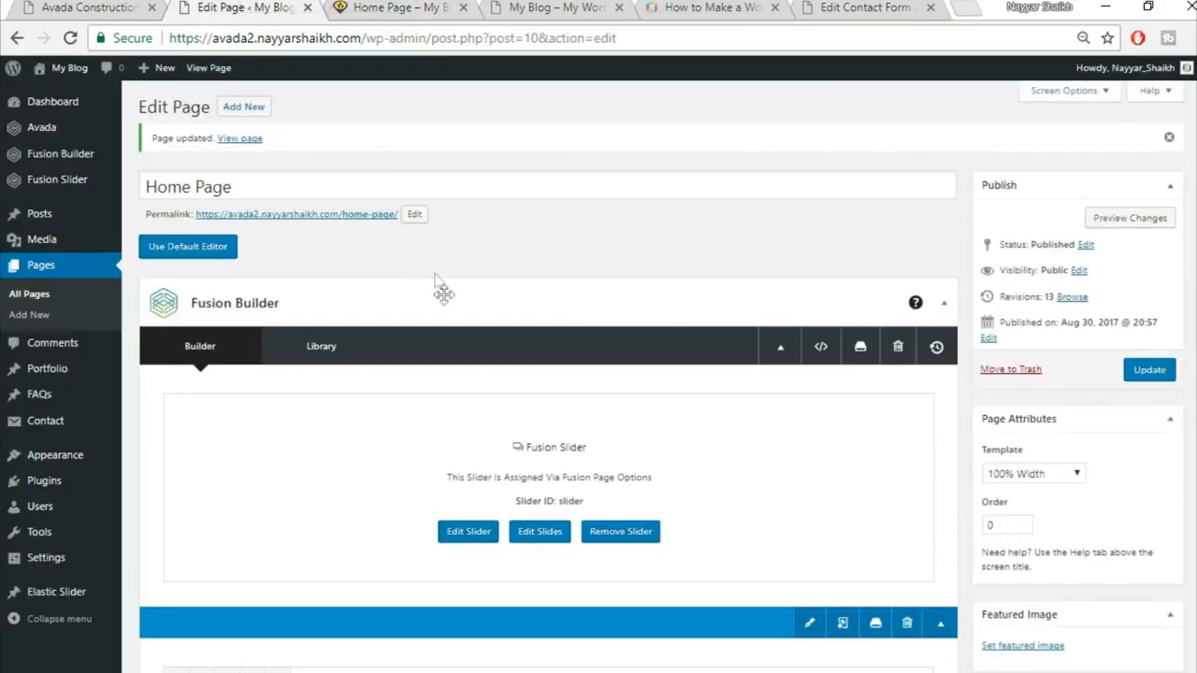
# Step: Open the Portfolio list in a new tab and edit the Florida Health Facility item
pyautogui.rightClick(68, 375)
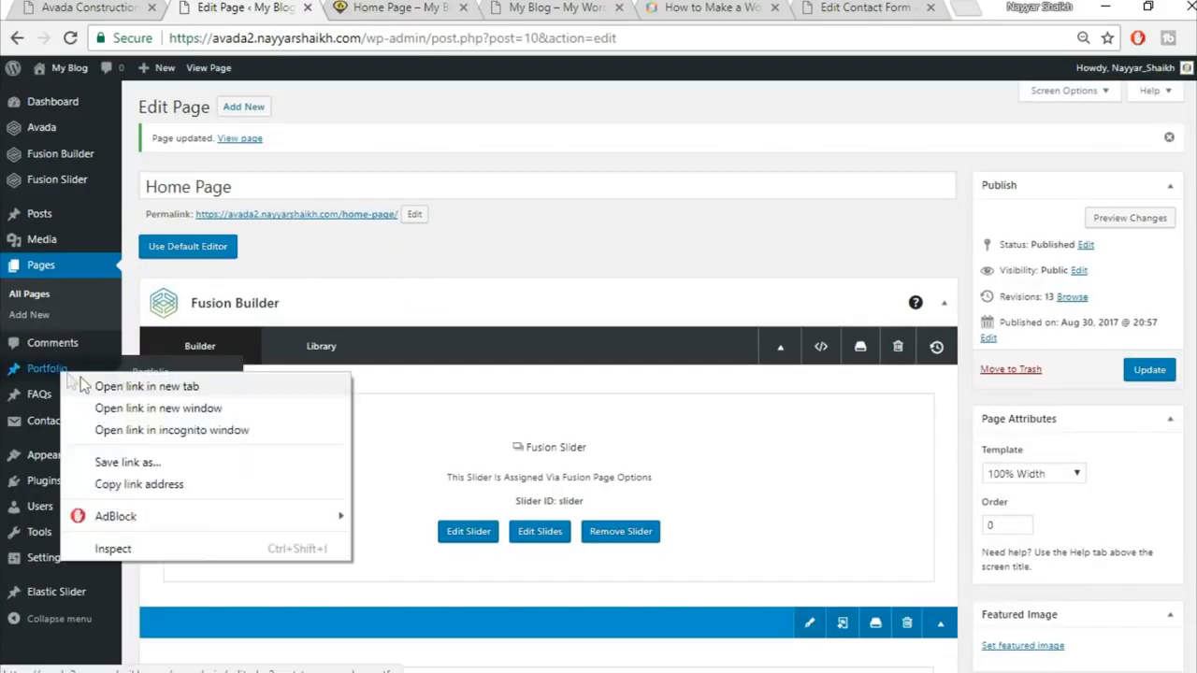
pyautogui.click(99, 386)
pyautogui.click(365, 8)
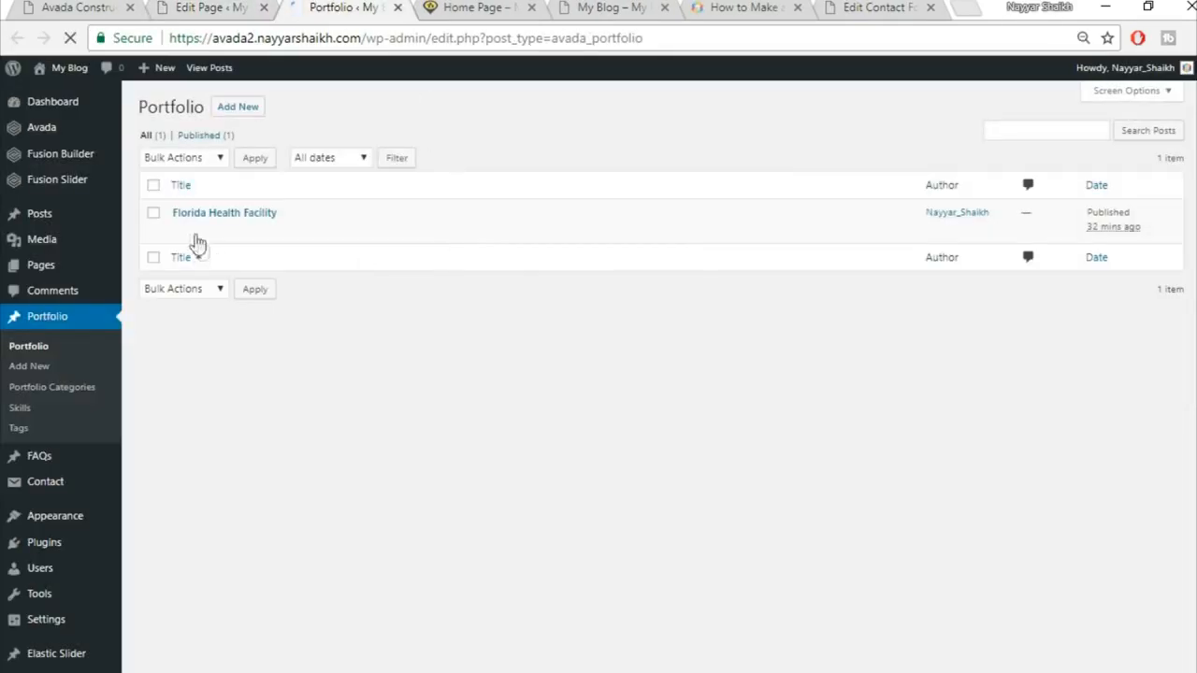
pyautogui.click(181, 231)
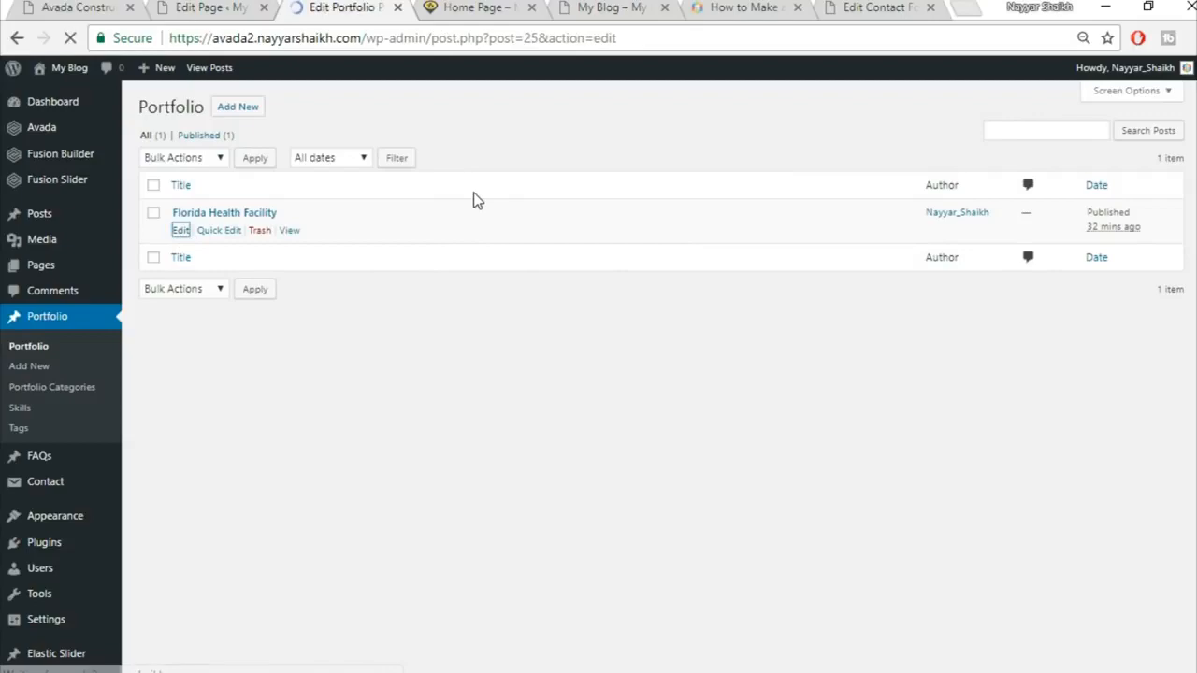
pyautogui.scroll(-5, 1191, 356)
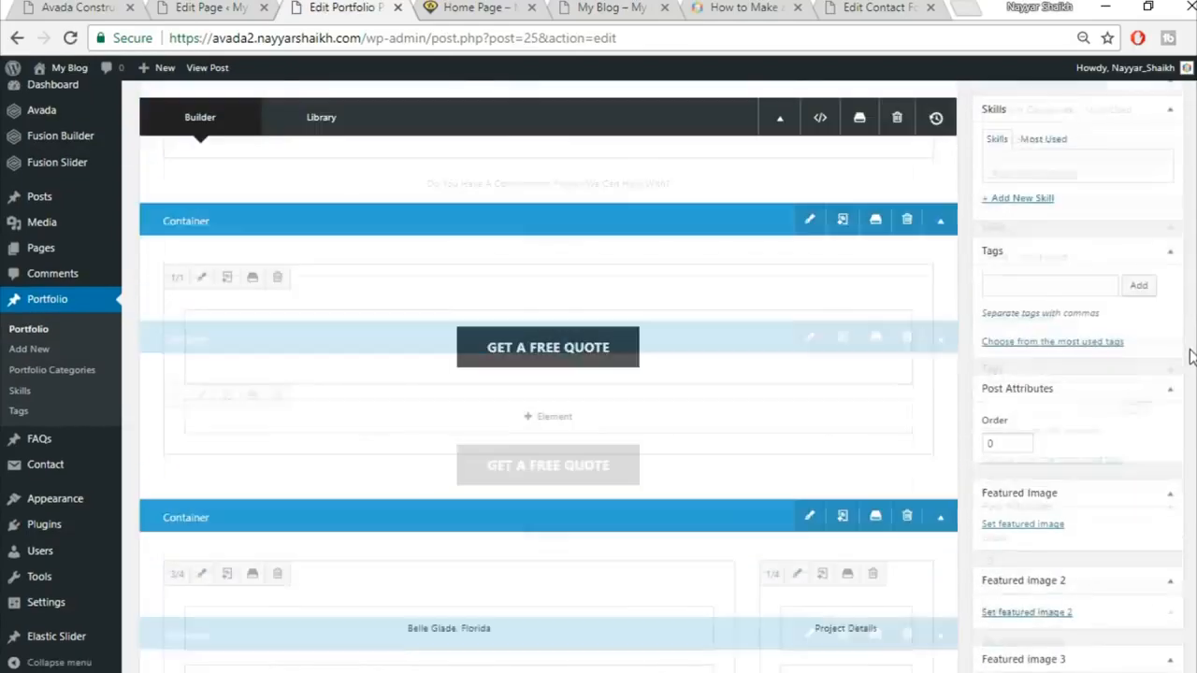
pyautogui.scroll(-2, 1191, 357)
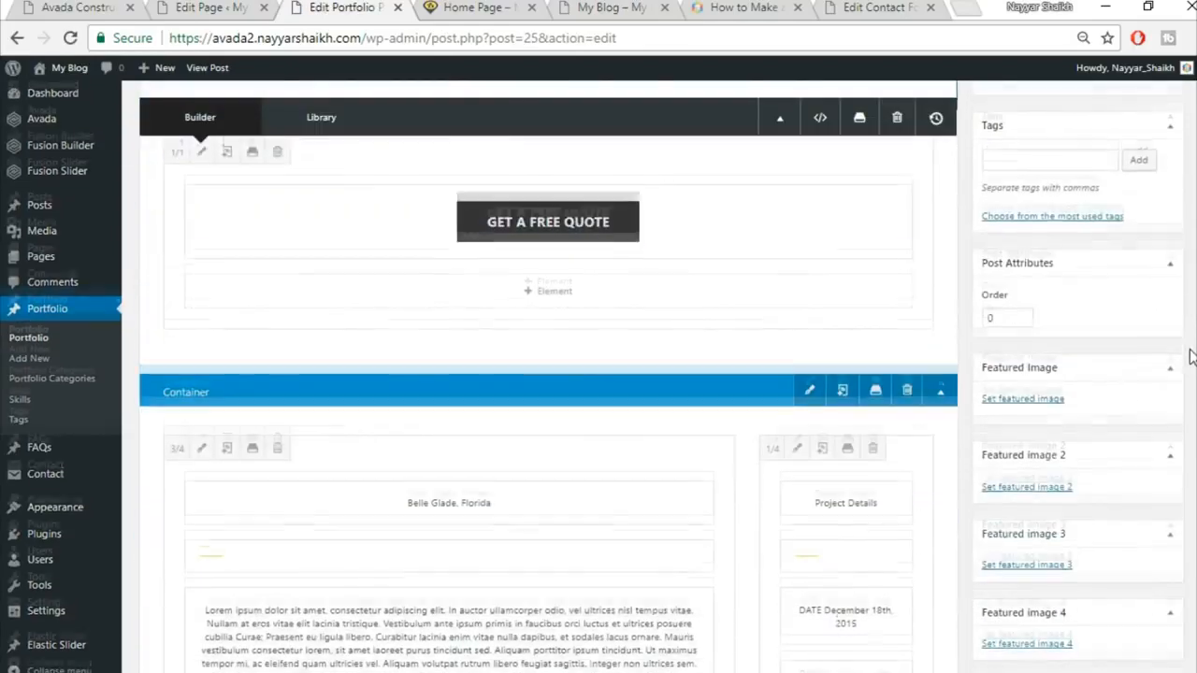
pyautogui.scroll(4, 1192, 357)
pyautogui.scroll(-5, 1192, 356)
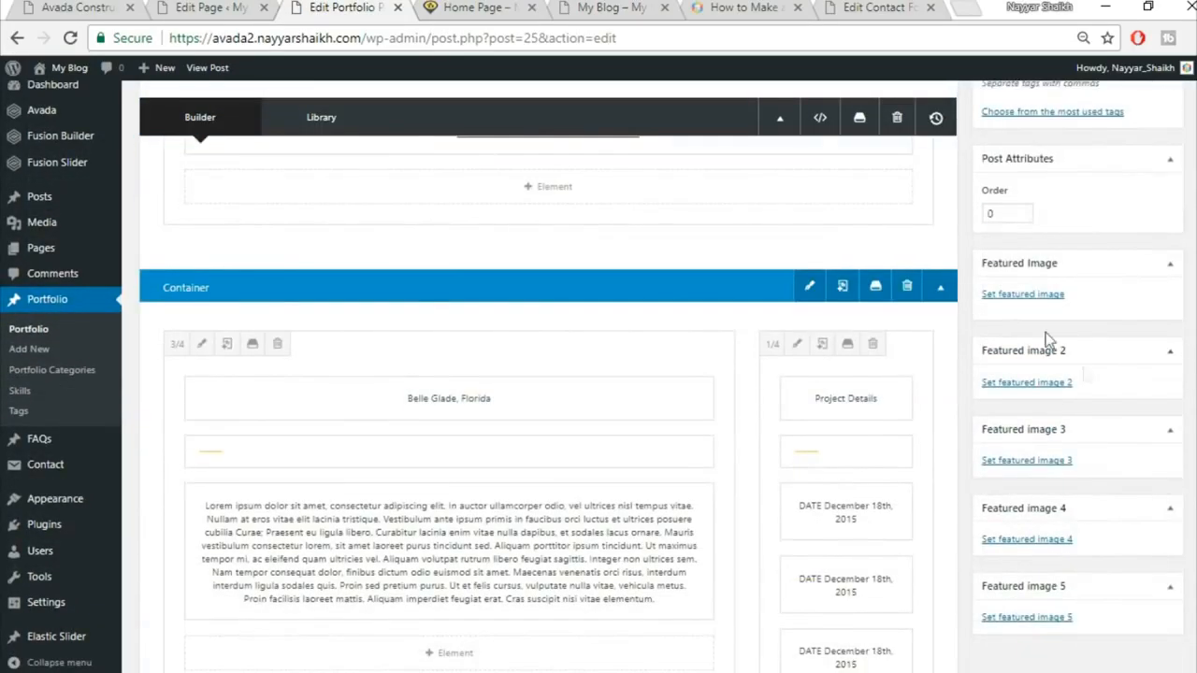
# Step: Upload project2-featured as the item's featured image and update the portfolio post
pyautogui.click(986, 296)
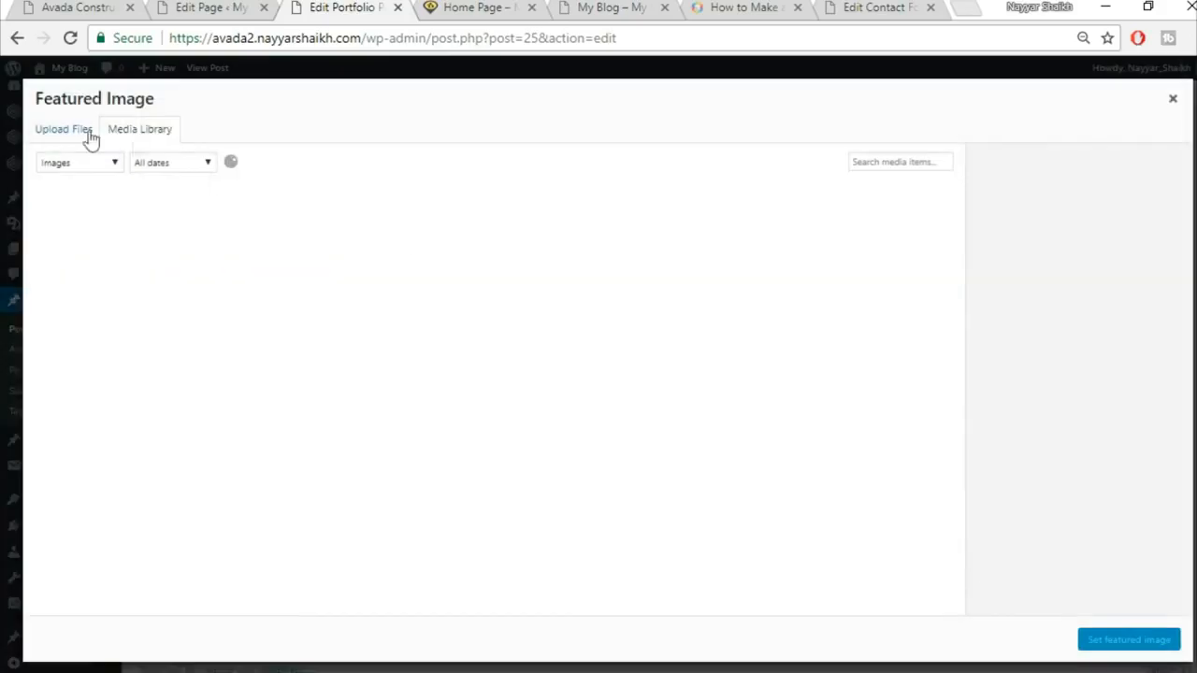
pyautogui.click(66, 131)
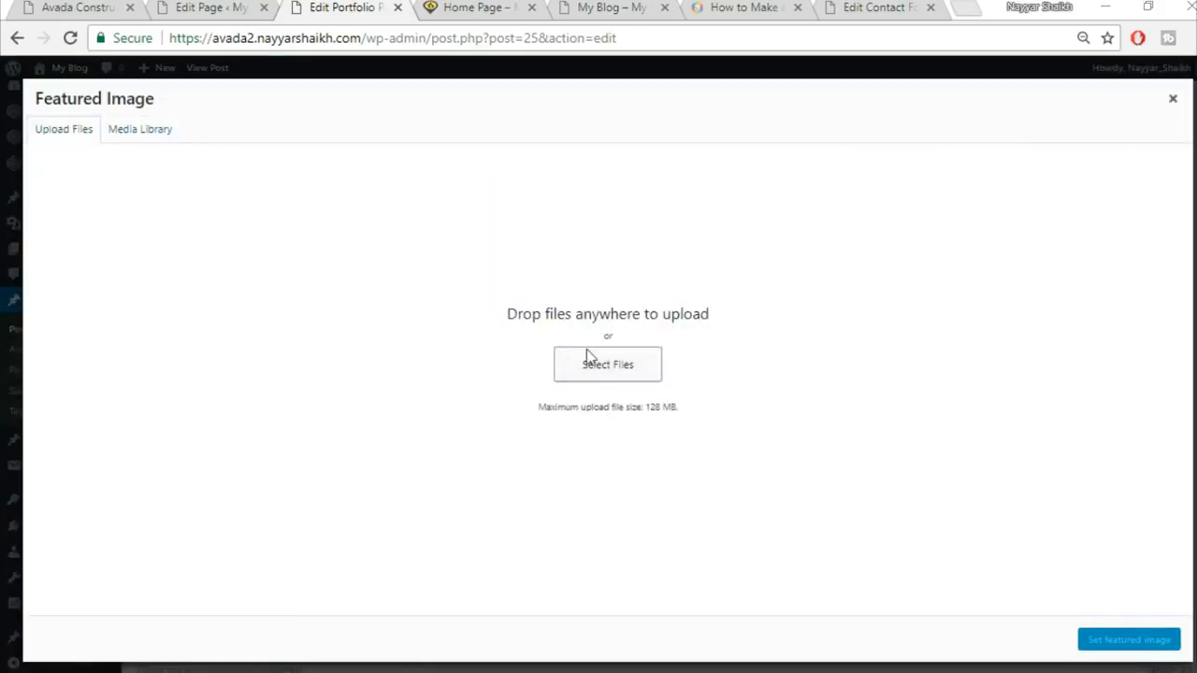
pyautogui.click(588, 352)
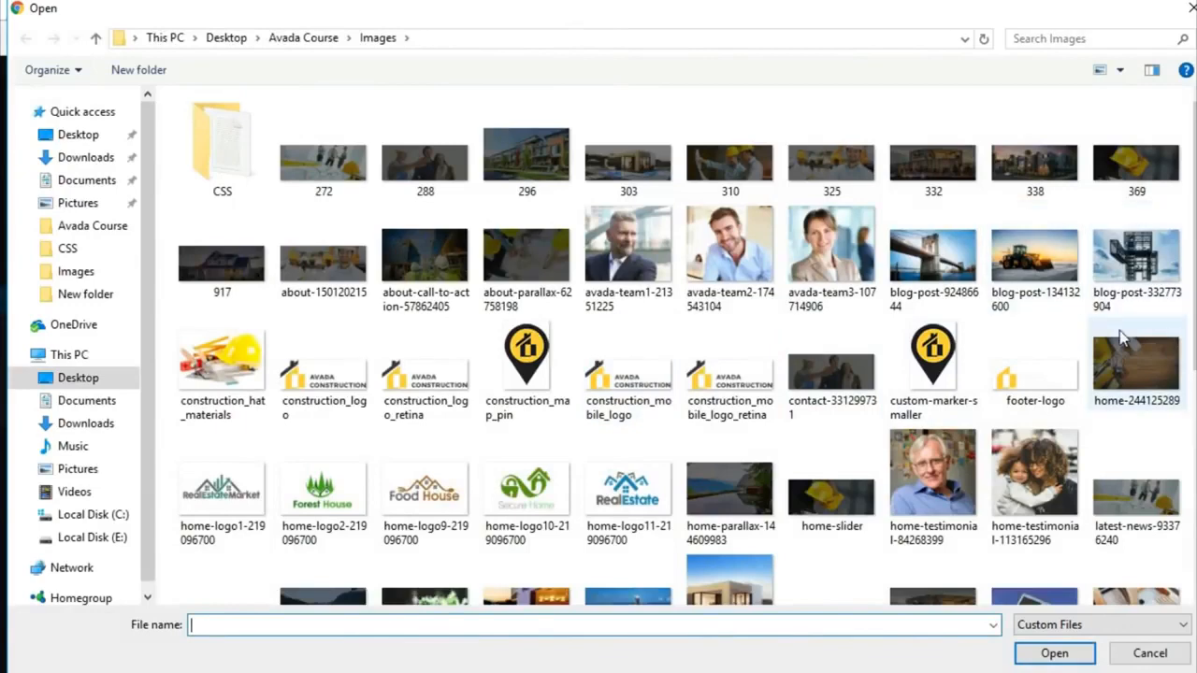
pyautogui.scroll(-4, 1122, 339)
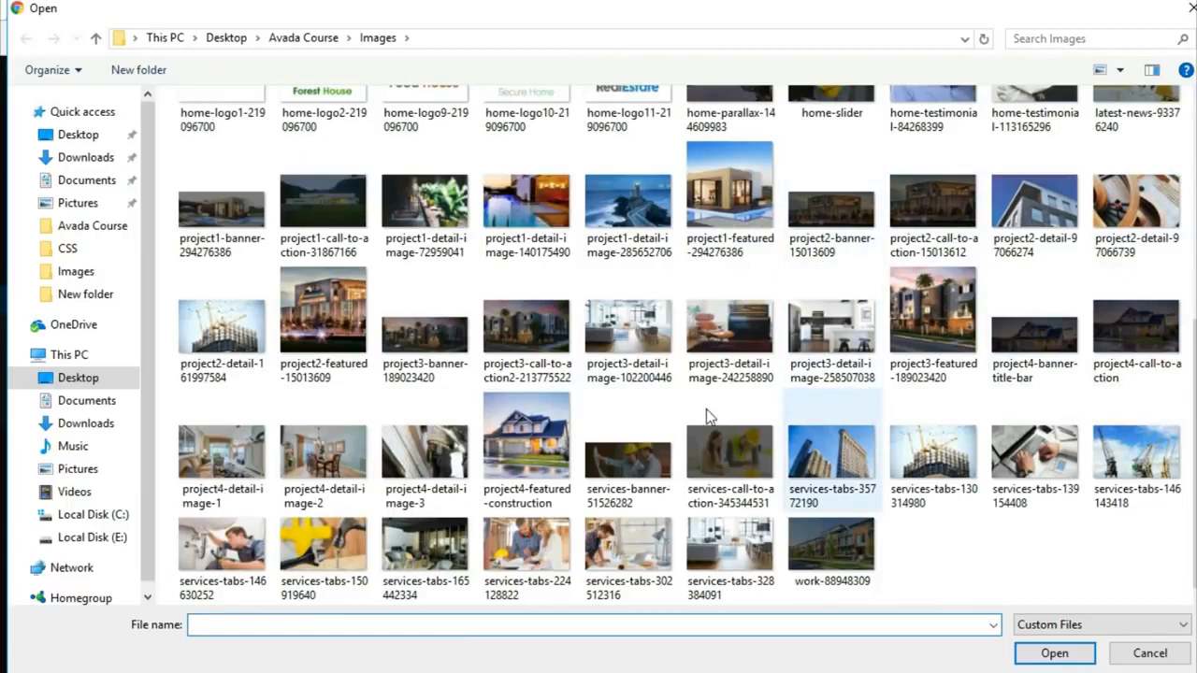
pyautogui.click(322, 313)
pyautogui.click(1054, 652)
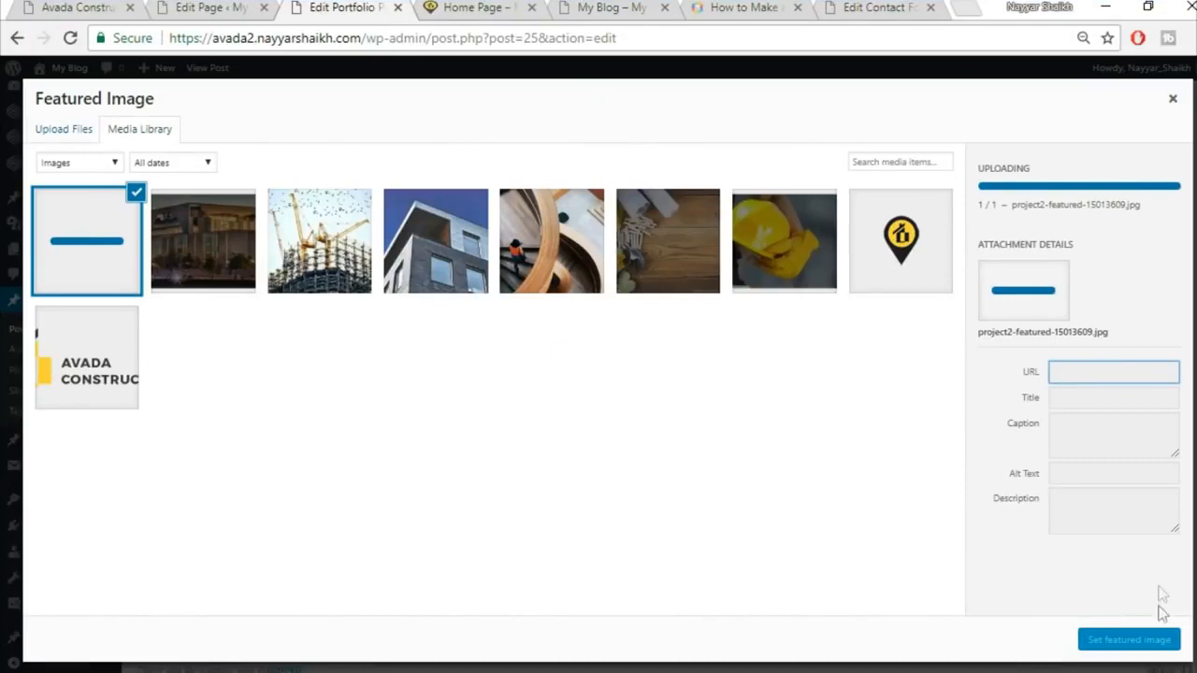
pyautogui.click(1129, 641)
pyautogui.scroll(10, 1138, 369)
pyautogui.click(1145, 321)
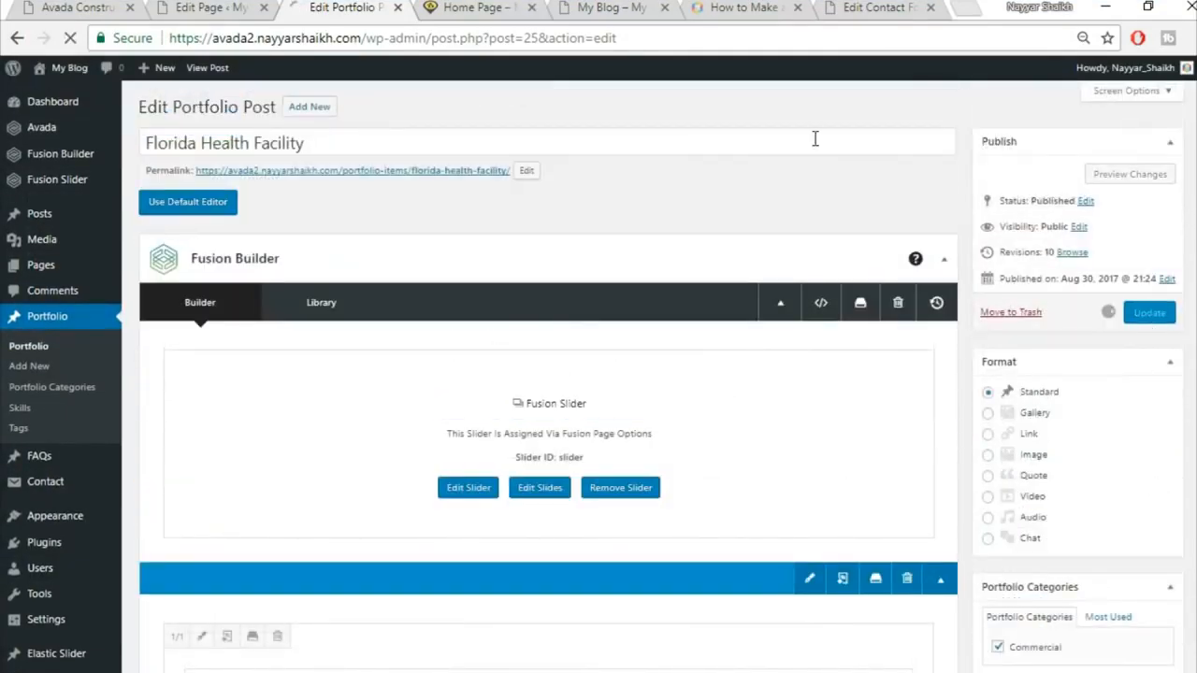
pyautogui.click(453, 7)
# Step: Reload the live Home Page and scroll to the Florida Health Facility tile with its building photo
pyautogui.click(456, 31)
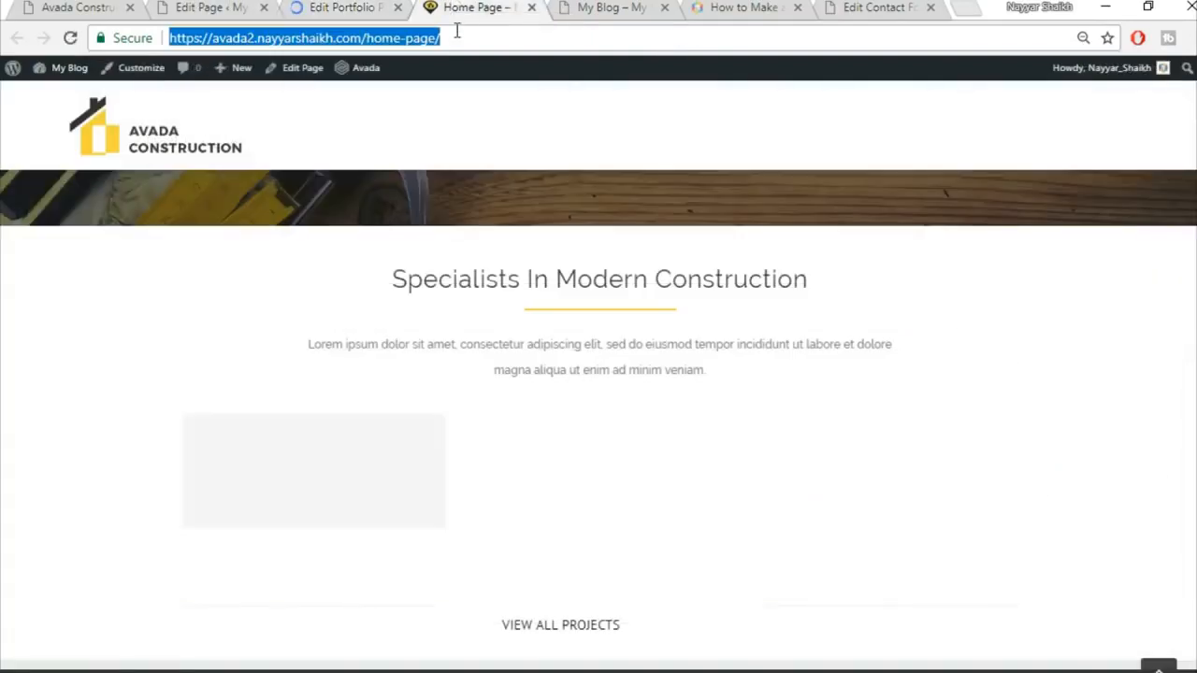
pyautogui.press('Return')
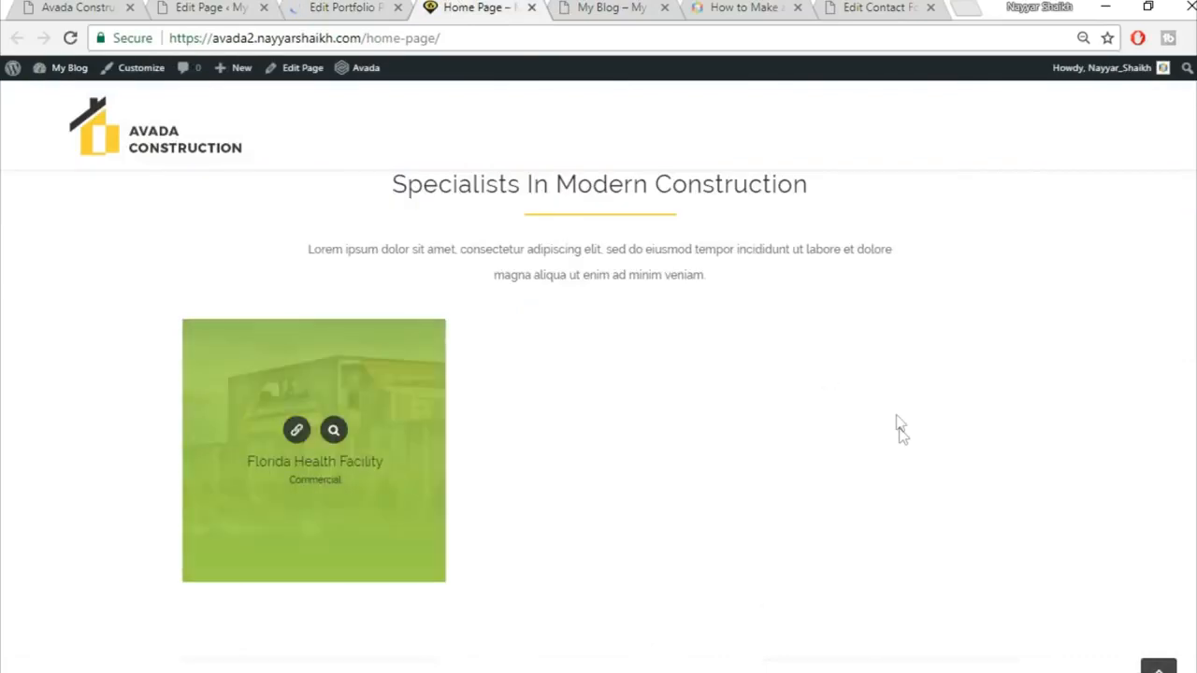
pyautogui.scroll(-5, 849, 391)
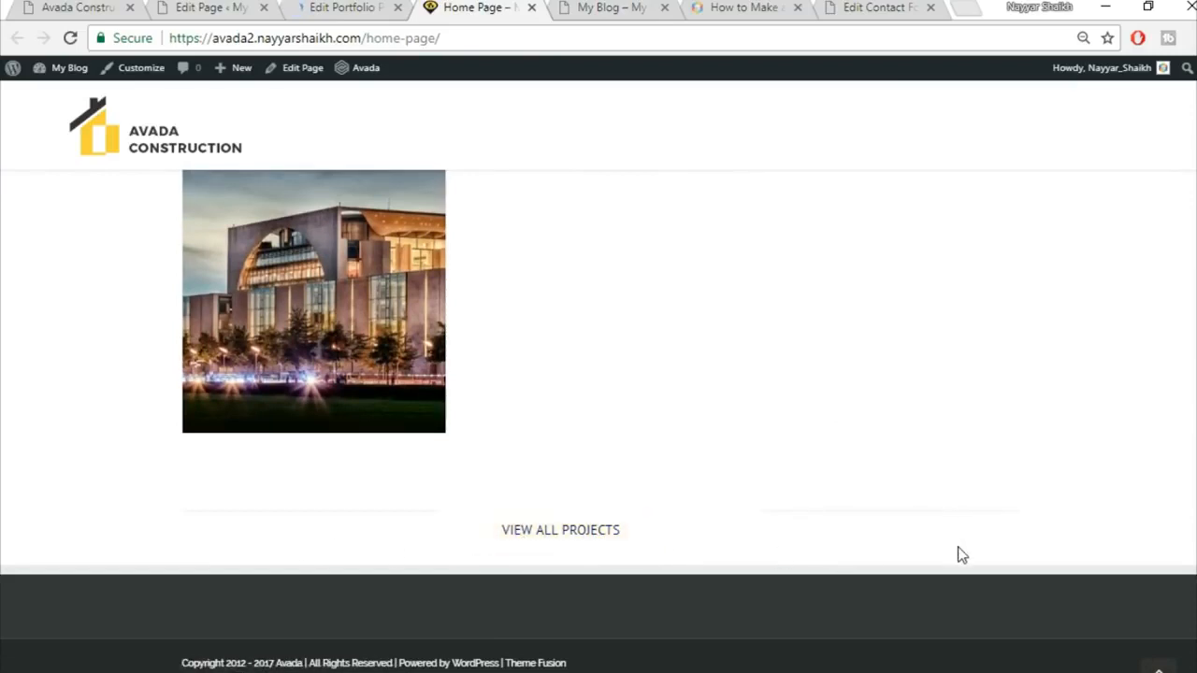
pyautogui.scroll(1, 995, 555)
pyautogui.scroll(-1, 997, 551)
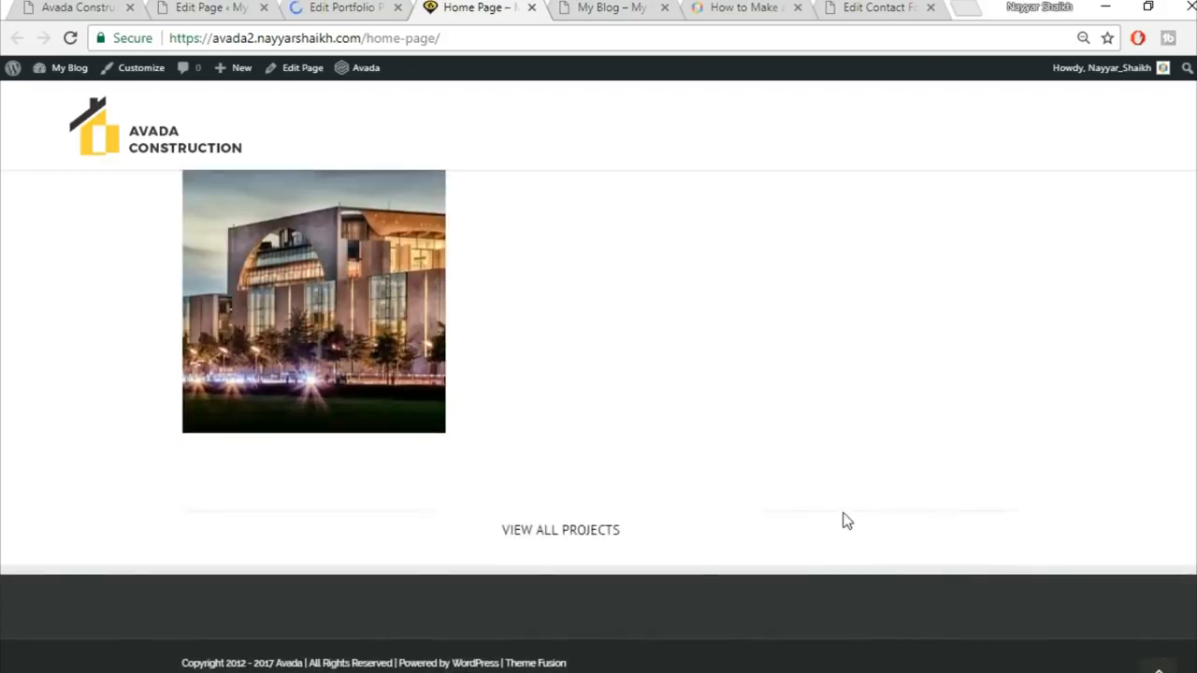
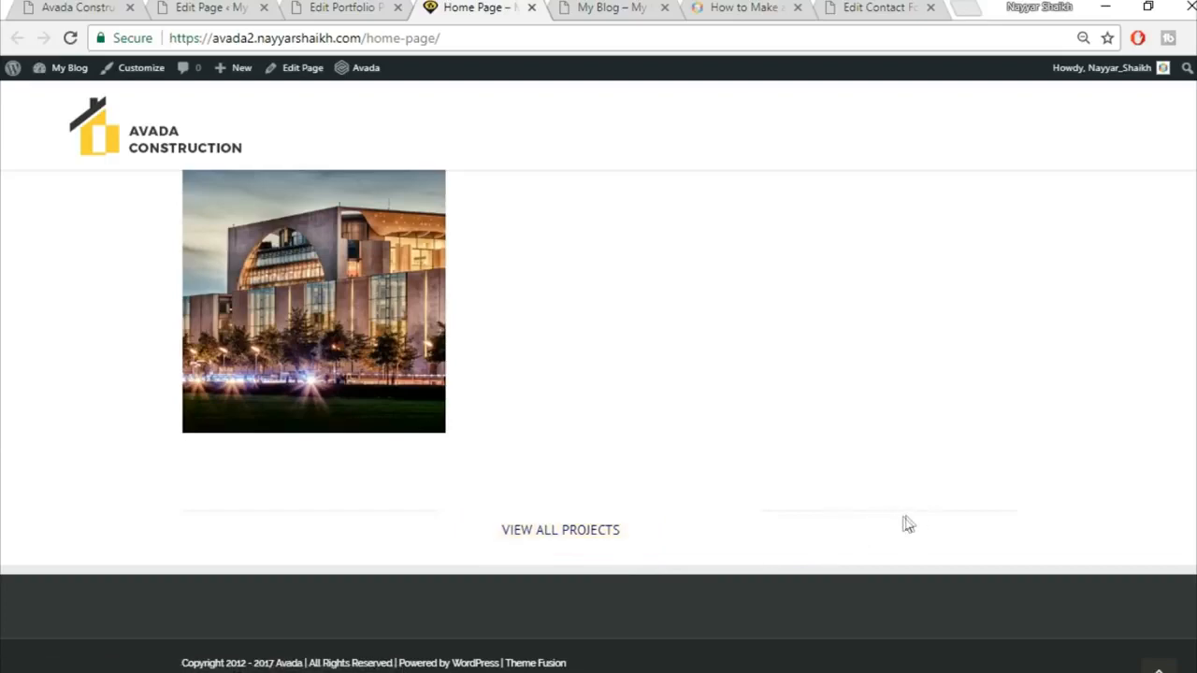
# Step: Scroll the demo homepage to its Our Core Values section for reference
pyautogui.click(92, 5)
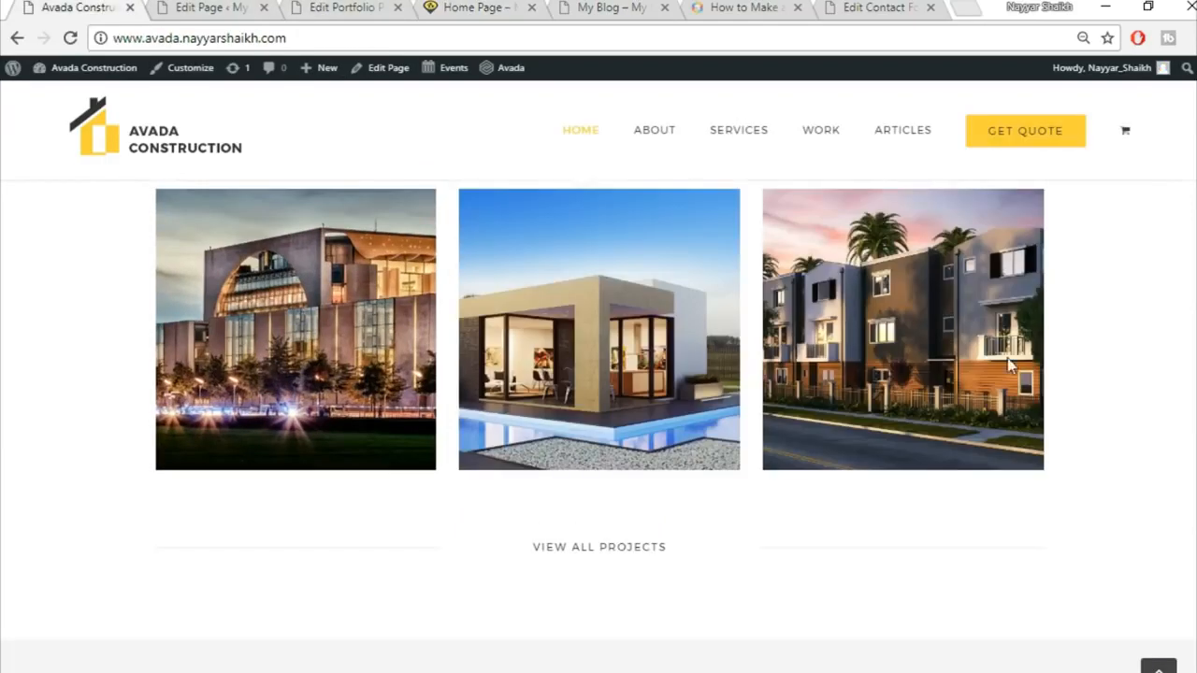
pyautogui.scroll(-4, 1005, 412)
pyautogui.scroll(2, 652, 425)
pyautogui.scroll(-2, 727, 440)
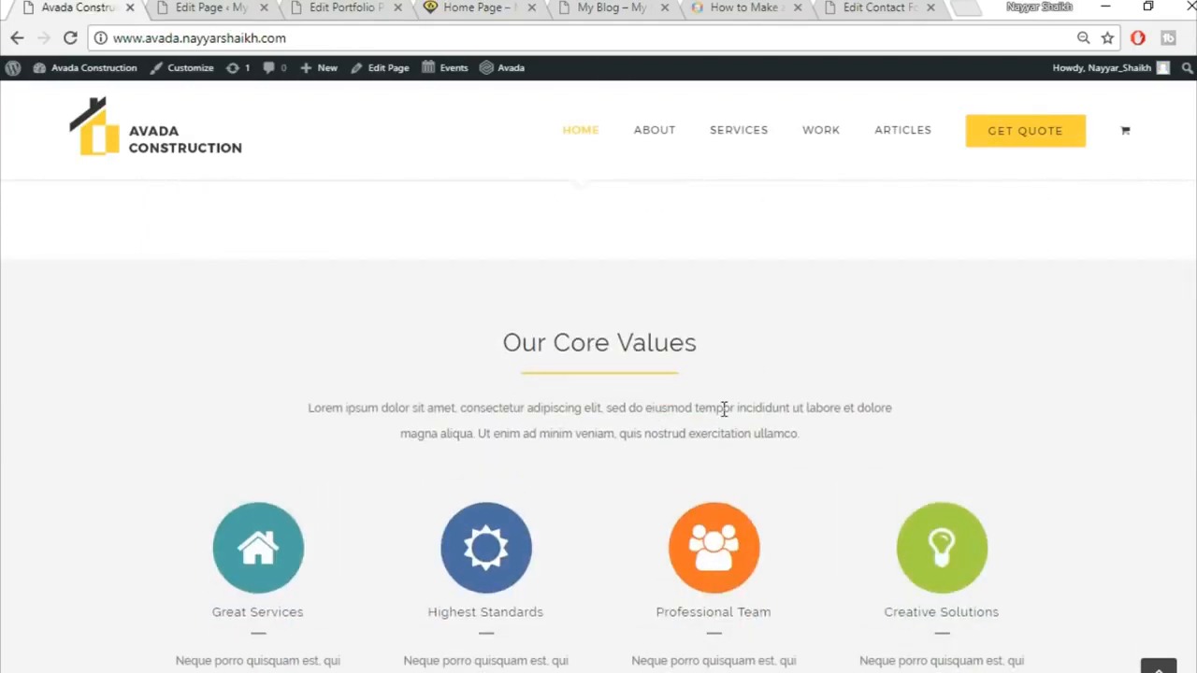
pyautogui.scroll(1, 837, 359)
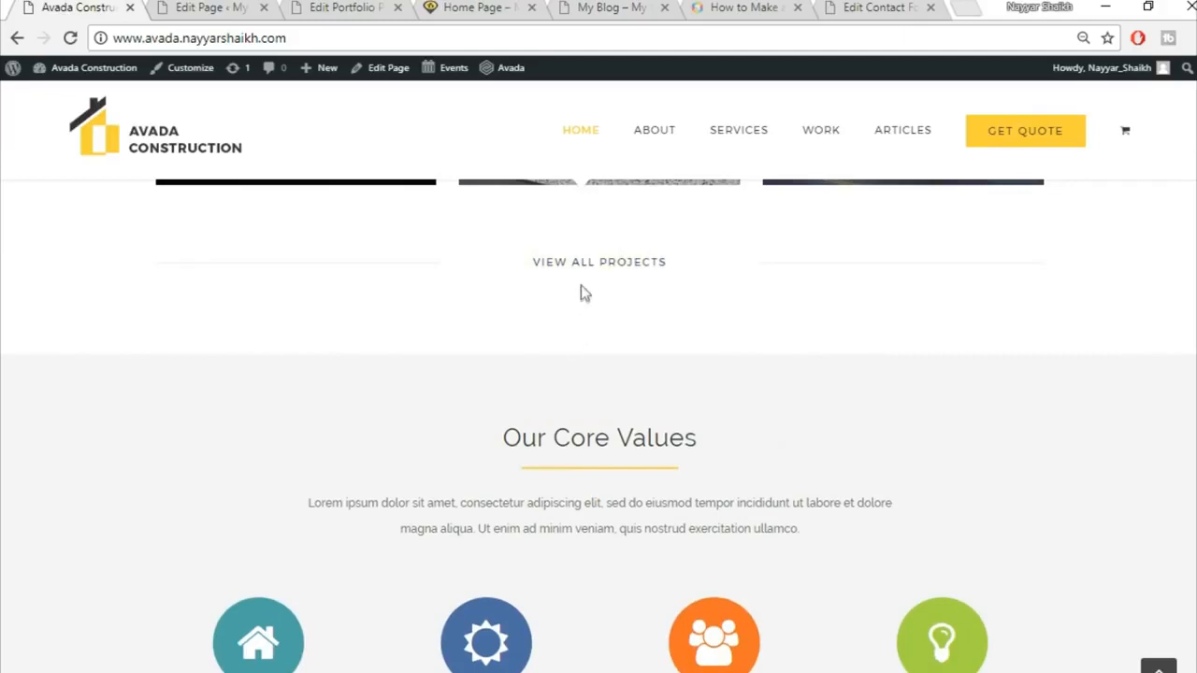
# Step: Scroll the Home Page's Fusion Builder to the Specialists in Modern Construction container
pyautogui.click(237, 7)
pyautogui.scroll(-8, 730, 449)
pyautogui.scroll(-10, 755, 464)
pyautogui.scroll(-5, 756, 465)
pyautogui.scroll(1, 739, 392)
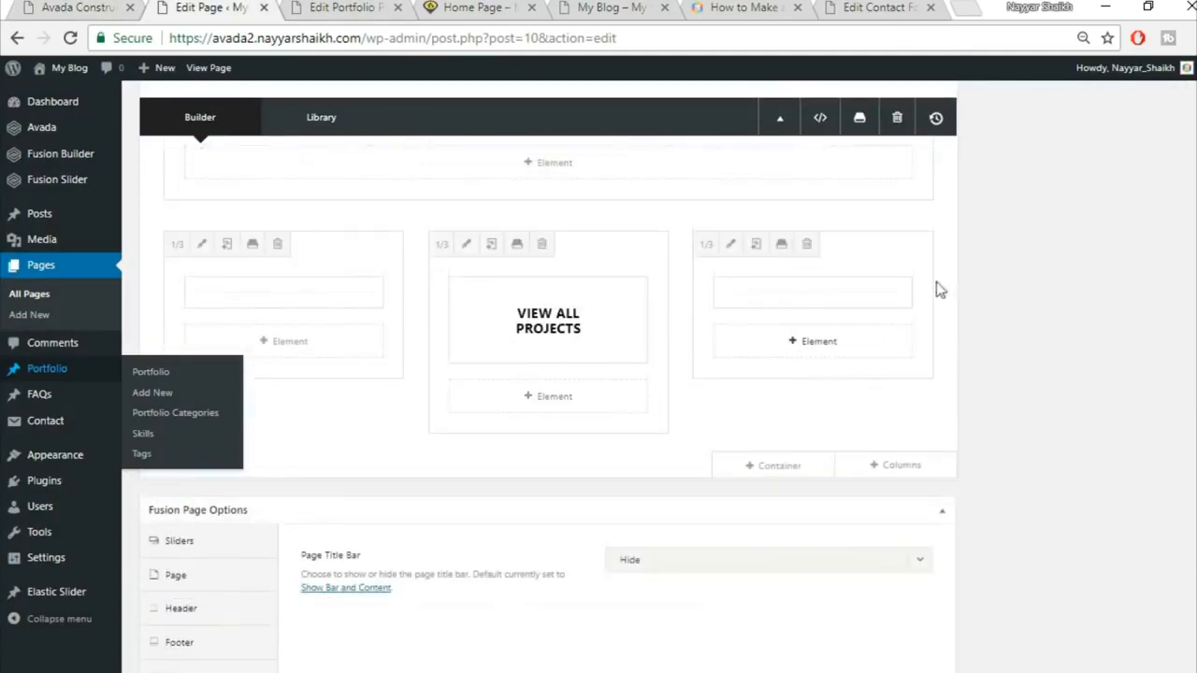
pyautogui.scroll(6, 982, 378)
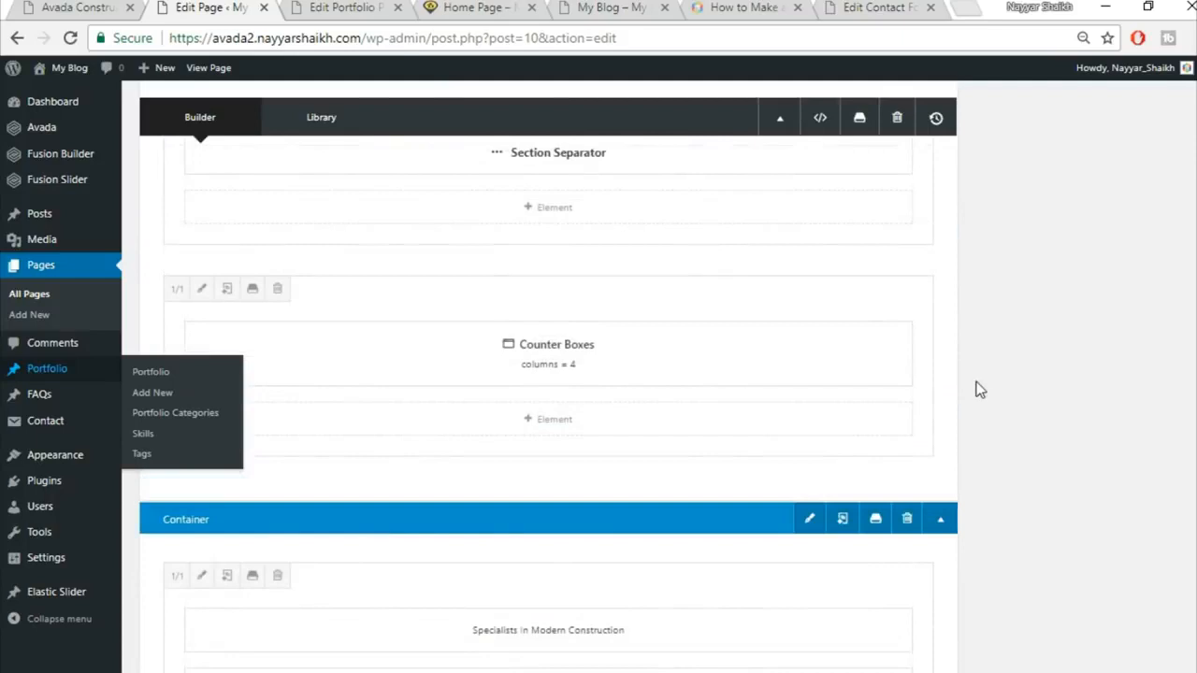
# Step: Give the Specialists container 30 top and 50 bottom padding, save it, and update the Home Page
pyautogui.click(810, 423)
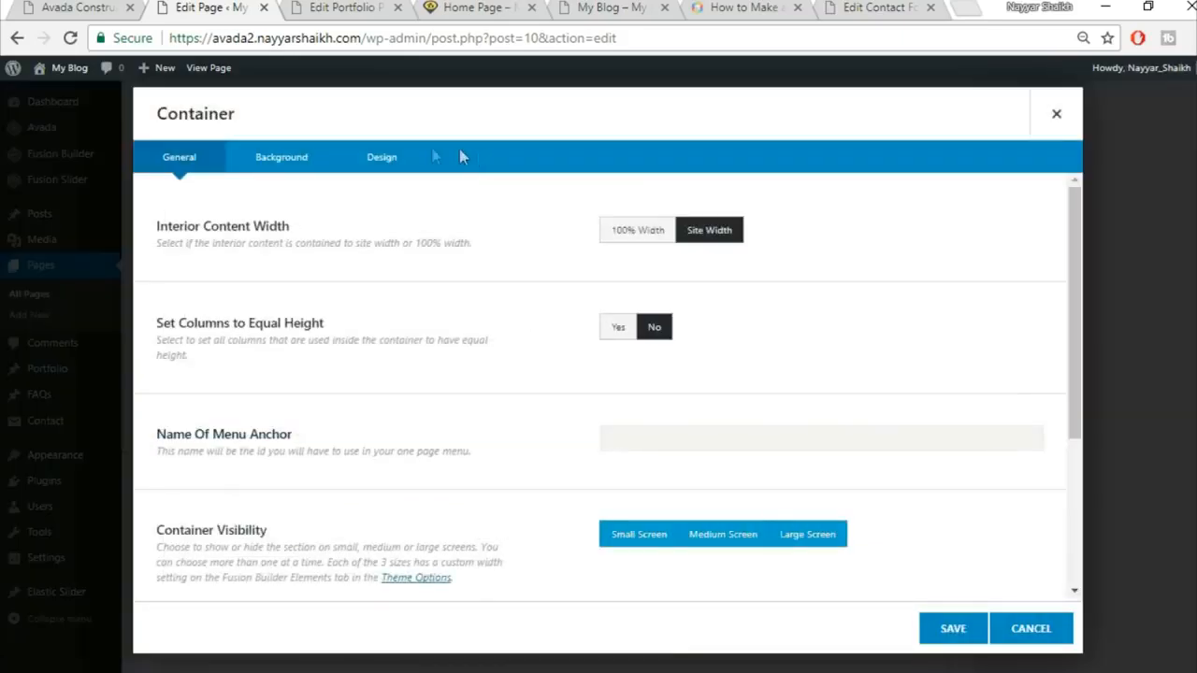
pyautogui.click(313, 161)
pyautogui.click(372, 161)
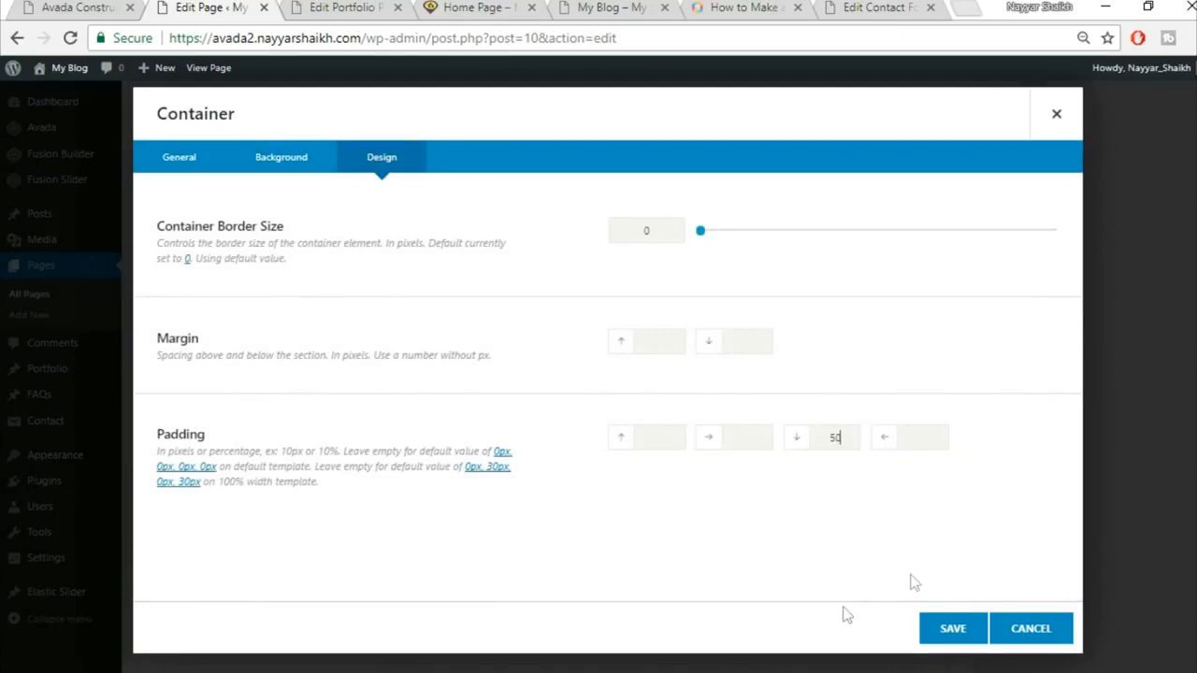
pyautogui.click(477, 6)
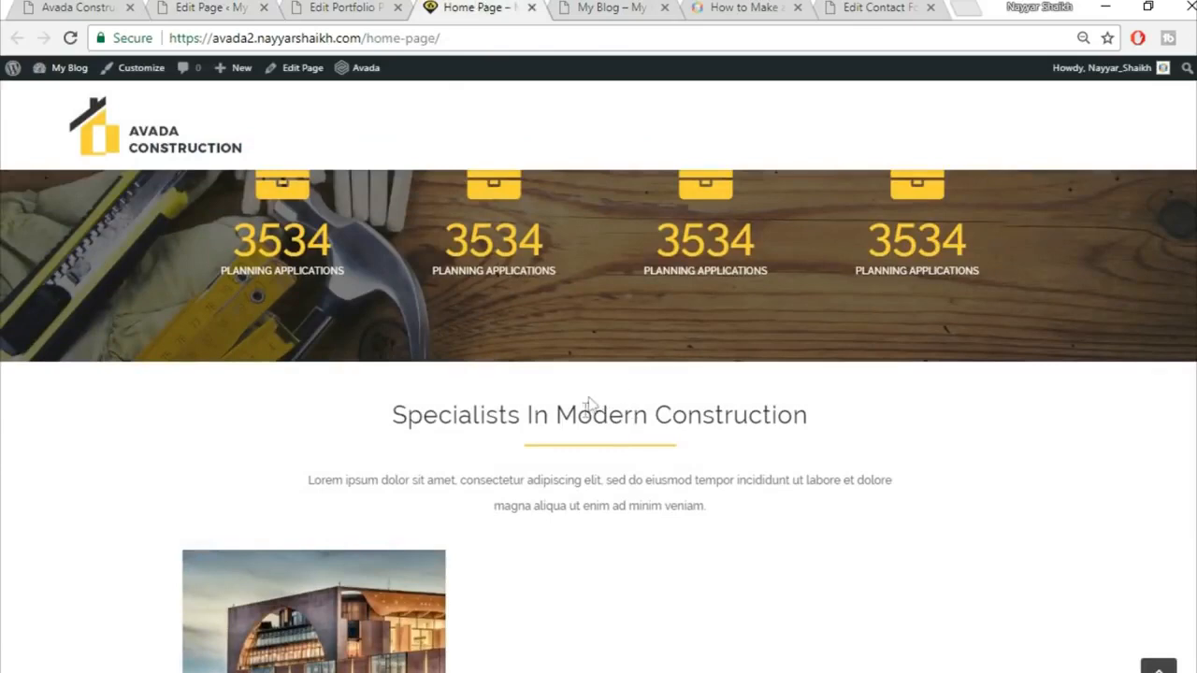
pyautogui.click(240, 5)
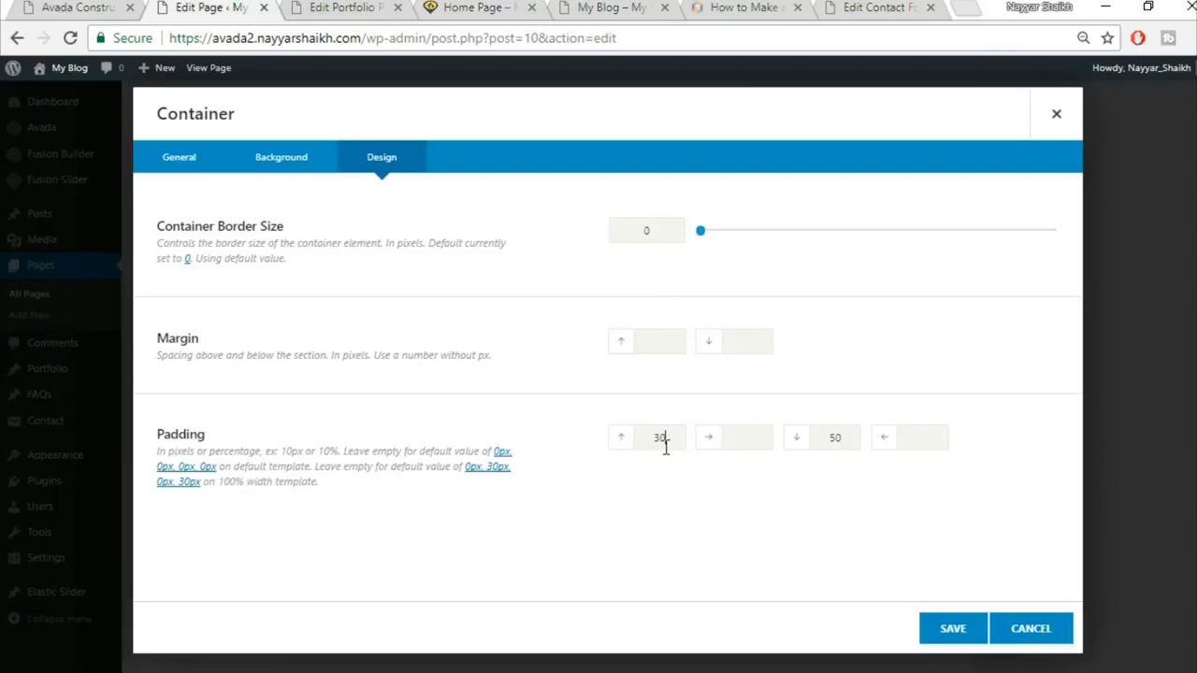
pyautogui.click(949, 630)
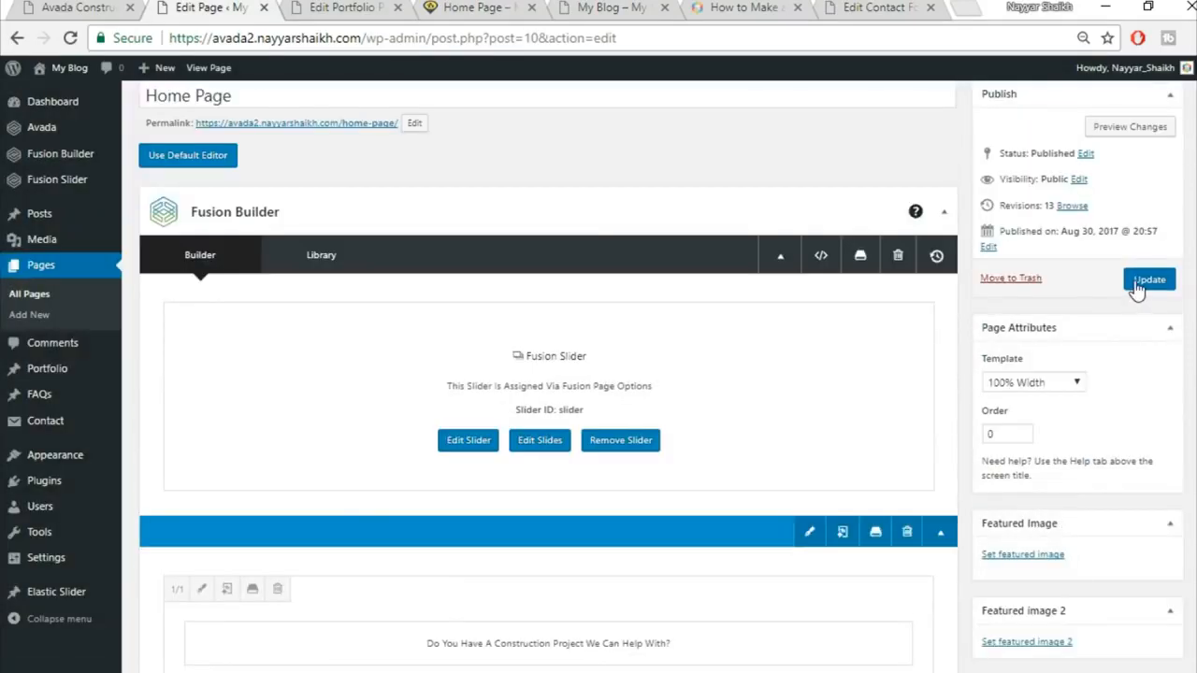
pyautogui.click(1148, 279)
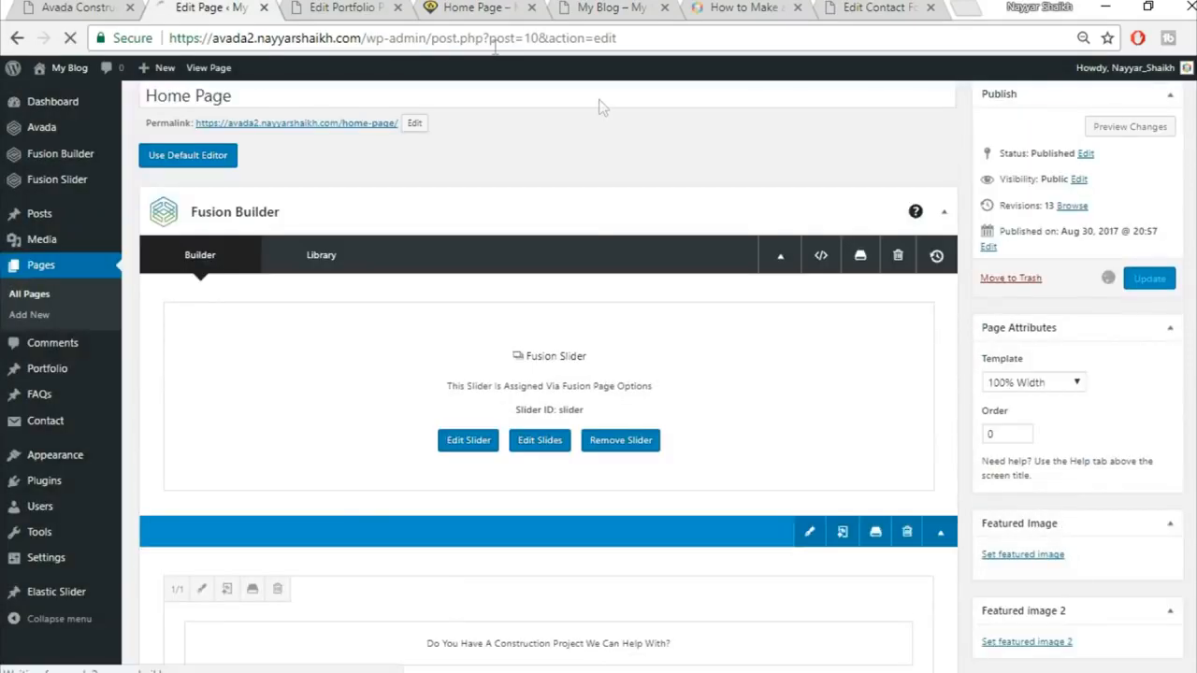
pyautogui.click(379, 9)
# Step: Close the Edit Portfolio tab and reload the live Home Page to check the new spacing
pyautogui.click(398, 8)
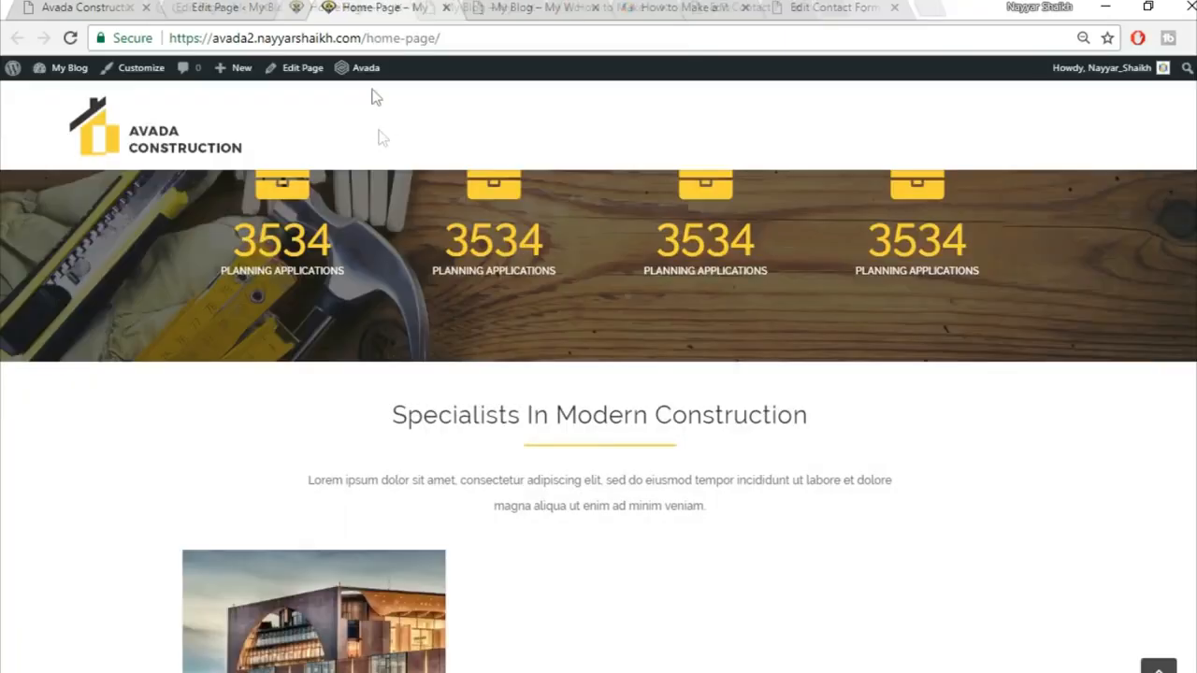
pyautogui.click(433, 37)
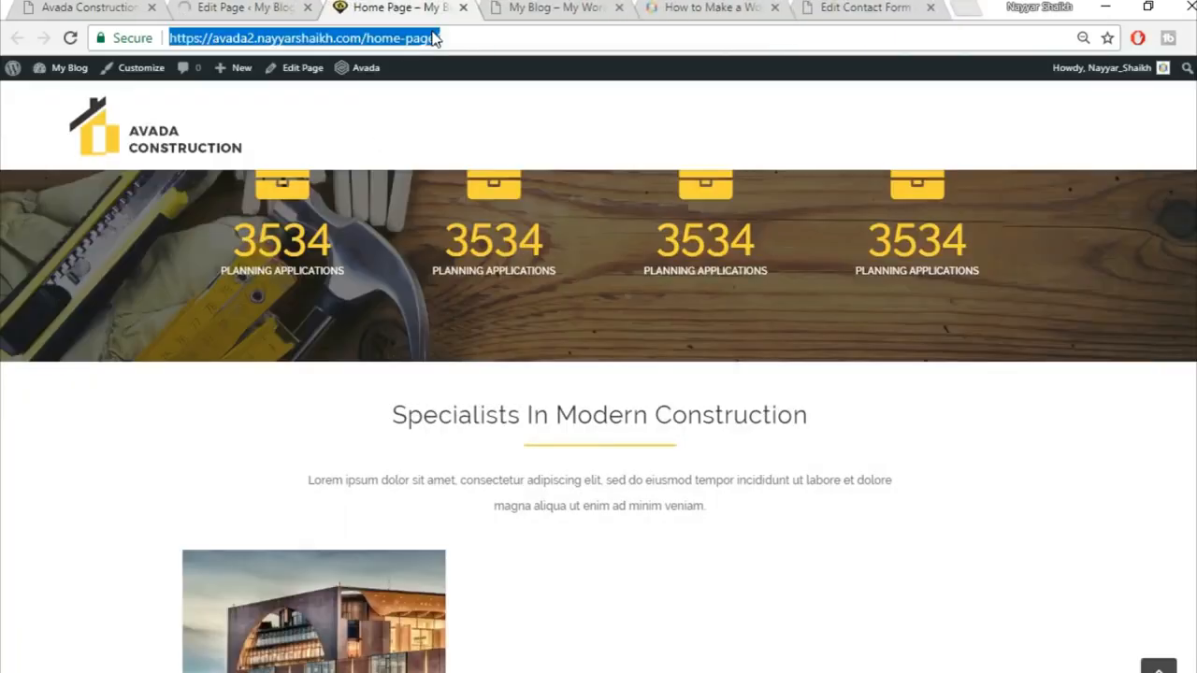
pyautogui.press('Return')
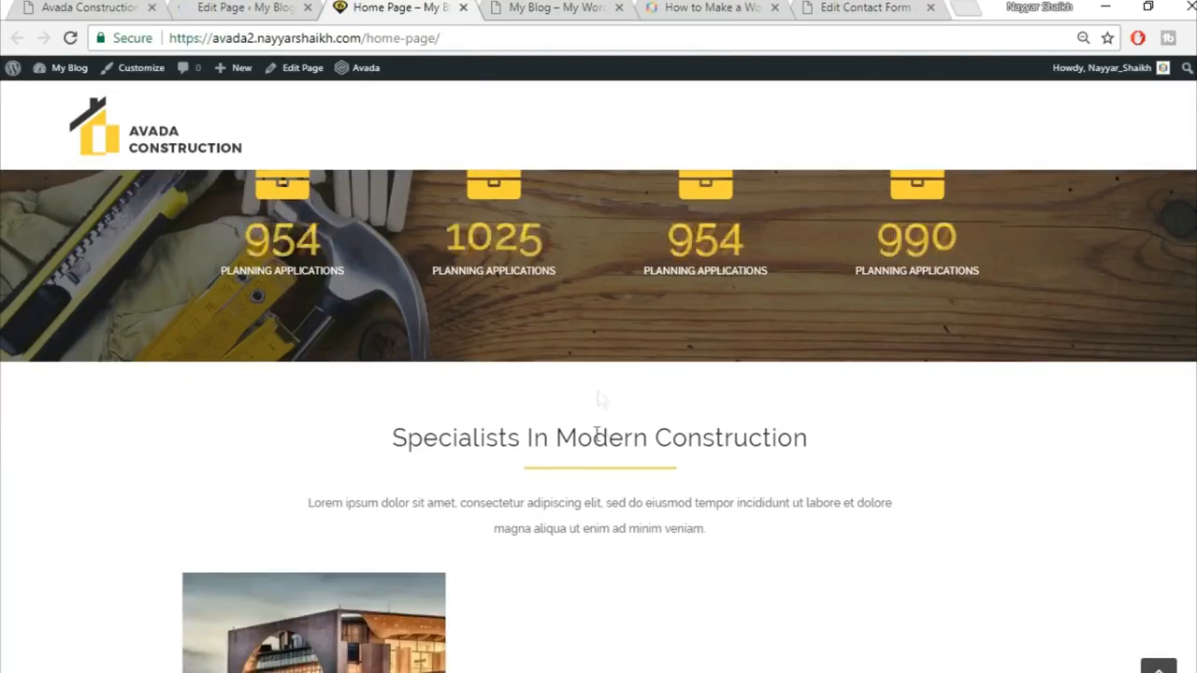
pyautogui.scroll(-3, 561, 402)
pyautogui.moveTo(375, 454)
pyautogui.scroll(-2, 412, 431)
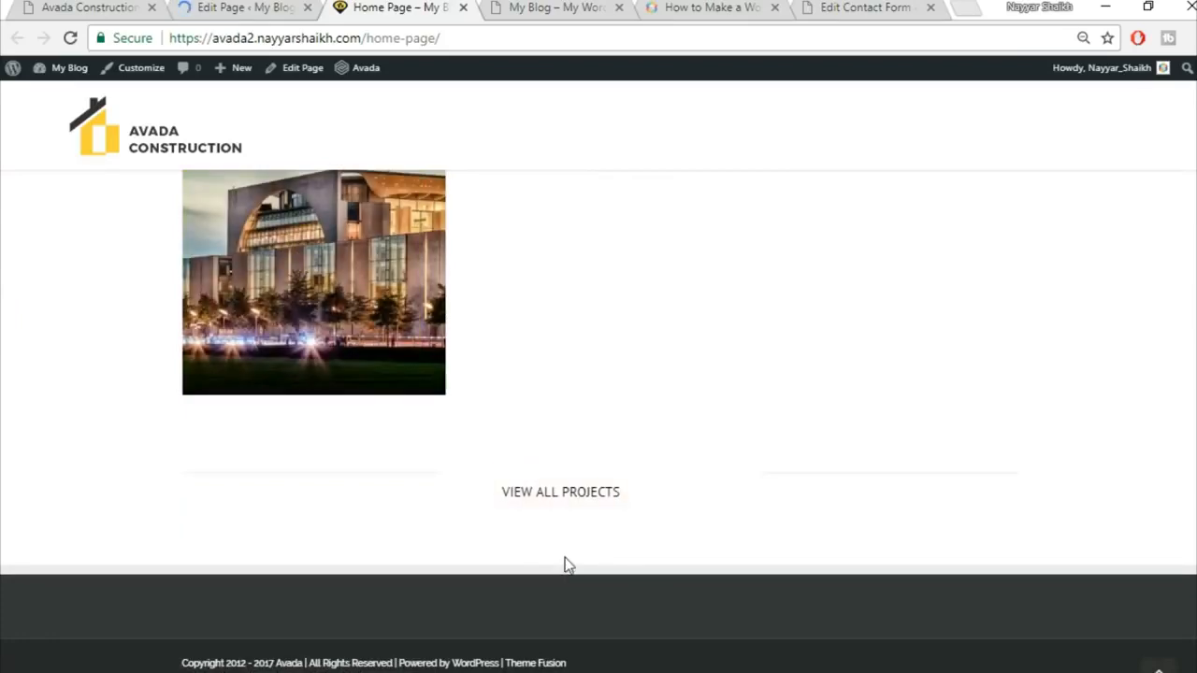
# Step: Begin adding a new container at the bottom of the Home Page, referencing the demo's Core Values
pyautogui.click(84, 7)
pyautogui.scroll(-2, 887, 444)
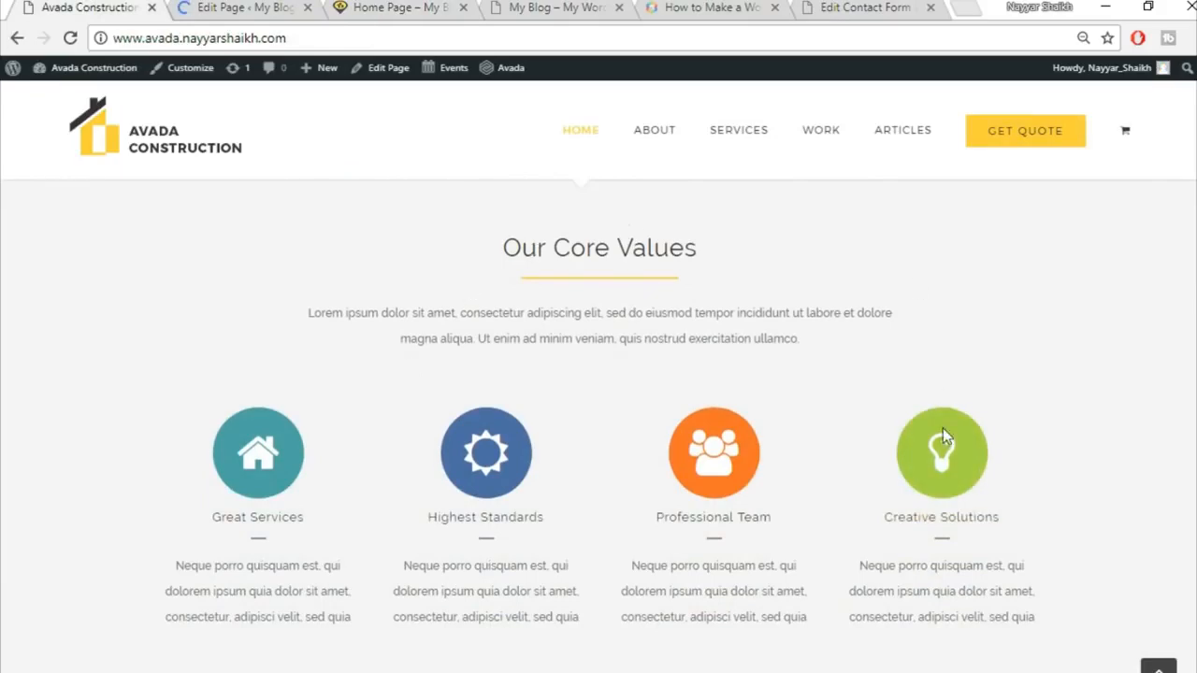
pyautogui.click(229, 6)
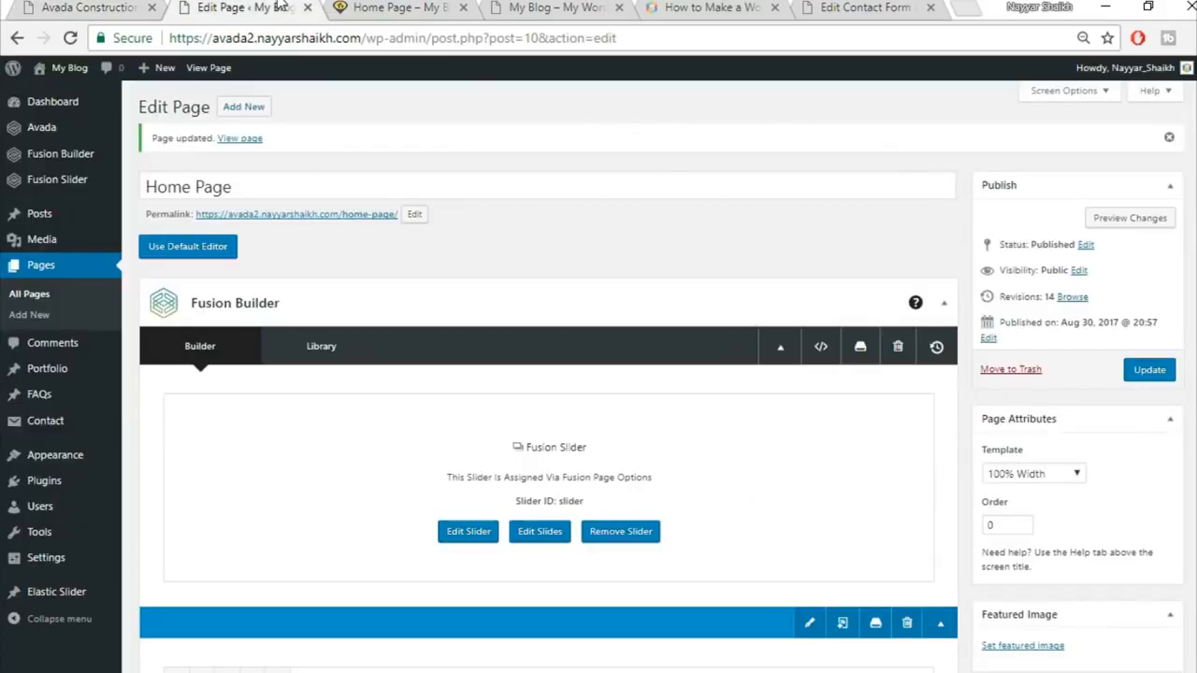
pyautogui.scroll(-10, 659, 280)
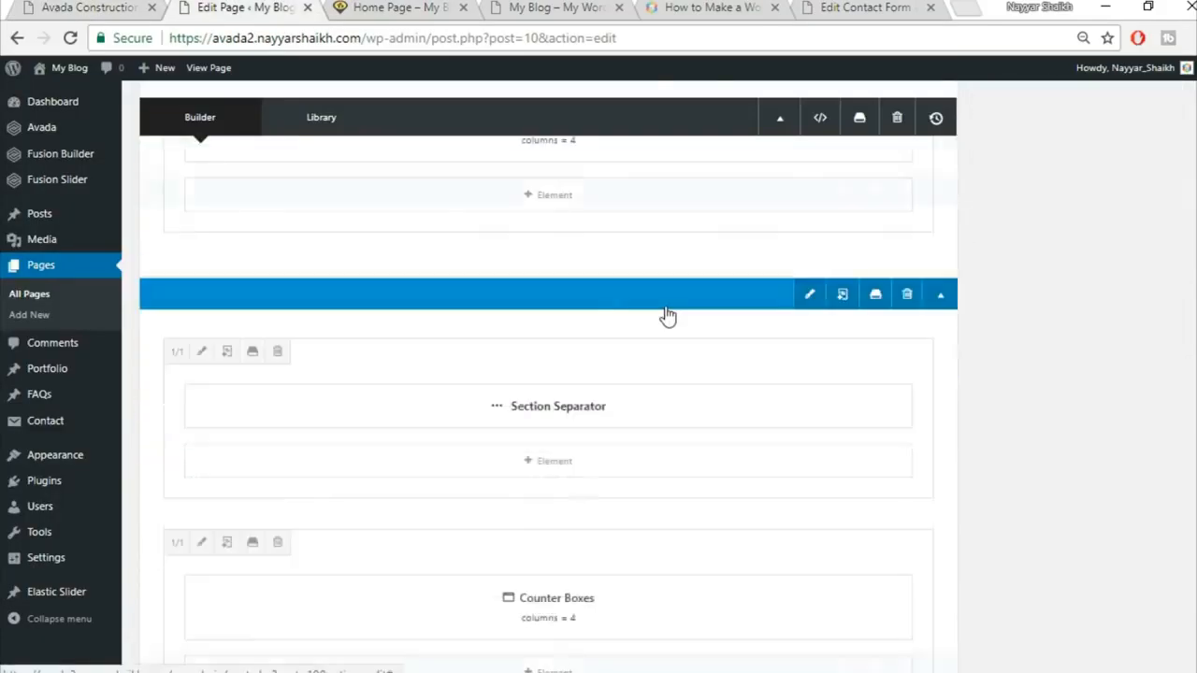
pyautogui.scroll(-6, 666, 313)
pyautogui.click(792, 381)
pyautogui.click(43, 6)
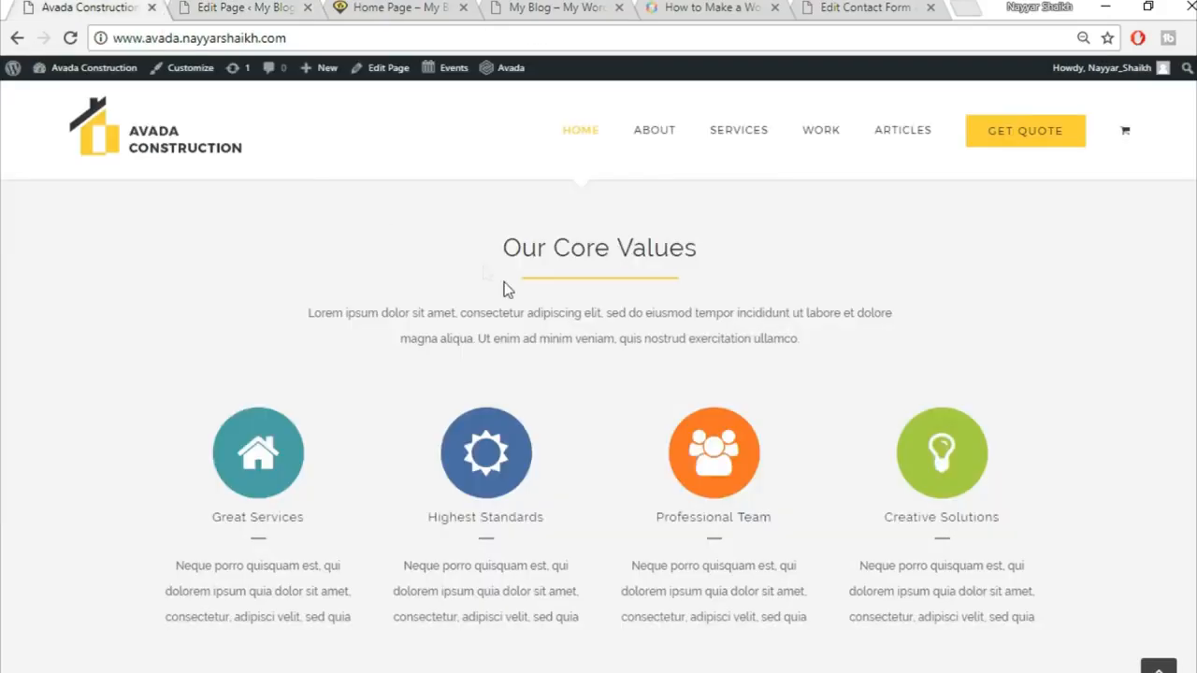
pyautogui.click(231, 7)
# Step: Insert the saved Title library container and copy the demo's 'Our Core Values' heading
pyautogui.click(360, 170)
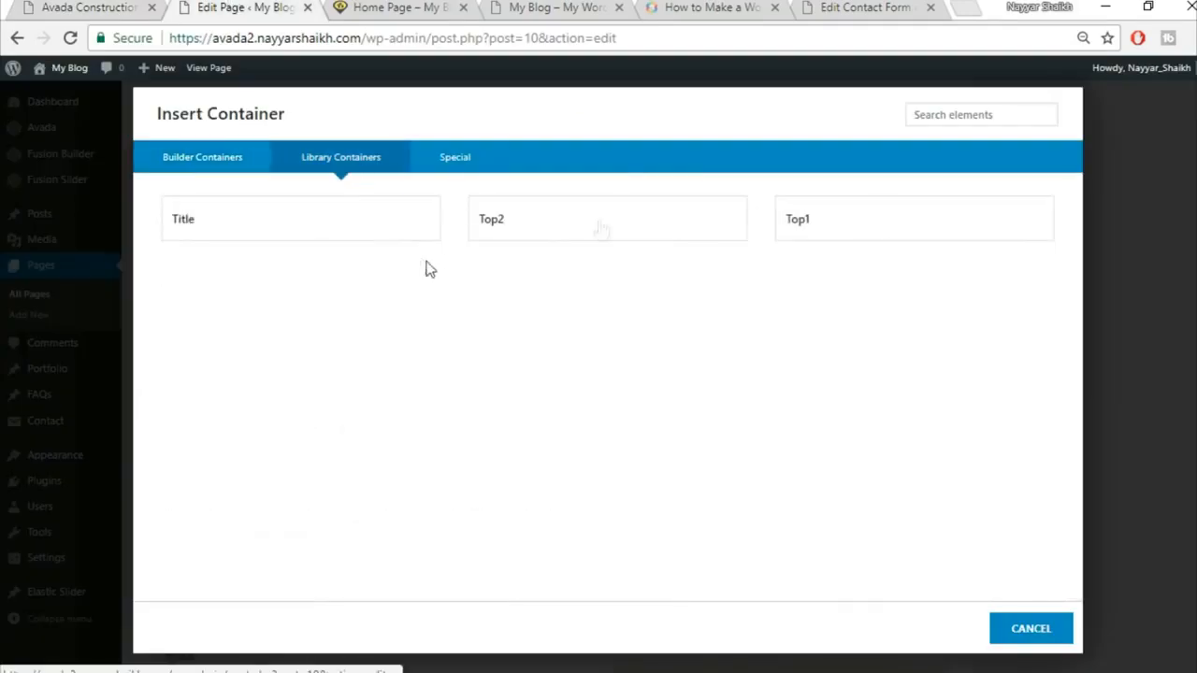
pyautogui.click(321, 235)
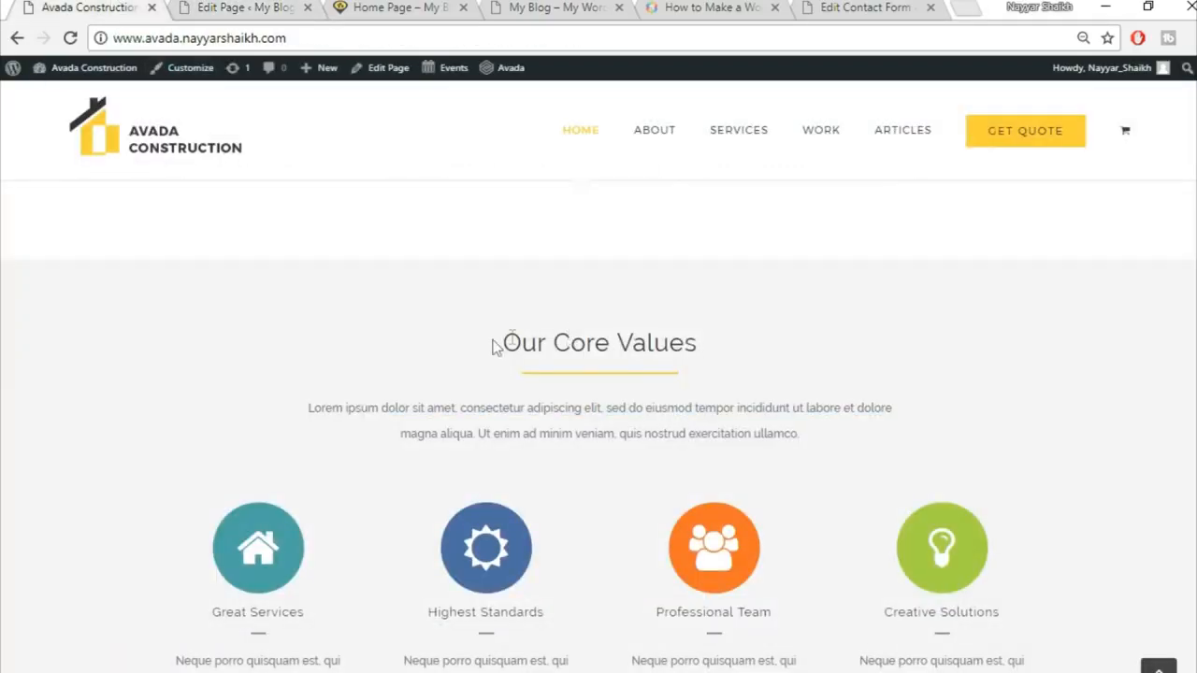
pyautogui.moveTo(498, 343); pyautogui.dragTo(703, 343)
pyautogui.hotkey('ctrl', 'c')
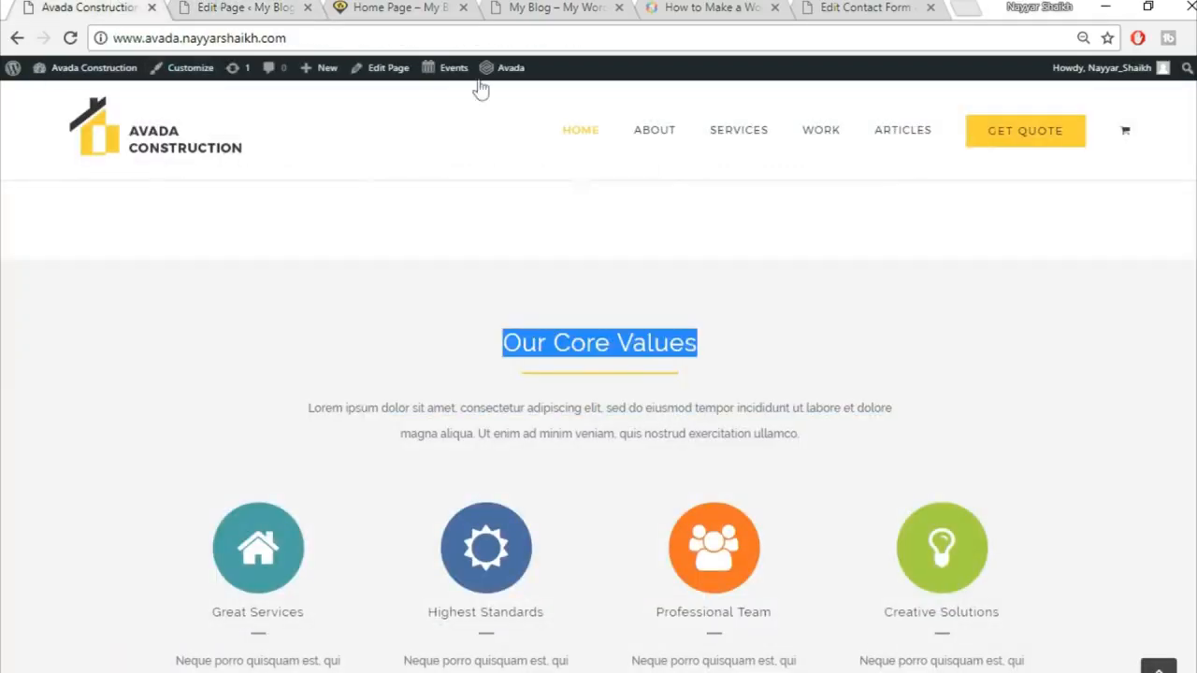
pyautogui.click(217, 8)
# Step: Make the new heading a centred Heading 2 reading 'Our Core Values' and save it
pyautogui.scroll(-1, 1055, 454)
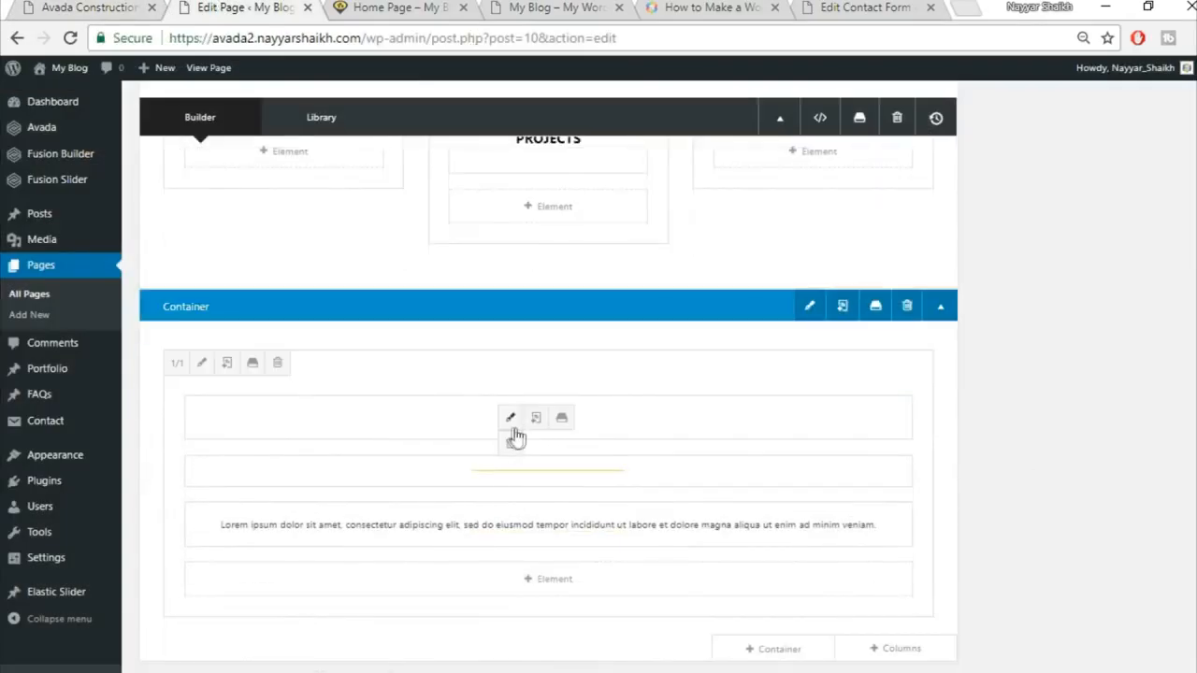
pyautogui.click(511, 423)
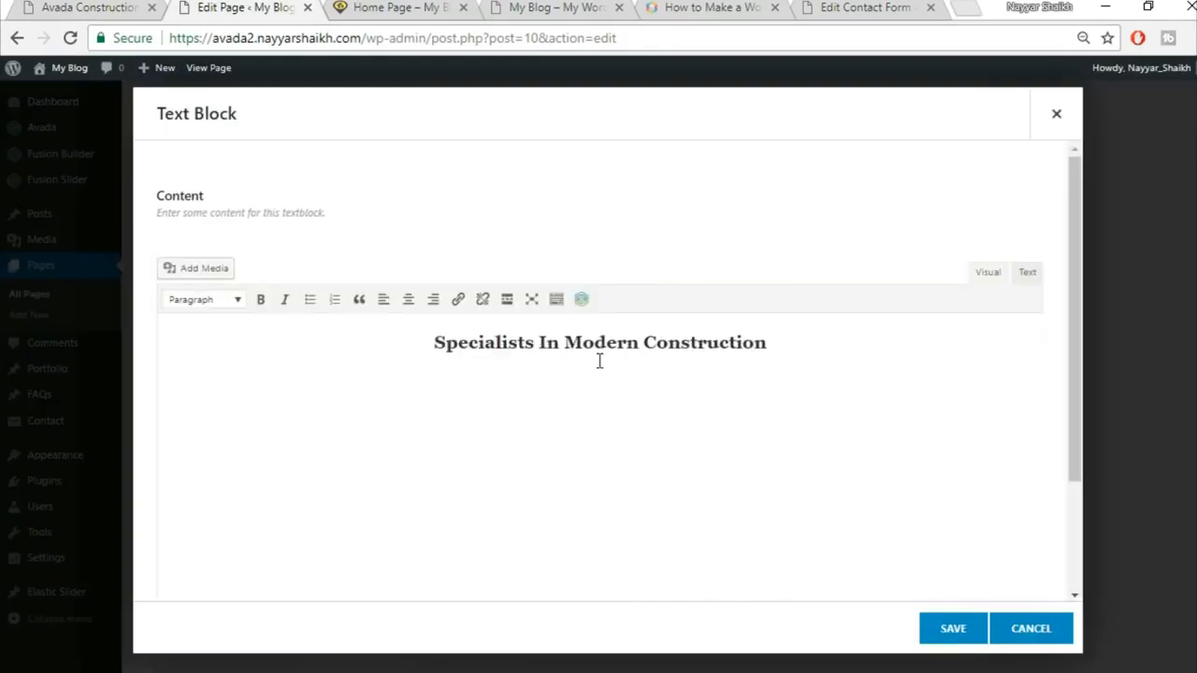
pyautogui.hotkey('ctrl', 'v')
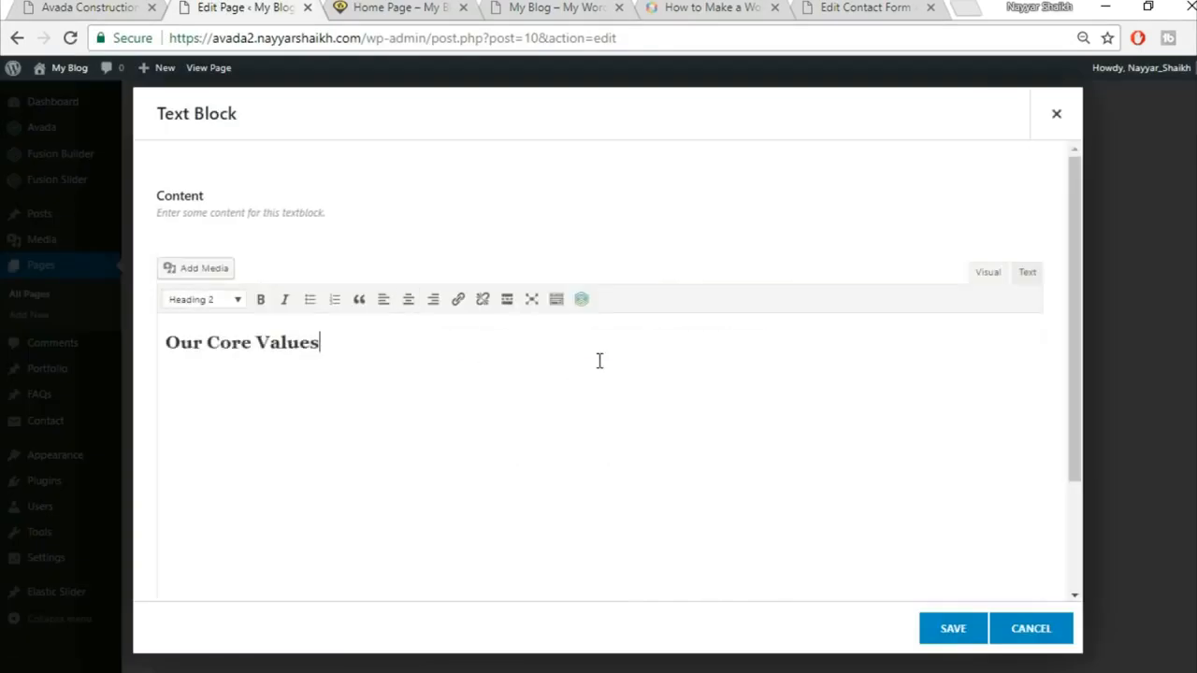
pyautogui.hotkey('ctrl', 'a')
pyautogui.click(407, 299)
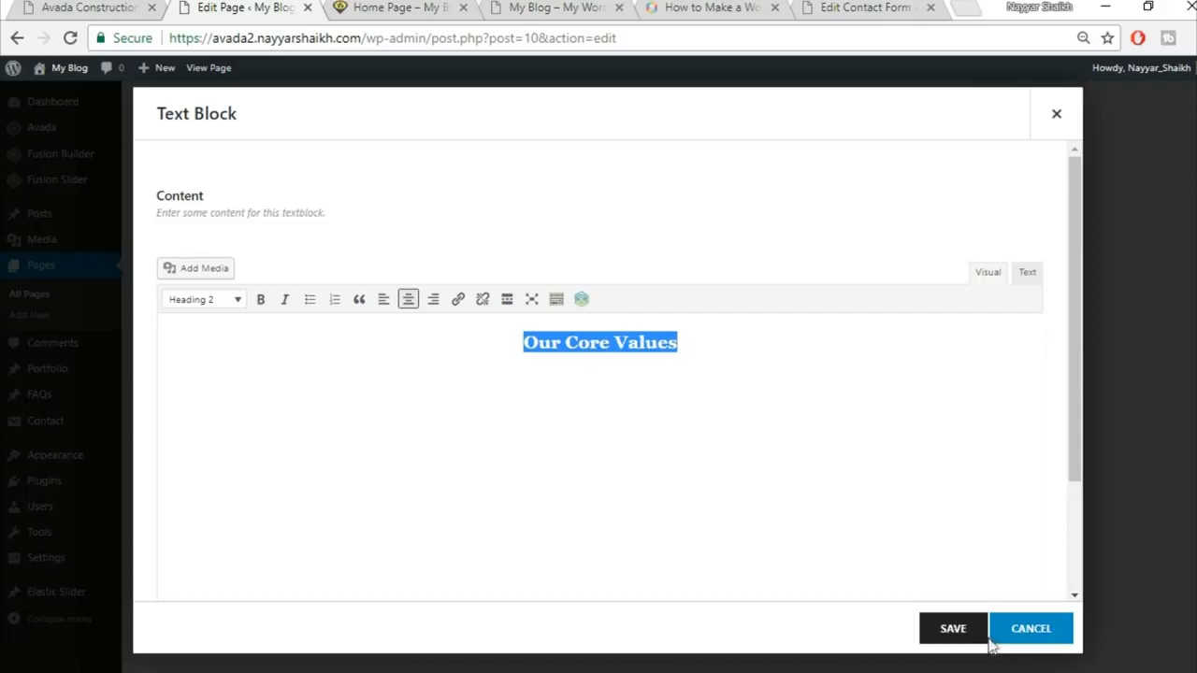
pyautogui.click(950, 642)
pyautogui.click(93, 7)
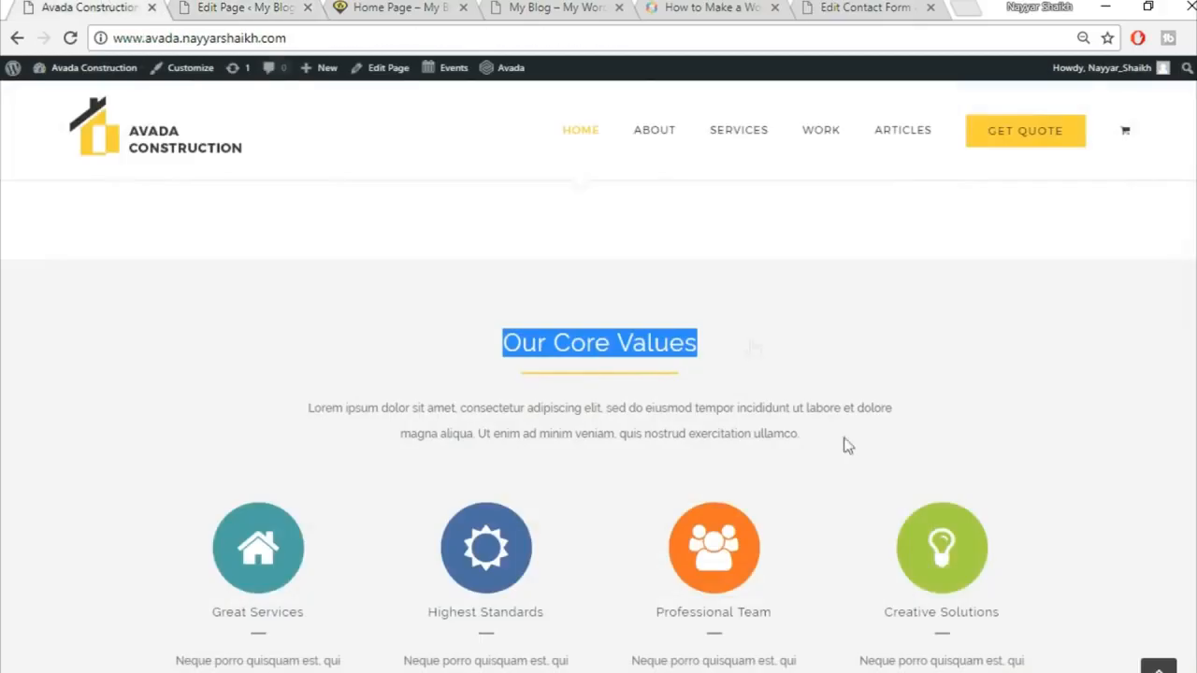
pyautogui.scroll(-3, 711, 451)
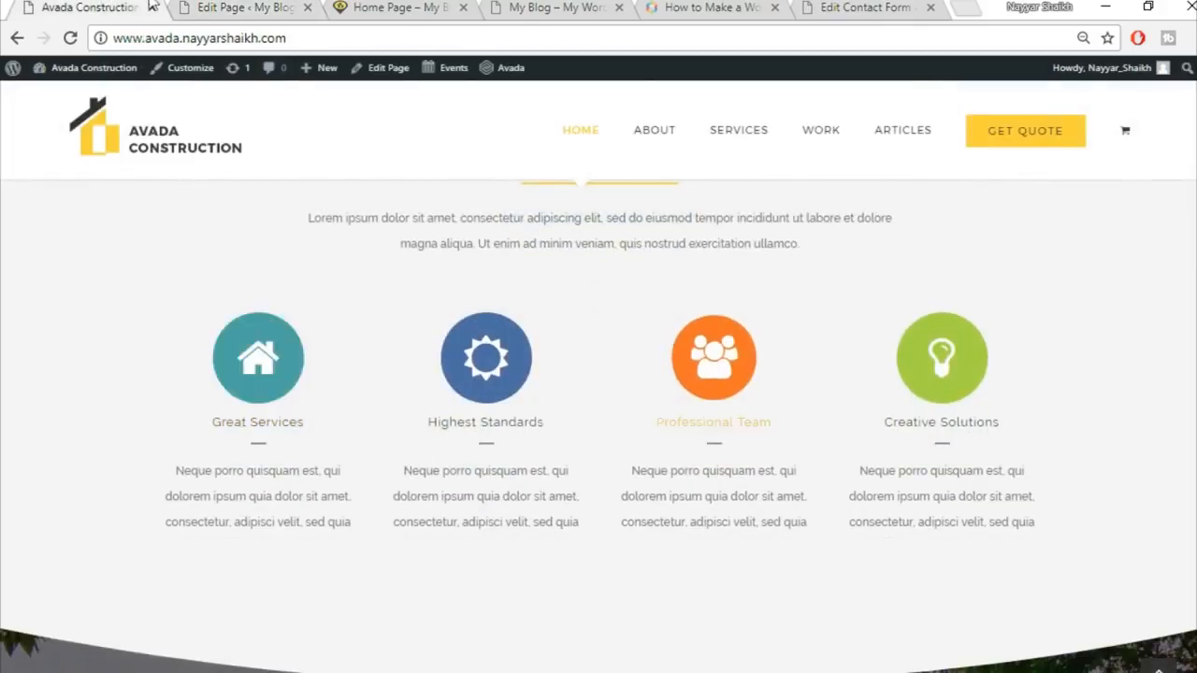
# Step: Add a full-width 1/1 column row and insert a Content Boxes element into it
pyautogui.click(239, 7)
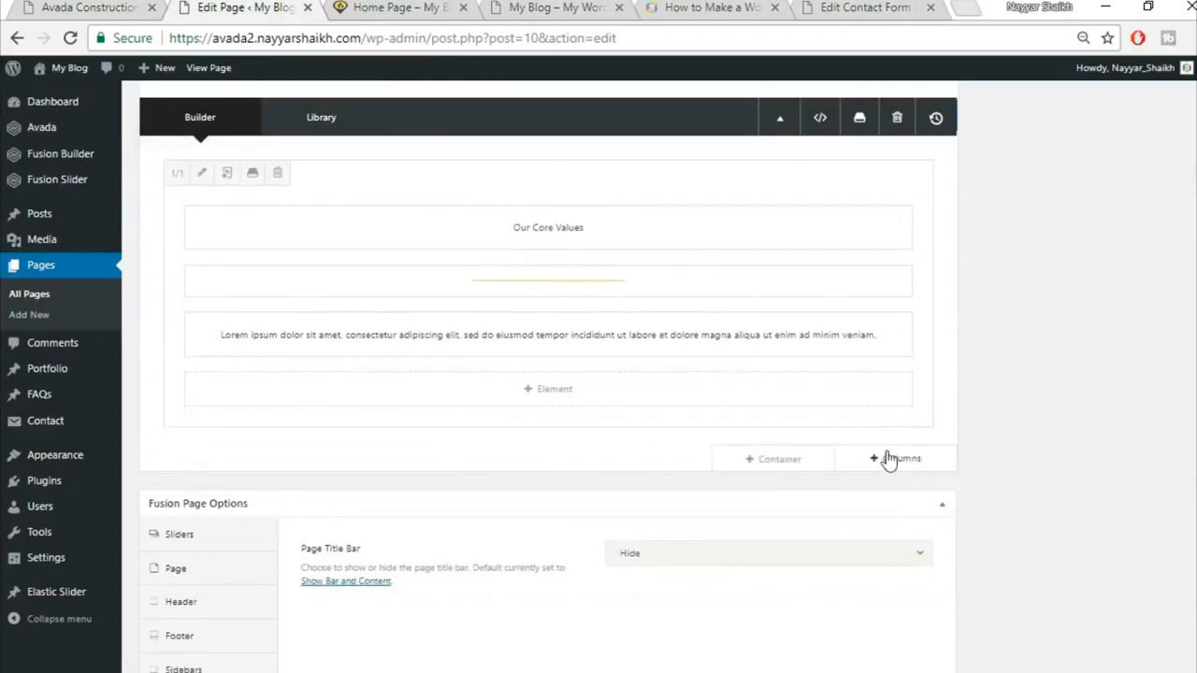
pyautogui.click(901, 461)
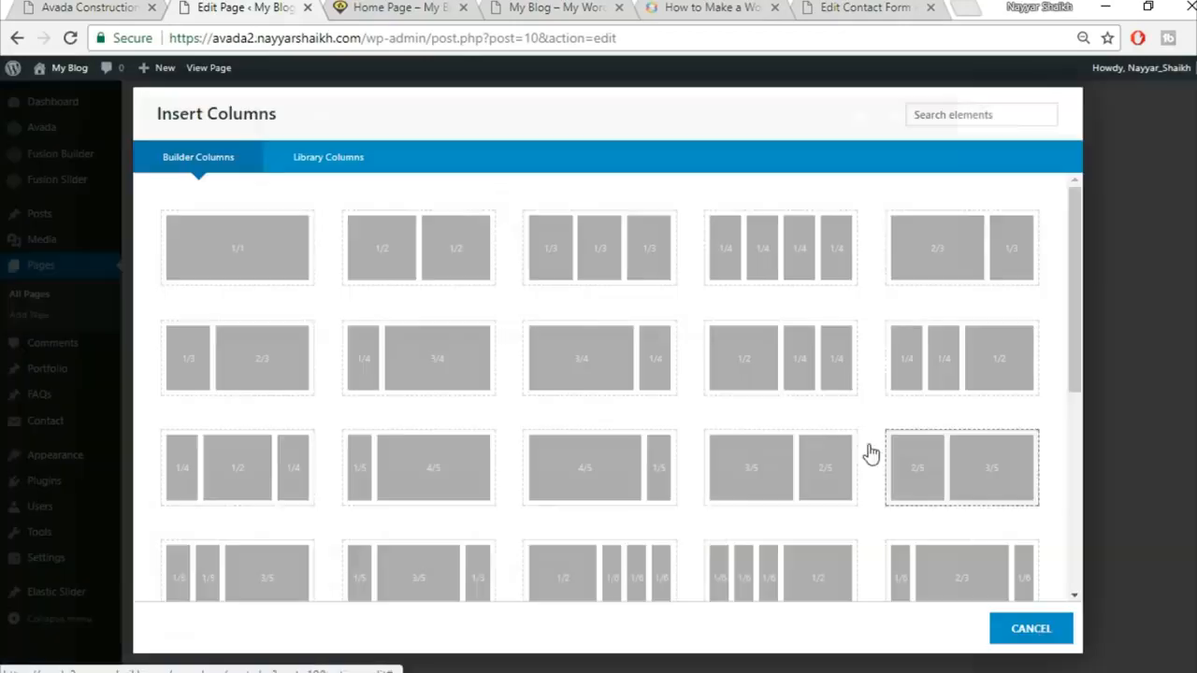
pyautogui.click(245, 255)
pyautogui.click(64, 5)
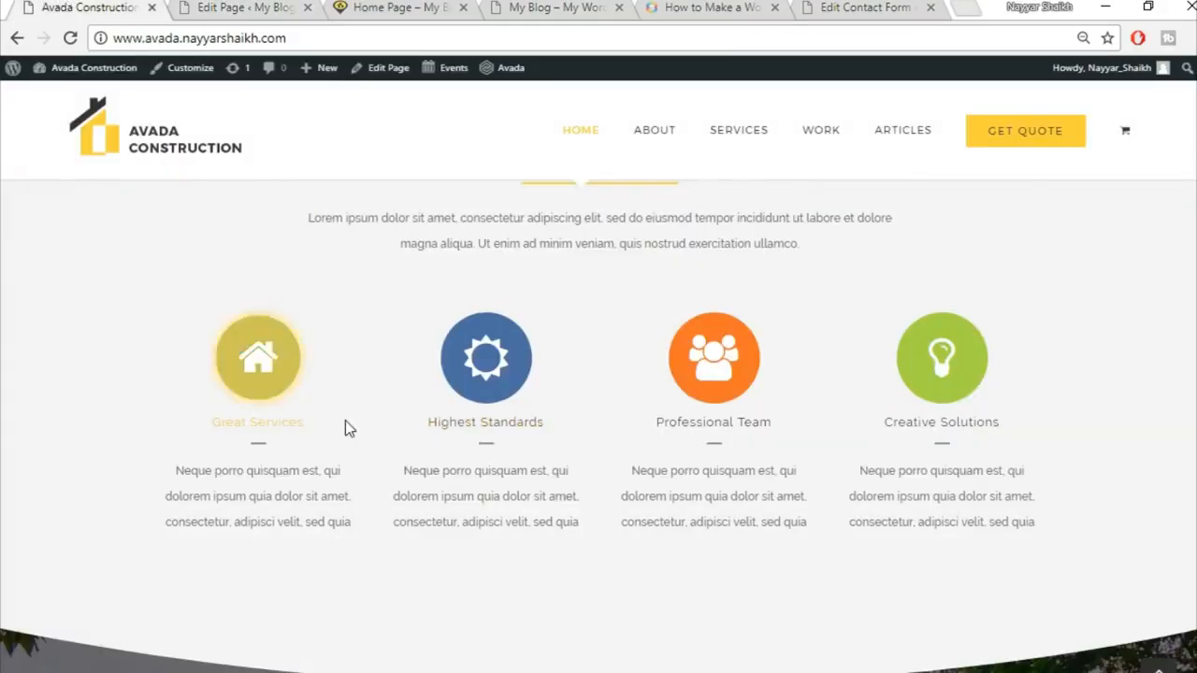
pyautogui.click(232, 8)
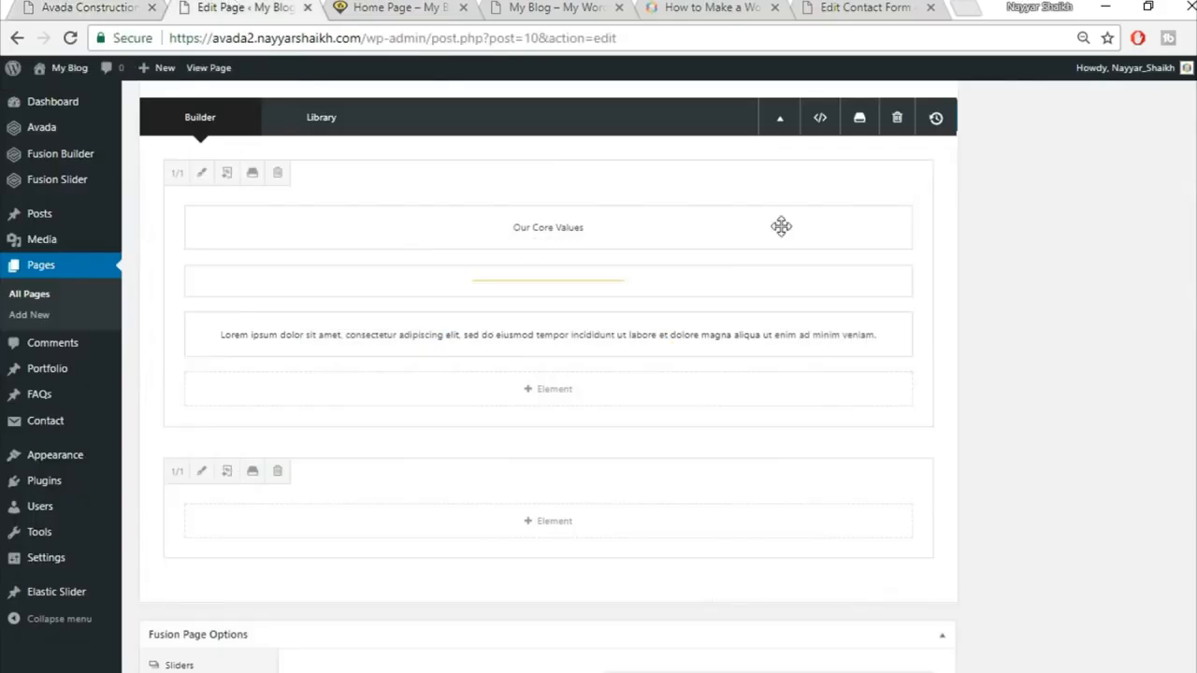
pyautogui.click(553, 522)
pyautogui.click(953, 119)
pyautogui.write('con')
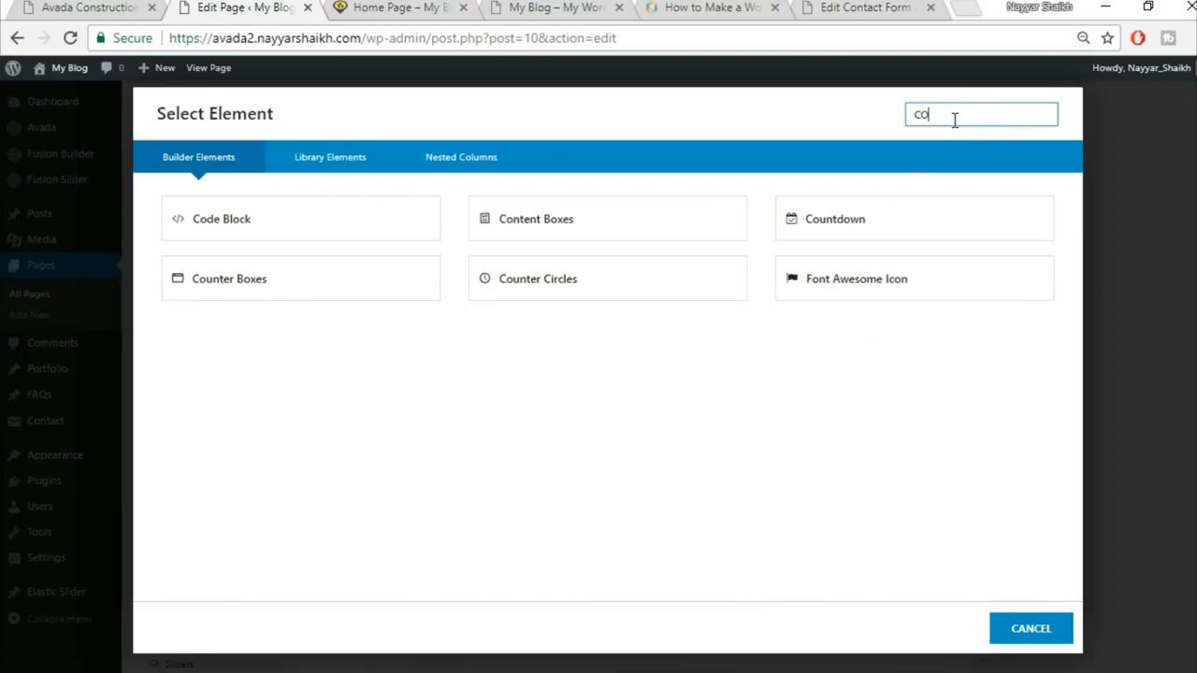
pyautogui.click(283, 219)
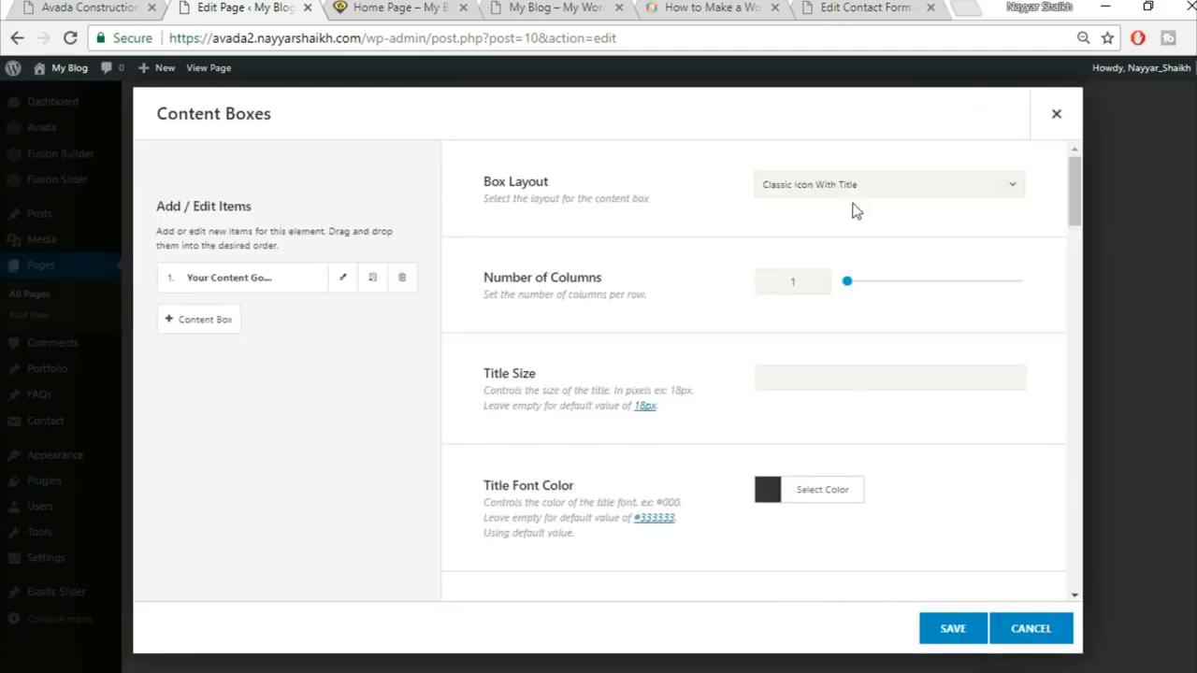
# Step: Set the content boxes layout to Classic Icon On Top
pyautogui.click(825, 192)
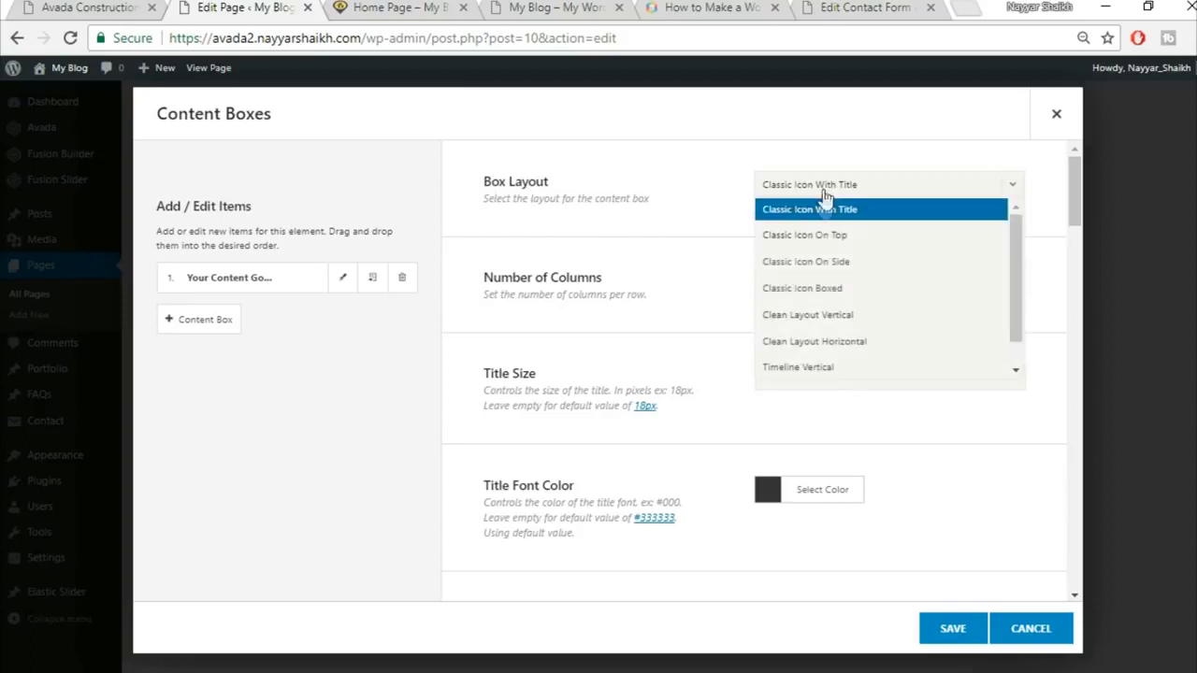
pyautogui.click(838, 238)
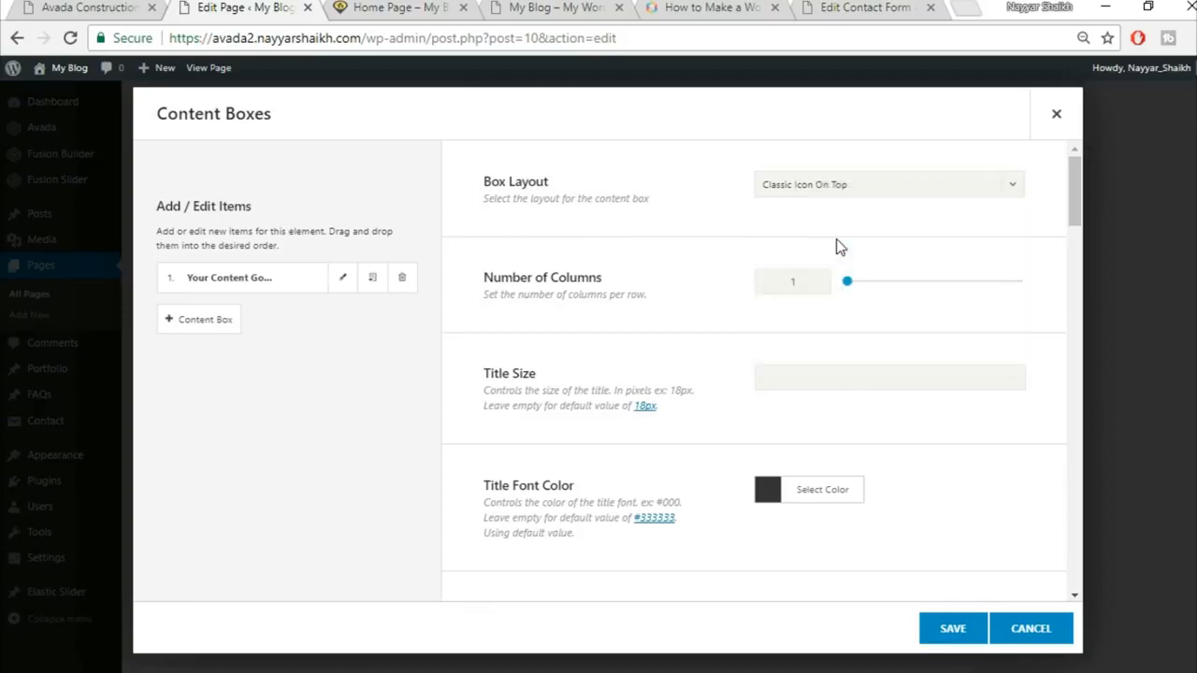
pyautogui.click(131, 6)
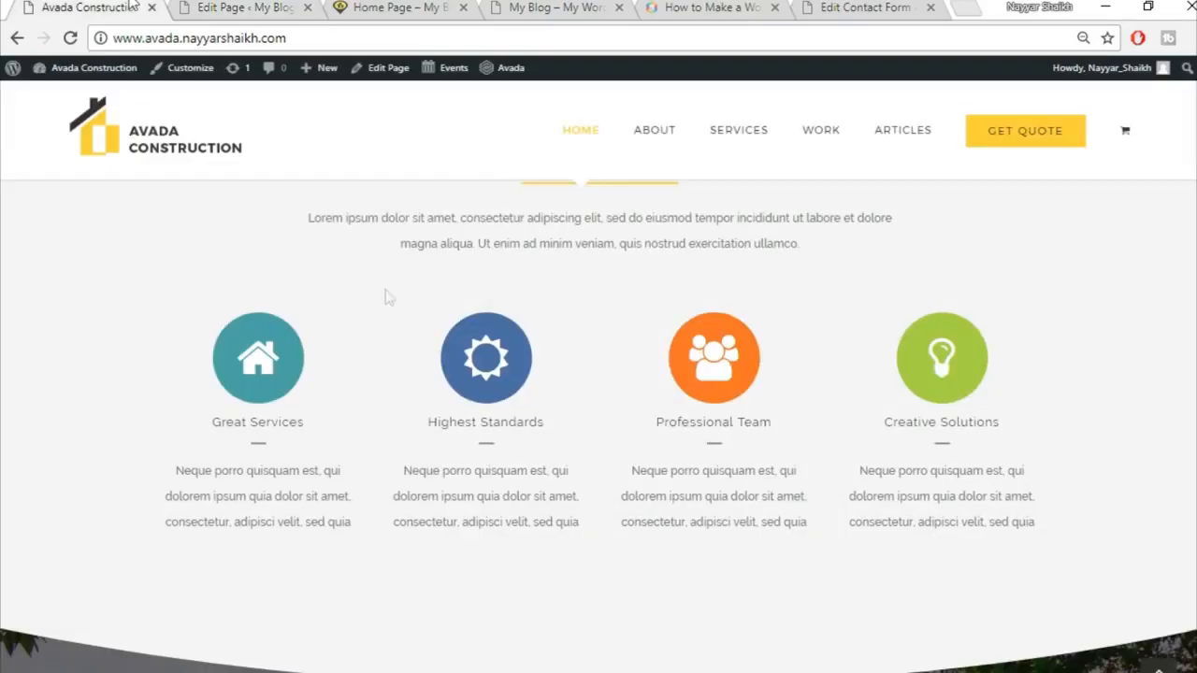
pyautogui.click(259, 6)
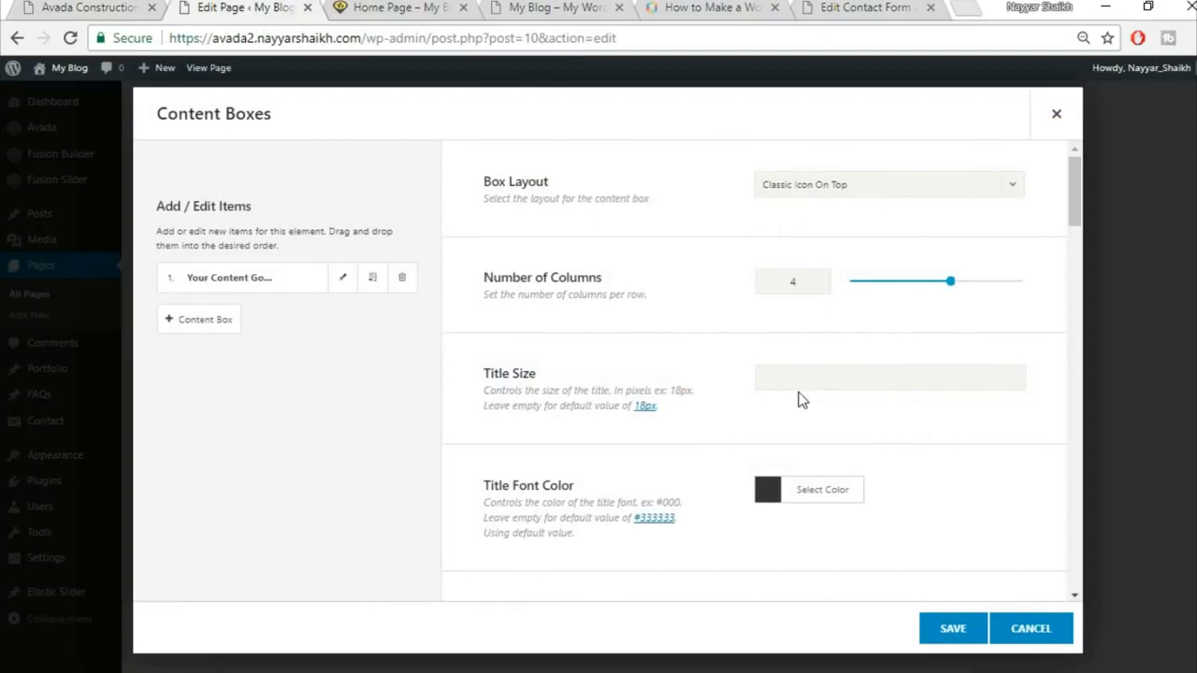
pyautogui.scroll(-2, 837, 385)
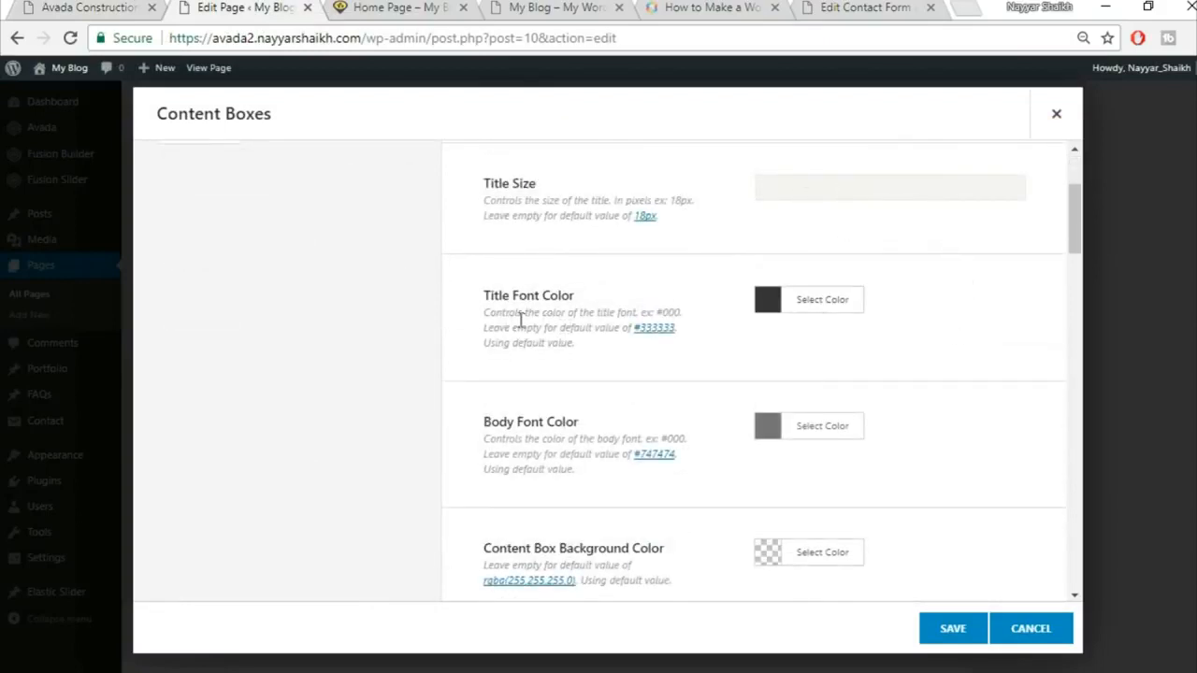
pyautogui.click(101, 7)
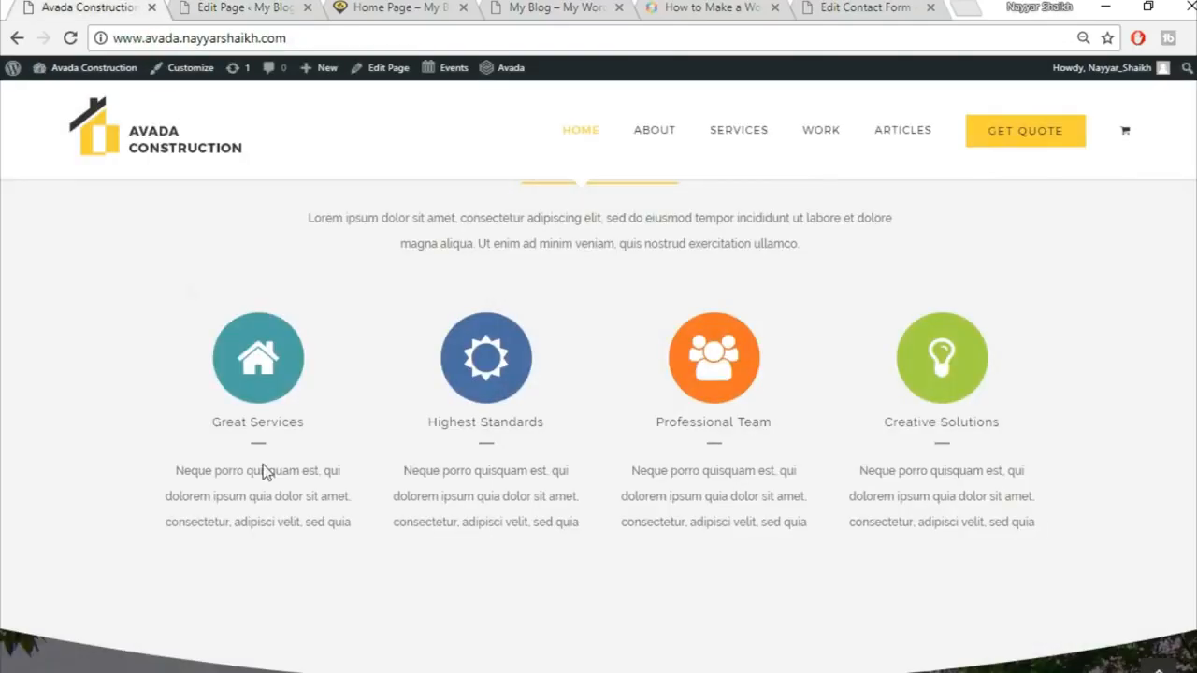
pyautogui.click(299, 7)
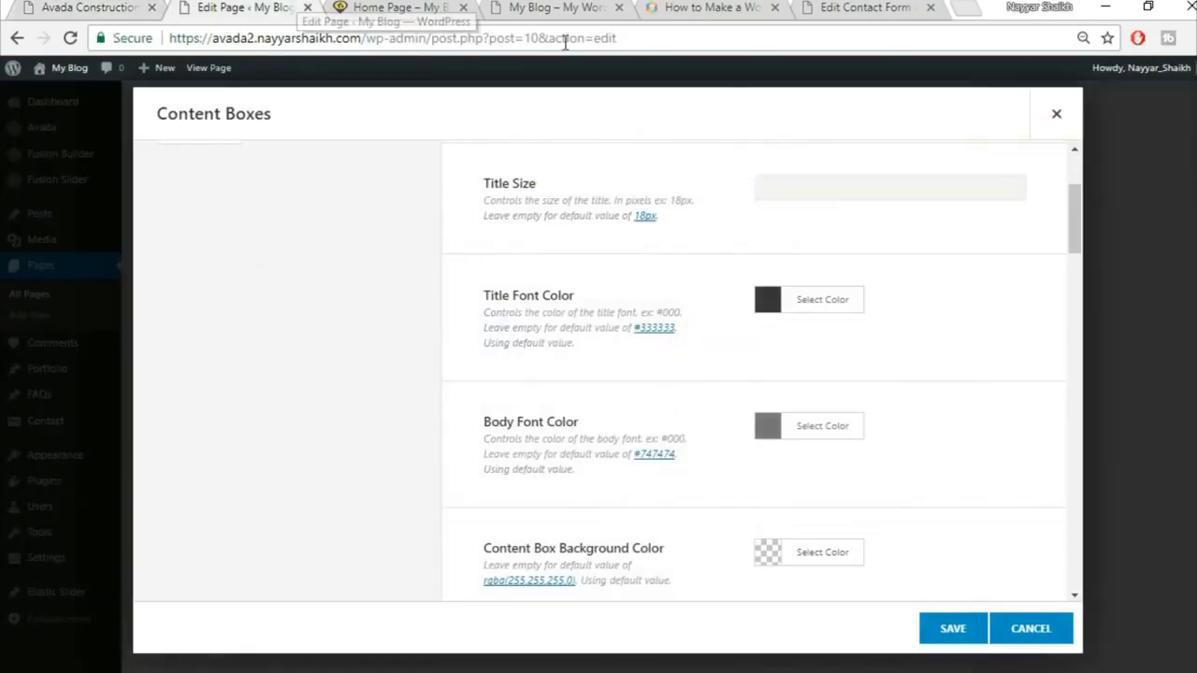
# Step: Use four columns, set the inner border size to 0 and the icon size to 60
pyautogui.scroll(-1, 992, 335)
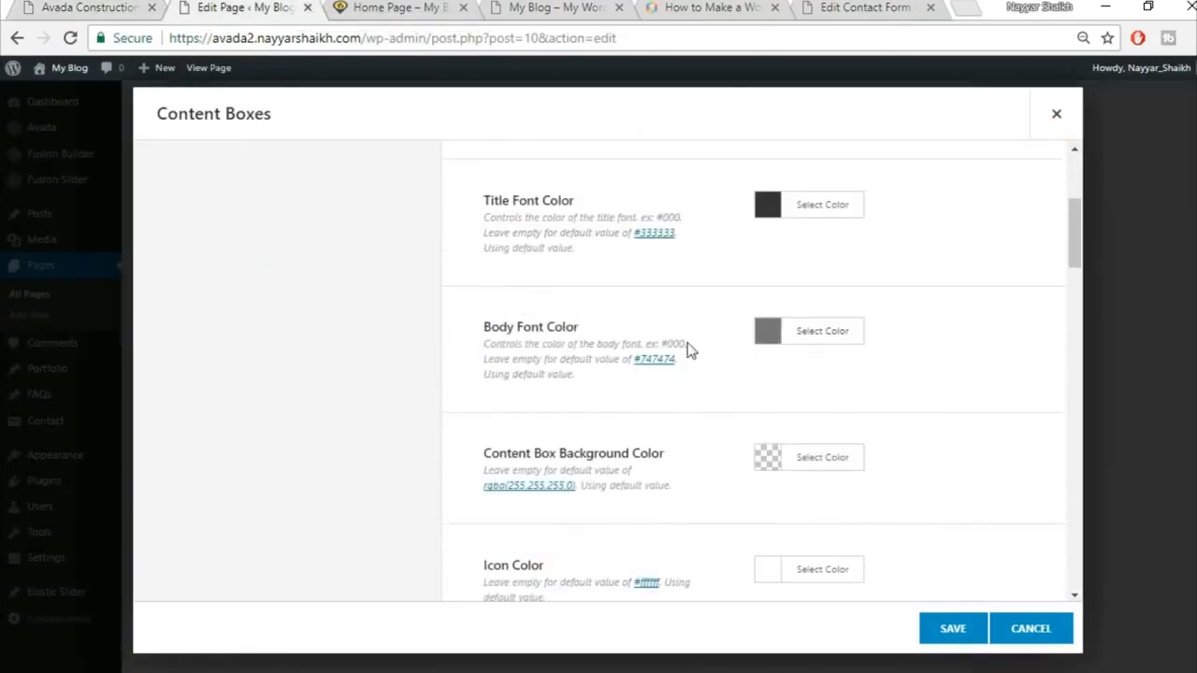
pyautogui.scroll(-1, 1002, 370)
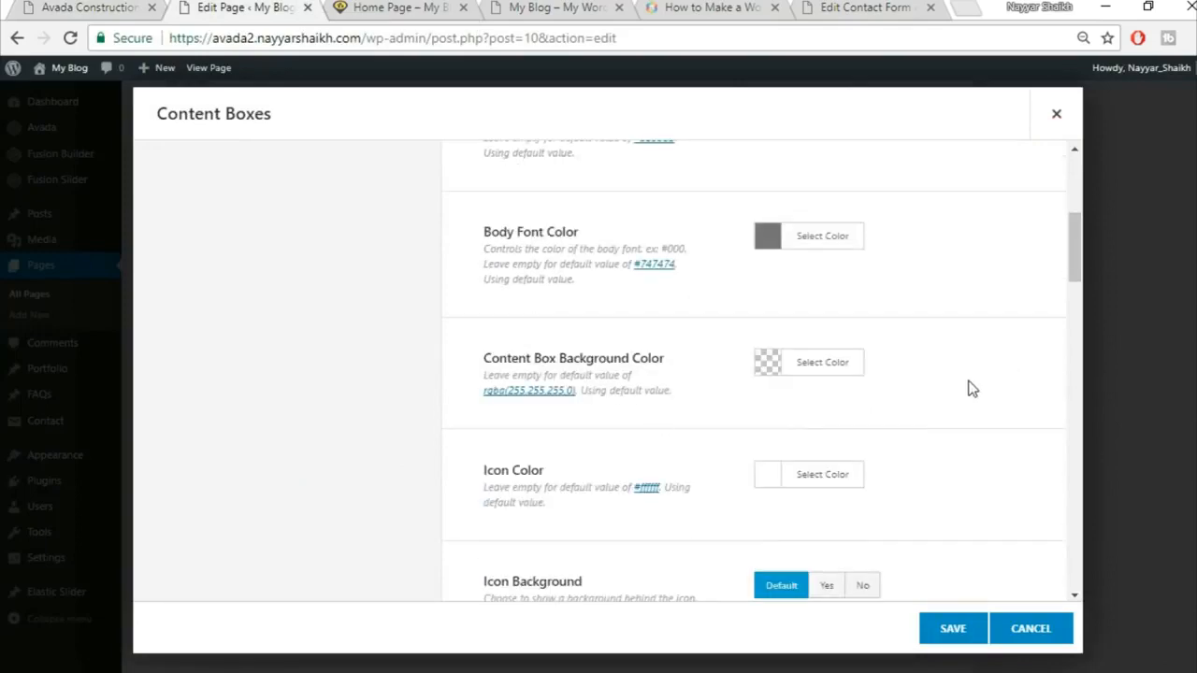
pyautogui.scroll(-1, 973, 389)
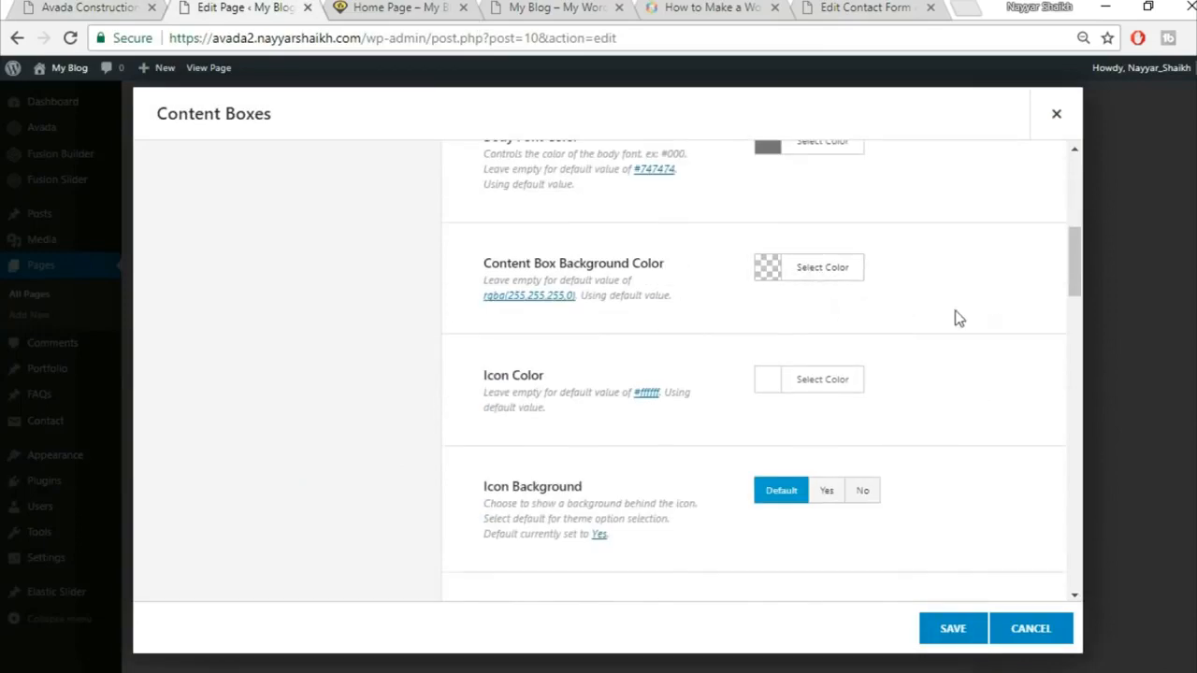
pyautogui.scroll(-1, 976, 353)
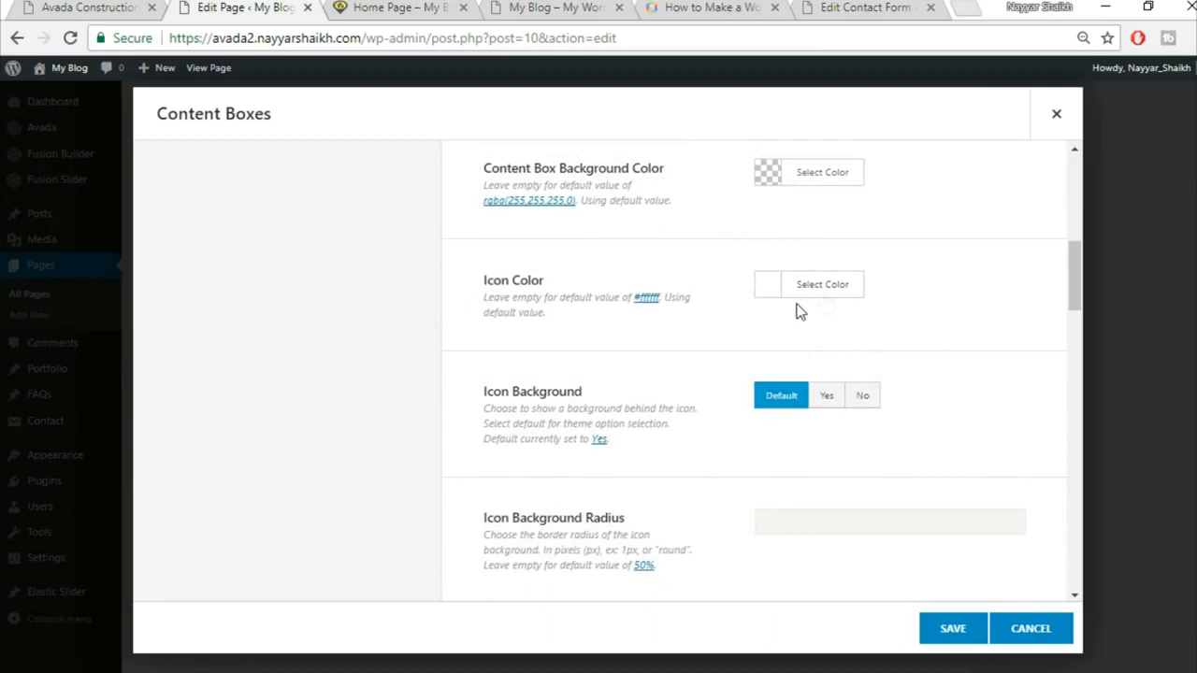
pyautogui.scroll(-1, 990, 428)
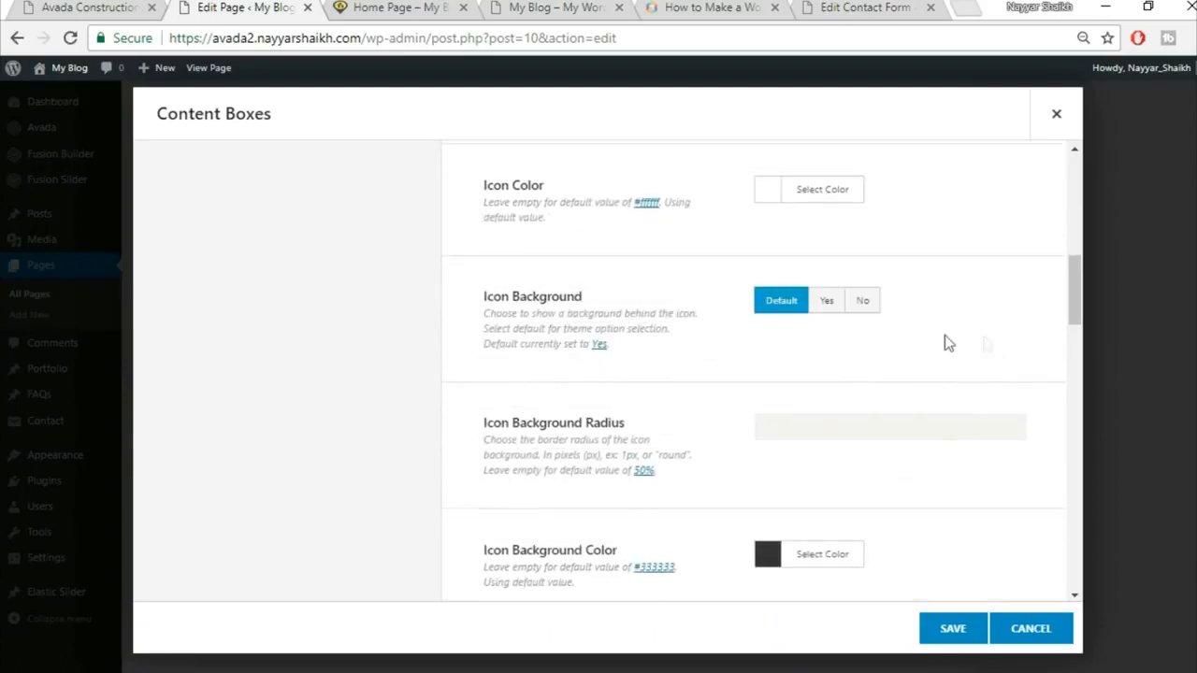
pyautogui.scroll(-3, 1009, 373)
pyautogui.scroll(-1, 1009, 374)
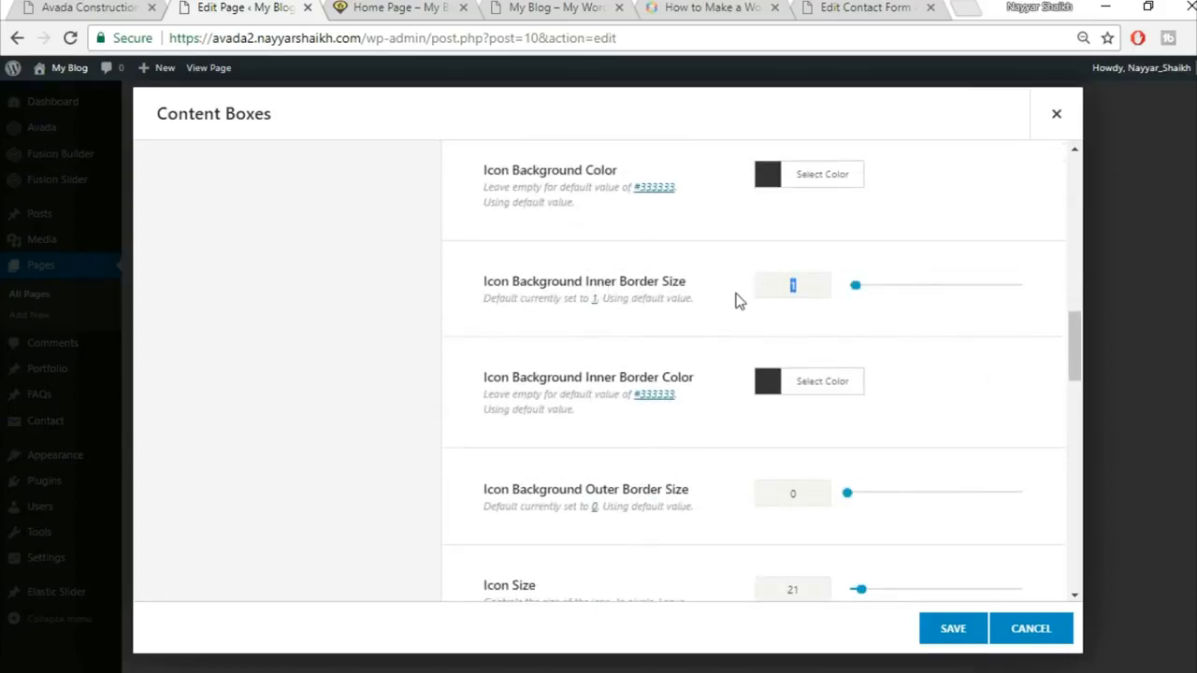
pyautogui.write('0')
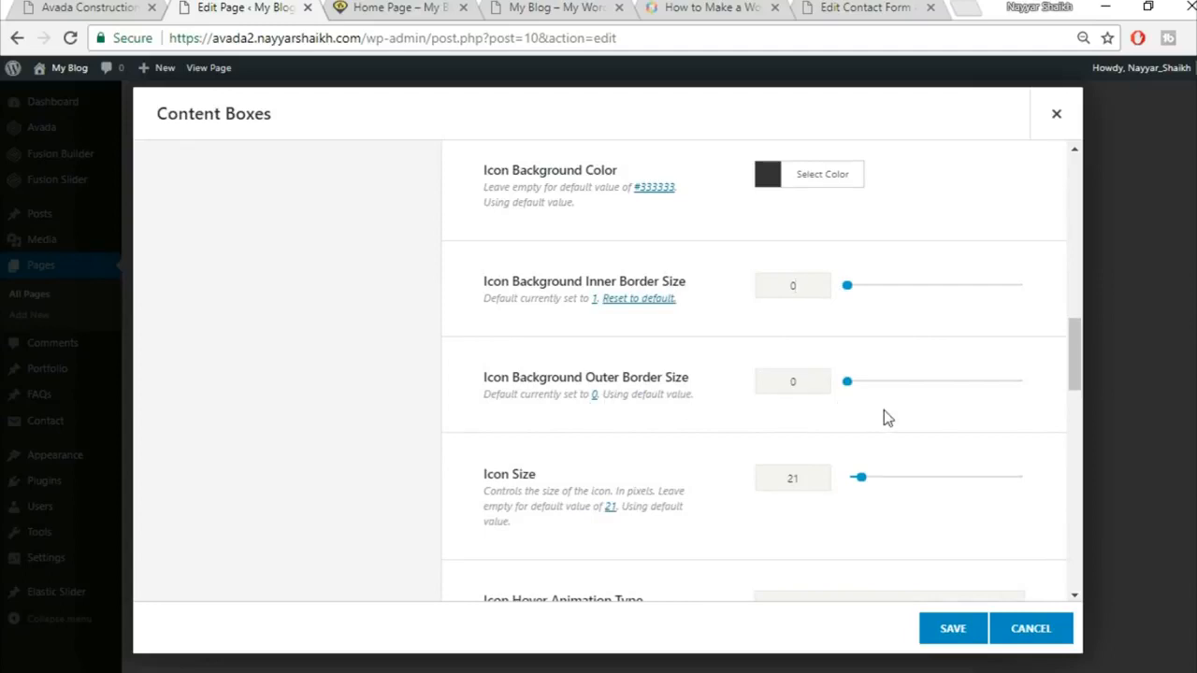
pyautogui.scroll(-1, 823, 416)
pyautogui.write('60')
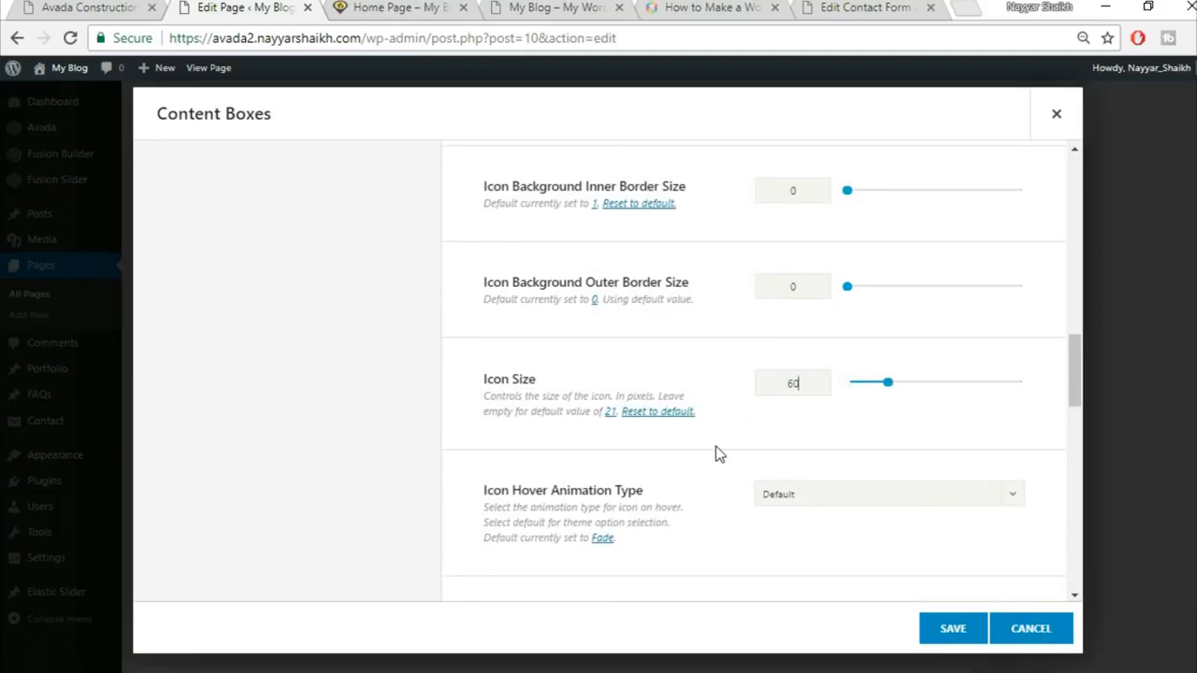
pyautogui.scroll(-1, 709, 446)
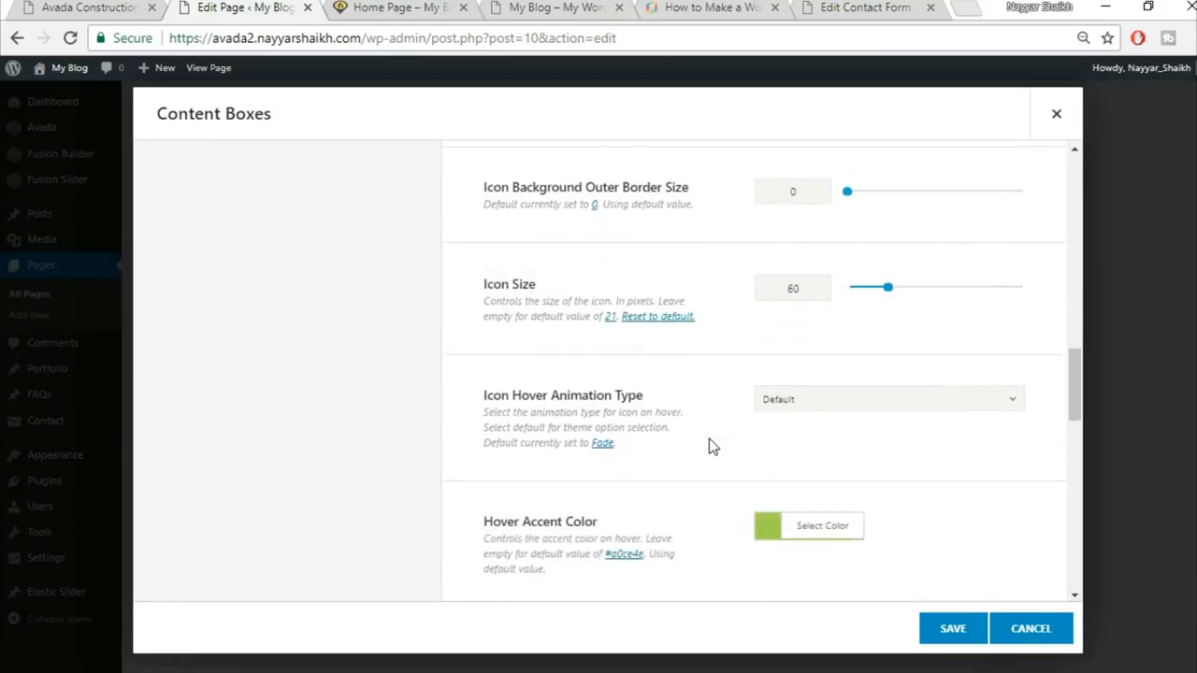
# Step: Give the icons a Pulsate hover animation and a yellow #fed83d hover accent colour
pyautogui.click(838, 401)
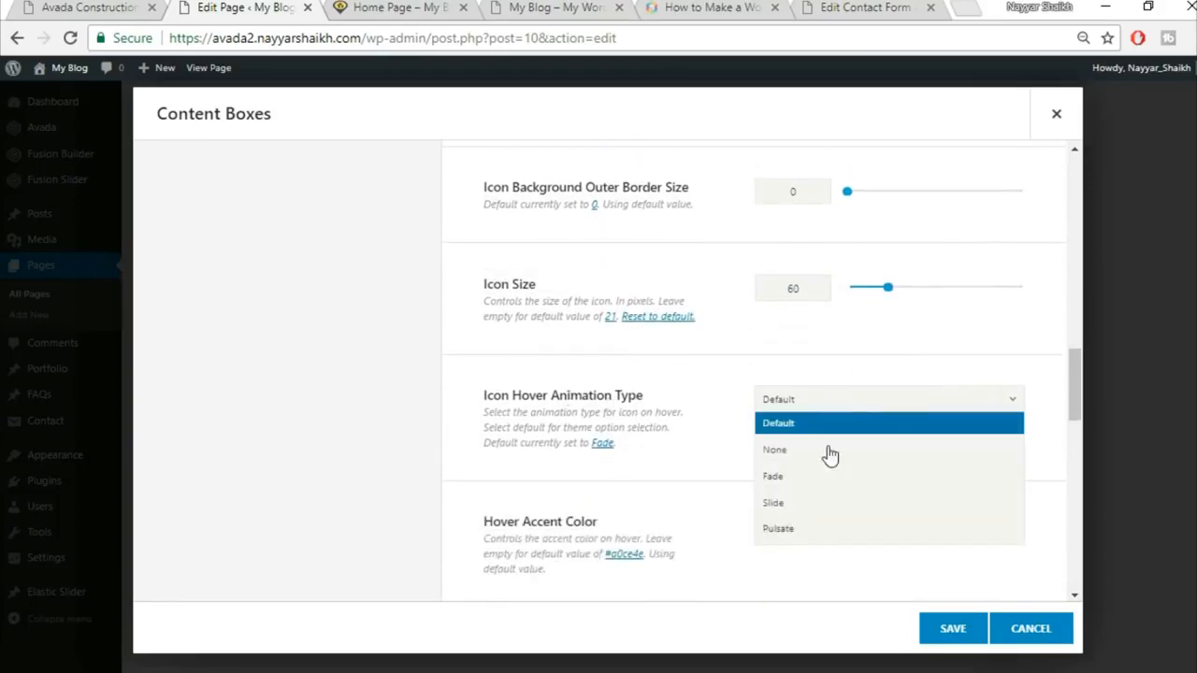
pyautogui.click(809, 535)
pyautogui.click(82, 6)
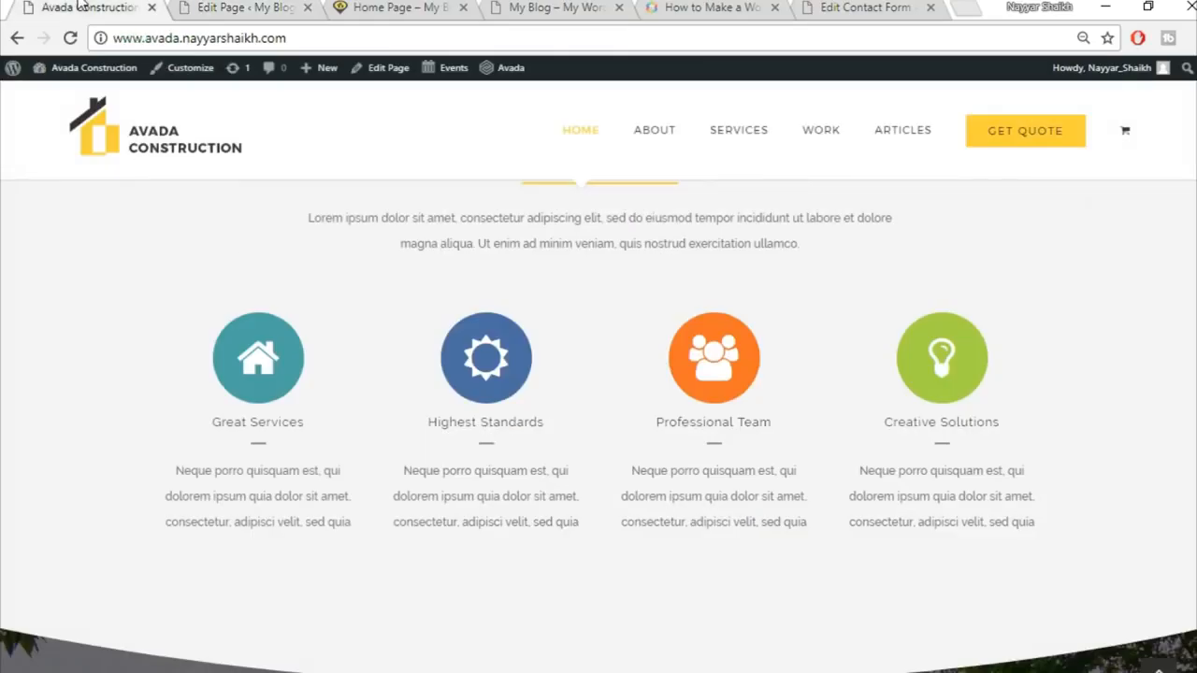
pyautogui.click(240, 6)
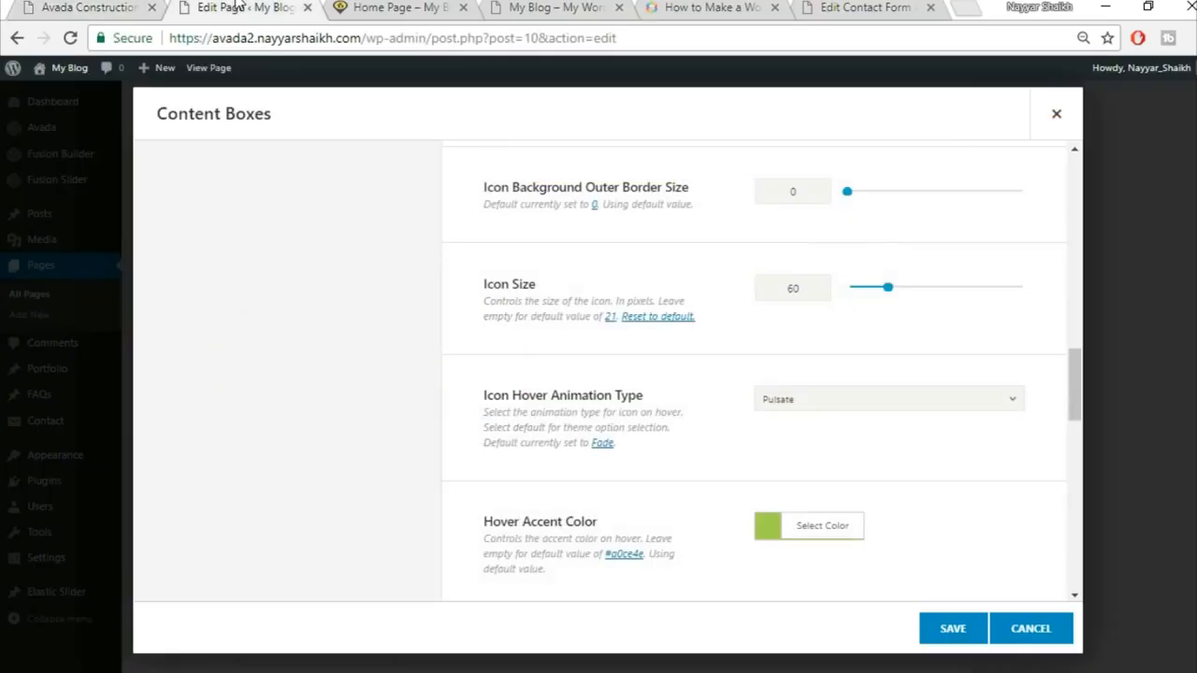
pyautogui.scroll(-2, 989, 427)
pyautogui.click(854, 338)
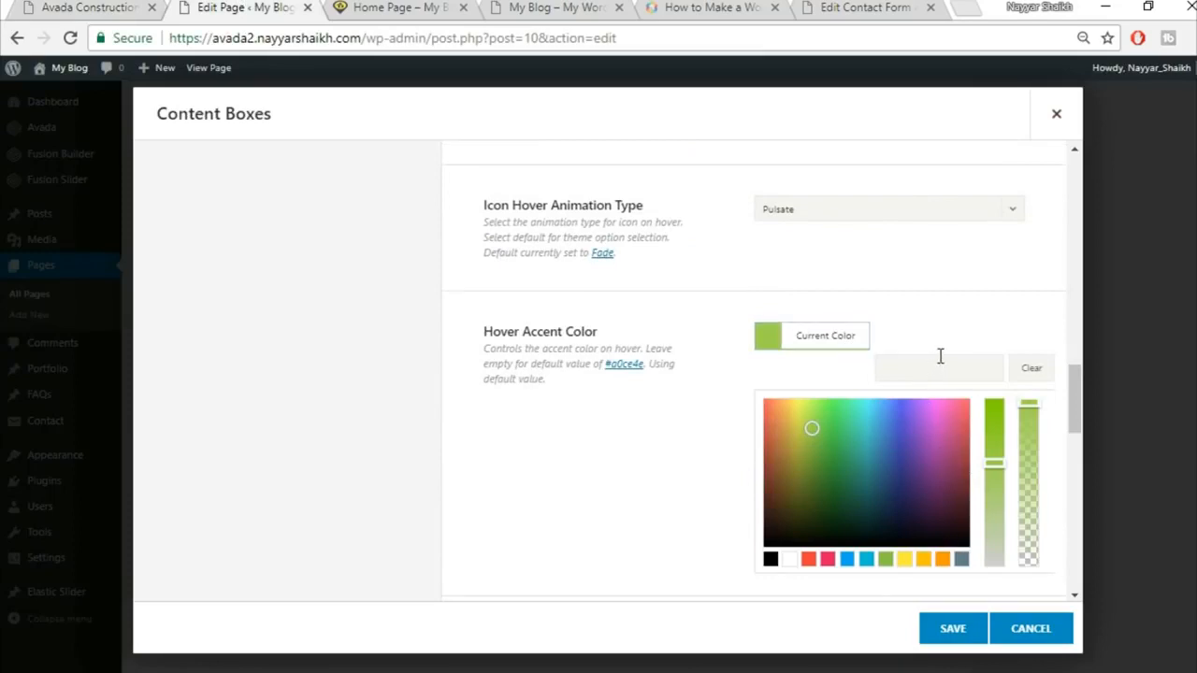
pyautogui.click(934, 283)
pyautogui.scroll(-1, 963, 325)
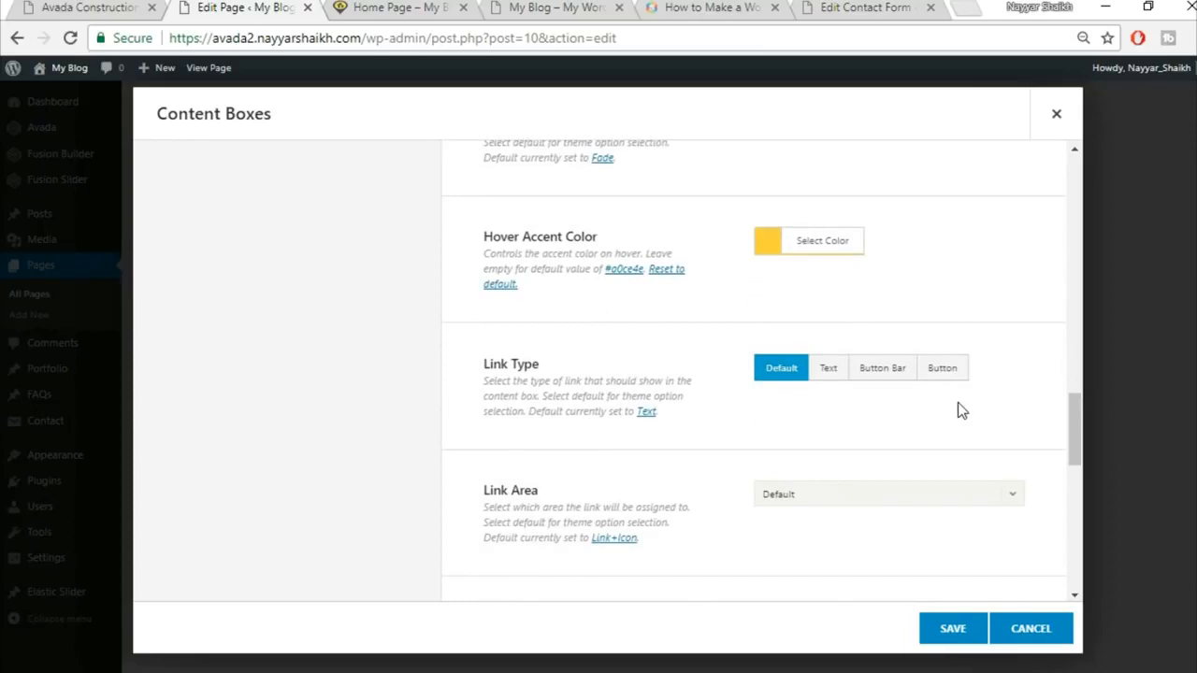
pyautogui.scroll(-3, 958, 405)
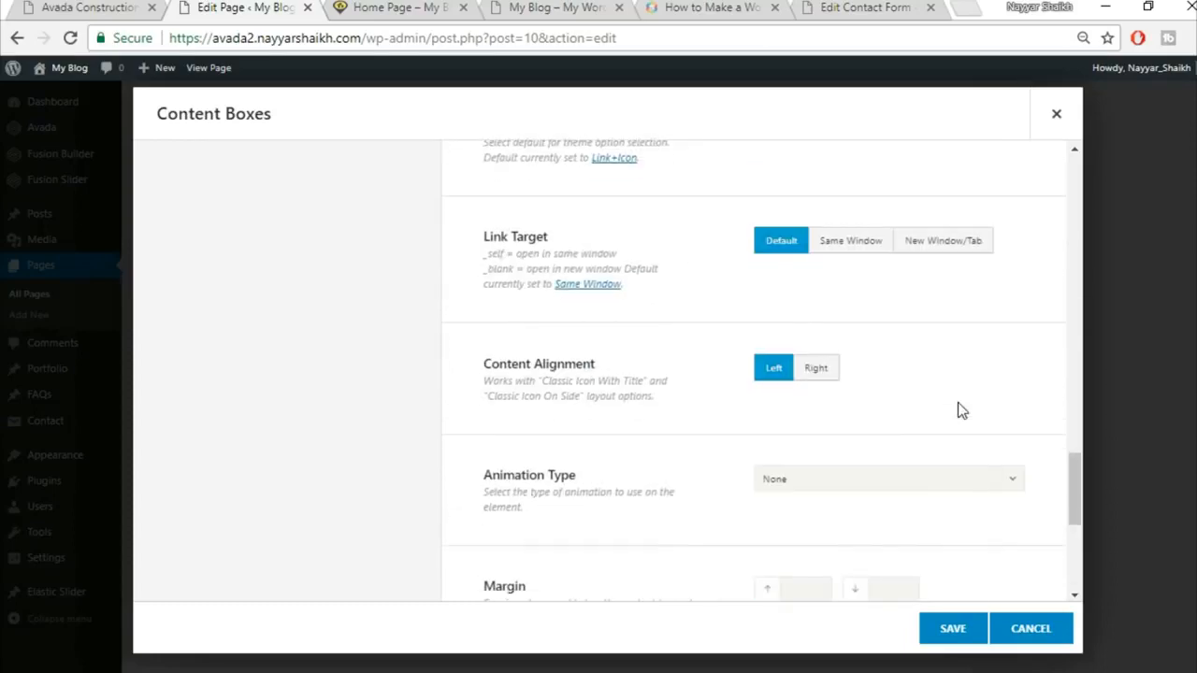
pyautogui.scroll(-3, 958, 404)
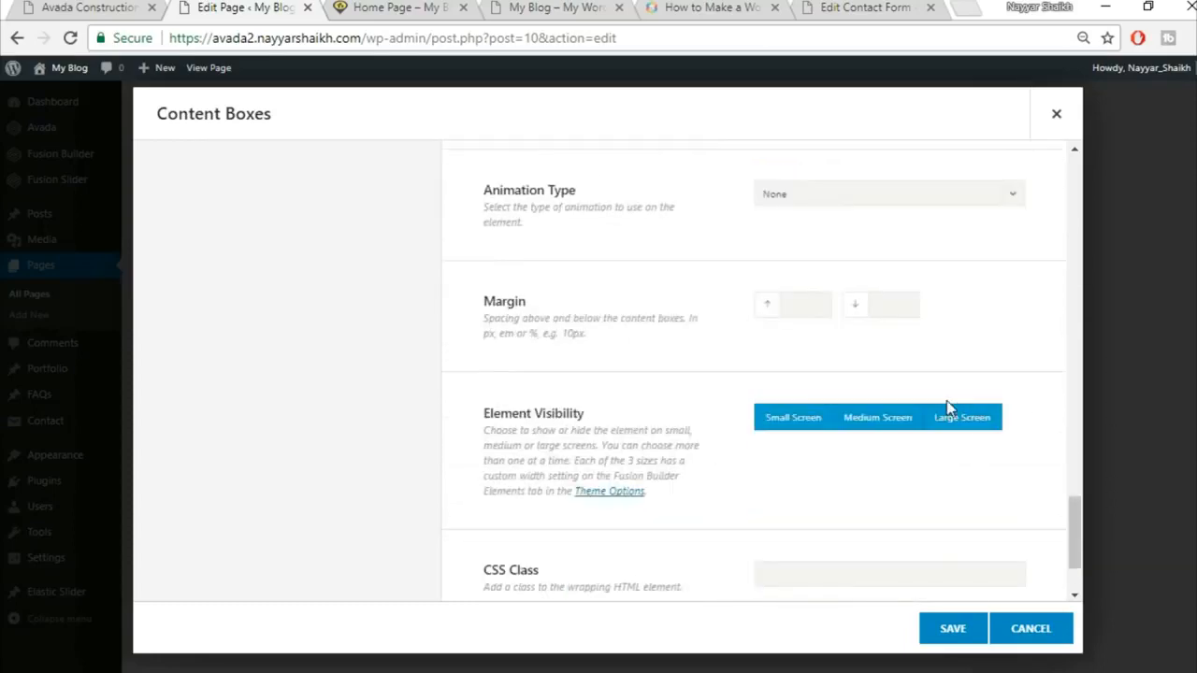
pyautogui.scroll(-1, 947, 404)
pyautogui.scroll(3, 946, 406)
pyautogui.scroll(15, 958, 412)
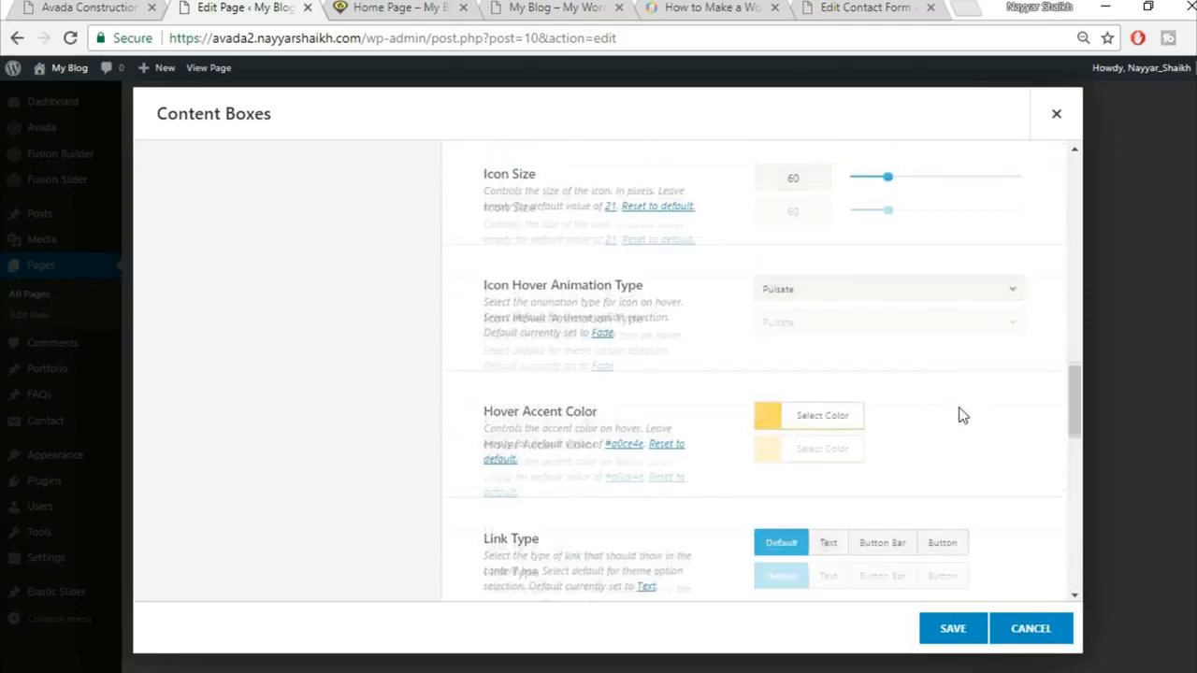
pyautogui.click(104, 8)
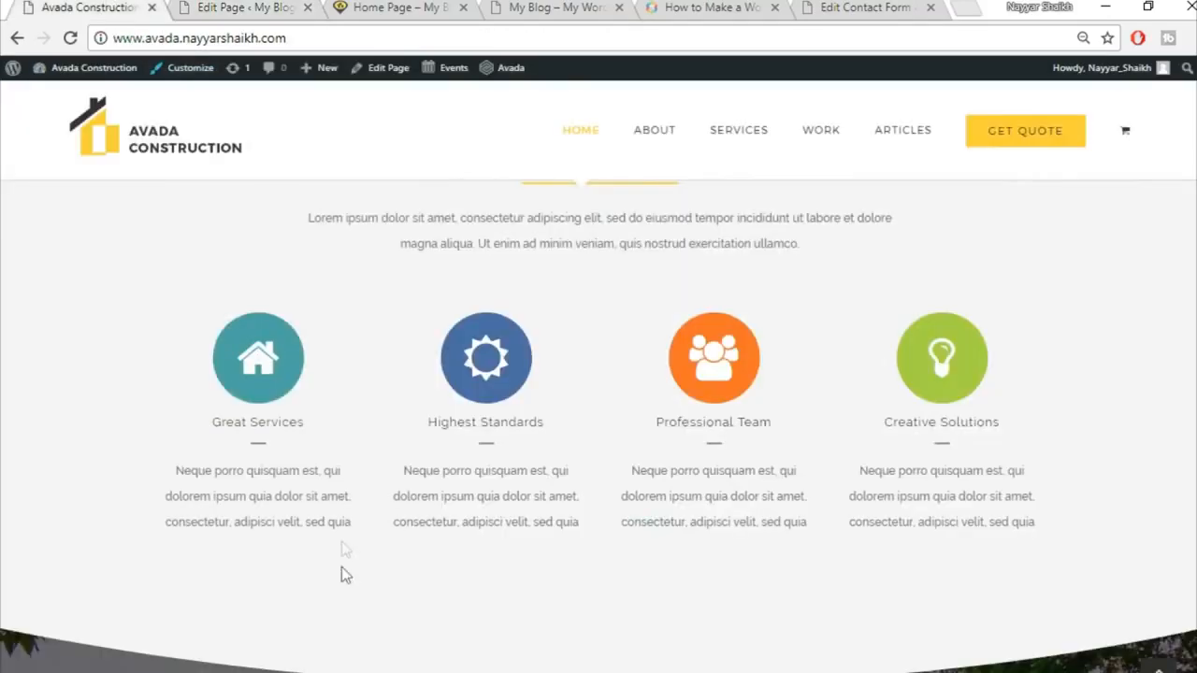
# Step: Set the first content box's title to 'Great Services', copied from the demo
pyautogui.click(240, 7)
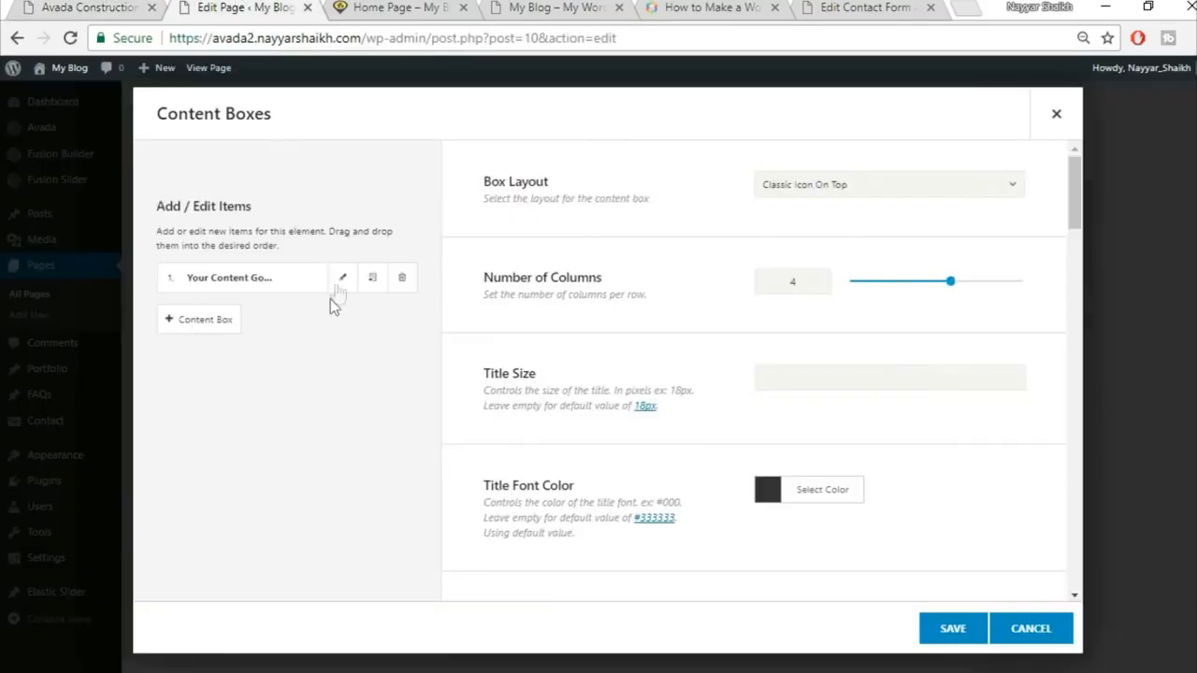
pyautogui.click(342, 277)
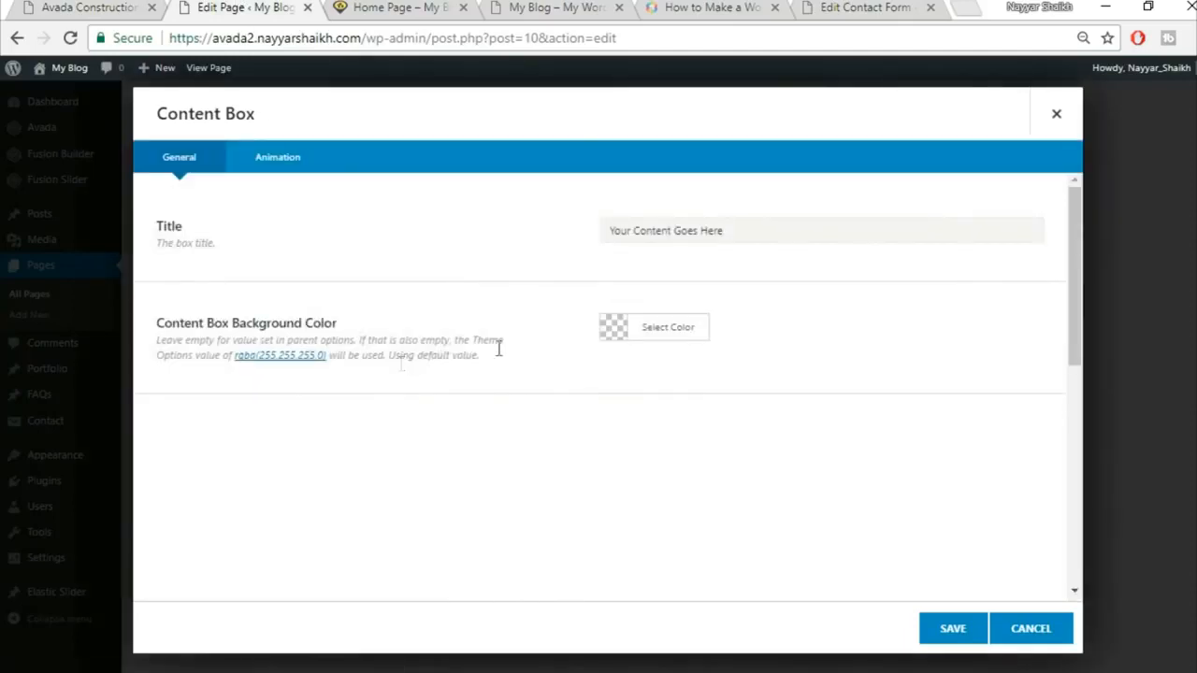
pyautogui.click(104, 8)
pyautogui.moveTo(214, 418); pyautogui.dragTo(327, 425)
pyautogui.hotkey('ctrl', 'c')
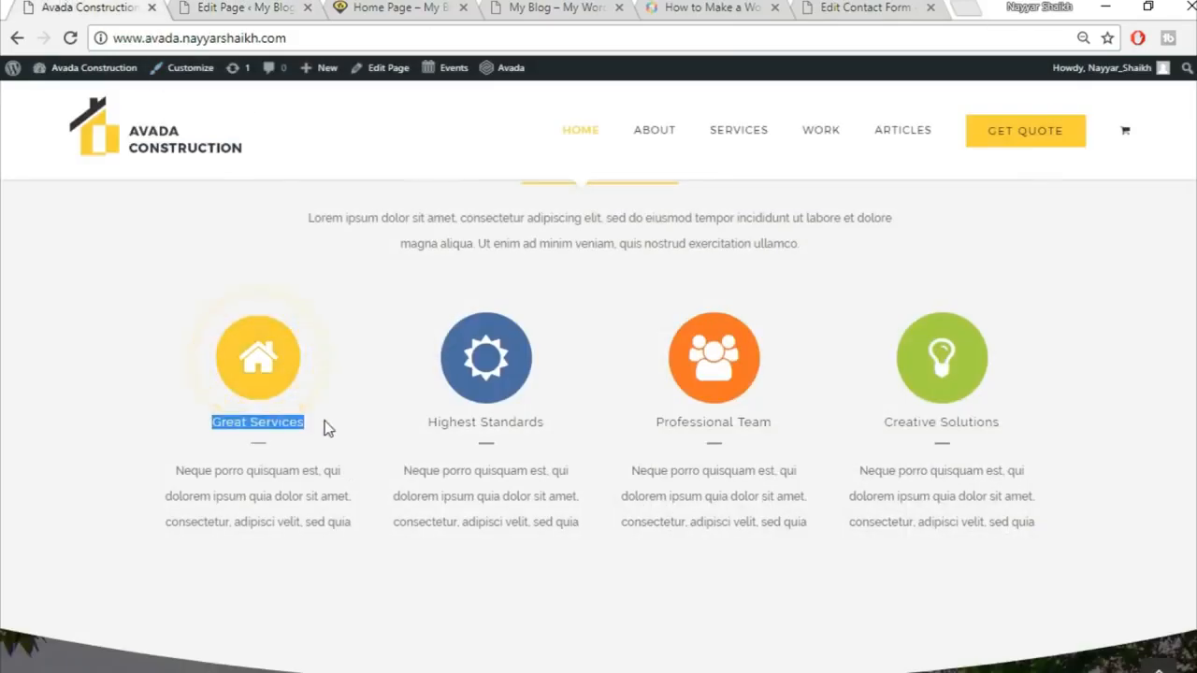
pyautogui.click(251, 7)
pyautogui.tripleClick(679, 227)
pyautogui.hotkey('ctrl', 'v')
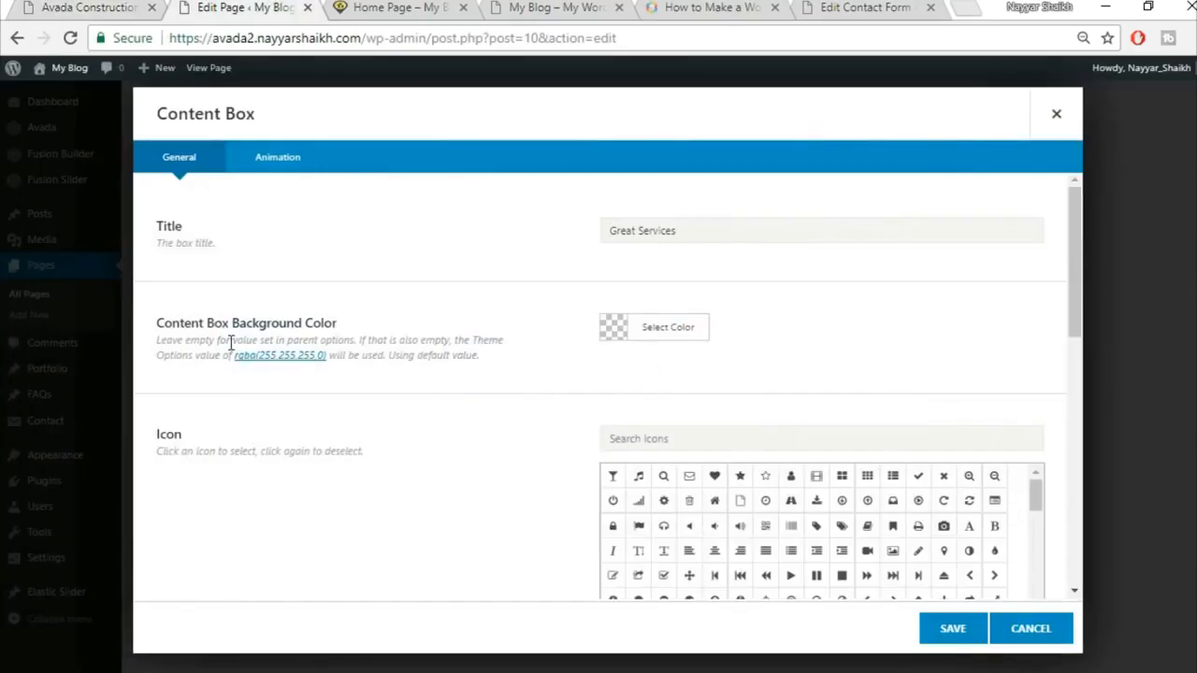
pyautogui.click(102, 8)
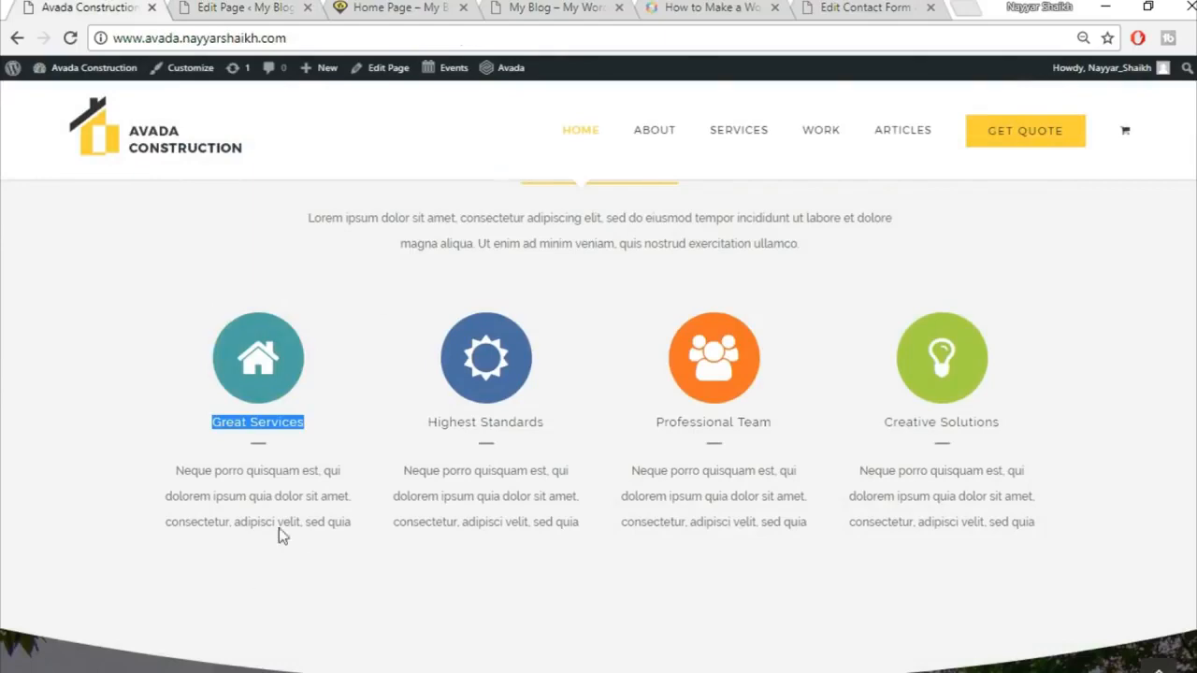
pyautogui.click(220, 6)
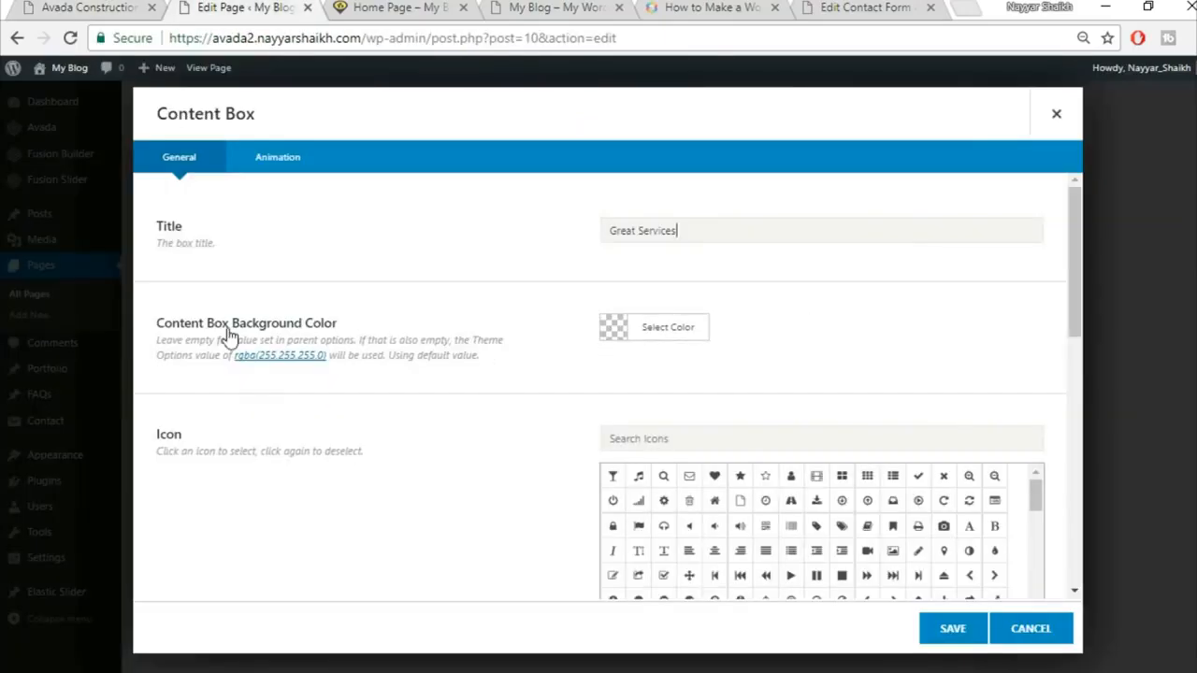
pyautogui.click(114, 7)
pyautogui.click(223, 7)
# Step: Choose the home icon for the first box and make its icon colour white
pyautogui.click(731, 433)
pyautogui.write('home')
pyautogui.click(613, 481)
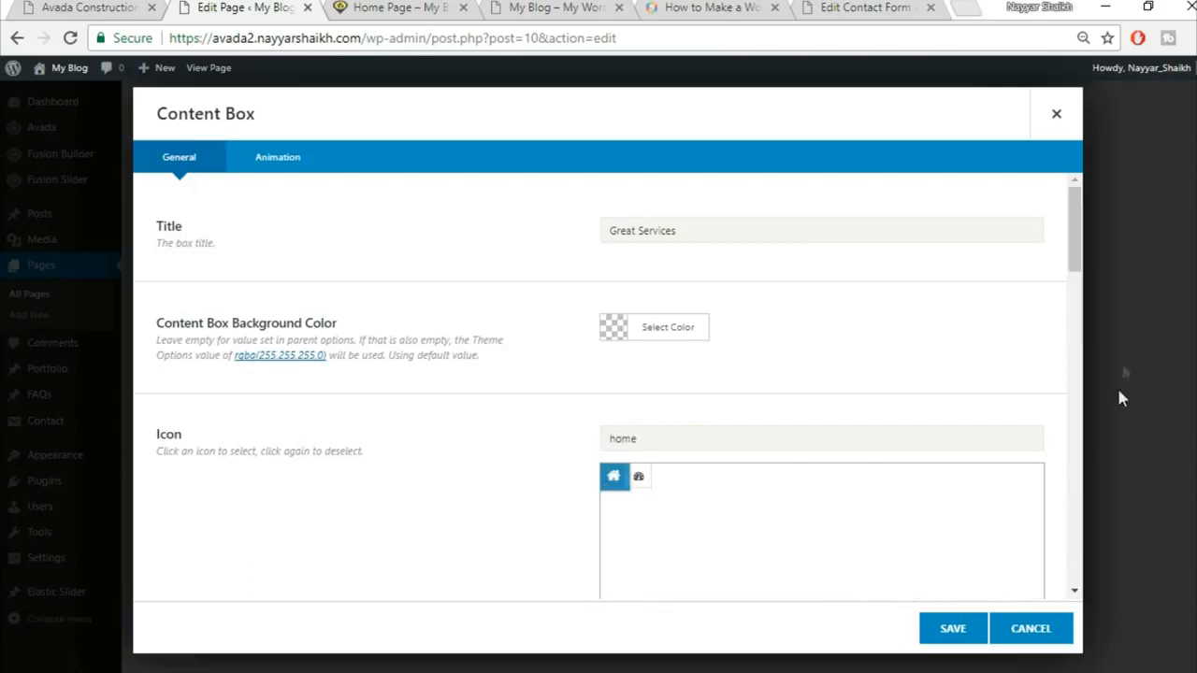
pyautogui.moveTo(1074, 268); pyautogui.dragTo(1075, 348)
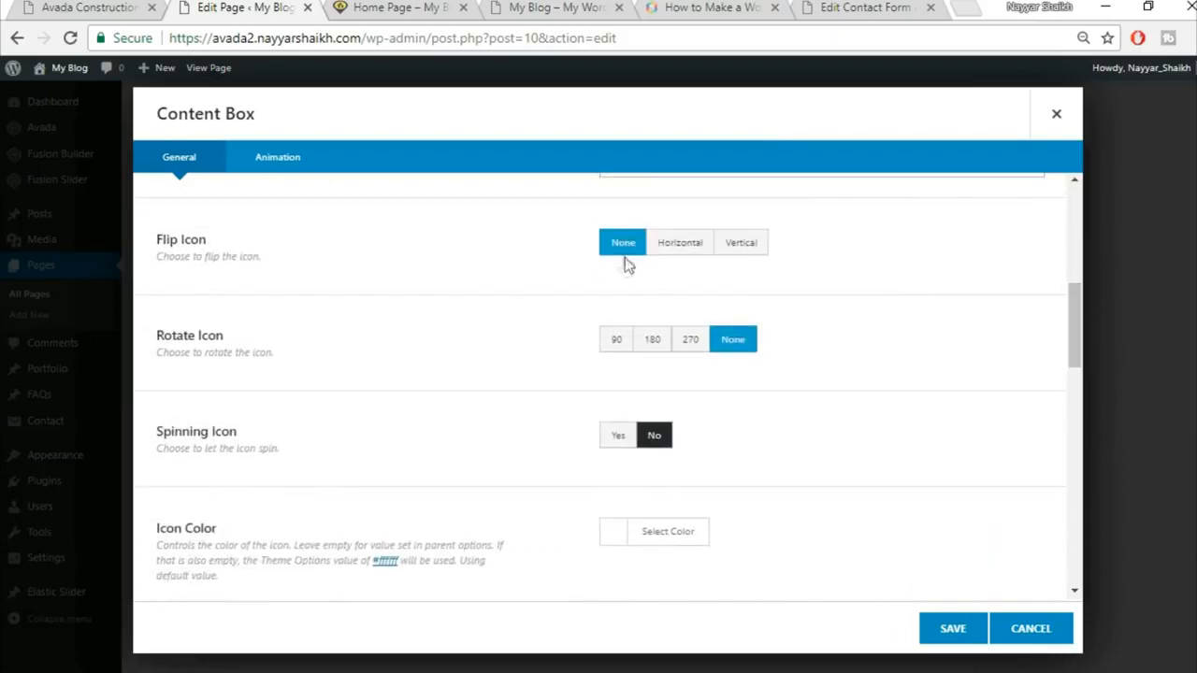
pyautogui.scroll(-1, 524, 387)
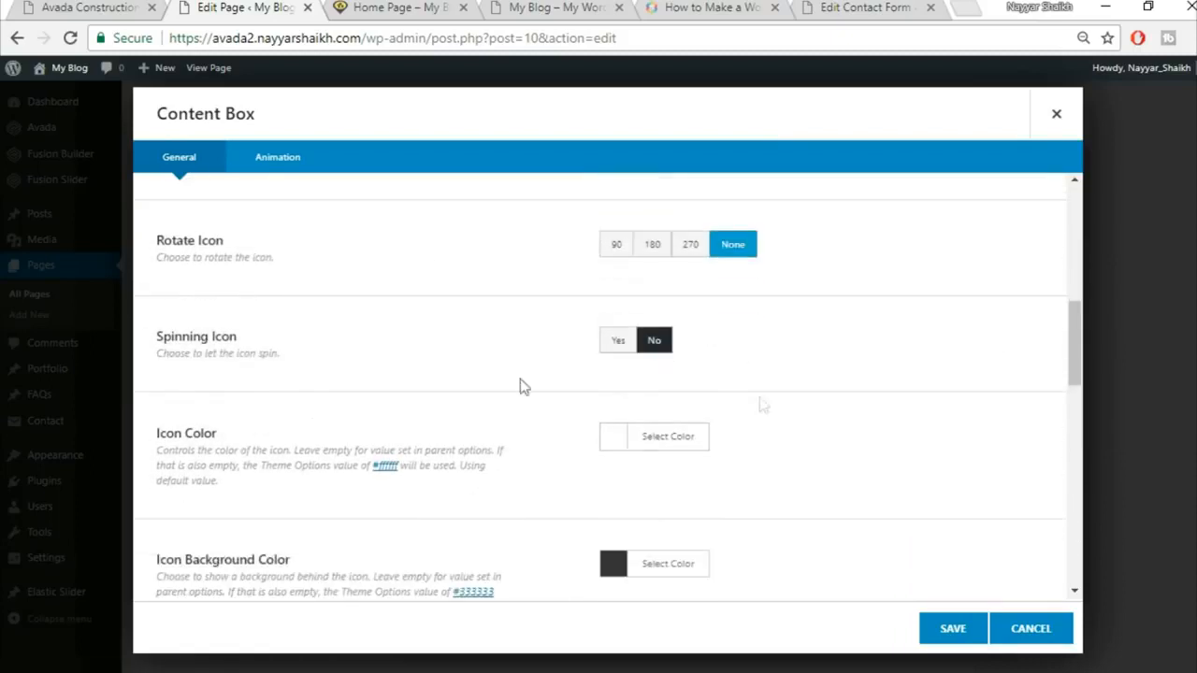
pyautogui.click(649, 436)
pyautogui.scroll(-2, 917, 441)
pyautogui.click(634, 472)
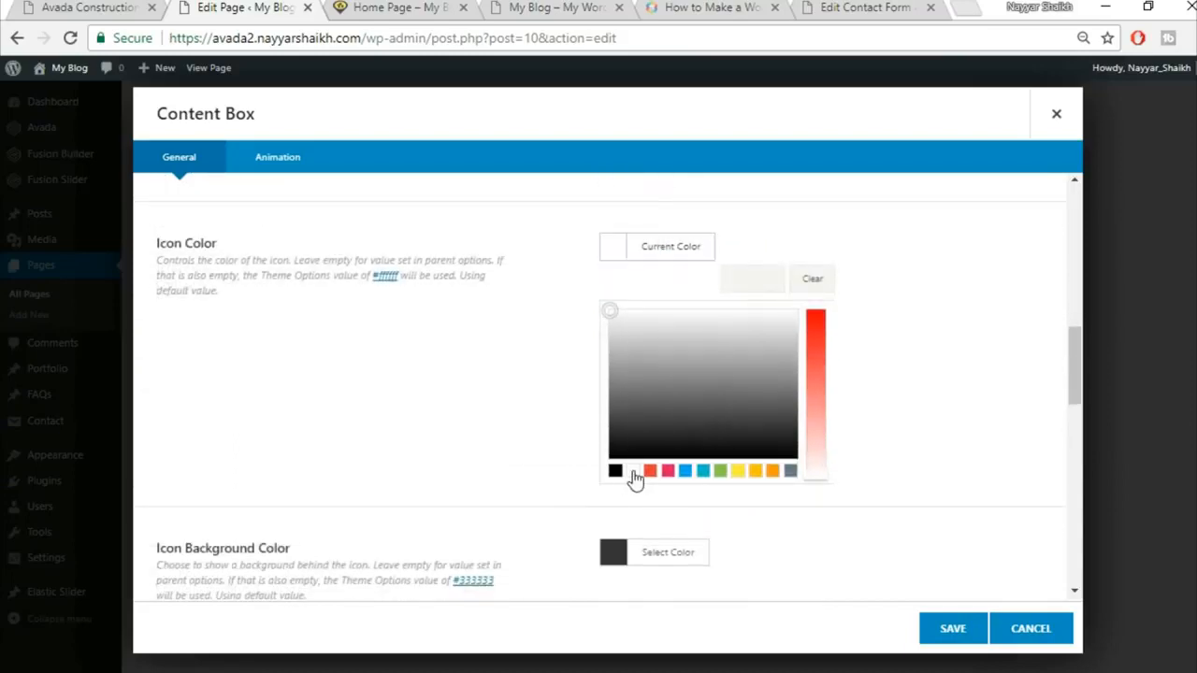
pyautogui.click(1021, 330)
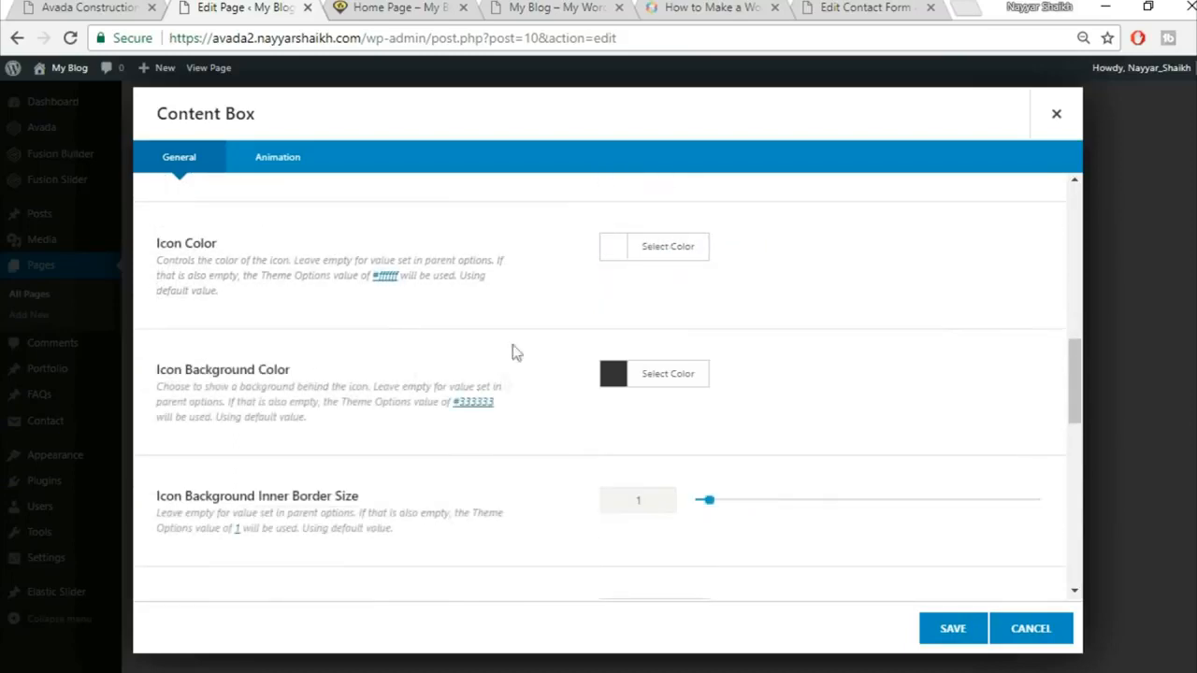
pyautogui.click(86, 5)
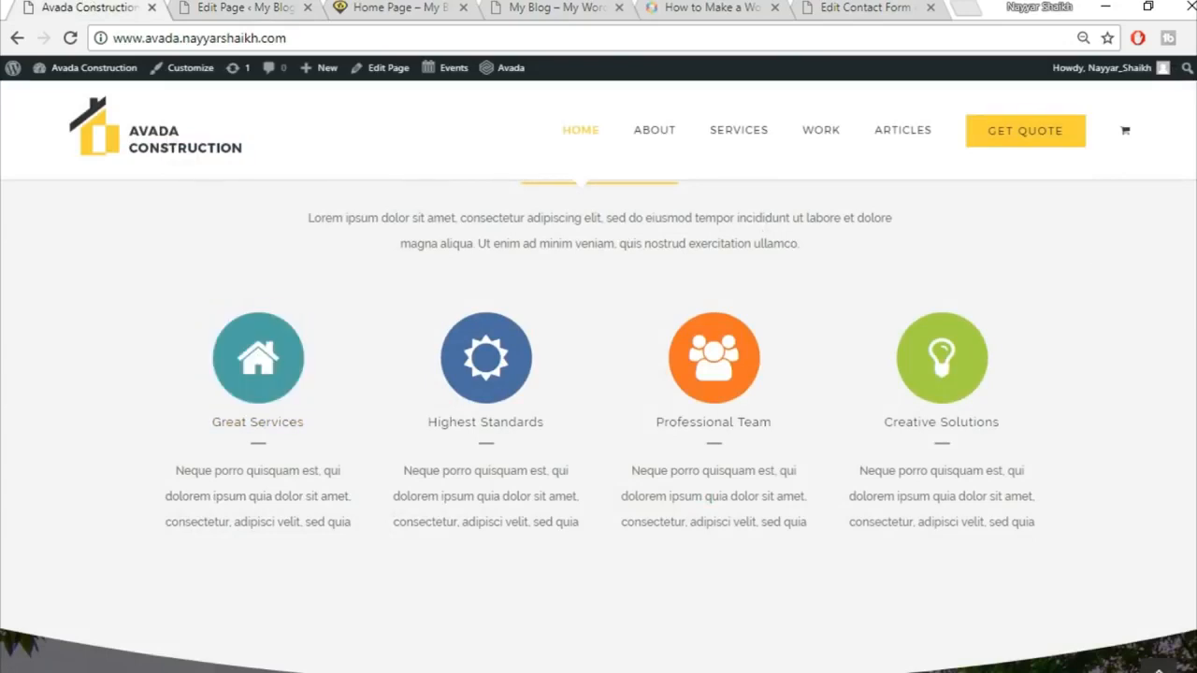
pyautogui.scroll(-1, 269, 345)
pyautogui.scroll(1, 269, 344)
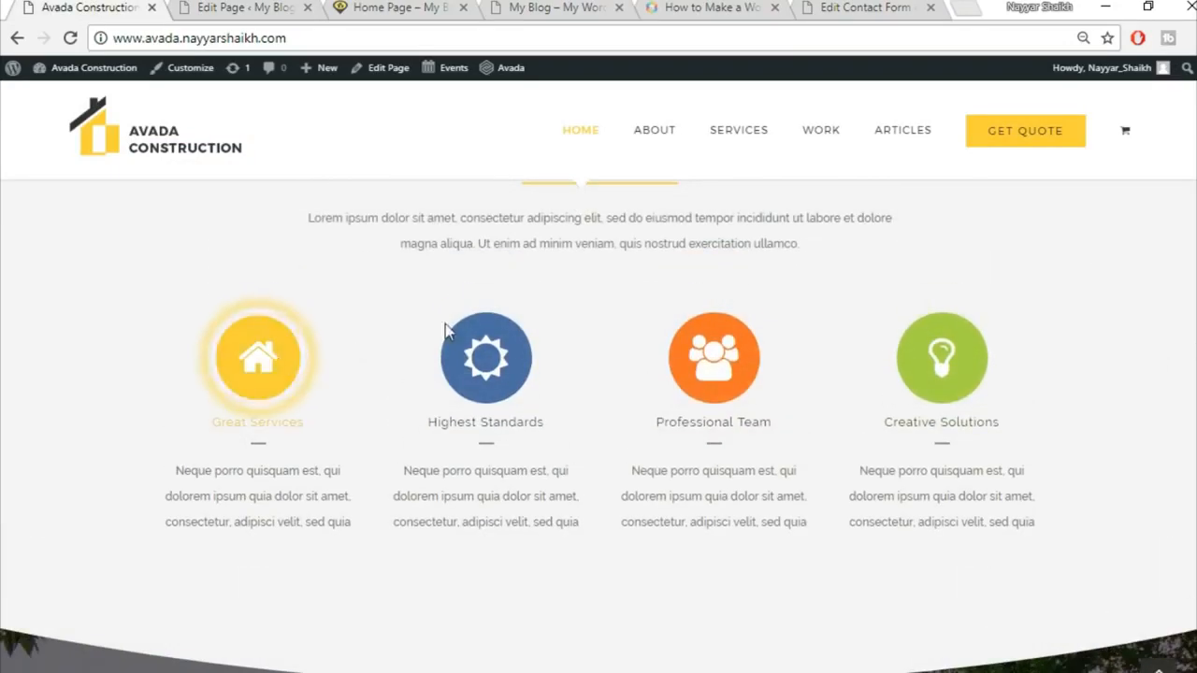
# Step: Inspect the demo's service icons in DevTools and copy the background colour #4ea4a5
pyautogui.rightClick(277, 375)
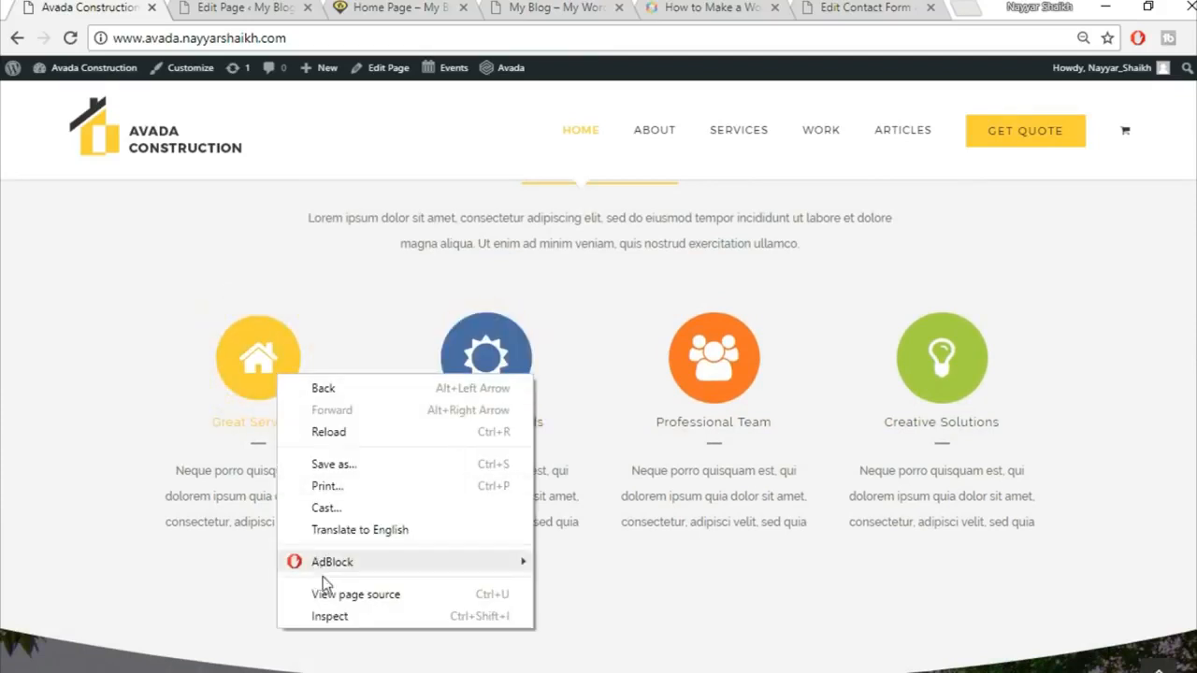
pyautogui.click(330, 616)
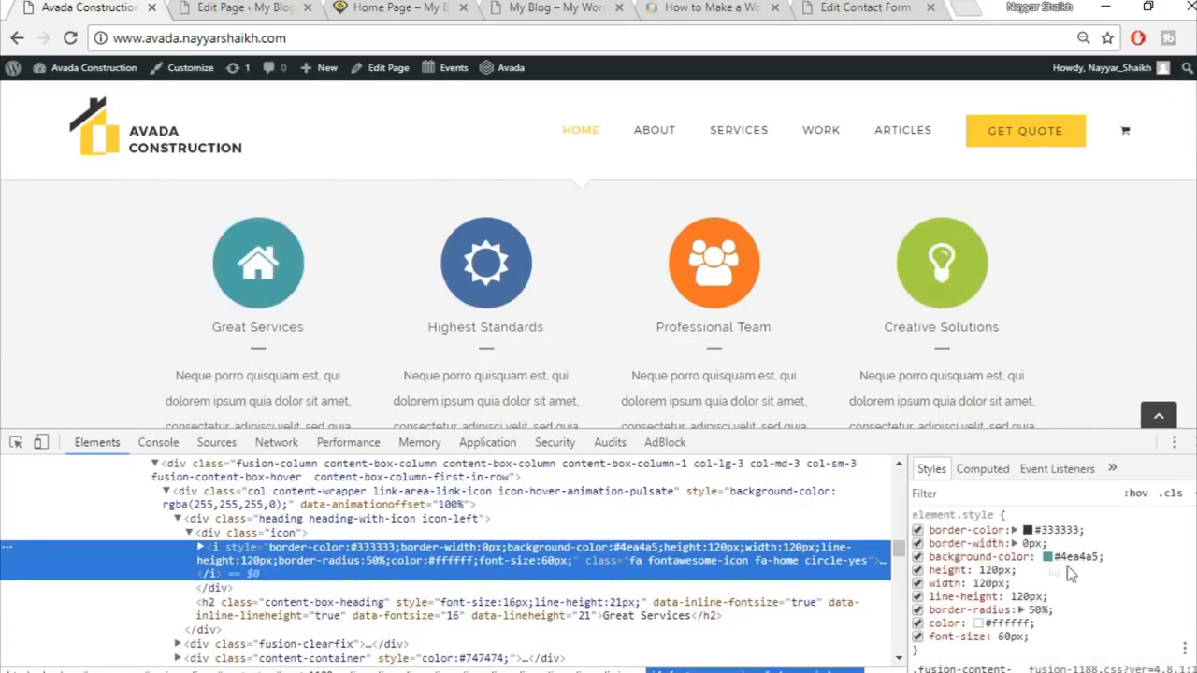
pyautogui.click(1073, 556)
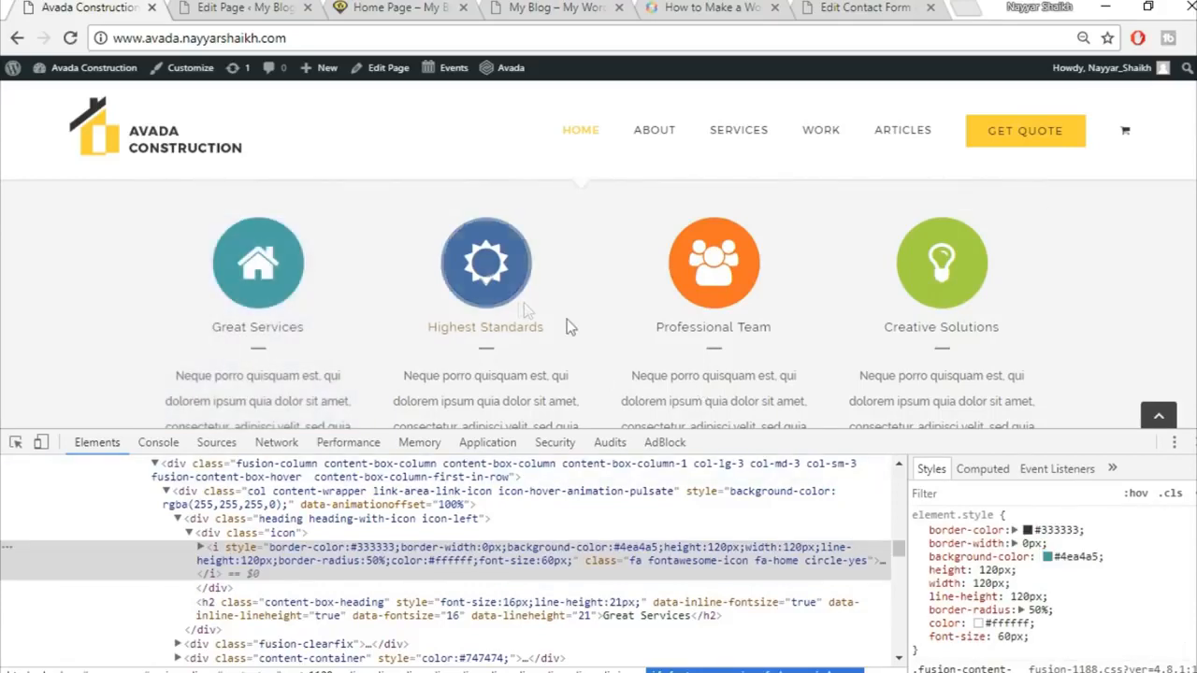
pyautogui.rightClick(508, 291)
pyautogui.click(572, 539)
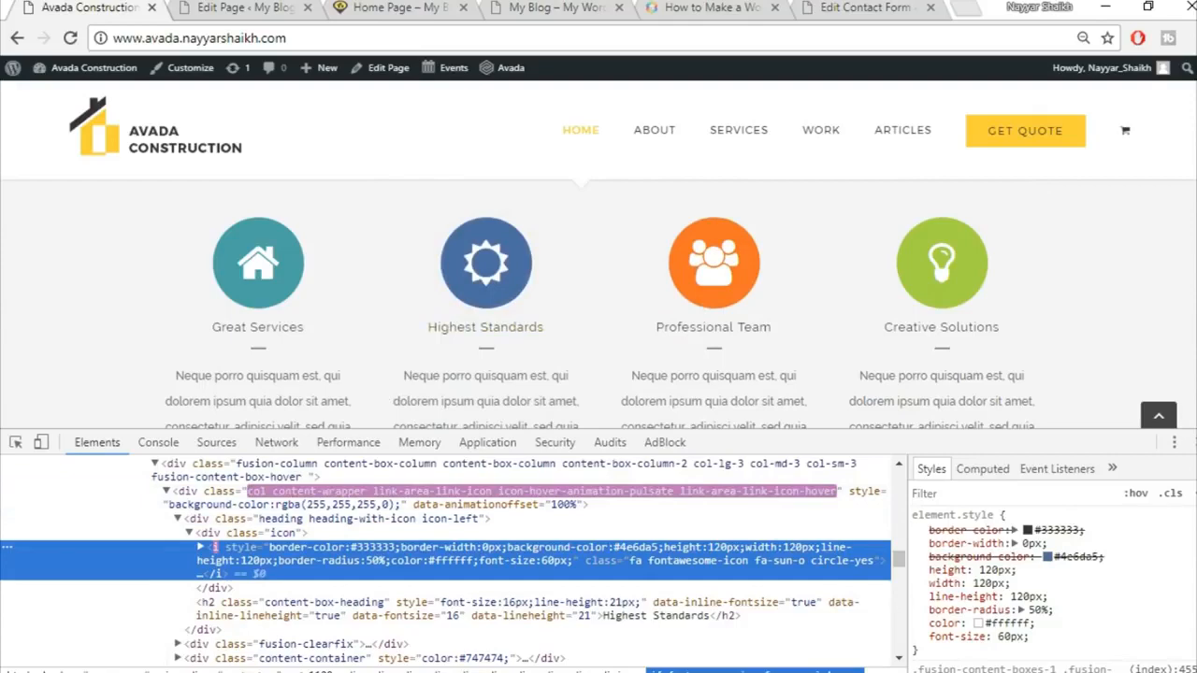
pyautogui.press('F12')
# Step: Paste #4ea4a5 as the first content box's Icon Background Color
pyautogui.click(256, 7)
pyautogui.click(668, 376)
pyautogui.click(768, 417)
pyautogui.hotkey('ctrl', 'v')
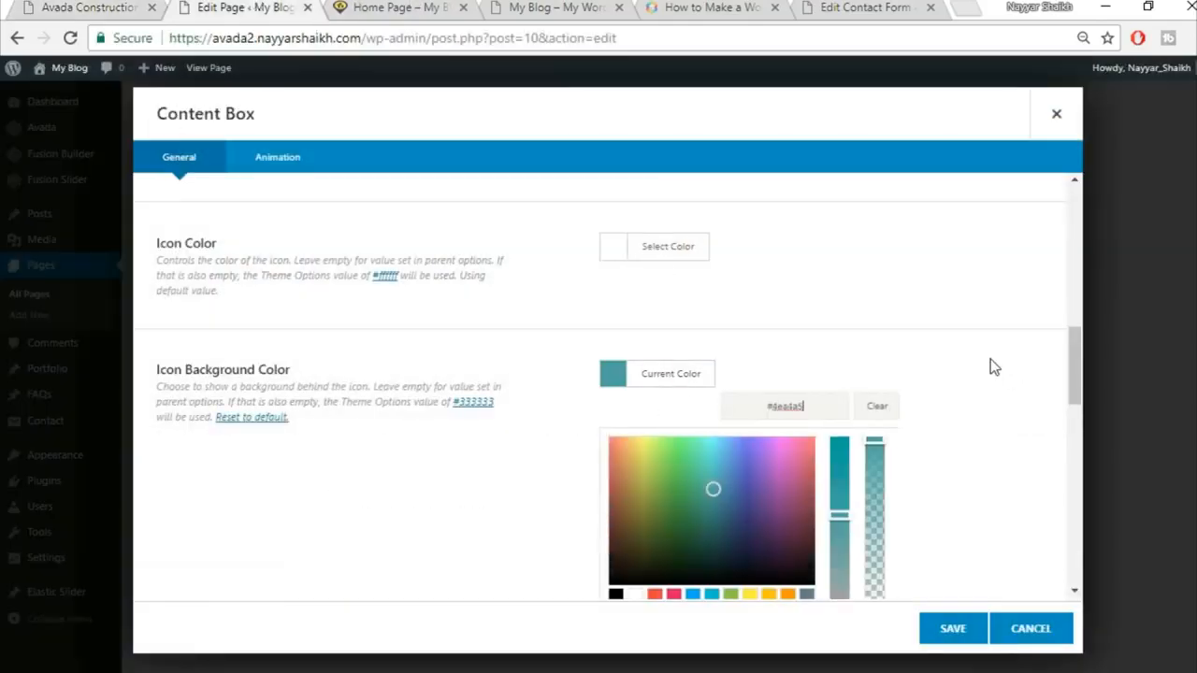
# Step: Keep the teal icon background and set the box's Inner Border Size to 0
pyautogui.click(990, 360)
pyautogui.scroll(-1, 991, 360)
pyautogui.scroll(-1, 991, 359)
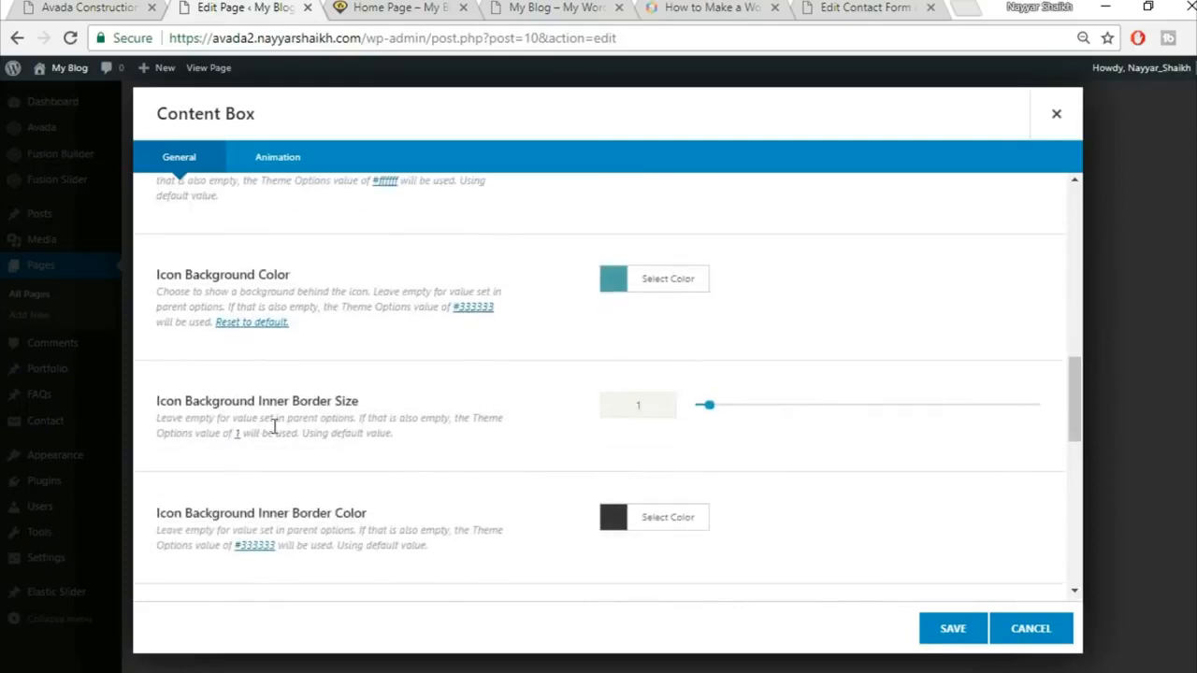
pyautogui.write('0')
pyautogui.scroll(-1, 574, 430)
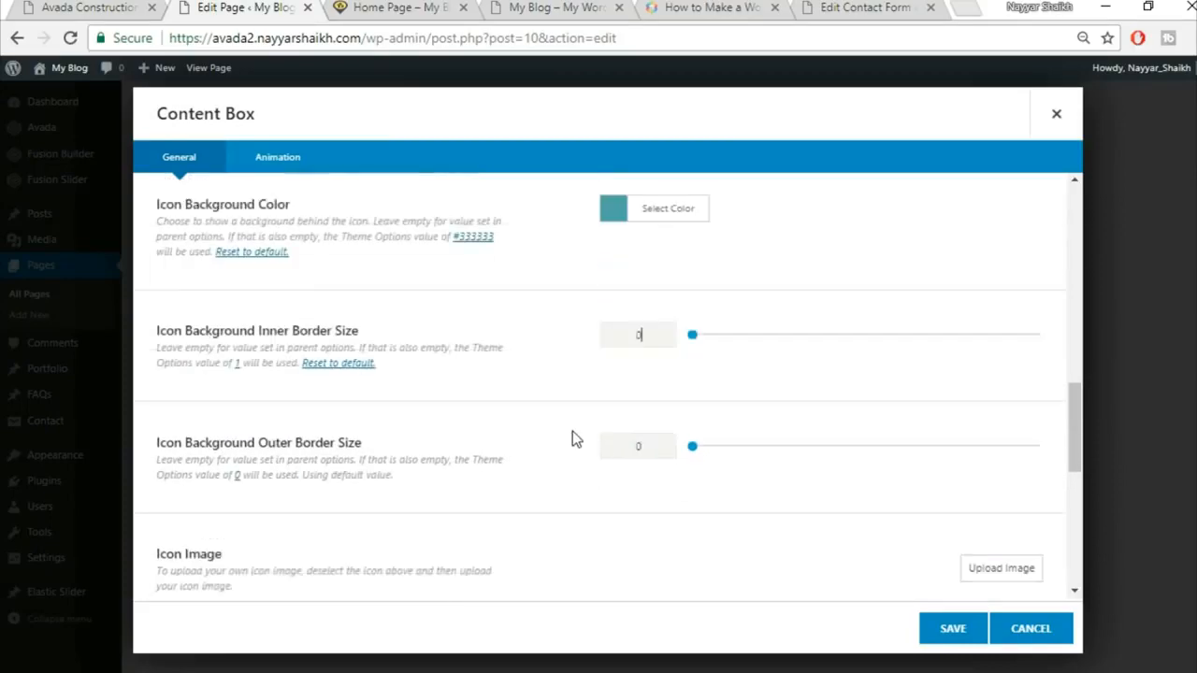
pyautogui.scroll(-2, 572, 438)
pyautogui.scroll(-1, 545, 430)
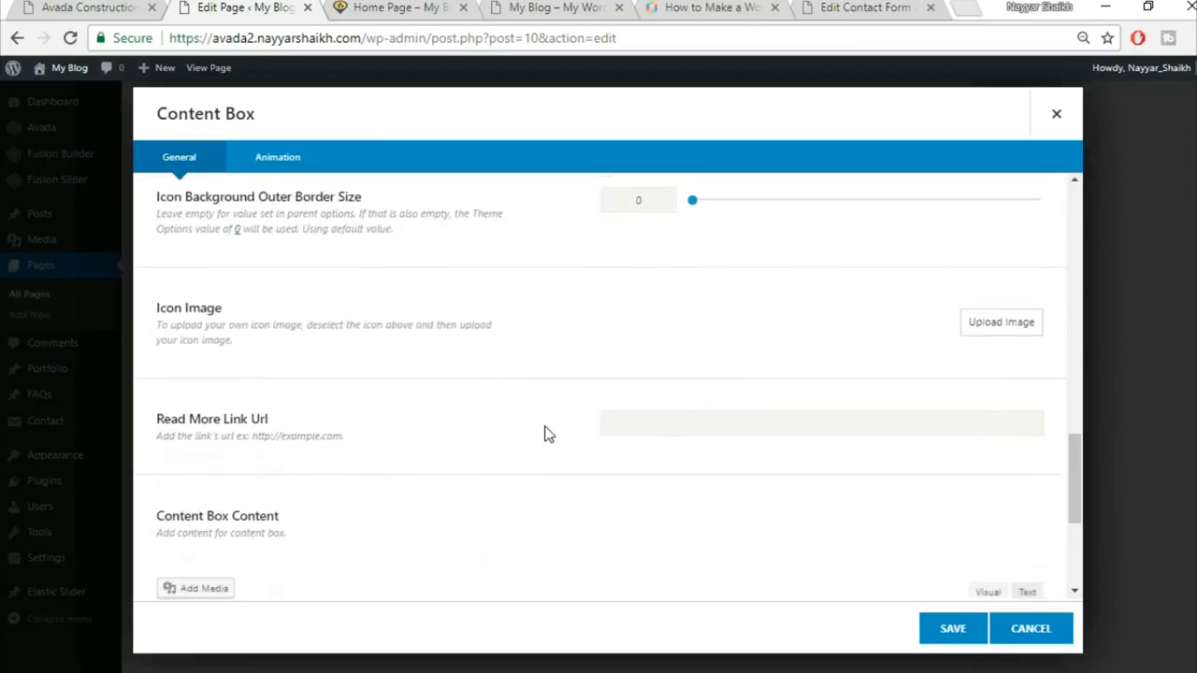
pyautogui.scroll(-3, 547, 430)
# Step: Replace the placeholder body text with the demo's first paragraph and save the Great Services box
pyautogui.click(426, 430)
pyautogui.hotkey('ctrl', 'a')
pyautogui.press('BackSpace')
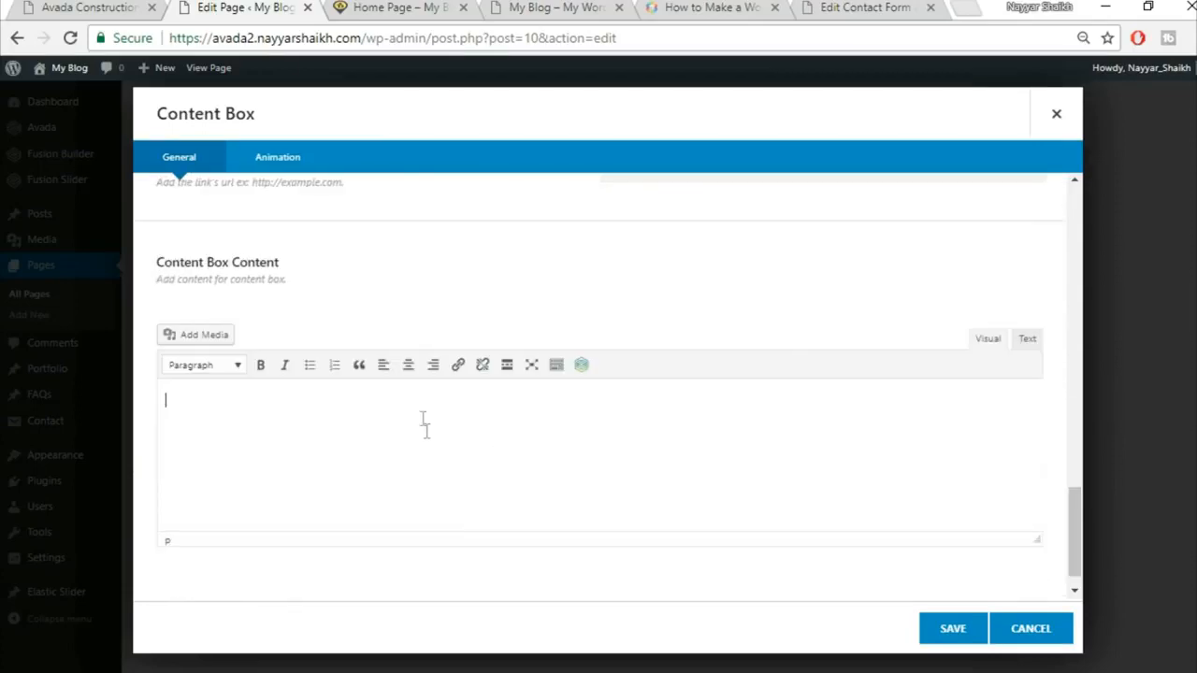
pyautogui.click(84, 7)
pyautogui.moveTo(178, 376); pyautogui.dragTo(363, 433)
pyautogui.hotkey('ctrl', 'c')
pyautogui.click(234, 8)
pyautogui.hotkey('ctrl', 'v')
pyautogui.scroll(-1, 922, 589)
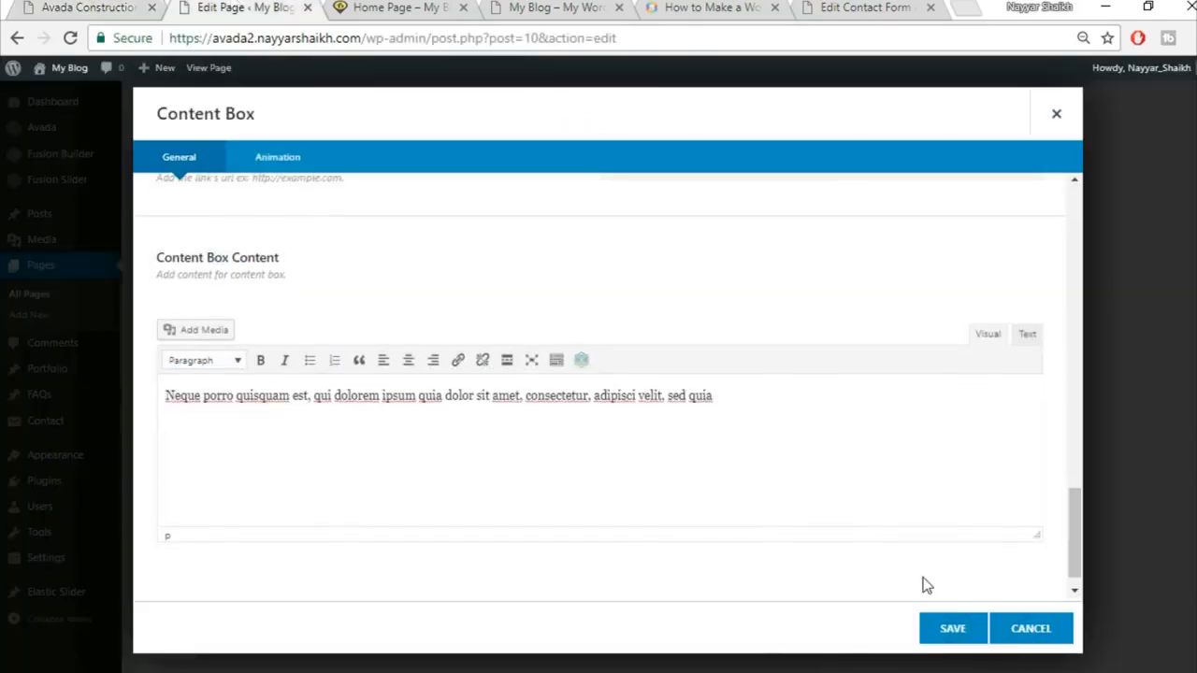
pyautogui.click(960, 638)
# Step: Clone the Great Services box three times and save the four content boxes
pyautogui.click(371, 283)
pyautogui.click(371, 283)
pyautogui.click(370, 283)
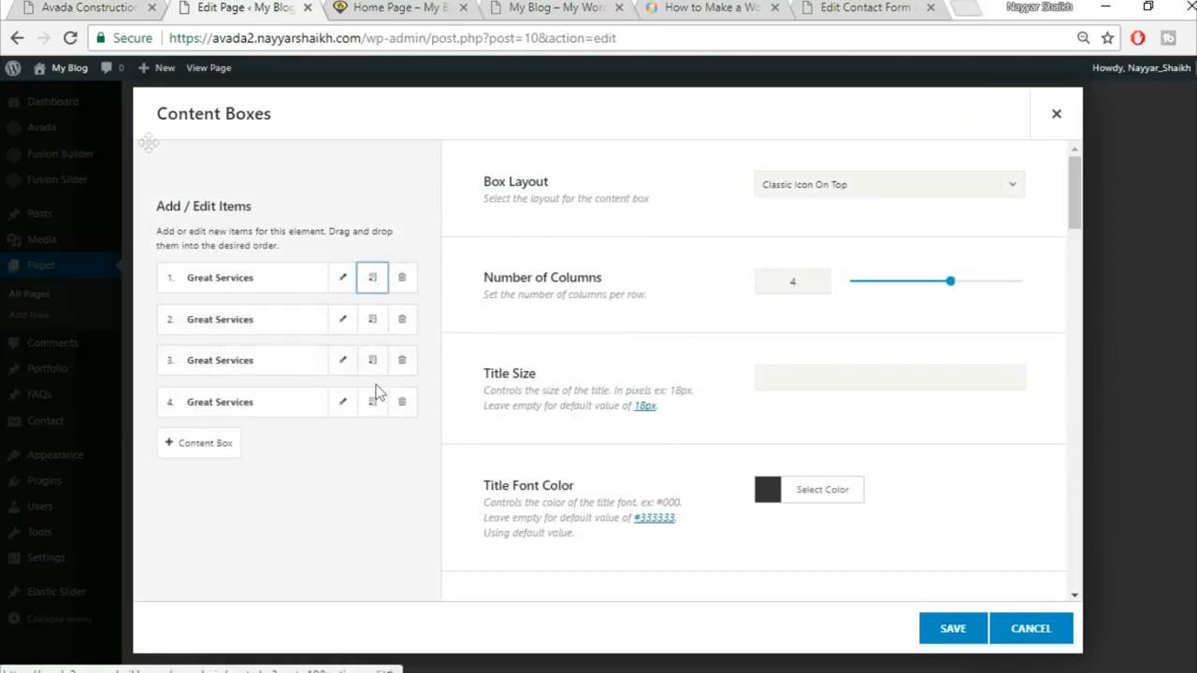
pyautogui.hotkey('ctrl', 'shift', 'Tab')
pyautogui.click(447, 441)
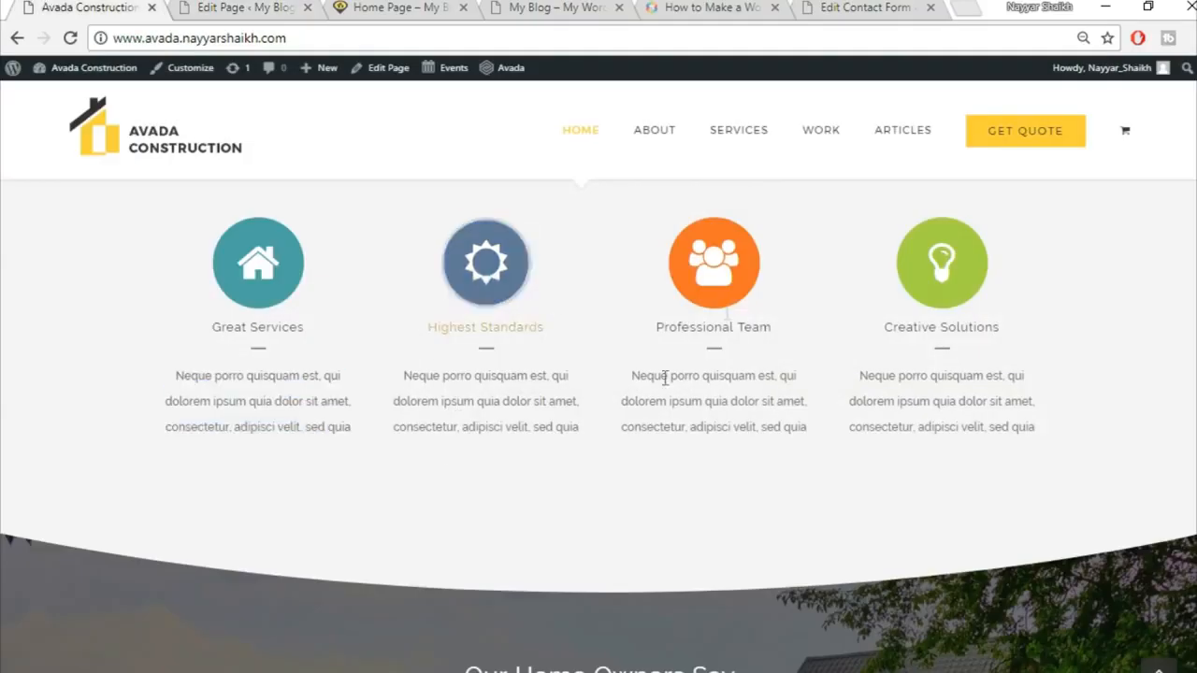
pyautogui.click(242, 7)
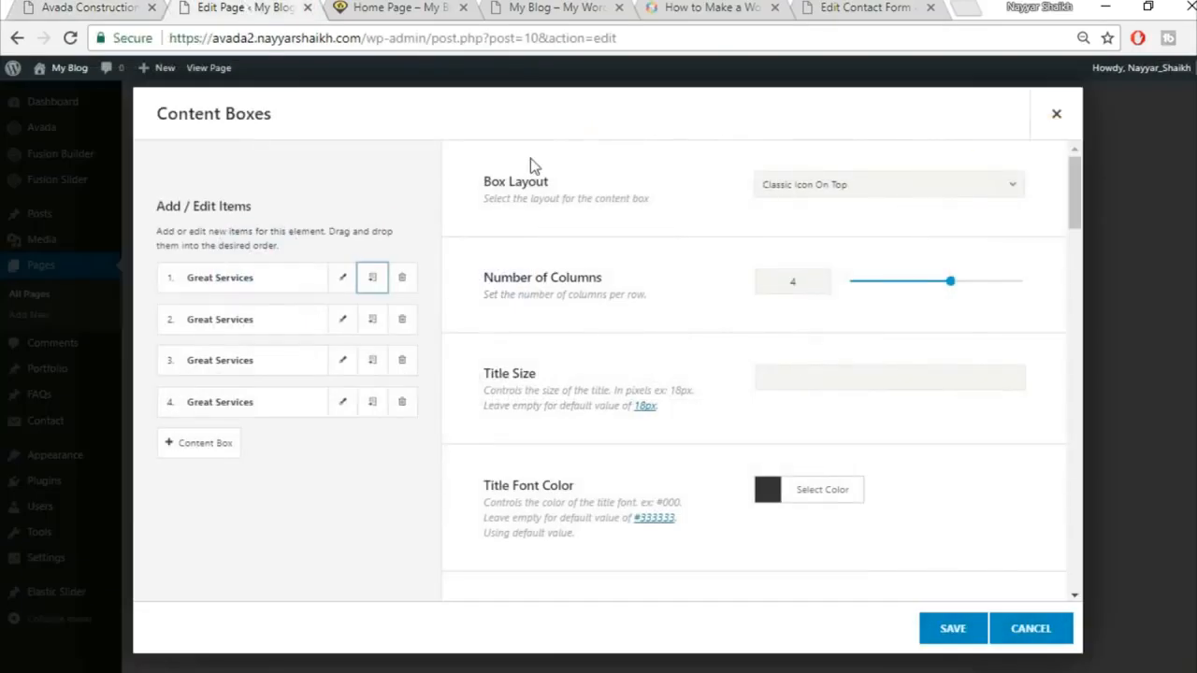
pyautogui.click(944, 634)
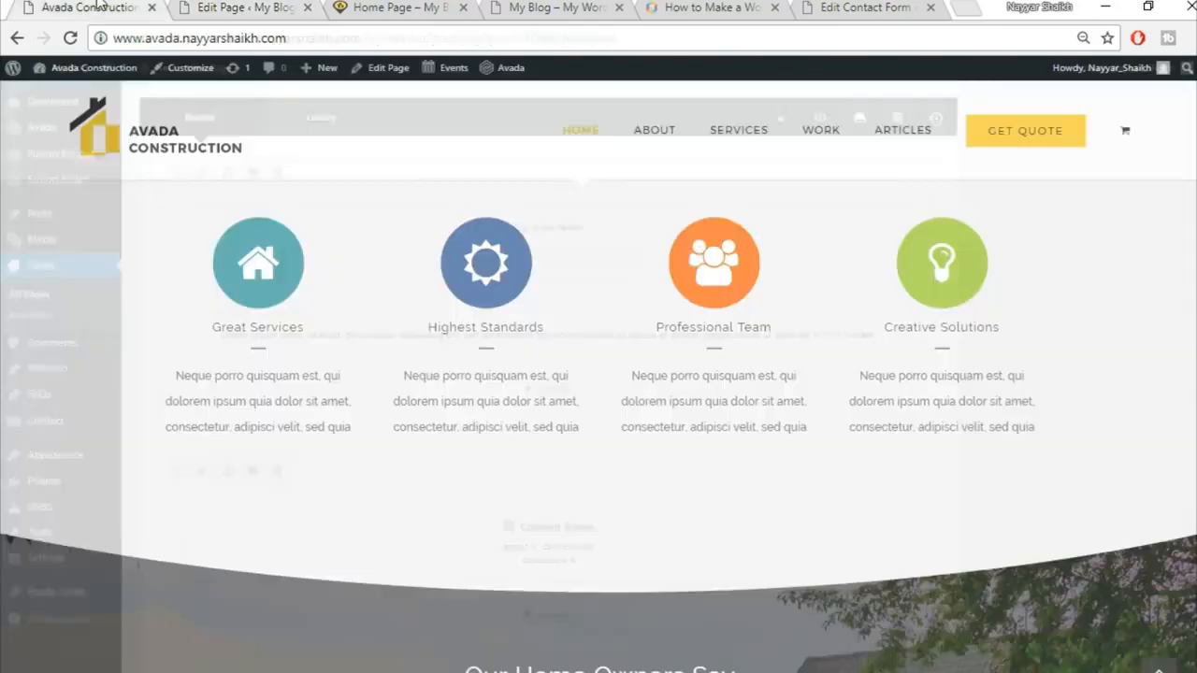
# Step: Look over the demo site's Our Core Values section for reference
pyautogui.click(93, 7)
pyautogui.scroll(3, 994, 517)
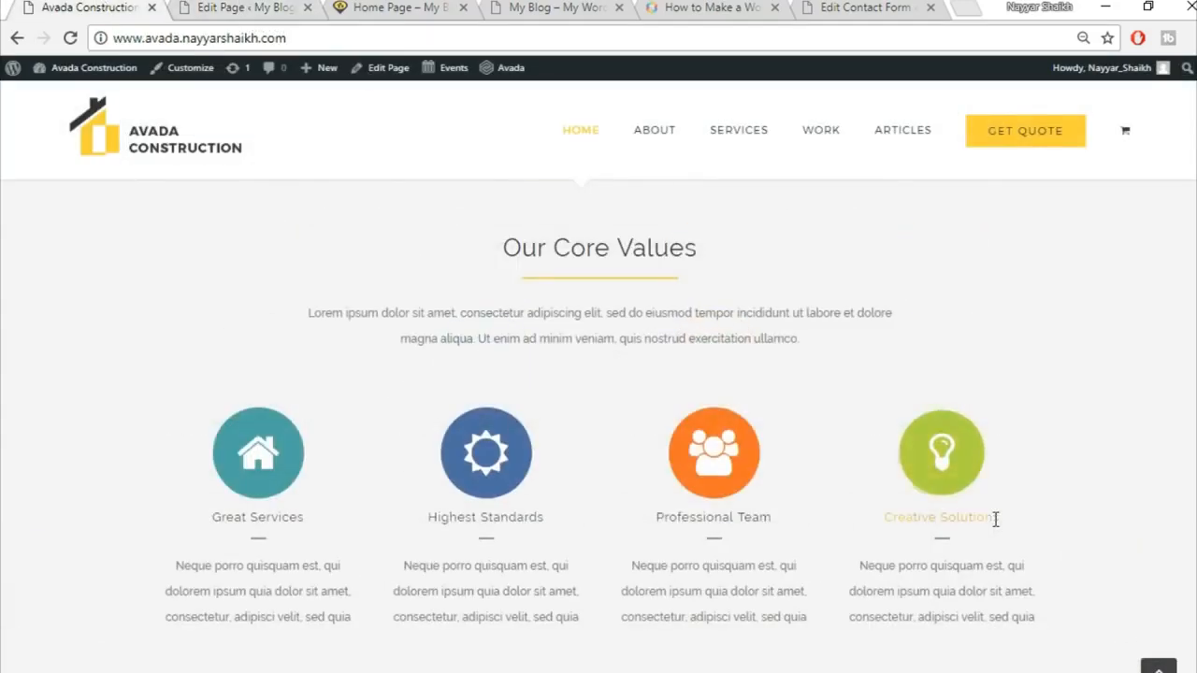
pyautogui.scroll(2, 1141, 412)
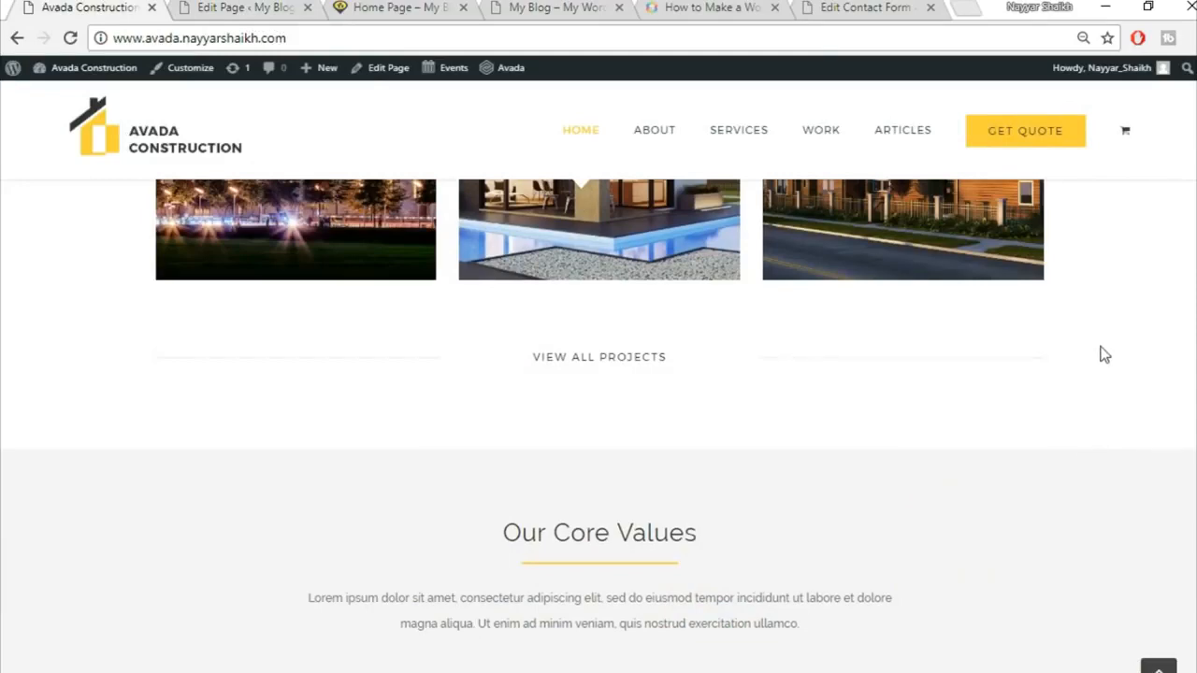
pyautogui.scroll(-1, 1114, 495)
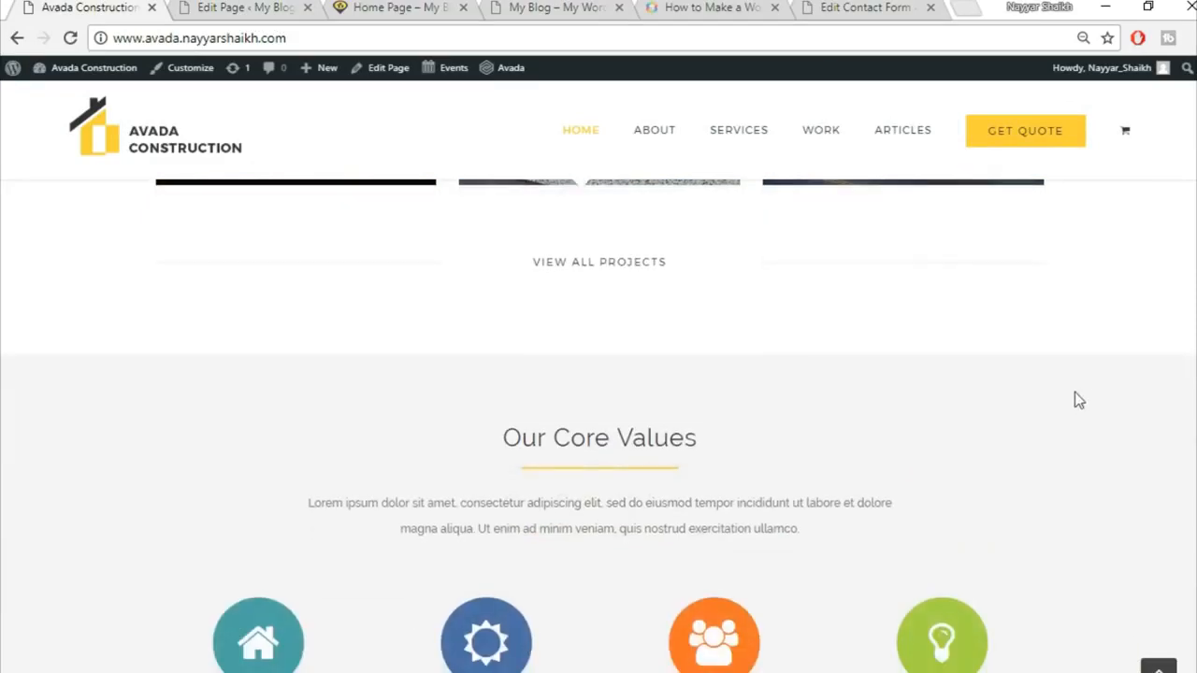
pyautogui.scroll(2, 896, 421)
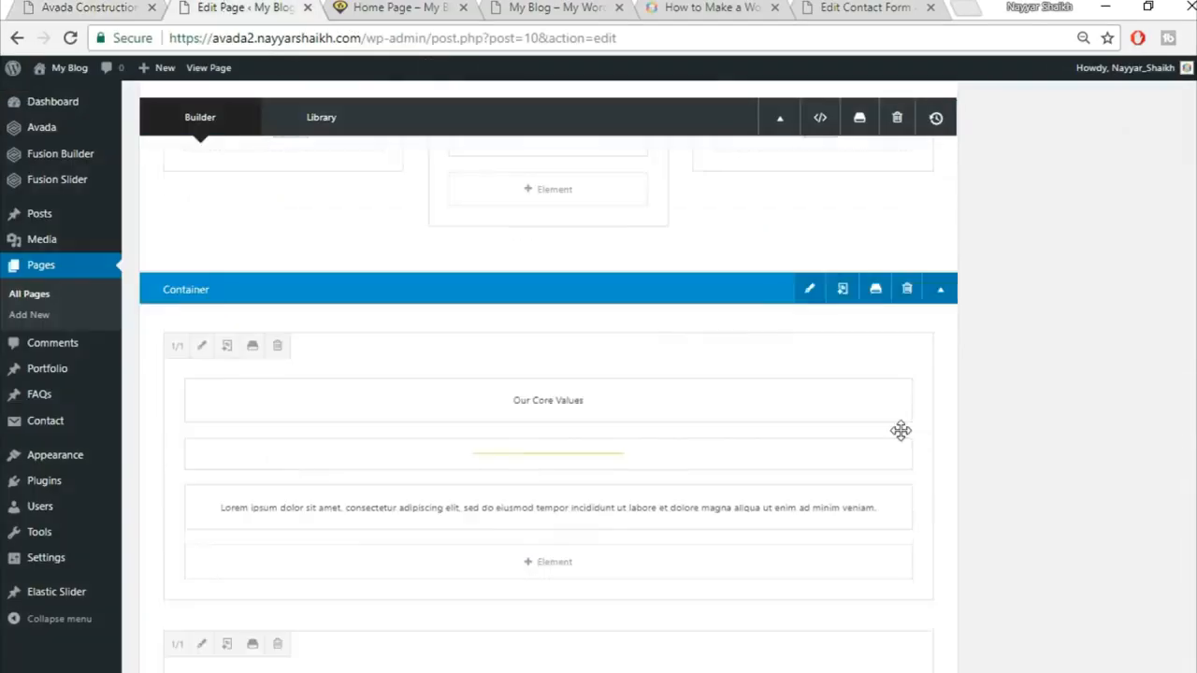
# Step: Set the Core Values container's background colour to F5F5F5 and save it
pyautogui.click(809, 306)
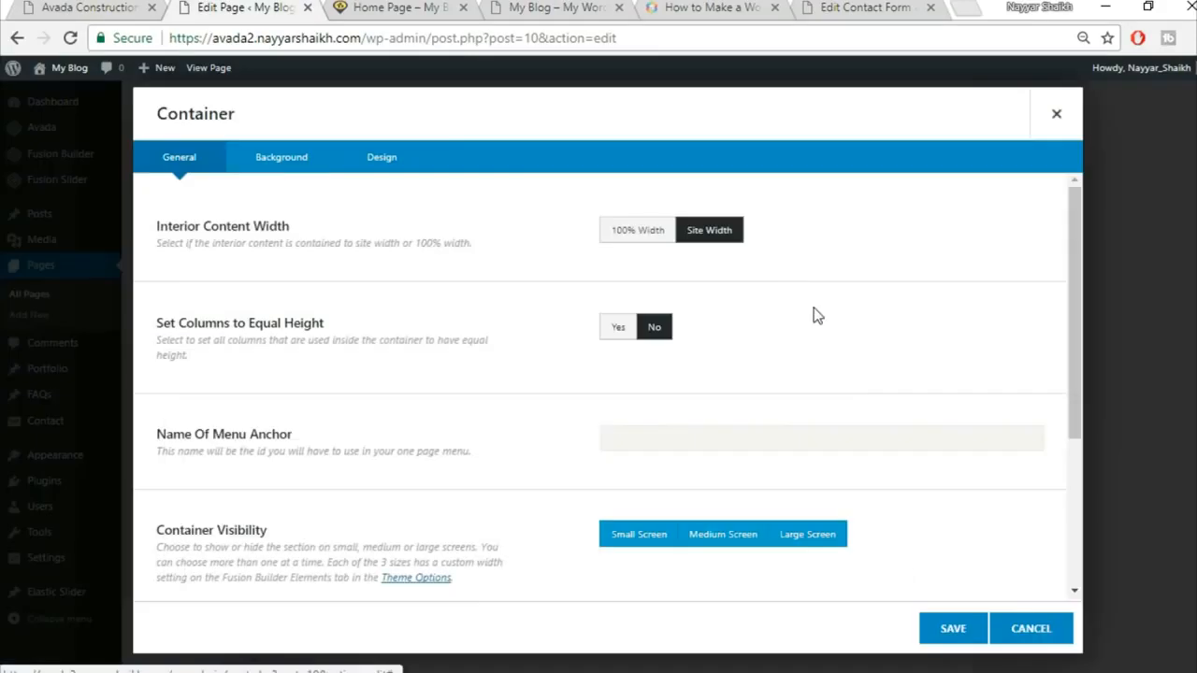
pyautogui.click(314, 161)
pyautogui.click(670, 232)
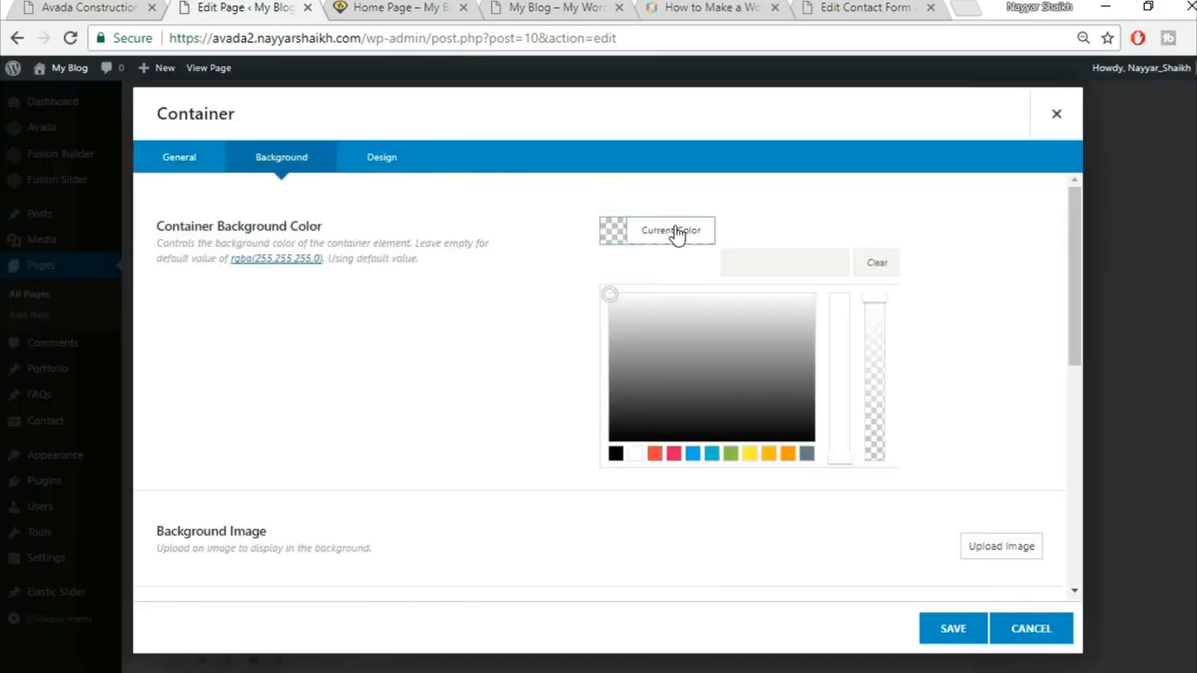
pyautogui.click(747, 258)
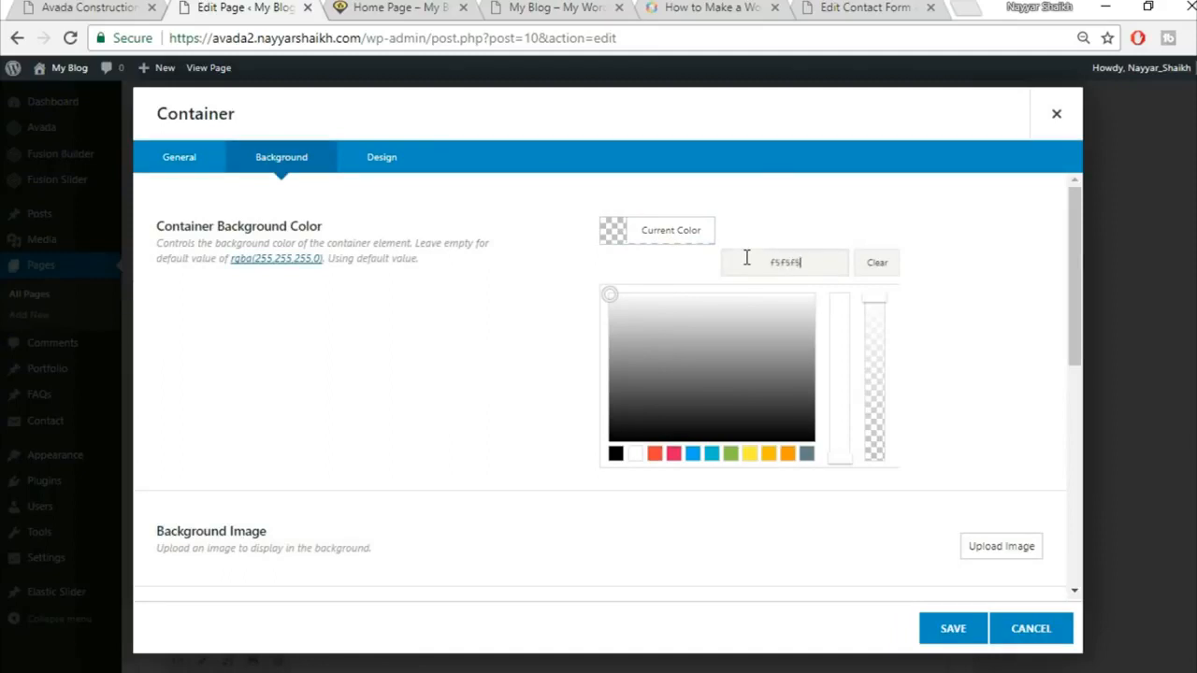
pyautogui.click(953, 631)
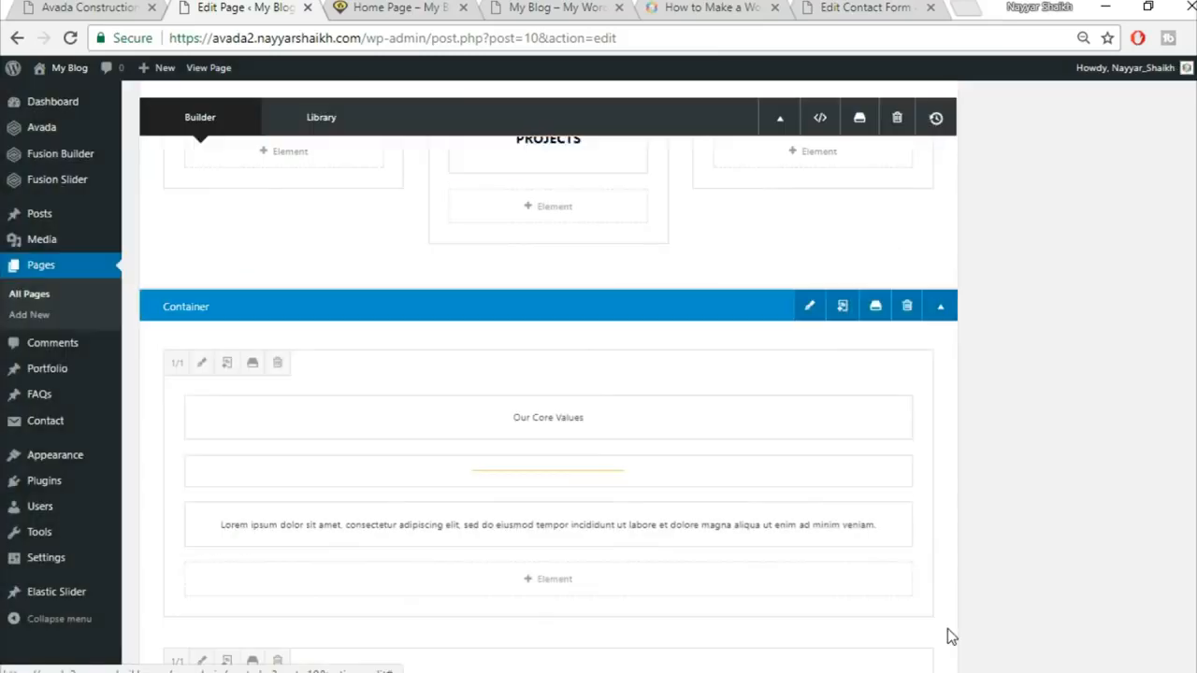
# Step: Update the Home Page and reload the live home page
pyautogui.scroll(12, 1130, 271)
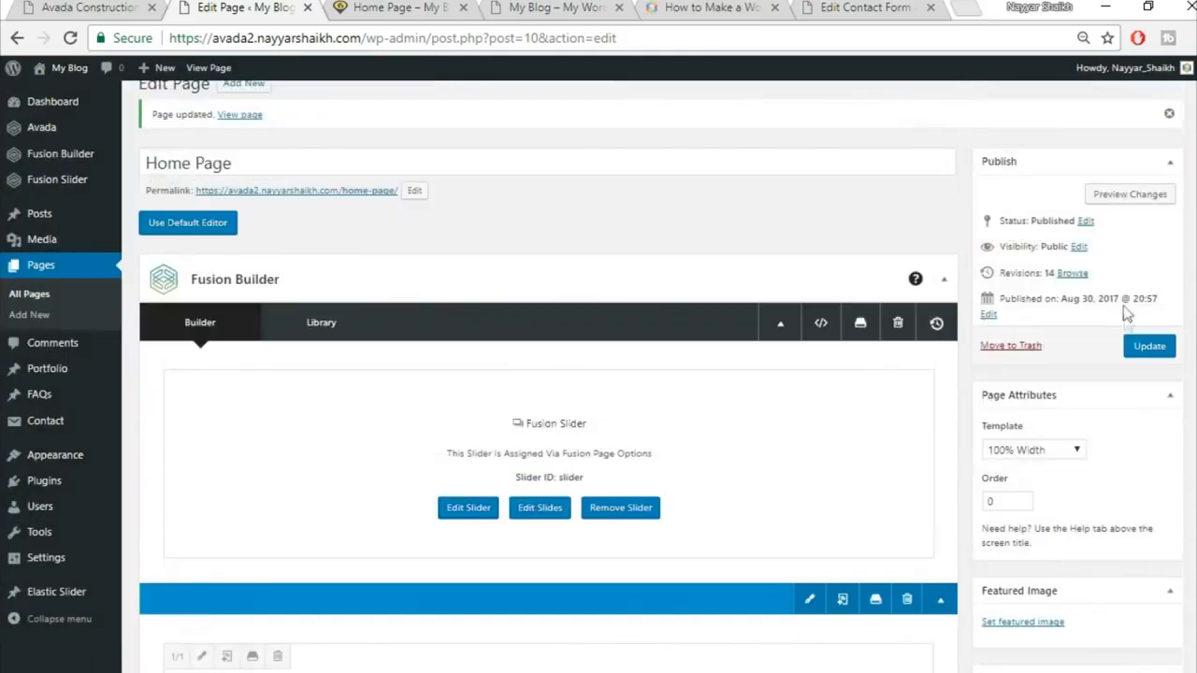
pyautogui.click(1142, 351)
pyautogui.click(433, 6)
pyautogui.click(451, 37)
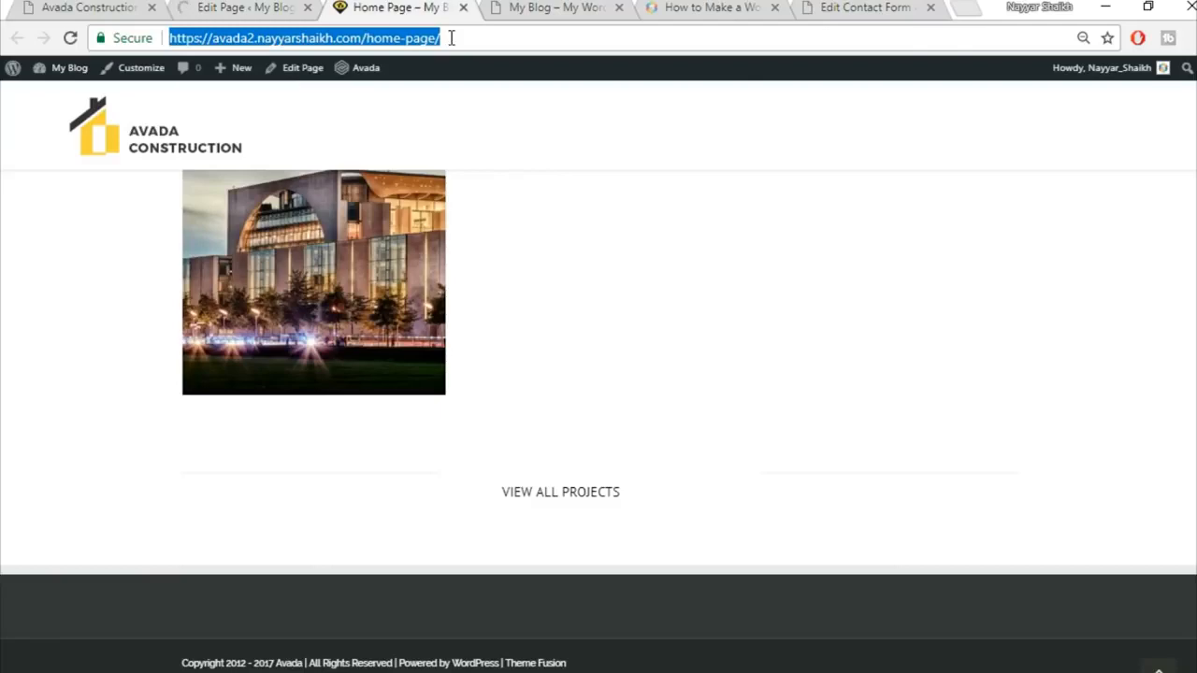
pyautogui.press('Return')
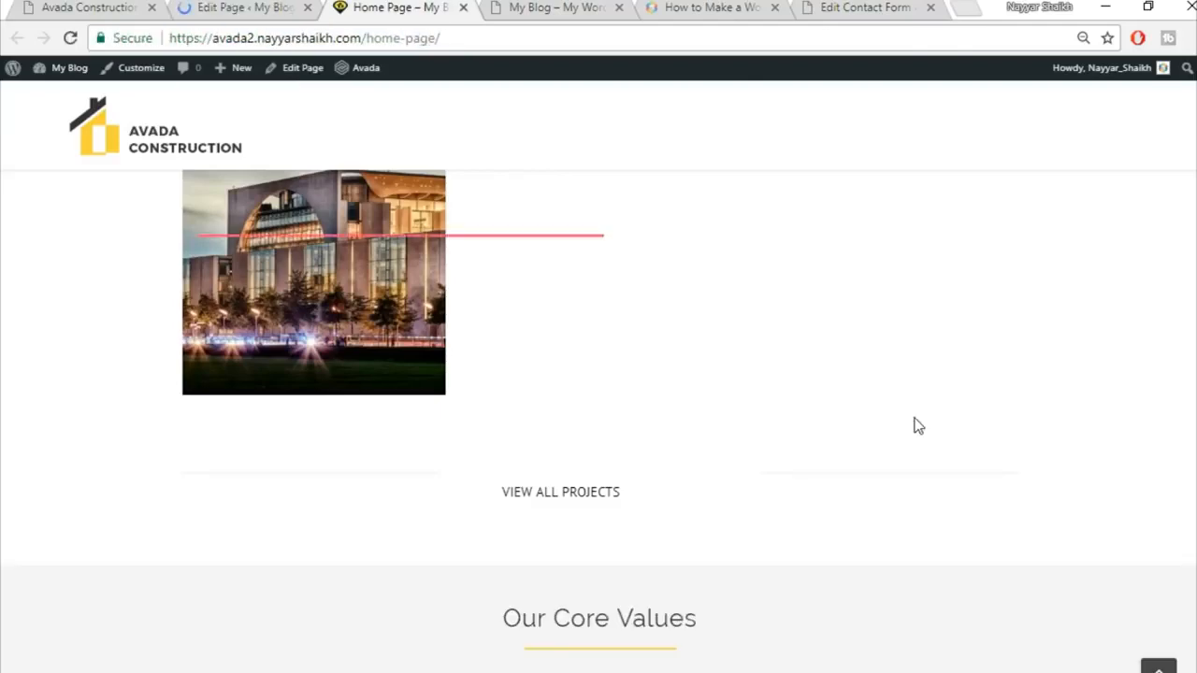
# Step: Scroll through the reloaded live home page to review the Core Values section
pyautogui.scroll(-1, 918, 426)
pyautogui.scroll(-4, 916, 421)
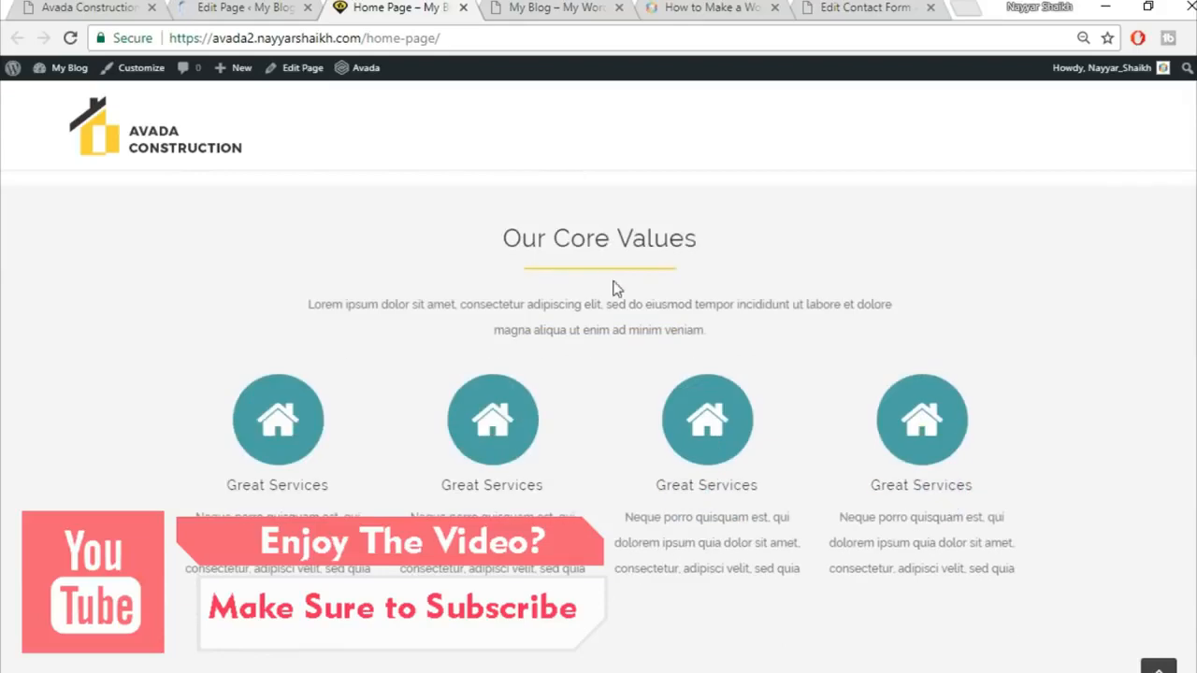
pyautogui.scroll(1, 1019, 231)
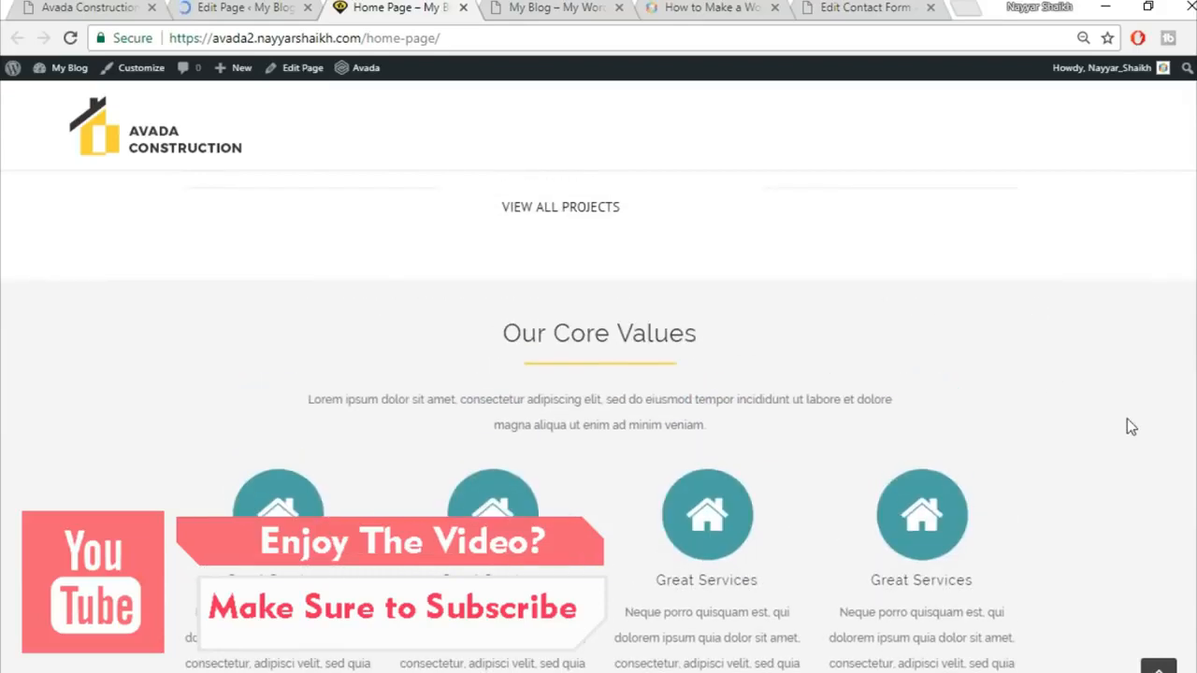
pyautogui.scroll(-1, 1127, 418)
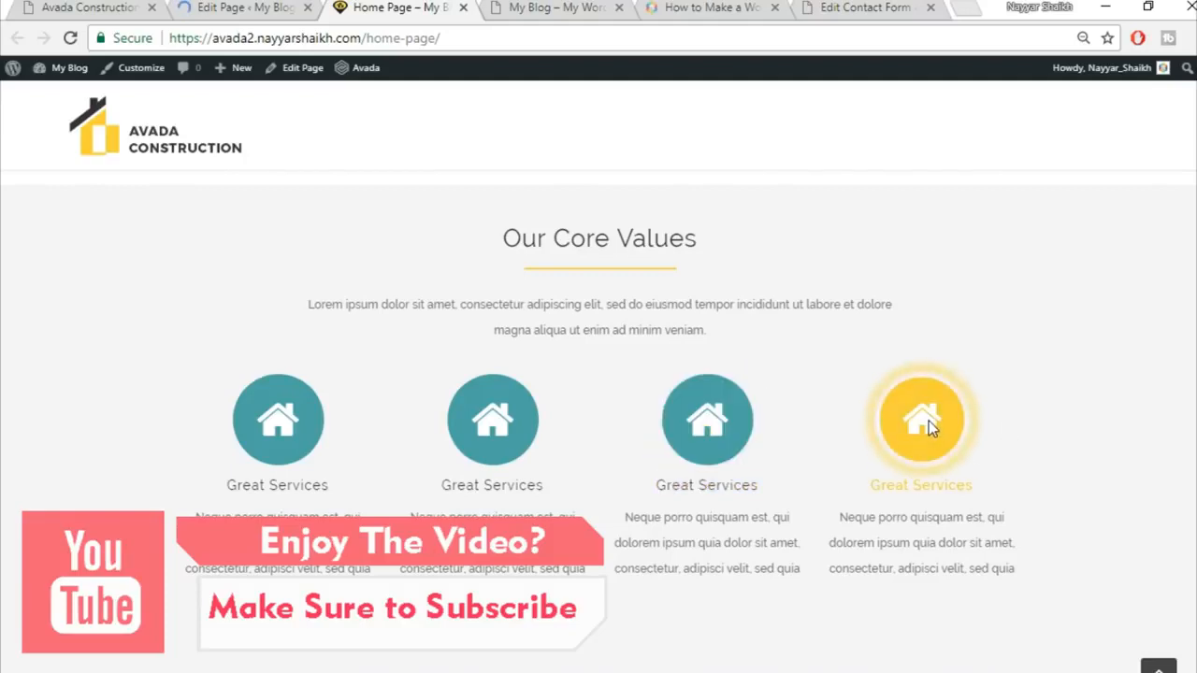
pyautogui.scroll(-1, 1012, 416)
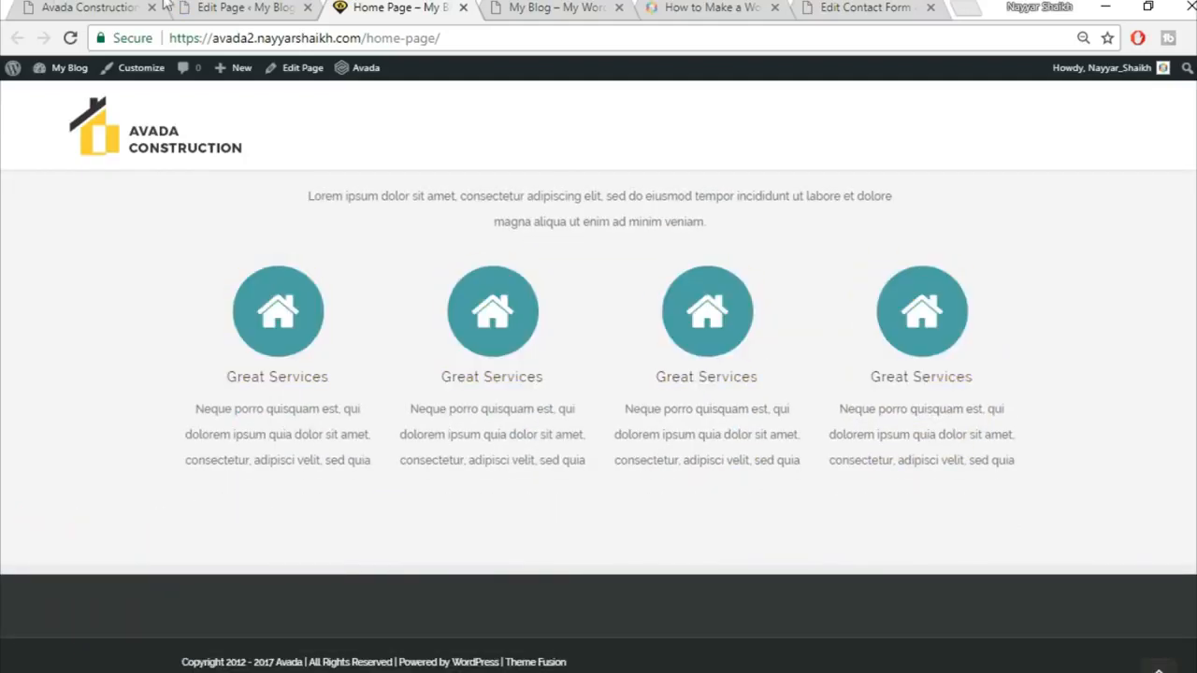
# Step: Compare the section with the Avada Construction demo, then return to the Home Page editor
pyautogui.click(56, 6)
pyautogui.scroll(-4, 500, 431)
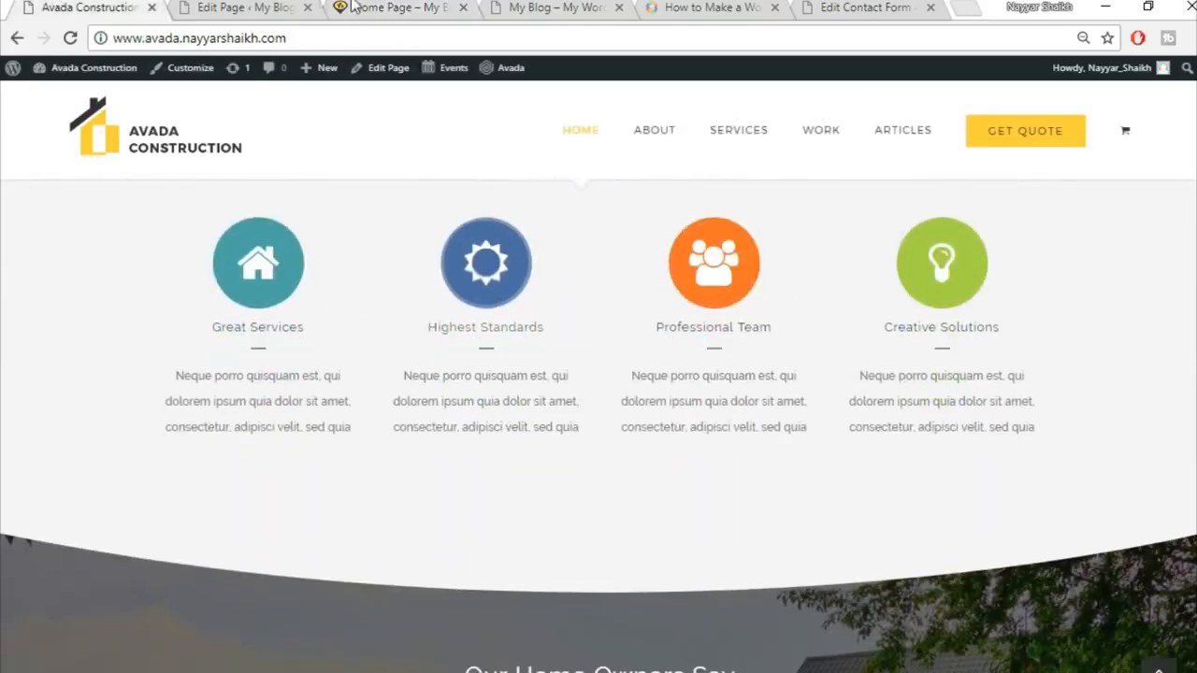
pyautogui.hotkey('ctrl', 'Tab')
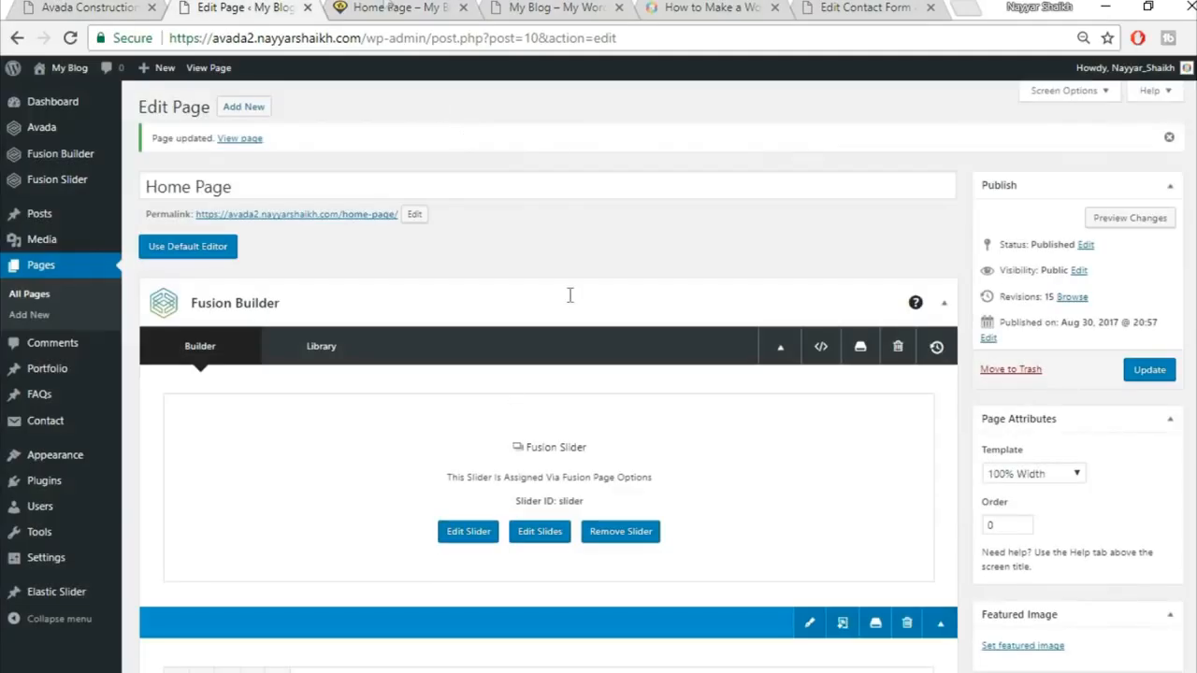
pyautogui.click(384, 7)
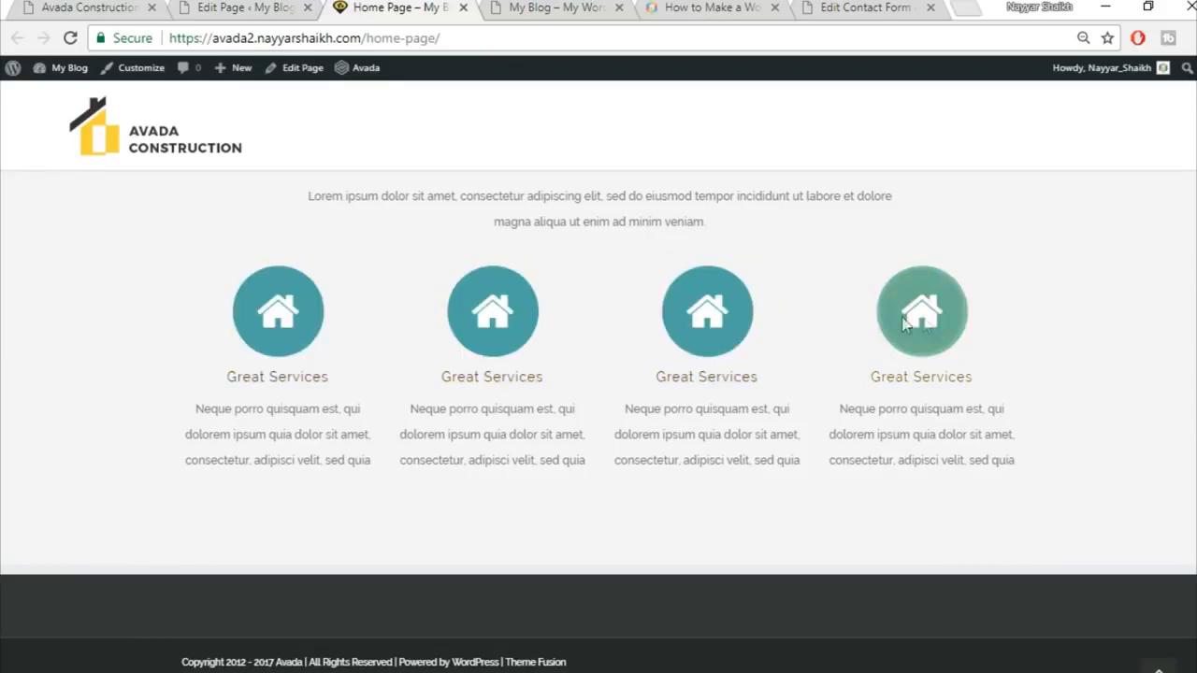
pyautogui.click(104, 7)
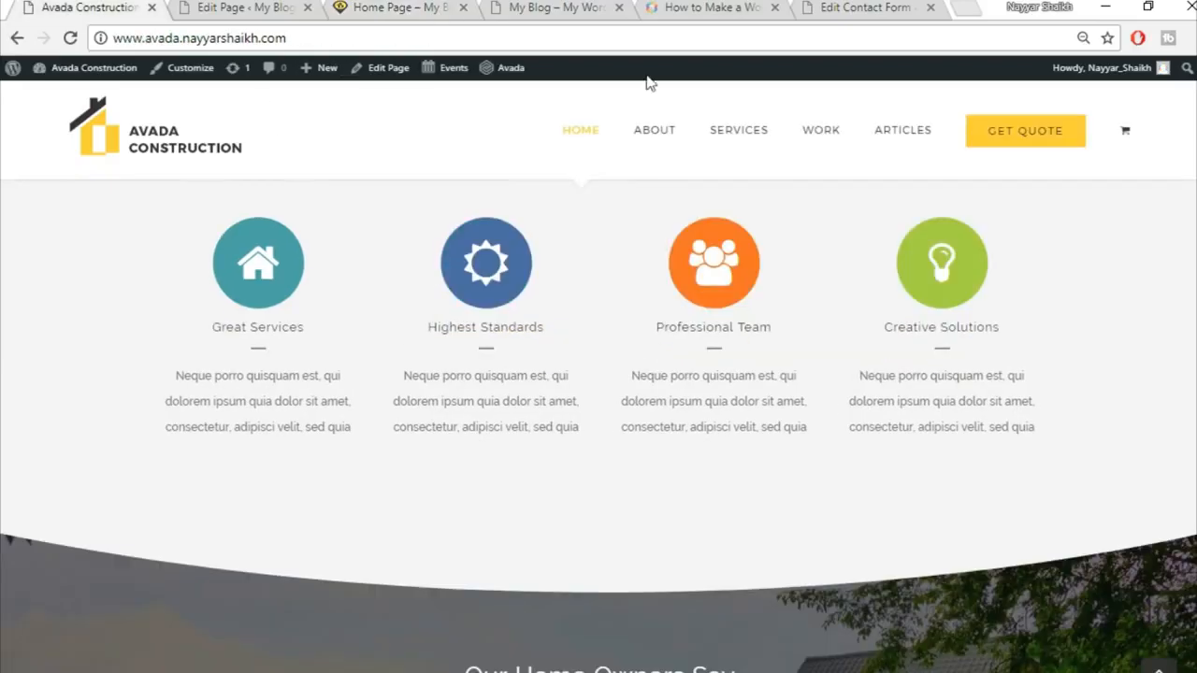
pyautogui.scroll(-3, 835, 478)
pyautogui.scroll(1, 945, 436)
pyautogui.hotkey('ctrl', 'Tab')
pyautogui.scroll(-20, 548, 374)
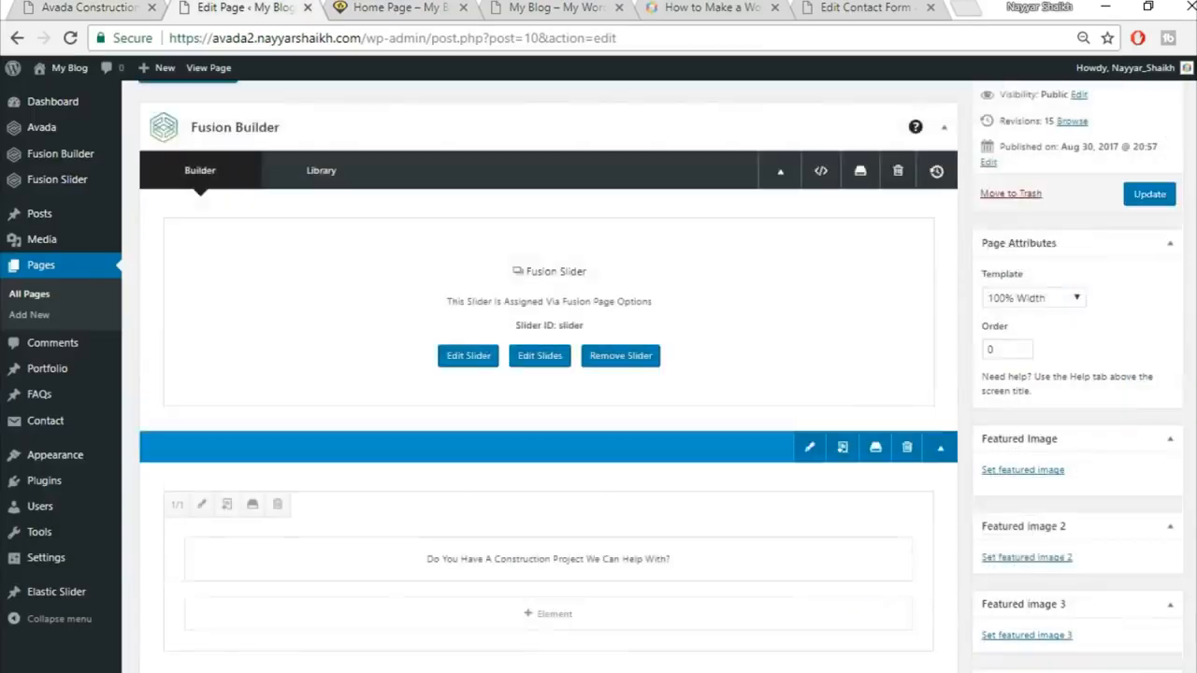
pyautogui.scroll(-4, 1085, 487)
# Step: Add a 1/1 full-width container and insert a Section Separator element into it
pyautogui.click(784, 335)
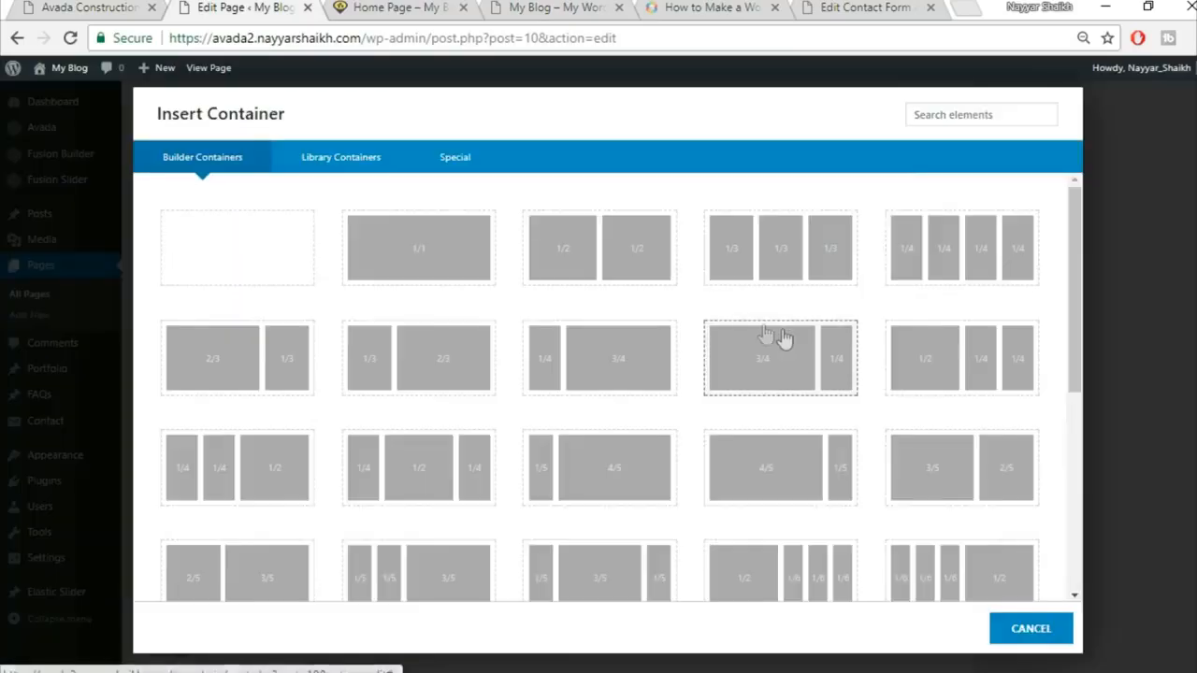
pyautogui.click(414, 251)
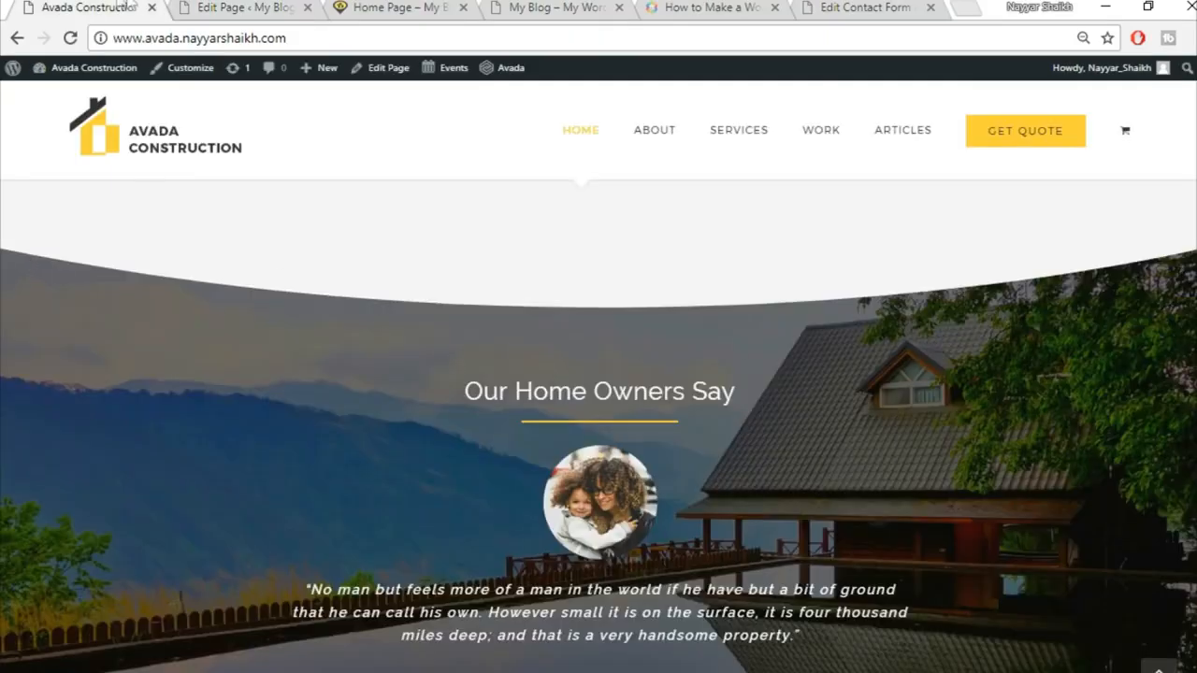
pyautogui.click(223, 8)
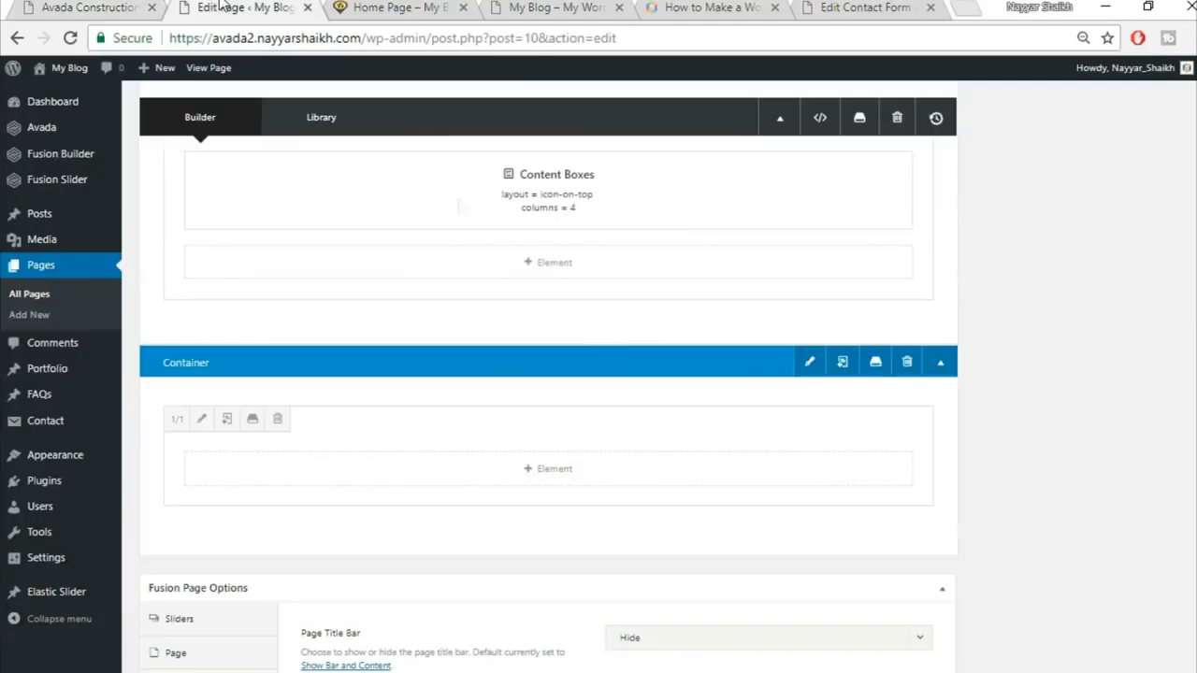
pyautogui.click(573, 479)
pyautogui.click(951, 113)
pyautogui.write('se')
pyautogui.write('x')
pyautogui.press('BackSpace')
pyautogui.write('c')
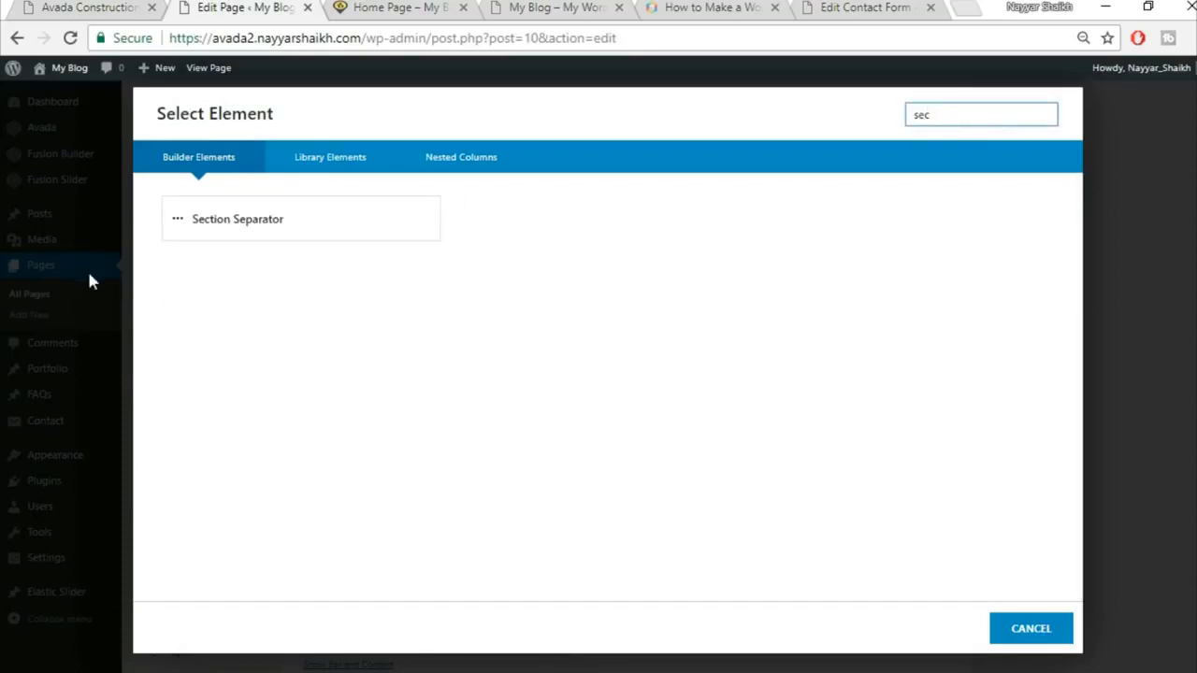
pyautogui.click(263, 238)
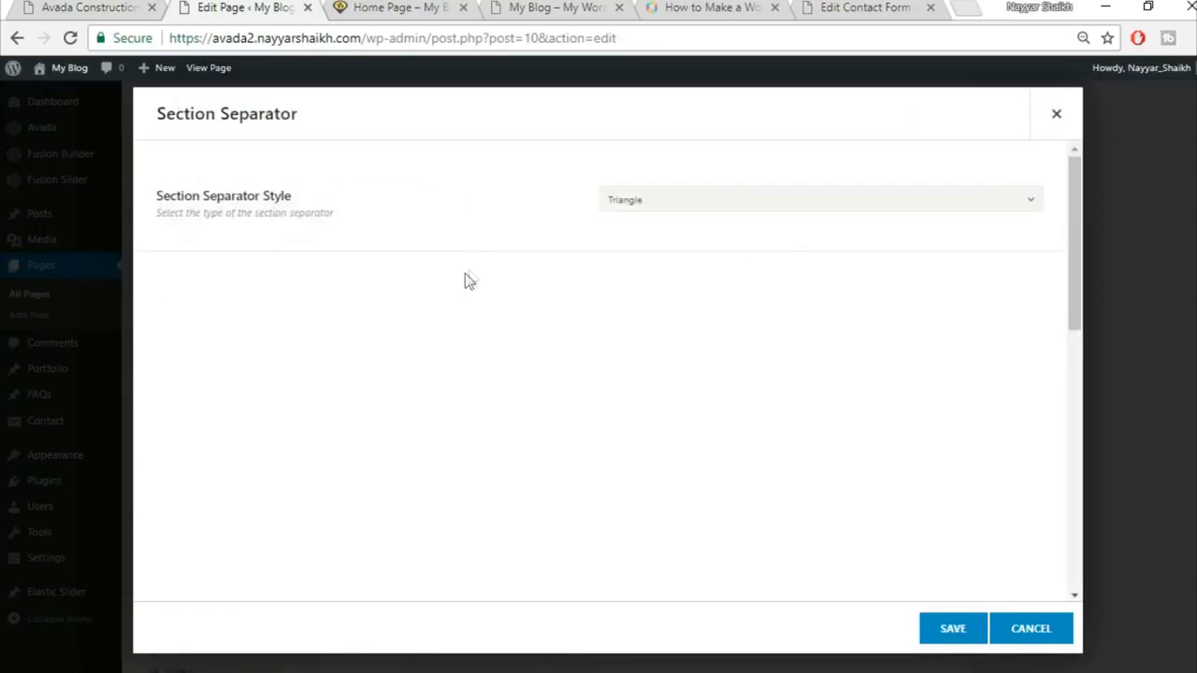
# Step: Give the separator the Big Half Circle style positioned at the bottom
pyautogui.click(708, 200)
pyautogui.click(693, 359)
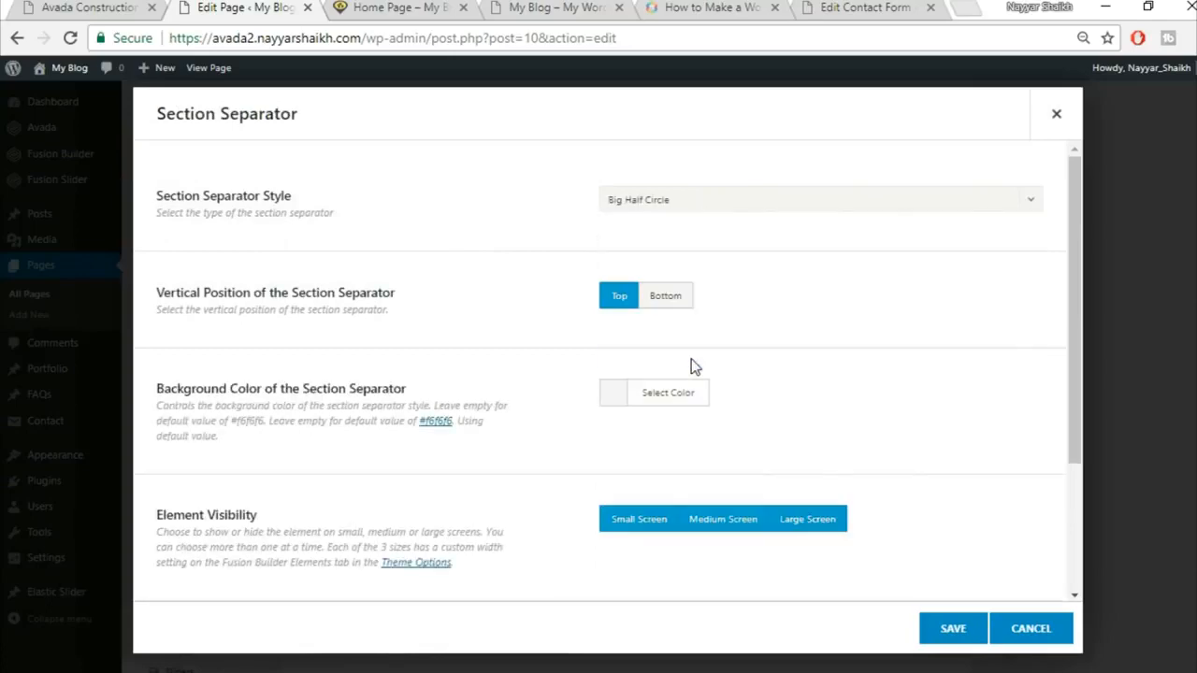
pyautogui.click(675, 301)
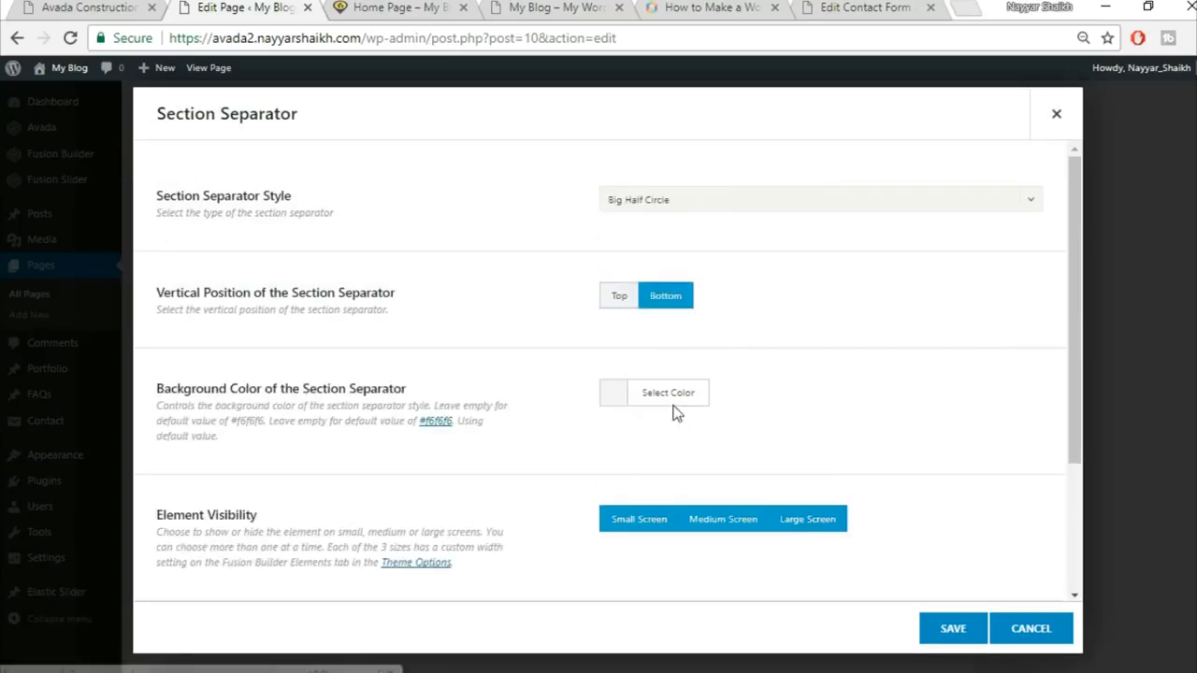
pyautogui.click(141, 8)
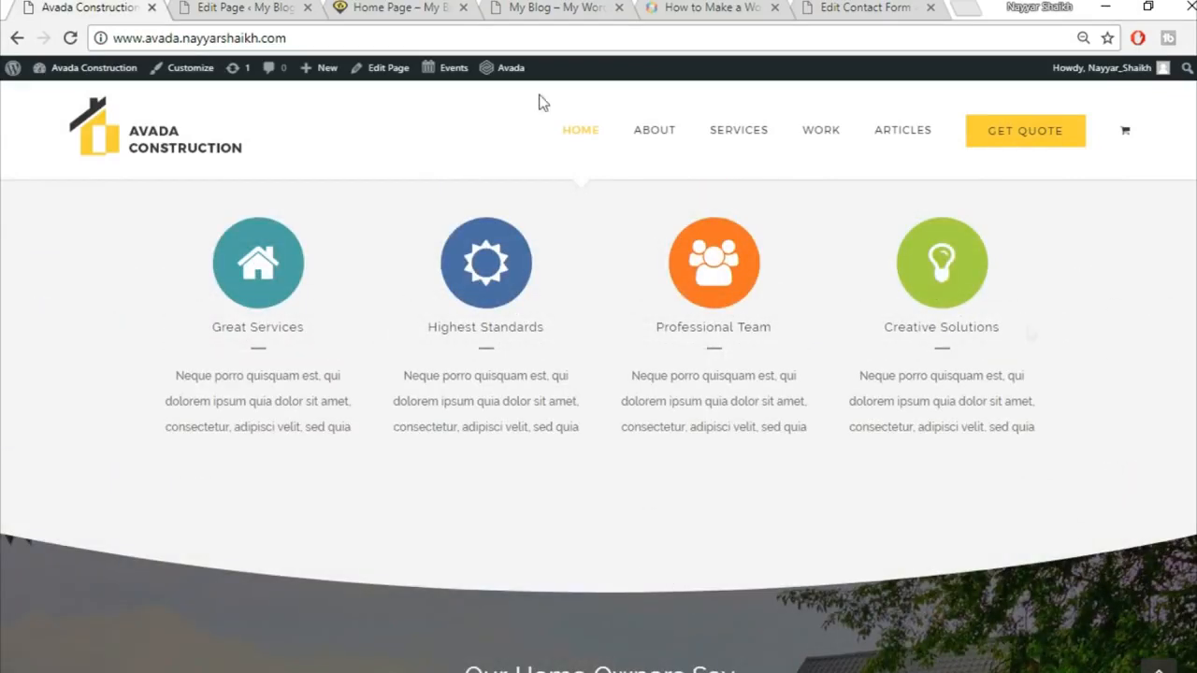
pyautogui.click(271, 7)
# Step: Set the separator colour to f5f5f5 and save the element
pyautogui.click(668, 395)
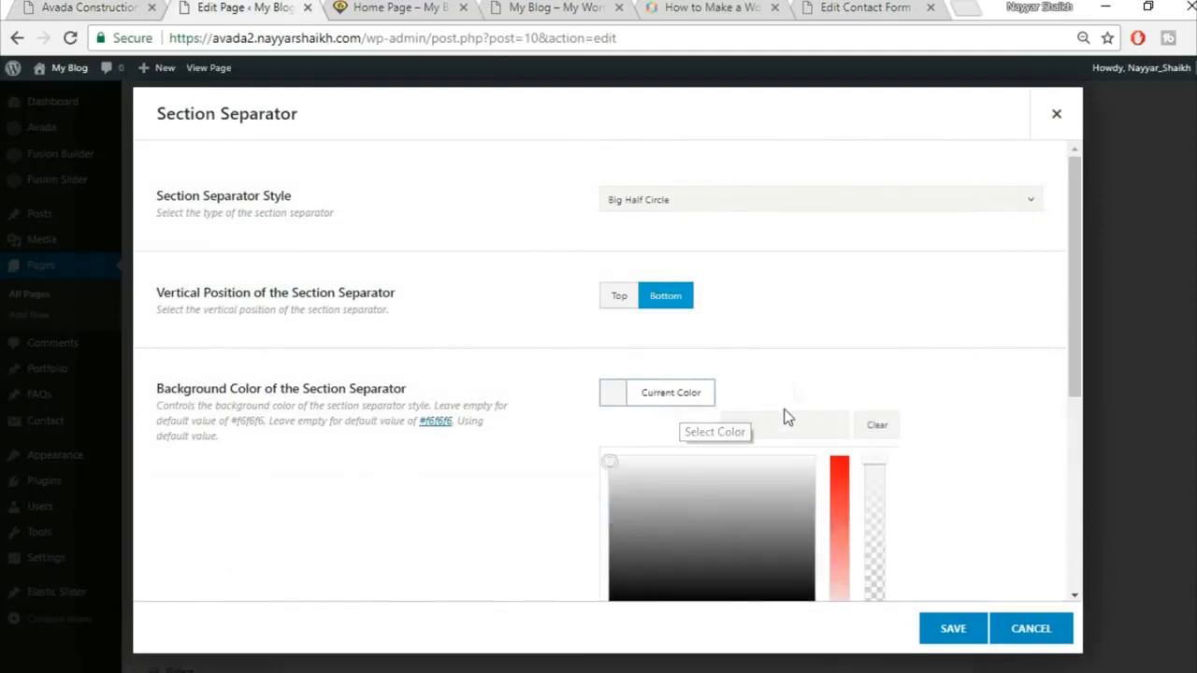
pyautogui.click(785, 429)
pyautogui.write('f5f5f5')
pyautogui.click(997, 479)
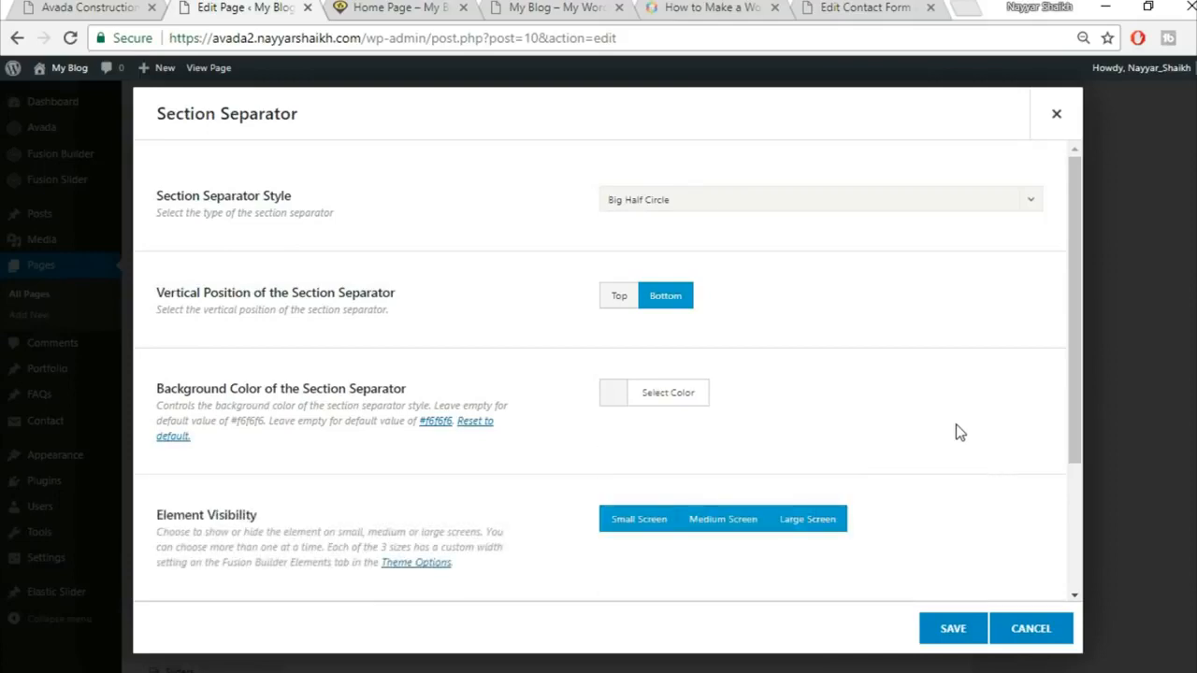
pyautogui.scroll(-3, 957, 430)
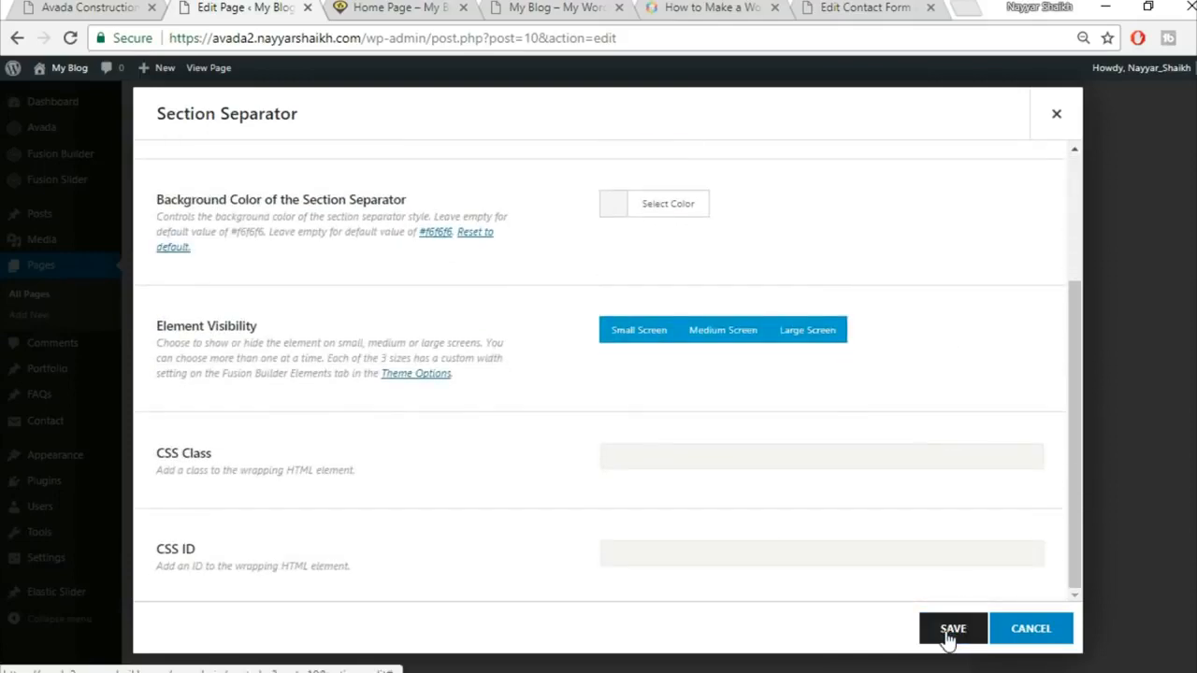
pyautogui.click(951, 634)
pyautogui.click(67, 6)
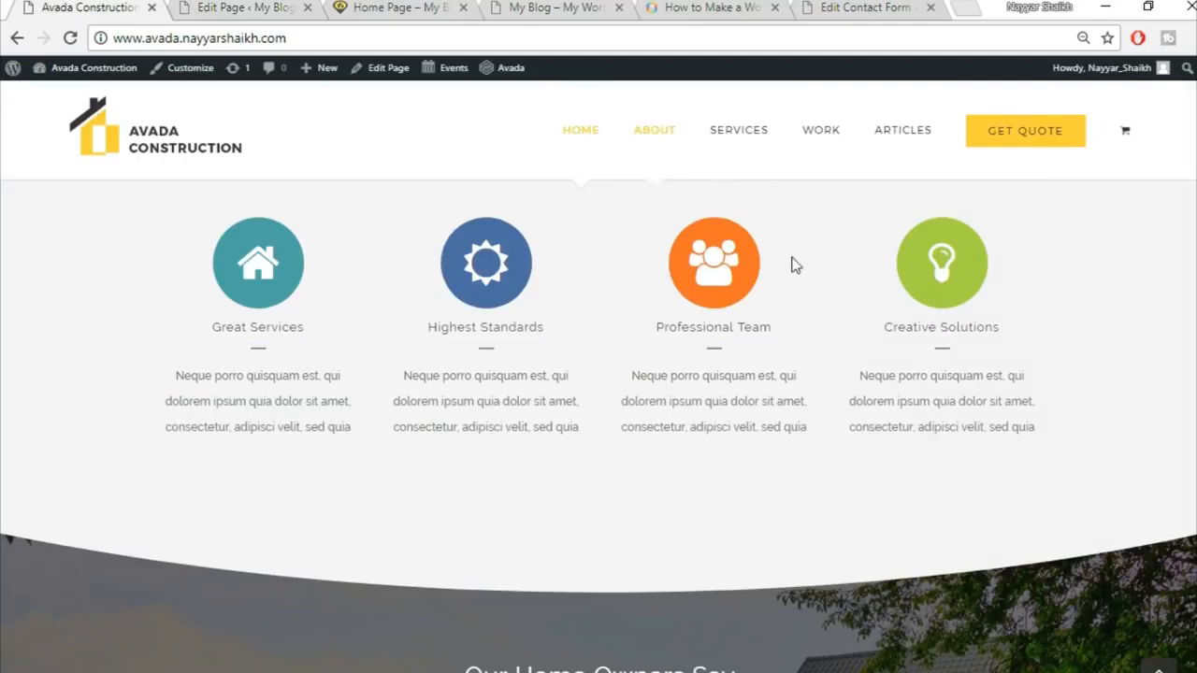
# Step: Insert the saved Title container from the library below the separator
pyautogui.scroll(1, 933, 432)
pyautogui.scroll(-4, 933, 432)
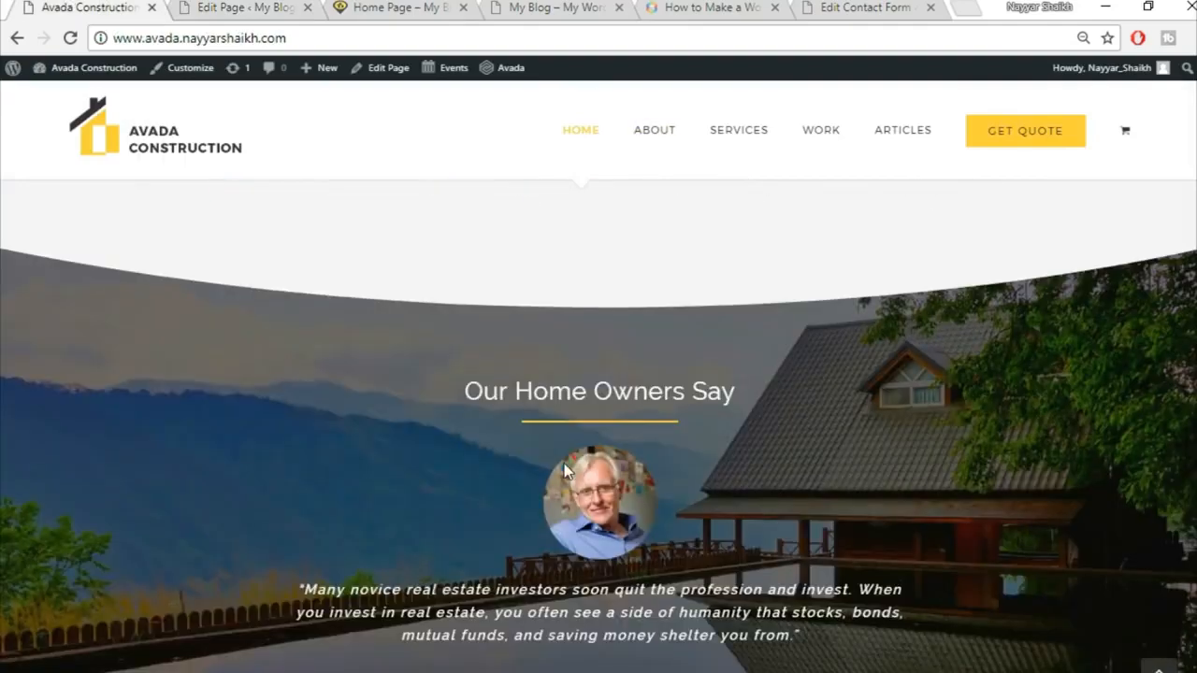
pyautogui.scroll(-2, 564, 470)
pyautogui.scroll(1, 621, 369)
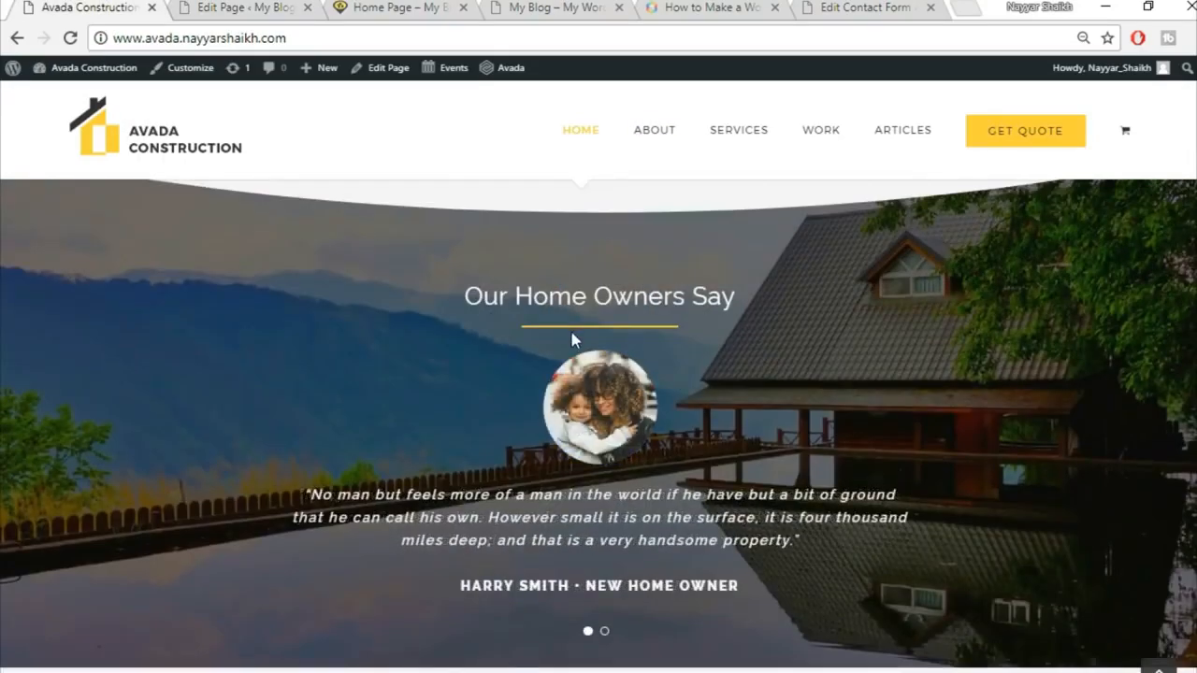
pyautogui.click(245, 7)
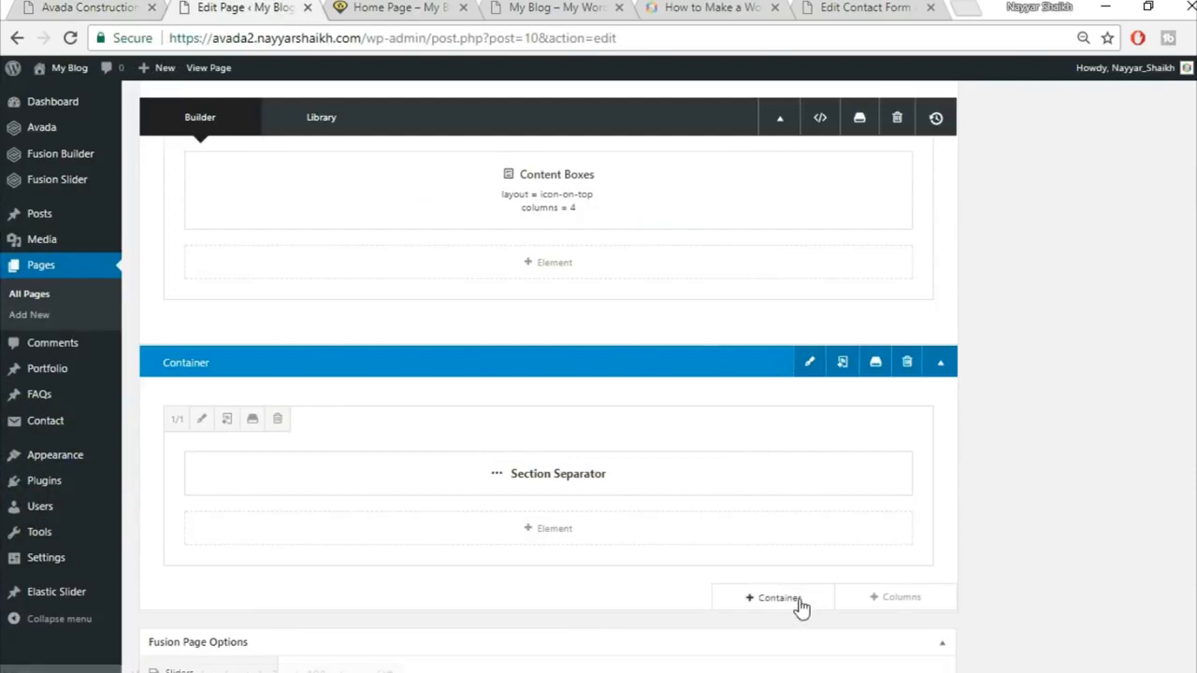
pyautogui.click(800, 603)
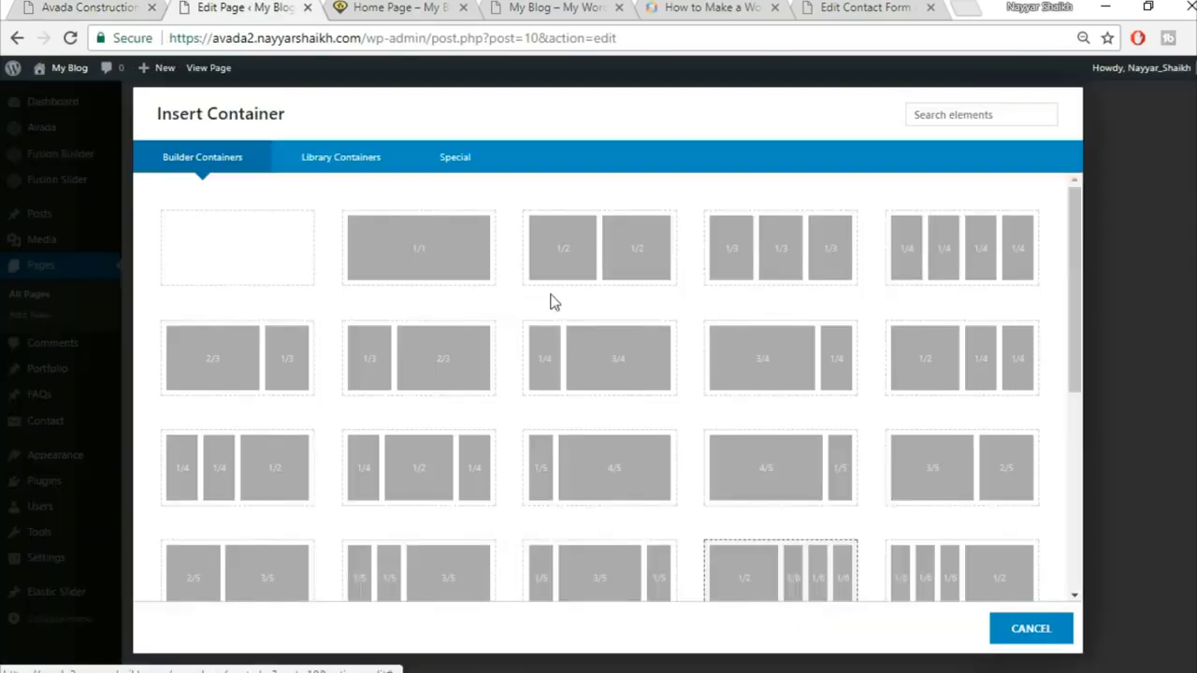
pyautogui.click(332, 166)
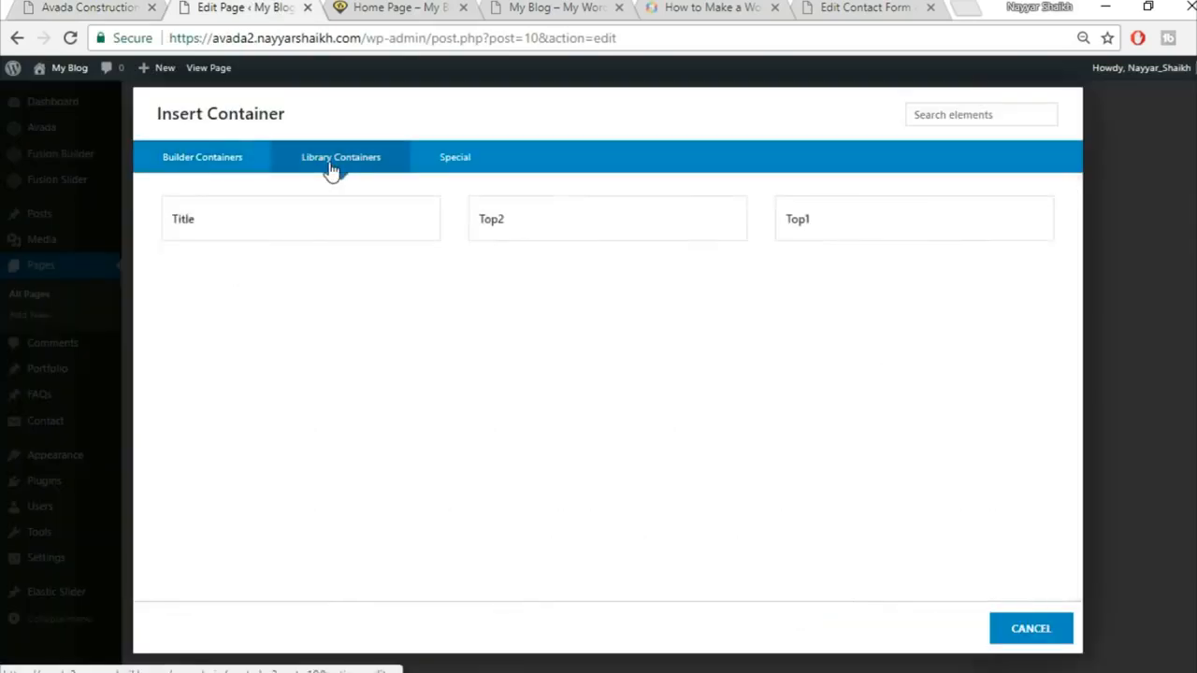
pyautogui.click(363, 242)
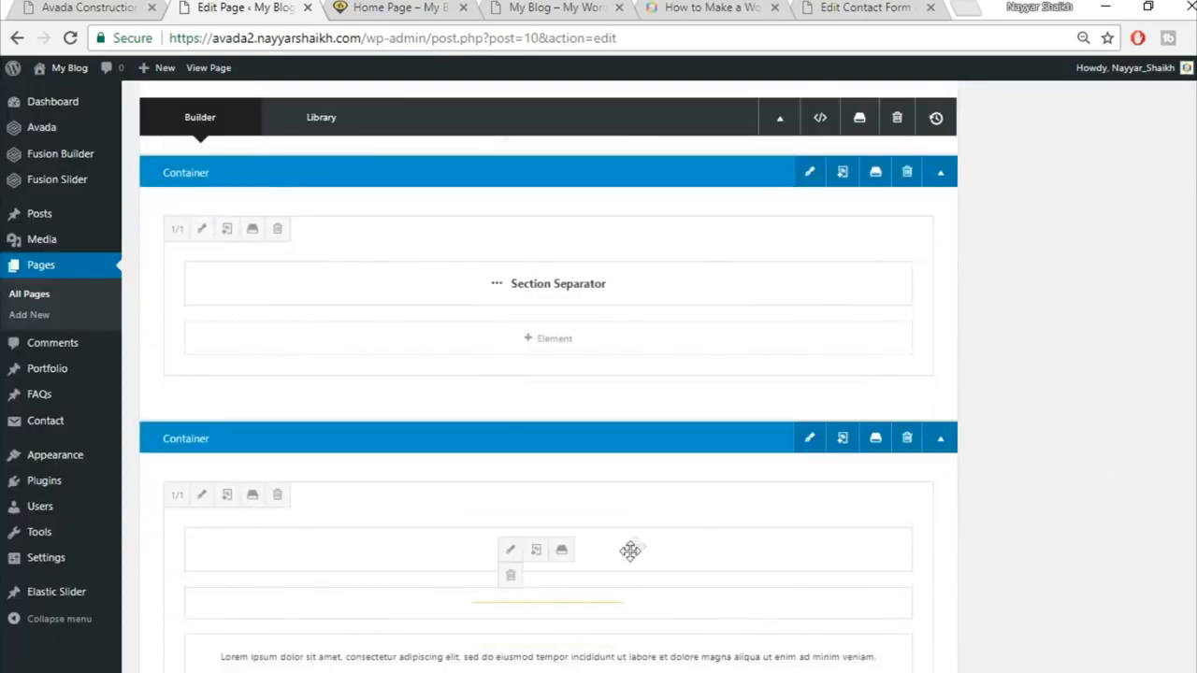
# Step: Add a 1/1 column and move the Specialists In Modern Construction heading and divider into it
pyautogui.moveTo(638, 555); pyautogui.dragTo(618, 578)
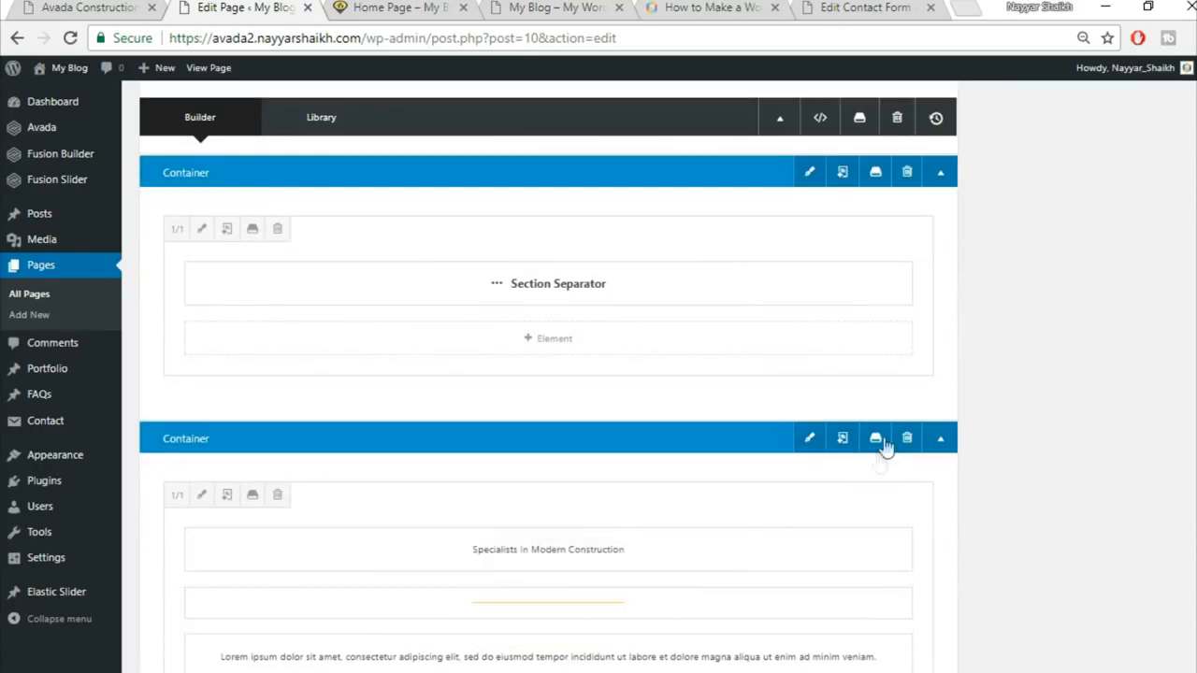
pyautogui.click(897, 408)
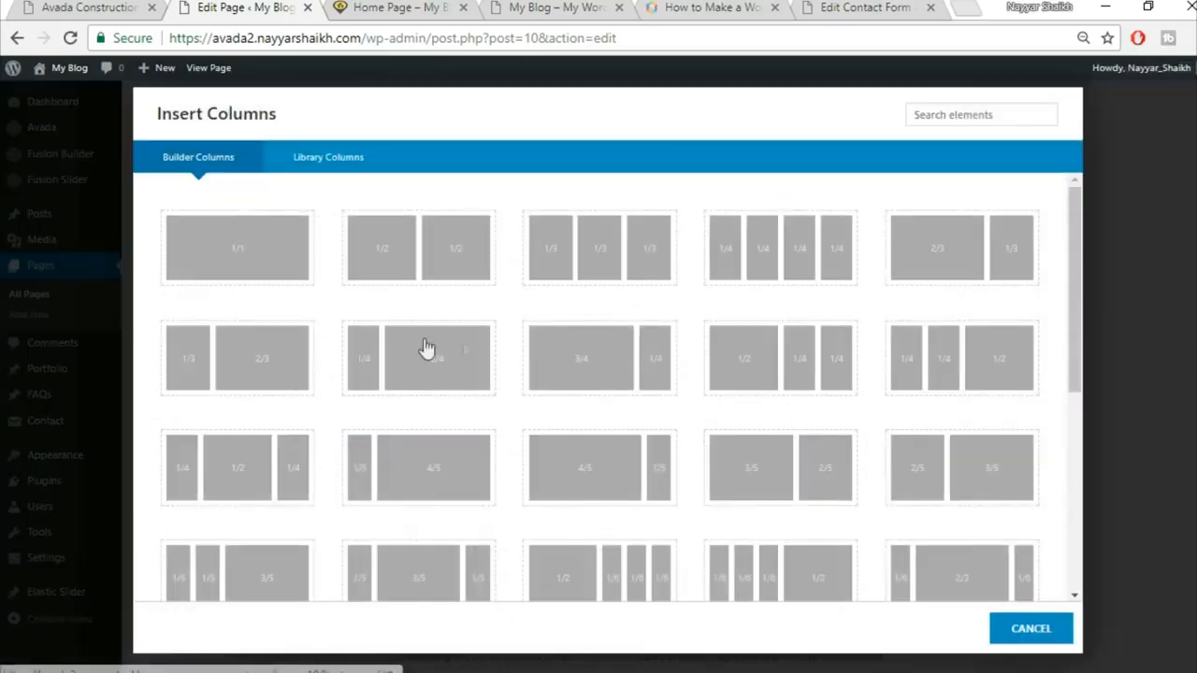
pyautogui.click(273, 263)
pyautogui.scroll(-3, 1028, 439)
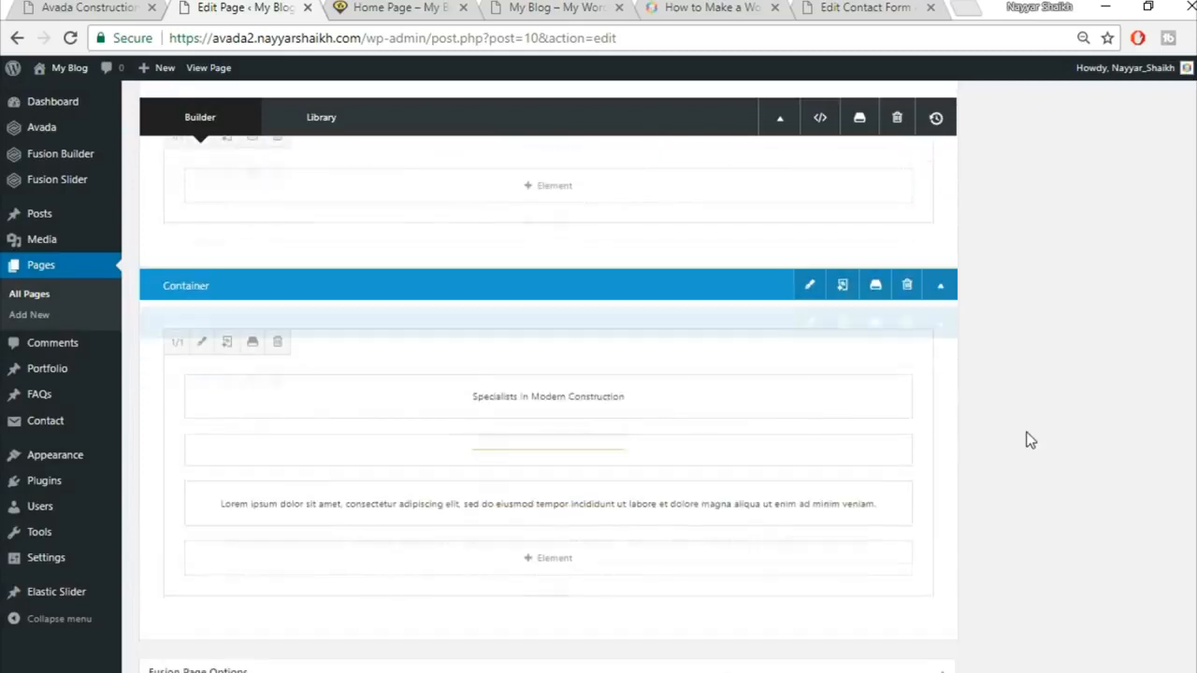
pyautogui.moveTo(650, 359); pyautogui.dragTo(647, 193)
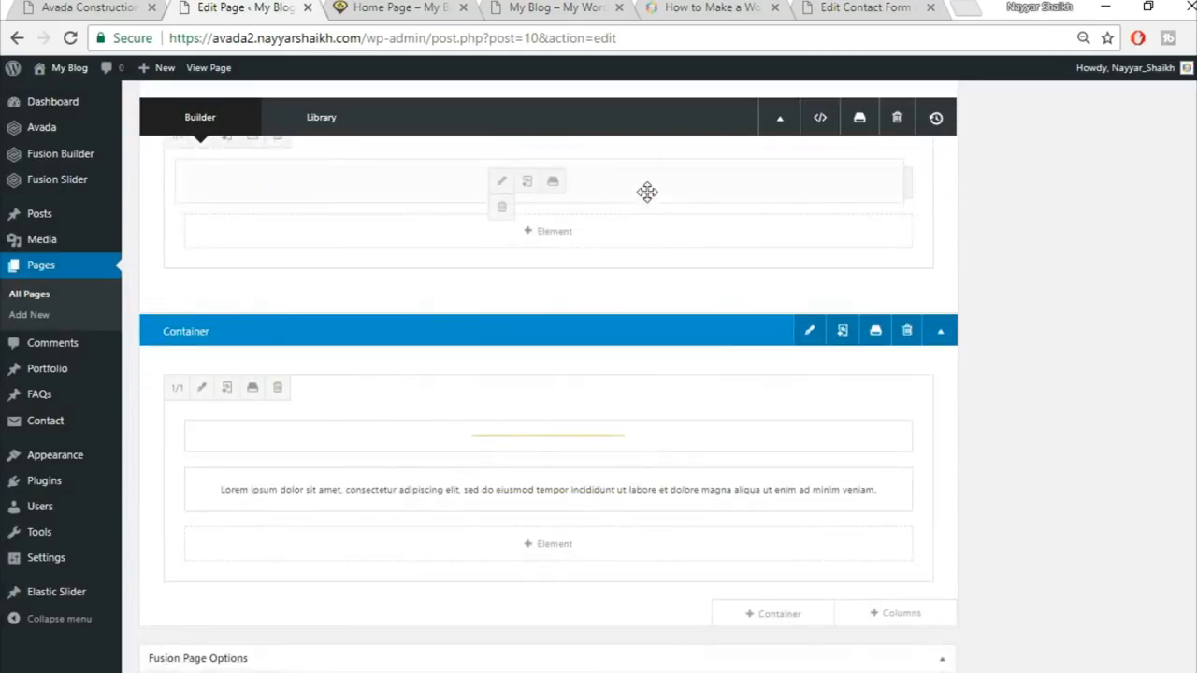
pyautogui.moveTo(578, 227); pyautogui.dragTo(574, 258)
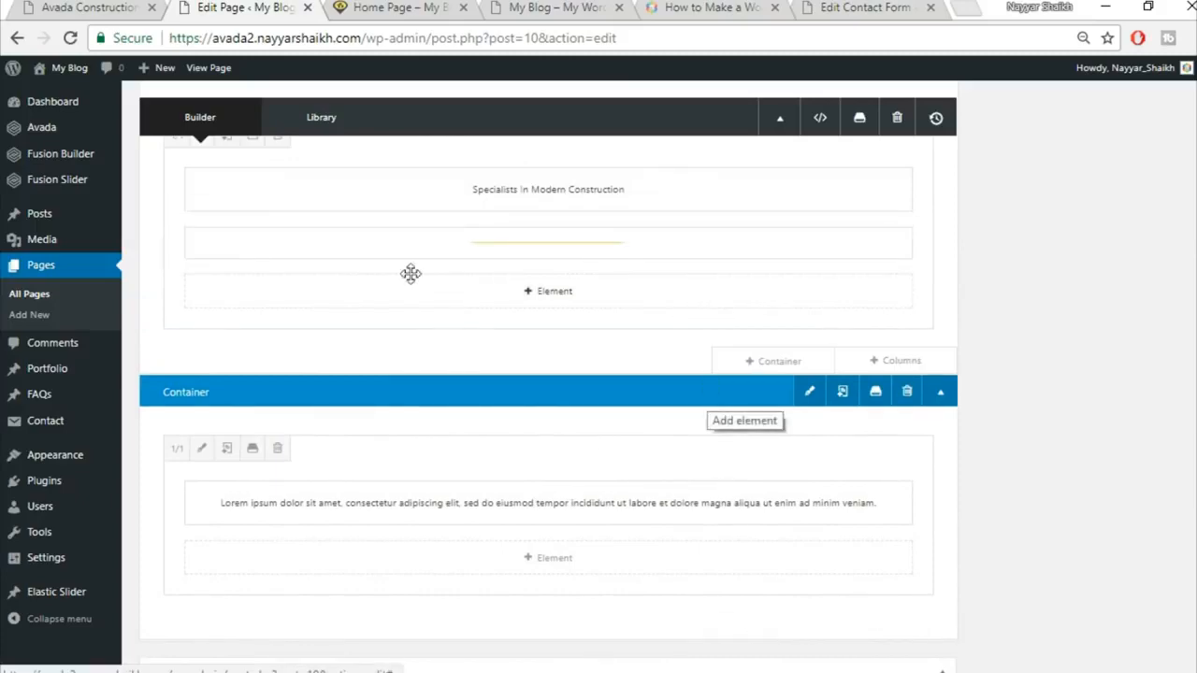
# Step: Delete the leftover Lorem ipsum container
pyautogui.click(89, 8)
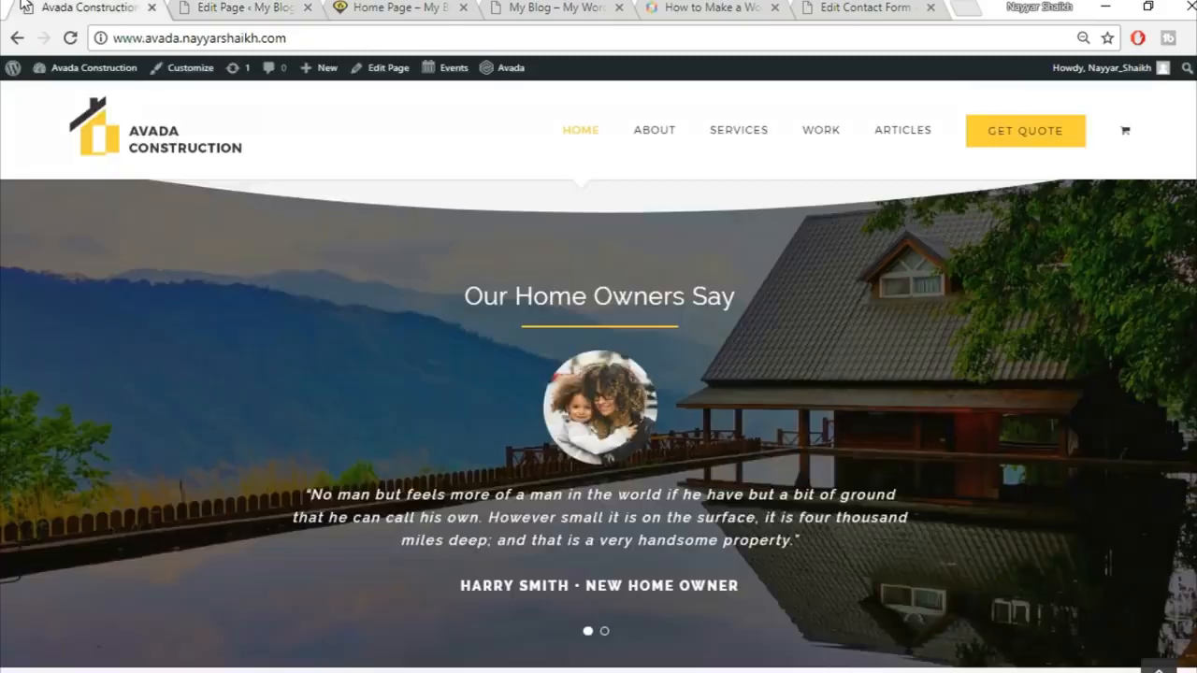
pyautogui.click(221, 5)
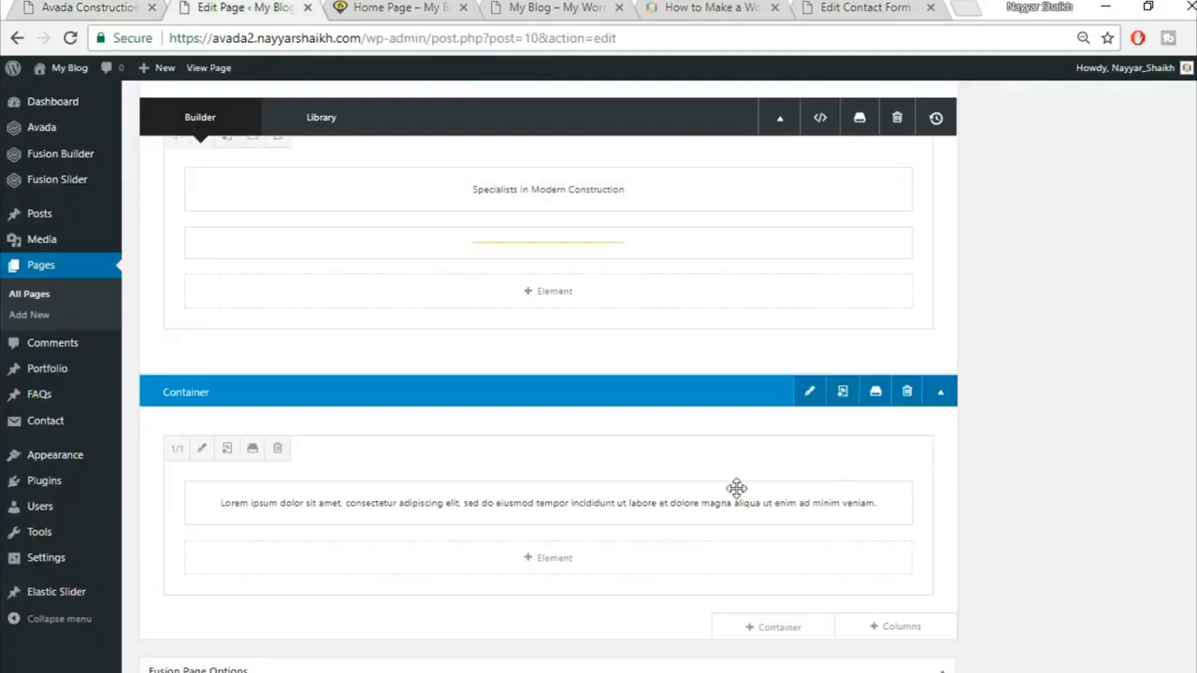
pyautogui.click(906, 400)
pyautogui.scroll(2, 963, 467)
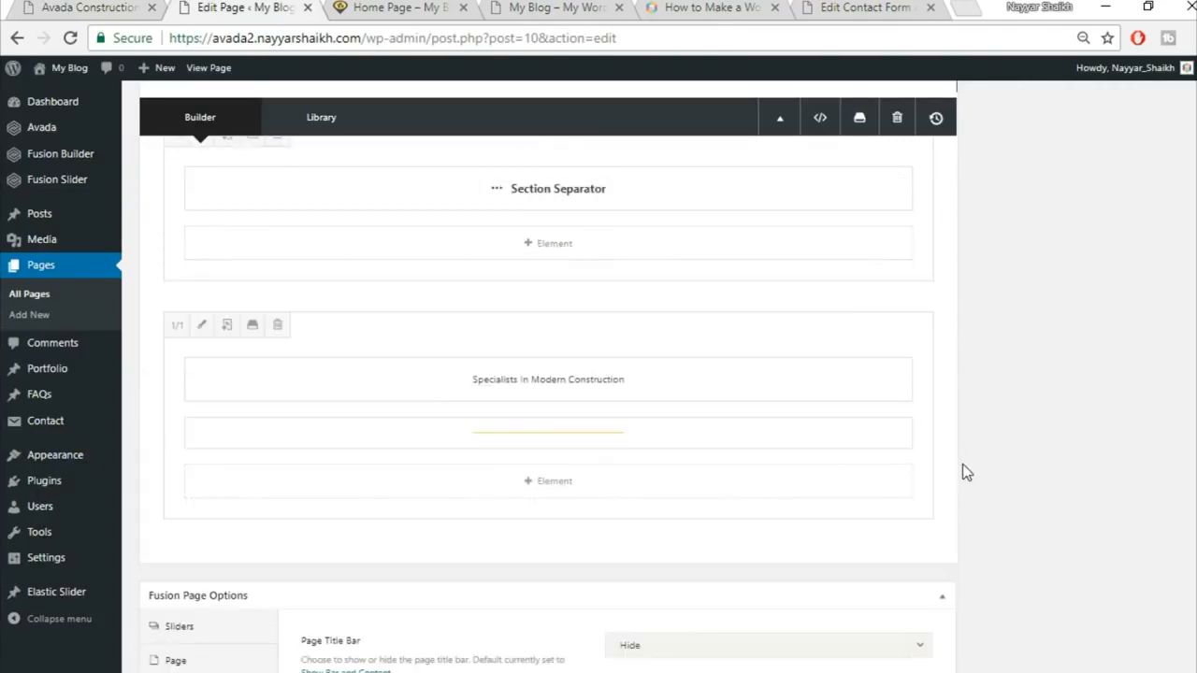
# Step: Review the demo homepage's following sections, then return to the page builder
pyautogui.click(89, 7)
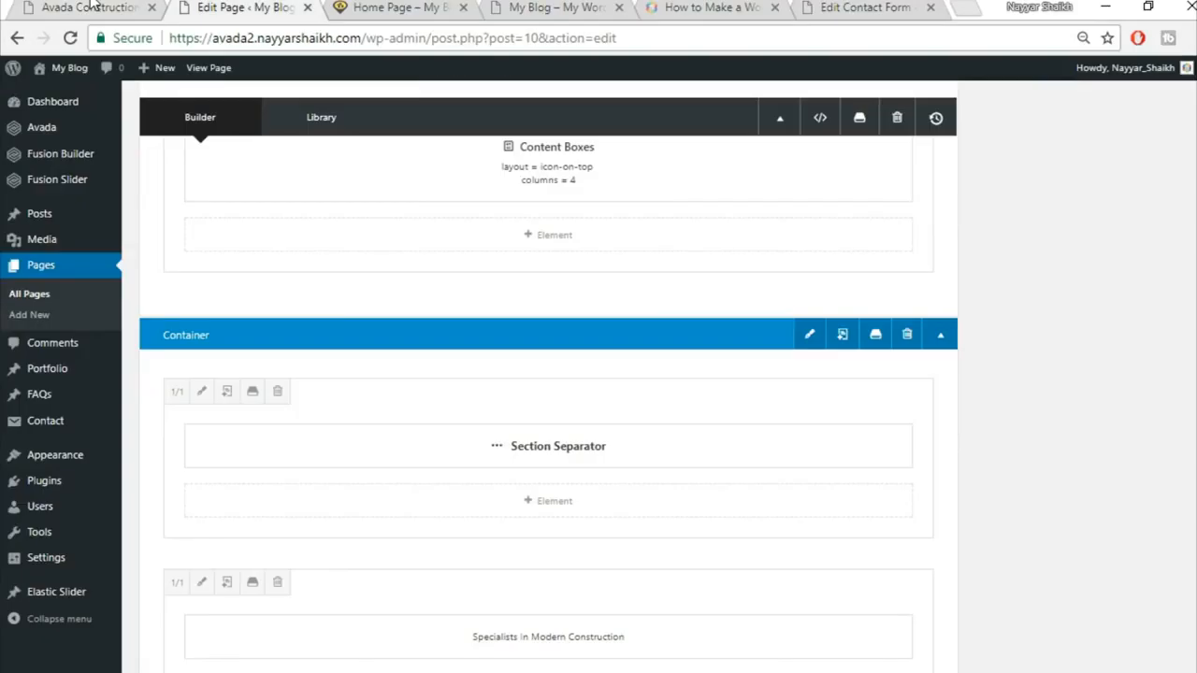
pyautogui.click(128, 7)
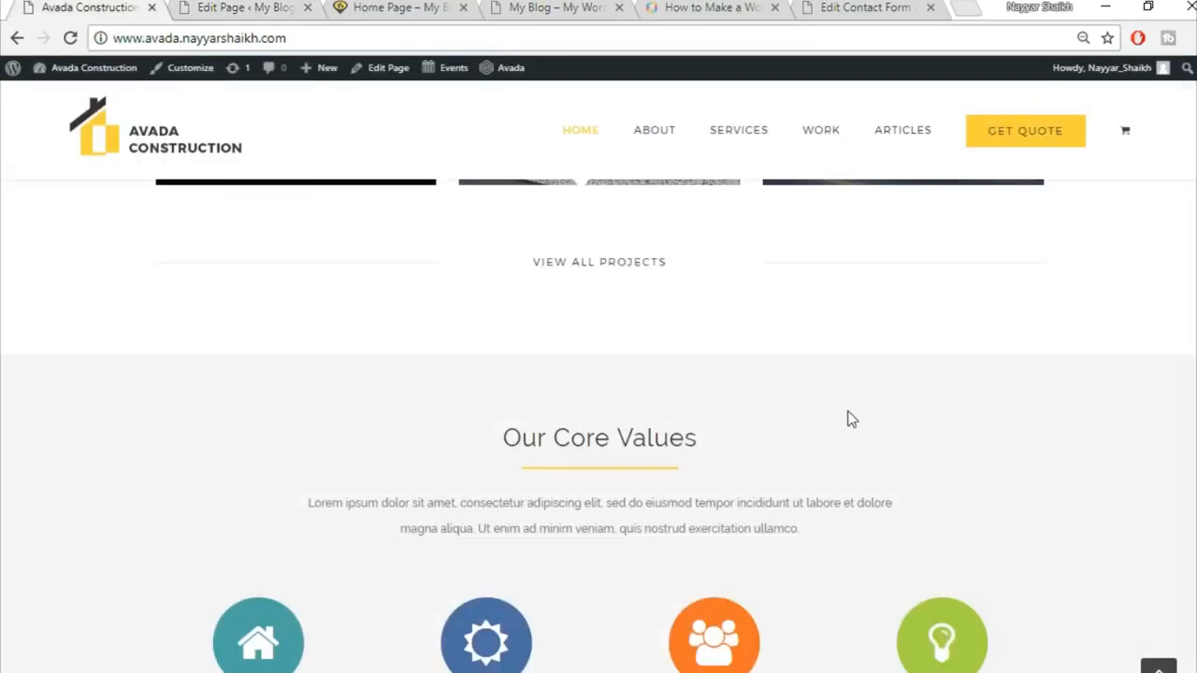
pyautogui.scroll(-2, 849, 418)
pyautogui.scroll(-5, 833, 444)
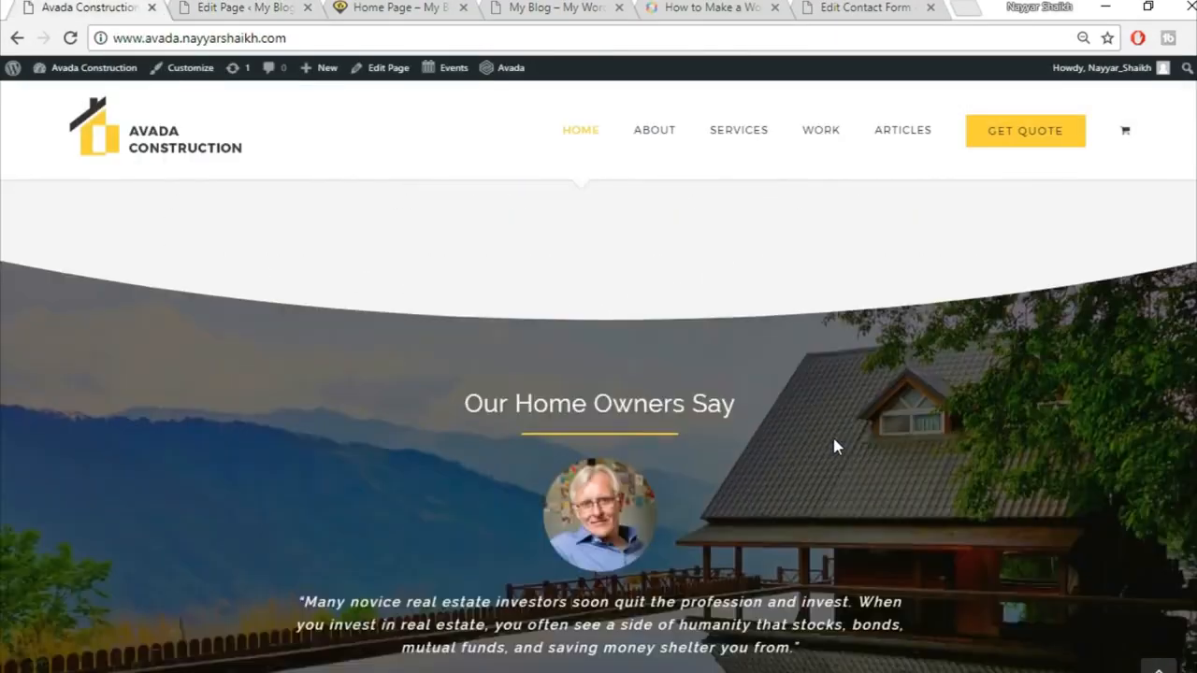
pyautogui.scroll(-2, 833, 447)
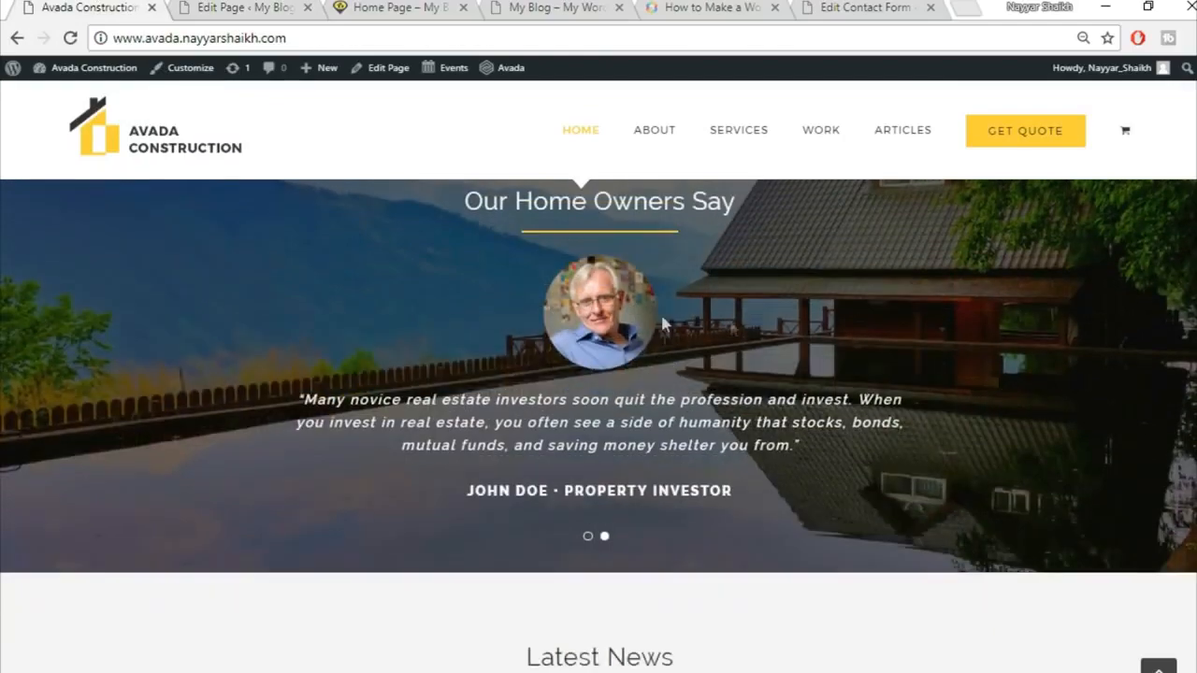
pyautogui.click(285, 7)
pyautogui.scroll(-6, 903, 464)
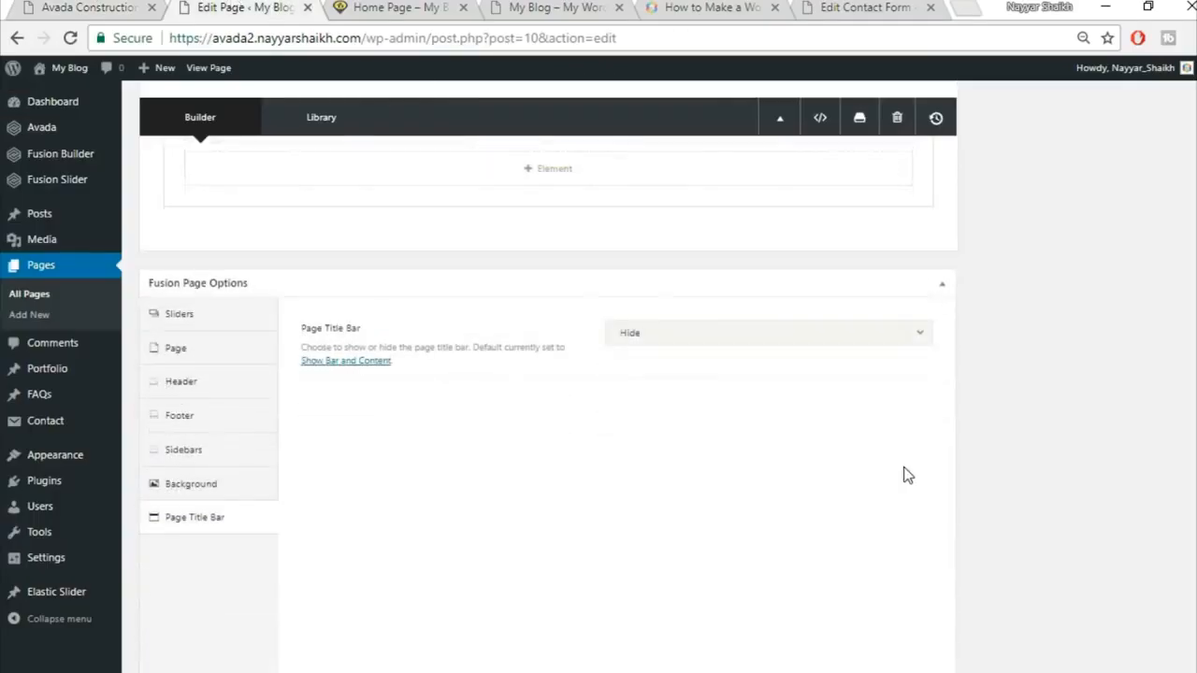
# Step: Add a 1/1 container holding a Testimonials element
pyautogui.scroll(3, 903, 476)
pyautogui.click(920, 524)
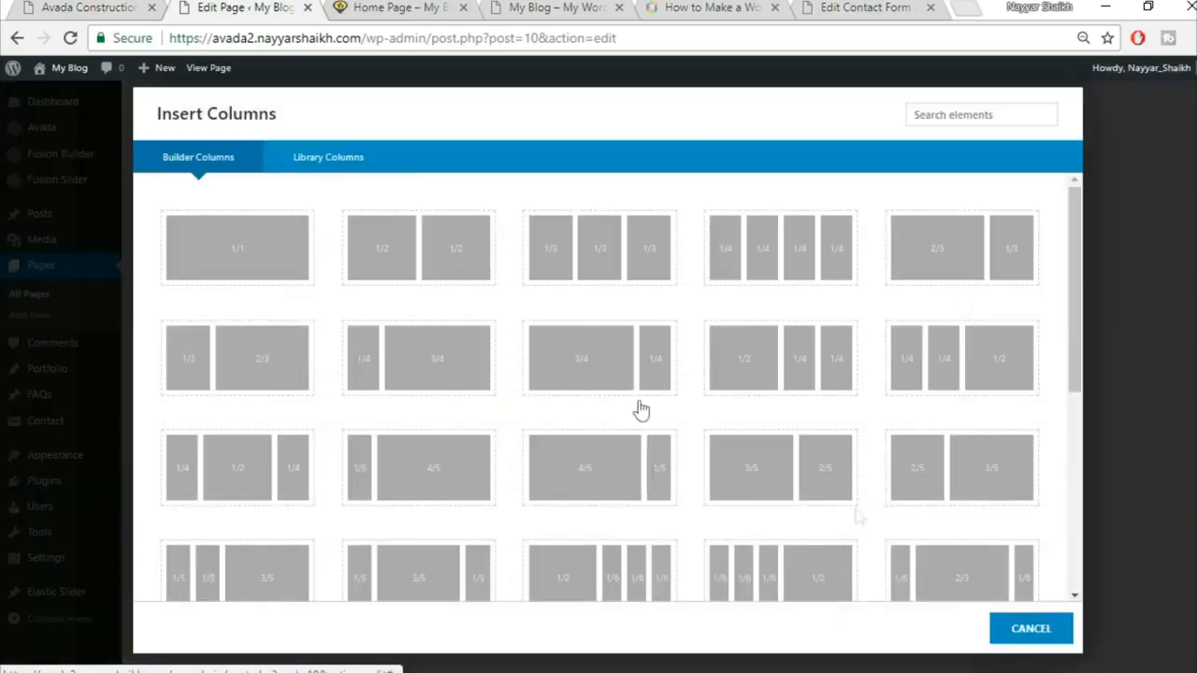
pyautogui.click(232, 251)
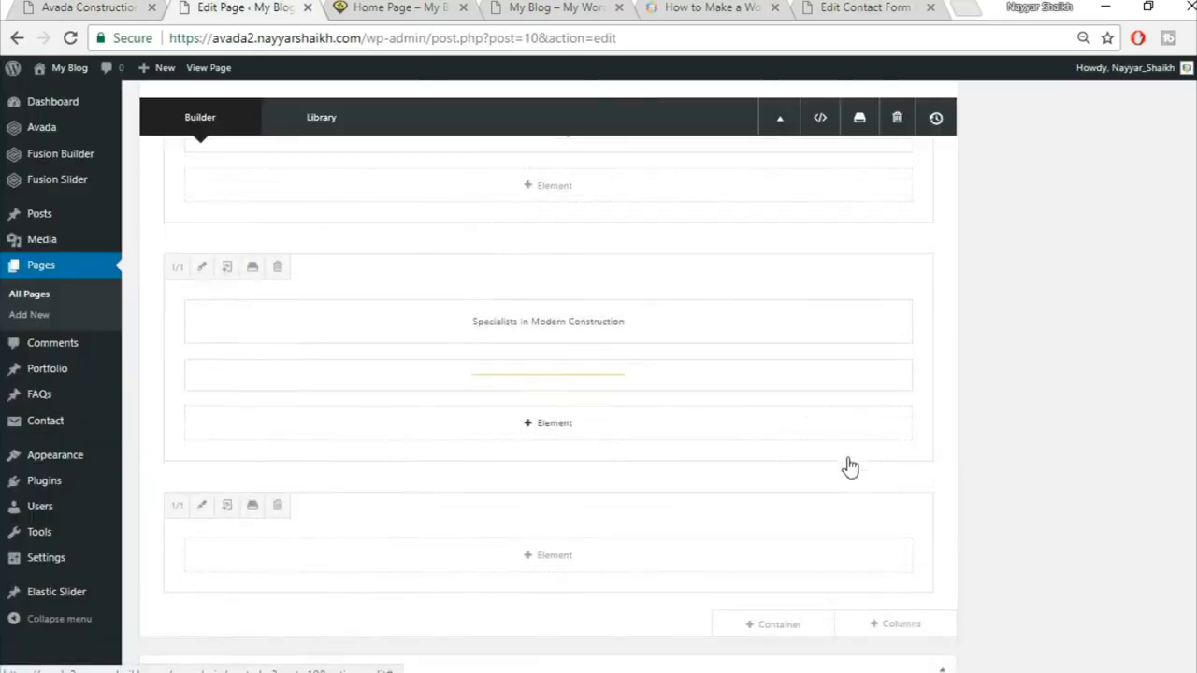
pyautogui.scroll(-1, 664, 517)
pyautogui.click(602, 503)
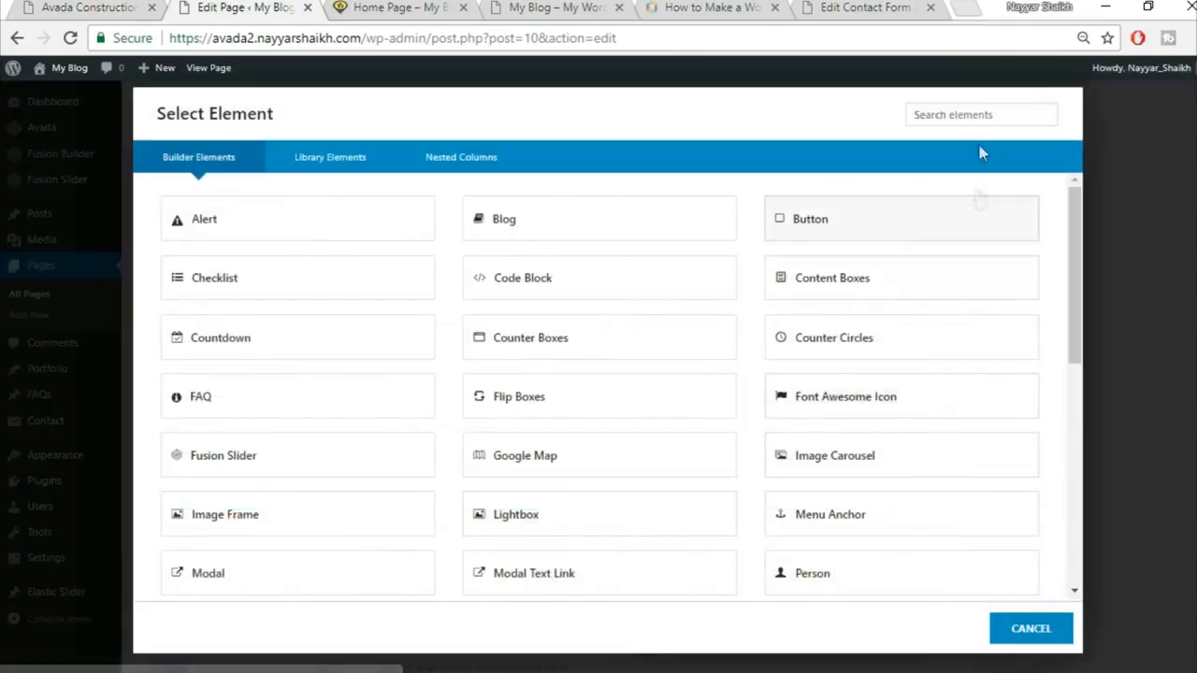
pyautogui.click(971, 120)
pyautogui.write('test')
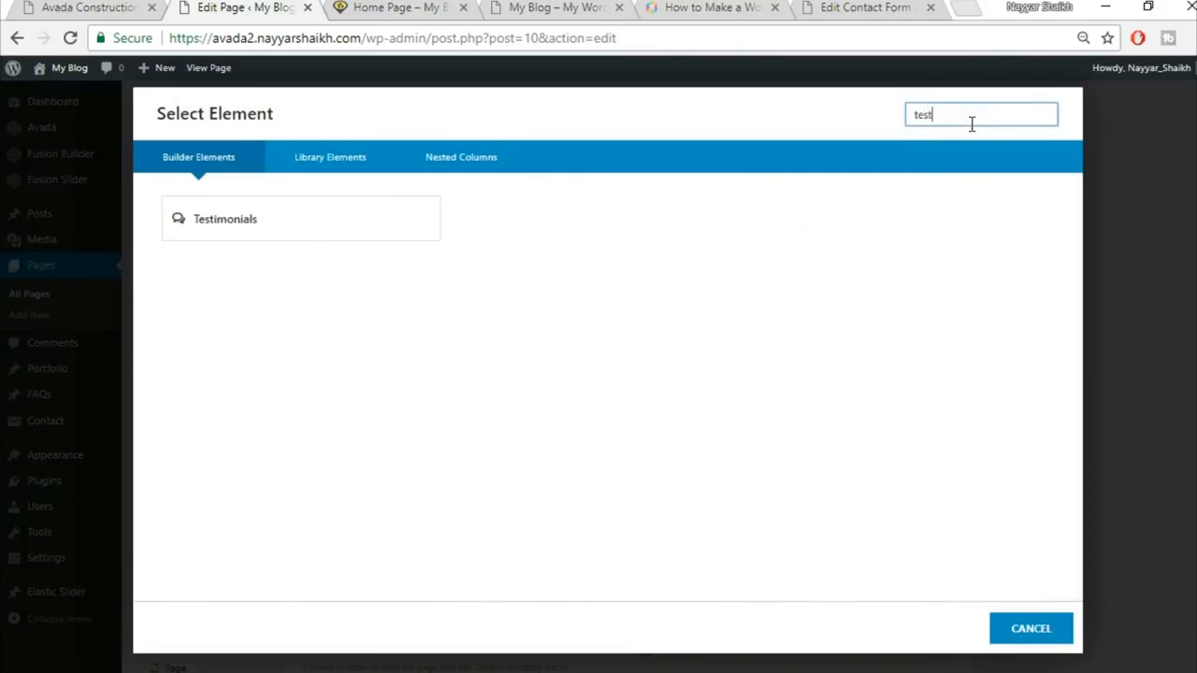
pyautogui.click(393, 229)
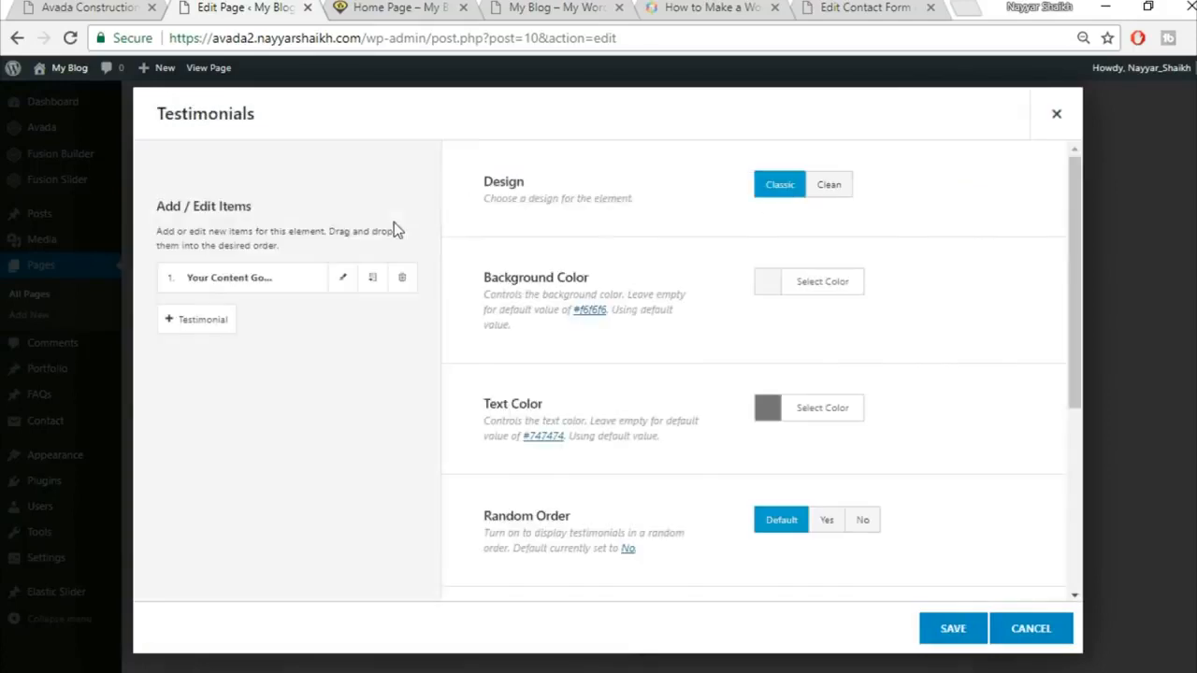
# Step: Switch the testimonials to the Clean design with a fully transparent background
pyautogui.click(837, 205)
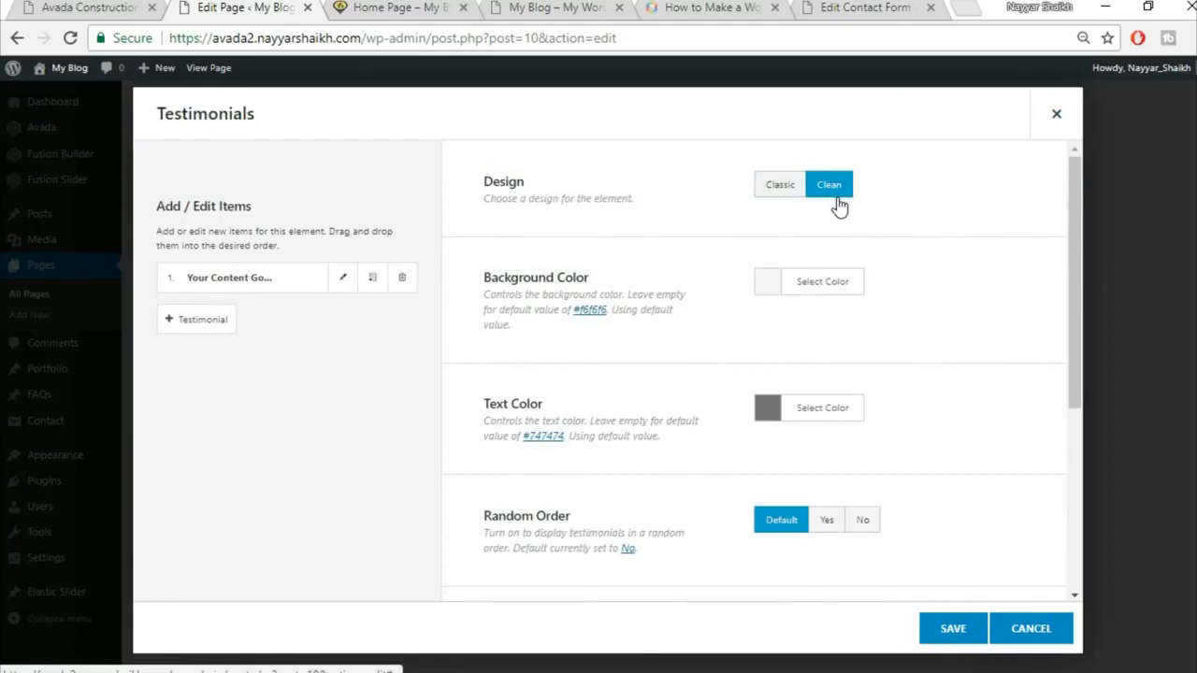
pyautogui.click(116, 7)
pyautogui.click(272, 7)
pyautogui.click(855, 285)
pyautogui.moveTo(1035, 386); pyautogui.dragTo(1034, 526)
pyautogui.click(701, 437)
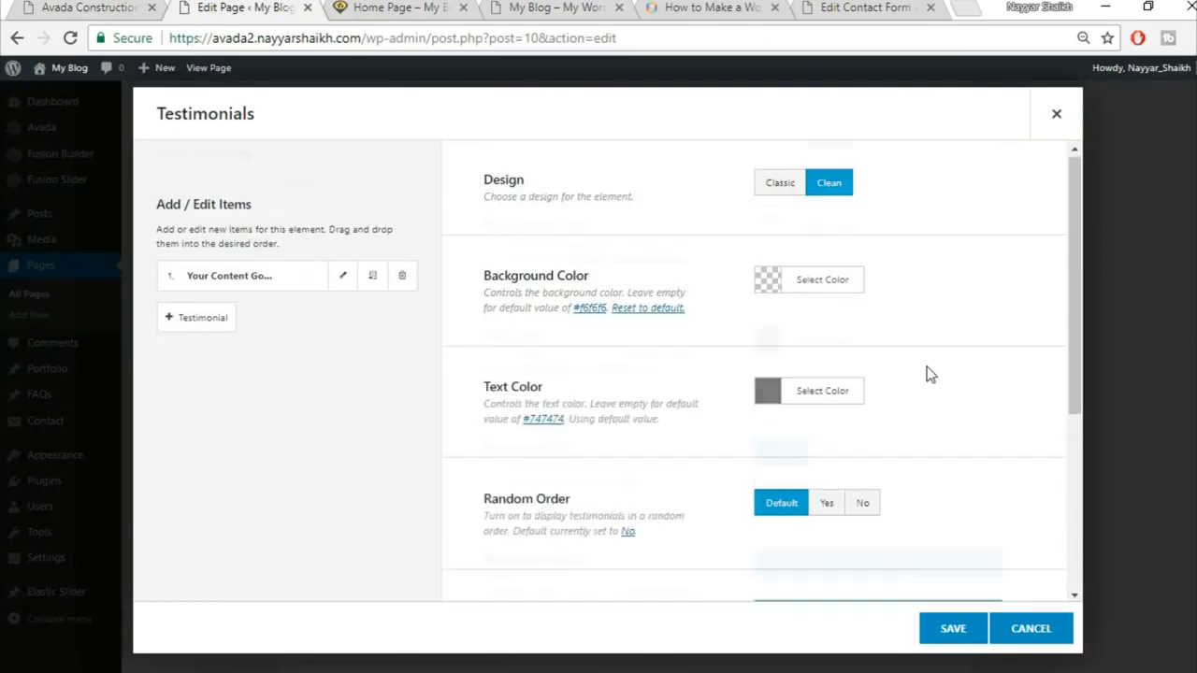
# Step: Set the testimonial text colour to white
pyautogui.scroll(-1, 907, 367)
pyautogui.click(82, 7)
pyautogui.click(245, 6)
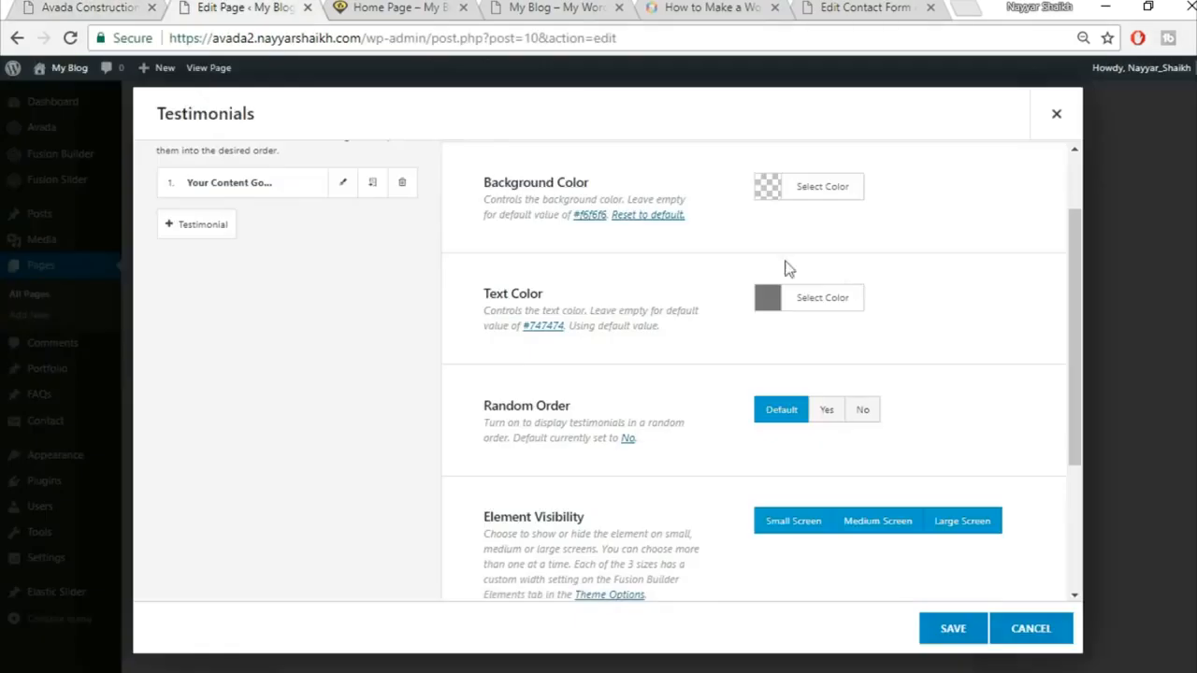
pyautogui.click(845, 300)
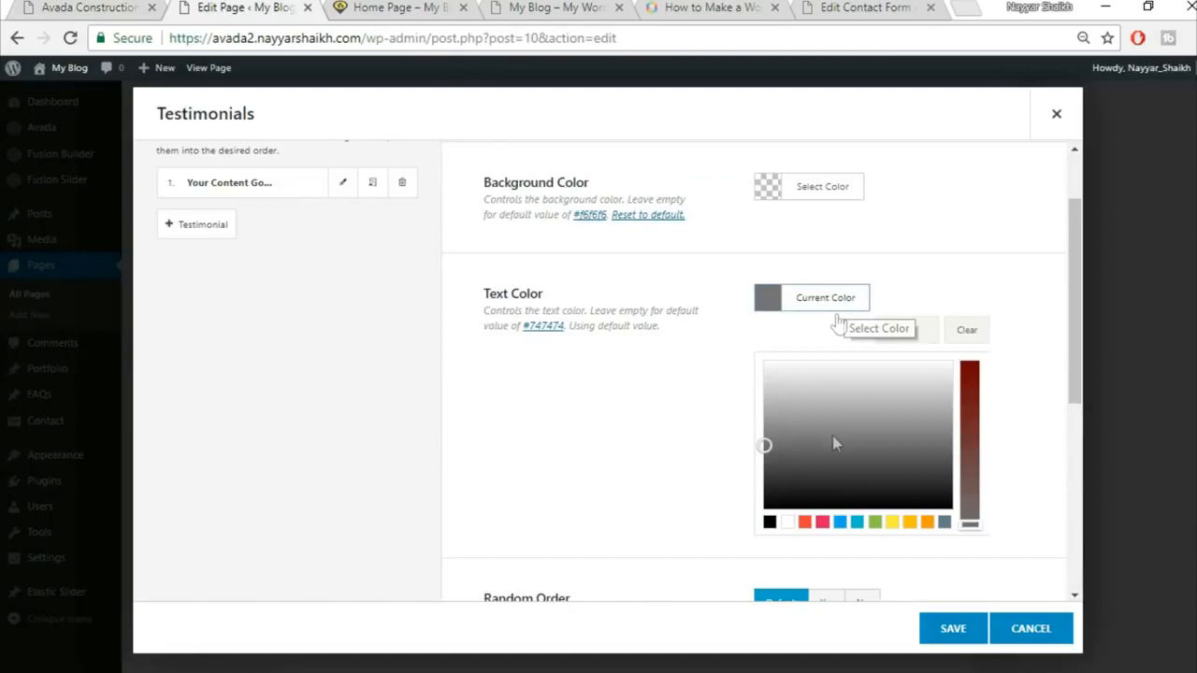
pyautogui.click(786, 524)
pyautogui.click(965, 218)
# Step: Open the first testimonial item for editing
pyautogui.scroll(-2, 935, 243)
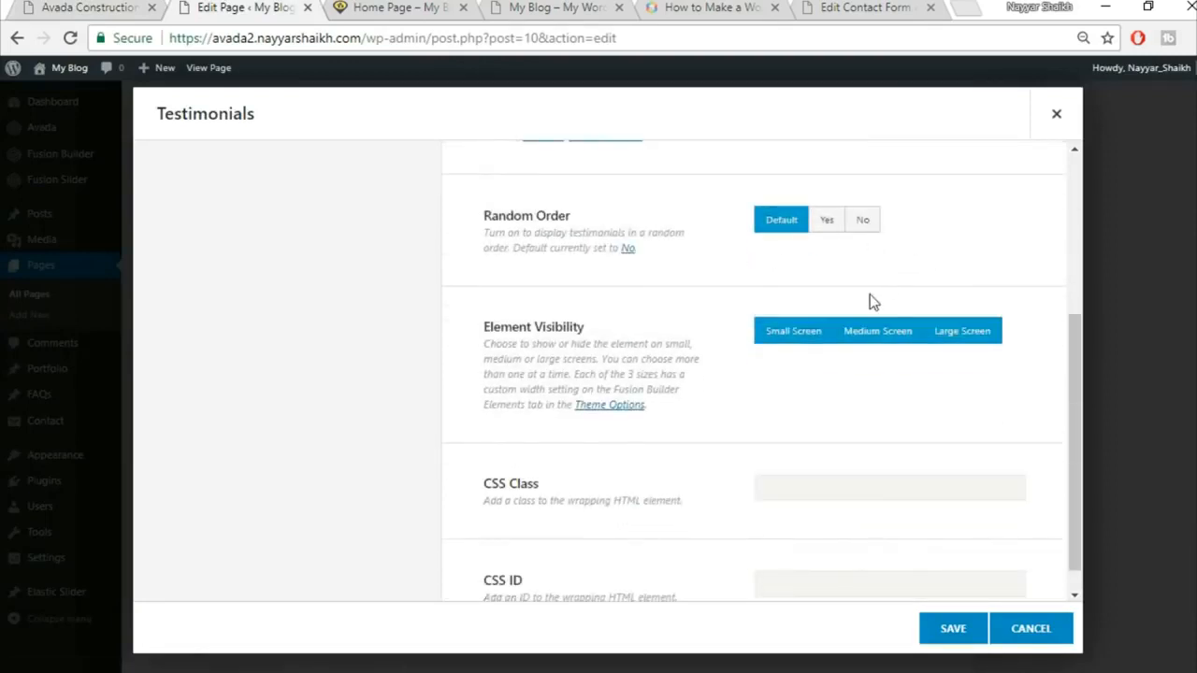
pyautogui.scroll(-1, 872, 301)
pyautogui.scroll(5, 745, 347)
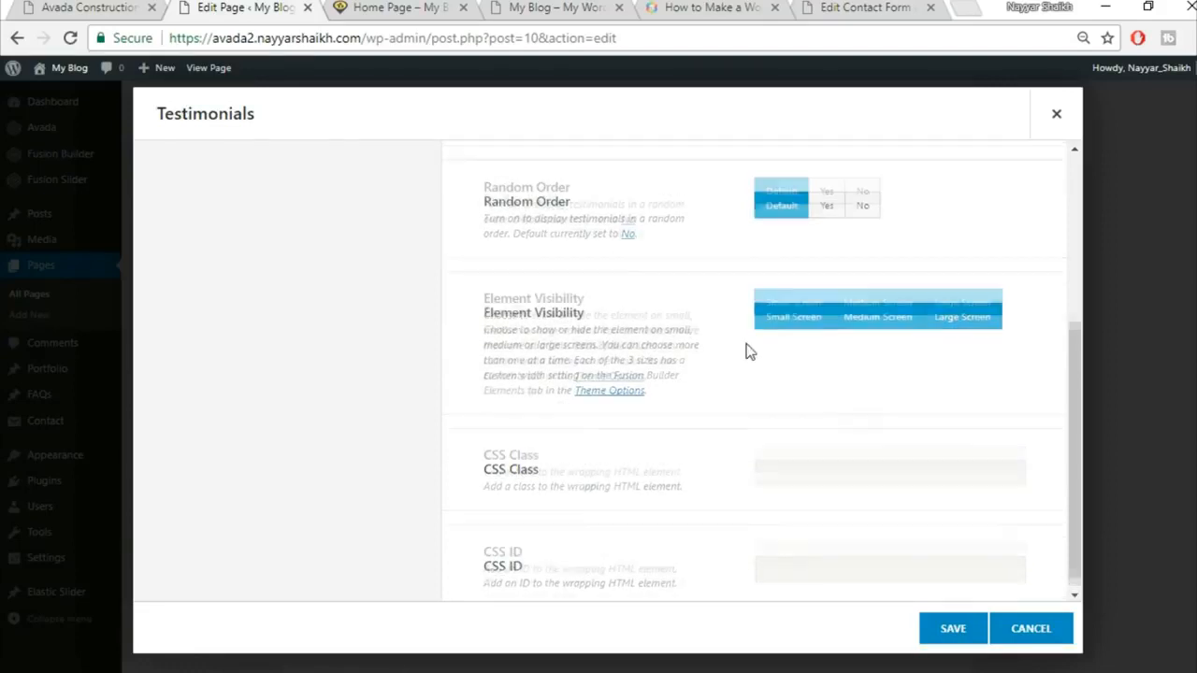
pyautogui.click(340, 289)
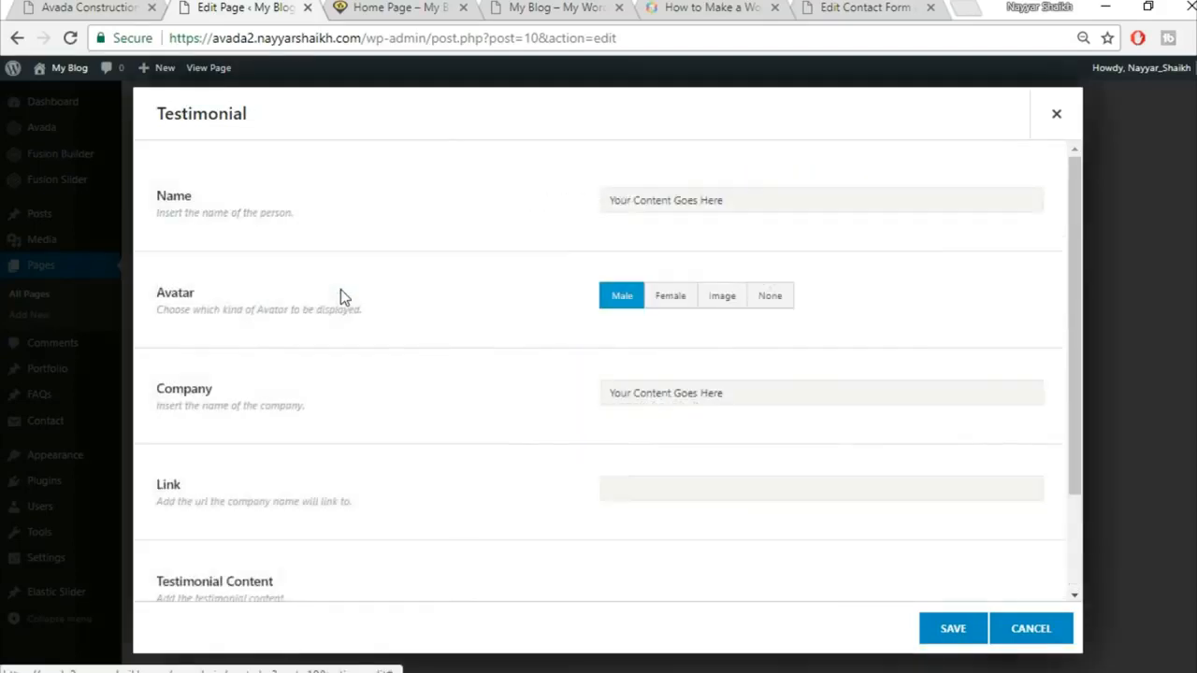
# Step: Replace the placeholder testimonial Name with the demo's copied name and title
pyautogui.click(67, 7)
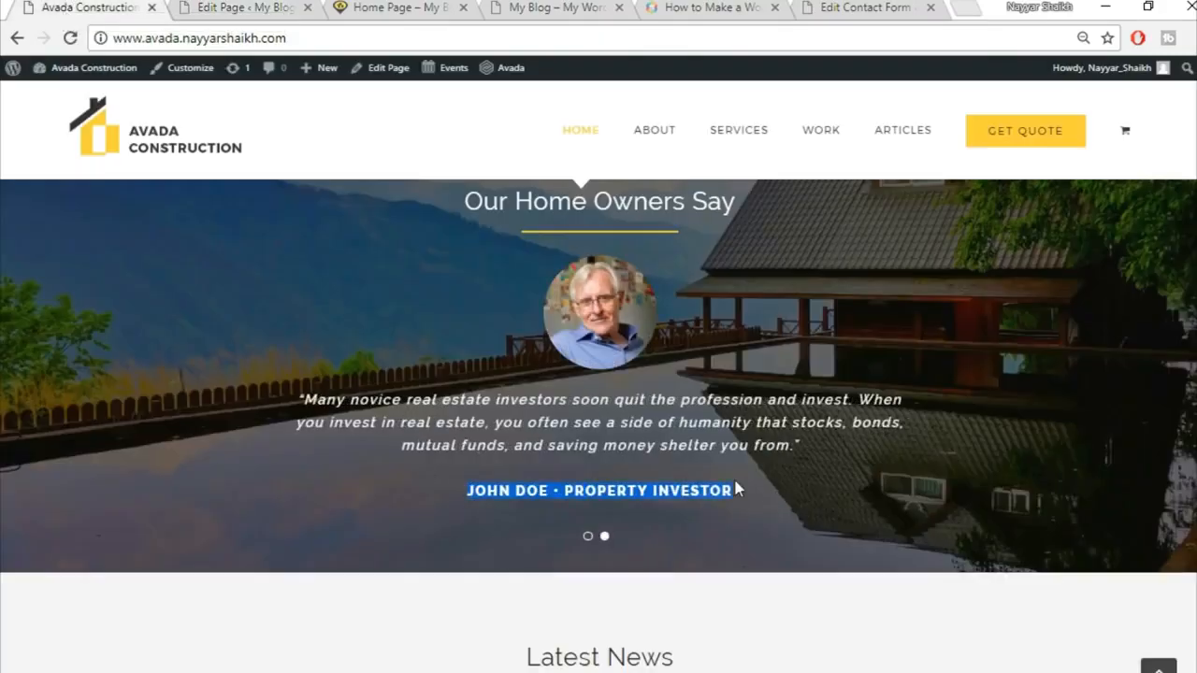
pyautogui.click(221, 7)
pyautogui.moveTo(732, 198); pyautogui.dragTo(572, 219)
pyautogui.press('BackSpace')
pyautogui.write('JOHN DOE • PROPERTY INVESTOR')
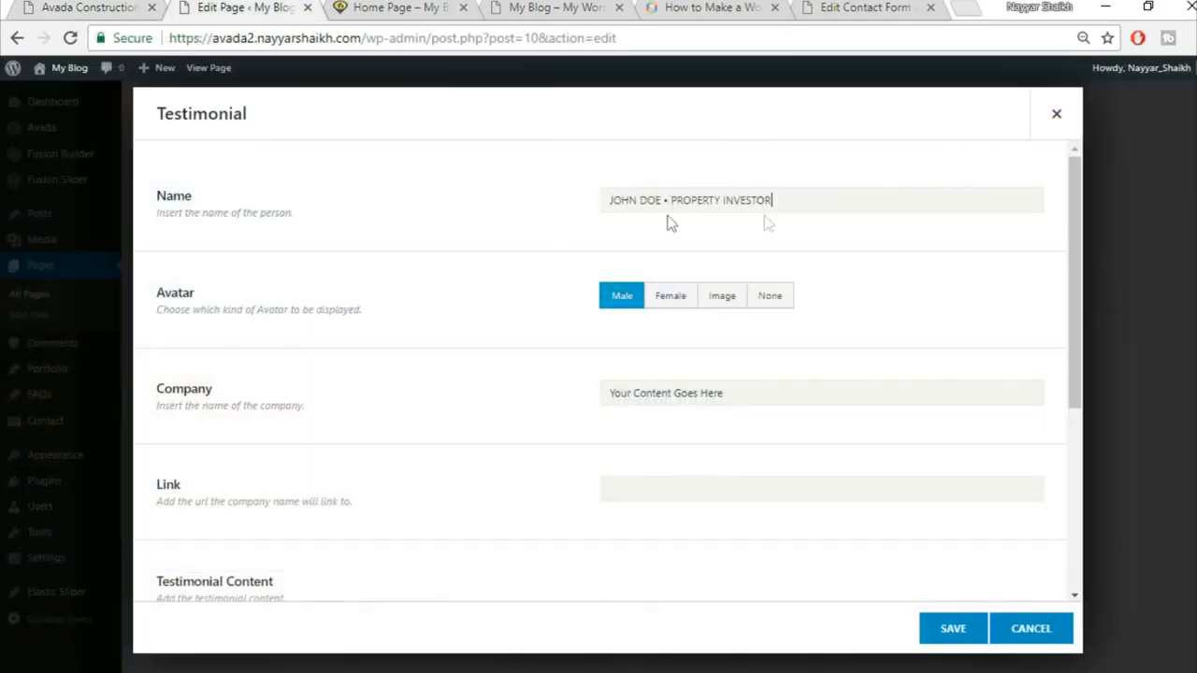
# Step: Set the avatar to Image and upload home-testimonial-84268399 as the photo
pyautogui.click(723, 301)
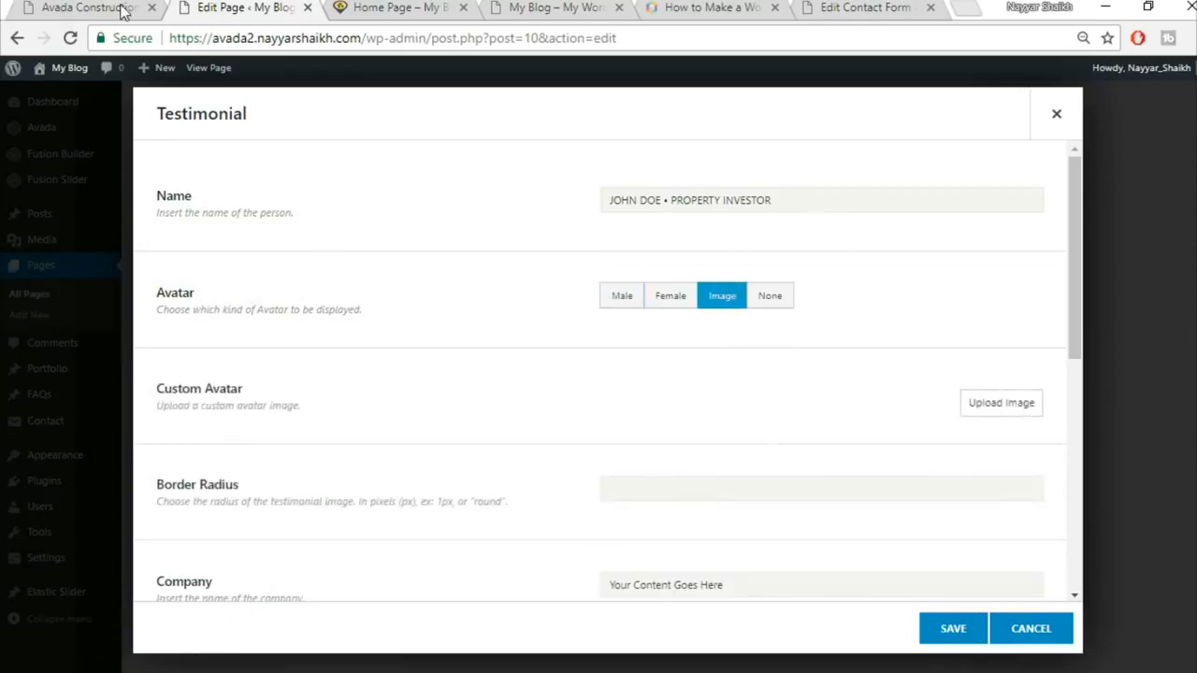
pyautogui.click(89, 7)
pyautogui.click(240, 8)
pyautogui.click(1026, 408)
pyautogui.click(207, 133)
pyautogui.click(660, 369)
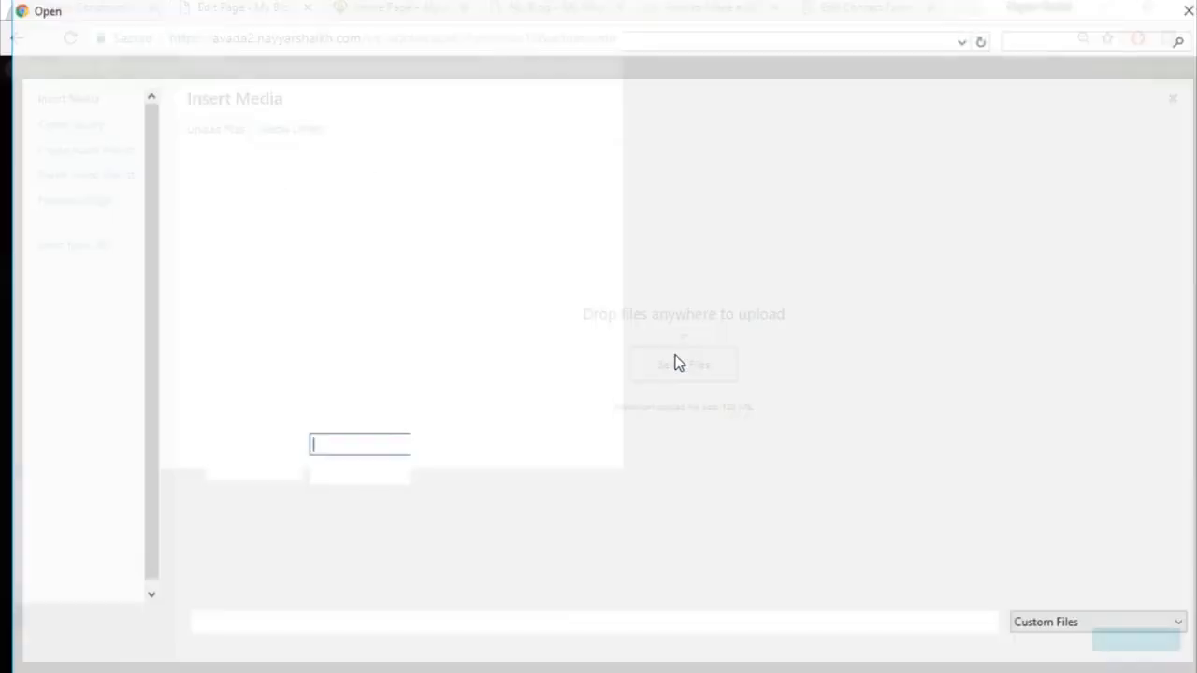
pyautogui.scroll(-3, 833, 337)
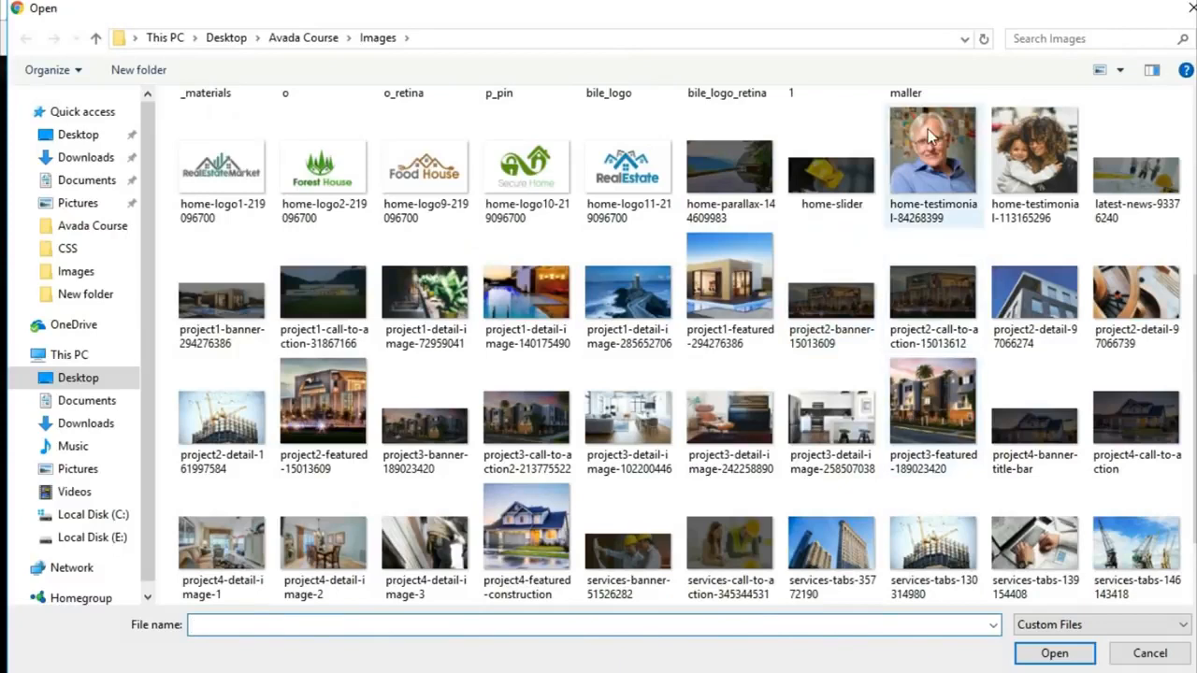
pyautogui.click(933, 163)
pyautogui.click(1055, 654)
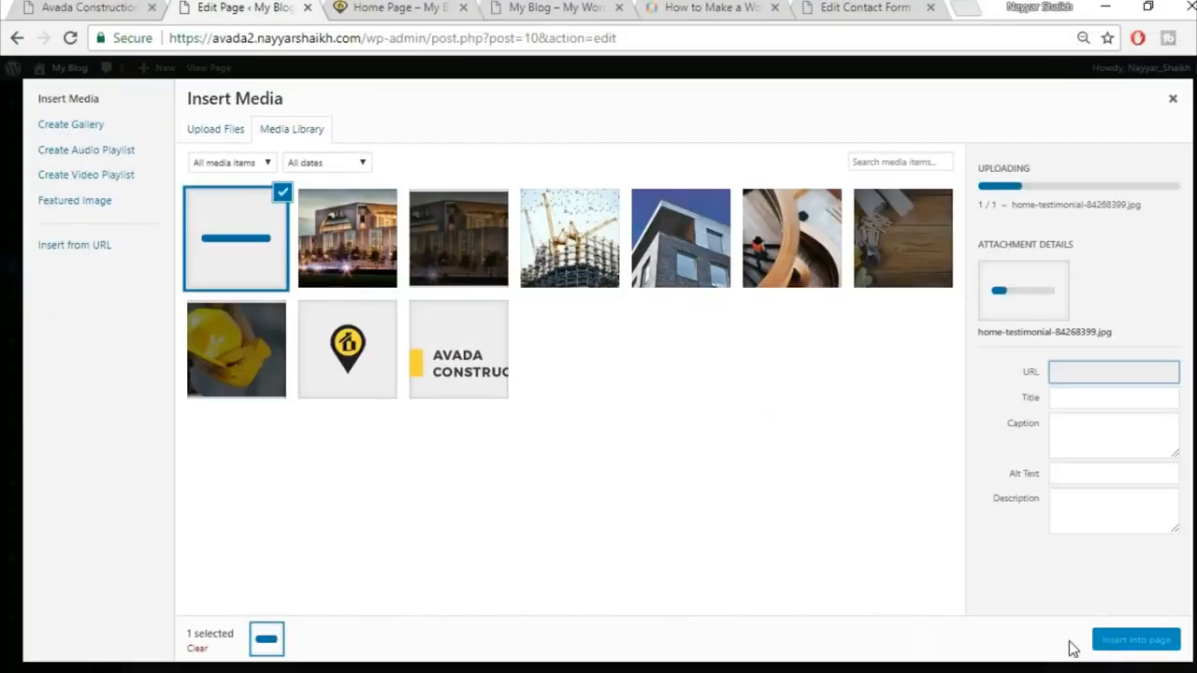
pyautogui.click(1111, 643)
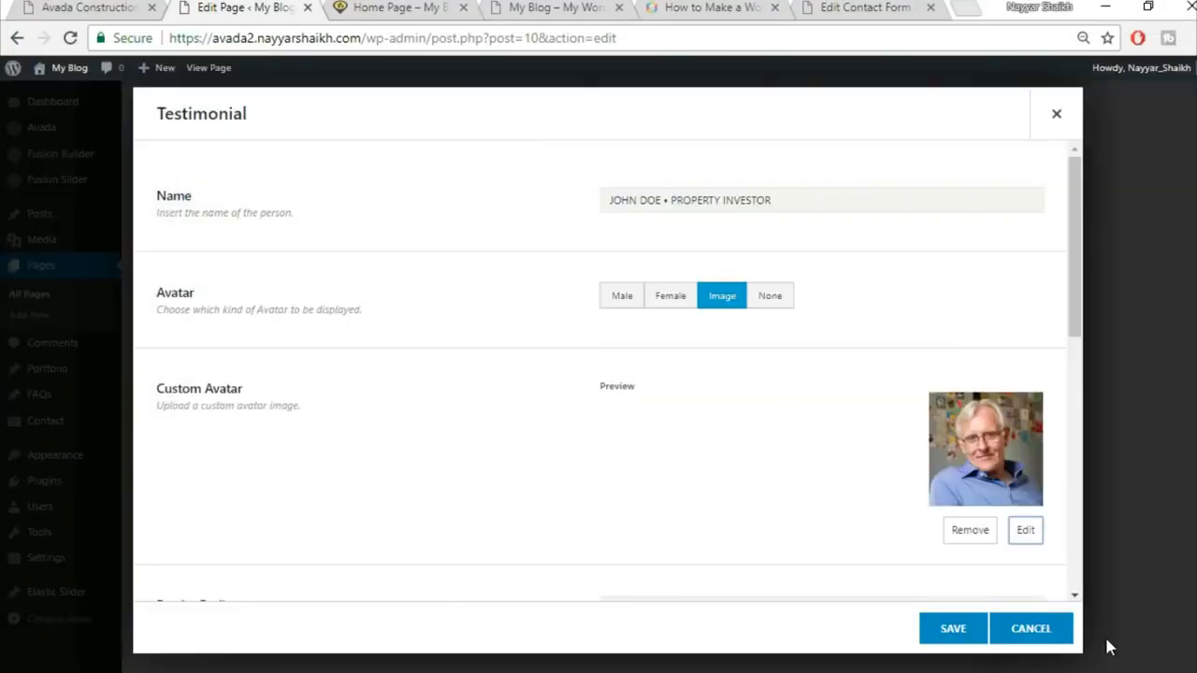
pyautogui.scroll(-3, 517, 436)
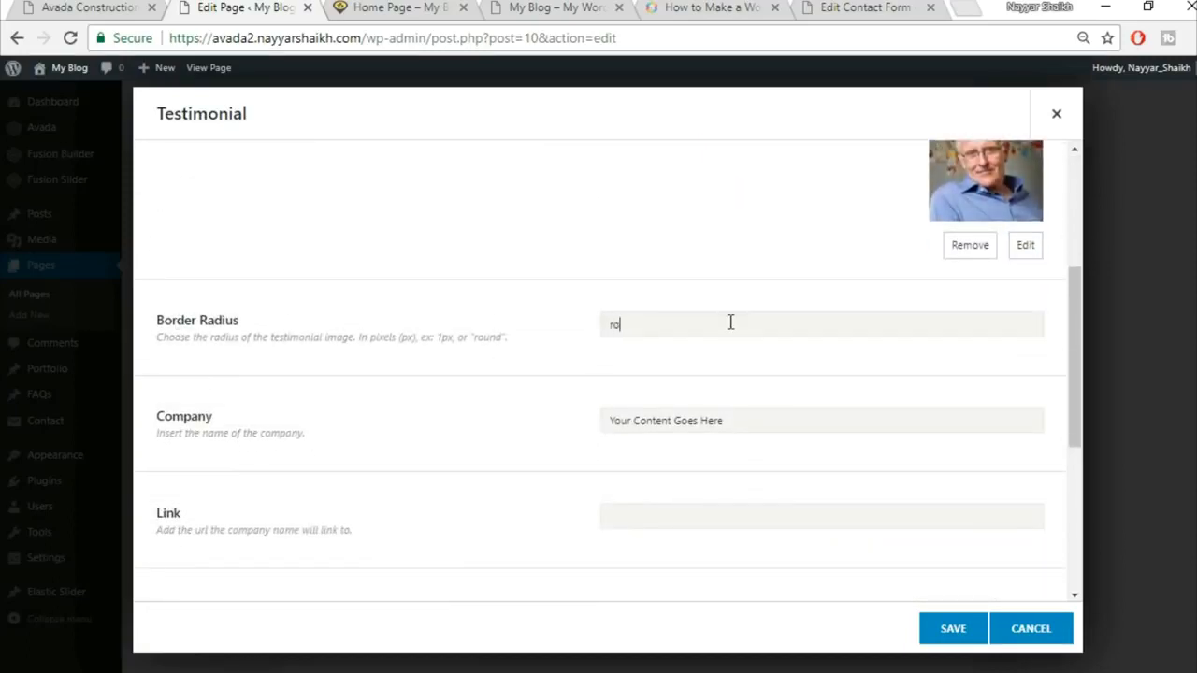
pyautogui.scroll(2, 748, 341)
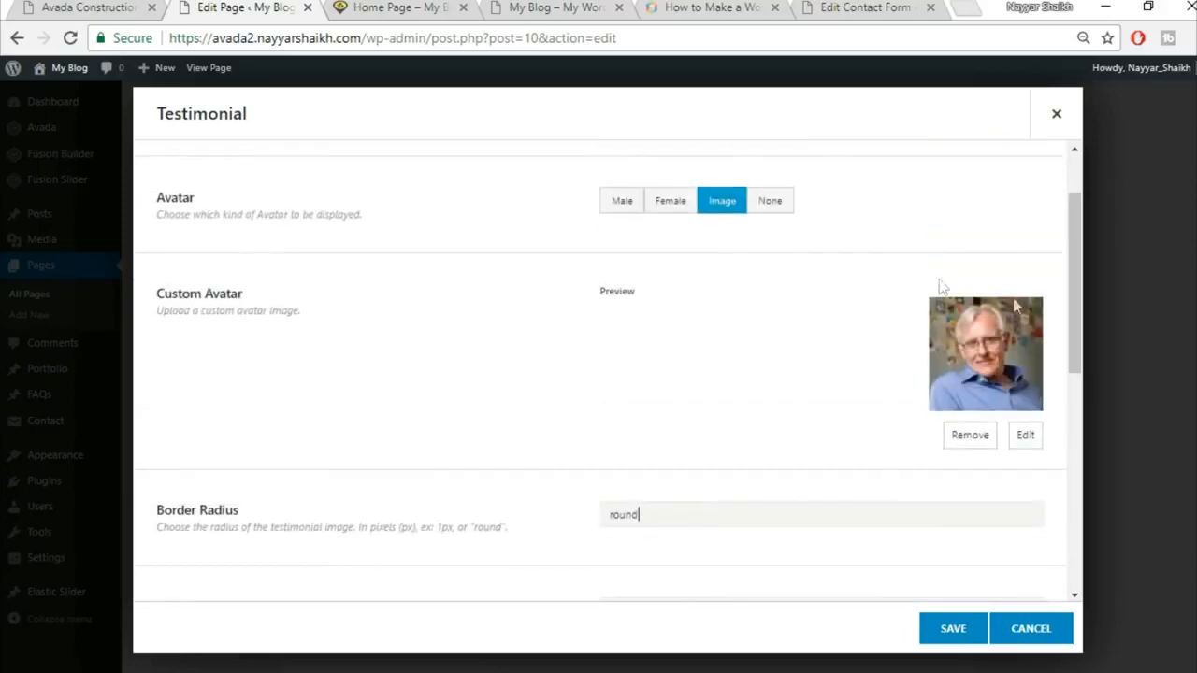
# Step: Clear the placeholder Company name after checking the demo testimonial
pyautogui.click(140, 6)
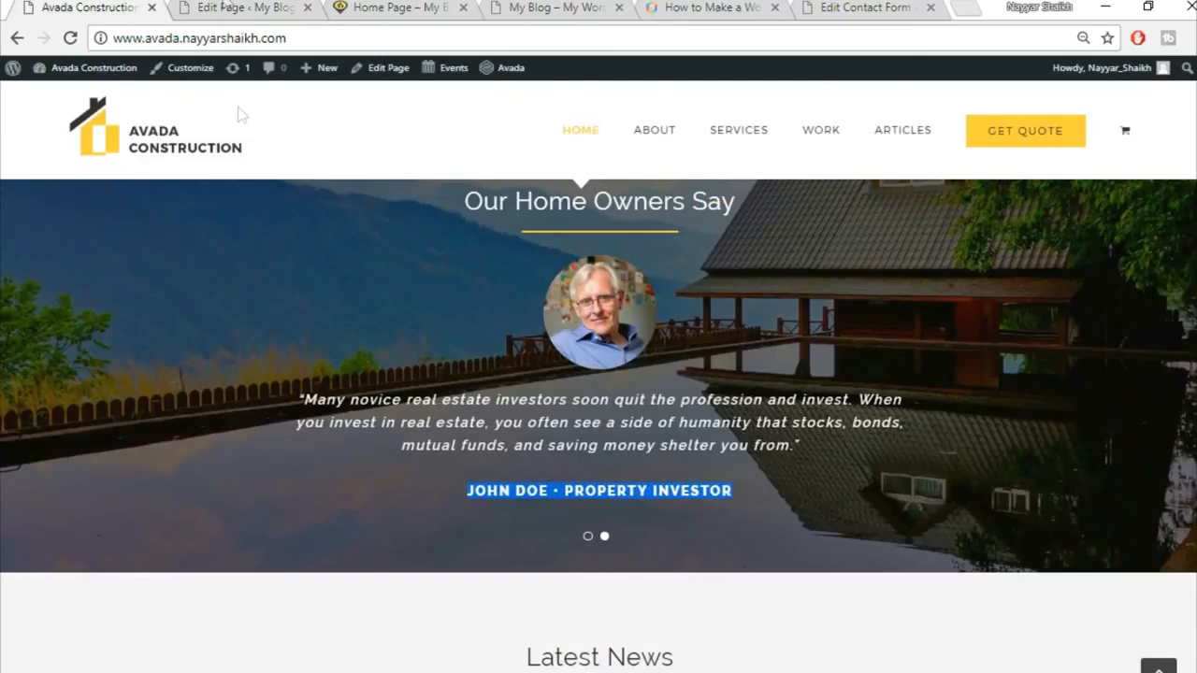
pyautogui.click(234, 7)
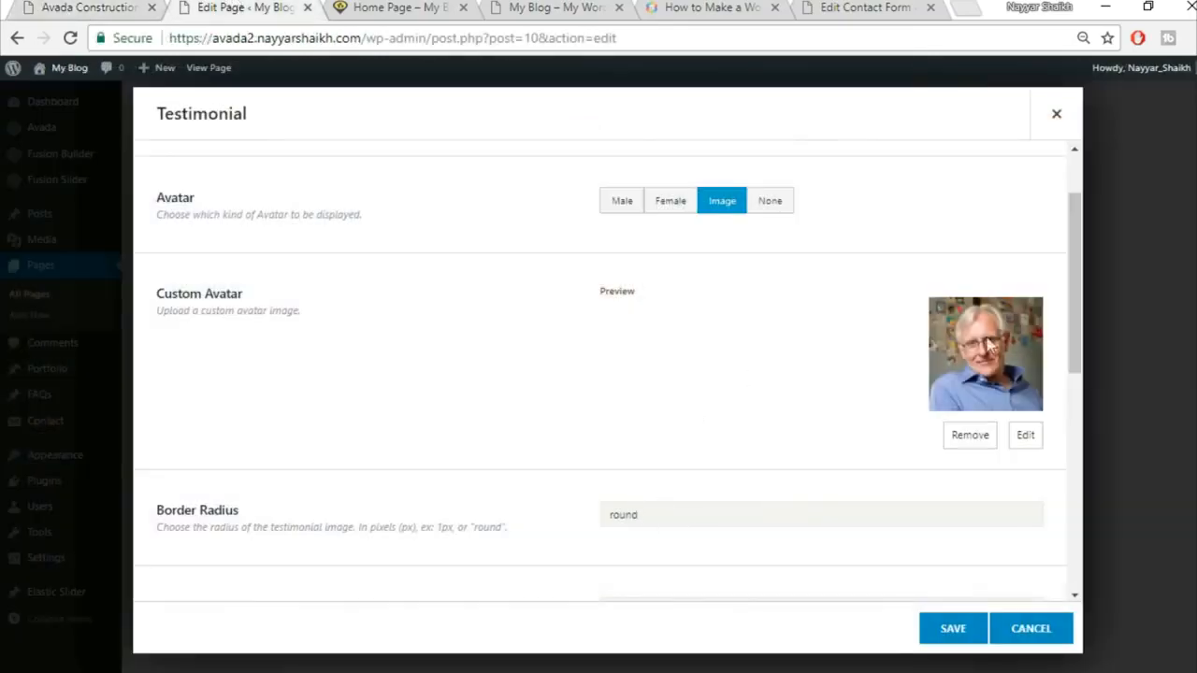
pyautogui.scroll(-3, 529, 398)
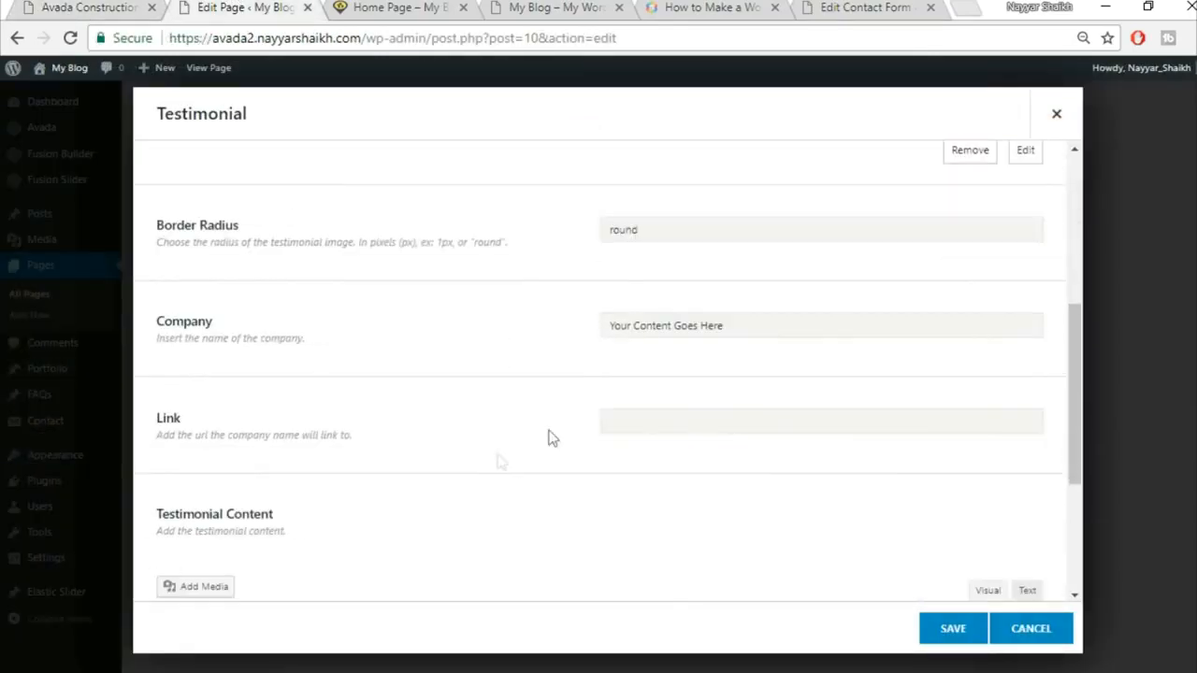
pyautogui.click(766, 322)
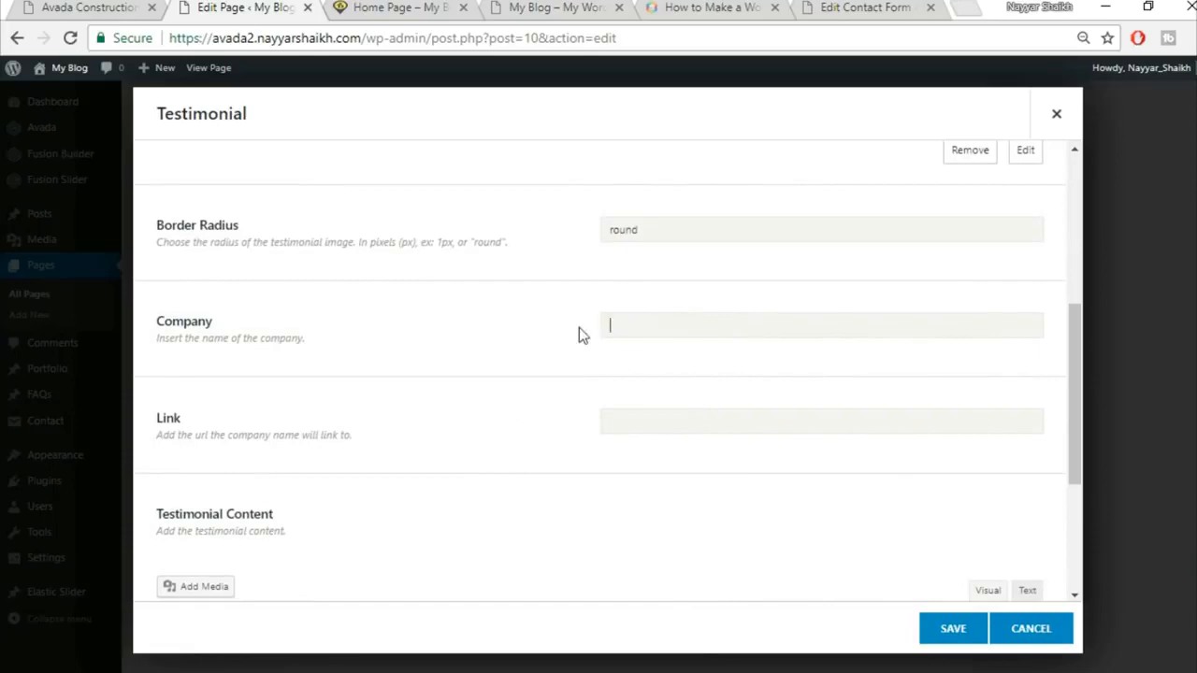
pyautogui.scroll(-2, 717, 381)
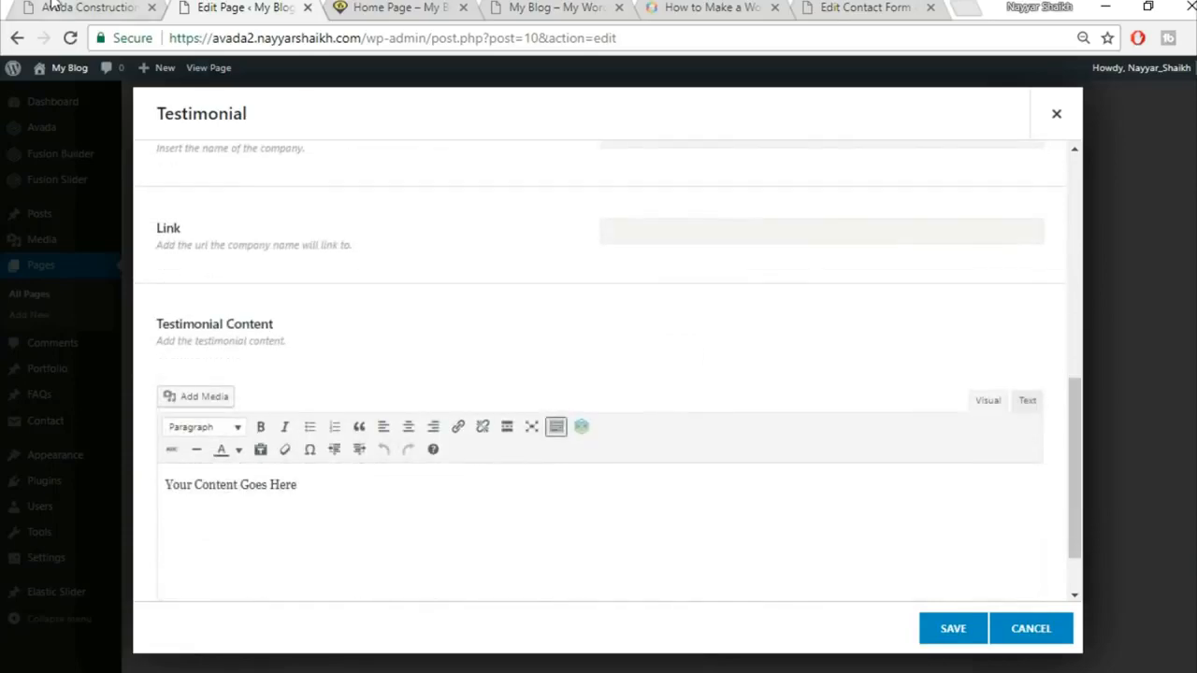
# Step: Paste the demo's new-home-owner quote into the content and center-align it
pyautogui.click(53, 7)
pyautogui.moveTo(298, 402); pyautogui.dragTo(786, 511)
pyautogui.hotkey('ctrl', 'c')
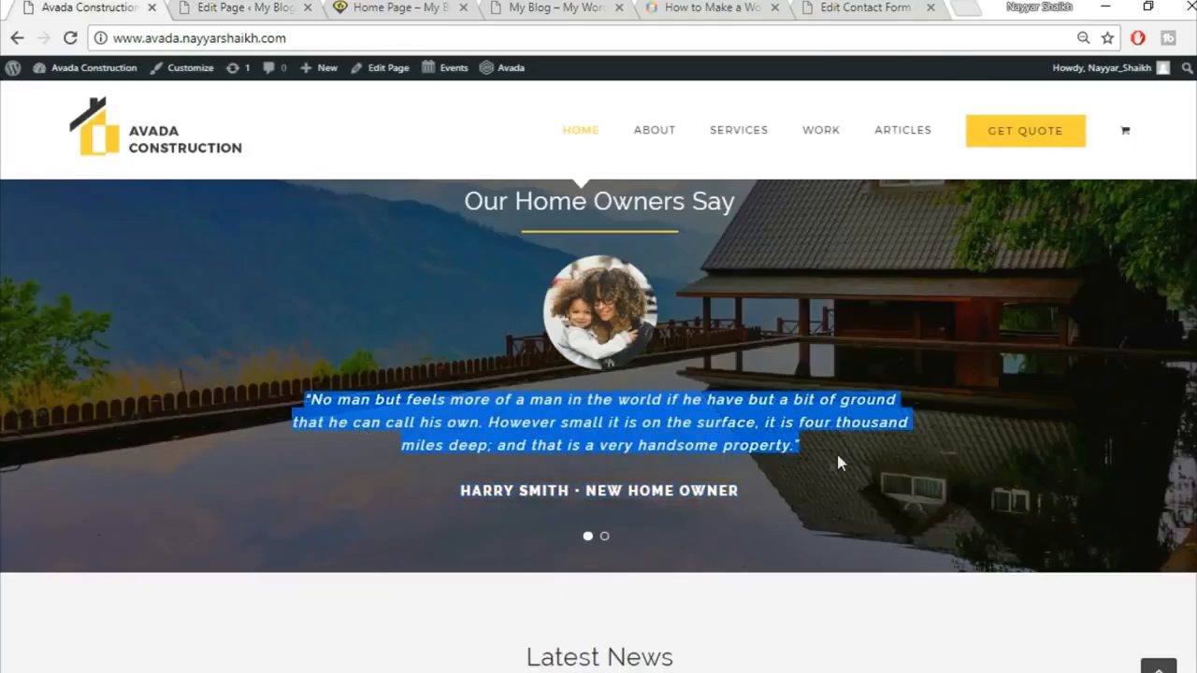
pyautogui.click(249, 7)
pyautogui.click(607, 513)
pyautogui.hotkey('ctrl', 'v')
pyautogui.scroll(-1, 829, 398)
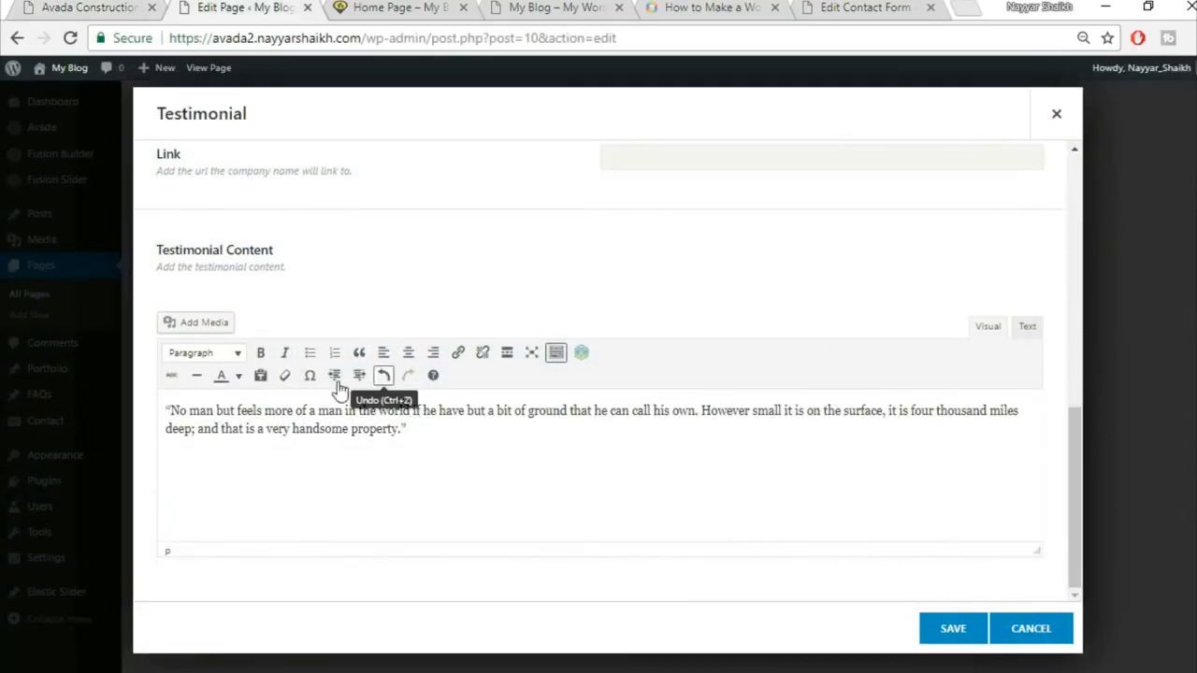
pyautogui.hotkey('ctrl', 'a')
pyautogui.click(408, 353)
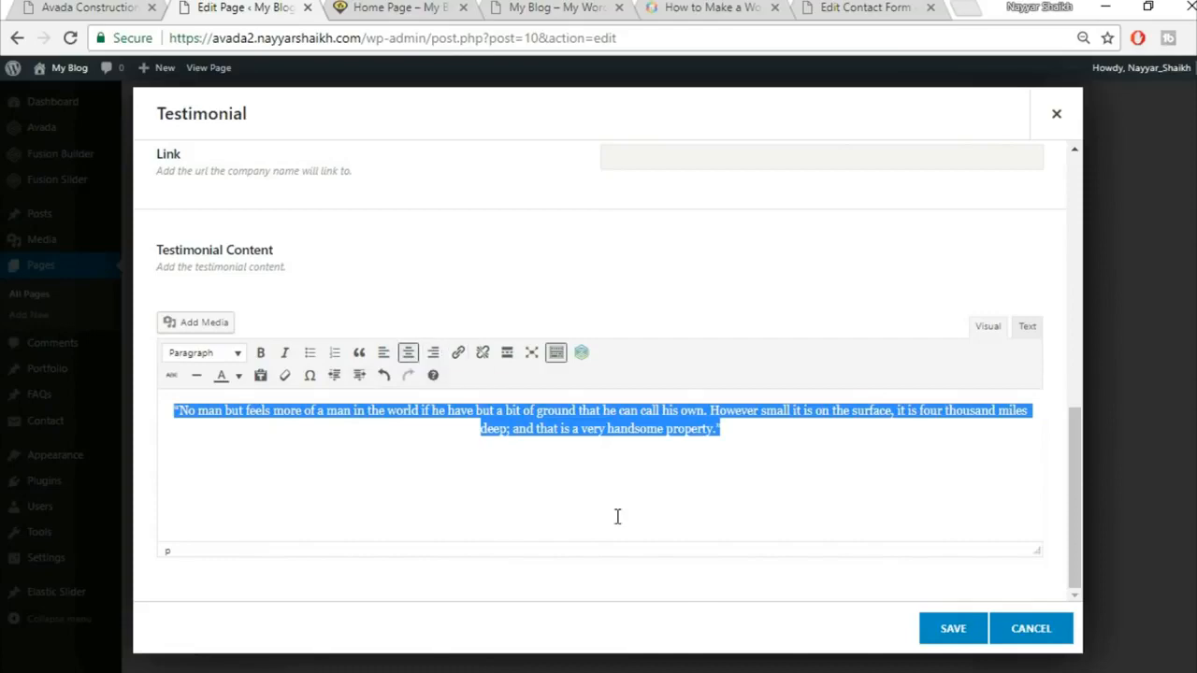
pyautogui.scroll(1, 684, 488)
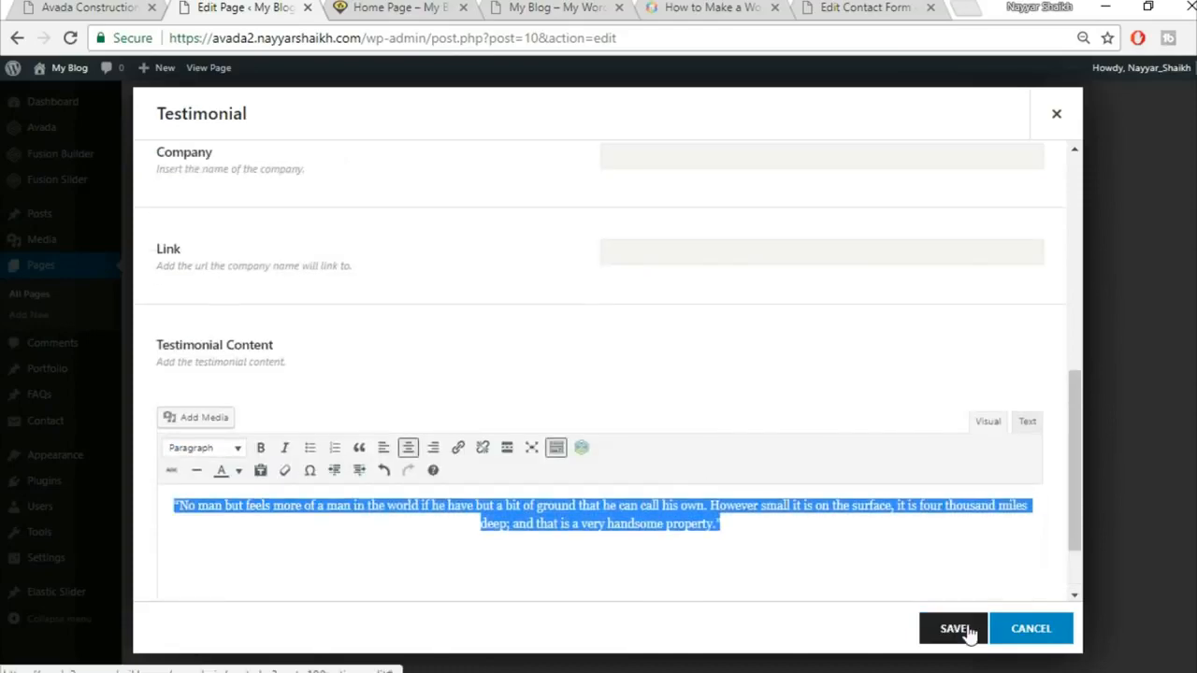
pyautogui.scroll(1, 735, 488)
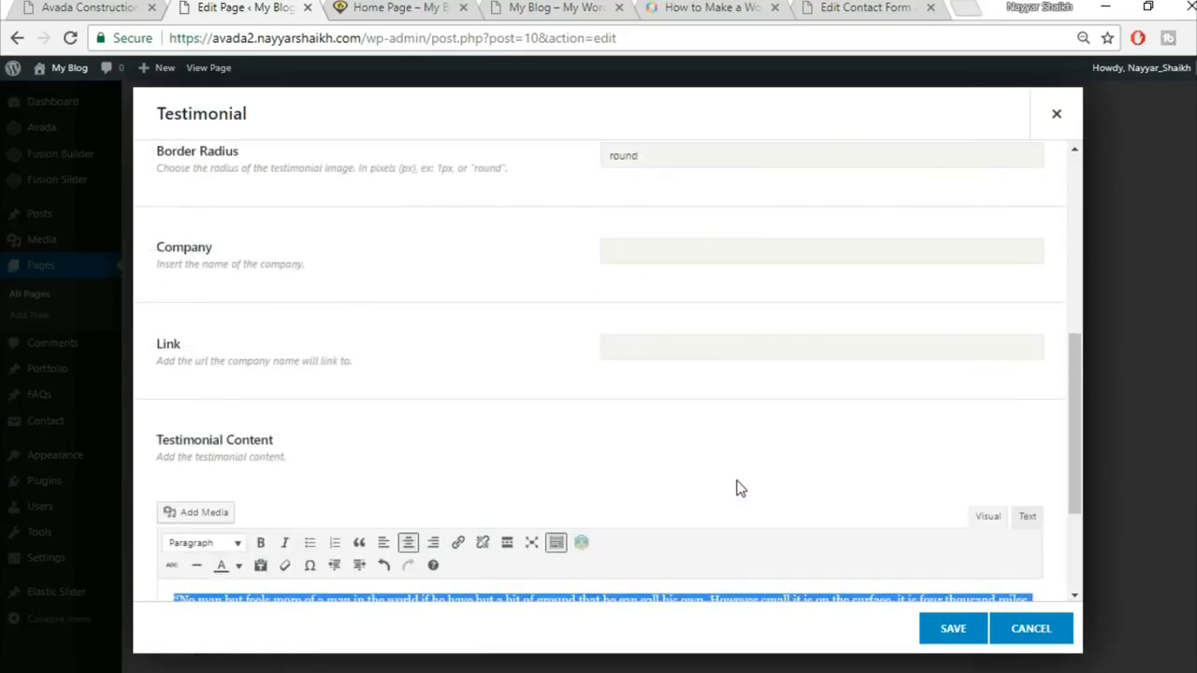
pyautogui.scroll(-2, 738, 488)
# Step: Save the testimonial, clone it into a second item, and save the Testimonials element
pyautogui.click(86, 8)
pyautogui.click(288, 6)
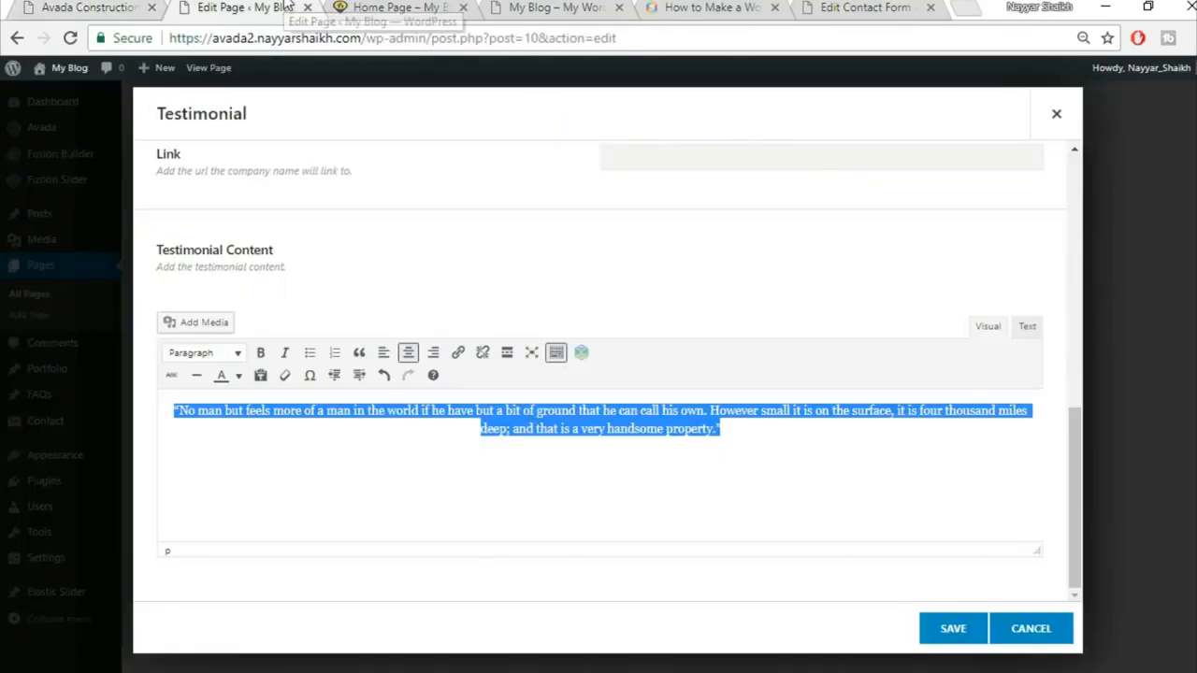
pyautogui.click(946, 634)
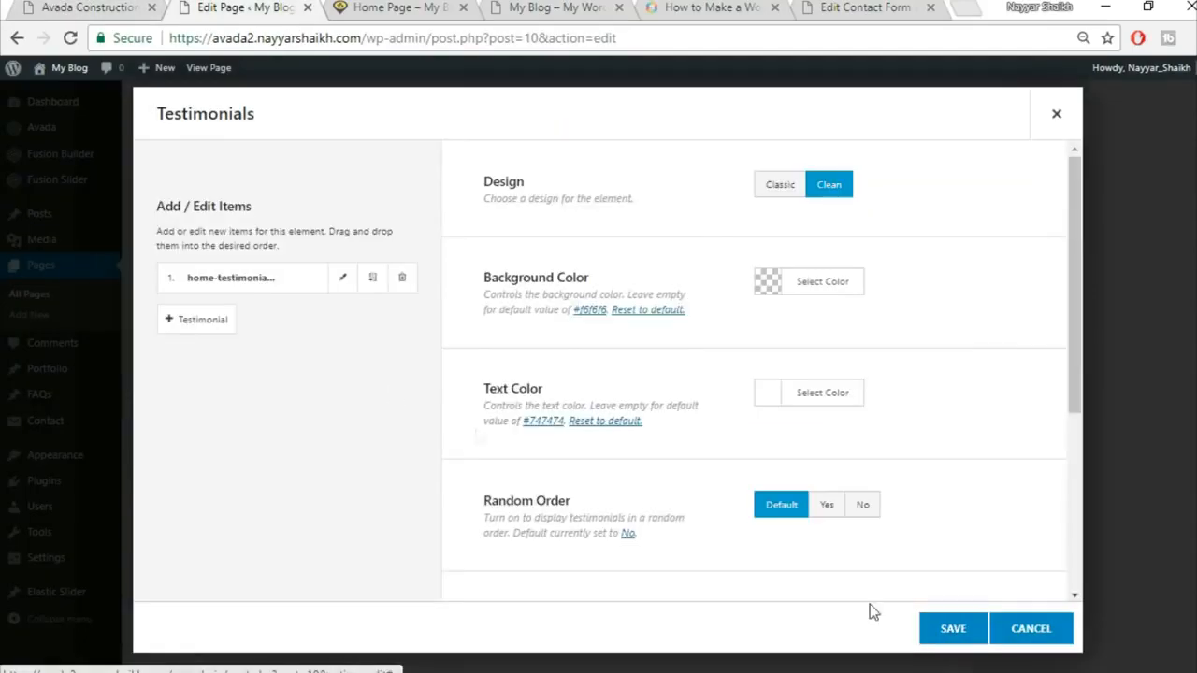
pyautogui.click(376, 286)
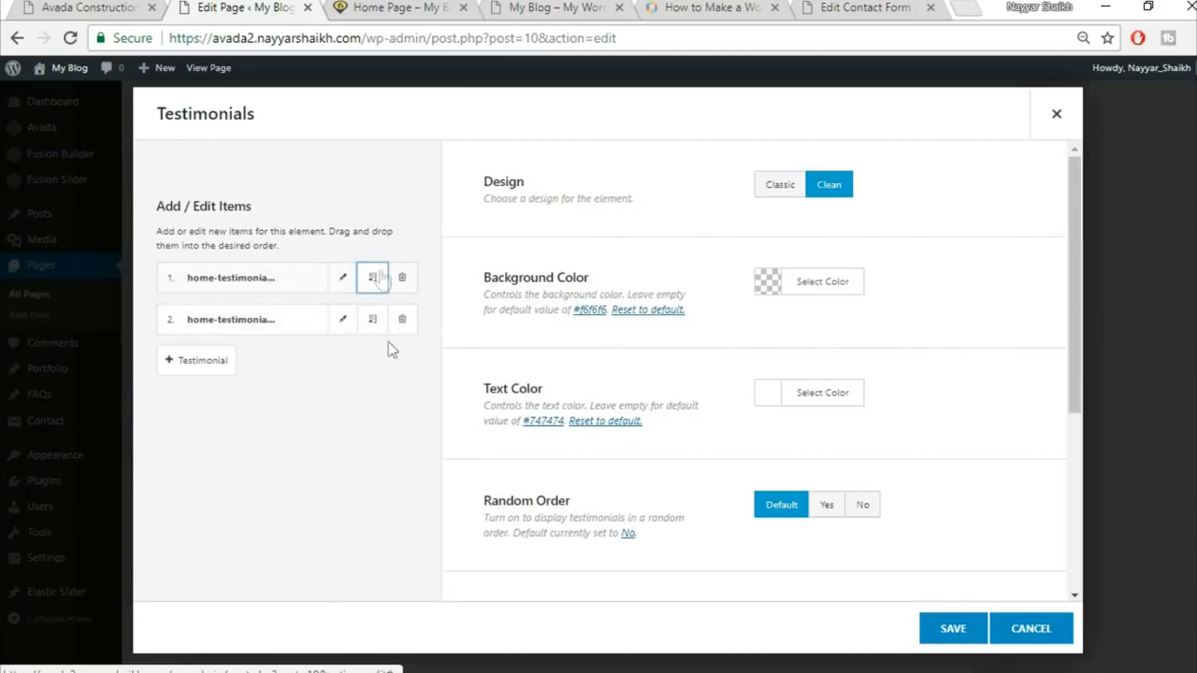
pyautogui.click(967, 640)
pyautogui.click(89, 7)
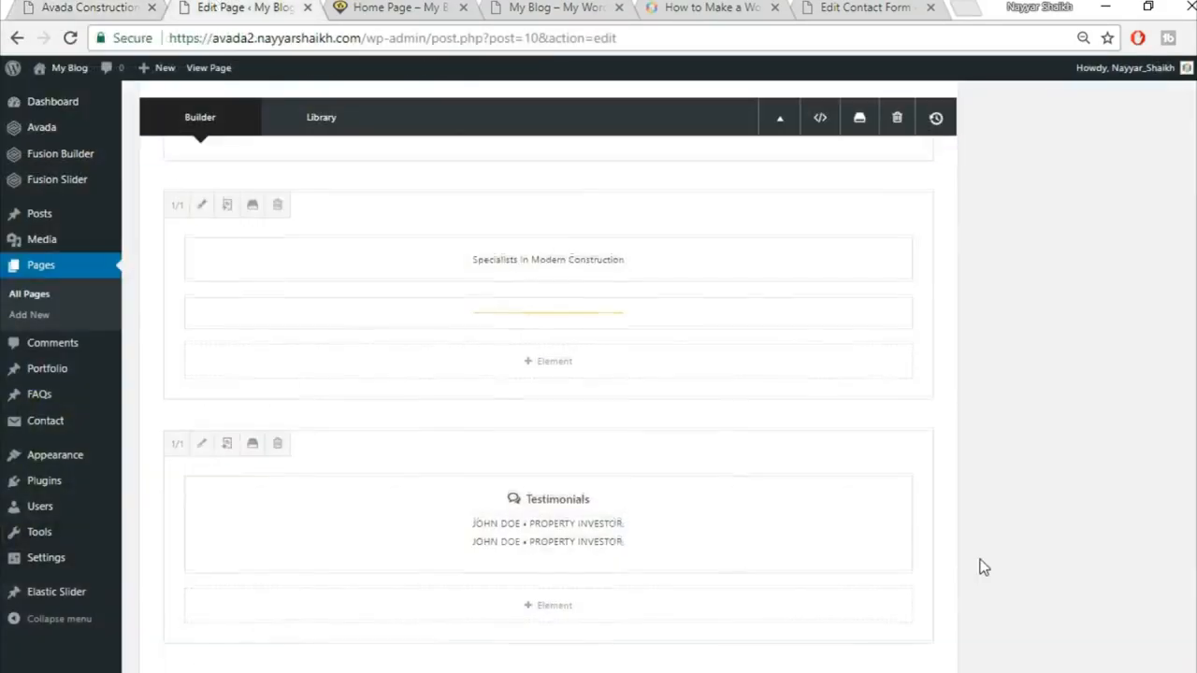
# Step: Upload home-parallax-144609983 as the testimonials container's background image and save the container
pyautogui.scroll(3, 844, 397)
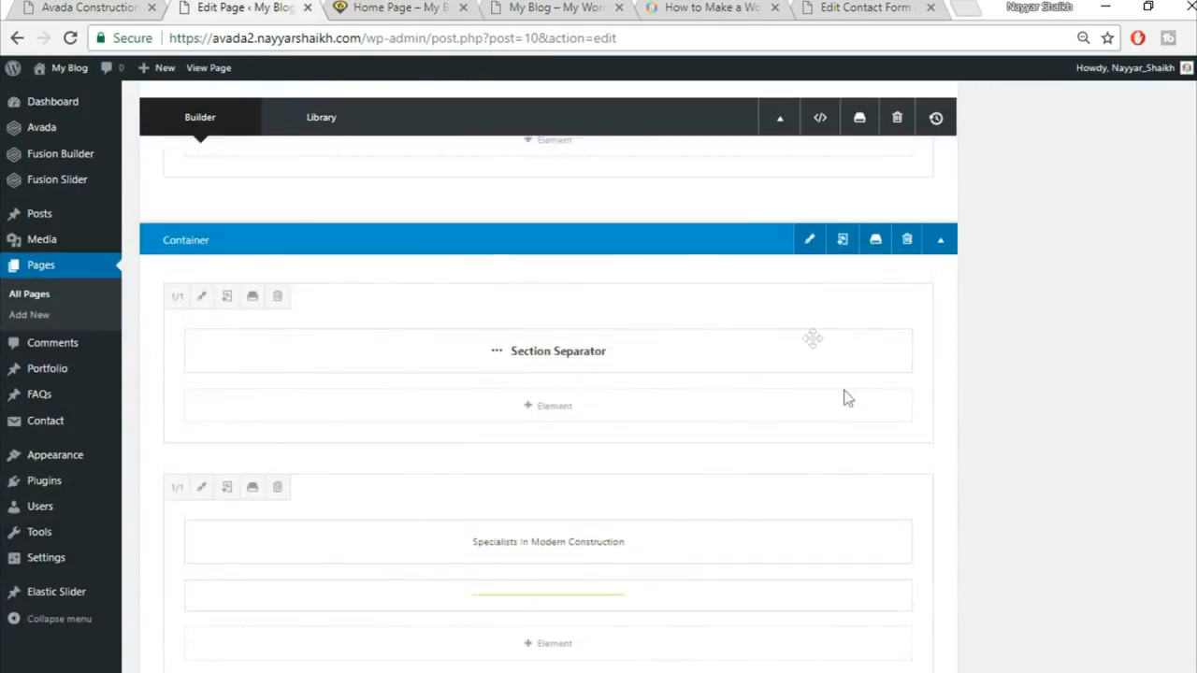
pyautogui.click(810, 239)
pyautogui.click(299, 160)
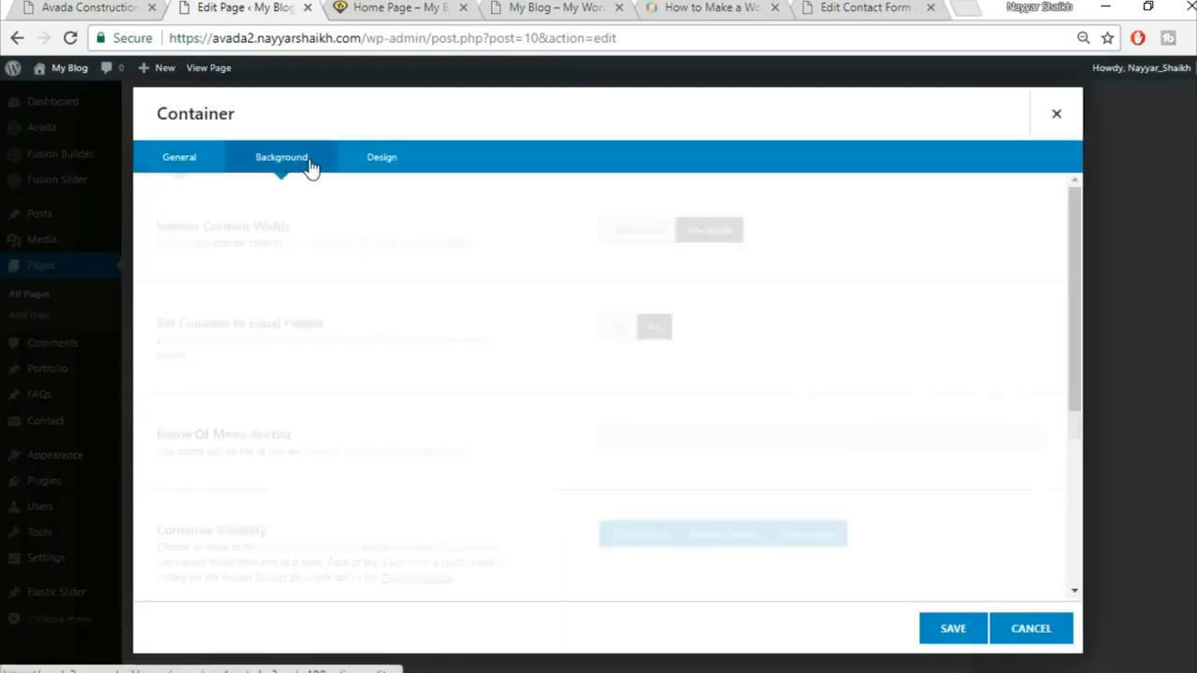
pyautogui.click(970, 353)
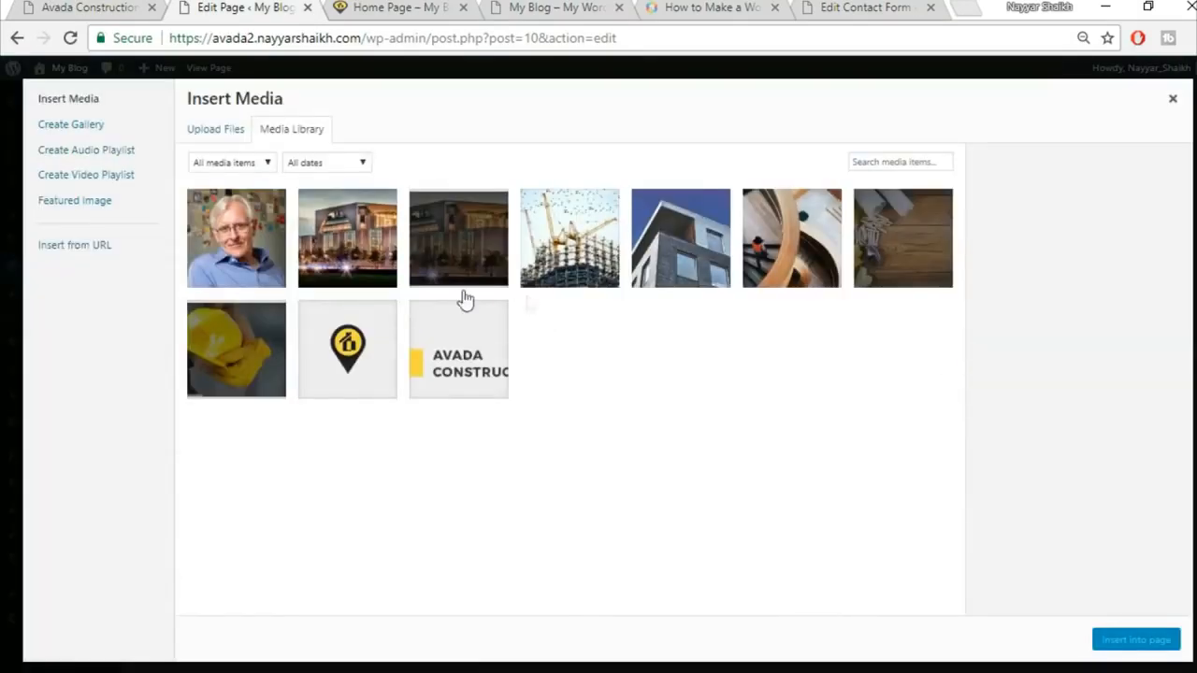
pyautogui.click(219, 132)
pyautogui.click(681, 372)
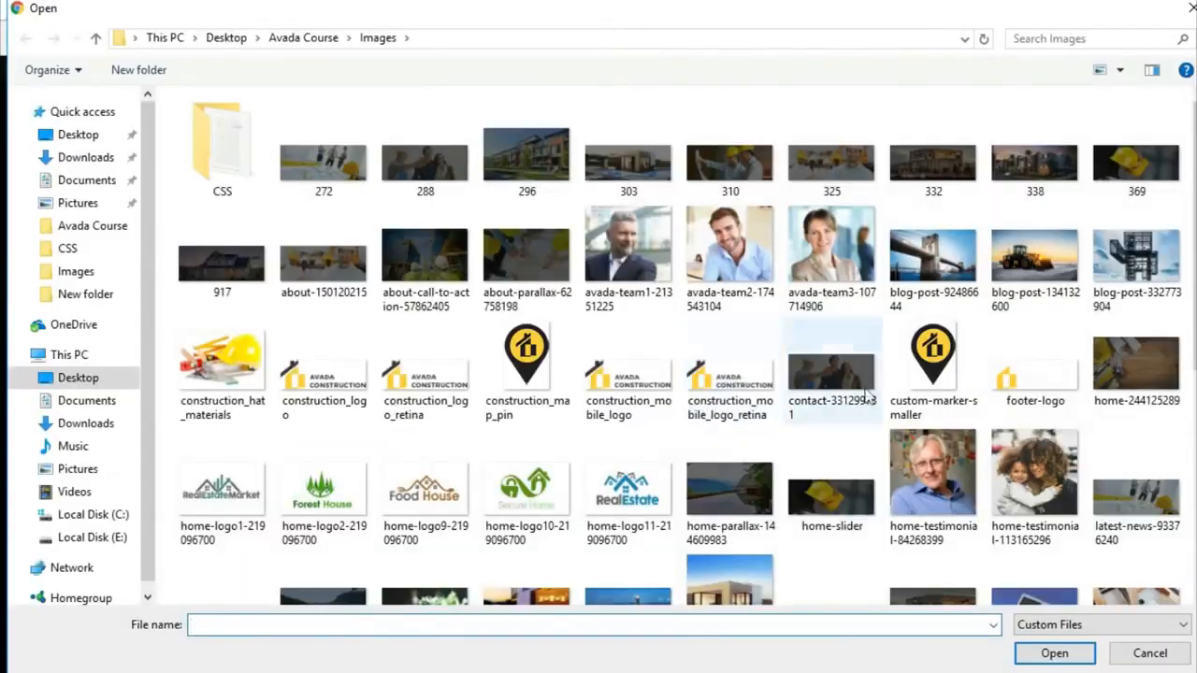
pyautogui.click(730, 481)
pyautogui.click(1054, 653)
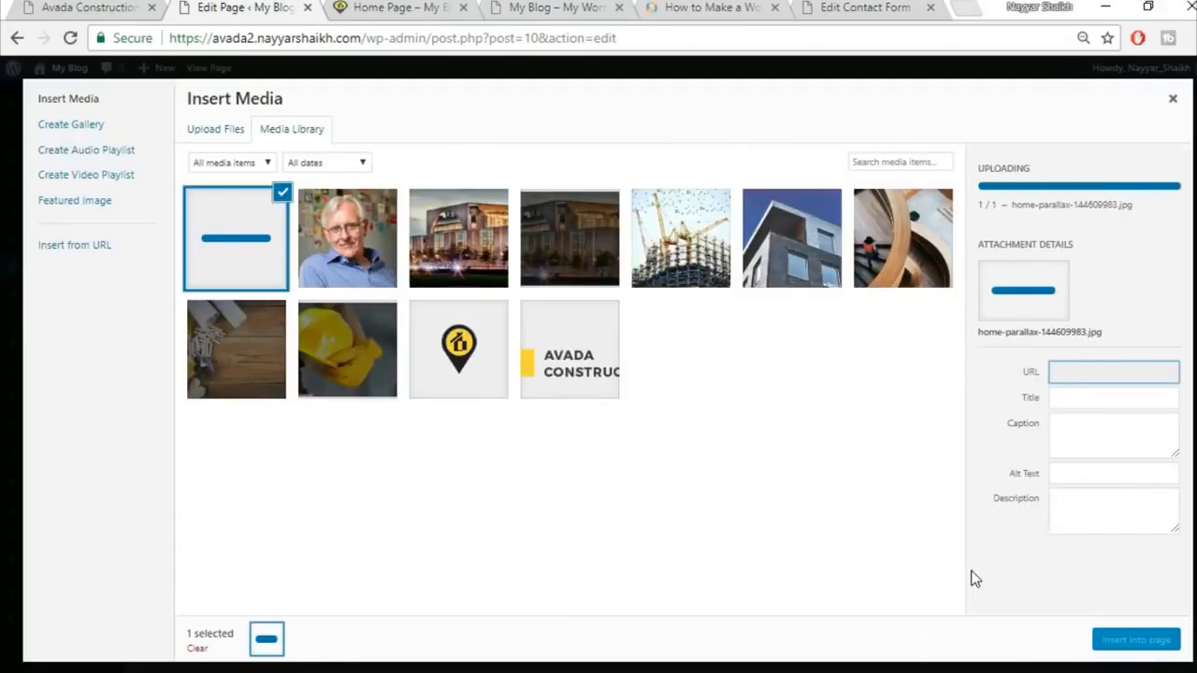
pyautogui.click(1145, 640)
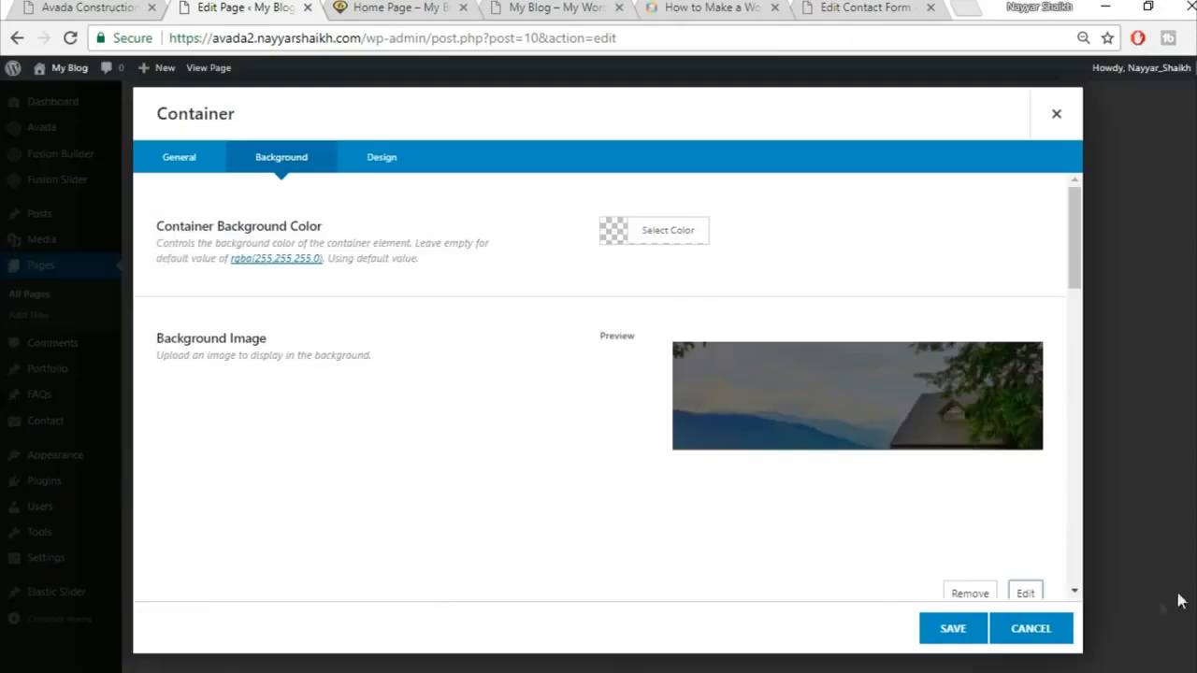
pyautogui.click(952, 629)
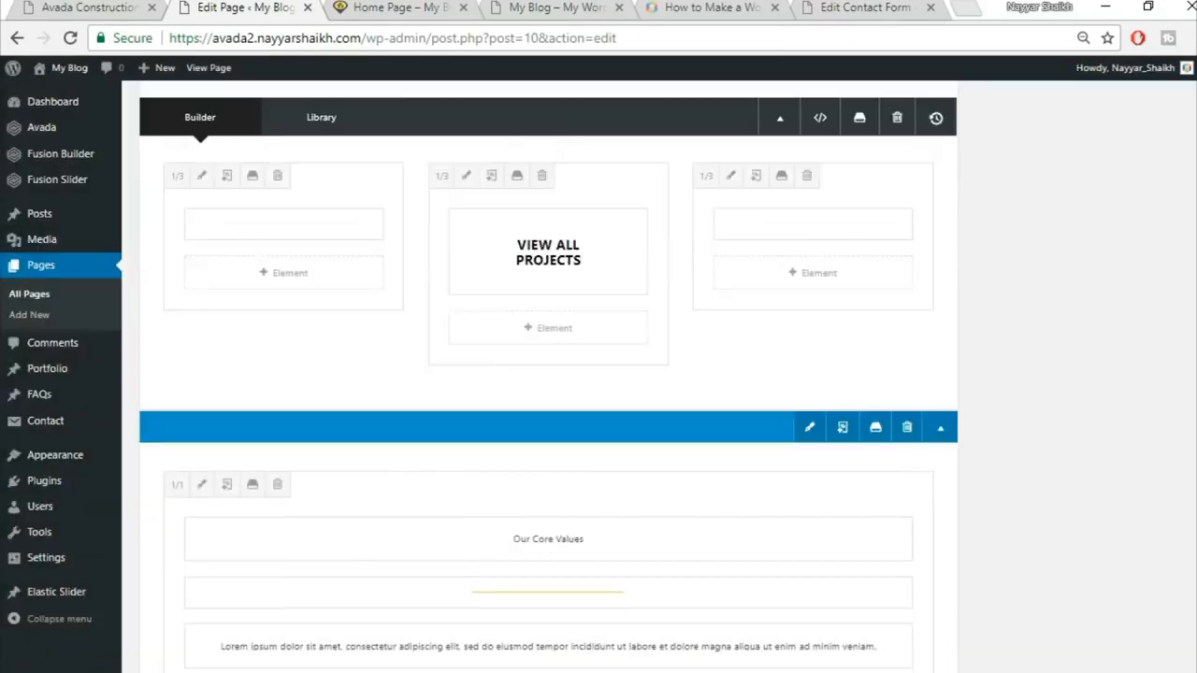
# Step: Update the Home Page and reload the live homepage to review it
pyautogui.scroll(10, 1117, 401)
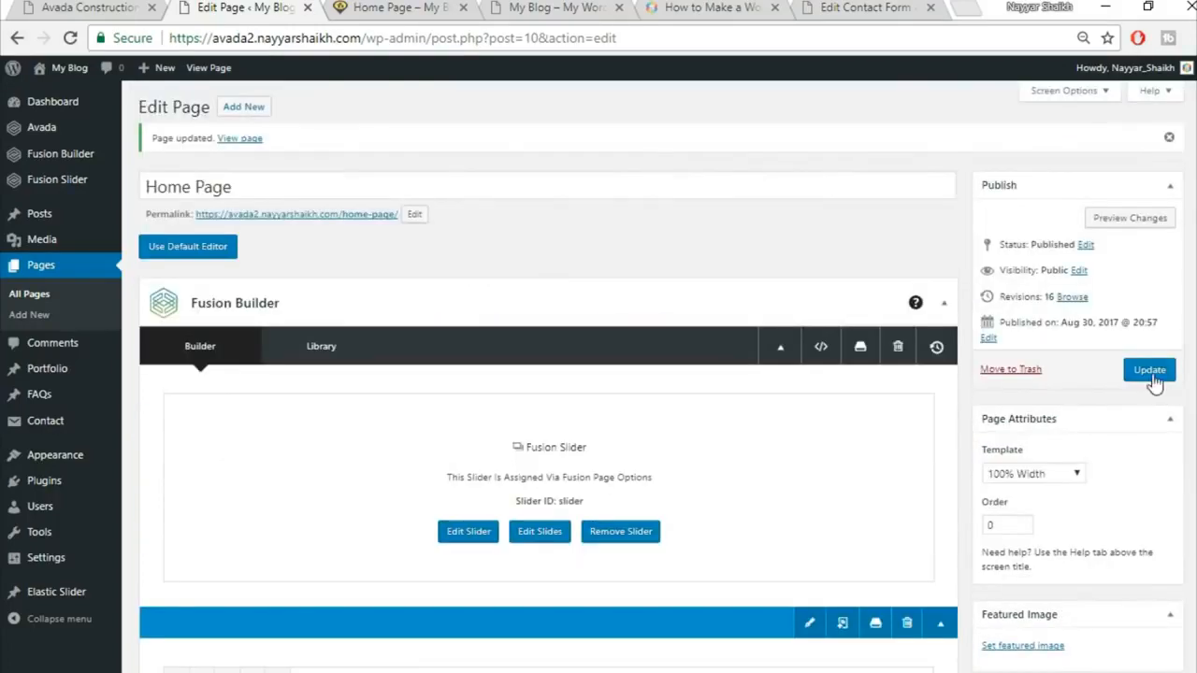
pyautogui.click(1150, 371)
pyautogui.click(384, 8)
pyautogui.click(403, 37)
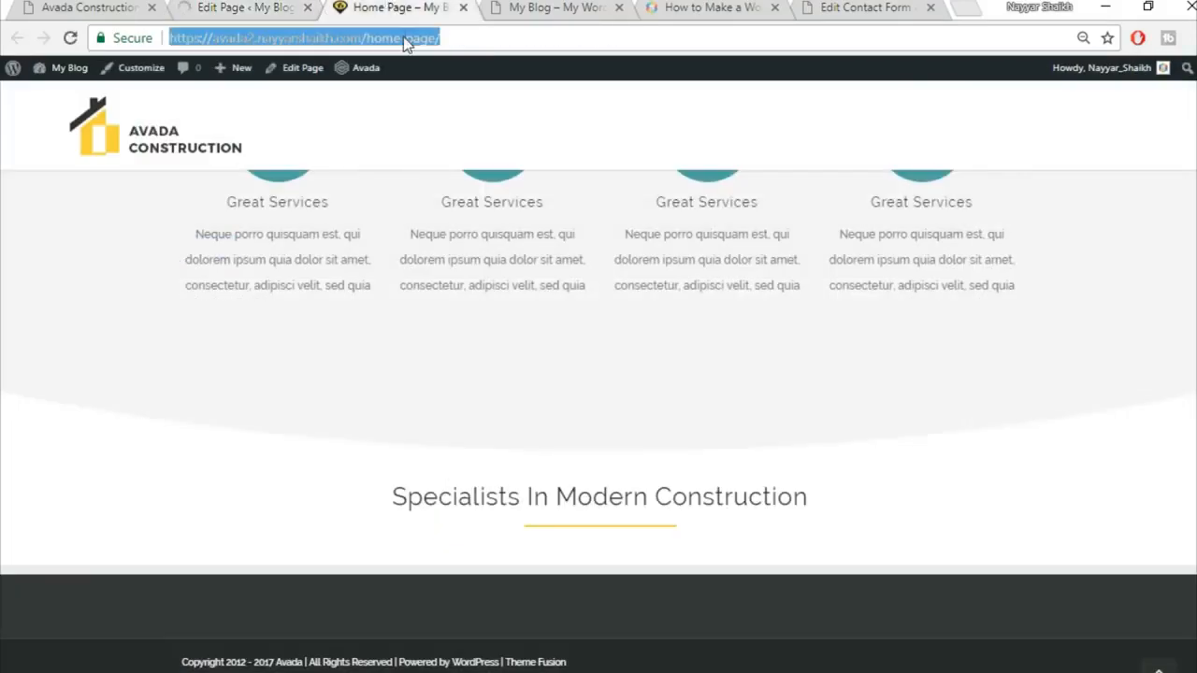
pyautogui.press('Return')
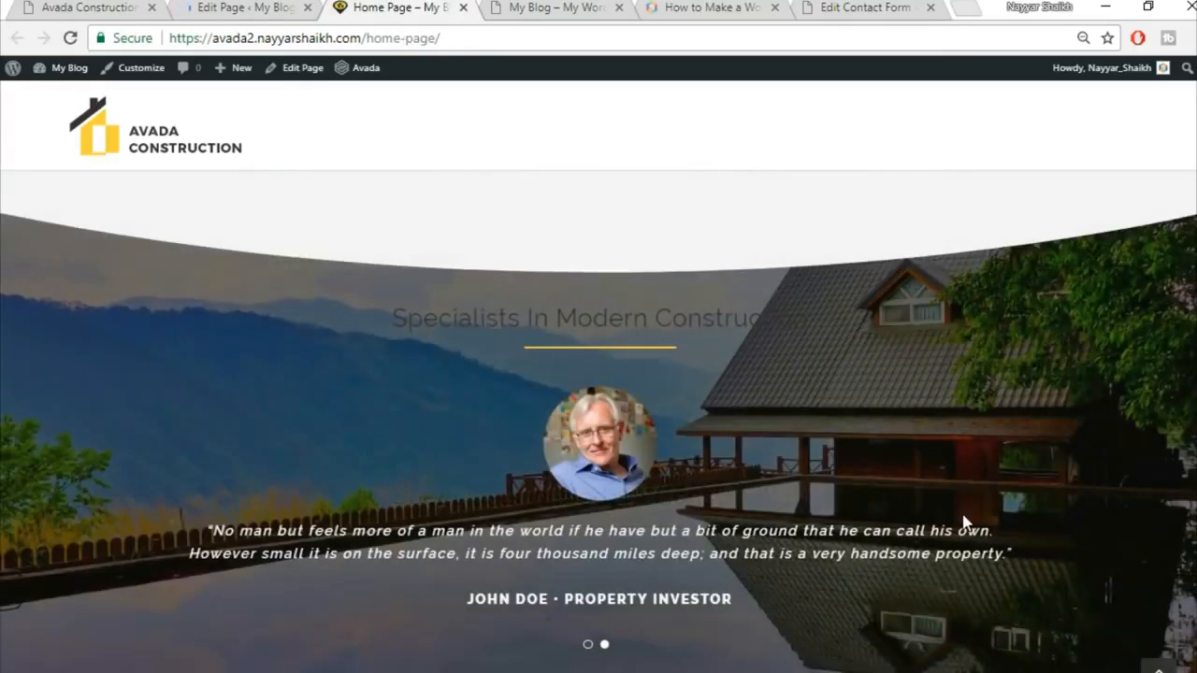
pyautogui.scroll(-1, 966, 522)
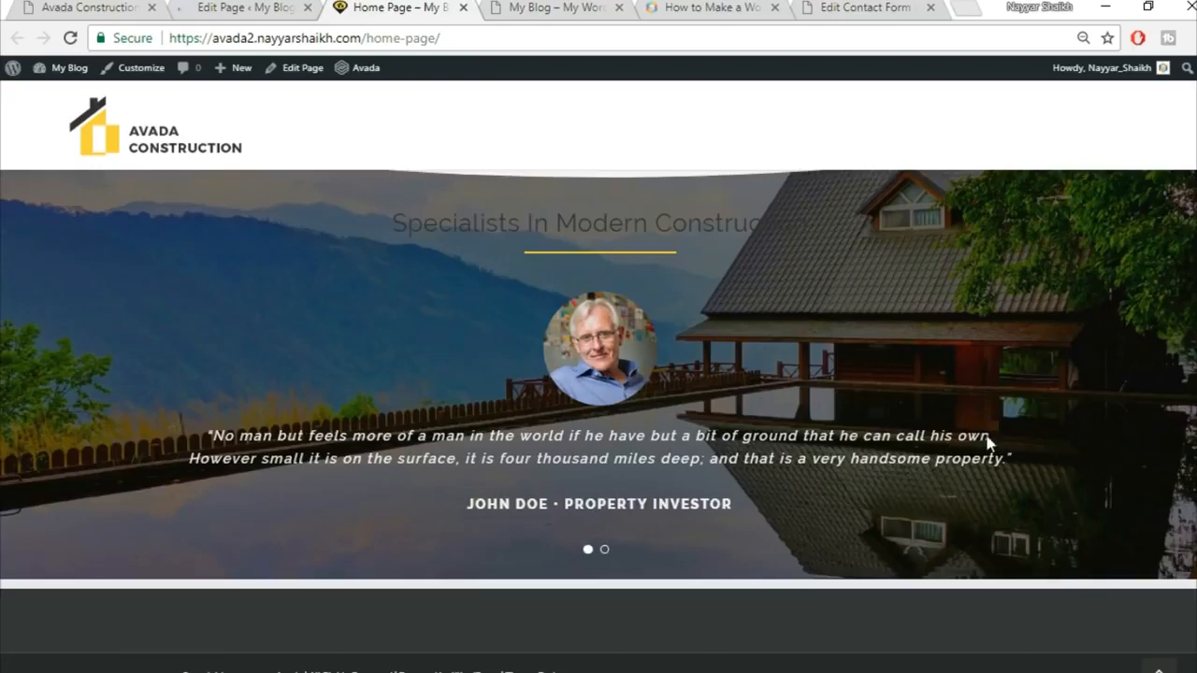
pyautogui.scroll(2, 823, 384)
pyautogui.scroll(-2, 880, 386)
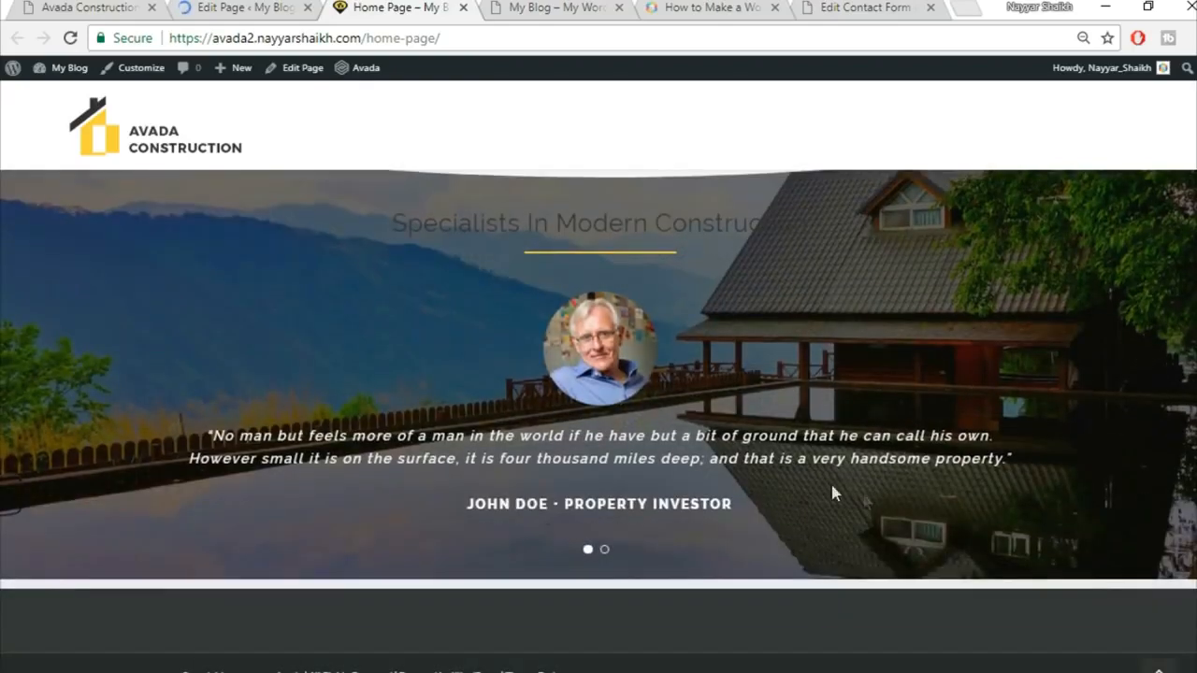
# Step: Scroll through the Avada Construction demo homepage, then return to the Home Page editor
pyautogui.click(18, 5)
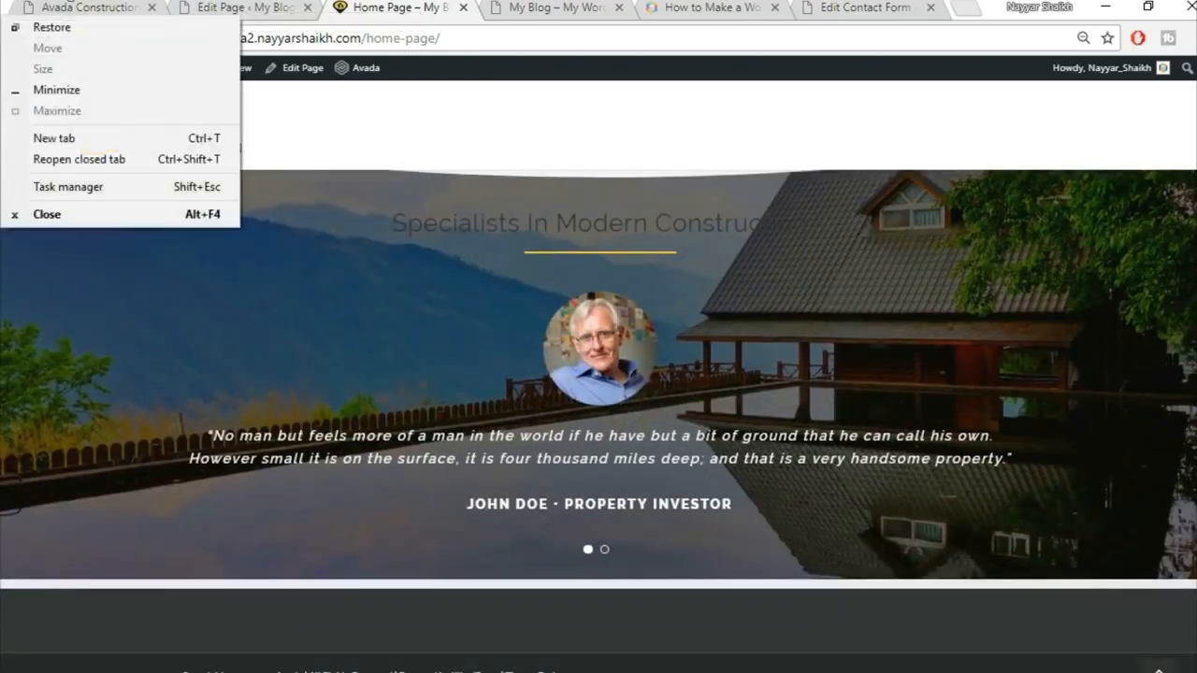
pyautogui.click(95, 9)
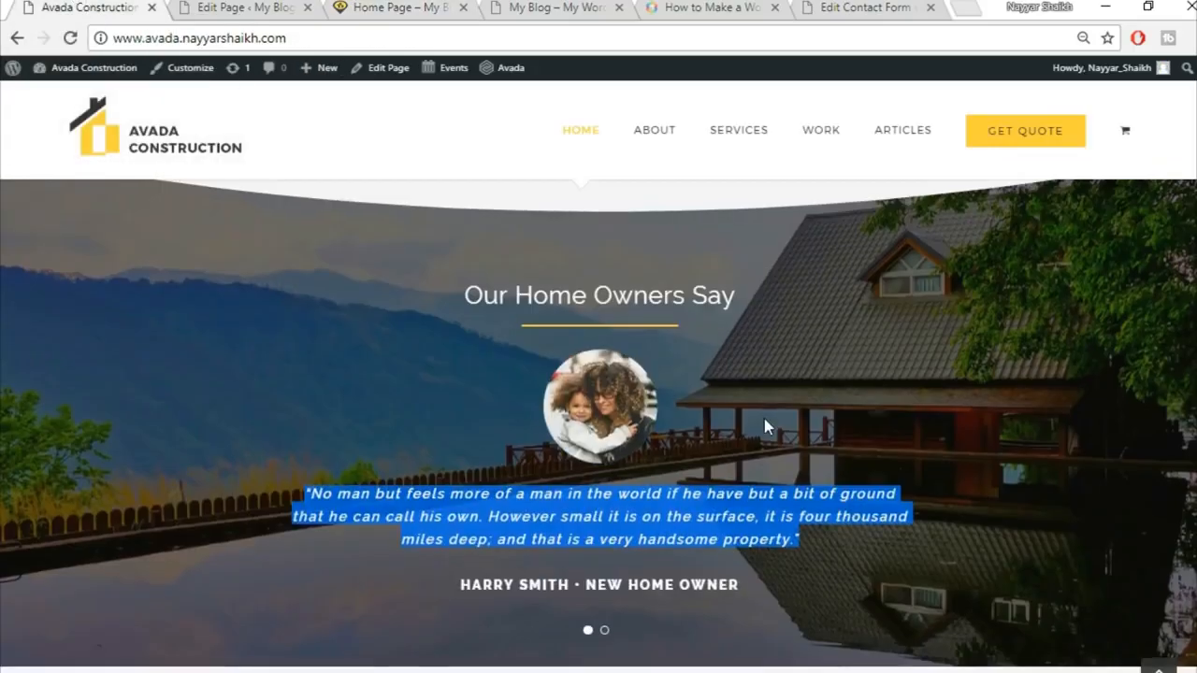
pyautogui.scroll(-7, 764, 418)
pyautogui.scroll(2, 759, 429)
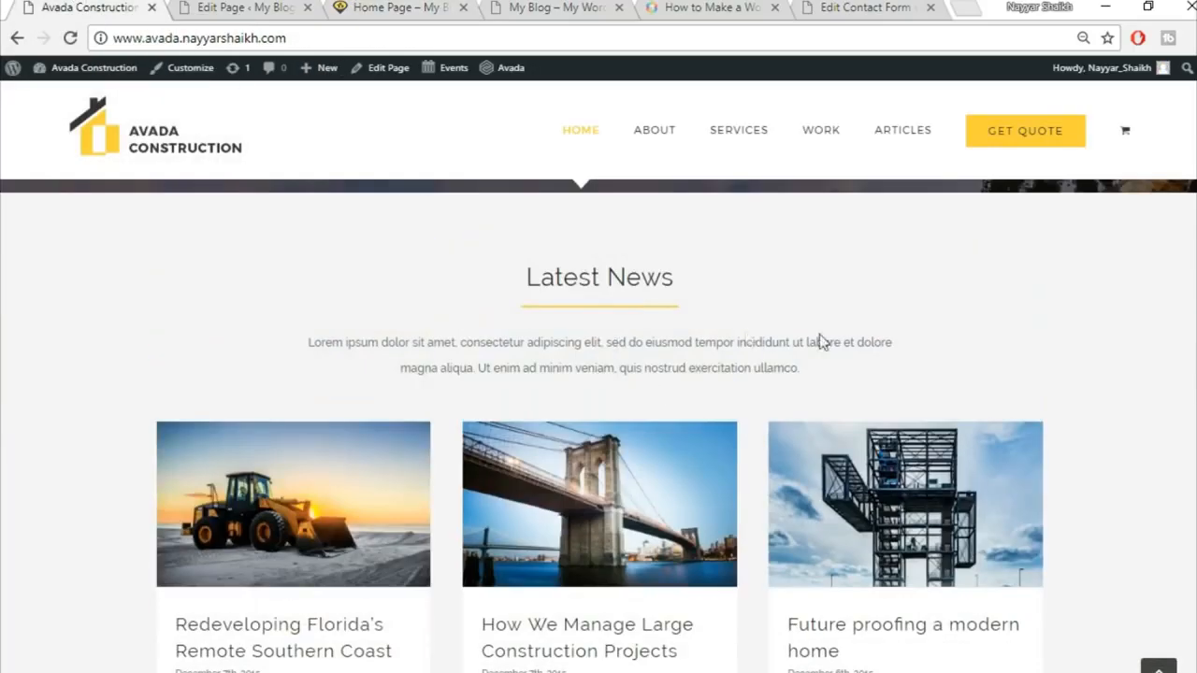
pyautogui.scroll(-1, 1034, 510)
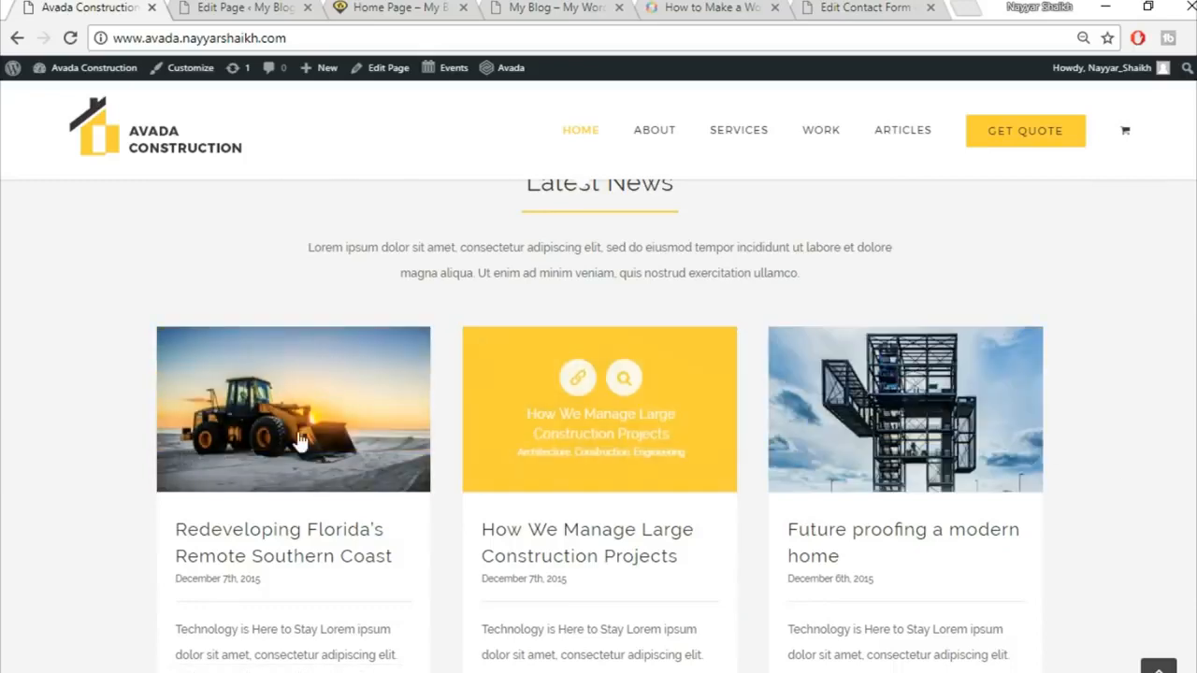
pyautogui.scroll(1, 533, 351)
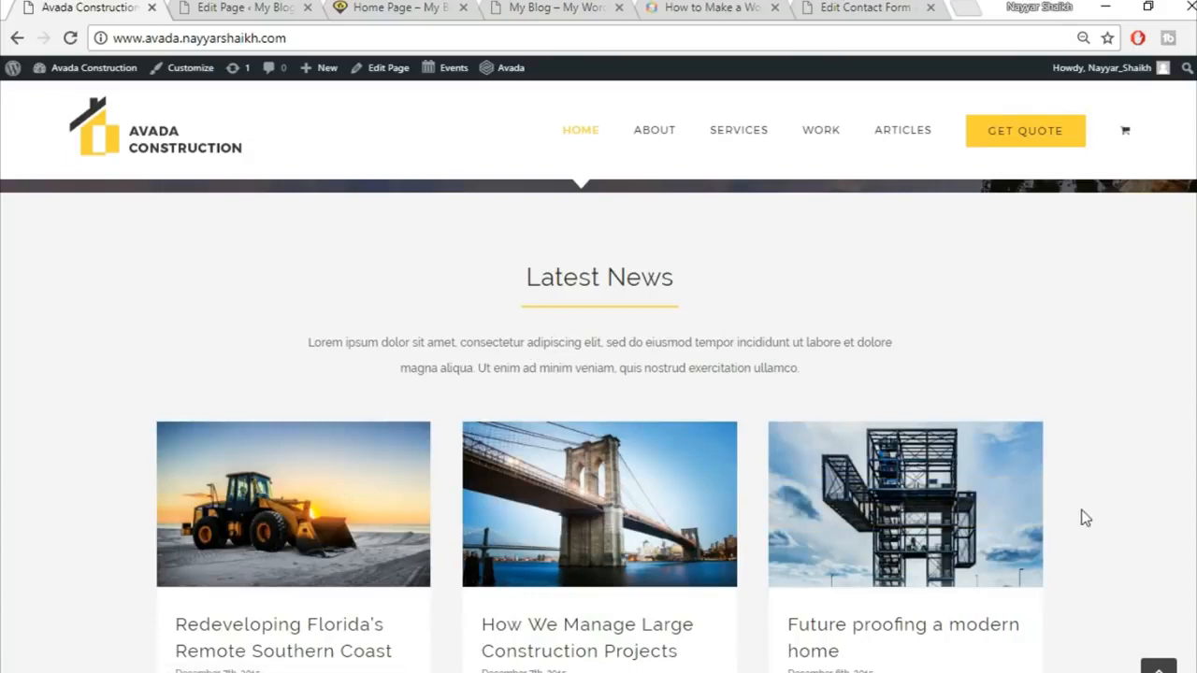
pyautogui.scroll(-6, 1190, 489)
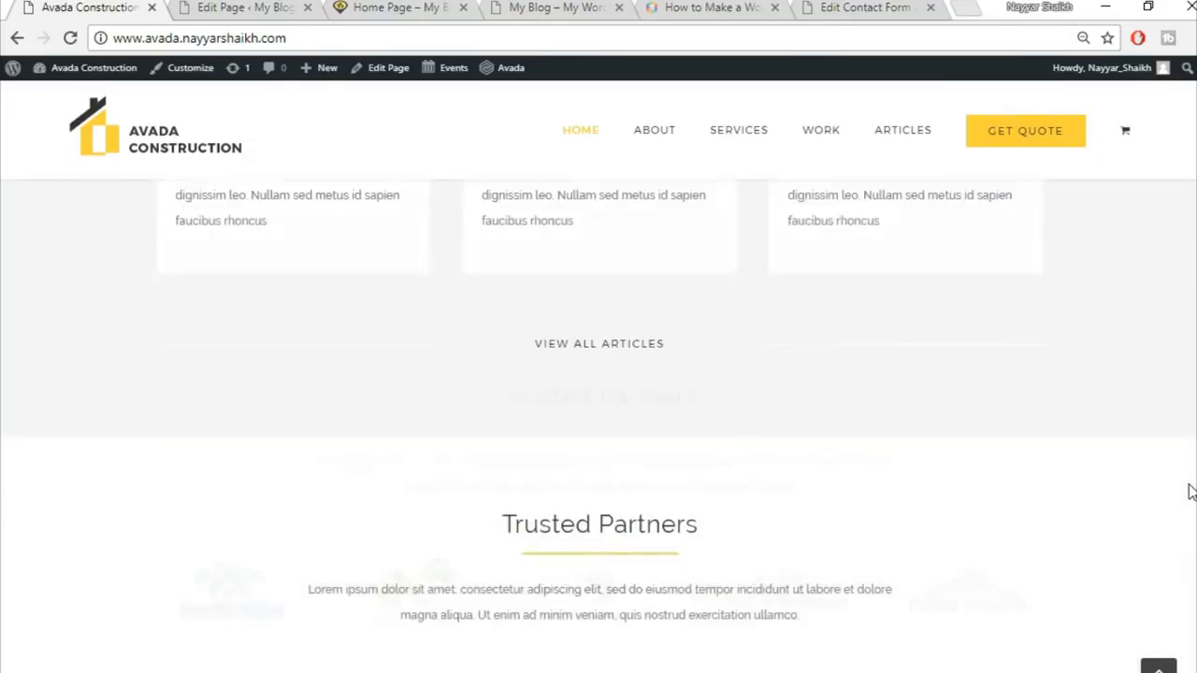
pyautogui.click(272, 8)
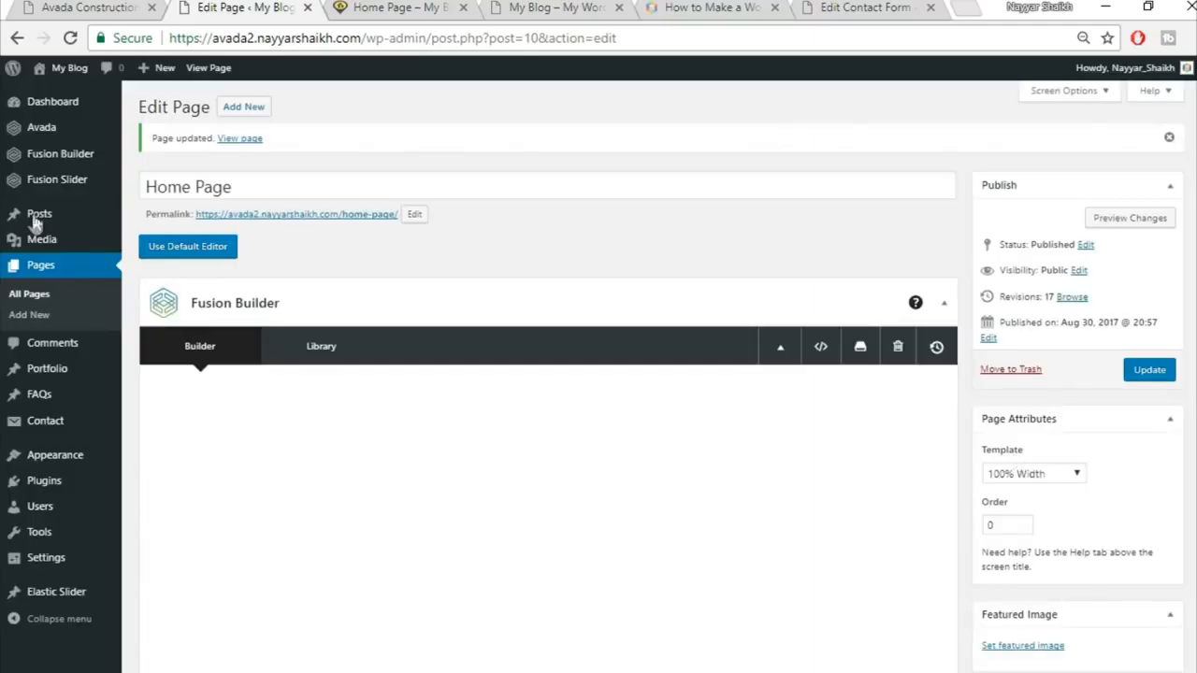
# Step: Open Posts > Add New in a separate browser tab and switch to it
pyautogui.moveTo(37, 218)
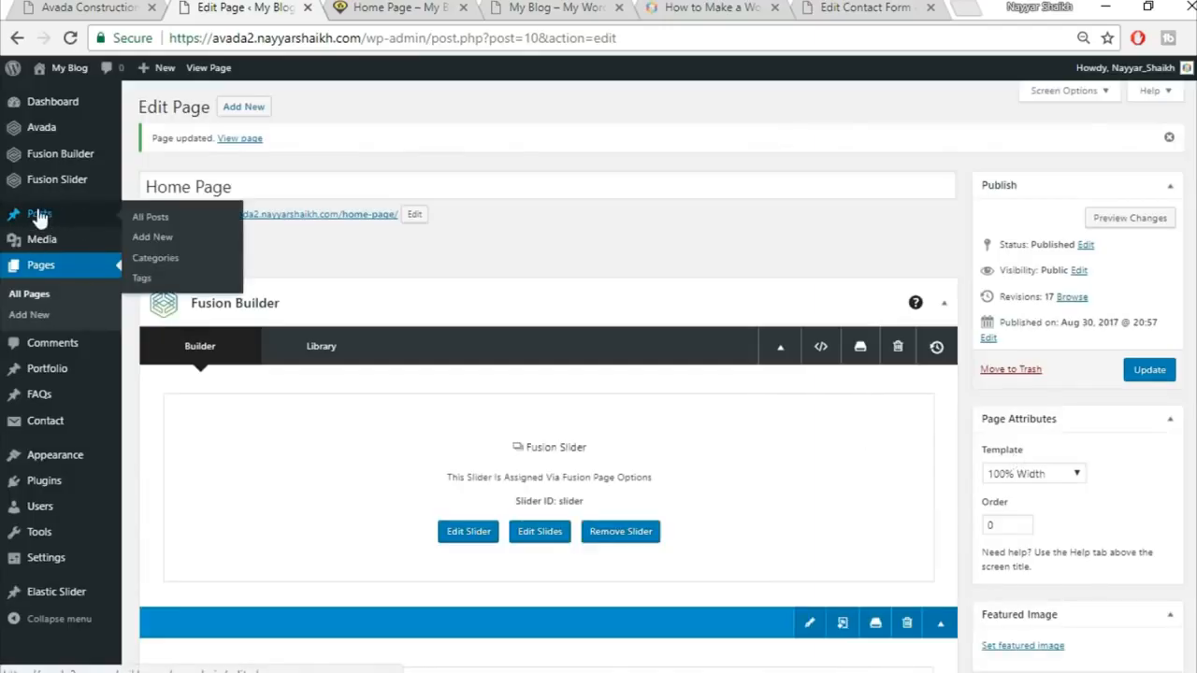
pyautogui.rightClick(151, 241)
pyautogui.click(187, 258)
pyautogui.click(346, 6)
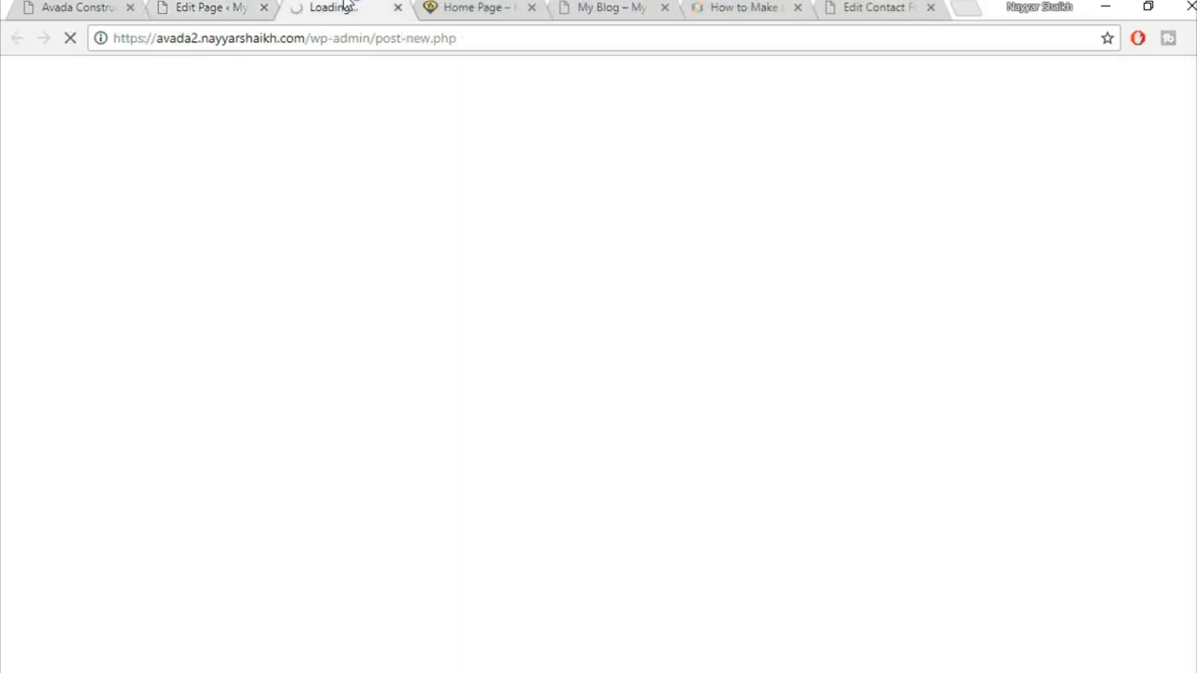
# Step: Try selecting the 'Redeveloping Florida's Remote Southern Coast' title on the demo post
pyautogui.click(80, 6)
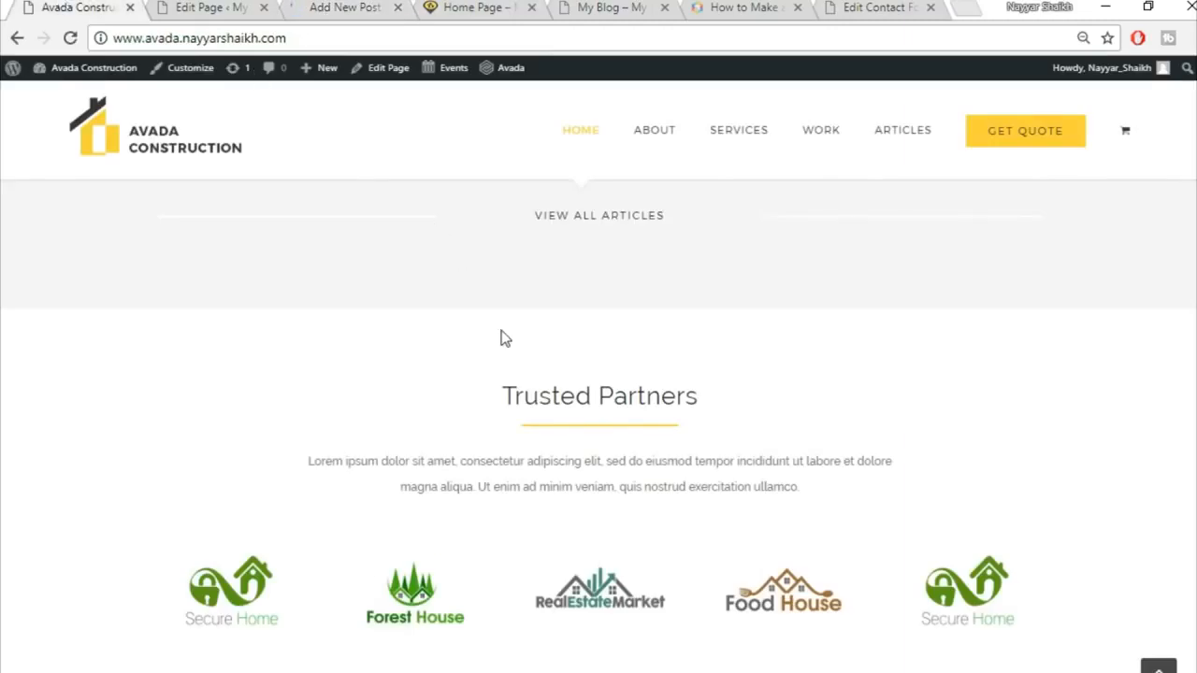
pyautogui.scroll(4, 501, 338)
pyautogui.scroll(1, 500, 339)
pyautogui.moveTo(315, 254)
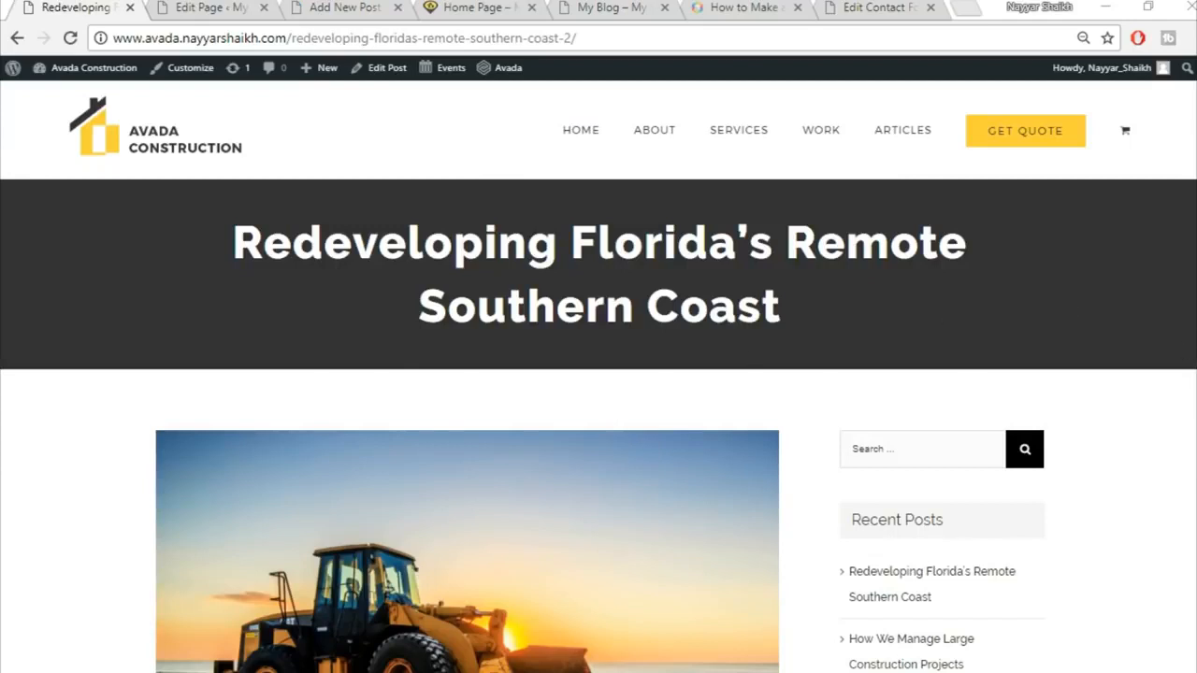
pyautogui.tripleClick(531, 267)
pyautogui.click(834, 316)
pyautogui.tripleClick(213, 249)
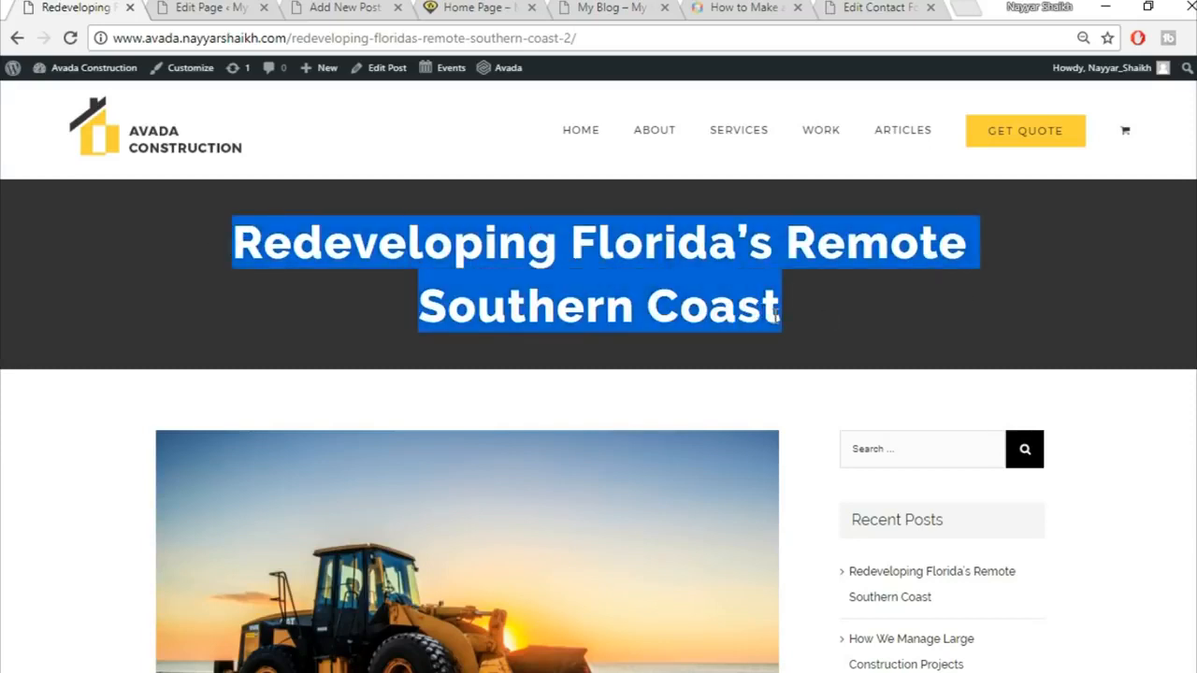
pyautogui.click(907, 285)
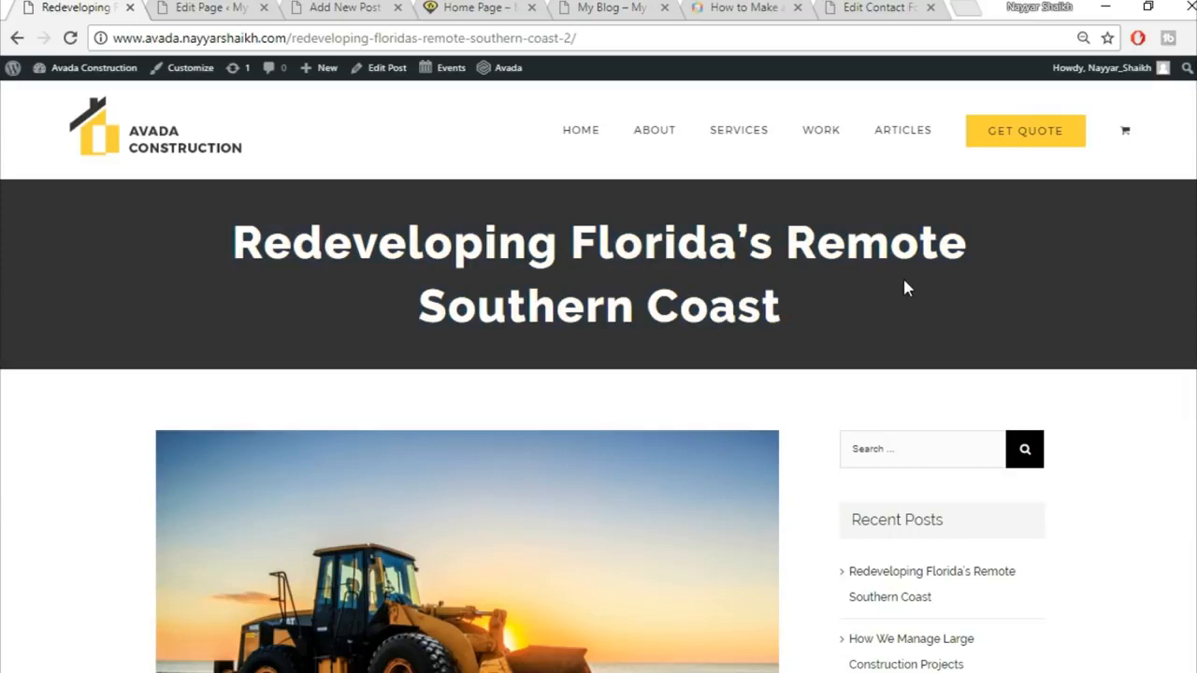
pyautogui.moveTo(217, 235); pyautogui.dragTo(812, 318)
pyautogui.click(812, 319)
pyautogui.scroll(-6, 470, 614)
pyautogui.scroll(5, 756, 545)
pyautogui.scroll(-12, 982, 465)
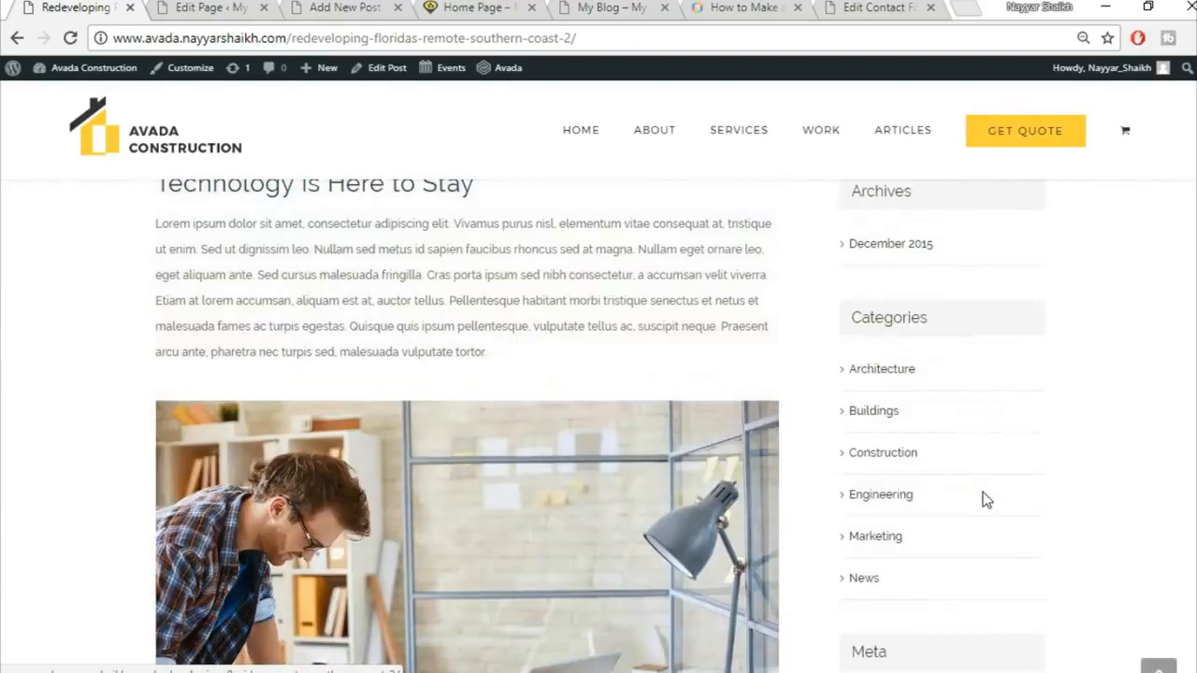
pyautogui.scroll(5, 983, 495)
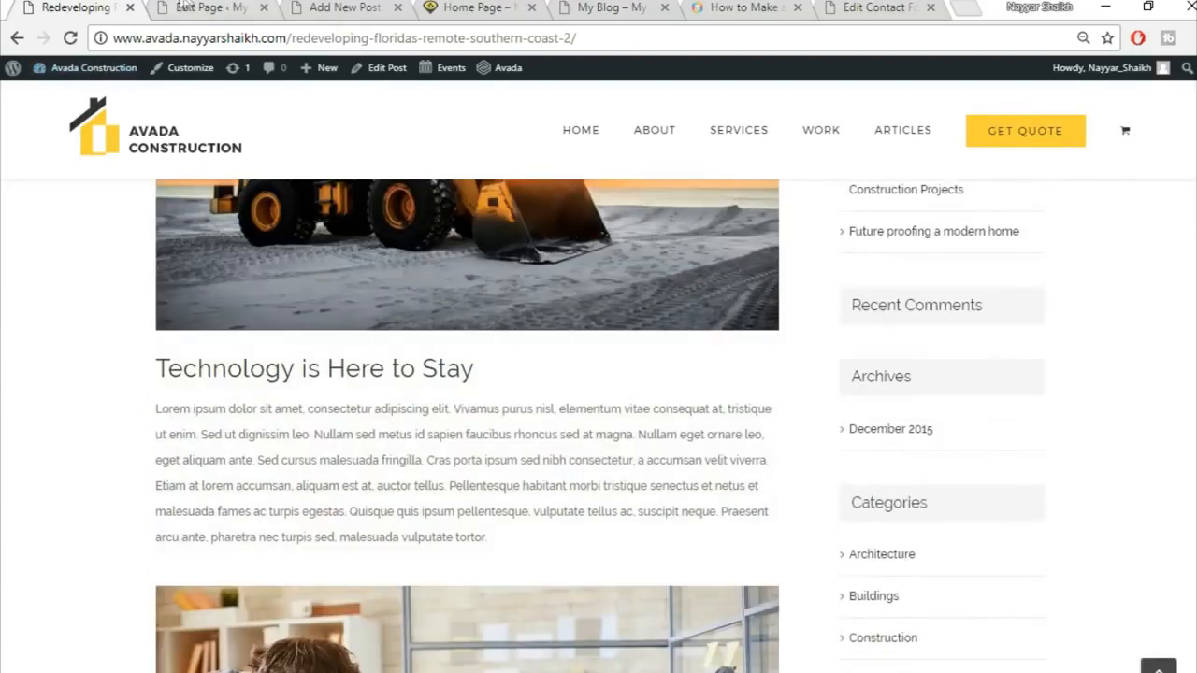
# Step: Select the demo post's full title for copying and place the new post tab beside it
pyautogui.click(187, 7)
pyautogui.click(400, 6)
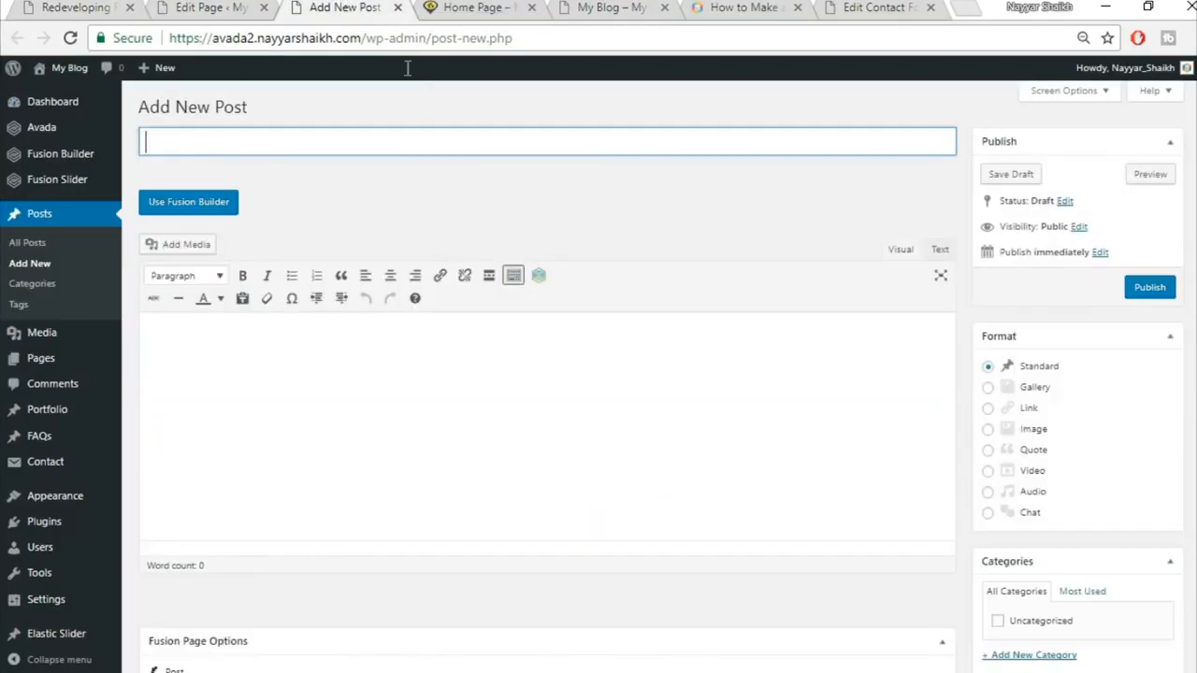
pyautogui.click(42, 6)
pyautogui.scroll(7, 466, 466)
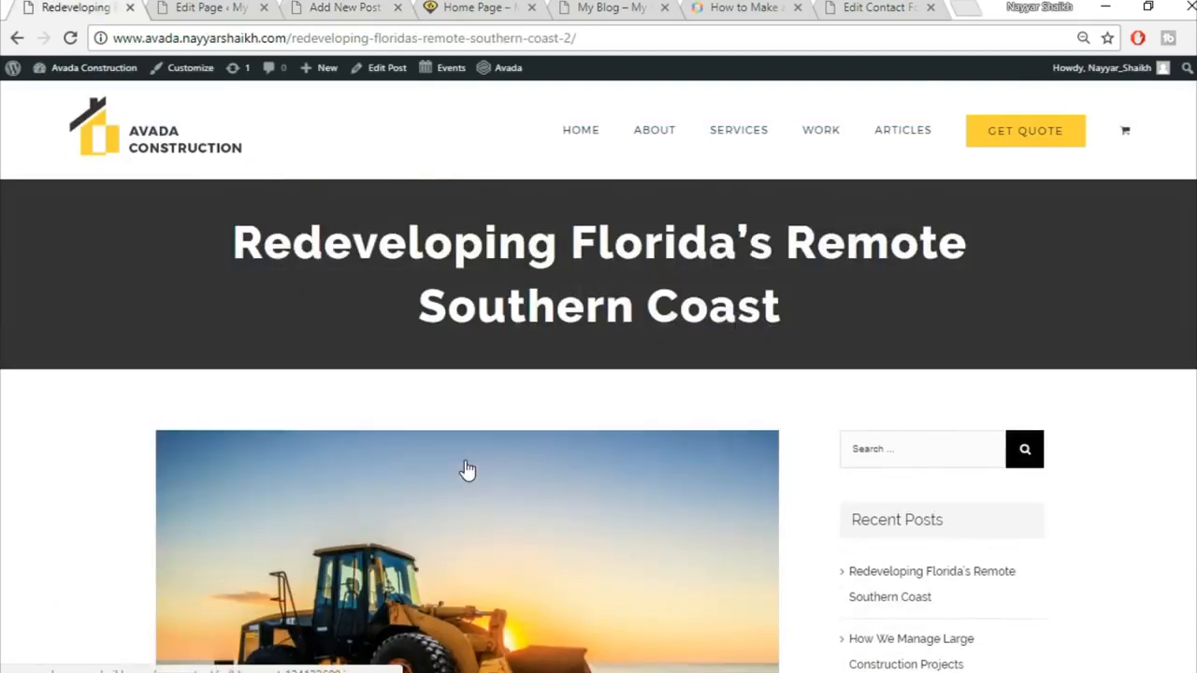
pyautogui.moveTo(212, 234); pyautogui.dragTo(845, 311)
pyautogui.hotkey('ctrl', 'c')
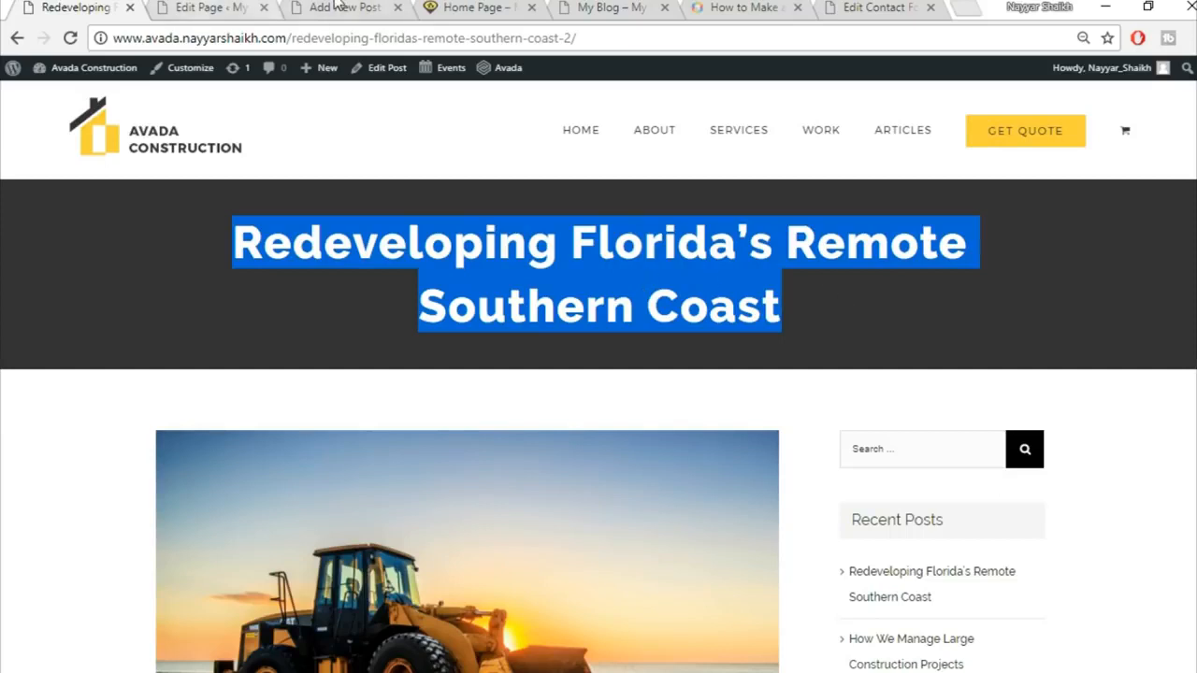
pyautogui.moveTo(336, 5); pyautogui.dragTo(211, 7)
# Step: Paste 'Redeveloping Florida's Remote Southern Coast' as the new post's title
pyautogui.hotkey('ctrl', 'v')
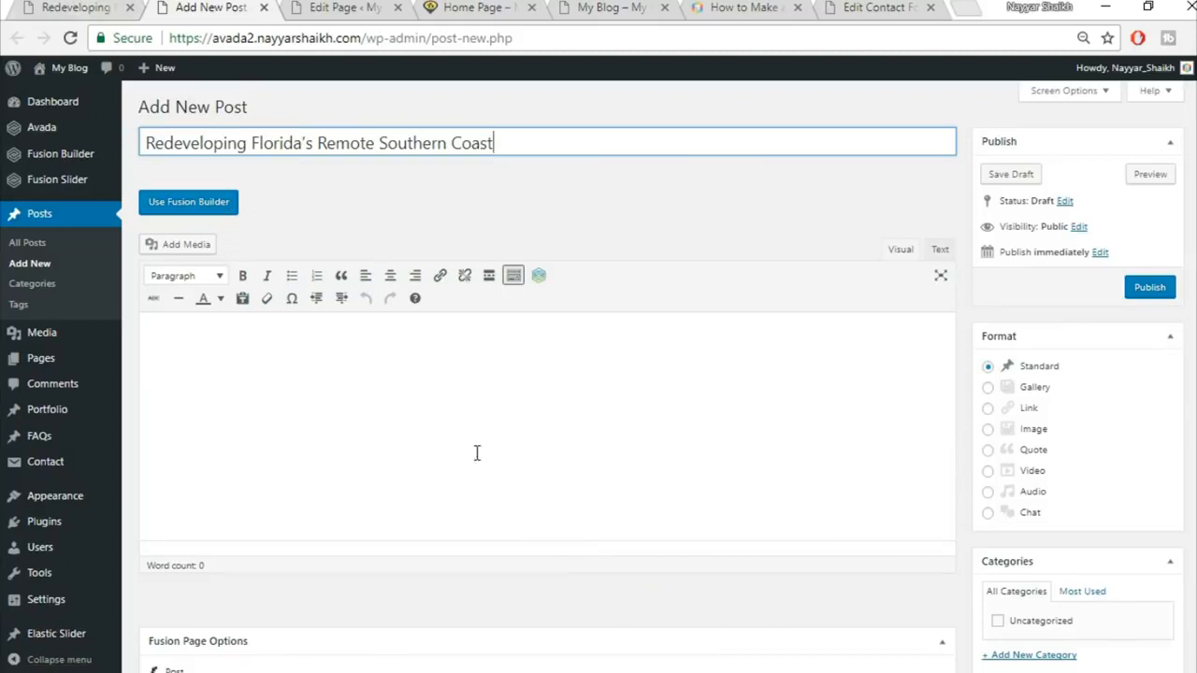
pyautogui.scroll(-1, 991, 271)
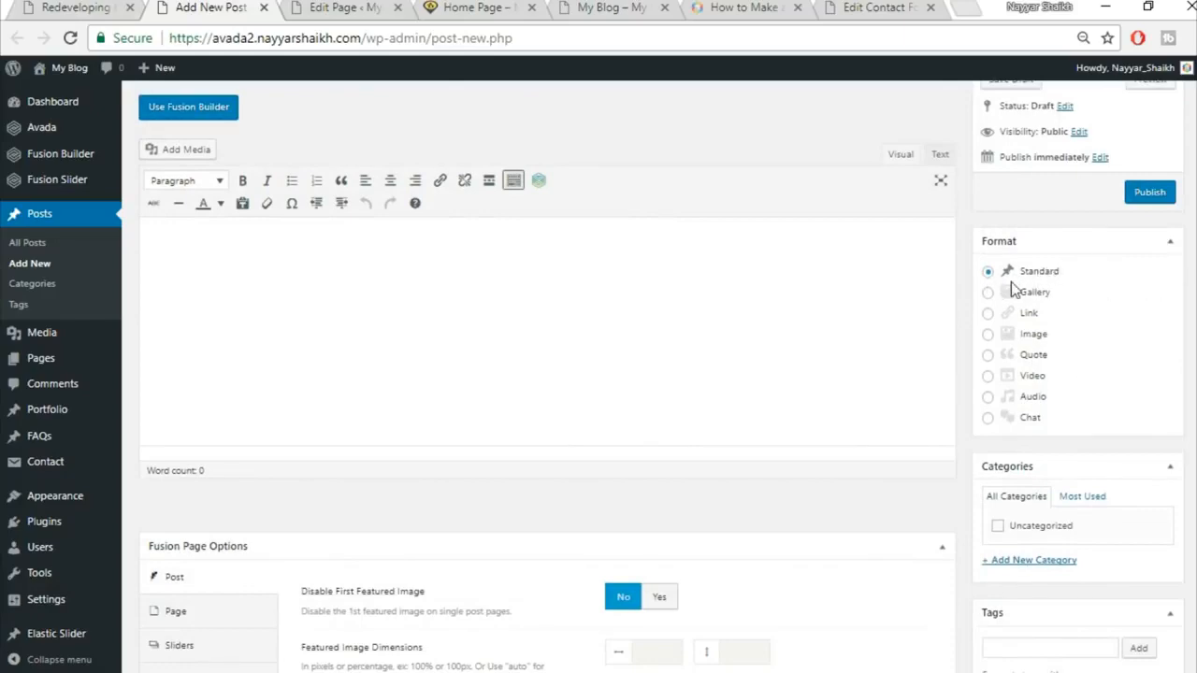
pyautogui.scroll(-2, 1038, 272)
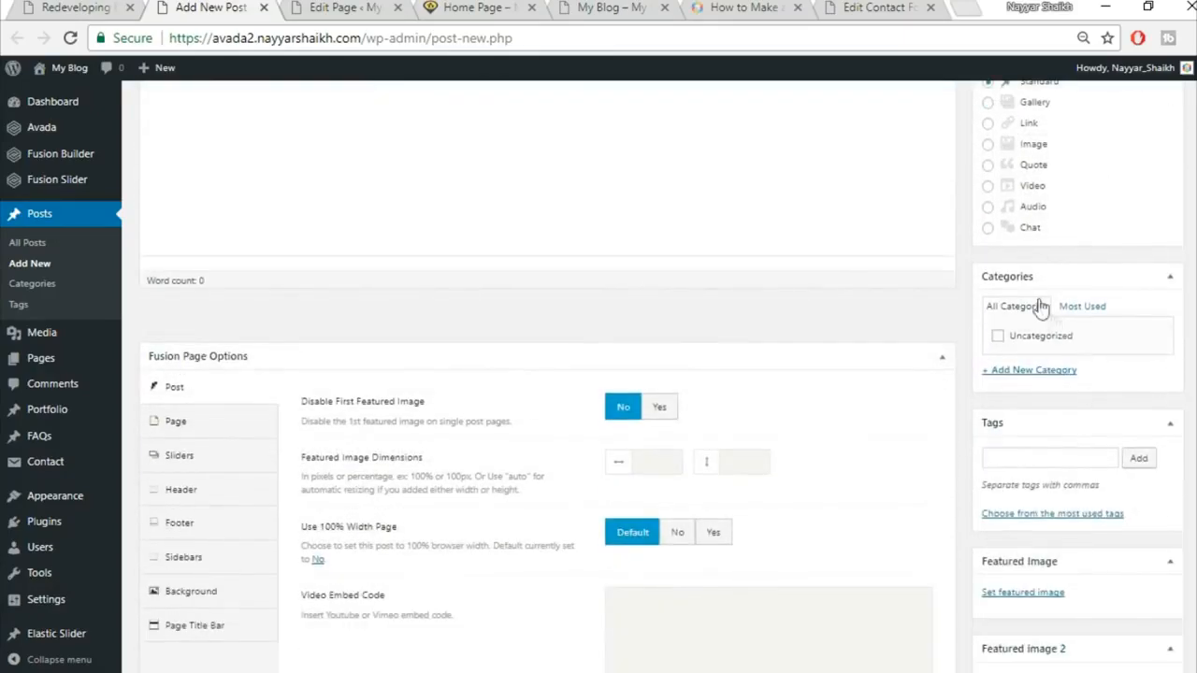
# Step: Create a new Commercial category and assign it to the post
pyautogui.click(1043, 372)
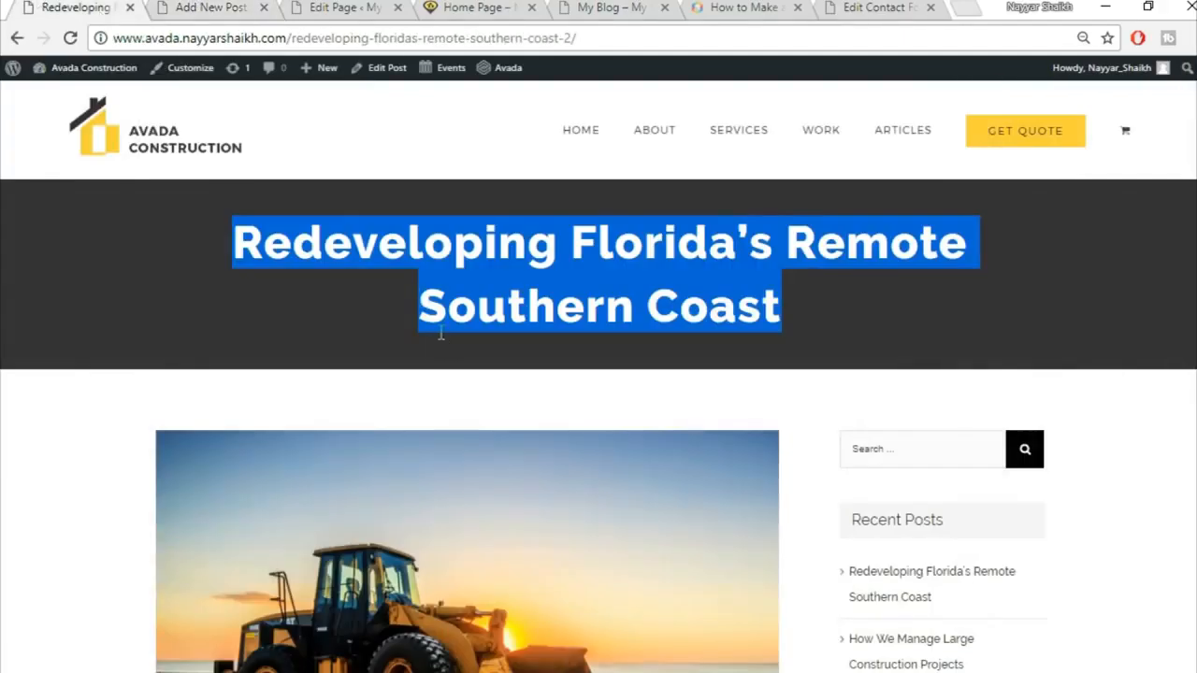
pyautogui.click(442, 334)
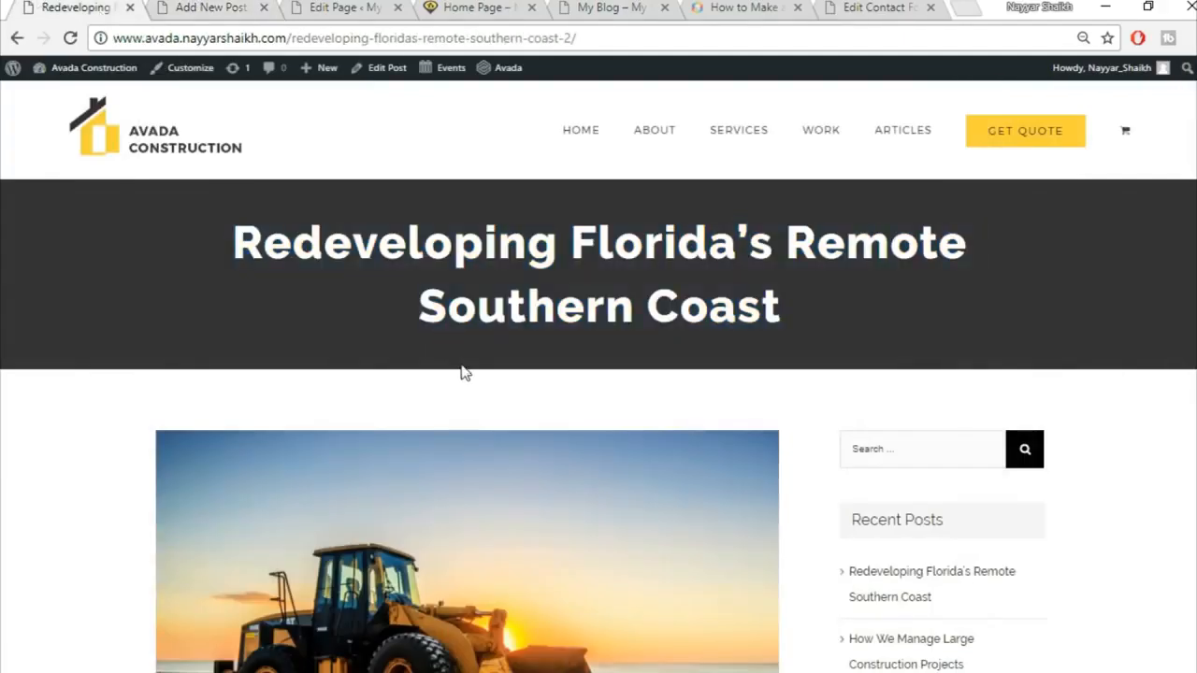
pyautogui.scroll(-6, 462, 368)
pyautogui.scroll(4, 479, 449)
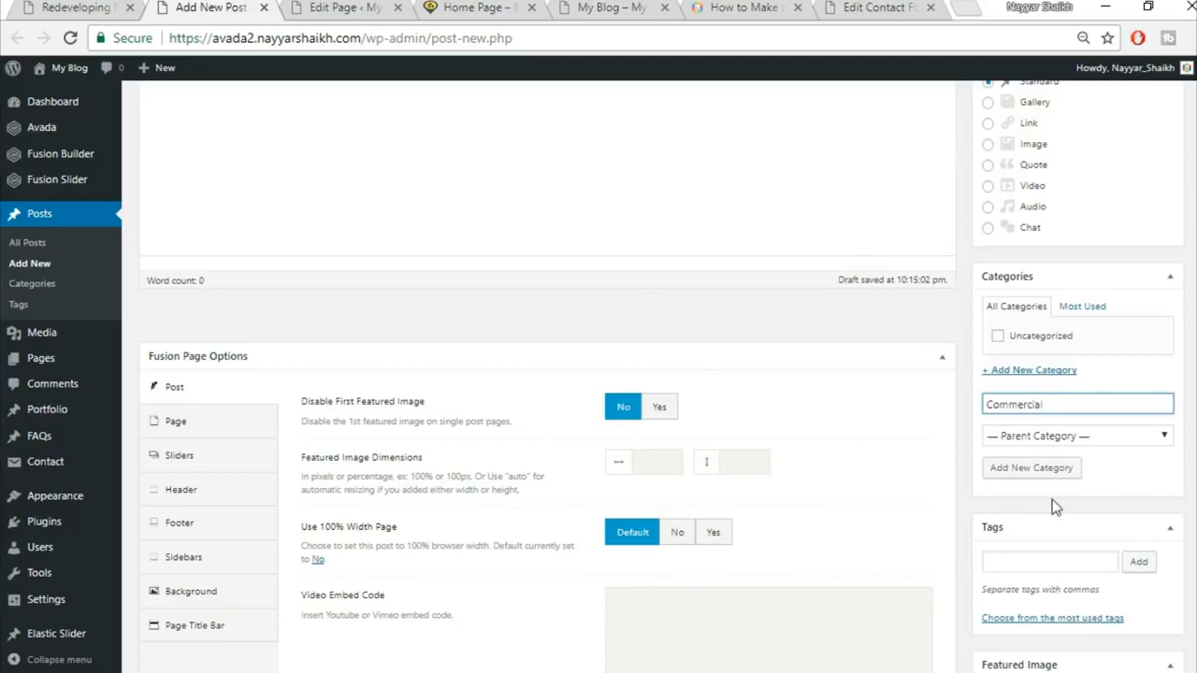
pyautogui.click(1067, 469)
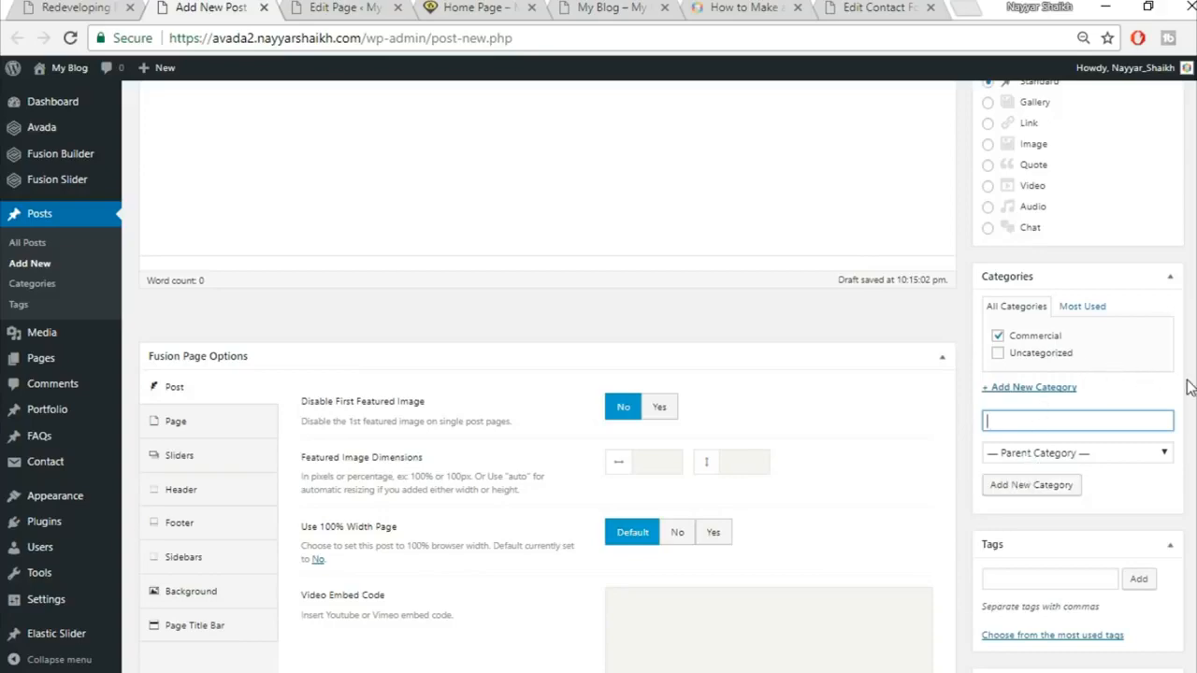
pyautogui.scroll(1, 1188, 386)
pyautogui.scroll(-2, 1187, 386)
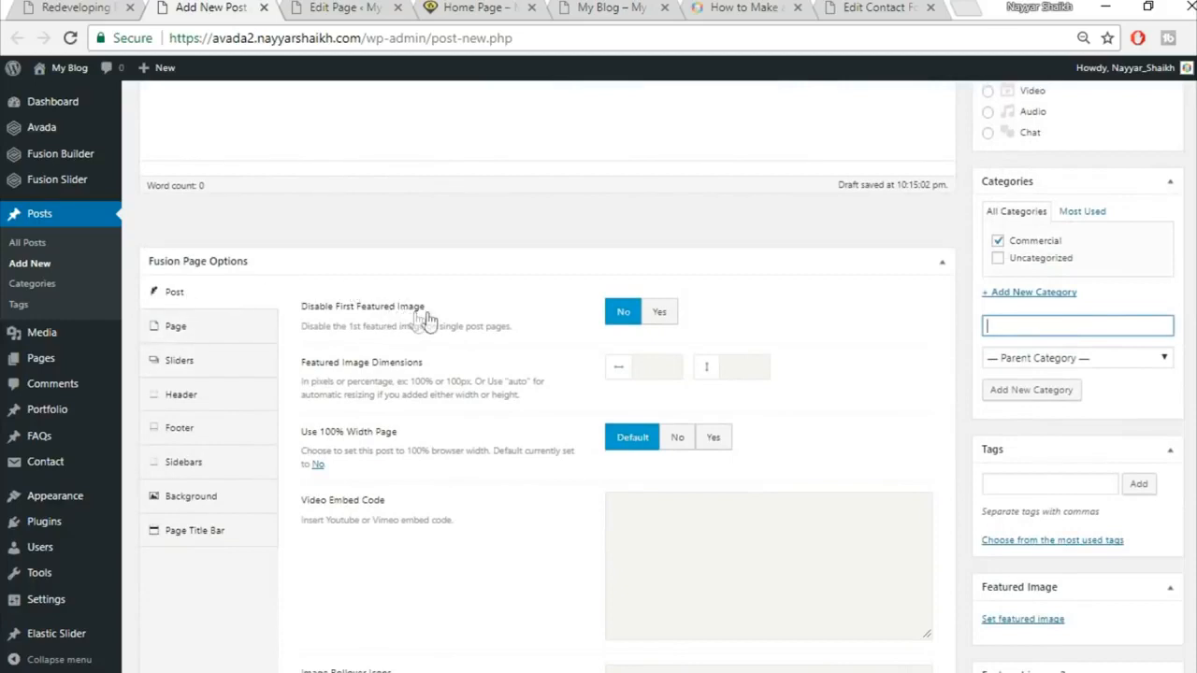
# Step: Compare with the demo post and set Use 100% Width Page to No
pyautogui.click(667, 315)
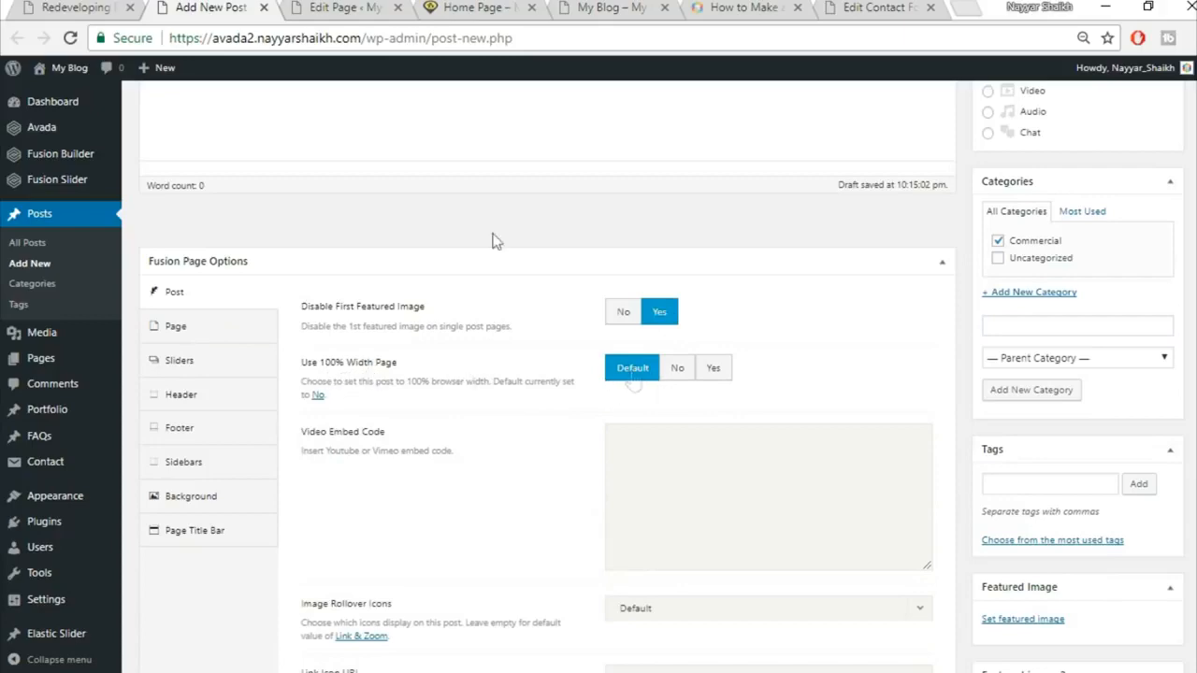
pyautogui.click(96, 5)
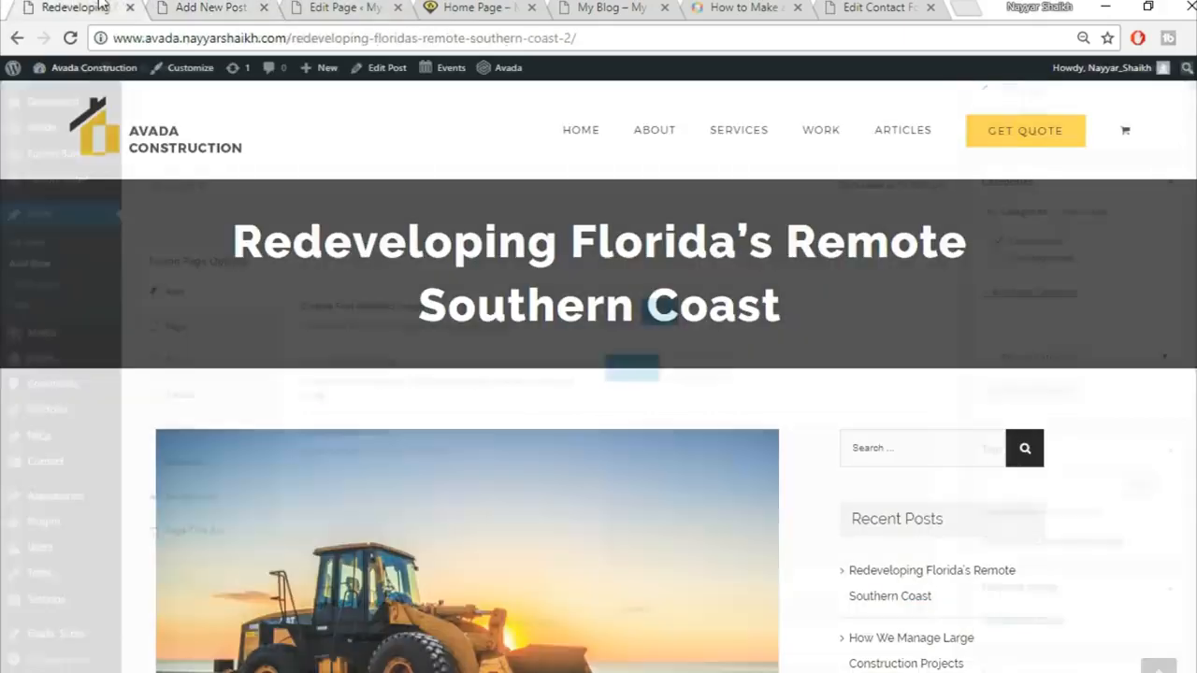
pyautogui.scroll(-5, 964, 603)
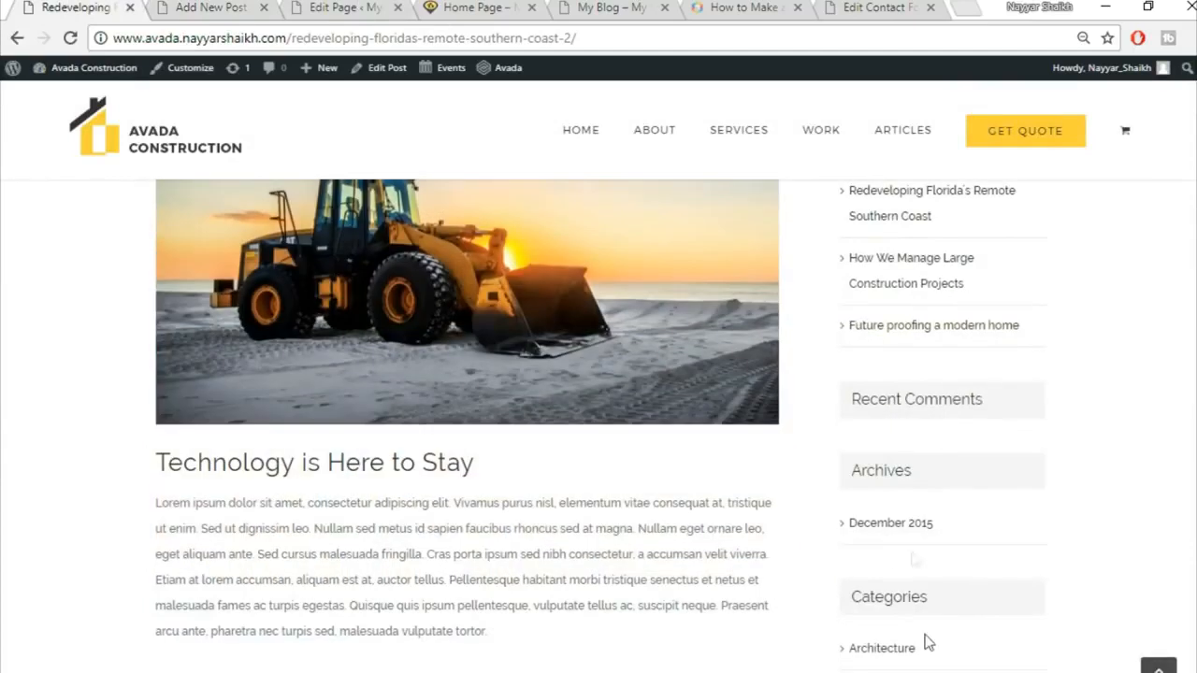
pyautogui.scroll(5, 917, 555)
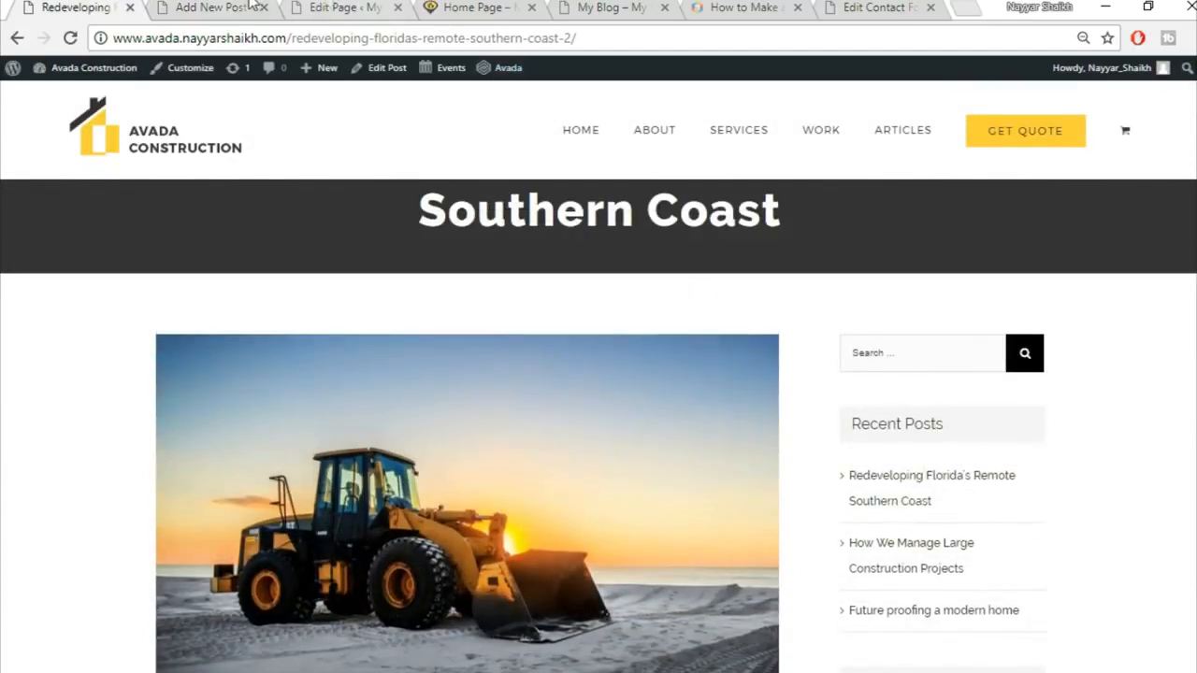
pyautogui.click(237, 6)
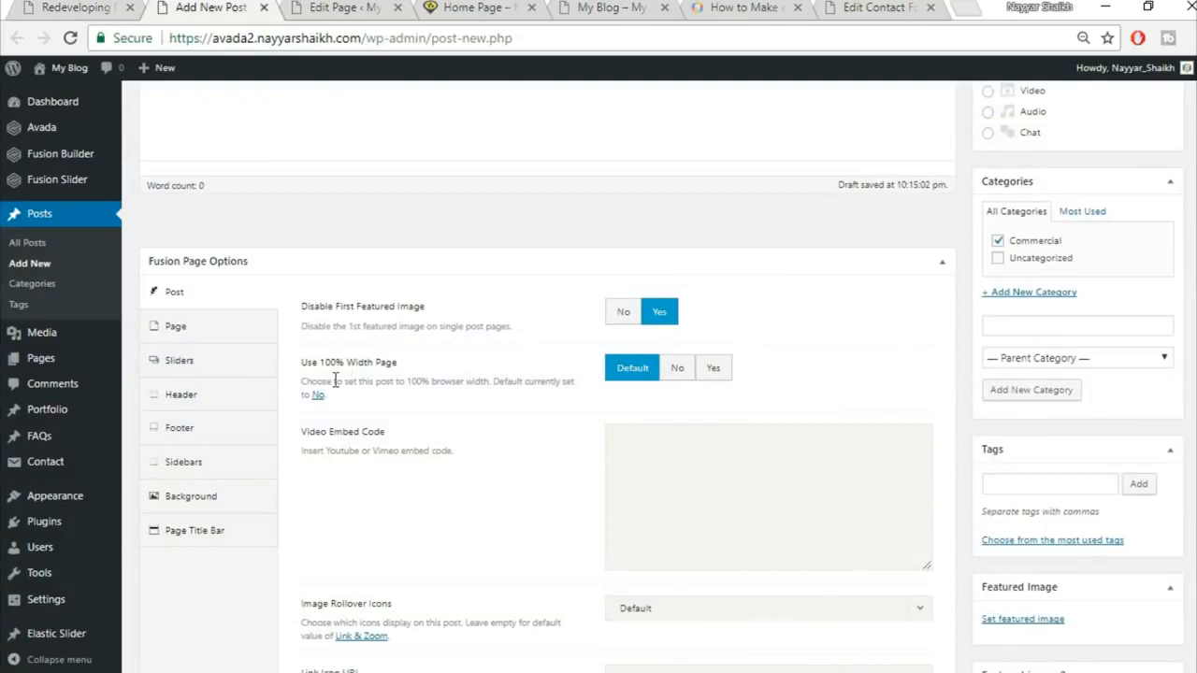
pyautogui.click(683, 372)
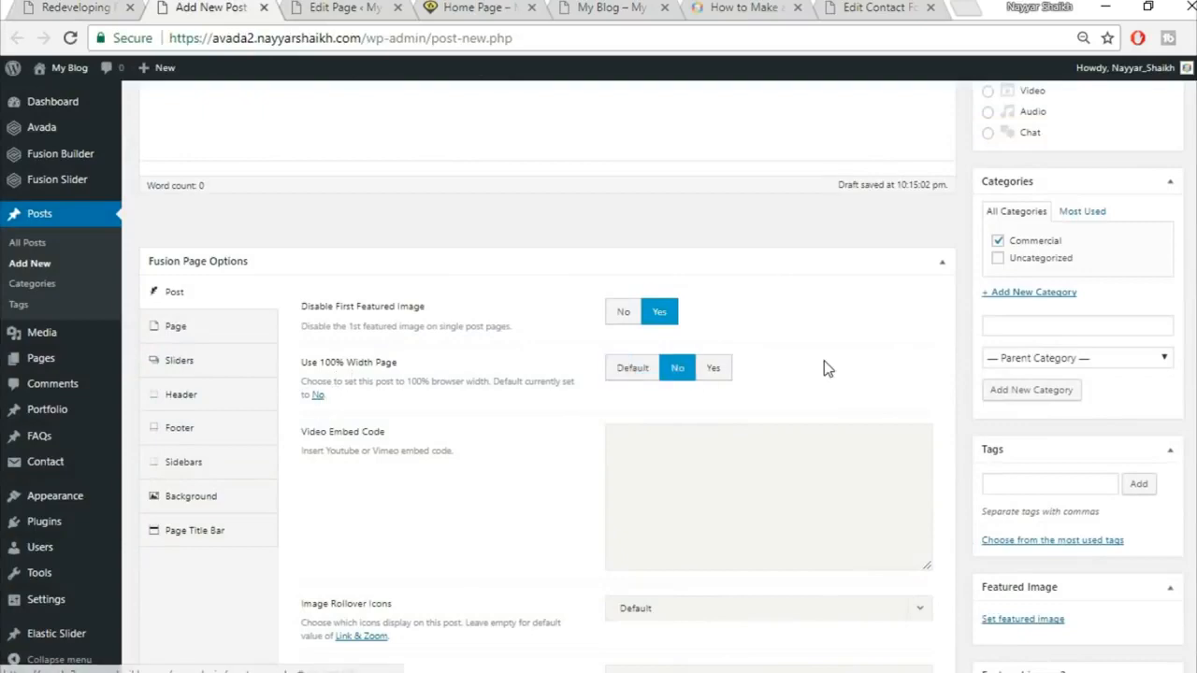
# Step: Leave Related Posts and Social Share Box on Default after checking the demo's related posts
pyautogui.scroll(-4, 847, 440)
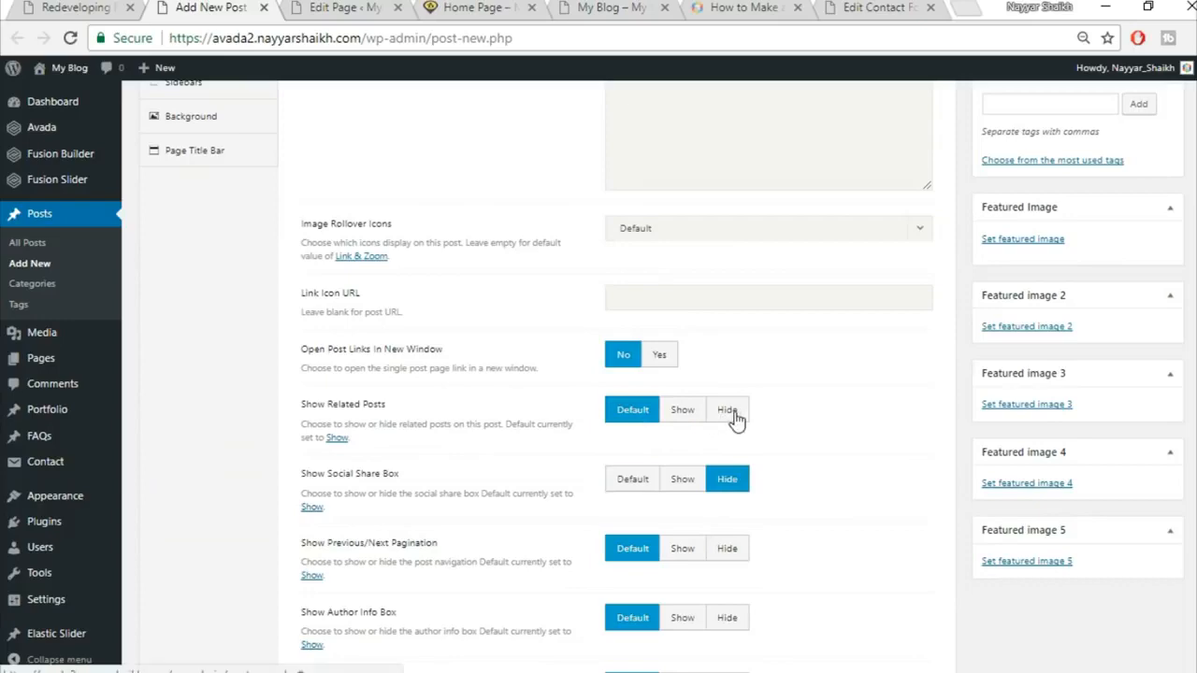
pyautogui.click(730, 413)
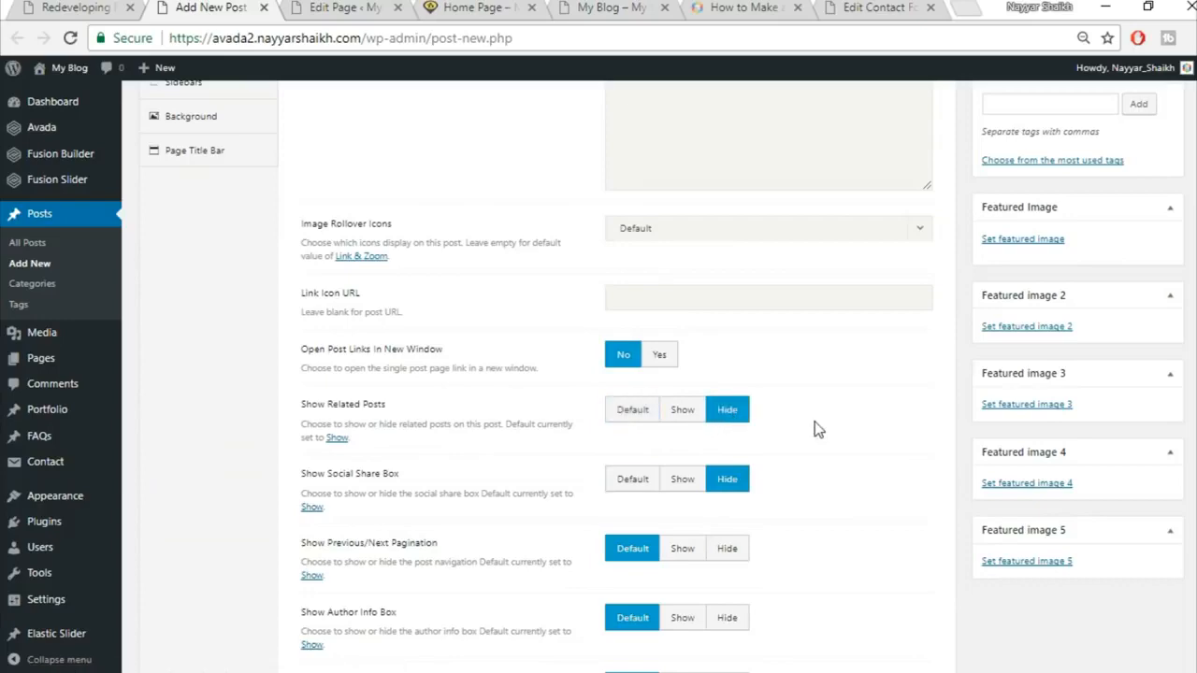
pyautogui.click(113, 6)
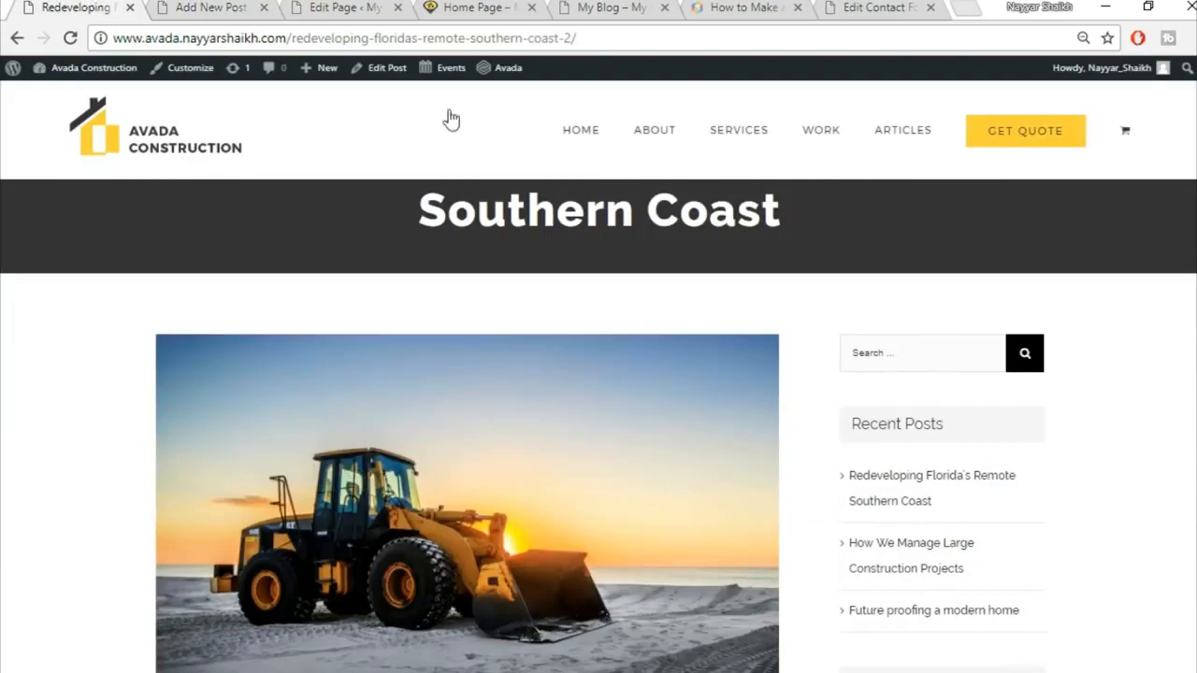
pyautogui.scroll(-15, 599, 425)
pyautogui.scroll(3, 598, 425)
pyautogui.scroll(-2, 1191, 468)
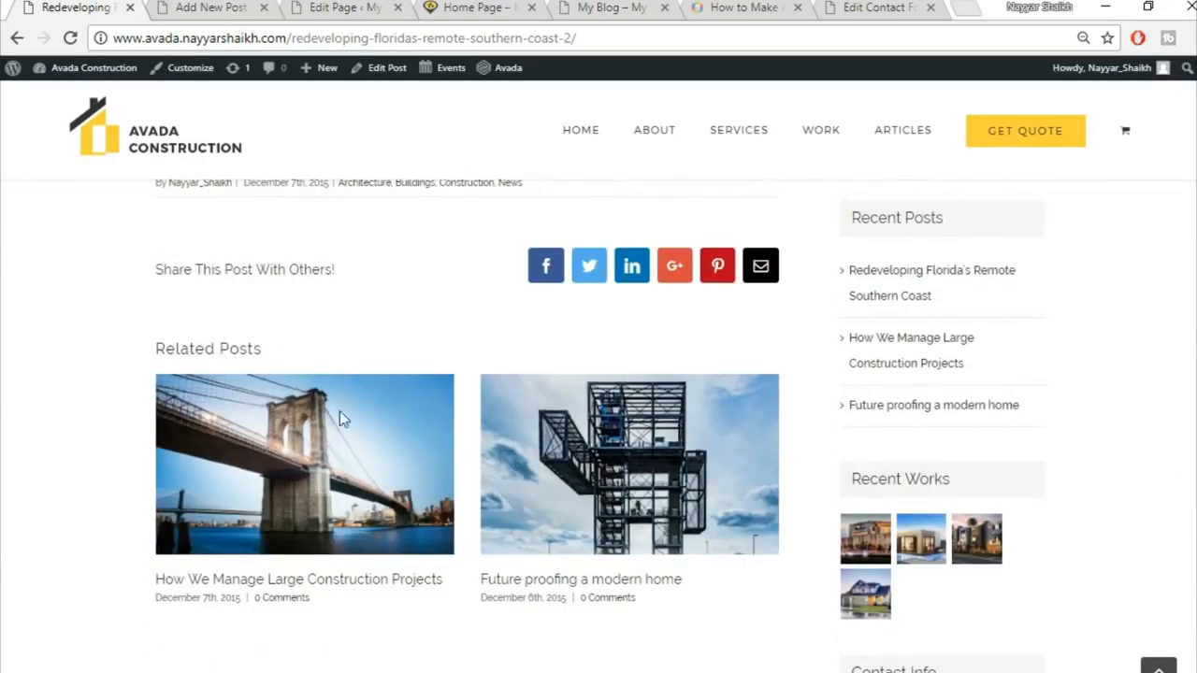
pyautogui.scroll(-8, 341, 425)
pyautogui.scroll(5, 353, 476)
pyautogui.scroll(4, 353, 477)
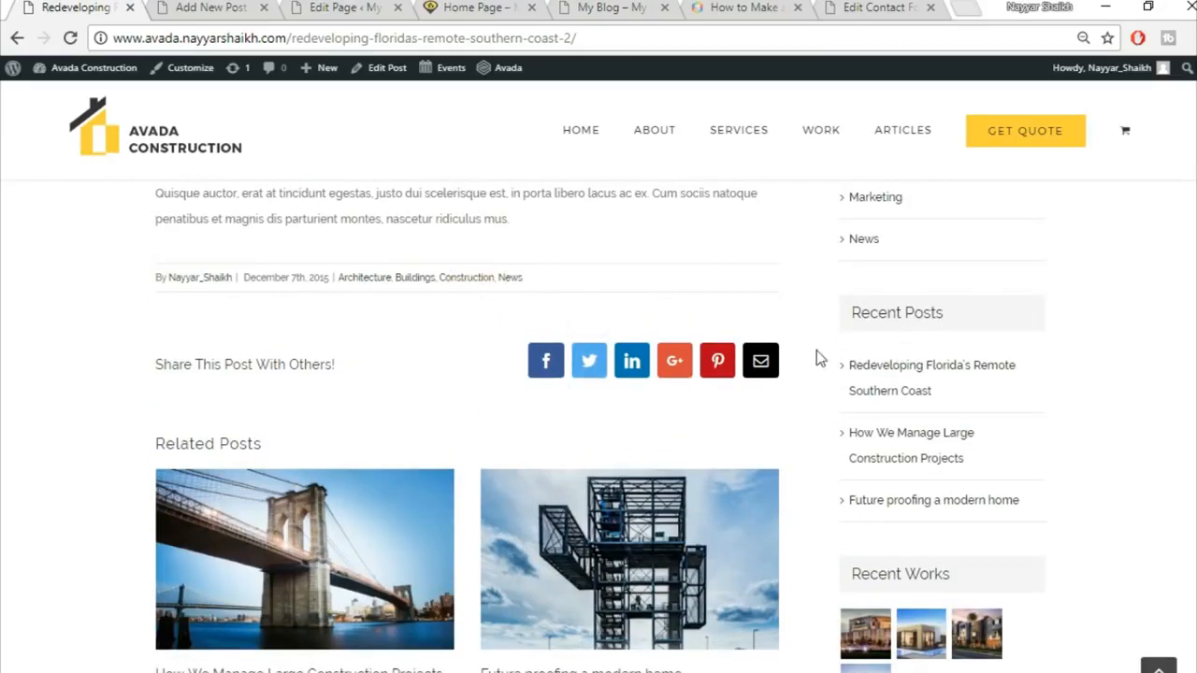
pyautogui.click(215, 7)
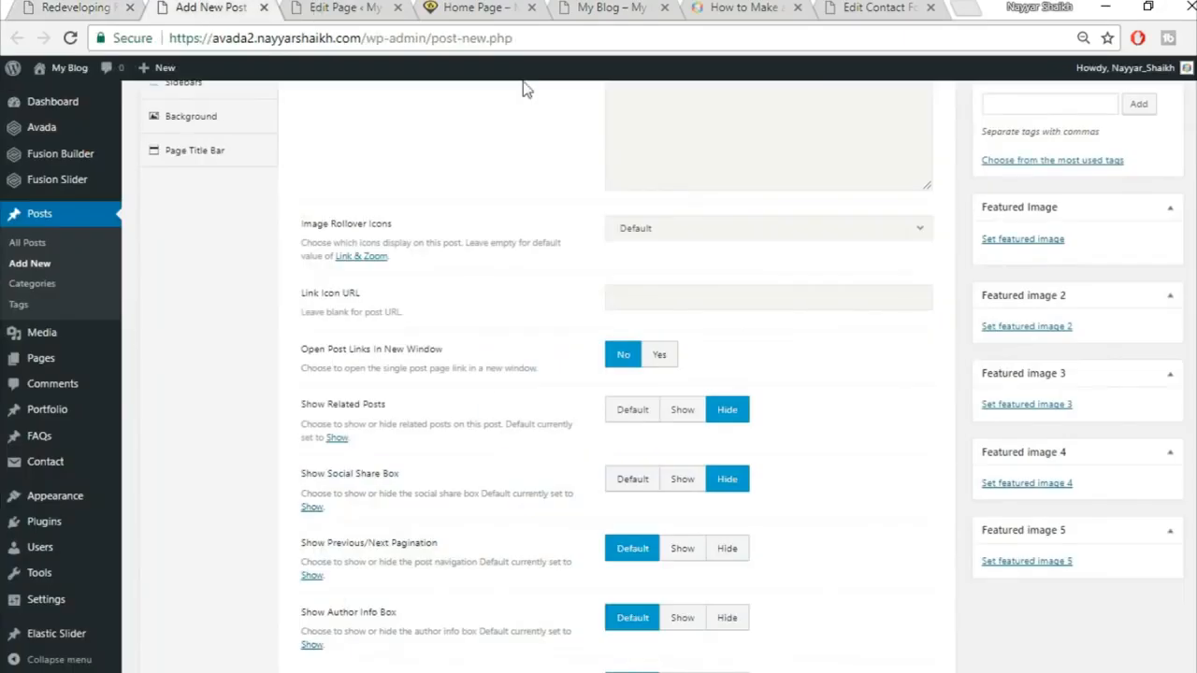
pyautogui.click(626, 414)
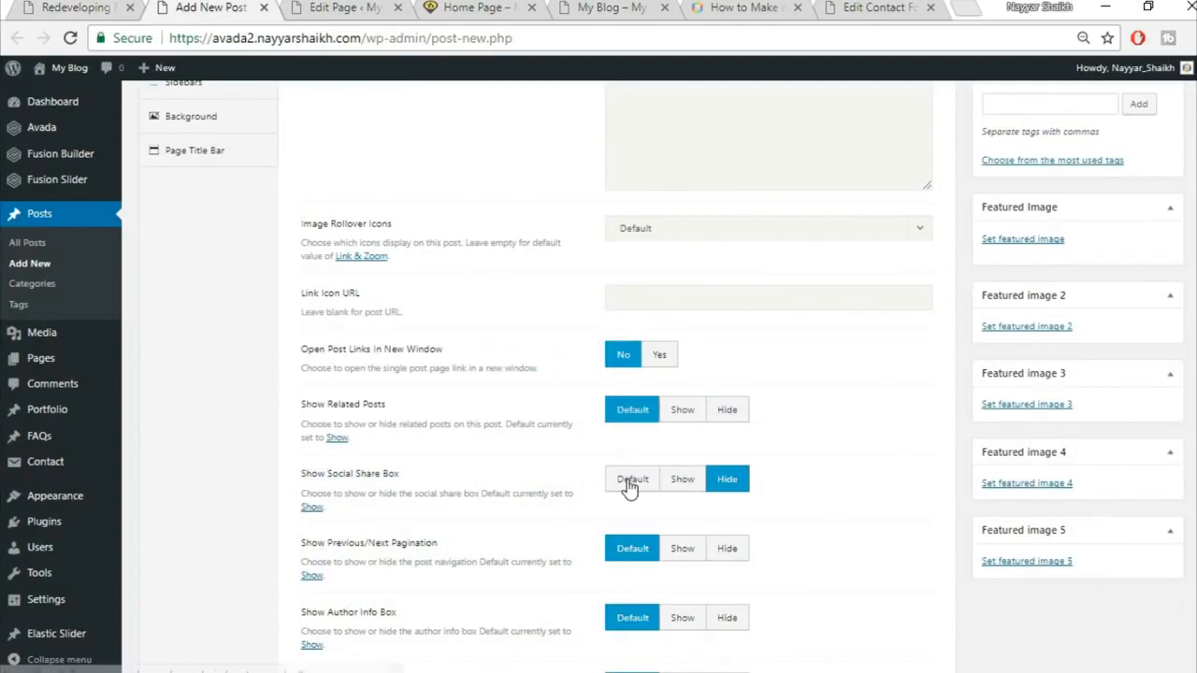
pyautogui.click(631, 481)
pyautogui.scroll(-3, 842, 500)
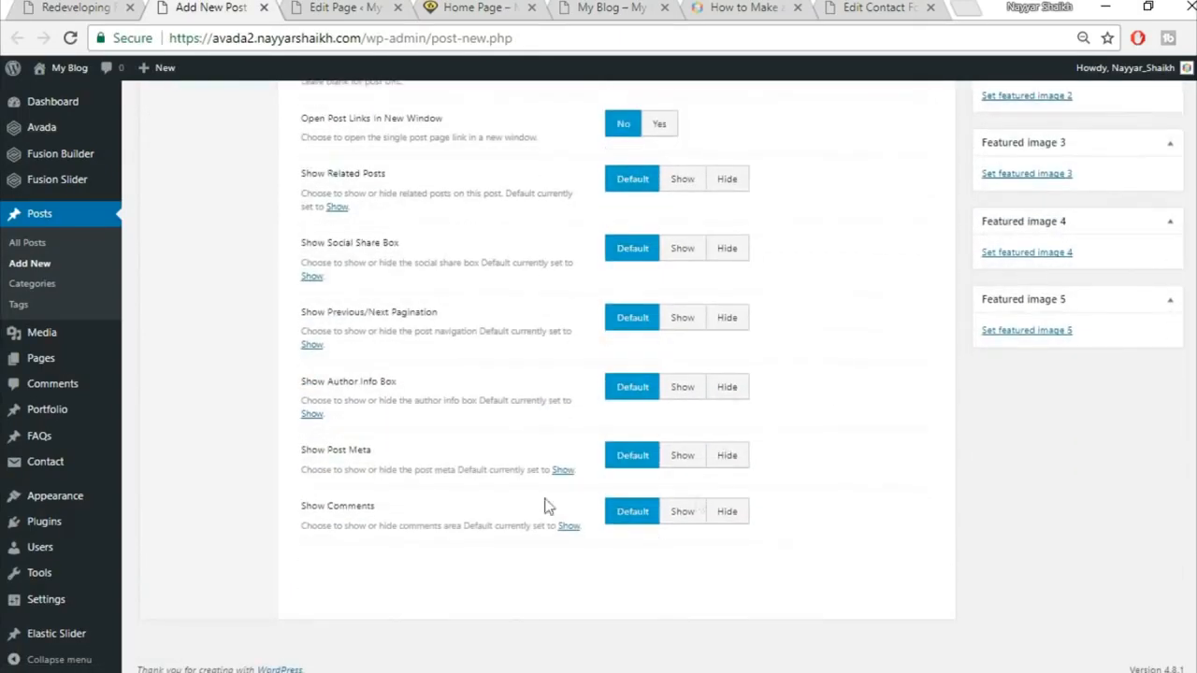
pyautogui.scroll(6, 875, 511)
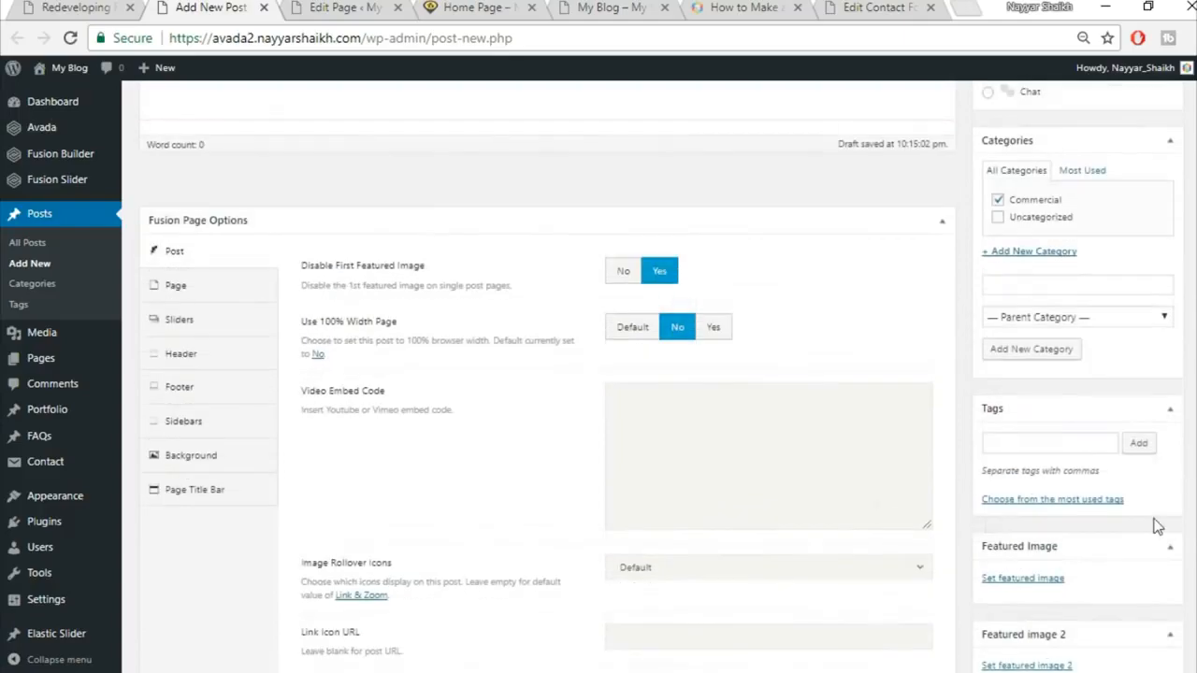
pyautogui.scroll(-1, 869, 468)
# Step: Set Disable First Featured Image to No so the featured image stays enabled
pyautogui.click(121, 5)
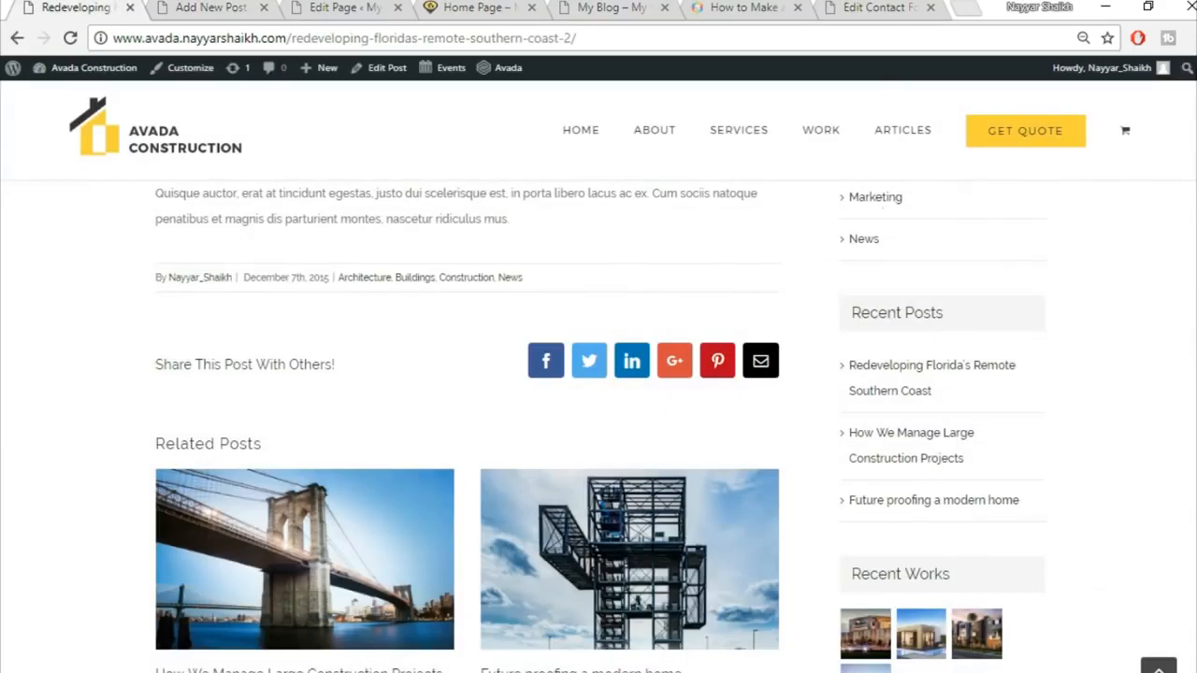
pyautogui.press('F5')
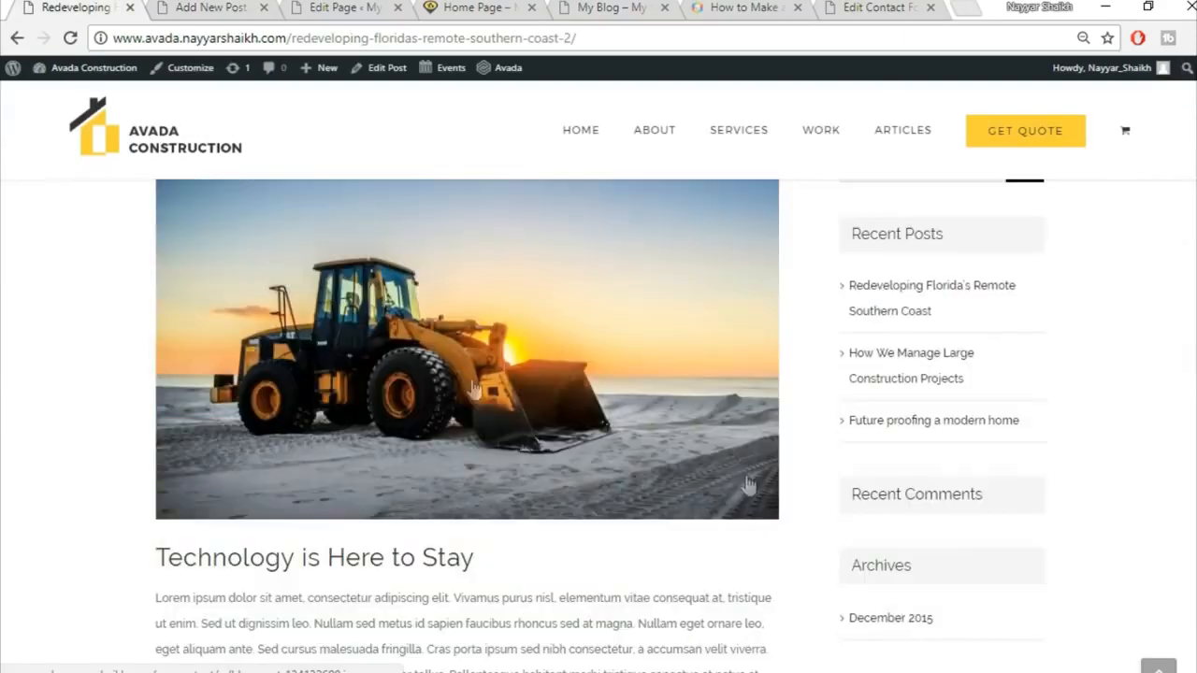
pyautogui.click(210, 7)
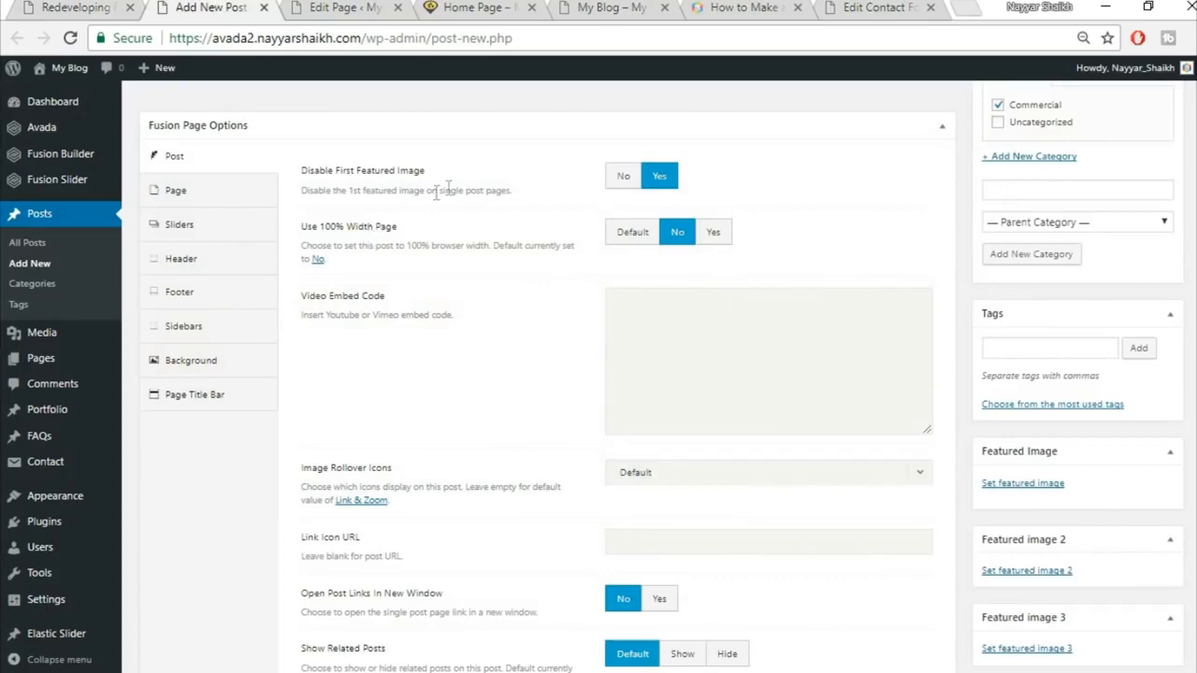
pyautogui.click(623, 178)
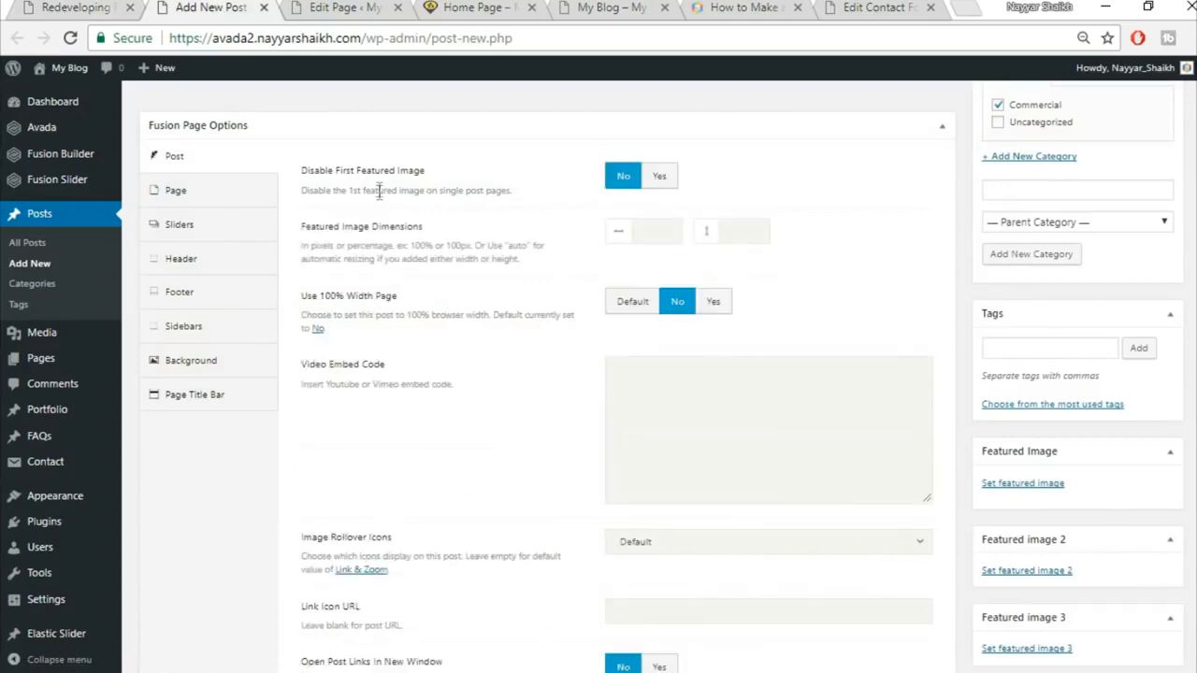
pyautogui.click(658, 180)
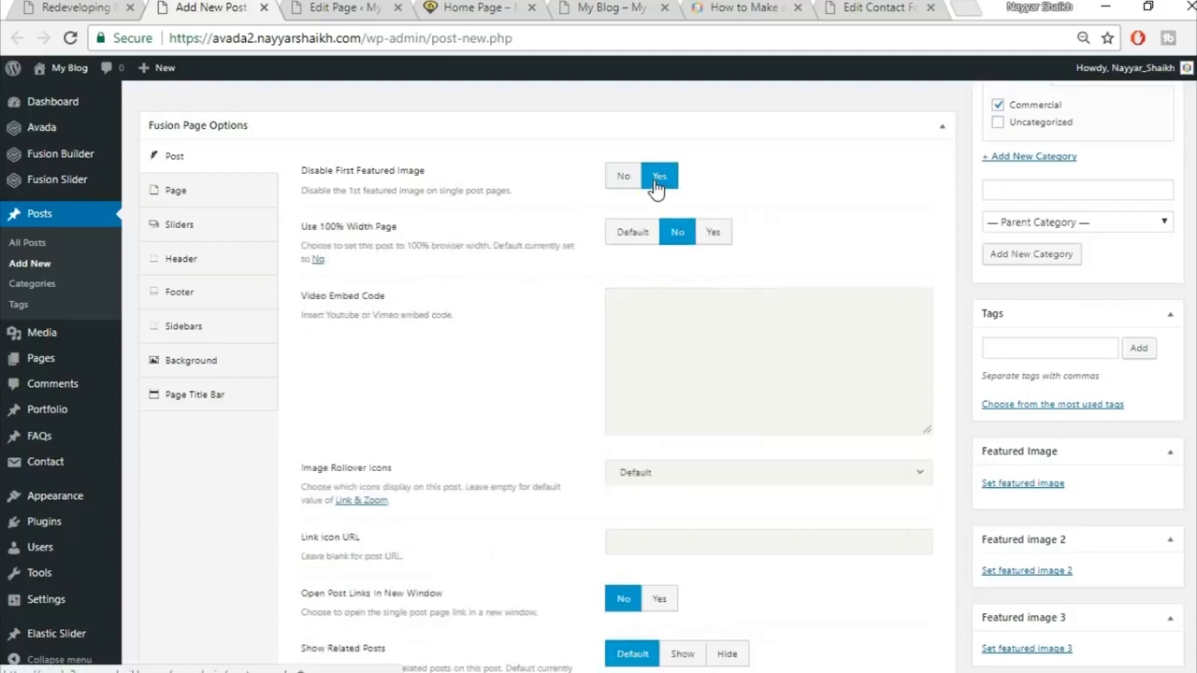
pyautogui.click(630, 190)
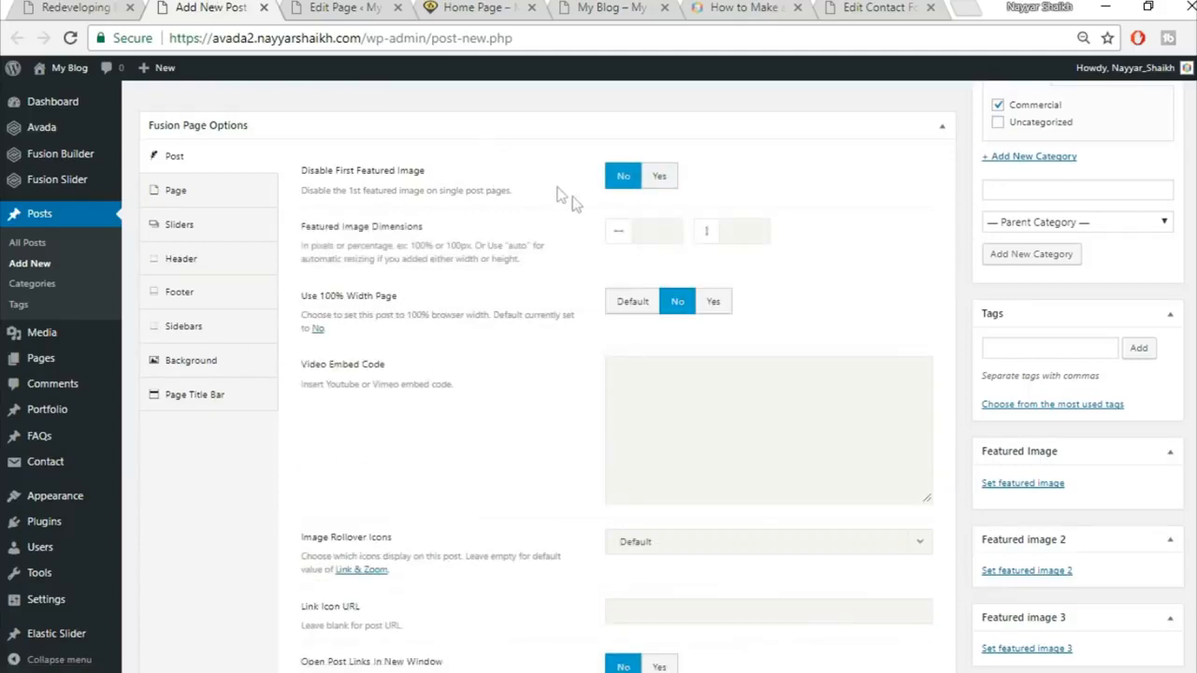
pyautogui.click(72, 6)
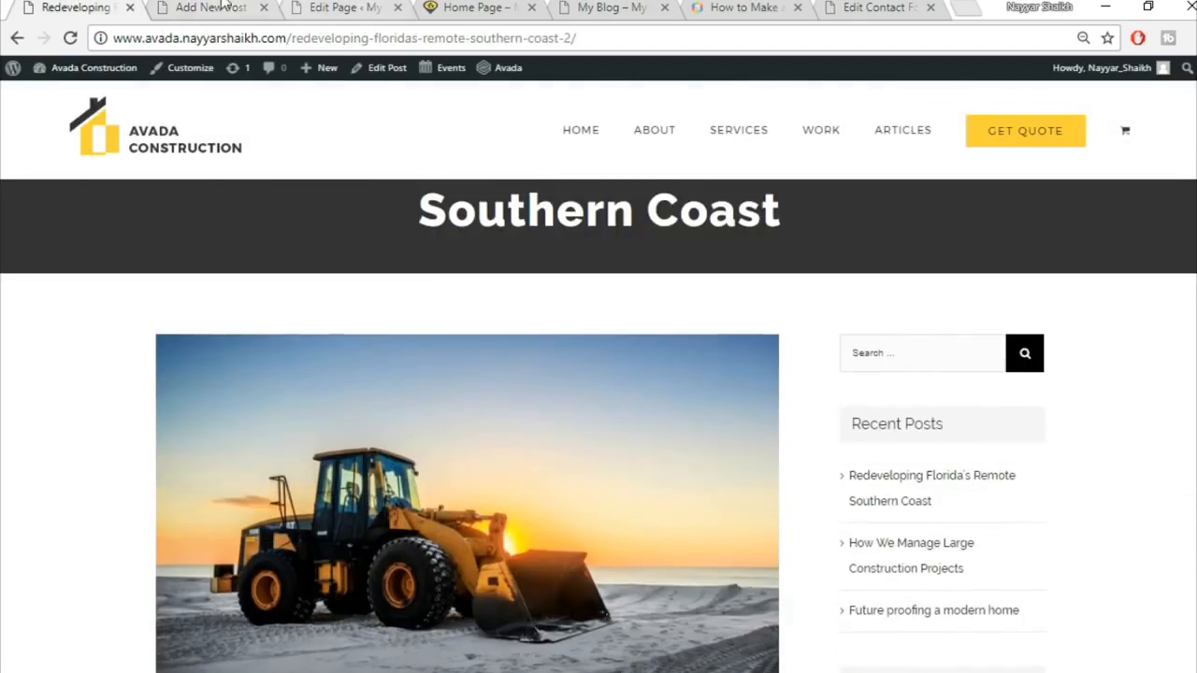
pyautogui.click(240, 6)
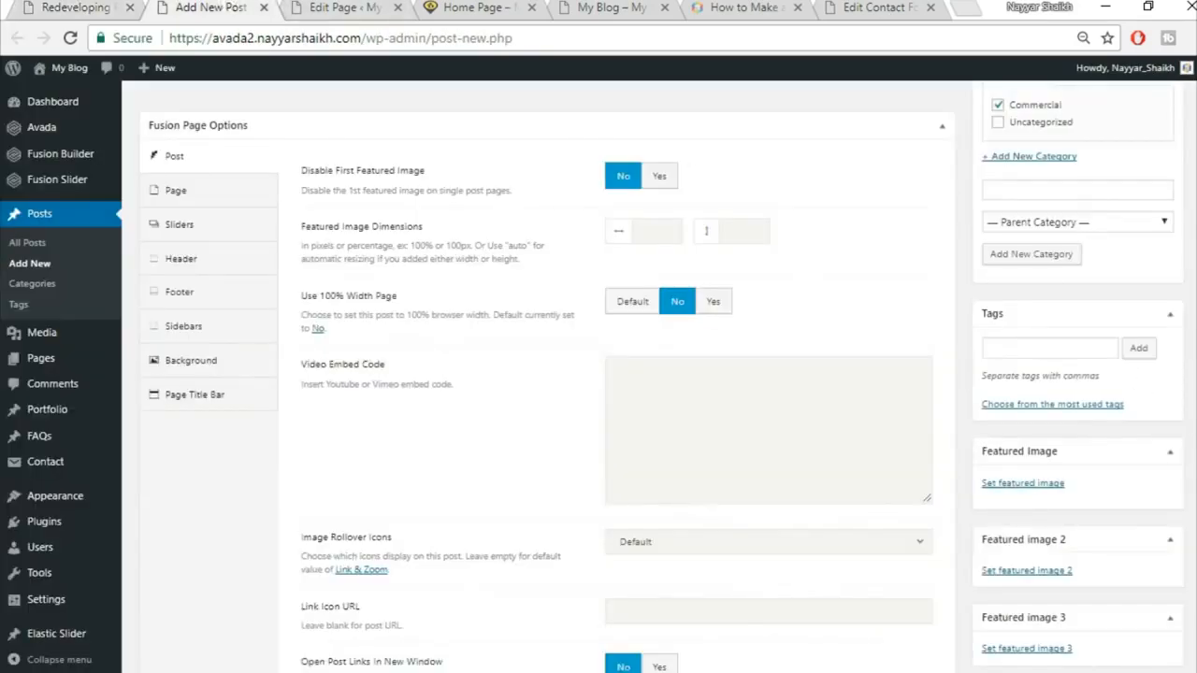
pyautogui.scroll(-2, 1154, 470)
# Step: Upload blog-post-134132600.jpg, the bulldozer photo, and set it as the featured image
pyautogui.click(957, 393)
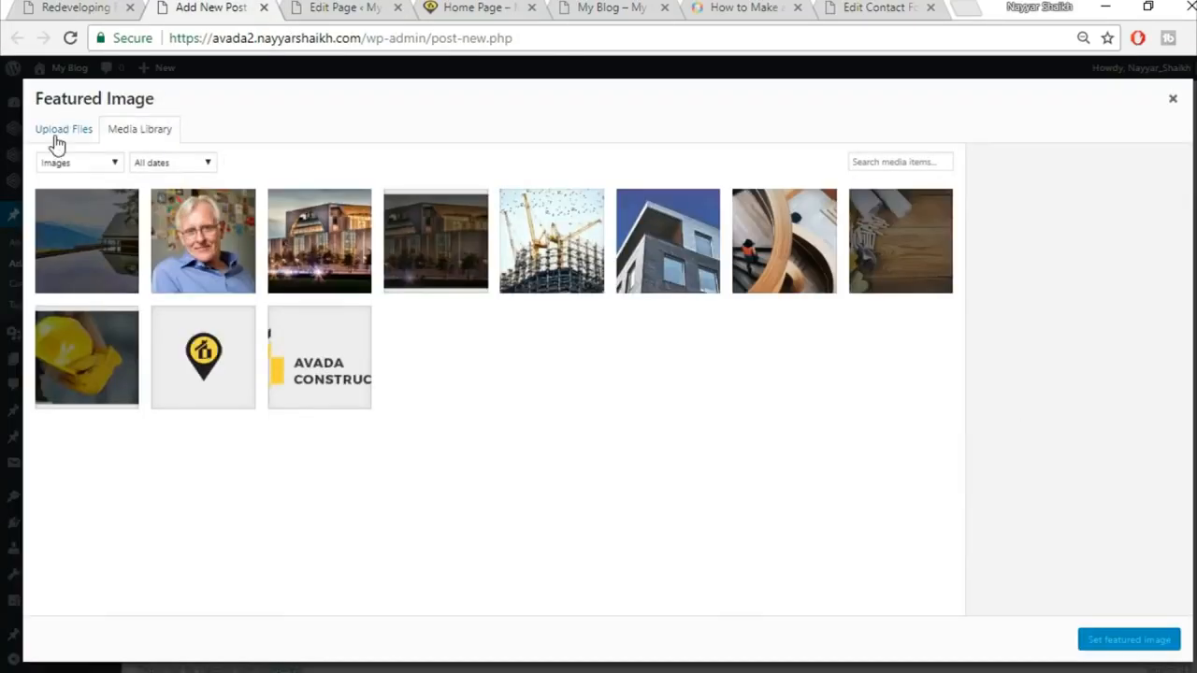
pyautogui.click(56, 141)
pyautogui.click(596, 376)
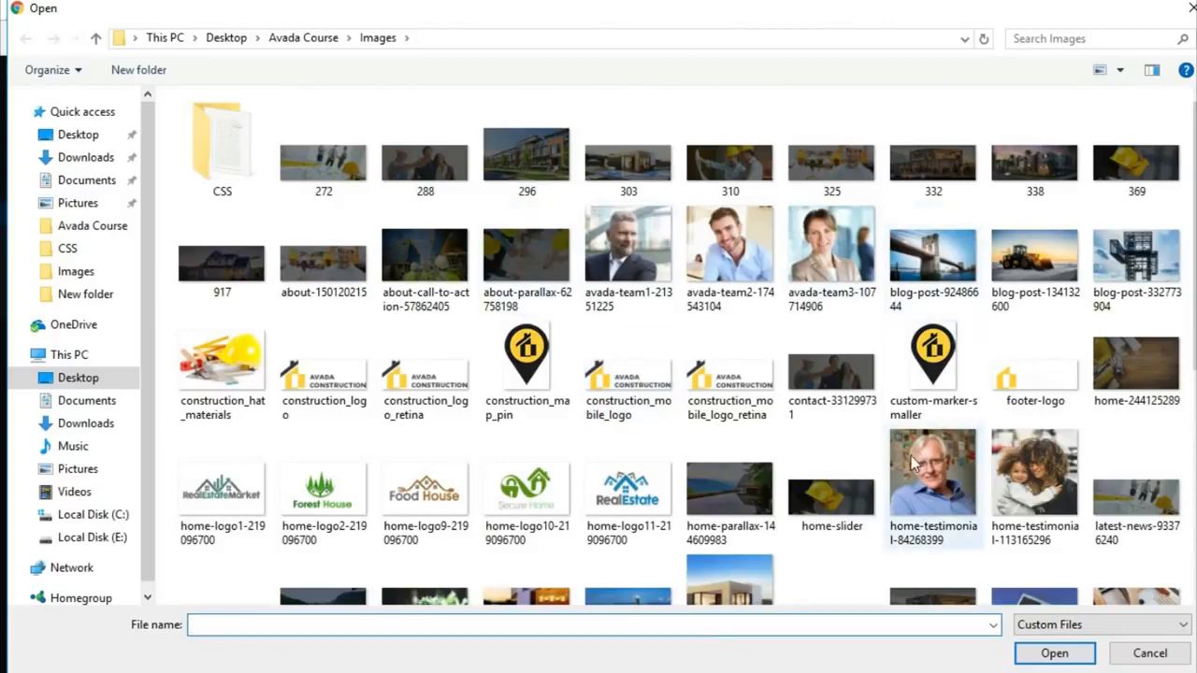
pyautogui.click(1040, 267)
pyautogui.click(1051, 655)
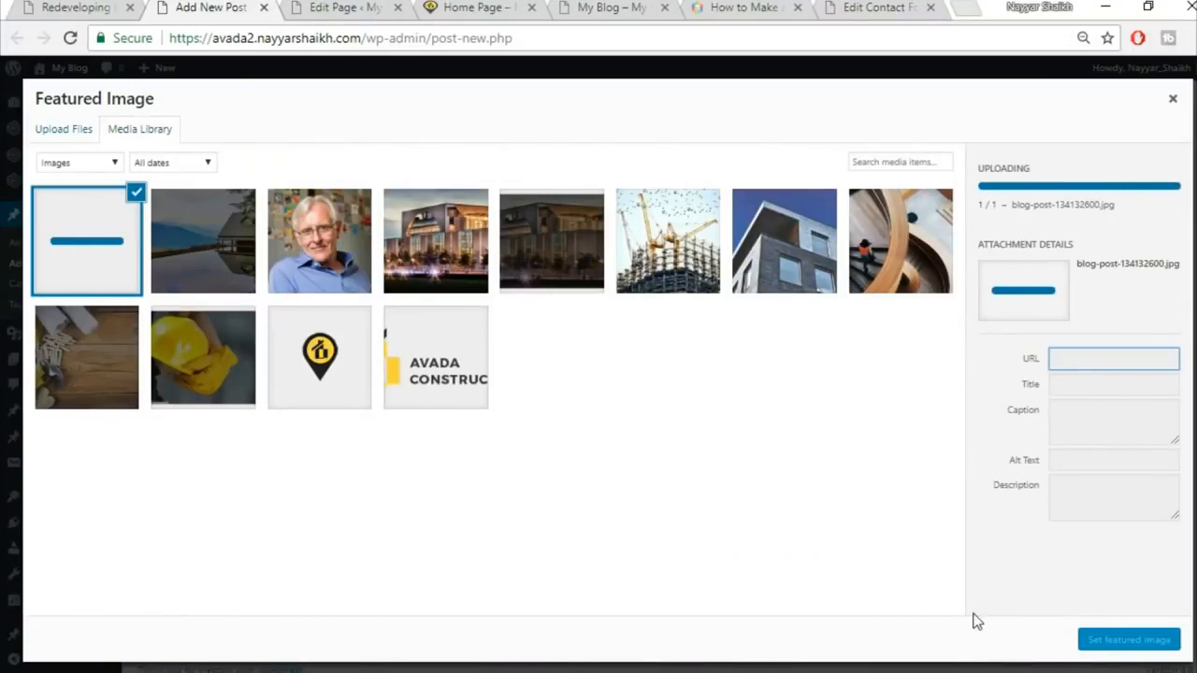
pyautogui.click(1143, 645)
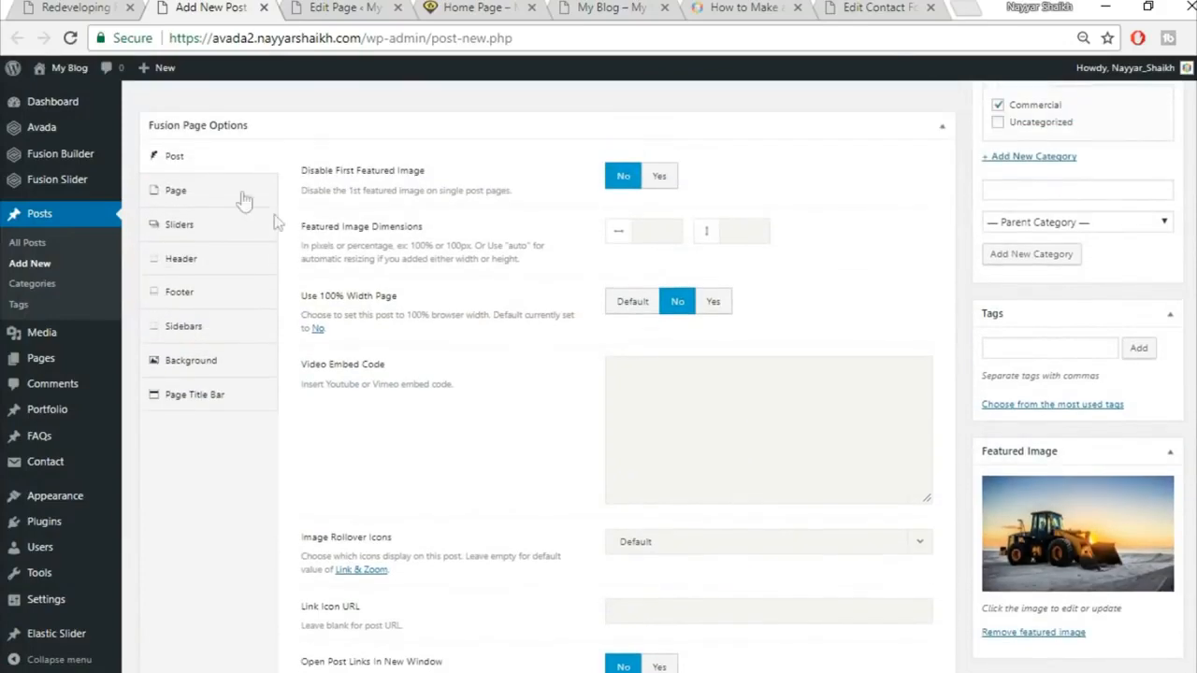
# Step: Check the page content padding values, then bring up the Page Title Bar options
pyautogui.click(216, 193)
pyautogui.click(660, 175)
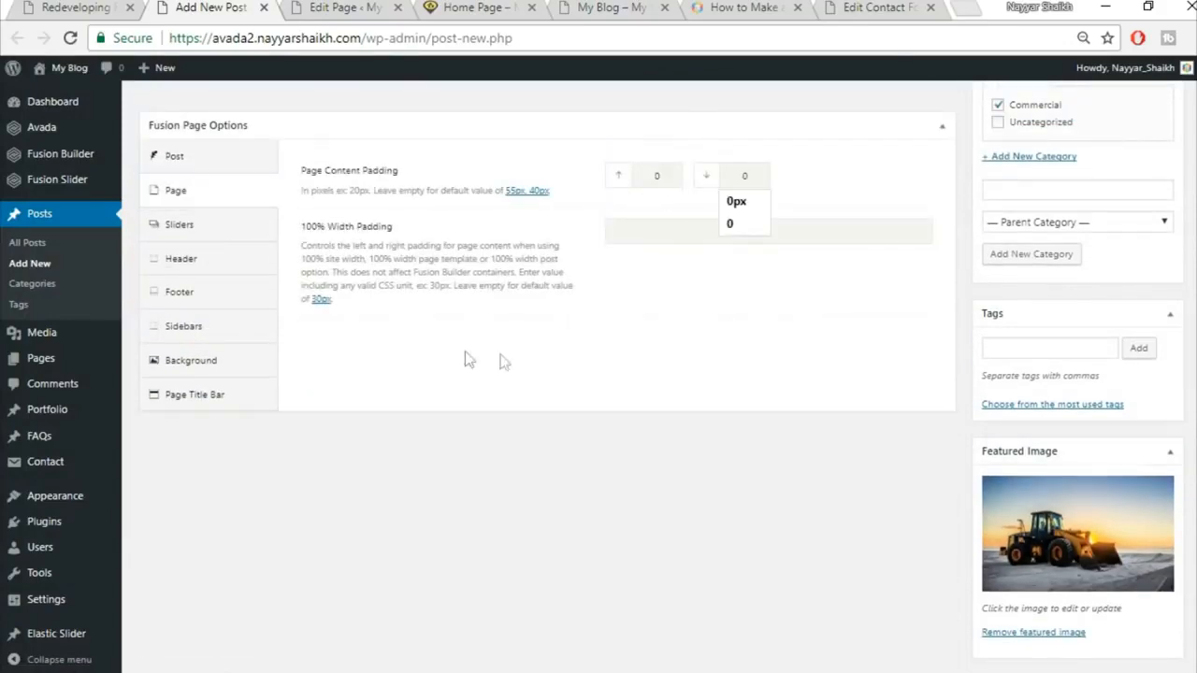
pyautogui.click(219, 393)
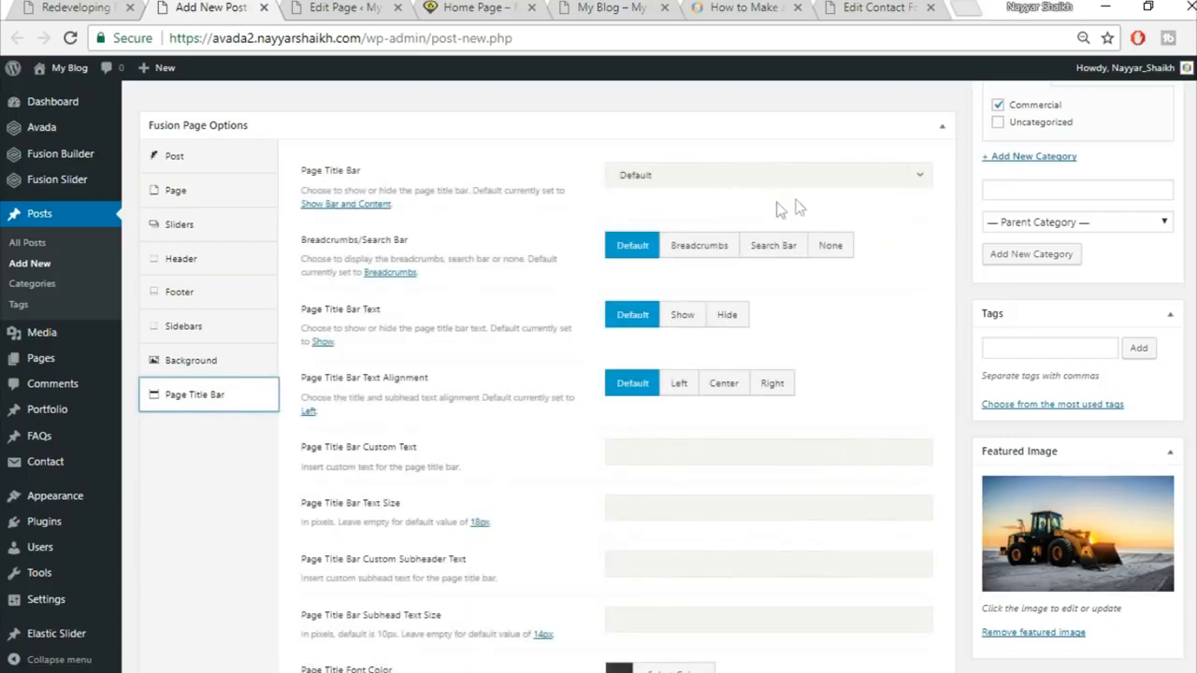
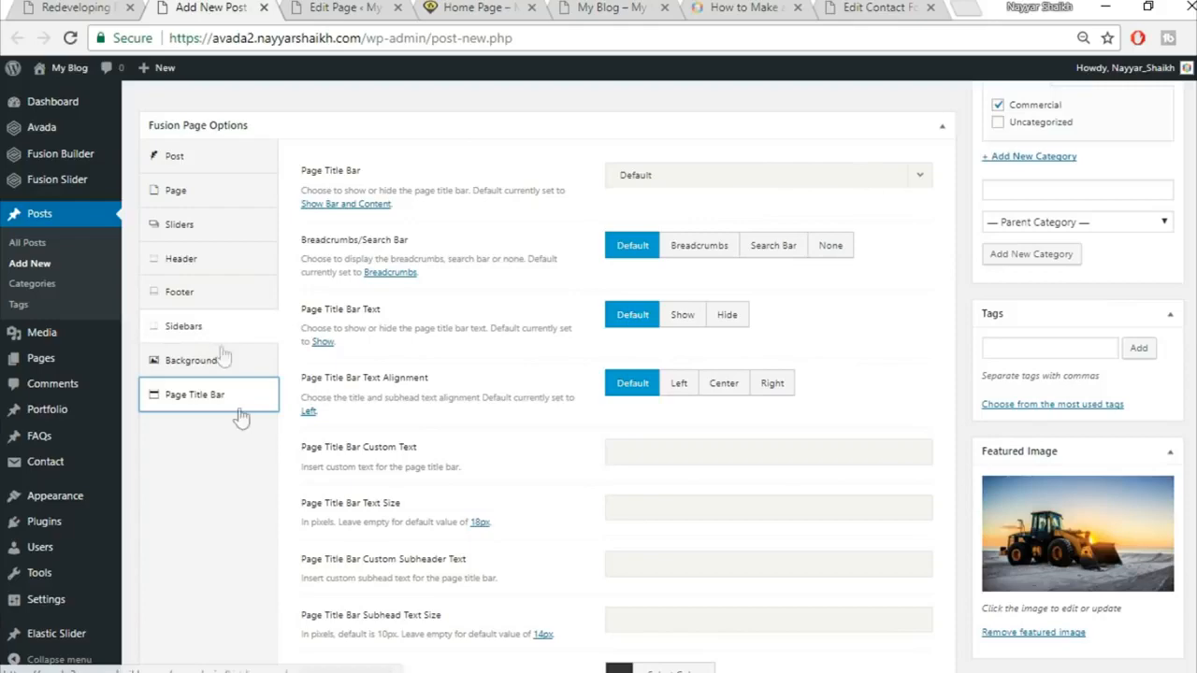
# Step: Paste the live article's Lorem ipsum paragraph into the new post, breaking the line after 'elit.'
pyautogui.scroll(5, 229, 496)
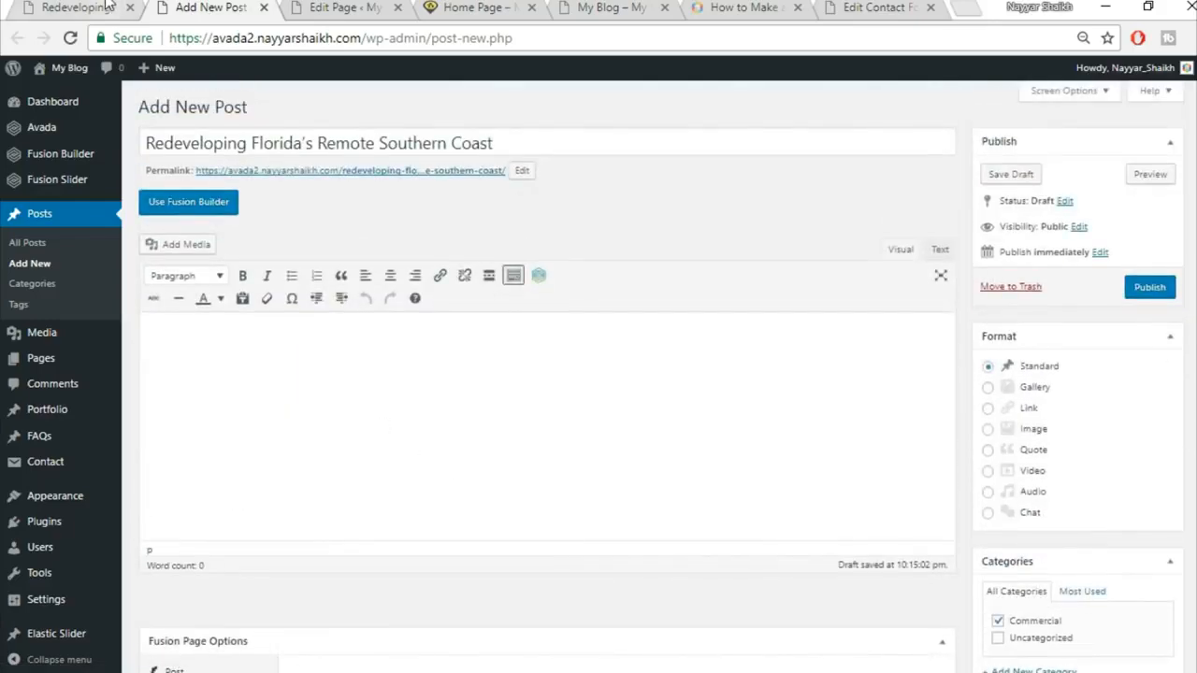
pyautogui.click(108, 5)
pyautogui.scroll(-4, 658, 447)
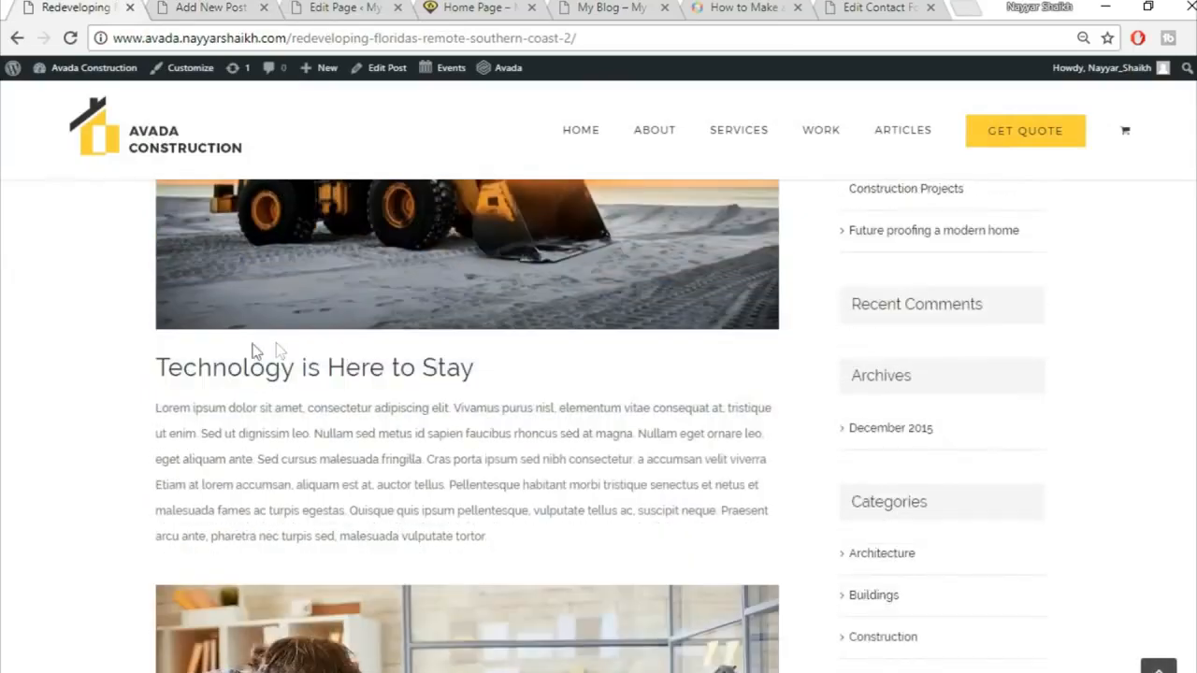
pyautogui.moveTo(153, 366); pyautogui.dragTo(388, 357)
pyautogui.click(215, 338)
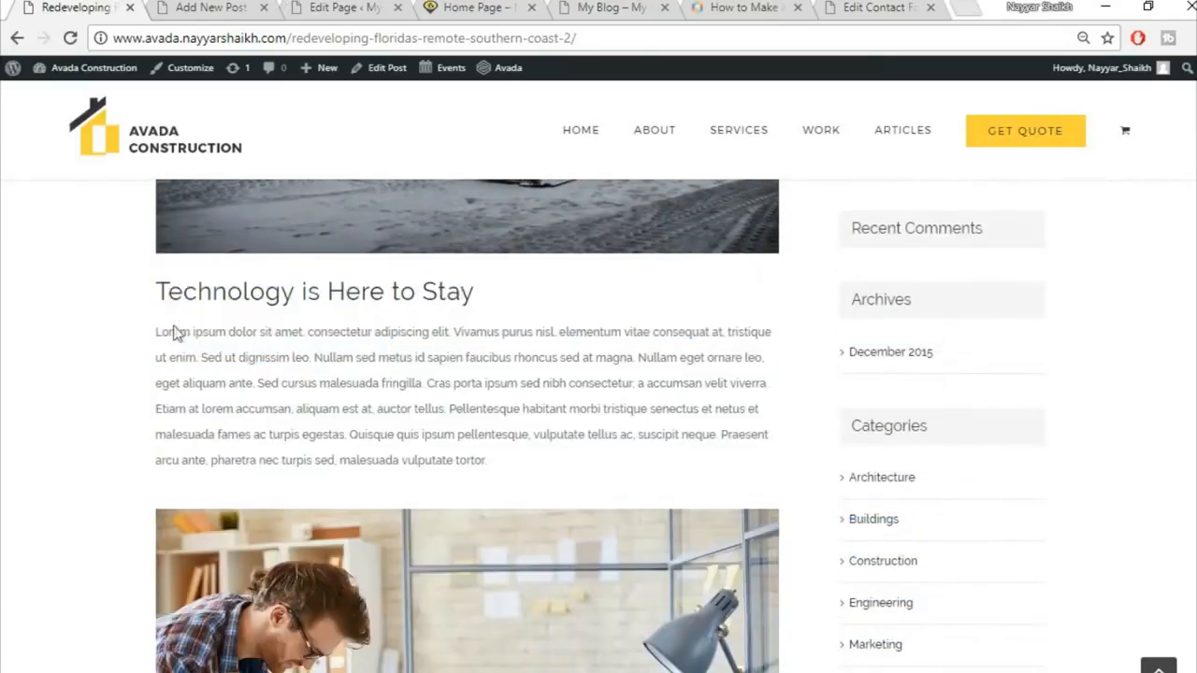
pyautogui.moveTo(157, 333); pyautogui.dragTo(545, 455)
pyautogui.hotkey('ctrl', 'c')
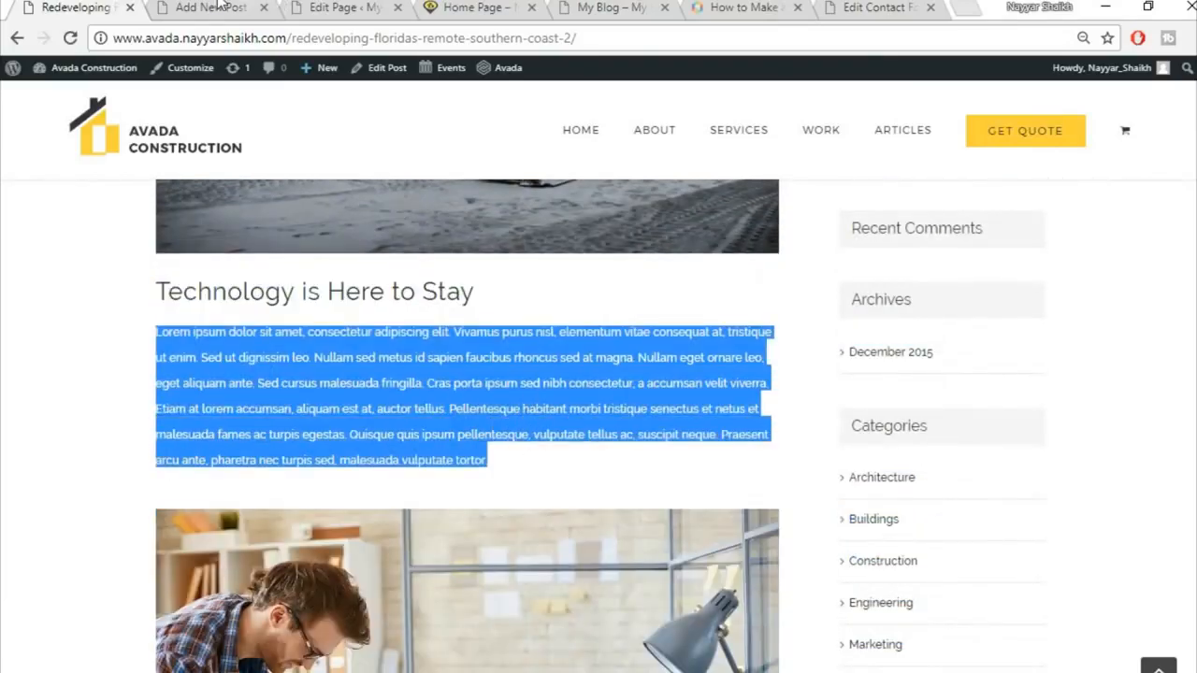
pyautogui.hotkey('ctrl', 'Tab')
pyautogui.hotkey('ctrl', 'v')
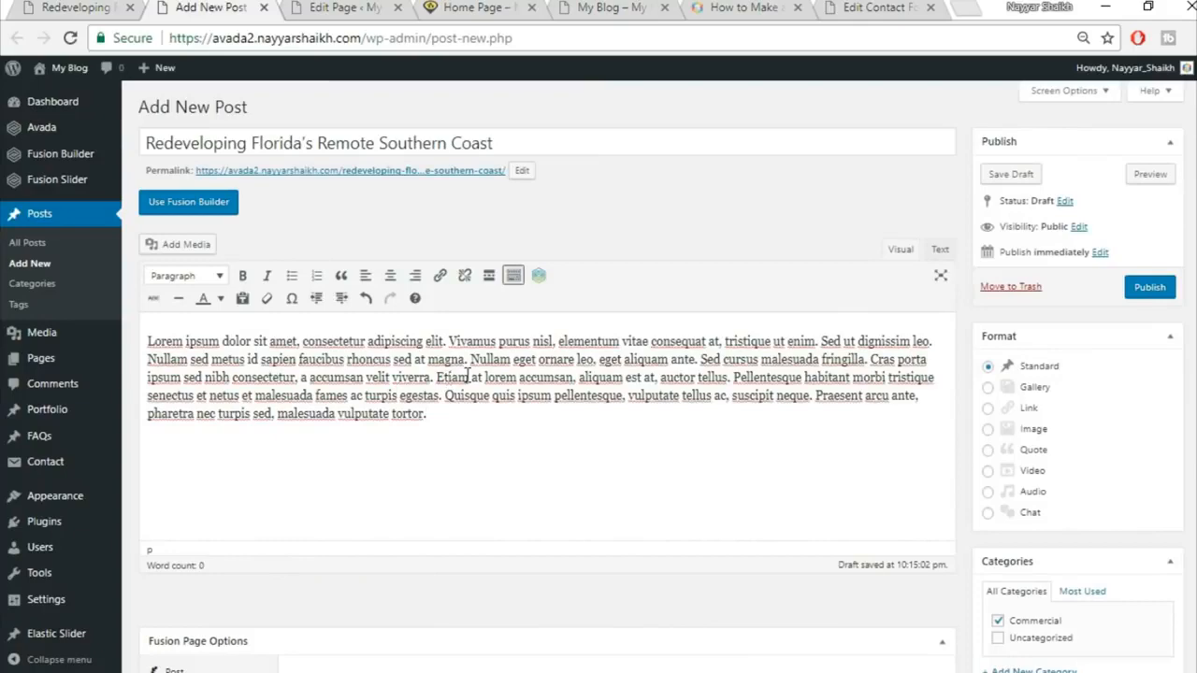
pyautogui.press('Return')
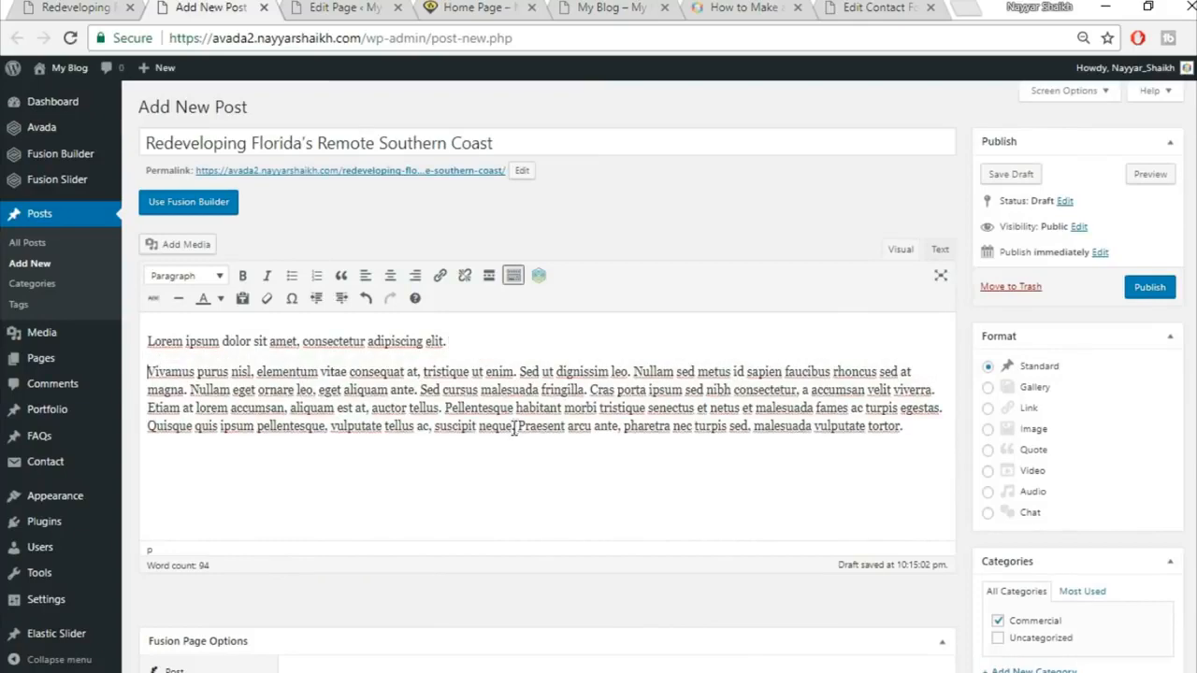
# Step: Make the line 'Lorem ipsum dolor sit amet, consectetur adipiscing elit.' a Heading 2
pyautogui.moveTo(452, 353); pyautogui.dragTo(148, 343)
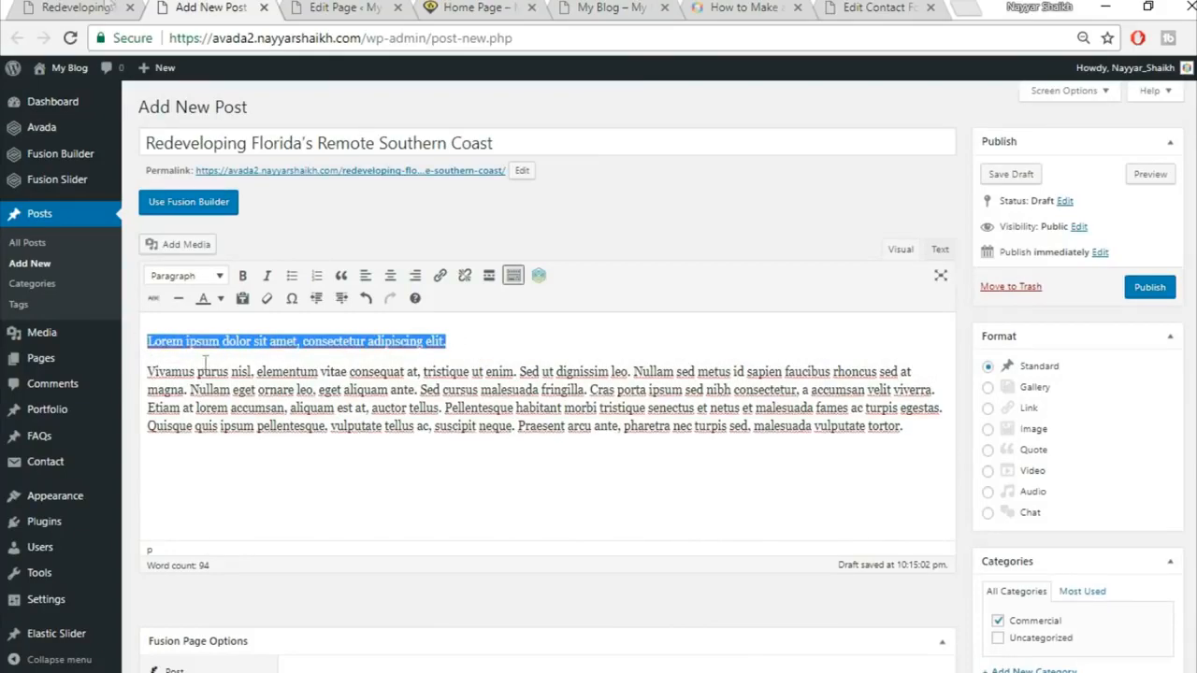
pyautogui.click(25, 7)
pyautogui.click(411, 368)
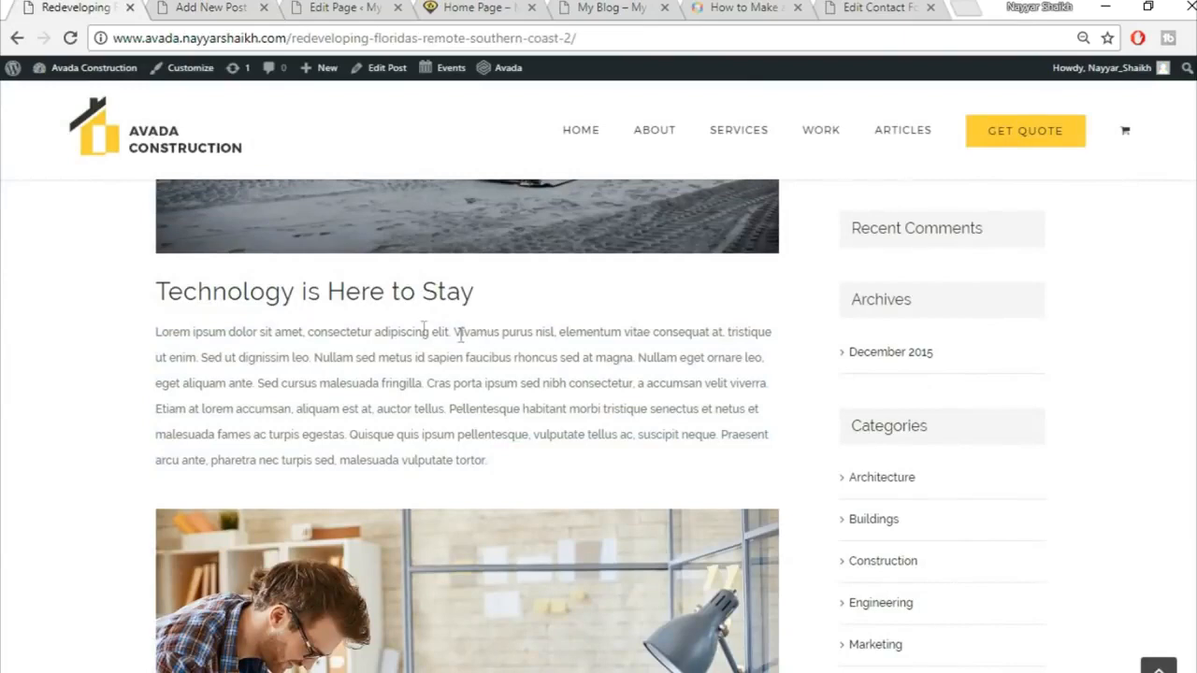
pyautogui.moveTo(165, 286); pyautogui.dragTo(436, 292)
pyautogui.click(434, 361)
pyautogui.click(203, 8)
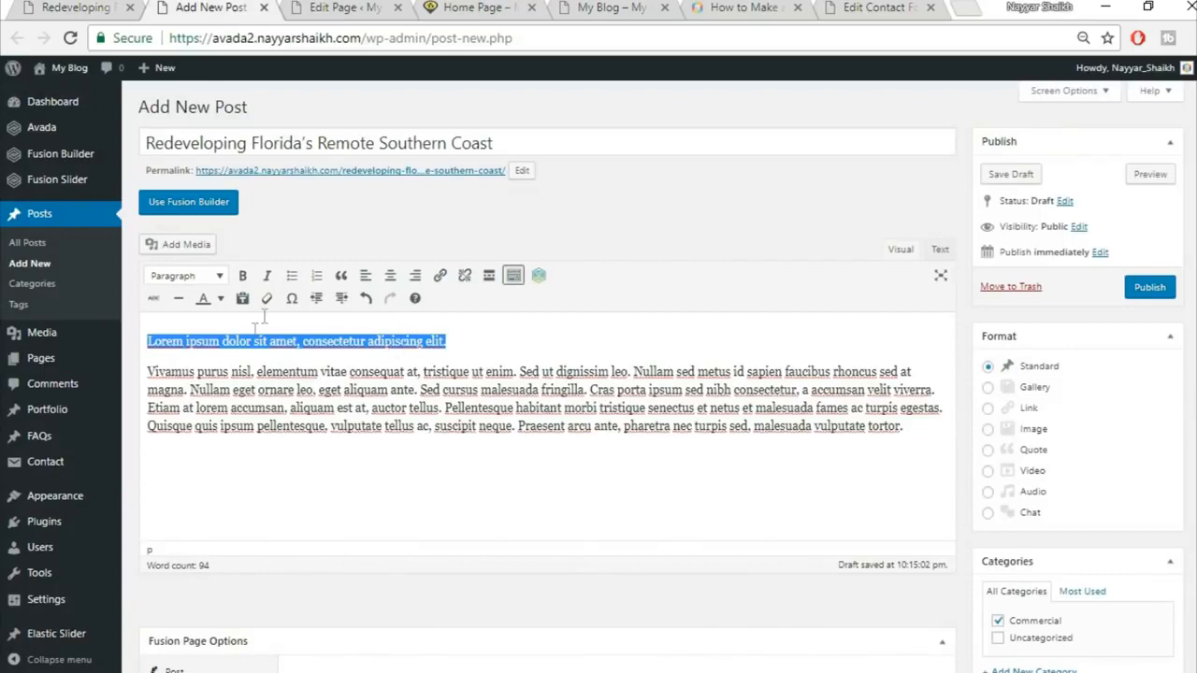
pyautogui.click(190, 278)
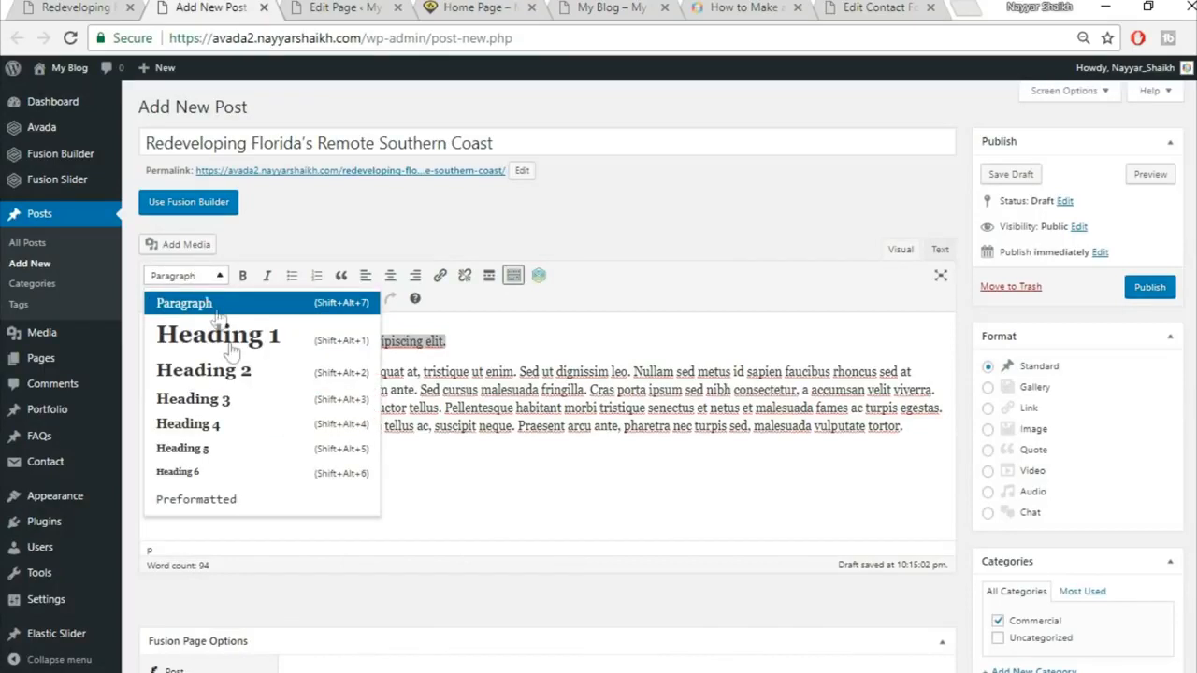
pyautogui.click(240, 372)
pyautogui.click(333, 366)
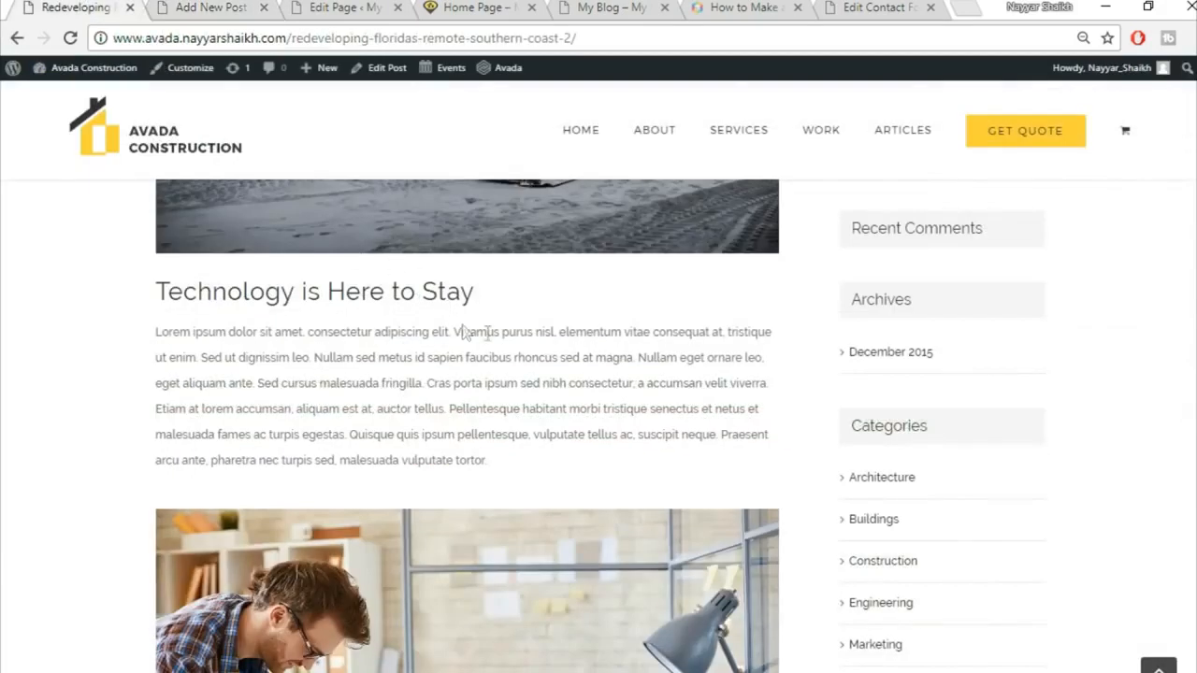
pyautogui.scroll(-3, 464, 333)
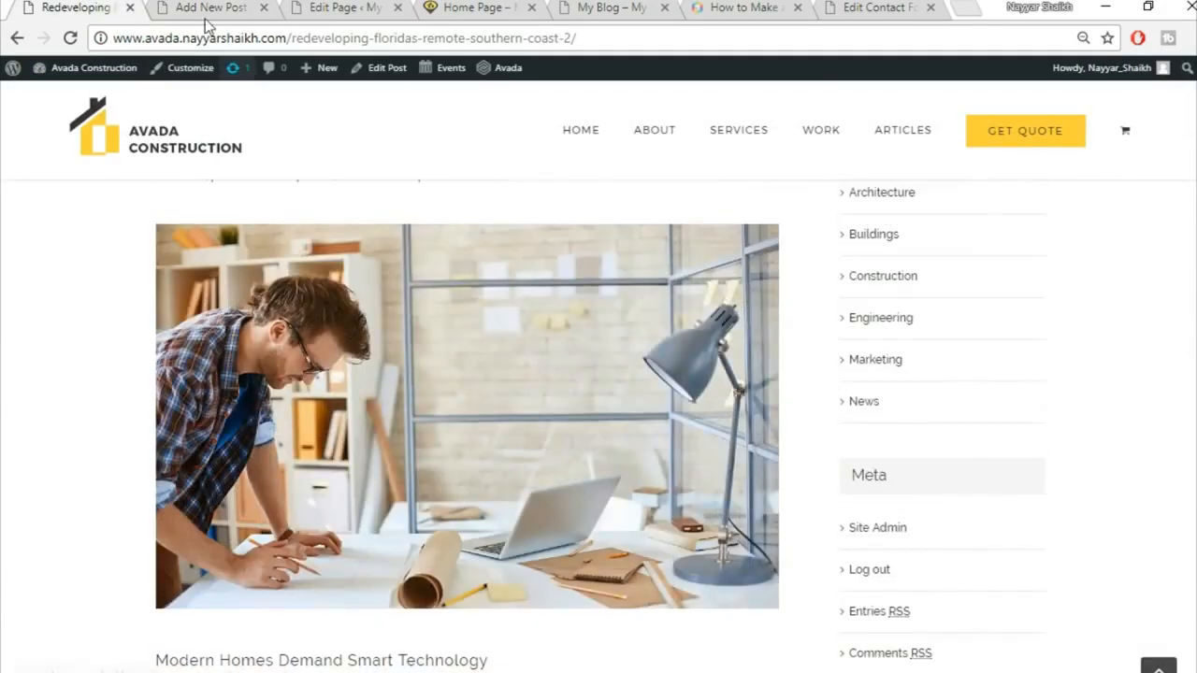
pyautogui.click(207, 9)
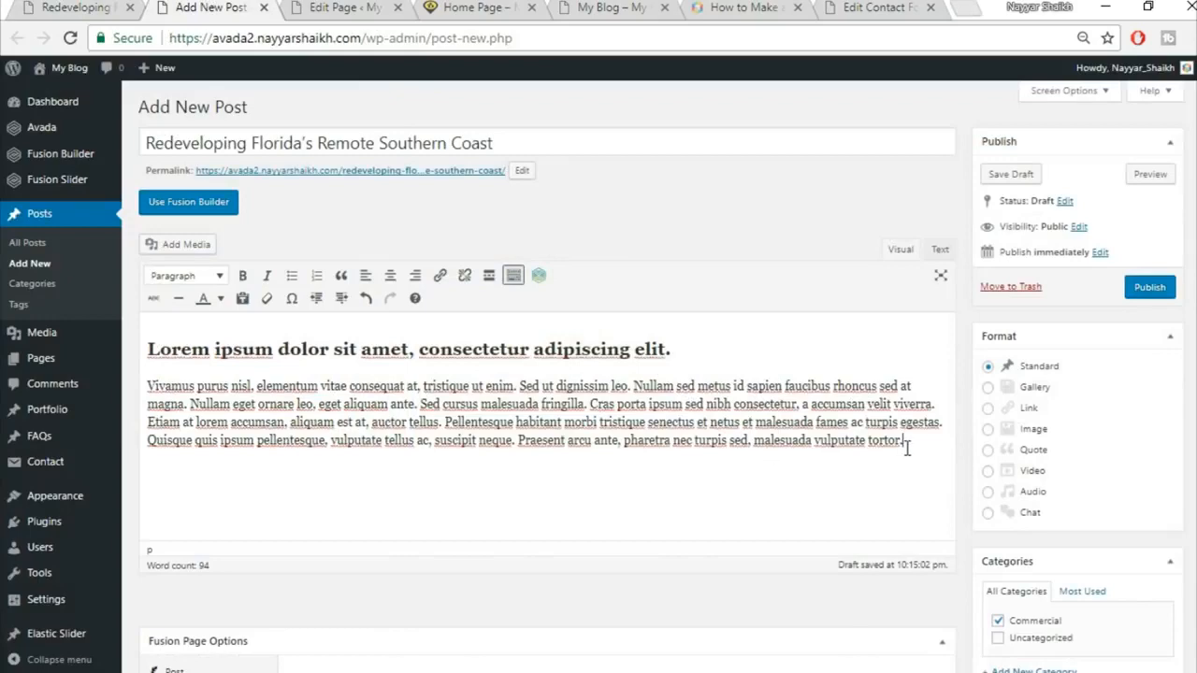
# Step: Insert the spiral-staircase photo project2-detail-97066739.jpg below the text, then scroll the live article onward
pyautogui.click(193, 245)
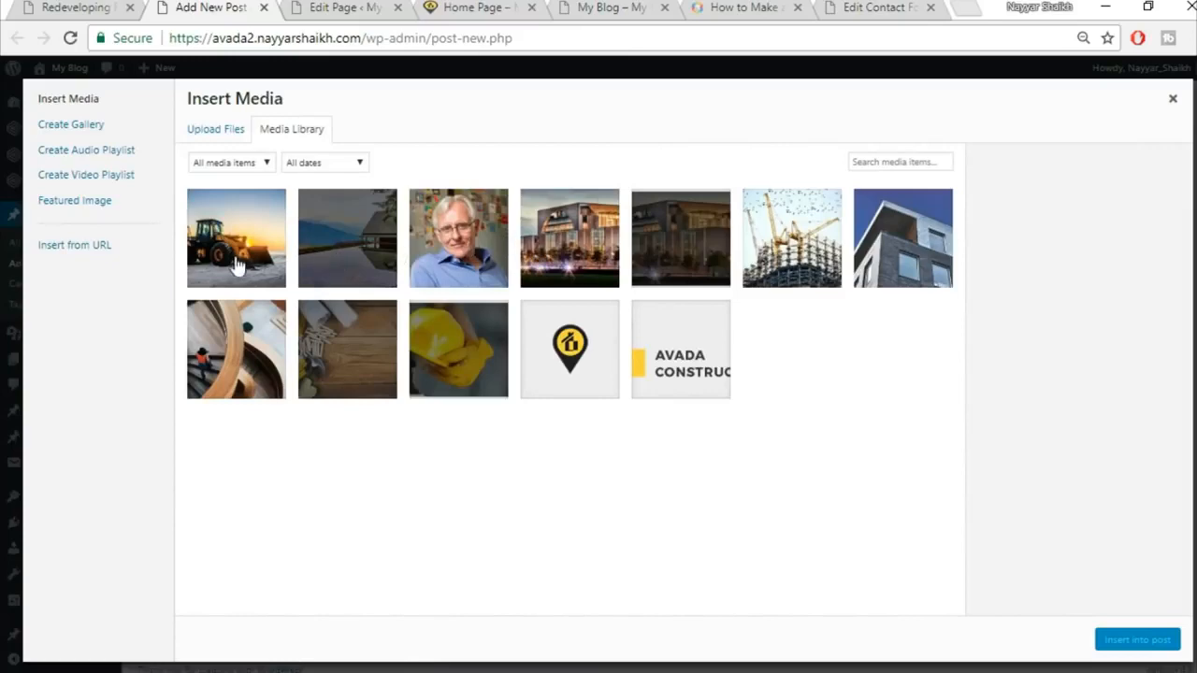
pyautogui.click(258, 360)
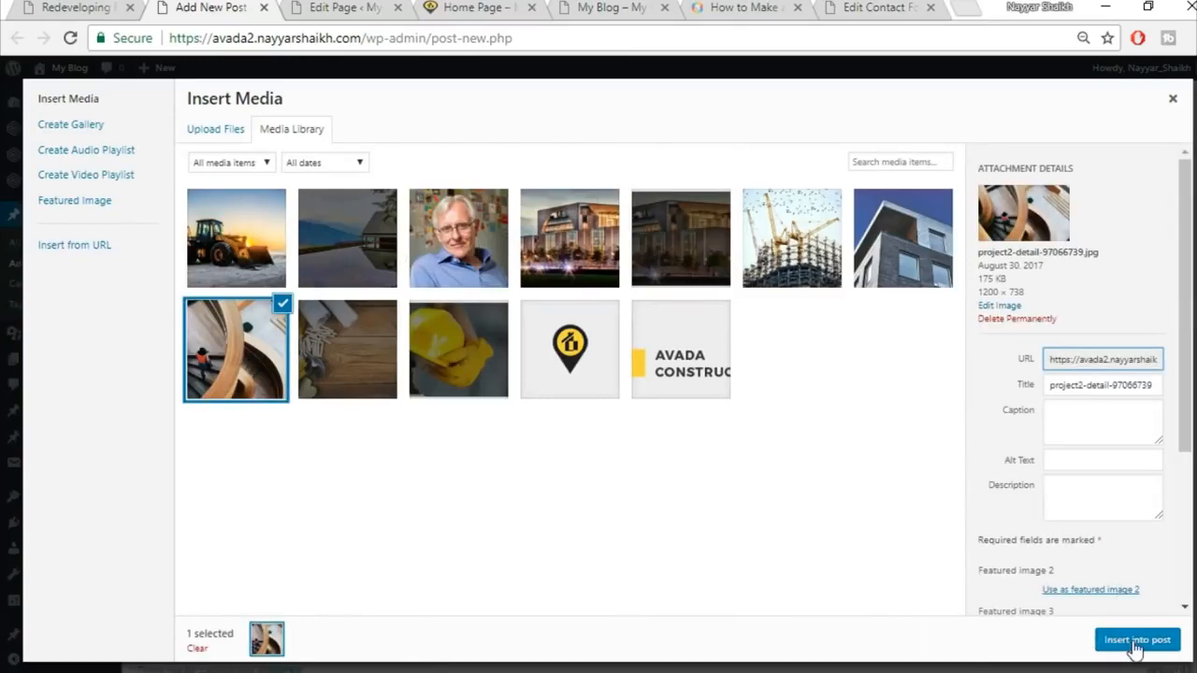
pyautogui.click(1132, 643)
pyautogui.scroll(-2, 839, 435)
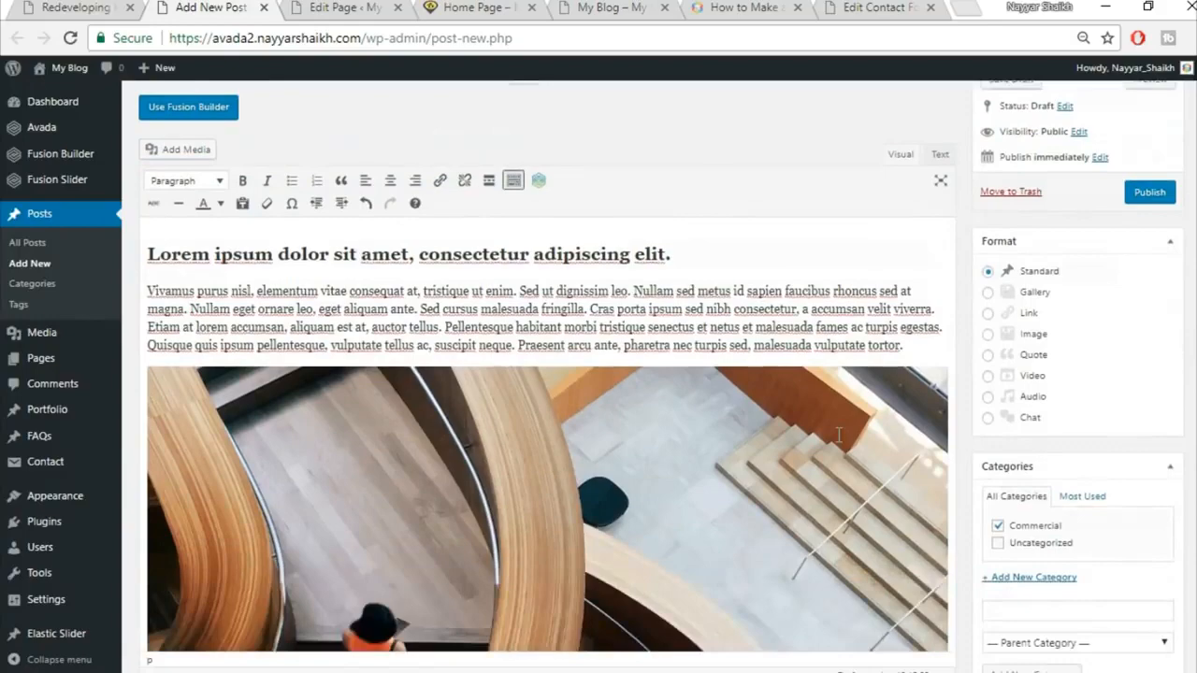
pyautogui.scroll(-2, 839, 435)
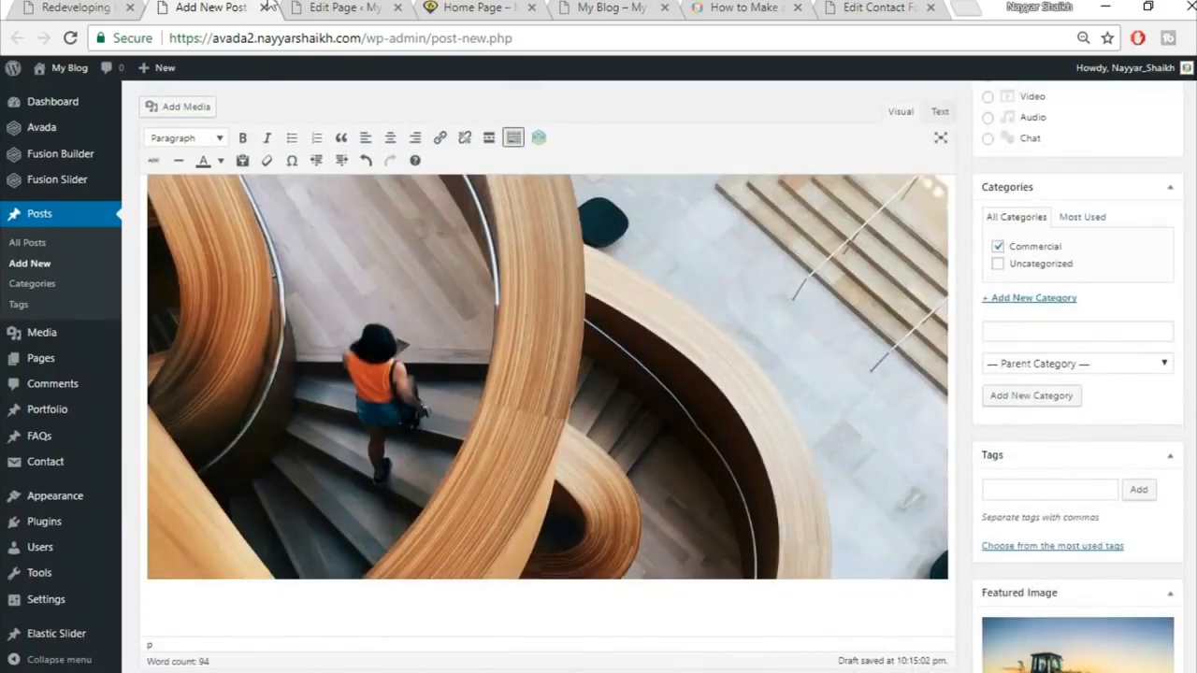
pyautogui.click(111, 7)
pyautogui.scroll(-4, 498, 365)
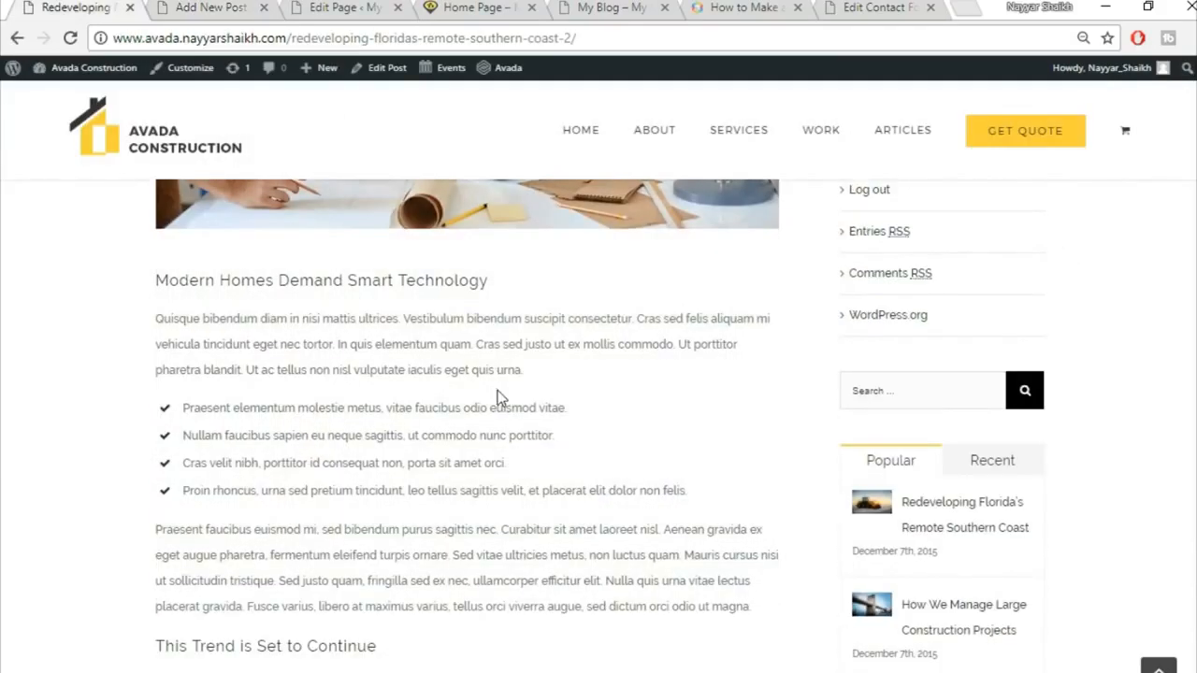
pyautogui.scroll(-1, 497, 391)
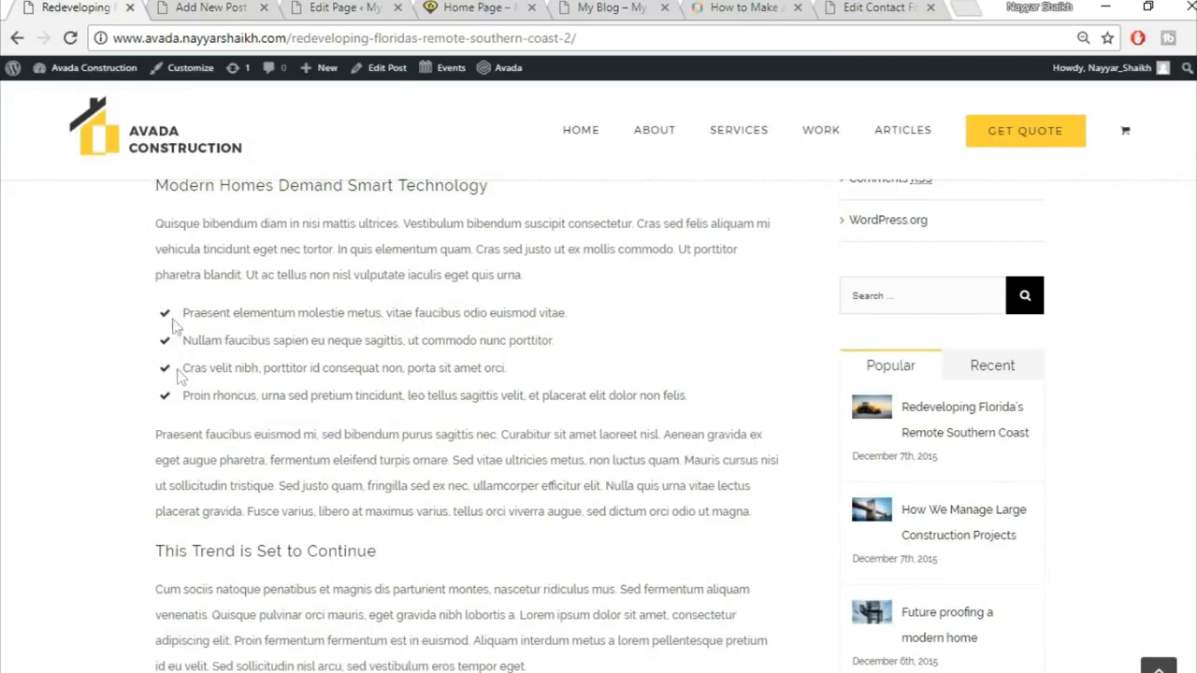
# Step: Paste the paragraph under 'Modern Homes Demand Smart Technology' below the staircase photo
pyautogui.click(192, 7)
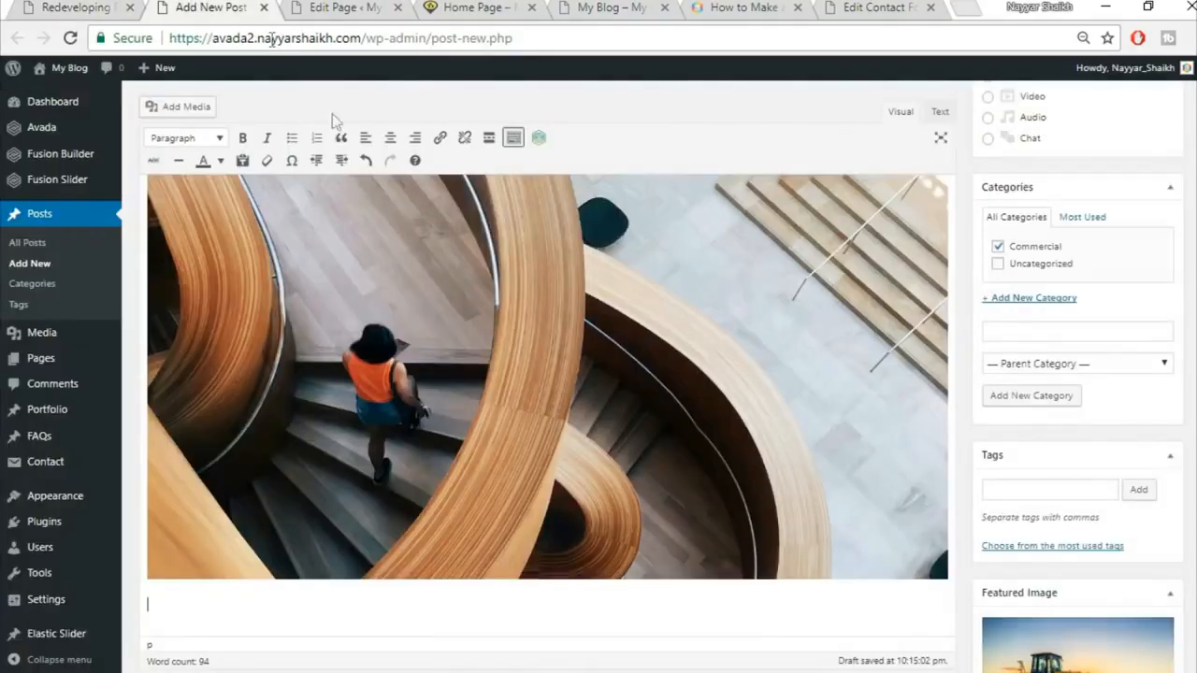
pyautogui.click(110, 5)
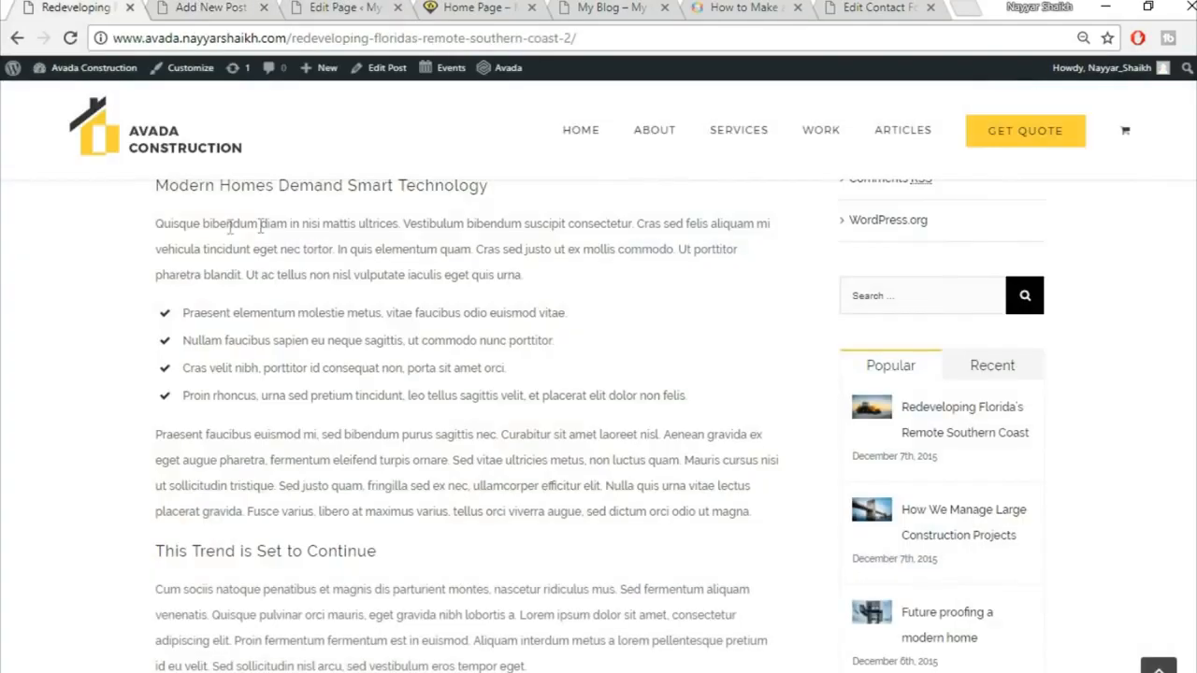
pyautogui.moveTo(156, 230); pyautogui.dragTo(572, 270)
pyautogui.hotkey('ctrl', 'c')
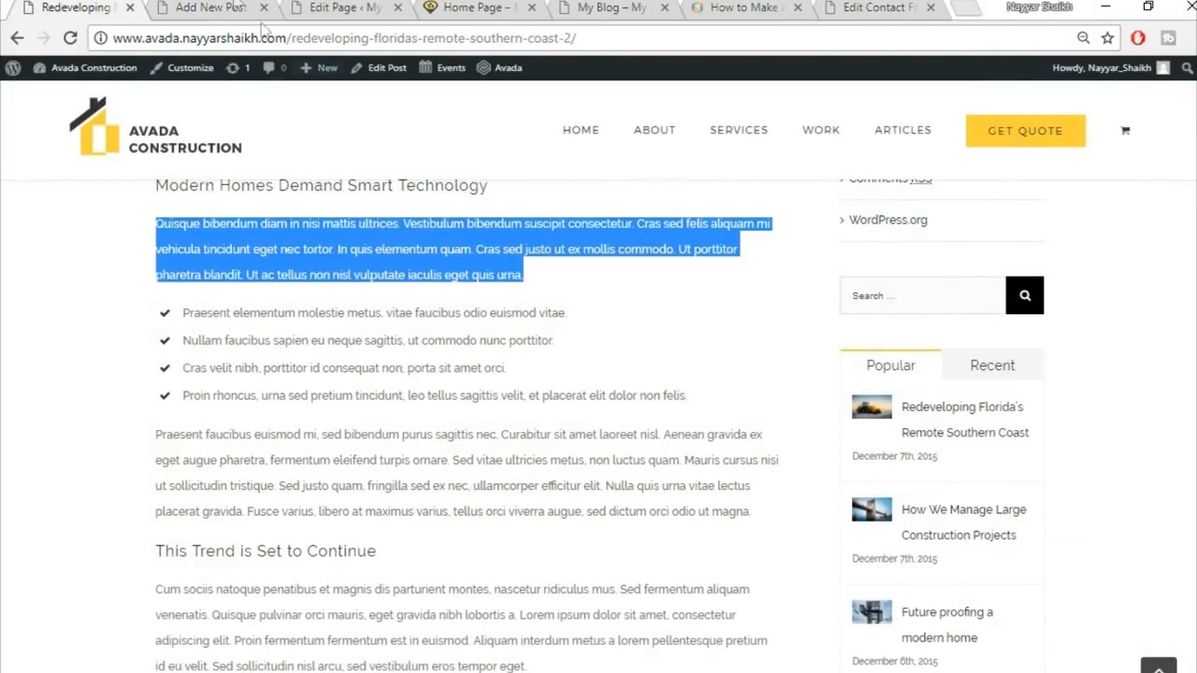
pyautogui.click(232, 7)
pyautogui.hotkey('ctrl', 'v')
pyautogui.scroll(-1, 511, 576)
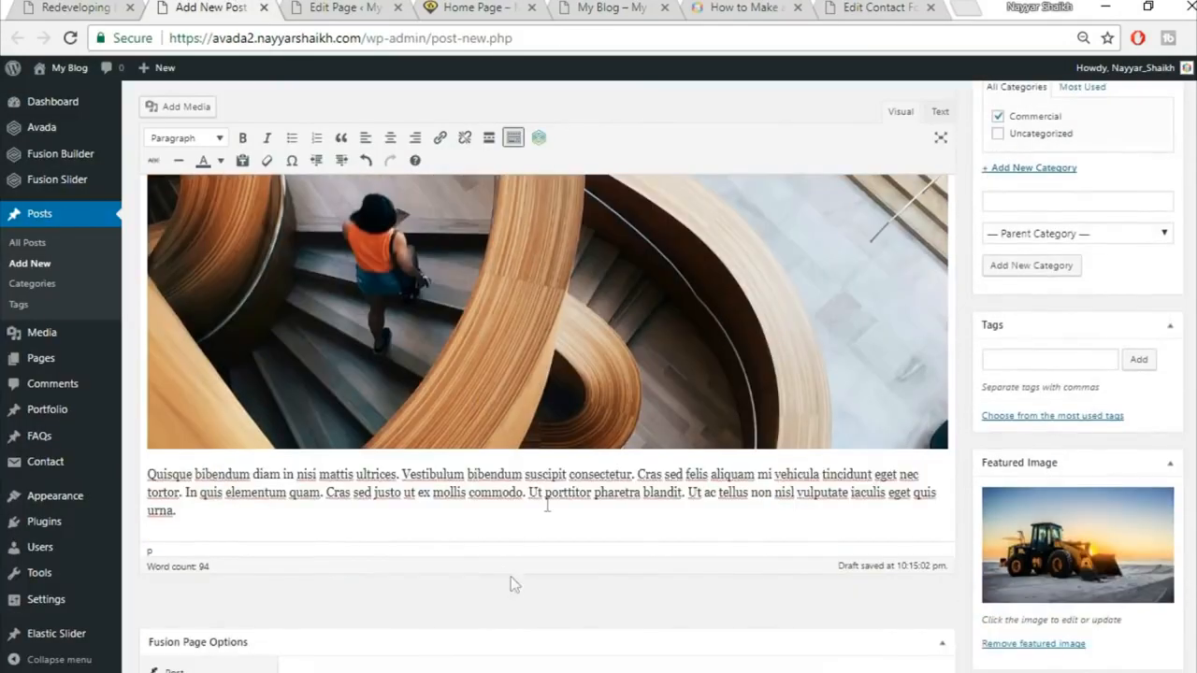
# Step: Split it into four Quisque bibendum lines and format them as a bulleted list
pyautogui.click(526, 475)
pyautogui.press('Return')
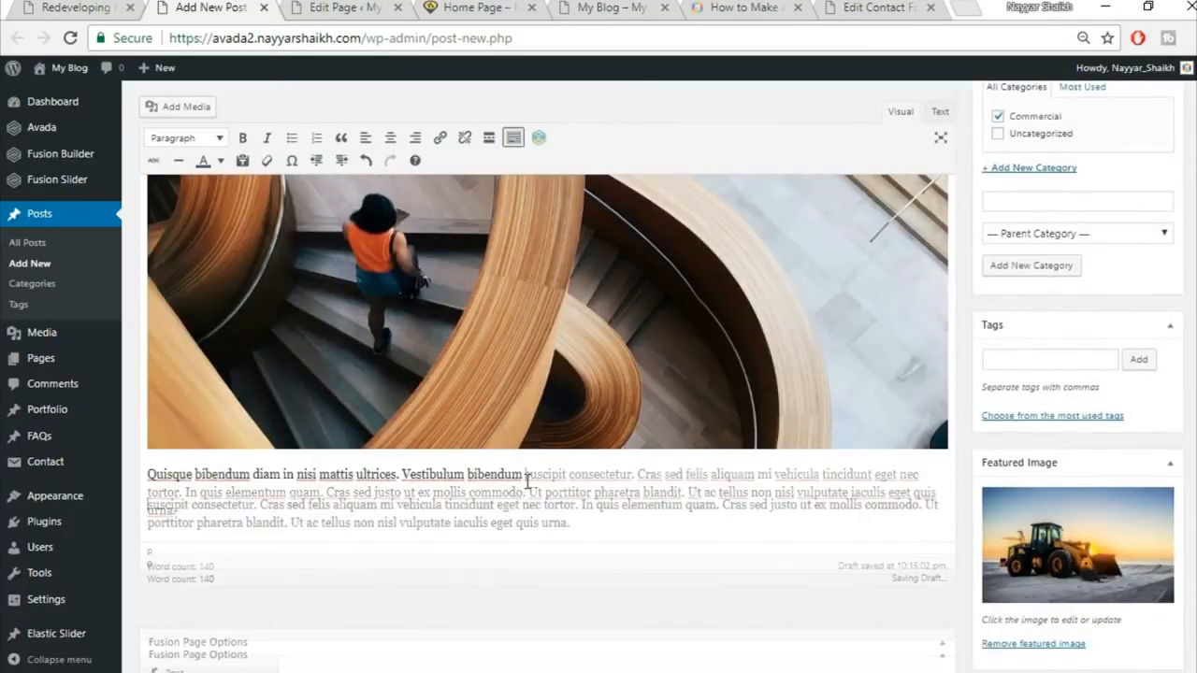
pyautogui.moveTo(574, 524); pyautogui.dragTo(592, 499)
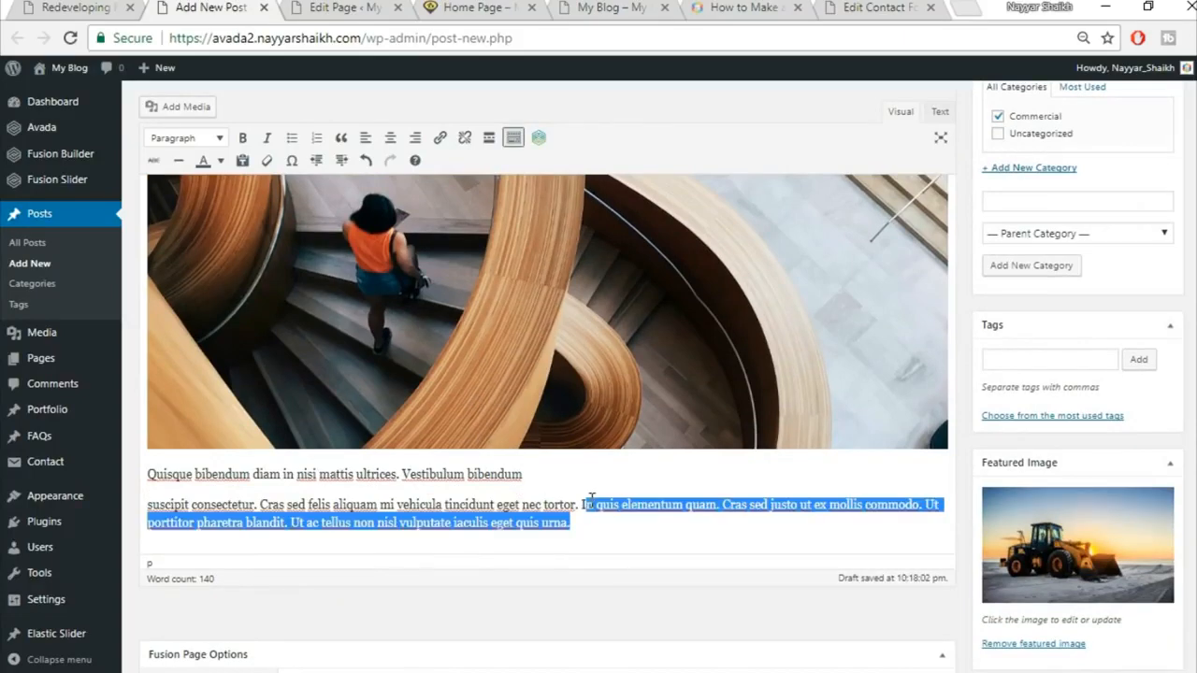
pyautogui.click(591, 499)
pyautogui.press('Return')
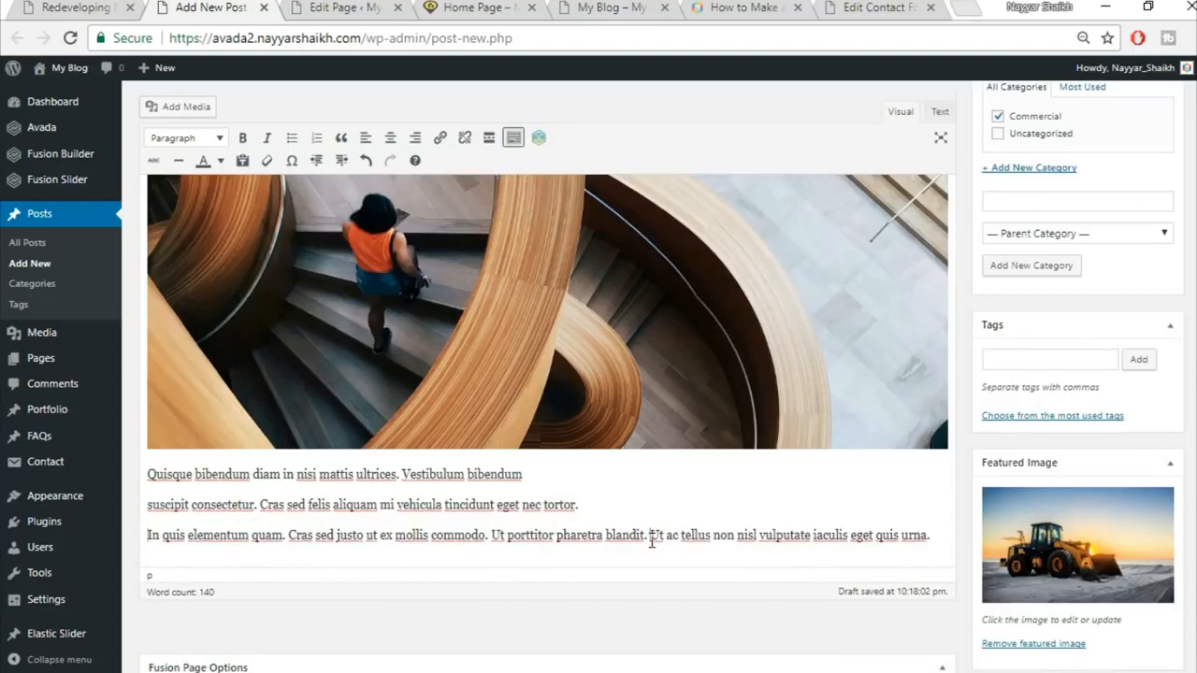
pyautogui.press('Return')
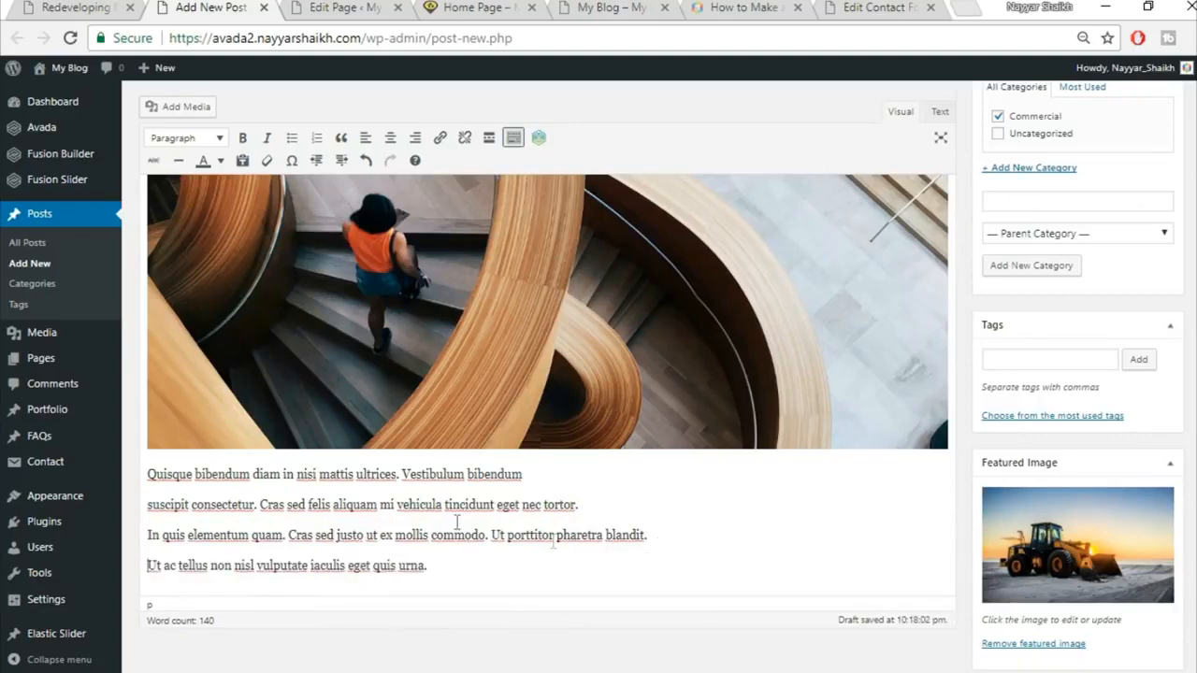
pyautogui.moveTo(150, 474); pyautogui.dragTo(511, 554)
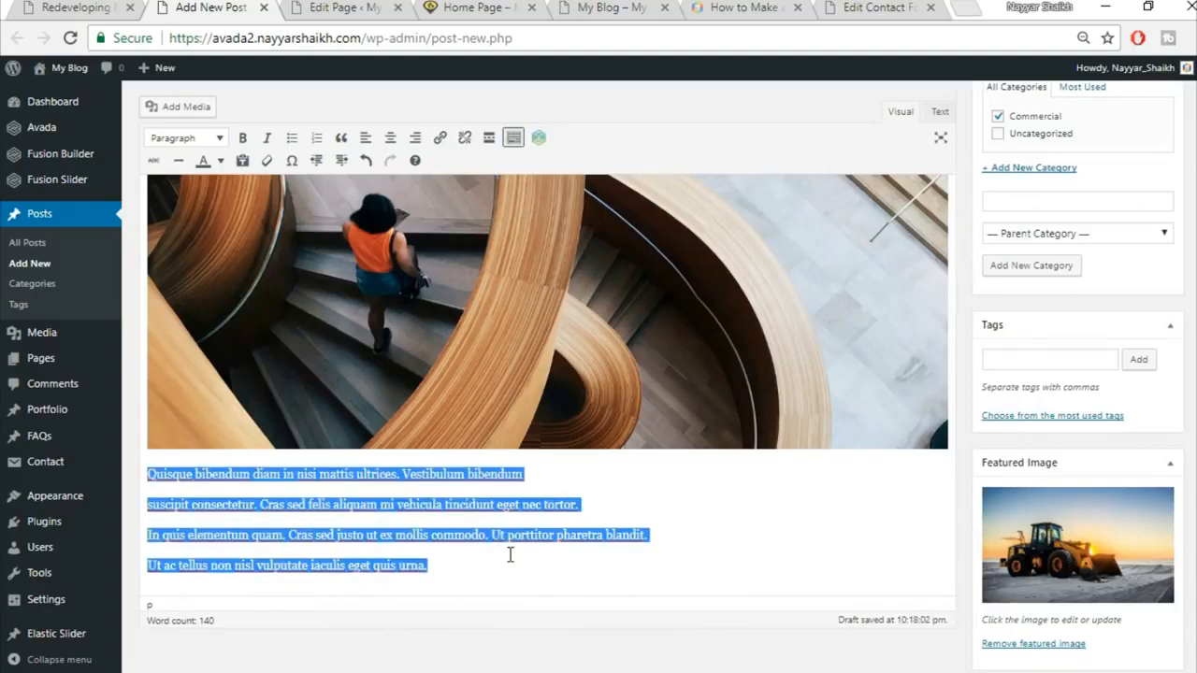
pyautogui.click(292, 140)
pyautogui.click(174, 492)
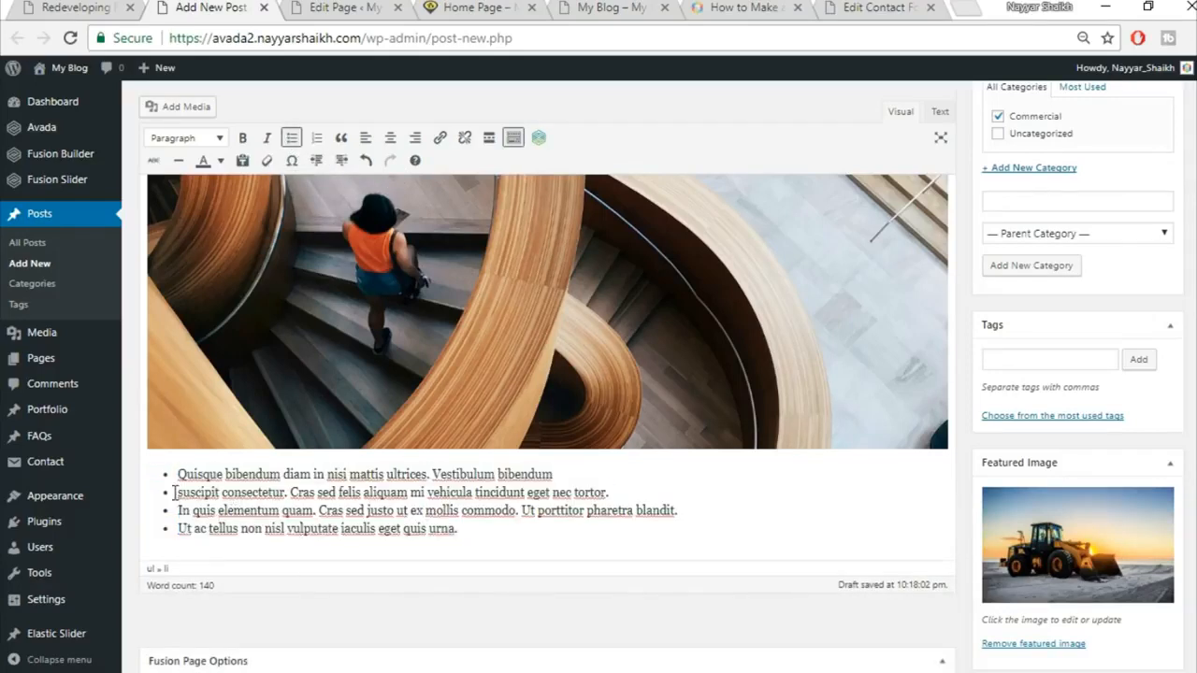
# Step: Paste the Cum sociis paragraph from under 'This Trend is Set to Continue' below the list
pyautogui.click(90, 7)
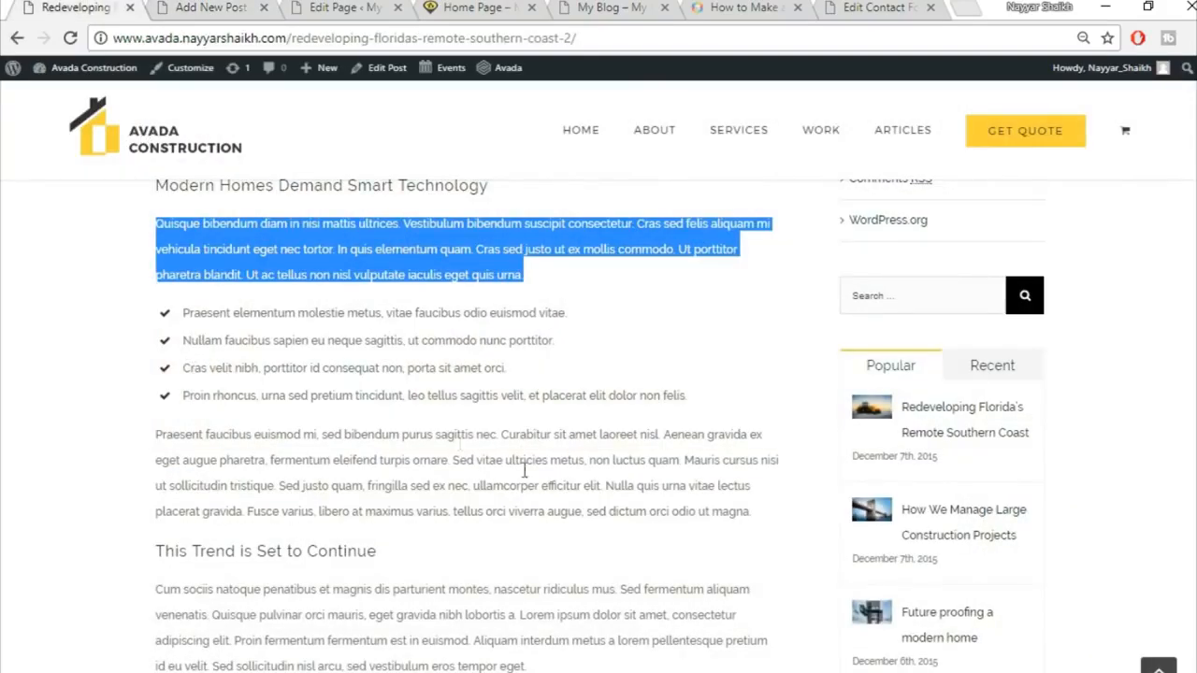
pyautogui.scroll(-4, 505, 491)
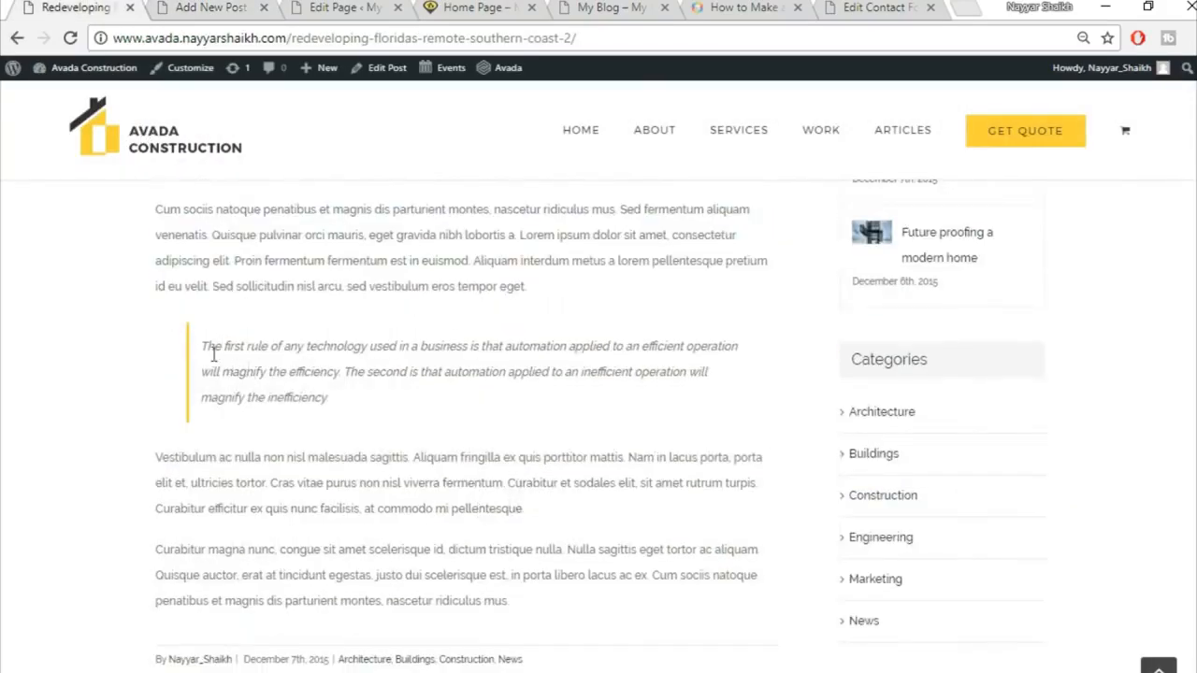
pyautogui.scroll(1, 470, 322)
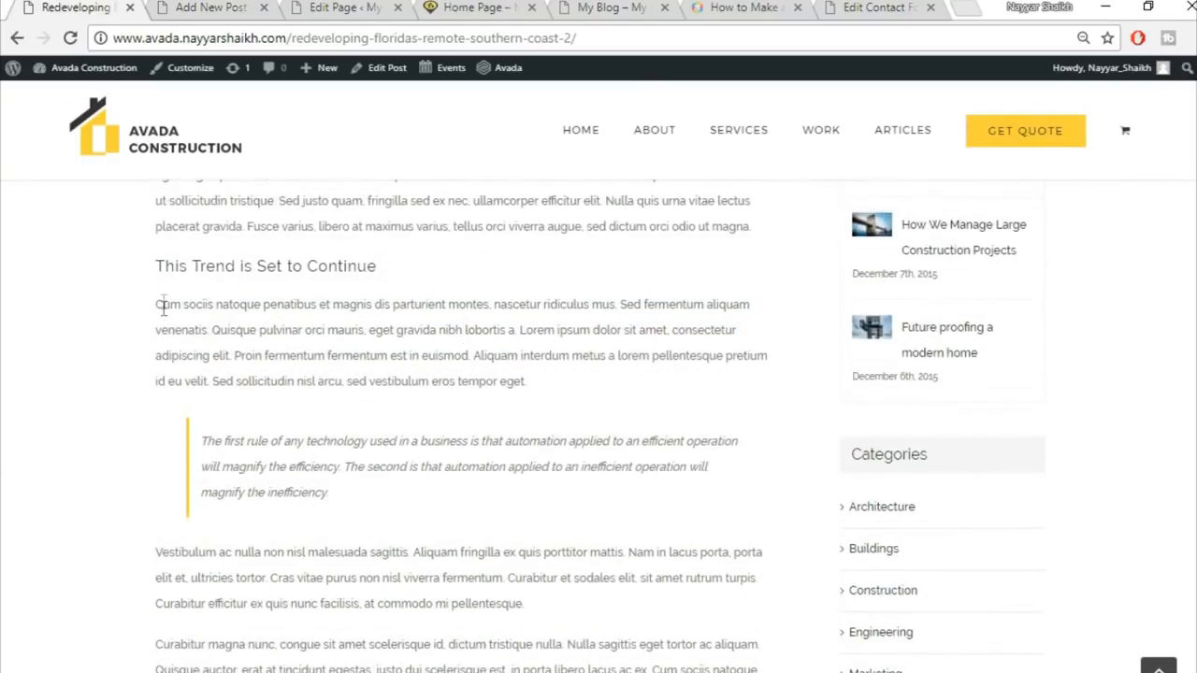
pyautogui.moveTo(155, 306); pyautogui.dragTo(627, 401)
pyautogui.moveTo(543, 388); pyautogui.dragTo(118, 297)
pyautogui.hotkey('ctrl', 'c')
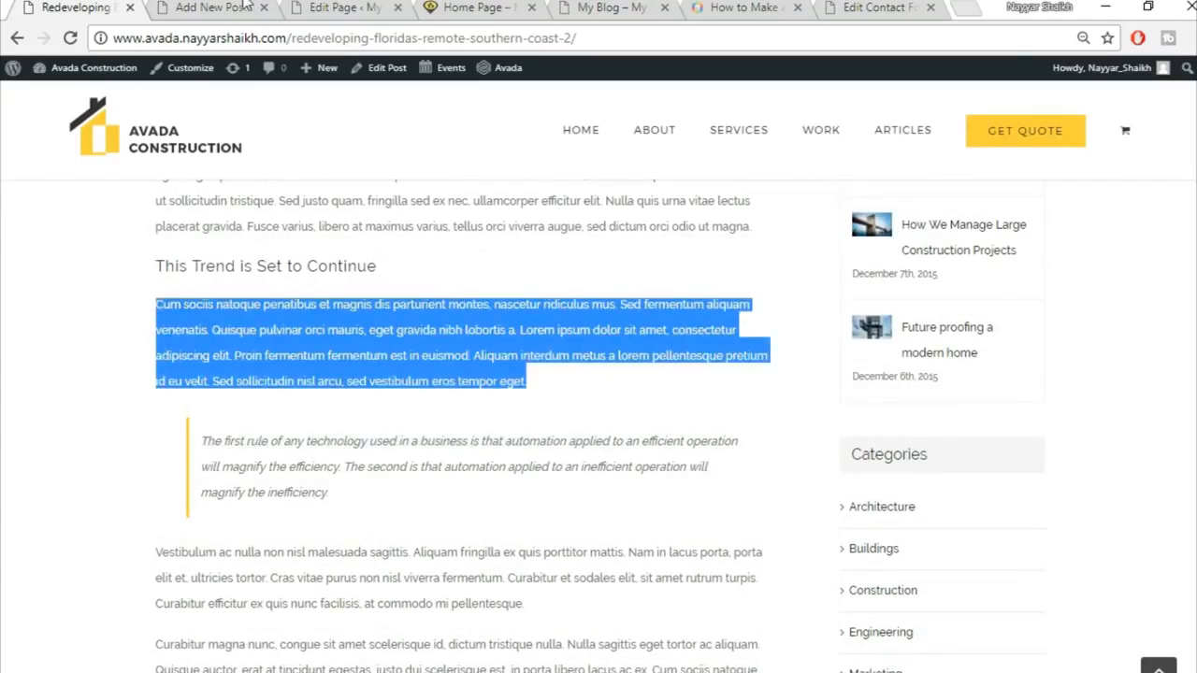
pyautogui.click(236, 7)
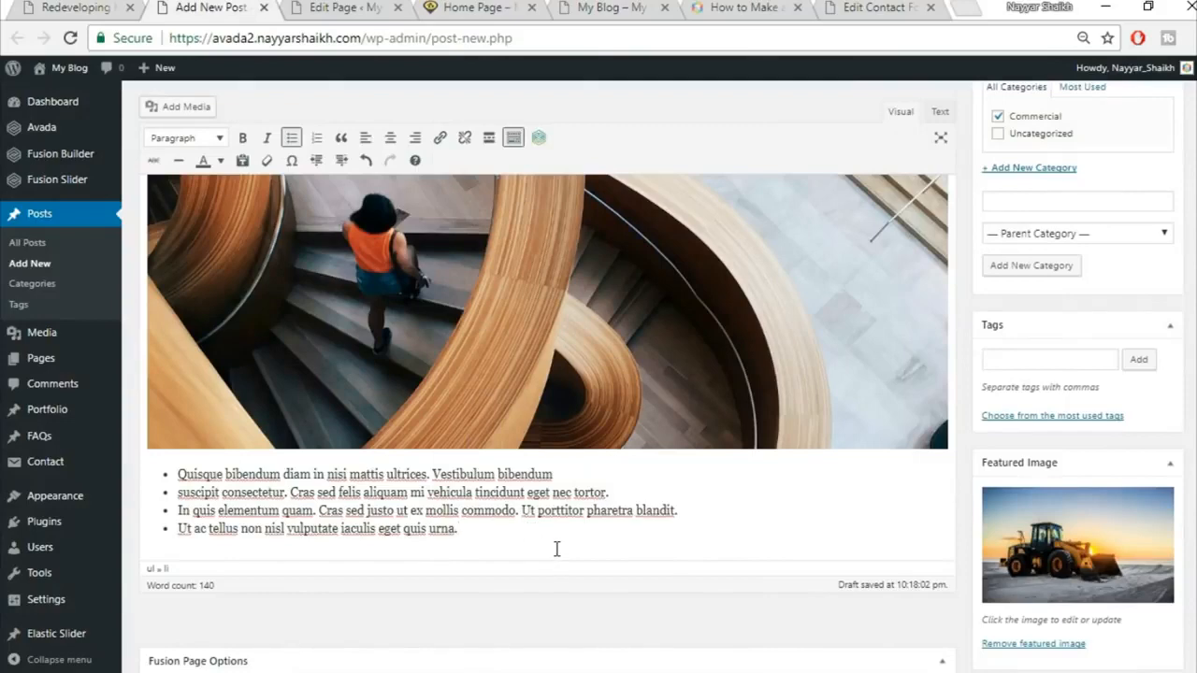
pyautogui.press('Return')
pyautogui.press('Return')
pyautogui.hotkey('ctrl', 'v')
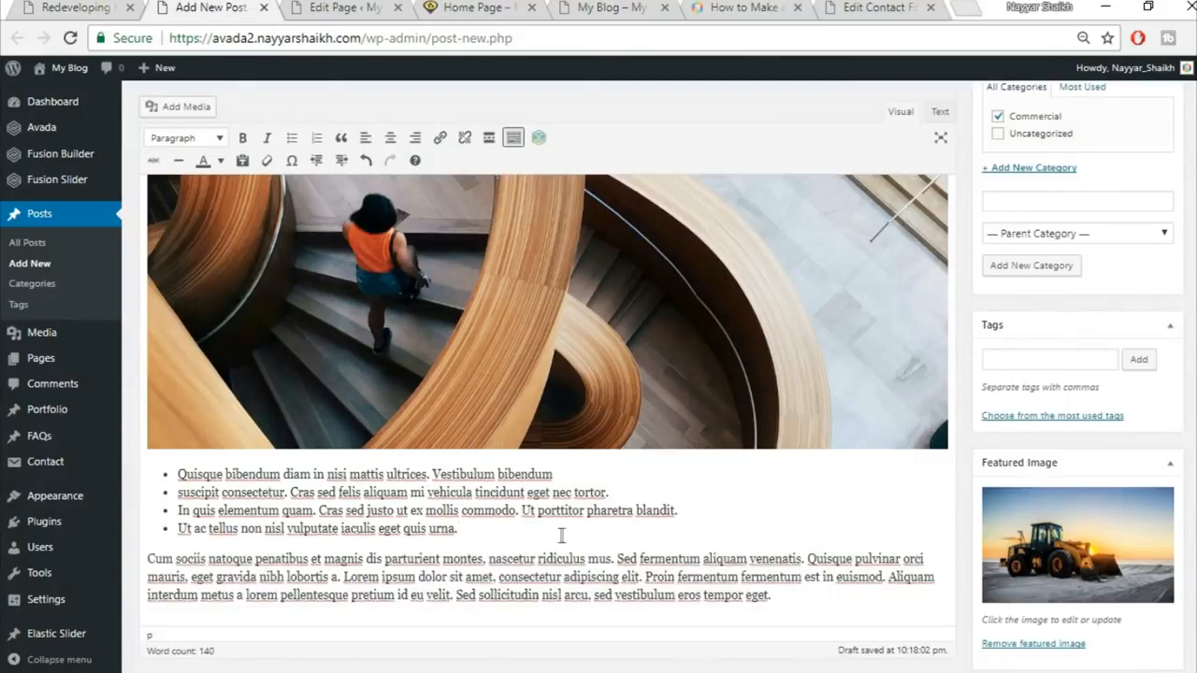
pyautogui.scroll(-1, 561, 538)
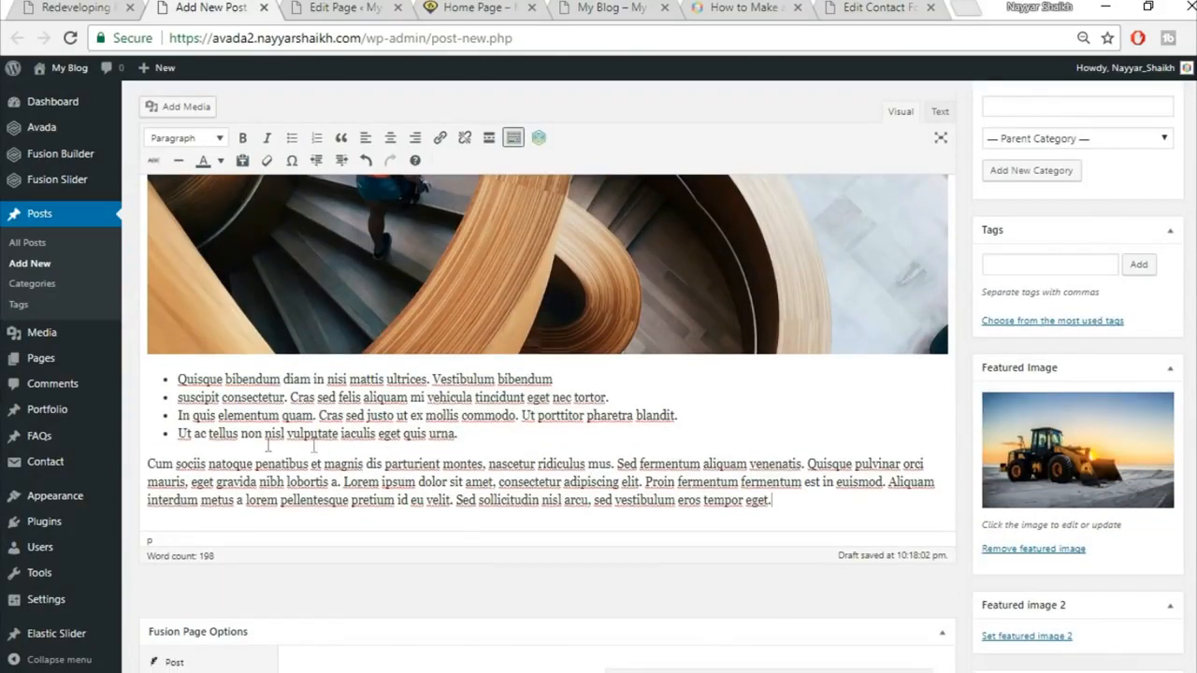
pyautogui.click(111, 7)
pyautogui.click(286, 435)
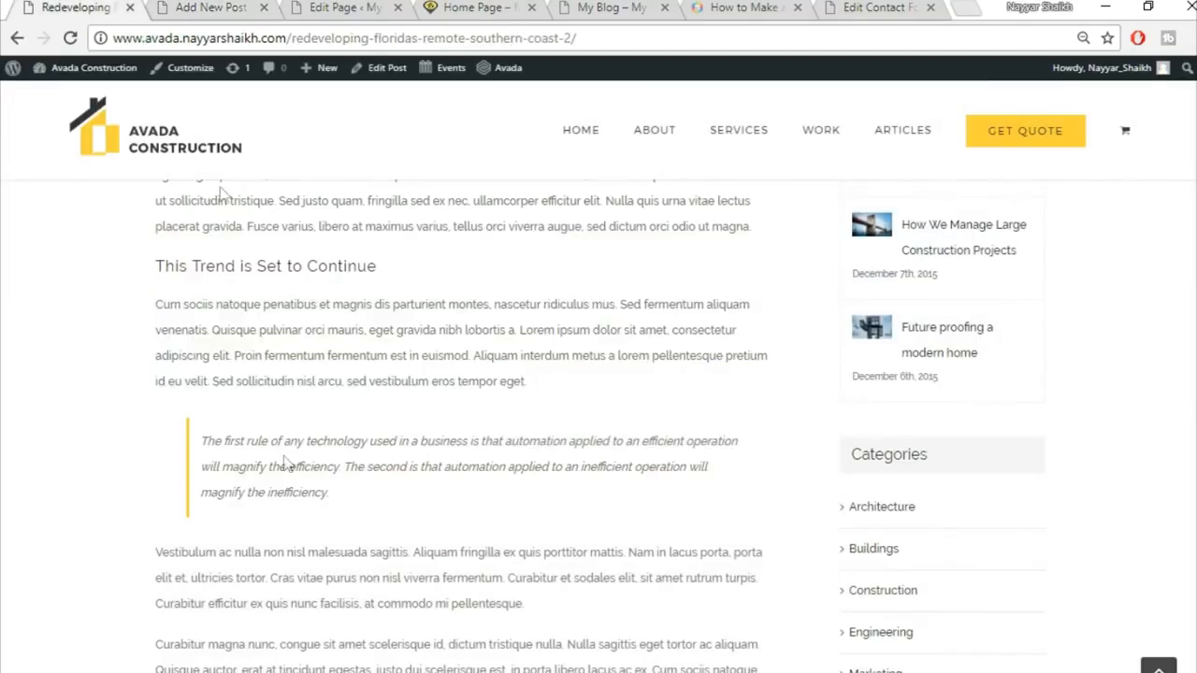
pyautogui.click(199, 6)
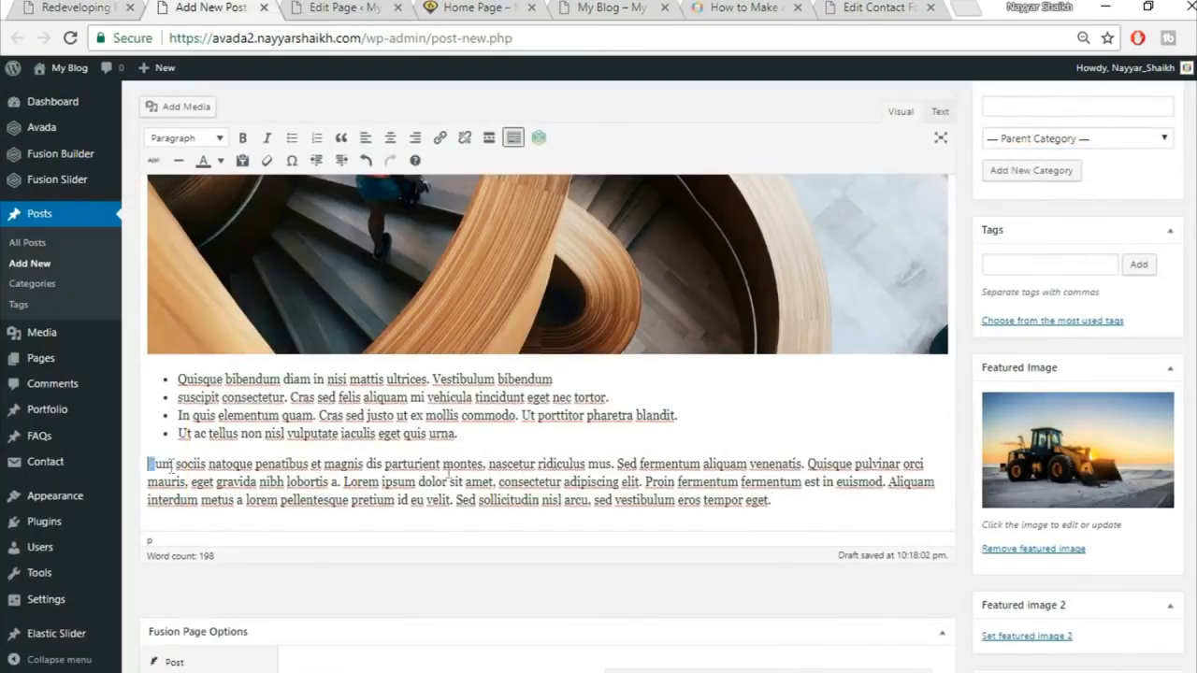
# Step: Format the Cum sociis paragraph as a blockquote
pyautogui.moveTo(171, 464); pyautogui.dragTo(876, 496)
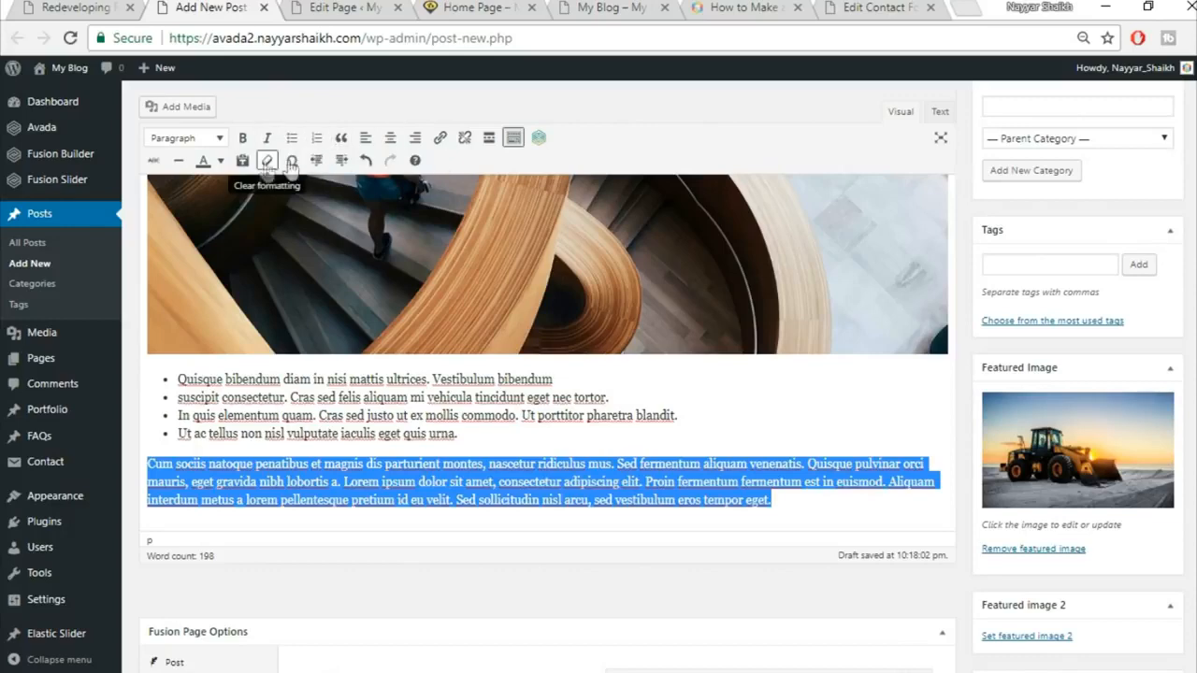
pyautogui.click(342, 140)
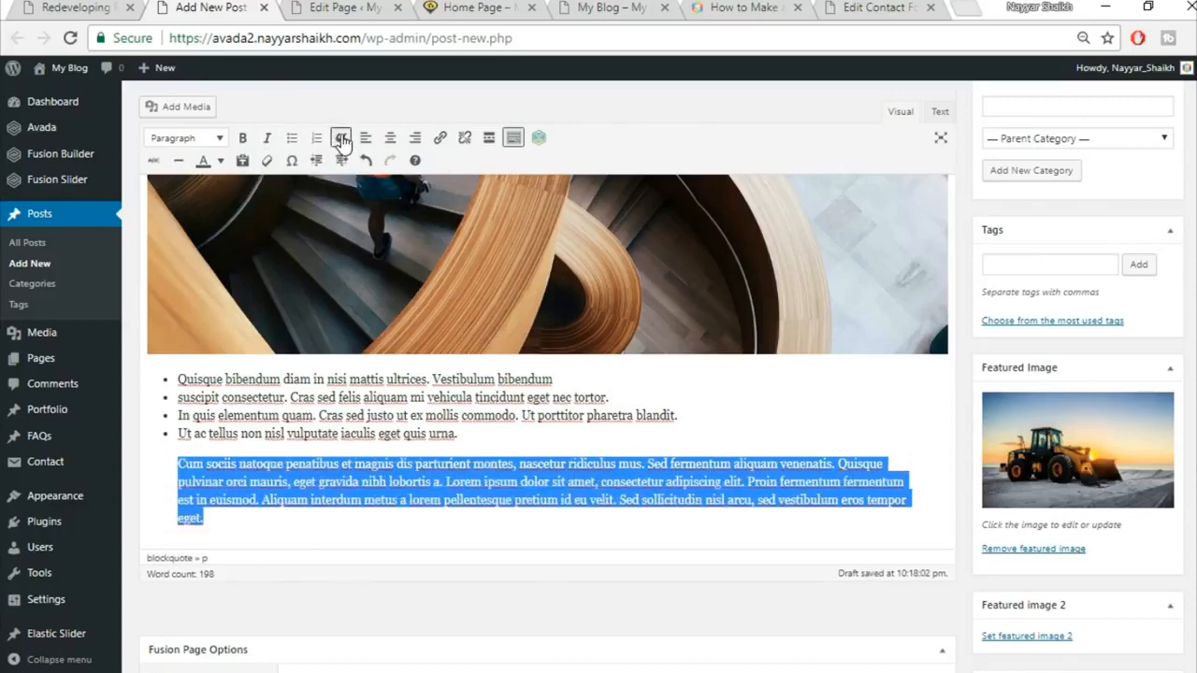
pyautogui.click(43, 4)
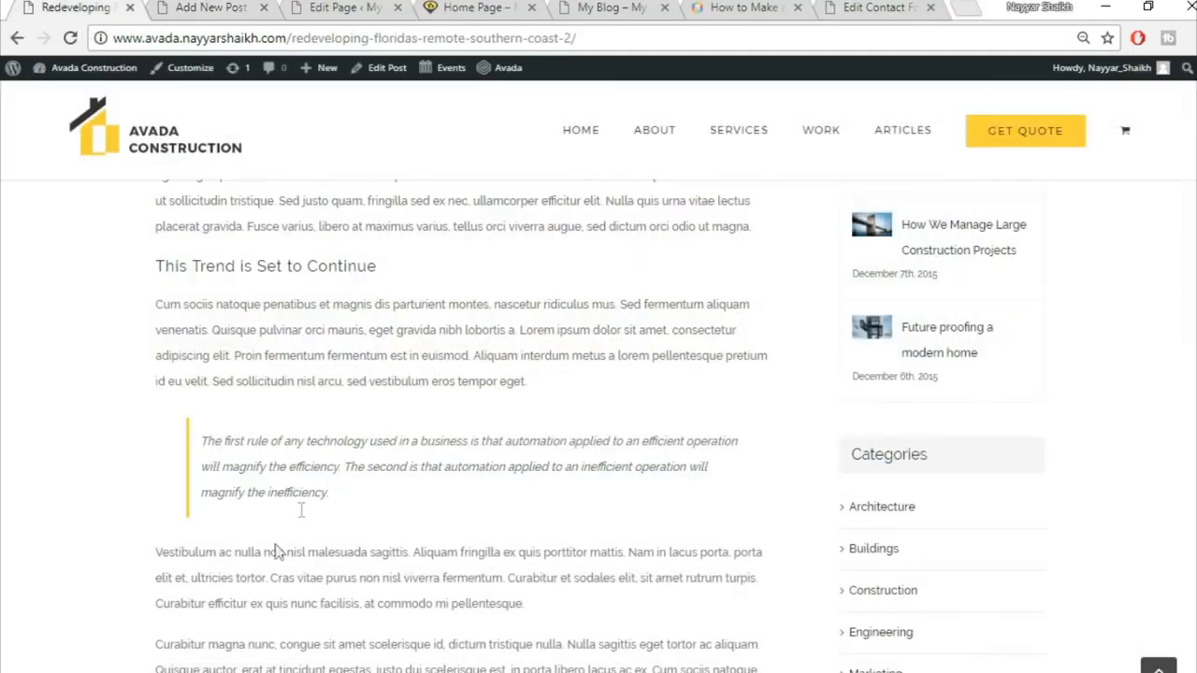
pyautogui.scroll(-4, 346, 437)
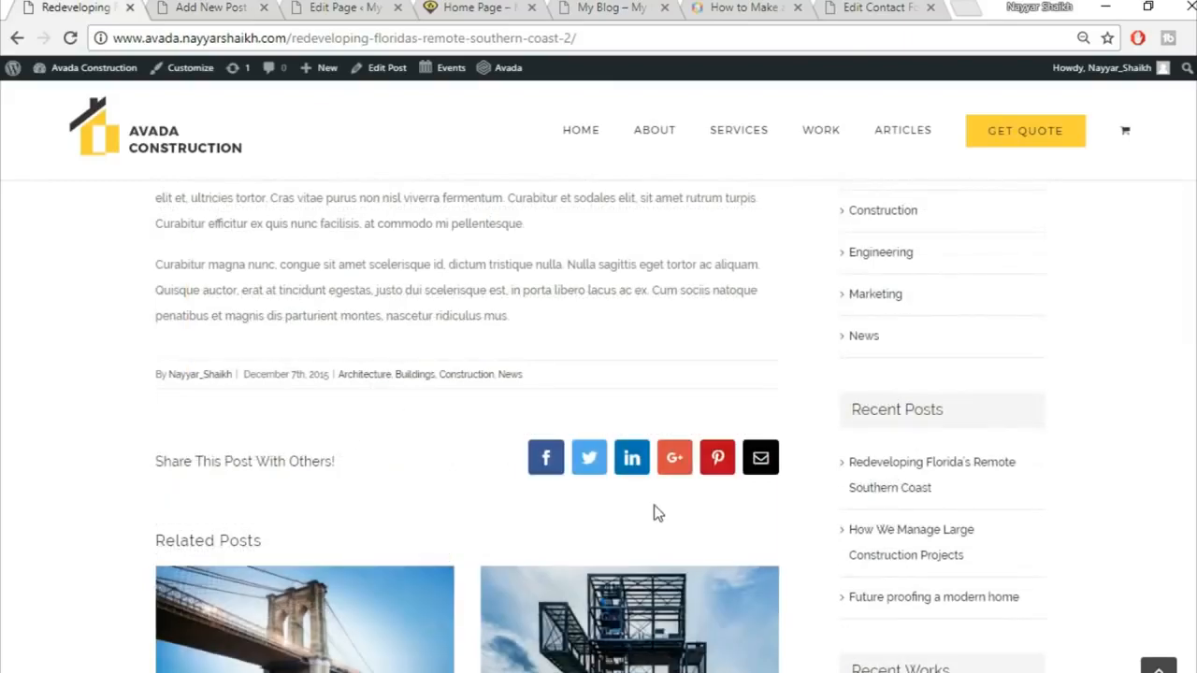
pyautogui.click(214, 6)
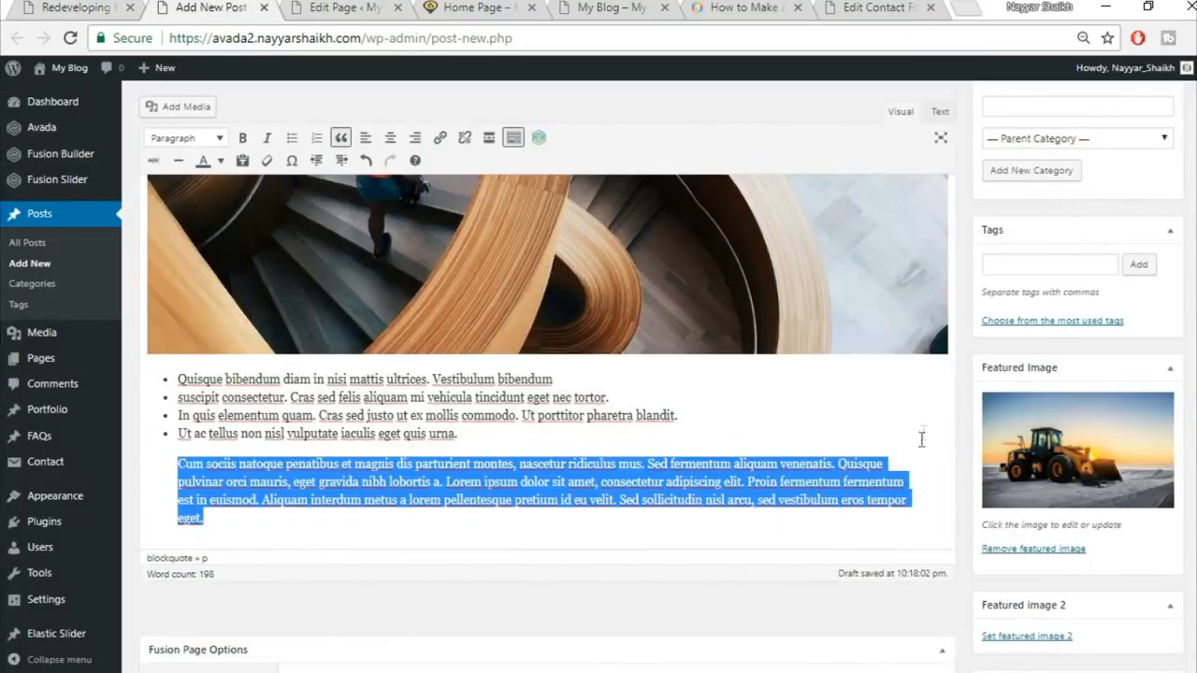
pyautogui.scroll(-5, 922, 445)
pyautogui.scroll(6, 907, 453)
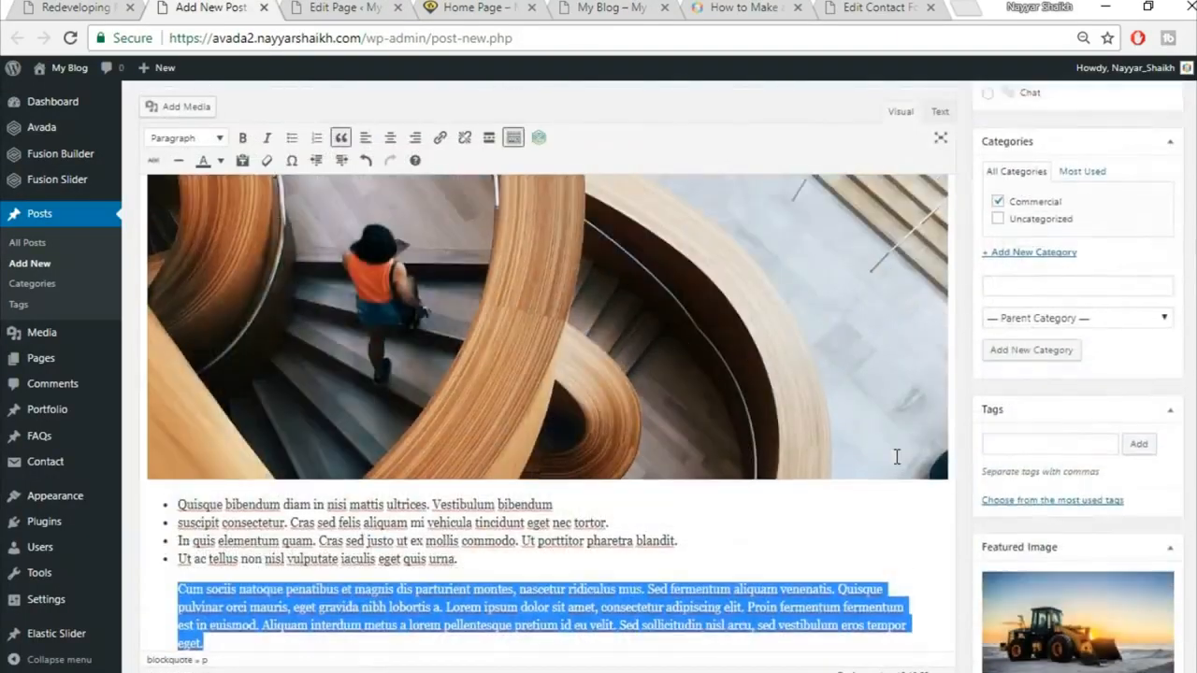
pyautogui.scroll(5, 896, 456)
# Step: Publish the post and open its View post link in a new tab
pyautogui.scroll(1, 896, 457)
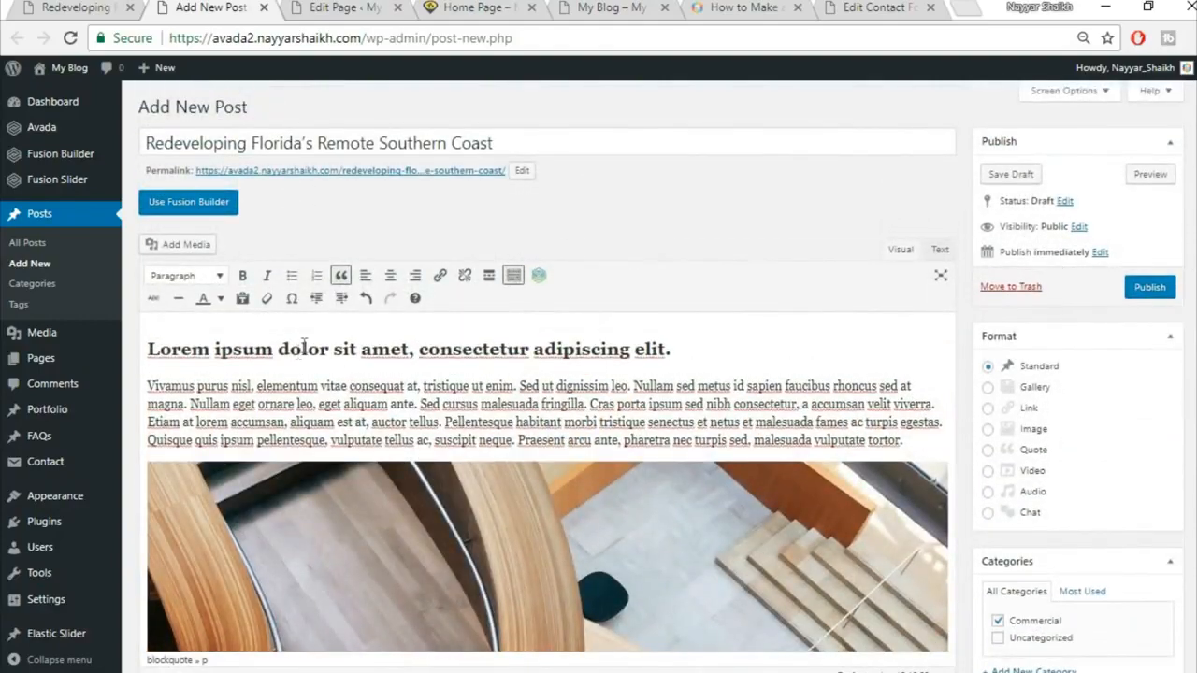
pyautogui.click(1165, 292)
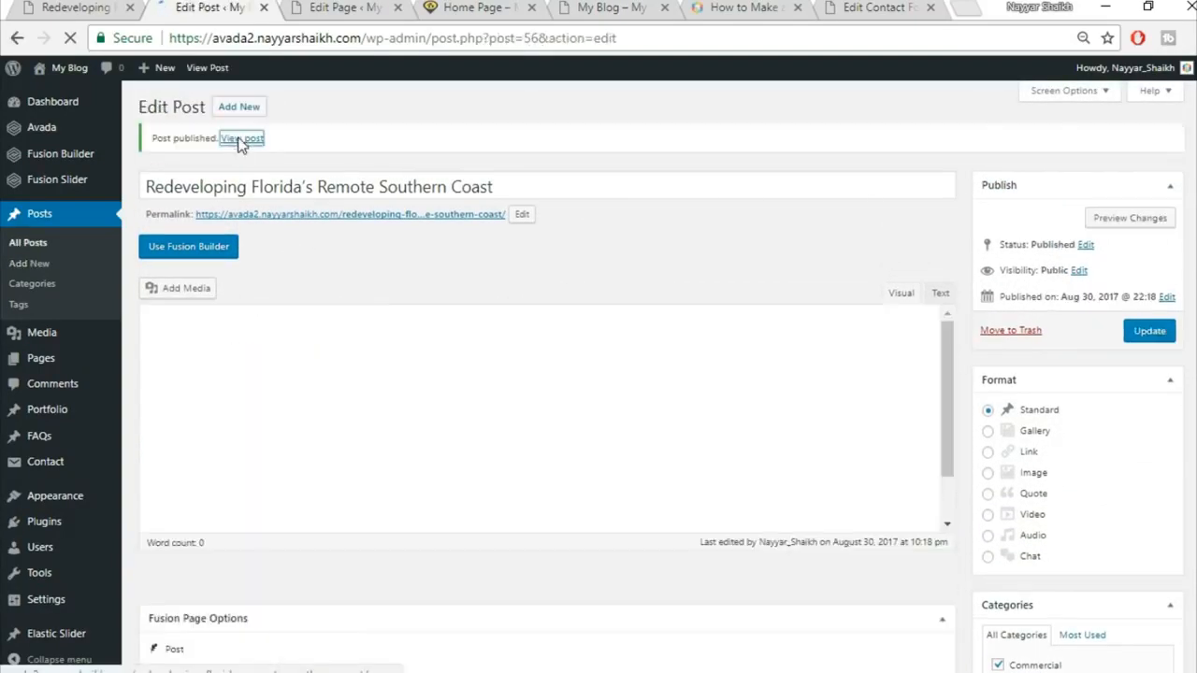
pyautogui.rightClick(241, 139)
pyautogui.click(262, 152)
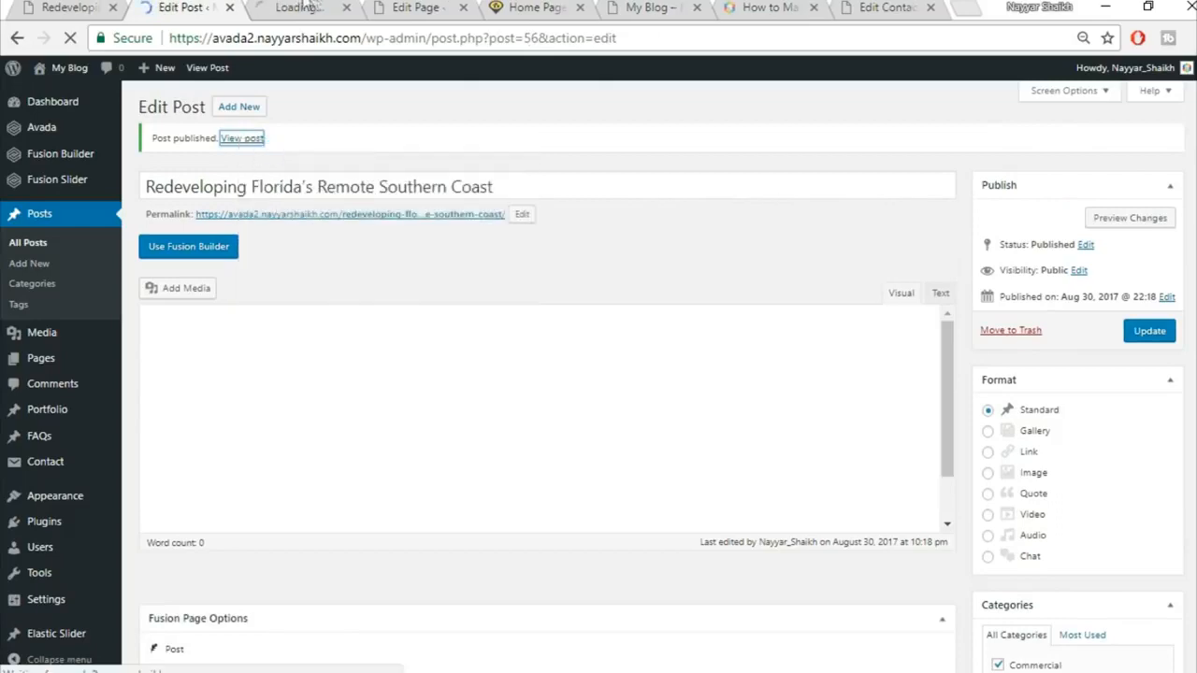
# Step: Check the live post's heading, staircase photo, bullets and blockquote, then return to the editor
pyautogui.click(304, 8)
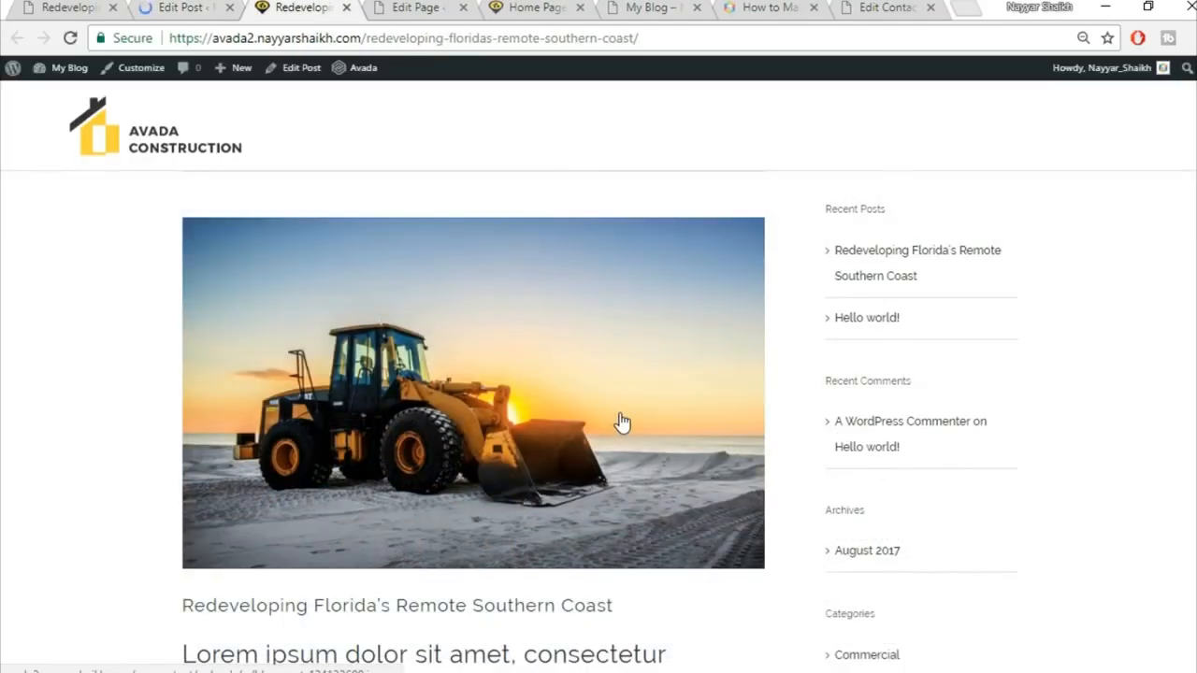
pyautogui.scroll(-2, 622, 421)
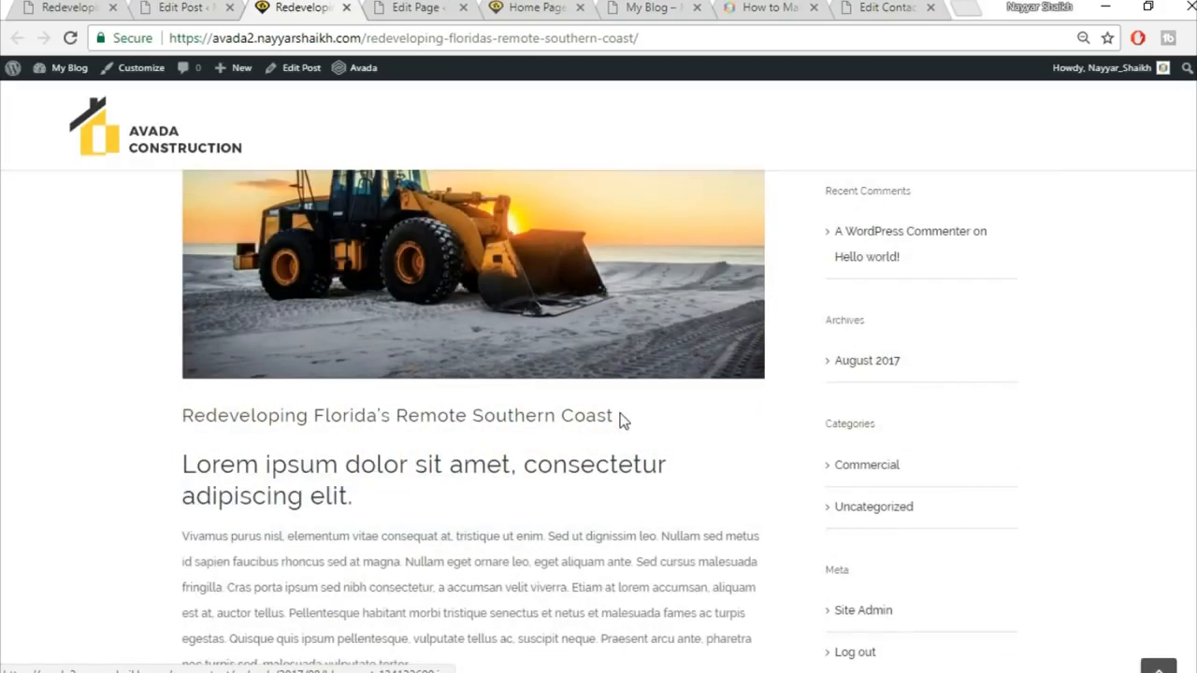
pyautogui.scroll(-3, 426, 290)
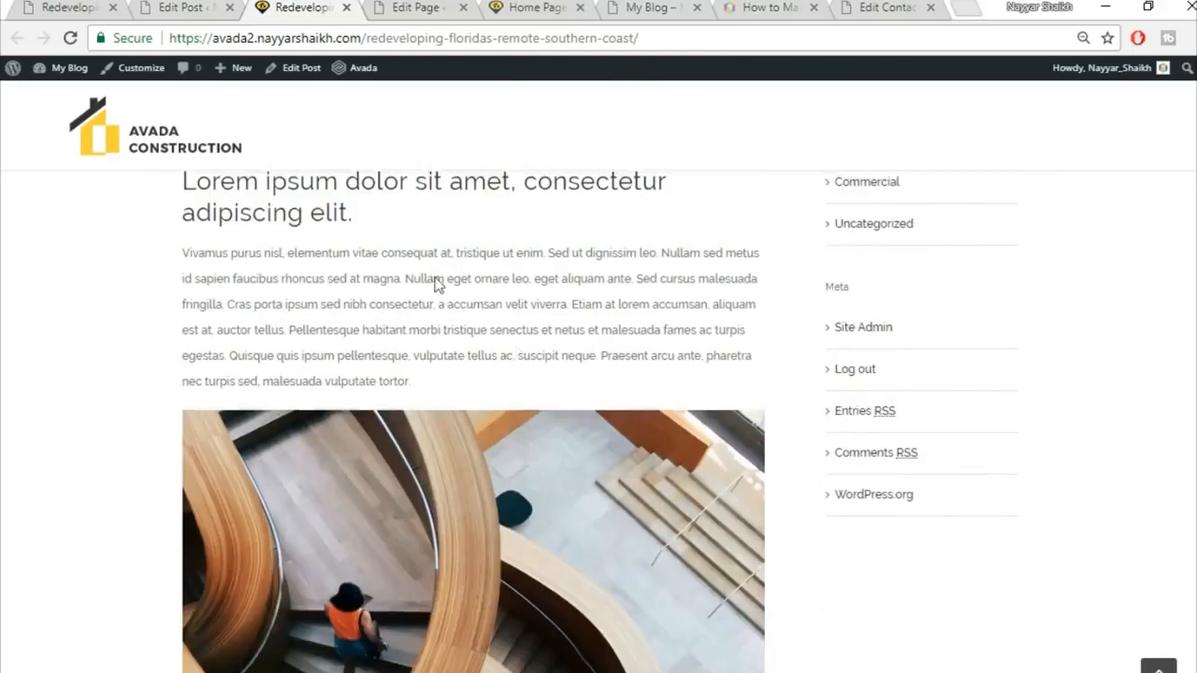
pyautogui.scroll(2, 239, 318)
pyautogui.scroll(-2, 360, 404)
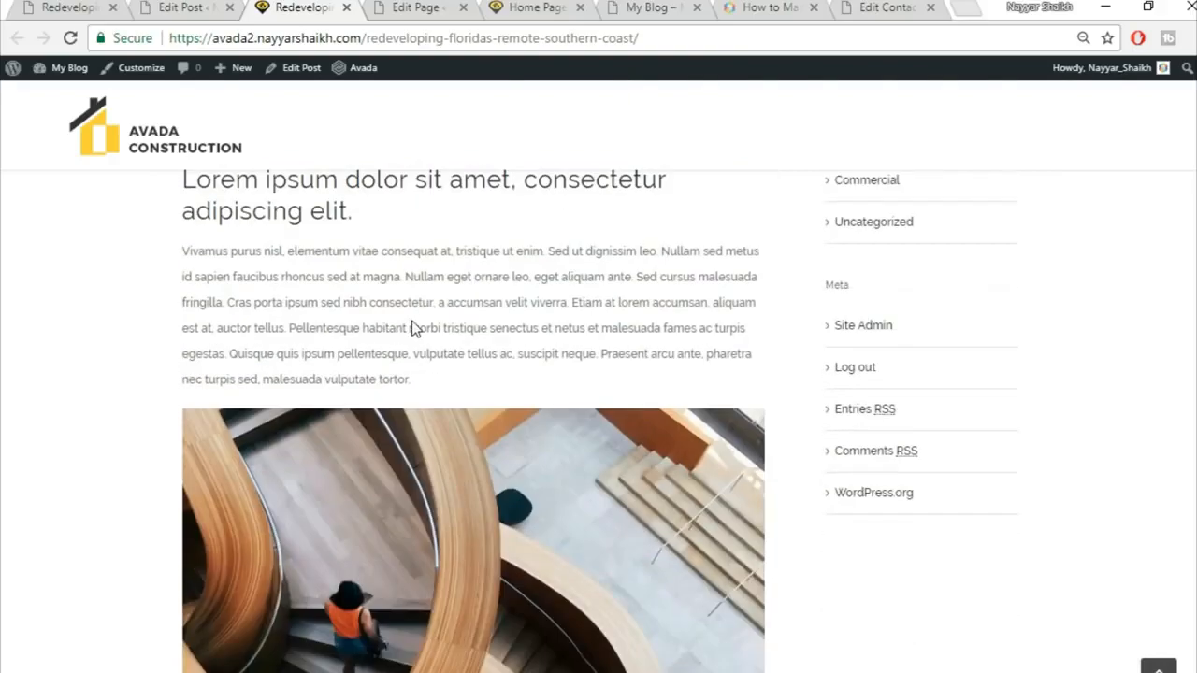
pyautogui.scroll(1, 287, 250)
pyautogui.moveTo(365, 308); pyautogui.dragTo(184, 273)
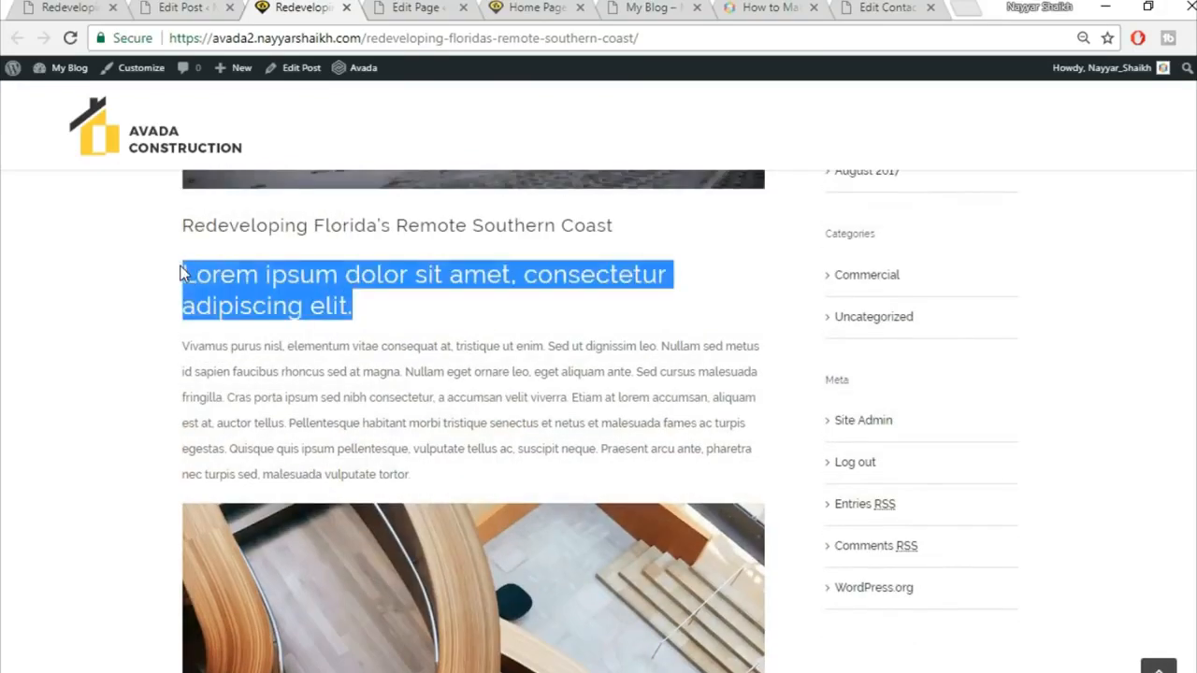
pyautogui.click(183, 273)
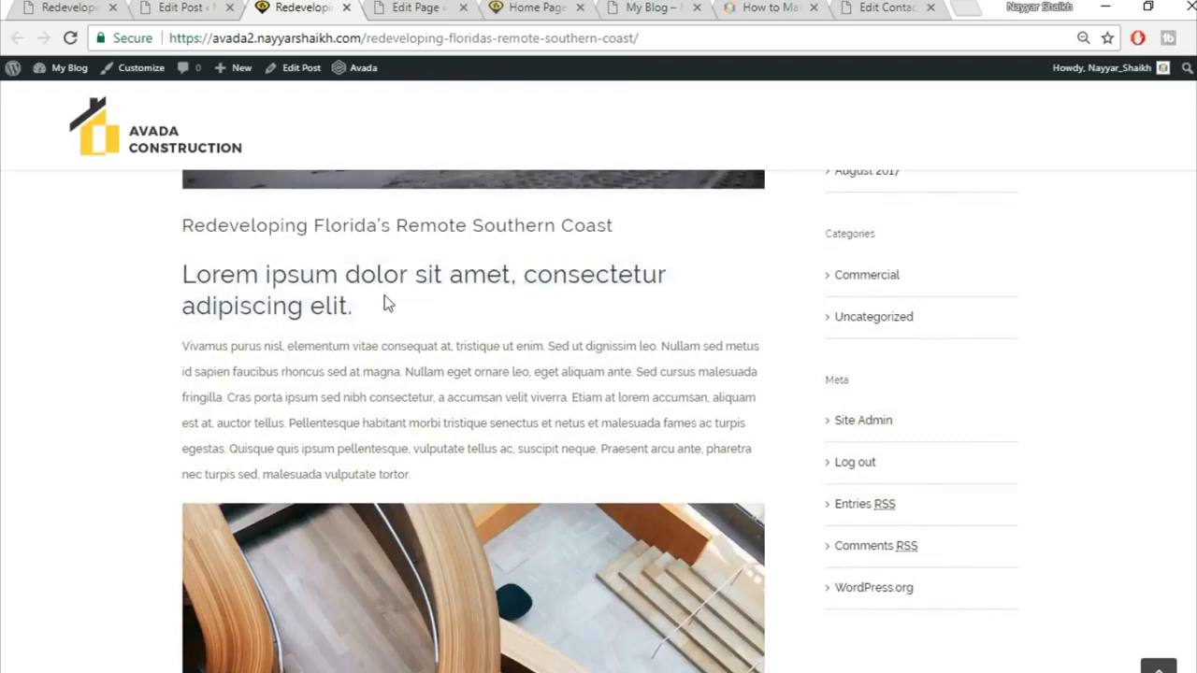
pyautogui.scroll(-8, 388, 302)
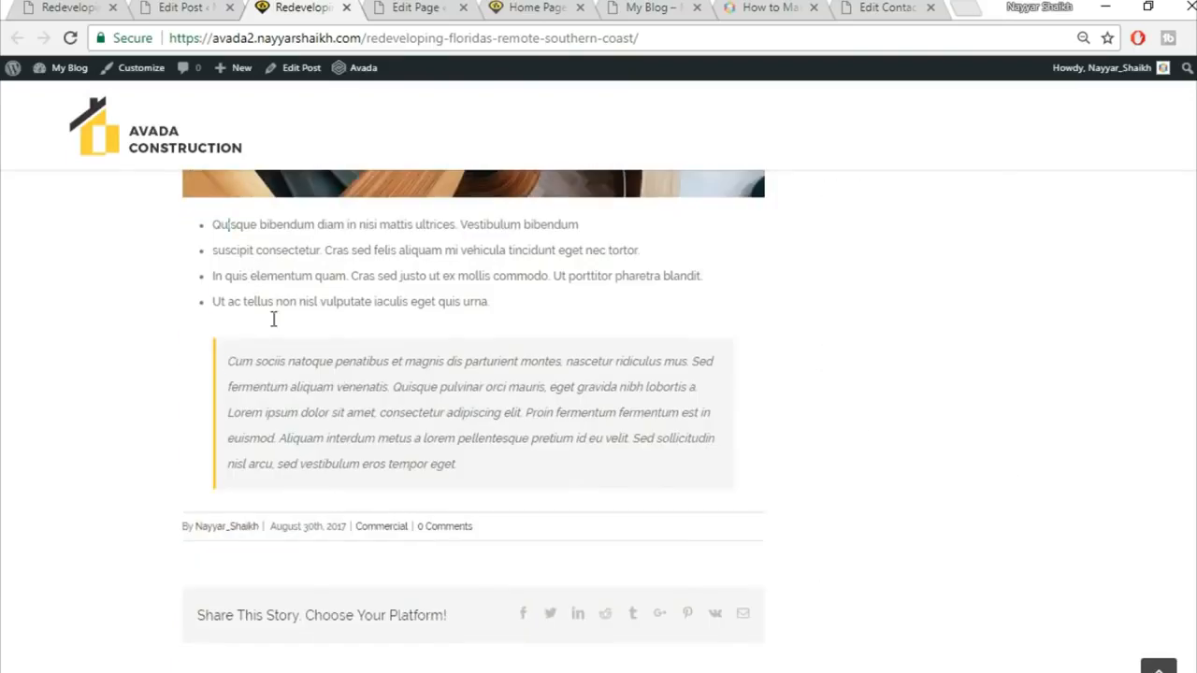
pyautogui.scroll(10, 590, 500)
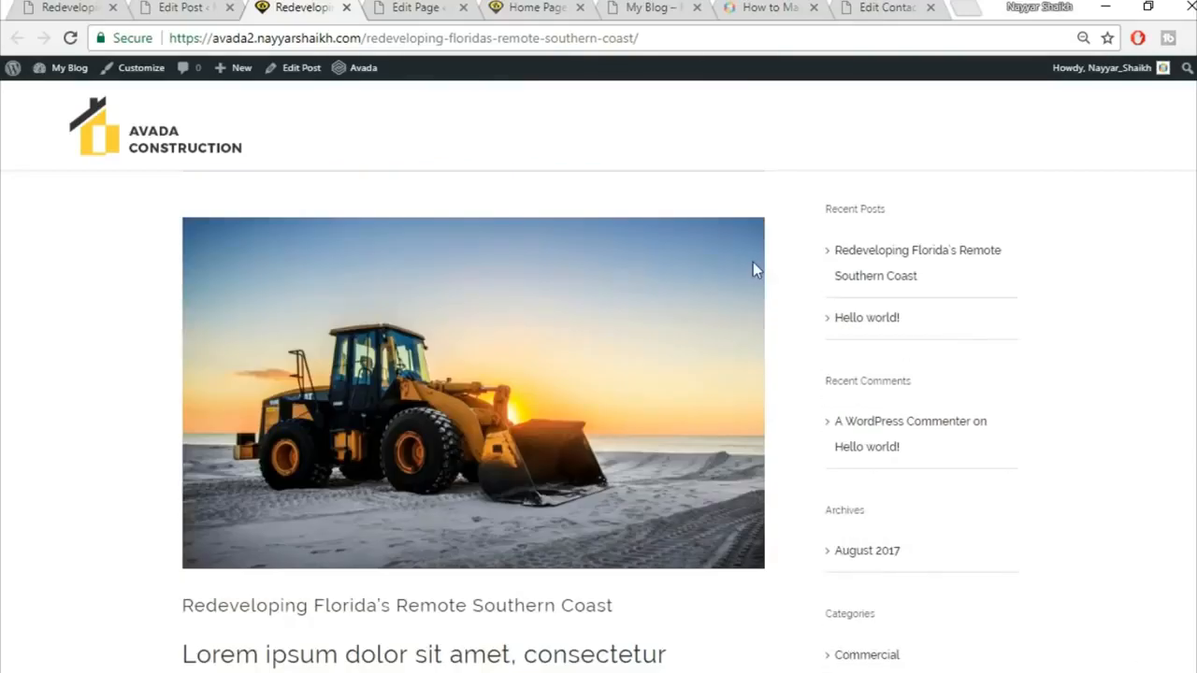
pyautogui.click(202, 7)
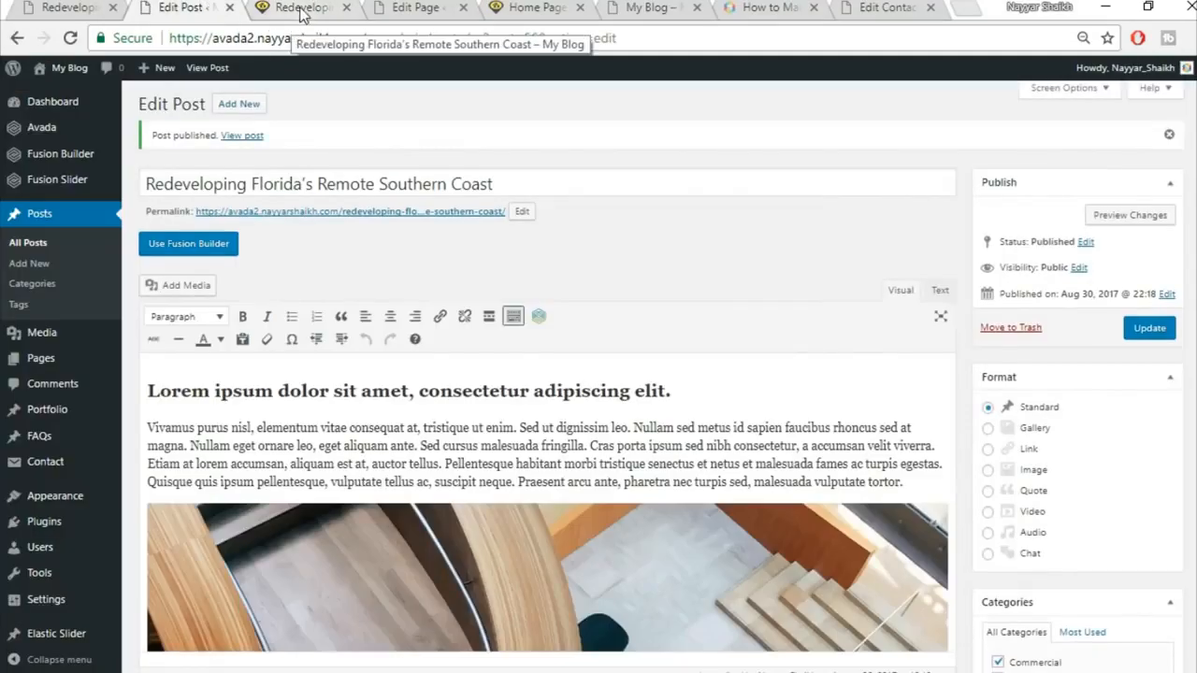
# Step: Delete the Recent Posts widget from Blog Sidebar and drag a Calendar widget in its place
pyautogui.scroll(-2, 213, 254)
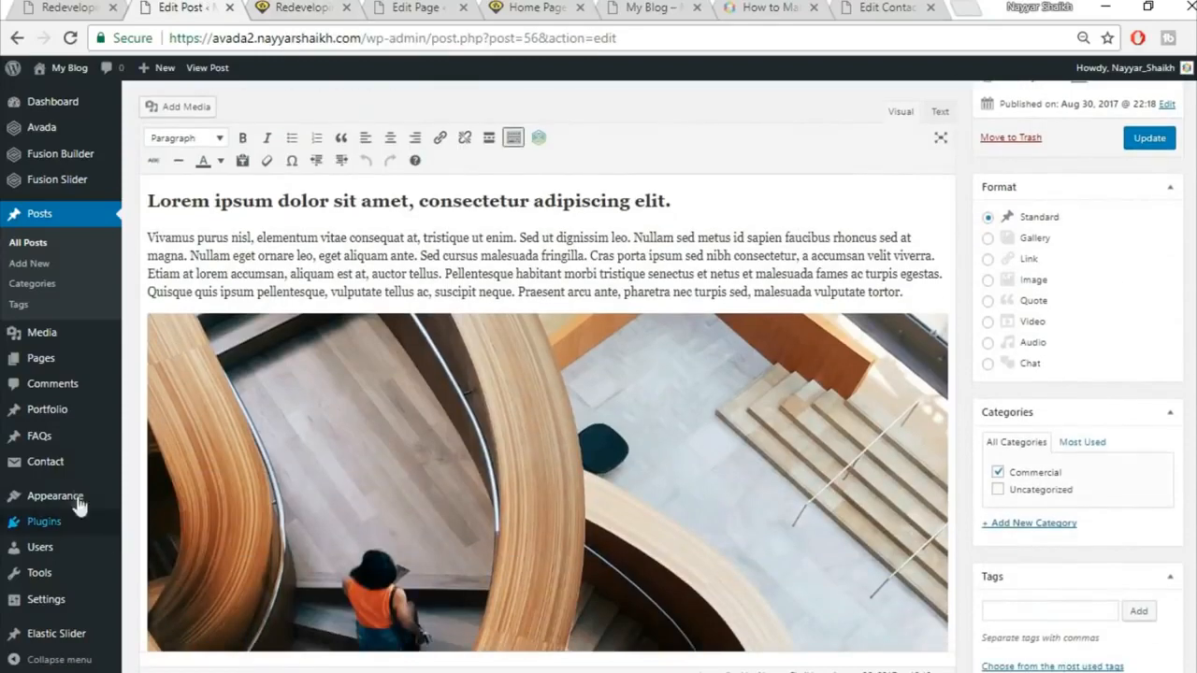
pyautogui.moveTo(79, 503)
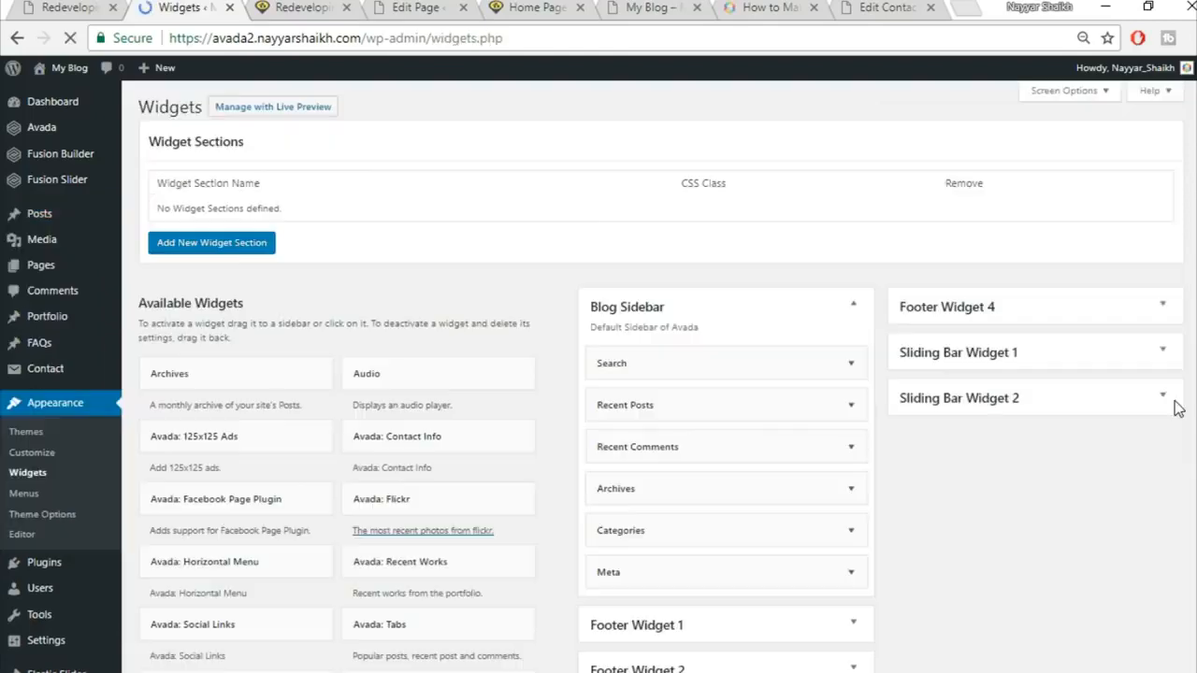
pyautogui.scroll(-2, 780, 225)
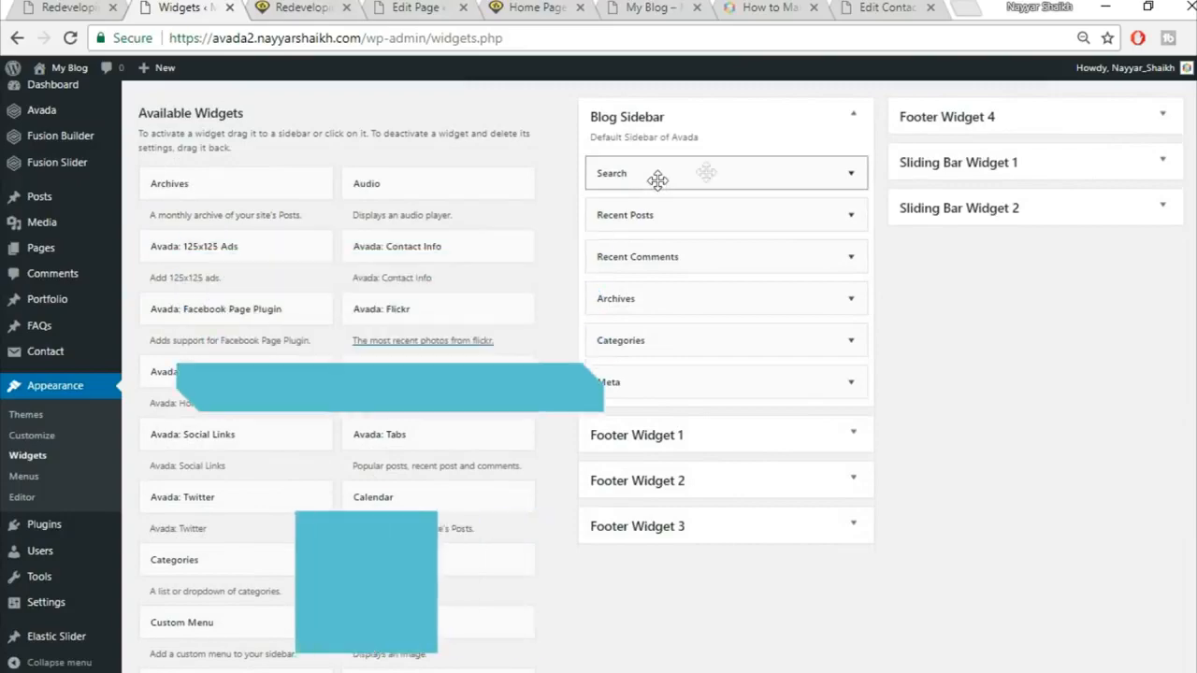
pyautogui.click(328, 7)
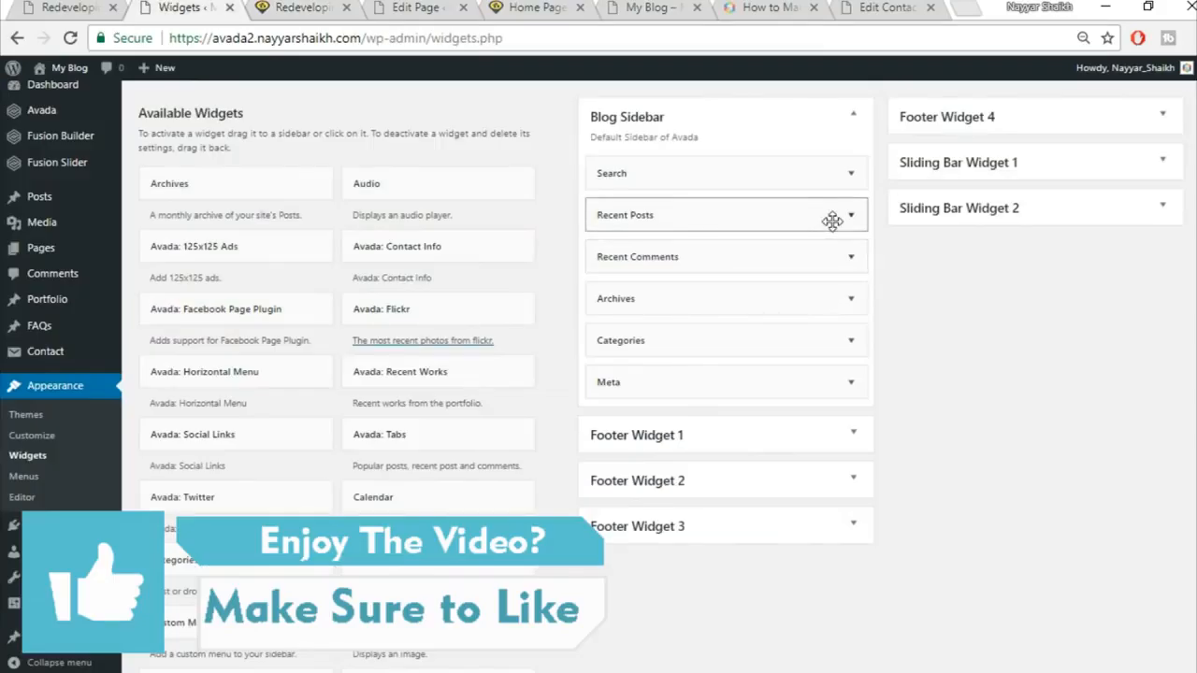
pyautogui.click(851, 215)
pyautogui.click(601, 356)
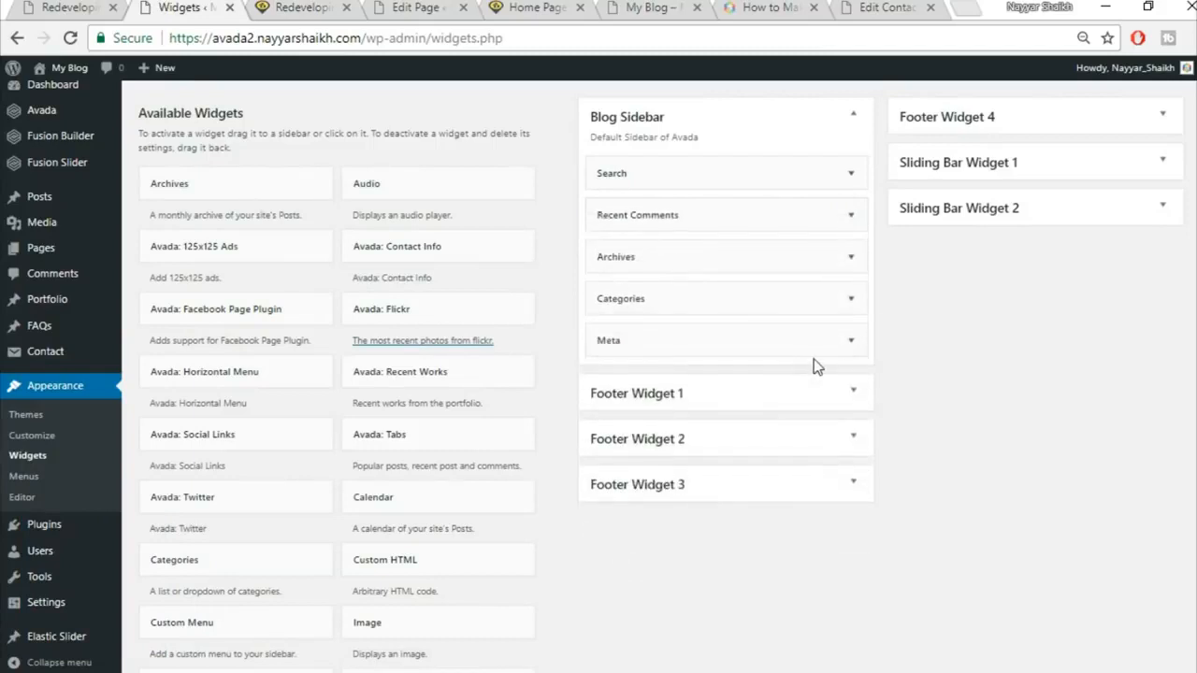
pyautogui.moveTo(479, 500); pyautogui.dragTo(749, 207)
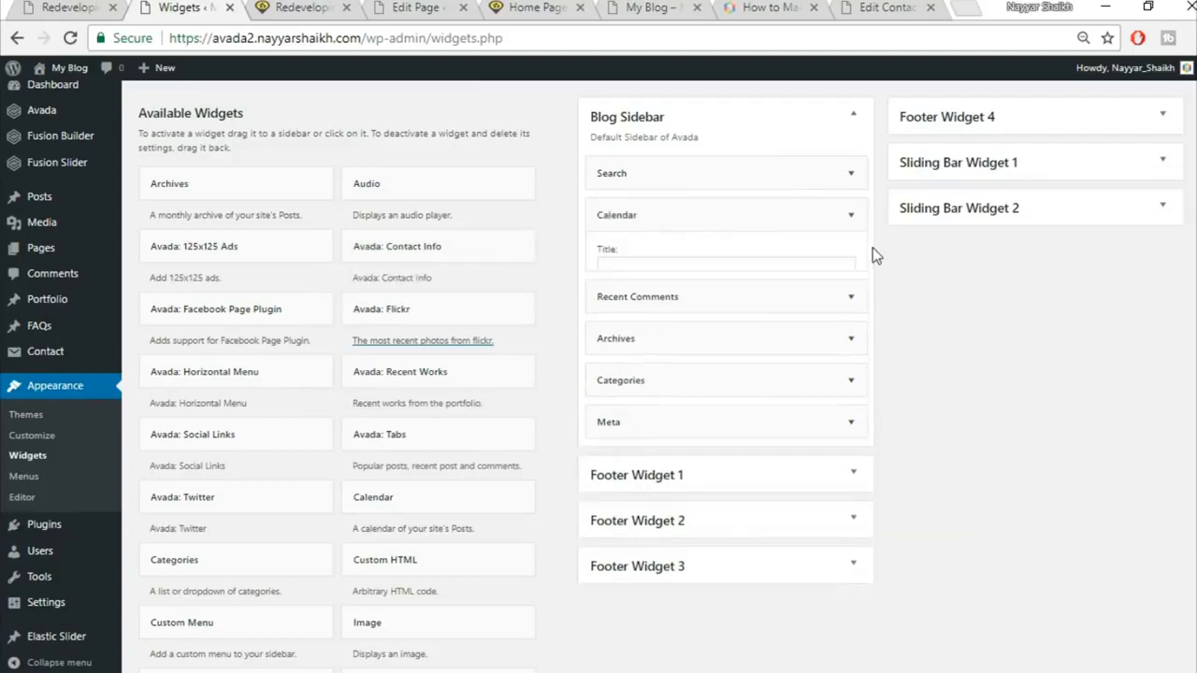
pyautogui.click(308, 6)
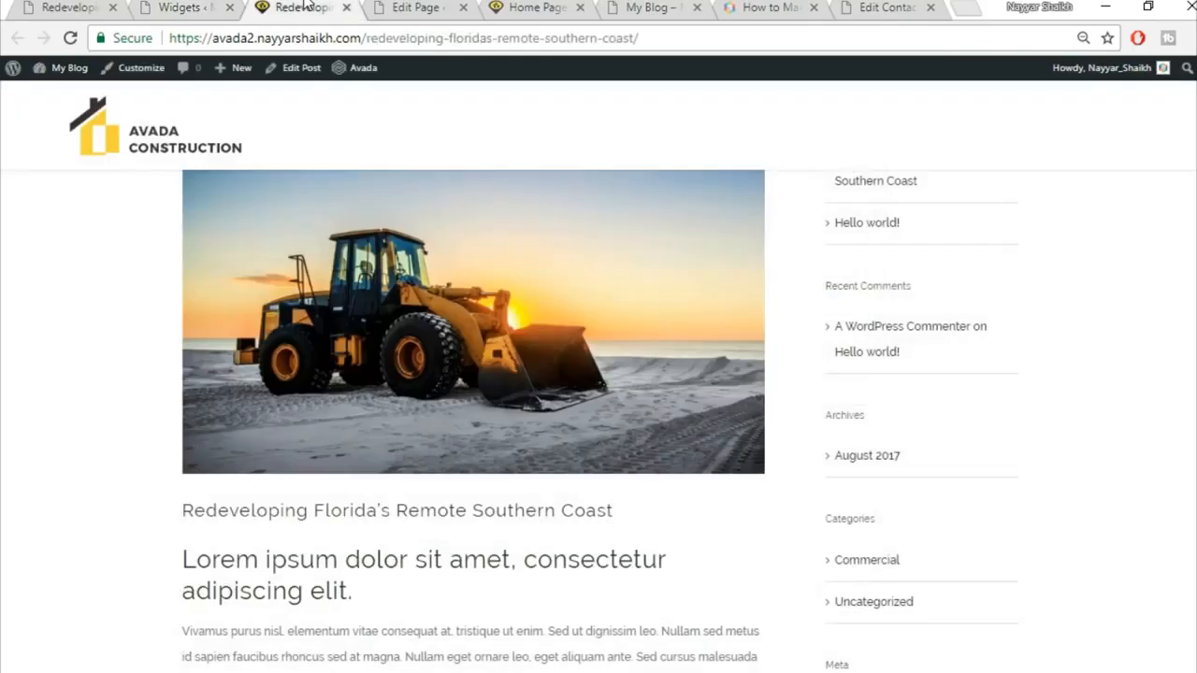
# Step: Reload the post to confirm the August 2017 calendar in its sidebar, then view the demo homepage
pyautogui.click(337, 39)
pyautogui.press('Return')
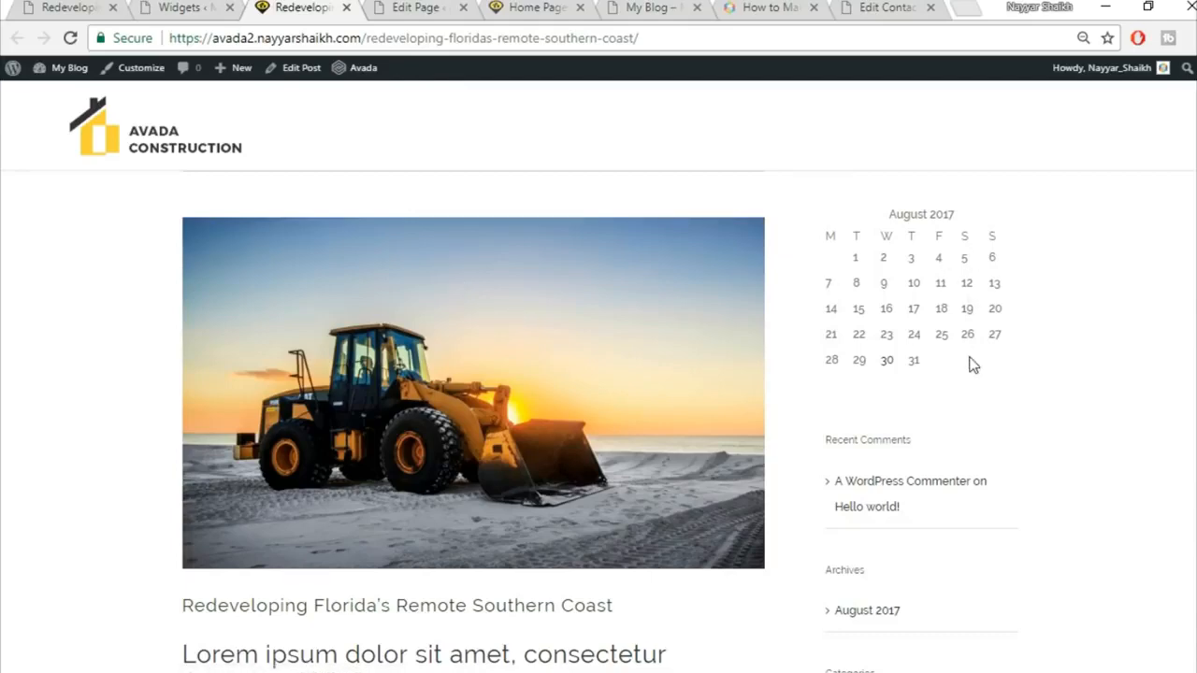
pyautogui.click(94, 5)
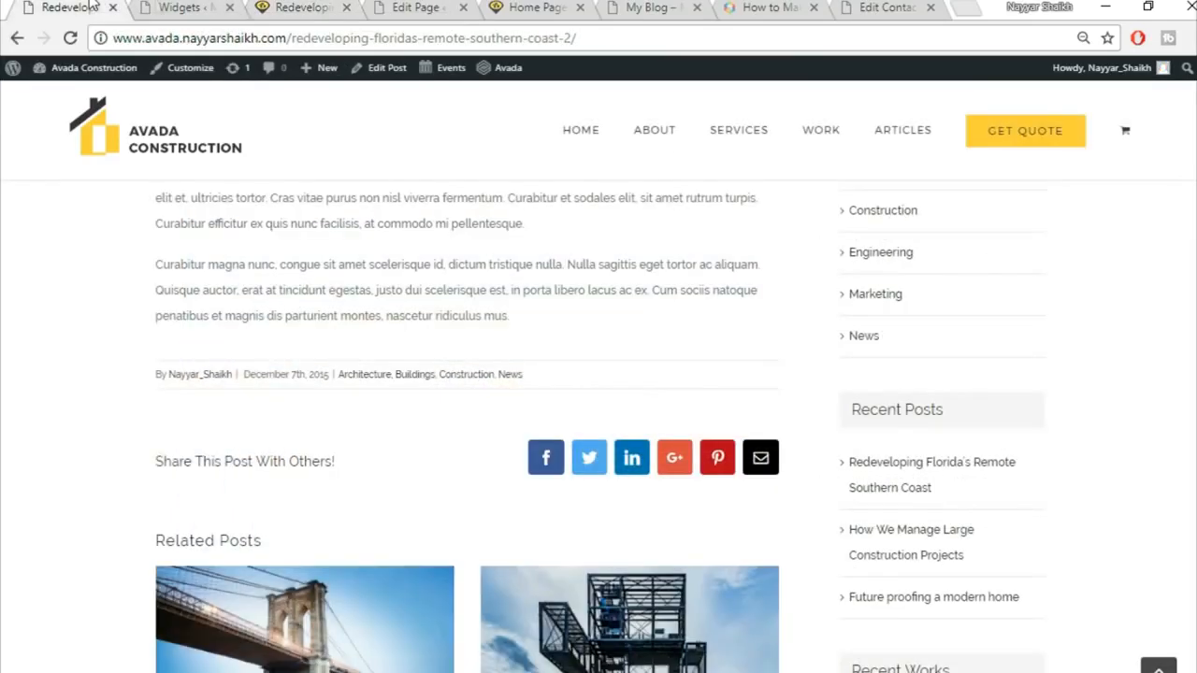
pyautogui.click(185, 147)
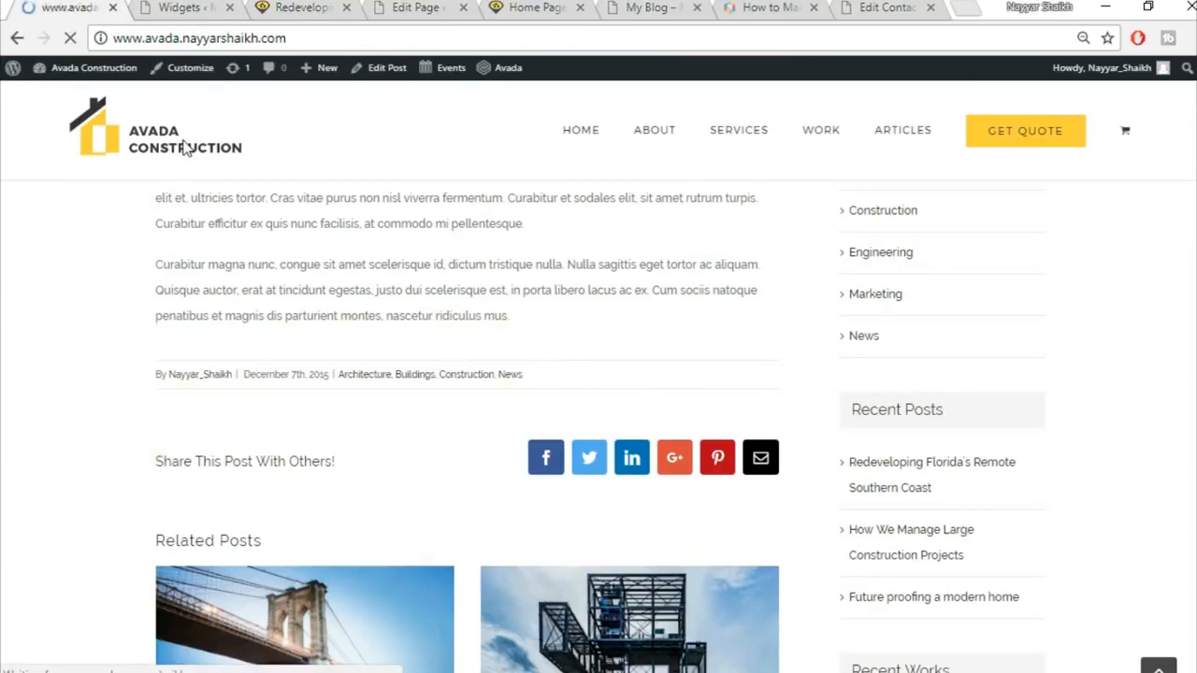
pyautogui.scroll(-10, 475, 324)
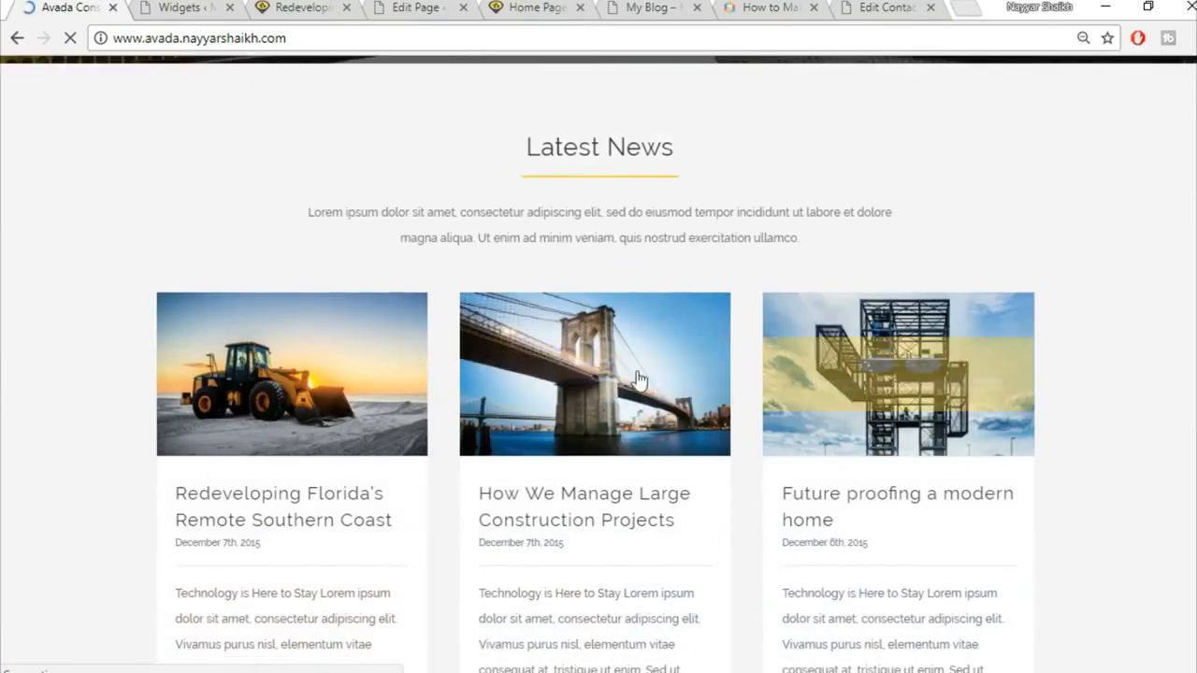
pyautogui.scroll(-2, 713, 383)
# Step: Close the Widgets admin page and the blog post page
pyautogui.click(192, 7)
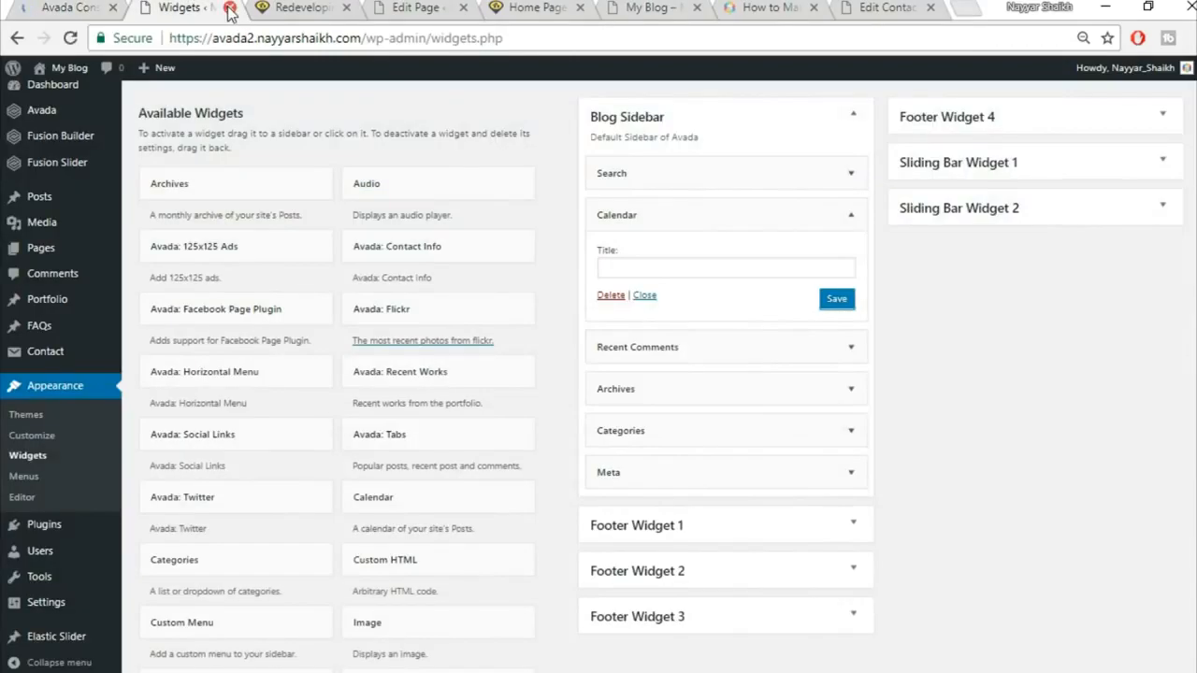
pyautogui.click(229, 8)
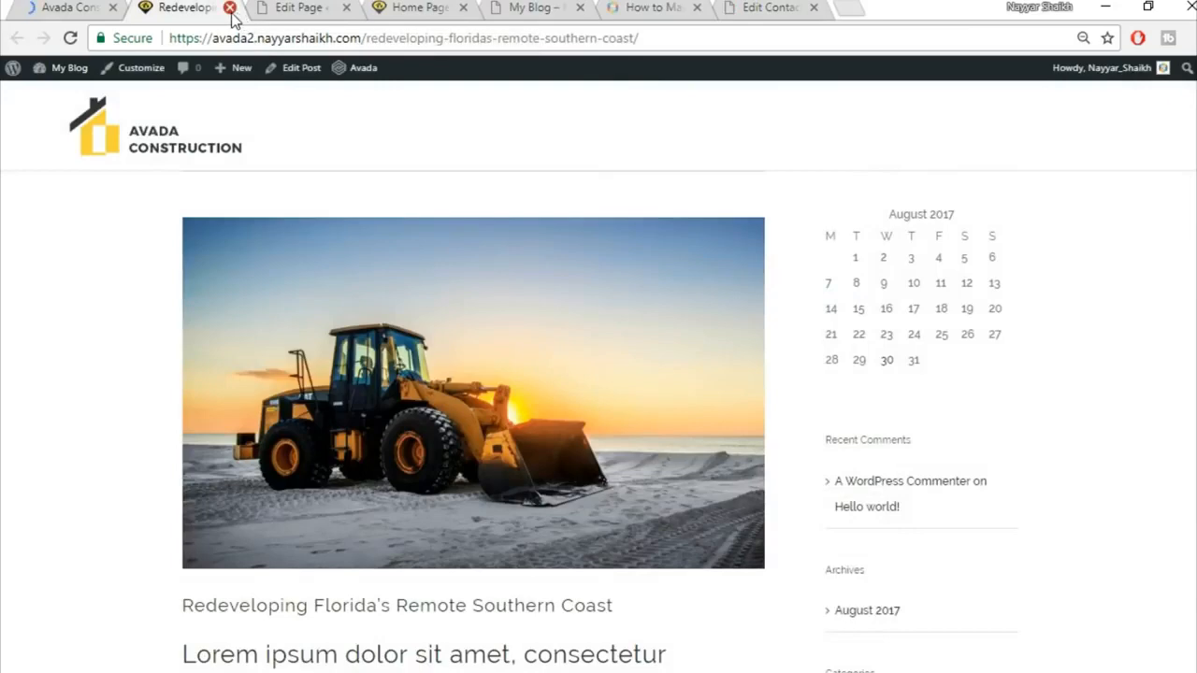
pyautogui.click(229, 8)
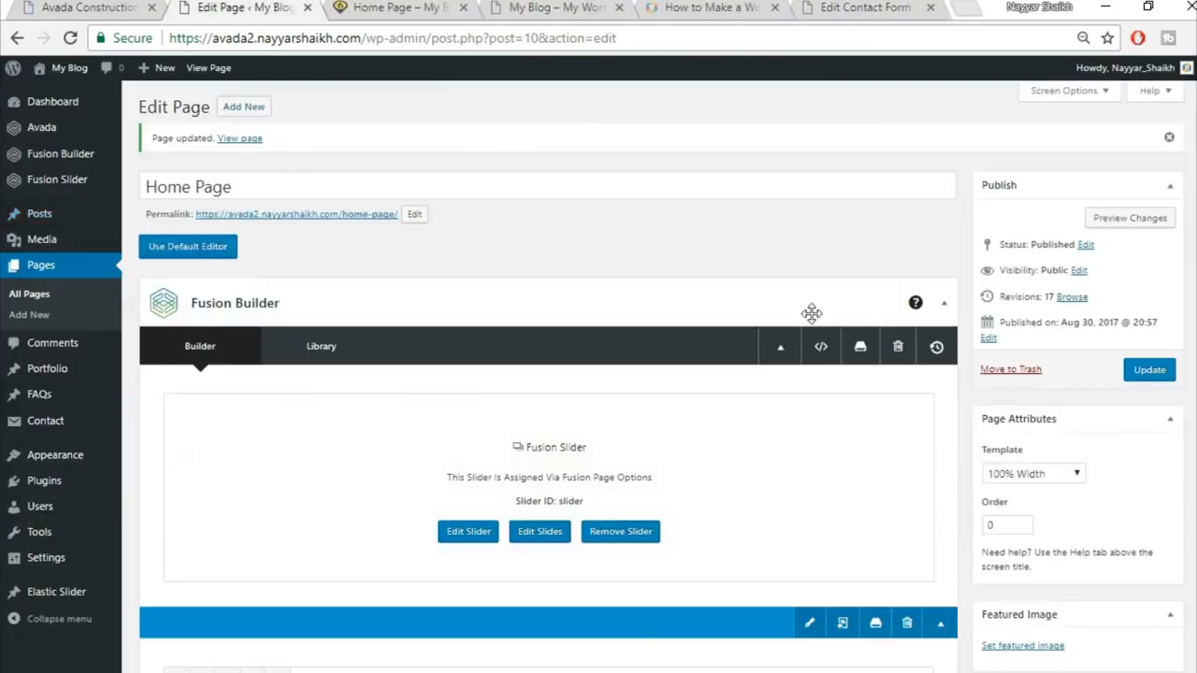
# Step: Add the saved Title library container at the bottom of the Home Page
pyautogui.scroll(-15, 699, 263)
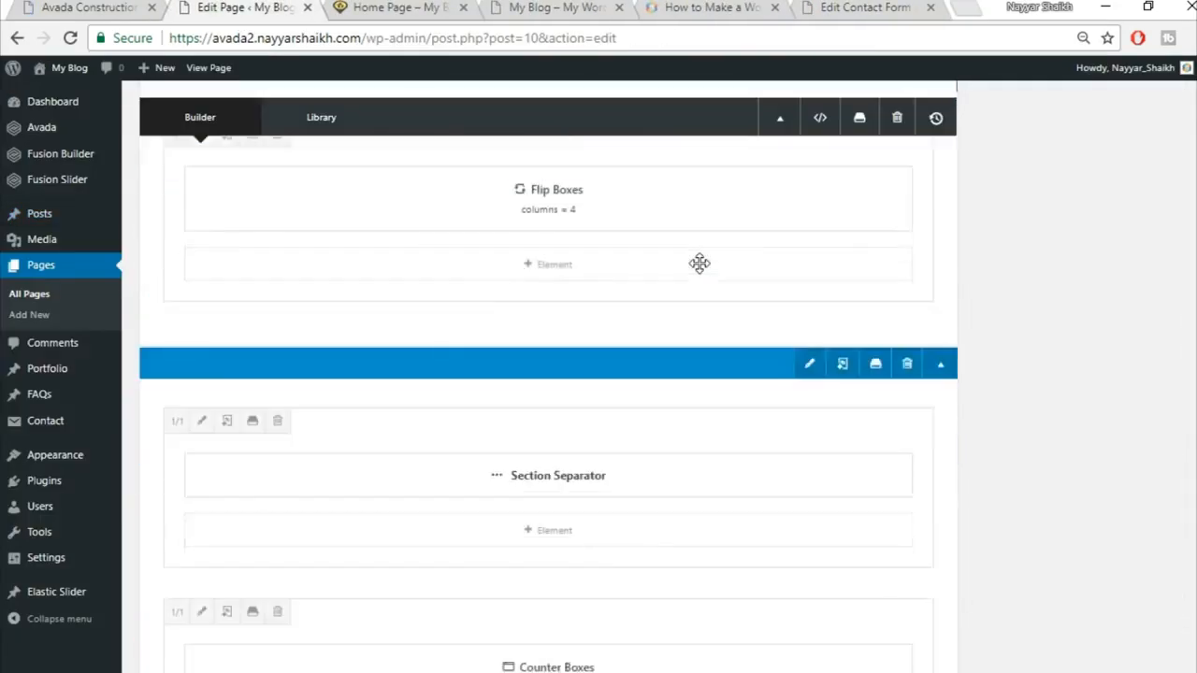
pyautogui.scroll(-10, 699, 264)
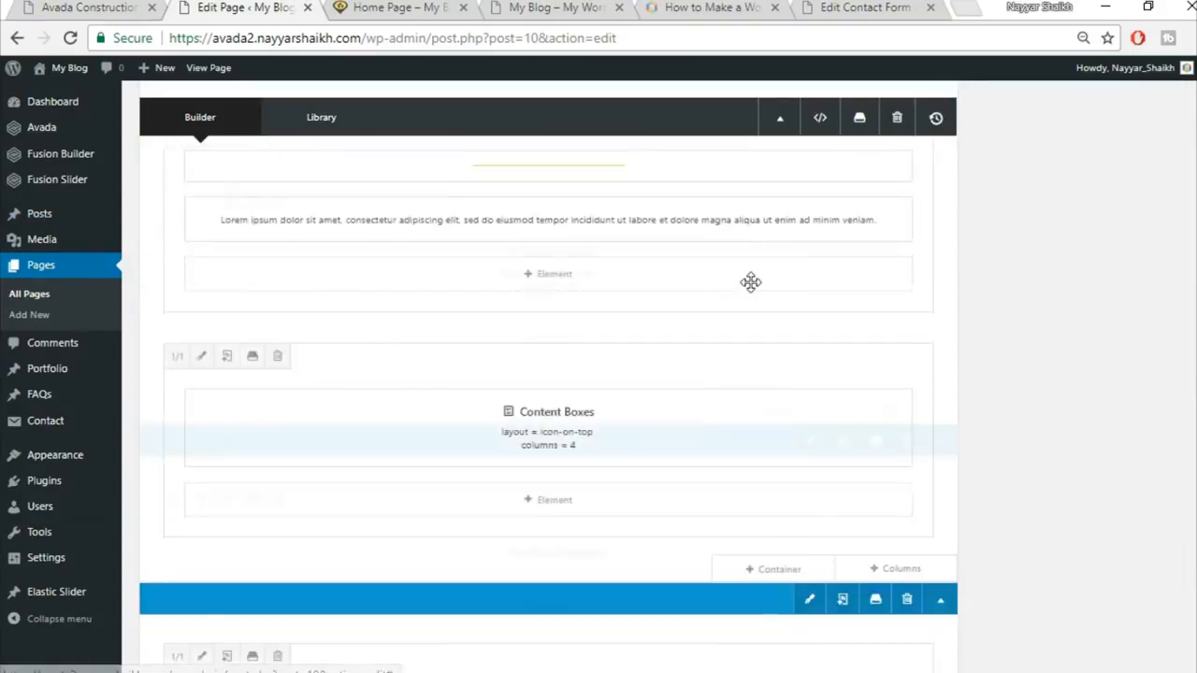
pyautogui.scroll(-5, 995, 333)
pyautogui.scroll(1, 970, 364)
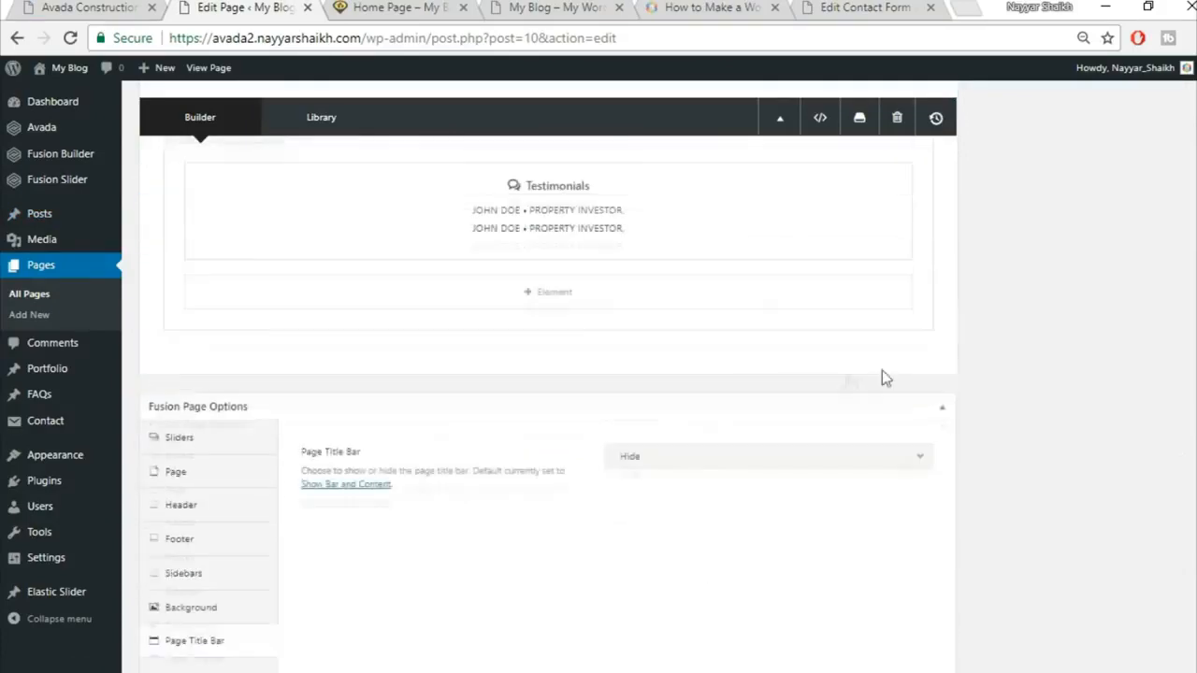
pyautogui.click(781, 391)
pyautogui.click(329, 156)
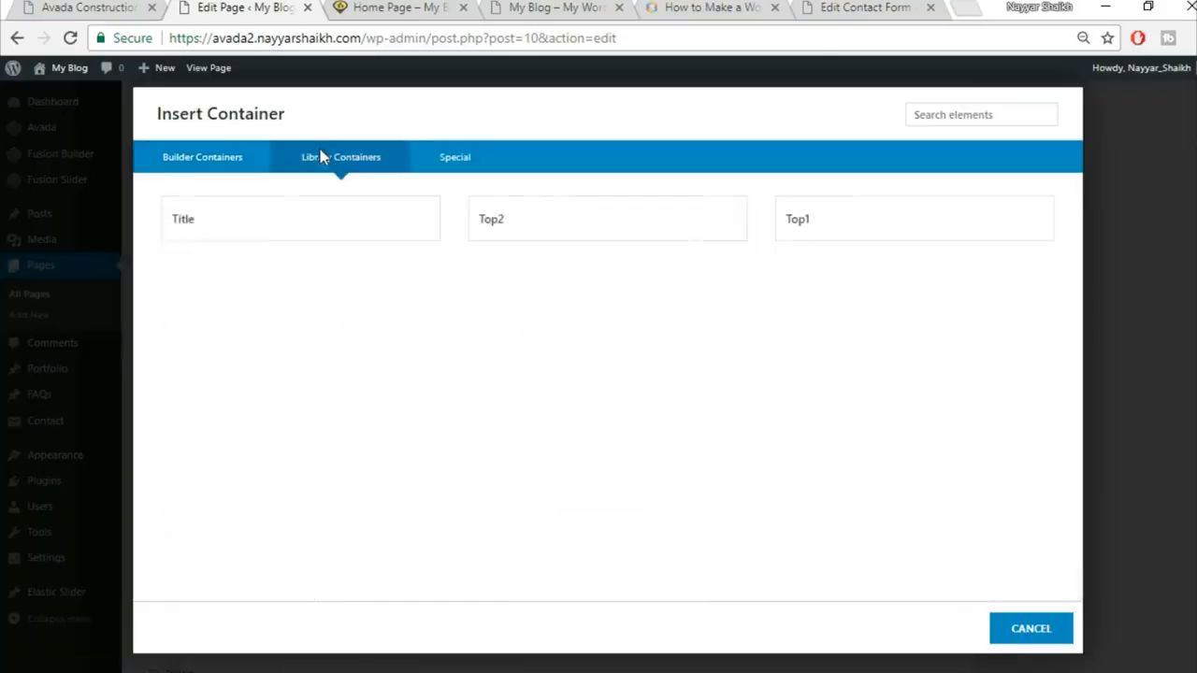
pyautogui.click(207, 234)
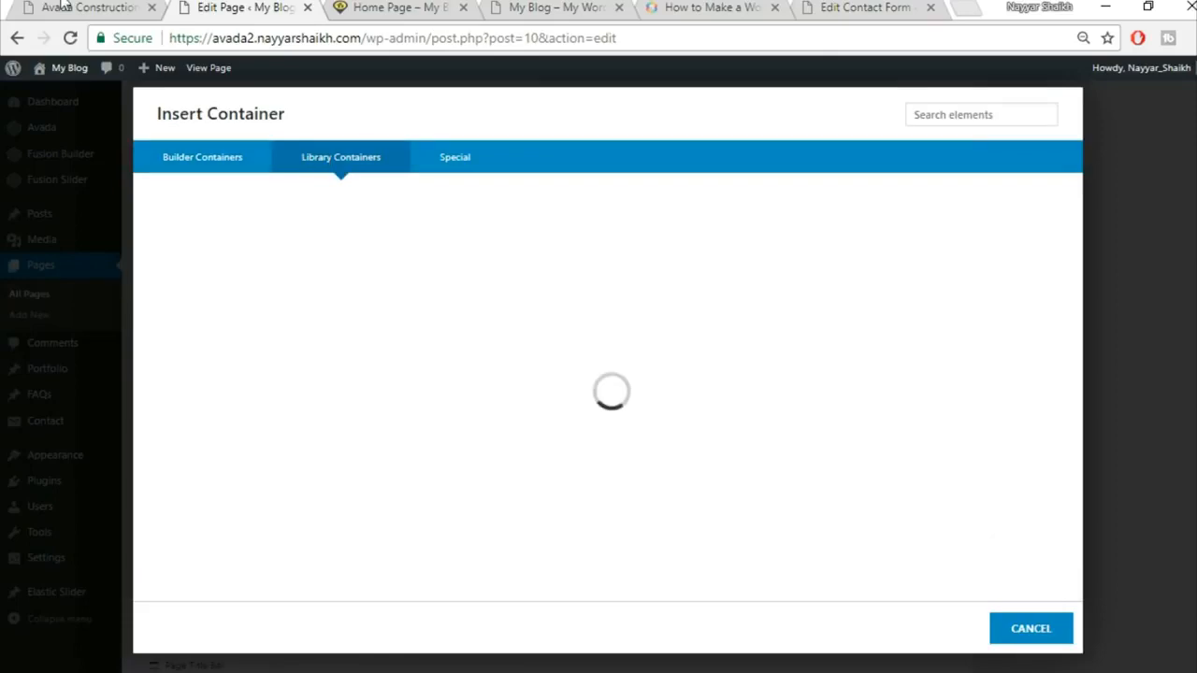
pyautogui.click(62, 8)
pyautogui.scroll(2, 508, 396)
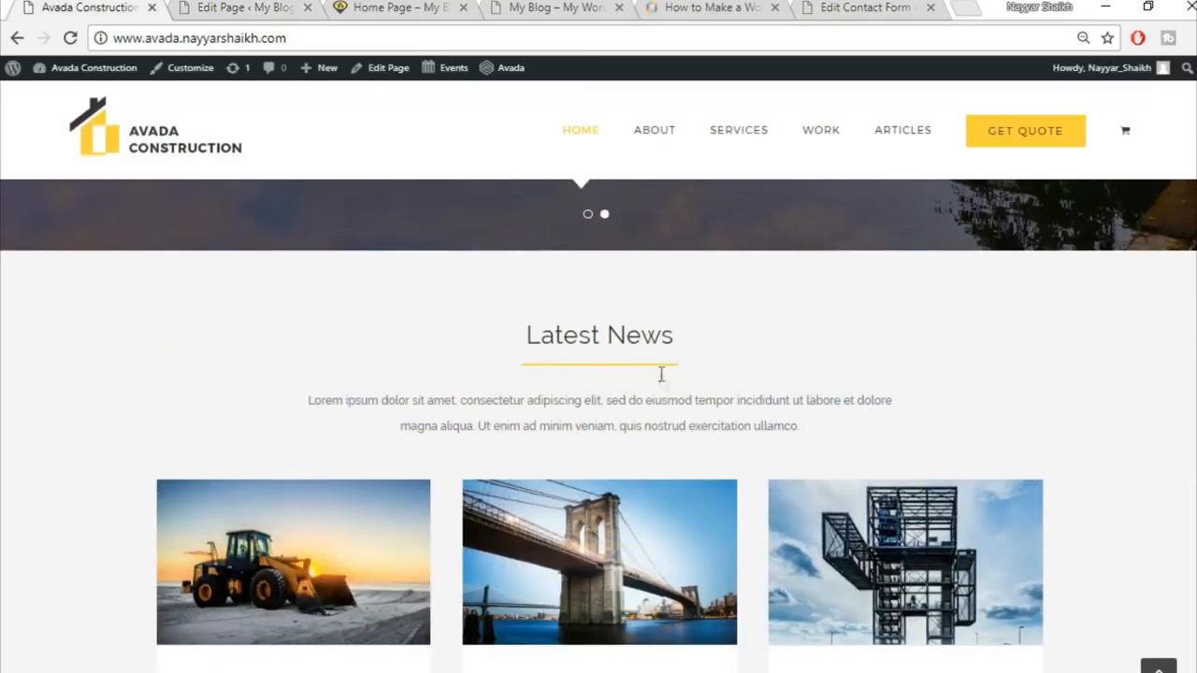
pyautogui.click(195, 6)
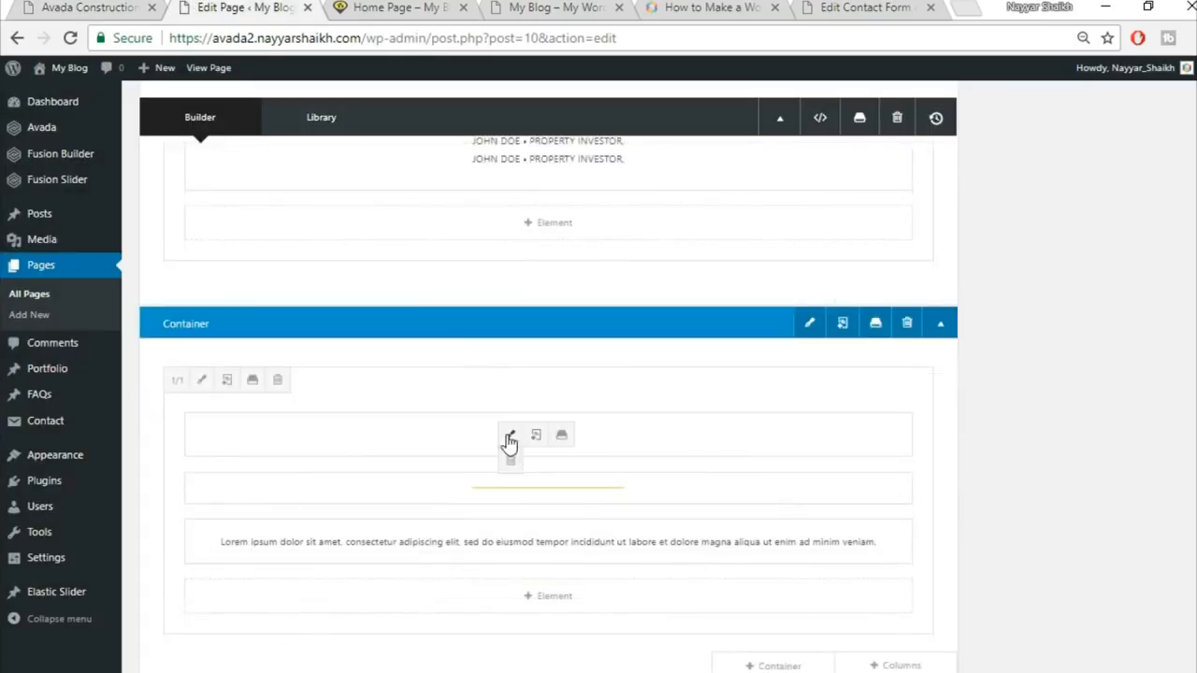
# Step: Replace the heading 'Specialists In Modern Construction' with a centred 'Latest News' and save
pyautogui.click(510, 436)
pyautogui.tripleClick(604, 365)
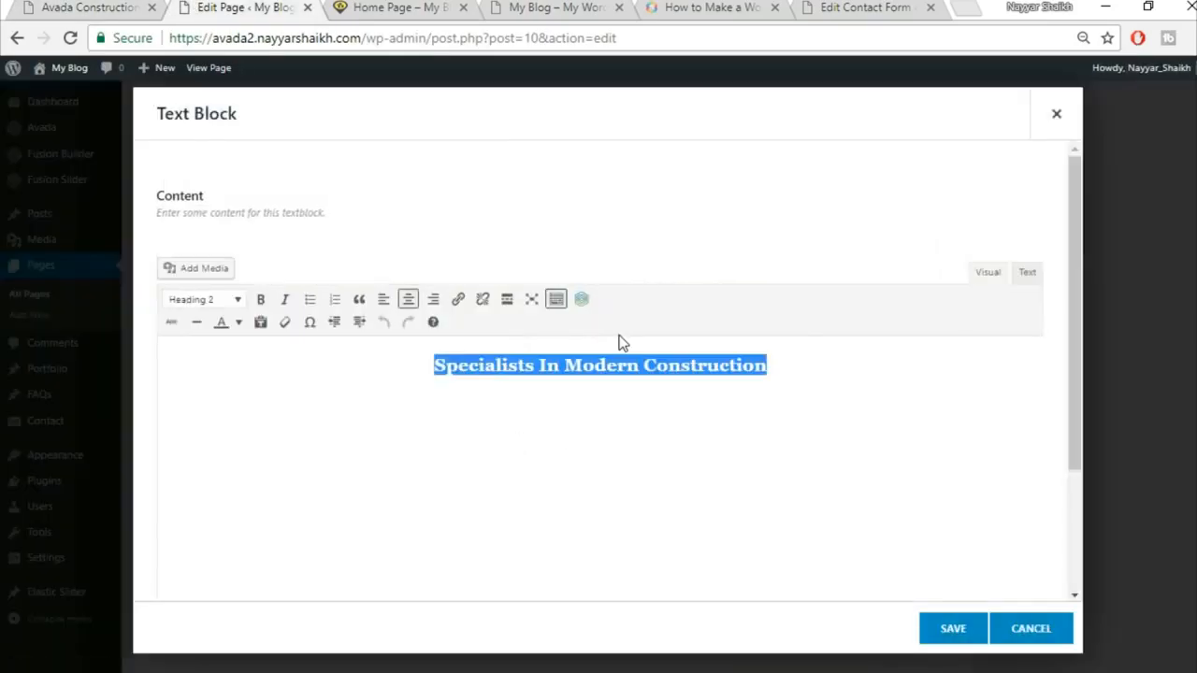
pyautogui.click(41, 5)
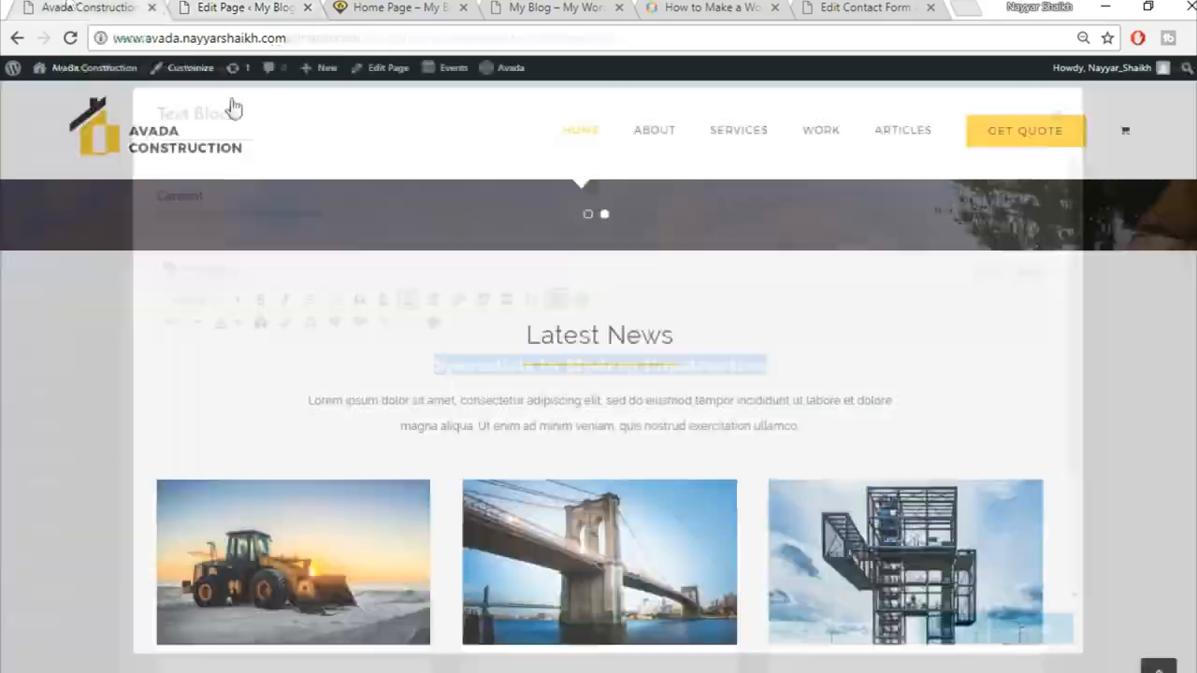
pyautogui.tripleClick(549, 335)
pyautogui.hotkey('ctrl', 'c')
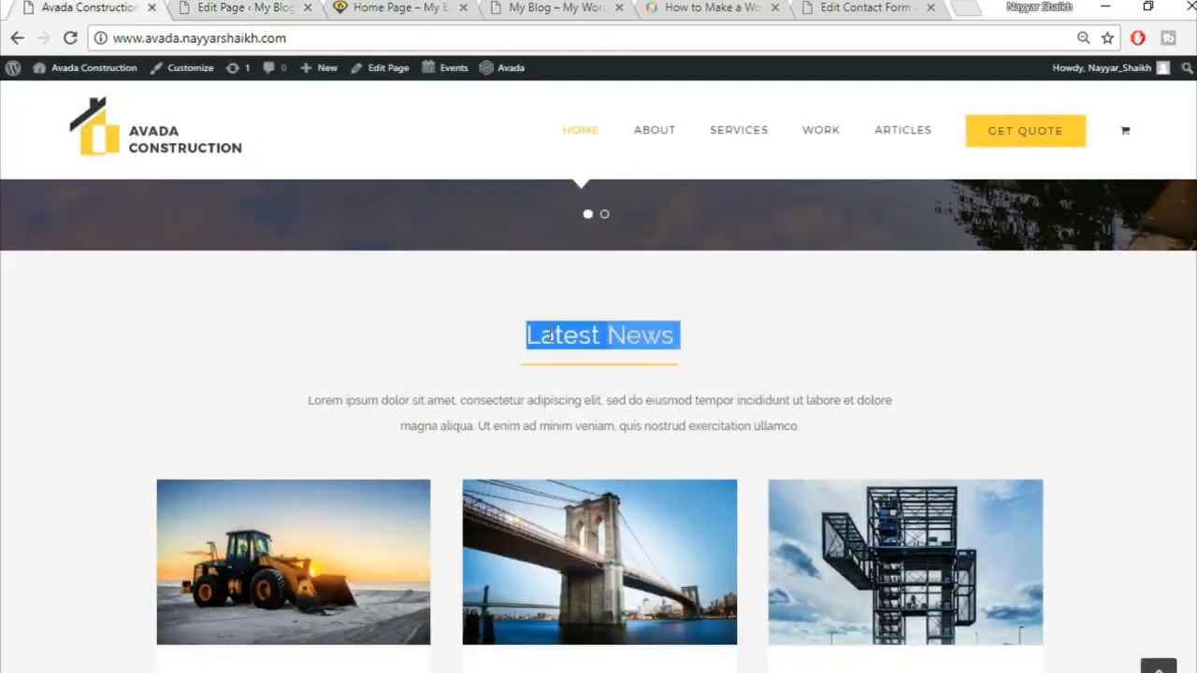
pyautogui.click(248, 6)
pyautogui.hotkey('ctrl', 'v')
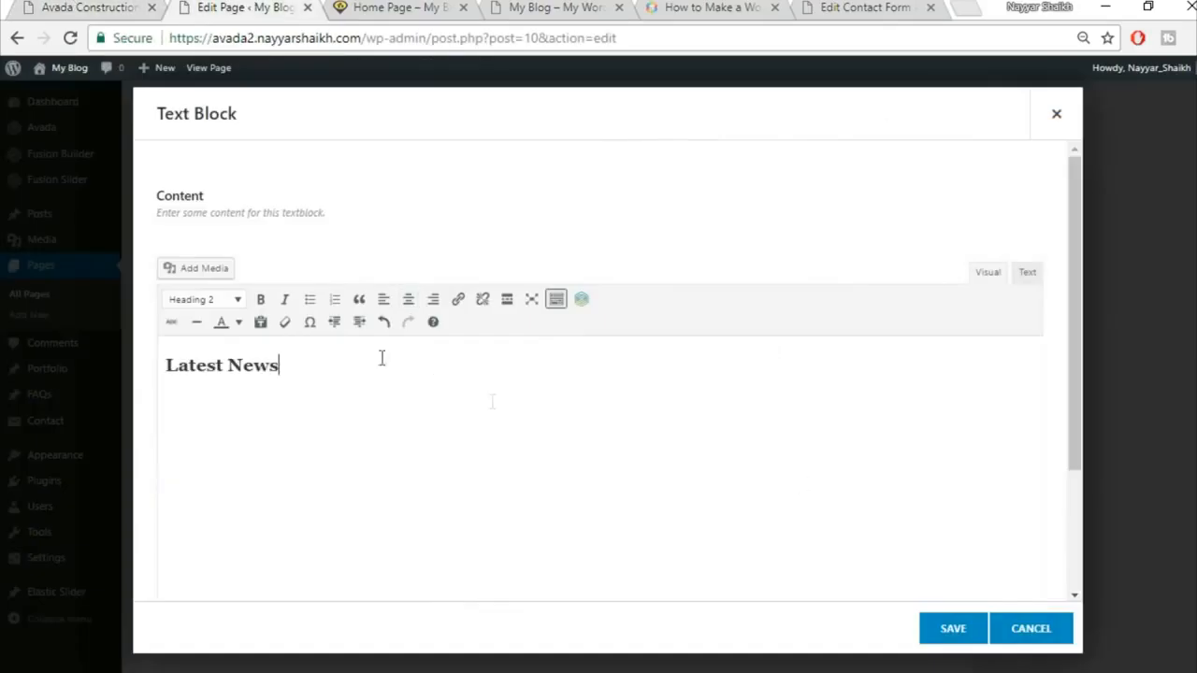
pyautogui.click(409, 299)
pyautogui.click(968, 634)
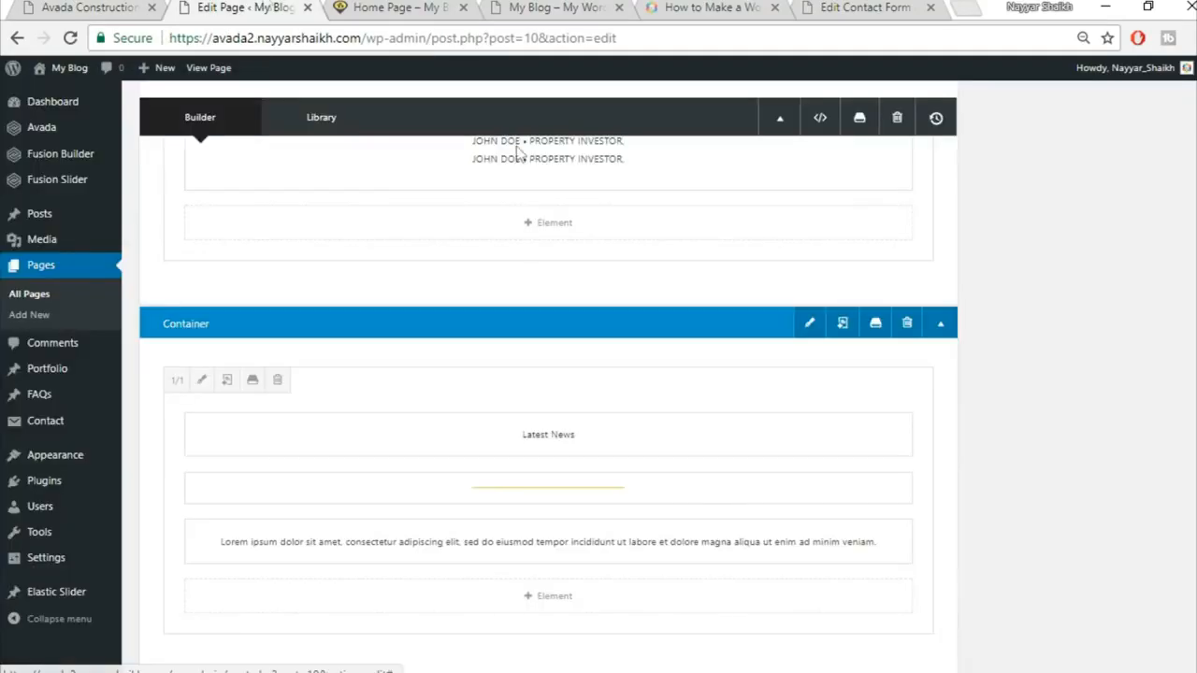
pyautogui.click(137, 5)
pyautogui.scroll(-3, 999, 382)
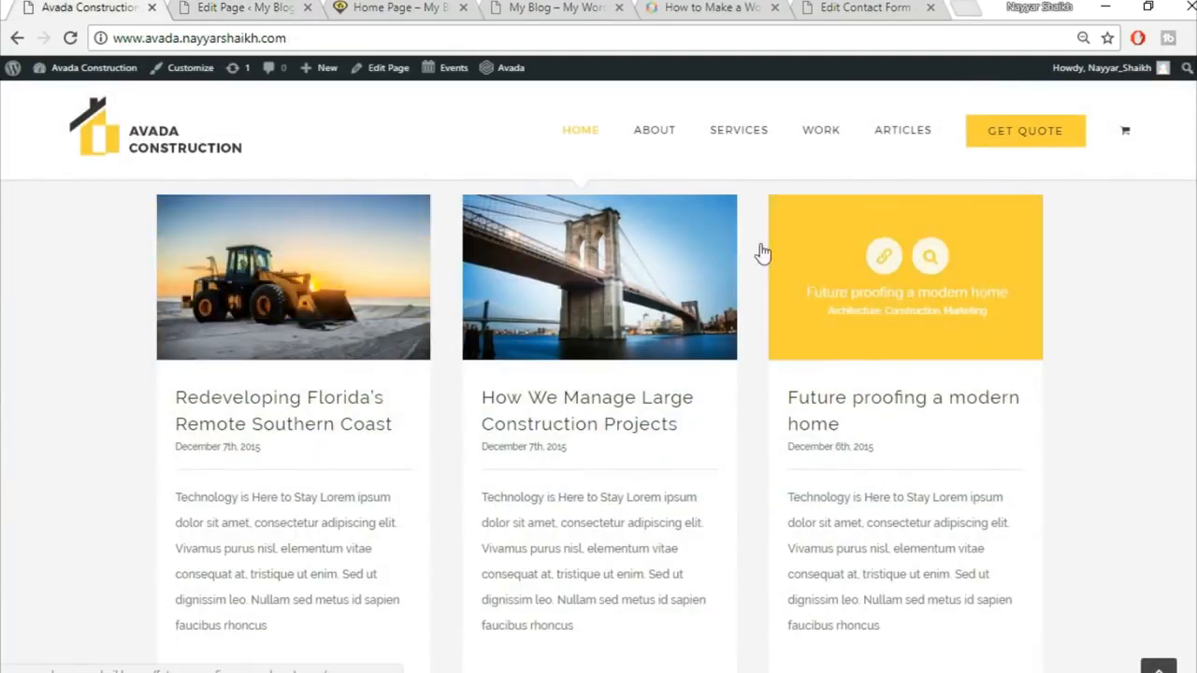
pyautogui.click(262, 7)
pyautogui.scroll(-3, 1023, 515)
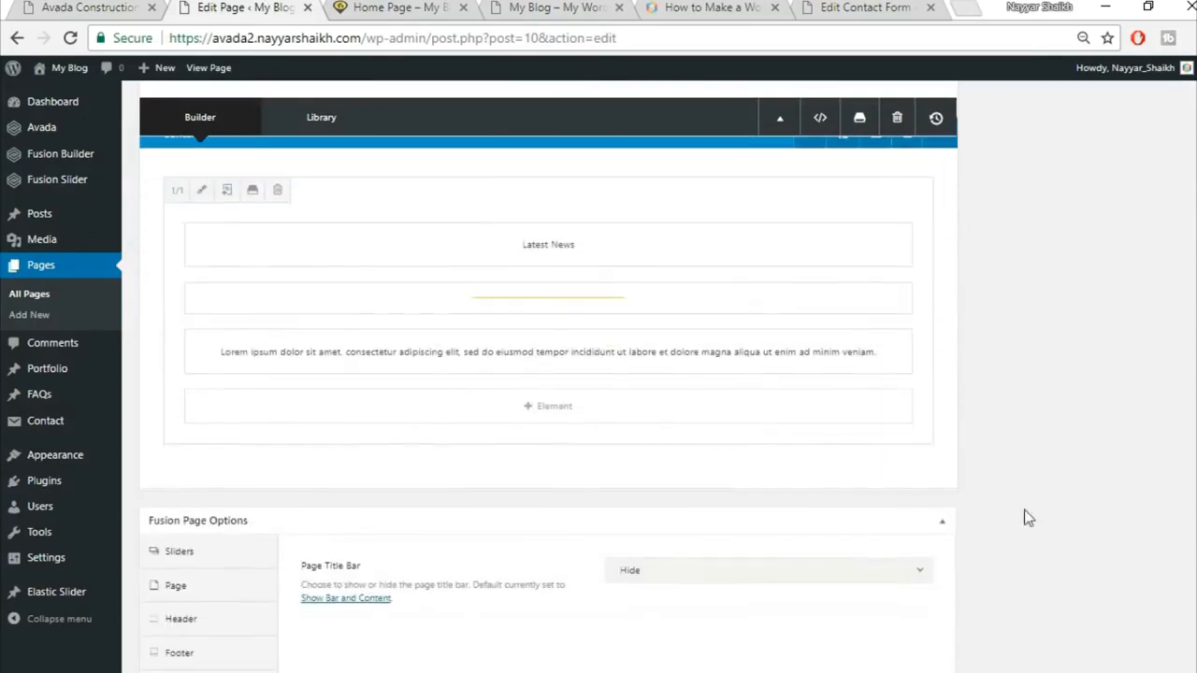
# Step: Add a full-width column row containing a Blog element
pyautogui.click(899, 476)
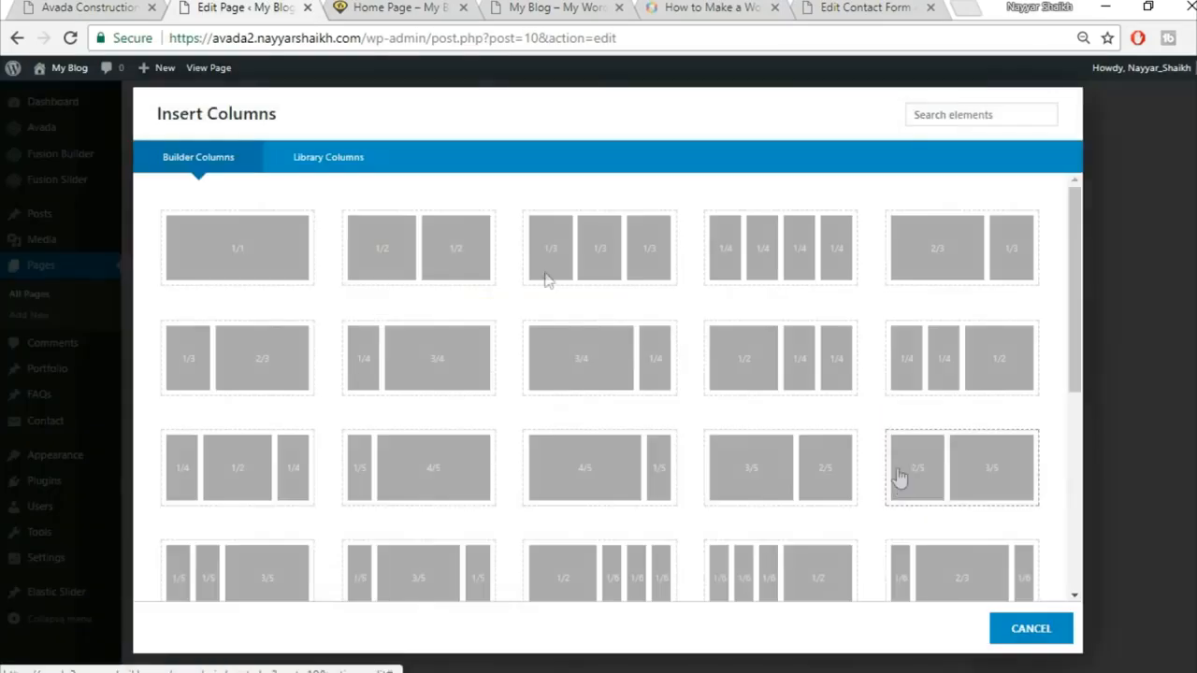
pyautogui.click(246, 233)
pyautogui.click(603, 549)
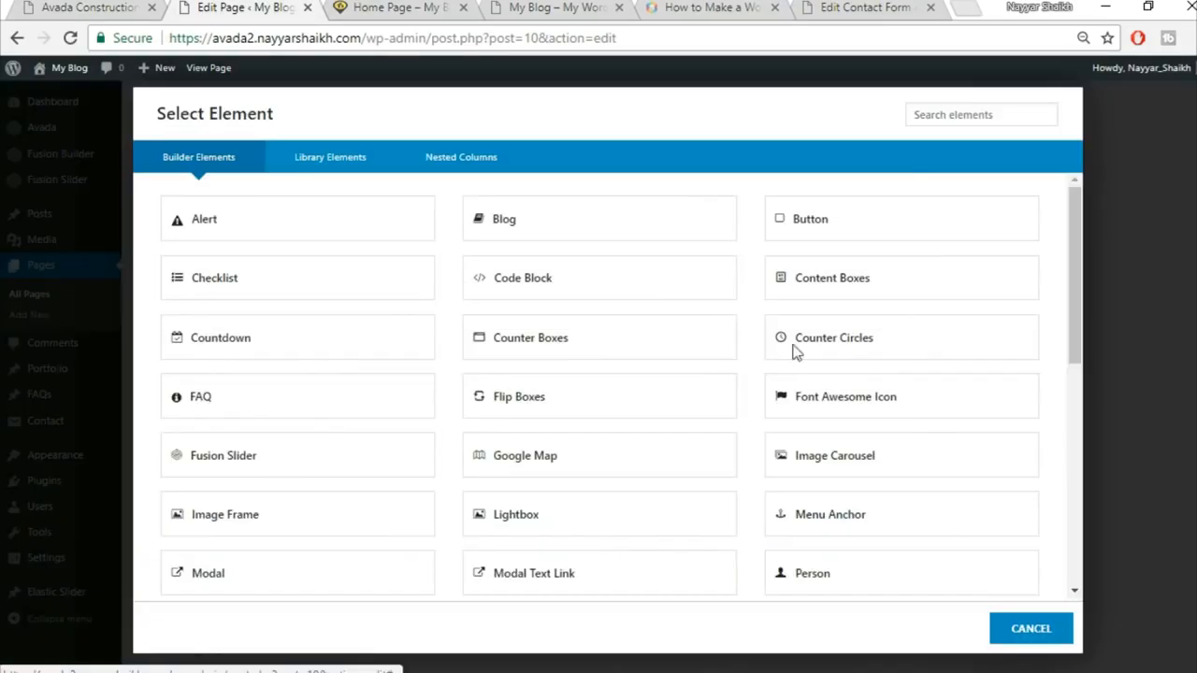
pyautogui.click(951, 114)
pyautogui.write('blo')
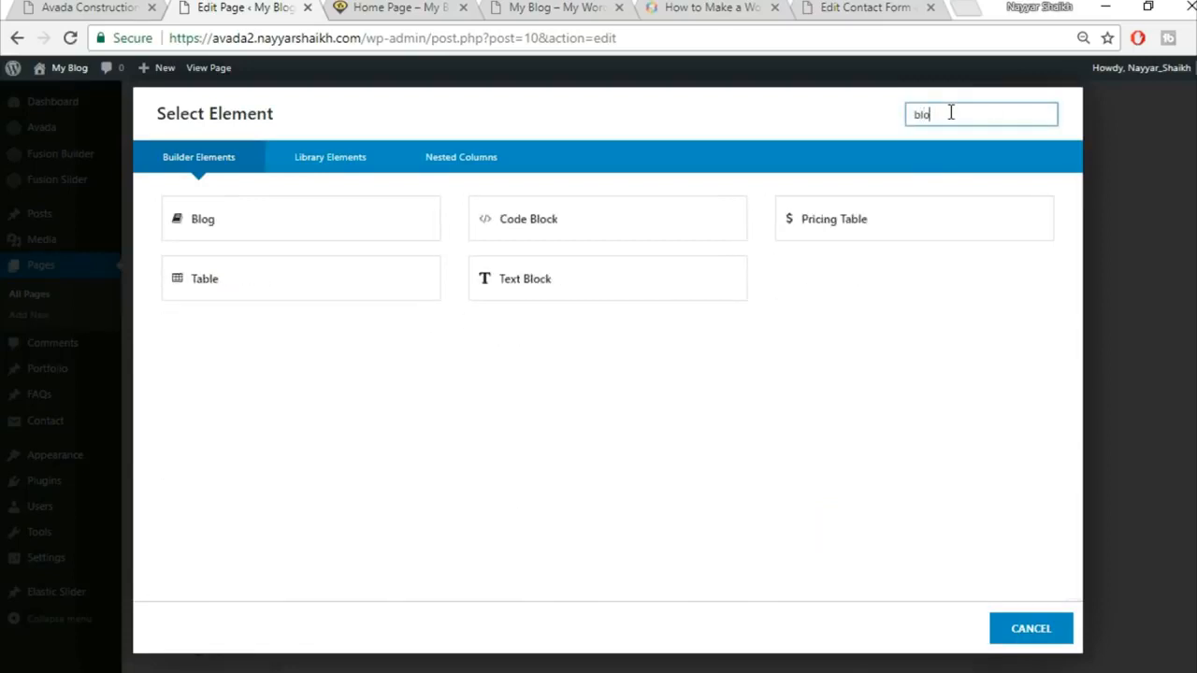
pyautogui.click(268, 223)
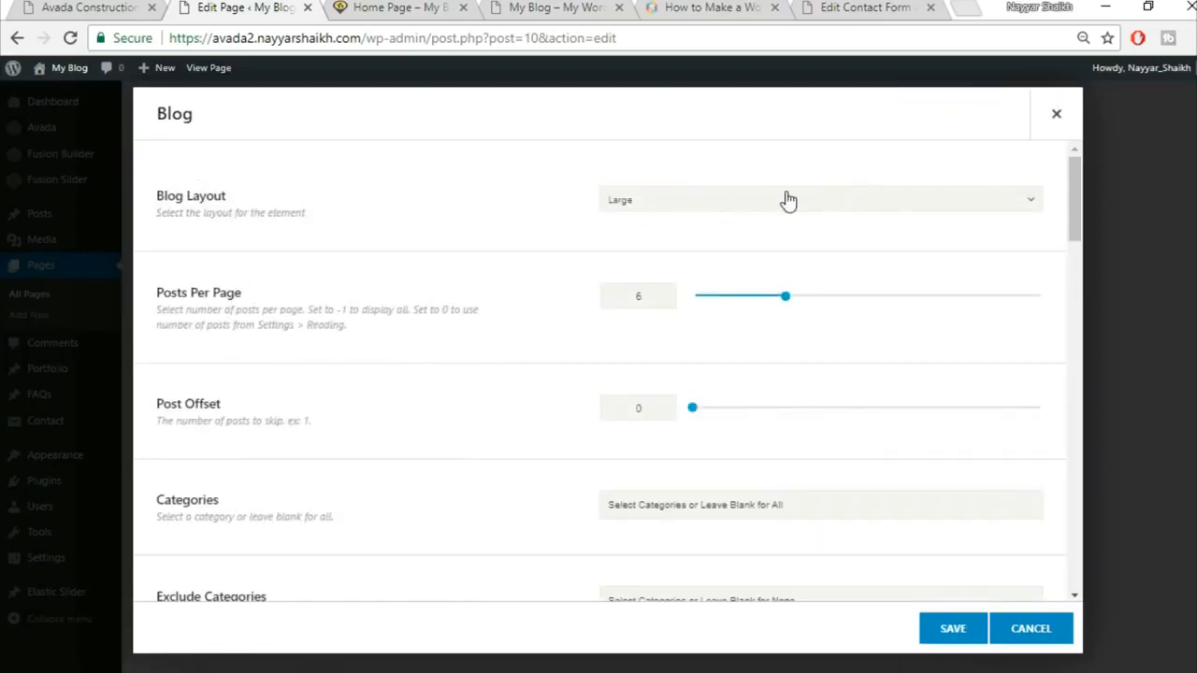
# Step: Set the Blog element's layout to Grid
pyautogui.click(788, 201)
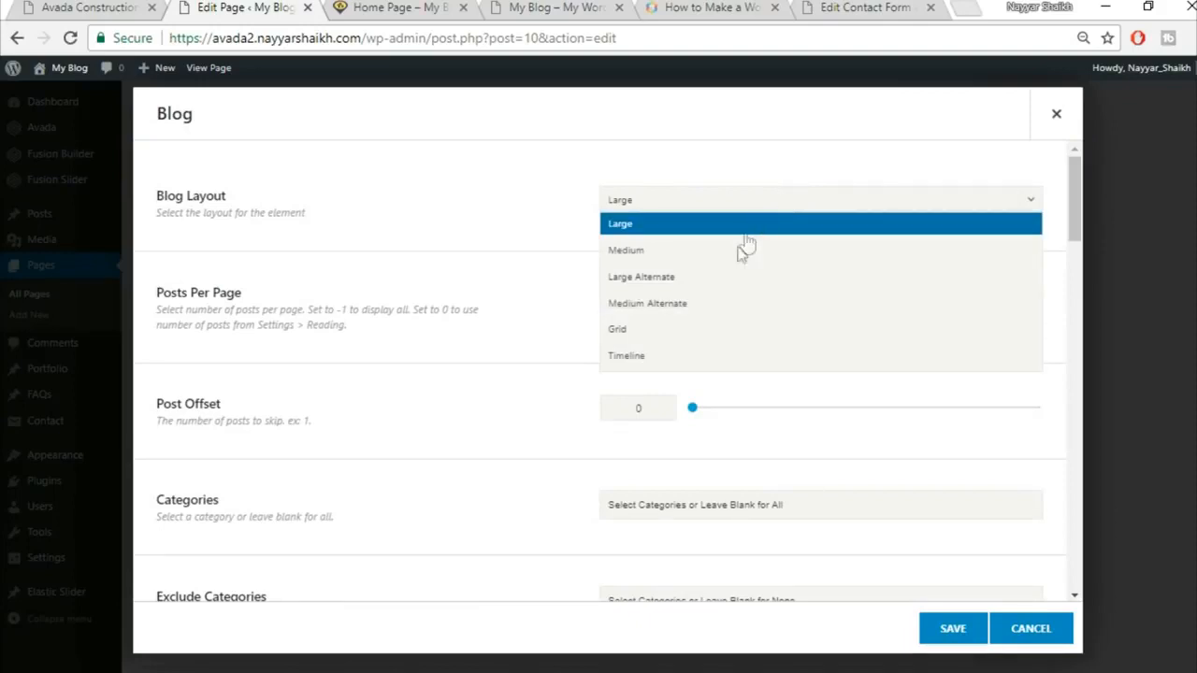
pyautogui.click(706, 333)
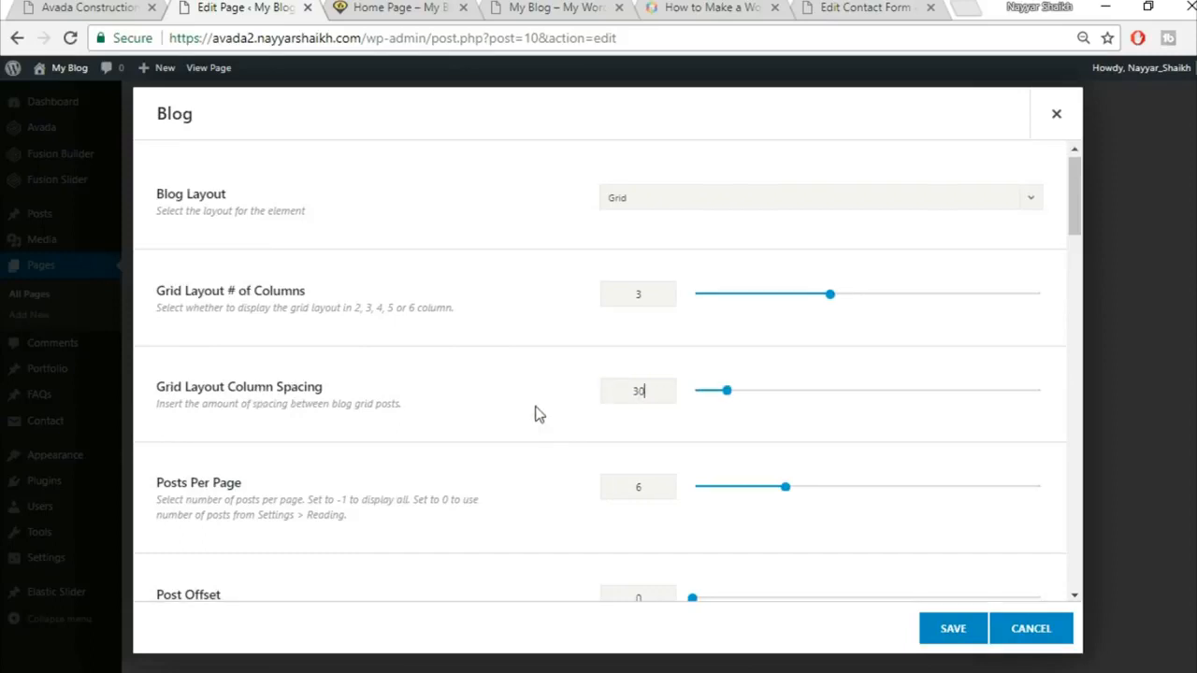
pyautogui.scroll(-1, 673, 445)
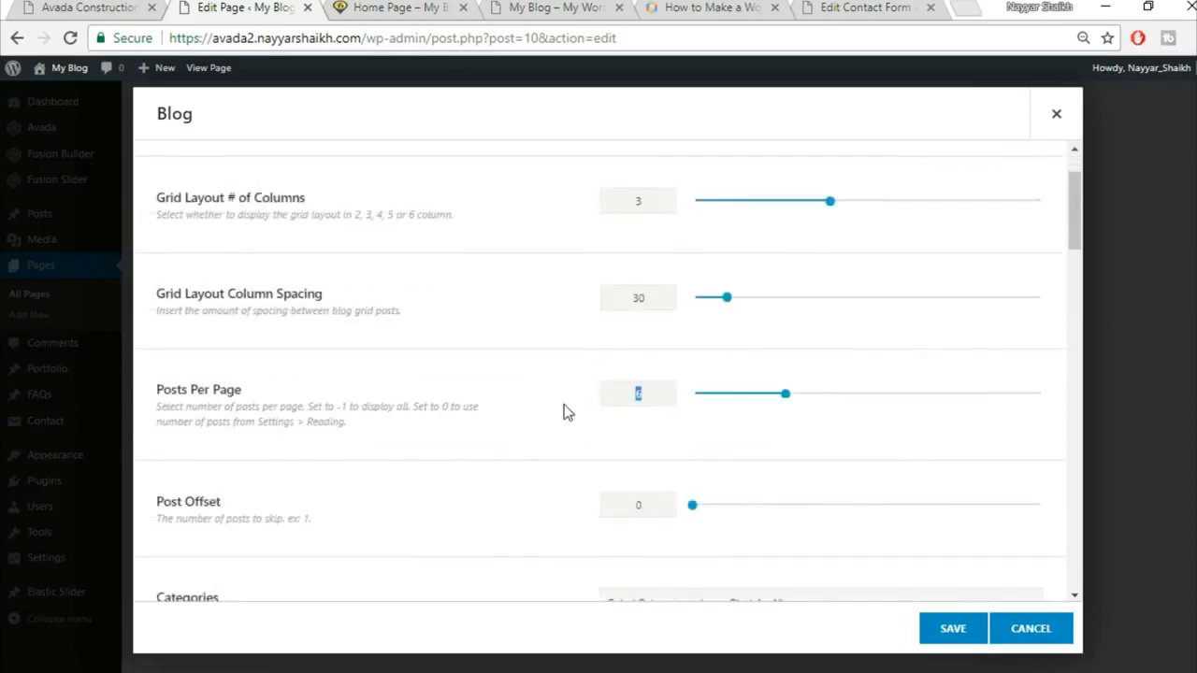
pyautogui.scroll(-2, 567, 420)
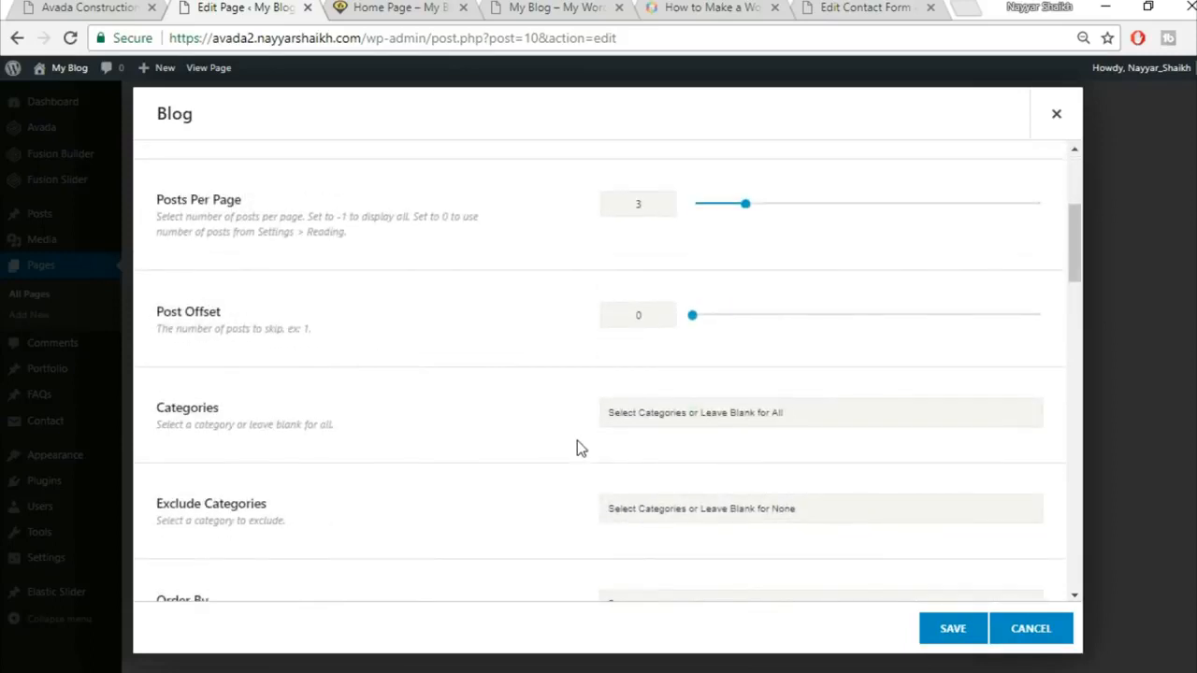
pyautogui.scroll(-5, 577, 442)
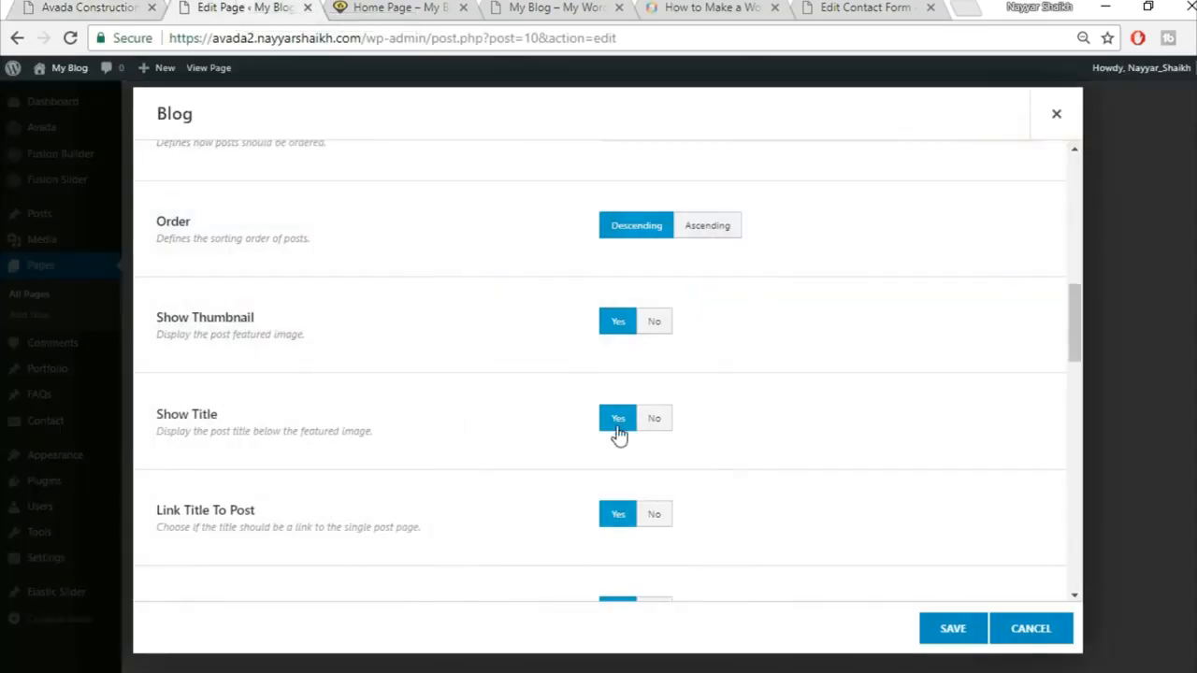
pyautogui.scroll(-1, 618, 435)
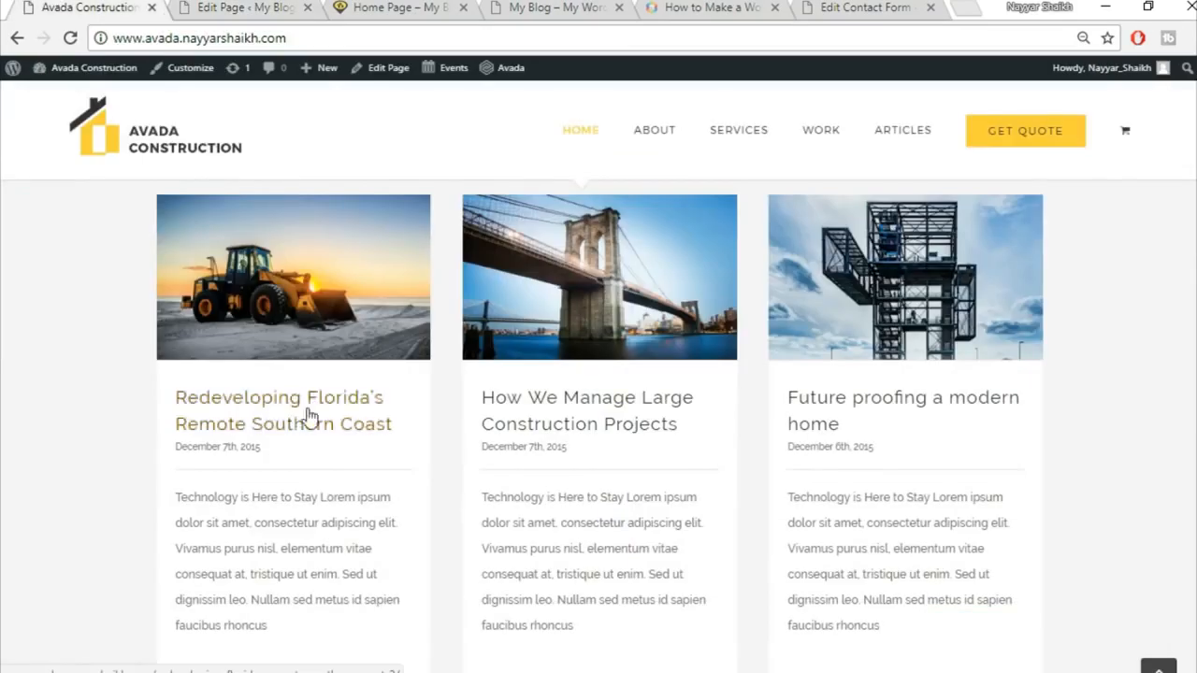
# Step: Compare the blog settings against the first post's excerpt on the live site
pyautogui.click(284, 7)
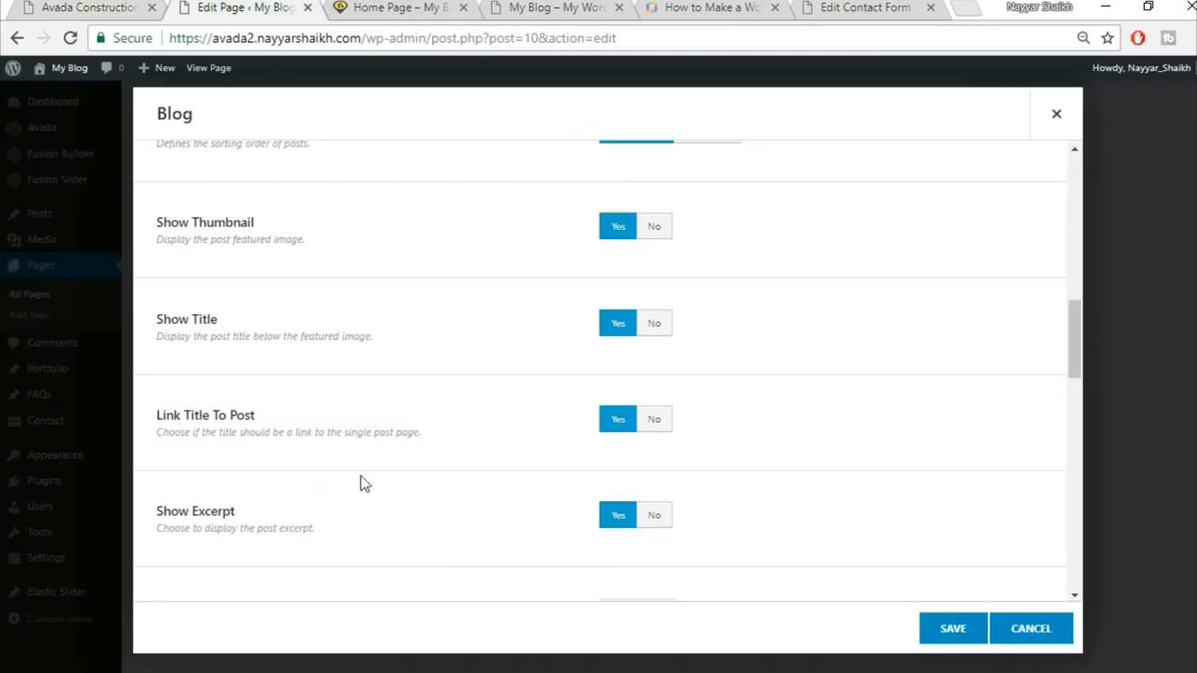
pyautogui.scroll(-1, 314, 473)
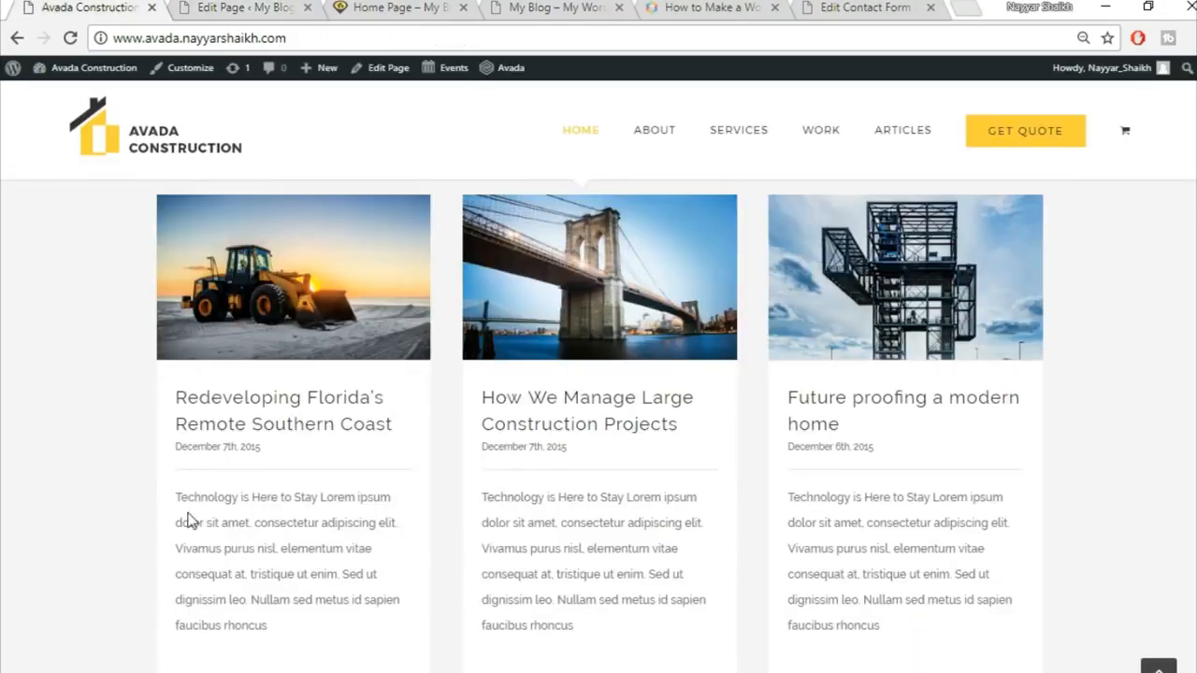
pyautogui.moveTo(175, 497); pyautogui.dragTo(311, 644)
pyautogui.click(311, 644)
pyautogui.click(221, 7)
pyautogui.scroll(-2, 783, 460)
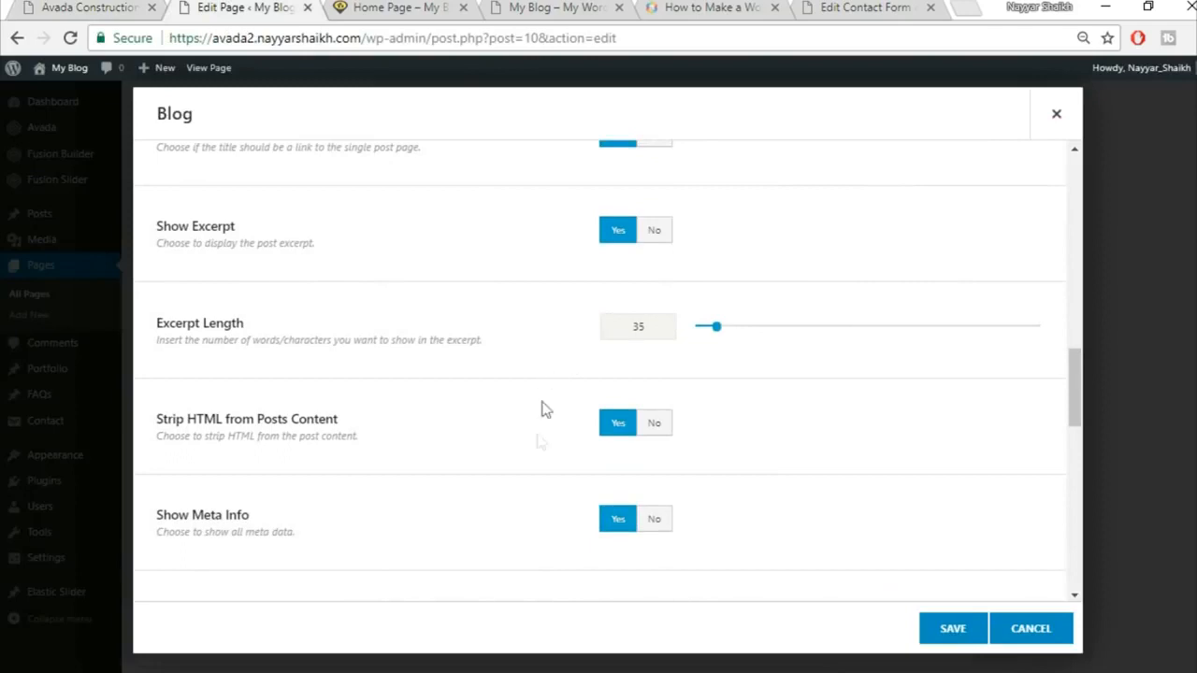
pyautogui.scroll(-5, 504, 491)
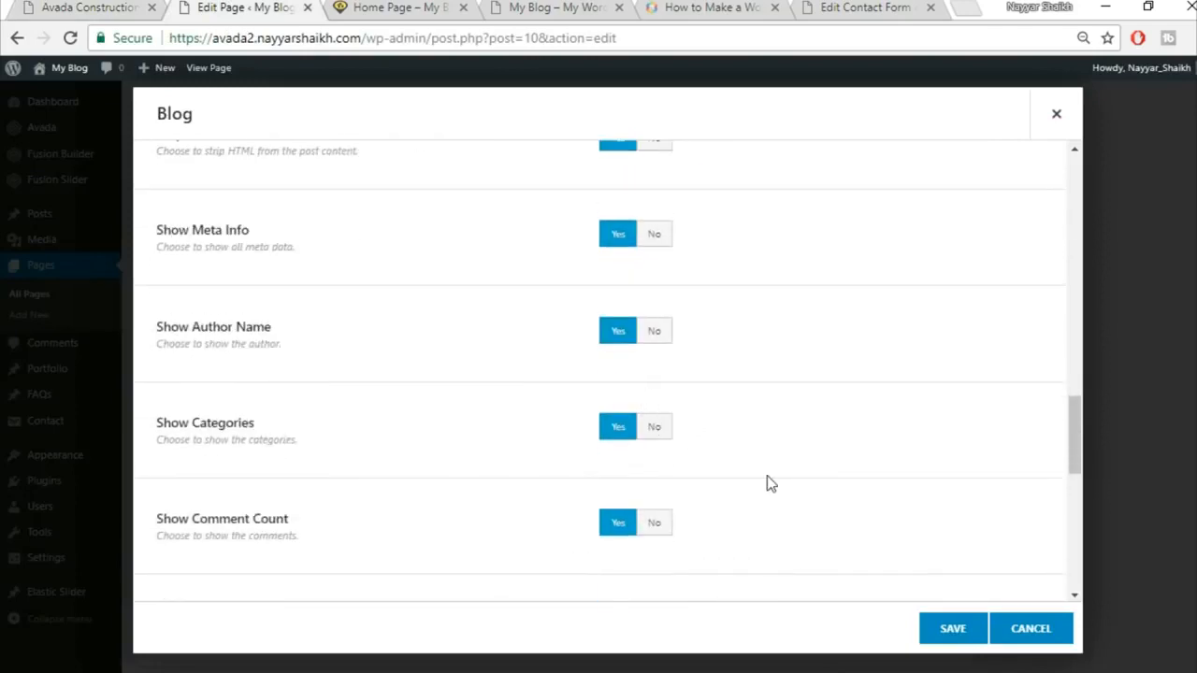
pyautogui.scroll(-1, 767, 482)
# Step: Hide the comment count, categories, author name and tags on blog posts
pyautogui.click(666, 429)
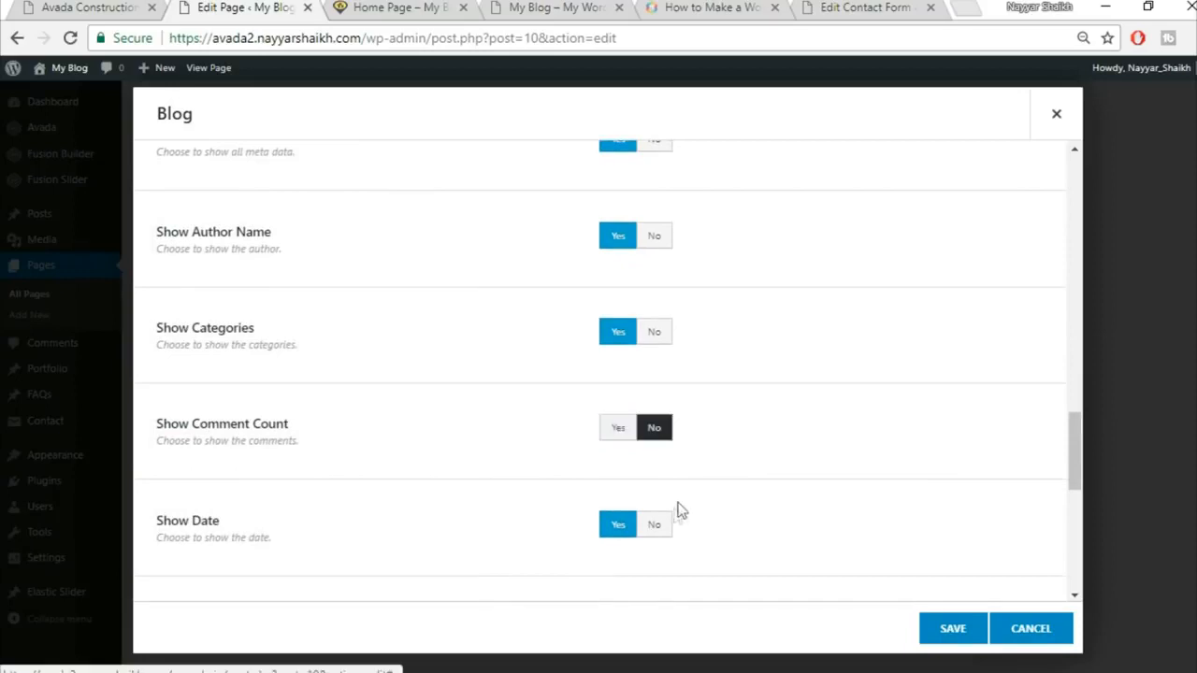
pyautogui.click(655, 330)
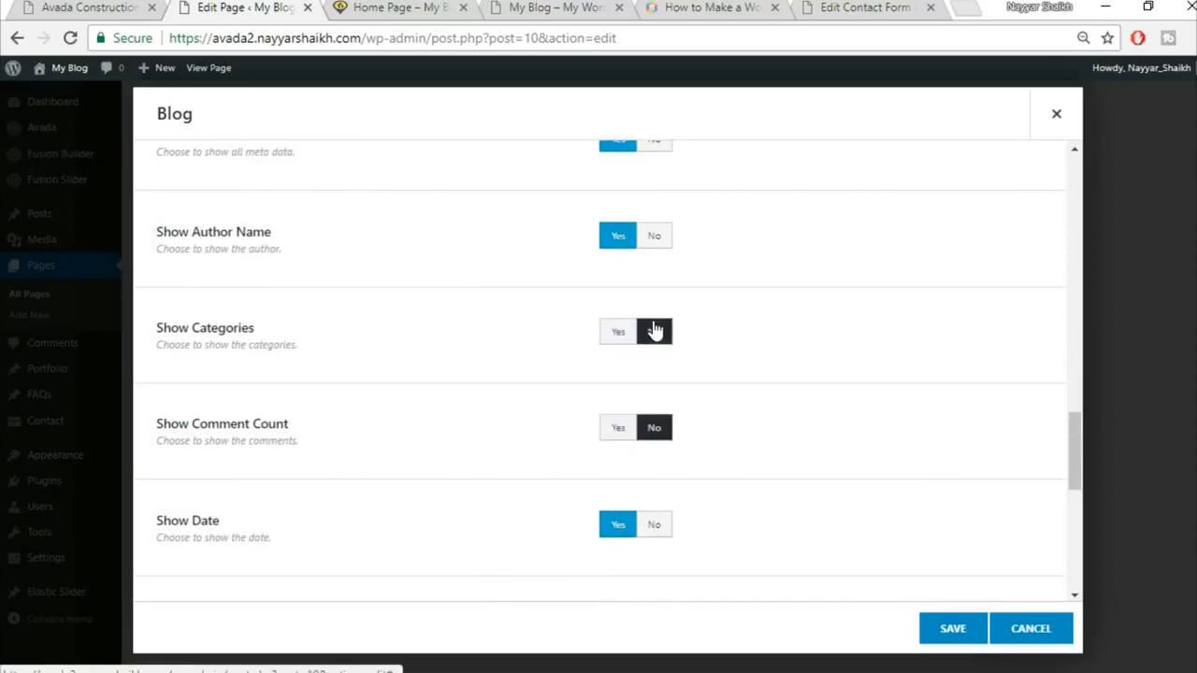
pyautogui.click(655, 236)
pyautogui.scroll(-2, 810, 374)
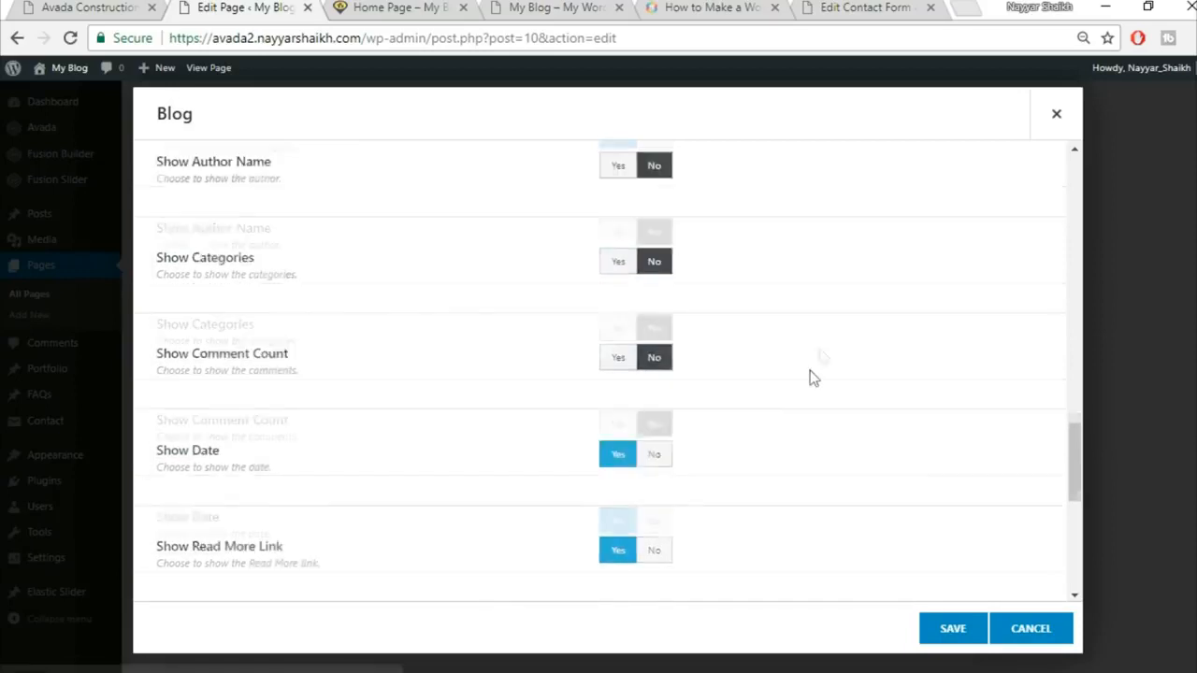
pyautogui.scroll(-1, 707, 374)
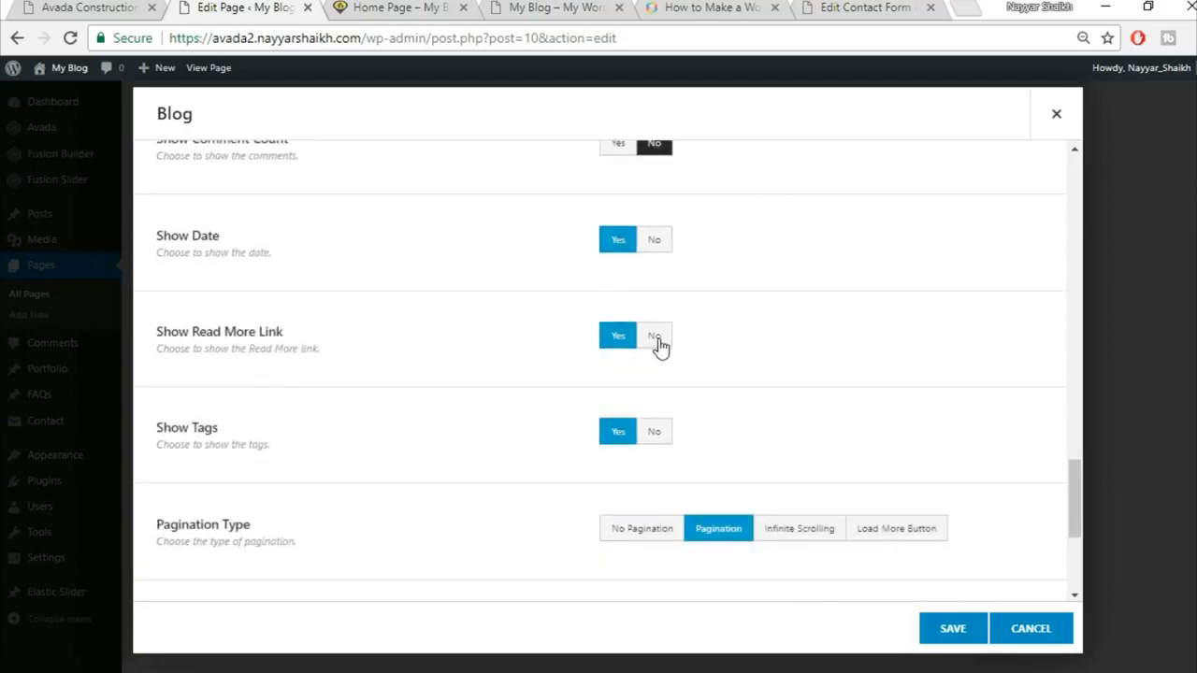
pyautogui.scroll(-1, 636, 390)
pyautogui.click(656, 338)
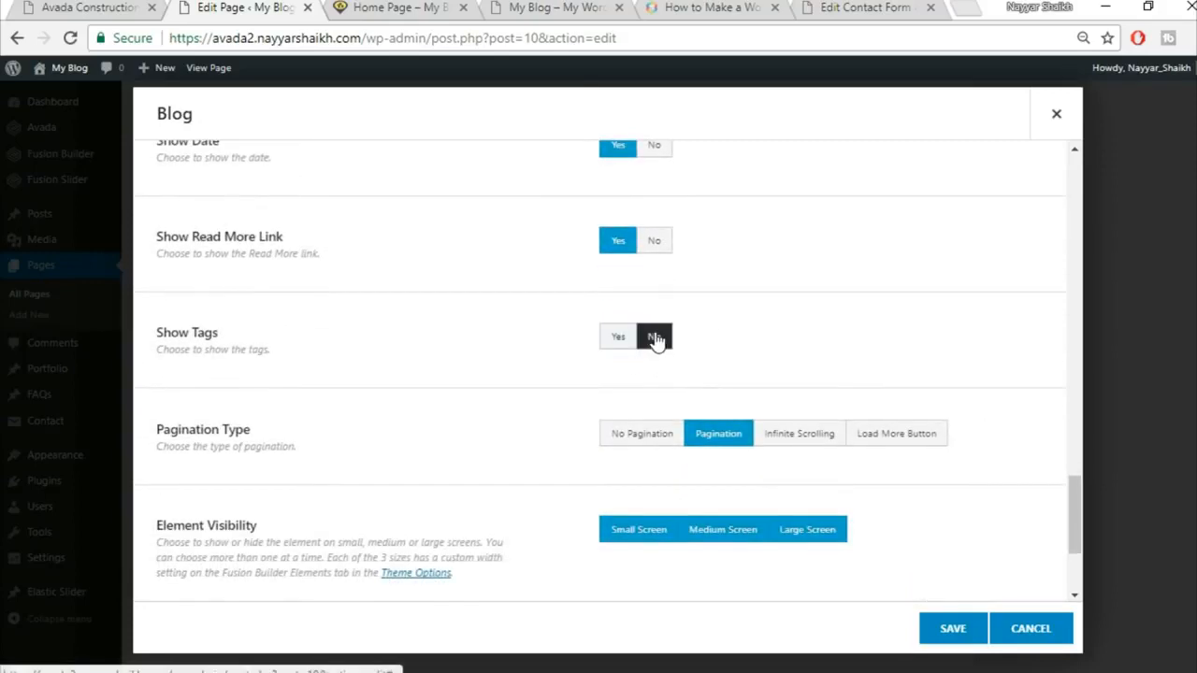
# Step: Turn off pagination for the blog grid and save the Blog element
pyautogui.scroll(-1, 735, 395)
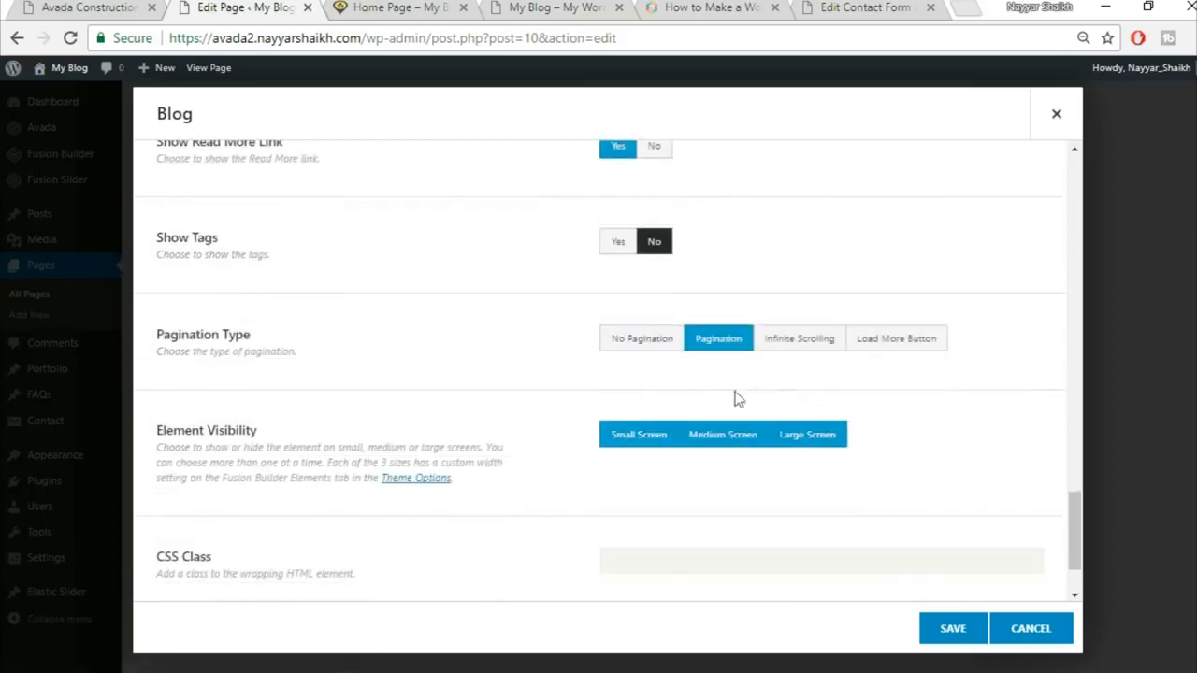
pyautogui.click(661, 343)
pyautogui.scroll(-1, 475, 440)
pyautogui.scroll(10, 482, 449)
pyautogui.scroll(4, 492, 459)
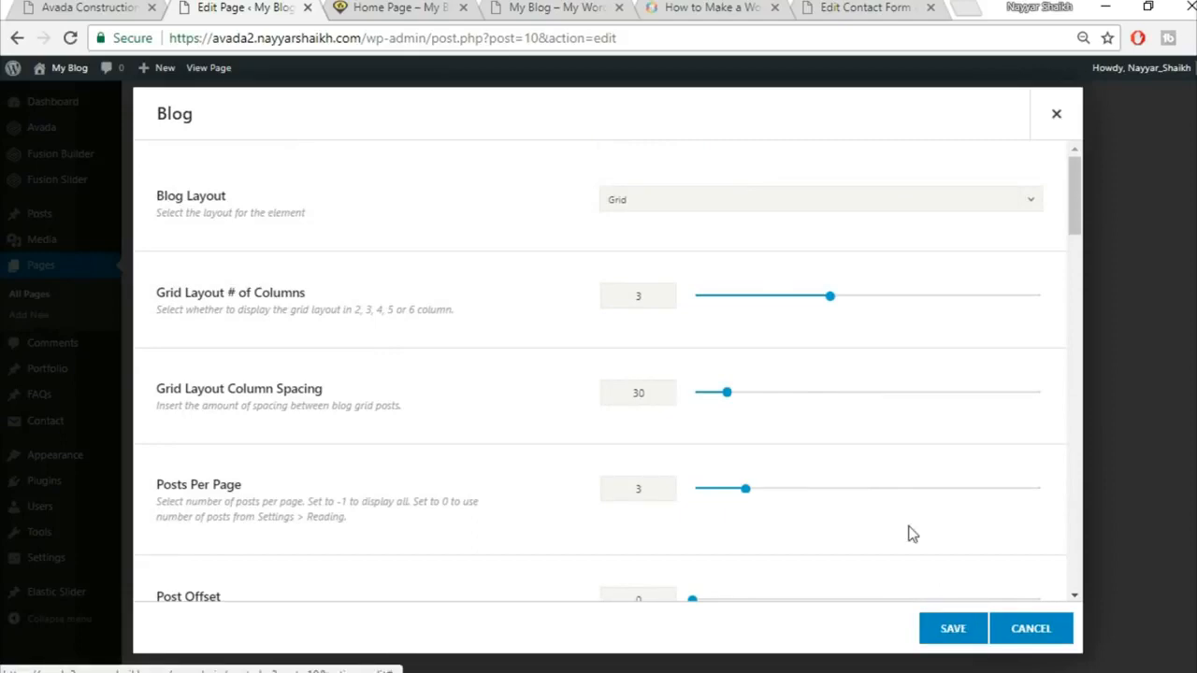
pyautogui.scroll(-2, 908, 533)
pyautogui.scroll(-10, 908, 533)
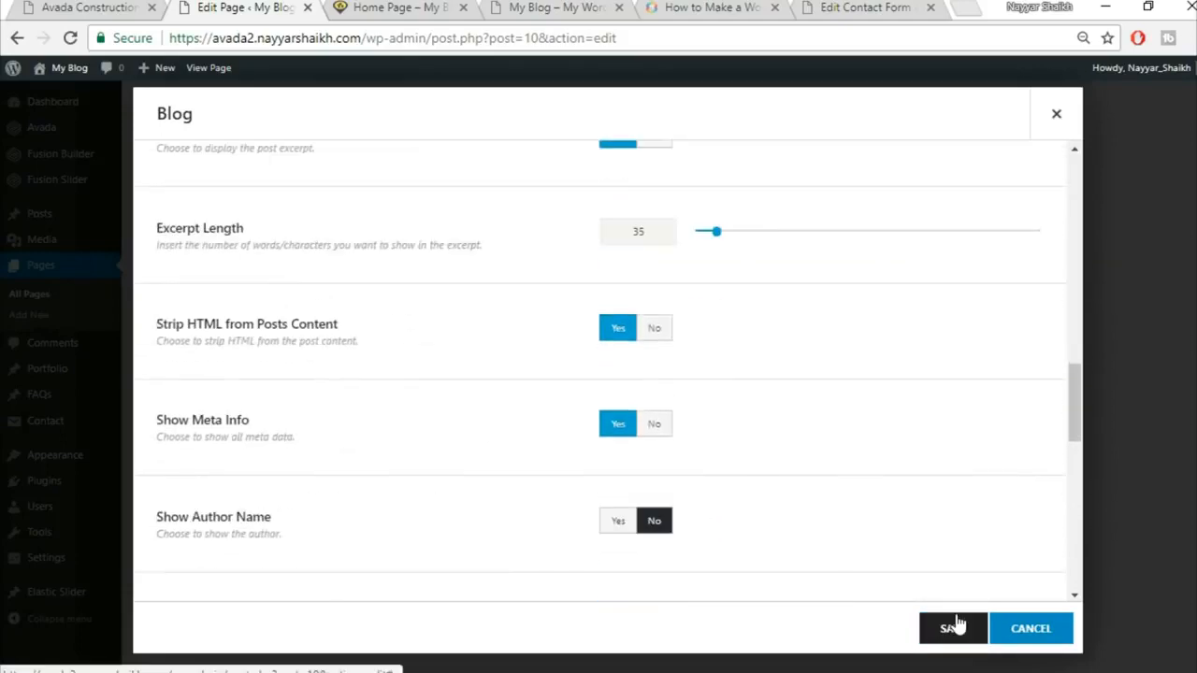
pyautogui.click(950, 628)
pyautogui.scroll(-2, 773, 496)
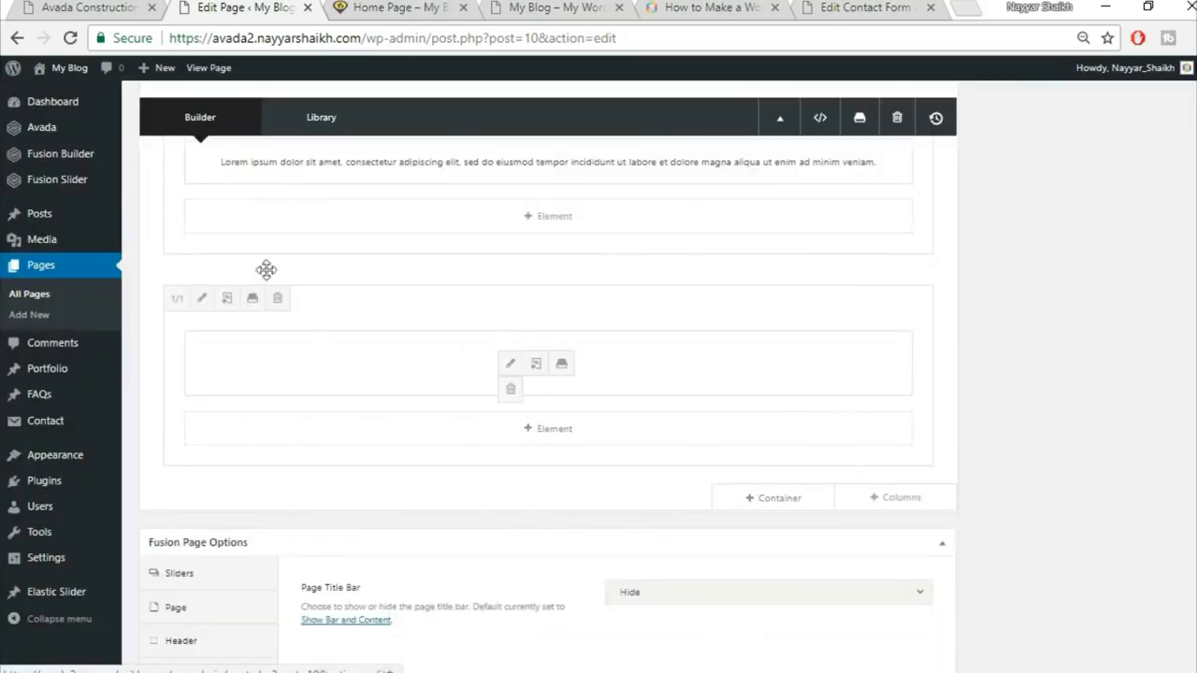
# Step: Check the reference site's blog grid, then update the home page
pyautogui.click(62, 7)
pyautogui.scroll(1, 334, 374)
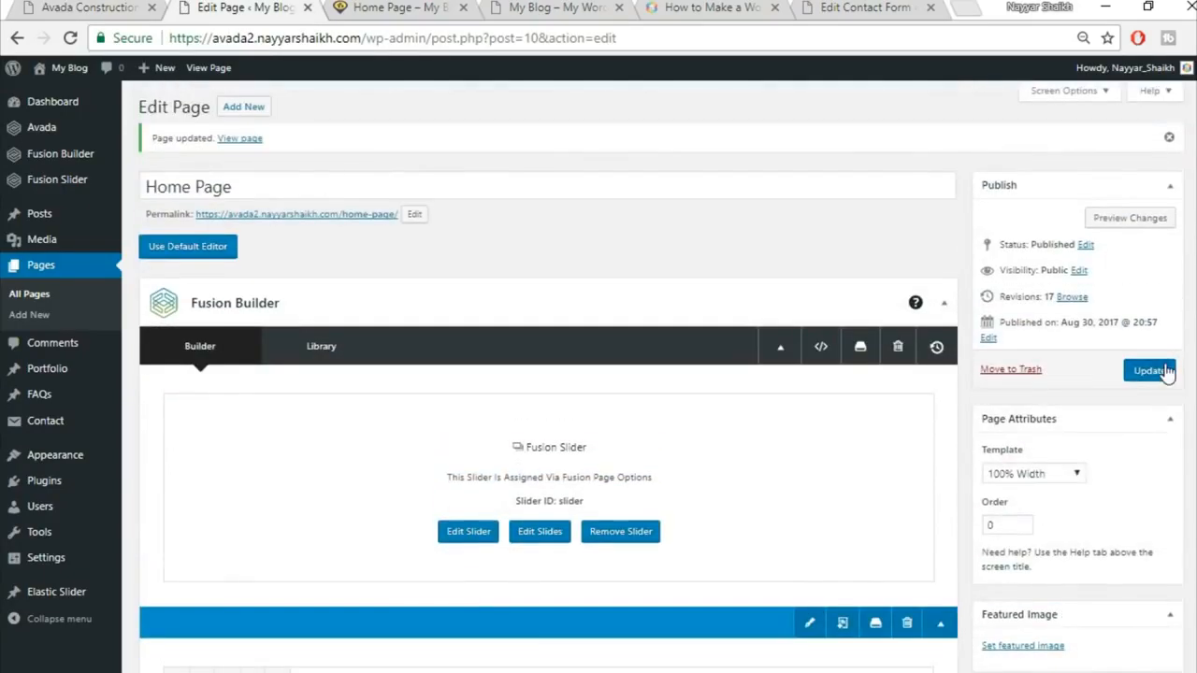
pyautogui.click(1167, 372)
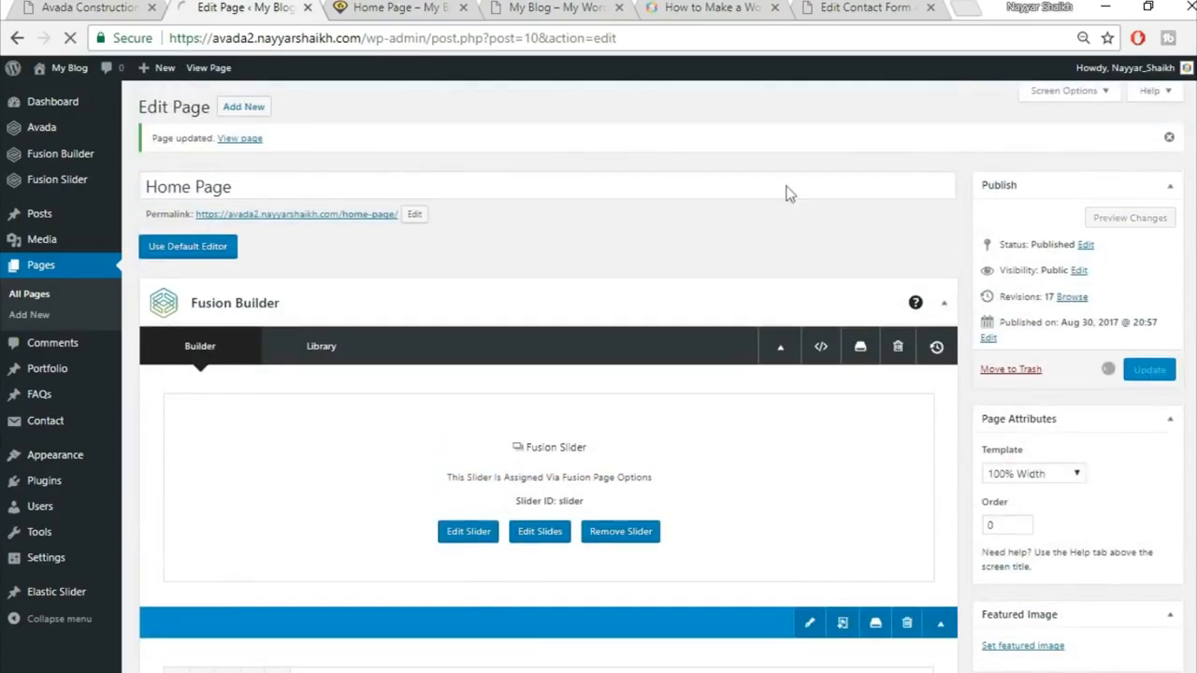
# Step: Reload the live home page and review the reduced Latest News grid
pyautogui.click(402, 8)
pyautogui.click(443, 33)
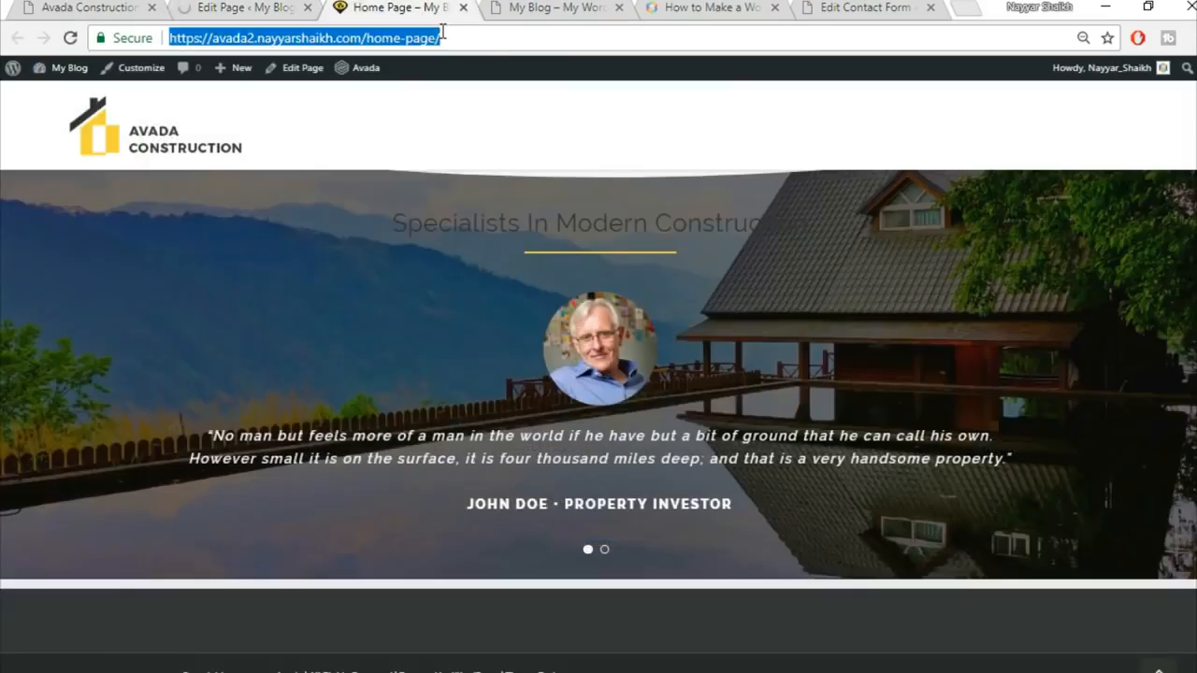
pyautogui.press('Return')
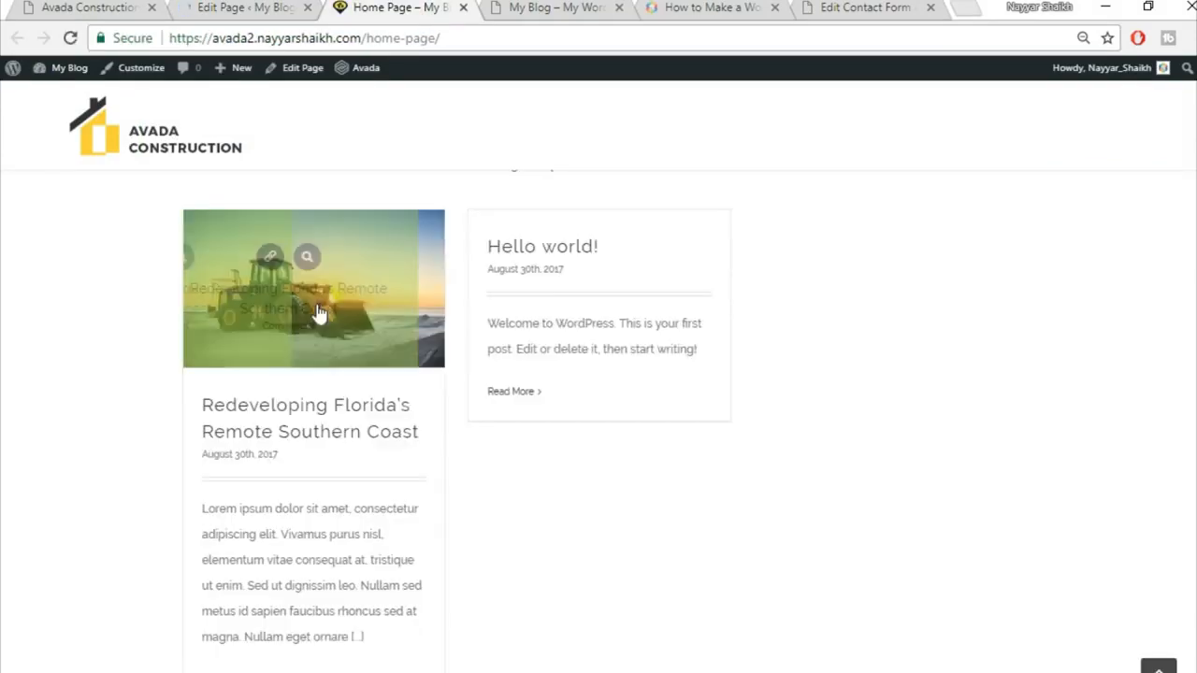
pyautogui.scroll(-1, 367, 462)
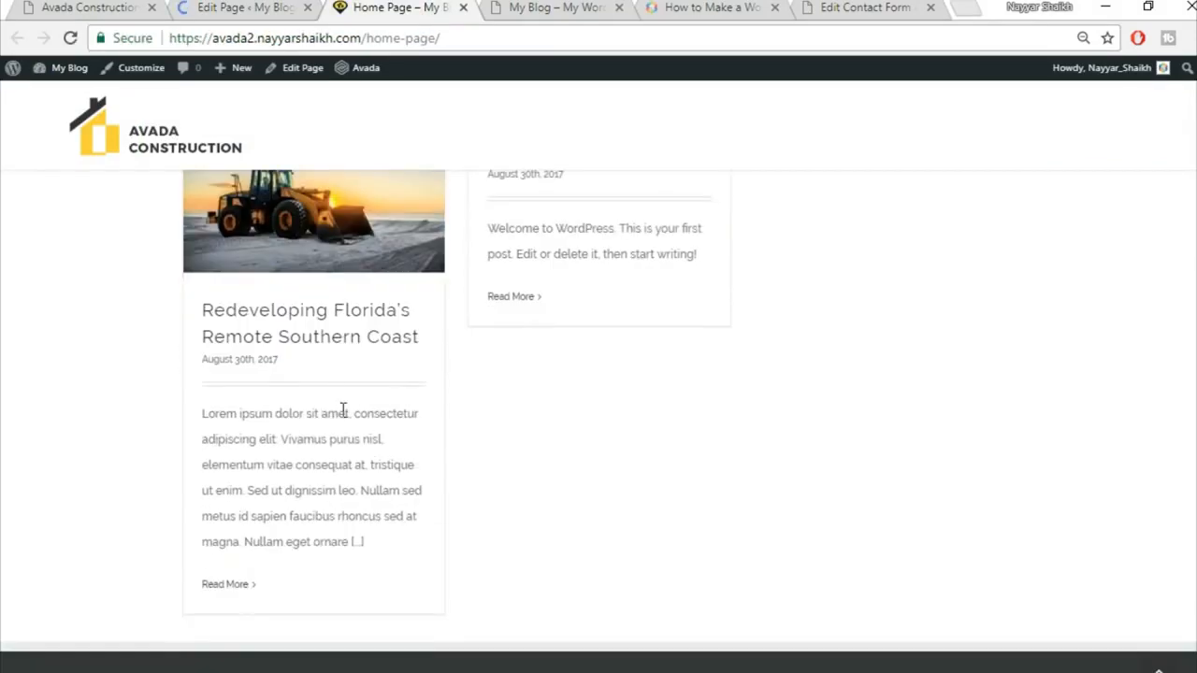
pyautogui.scroll(1, 344, 411)
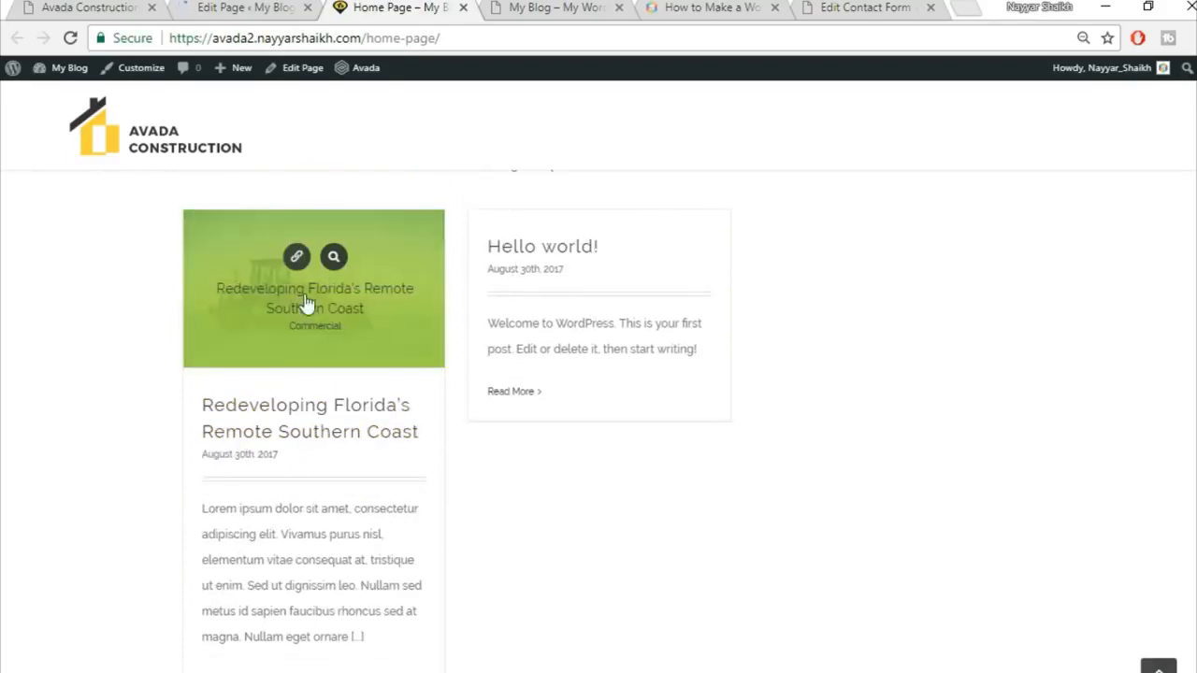
pyautogui.moveTo(284, 302)
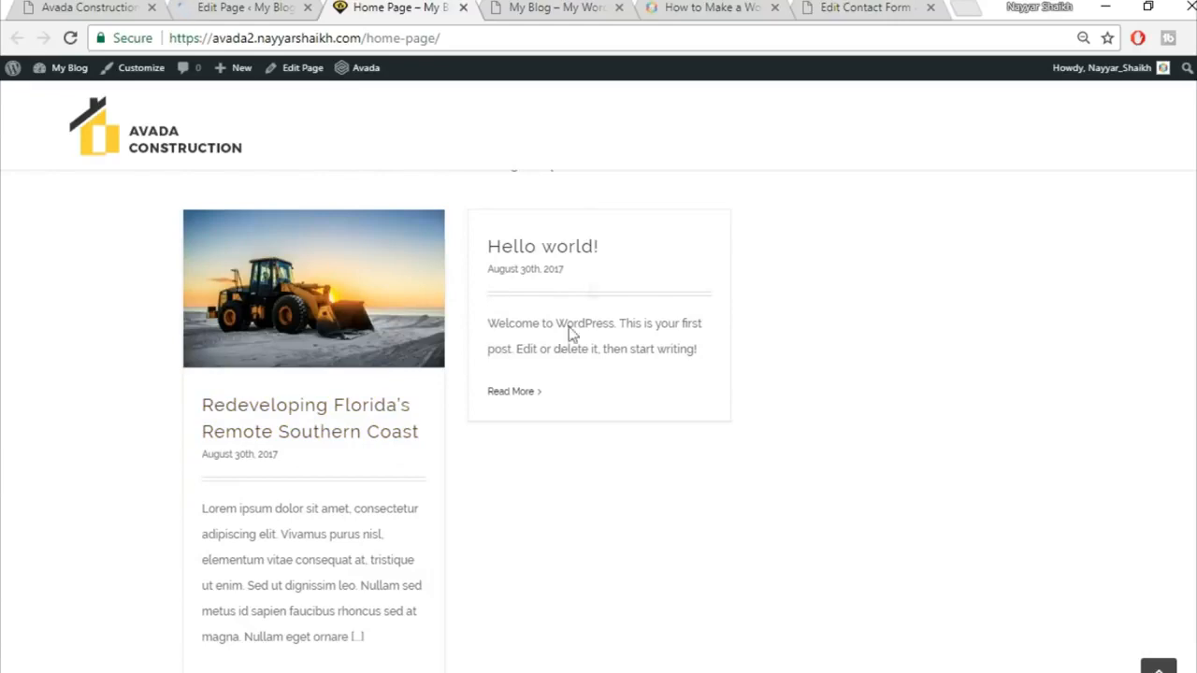
pyautogui.scroll(2, 889, 420)
pyautogui.scroll(-2, 890, 420)
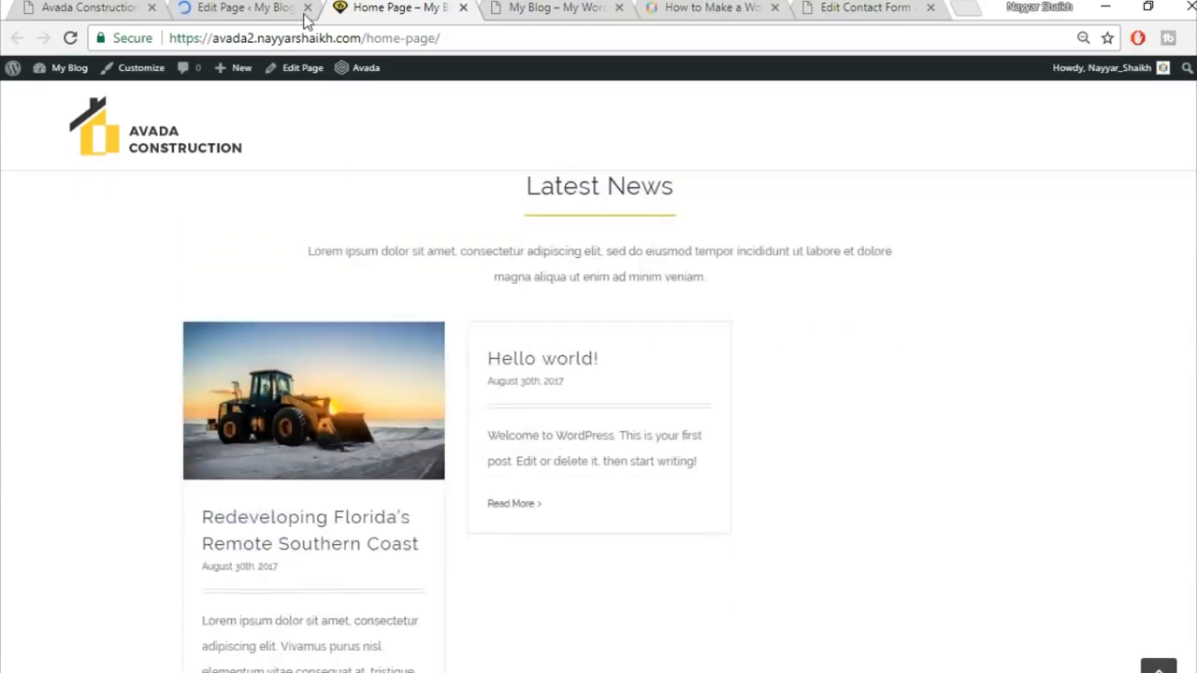
pyautogui.click(114, 6)
# Step: Back in Fusion Builder, start a new container below the last Blog section
pyautogui.scroll(-6, 1041, 389)
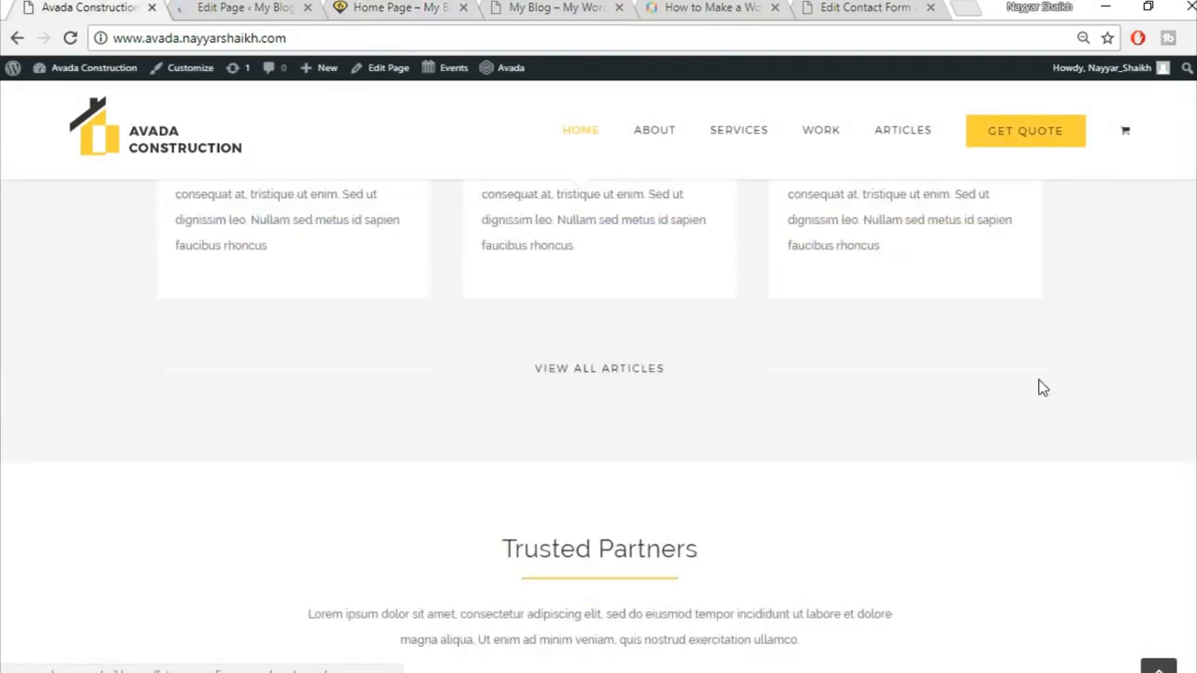
pyautogui.scroll(3, 1038, 388)
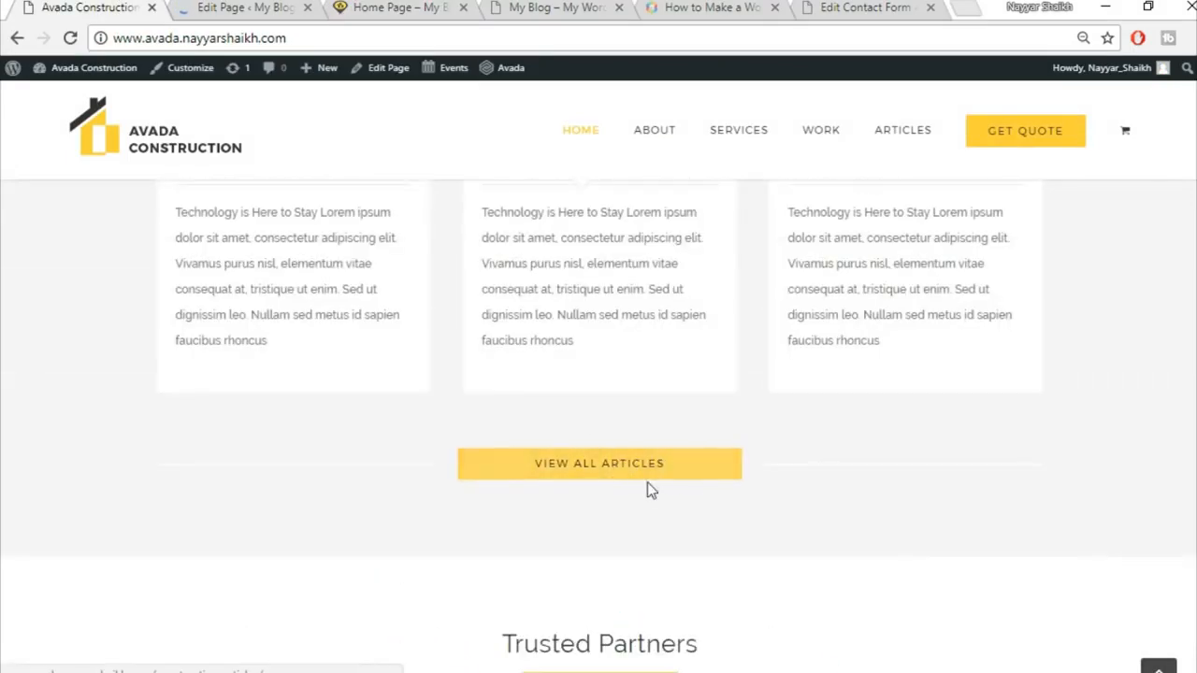
pyautogui.scroll(5, 727, 527)
pyautogui.scroll(5, 668, 454)
pyautogui.scroll(10, 667, 455)
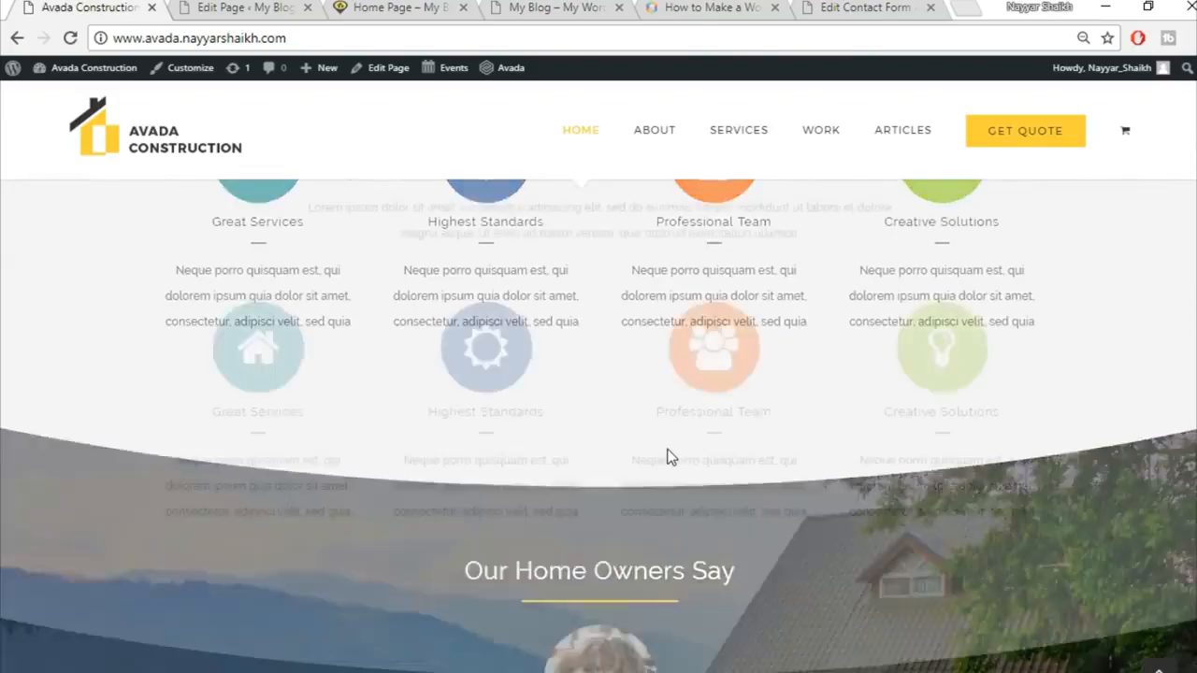
pyautogui.scroll(-15, 703, 530)
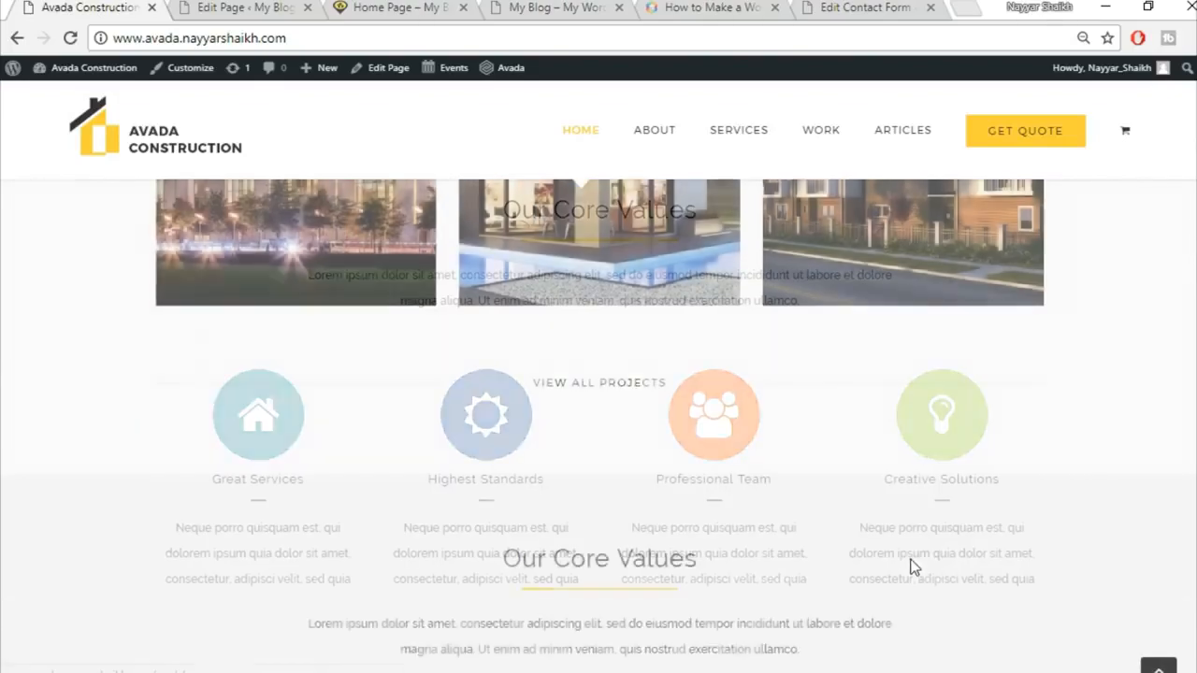
pyautogui.scroll(-2, 845, 462)
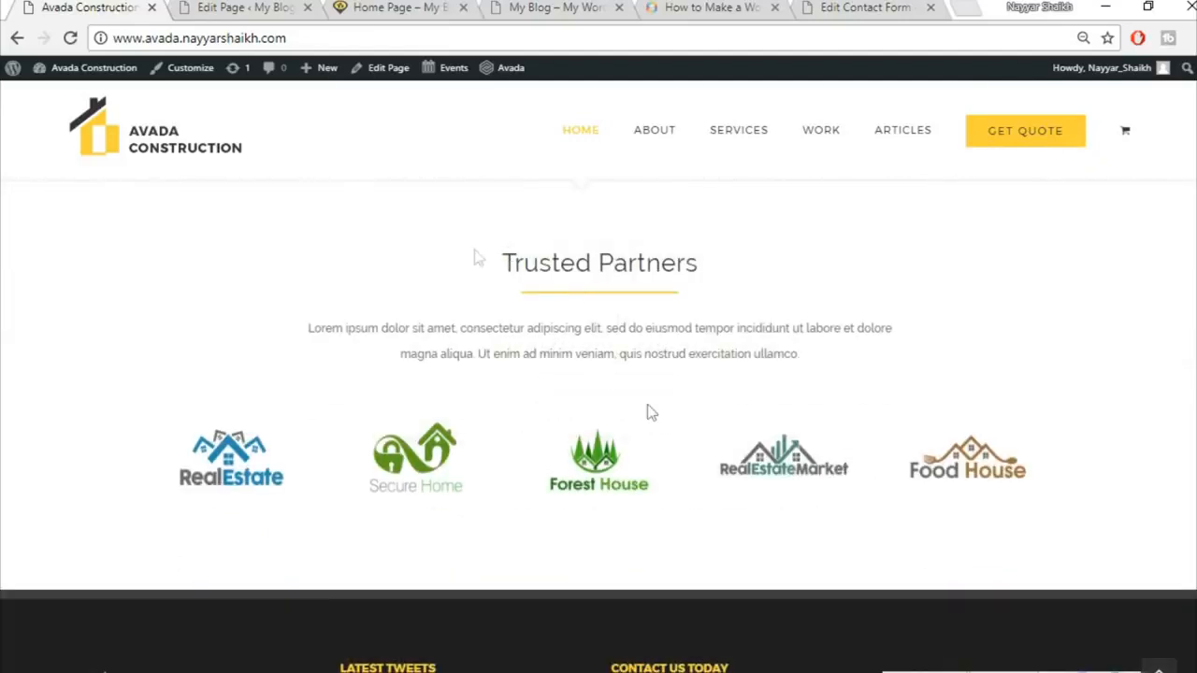
pyautogui.click(259, 6)
pyautogui.scroll(-10, 997, 458)
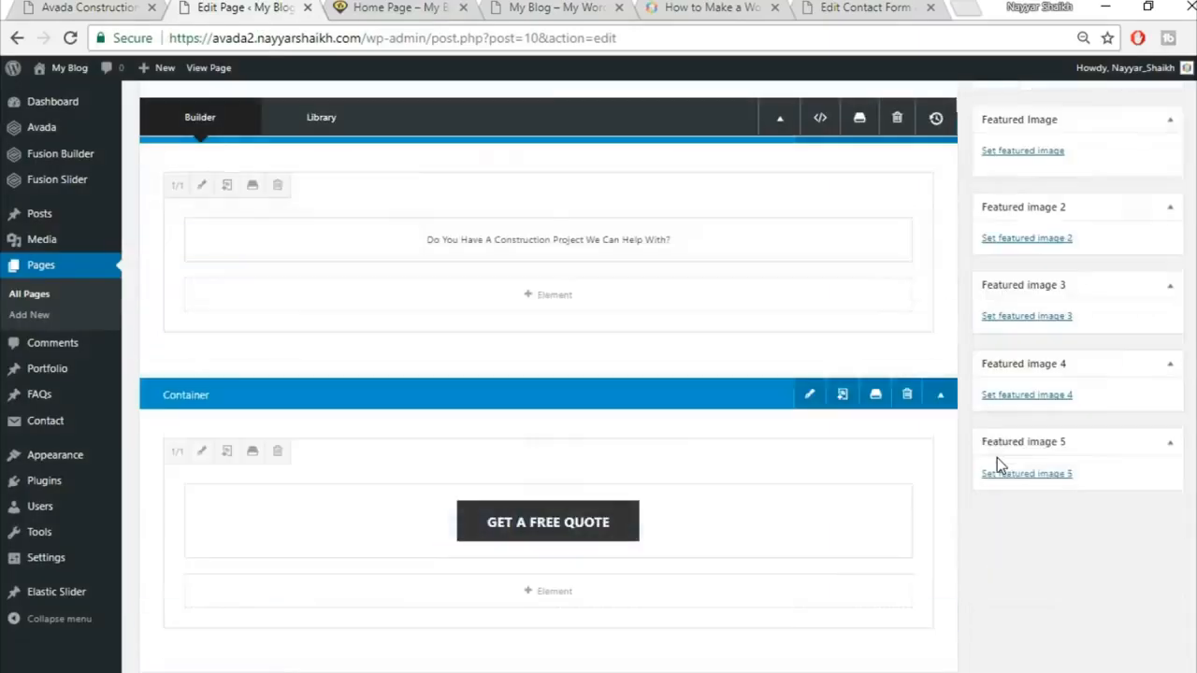
pyautogui.scroll(-10, 997, 458)
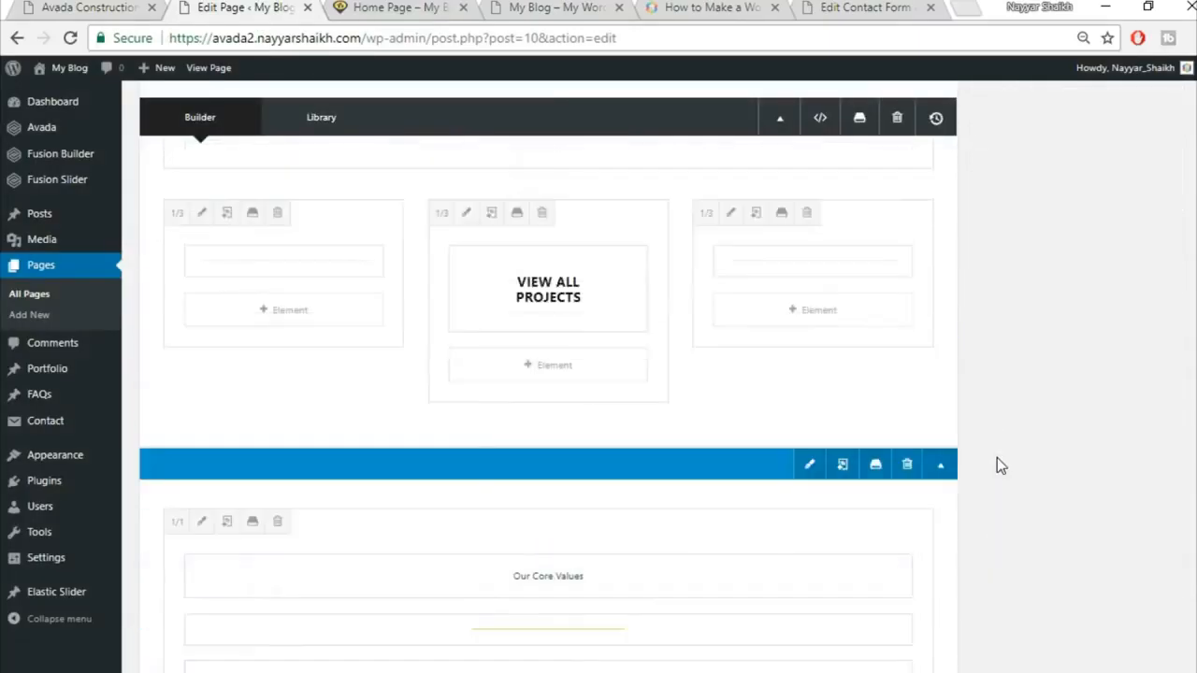
pyautogui.scroll(-5, 997, 457)
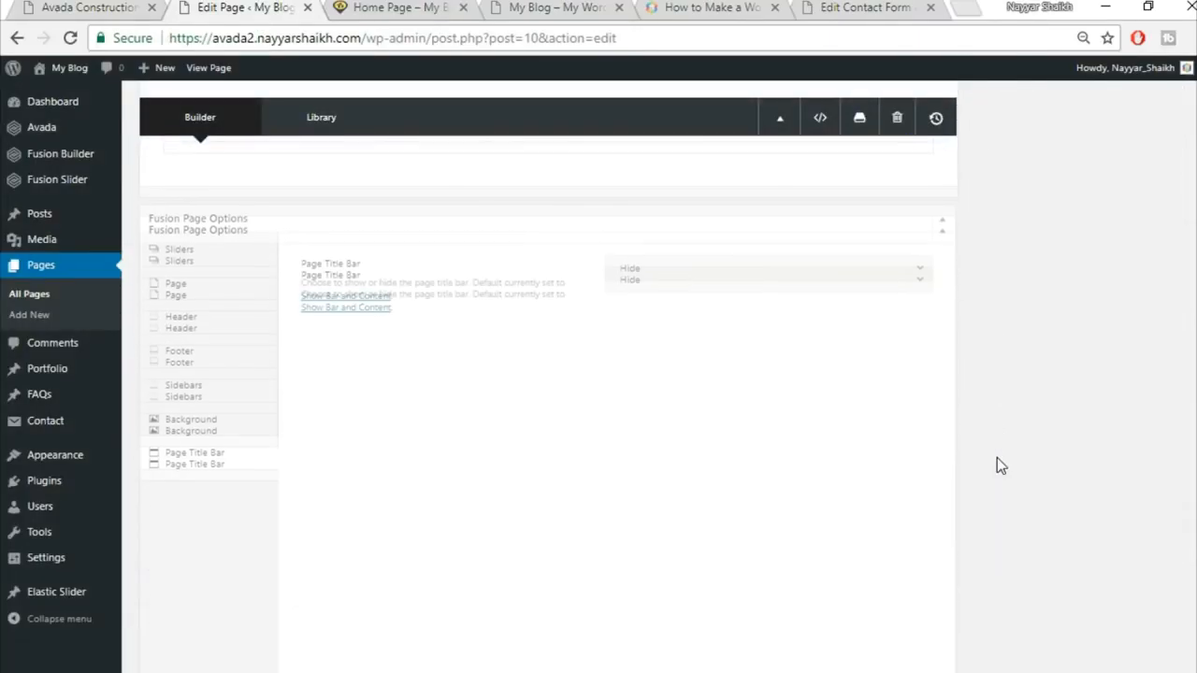
pyautogui.scroll(4, 997, 457)
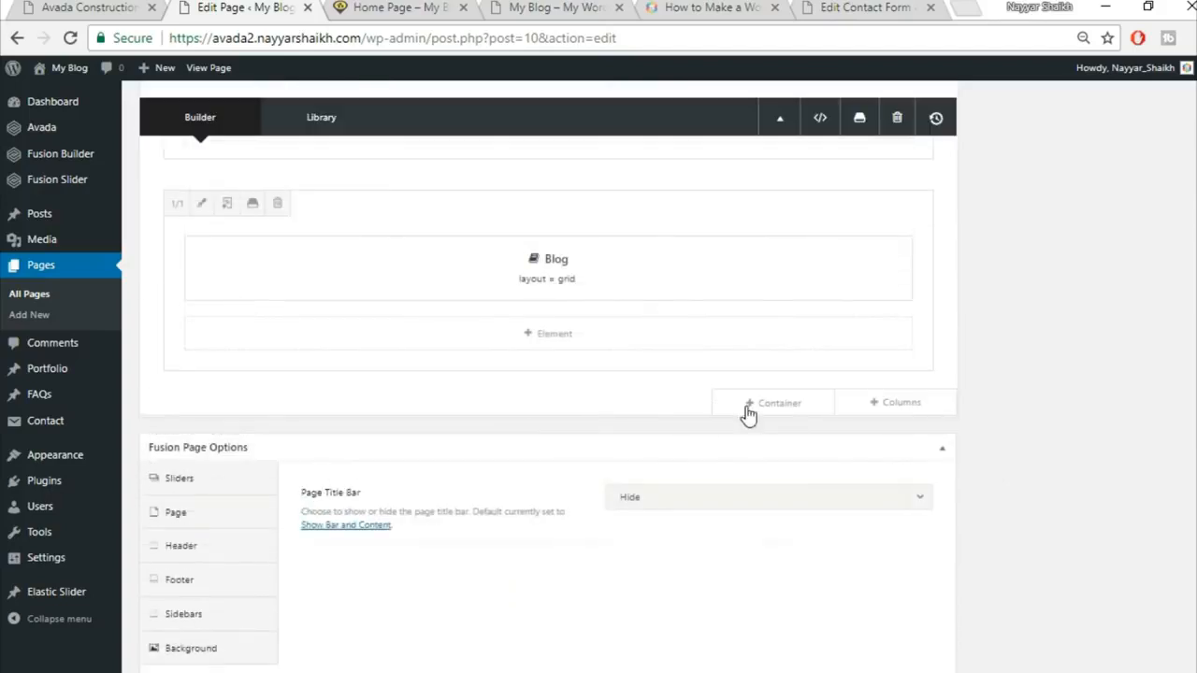
pyautogui.click(765, 406)
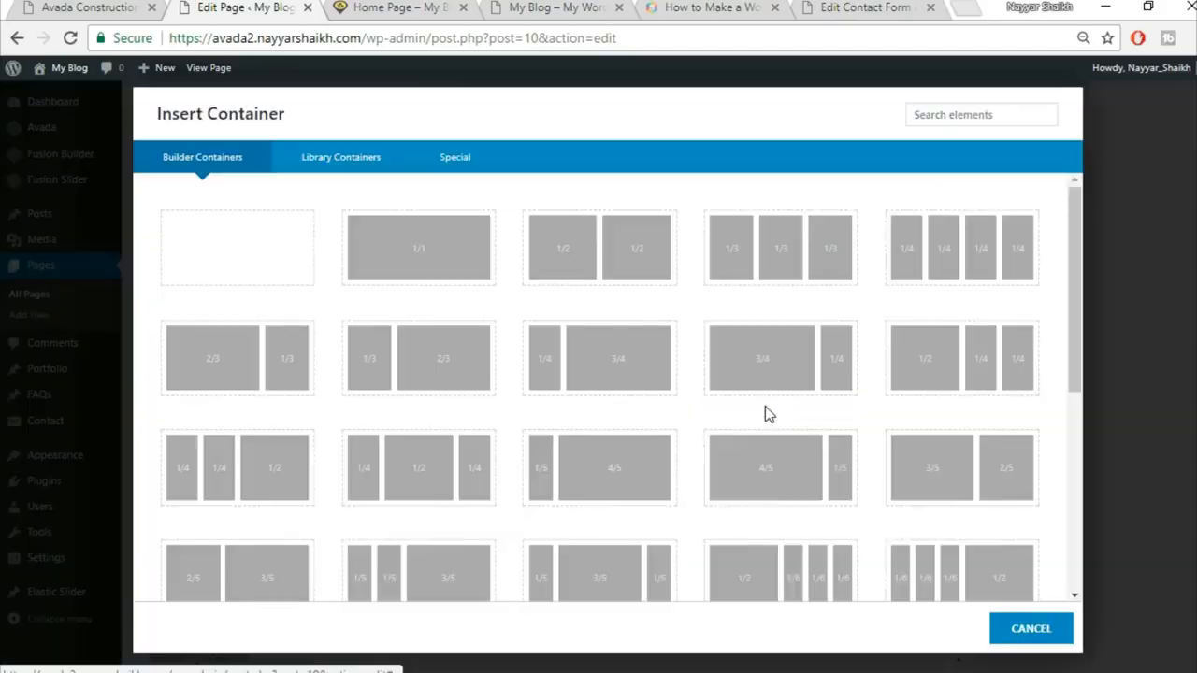
# Step: Replace an accidental empty container with the saved Title library container
pyautogui.click(419, 259)
pyautogui.scroll(1, 823, 477)
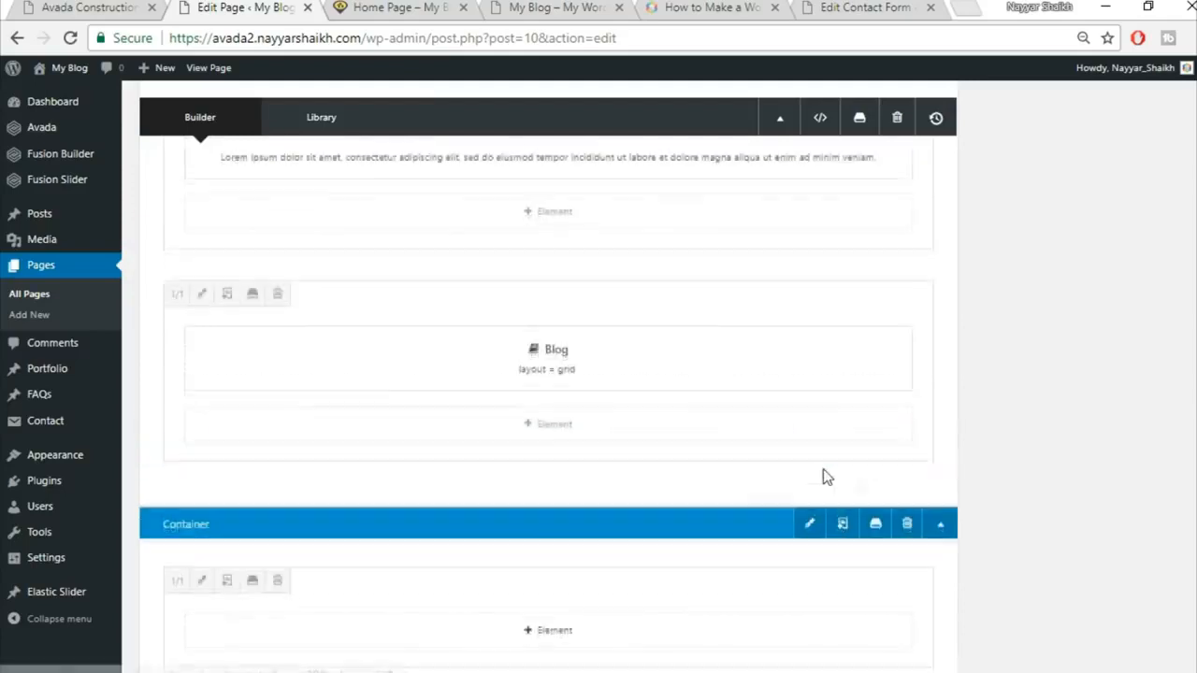
pyautogui.scroll(-1, 1070, 516)
pyautogui.click(906, 430)
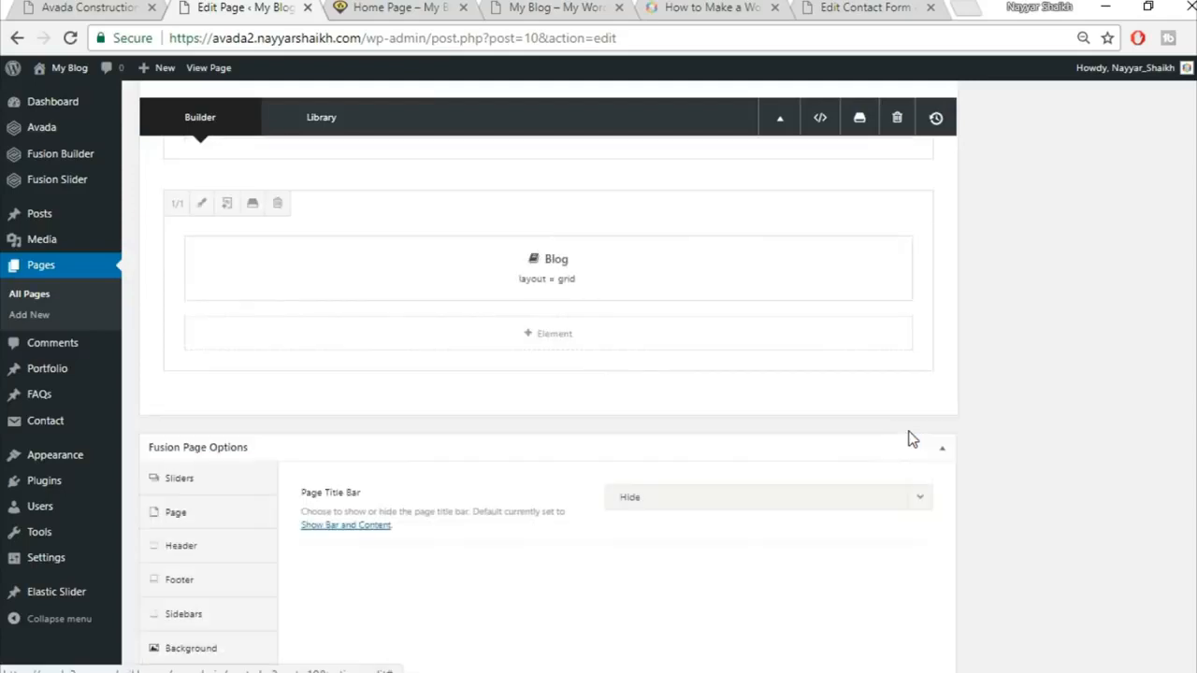
pyautogui.click(796, 409)
pyautogui.click(353, 164)
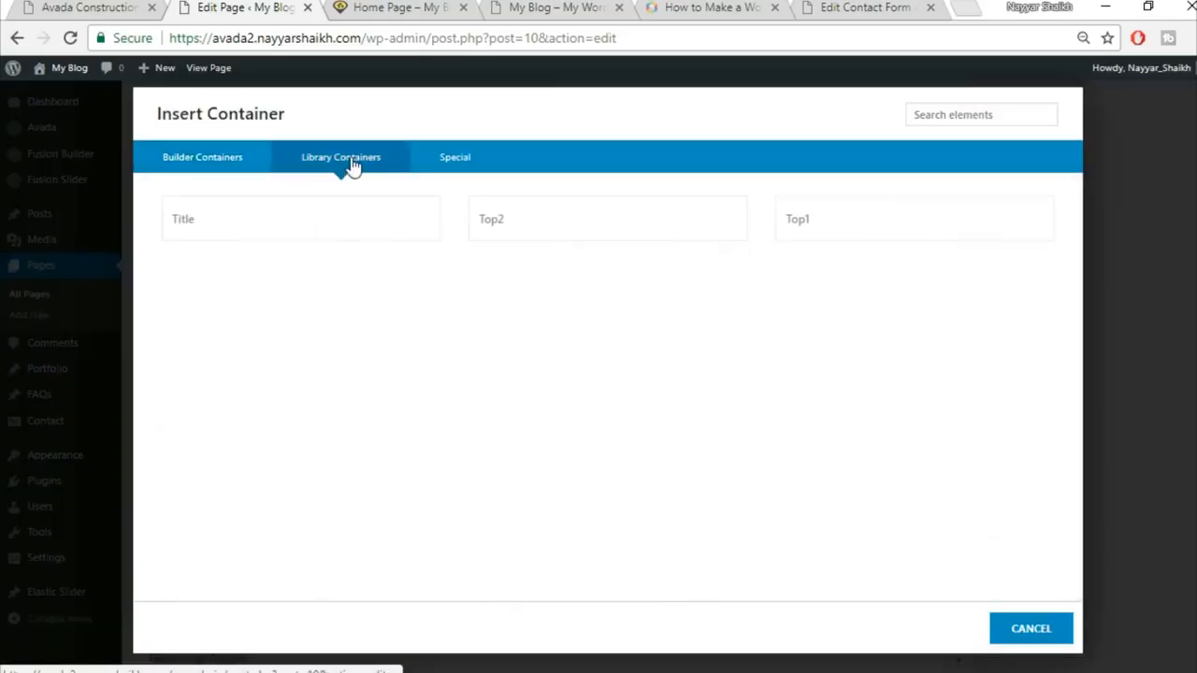
pyautogui.click(250, 228)
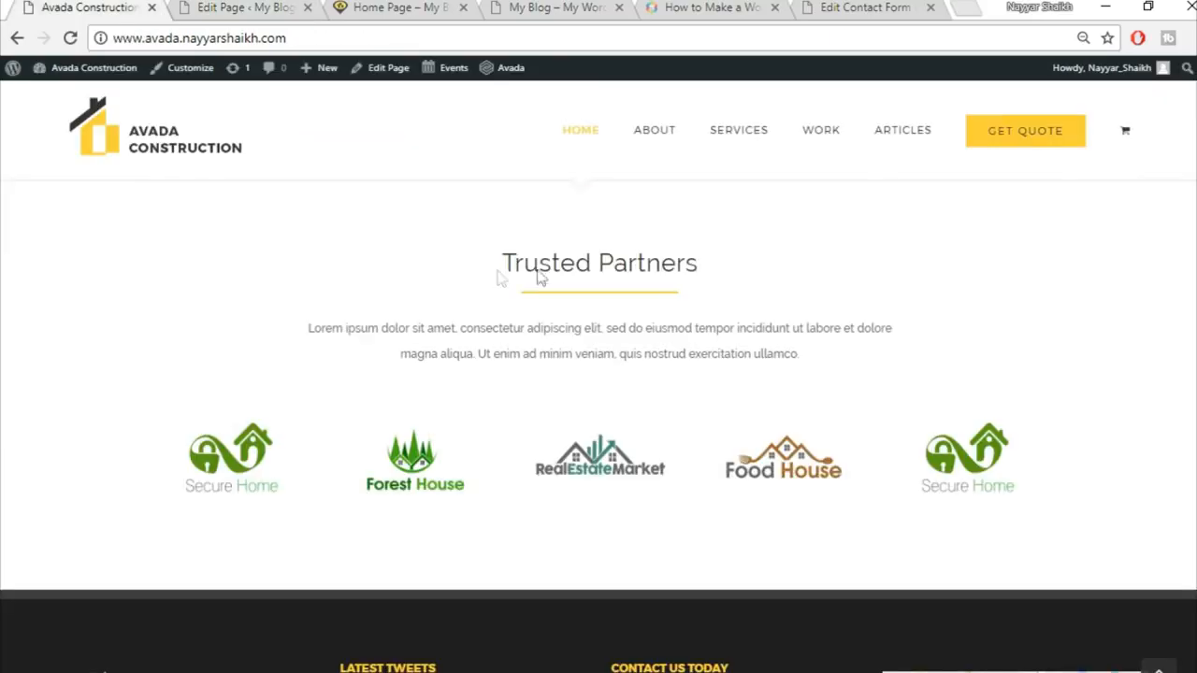
# Step: Change the new section's heading to a centred 'Trusted Partners' and save
pyautogui.moveTo(505, 274); pyautogui.dragTo(762, 270)
pyautogui.hotkey('ctrl', 'c')
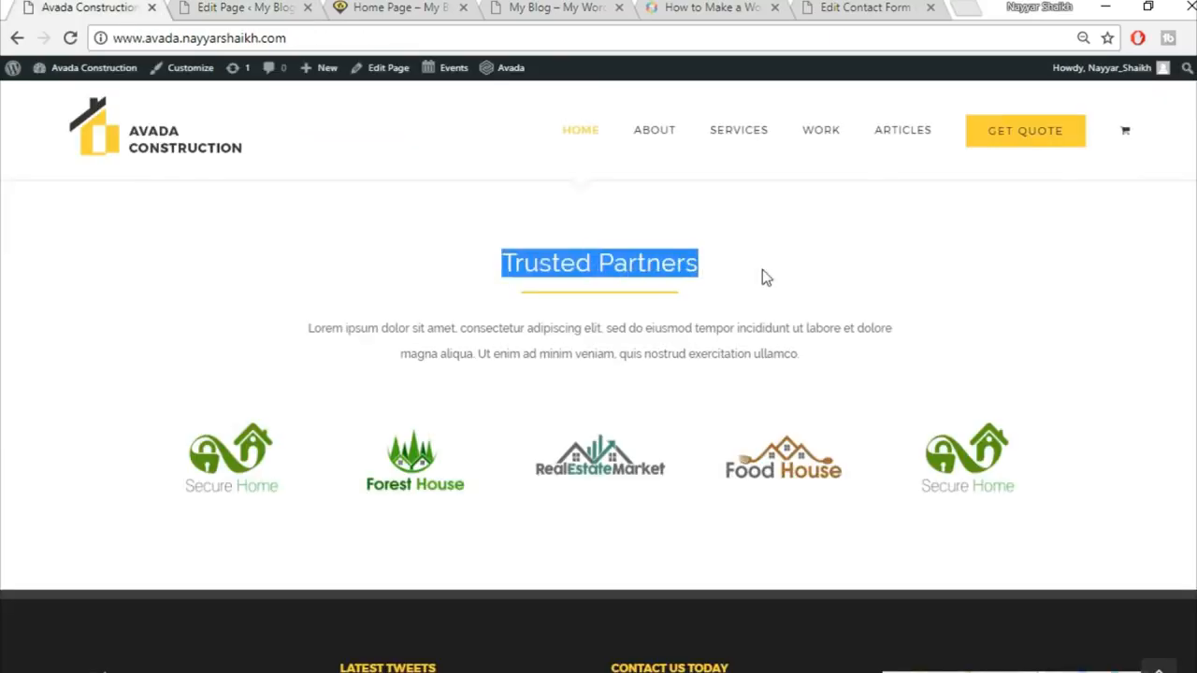
pyautogui.click(245, 7)
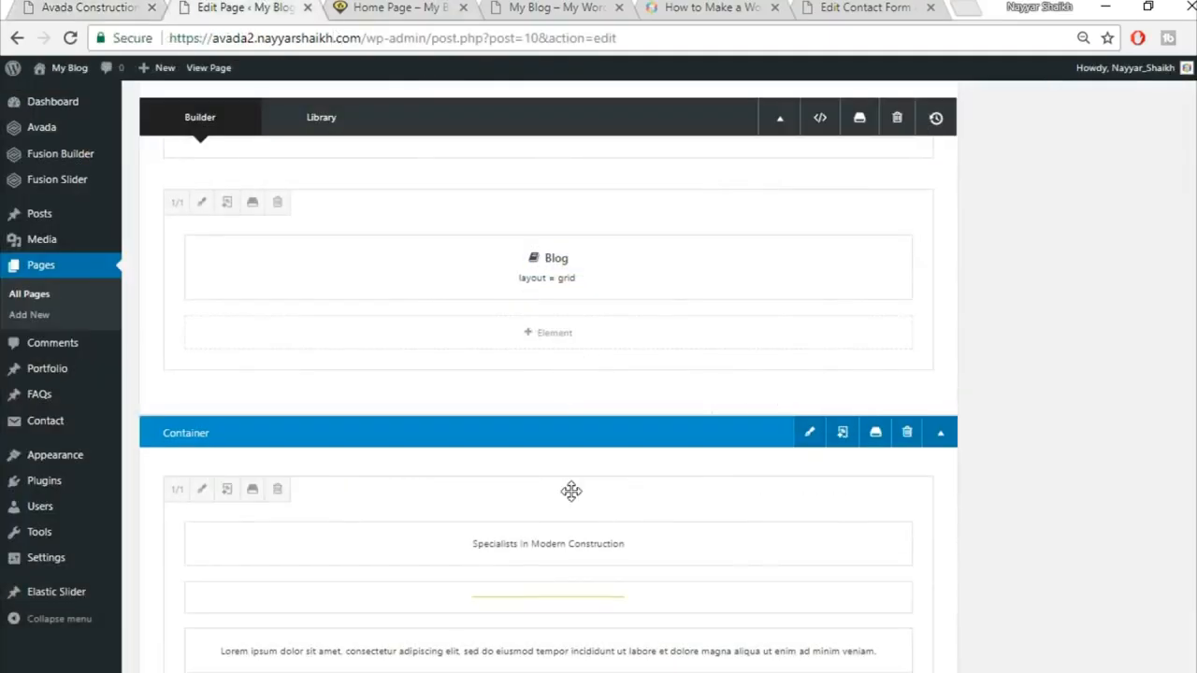
pyautogui.scroll(-2, 562, 468)
pyautogui.click(520, 358)
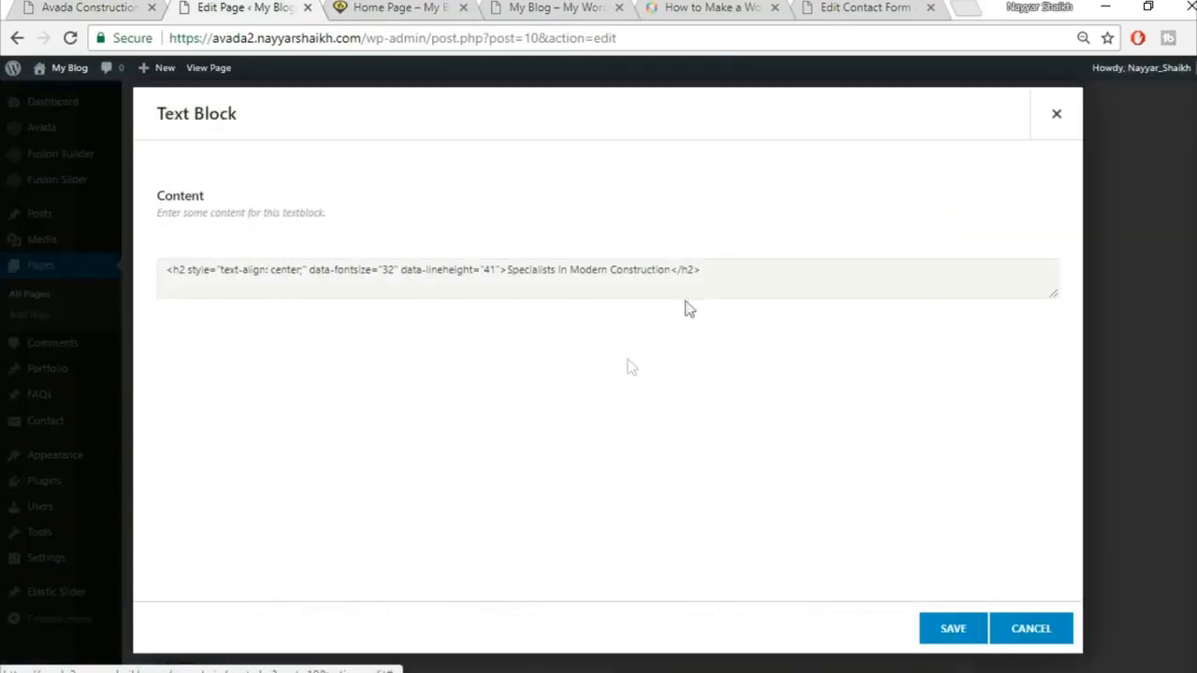
pyautogui.tripleClick(595, 380)
pyautogui.hotkey('ctrl', 'v')
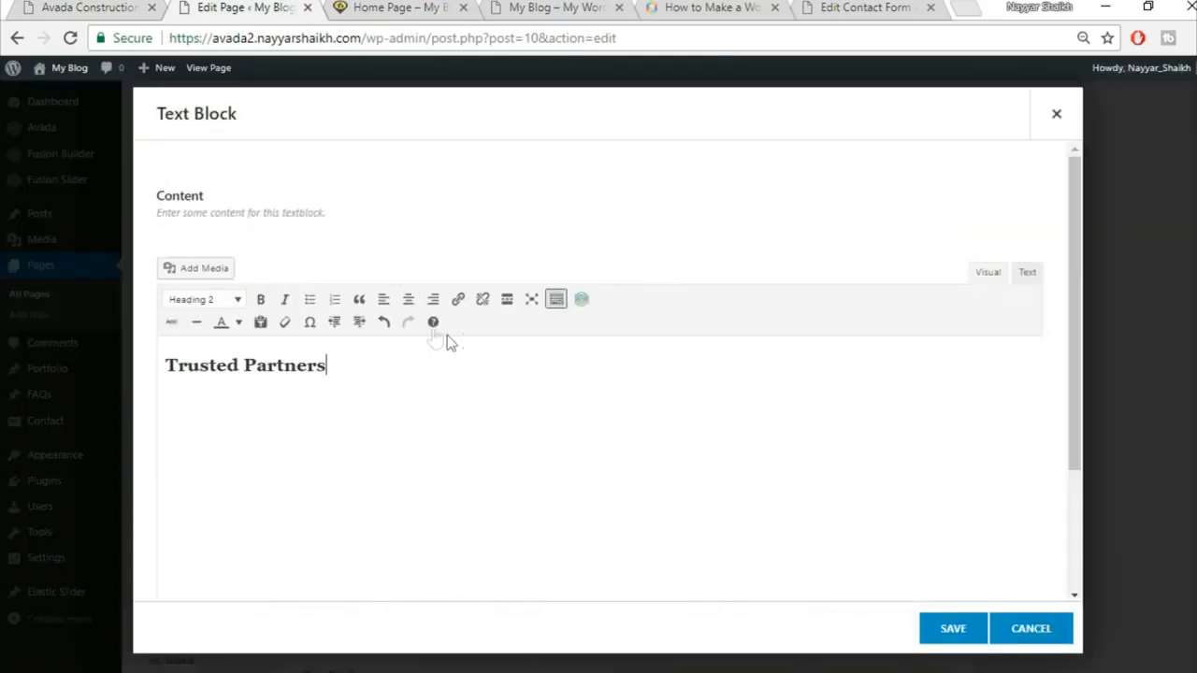
pyautogui.click(407, 299)
pyautogui.click(949, 632)
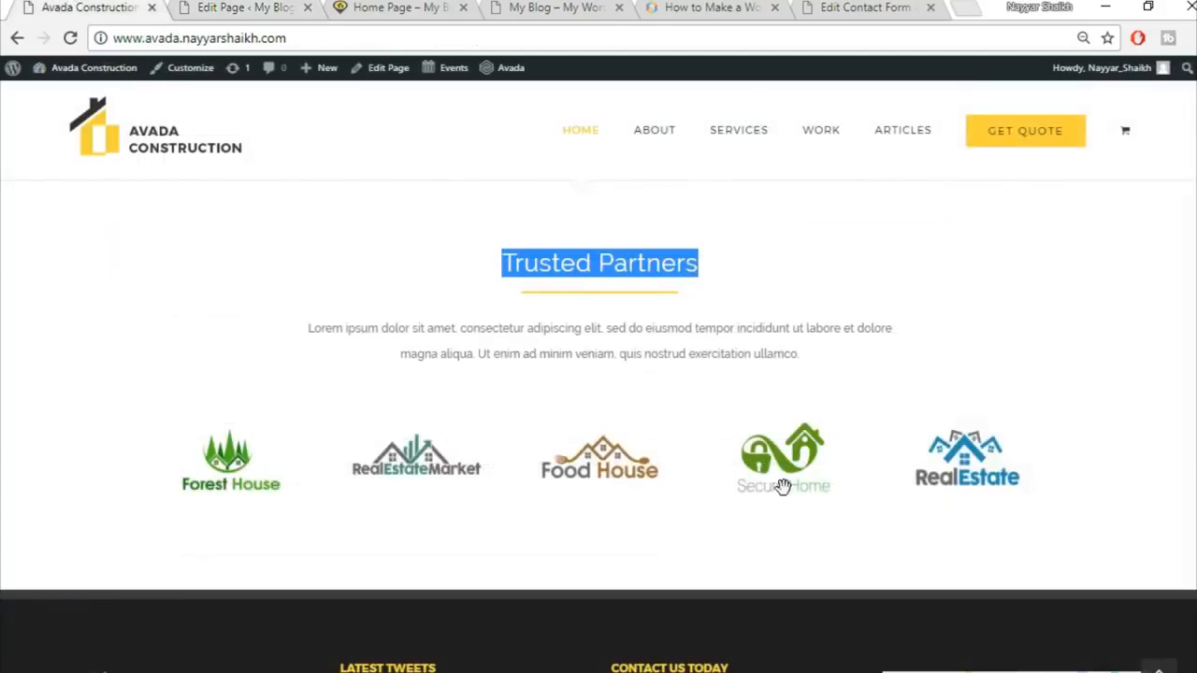
pyautogui.scroll(-2, 783, 486)
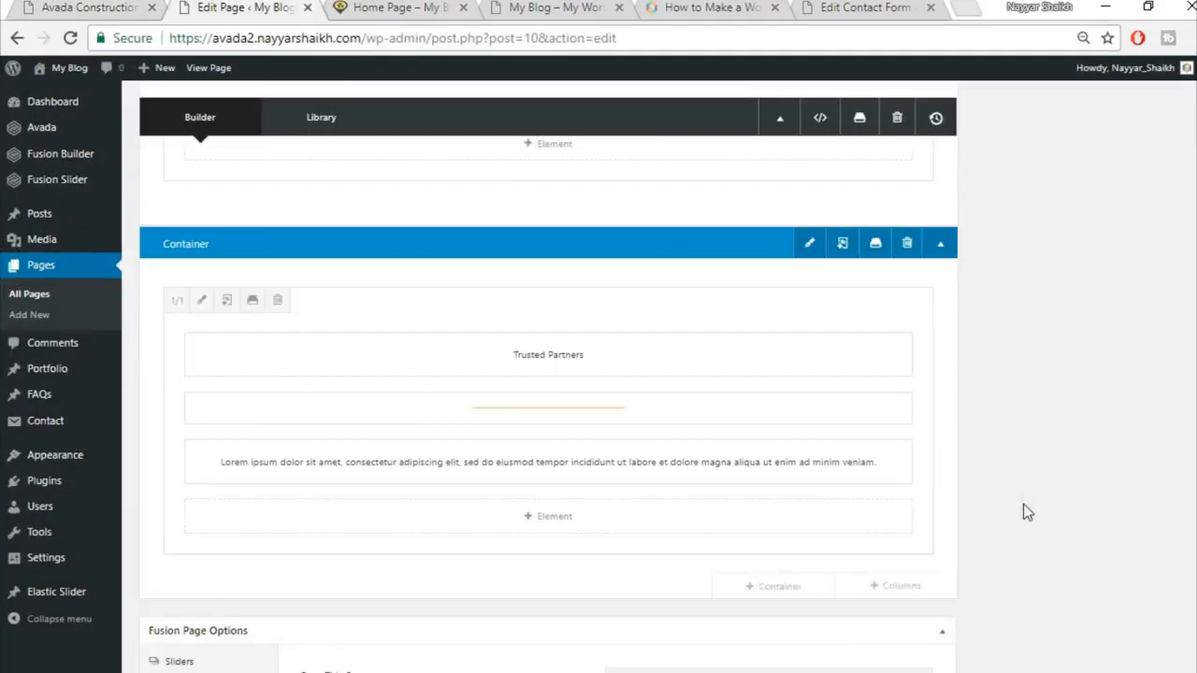
pyautogui.scroll(-4, 1023, 511)
# Step: Add a full-width column holding an Image Carousel element
pyautogui.moveTo(826, 395)
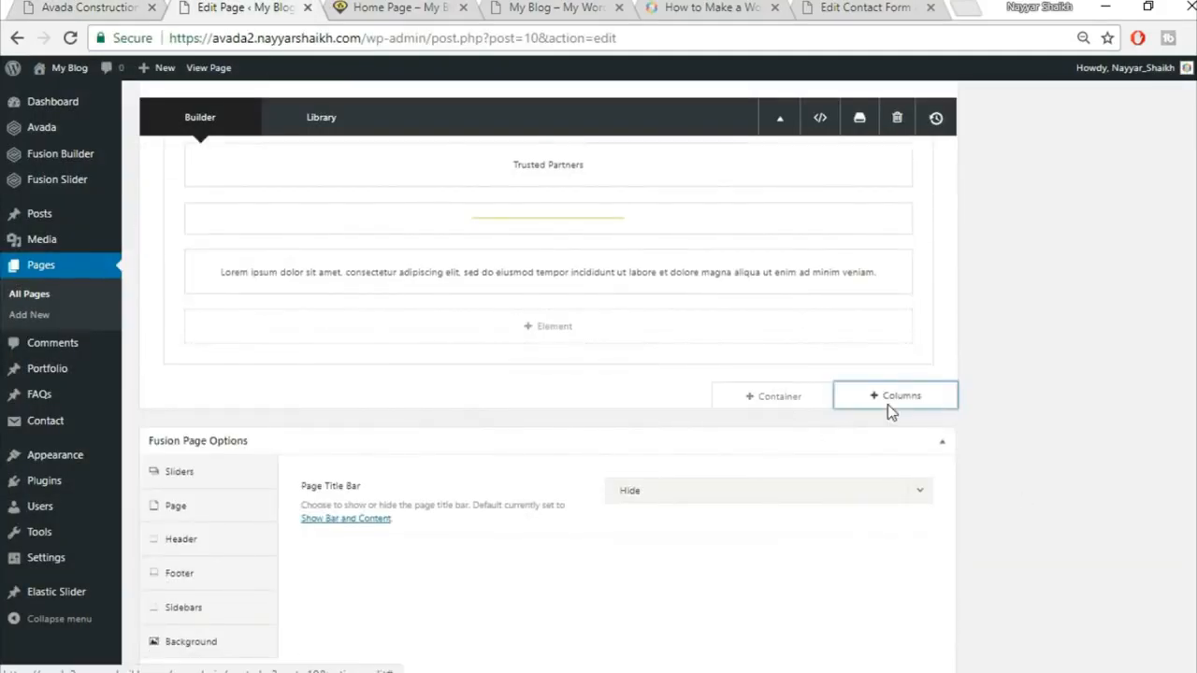
pyautogui.click(887, 404)
pyautogui.click(232, 270)
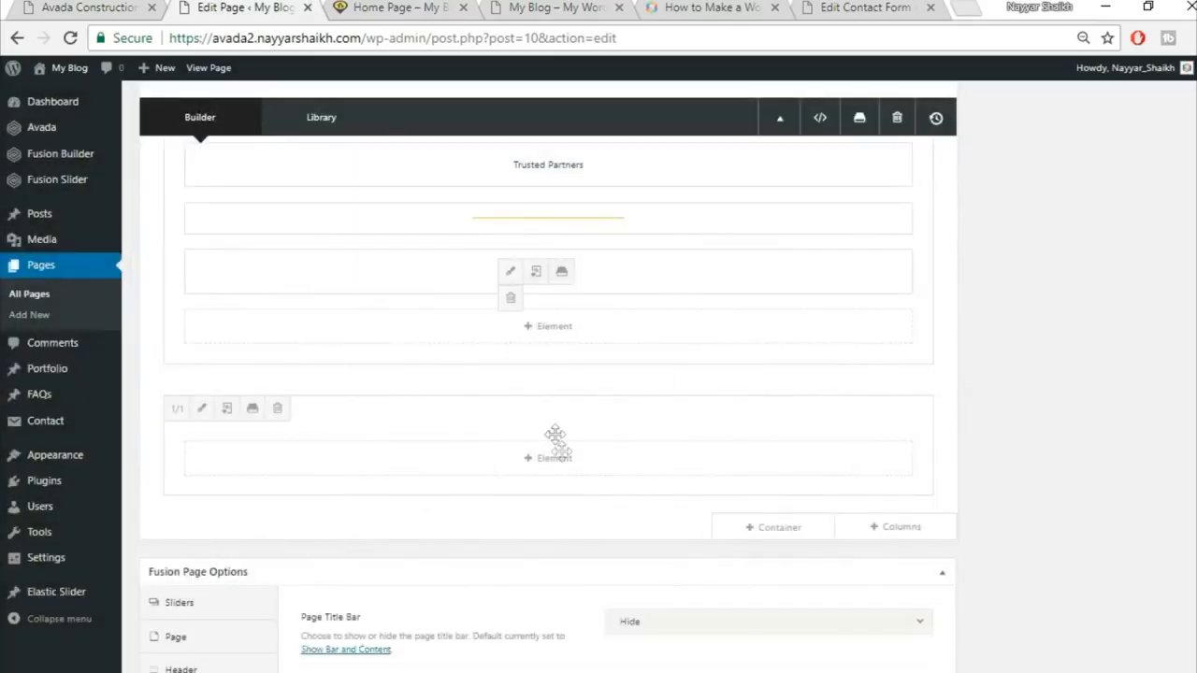
pyautogui.click(557, 464)
pyautogui.click(936, 122)
pyautogui.write('ima')
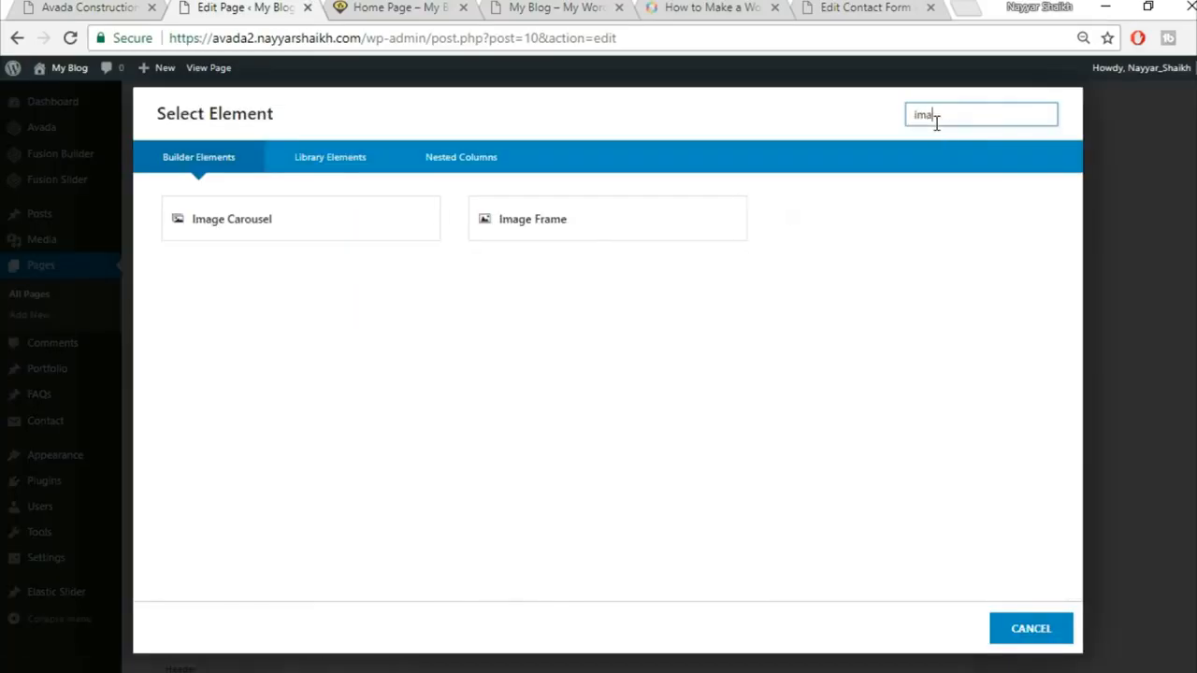
pyautogui.click(365, 225)
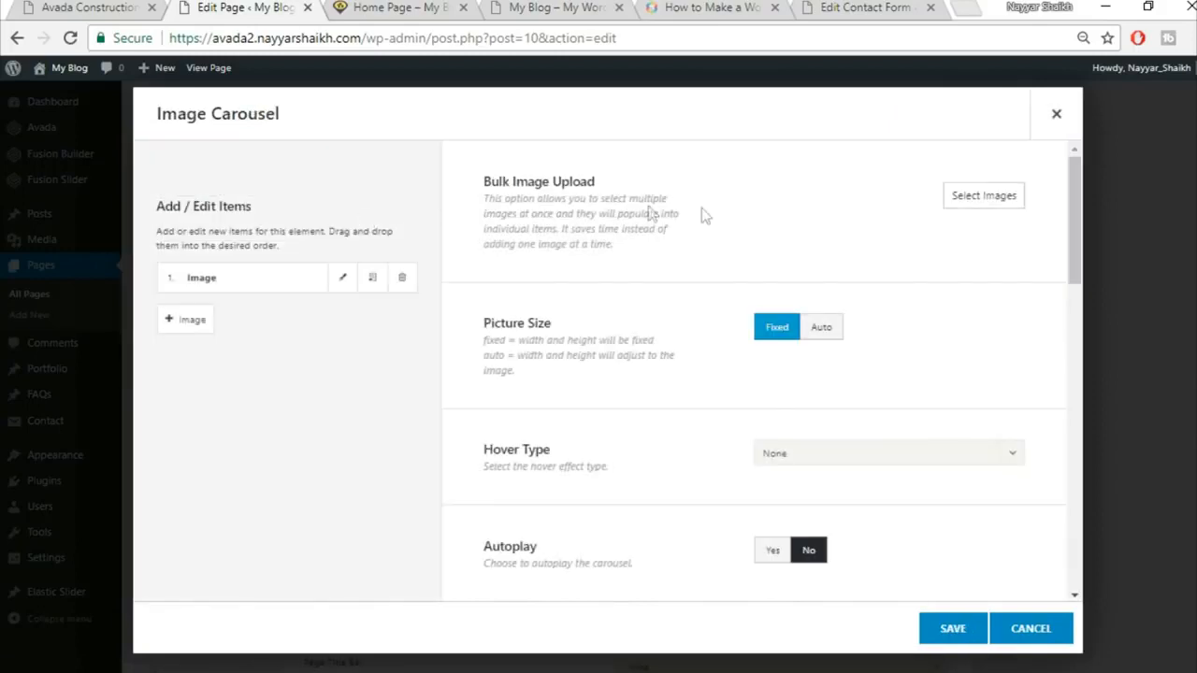
# Step: Upload five home-logo partner images and insert them into the carousel
pyautogui.click(979, 200)
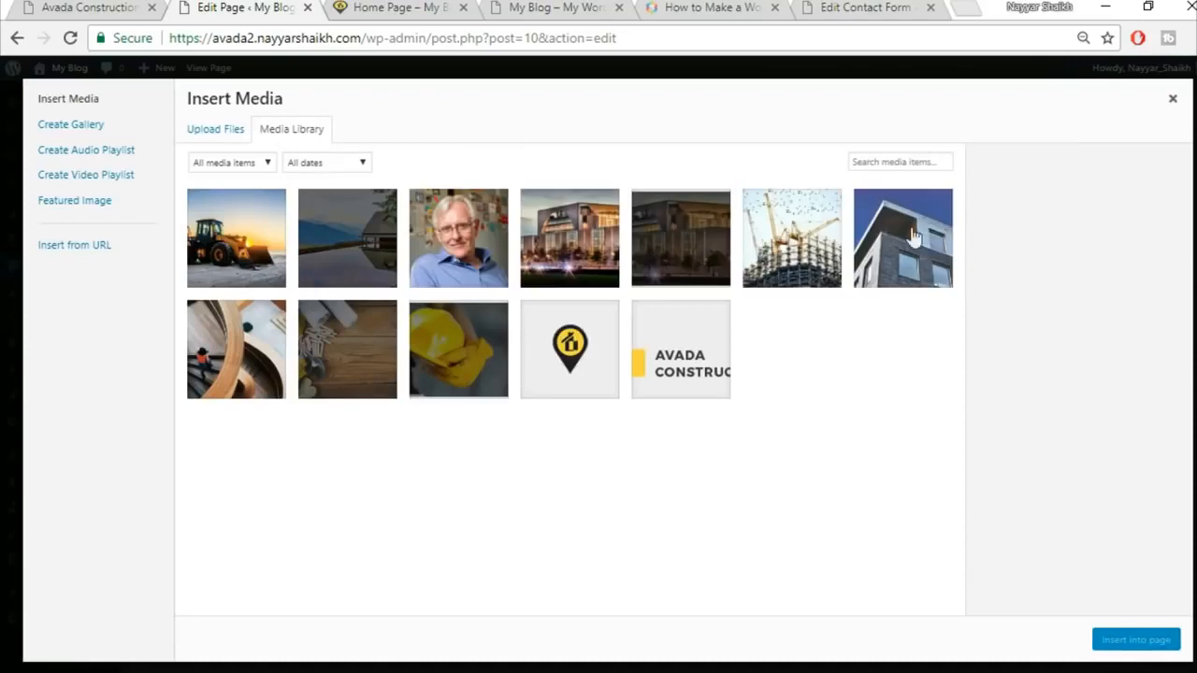
pyautogui.click(215, 129)
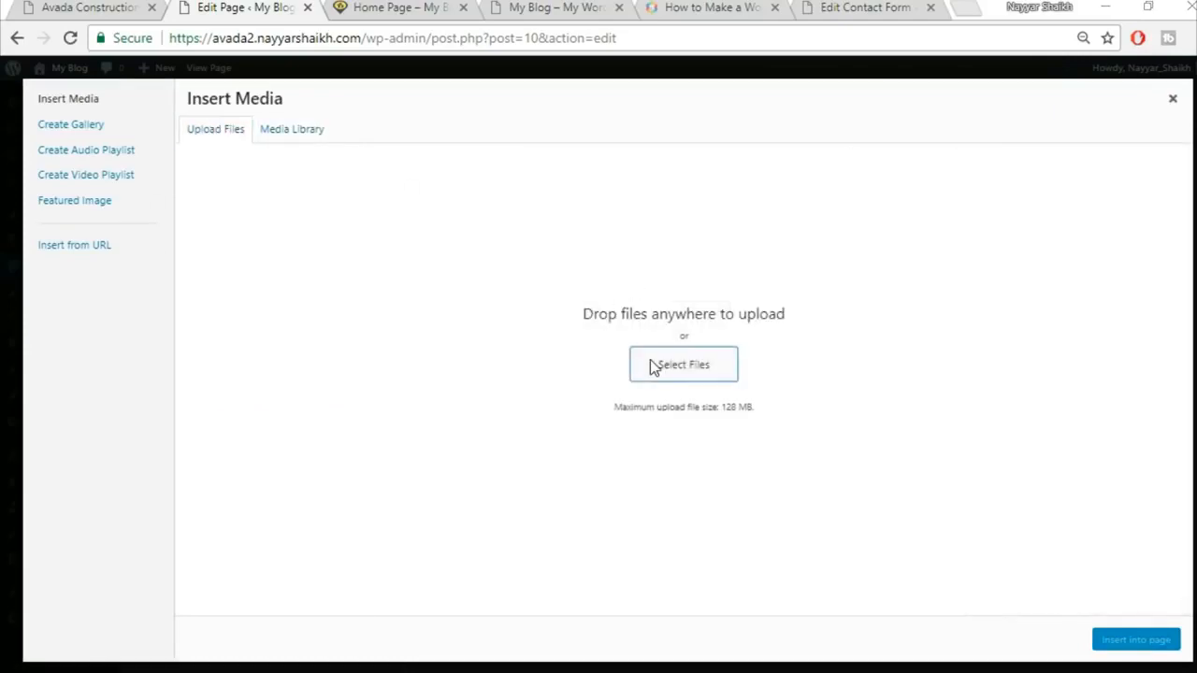
pyautogui.click(652, 363)
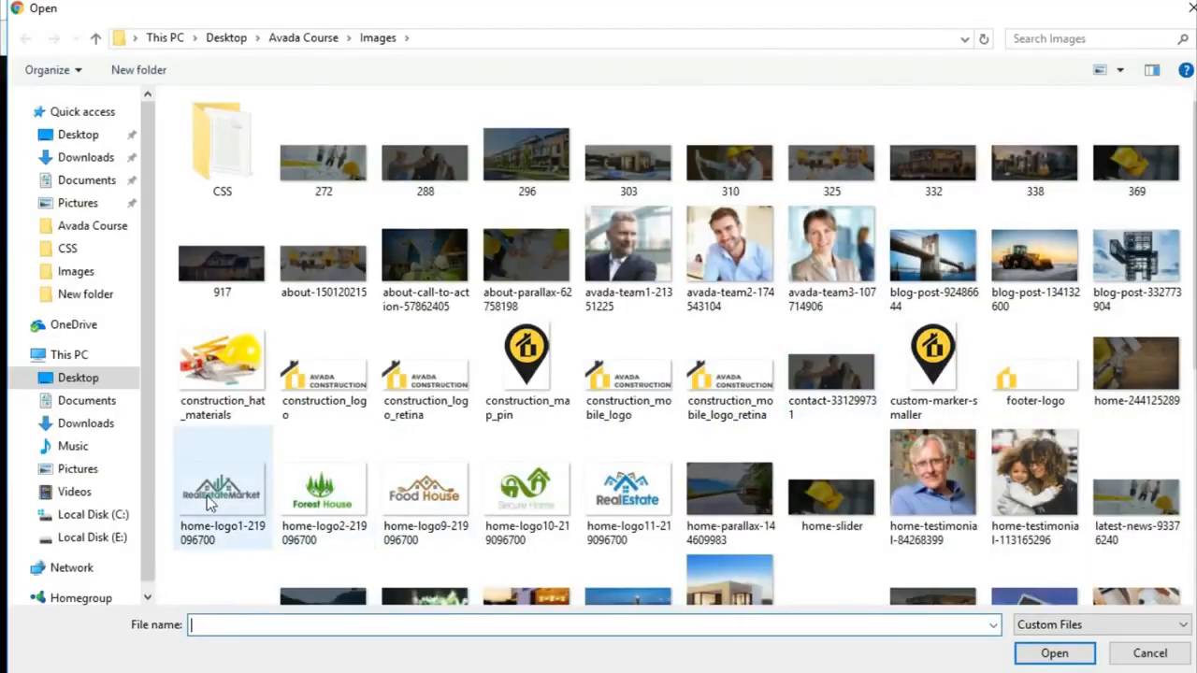
pyautogui.click(225, 491)
pyautogui.keyDown('ctrl'); pyautogui.click(304, 503); pyautogui.keyUp('ctrl')
pyautogui.keyDown('ctrl'); pyautogui.click(454, 505); pyautogui.keyUp('ctrl')
pyautogui.keyDown('ctrl'); pyautogui.click(529, 500); pyautogui.keyUp('ctrl')
pyautogui.keyDown('ctrl'); pyautogui.click(636, 503); pyautogui.keyUp('ctrl')
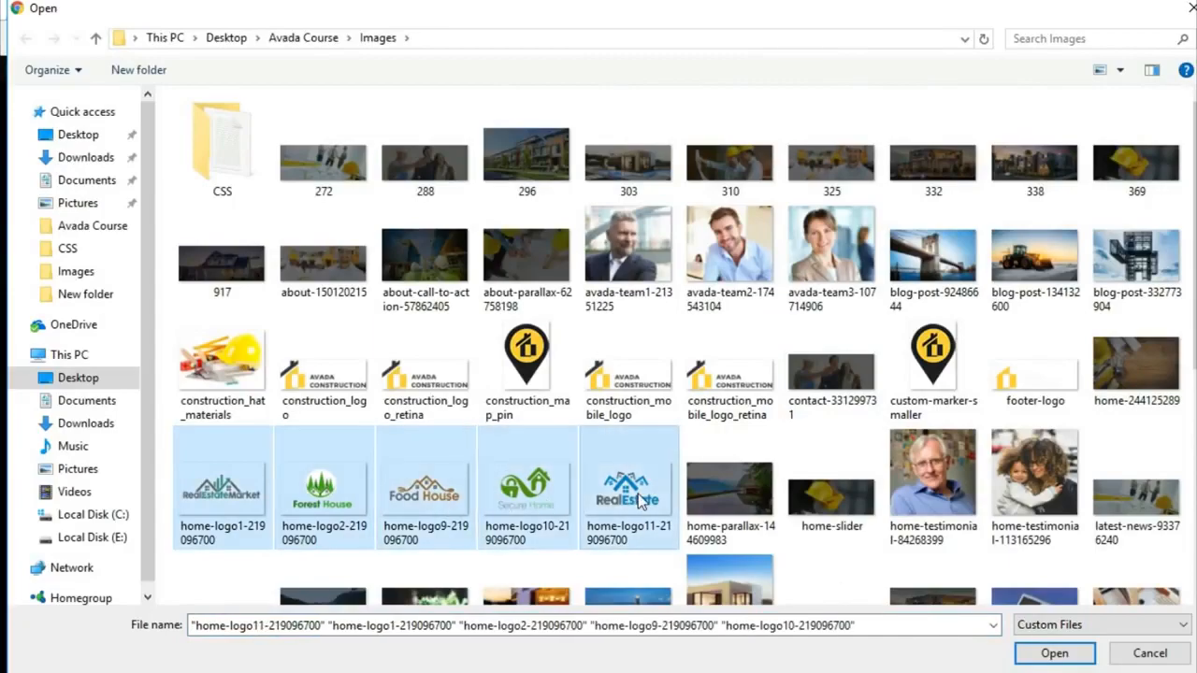
pyautogui.click(1057, 658)
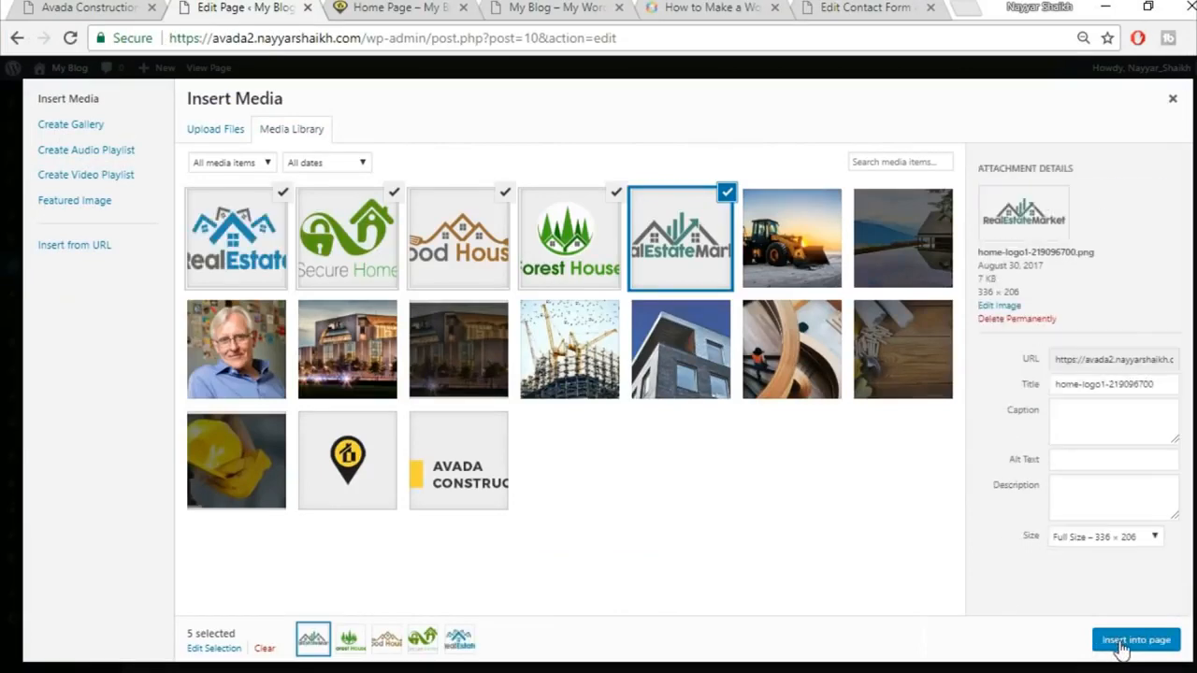
pyautogui.click(1126, 642)
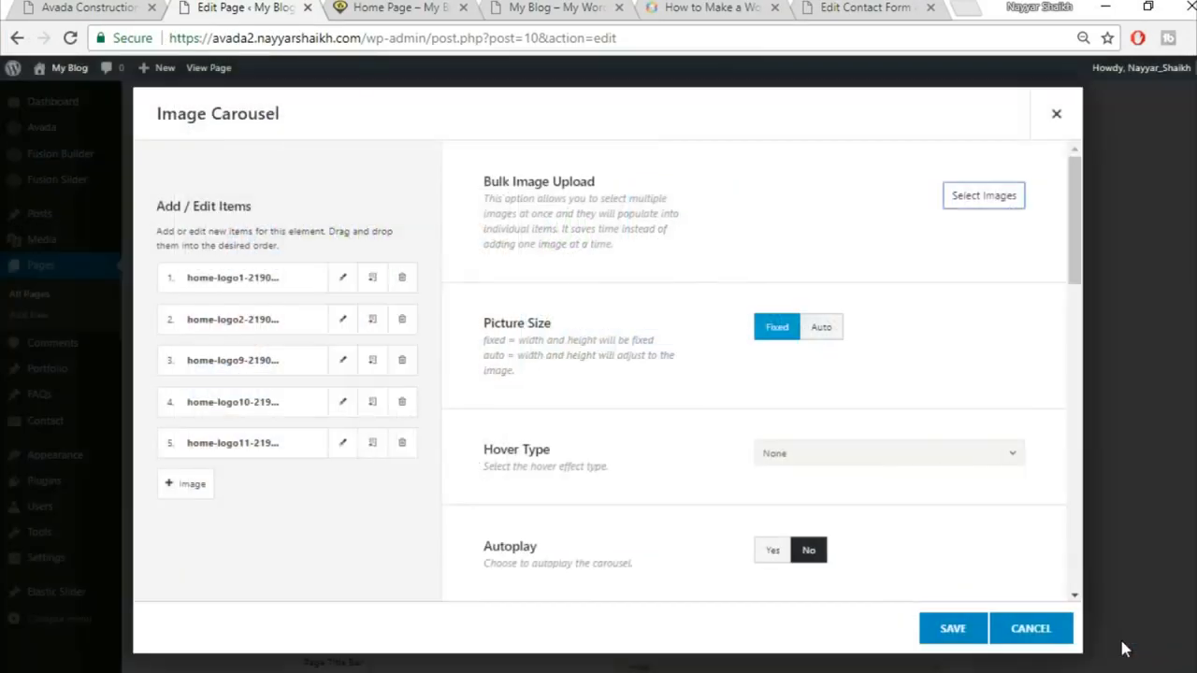
# Step: Upload home-logo9, select five more partner logos, and insert all six into the carousel
pyautogui.click(986, 198)
pyautogui.click(215, 131)
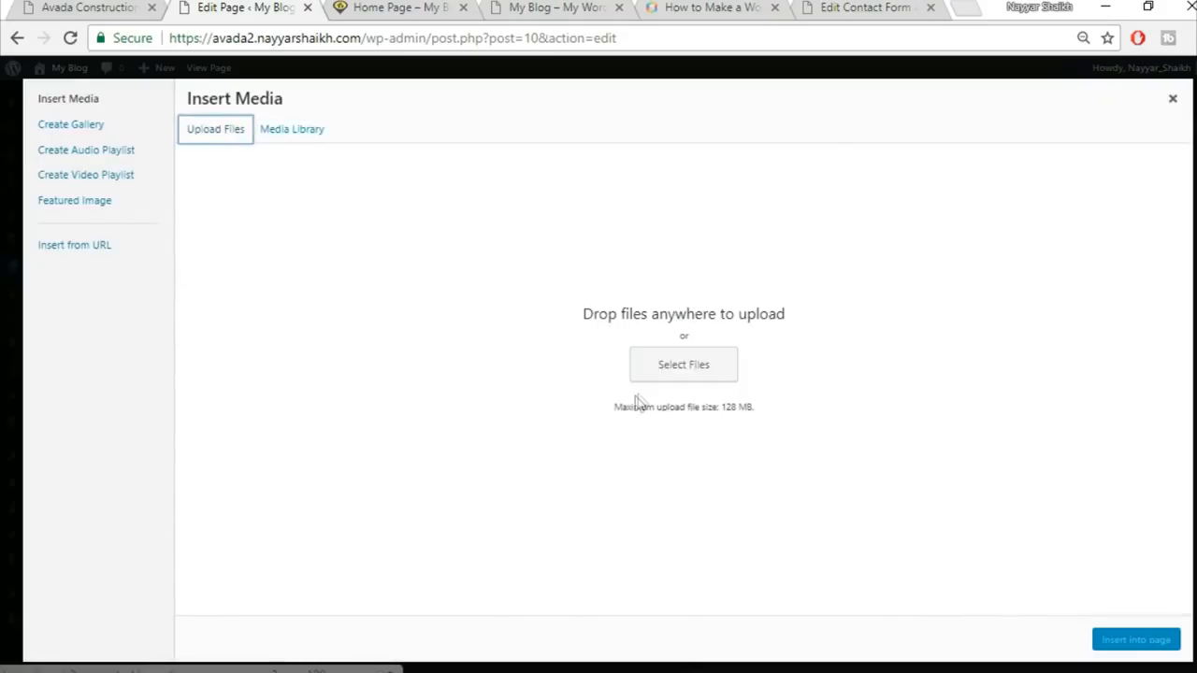
pyautogui.click(671, 367)
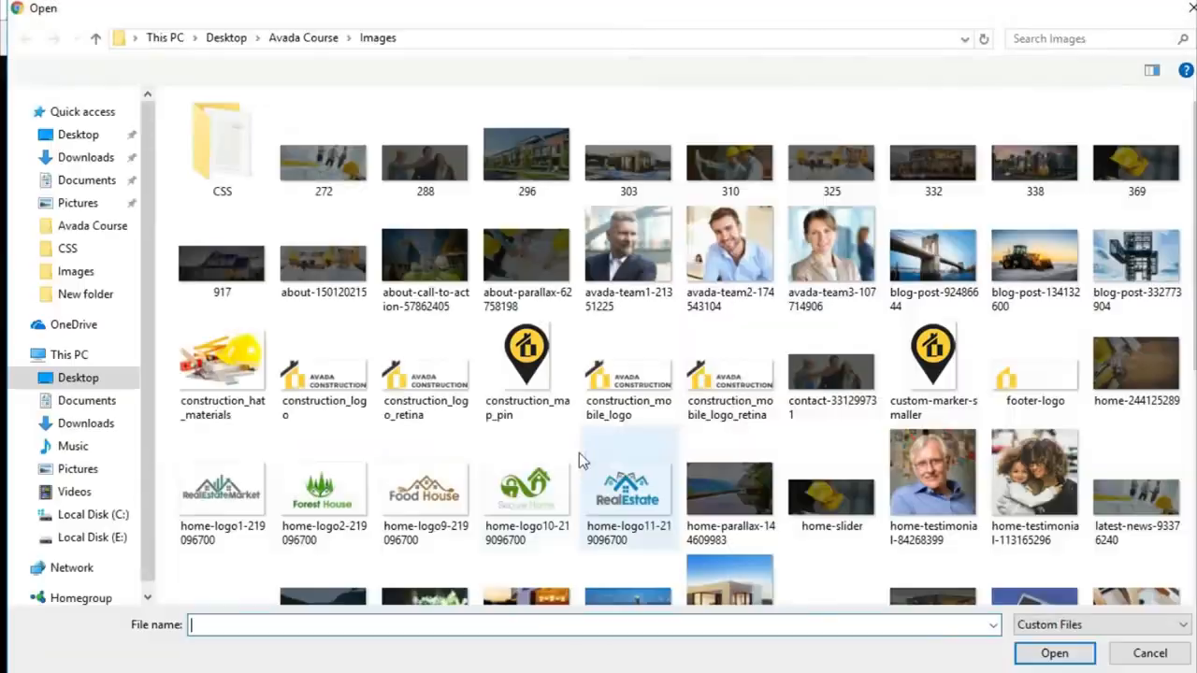
pyautogui.click(425, 486)
pyautogui.click(1055, 653)
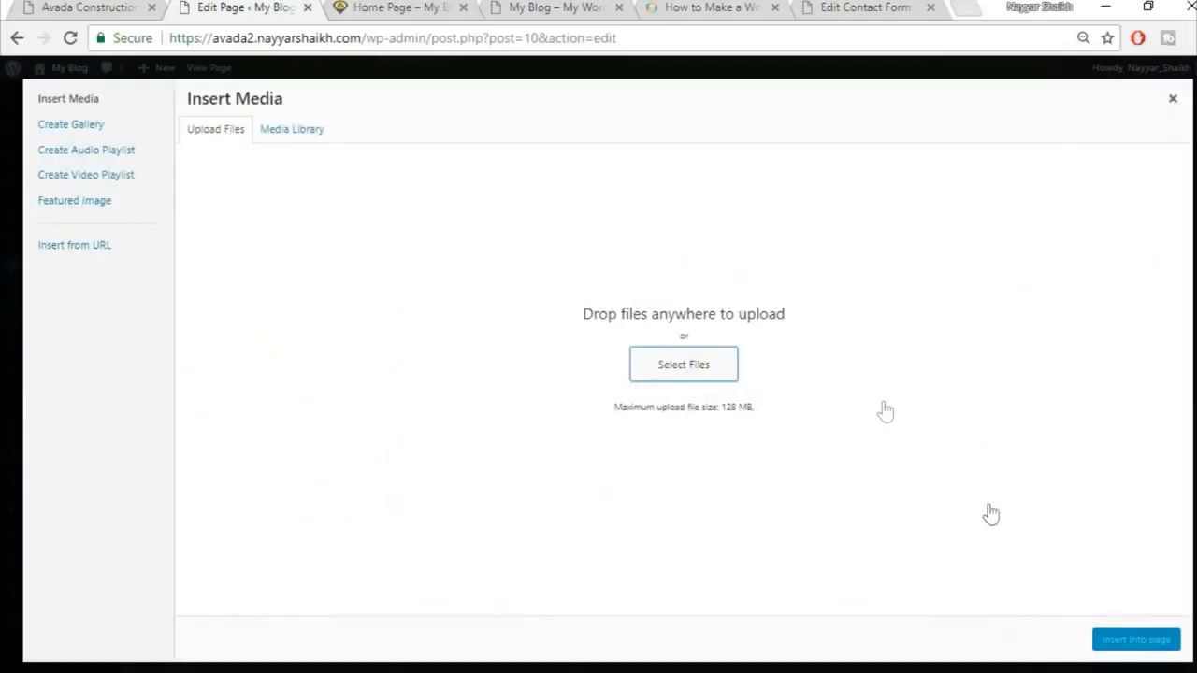
pyautogui.click(347, 238)
pyautogui.click(458, 239)
pyautogui.click(569, 238)
pyautogui.click(655, 245)
pyautogui.click(824, 228)
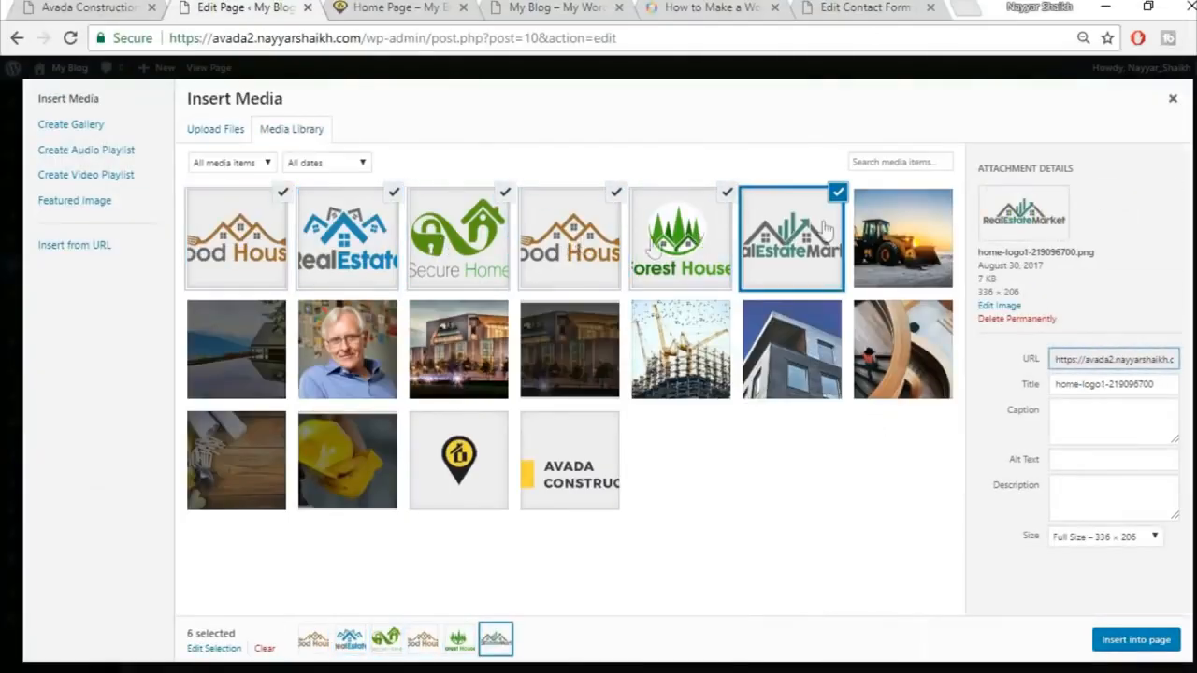
pyautogui.click(1130, 644)
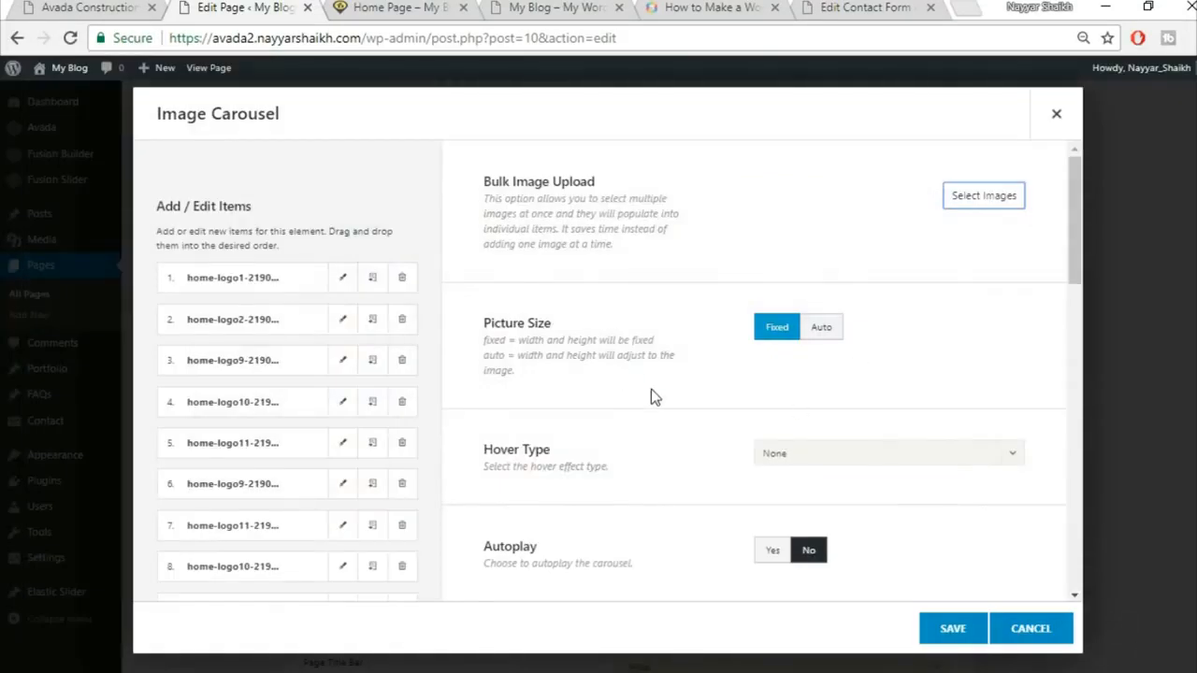
# Step: Turn on autoplay for the logo carousel, comparing with the demo site's carousel
pyautogui.scroll(-1, 655, 402)
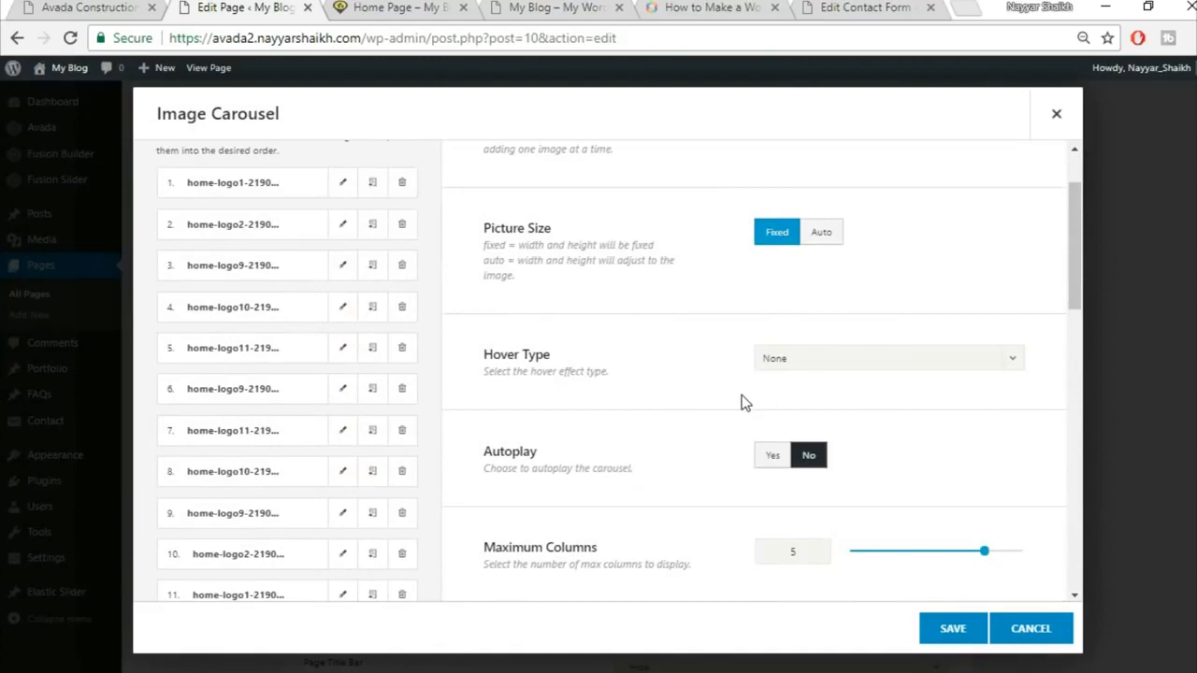
pyautogui.scroll(-2, 745, 402)
pyautogui.click(785, 271)
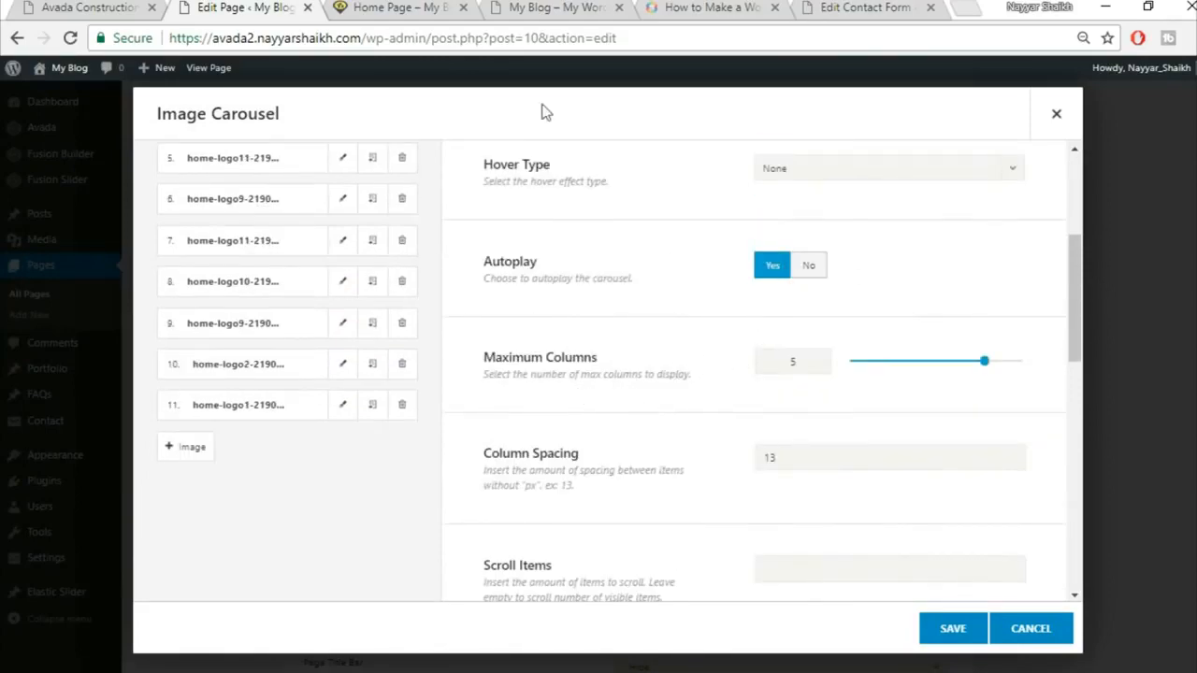
pyautogui.click(49, 6)
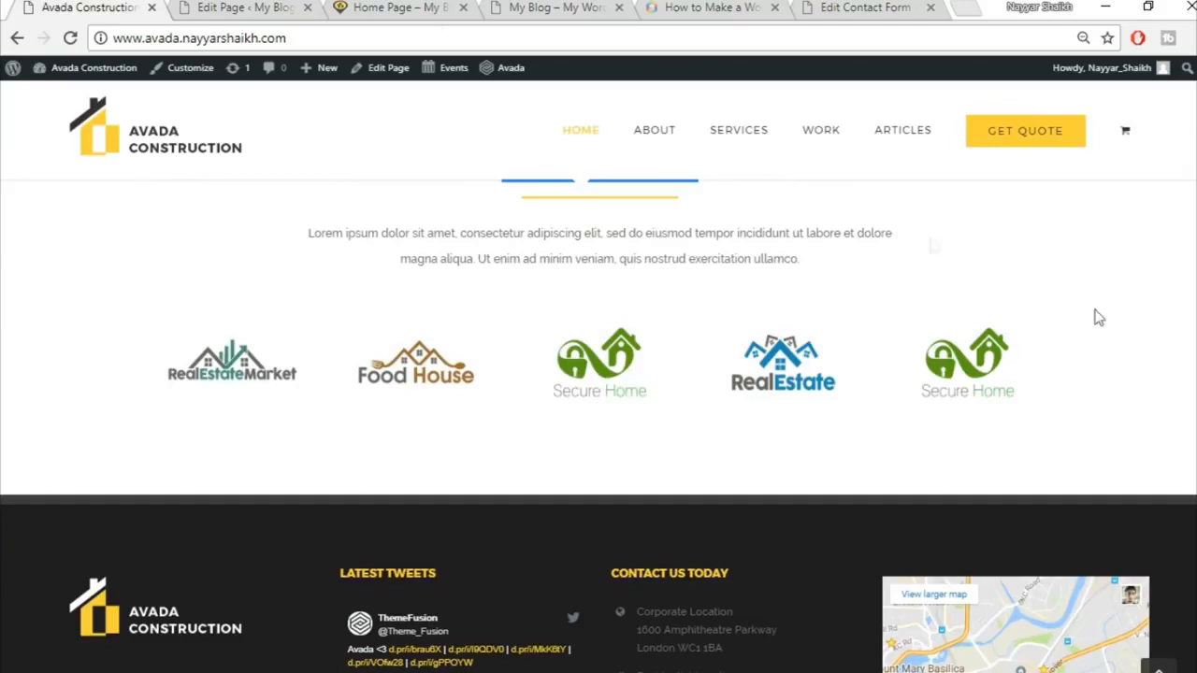
pyautogui.click(186, 8)
pyautogui.scroll(-1, 837, 400)
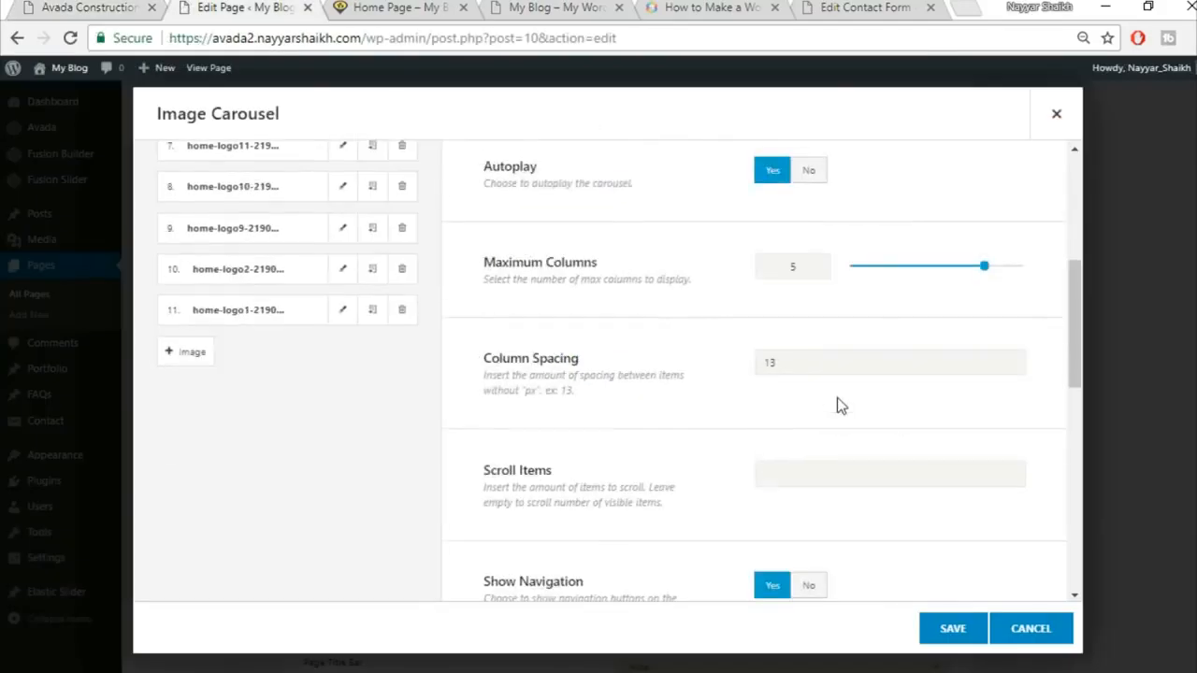
pyautogui.scroll(-1, 751, 459)
pyautogui.scroll(-1, 850, 281)
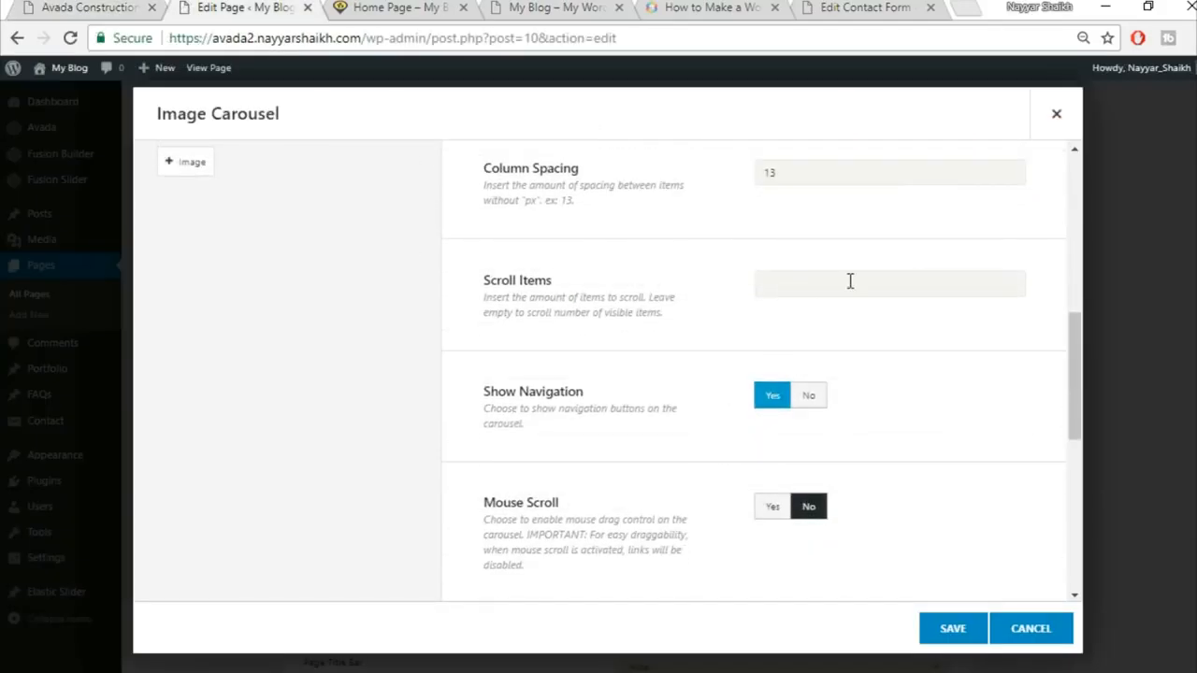
pyautogui.click(135, 6)
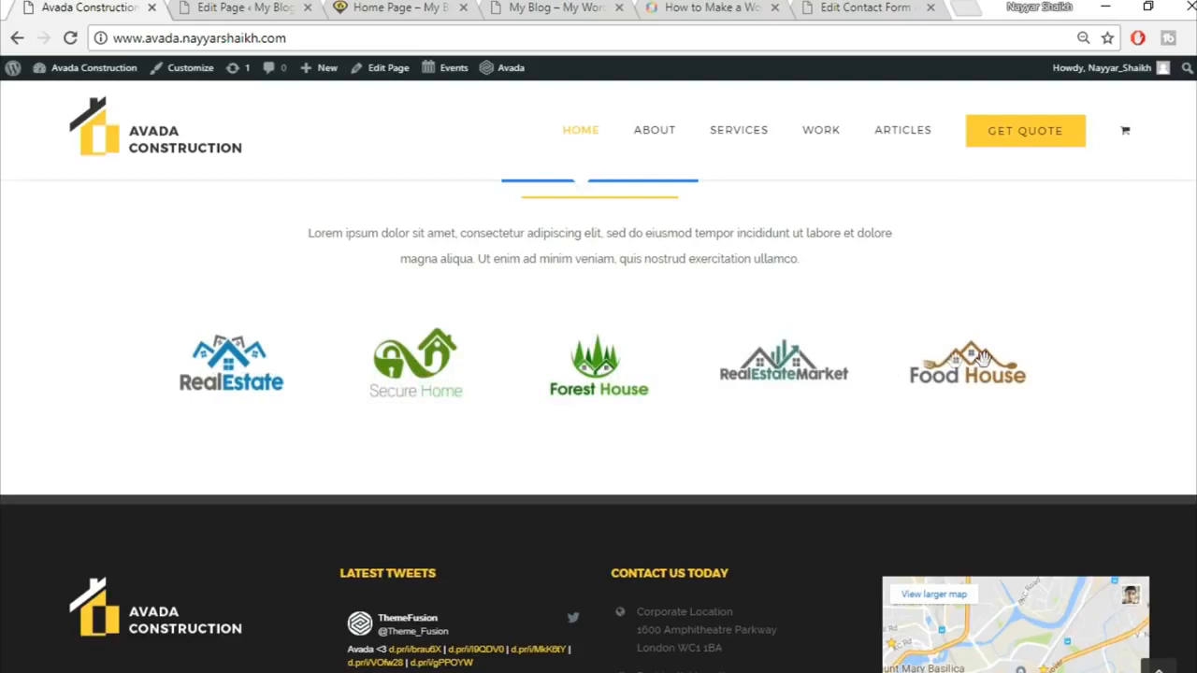
pyautogui.click(225, 7)
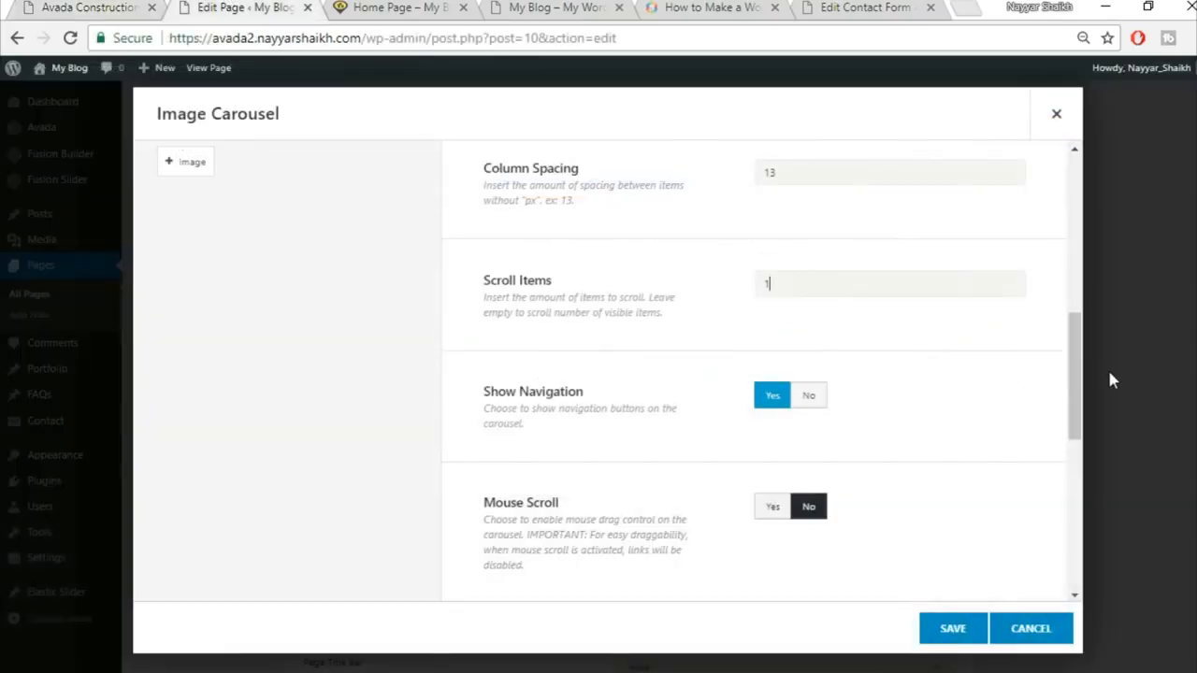
pyautogui.scroll(-2, 935, 392)
# Step: Hide the carousel's navigation arrows and enable mouse-drag scrolling
pyautogui.click(807, 300)
pyautogui.click(133, 6)
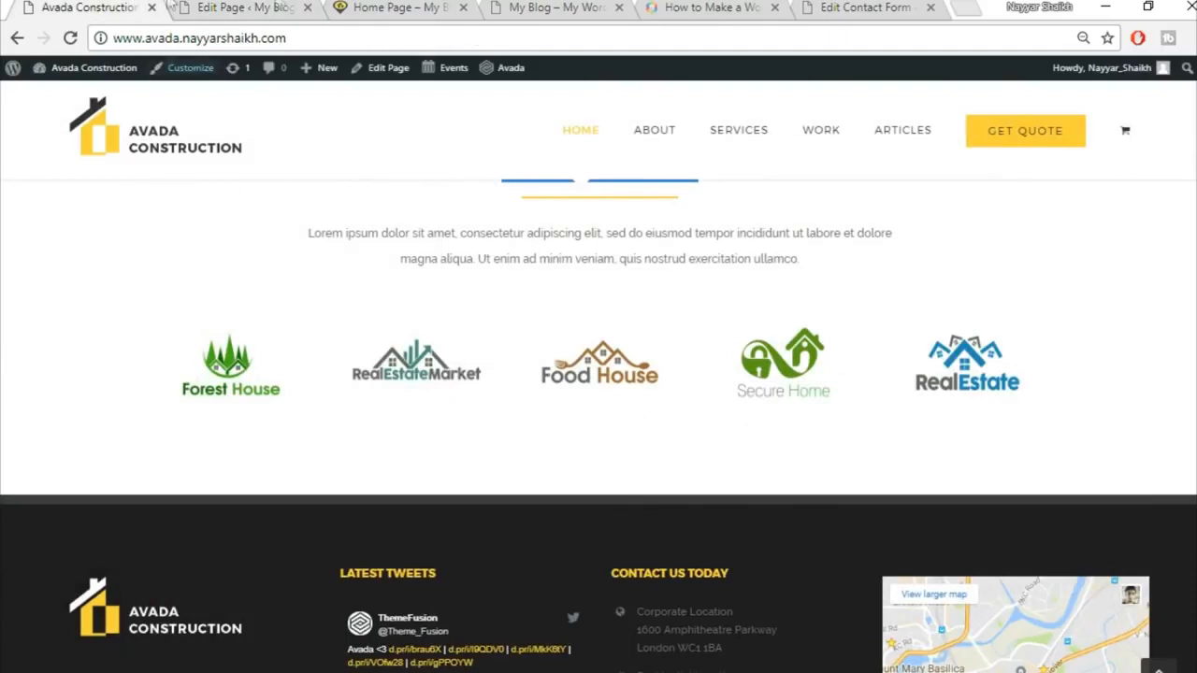
pyautogui.click(280, 7)
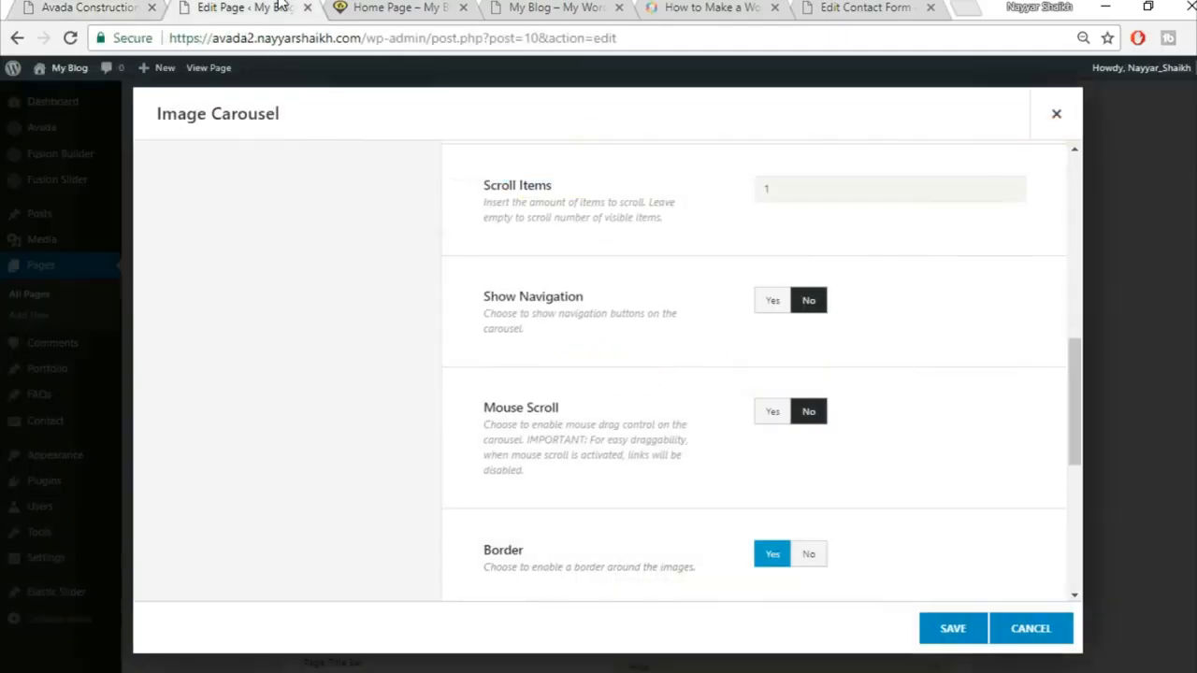
pyautogui.click(773, 411)
pyautogui.click(133, 6)
pyautogui.moveTo(566, 335); pyautogui.dragTo(912, 364)
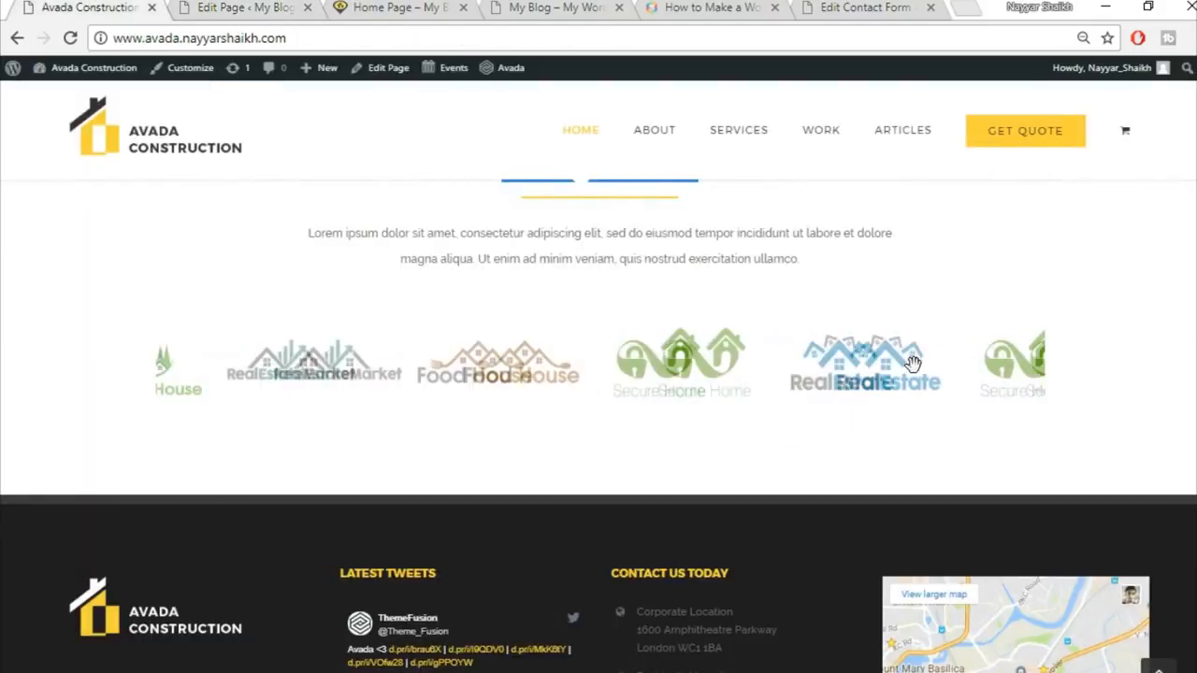
pyautogui.click(274, 6)
# Step: Remove the borders around the carousel images and save the carousel
pyautogui.scroll(-2, 1020, 420)
pyautogui.click(809, 364)
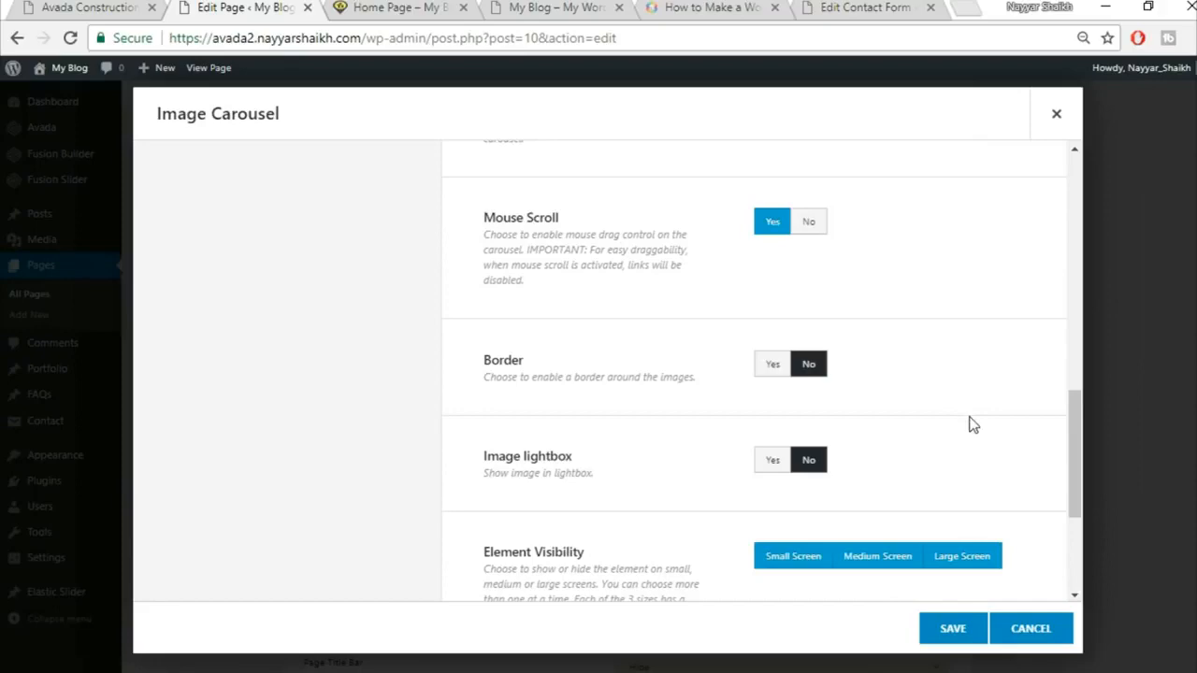
pyautogui.scroll(-2, 970, 422)
pyautogui.scroll(-2, 932, 573)
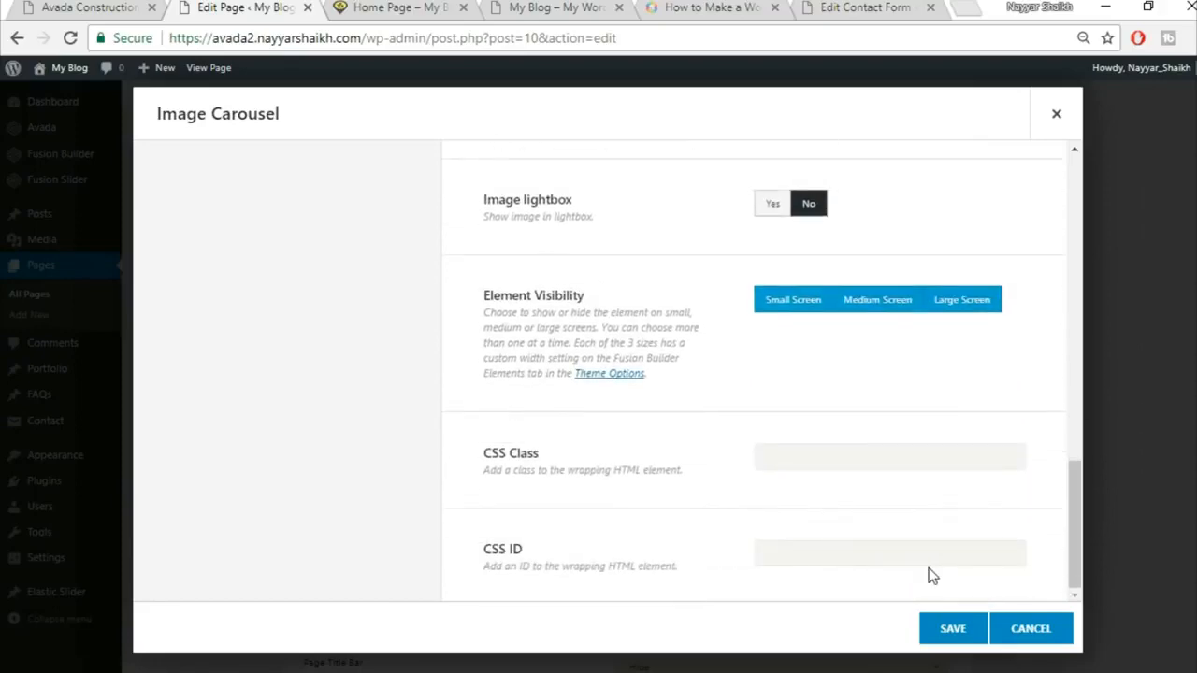
pyautogui.click(951, 629)
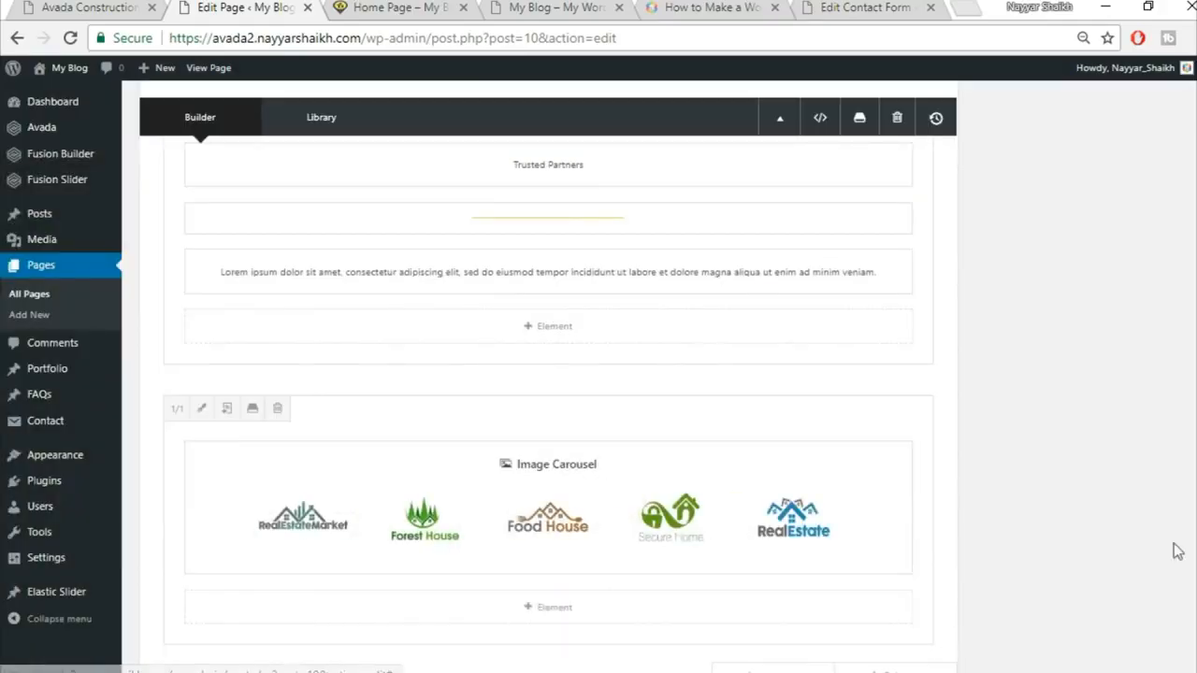
# Step: Publish the updated home page with Update
pyautogui.scroll(-3, 1176, 551)
pyautogui.scroll(10, 1075, 374)
pyautogui.click(1149, 237)
# Step: Reload the live Home Page to check the new logo carousel
pyautogui.click(393, 7)
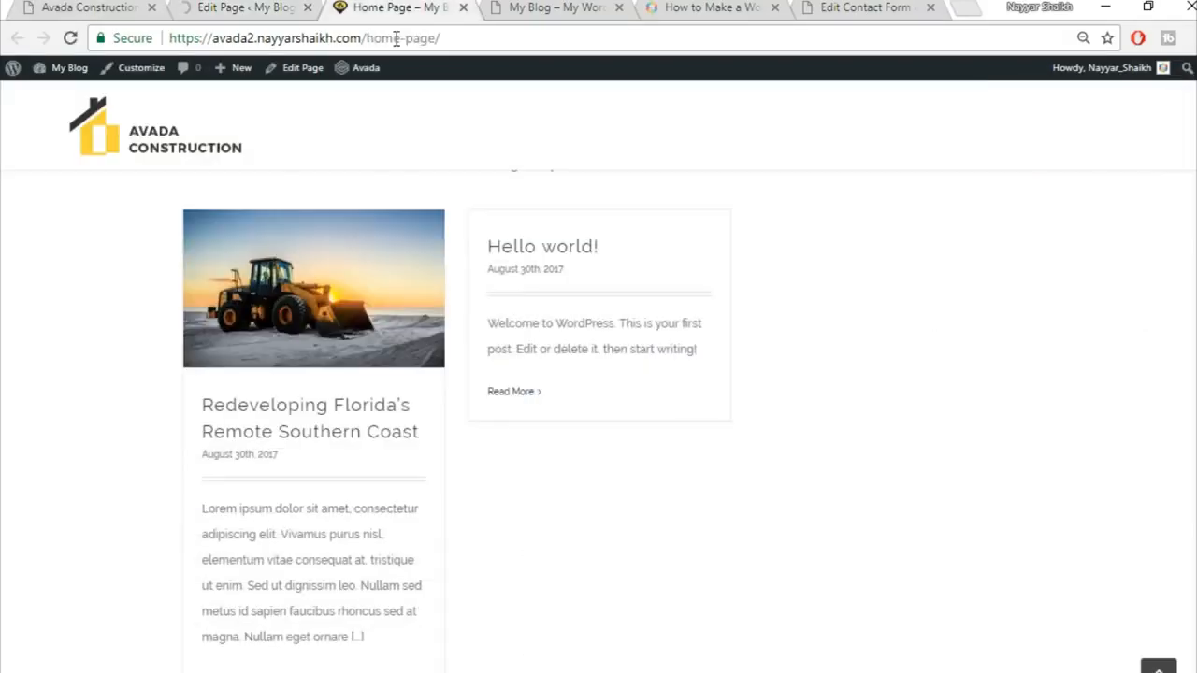
pyautogui.click(395, 37)
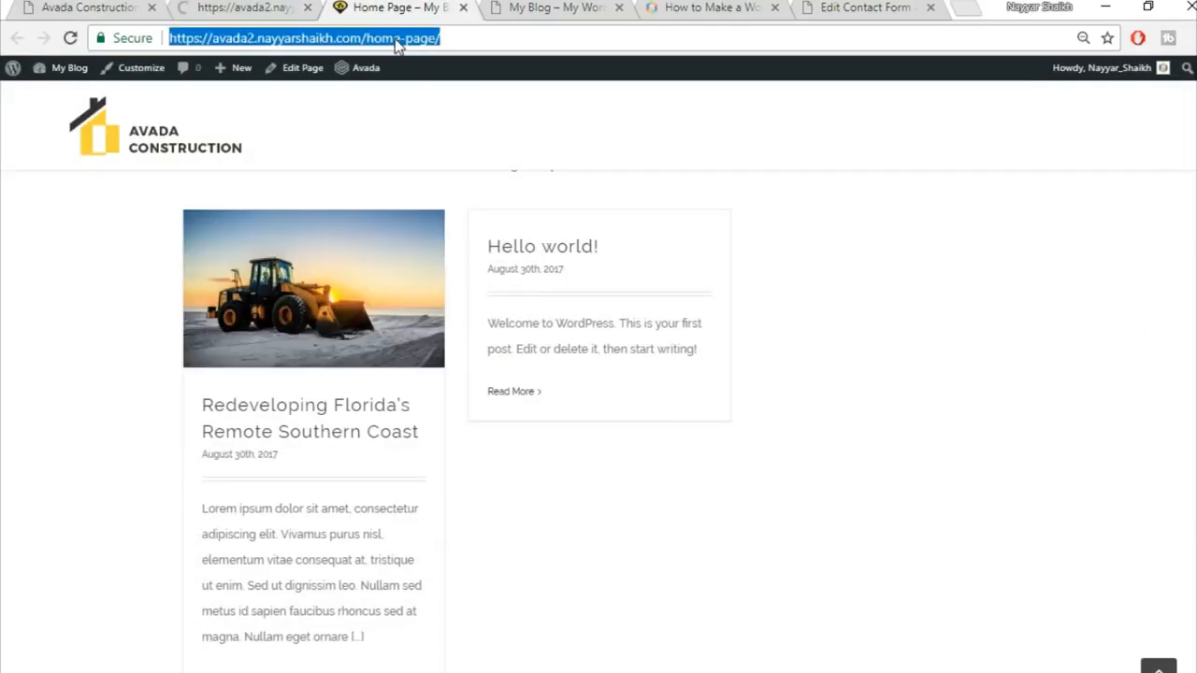
pyautogui.press('Return')
pyautogui.scroll(-5, 739, 349)
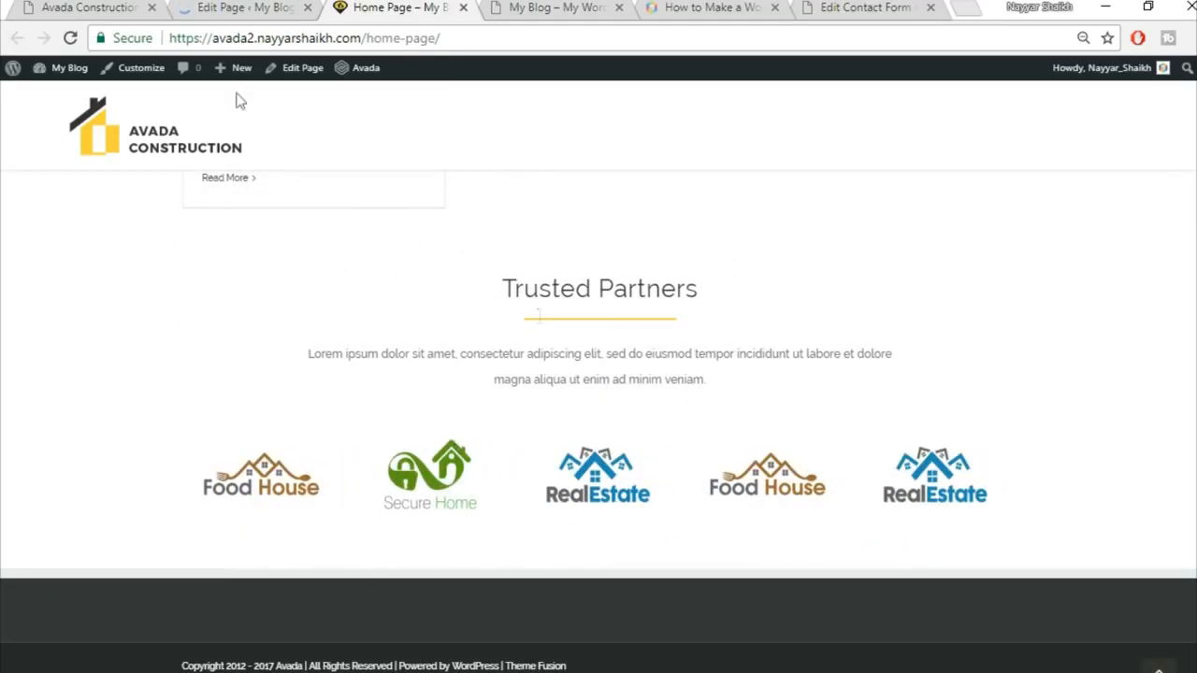
# Step: Compare the live home page carousel with the demo site's partners section
pyautogui.click(120, 7)
pyautogui.scroll(2, 582, 467)
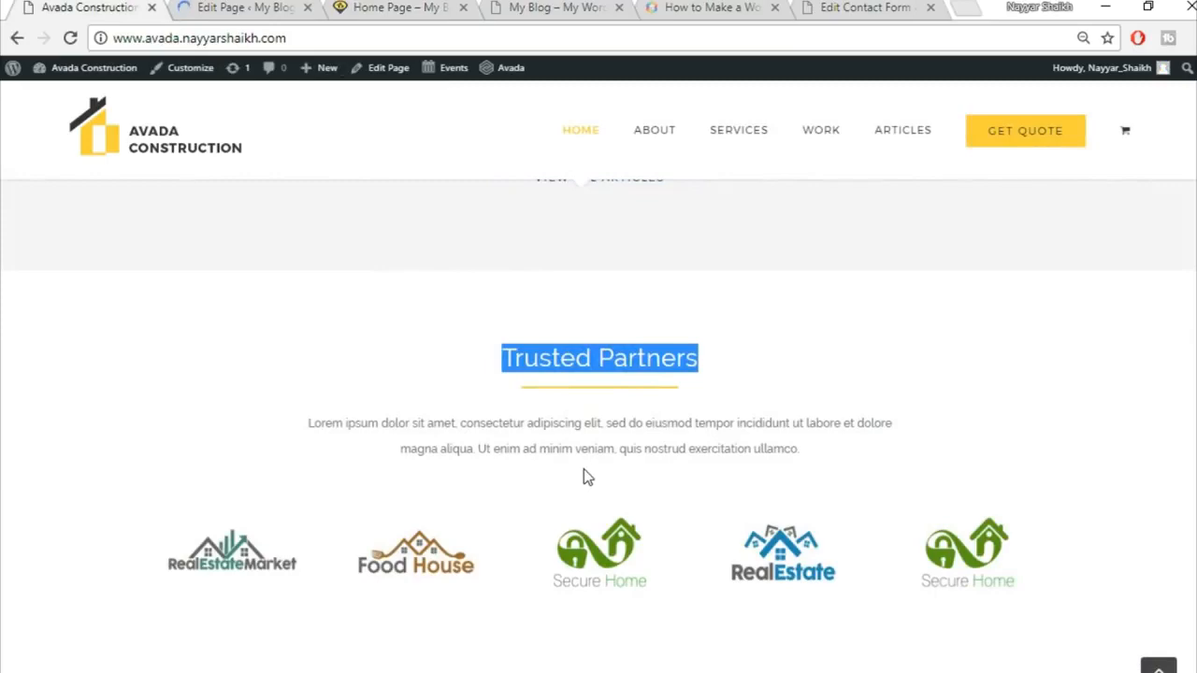
pyautogui.scroll(3, 612, 476)
pyautogui.scroll(-3, 654, 484)
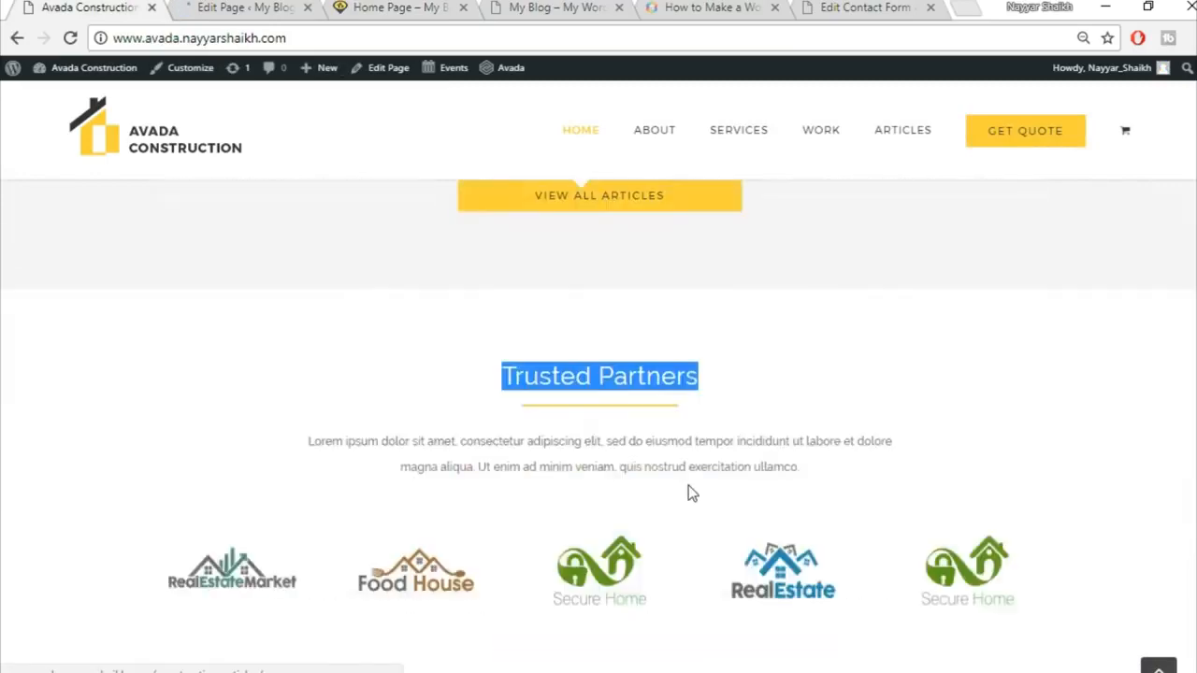
pyautogui.scroll(-2, 689, 495)
pyautogui.click(239, 7)
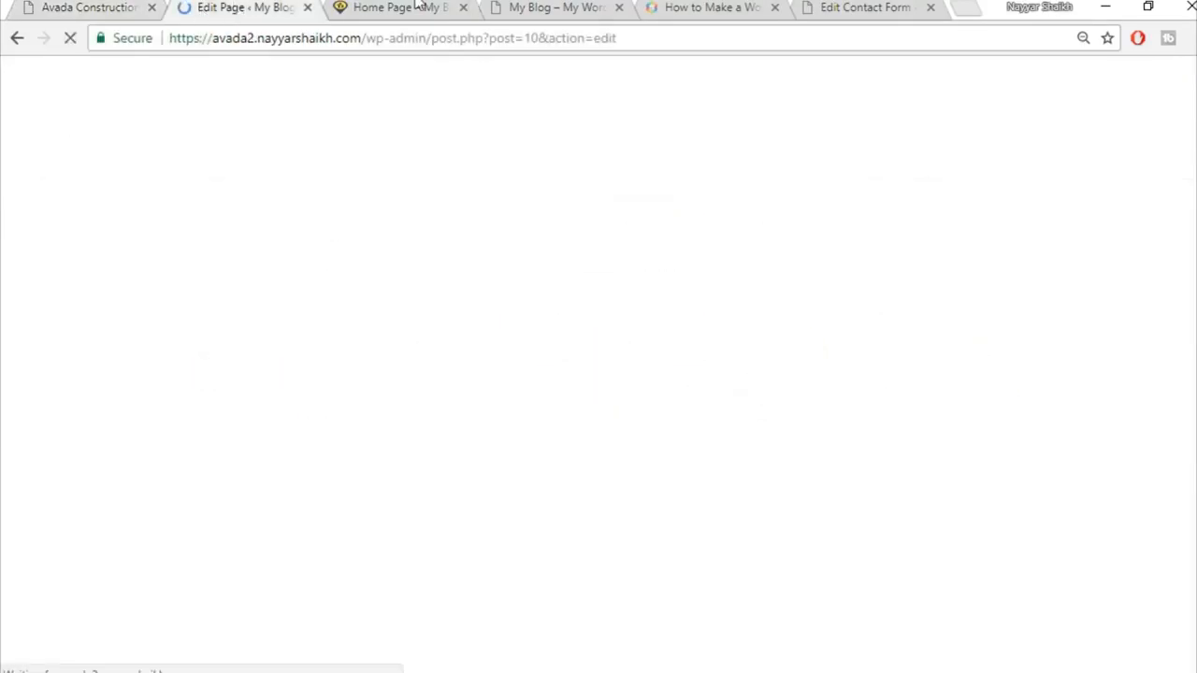
pyautogui.click(411, 6)
pyautogui.scroll(20, 599, 421)
pyautogui.scroll(1, 599, 421)
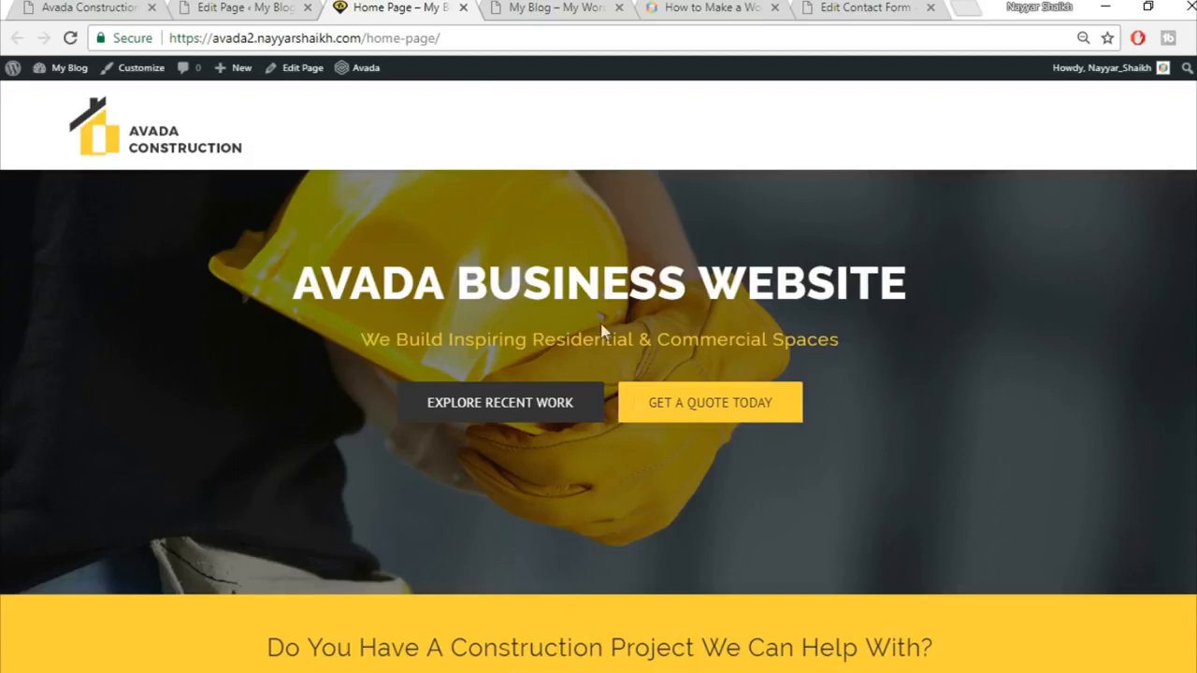
pyautogui.scroll(-2, 703, 568)
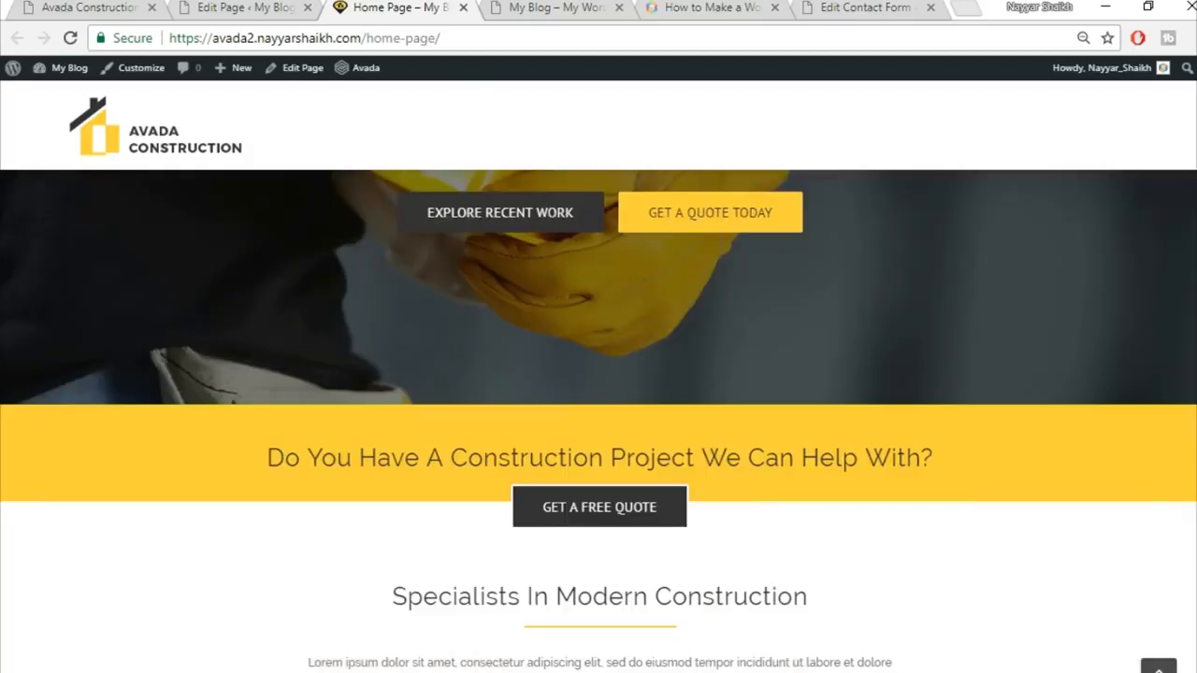
pyautogui.scroll(2, 598, 421)
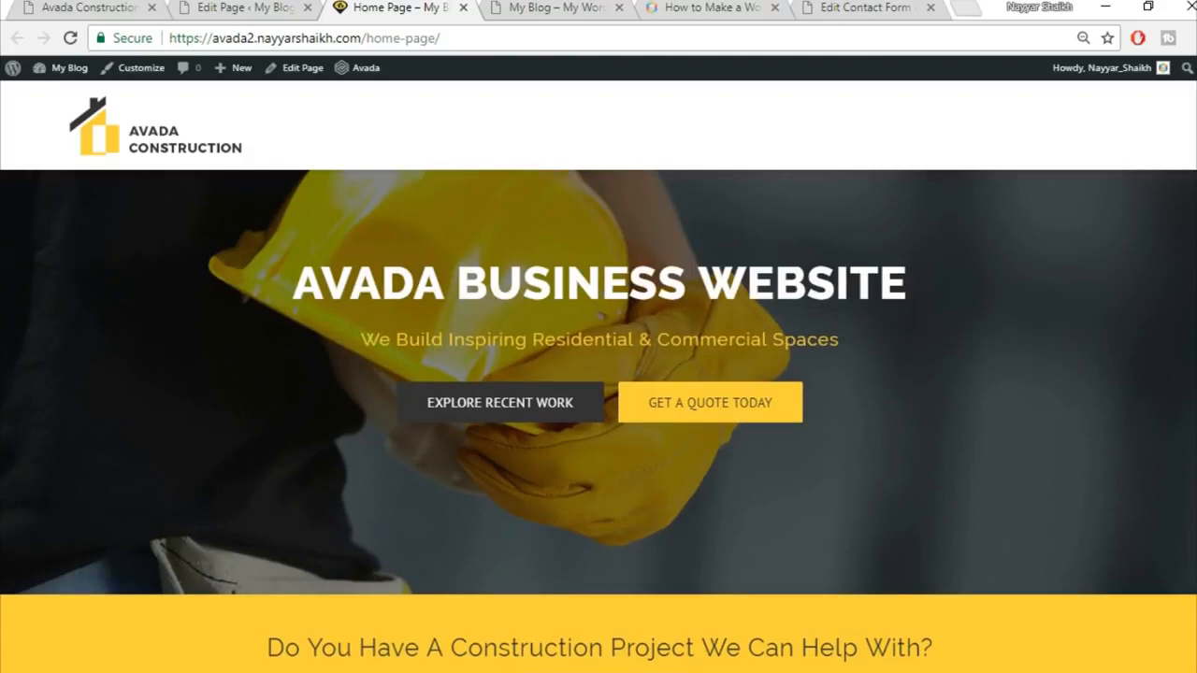
# Step: Open the demo site's About page for reference, then return to the page editor
pyautogui.click(91, 6)
pyautogui.click(1159, 667)
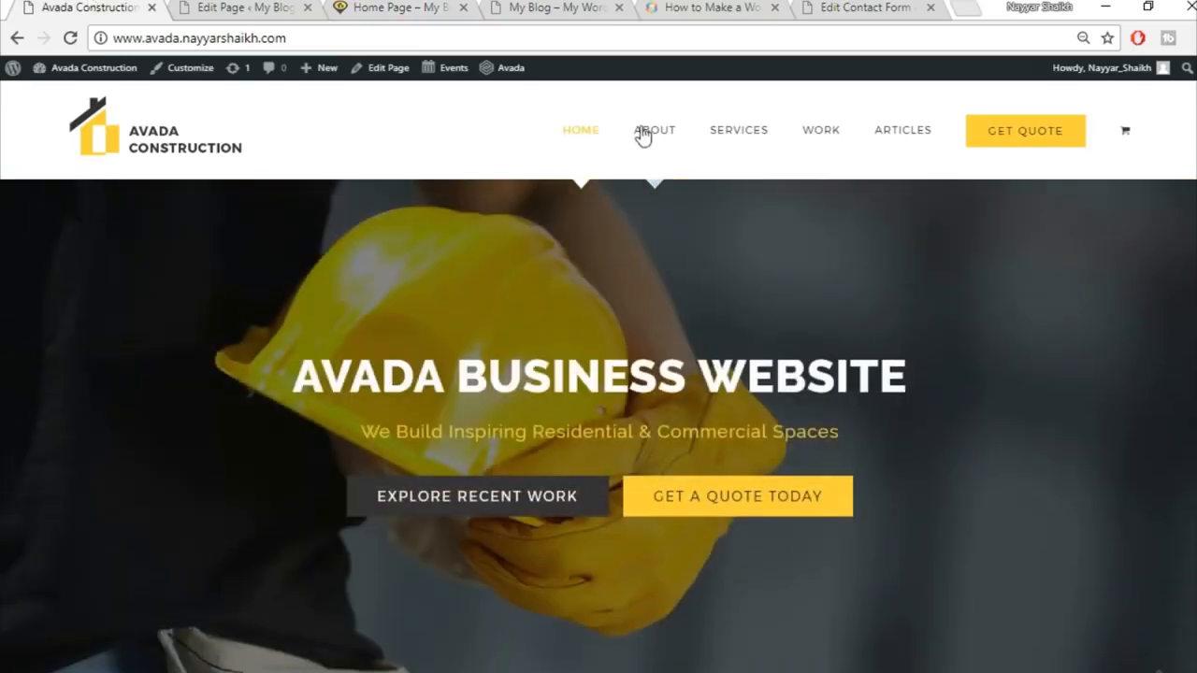
pyautogui.click(647, 133)
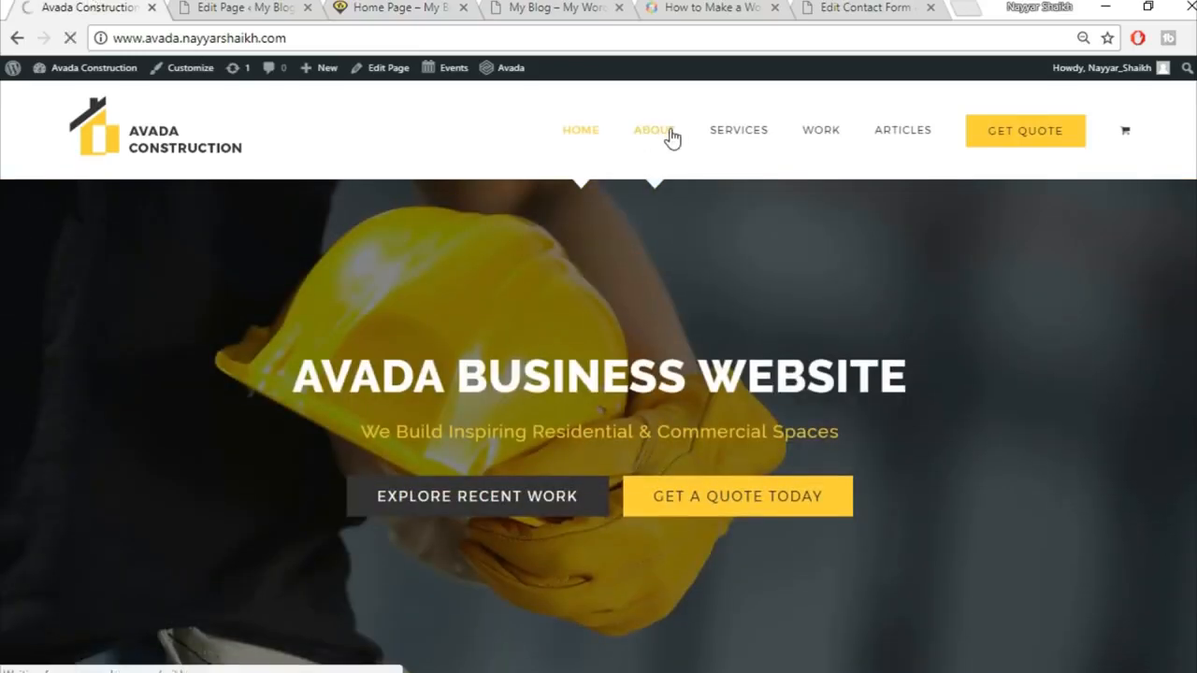
pyautogui.click(239, 11)
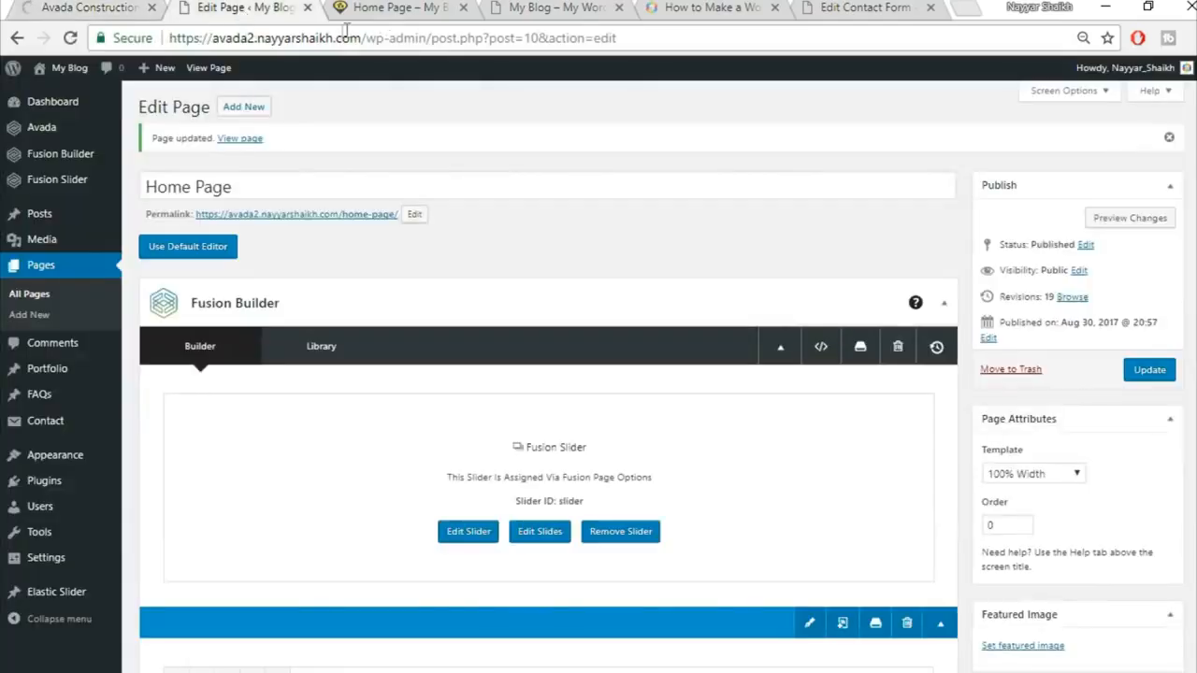
# Step: Create a new page in a separate tab titled 'About' using the 100% Width template
pyautogui.middleClick(245, 108)
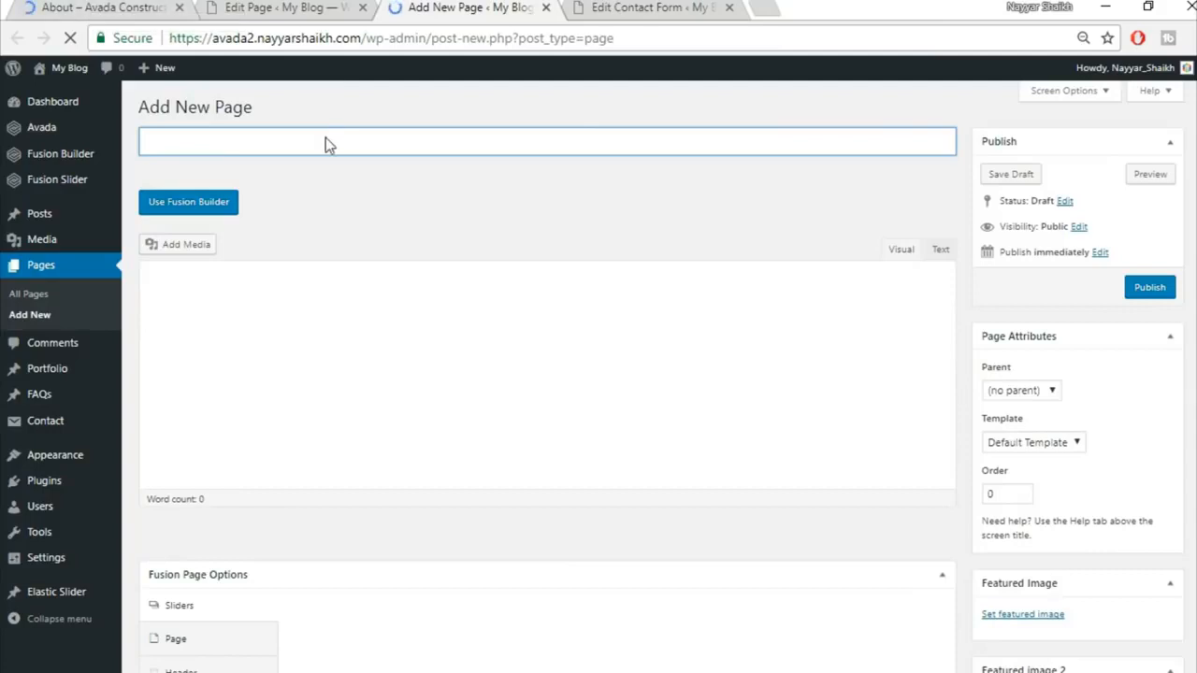
pyautogui.click(334, 147)
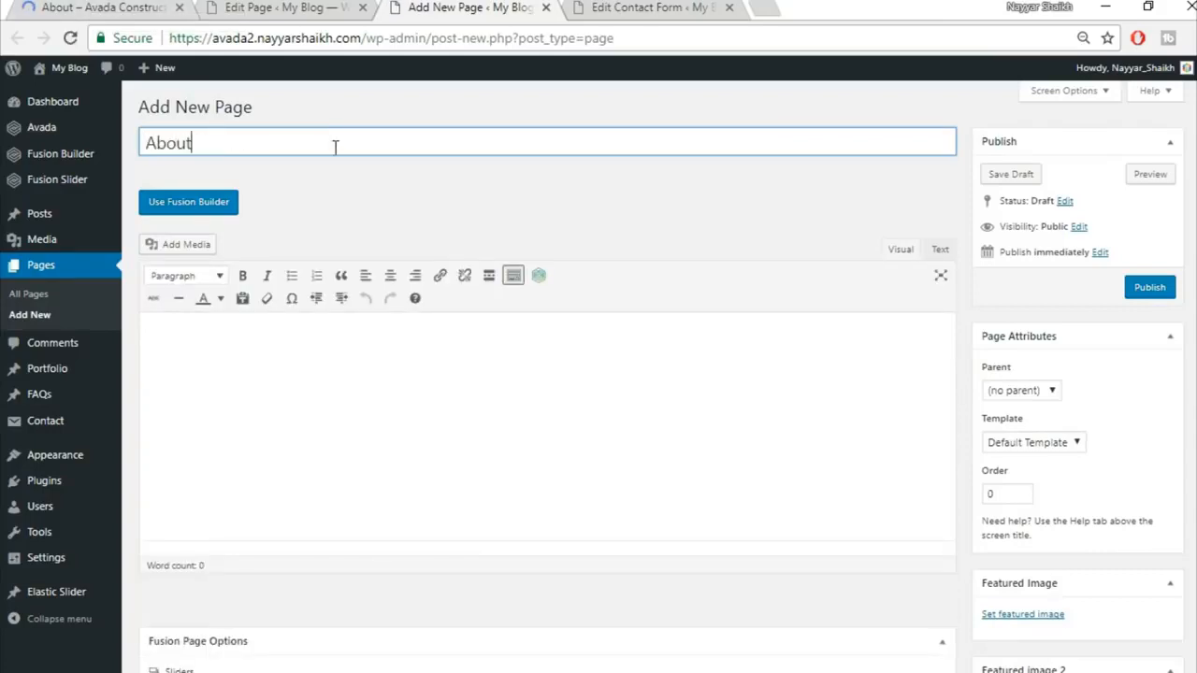
pyautogui.click(1046, 443)
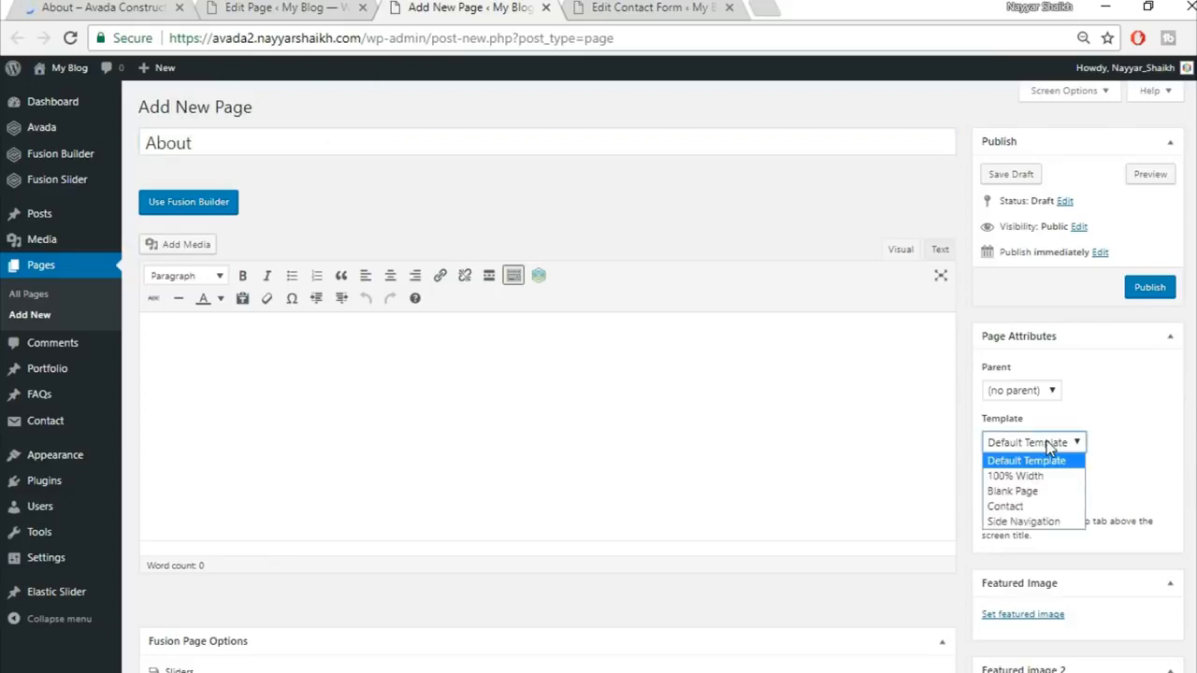
pyautogui.click(1024, 468)
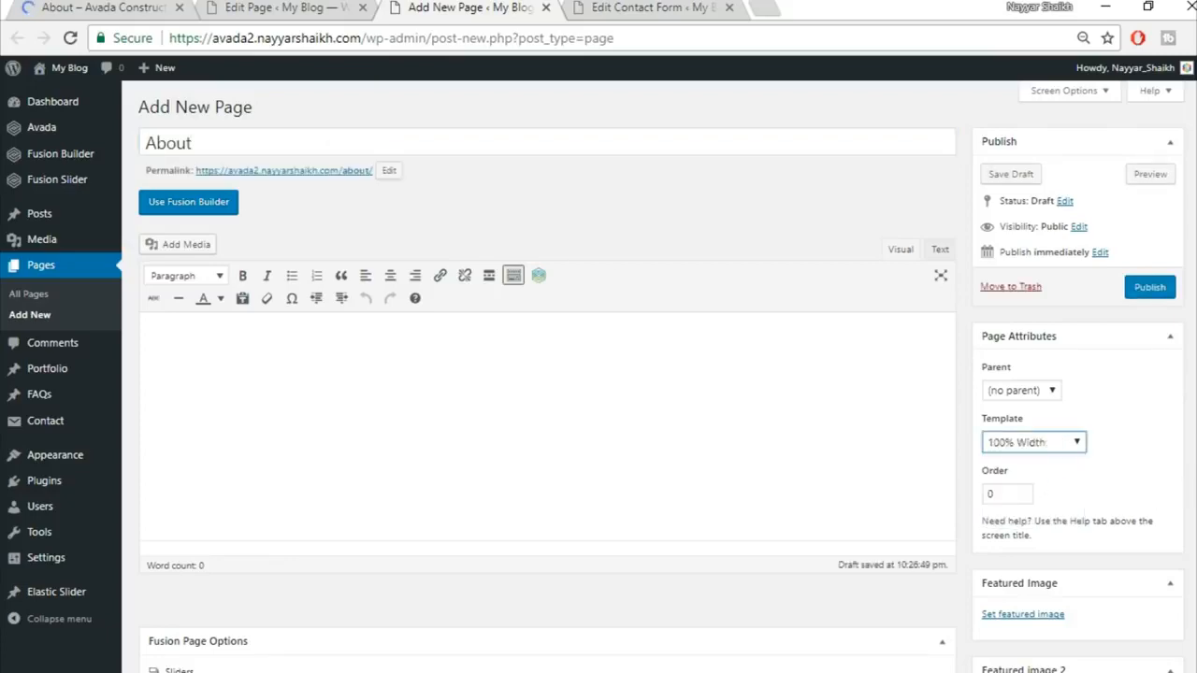
pyautogui.scroll(-3, 224, 472)
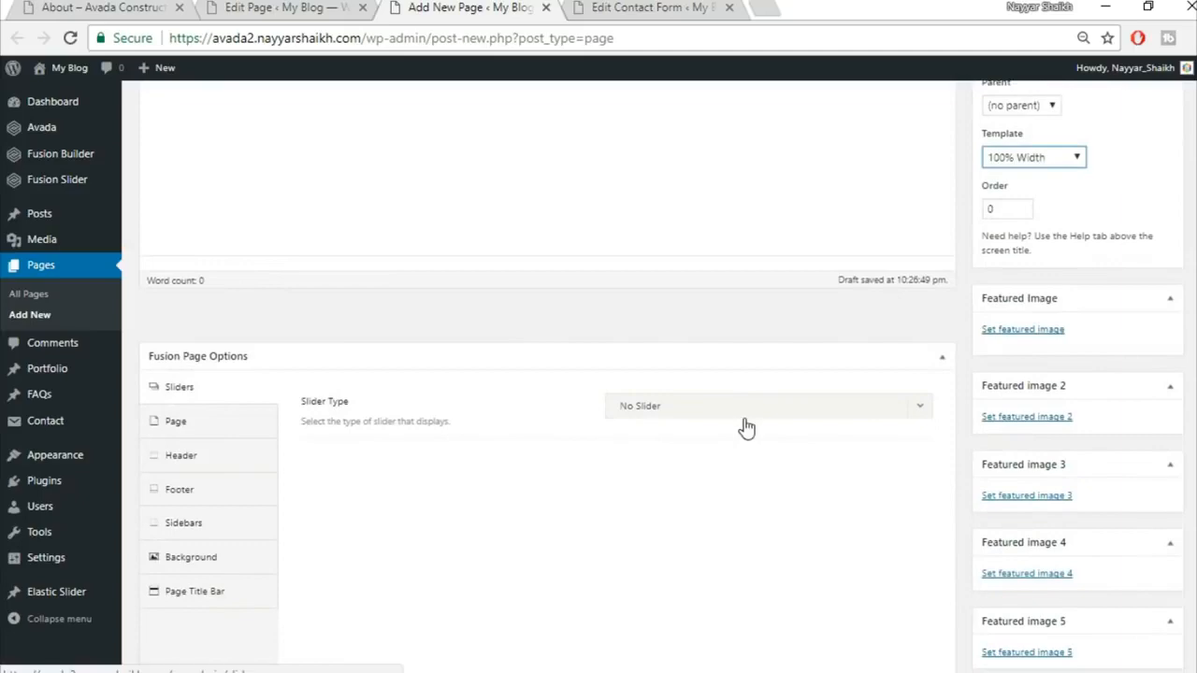
pyautogui.click(746, 428)
# Step: Review the demo About page and reorder browser tabs, putting the About draft first
pyautogui.click(66, 5)
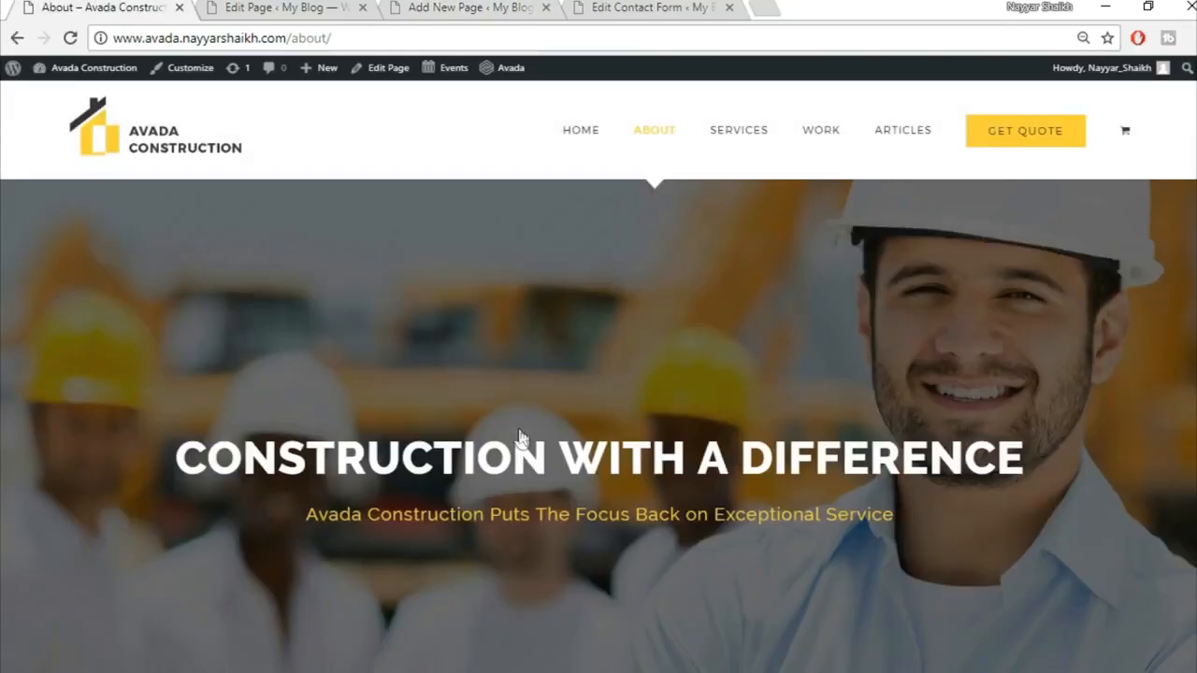
pyautogui.scroll(-2, 629, 480)
pyautogui.scroll(1, 636, 496)
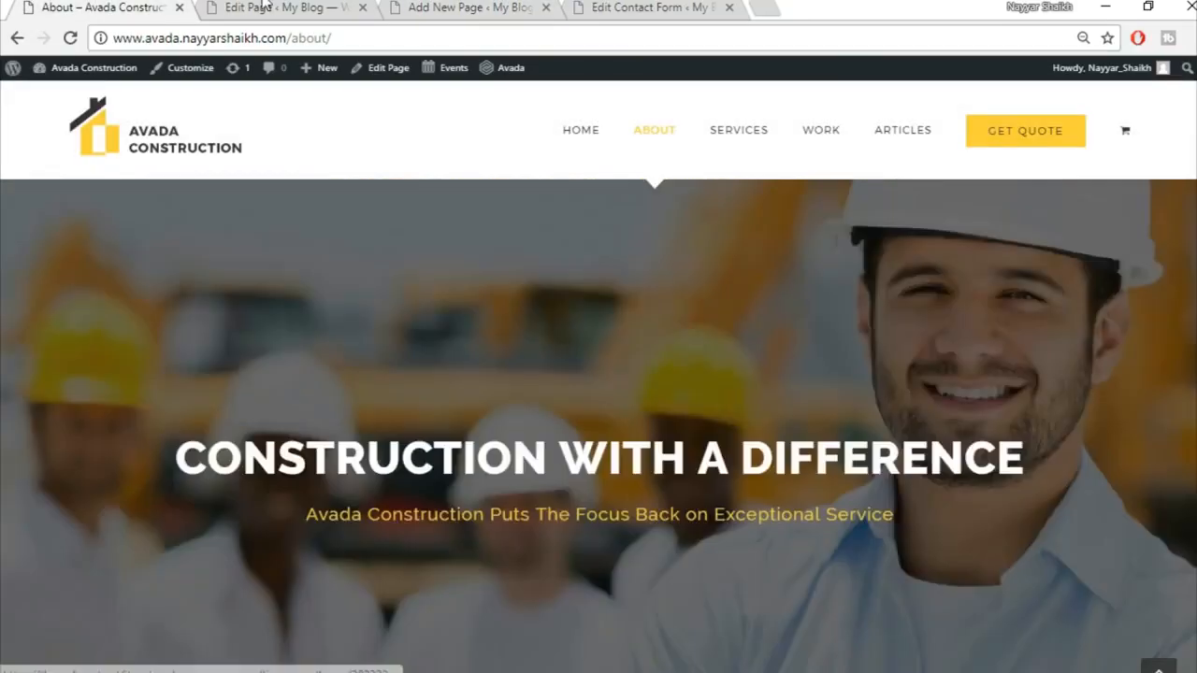
pyautogui.click(281, 7)
pyautogui.scroll(-5, 548, 374)
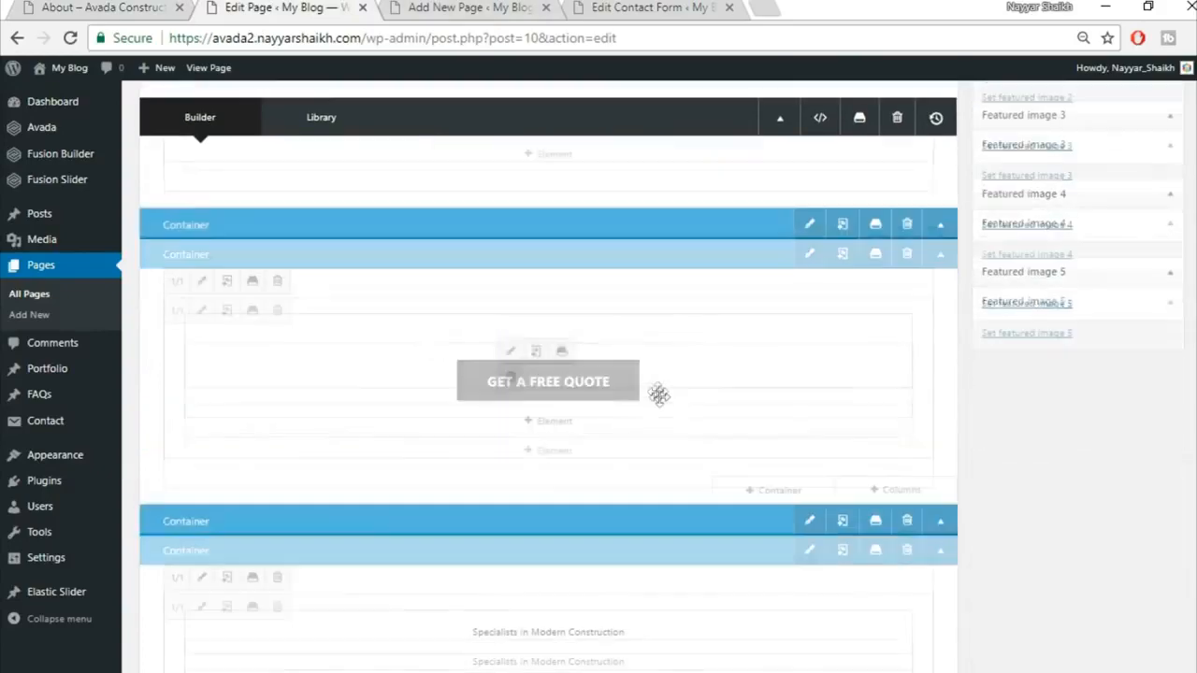
pyautogui.click(467, 7)
pyautogui.moveTo(482, 8); pyautogui.dragTo(209, 13)
pyautogui.moveTo(656, 8); pyautogui.dragTo(450, 12)
pyautogui.moveTo(687, 8); pyautogui.dragTo(823, 9)
pyautogui.click(281, 8)
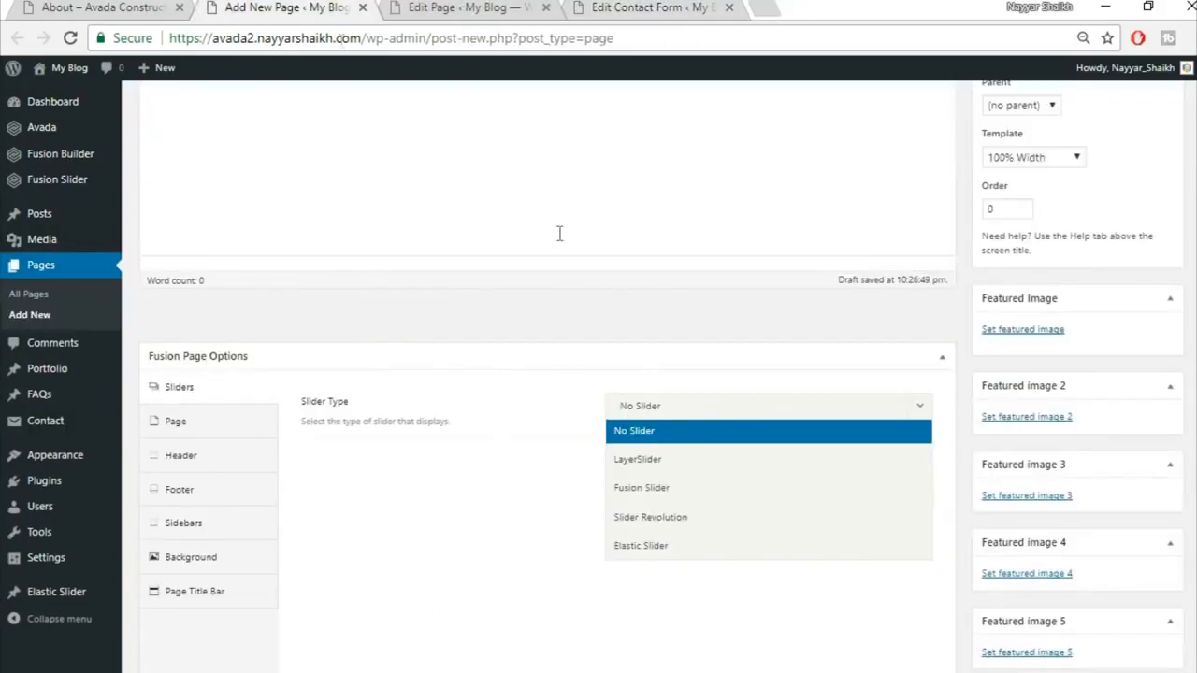
# Step: Set Fusion Slider 'Slider', 0 page content padding, and hide the page title bar
pyautogui.click(709, 482)
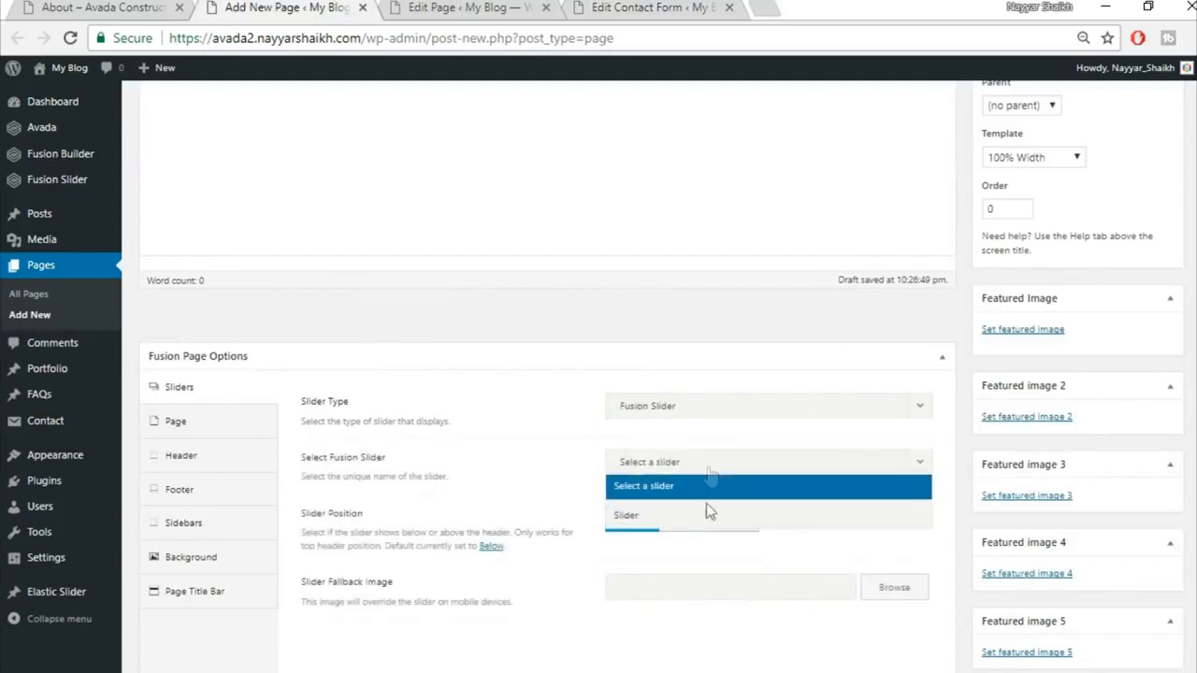
pyautogui.click(708, 515)
pyautogui.click(156, 432)
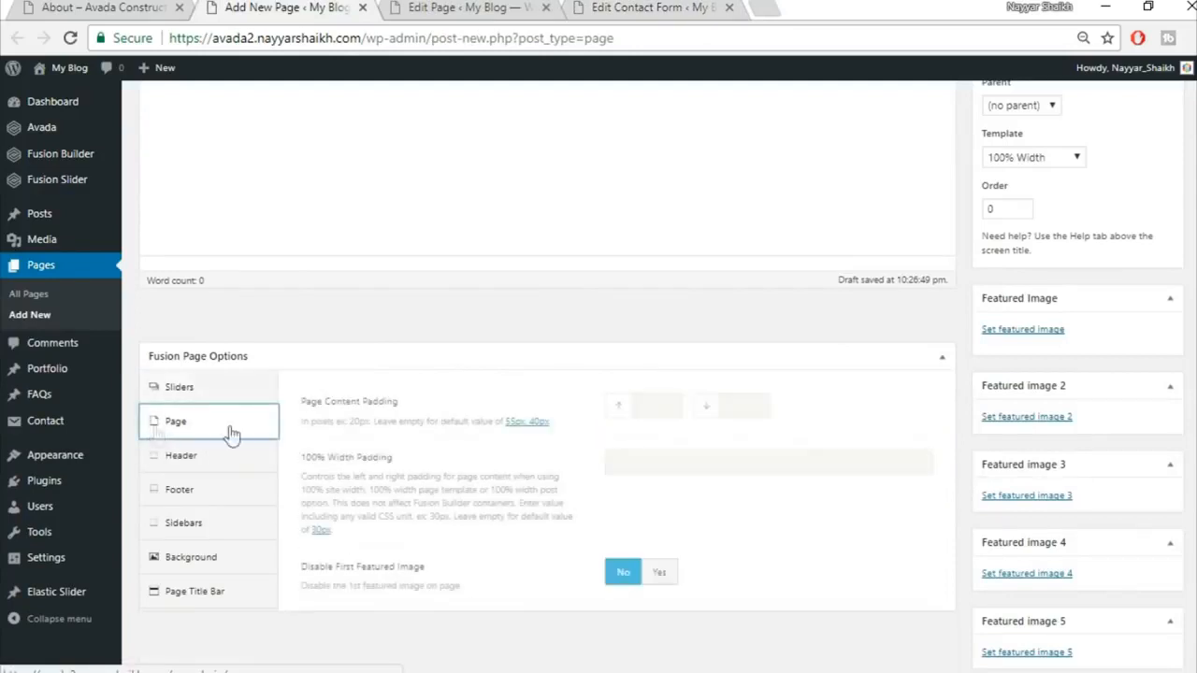
pyautogui.click(647, 406)
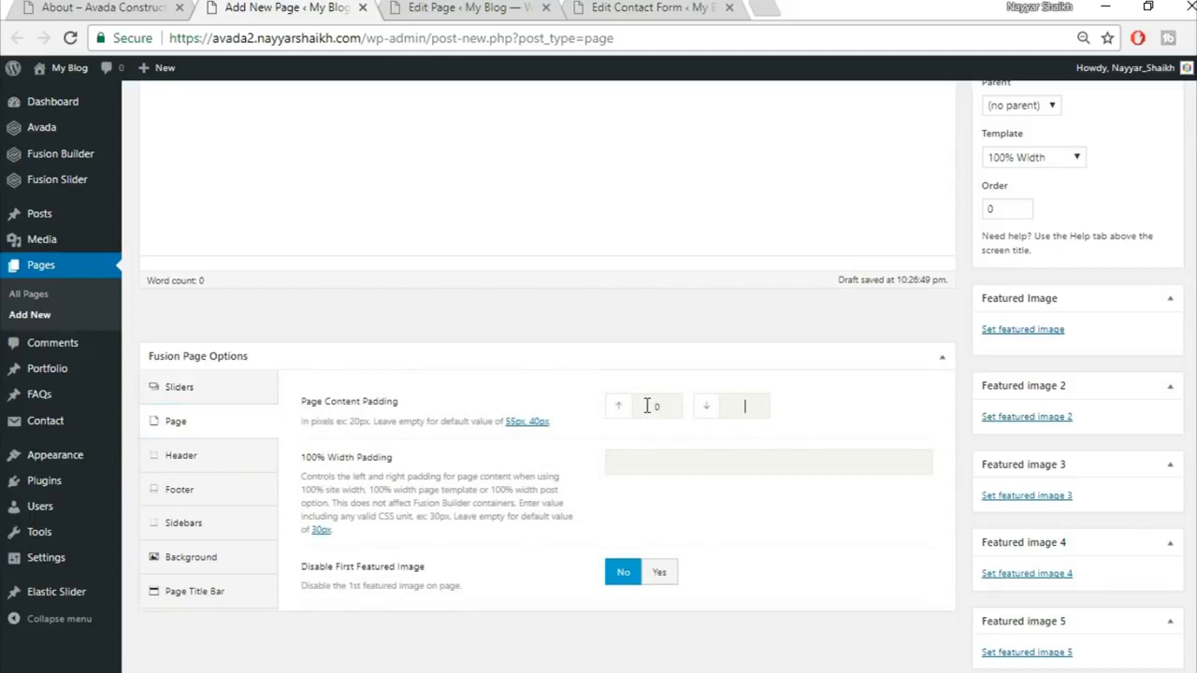
pyautogui.click(755, 358)
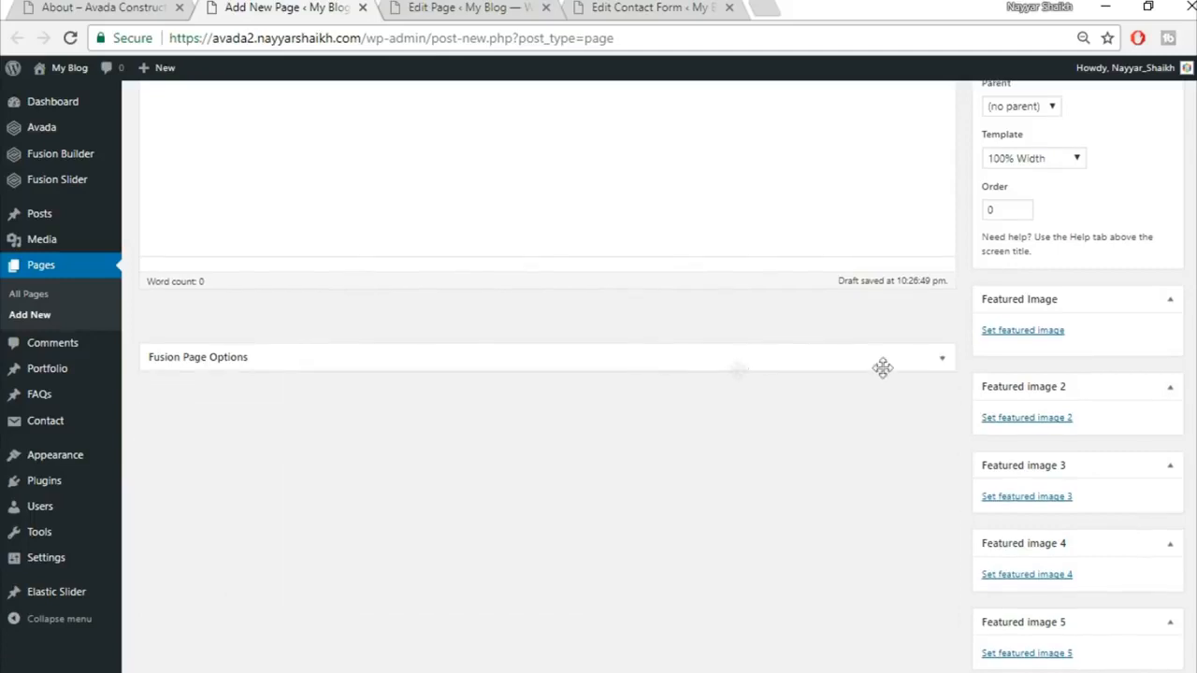
pyautogui.click(943, 359)
pyautogui.click(232, 600)
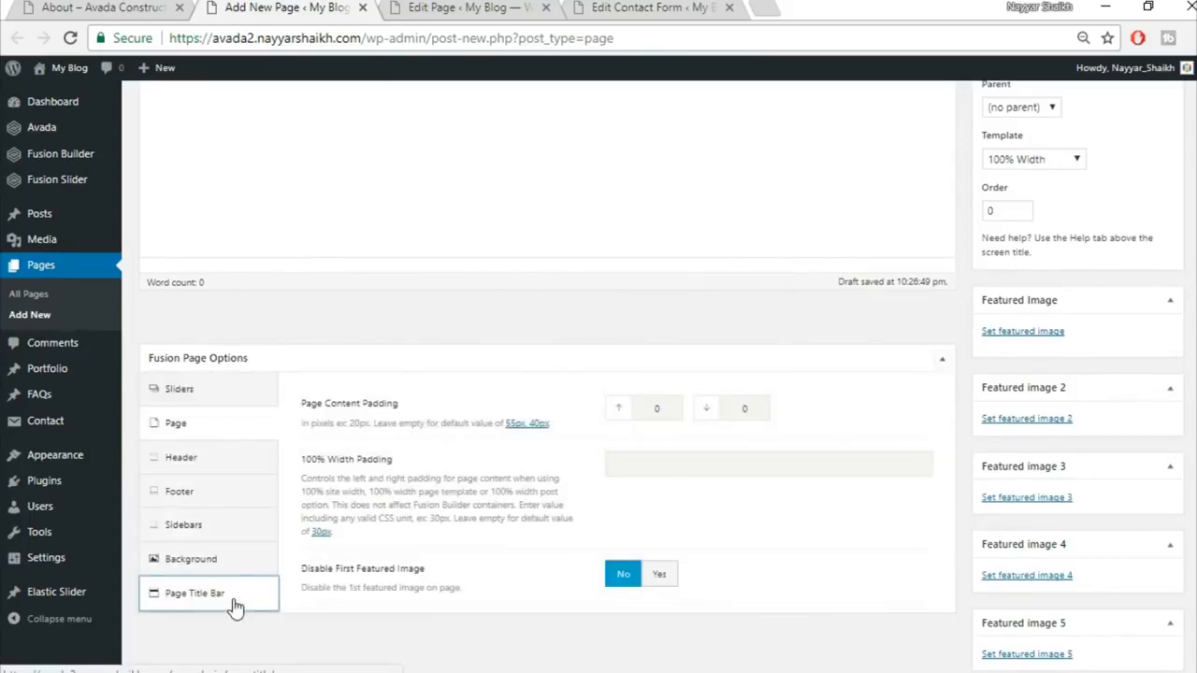
pyautogui.click(733, 402)
pyautogui.click(669, 520)
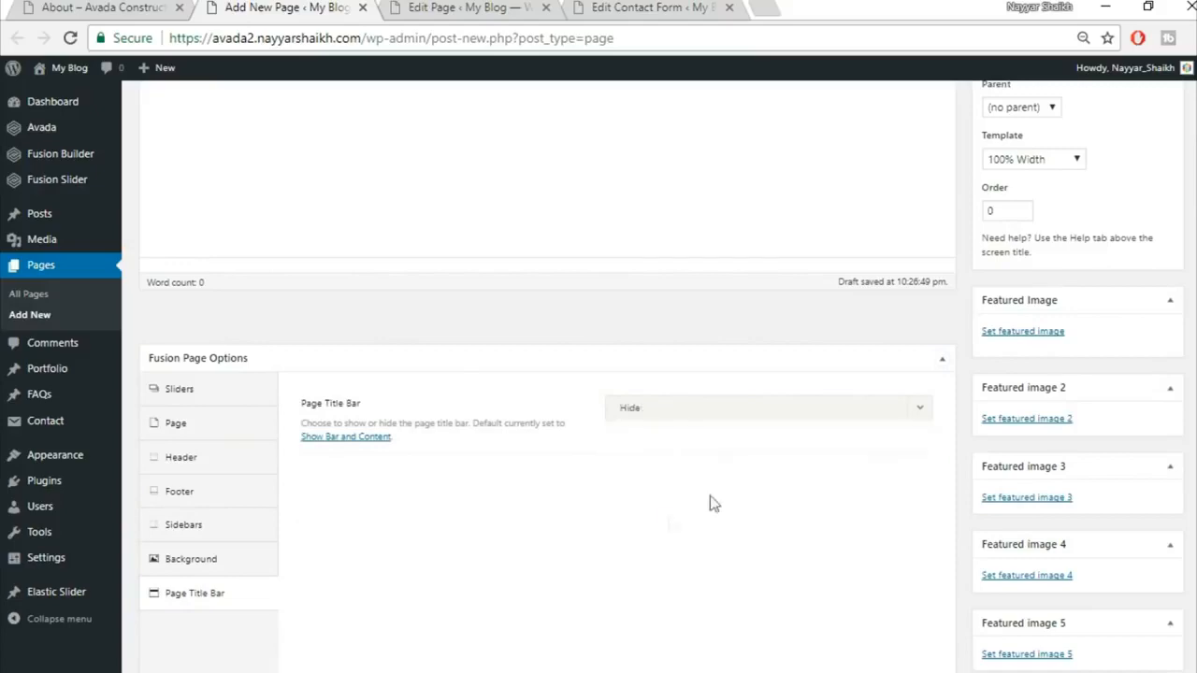
pyautogui.scroll(3, 221, 218)
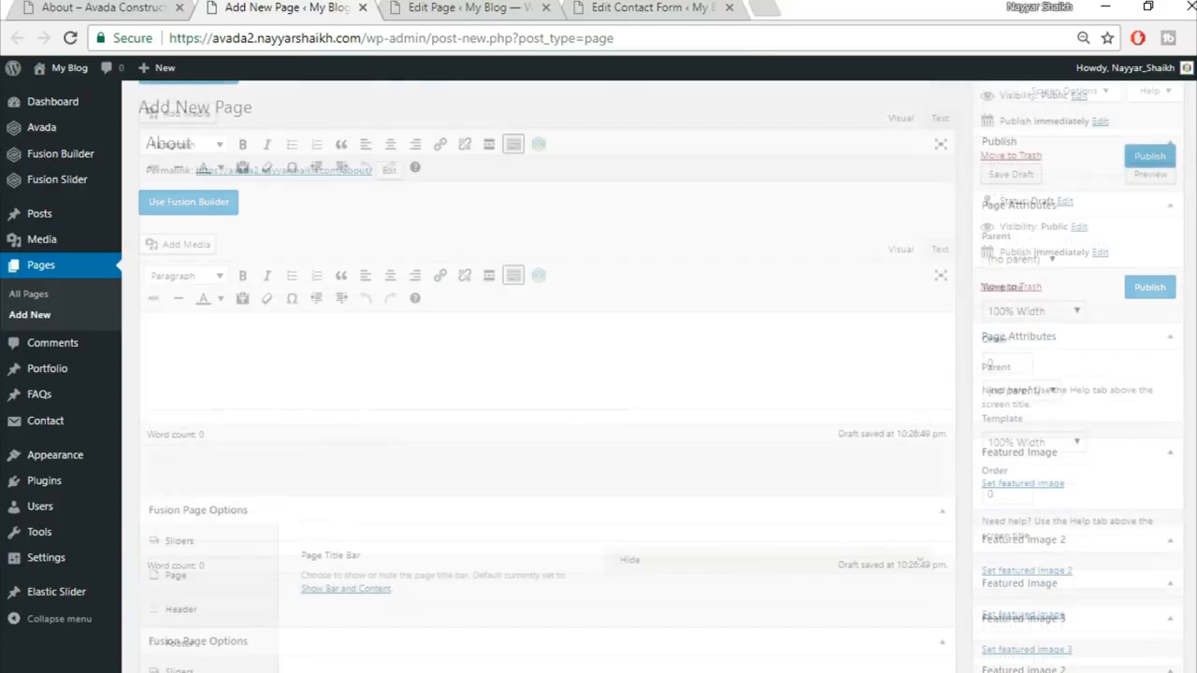
# Step: Switch the About draft to Fusion Builder, checking the demo About page for reference
pyautogui.click(228, 208)
pyautogui.click(97, 7)
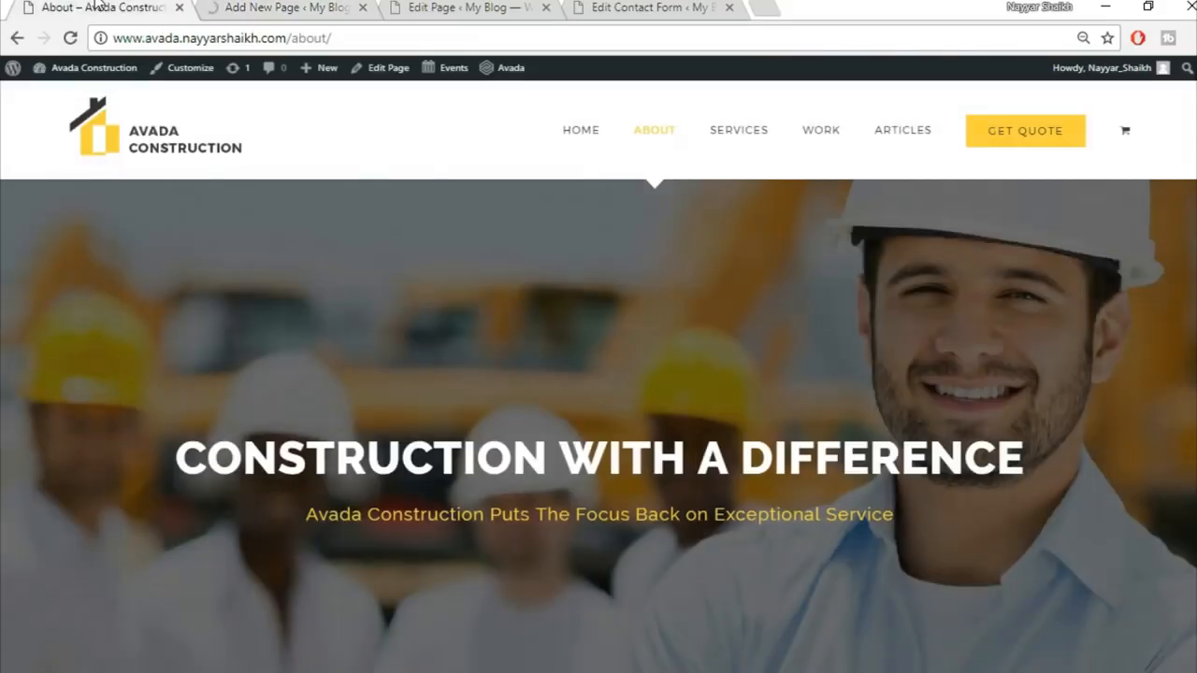
pyautogui.click(287, 4)
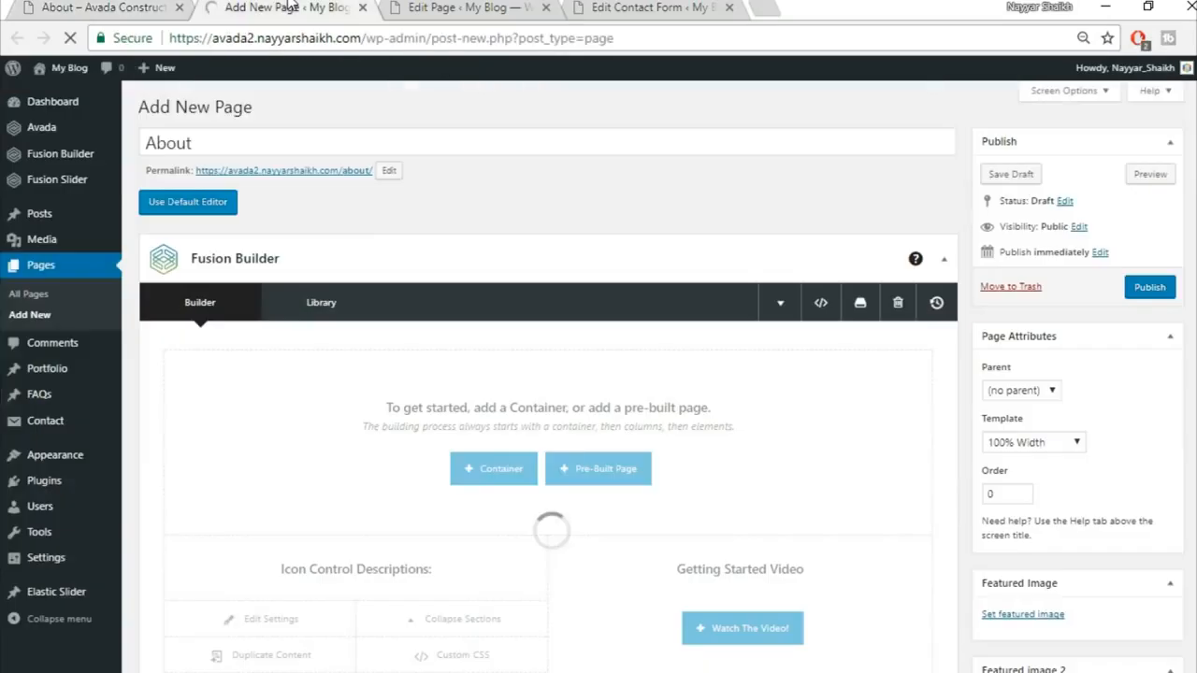
pyautogui.click(2, 2)
pyautogui.click(71, 4)
pyautogui.scroll(-5, 729, 393)
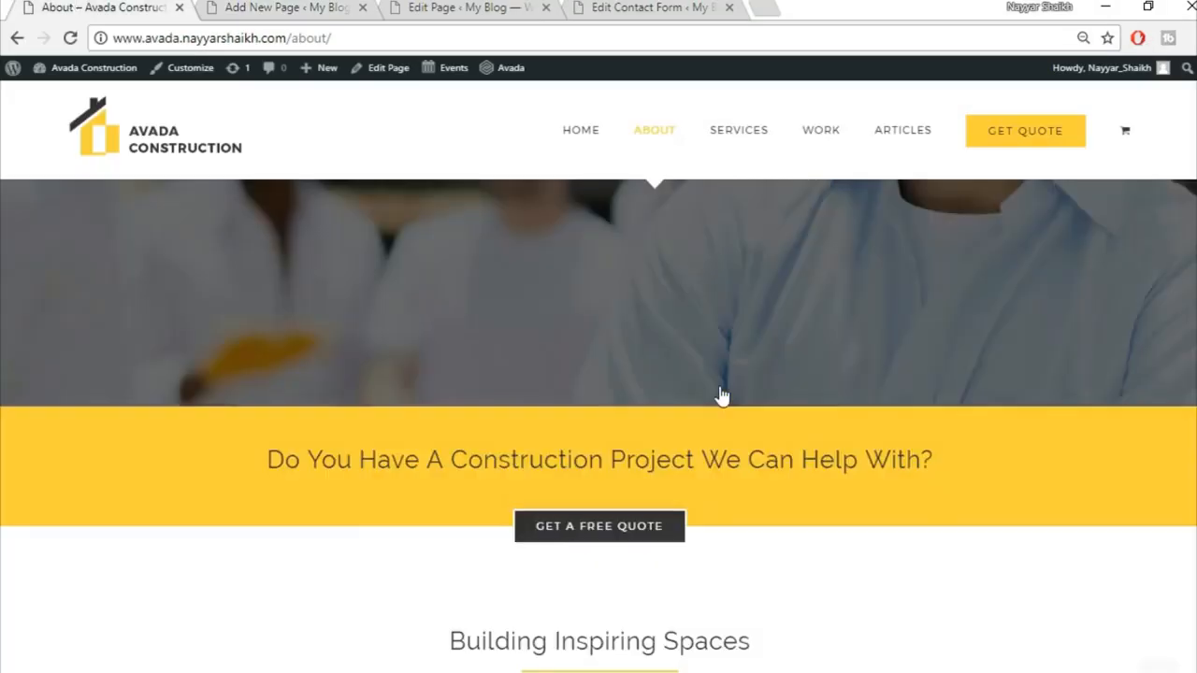
pyautogui.click(318, 5)
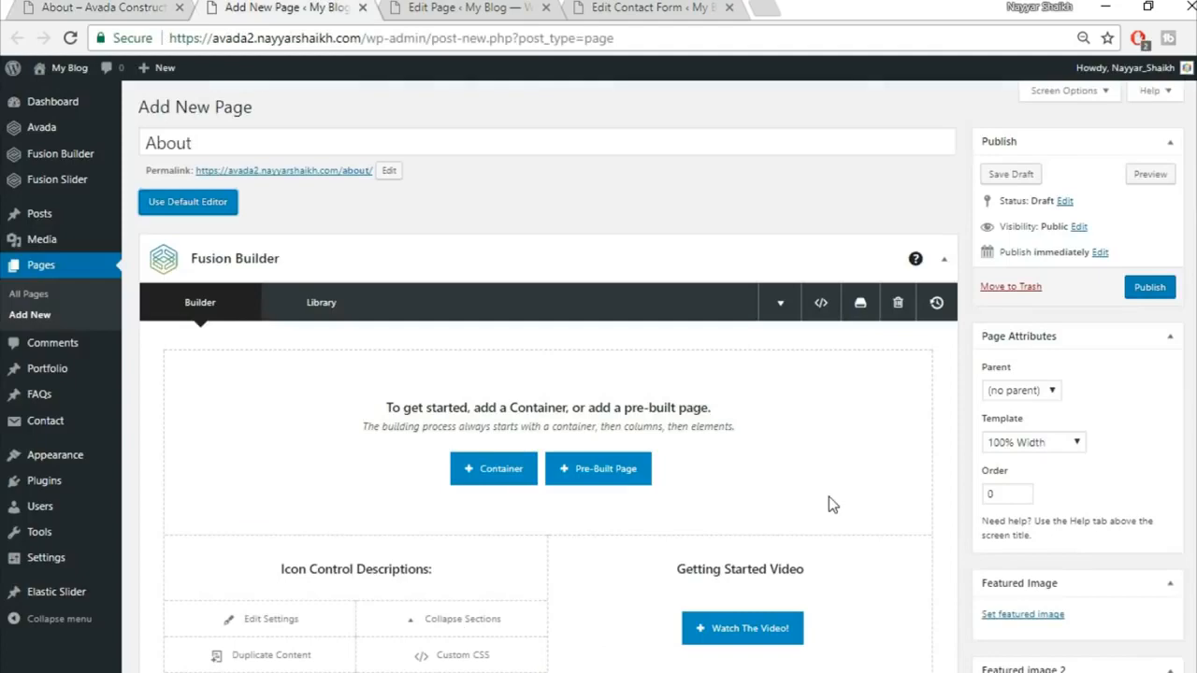
pyautogui.scroll(-2, 832, 505)
# Step: Insert saved library containers with the construction-project heading and GET A FREE QUOTE button
pyautogui.click(503, 283)
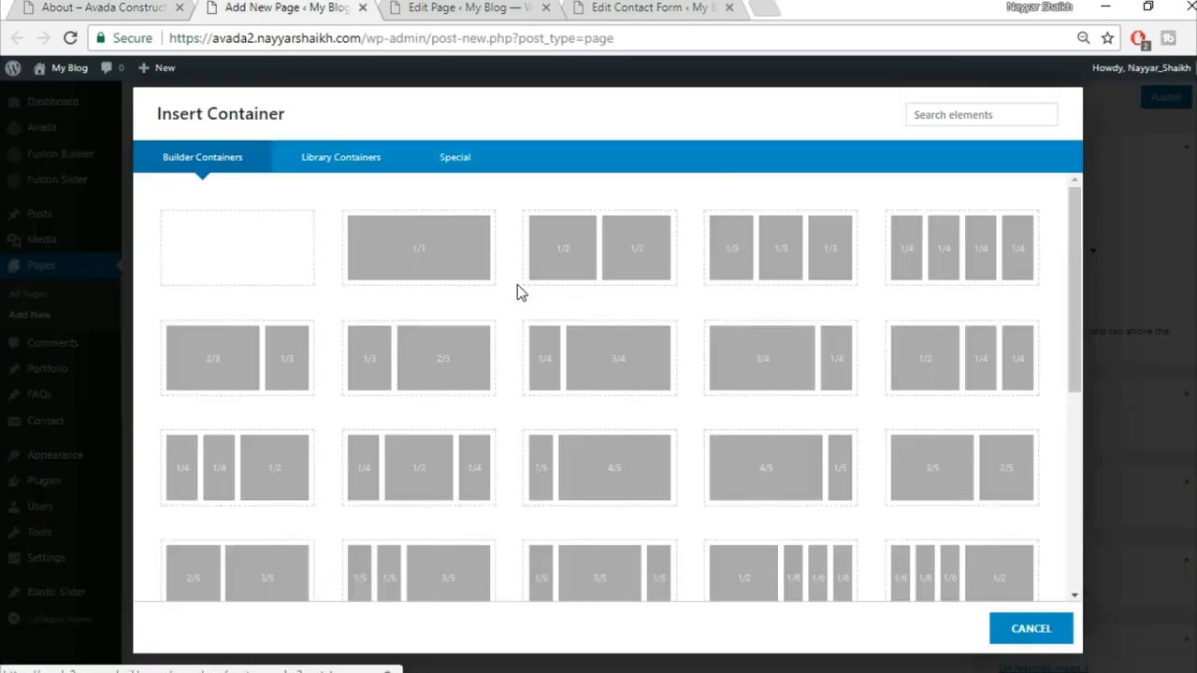
pyautogui.click(371, 166)
pyautogui.click(875, 236)
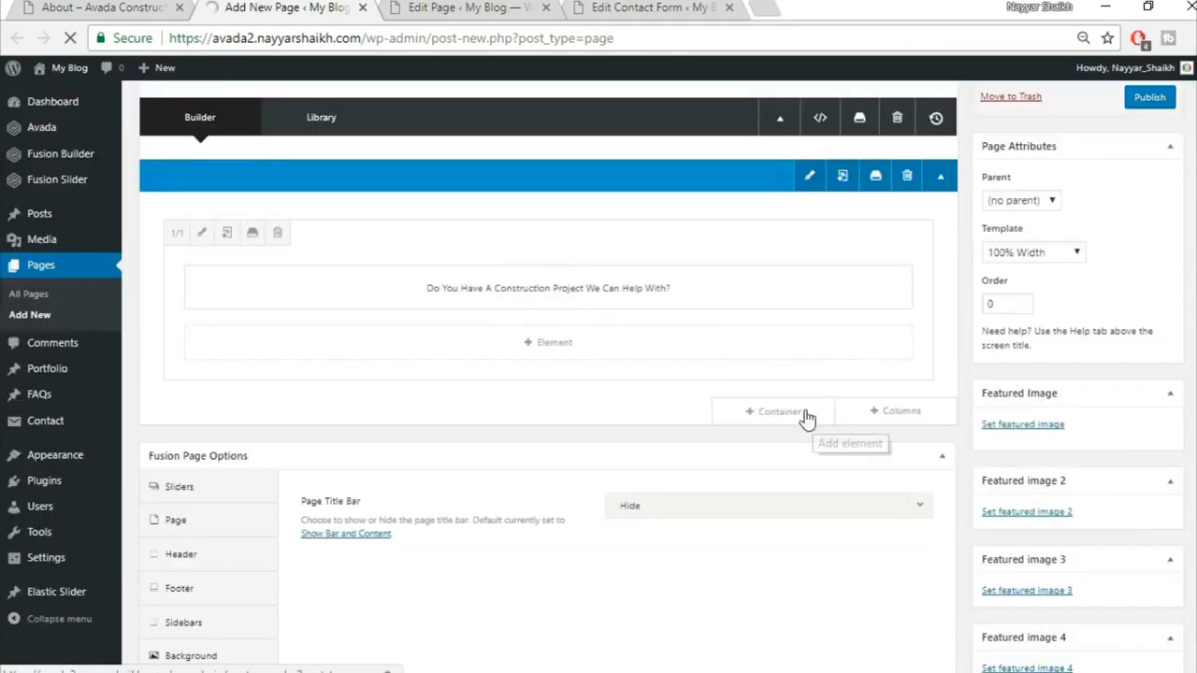
pyautogui.click(803, 413)
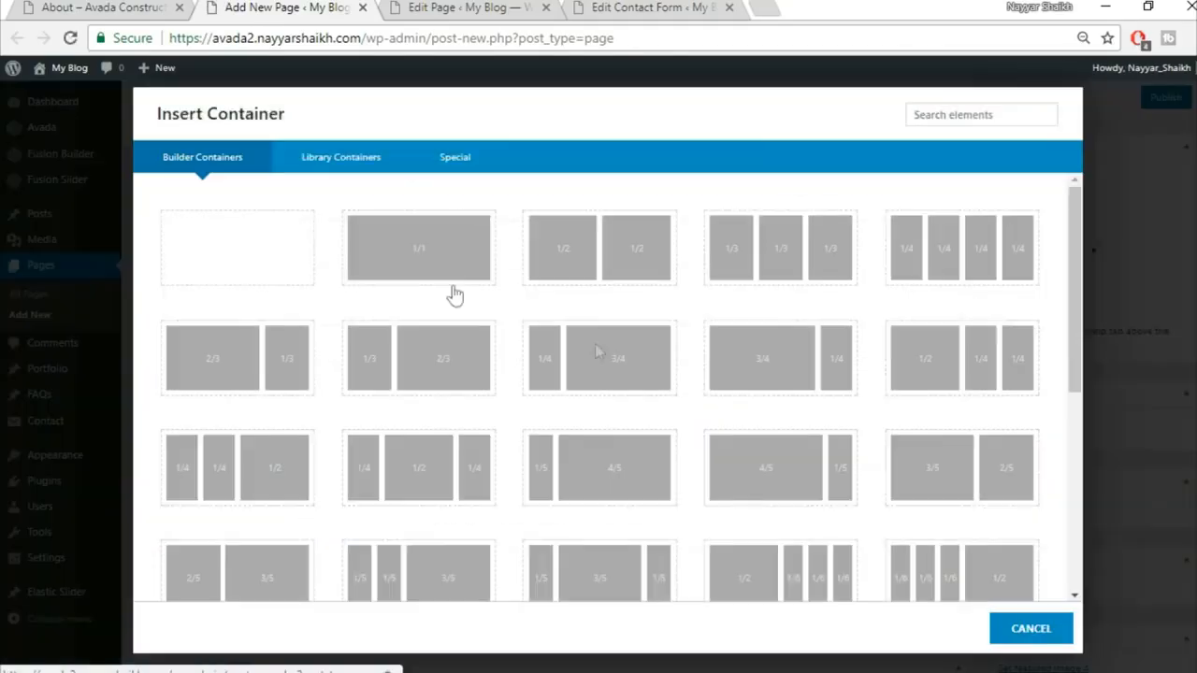
pyautogui.click(393, 161)
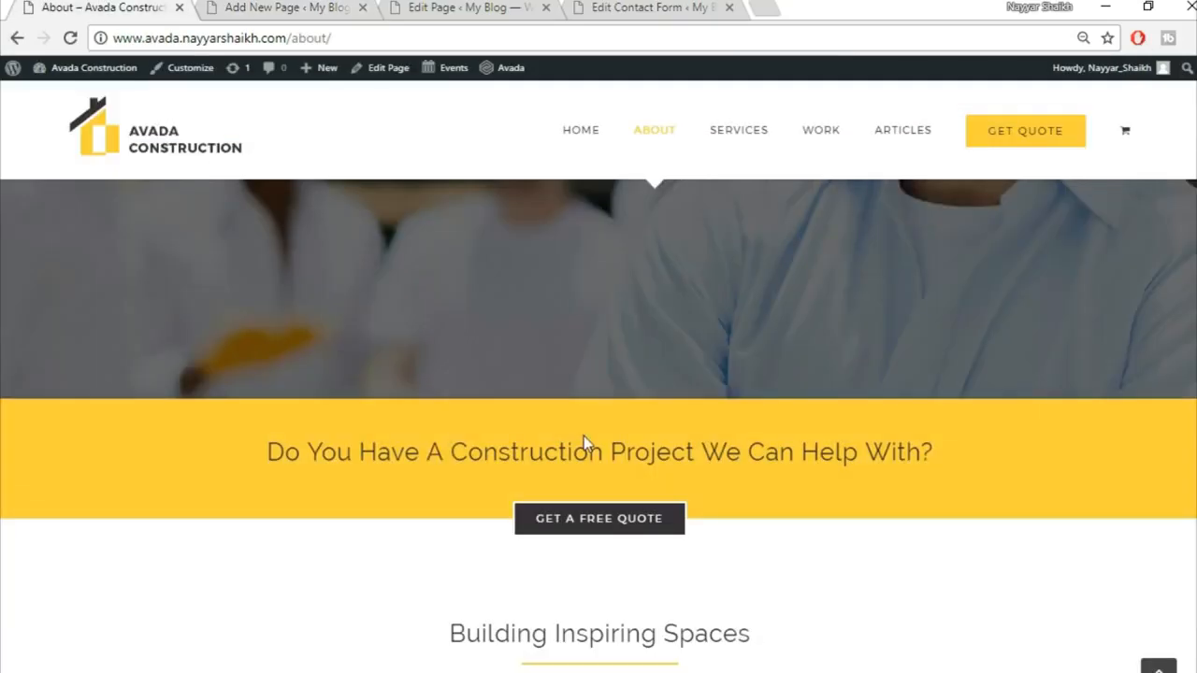
pyautogui.scroll(-4, 602, 525)
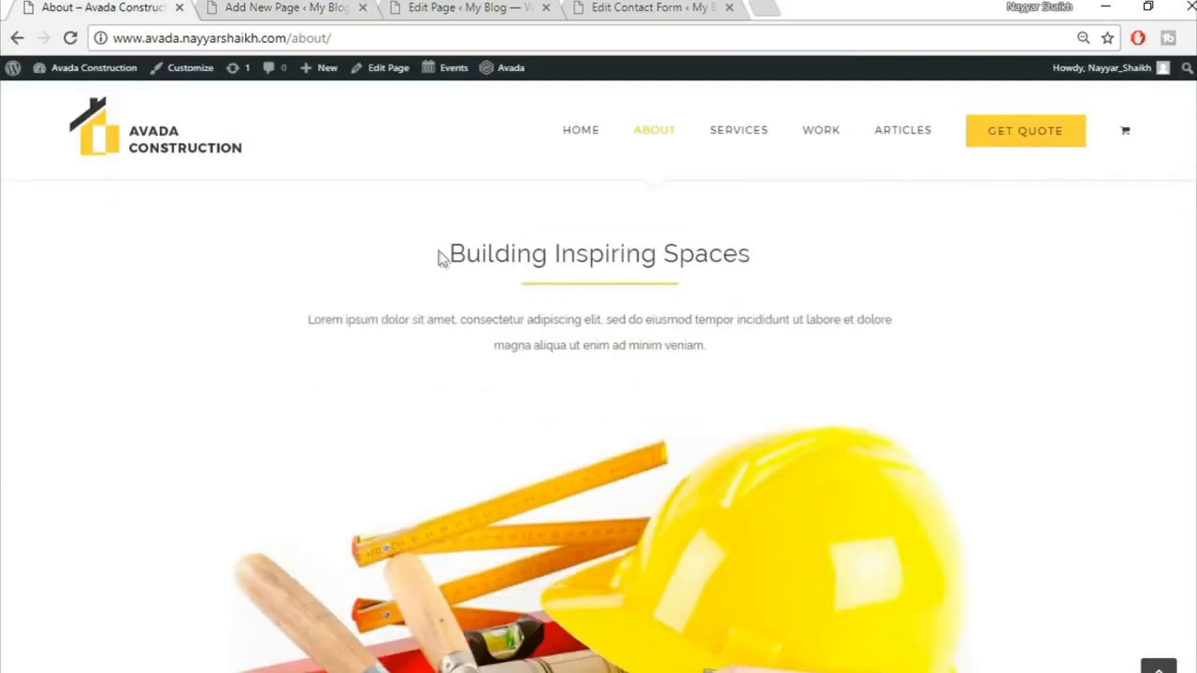
pyautogui.click(247, 6)
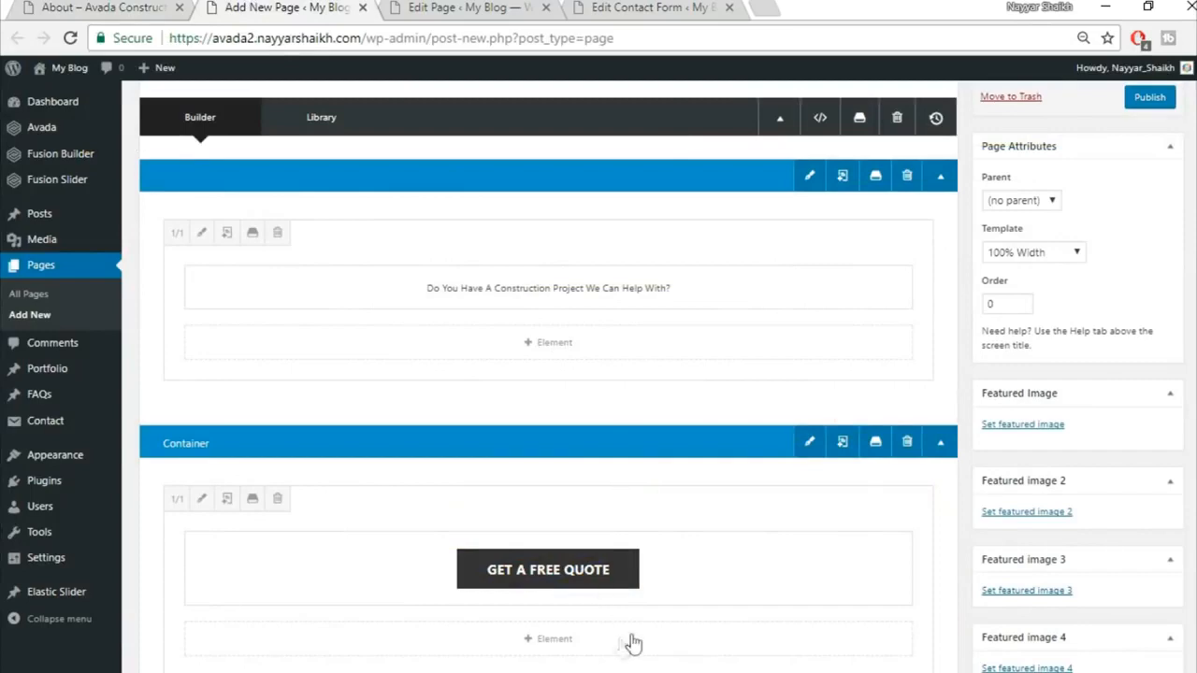
# Step: Insert the saved Title container from the library
pyautogui.scroll(-3, 807, 566)
pyautogui.click(806, 433)
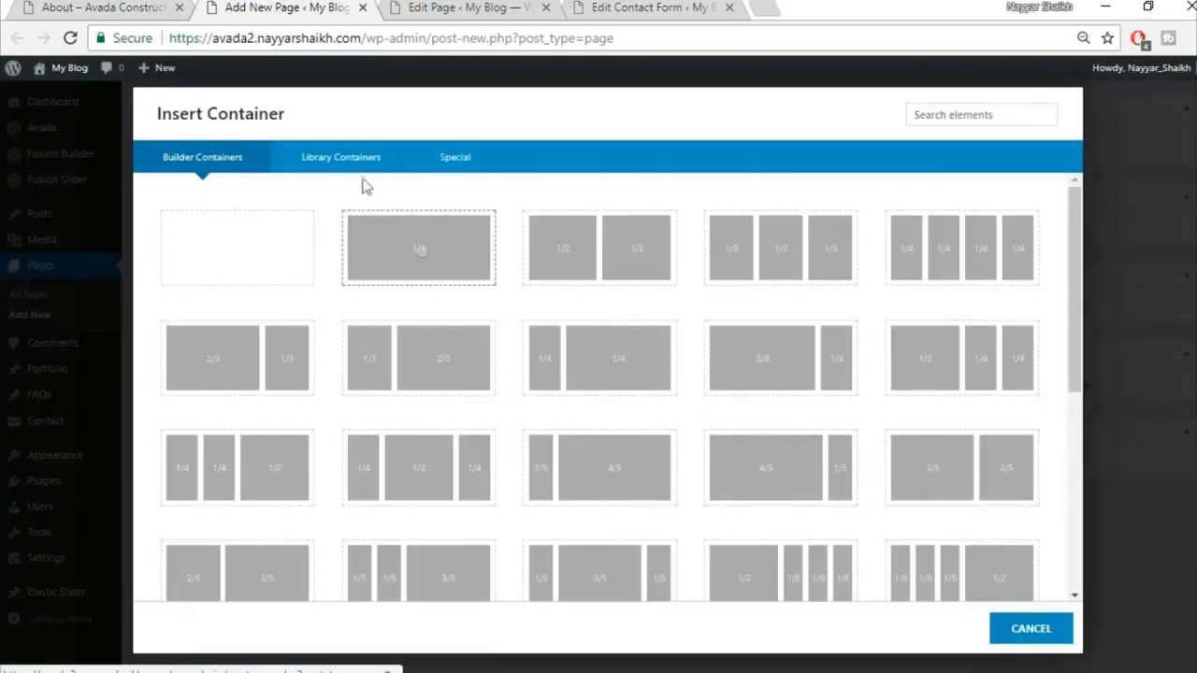
pyautogui.click(343, 167)
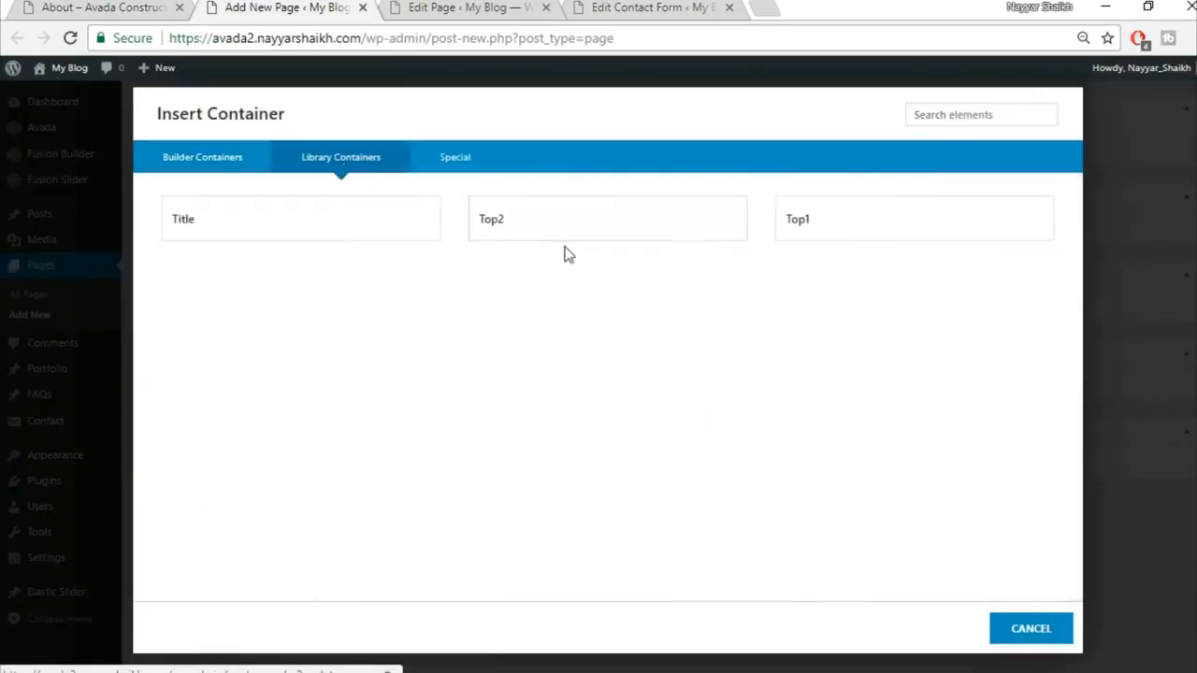
pyautogui.click(283, 218)
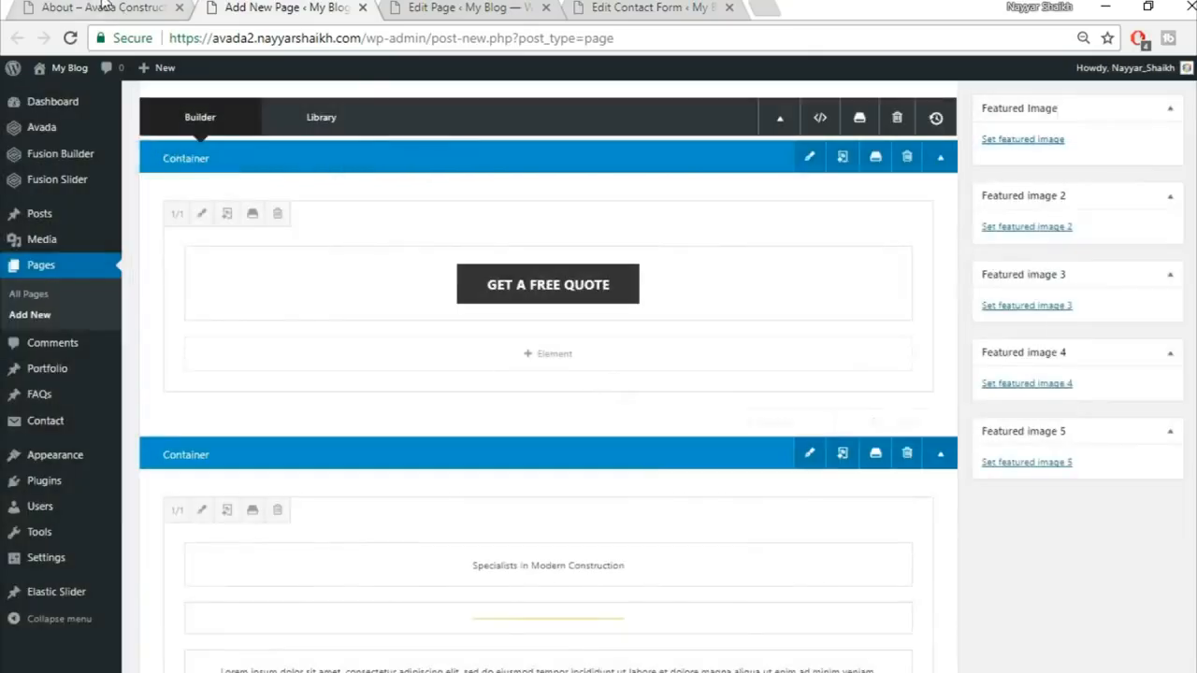
# Step: Replace the Title heading with a centred 'Building Inspiring Spaces' copied from the demo page
pyautogui.click(101, 8)
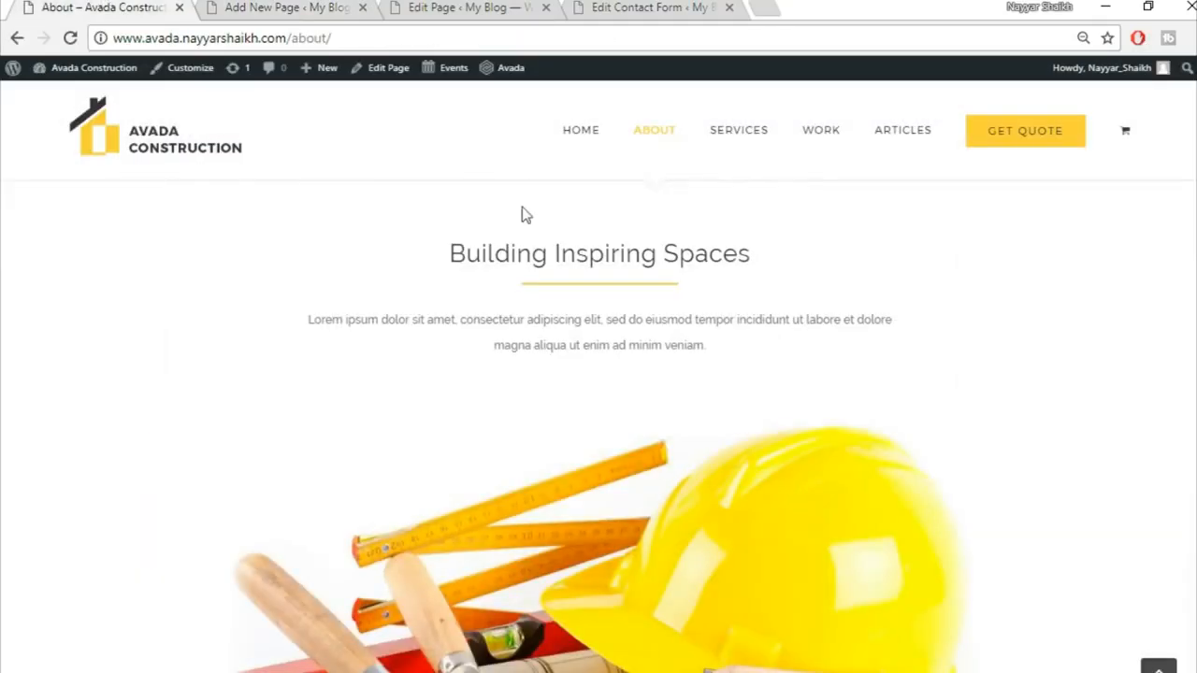
pyautogui.moveTo(447, 256); pyautogui.dragTo(864, 264)
pyautogui.hotkey('ctrl', 'c')
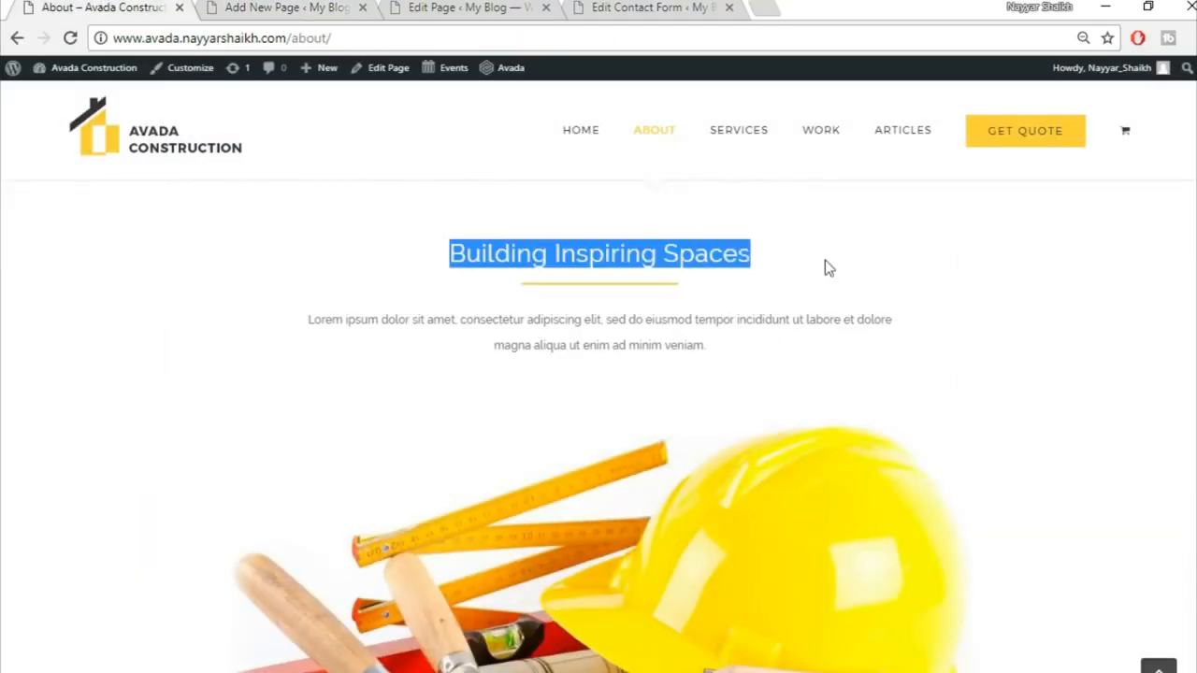
pyautogui.click(269, 7)
pyautogui.scroll(-3, 623, 462)
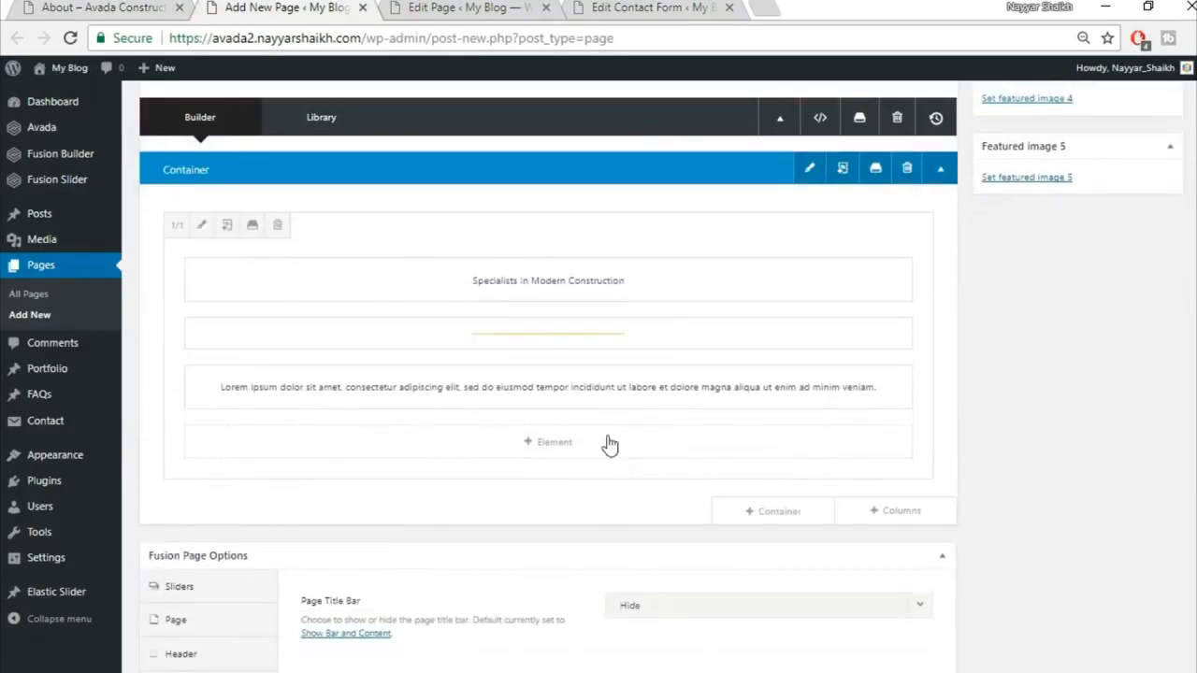
pyautogui.click(510, 279)
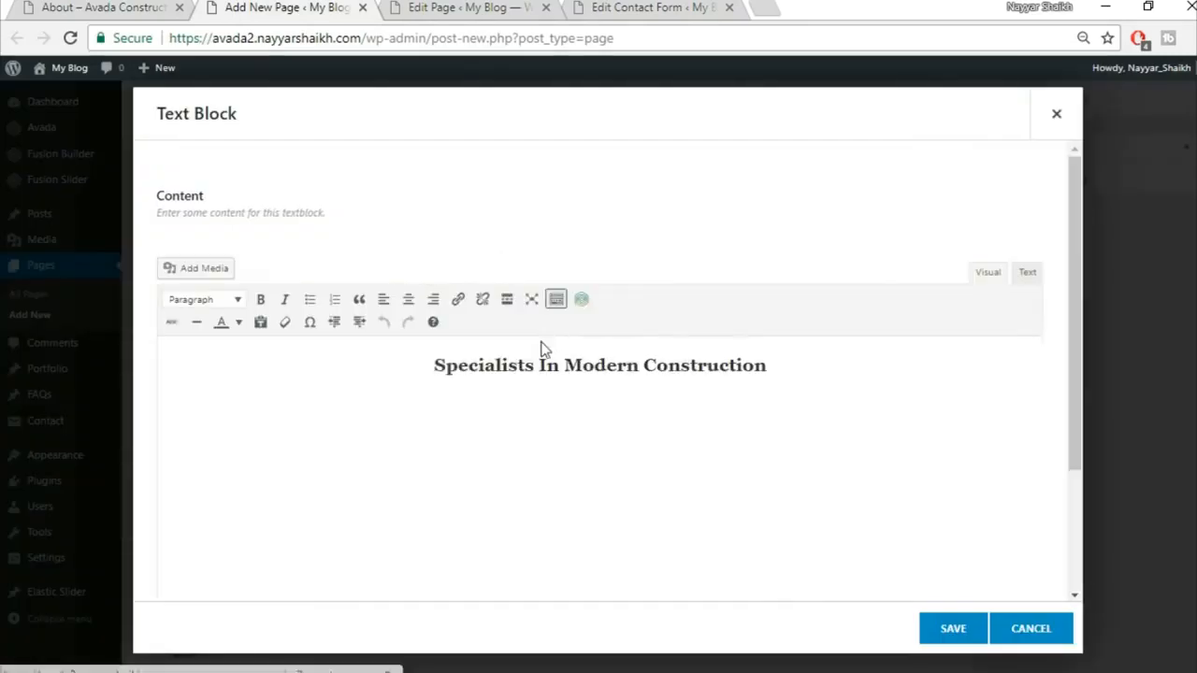
pyautogui.hotkey('ctrl', 'a')
pyautogui.hotkey('ctrl', 'v')
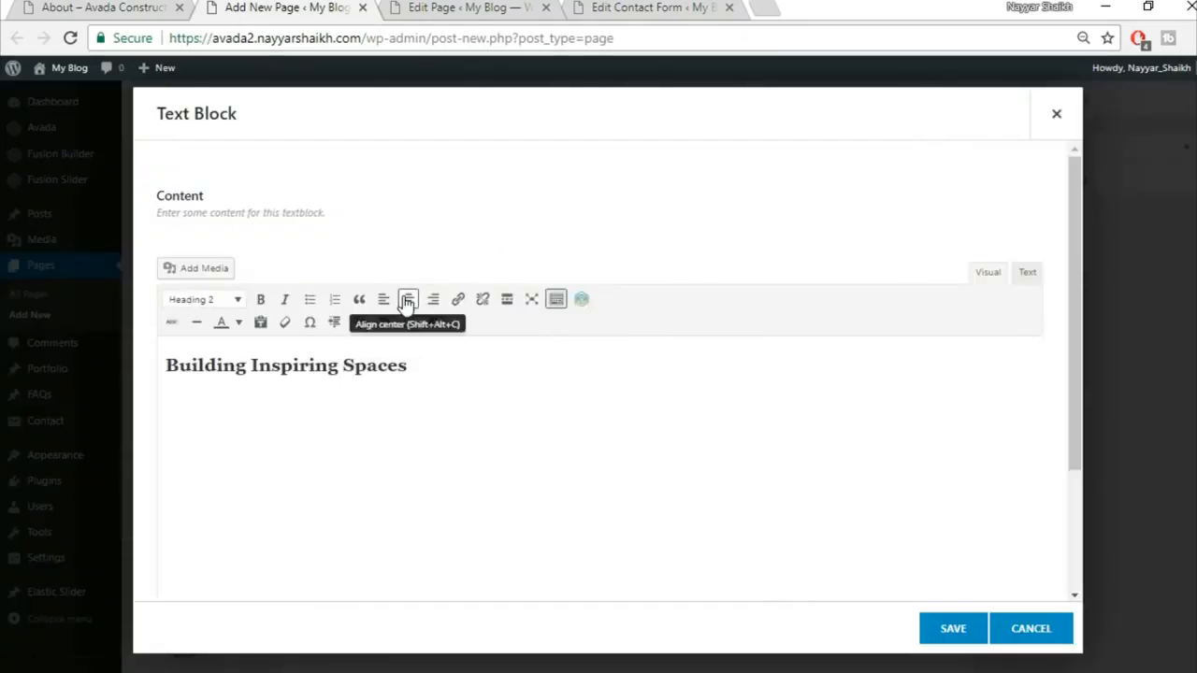
pyautogui.click(408, 298)
pyautogui.click(953, 628)
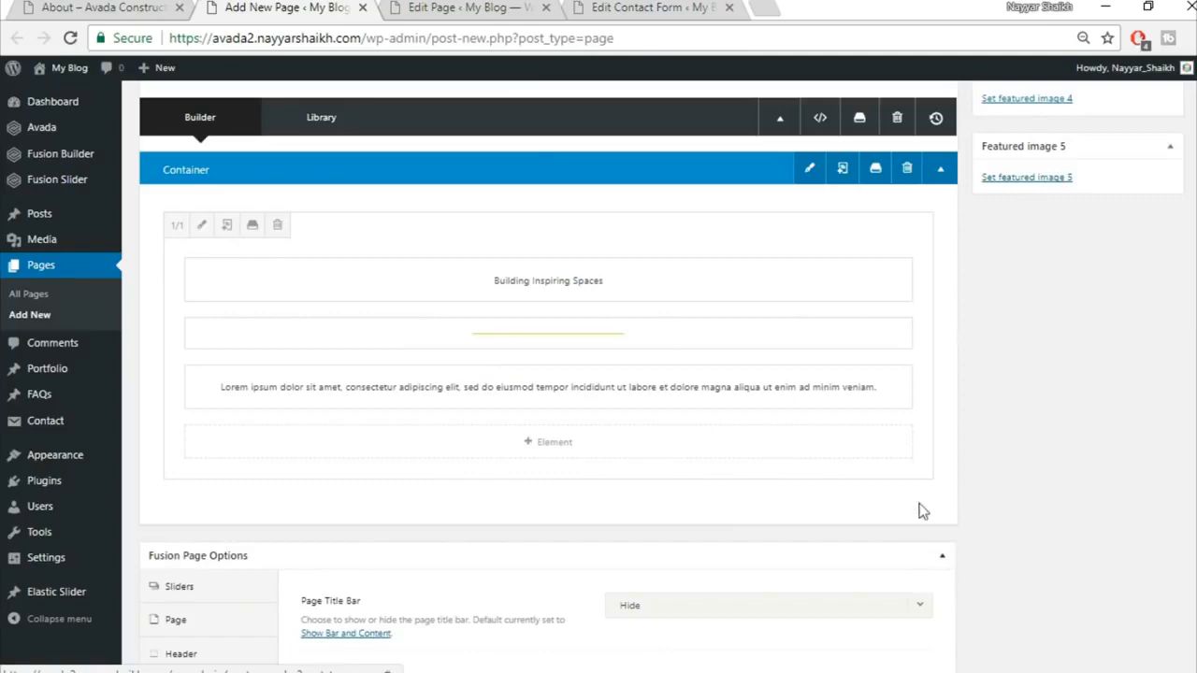
# Step: Compare the updated Title section against the demo About page
pyautogui.click(39, 4)
pyautogui.scroll(-3, 614, 455)
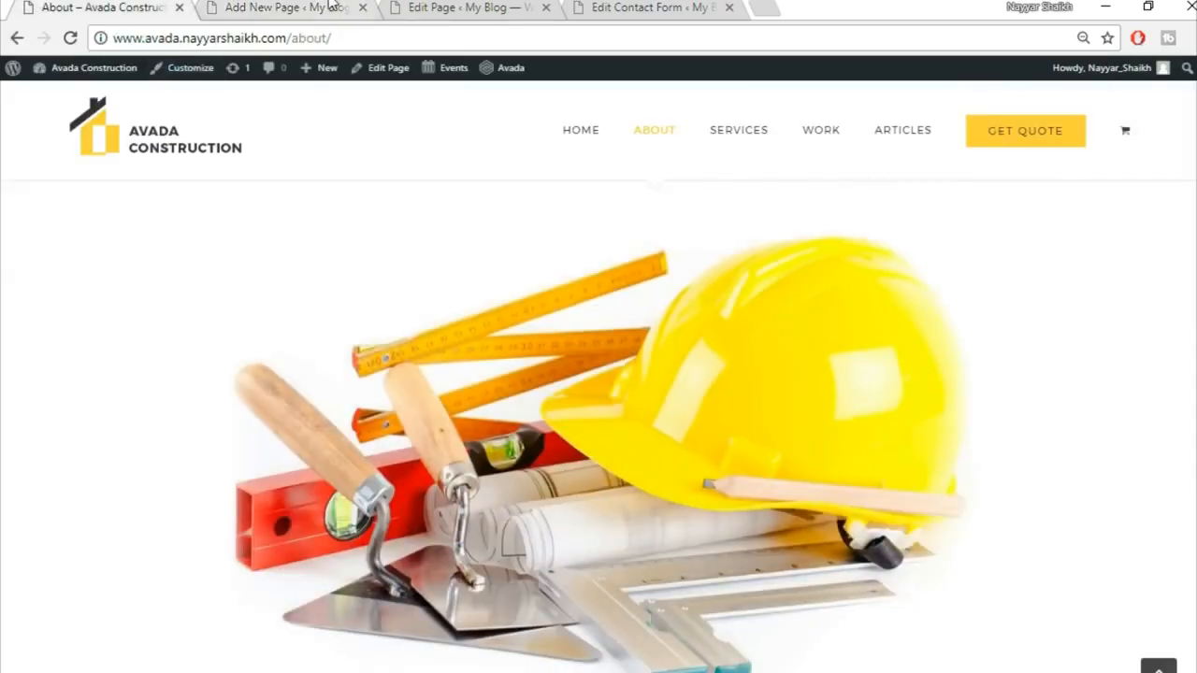
pyautogui.click(342, 8)
pyautogui.moveTo(861, 508)
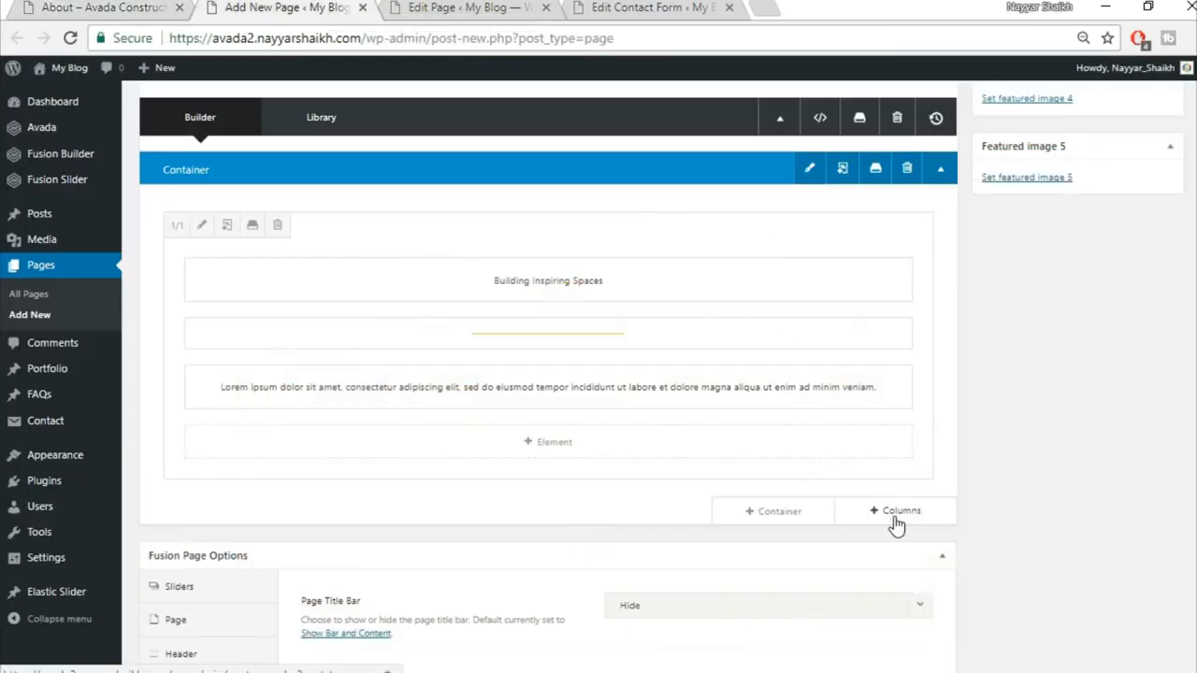
# Step: Add a 1/1 column row containing an Image Frame element
pyautogui.click(894, 516)
pyautogui.click(281, 259)
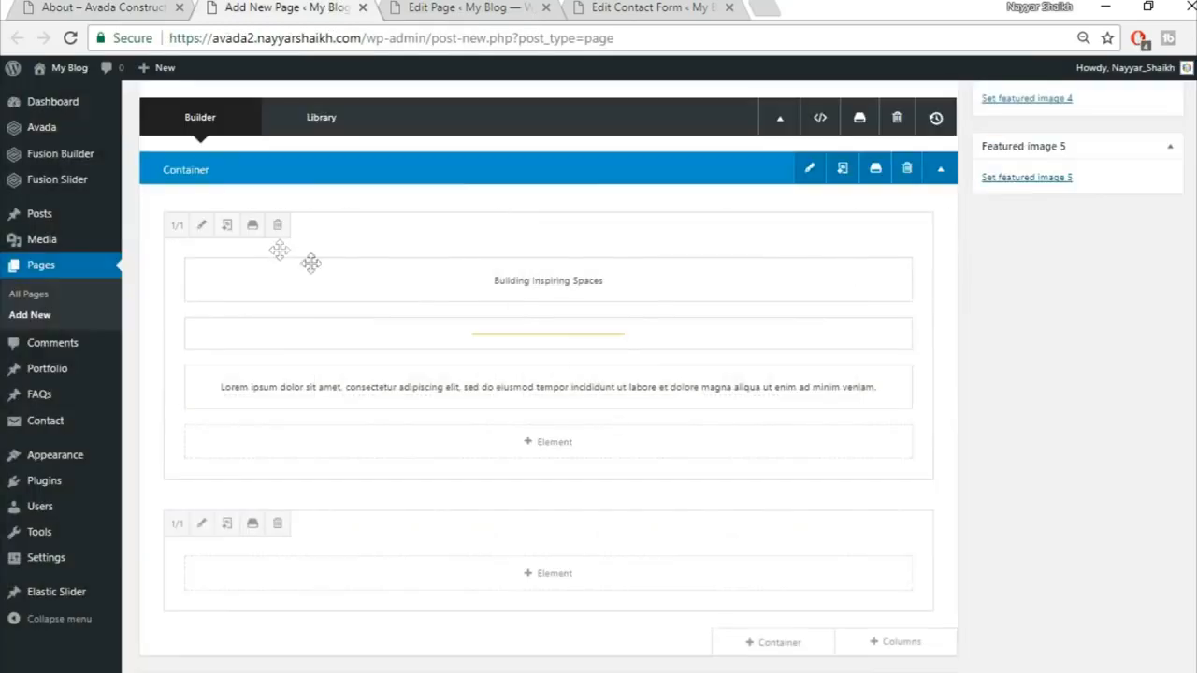
pyautogui.scroll(-1, 607, 524)
pyautogui.click(544, 476)
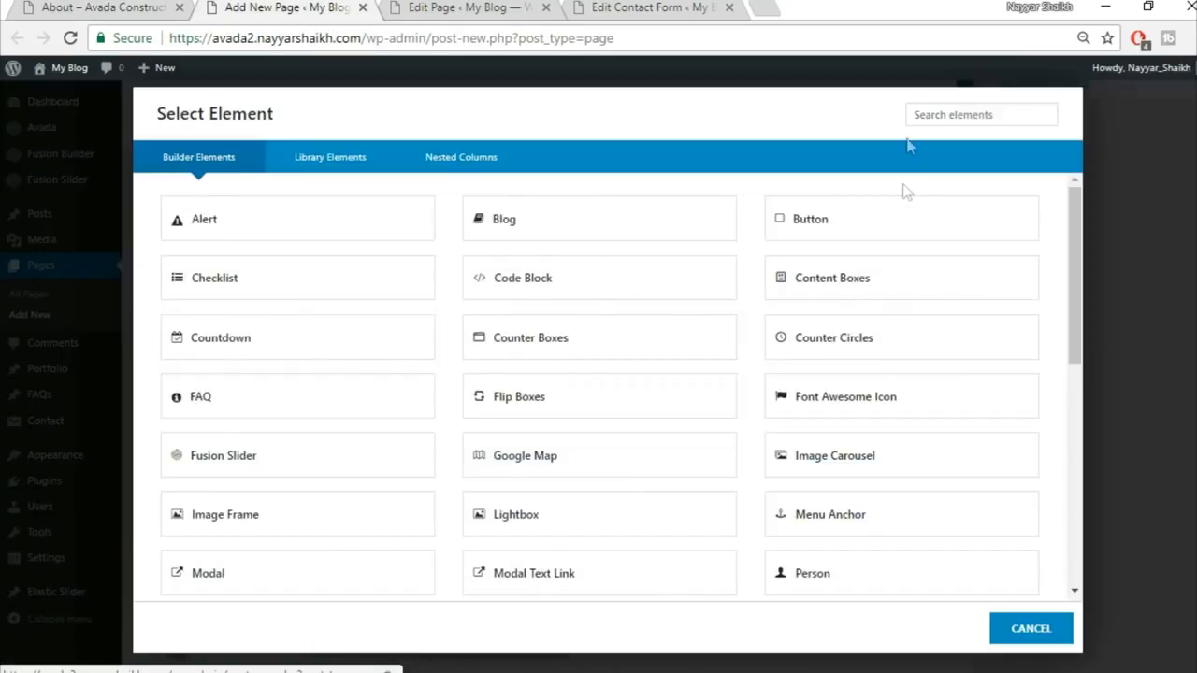
pyautogui.click(926, 123)
pyautogui.write('ima')
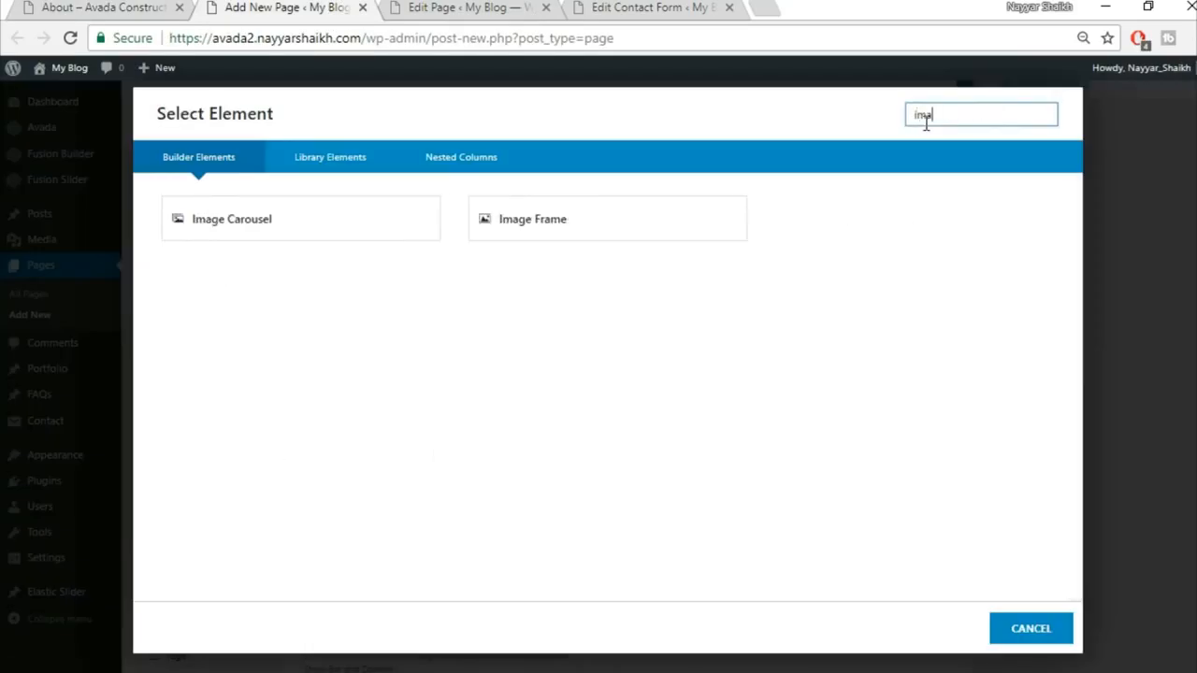
pyautogui.click(569, 223)
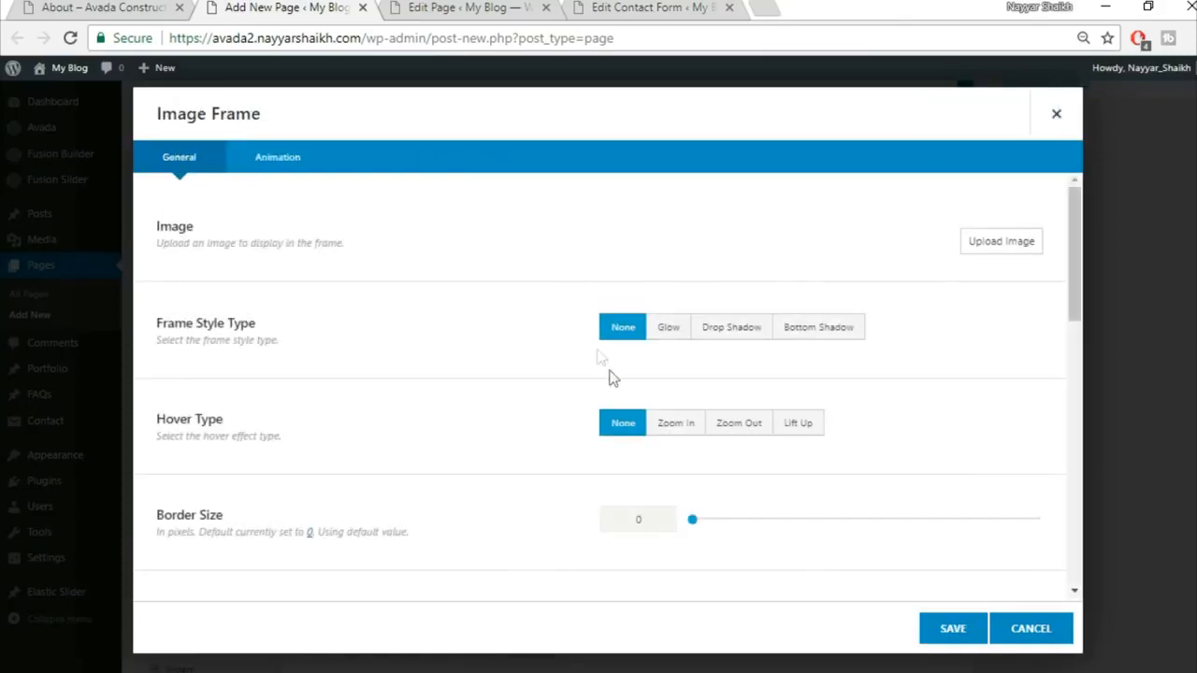
# Step: Upload construction_hat_materials into the Image Frame, centre it, and save
pyautogui.click(1010, 250)
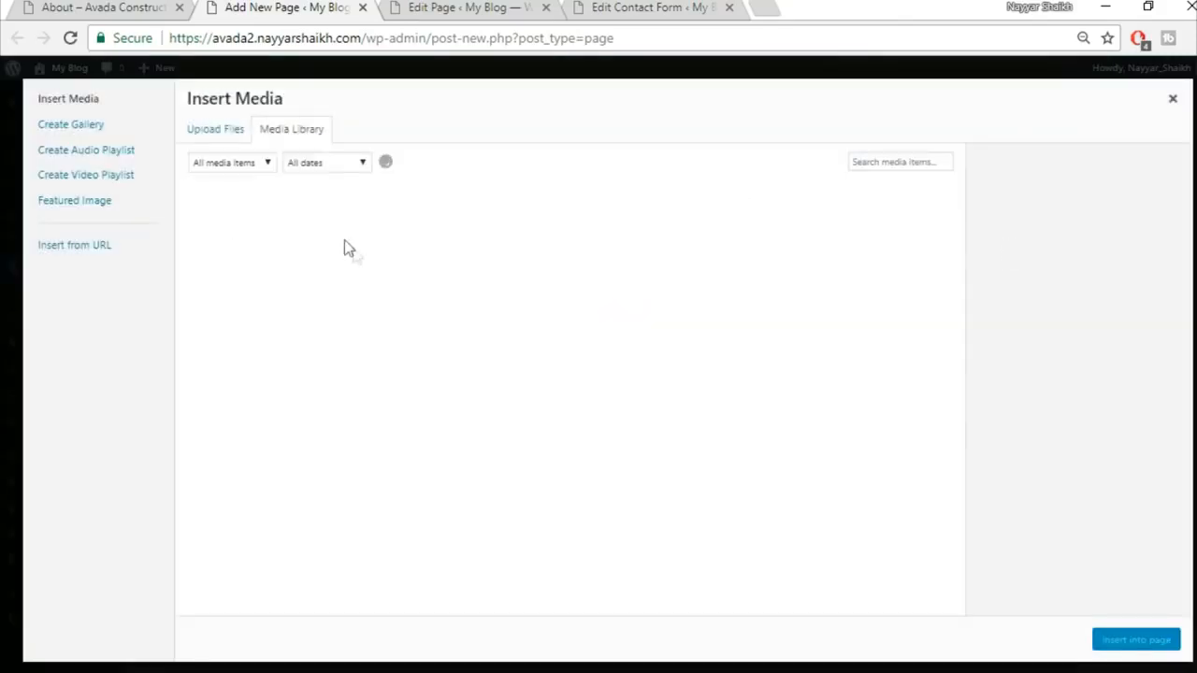
pyautogui.click(217, 132)
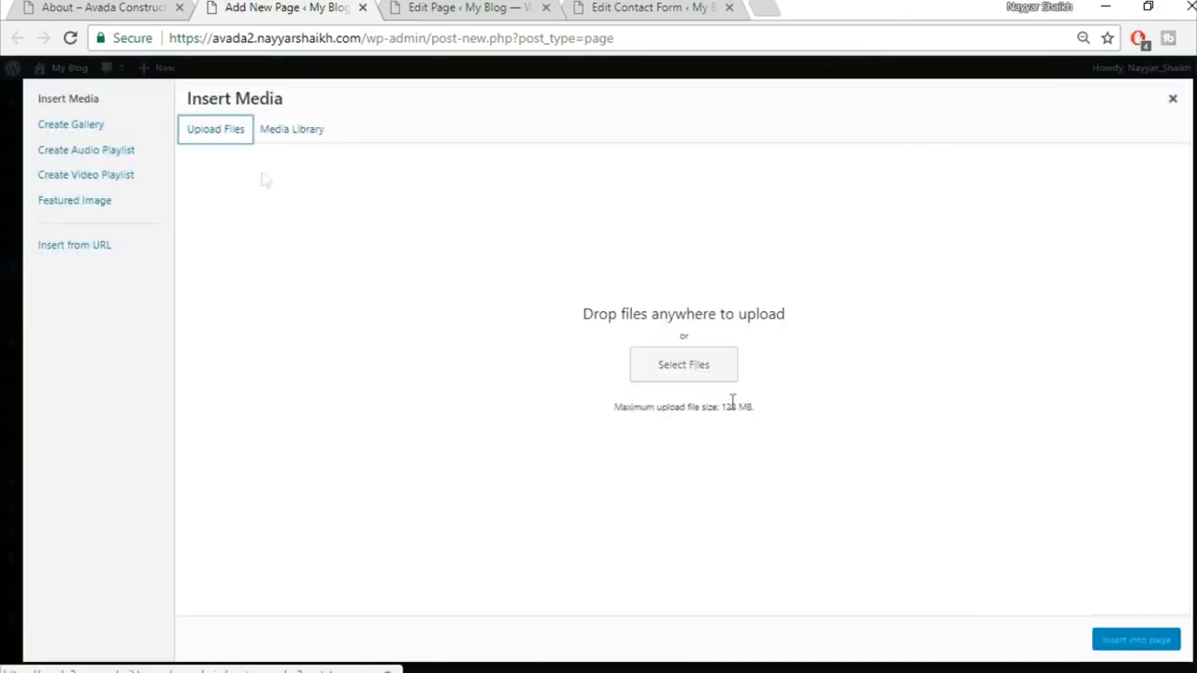
pyautogui.click(695, 371)
pyautogui.click(234, 359)
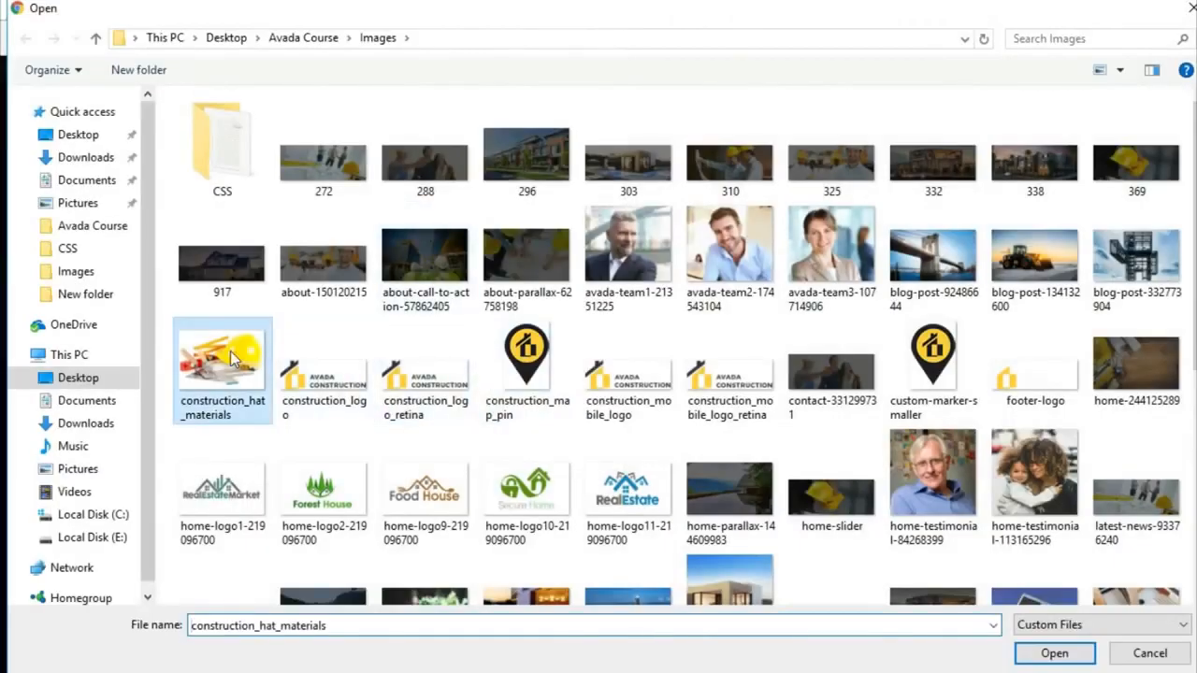
pyautogui.click(1064, 654)
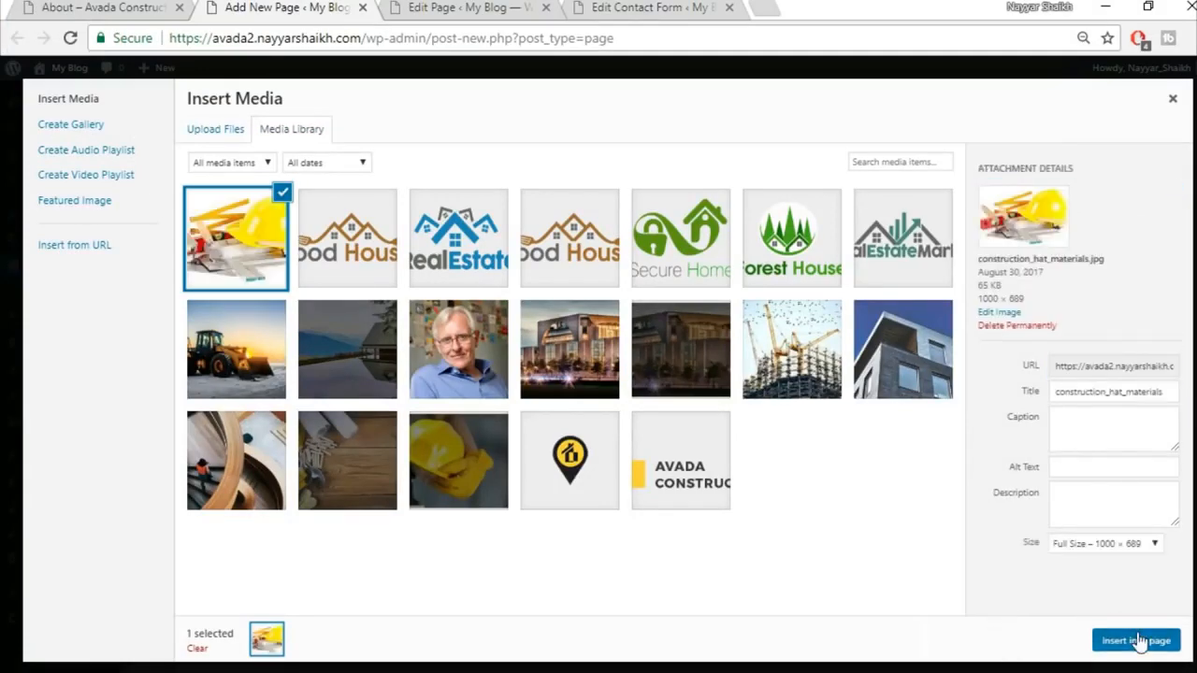
pyautogui.click(1137, 640)
pyautogui.scroll(-5, 858, 528)
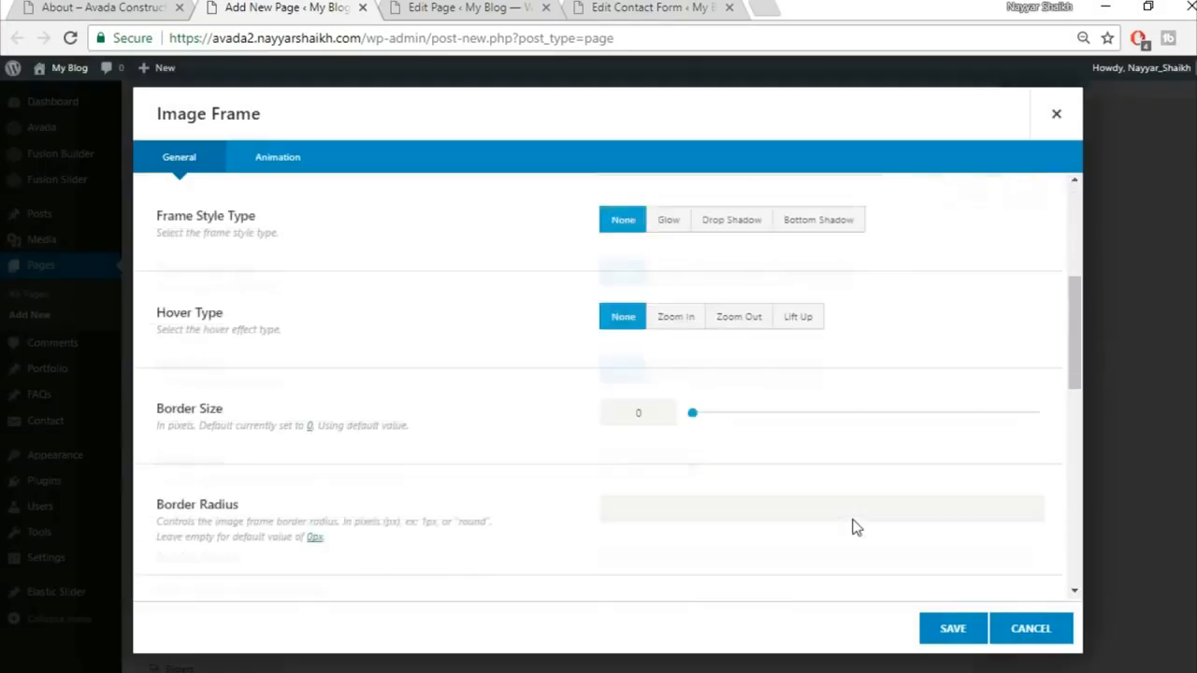
pyautogui.click(772, 490)
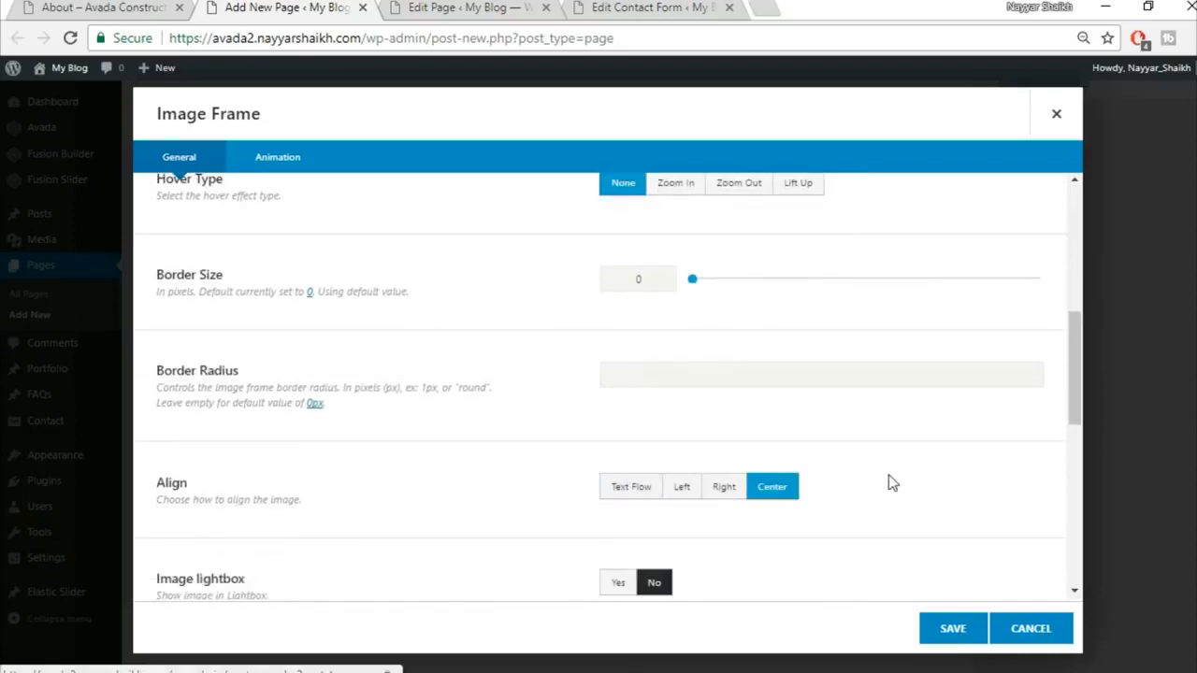
pyautogui.scroll(-3, 889, 484)
pyautogui.scroll(-3, 888, 484)
pyautogui.click(953, 630)
# Step: Compare the hat image placement with the demo About page
pyautogui.click(79, 7)
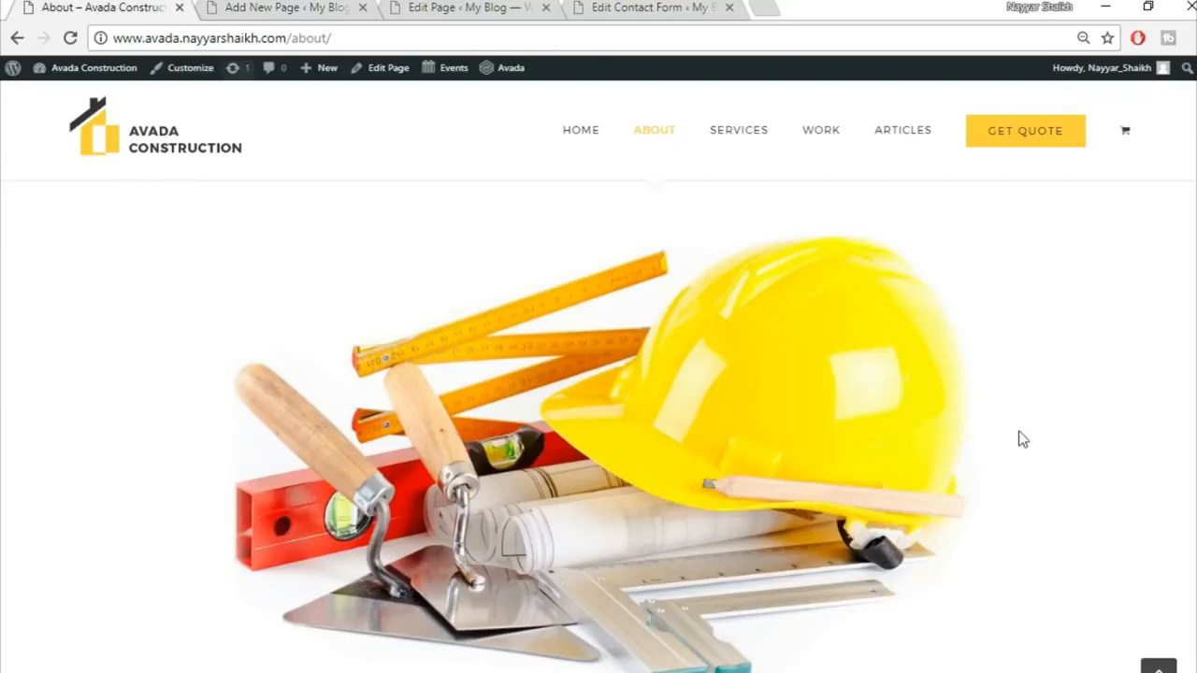
pyautogui.scroll(-8, 1041, 457)
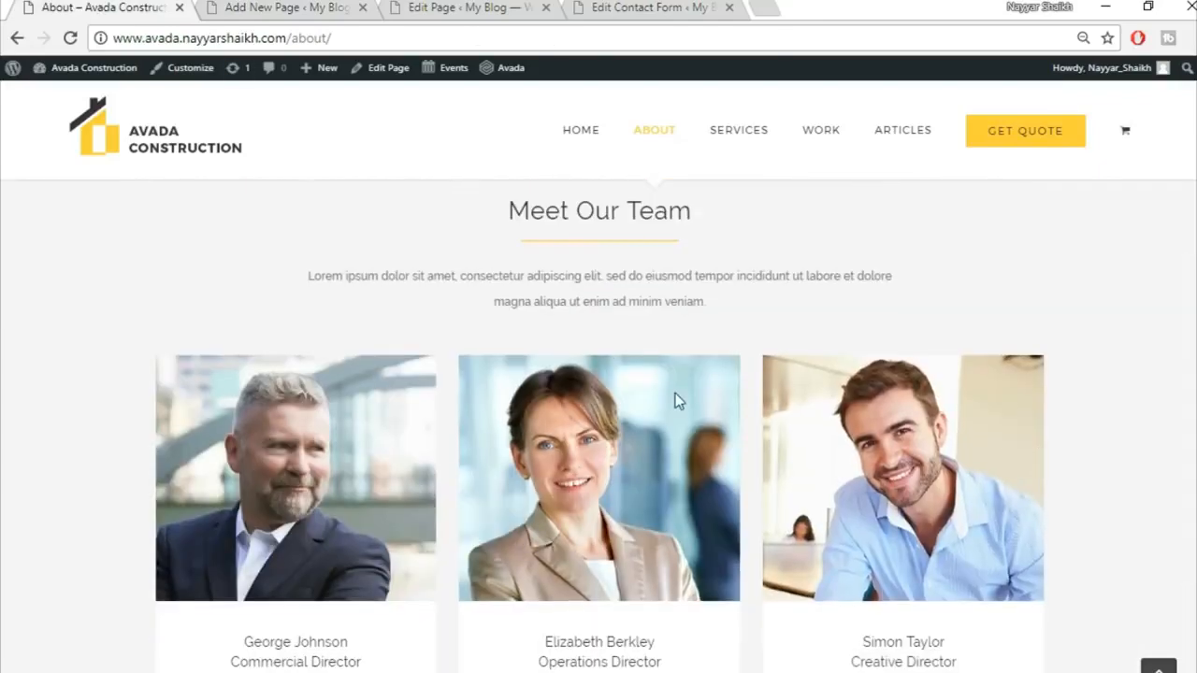
pyautogui.scroll(3, 608, 324)
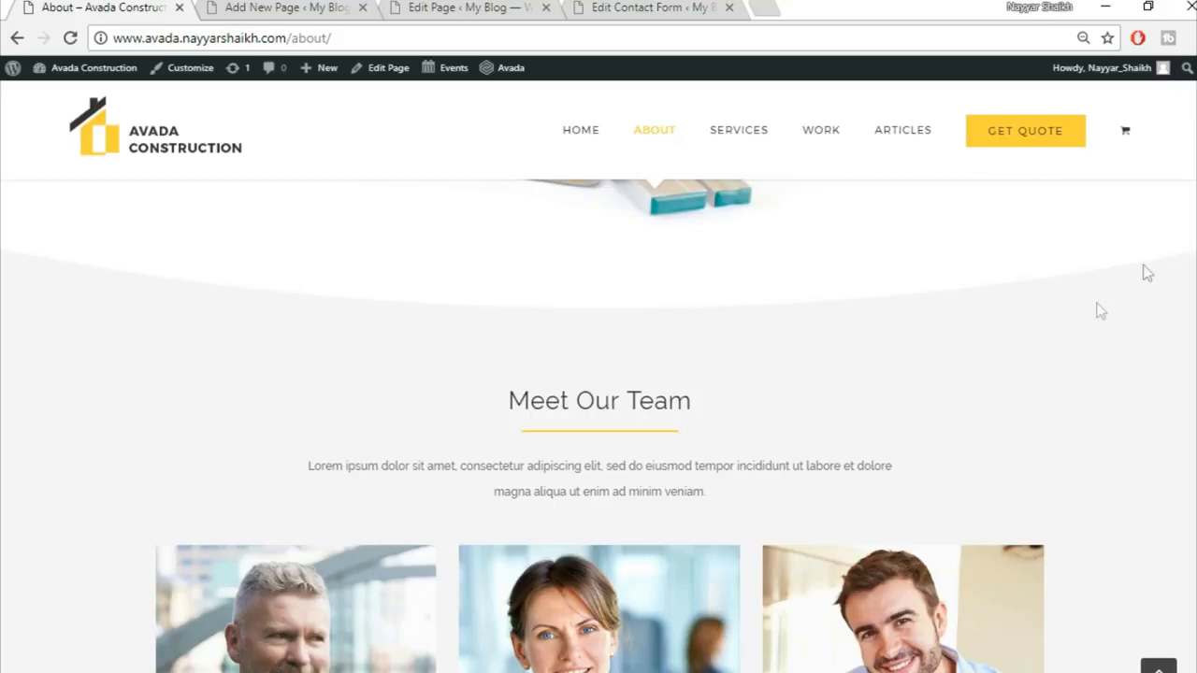
pyautogui.click(348, 9)
pyautogui.scroll(-2, 912, 426)
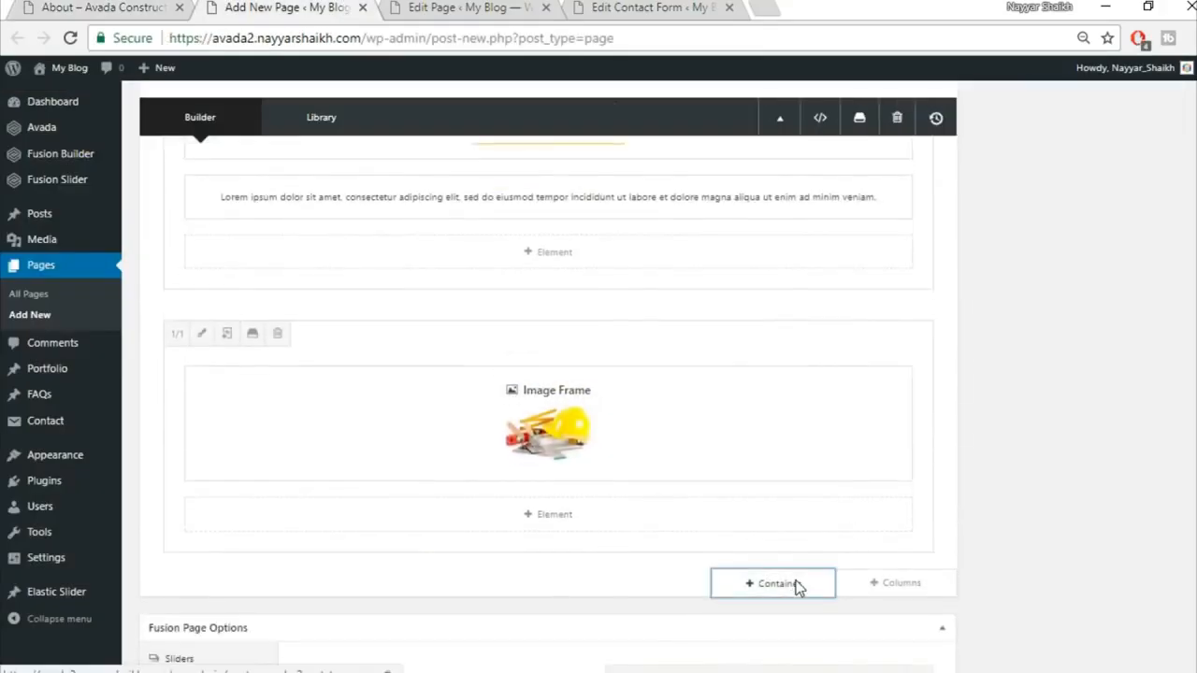
pyautogui.click(796, 583)
# Step: Add a 1/1 container holding a Section Separator element
pyautogui.click(412, 245)
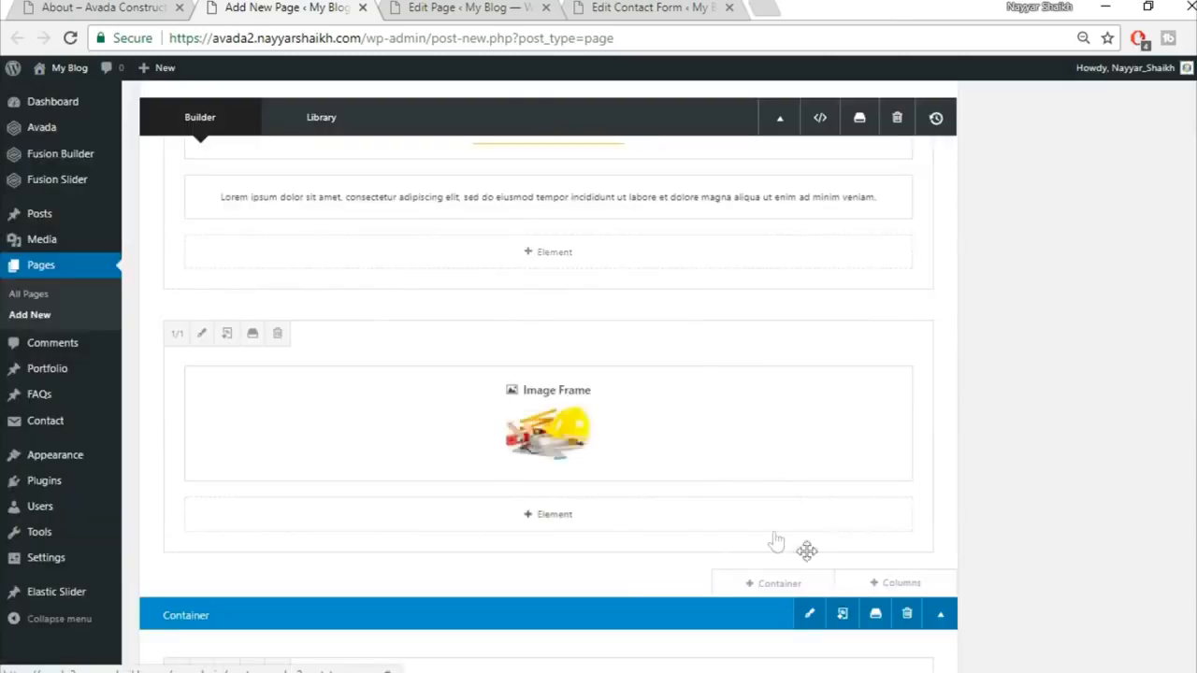
pyautogui.scroll(-2, 810, 559)
pyautogui.click(570, 540)
pyautogui.click(951, 117)
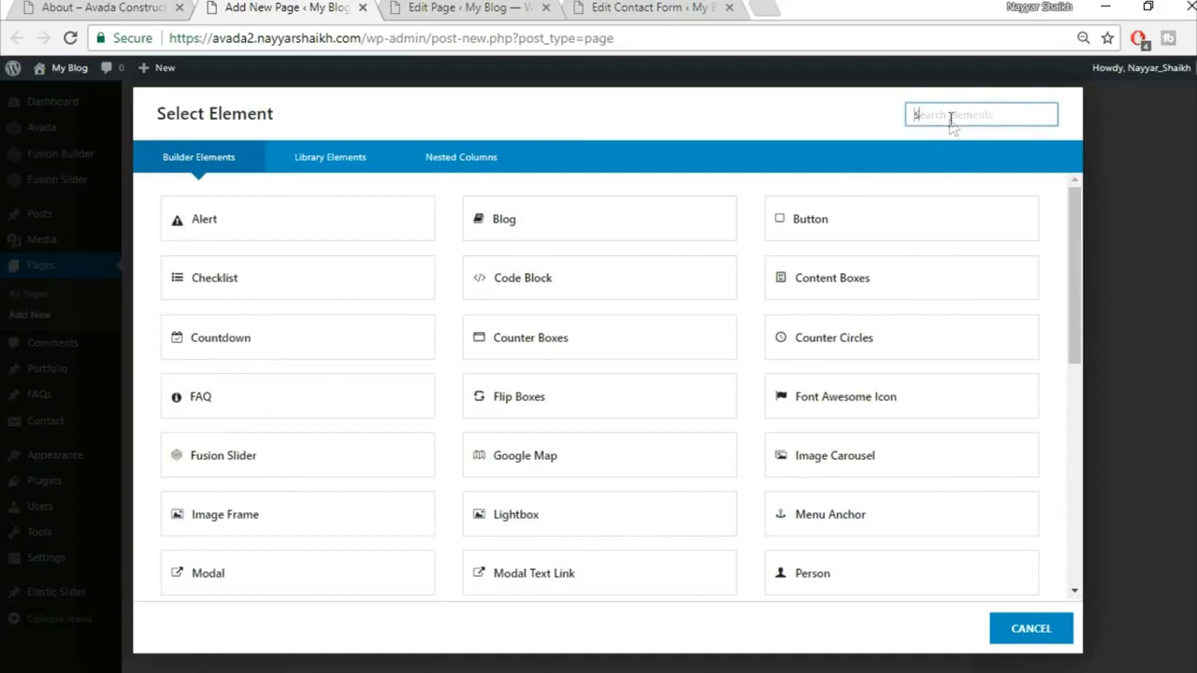
pyautogui.write('sec')
pyautogui.click(360, 243)
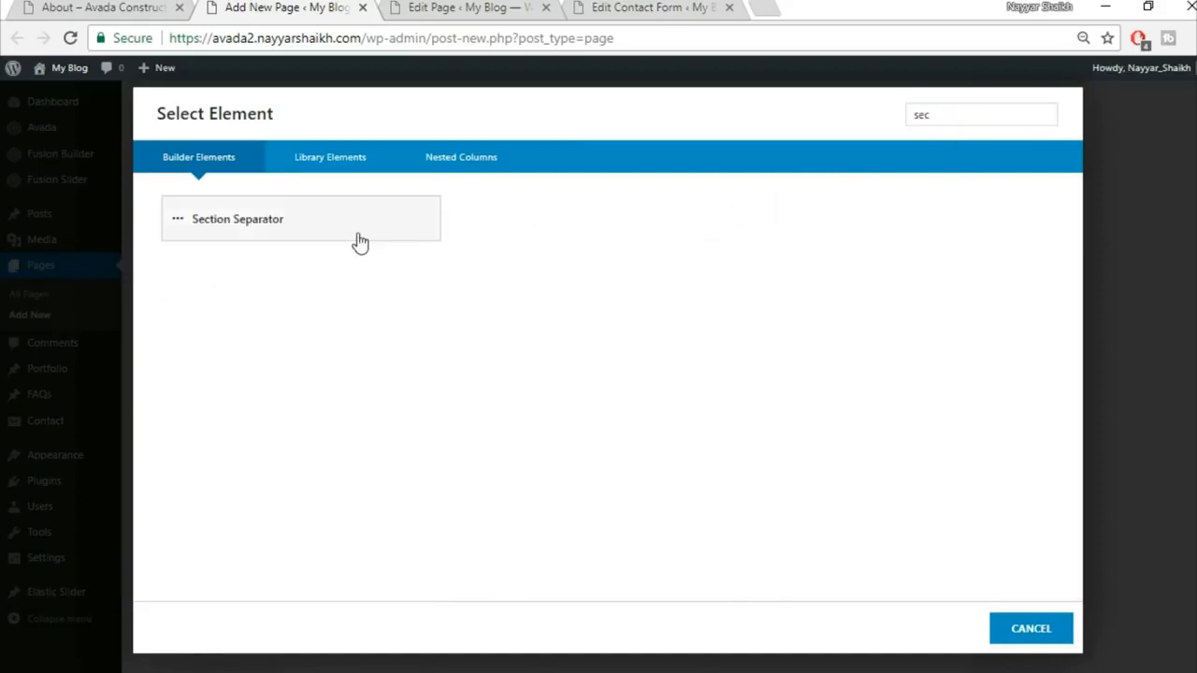
# Step: Style the separator as a white Big Half Circle at the Bottom and save
pyautogui.click(706, 208)
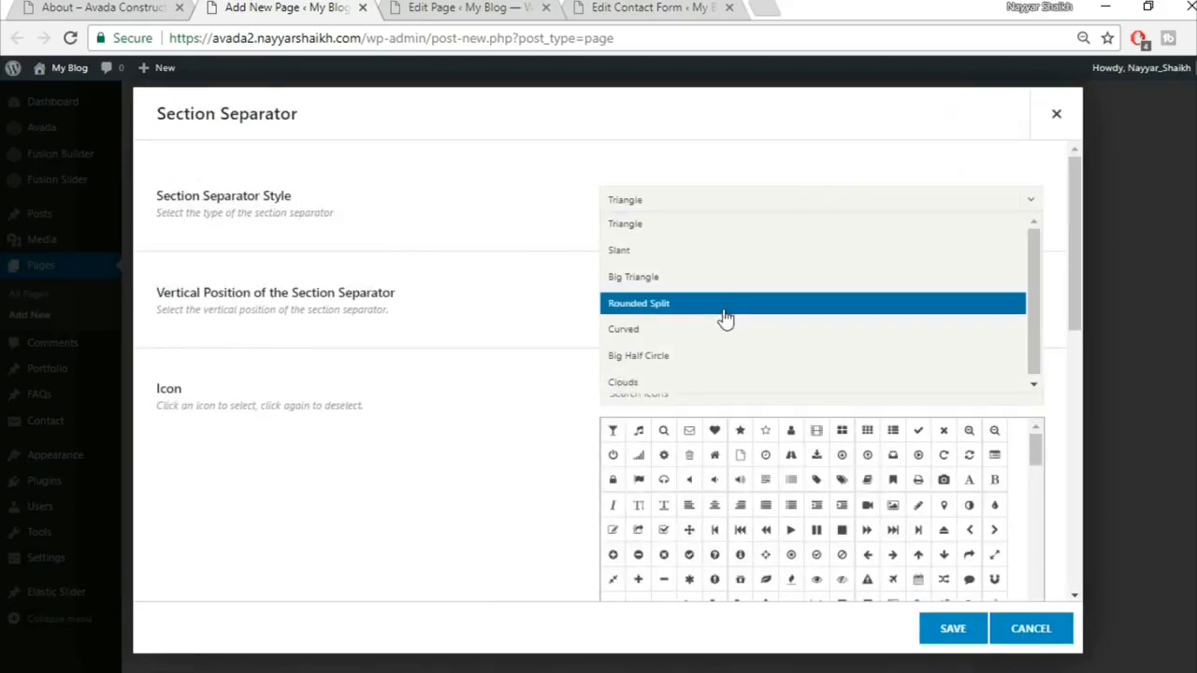
pyautogui.click(726, 363)
pyautogui.click(690, 301)
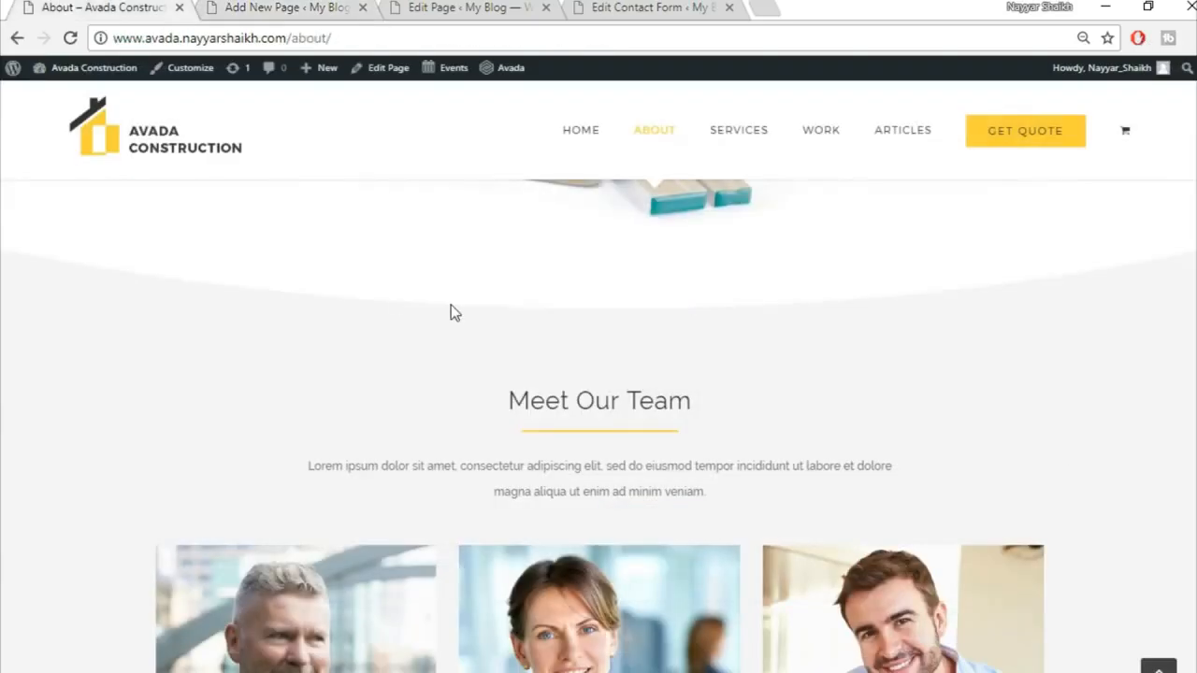
pyautogui.scroll(2, 449, 309)
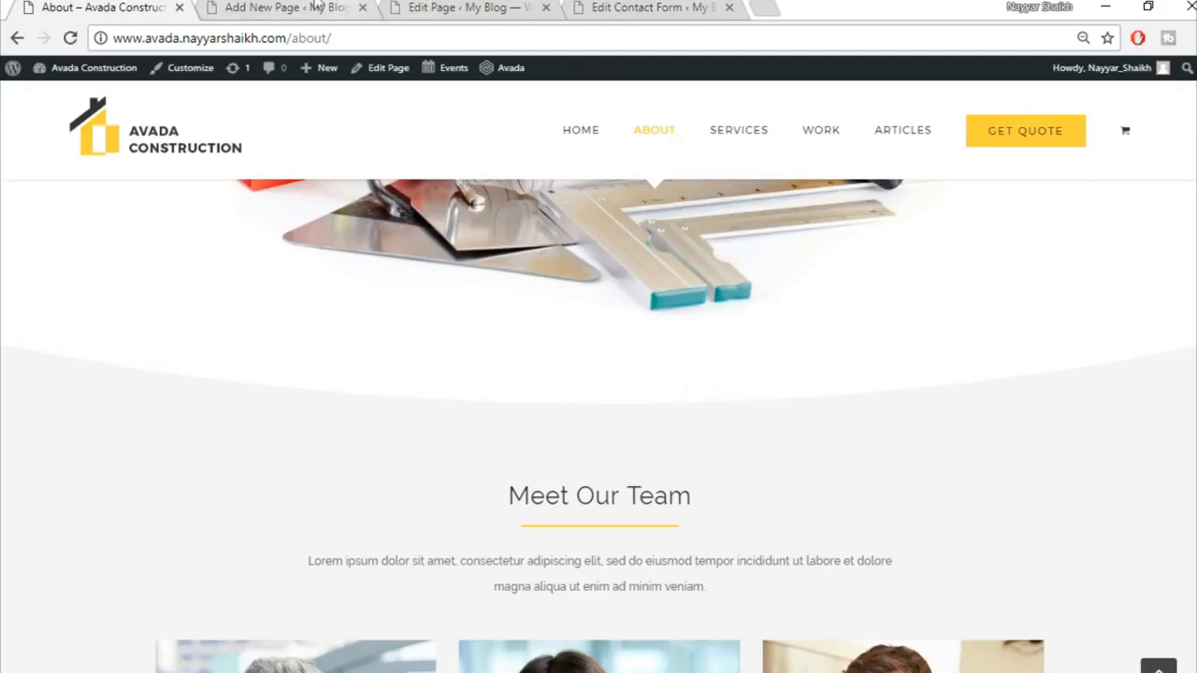
pyautogui.click(339, 6)
pyautogui.click(668, 394)
pyautogui.scroll(-1, 708, 486)
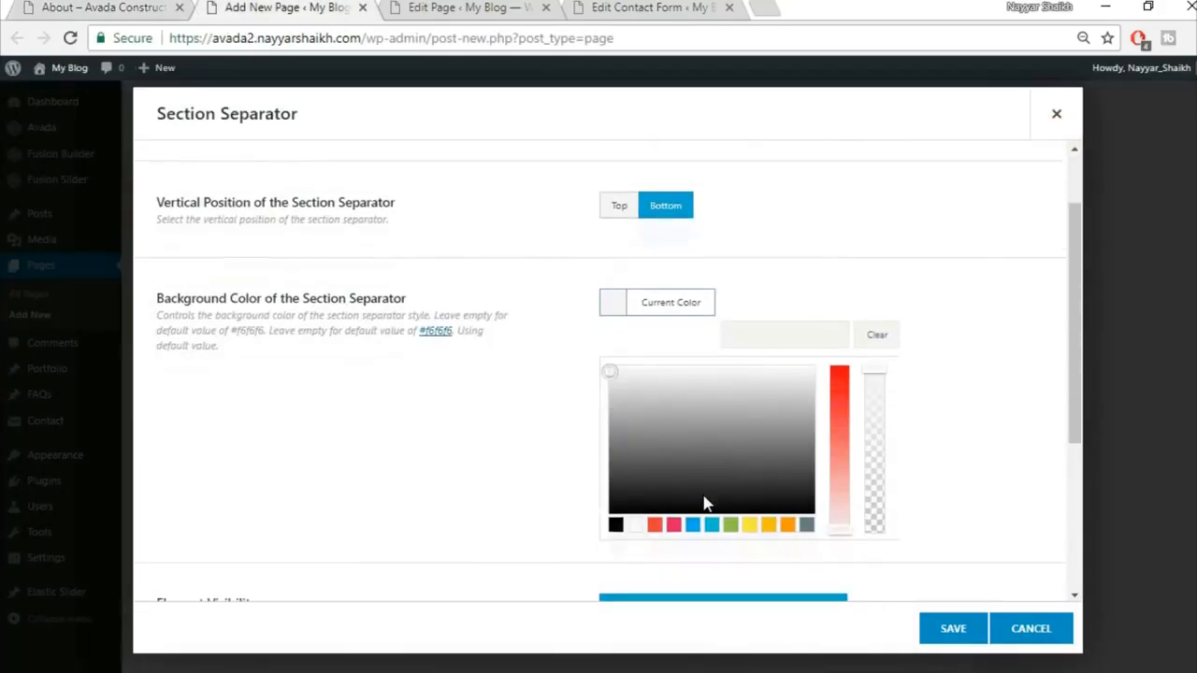
pyautogui.click(634, 524)
pyautogui.click(508, 463)
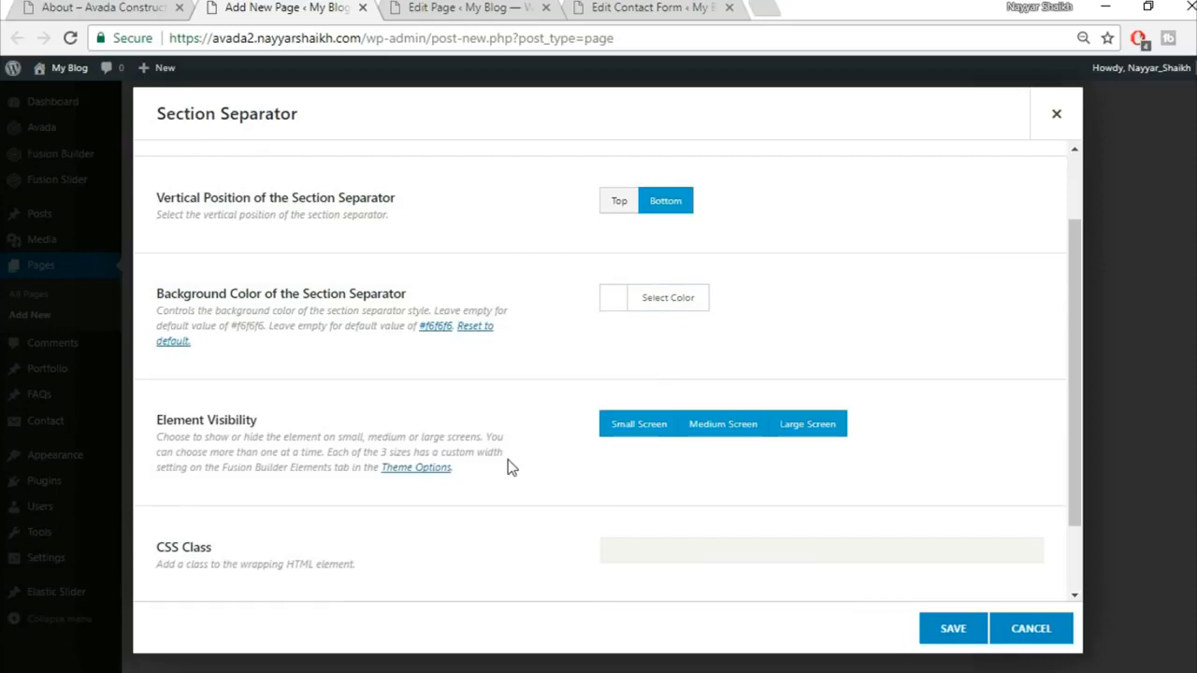
pyautogui.scroll(-1, 508, 463)
pyautogui.scroll(2, 508, 460)
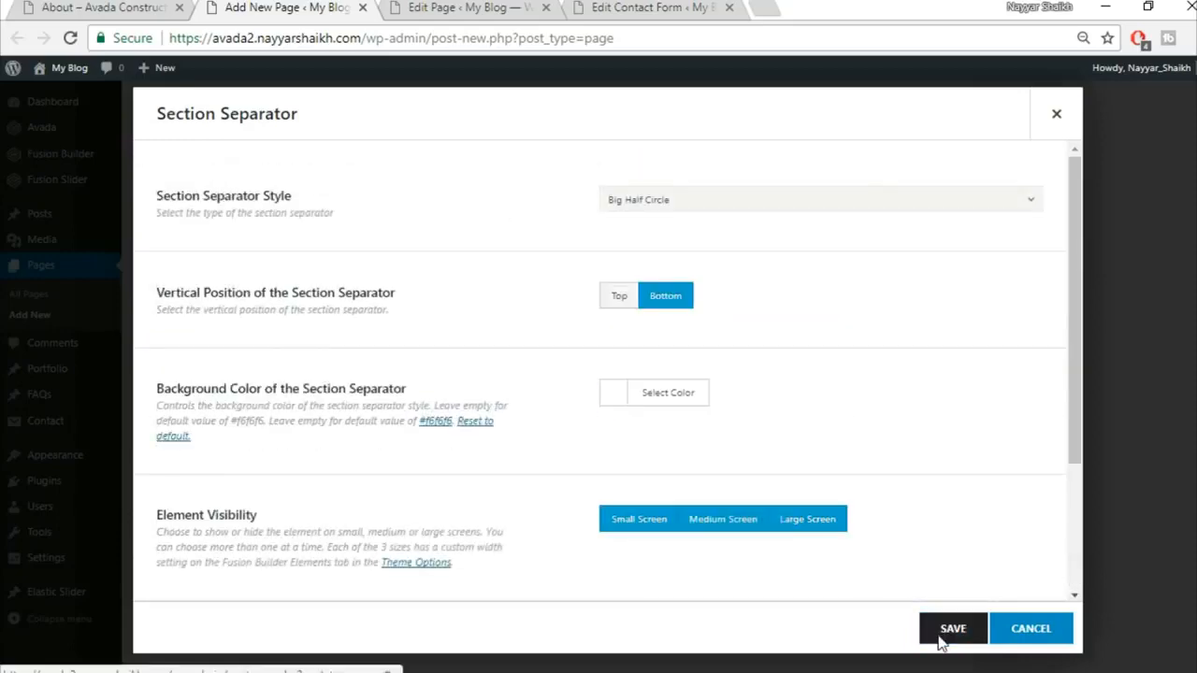
pyautogui.click(953, 629)
# Step: Compare the new separator with the demo About page
pyautogui.click(167, 7)
pyautogui.scroll(-1, 617, 406)
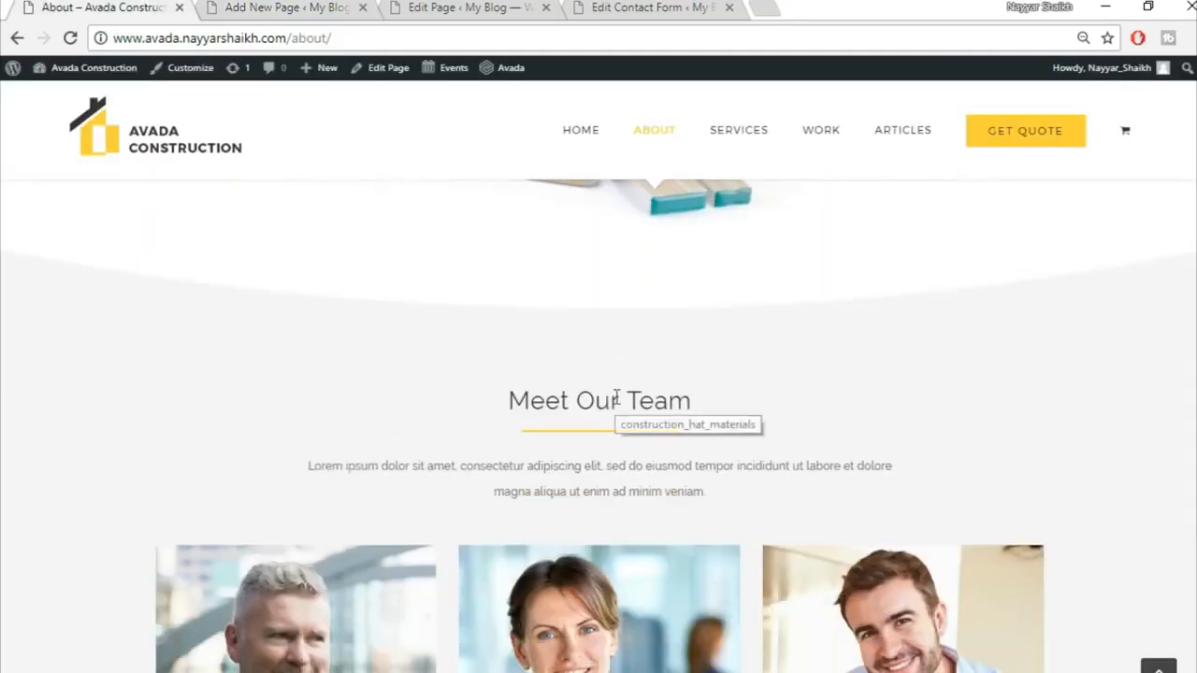
pyautogui.click(257, 6)
pyautogui.scroll(-4, 951, 385)
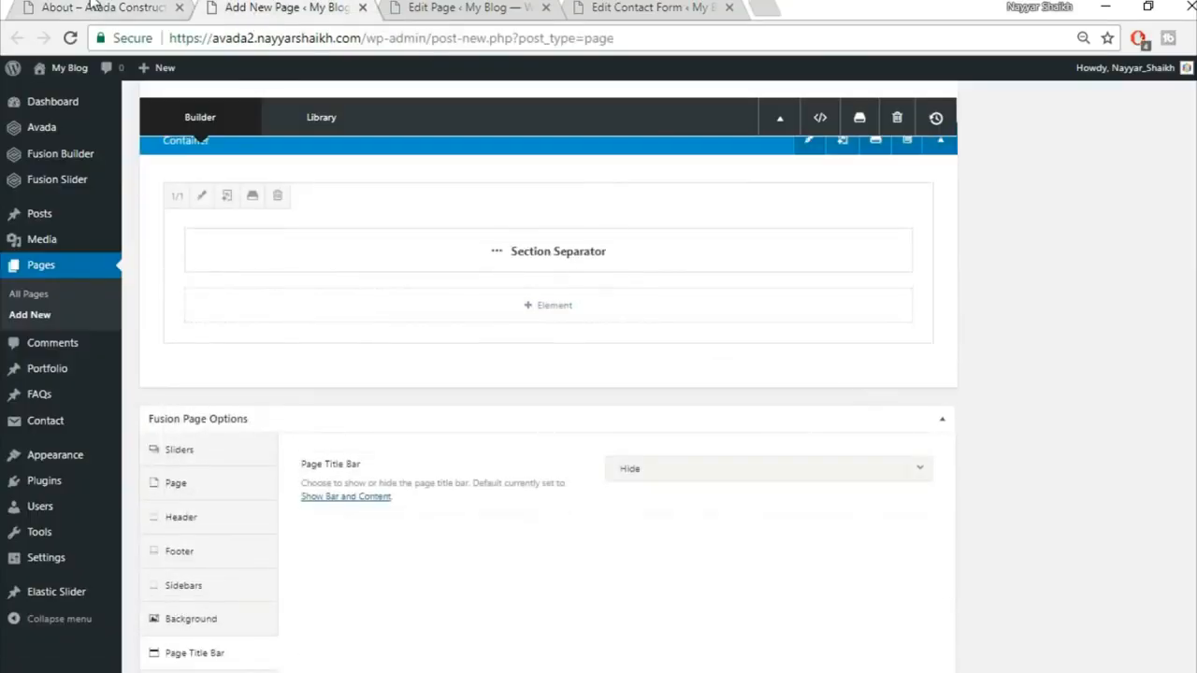
# Step: Insert the saved Title container below the separator and add a full-width 1/1 column row
pyautogui.click(166, 7)
pyautogui.click(257, 6)
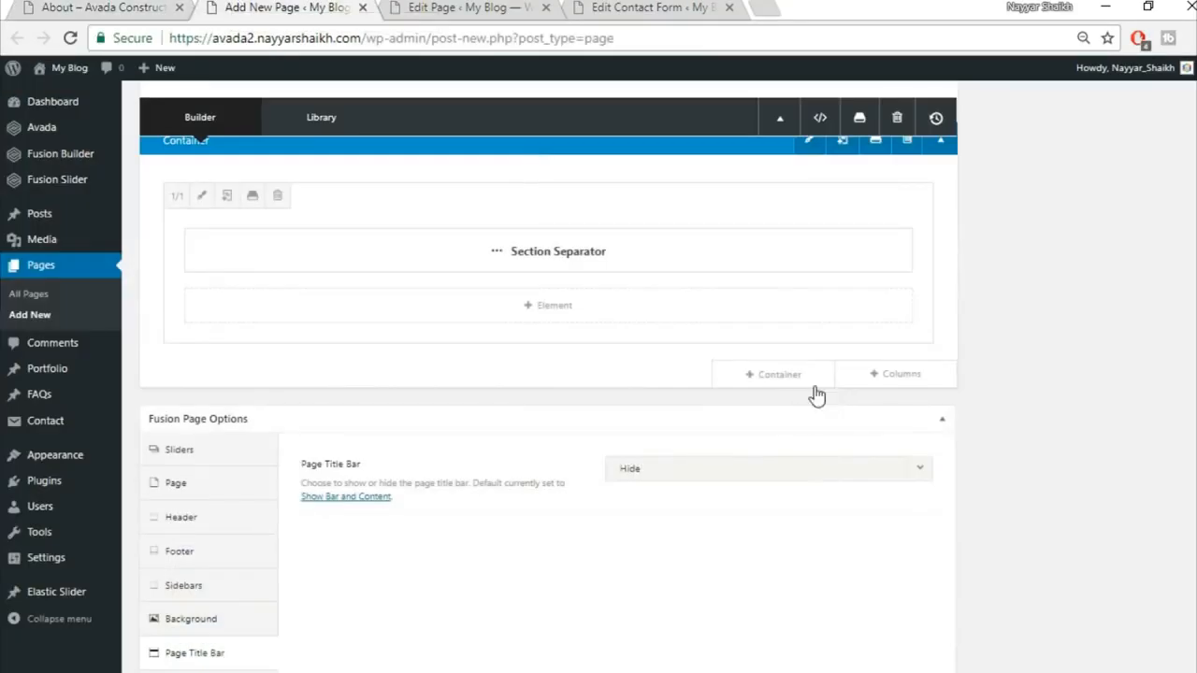
pyautogui.click(794, 383)
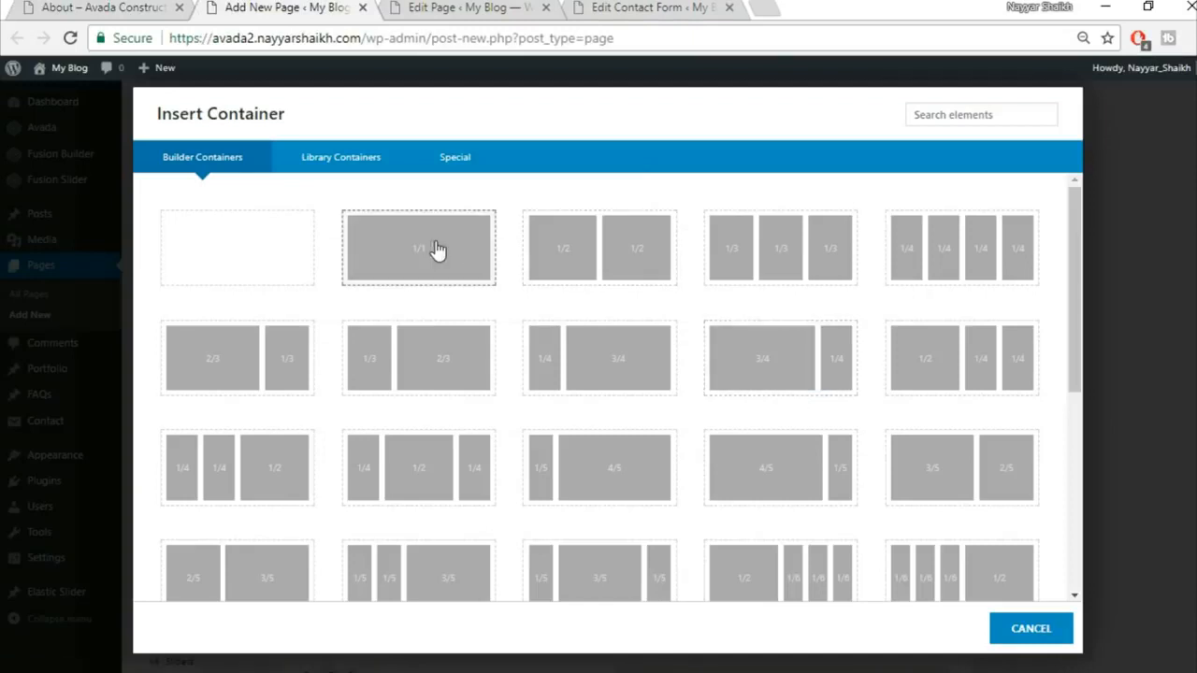
pyautogui.click(353, 159)
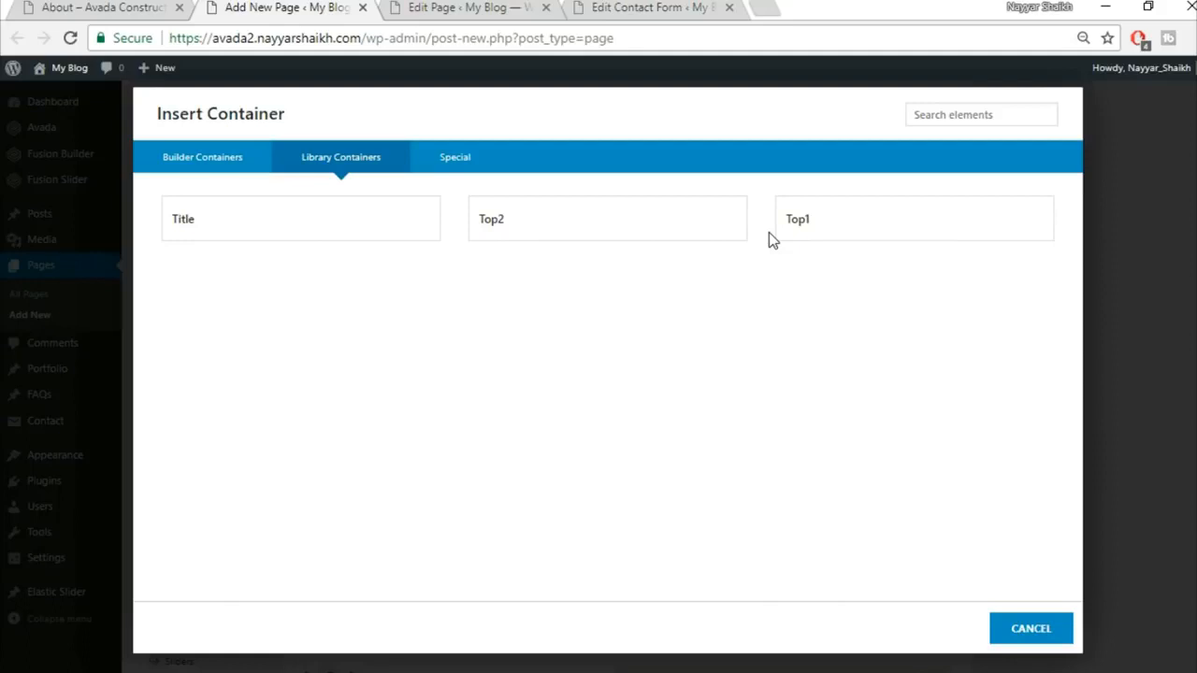
pyautogui.click(313, 238)
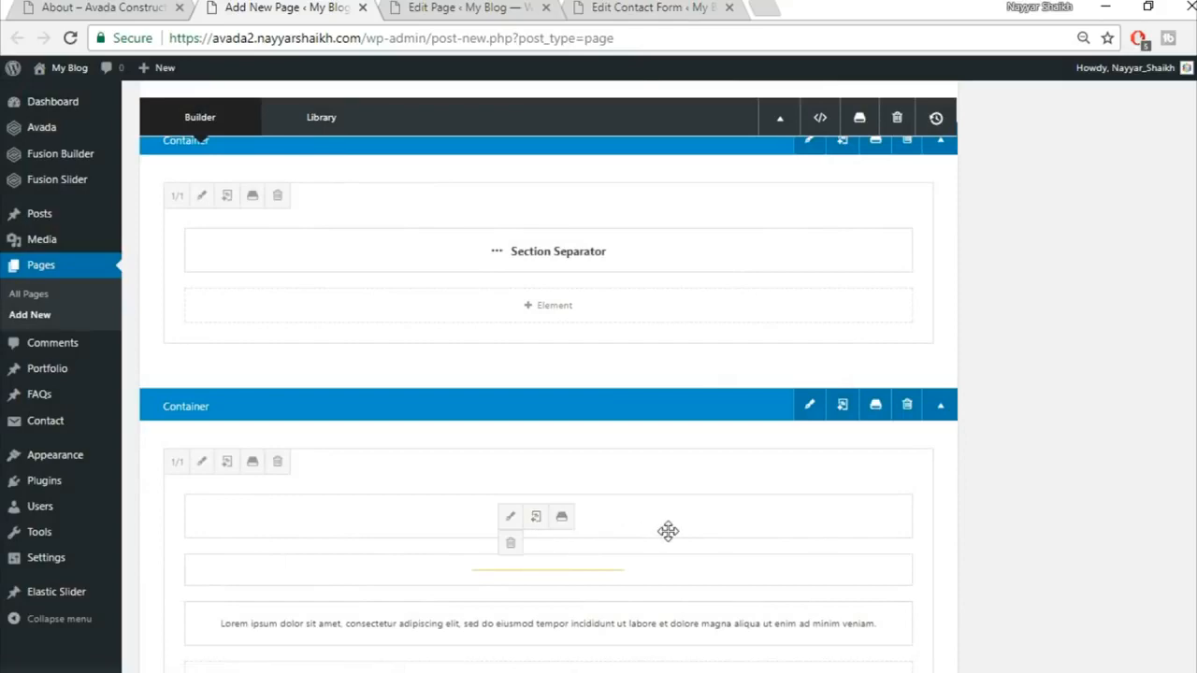
pyautogui.click(903, 378)
pyautogui.click(278, 257)
# Step: Move the Specialists heading, yellow separator and lorem ipsum text into the 1/1 column
pyautogui.moveTo(669, 611); pyautogui.dragTo(664, 343)
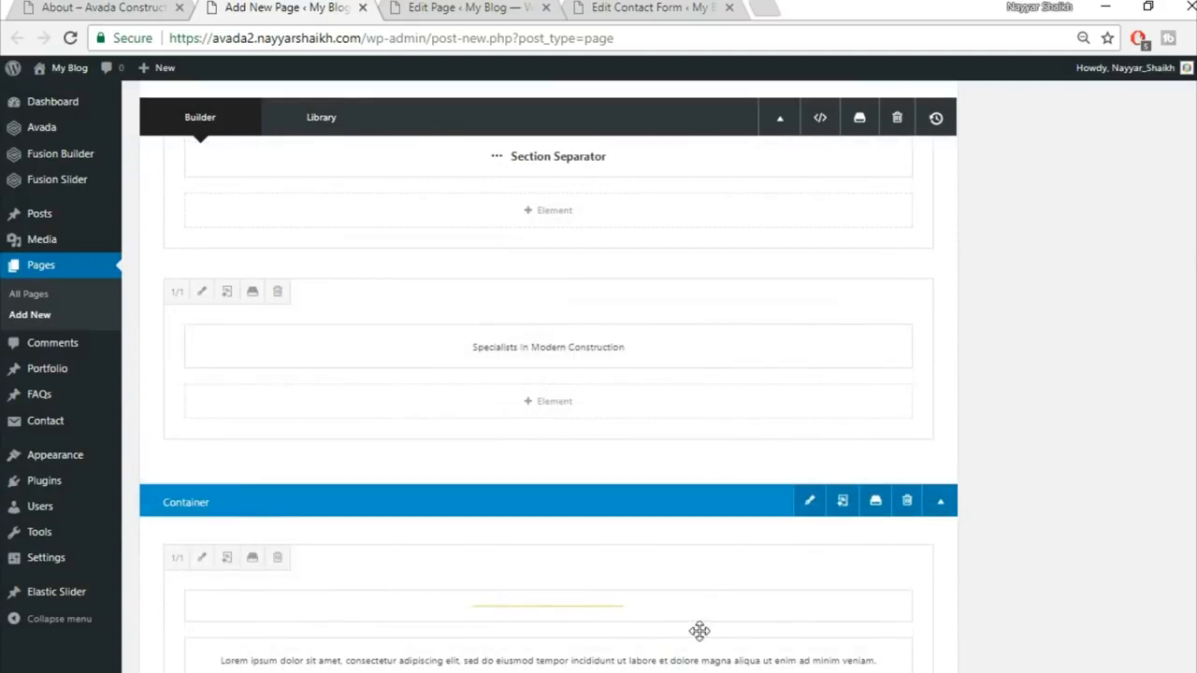
pyautogui.moveTo(697, 626); pyautogui.dragTo(657, 409)
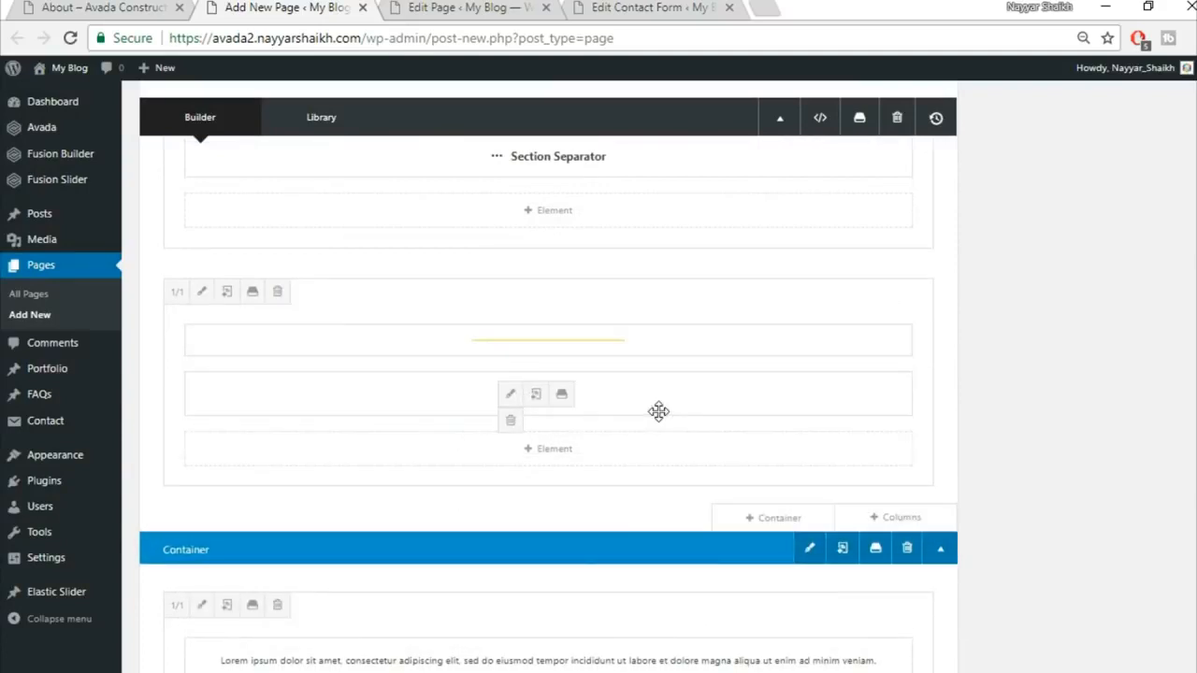
pyautogui.moveTo(657, 339); pyautogui.dragTo(652, 403)
pyautogui.moveTo(690, 652); pyautogui.dragTo(682, 473)
# Step: Delete the leftover empty container and compare against the live About page
pyautogui.scroll(-2, 982, 584)
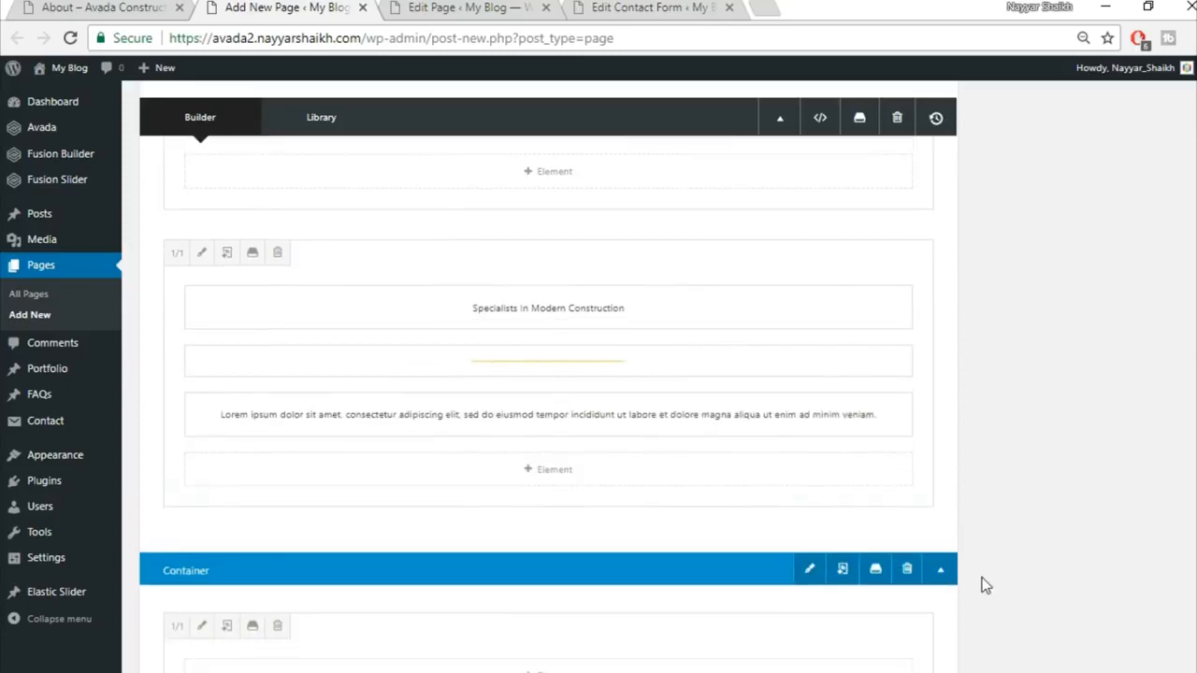
pyautogui.click(907, 419)
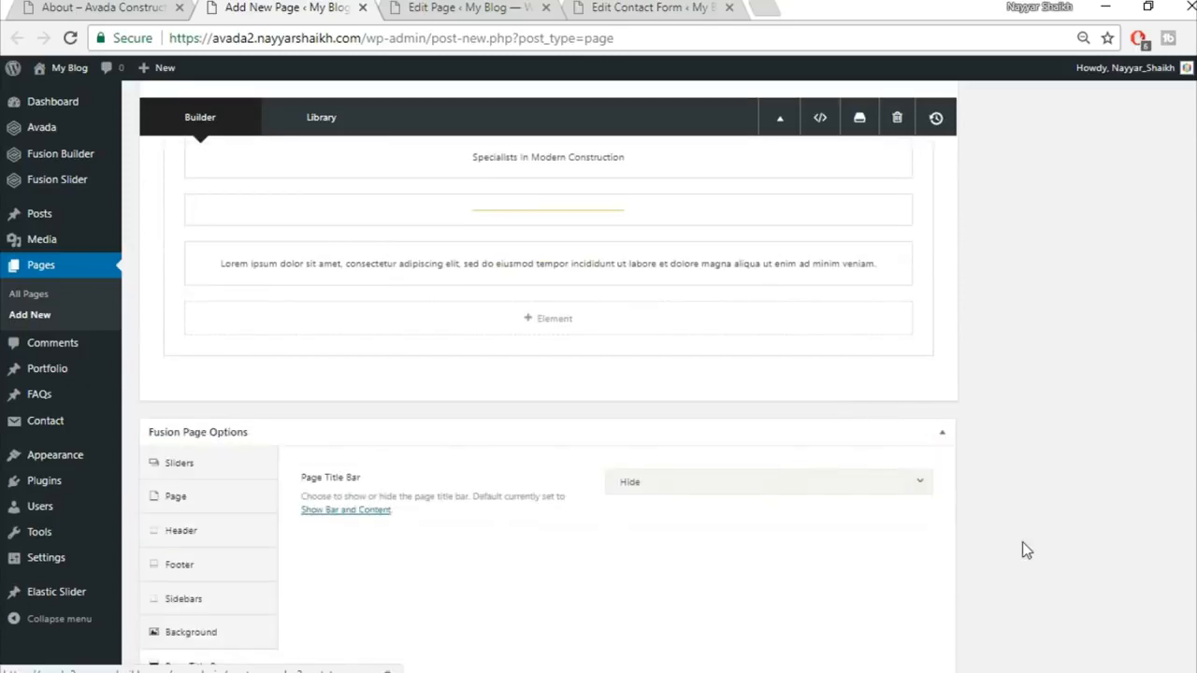
pyautogui.scroll(2, 1024, 551)
pyautogui.click(147, 7)
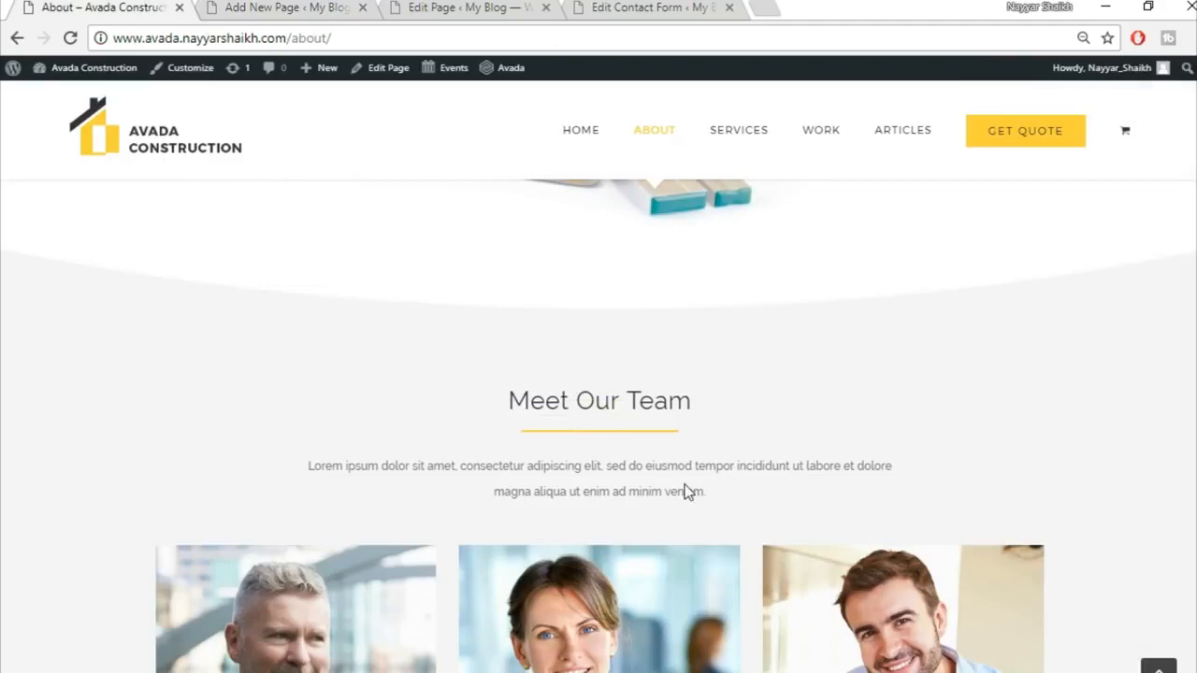
pyautogui.scroll(-3, 687, 493)
pyautogui.scroll(-1, 1048, 449)
pyautogui.hotkey('ctrl', 'Tab')
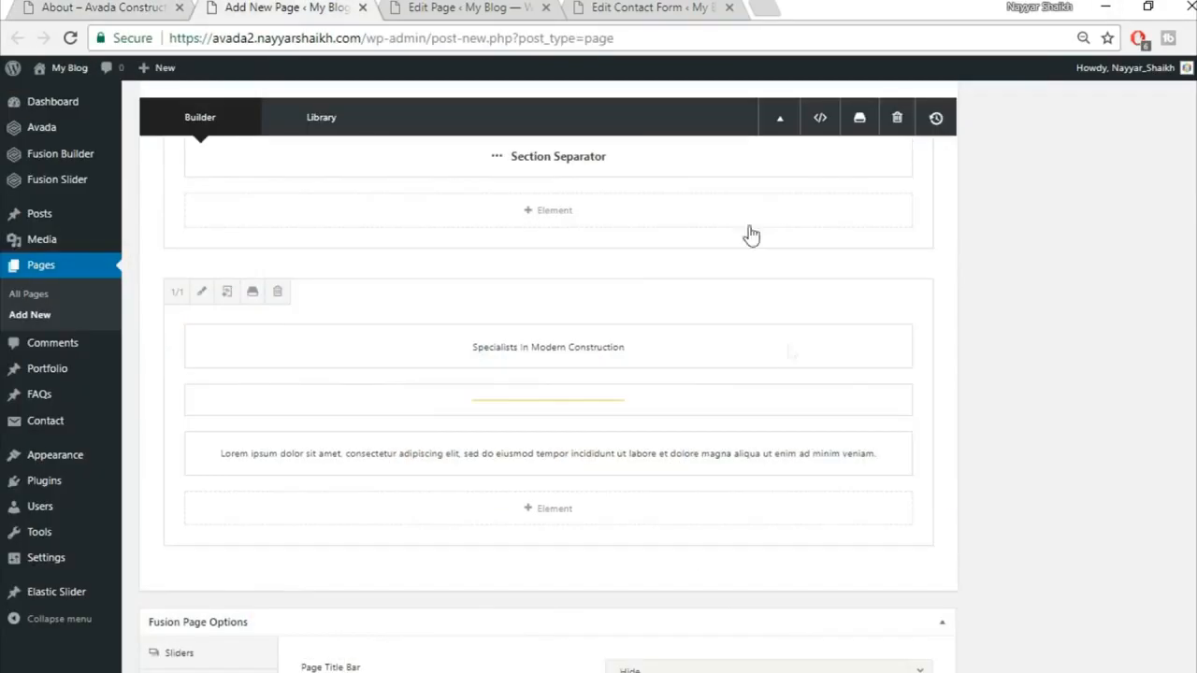
# Step: Add a 1/3-1/3-1/3 column row and insert a Person element into the first column
pyautogui.click(893, 577)
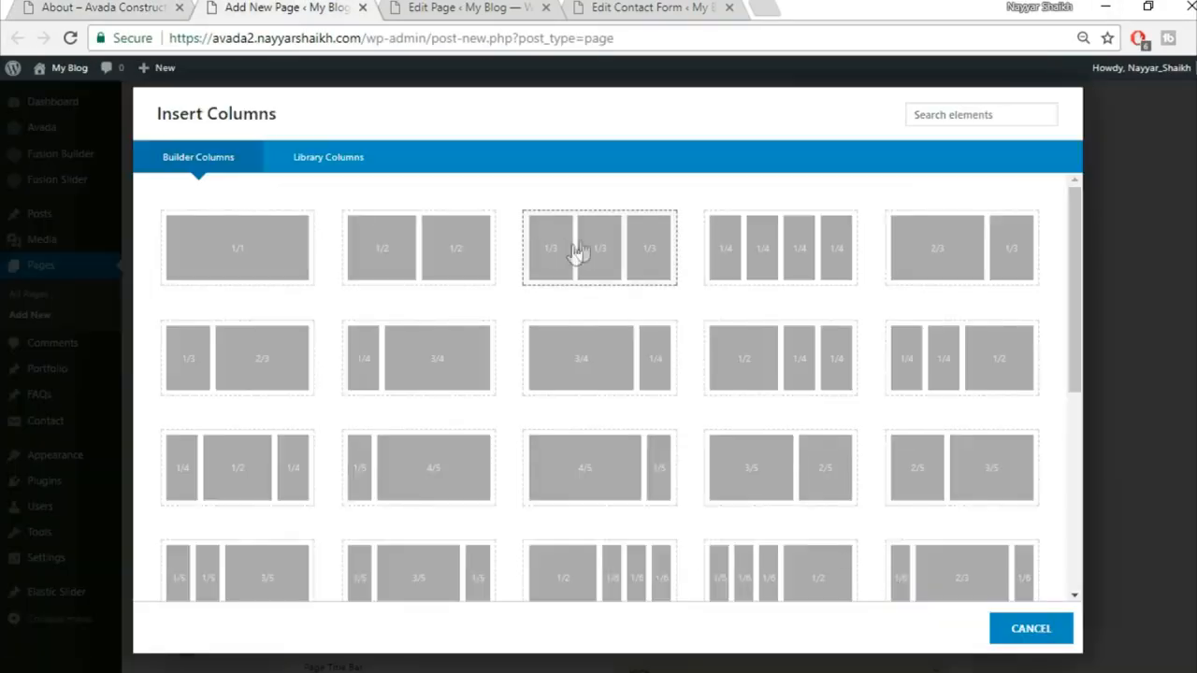
pyautogui.click(621, 244)
pyautogui.scroll(-2, 1029, 365)
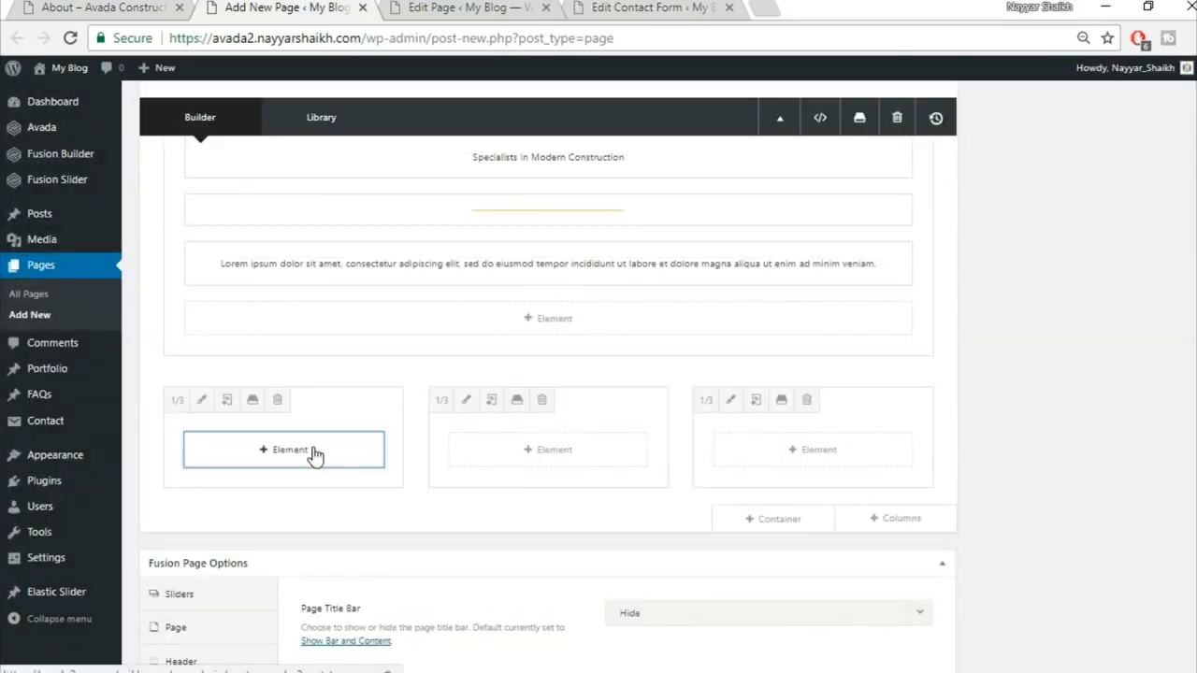
pyautogui.click(315, 456)
pyautogui.click(944, 105)
pyautogui.write('p')
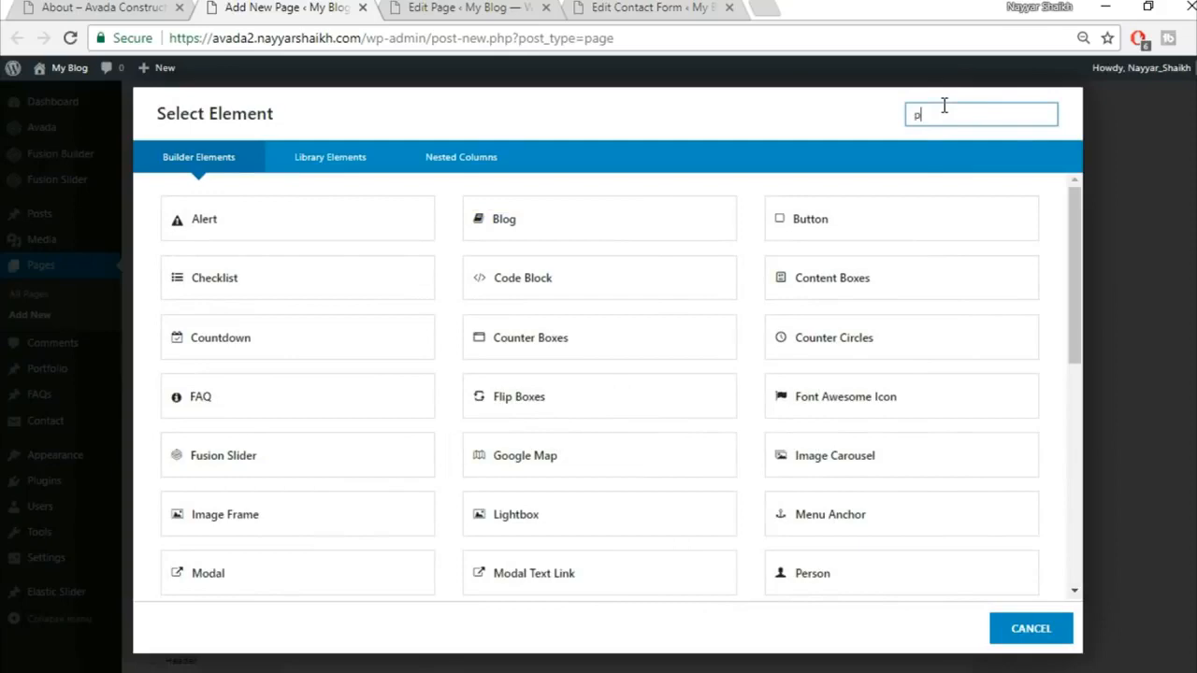
pyautogui.write('er')
pyautogui.click(327, 245)
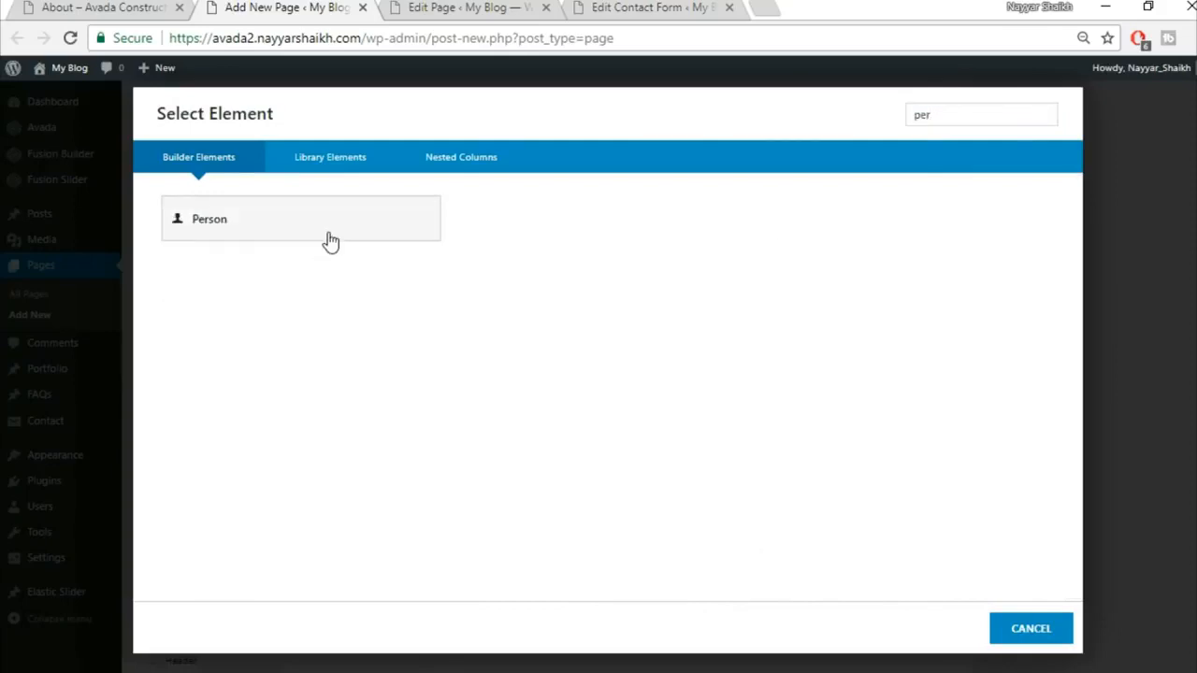
# Step: Fill the Person card with the Commercial Director title and the first member's copied description
pyautogui.click(147, 7)
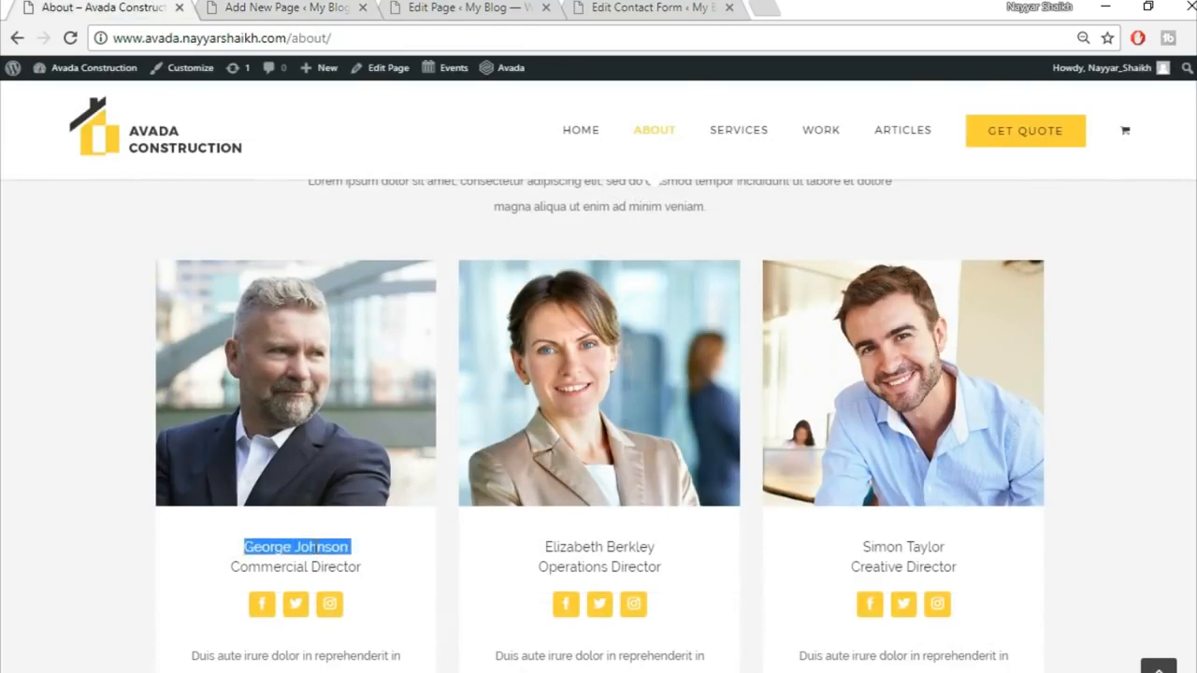
pyautogui.hotkey('ctrl', 'Tab')
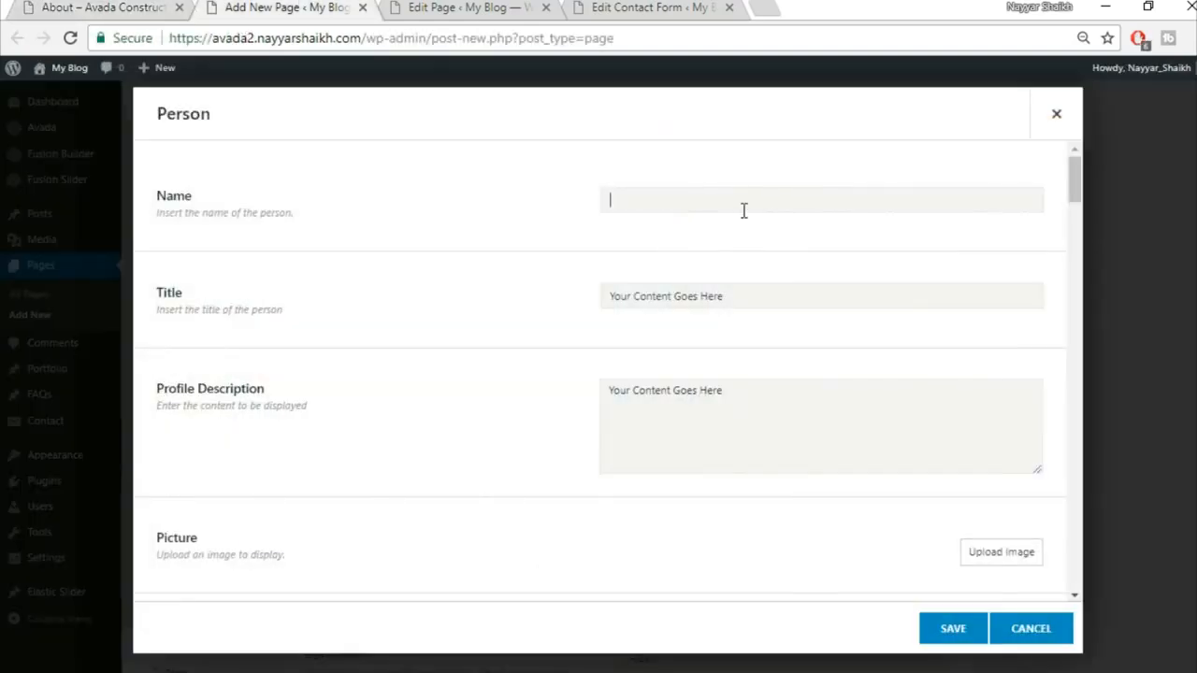
pyautogui.click(161, 7)
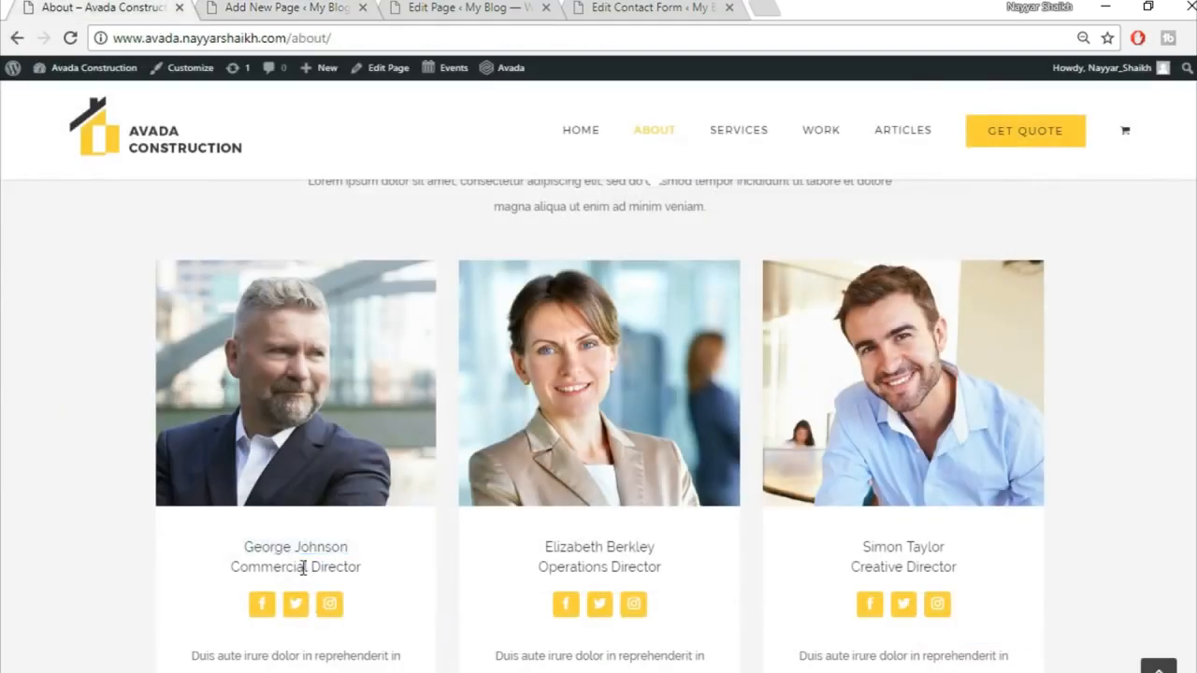
pyautogui.tripleClick(302, 567)
pyautogui.click(308, 7)
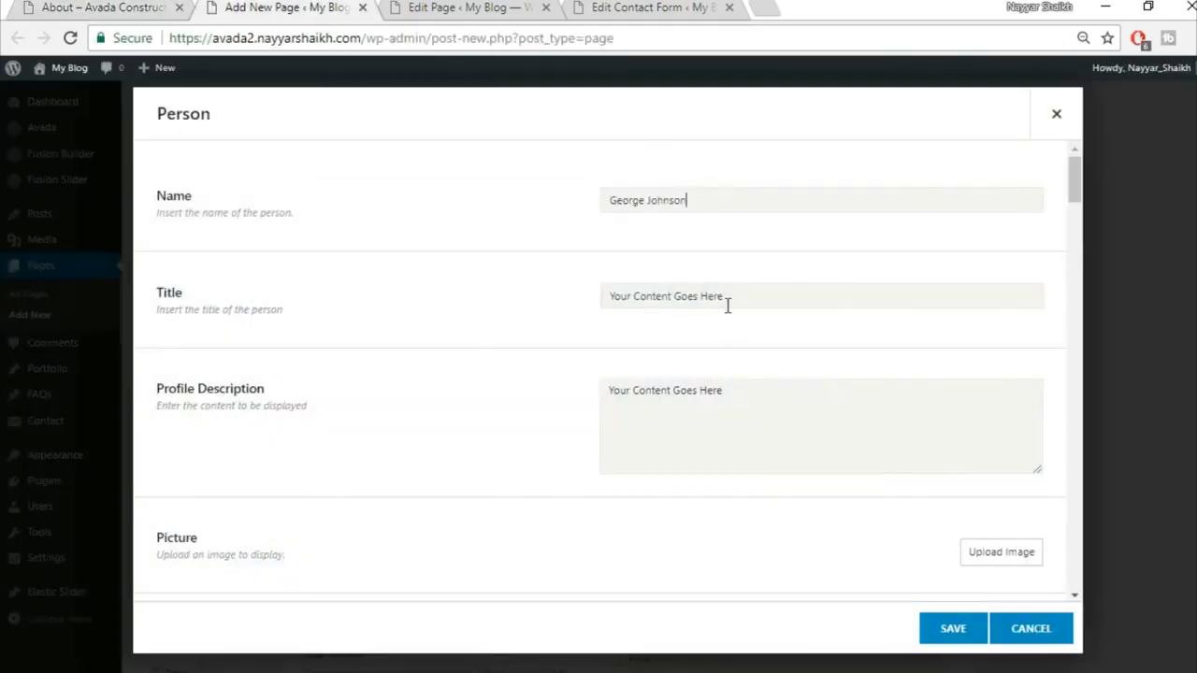
pyautogui.click(42, 6)
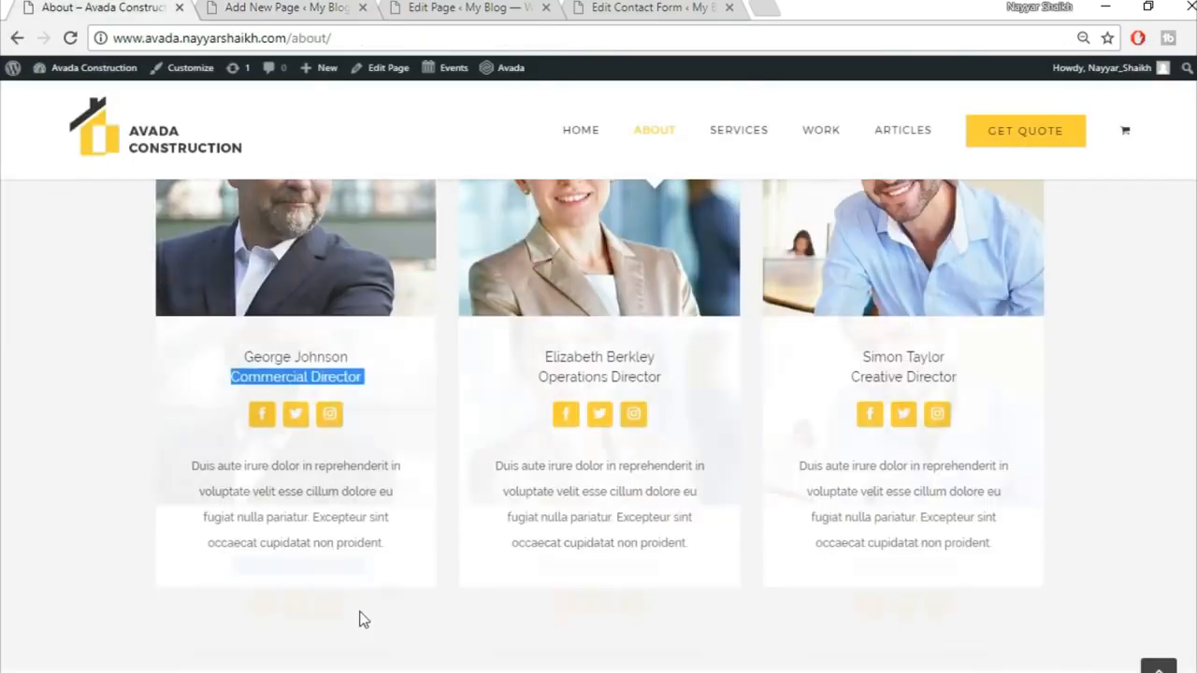
pyautogui.scroll(-3, 308, 505)
pyautogui.moveTo(180, 373); pyautogui.dragTo(428, 449)
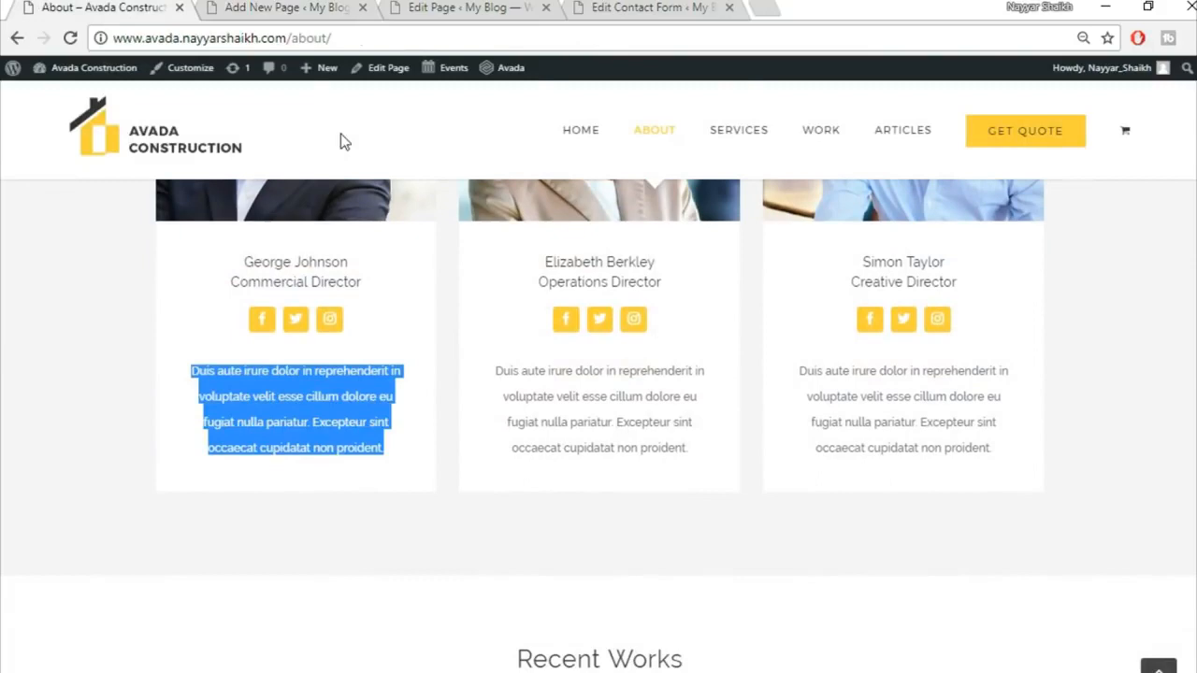
pyautogui.hotkey('ctrl', 'c')
pyautogui.click(318, 8)
pyautogui.click(702, 447)
pyautogui.hotkey('ctrl', 'a')
pyautogui.hotkey('ctrl', 'v')
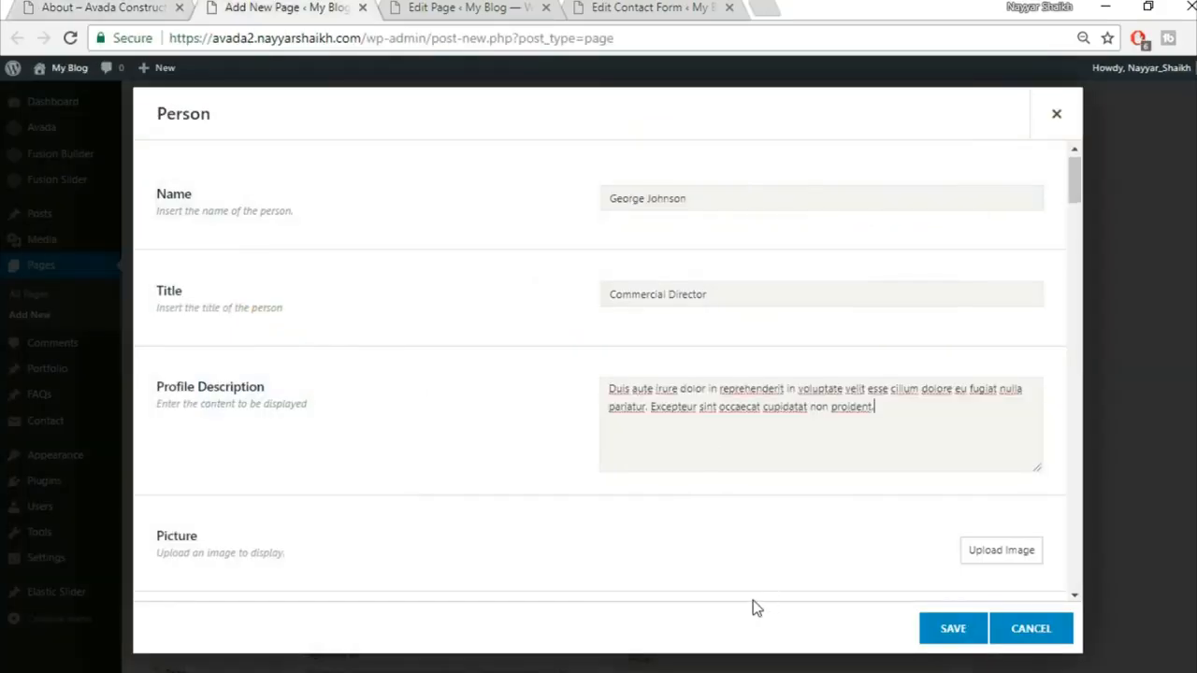
# Step: Upload the avada-team1 photo and use it as the Person card's picture
pyautogui.scroll(-2, 842, 524)
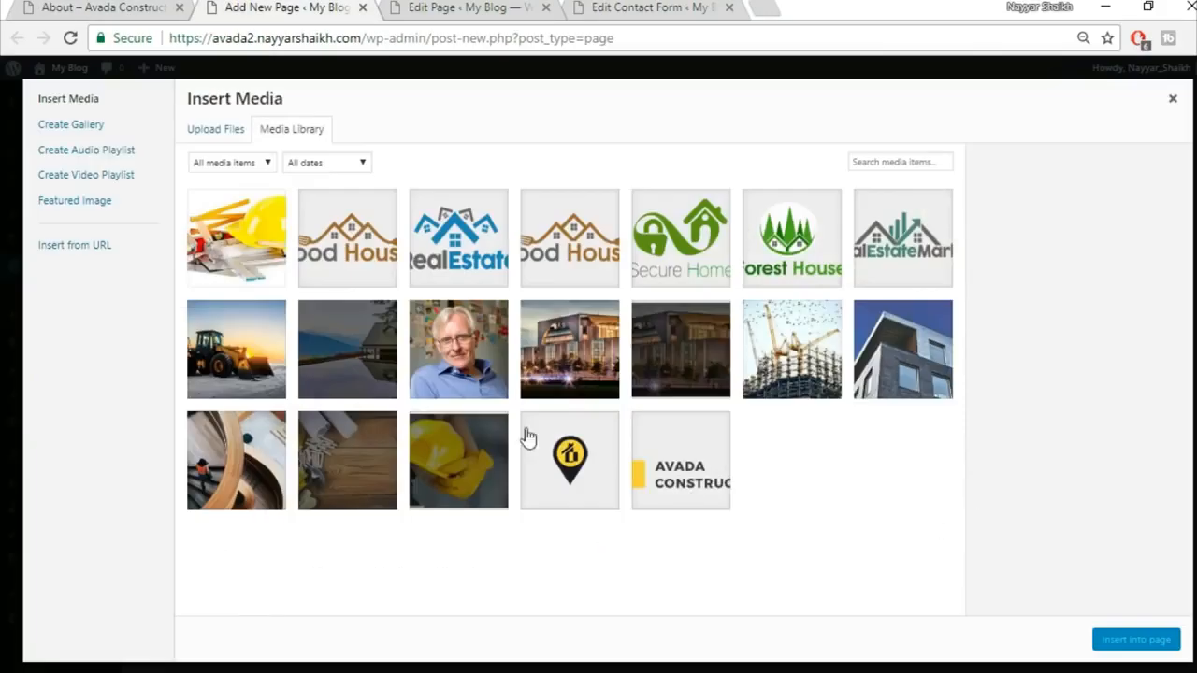
pyautogui.click(223, 131)
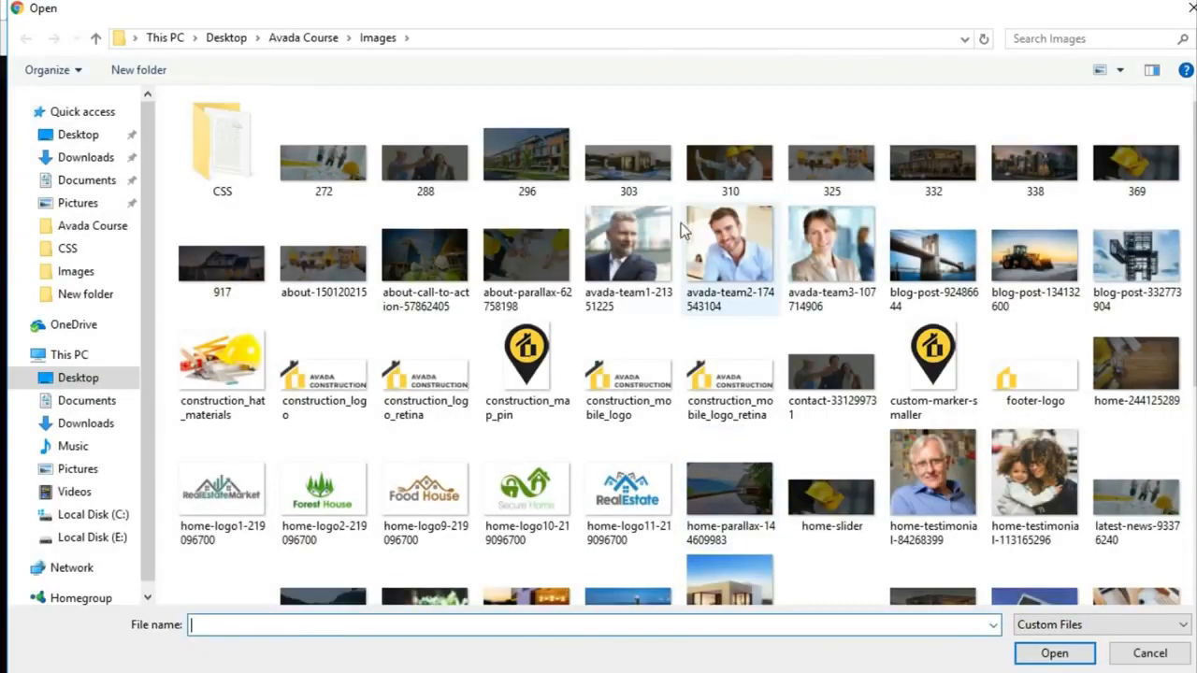
pyautogui.click(629, 248)
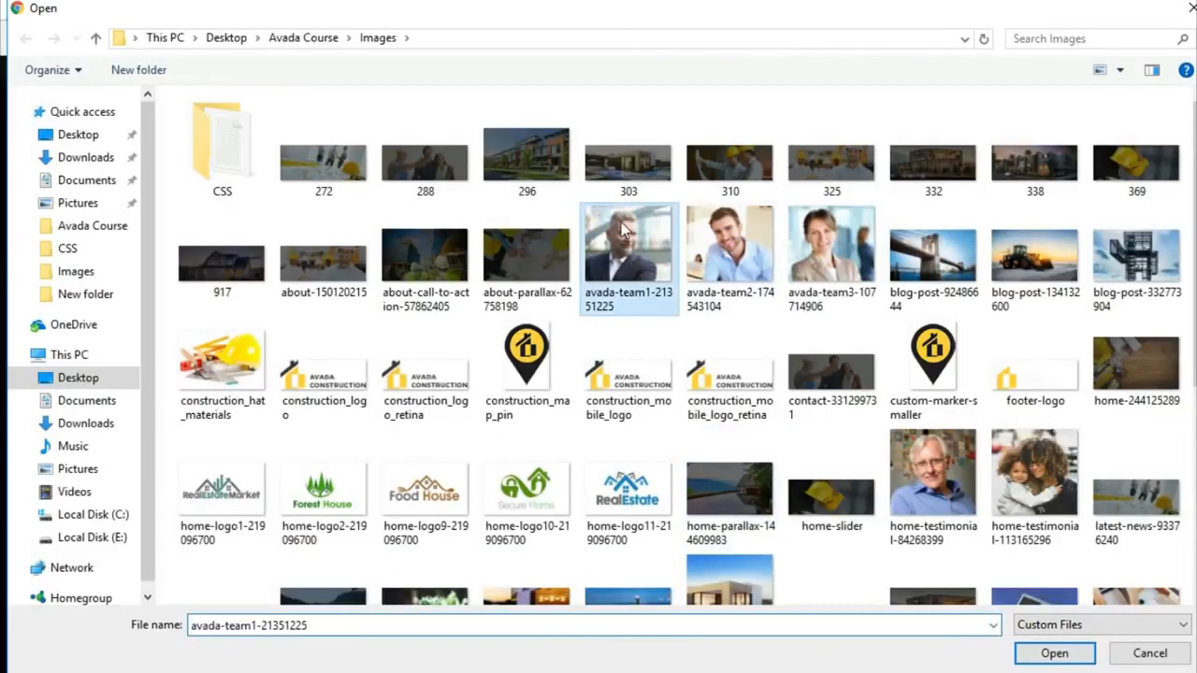
pyautogui.click(1054, 654)
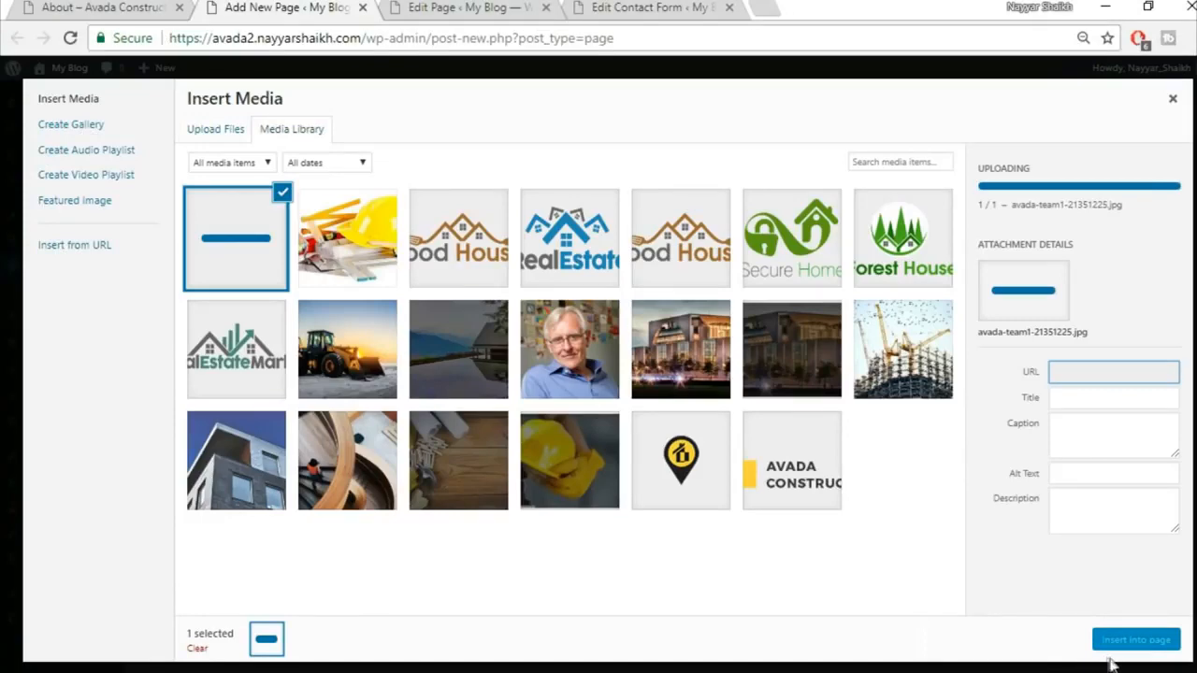
pyautogui.click(1124, 646)
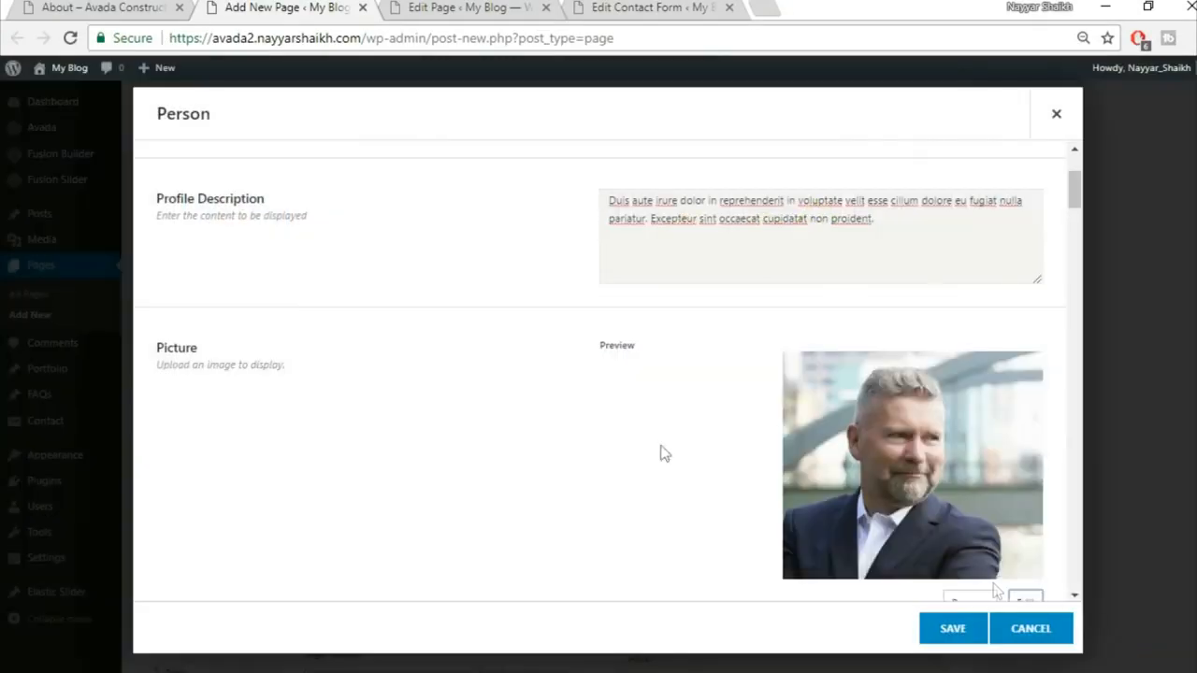
# Step: Set the picture hover type to Zoom Out, then compare with the live About page
pyautogui.scroll(-5, 526, 417)
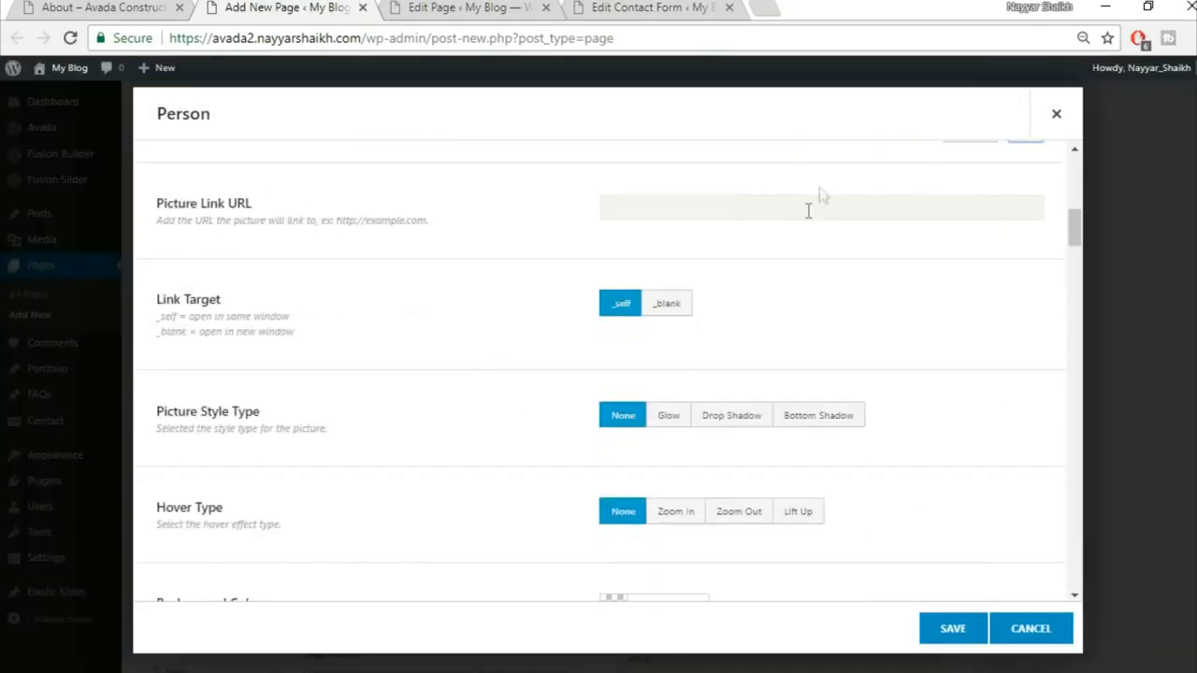
pyautogui.scroll(-1, 942, 270)
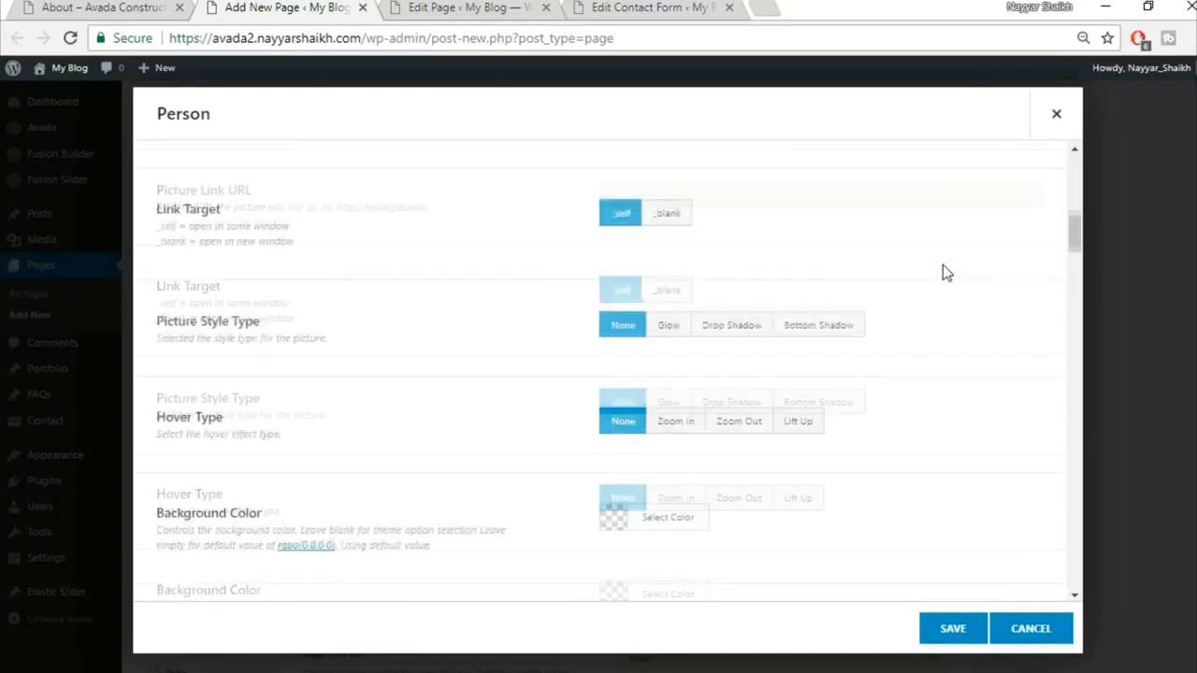
pyautogui.click(810, 421)
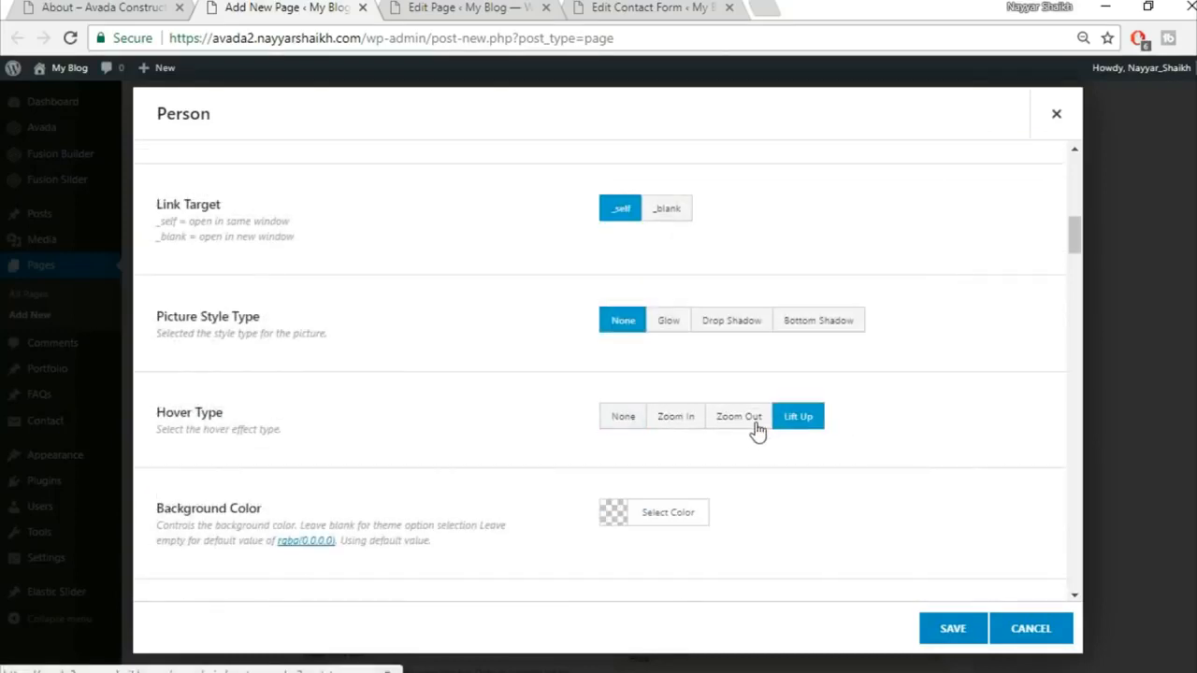
pyautogui.click(755, 421)
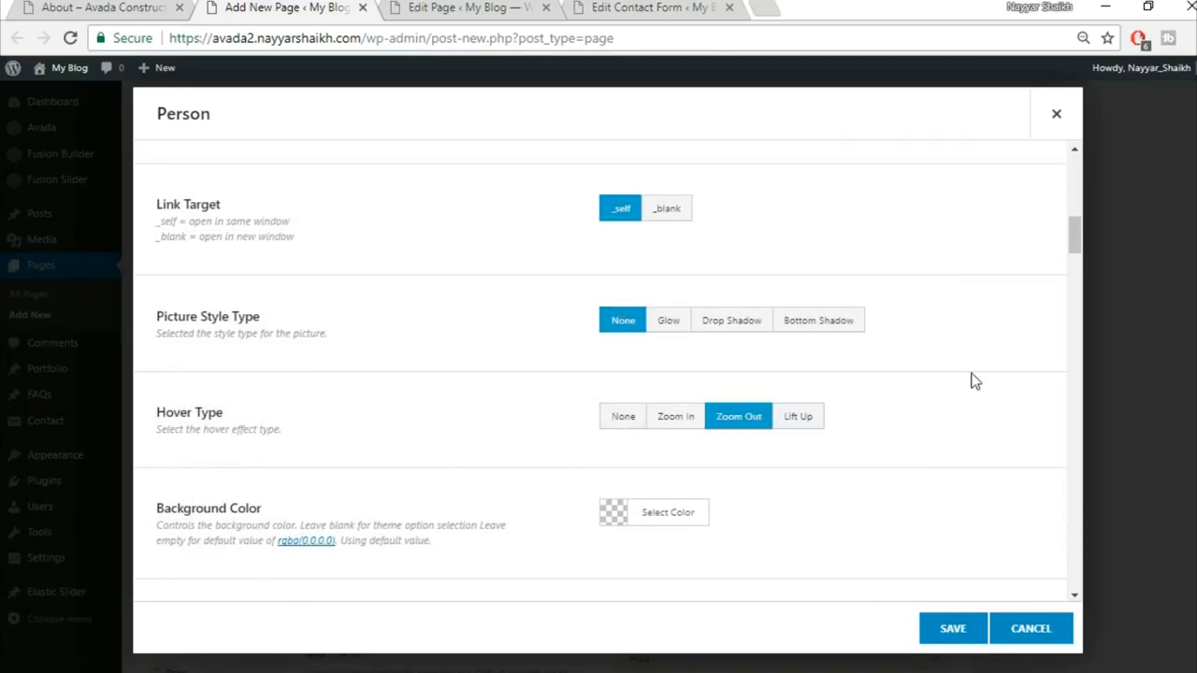
pyautogui.scroll(-2, 974, 393)
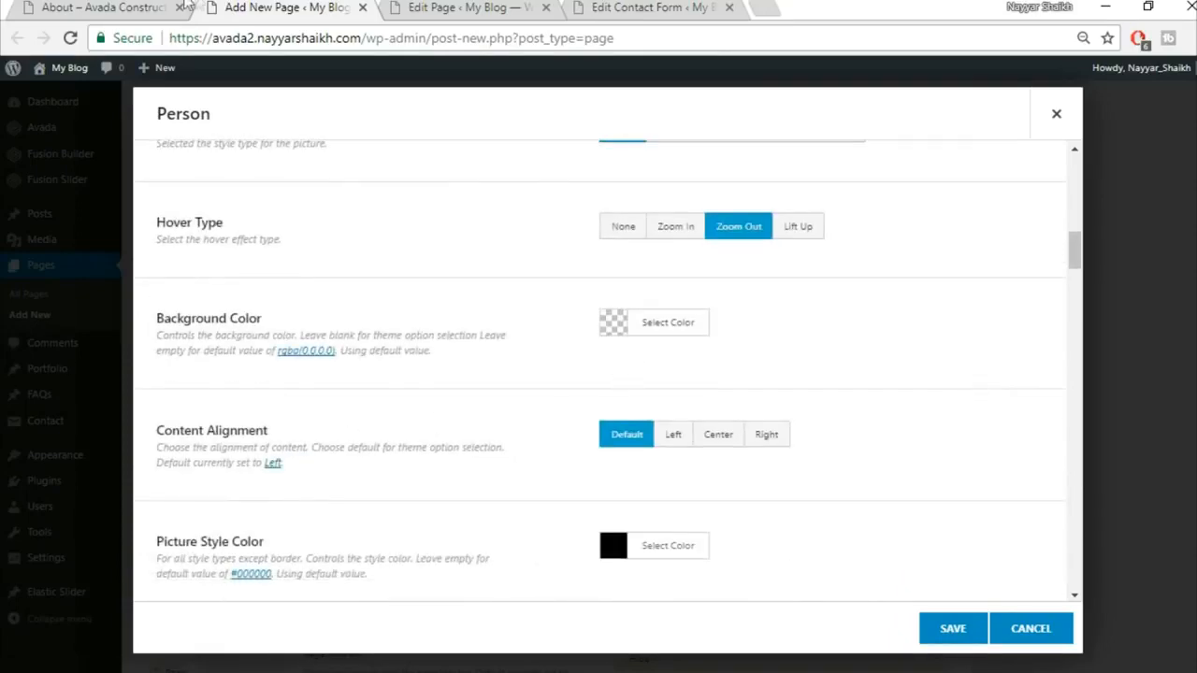
pyautogui.click(147, 6)
pyautogui.click(421, 561)
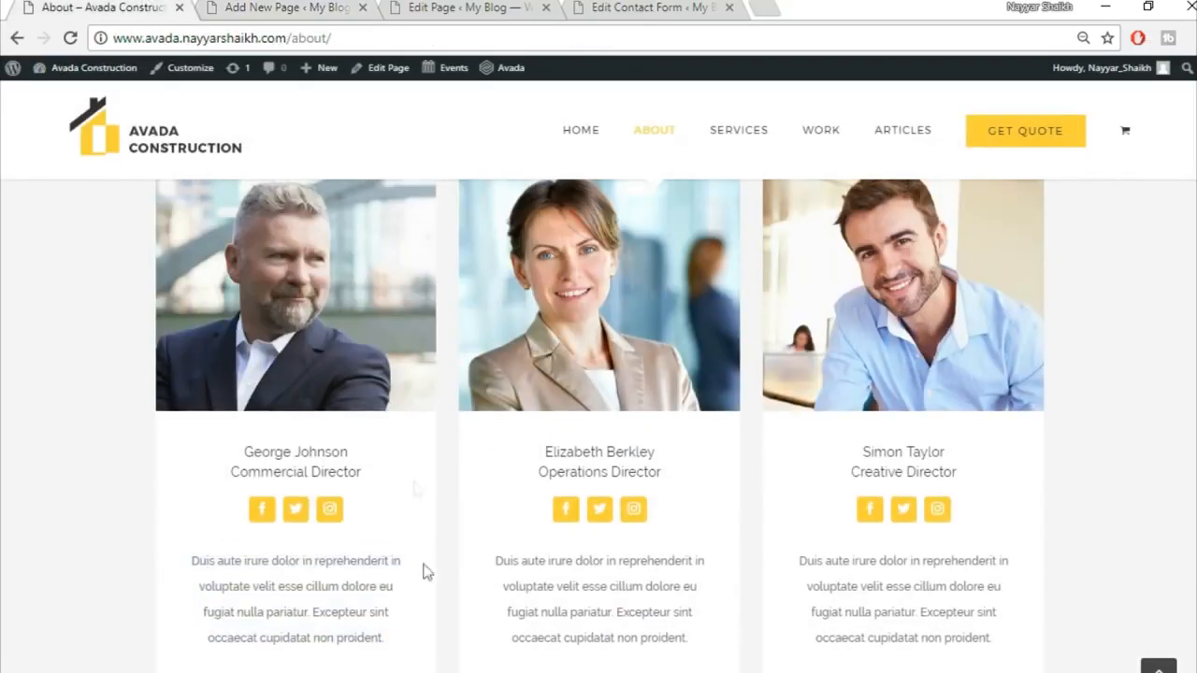
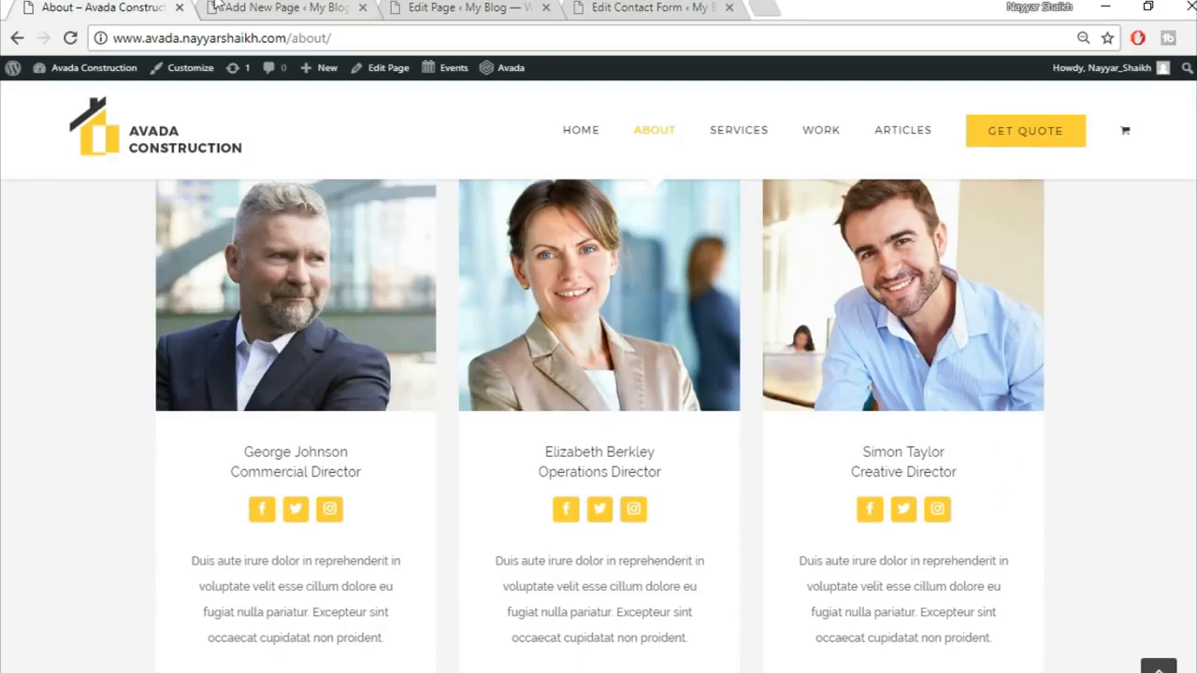
# Step: Give the Person element a fully opaque white (#ffffff) background
pyautogui.click(280, 7)
pyautogui.click(690, 325)
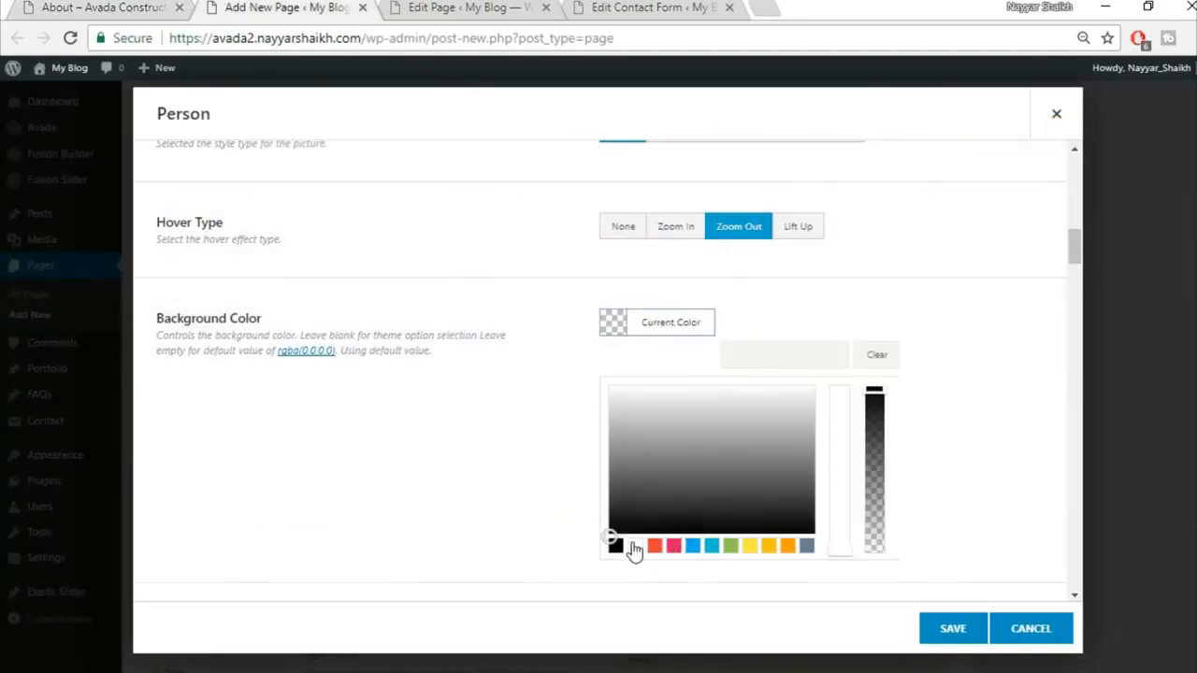
pyautogui.click(635, 547)
pyautogui.click(863, 317)
pyautogui.click(699, 322)
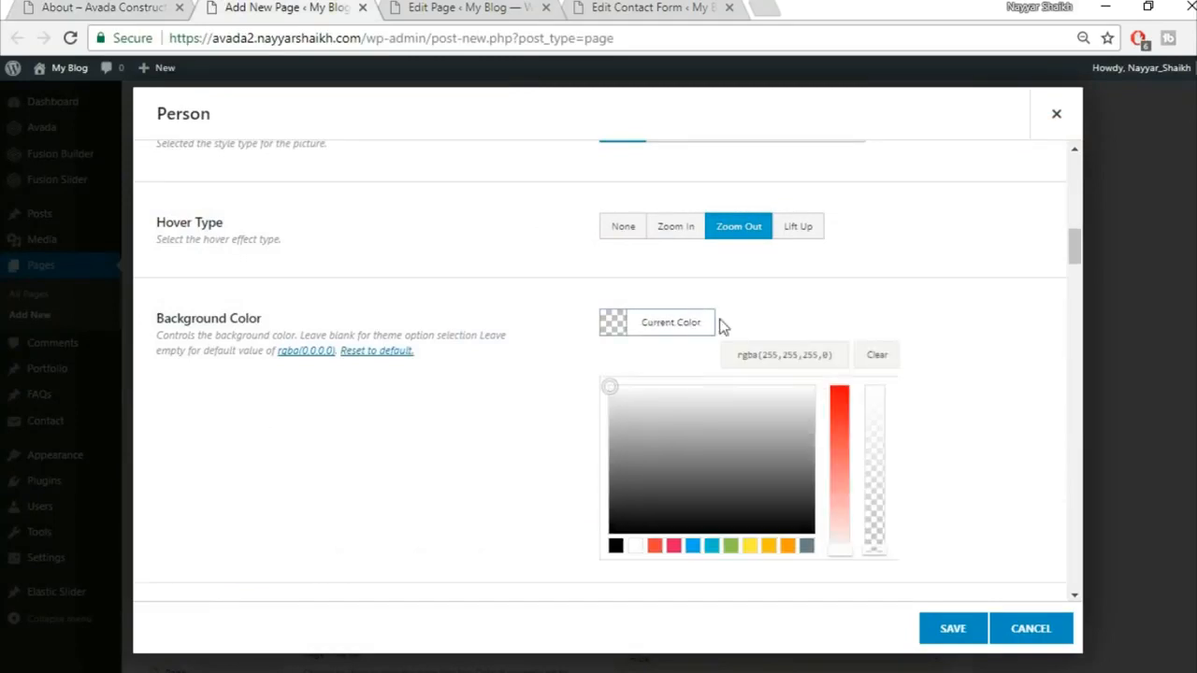
pyautogui.moveTo(872, 554); pyautogui.dragTo(892, 350)
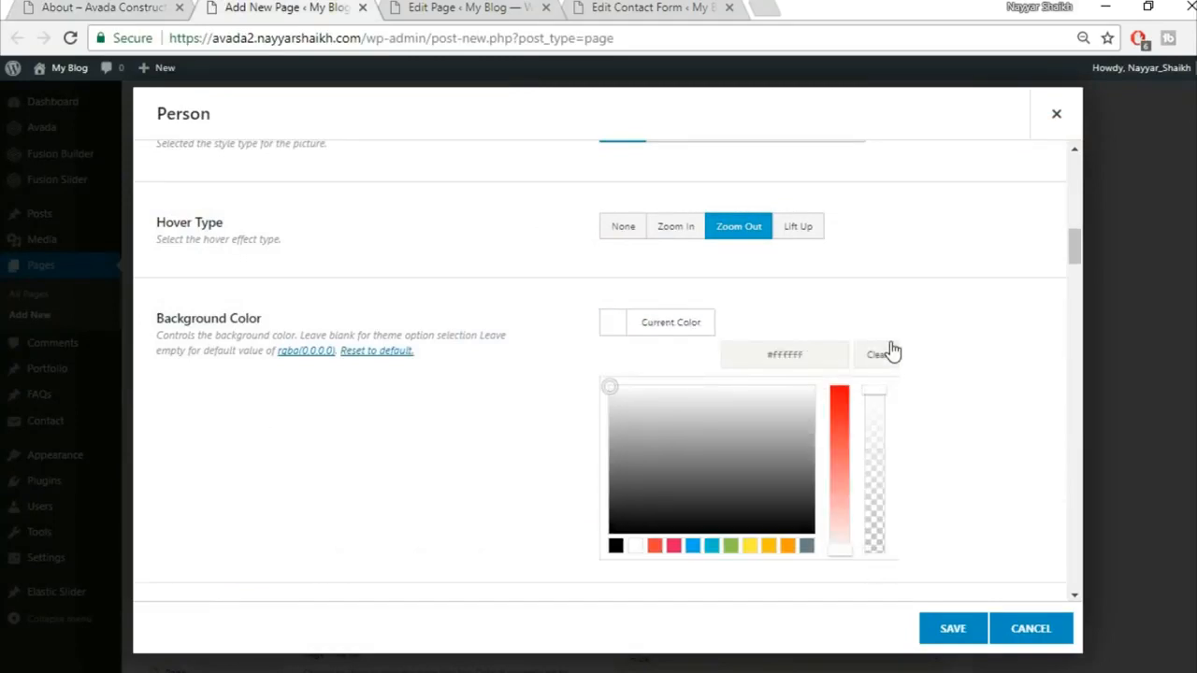
pyautogui.click(959, 328)
# Step: Center the Person content and set Boxed Social Icons to Yes, matching the About page
pyautogui.scroll(-1, 962, 359)
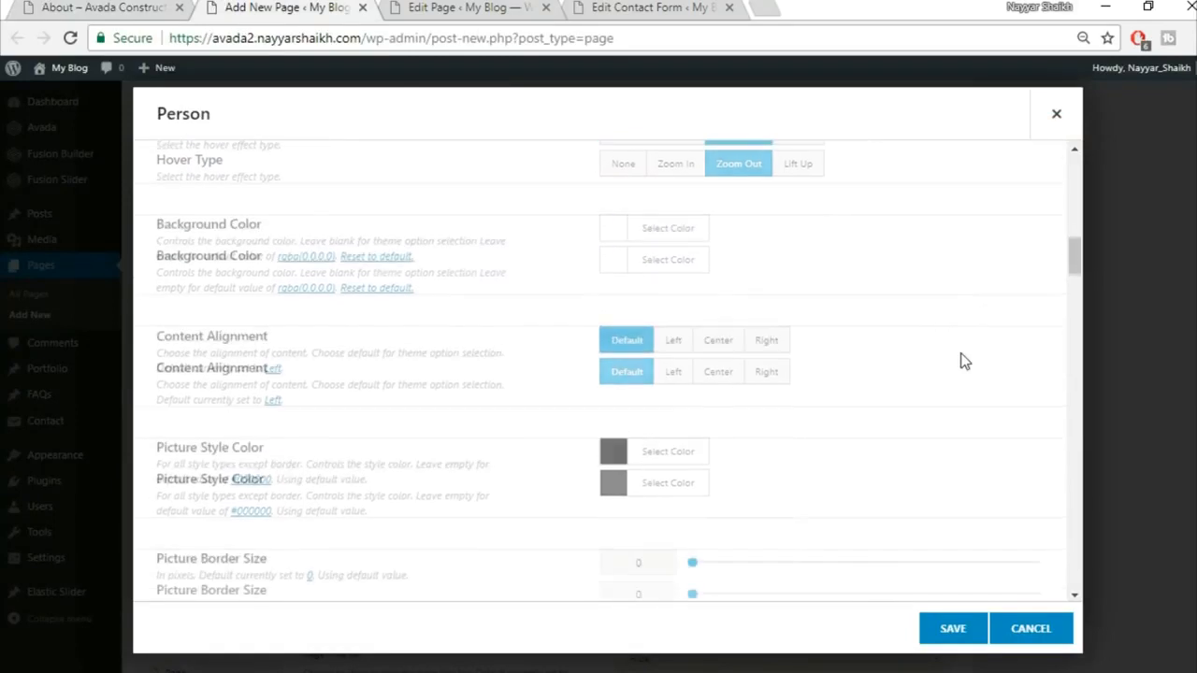
pyautogui.click(713, 352)
pyautogui.scroll(-1, 949, 374)
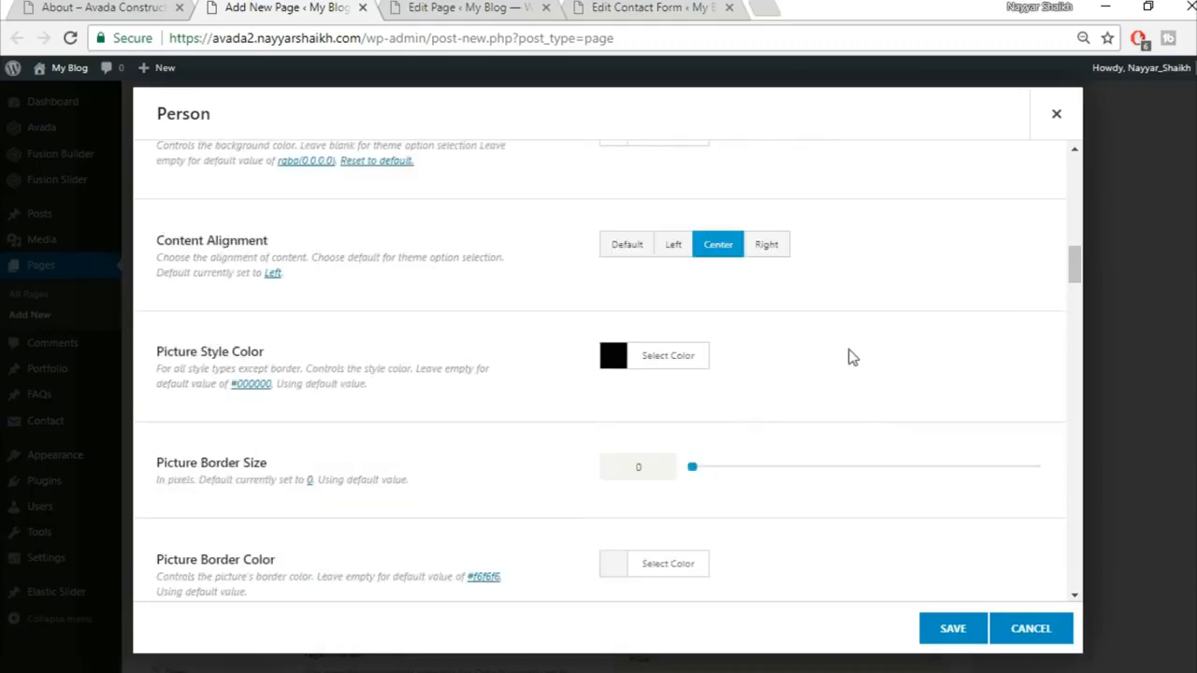
pyautogui.scroll(-1, 849, 358)
pyautogui.scroll(-4, 397, 478)
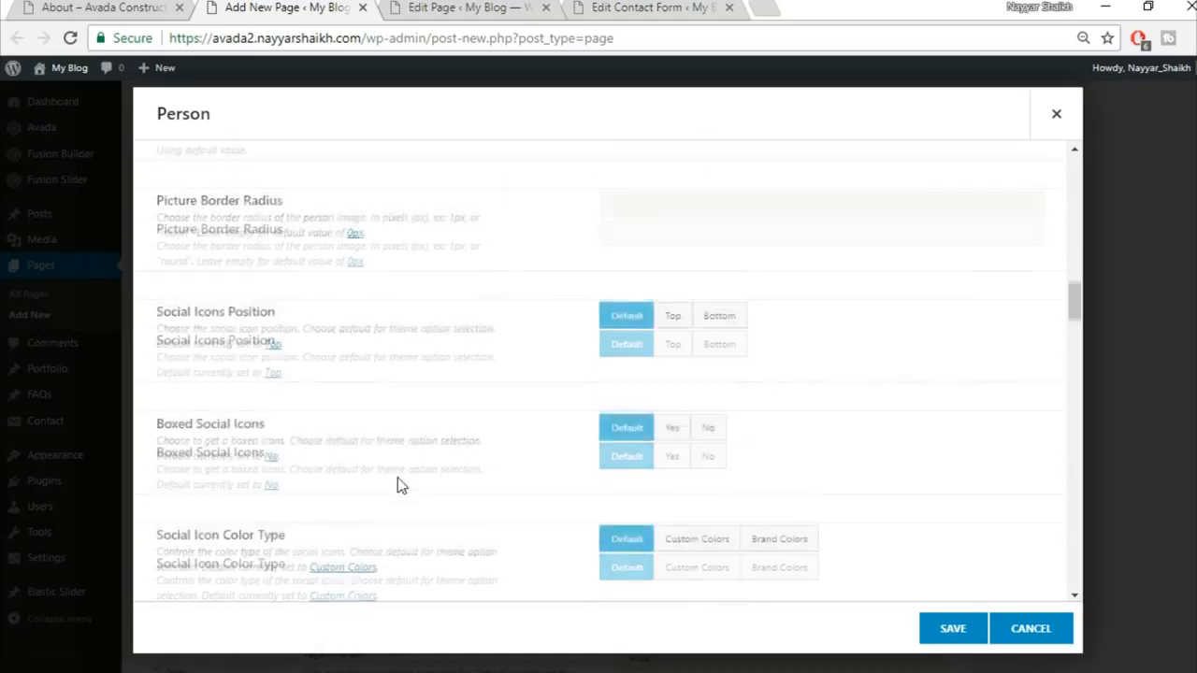
pyautogui.scroll(-1, 308, 243)
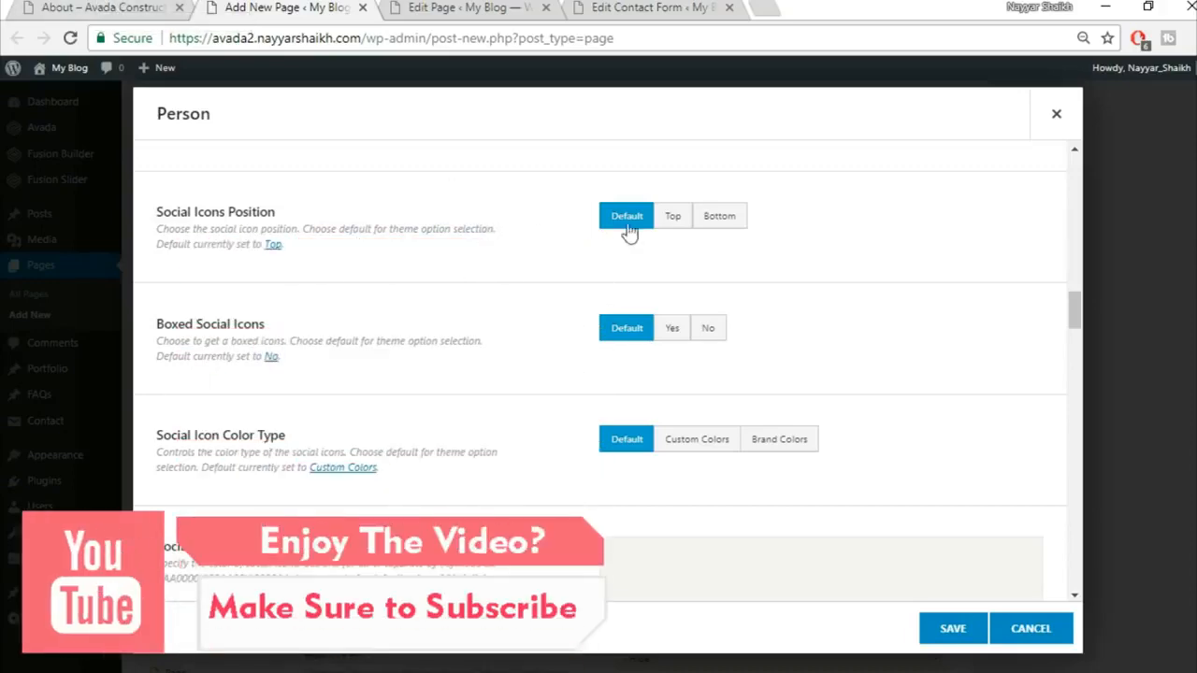
pyautogui.click(109, 7)
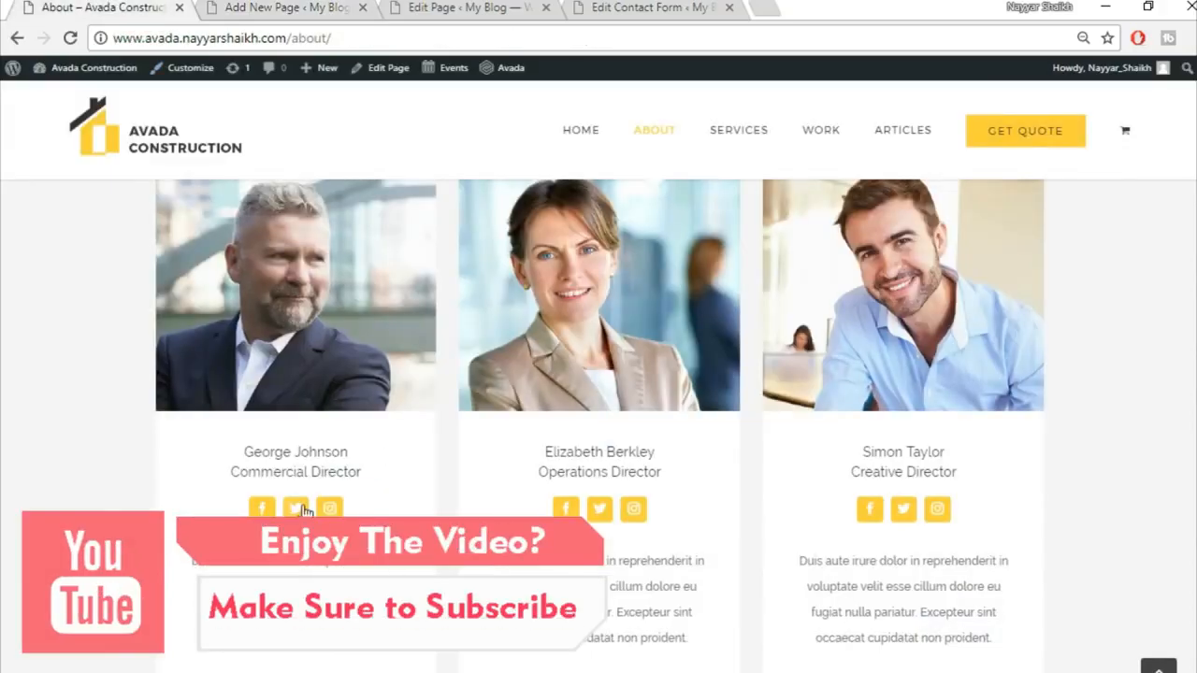
pyautogui.click(227, 7)
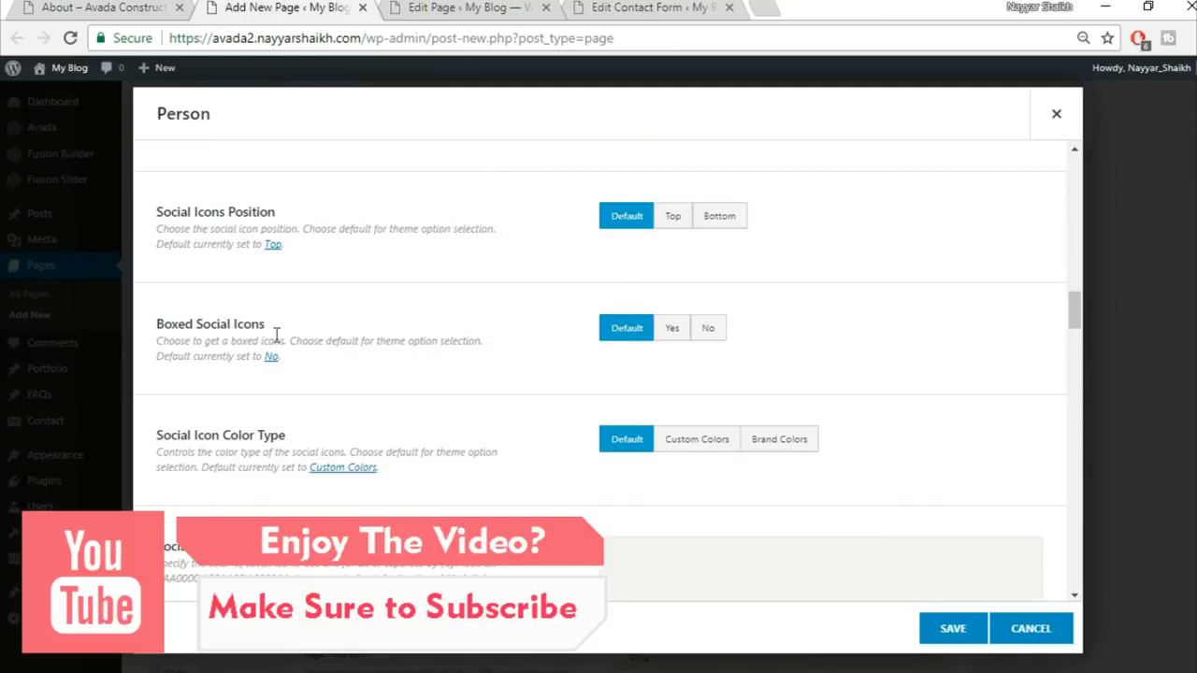
pyautogui.click(673, 328)
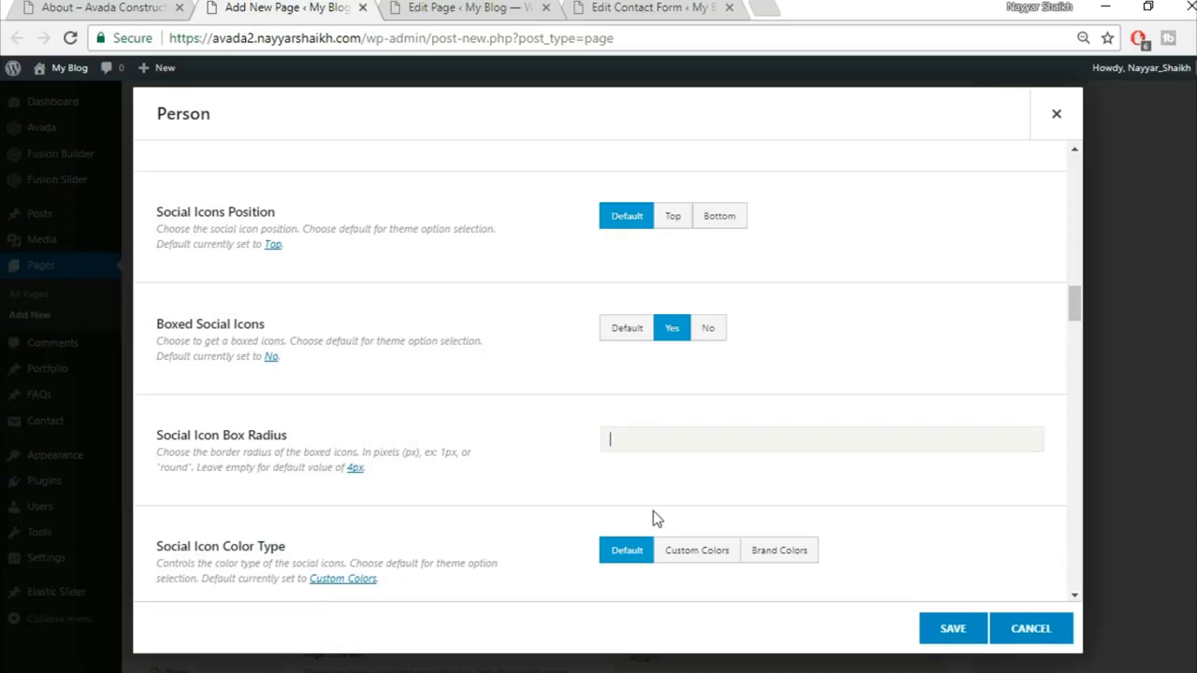
pyautogui.scroll(-2, 562, 496)
pyautogui.scroll(-2, 562, 498)
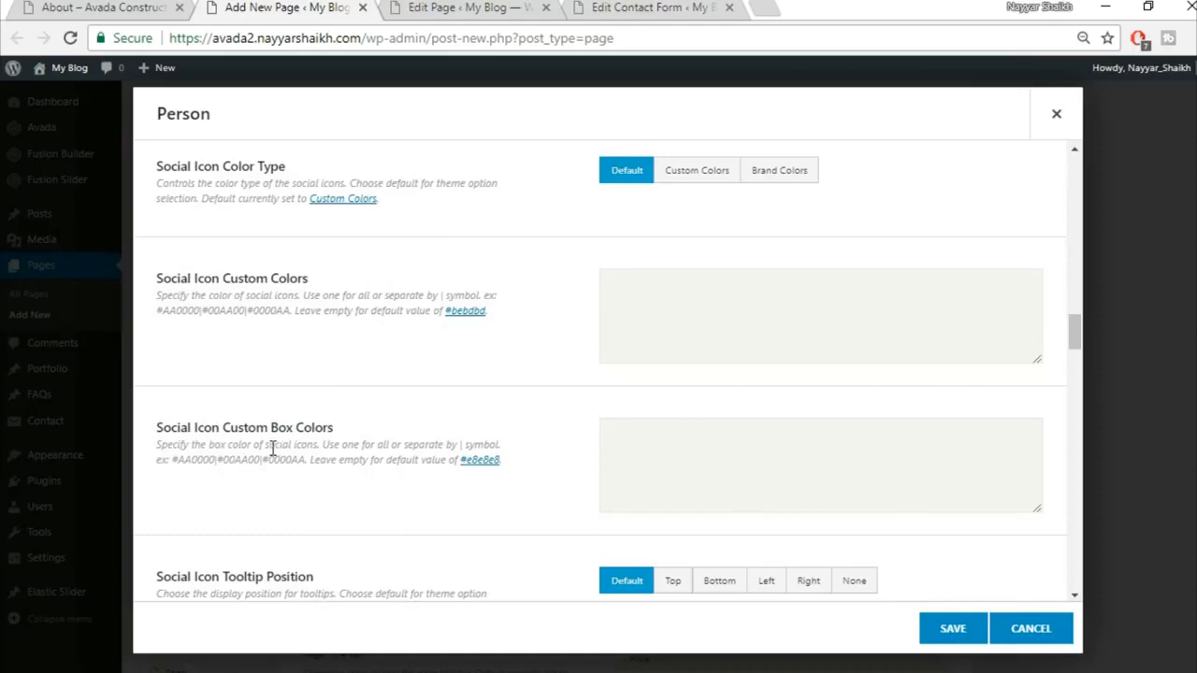
# Step: Check the demo About page's social icon colour and icon box colour for reference
pyautogui.click(73, 8)
pyautogui.click(177, 7)
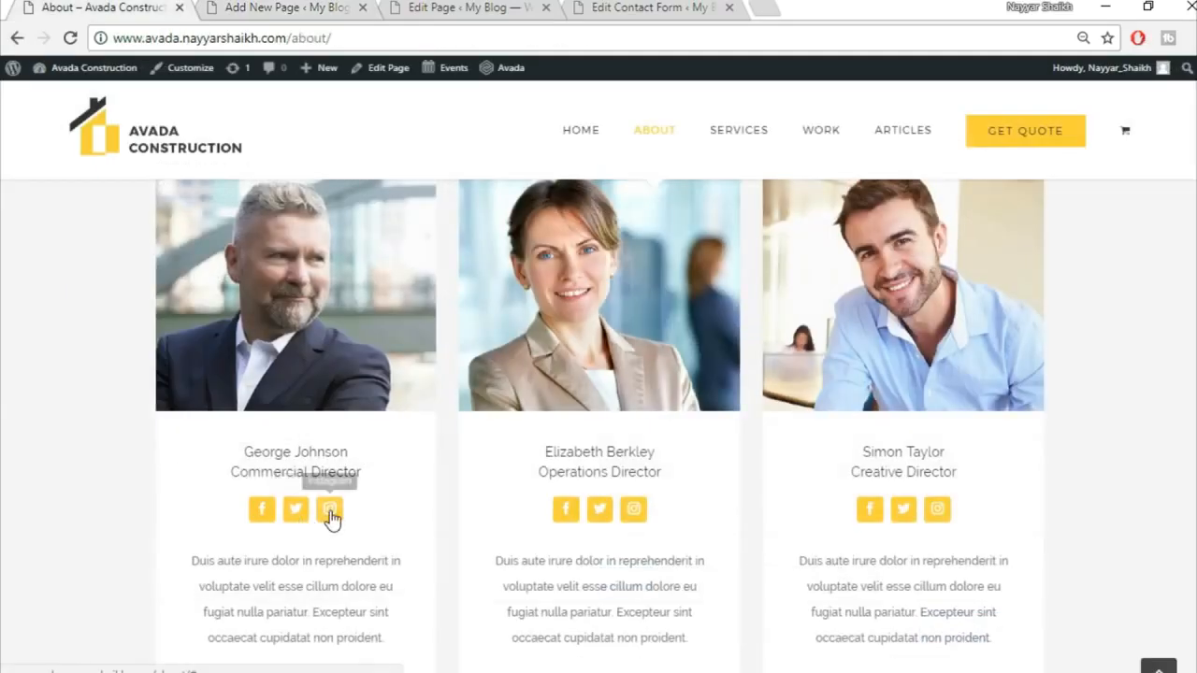
pyautogui.click(285, 8)
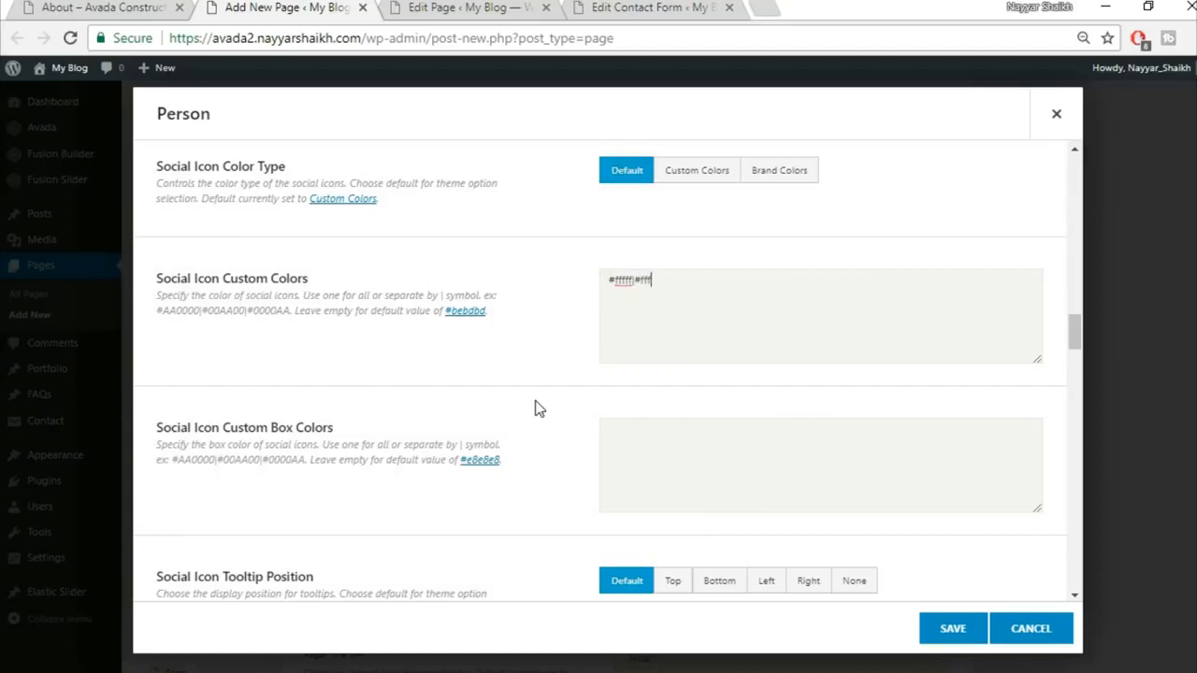
pyautogui.scroll(-7, 745, 377)
pyautogui.scroll(4, 751, 393)
pyautogui.scroll(3, 743, 403)
pyautogui.click(91, 8)
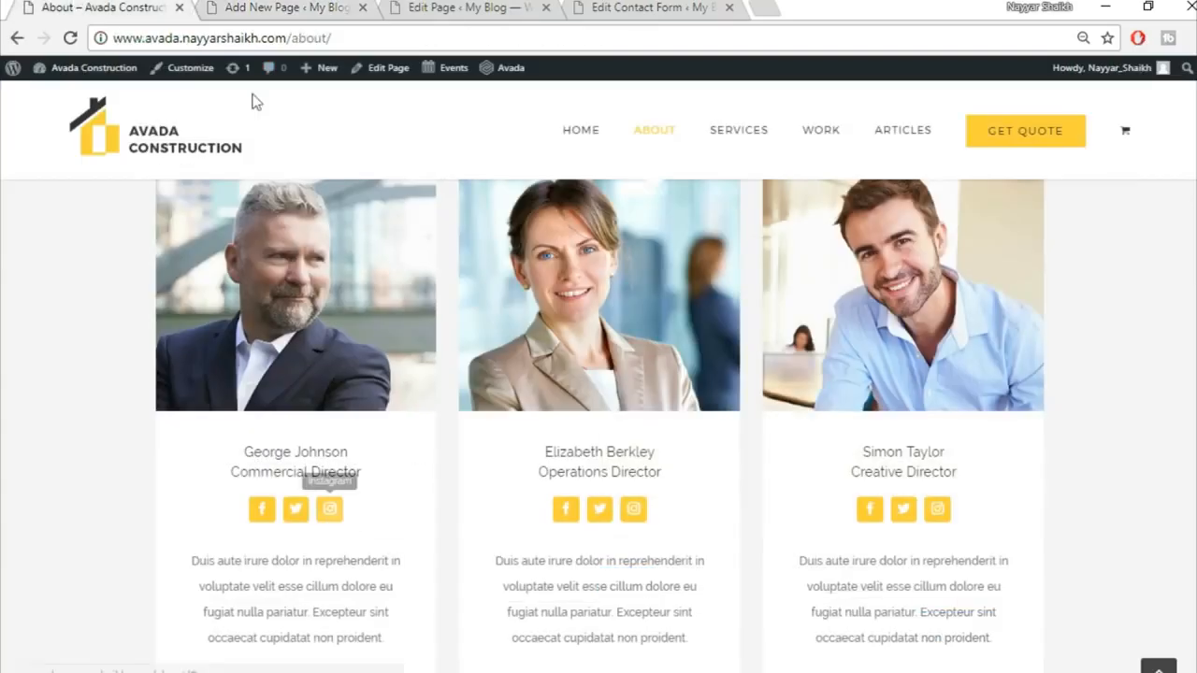
pyautogui.click(238, 9)
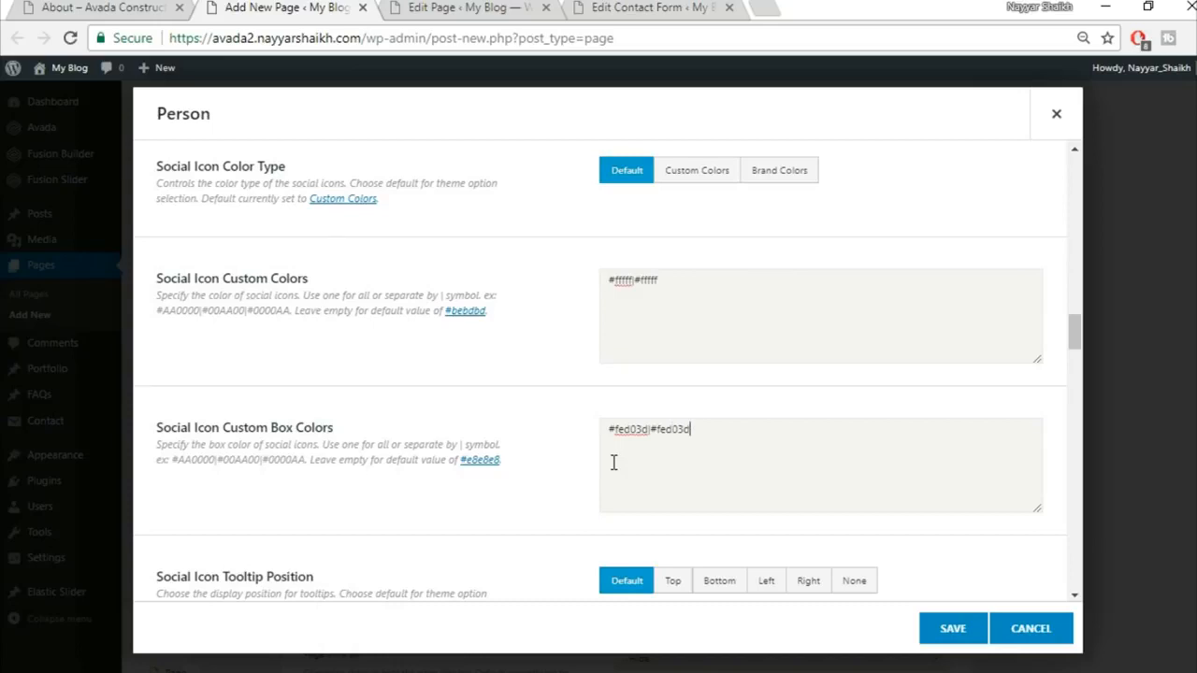
# Step: Save the Person element with #ffffff social icons in #fed03d boxes
pyautogui.scroll(-1, 701, 481)
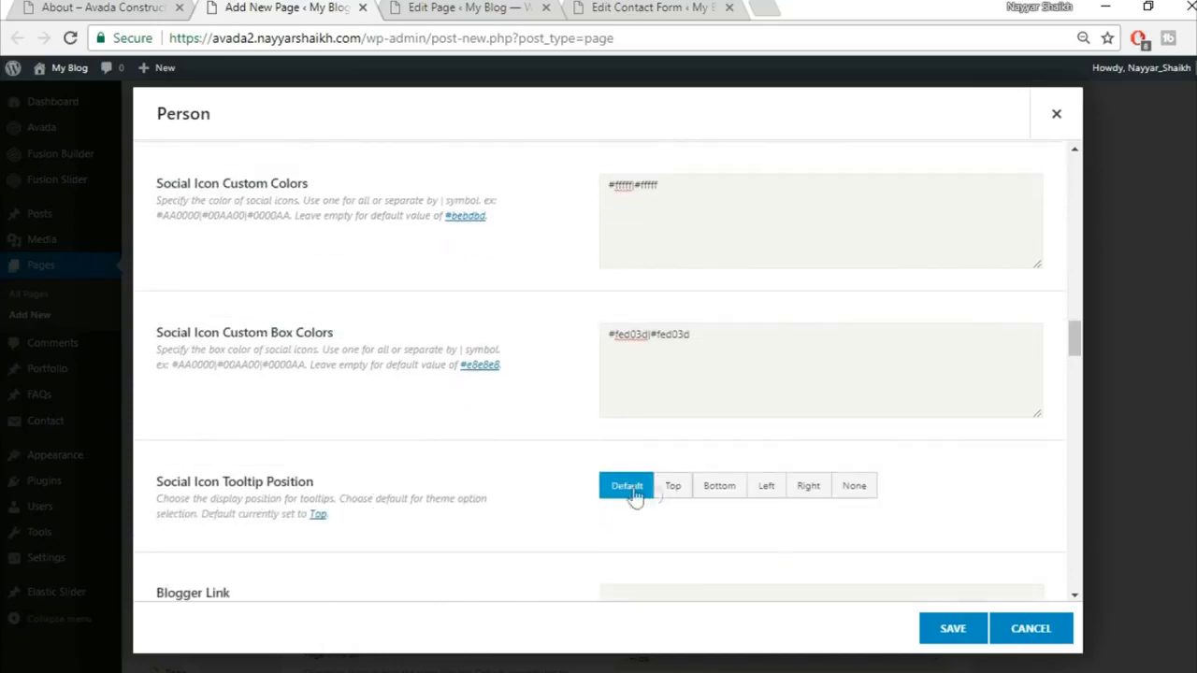
pyautogui.scroll(-1, 445, 508)
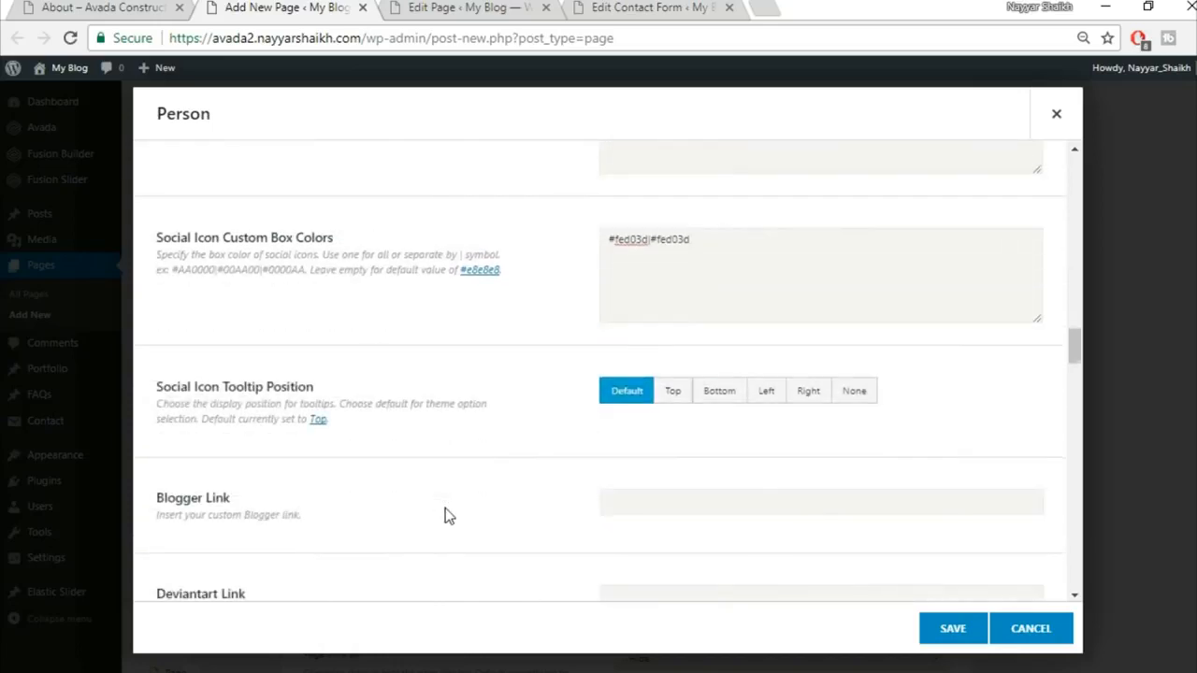
pyautogui.scroll(-1, 810, 432)
pyautogui.scroll(-1, 552, 413)
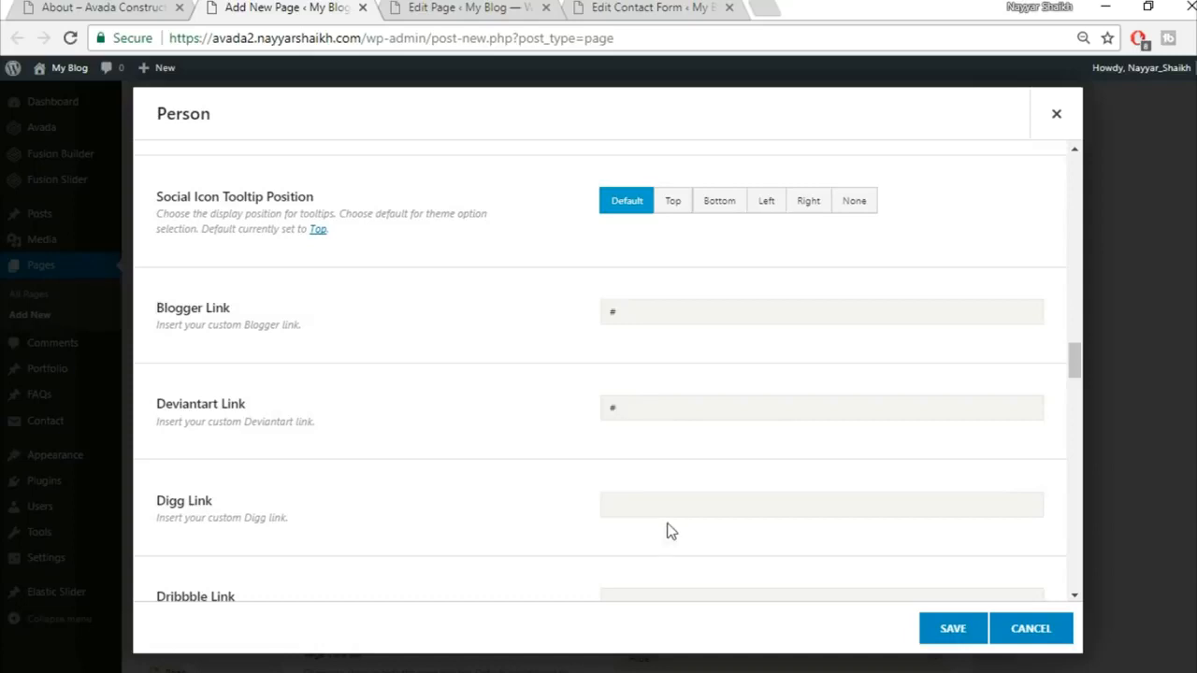
pyautogui.scroll(-8, 265, 347)
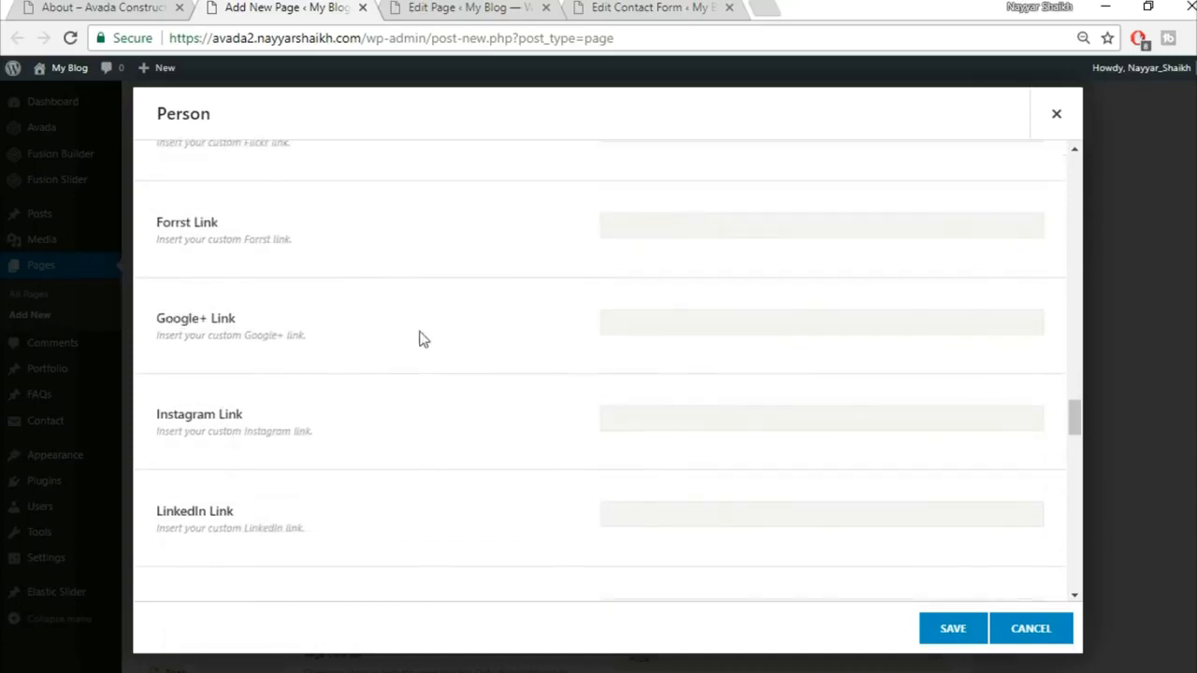
pyautogui.scroll(-6, 520, 421)
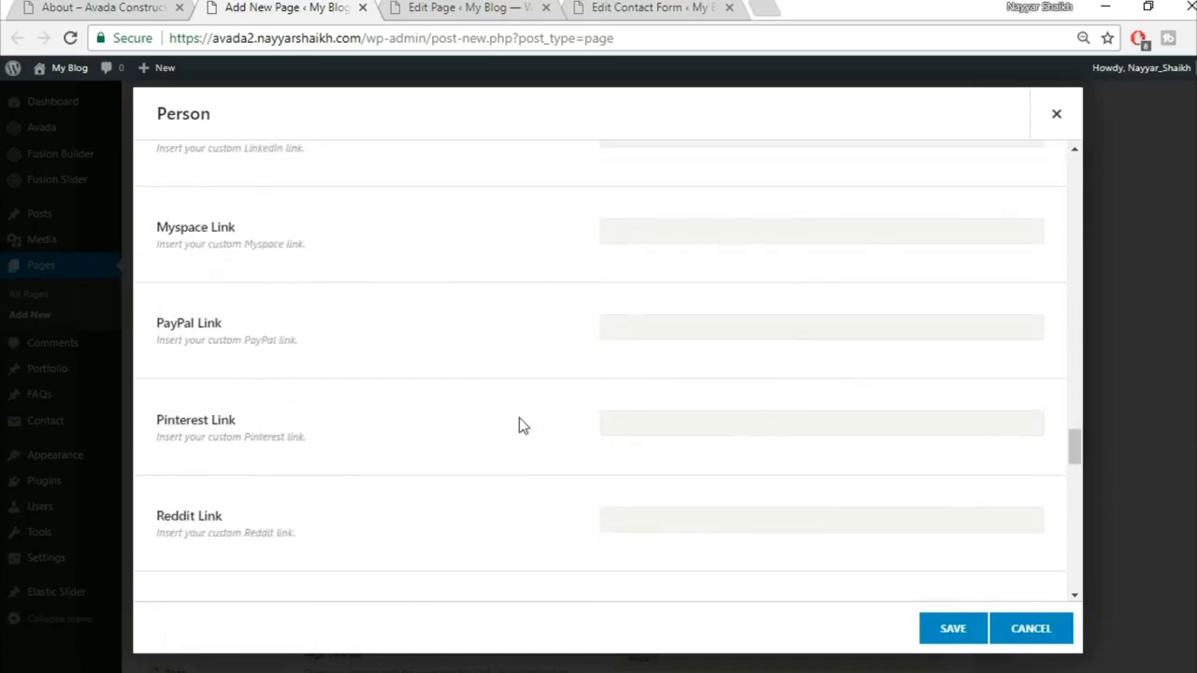
pyautogui.scroll(-10, 569, 405)
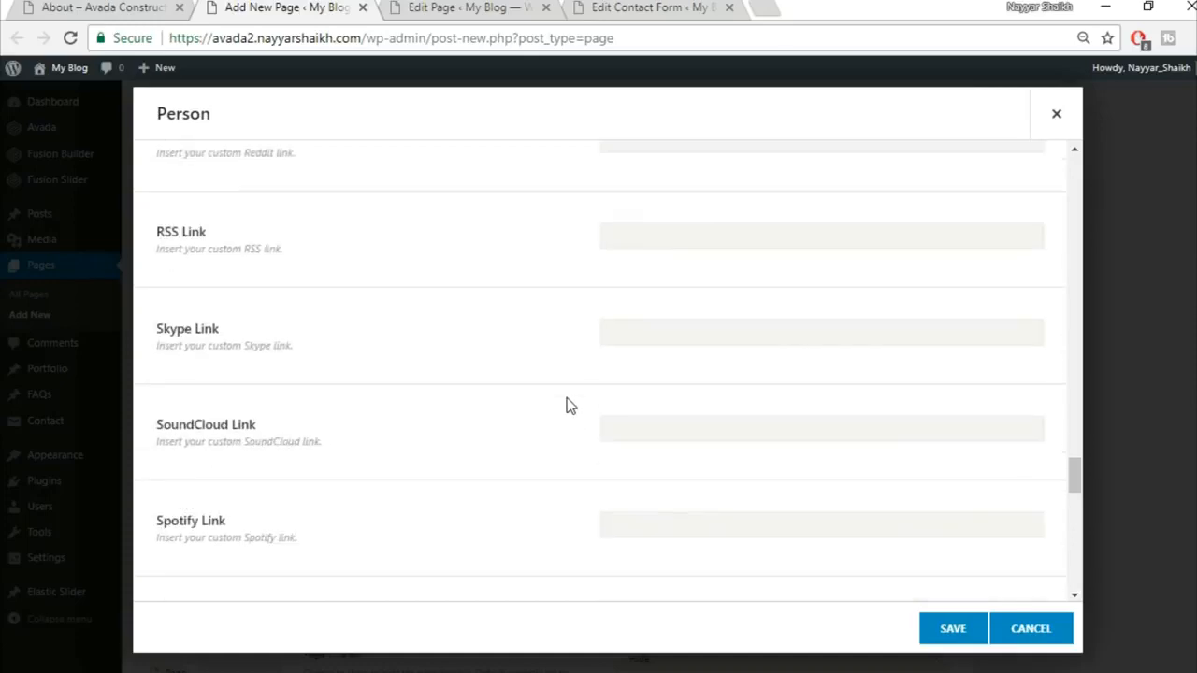
pyautogui.scroll(-3, 568, 405)
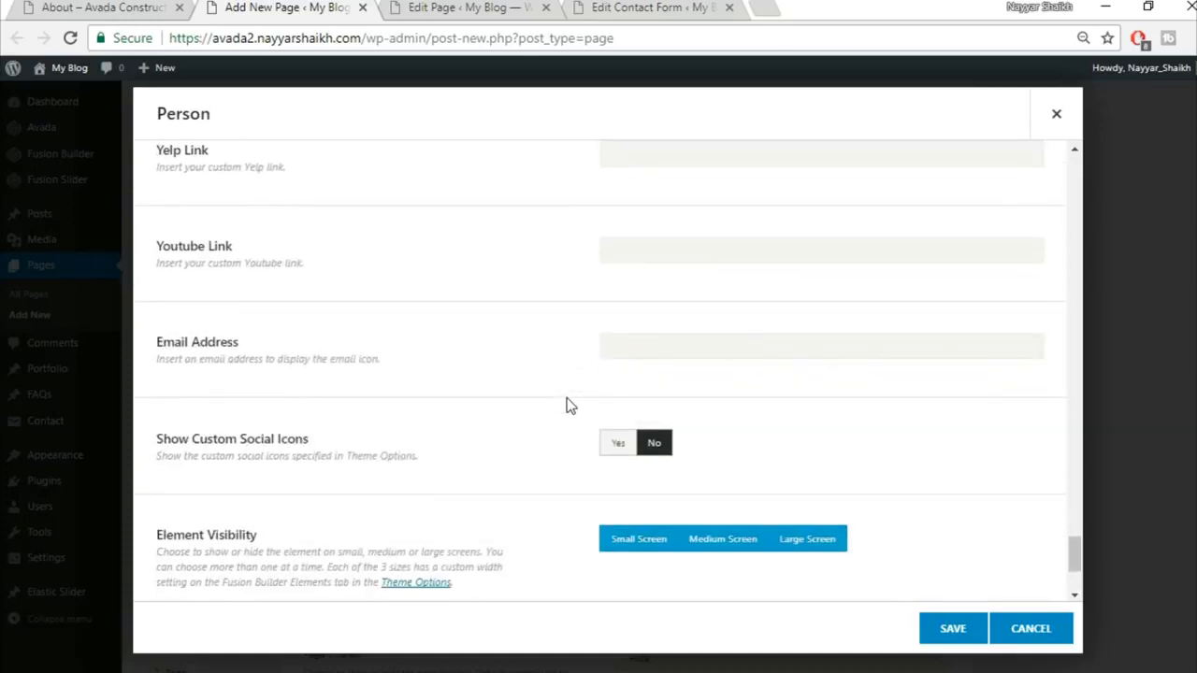
pyautogui.scroll(-2, 489, 414)
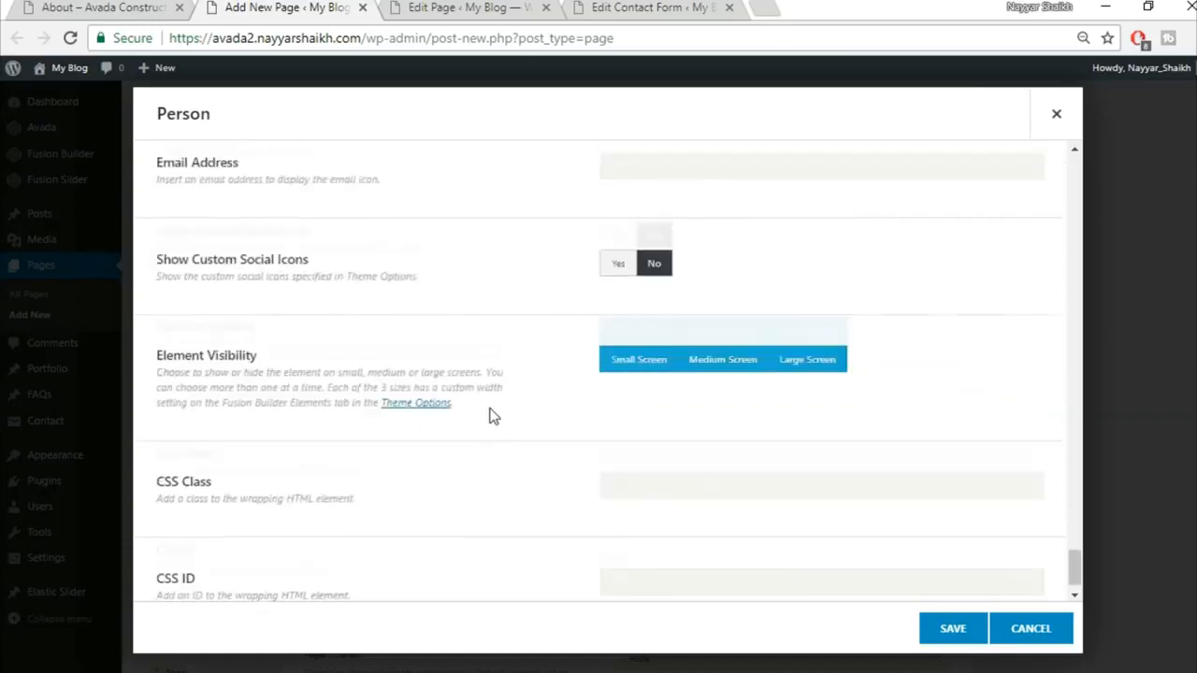
pyautogui.click(946, 629)
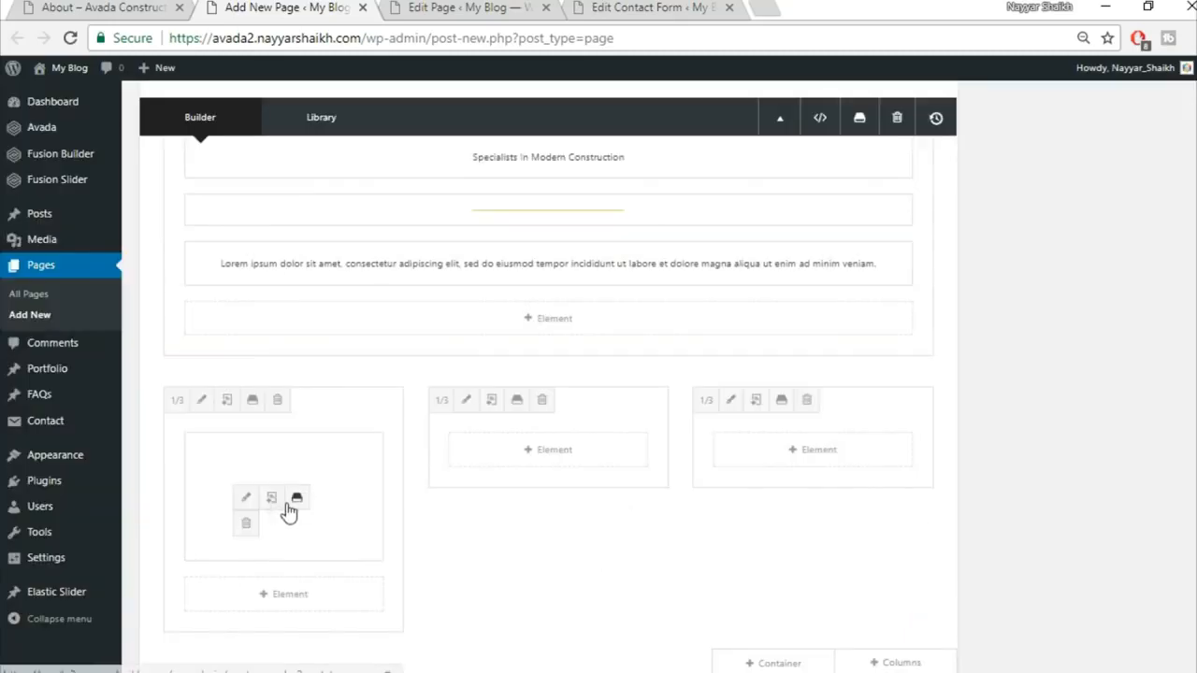
# Step: Duplicate the Person element into the second and third one-third columns
pyautogui.click(271, 500)
pyautogui.moveTo(270, 502); pyautogui.dragTo(538, 447)
pyautogui.moveTo(334, 438); pyautogui.dragTo(795, 445)
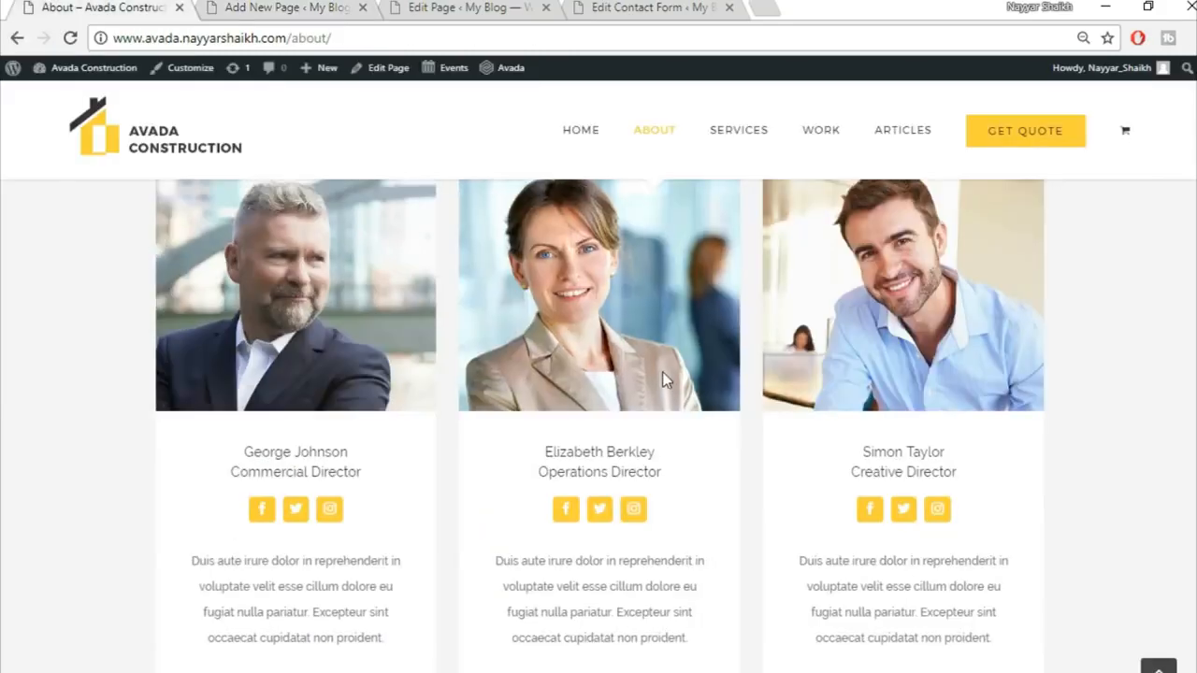
# Step: Review the demo About page's quote form and footer, then go back to the new page
pyautogui.scroll(-3, 666, 380)
pyautogui.scroll(-2, 666, 380)
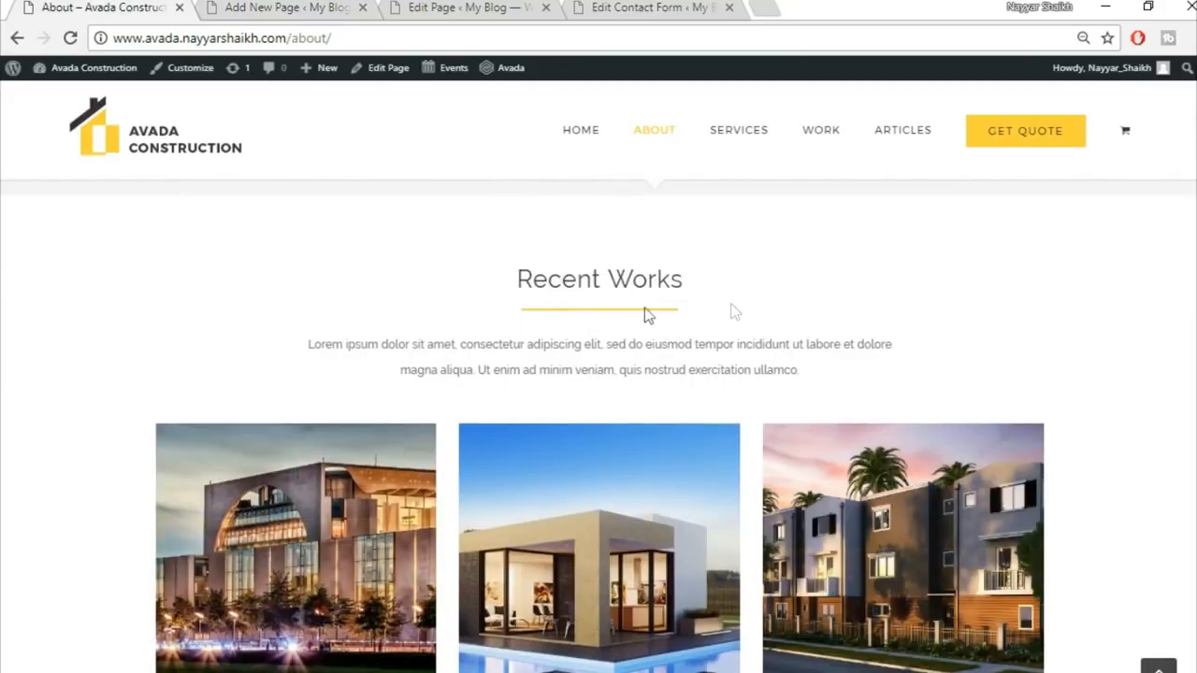
pyautogui.scroll(-6, 877, 399)
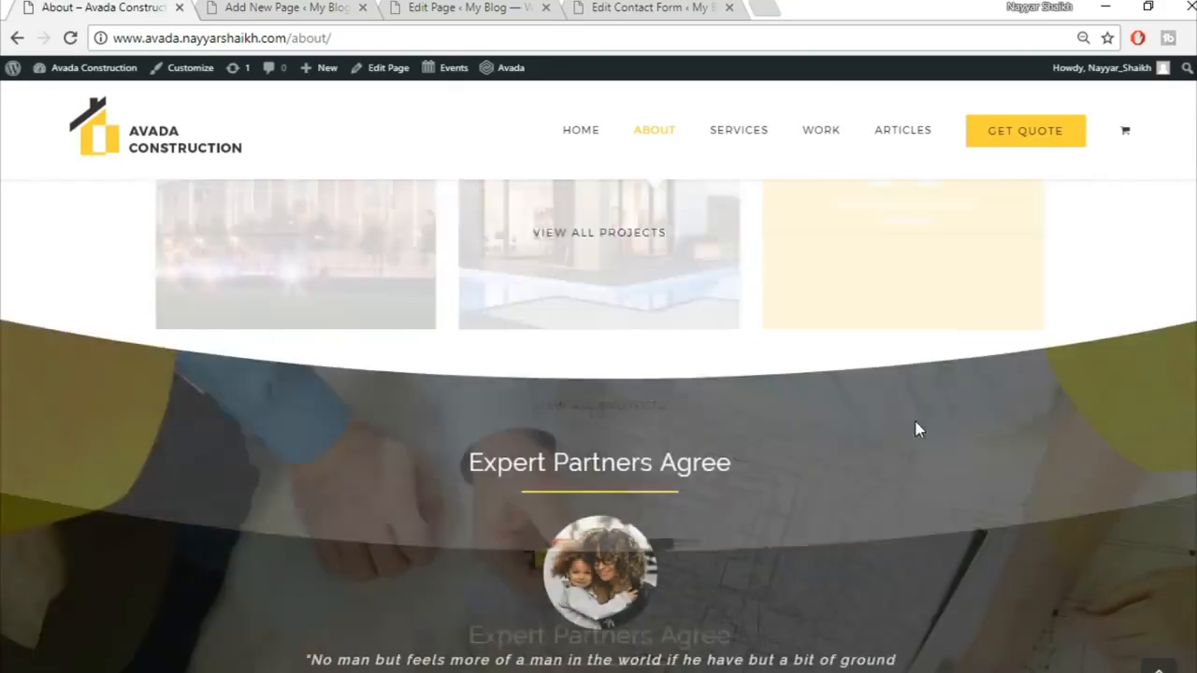
pyautogui.scroll(-1, 996, 596)
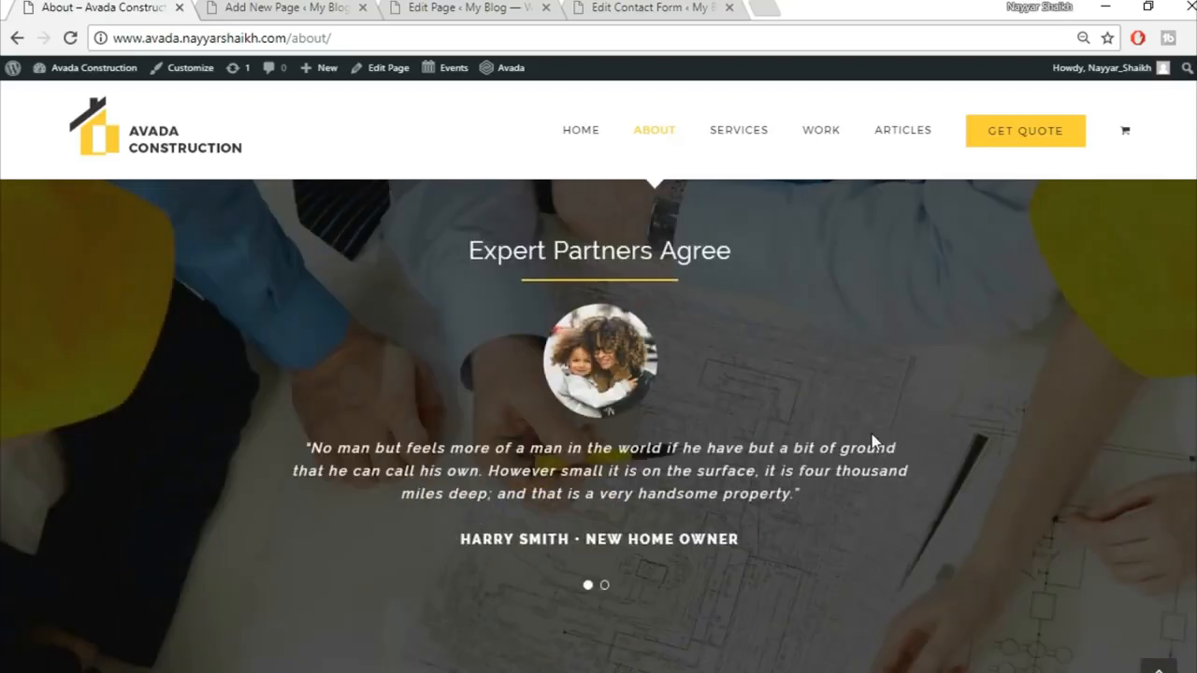
pyautogui.scroll(-6, 872, 438)
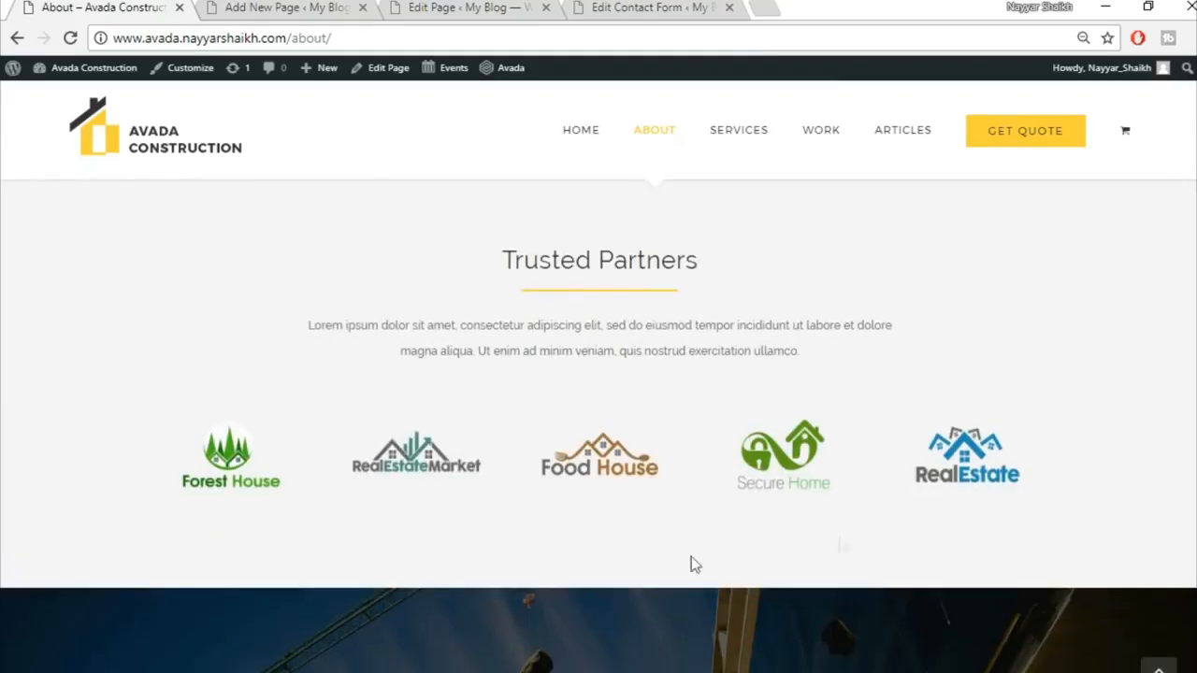
pyautogui.scroll(-4, 868, 355)
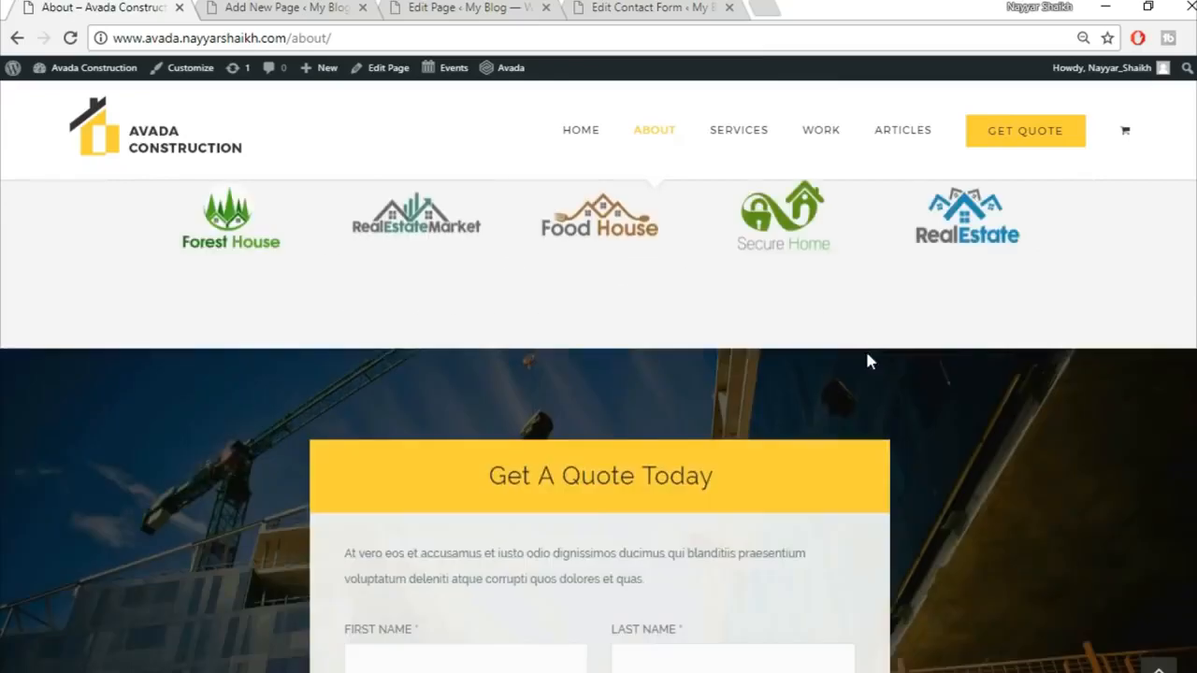
pyautogui.scroll(1, 575, 342)
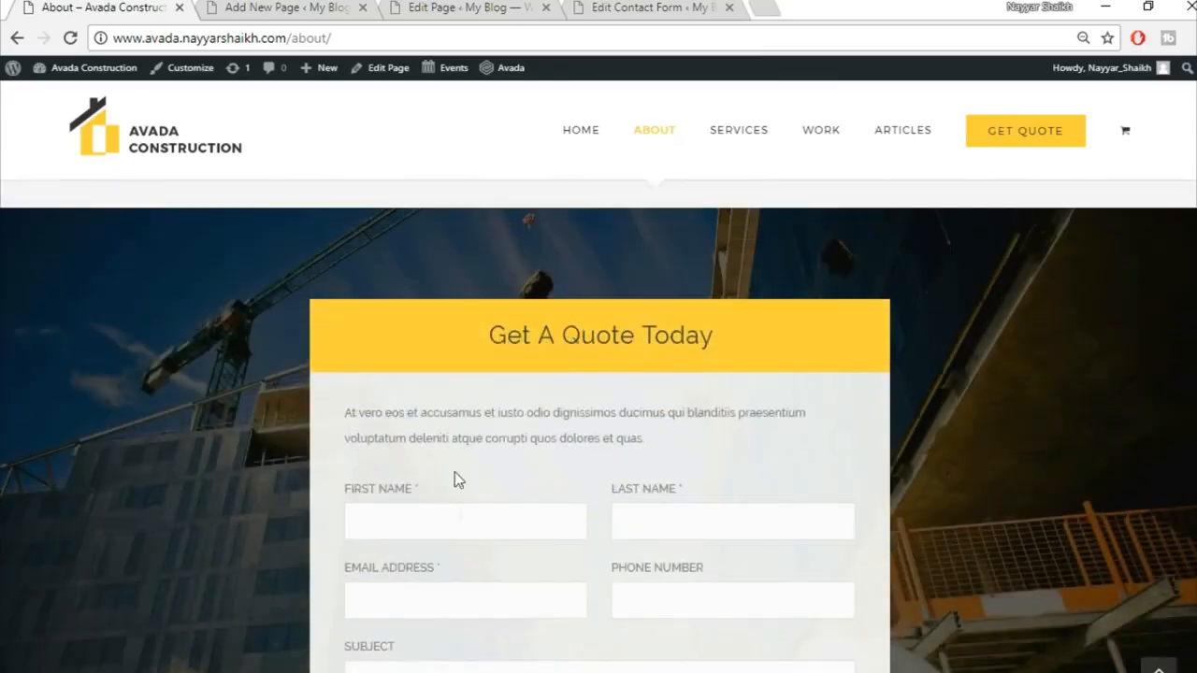
pyautogui.scroll(2, 742, 269)
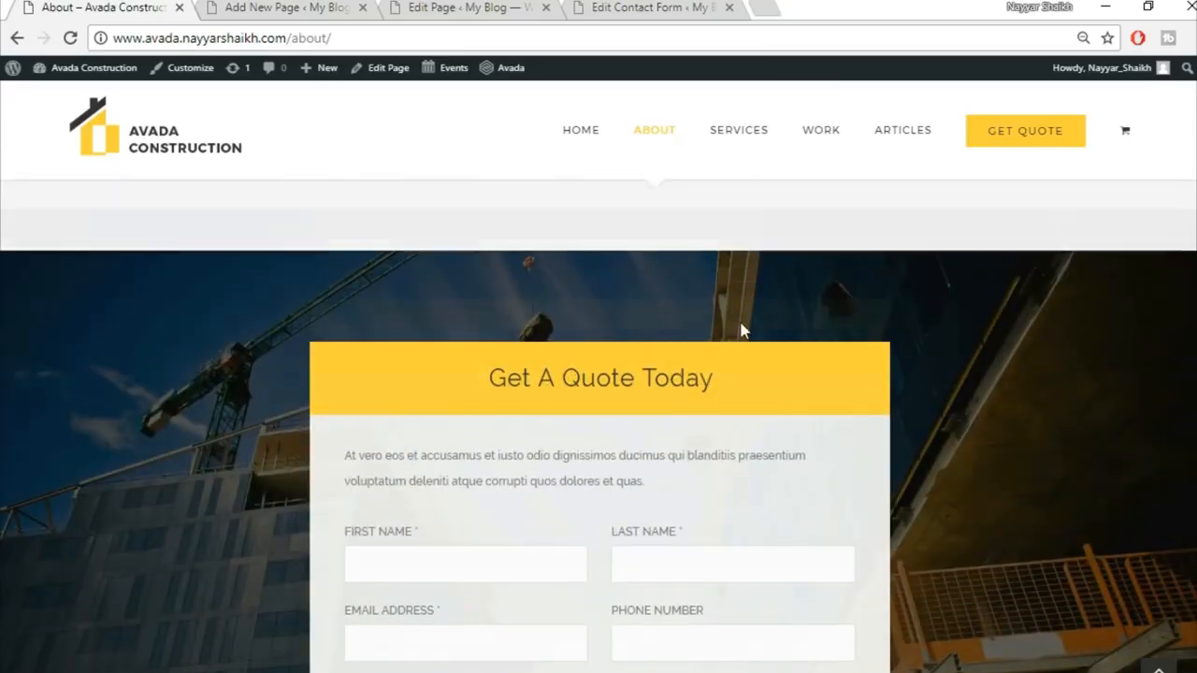
pyautogui.scroll(-8, 795, 540)
pyautogui.scroll(-4, 1023, 579)
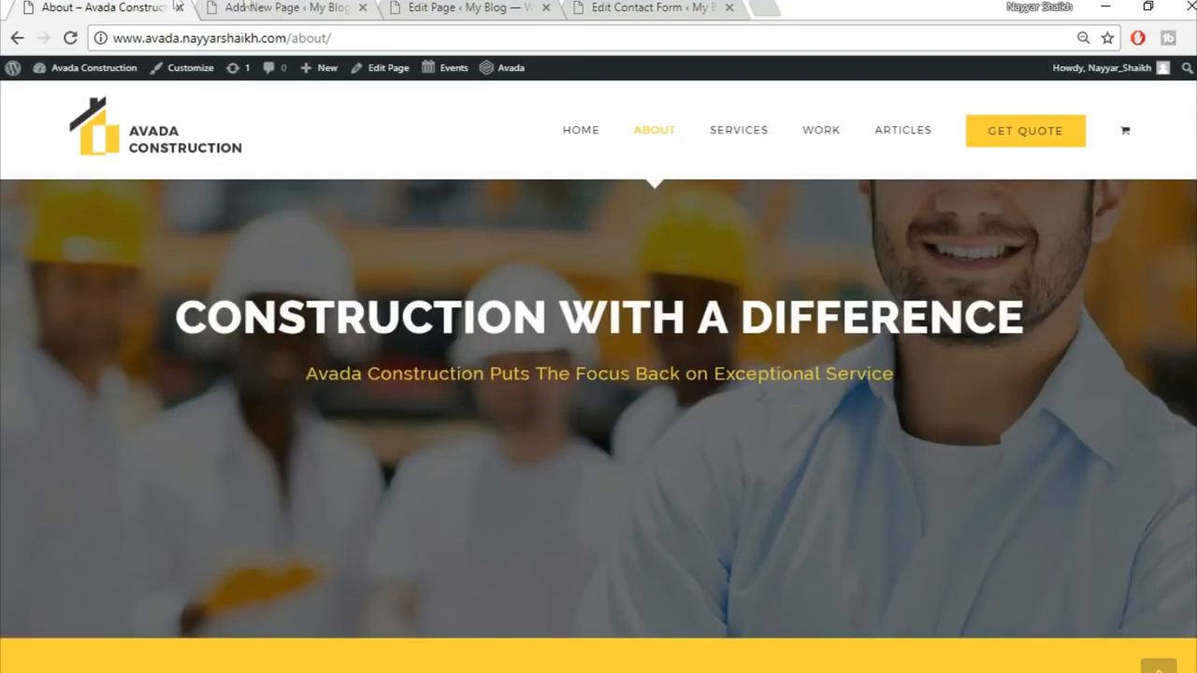
pyautogui.click(253, 7)
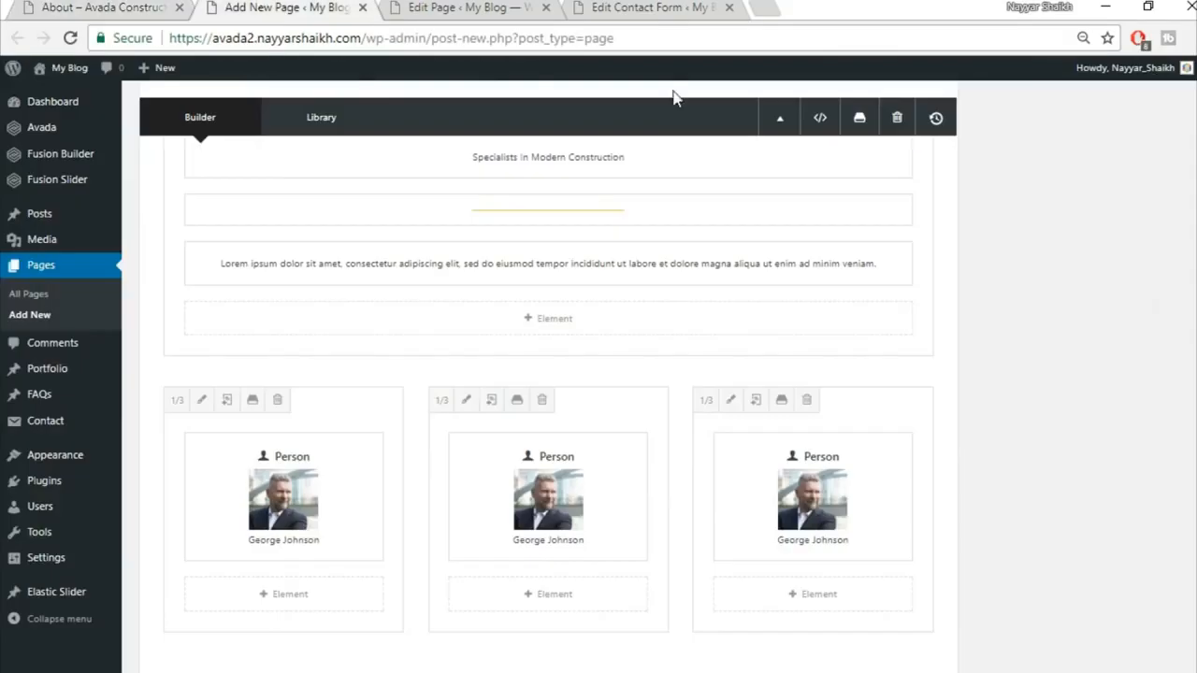
pyautogui.scroll(10, 548, 374)
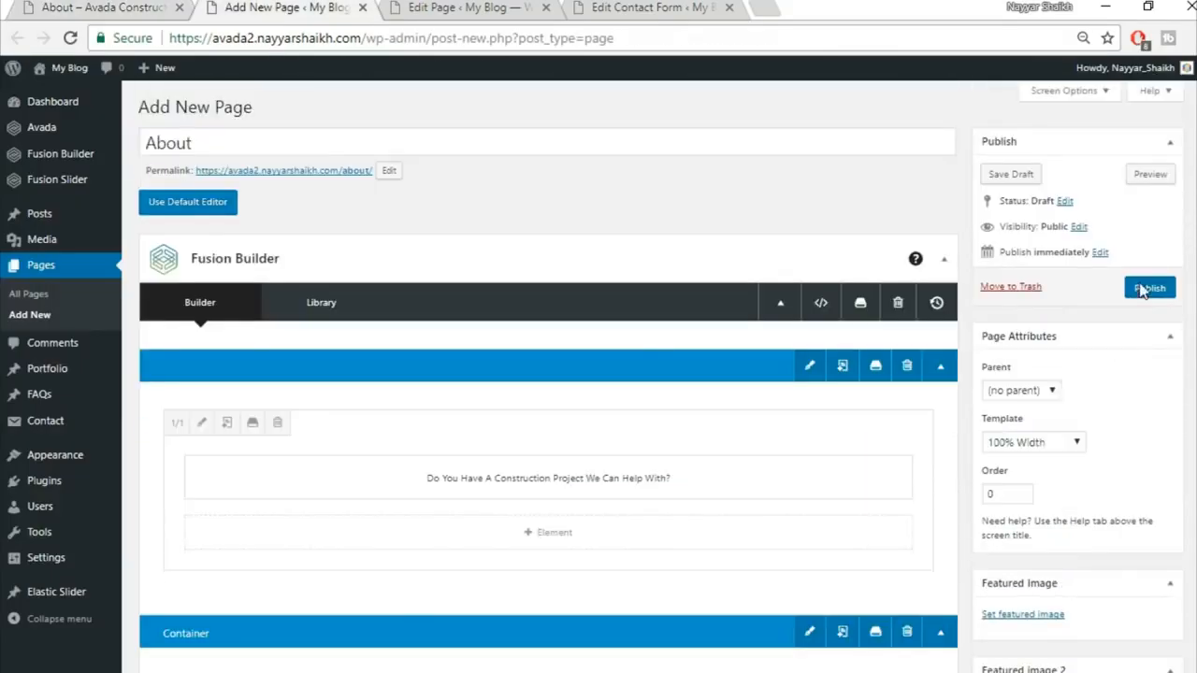
# Step: Publish the About page and compare the live page in a new tab against the demo
pyautogui.click(1137, 289)
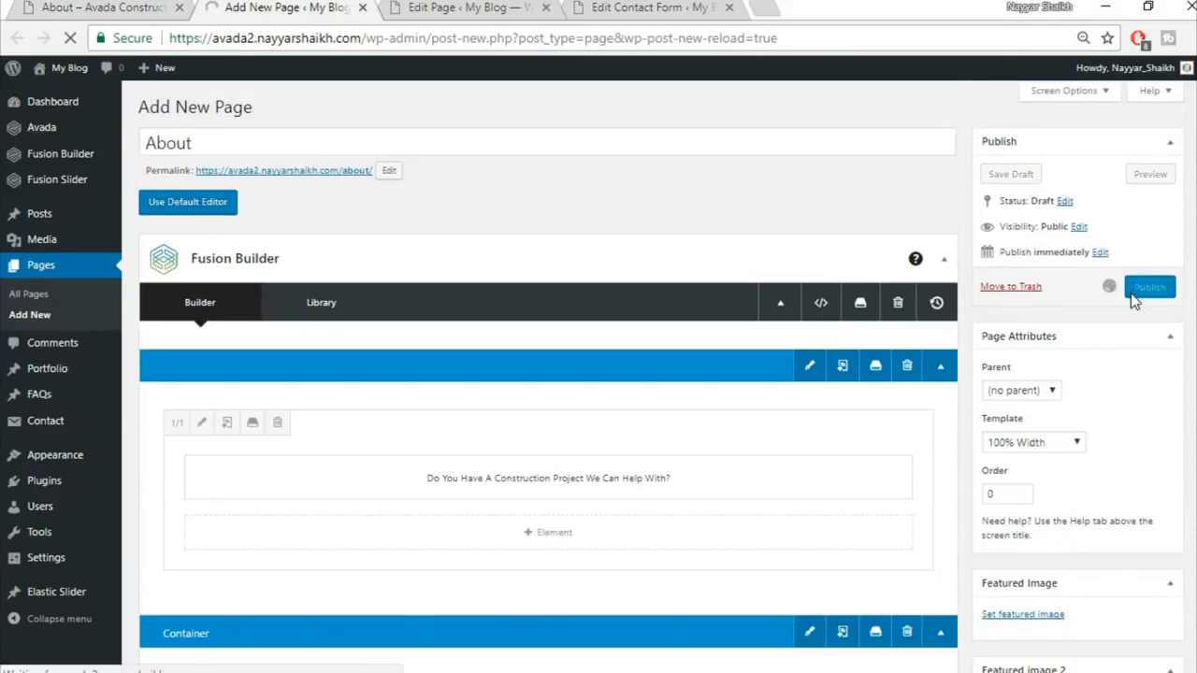
pyautogui.rightClick(246, 139)
pyautogui.click(265, 153)
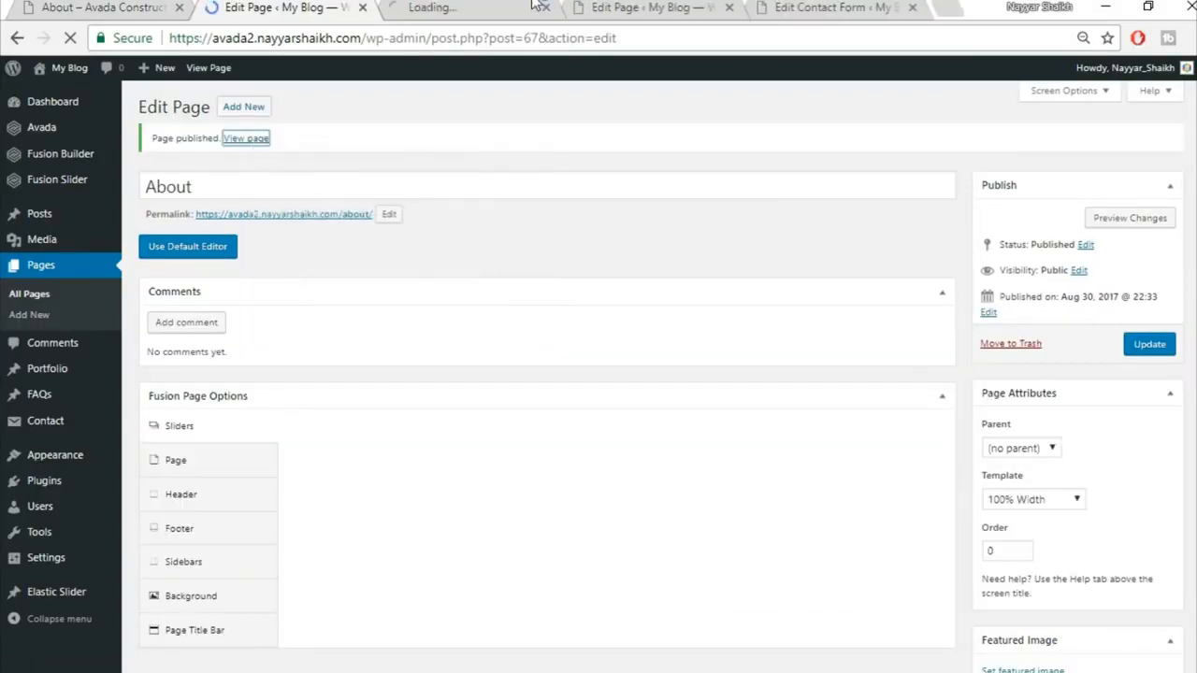
pyautogui.click(536, 6)
pyautogui.scroll(-6, 941, 388)
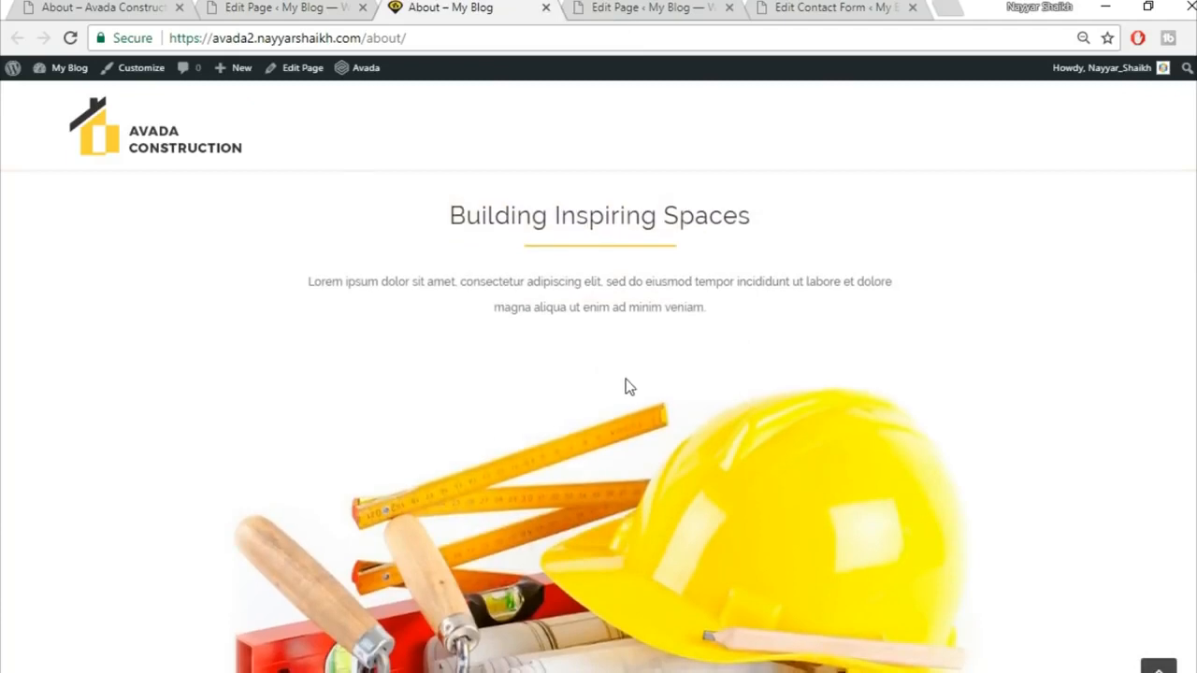
pyautogui.scroll(-7, 636, 388)
pyautogui.scroll(2, 748, 487)
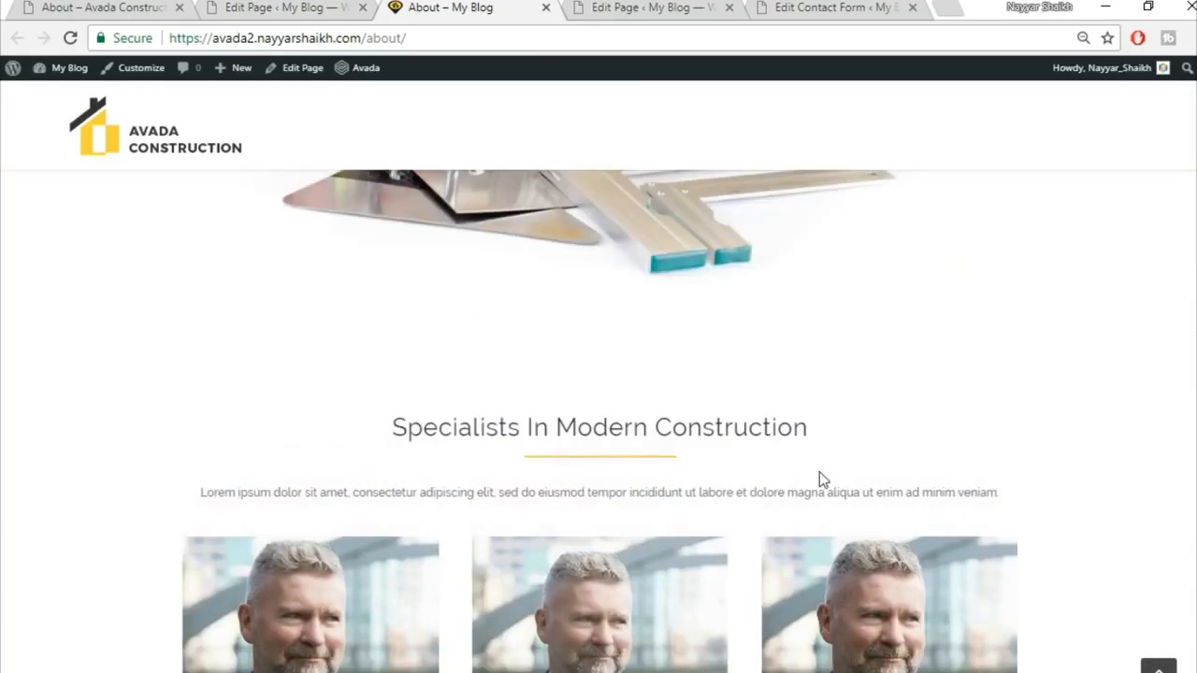
pyautogui.click(114, 6)
pyautogui.scroll(-15, 880, 621)
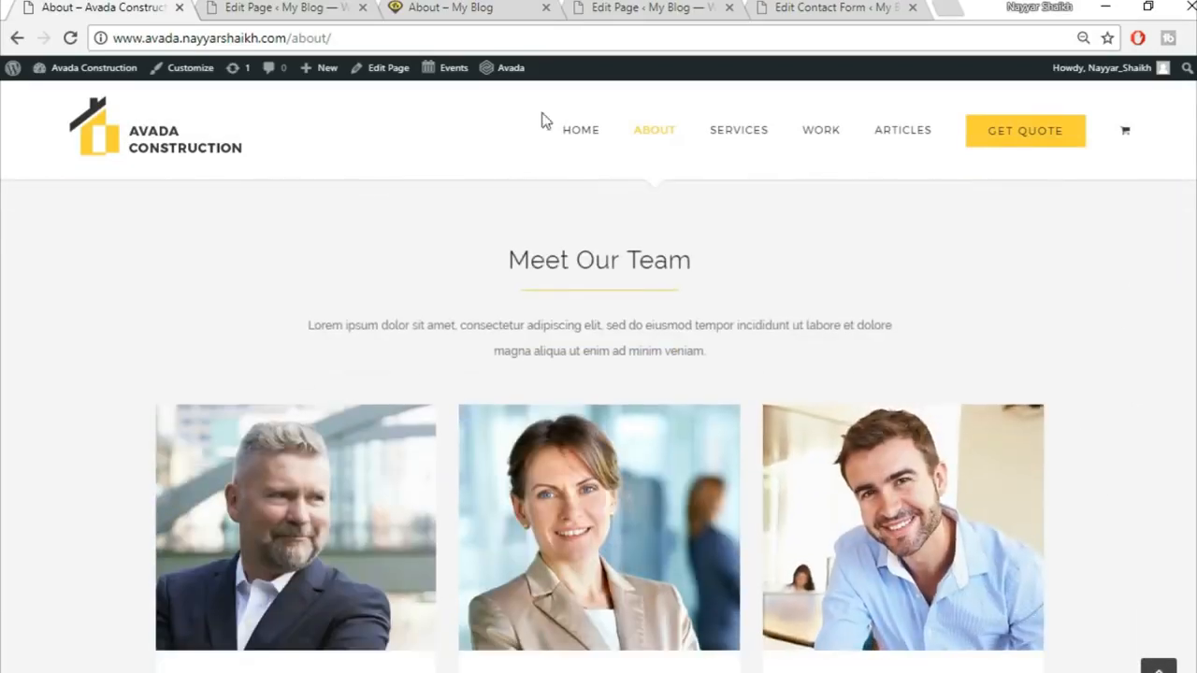
# Step: Open the Section Separator container's background settings in the editor
pyautogui.click(292, 7)
pyautogui.scroll(-10, 830, 369)
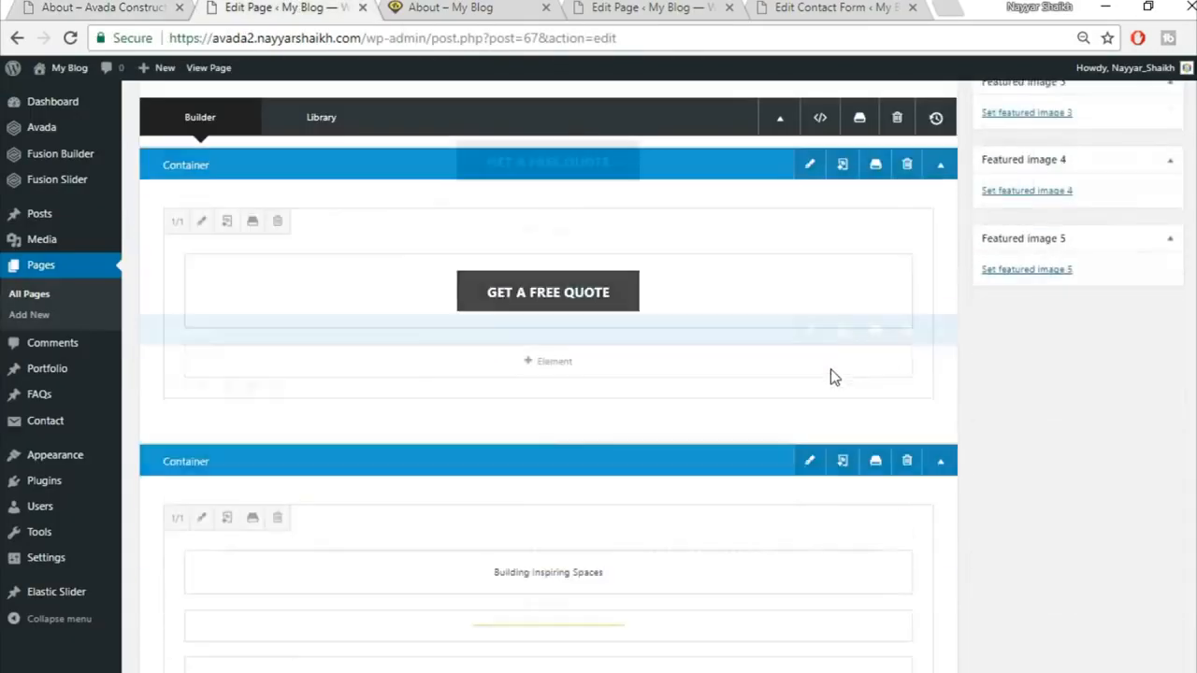
pyautogui.scroll(-3, 830, 369)
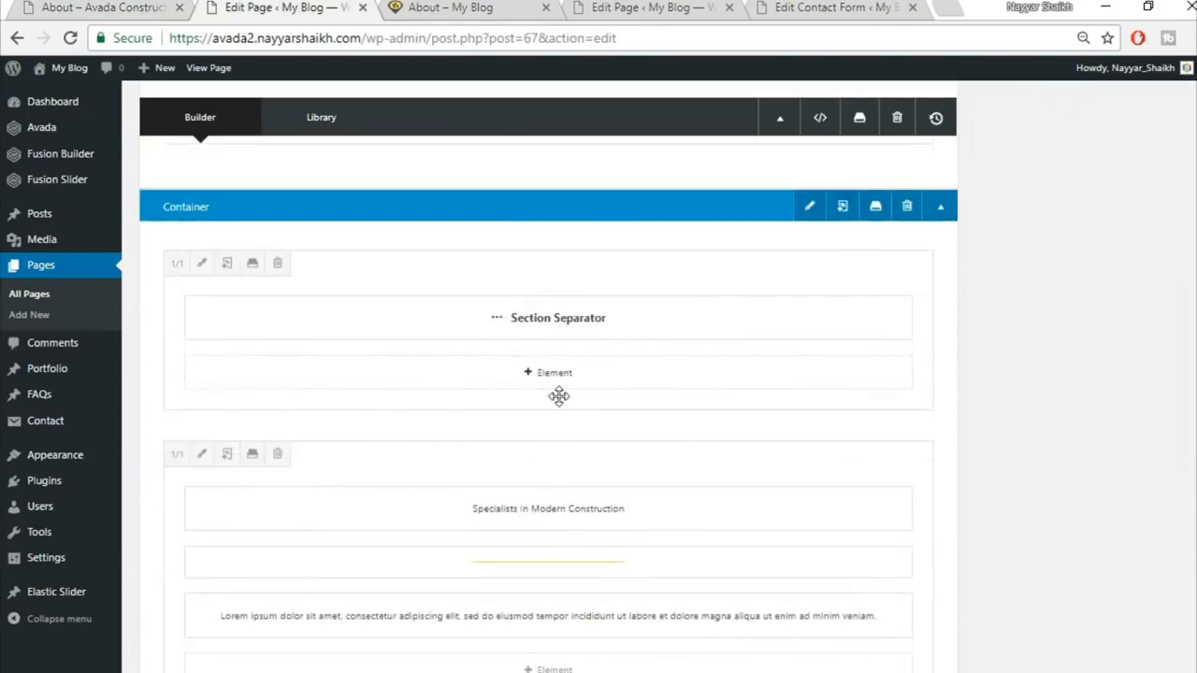
pyautogui.click(810, 208)
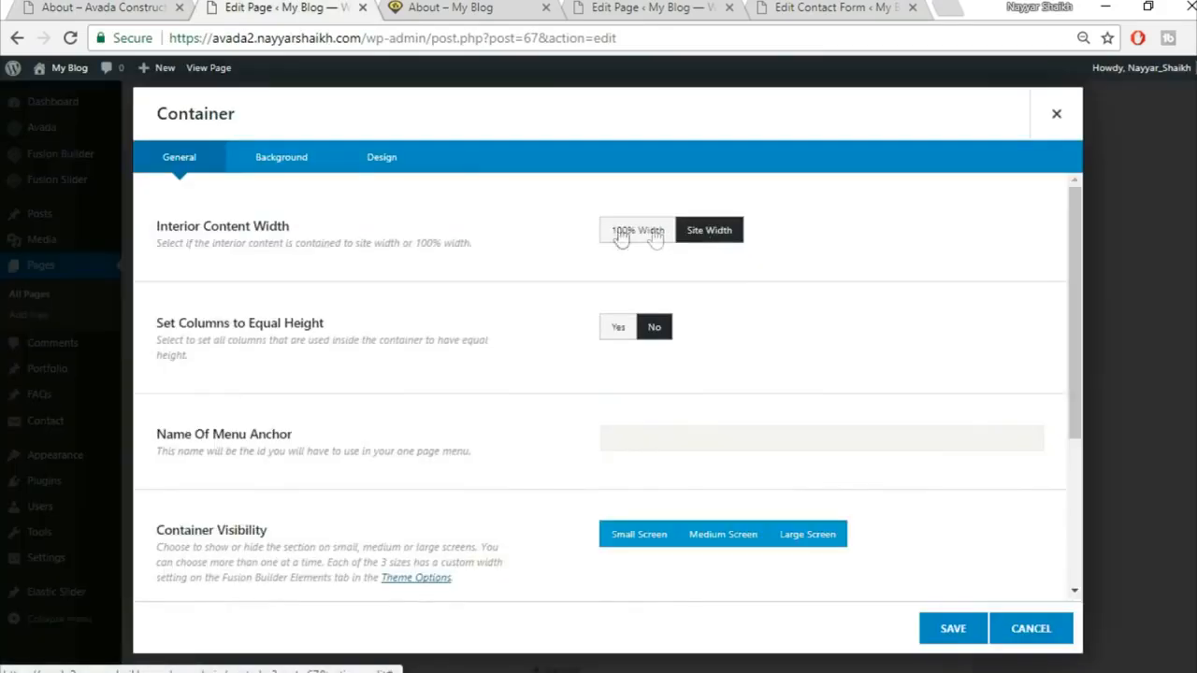
pyautogui.click(284, 161)
# Step: Set the Section Separator container's background colour to #f5f5f5
pyautogui.click(662, 238)
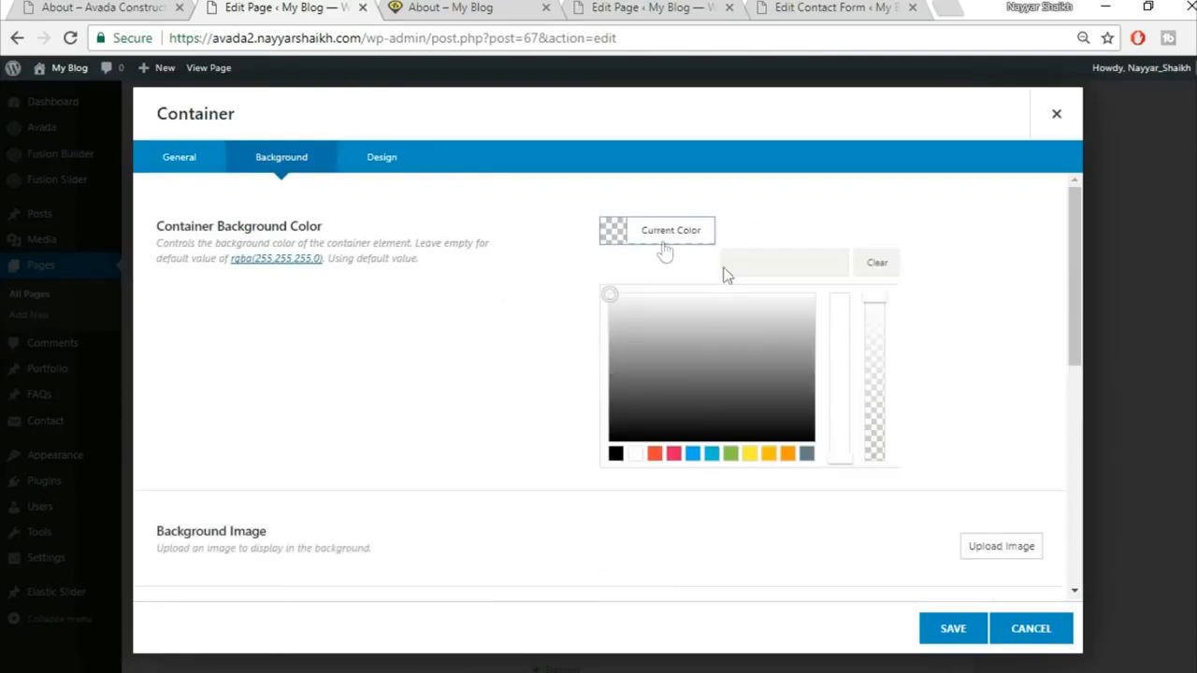
pyautogui.click(789, 262)
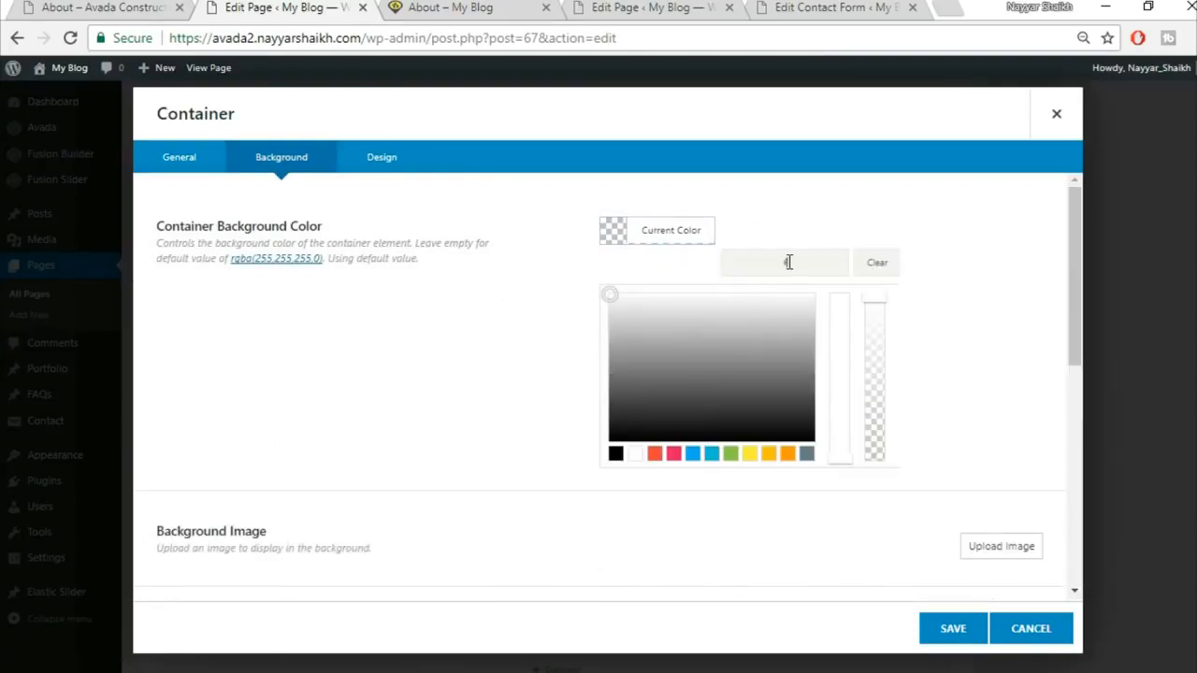
pyautogui.write('f5f5f5')
pyautogui.click(953, 631)
# Step: Update the About page and reload it on the live site
pyautogui.scroll(10, 1184, 383)
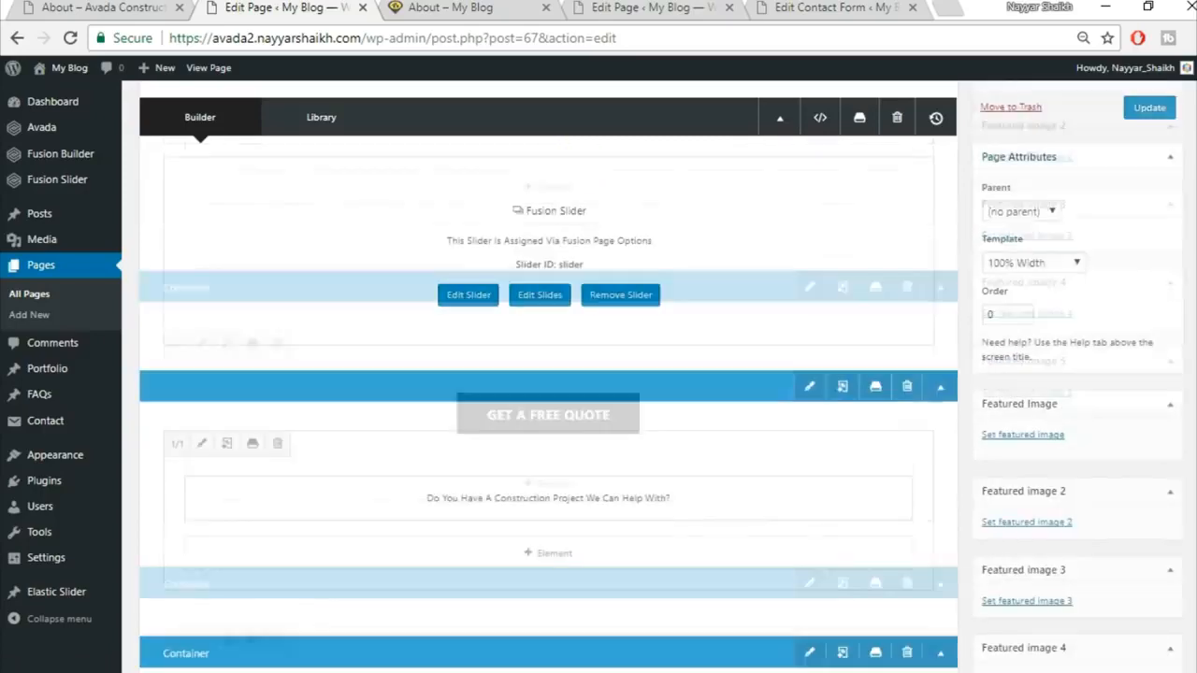
pyautogui.click(1160, 269)
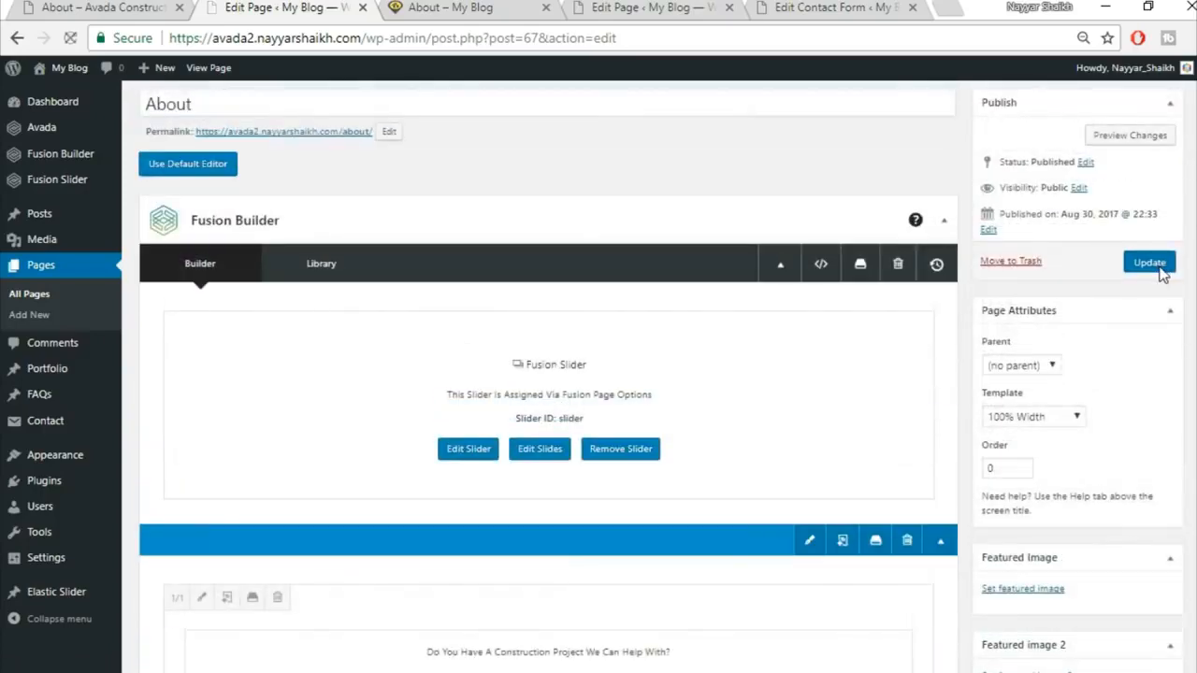
pyautogui.click(457, 7)
pyautogui.click(463, 29)
pyautogui.press('Return')
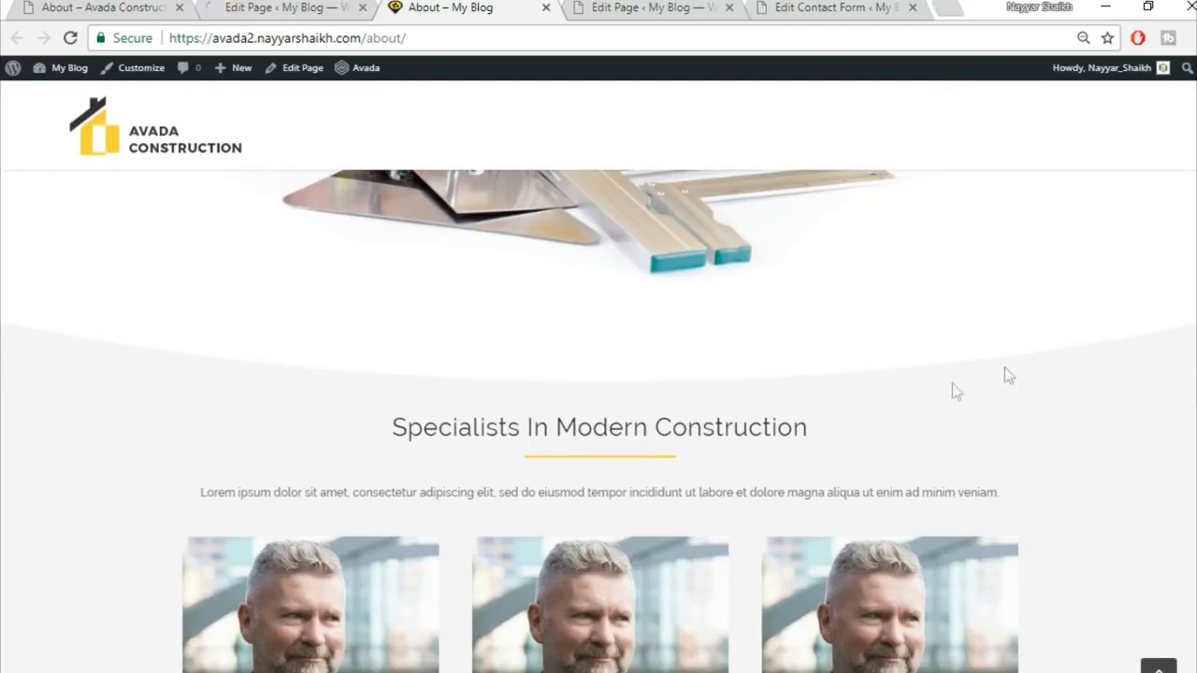
# Step: Scroll through the own and demo About pages to compare their sections
pyautogui.scroll(-4, 1075, 440)
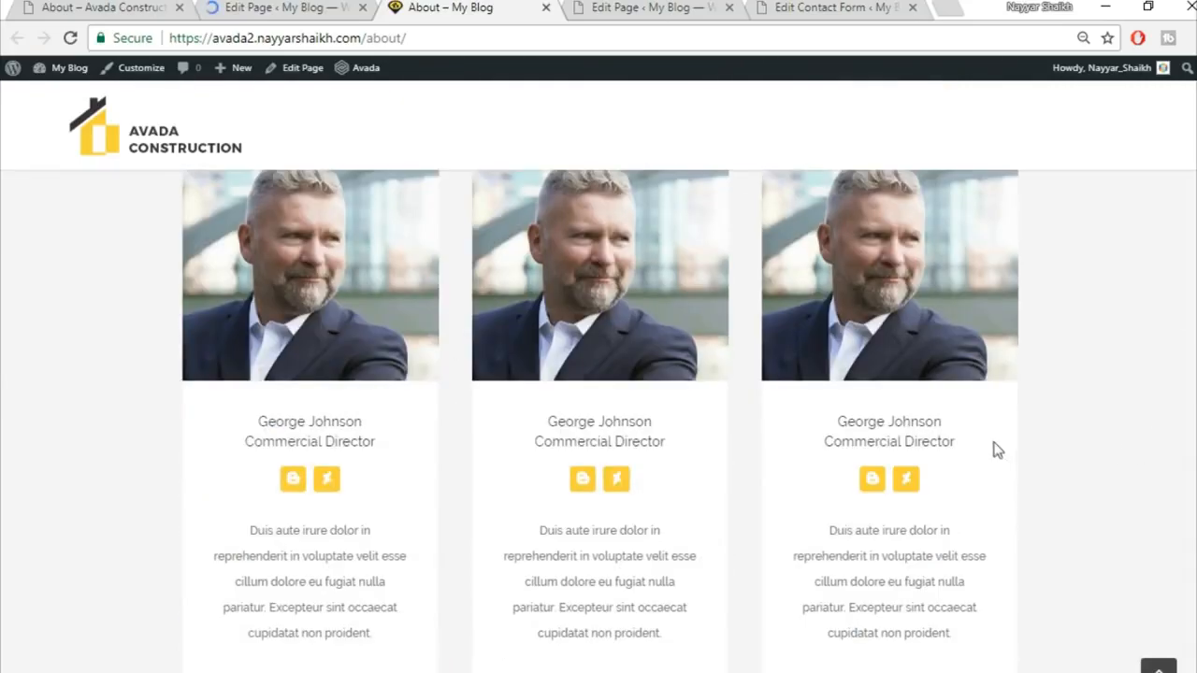
pyautogui.scroll(-2, 1120, 418)
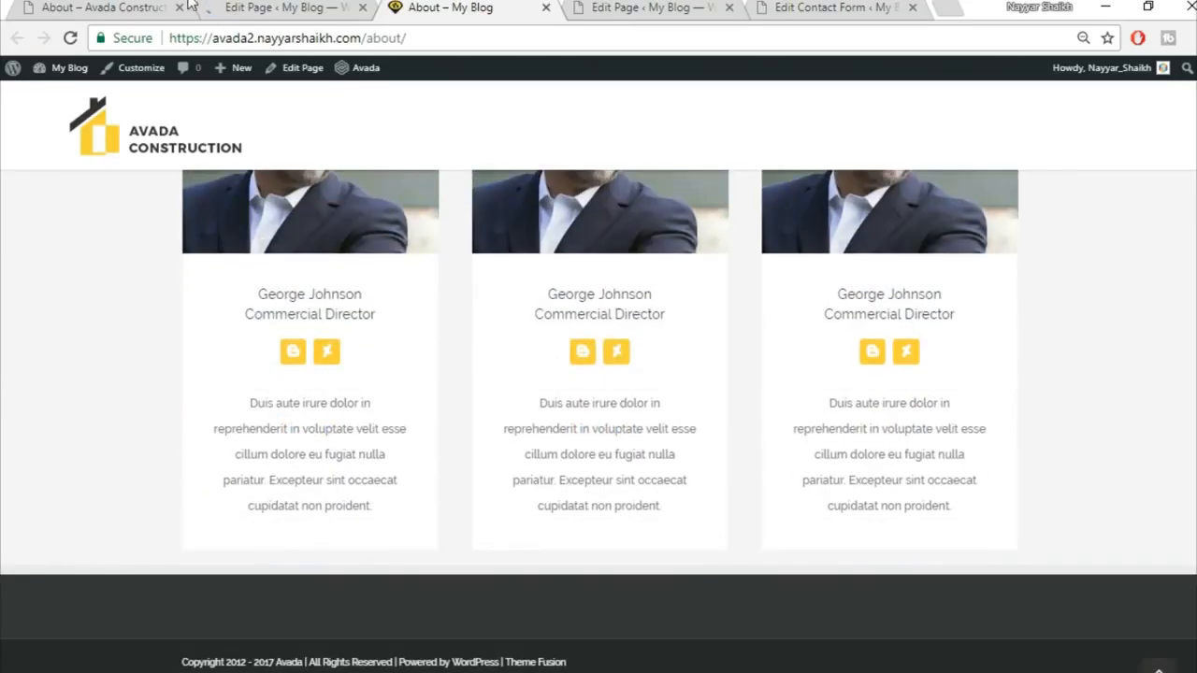
pyautogui.hotkey('ctrl', '1')
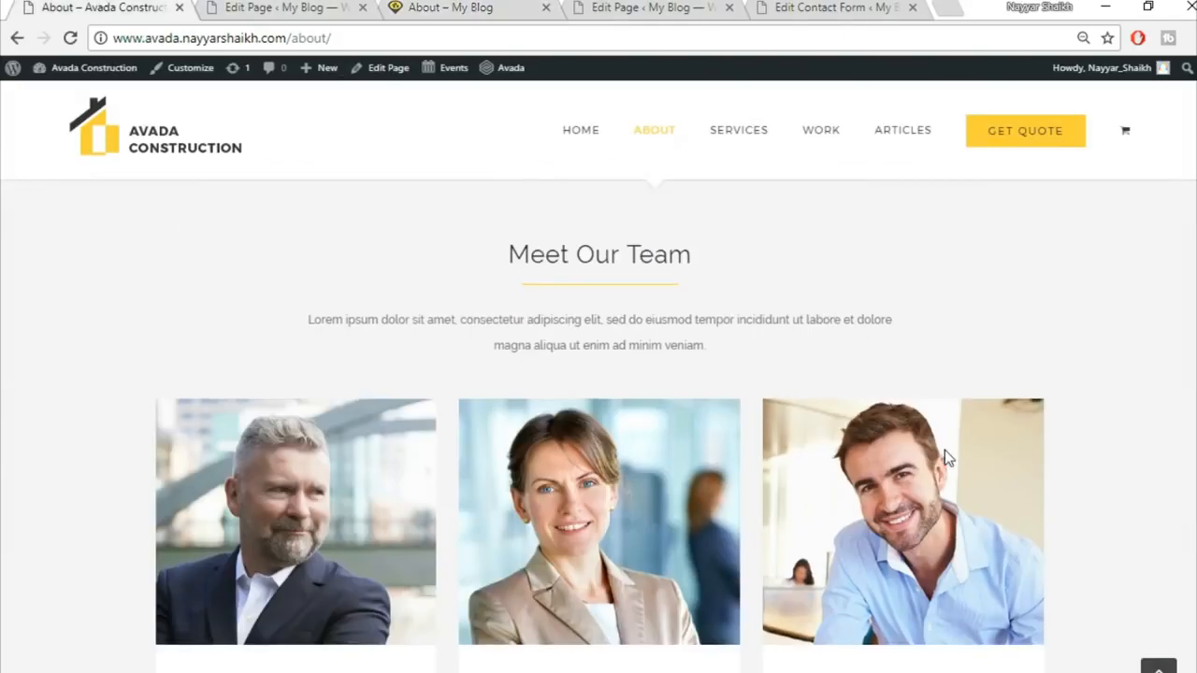
pyautogui.scroll(-4, 944, 450)
pyautogui.scroll(-3, 945, 450)
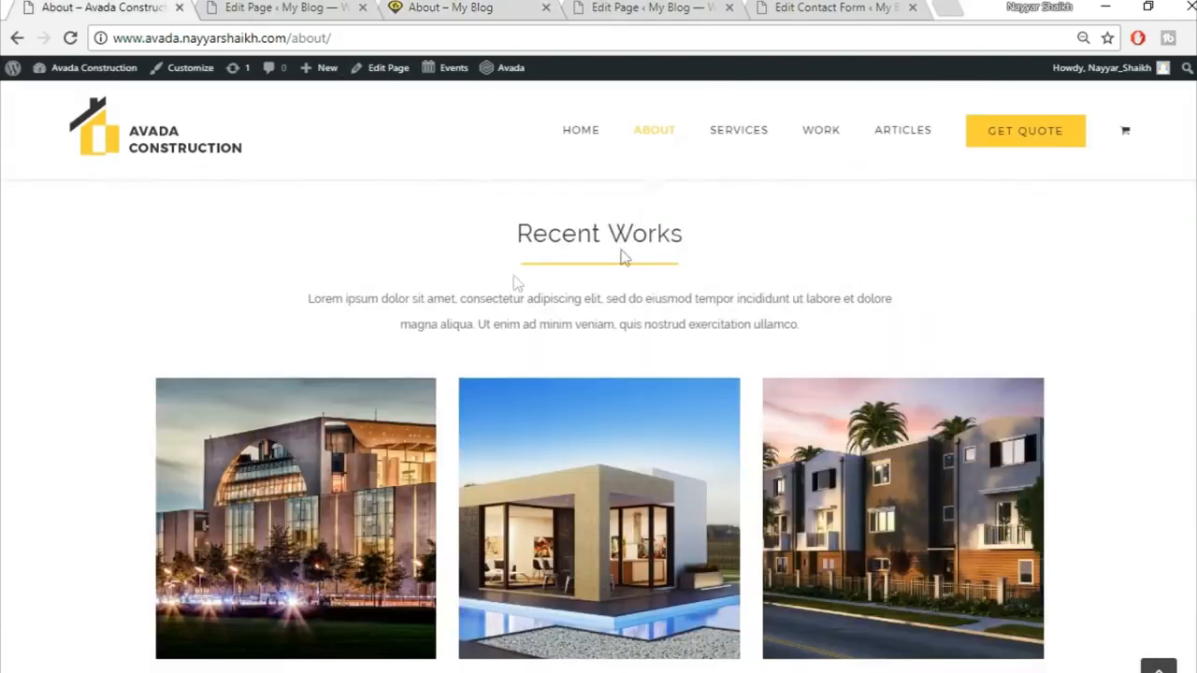
pyautogui.scroll(1, 623, 297)
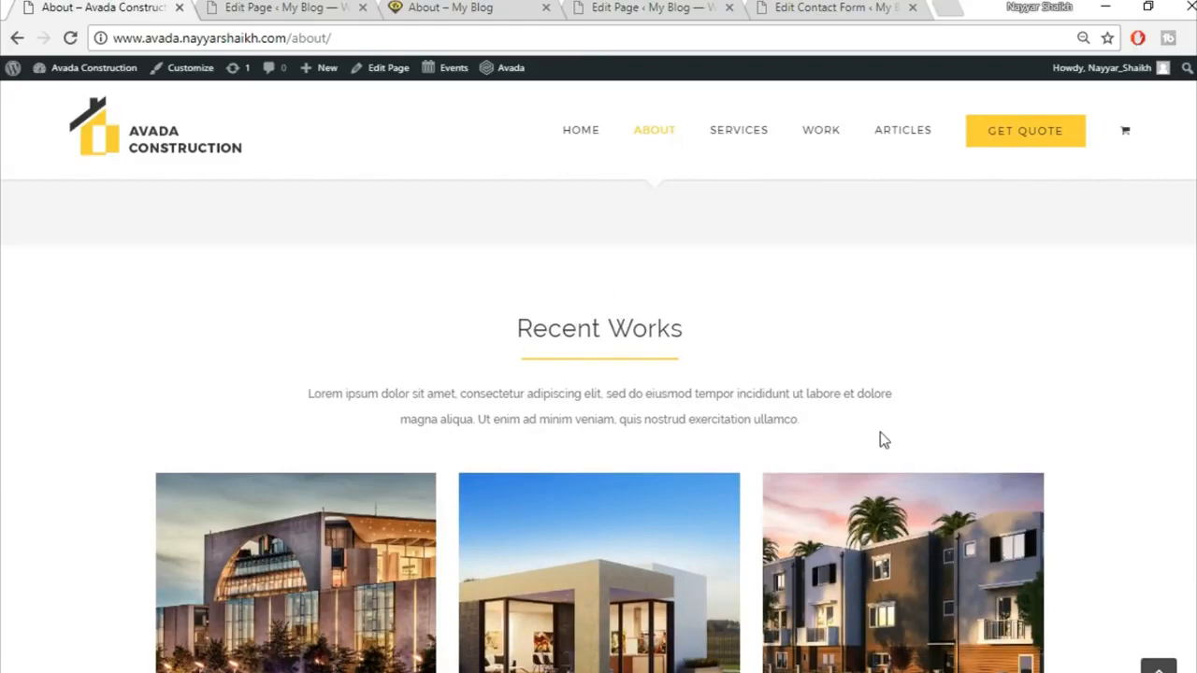
pyautogui.scroll(-1, 880, 432)
pyautogui.scroll(-9, 880, 432)
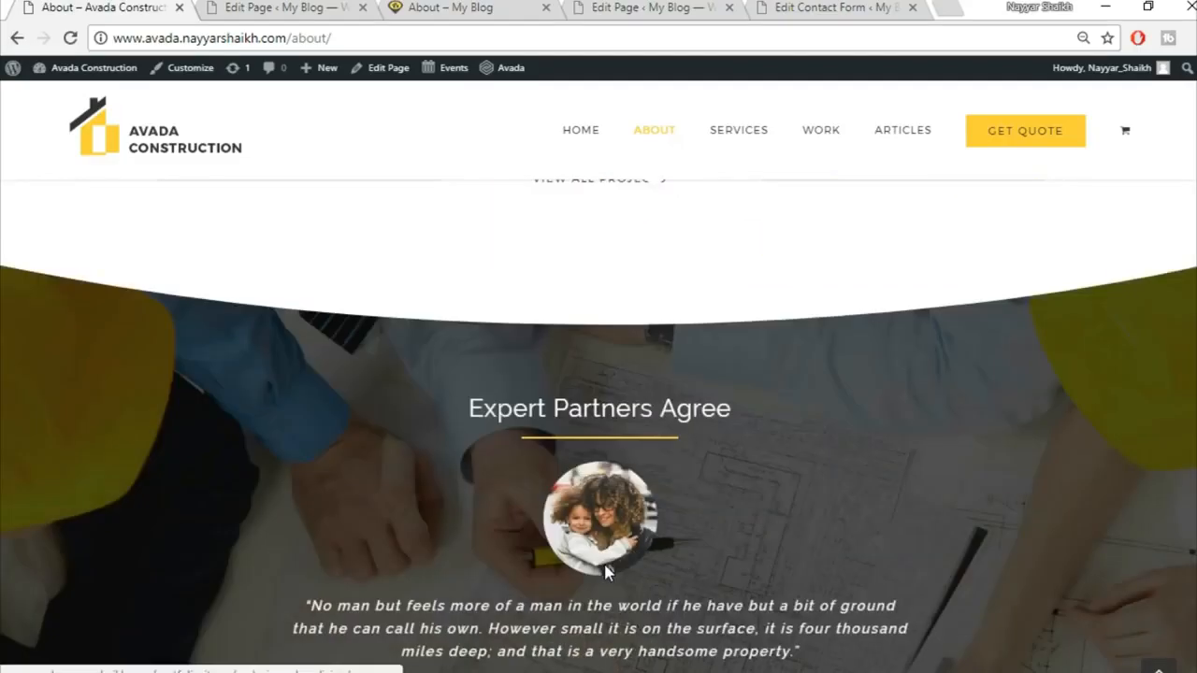
pyautogui.scroll(2, 513, 404)
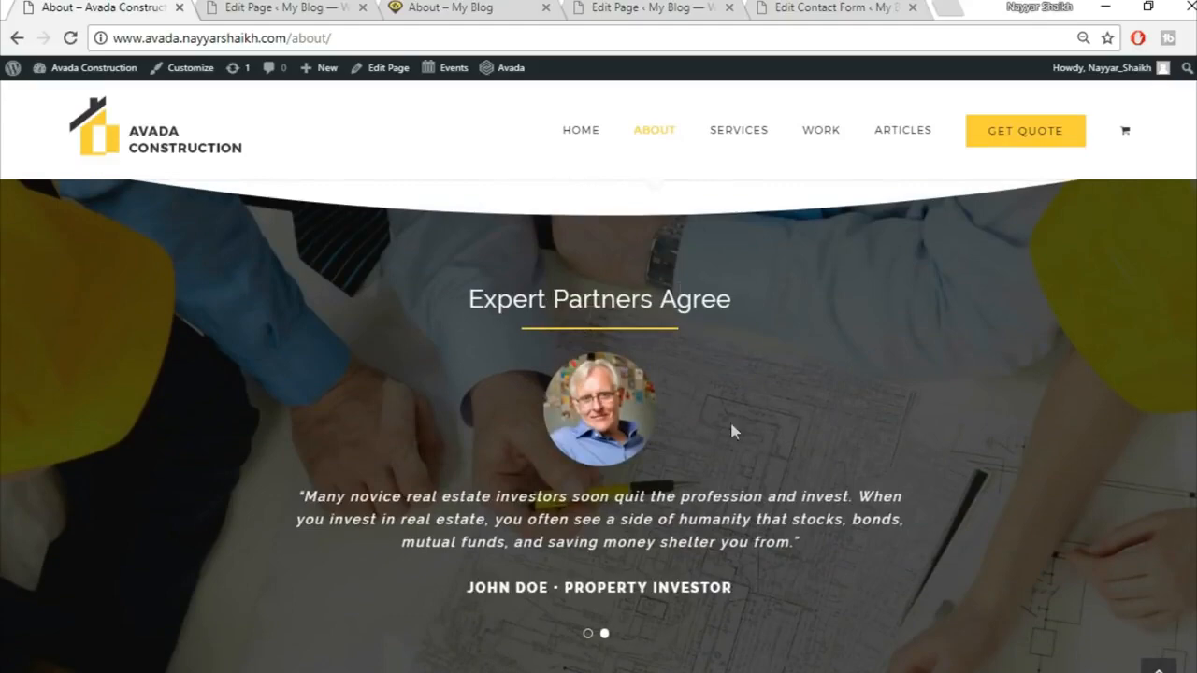
pyautogui.scroll(-6, 749, 551)
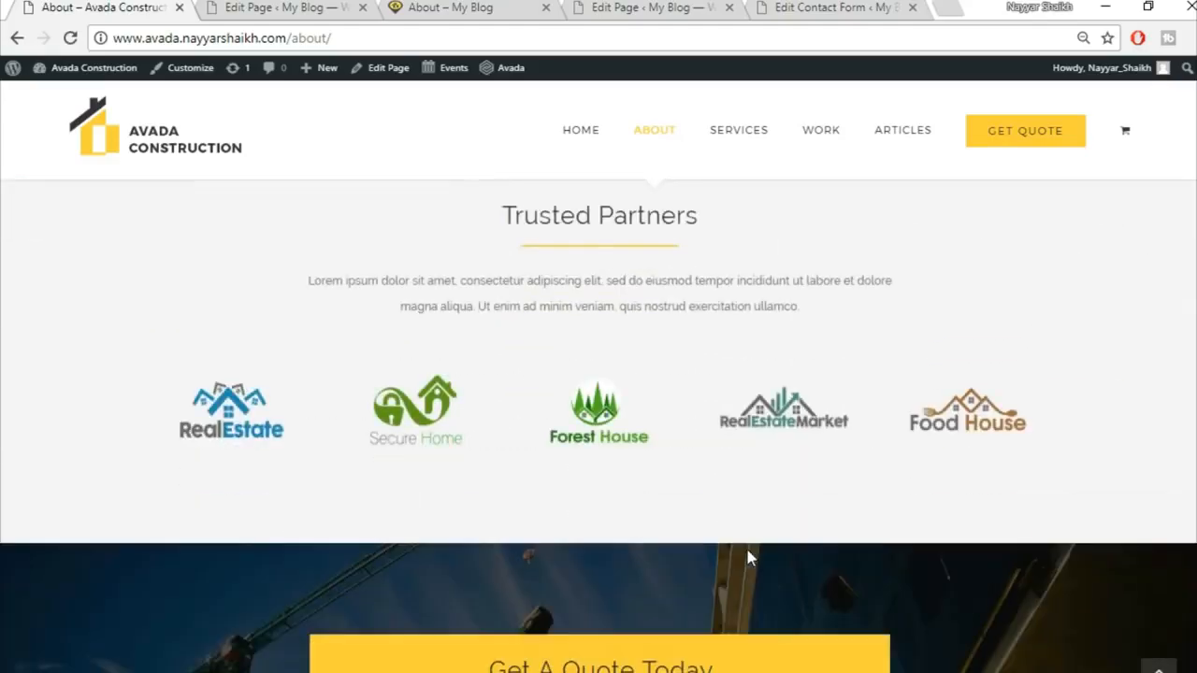
pyautogui.scroll(6, 598, 425)
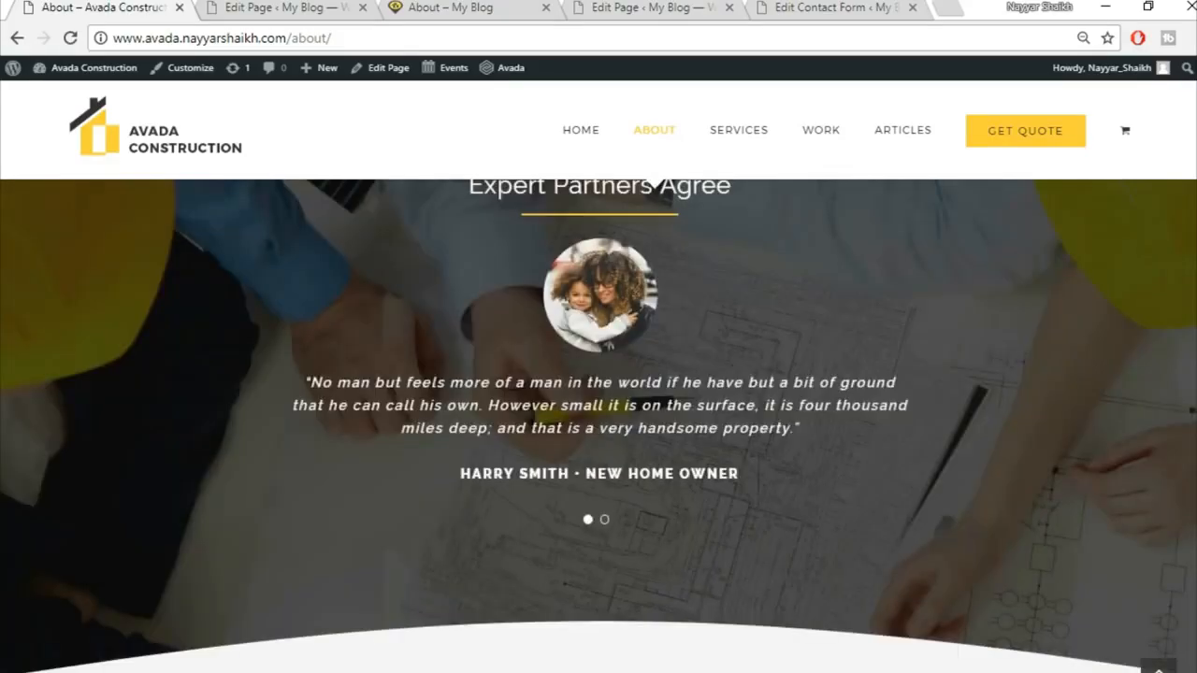
pyautogui.scroll(5, 598, 426)
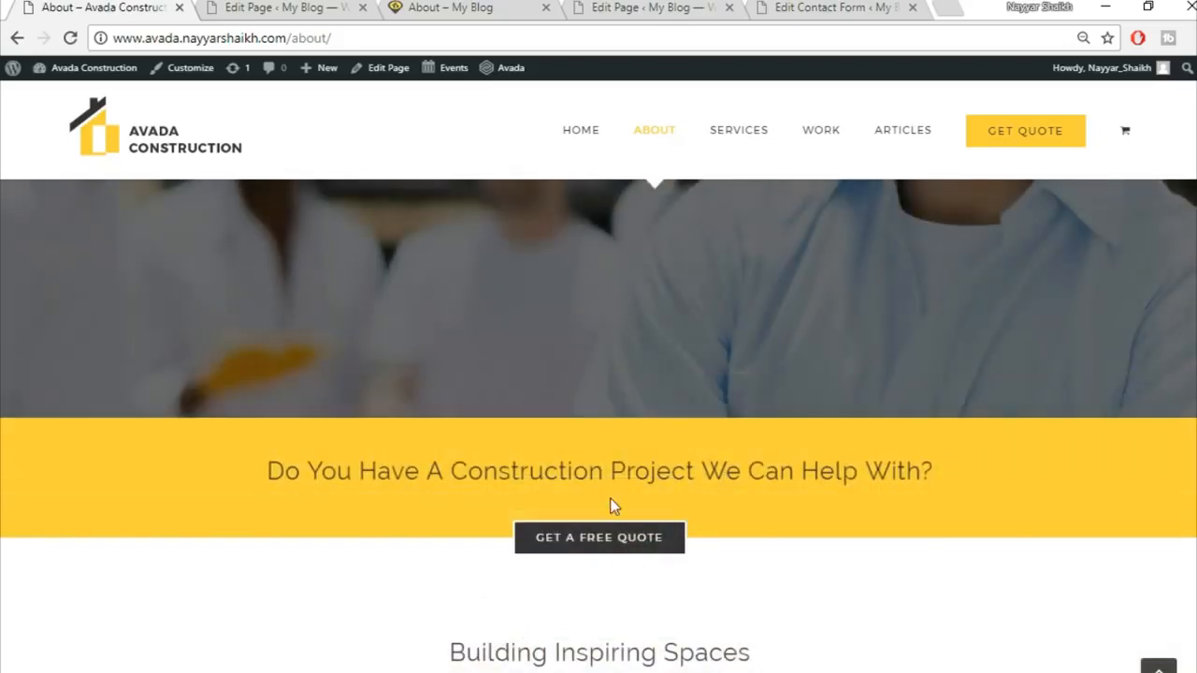
# Step: View the site's own About page from the top, then return to the demo site
pyautogui.click(322, 7)
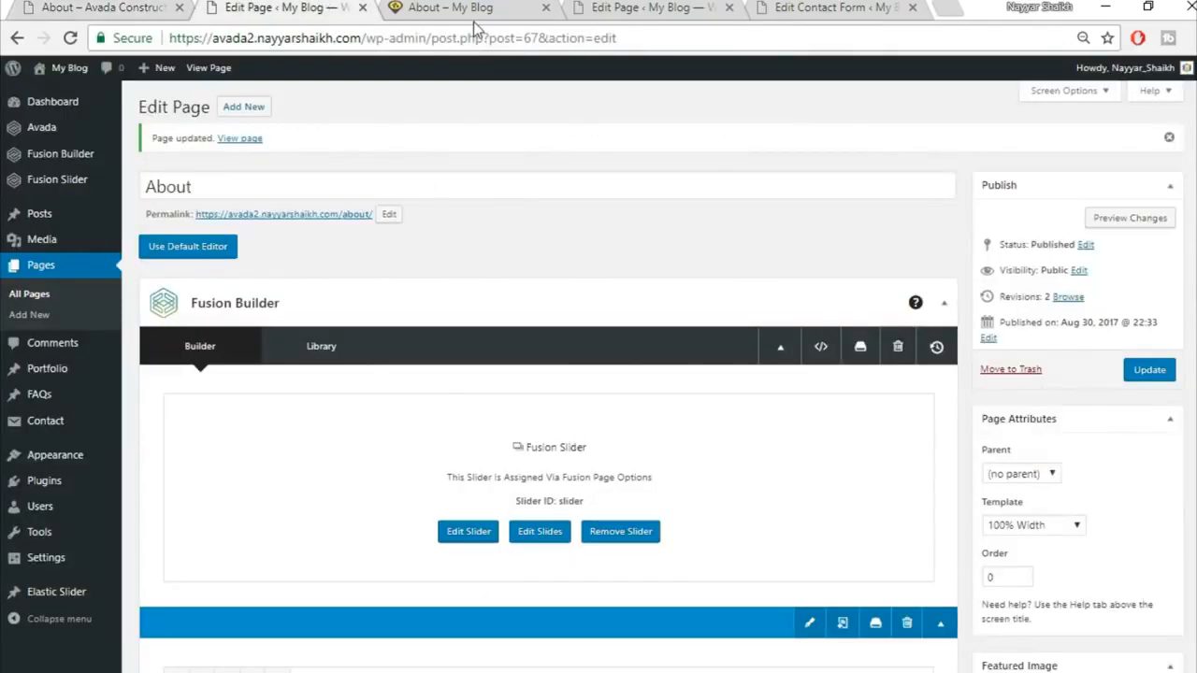
pyautogui.click(467, 9)
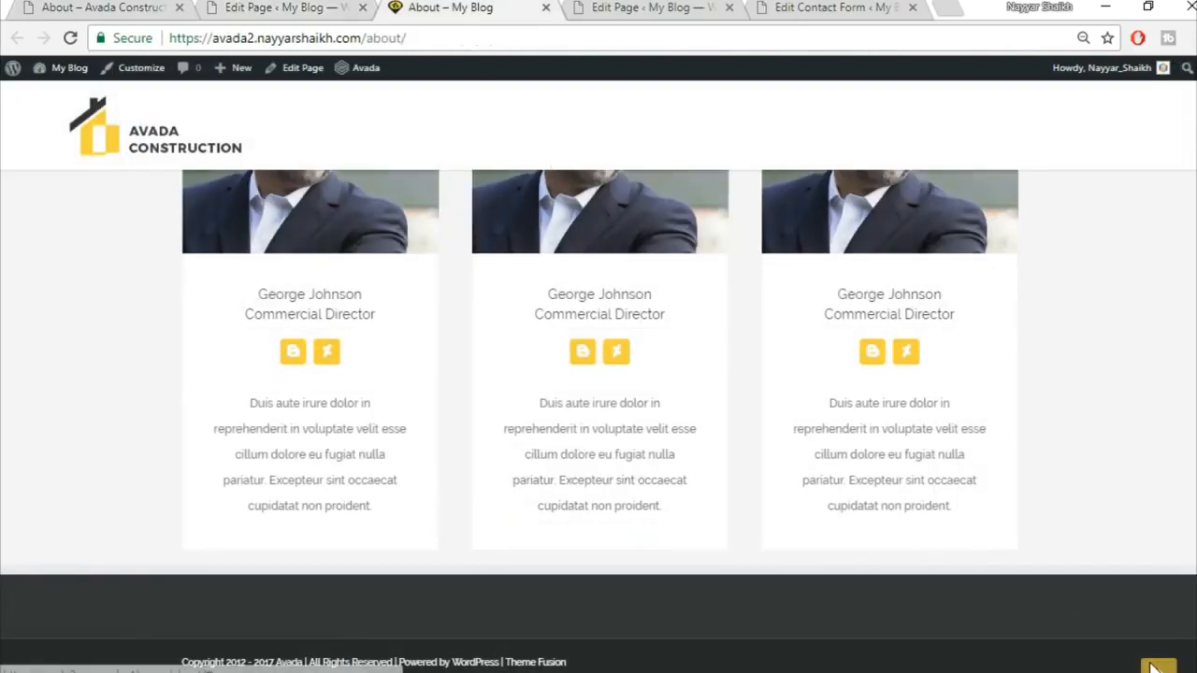
pyautogui.click(1158, 665)
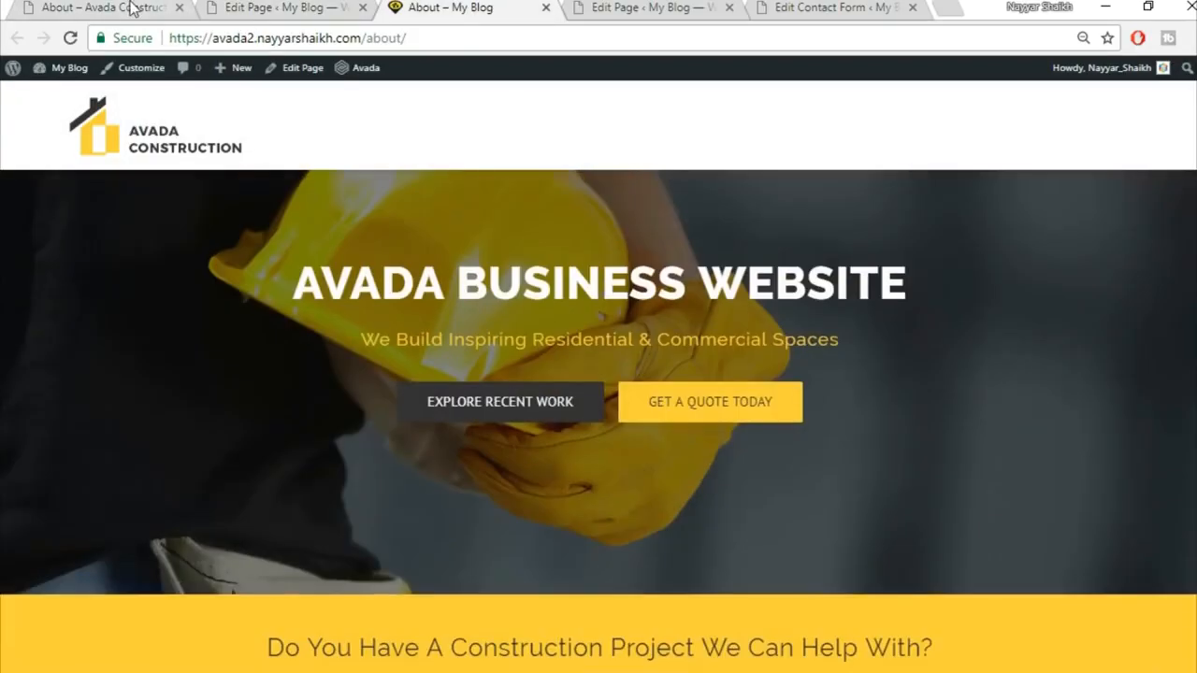
pyautogui.click(131, 7)
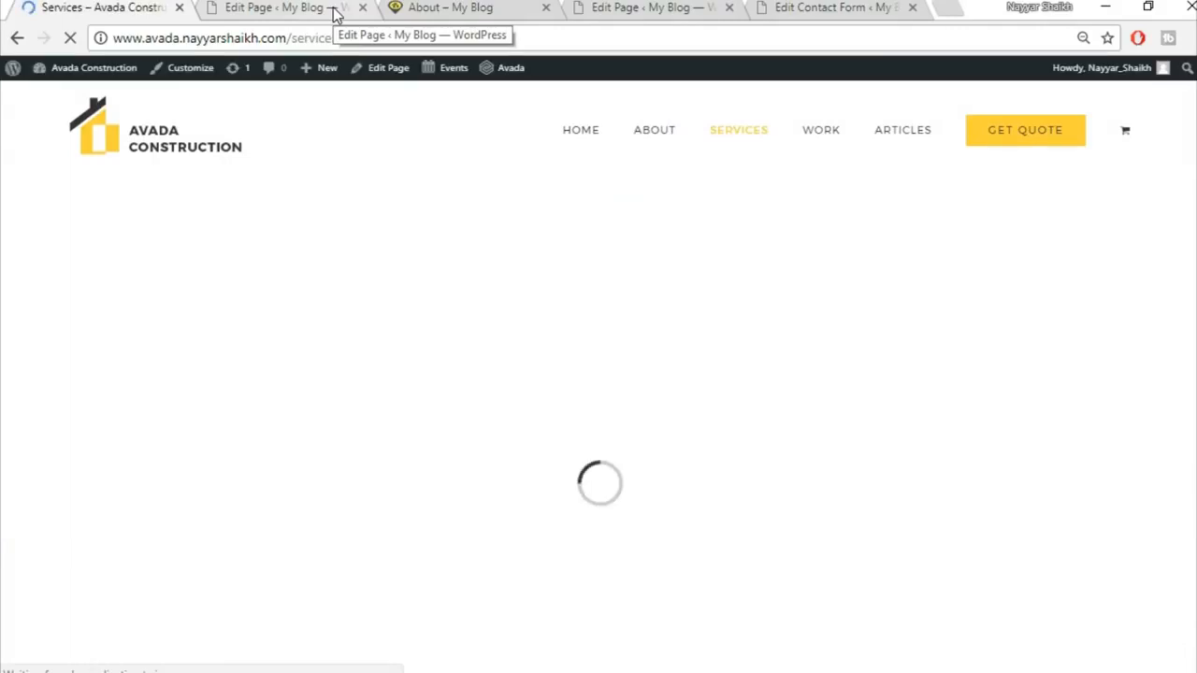
# Step: Start a new page titled Services using the 100% Width template
pyautogui.click(333, 11)
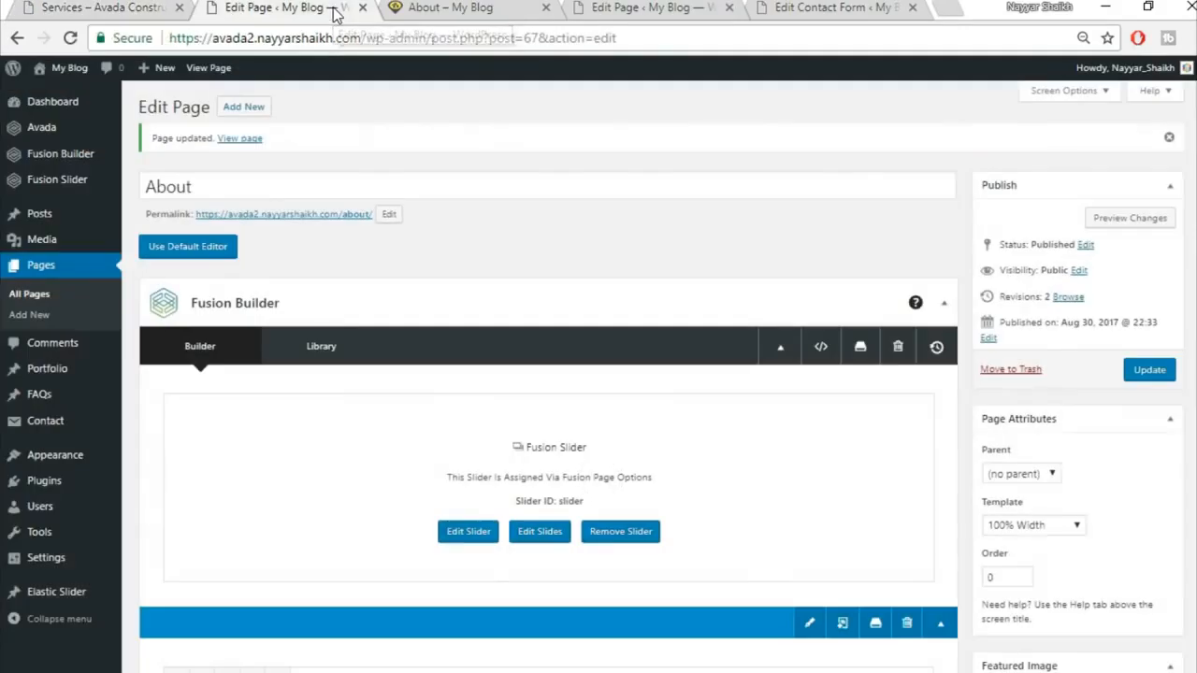
pyautogui.click(247, 111)
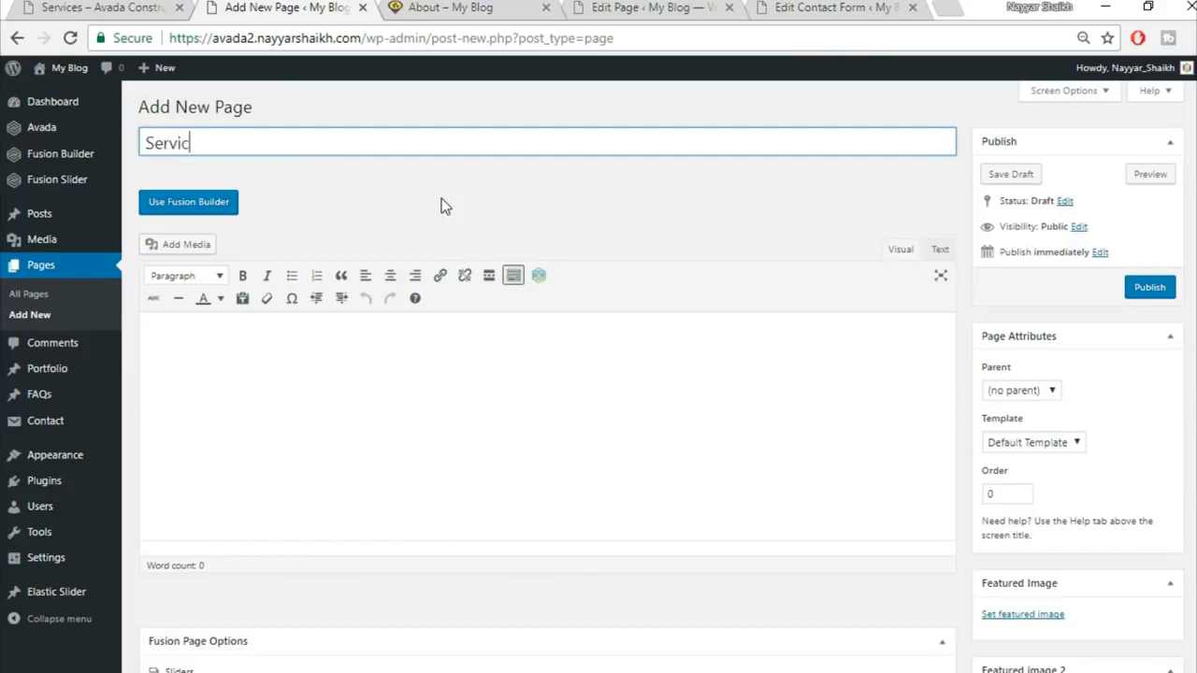
pyautogui.scroll(-1, 1029, 328)
pyautogui.click(1060, 350)
pyautogui.click(1029, 380)
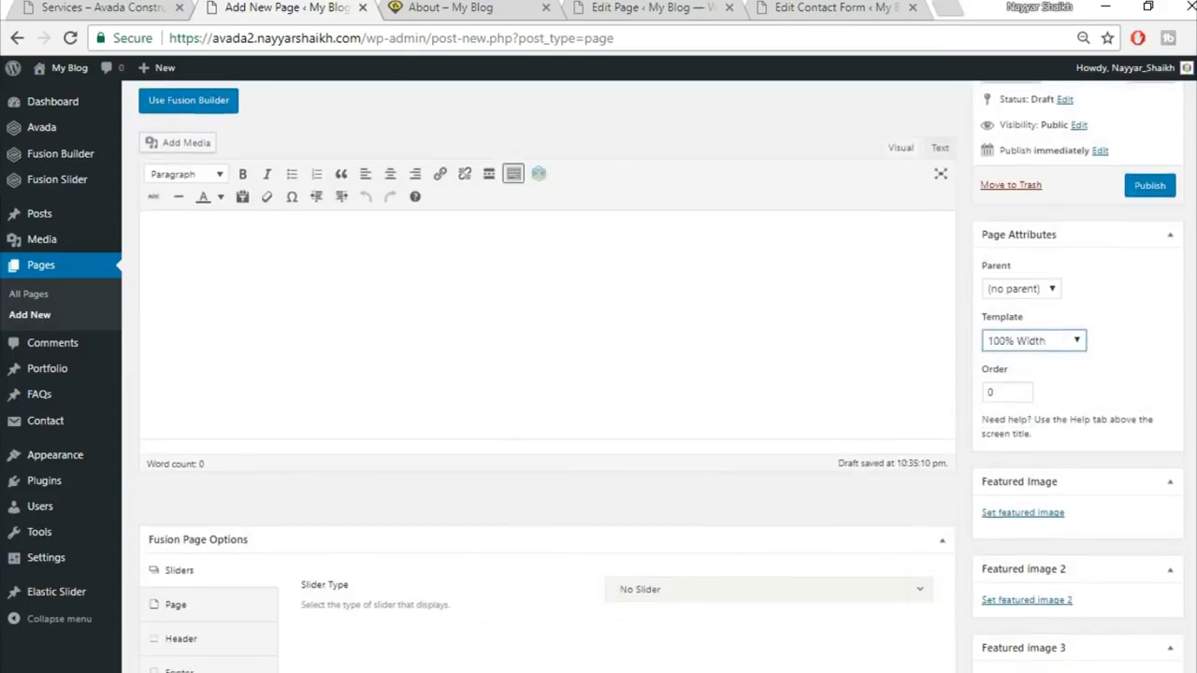
# Step: Assign the Fusion Slider named Slider to the page
pyautogui.scroll(-3, 835, 585)
pyautogui.click(676, 315)
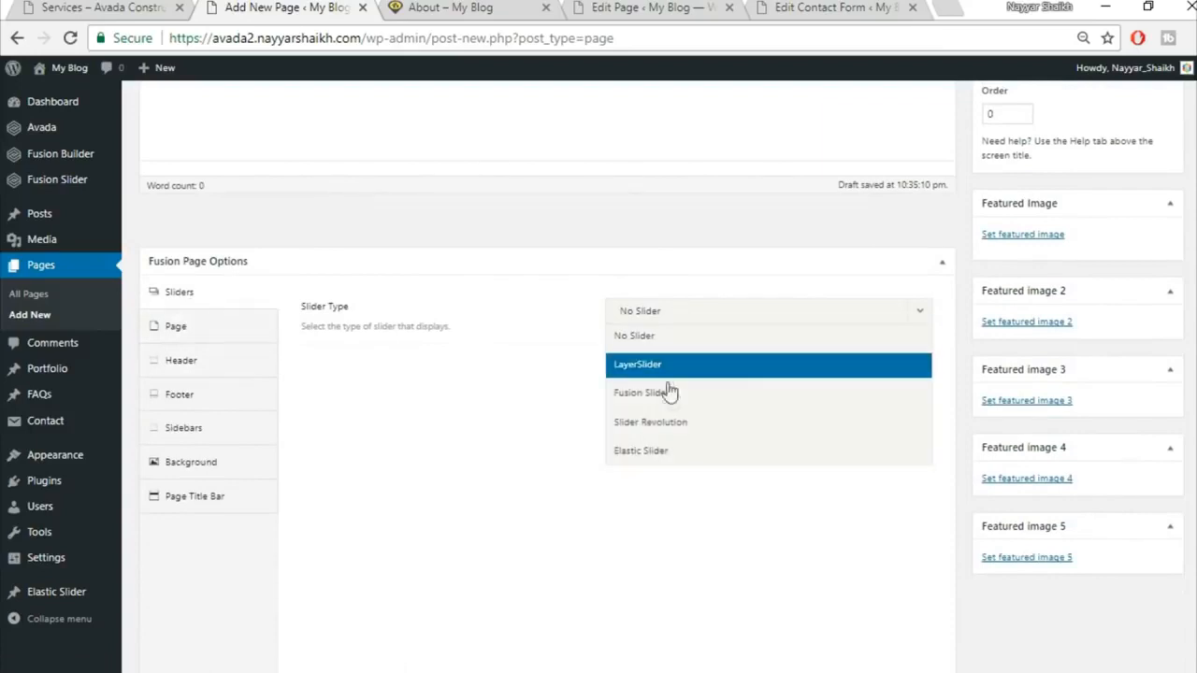
pyautogui.click(671, 392)
pyautogui.click(687, 369)
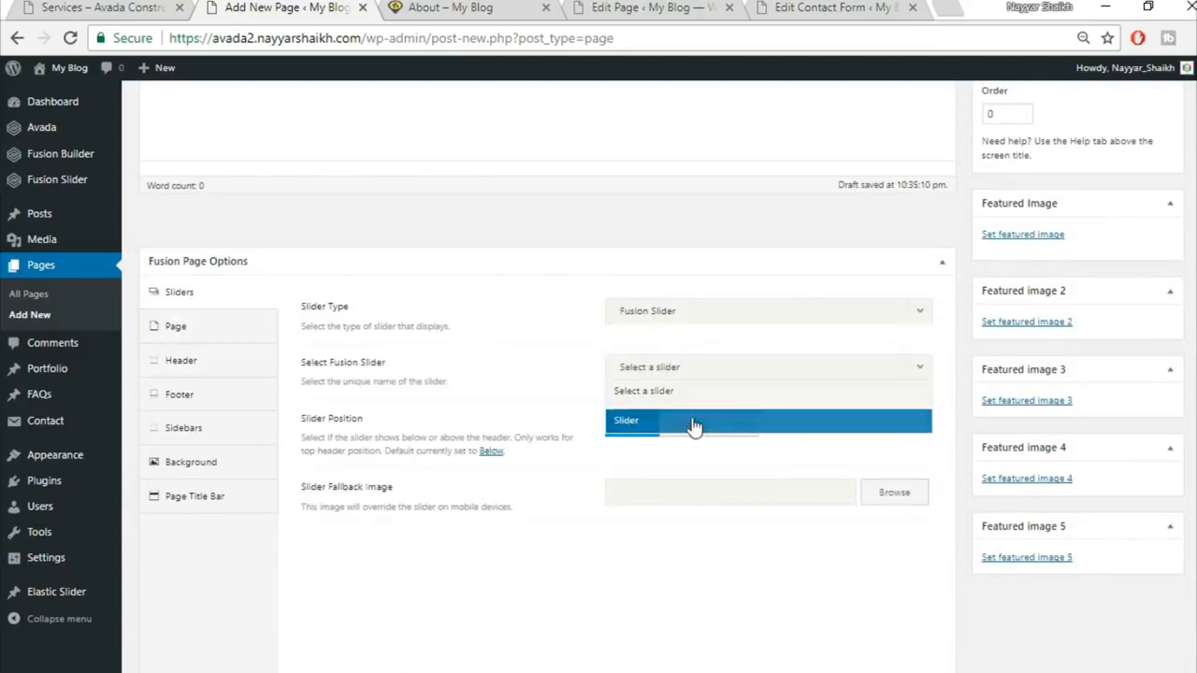
pyautogui.click(690, 428)
# Step: Set the page's top and bottom content padding to 0
pyautogui.click(191, 332)
pyautogui.click(653, 361)
pyautogui.write('0')
pyautogui.press('Tab')
pyautogui.write('0')
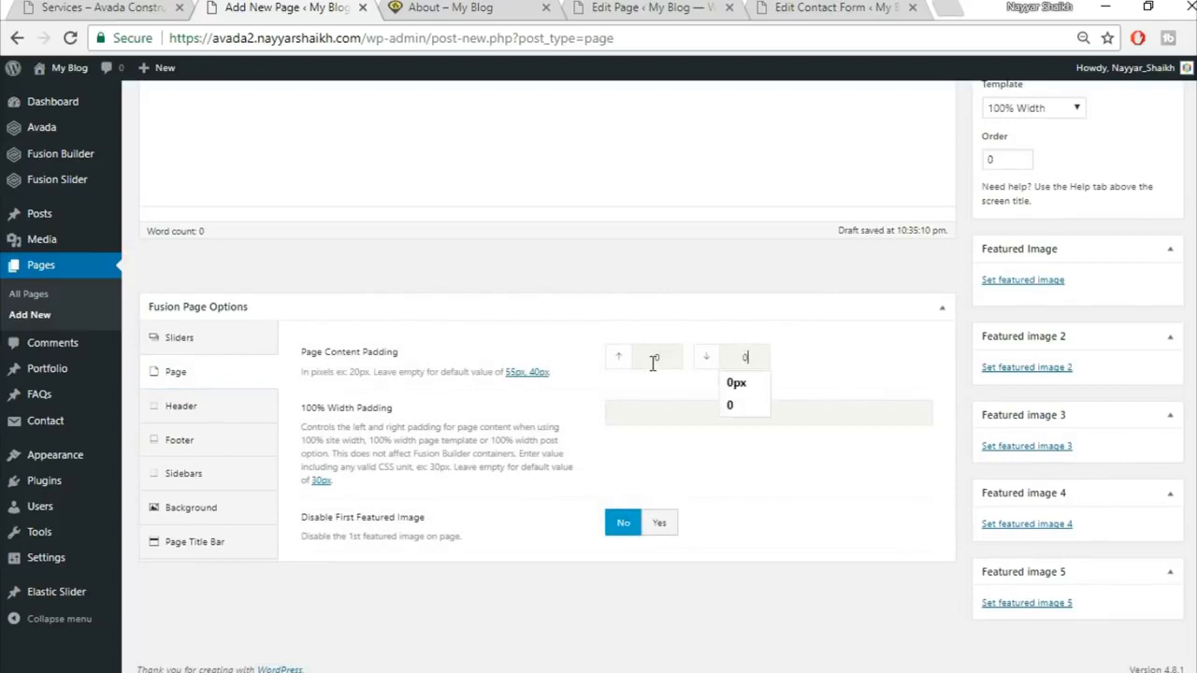
pyautogui.click(941, 309)
pyautogui.click(942, 310)
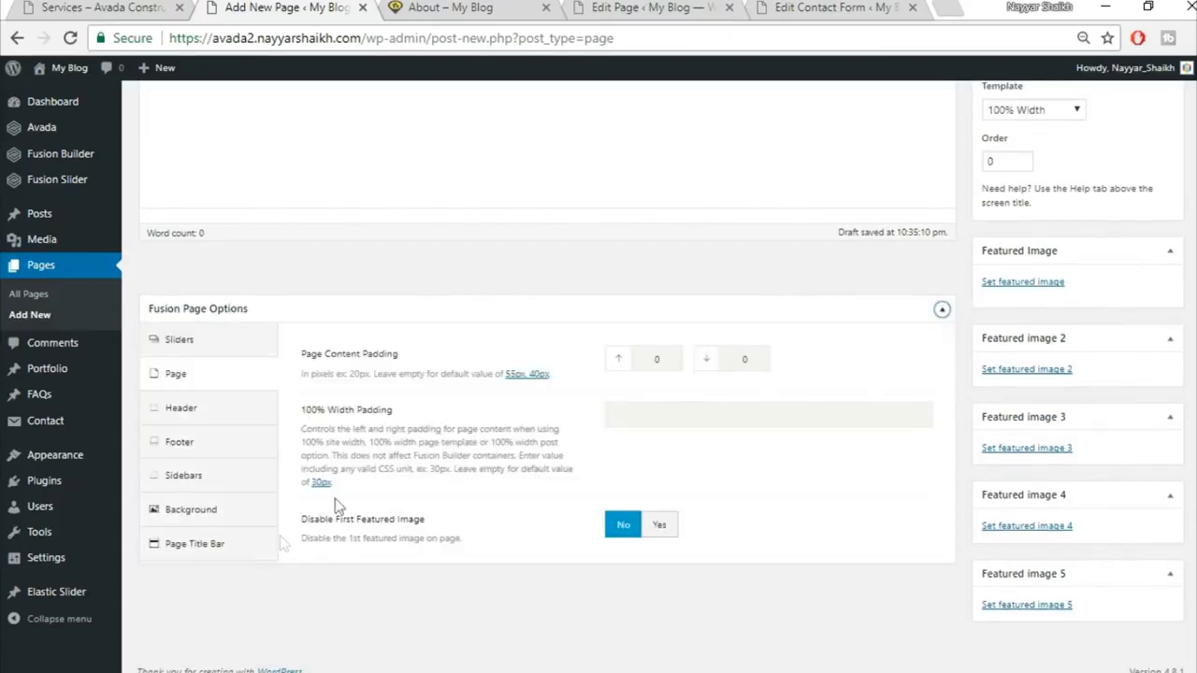
# Step: Hide the page title bar, then glance at the demo Services page
pyautogui.click(245, 548)
pyautogui.click(661, 363)
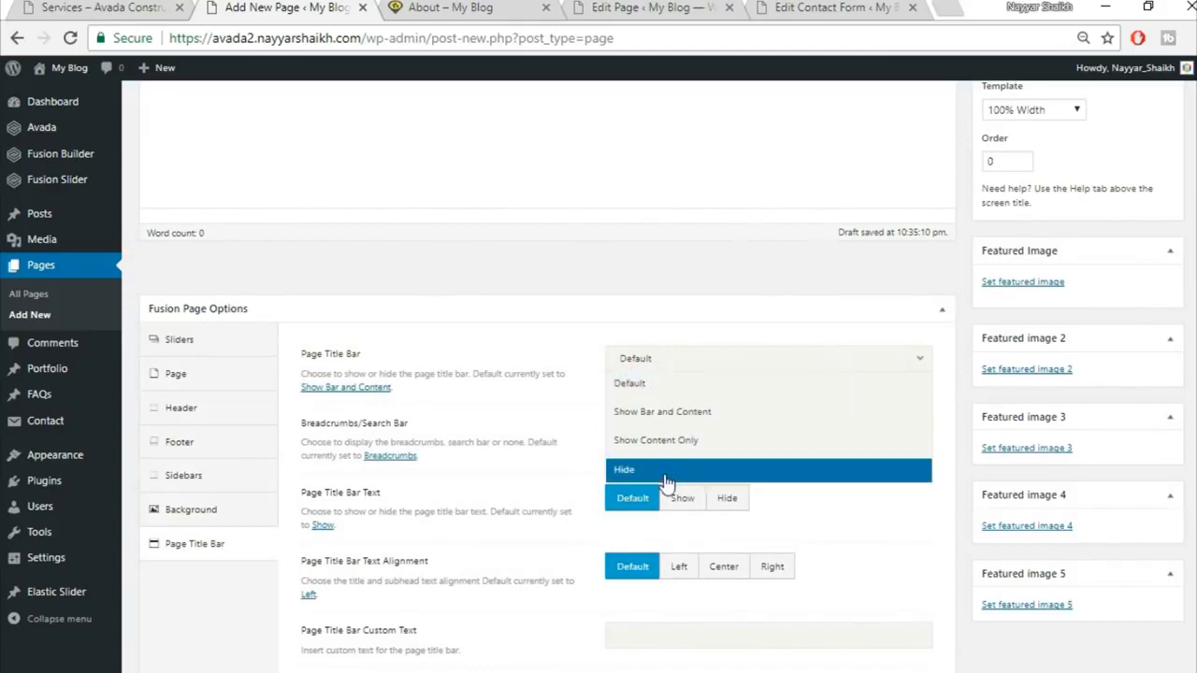
pyautogui.click(664, 473)
pyautogui.click(121, 8)
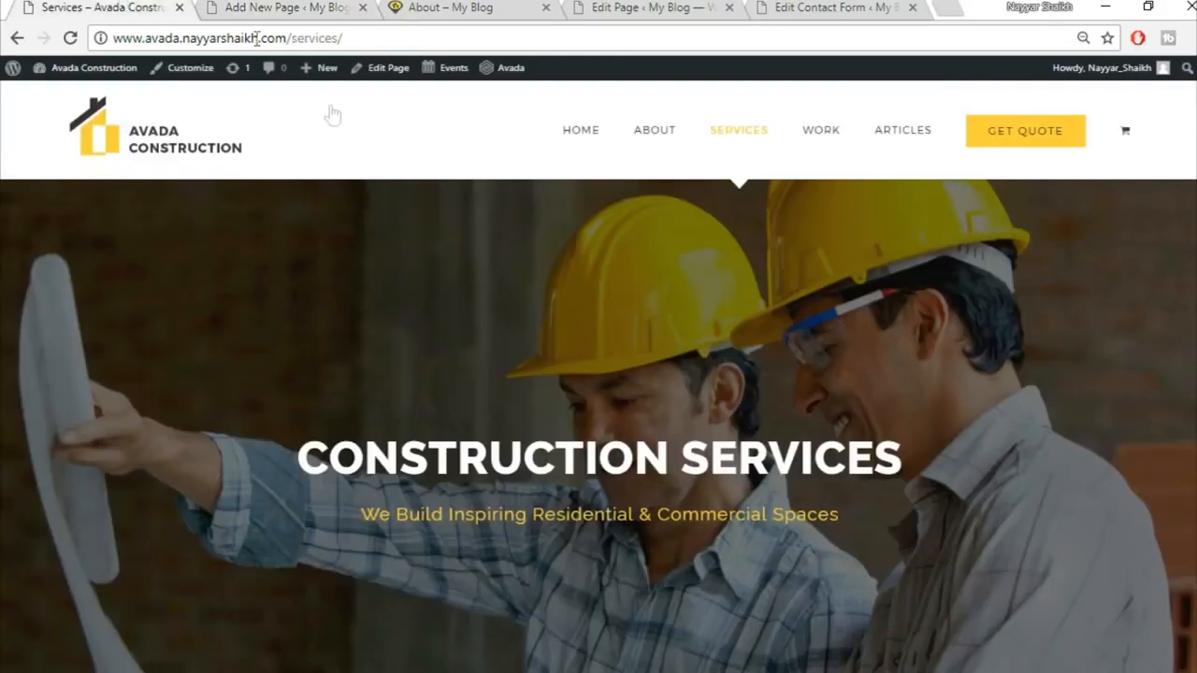
pyautogui.scroll(-5, 339, 318)
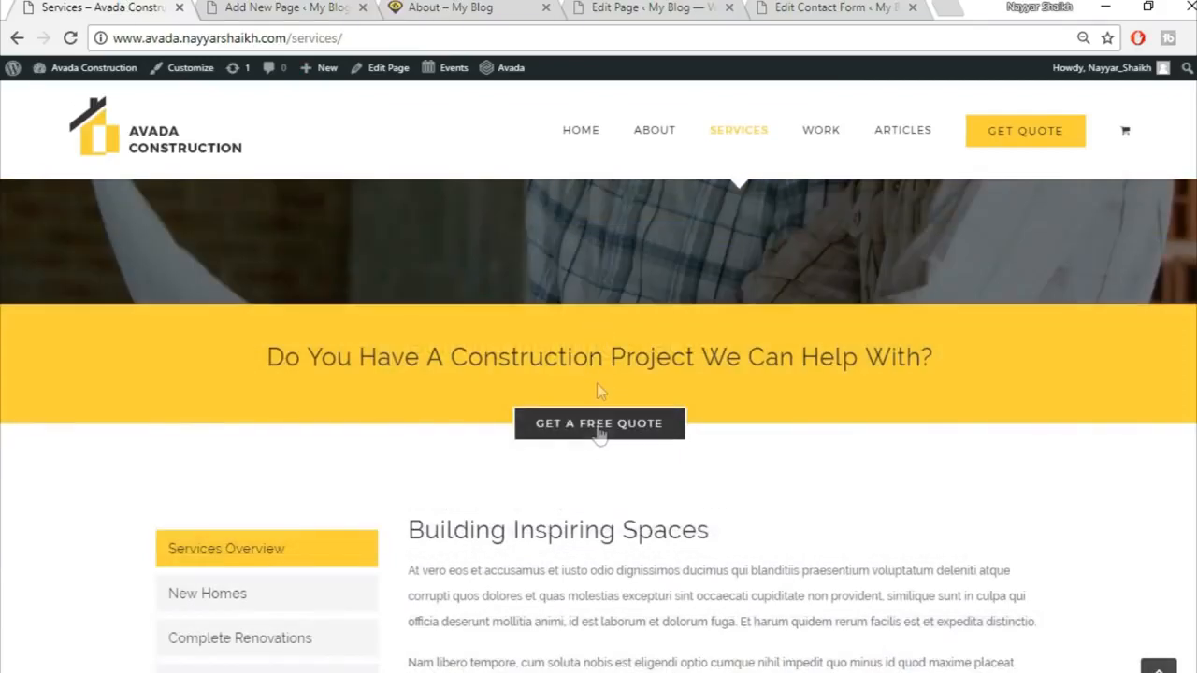
pyautogui.click(261, 7)
pyautogui.scroll(4, 632, 396)
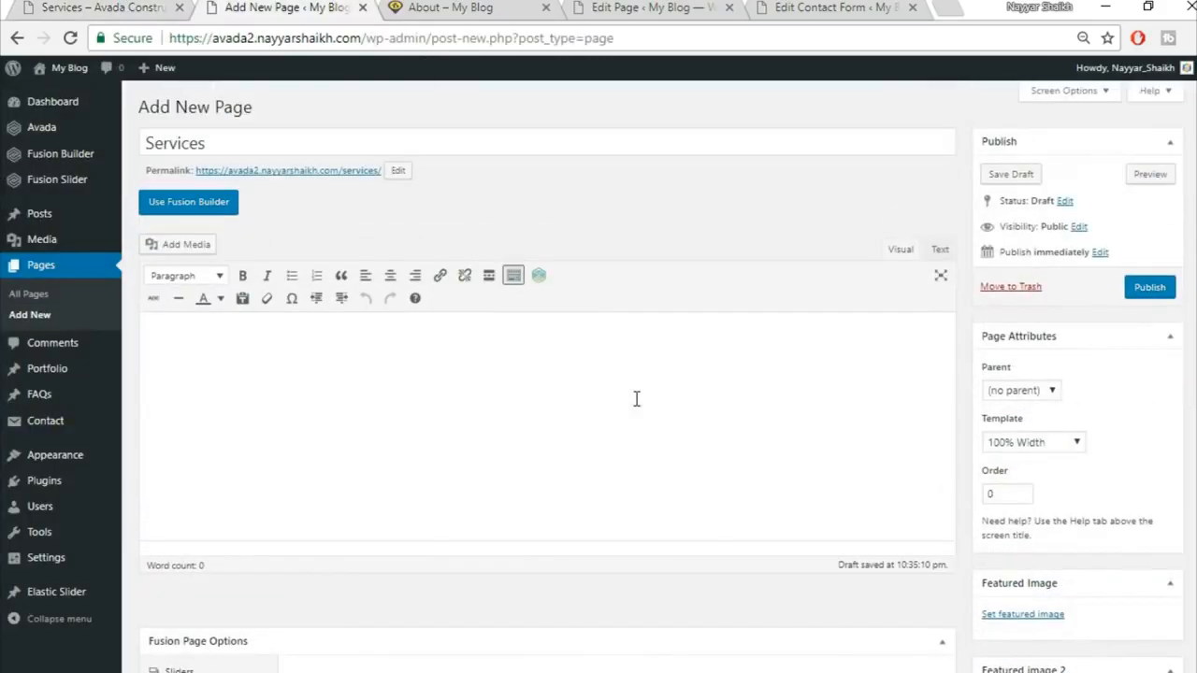
# Step: Switch the page to Fusion Builder and add, then delete, a trial one-column container
pyautogui.click(181, 204)
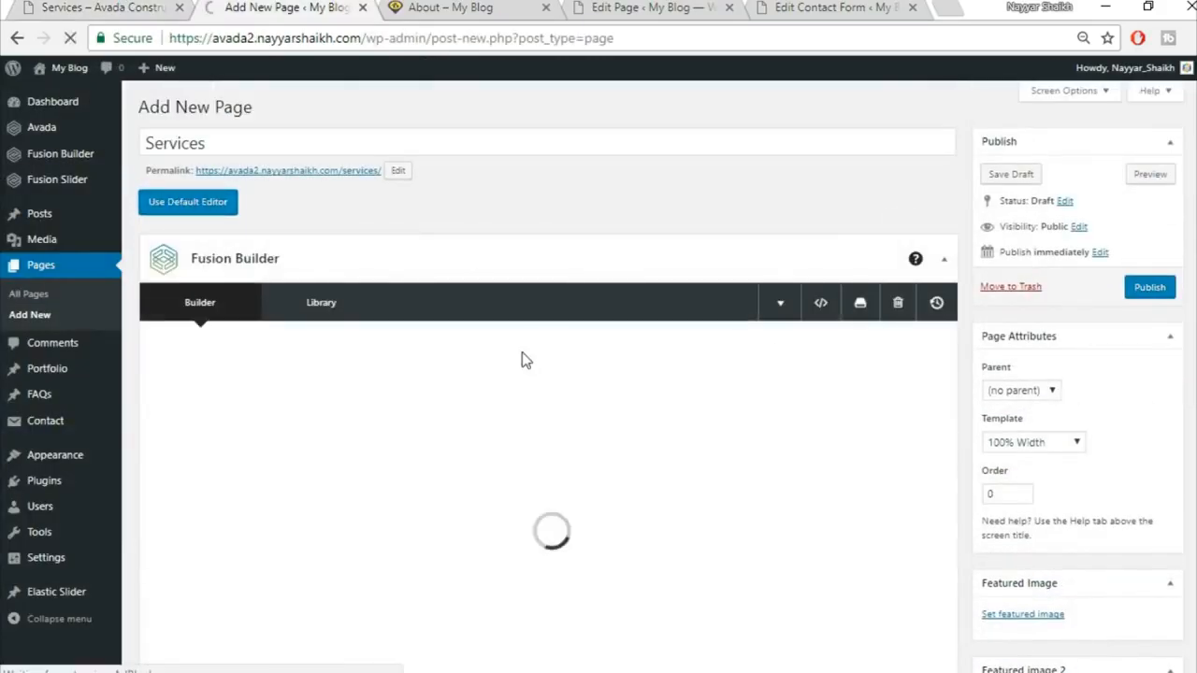
pyautogui.scroll(-1, 538, 448)
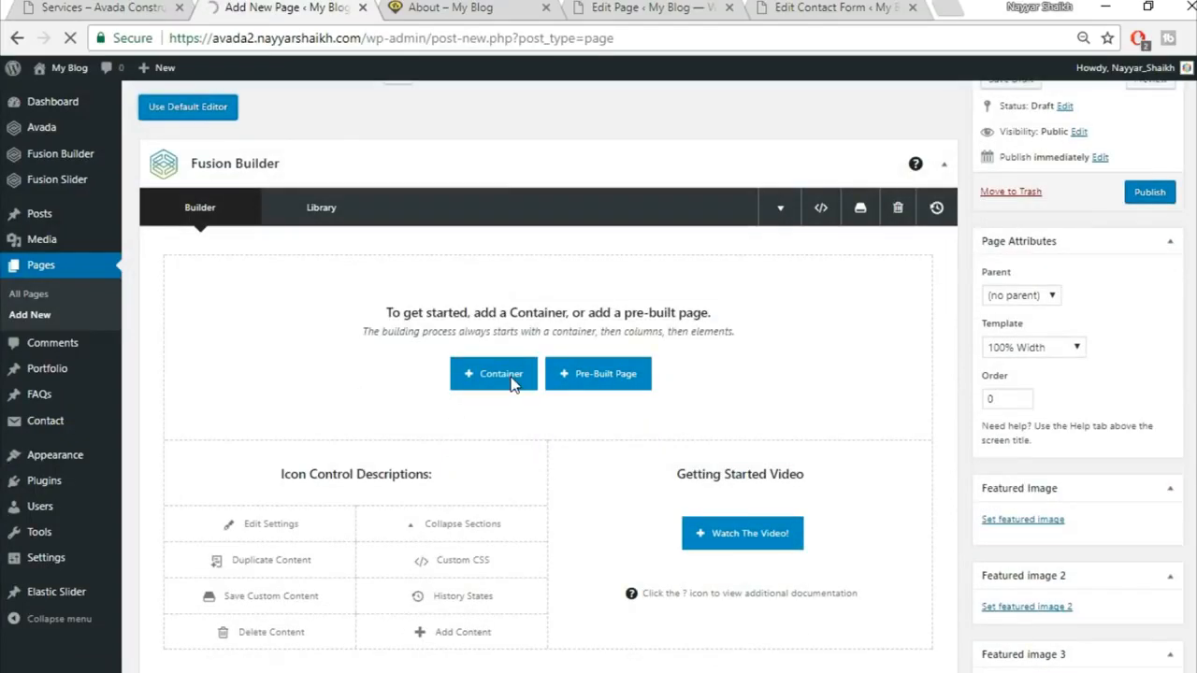
pyautogui.scroll(-1, 505, 299)
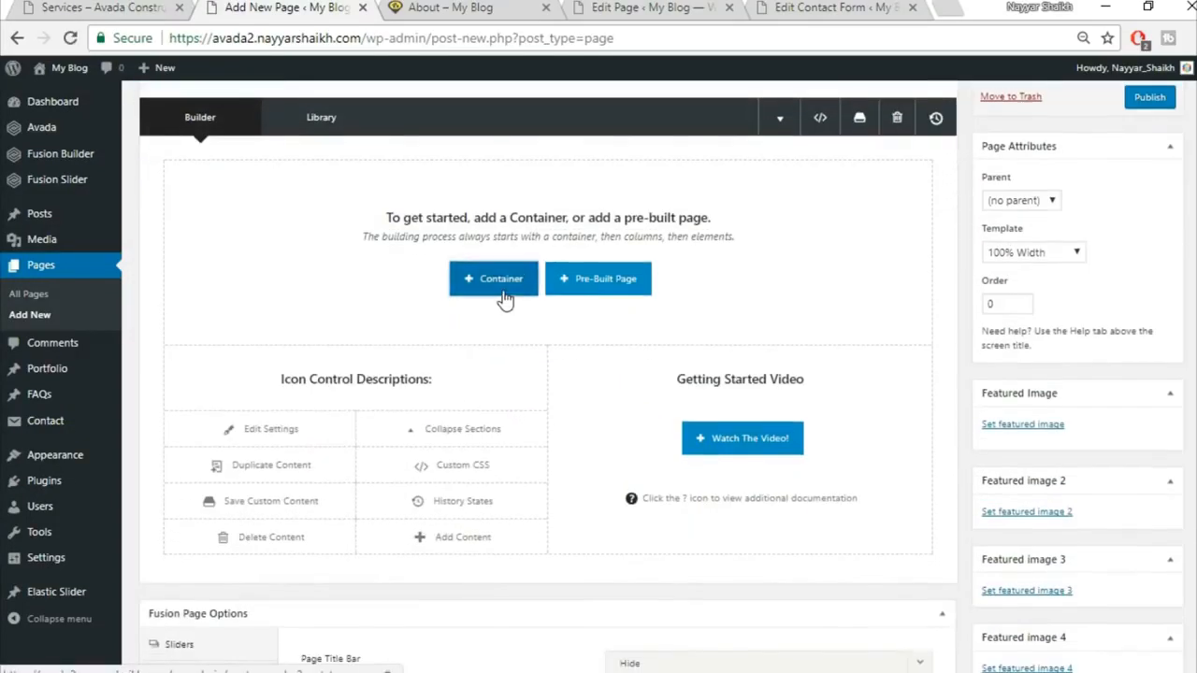
pyautogui.click(503, 294)
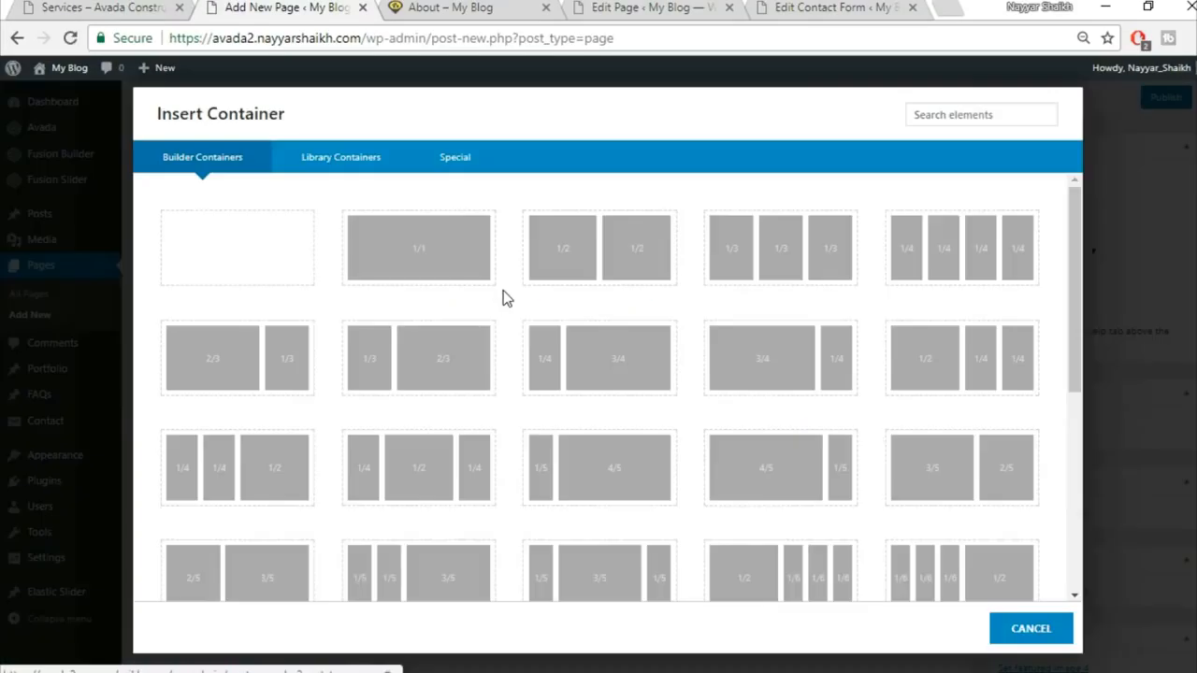
pyautogui.click(443, 280)
pyautogui.click(906, 176)
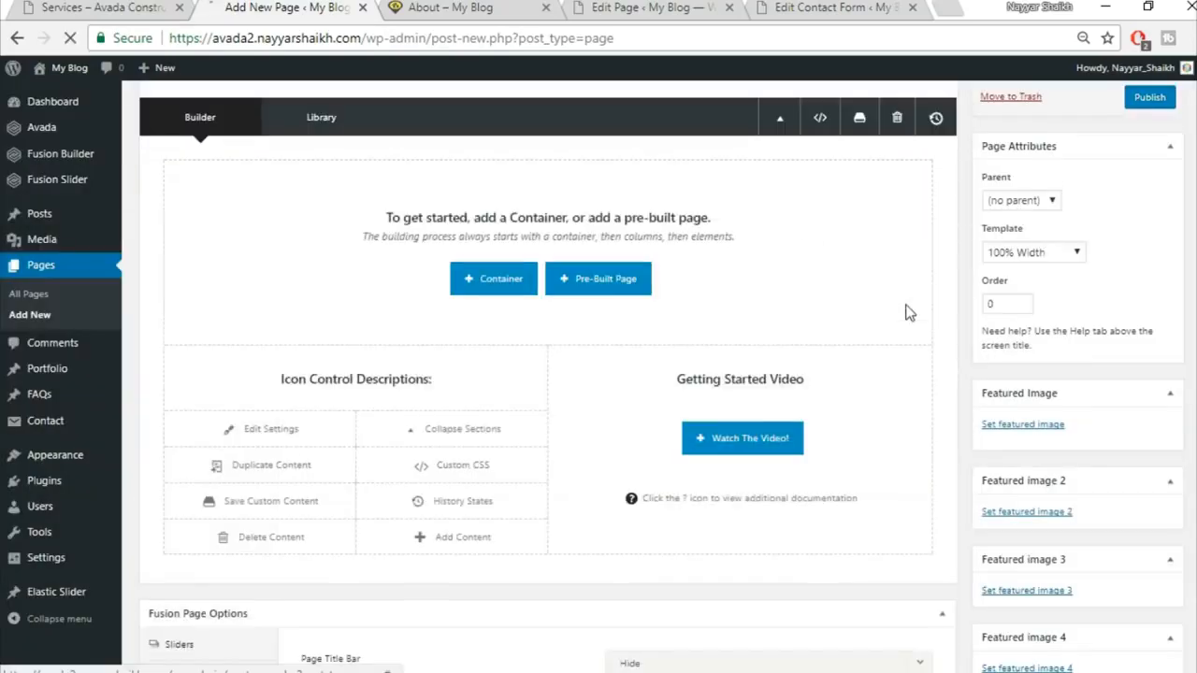
pyautogui.scroll(2, 699, 341)
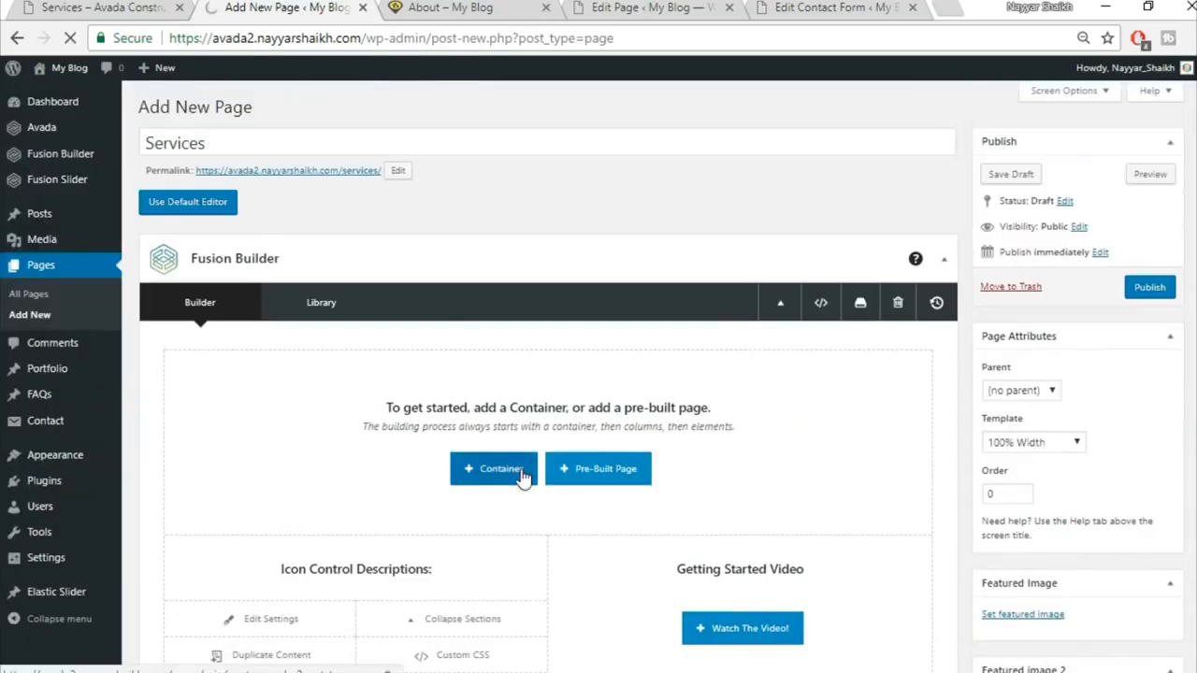
# Step: Insert the saved Top1 and Top2 containers from the library
pyautogui.click(494, 468)
pyautogui.click(340, 157)
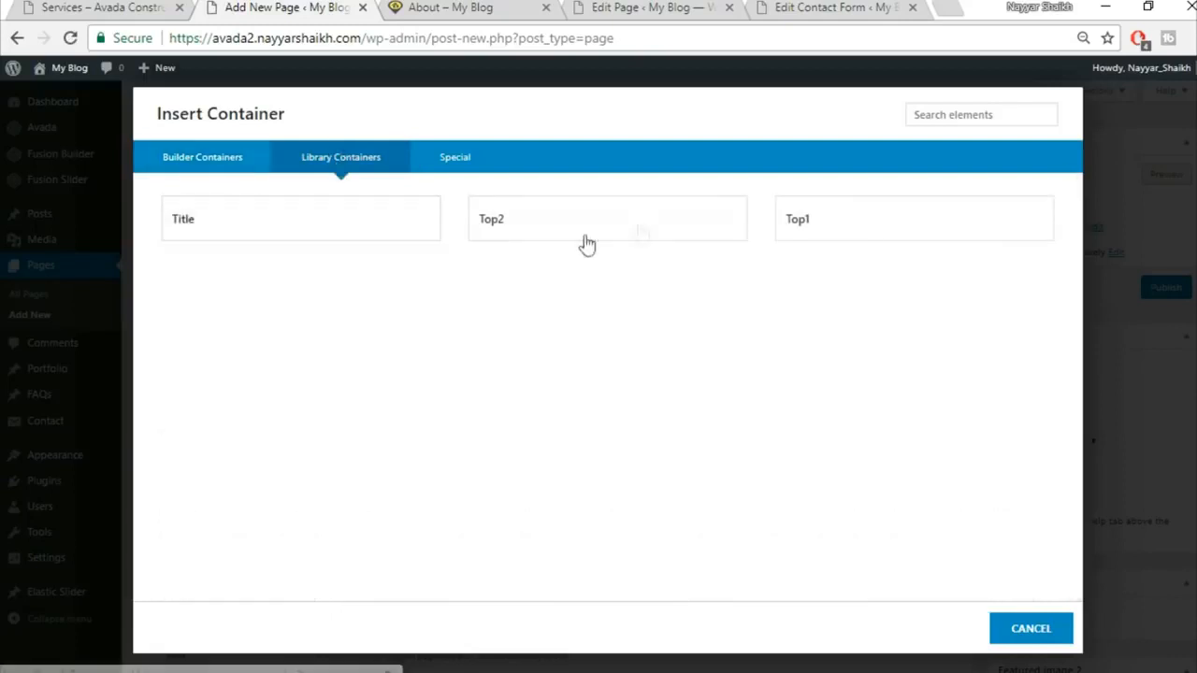
pyautogui.click(848, 236)
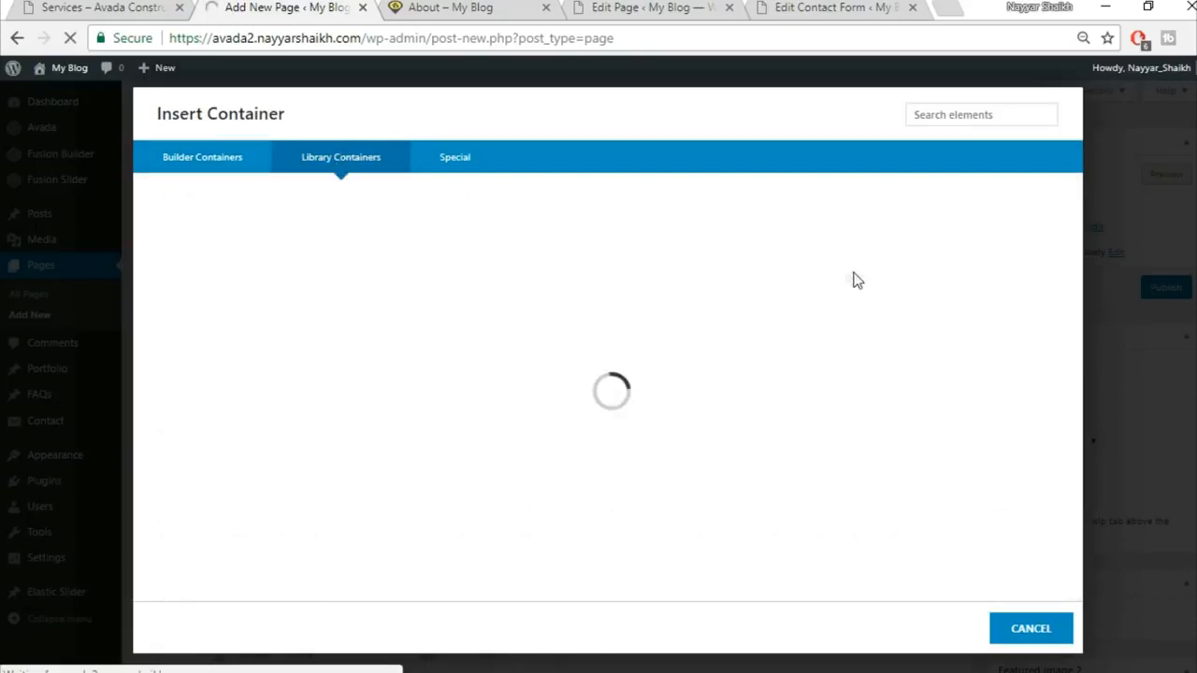
pyautogui.scroll(-1, 836, 468)
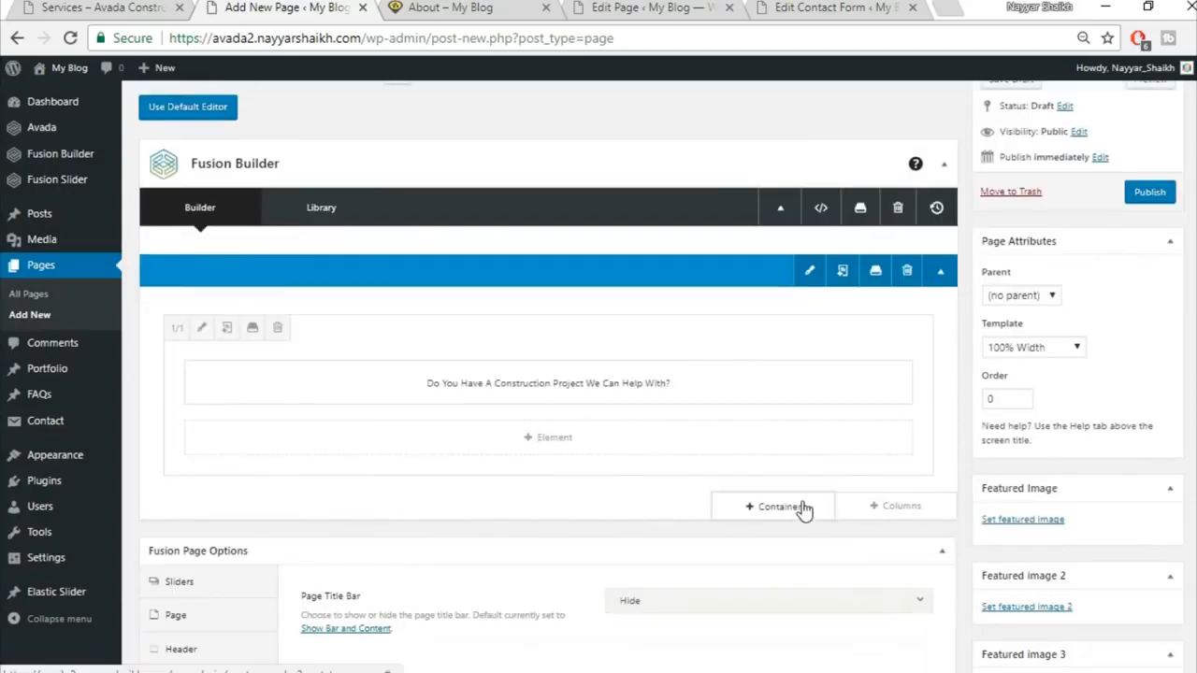
pyautogui.click(800, 508)
pyautogui.click(388, 161)
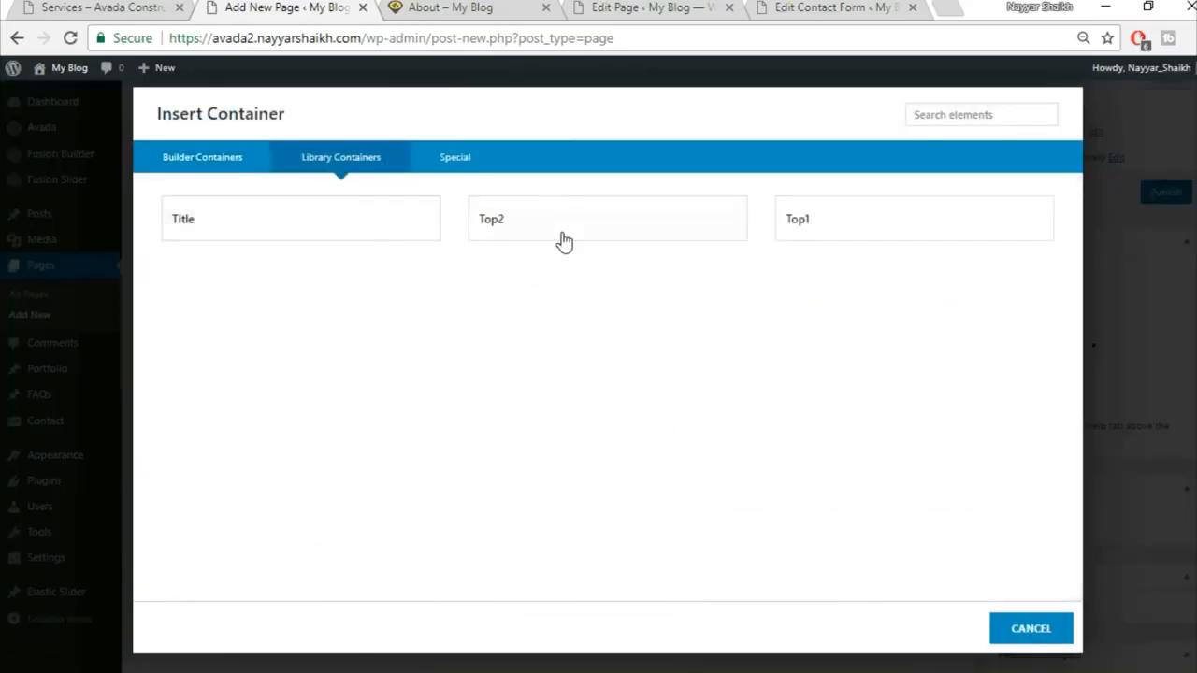
pyautogui.click(563, 238)
# Step: Check the demo Services page, then add a 1/1 full-width column container below
pyautogui.click(139, 6)
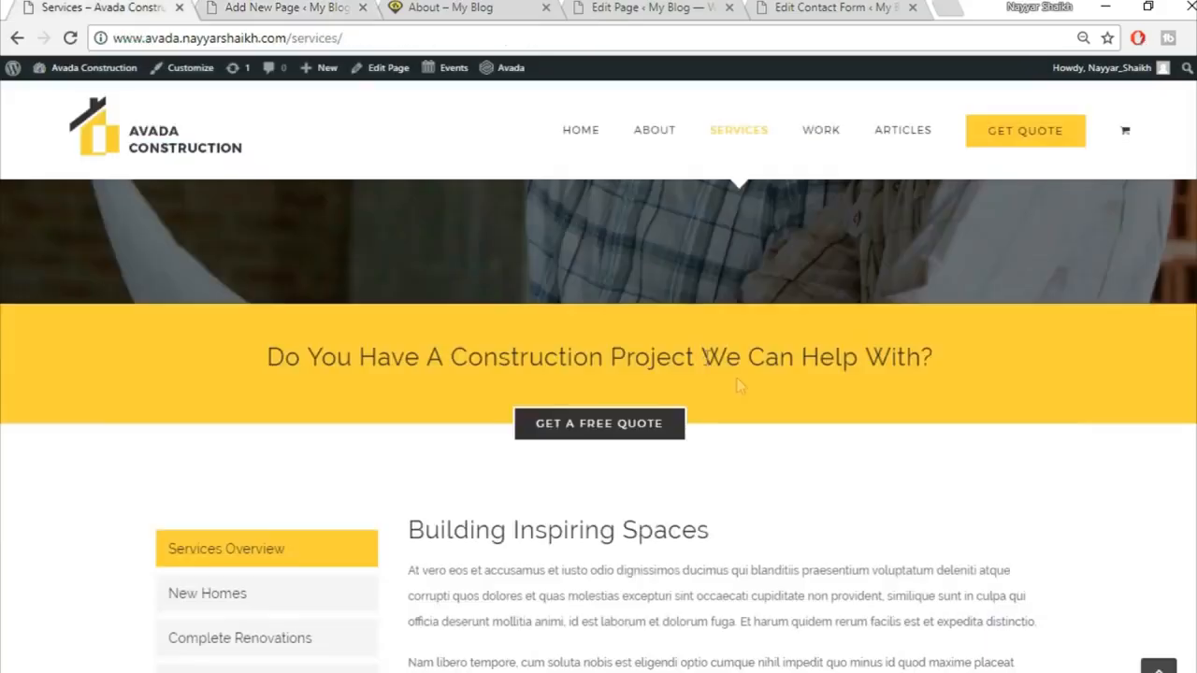
pyautogui.scroll(-3, 769, 406)
pyautogui.scroll(1, 735, 364)
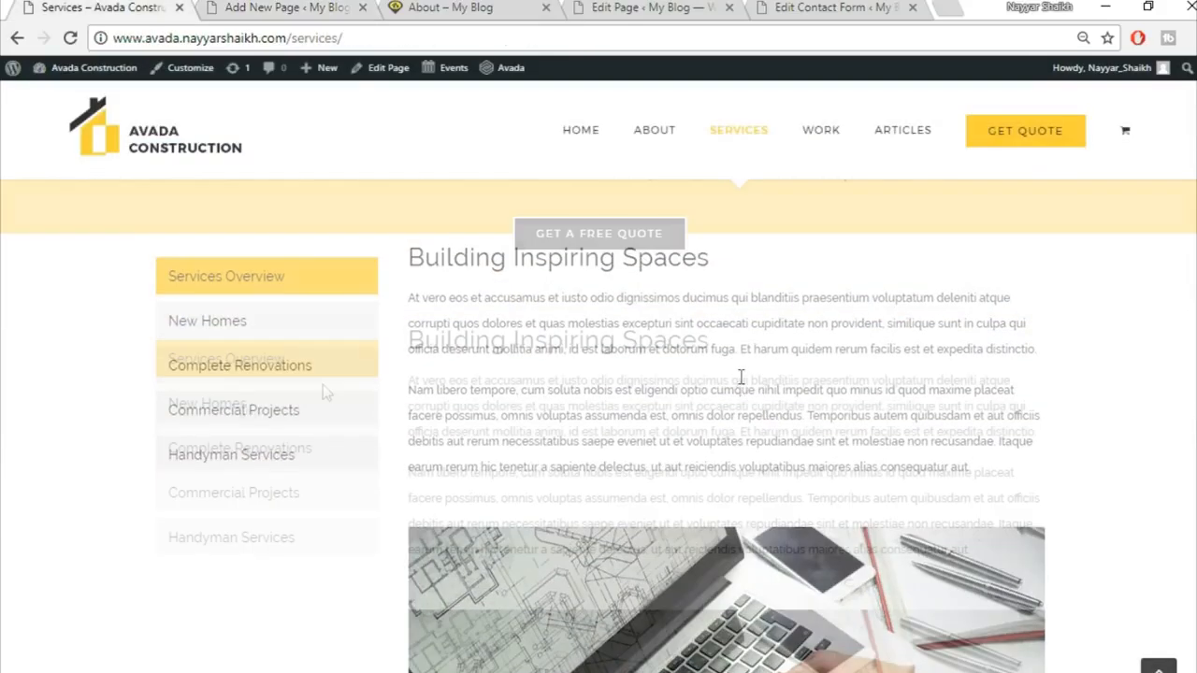
pyautogui.click(285, 7)
pyautogui.scroll(-3, 624, 227)
pyautogui.scroll(-1, 670, 246)
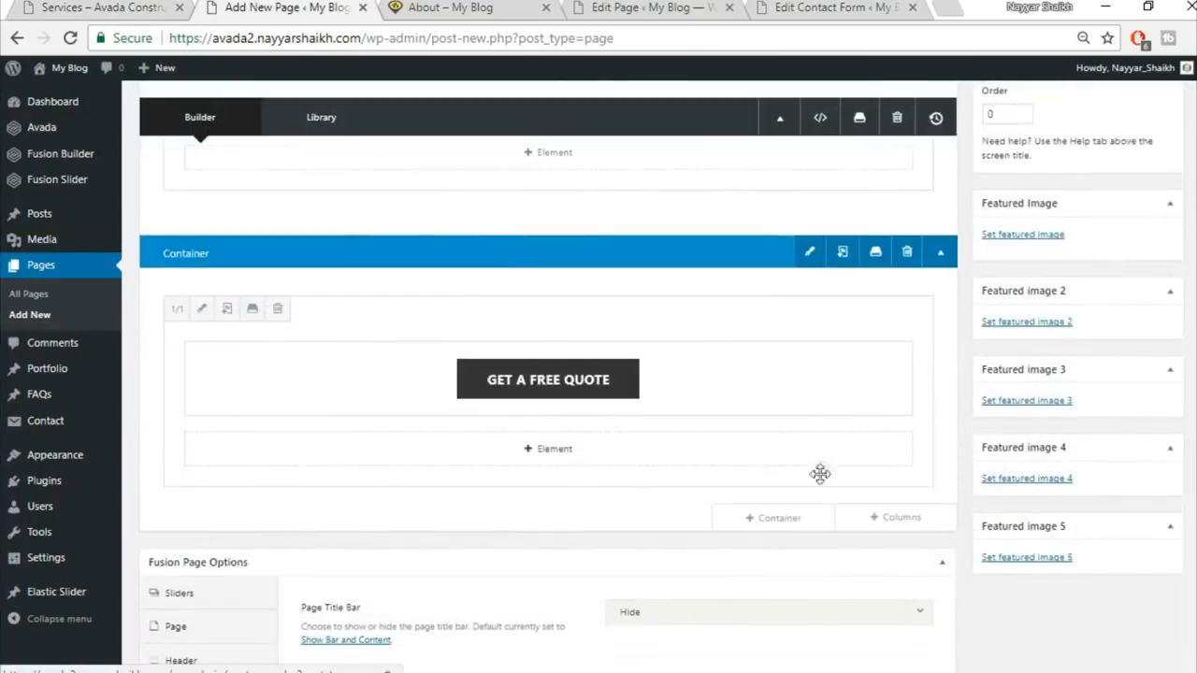
pyautogui.click(778, 520)
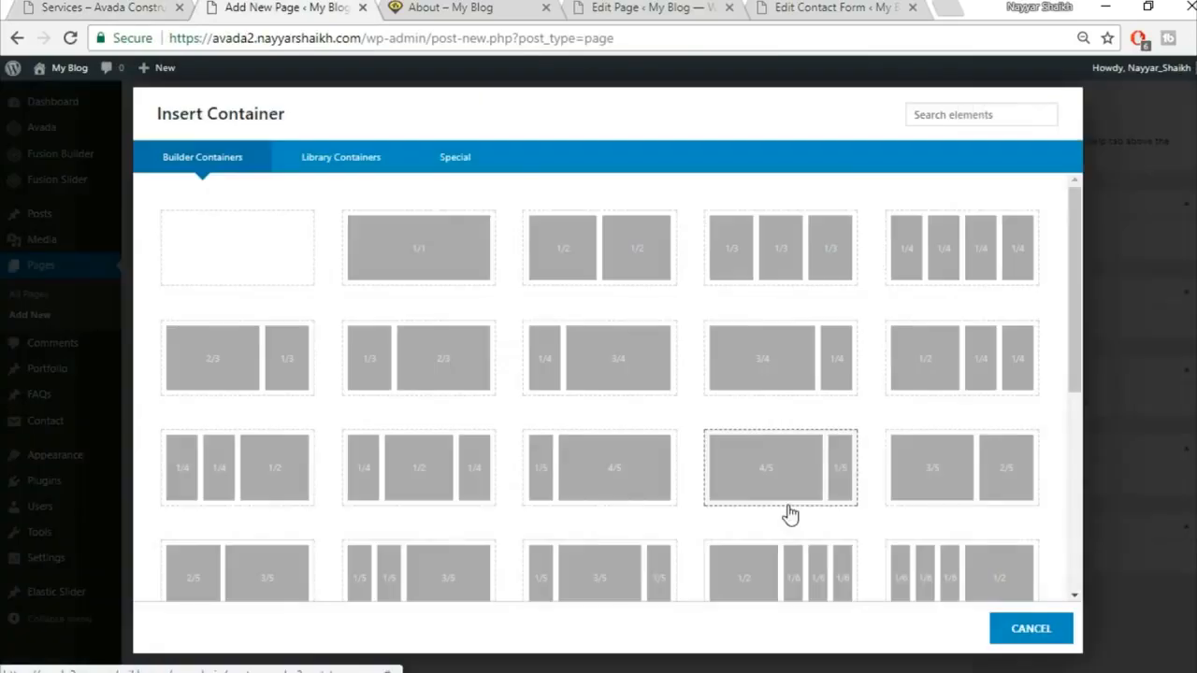
pyautogui.click(408, 258)
# Step: Add a Tabs element to the container with Clean design and Vertical layout
pyautogui.scroll(-3, 816, 573)
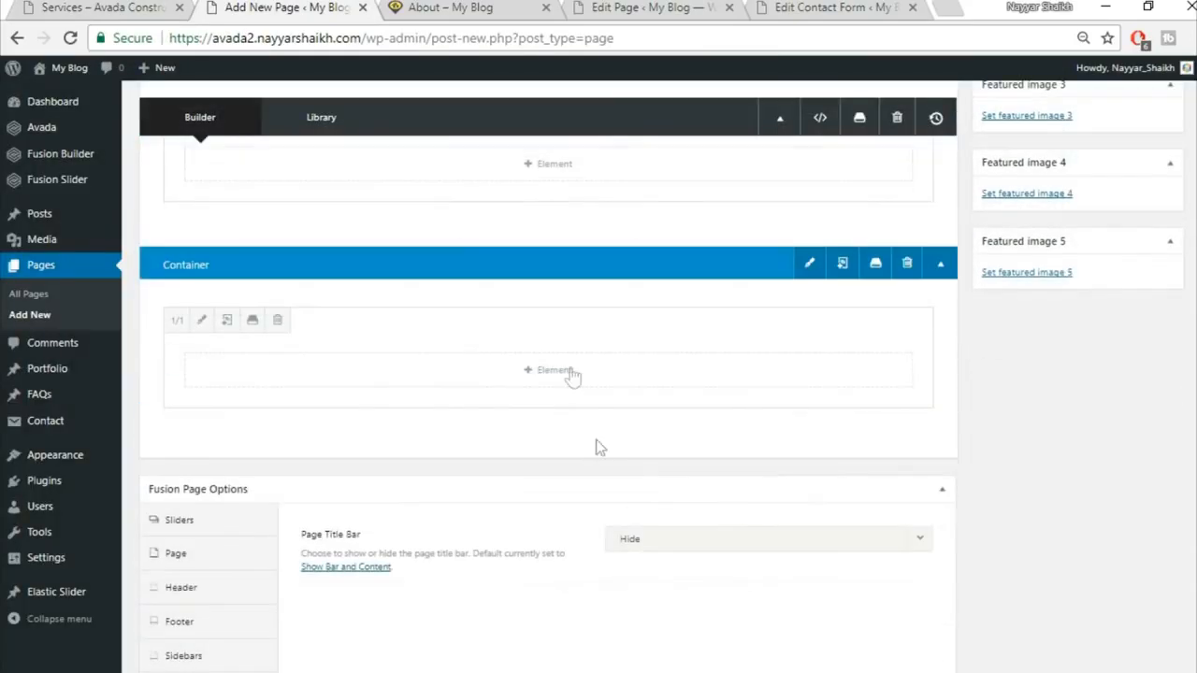
pyautogui.click(571, 371)
pyautogui.click(940, 115)
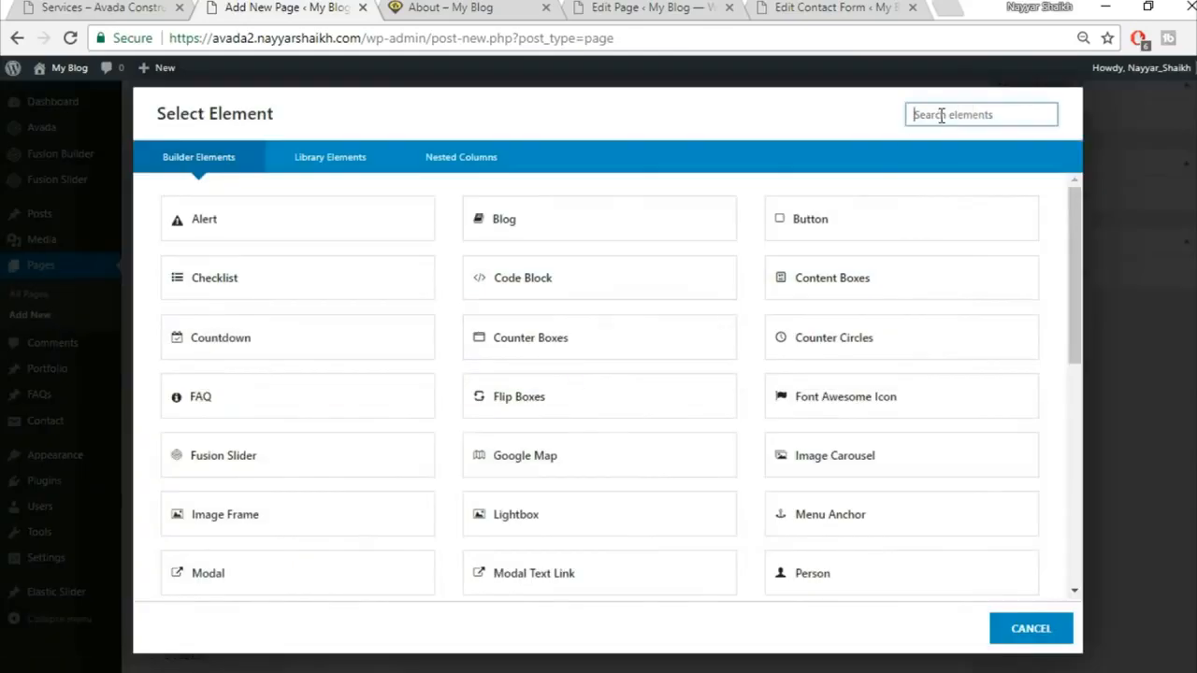
pyautogui.write('tabs')
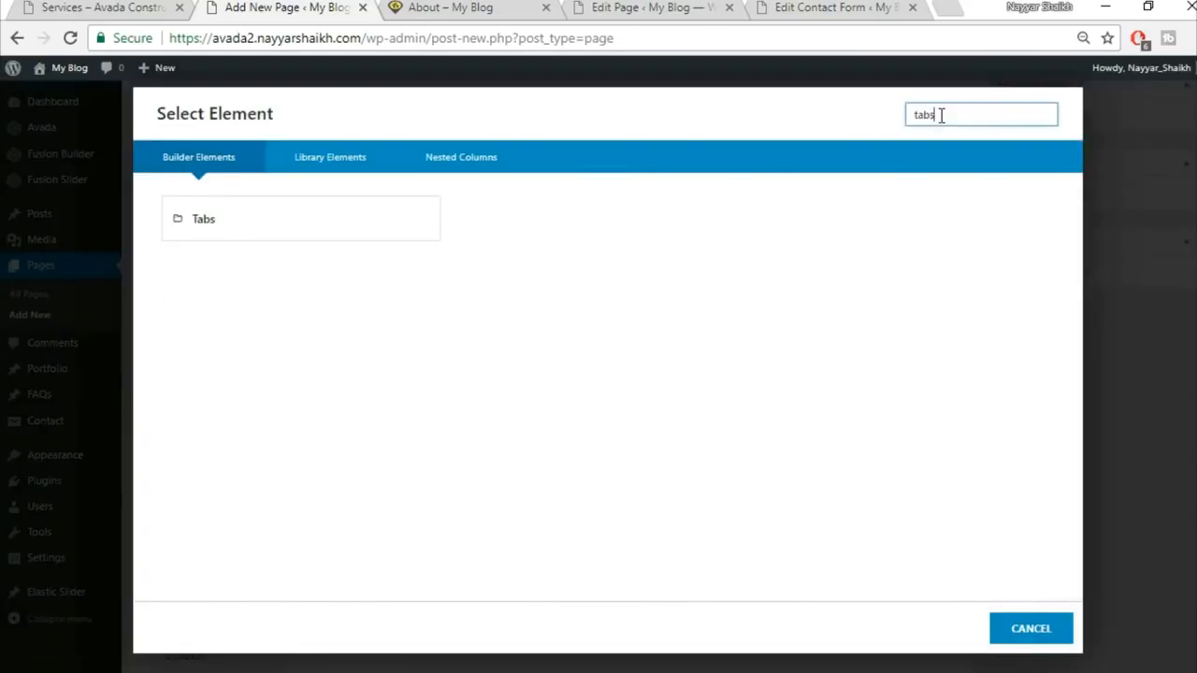
pyautogui.click(369, 240)
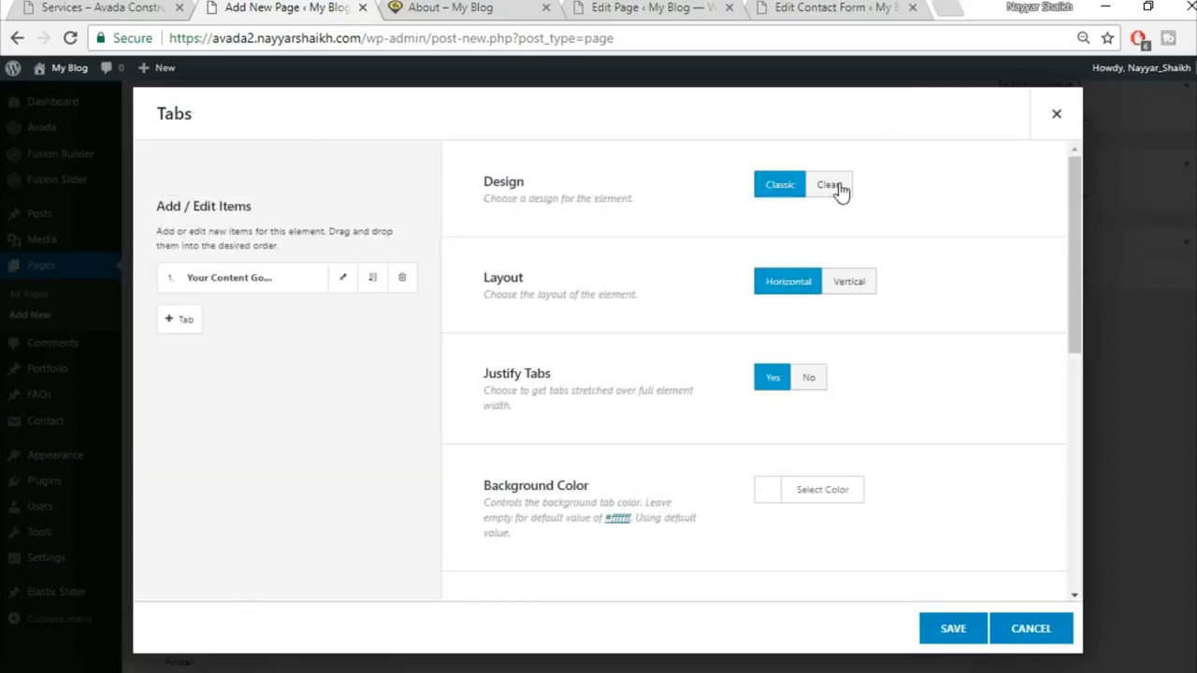
pyautogui.click(837, 187)
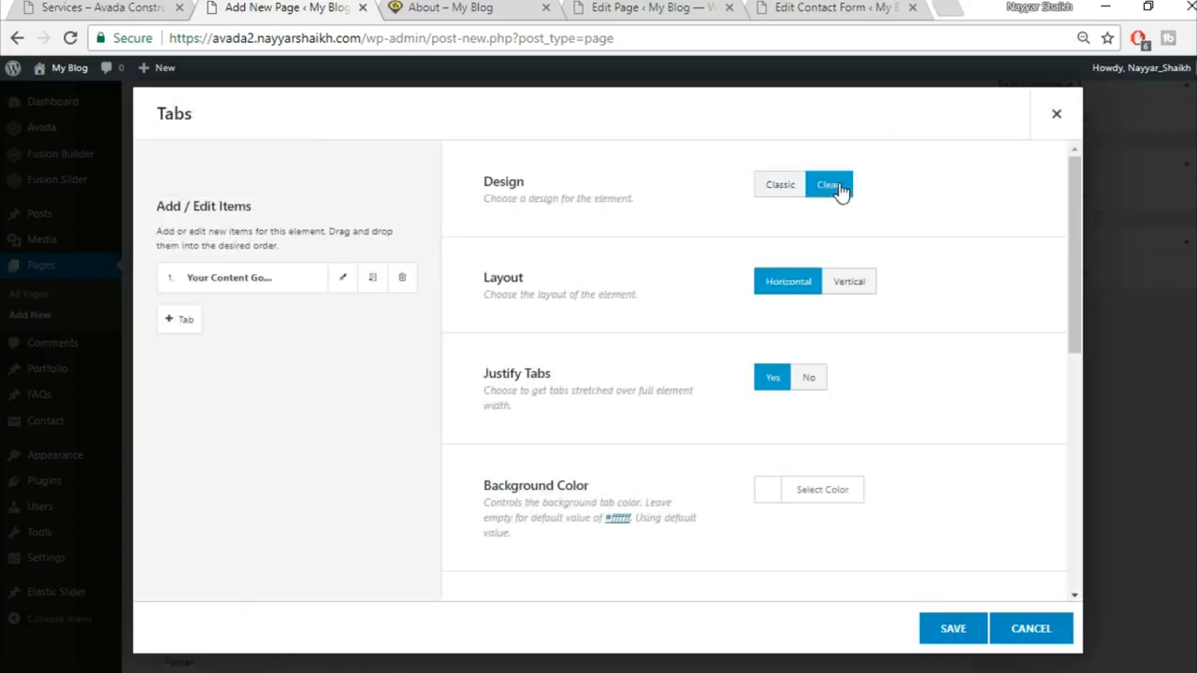
pyautogui.click(868, 282)
# Step: Check the Services page tabs, then set a yellow tab background and keep light grey inactive tabs
pyautogui.scroll(-1, 935, 318)
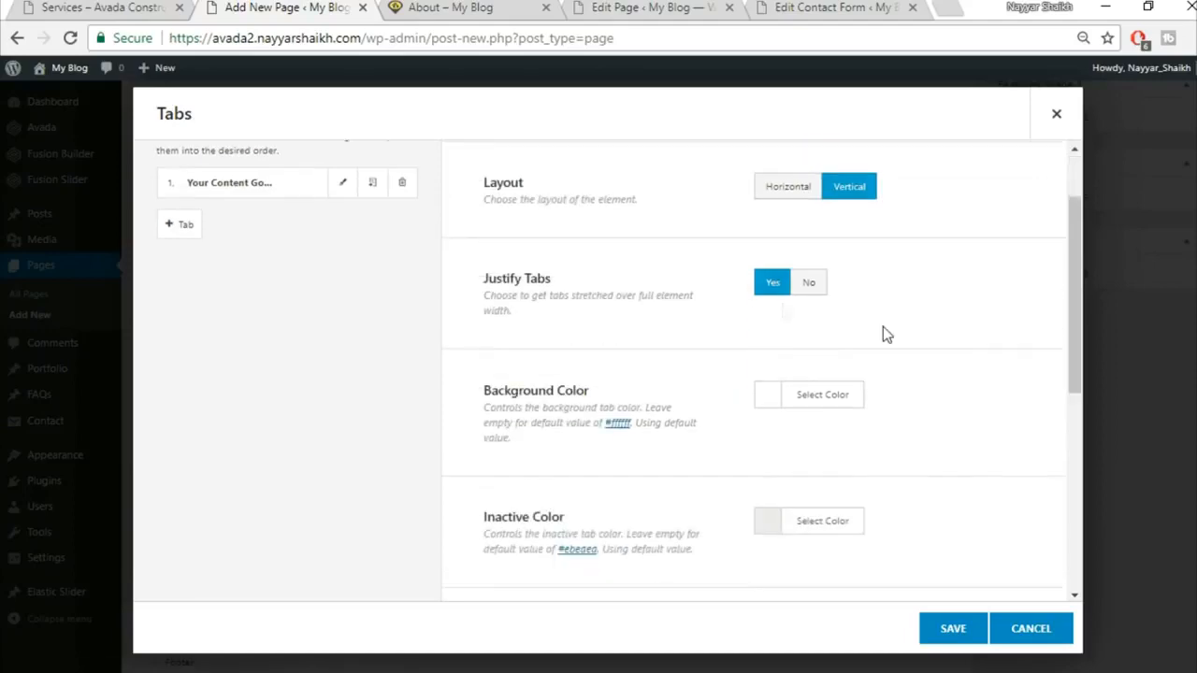
pyautogui.click(112, 6)
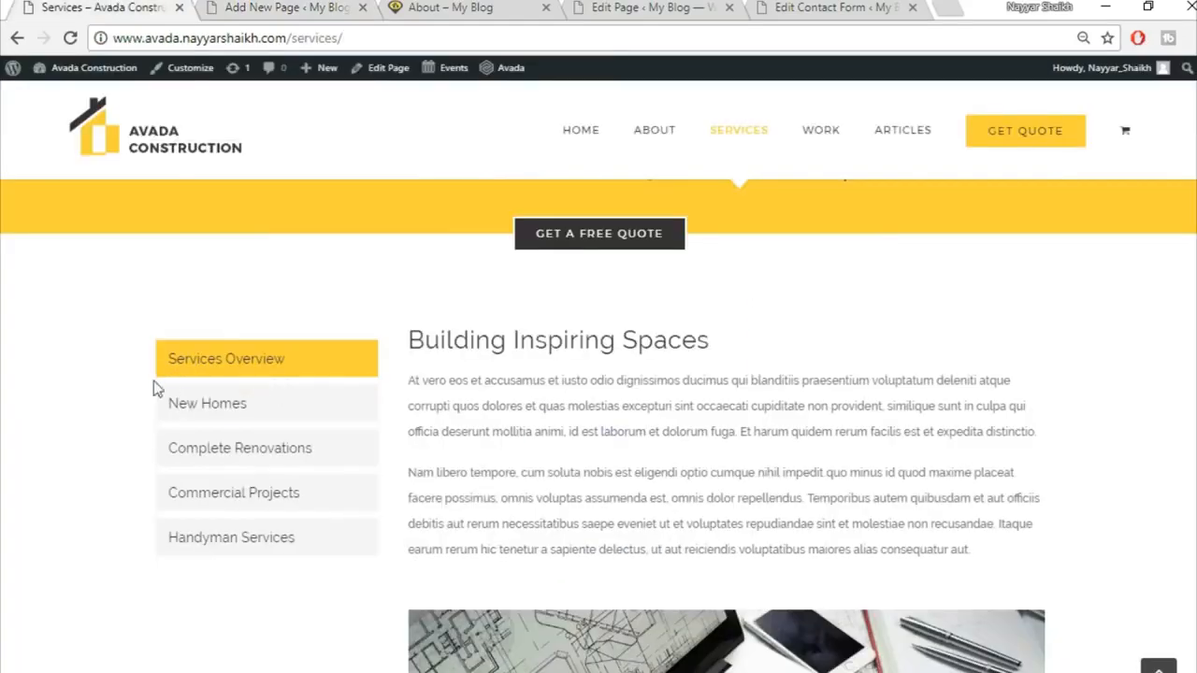
pyautogui.click(285, 6)
pyautogui.scroll(-1, 865, 393)
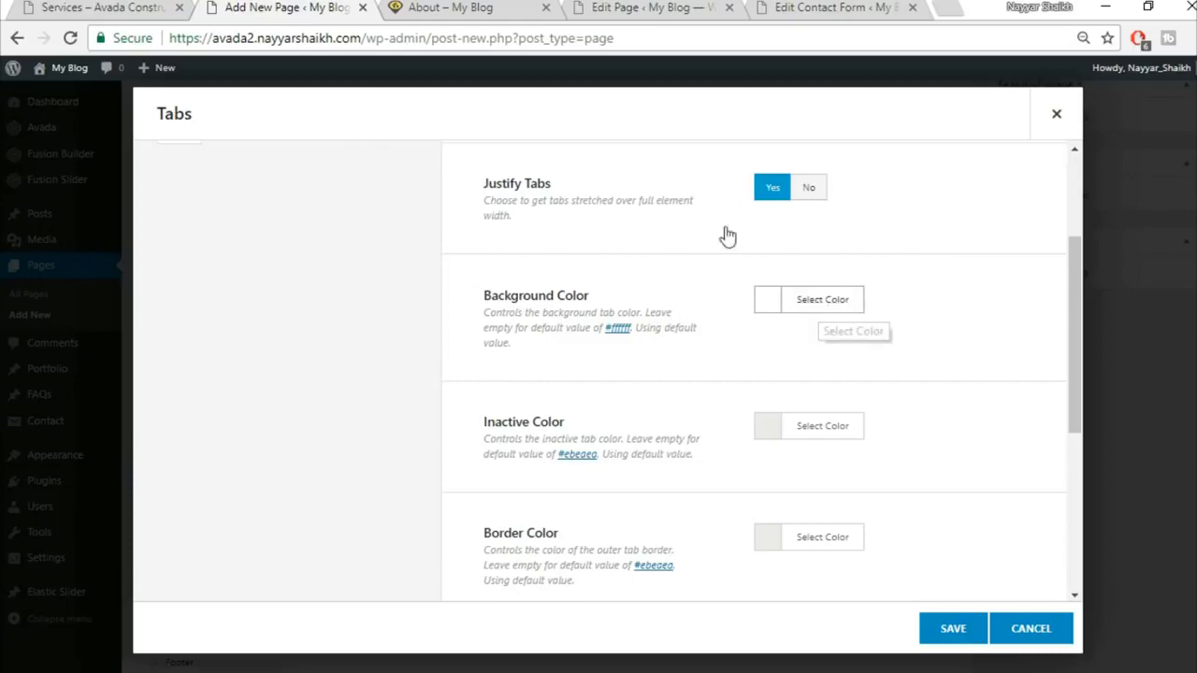
pyautogui.click(166, 7)
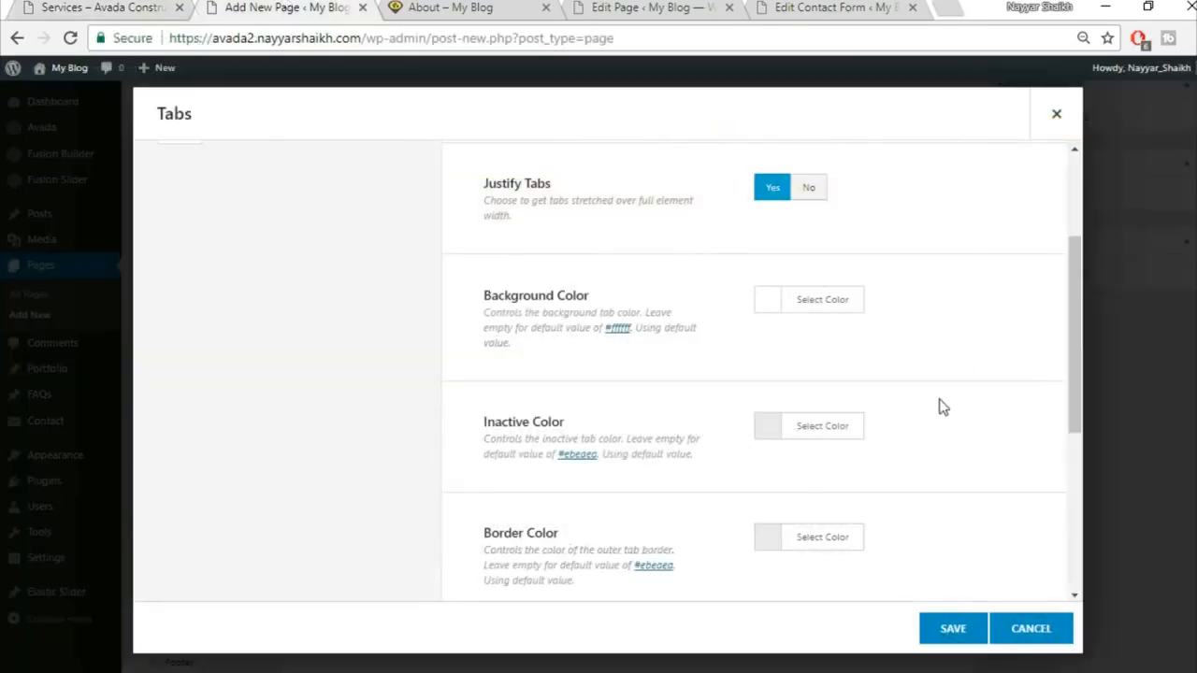
pyautogui.click(842, 301)
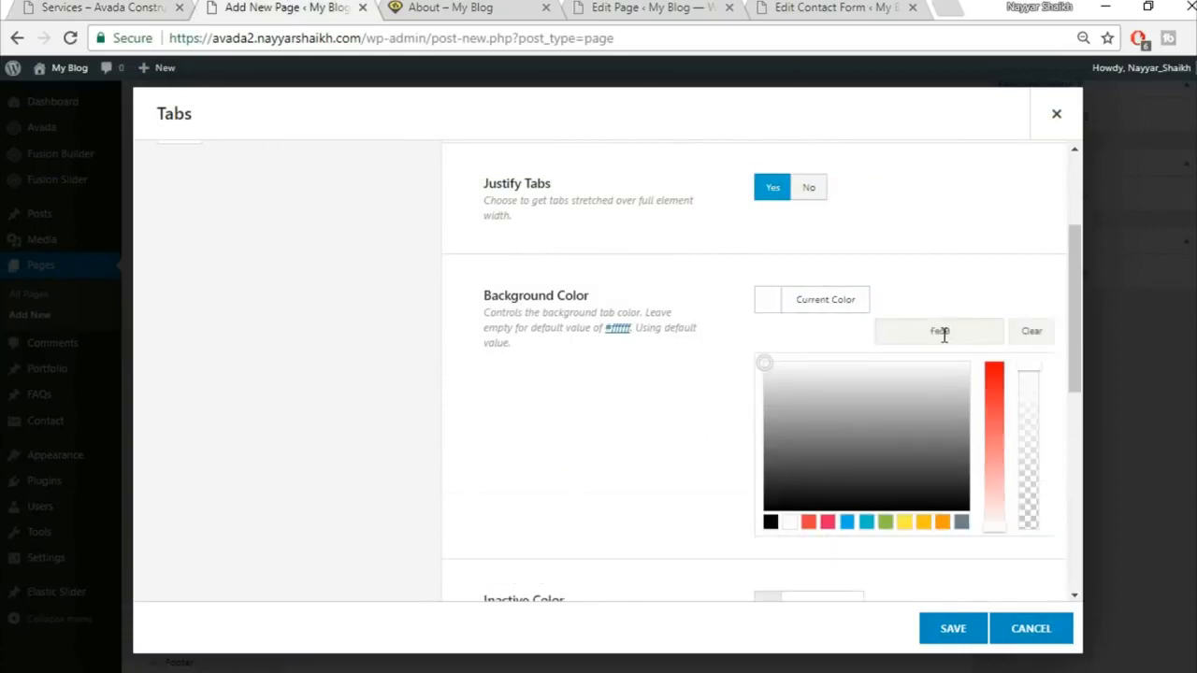
pyautogui.click(972, 273)
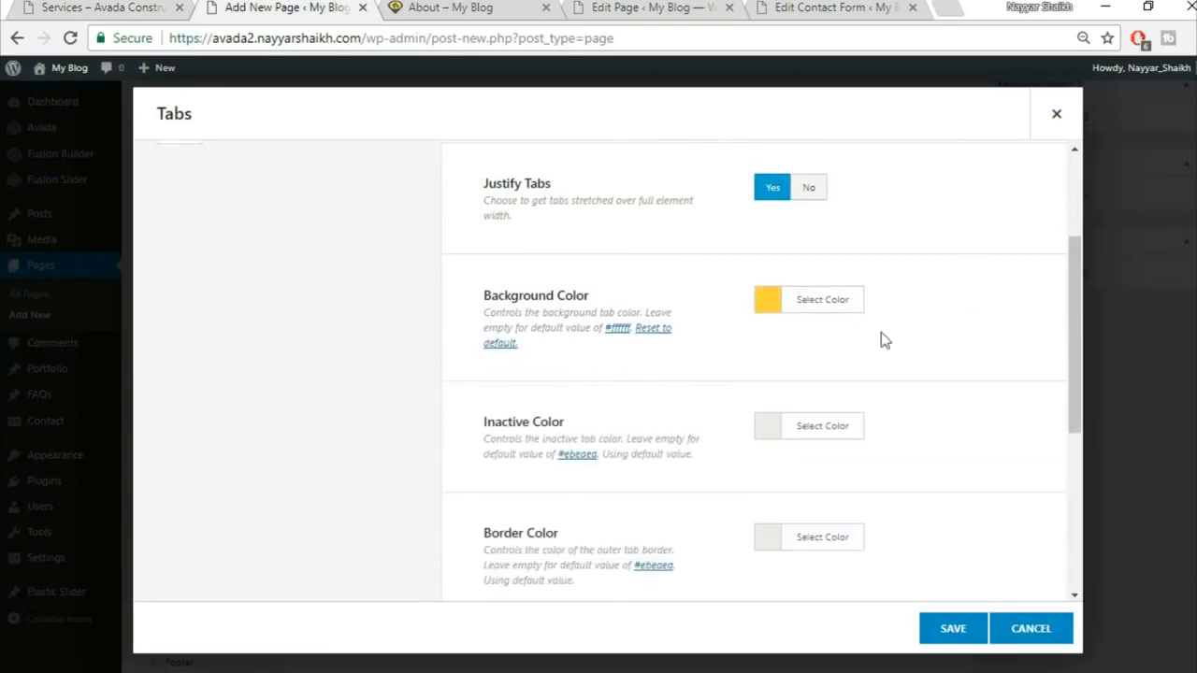
pyautogui.click(805, 440)
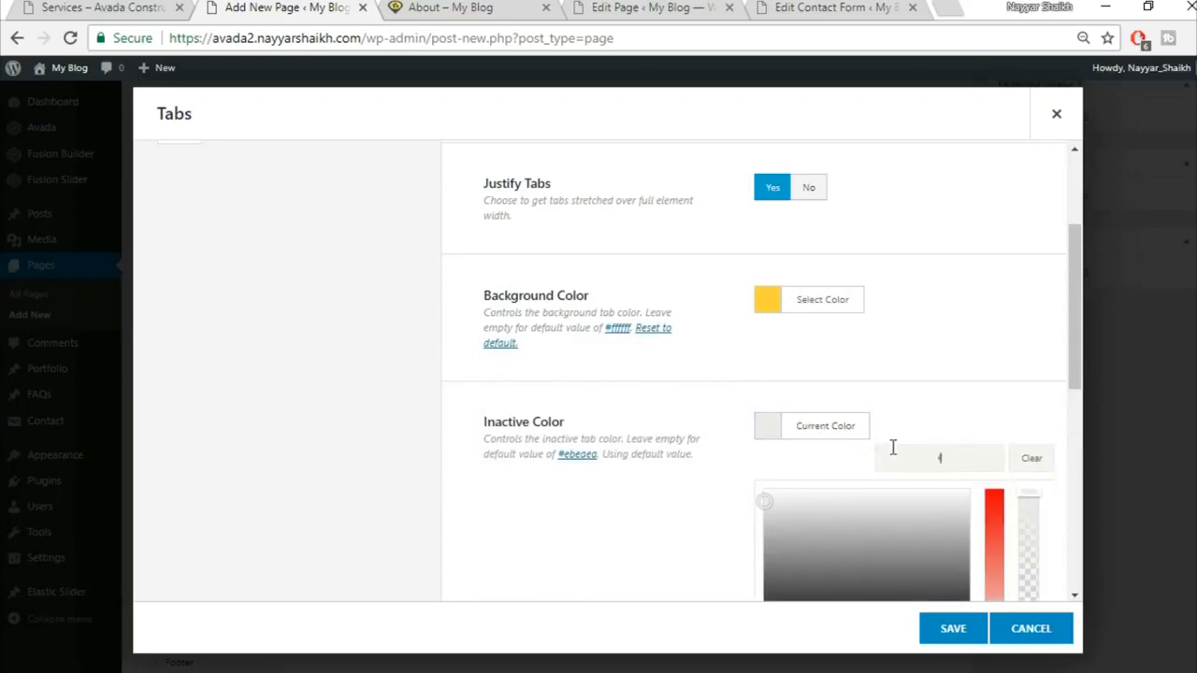
pyautogui.click(932, 378)
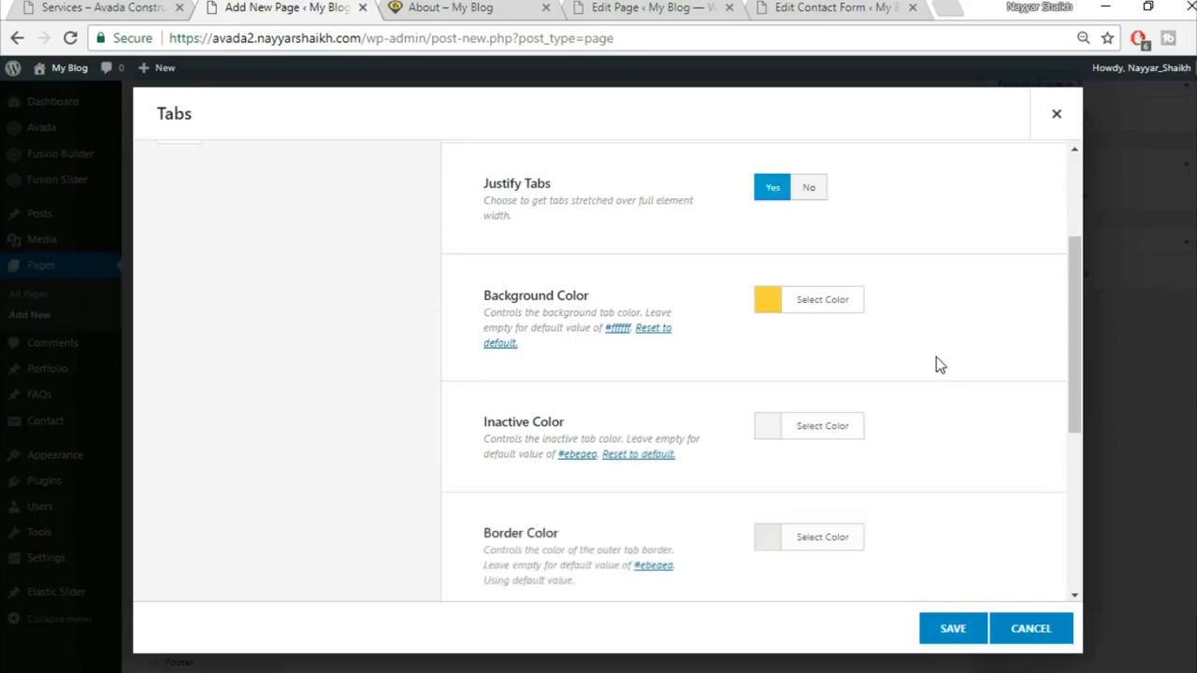
# Step: Make the tab border colour fully transparent and recheck the Services page reference
pyautogui.scroll(-2, 936, 359)
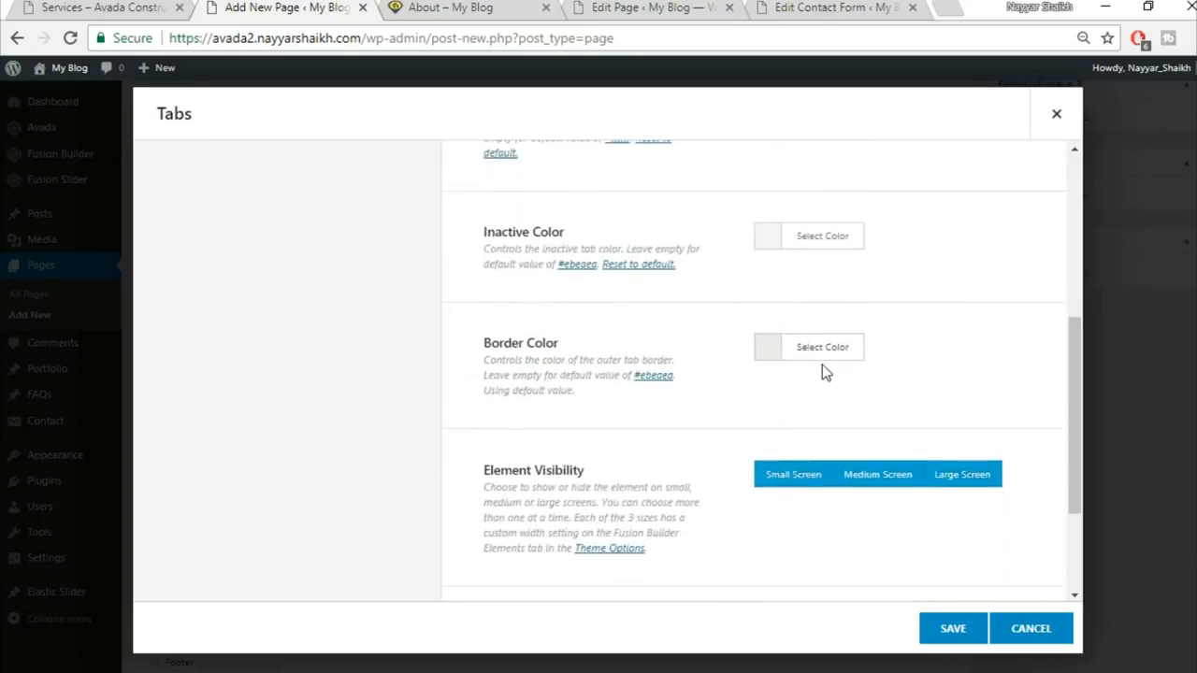
pyautogui.click(835, 351)
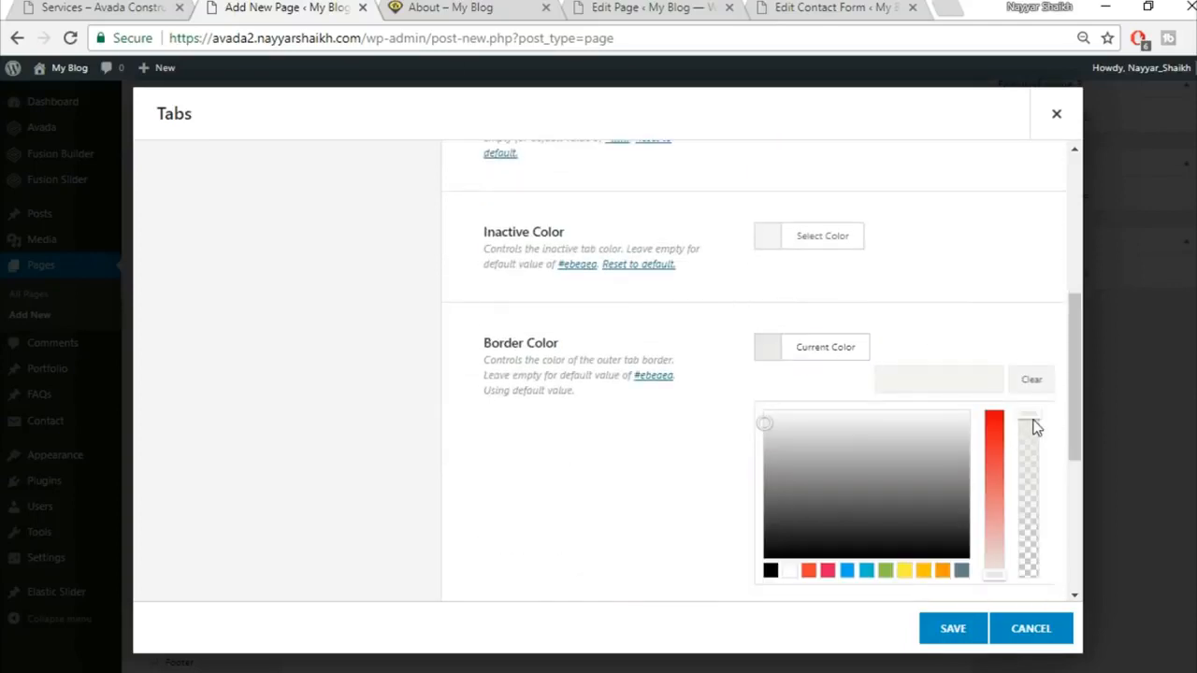
pyautogui.moveTo(1032, 531); pyautogui.dragTo(1036, 593)
pyautogui.click(985, 302)
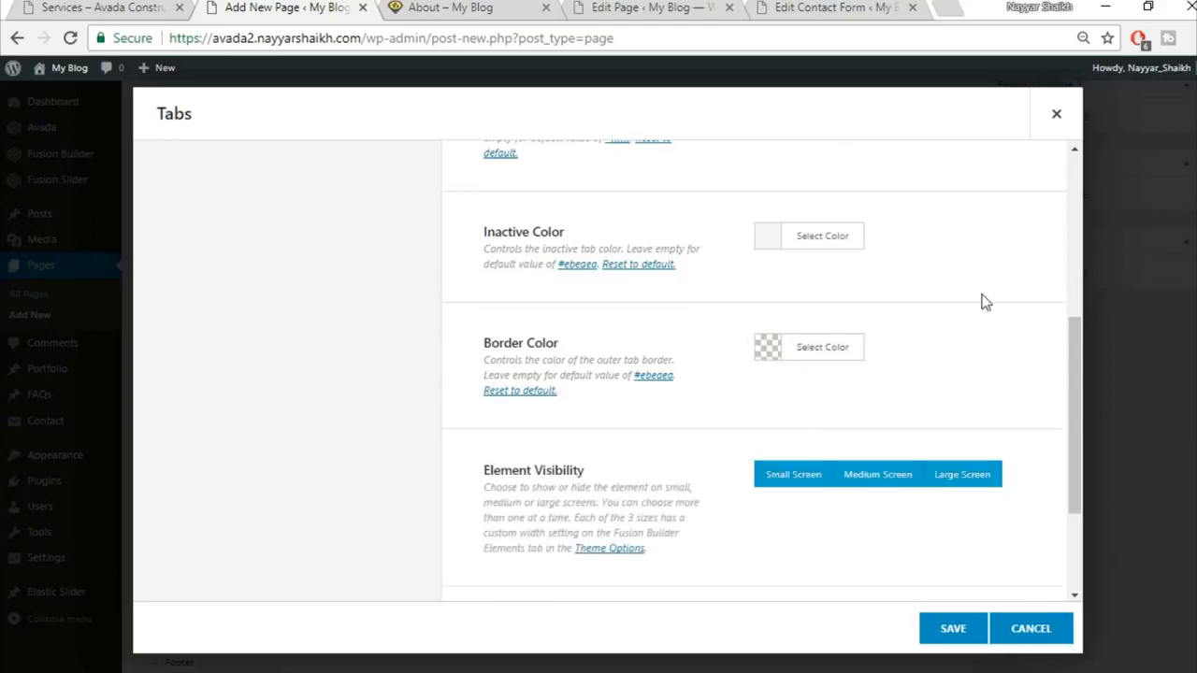
pyautogui.scroll(-3, 983, 301)
pyautogui.scroll(10, 964, 376)
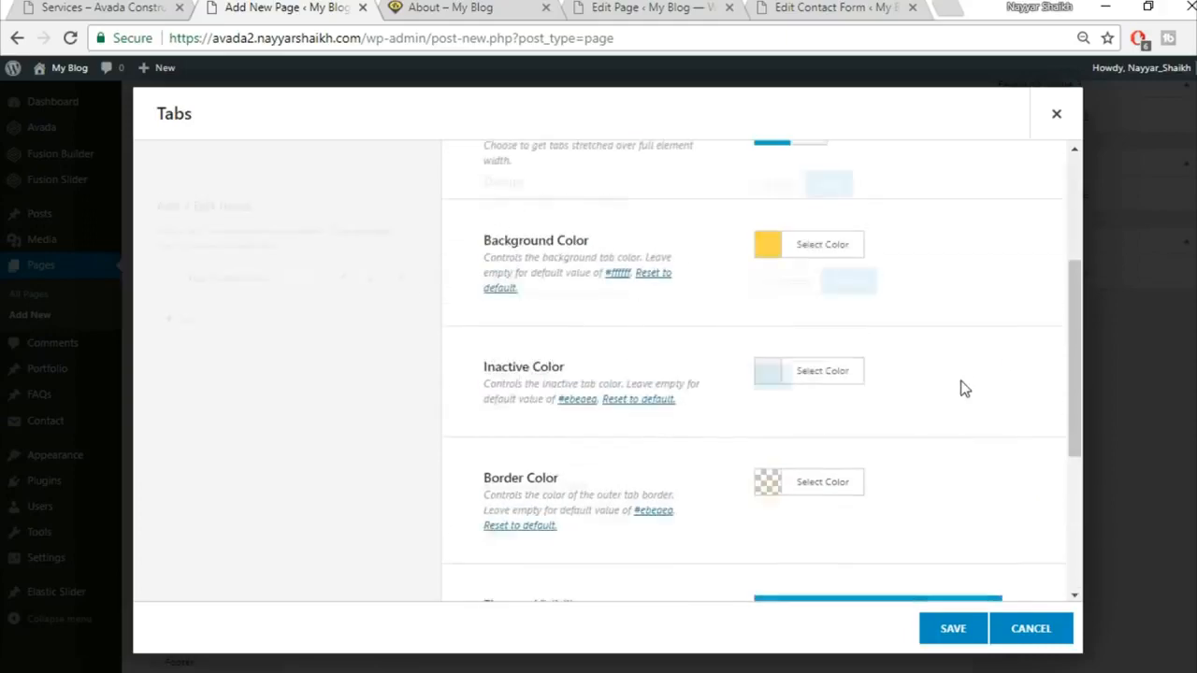
pyautogui.click(53, 6)
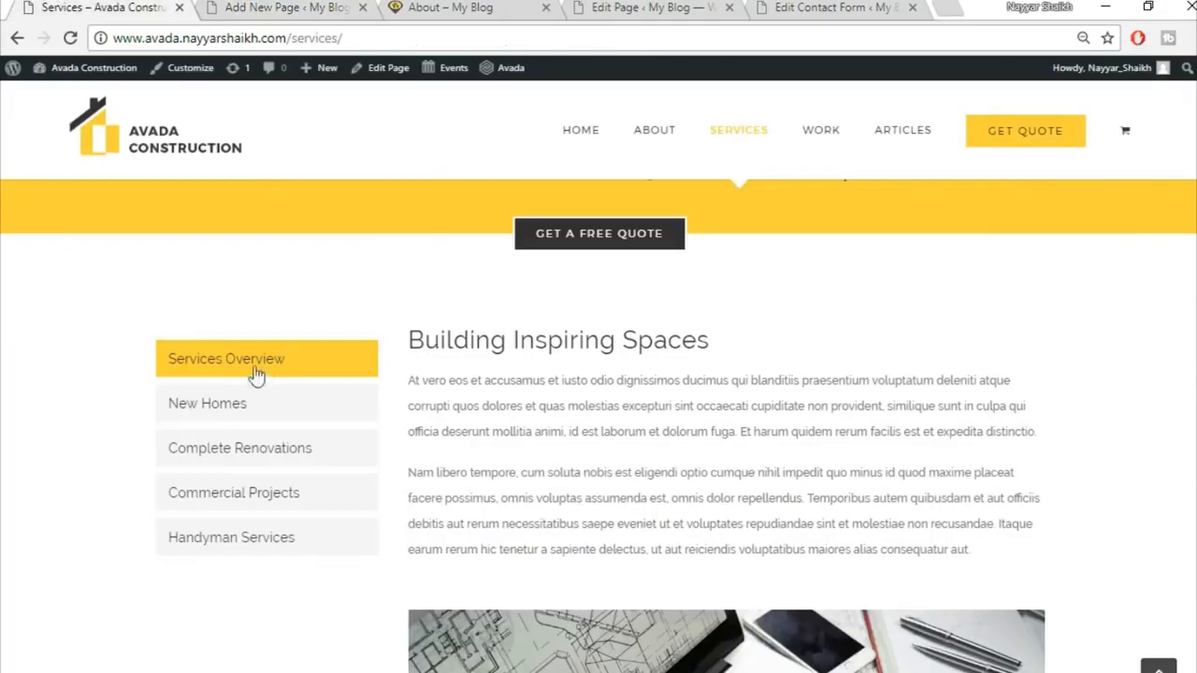
pyautogui.click(217, 7)
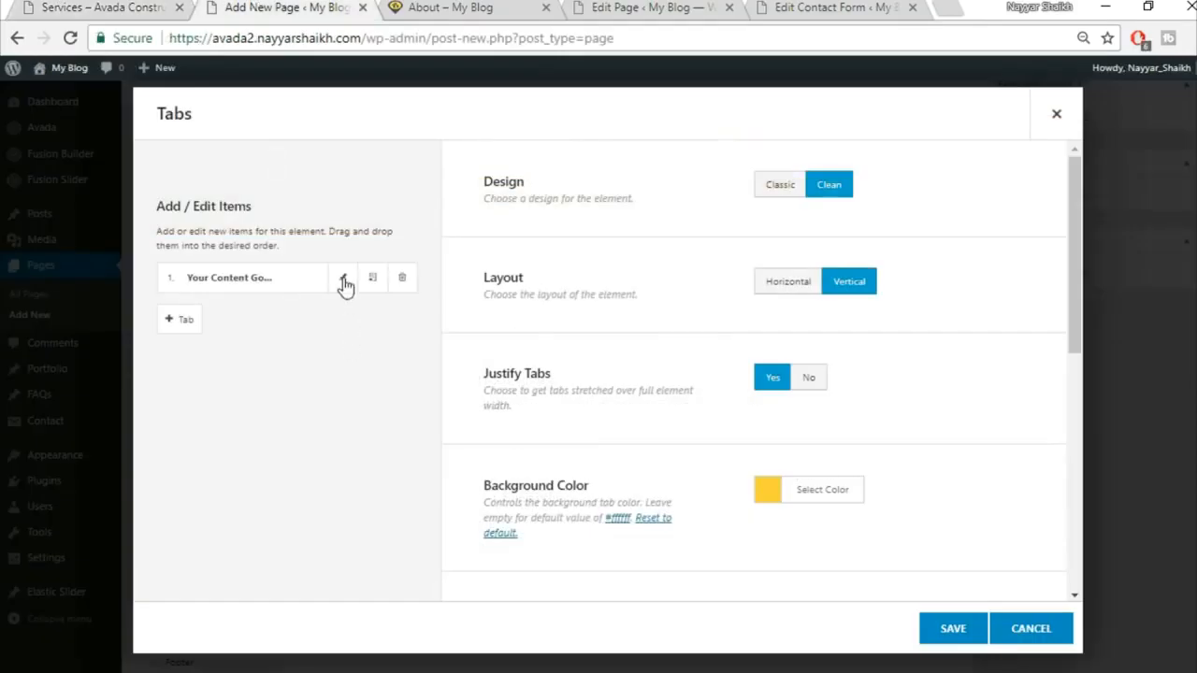
# Step: Open the first tab item and clear its placeholder title
pyautogui.click(343, 279)
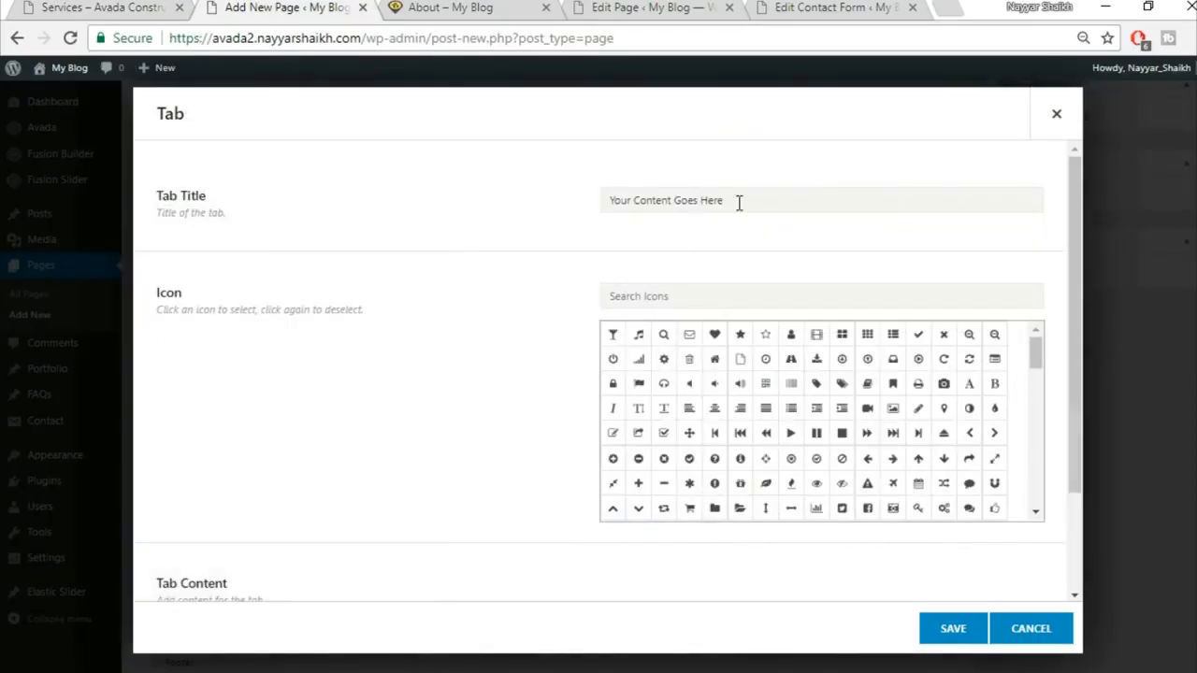
pyautogui.tripleClick(738, 200)
pyautogui.press('BackSpace')
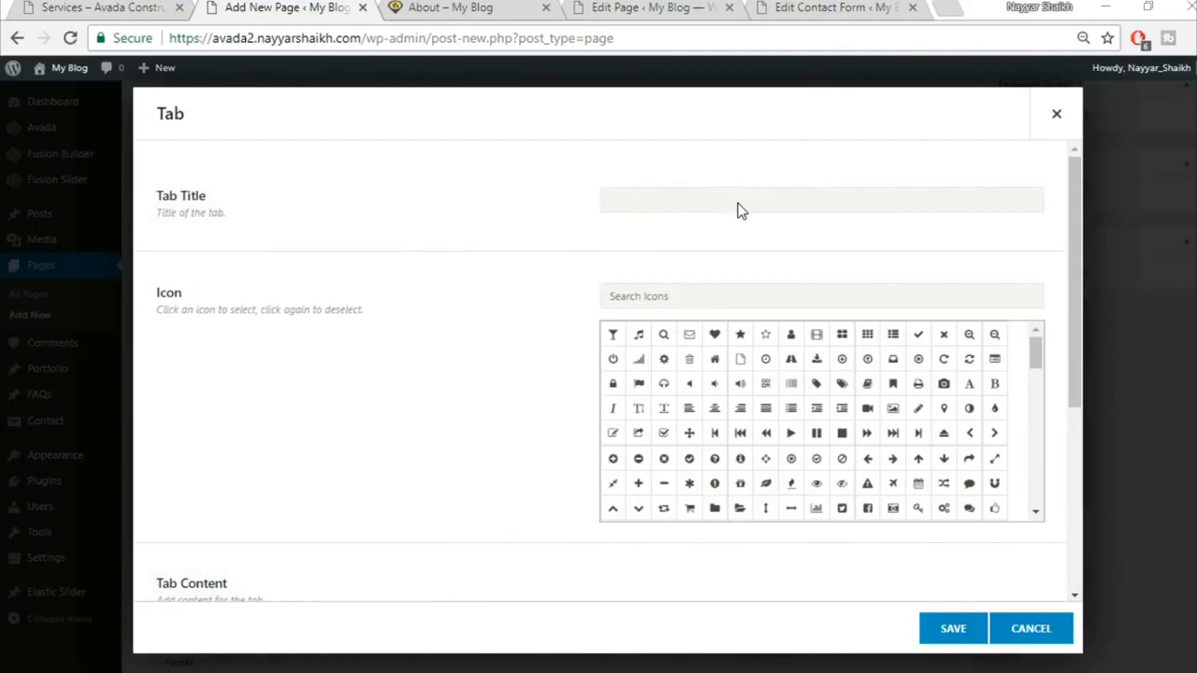
pyautogui.hotkey('ctrl', 's')
pyautogui.press('Escape')
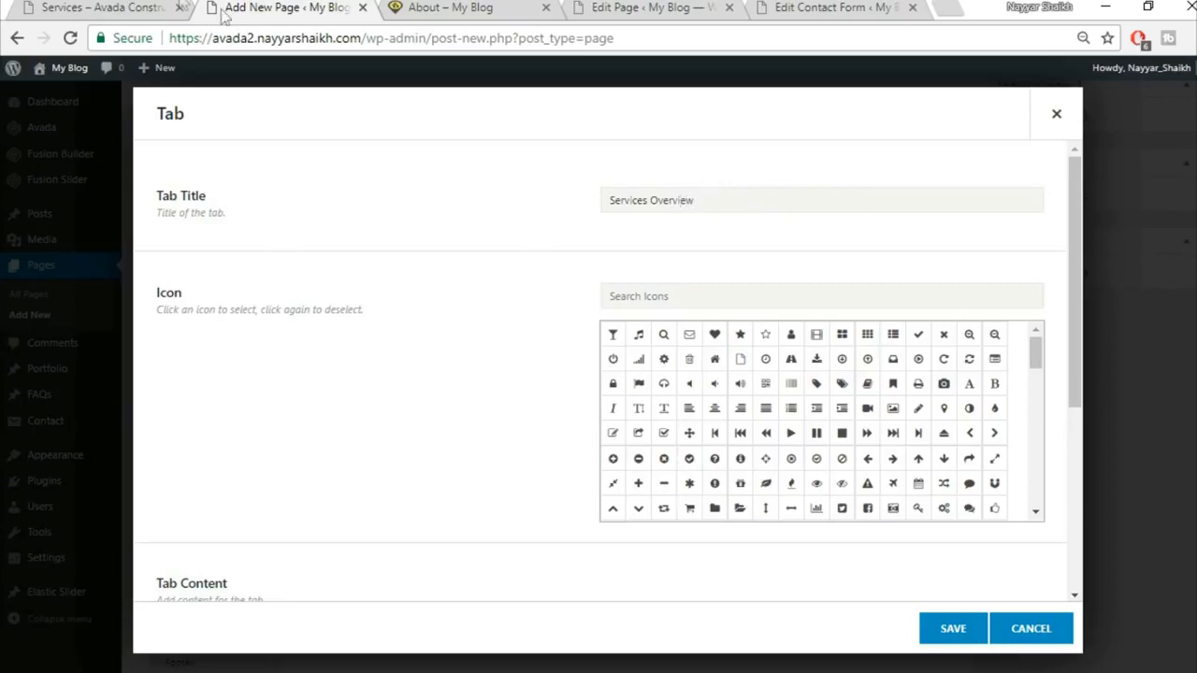
# Step: Paste the Services page's 'Building Inspiring Spaces' text in as the tab content and save the tab
pyautogui.click(141, 7)
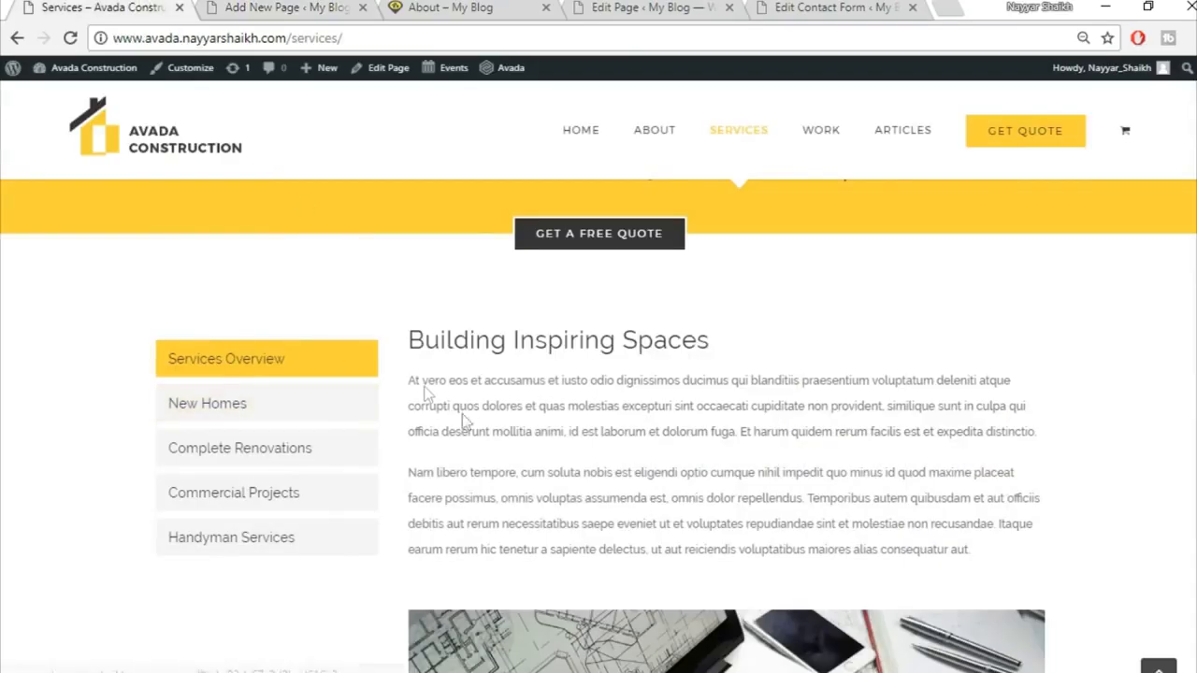
pyautogui.moveTo(410, 340); pyautogui.dragTo(972, 217)
pyautogui.hotkey('ctrl', 'c')
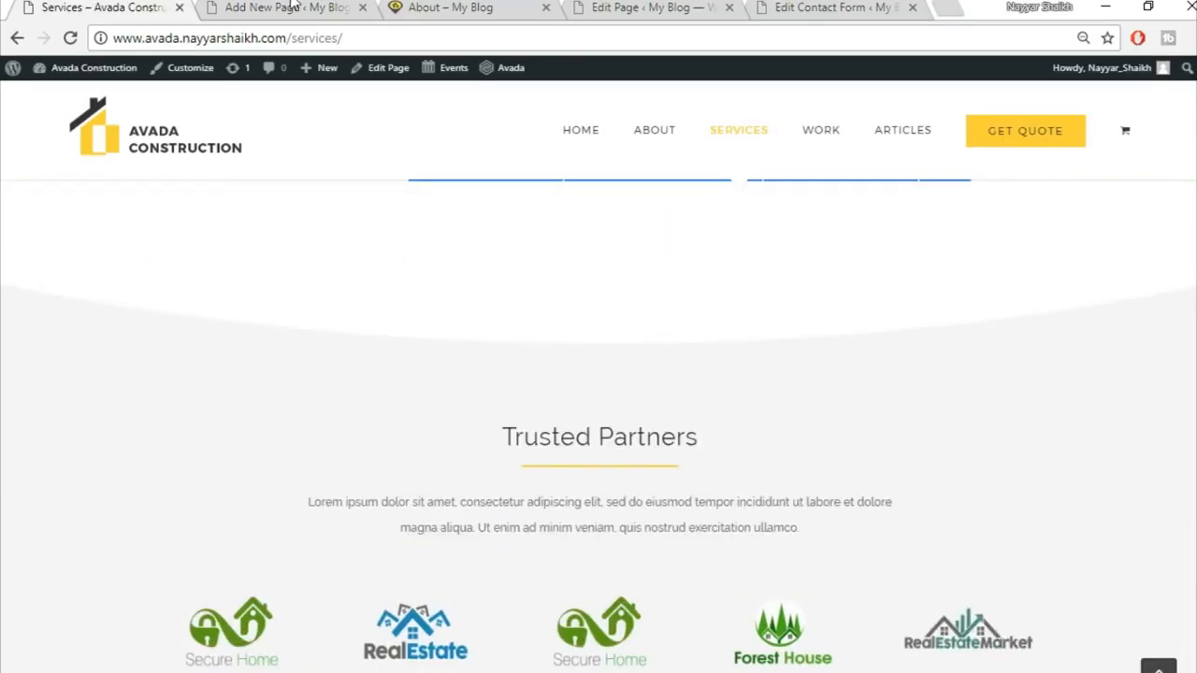
pyautogui.click(292, 7)
pyautogui.scroll(-4, 293, 406)
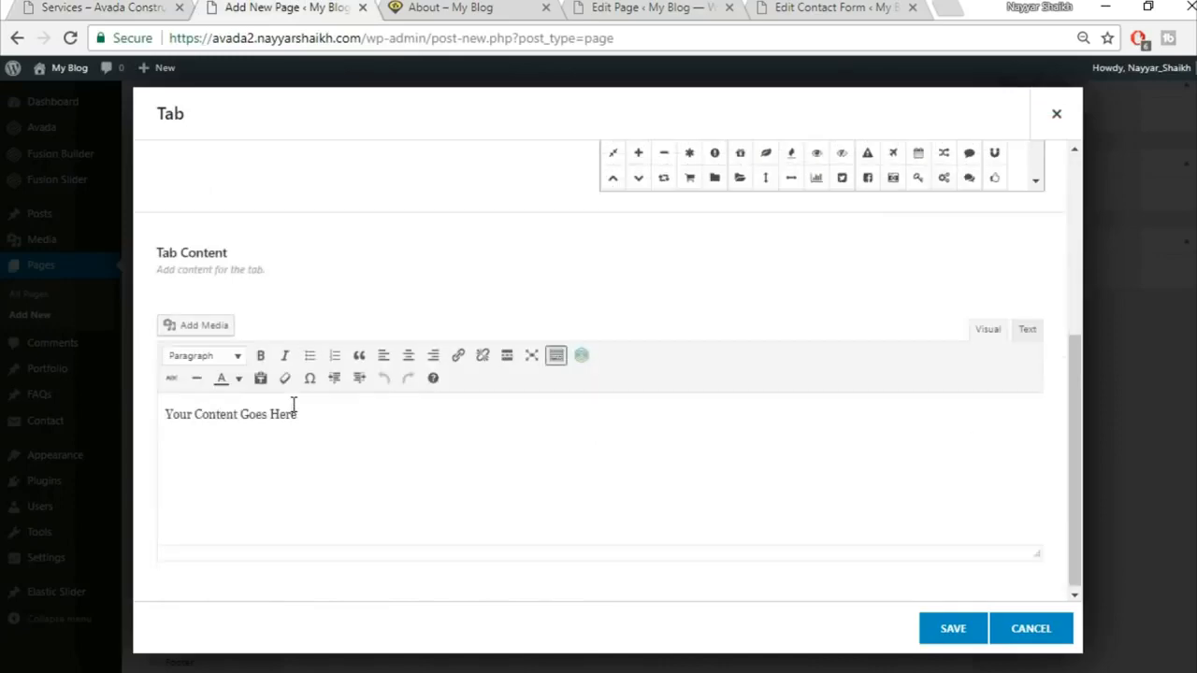
pyautogui.click(438, 462)
pyautogui.hotkey('ctrl', 'v')
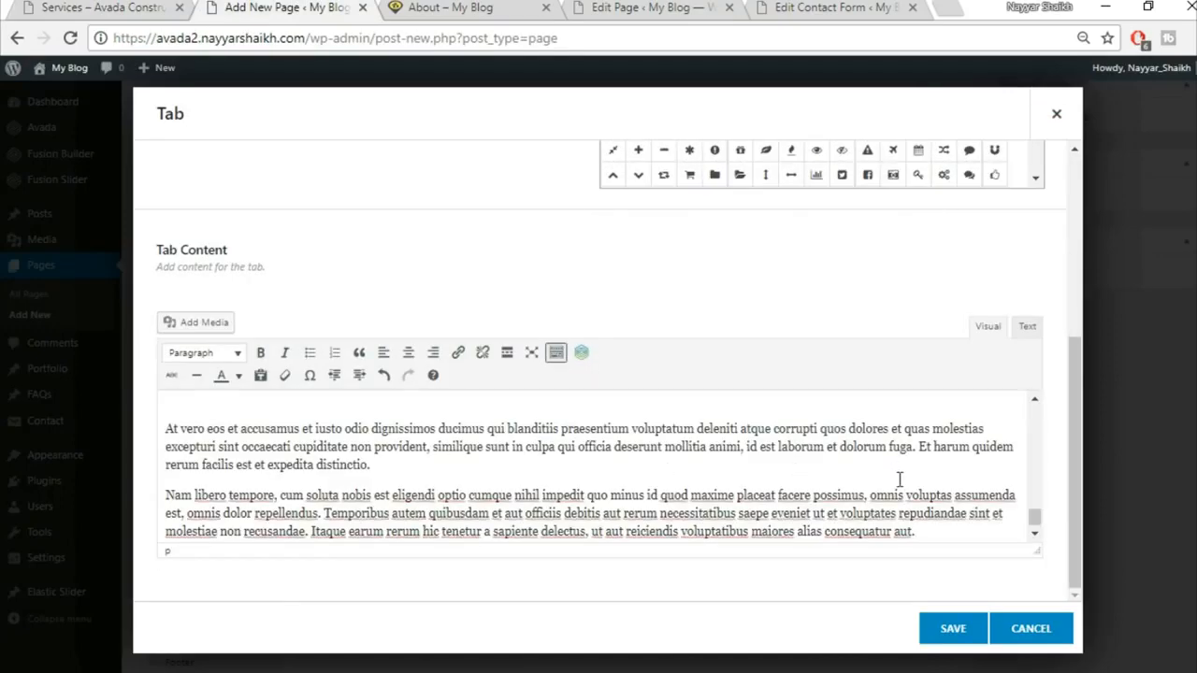
pyautogui.click(953, 629)
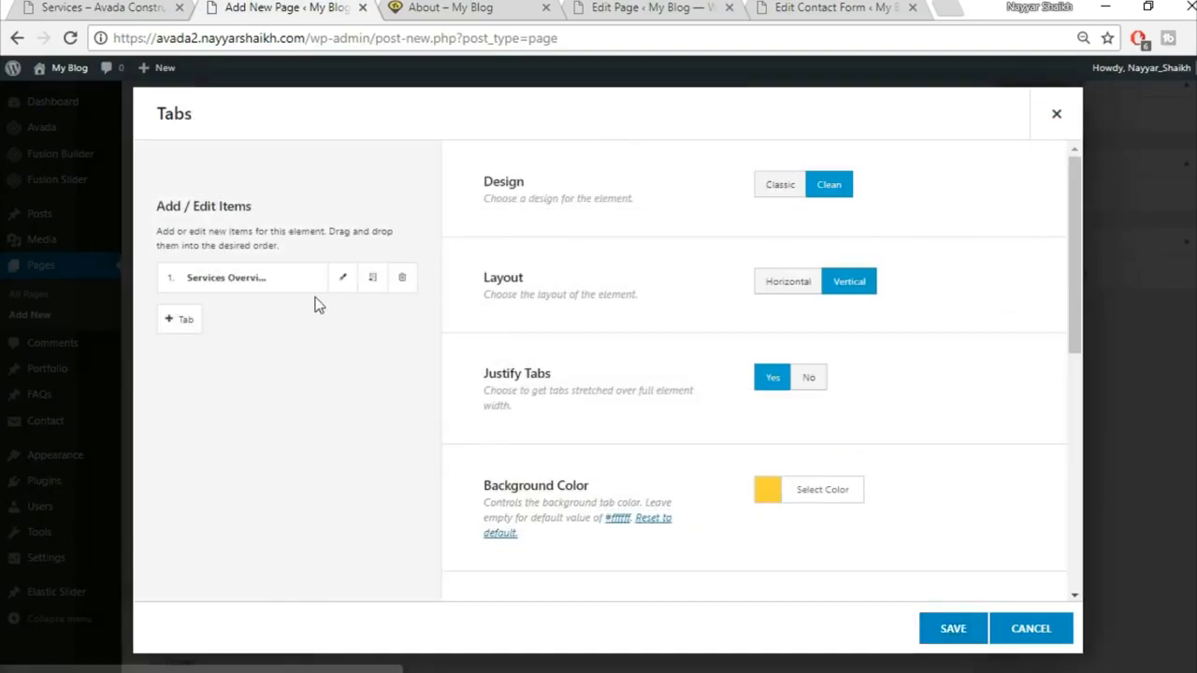
# Step: Clone the Services Overview tab and save the Tabs element to the page
pyautogui.click(372, 281)
pyautogui.click(372, 280)
pyautogui.click(373, 280)
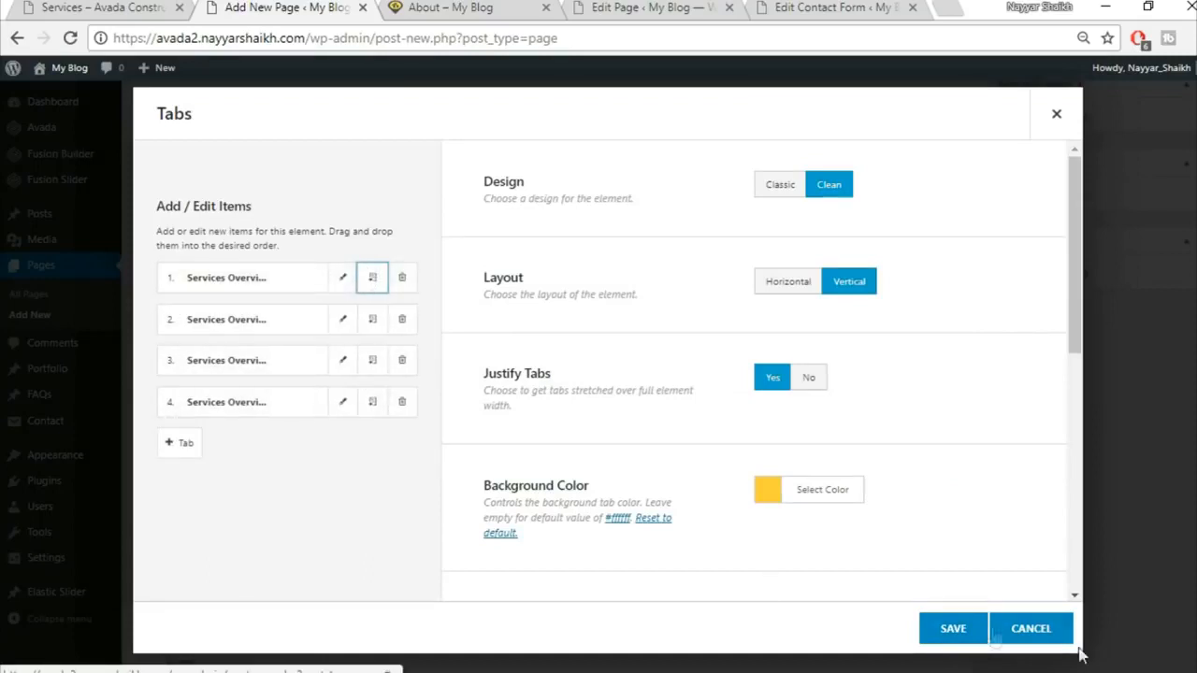
pyautogui.click(953, 629)
pyautogui.scroll(4, 954, 633)
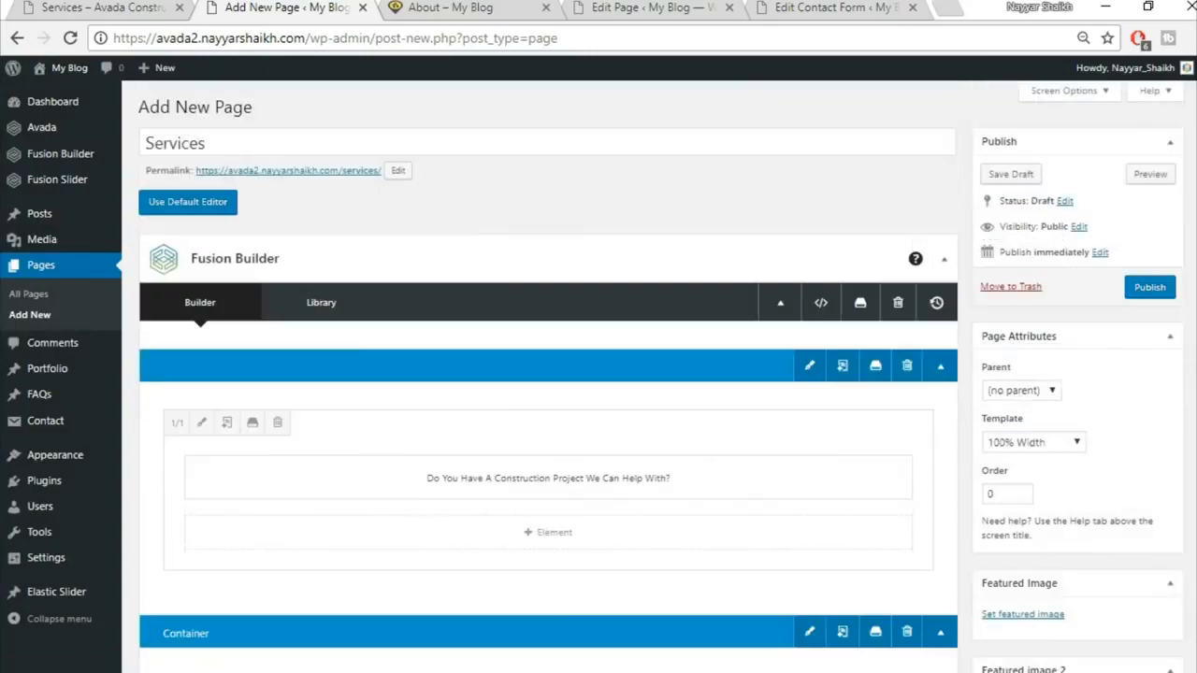
# Step: Publish the Services page and glance at the demo site's Services page
pyautogui.click(1136, 290)
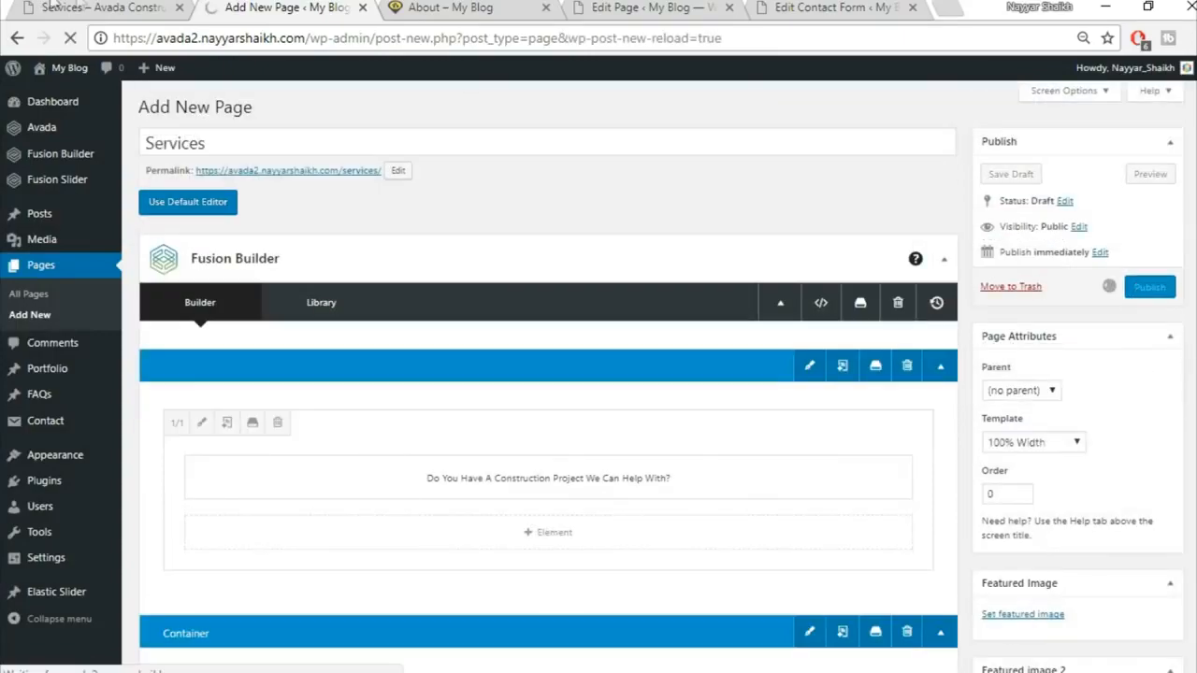
pyautogui.click(80, 7)
pyautogui.scroll(7, 340, 482)
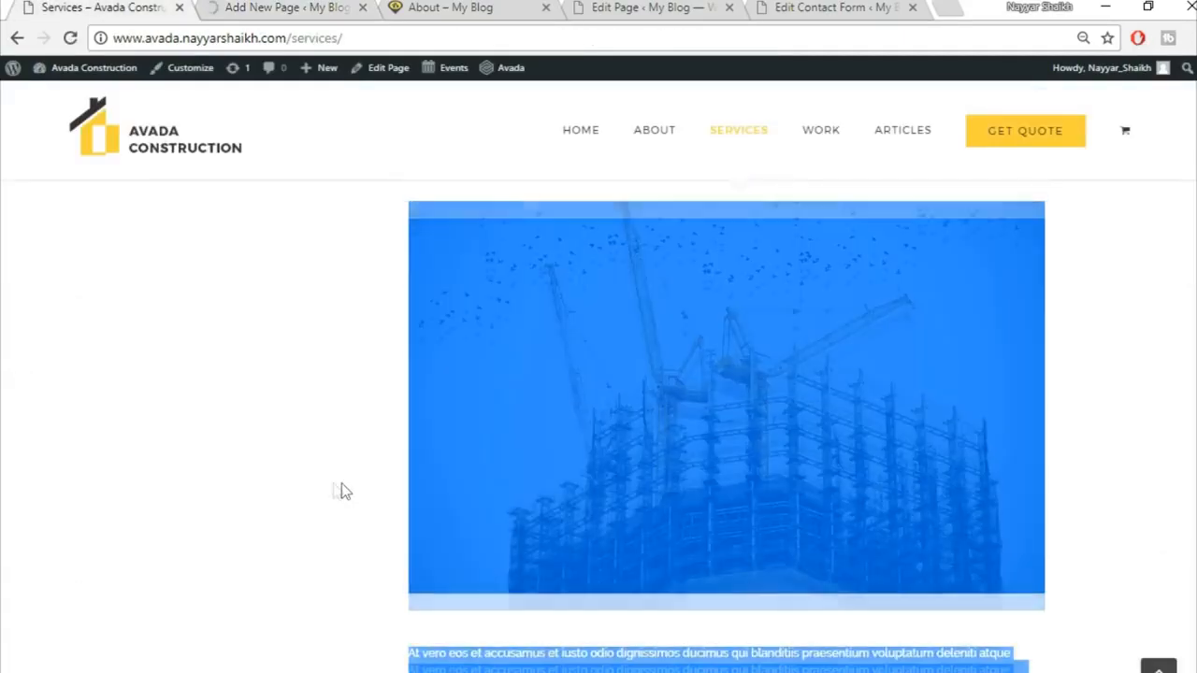
pyautogui.click(256, 491)
pyautogui.scroll(15, 268, 501)
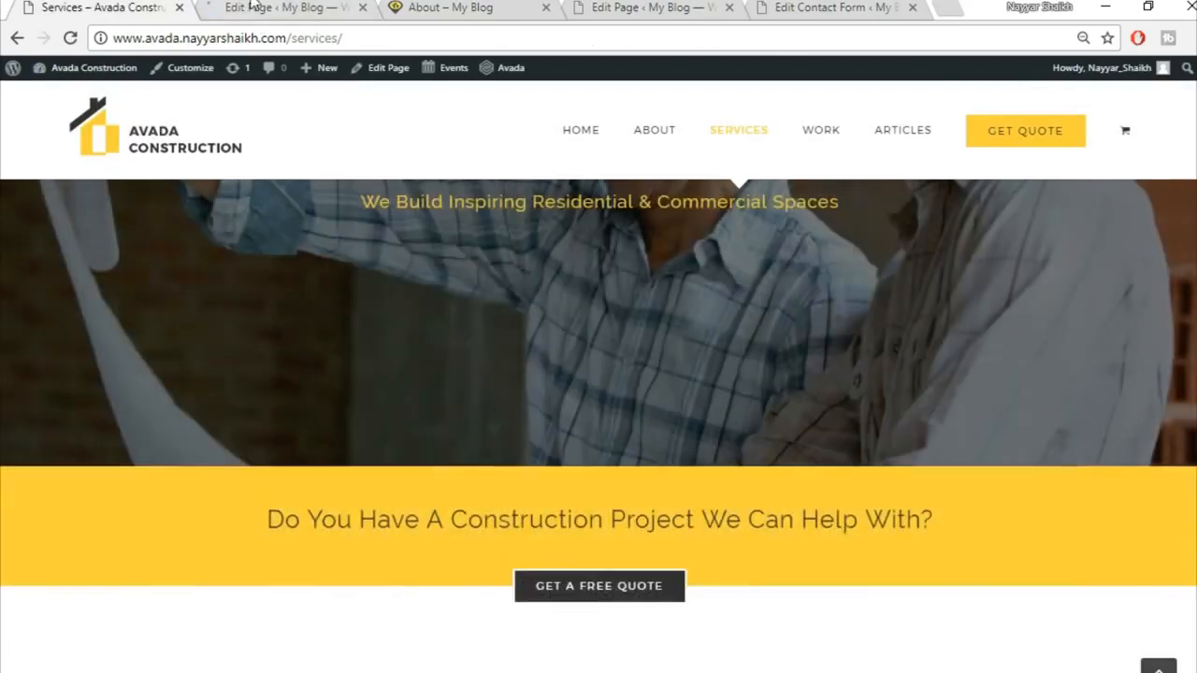
pyautogui.click(253, 6)
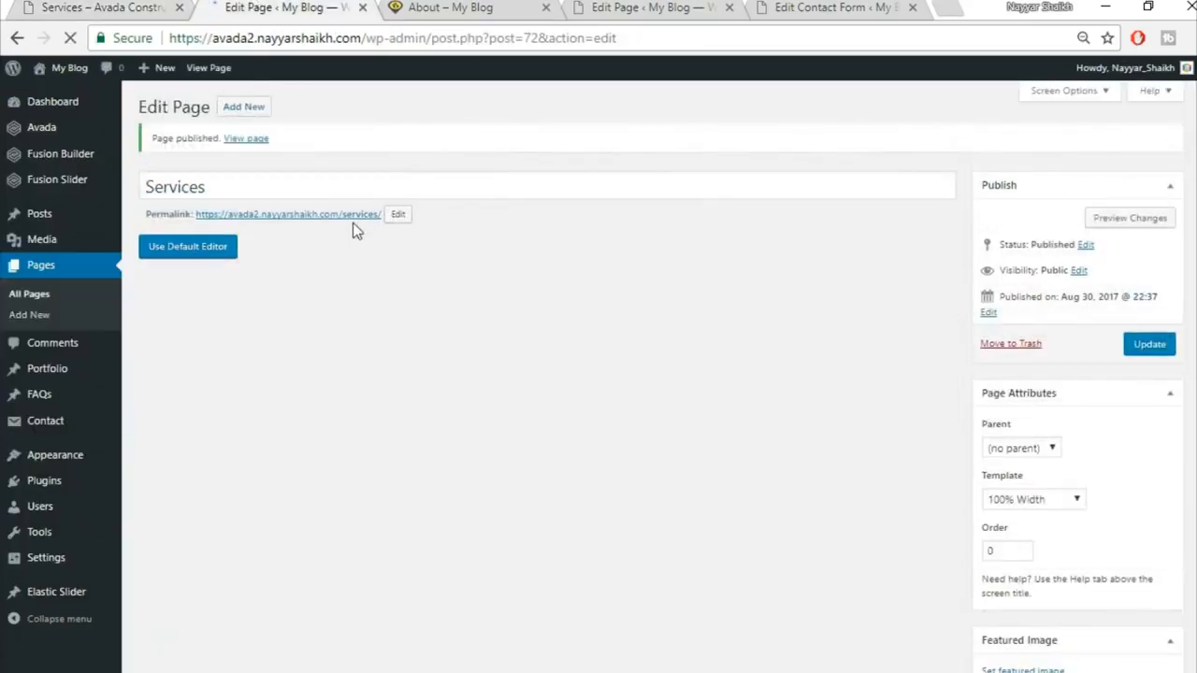
# Step: Open the live Services page in a new tab and click through its Services Overview tabs
pyautogui.rightClick(352, 219)
pyautogui.click(378, 230)
pyautogui.click(445, 6)
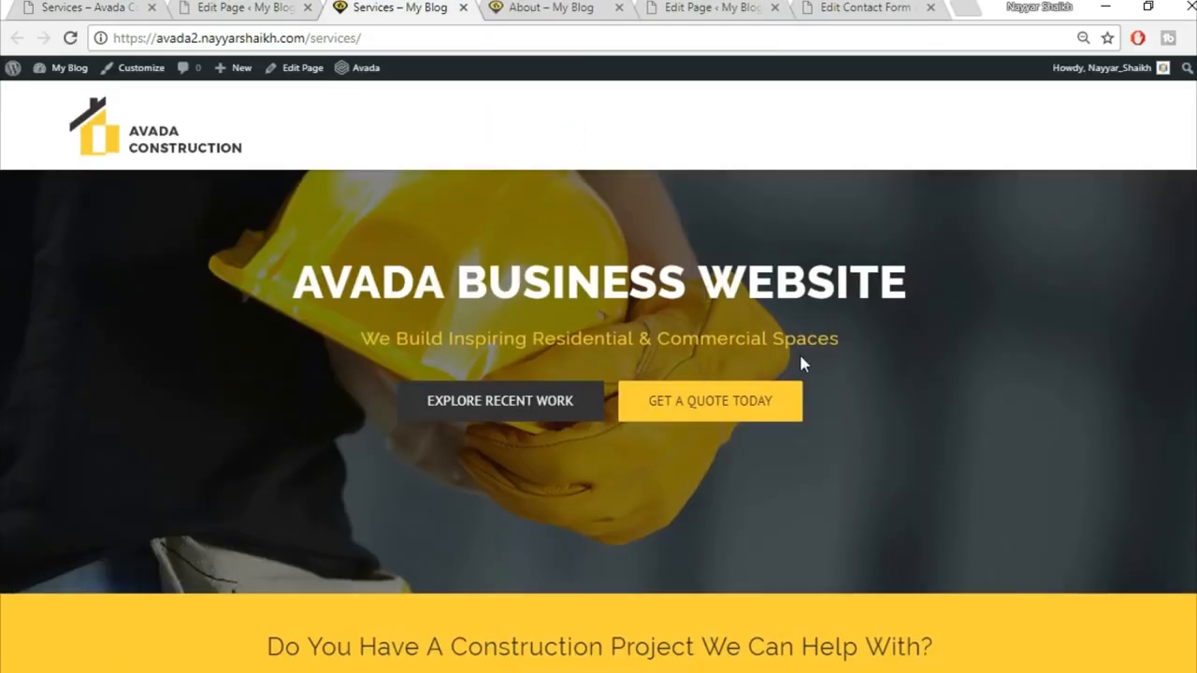
pyautogui.scroll(-5, 799, 352)
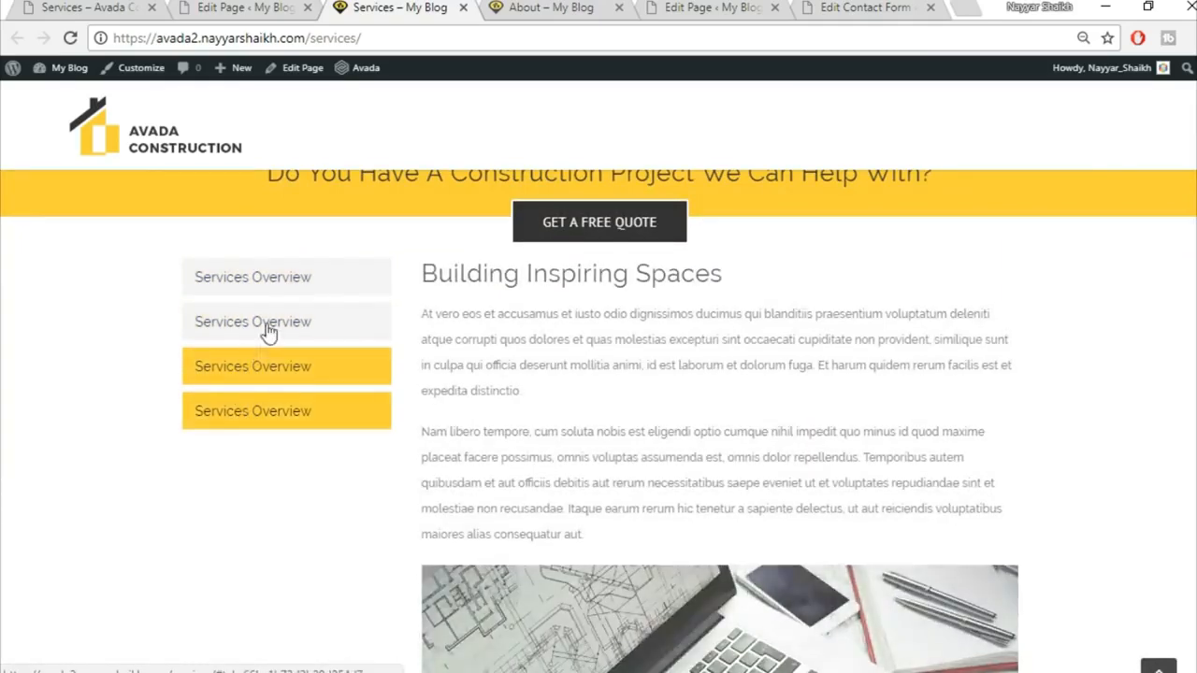
pyautogui.click(292, 281)
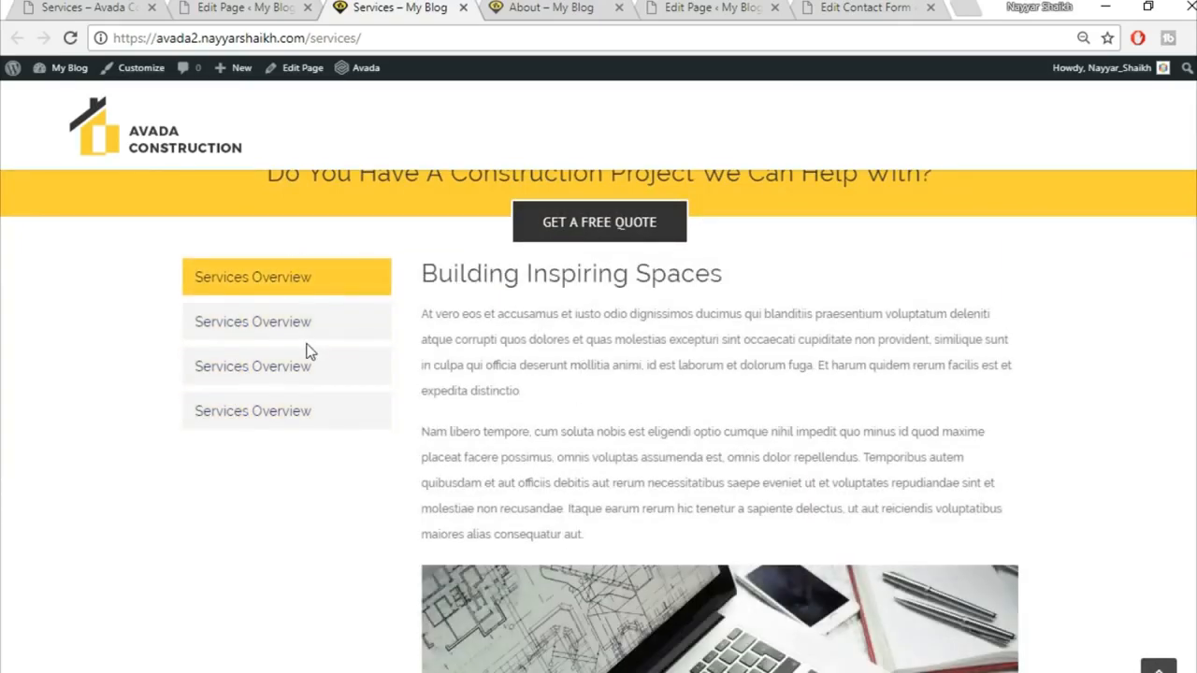
pyautogui.click(301, 365)
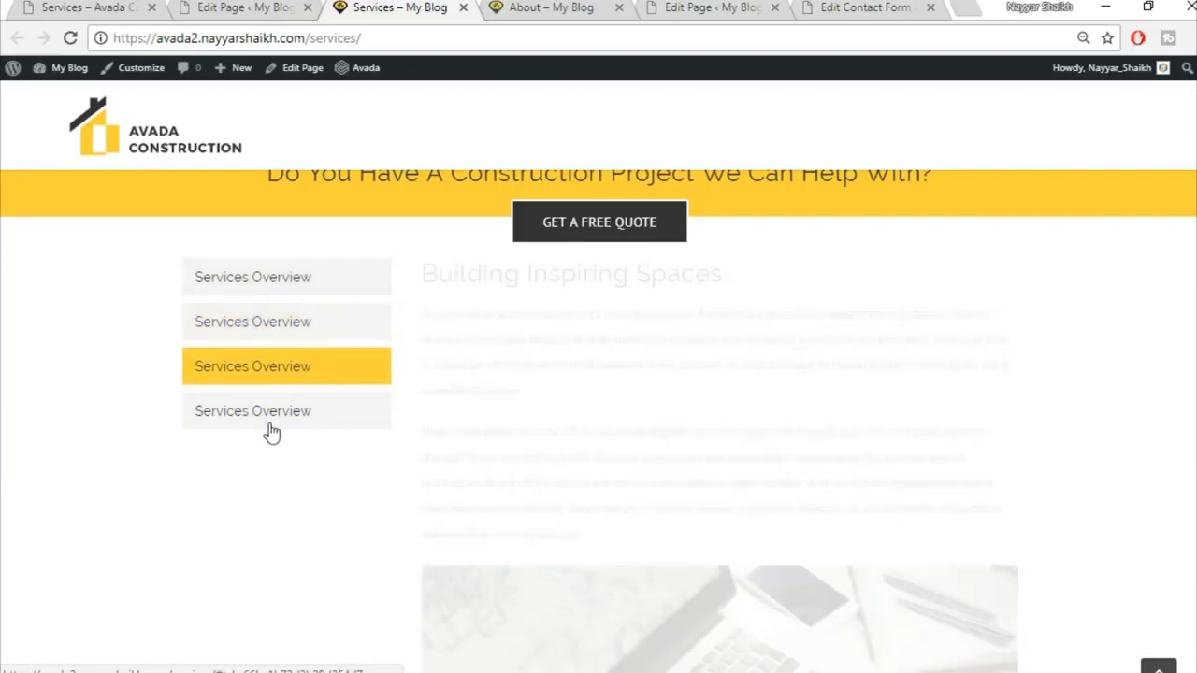
pyautogui.click(274, 412)
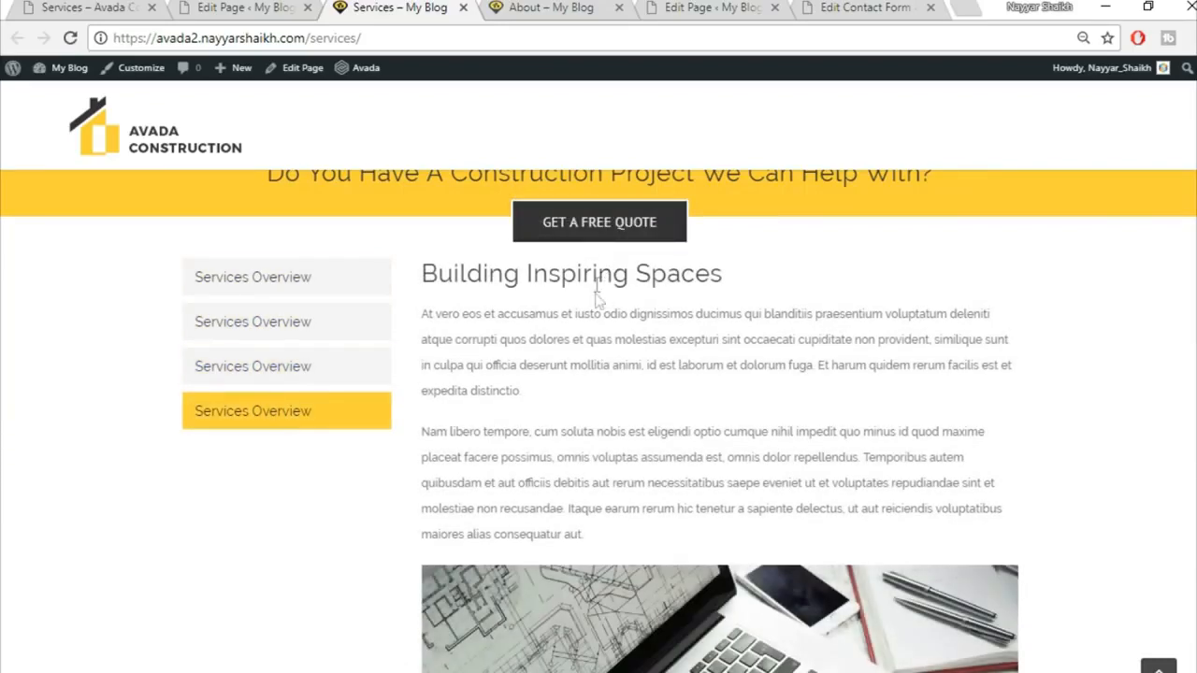
pyautogui.click(208, 7)
pyautogui.scroll(-3, 929, 437)
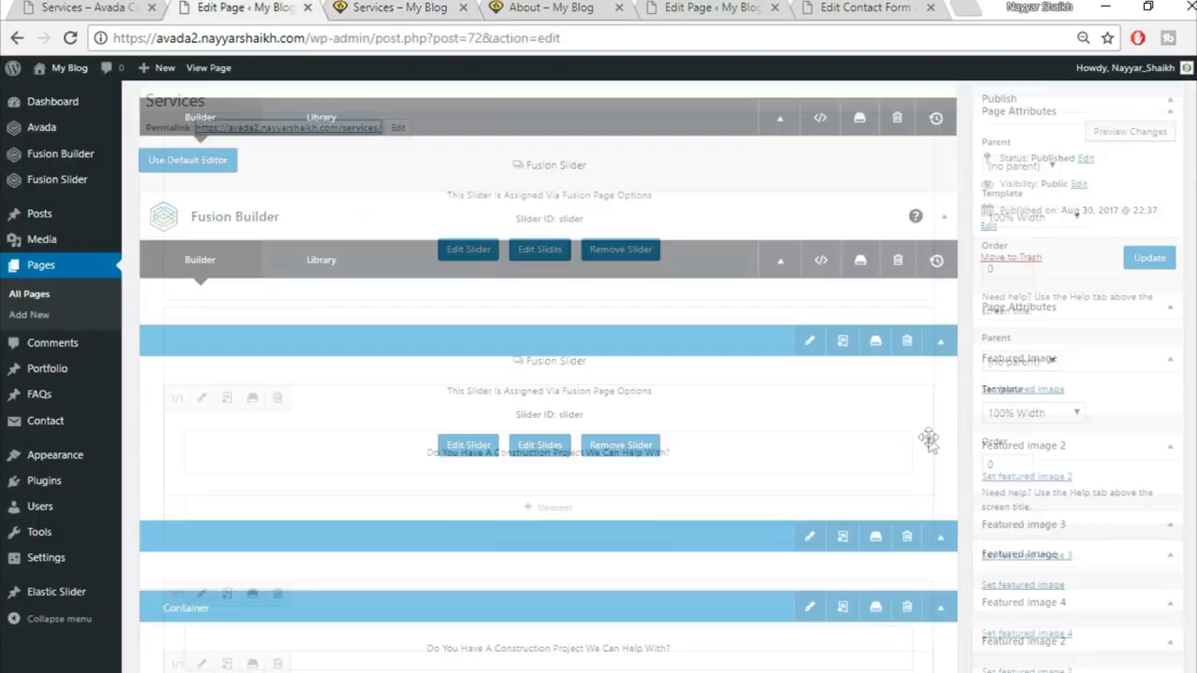
# Step: Set the Tabs container's Design top padding to 40 and update the Services page
pyautogui.scroll(-5, 929, 438)
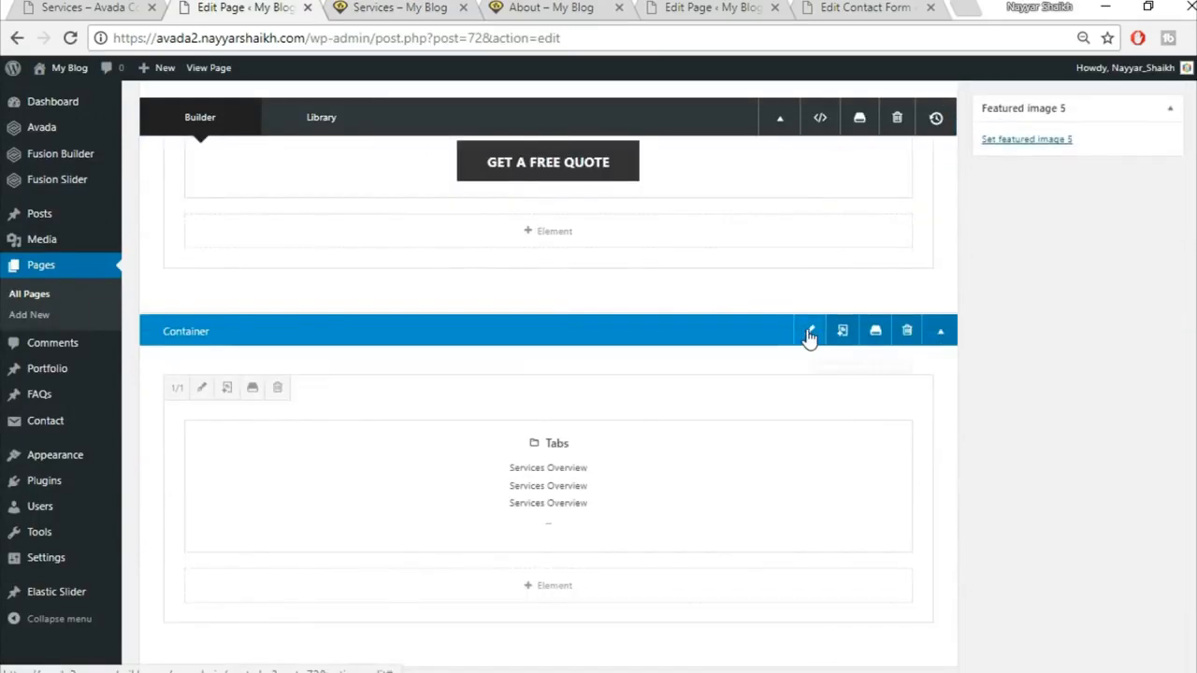
pyautogui.click(810, 333)
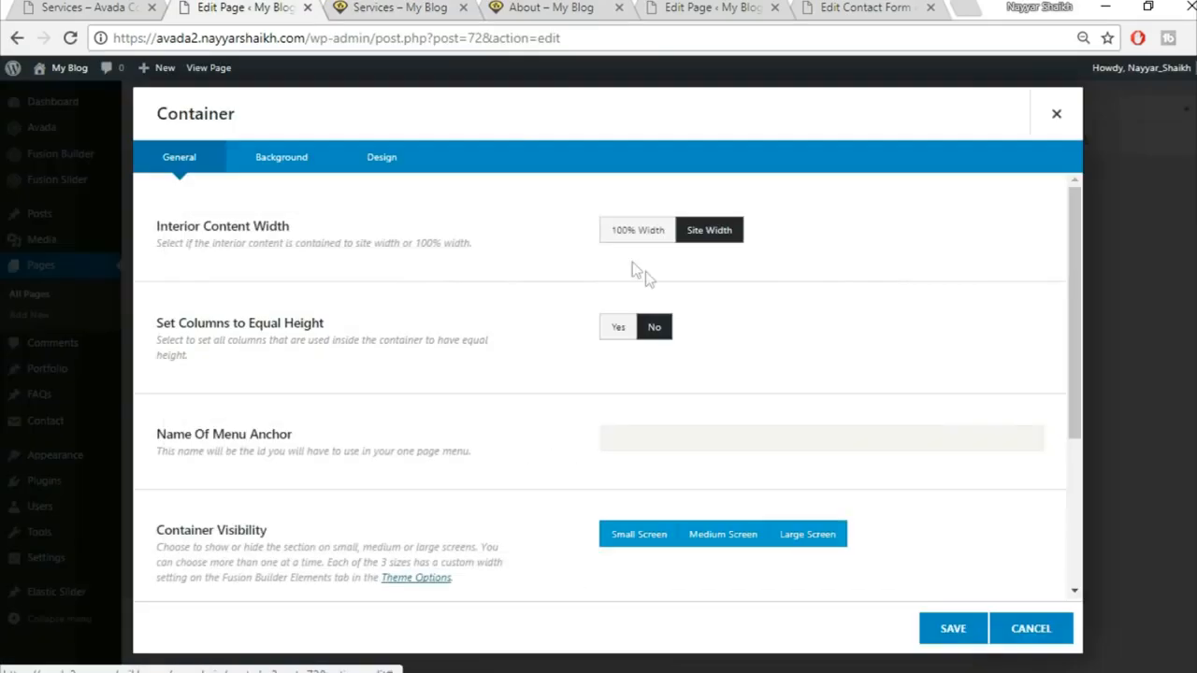
pyautogui.click(387, 172)
pyautogui.click(660, 439)
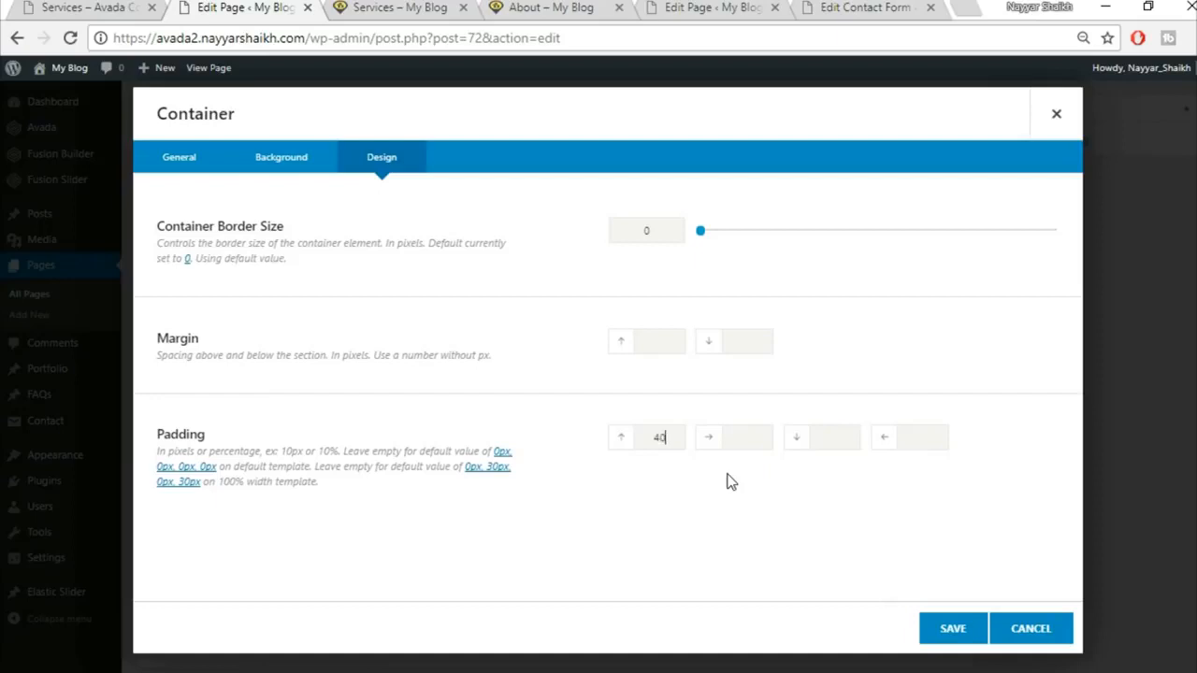
pyautogui.click(962, 631)
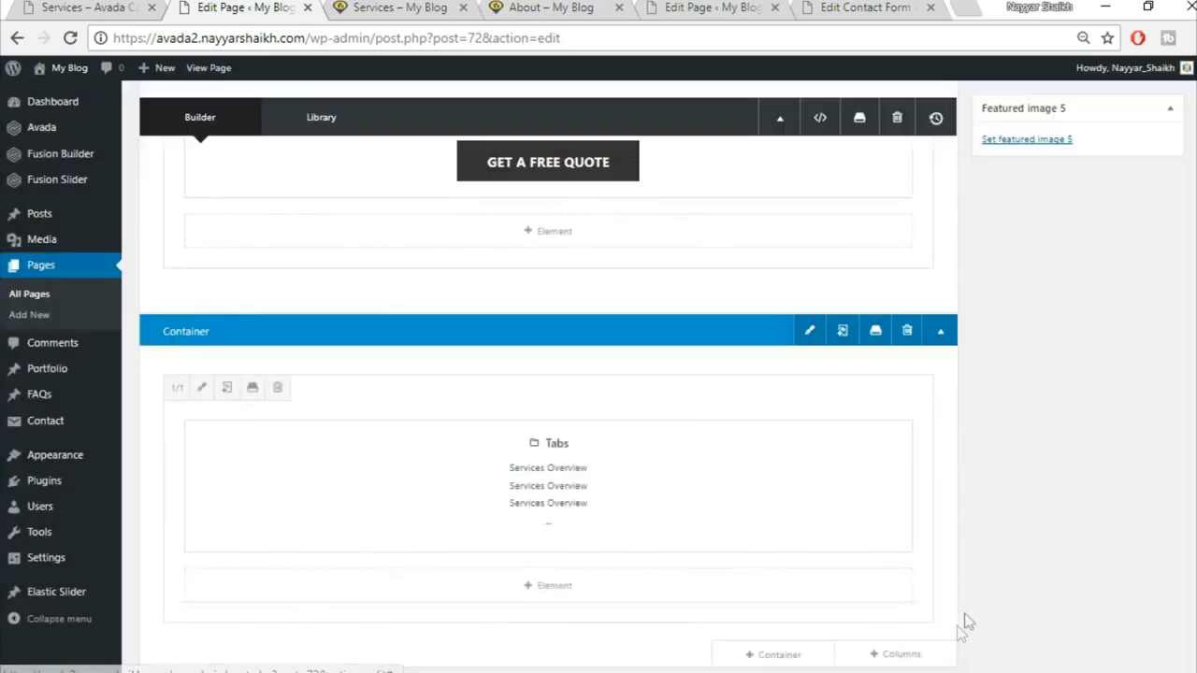
pyautogui.scroll(10, 1055, 599)
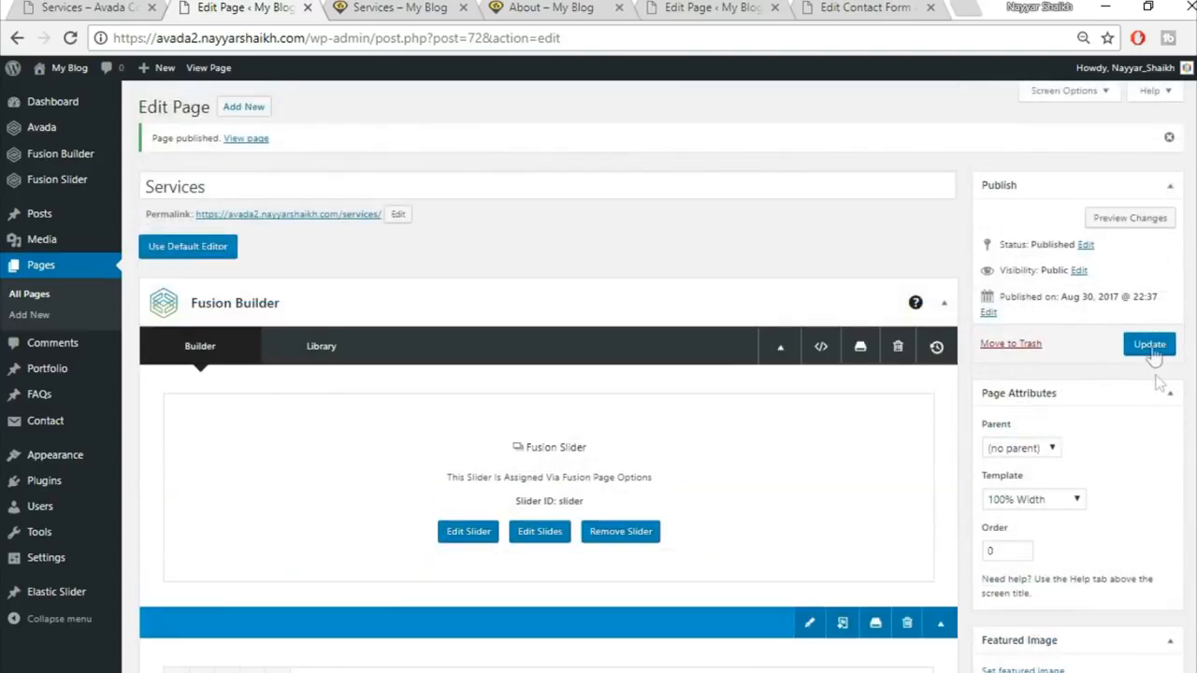
pyautogui.click(1151, 346)
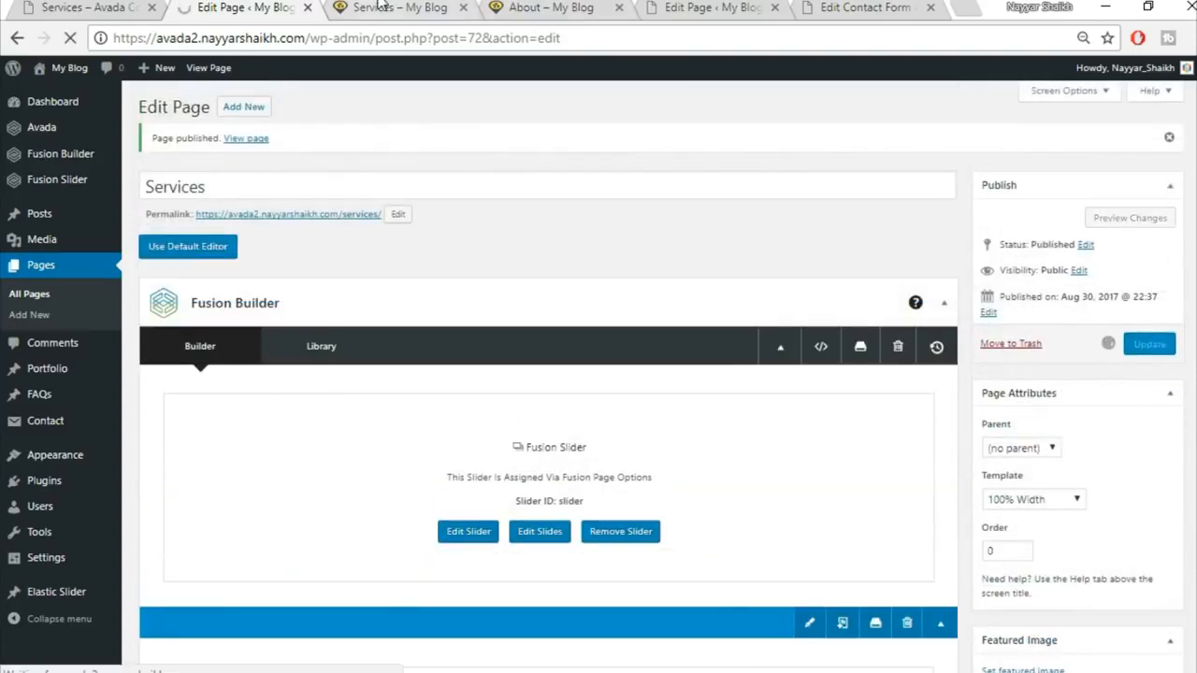
# Step: Reload the live Services page to see the new padding and compare it with the demo site's Services page
pyautogui.click(381, 6)
pyautogui.click(70, 39)
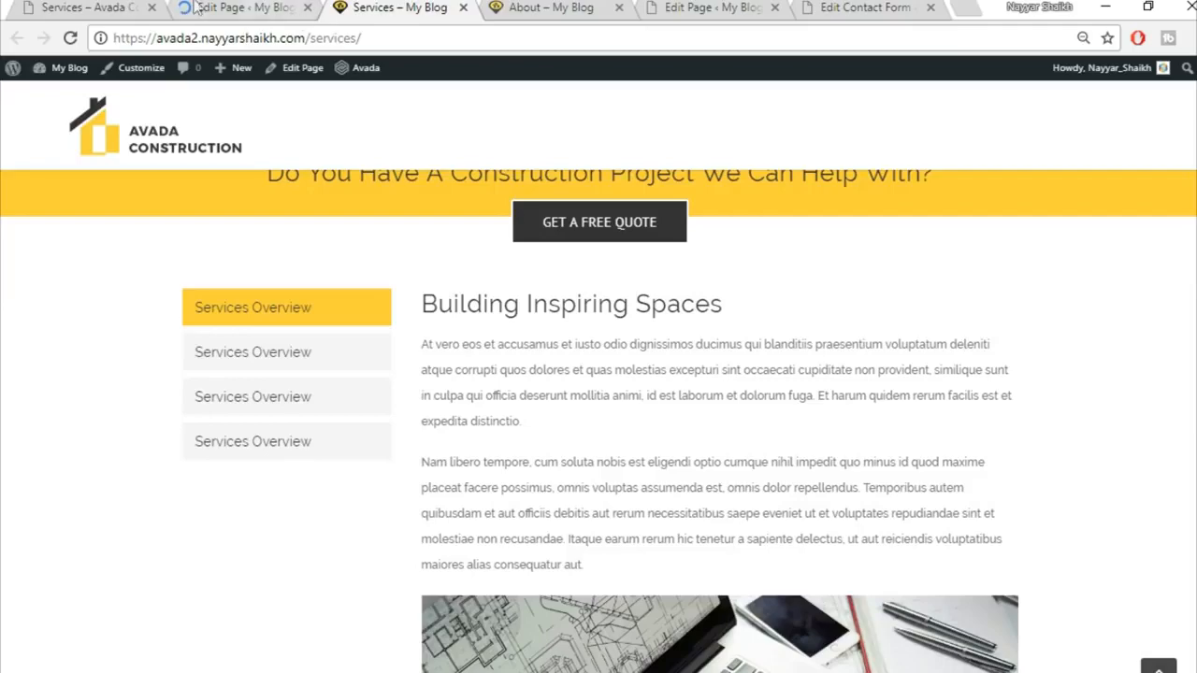
pyautogui.click(93, 7)
pyautogui.scroll(-20, 598, 421)
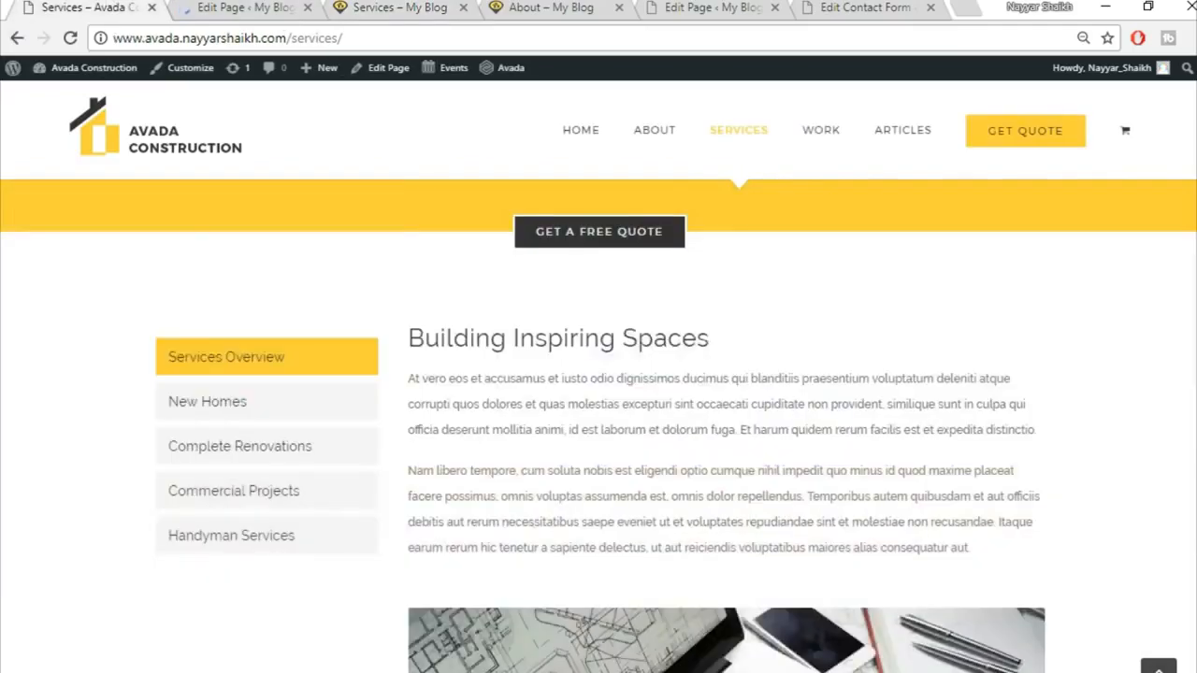
pyautogui.scroll(-15, 598, 421)
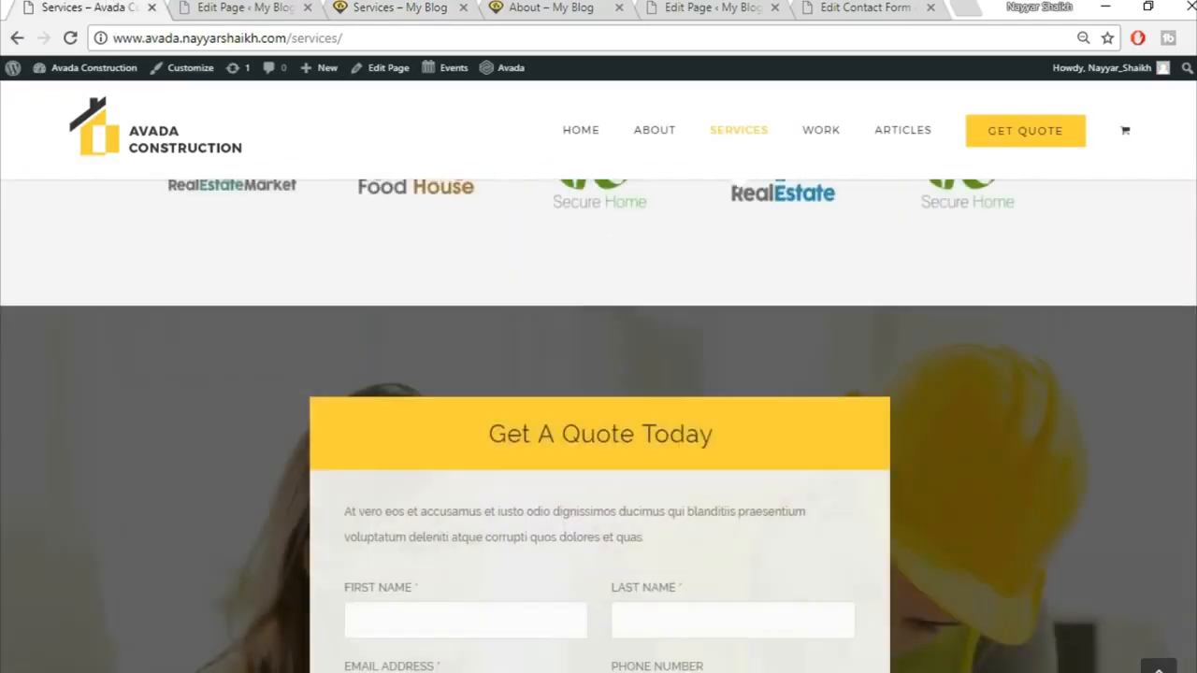
pyautogui.scroll(10, 598, 421)
pyautogui.scroll(15, 1186, 187)
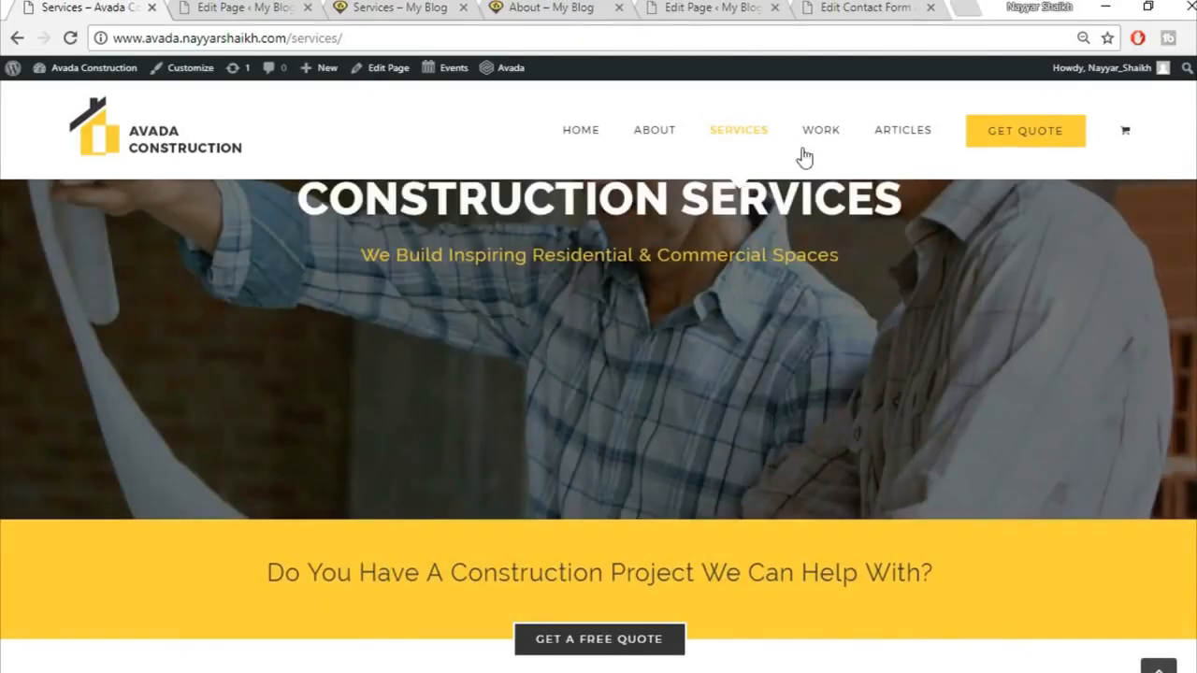
pyautogui.moveTo(821, 133)
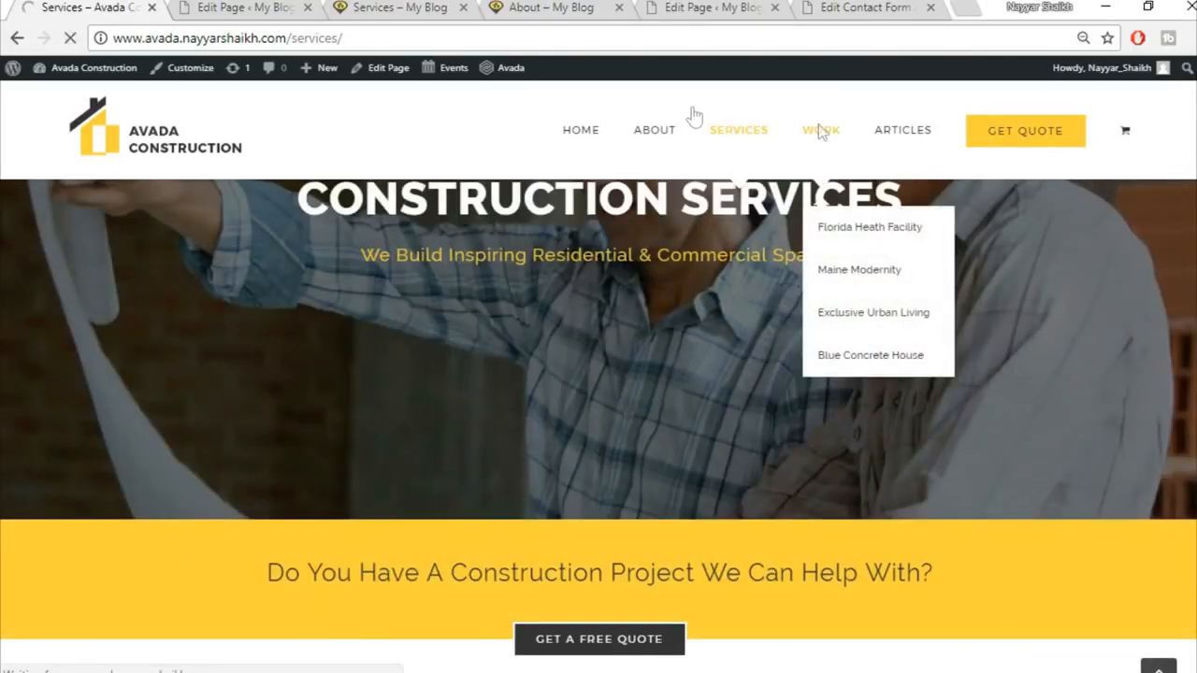
pyautogui.click(233, 8)
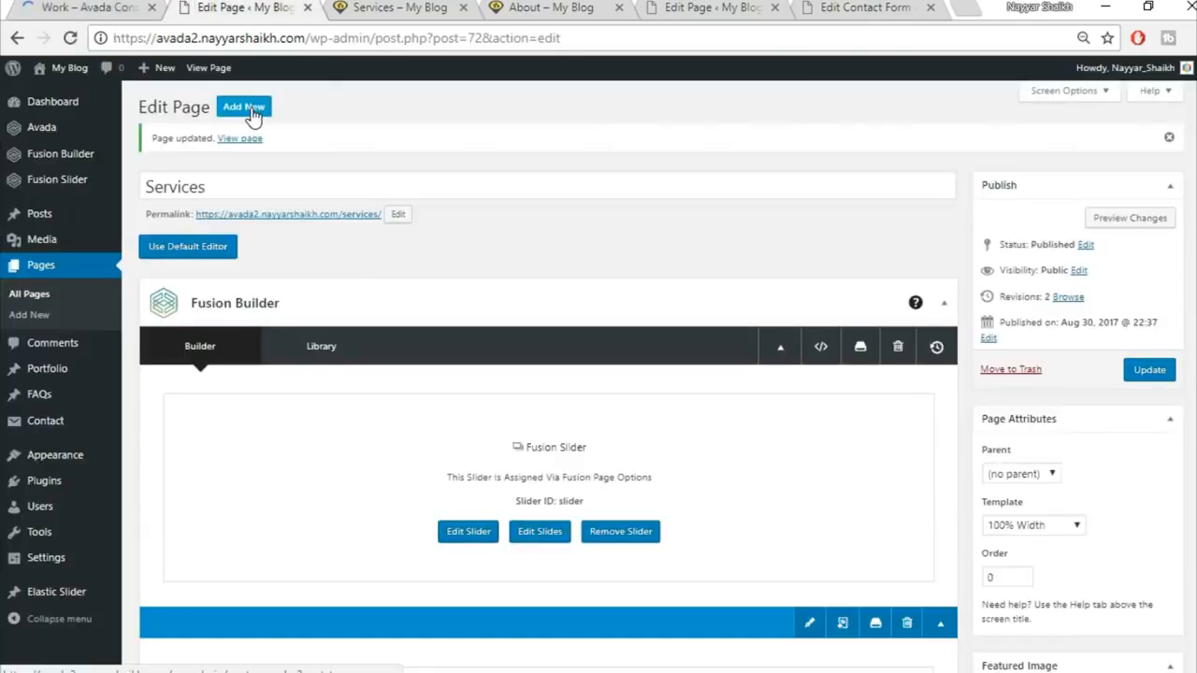
# Step: Start a new page titled 'Work', closing the extra Services and About tabs
pyautogui.click(435, 13)
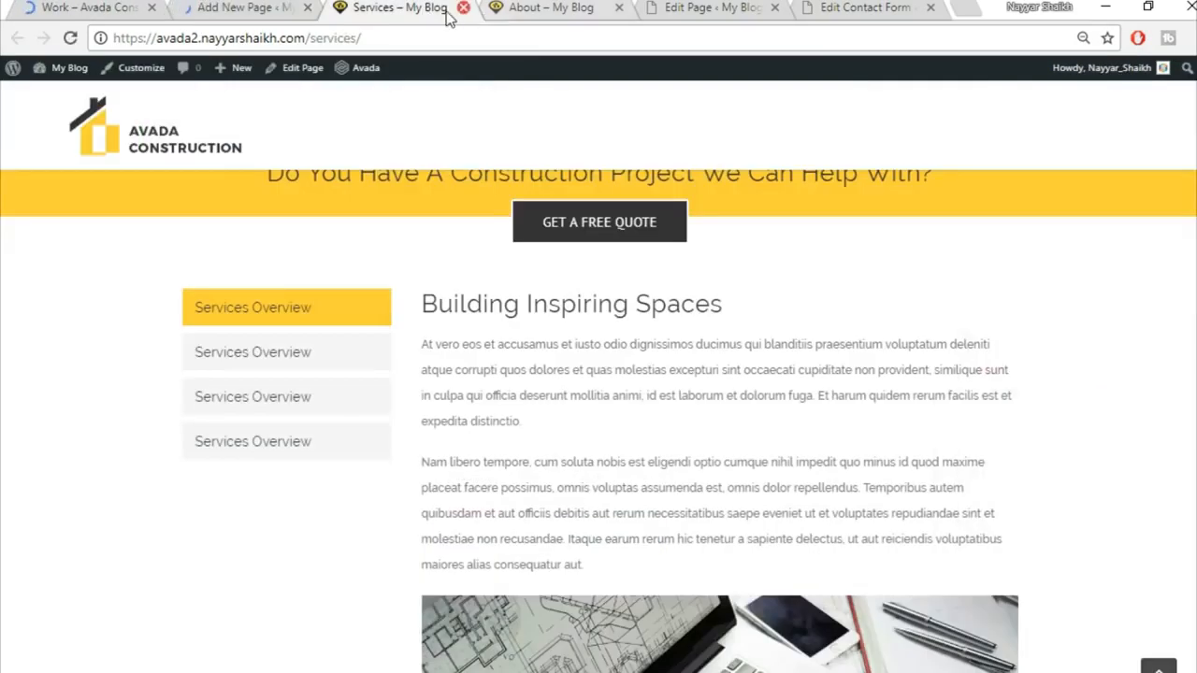
pyautogui.click(463, 9)
pyautogui.click(462, 10)
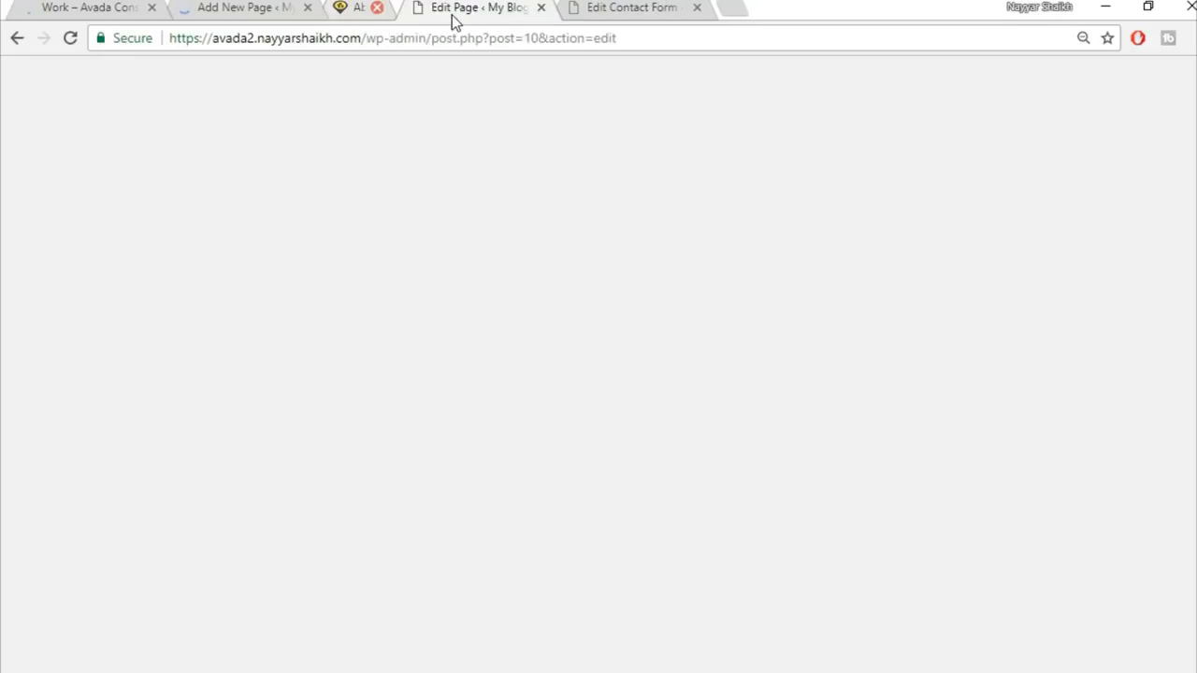
pyautogui.click(89, 7)
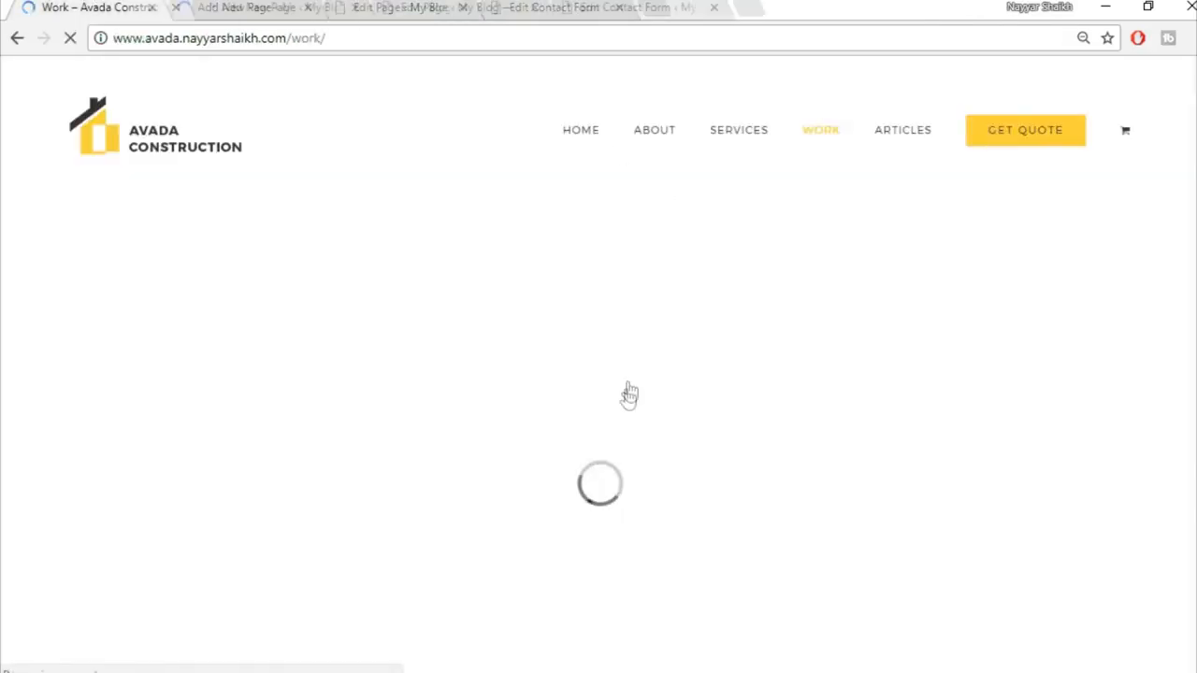
pyautogui.click(299, 7)
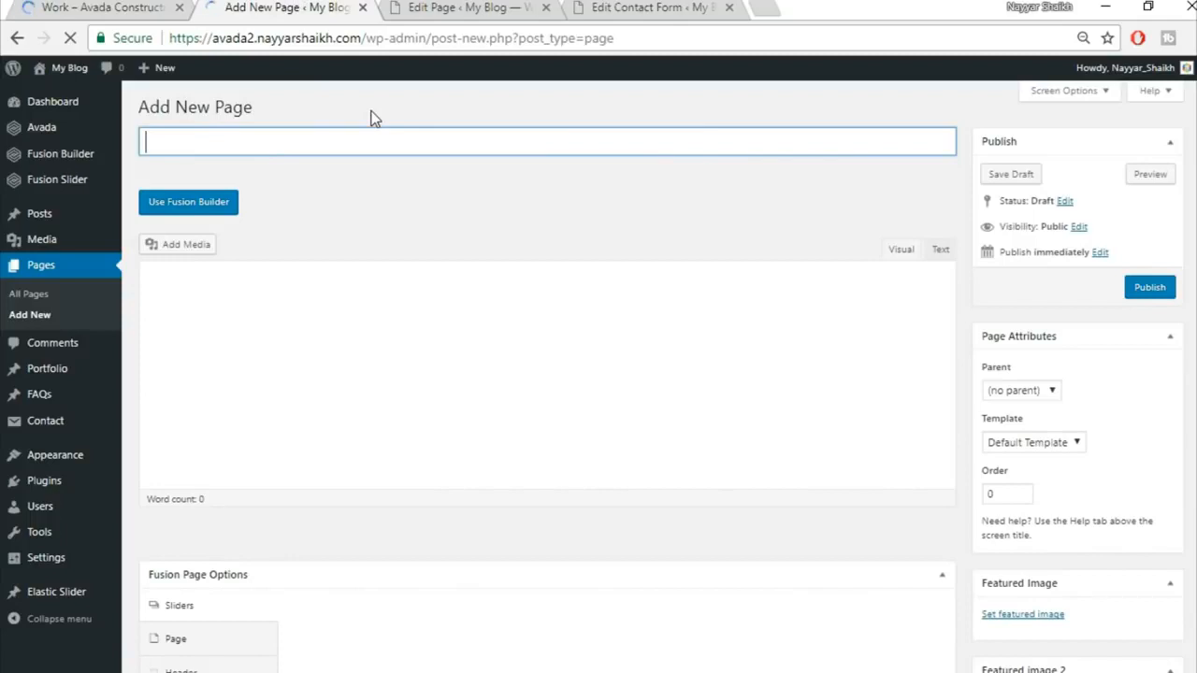
pyautogui.write('Work')
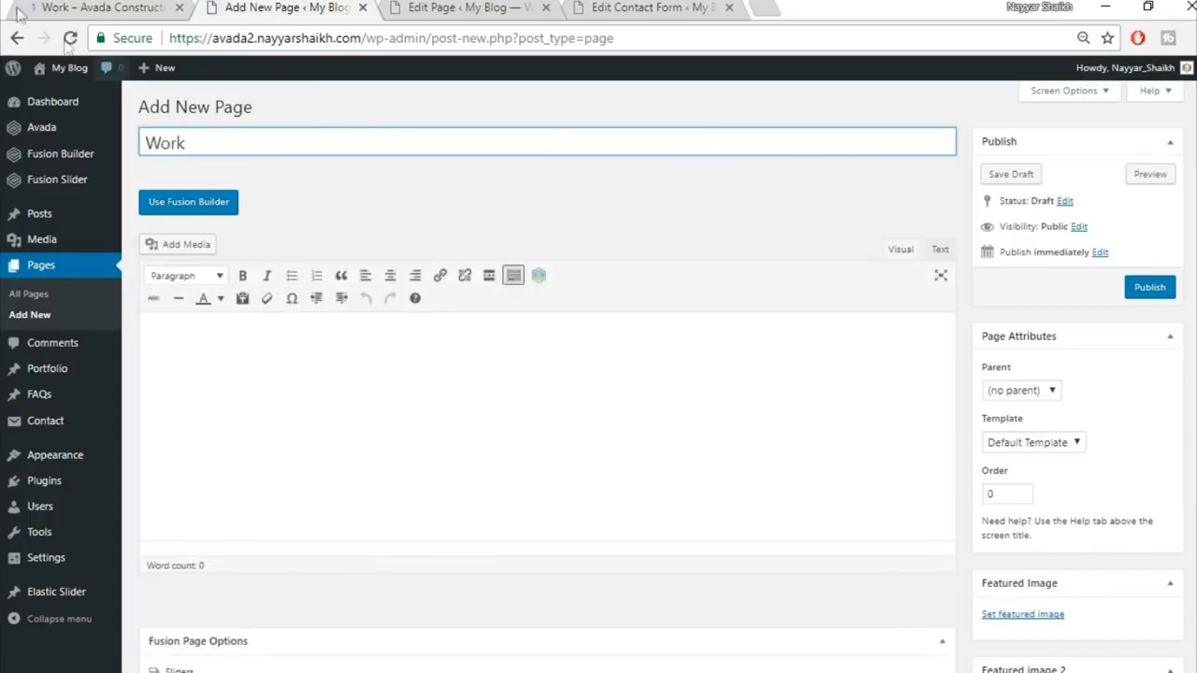
# Step: Use the 100% Width template and assign the Fusion Slider named 'slider'
pyautogui.scroll(-2, 1156, 409)
pyautogui.click(1071, 253)
pyautogui.click(1029, 283)
pyautogui.scroll(-2, 432, 432)
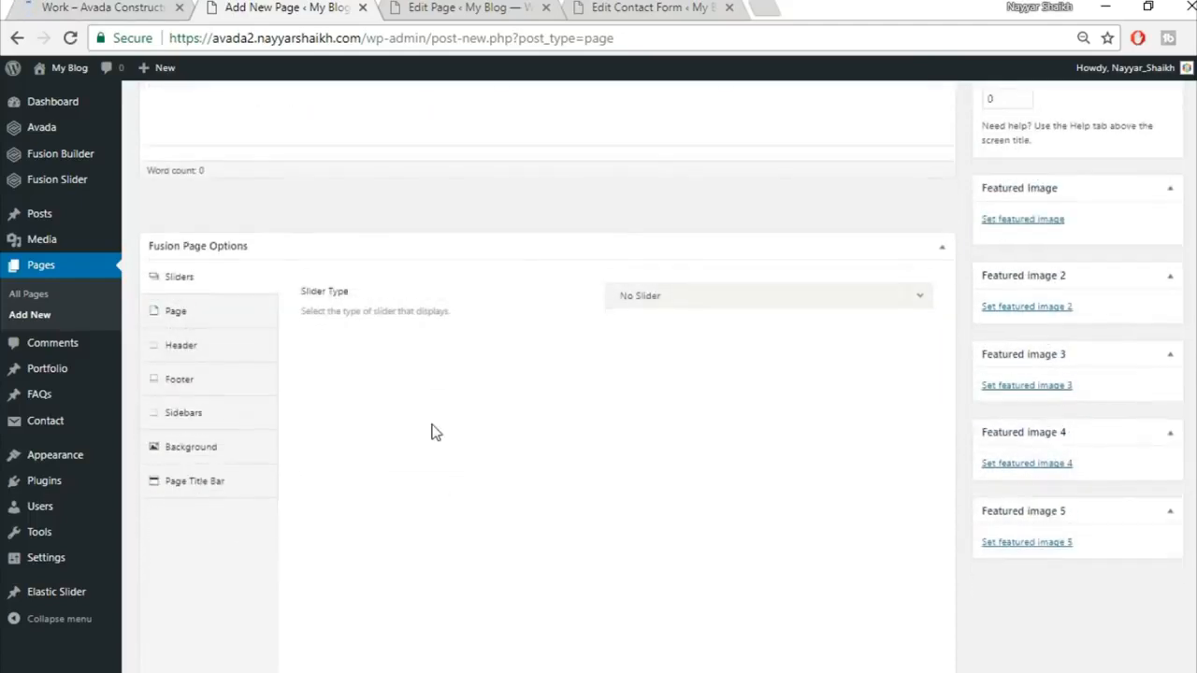
pyautogui.scroll(-1, 432, 432)
pyautogui.click(650, 221)
pyautogui.click(682, 296)
pyautogui.click(684, 280)
pyautogui.click(684, 335)
# Step: Set the page's top and bottom content padding to 0
pyautogui.click(191, 234)
pyautogui.scroll(2, 561, 257)
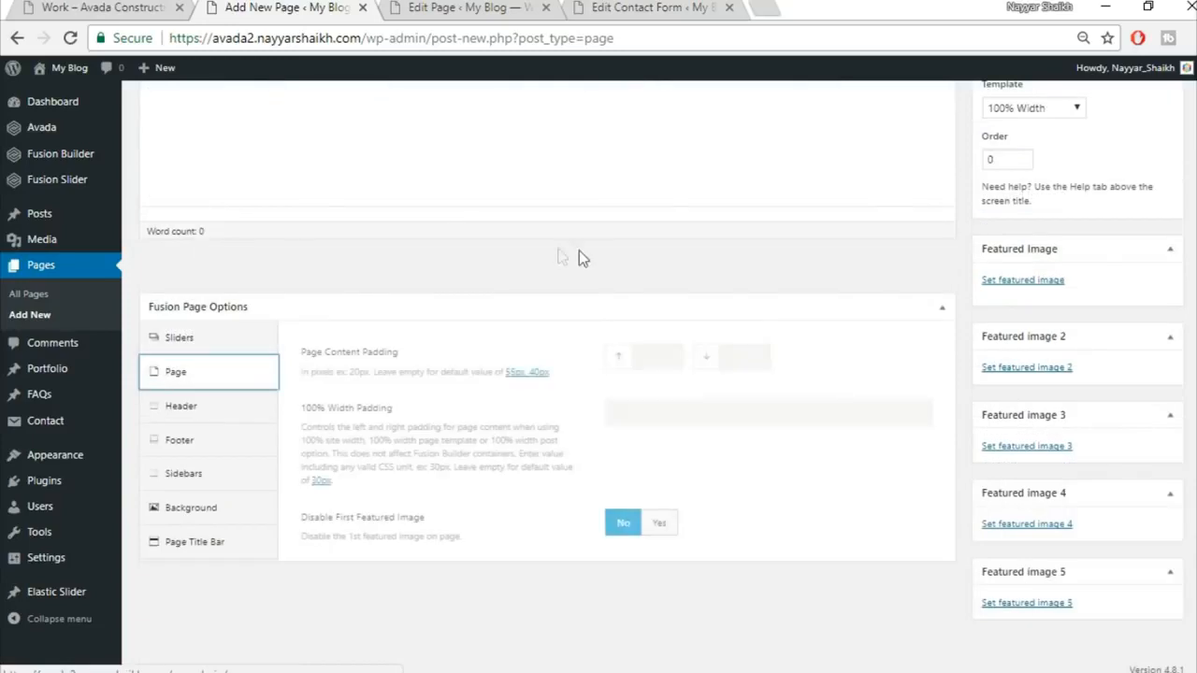
pyautogui.click(656, 355)
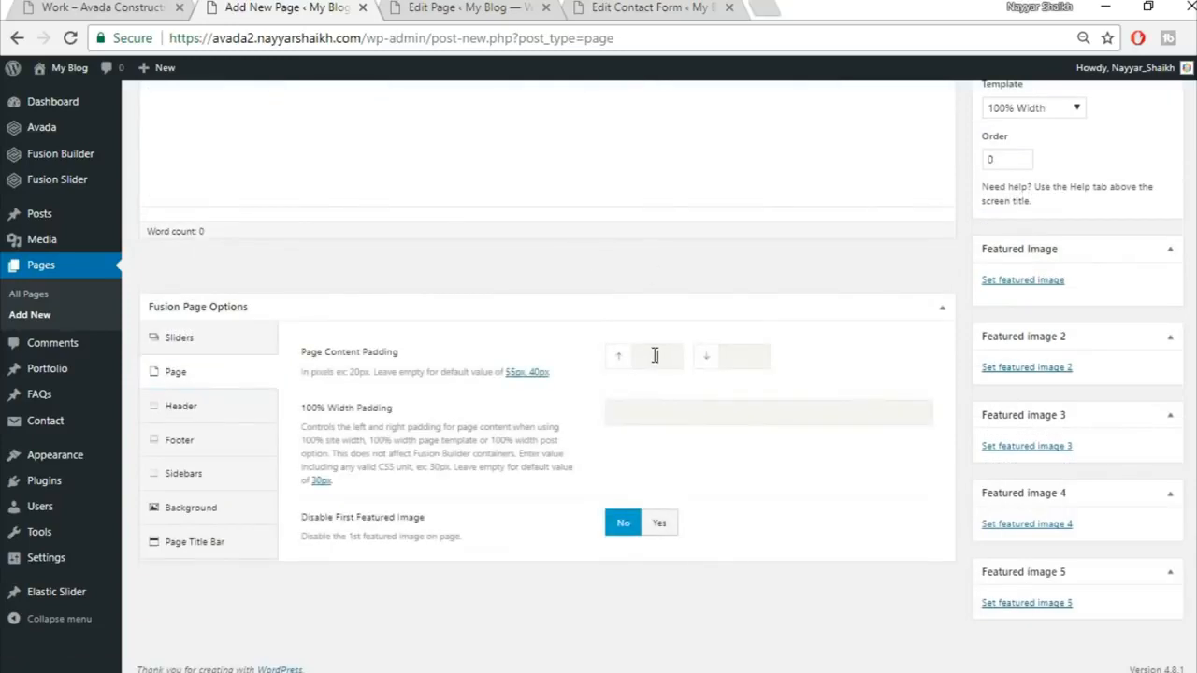
pyautogui.press('Tab')
pyautogui.write('0')
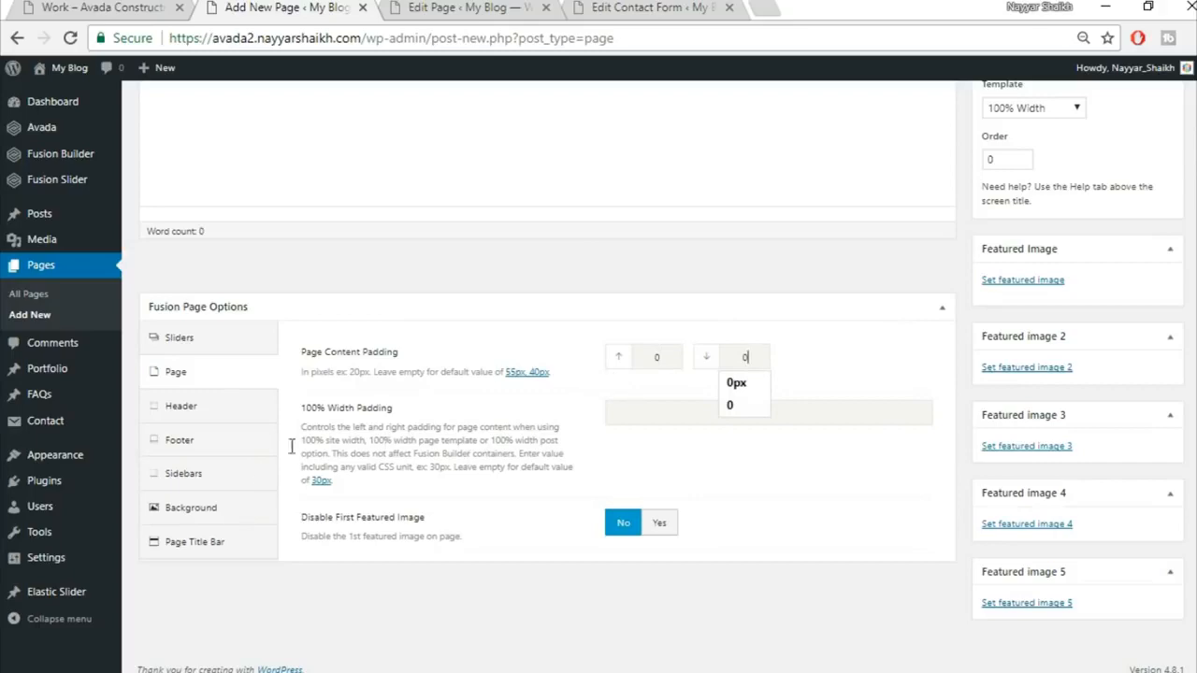
# Step: Hide the page title bar
pyautogui.click(211, 547)
pyautogui.scroll(-2, 212, 547)
pyautogui.click(696, 216)
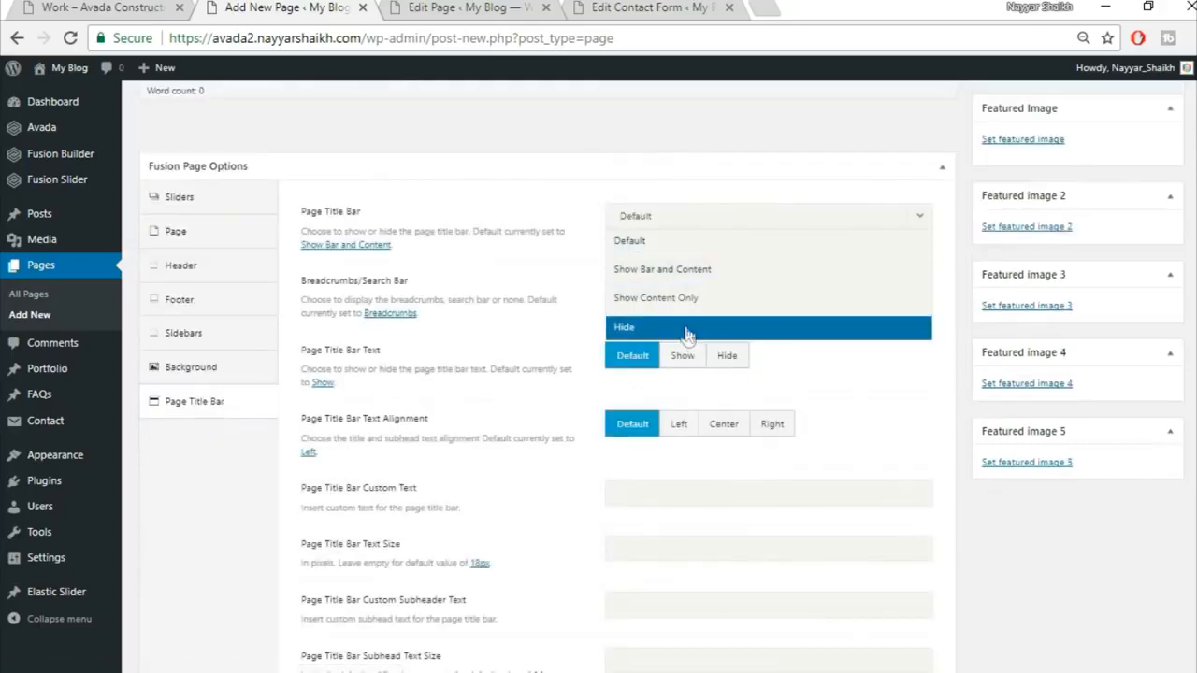
pyautogui.click(688, 327)
pyautogui.scroll(5, 919, 405)
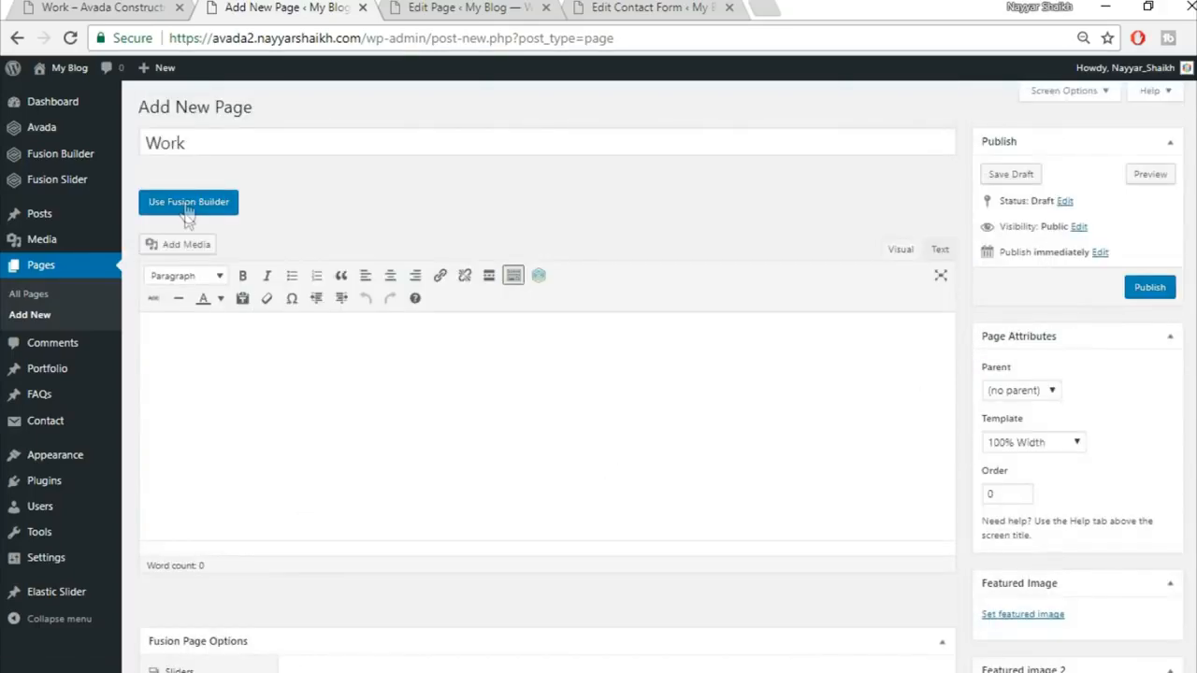
# Step: Switch the Work page to Fusion Builder editing
pyautogui.click(188, 204)
pyautogui.click(103, 8)
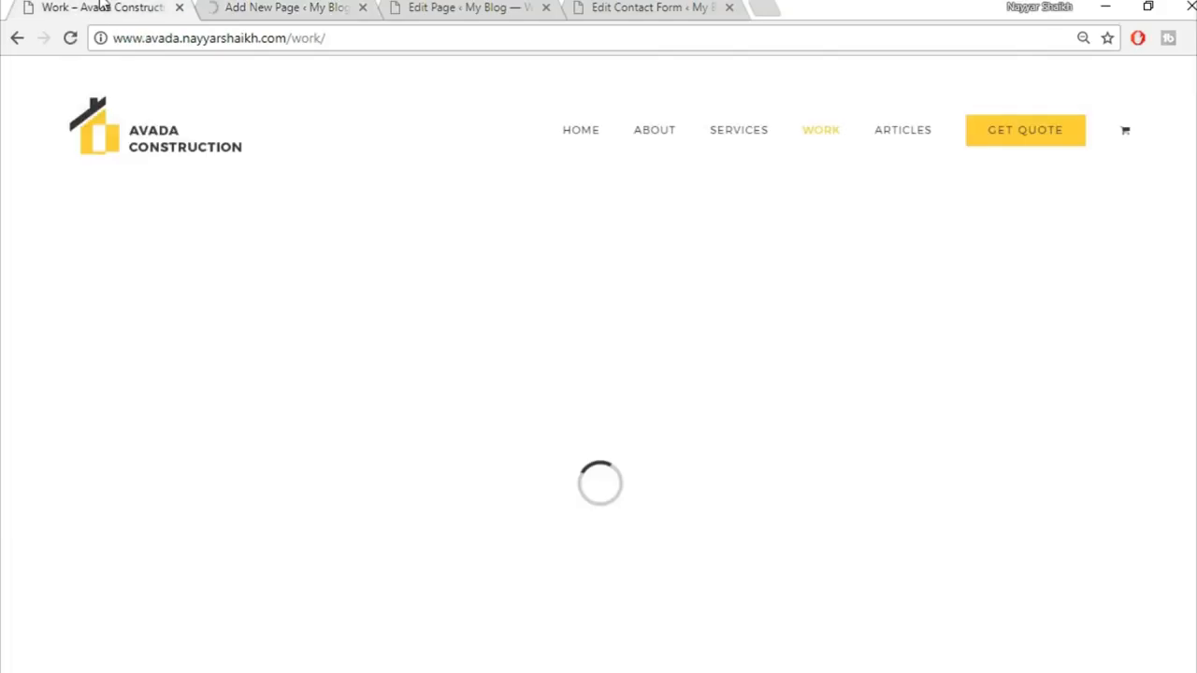
pyautogui.scroll(-4, 614, 379)
pyautogui.scroll(2, 614, 379)
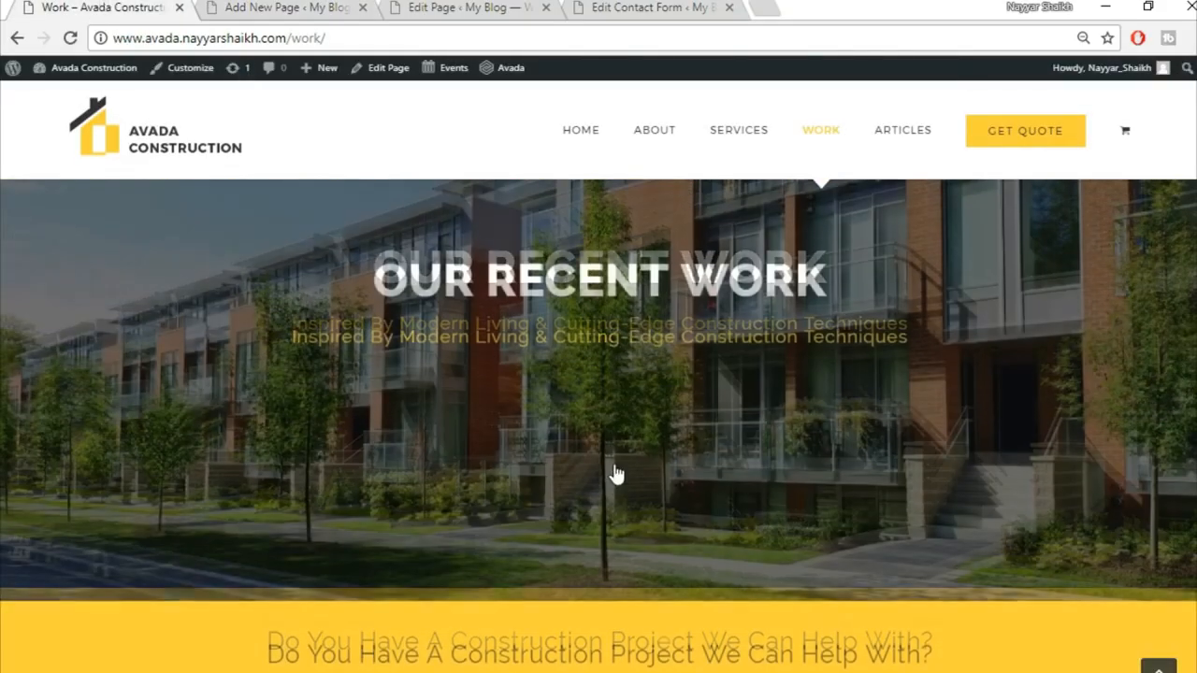
pyautogui.hotkey('ctrl', 'Tab')
pyautogui.scroll(-3, 862, 331)
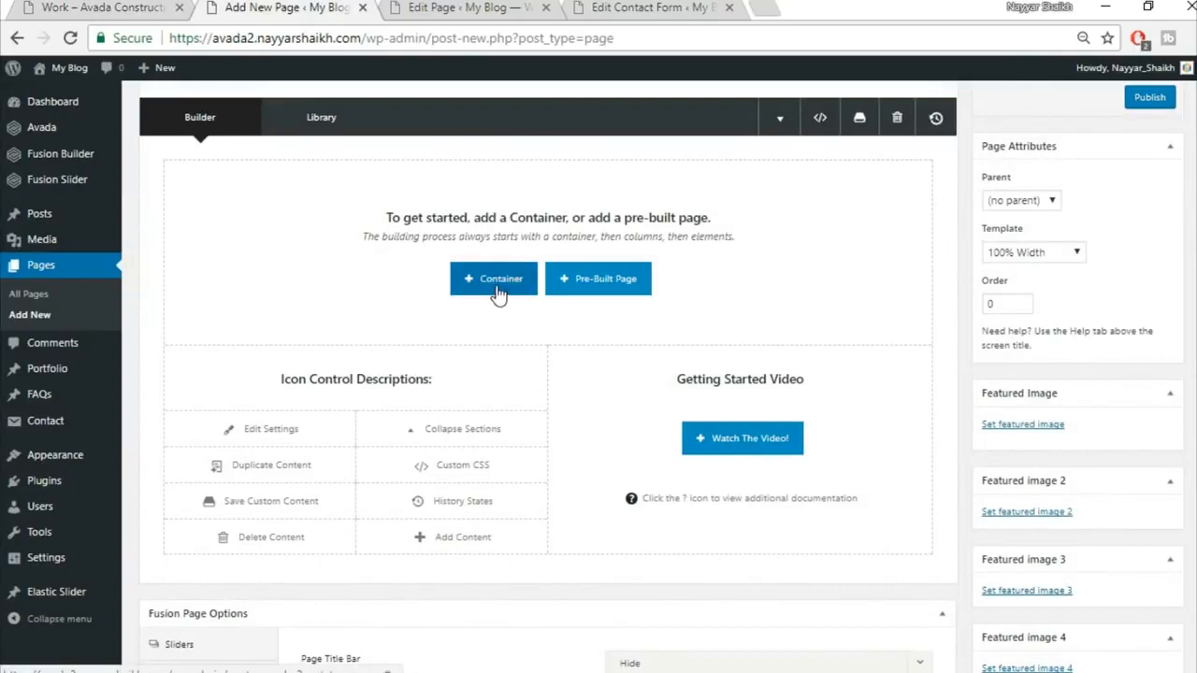
# Step: Insert the saved library containers Top1 and Top2
pyautogui.click(499, 280)
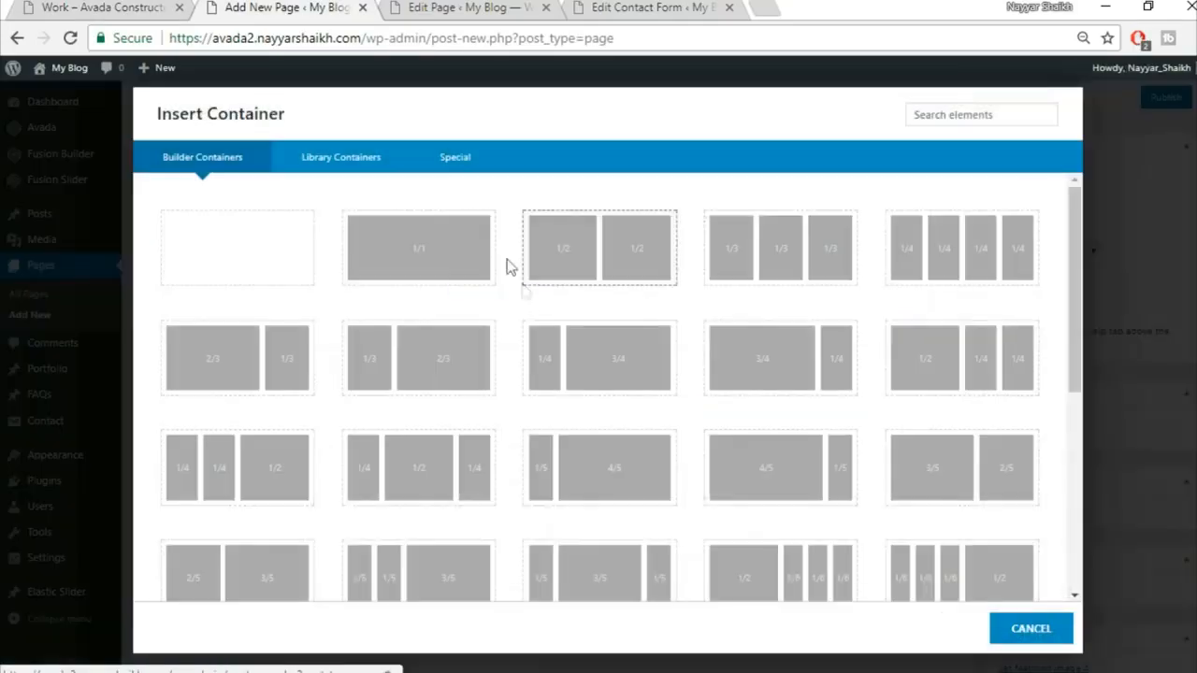
pyautogui.click(365, 159)
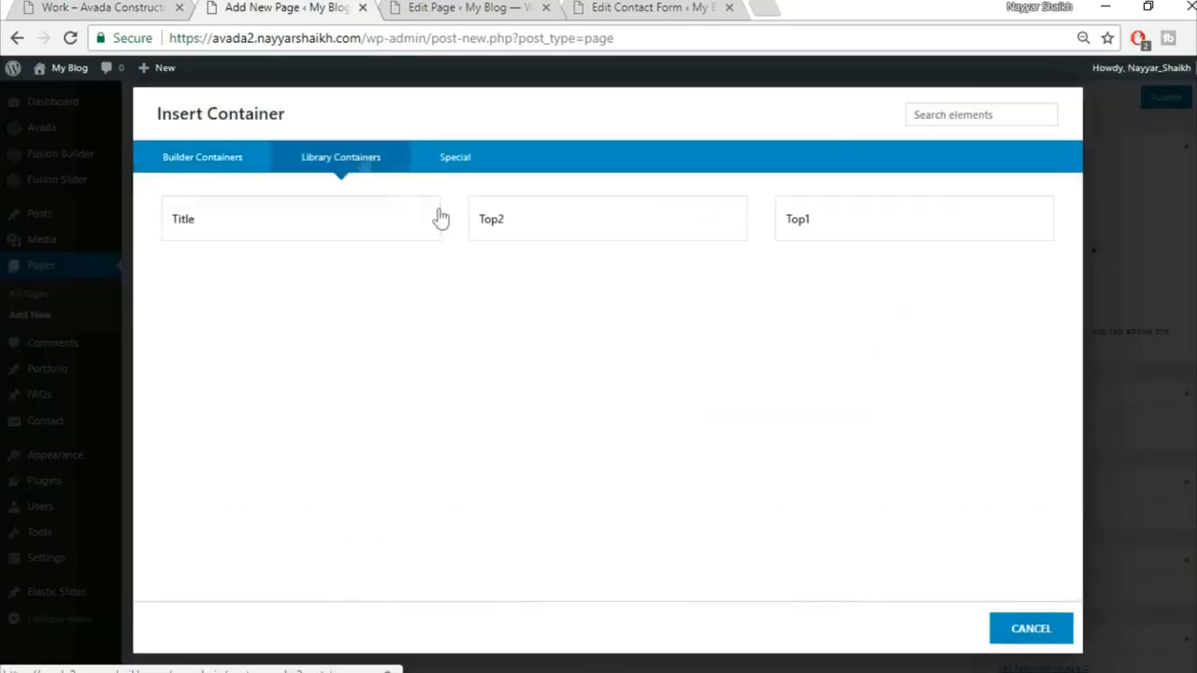
pyautogui.click(867, 215)
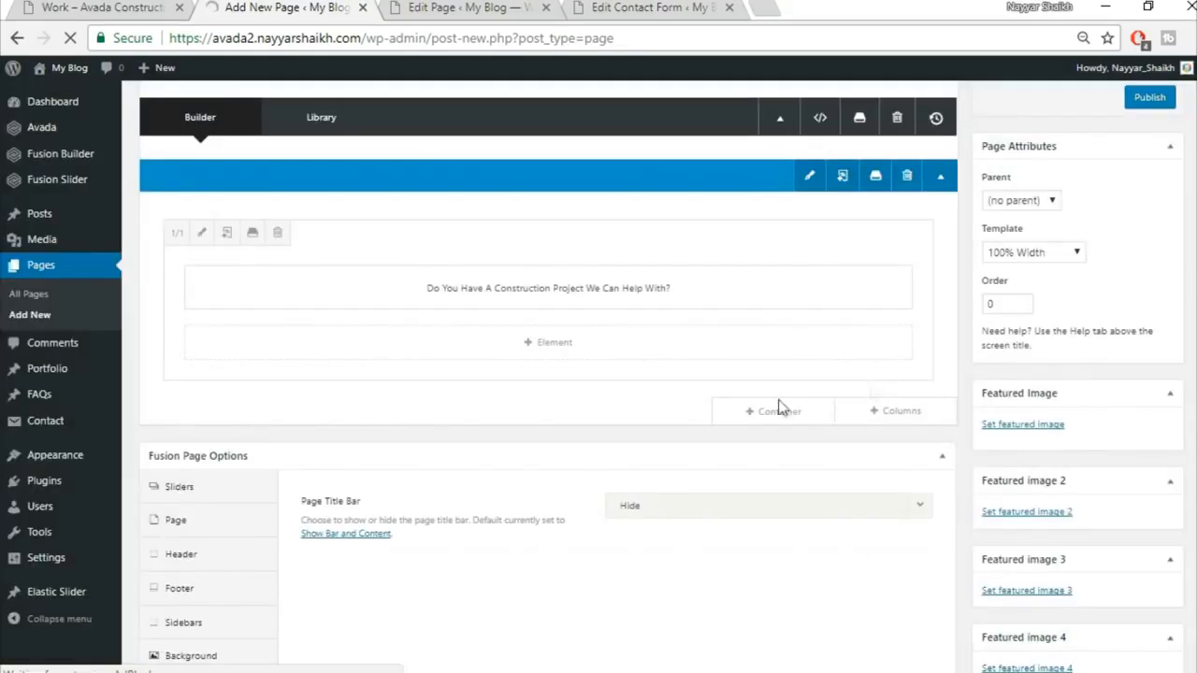
pyautogui.click(762, 410)
pyautogui.click(346, 159)
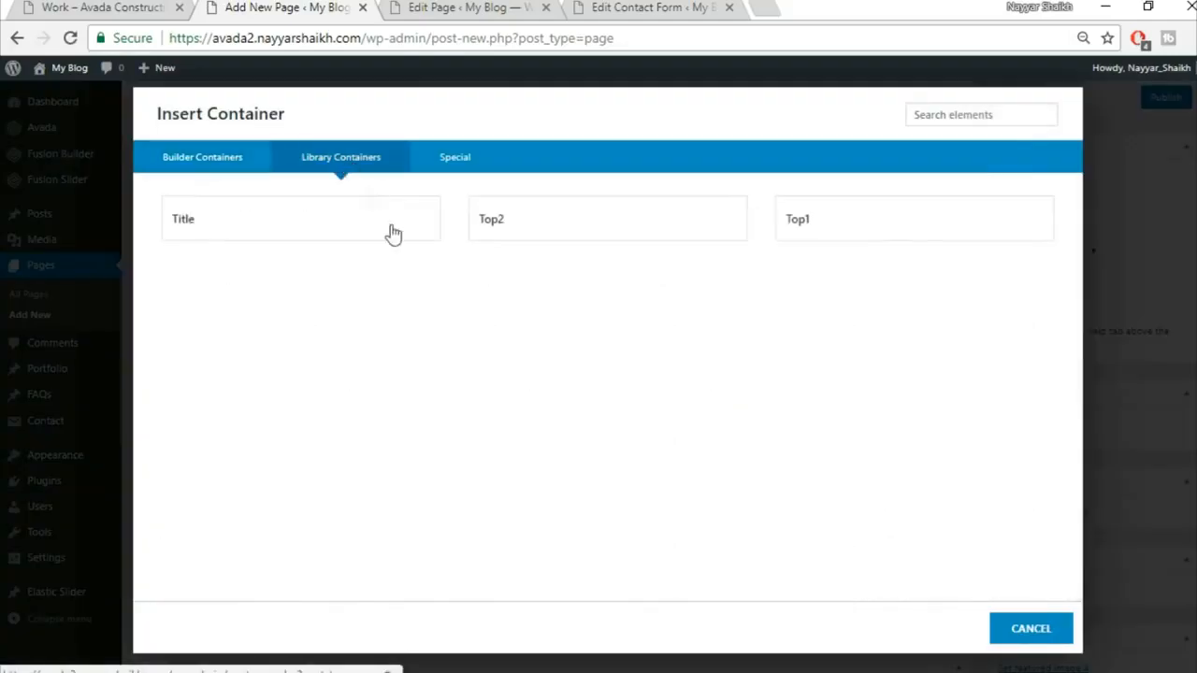
pyautogui.click(513, 227)
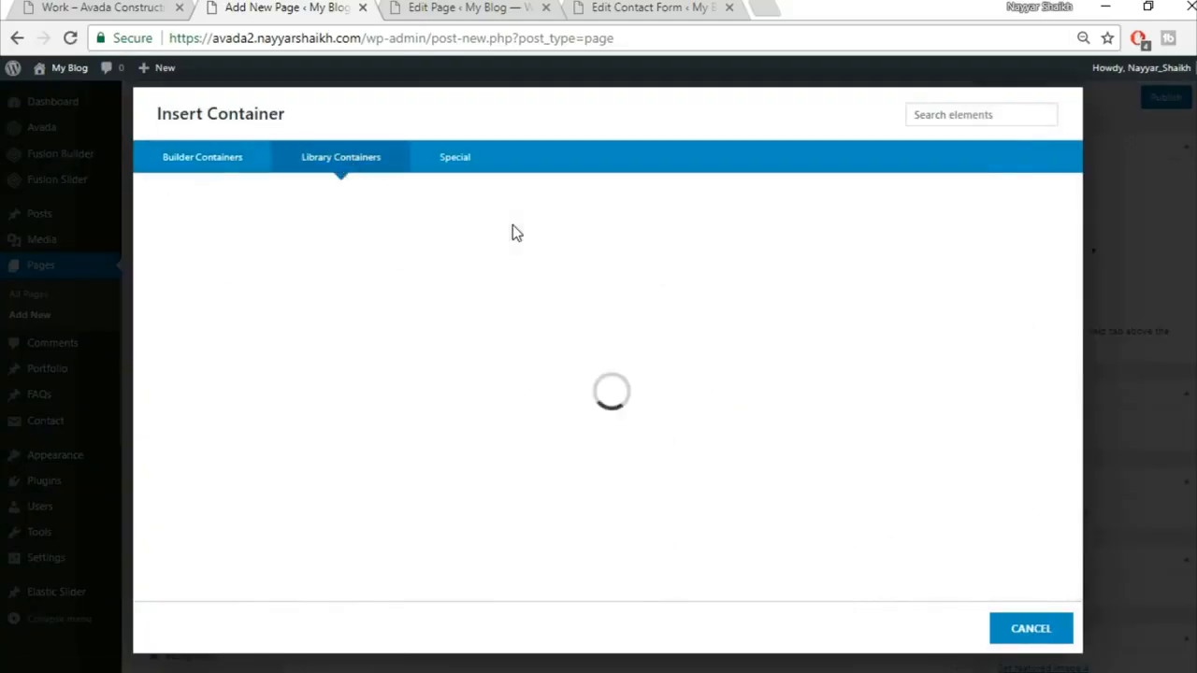
# Step: Compare with the live Work page and begin adding another container below
pyautogui.click(107, 11)
pyautogui.scroll(-5, 583, 537)
pyautogui.scroll(-4, 577, 595)
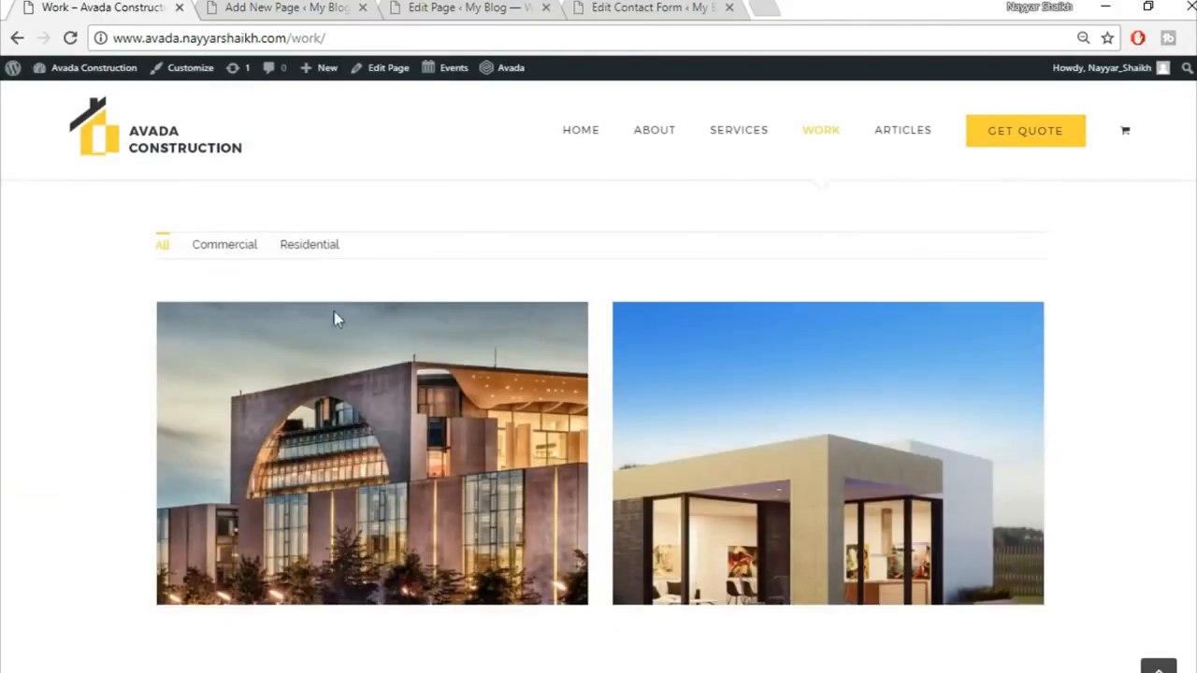
pyautogui.click(256, 6)
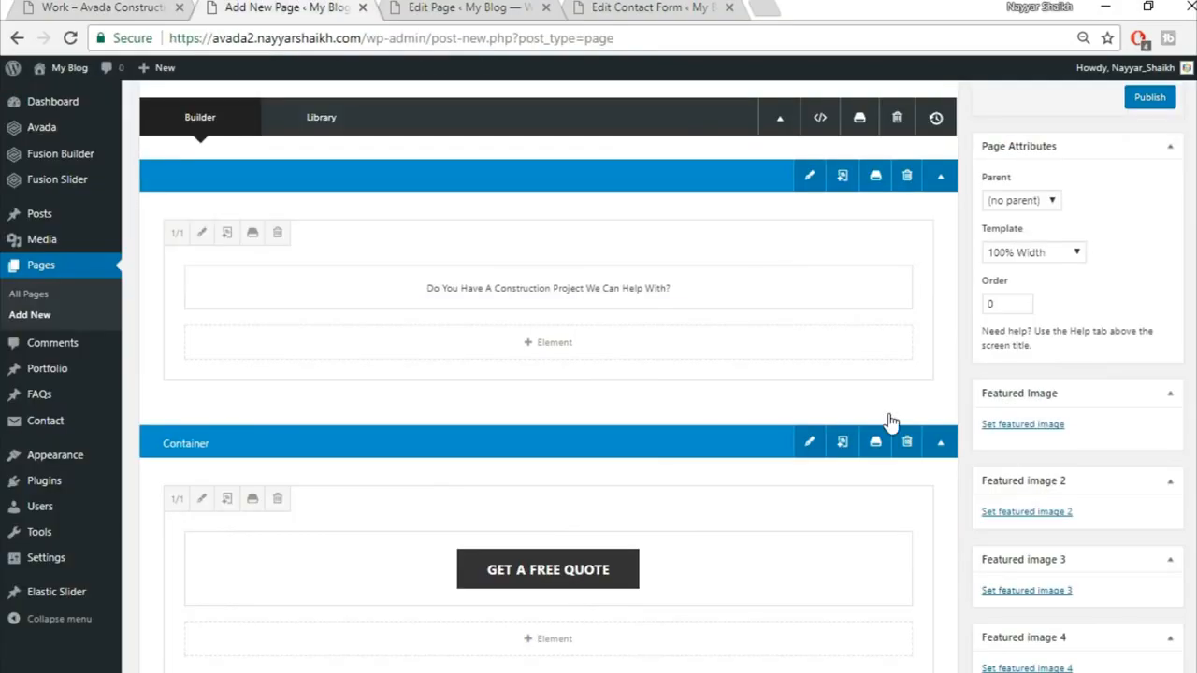
pyautogui.scroll(-4, 890, 340)
pyautogui.click(779, 332)
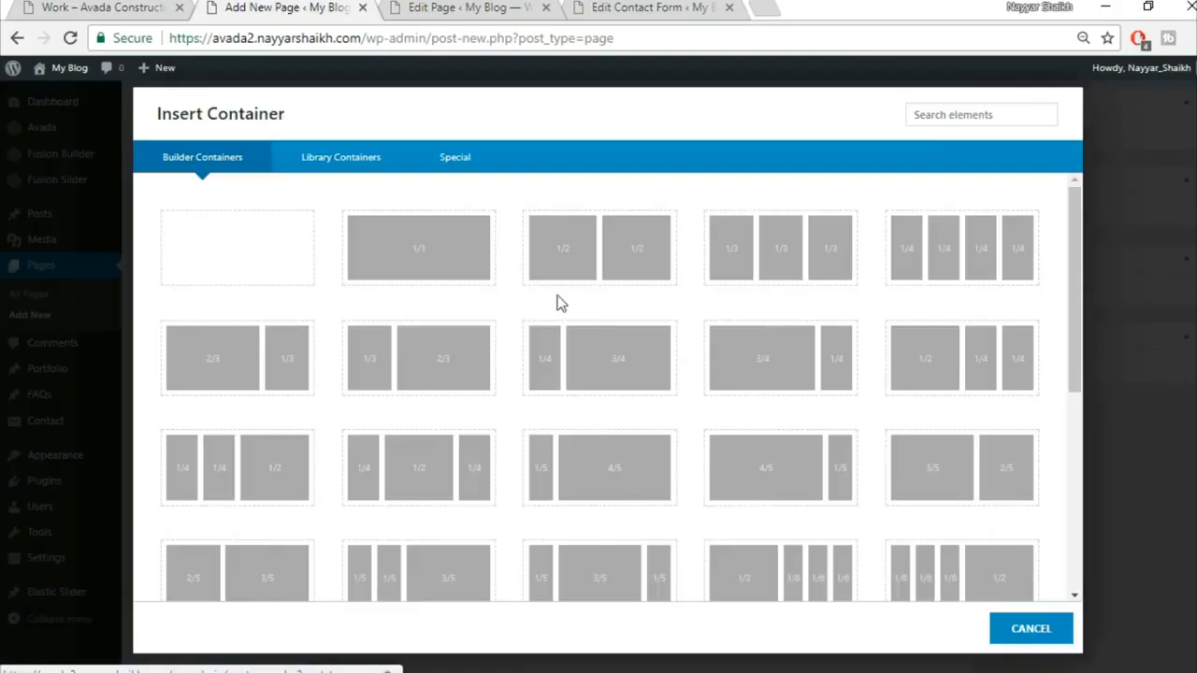
# Step: Add a one-column container holding a Portfolio element
pyautogui.click(412, 272)
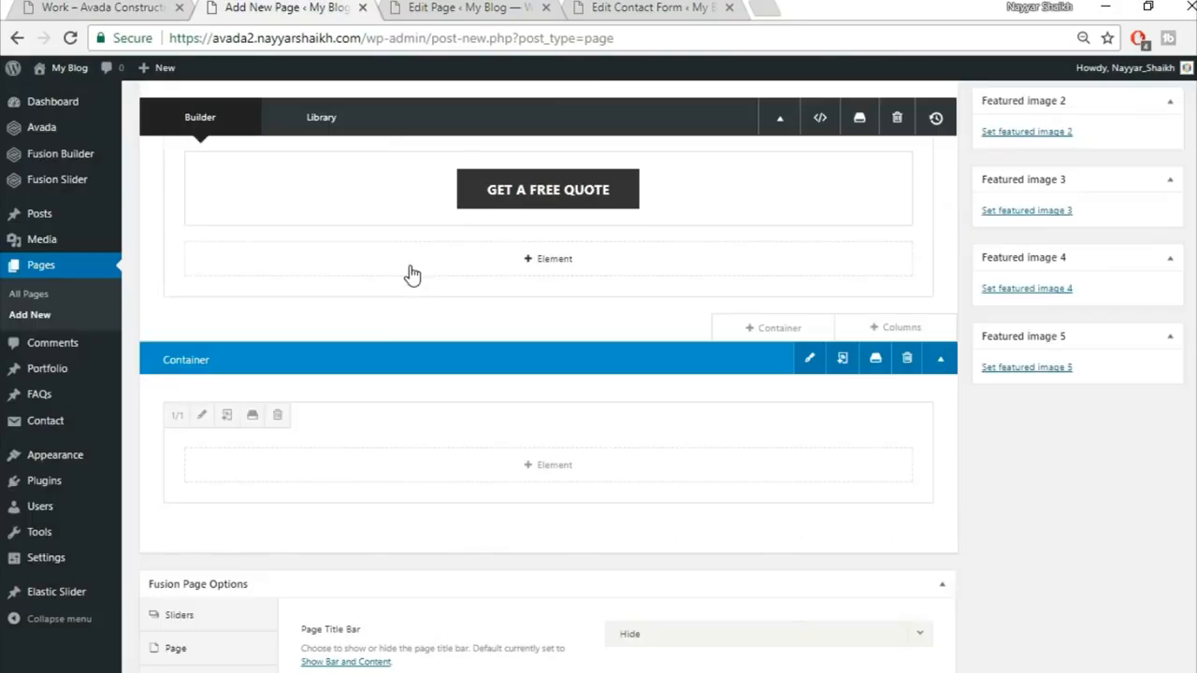
pyautogui.click(564, 479)
pyautogui.click(975, 115)
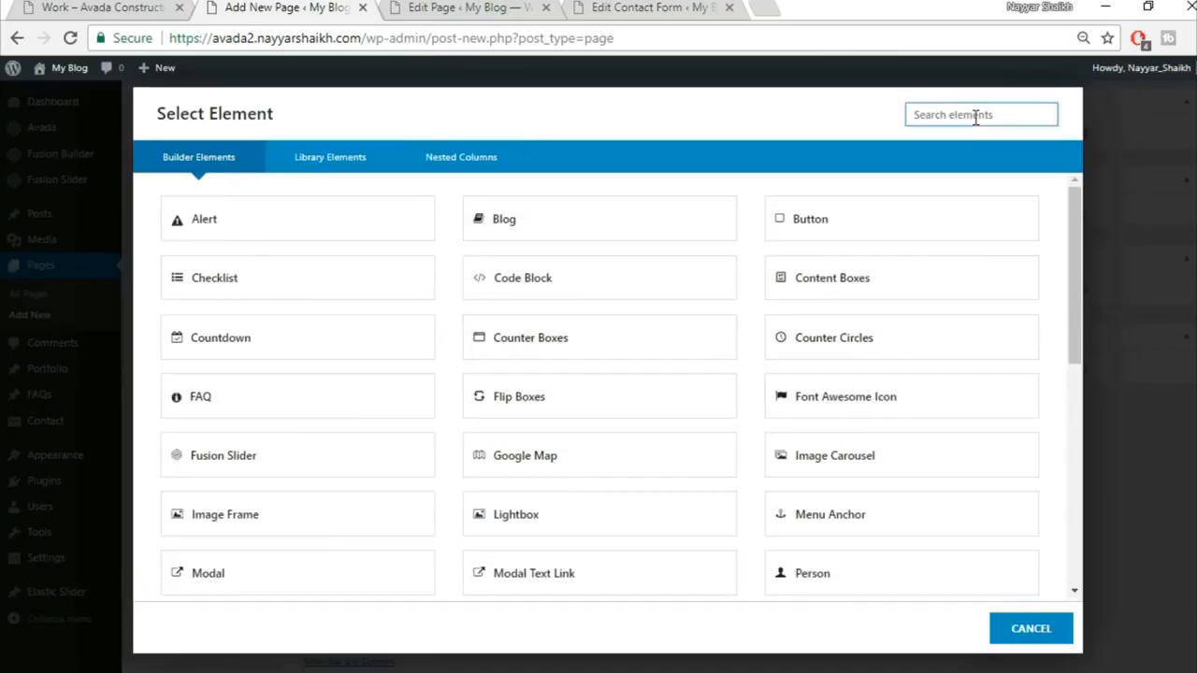
pyautogui.write('por')
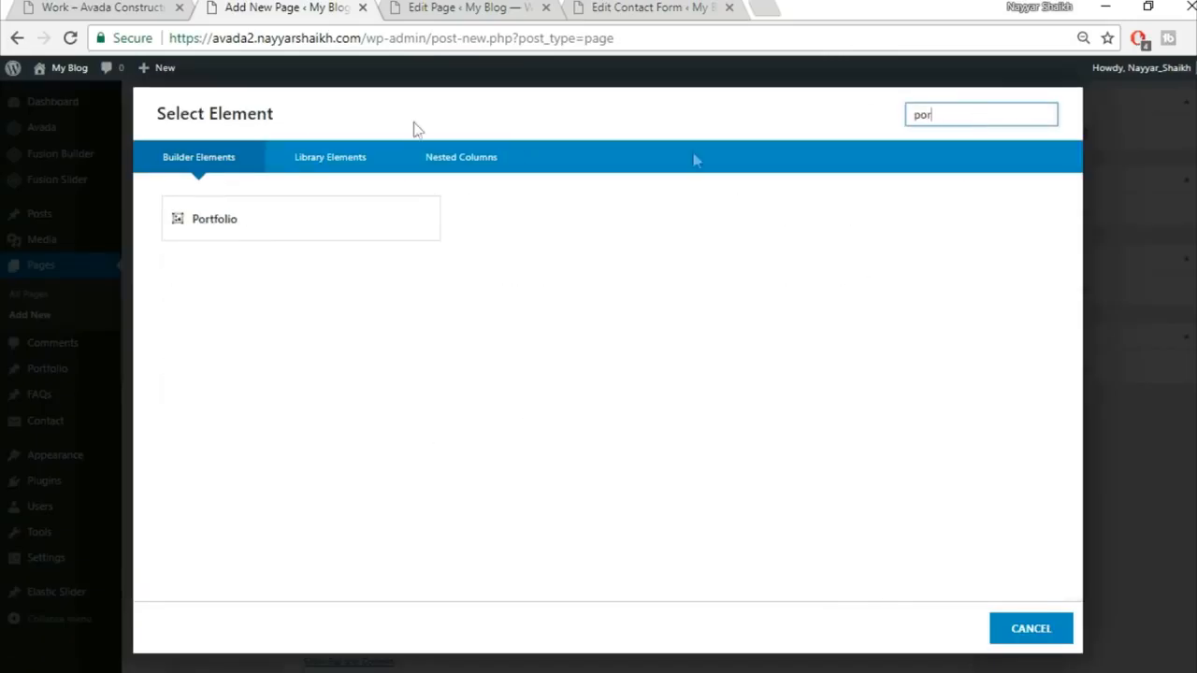
pyautogui.click(318, 223)
pyautogui.click(160, 6)
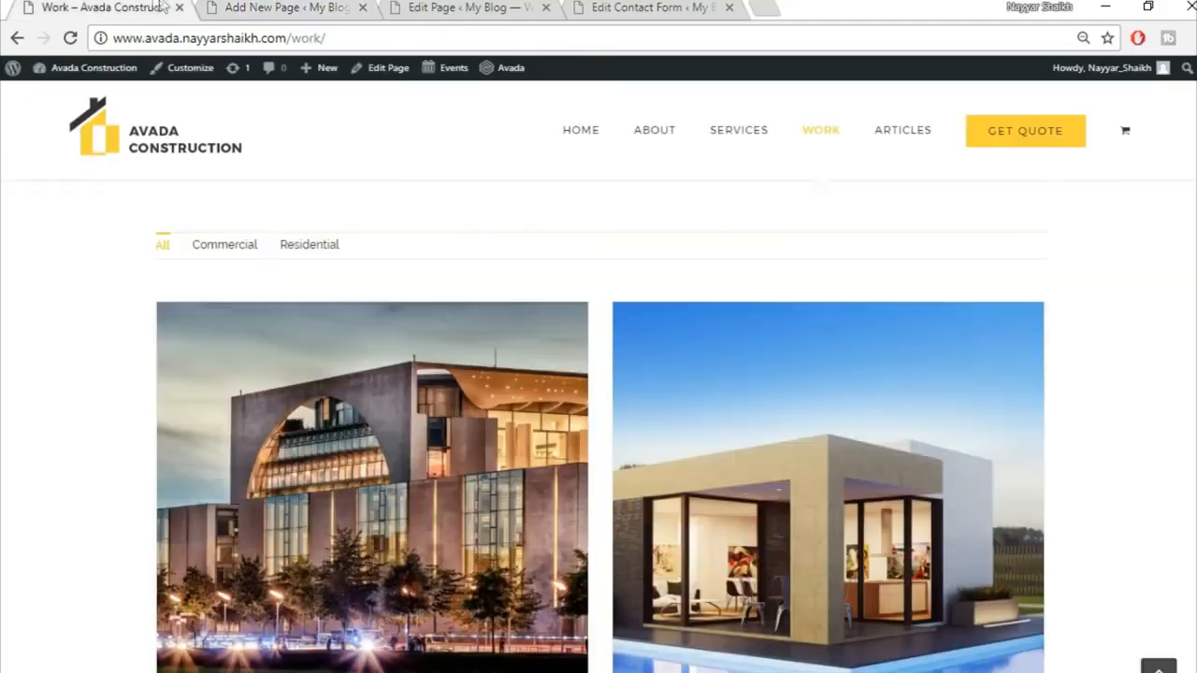
pyautogui.click(286, 7)
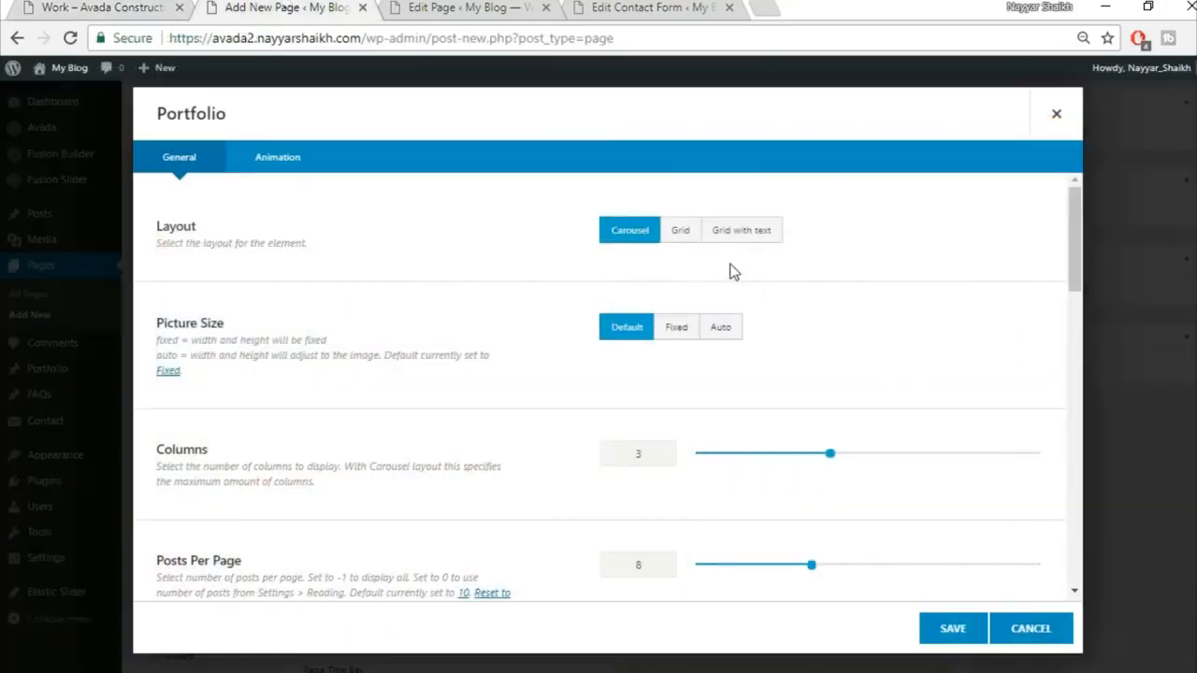
# Step: Give the Portfolio a grid layout, auto picture size and a value of 30
pyautogui.click(680, 236)
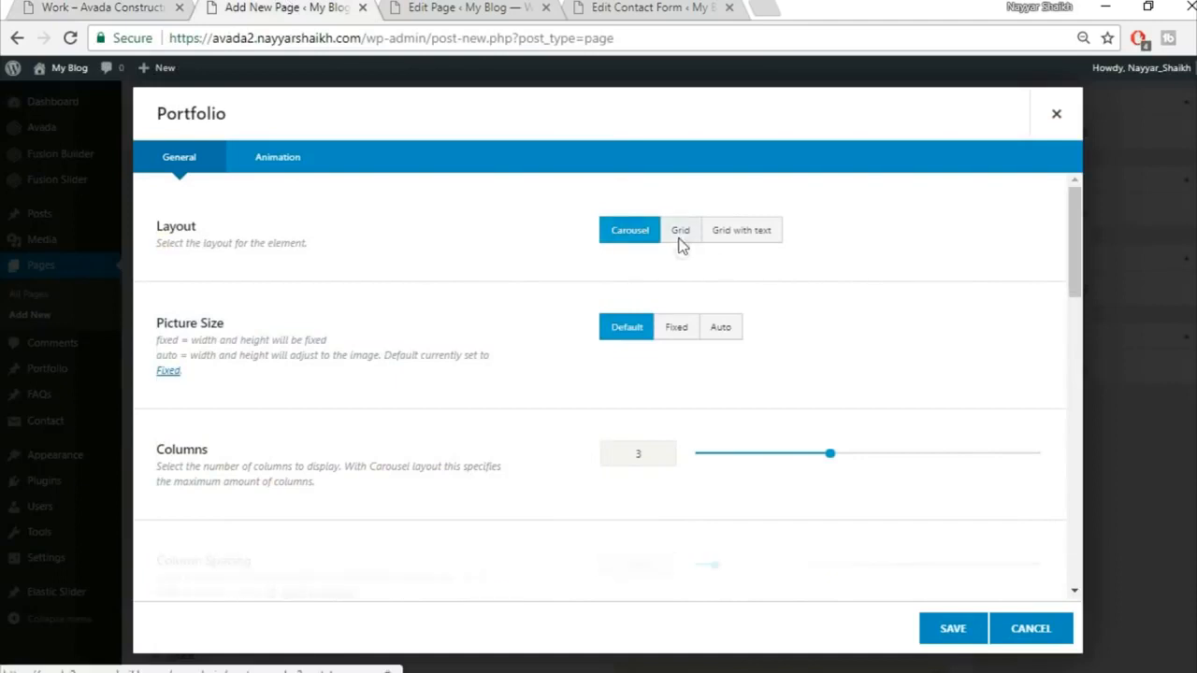
pyautogui.click(722, 332)
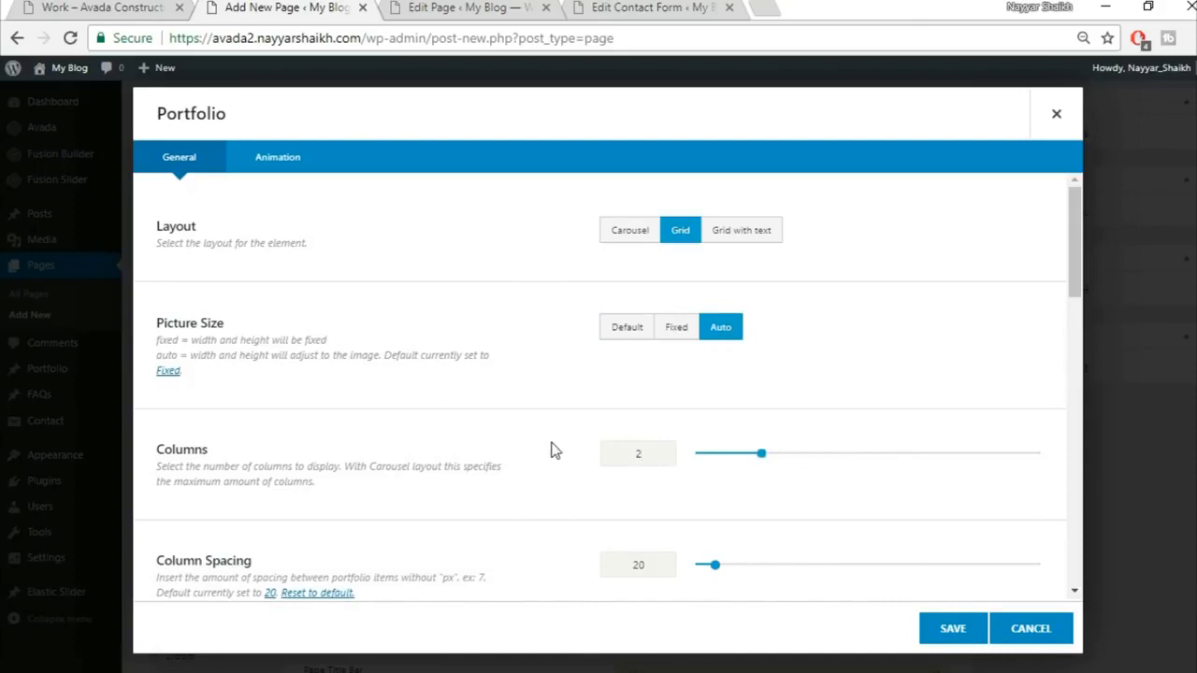
pyautogui.scroll(-2, 608, 468)
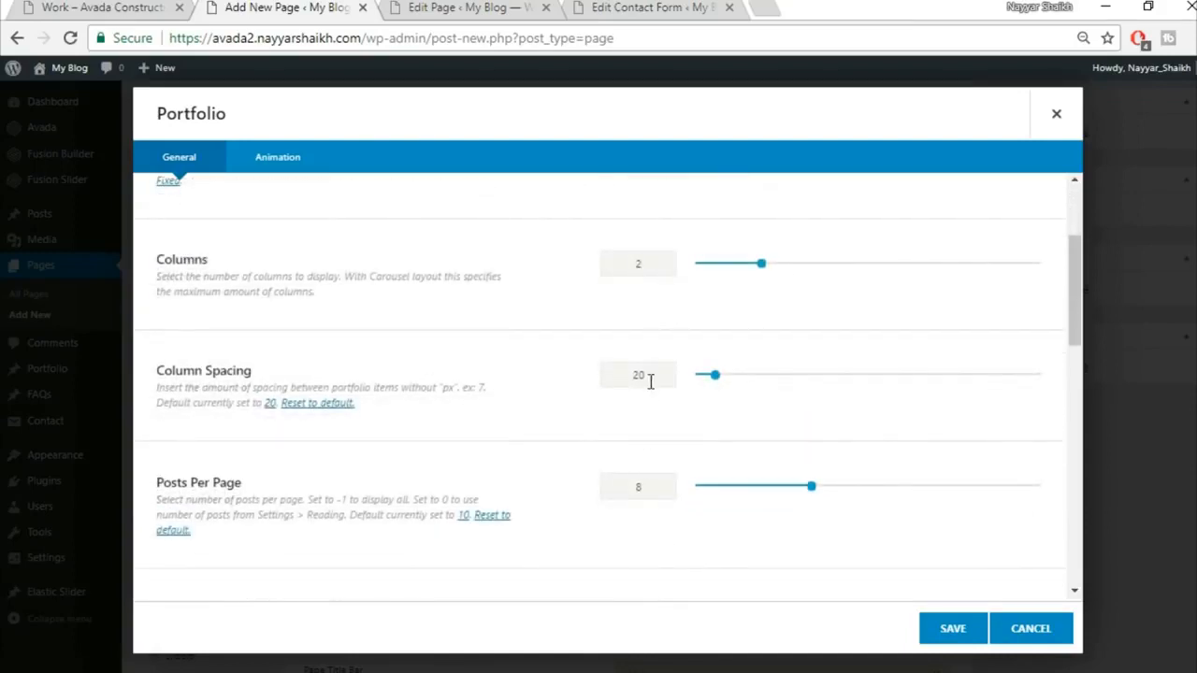
pyautogui.write('30')
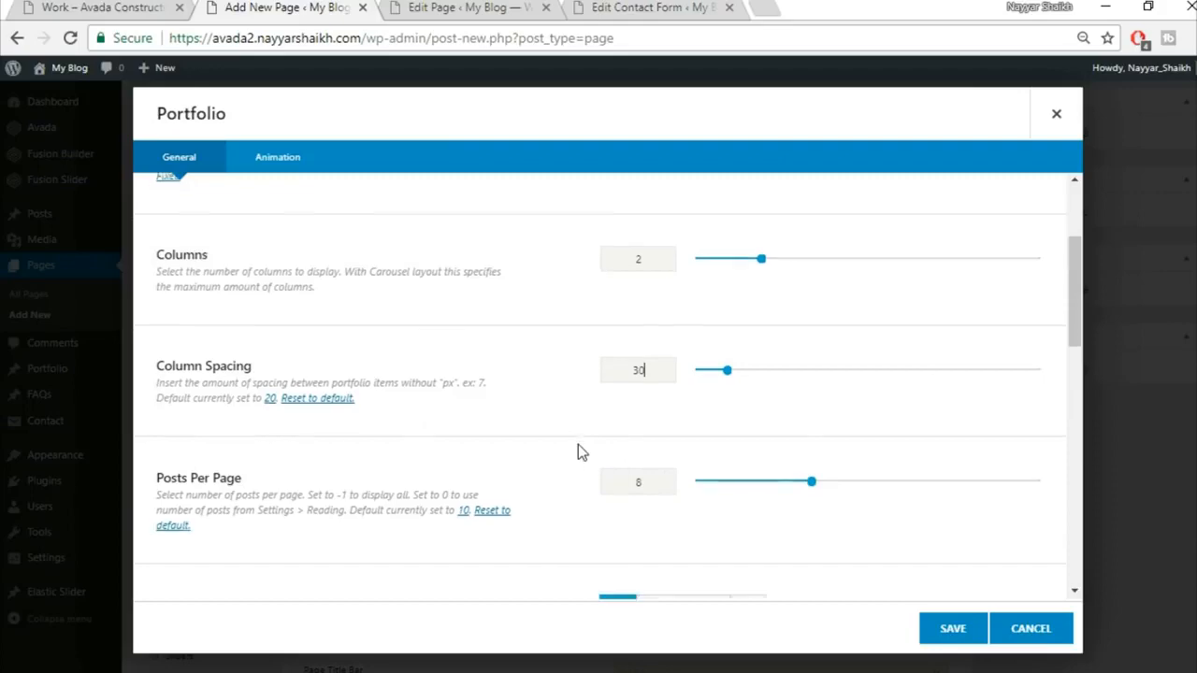
pyautogui.scroll(-3, 578, 446)
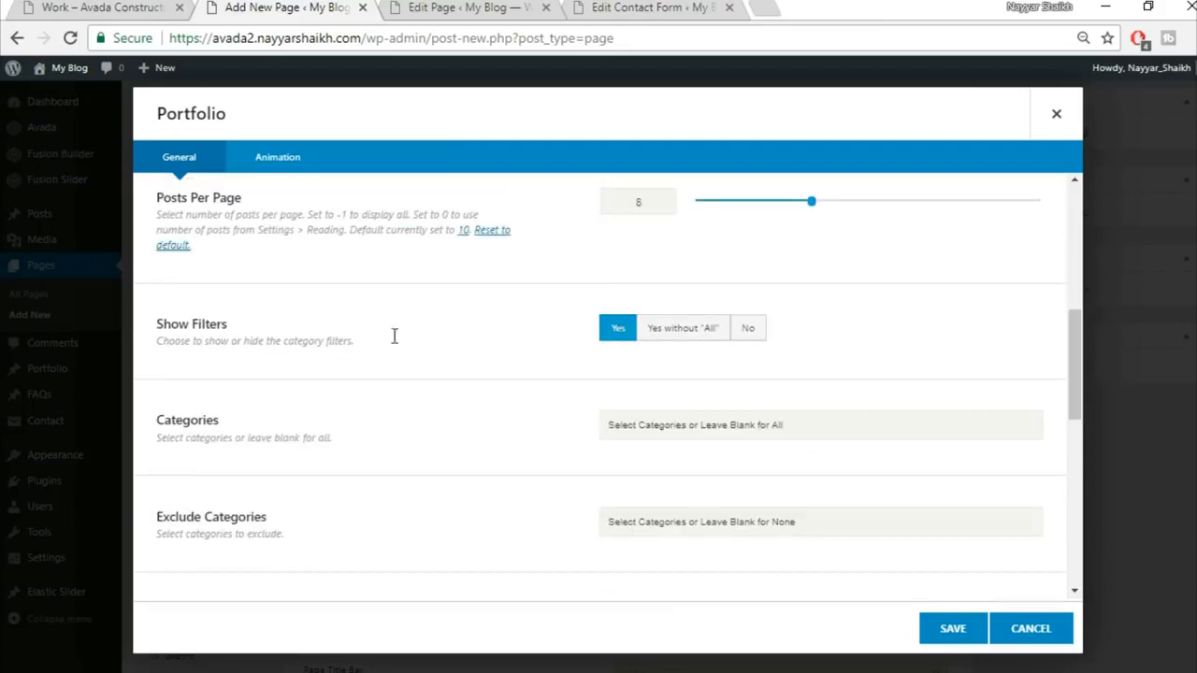
# Step: Set standard pagination for the Portfolio, matching the live Work page
pyautogui.click(89, 7)
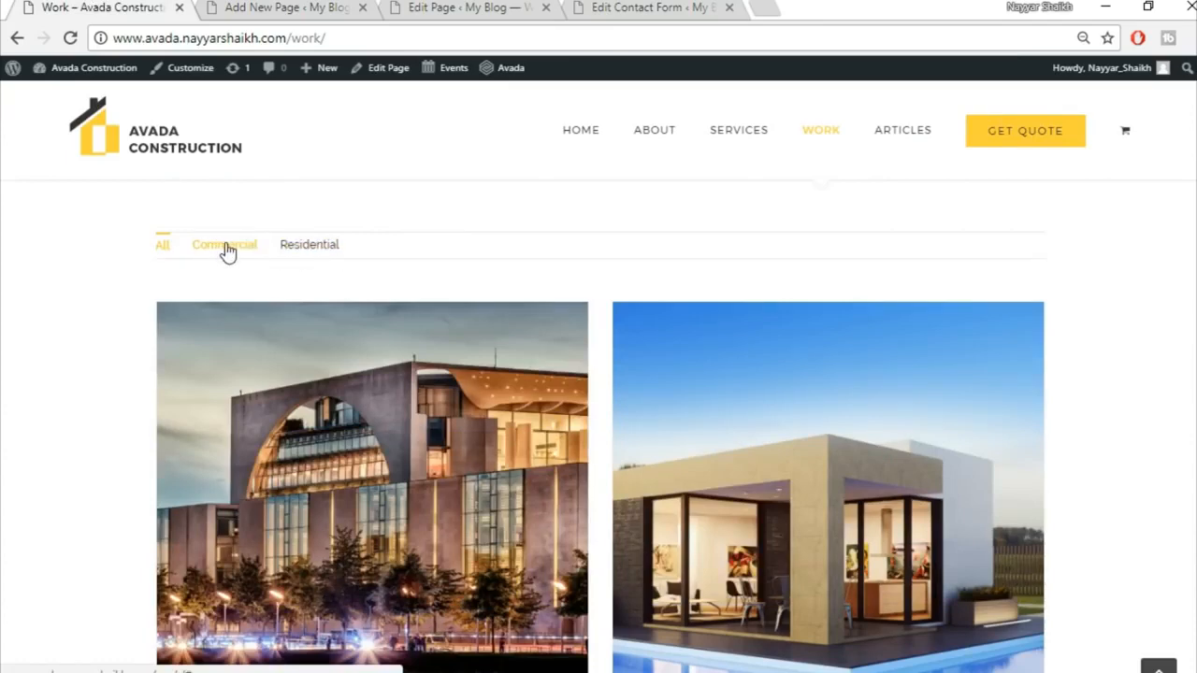
pyautogui.click(251, 7)
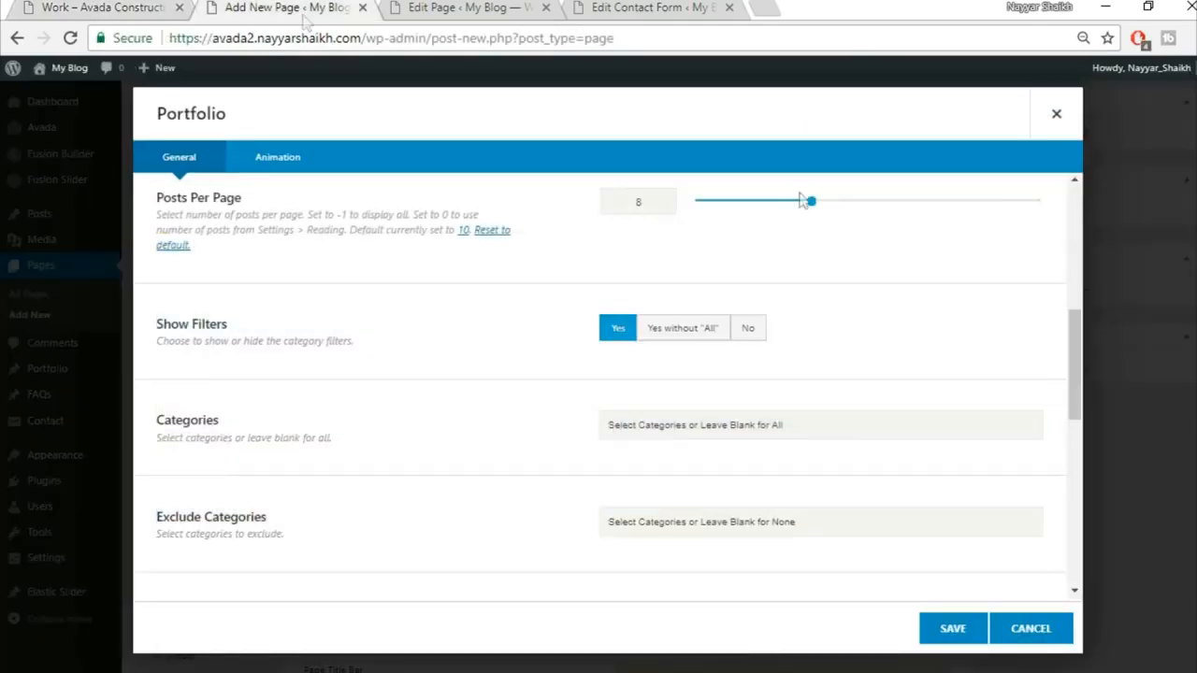
pyautogui.scroll(-3, 873, 441)
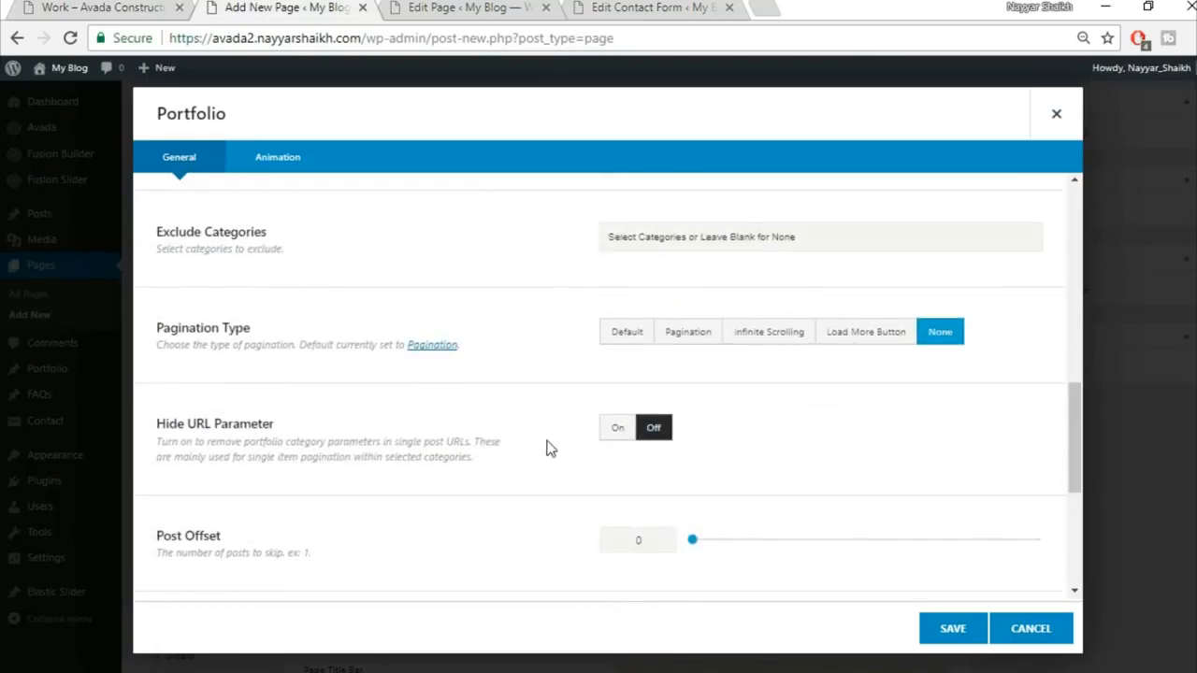
pyautogui.click(688, 333)
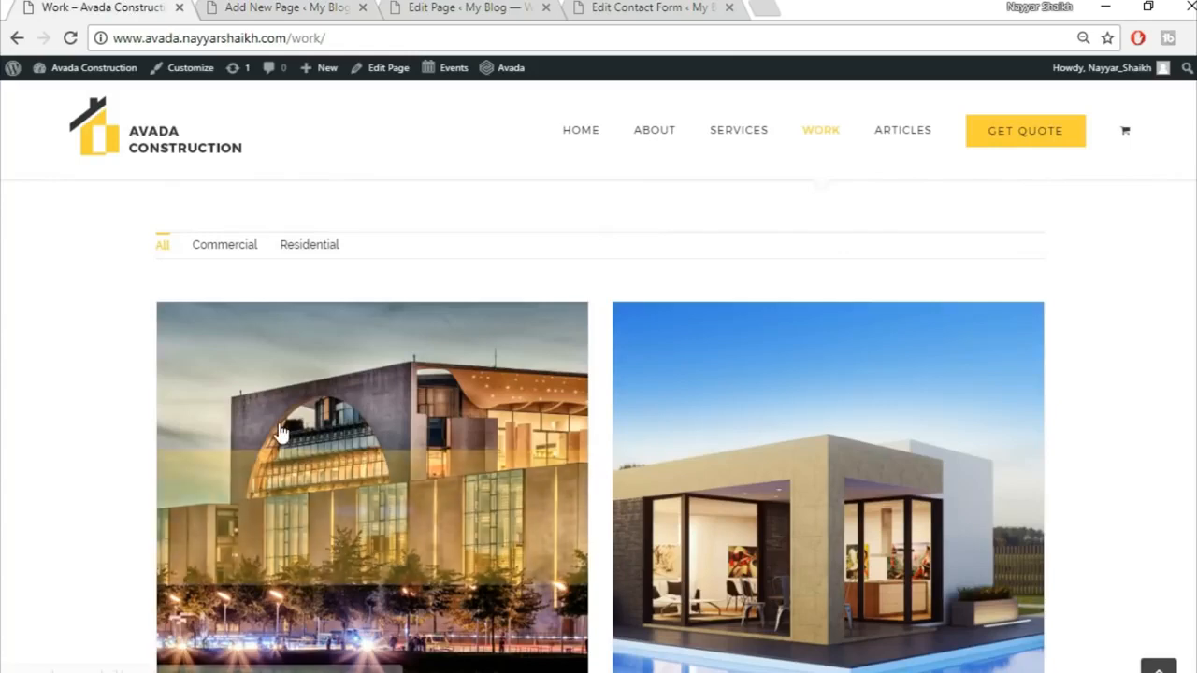
pyautogui.scroll(3, 288, 441)
# Step: Save the Portfolio element into the new container
pyautogui.scroll(-1, 397, 535)
pyautogui.scroll(-1, 396, 536)
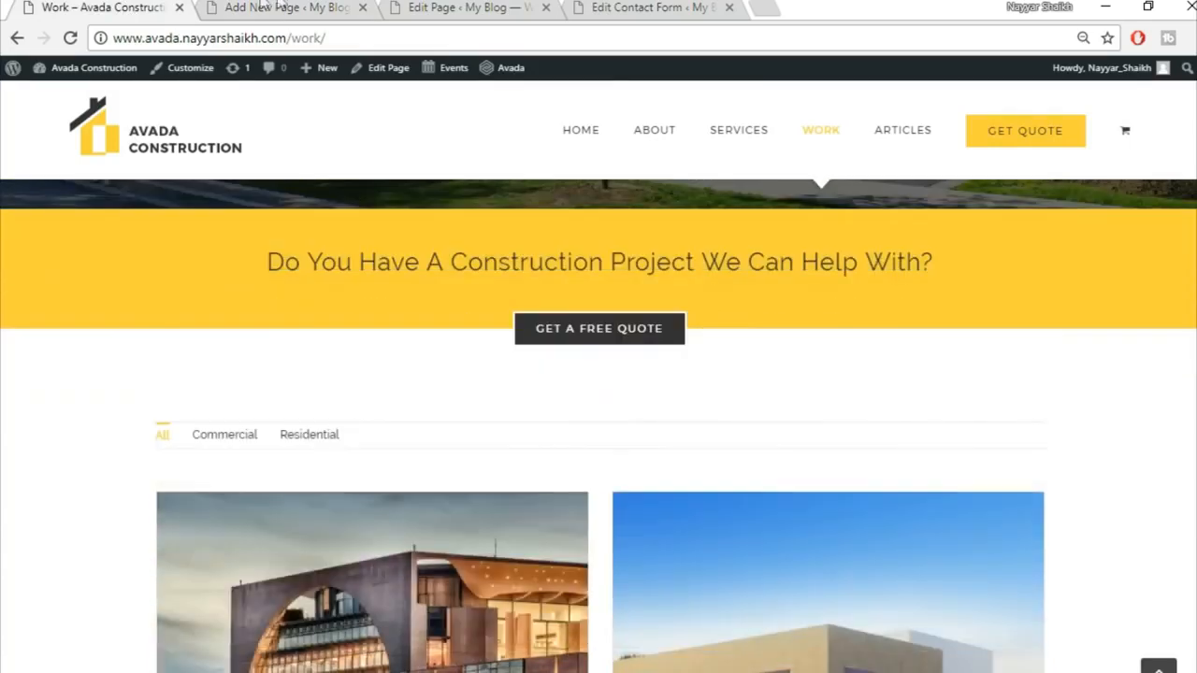
pyautogui.click(266, 5)
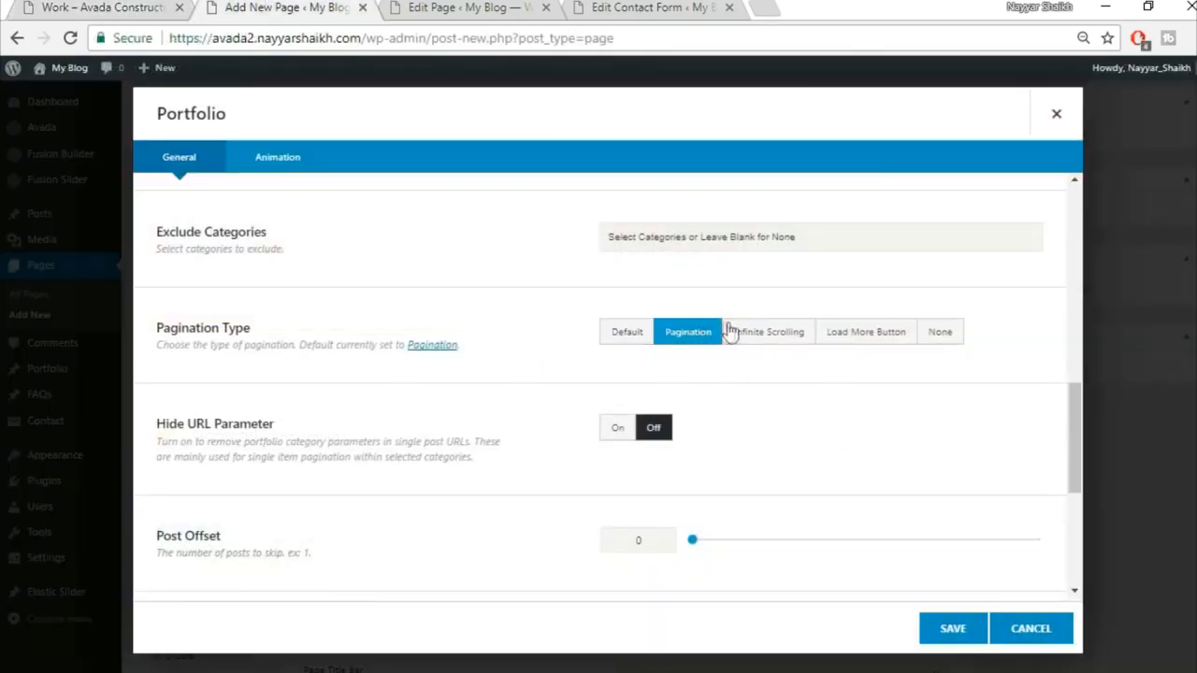
pyautogui.scroll(-2, 412, 510)
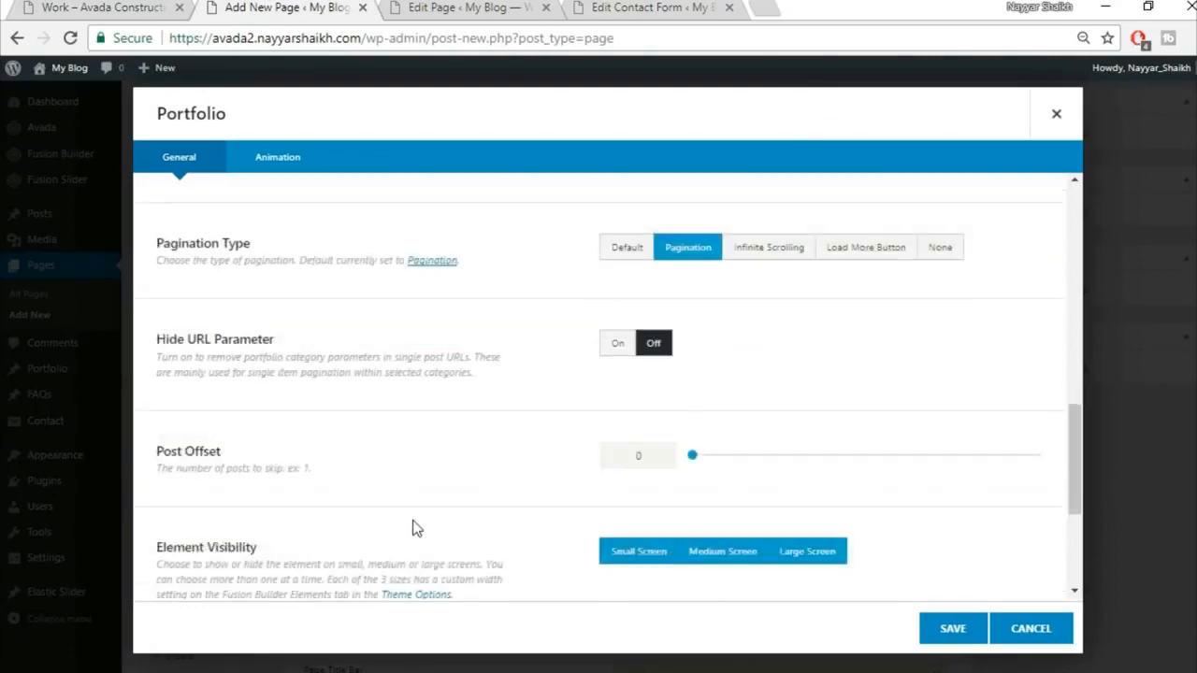
pyautogui.scroll(-2, 412, 528)
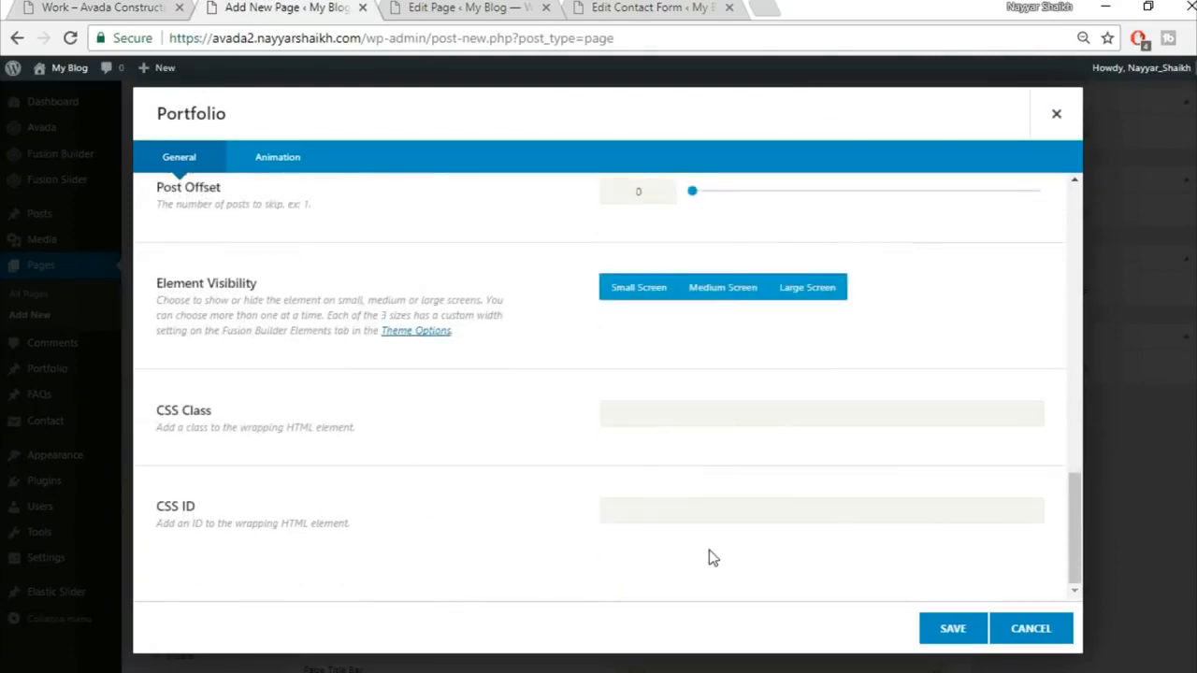
pyautogui.click(950, 632)
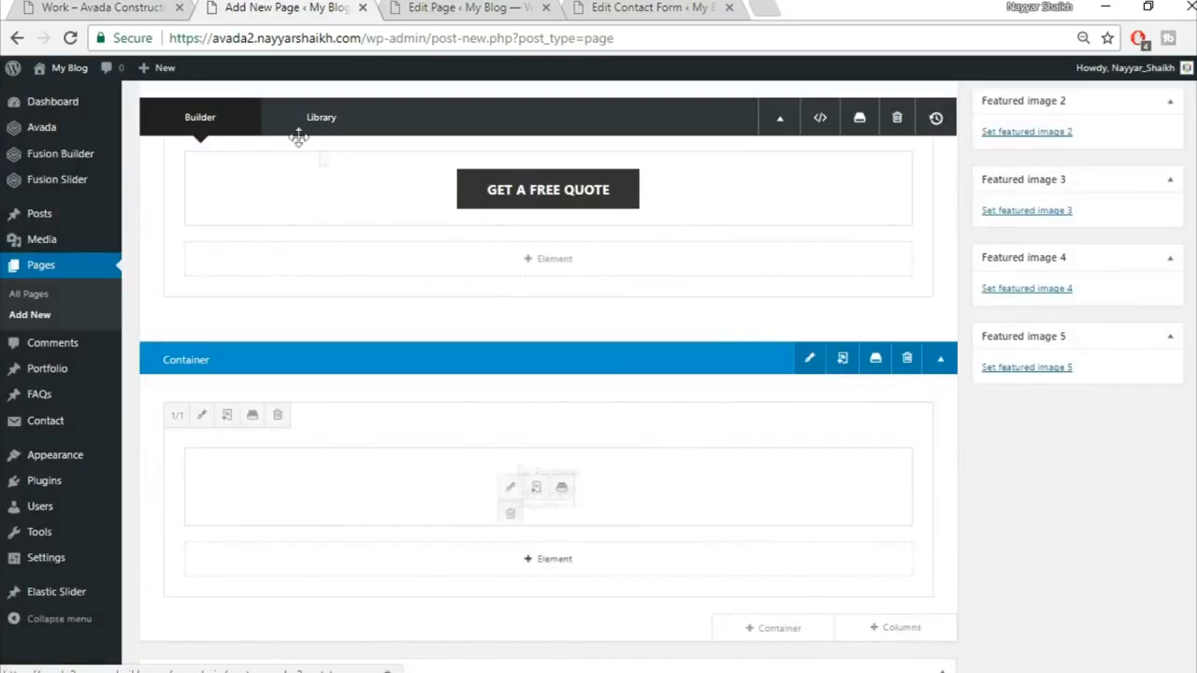
pyautogui.scroll(5, 468, 263)
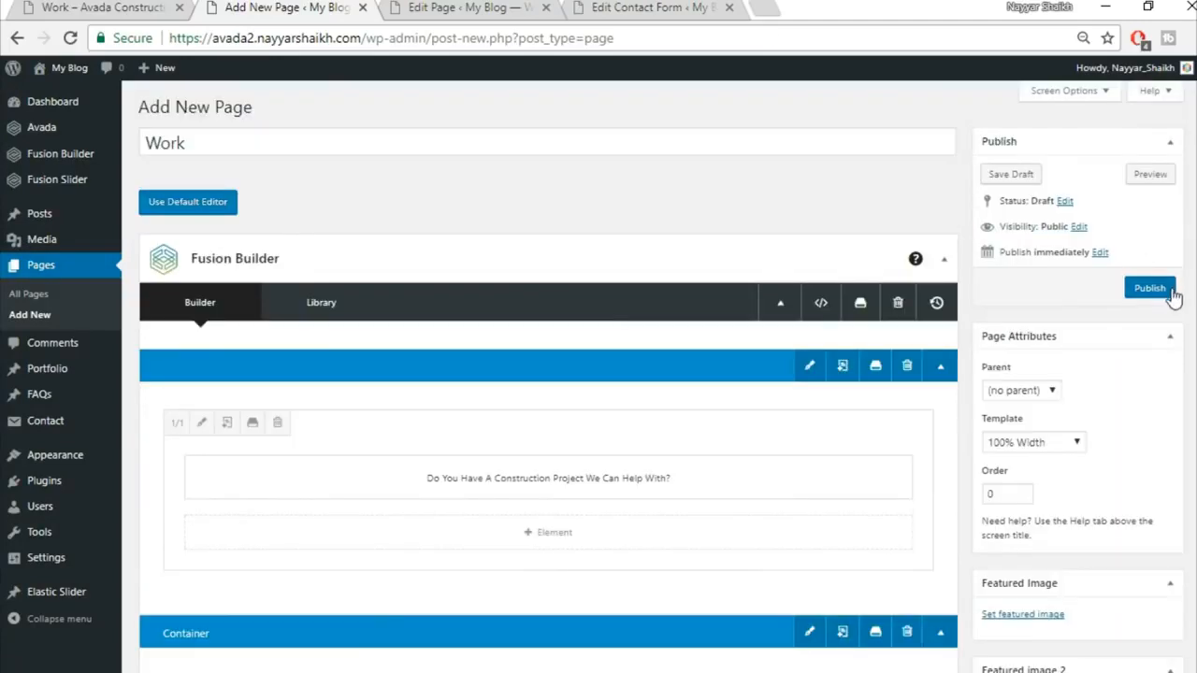
# Step: Publish the Work page and look over the live page in a new tab
pyautogui.click(1159, 289)
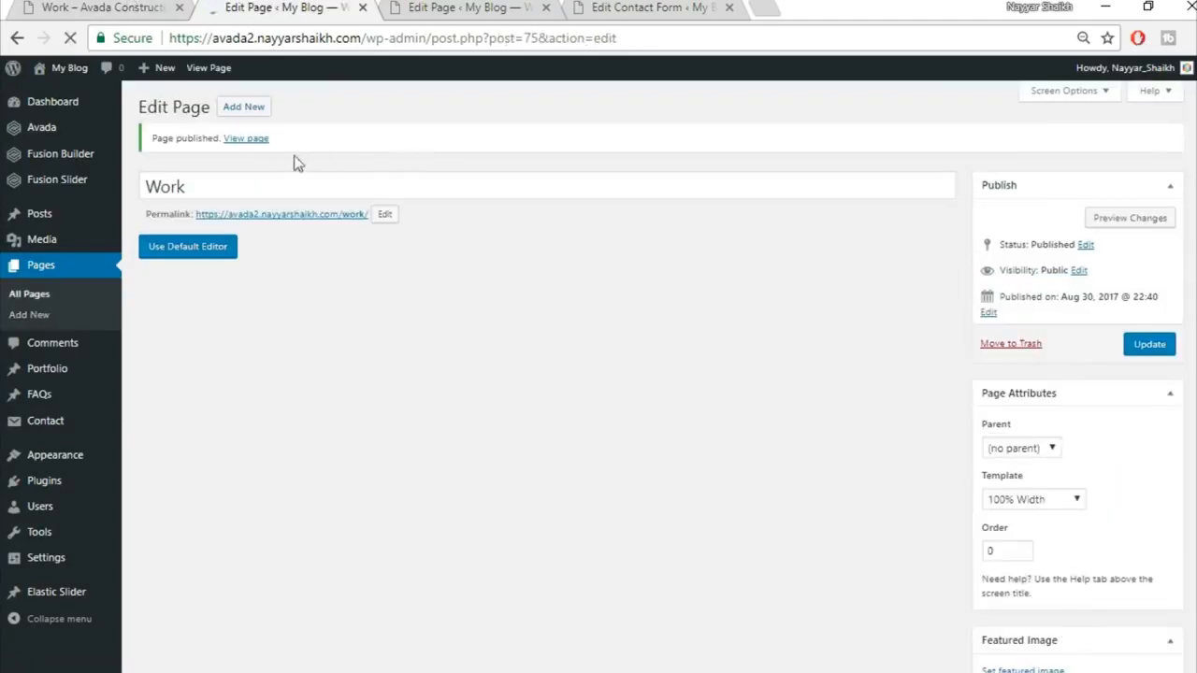
pyautogui.middleClick(246, 139)
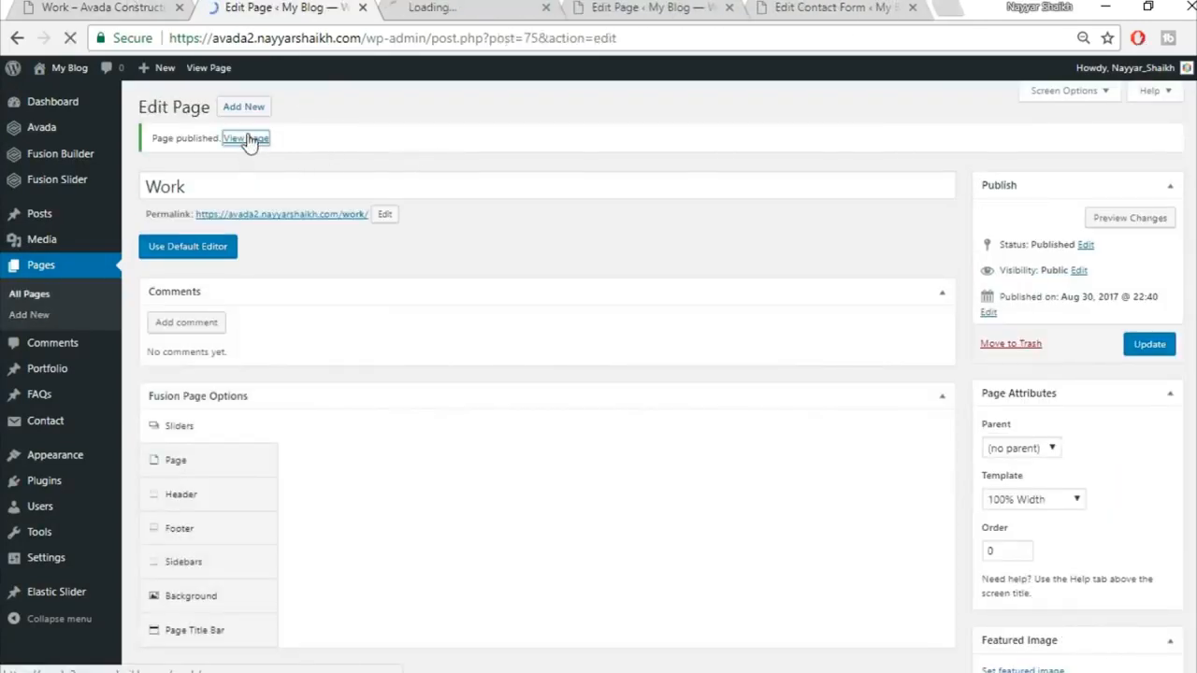
pyautogui.click(422, 5)
pyautogui.scroll(-6, 721, 281)
pyautogui.moveTo(387, 436)
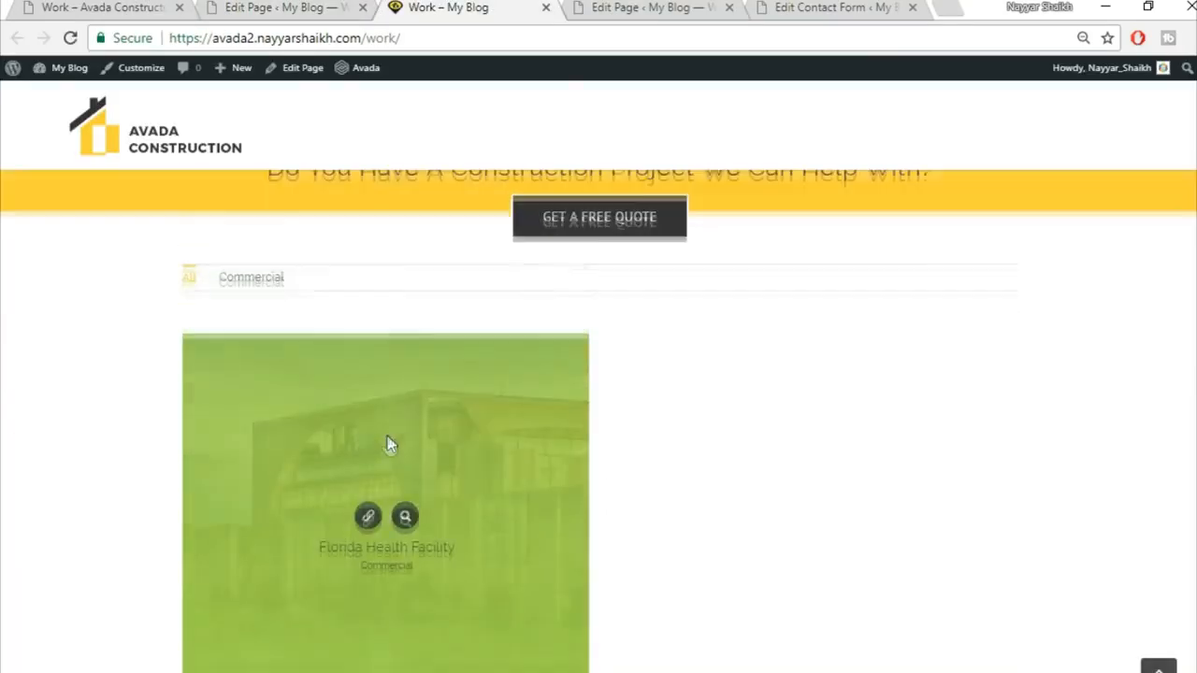
pyautogui.scroll(-3, 462, 503)
pyautogui.scroll(9, 757, 523)
# Step: Scroll through the demo site's Work page to compare it with the published one
pyautogui.click(173, 5)
pyautogui.scroll(-4, 598, 420)
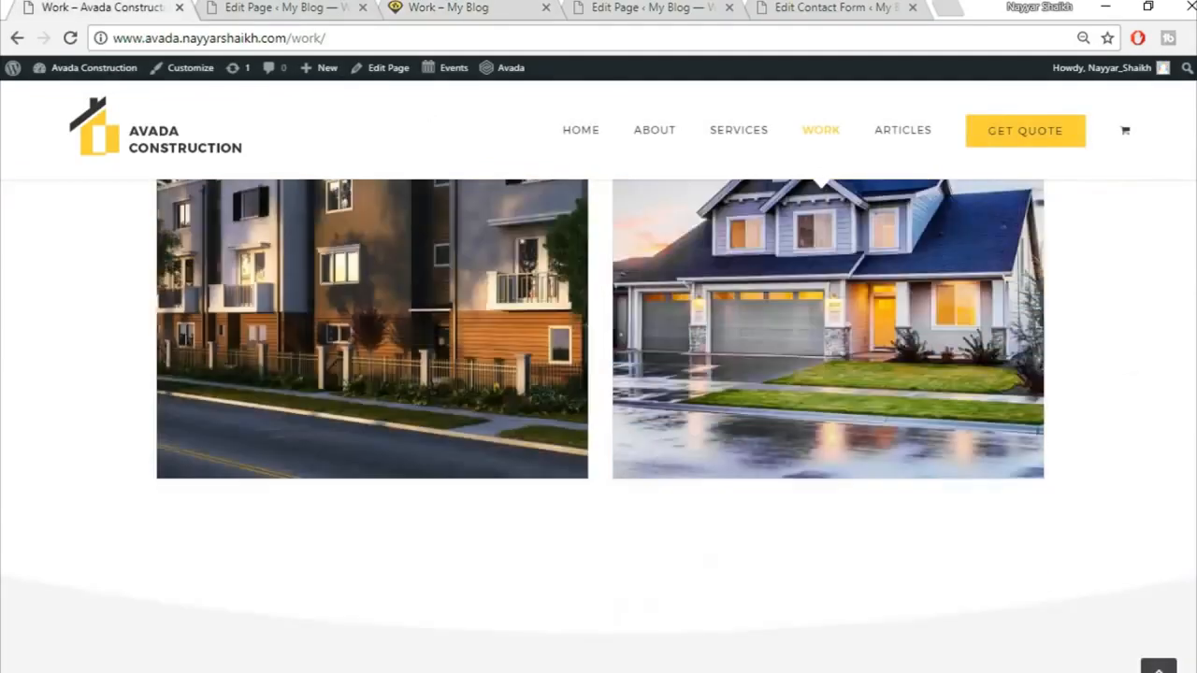
pyautogui.scroll(-4, 489, 286)
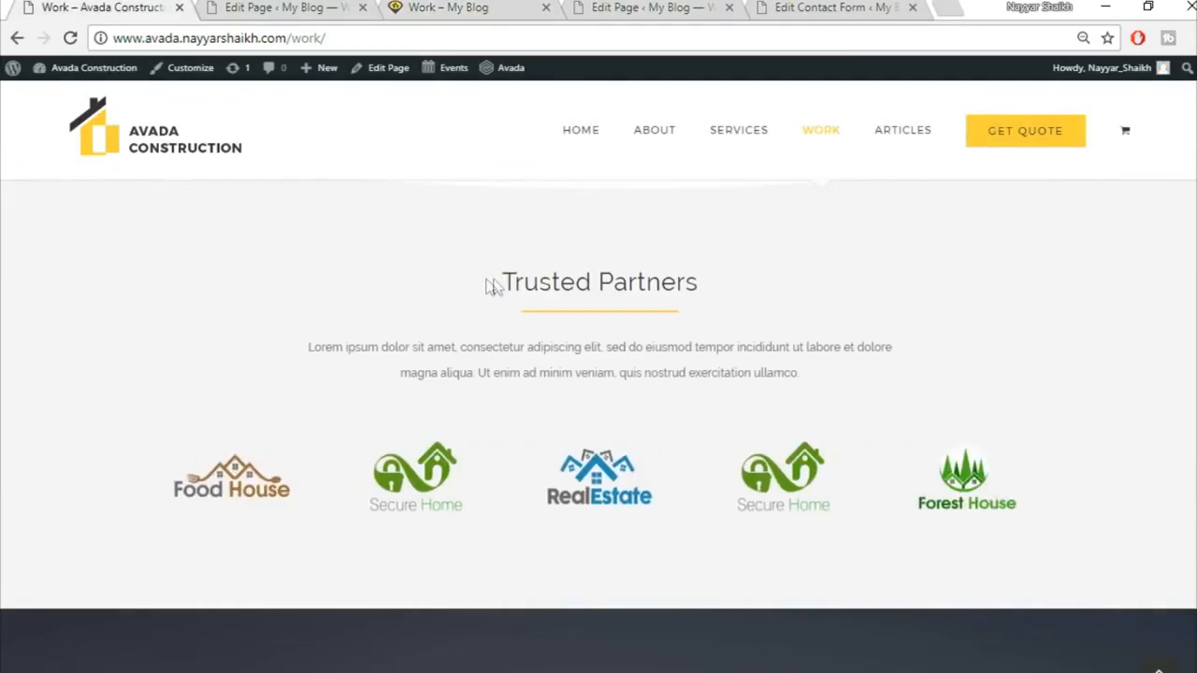
pyautogui.scroll(-8, 997, 292)
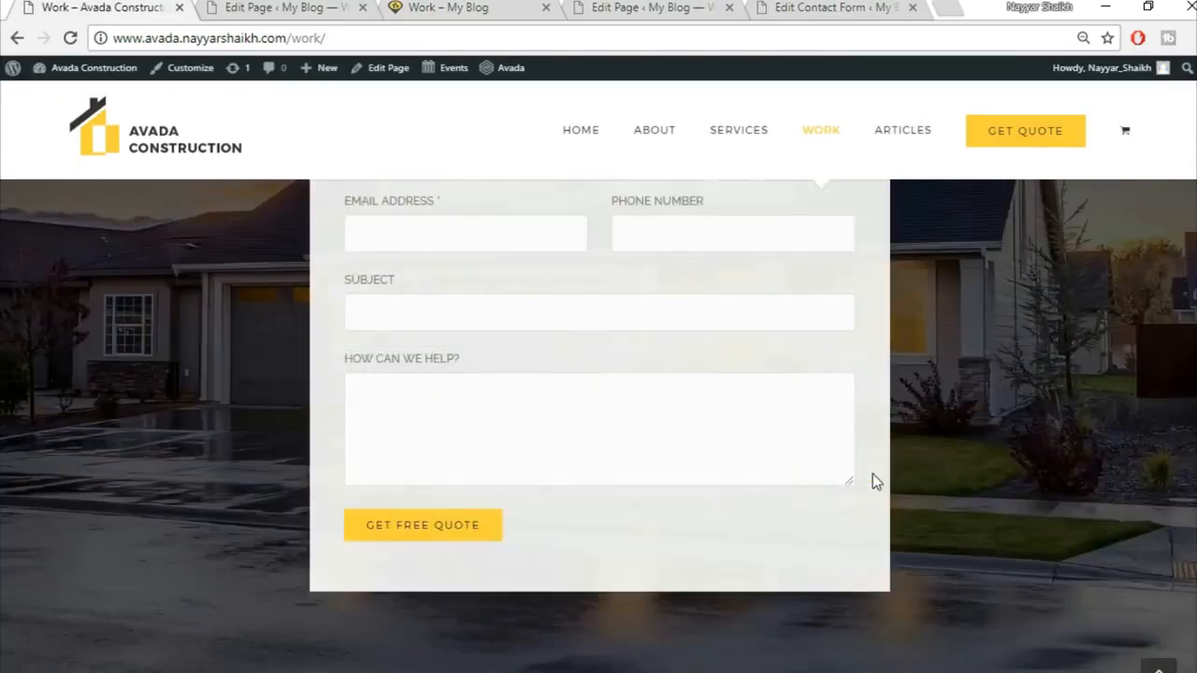
pyautogui.scroll(-5, 873, 473)
pyautogui.scroll(20, 872, 473)
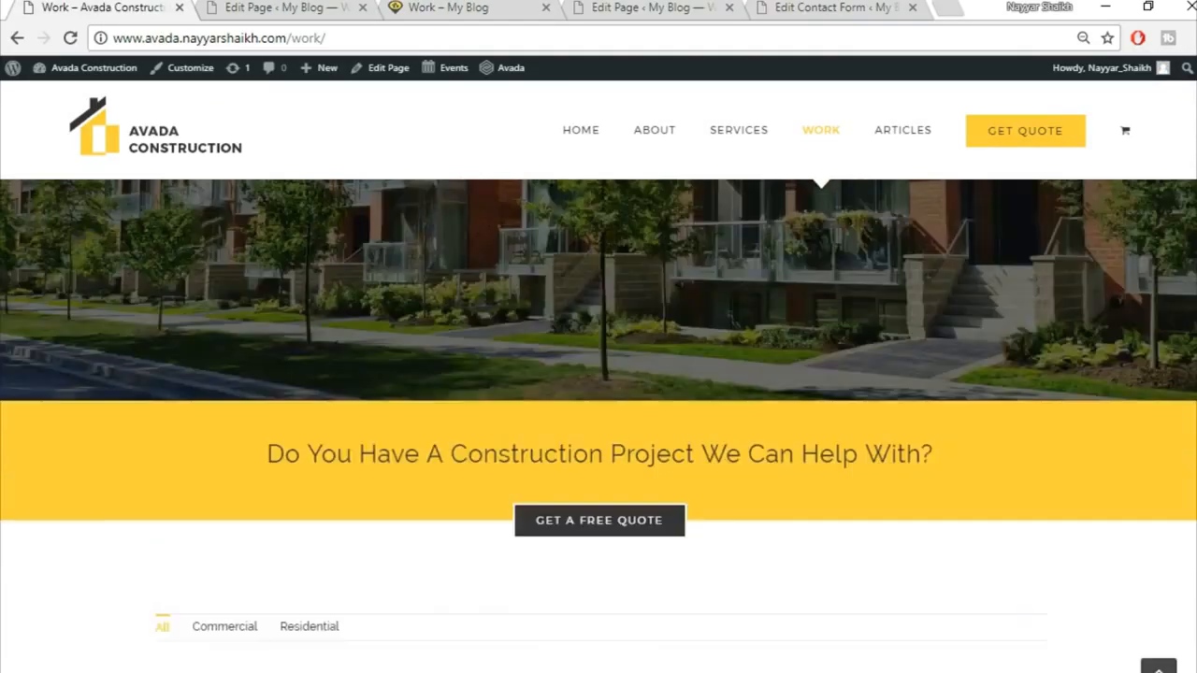
pyautogui.scroll(3, 1014, 151)
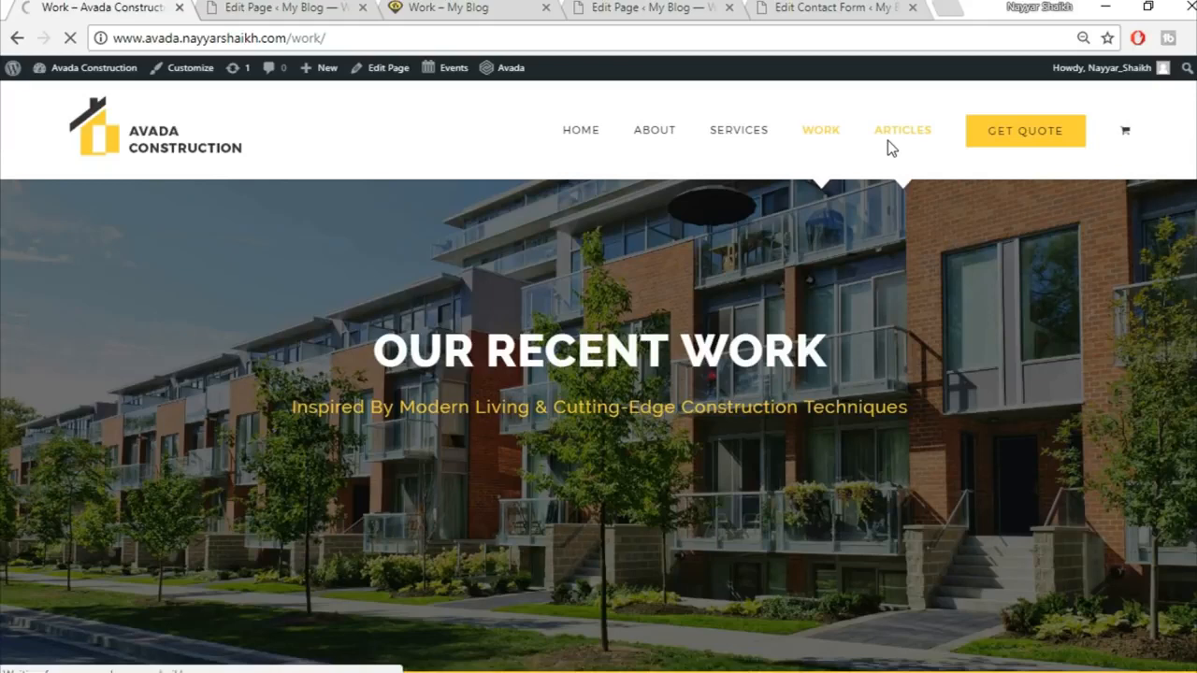
# Step: Close the Work page preview and return to the new page editor
pyautogui.click(329, 18)
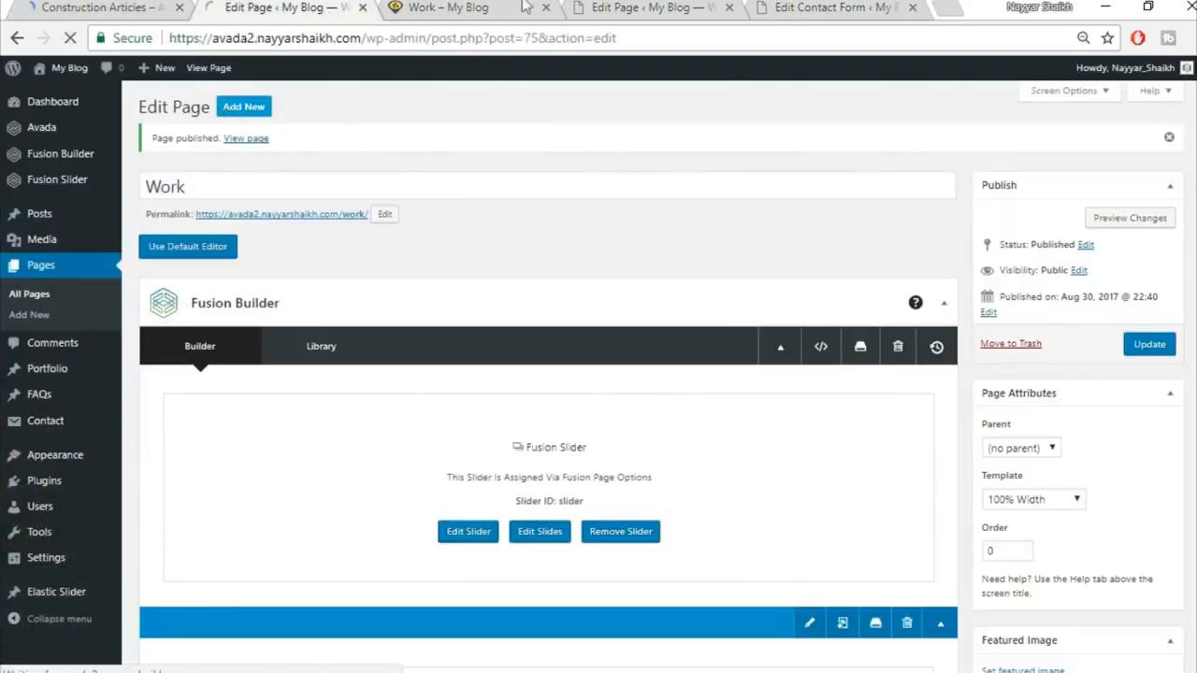
pyautogui.click(526, 6)
pyautogui.click(546, 8)
pyautogui.click(303, 8)
pyautogui.click(138, 7)
# Step: Title the new page 'Articles', checking the demo's Construction Articles page
pyautogui.click(298, 8)
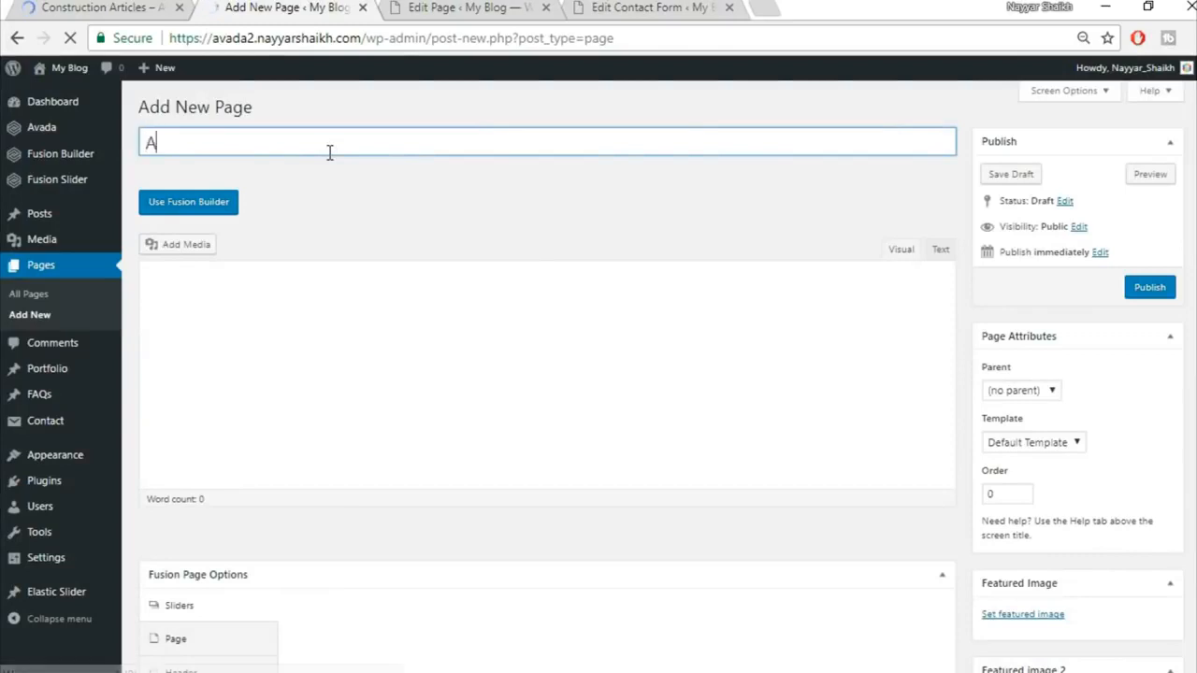
pyautogui.write('rticles')
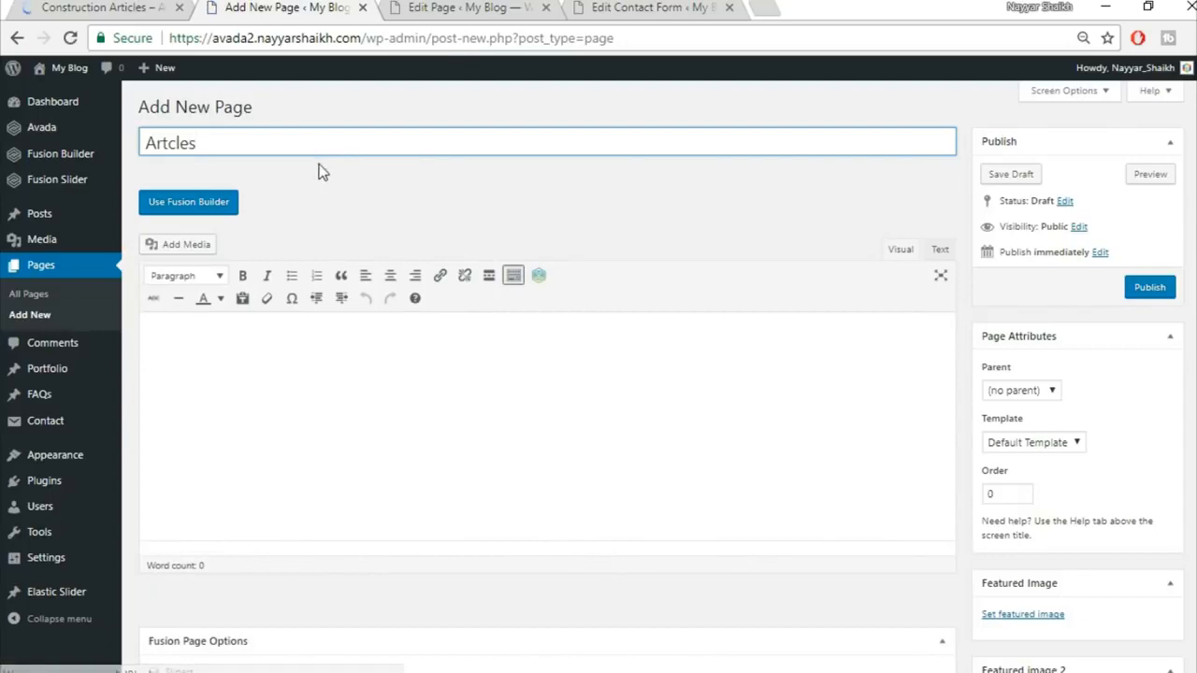
pyautogui.click(128, 7)
pyautogui.click(229, 7)
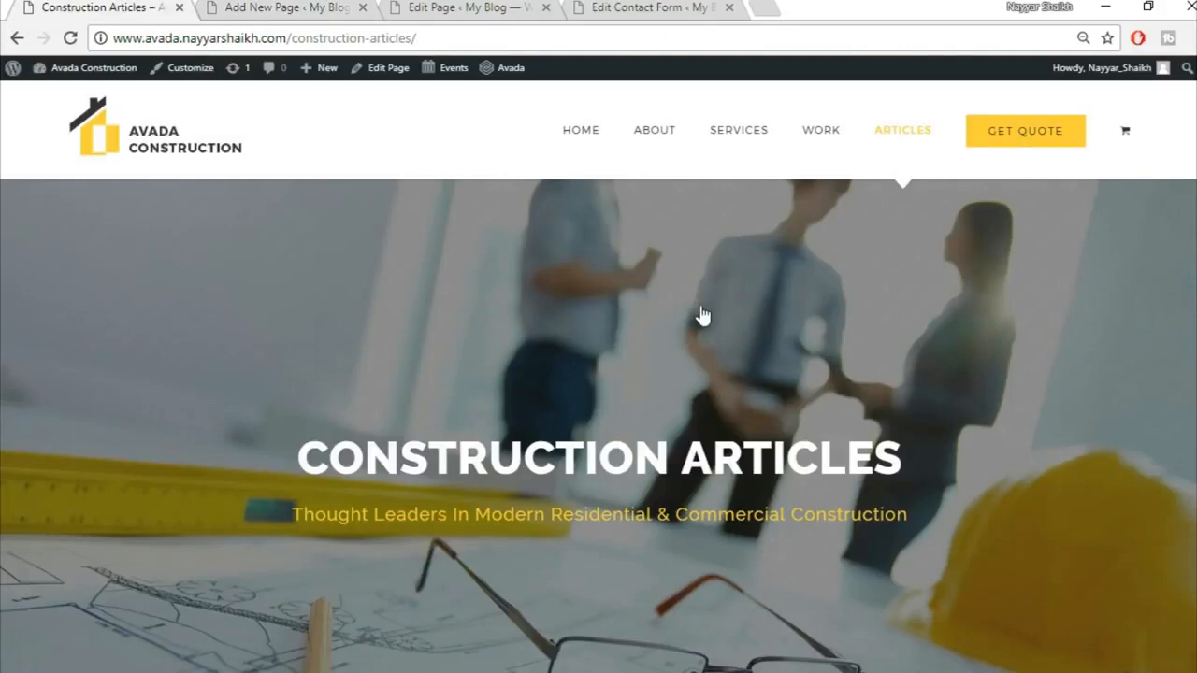
pyautogui.scroll(-6, 701, 316)
pyautogui.scroll(3, 700, 352)
pyautogui.scroll(2, 700, 352)
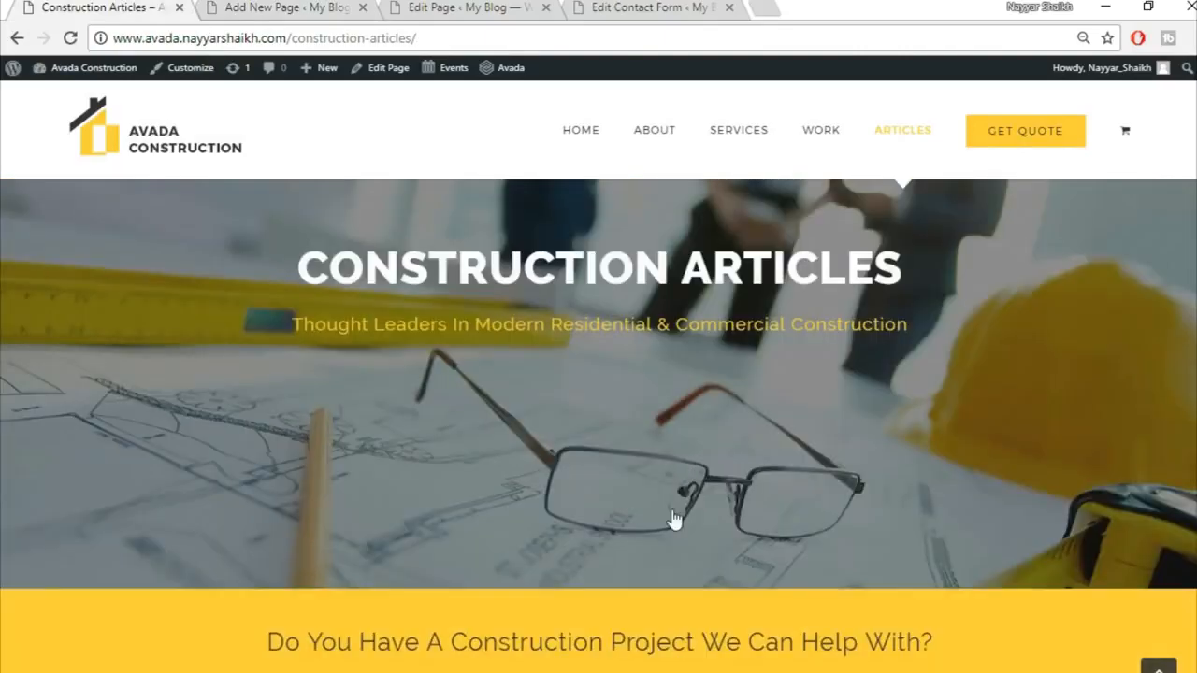
pyautogui.scroll(-9, 674, 521)
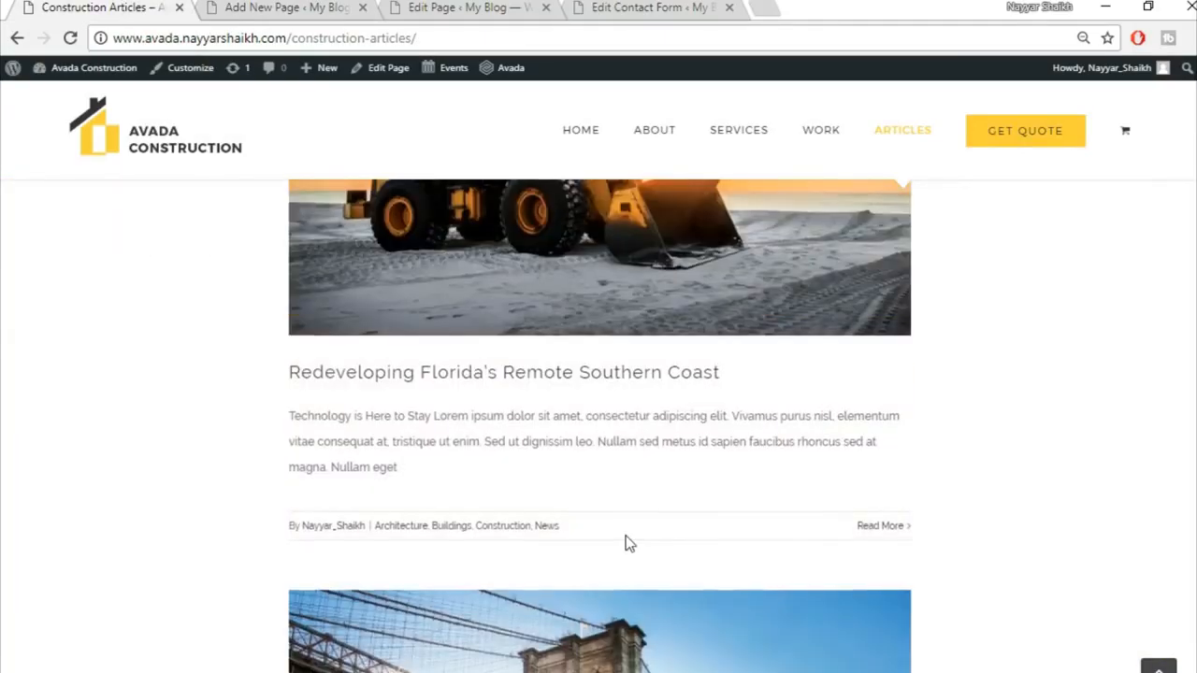
pyautogui.scroll(3, 626, 542)
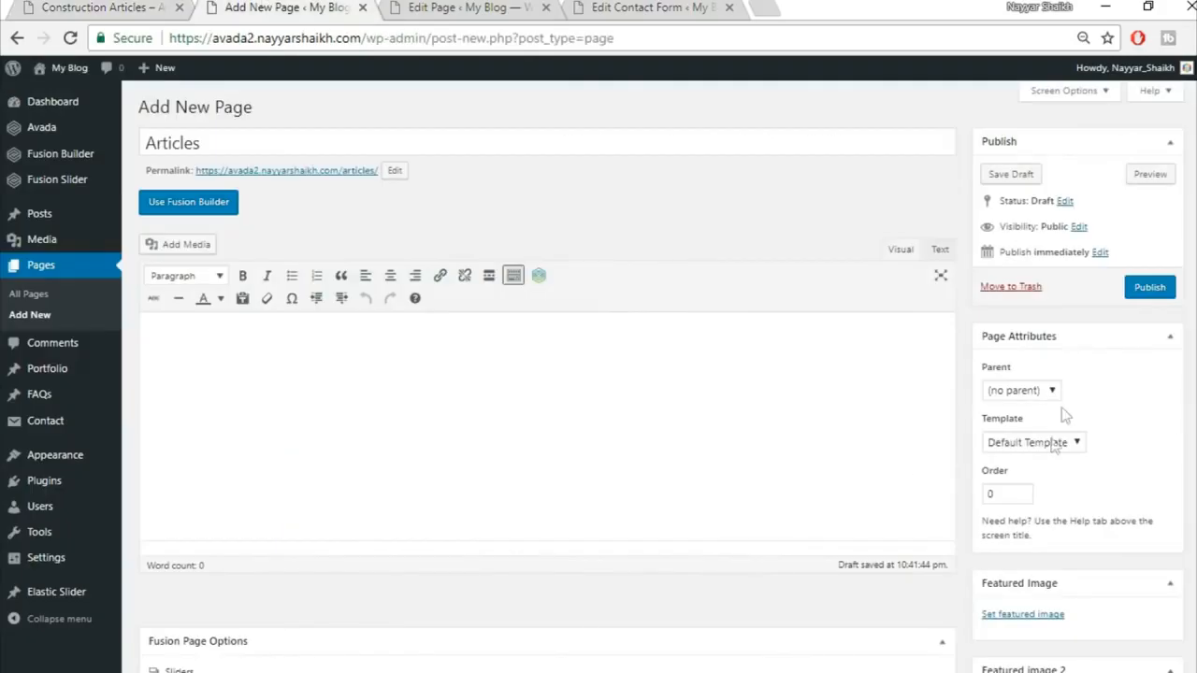
# Step: Use the 100% Width template and show the Fusion Slider named 'Slider'
pyautogui.click(1045, 442)
pyautogui.click(1024, 476)
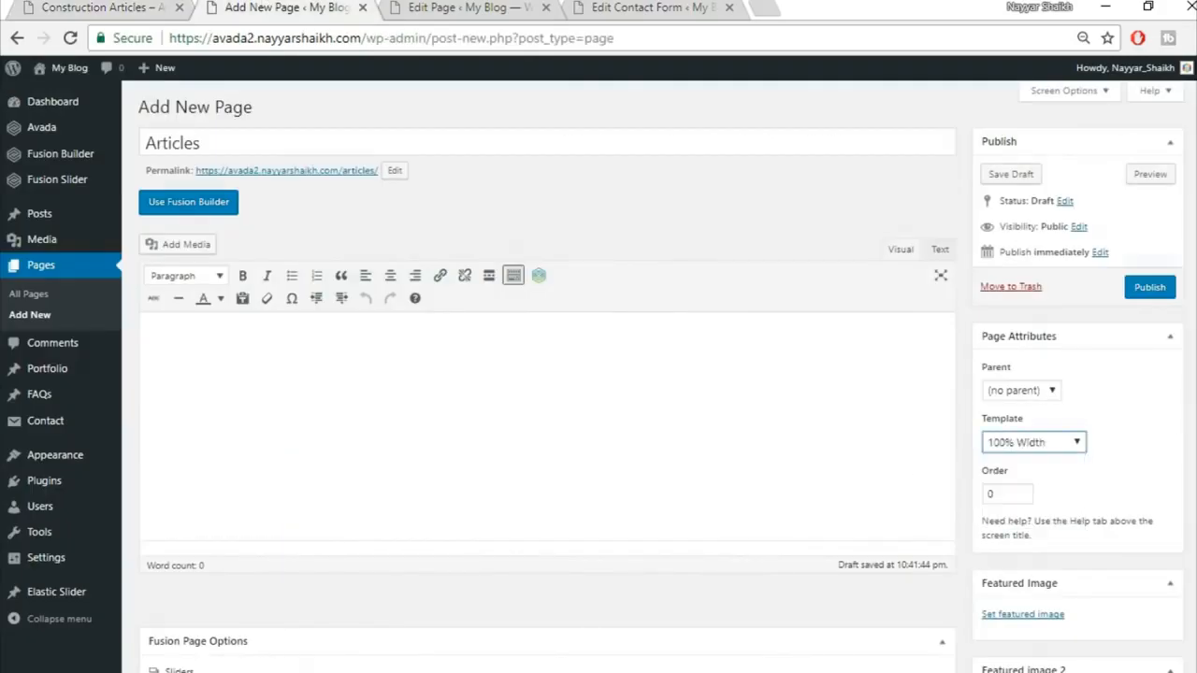
pyautogui.scroll(-4, 534, 402)
pyautogui.click(681, 331)
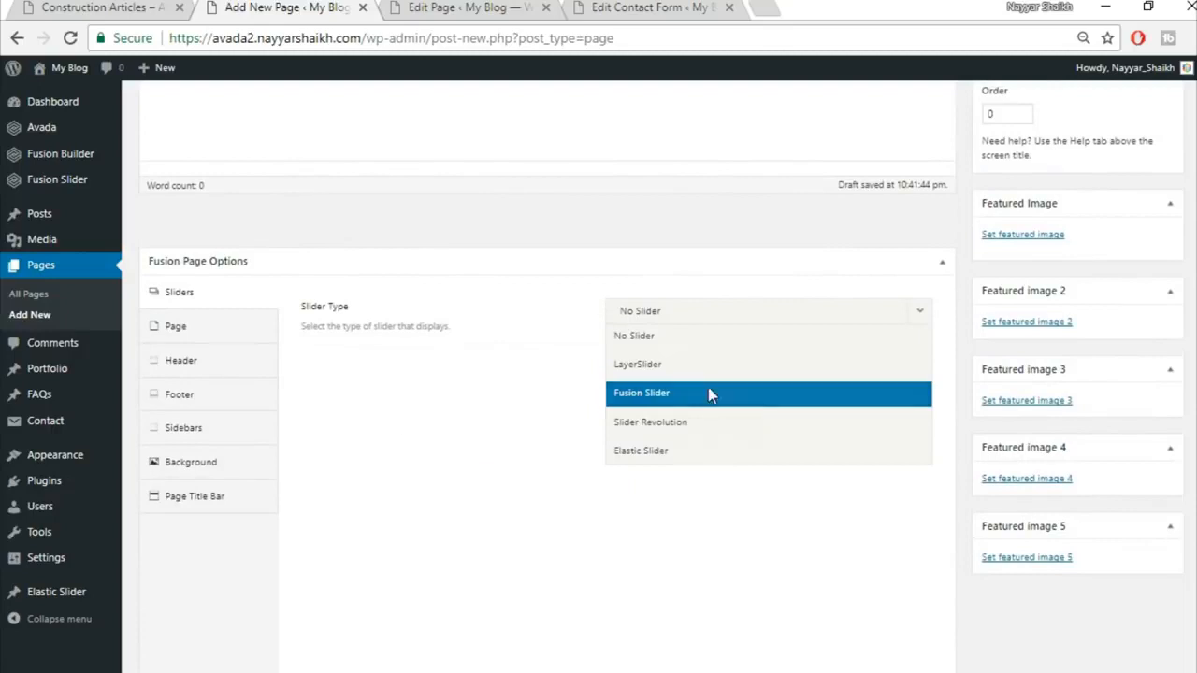
pyautogui.click(708, 393)
pyautogui.click(700, 374)
pyautogui.click(700, 420)
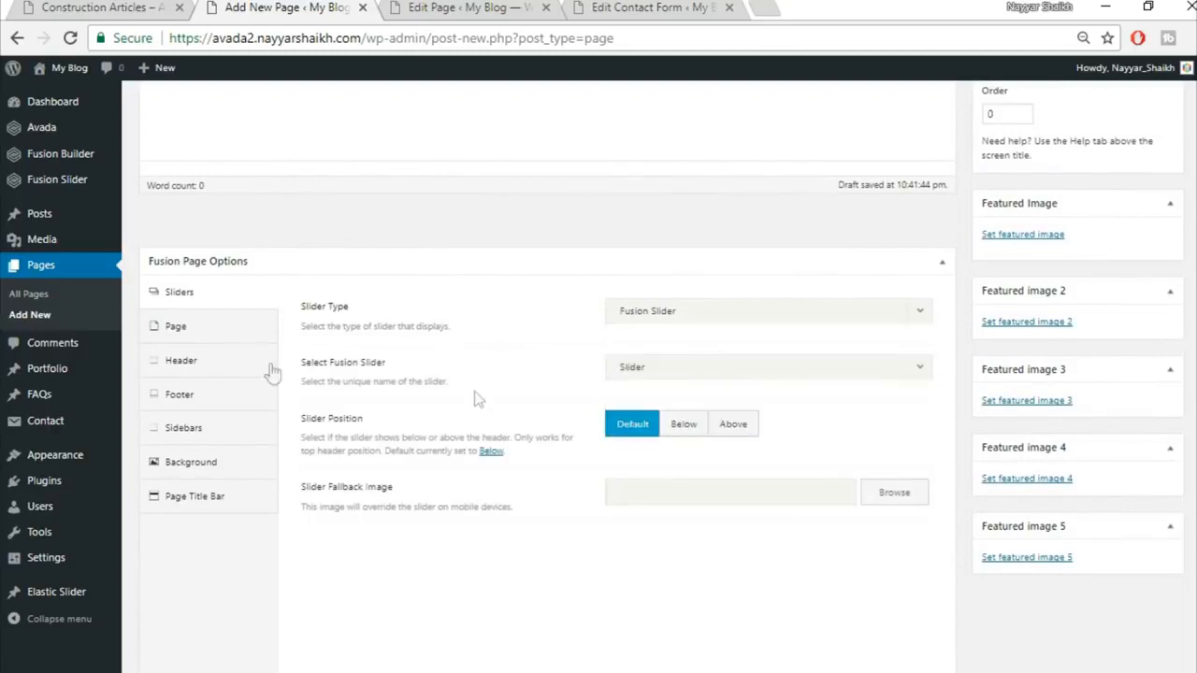
# Step: Set the page padding to 0 and hide the page title bar
pyautogui.click(203, 330)
pyautogui.write('0')
pyautogui.click(231, 538)
pyautogui.scroll(-1, 231, 537)
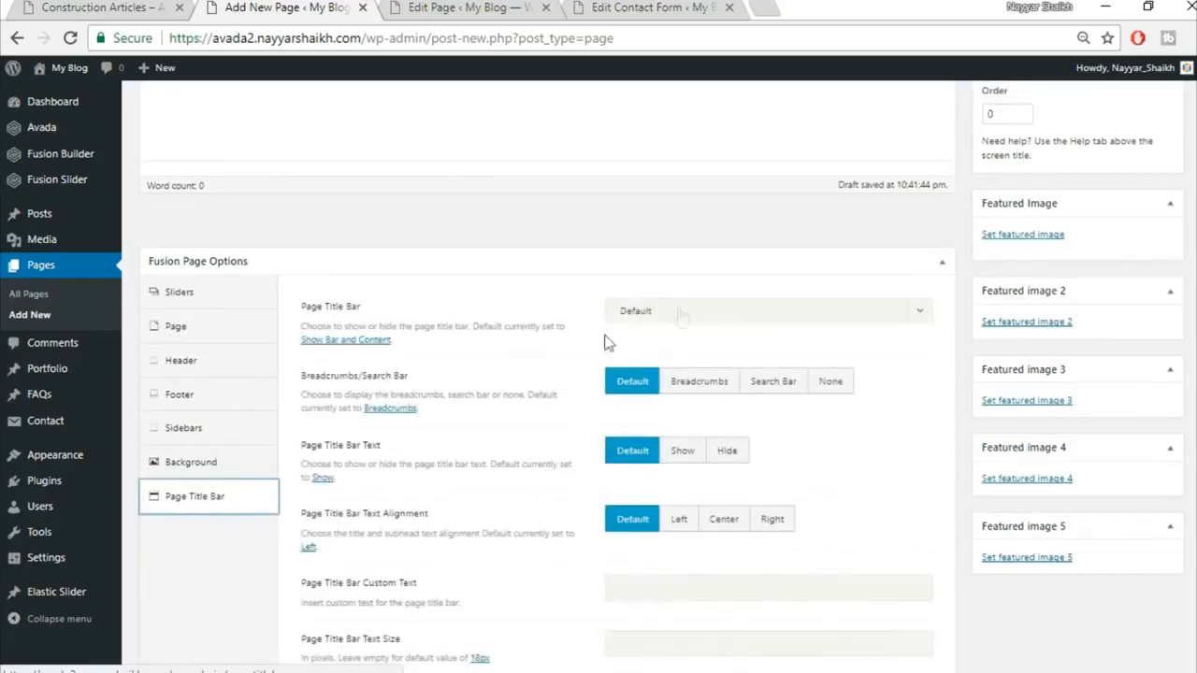
pyautogui.click(684, 312)
pyautogui.click(674, 425)
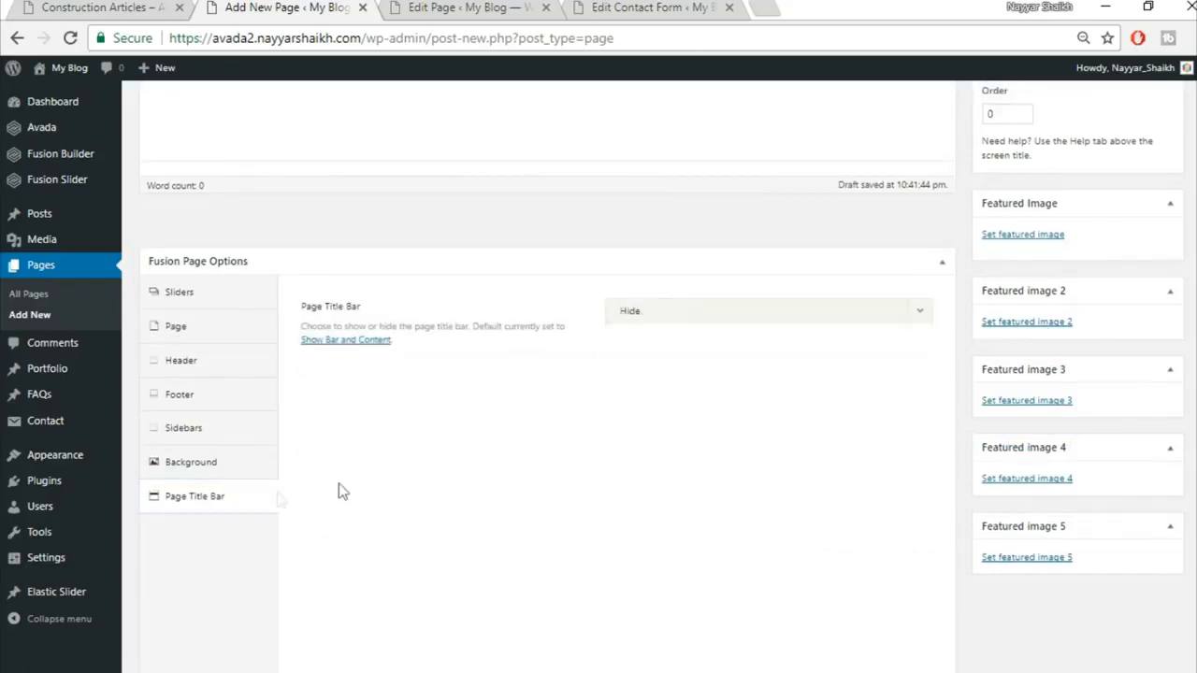
pyautogui.scroll(4, 508, 561)
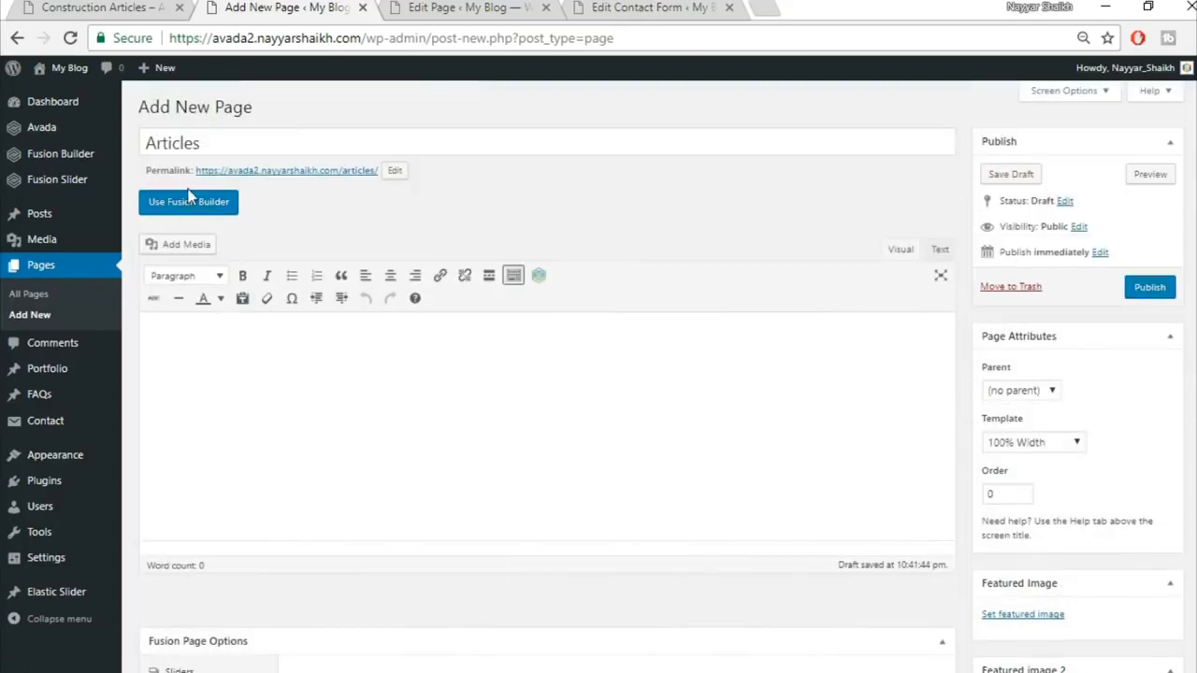
# Step: Switch to Fusion Builder and insert the saved Top1 and Top2 library containers
pyautogui.click(190, 198)
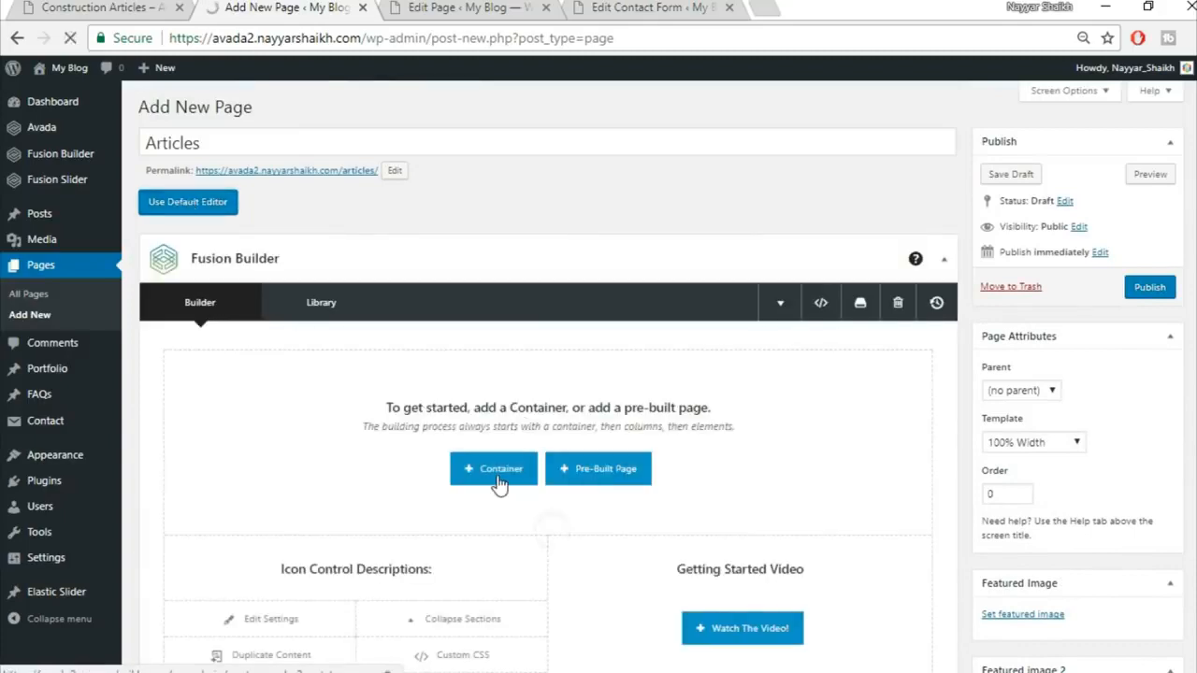
pyautogui.click(498, 481)
pyautogui.click(367, 172)
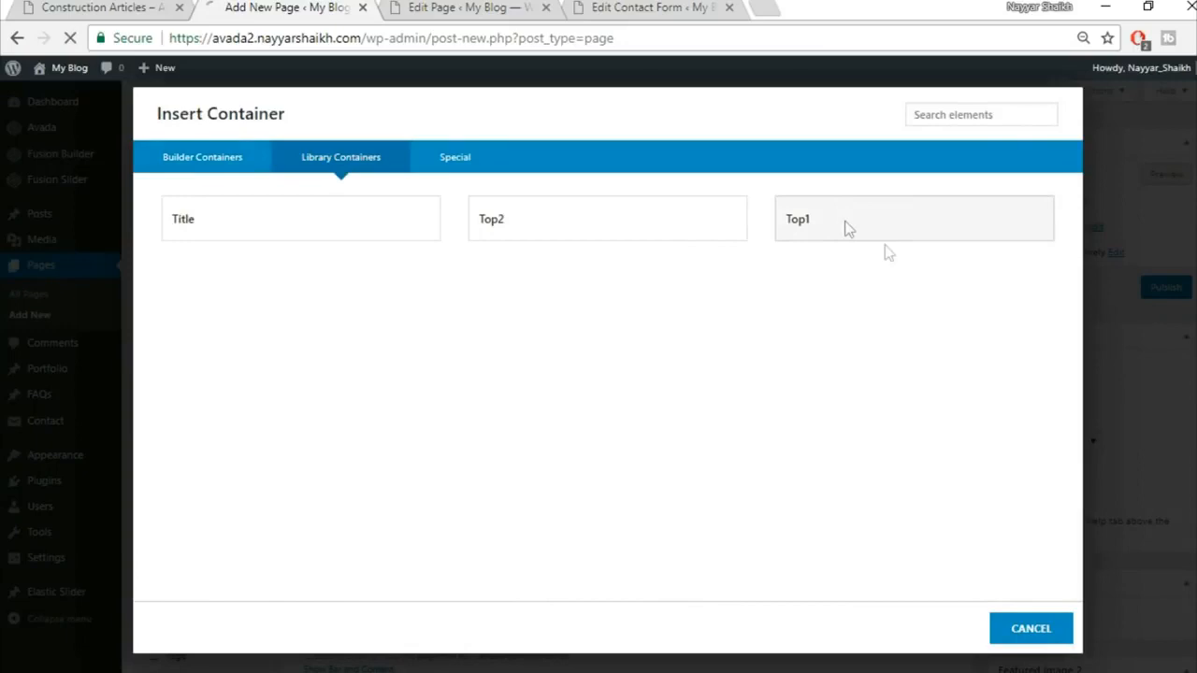
pyautogui.click(847, 228)
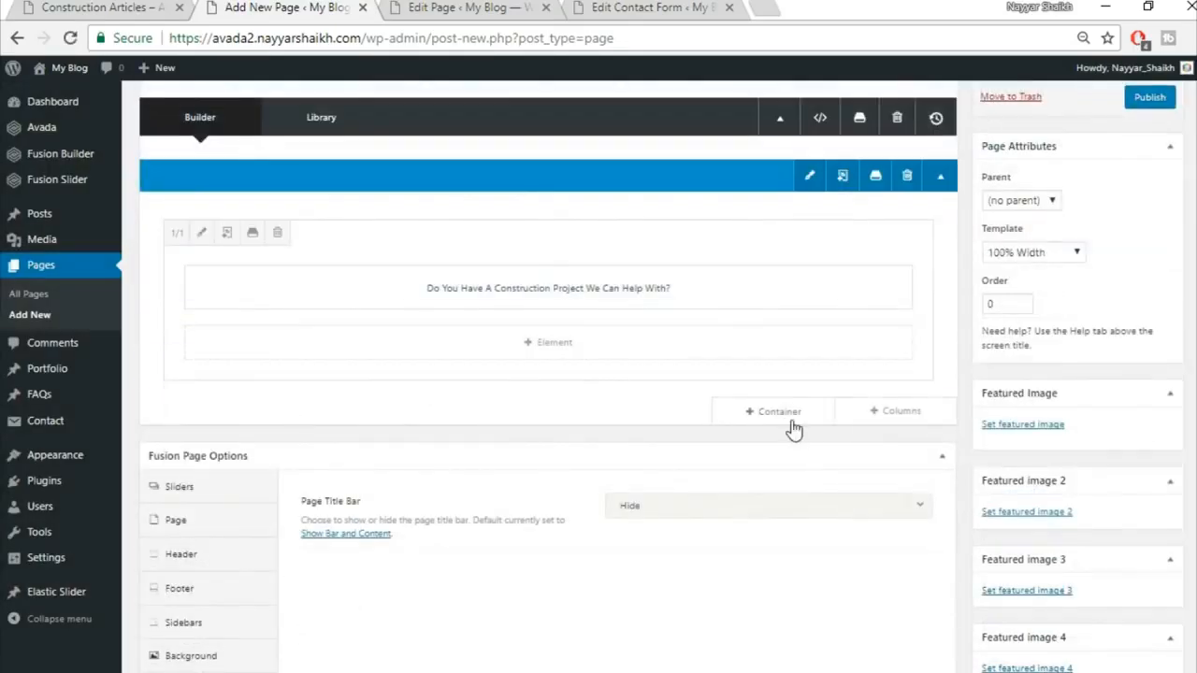
pyautogui.click(789, 411)
pyautogui.click(332, 155)
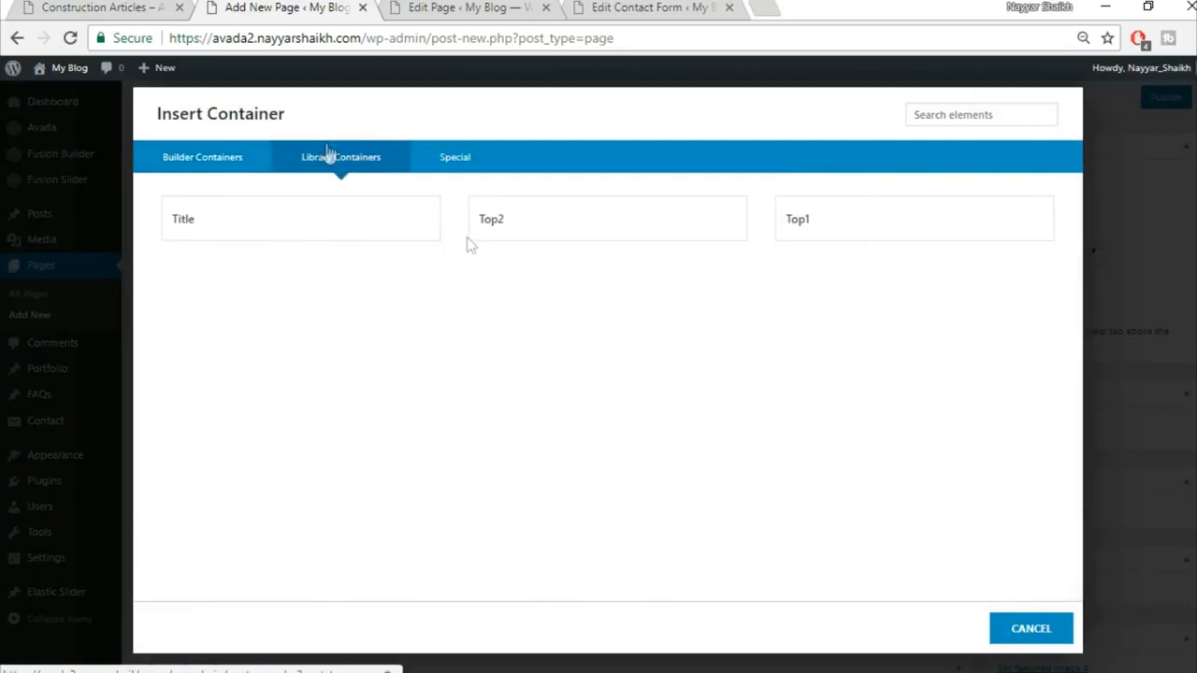
pyautogui.click(570, 229)
pyautogui.click(74, 7)
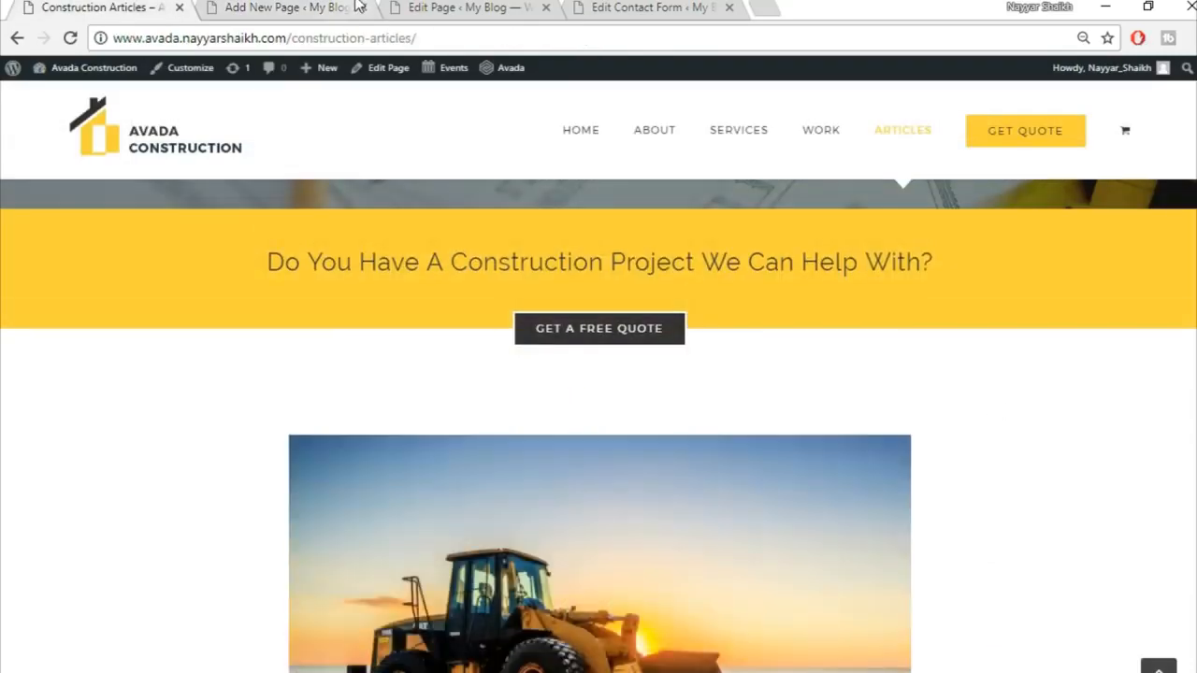
pyautogui.click(318, 7)
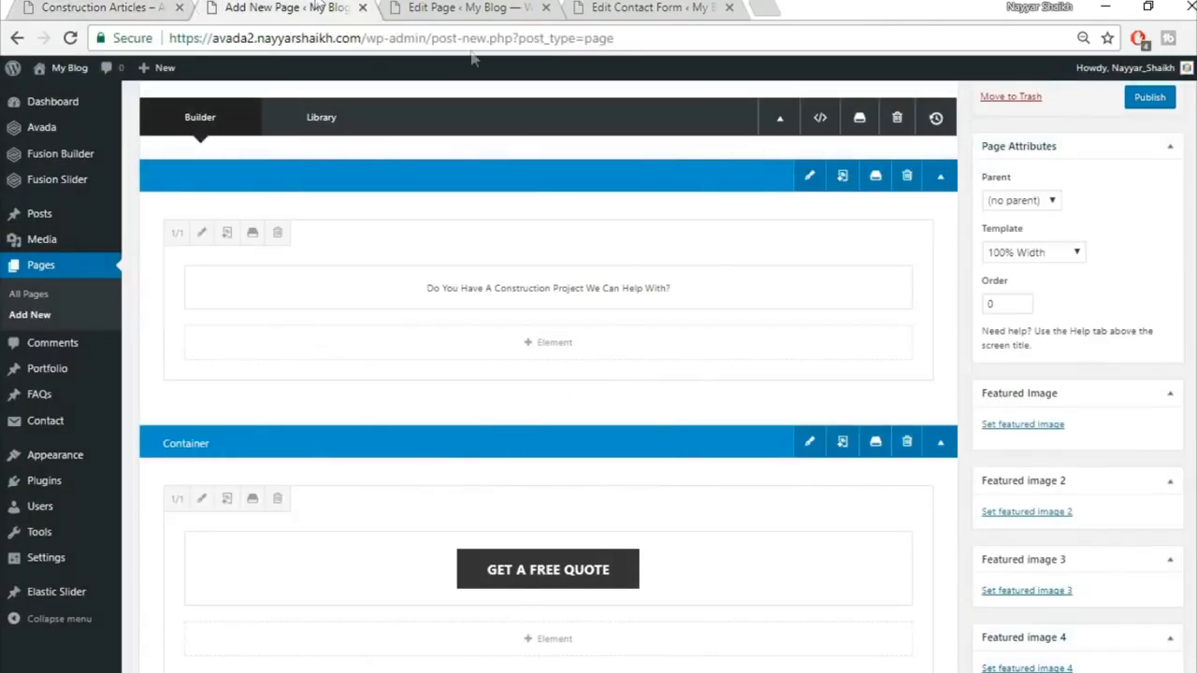
# Step: Add an empty full-width 1/1 container below them and bring up its element choices
pyautogui.scroll(-4, 753, 484)
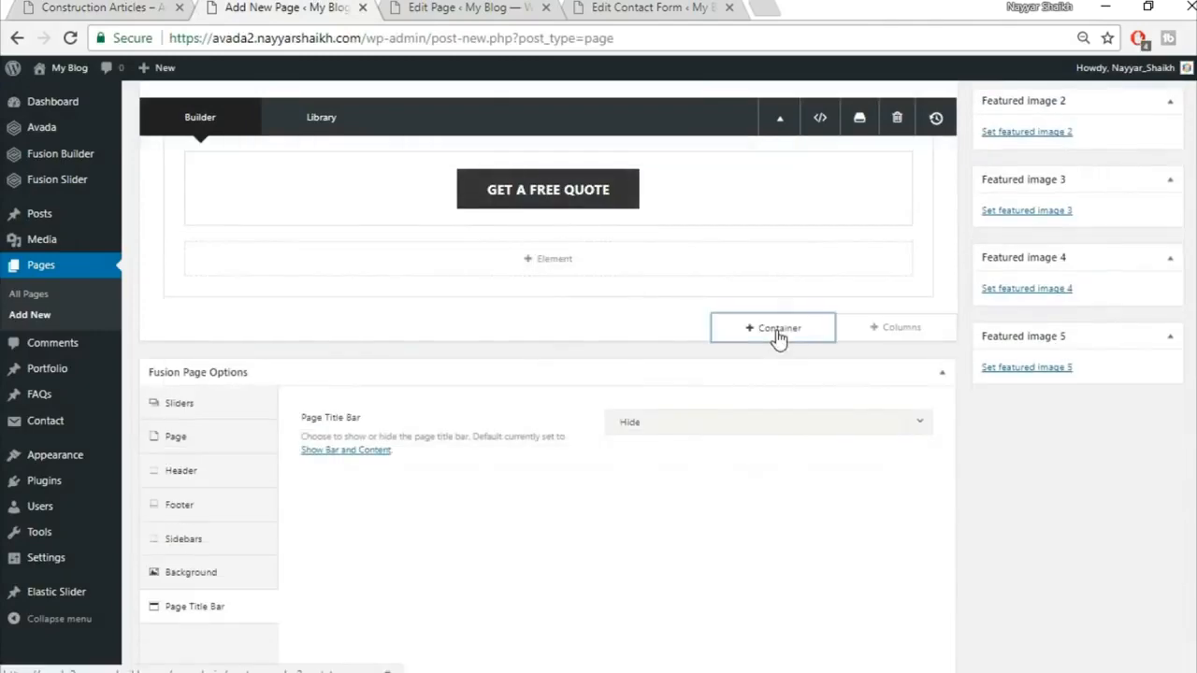
pyautogui.click(779, 334)
pyautogui.click(423, 259)
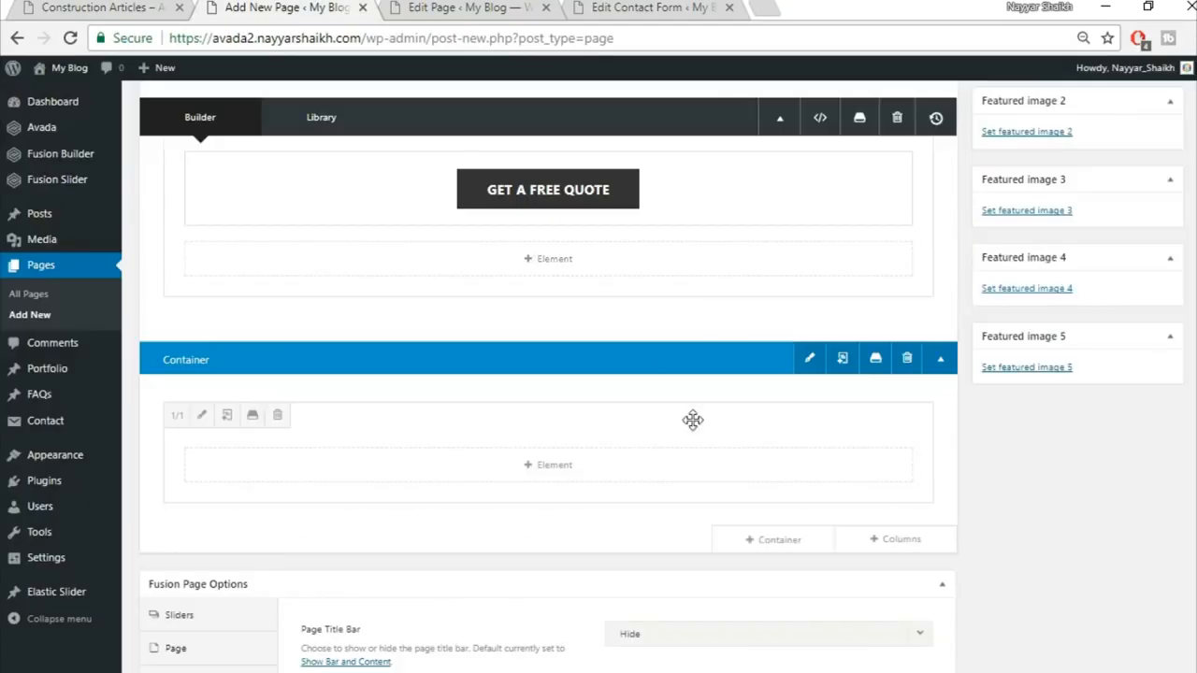
pyautogui.click(555, 465)
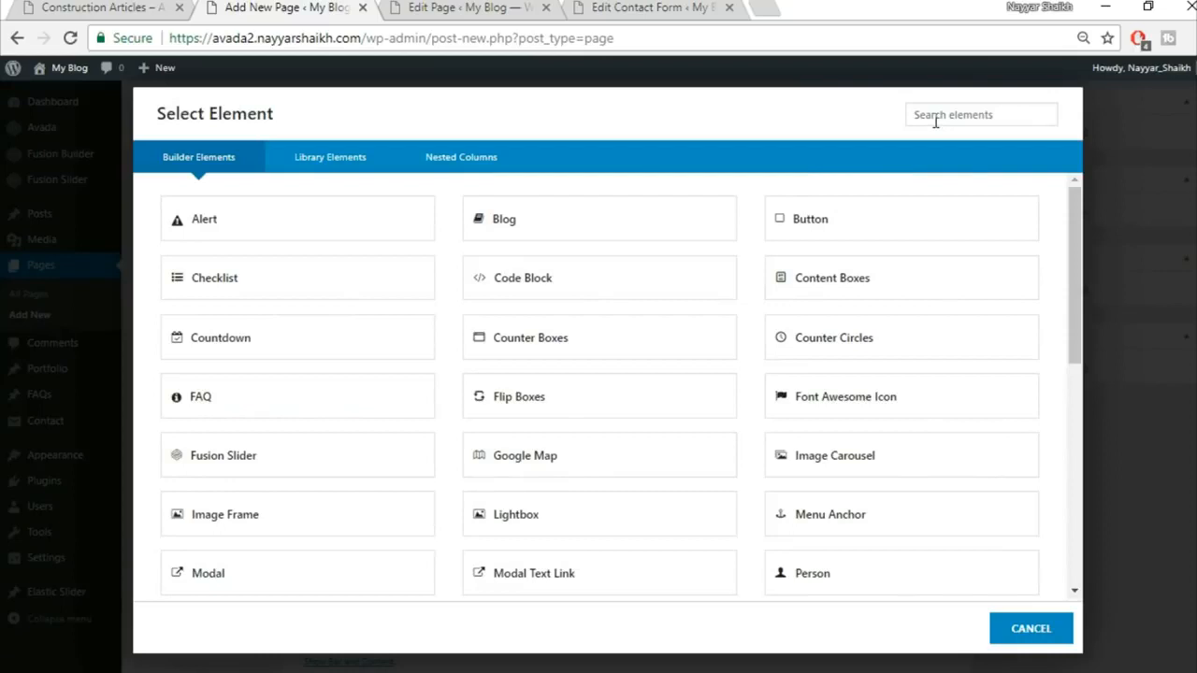
# Step: Add a Blog element to the new container and review its settings
pyautogui.click(555, 239)
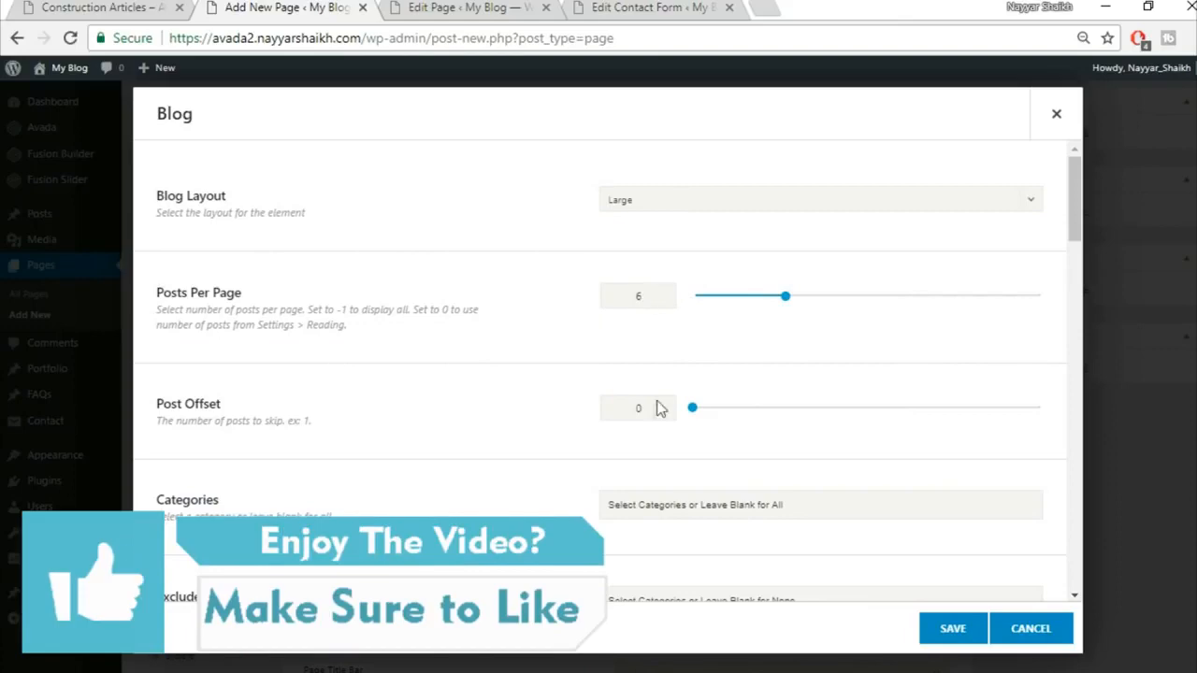
pyautogui.scroll(-5, 639, 421)
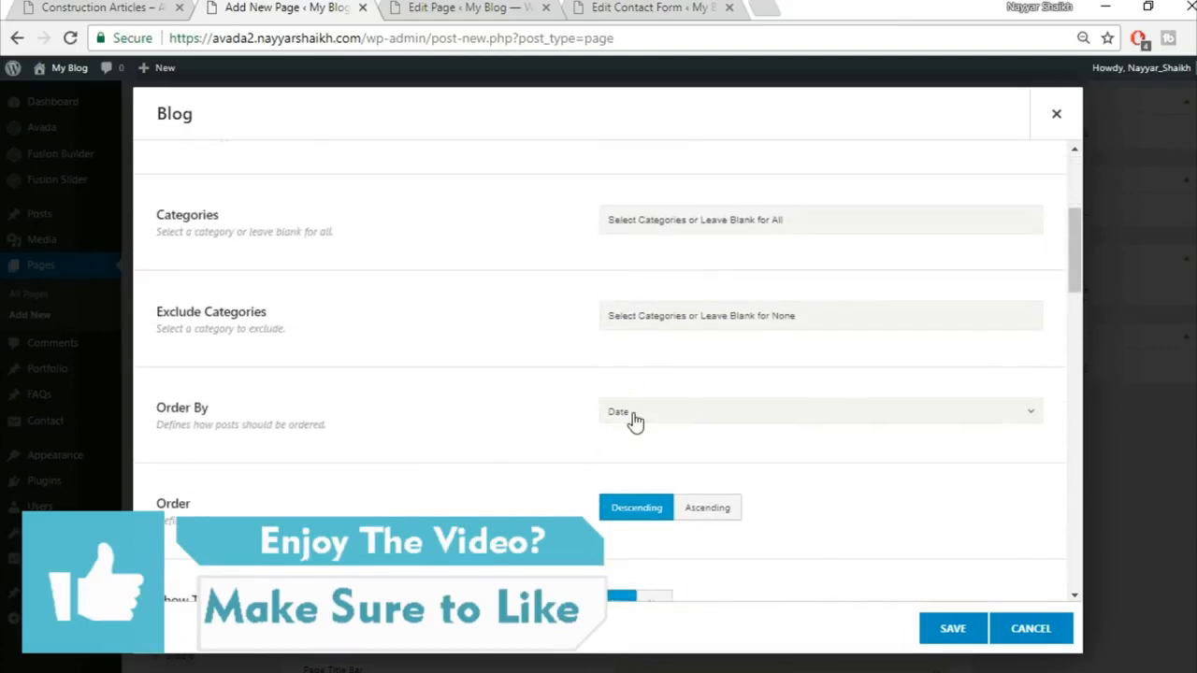
pyautogui.scroll(-1, 635, 421)
pyautogui.scroll(-3, 643, 423)
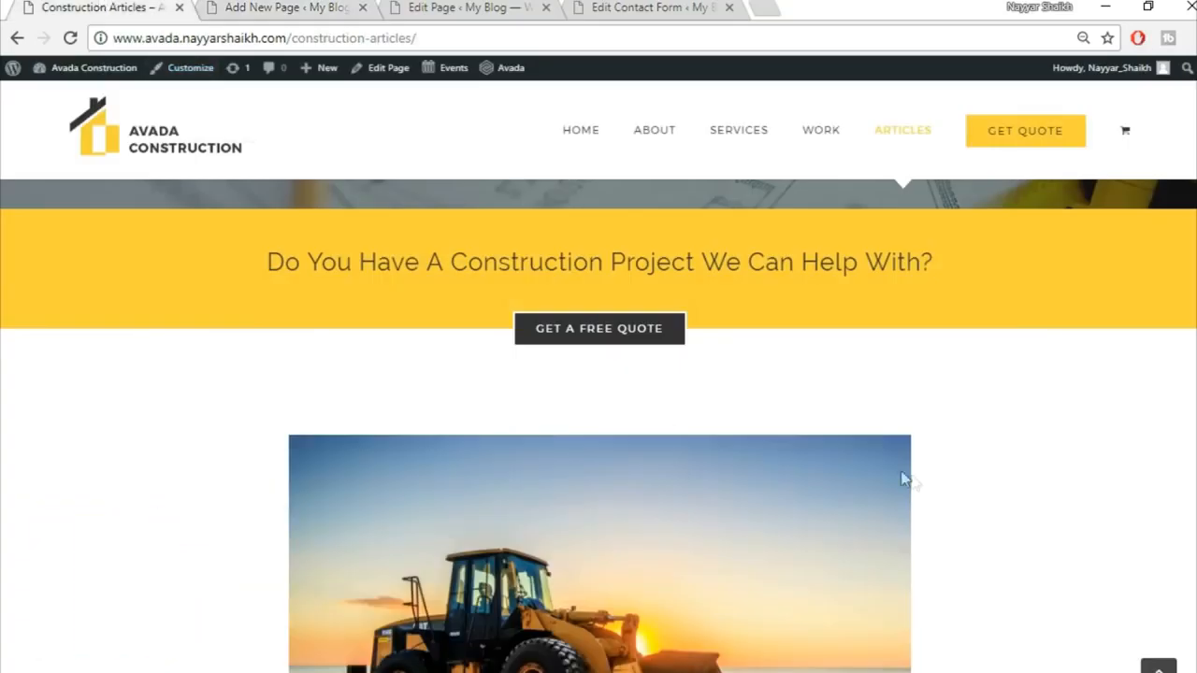
pyautogui.scroll(-3, 901, 477)
pyautogui.scroll(-1, 760, 342)
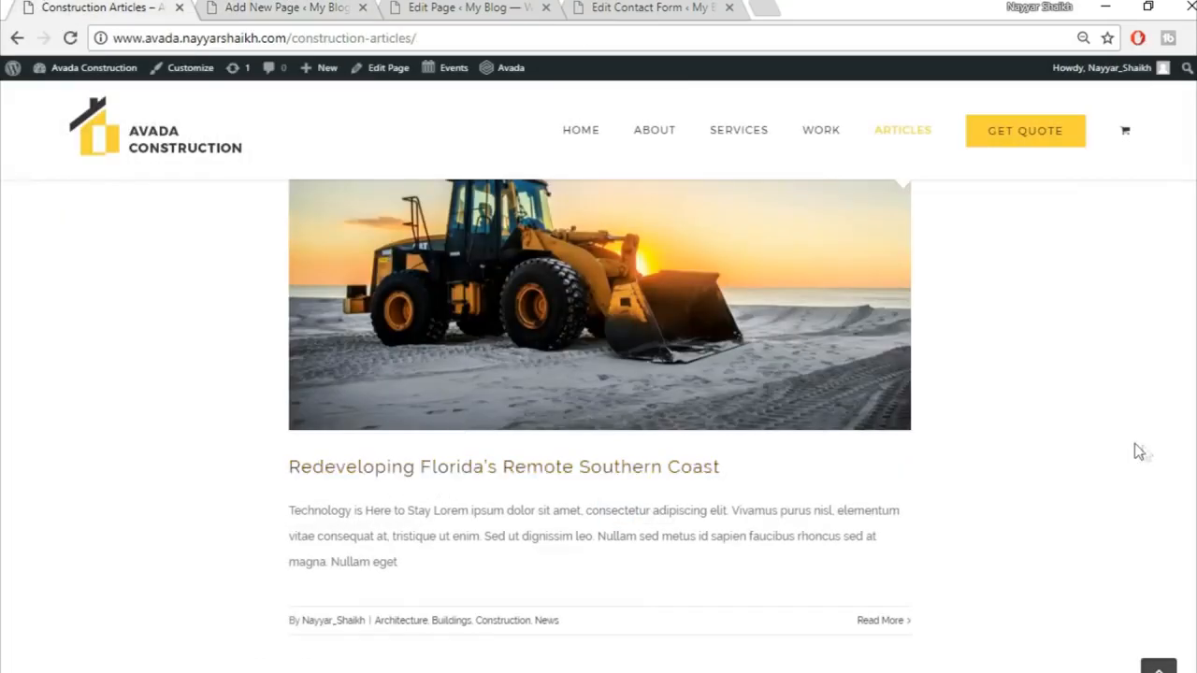
pyautogui.scroll(-2, 1139, 451)
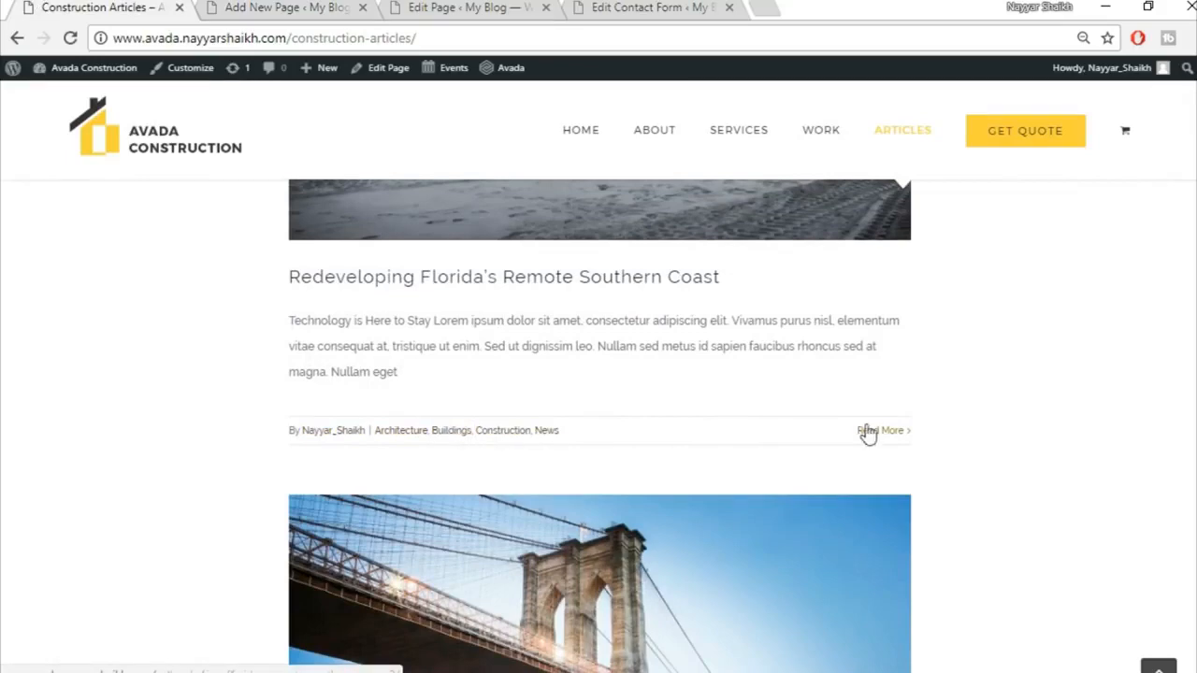
# Step: Set the Blog's Show Author Name to No and save the element
pyautogui.click(329, 7)
pyautogui.scroll(-2, 946, 427)
pyautogui.scroll(-1, 603, 439)
pyautogui.scroll(-3, 603, 440)
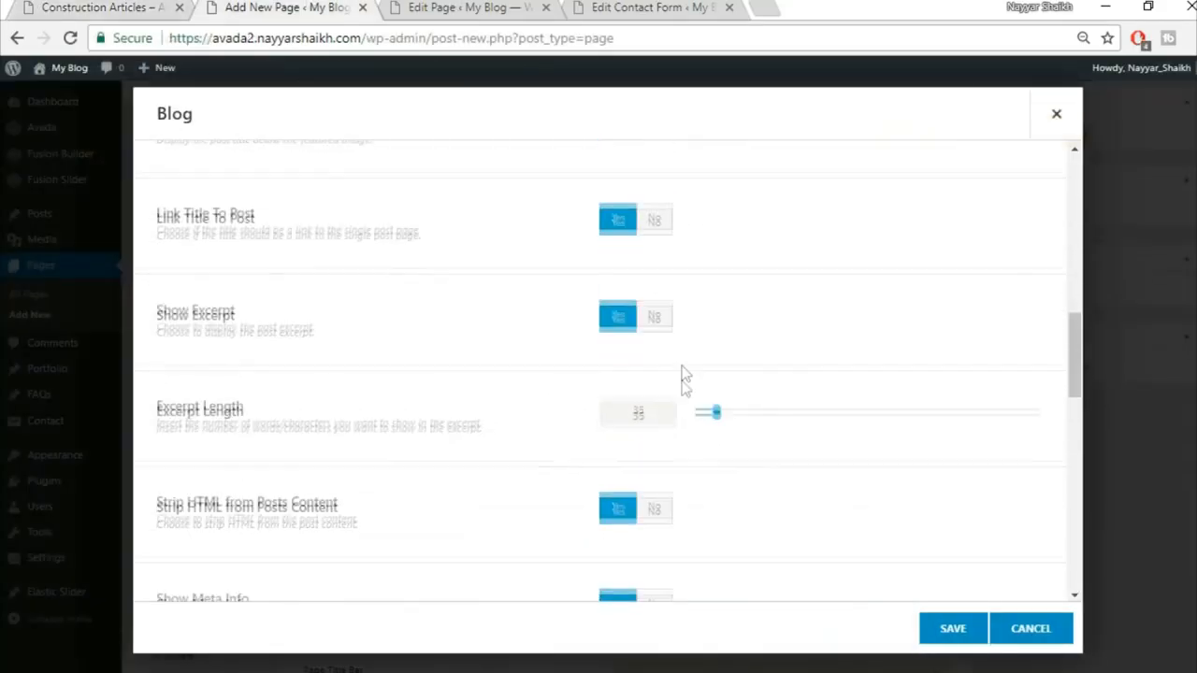
pyautogui.scroll(-2, 382, 406)
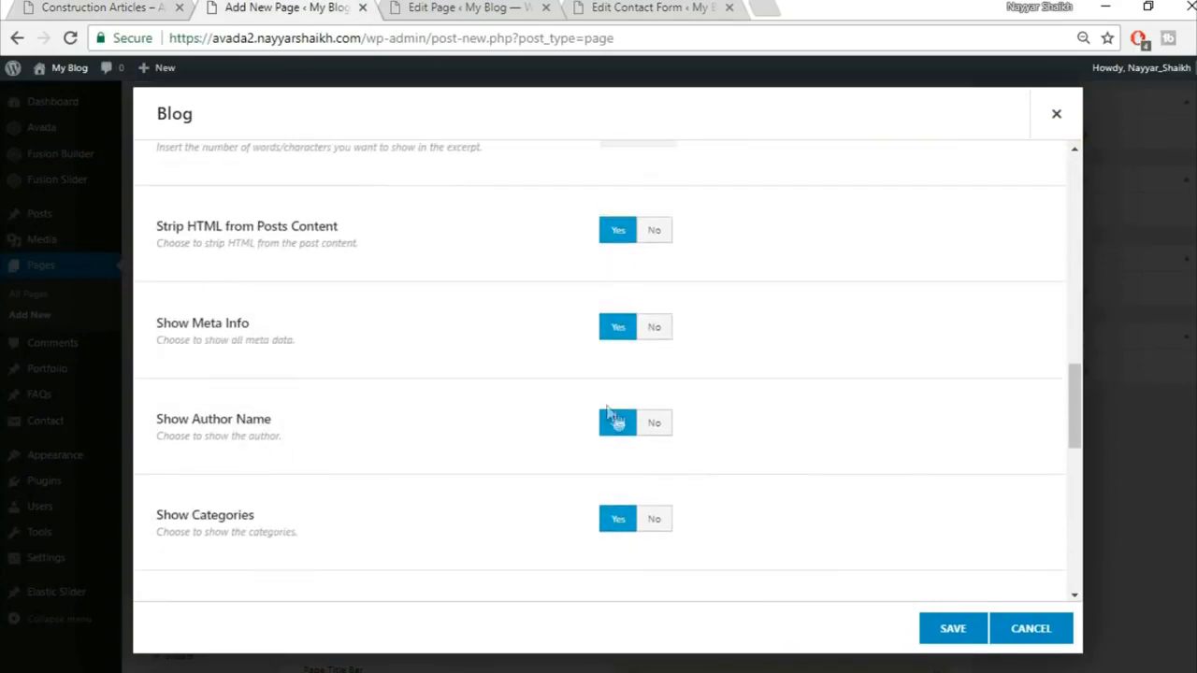
pyautogui.click(668, 433)
pyautogui.click(105, 4)
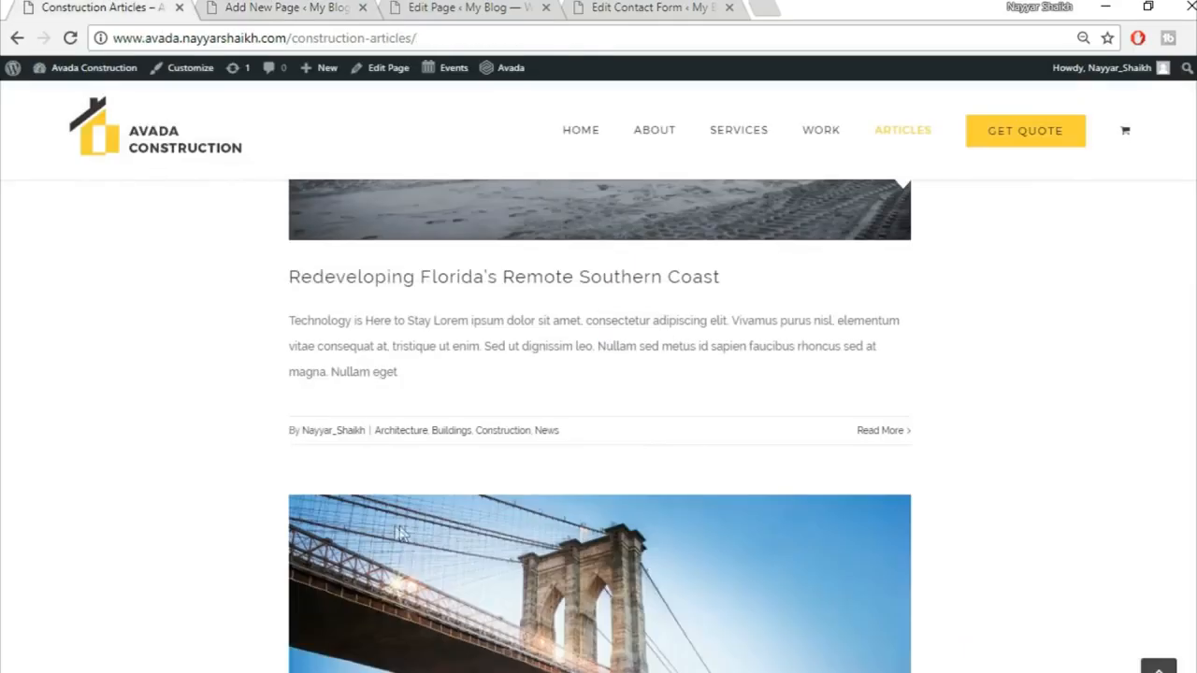
pyautogui.click(242, 8)
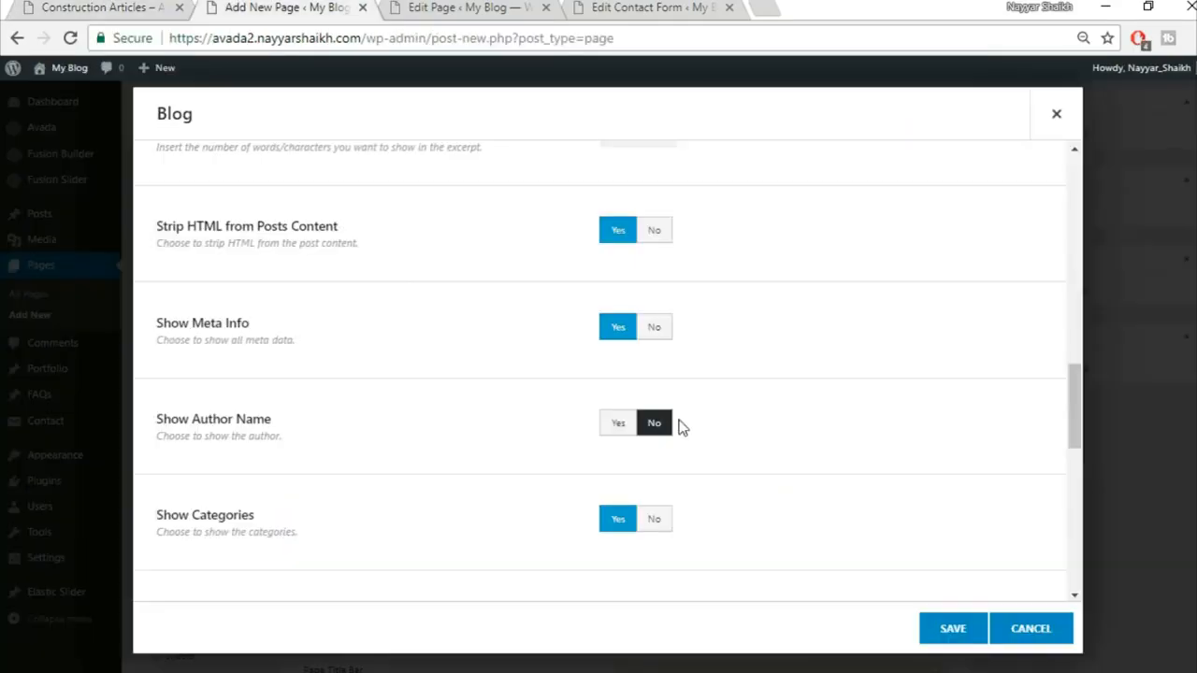
pyautogui.scroll(-5, 892, 447)
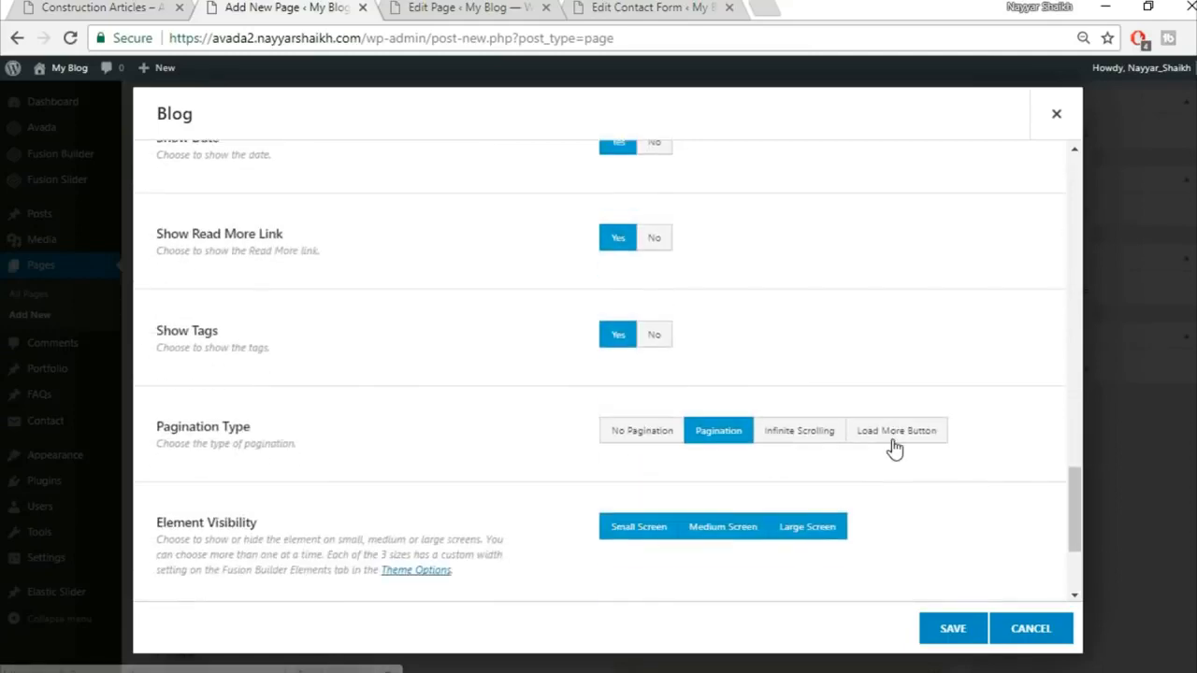
pyautogui.scroll(-2, 979, 526)
pyautogui.scroll(10, 976, 527)
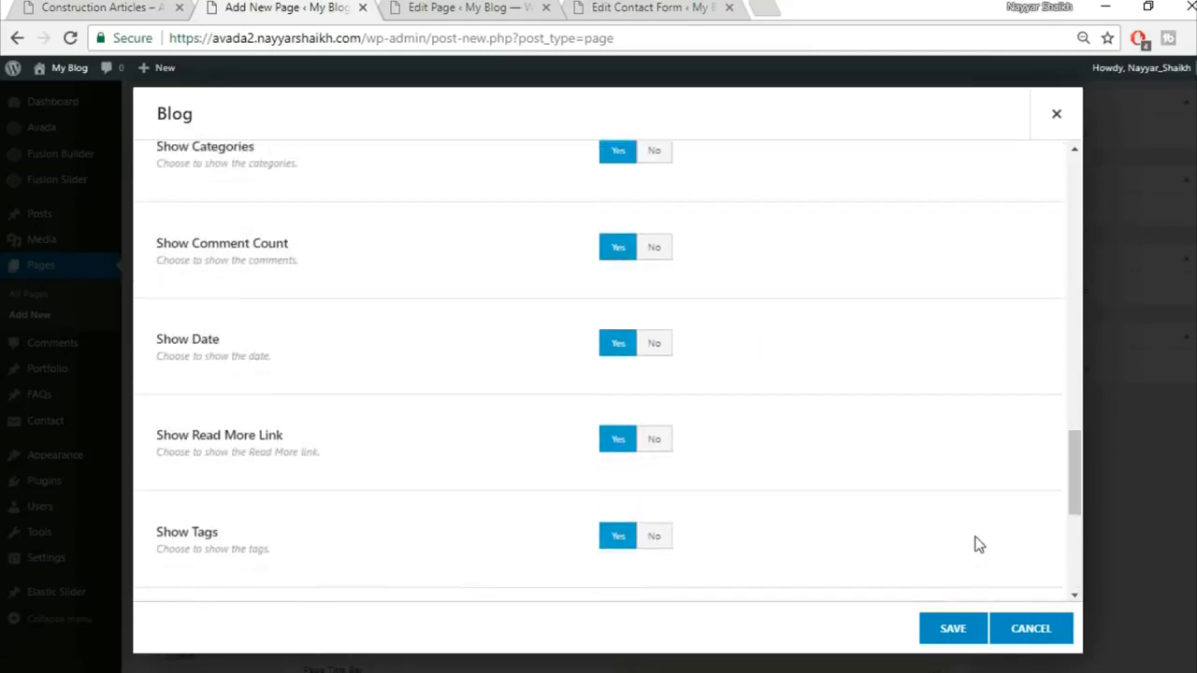
pyautogui.click(954, 628)
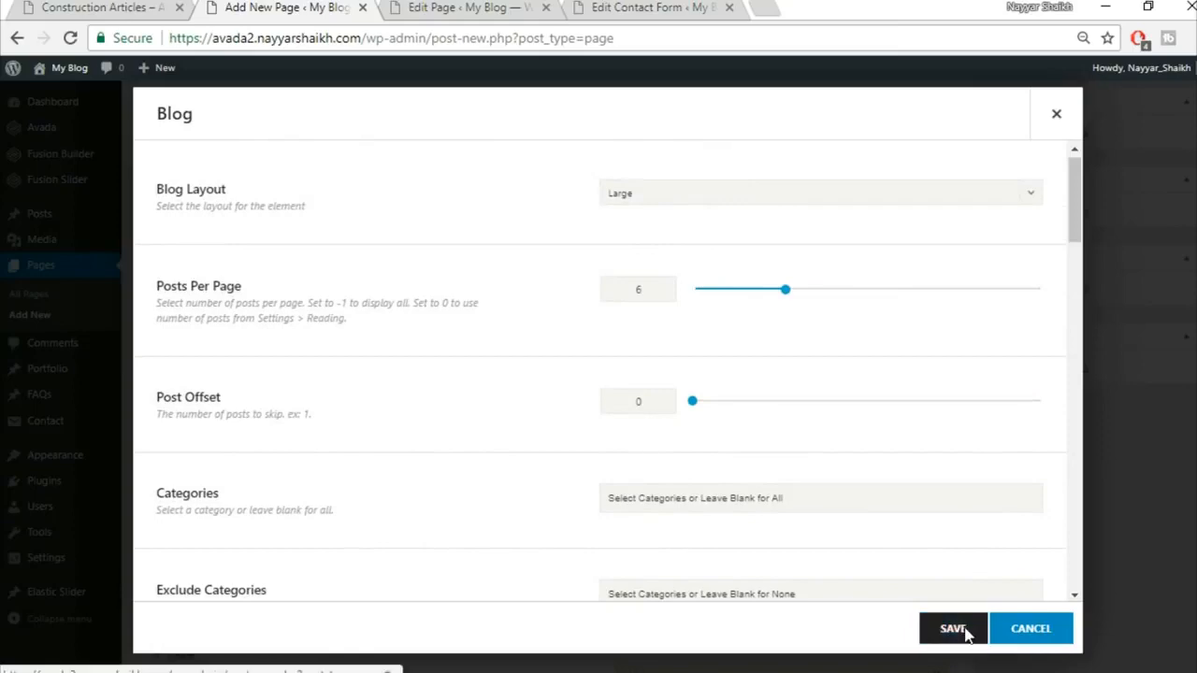
# Step: Compare with the live Articles page, then open the Blog column's settings
pyautogui.click(103, 7)
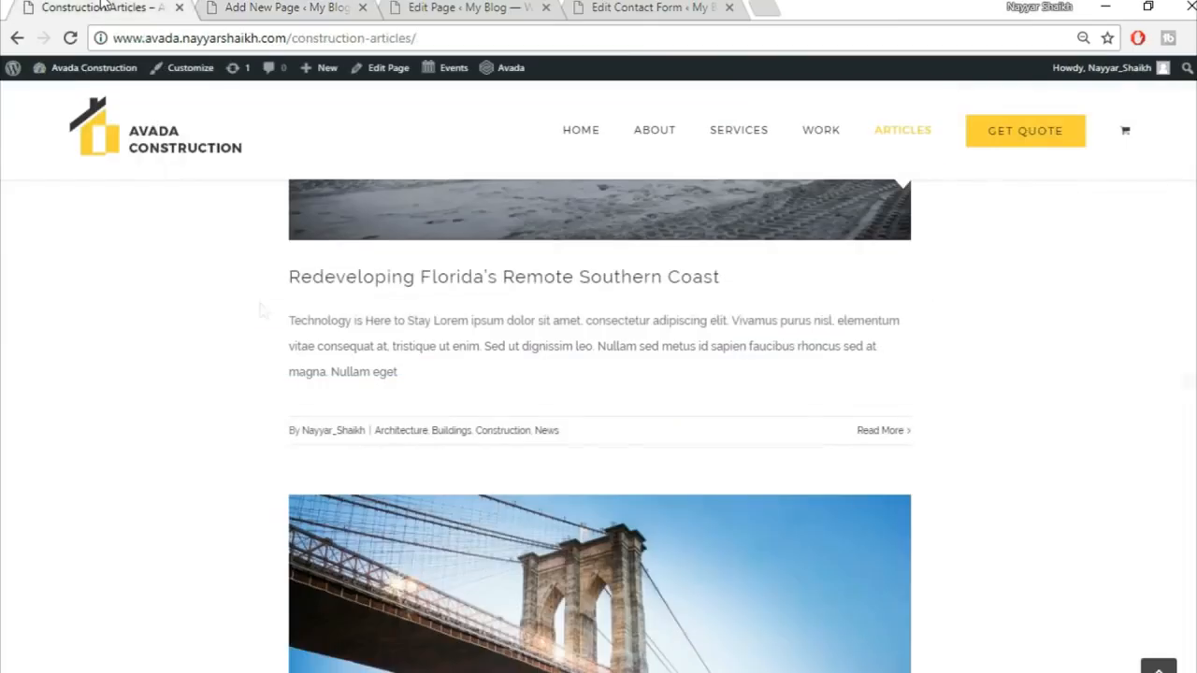
pyautogui.scroll(10, 268, 349)
pyautogui.scroll(-2, 552, 541)
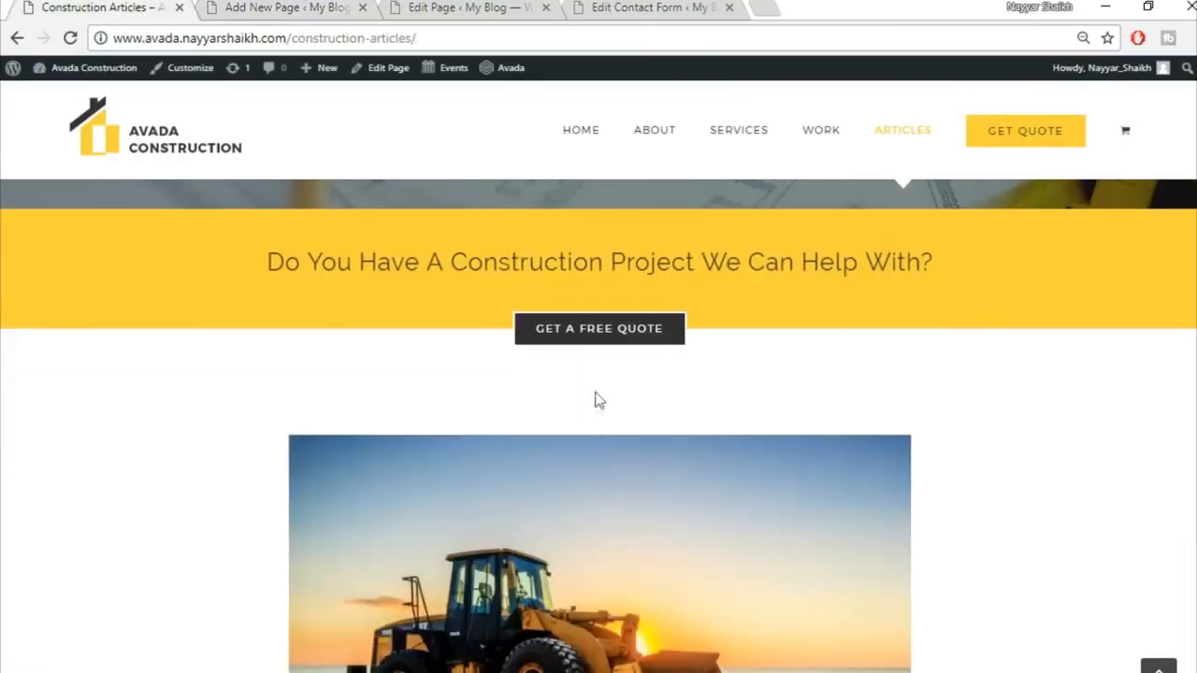
pyautogui.click(277, 7)
pyautogui.click(196, 422)
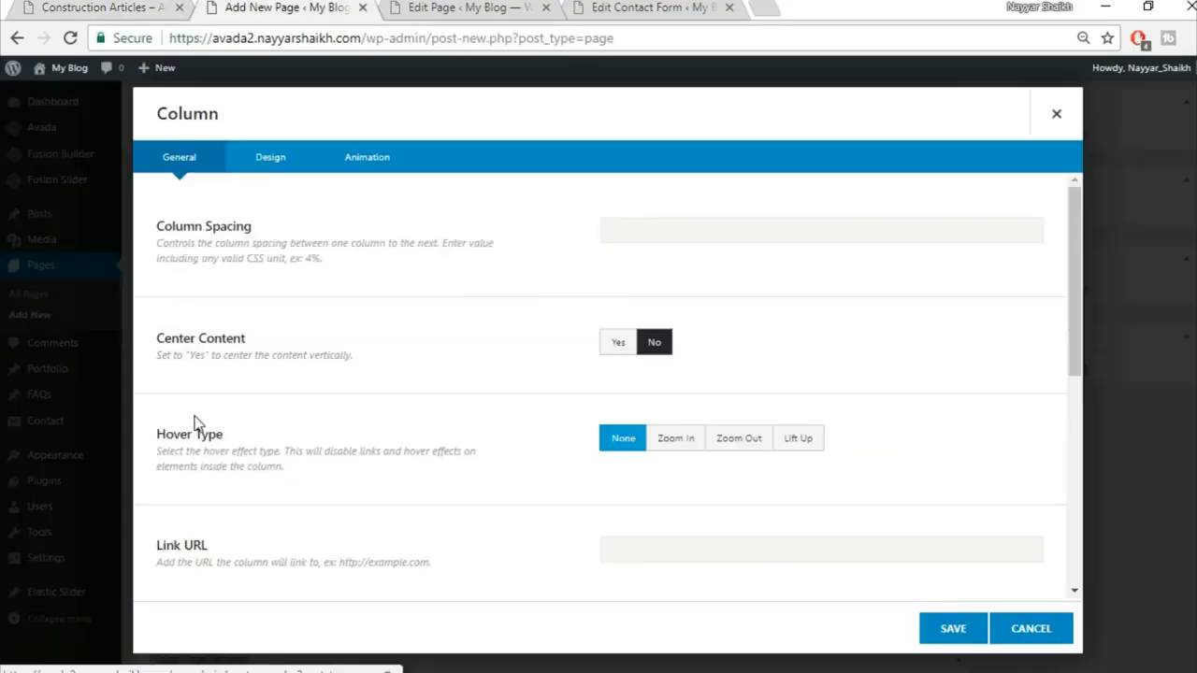
# Step: Review the column's design options and compare against the live Articles page
pyautogui.click(1057, 113)
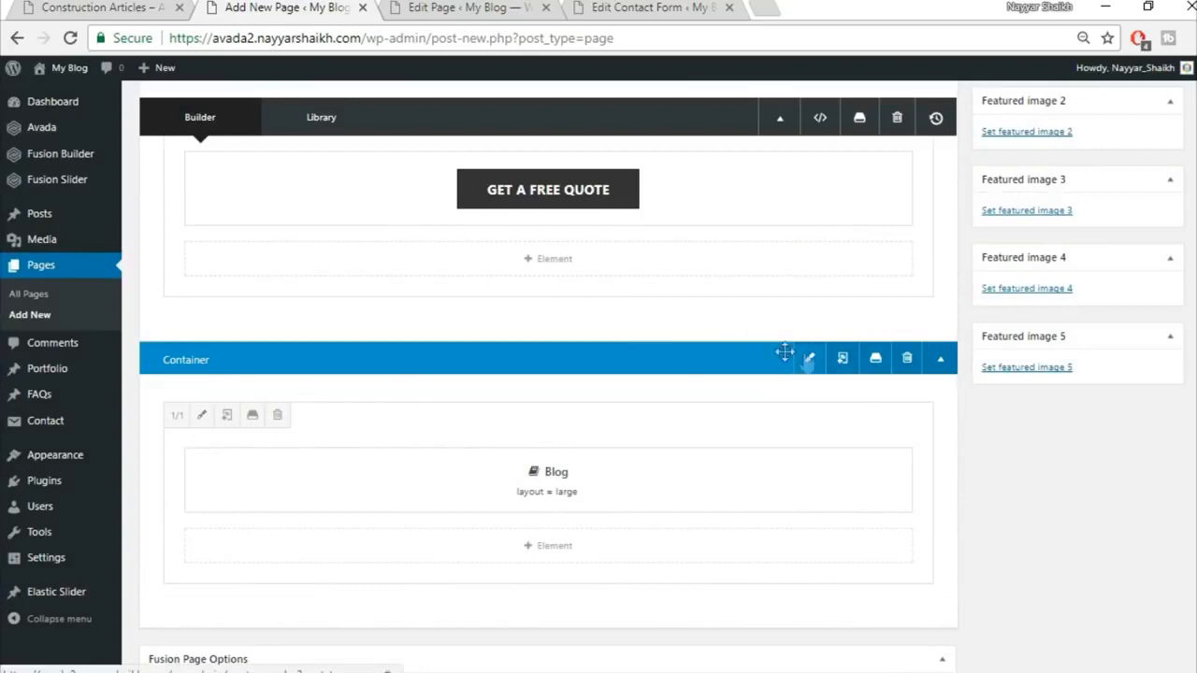
pyautogui.click(199, 418)
pyautogui.click(262, 161)
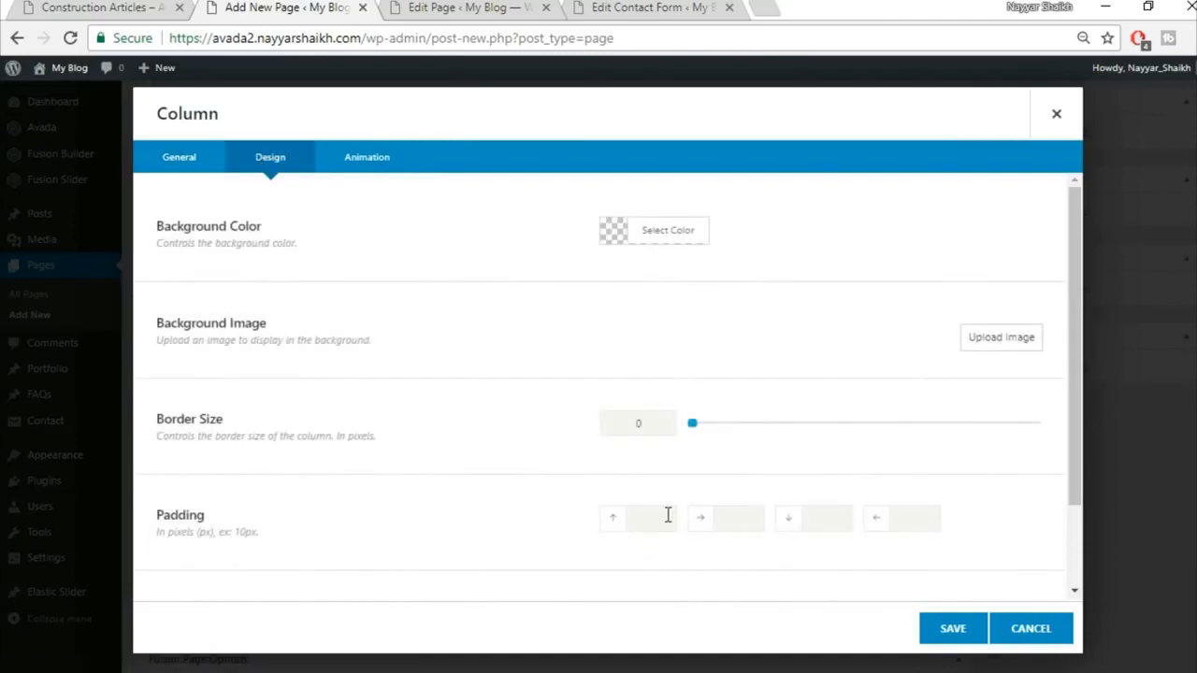
pyautogui.click(951, 629)
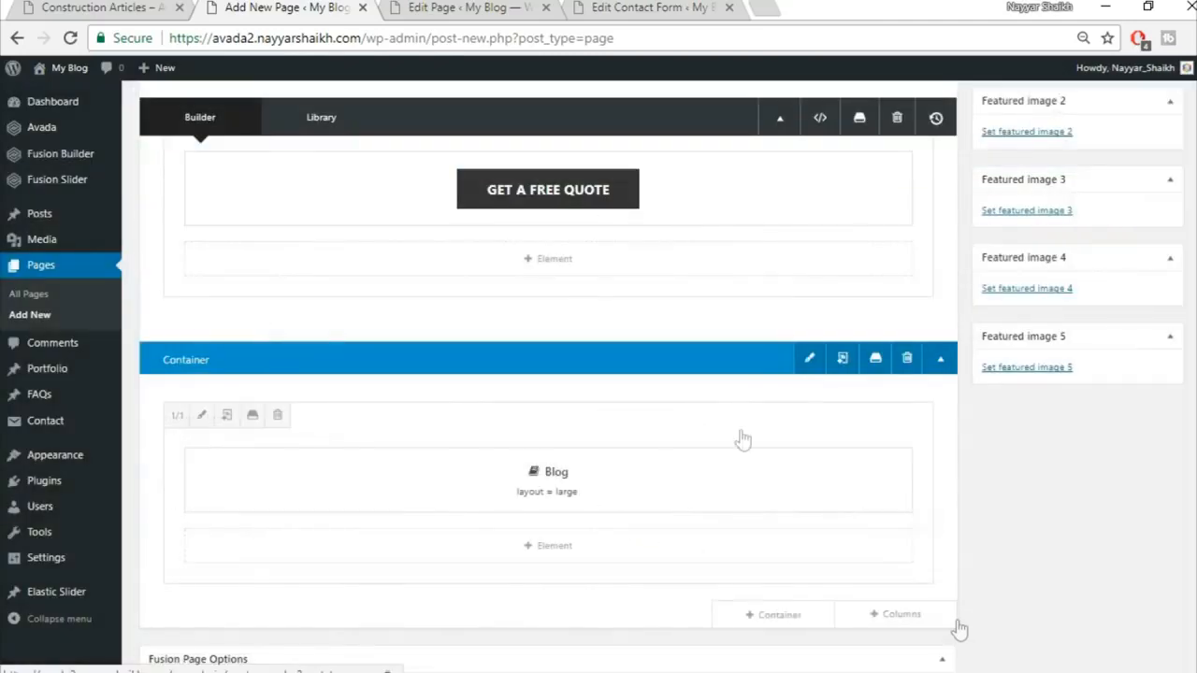
pyautogui.click(54, 7)
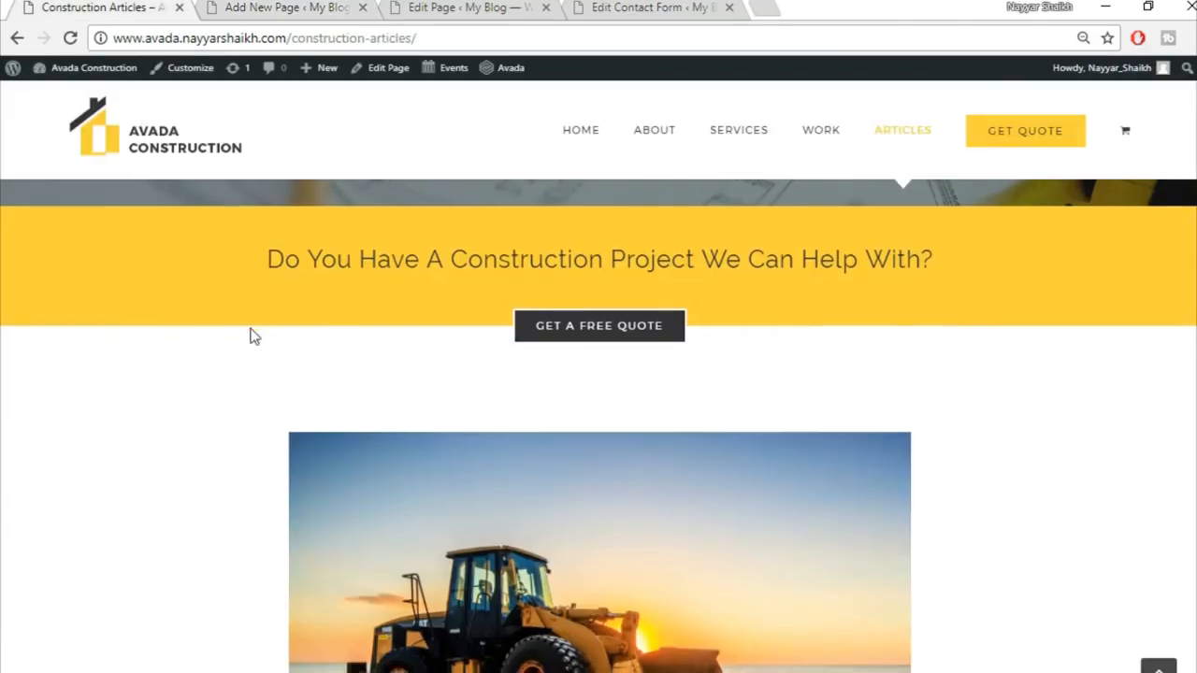
pyautogui.scroll(-3, 130, 421)
pyautogui.scroll(2, 1123, 384)
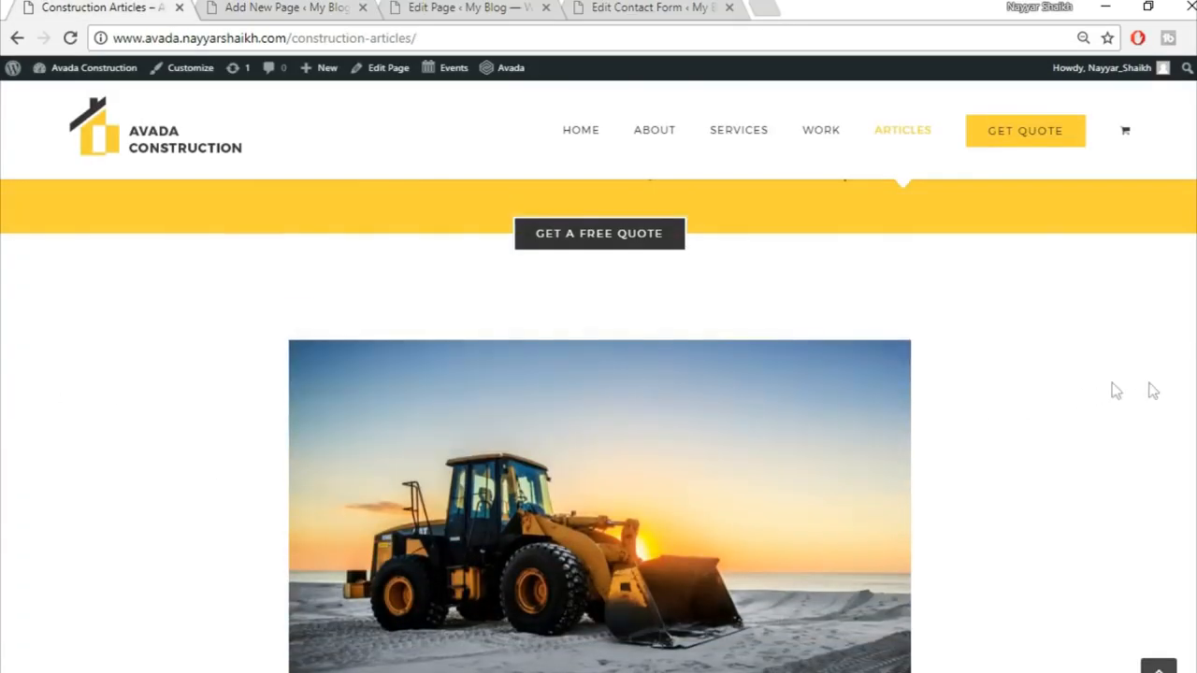
pyautogui.scroll(-2, 860, 408)
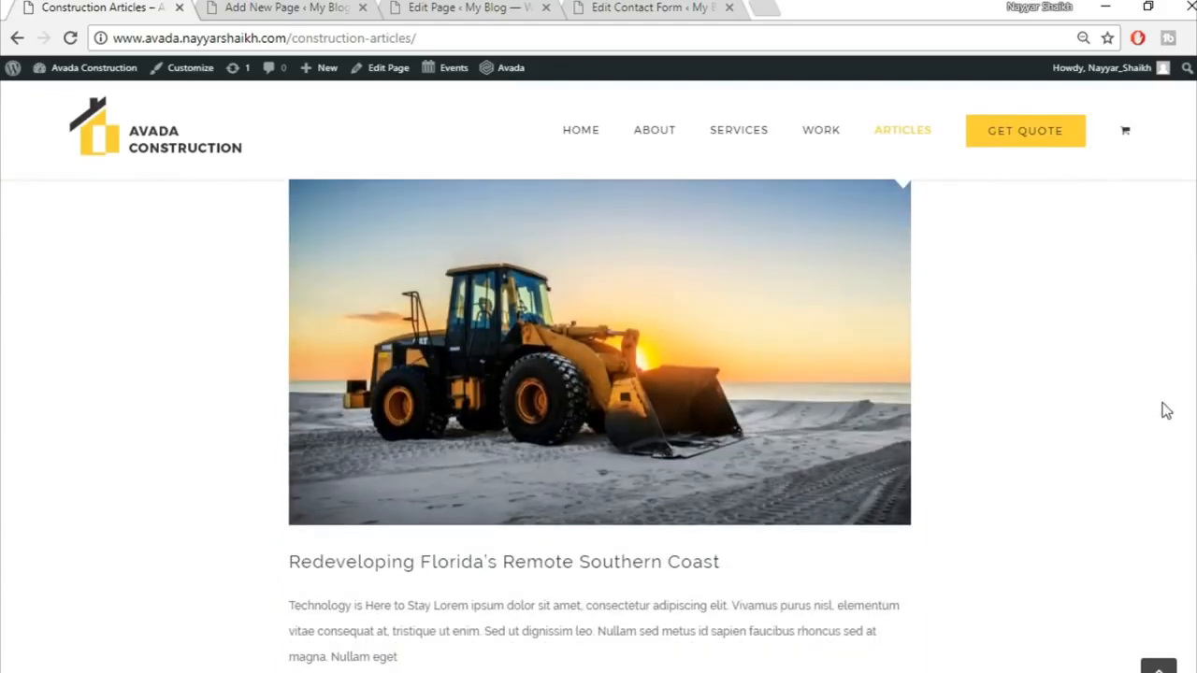
pyautogui.scroll(2, 1104, 426)
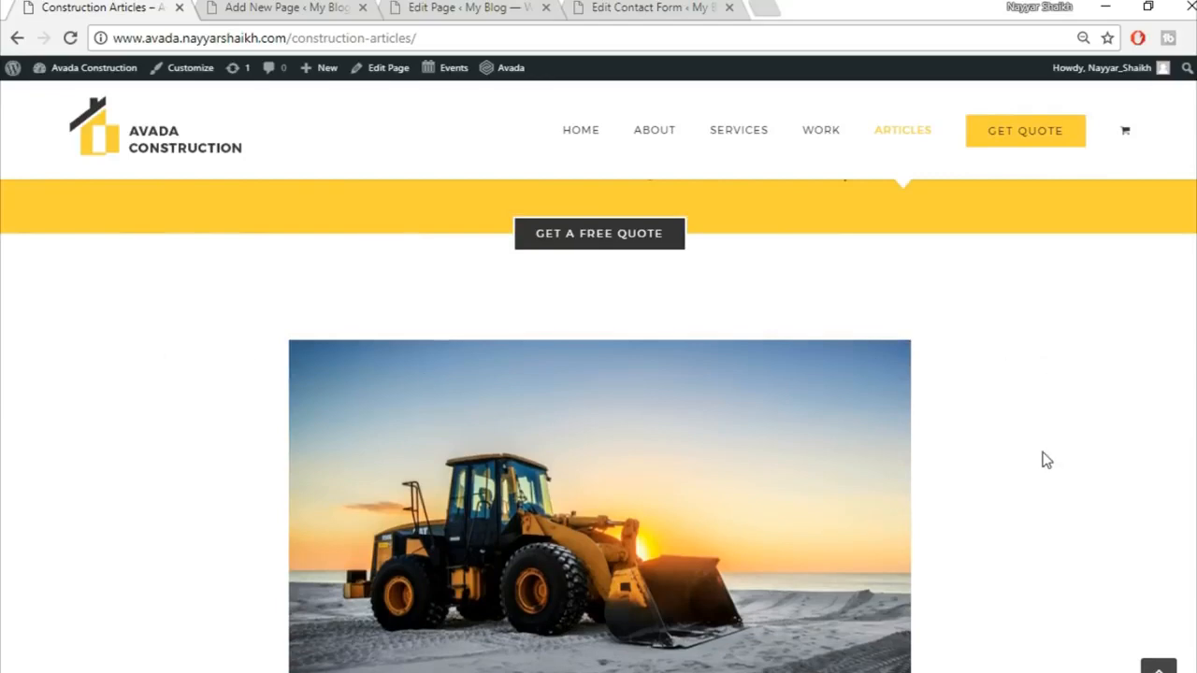
pyautogui.scroll(-2, 1046, 460)
# Step: Set the Blog column padding to 50 top, 15% left and right, 0px bottom, and save
pyautogui.click(265, 5)
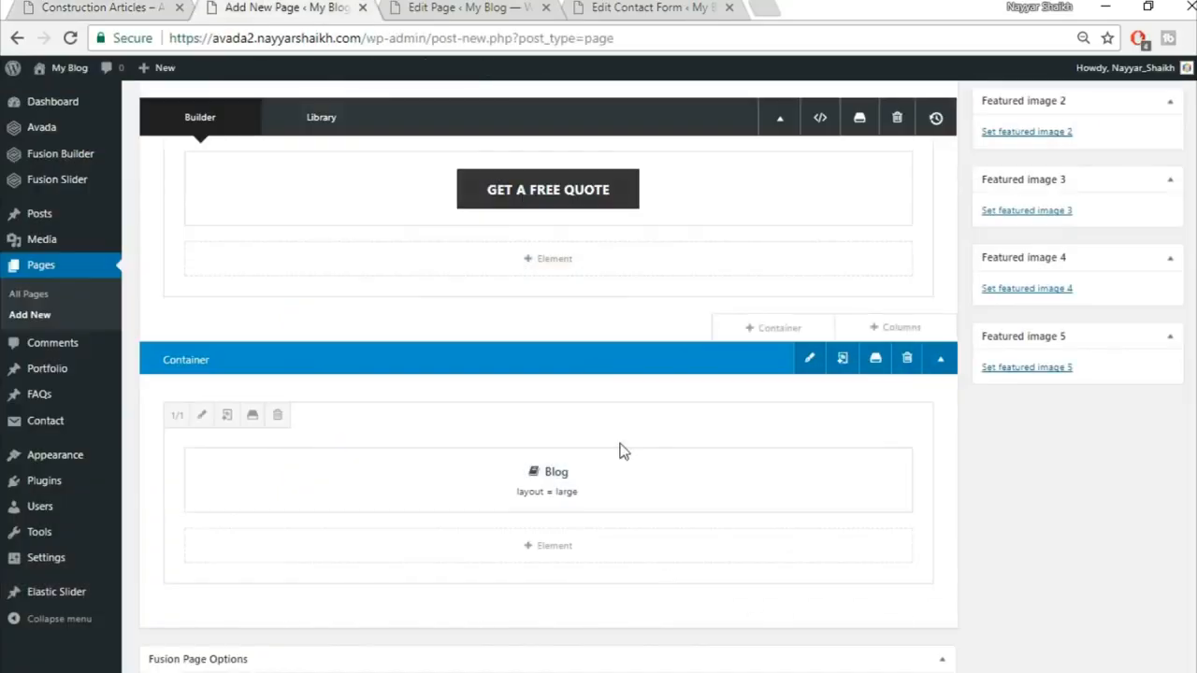
pyautogui.click(202, 417)
pyautogui.click(270, 157)
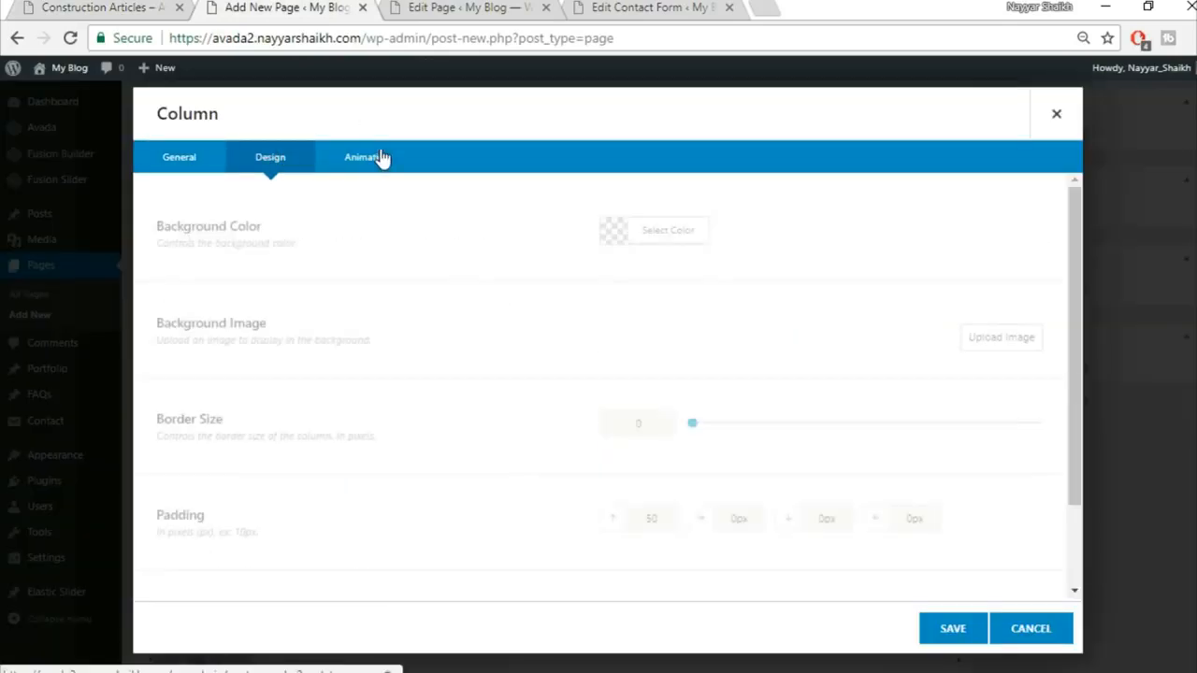
pyautogui.scroll(-2, 668, 361)
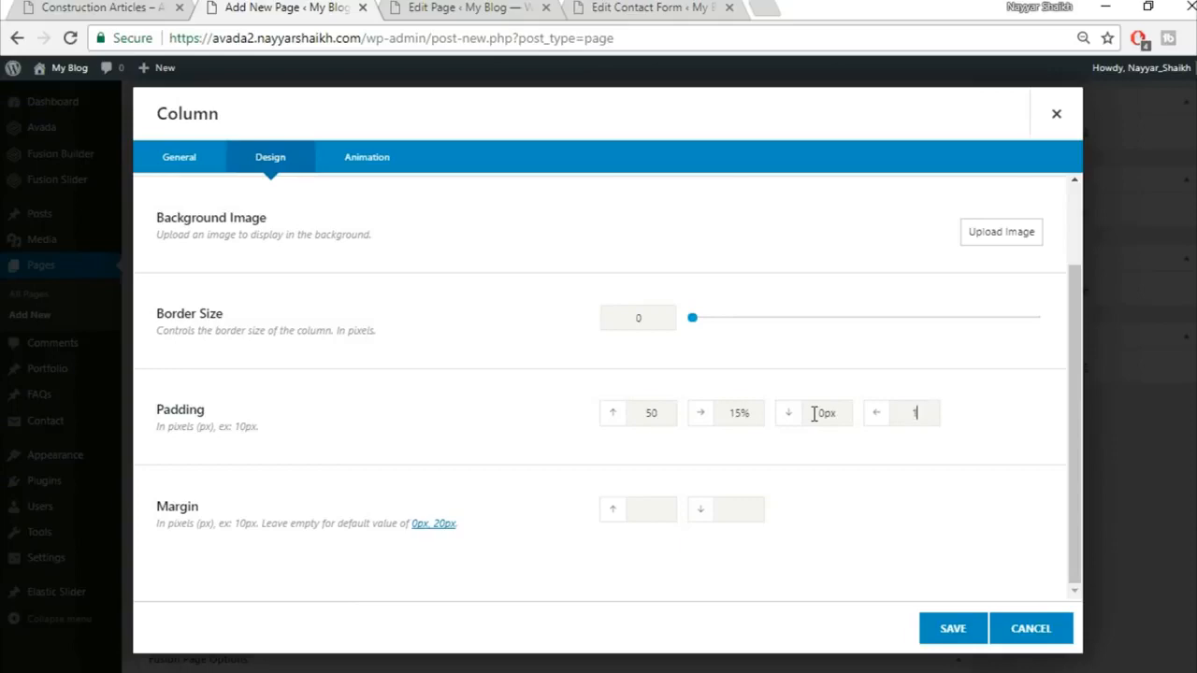
pyautogui.click(972, 632)
pyautogui.scroll(5, 548, 421)
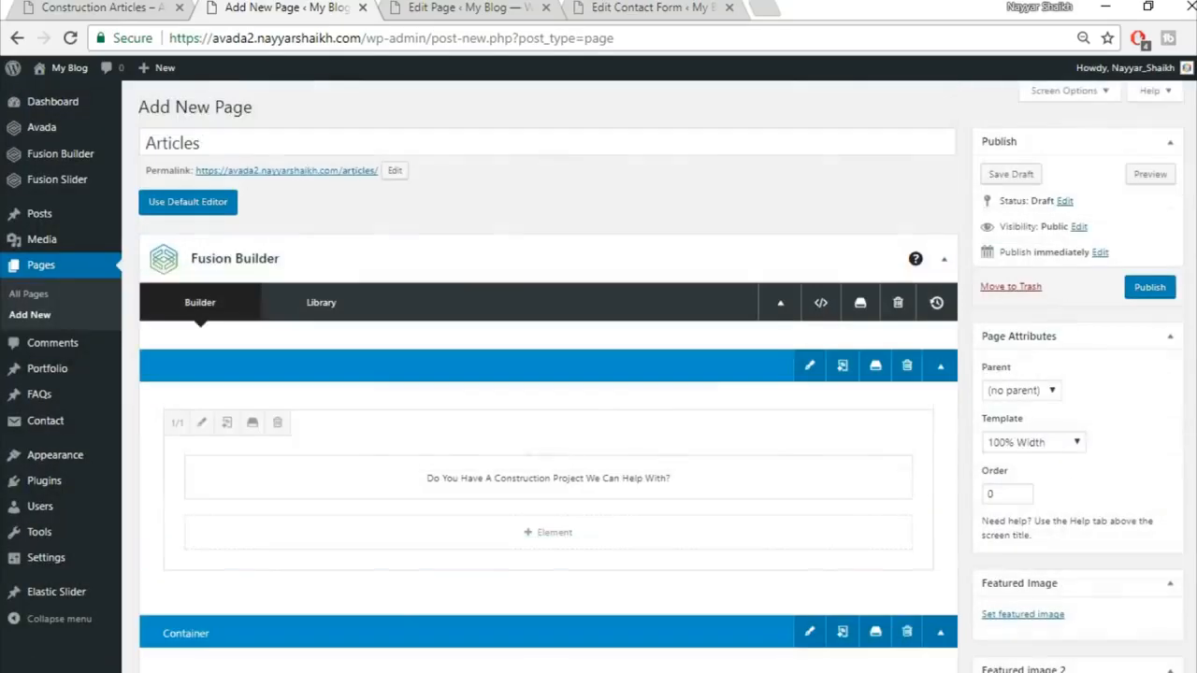
# Step: Publish the Articles page and scroll through it live in a new tab
pyautogui.click(1158, 292)
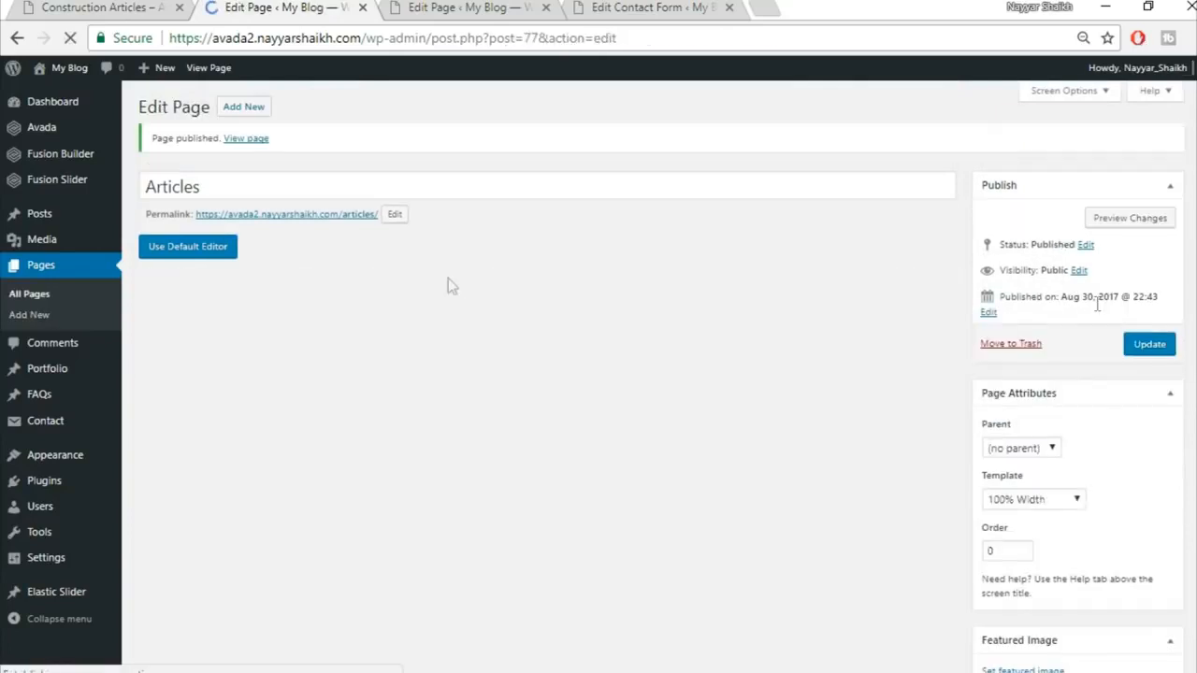
pyautogui.rightClick(251, 140)
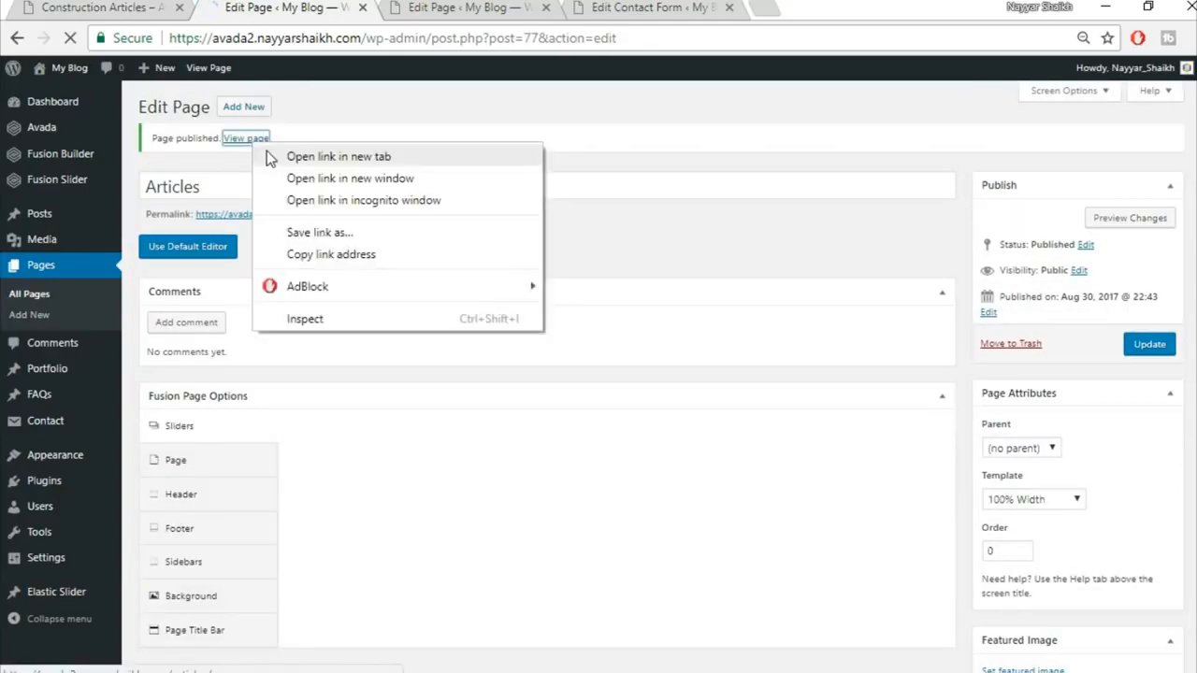
pyautogui.click(338, 156)
pyautogui.click(459, 6)
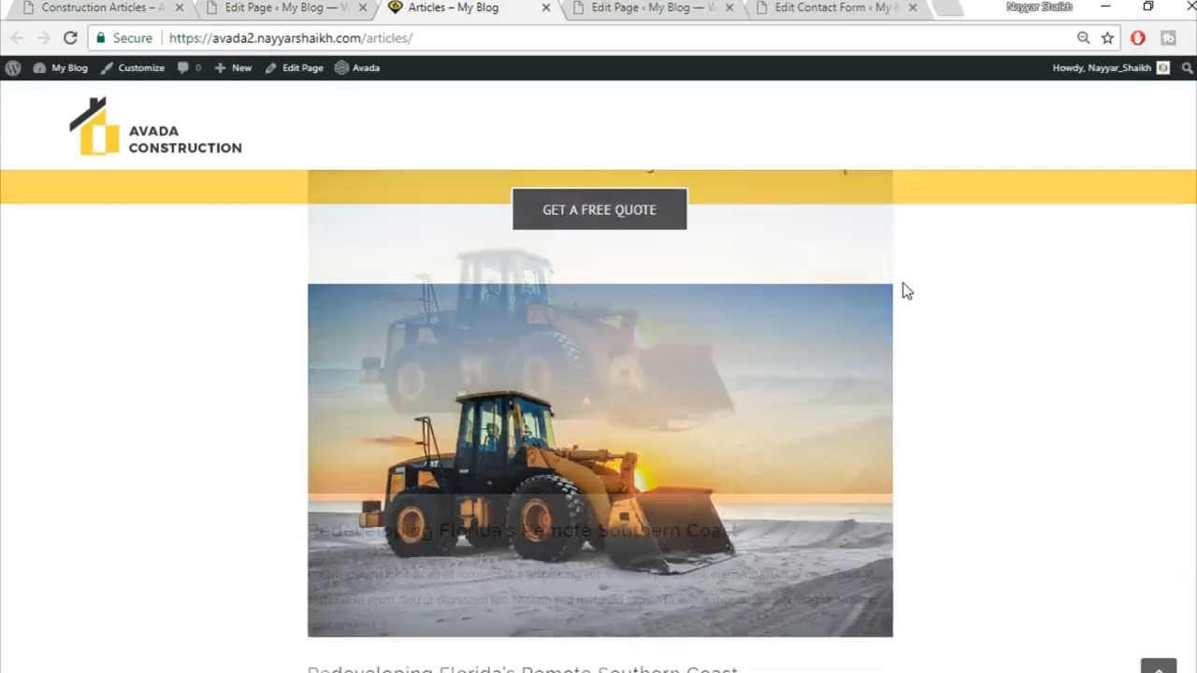
pyautogui.scroll(-2, 905, 289)
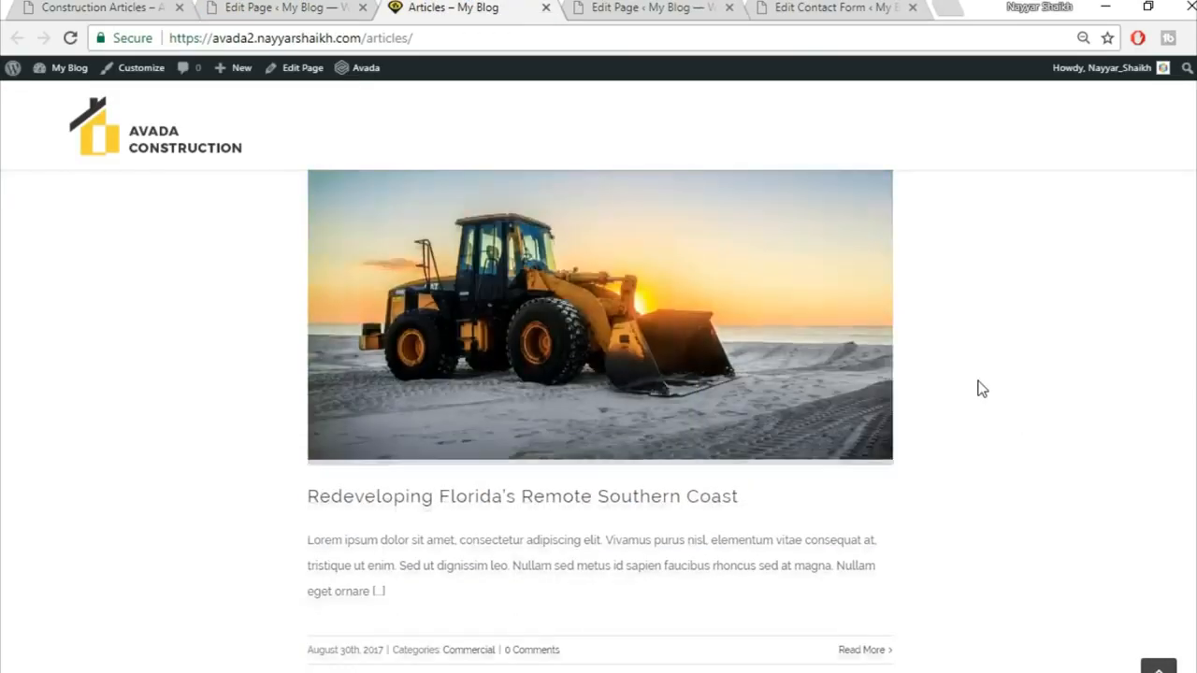
pyautogui.scroll(1, 981, 388)
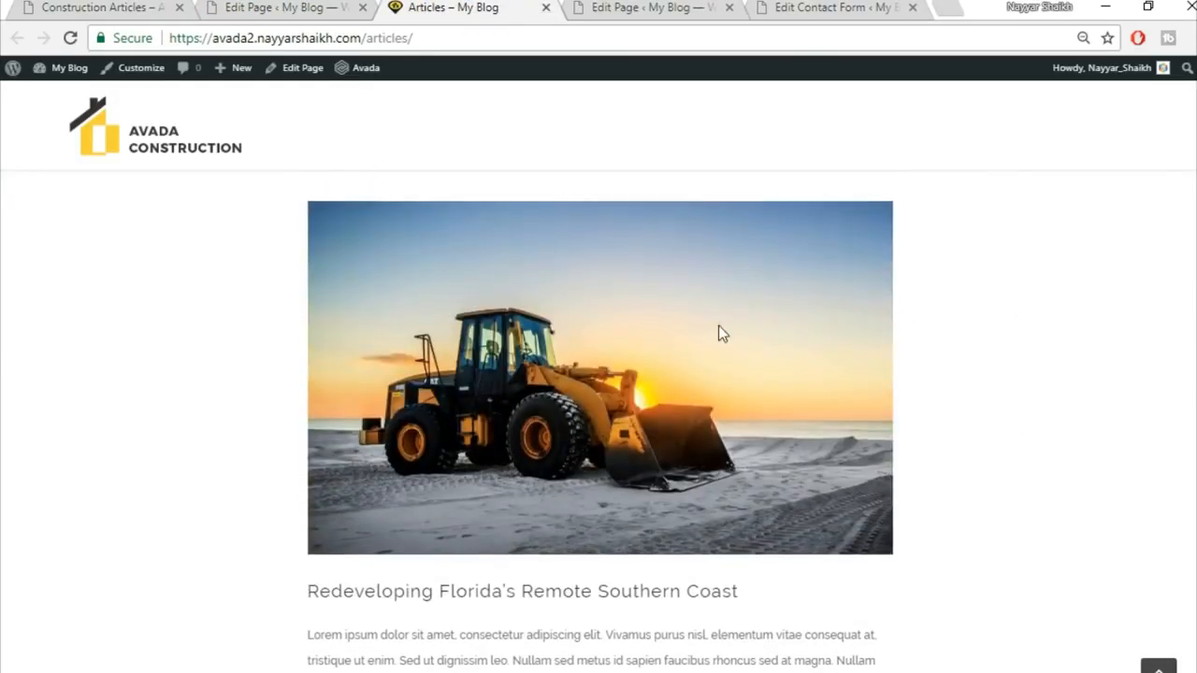
pyautogui.scroll(2, 105, 382)
pyautogui.scroll(-1, 168, 392)
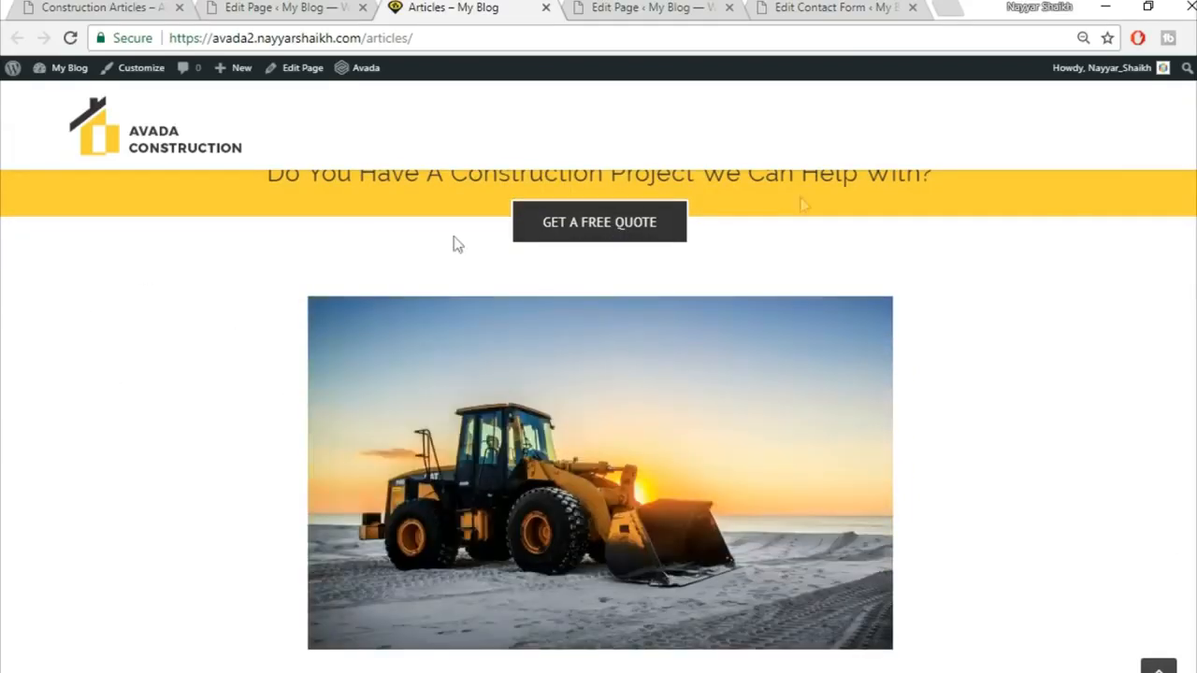
pyautogui.scroll(-5, 1080, 467)
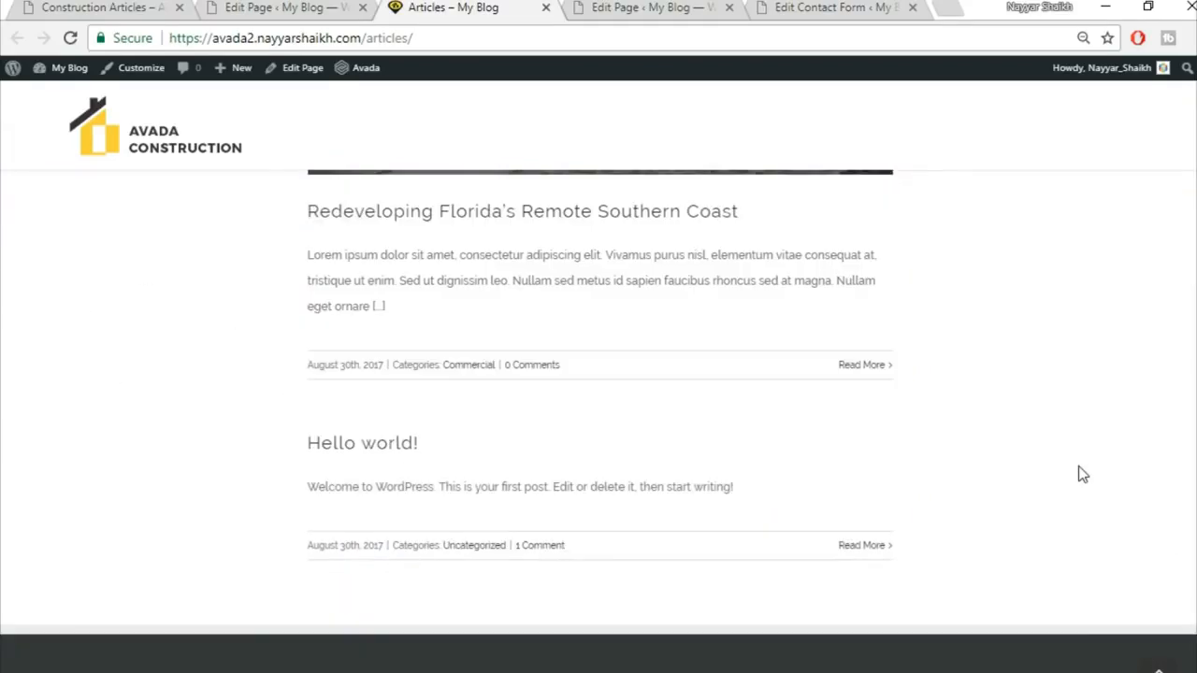
pyautogui.scroll(8, 1079, 474)
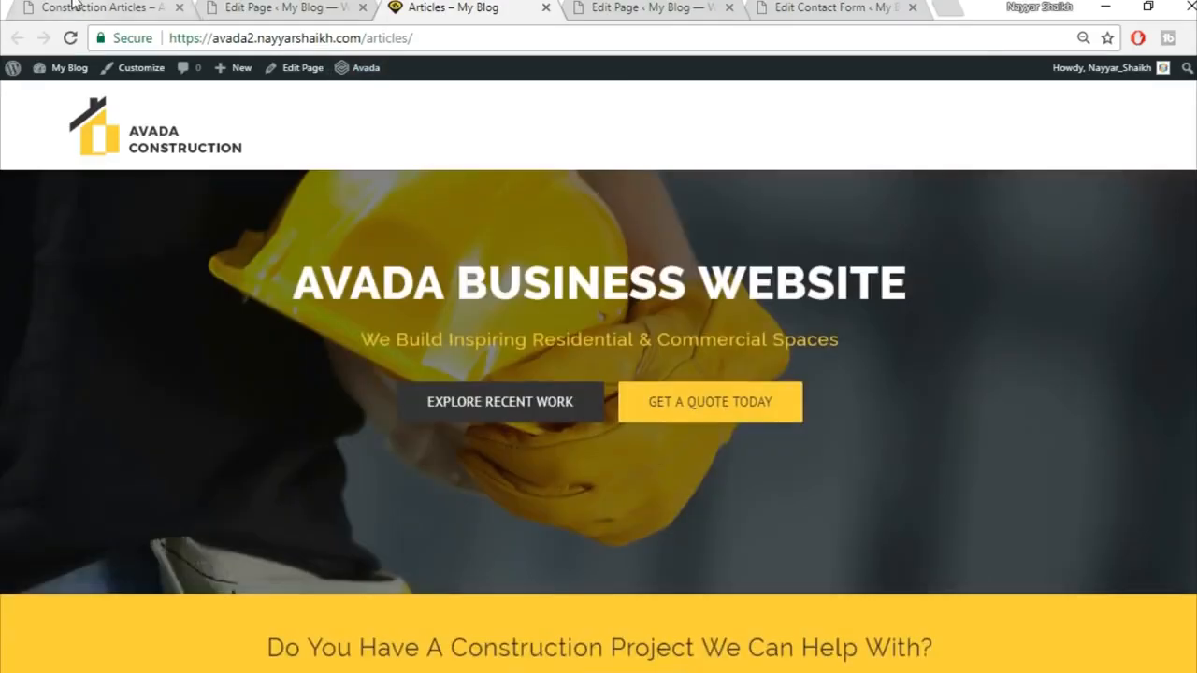
# Step: Look over the reference Construction Articles page for comparison
pyautogui.click(112, 7)
pyautogui.scroll(-10, 508, 529)
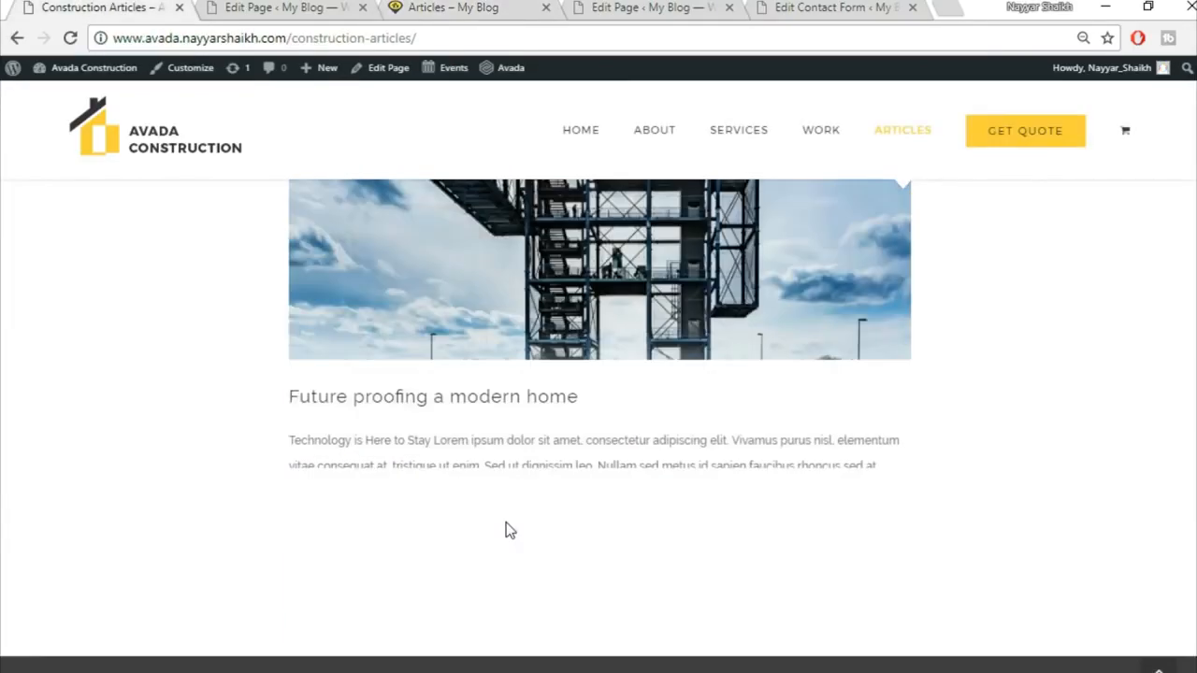
pyautogui.scroll(10, 506, 530)
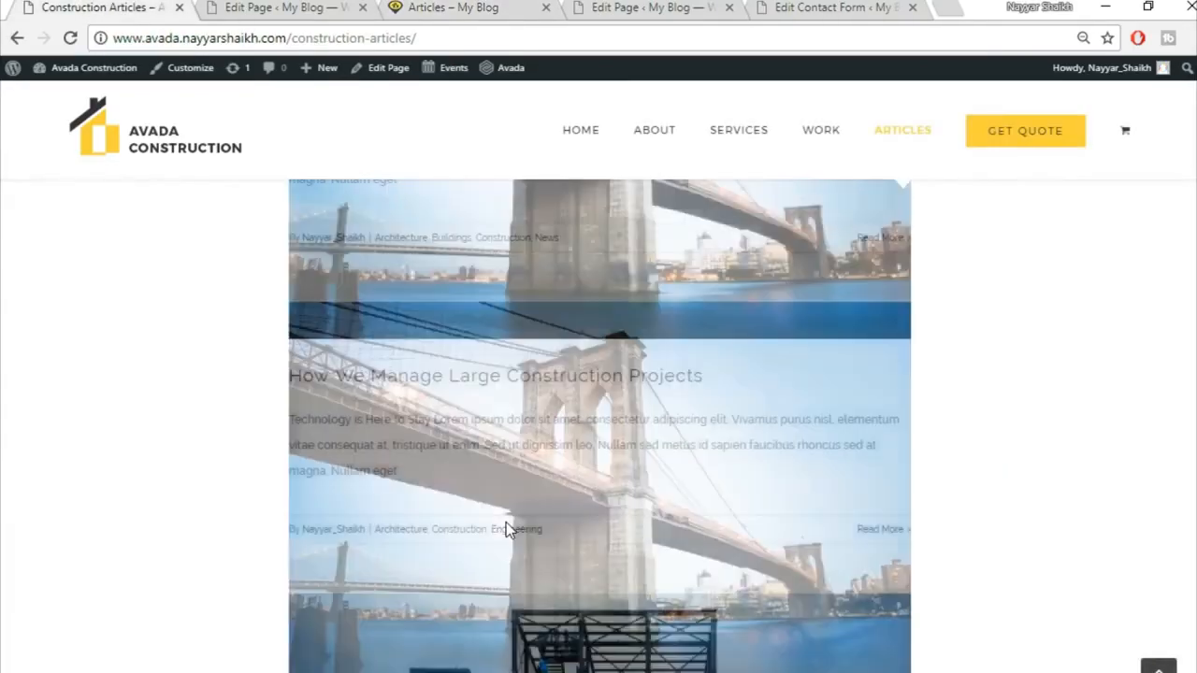
pyautogui.scroll(5, 506, 530)
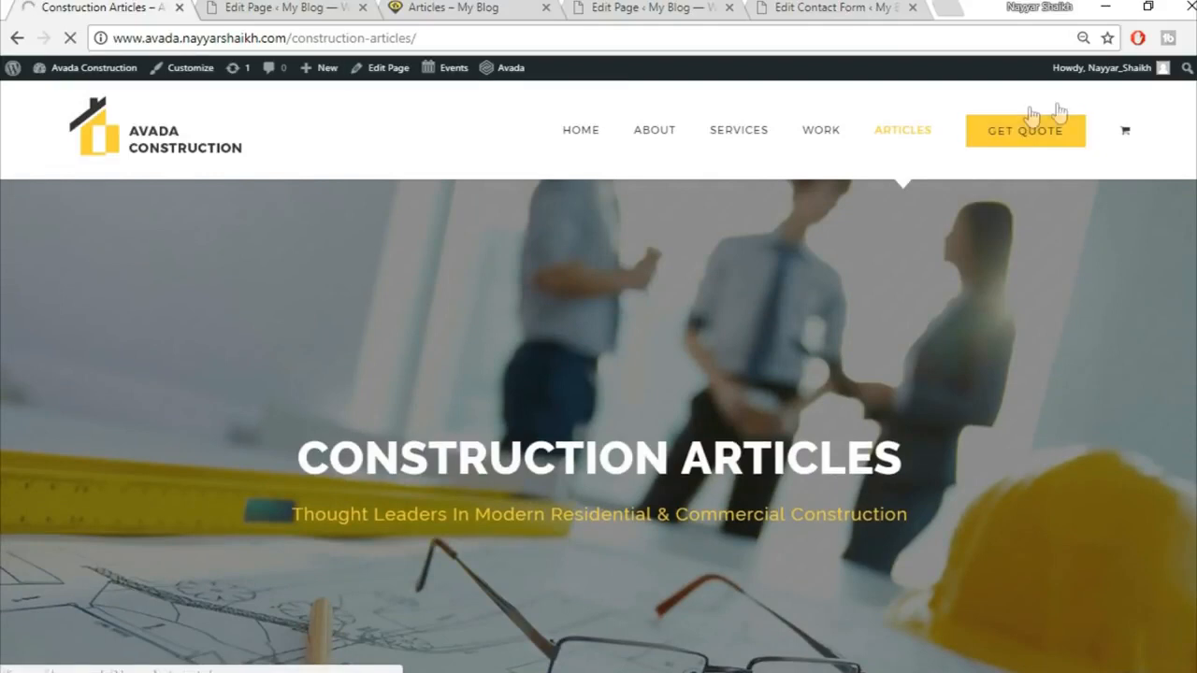
# Step: Title a new page 'Get Quote' with the 100% Width template and Fusion Slider 'Slider'
pyautogui.click(269, 7)
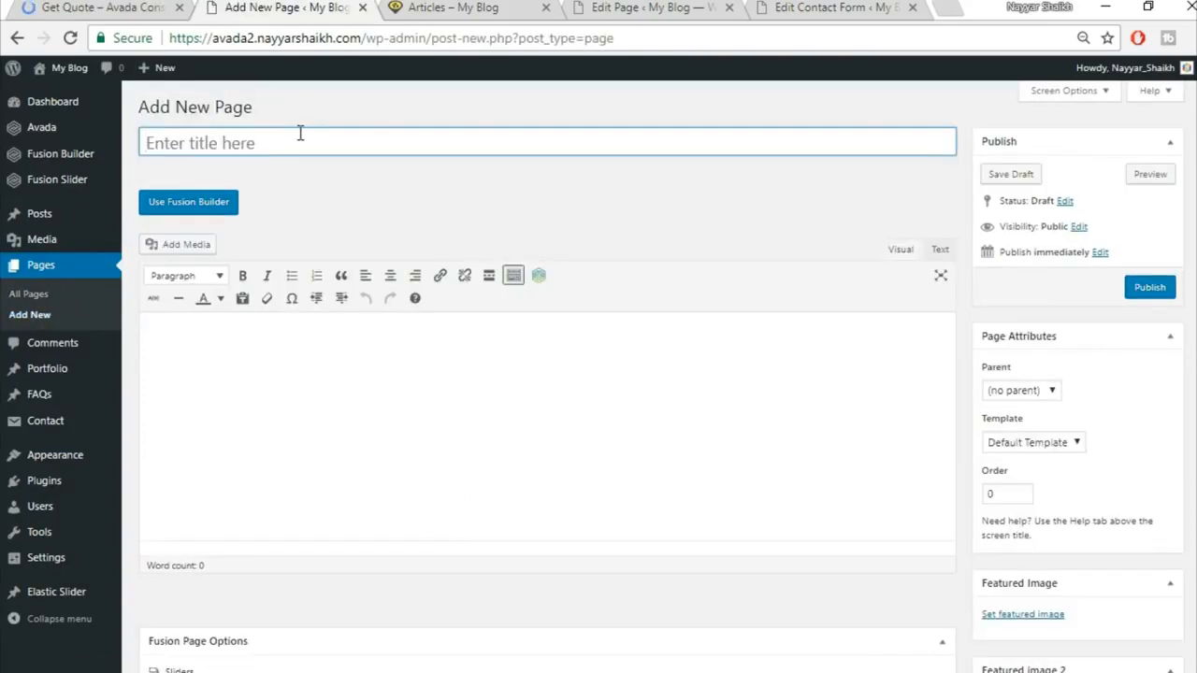
pyautogui.write('Get Quote')
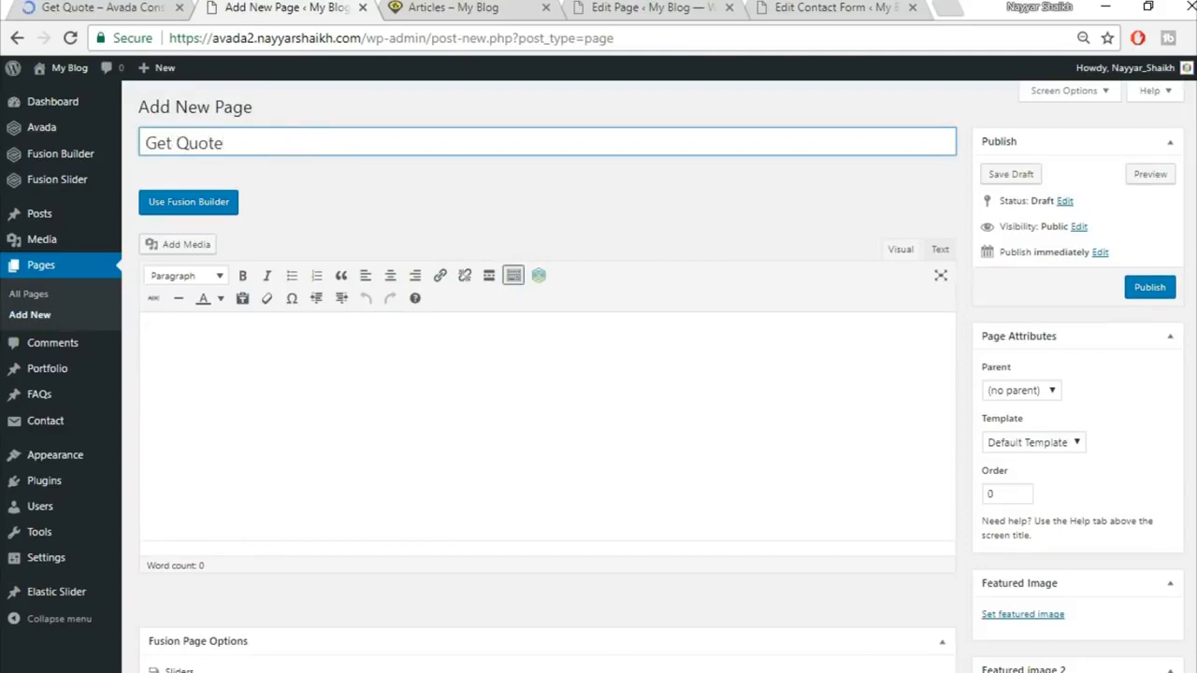
pyautogui.click(1030, 443)
pyautogui.click(1028, 474)
pyautogui.scroll(-5, 599, 458)
pyautogui.click(695, 219)
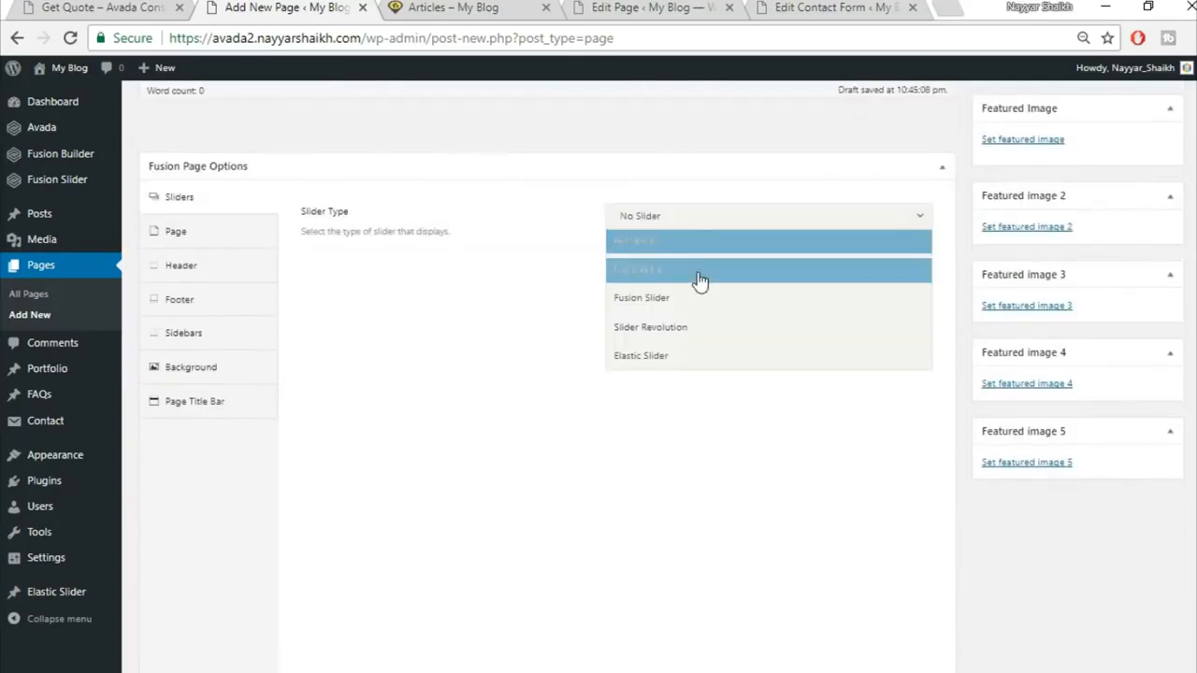
pyautogui.click(700, 302)
pyautogui.click(727, 272)
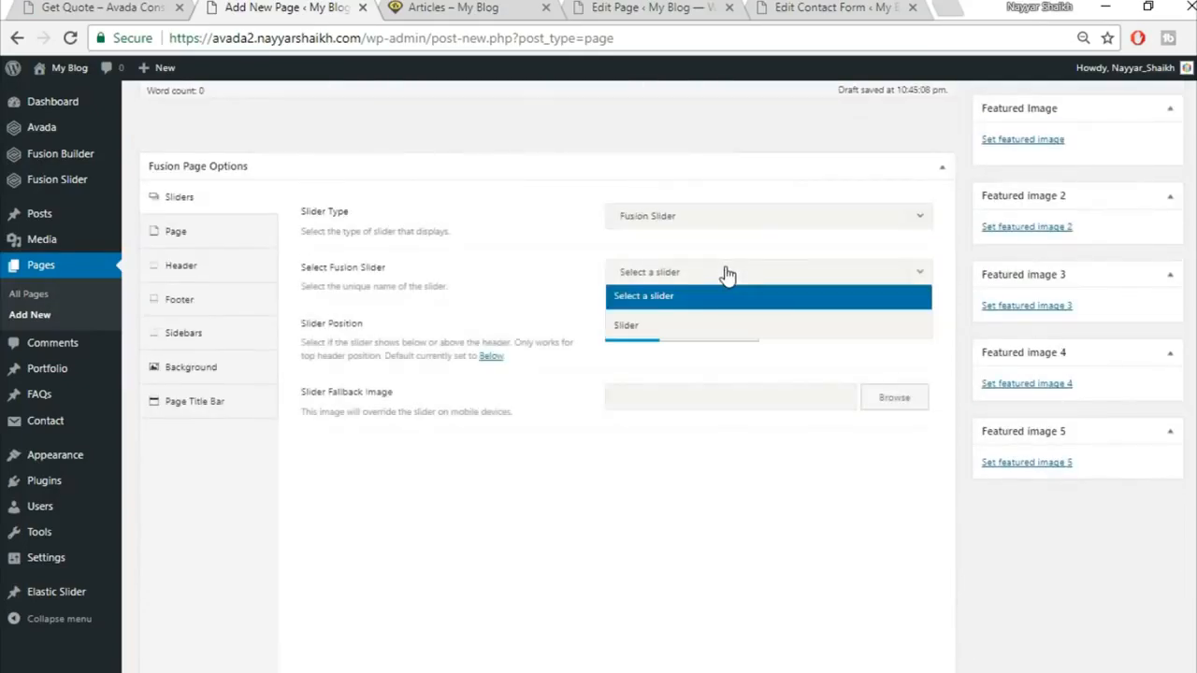
pyautogui.click(688, 325)
# Step: Adjust the top padding, hide the page title bar and switch to Fusion Builder
pyautogui.click(240, 233)
pyautogui.click(645, 367)
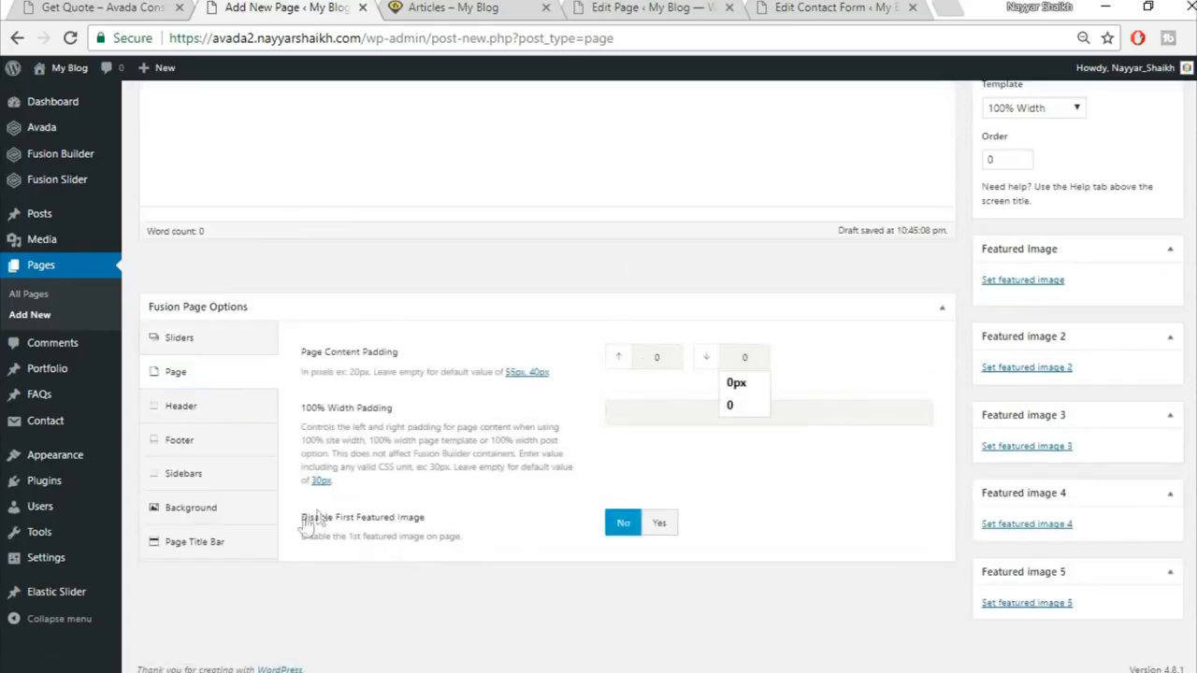
pyautogui.click(215, 542)
pyautogui.scroll(-2, 393, 482)
pyautogui.click(657, 218)
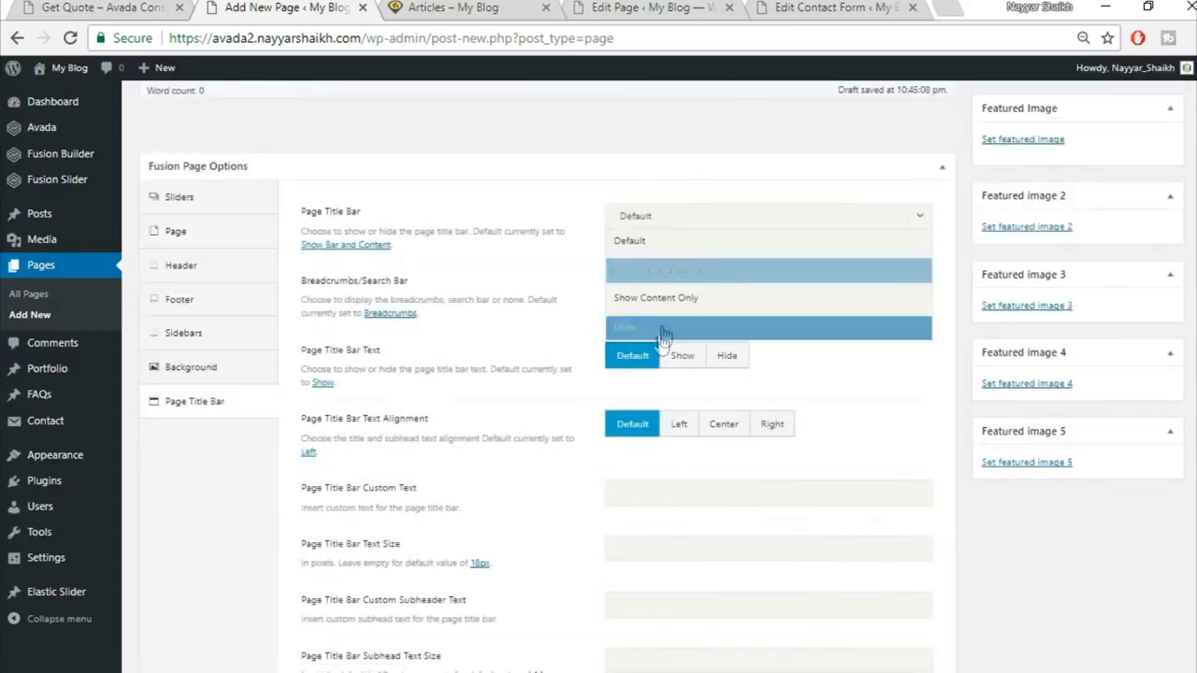
pyautogui.click(664, 334)
pyautogui.scroll(4, 771, 505)
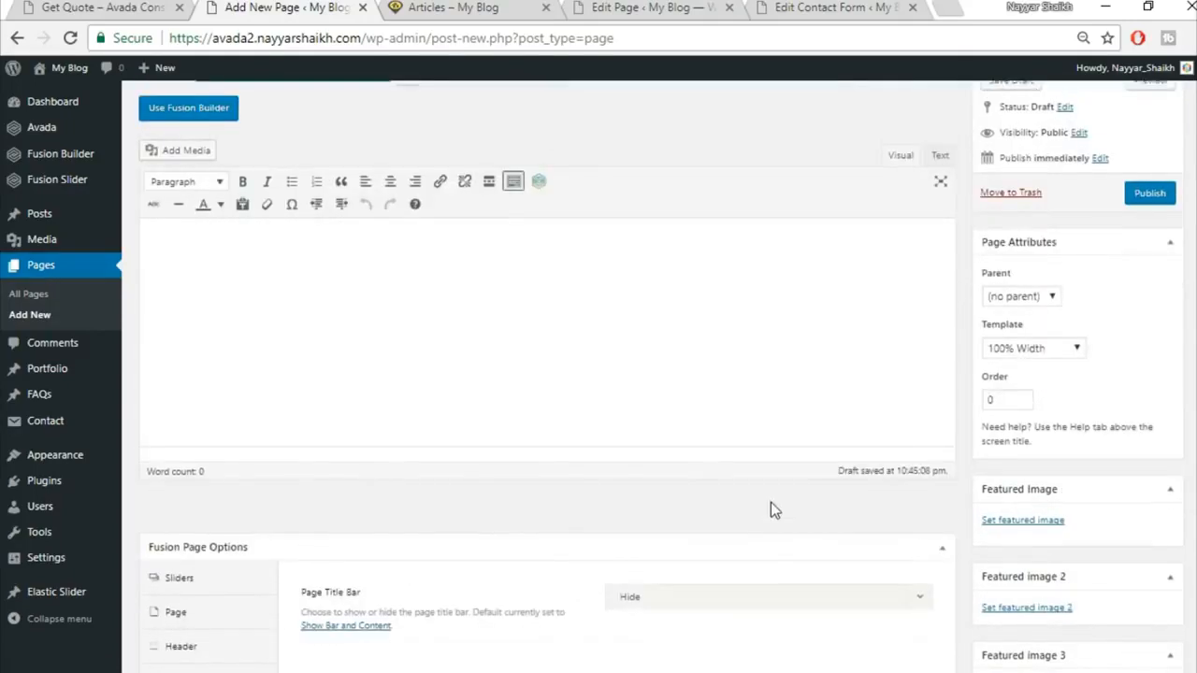
pyautogui.scroll(2, 771, 510)
pyautogui.click(188, 201)
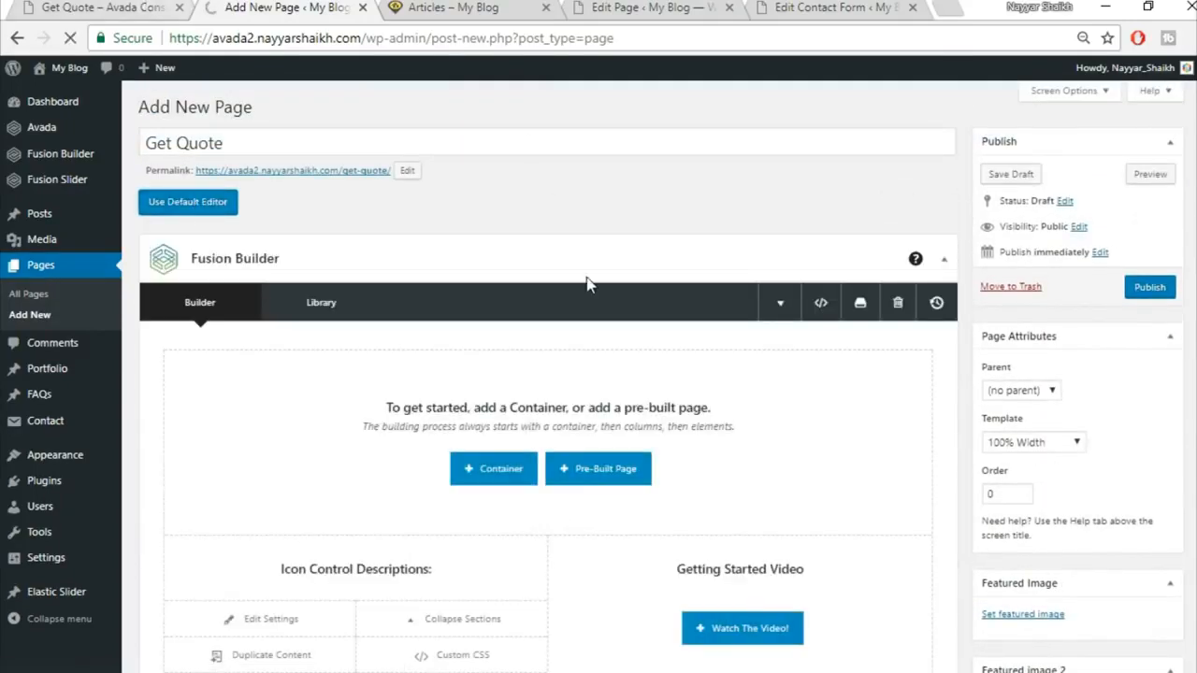
# Step: Scroll through the demo's Get Quote page for reference
pyautogui.click(131, 6)
pyautogui.scroll(-5, 655, 421)
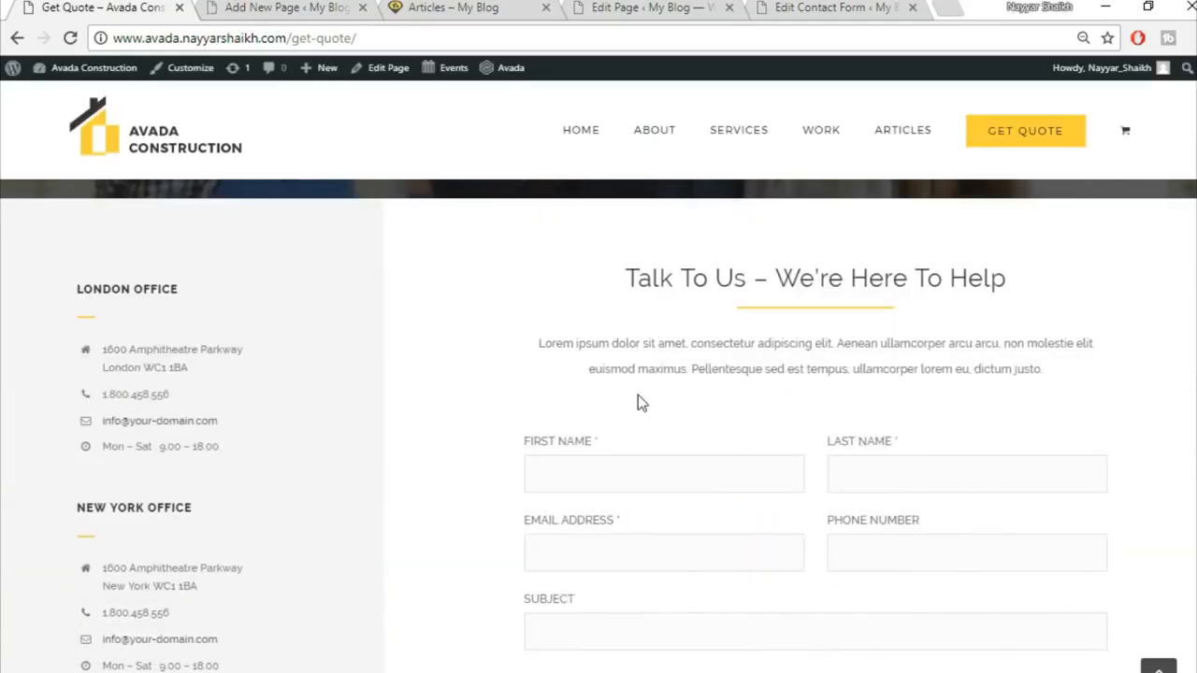
pyautogui.scroll(3, 638, 394)
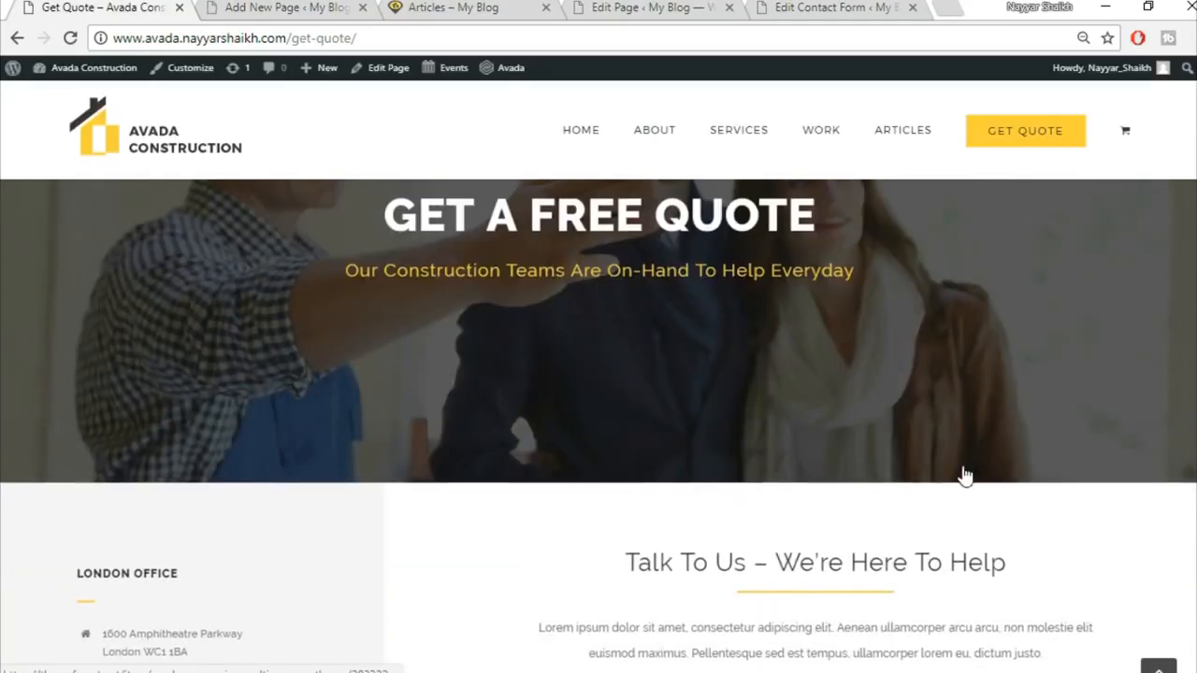
pyautogui.scroll(-3, 702, 476)
pyautogui.scroll(2, 652, 407)
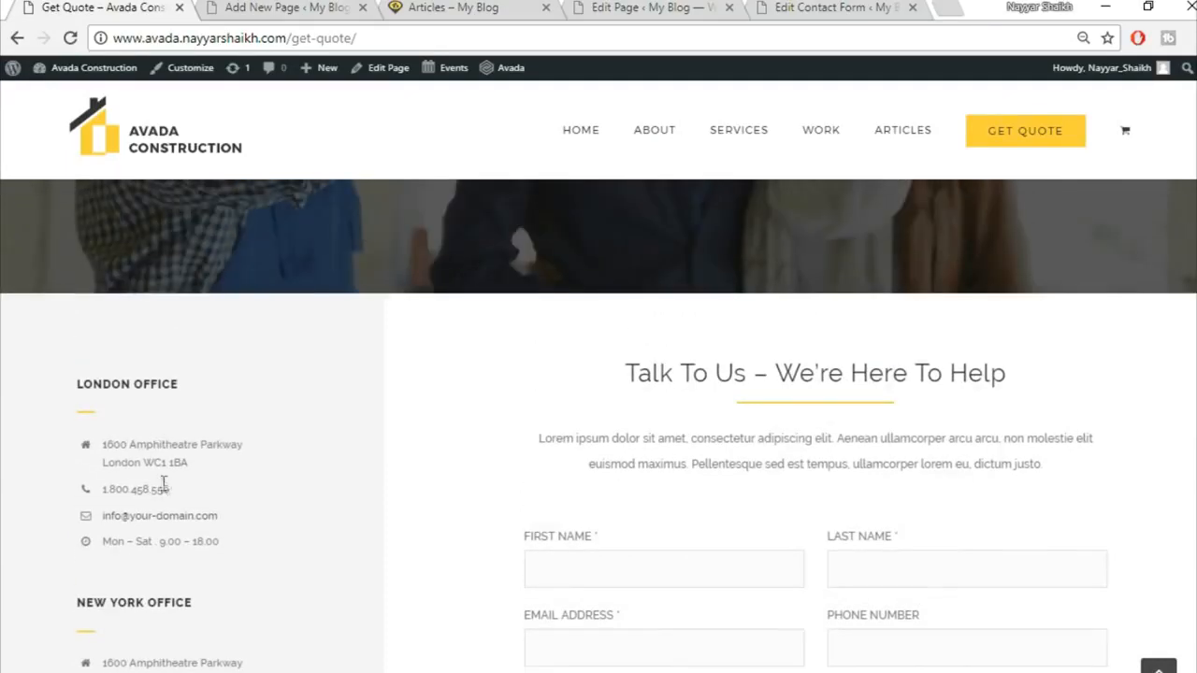
pyautogui.scroll(-2, 608, 392)
pyautogui.scroll(2, 679, 556)
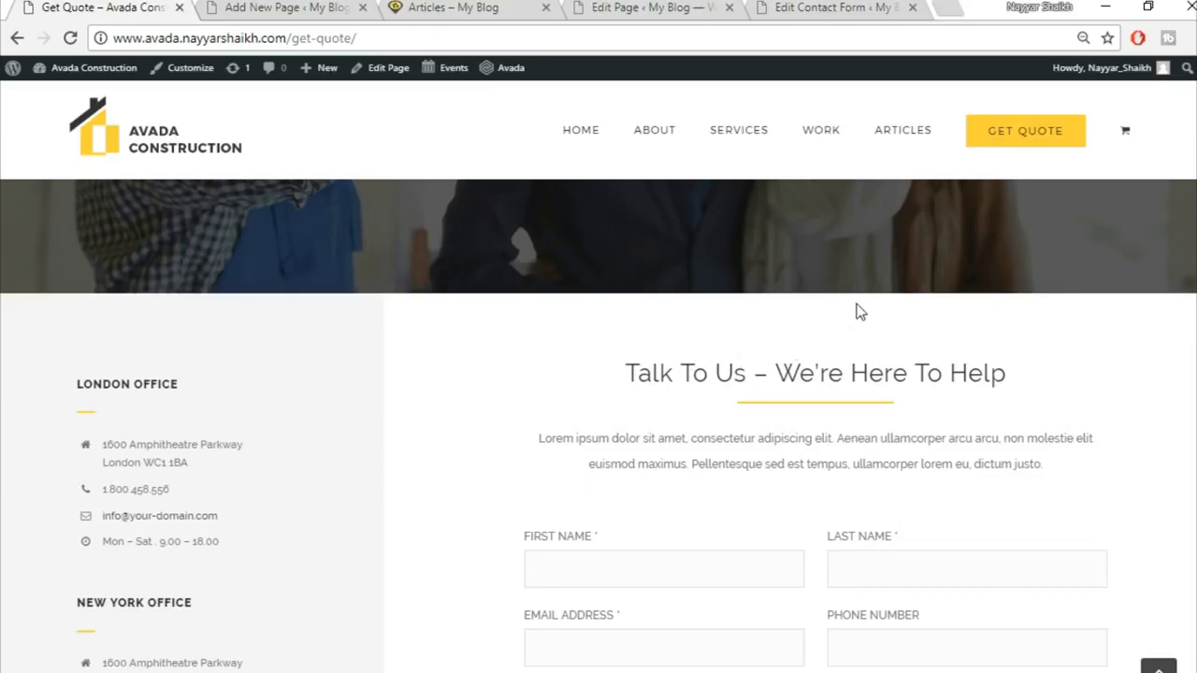
# Step: Add a one-third/two-thirds container row to the new Get Quote page
pyautogui.click(352, 6)
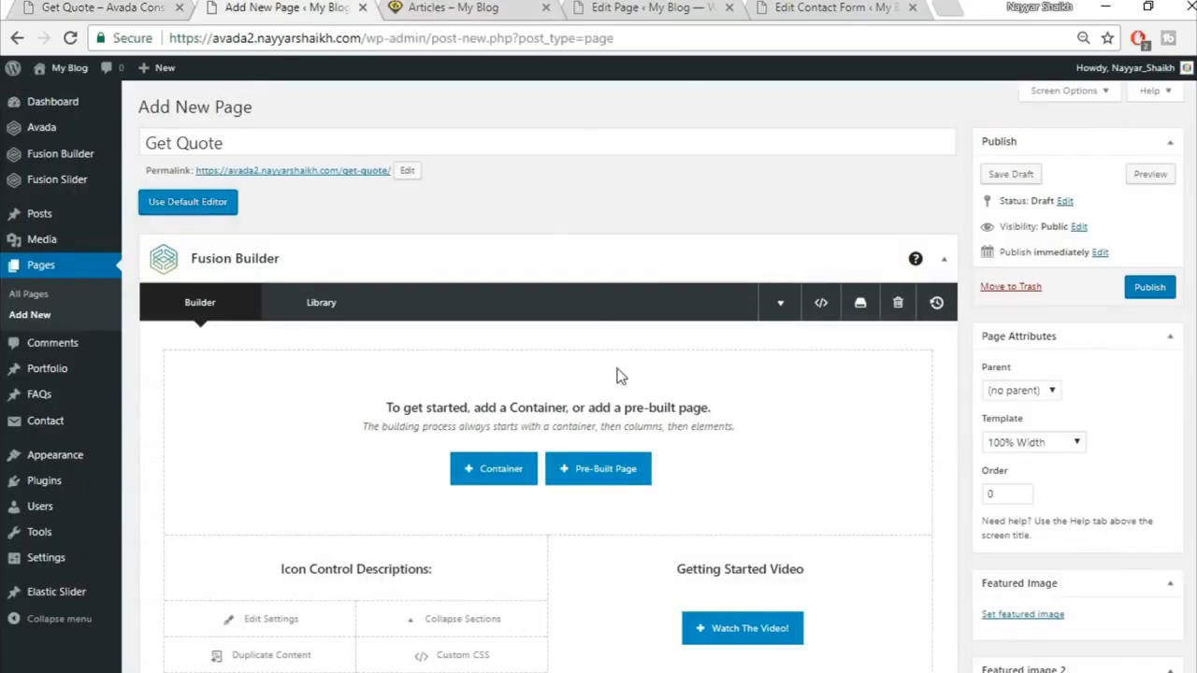
pyautogui.scroll(-3, 636, 408)
pyautogui.click(496, 379)
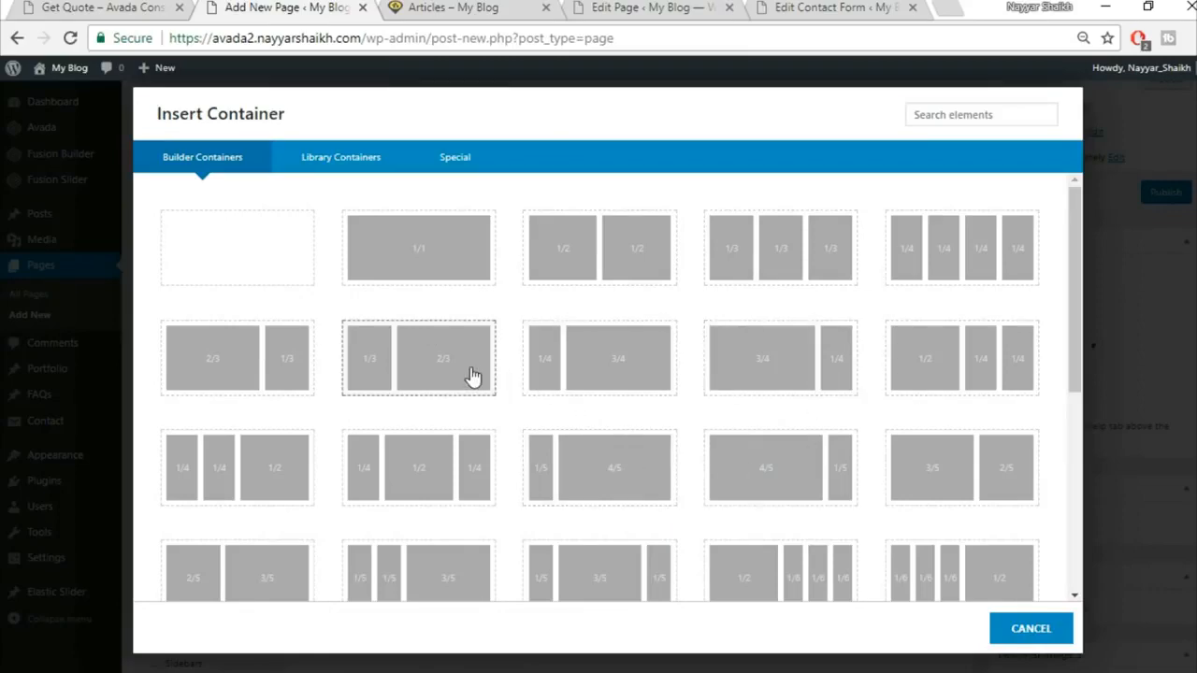
pyautogui.click(467, 376)
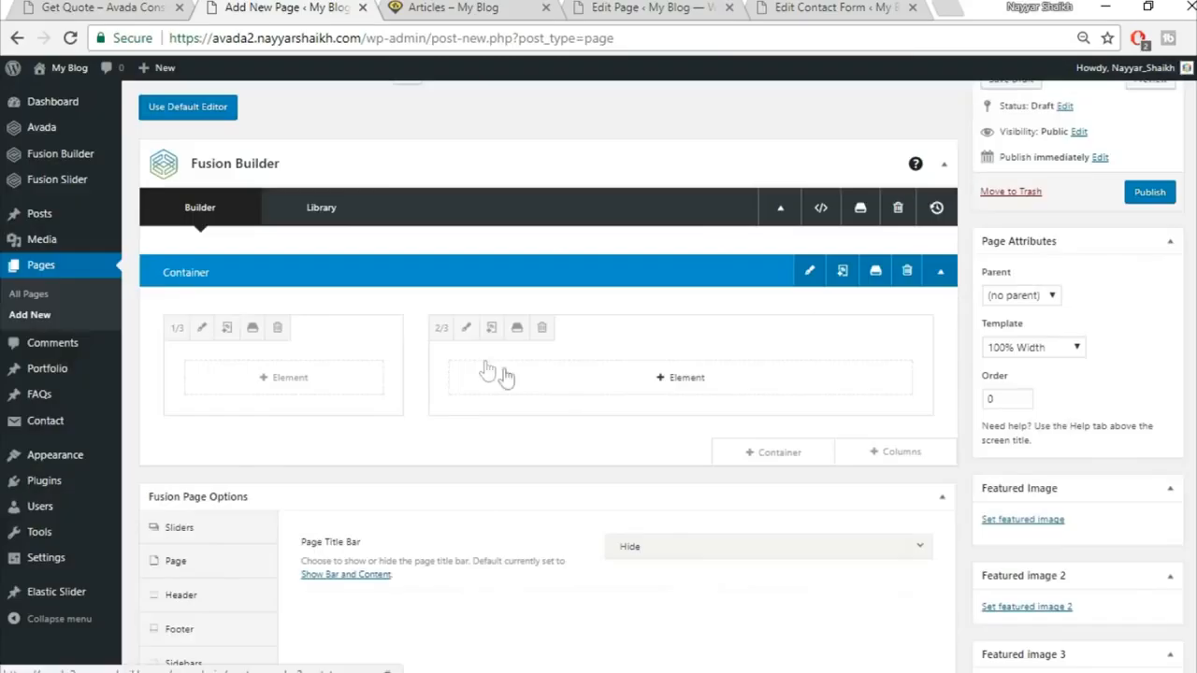
# Step: Copy the demo's LONDON OFFICE heading into a Text Block in the 1/3 column and save it
pyautogui.hotkey('ctrl', '1')
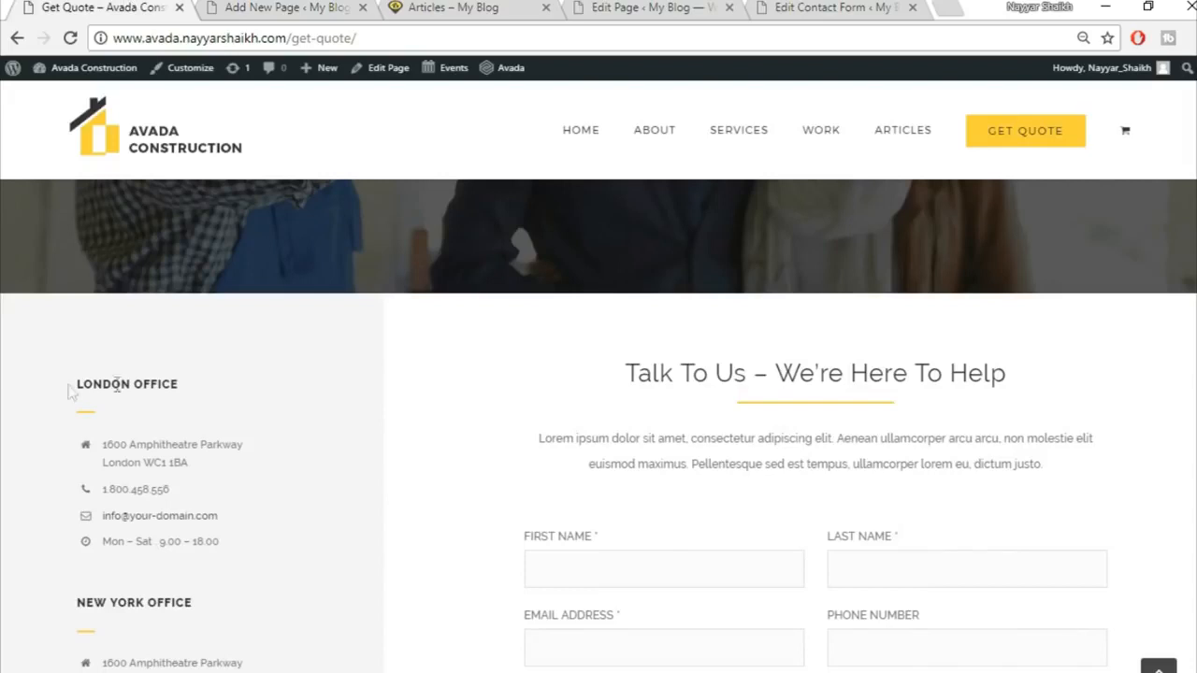
pyautogui.moveTo(77, 376); pyautogui.dragTo(242, 386)
pyautogui.hotkey('ctrl', 'c')
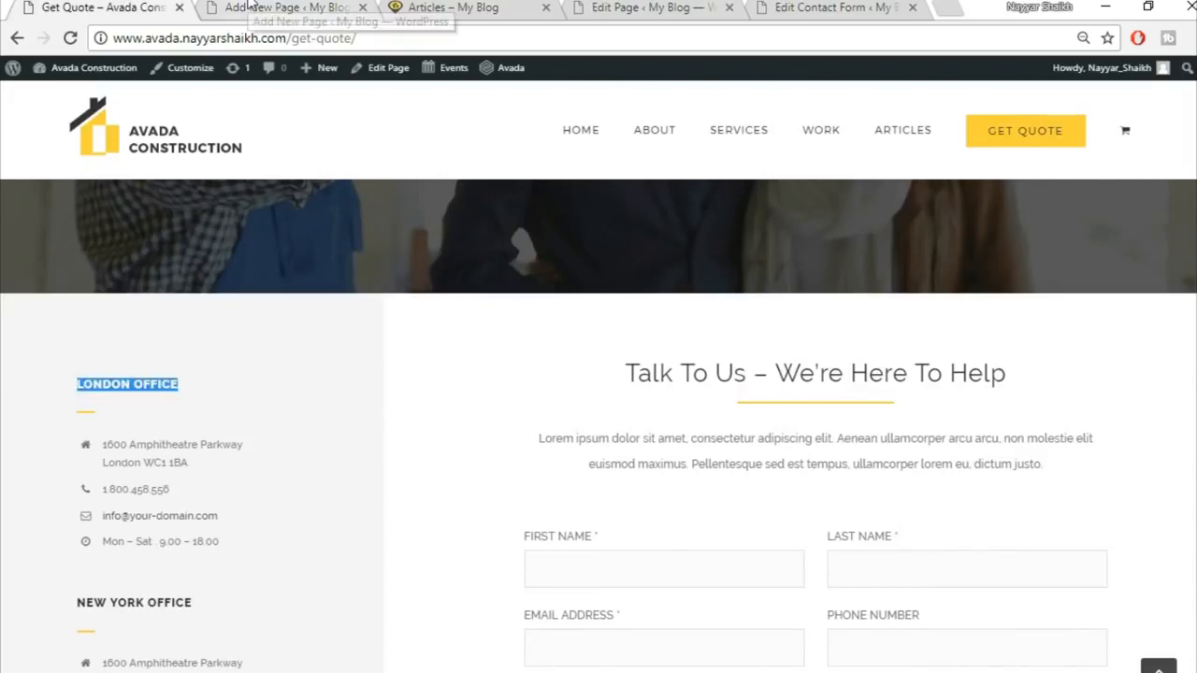
pyautogui.click(248, 6)
pyautogui.click(299, 390)
pyautogui.click(950, 118)
pyautogui.write('text')
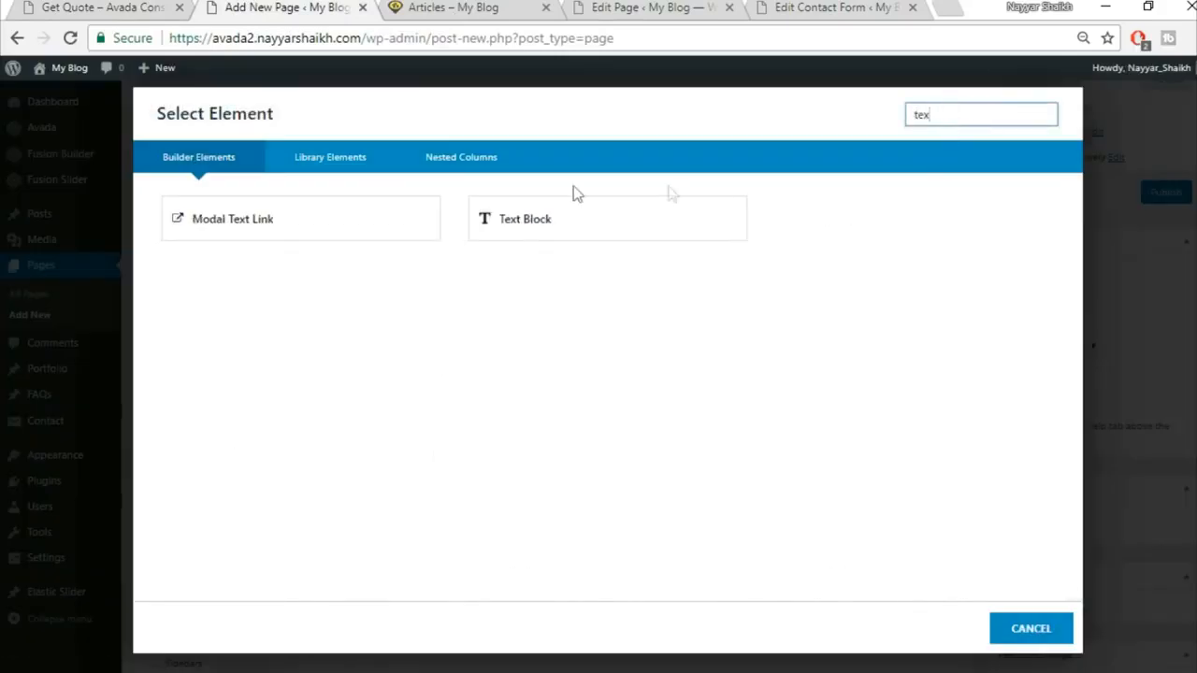
pyautogui.click(558, 209)
pyautogui.hotkey('ctrl', 'a')
pyautogui.press('Delete')
pyautogui.hotkey('ctrl', 'v')
pyautogui.click(952, 629)
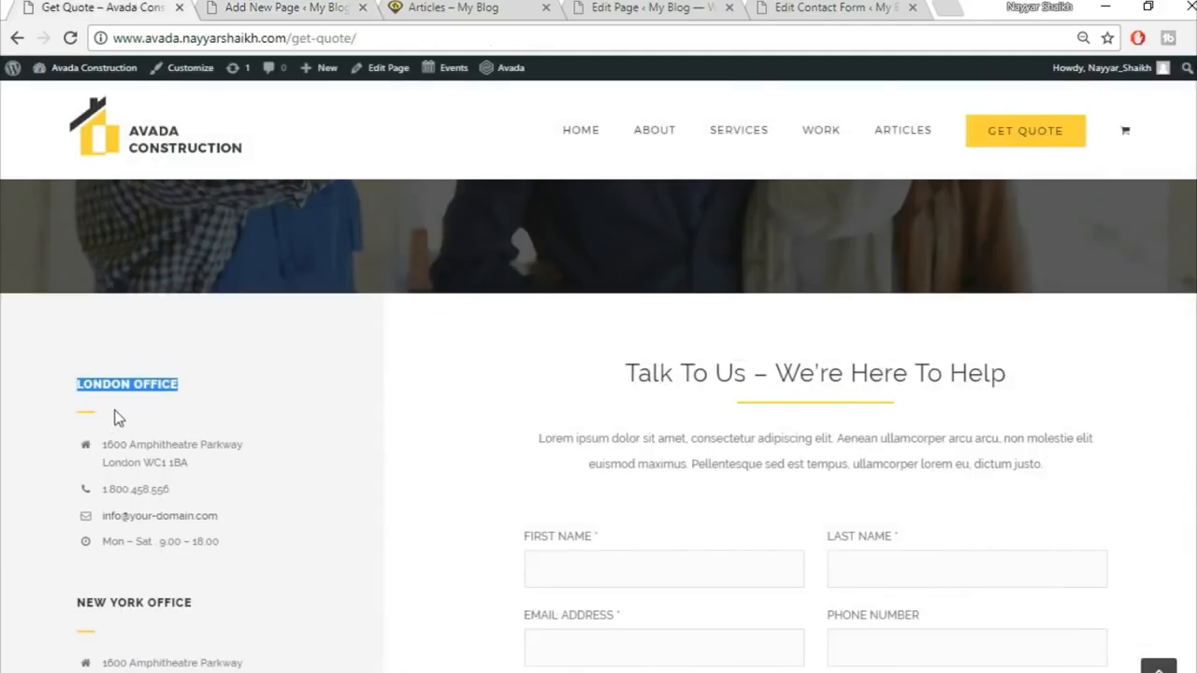
pyautogui.click(118, 418)
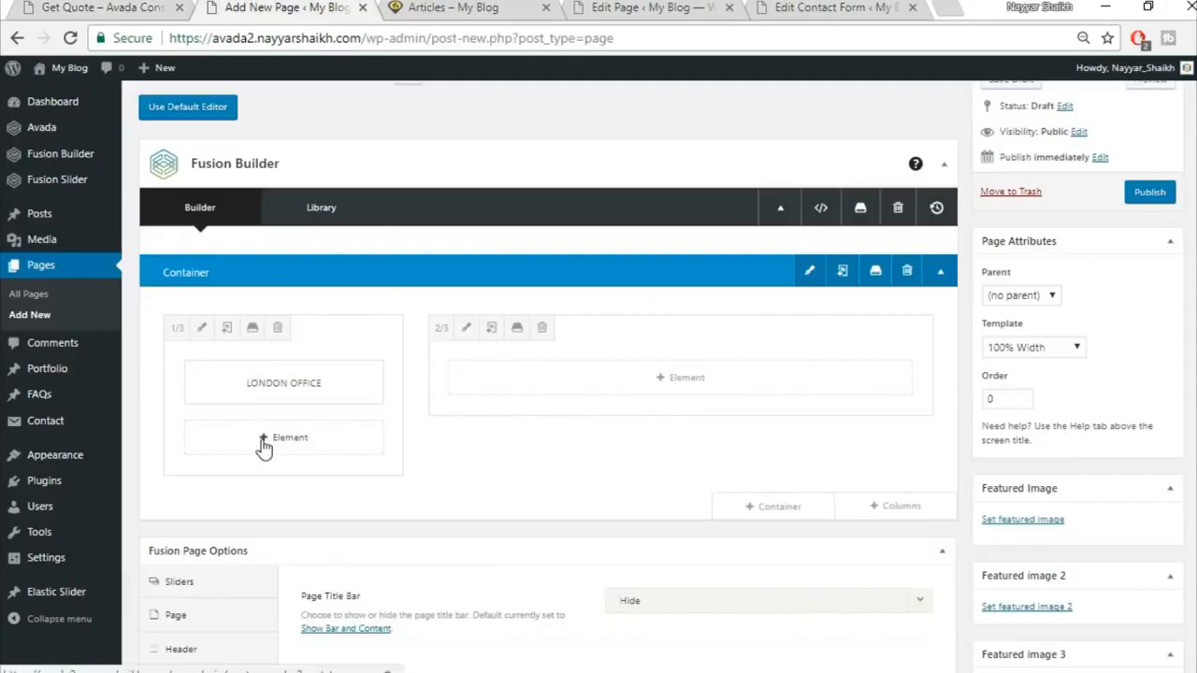
# Step: Add a Separator element under the heading with a single solid border style
pyautogui.click(263, 448)
pyautogui.click(954, 118)
pyautogui.write('sepa')
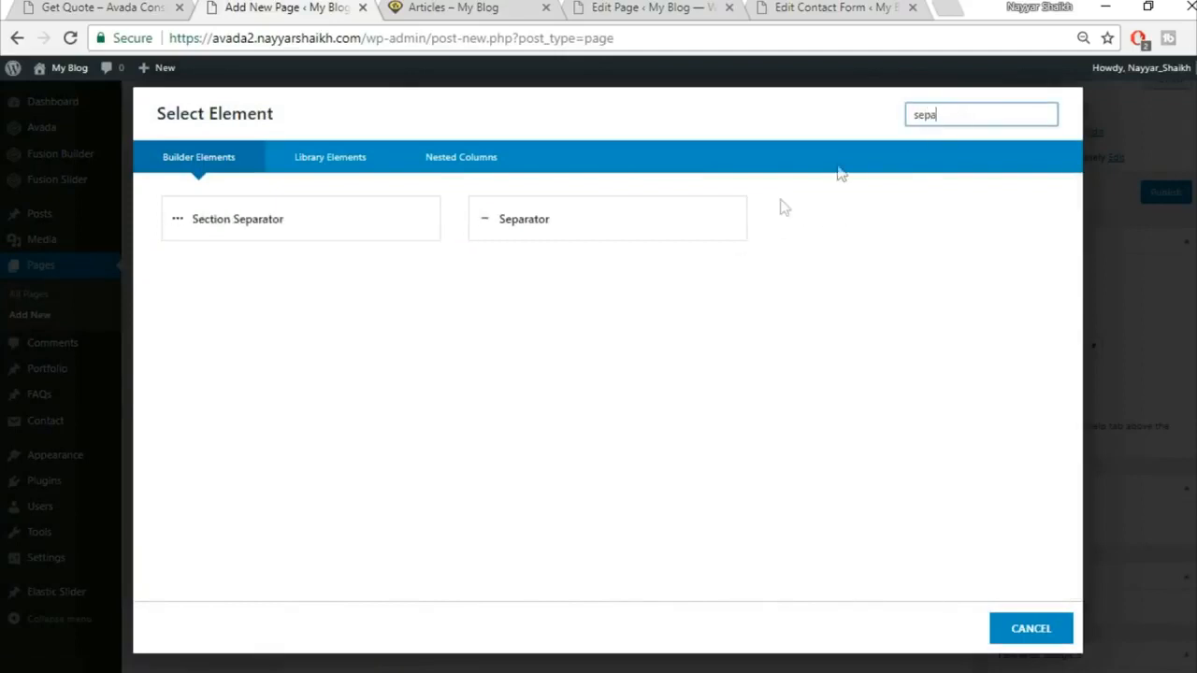
pyautogui.click(689, 227)
pyautogui.click(687, 237)
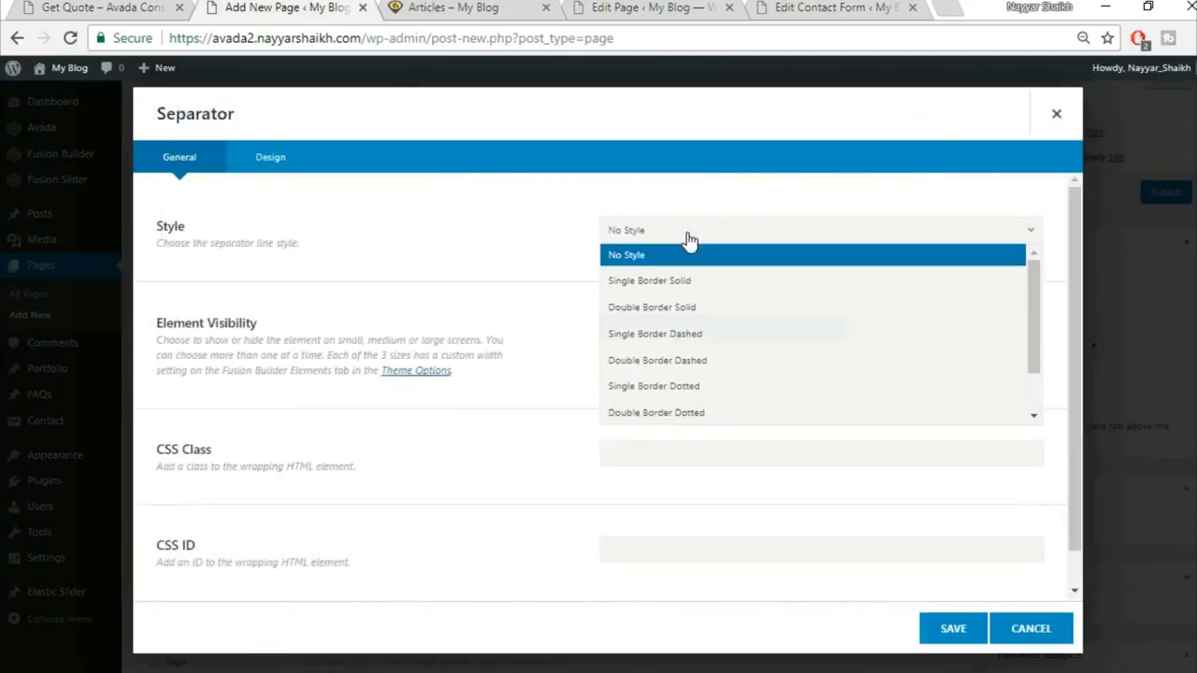
pyautogui.click(687, 283)
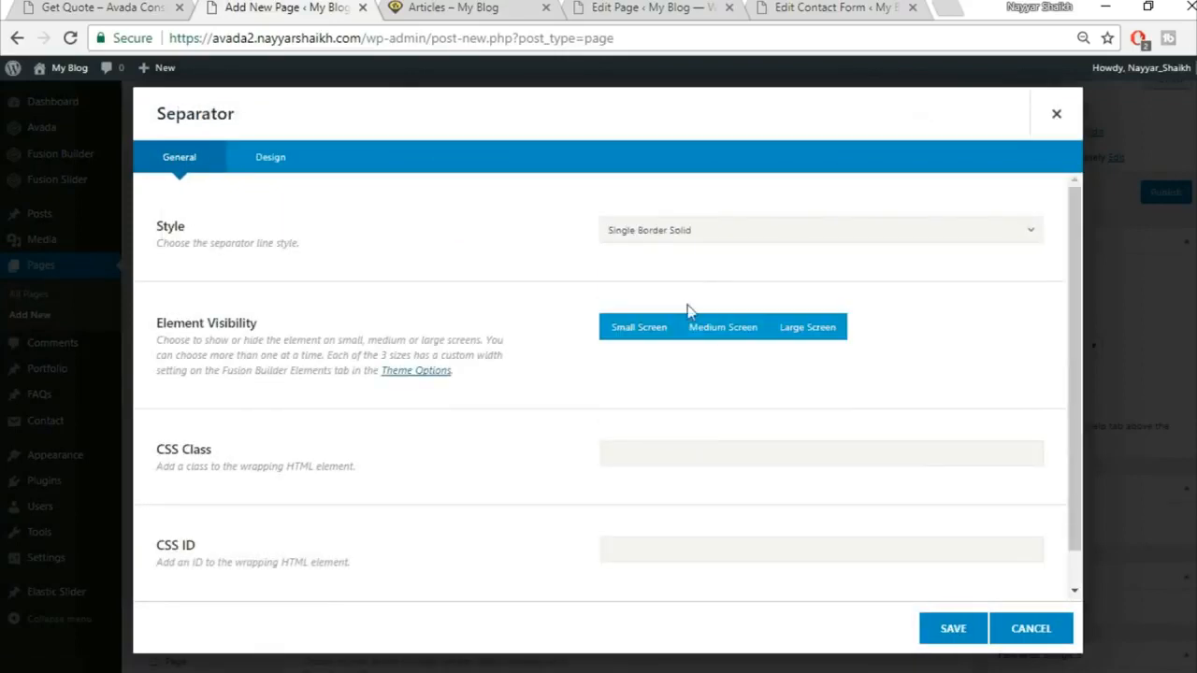
# Step: Set the separator colour to #fed83d, bottom margin 20 and border size 2
pyautogui.click(288, 157)
pyautogui.click(684, 233)
pyautogui.click(834, 262)
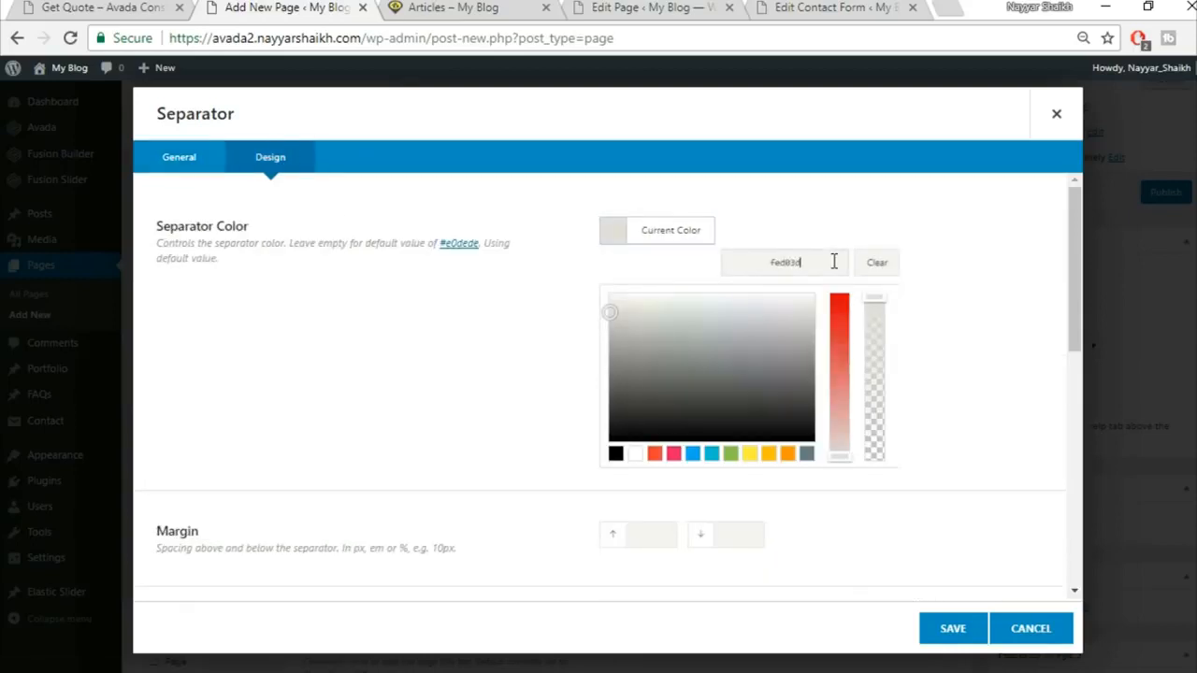
pyautogui.scroll(-1, 970, 313)
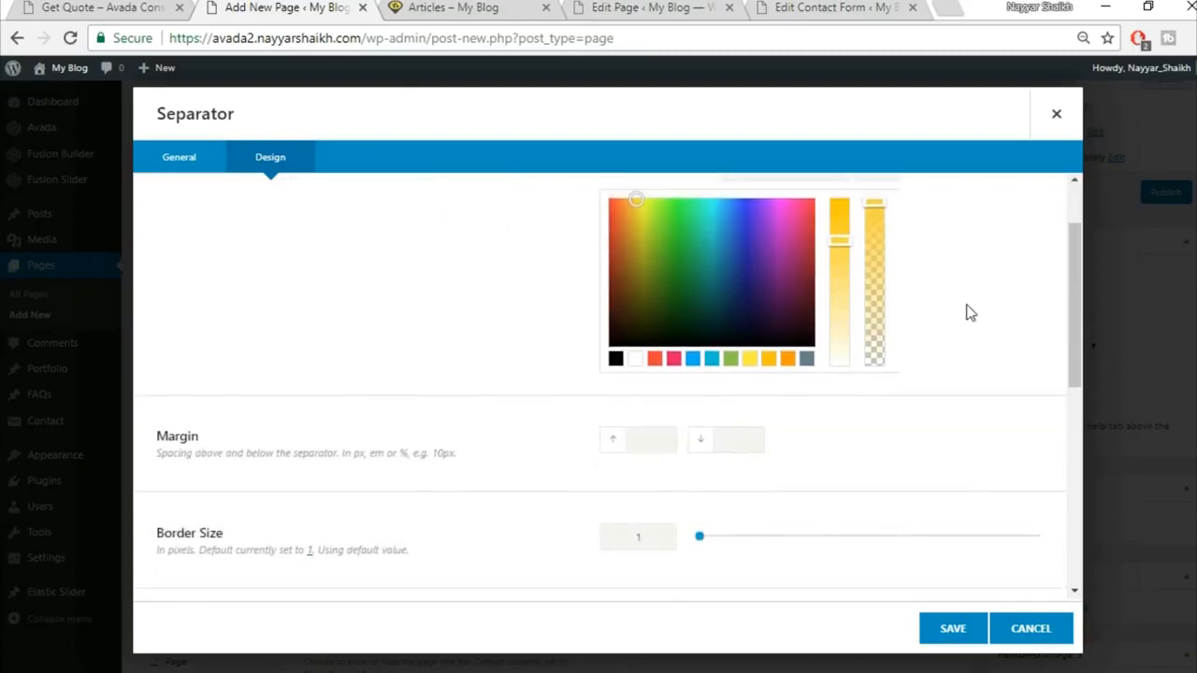
pyautogui.click(970, 313)
pyautogui.write('20')
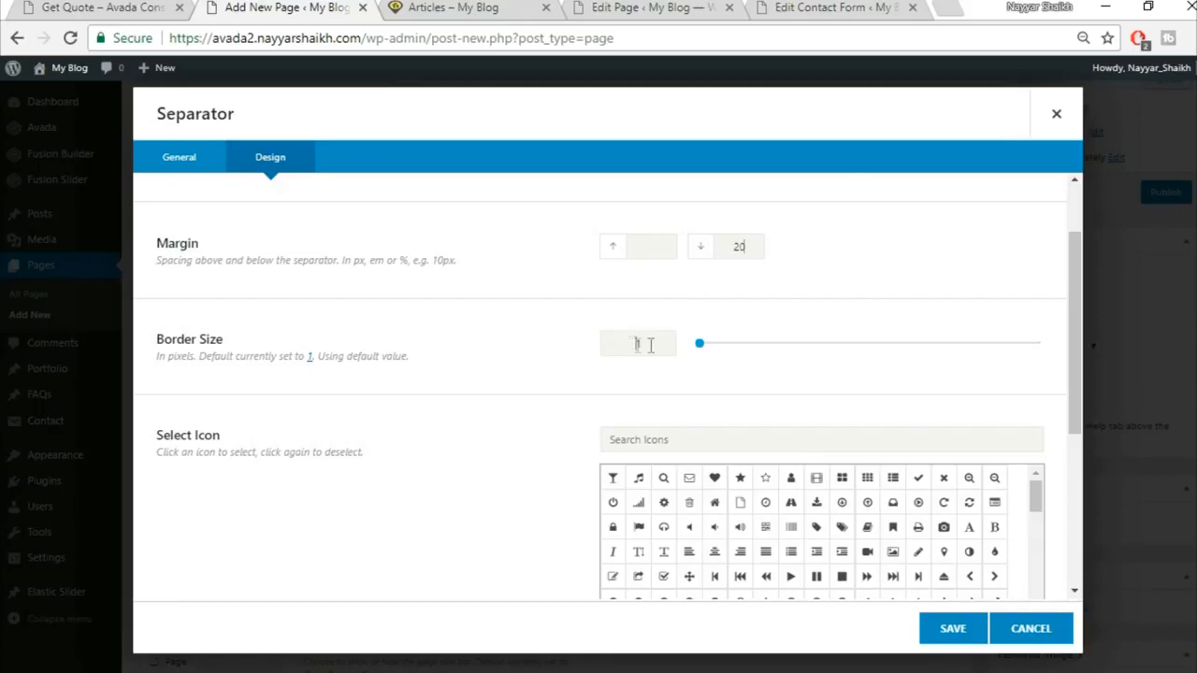
pyautogui.write('21')
pyautogui.press('BackSpace')
pyautogui.scroll(-3, 439, 449)
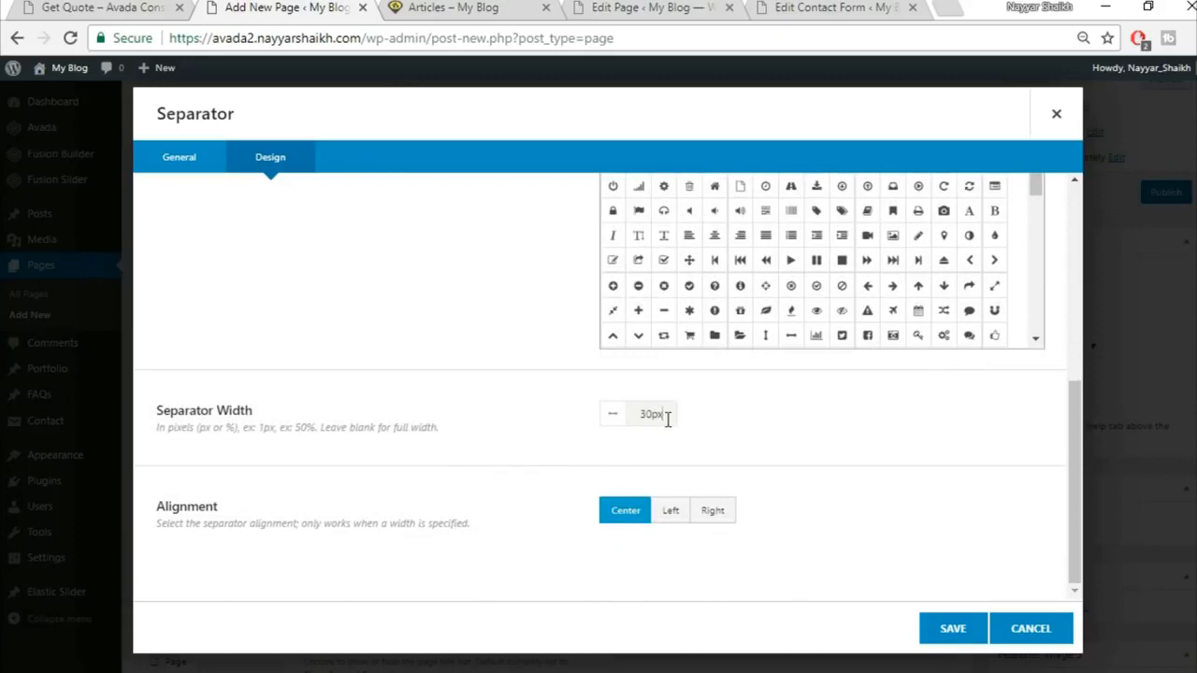
# Step: Make the separator 30px wide and left-aligned, then save it
pyautogui.click(137, 8)
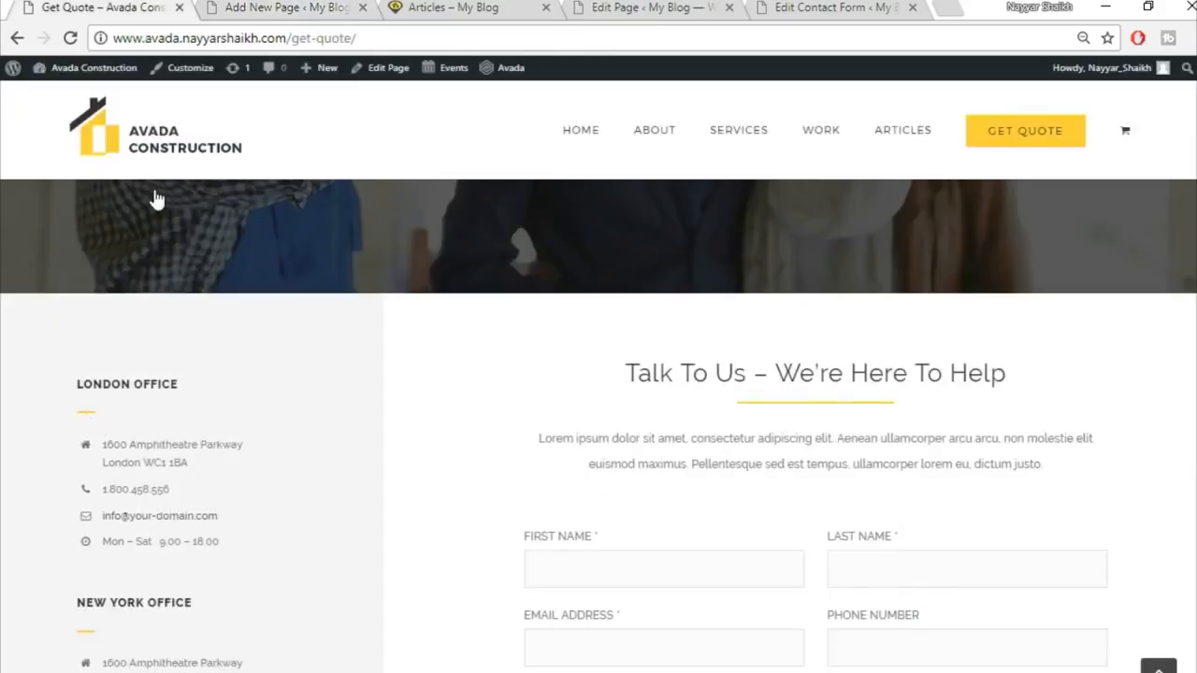
pyautogui.click(277, 7)
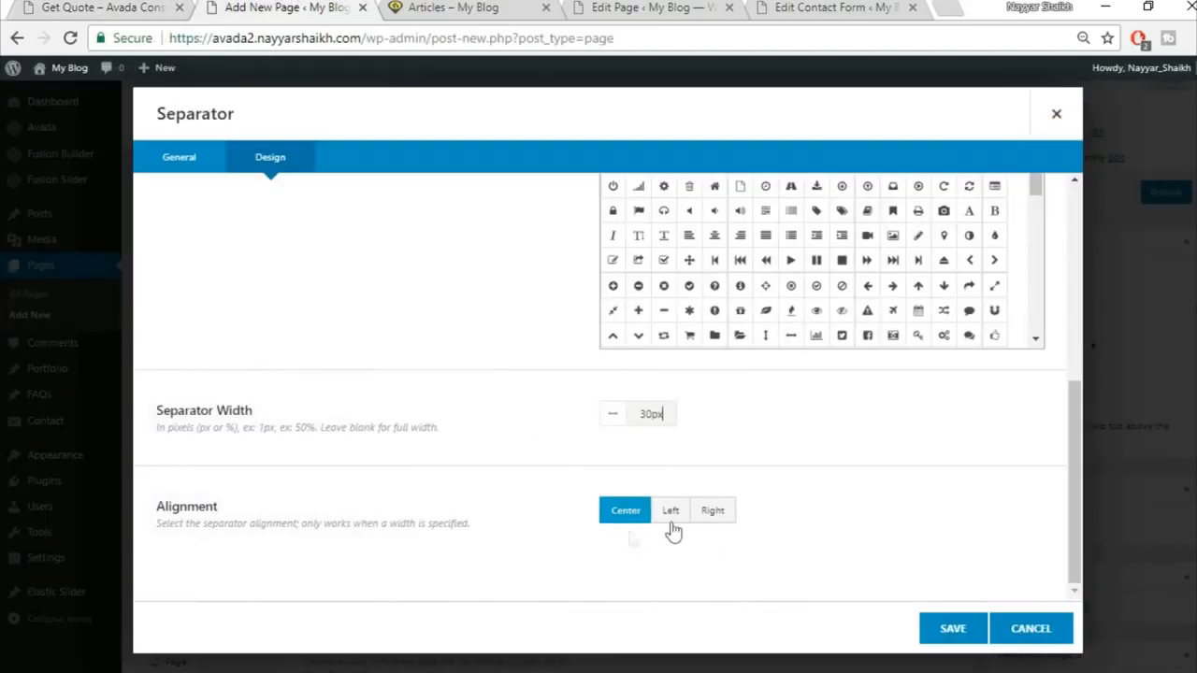
pyautogui.click(670, 516)
pyautogui.click(136, 9)
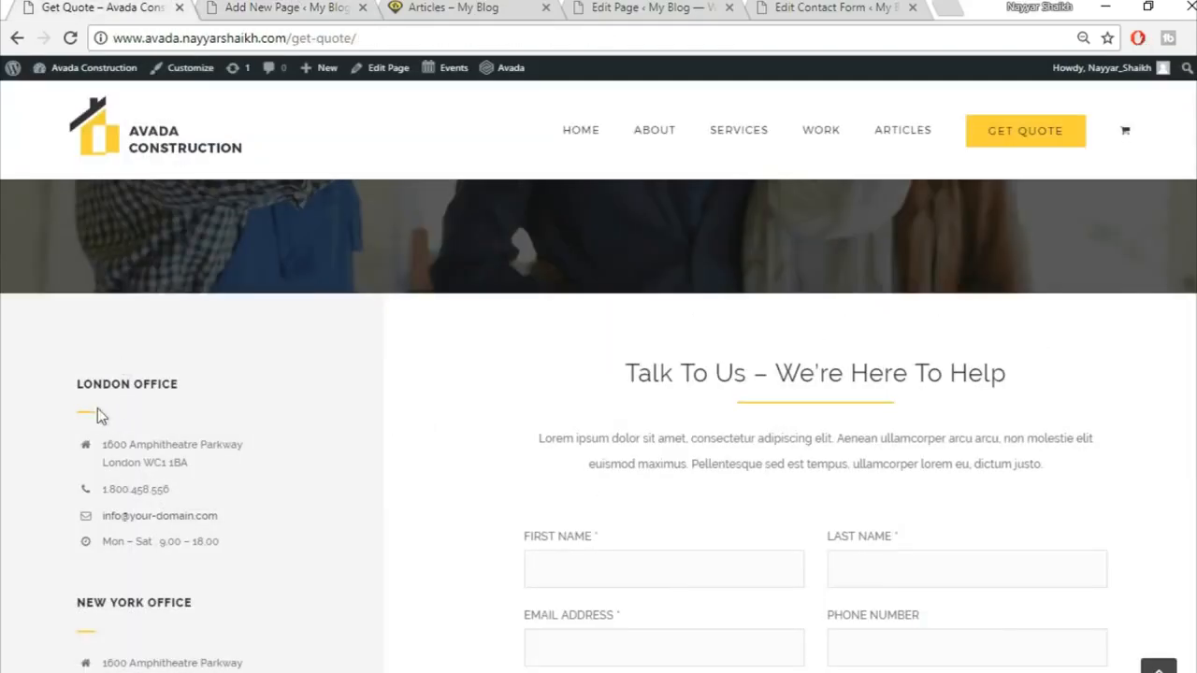
pyautogui.click(262, 8)
pyautogui.click(946, 628)
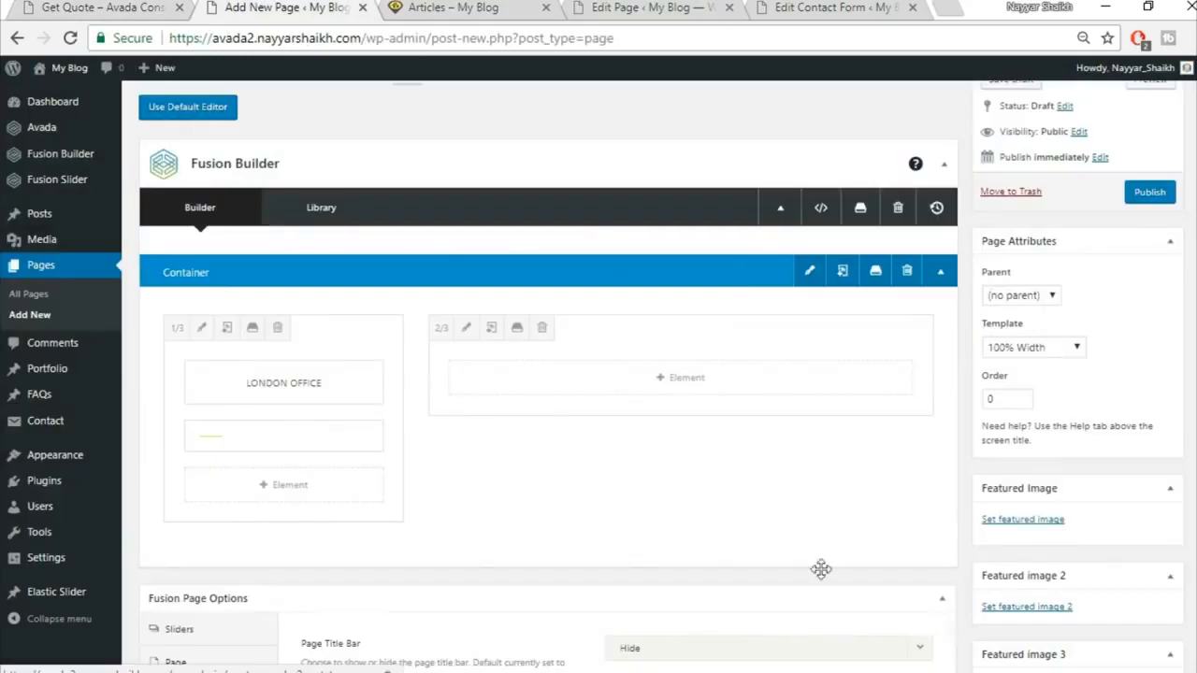
pyautogui.click(136, 8)
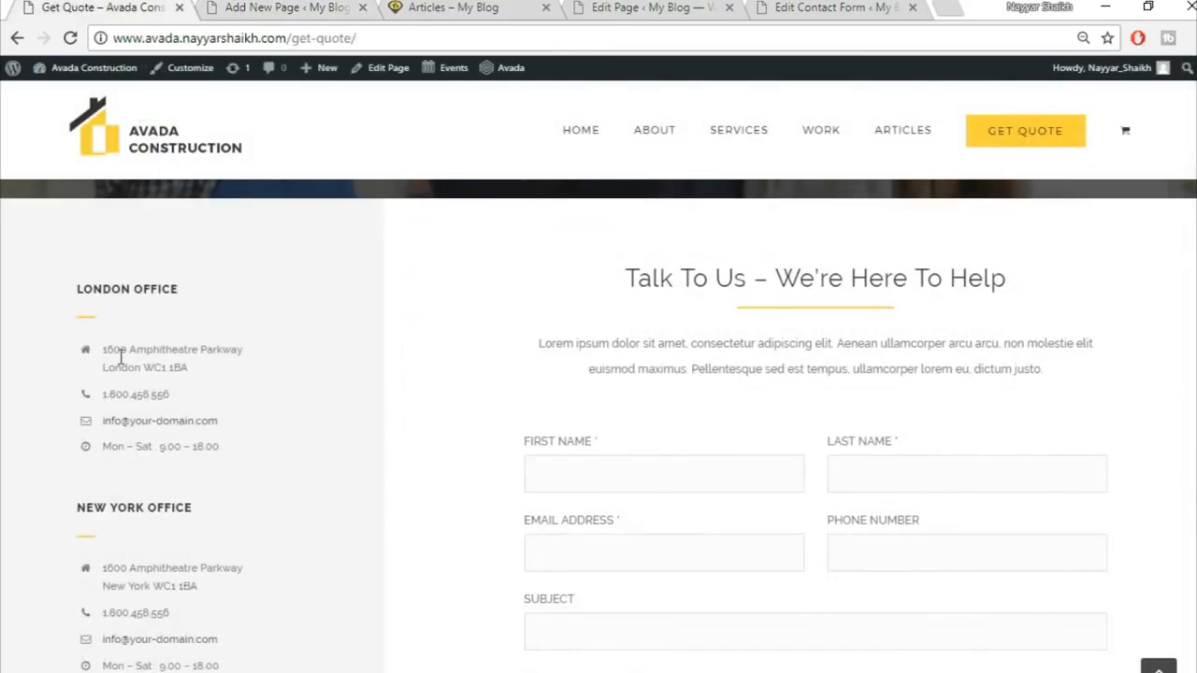
# Step: Add a Checklist element as the third item in the left column
pyautogui.click(229, 7)
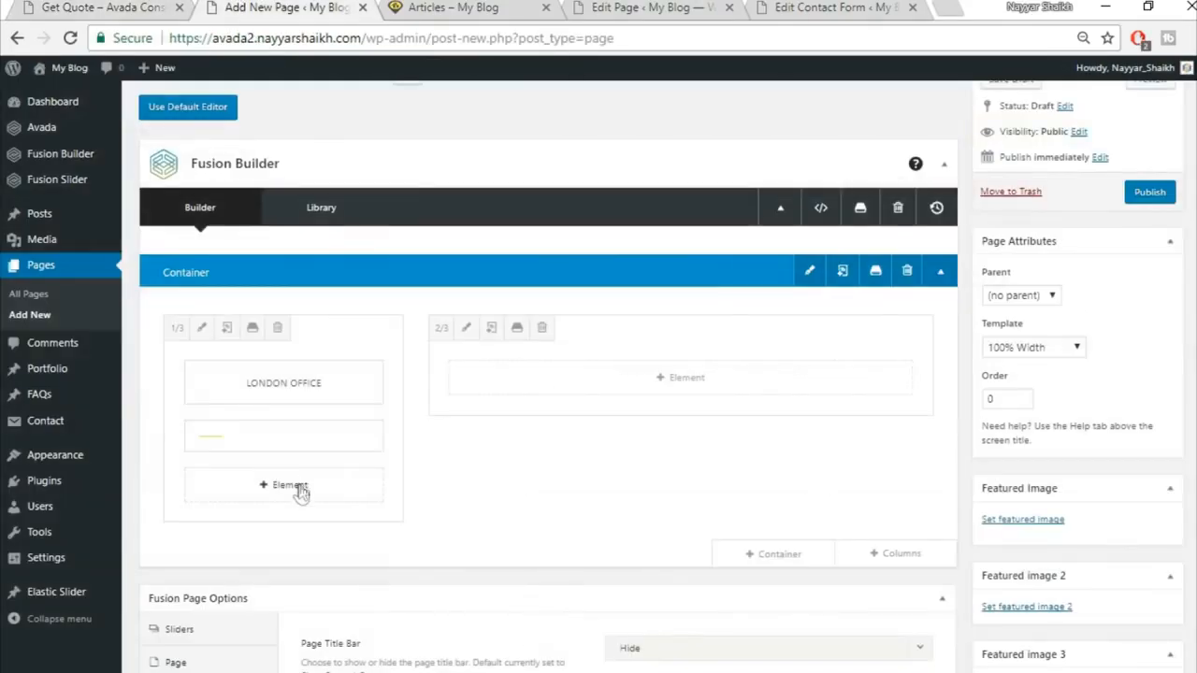
pyautogui.click(206, 486)
pyautogui.click(933, 115)
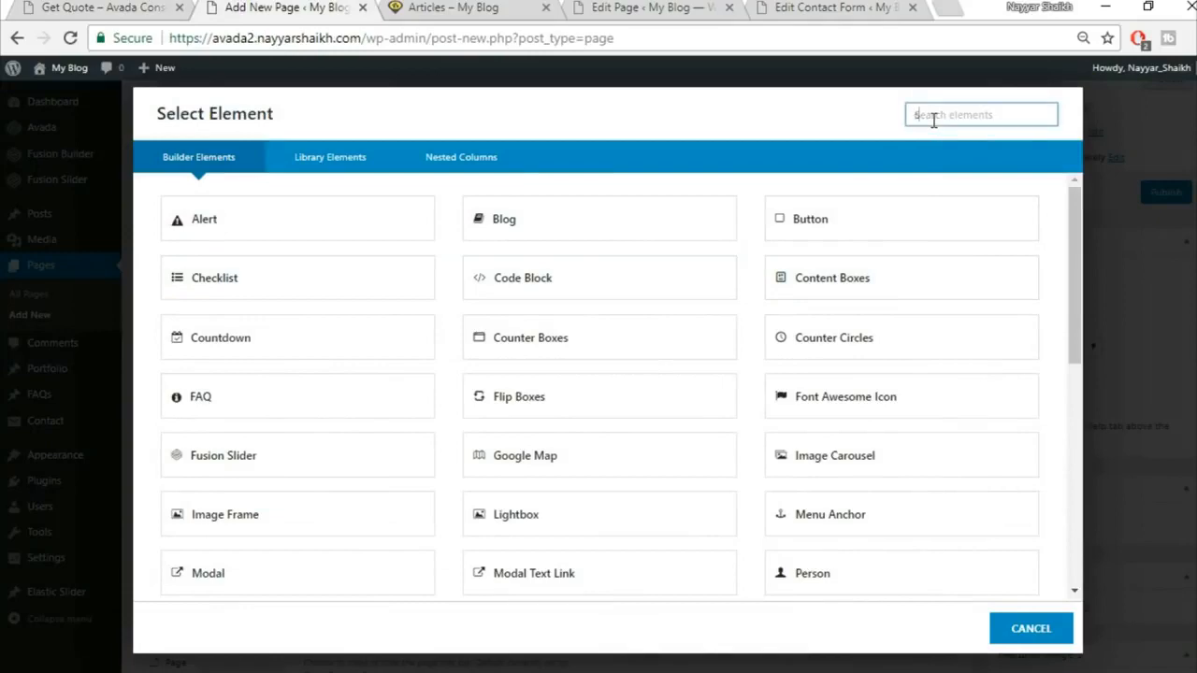
pyautogui.write('chec')
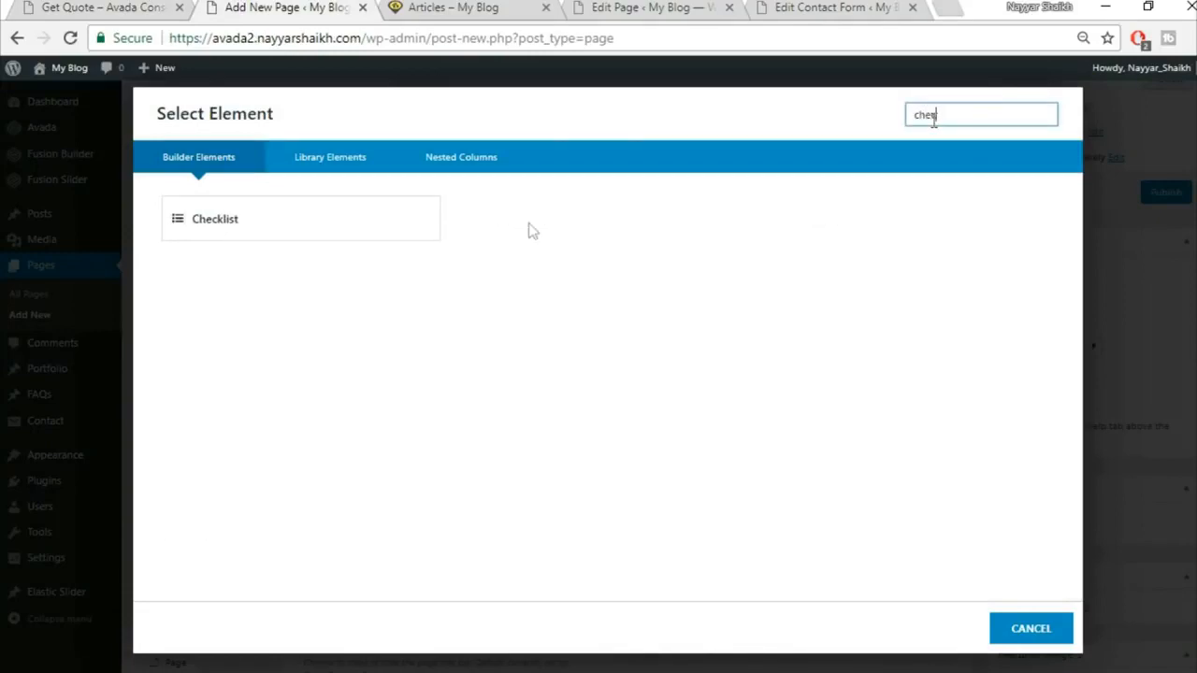
pyautogui.click(305, 219)
pyautogui.scroll(-1, 522, 274)
# Step: Turn off the icon circle and set the checklist item size to 15px
pyautogui.click(84, 7)
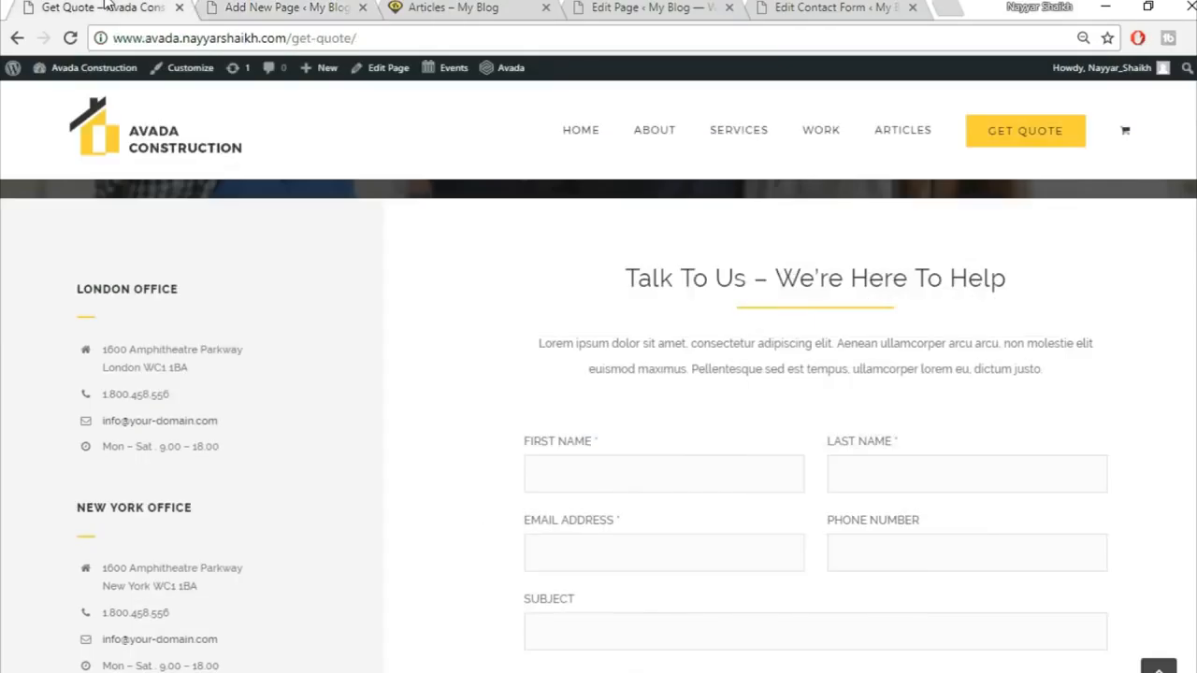
pyautogui.click(257, 7)
pyautogui.click(970, 374)
pyautogui.scroll(-3, 1019, 459)
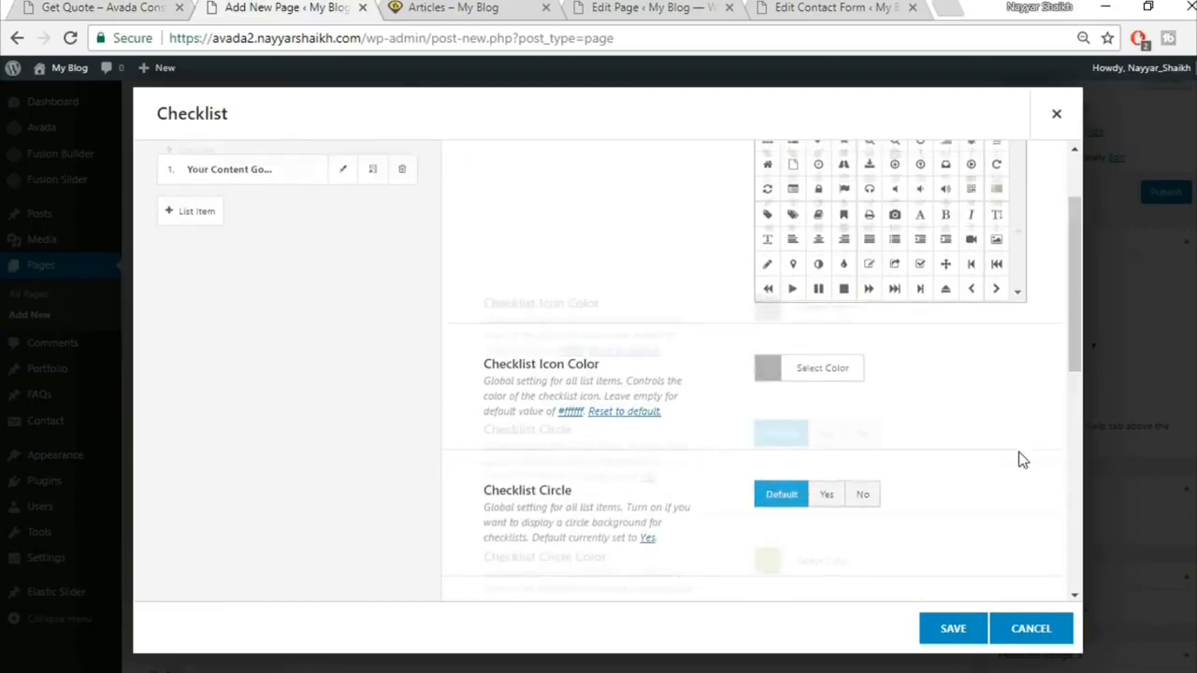
pyautogui.click(861, 318)
pyautogui.click(159, 8)
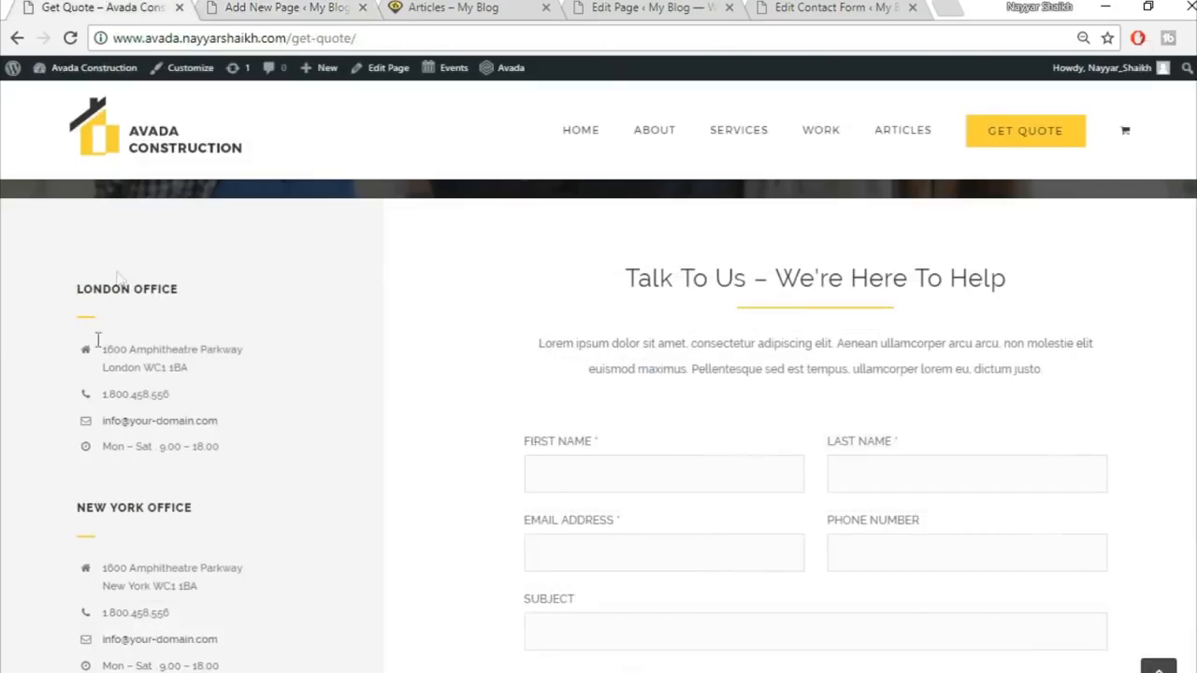
pyautogui.click(224, 6)
pyautogui.scroll(-1, 819, 356)
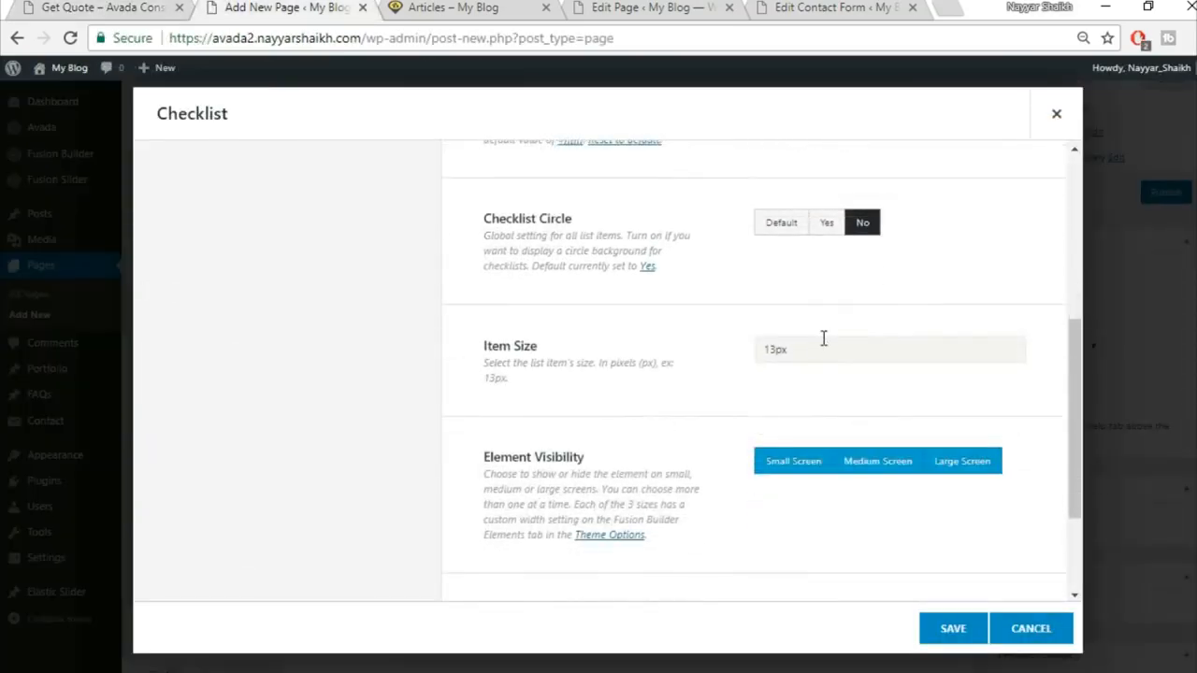
pyautogui.moveTo(822, 344); pyautogui.dragTo(708, 353)
pyautogui.write('15px')
pyautogui.scroll(-2, 649, 385)
pyautogui.scroll(5, 679, 467)
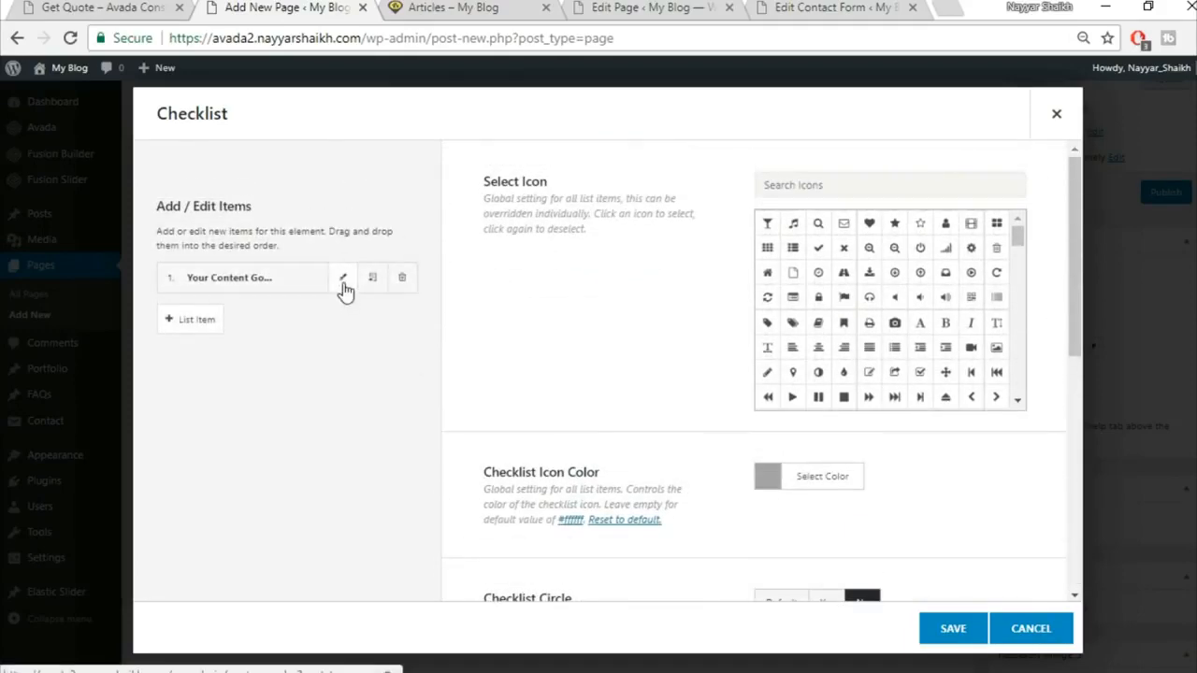
# Step: Give the first list item a home icon and the demo's London office address
pyautogui.click(343, 282)
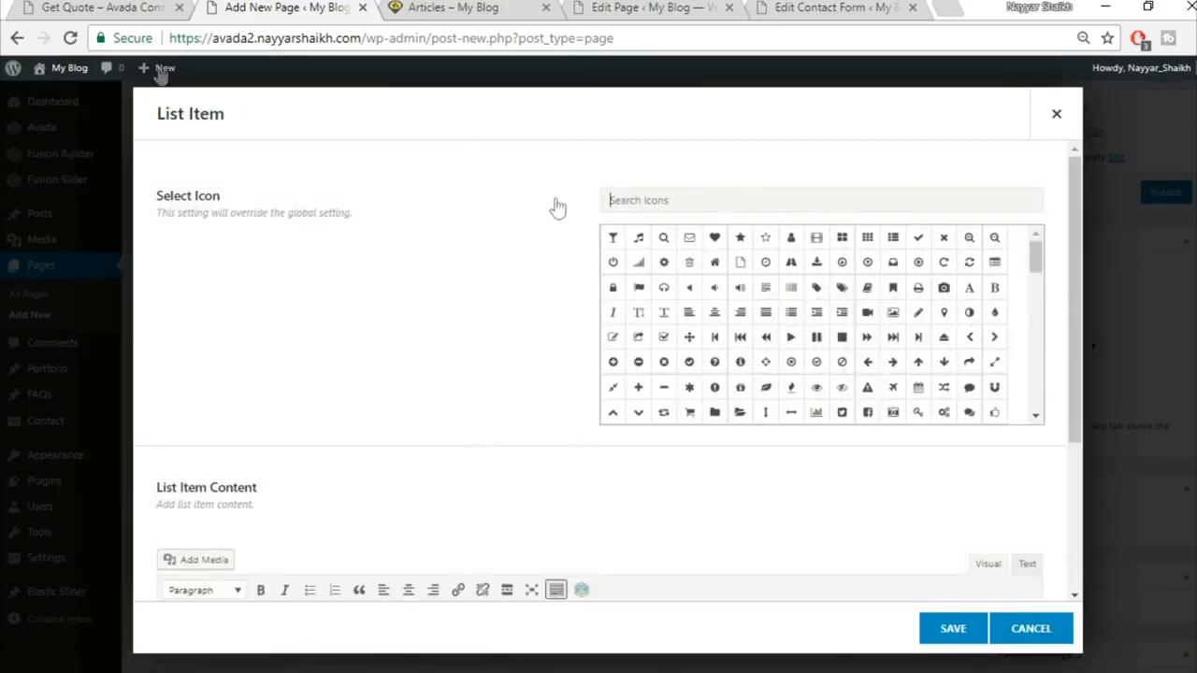
pyautogui.click(70, 6)
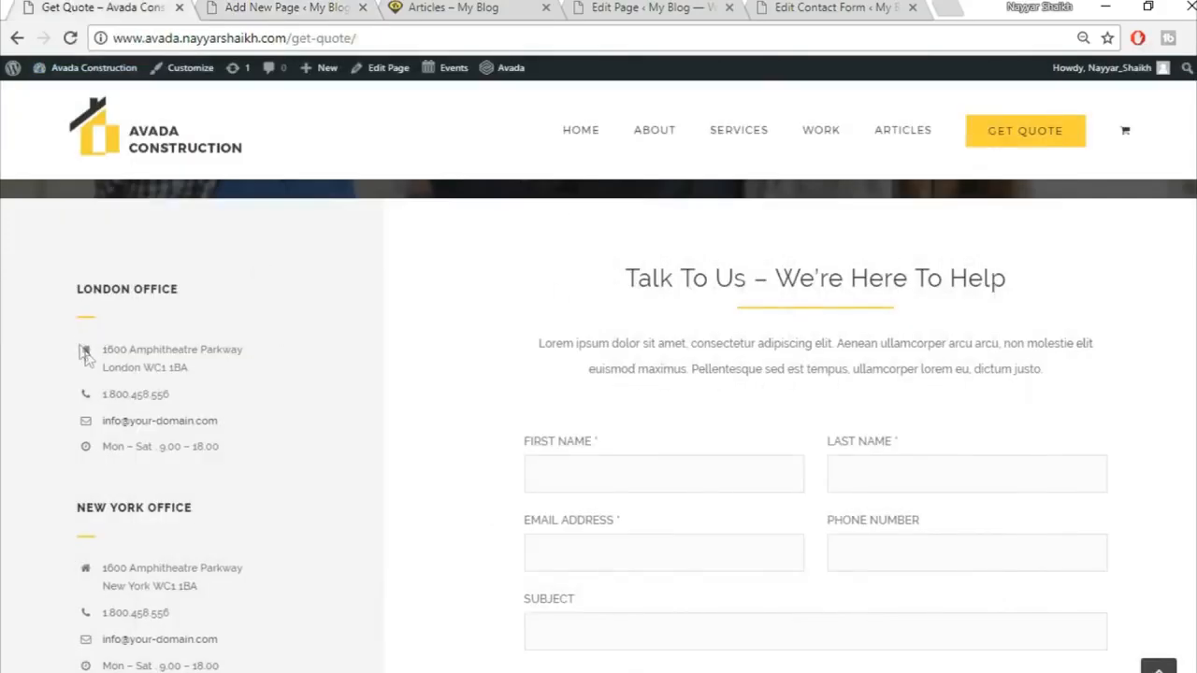
pyautogui.moveTo(101, 349); pyautogui.dragTo(264, 386)
pyautogui.hotkey('ctrl', 'c')
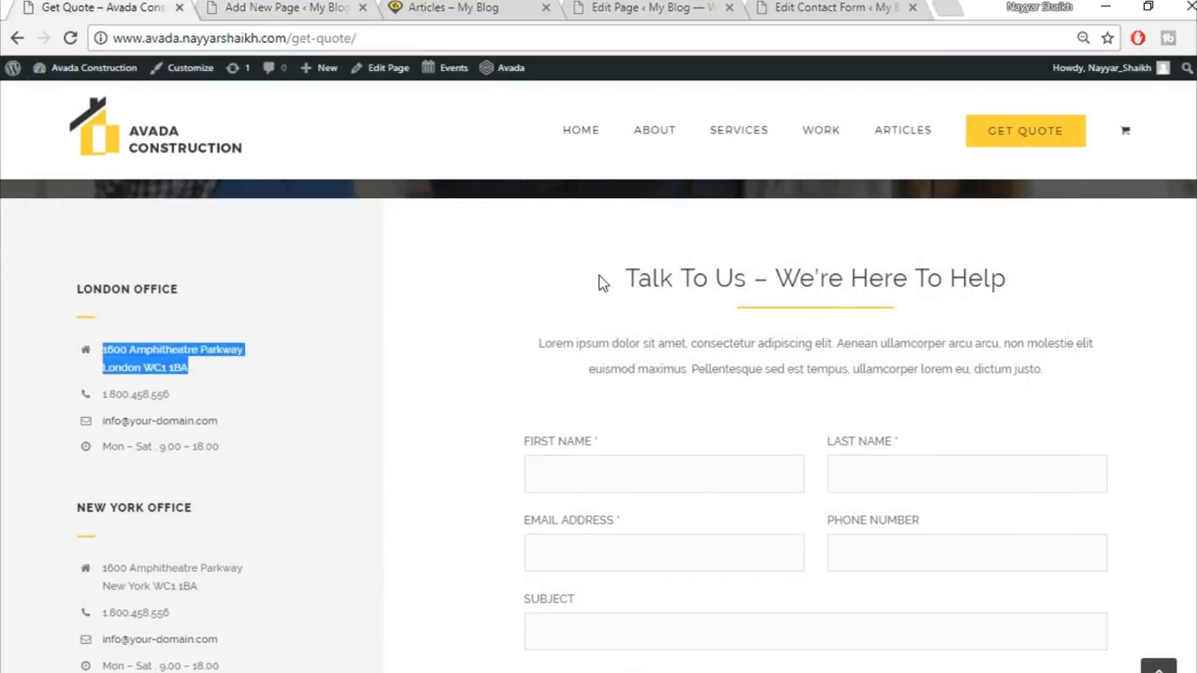
pyautogui.hotkey('ctrl', 'Tab')
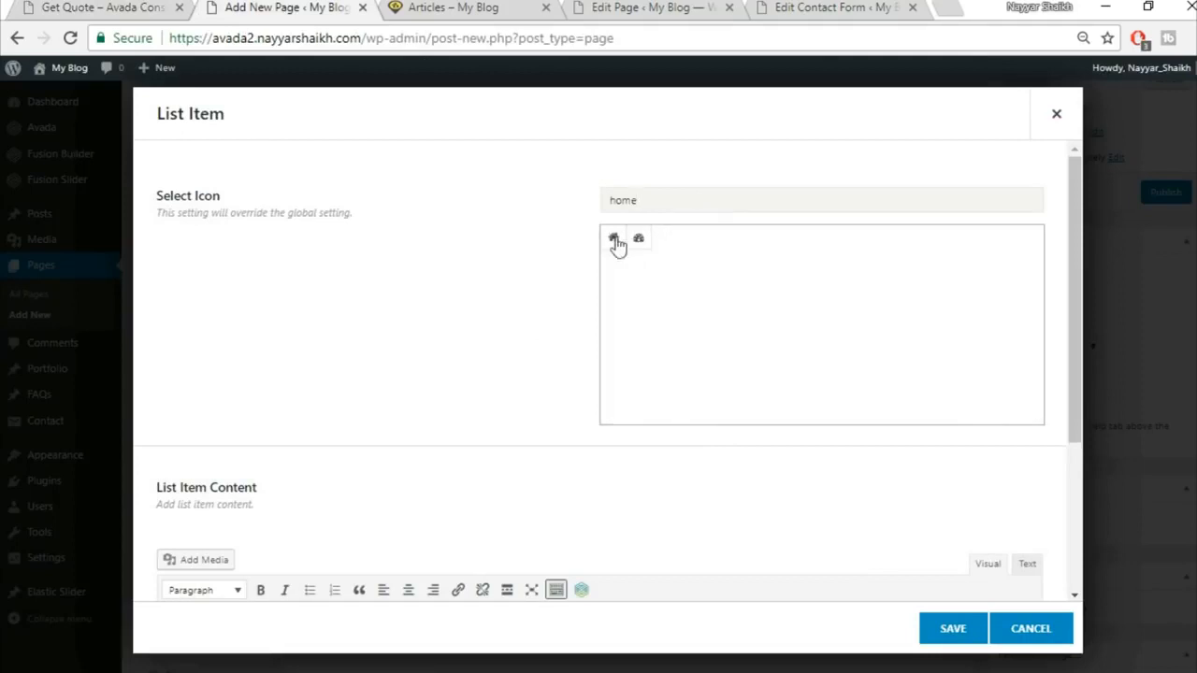
pyautogui.click(614, 243)
pyautogui.scroll(-1, 456, 367)
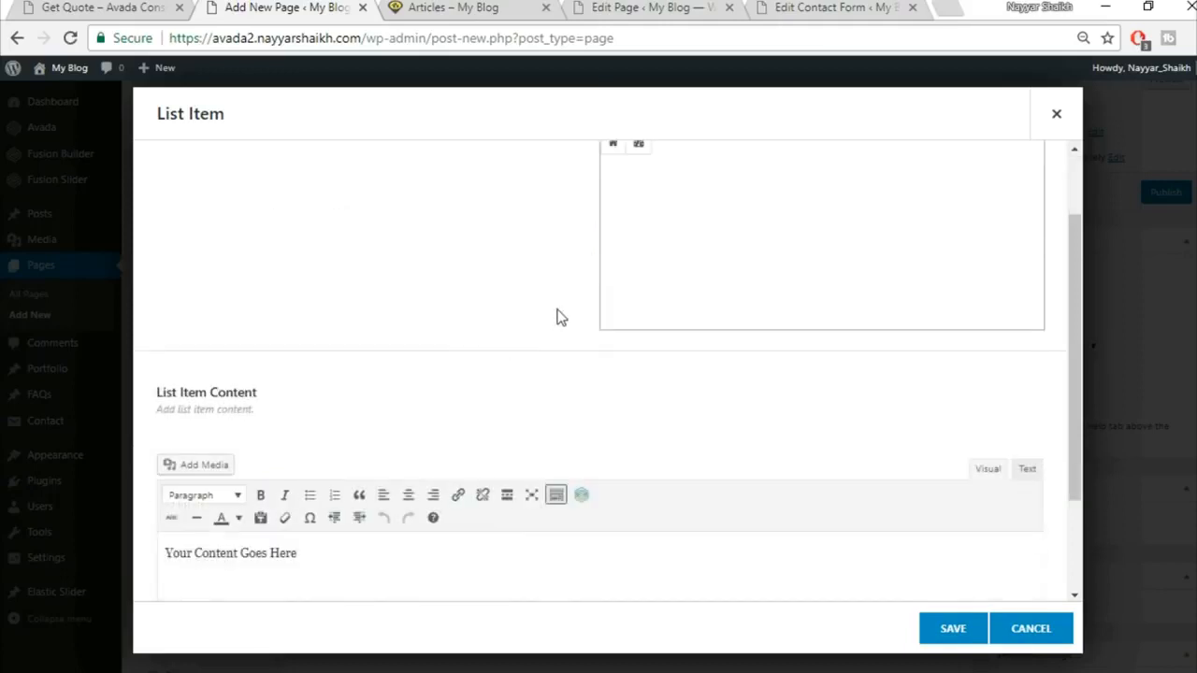
pyautogui.scroll(1, 556, 318)
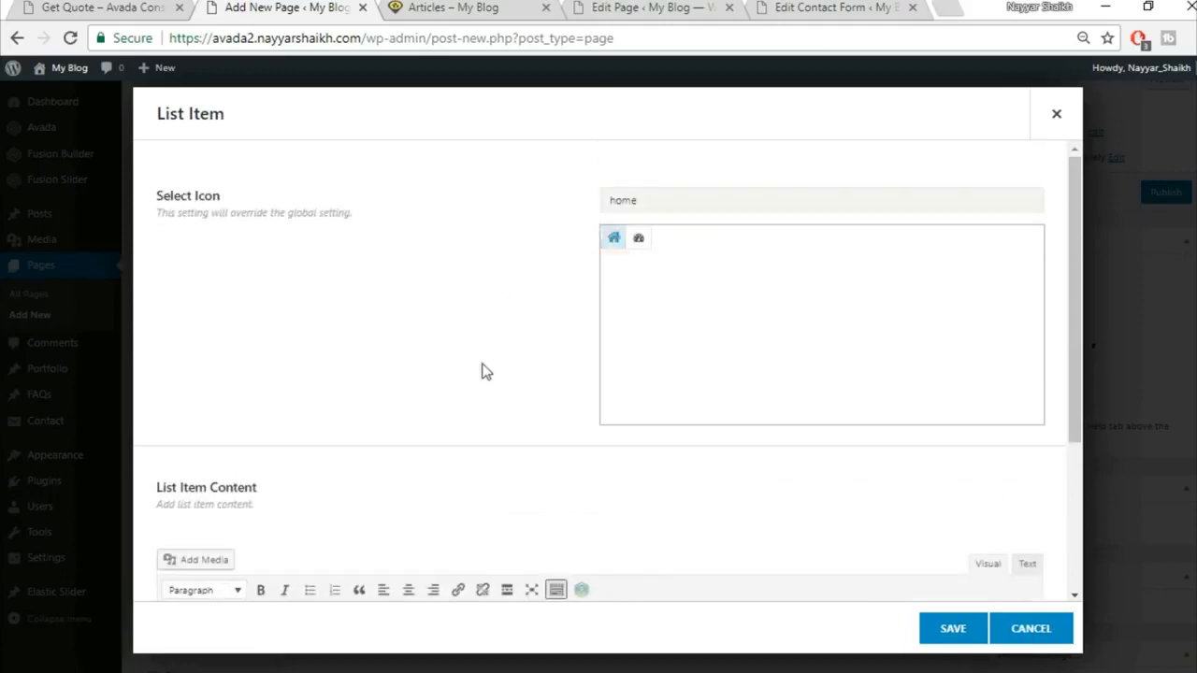
pyautogui.scroll(-2, 485, 372)
pyautogui.click(483, 501)
pyautogui.hotkey('ctrl', 'v')
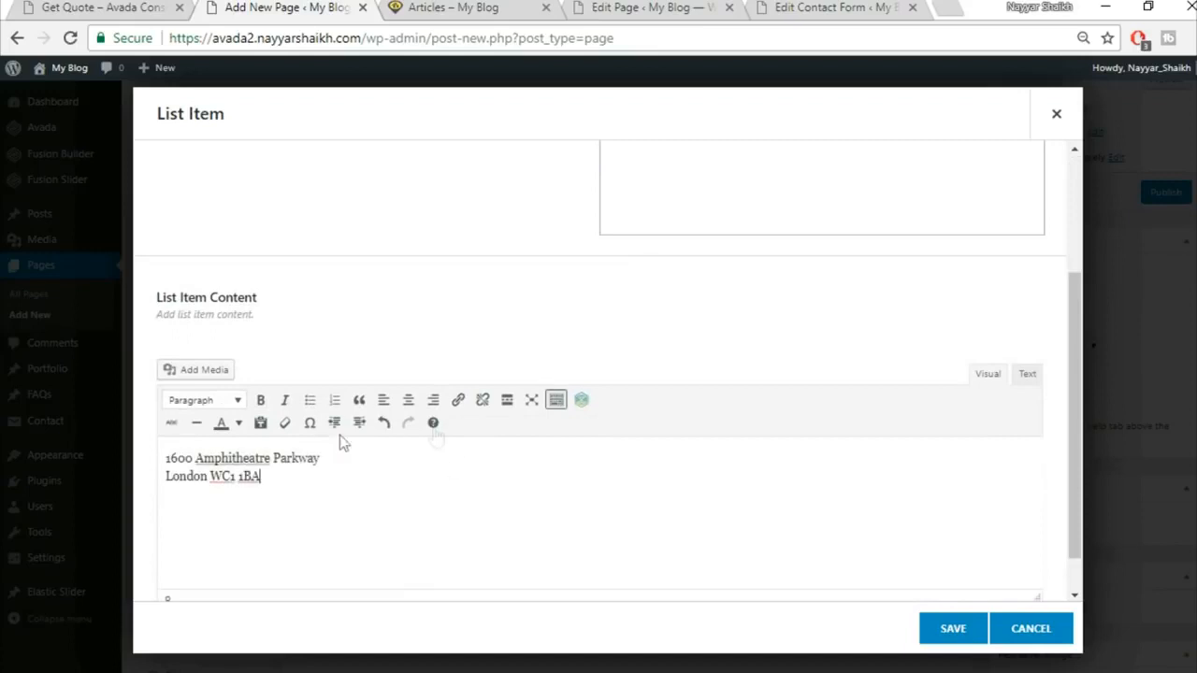
pyautogui.click(951, 630)
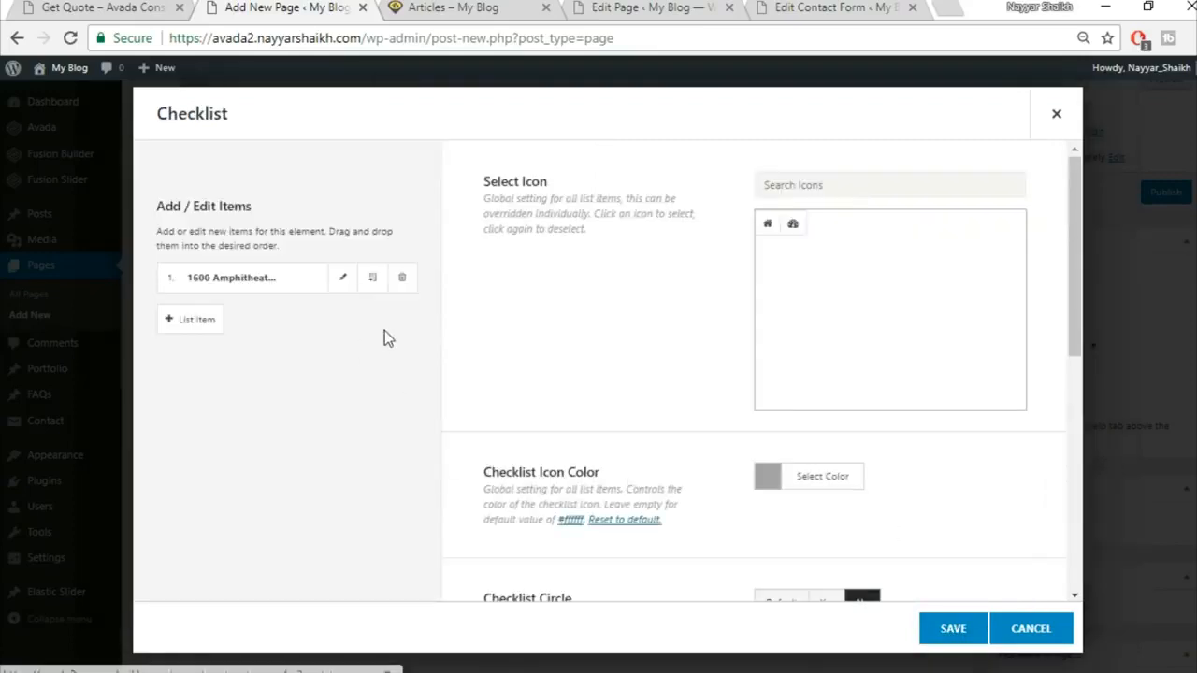
# Step: Clone the address item twice and save the checklist
pyautogui.click(374, 279)
pyautogui.click(373, 279)
pyautogui.click(374, 278)
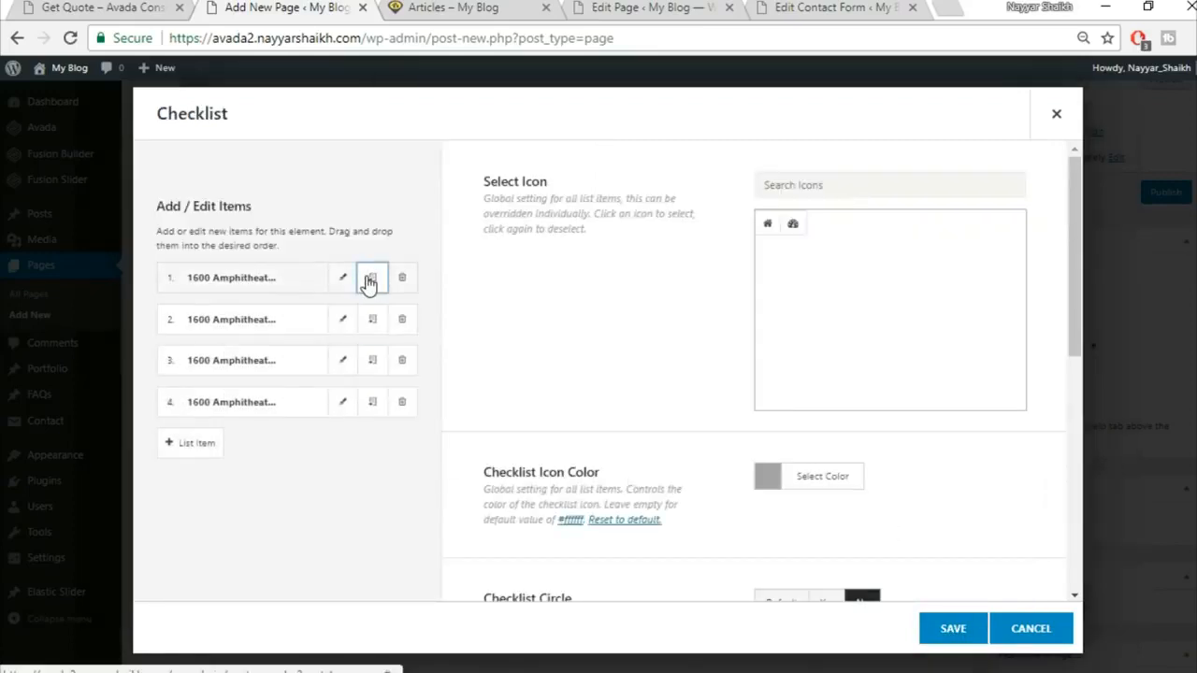
pyautogui.click(954, 628)
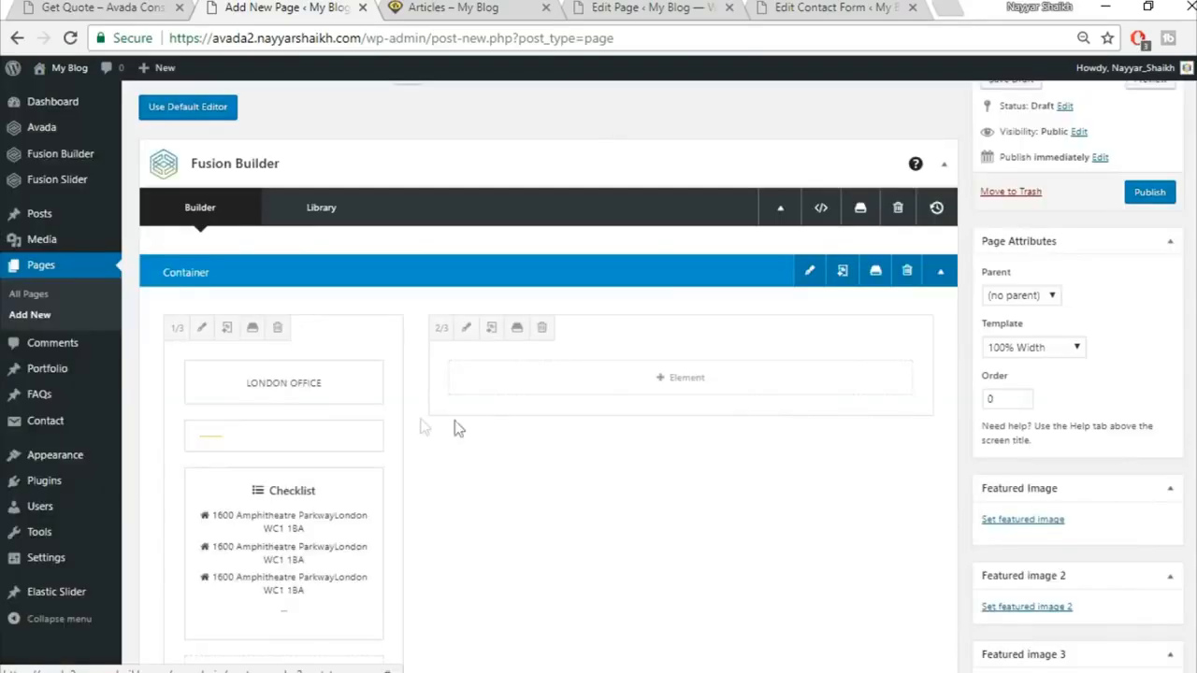
pyautogui.scroll(-1, 496, 430)
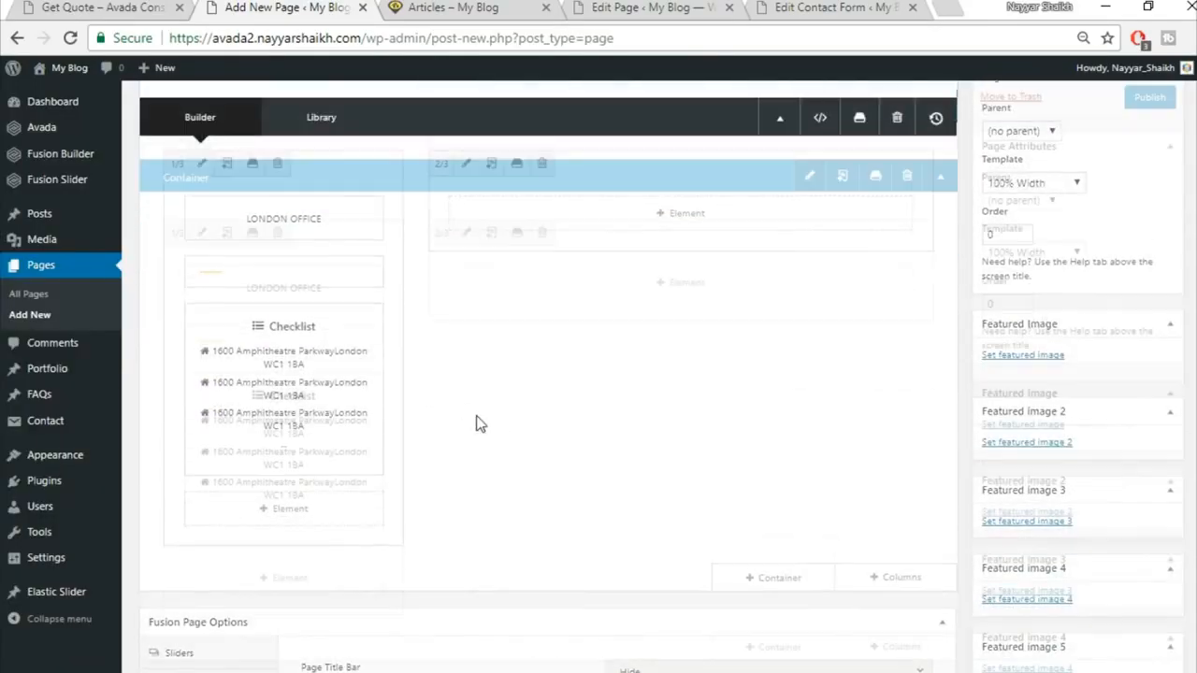
pyautogui.click(94, 6)
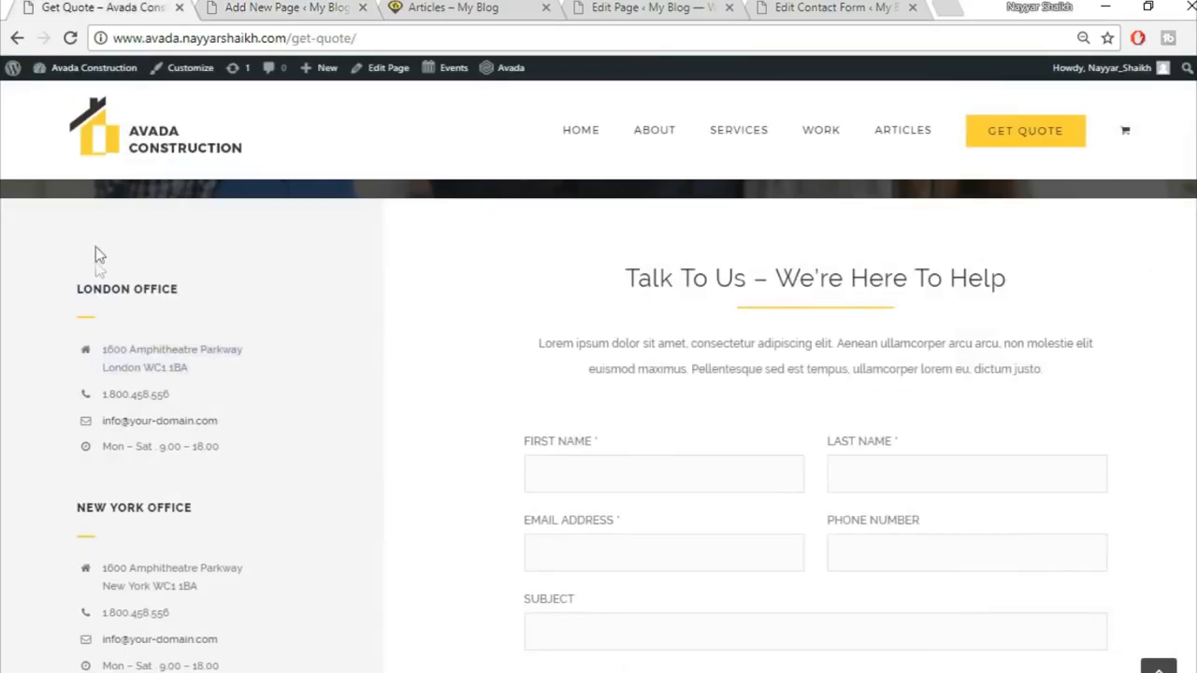
pyautogui.click(254, 7)
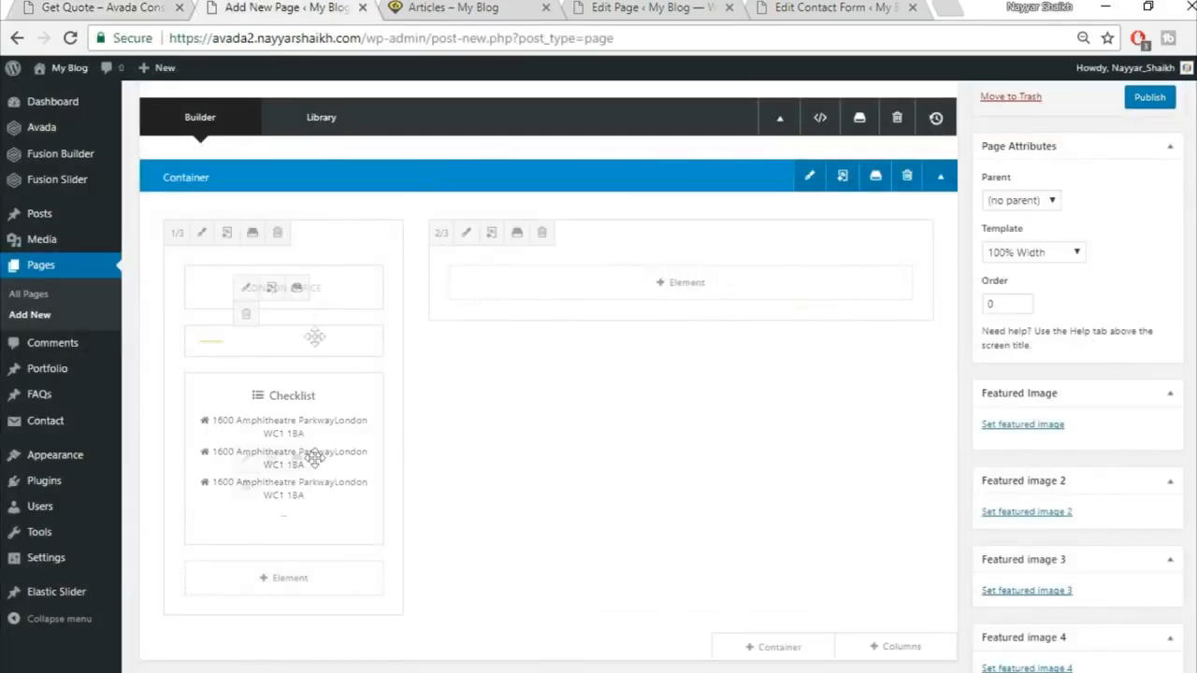
pyautogui.scroll(-1, 380, 294)
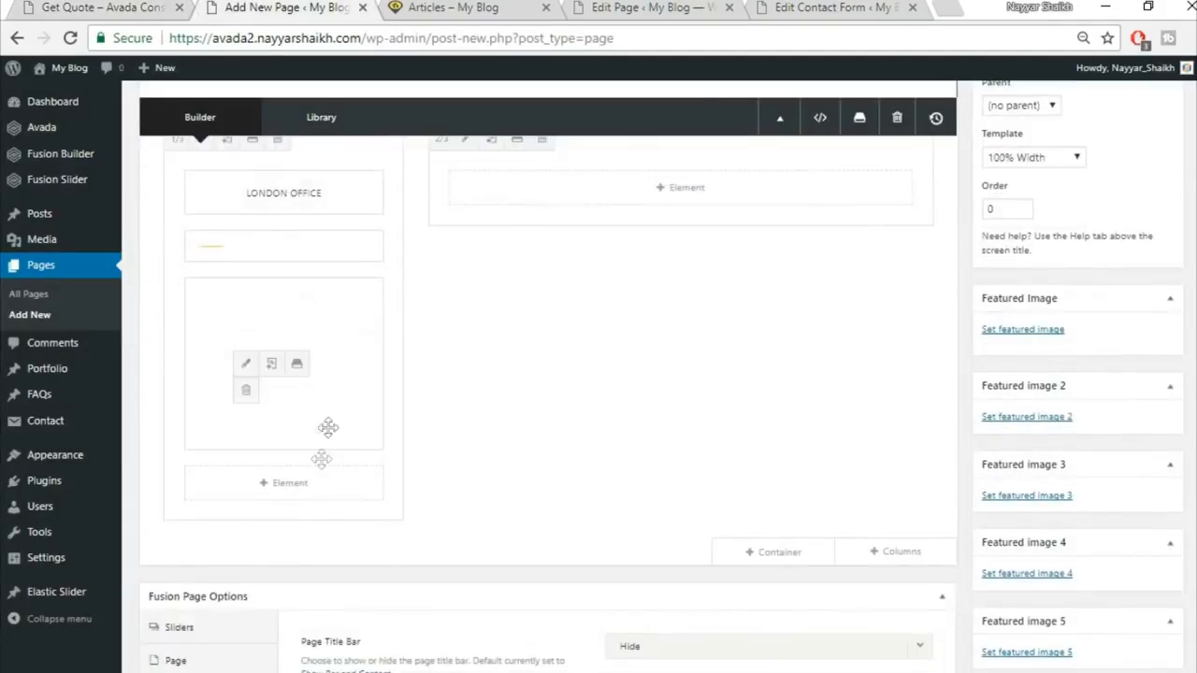
pyautogui.click(68, 6)
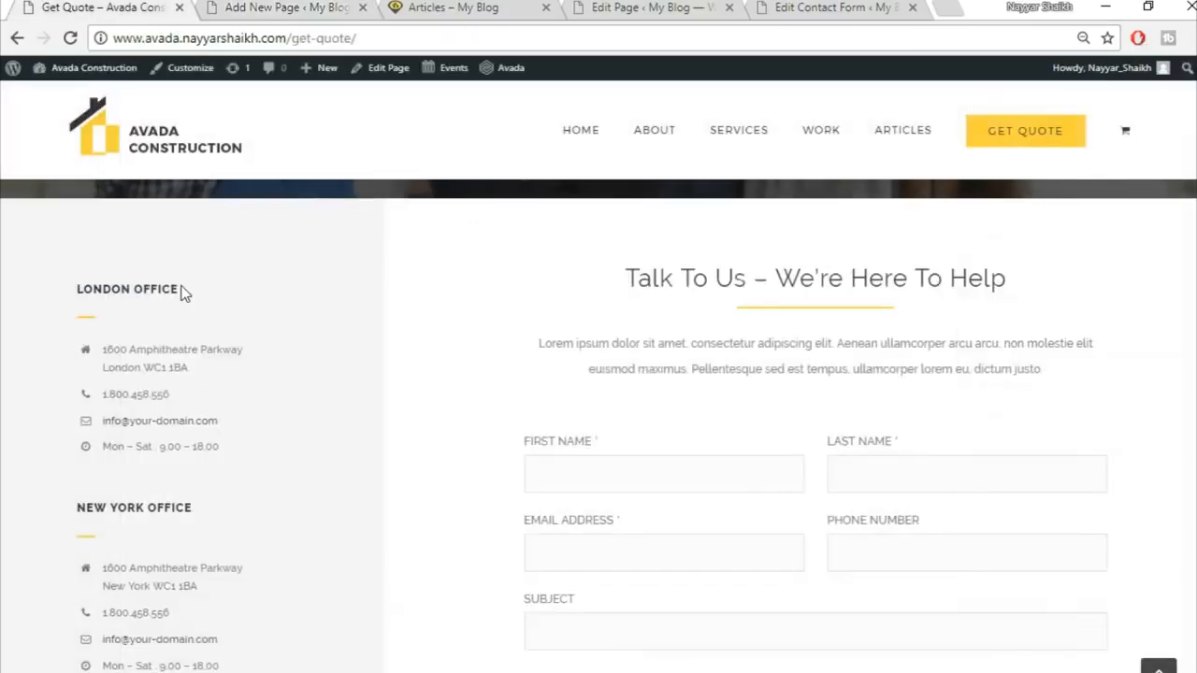
pyautogui.scroll(-2, 141, 396)
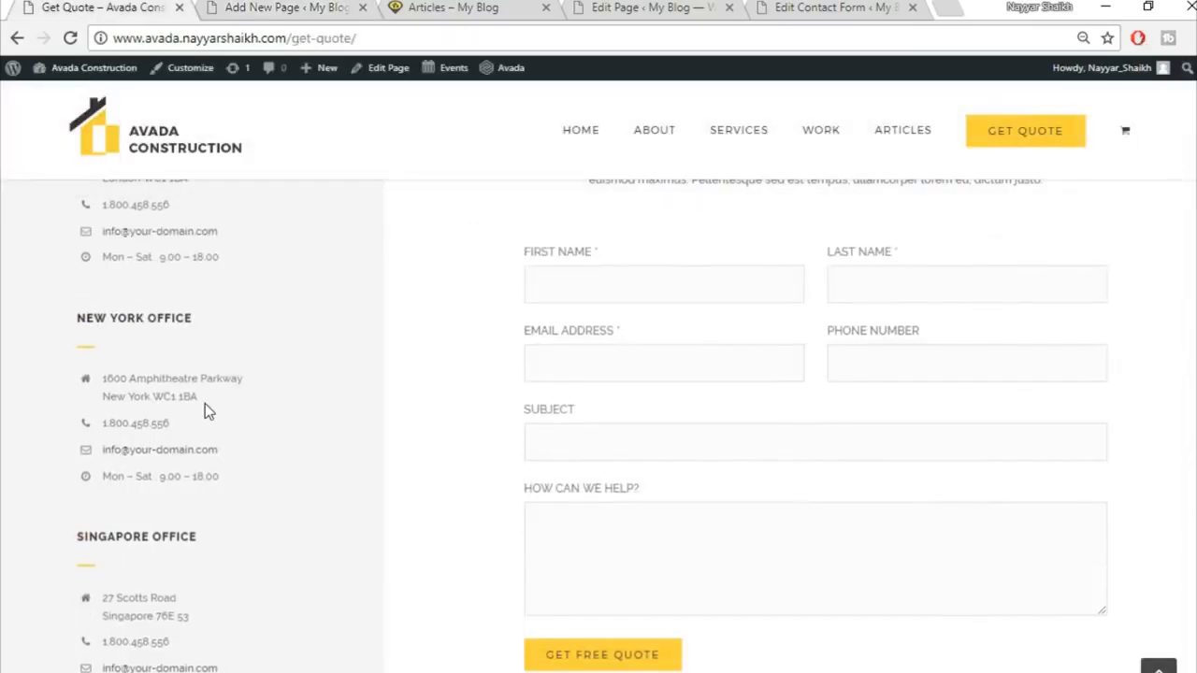
pyautogui.scroll(2, 205, 403)
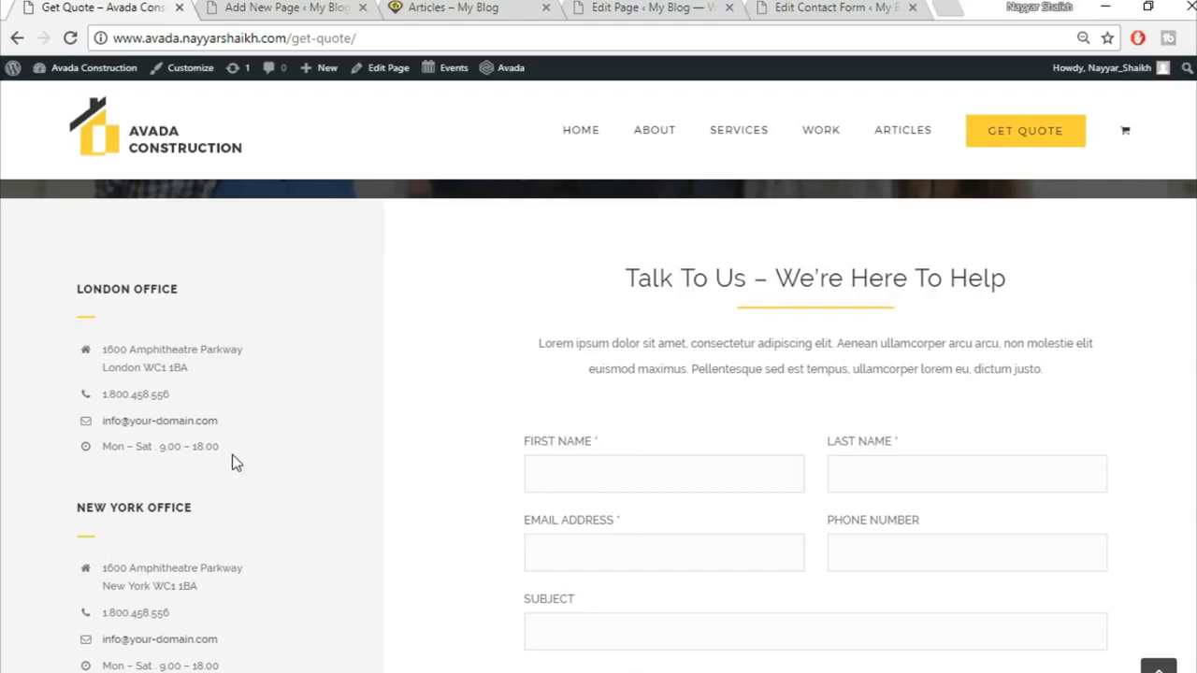
# Step: Insert the saved Title container from the library below the row
pyautogui.scroll(-3, 232, 454)
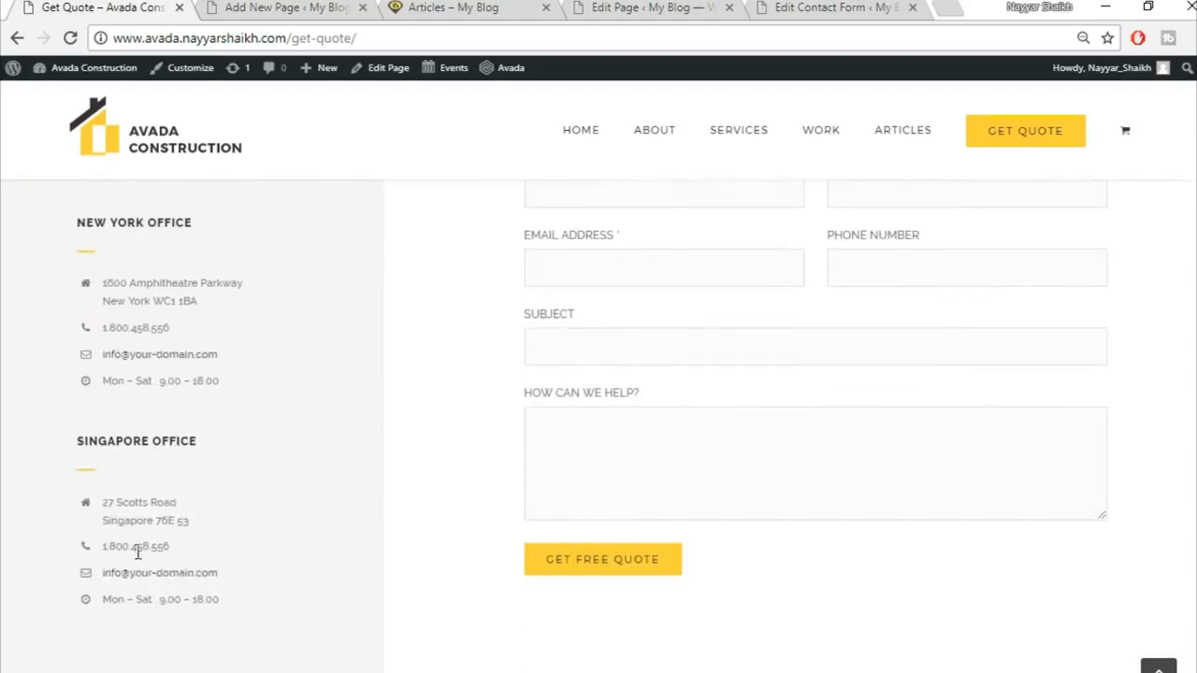
pyautogui.scroll(4, 534, 502)
pyautogui.click(285, 8)
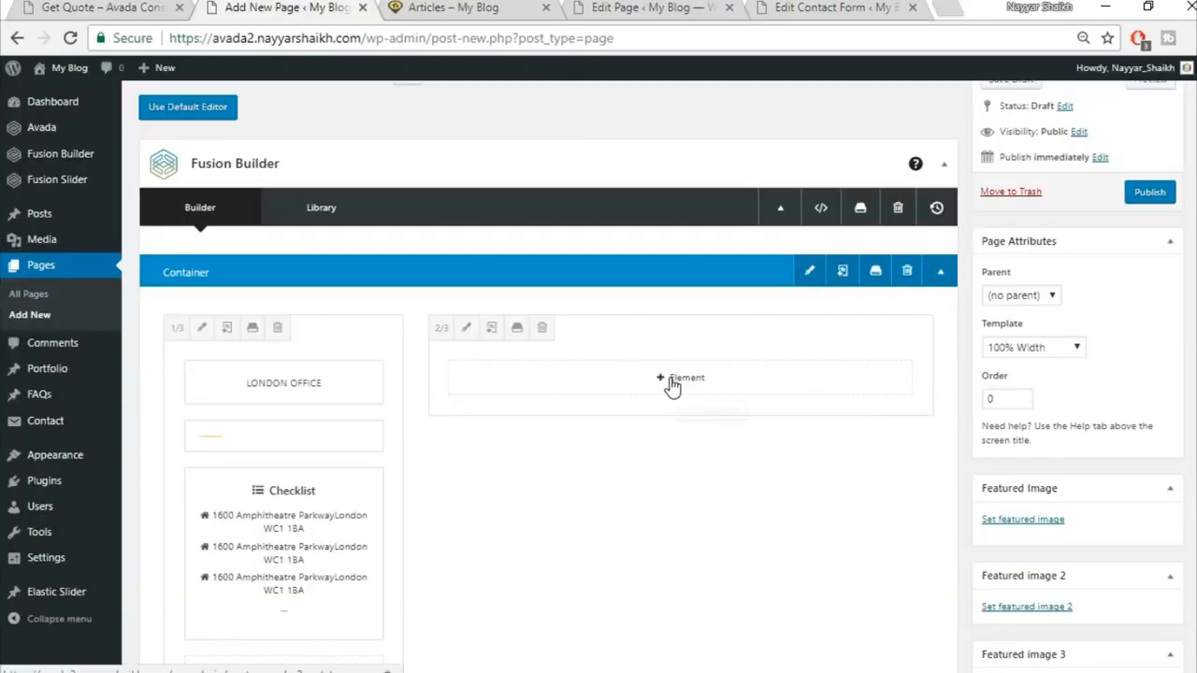
pyautogui.click(682, 380)
pyautogui.click(56, 8)
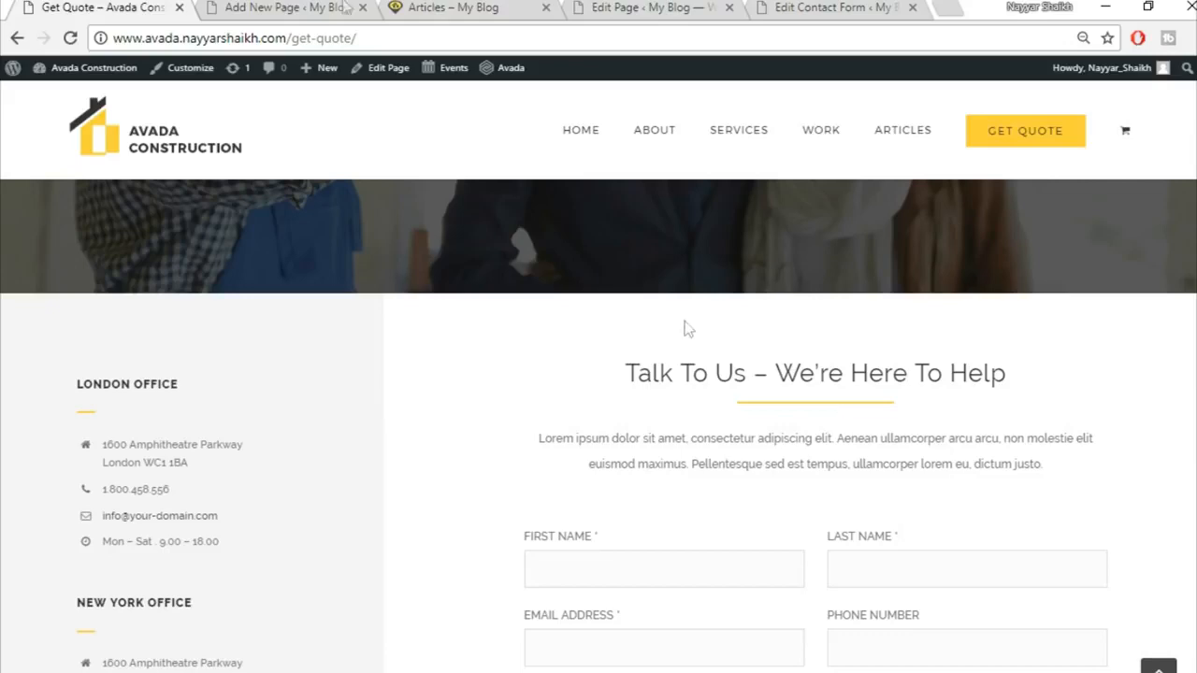
pyautogui.click(314, 8)
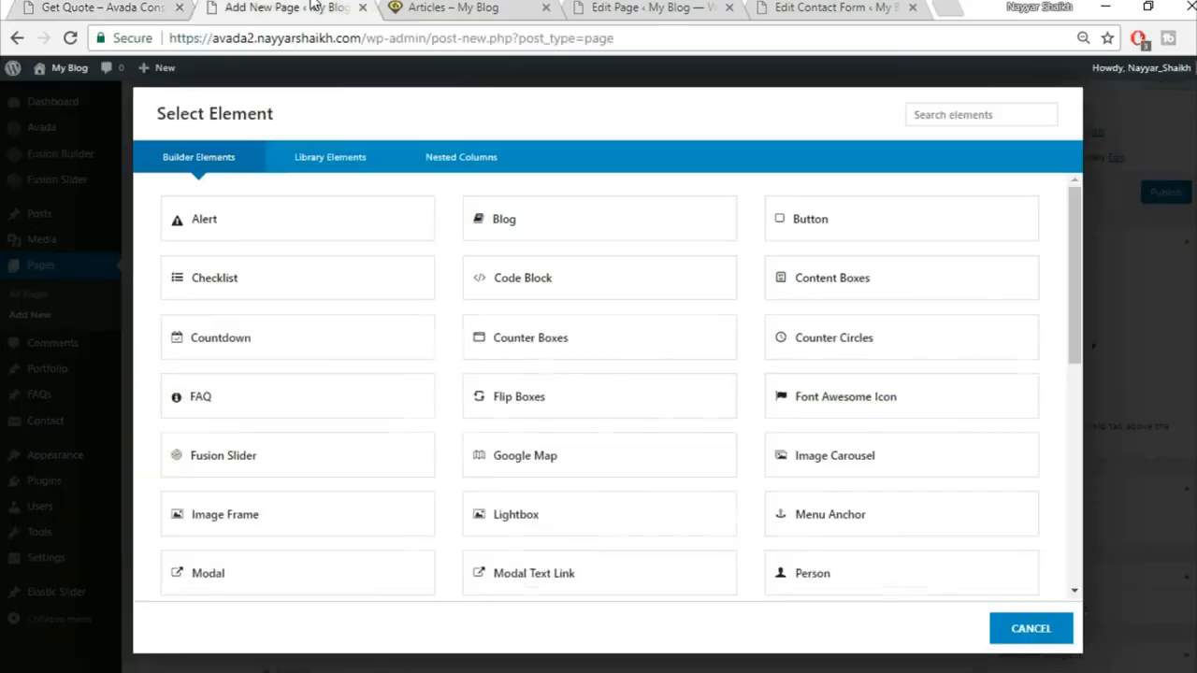
pyautogui.click(1023, 632)
pyautogui.scroll(-3, 917, 415)
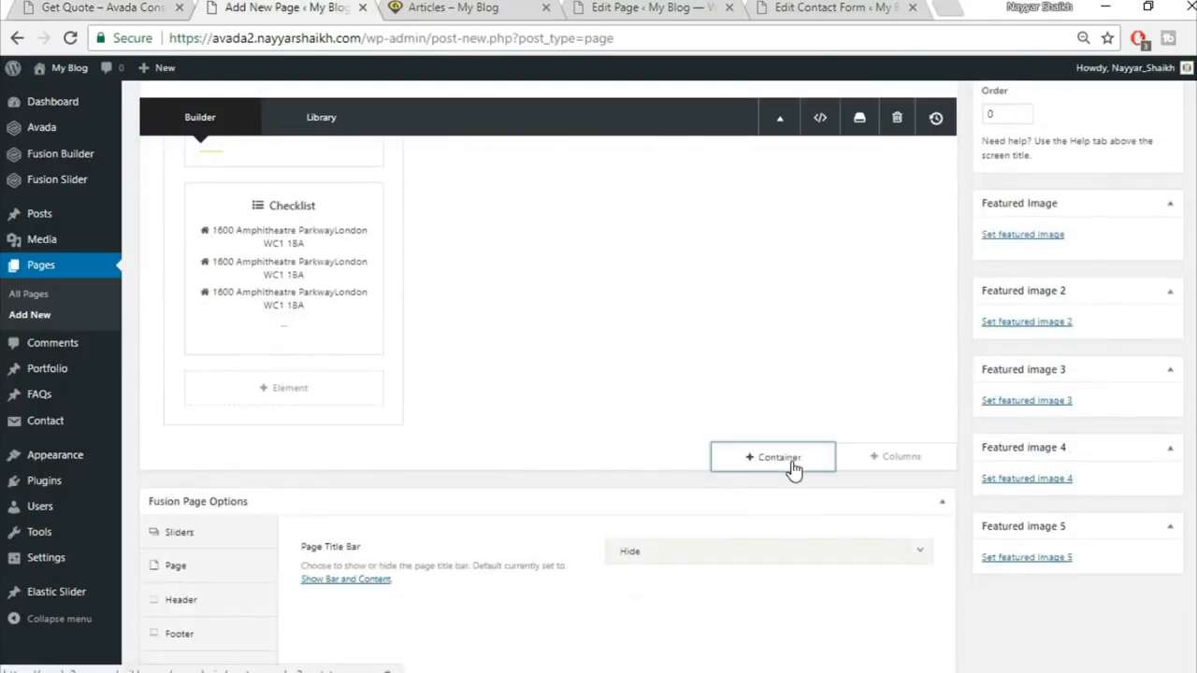
pyautogui.click(793, 458)
pyautogui.click(337, 159)
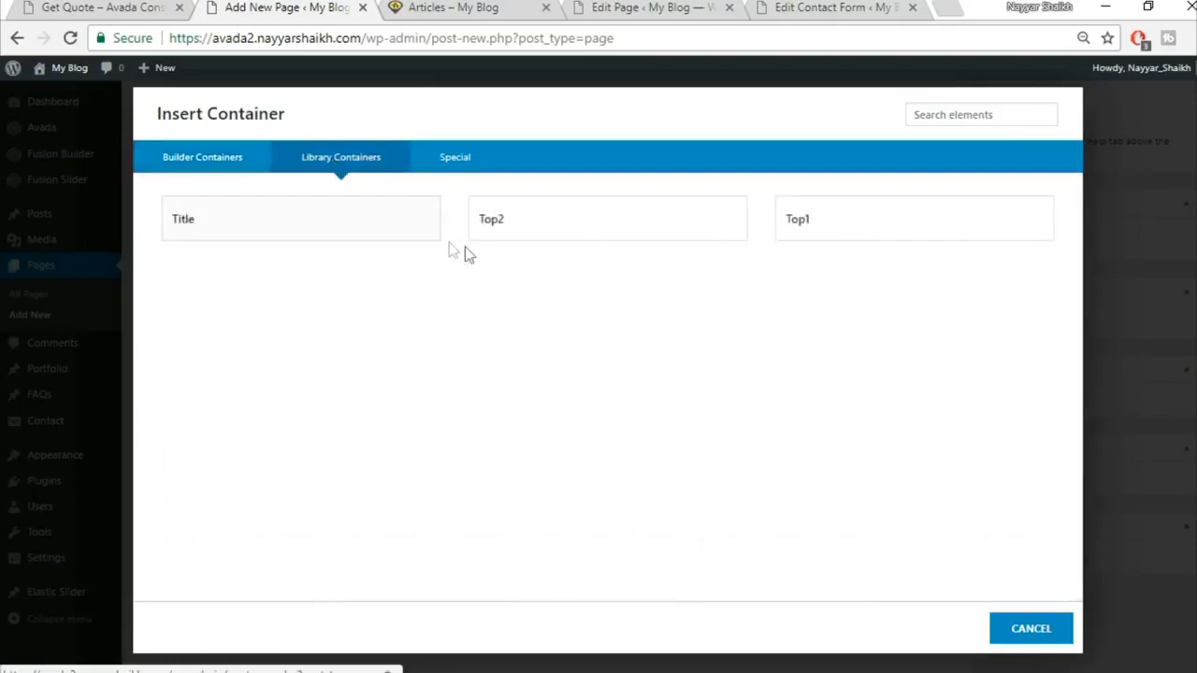
pyautogui.click(381, 230)
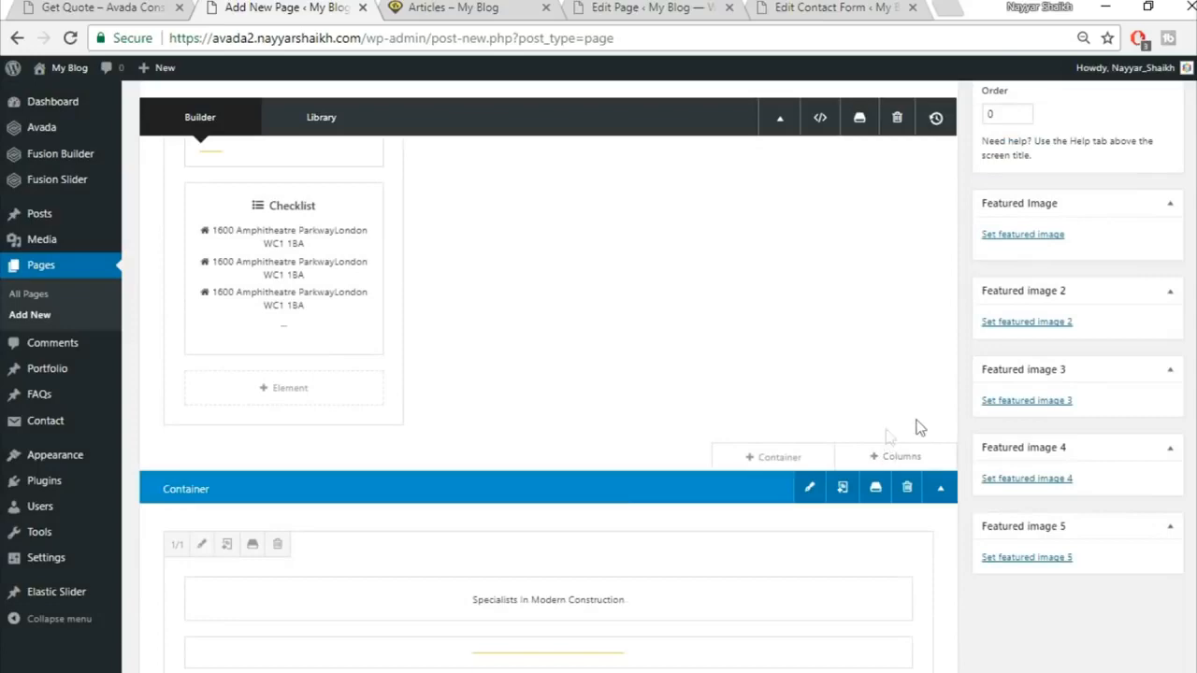
# Step: Move the Specialists in Modern Construction title, separator and intro text into the 2/3 column; delete the leftover container
pyautogui.moveTo(669, 590)
pyautogui.moveTo(723, 454); pyautogui.dragTo(804, 299)
pyautogui.scroll(-2, 836, 347)
pyautogui.moveTo(593, 499); pyautogui.dragTo(706, 187)
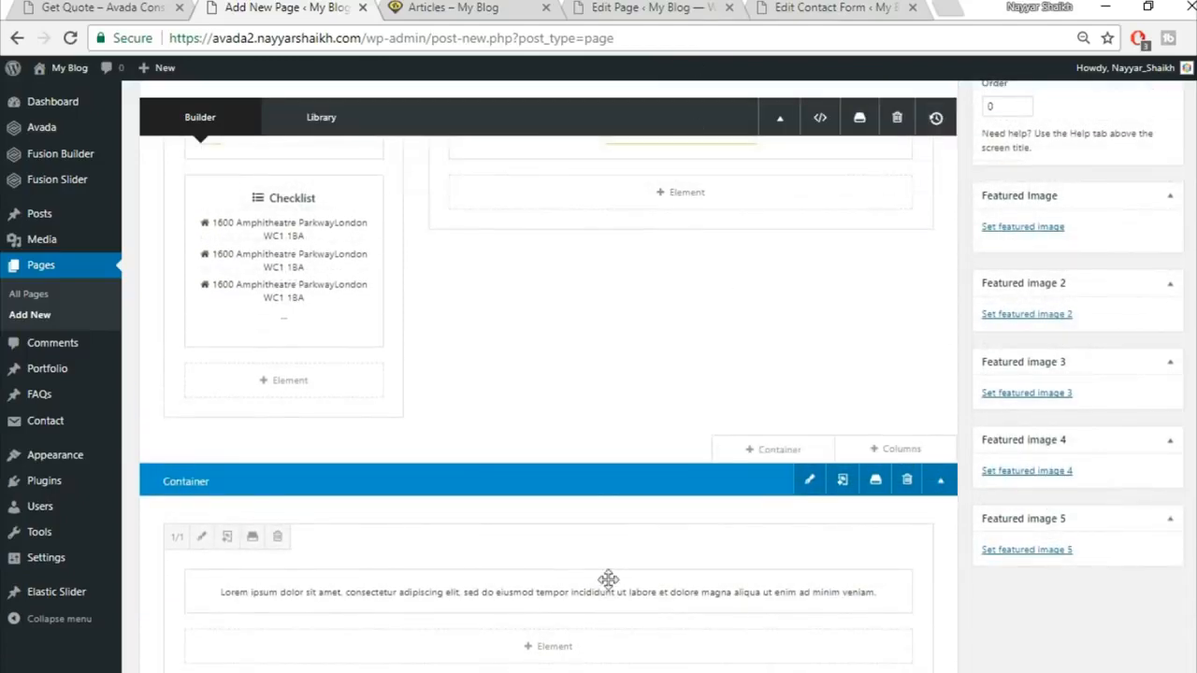
pyautogui.moveTo(606, 606); pyautogui.dragTo(706, 225)
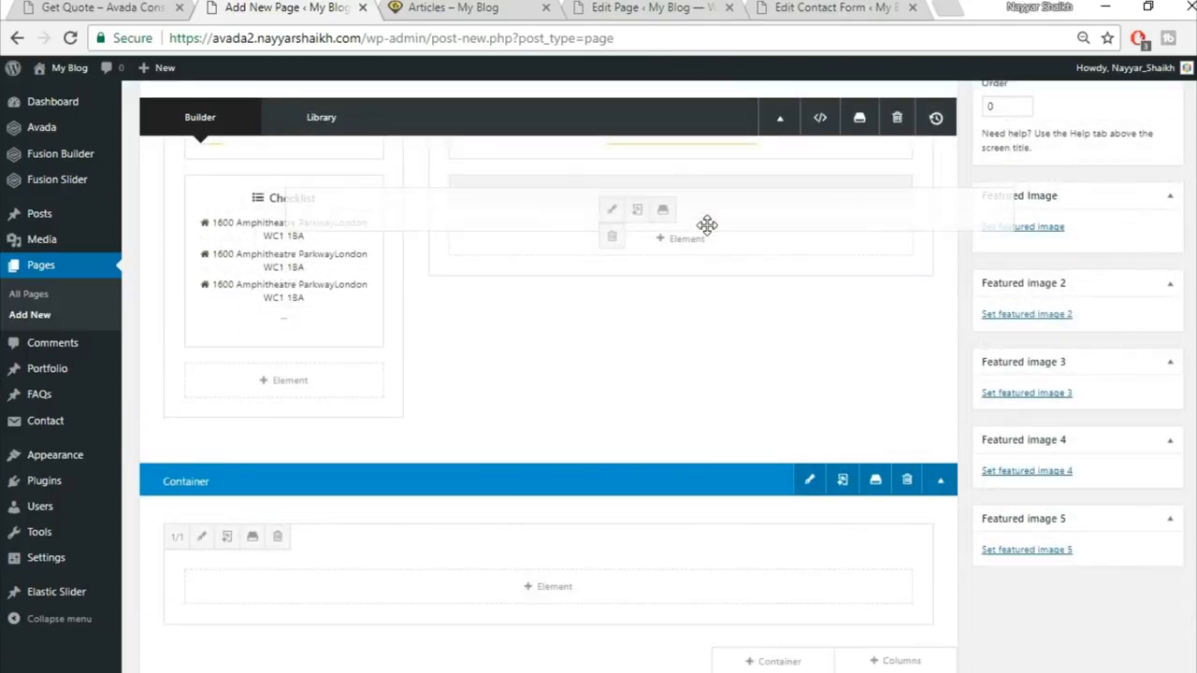
pyautogui.click(904, 489)
pyautogui.scroll(3, 748, 371)
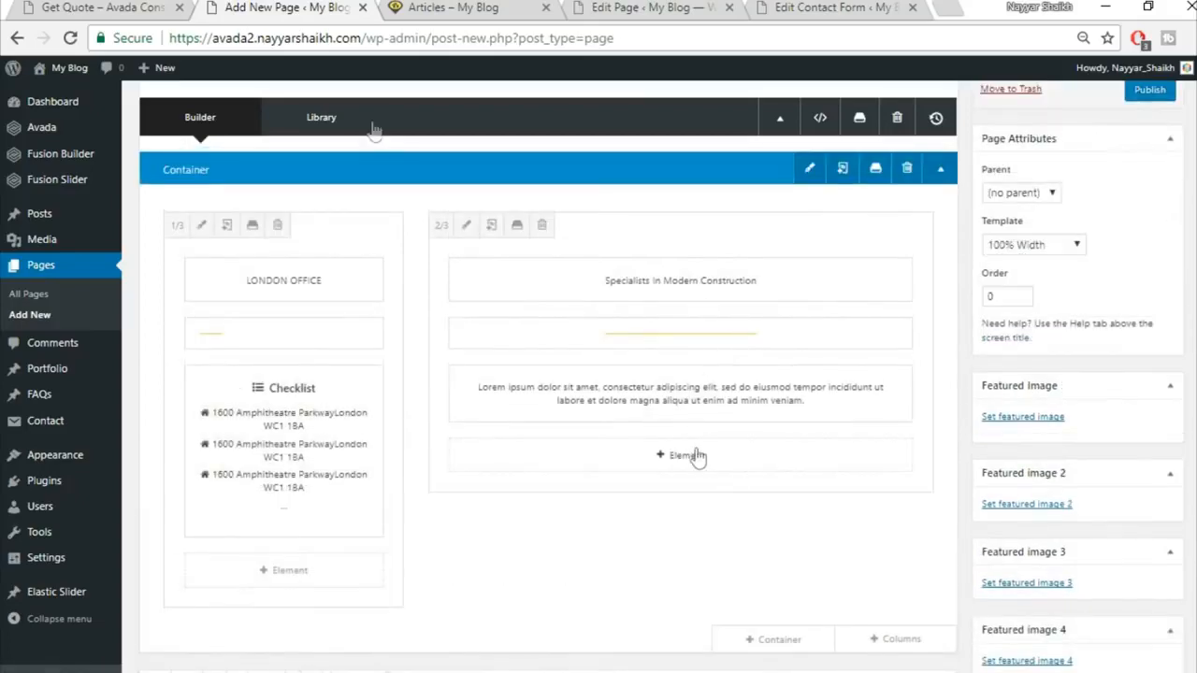
pyautogui.click(168, 11)
pyautogui.scroll(-2, 538, 364)
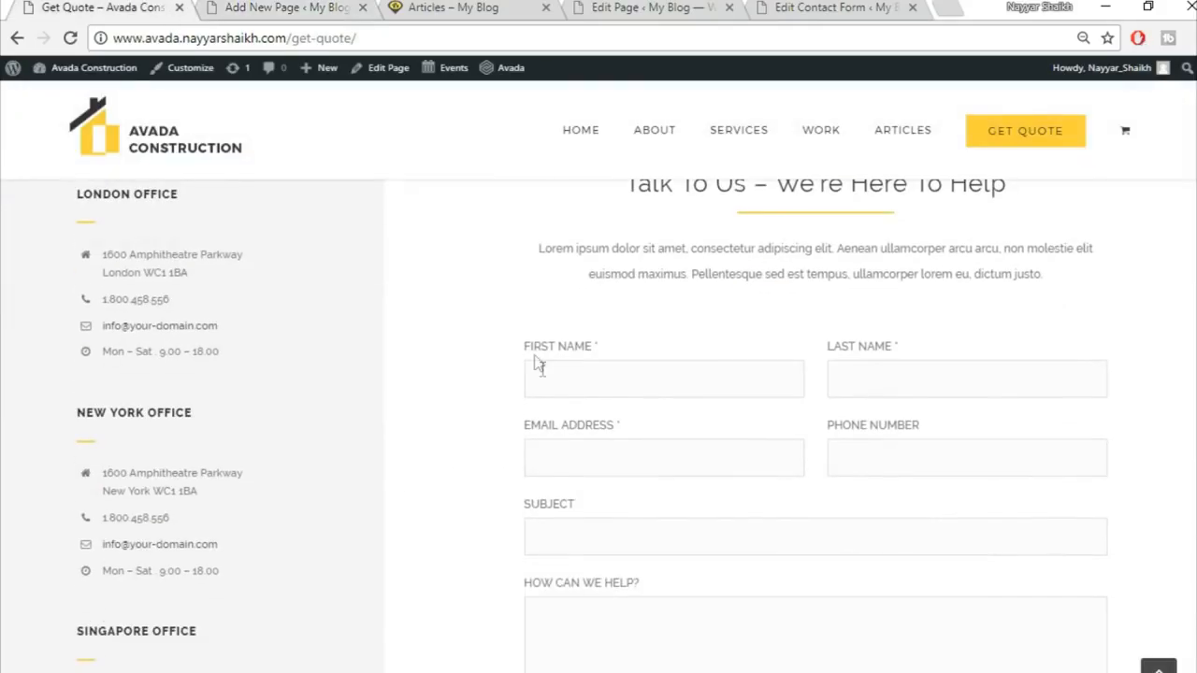
pyautogui.click(301, 9)
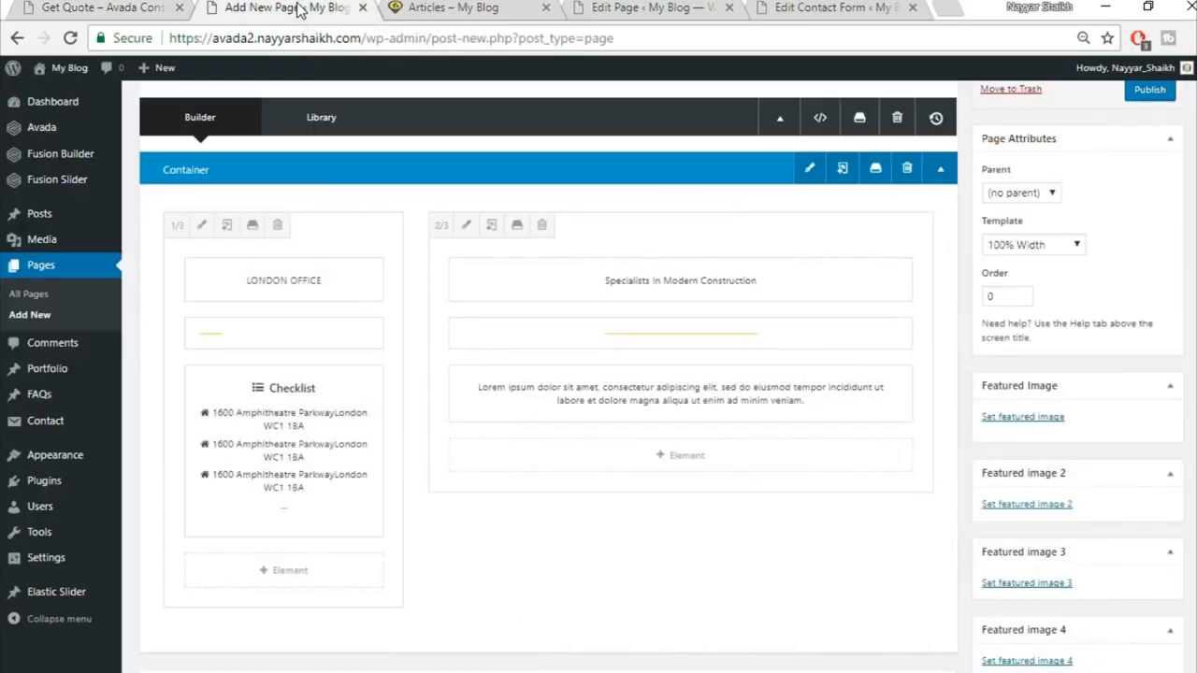
# Step: Add a Code Block holding the CF1 Contact Form 7 shortcode below the lorem ipsum paragraph
pyautogui.click(686, 456)
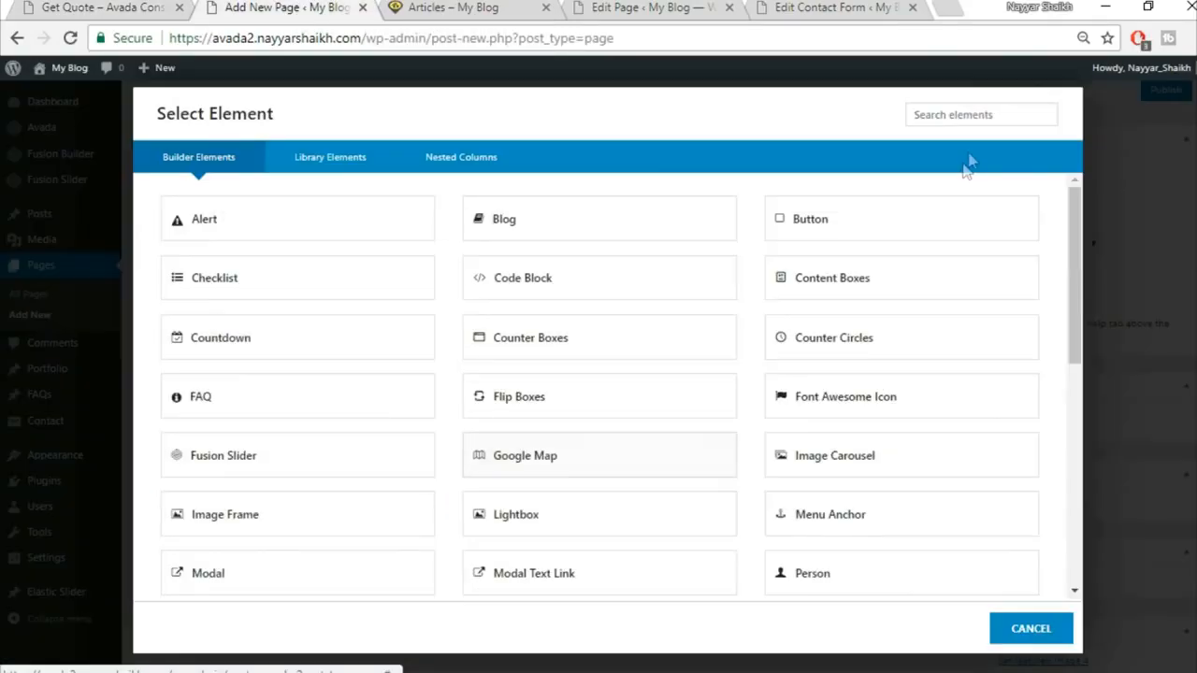
pyautogui.write('cod')
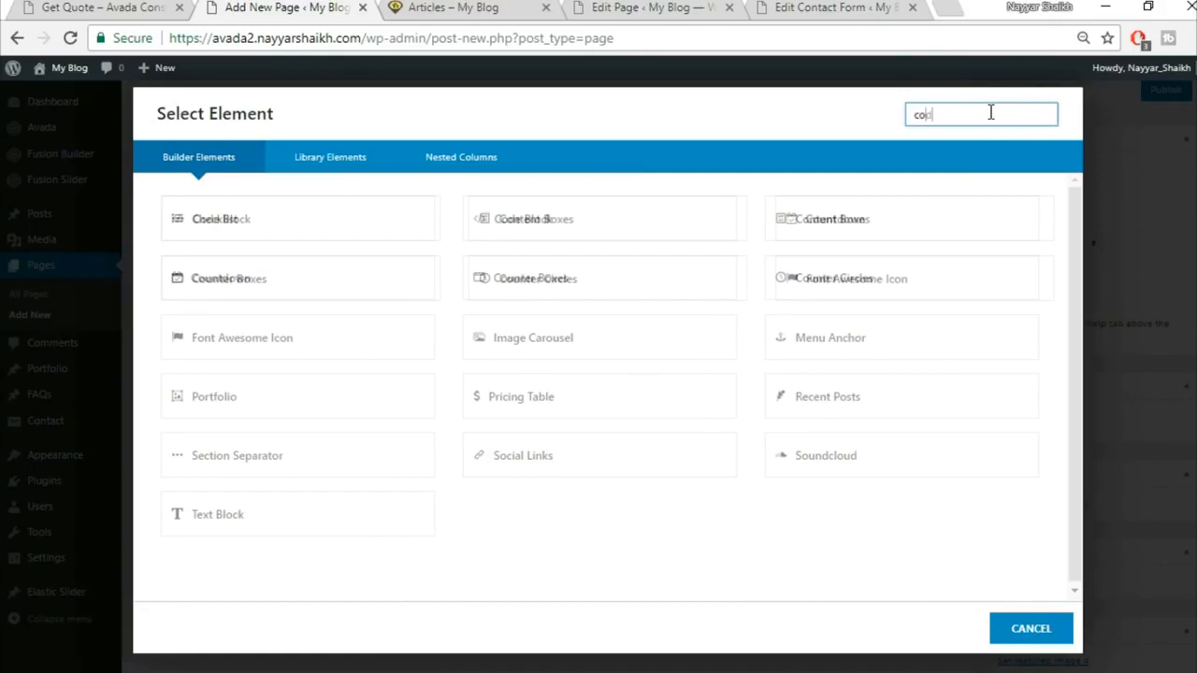
pyautogui.click(342, 216)
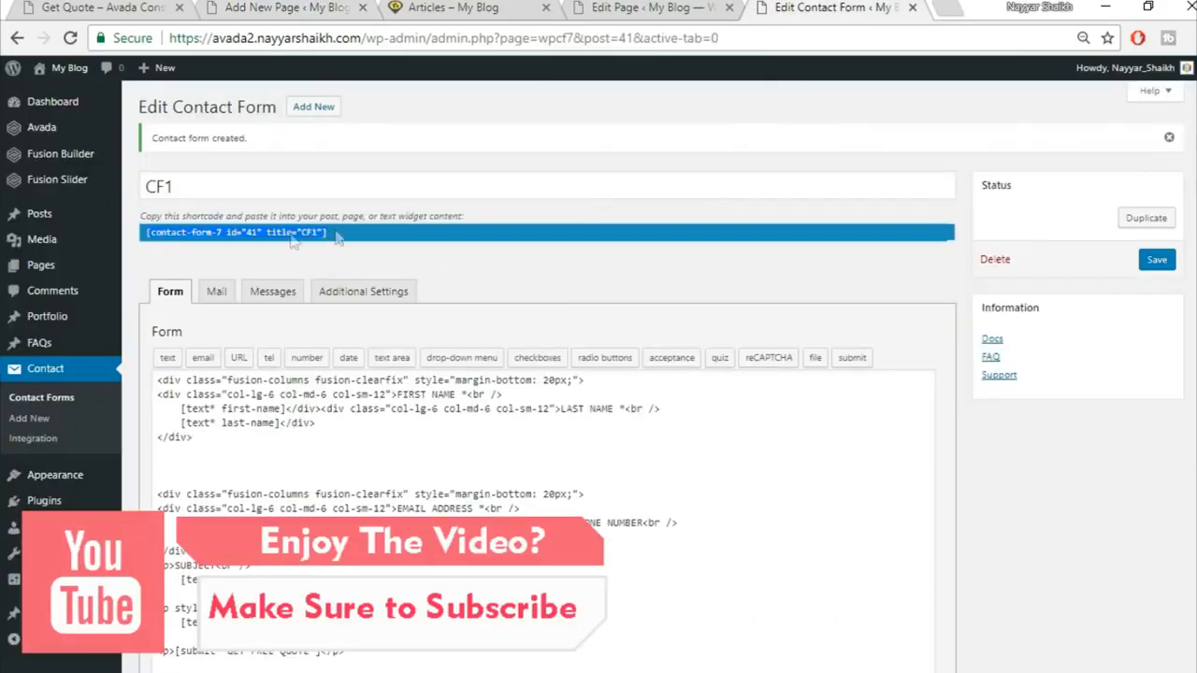
pyautogui.click(245, 7)
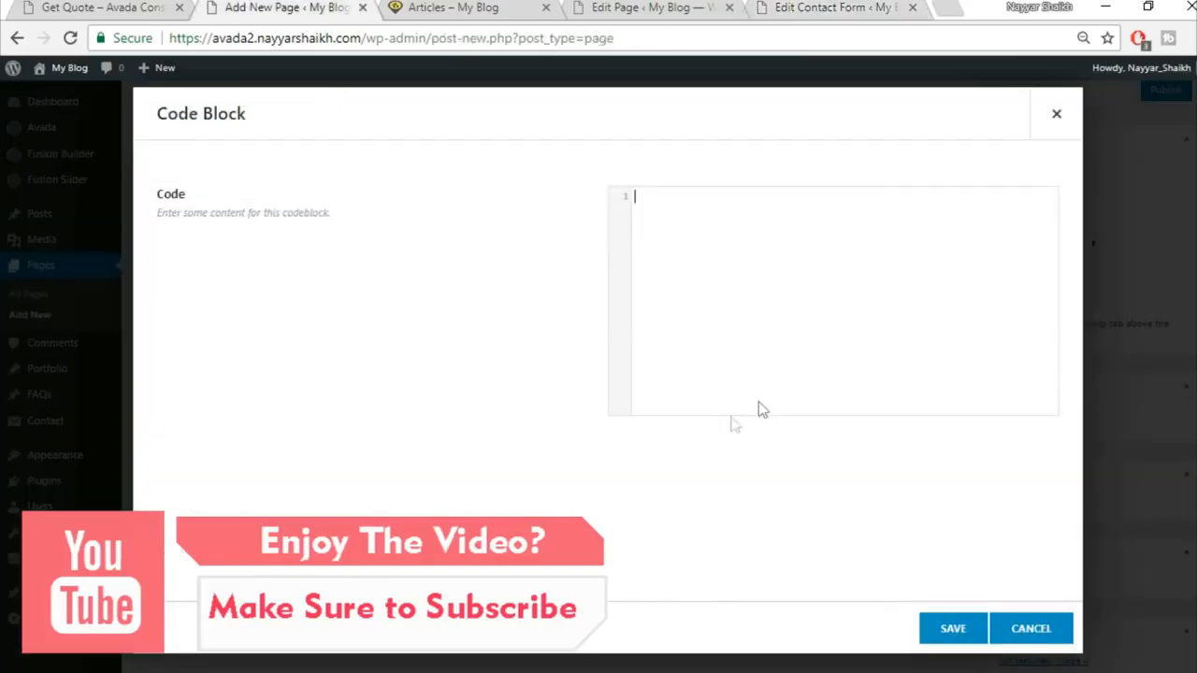
pyautogui.write('[contact-form-7 id="41" title="CF1"]')
pyautogui.click(952, 629)
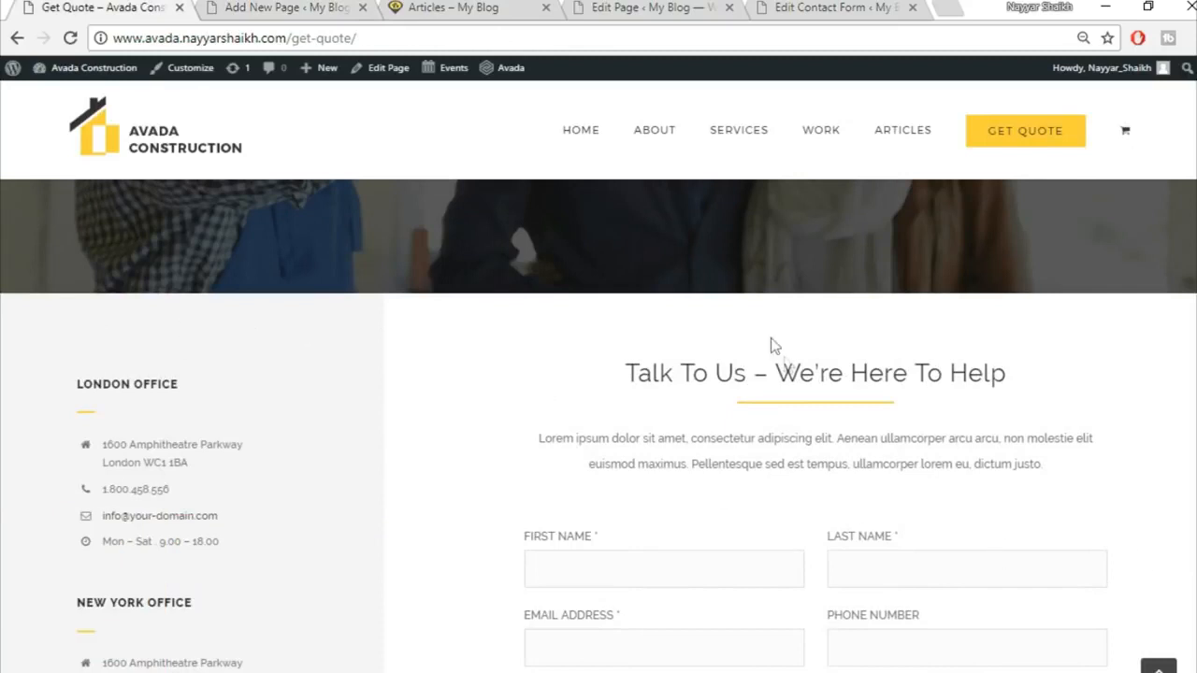
pyautogui.click(252, 12)
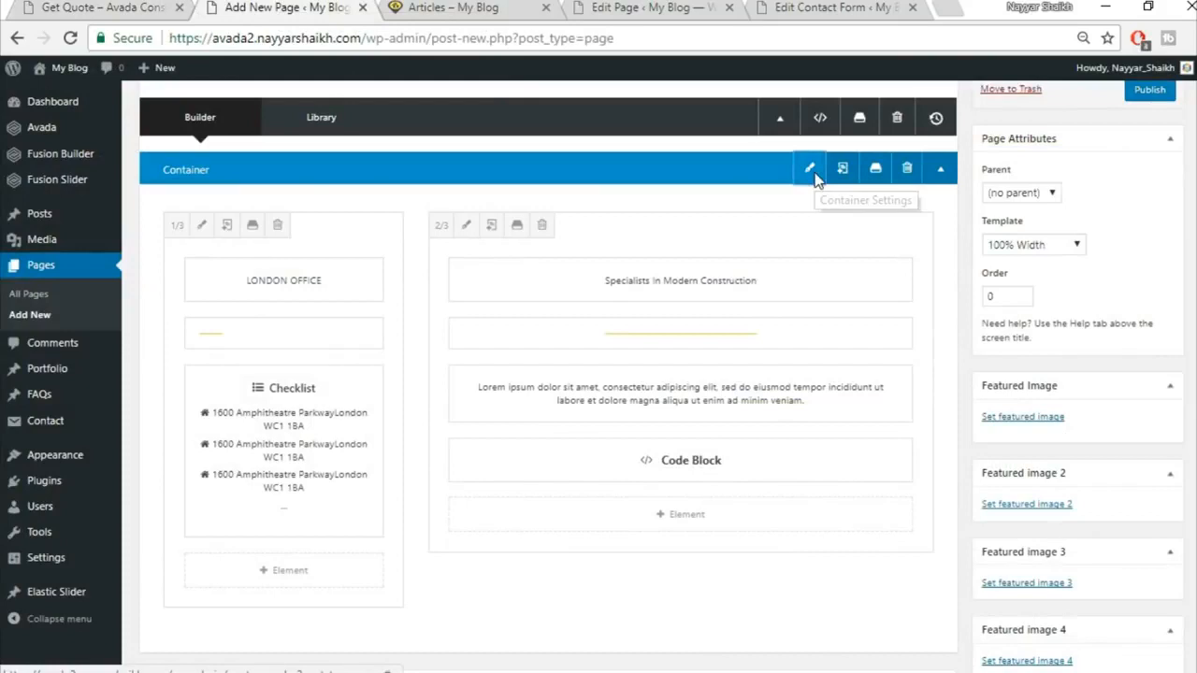
# Step: Set the container's top padding to 60 and save it
pyautogui.click(815, 181)
pyautogui.click(402, 162)
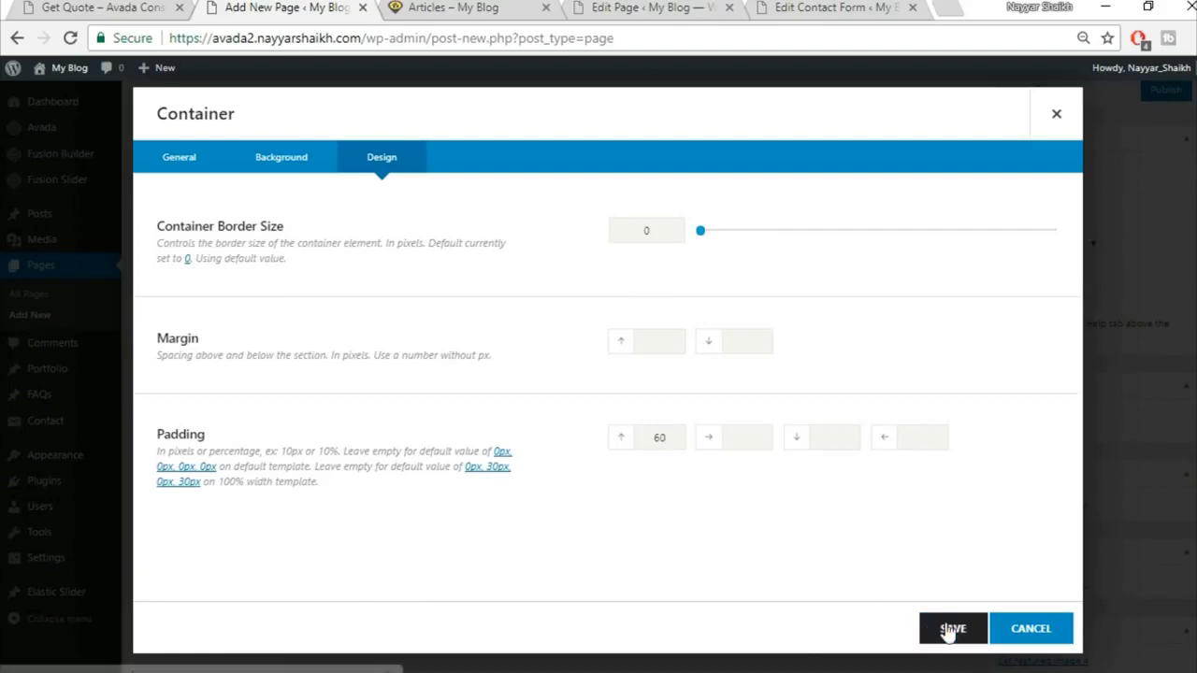
pyautogui.click(950, 631)
pyautogui.click(93, 9)
pyautogui.scroll(-3, 517, 490)
pyautogui.scroll(3, 524, 598)
pyautogui.hotkey('ctrl', 'Tab')
pyautogui.scroll(2, 851, 572)
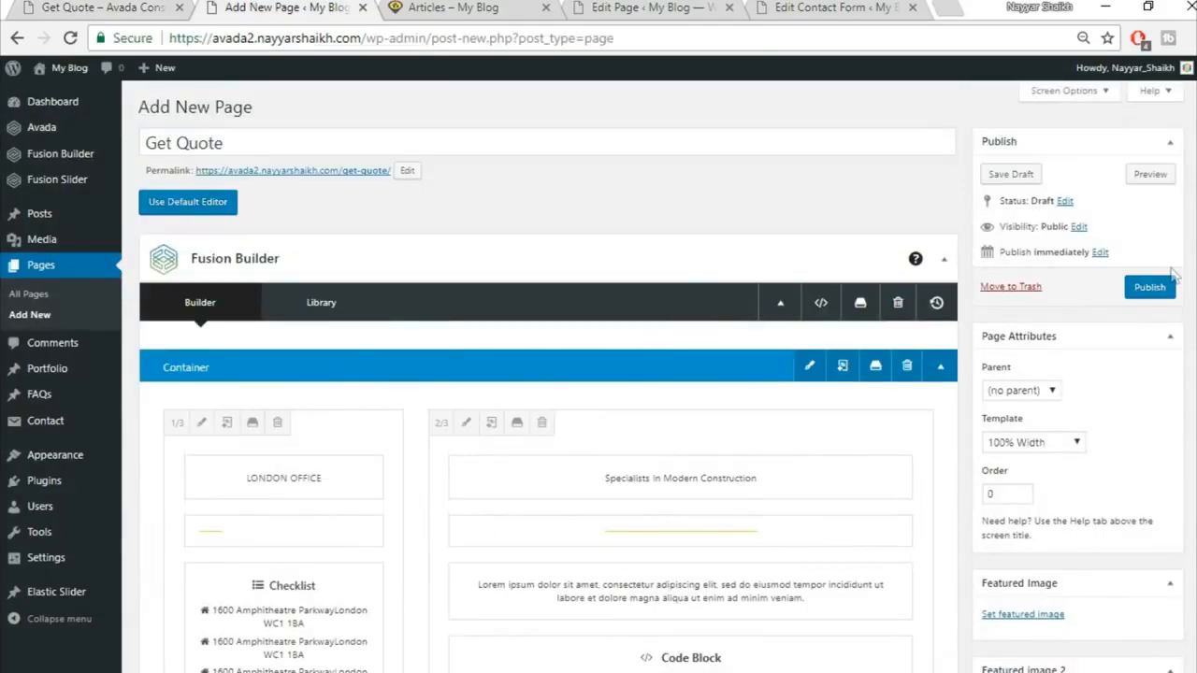
# Step: Publish the Get Quote page and view it live in a new tab
pyautogui.click(1154, 292)
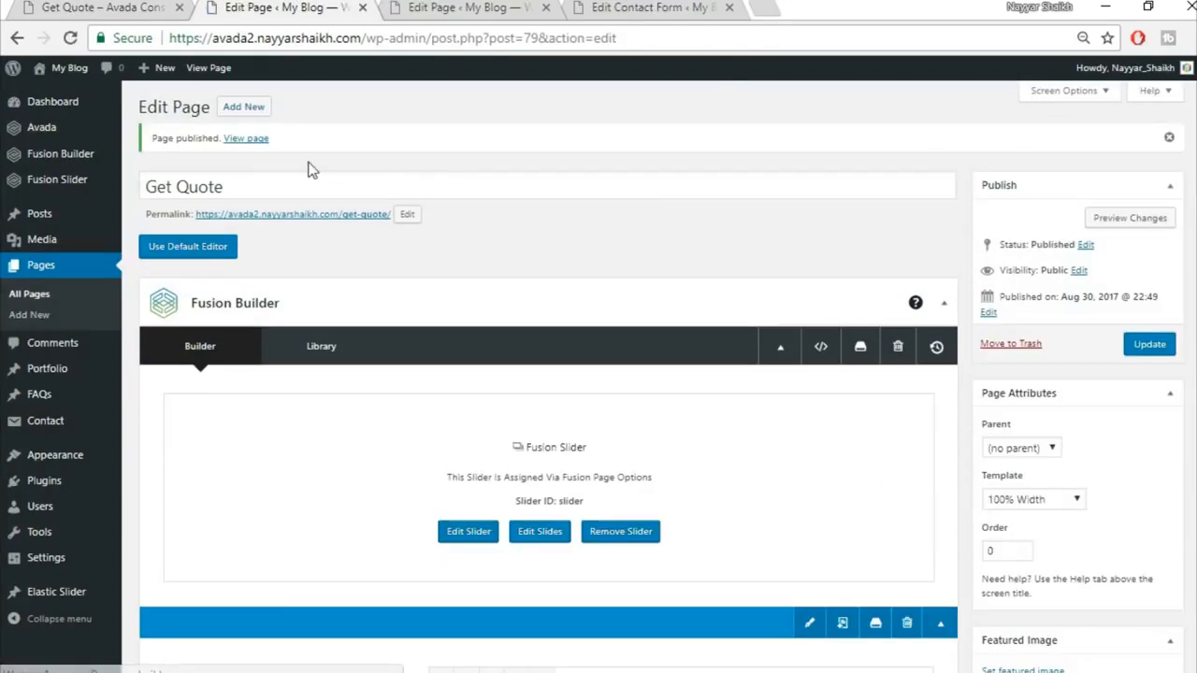
pyautogui.rightClick(251, 139)
pyautogui.click(347, 155)
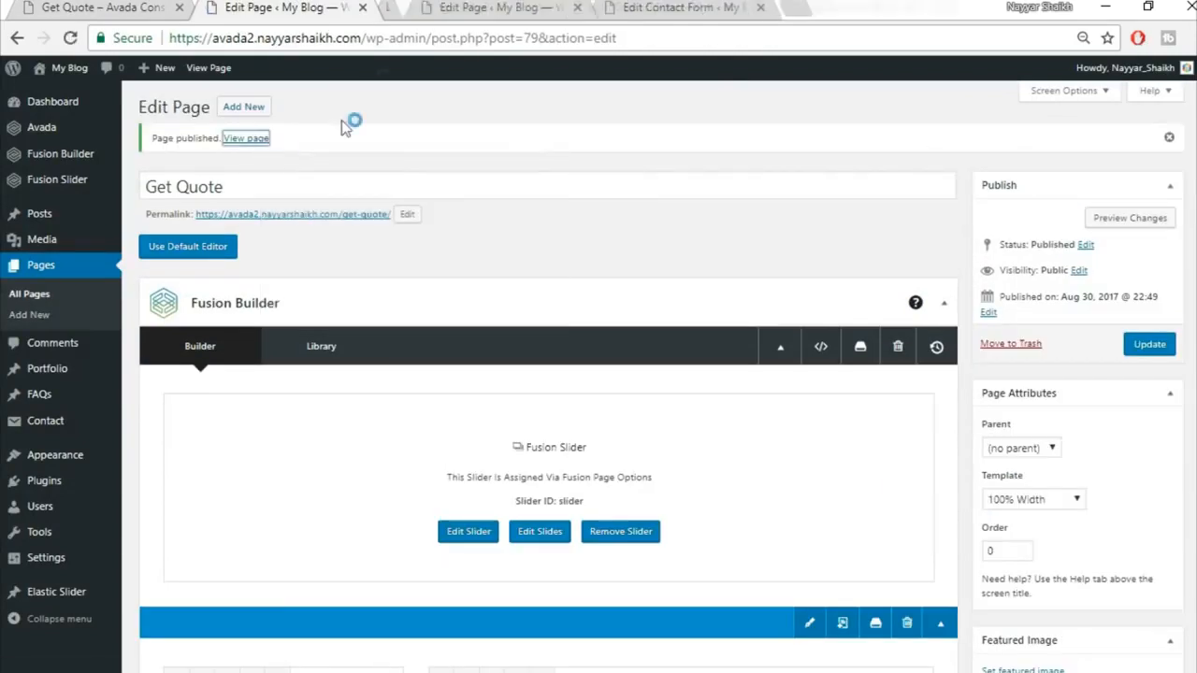
pyautogui.click(452, 10)
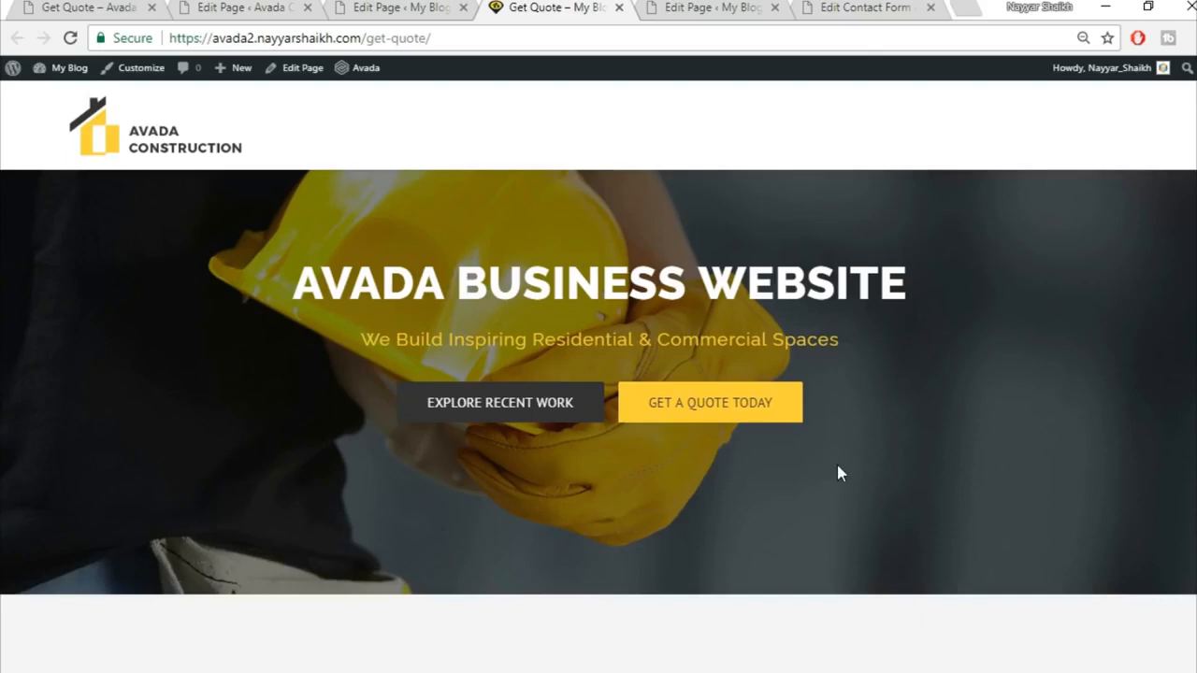
pyautogui.scroll(-8, 598, 374)
pyautogui.scroll(8, 598, 374)
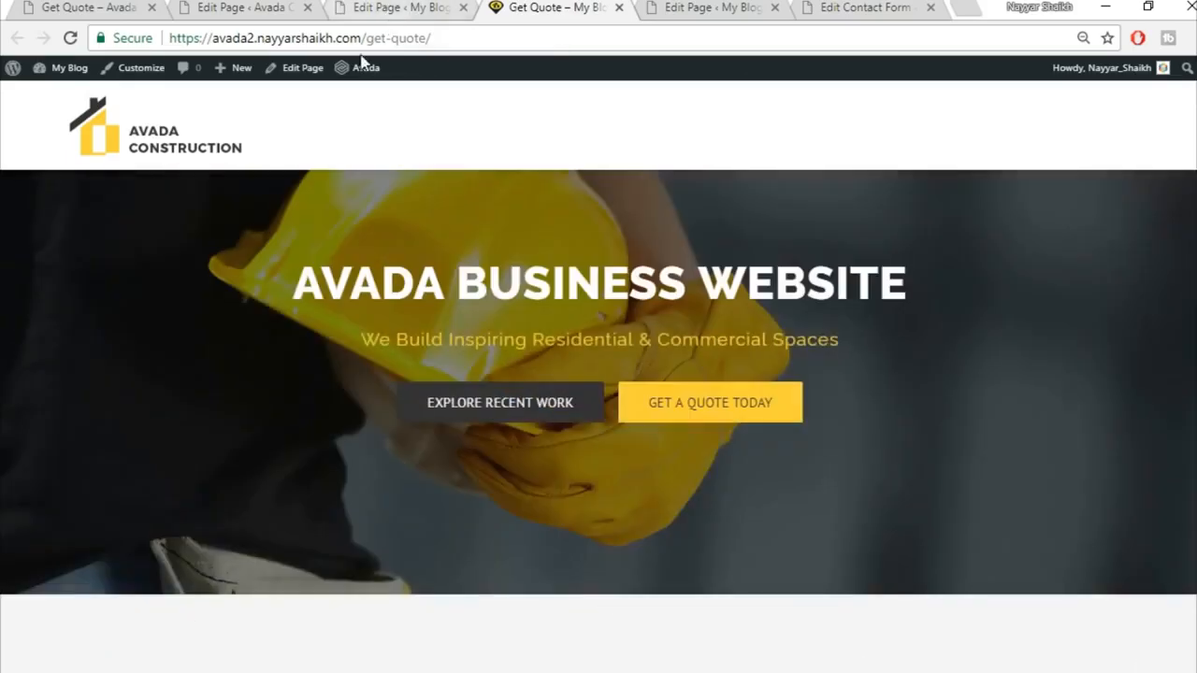
pyautogui.click(308, 8)
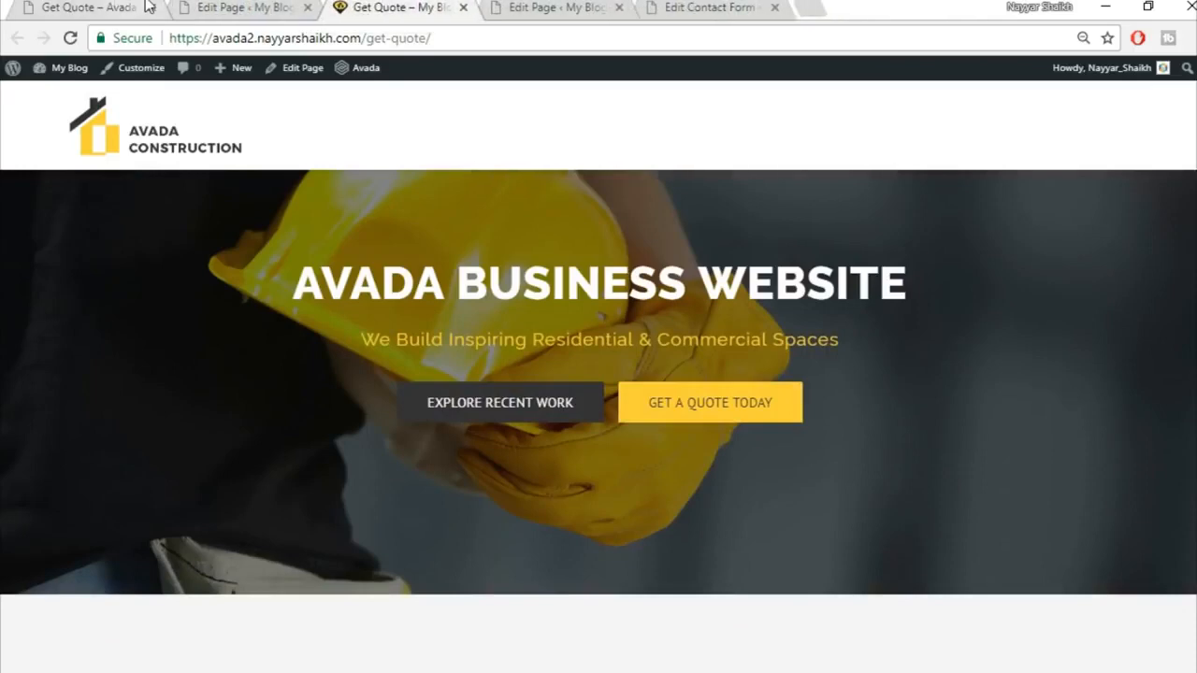
pyautogui.click(145, 7)
pyautogui.click(243, 8)
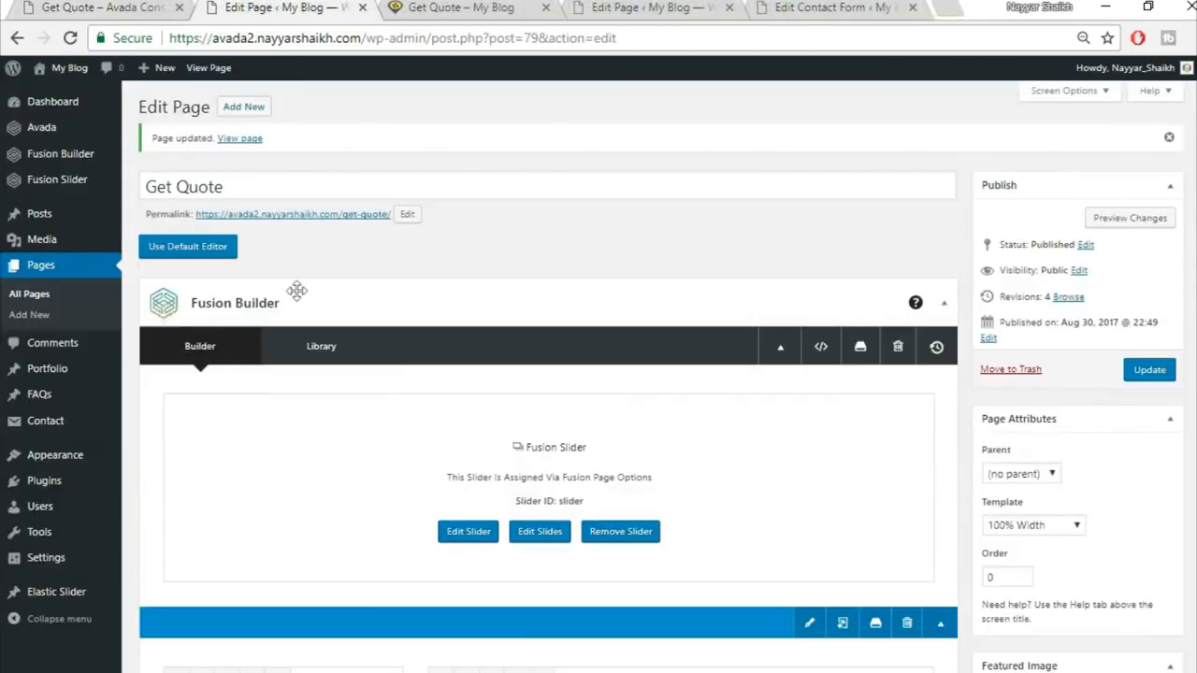
pyautogui.moveTo(80, 461)
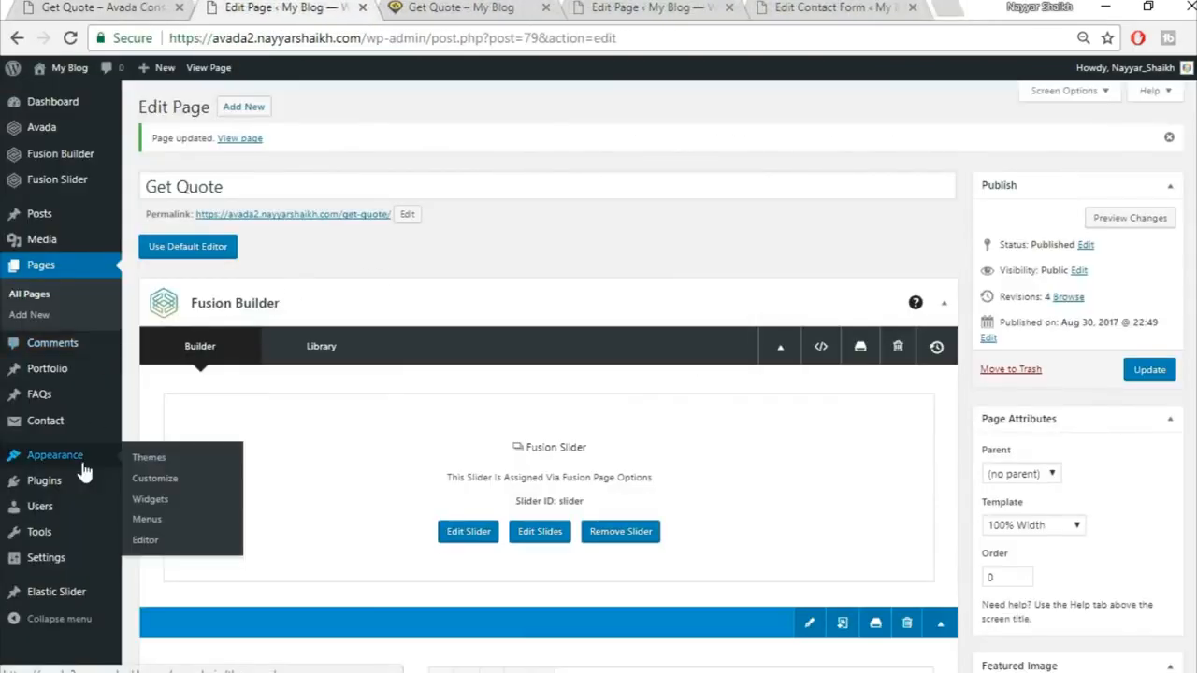
# Step: Go to the site's home page and open the Customizer
pyautogui.click(164, 520)
pyautogui.hotkey('ctrl', 'Tab')
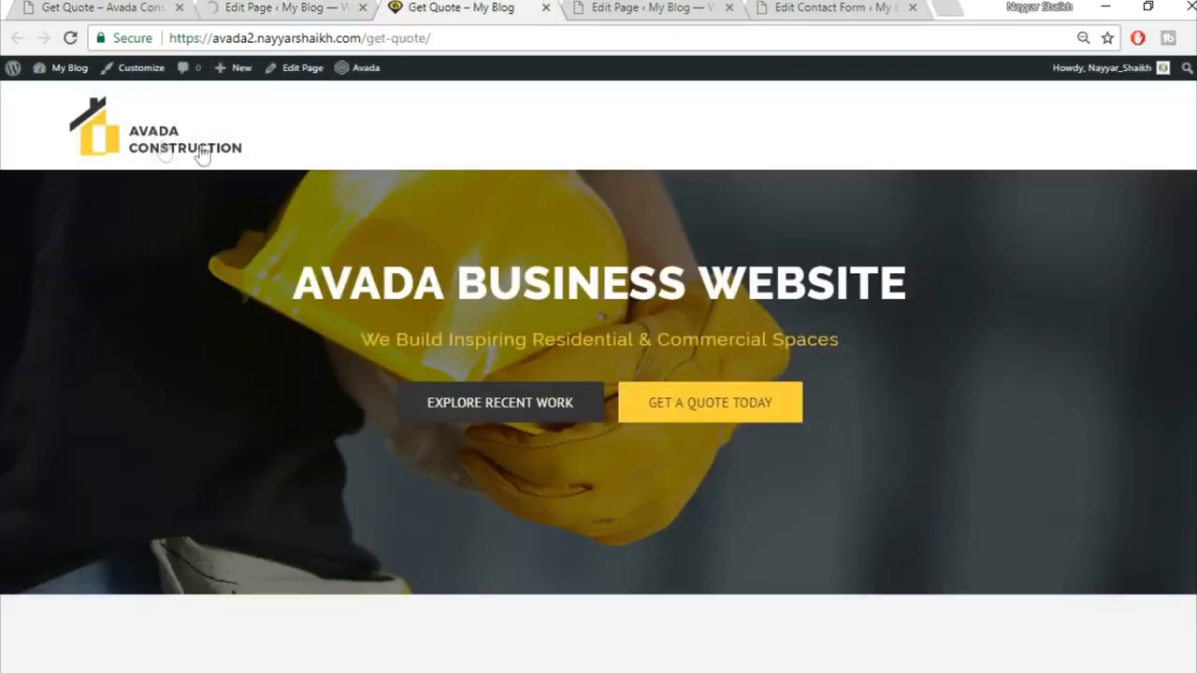
pyautogui.click(161, 149)
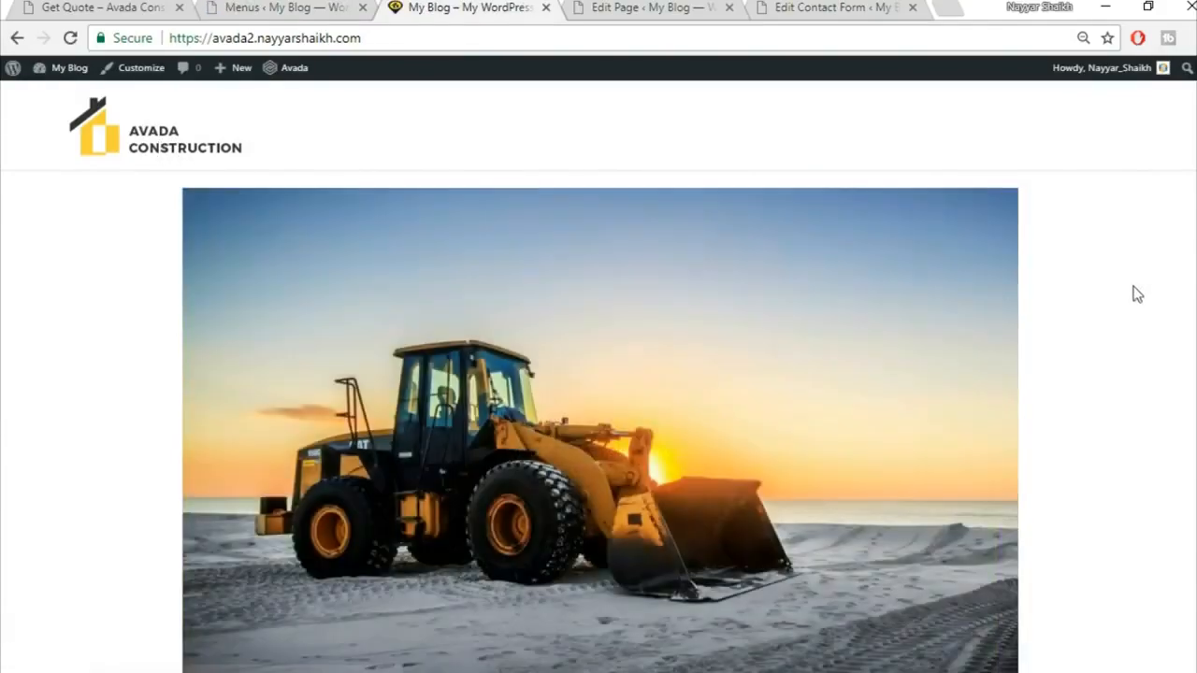
pyautogui.scroll(-5, 1134, 286)
pyautogui.scroll(5, 1134, 286)
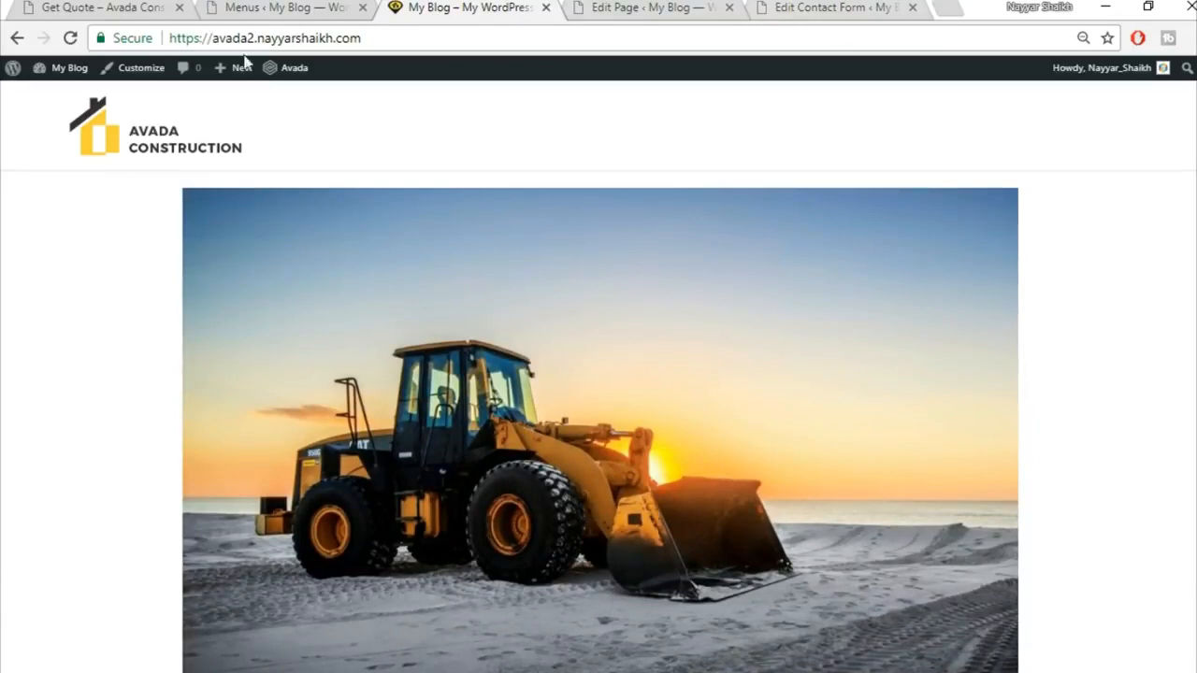
pyautogui.click(133, 77)
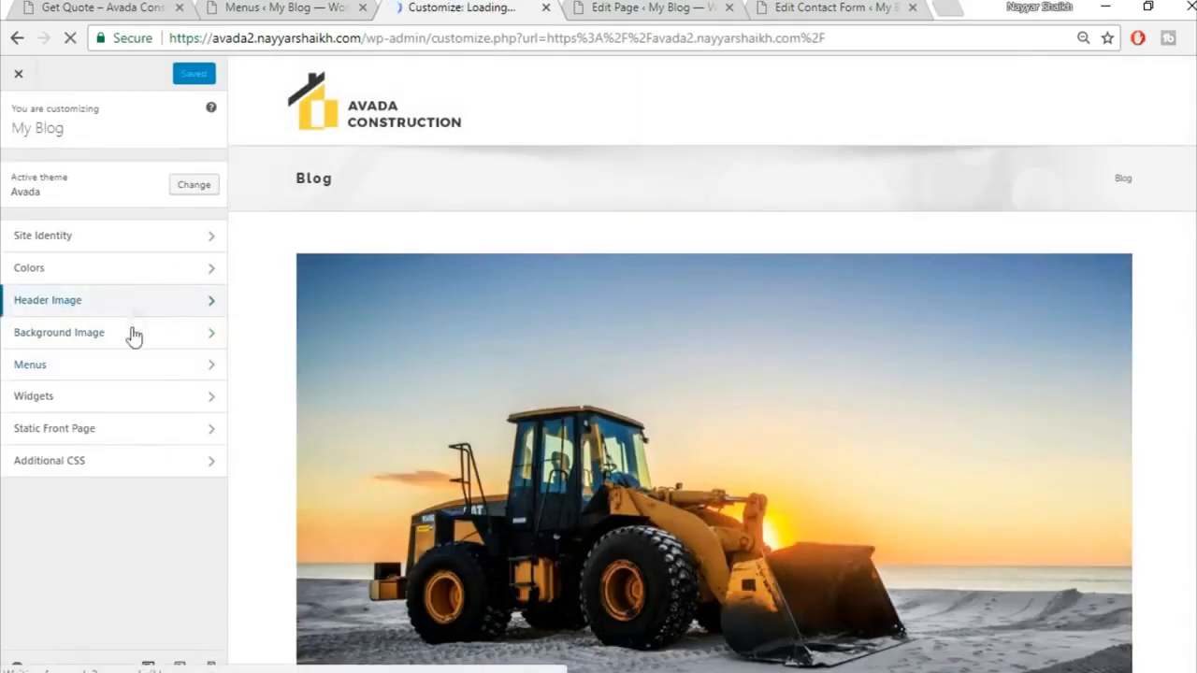
# Step: Use a static front page: Home Page as front page, Articles as posts page, and publish
pyautogui.click(120, 426)
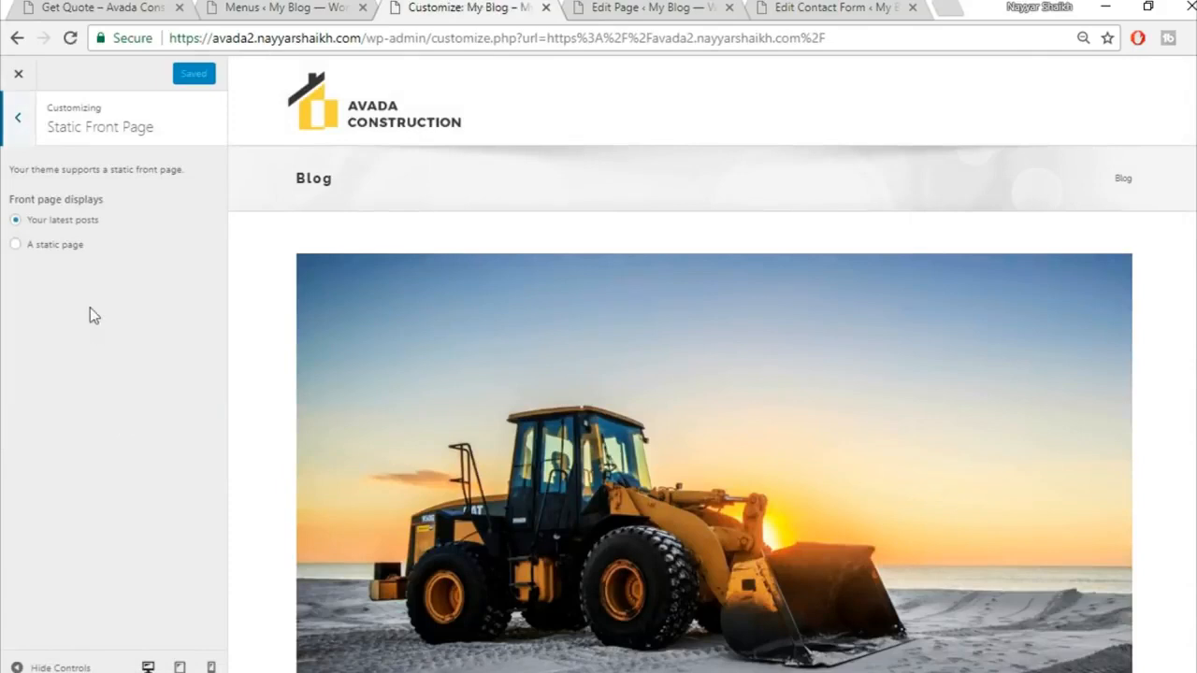
pyautogui.click(65, 247)
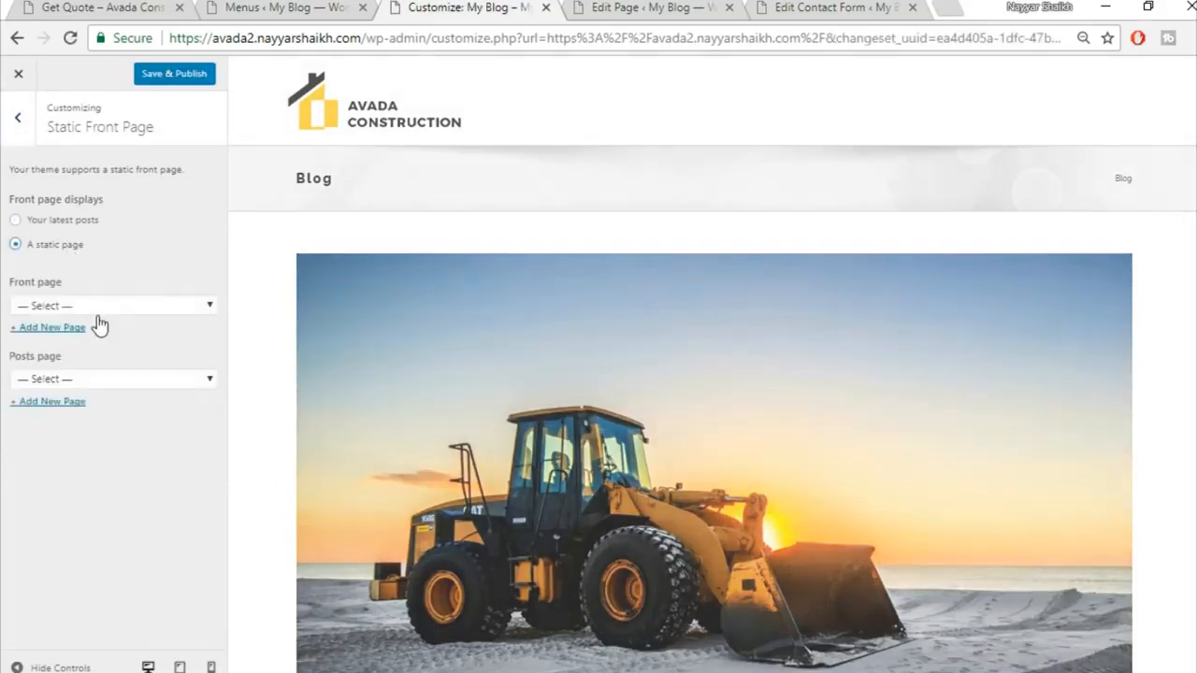
pyautogui.click(98, 311)
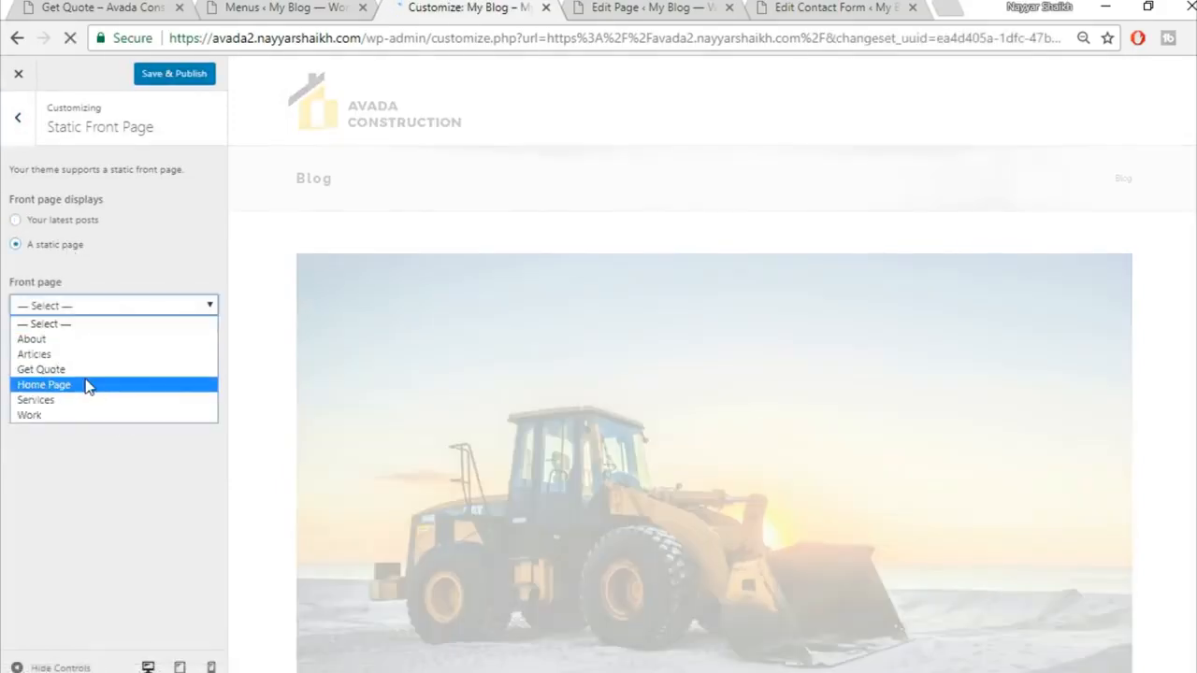
pyautogui.click(87, 382)
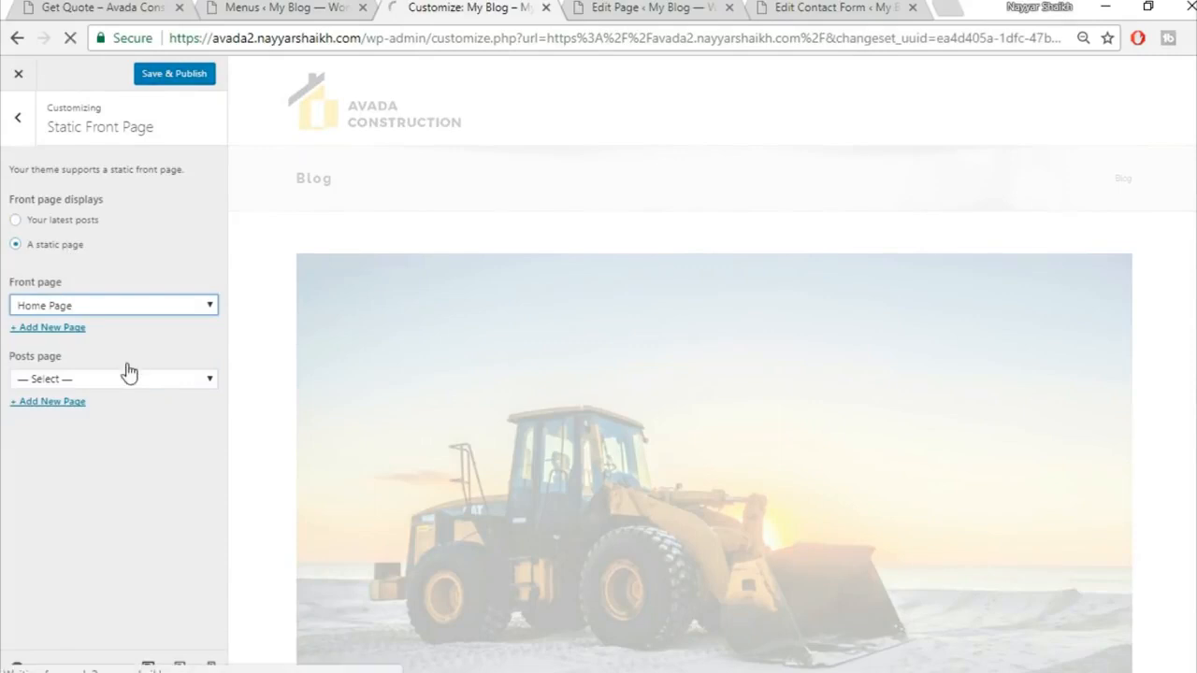
pyautogui.click(106, 380)
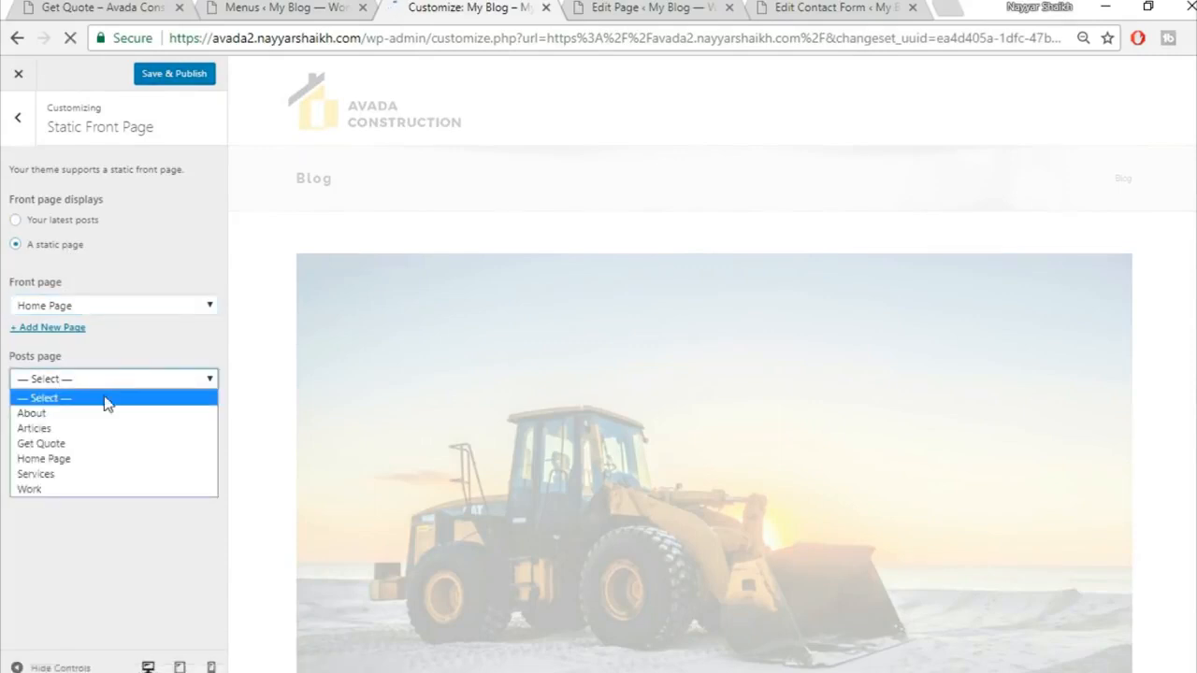
pyautogui.click(75, 436)
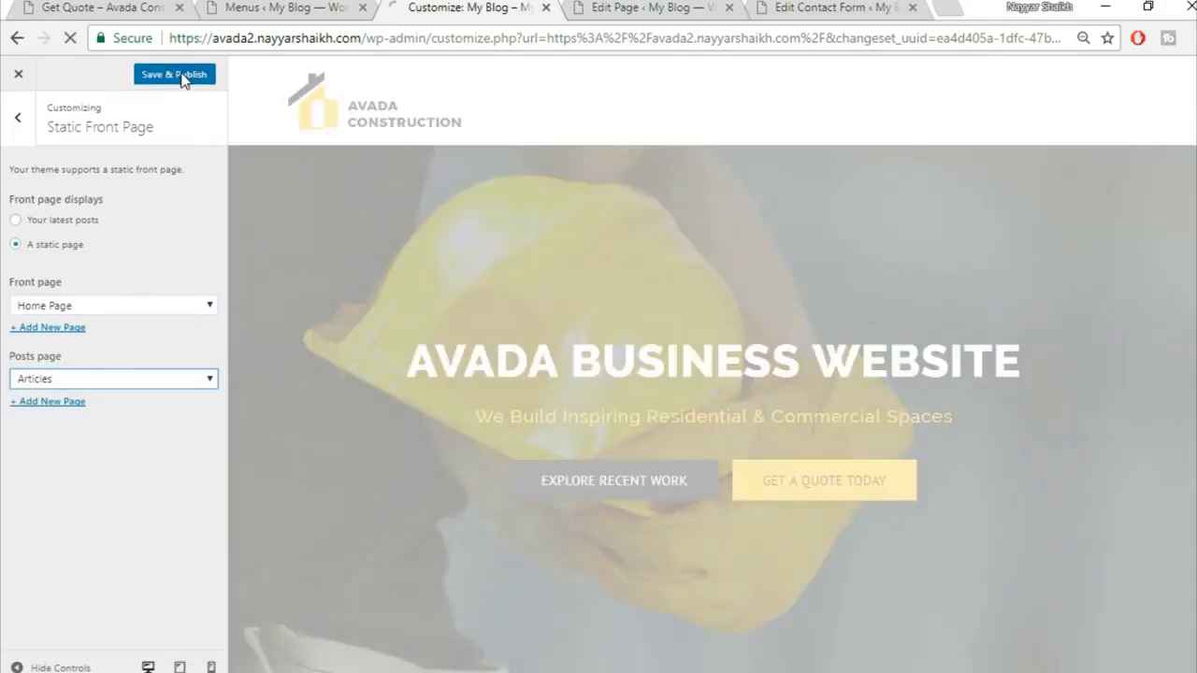
pyautogui.click(181, 77)
pyautogui.click(15, 122)
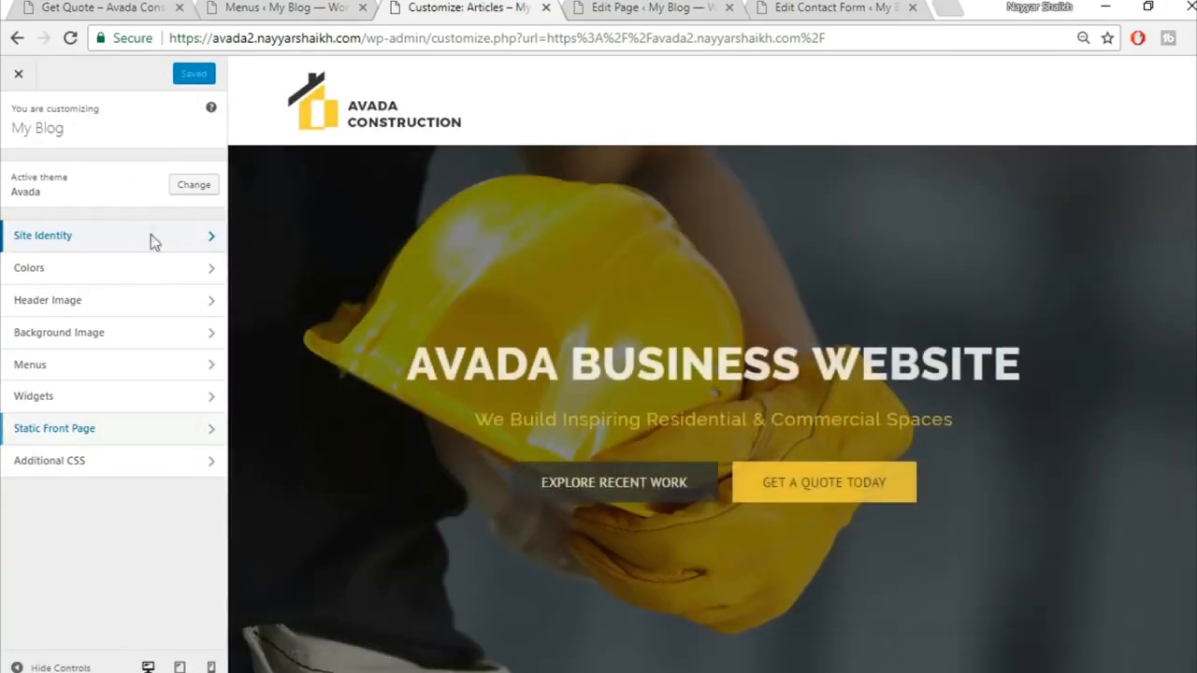
pyautogui.click(150, 235)
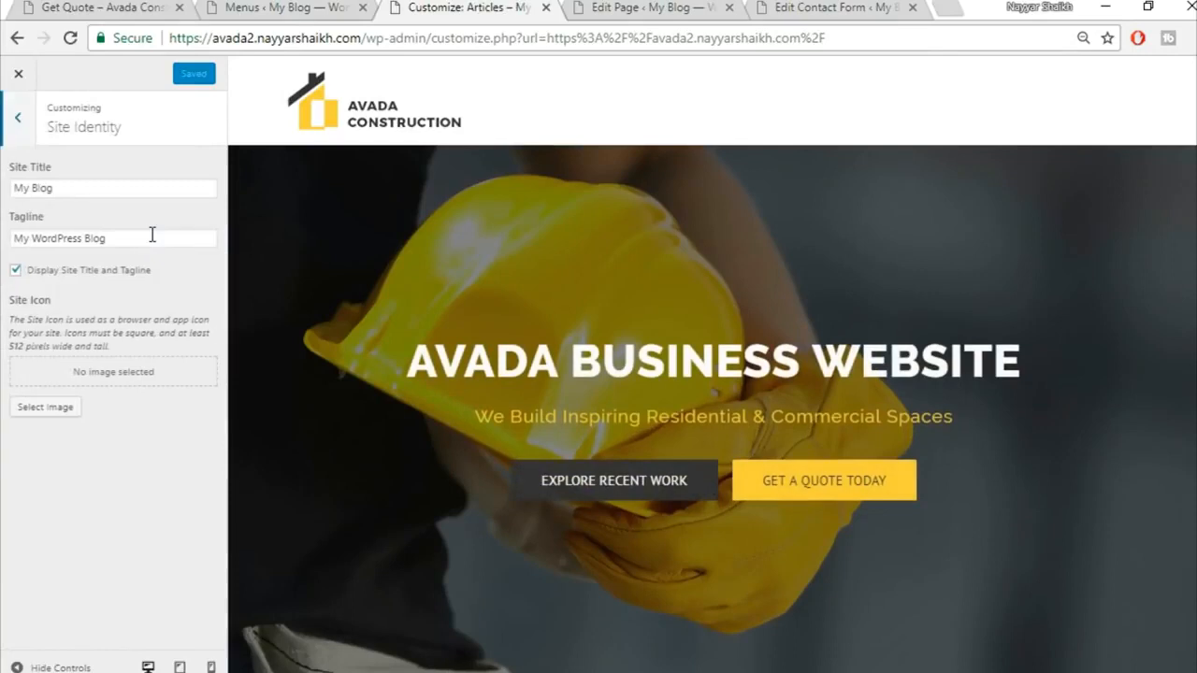
# Step: Select the Site Title text, then close the Customizer to return to the live home page
pyautogui.moveTo(116, 190); pyautogui.dragTo(5, 188)
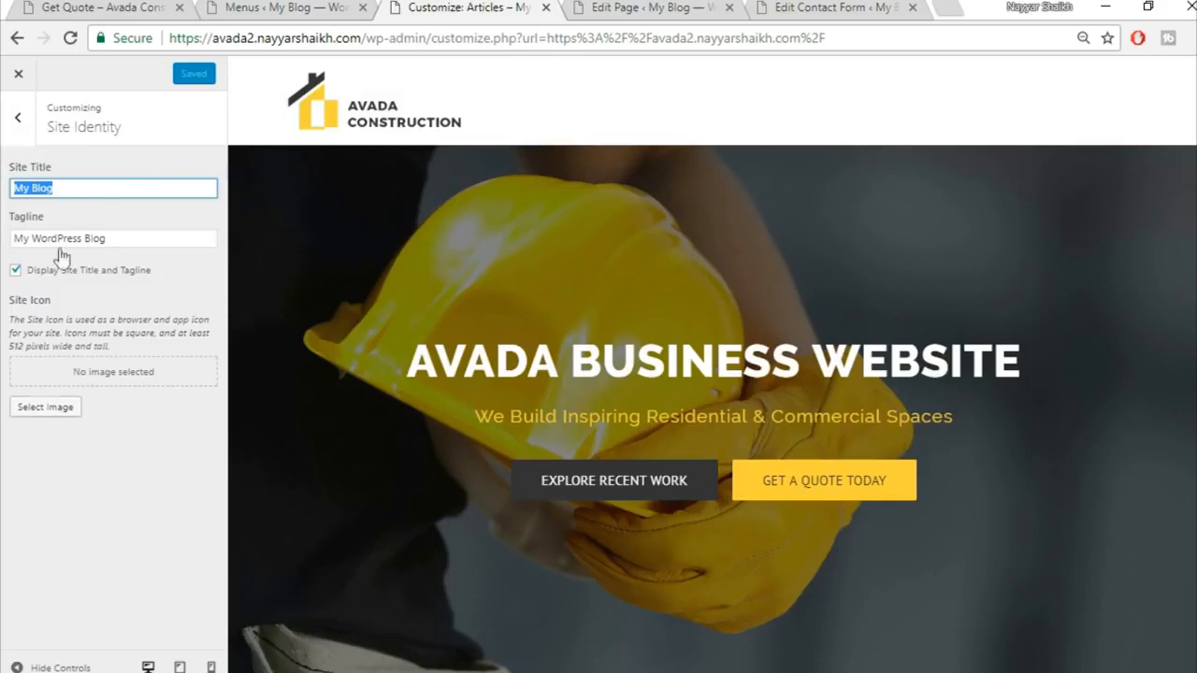
pyautogui.click(30, 75)
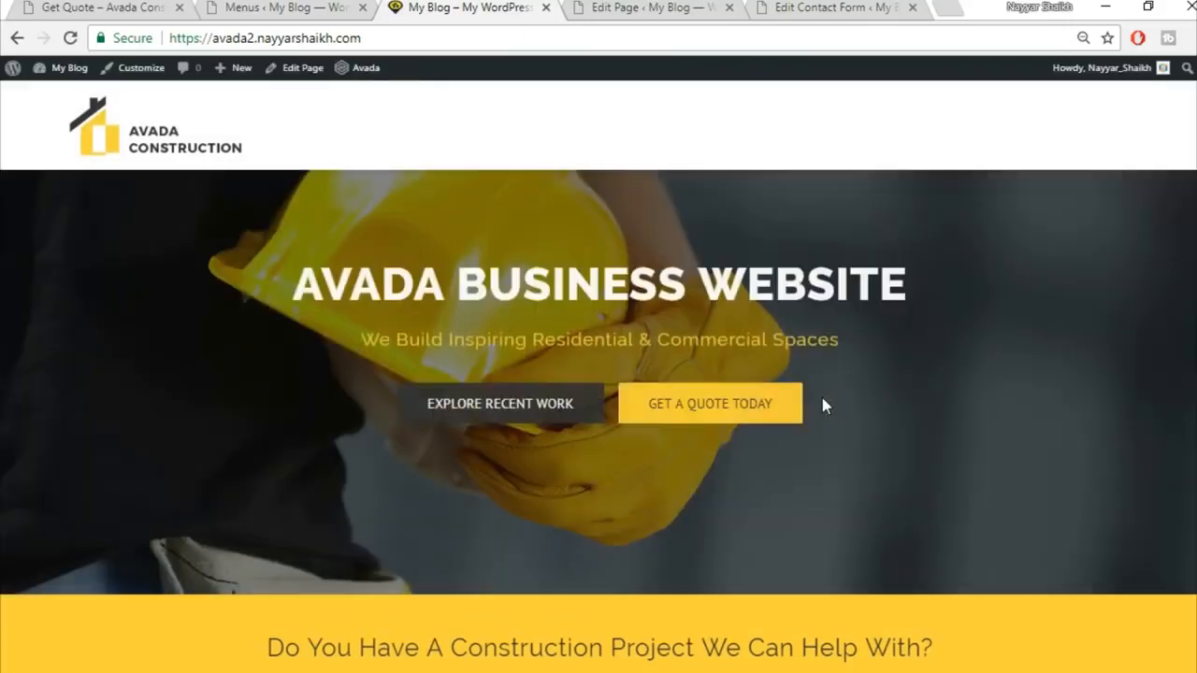
# Step: Create a new menu named 'Main' and assign it to the Main Navigation location
pyautogui.click(278, 6)
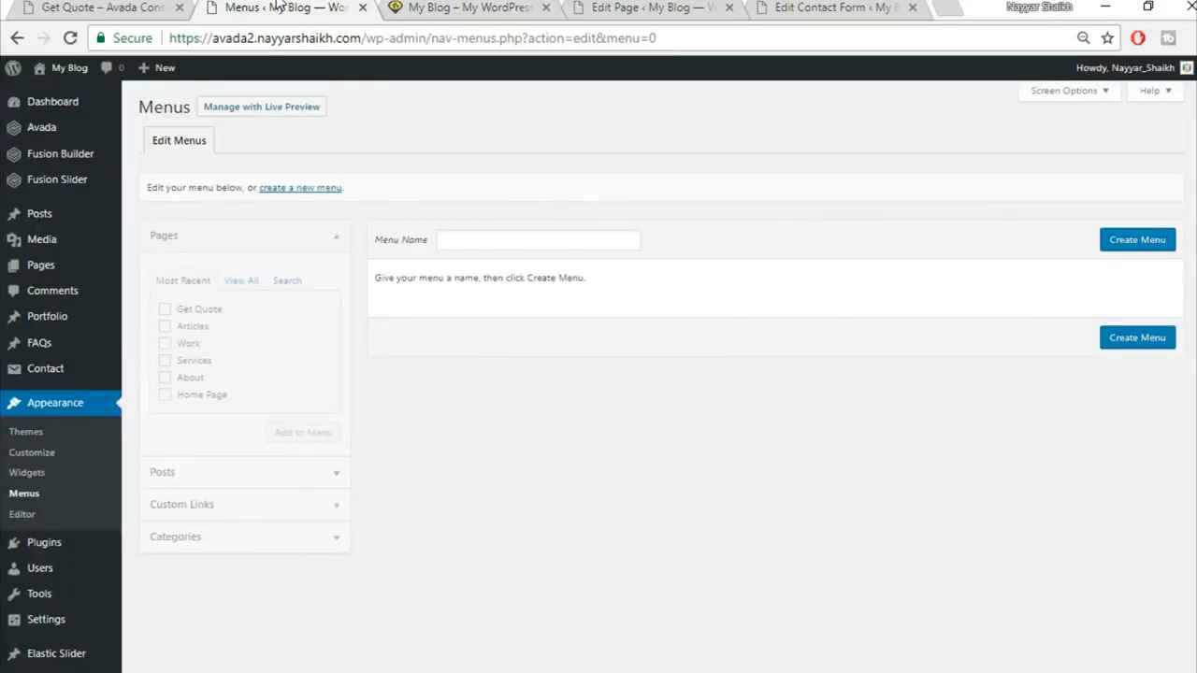
pyautogui.click(534, 239)
pyautogui.write('Main')
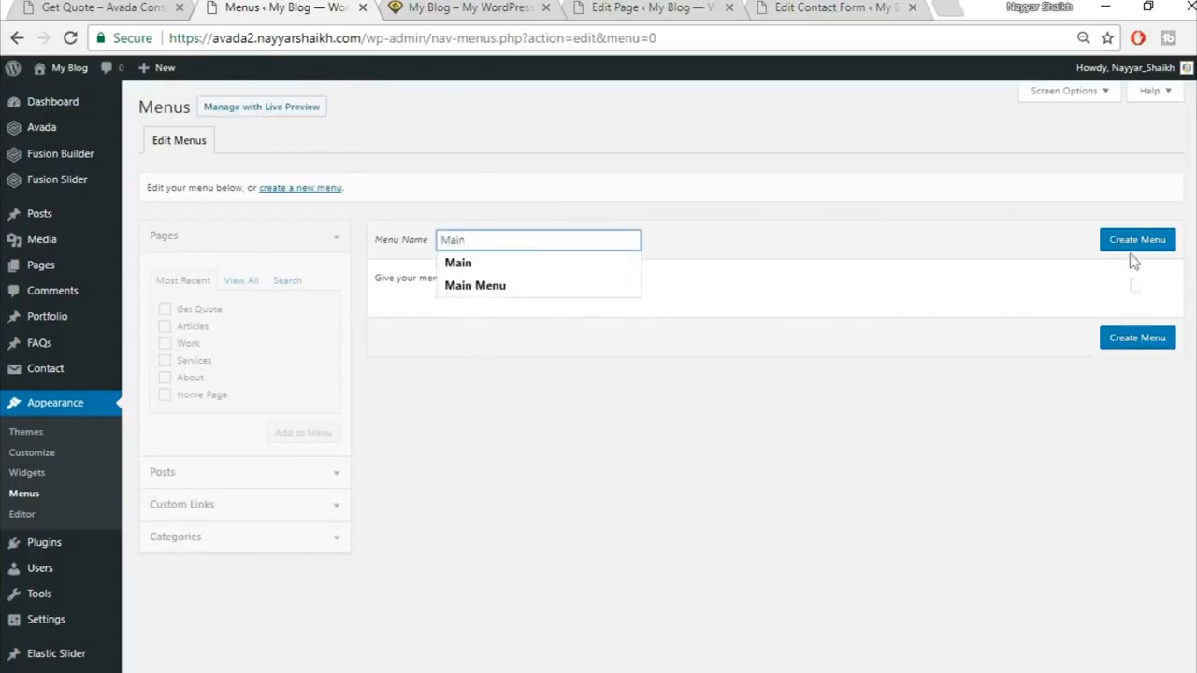
pyautogui.click(1127, 242)
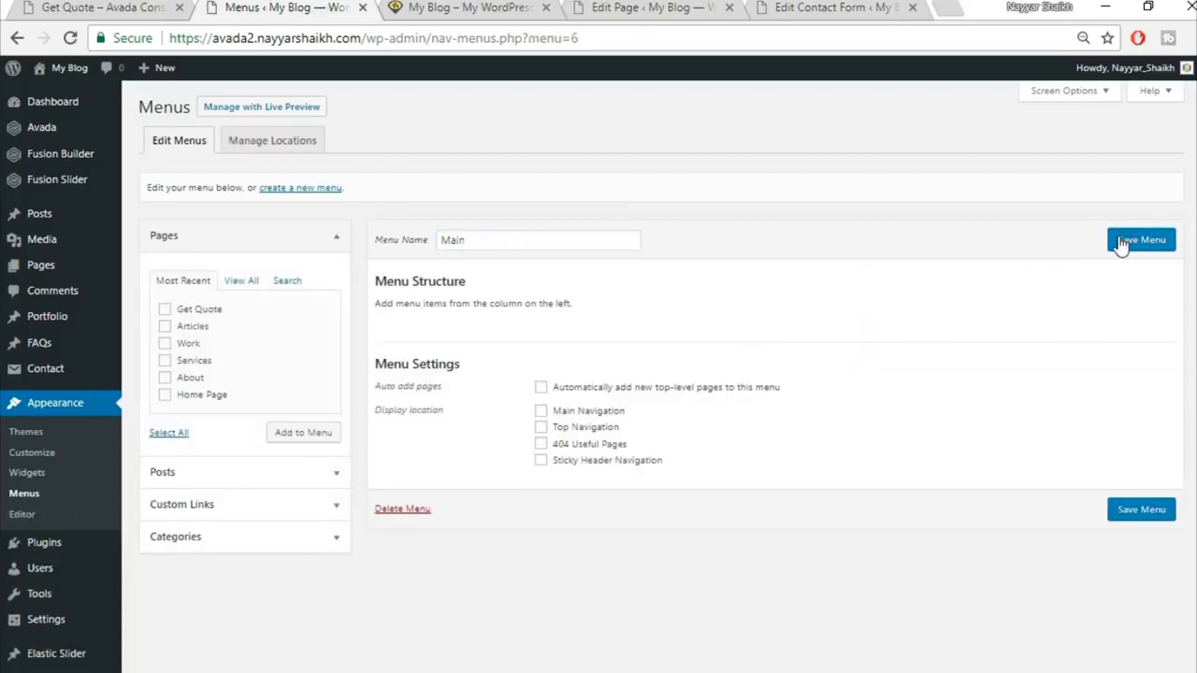
pyautogui.click(589, 412)
pyautogui.click(479, 7)
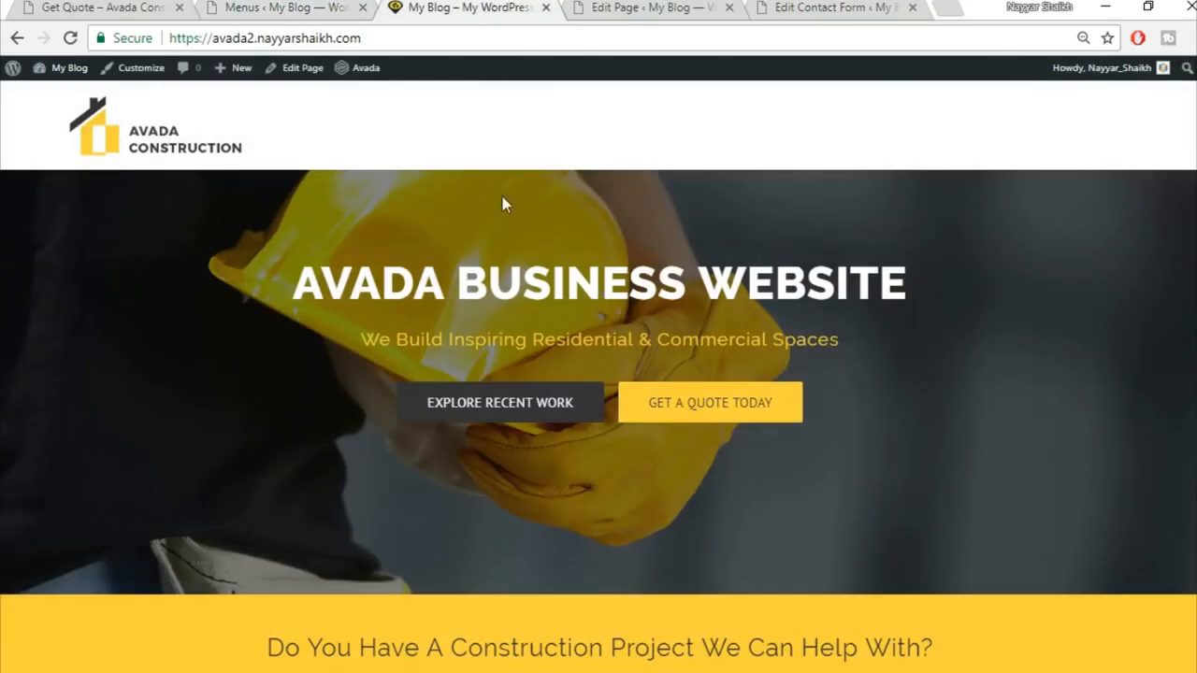
pyautogui.click(106, 7)
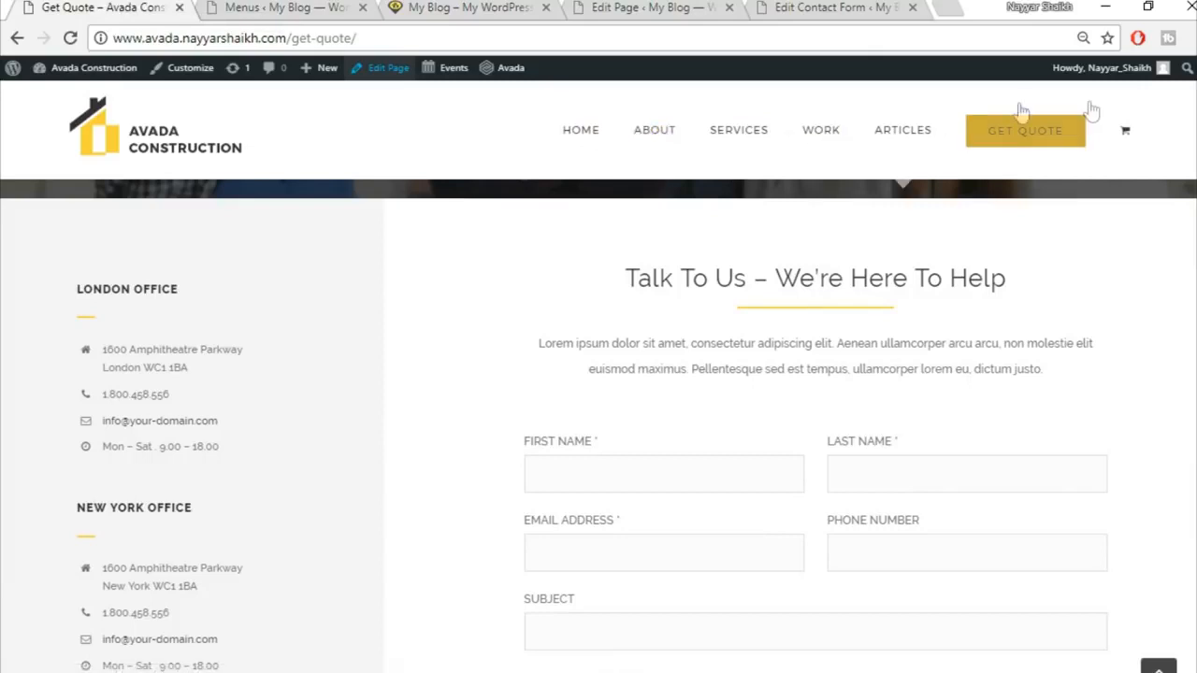
pyautogui.click(285, 6)
# Step: Add the About, Articles, Home Page, Services and Work pages to the Main menu
pyautogui.click(240, 282)
pyautogui.click(205, 327)
pyautogui.click(194, 344)
pyautogui.click(195, 378)
pyautogui.click(194, 395)
pyautogui.click(191, 412)
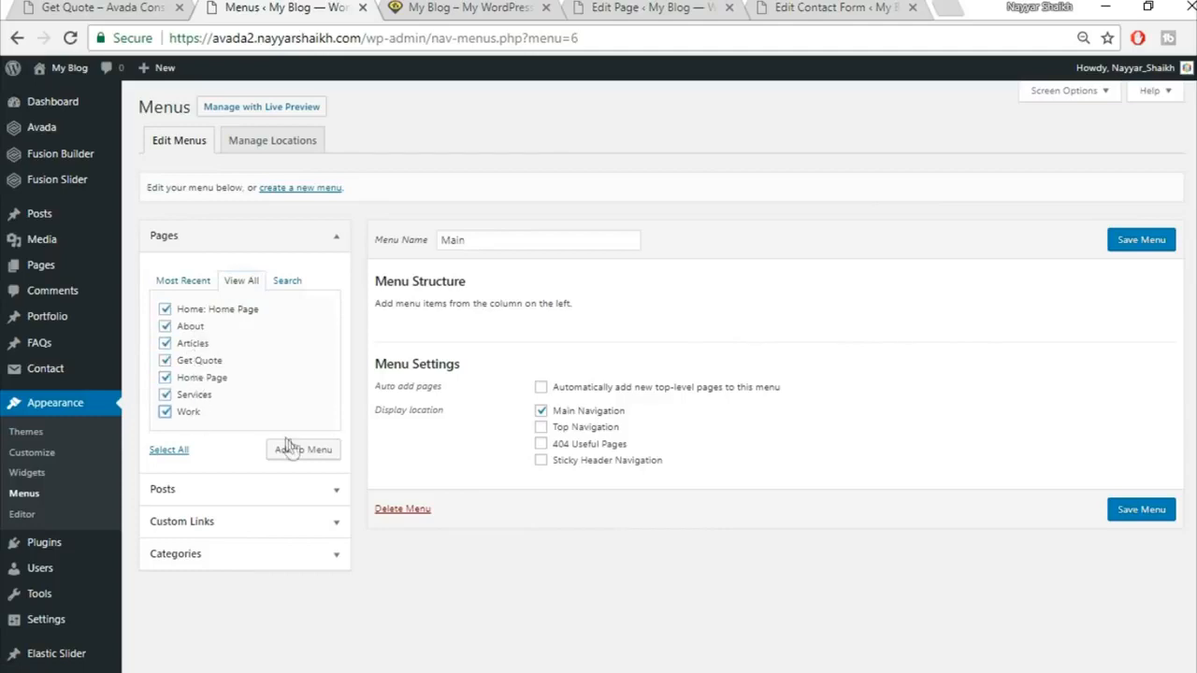
pyautogui.click(294, 450)
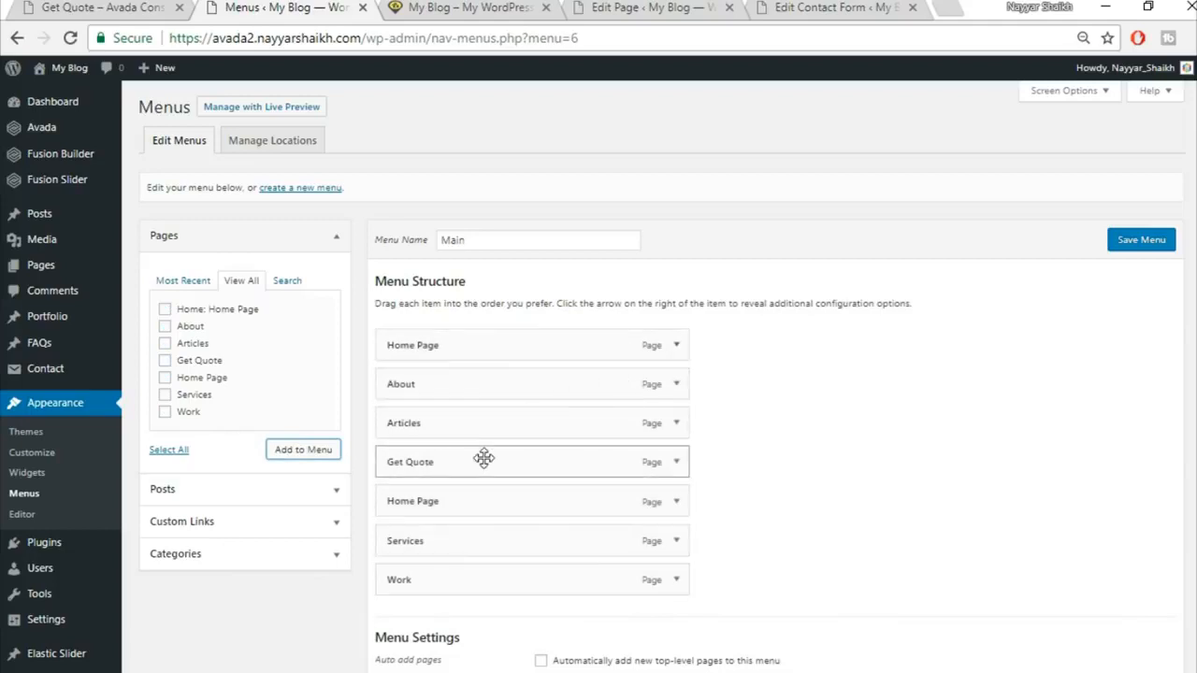
# Step: Move Get Quote below Work so it ends the menu, then expand its item settings
pyautogui.moveTo(481, 531); pyautogui.dragTo(480, 646)
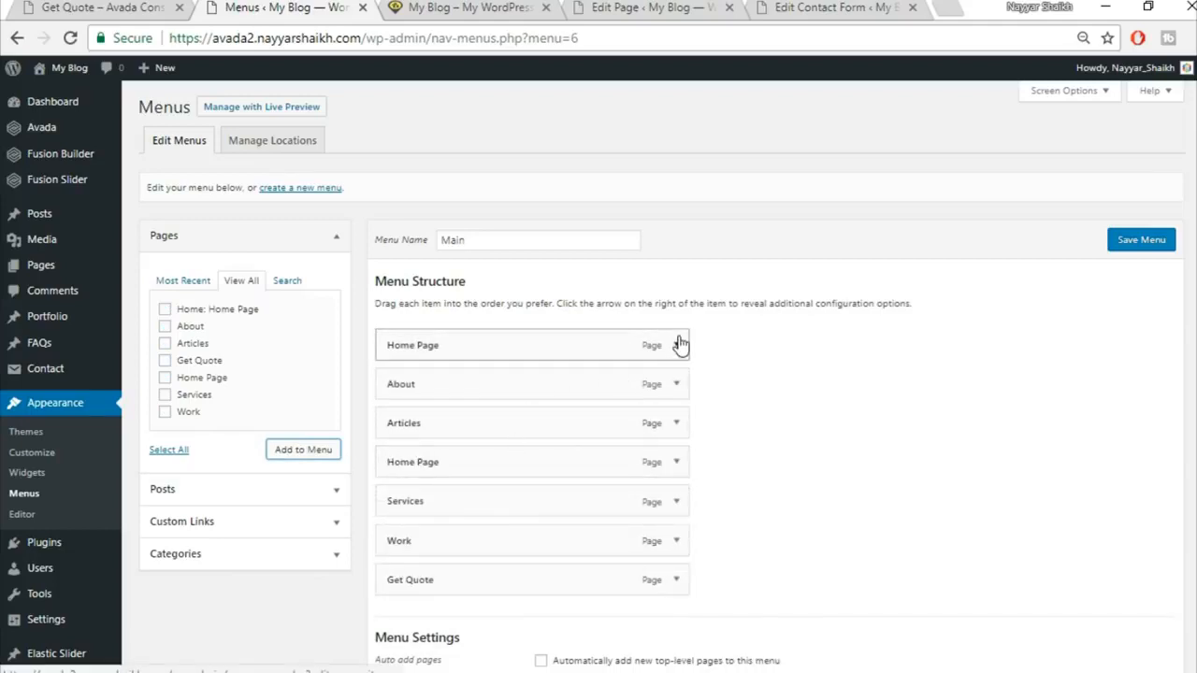
pyautogui.click(103, 7)
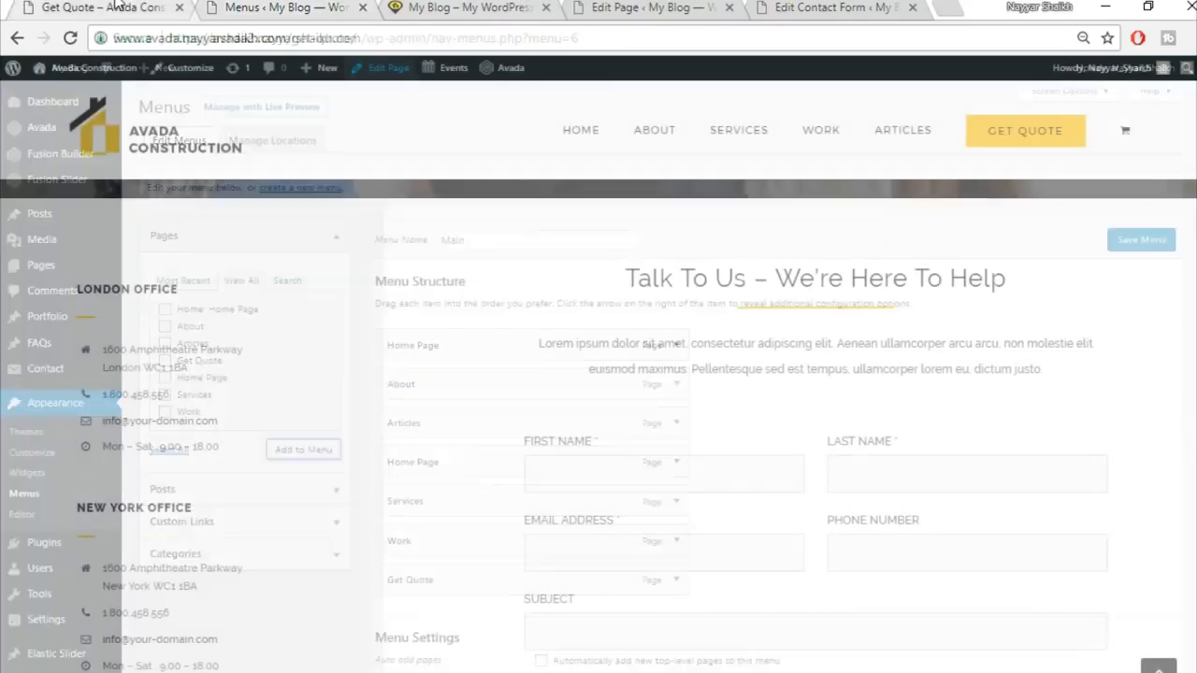
pyautogui.click(299, 9)
pyautogui.scroll(-1, 726, 268)
pyautogui.click(677, 486)
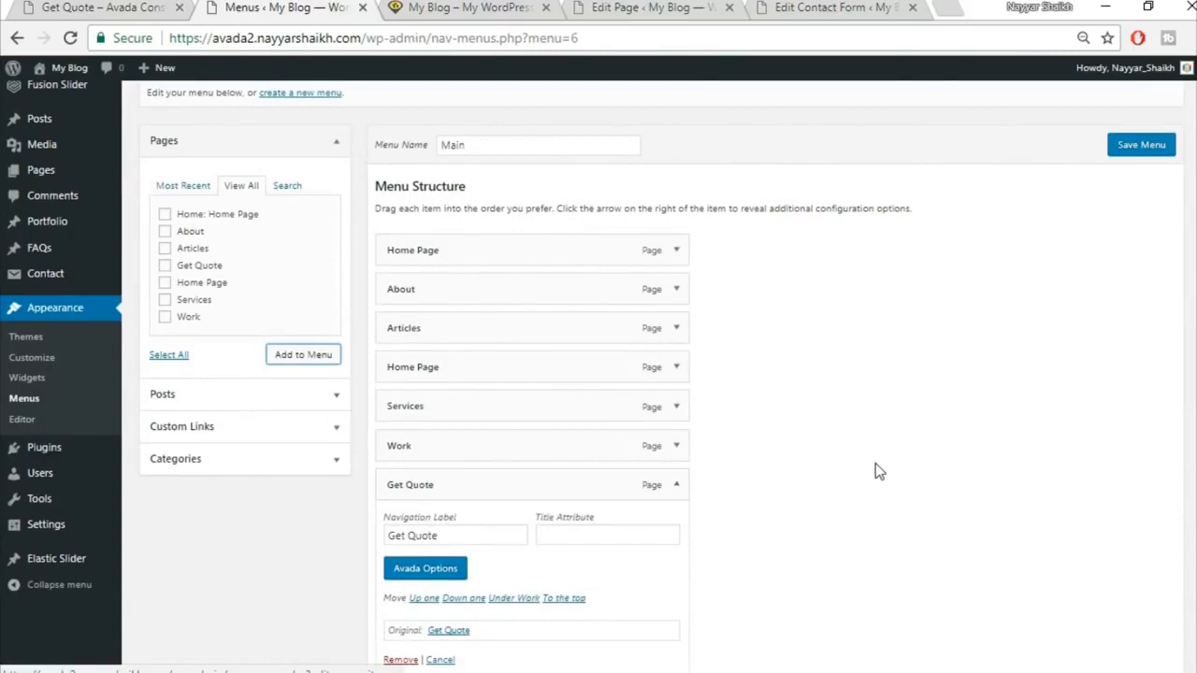
pyautogui.scroll(-2, 474, 449)
# Step: Set Get Quote's Avada Menu First Level Style to Button Large, save, and reload the live site
pyautogui.click(444, 382)
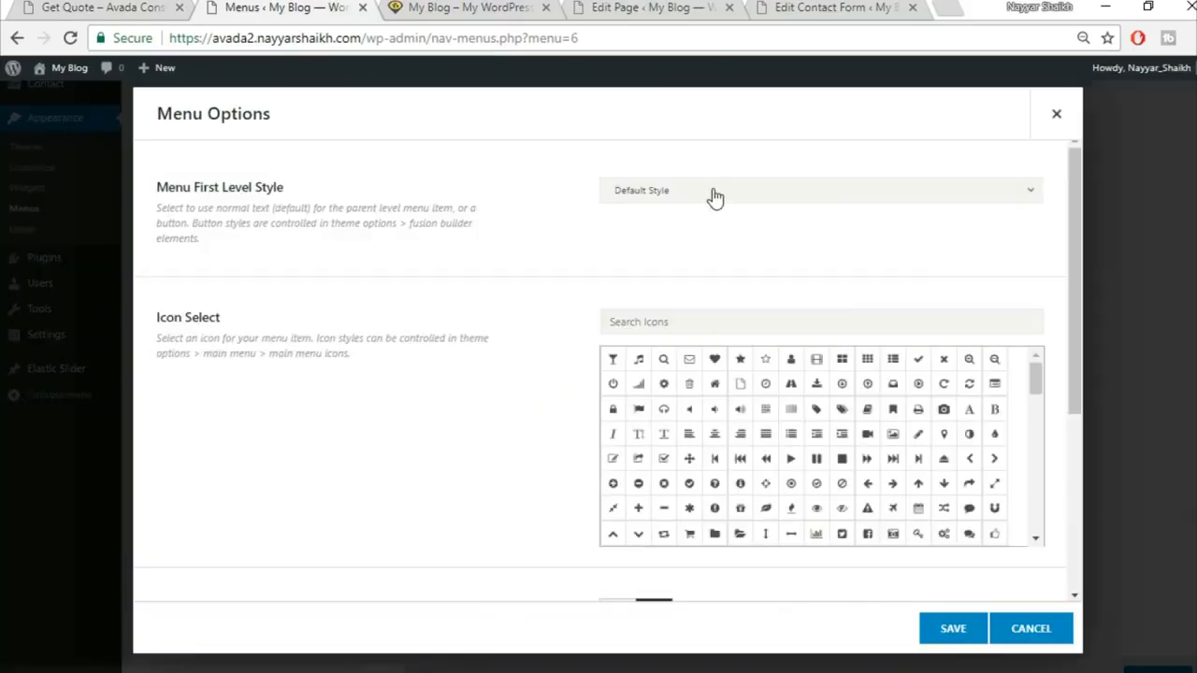
pyautogui.click(712, 194)
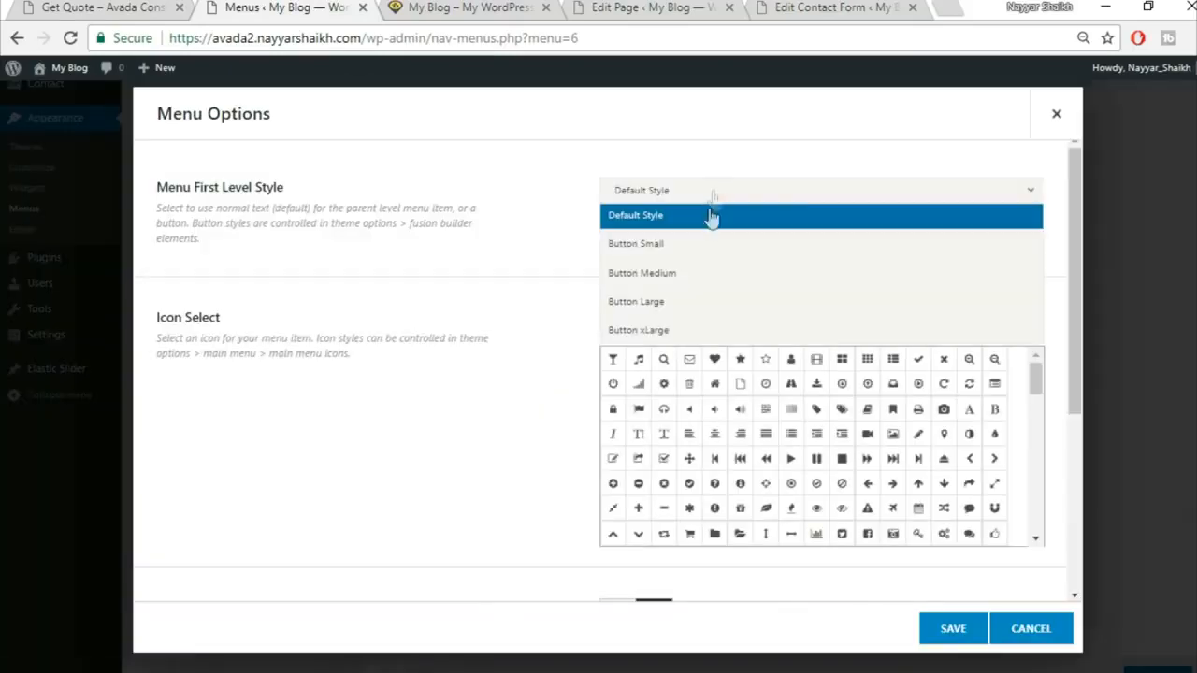
pyautogui.click(686, 302)
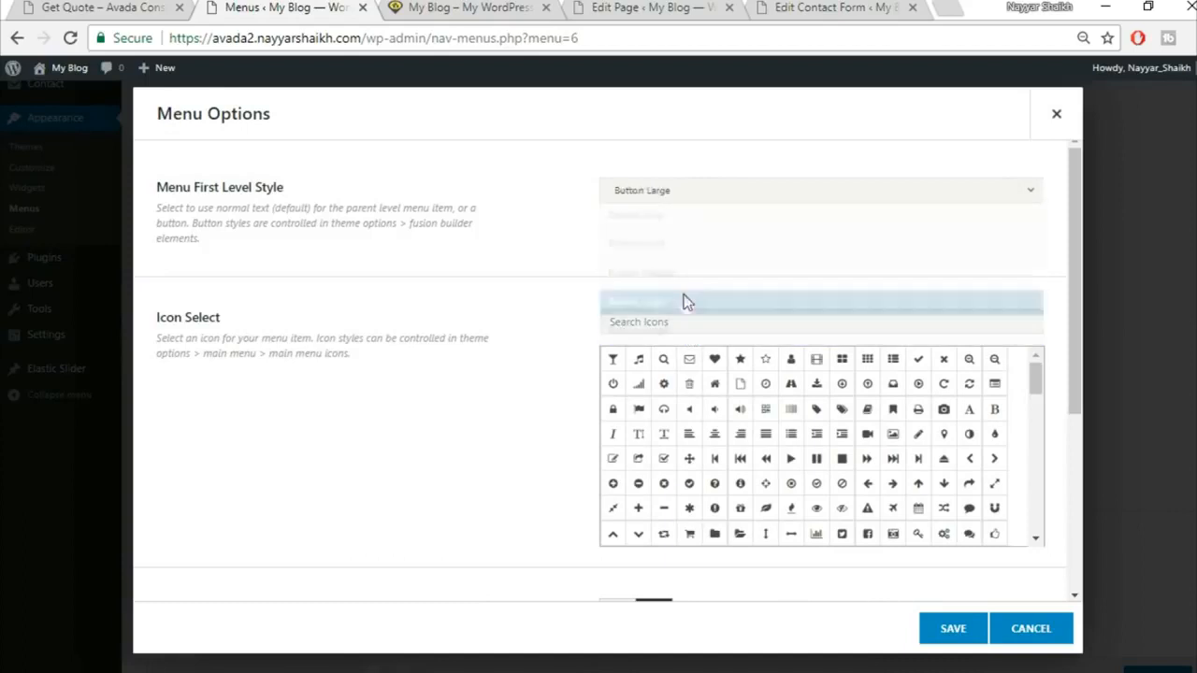
pyautogui.click(965, 640)
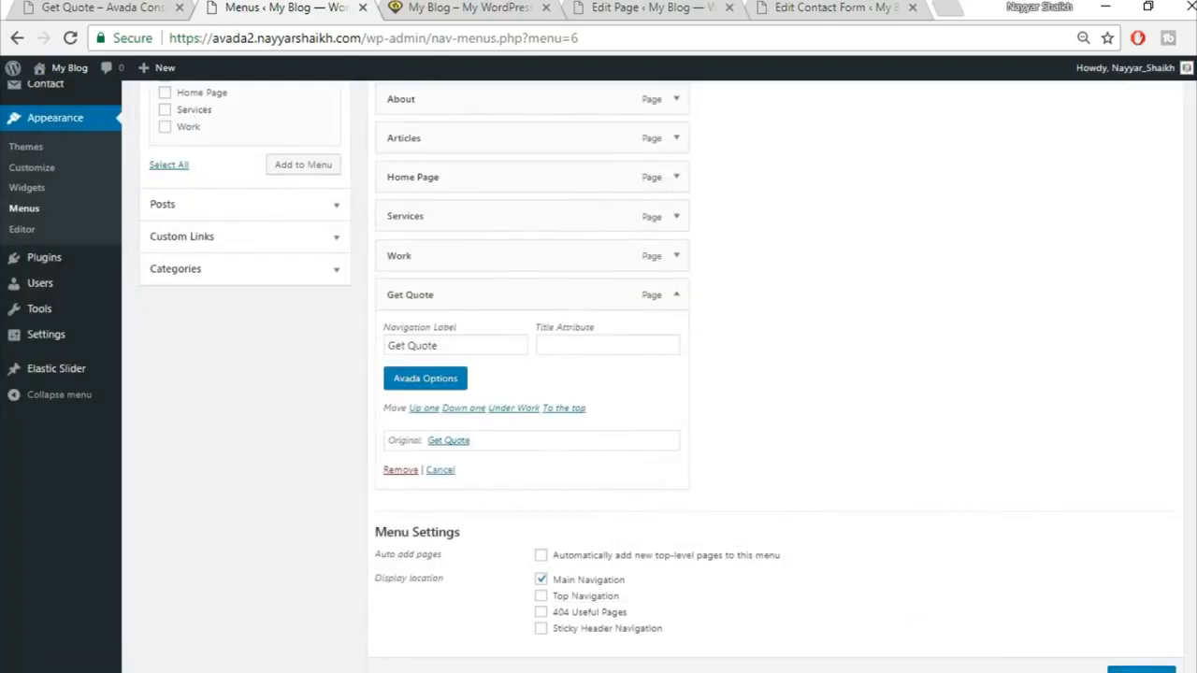
pyautogui.scroll(-1, 1122, 655)
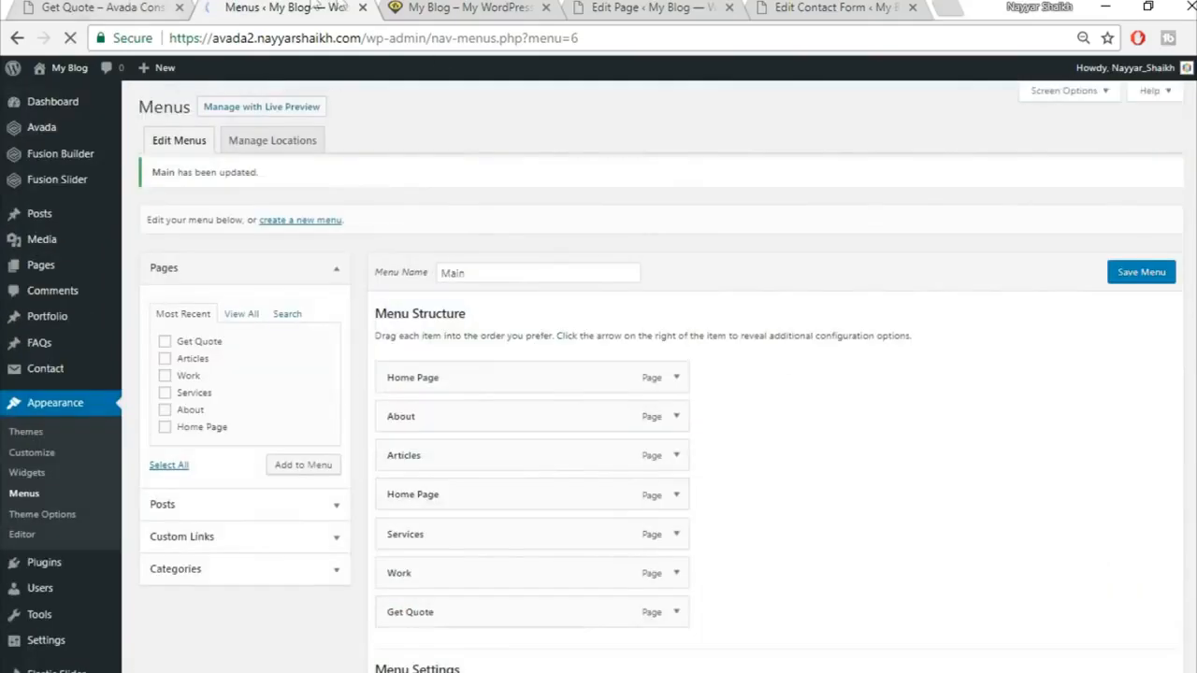
pyautogui.click(435, 6)
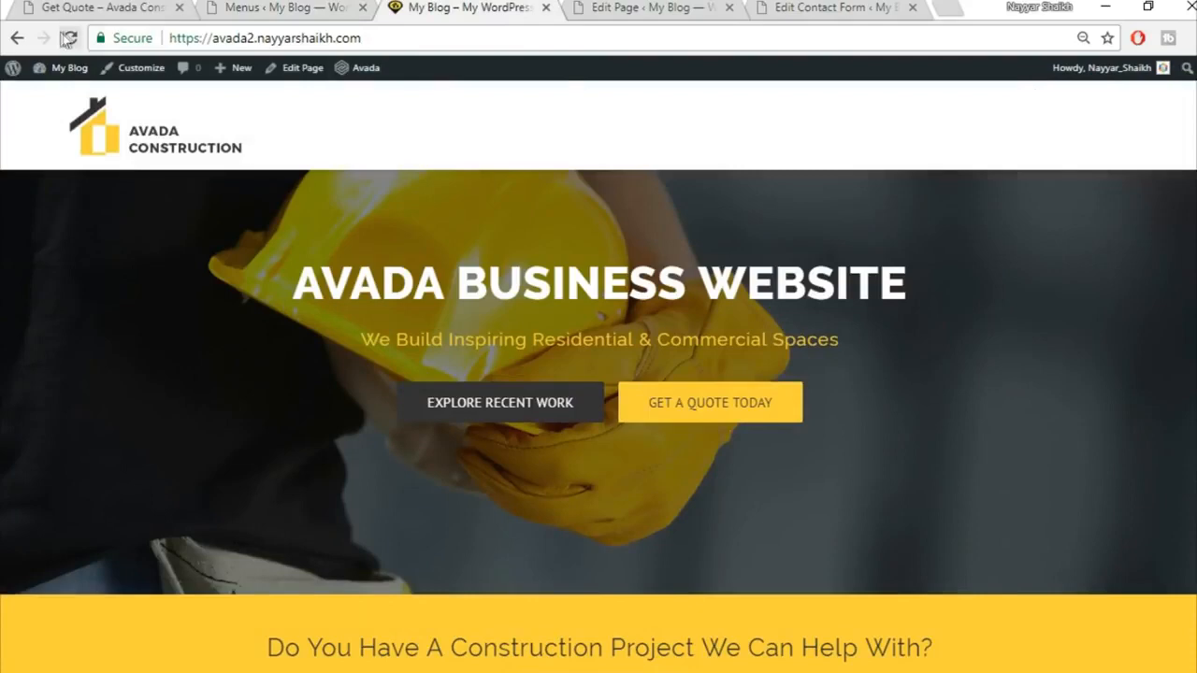
pyautogui.click(69, 40)
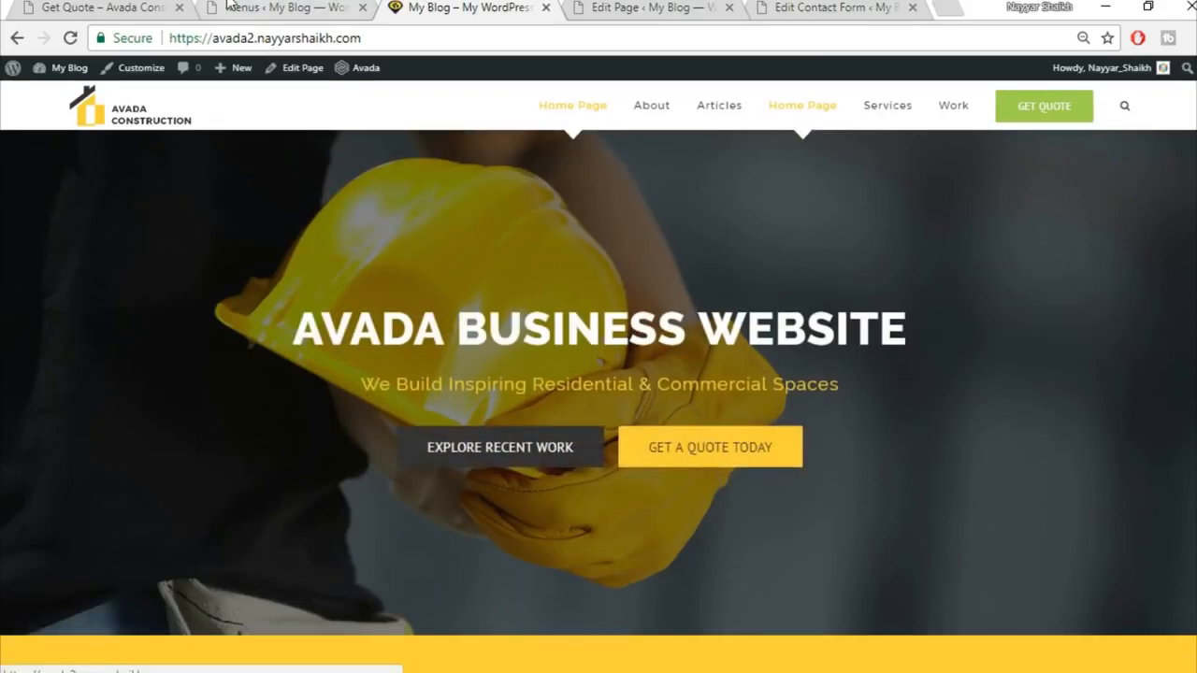
# Step: Remove the duplicate Home Page item, save the Main menu, and reload the live site
pyautogui.click(228, 7)
pyautogui.click(677, 506)
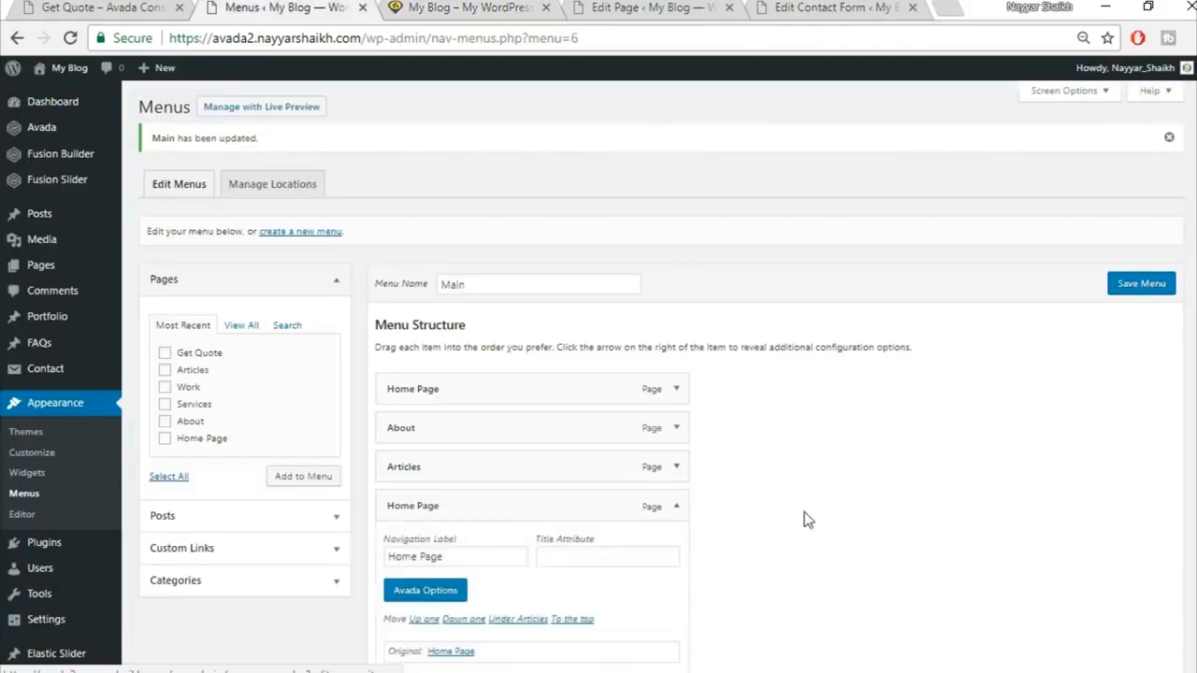
pyautogui.scroll(-2, 496, 506)
pyautogui.click(401, 493)
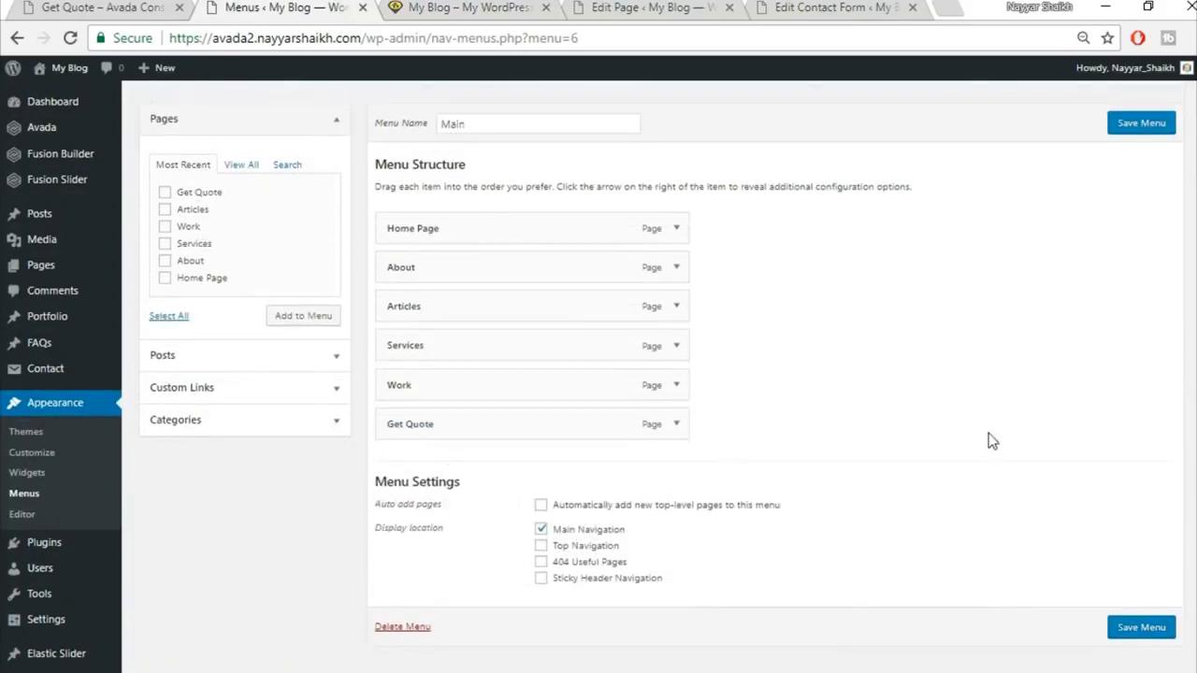
pyautogui.click(1145, 119)
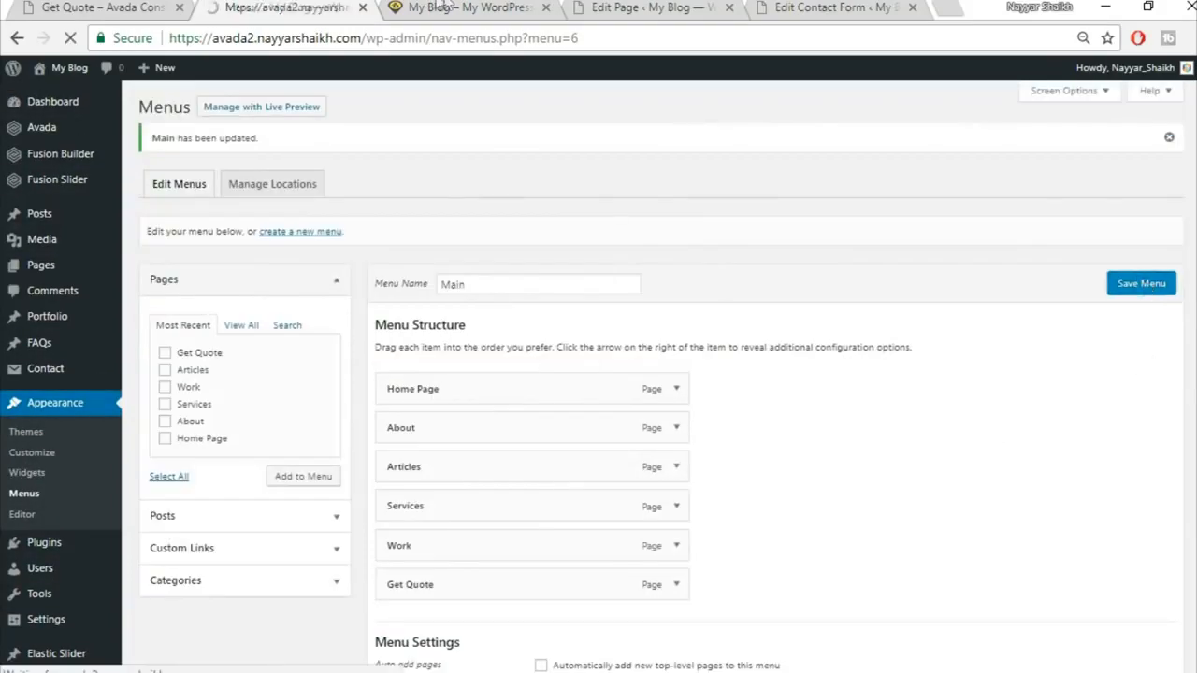
pyautogui.click(449, 6)
pyautogui.click(460, 40)
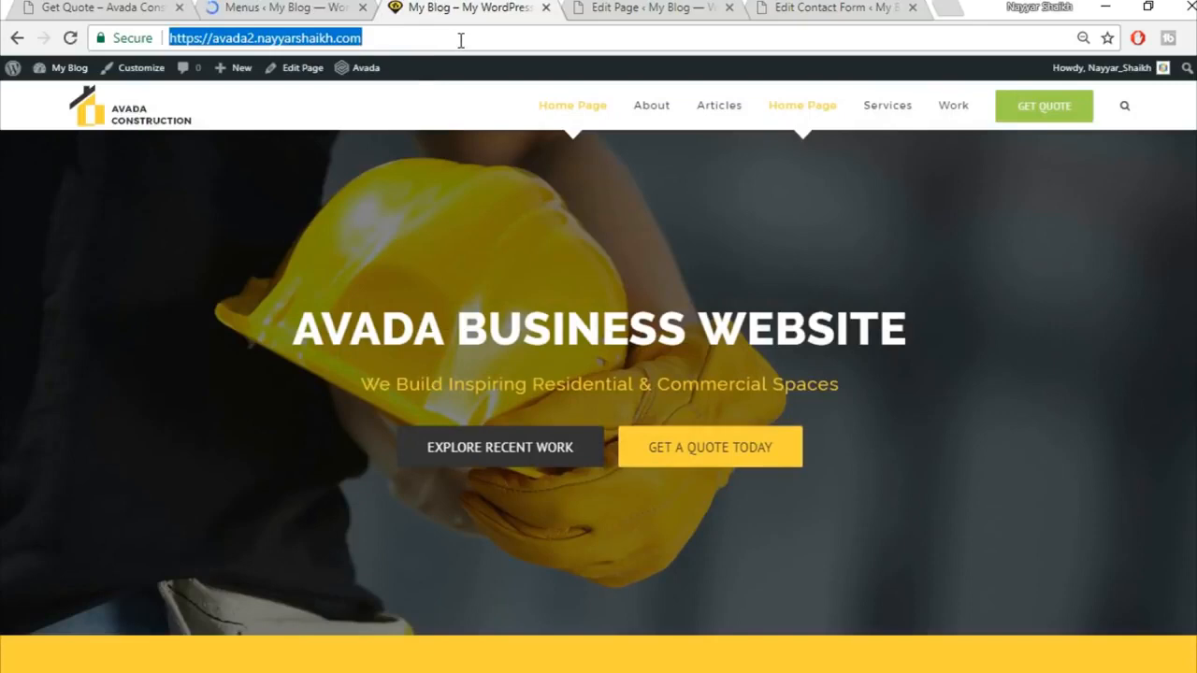
pyautogui.press('Return')
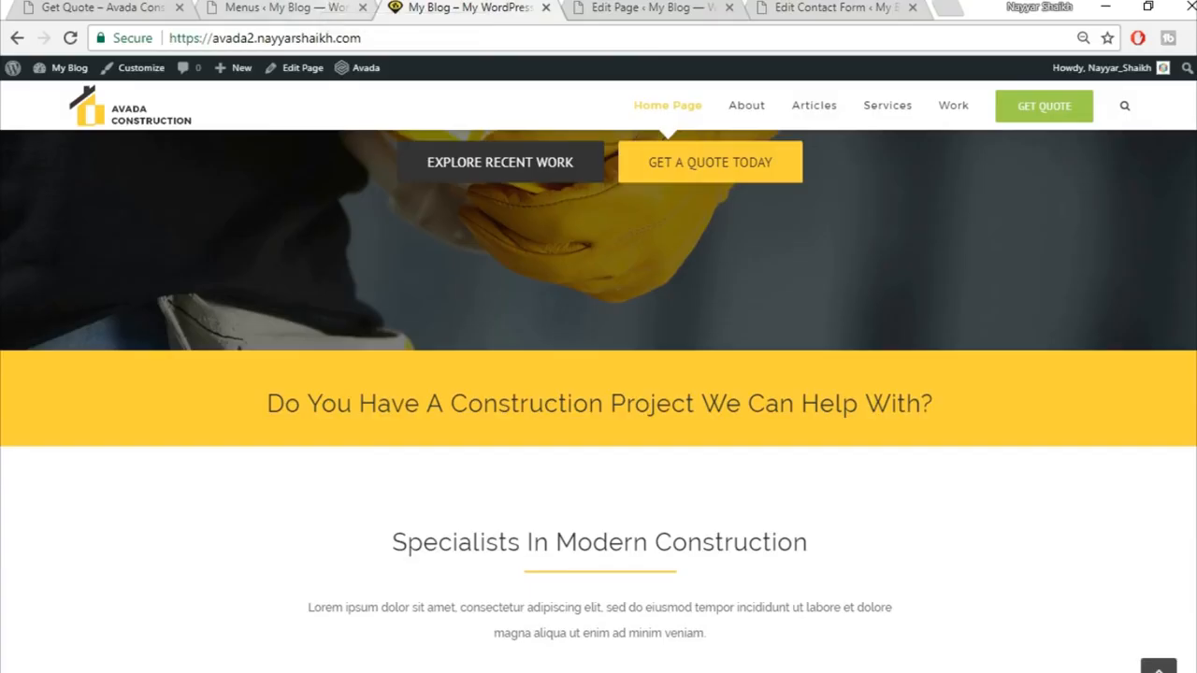
# Step: Scroll down the live site to review its footer, then return to the dashboard's Widgets page
pyautogui.scroll(-15, 1077, 456)
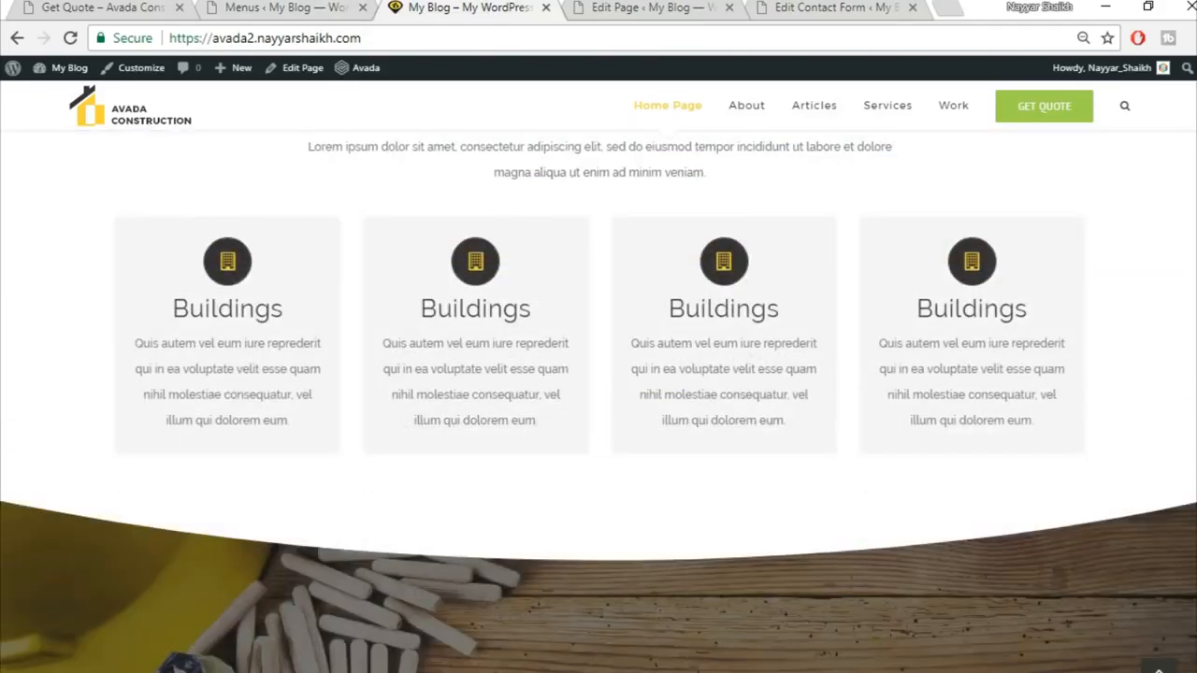
pyautogui.scroll(-6, 1074, 448)
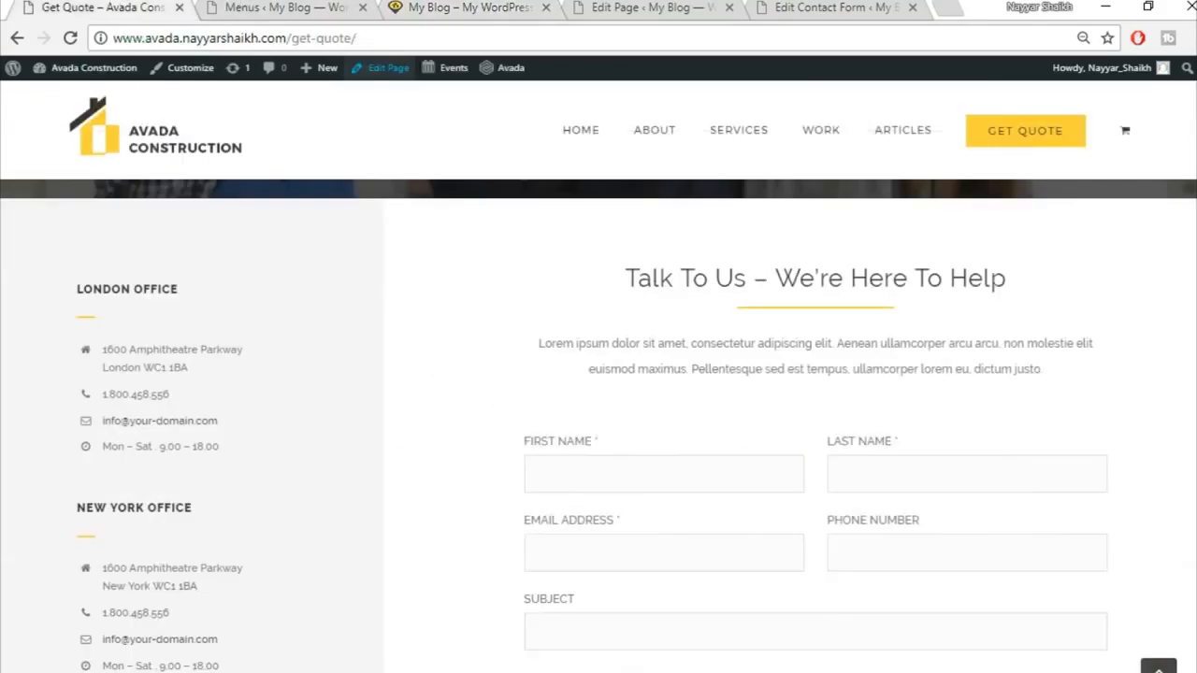
pyautogui.scroll(-10, 599, 439)
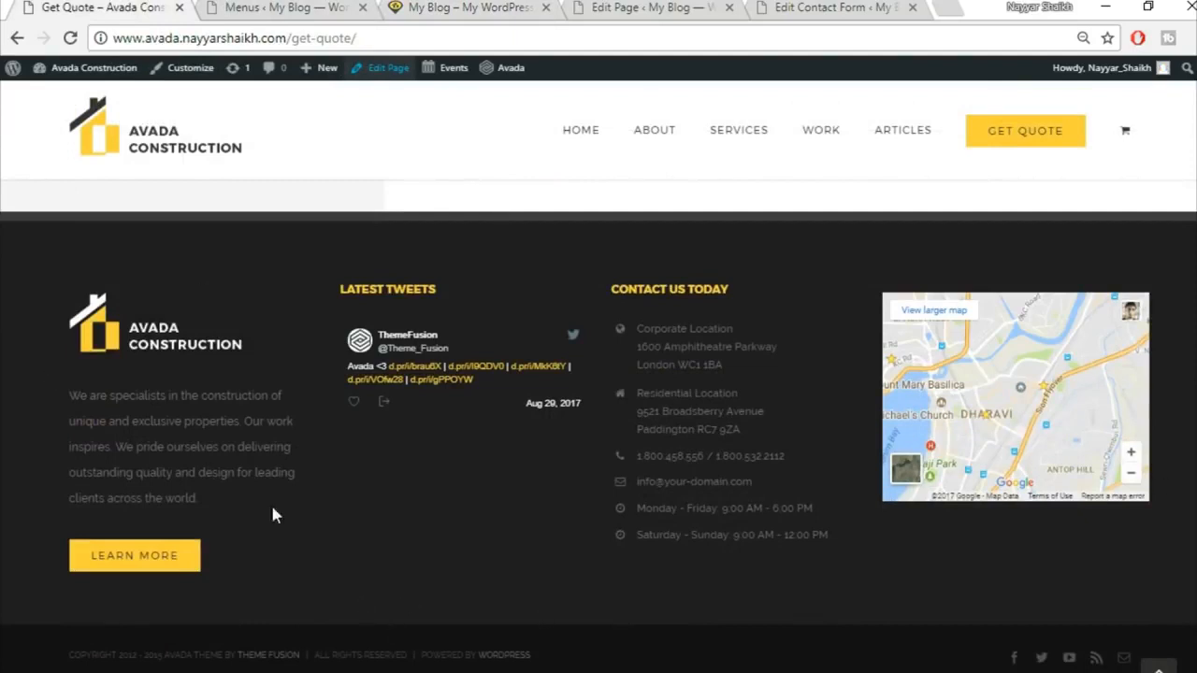
pyautogui.click(286, 8)
pyautogui.scroll(-2, 264, 185)
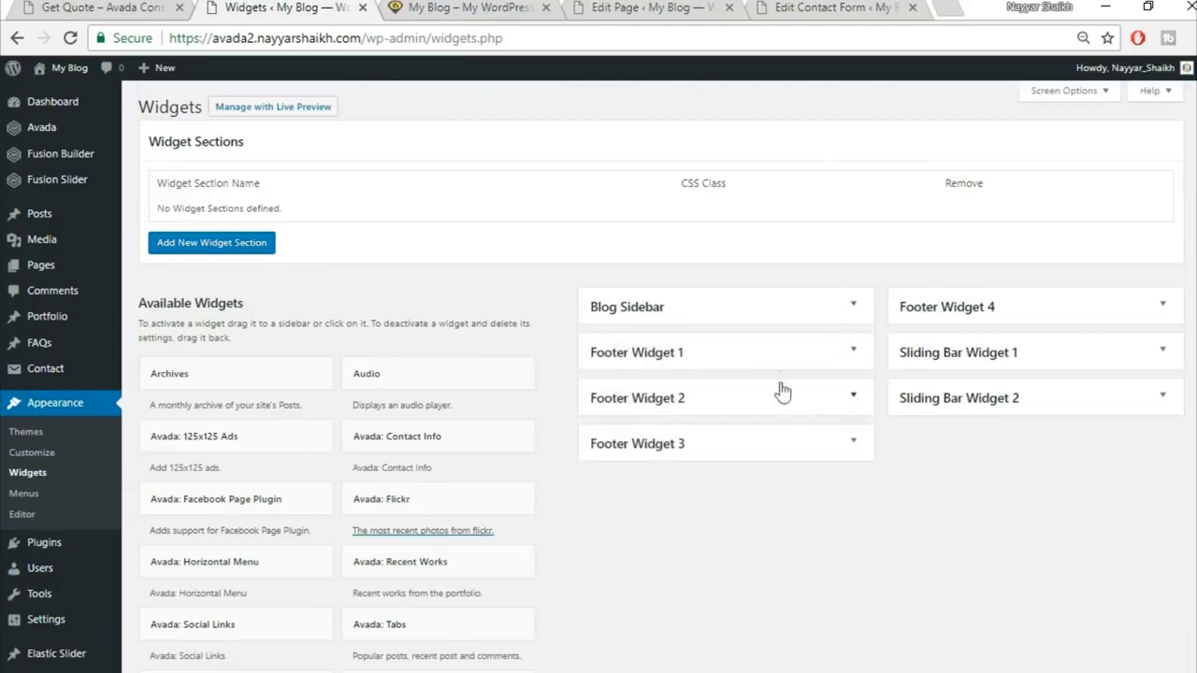
# Step: Add a Text widget from Available Widgets to the Footer Widget 1 area
pyautogui.click(855, 352)
pyautogui.click(855, 353)
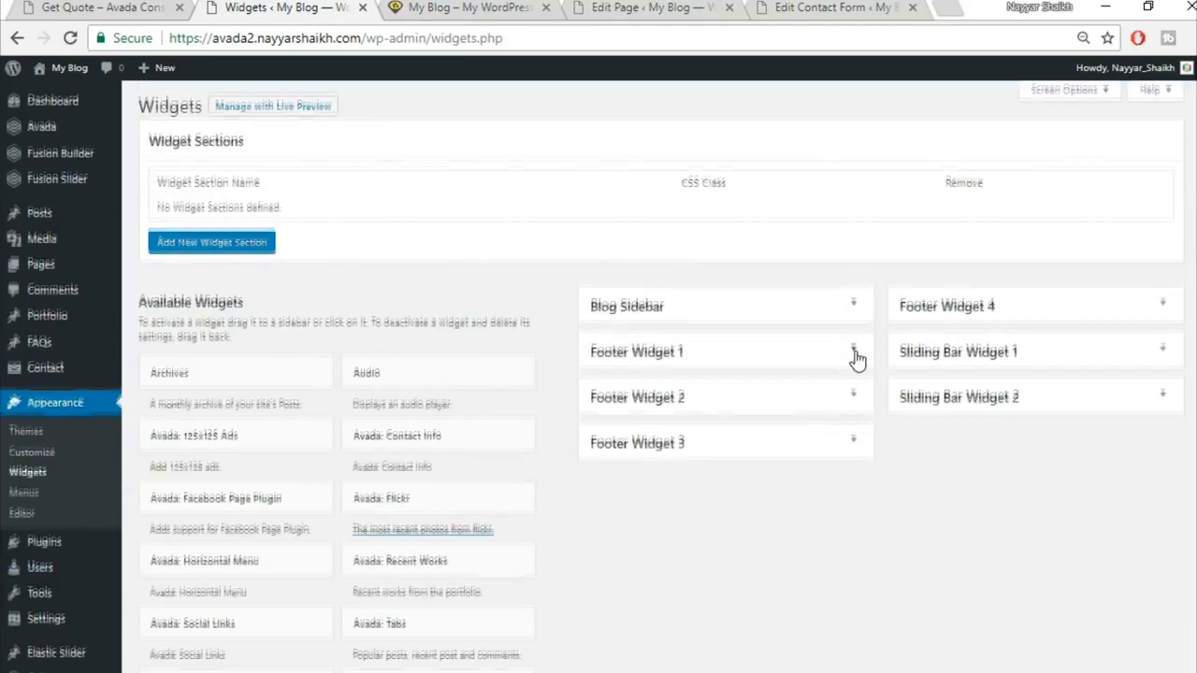
pyautogui.scroll(-8, 746, 542)
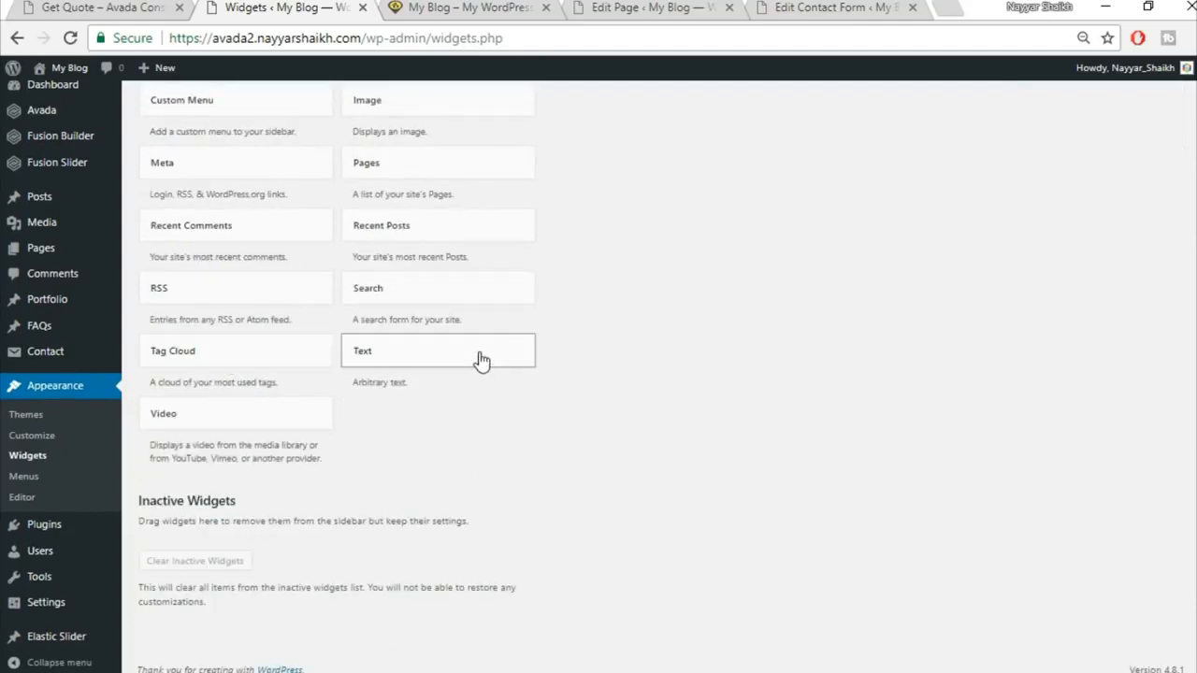
pyautogui.click(480, 360)
pyautogui.click(446, 447)
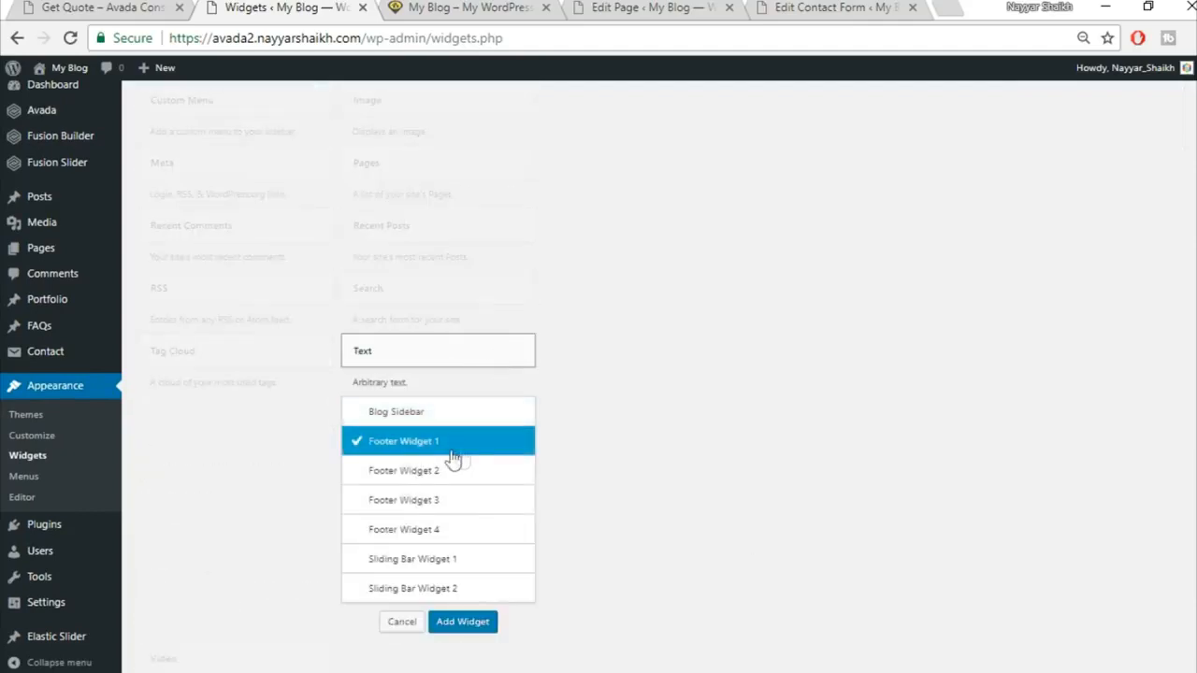
pyautogui.click(476, 625)
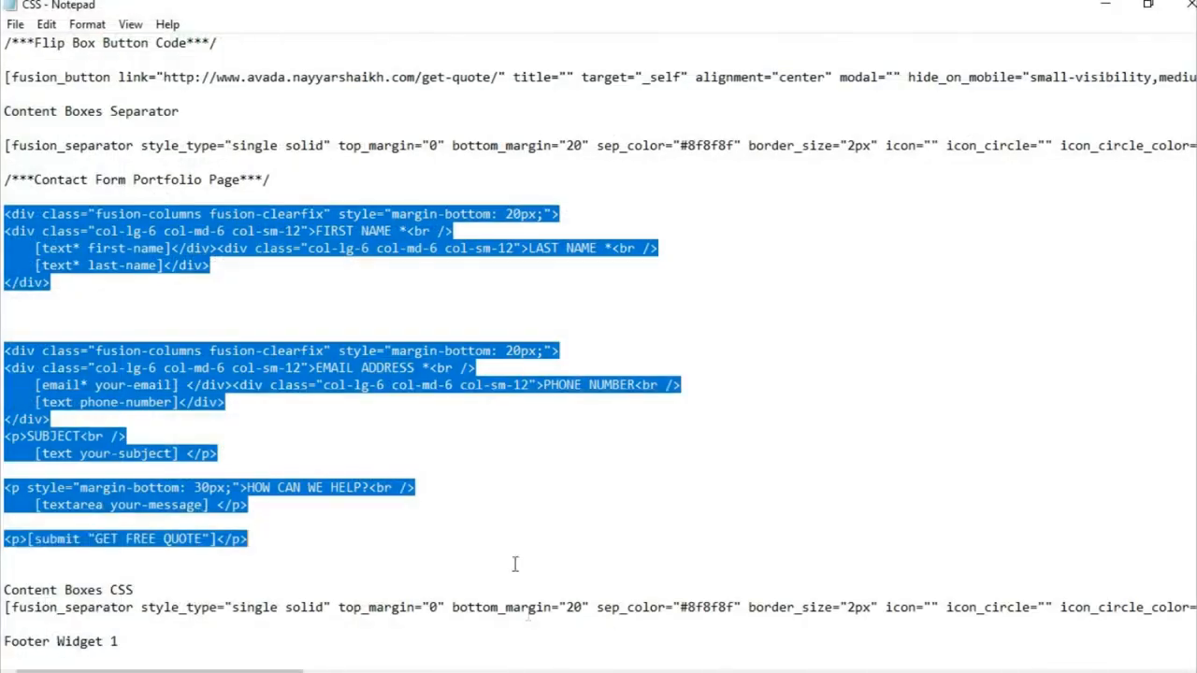
# Step: Copy the Footer Widget 1 code block (logo link, separators, paragraph, button) from the Notepad notes
pyautogui.click(478, 408)
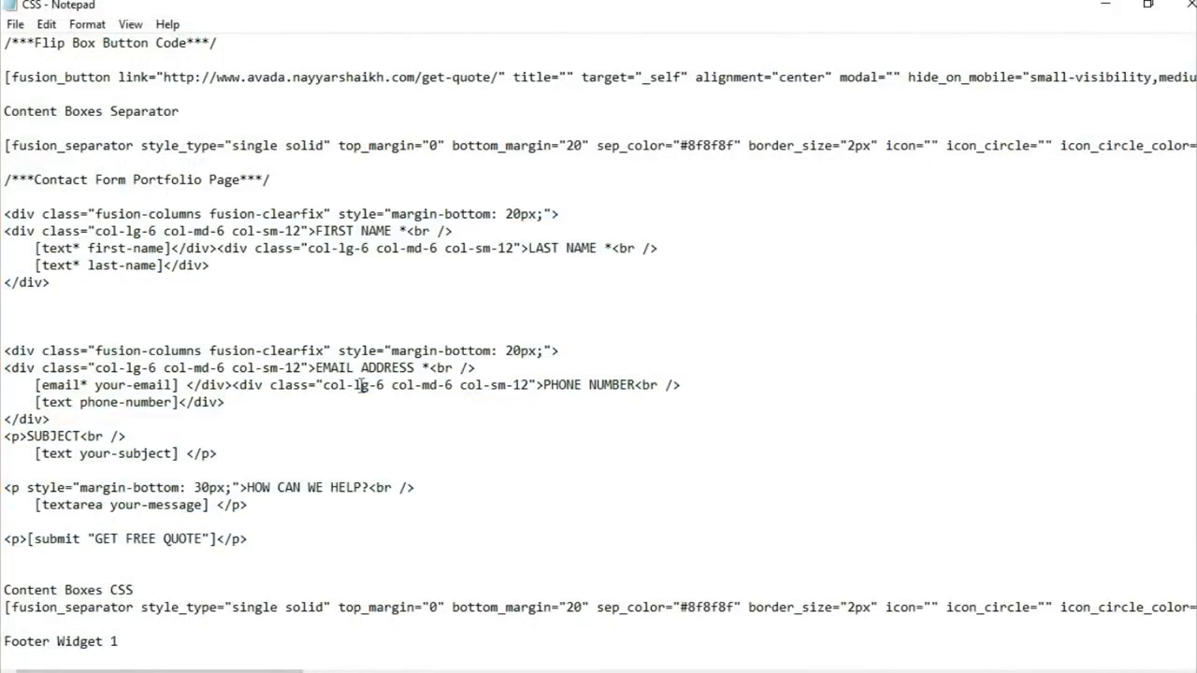
pyautogui.scroll(-10, 322, 379)
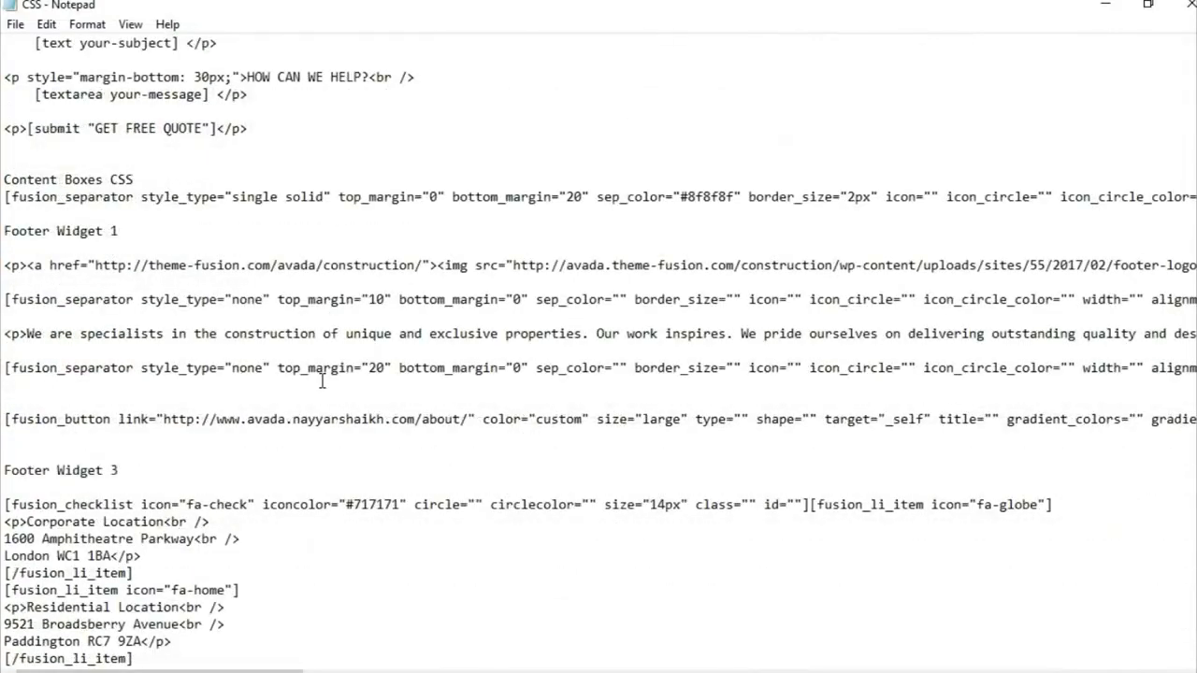
pyautogui.scroll(1, 113, 373)
pyautogui.moveTo(3, 214); pyautogui.dragTo(131, 422)
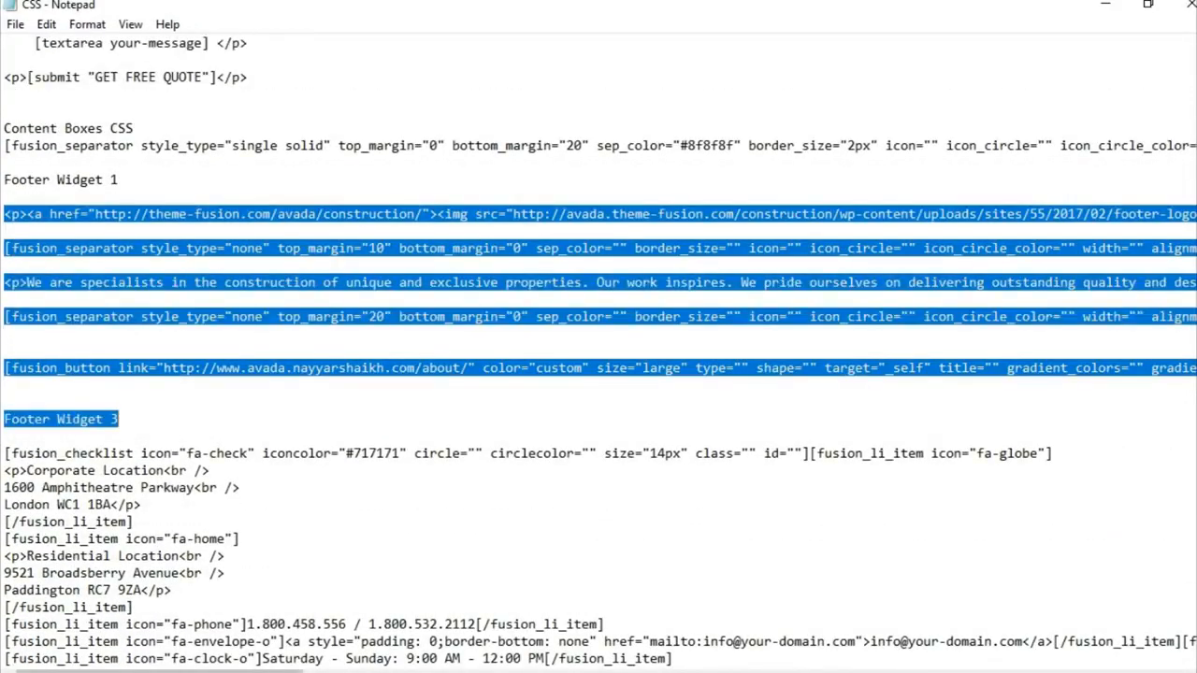
pyautogui.hotkey('alt', 'Tab')
# Step: Paste the code into the widget's Text view, delete the stray Footer Widget 3 line, and save
pyautogui.click(837, 304)
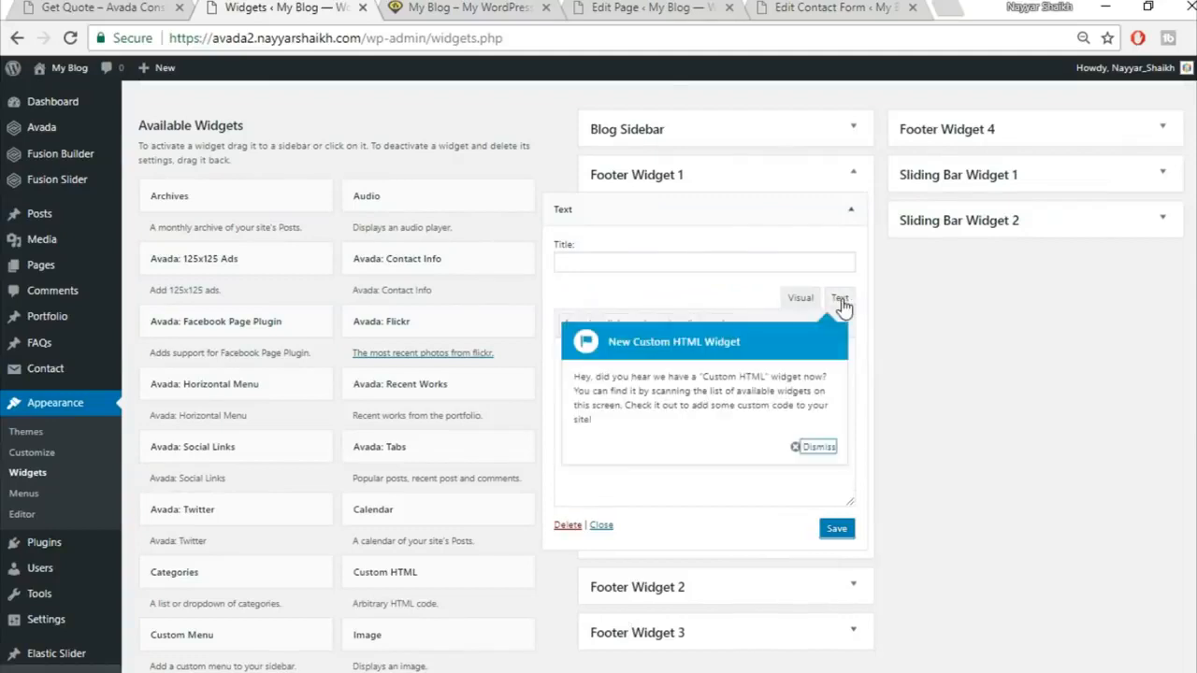
pyautogui.click(817, 447)
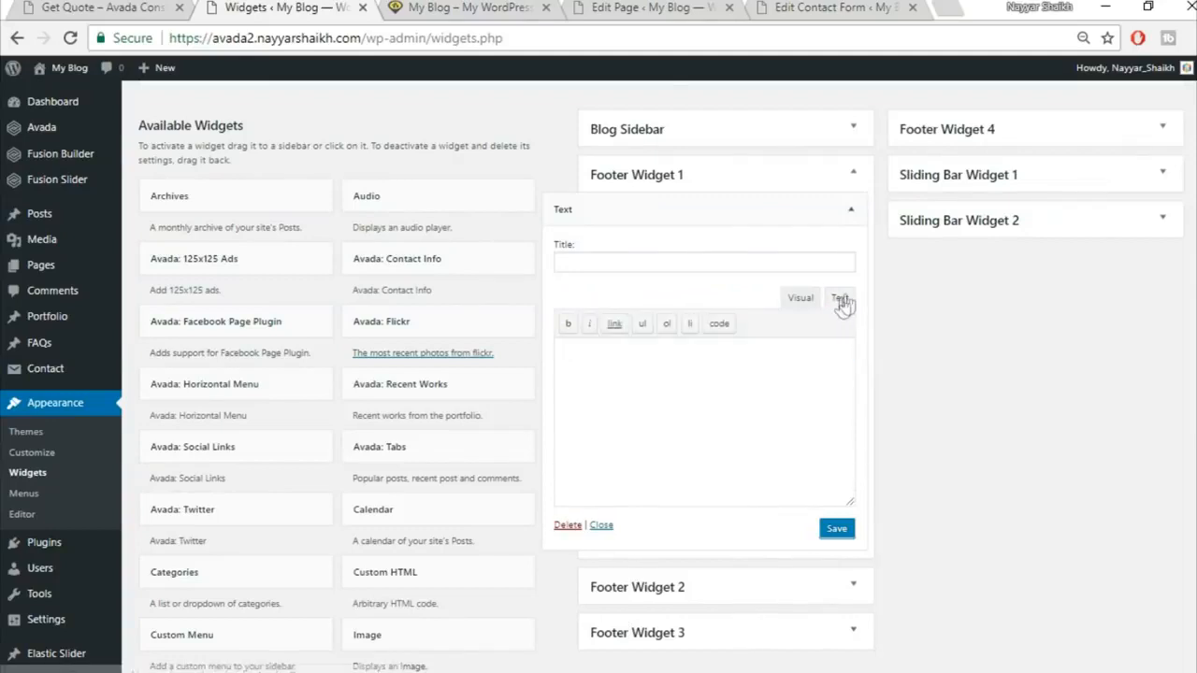
pyautogui.hotkey('ctrl', 'v')
pyautogui.moveTo(646, 491); pyautogui.dragTo(525, 496)
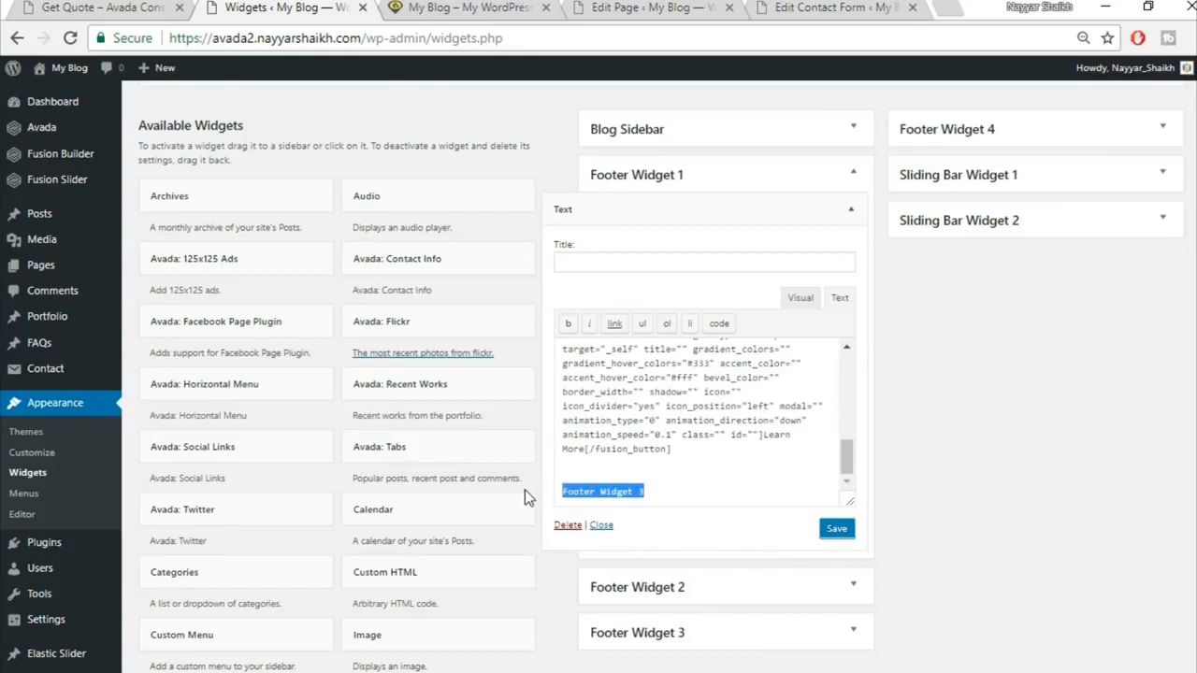
pyautogui.press('BackSpace')
pyautogui.press('BackSpace')
pyautogui.press('BackSpace')
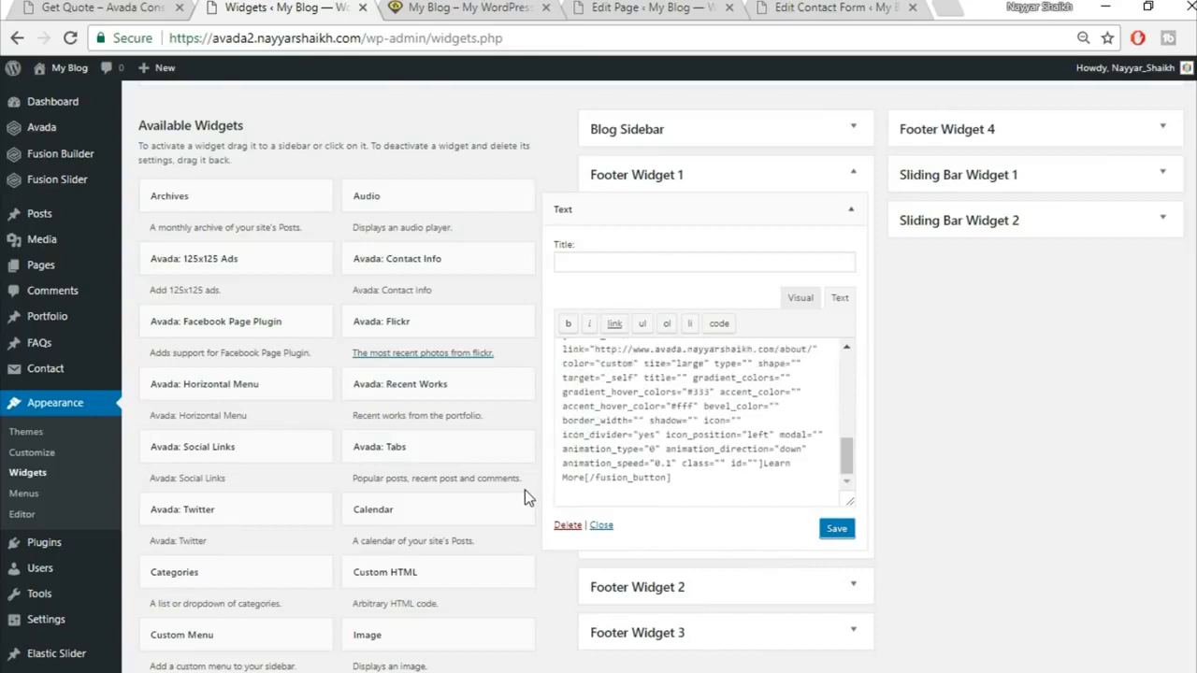
pyautogui.scroll(10, 622, 411)
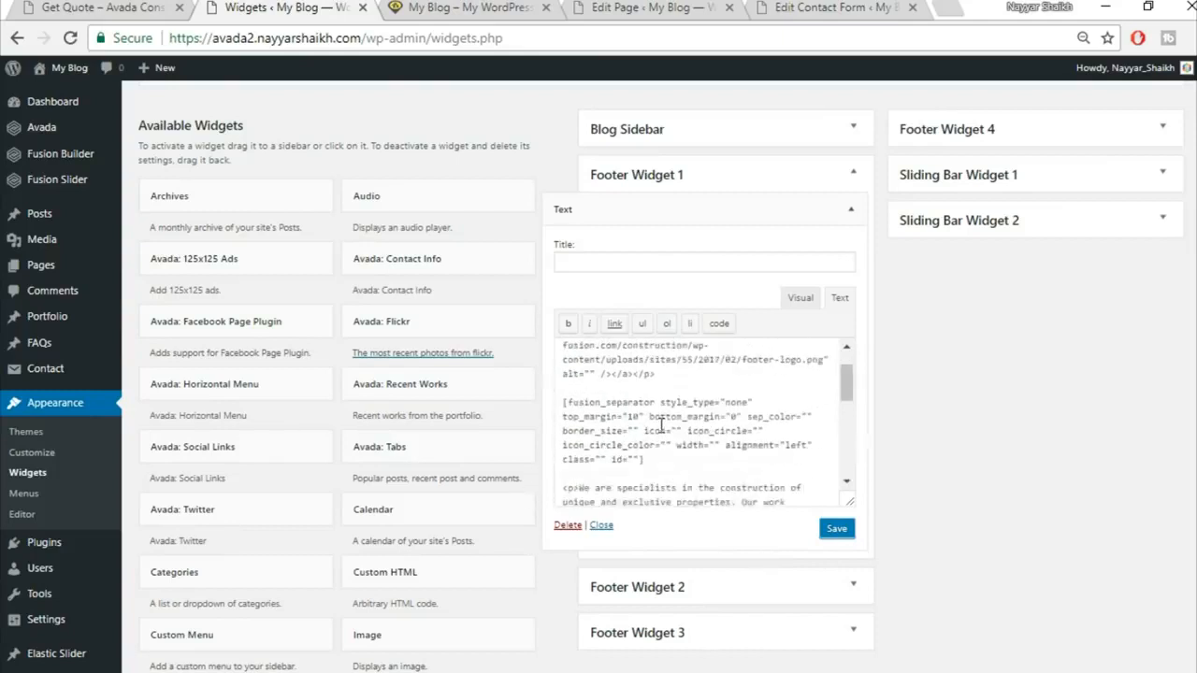
pyautogui.click(830, 535)
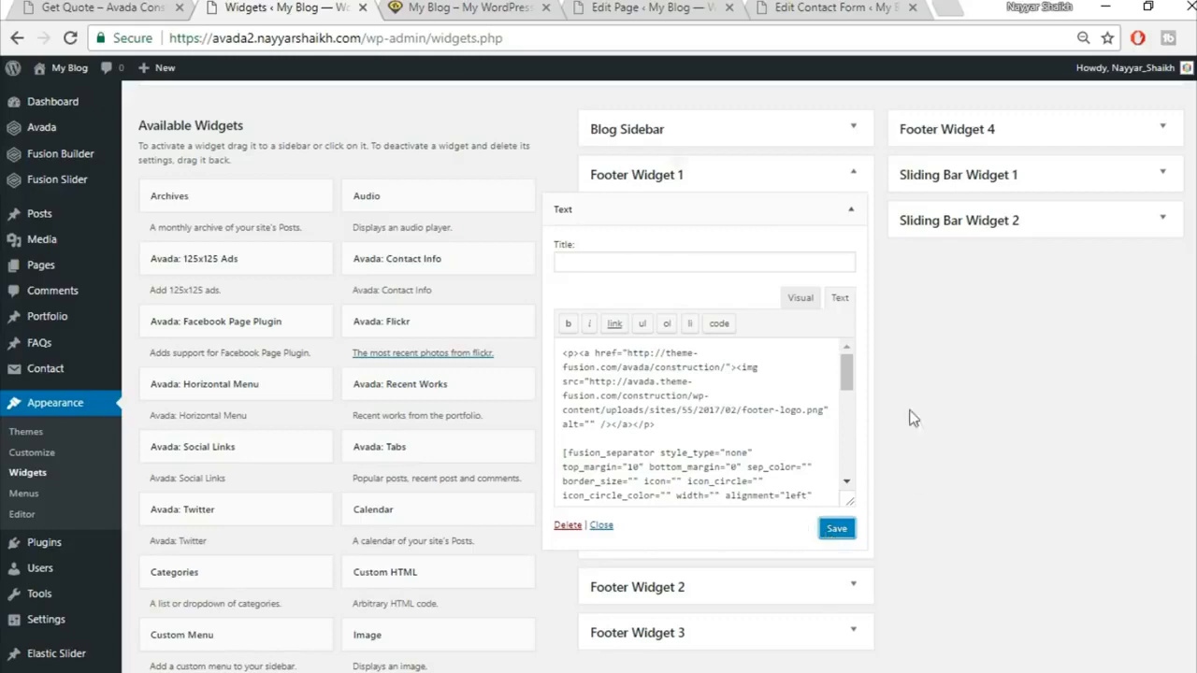
# Step: Compare the widget's description paragraph in visual view against the live Get Quote page footer
pyautogui.hotkey('ctrl', '1')
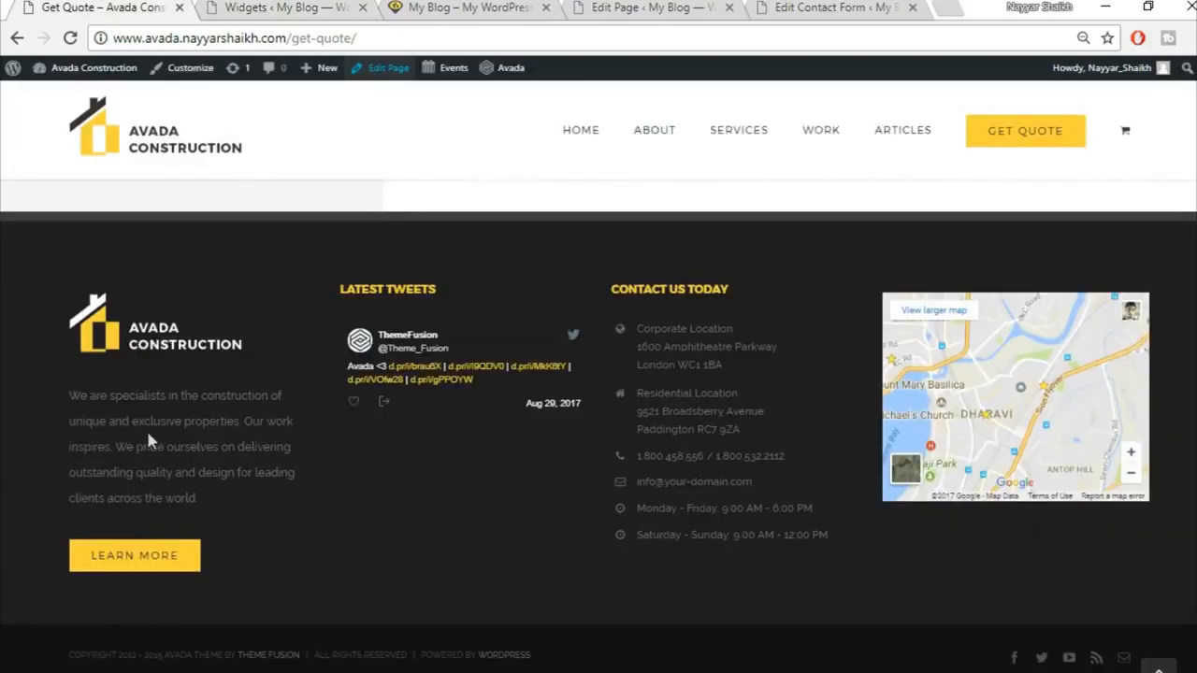
pyautogui.moveTo(68, 394); pyautogui.dragTo(239, 499)
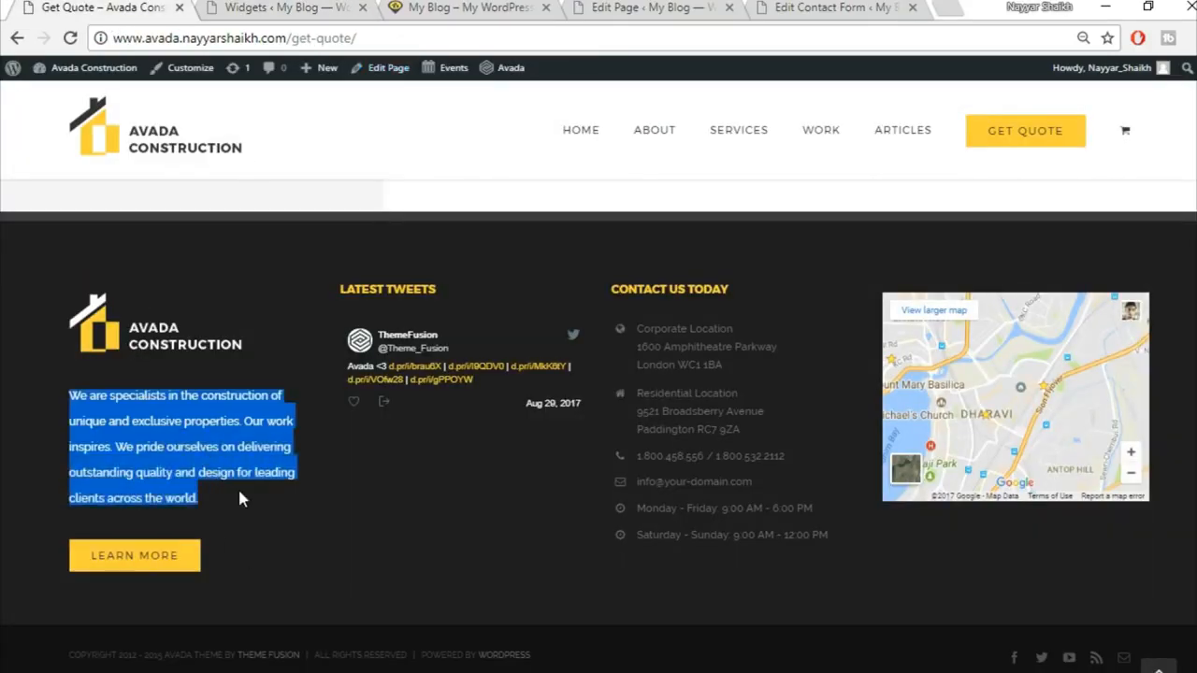
pyautogui.click(281, 8)
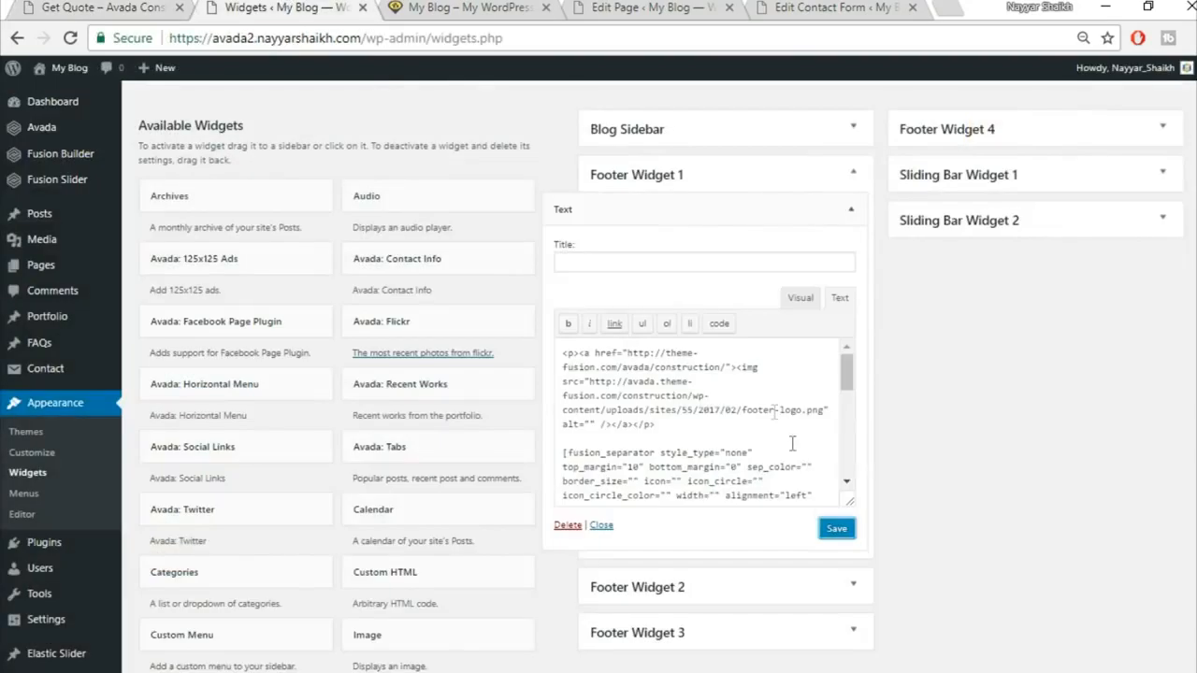
pyautogui.click(810, 301)
pyautogui.scroll(-3, 633, 402)
pyautogui.scroll(2, 627, 406)
pyautogui.scroll(1, 636, 447)
pyautogui.moveTo(562, 439); pyautogui.dragTo(754, 455)
pyautogui.scroll(-2, 670, 389)
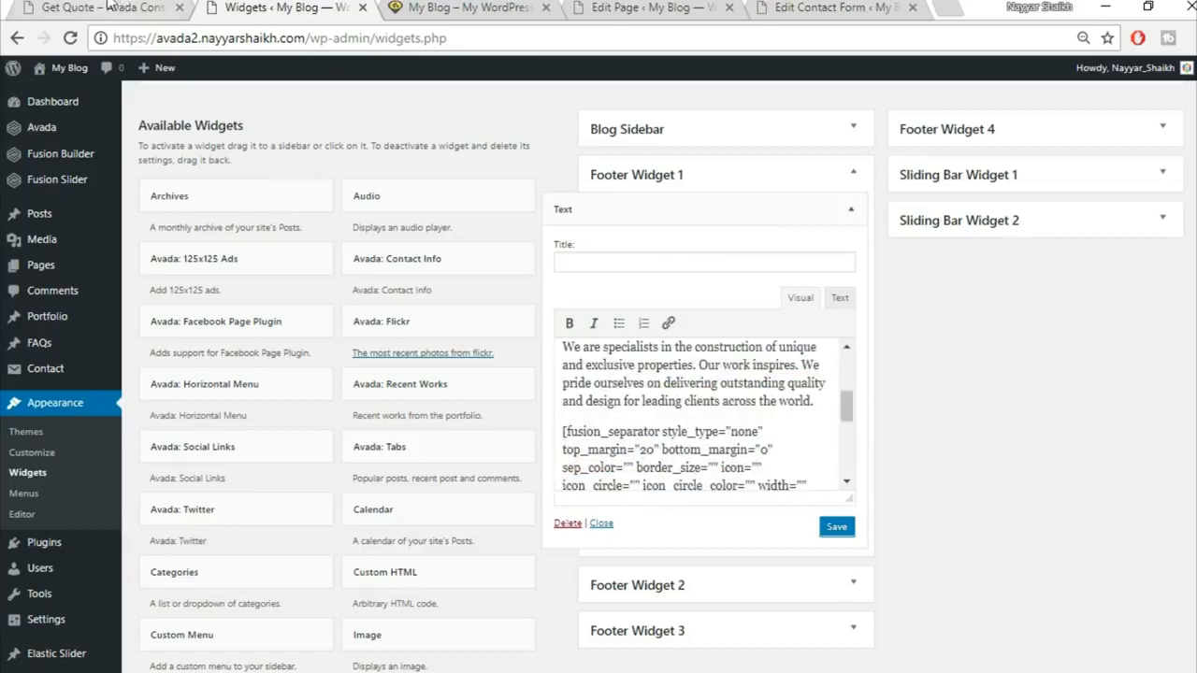
# Step: Clear the highlight on the live page and collapse the Footer Widget 1 Text widget
pyautogui.click(103, 8)
pyautogui.click(168, 395)
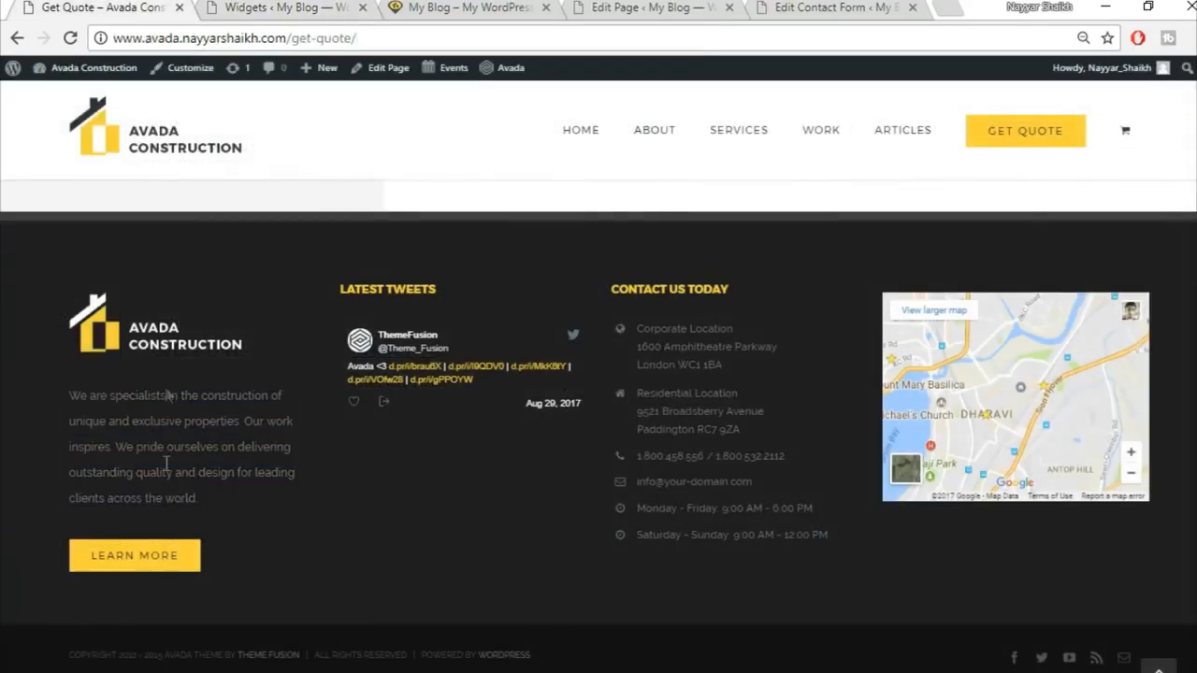
pyautogui.click(284, 8)
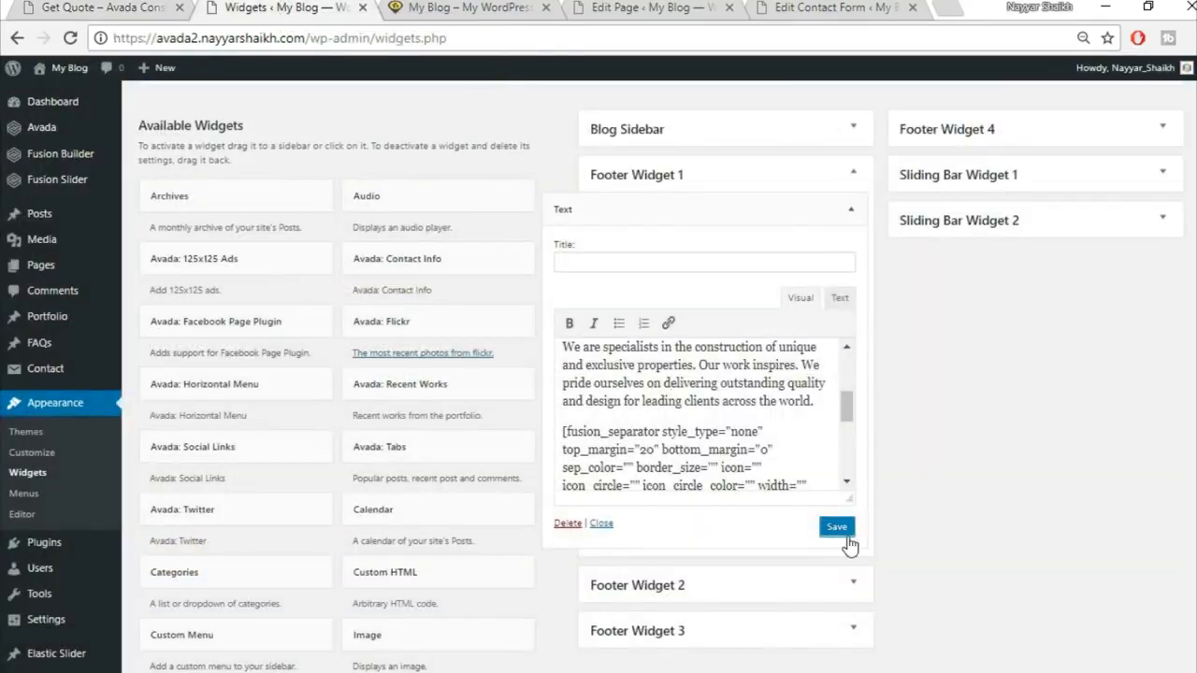
pyautogui.click(851, 210)
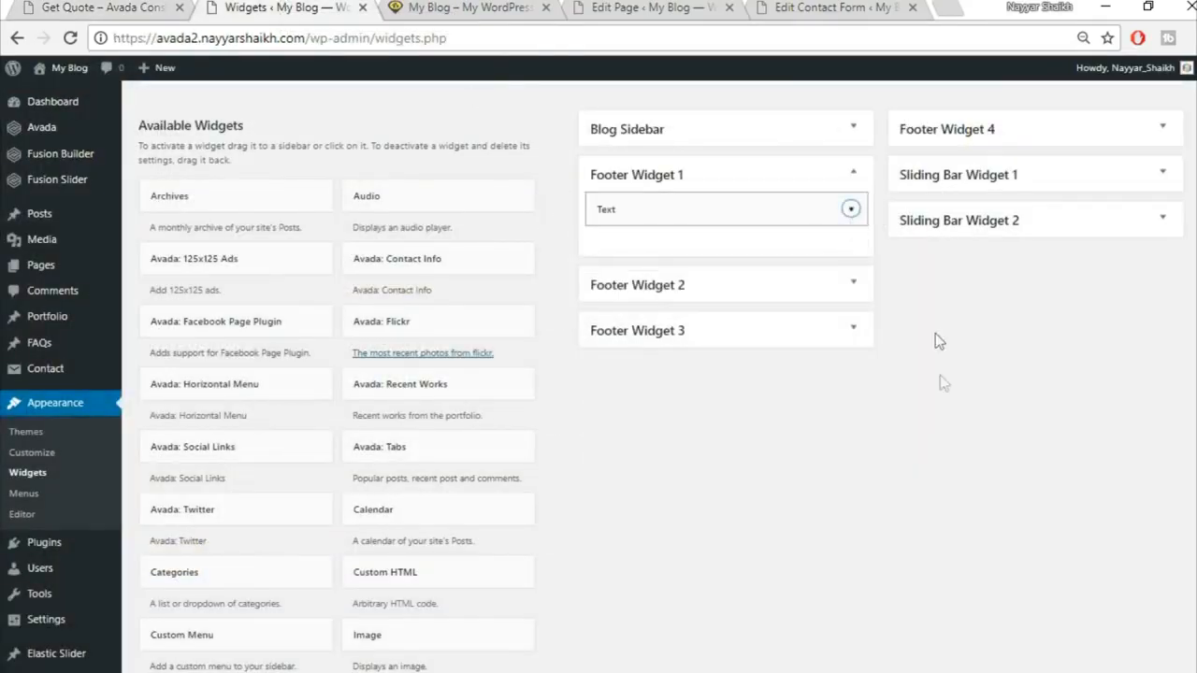
pyautogui.scroll(-6, 973, 401)
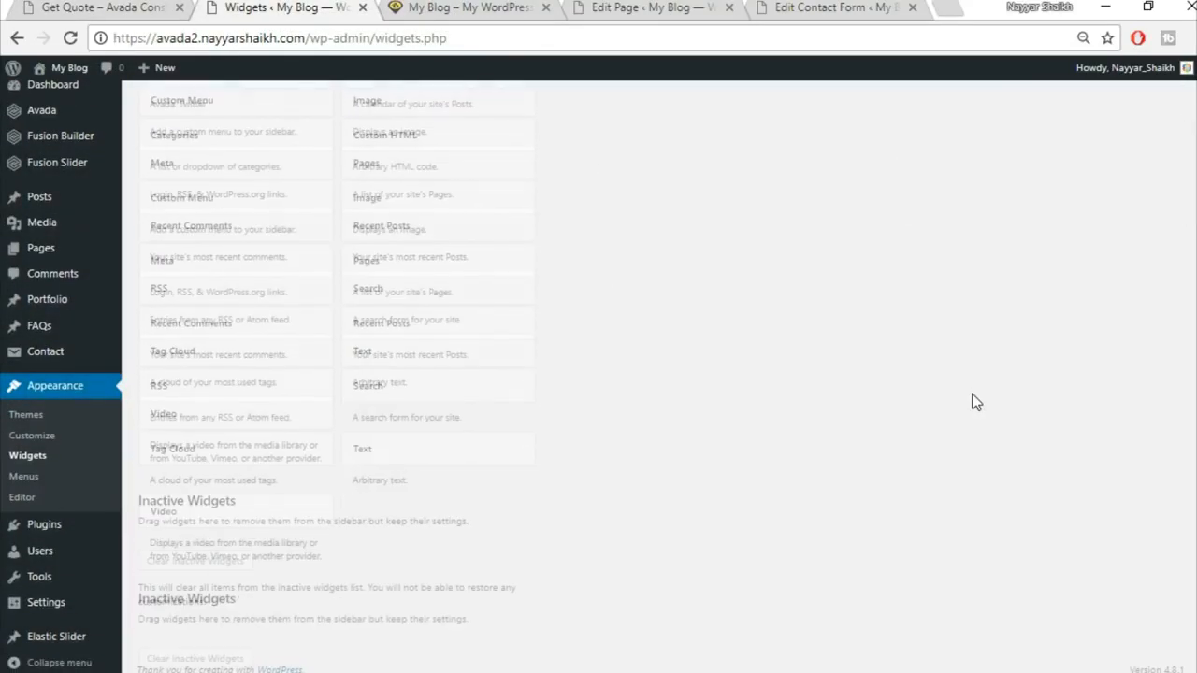
pyautogui.scroll(4, 976, 406)
pyautogui.scroll(1, 975, 405)
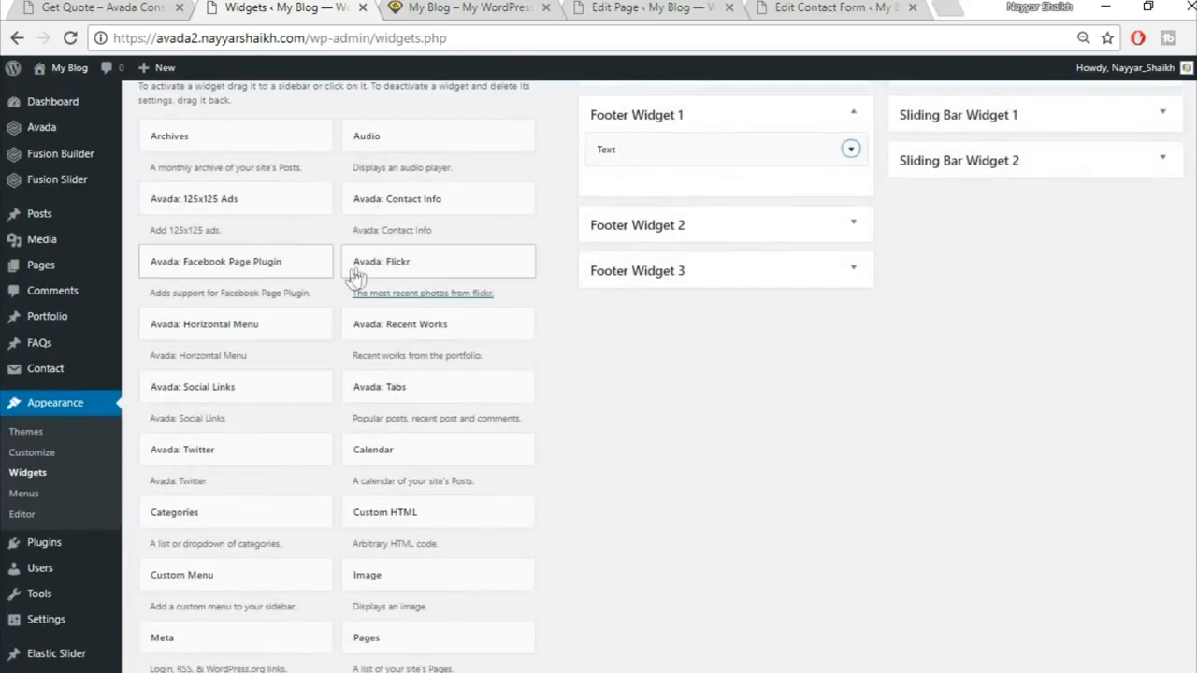
pyautogui.scroll(2, 345, 273)
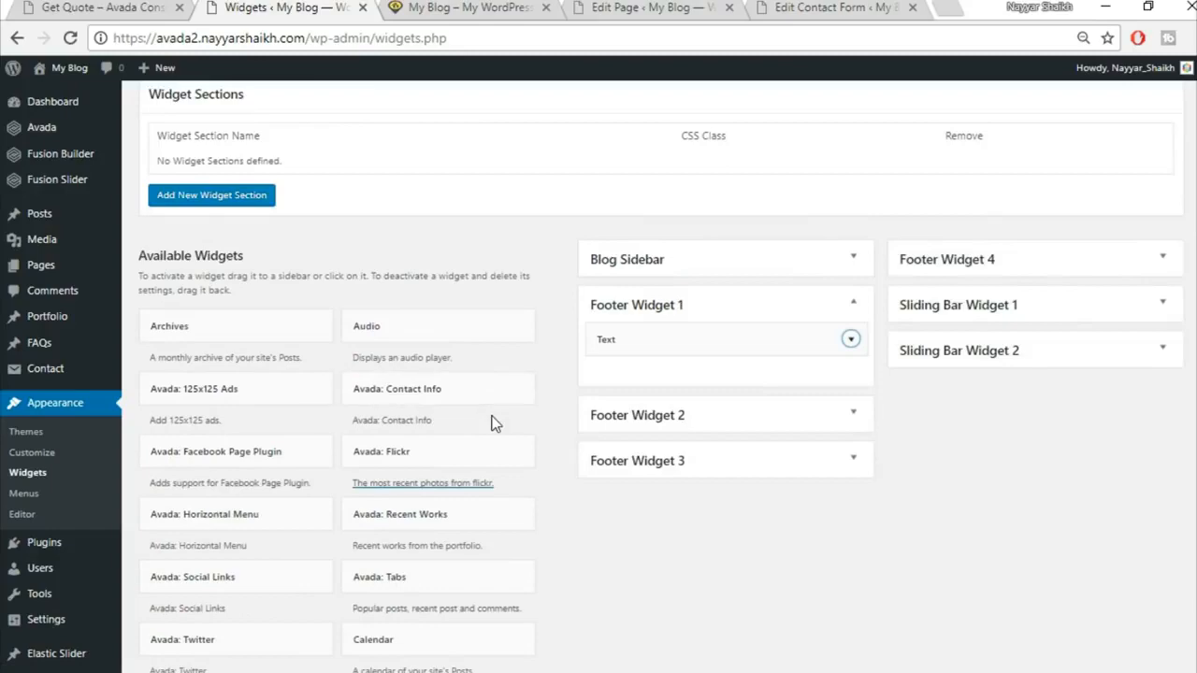
pyautogui.scroll(-1, 496, 425)
# Step: Add an Avada: Twitter widget titled Recent Tweets to Footer Widget 2 and collapse its form
pyautogui.scroll(-2, 596, 440)
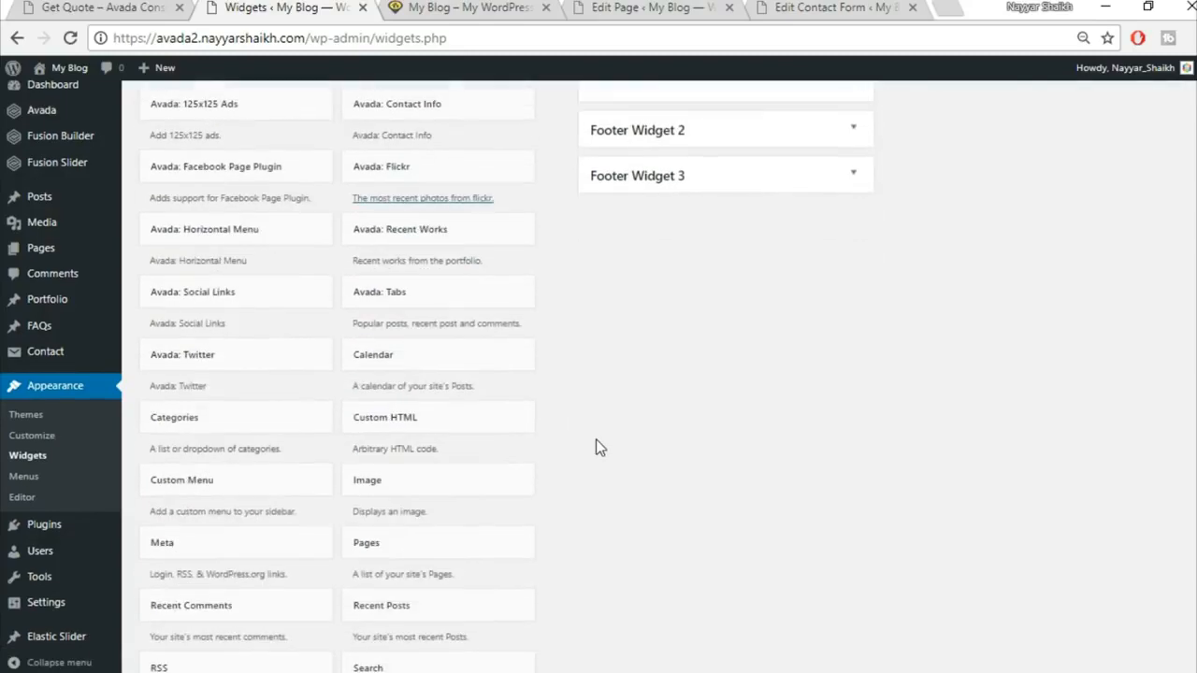
pyautogui.click(260, 348)
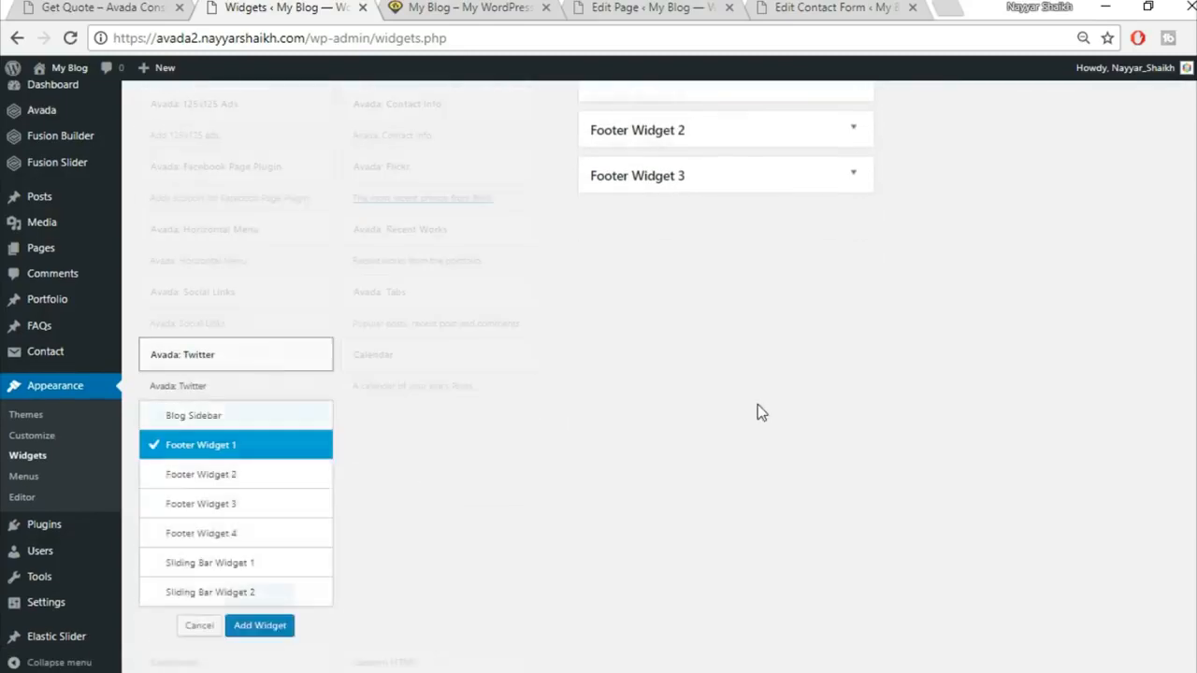
pyautogui.click(263, 288)
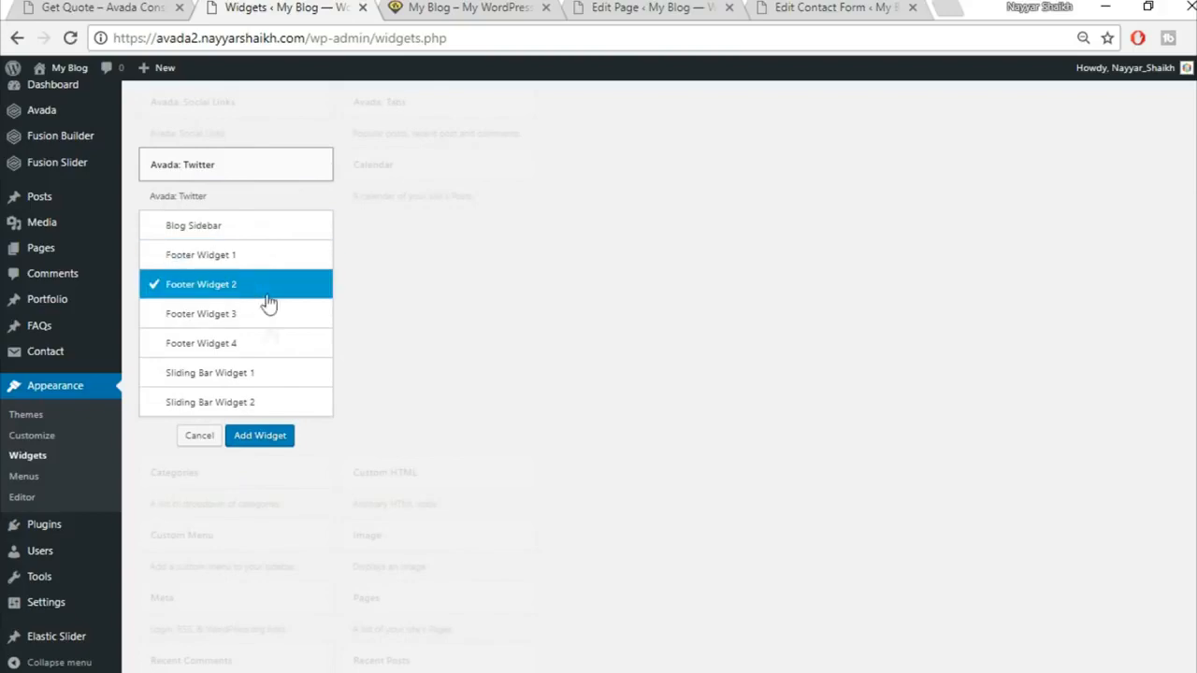
pyautogui.click(265, 440)
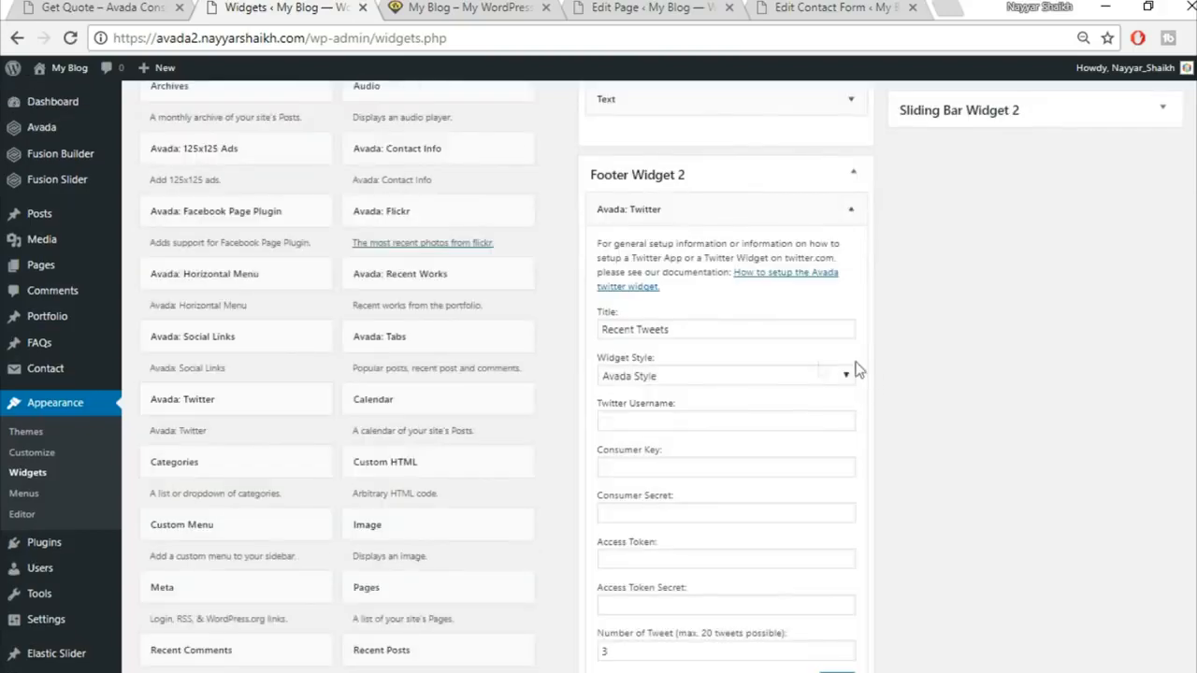
pyautogui.scroll(-1, 876, 368)
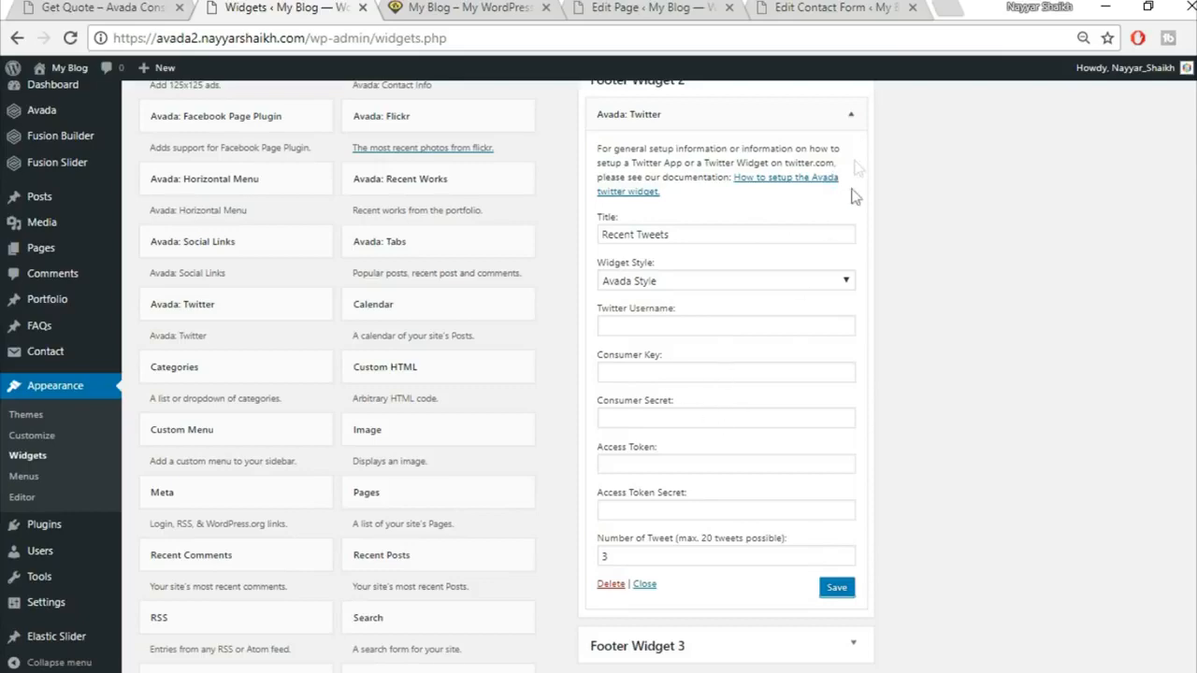
pyautogui.click(851, 114)
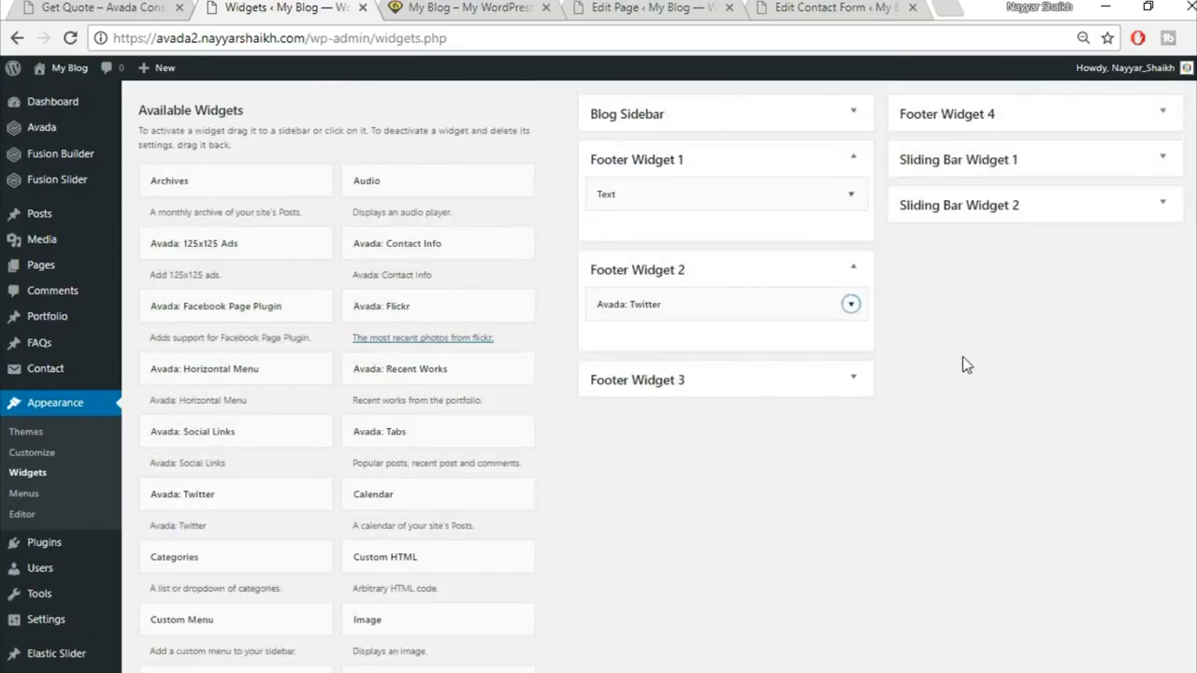
# Step: Copy the Footer Widget 3 contact checklist code from the Notepad notes
pyautogui.click(131, 8)
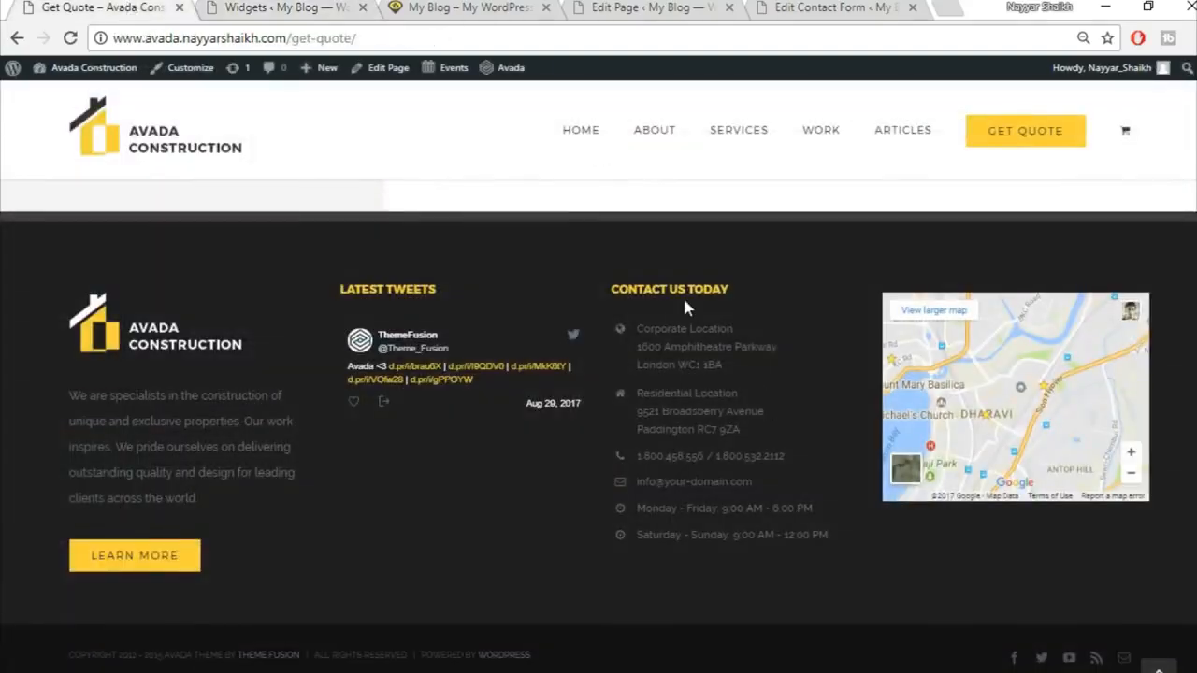
pyautogui.hotkey('alt', 'Tab')
pyautogui.scroll(-1, 218, 504)
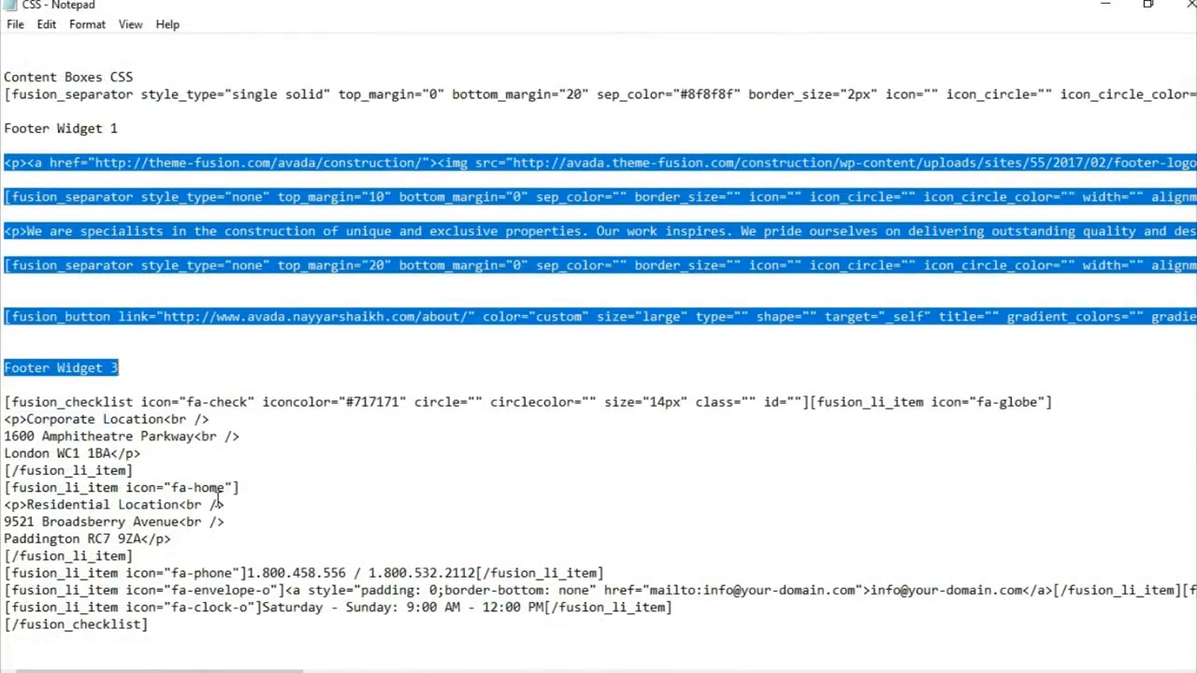
pyautogui.click(58, 403)
pyautogui.moveTo(7, 404); pyautogui.dragTo(239, 660)
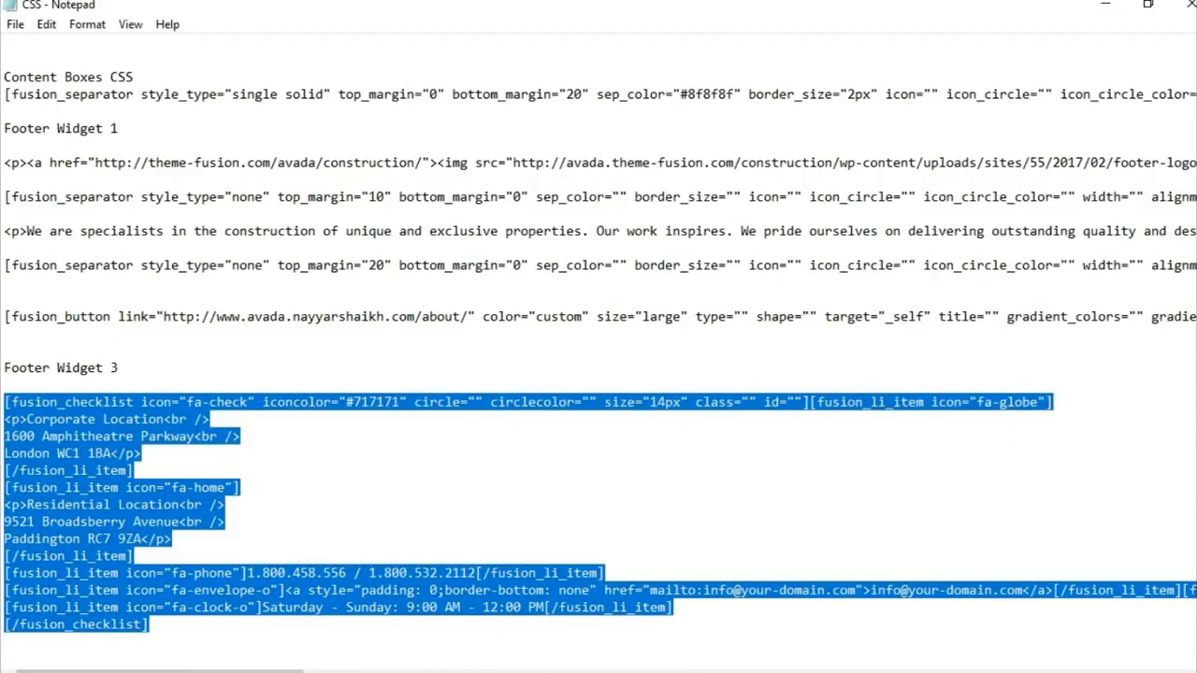
pyautogui.click(549, 672)
pyautogui.click(601, 6)
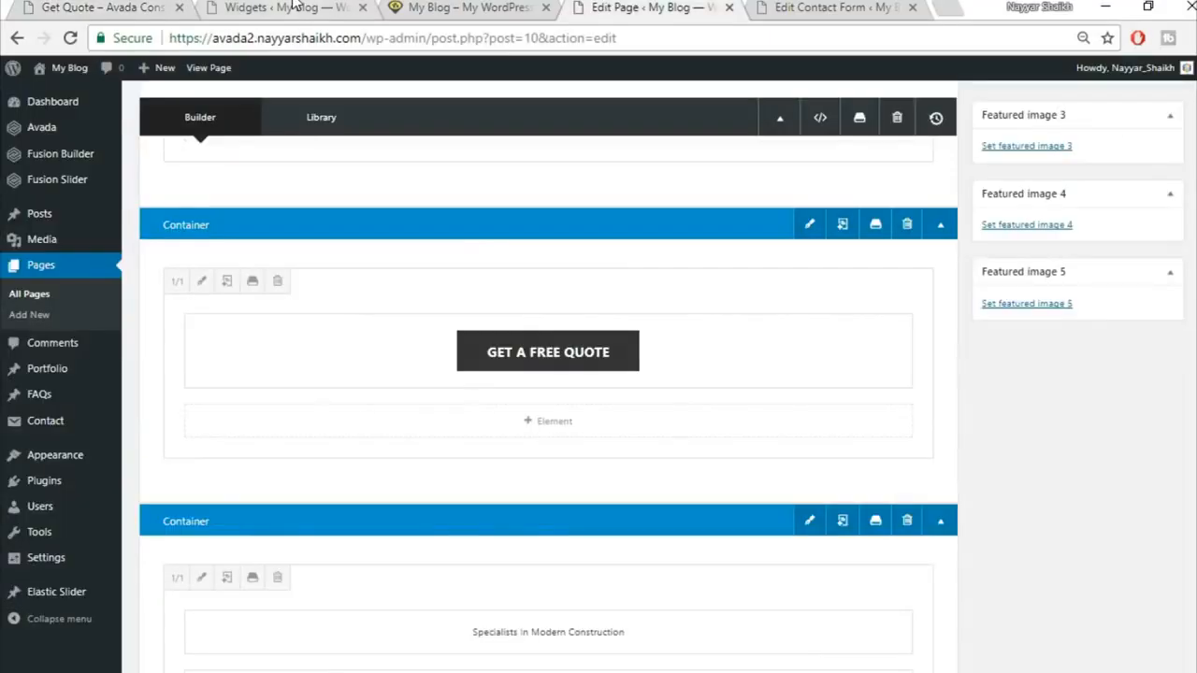
pyautogui.click(293, 6)
# Step: Add a Text widget to Footer Widget 3 and paste the contact-details shortcode in Text view
pyautogui.scroll(-5, 673, 484)
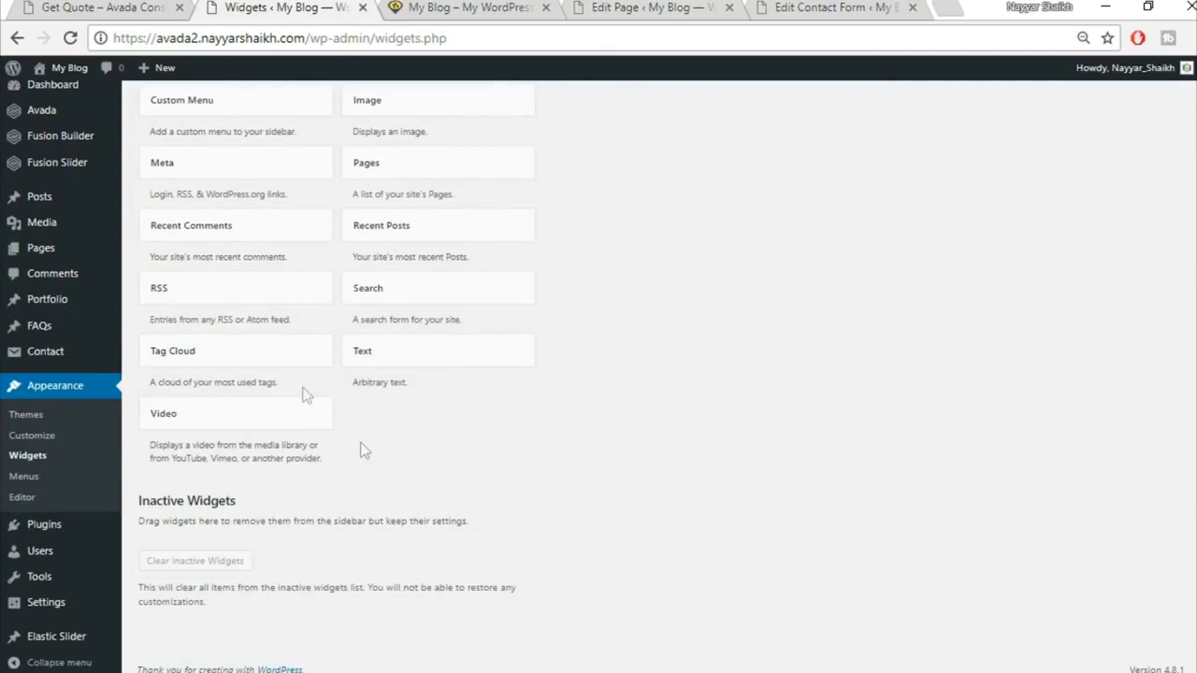
pyautogui.click(415, 346)
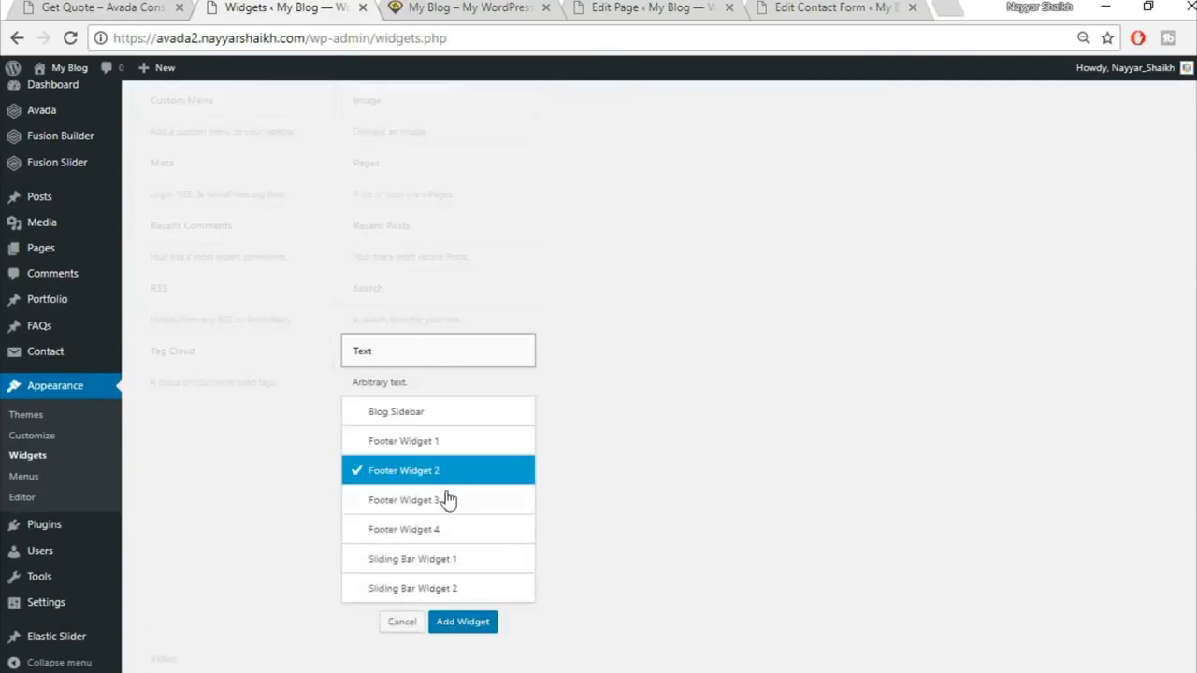
pyautogui.click(447, 501)
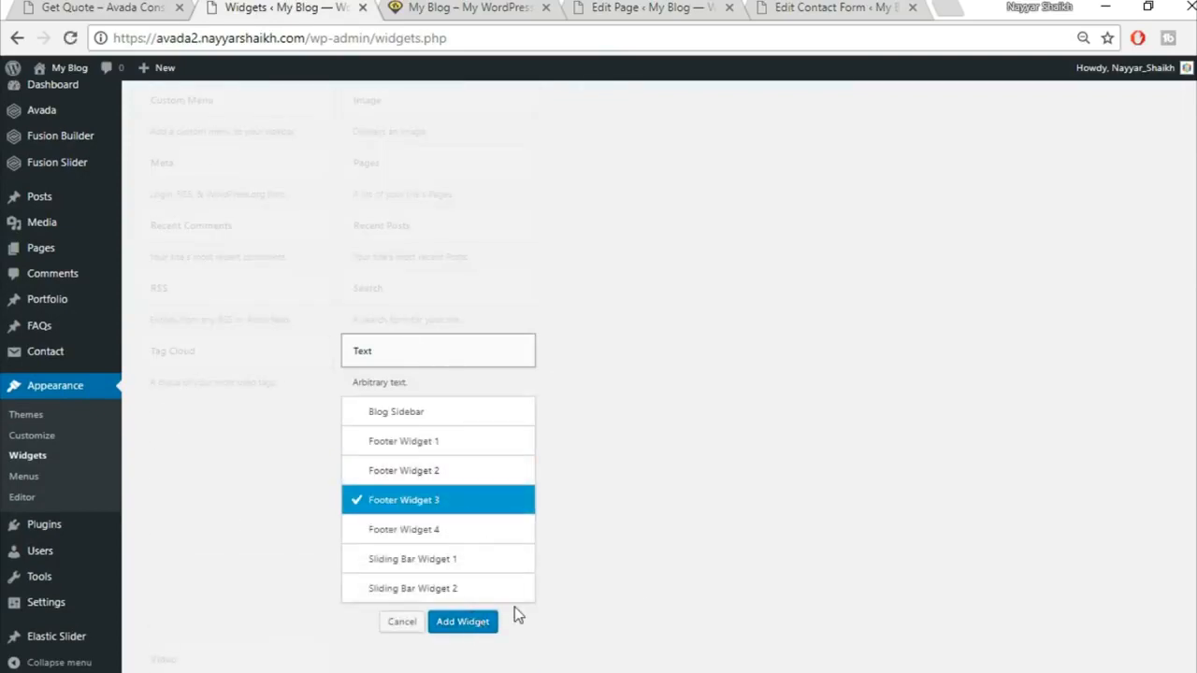
pyautogui.click(477, 621)
pyautogui.click(842, 298)
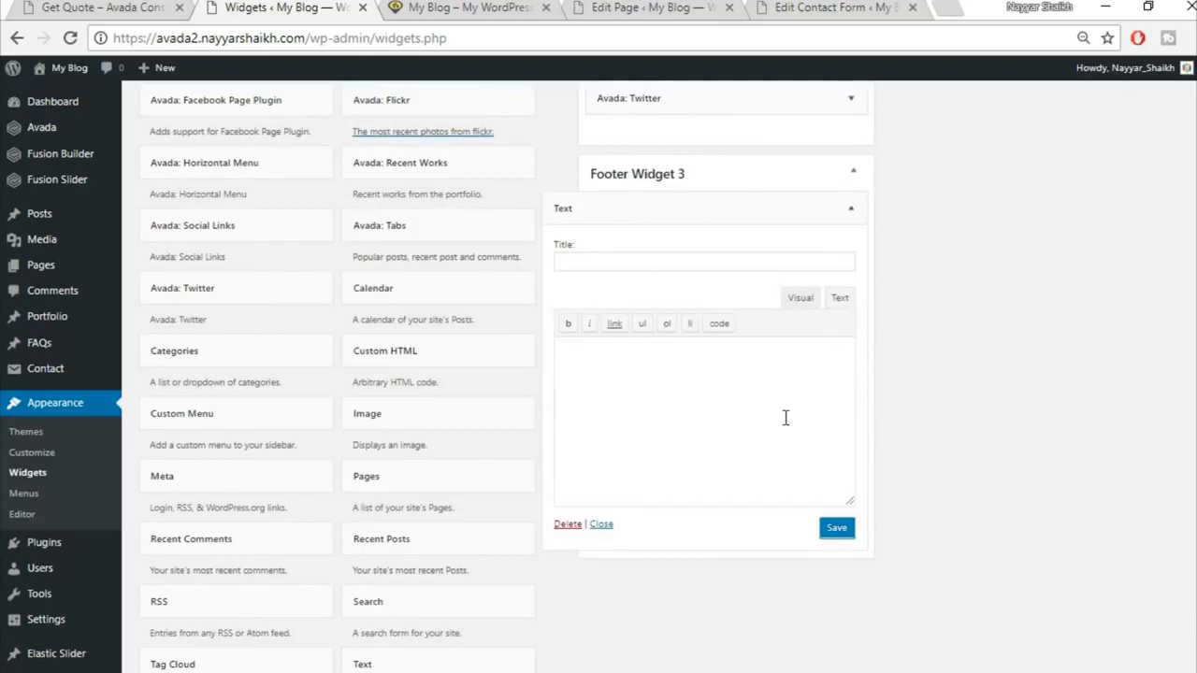
pyautogui.hotkey('ctrl', 'v')
# Step: Check the contact details in visual view, save and collapse the widget, then view the Get Quote footer
pyautogui.click(800, 297)
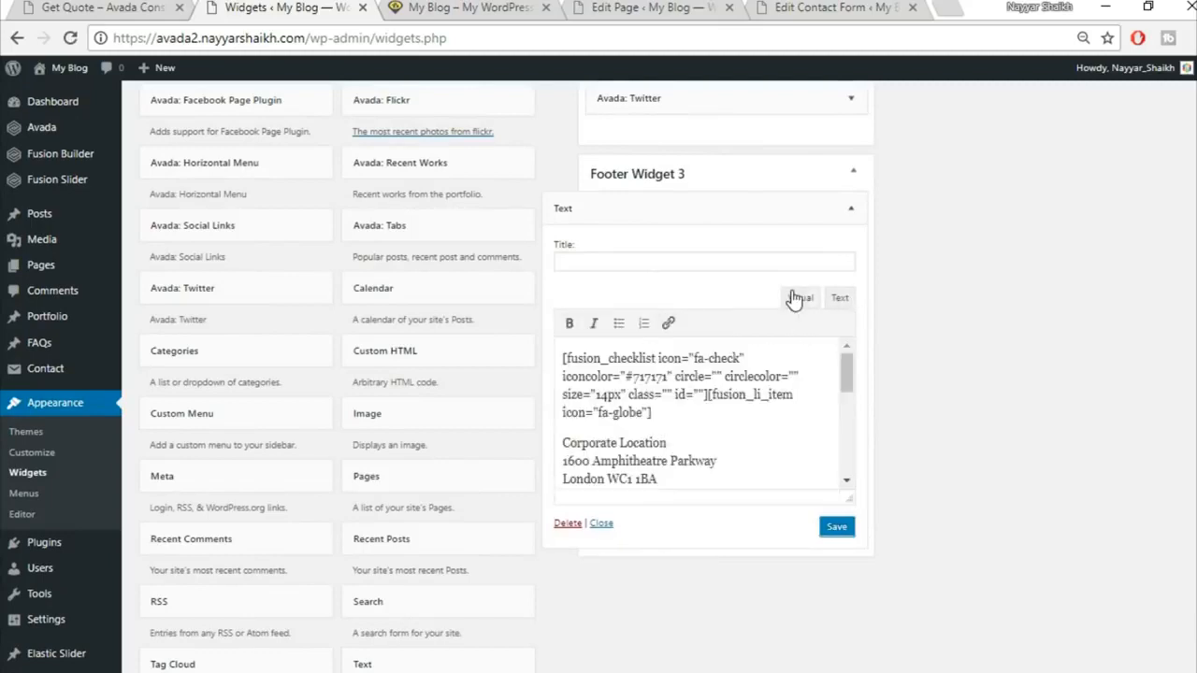
pyautogui.scroll(-2, 685, 417)
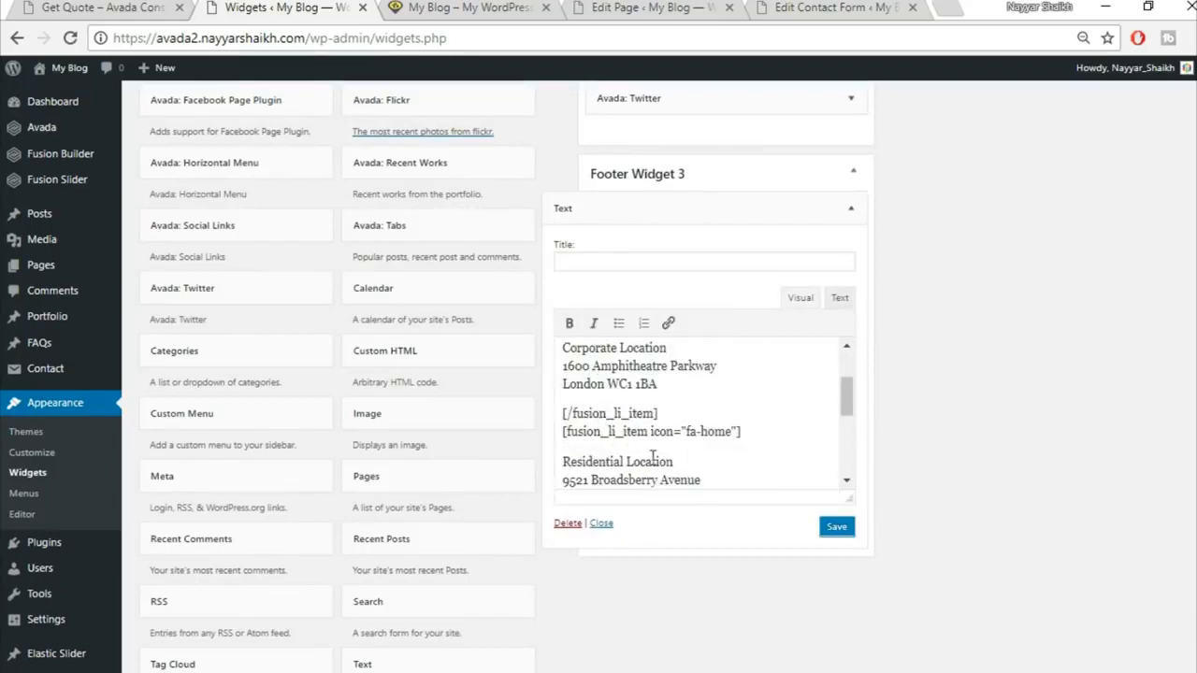
pyautogui.scroll(-2, 620, 457)
pyautogui.moveTo(564, 361); pyautogui.dragTo(709, 398)
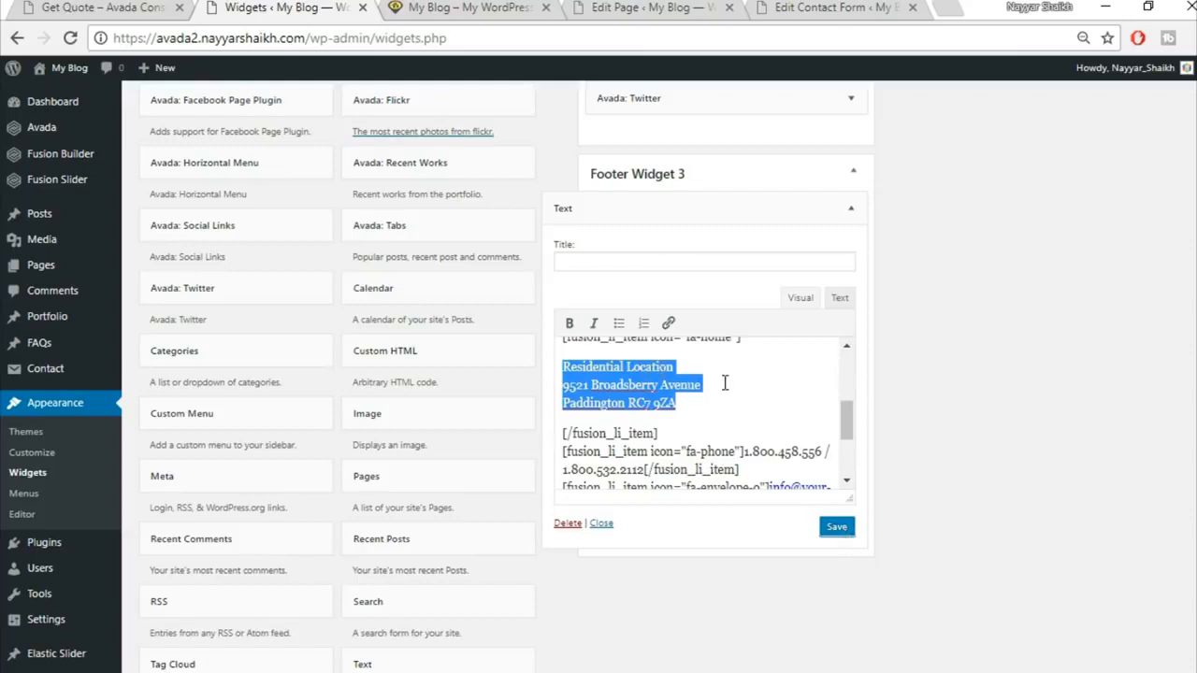
pyautogui.scroll(-2, 743, 397)
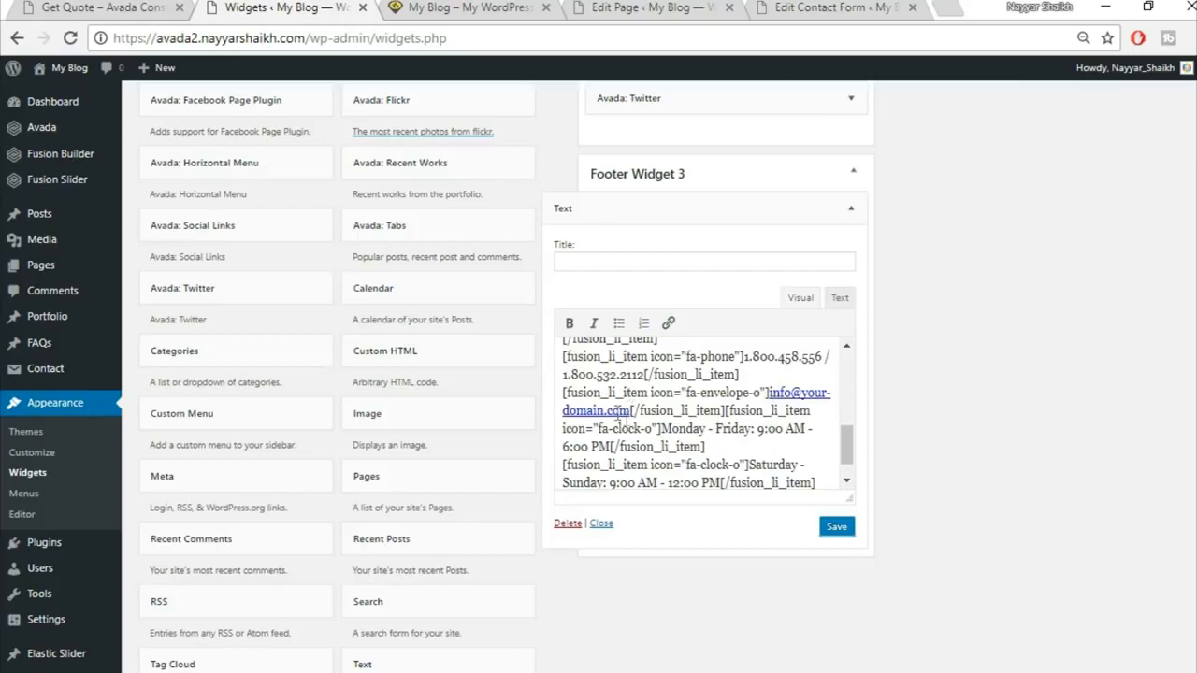
pyautogui.click(837, 528)
pyautogui.click(851, 209)
pyautogui.scroll(2, 914, 336)
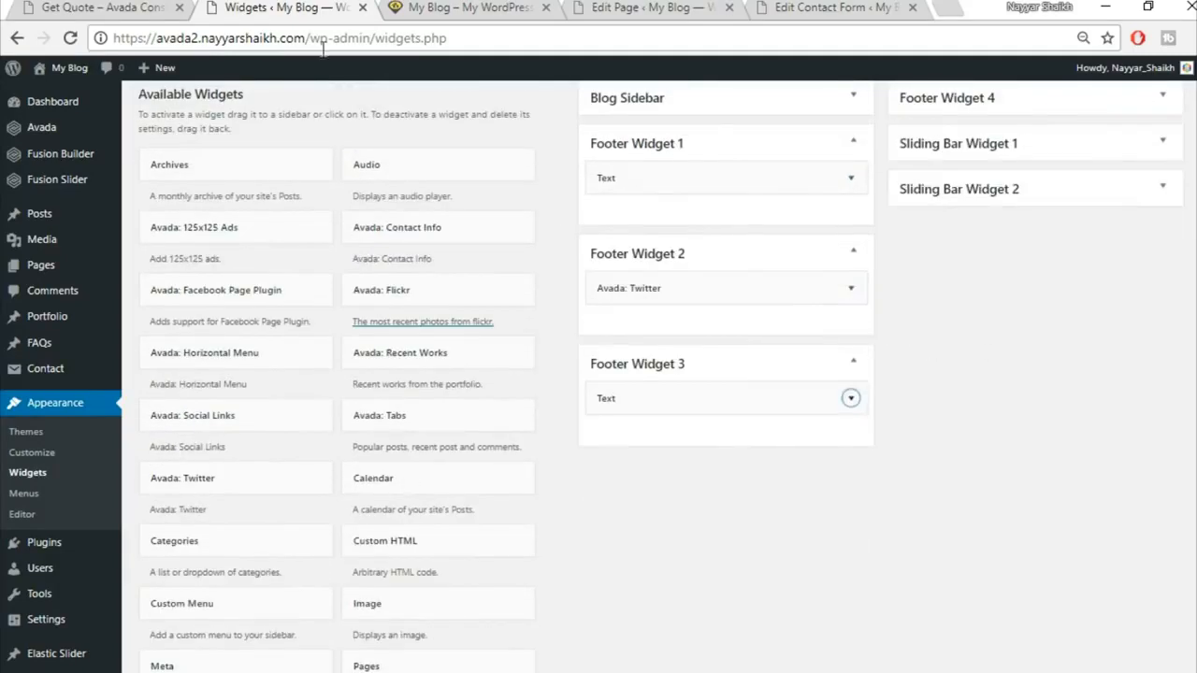
pyautogui.click(191, 6)
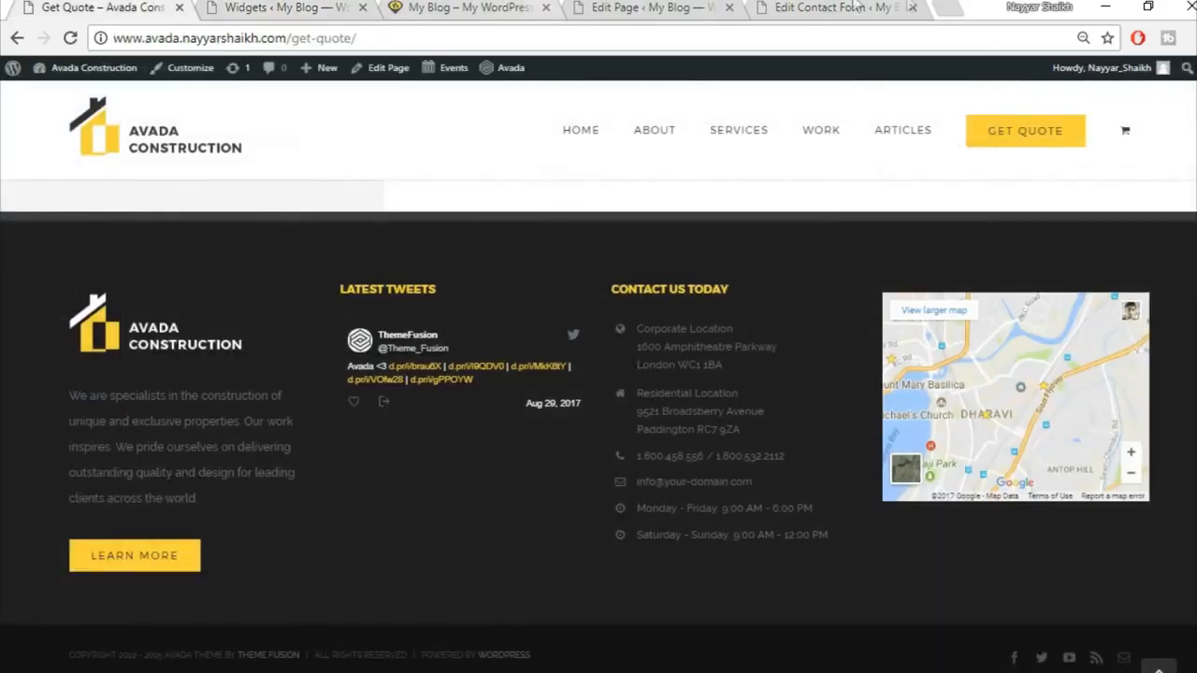
# Step: Open Google Maps in a new tab and bring up the Embed map iframe code for Dharavi
pyautogui.click(940, 7)
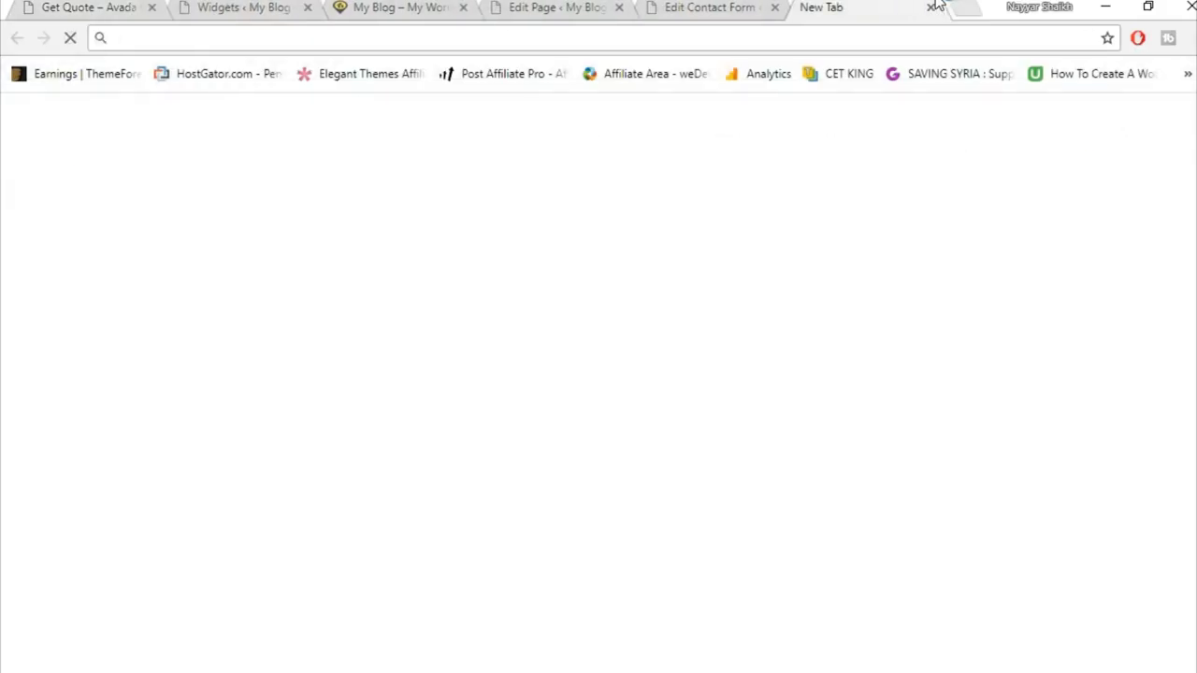
pyautogui.write('map')
pyautogui.press('Return')
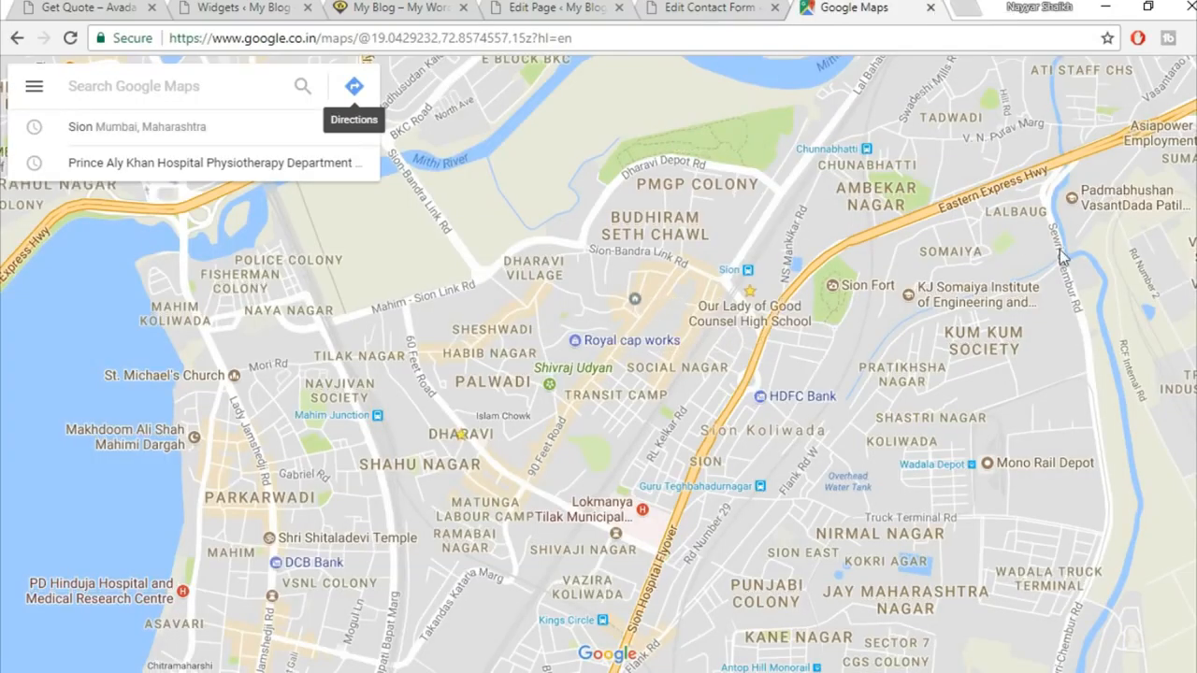
pyautogui.click(33, 90)
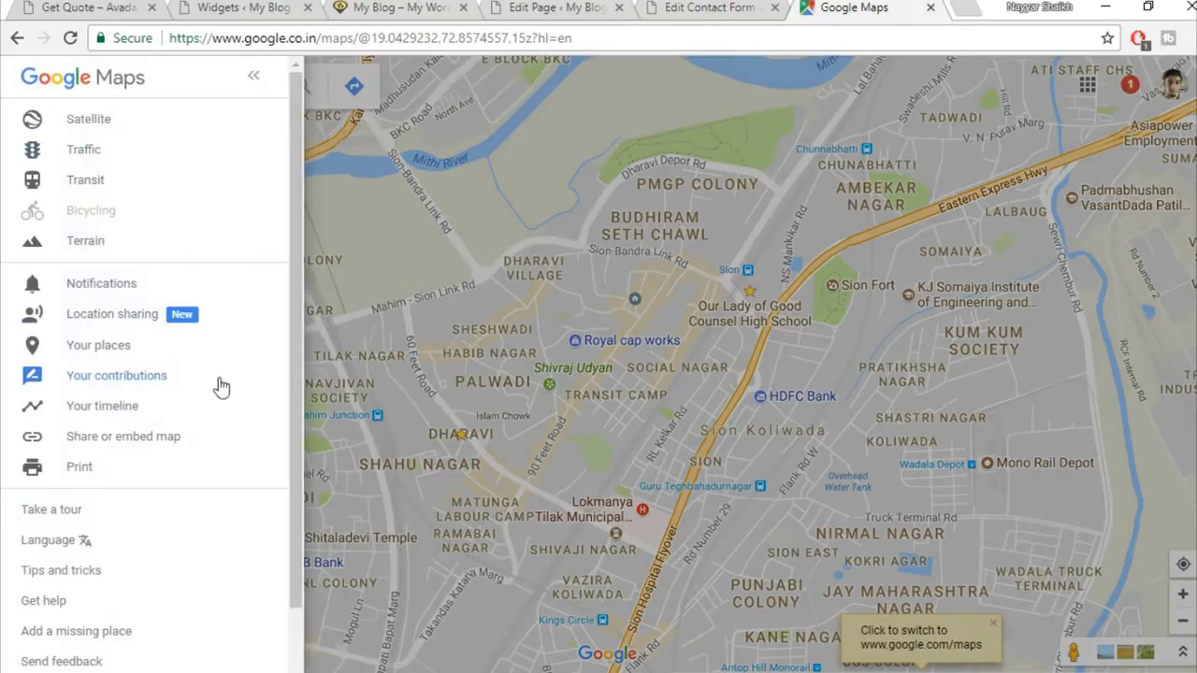
pyautogui.click(177, 447)
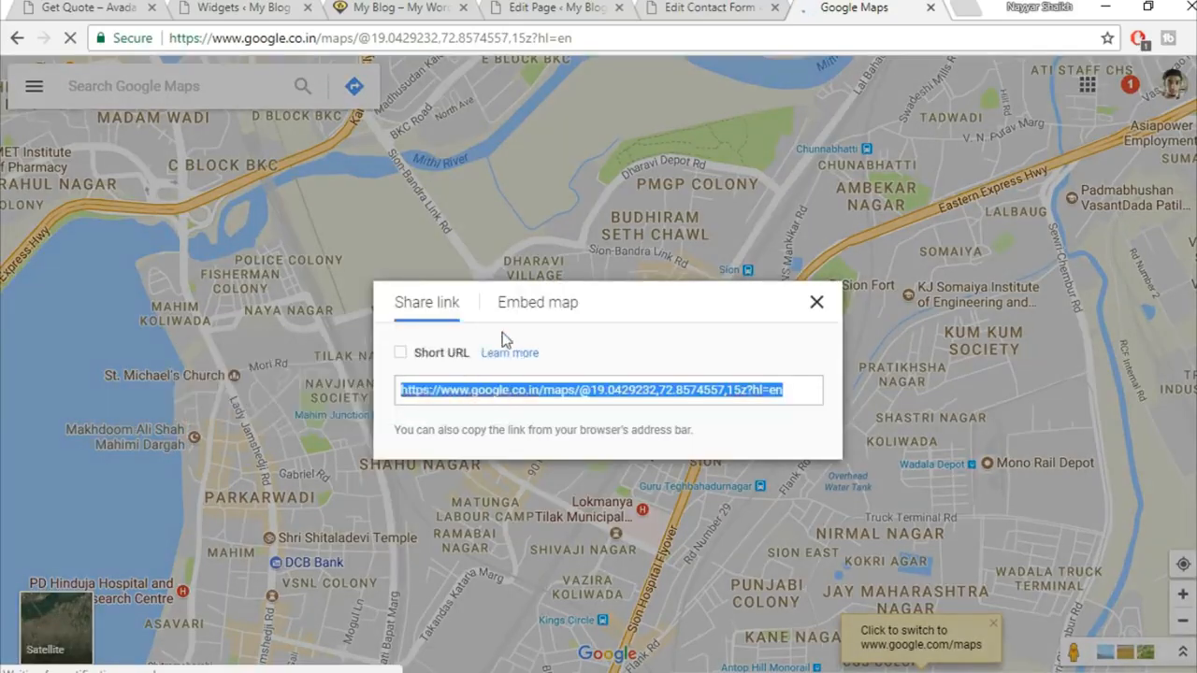
pyautogui.click(556, 312)
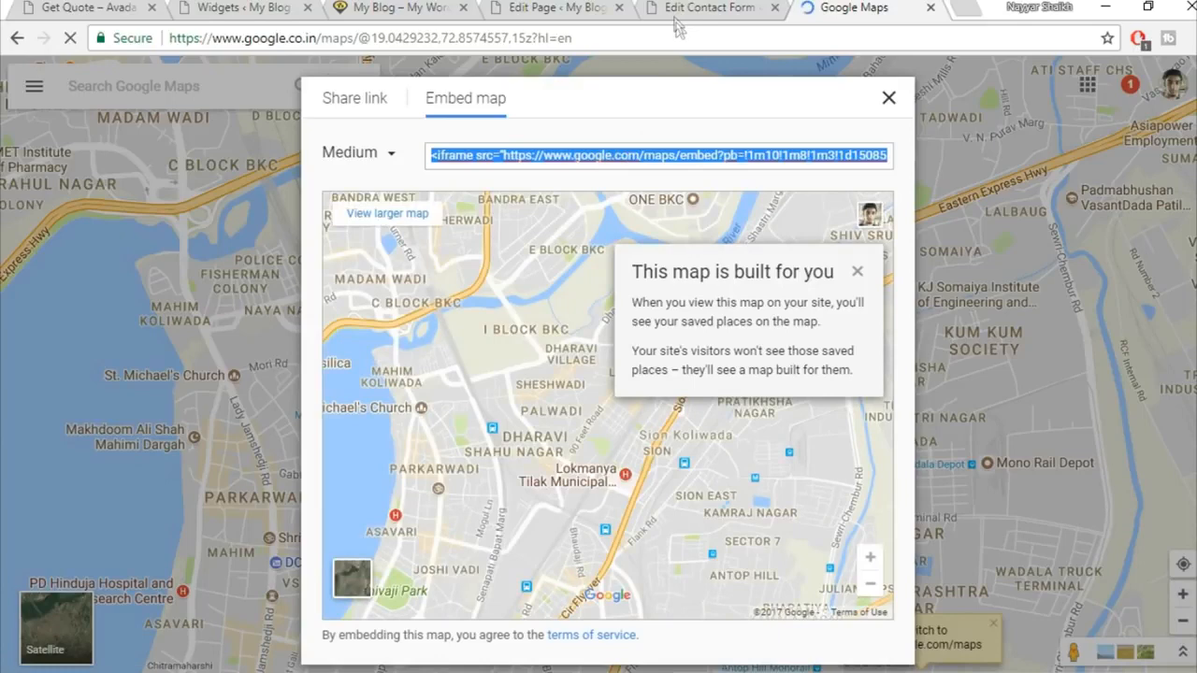
pyautogui.click(559, 7)
pyautogui.click(701, 8)
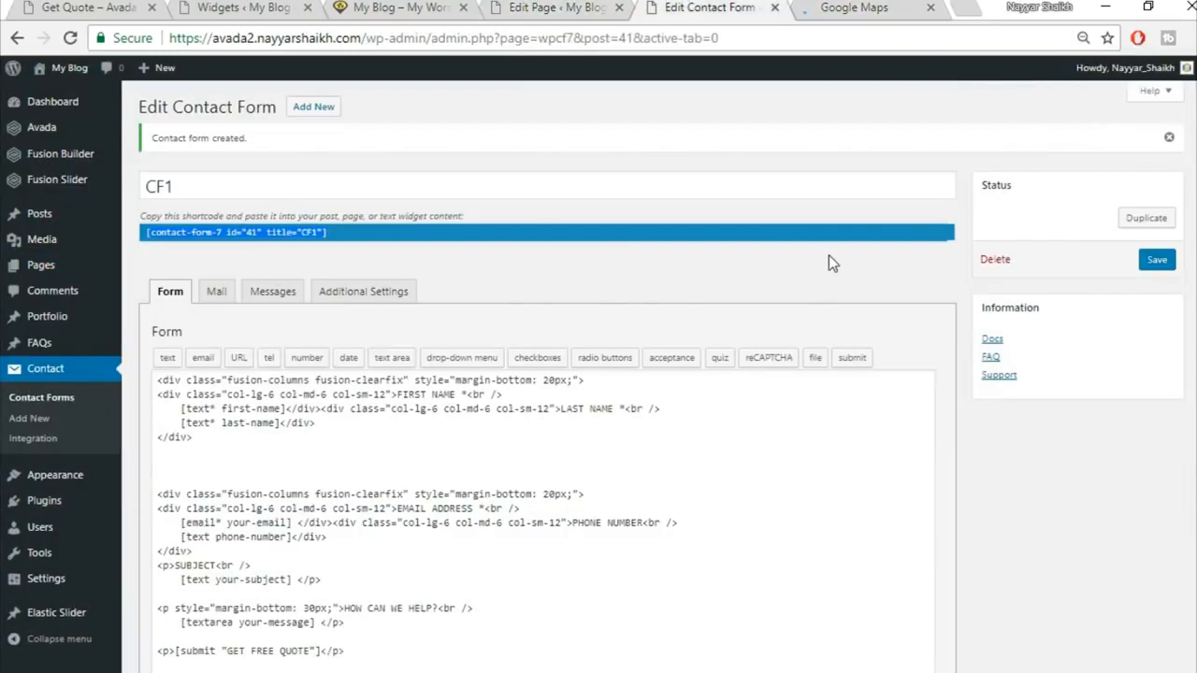
# Step: Add a Text widget to Footer Widget 4, paste the map iframe, and change its height to 275
pyautogui.click(266, 7)
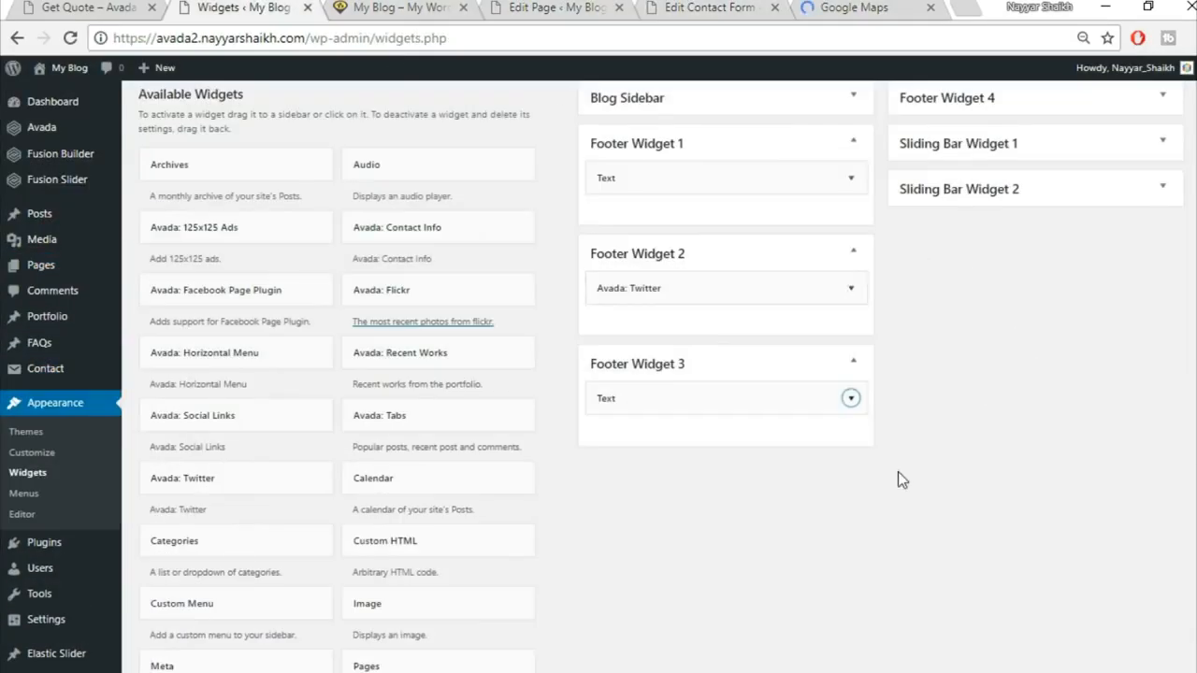
pyautogui.scroll(-6, 900, 479)
pyautogui.click(482, 350)
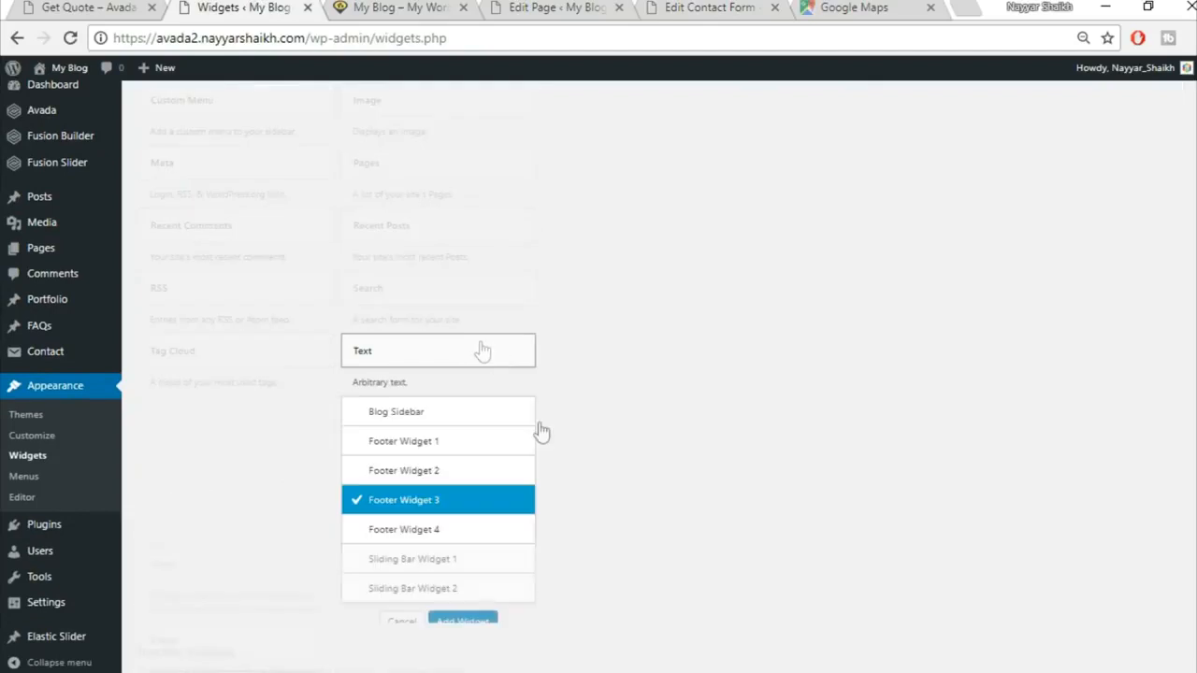
pyautogui.click(459, 535)
pyautogui.click(462, 622)
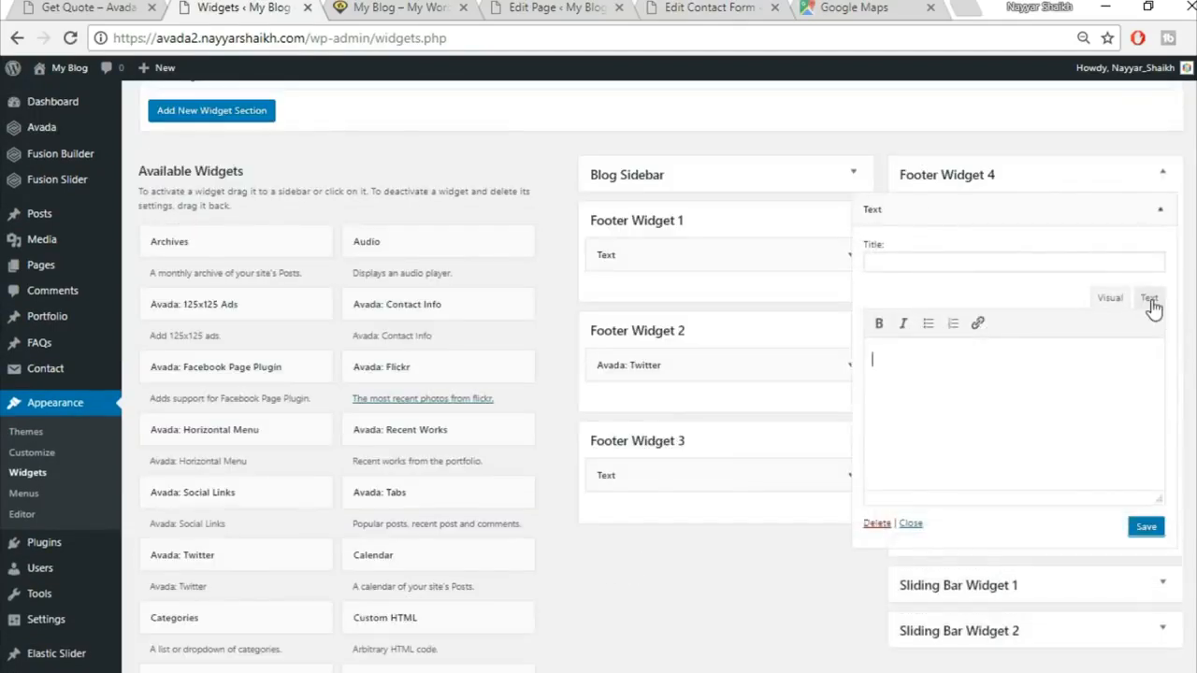
pyautogui.click(1150, 299)
pyautogui.hotkey('ctrl', 'v')
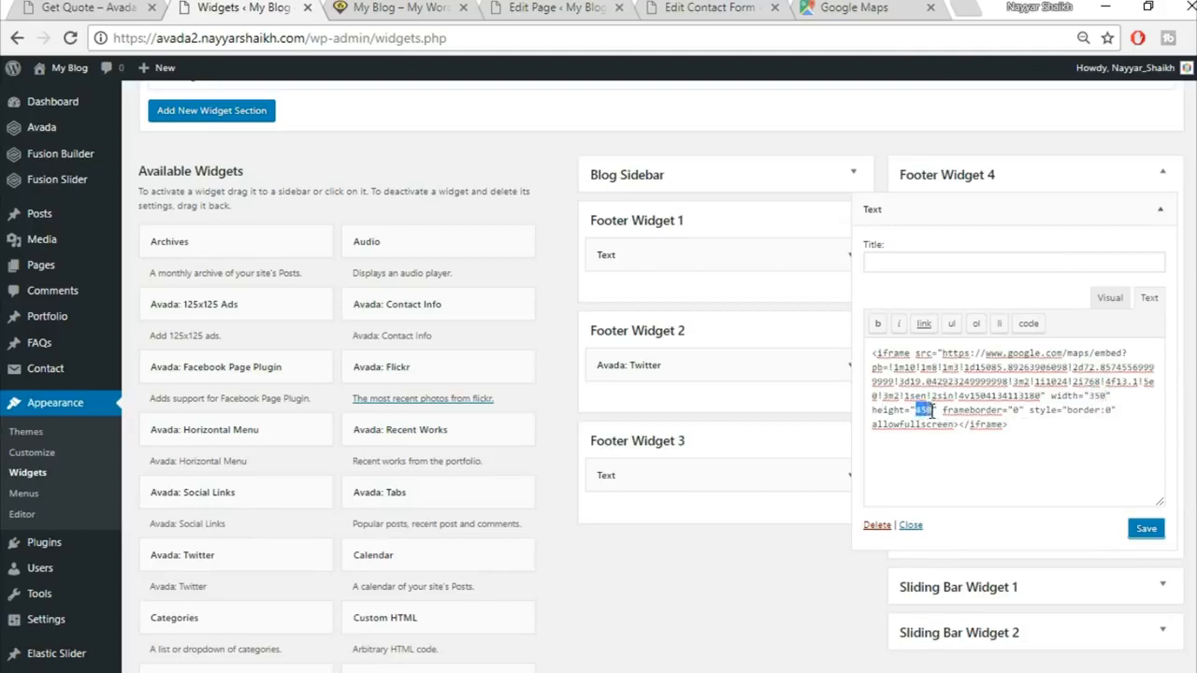
pyautogui.write('275')
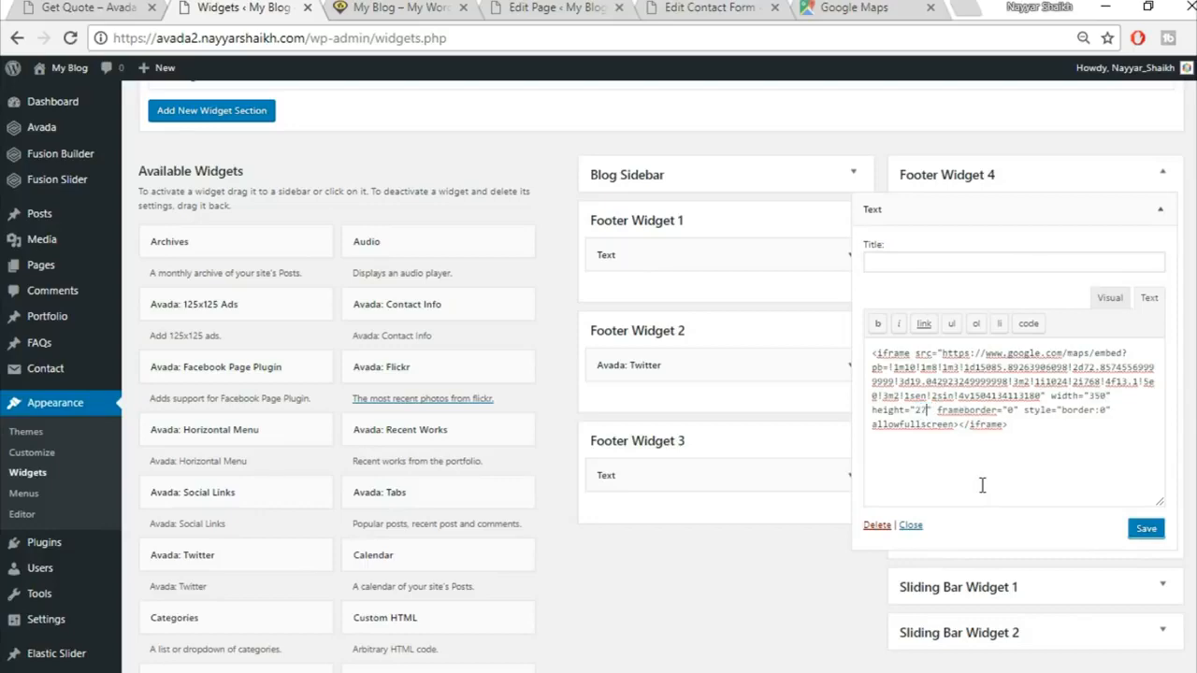
# Step: Compare the map size with the reference footer, save the map widget, and reload the site
pyautogui.click(106, 8)
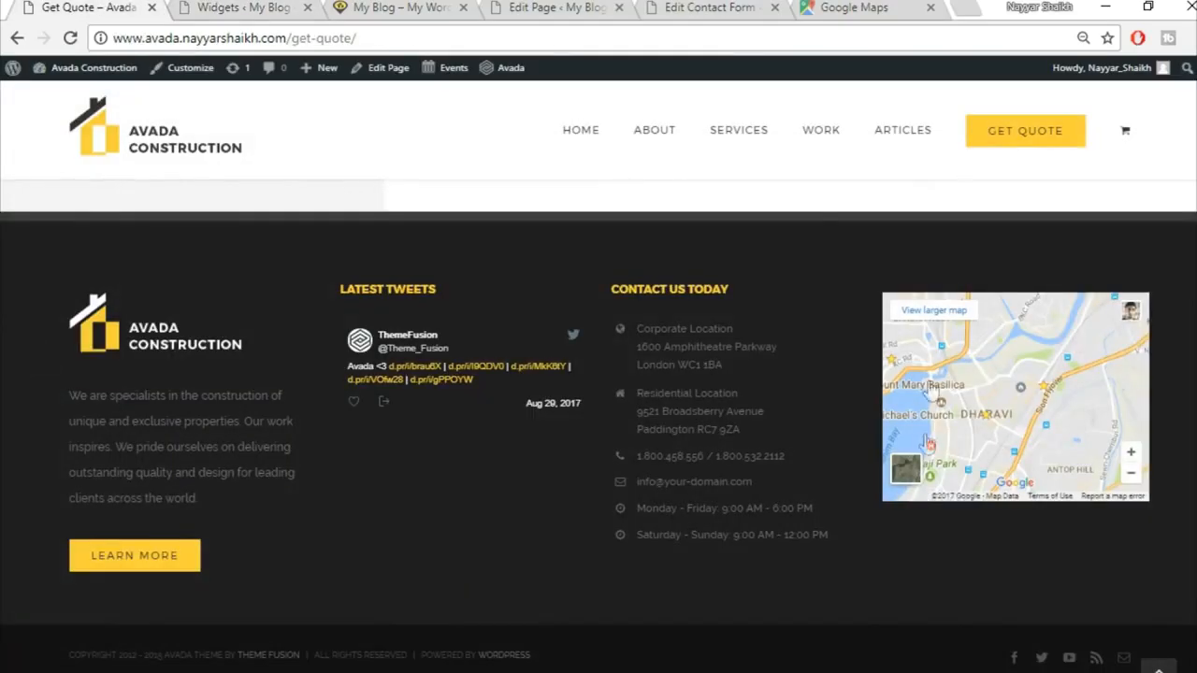
pyautogui.click(274, 7)
pyautogui.click(70, 7)
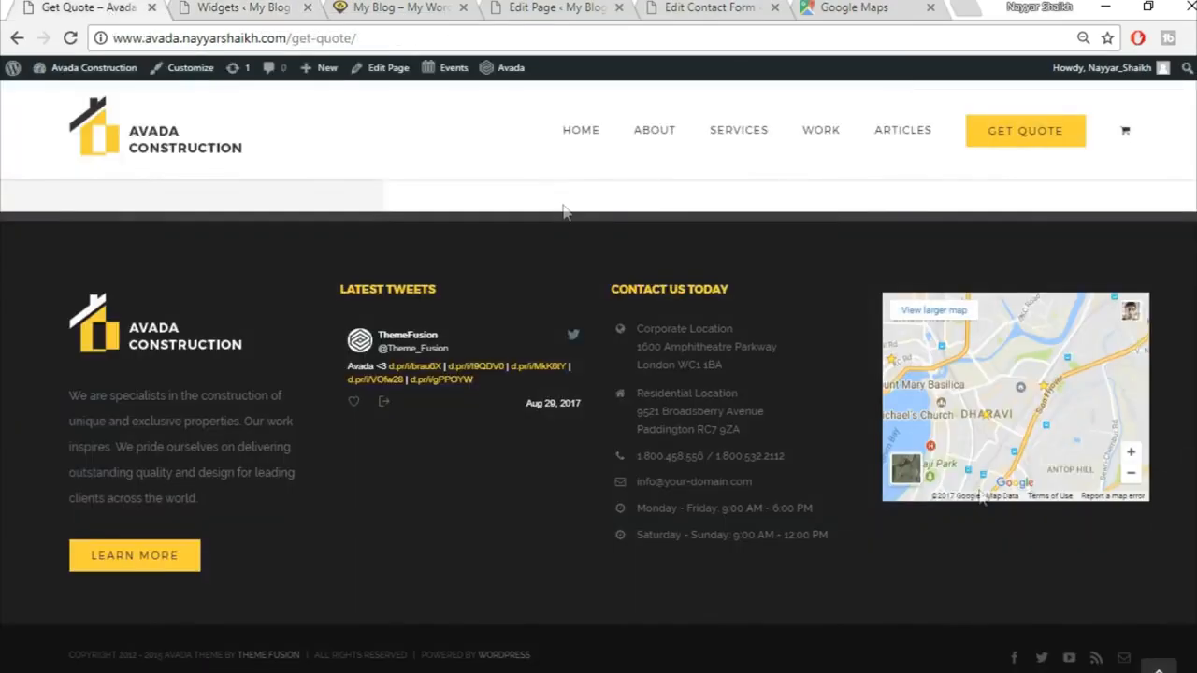
pyautogui.click(260, 7)
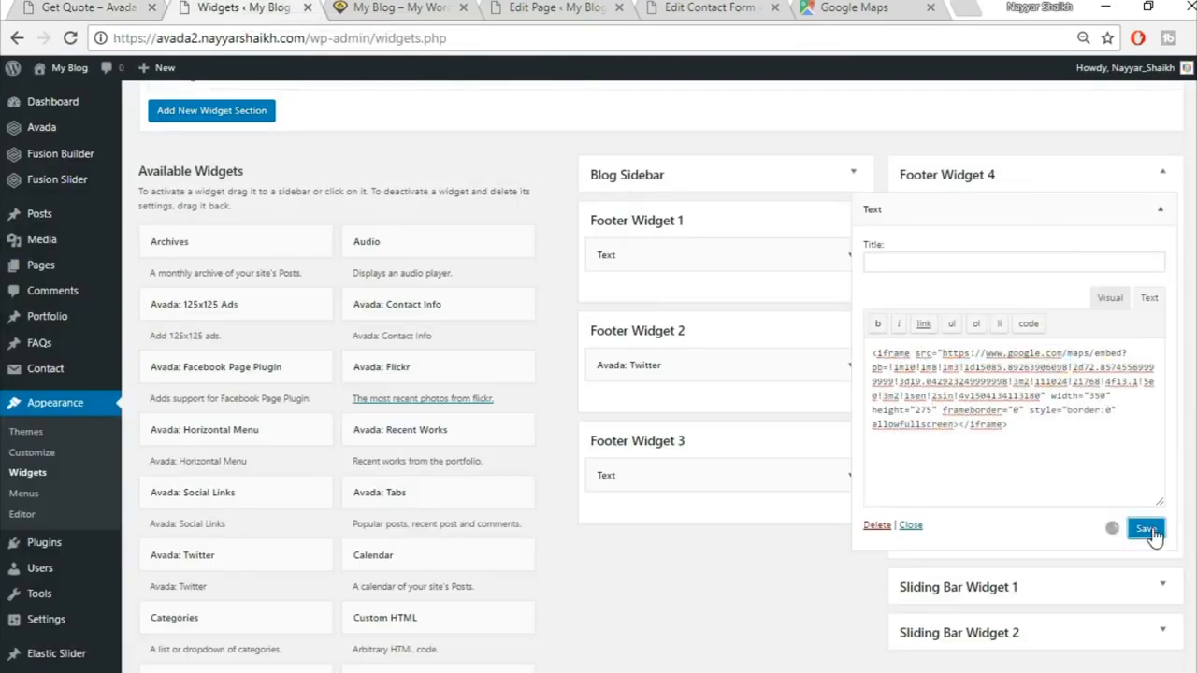
pyautogui.click(1160, 210)
pyautogui.click(390, 7)
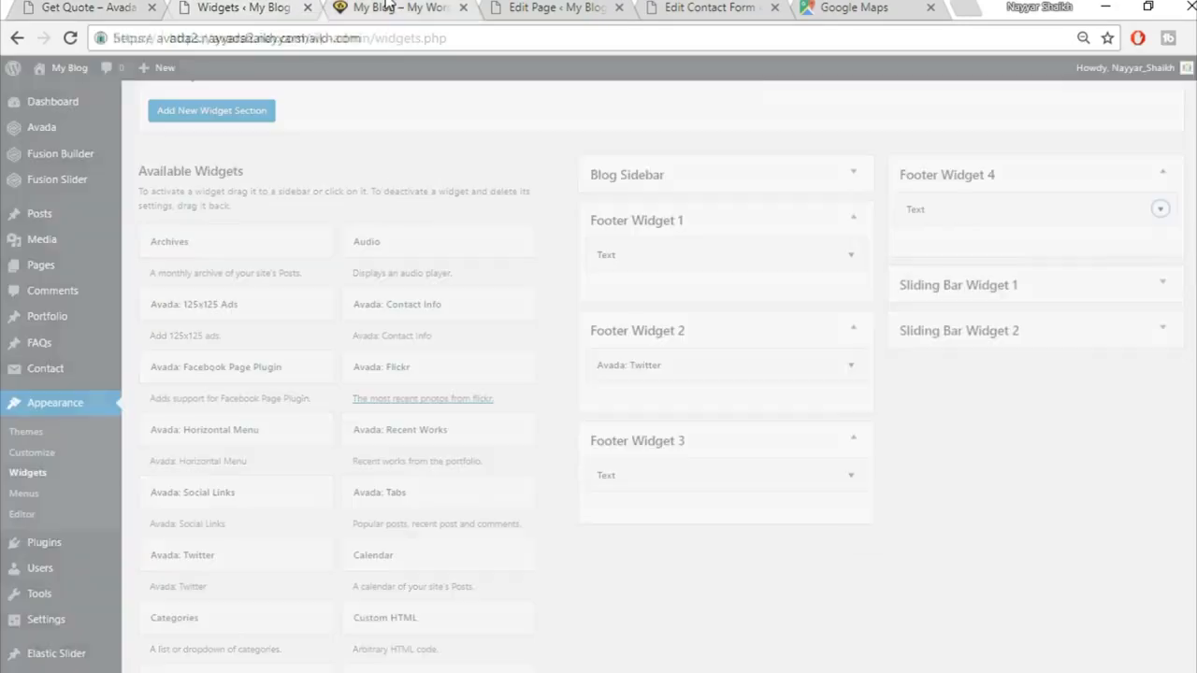
pyautogui.click(71, 39)
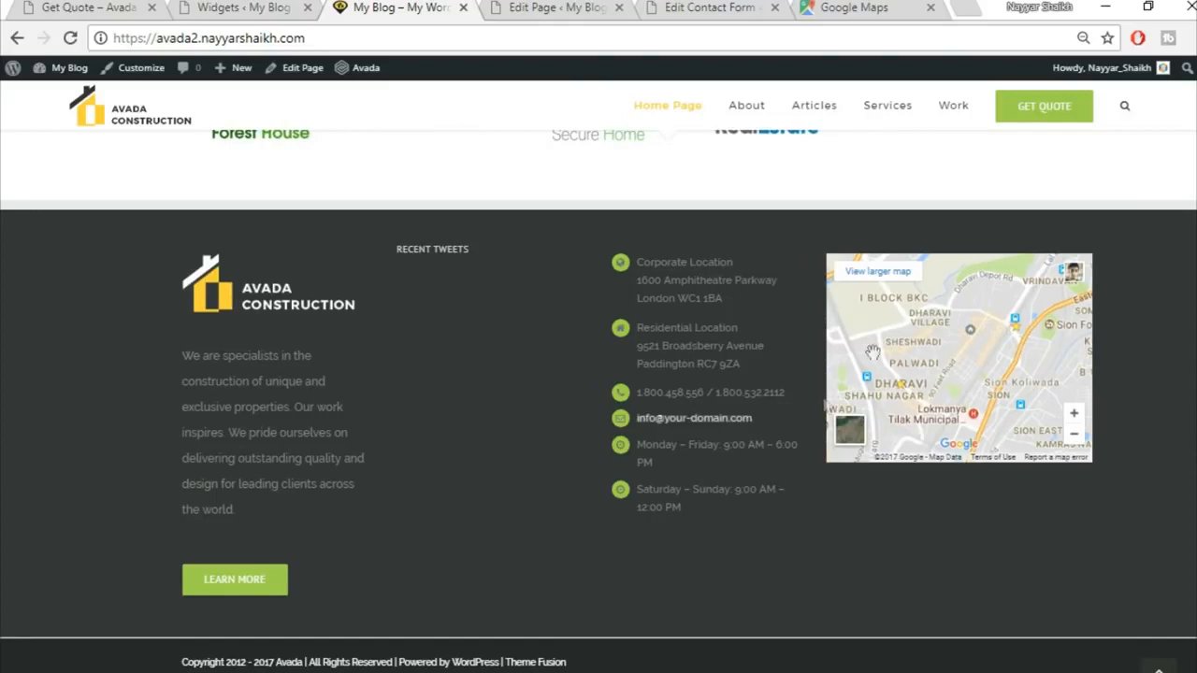
# Step: Compare the demo's LATEST TWEETS heading with the Twitter widget in Footer Widget 2
pyautogui.click(61, 7)
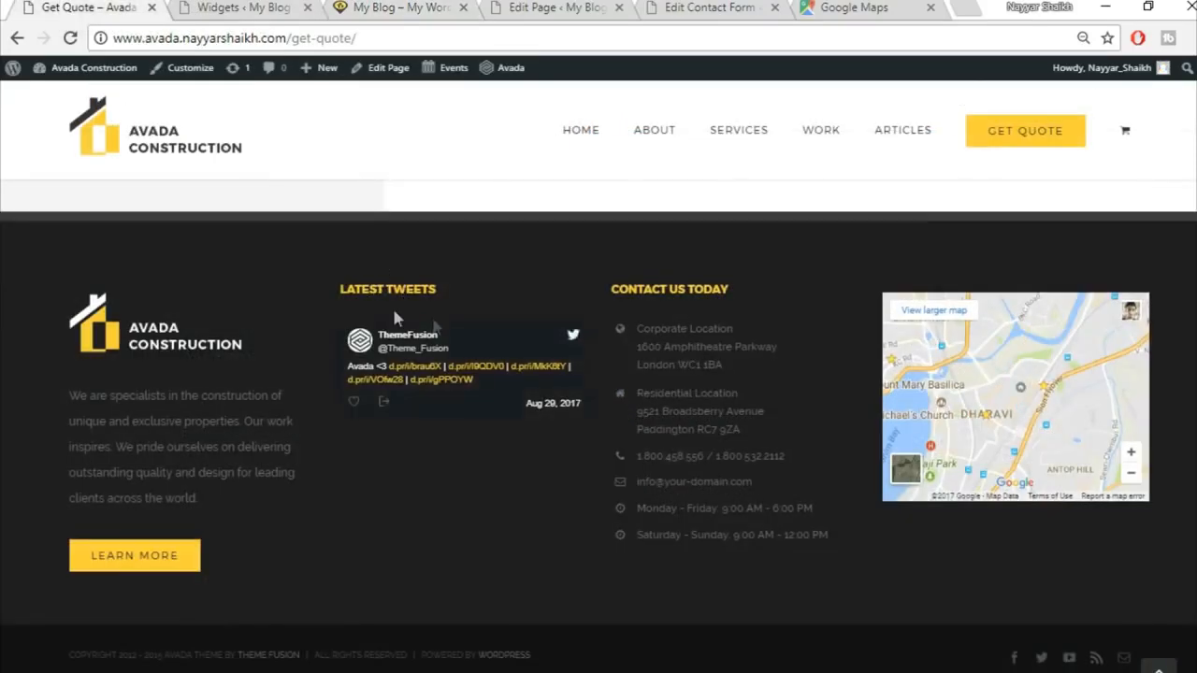
pyautogui.moveTo(460, 290); pyautogui.dragTo(341, 290)
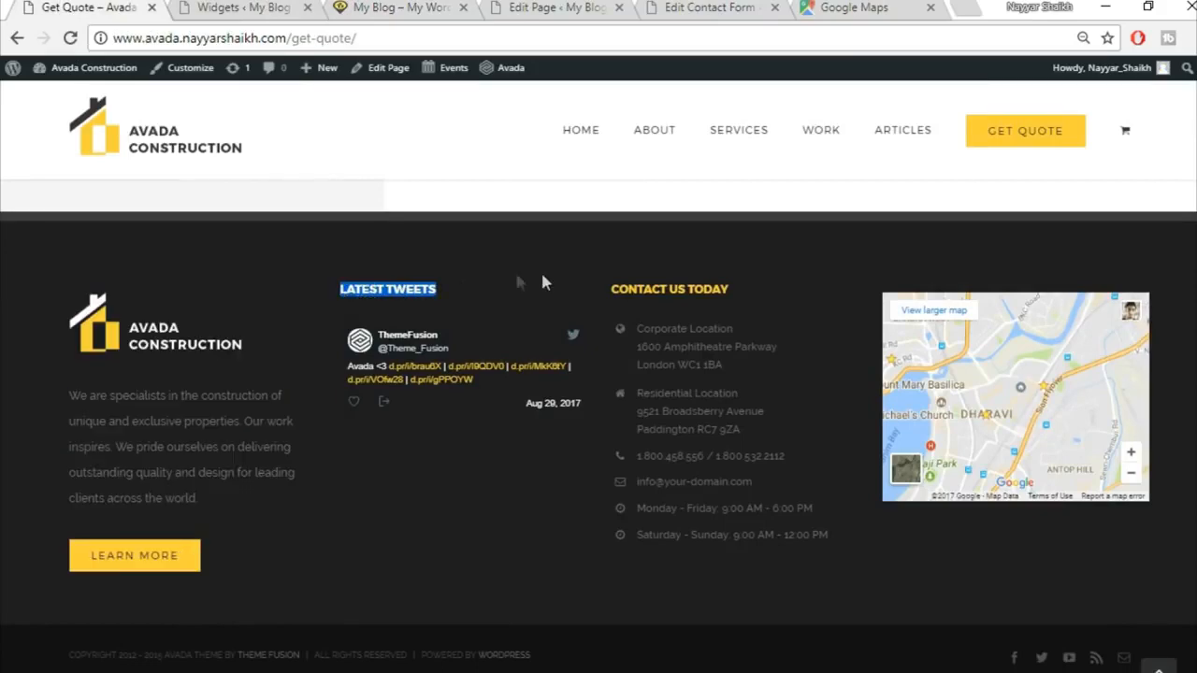
pyautogui.click(409, 8)
pyautogui.click(243, 8)
pyautogui.click(853, 364)
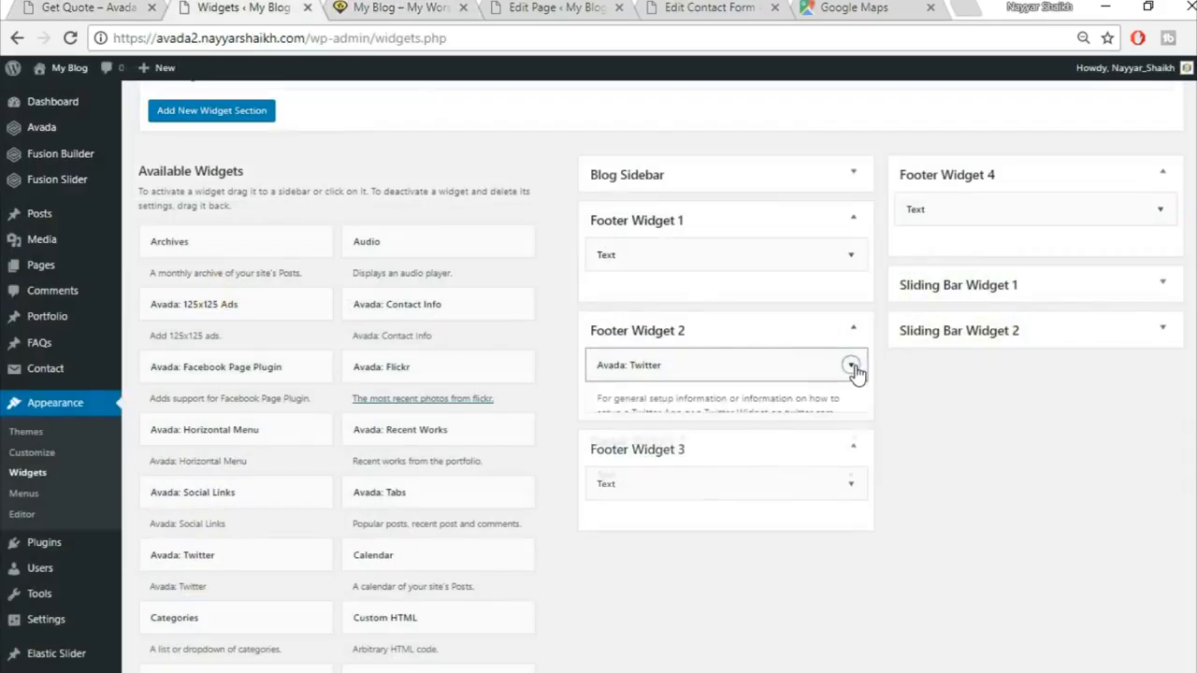
pyautogui.scroll(-1, 731, 505)
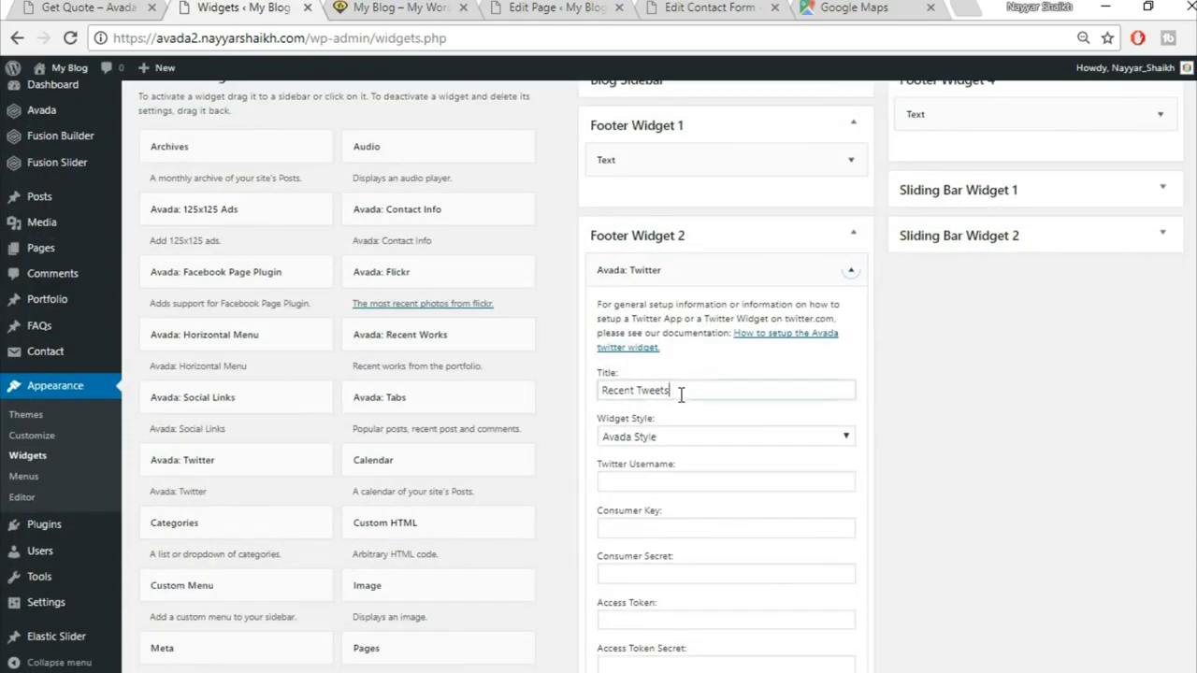
pyautogui.click(851, 269)
# Step: Copy CONTACT US TODAY from the demo page into the Footer Widget 3 text widget's title
pyautogui.click(850, 380)
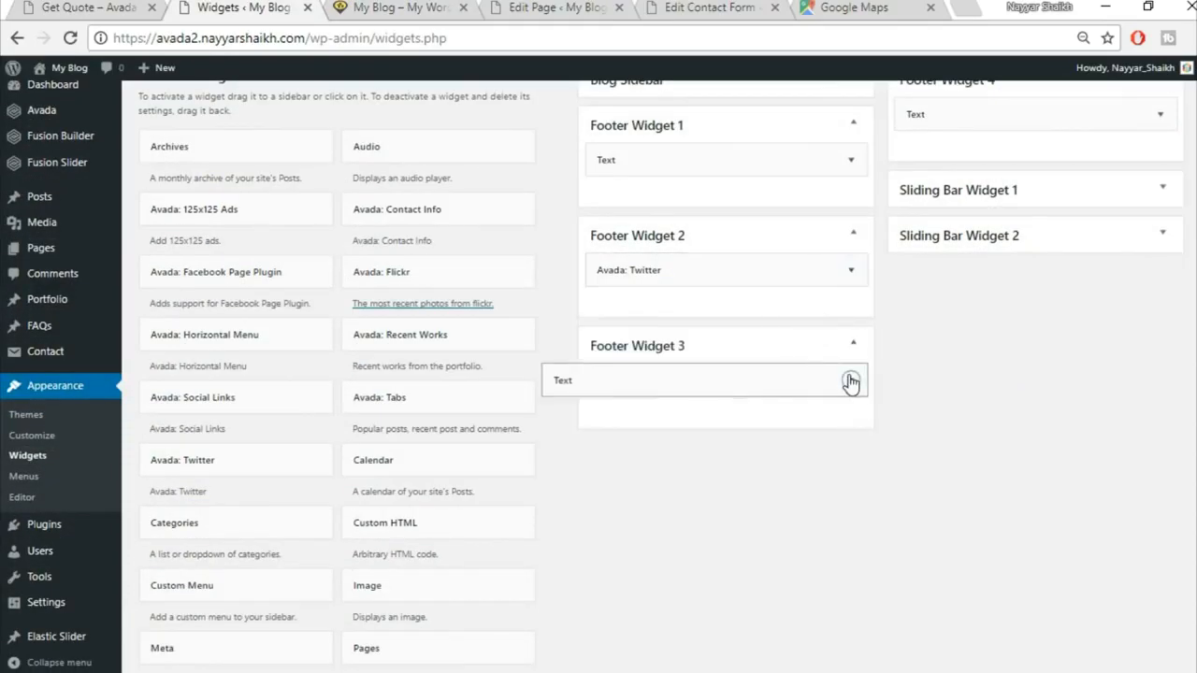
pyautogui.click(662, 434)
pyautogui.click(122, 6)
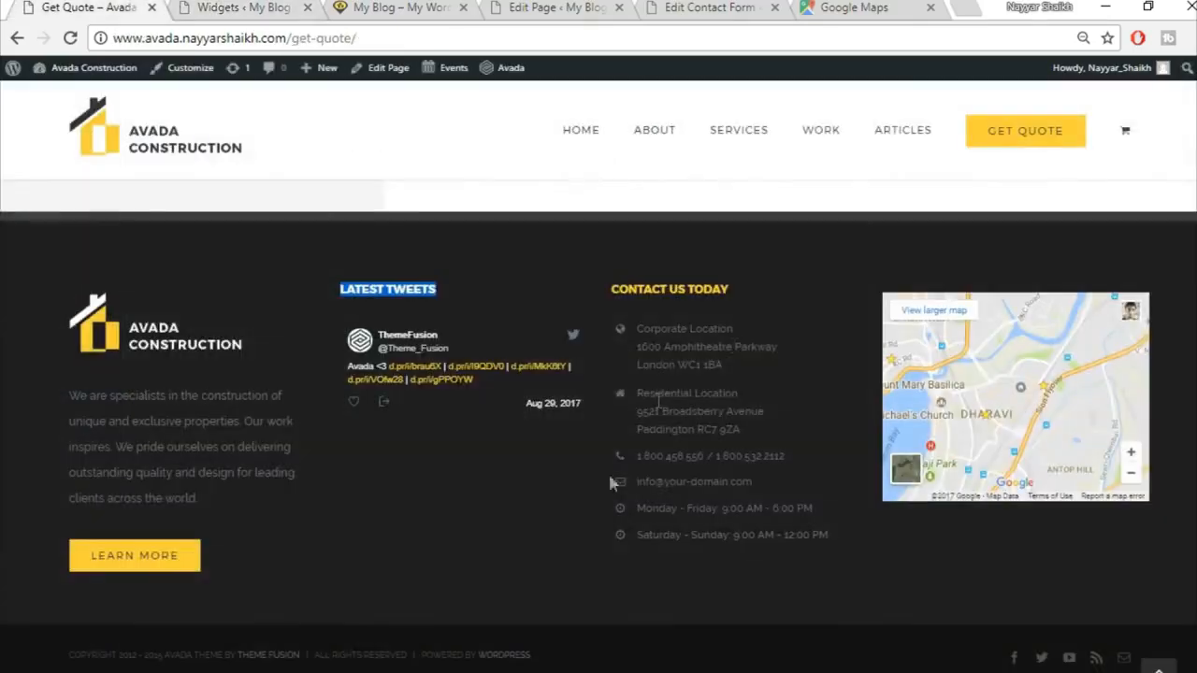
pyautogui.moveTo(735, 302); pyautogui.dragTo(604, 279)
pyautogui.hotkey('ctrl', 'c')
pyautogui.click(613, 282)
pyautogui.click(391, 7)
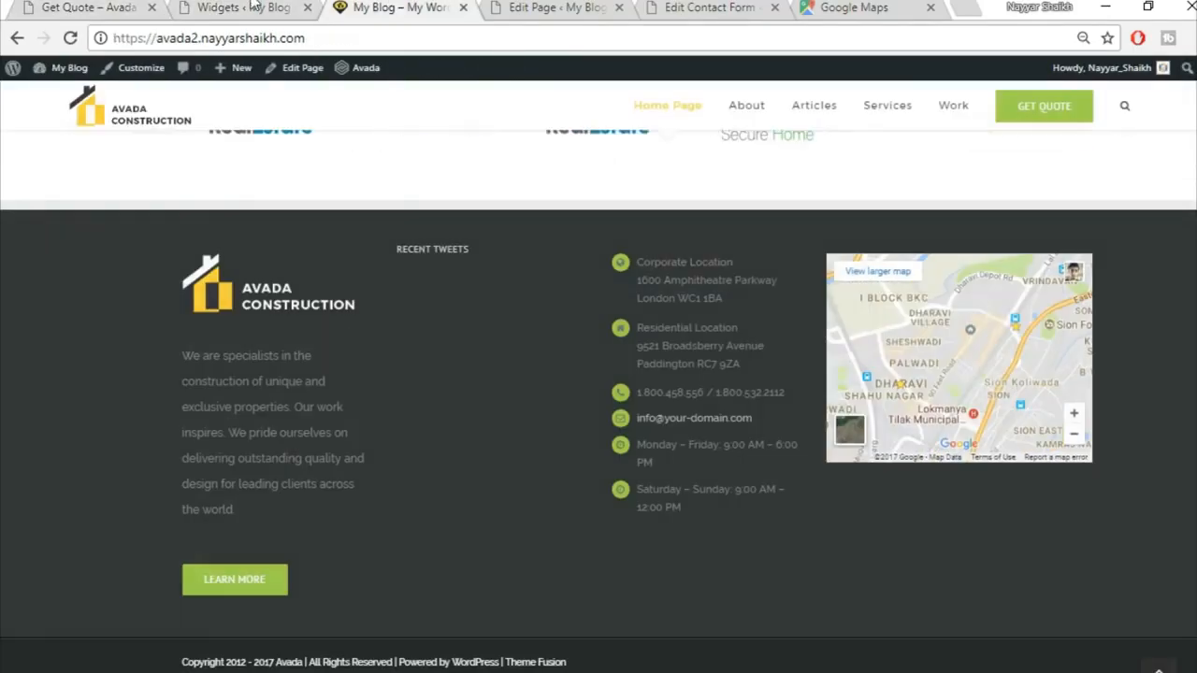
pyautogui.click(243, 6)
pyautogui.hotkey('ctrl', 'v')
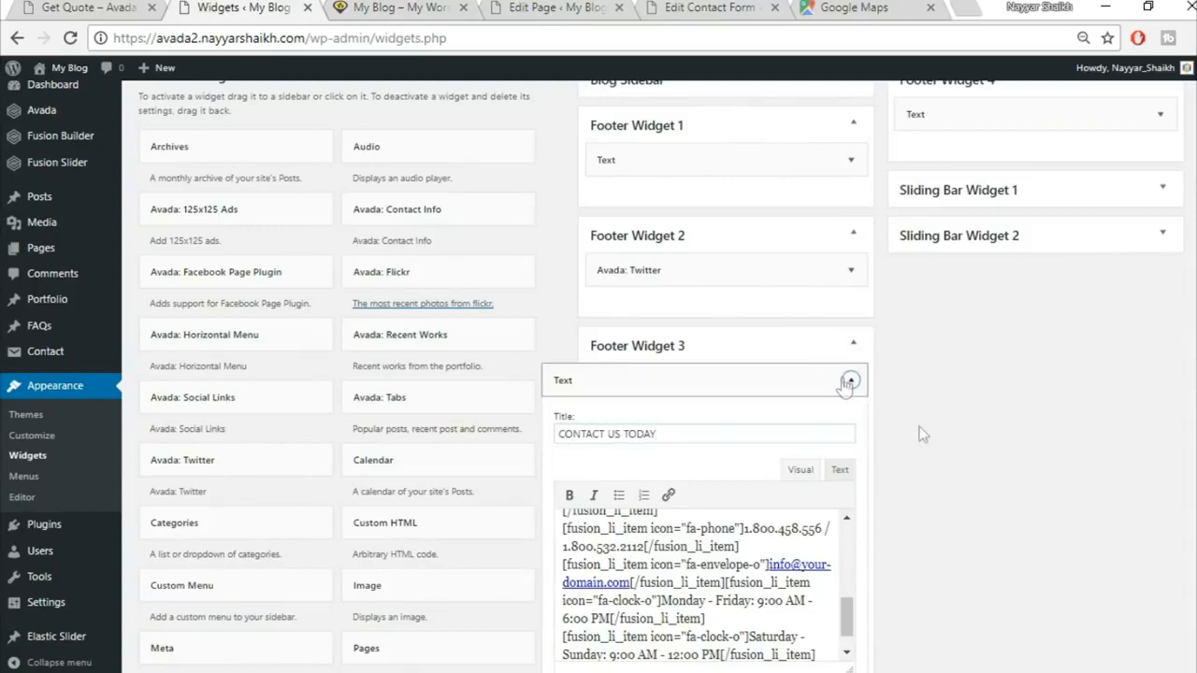
pyautogui.click(851, 380)
# Step: Compare the blog's footer, including its RECENT TWEETS heading, against the demo Get Quote page
pyautogui.click(93, 8)
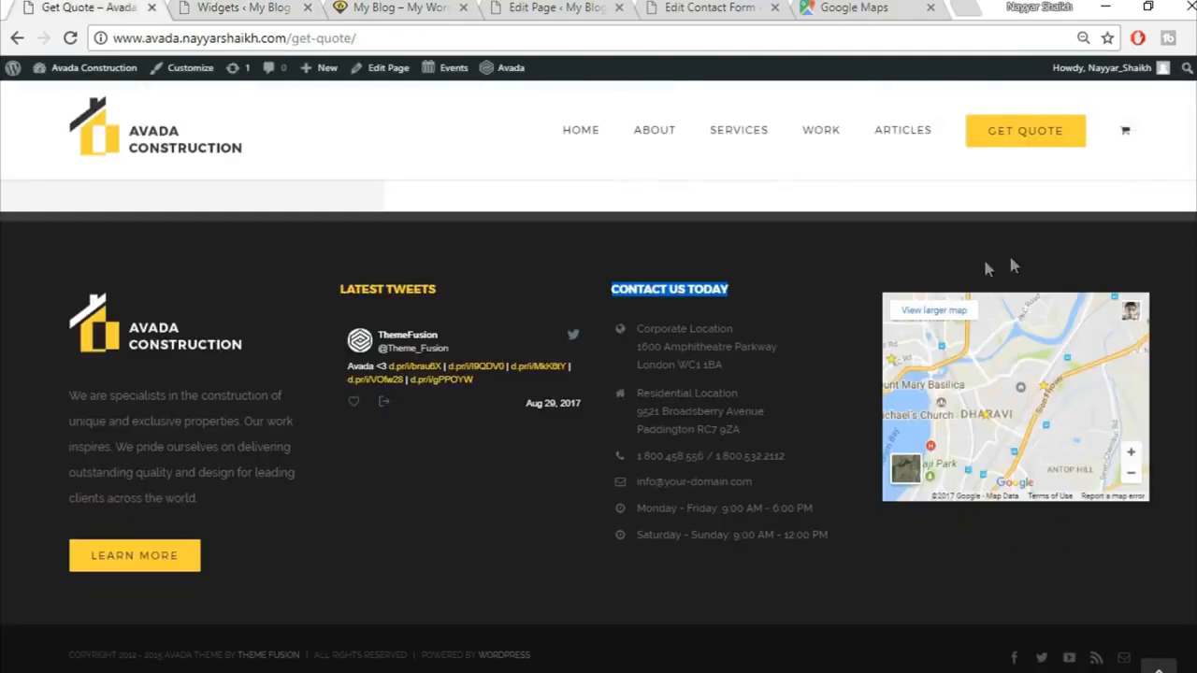
pyautogui.click(500, 569)
pyautogui.click(281, 8)
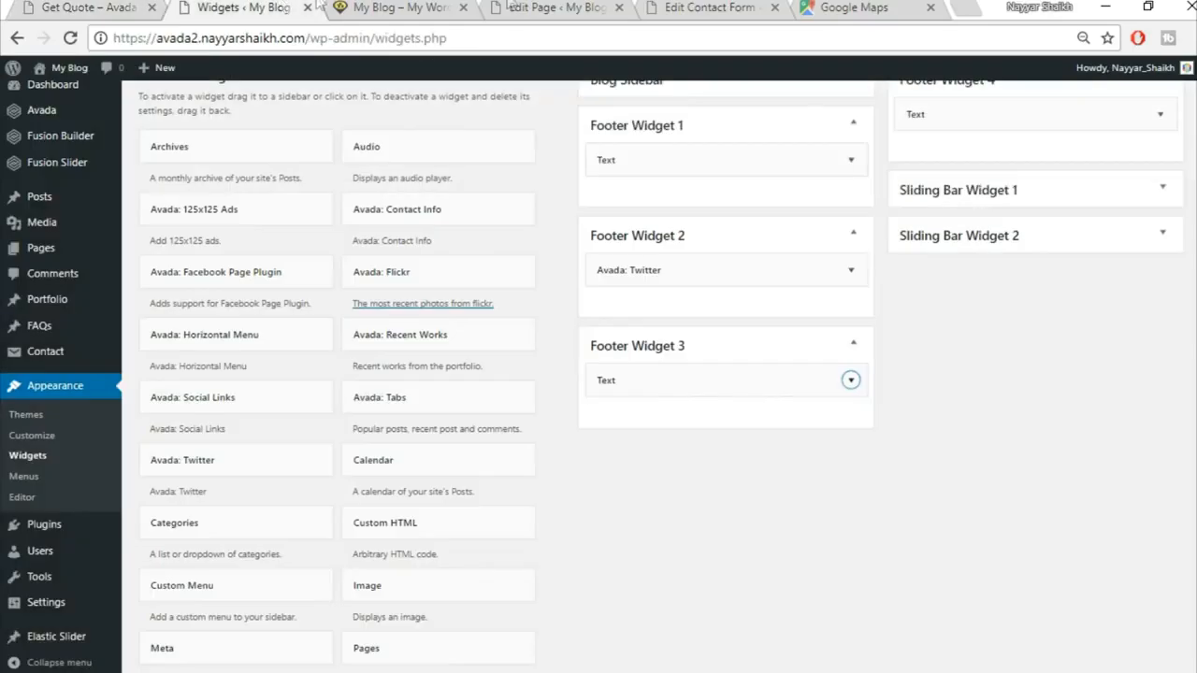
pyautogui.click(415, 8)
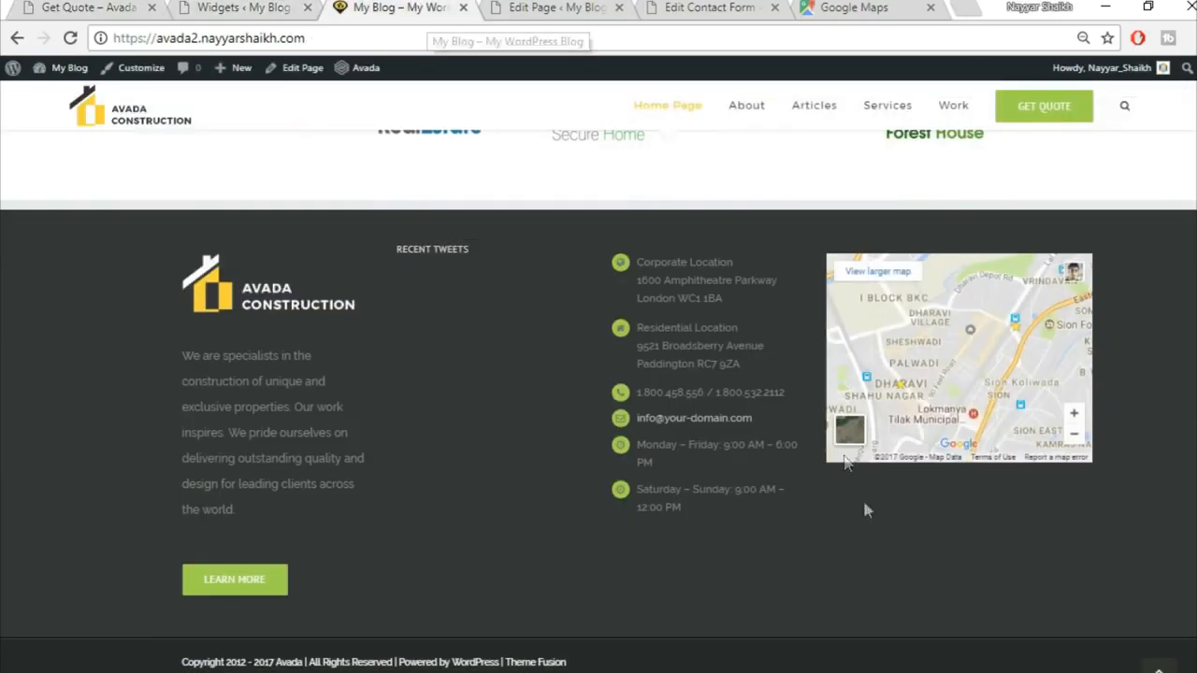
pyautogui.moveTo(391, 247); pyautogui.dragTo(505, 247)
pyautogui.click(473, 245)
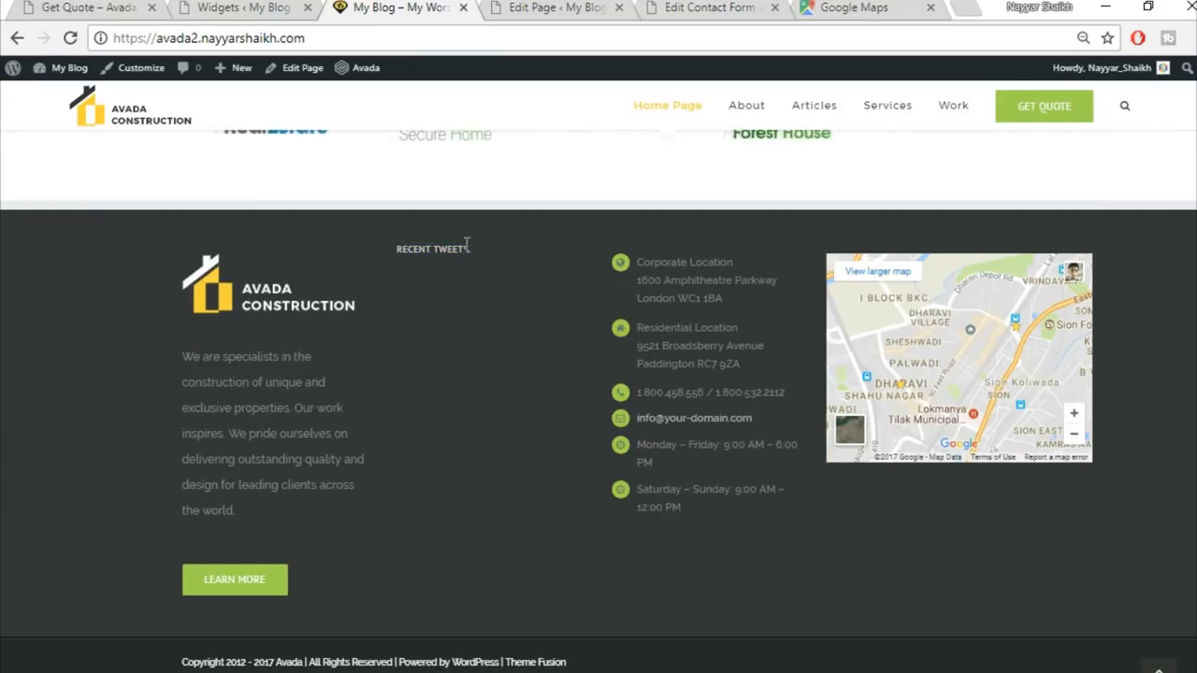
pyautogui.click(121, 7)
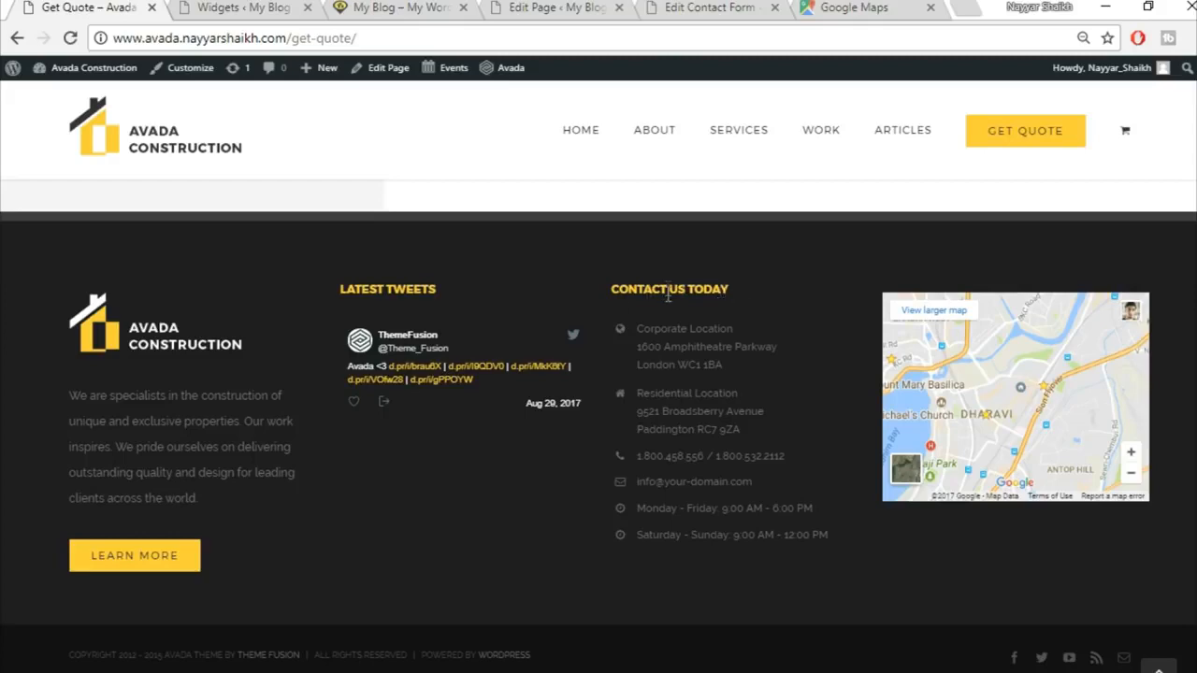
pyautogui.click(238, 7)
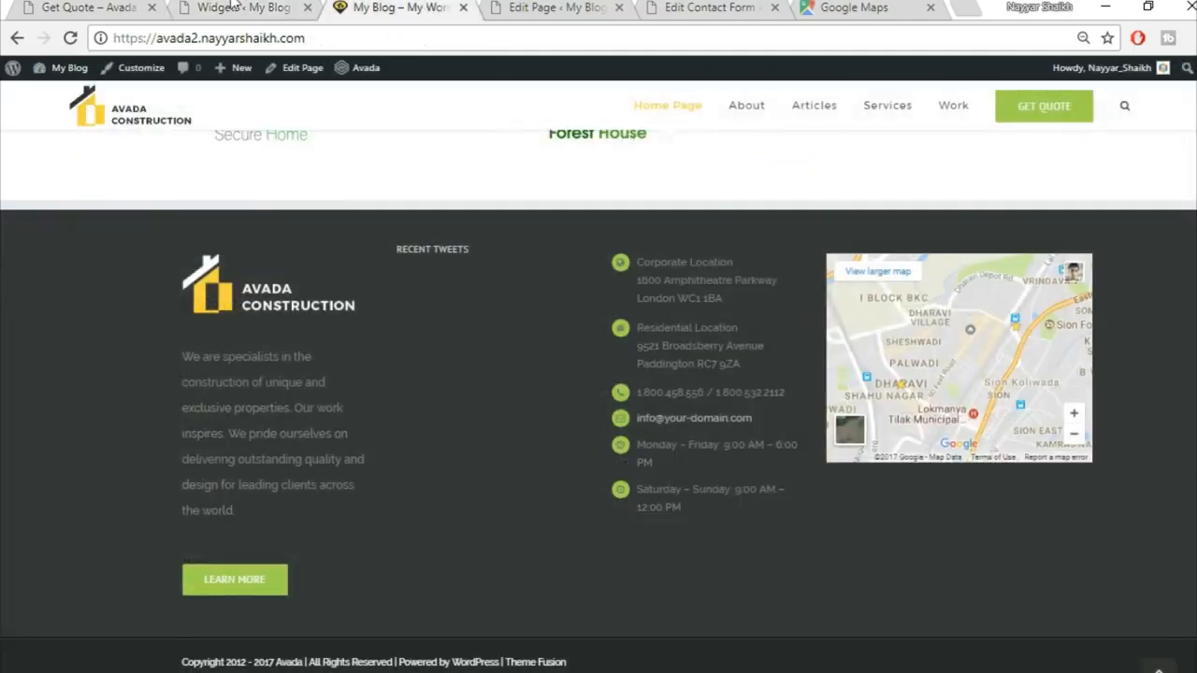
pyautogui.click(235, 7)
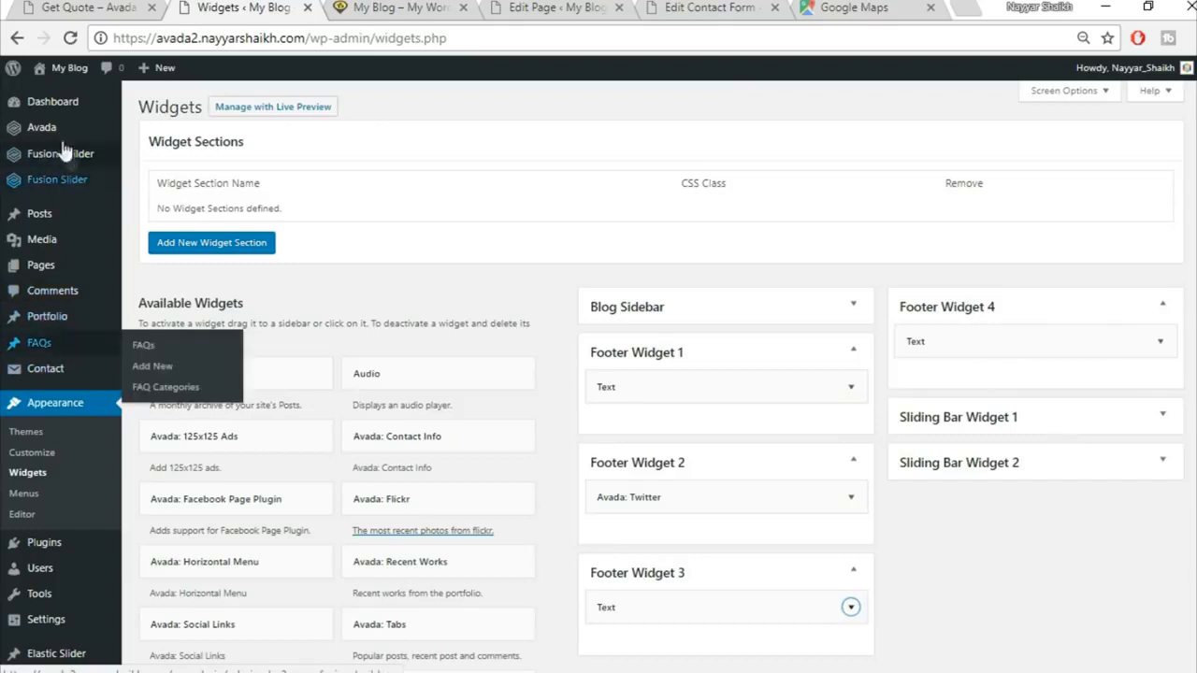
# Step: Turn on 100% Footer Width in Avada's Footer Styling options
pyautogui.moveTo(59, 135)
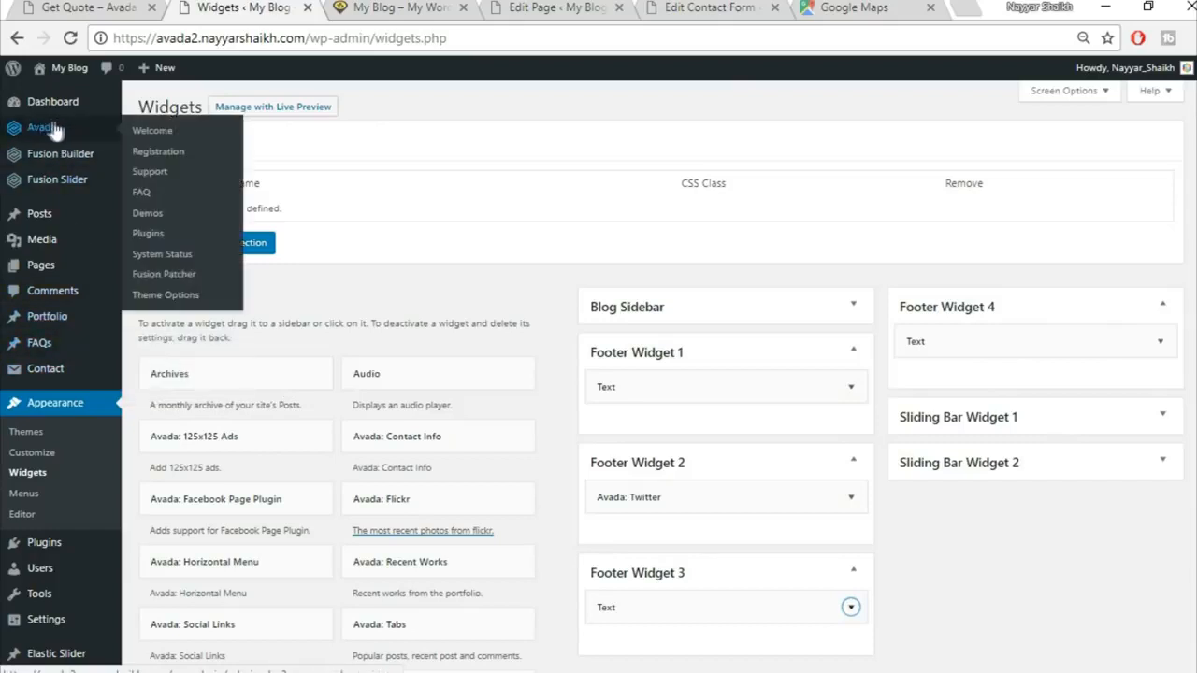
pyautogui.click(177, 296)
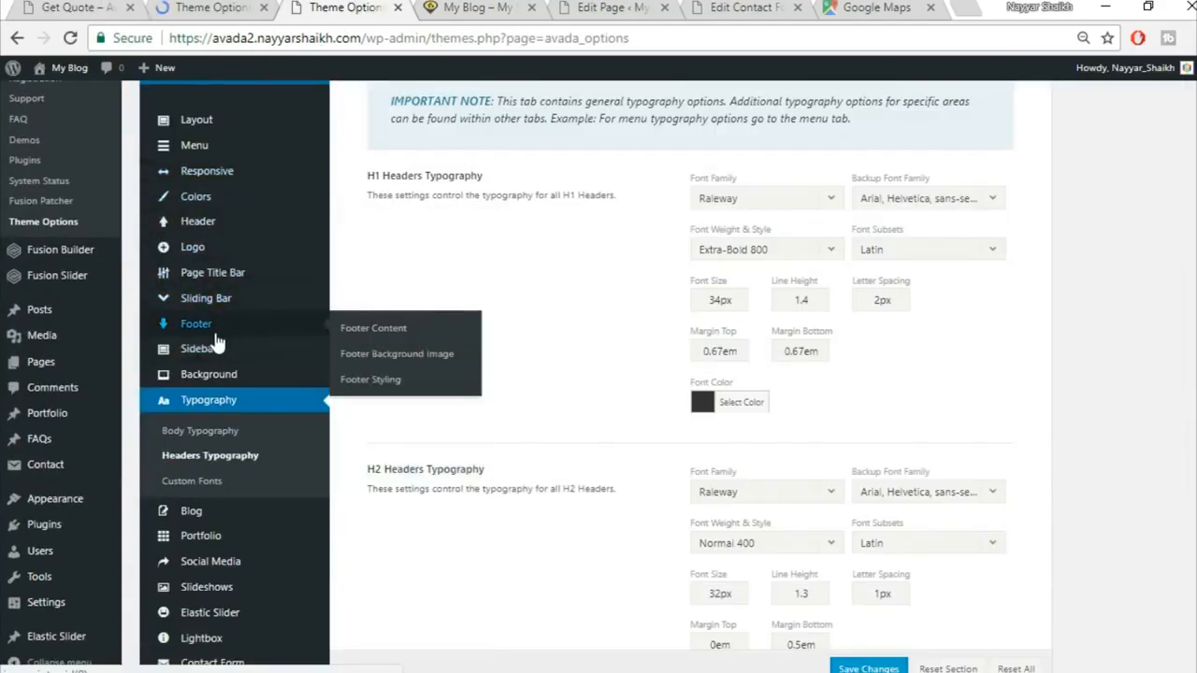
pyautogui.click(374, 379)
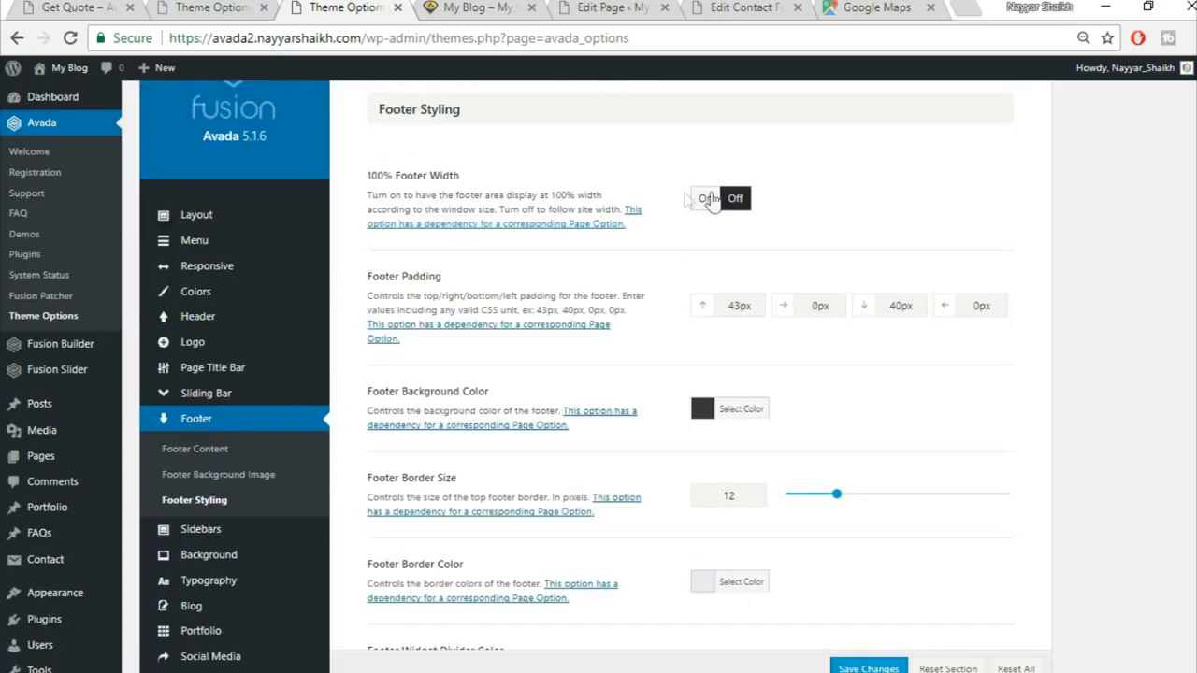
pyautogui.click(705, 200)
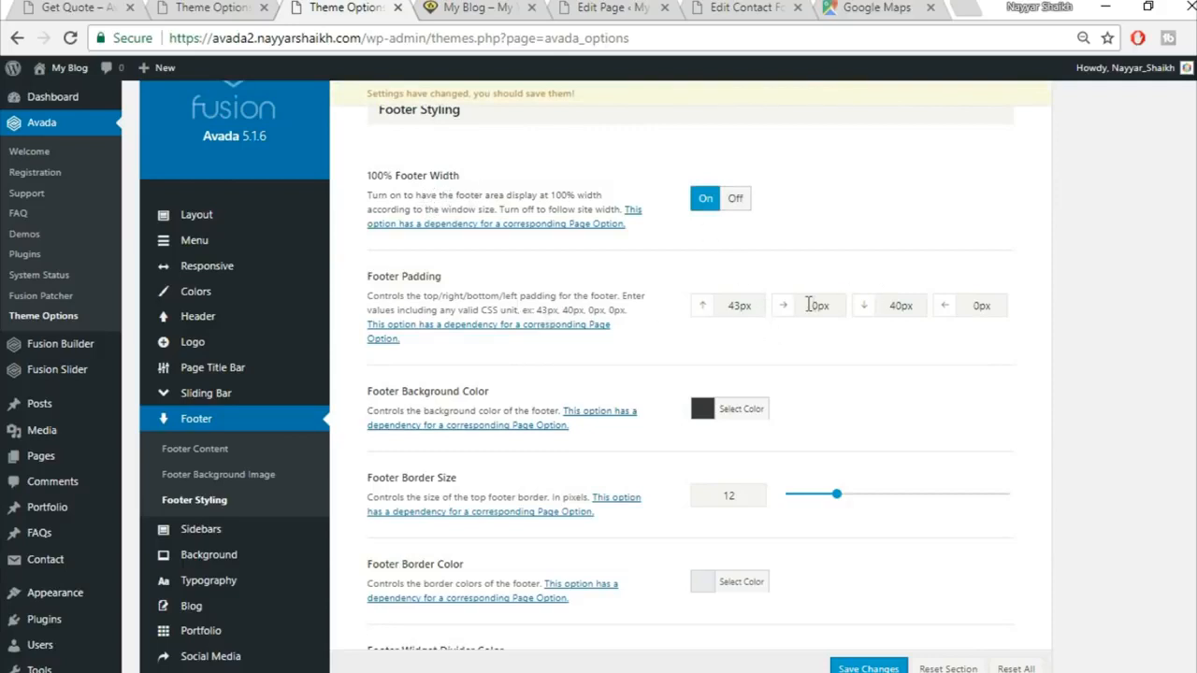
# Step: Set footer padding to 80 top, 4 right, 70 bottom and 4% left
pyautogui.moveTo(760, 305); pyautogui.dragTo(683, 310)
pyautogui.write('80')
pyautogui.press('Tab')
pyautogui.write('4')
pyautogui.press('Tab')
pyautogui.write('70')
pyautogui.press('Tab')
pyautogui.write('4%')
pyautogui.scroll(-5, 1010, 414)
pyautogui.scroll(-5, 1094, 418)
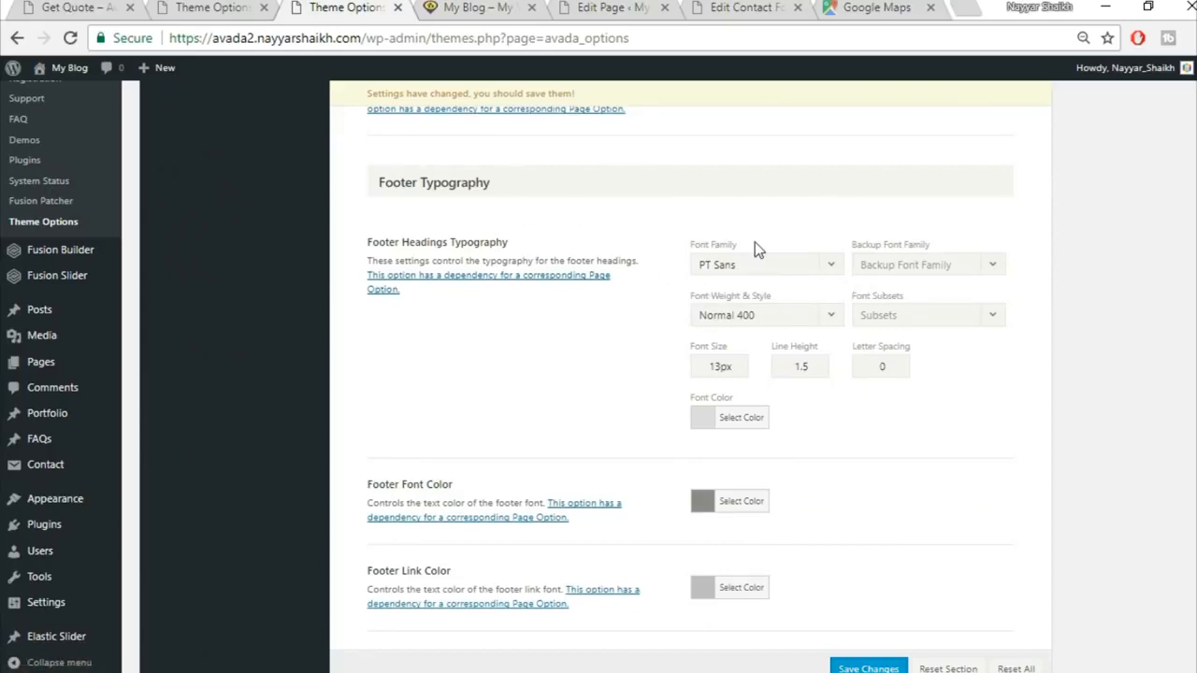
# Step: Set the footer headings to Montserrat Bold 700 with Arial, Helvetica, sans-serif as backup
pyautogui.scroll(-1, 754, 242)
pyautogui.click(759, 208)
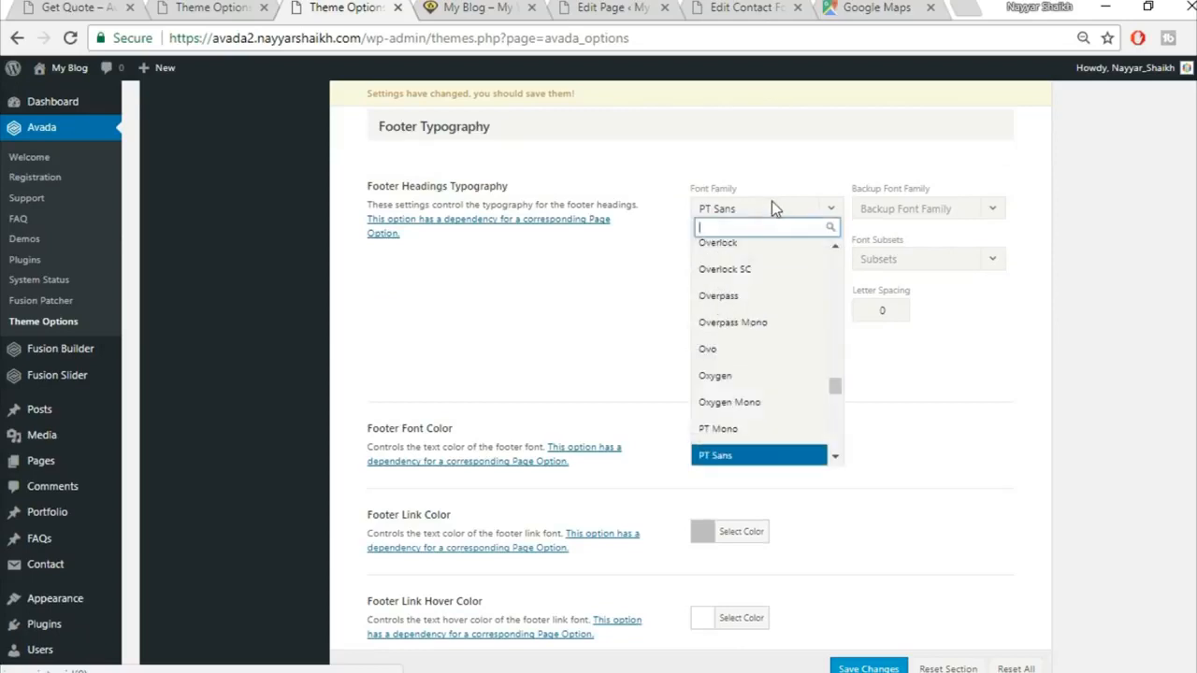
pyautogui.write('montse')
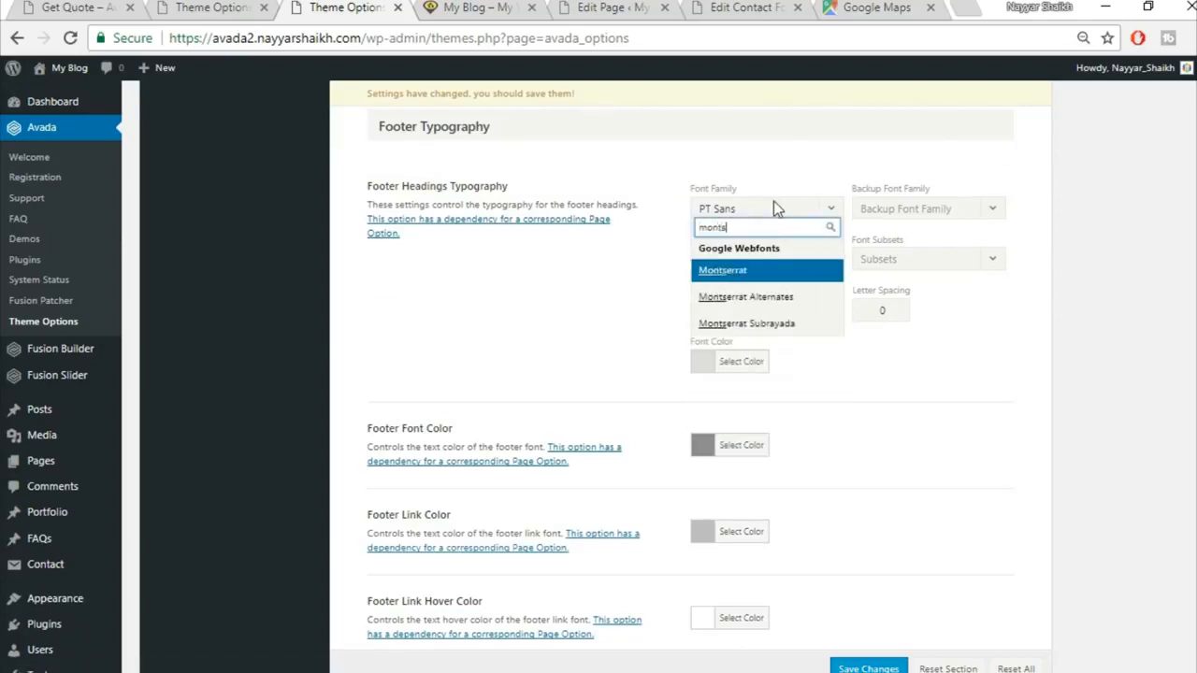
pyautogui.click(777, 276)
pyautogui.click(924, 215)
pyautogui.click(916, 231)
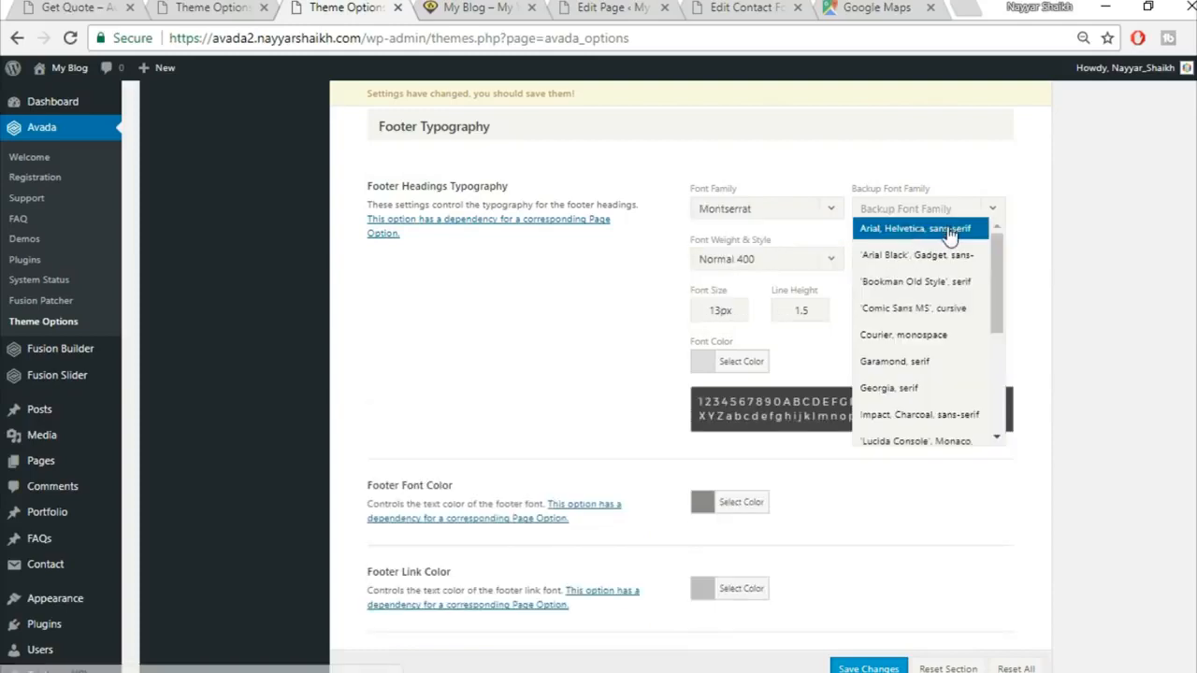
pyautogui.click(801, 260)
pyautogui.scroll(-3, 753, 467)
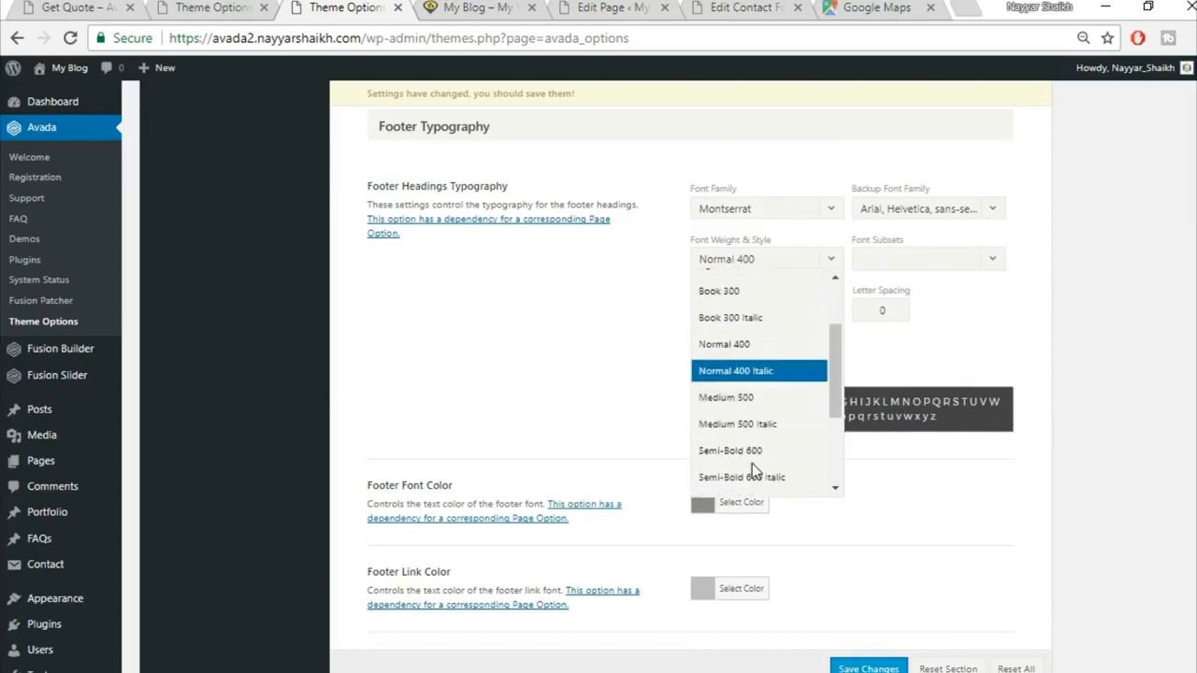
pyautogui.scroll(-5, 754, 467)
pyautogui.click(754, 353)
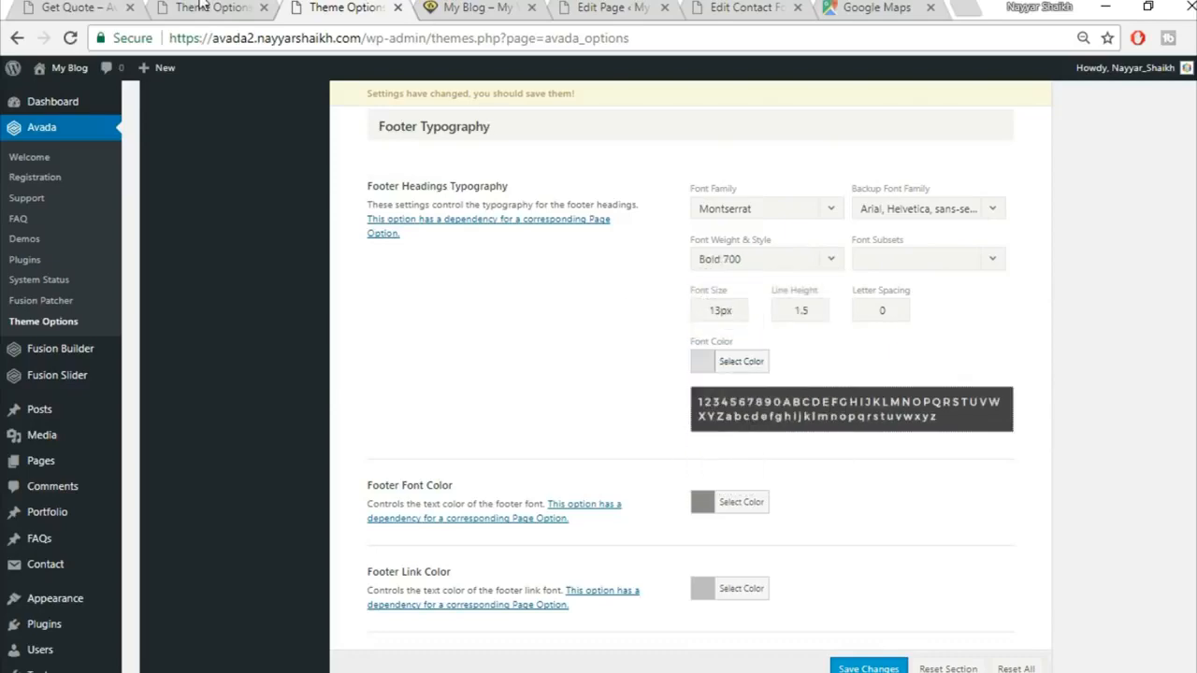
# Step: Give the footer headings font size 15 and colour #fed03d
pyautogui.click(199, 6)
pyautogui.click(83, 6)
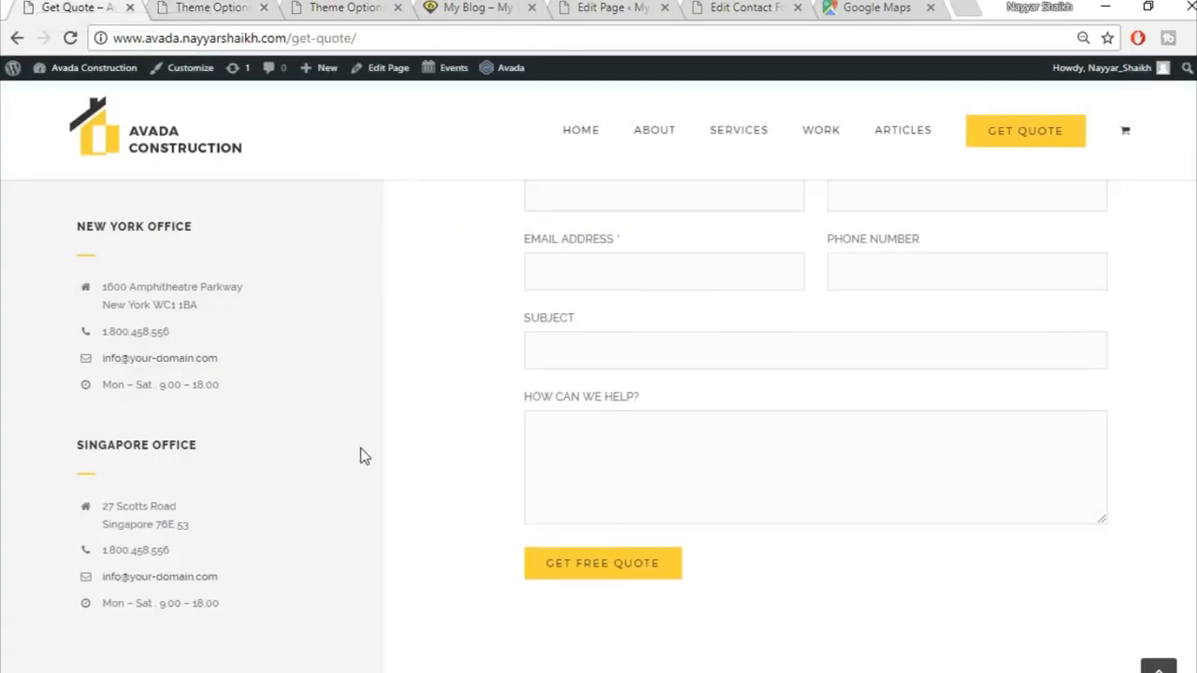
pyautogui.scroll(-5, 447, 596)
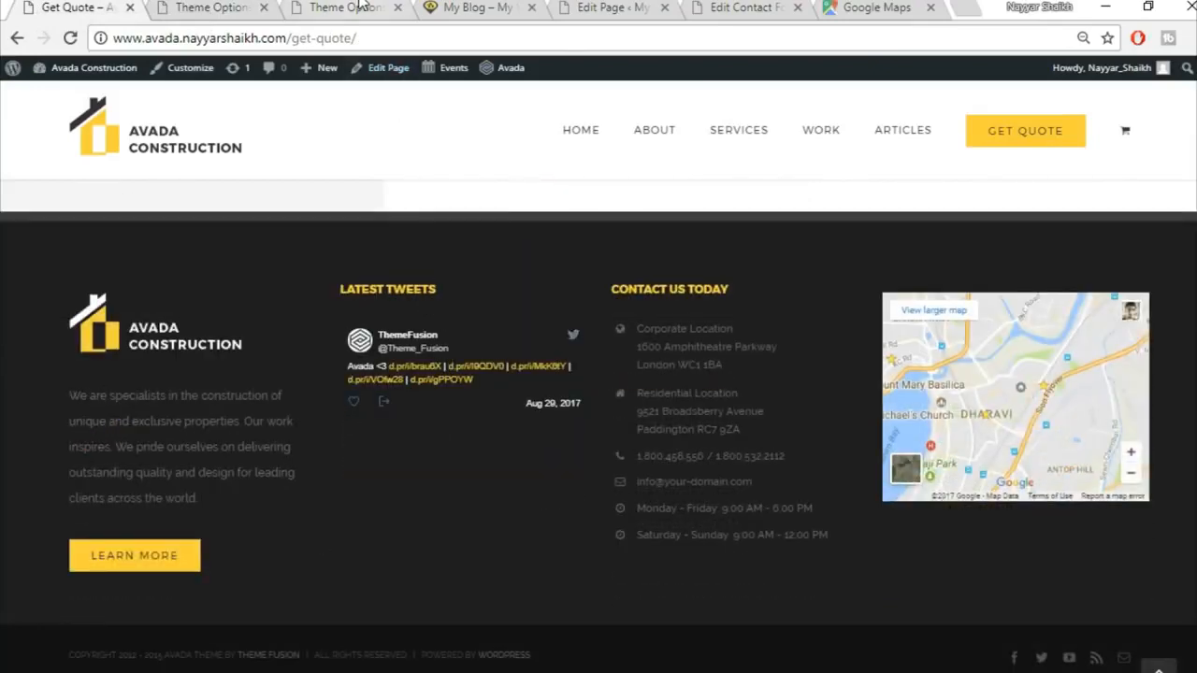
pyautogui.click(360, 6)
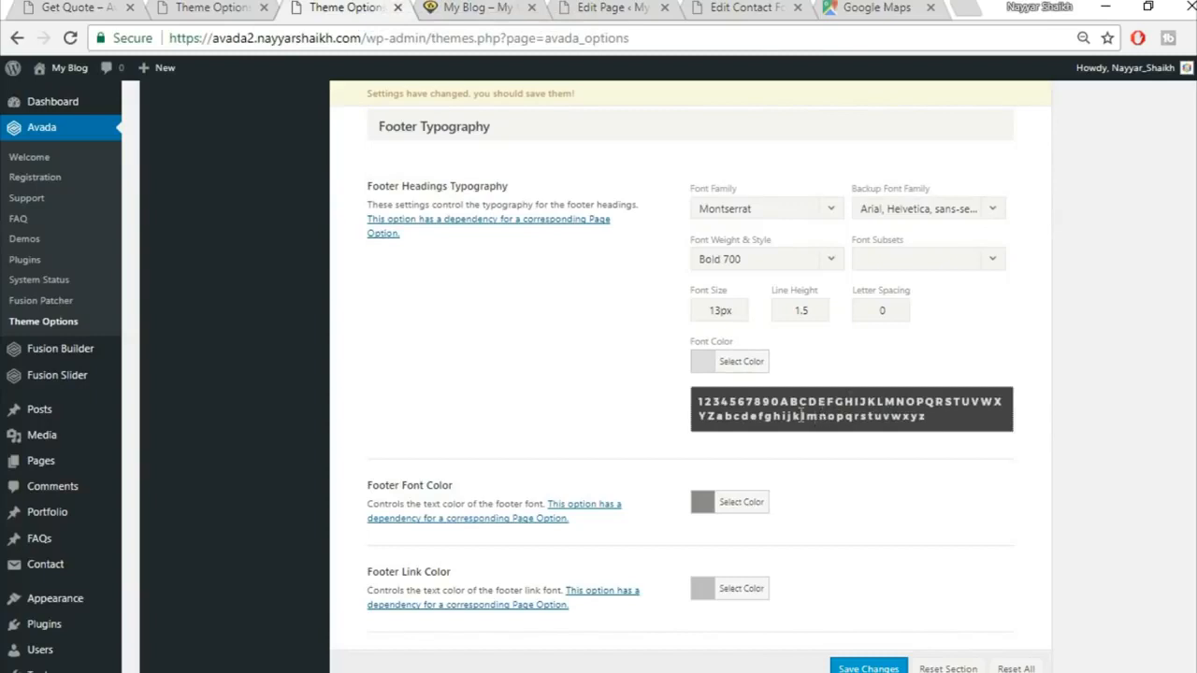
pyautogui.moveTo(721, 310); pyautogui.dragTo(635, 304)
pyautogui.write('15')
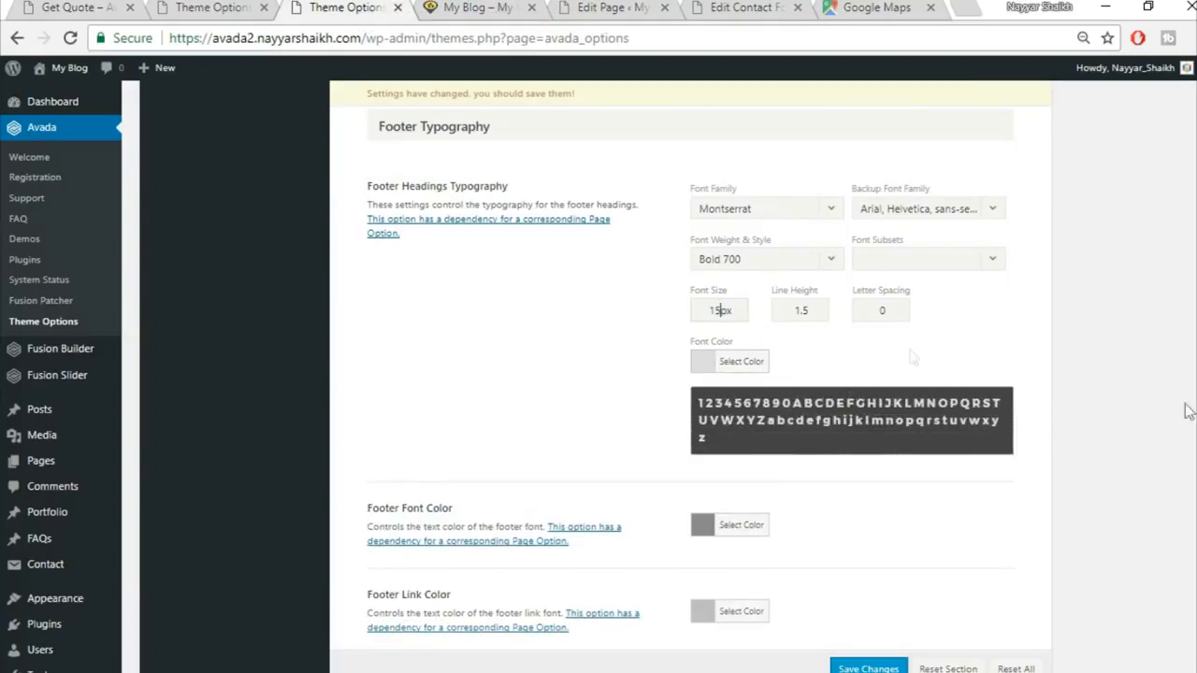
pyautogui.click(754, 364)
pyautogui.moveTo(823, 363); pyautogui.dragTo(682, 345)
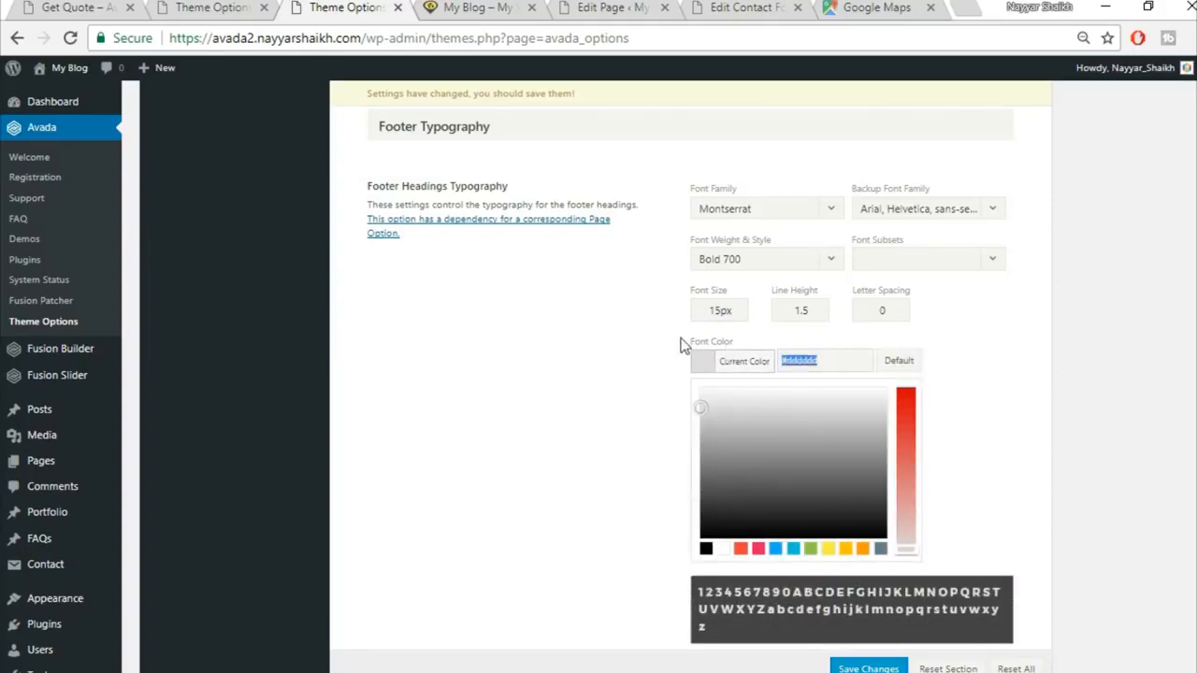
pyautogui.write('fed03d')
pyautogui.click(1025, 402)
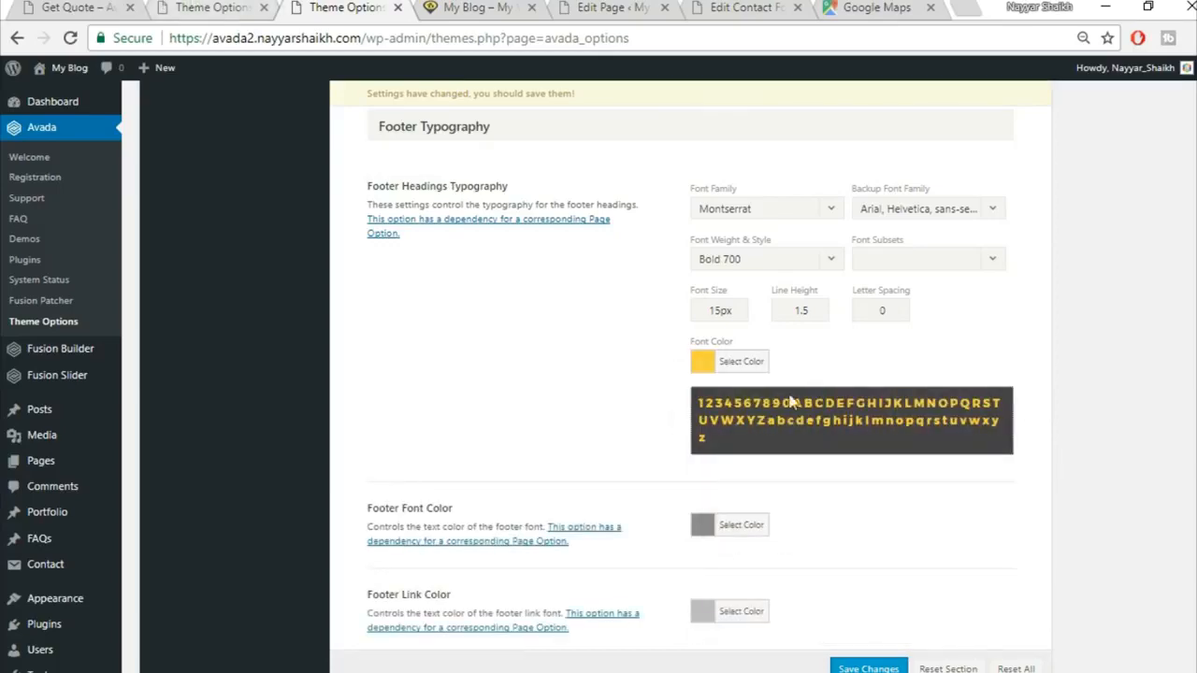
# Step: Save the theme options and view the live site's footer
pyautogui.scroll(-2, 973, 546)
pyautogui.click(869, 667)
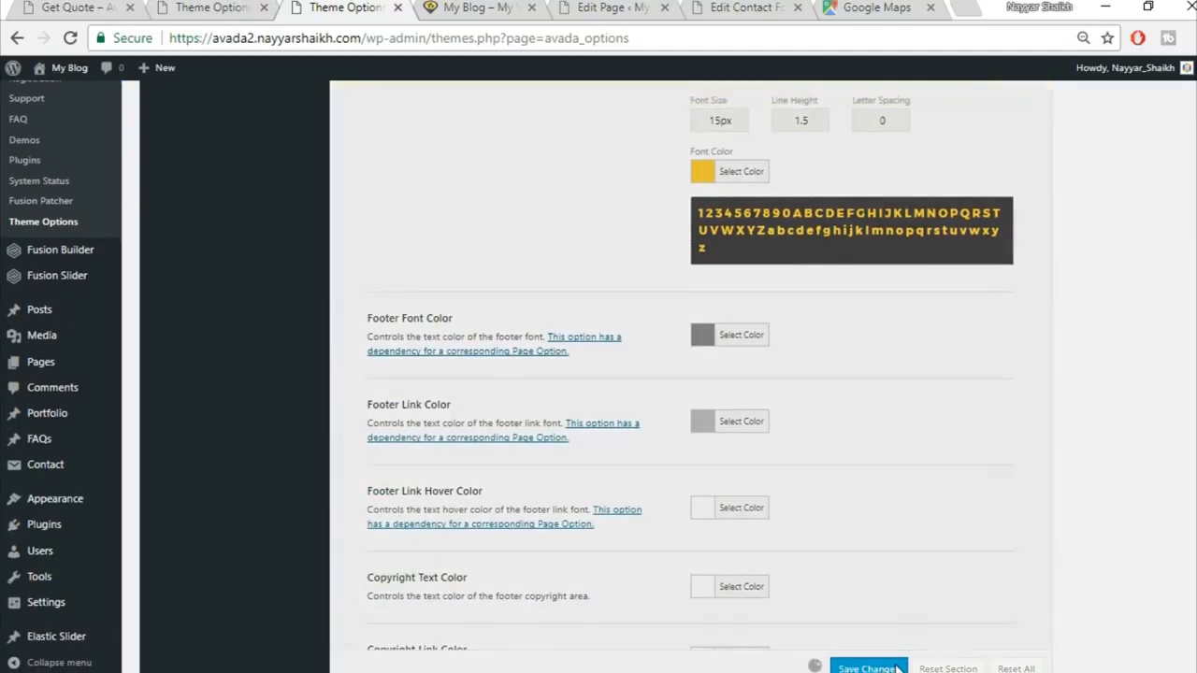
pyautogui.click(464, 8)
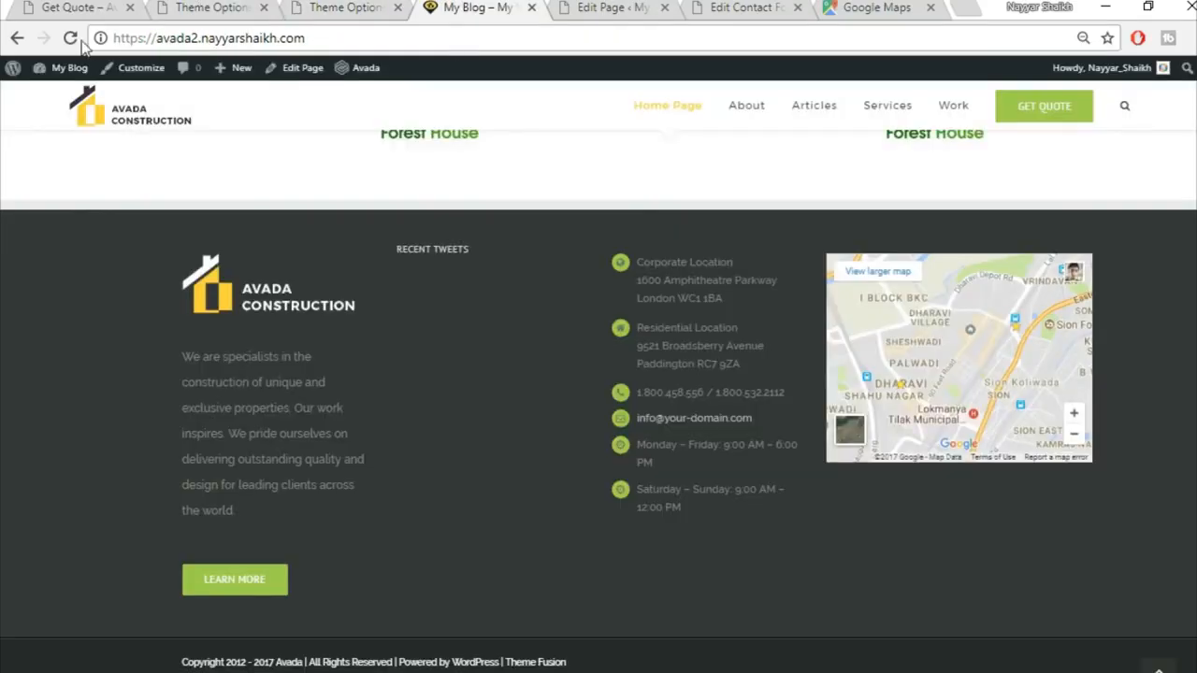
# Step: Reload the live site to check the full-width padded footer, then return to Footer Styling
pyautogui.click(74, 40)
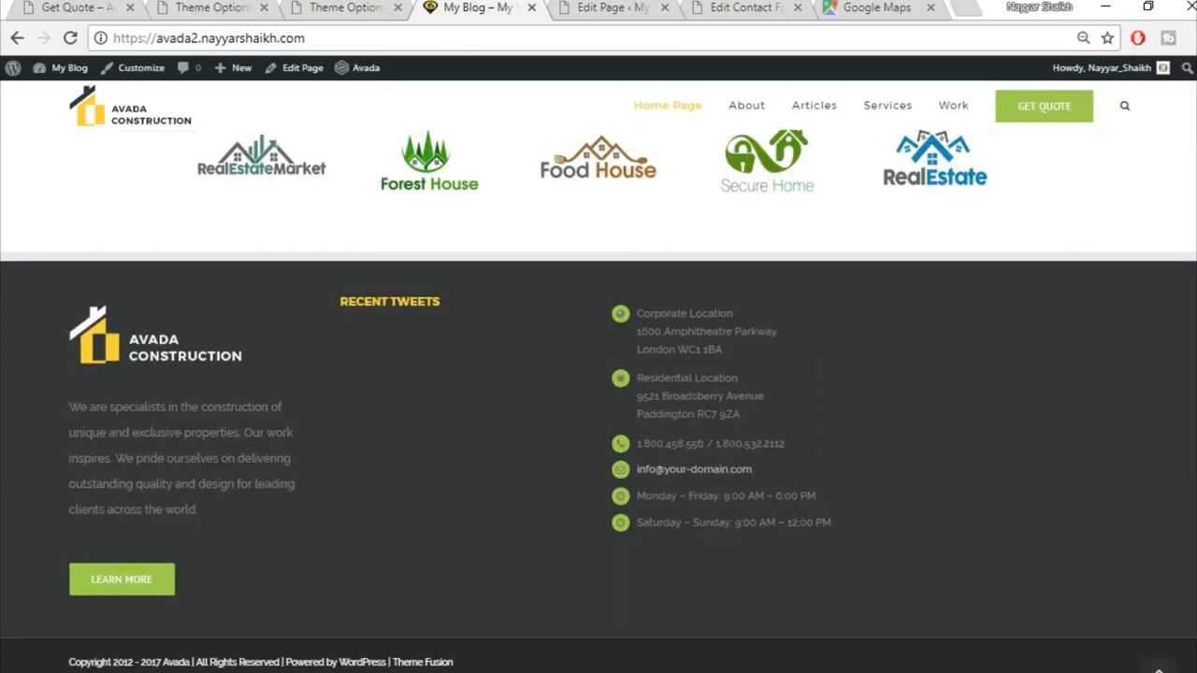
pyautogui.moveTo(342, 301); pyautogui.dragTo(458, 316)
pyautogui.click(396, 301)
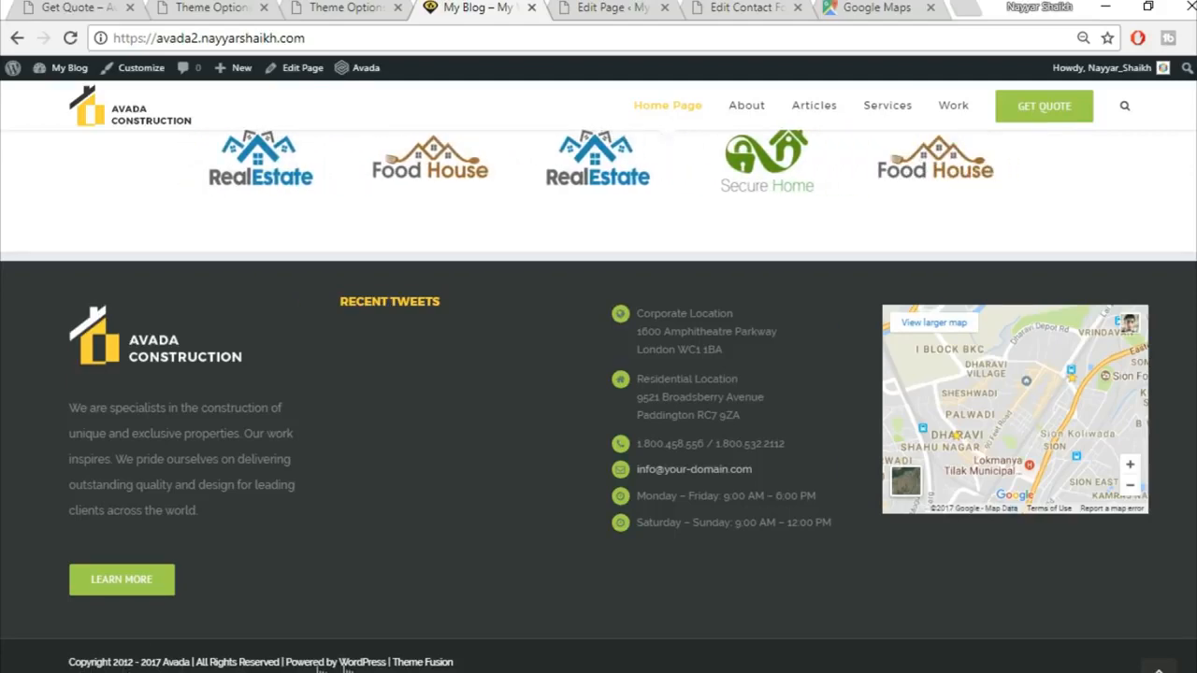
pyautogui.click(358, 9)
pyautogui.scroll(10, 738, 515)
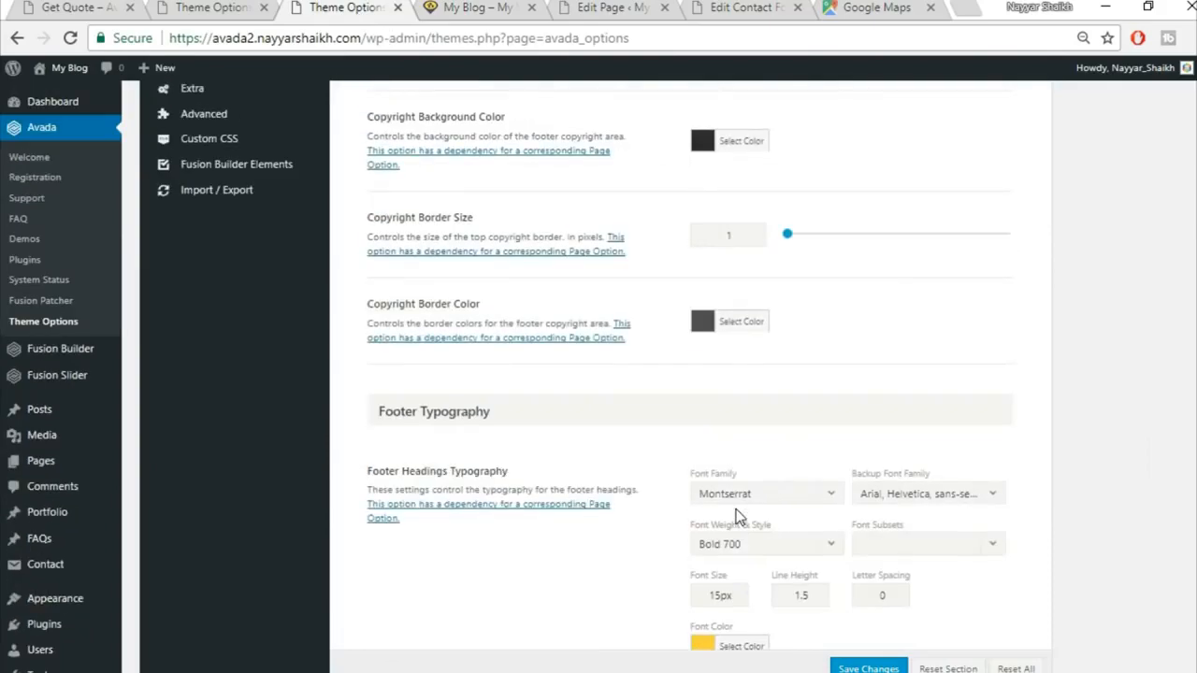
pyautogui.scroll(5, 738, 515)
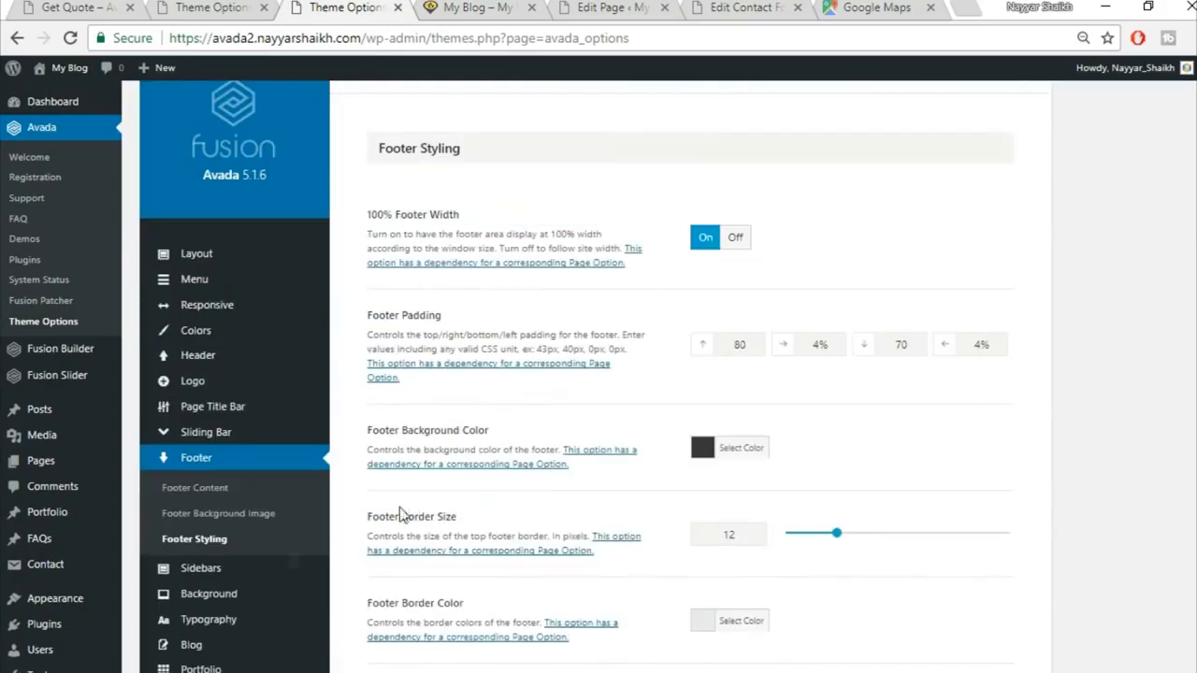
# Step: Change the copyright to 'Copyright 2017 BloggDude', removing the 2012 start year and Avada
pyautogui.click(199, 490)
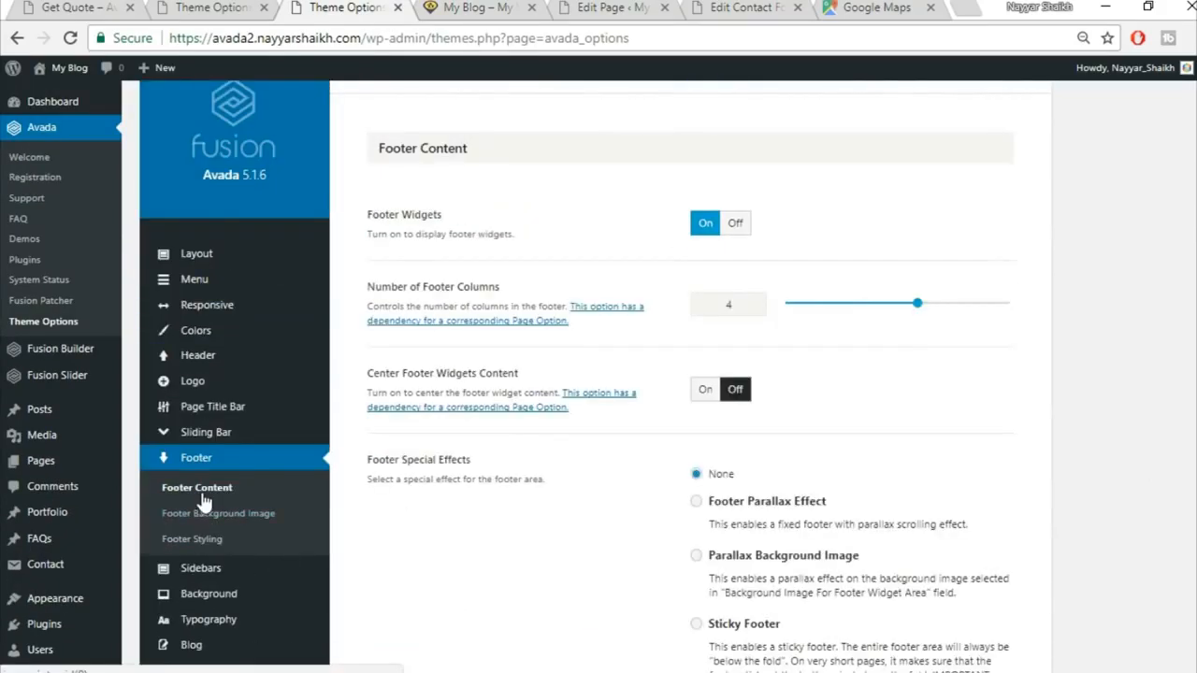
pyautogui.scroll(-6, 645, 275)
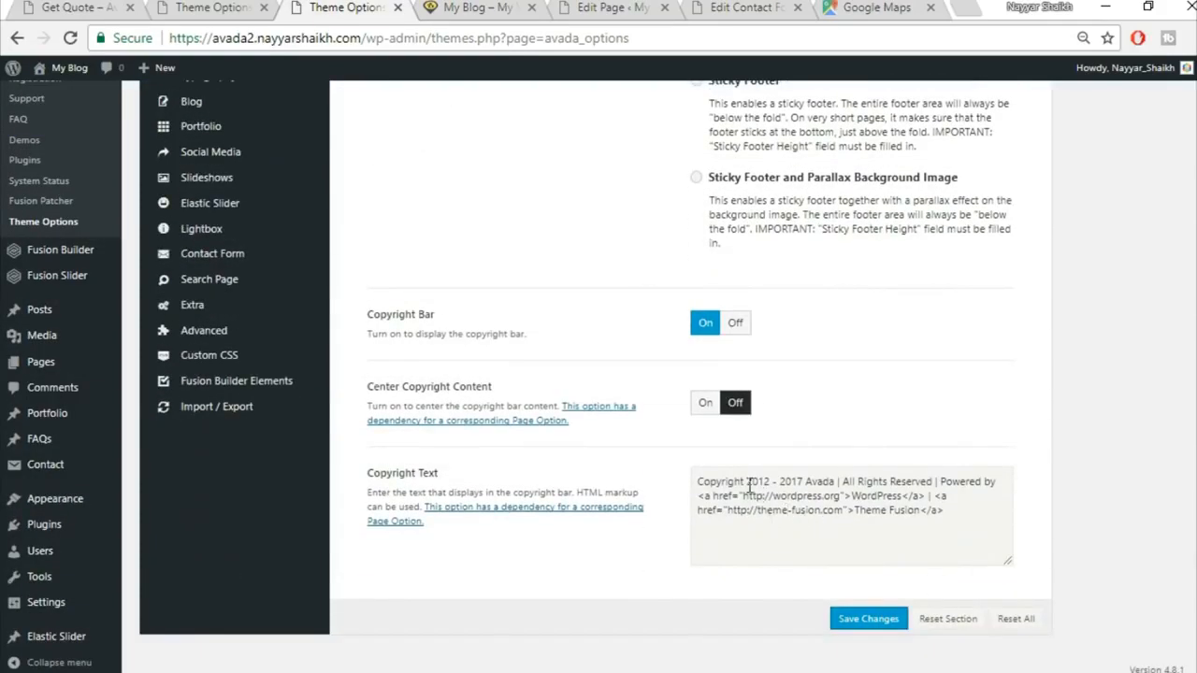
pyautogui.moveTo(748, 482); pyautogui.dragTo(771, 486)
pyautogui.press('Delete')
pyautogui.press('Delete')
pyautogui.press('Delete')
pyautogui.press('Delete')
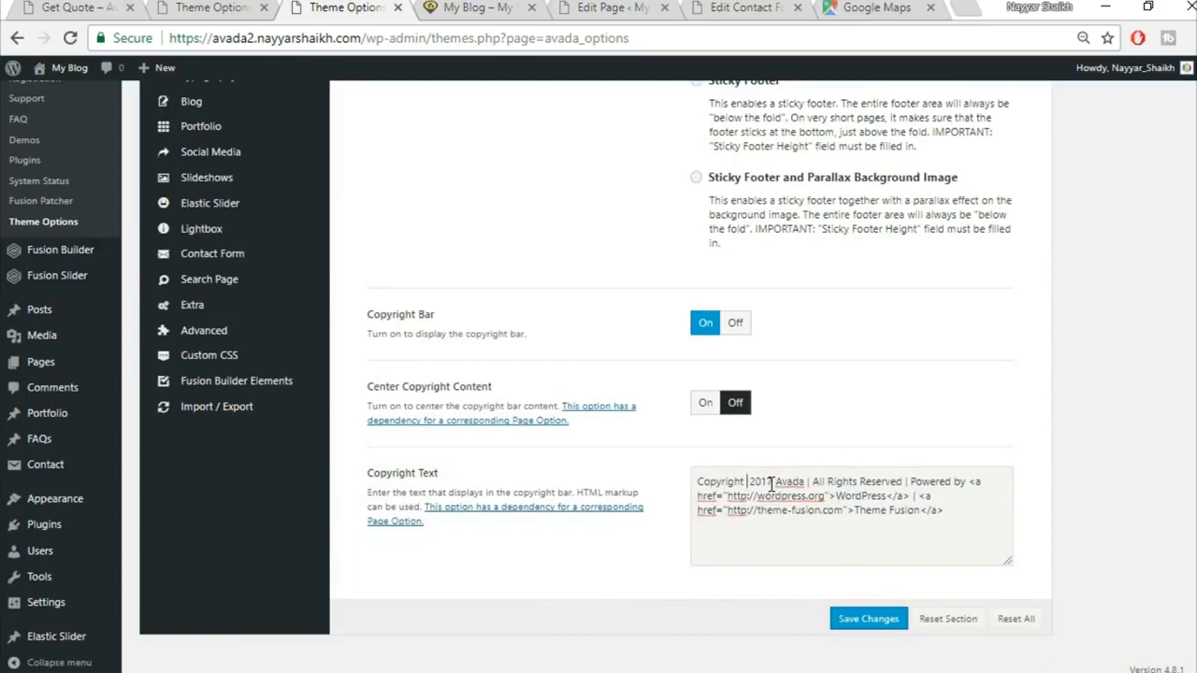
pyautogui.press('Left')
pyautogui.press('Left')
pyautogui.press('Left')
pyautogui.press('Left')
pyautogui.moveTo(806, 481); pyautogui.dragTo(779, 474)
pyautogui.write('BloggDude')
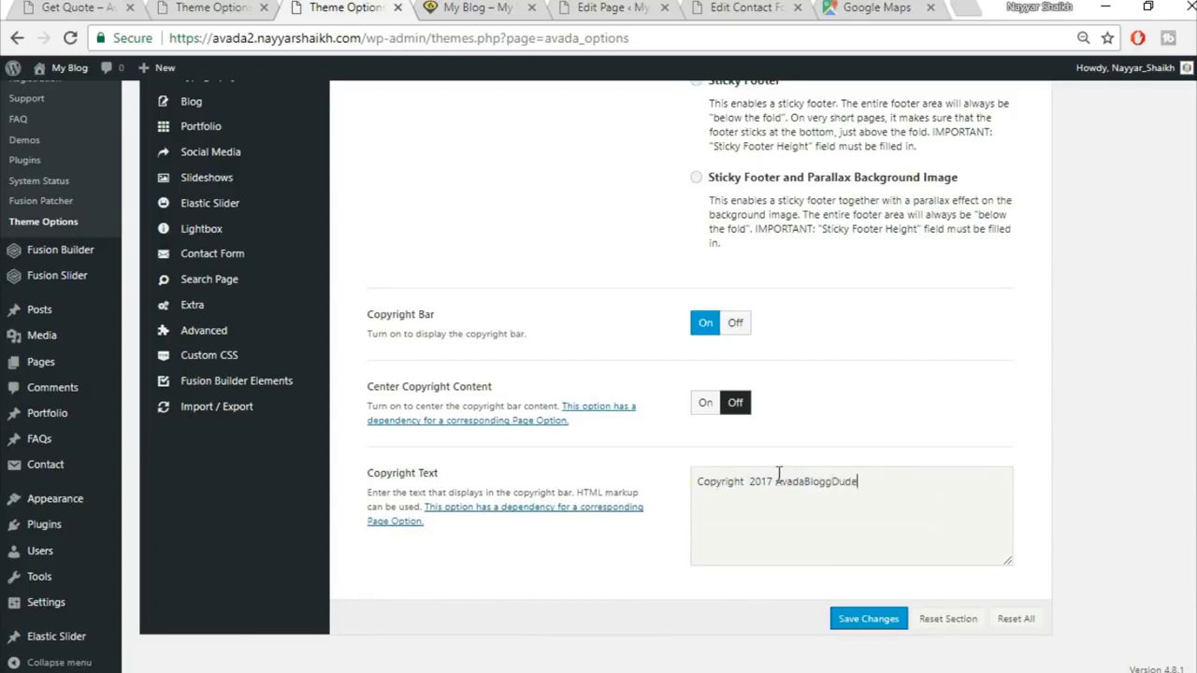
pyautogui.hotkey('ctrl', 'z')
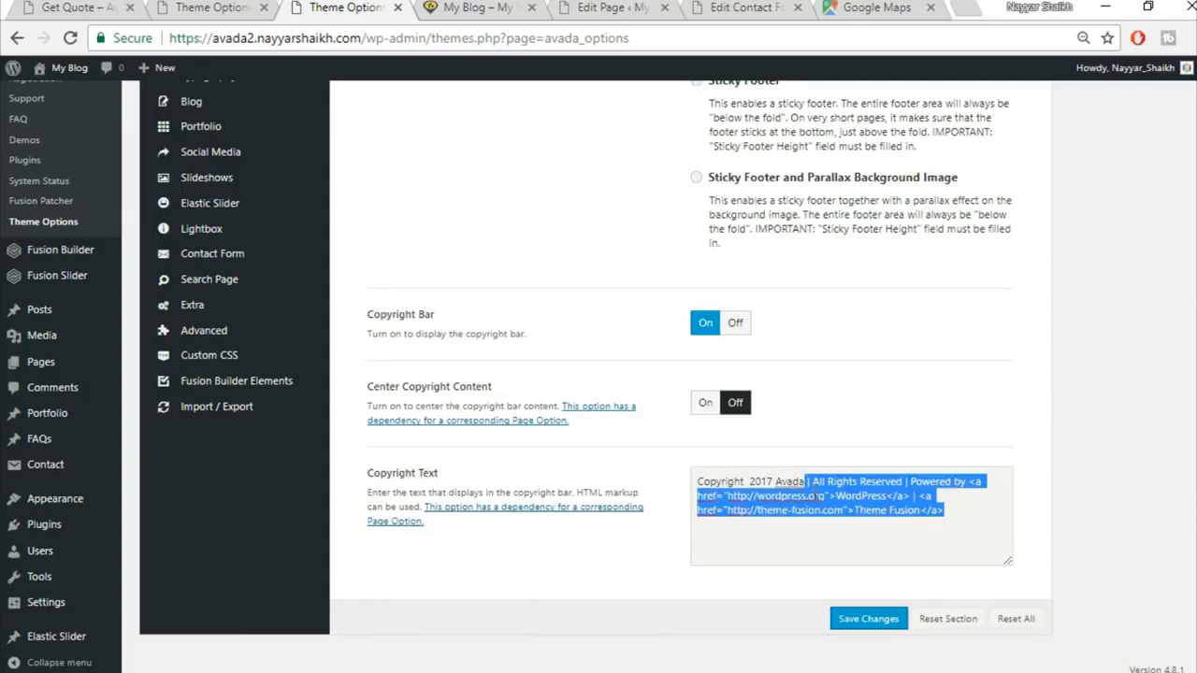
pyautogui.click(806, 481)
pyautogui.moveTo(807, 481); pyautogui.dragTo(777, 478)
pyautogui.write('BloggDud')
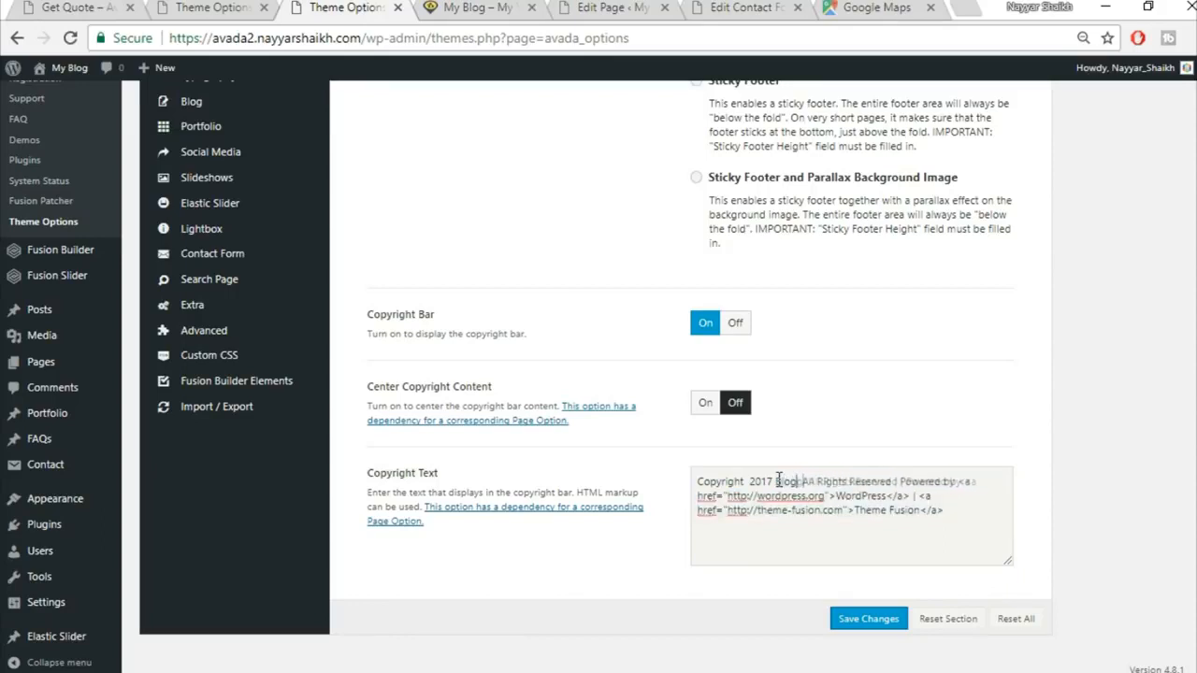
pyautogui.write('e')
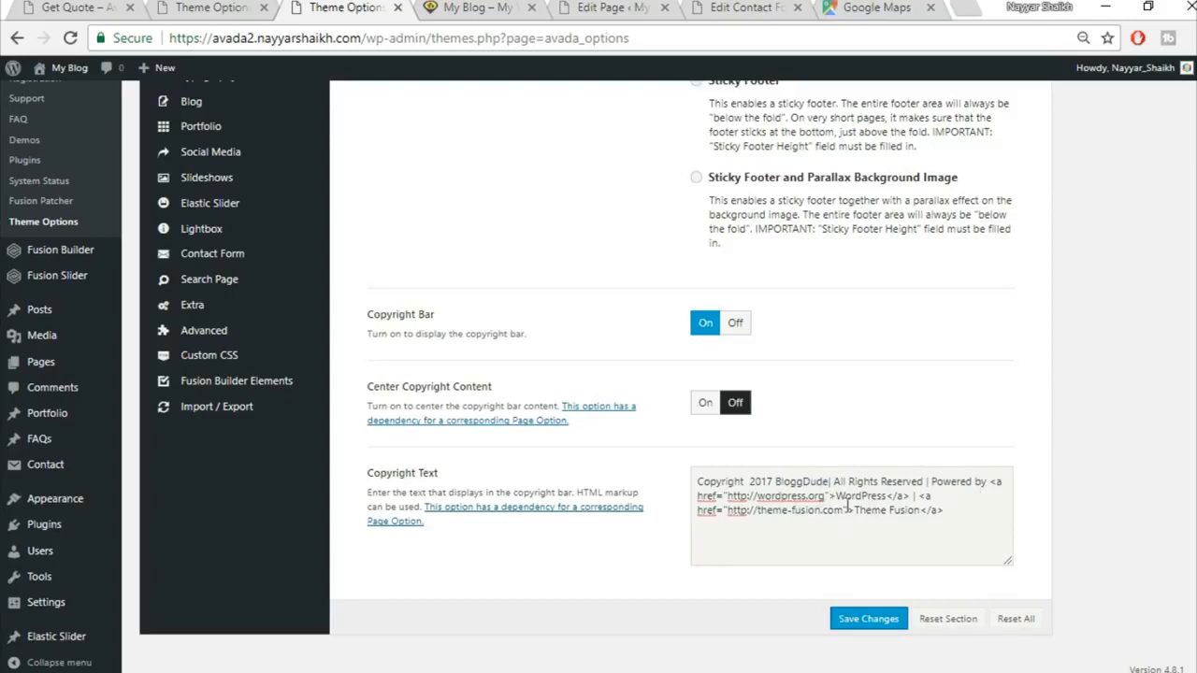
# Step: Delete the Powered by WordPress and Theme Fusion credits and save the copyright text
pyautogui.click(838, 497)
pyautogui.moveTo(838, 497); pyautogui.dragTo(883, 487)
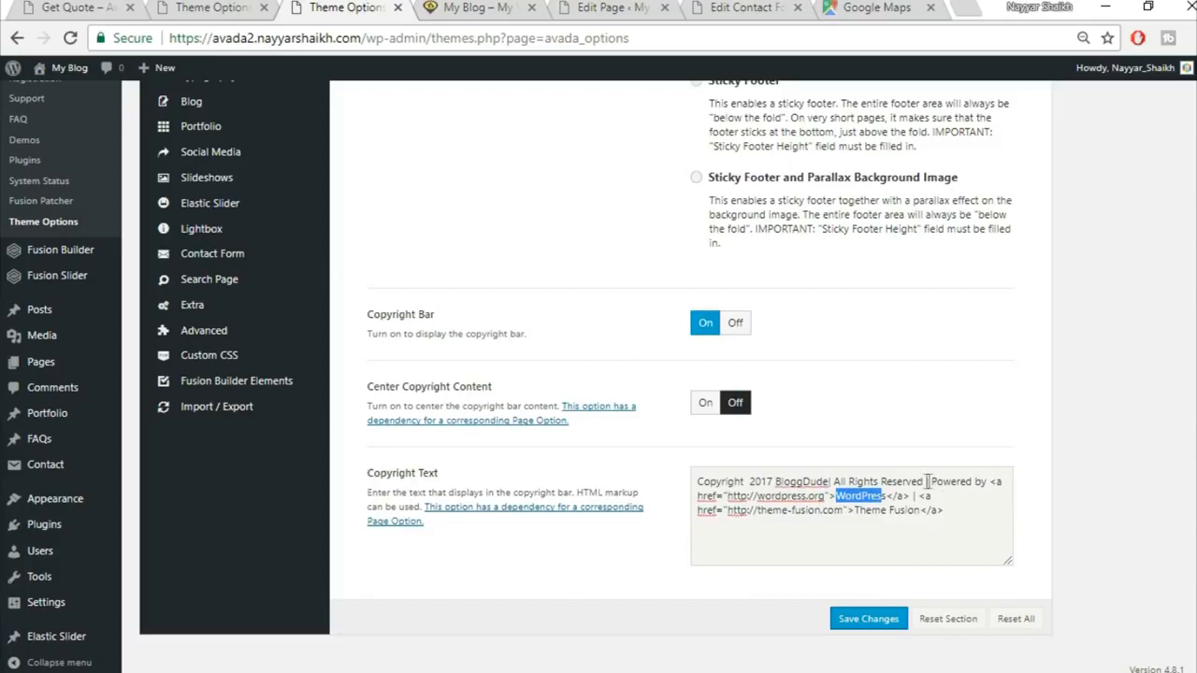
pyautogui.moveTo(931, 481); pyautogui.dragTo(912, 496)
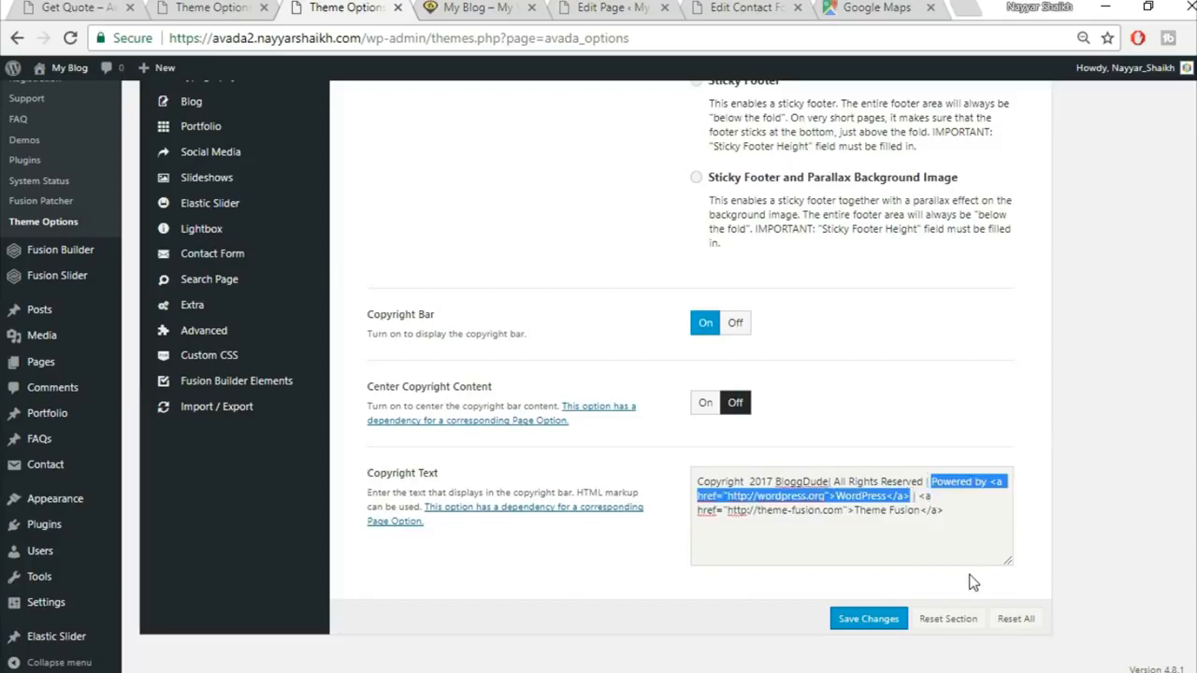
pyautogui.press('BackSpace')
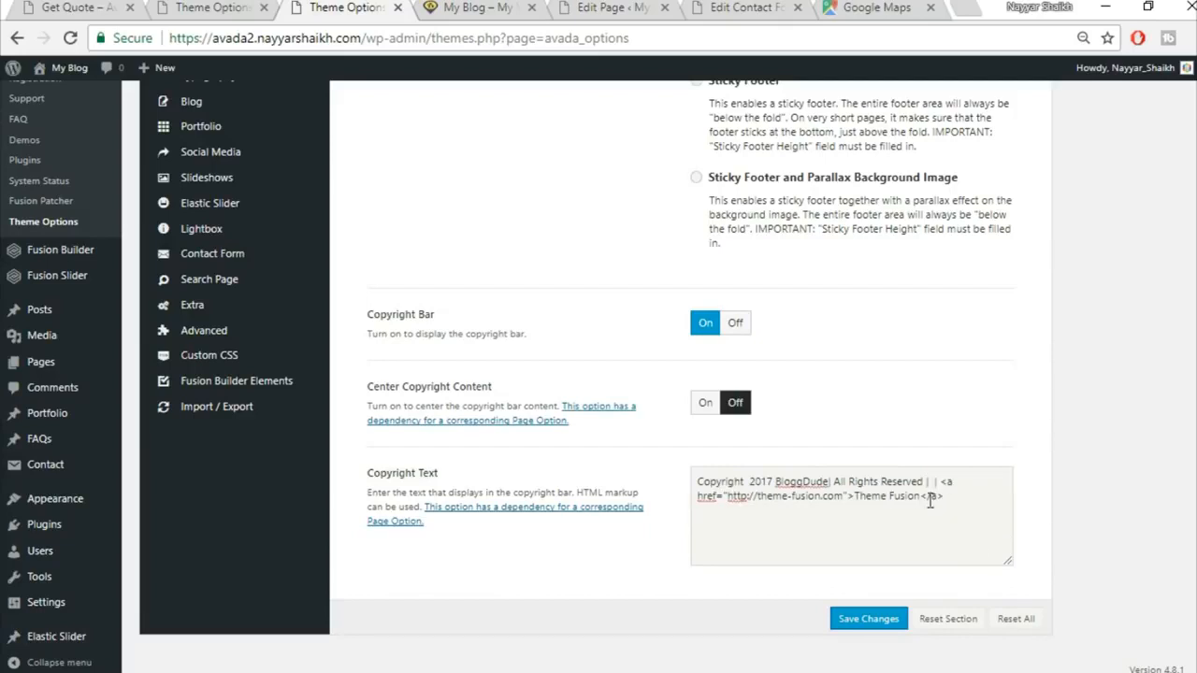
pyautogui.moveTo(855, 497); pyautogui.dragTo(978, 521)
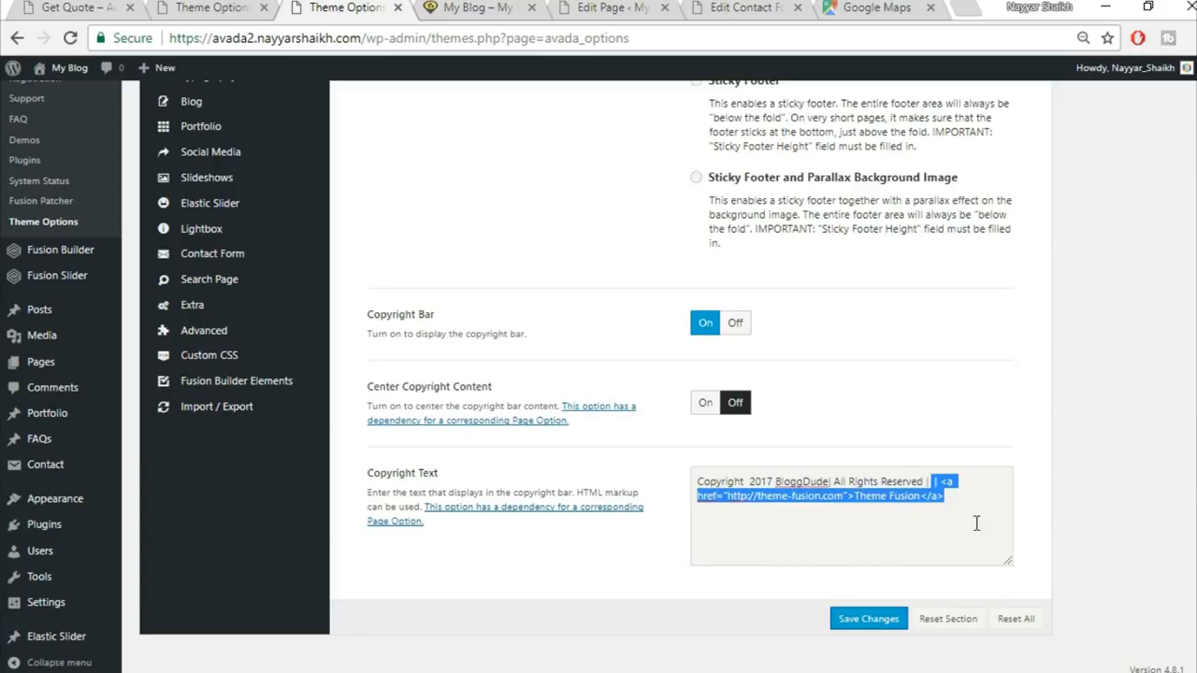
pyautogui.press('BackSpace')
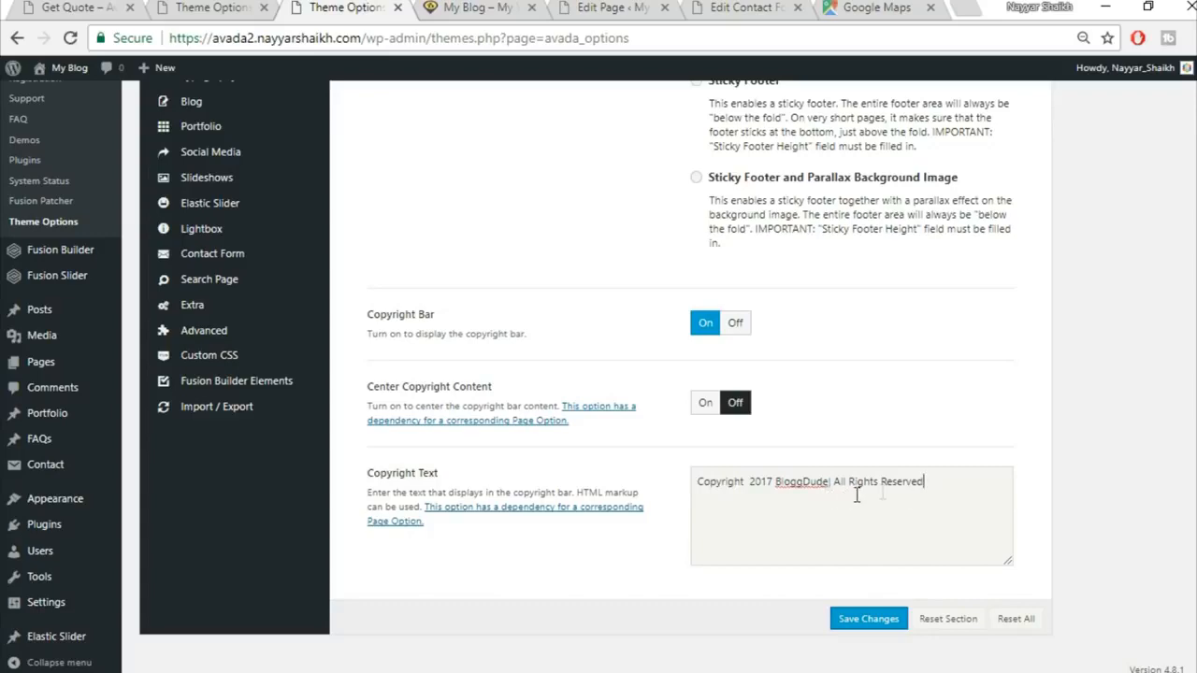
pyautogui.click(874, 619)
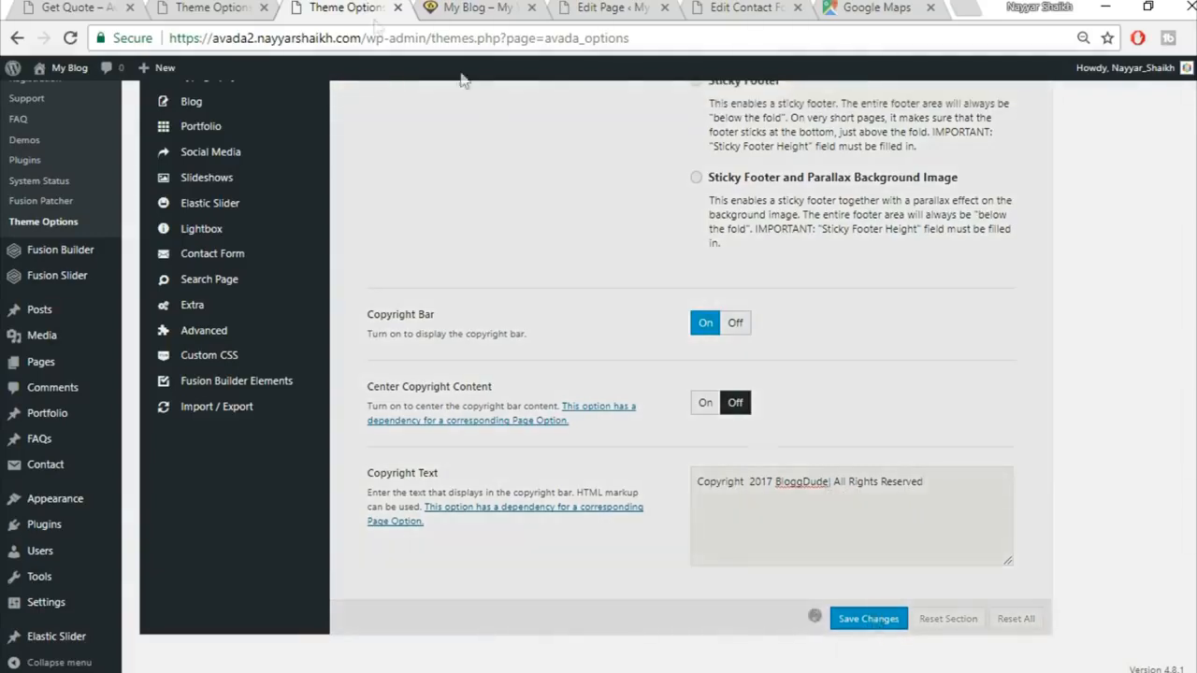
pyautogui.click(505, 8)
# Step: Reload the live site to verify the 'Copyright 2017 BloggDude | All Rights Reserved' footer, then return to top
pyautogui.click(508, 35)
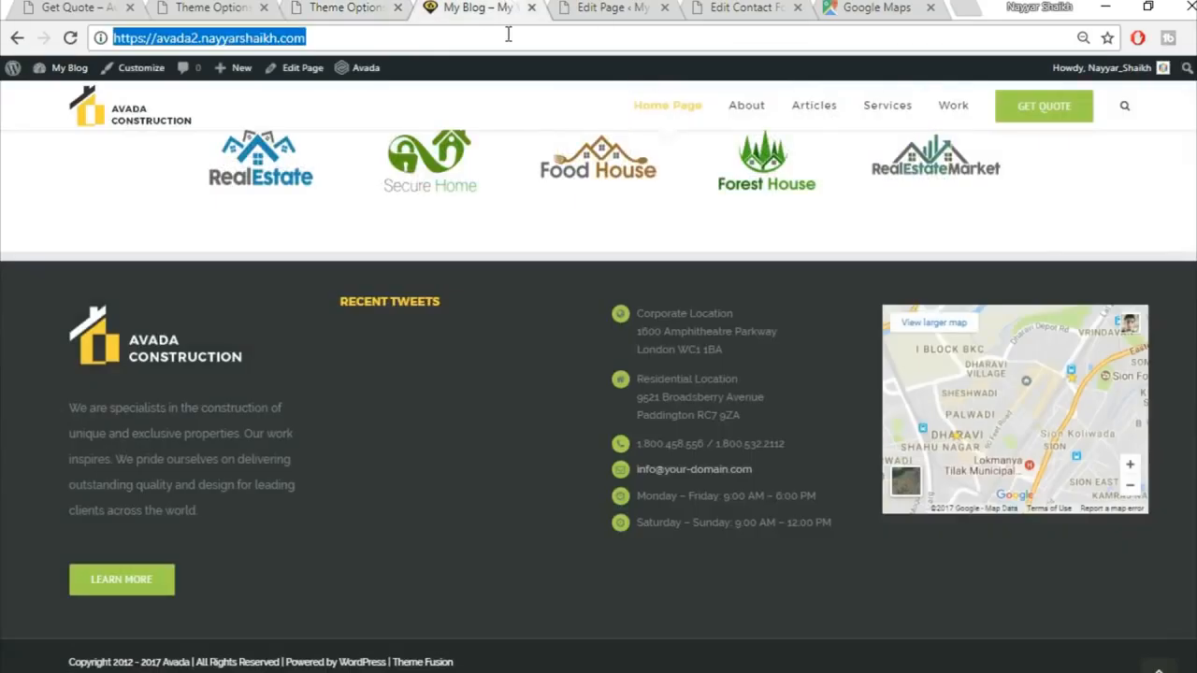
pyautogui.press('Return')
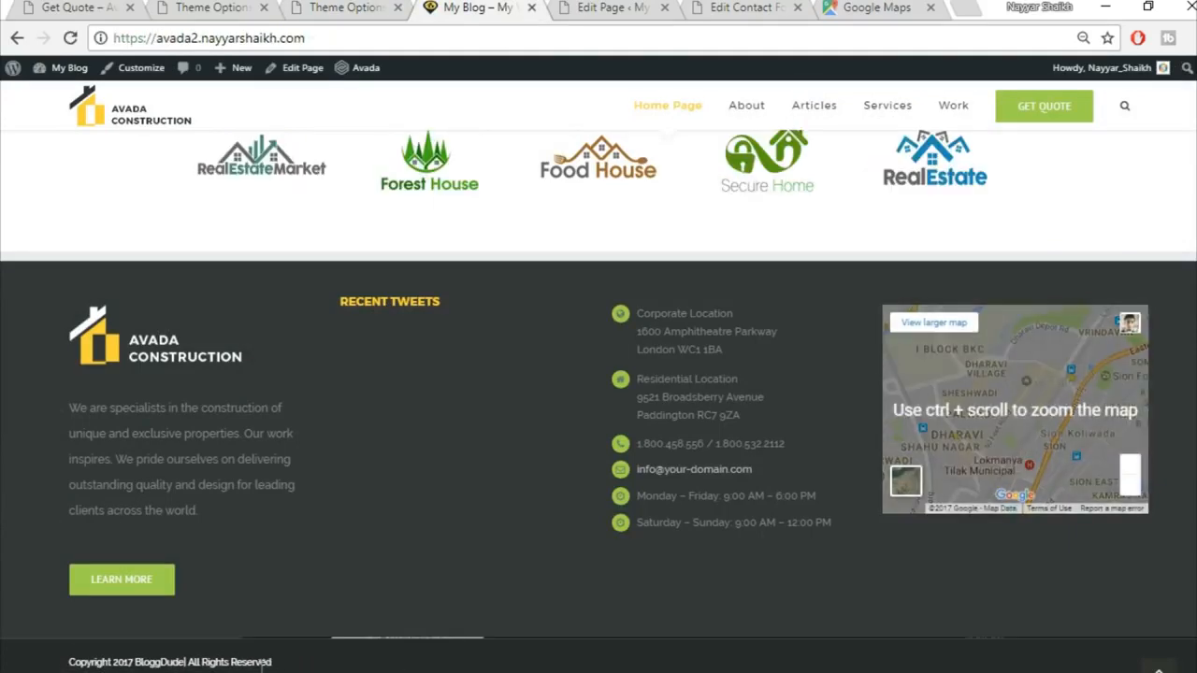
pyautogui.scroll(1, 730, 652)
pyautogui.scroll(-1, 730, 652)
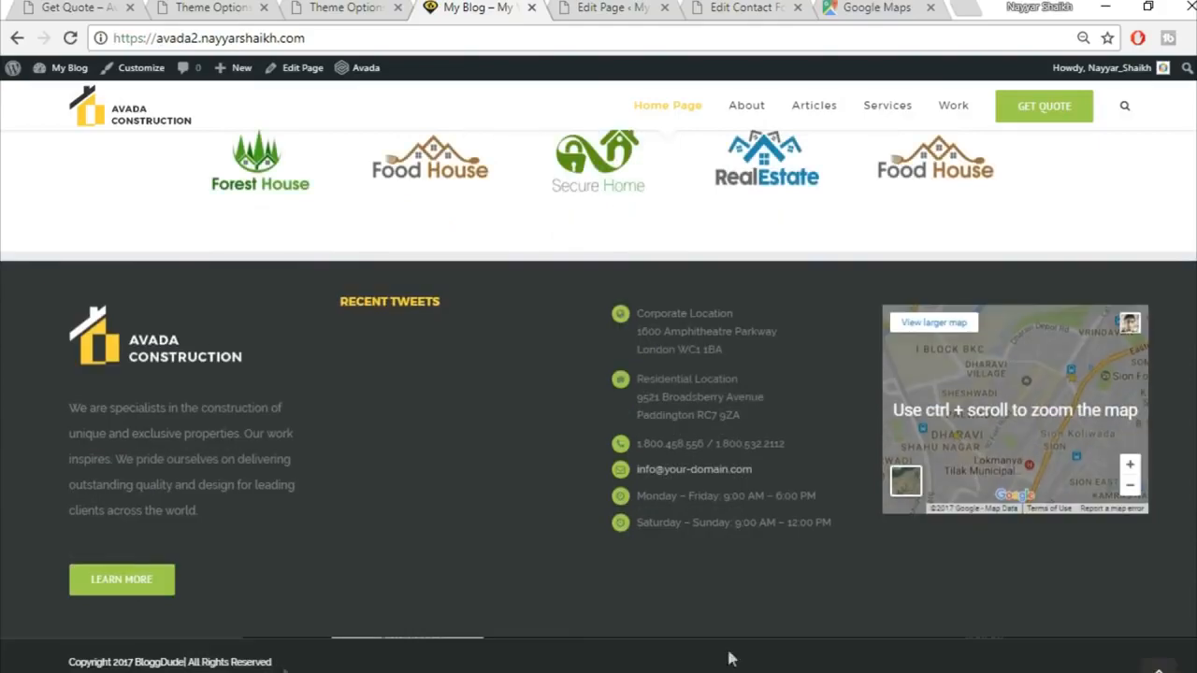
pyautogui.click(1158, 666)
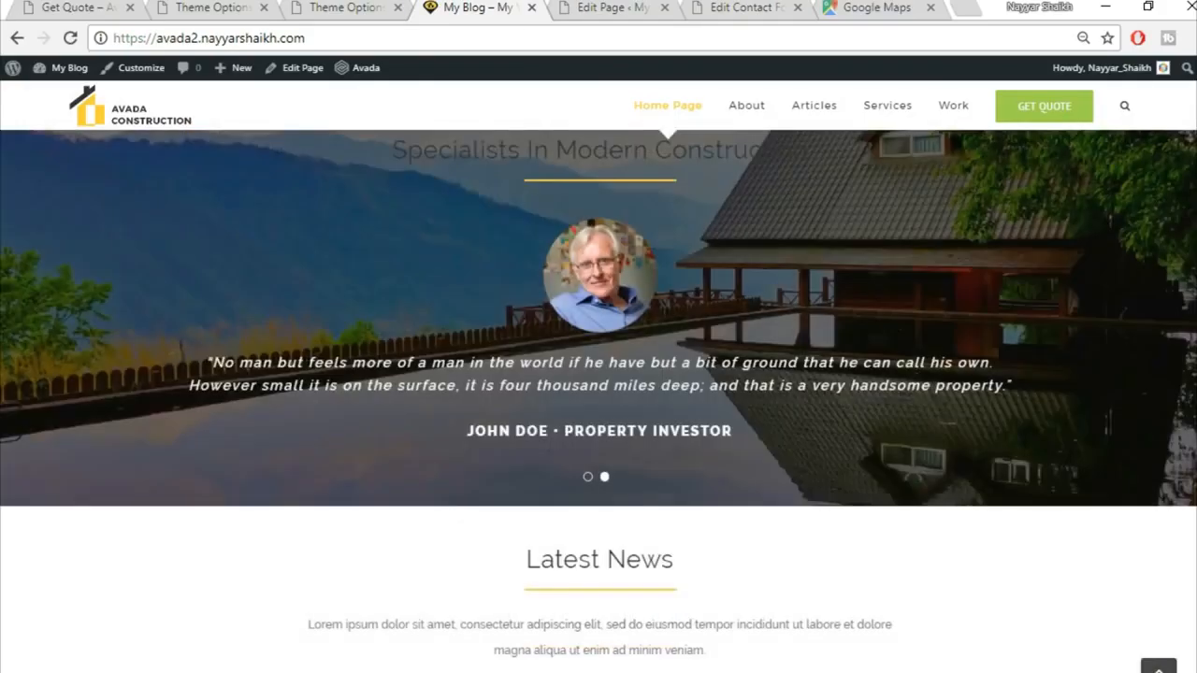